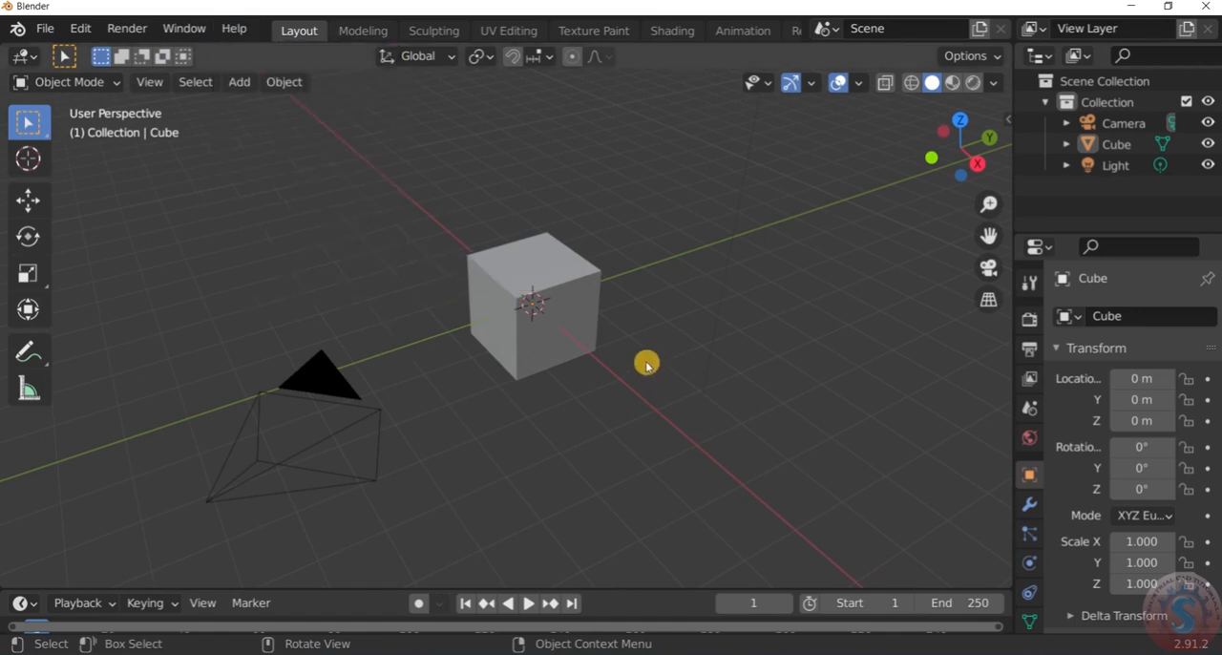
Delete the default light and camera from the scene, leaving only the cube
scroll(646, 364, down, 3)
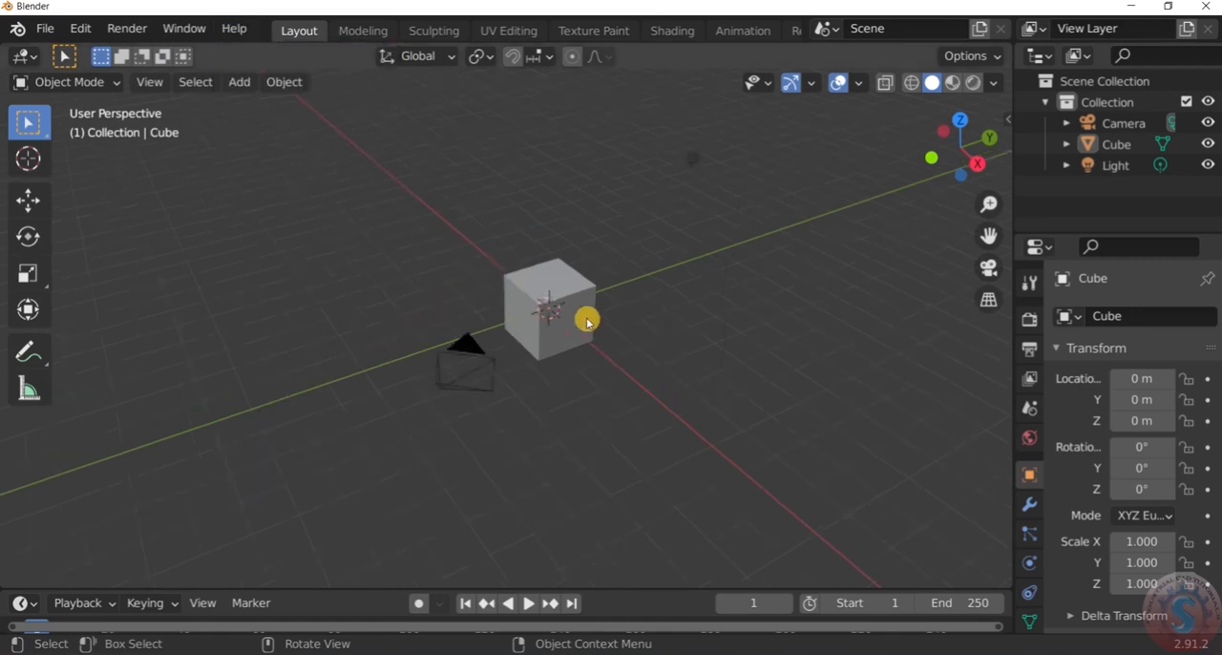
click(688, 166)
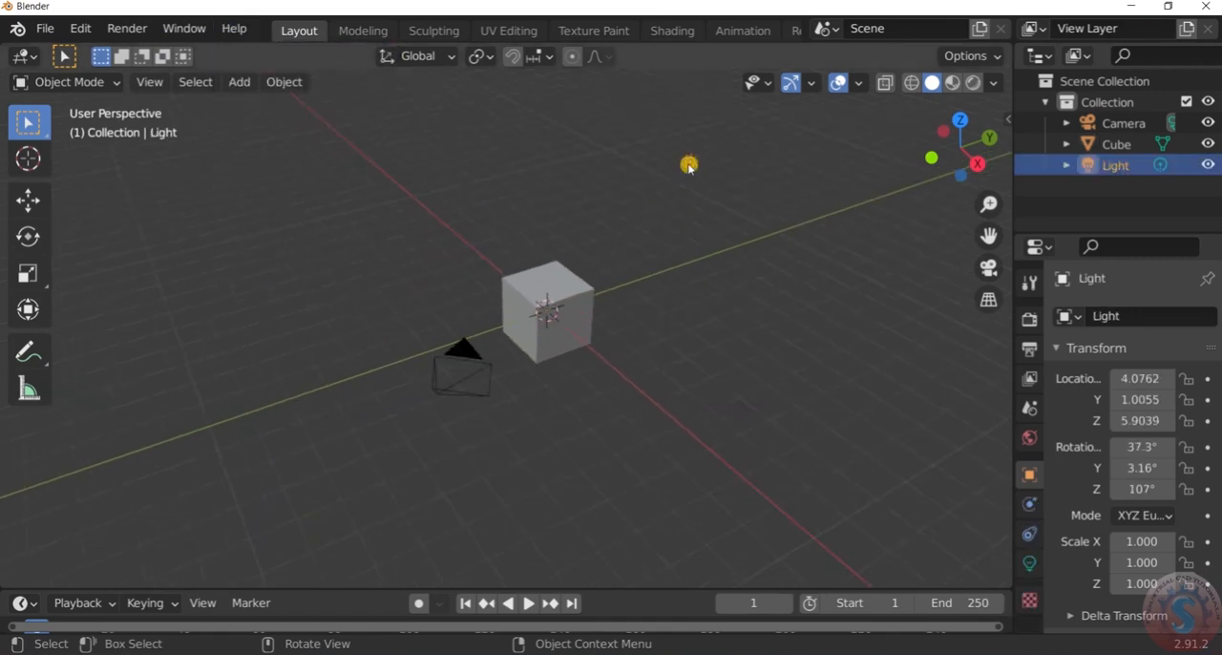
click(1142, 145)
click(1110, 124)
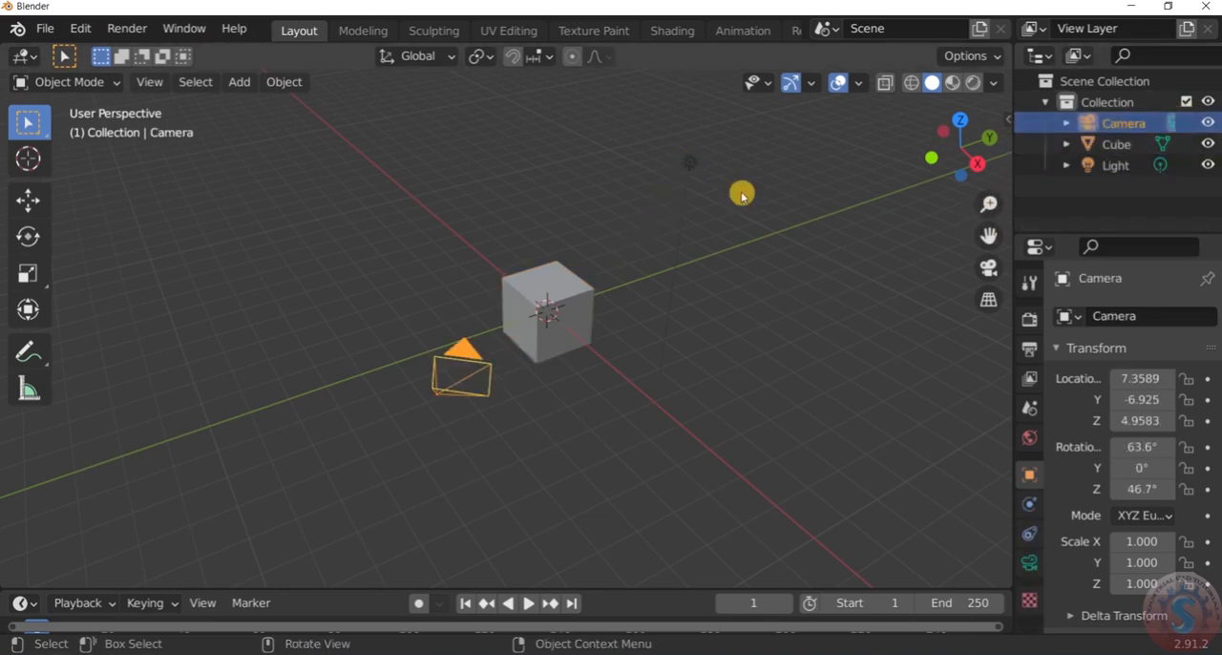
scroll(735, 193, up, 2)
scroll(663, 267, down, 2)
drag(701, 221, 602, 131)
key(Delete)
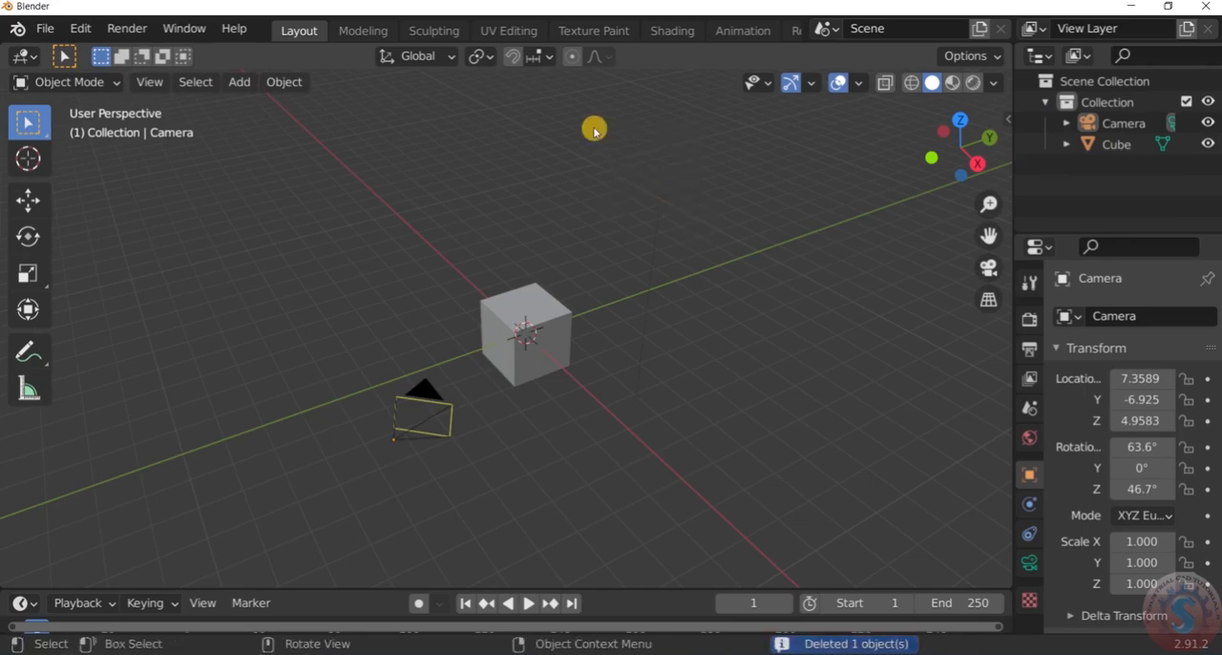
drag(447, 494, 340, 360)
key(Delete)
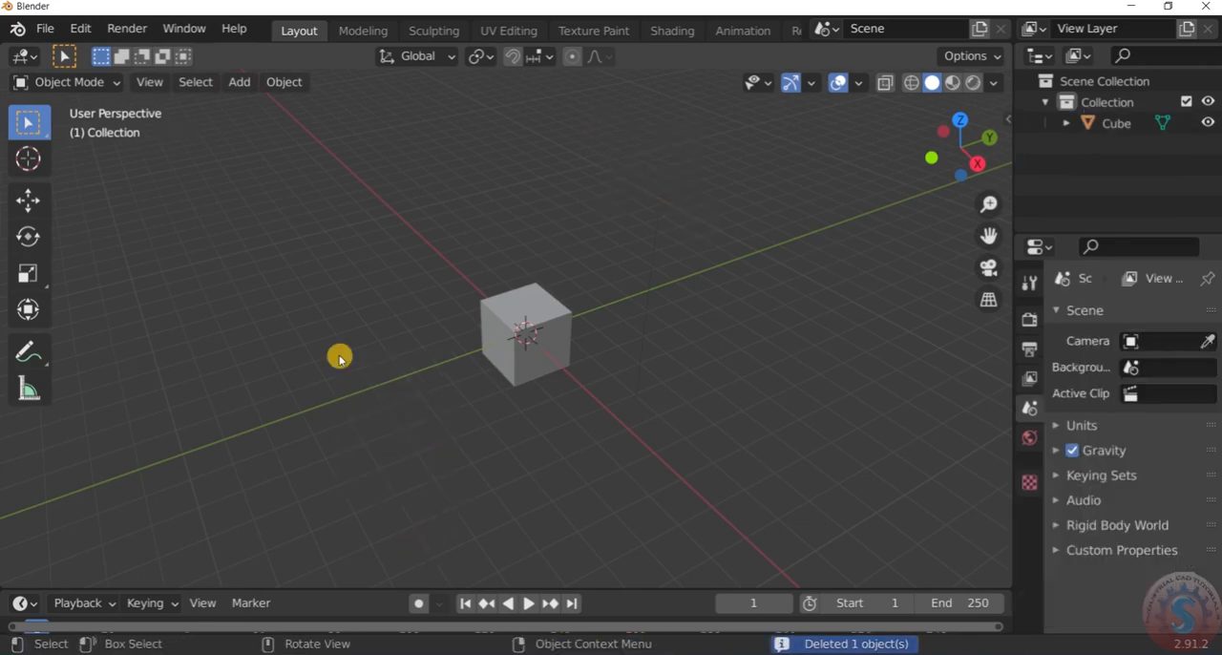
Select the cube and display its transform properties and dimensions in the viewport
scroll(524, 311, up, 2)
middle_drag(524, 311, 514, 352)
scroll(494, 371, down, 4)
scroll(503, 356, up, 4)
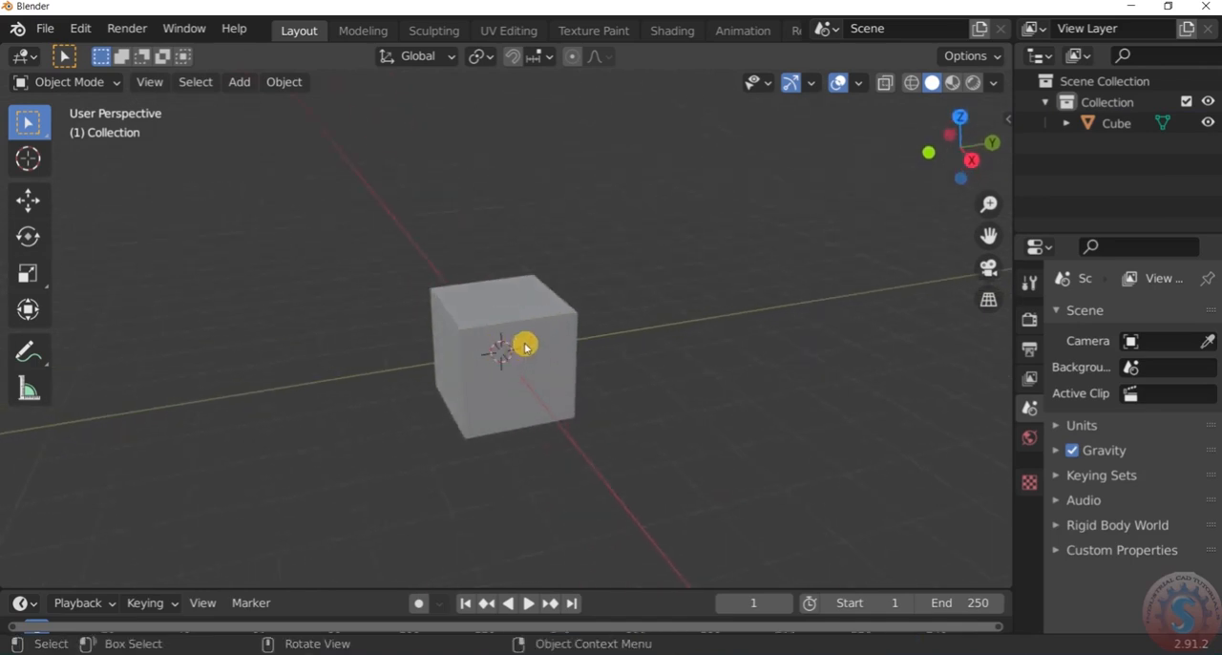
click(524, 346)
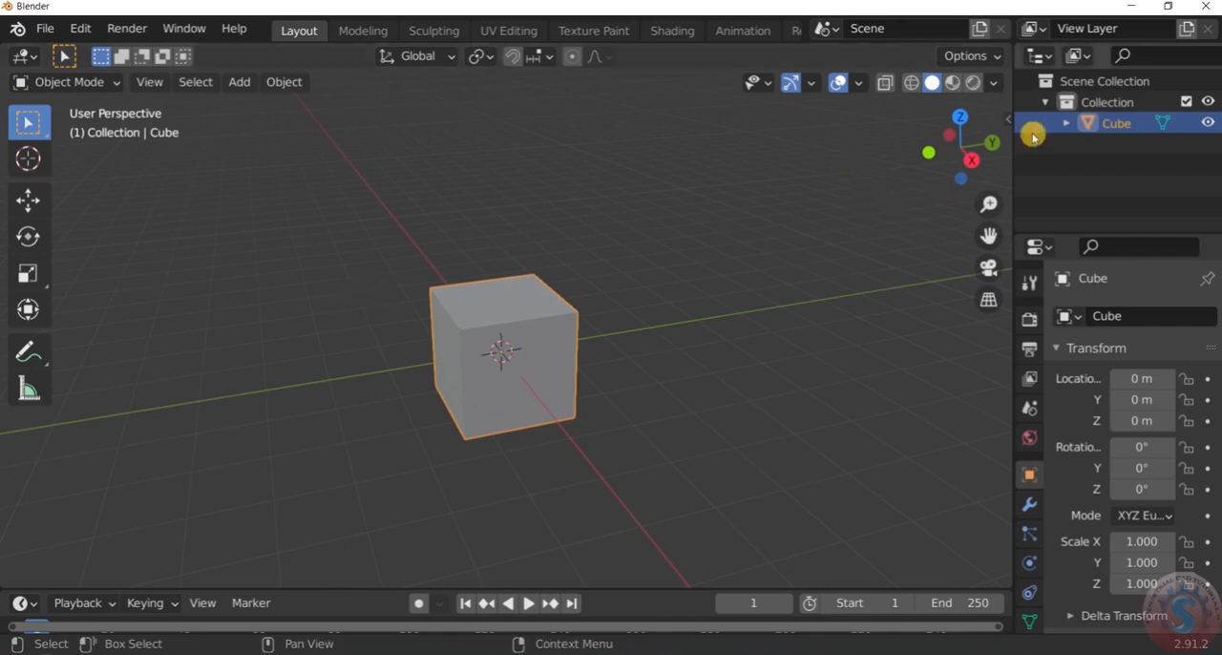
key(n)
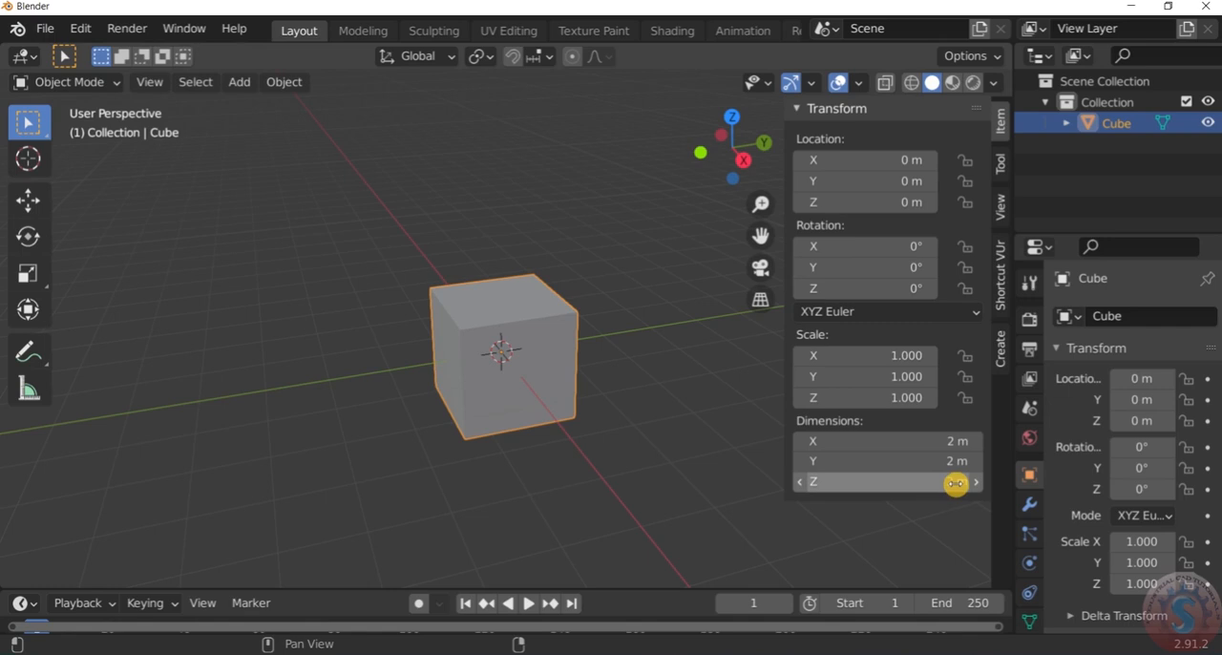
Delete the cube and undo the deletion
click(689, 292)
scroll(609, 285, down, 2)
scroll(625, 278, up, 1)
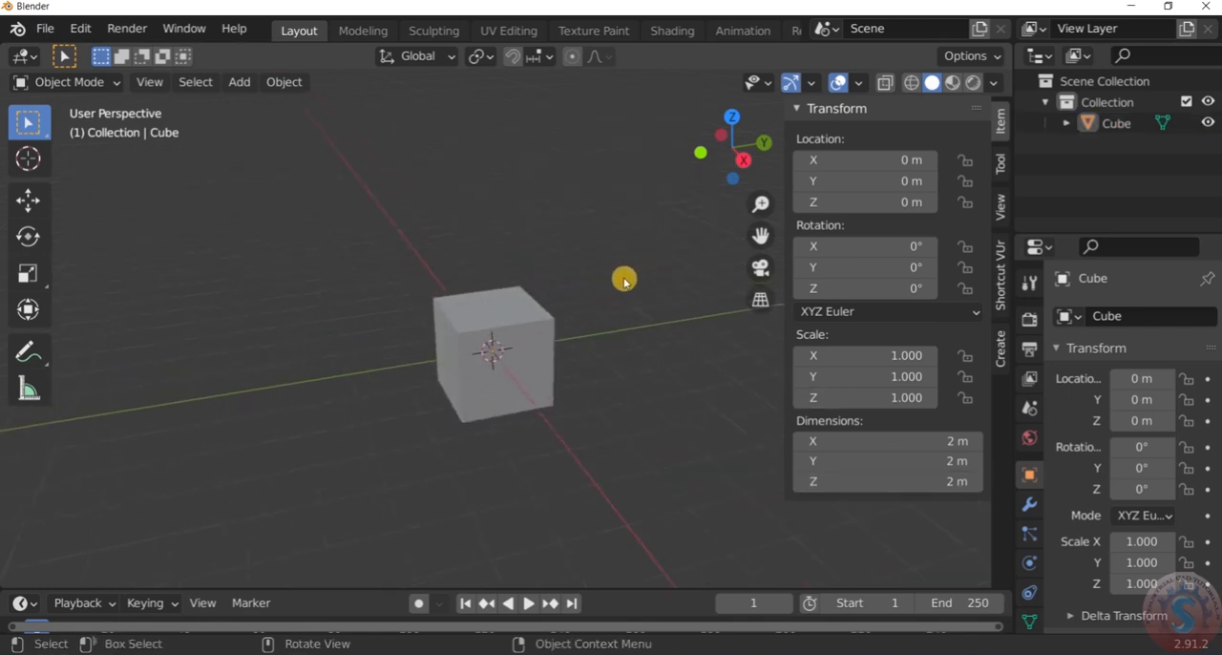
drag(607, 420, 423, 218)
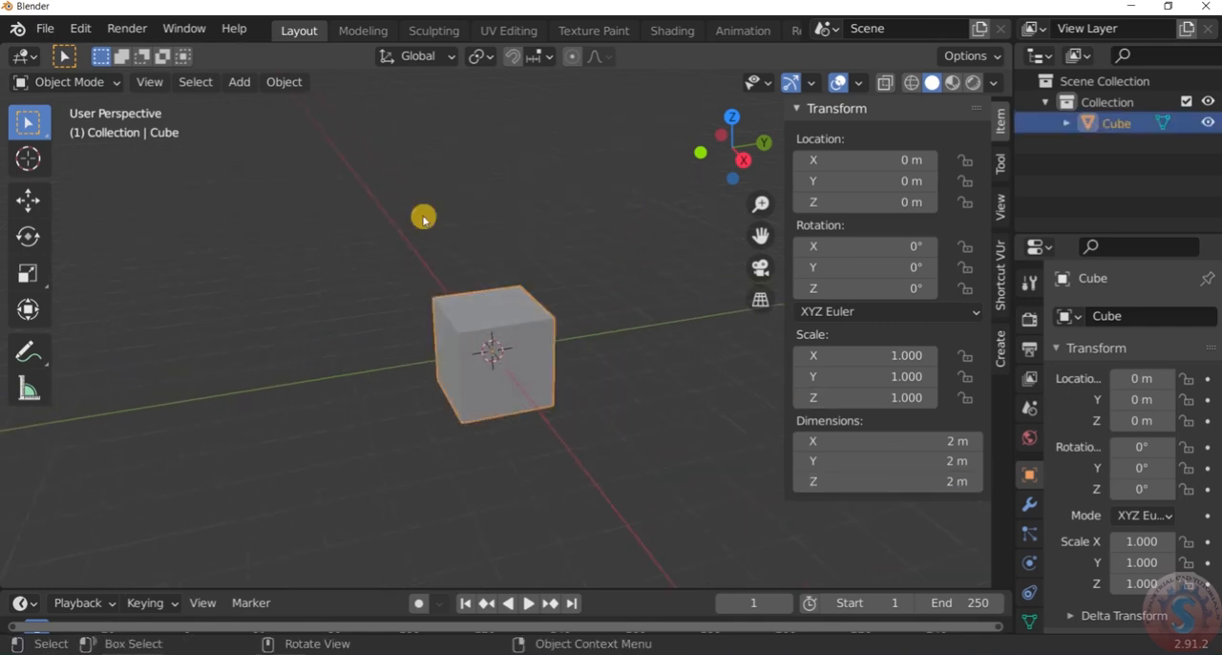
key(Delete)
key(ctrl+z)
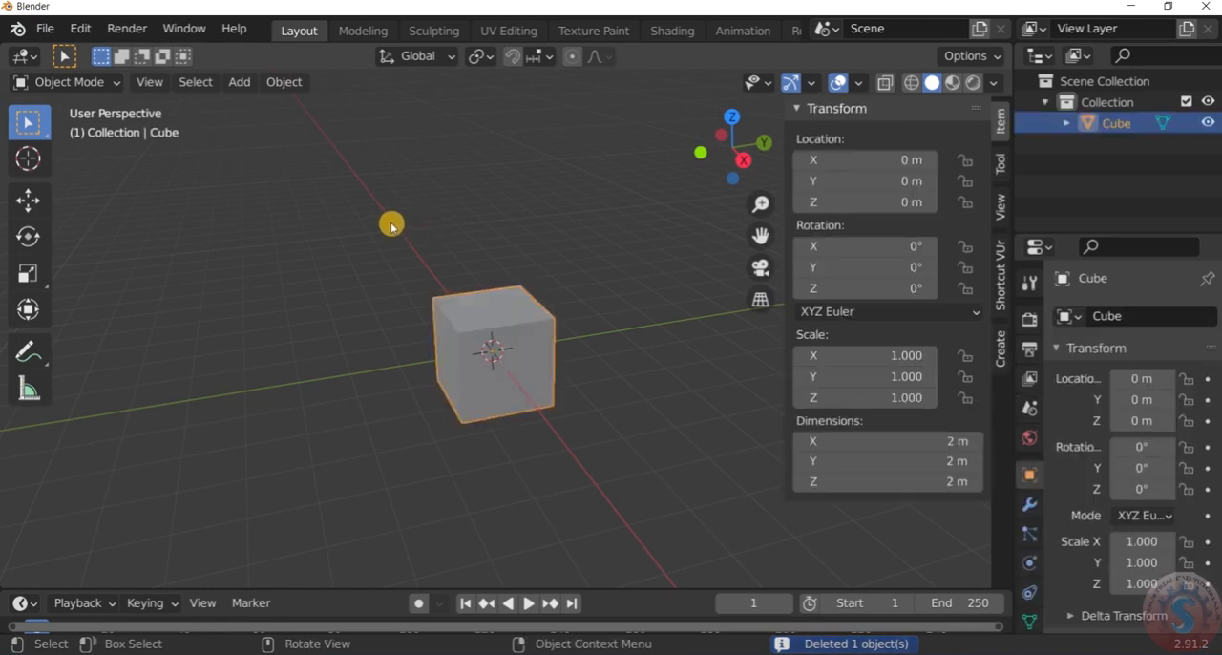
key(shift+a)
mouse_move(390, 222)
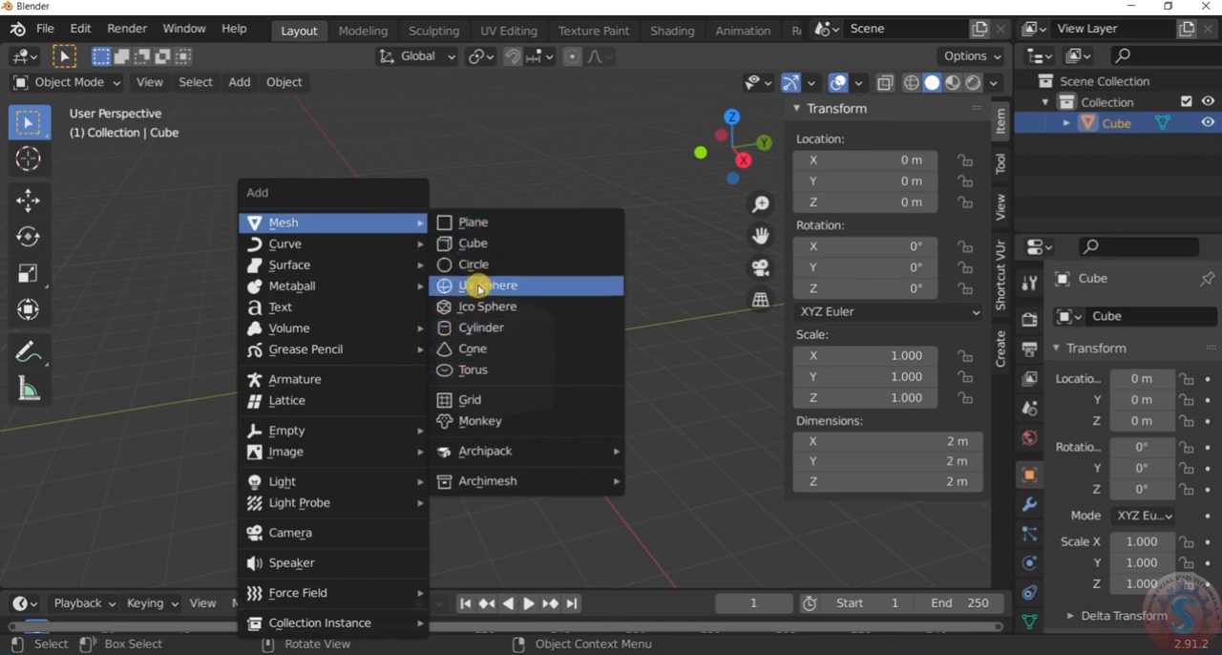
click(493, 165)
scroll(480, 241, down, 3)
scroll(497, 241, up, 4)
scroll(487, 303, down, 2)
scroll(487, 307, up, 3)
click(477, 426)
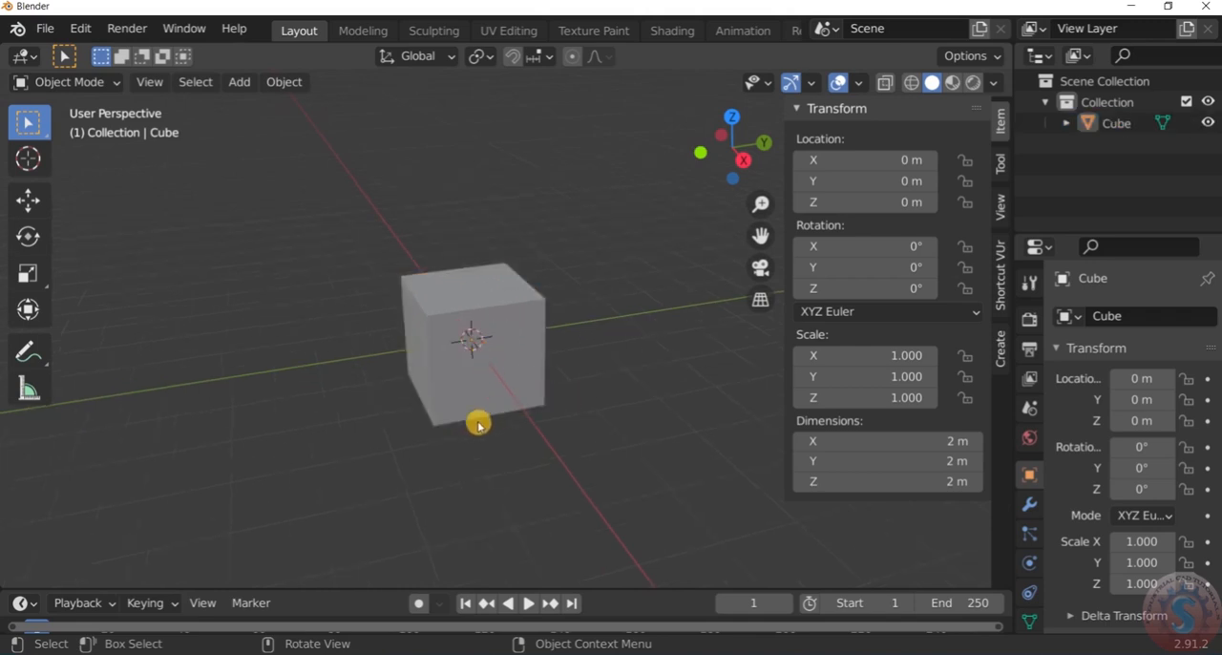
scroll(469, 372, down, 4)
scroll(471, 391, up, 4)
scroll(472, 392, up, 3)
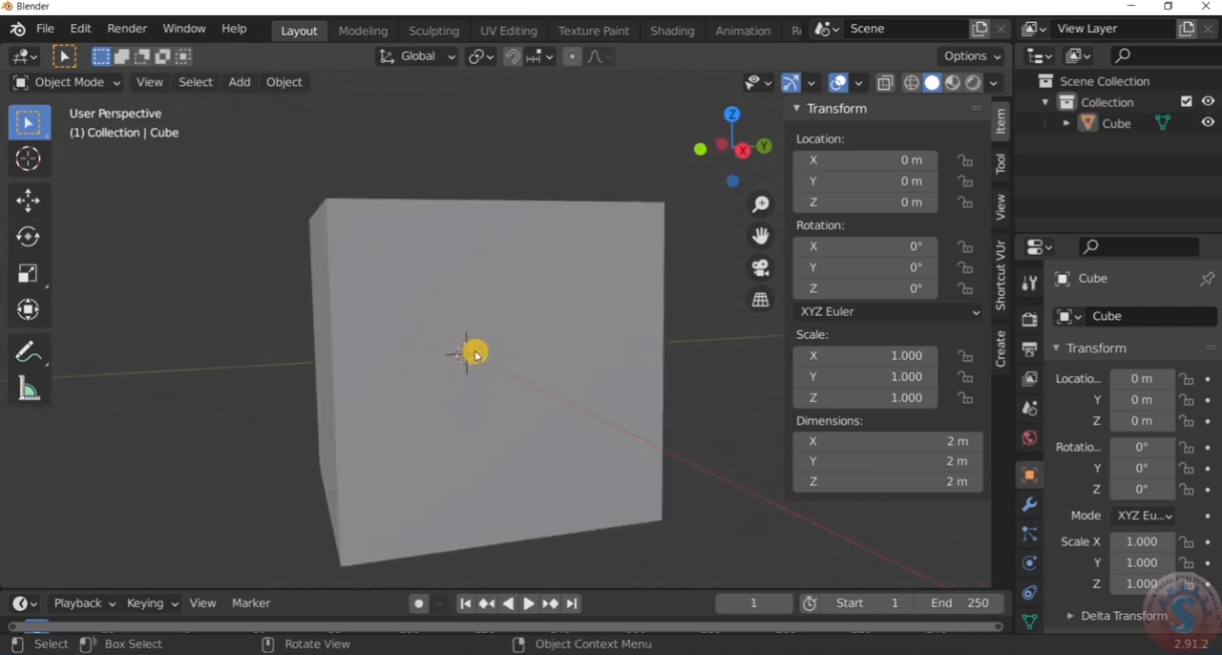
scroll(466, 369, up, 2)
scroll(466, 369, down, 5)
mouse_move(466, 368)
middle_down()
mouse_move(458, 401)
mouse_move(465, 362)
middle_up()
scroll(464, 351, up, 4)
scroll(465, 350, down, 5)
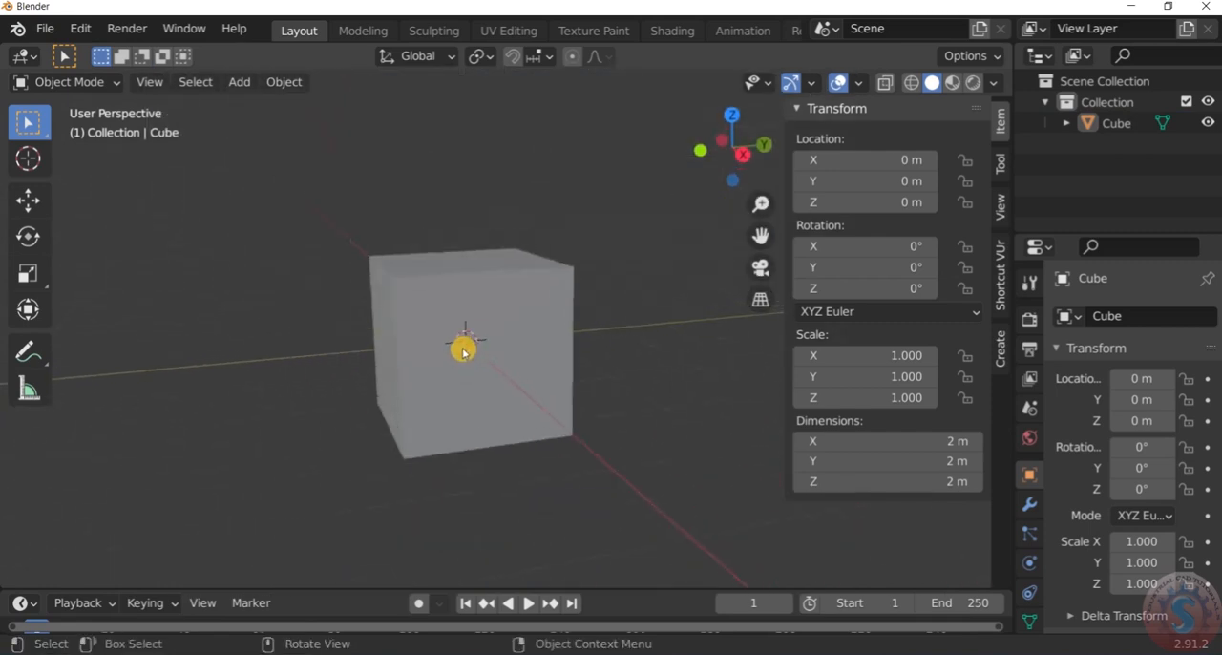
mouse_move(469, 317)
middle_down()
mouse_move(455, 357)
mouse_move(468, 314)
middle_up()
scroll(464, 338, up, 4)
scroll(458, 333, down, 5)
scroll(463, 368, up, 2)
scroll(458, 319, down, 4)
scroll(437, 308, up, 4)
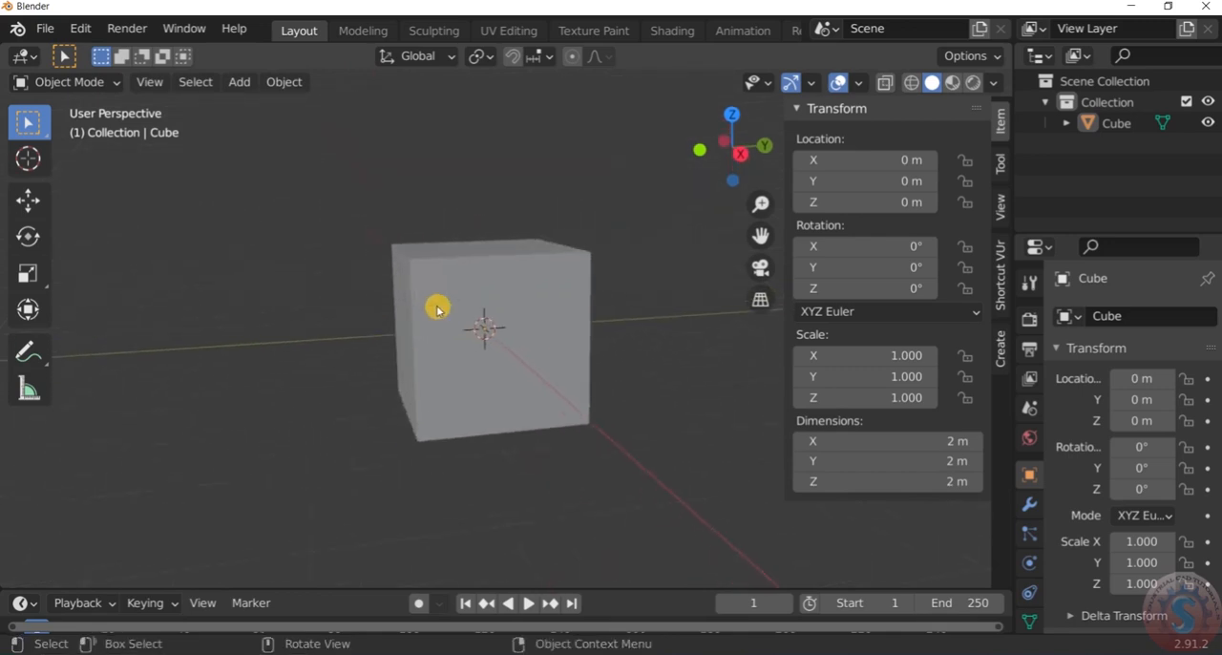
middle_drag(524, 264, 526, 306)
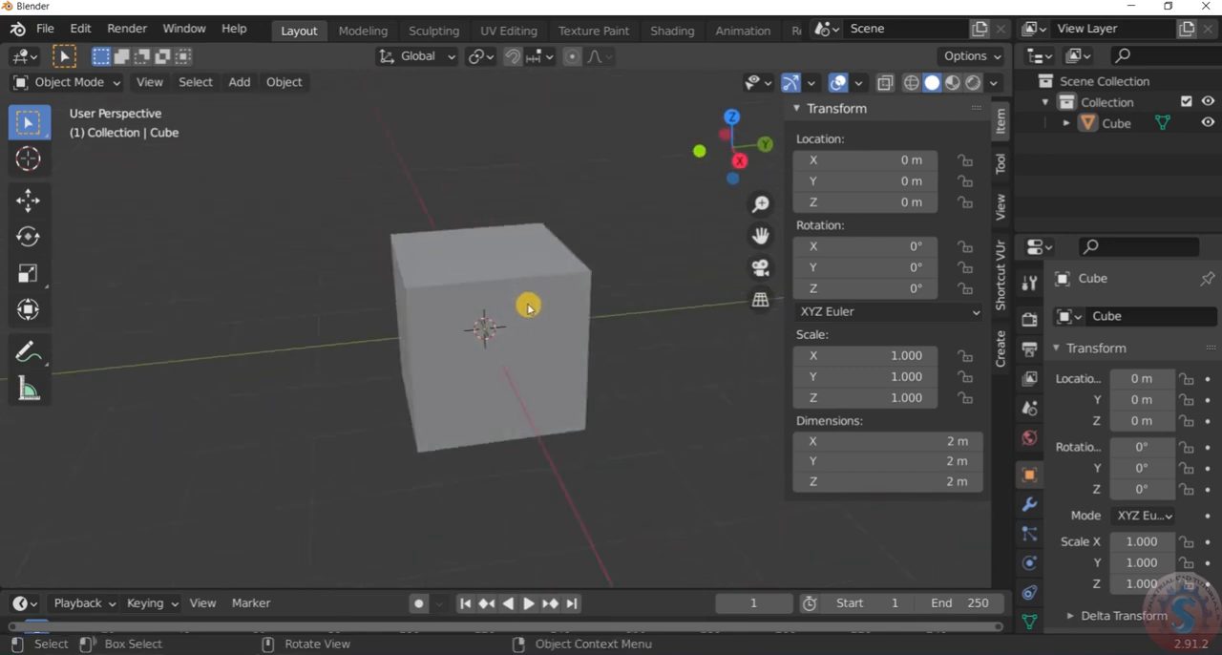
scroll(529, 323, down, 3)
scroll(529, 320, up, 2)
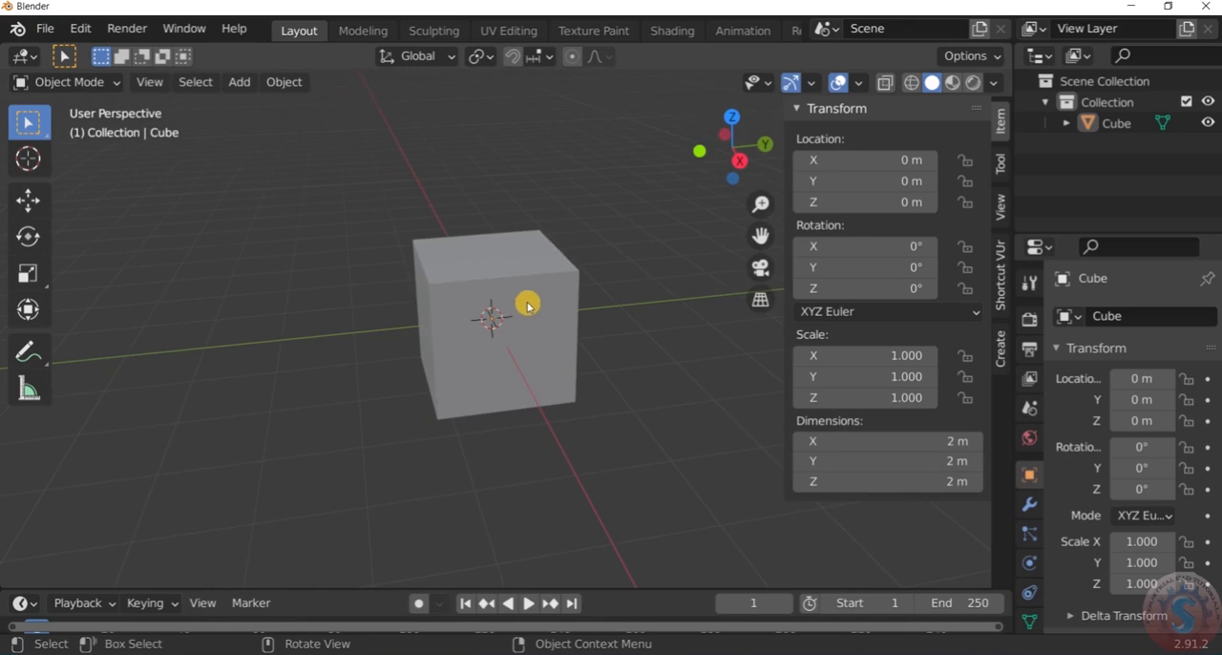
Start the Shortcut VUr key display, set its Offset X to 73 and collapse its settings
click(1002, 302)
click(801, 138)
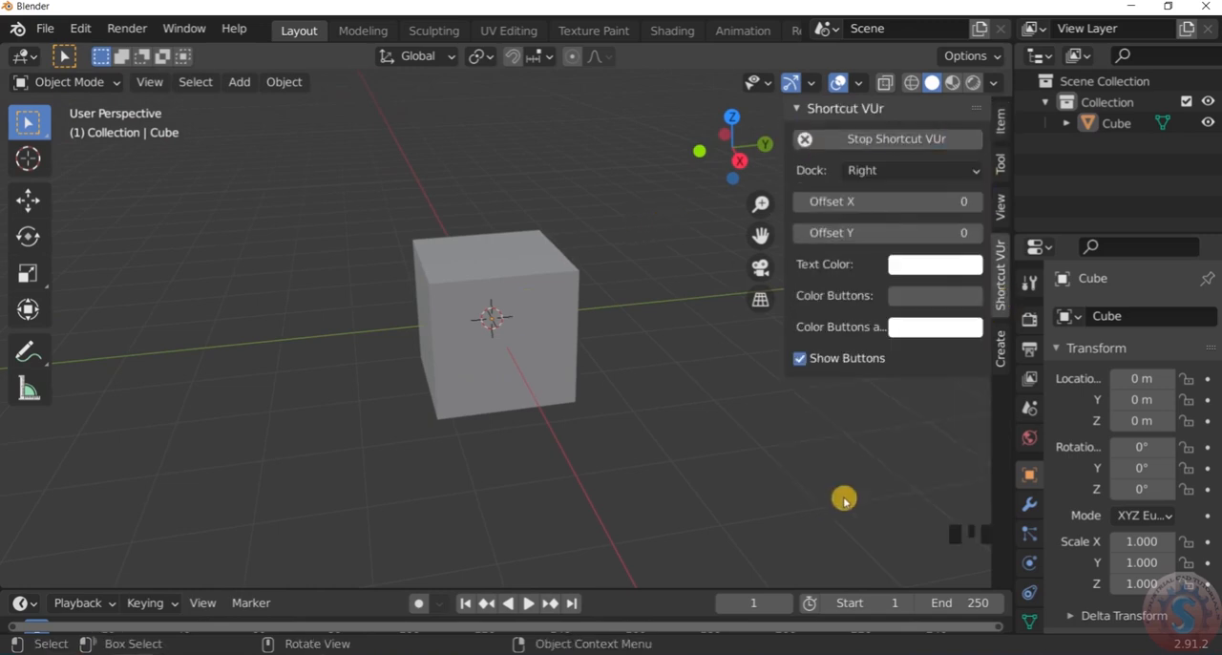
drag(916, 207, 1002, 207)
click(712, 312)
scroll(639, 319, down, 4)
scroll(650, 296, up, 2)
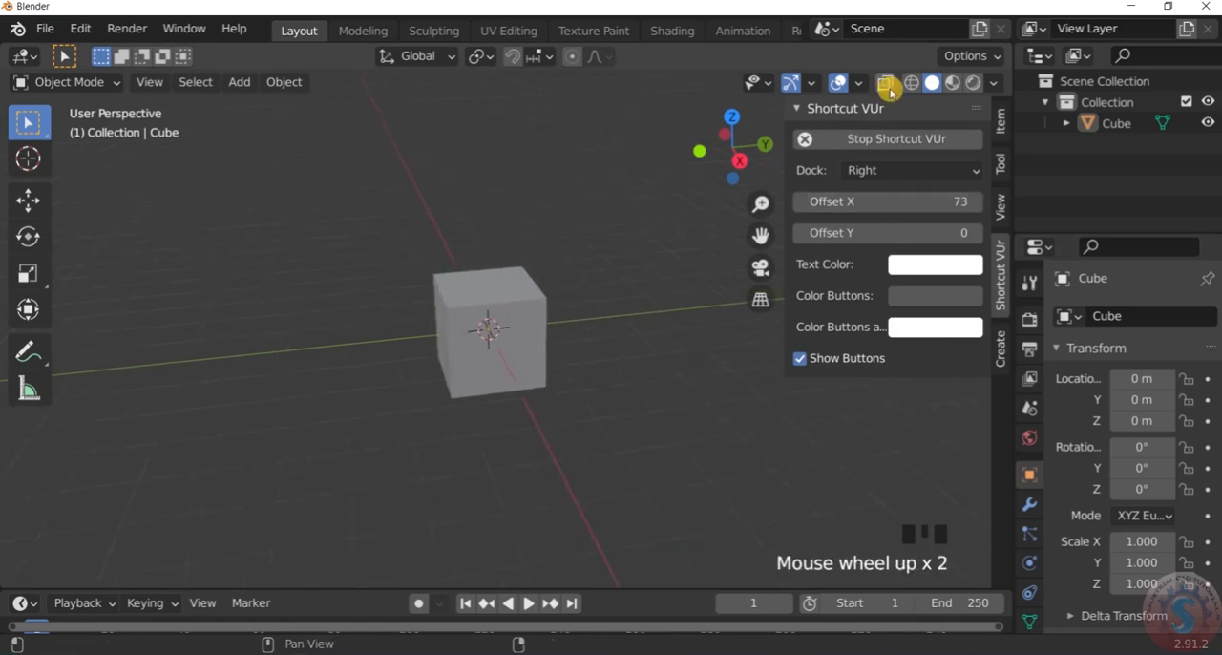
click(799, 109)
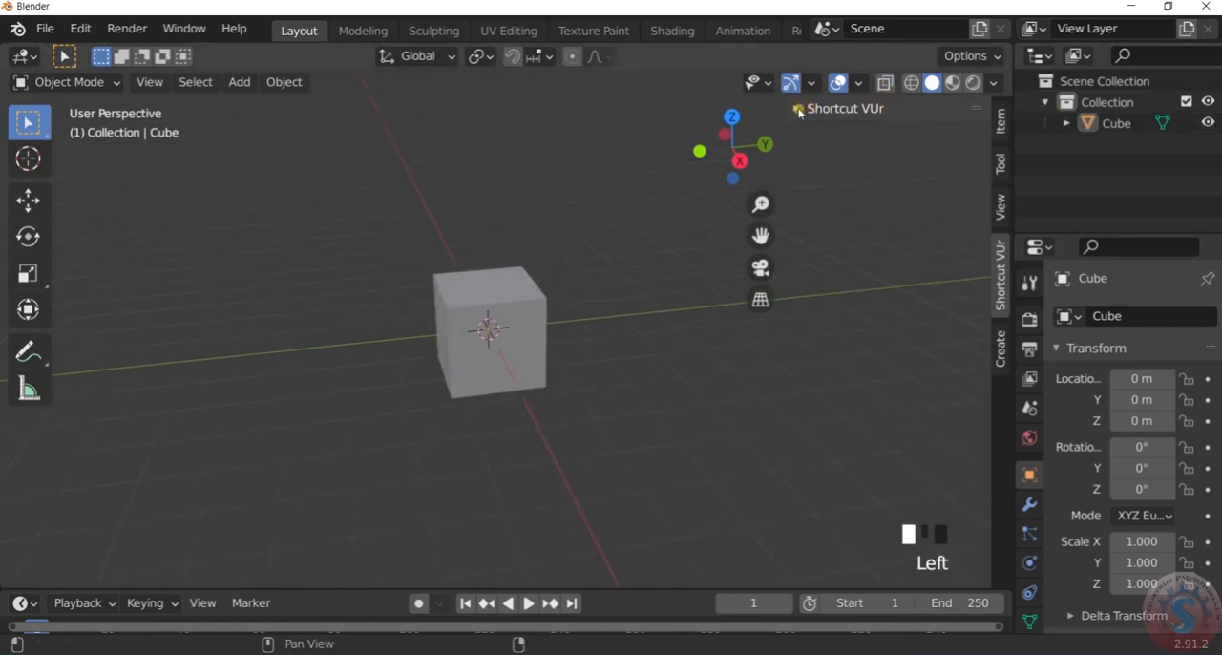
Select the cube in the viewport
scroll(481, 330, up, 3)
middle_drag(480, 331, 533, 319)
scroll(525, 323, up, 3)
click(527, 298)
scroll(635, 358, down, 3)
scroll(619, 355, up, 1)
scroll(633, 354, down, 2)
scroll(647, 356, up, 1)
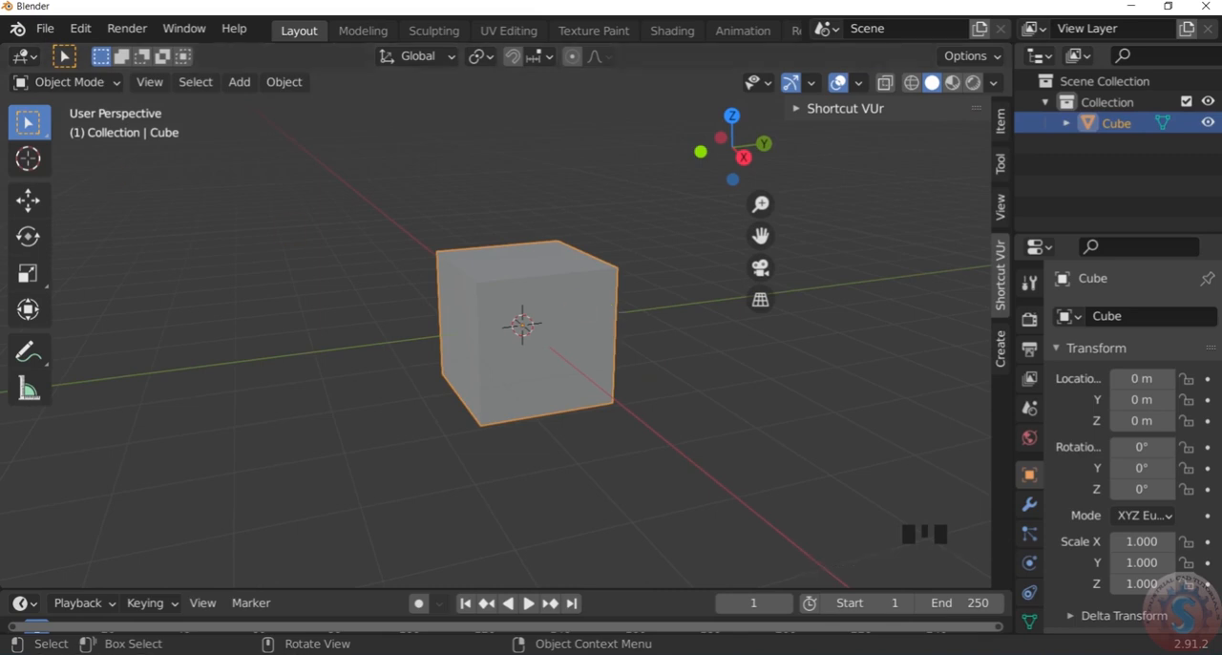
Reselect the cube and choose Object Mode for it
click(49, 84)
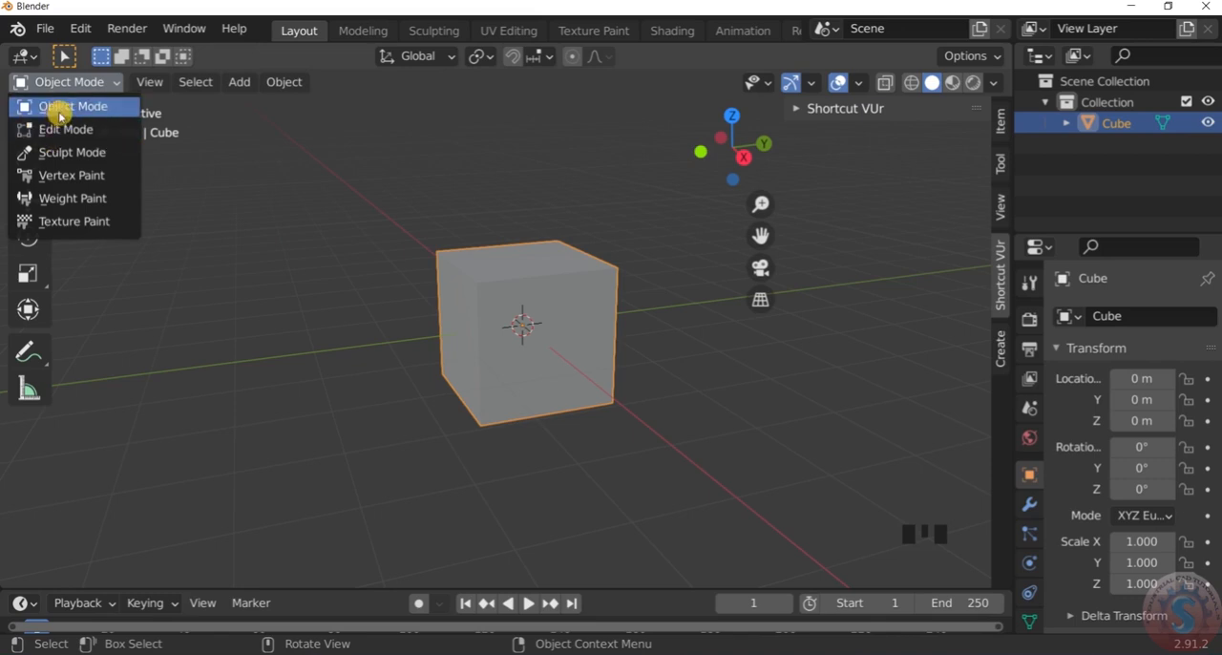
click(65, 83)
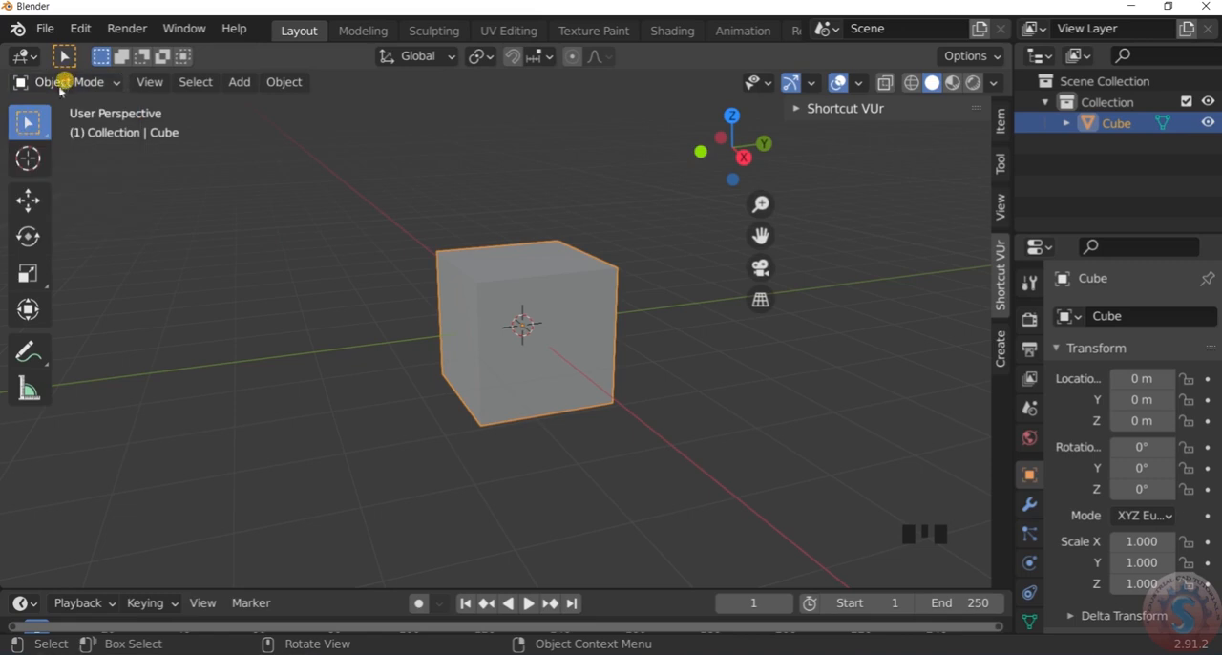
click(1066, 125)
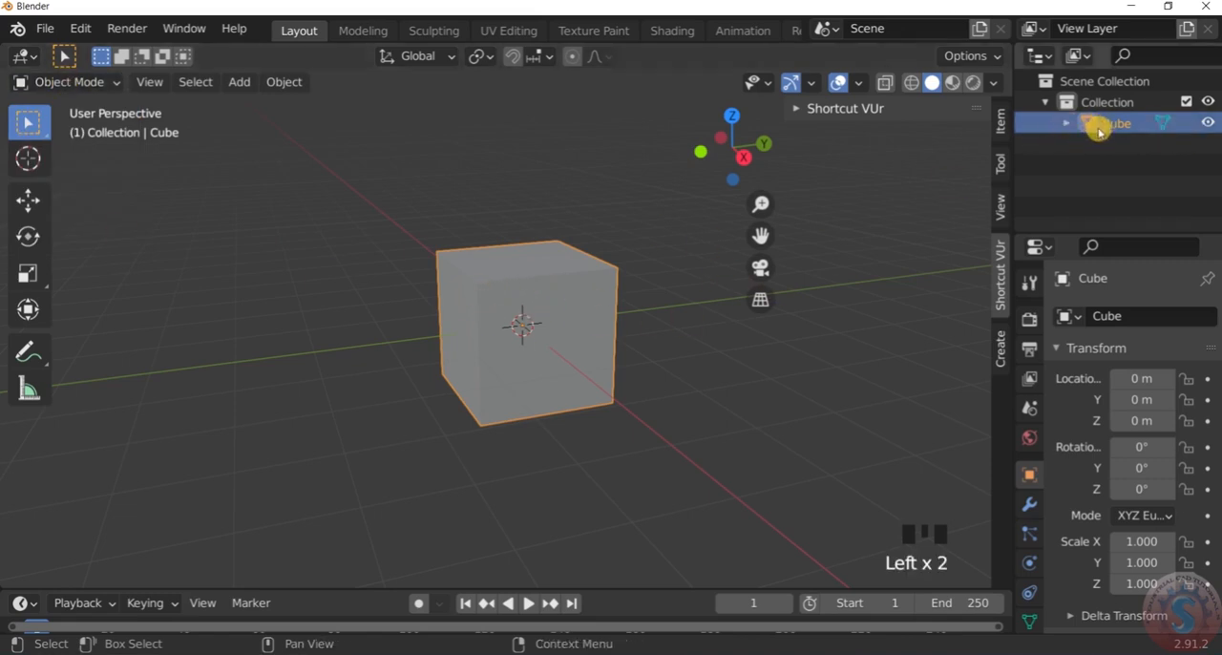
click(633, 401)
click(580, 325)
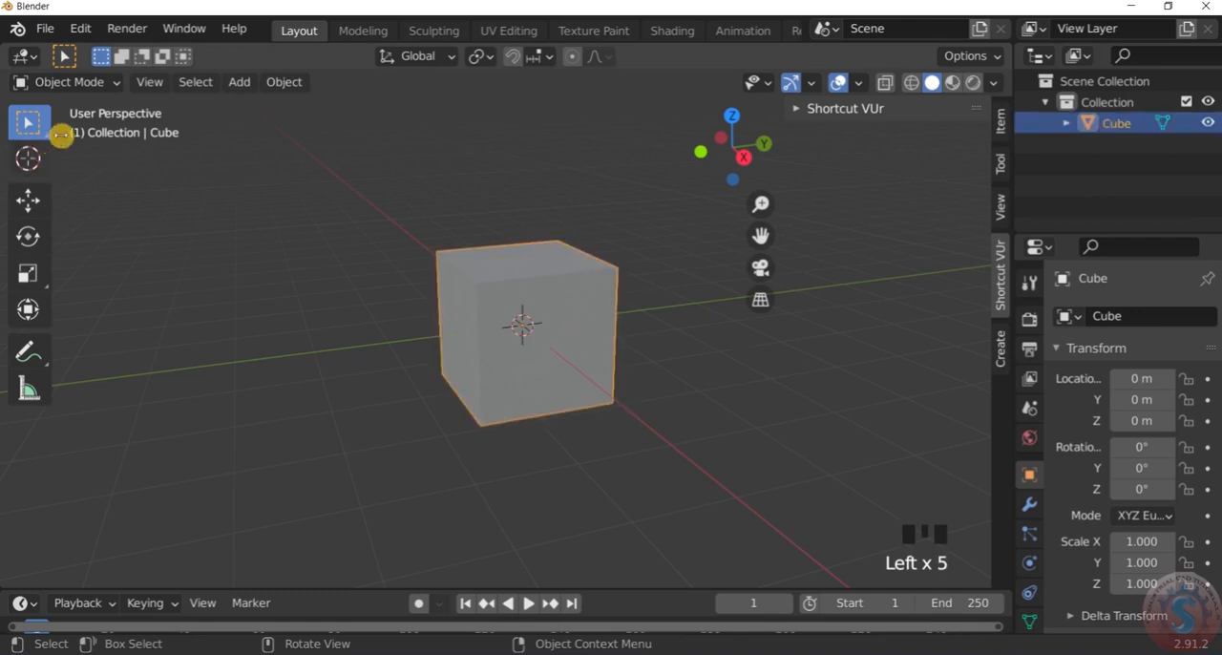
click(98, 82)
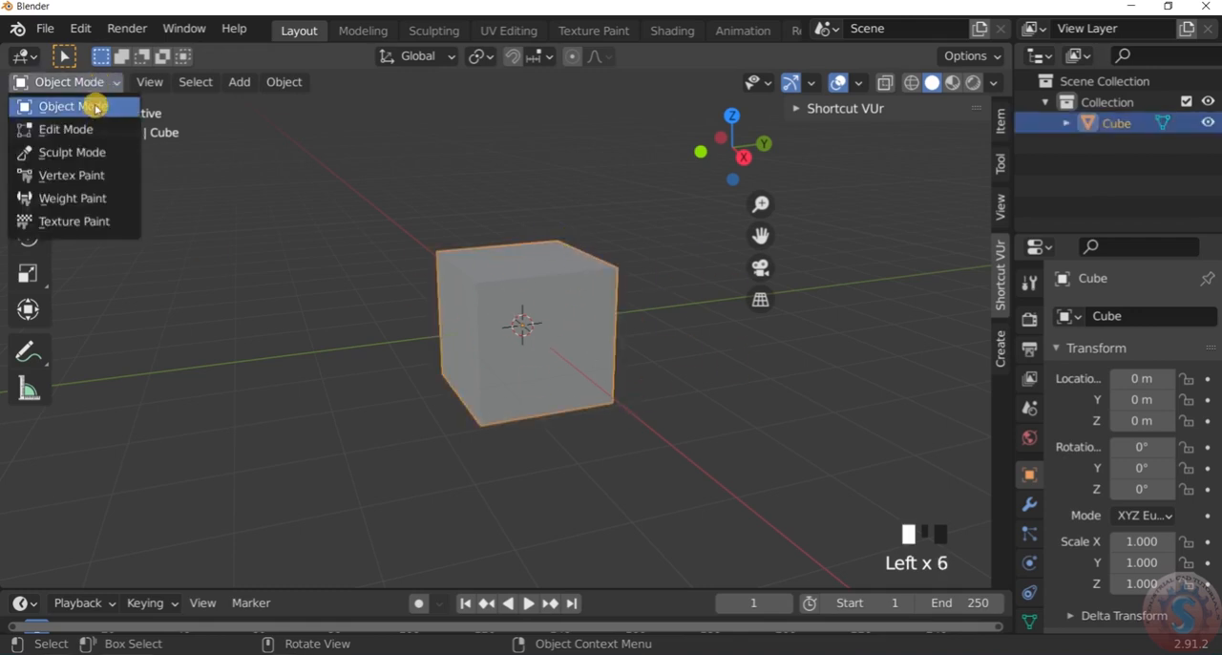
click(96, 107)
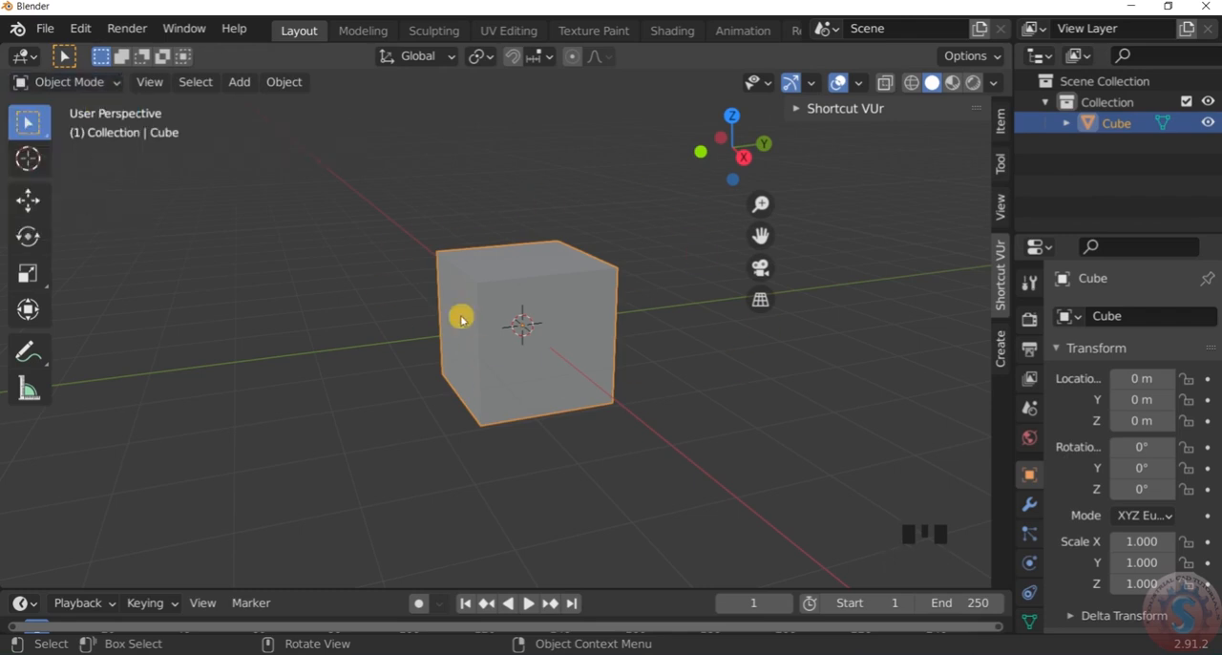
Switch the selected cube to Edit Mode
click(68, 82)
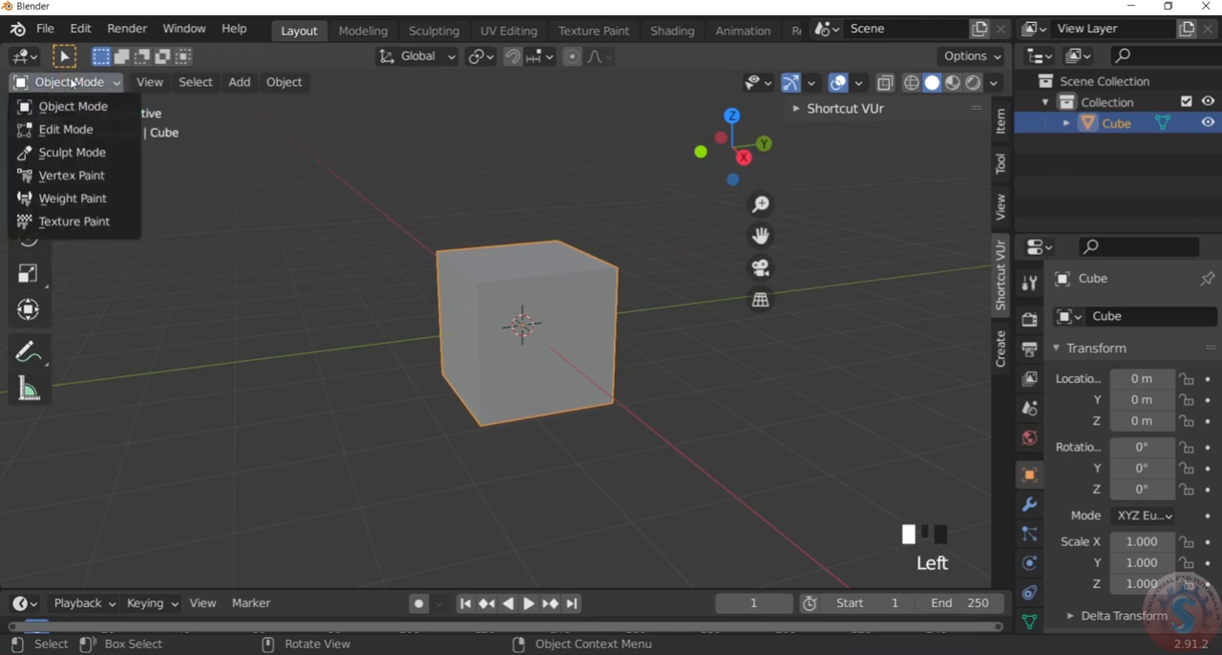
click(74, 130)
scroll(455, 319, down, 3)
scroll(455, 317, up, 2)
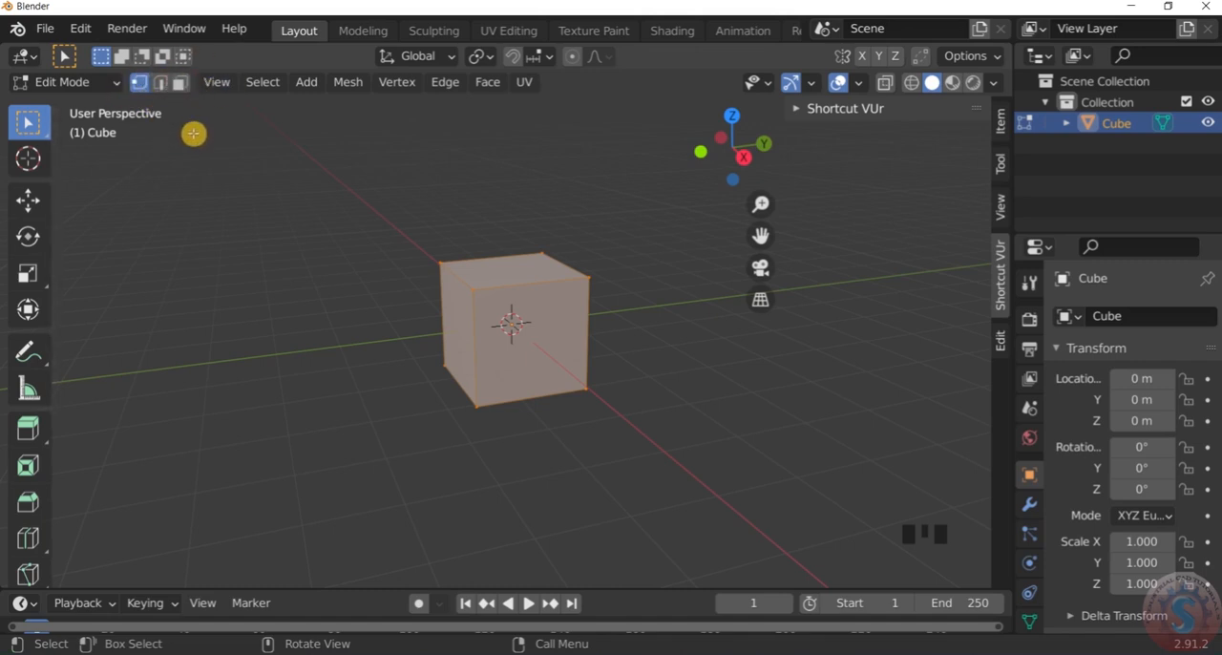
scroll(379, 315, up, 2)
scroll(378, 315, down, 3)
scroll(377, 314, up, 2)
scroll(706, 391, up, 2)
scroll(674, 349, down, 3)
scroll(727, 296, up, 2)
scroll(493, 302, down, 3)
scroll(494, 299, up, 2)
scroll(452, 296, down, 3)
scroll(431, 318, up, 2)
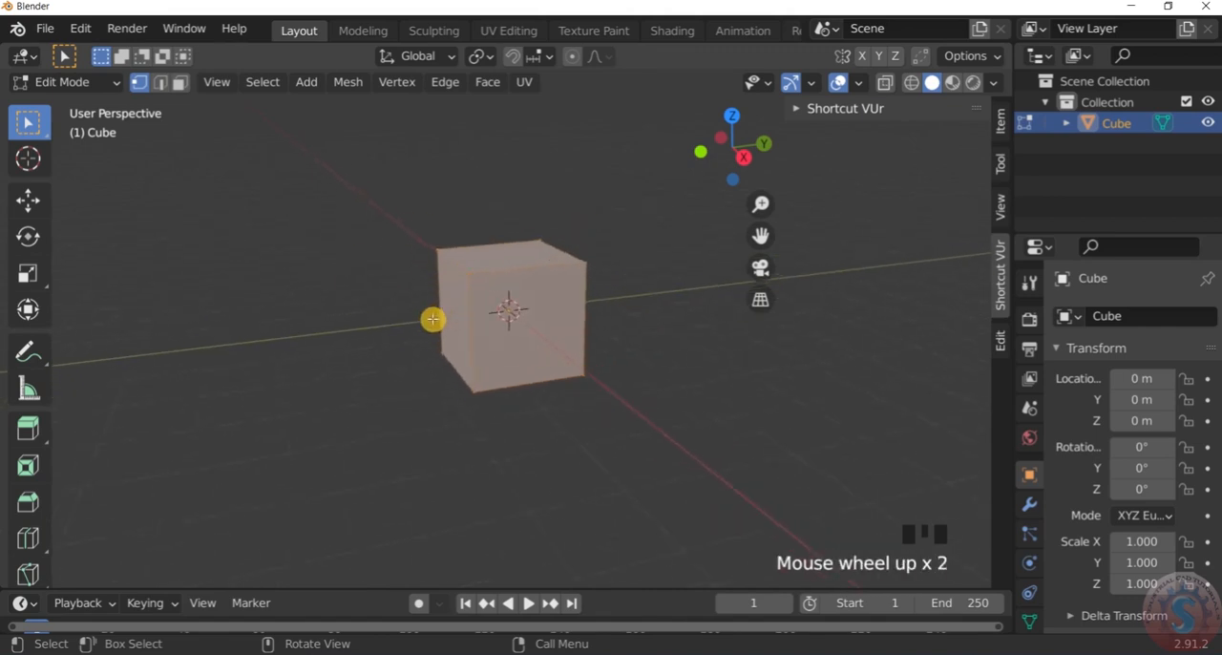
Move the cube's entire mesh 1 m up along the global Z axis
scroll(437, 324, down, 1)
key(g)
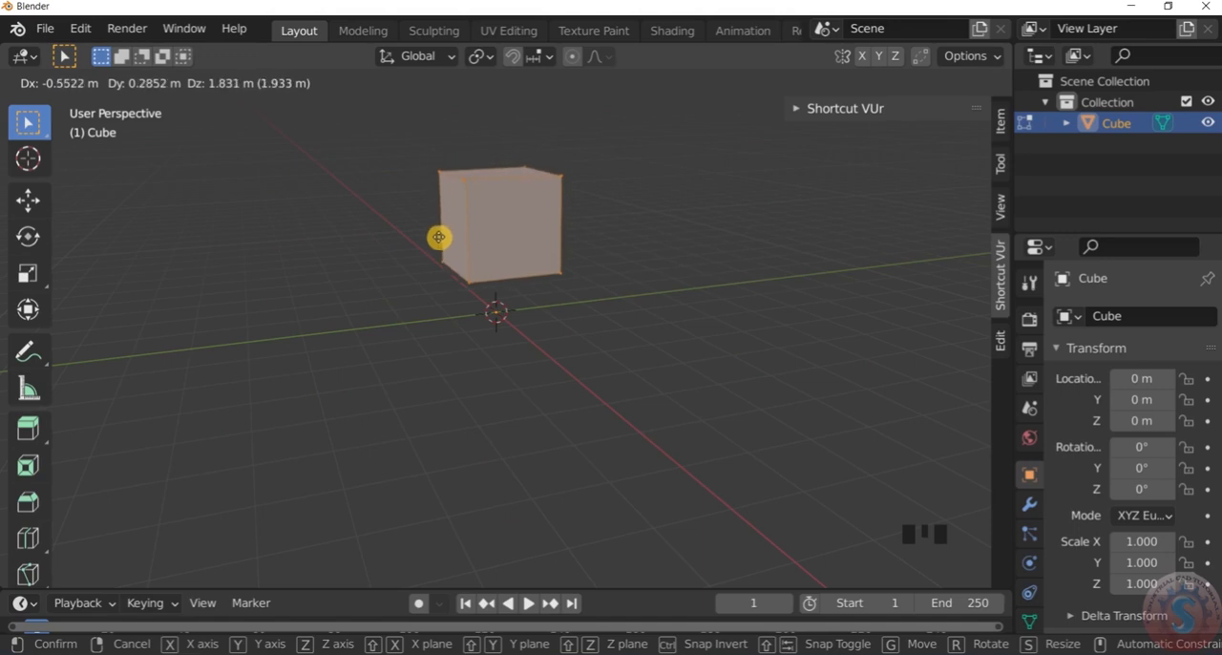
key(x)
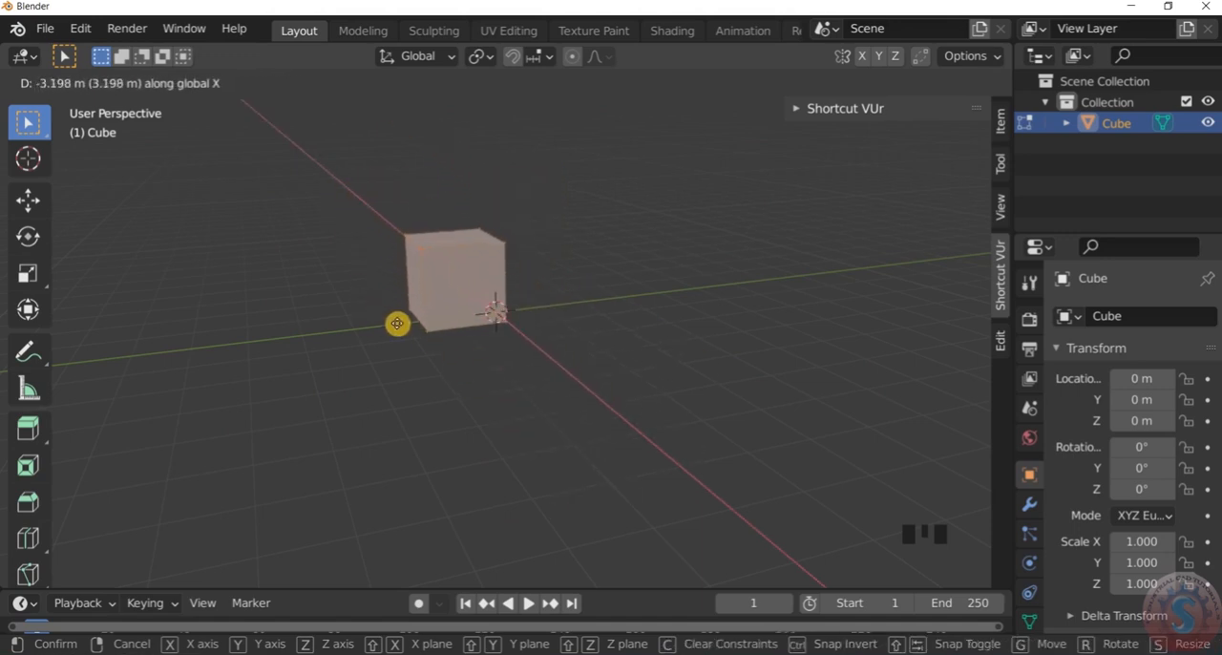
key(y)
key(z)
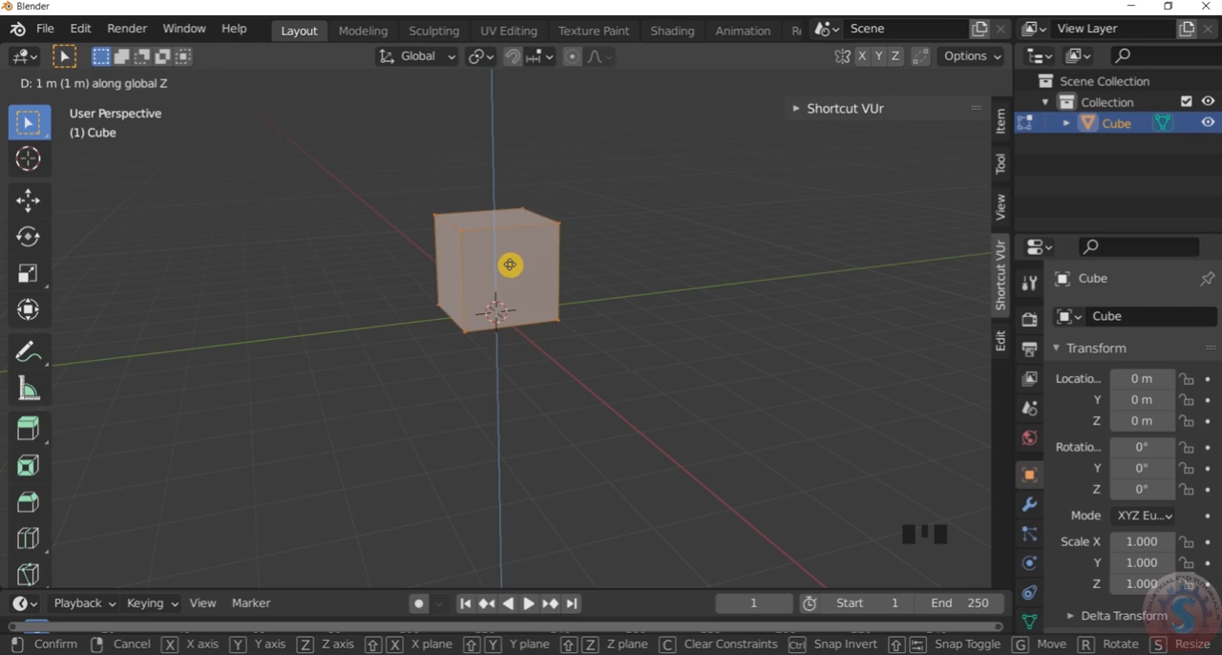
click(512, 265)
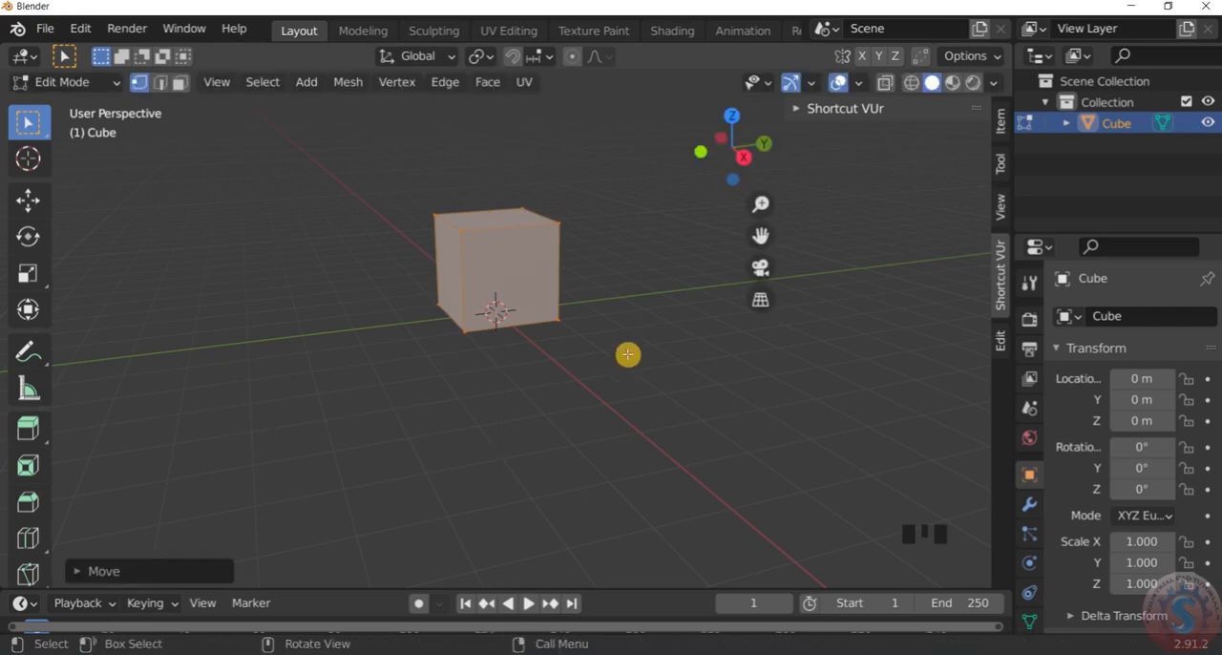
Deselect the cube's mesh and switch the cube back to Object Mode
click(627, 354)
scroll(627, 354, down, 4)
scroll(625, 341, up, 3)
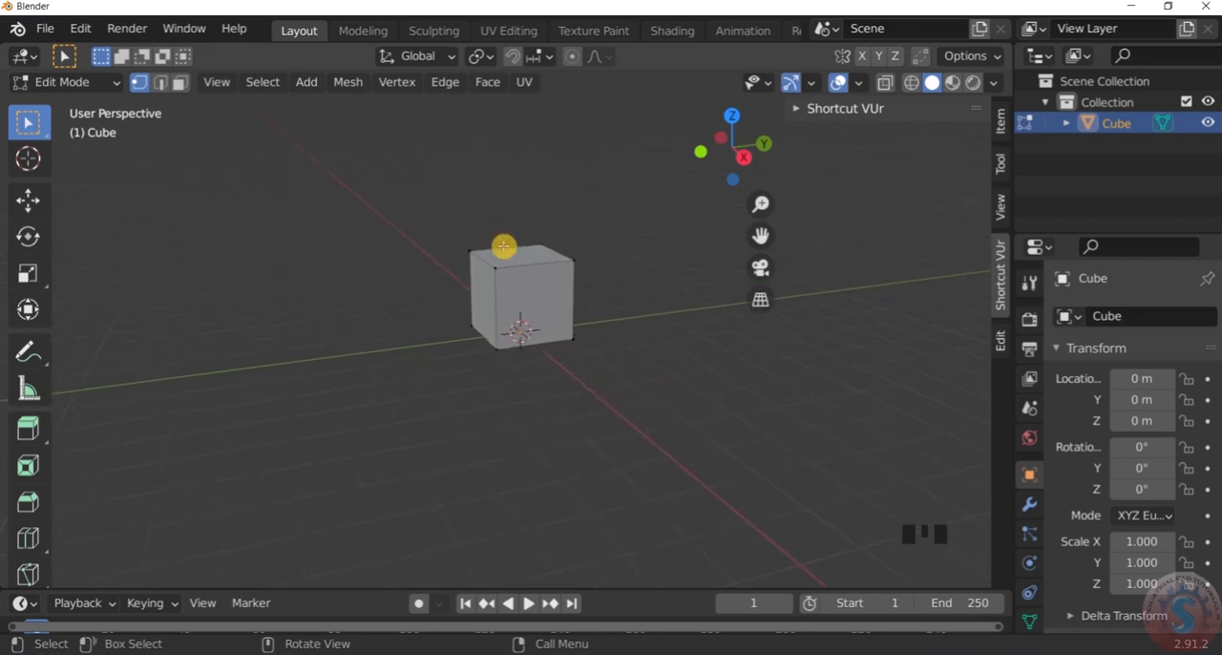
scroll(532, 373, up, 2)
mouse_move(531, 374)
middle_down()
mouse_move(532, 319)
mouse_move(531, 369)
middle_up()
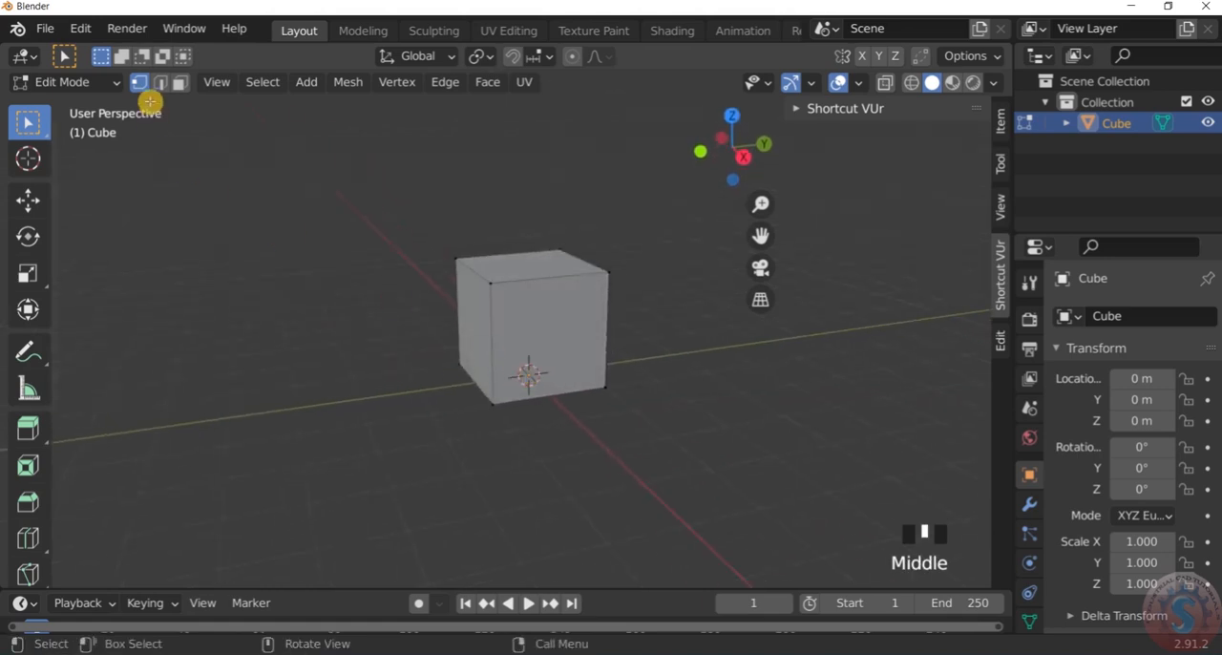
click(112, 82)
click(90, 104)
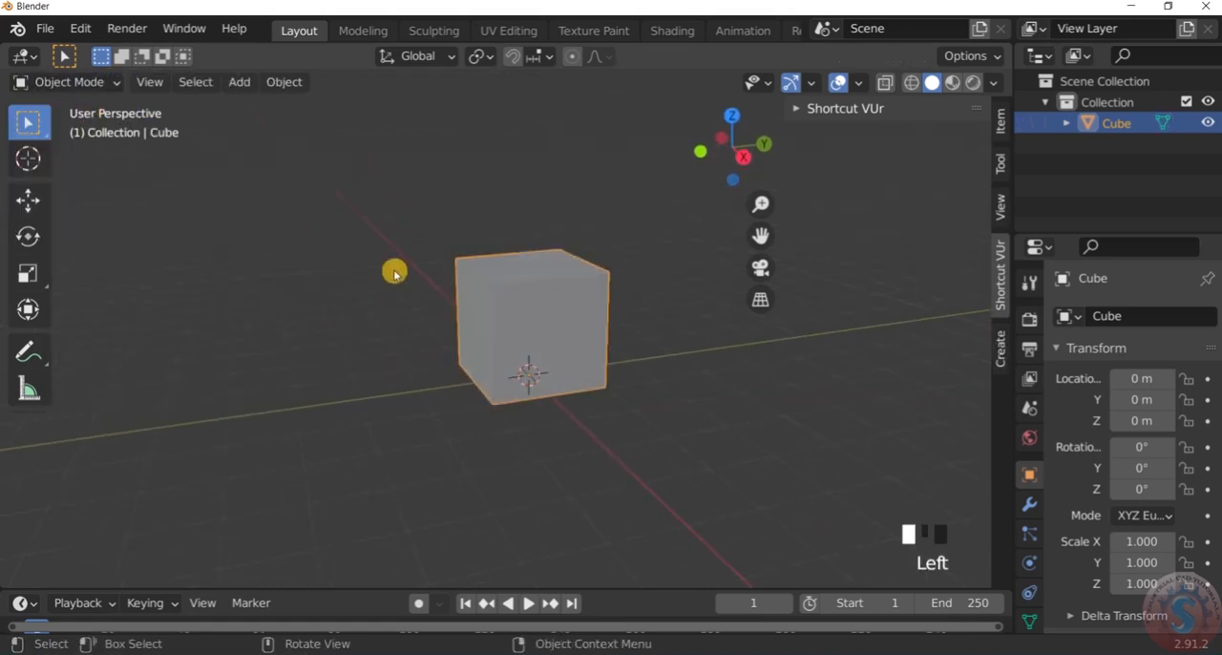
Try scaling the whole cube up uniformly to about 2.77, and undo the resize
scroll(496, 316, down, 5)
scroll(456, 335, up, 4)
click(502, 268)
scroll(498, 270, down, 1)
scroll(495, 286, up, 4)
scroll(497, 307, down, 3)
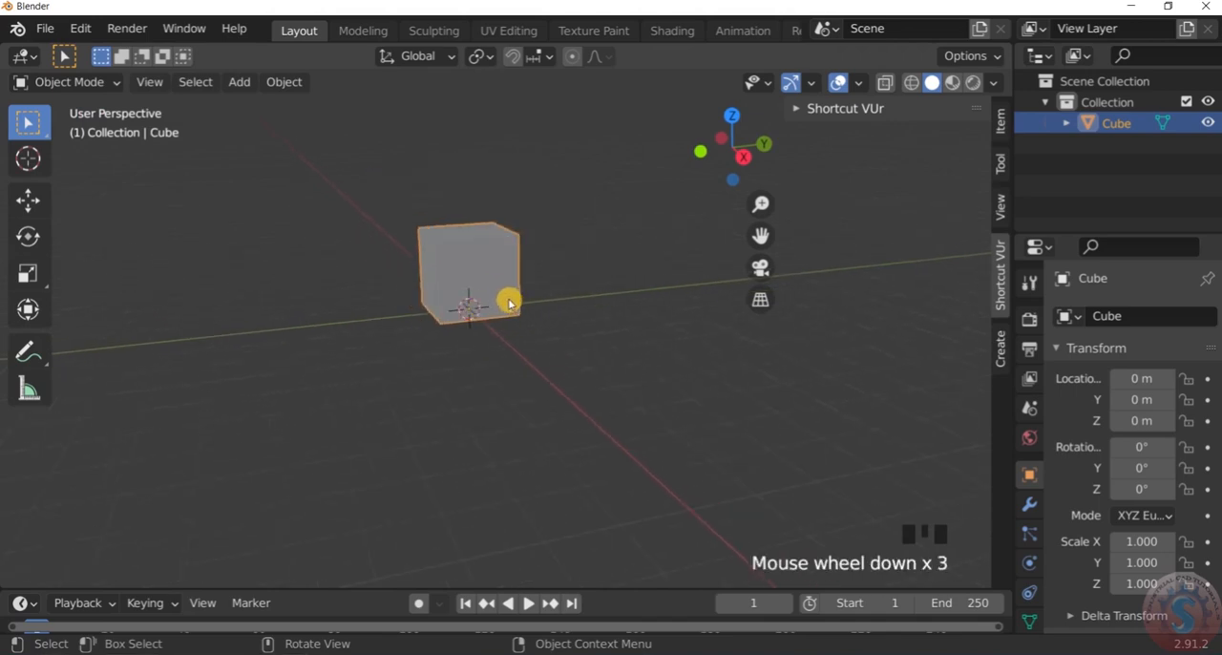
key(s)
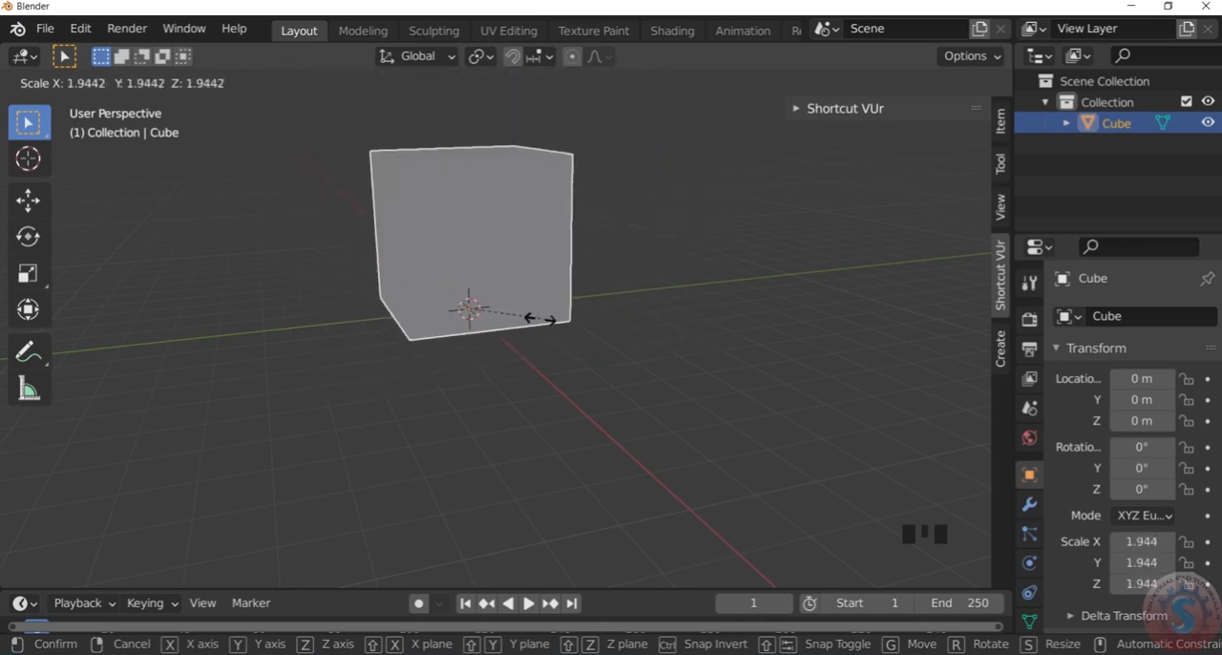
click(680, 312)
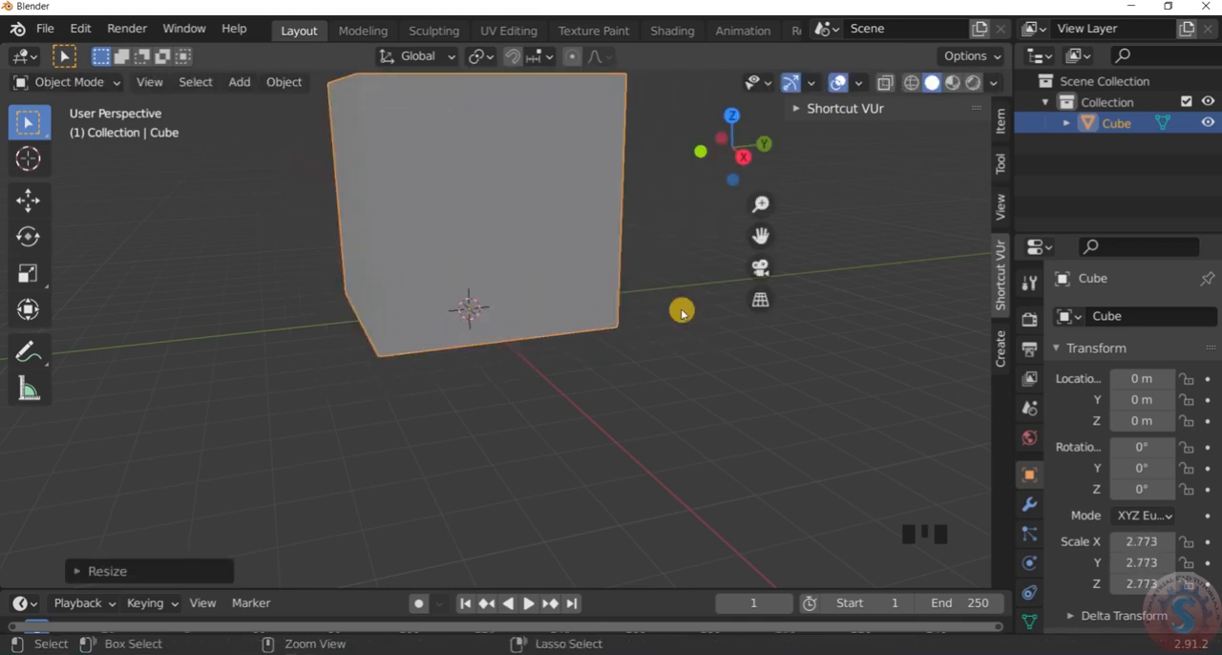
key(ctrl+z)
click(653, 312)
scroll(646, 311, down, 4)
scroll(624, 298, up, 4)
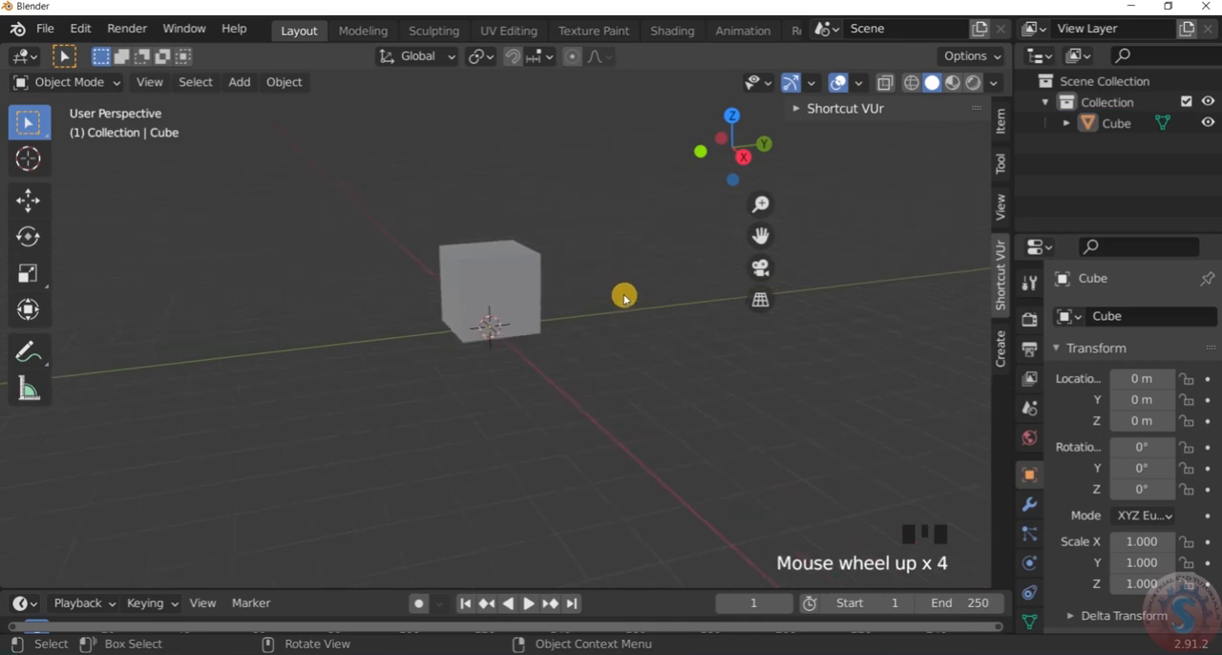
scroll(483, 269, down, 1)
scroll(67, 162, up, 2)
click(72, 86)
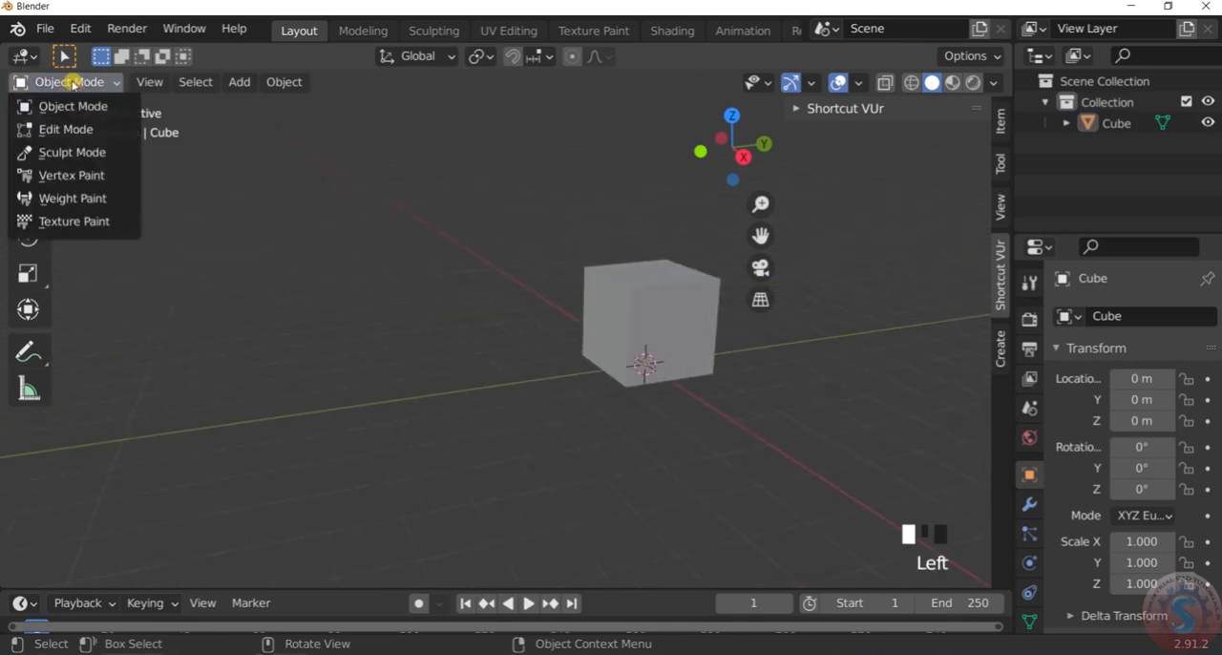
click(70, 84)
scroll(449, 306, down, 5)
scroll(542, 305, up, 8)
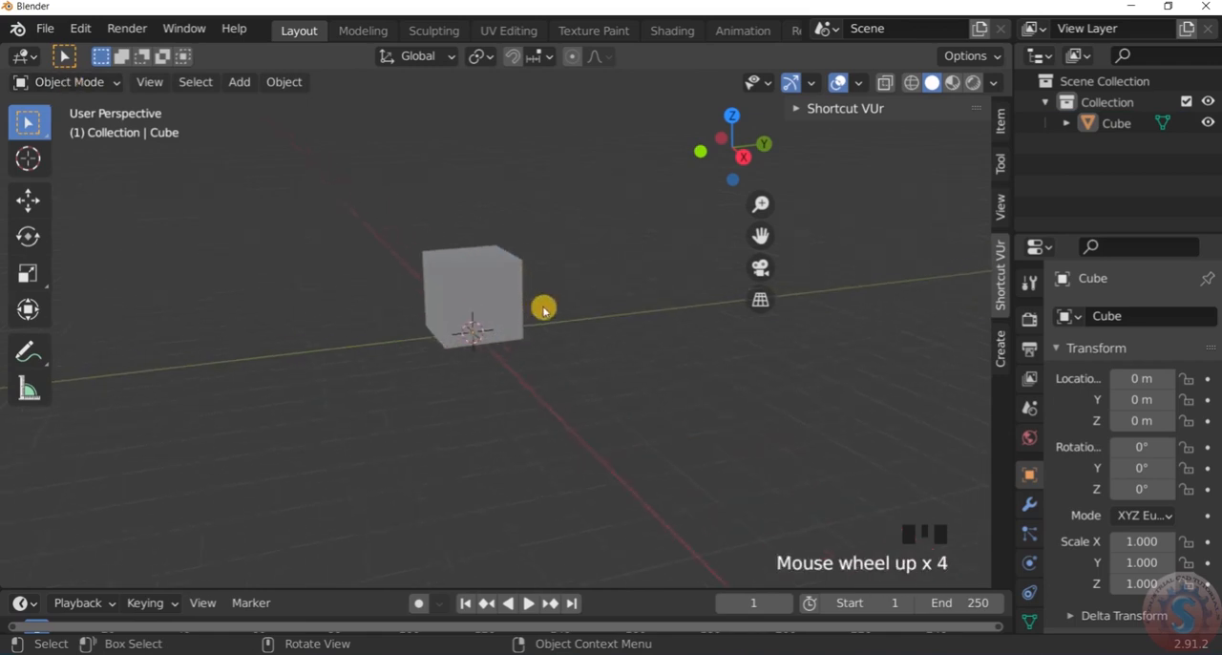
scroll(409, 304, down, 3)
scroll(505, 274, down, 3)
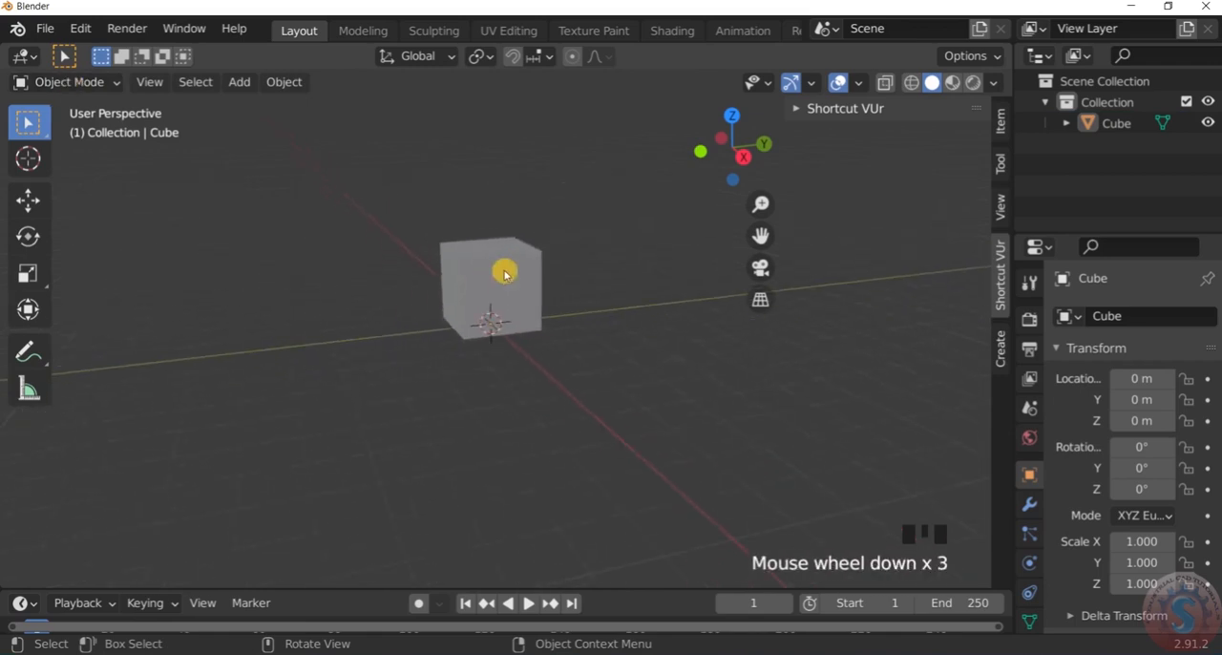
scroll(521, 269, up, 3)
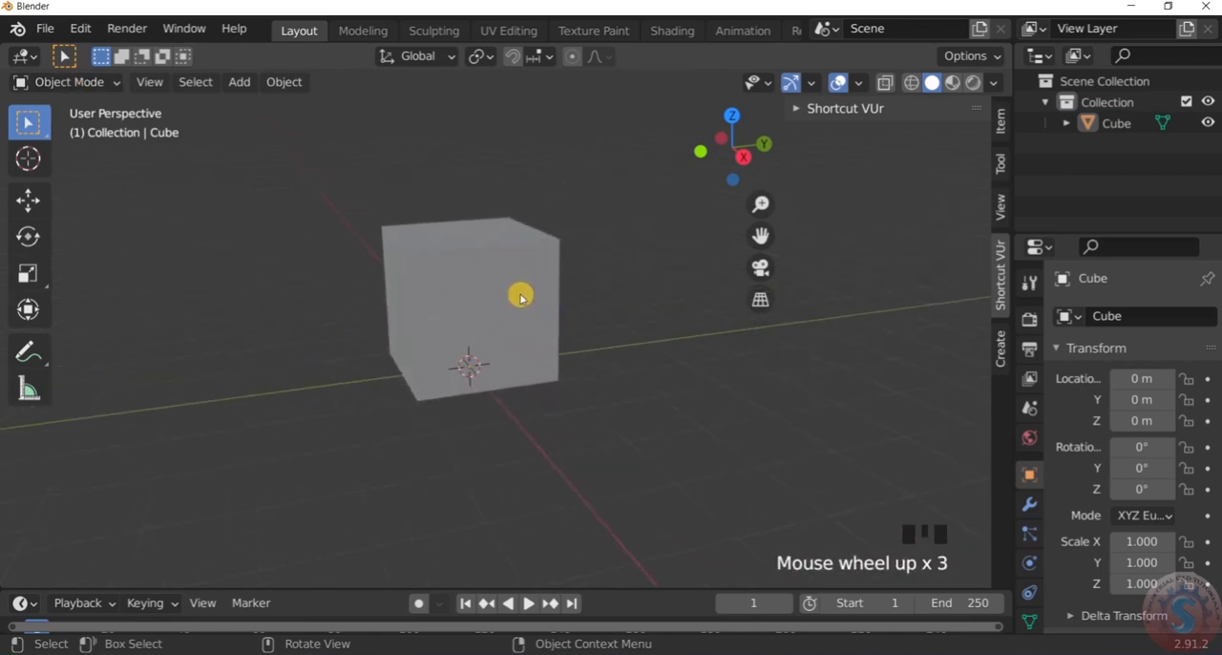
scroll(543, 324, down, 4)
scroll(541, 320, up, 2)
scroll(542, 317, up, 3)
scroll(535, 323, down, 3)
scroll(525, 318, up, 1)
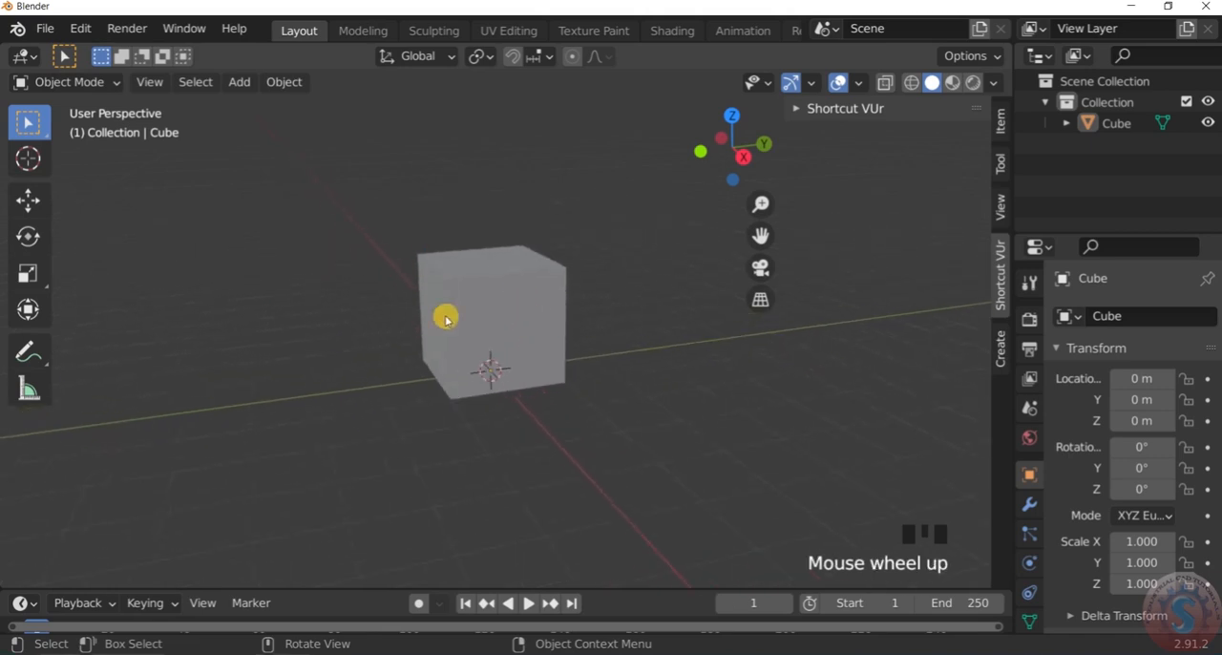
scroll(513, 306, up, 1)
scroll(514, 305, down, 2)
scroll(517, 305, up, 1)
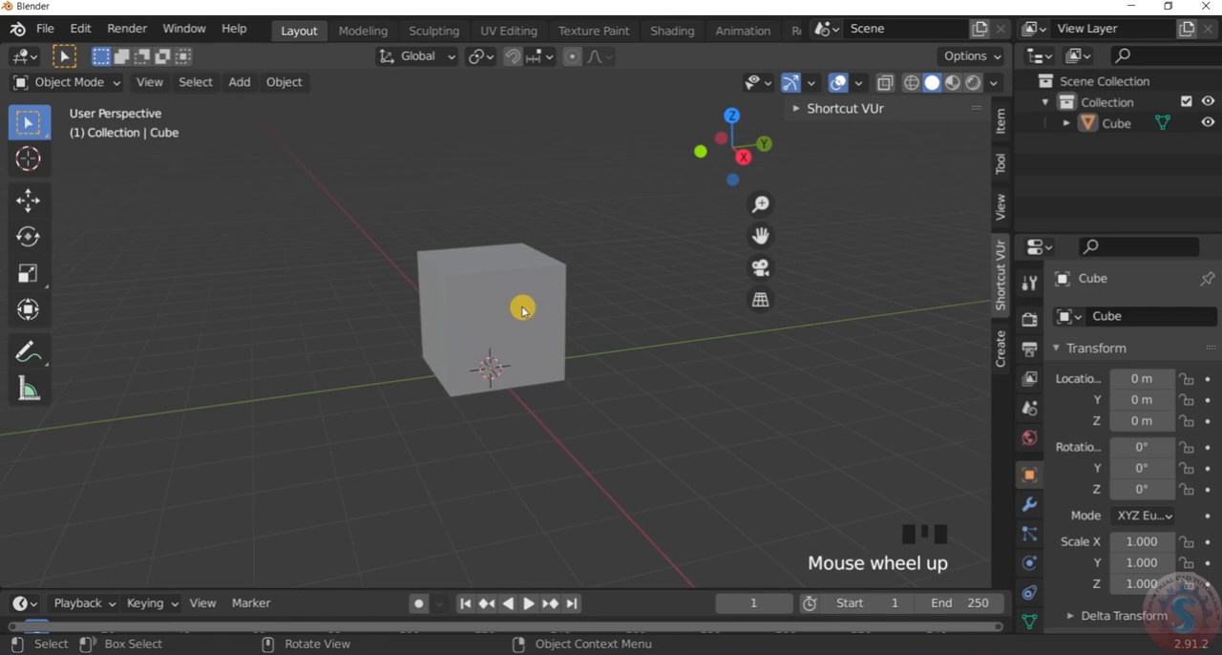
Select the cube, show its transform properties and set its X dimension to 6 m
click(523, 306)
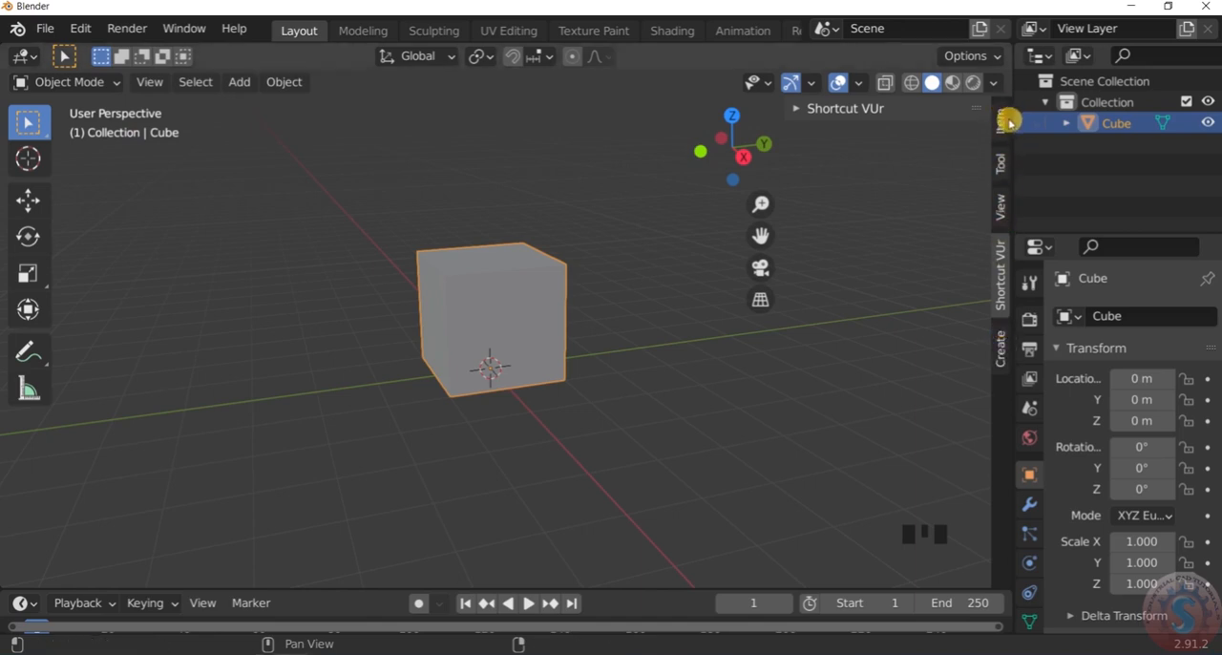
click(1008, 121)
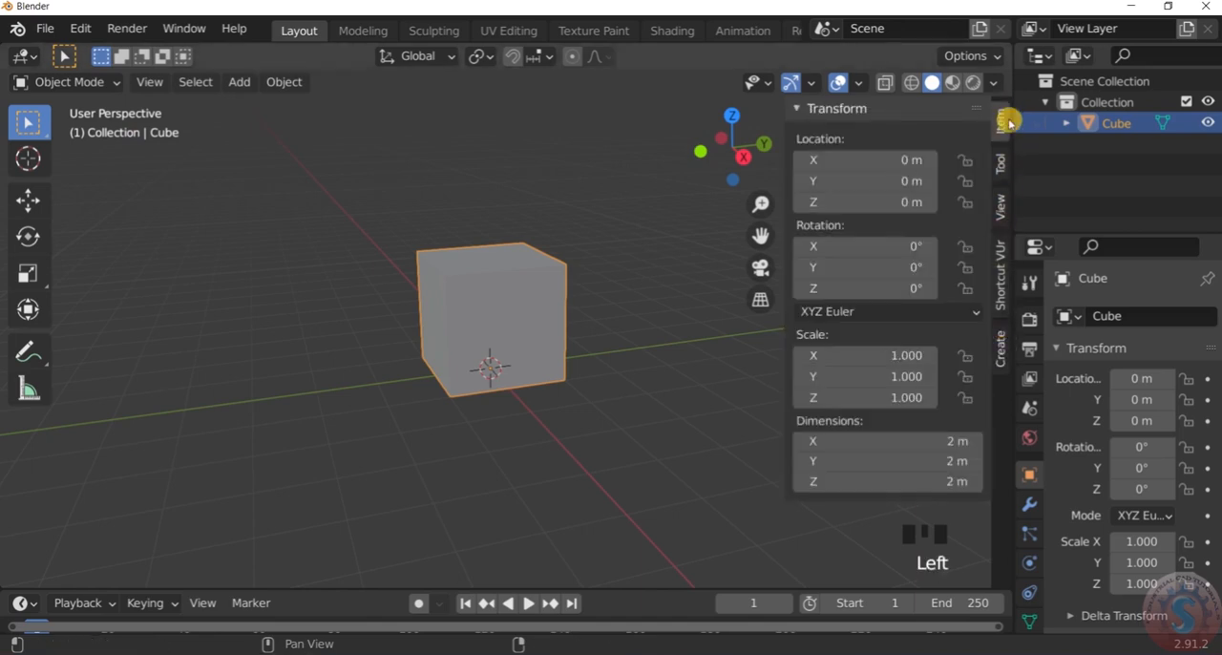
click(953, 442)
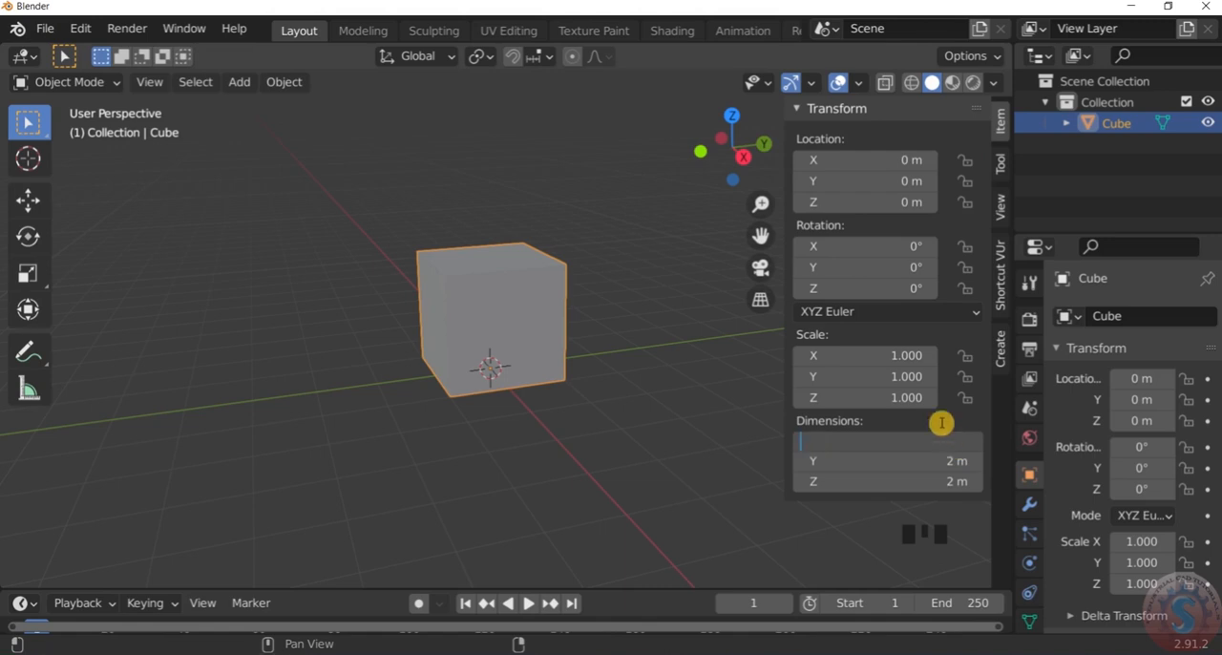
key(Return)
scroll(602, 434, down, 3)
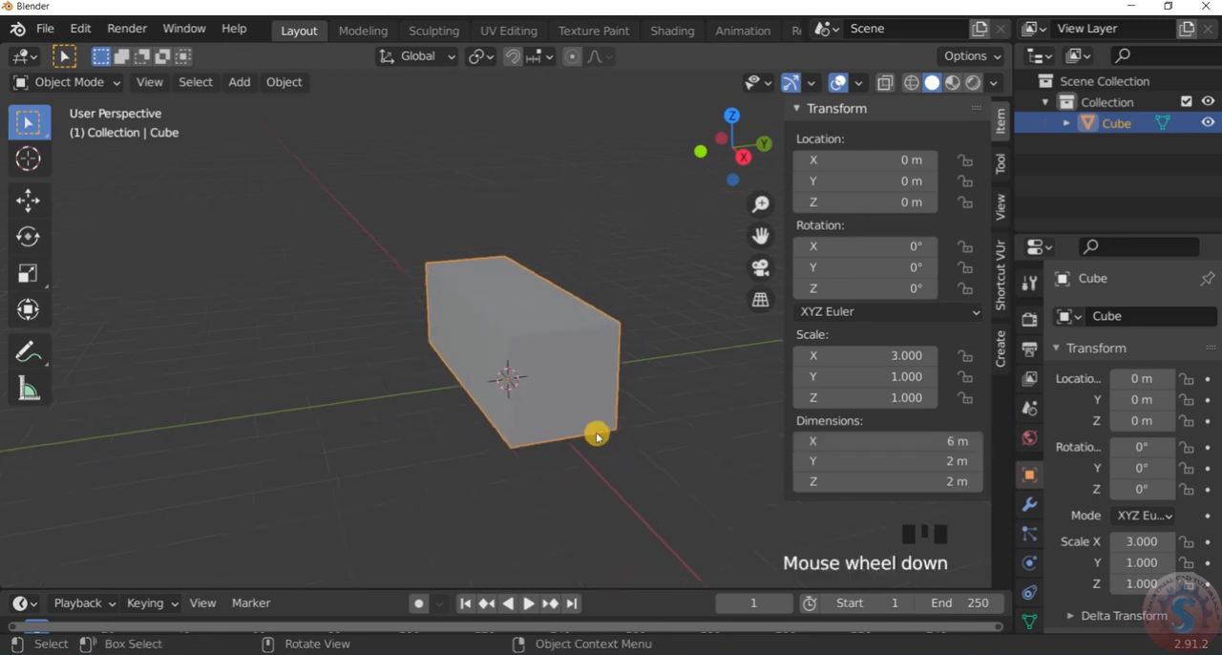
middle_drag(559, 445, 651, 431)
scroll(636, 433, up, 2)
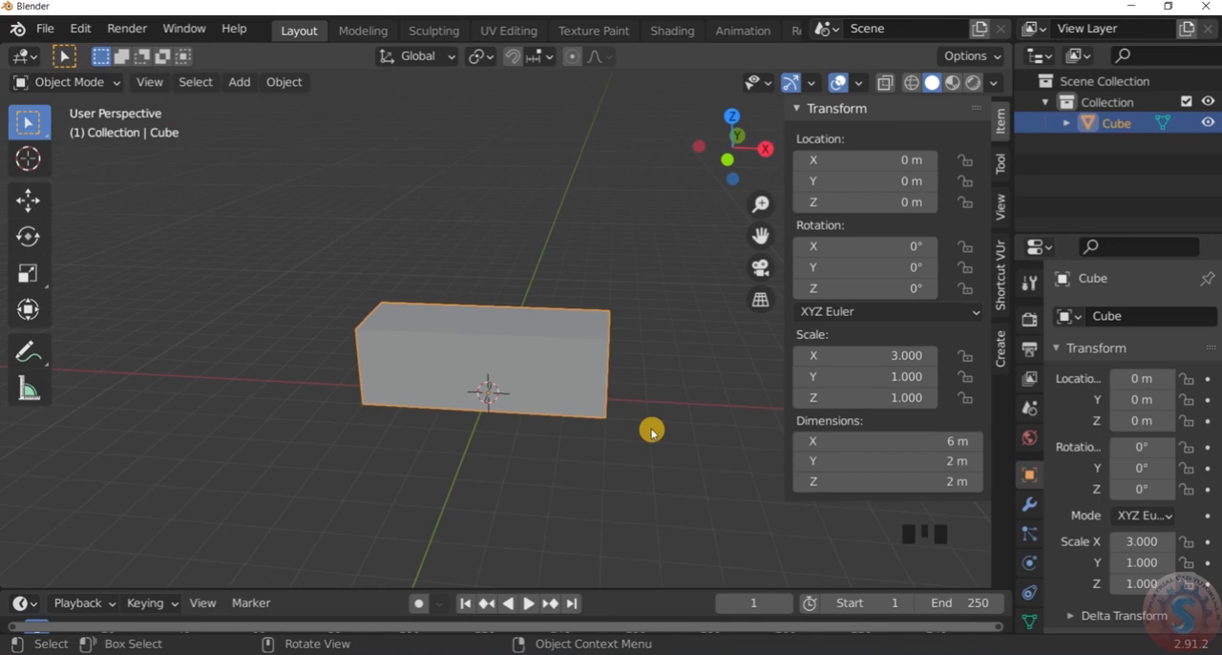
Set the Y dimension of the selected cube to 4 m
click(974, 464)
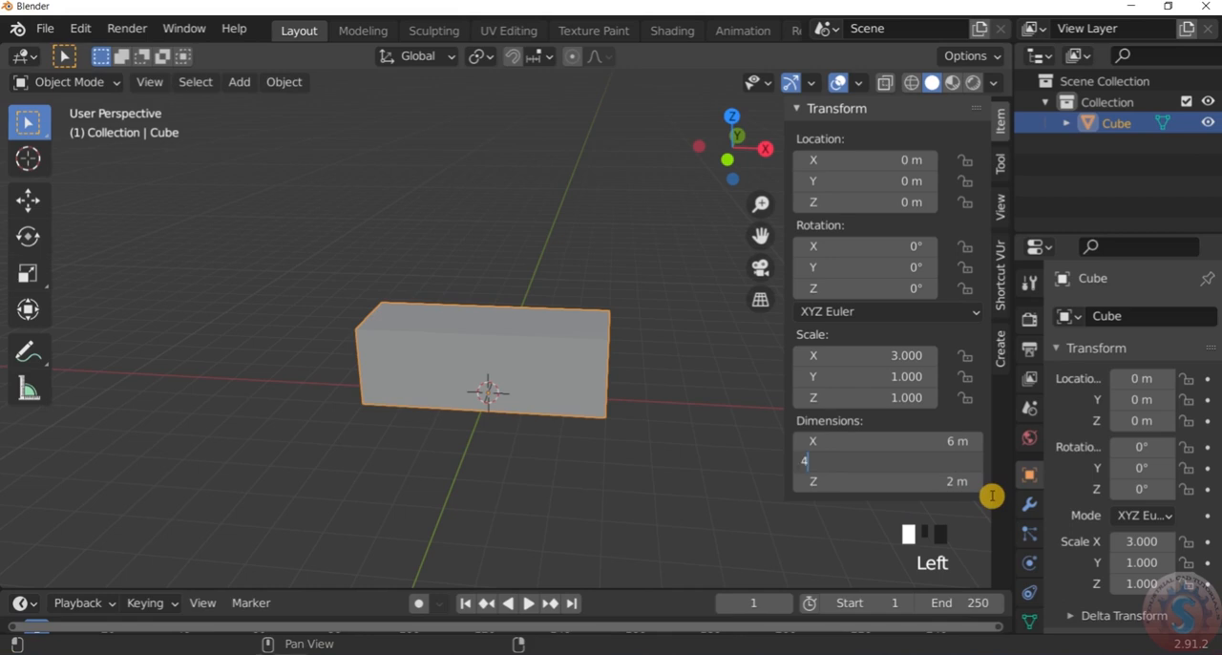
text(4)
key(Return)
scroll(846, 469, up, 1)
scroll(697, 428, up, 2)
middle_drag(698, 429, 616, 449)
Set the Z dimension of the selected cube to 3 m
click(954, 482)
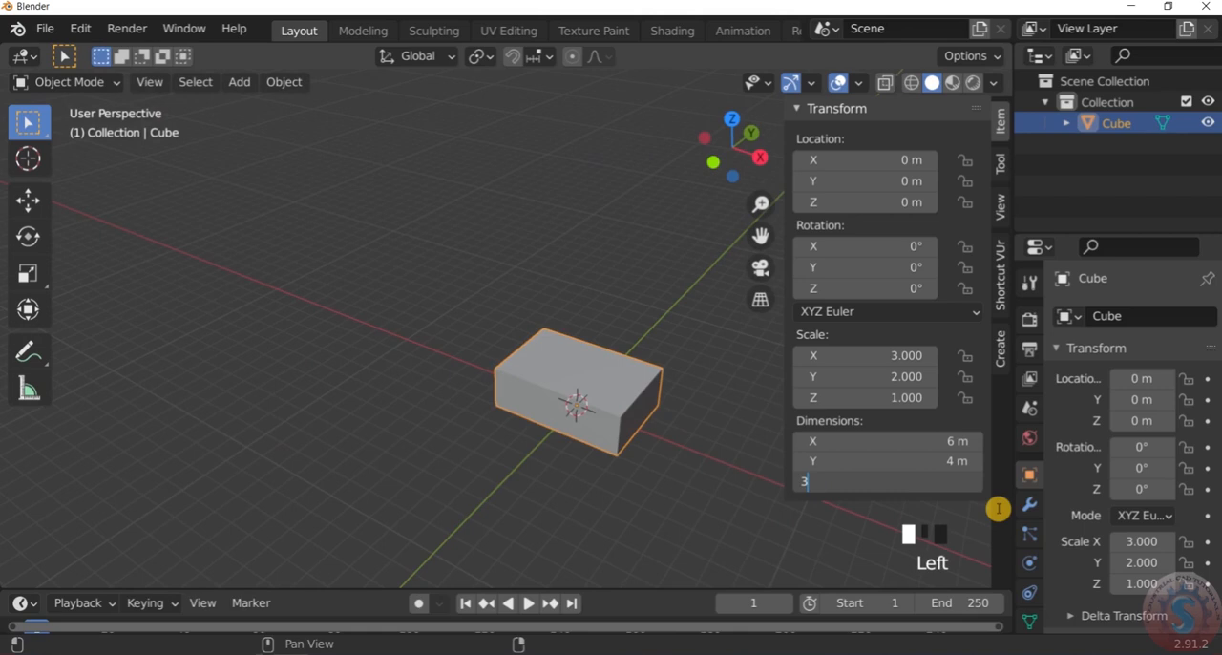
text(3)
key(Return)
scroll(704, 430, down, 3)
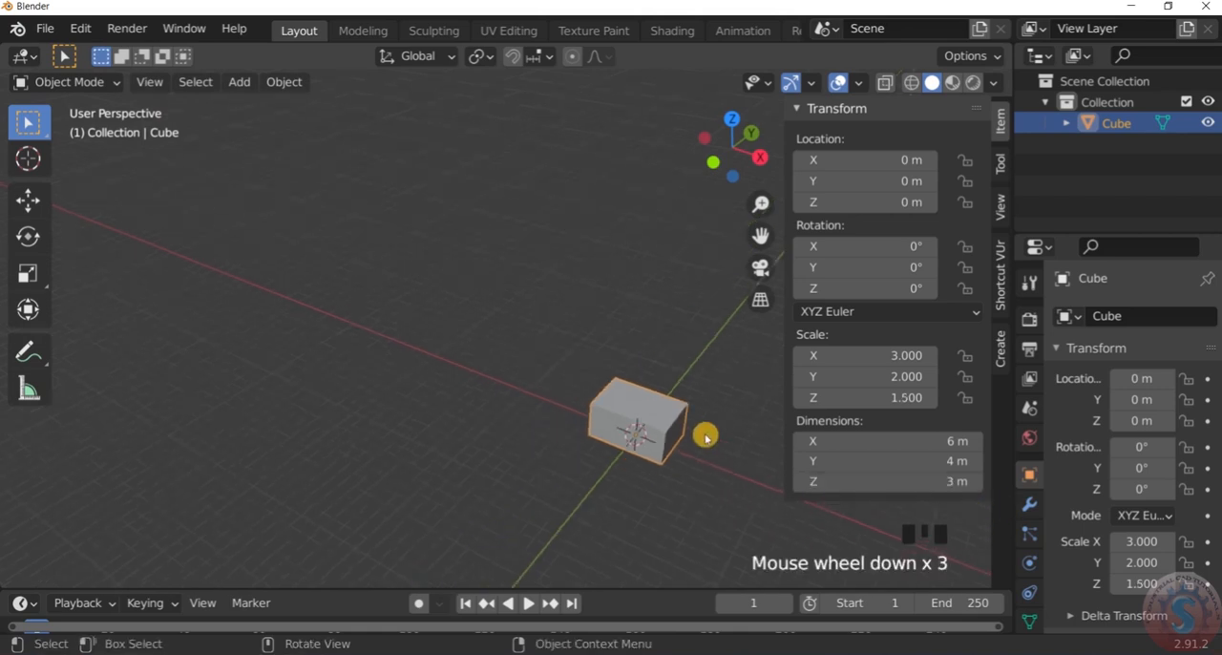
scroll(727, 447, up, 4)
middle_drag(727, 447, 580, 445)
scroll(567, 440, down, 3)
scroll(573, 467, up, 1)
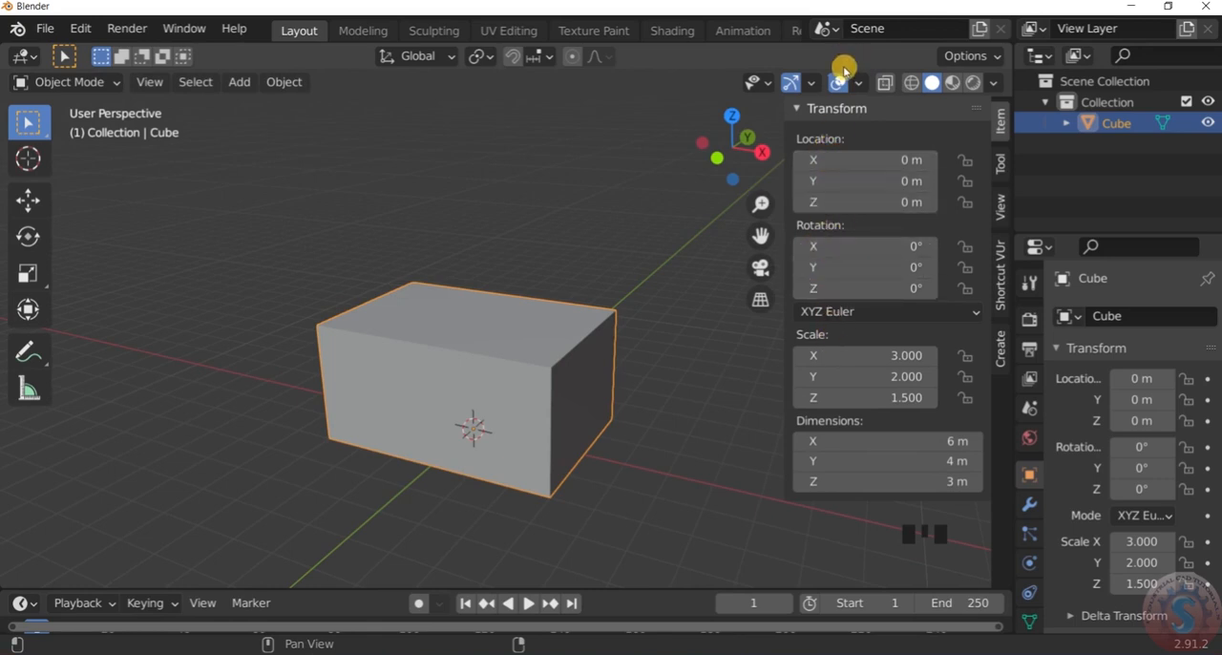
Examine the resized box's proportions from several angles and distances
scroll(709, 328, down, 3)
scroll(687, 387, up, 3)
middle_drag(688, 388, 684, 420)
scroll(540, 393, up, 2)
middle_drag(541, 393, 570, 338)
scroll(538, 343, down, 1)
scroll(557, 369, down, 2)
scroll(541, 368, up, 2)
scroll(523, 327, down, 2)
scroll(567, 340, up, 1)
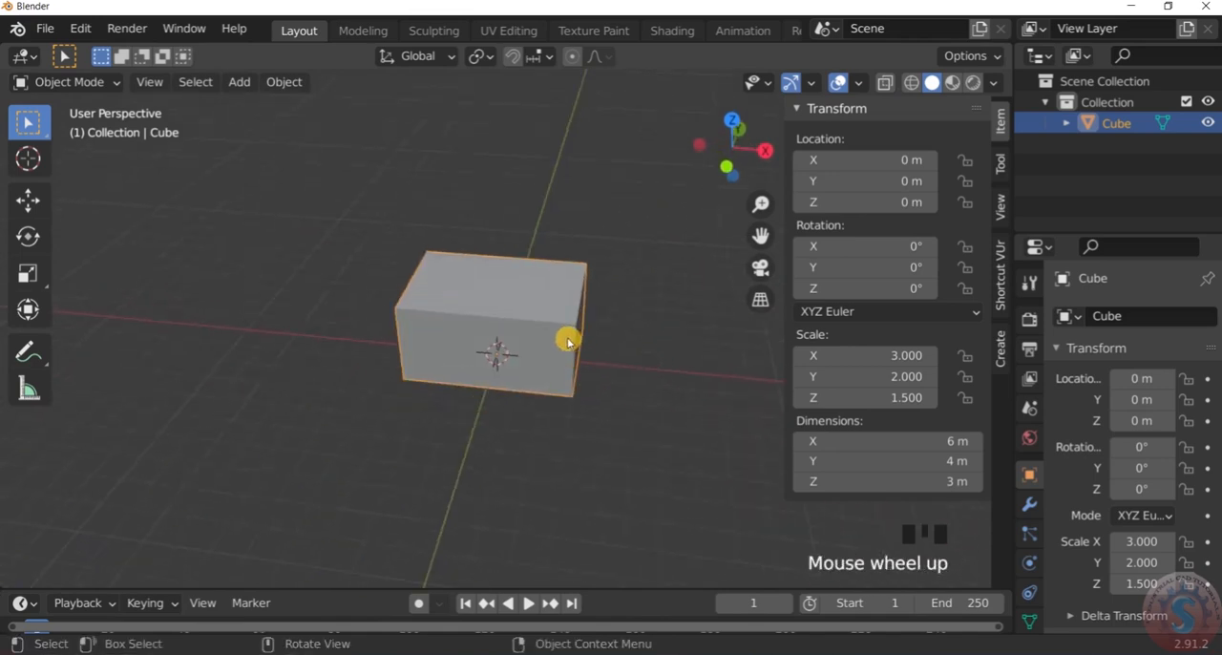
scroll(567, 336, down, 3)
scroll(534, 349, up, 4)
middle_drag(535, 349, 404, 305)
scroll(482, 329, up, 2)
scroll(482, 329, down, 2)
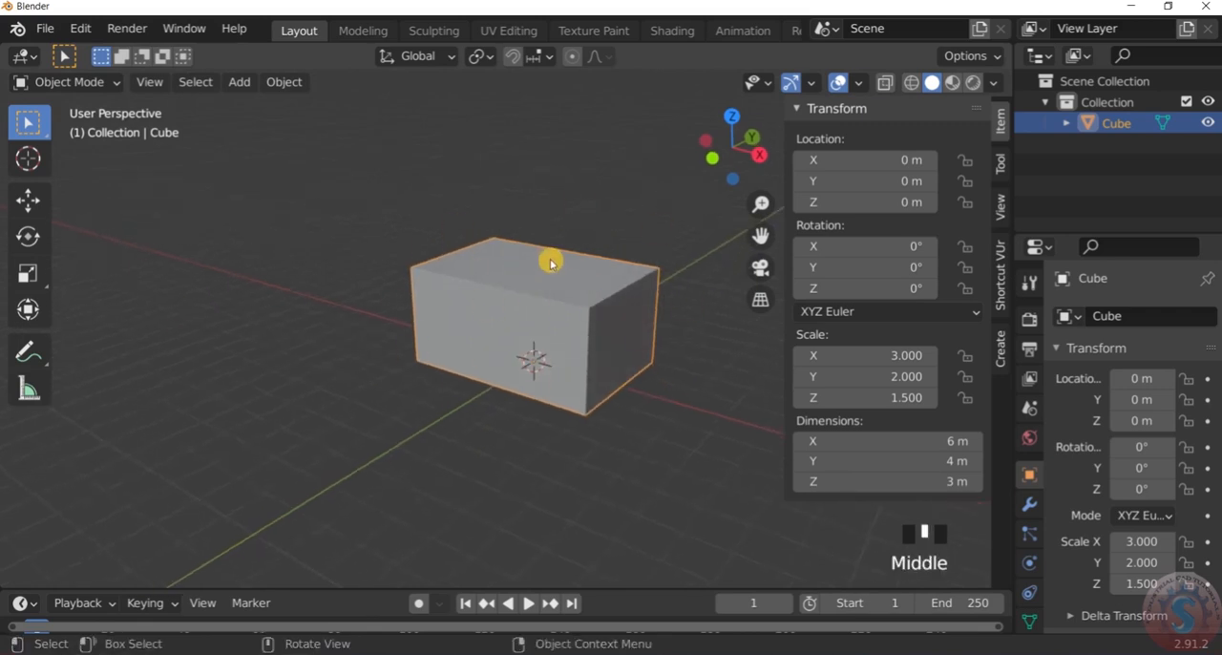
scroll(556, 307, up, 2)
scroll(588, 274, down, 2)
scroll(586, 273, up, 2)
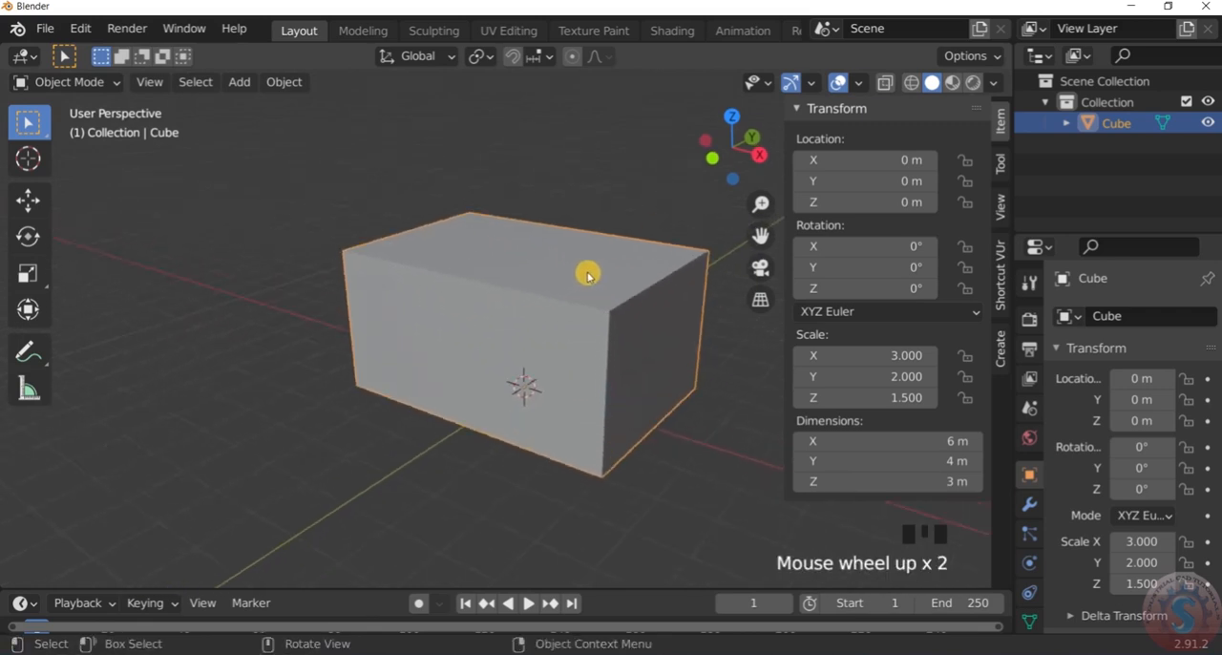
Switch the resized box to Edit Mode and bring its long negative-Y side into view
click(102, 81)
click(91, 128)
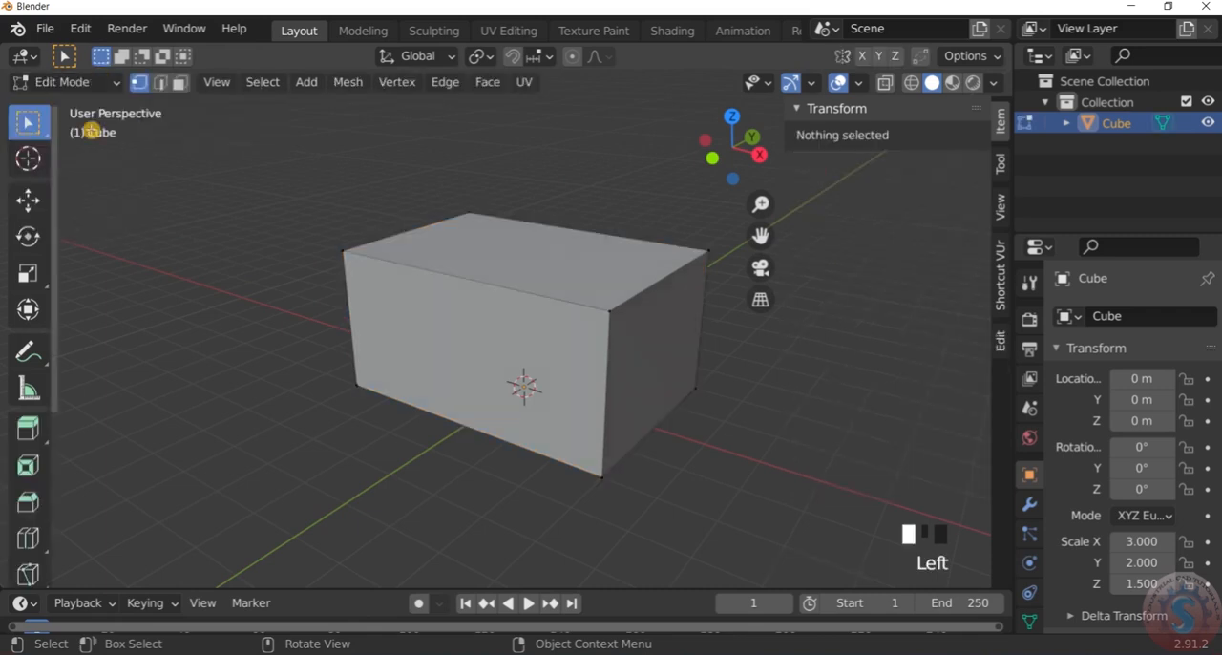
scroll(623, 298, down, 2)
middle_drag(622, 298, 777, 297)
scroll(777, 296, down, 1)
scroll(691, 334, up, 1)
scroll(691, 335, up, 2)
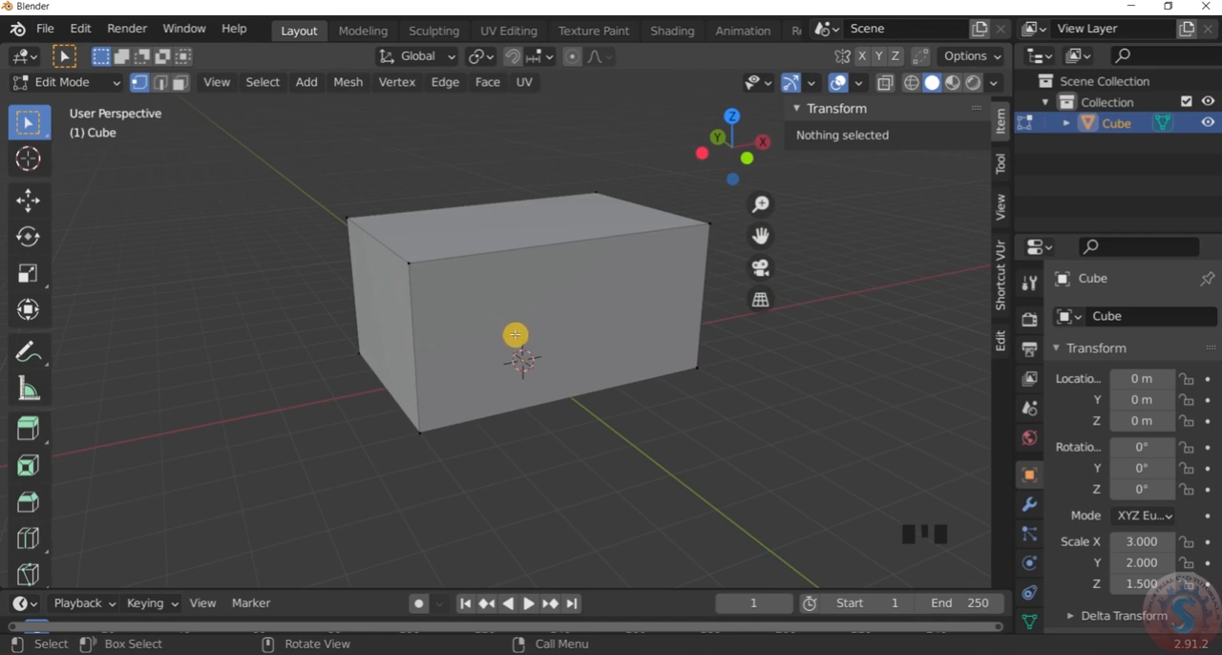
In face select mode, delete the box's long side face that faces negative Y
click(178, 84)
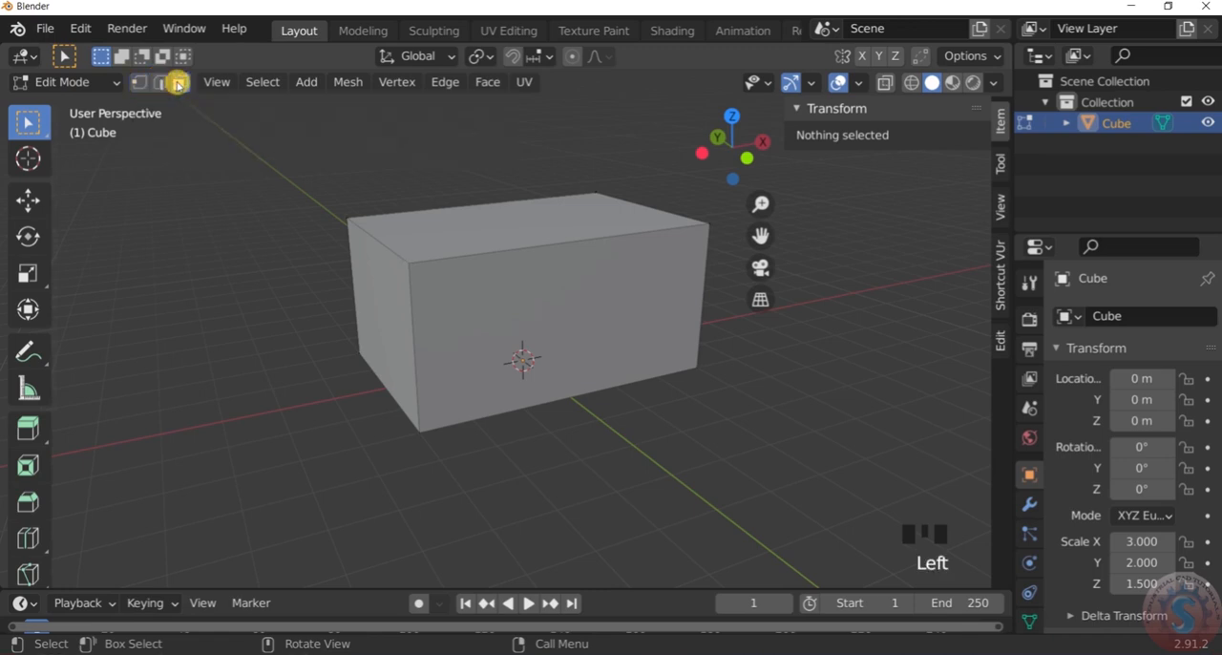
click(492, 325)
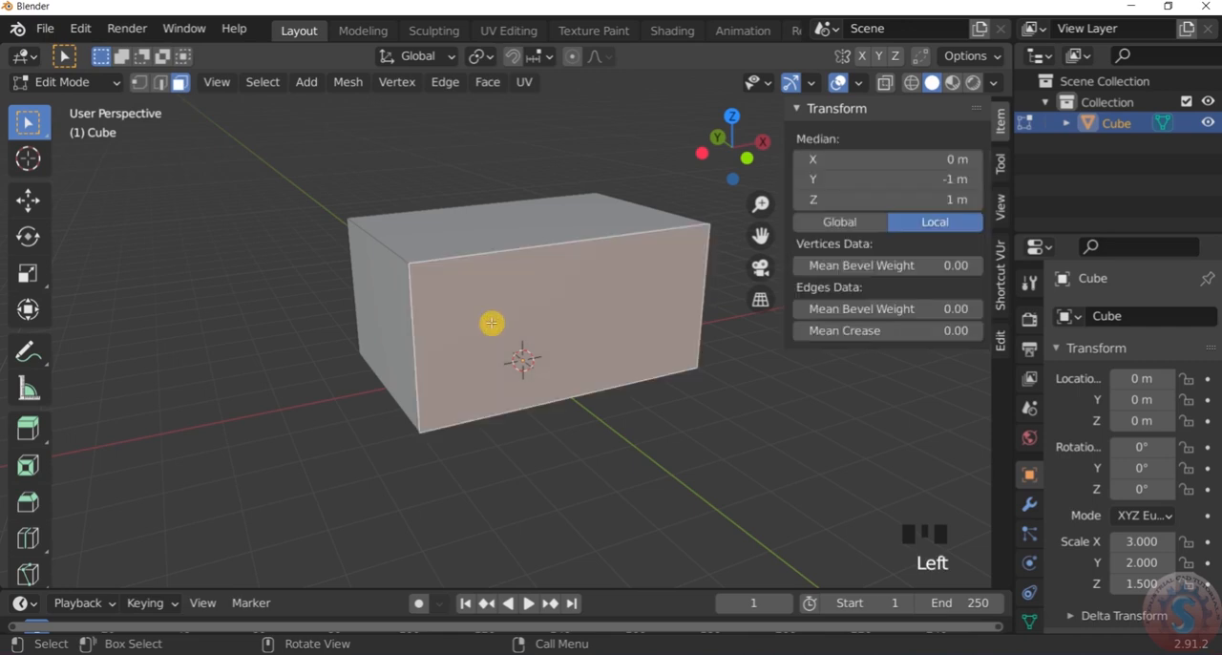
key(x)
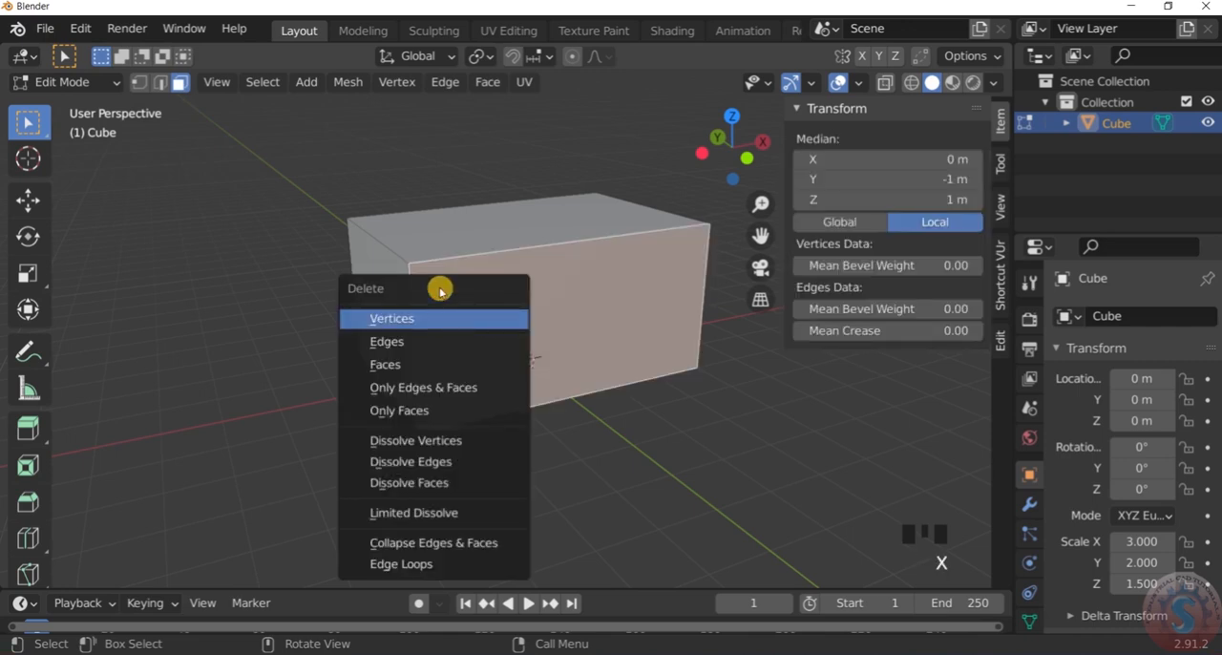
click(409, 366)
Examine the interior of the box through its open long side
middle_drag(550, 322, 375, 312)
scroll(468, 324, up, 3)
scroll(469, 324, down, 3)
middle_drag(469, 325, 535, 346)
scroll(528, 291, up, 2)
mouse_move(527, 291)
middle_down()
mouse_move(562, 188)
mouse_move(510, 278)
mouse_move(519, 298)
middle_up()
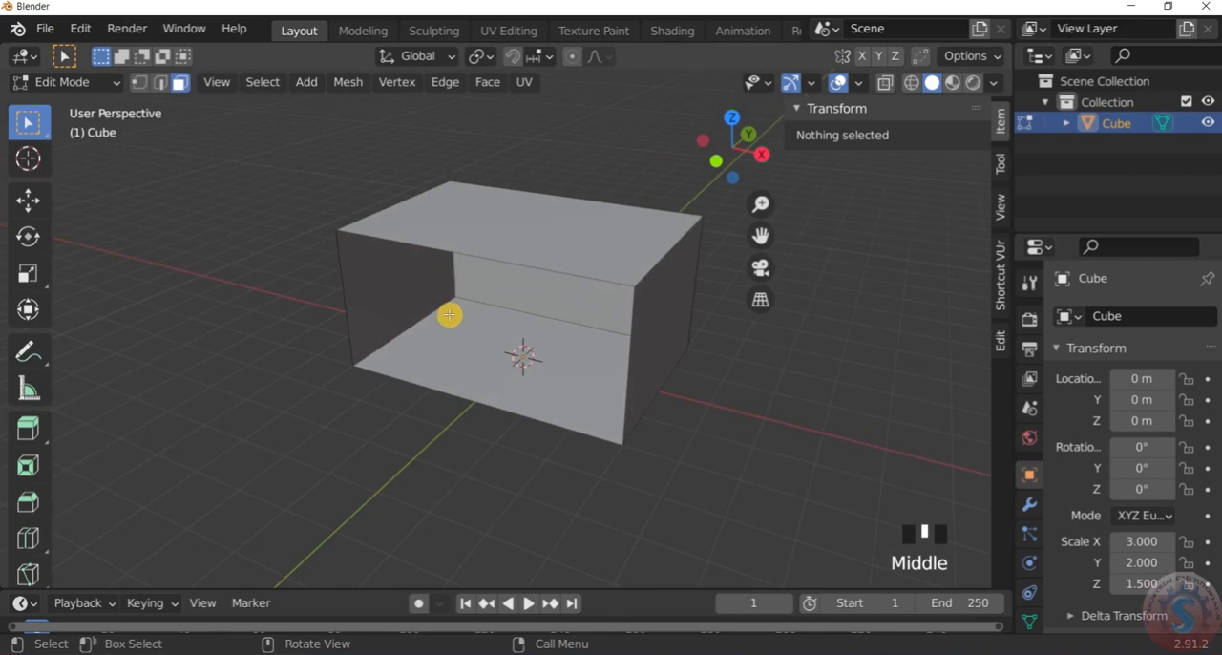
scroll(331, 322, up, 1)
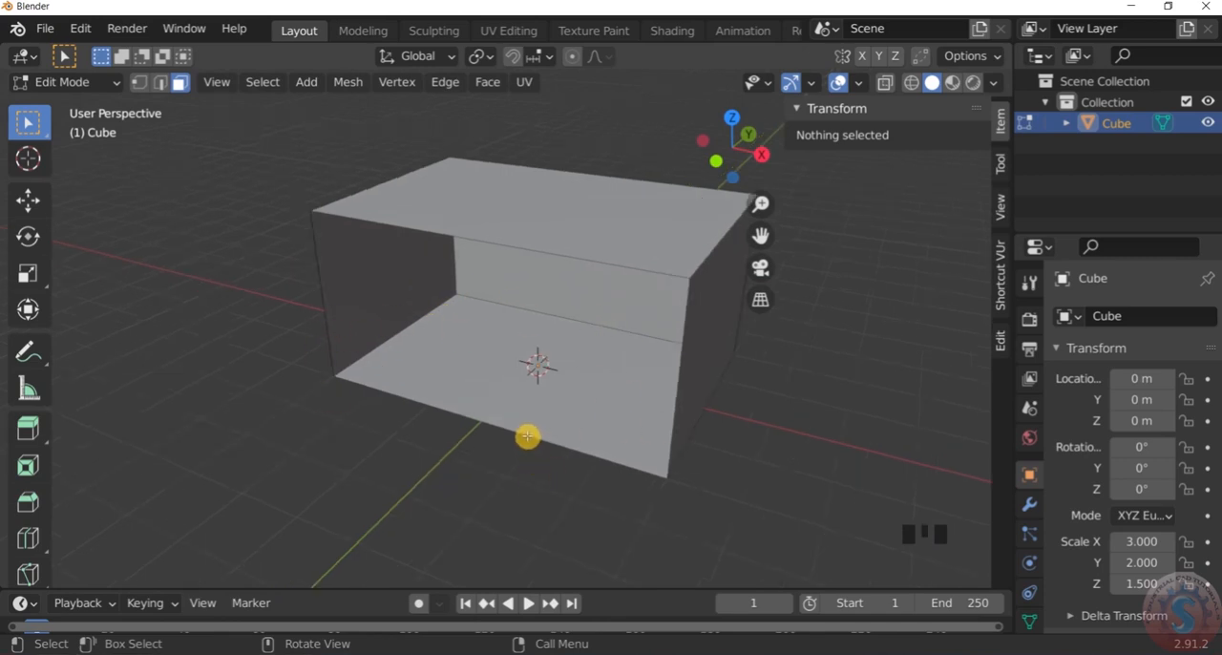
scroll(527, 436, down, 2)
scroll(527, 436, up, 2)
scroll(527, 436, down, 2)
scroll(527, 436, up, 2)
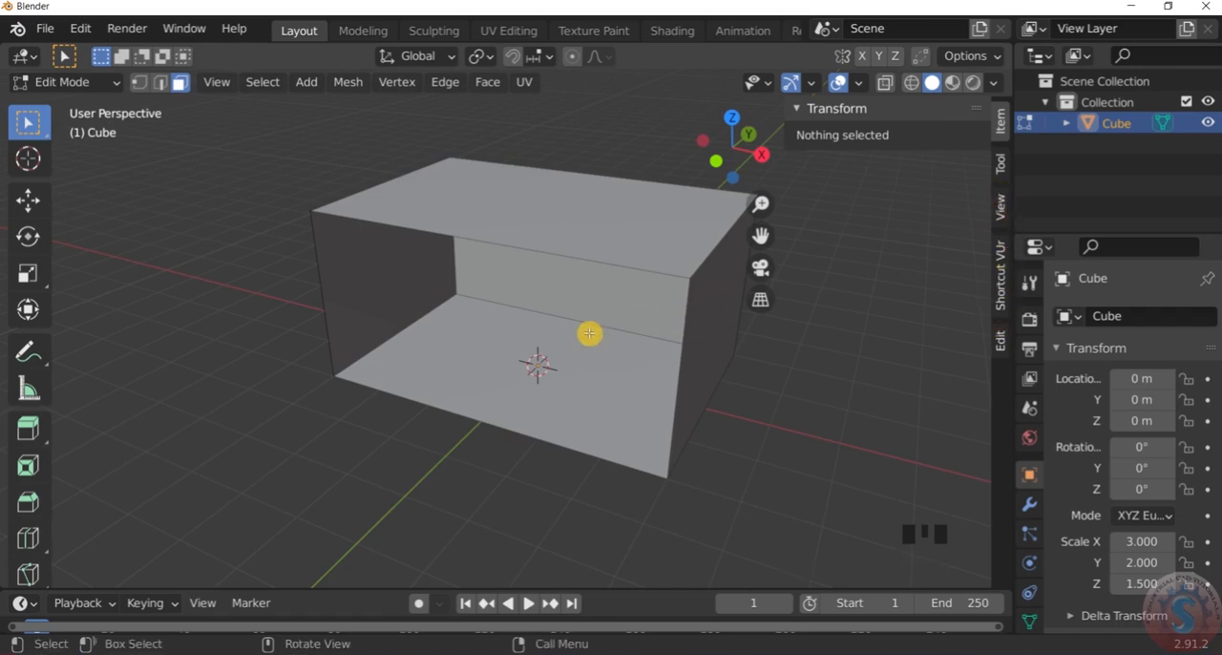
View the list of mesh primitives that can be added in Edit Mode, without adding one
key(shift+a)
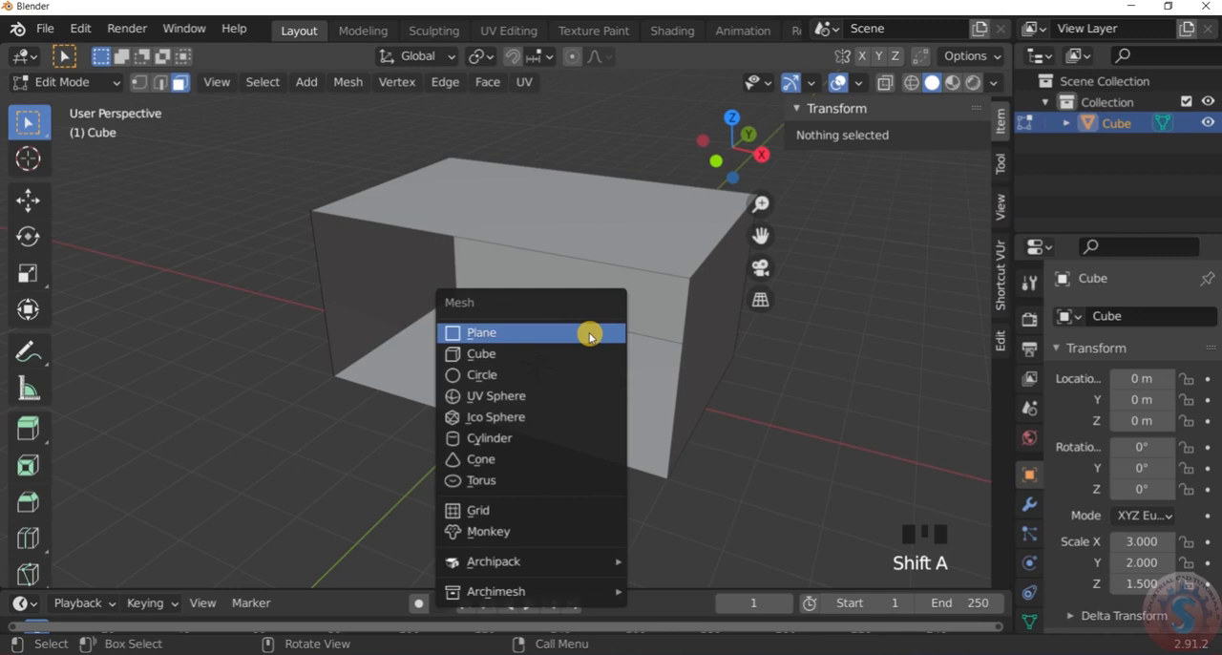
click(519, 108)
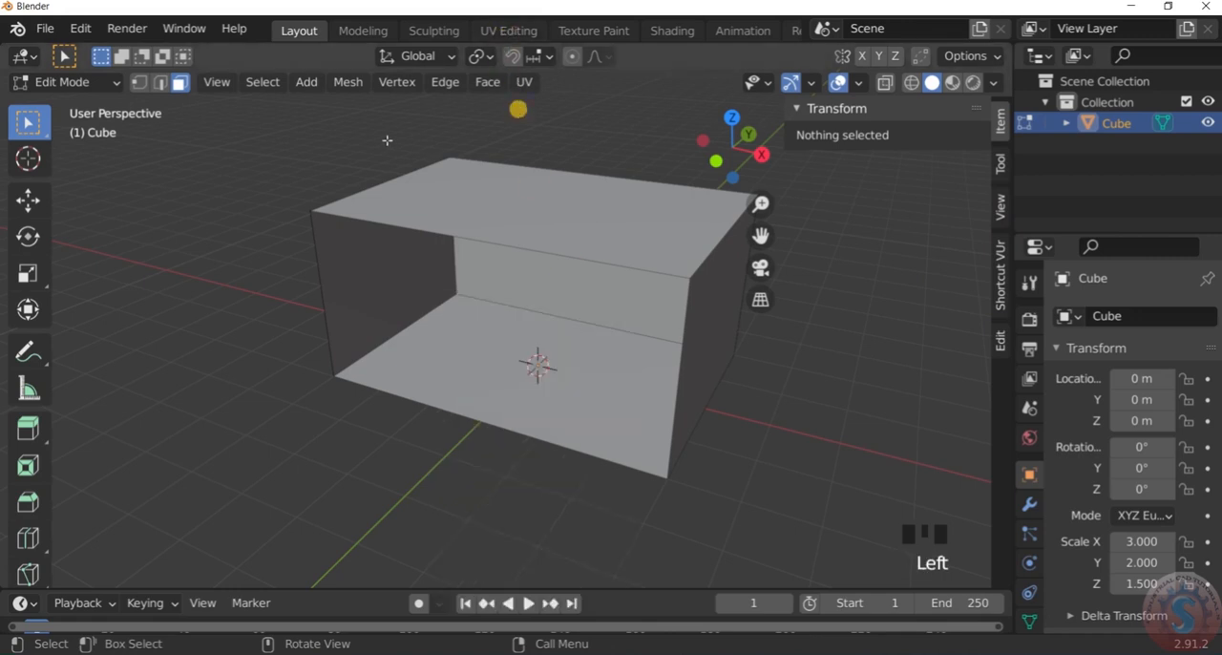
Switch the open-sided box from Edit Mode to Object Mode
click(68, 83)
click(73, 107)
scroll(535, 325, down, 2)
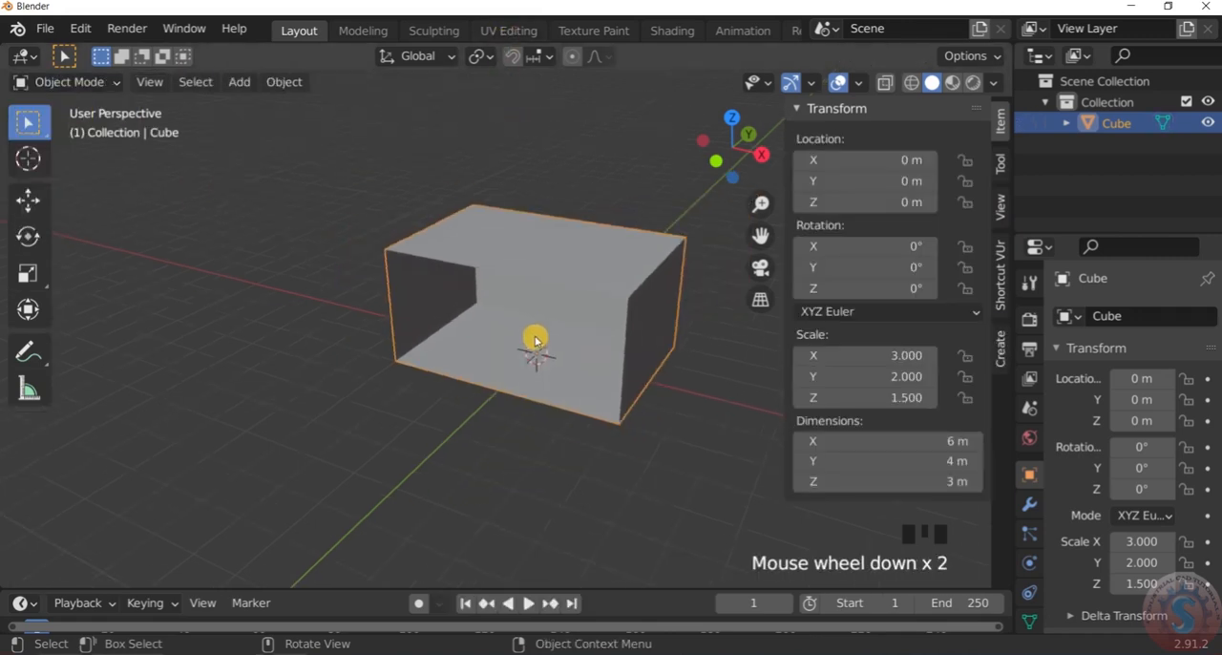
View the mesh types that can be added in Object Mode, down to the Archimesh entry, without adding one
key(shift+a)
mouse_move(534, 339)
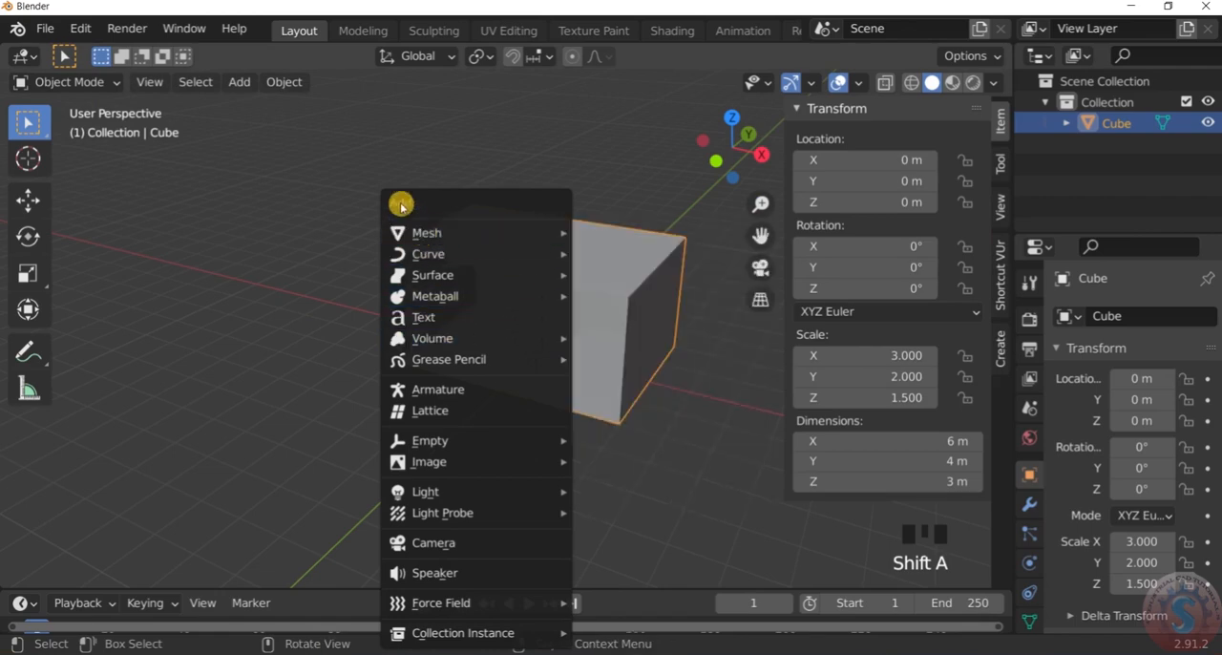
mouse_move(407, 231)
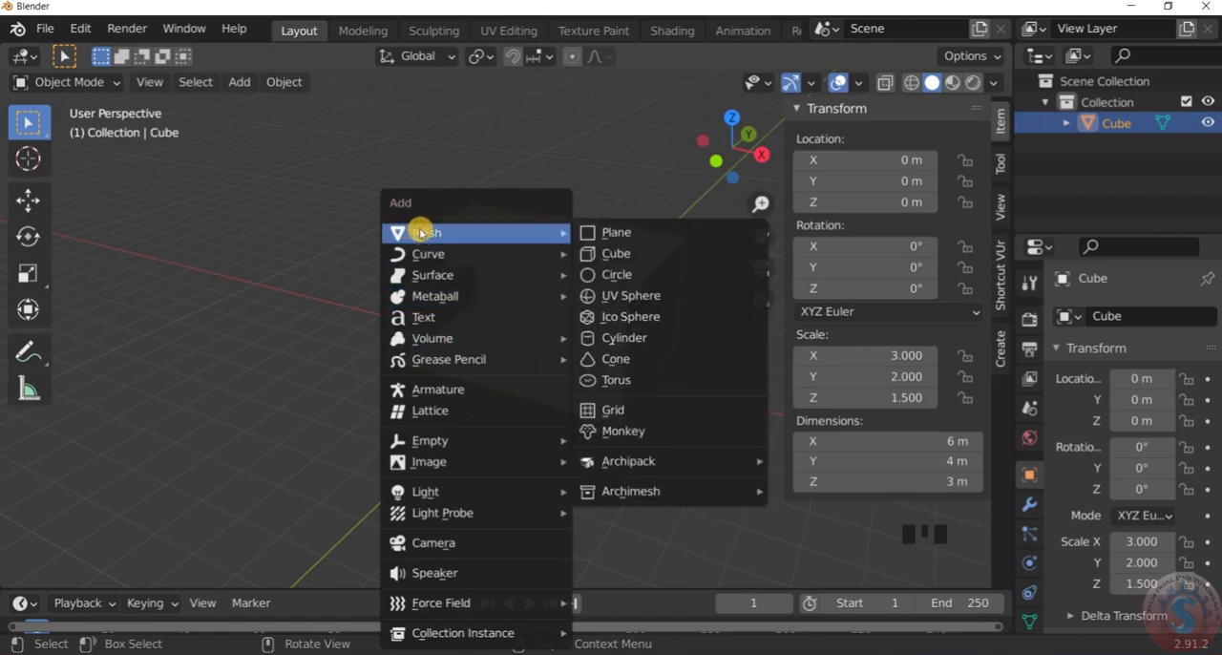
mouse_move(646, 503)
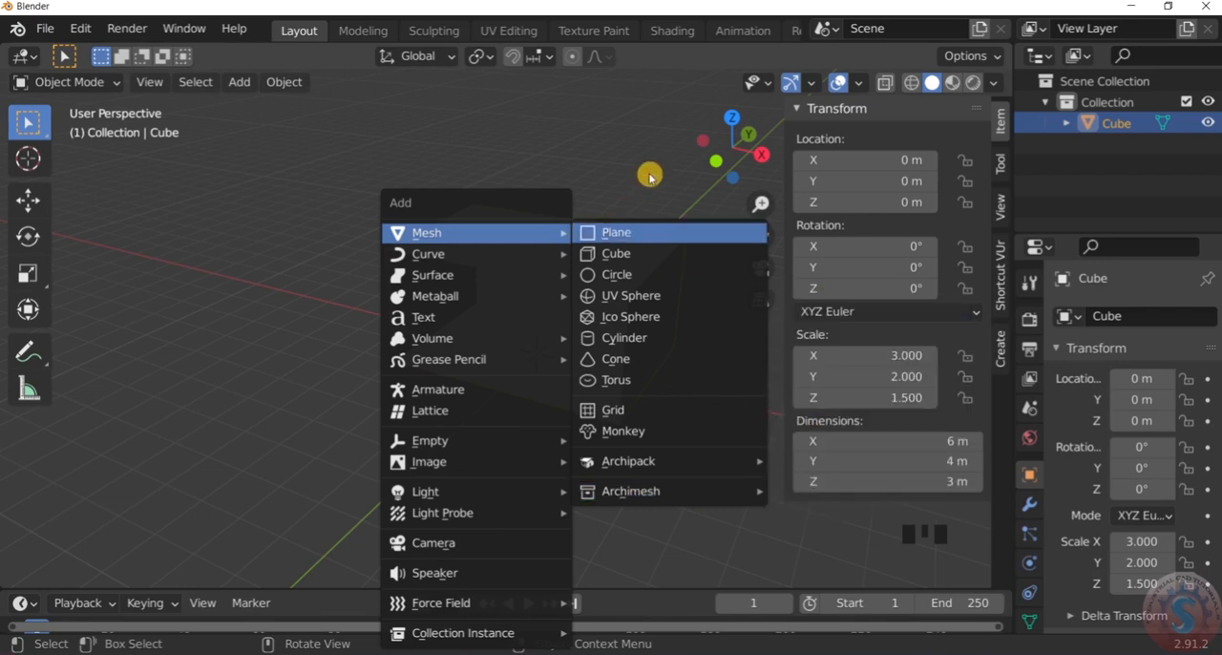
scroll(600, 259, down, 3)
scroll(644, 249, up, 3)
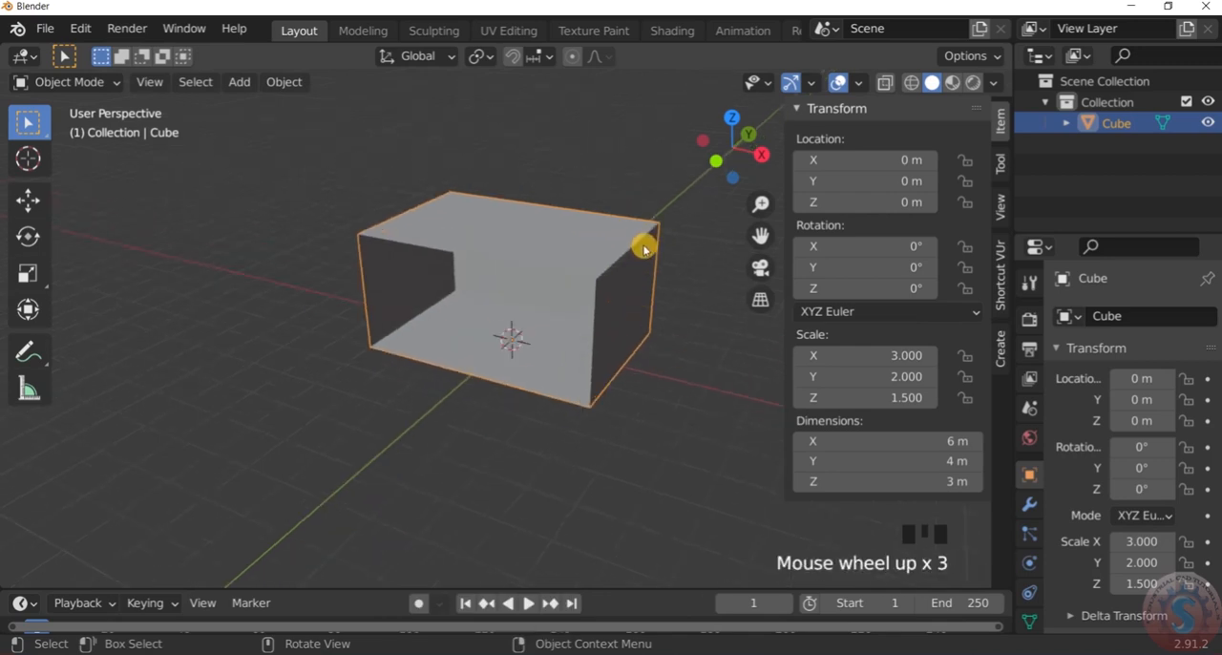
scroll(640, 251, down, 2)
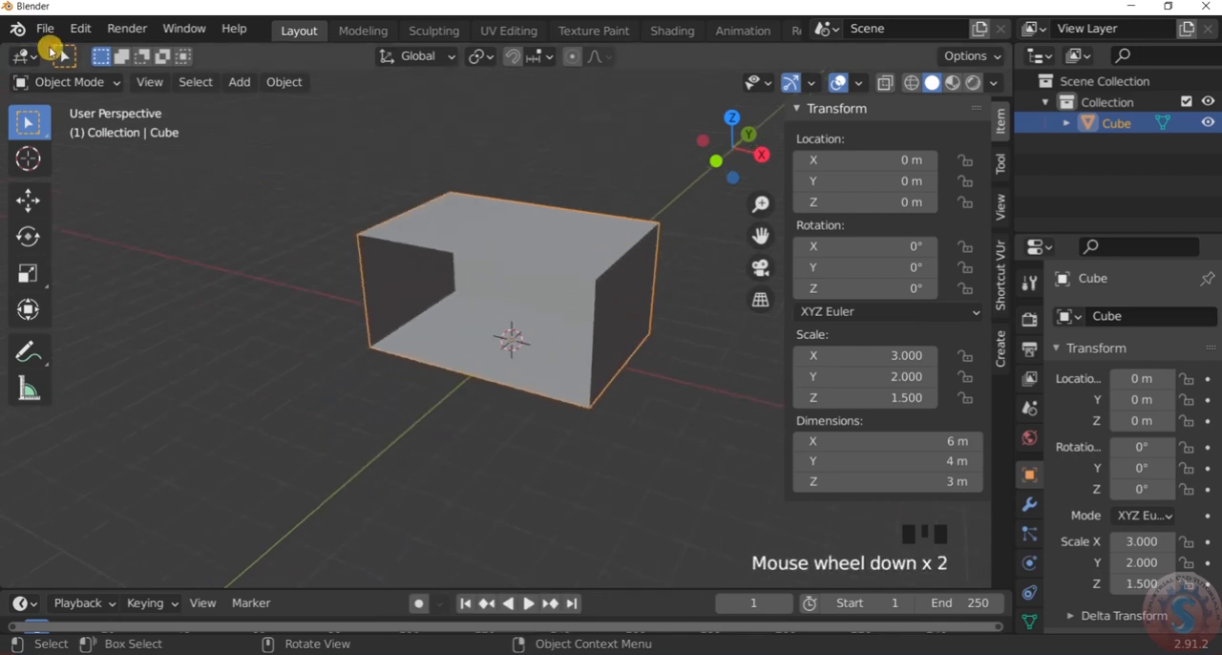
Open the add-on preferences and search the add-ons for "mesh"
click(80, 27)
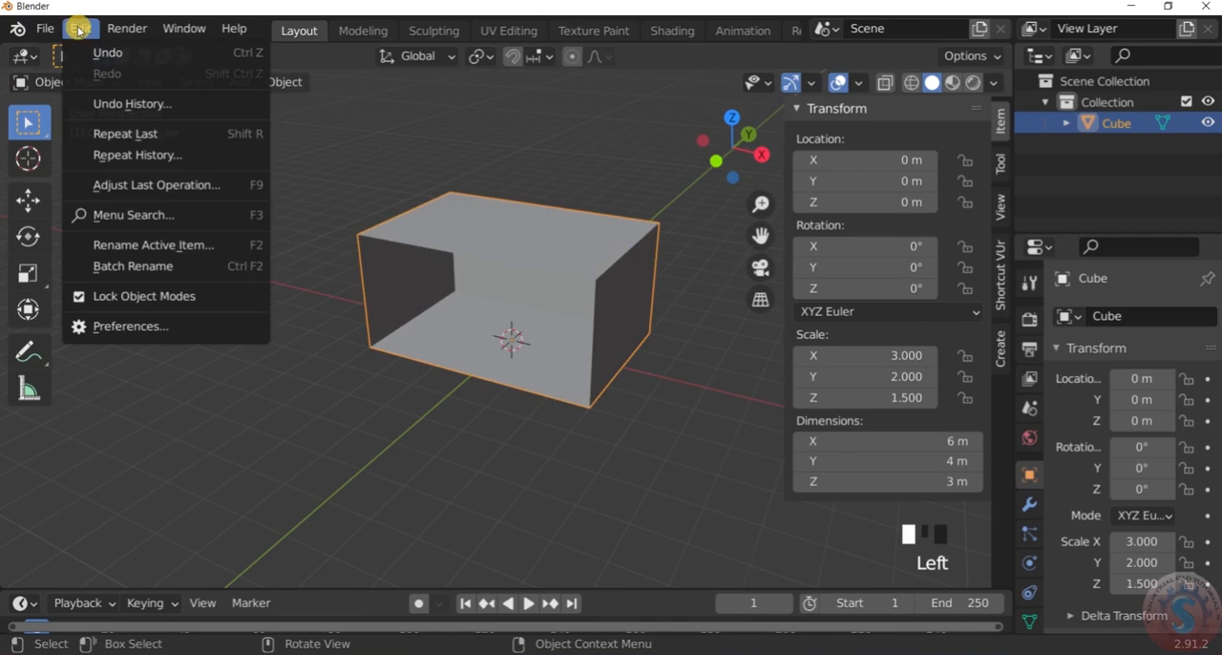
click(112, 328)
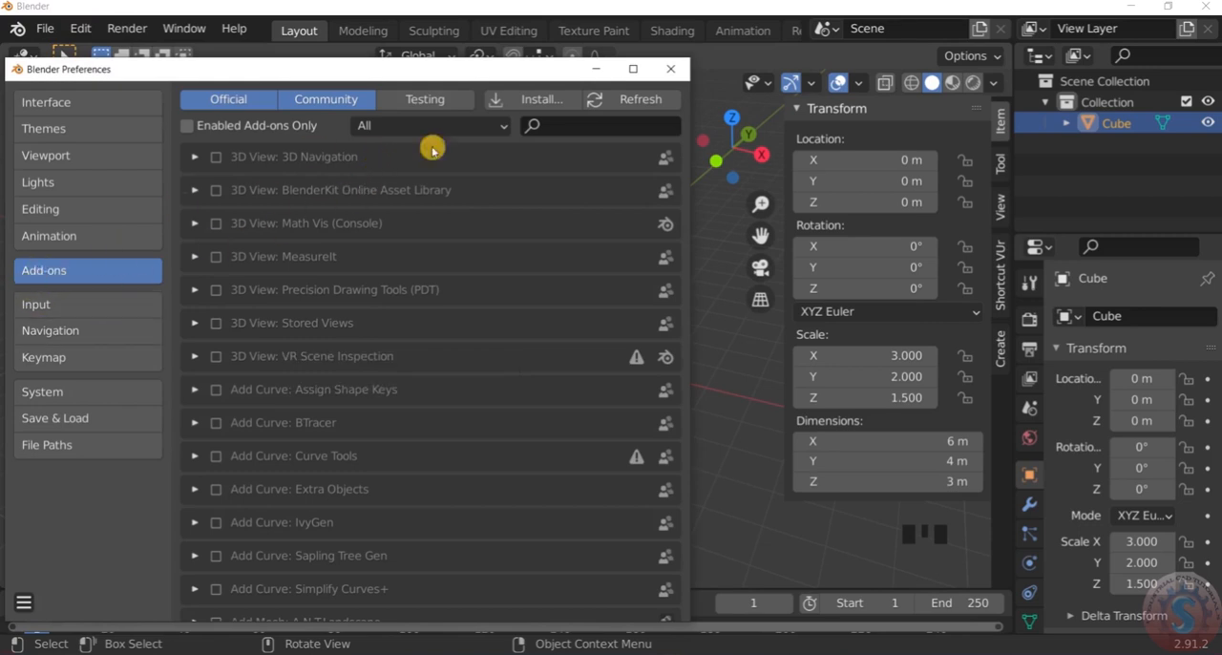
click(588, 123)
text(mesh)
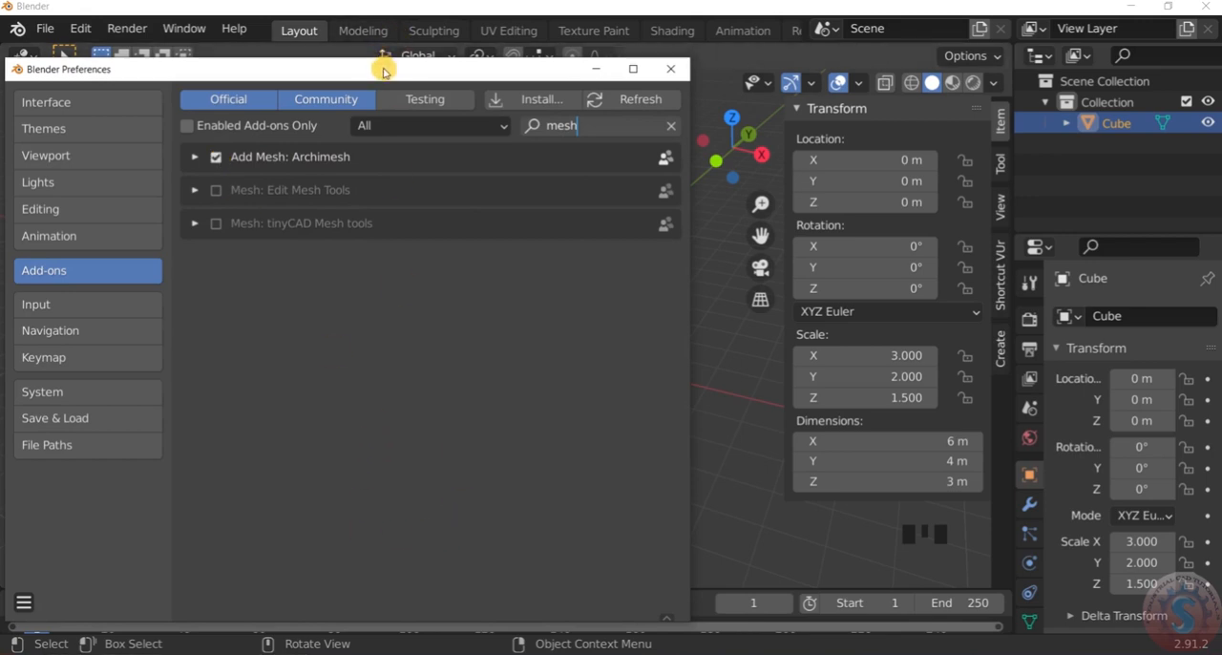
Save the current preferences and close the preferences window
drag(383, 71, 417, 27)
click(58, 564)
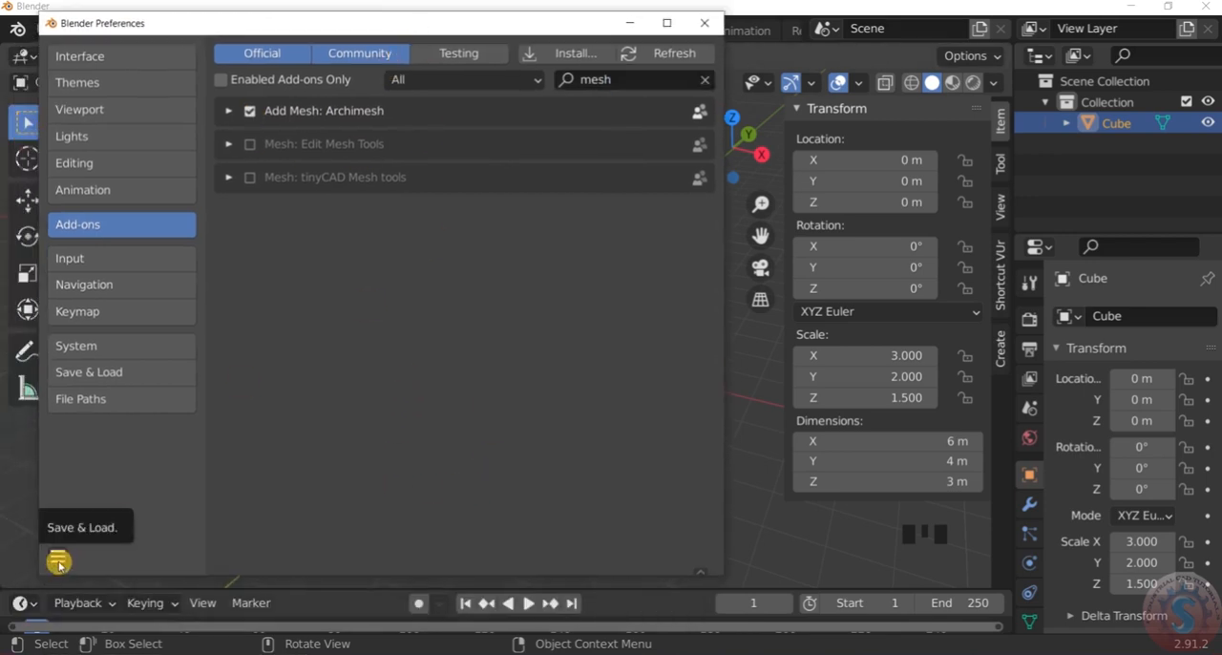
click(59, 557)
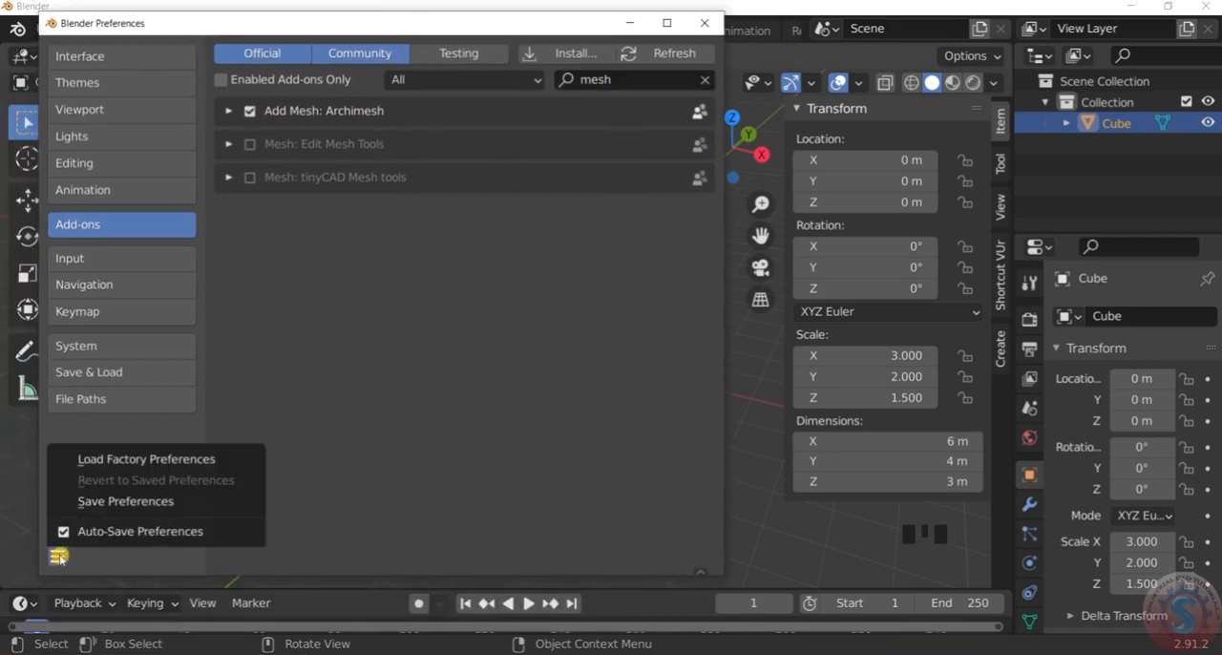
click(124, 502)
click(701, 23)
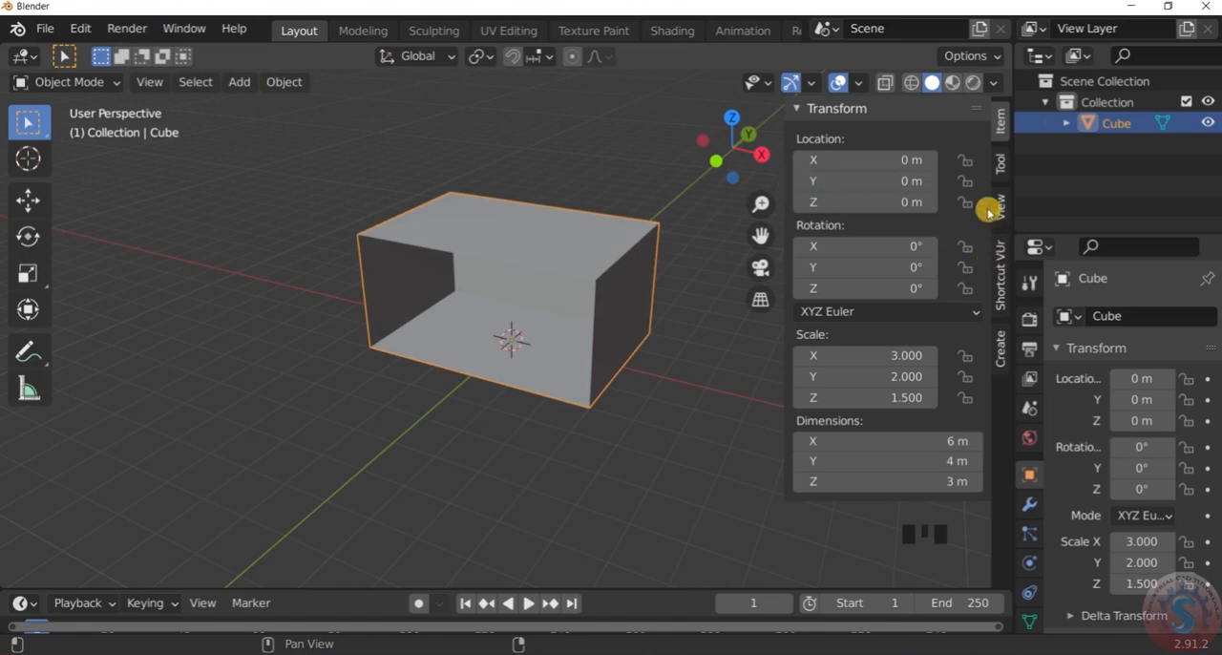
Check the addable mesh types for the Archimesh entry without adding anything, deselect the box and view its open side
key(shift+a)
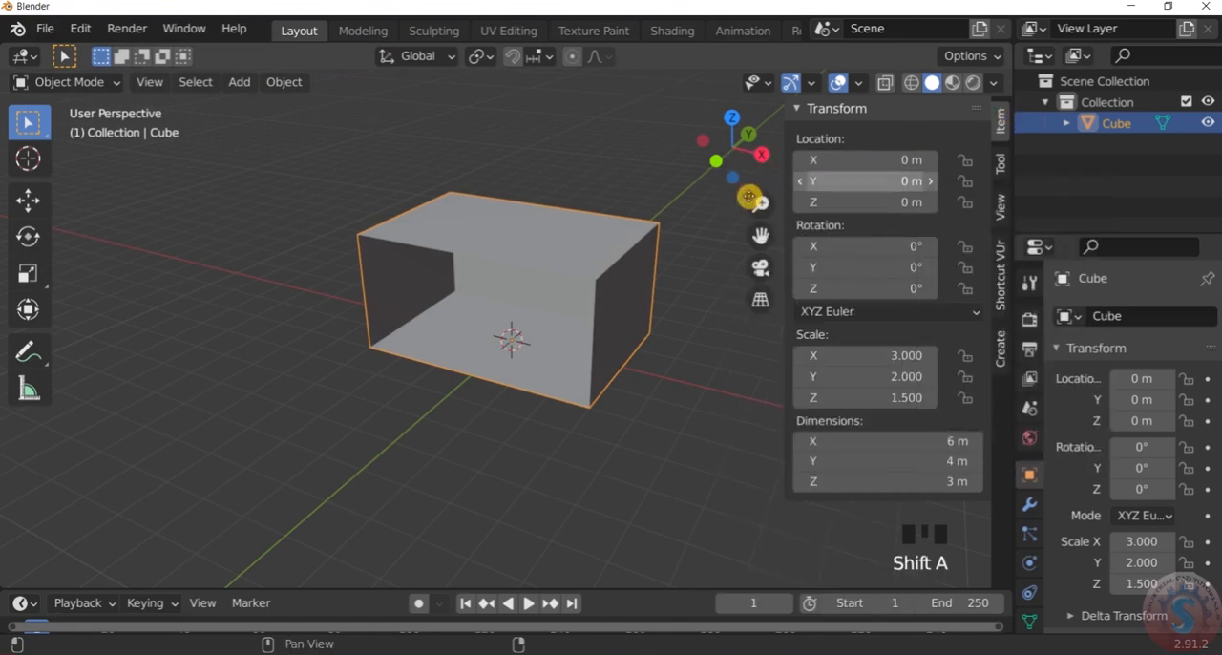
key(shift+a)
mouse_move(741, 208)
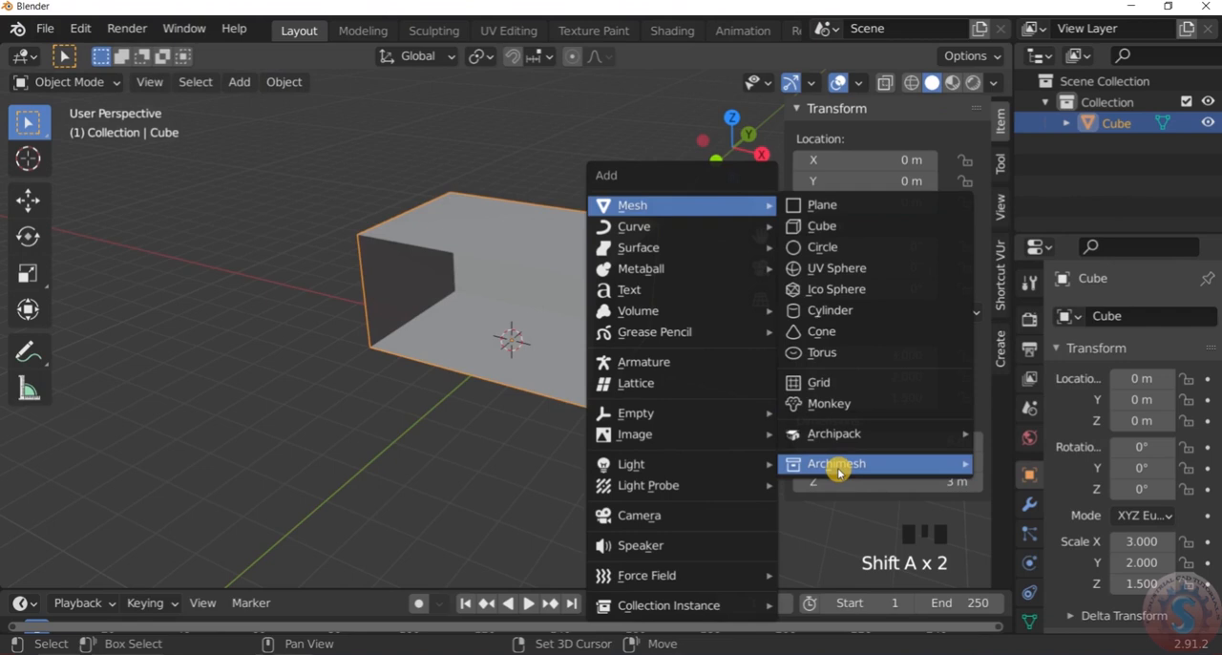
click(451, 431)
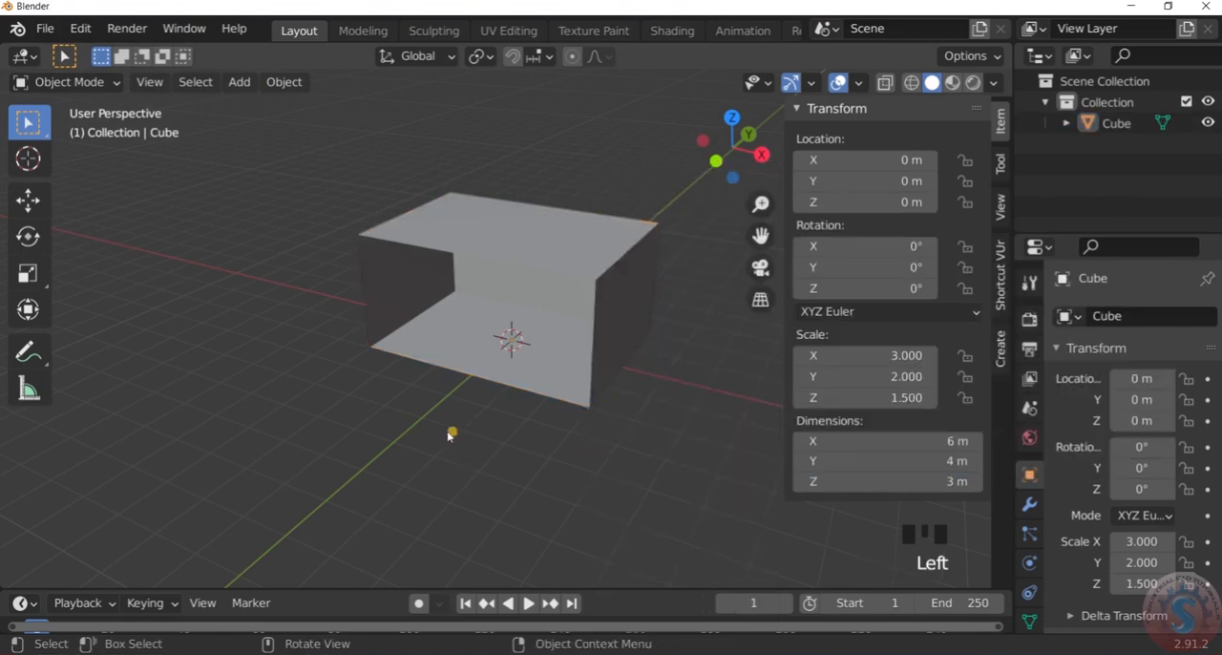
scroll(458, 415, down, 5)
scroll(465, 395, up, 4)
scroll(464, 386, up, 1)
mouse_move(464, 382)
middle_down()
mouse_move(493, 346)
mouse_move(461, 360)
mouse_move(490, 348)
mouse_move(491, 319)
mouse_move(464, 363)
middle_up()
scroll(468, 350, up, 2)
scroll(469, 350, down, 2)
scroll(462, 382, up, 2)
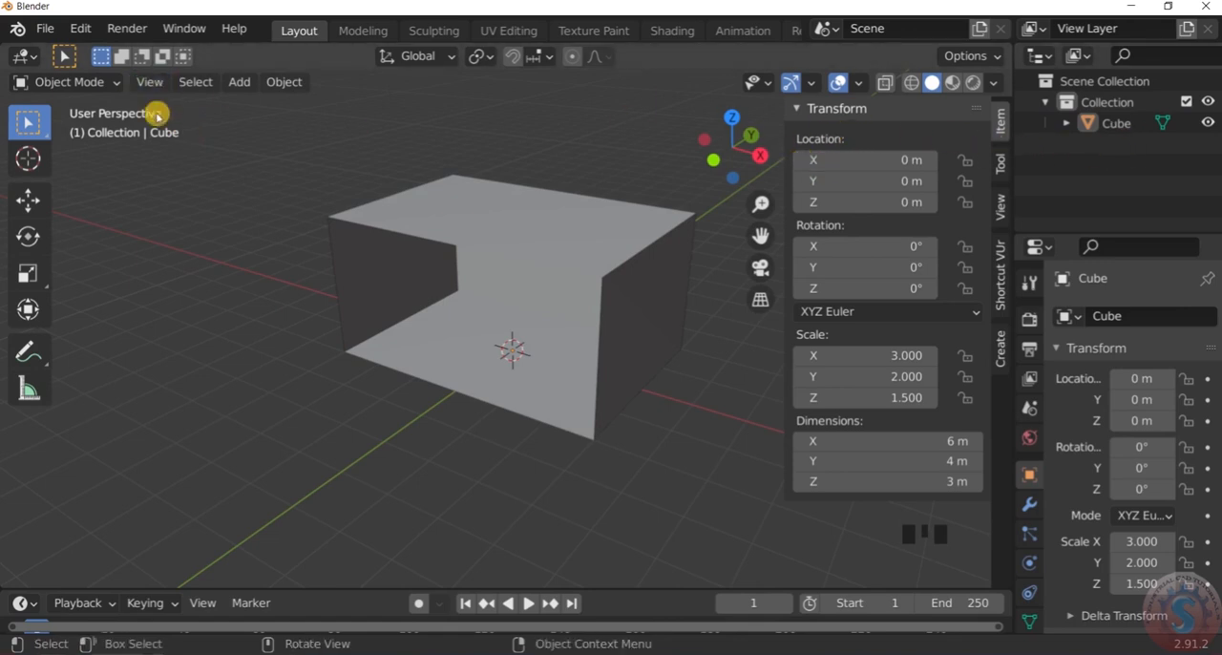
Switch the box to Edit Mode and, in edge select mode, select the floor edge along its open side
click(86, 82)
click(599, 229)
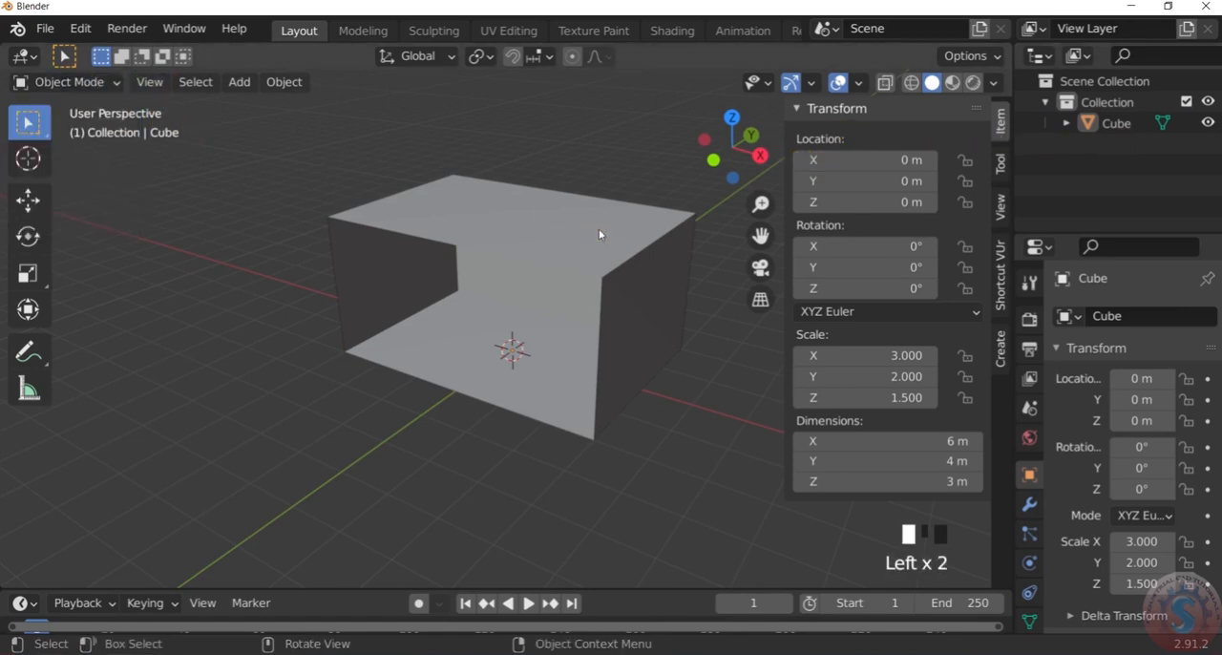
click(92, 86)
click(86, 125)
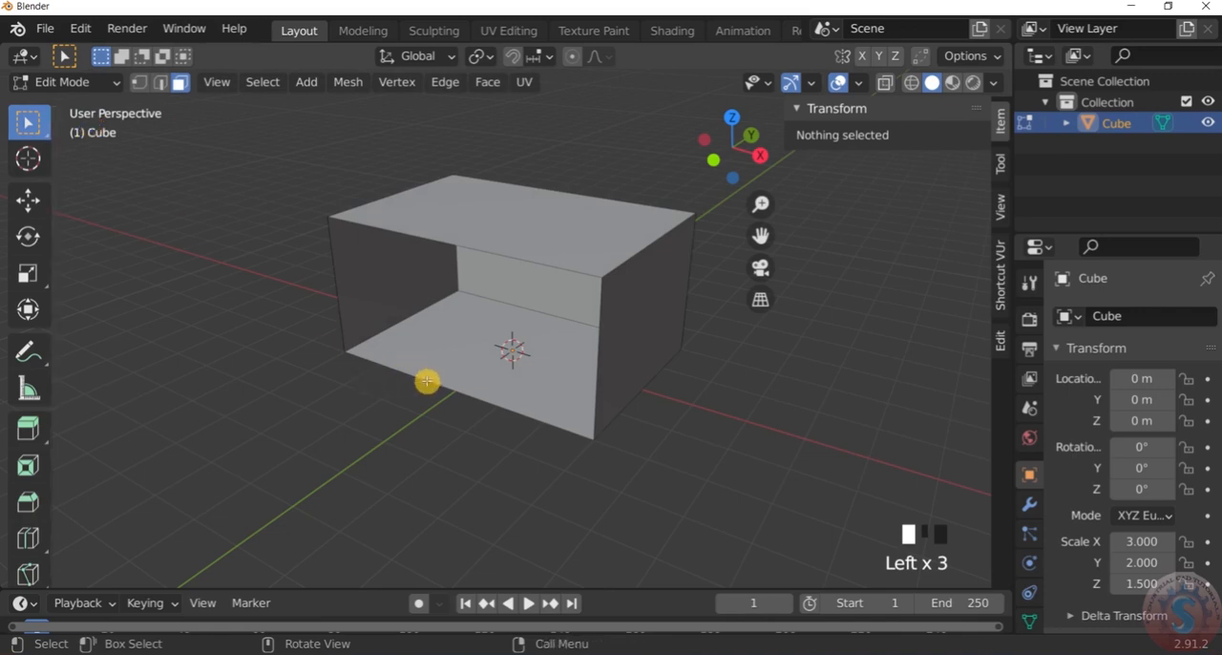
click(161, 83)
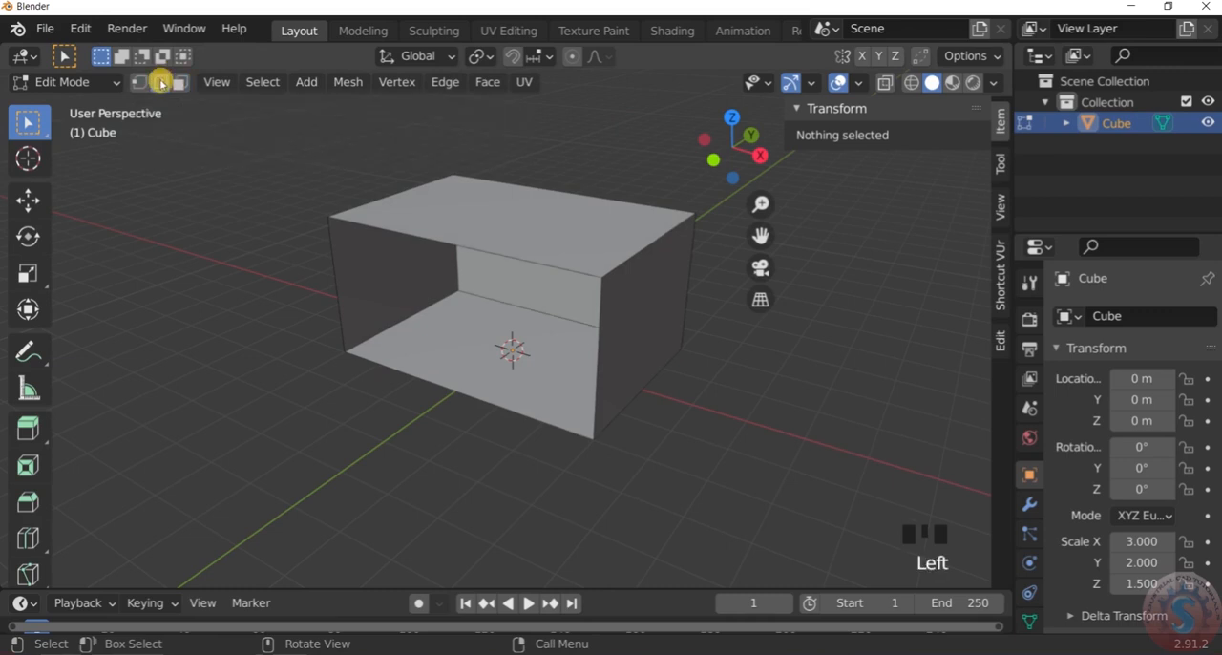
double_click(436, 384)
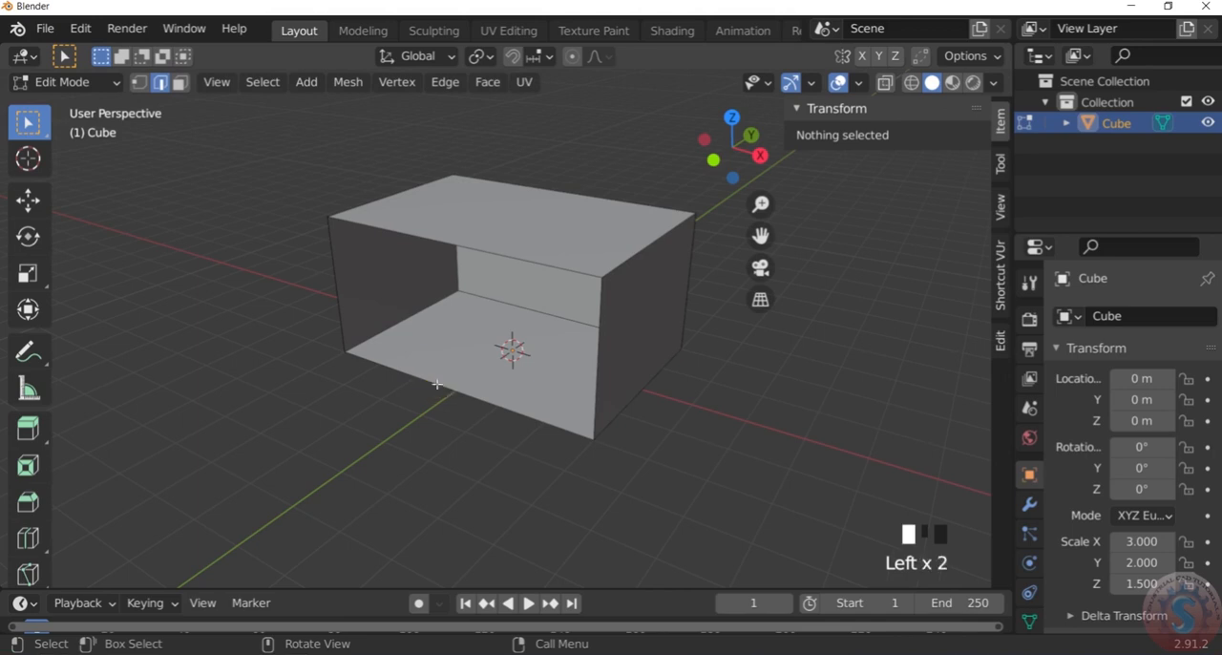
scroll(449, 383, up, 5)
scroll(444, 383, down, 5)
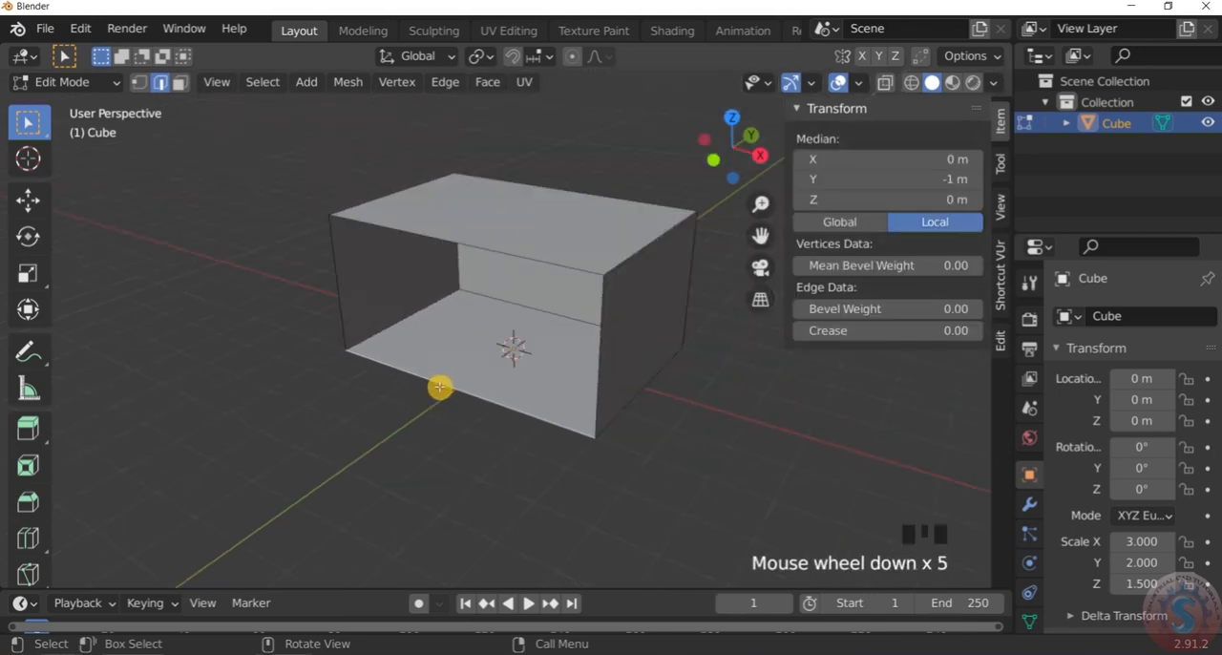
scroll(495, 411, up, 1)
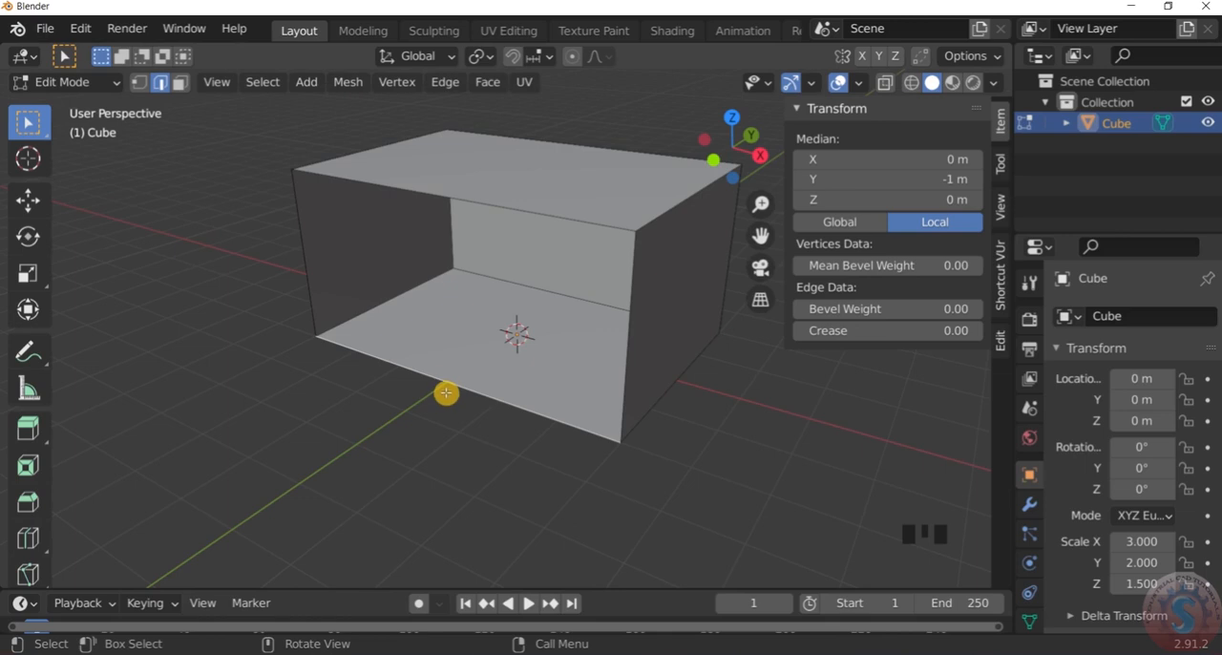
Snap the 3D cursor to the middle of the selected floor edge on the open side
key(shift+s)
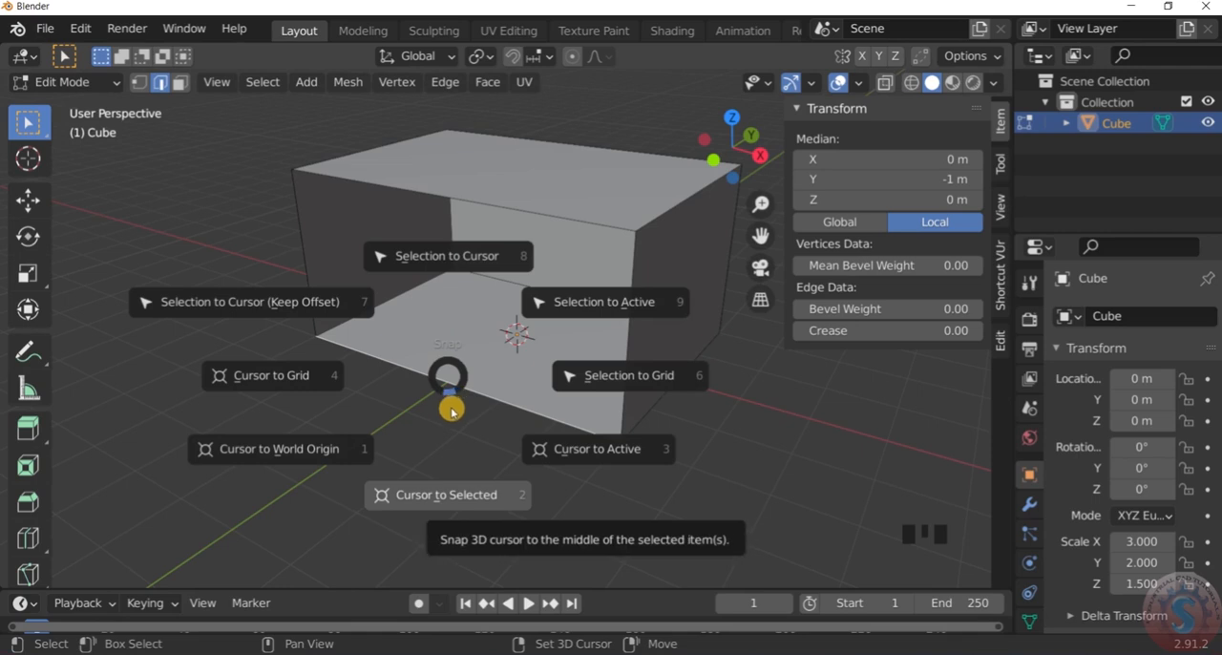
click(440, 497)
scroll(468, 372, up, 2)
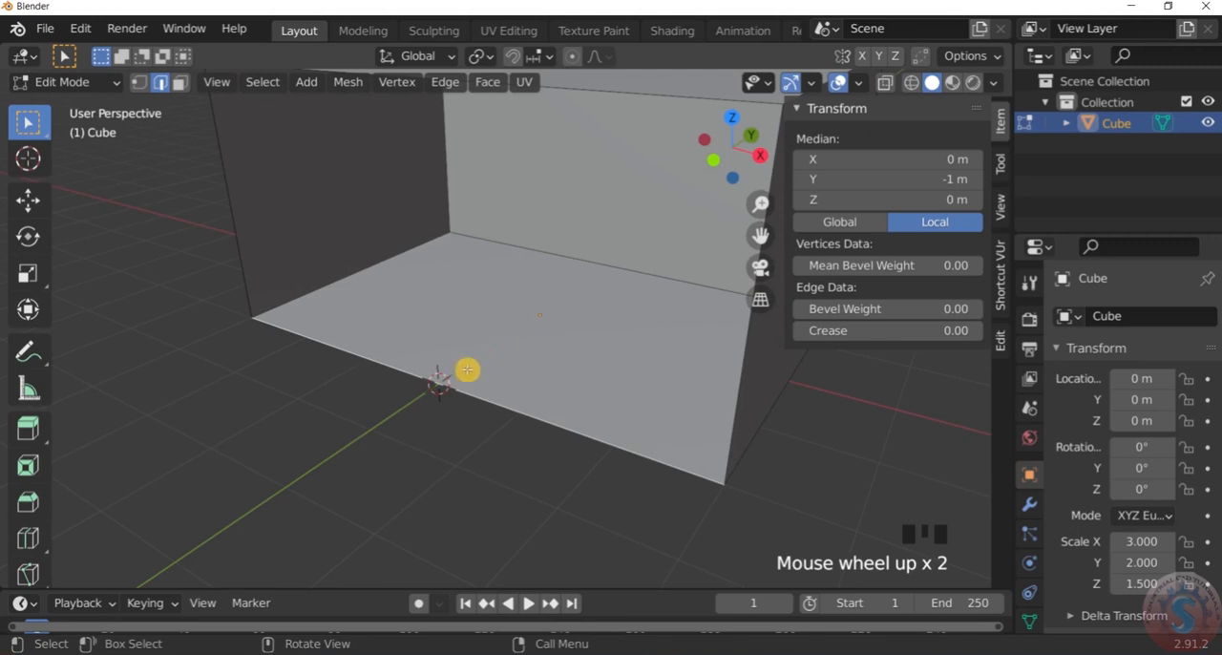
scroll(436, 384, down, 3)
scroll(436, 384, up, 2)
scroll(436, 384, down, 3)
scroll(435, 383, up, 2)
scroll(435, 382, down, 2)
scroll(435, 384, up, 2)
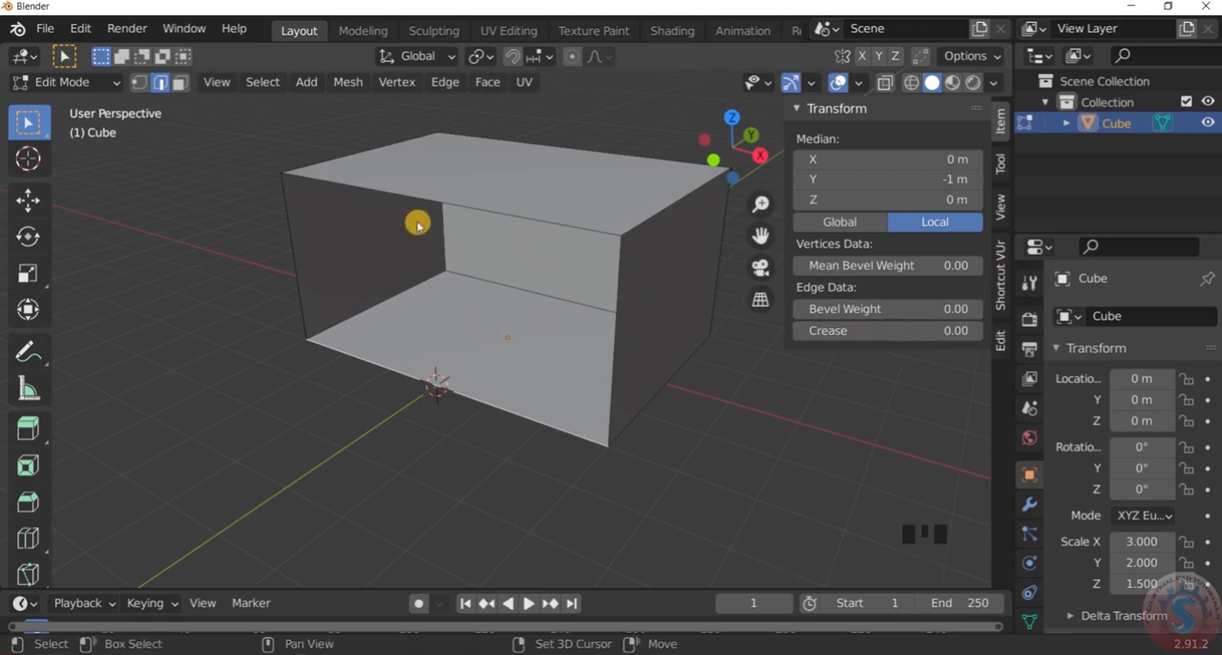
Return to Object Mode and add an Archimesh Panel Window at the 3D cursor
key(shift+a)
click(91, 84)
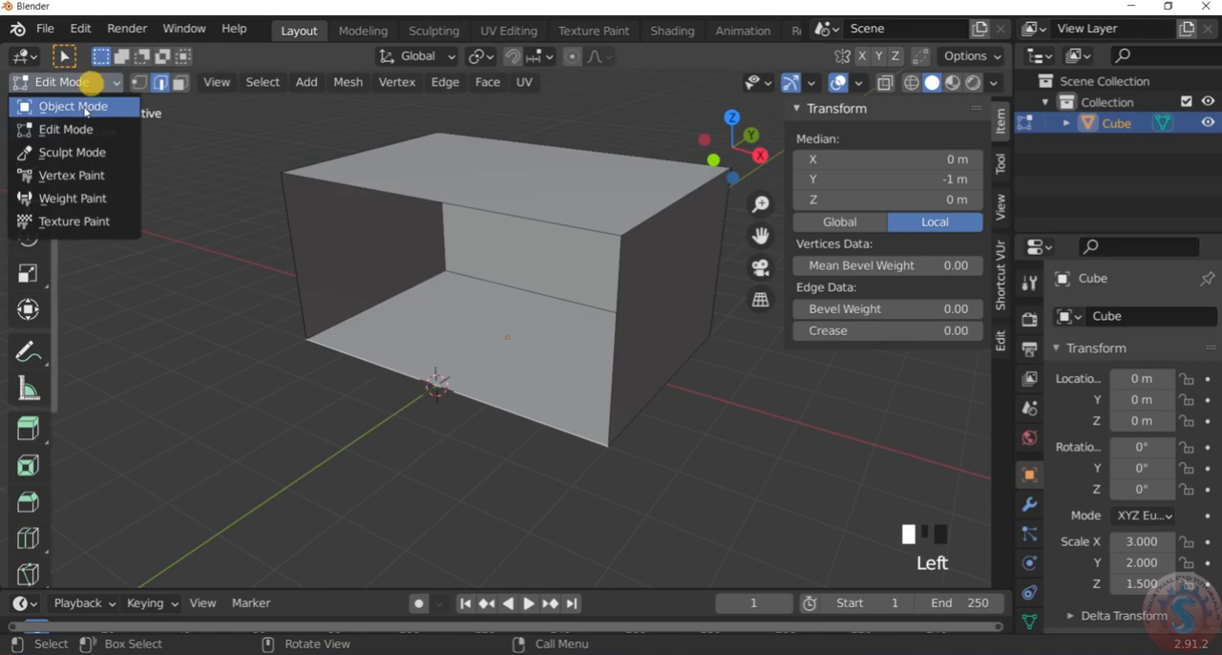
click(81, 103)
key(shift+a)
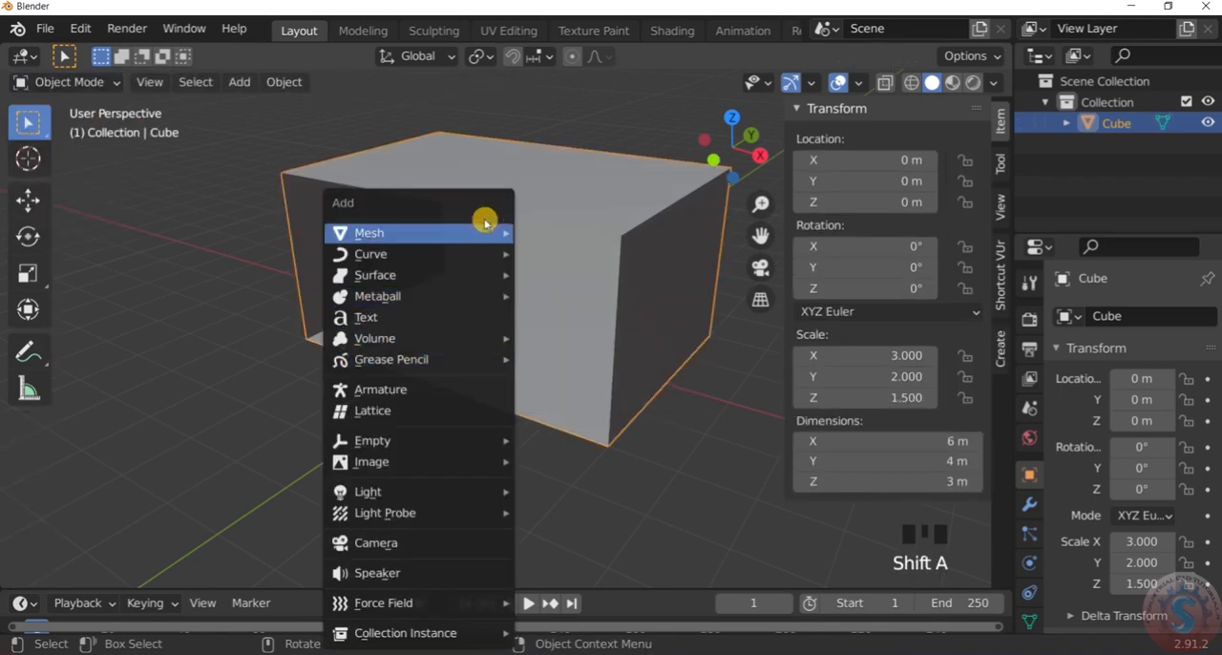
mouse_move(477, 235)
mouse_move(604, 493)
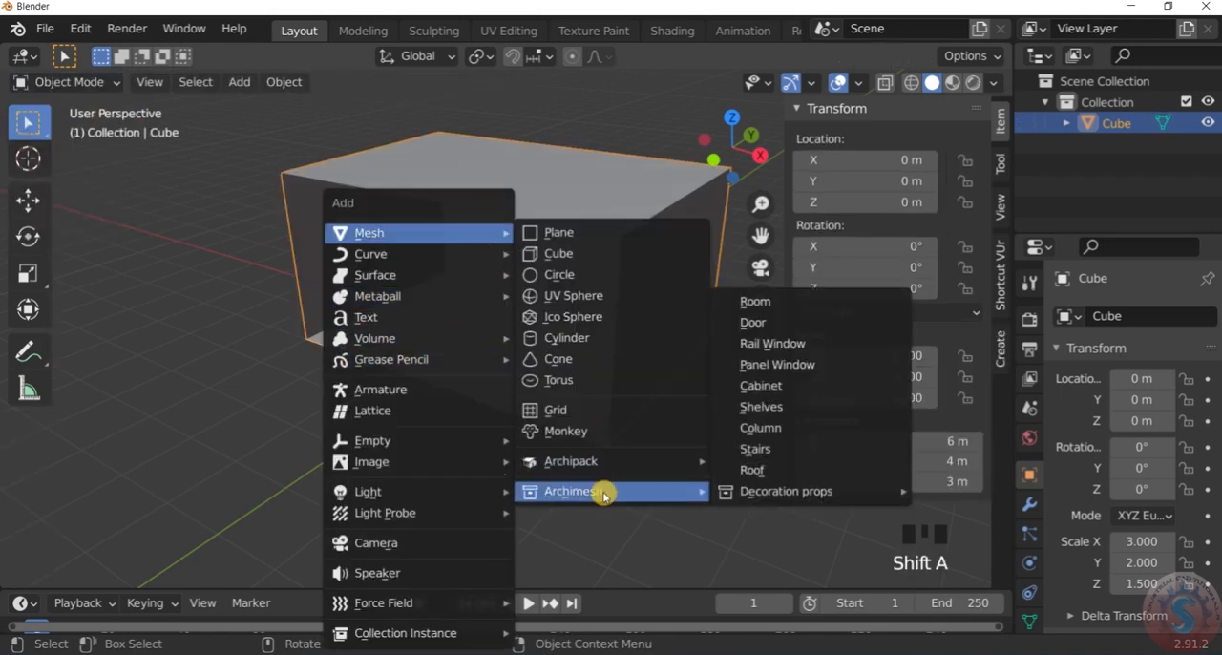
click(769, 368)
scroll(602, 382, down, 4)
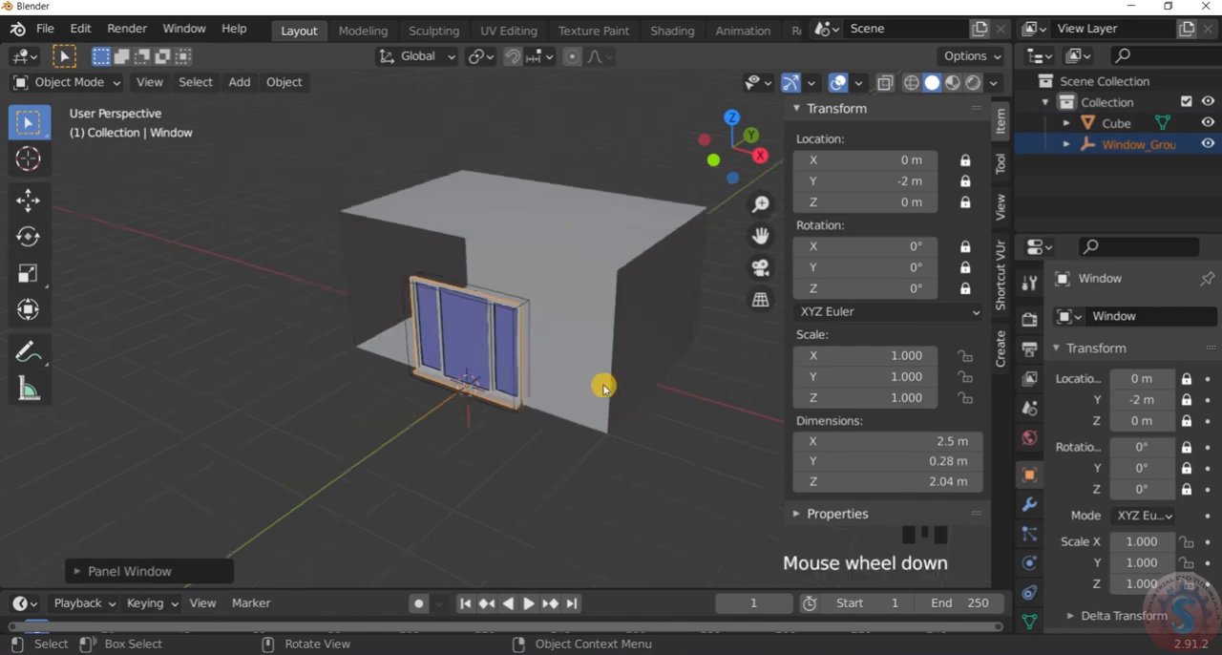
Examine the panel window and its position on the box's open side from several angles and distances
scroll(535, 385, up, 3)
middle_drag(535, 385, 649, 319)
scroll(583, 334, down, 4)
scroll(545, 346, up, 4)
scroll(544, 348, down, 4)
scroll(541, 330, up, 4)
middle_drag(541, 330, 469, 322)
scroll(562, 264, down, 4)
scroll(570, 261, up, 3)
mouse_move(570, 262)
middle_down()
mouse_move(469, 239)
mouse_move(595, 246)
mouse_move(500, 267)
mouse_move(586, 261)
middle_up()
scroll(507, 279, down, 3)
scroll(540, 278, up, 3)
scroll(537, 328, up, 1)
scroll(520, 334, down, 3)
scroll(506, 327, up, 1)
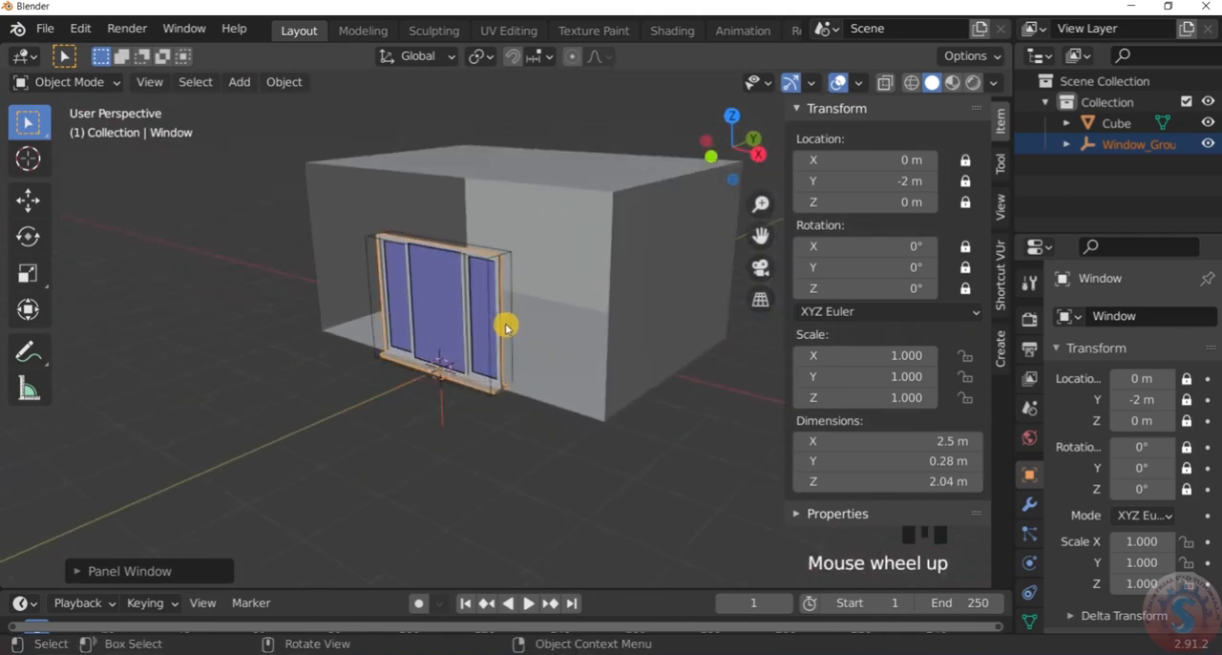
scroll(496, 314, up, 2)
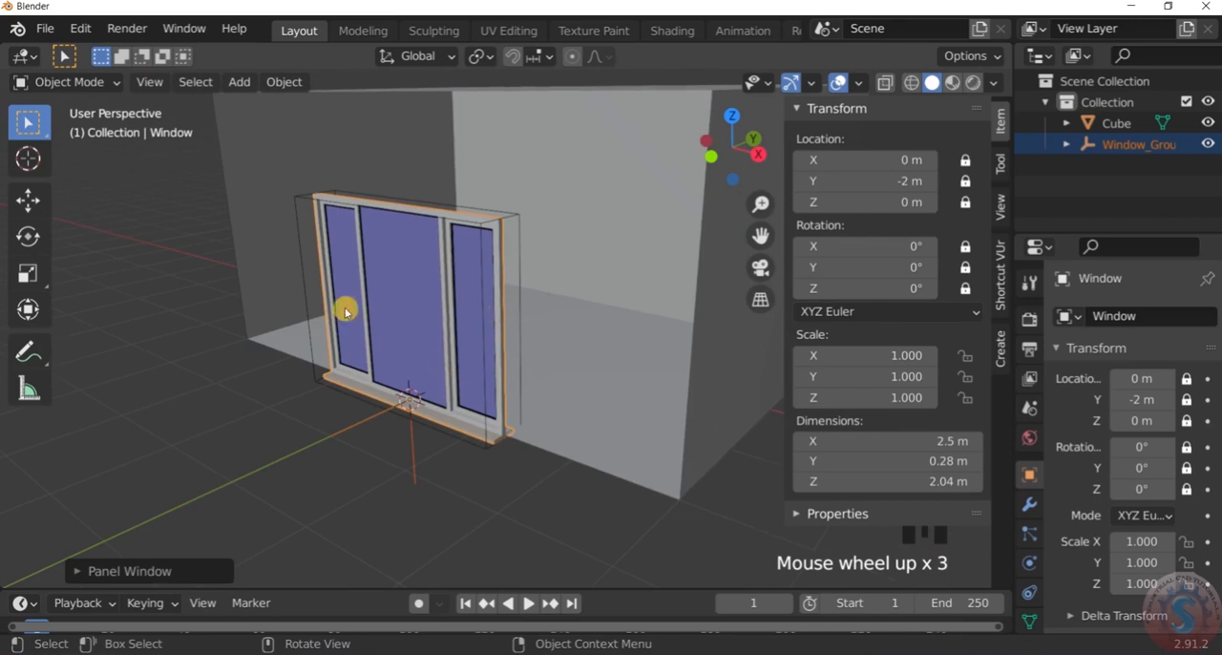
scroll(423, 321, down, 4)
scroll(430, 296, up, 4)
scroll(434, 280, down, 2)
middle_drag(423, 283, 362, 297)
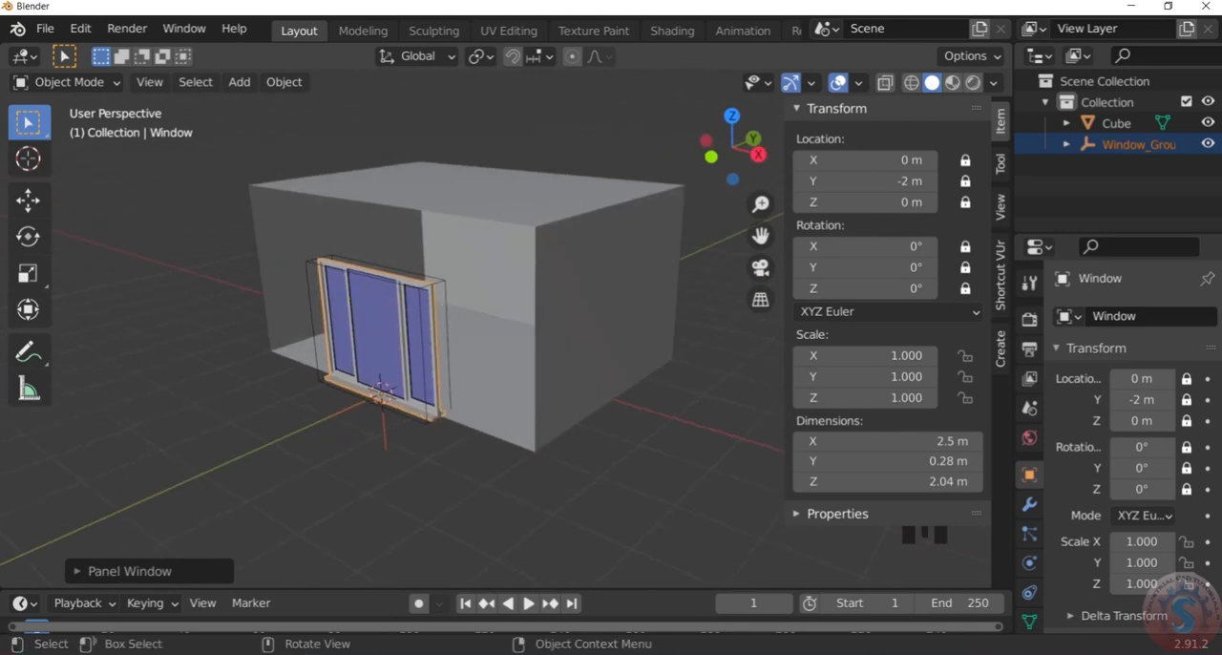
Display the Window Panel creation settings of the selected window and collapse the Archimesh section above them
scroll(990, 351, down, 1)
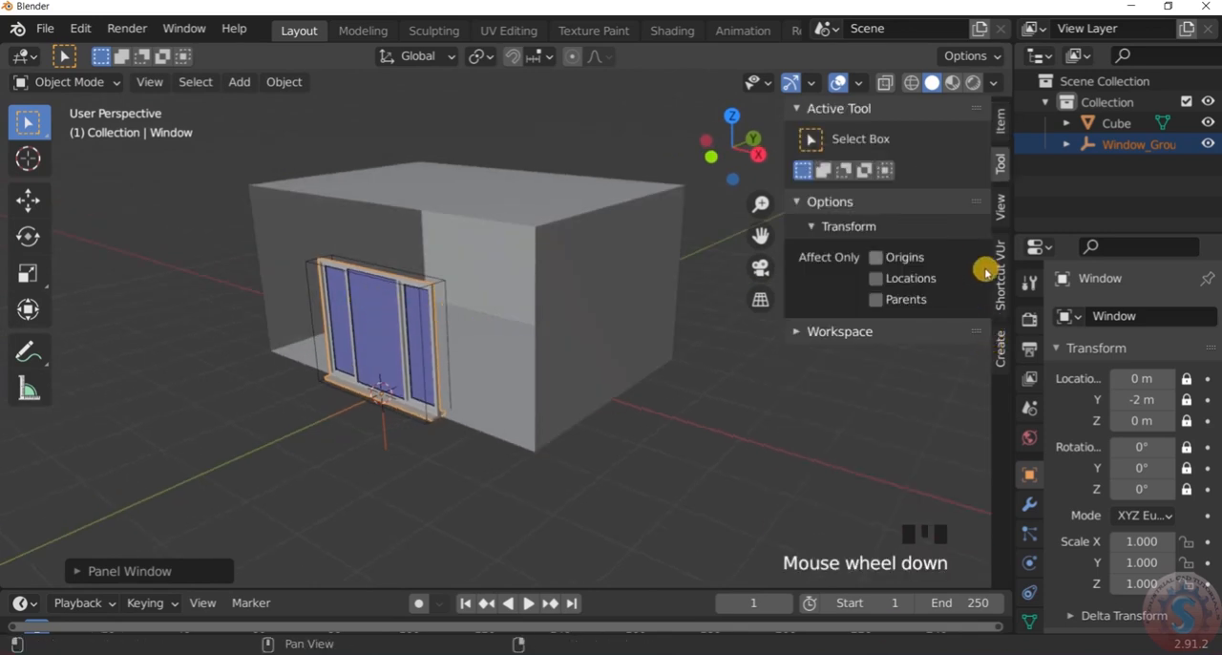
click(1000, 357)
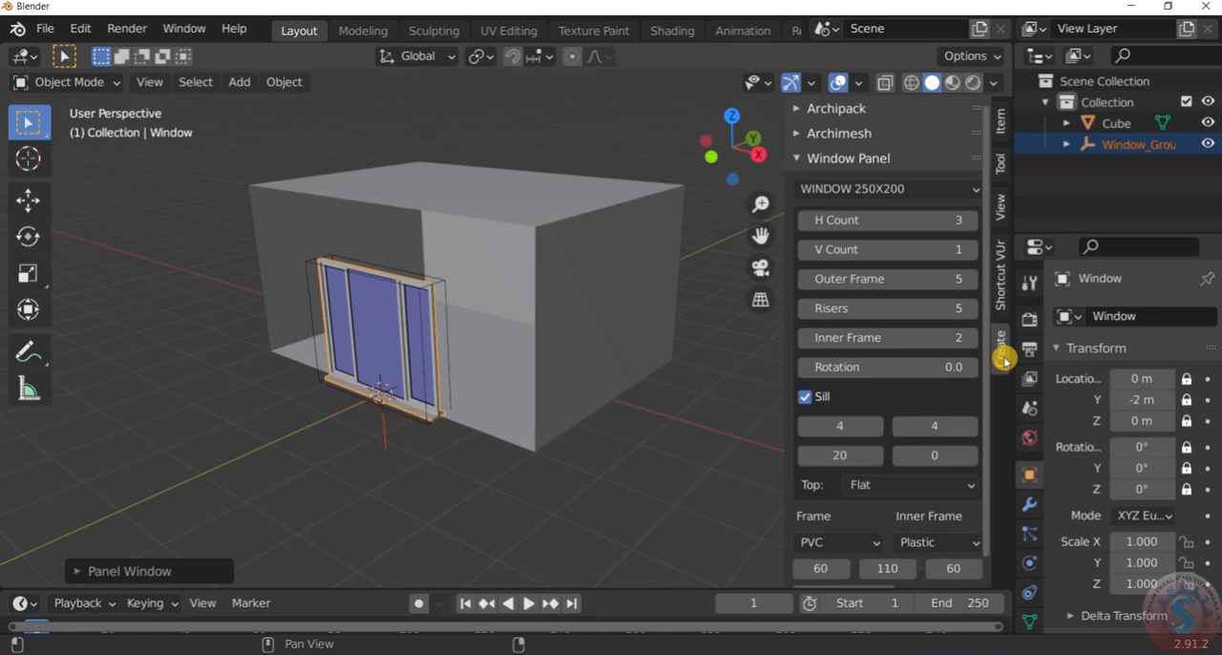
click(801, 144)
click(801, 140)
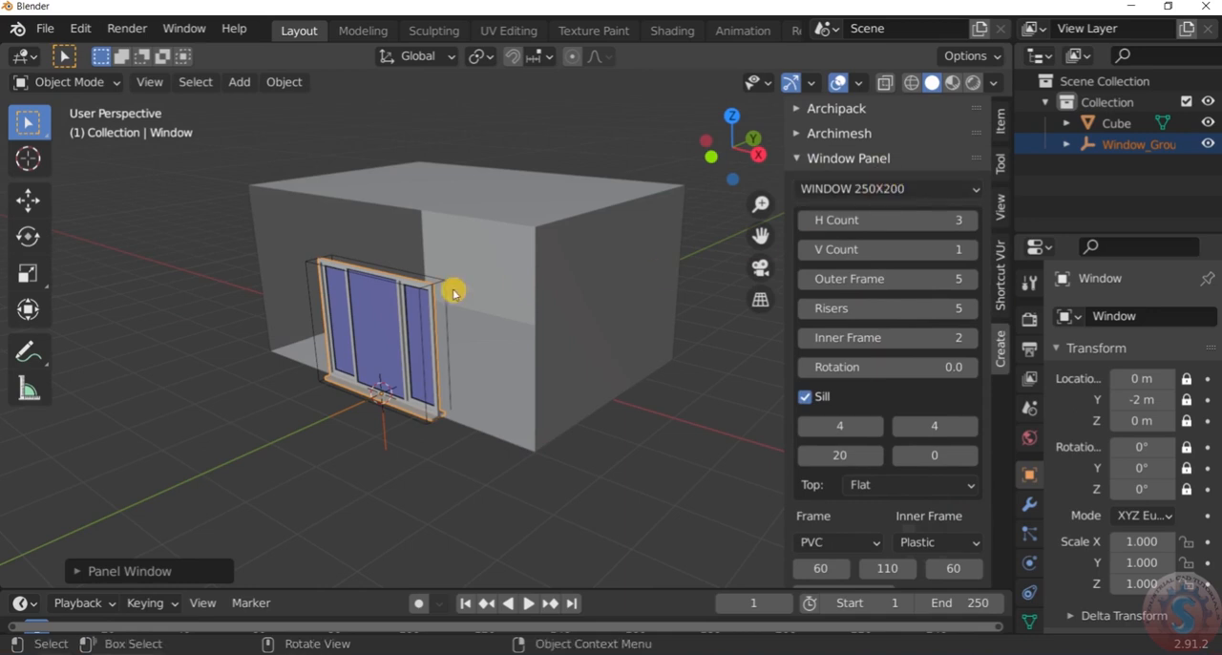
Widen the window's three panes to 106, 162 and 114 and raise the window's height to 241
scroll(859, 341, down, 1)
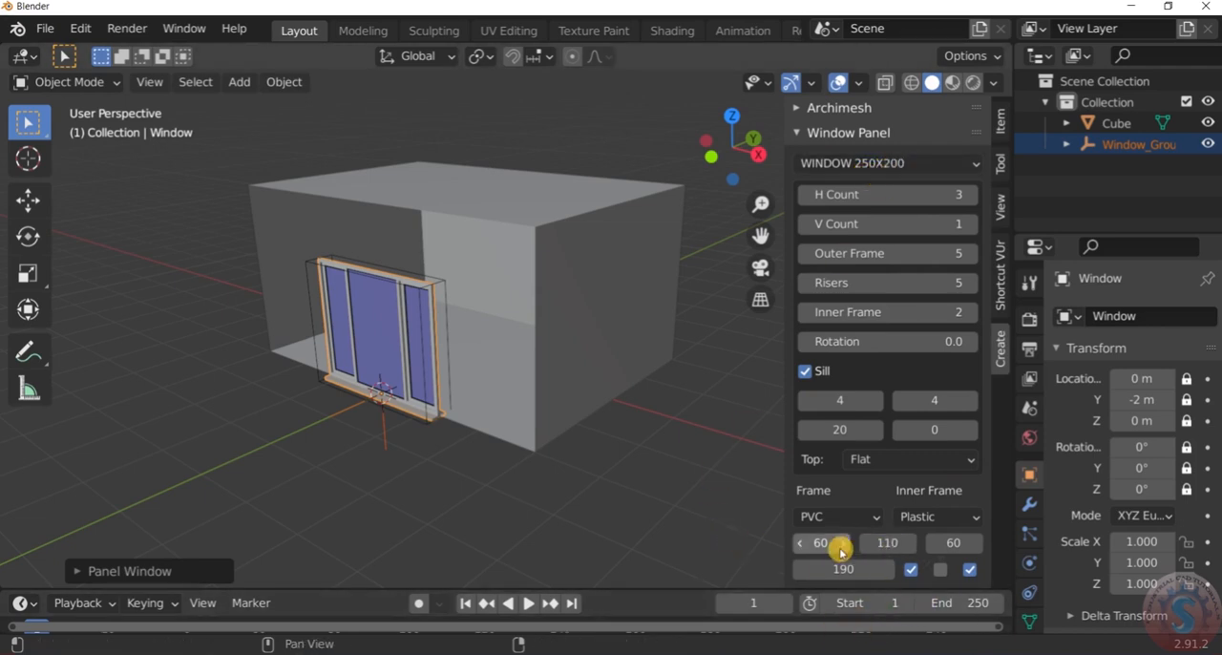
middle_drag(449, 415, 591, 393)
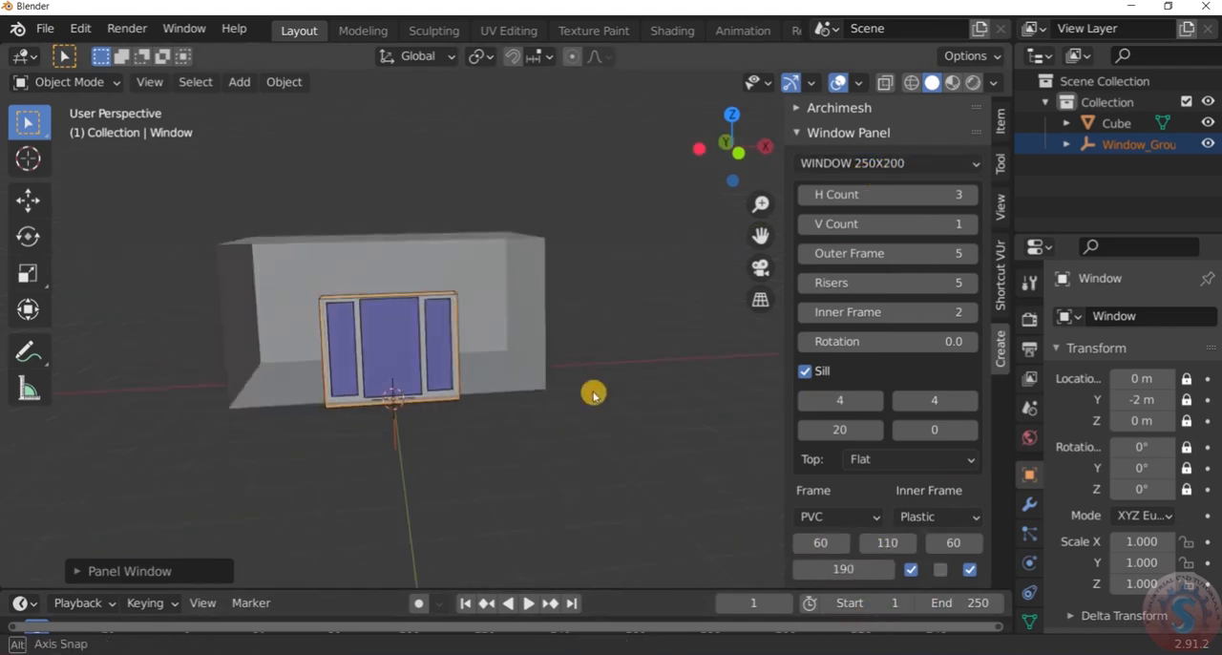
scroll(449, 385, up, 4)
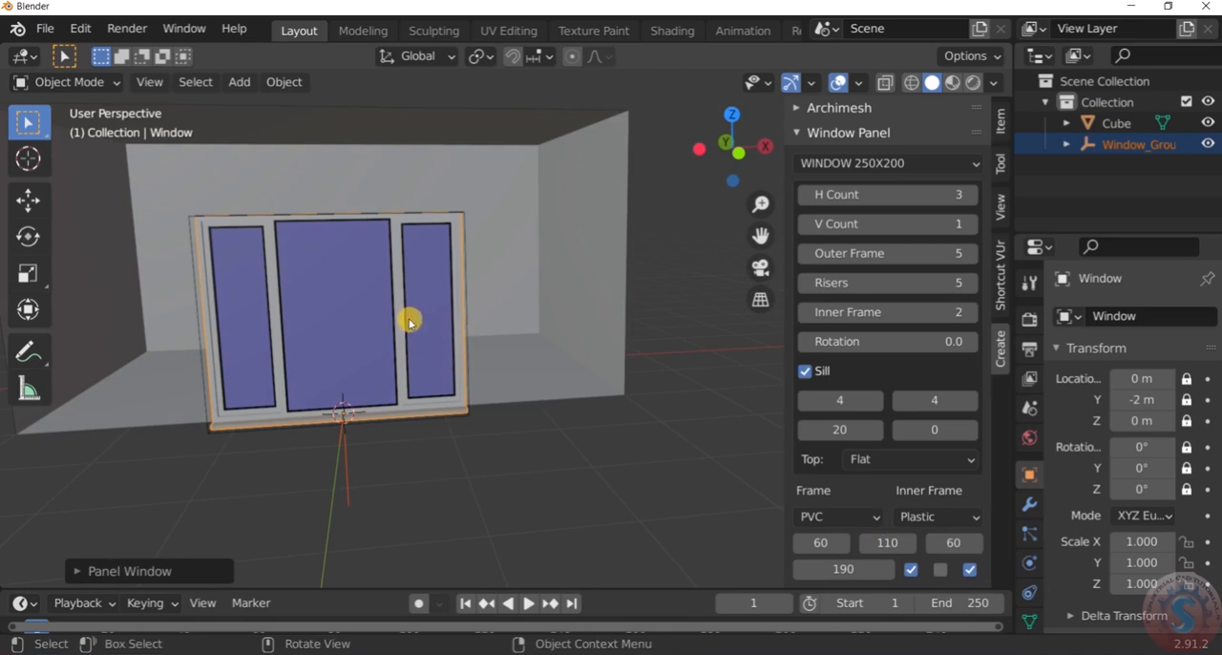
drag(819, 537, 995, 543)
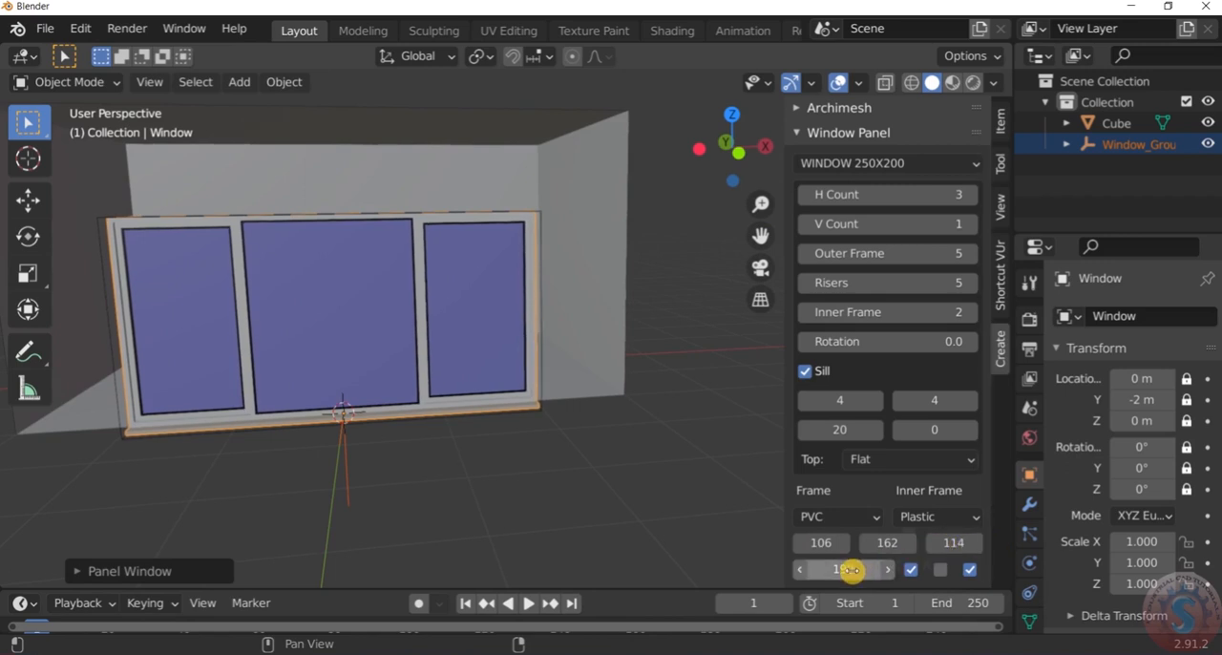
drag(848, 570, 897, 568)
Set the window's horizontal pane count to 4 and widen the newly added fourth pane
middle_drag(483, 376, 453, 305)
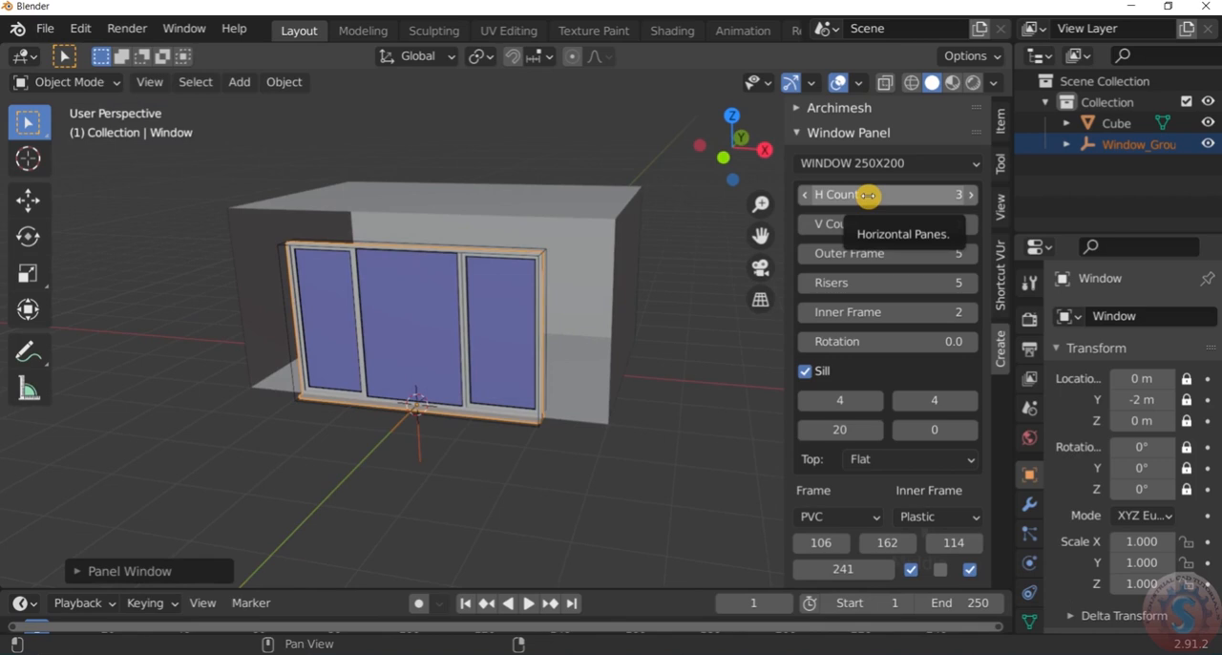
click(960, 195)
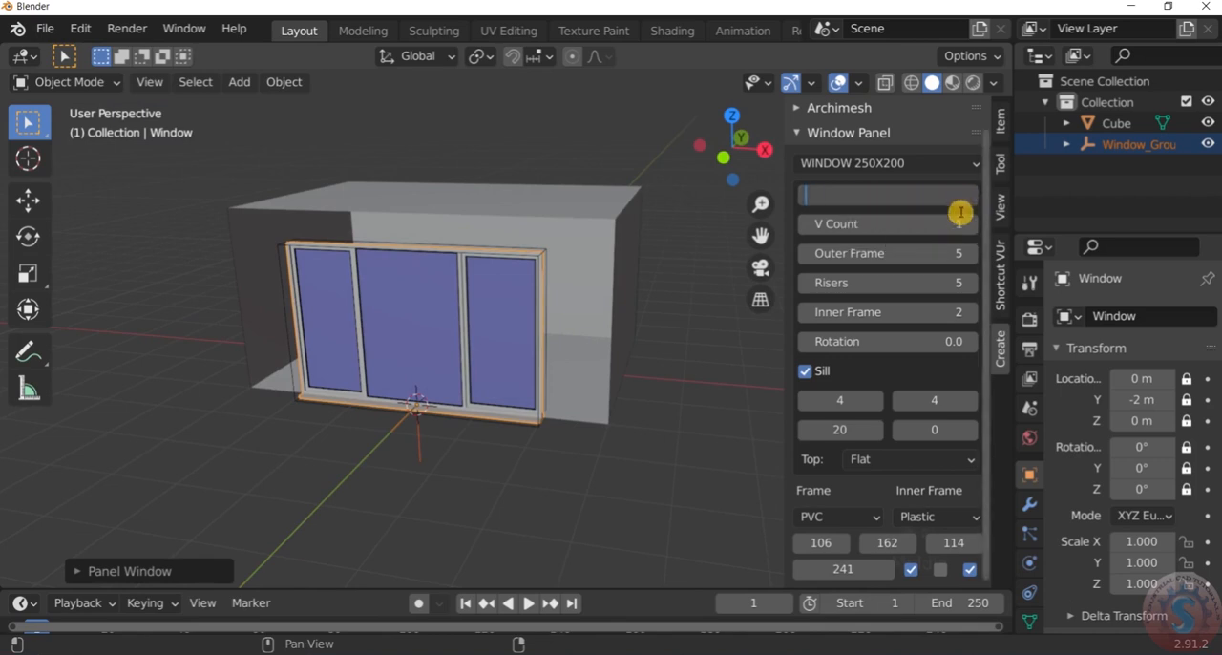
click(709, 298)
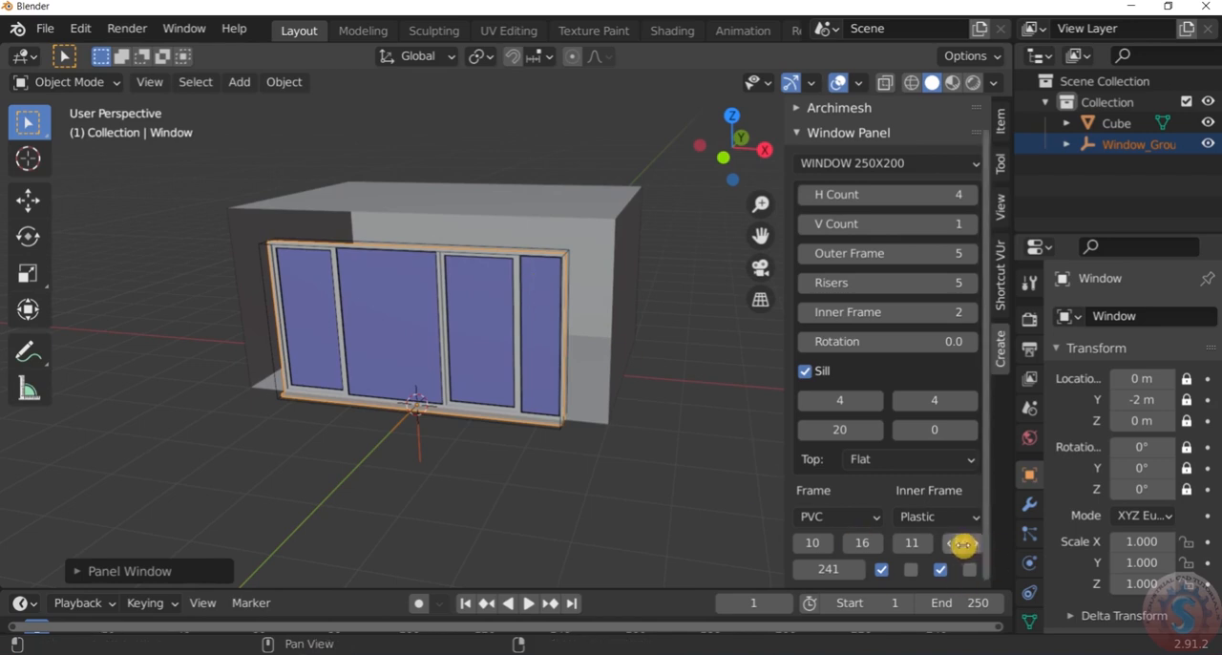
drag(961, 542, 1004, 543)
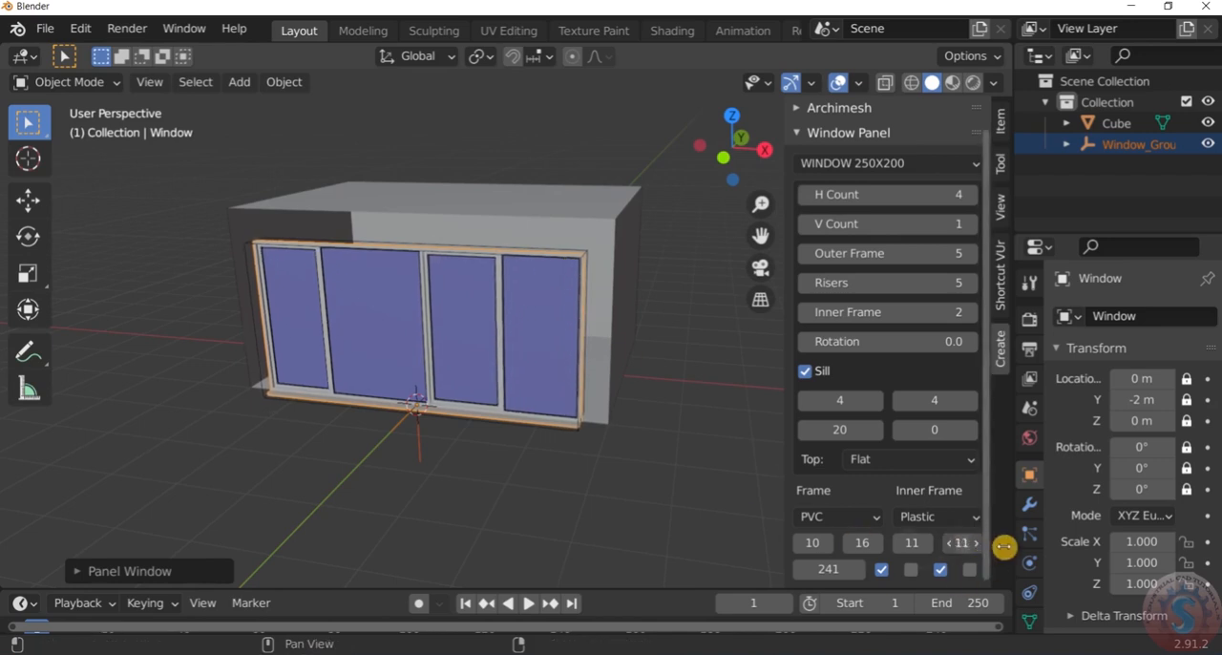
Deselect the window and examine how its four panes fill the box's open side
click(633, 489)
scroll(586, 458, down, 4)
scroll(534, 389, up, 5)
mouse_move(535, 390)
middle_down()
mouse_move(505, 324)
mouse_move(543, 402)
middle_up()
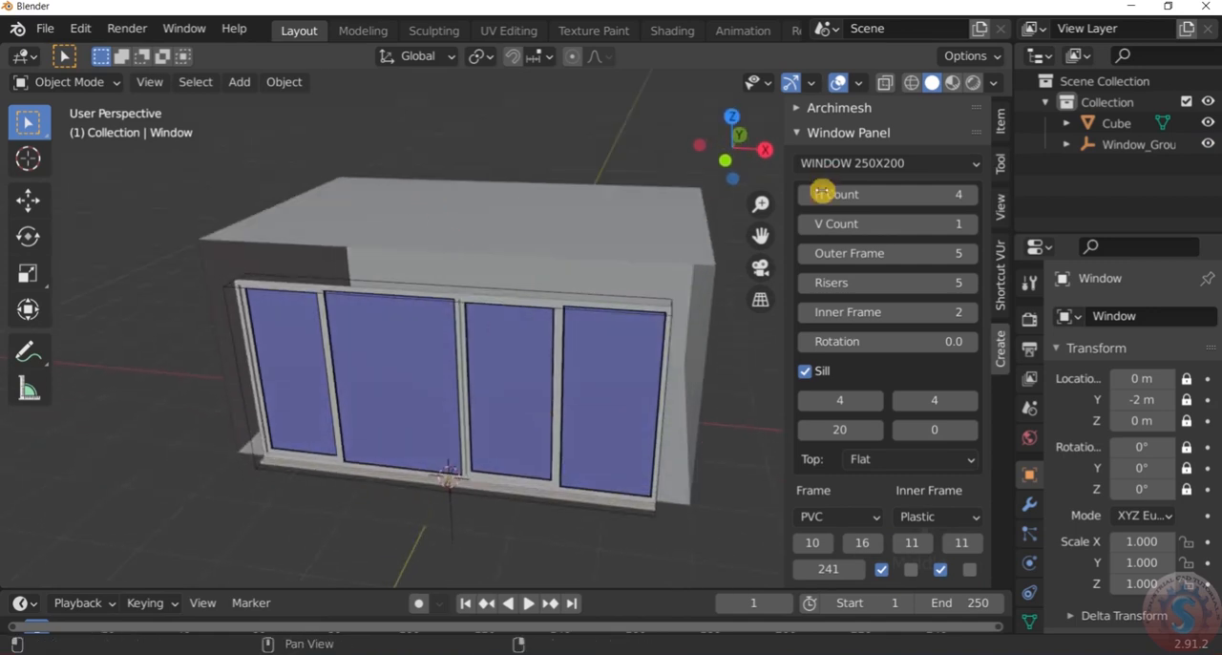
scroll(486, 358, down, 3)
scroll(486, 359, up, 4)
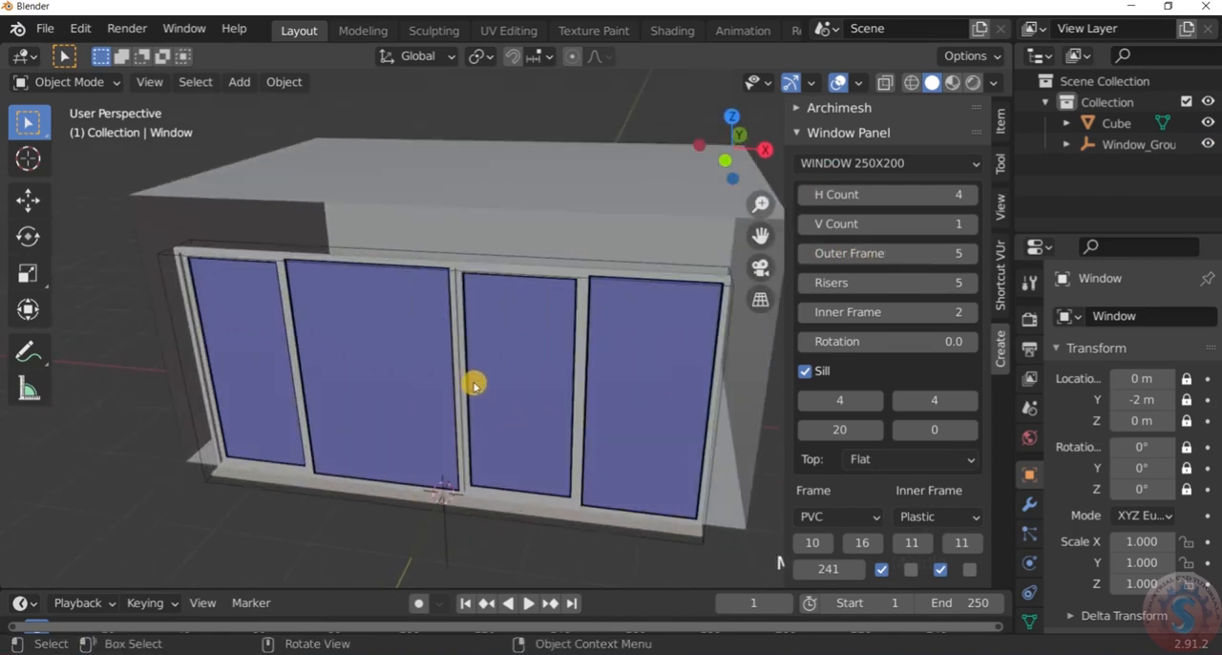
scroll(474, 381, down, 4)
scroll(459, 362, up, 3)
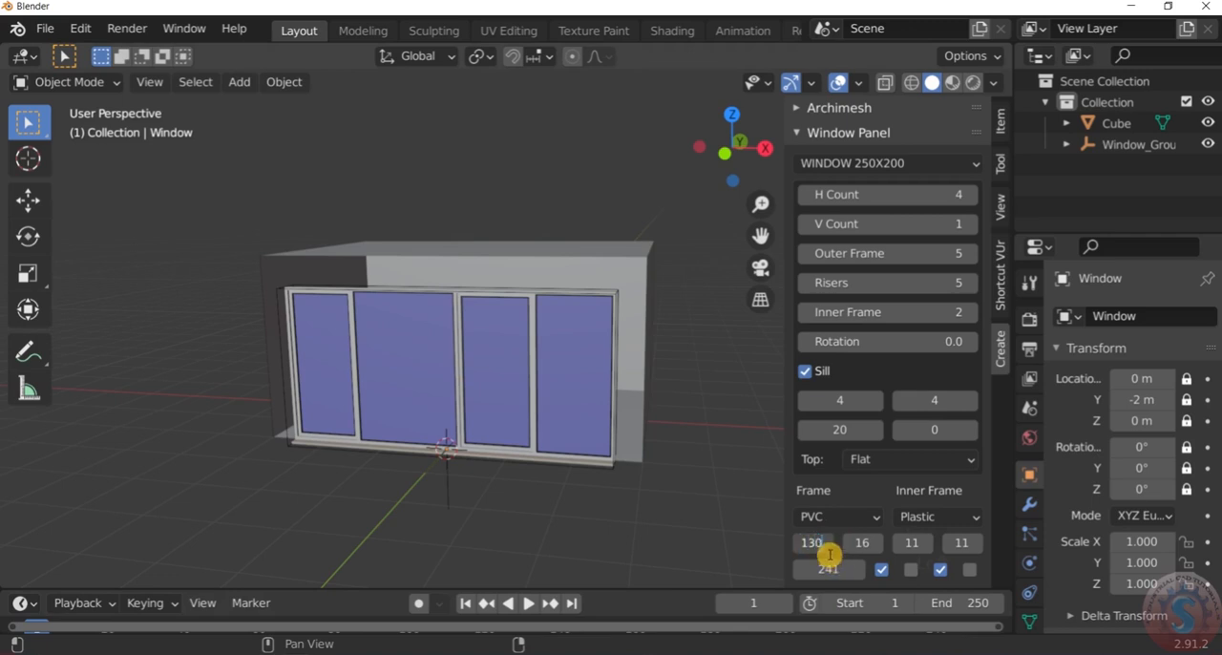
Set the four pane widths to 130, 150, 150 and 130 so the window spans the box's open side
click(638, 504)
click(862, 543)
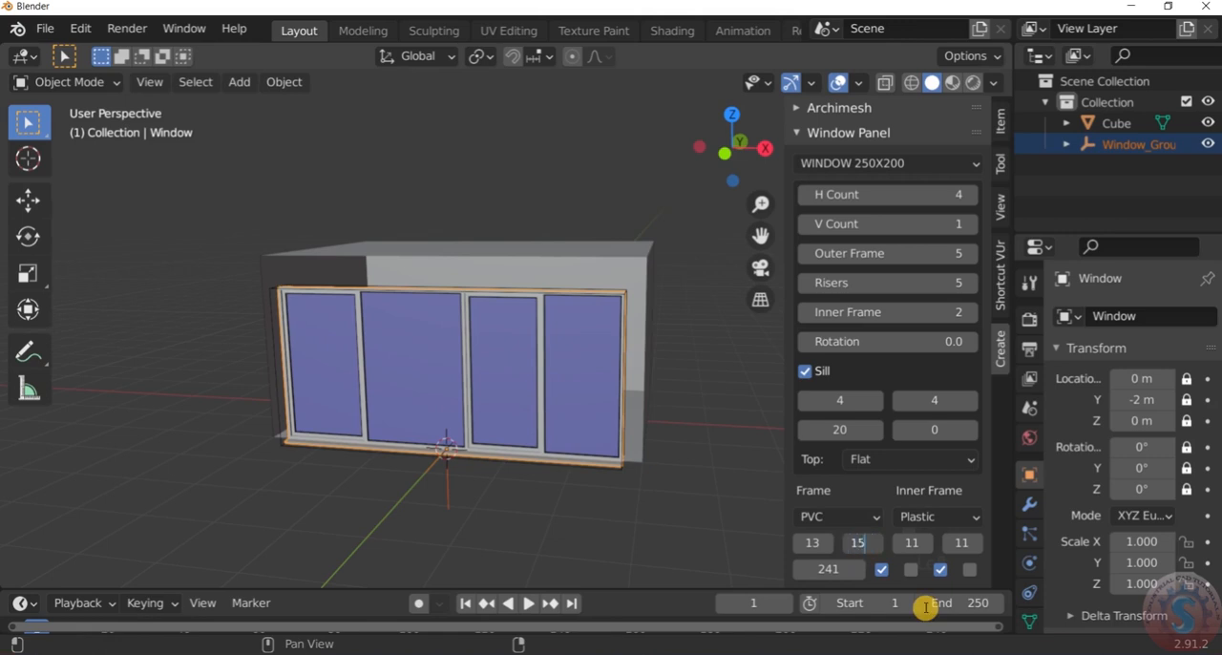
click(665, 522)
click(911, 542)
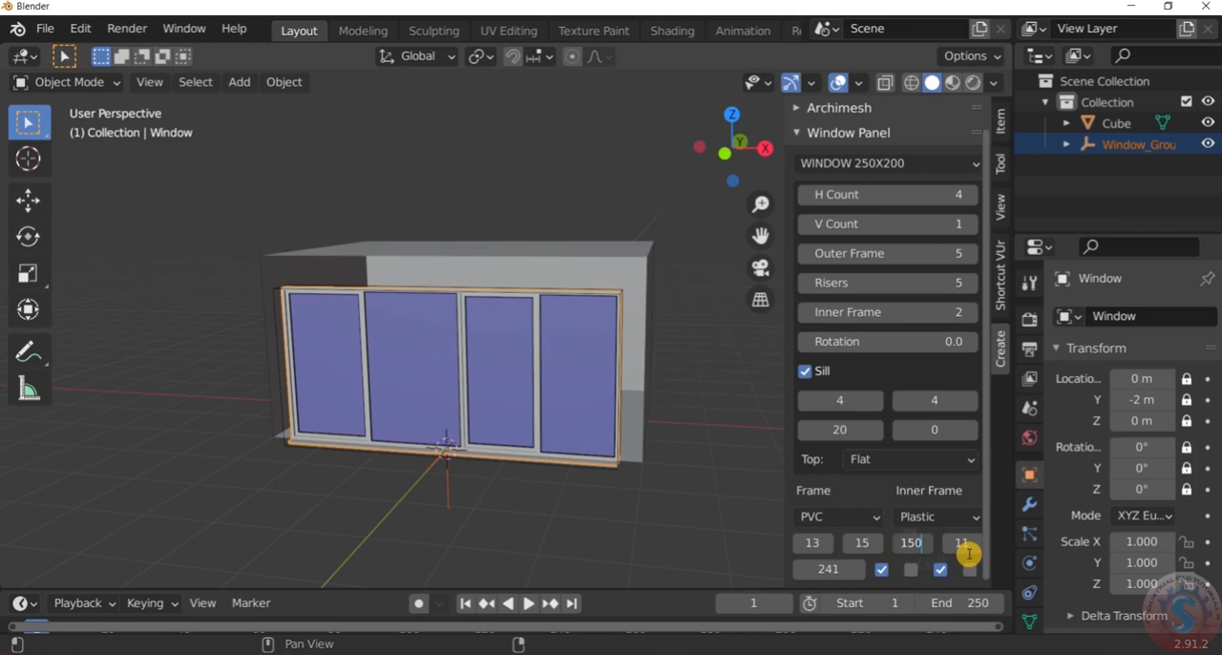
text(150)
key(Return)
click(962, 543)
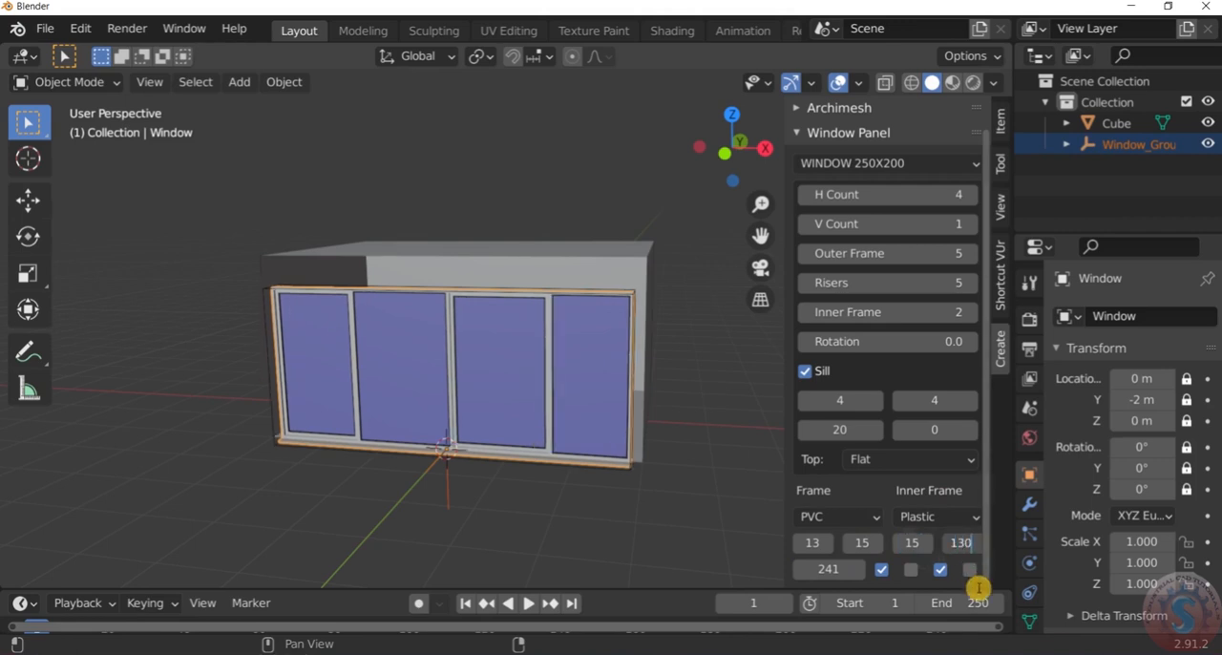
text(130)
key(Return)
Examine the resized panes and their frames up close and from different angles
scroll(528, 391, down, 3)
scroll(535, 368, up, 4)
middle_drag(534, 367, 534, 395)
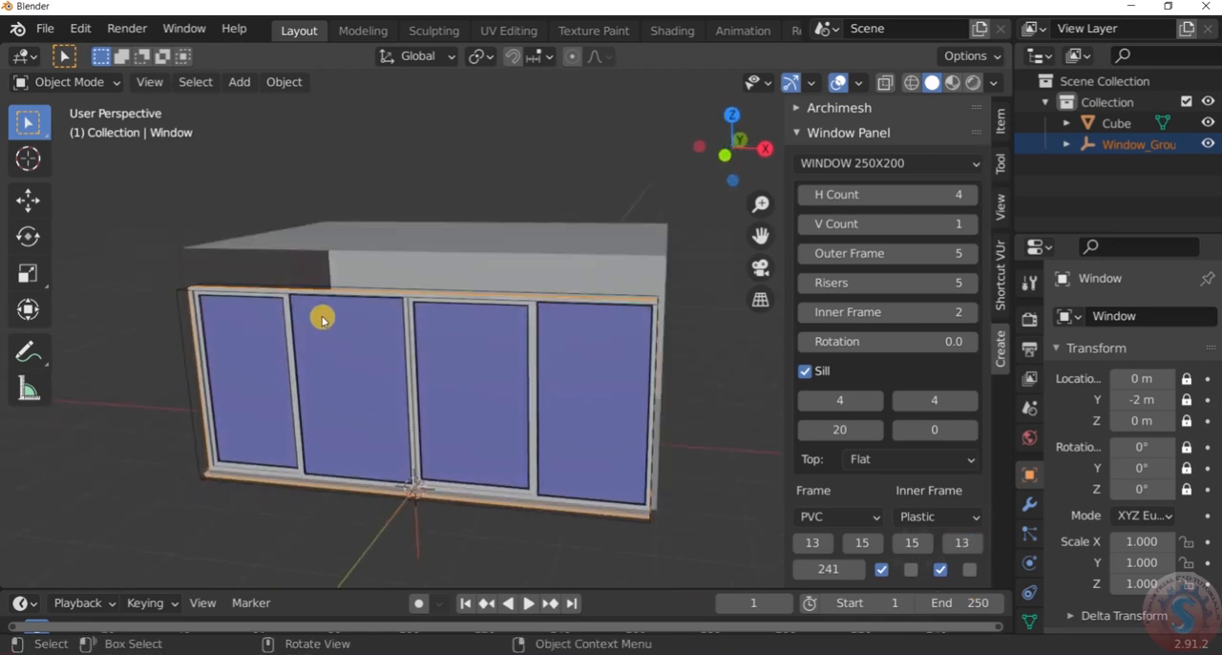
scroll(320, 315, up, 3)
middle_drag(316, 308, 334, 280)
scroll(313, 296, down, 2)
scroll(265, 305, up, 1)
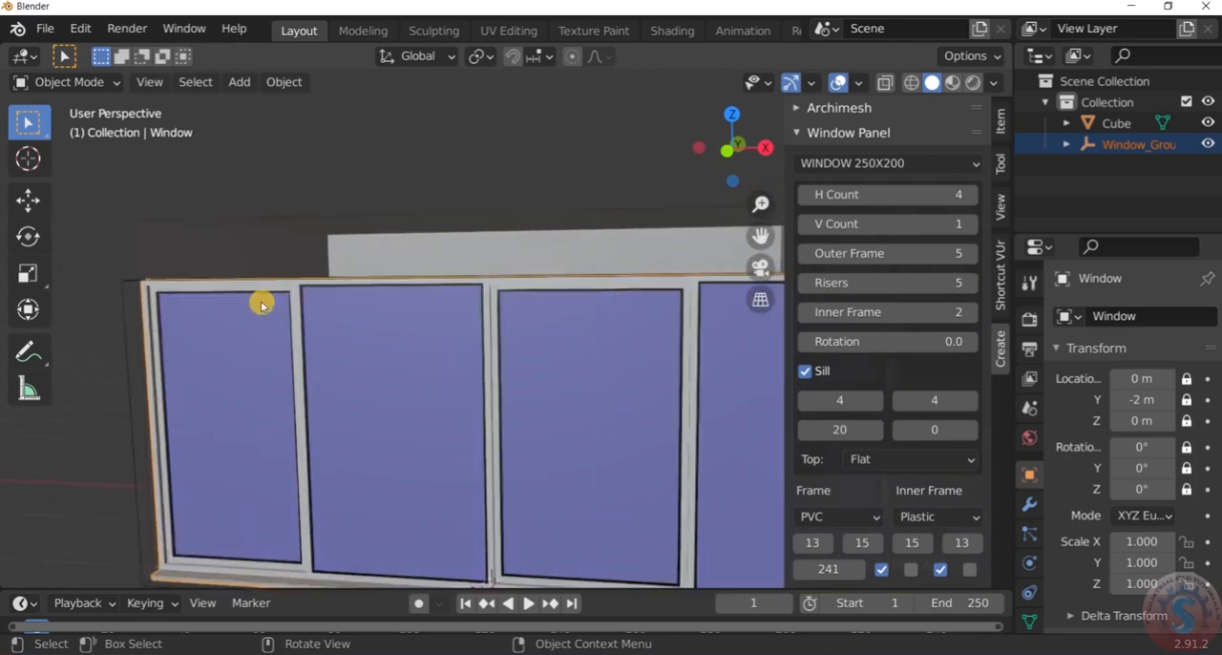
scroll(262, 305, up, 2)
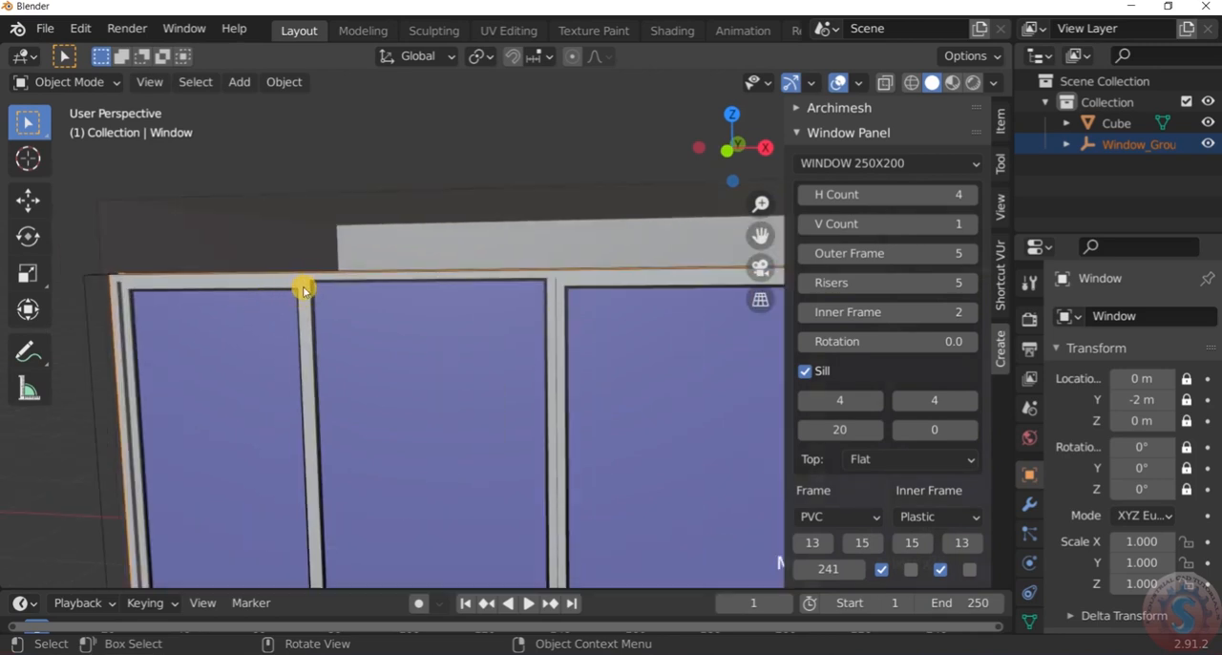
scroll(309, 283, up, 3)
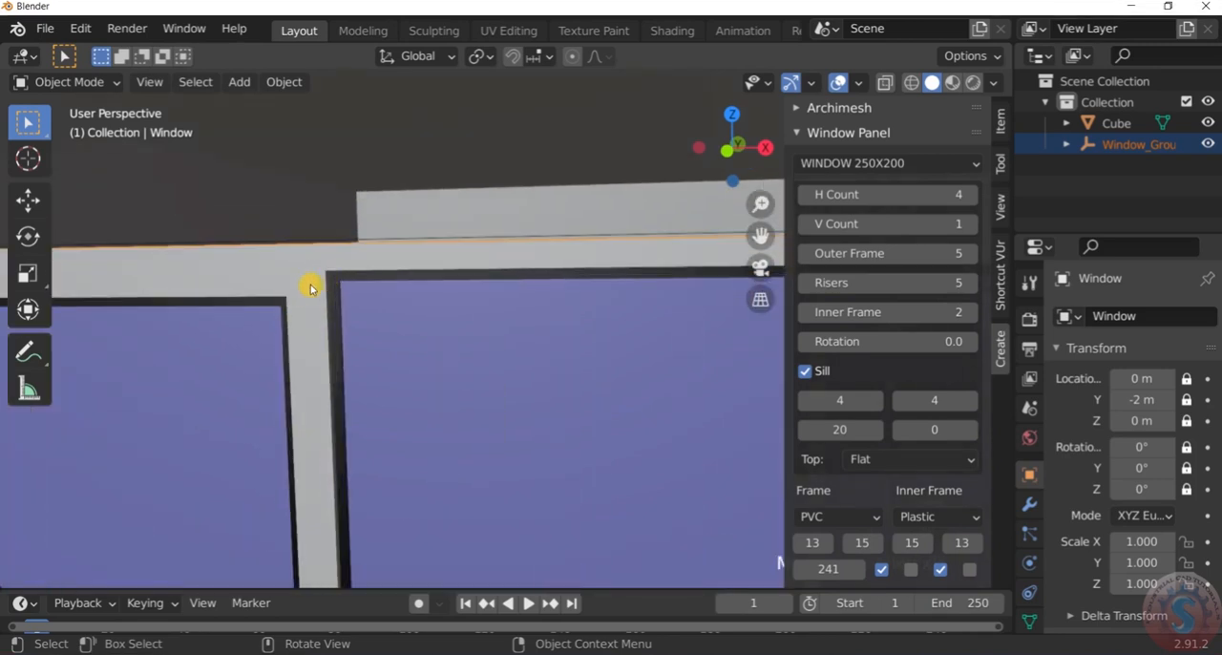
scroll(321, 281, down, 5)
middle_drag(316, 281, 290, 330)
scroll(289, 330, up, 1)
scroll(291, 327, down, 4)
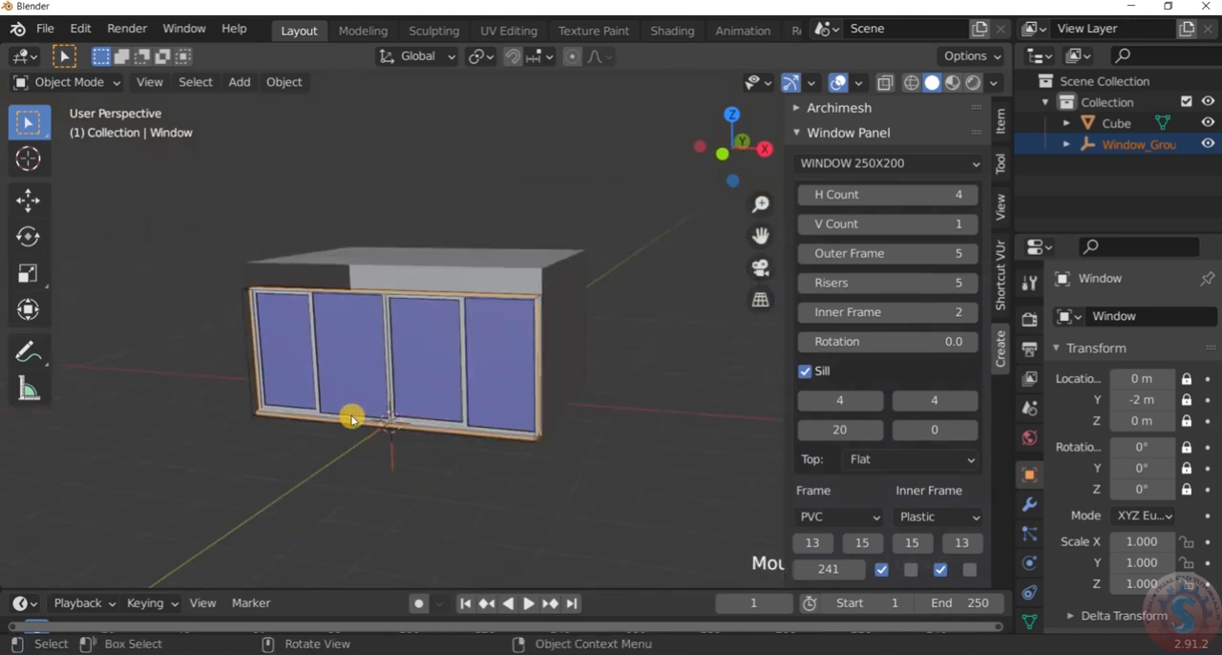
scroll(352, 418, up, 4)
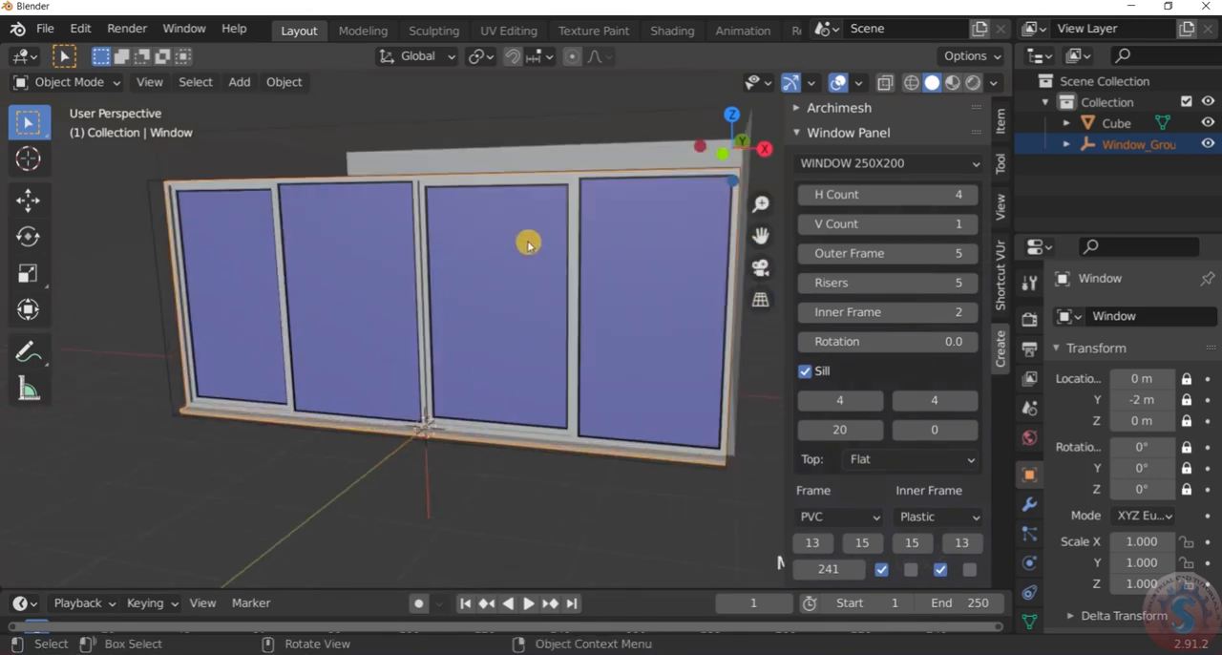
Try the first pane's inner frame off and on, and enable the inner frame for the second and fourth panes
click(883, 570)
click(884, 572)
click(884, 572)
click(911, 570)
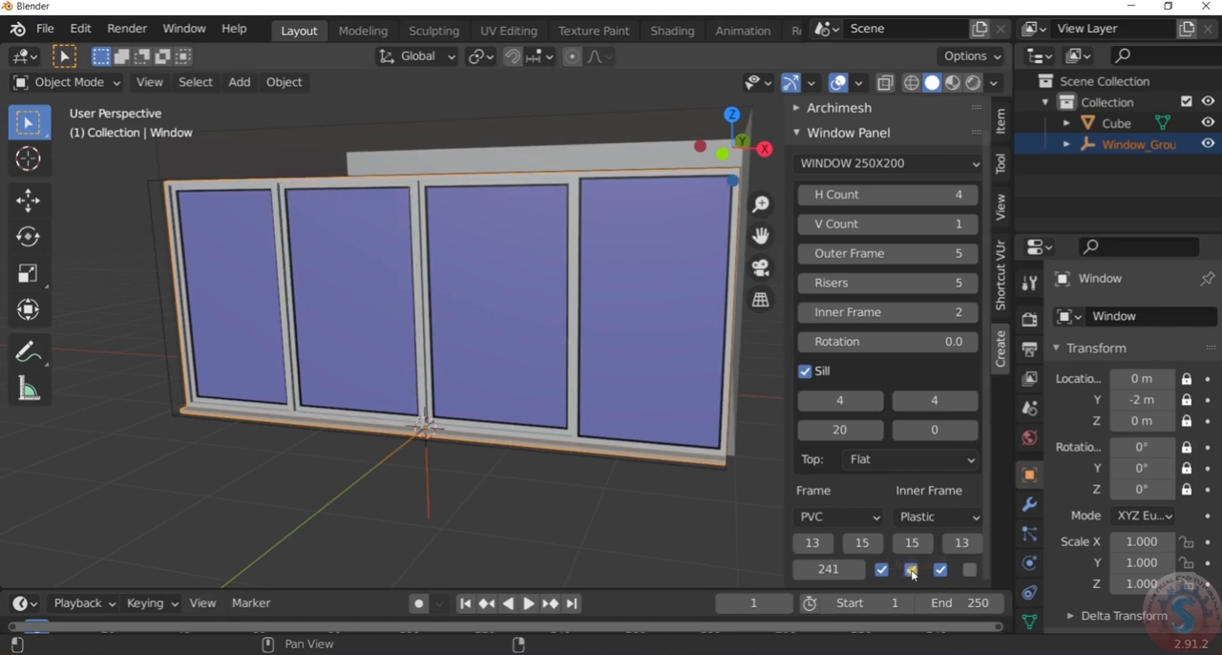
click(971, 571)
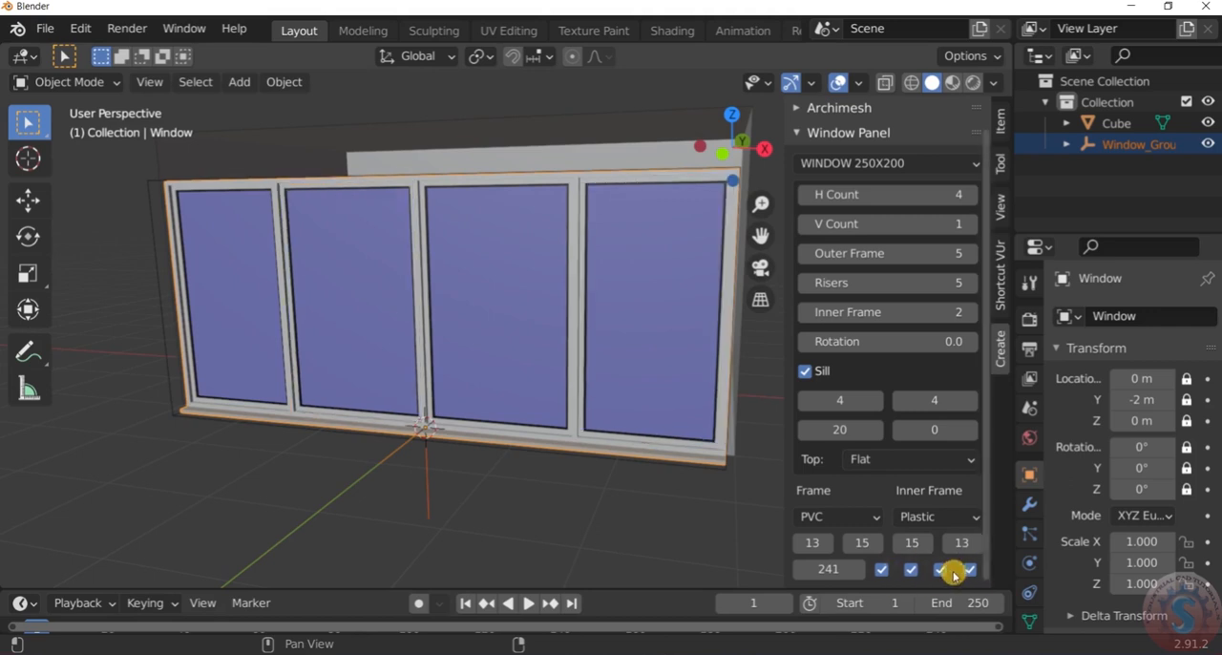
Inspect the window with inner frames in all four panes from near and from above
middle_drag(627, 460, 178, 254)
scroll(202, 238, up, 4)
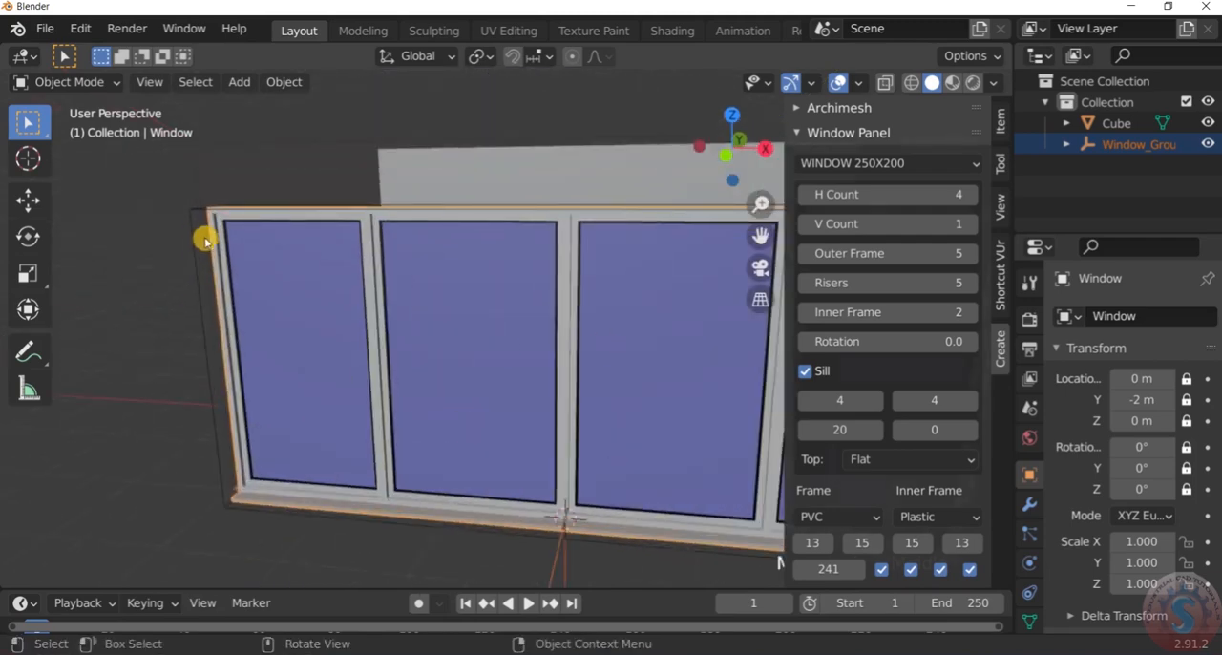
scroll(207, 241, down, 5)
scroll(519, 245, up, 1)
middle_drag(526, 249, 543, 278)
scroll(226, 293, up, 2)
scroll(221, 295, down, 3)
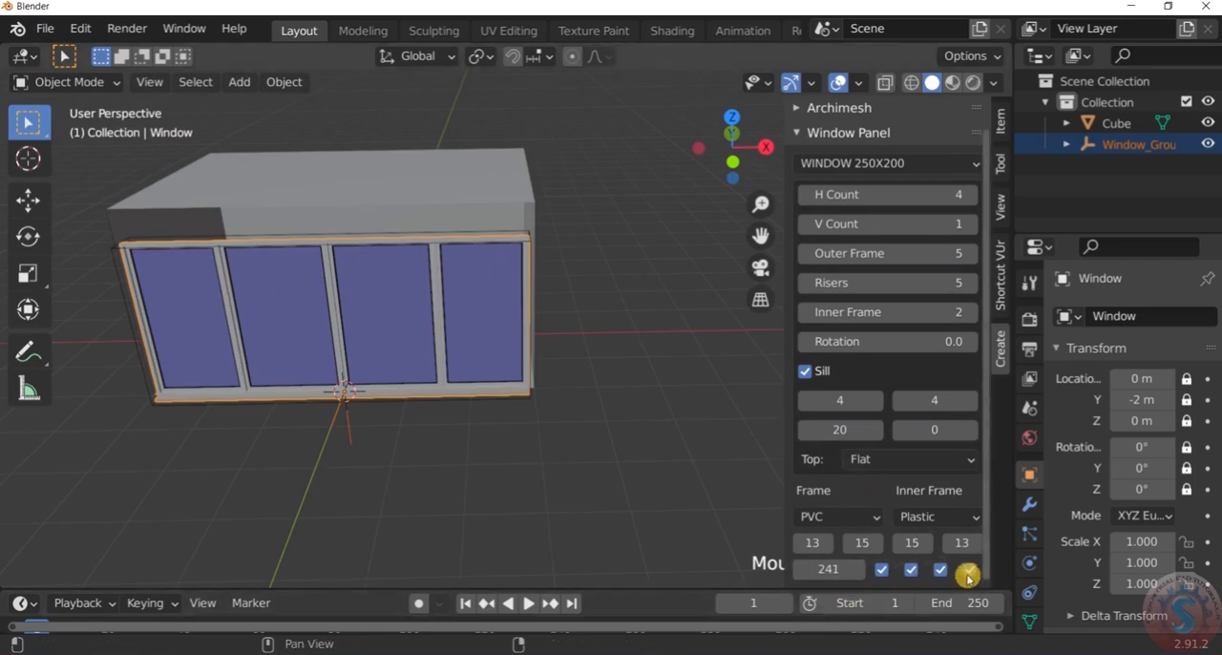
Set the window's height to 250 and check it against the box
click(856, 573)
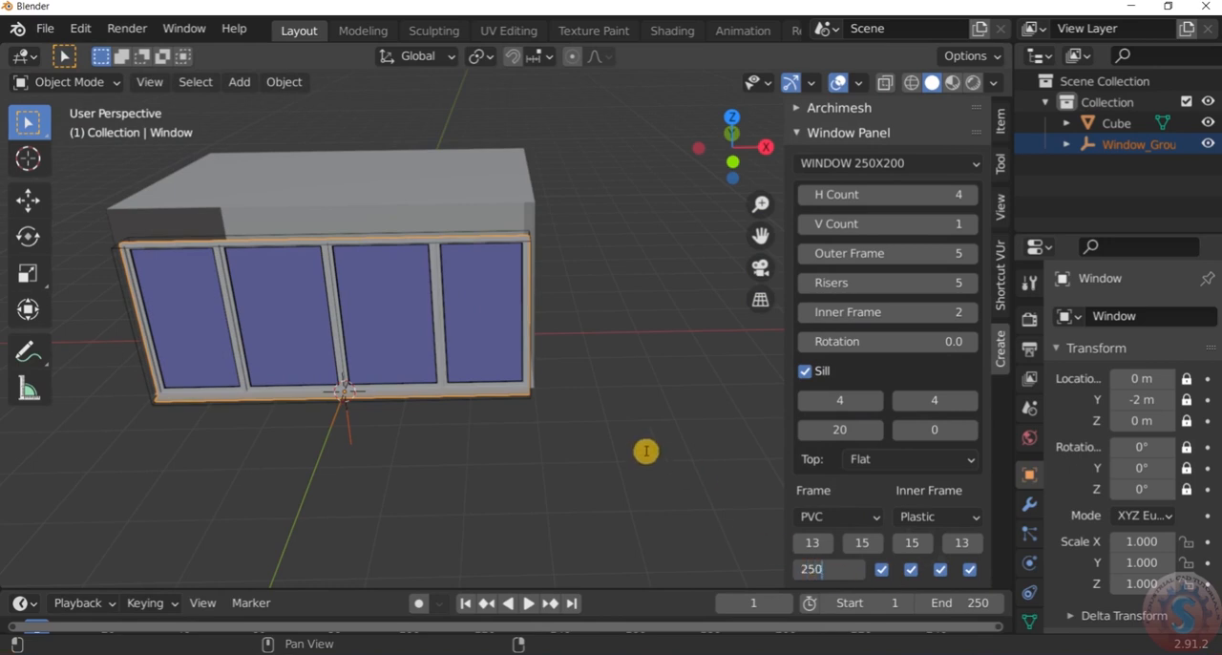
key(Return)
scroll(645, 450, down, 3)
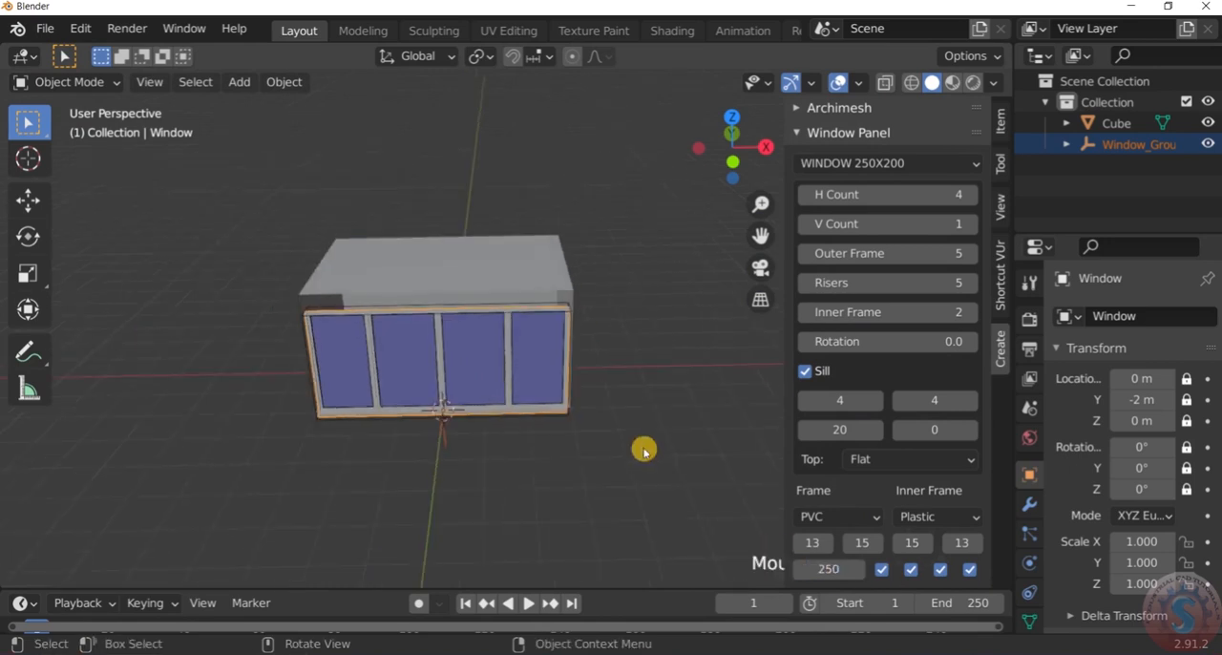
scroll(868, 568, up, 1)
scroll(845, 584, down, 1)
Set the window's height to 290 and check its fit from the side
click(859, 571)
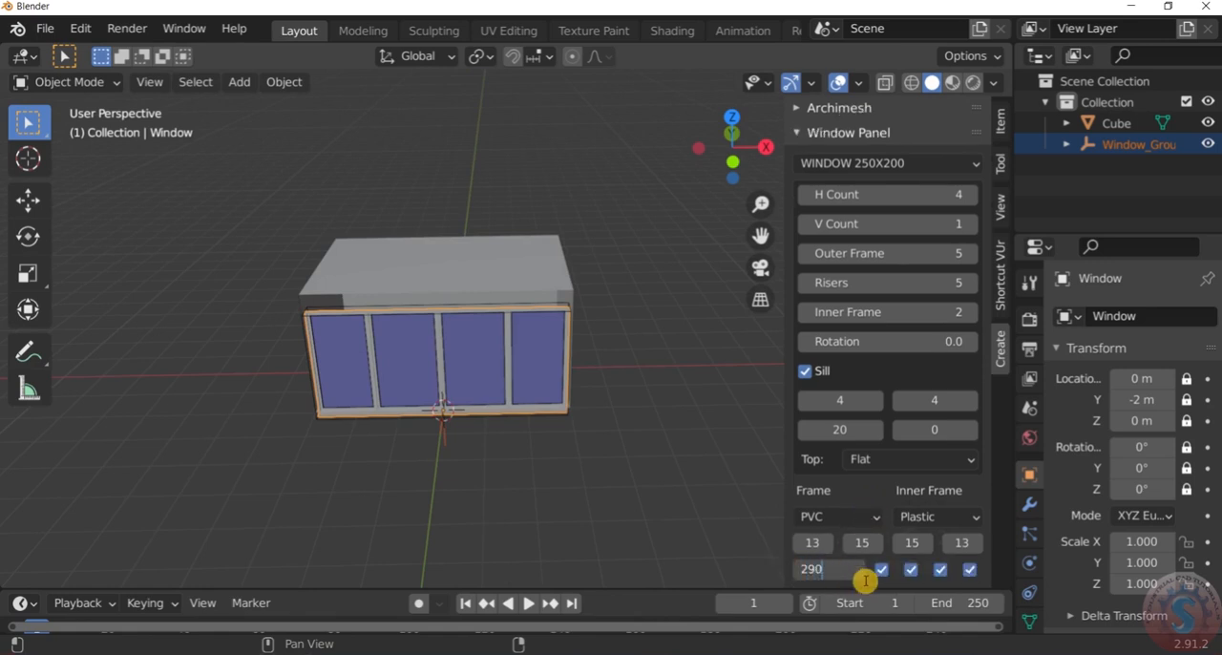
key(Return)
middle_drag(631, 444, 515, 448)
scroll(537, 437, up, 7)
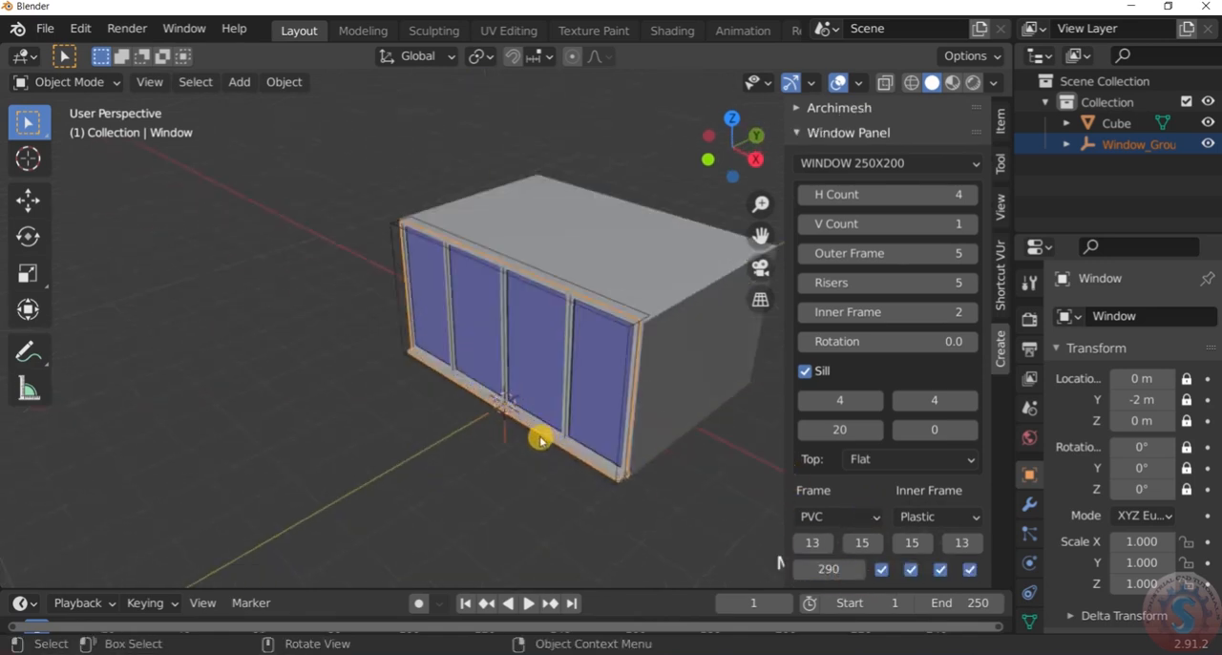
scroll(592, 412, down, 3)
Deselect the window and select the hole control box surrounding it
click(611, 578)
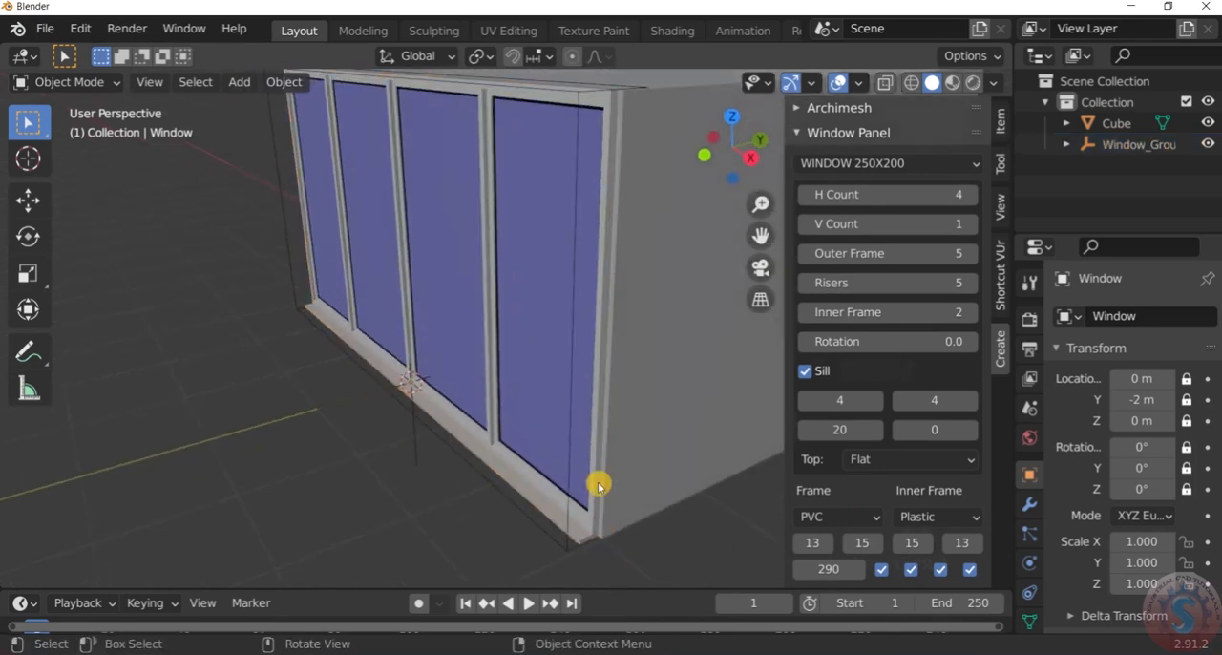
scroll(596, 485, down, 3)
scroll(584, 381, up, 3)
click(581, 357)
scroll(582, 357, down, 3)
scroll(575, 385, up, 3)
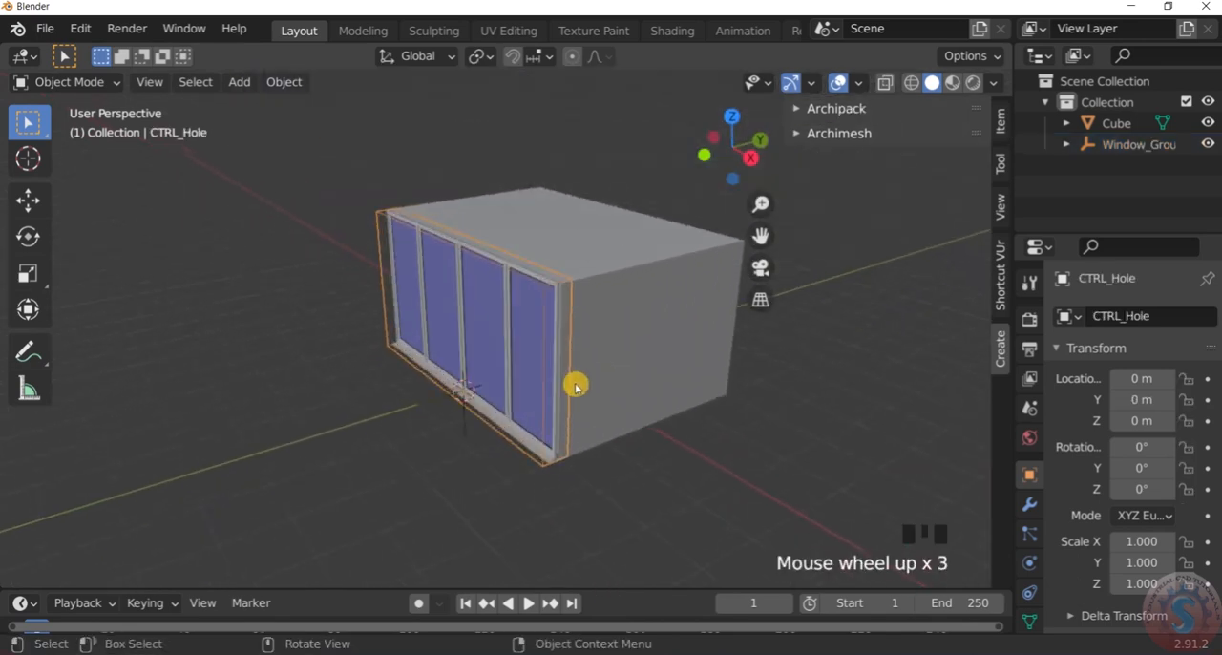
Inspect how the four-pane window covers the open side of the box in the front orthographic view
key(KP_1)
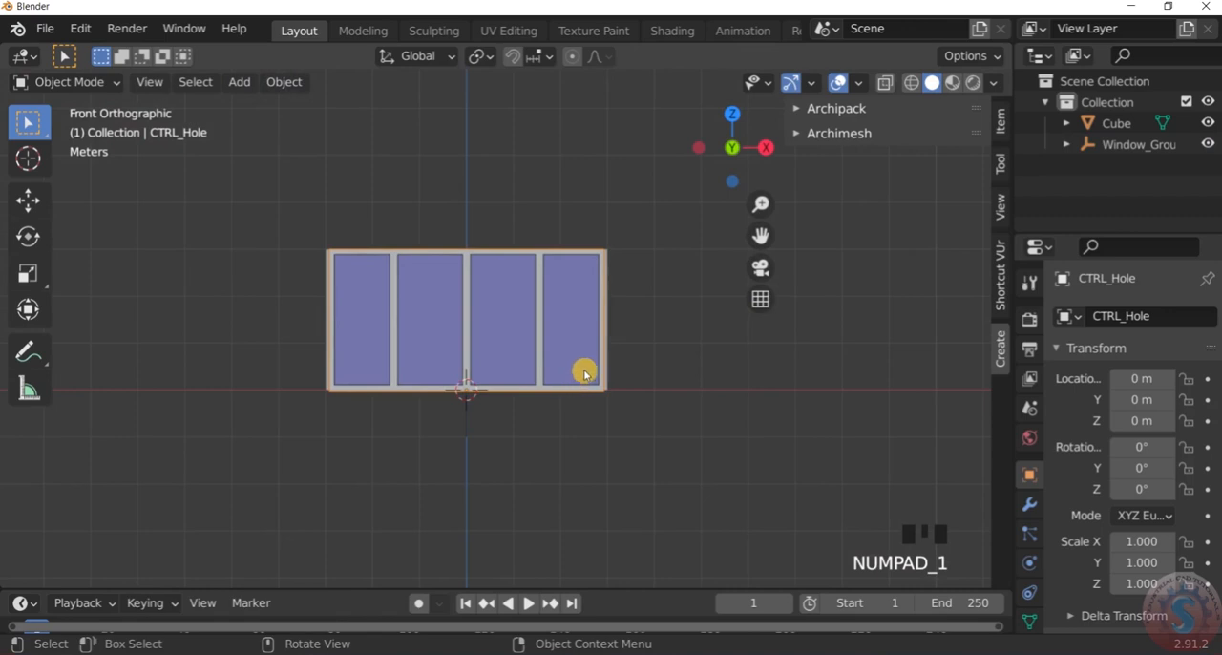
scroll(481, 338, down, 2)
scroll(480, 335, up, 3)
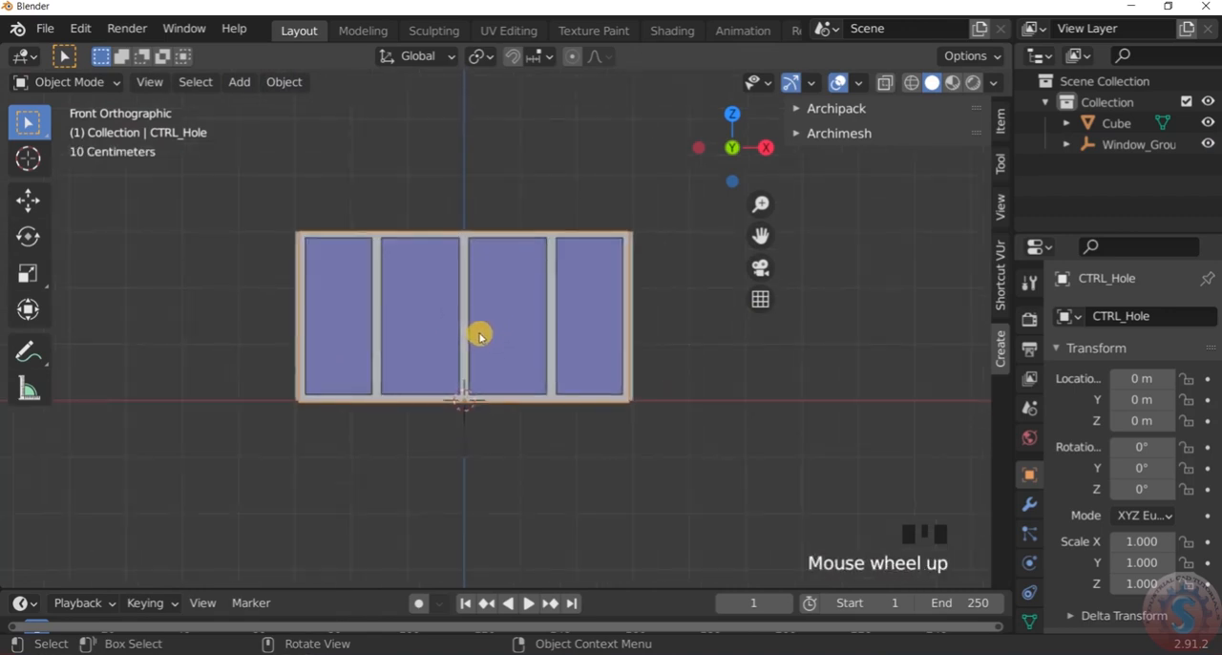
scroll(480, 334, down, 4)
scroll(480, 334, up, 3)
mouse_move(503, 323)
middle_down()
mouse_move(486, 373)
mouse_move(448, 385)
mouse_move(514, 313)
middle_up()
scroll(513, 313, down, 3)
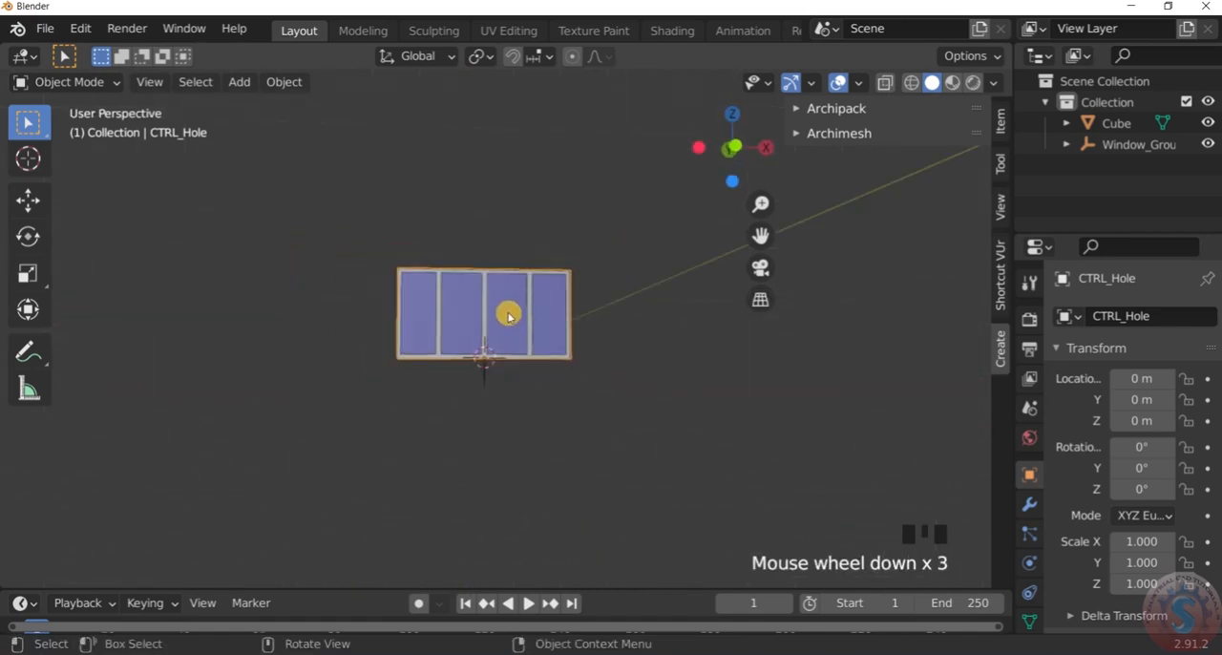
key(KP_1)
scroll(500, 292, up, 4)
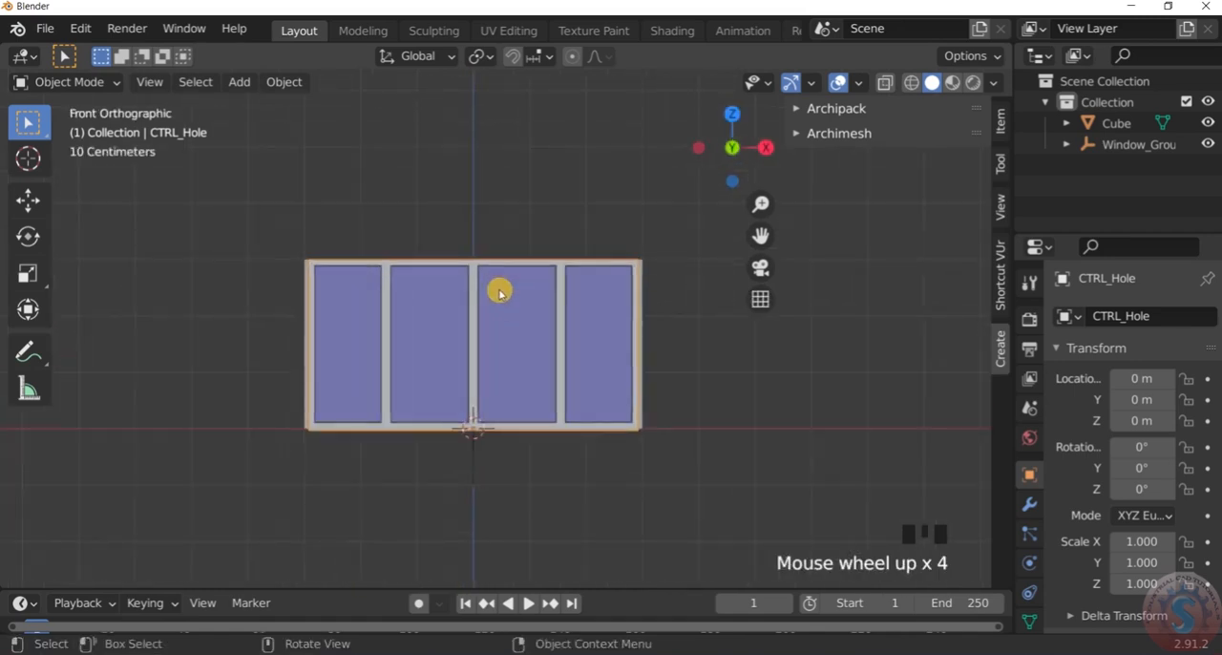
Switch the viewport to wireframe shading and check the window's outline against the box
key(z)
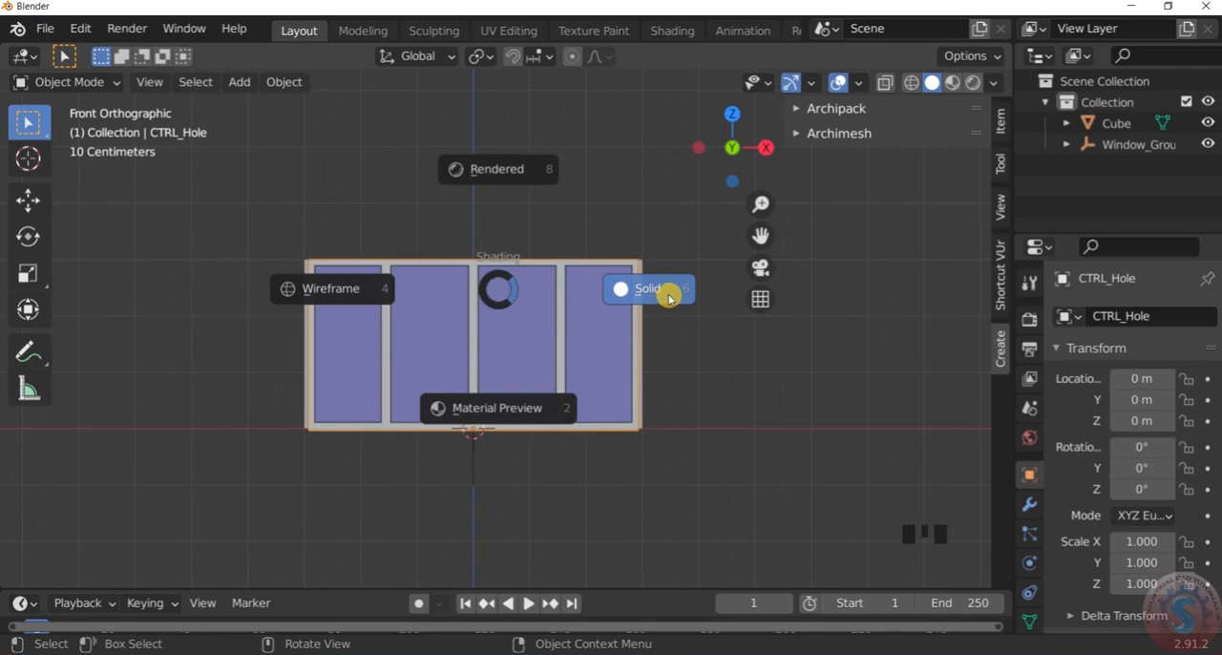
click(304, 290)
scroll(313, 292, up, 3)
scroll(442, 292, down, 3)
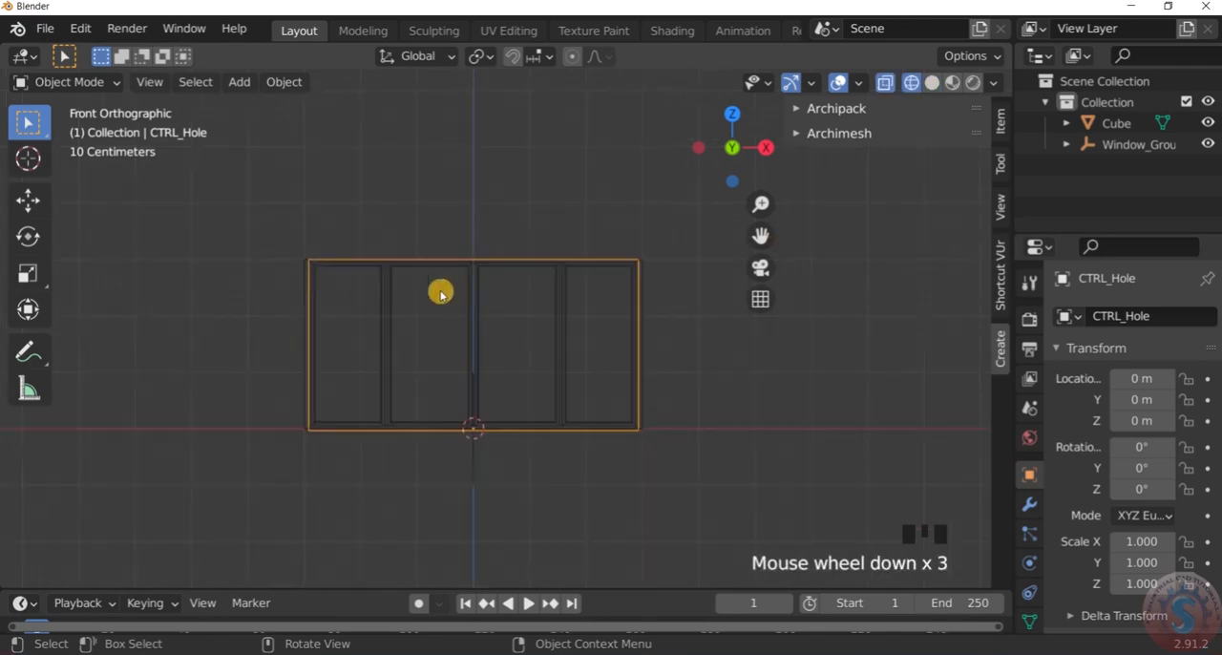
middle_drag(442, 292, 420, 379)
scroll(646, 270, down, 1)
scroll(608, 328, up, 3)
Examine the wireframe window, its hole control box and the room box from several angles
middle_drag(608, 327, 728, 316)
scroll(567, 300, down, 3)
scroll(354, 330, up, 7)
scroll(276, 363, down, 3)
middle_drag(276, 363, 325, 333)
scroll(326, 333, down, 1)
scroll(325, 333, down, 3)
middle_drag(431, 338, 284, 341)
scroll(594, 306, down, 1)
middle_drag(595, 306, 494, 327)
scroll(483, 327, down, 4)
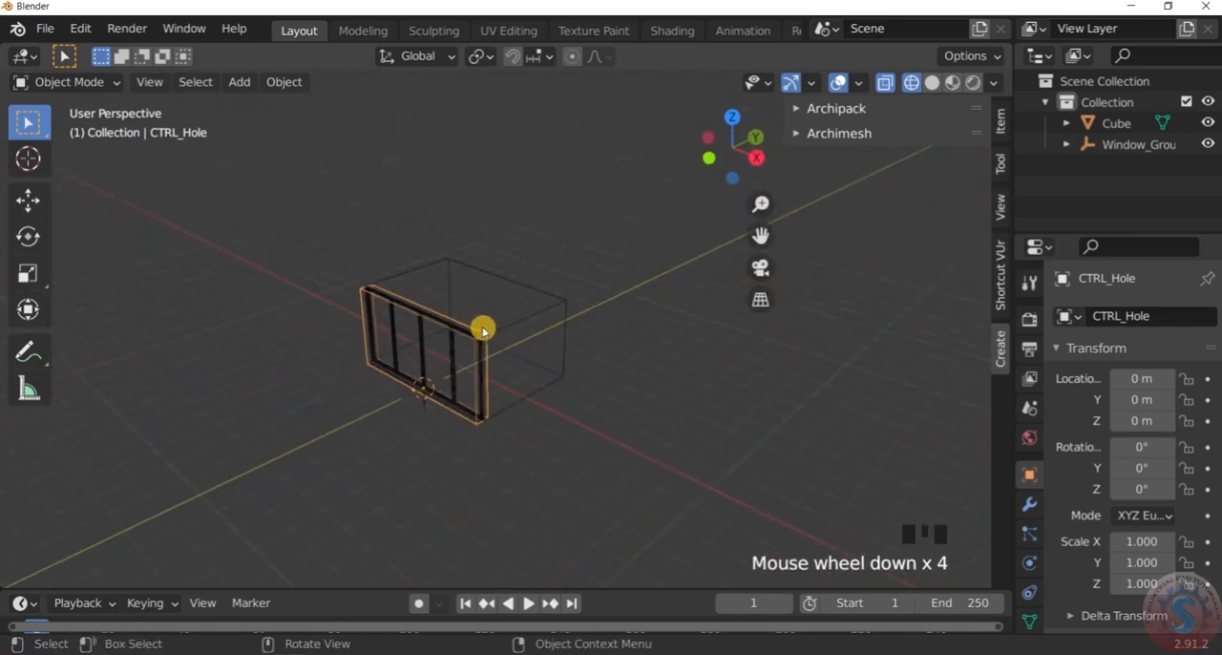
scroll(482, 329, up, 2)
Return the viewport to solid shading, deselect the hole control box and check the window side from slightly above
key(z)
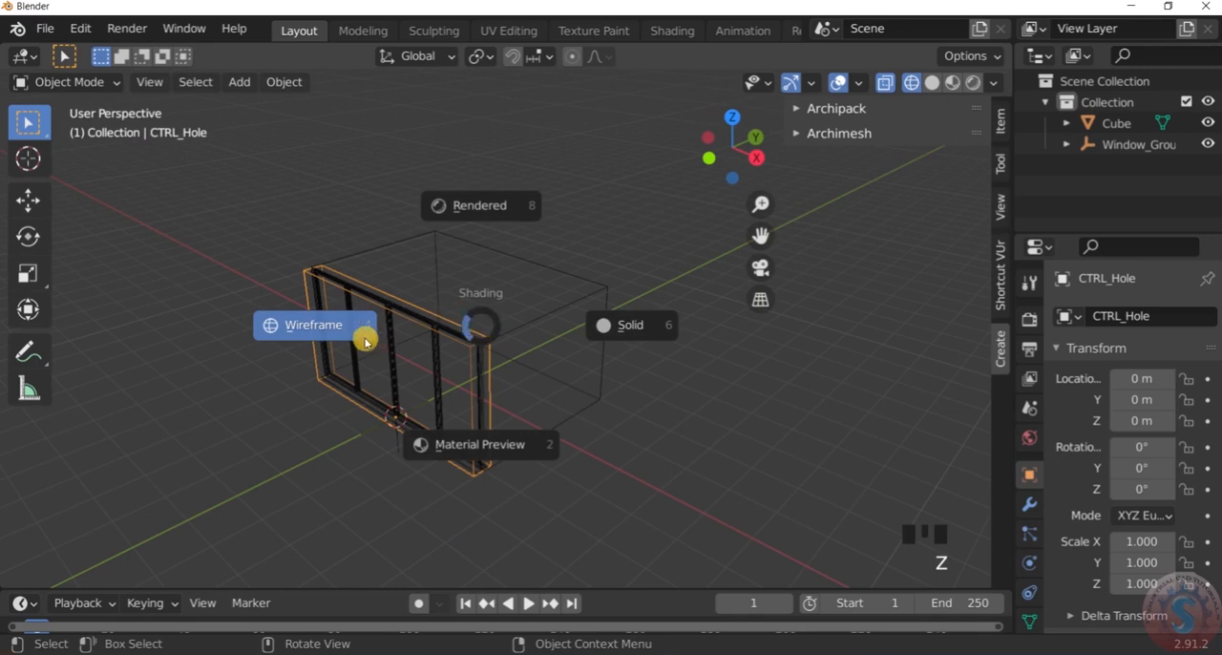
click(607, 326)
scroll(573, 368, up, 3)
click(580, 423)
scroll(494, 372, up, 4)
middle_drag(494, 372, 589, 343)
scroll(530, 347, down, 4)
scroll(488, 300, up, 3)
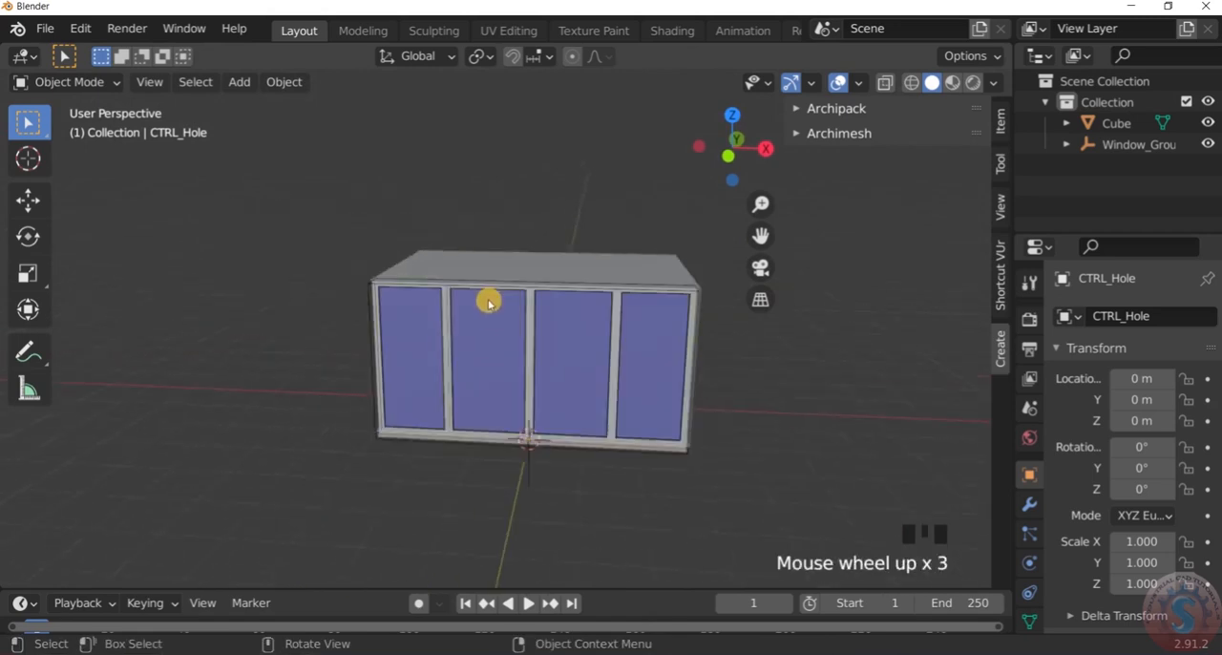
scroll(621, 366, up, 4)
scroll(621, 366, down, 1)
middle_drag(621, 365, 630, 390)
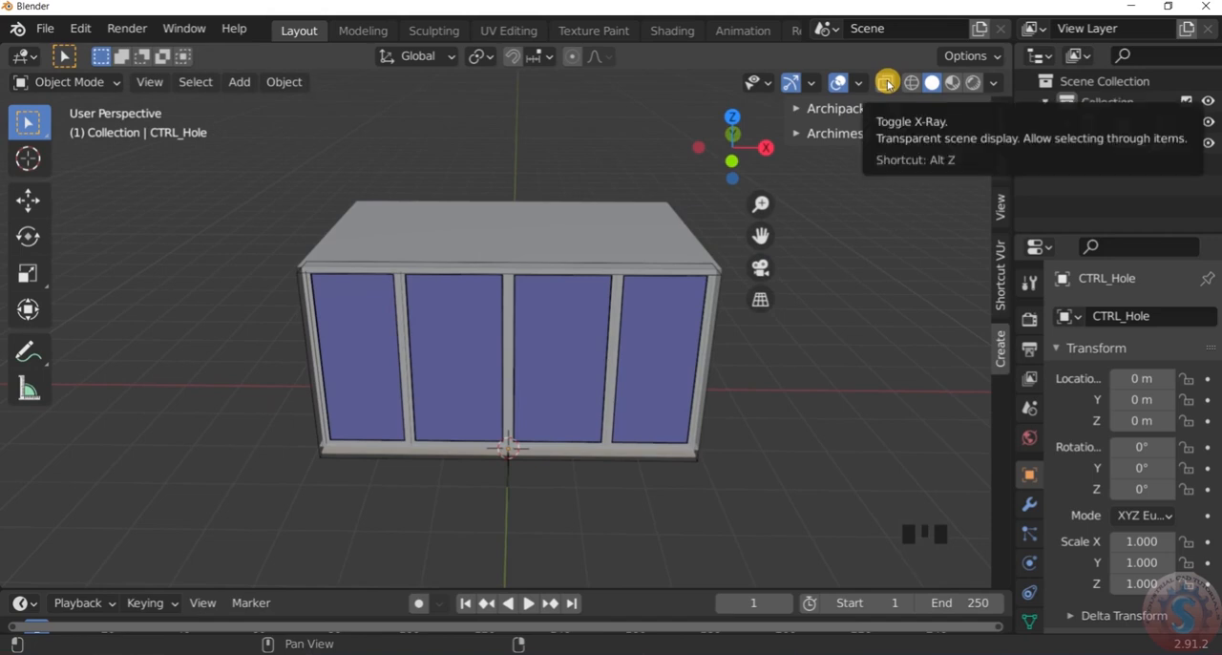
Toggle X-ray display on and off, and look through the window into the box with it enabled
key(alt+z)
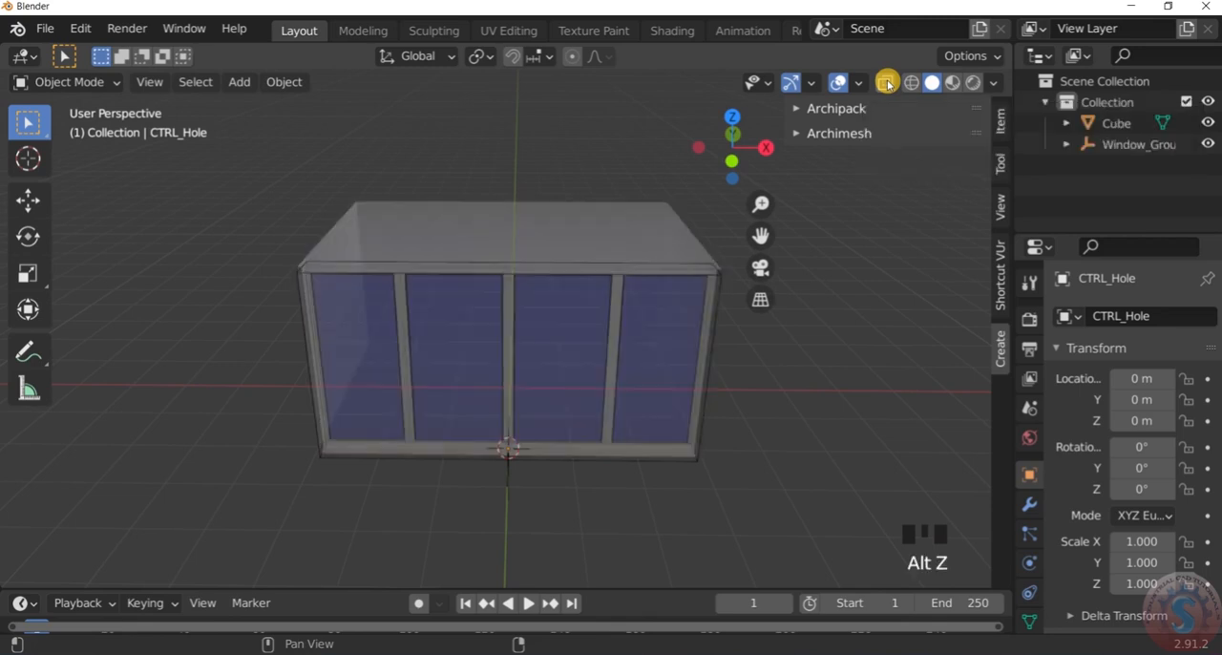
key(alt+z)
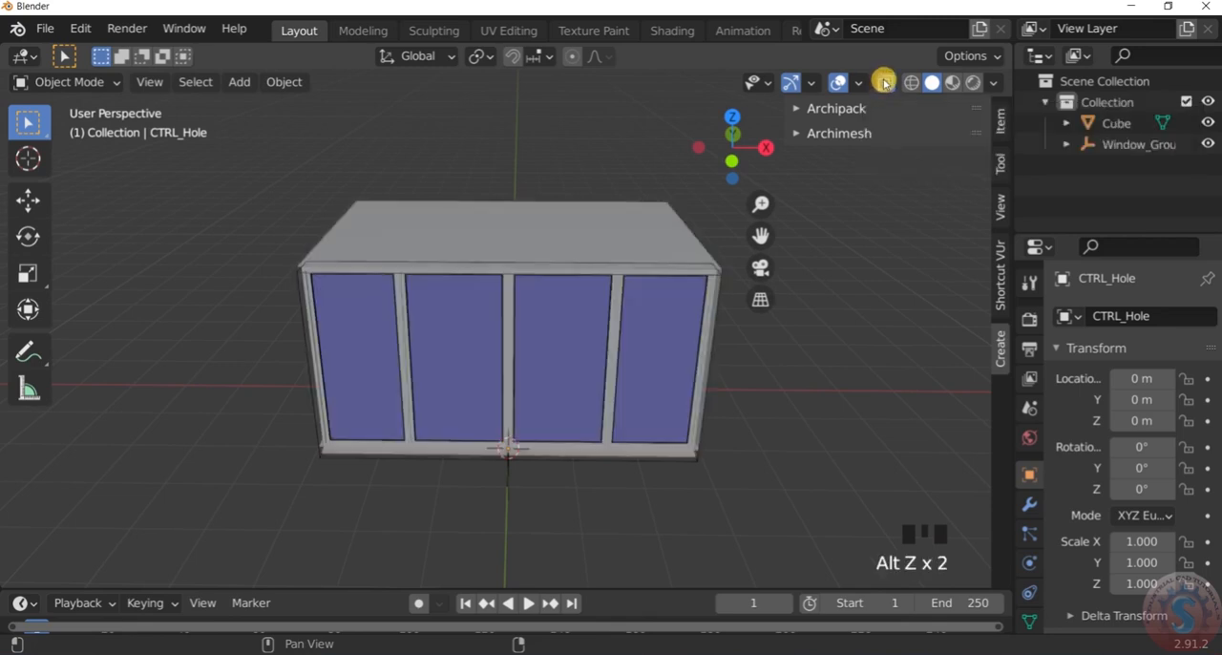
key(alt+z)
mouse_move(750, 278)
middle_down()
mouse_move(639, 340)
mouse_move(682, 325)
mouse_move(663, 309)
mouse_move(666, 259)
mouse_move(648, 258)
mouse_move(636, 363)
mouse_move(682, 442)
mouse_move(707, 399)
middle_up()
scroll(652, 362, down, 2)
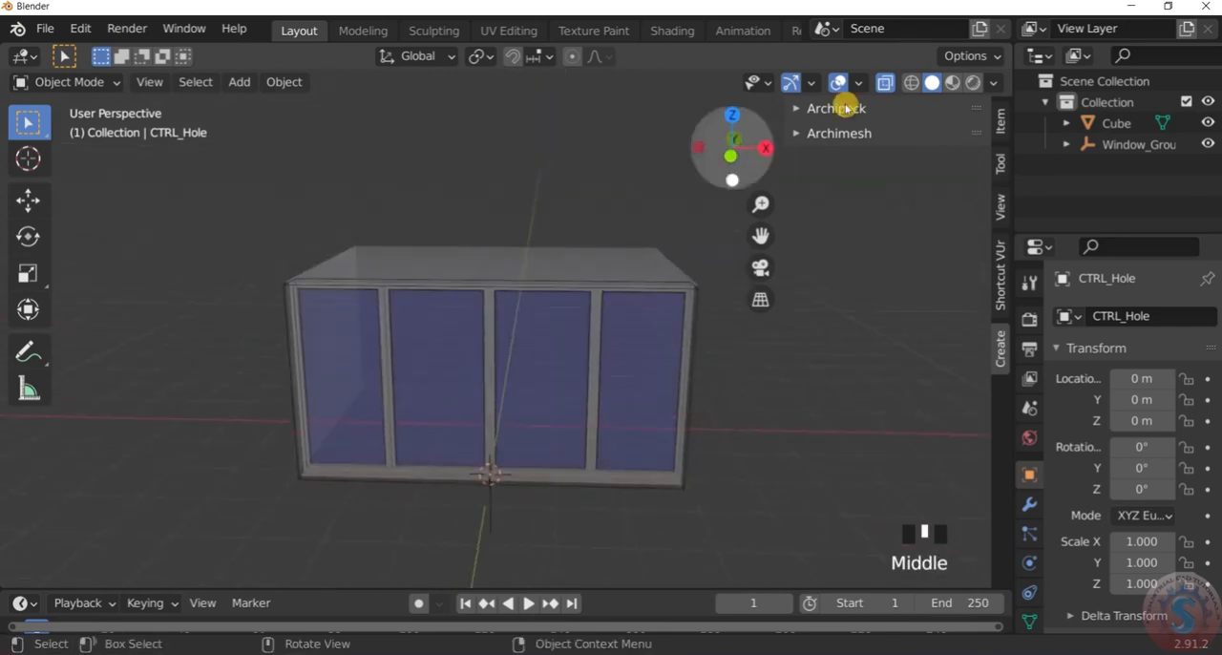
Preview the model in material preview and wireframe shading, and return to solid shading with X-ray disabled
click(955, 84)
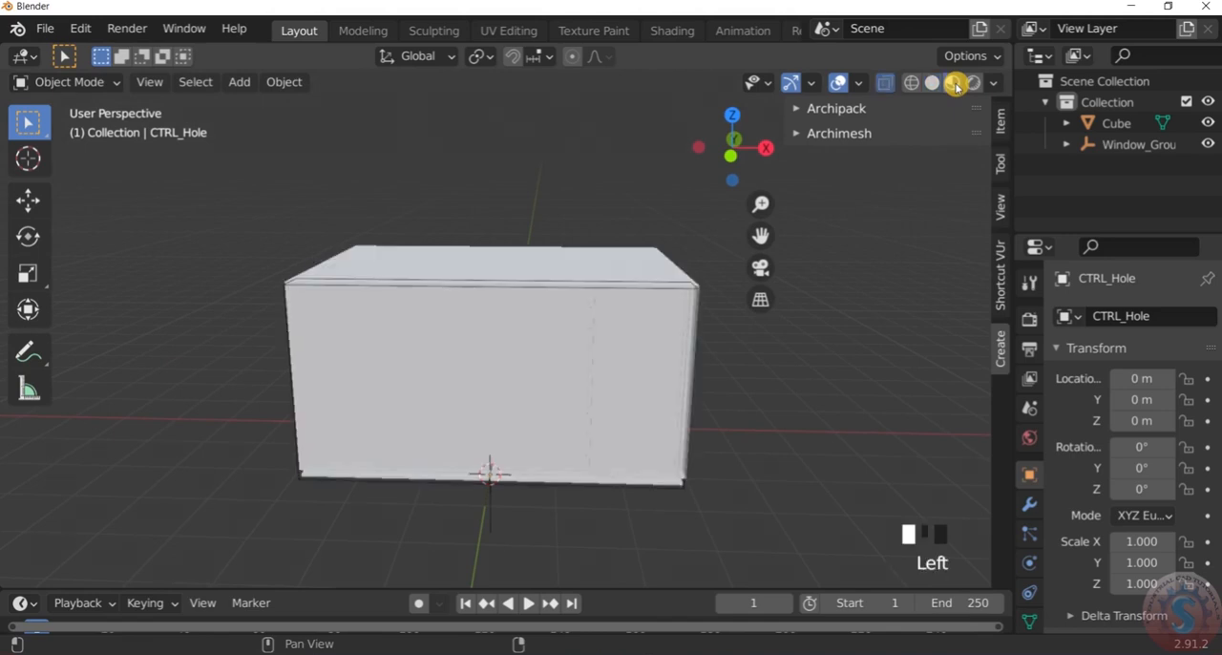
scroll(643, 338, down, 9)
mouse_move(639, 331)
middle_down()
mouse_move(589, 346)
mouse_move(726, 345)
mouse_move(656, 319)
middle_up()
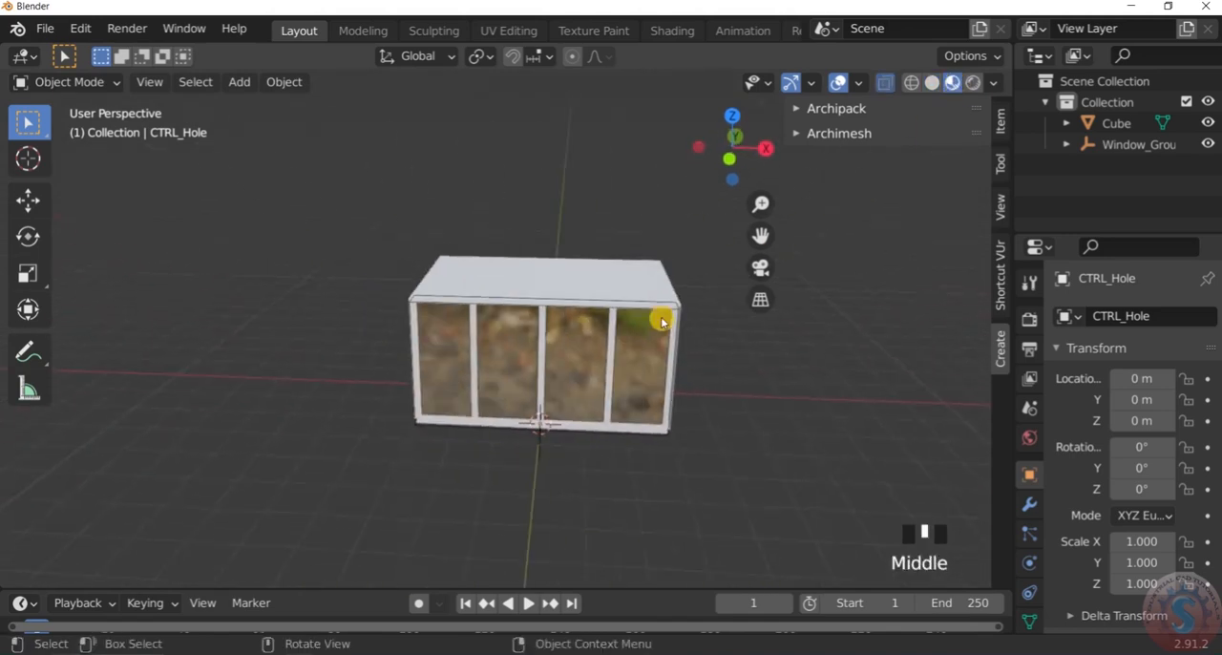
click(933, 83)
click(912, 83)
click(932, 83)
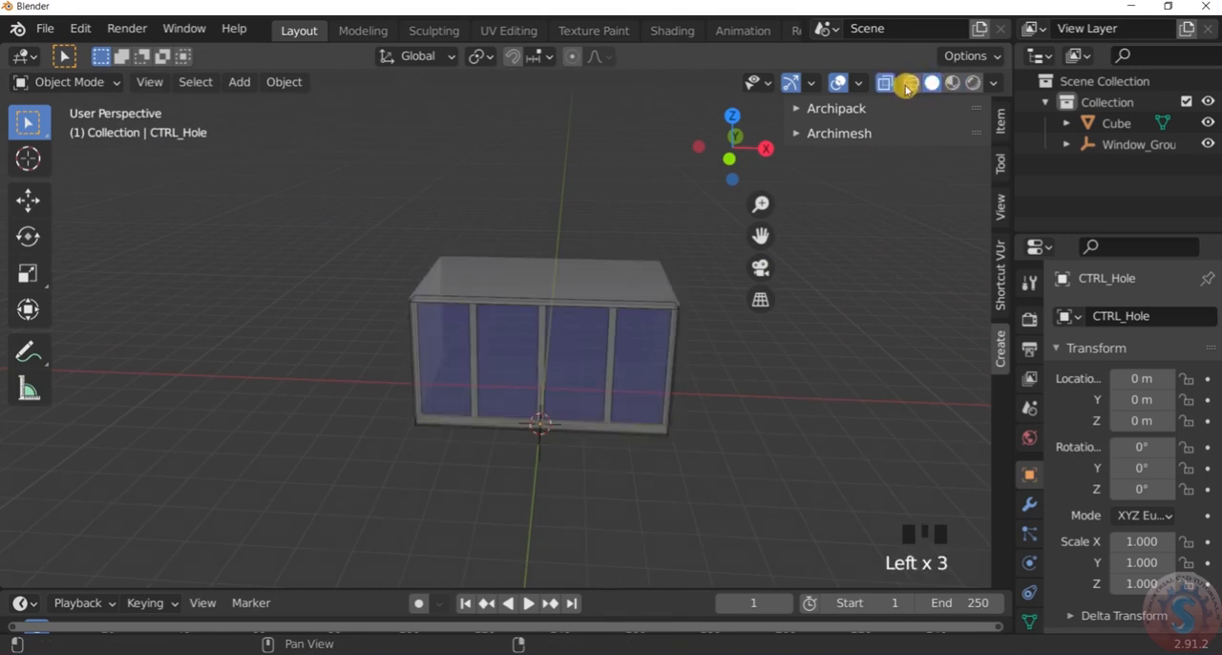
click(885, 83)
Inspect the finished window on the box from the front corner, both near and far
scroll(930, 91, up, 1)
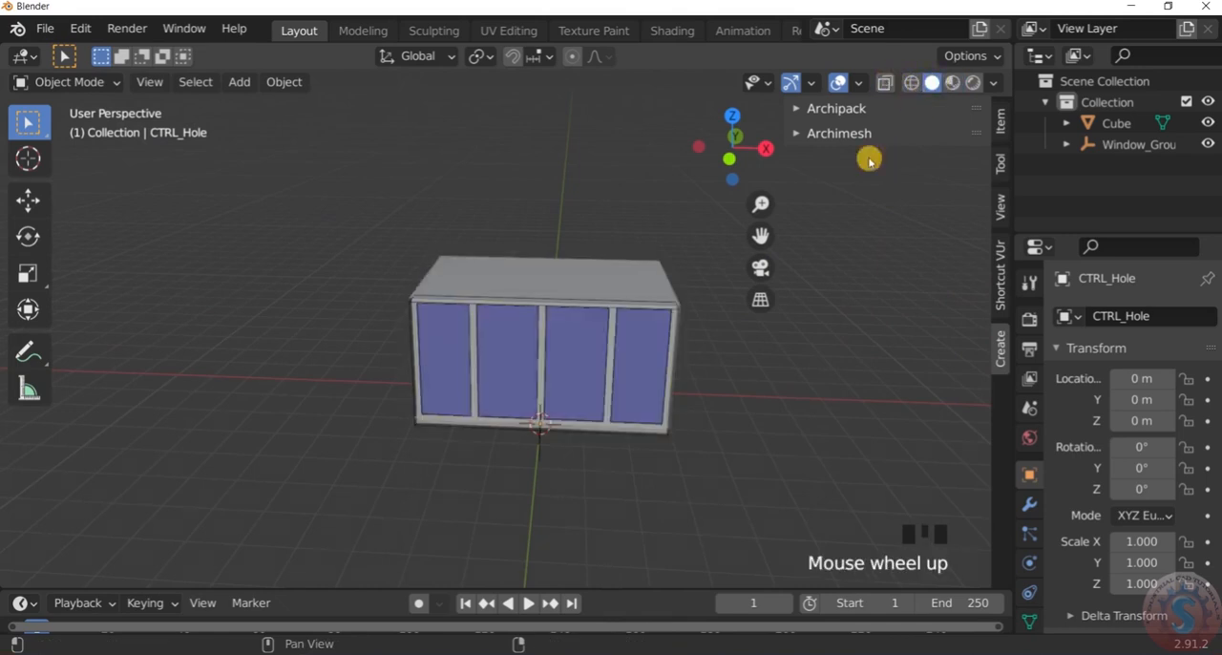
scroll(649, 347, down, 3)
mouse_move(649, 347)
middle_down()
mouse_move(684, 357)
mouse_move(671, 349)
middle_up()
scroll(693, 357, up, 5)
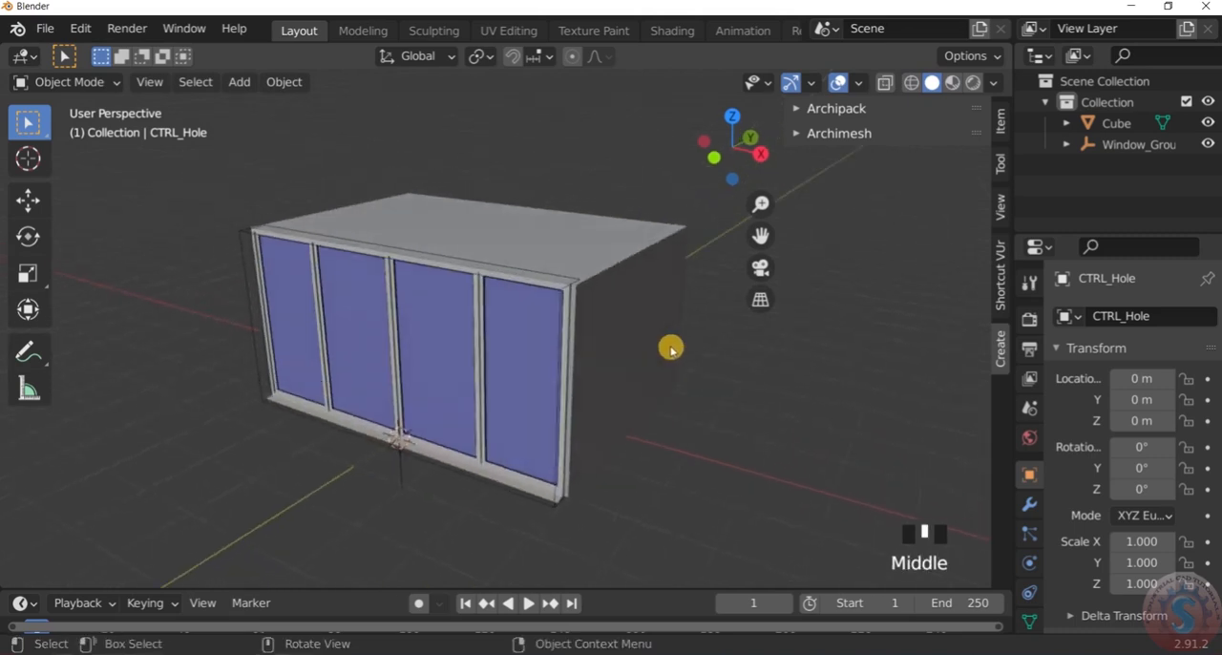
scroll(671, 350, down, 5)
scroll(668, 341, up, 3)
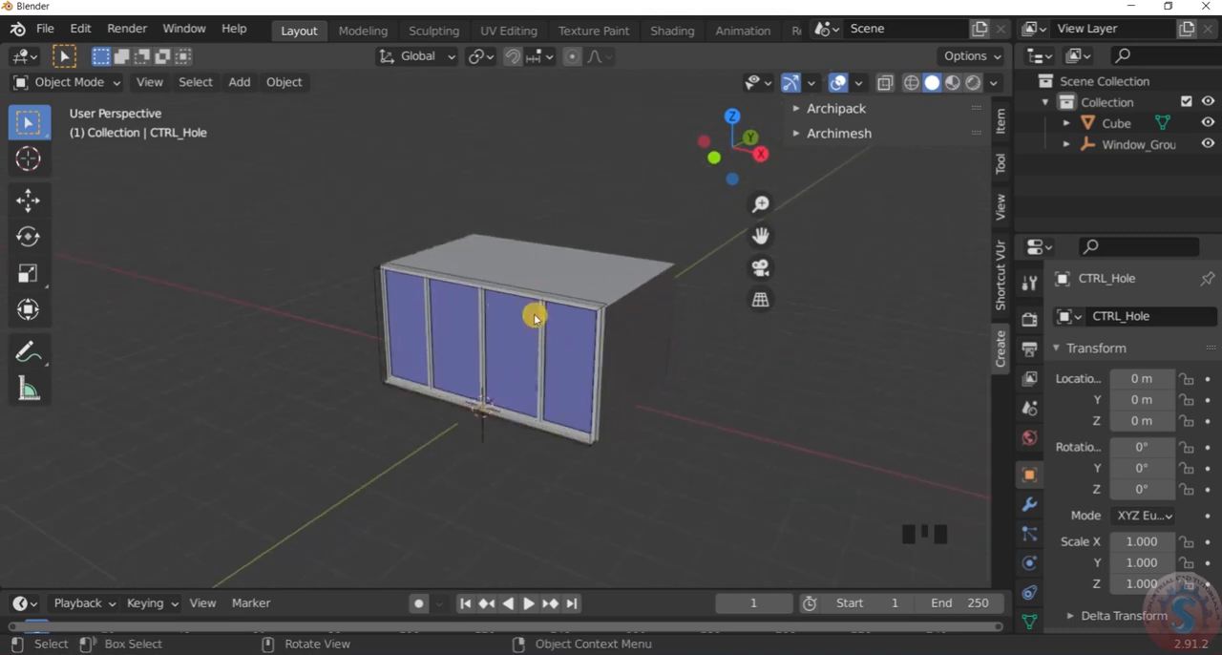
scroll(573, 303, down, 3)
scroll(600, 363, up, 3)
middle_drag(601, 363, 660, 376)
scroll(663, 379, up, 2)
scroll(665, 383, down, 2)
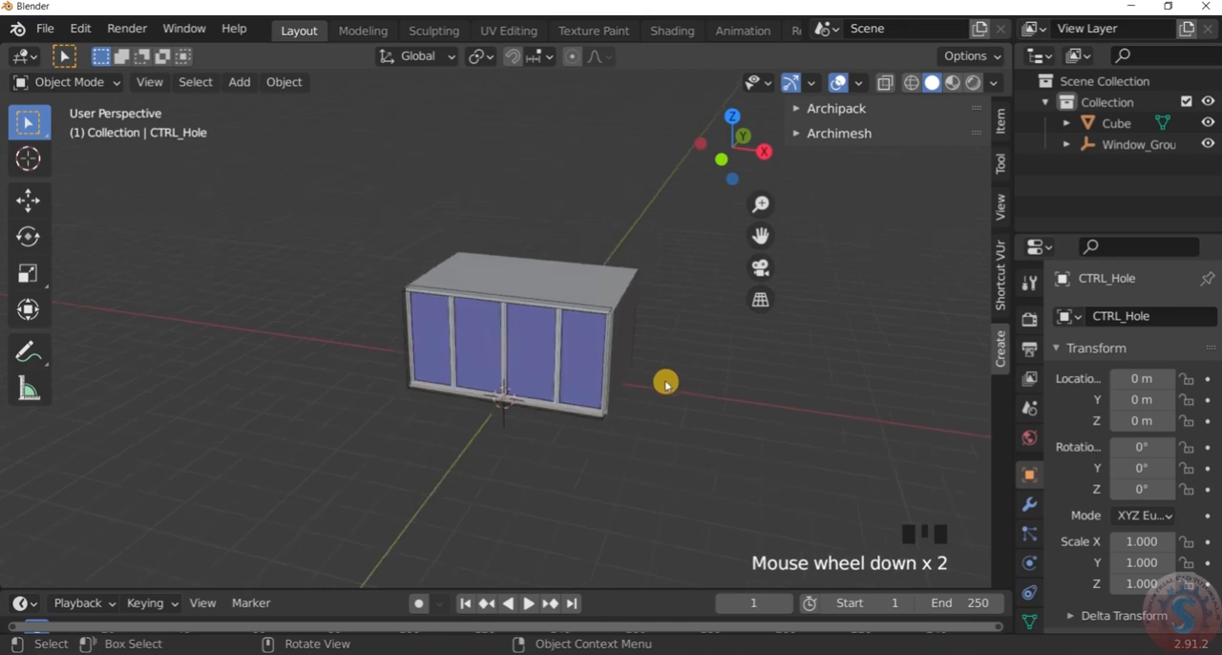
scroll(665, 376, down, 1)
mouse_move(658, 366)
middle_down()
mouse_move(630, 357)
mouse_move(651, 357)
middle_up()
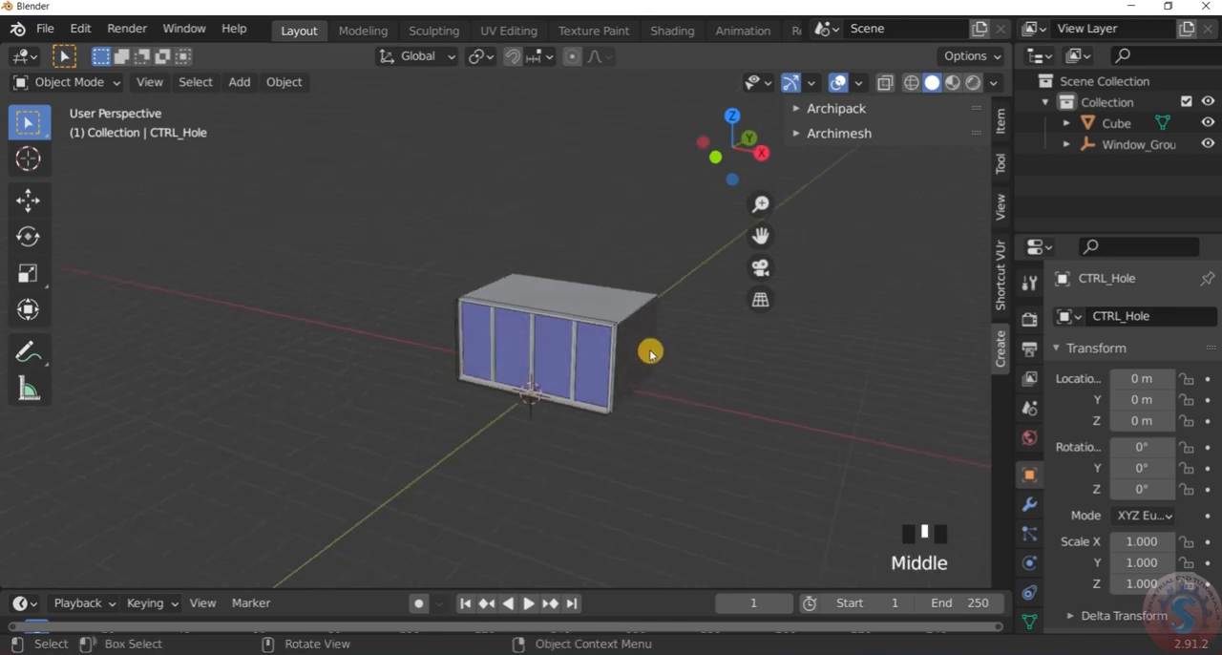
scroll(654, 336, up, 2)
mouse_move(652, 331)
middle_down()
mouse_move(641, 316)
mouse_move(652, 331)
middle_up()
scroll(643, 391, down, 3)
scroll(642, 393, up, 5)
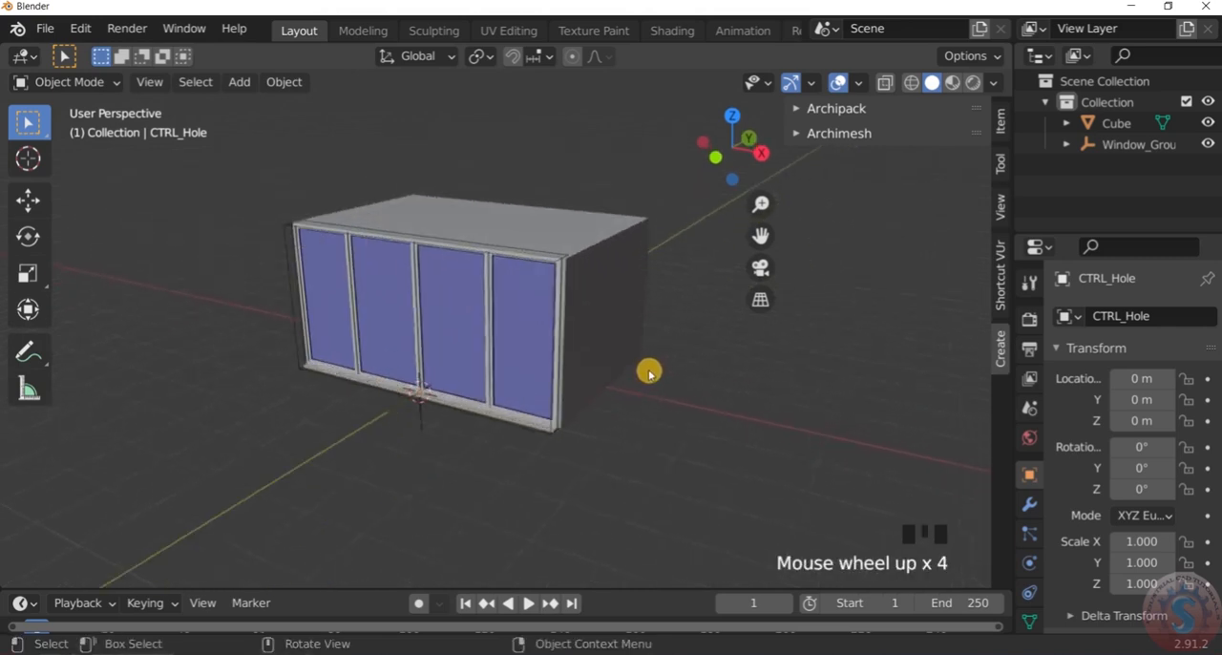
Enter Edit Mode on the box and select the bottom edge of its side wall on the positive X side
click(560, 262)
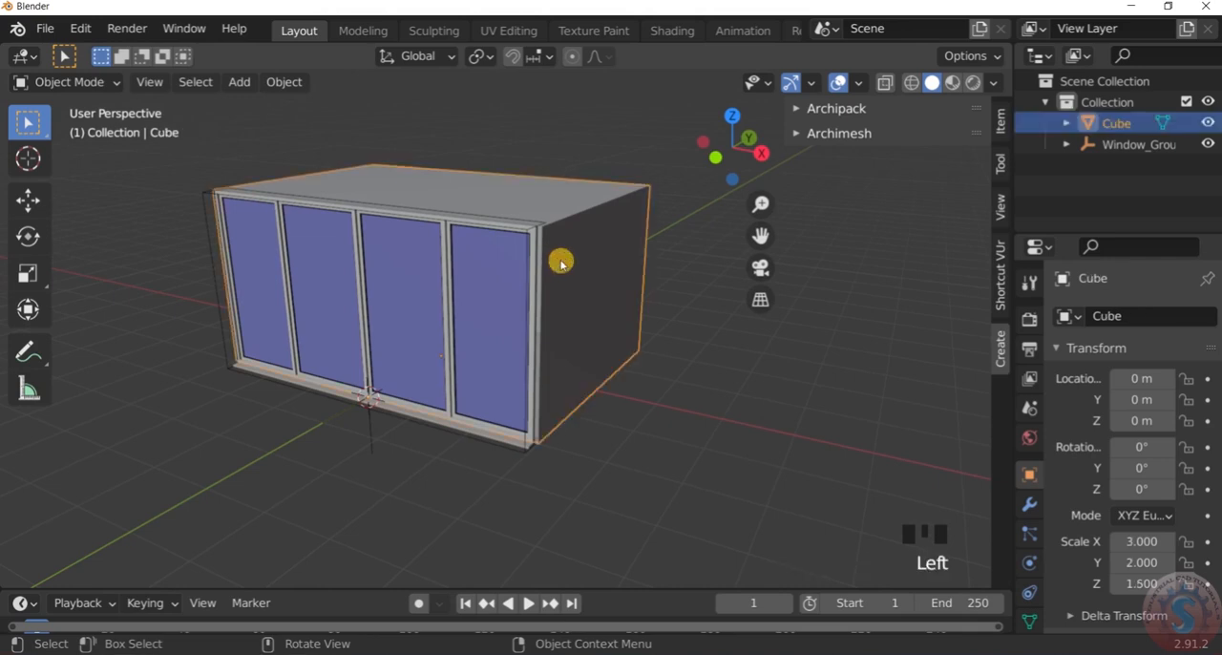
scroll(491, 250, down, 3)
click(75, 82)
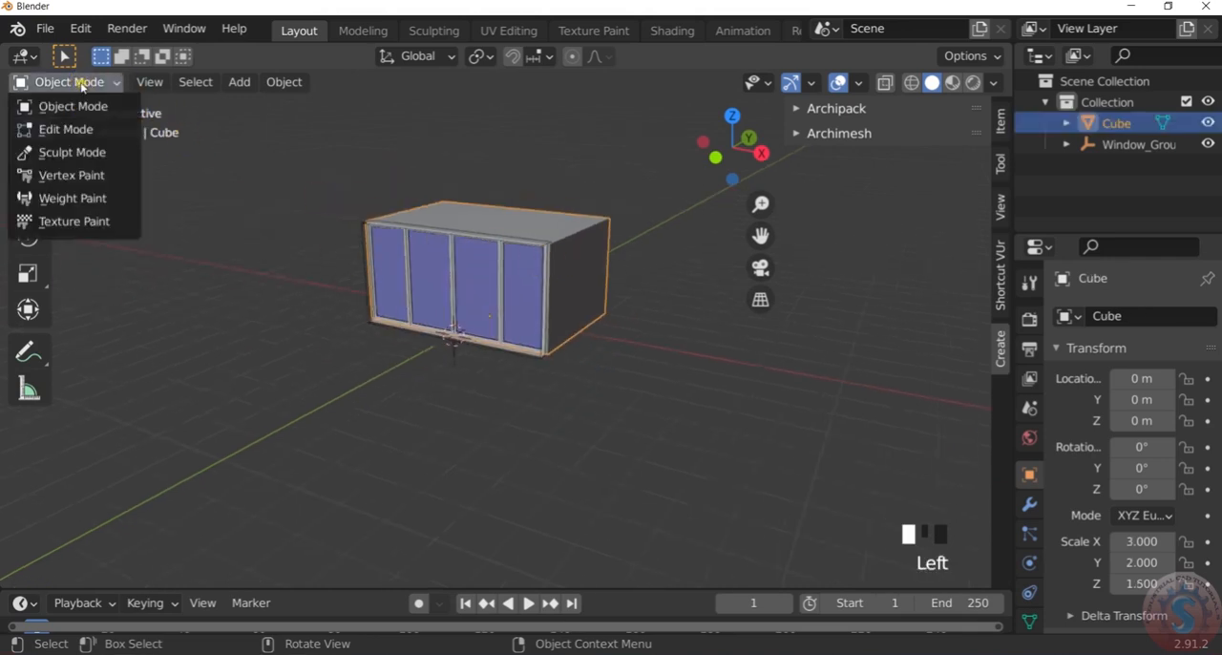
click(75, 131)
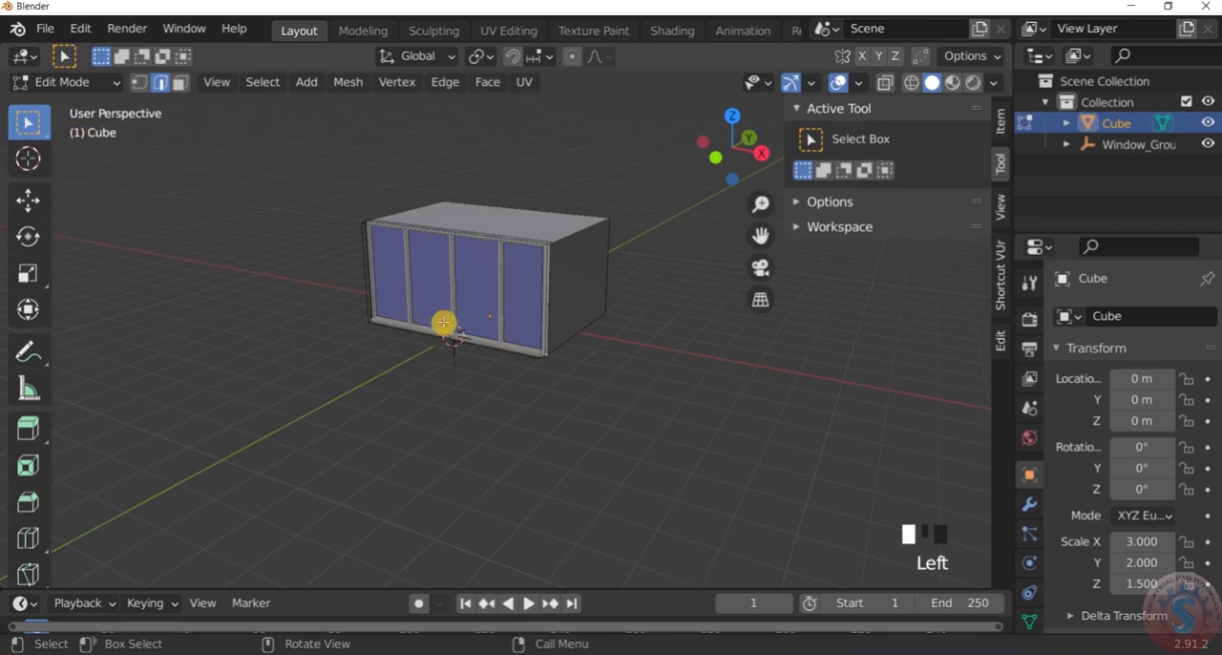
scroll(580, 341, up, 3)
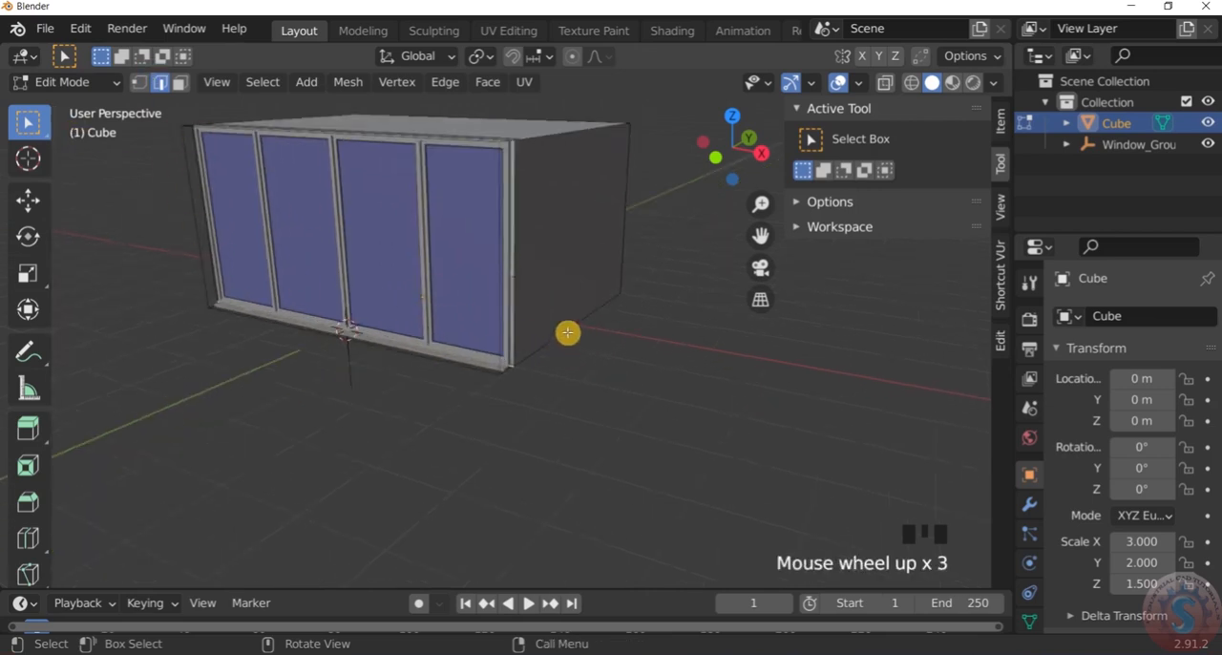
click(567, 332)
scroll(567, 332, down, 1)
scroll(566, 332, up, 2)
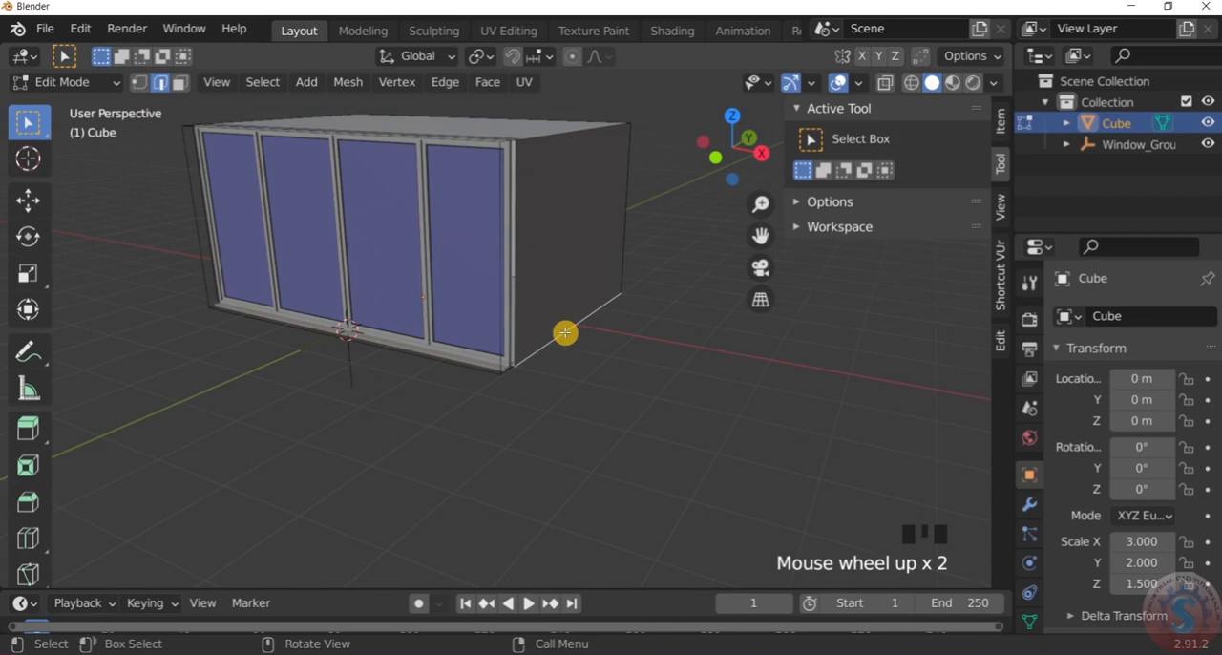
Snap the 3D cursor to the selected bottom edge of the side wall
scroll(565, 332, down, 1)
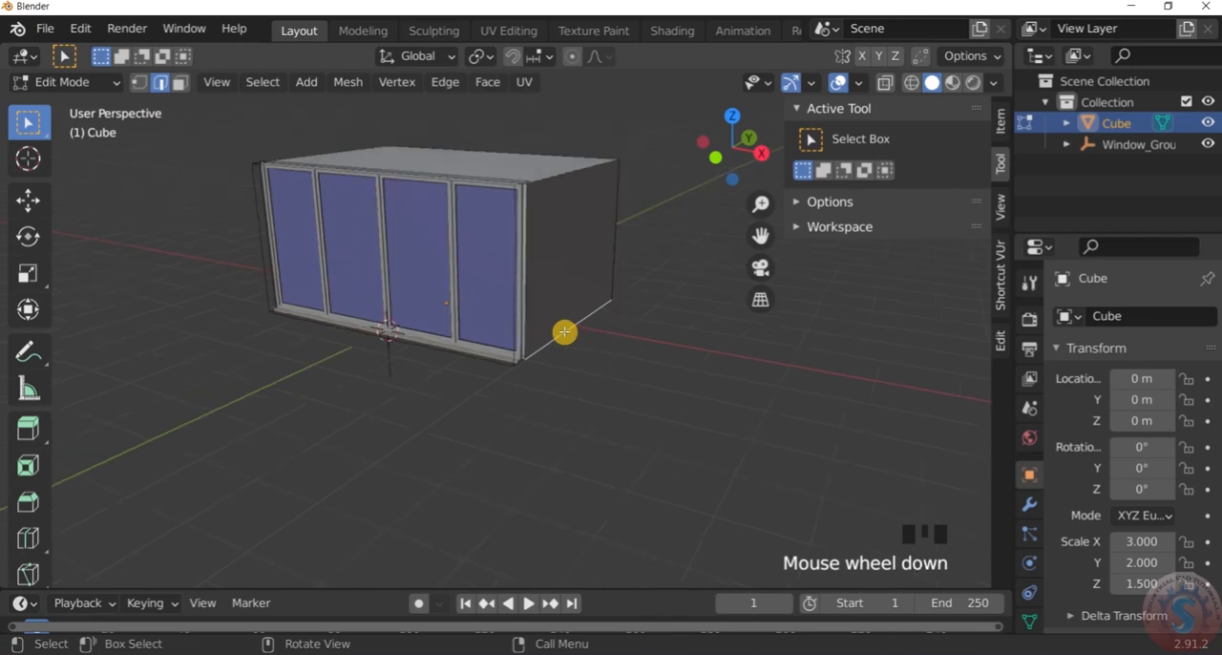
key(shift+s)
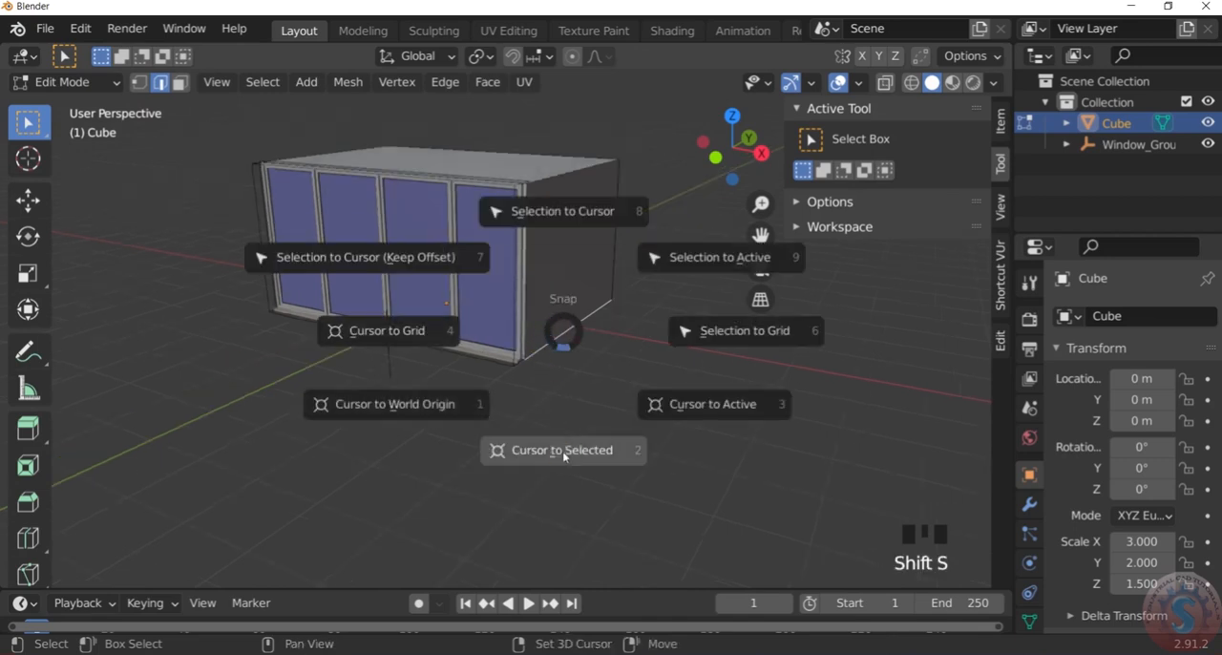
click(566, 403)
scroll(575, 325, up, 1)
scroll(576, 325, down, 2)
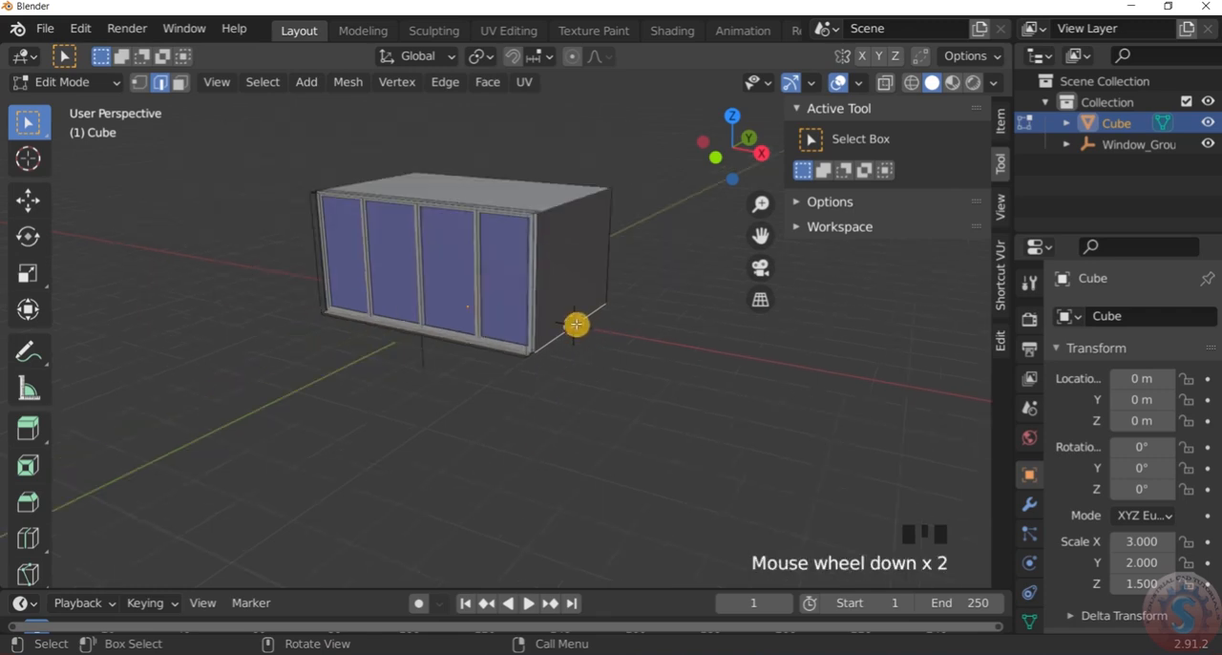
Return to Object Mode and add a mesh cube at the 3D cursor beside the room box
click(41, 82)
click(72, 107)
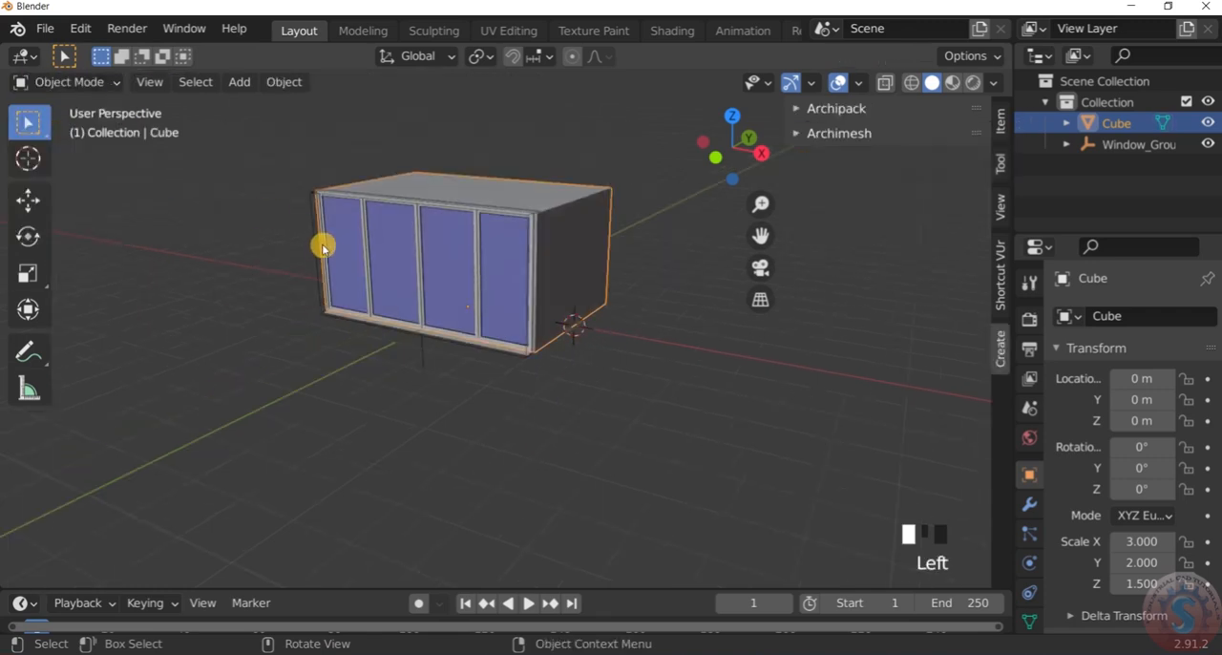
key(shift+a)
mouse_move(321, 236)
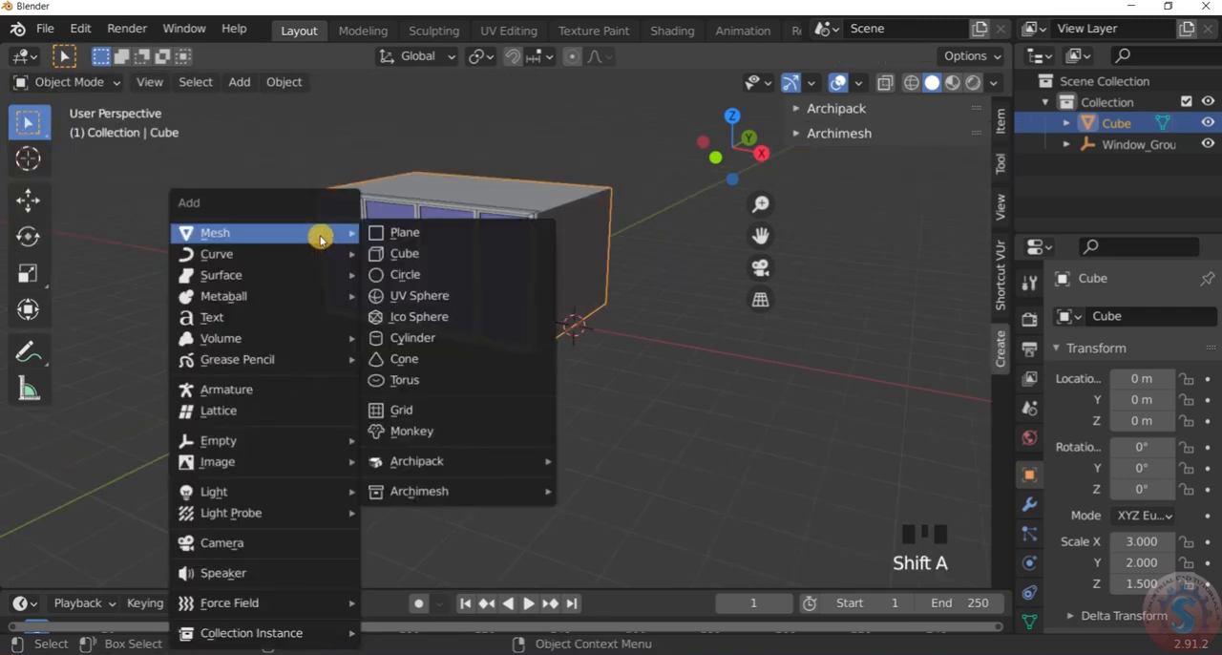
click(398, 253)
scroll(595, 316, down, 3)
scroll(595, 316, up, 3)
middle_drag(595, 316, 650, 292)
In Edit Mode, move the new cube's geometry 1 m along X so its face meets the room box's side wall
key(z)
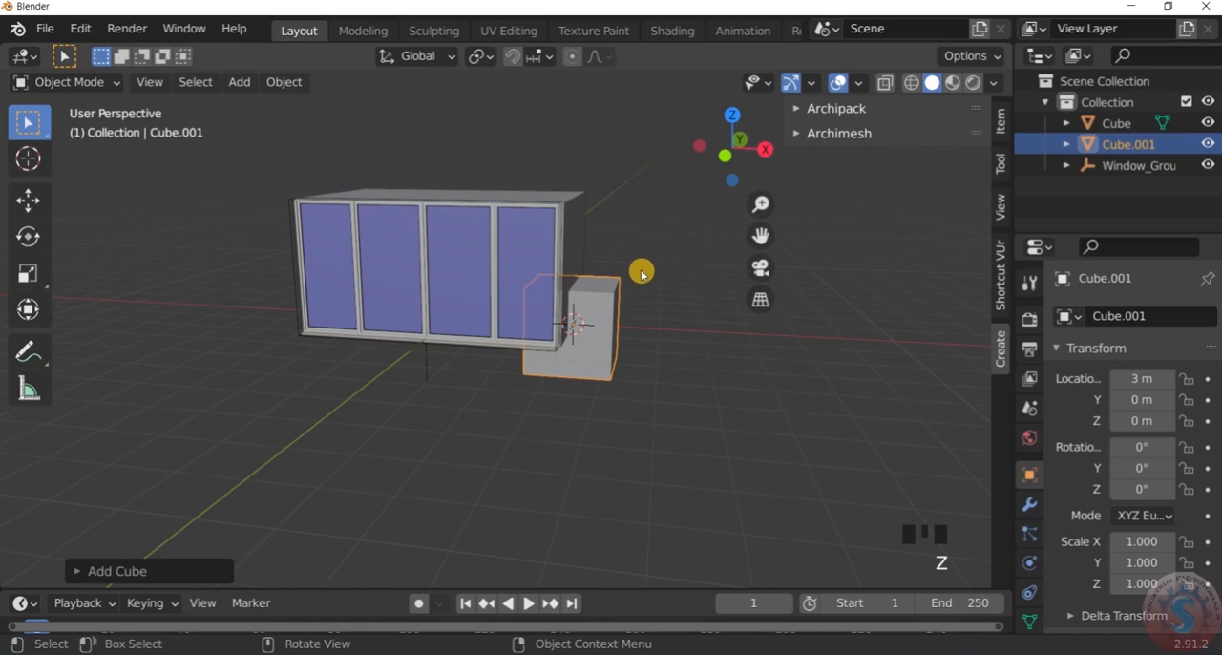
key(KP_1)
scroll(601, 261, up, 4)
scroll(611, 296, down, 3)
scroll(620, 331, up, 3)
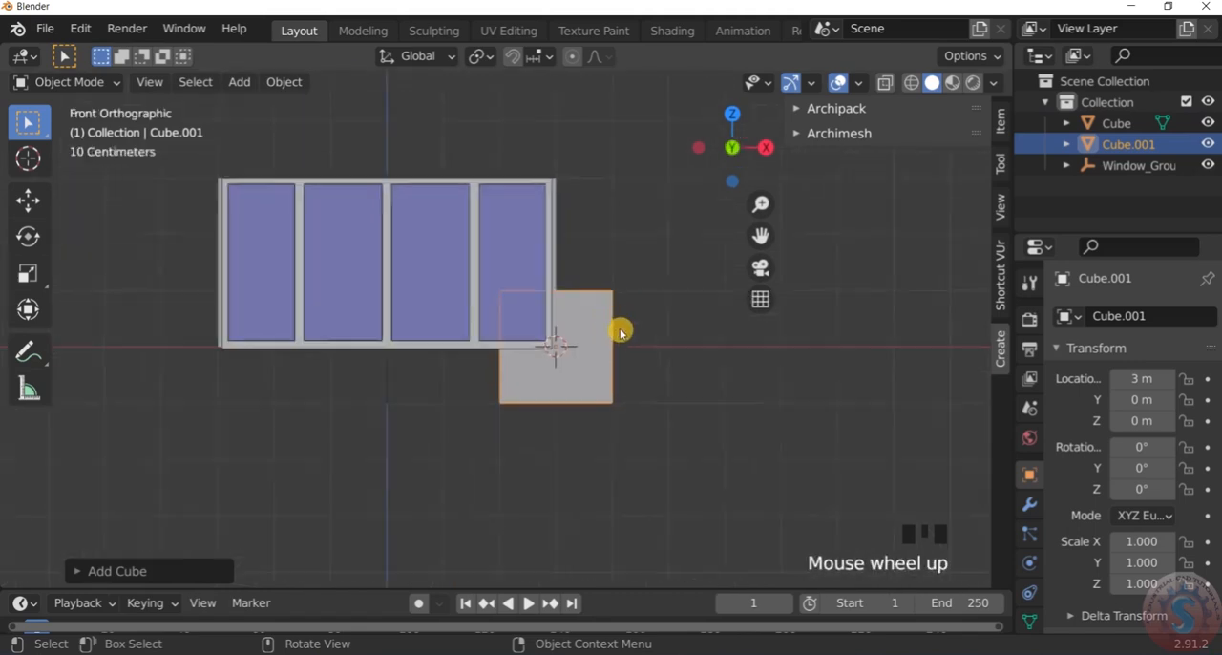
scroll(617, 326, down, 2)
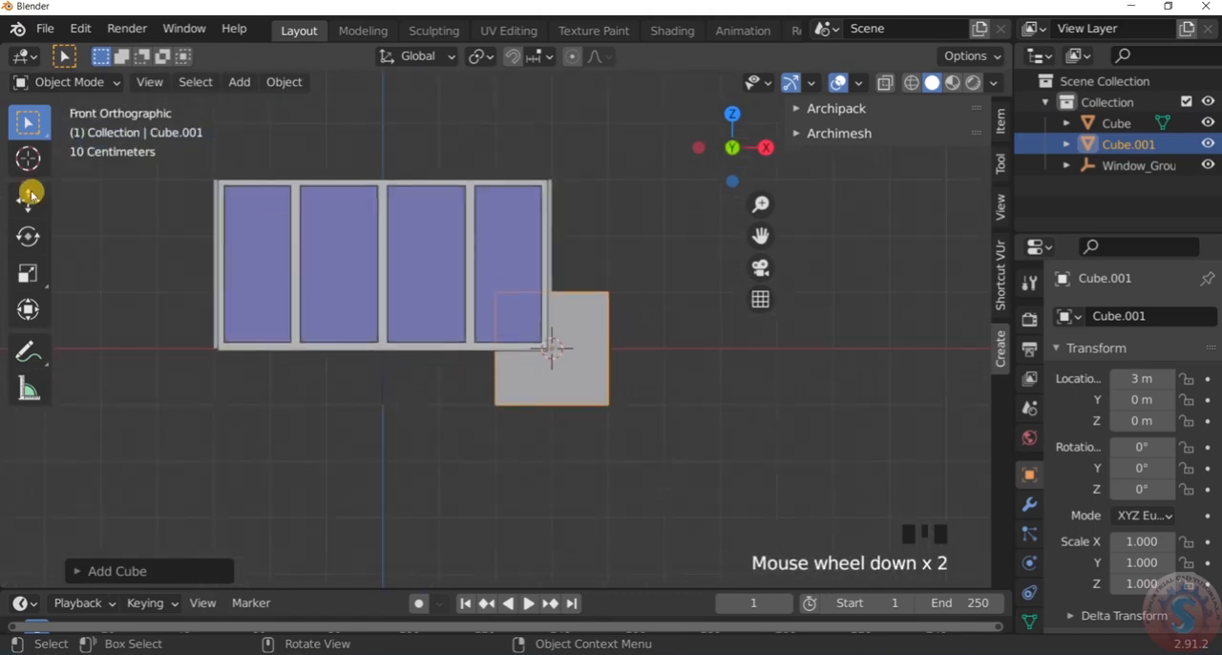
click(91, 82)
click(81, 129)
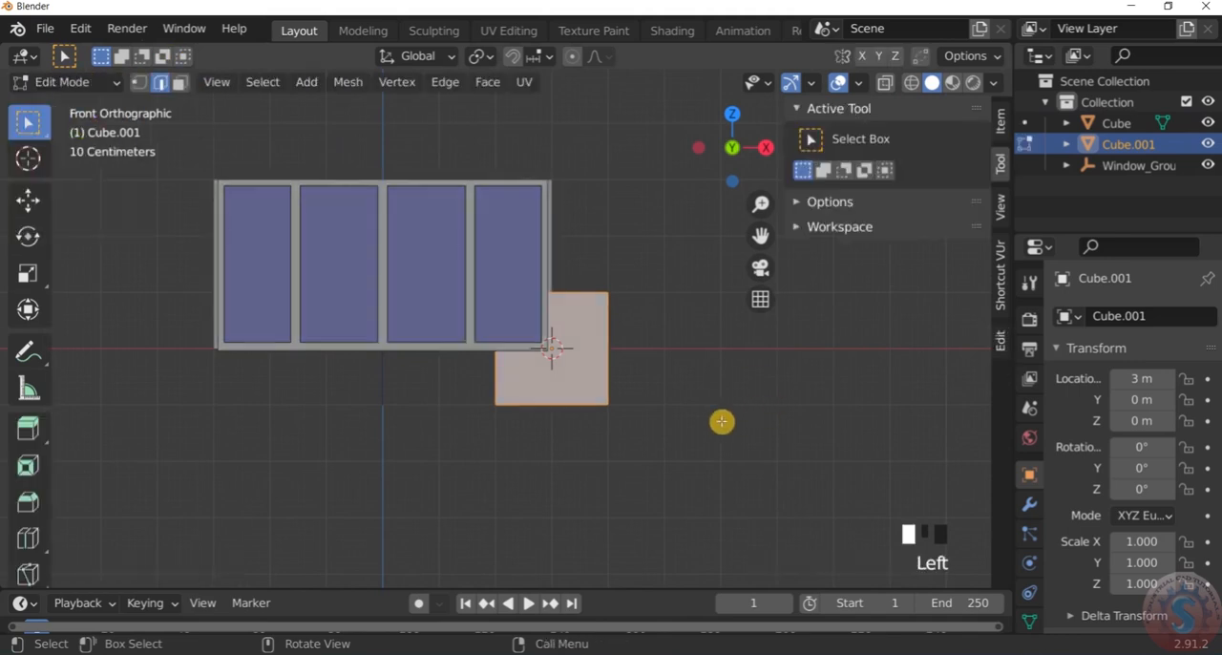
key(g)
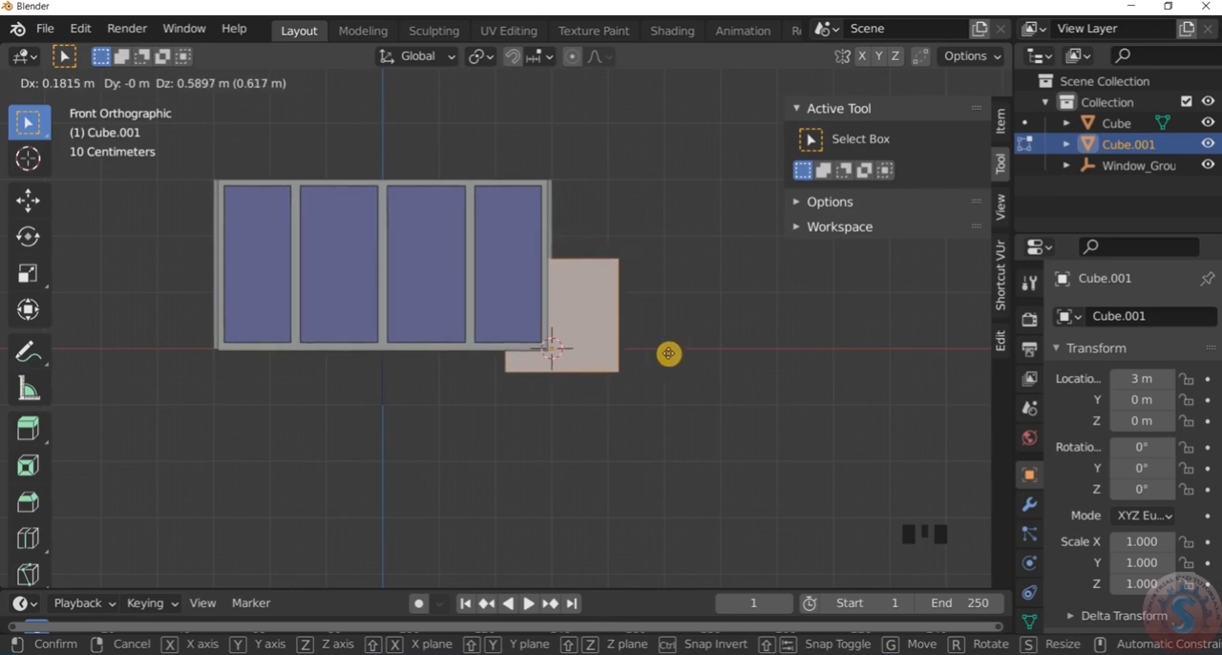
key(x)
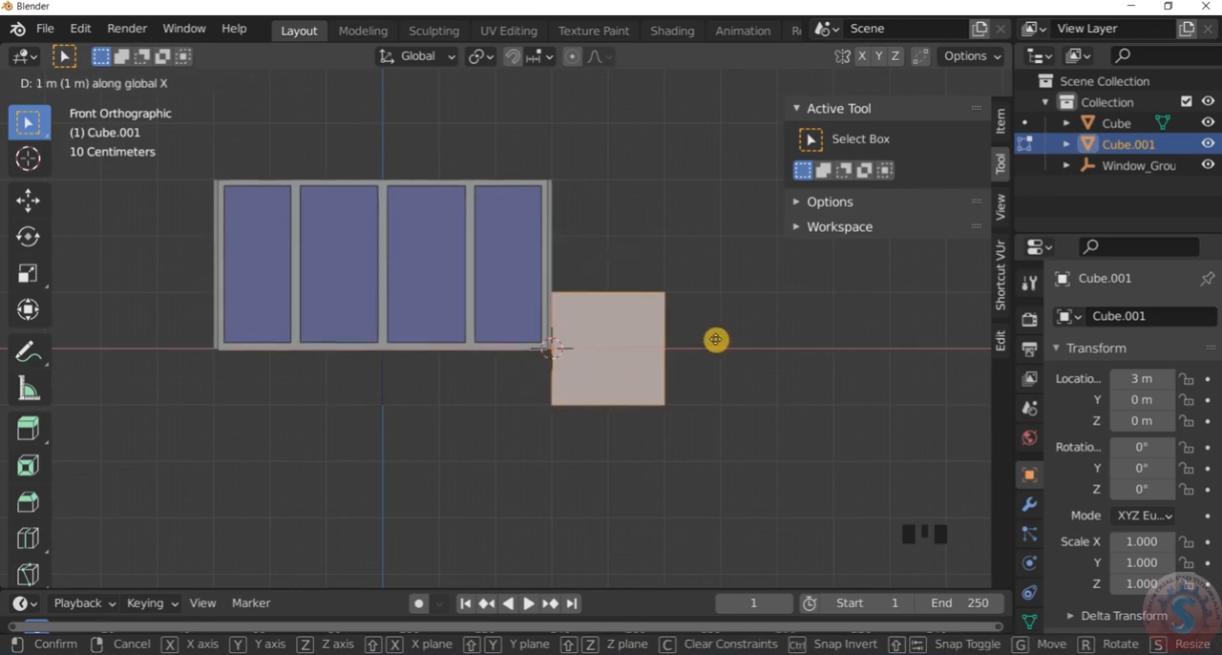
click(716, 339)
click(728, 322)
Return to Object Mode and raise the side cube 1 m along Z so it stands on the room box's base level
middle_drag(728, 322, 660, 373)
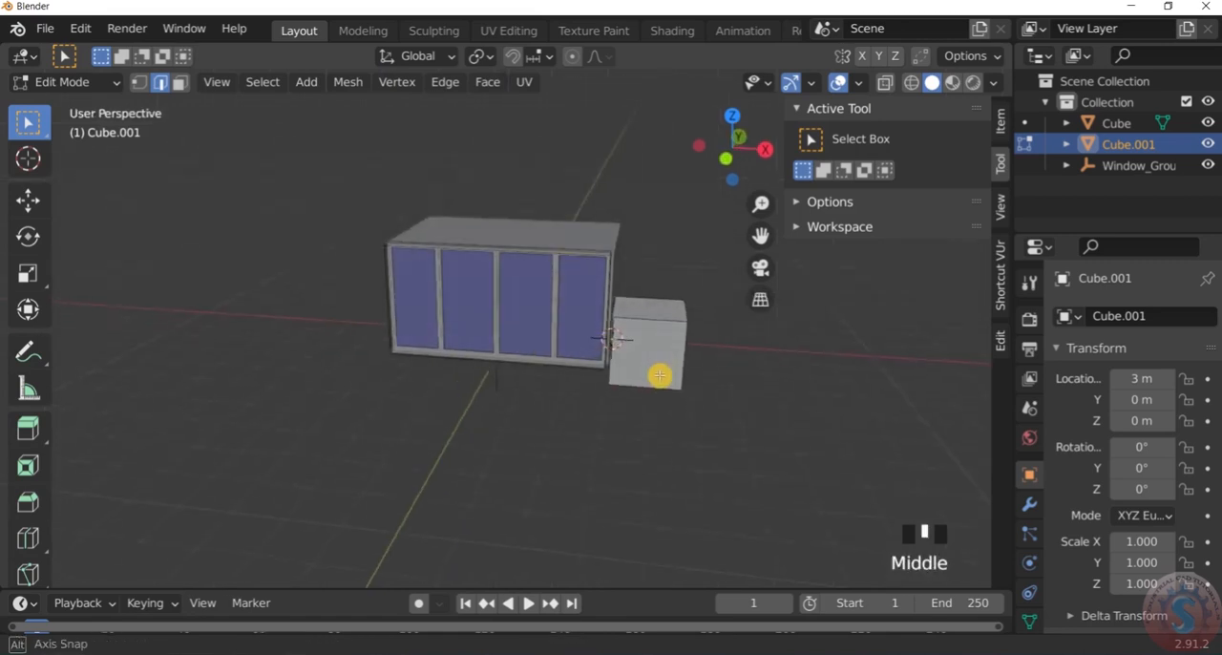
scroll(708, 319, up, 4)
scroll(707, 319, down, 1)
click(90, 81)
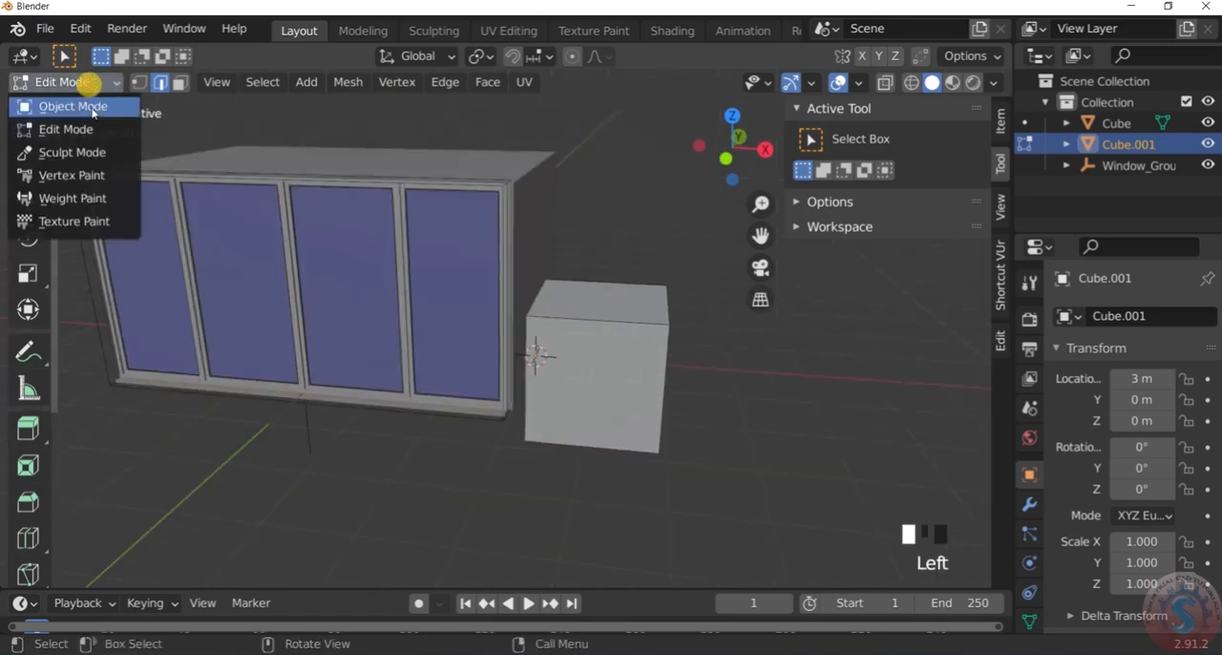
click(76, 103)
scroll(681, 341, up, 2)
key(g)
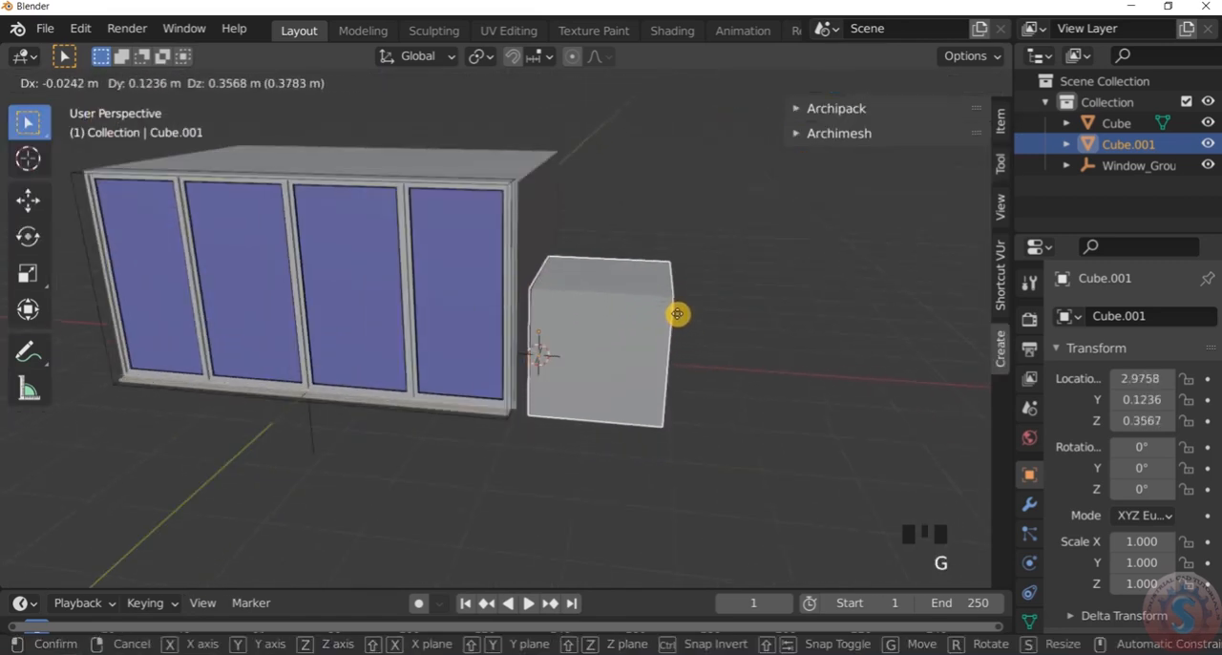
key(x)
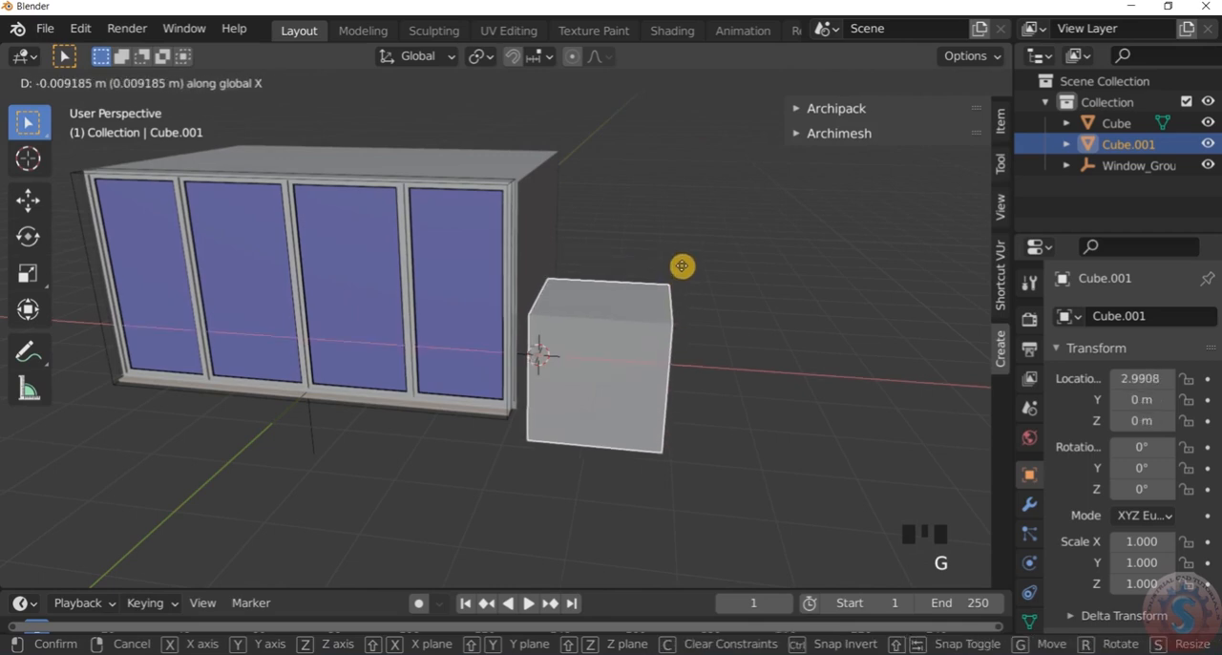
key(y)
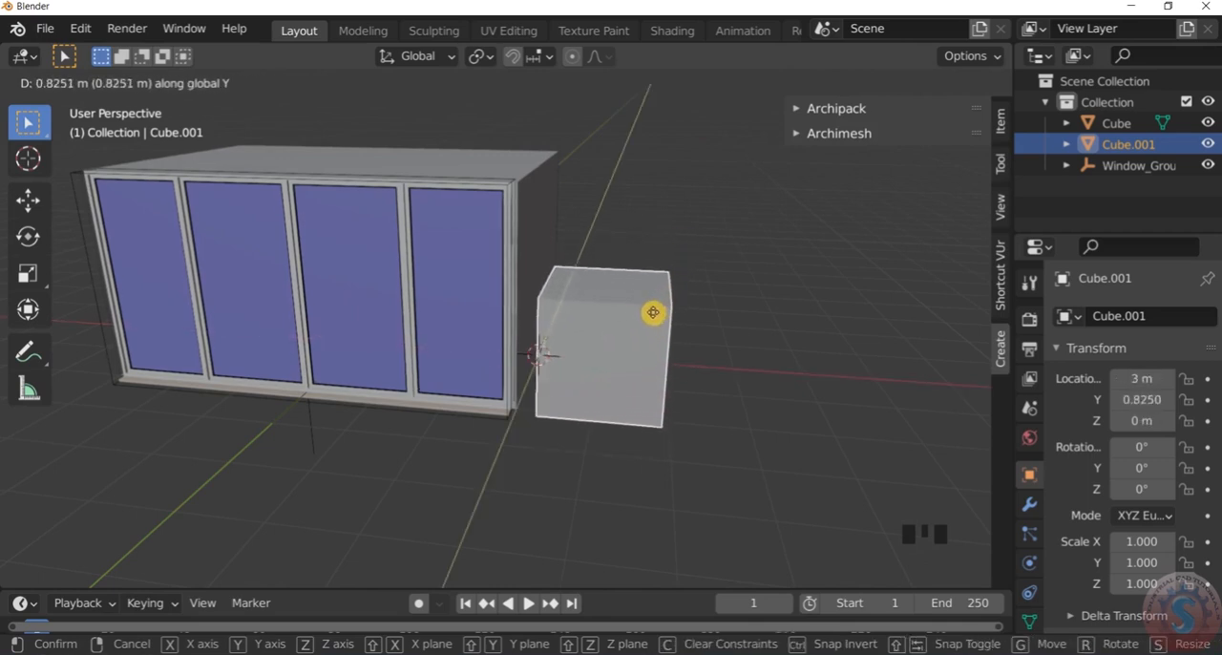
key(x)
key(y)
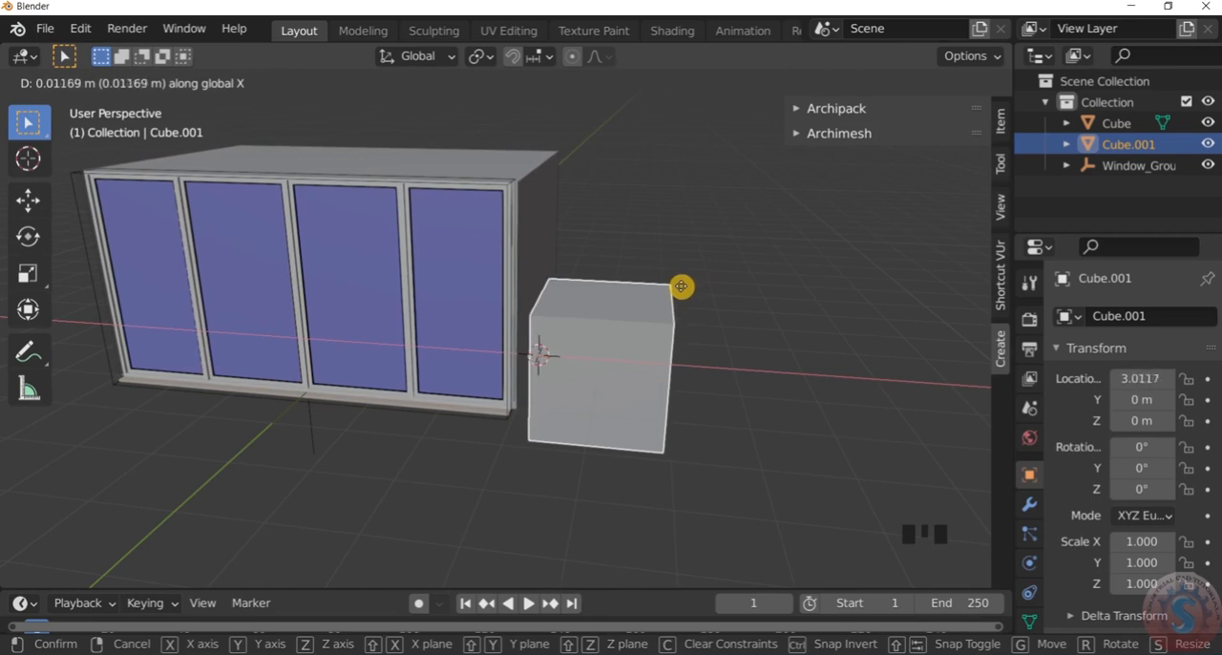
key(z)
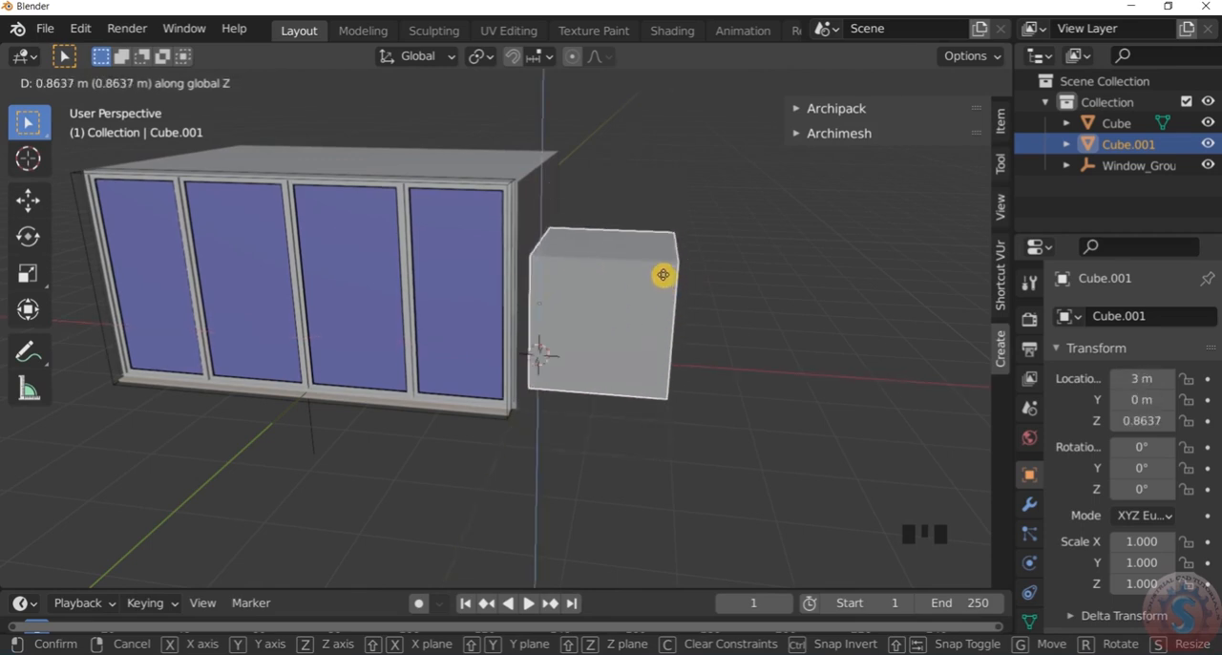
click(665, 273)
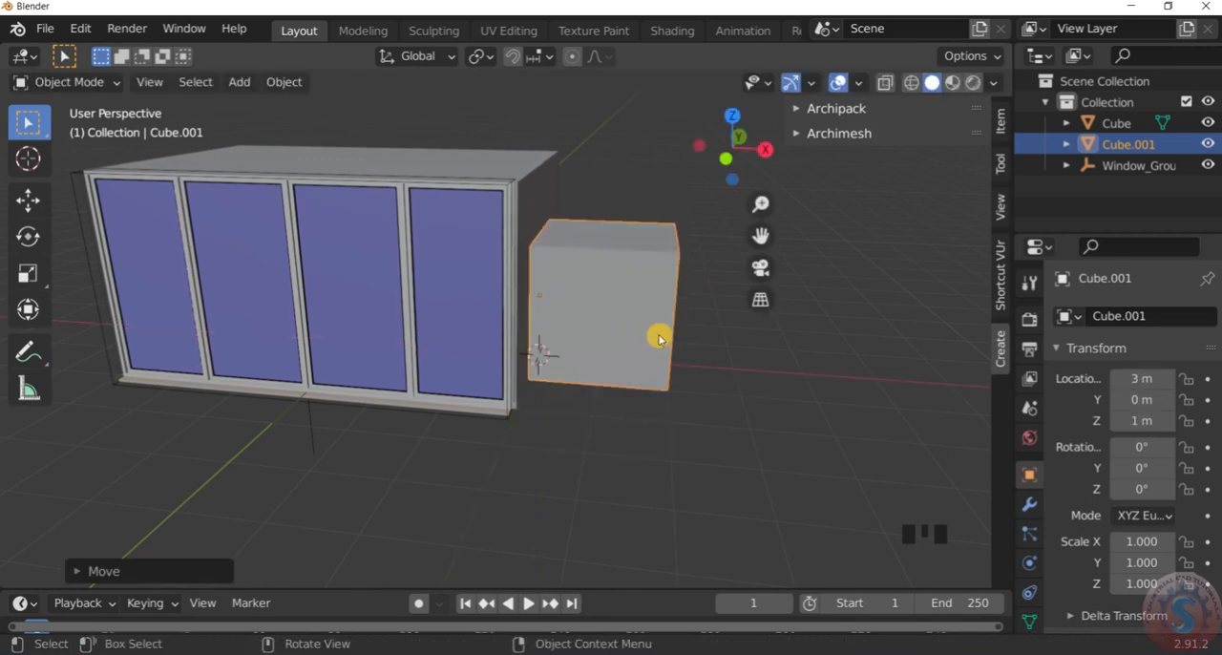
Select the cube beside the room box and display its transform and dimension values
scroll(657, 338, down, 2)
click(649, 414)
scroll(647, 391, up, 2)
middle_drag(646, 388, 885, 331)
scroll(622, 241, up, 1)
scroll(622, 241, up, 2)
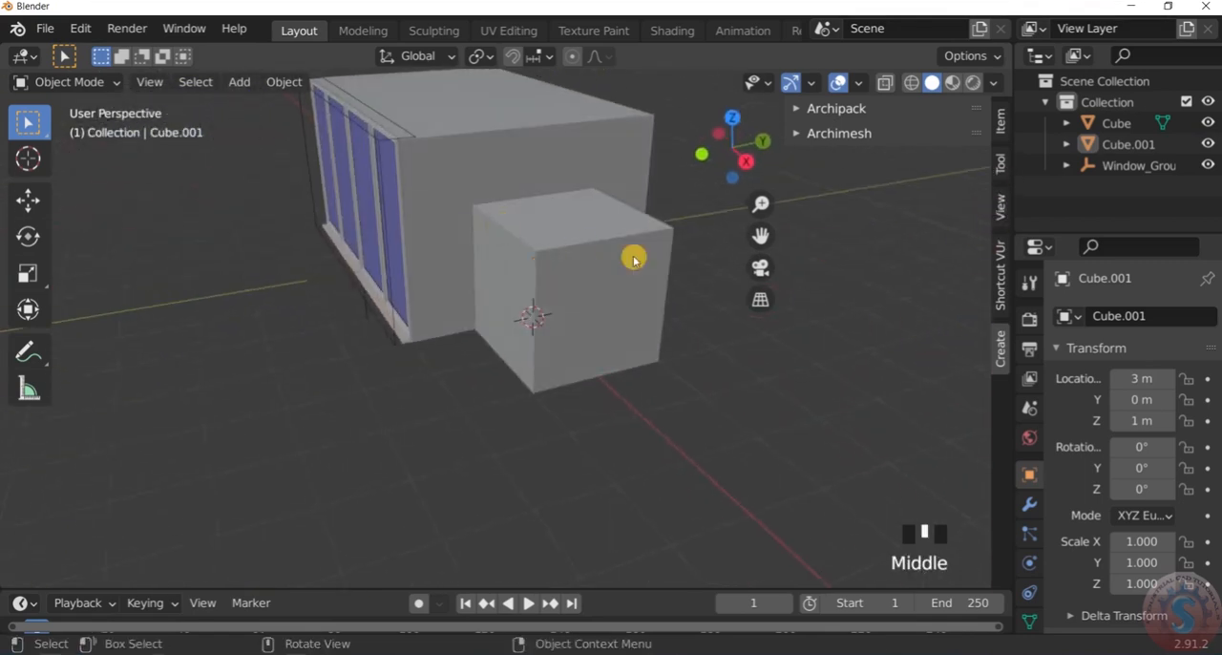
click(559, 247)
click(1004, 126)
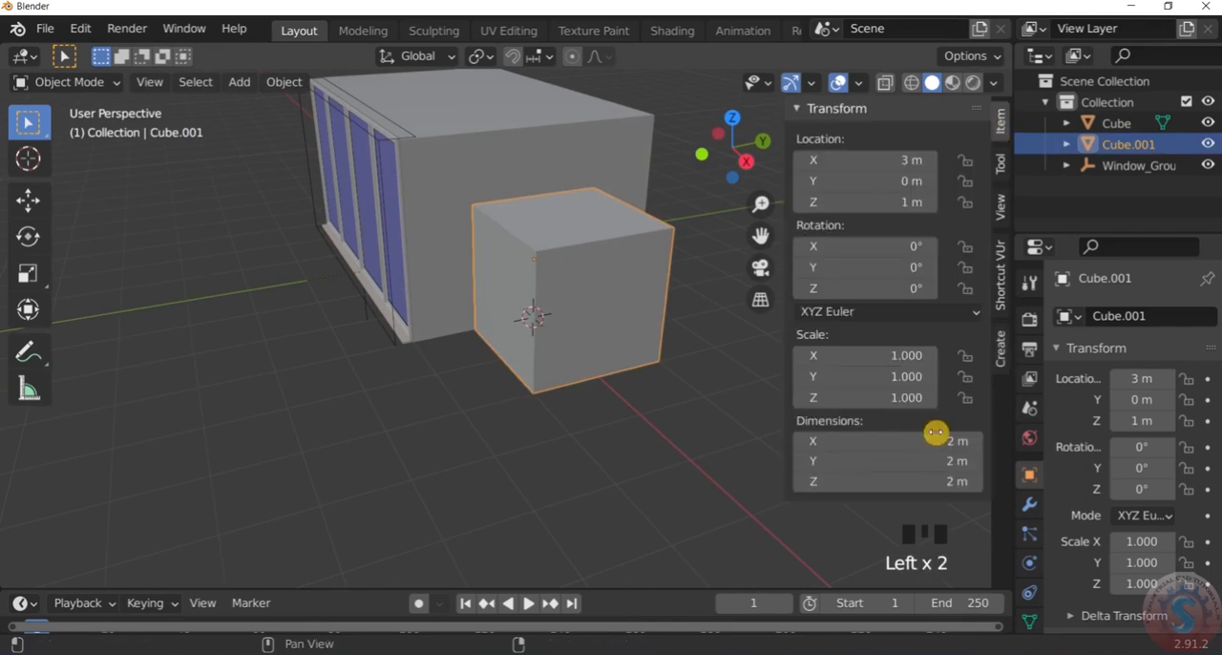
Set the side cube's Y dimension to 4 m to match the depth of the room box
click(638, 409)
scroll(635, 401, down, 3)
scroll(639, 380, up, 4)
middle_drag(640, 381, 668, 355)
scroll(613, 330, up, 3)
scroll(612, 331, down, 4)
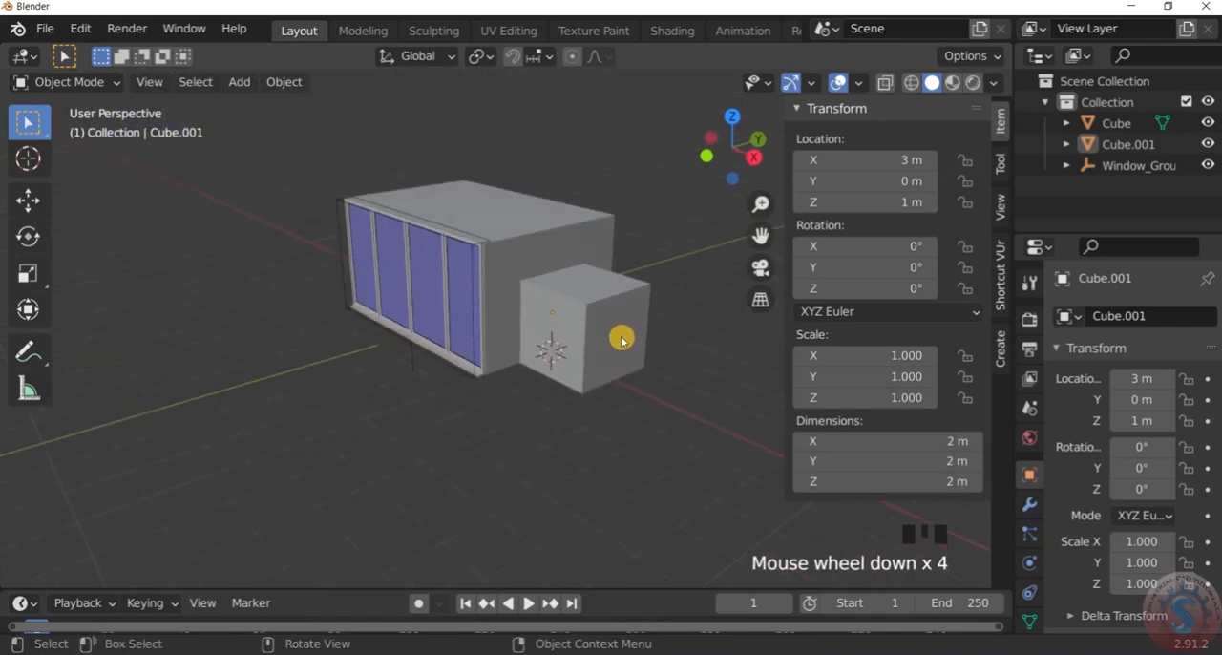
scroll(621, 339, up, 2)
scroll(621, 336, down, 4)
scroll(618, 338, up, 4)
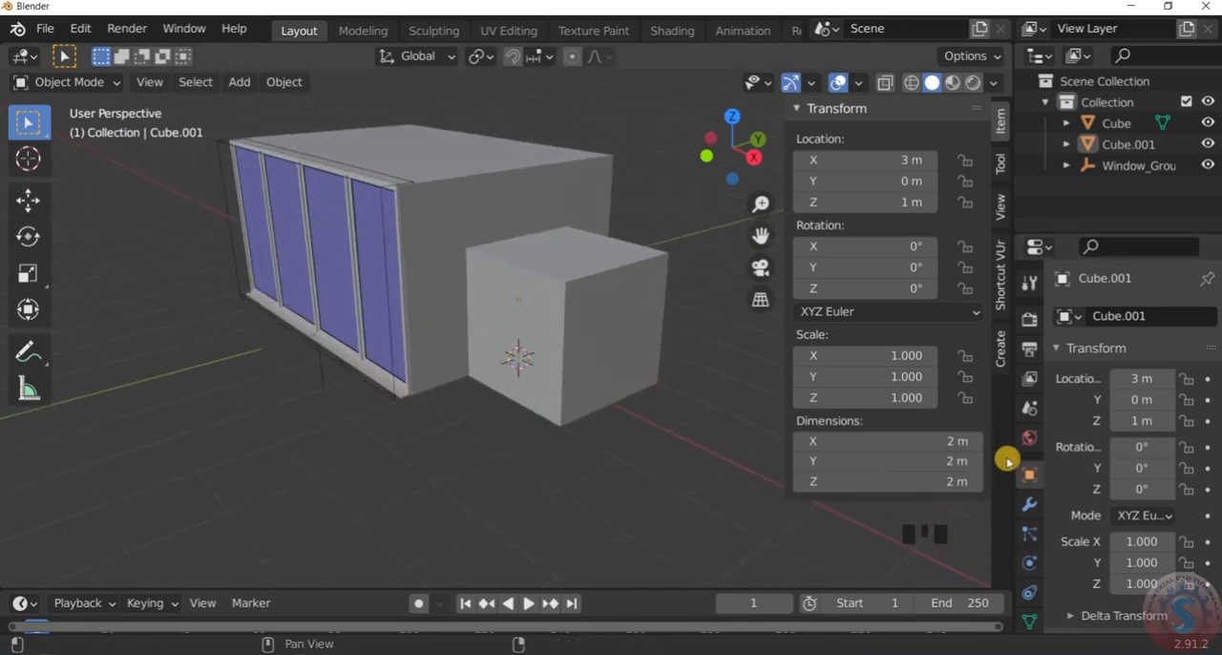
mouse_move(951, 462)
mouse_down()
mouse_move(998, 462)
mouse_move(945, 462)
mouse_up()
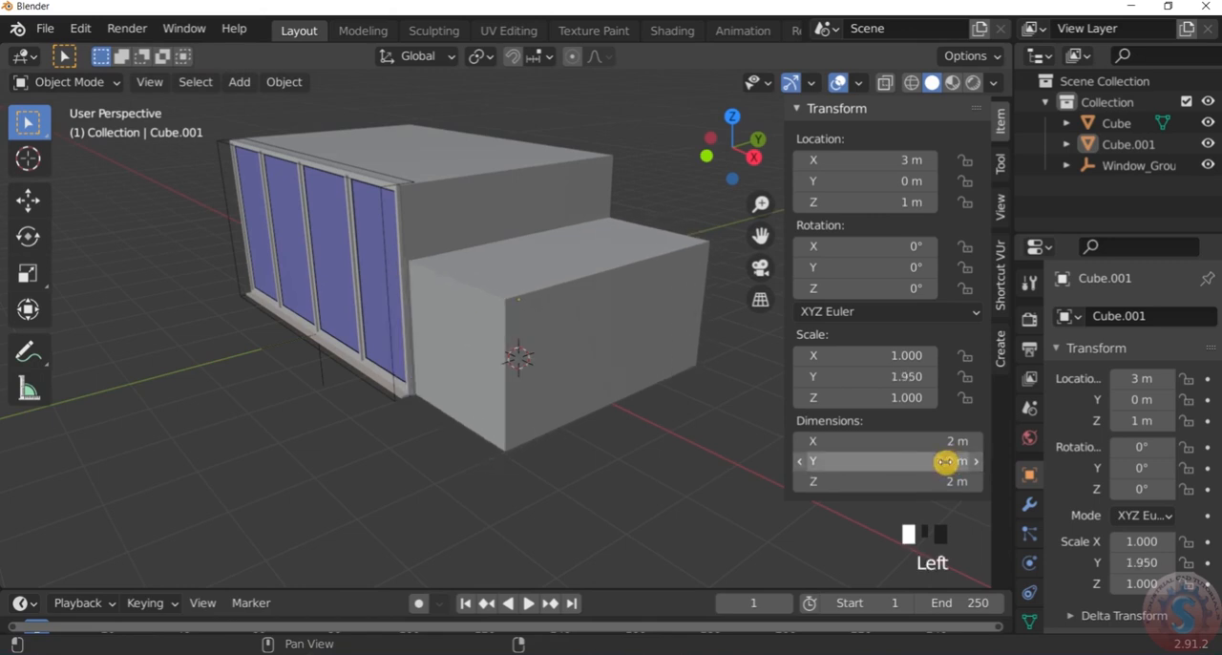
click(945, 462)
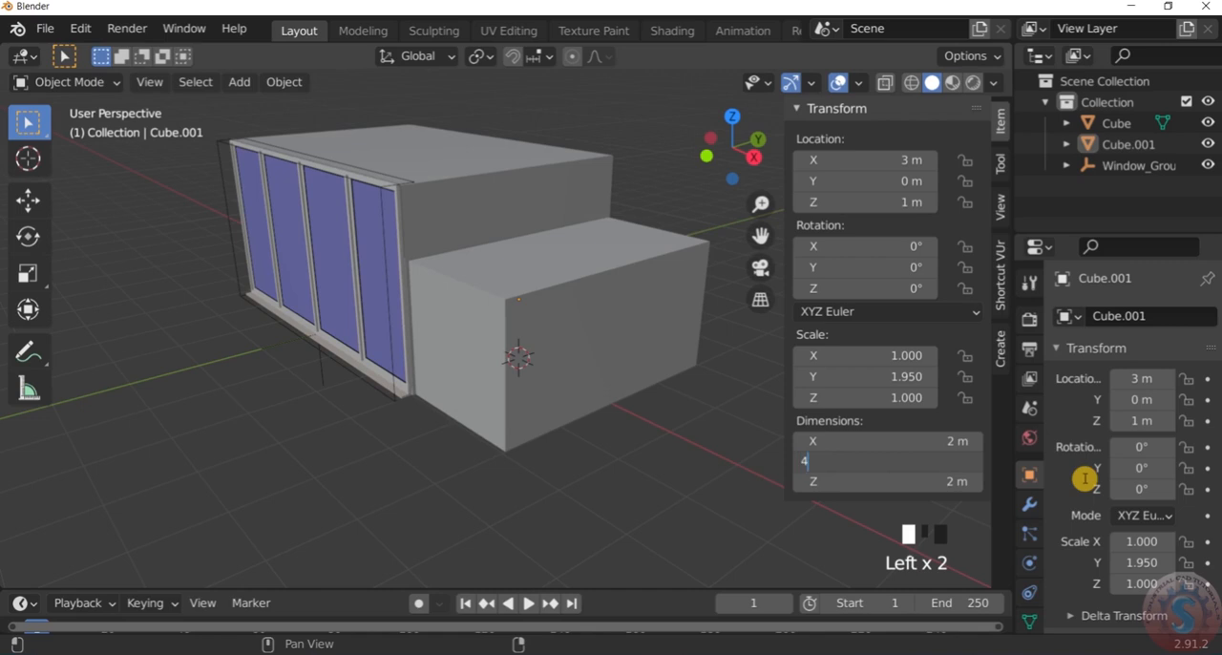
text(4)
key(Return)
Try an X dimension of 3 m on the side block, and set it back to 2 m
scroll(635, 453, down, 3)
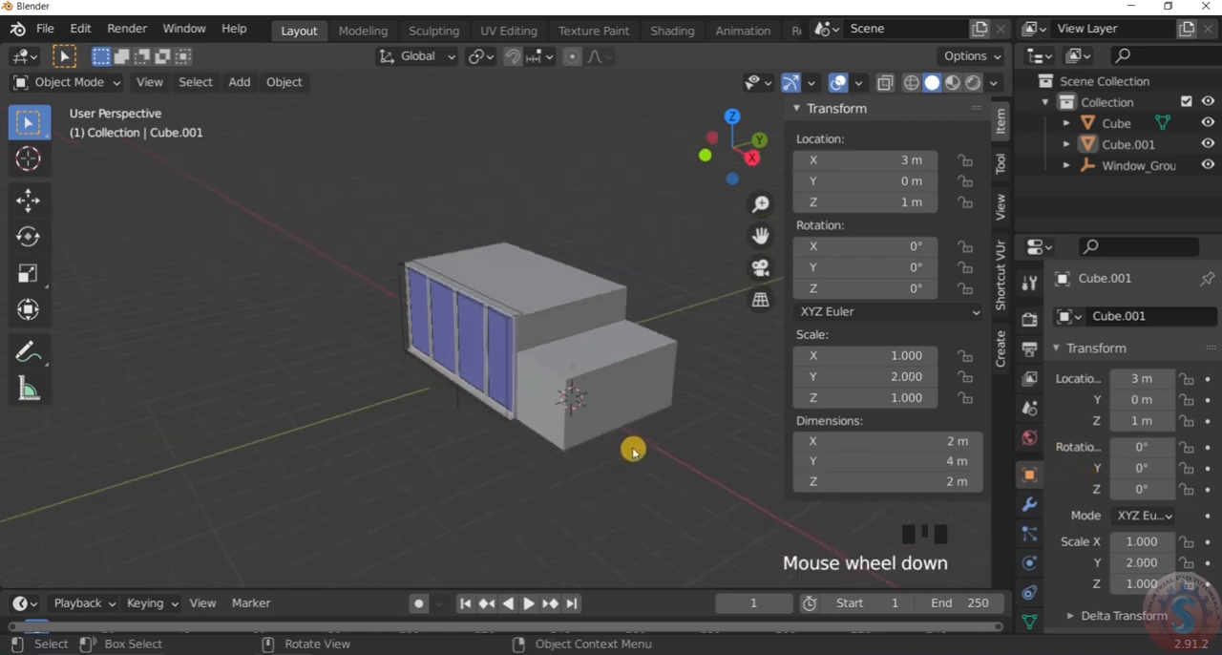
scroll(746, 397, up, 2)
click(945, 442)
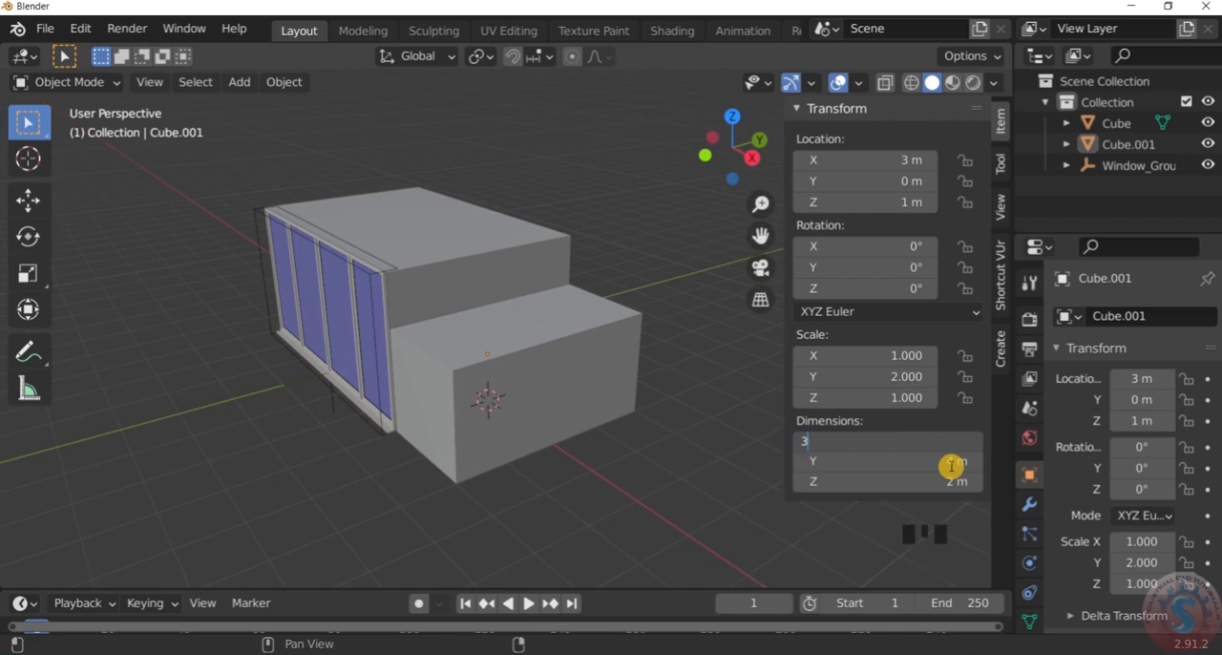
text(3)
key(Return)
scroll(663, 417, down, 2)
scroll(630, 410, up, 2)
middle_drag(630, 409, 704, 428)
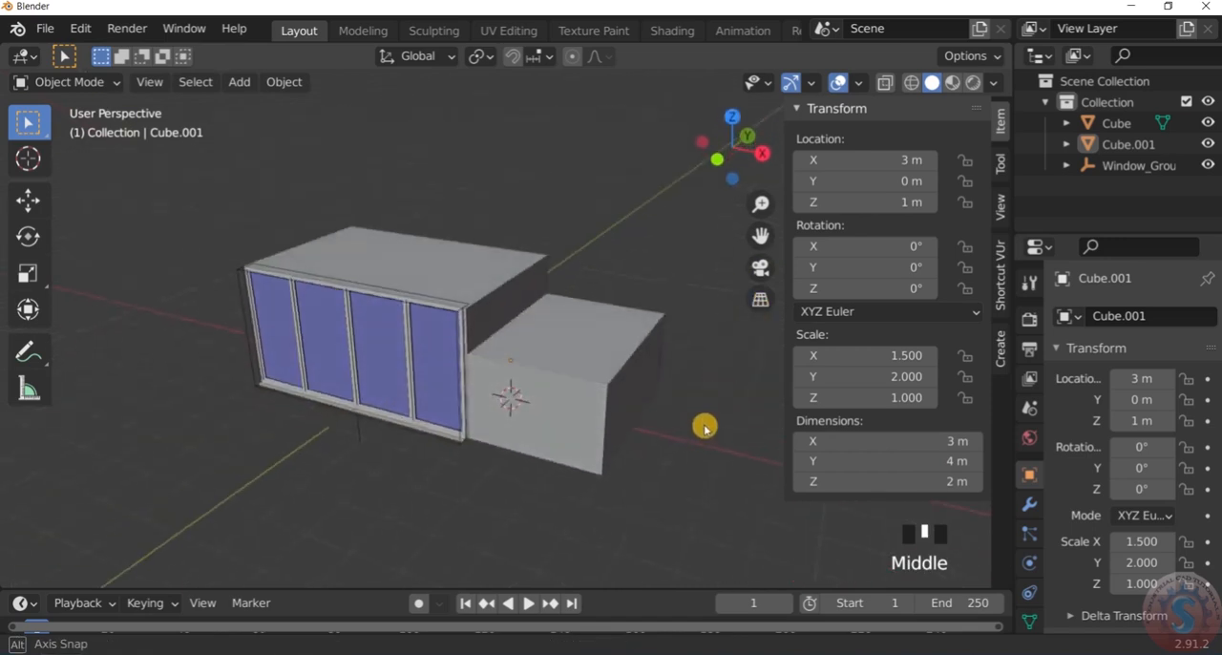
scroll(689, 366, down, 2)
scroll(704, 341, up, 3)
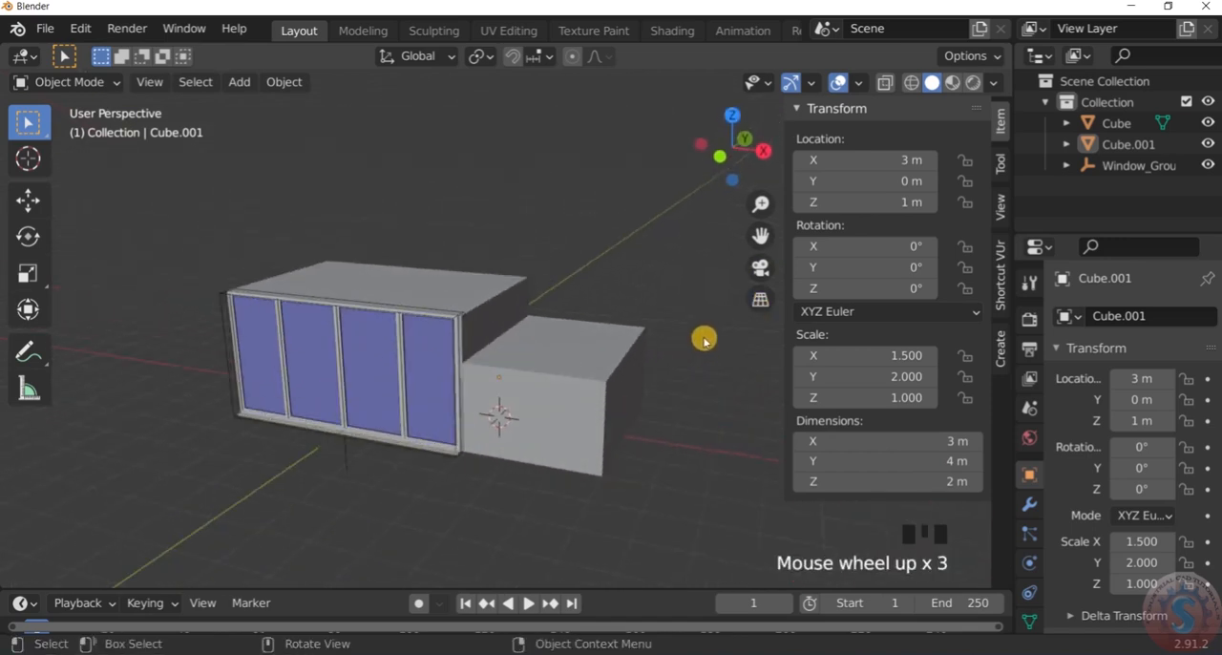
click(965, 441)
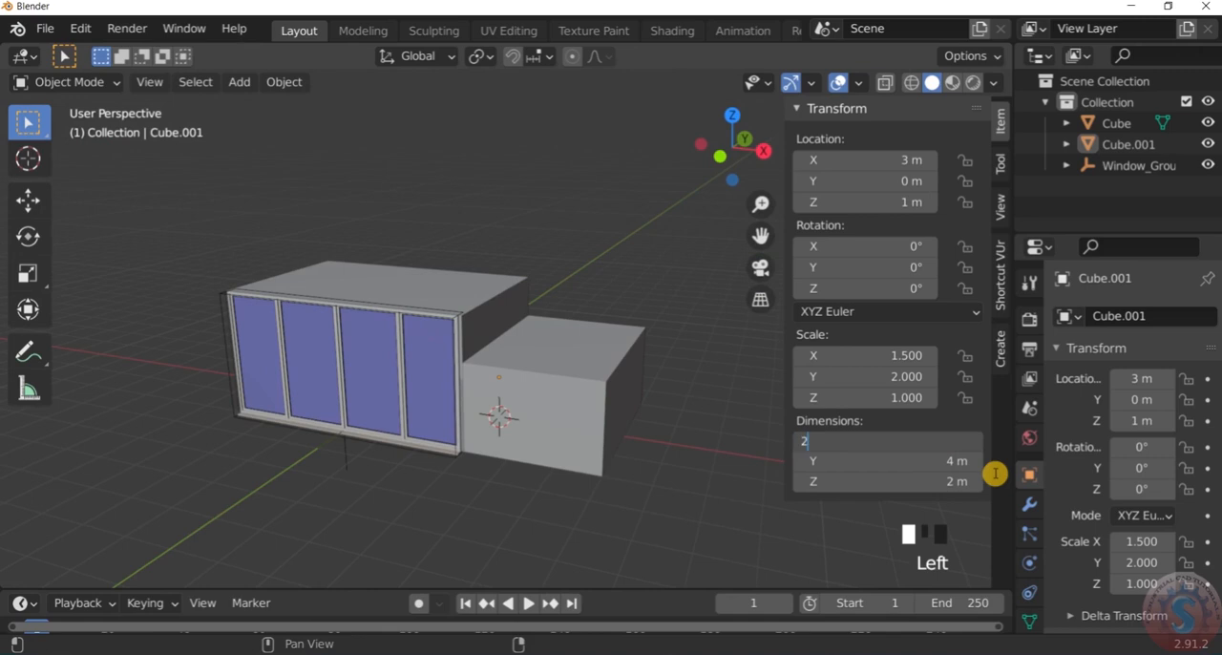
key(Return)
Examine the resized side block against the room box and window, both near and far
scroll(598, 417, up, 1)
middle_drag(597, 417, 510, 330)
scroll(551, 428, up, 4)
scroll(550, 428, down, 4)
scroll(505, 360, down, 3)
scroll(509, 330, up, 2)
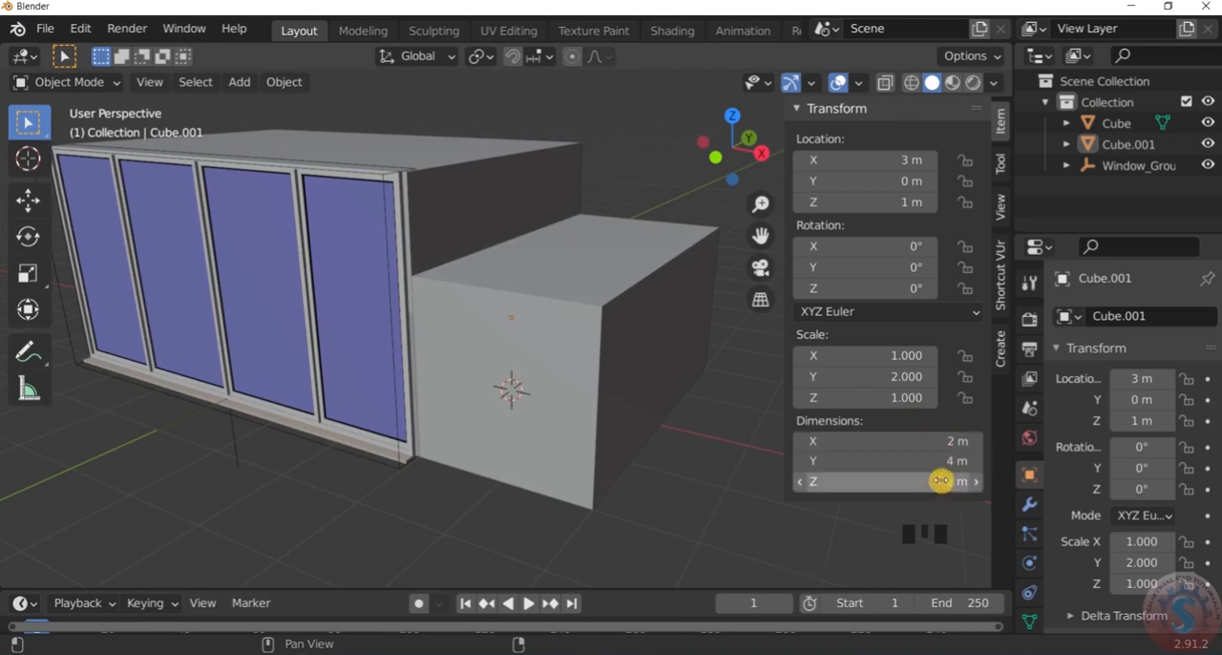
scroll(660, 425, down, 3)
scroll(678, 410, up, 1)
middle_drag(679, 410, 611, 384)
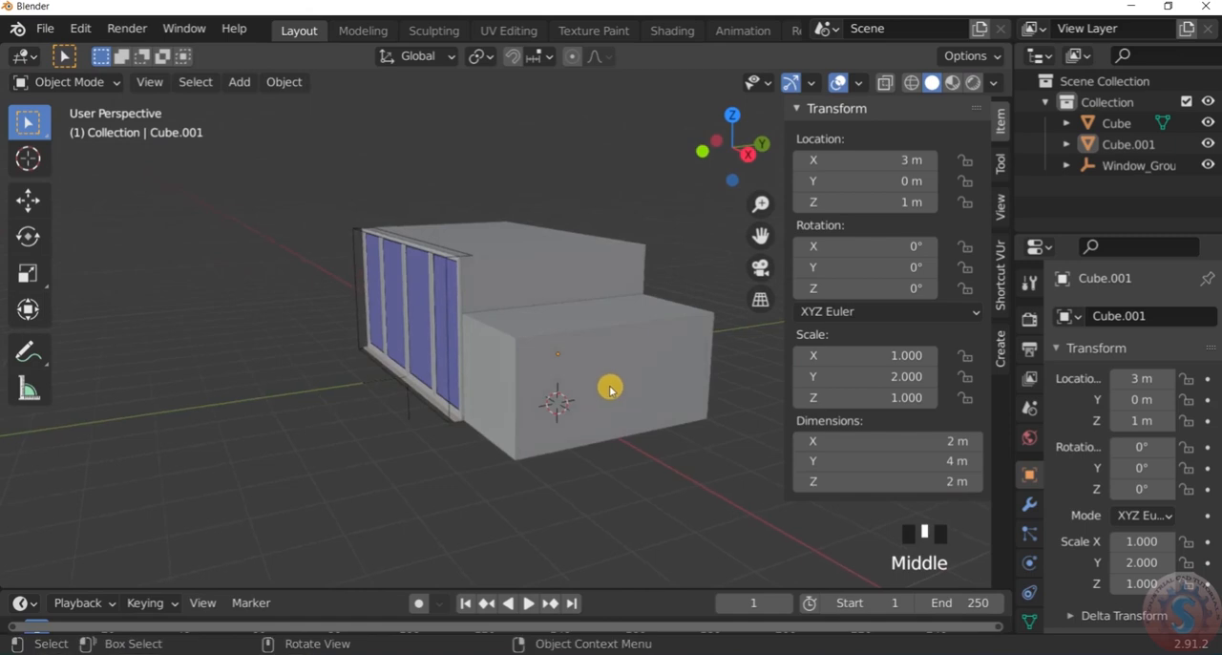
scroll(611, 384, down, 3)
click(649, 429)
scroll(596, 363, up, 4)
scroll(596, 363, down, 2)
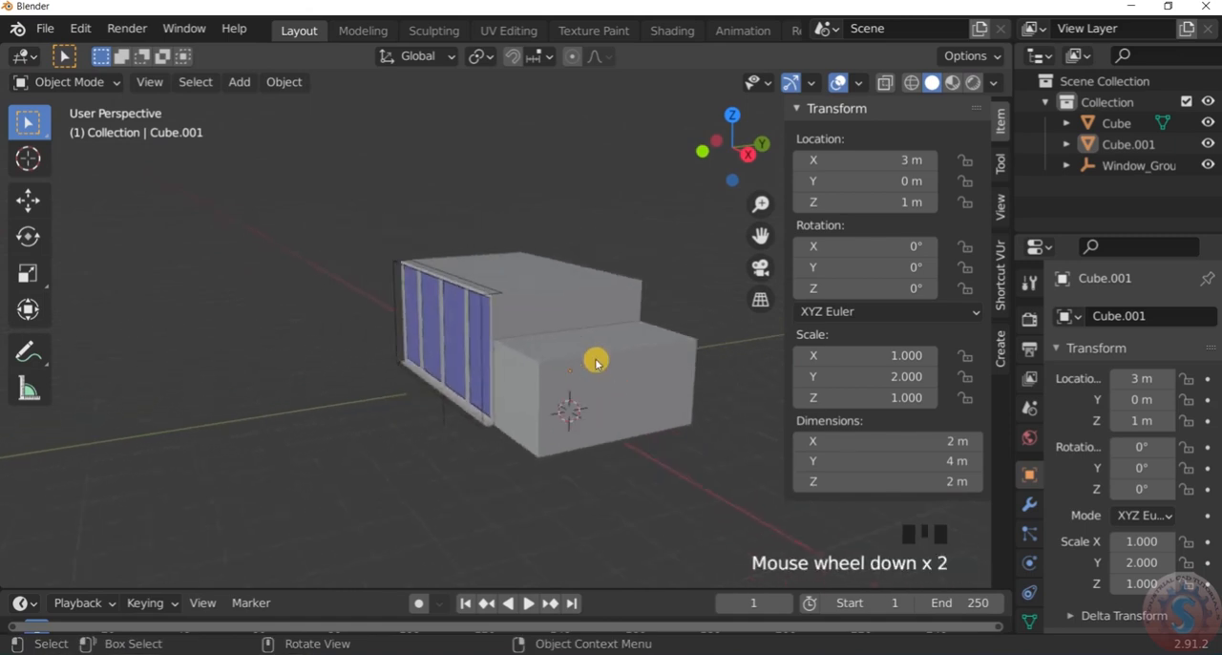
middle_drag(596, 361, 649, 357)
scroll(650, 362, up, 3)
scroll(722, 343, down, 4)
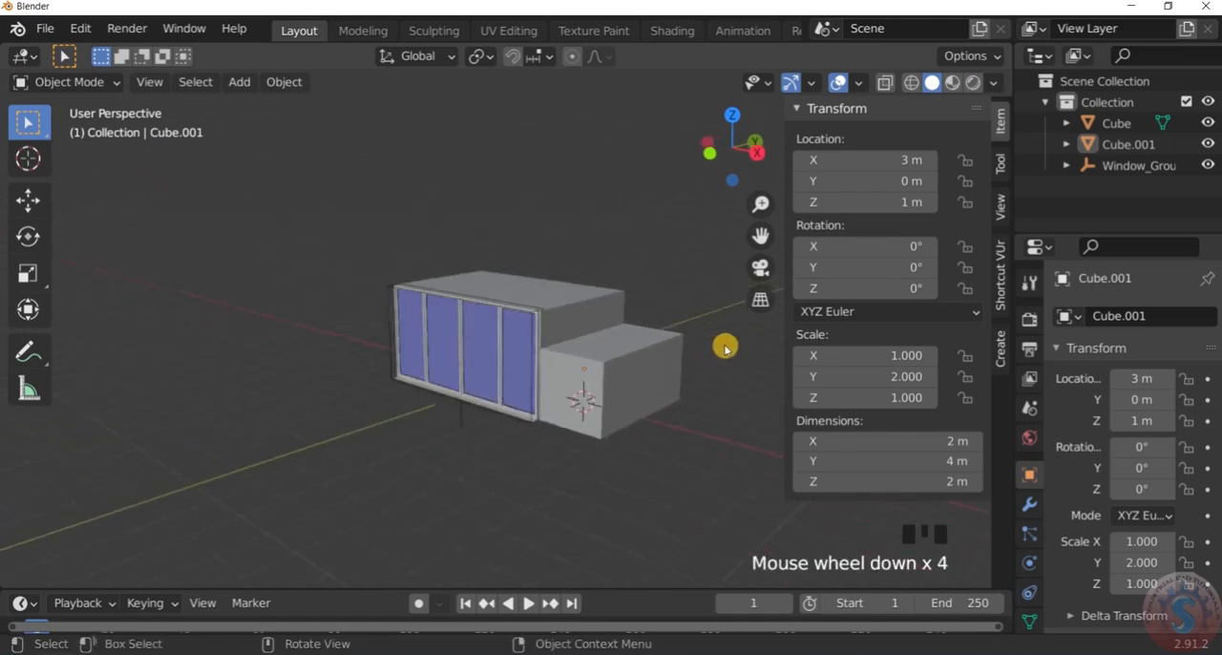
scroll(633, 346, up, 4)
scroll(562, 346, down, 1)
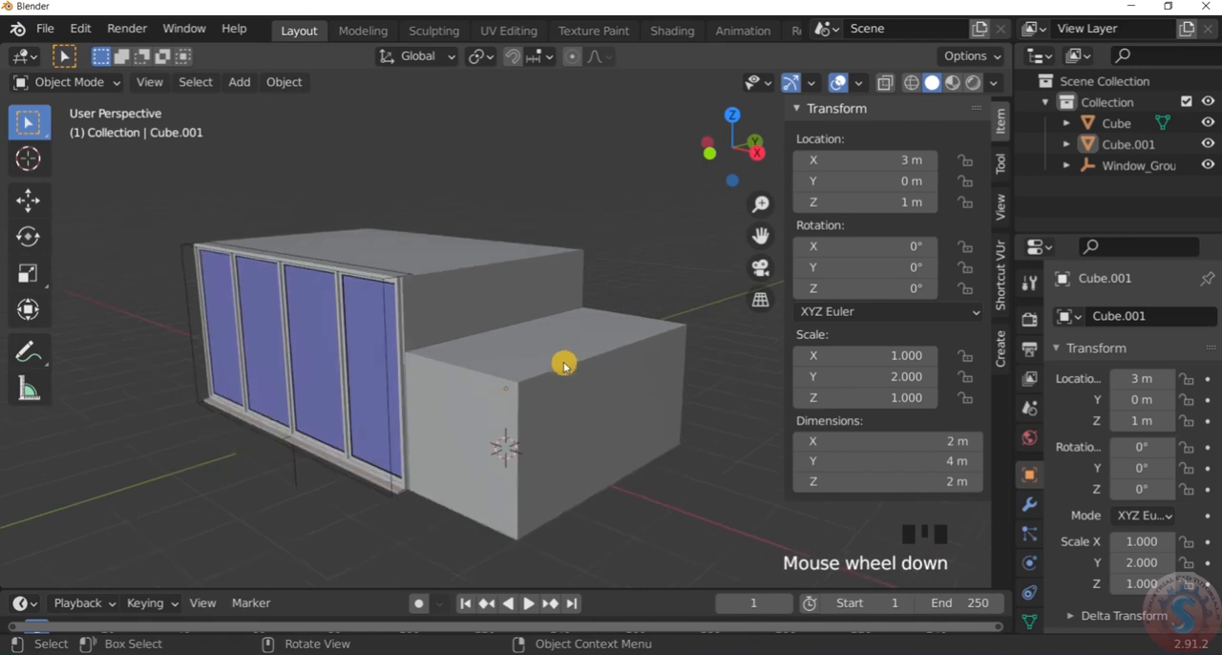
scroll(582, 377, down, 2)
scroll(589, 375, up, 1)
Switch the viewport to wireframe shading and show the model in front orthographic view
key(z)
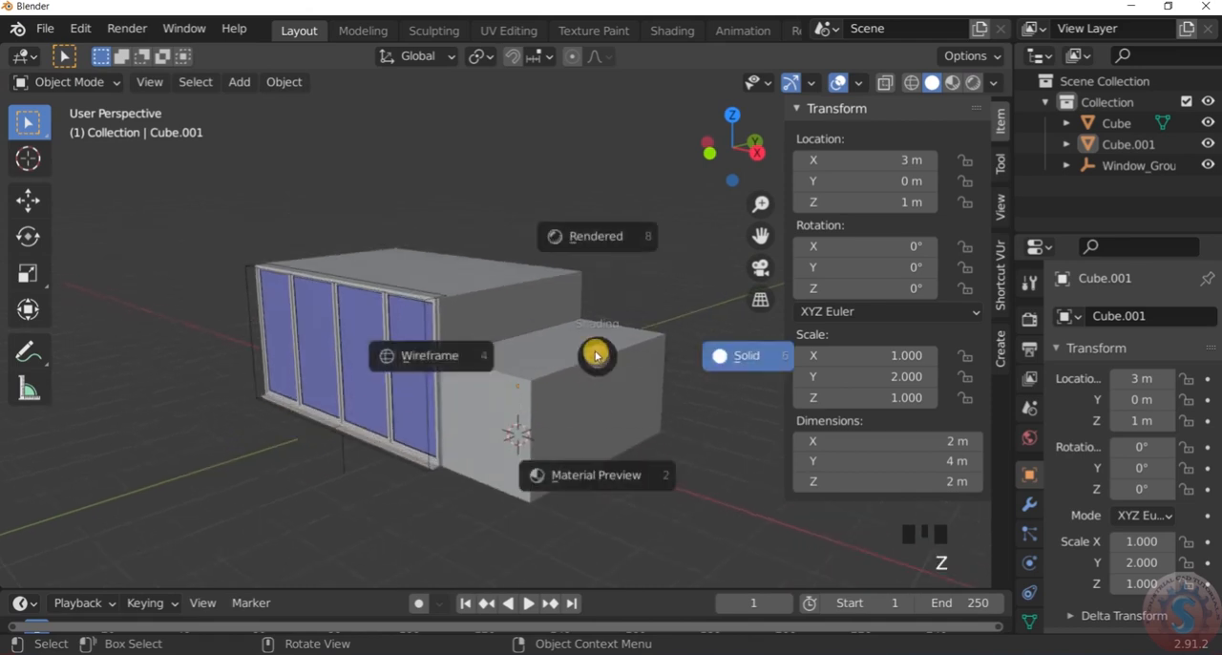
click(411, 361)
key(KP_1)
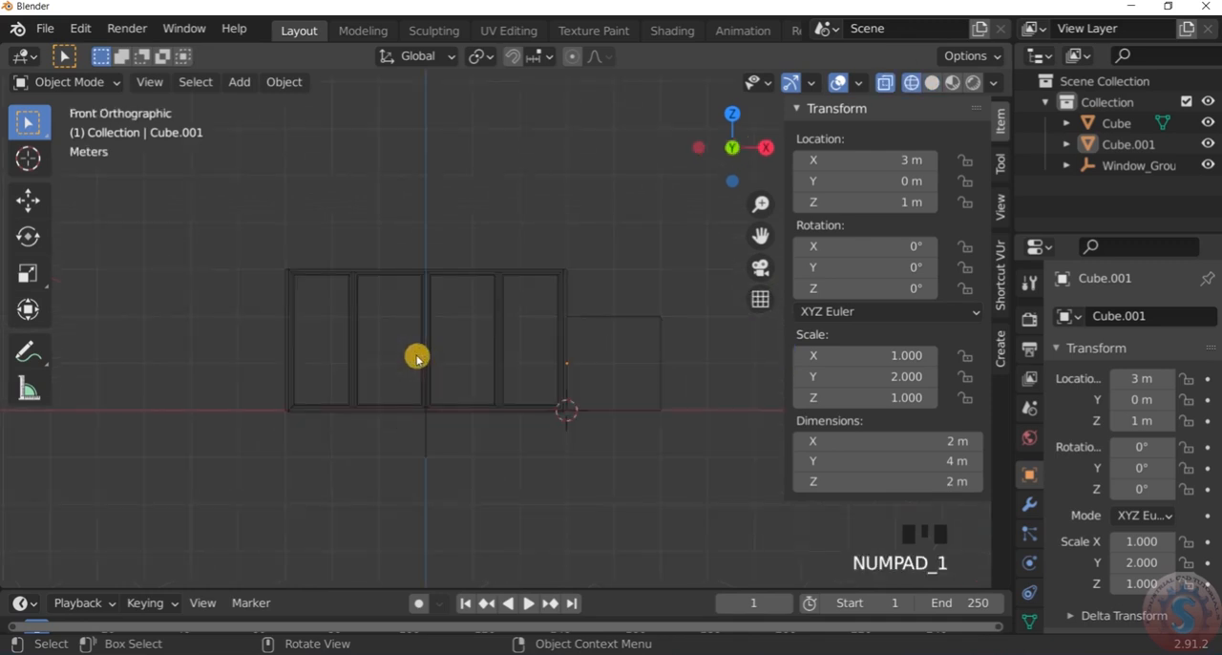
scroll(630, 292, up, 5)
scroll(408, 317, down, 3)
scroll(415, 320, up, 1)
drag(419, 291, 652, 414)
click(652, 415)
scroll(654, 356, up, 2)
scroll(652, 349, down, 3)
scroll(651, 353, up, 1)
drag(445, 322, 595, 341)
click(654, 358)
Enter Edit Mode on the side block and select all its top vertices in vertex select mode
drag(71, 82, 76, 125)
drag(418, 309, 680, 399)
click(138, 82)
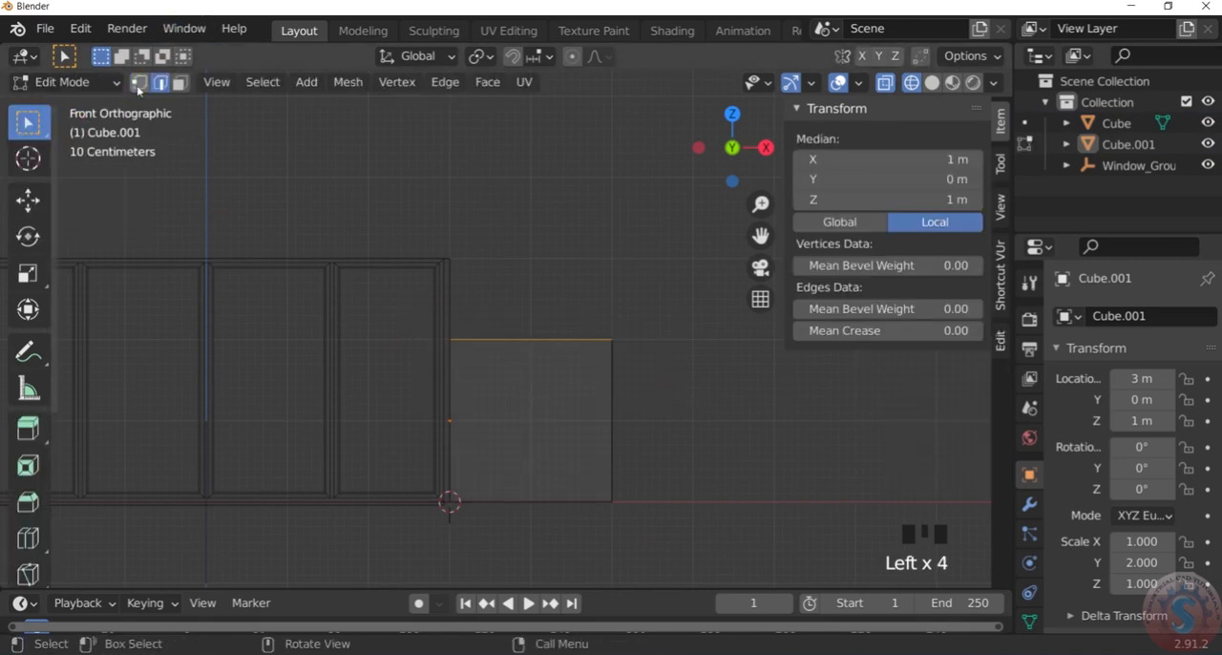
drag(417, 306, 676, 390)
Extrude the side block's selected top face upward by 1 m and deselect everything
scroll(676, 390, down, 3)
scroll(670, 373, up, 3)
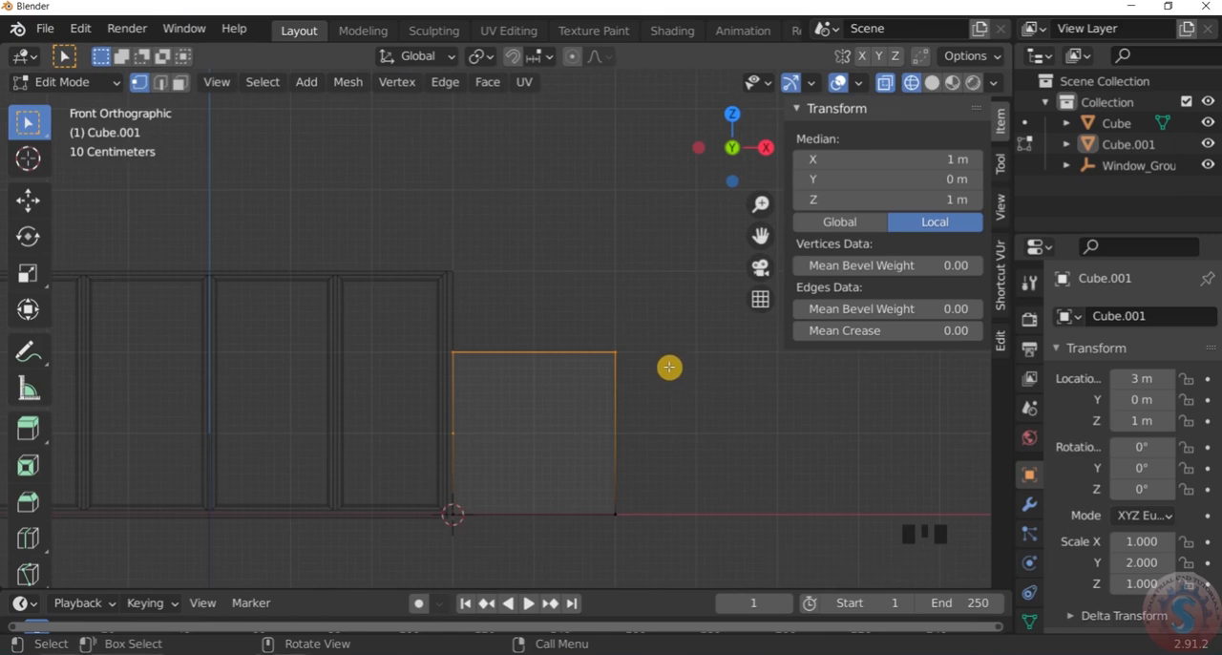
key(e)
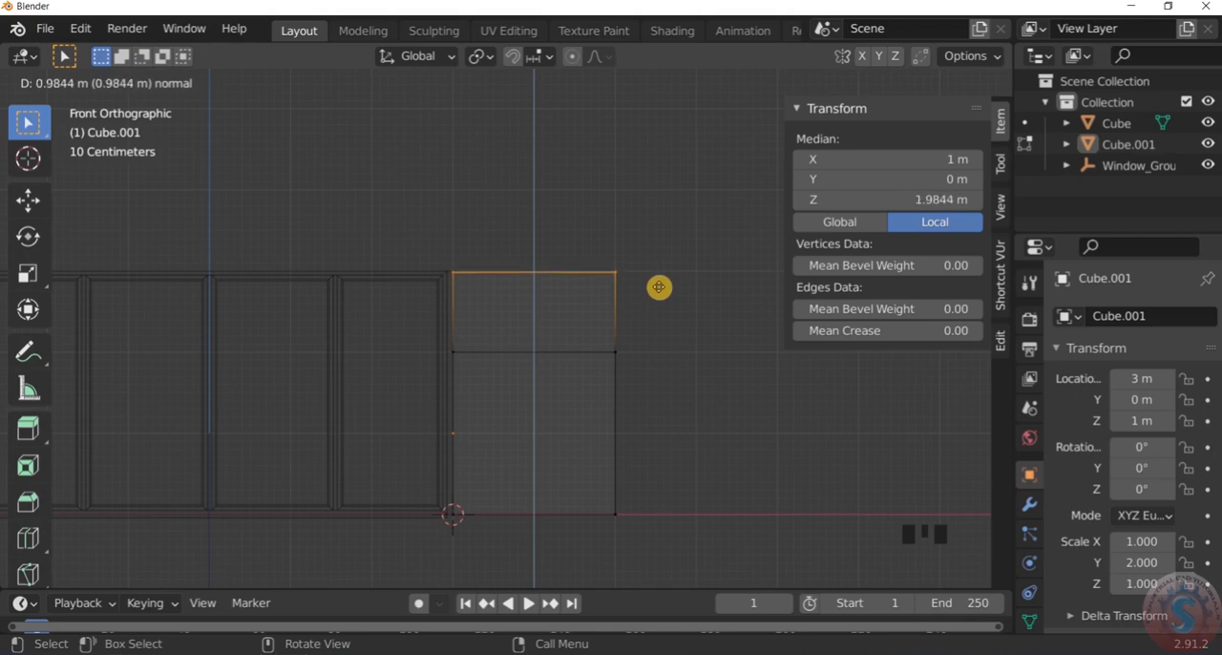
text(1)
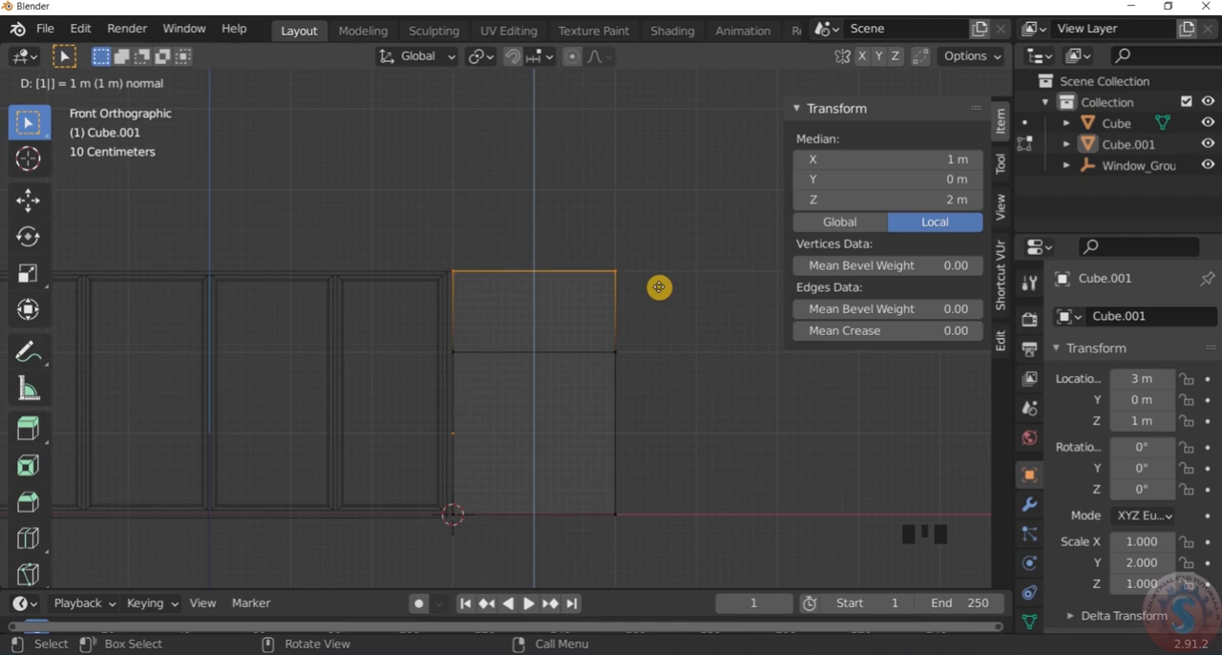
key(Return)
scroll(661, 293, down, 4)
middle_drag(662, 295, 729, 370)
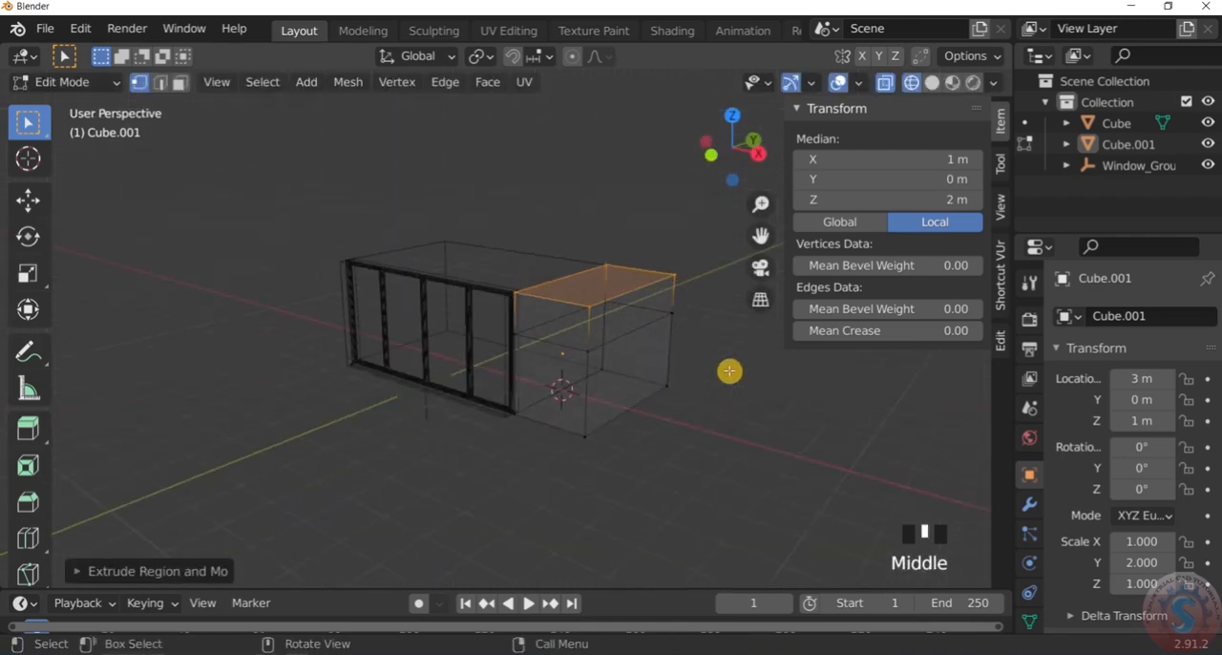
click(729, 370)
Keep the side block in Edit Mode and switch the viewport to solid shading
scroll(729, 366, up, 4)
scroll(711, 348, down, 2)
mouse_move(703, 337)
middle_down()
mouse_move(646, 360)
mouse_move(703, 341)
middle_up()
scroll(632, 303, down, 4)
scroll(632, 299, up, 3)
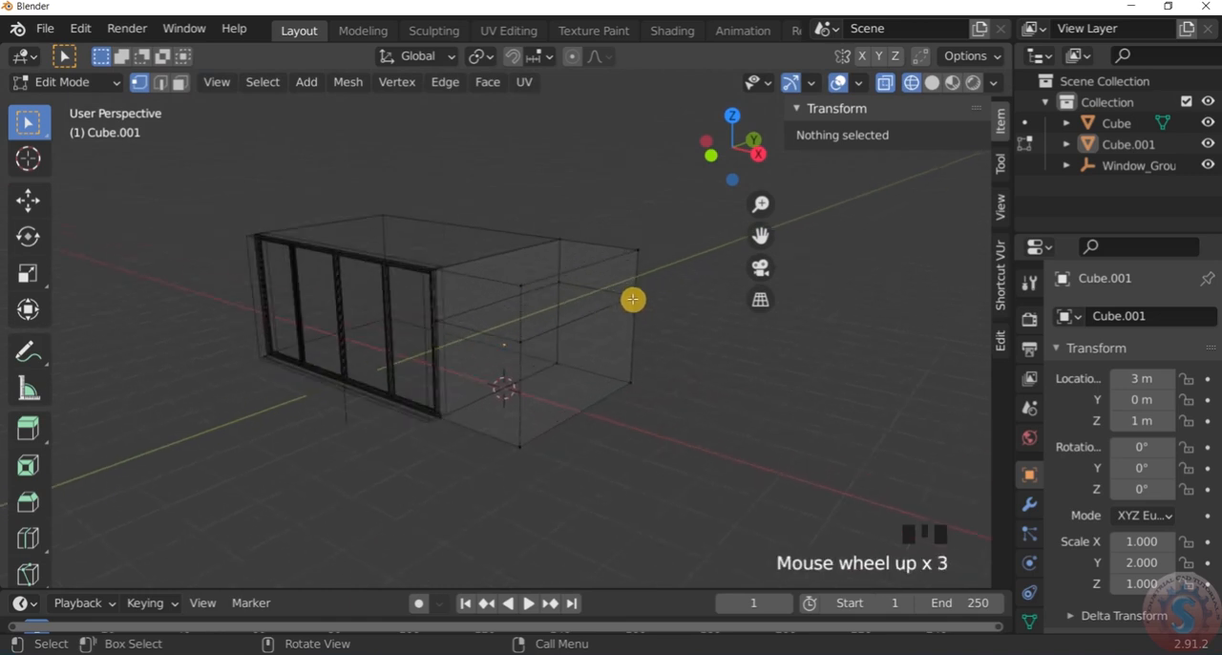
scroll(537, 308, up, 3)
scroll(535, 286, down, 3)
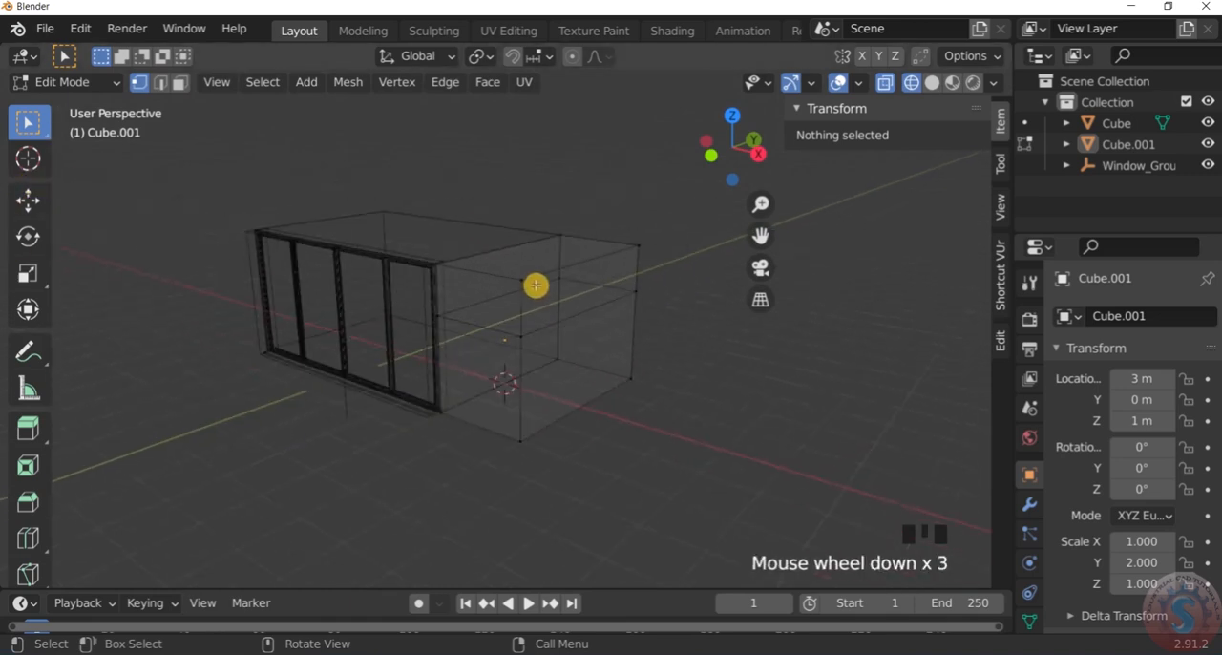
click(115, 82)
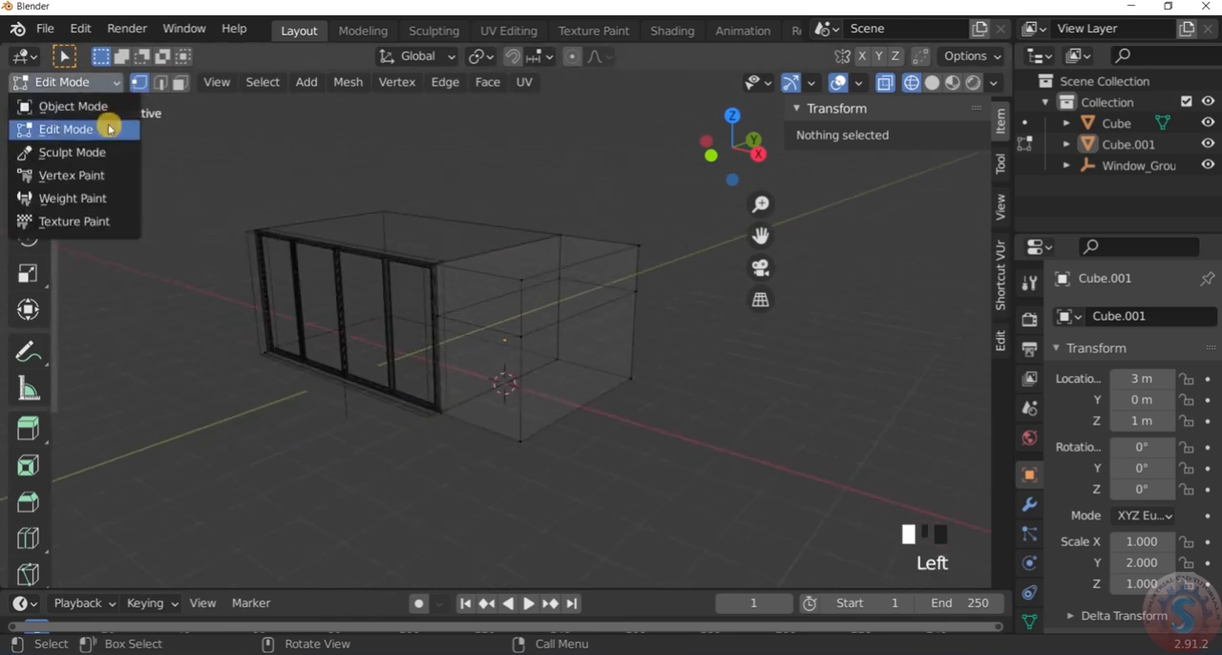
click(109, 125)
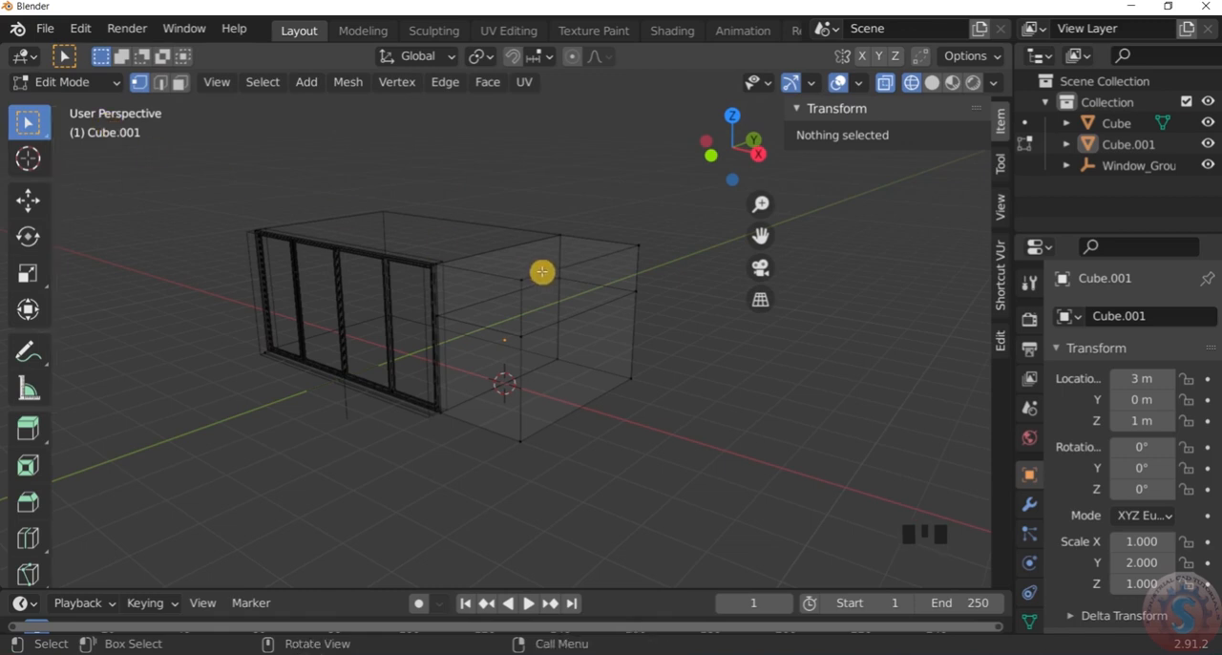
key(z)
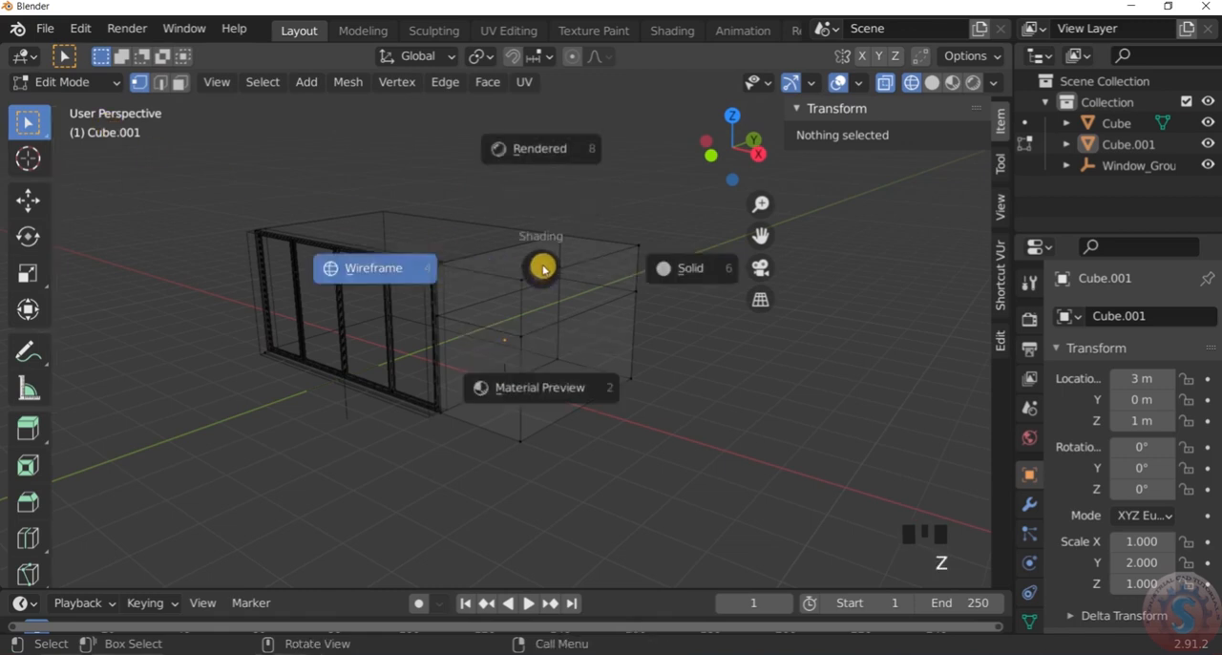
click(655, 265)
scroll(647, 298, up, 2)
middle_drag(647, 298, 586, 308)
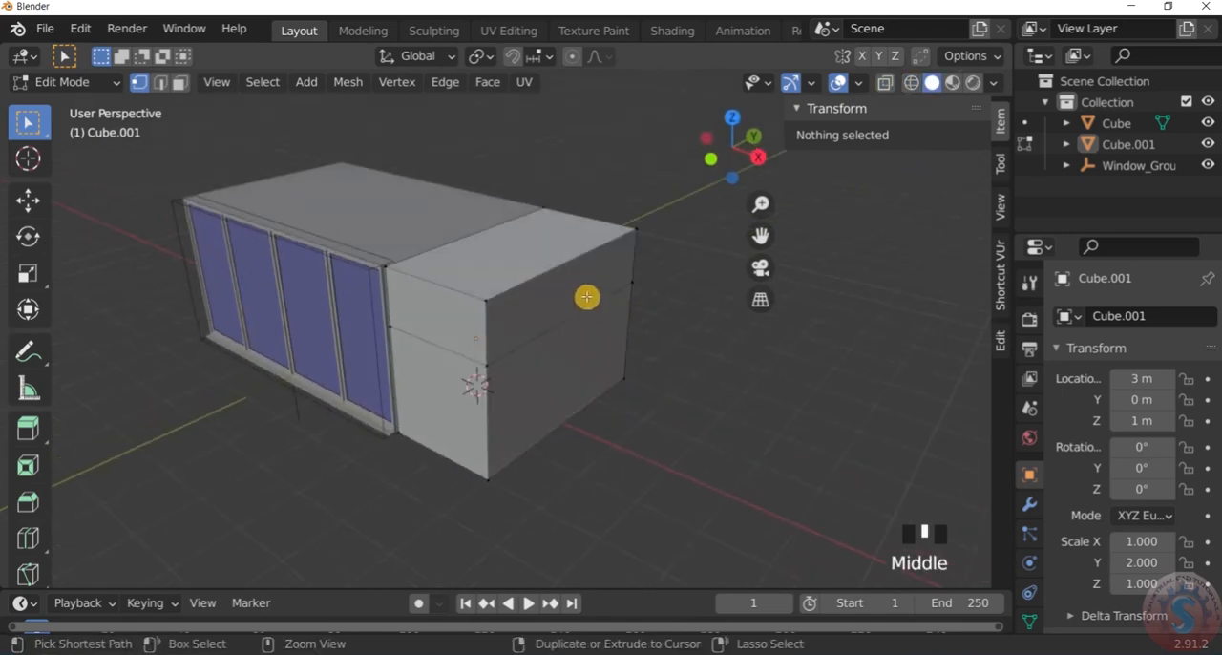
key(ctrl+e)
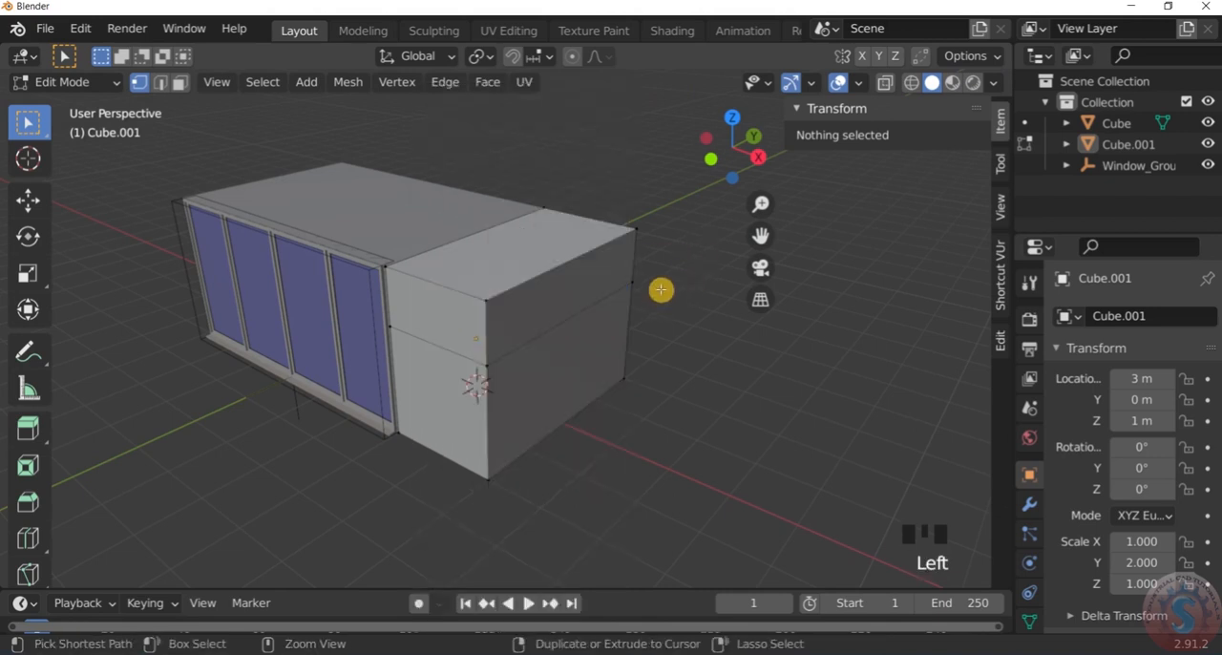
key(ctrl+r)
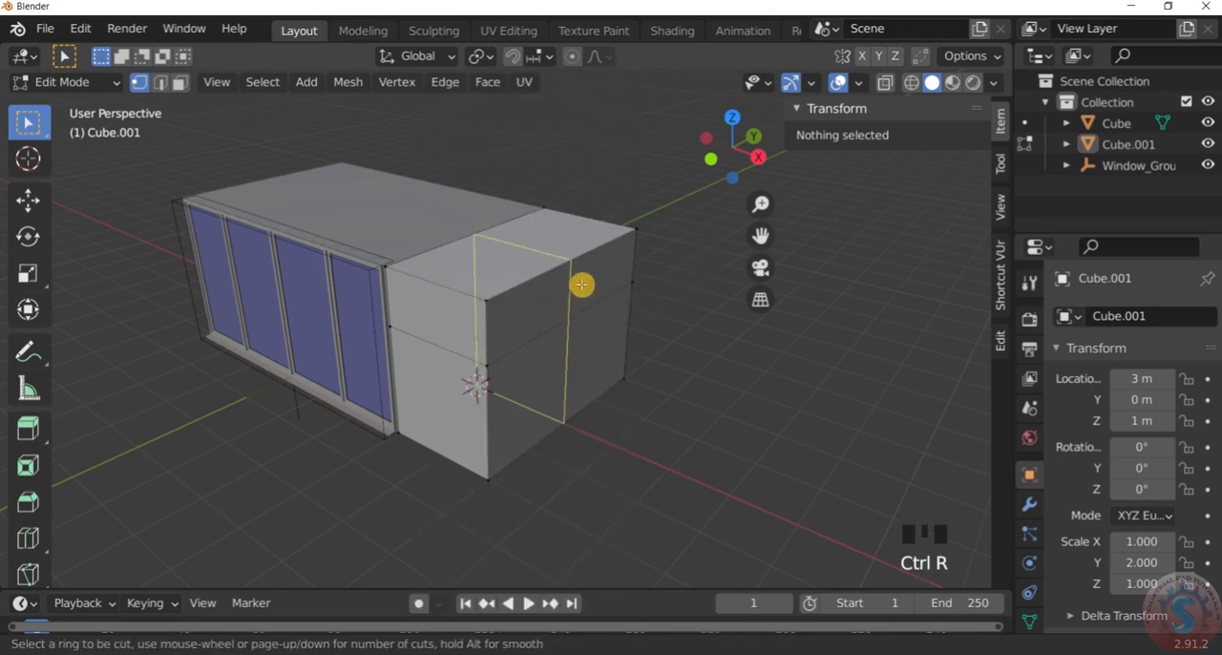
scroll(582, 285, up, 4)
scroll(577, 306, down, 4)
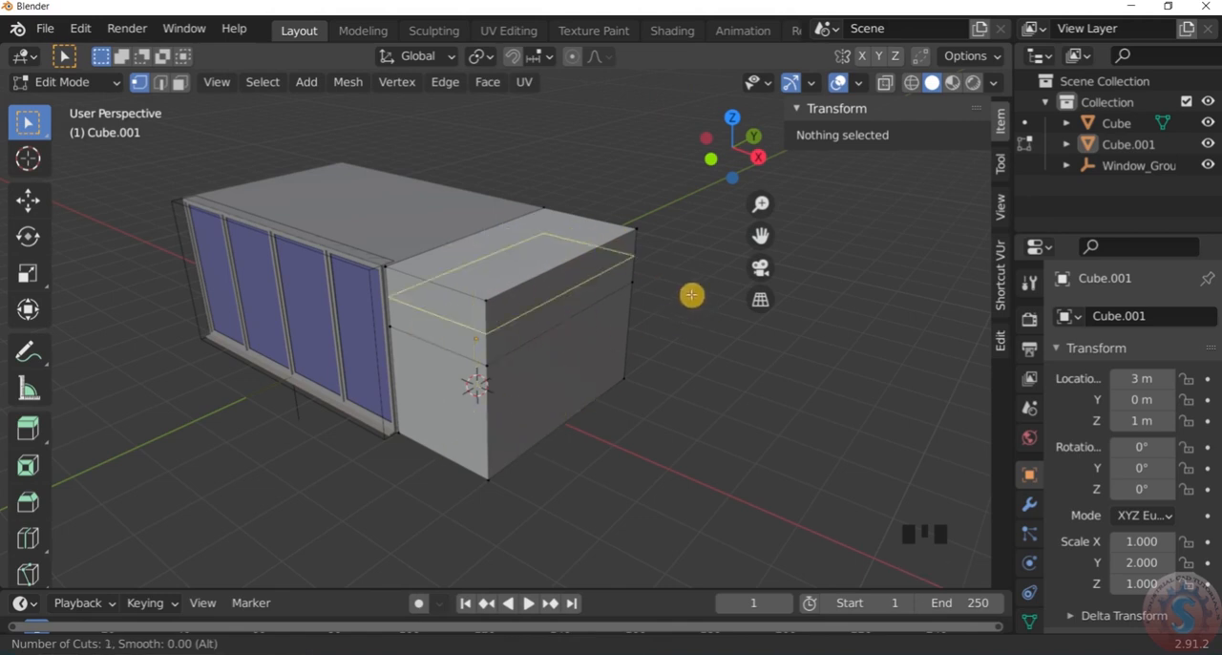
scroll(735, 349, down, 2)
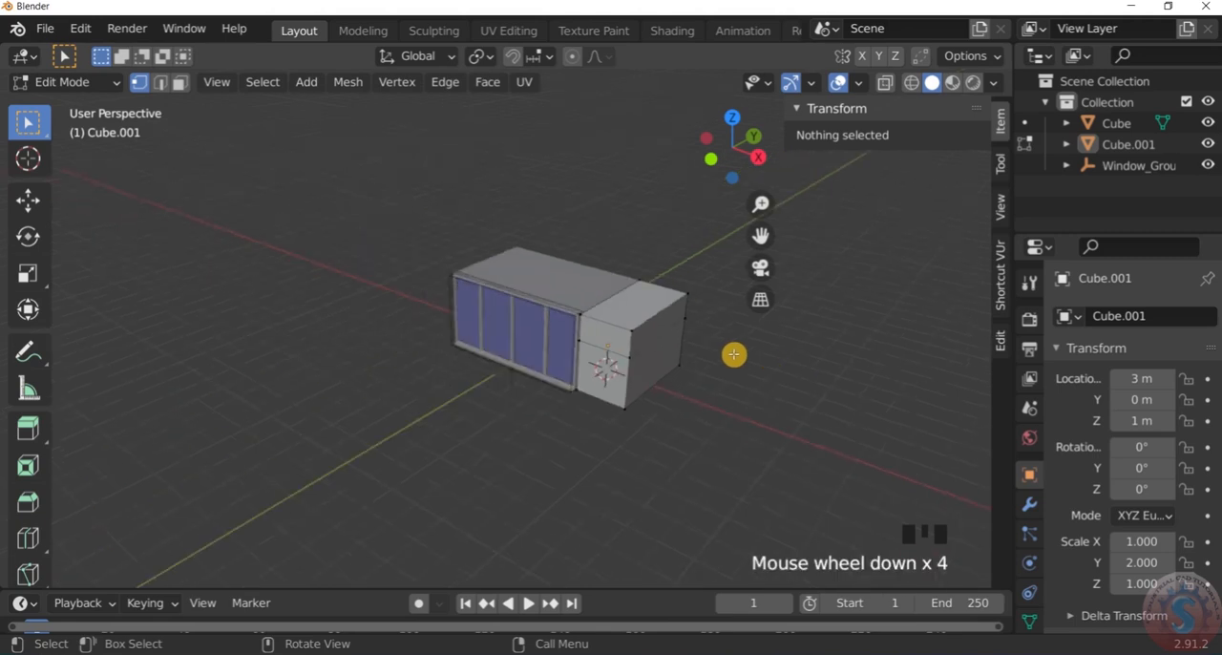
Examine the raised side block against the room box in perspective and in right, front and top orthographic views
scroll(733, 351, up, 3)
middle_drag(720, 346, 563, 347)
scroll(563, 346, up, 3)
mouse_move(519, 382)
middle_down()
mouse_move(403, 369)
mouse_move(635, 371)
mouse_move(518, 373)
middle_up()
scroll(575, 363, down, 2)
scroll(519, 368, up, 1)
click(518, 364)
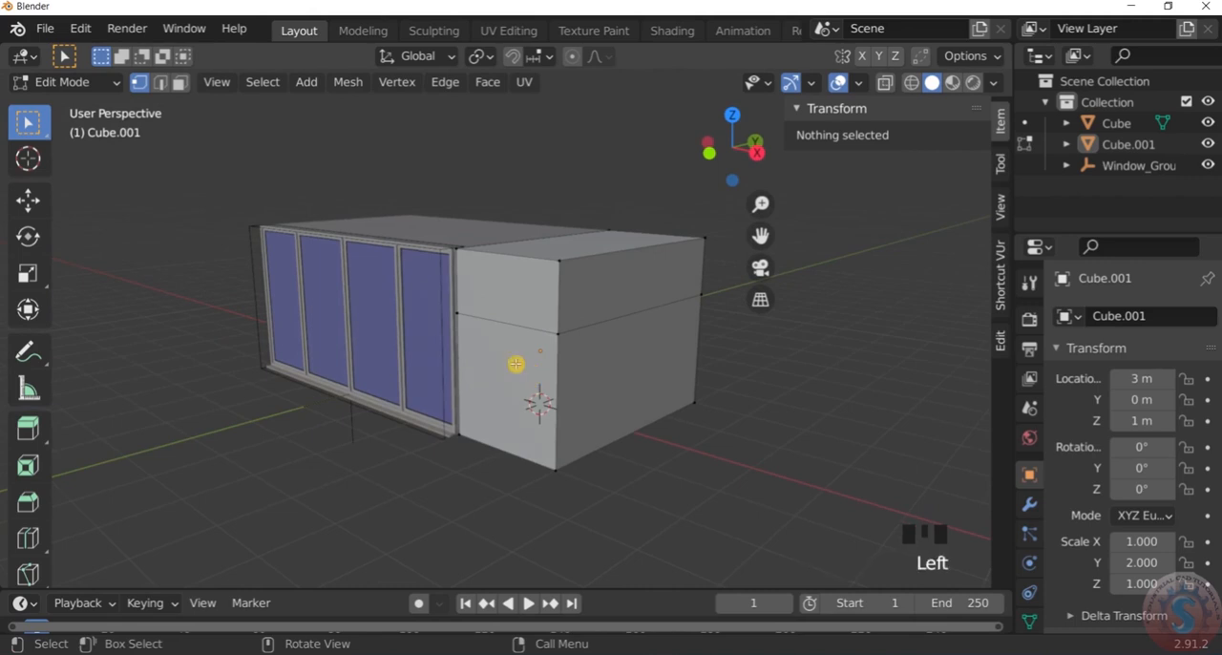
scroll(519, 362, down, 2)
scroll(523, 363, up, 1)
key(KP_3)
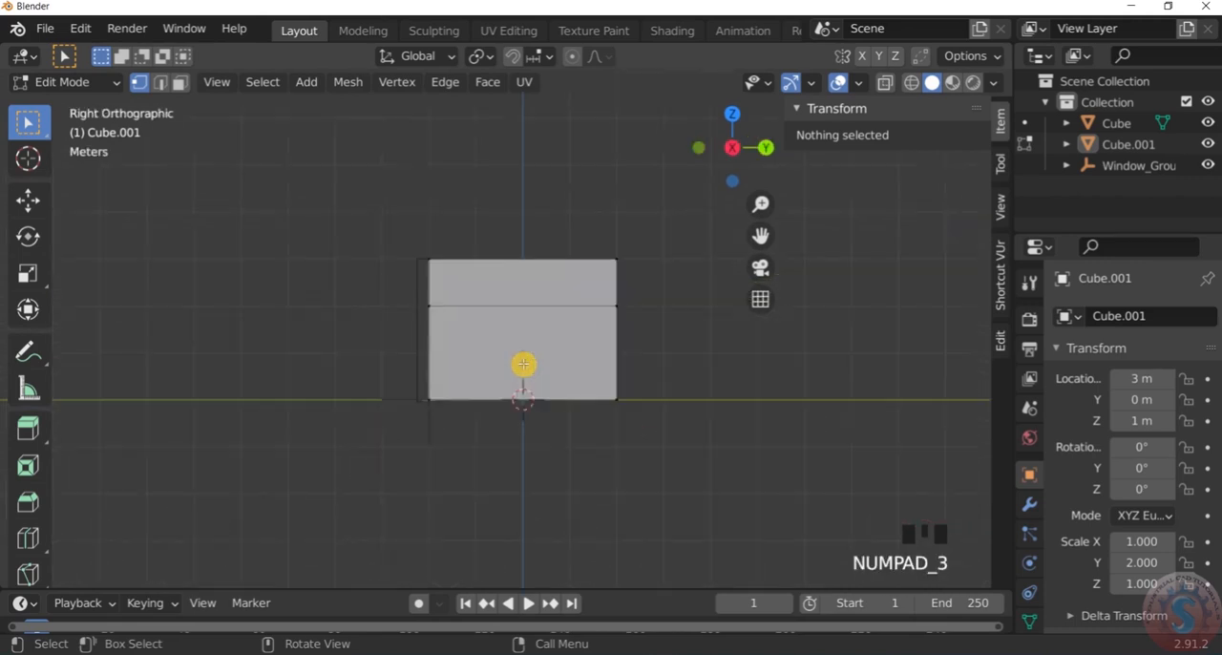
key(KP_1)
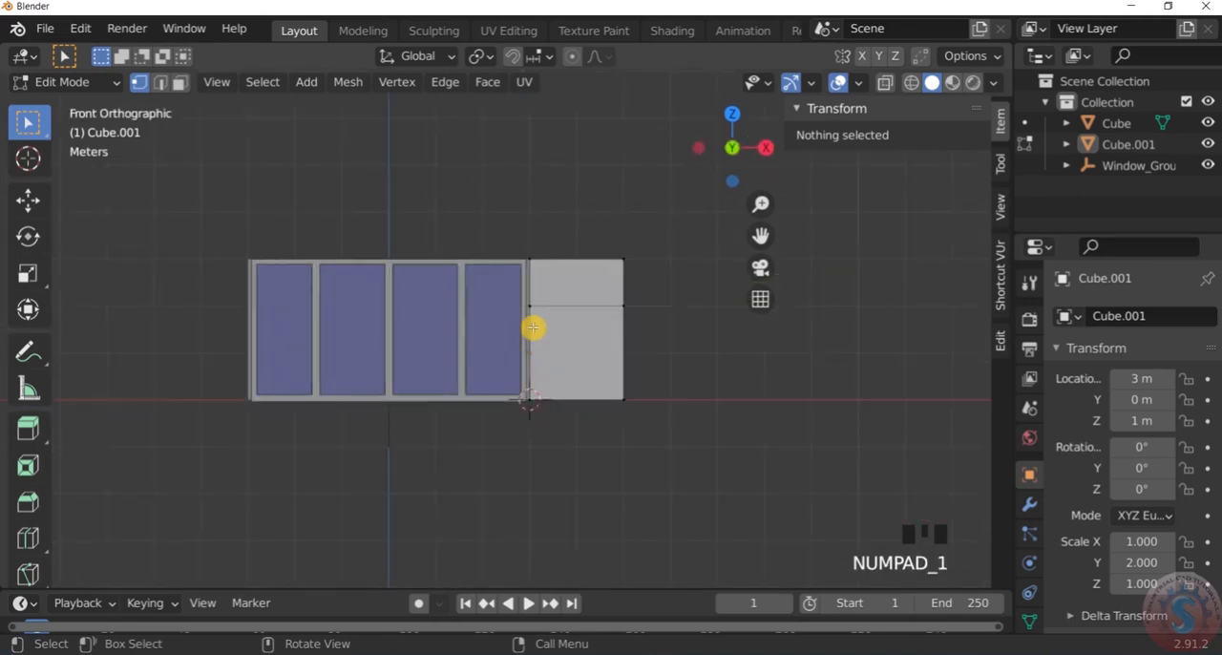
key(KP_7)
scroll(533, 327, down, 3)
scroll(534, 351, up, 3)
Show the side block in right orthographic view with wireframe shading
key(KP_3)
scroll(488, 309, down, 4)
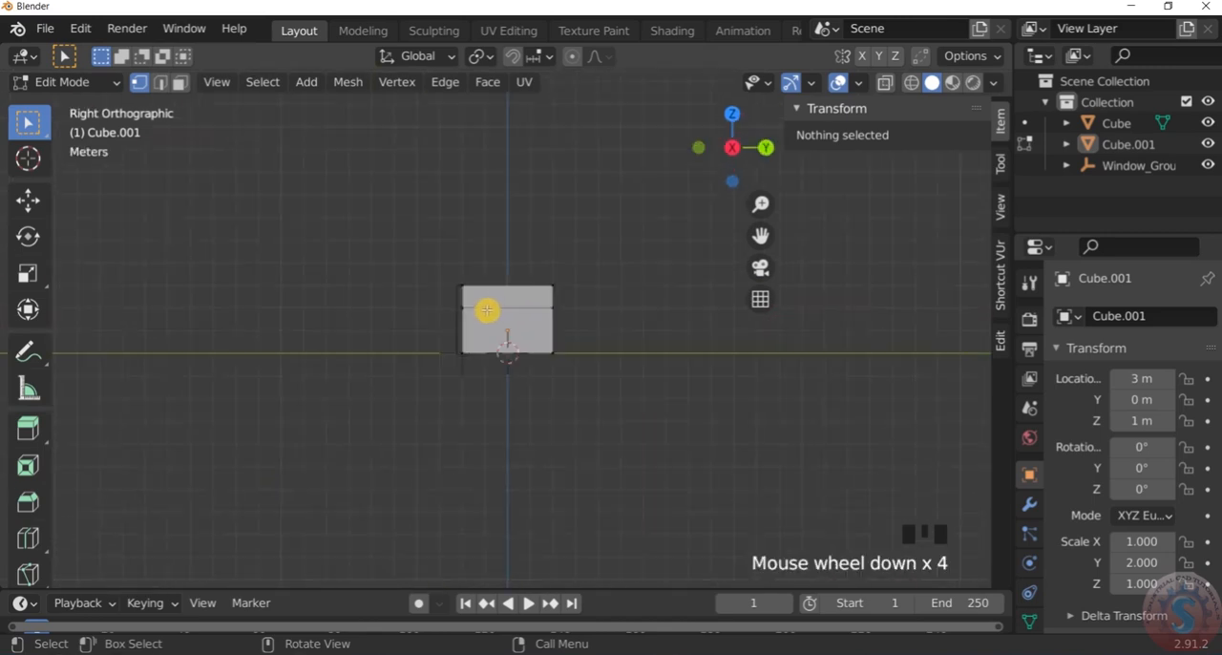
scroll(474, 308, up, 7)
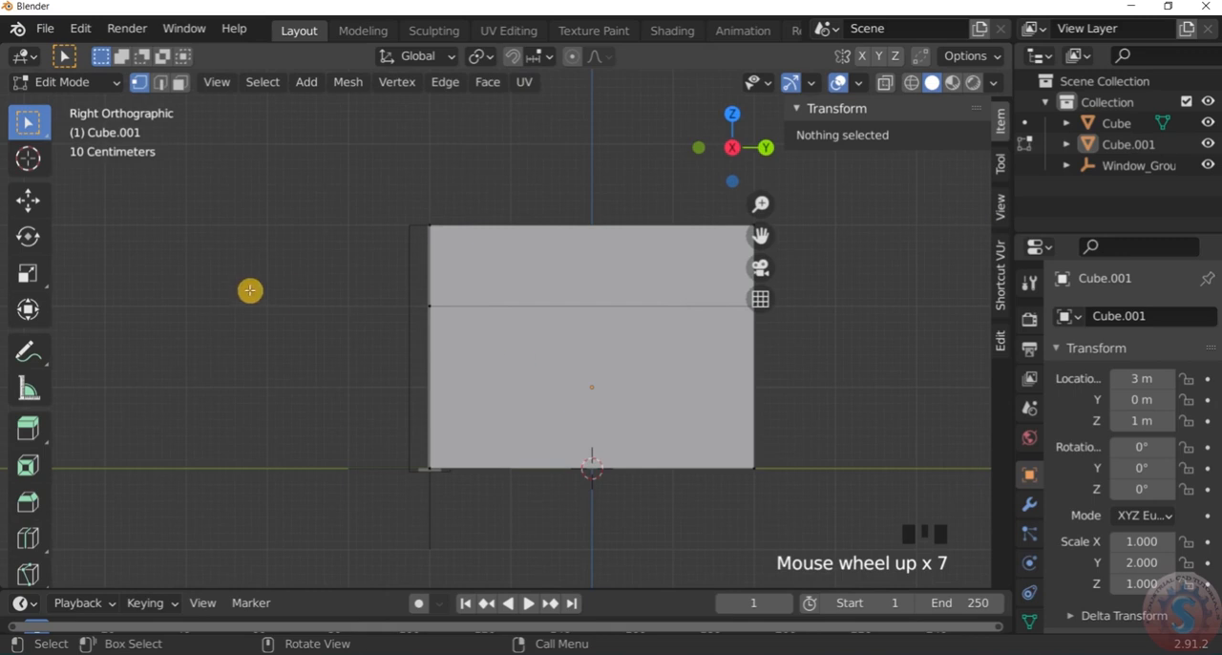
key(z)
click(120, 278)
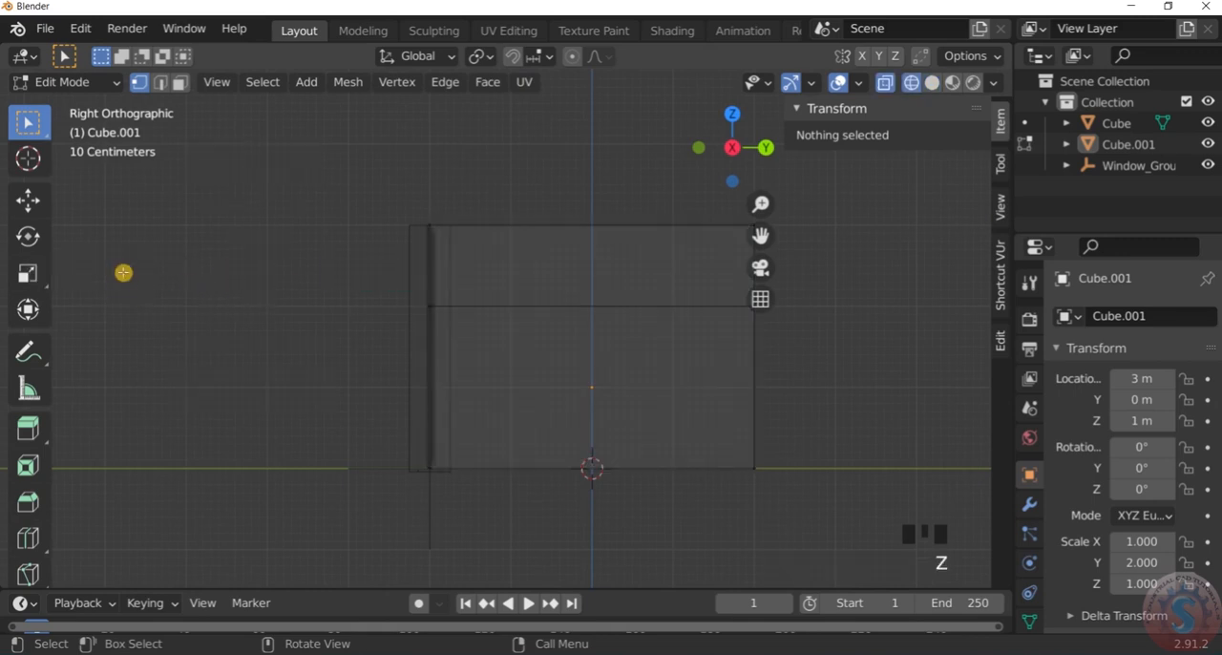
scroll(482, 333, down, 4)
scroll(458, 326, up, 3)
Select the vertices of the side block's lower front face, extrude them 4 m forward, and deselect everything
drag(424, 297, 522, 498)
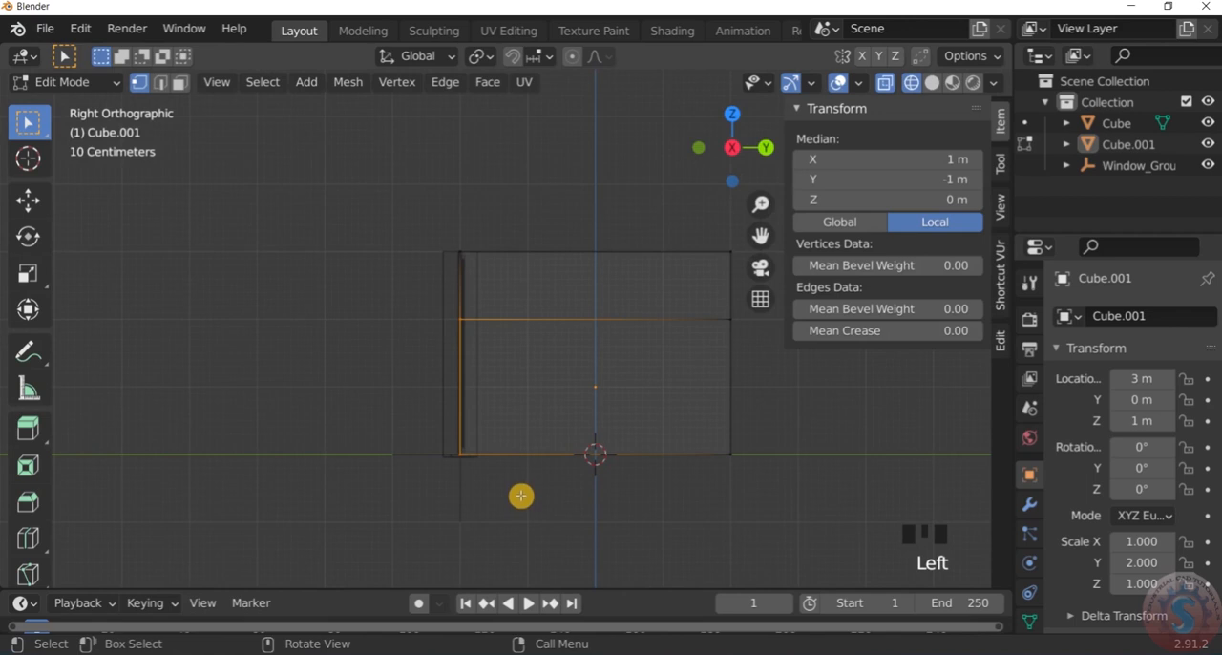
key(e)
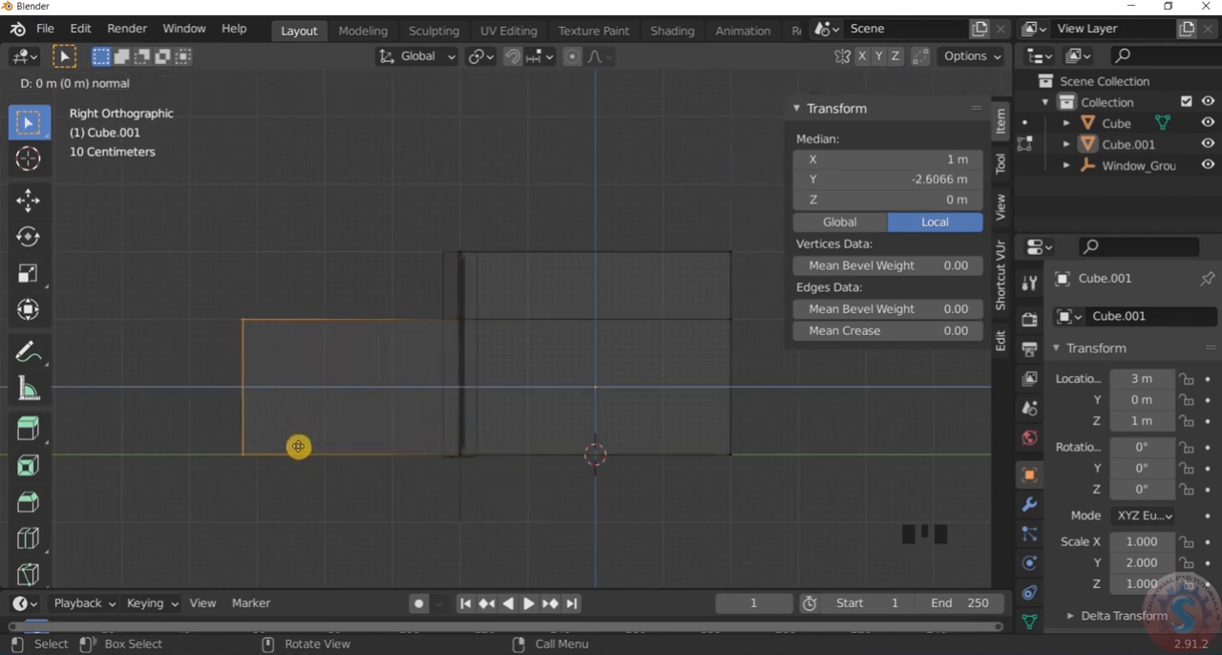
text(4)
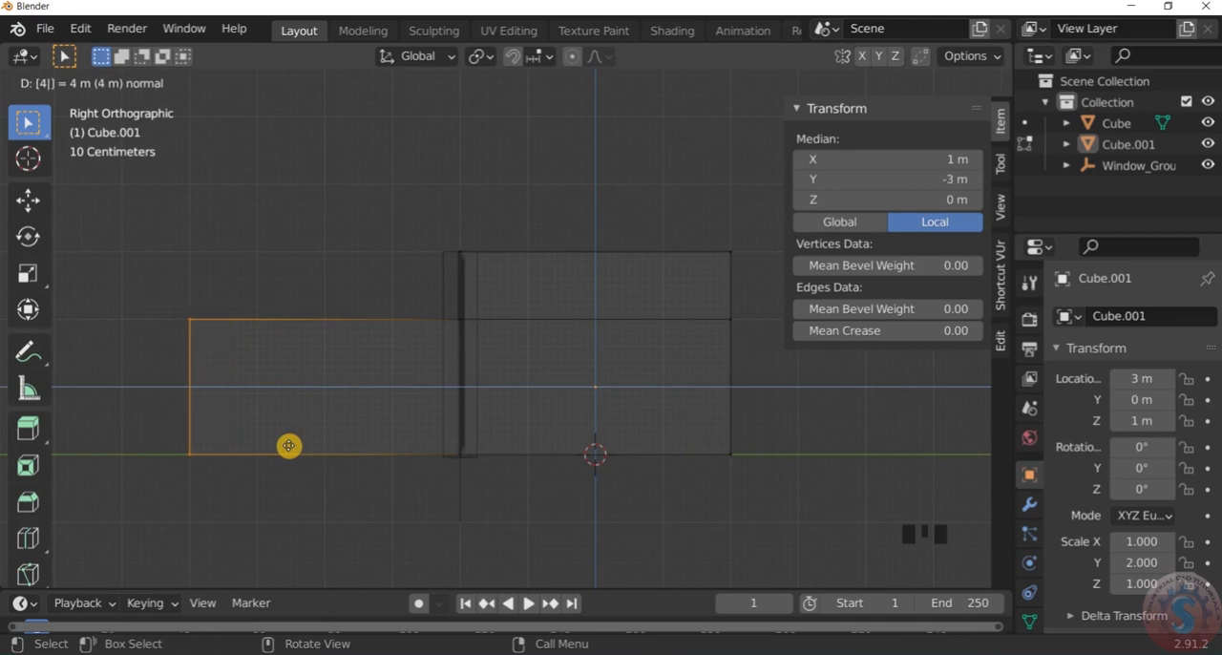
key(Return)
scroll(333, 328, down, 3)
middle_drag(333, 327, 561, 442)
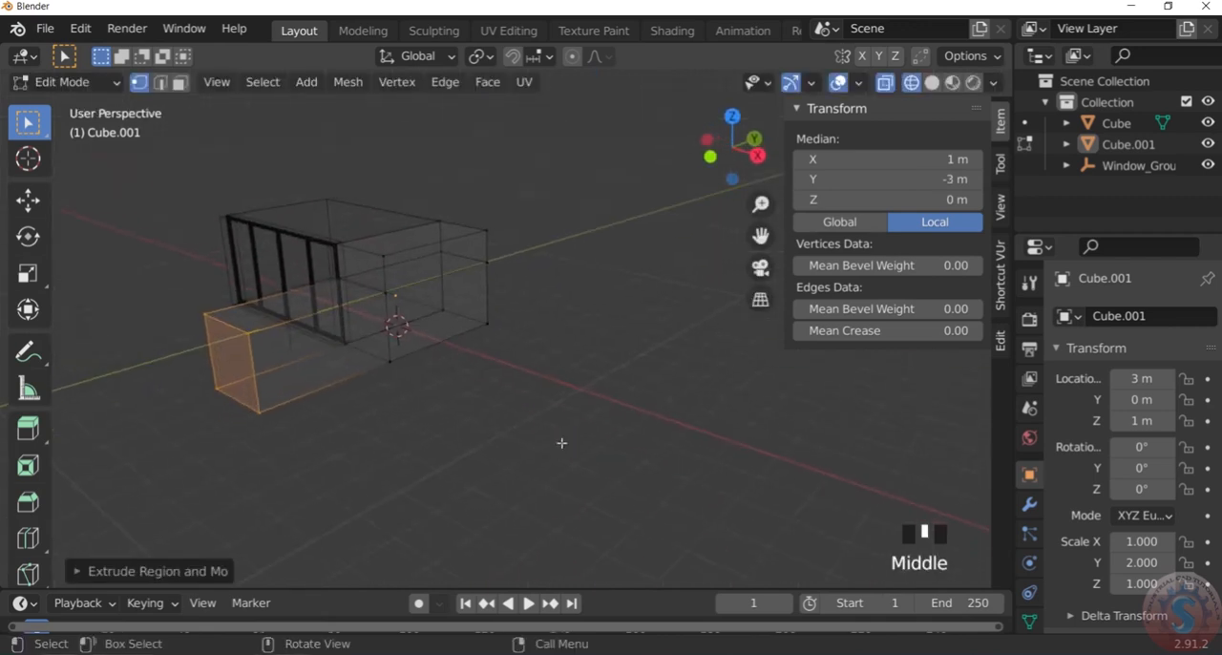
click(562, 443)
Show the extended side block and window in perspective with solid shading
middle_drag(258, 341, 529, 323)
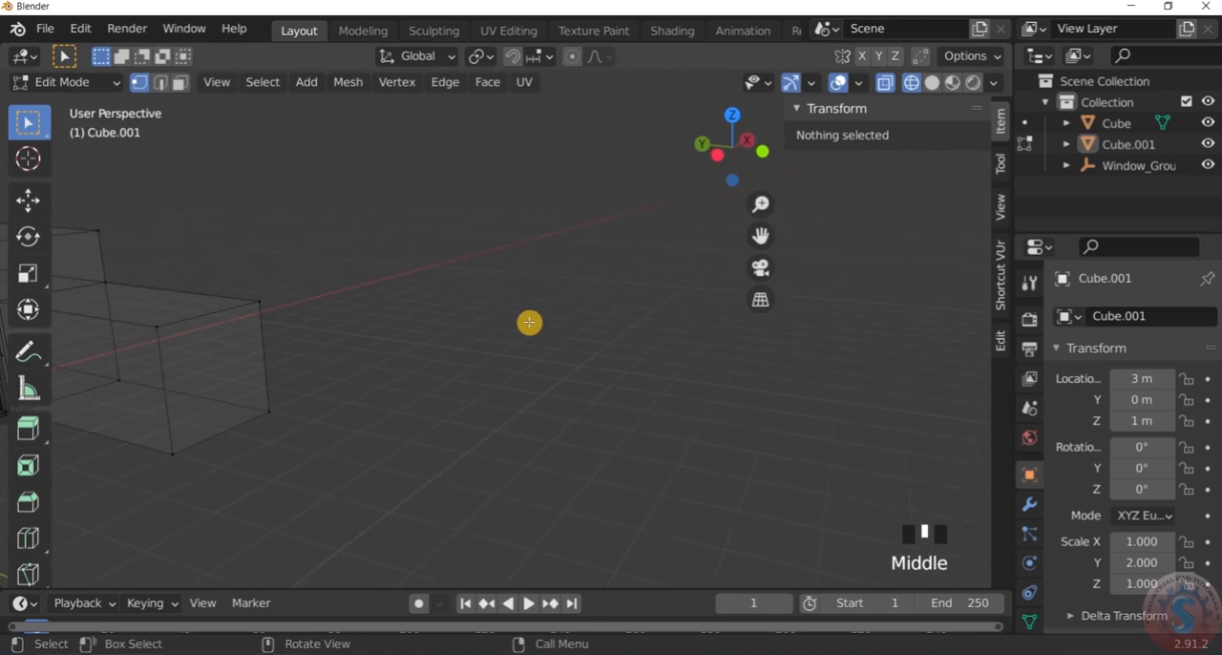
scroll(395, 346, down, 5)
middle_drag(395, 347, 287, 363)
scroll(311, 328, up, 4)
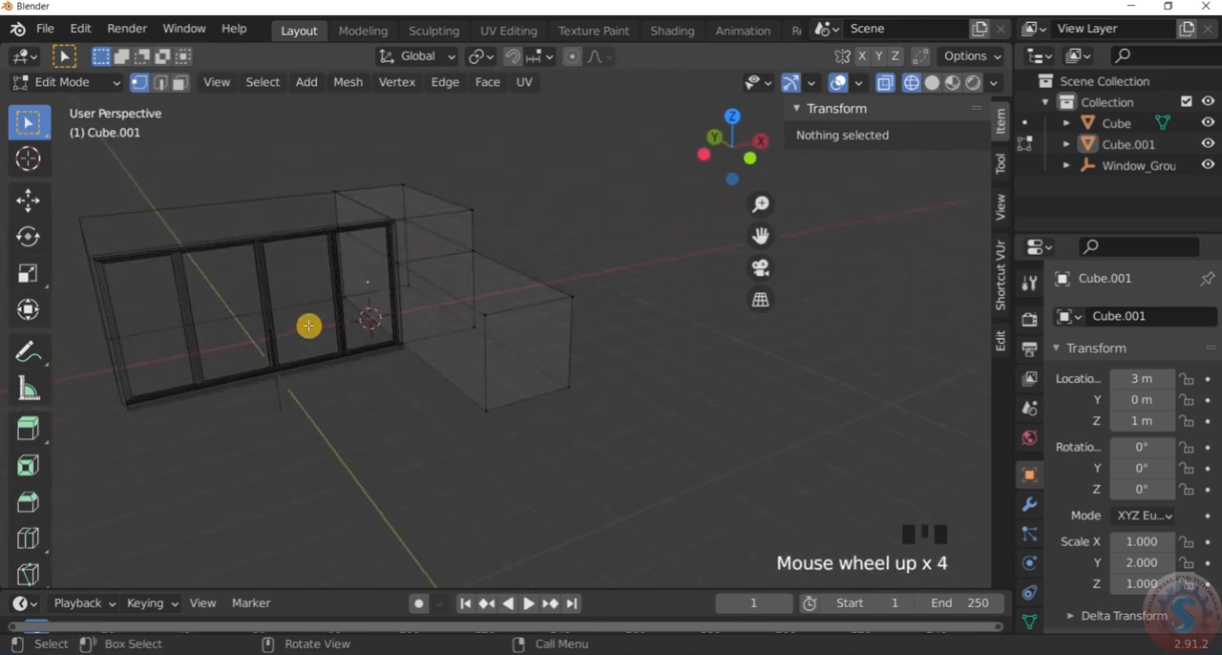
key(z)
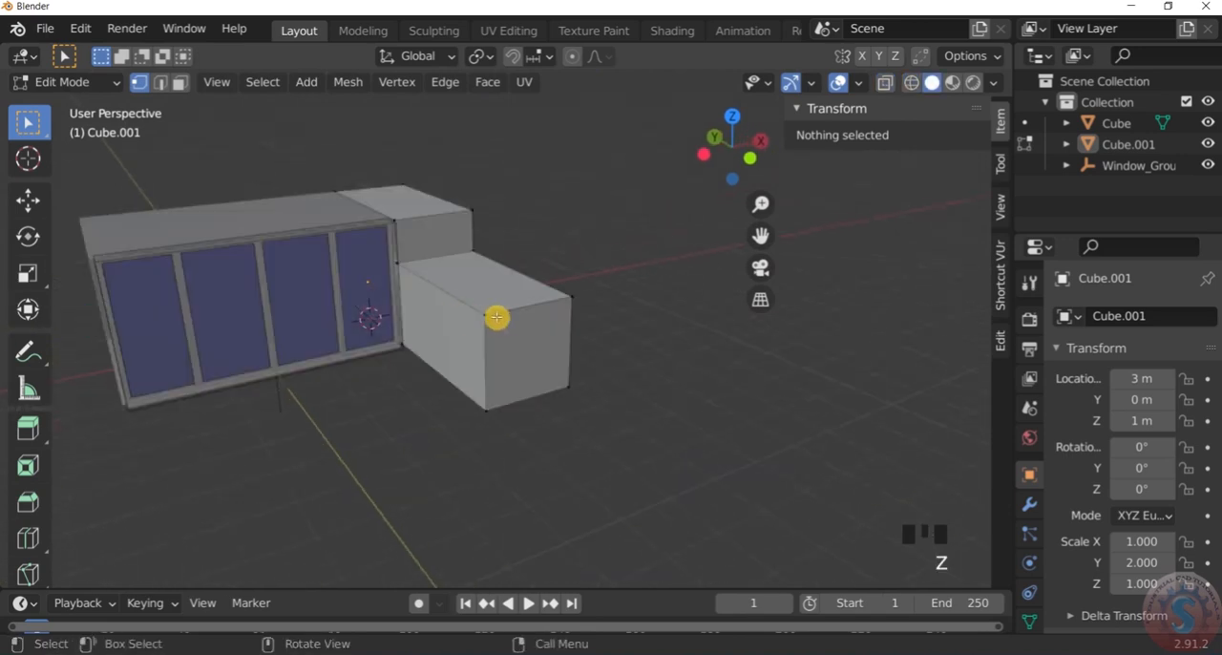
Examine the forward extension, the window frame and the room box from several angles, near and far
scroll(464, 315, down, 4)
middle_drag(410, 330, 338, 303)
scroll(322, 298, up, 5)
scroll(411, 321, down, 2)
middle_drag(411, 321, 425, 363)
scroll(467, 300, down, 2)
scroll(316, 316, up, 5)
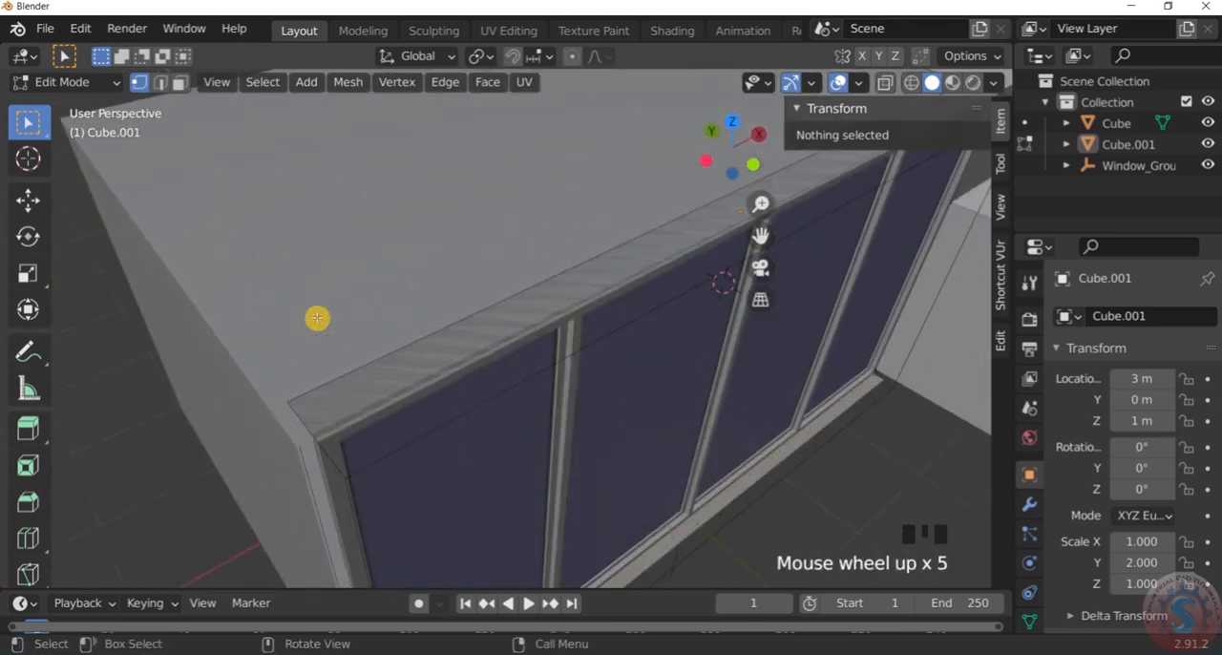
scroll(344, 326, down, 4)
middle_drag(366, 336, 331, 251)
middle_drag(775, 366, 648, 366)
scroll(875, 374, down, 3)
scroll(941, 376, up, 6)
scroll(648, 366, down, 2)
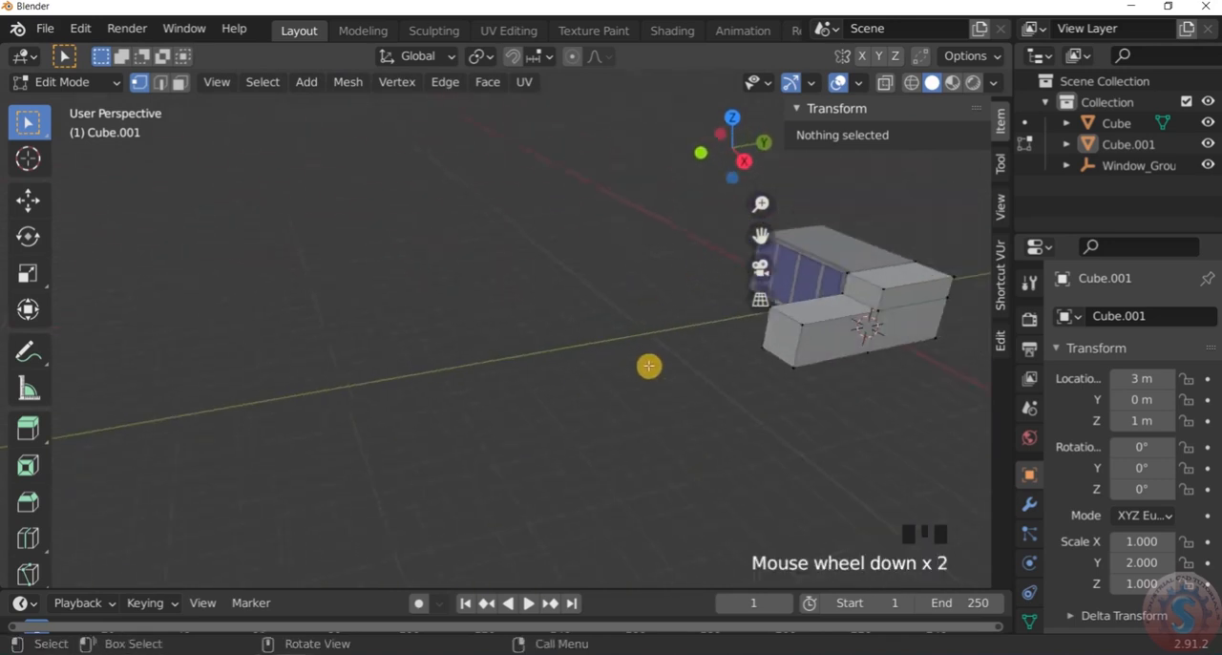
scroll(815, 300, up, 6)
middle_drag(741, 404, 710, 370)
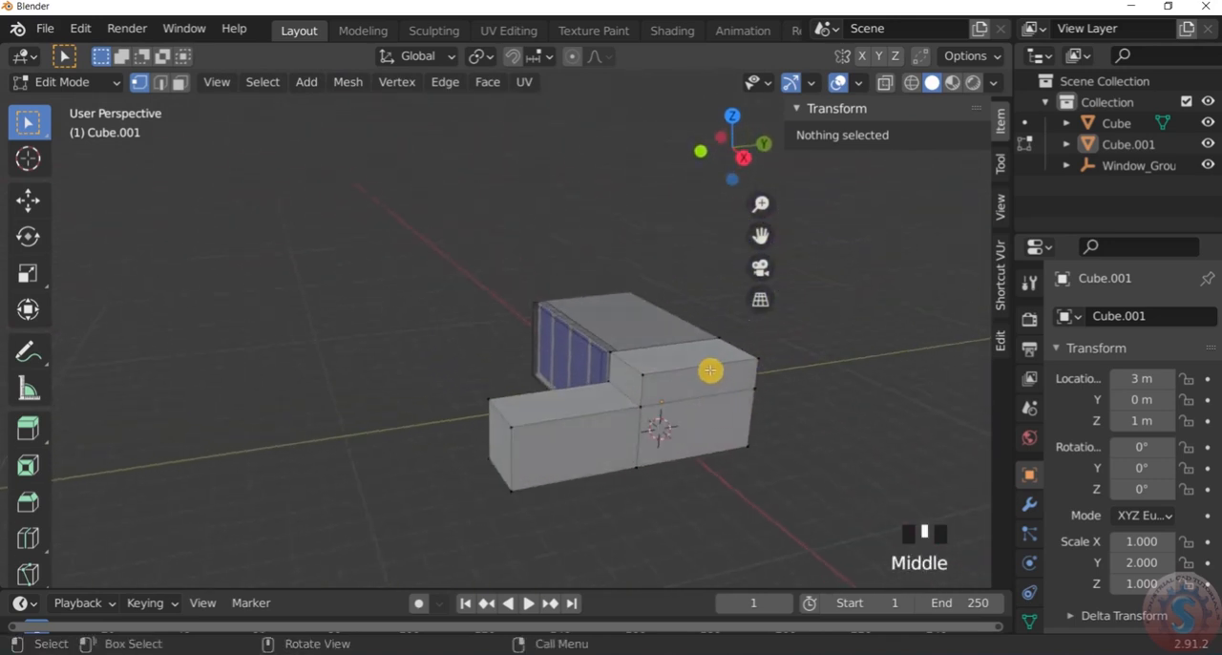
Return the viewport to wireframe shading and right orthographic view
key(z)
scroll(558, 367, up, 1)
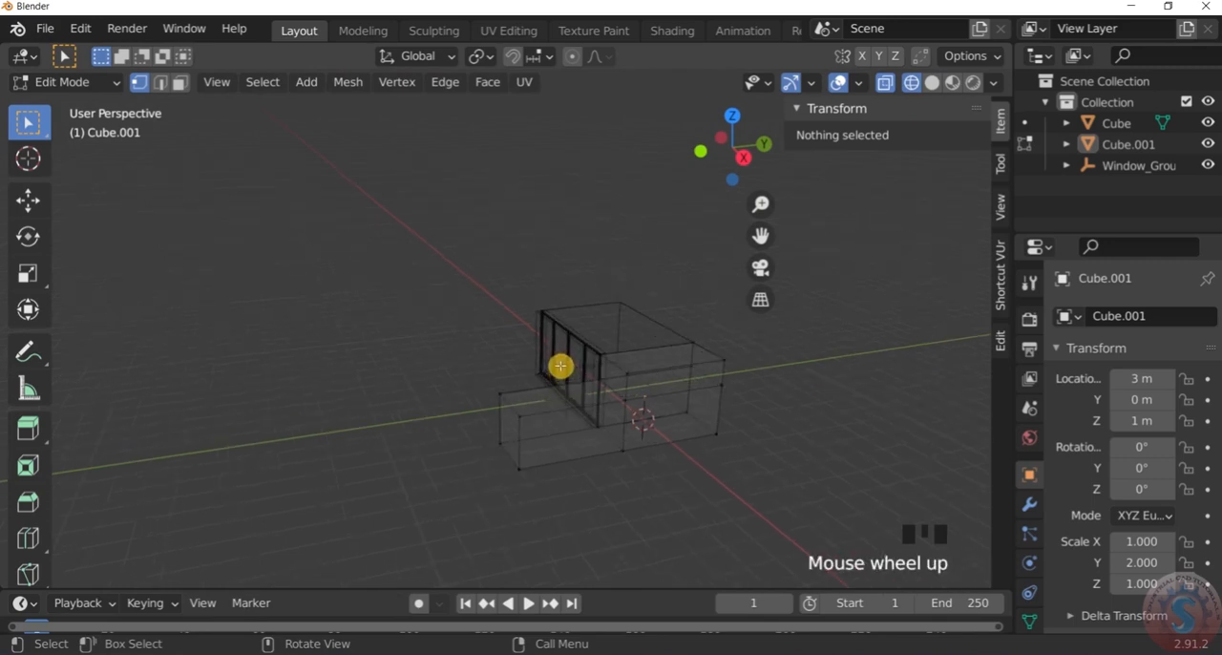
key(KP_1)
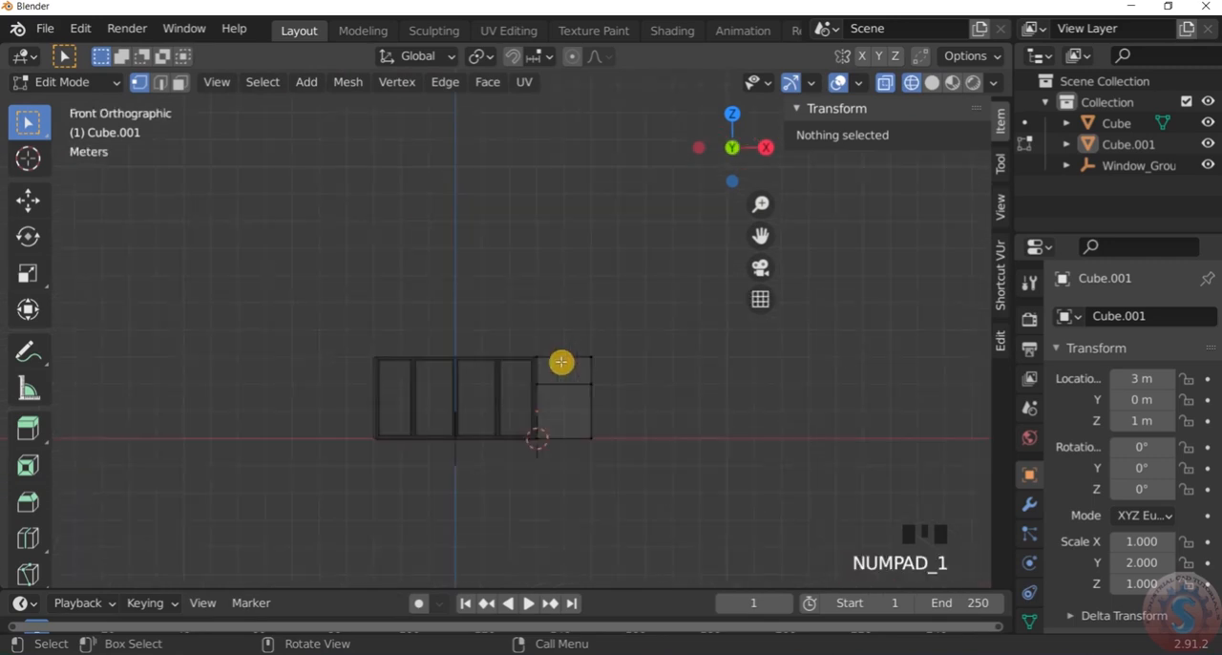
key(KP_3)
scroll(573, 360, up, 3)
Select the vertices of the side block's upper front face, extrude them forward flush with the lower extension's end, and deselect everything
drag(607, 336, 657, 442)
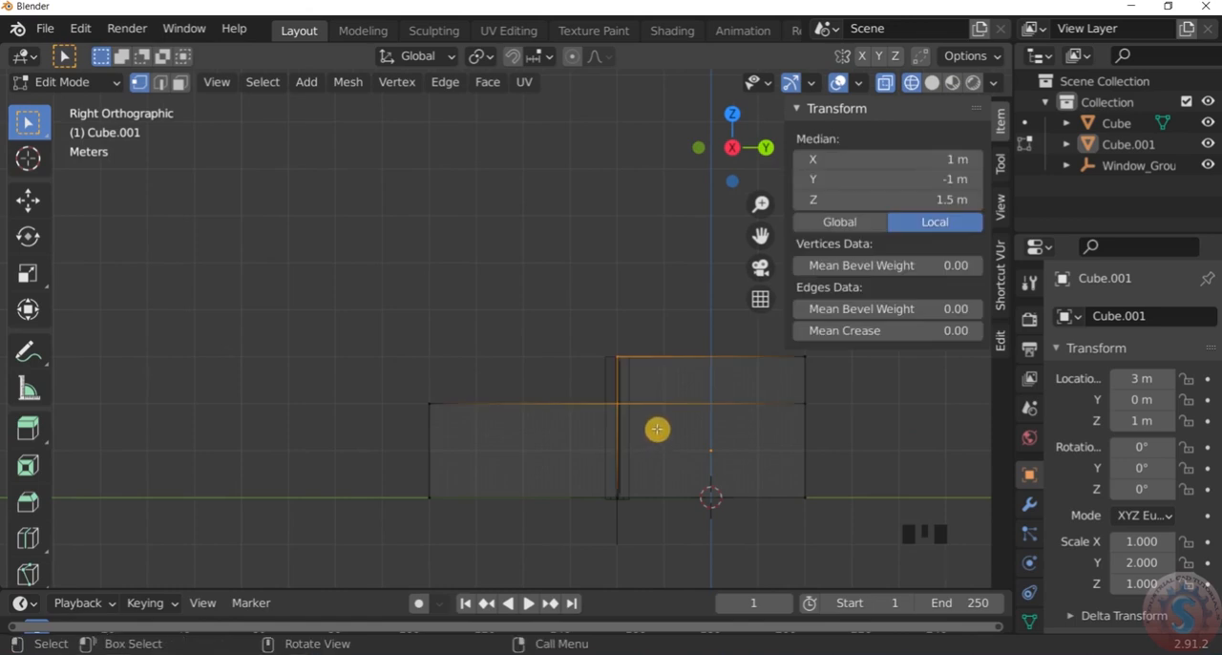
key(e)
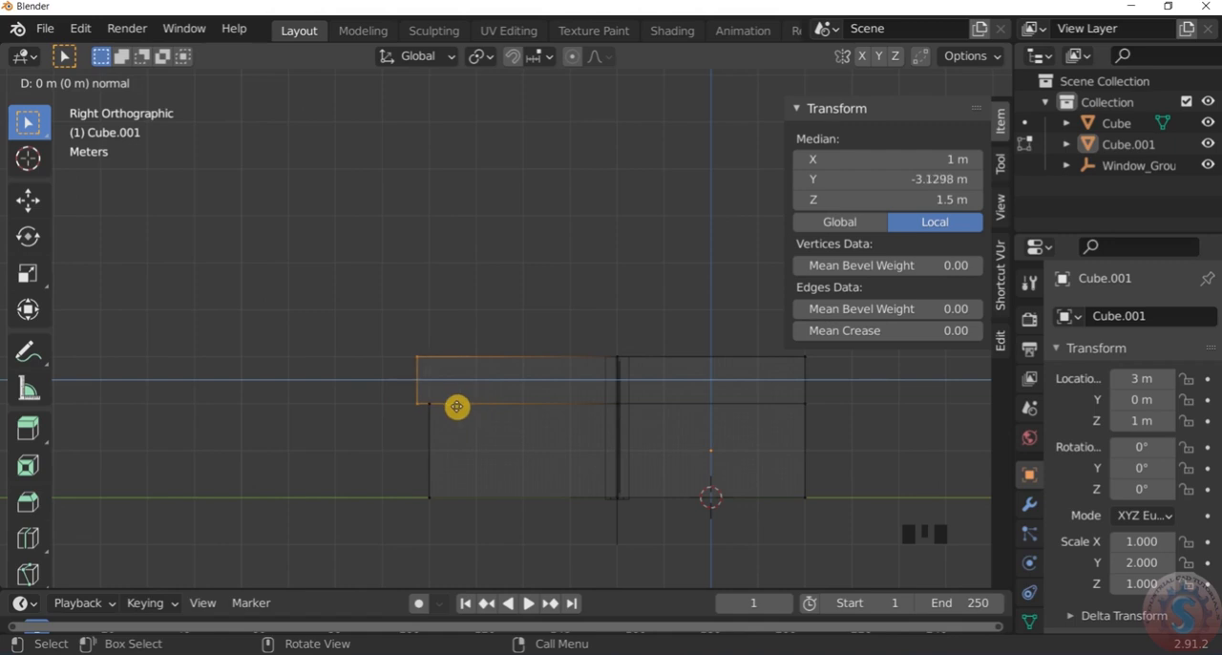
key(Return)
scroll(455, 409, down, 6)
middle_drag(477, 424, 572, 483)
click(551, 510)
scroll(426, 455, up, 4)
middle_drag(426, 456, 712, 430)
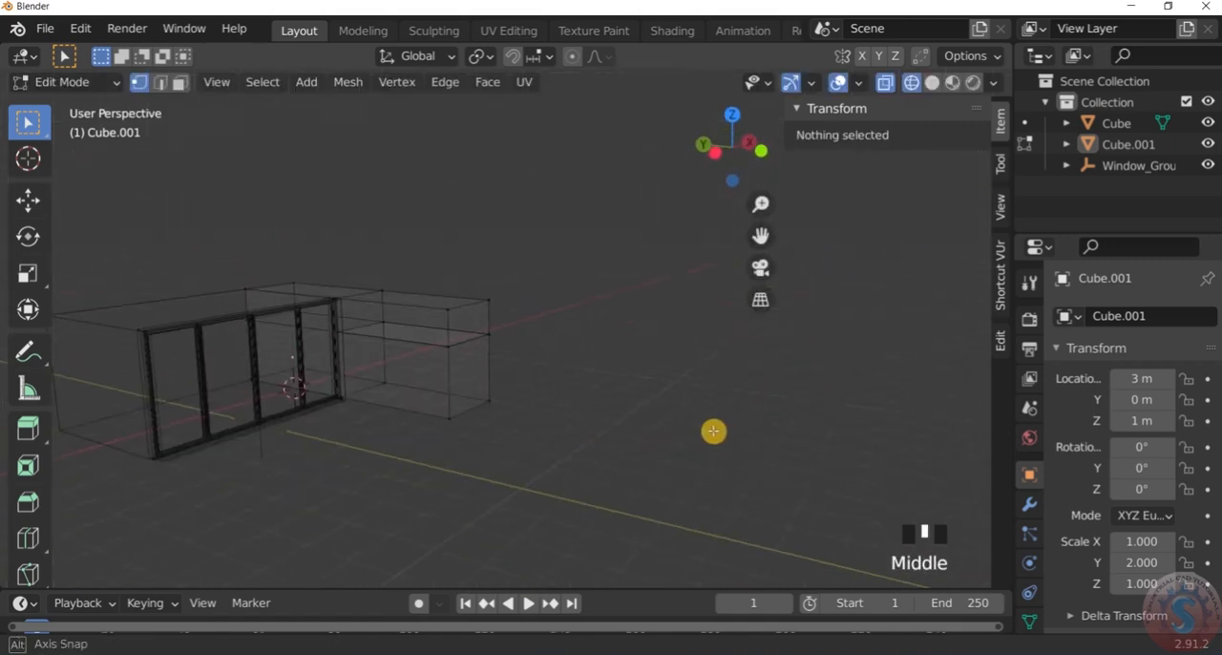
Show the side block in solid shading and look over its full-height forward extension
key(z)
click(895, 424)
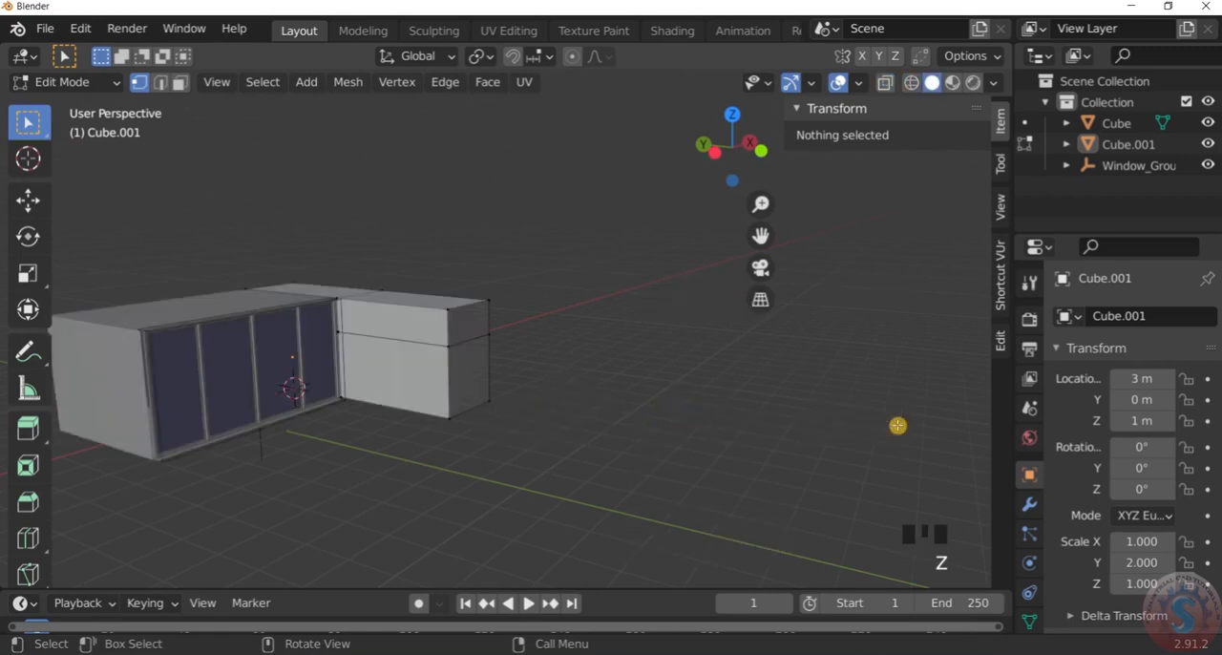
scroll(540, 354, up, 3)
middle_drag(540, 354, 588, 385)
scroll(542, 290, down, 3)
middle_drag(598, 323, 410, 308)
scroll(505, 309, up, 5)
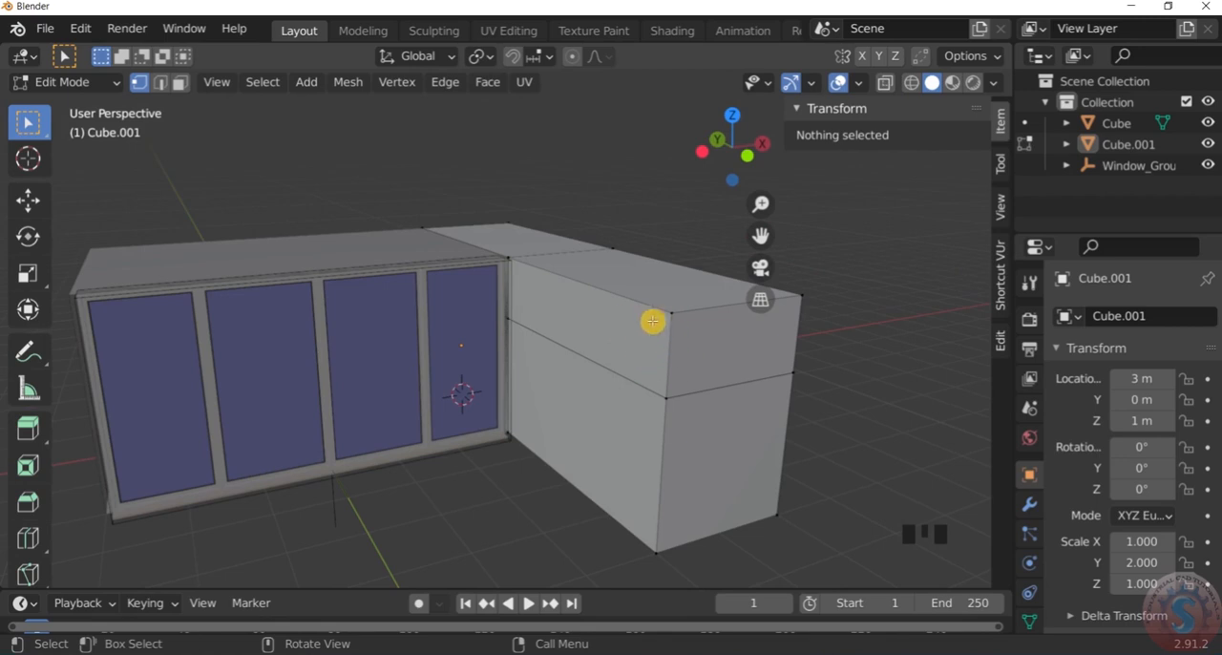
scroll(745, 329, down, 3)
mouse_move(695, 343)
middle_down()
mouse_move(611, 352)
mouse_move(687, 322)
middle_up()
scroll(648, 270, up, 2)
middle_drag(648, 270, 611, 273)
scroll(623, 369, up, 2)
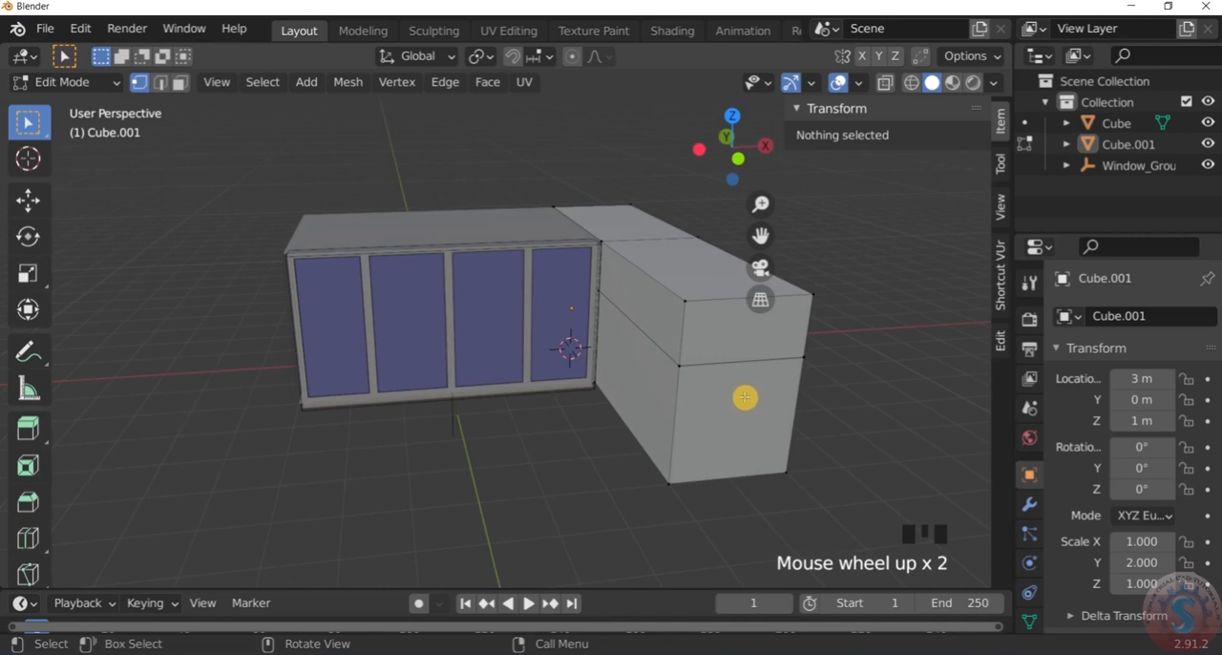
Examine the extended side block and its junction with the window wall from several angles, near and far
scroll(745, 397, down, 4)
scroll(802, 364, up, 4)
scroll(802, 365, down, 1)
middle_drag(801, 363, 643, 390)
scroll(774, 390, up, 4)
scroll(502, 344, up, 3)
middle_drag(503, 344, 585, 348)
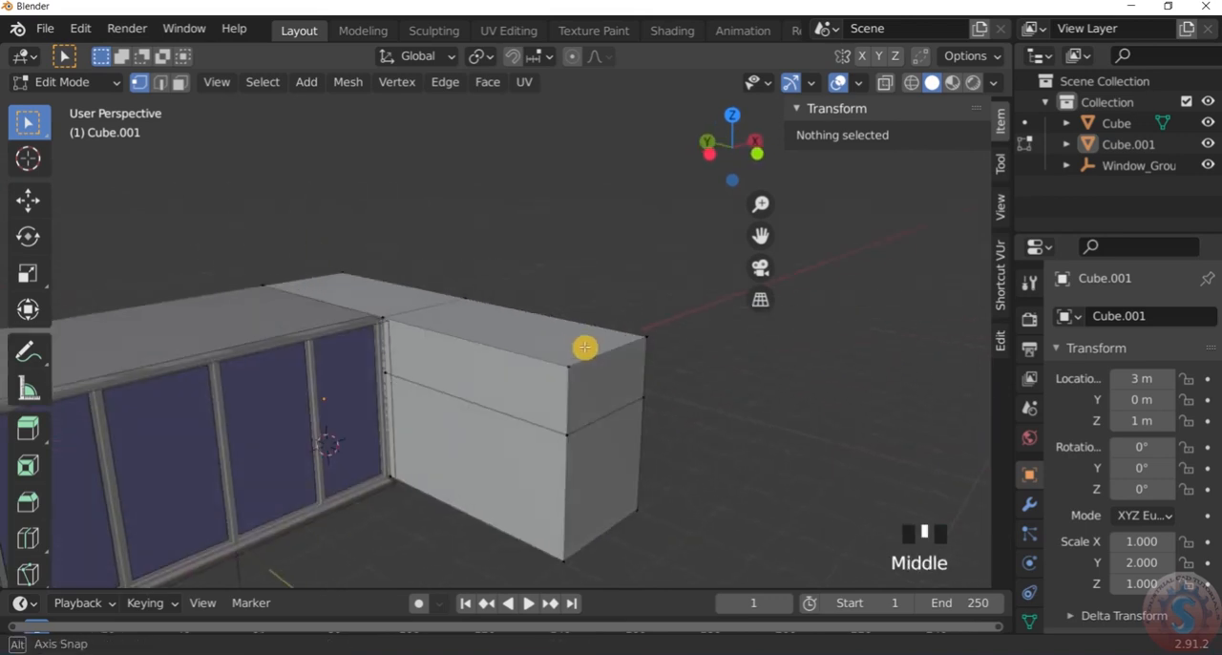
scroll(573, 353, down, 5)
scroll(483, 376, up, 4)
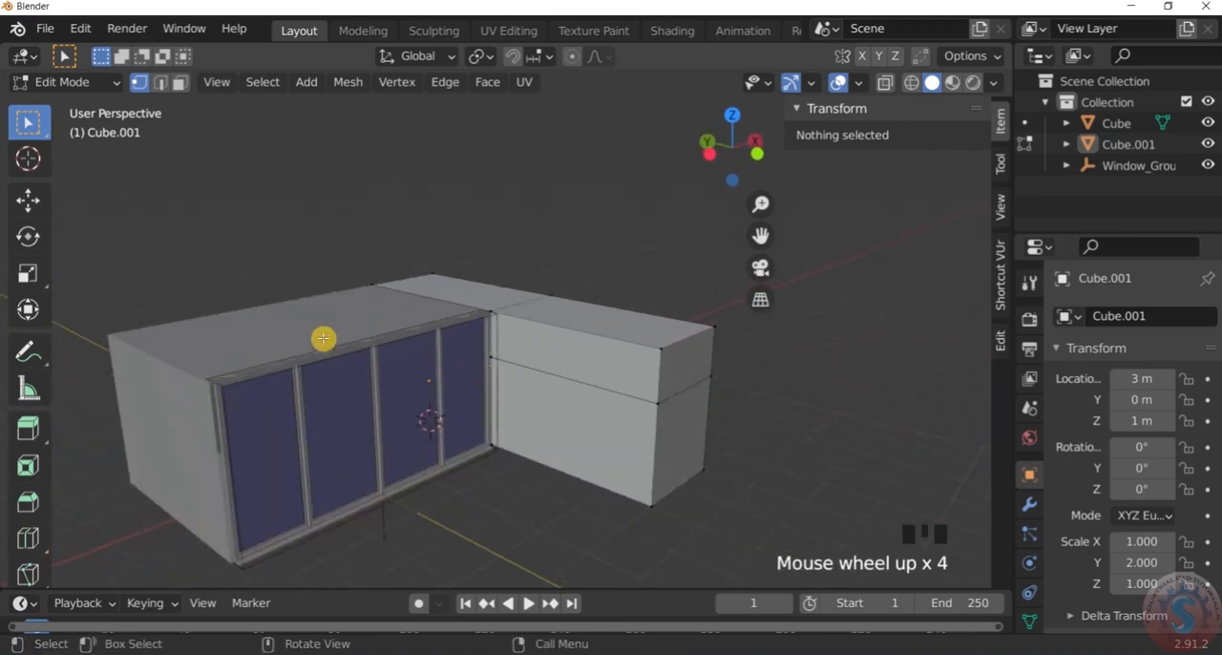
scroll(323, 338, up, 3)
scroll(338, 330, down, 5)
scroll(337, 331, up, 2)
scroll(338, 330, down, 1)
scroll(428, 344, up, 2)
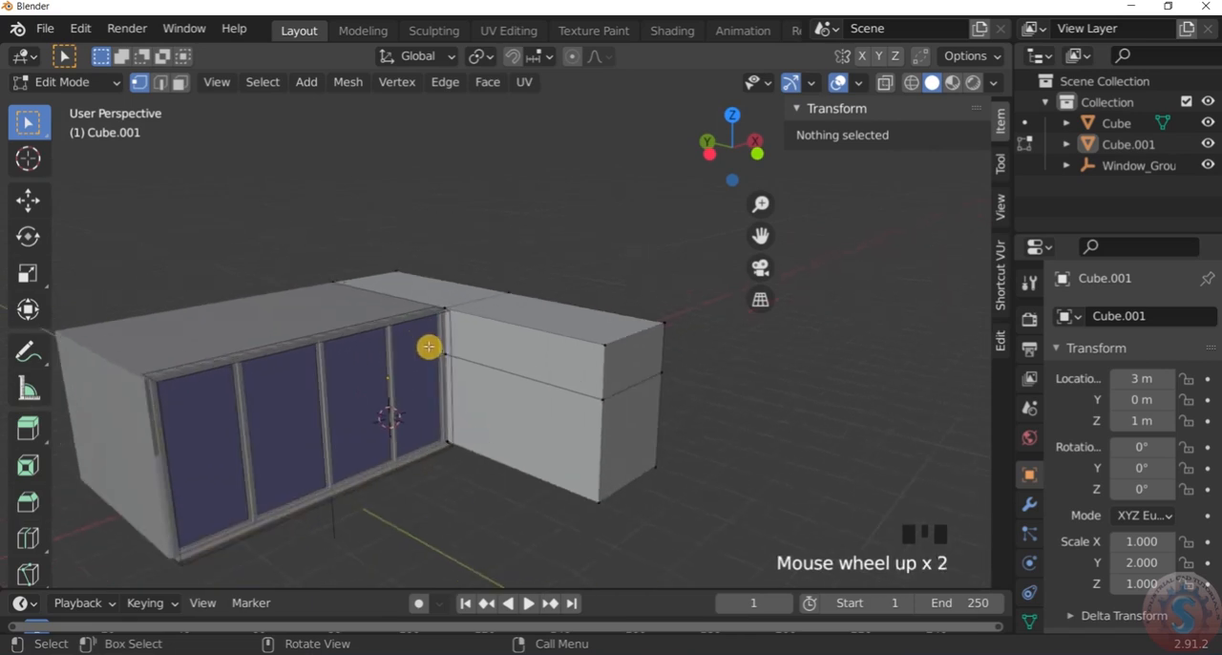
scroll(478, 349, up, 4)
scroll(499, 346, down, 4)
middle_drag(499, 346, 472, 337)
scroll(472, 337, up, 3)
scroll(473, 337, down, 3)
scroll(473, 337, up, 2)
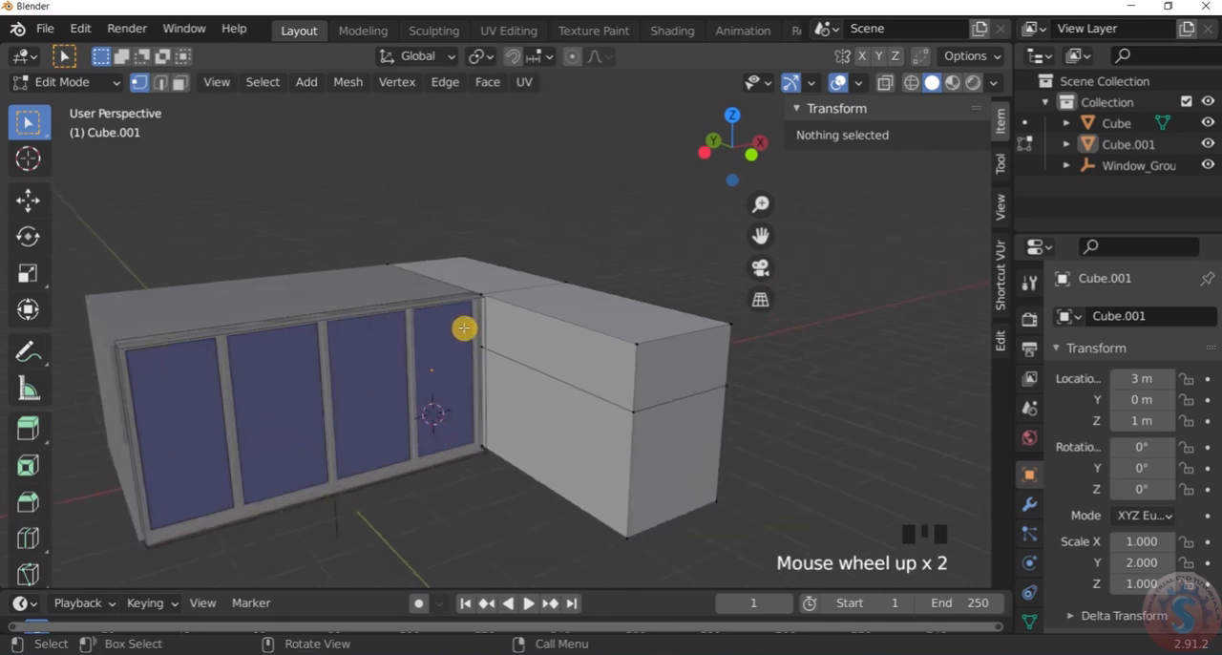
scroll(556, 424, down, 4)
scroll(549, 432, up, 3)
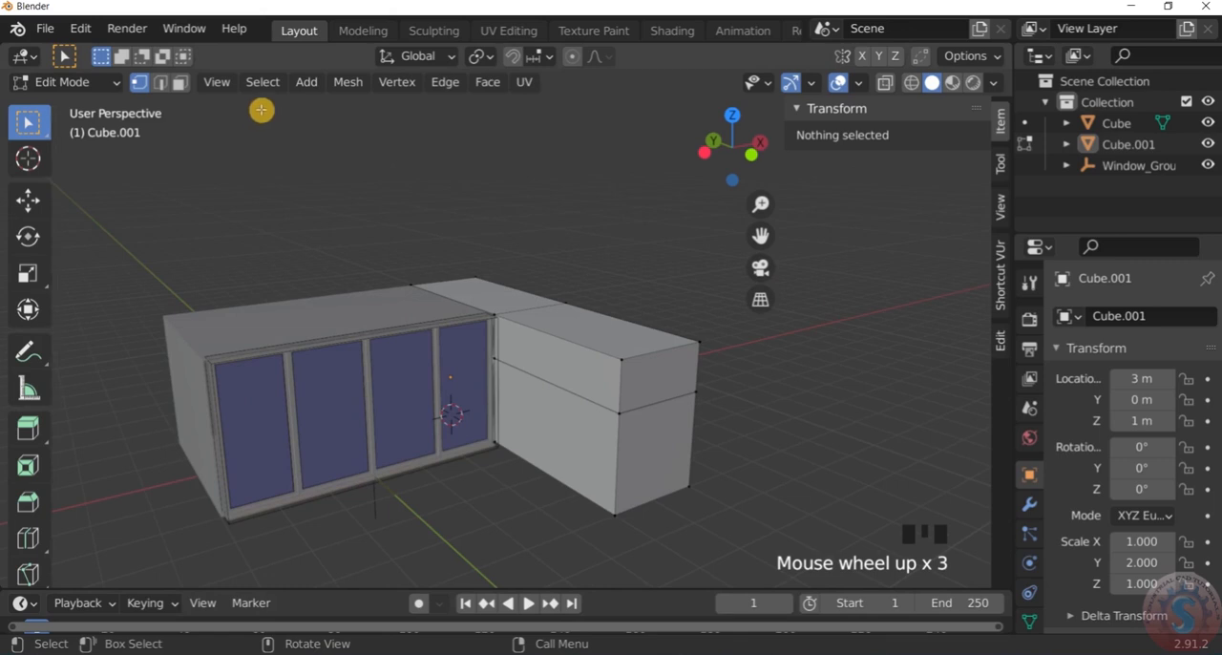
Delete the extension's lower side face next to the window and its lower front face
click(179, 84)
click(561, 436)
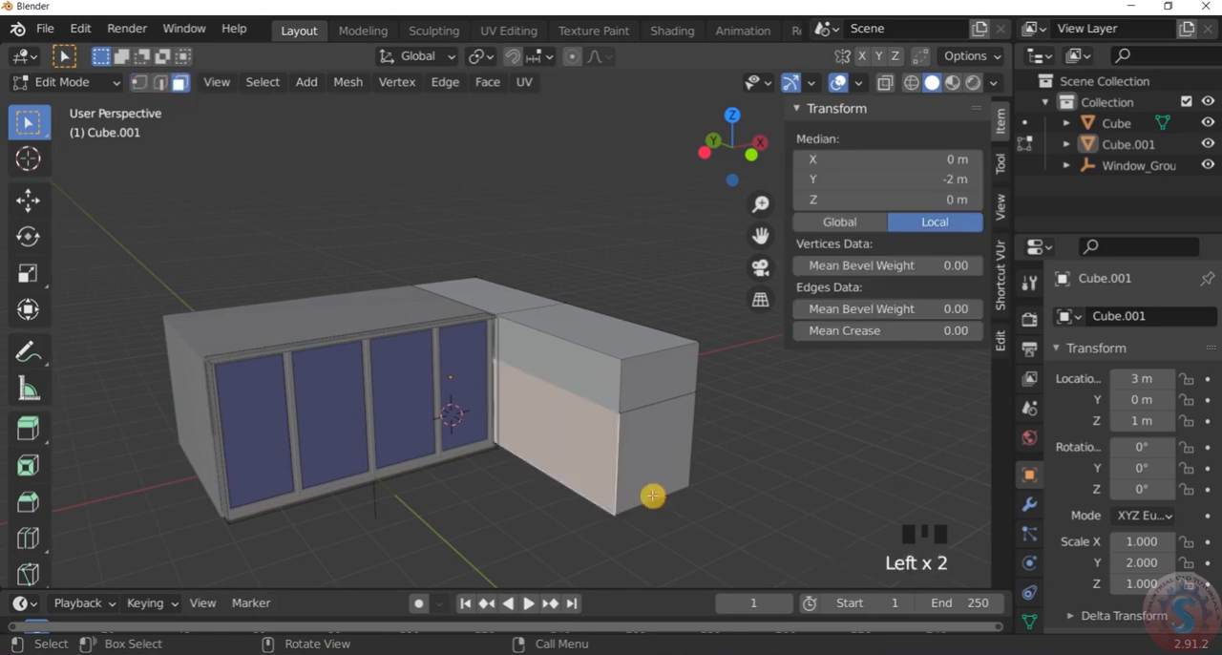
shift+click(669, 448)
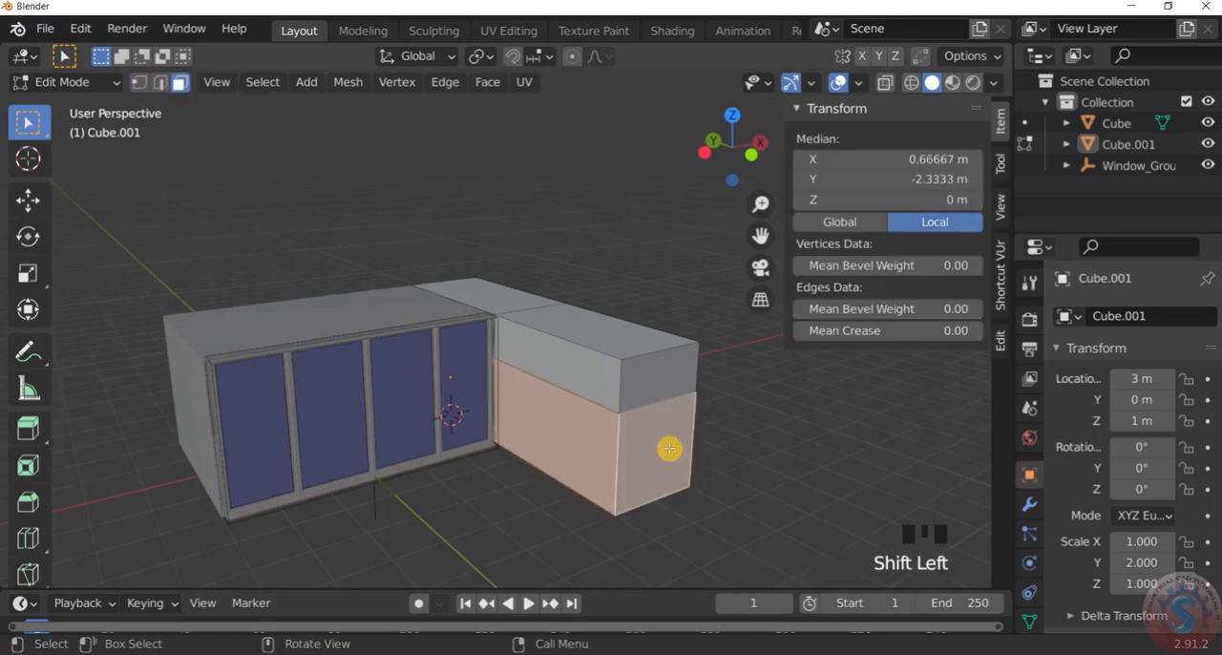
key(Delete)
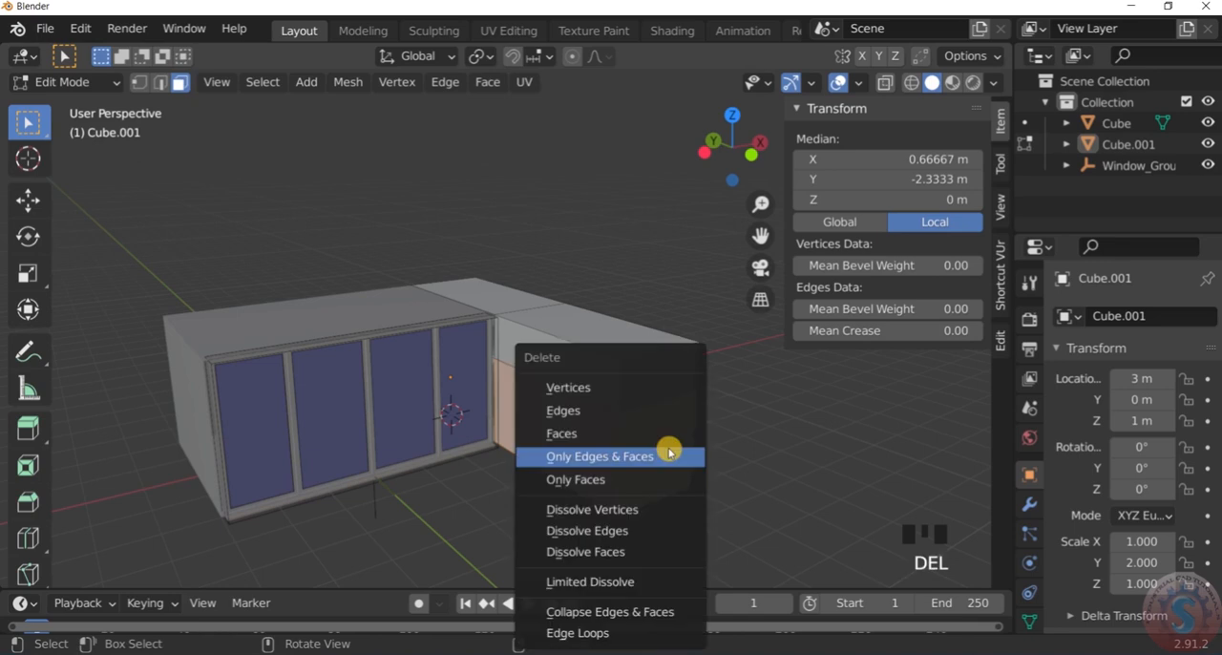
click(623, 432)
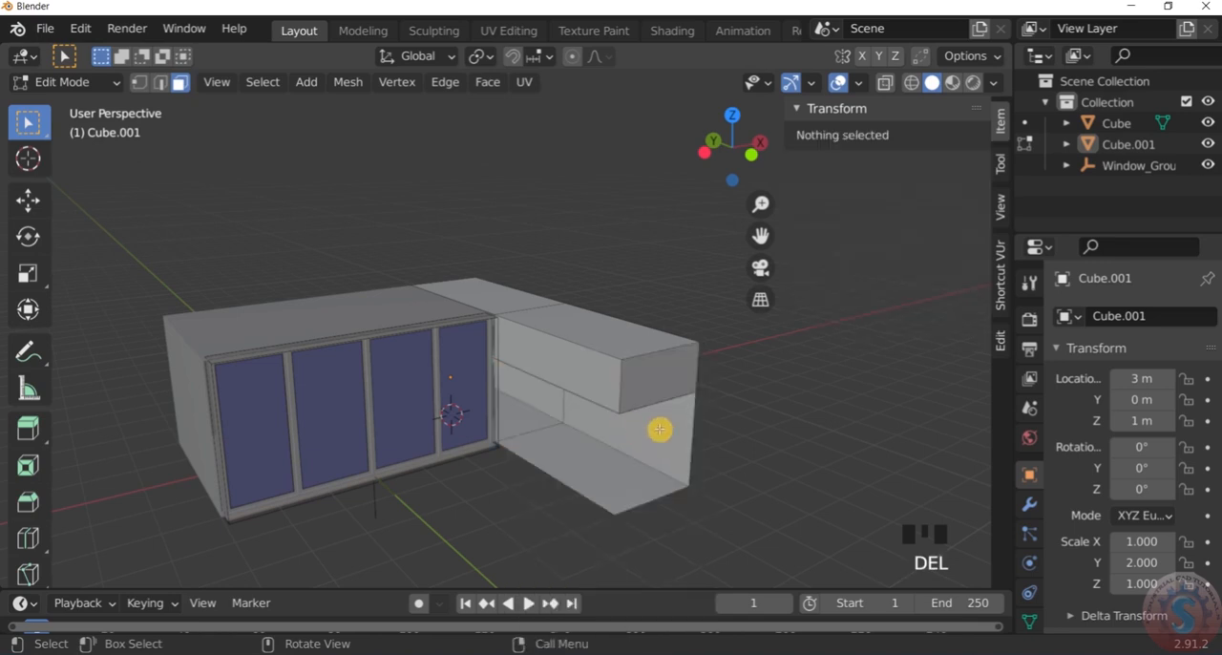
Delete the two overlapping horizontal faces that separate the extension's upper and lower parts
scroll(659, 430, up, 3)
middle_drag(657, 449, 621, 309)
scroll(649, 417, down, 4)
scroll(647, 431, up, 4)
scroll(562, 399, up, 2)
click(563, 396)
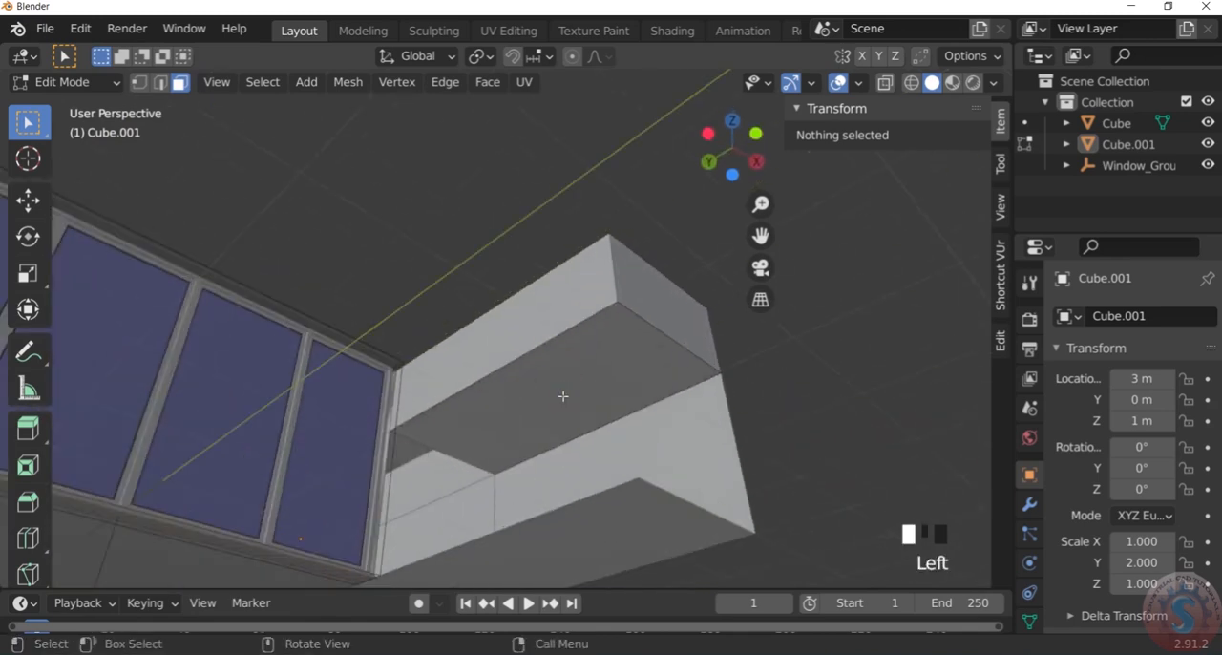
key(Delete)
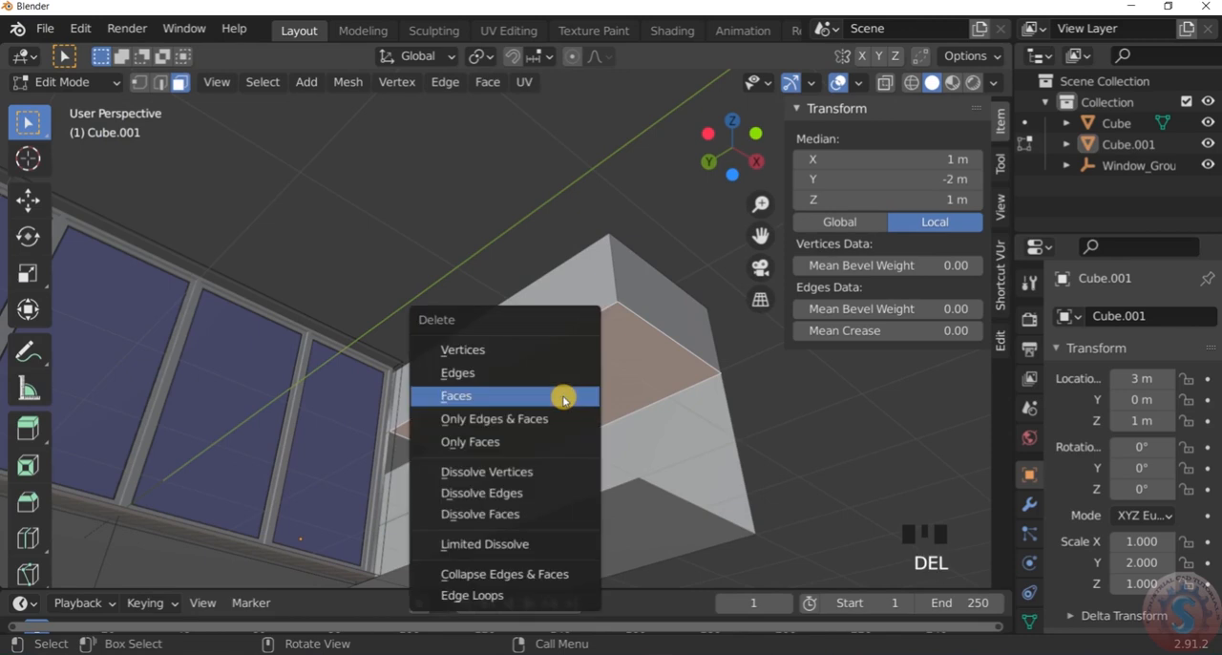
click(563, 395)
click(567, 395)
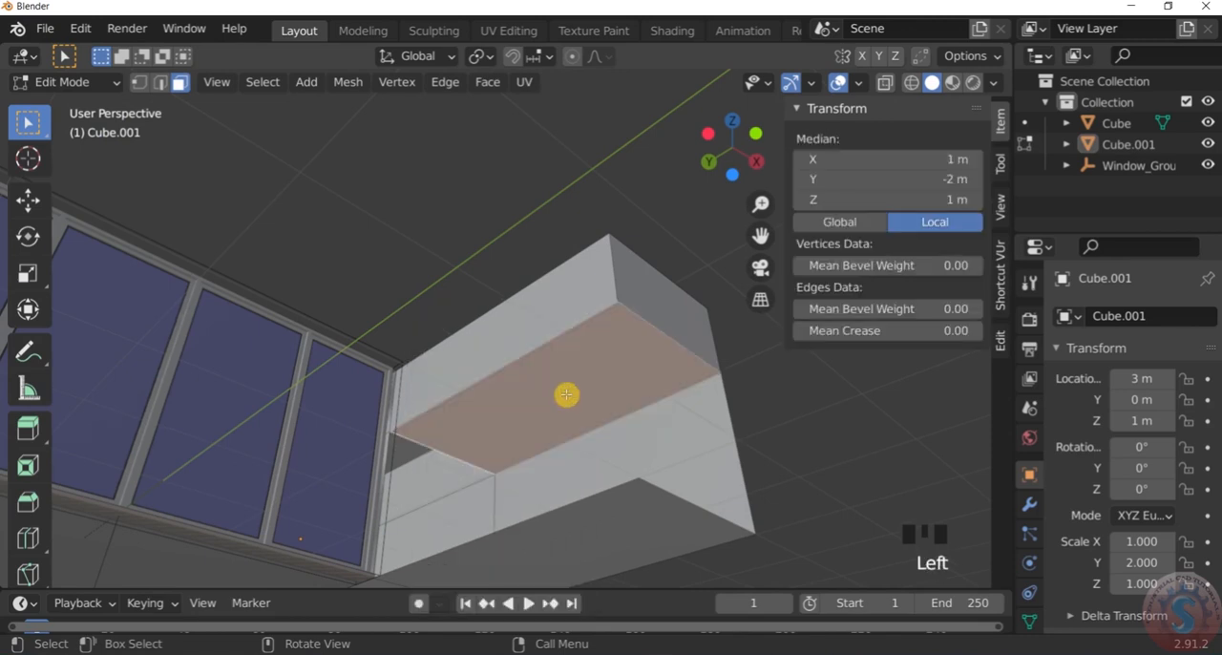
key(Delete)
click(567, 394)
Examine the opened lower part of the extension and check its floor face
scroll(570, 379, down, 2)
middle_drag(570, 379, 507, 375)
scroll(490, 417, down, 4)
middle_drag(491, 418, 617, 376)
scroll(534, 382, up, 4)
scroll(578, 411, down, 4)
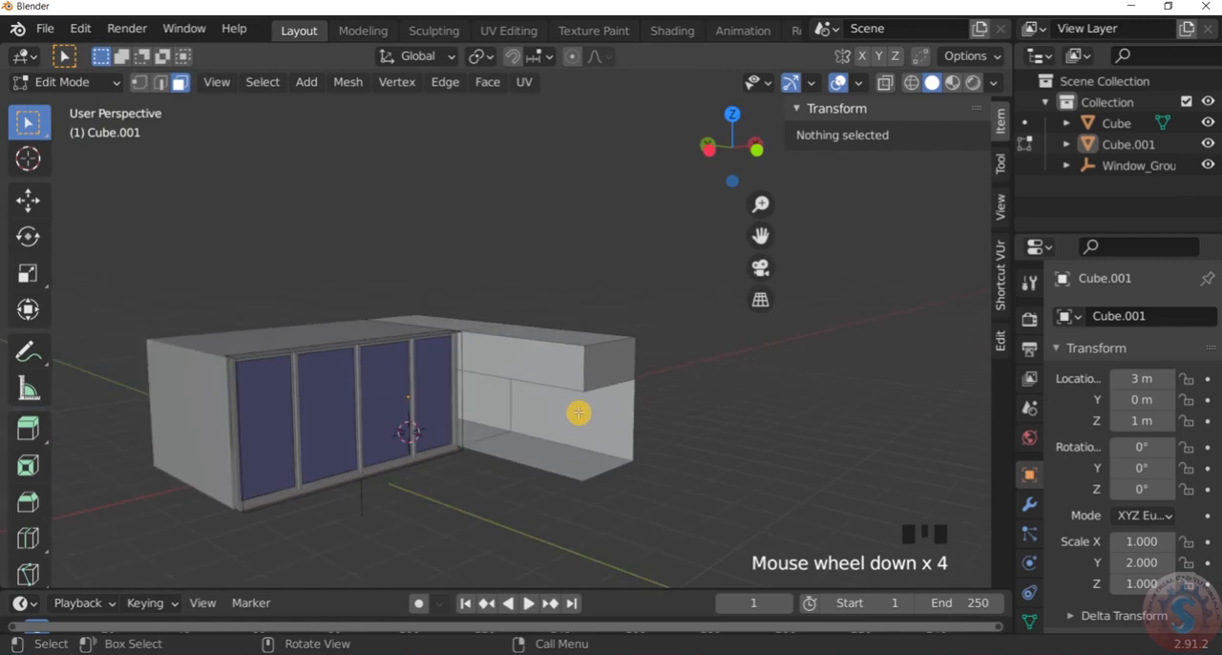
scroll(595, 443, up, 2)
scroll(534, 472, down, 3)
scroll(495, 461, up, 1)
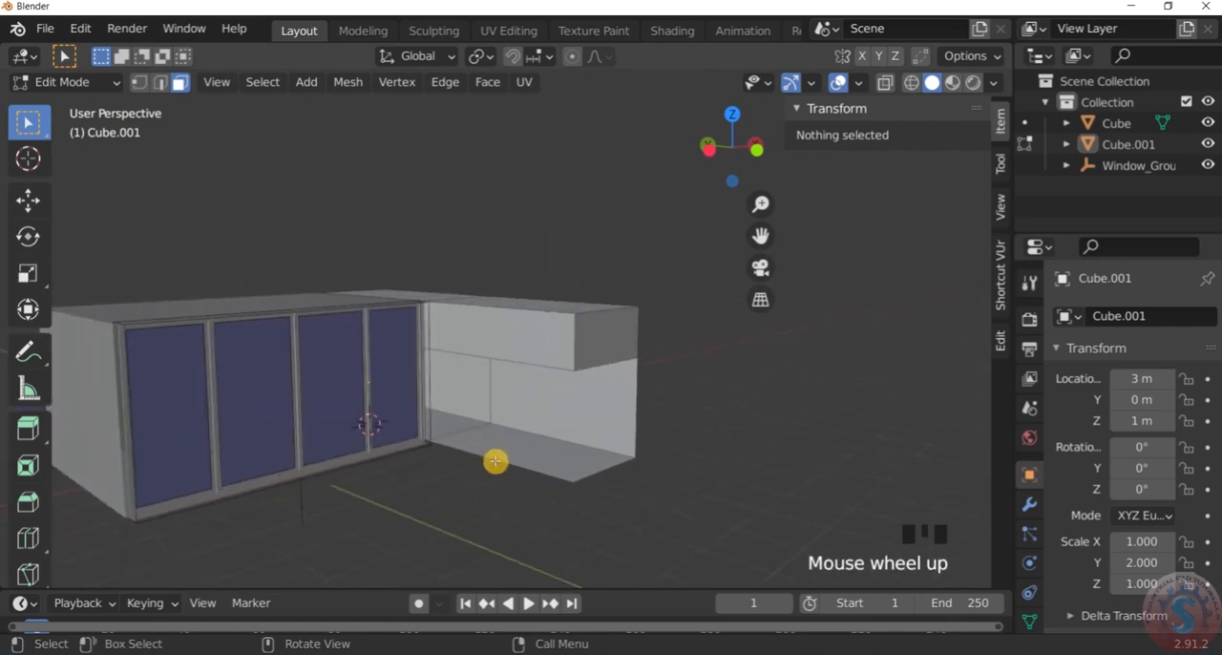
click(495, 461)
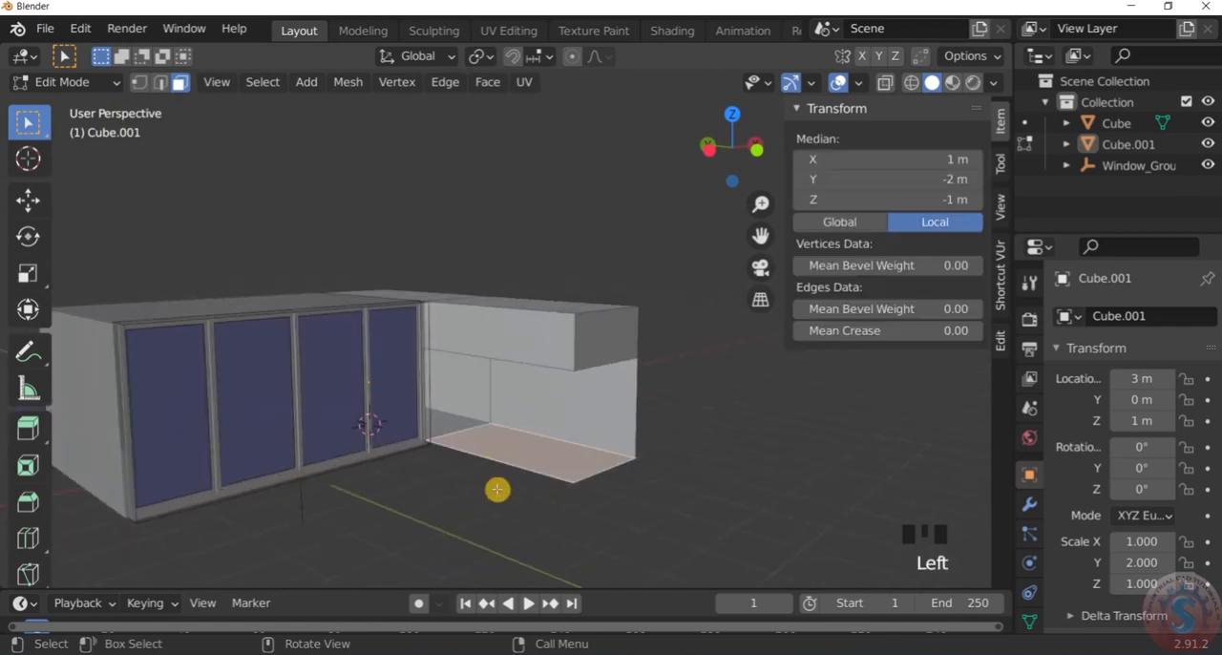
click(497, 488)
scroll(510, 464, up, 2)
scroll(505, 467, down, 4)
scroll(506, 474, up, 3)
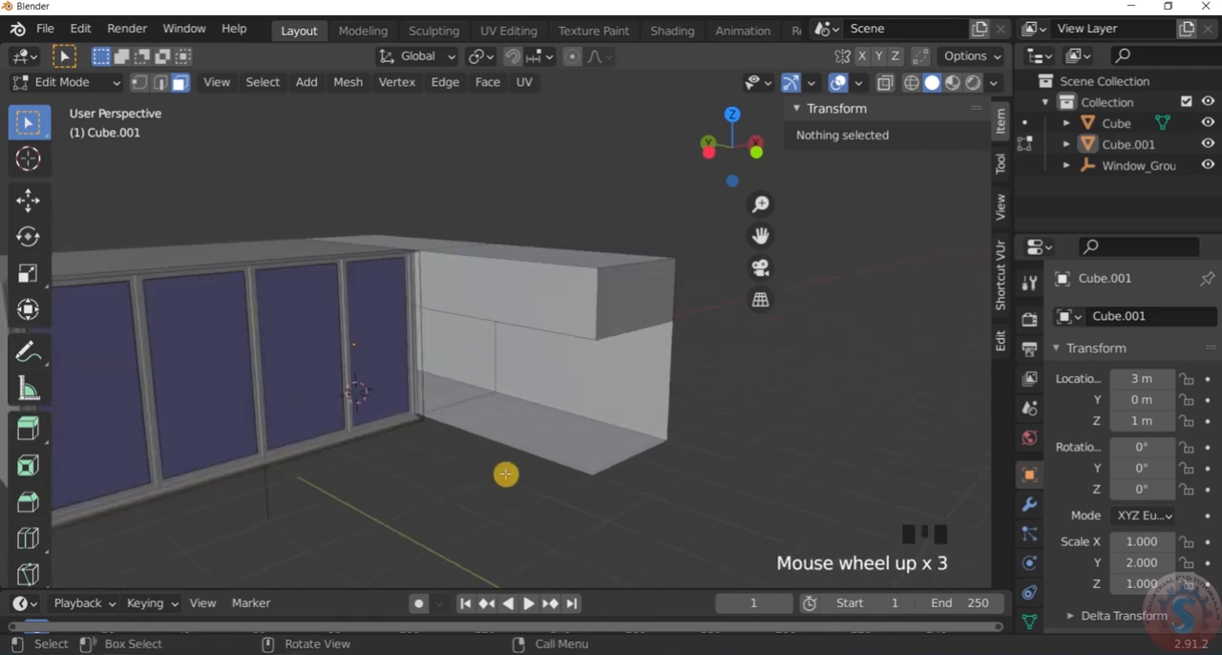
scroll(513, 444, down, 1)
click(557, 382)
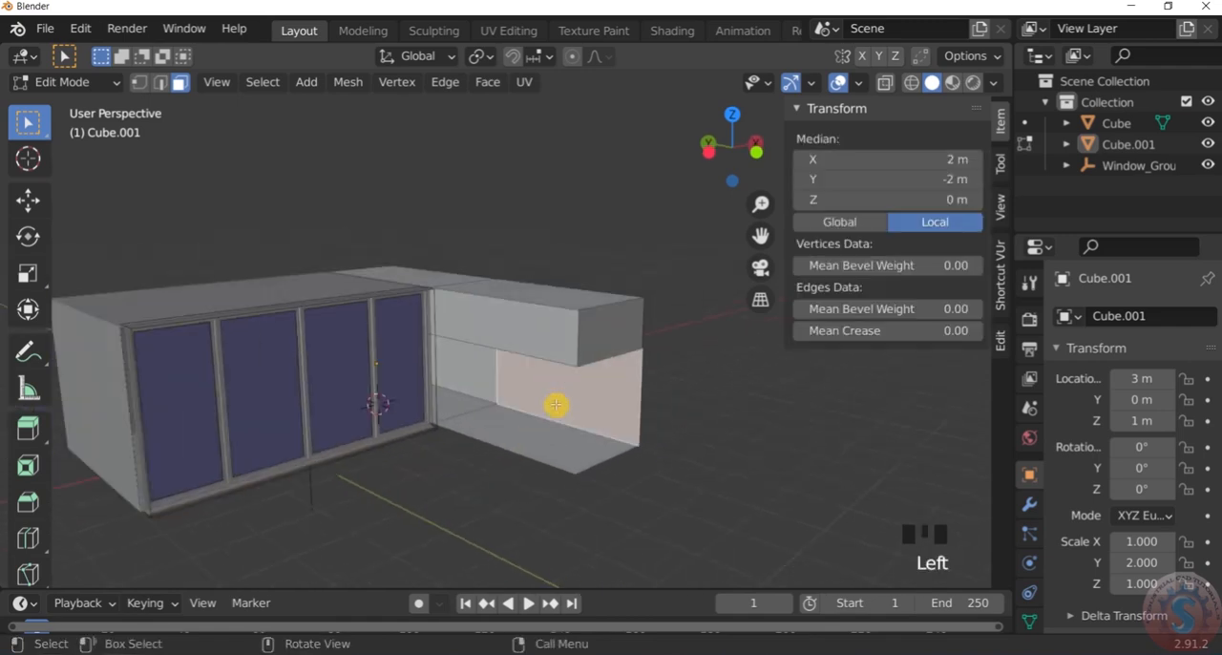
click(556, 401)
click(76, 81)
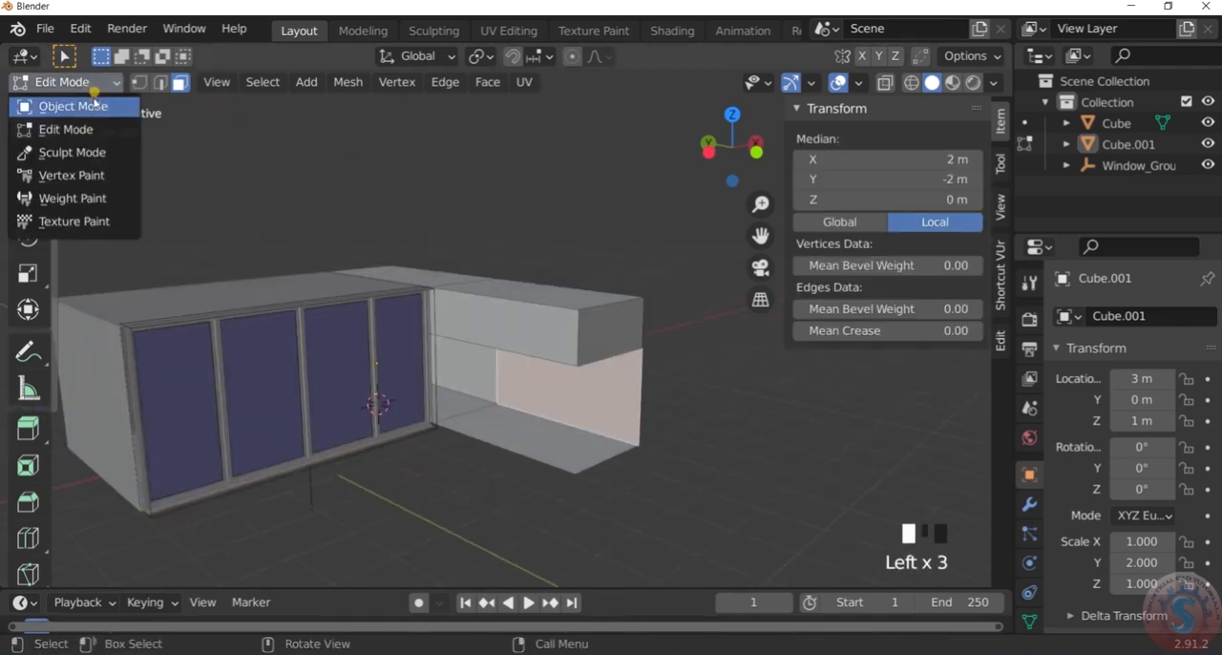
click(62, 100)
click(499, 350)
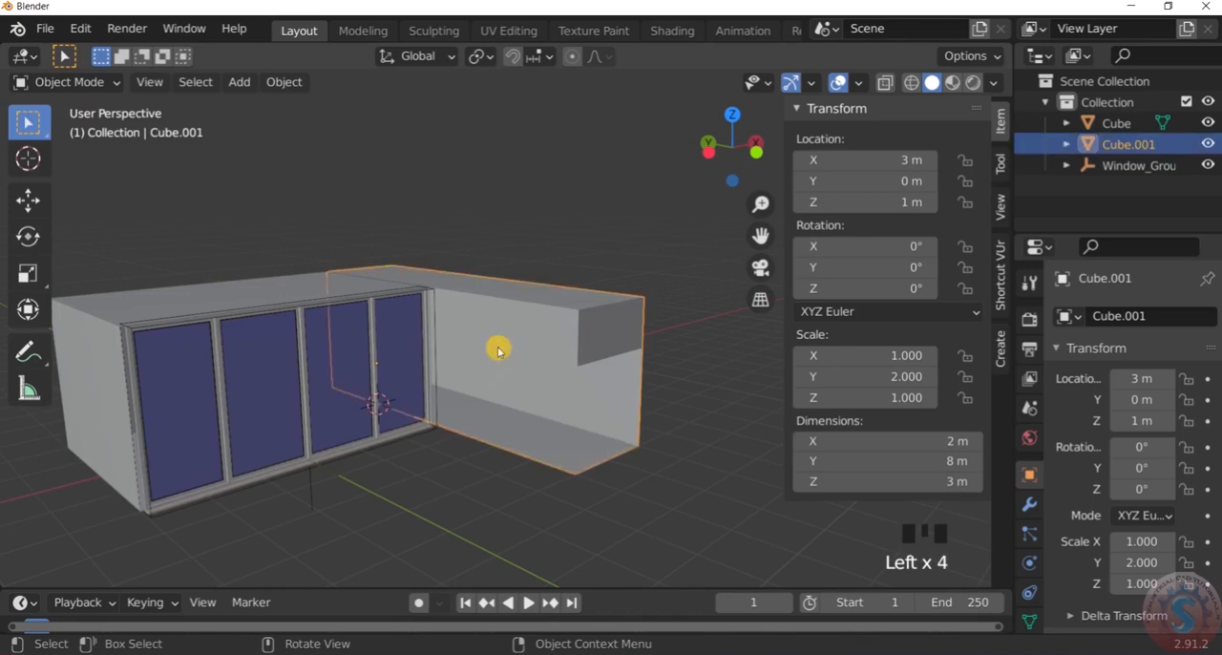
click(89, 83)
click(62, 121)
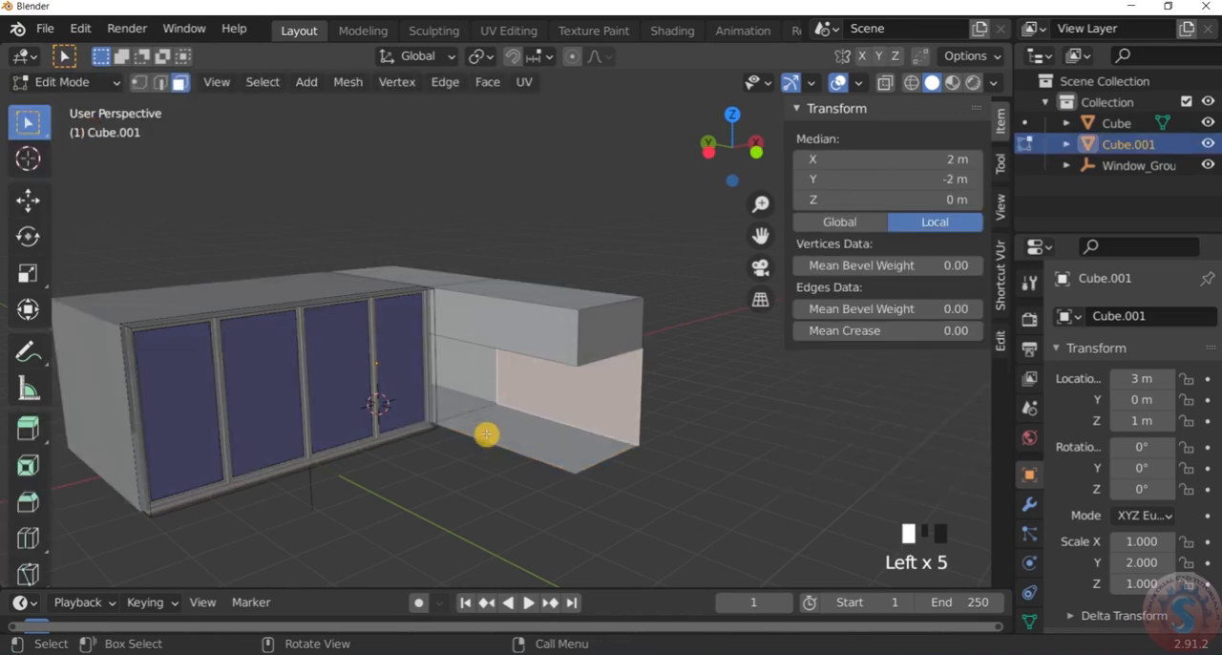
Select the extension's floor edge along the open side facing the window and snap the 3D cursor to it
click(162, 84)
click(485, 441)
scroll(483, 443, up, 1)
scroll(483, 445, down, 2)
scroll(480, 447, up, 2)
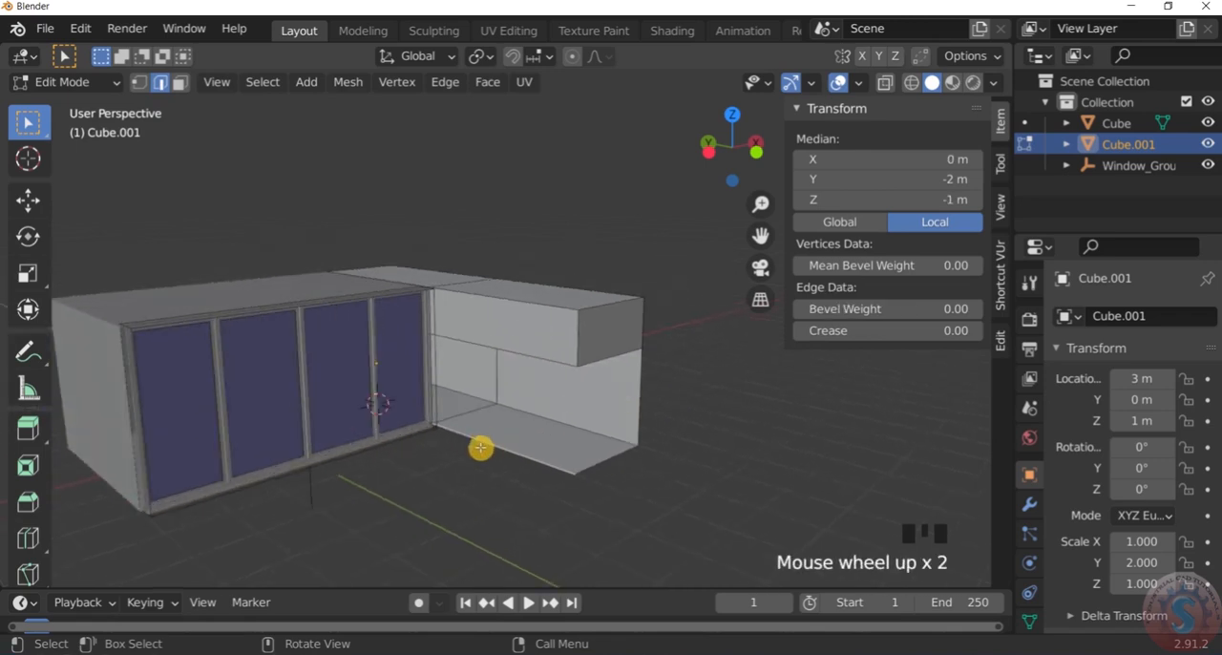
key(shift+s)
click(474, 569)
scroll(504, 443, up, 1)
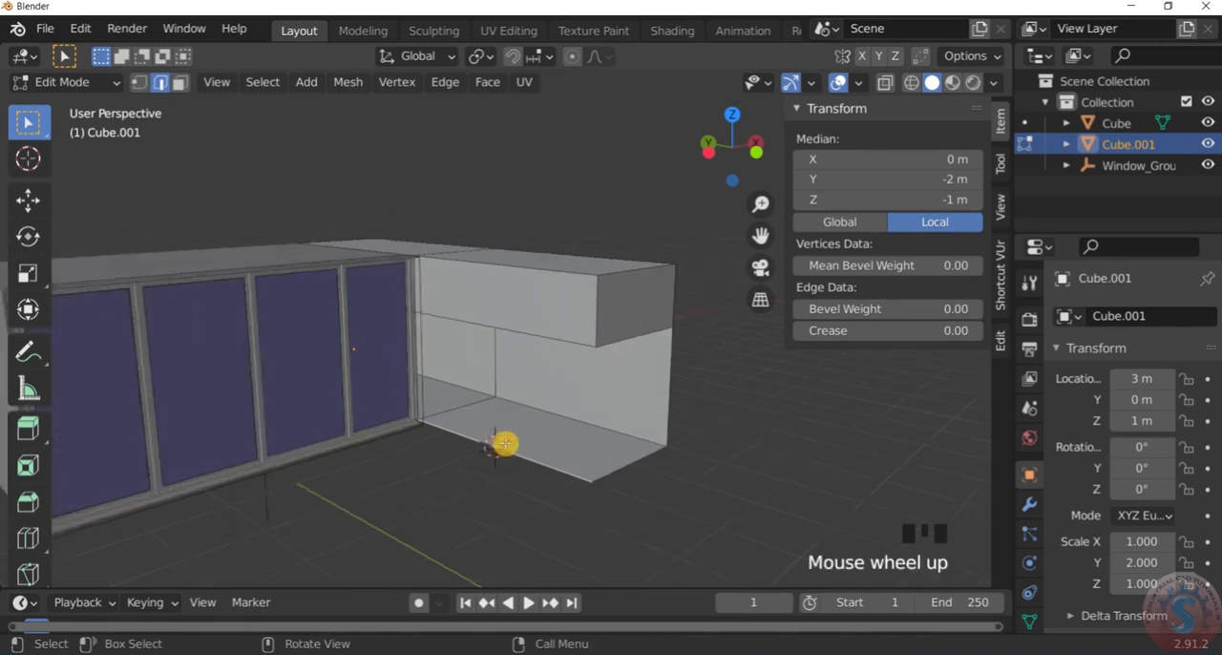
scroll(504, 443, down, 4)
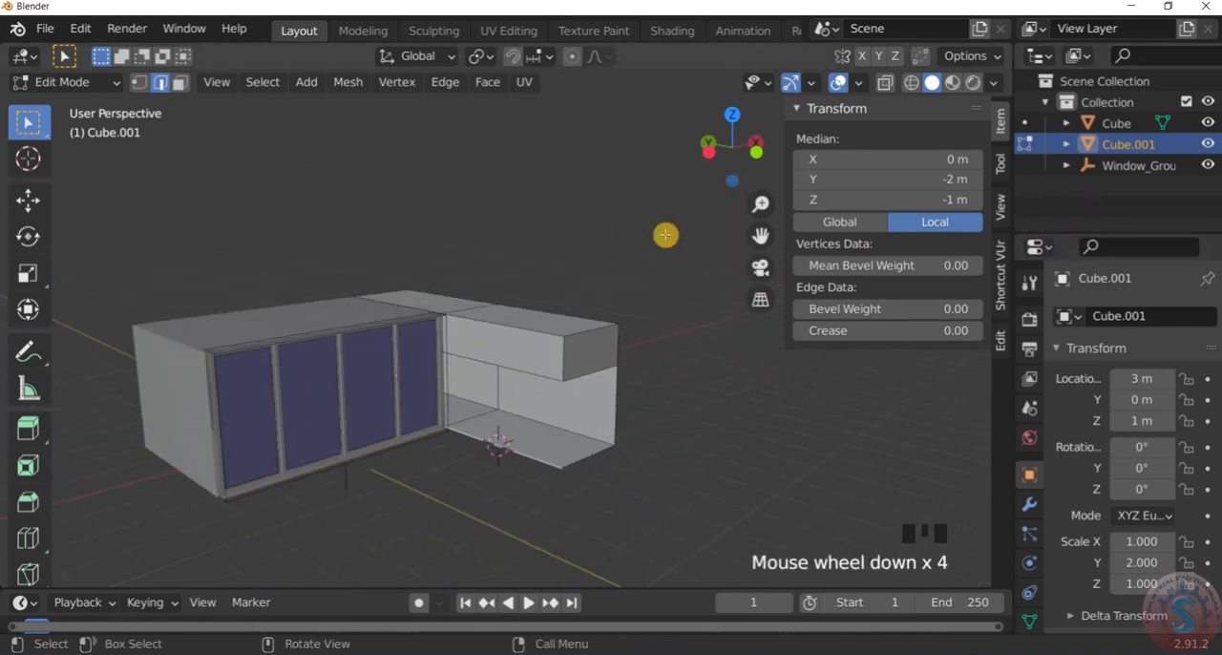
Return to Object Mode and add an Archimesh Panel Window at the 3D cursor
key(shift+a)
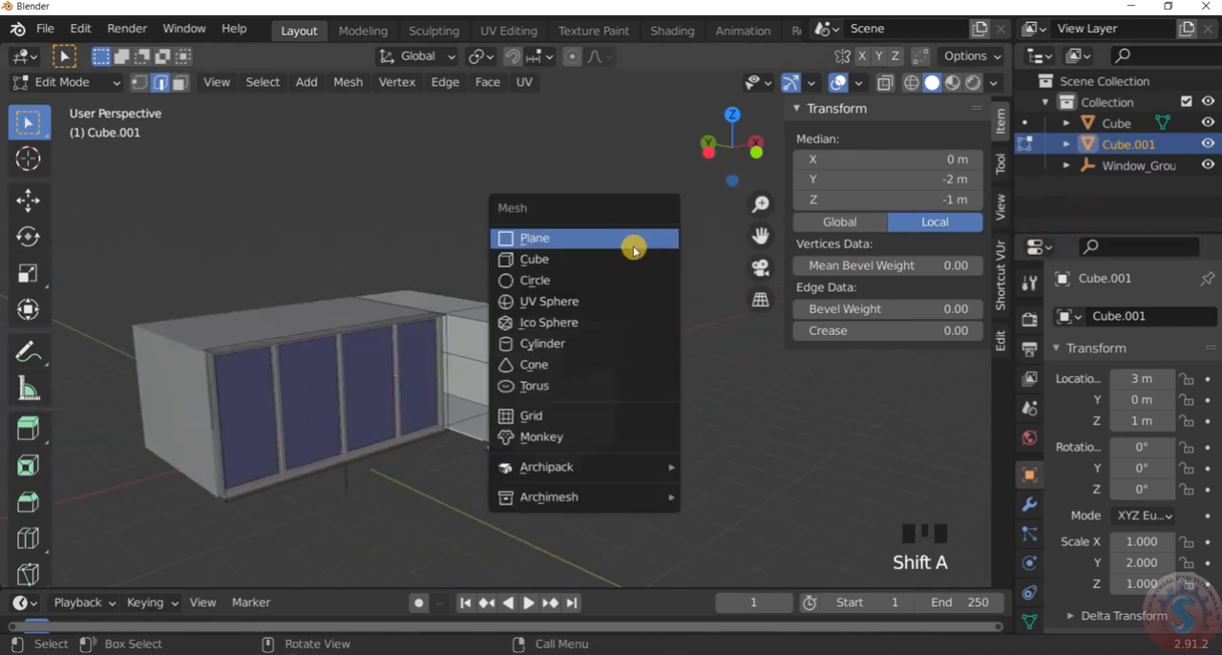
click(95, 82)
click(66, 103)
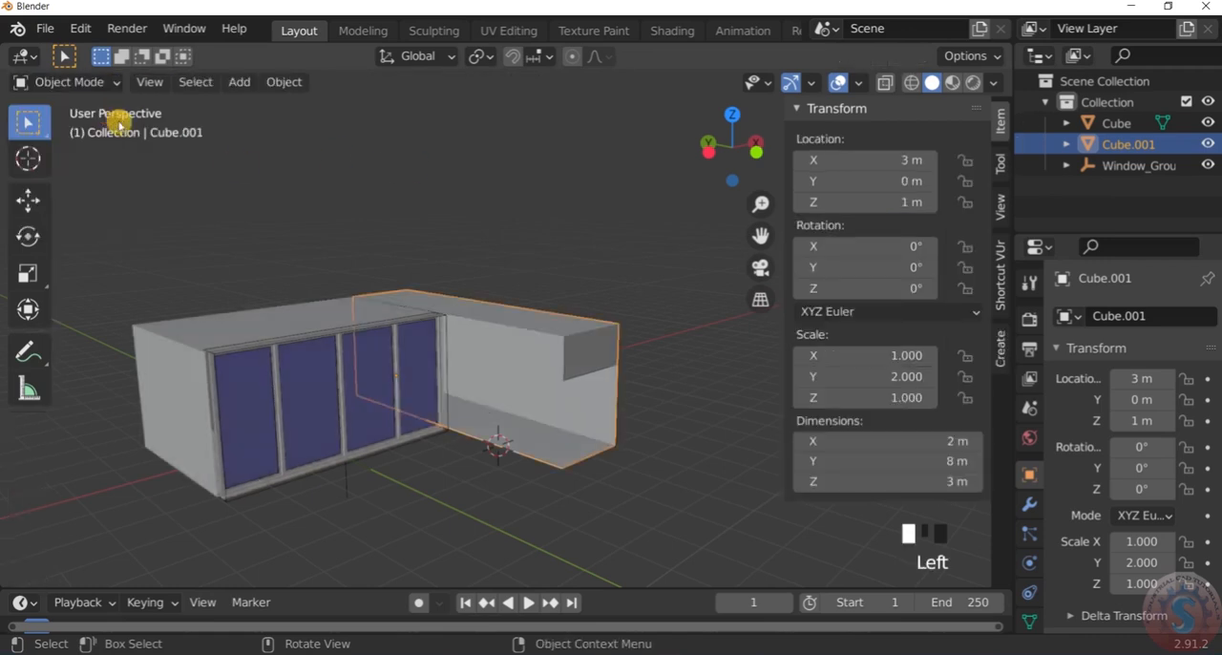
key(shift+a)
mouse_move(503, 234)
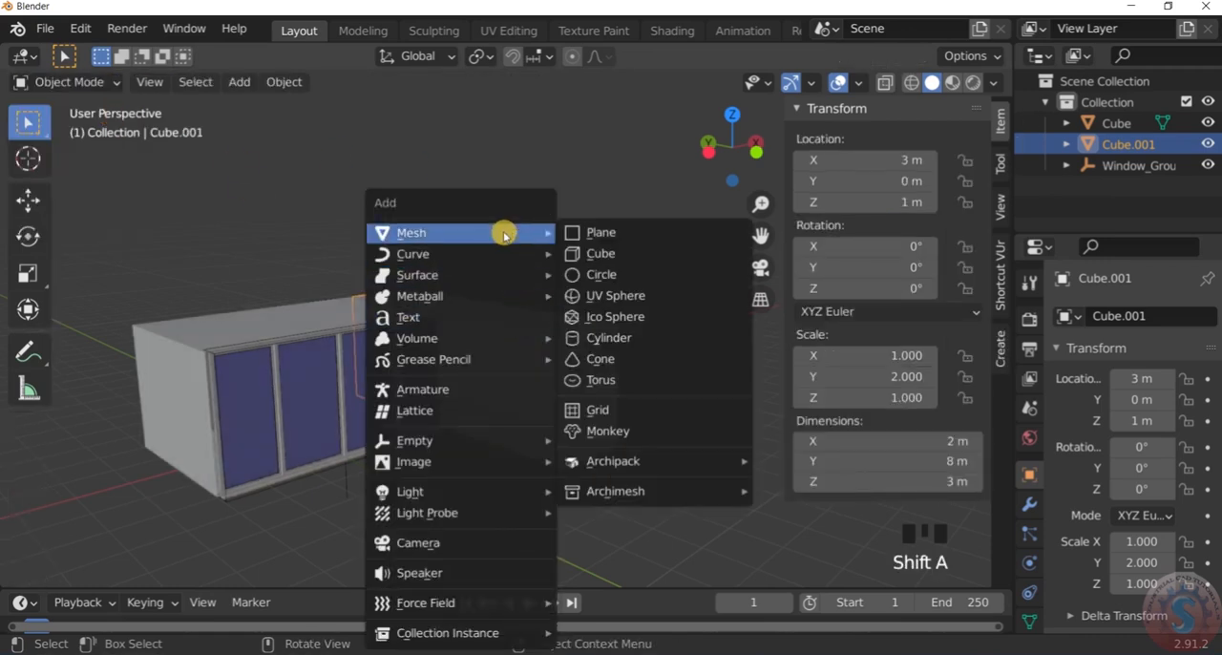
mouse_move(594, 490)
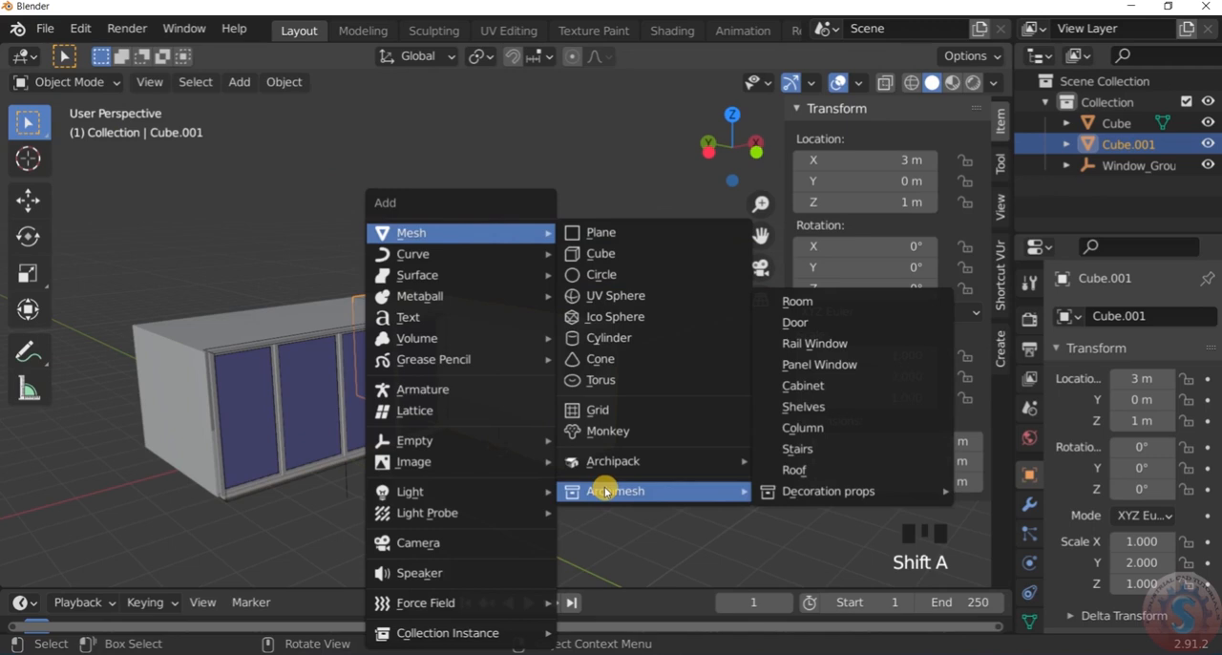
click(823, 364)
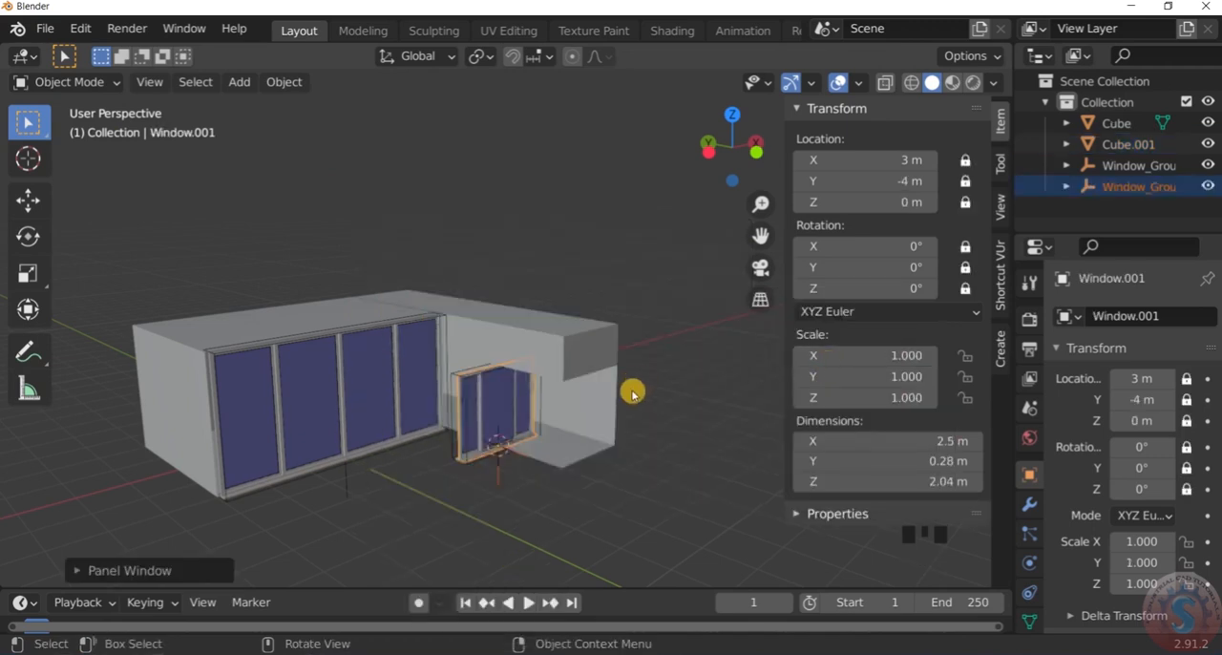
Examine the new panel window's orientation and size against the extension's open side from several angles
scroll(543, 417, up, 3)
middle_drag(543, 417, 579, 426)
scroll(534, 439, up, 2)
middle_drag(462, 428, 426, 437)
scroll(382, 424, up, 3)
scroll(398, 399, down, 4)
scroll(388, 406, up, 4)
scroll(398, 390, down, 4)
scroll(374, 404, up, 3)
middle_drag(373, 403, 423, 393)
scroll(404, 418, up, 3)
scroll(423, 381, down, 3)
scroll(481, 424, up, 3)
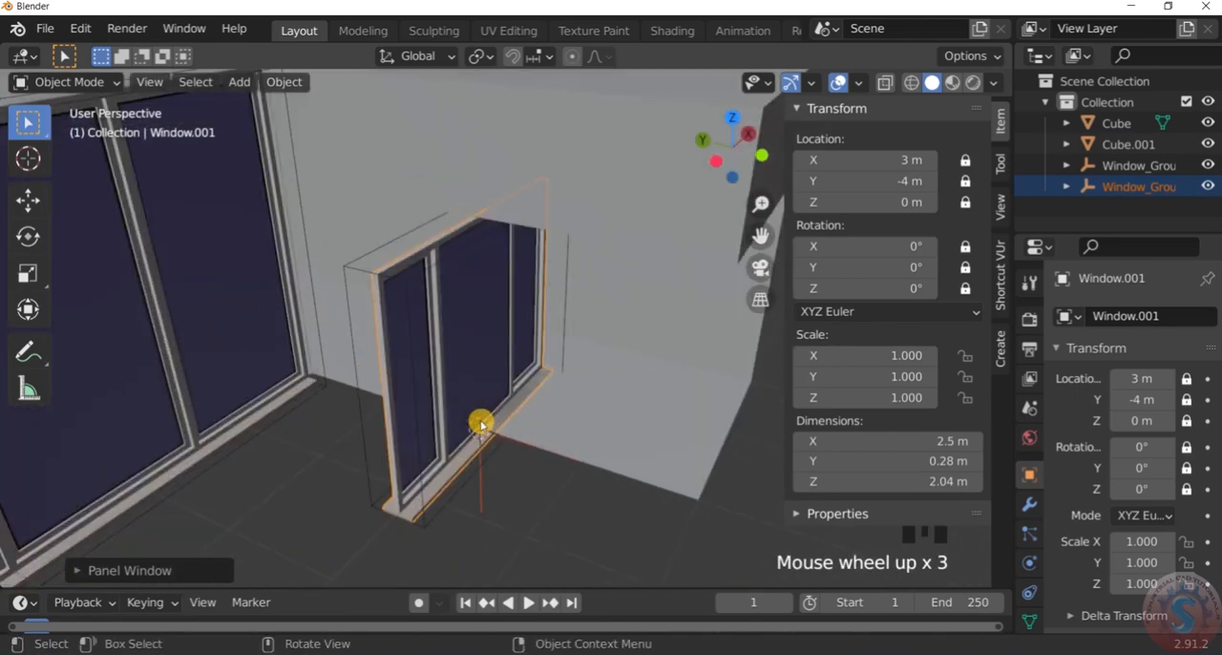
middle_drag(481, 424, 529, 366)
scroll(469, 300, down, 4)
scroll(483, 285, up, 4)
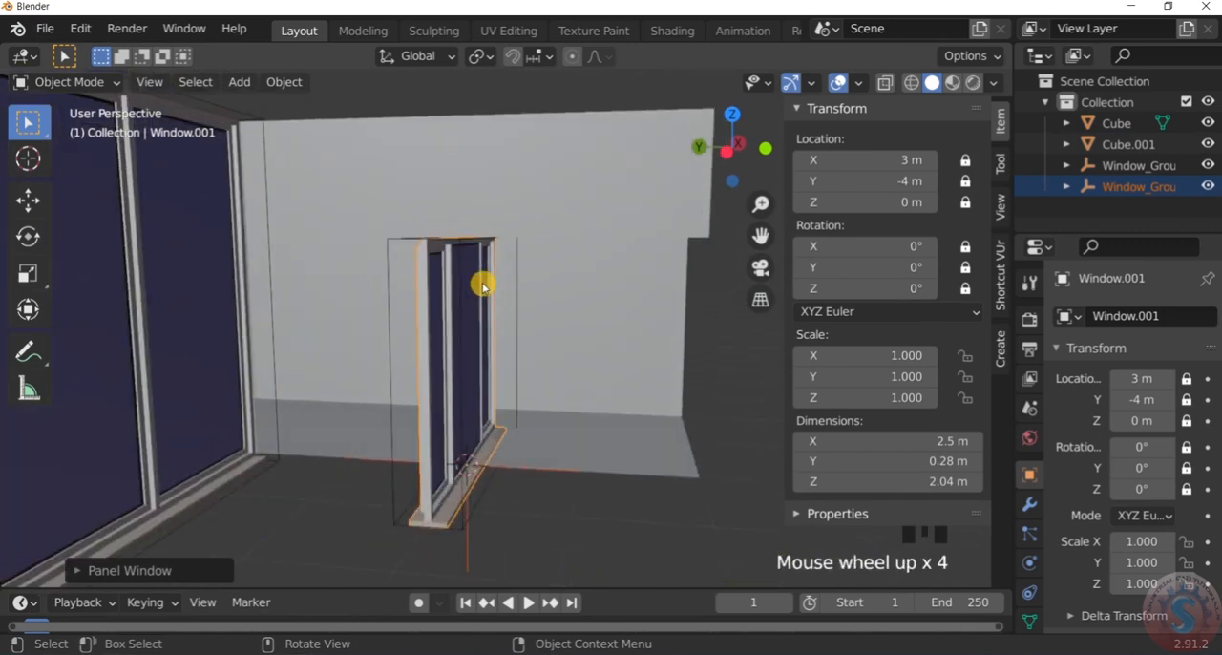
scroll(483, 285, down, 4)
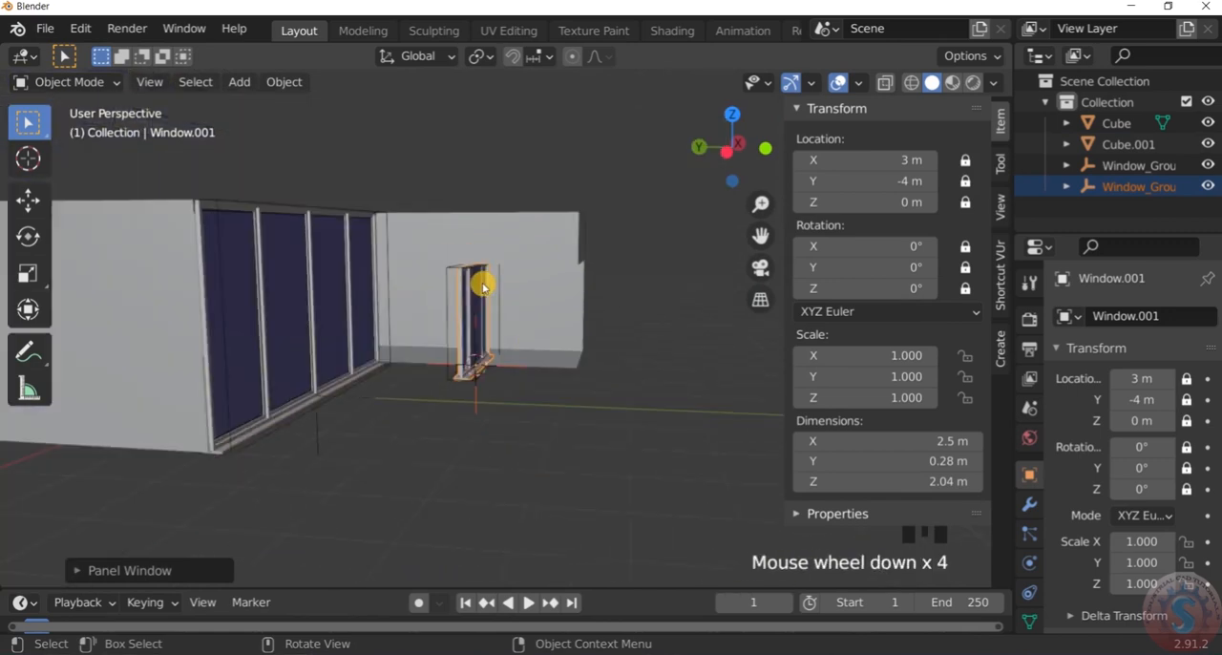
scroll(483, 285, down, 1)
middle_drag(480, 276, 467, 322)
scroll(466, 325, up, 1)
scroll(466, 325, down, 2)
scroll(466, 325, up, 1)
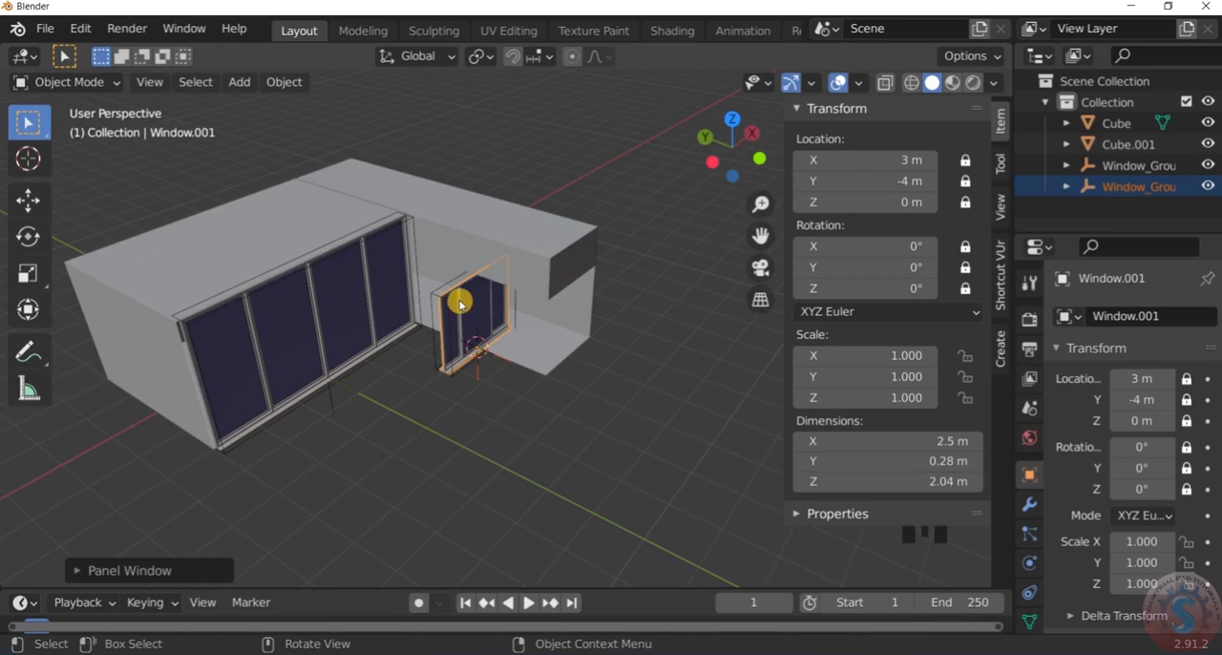
scroll(460, 303, up, 1)
key(r)
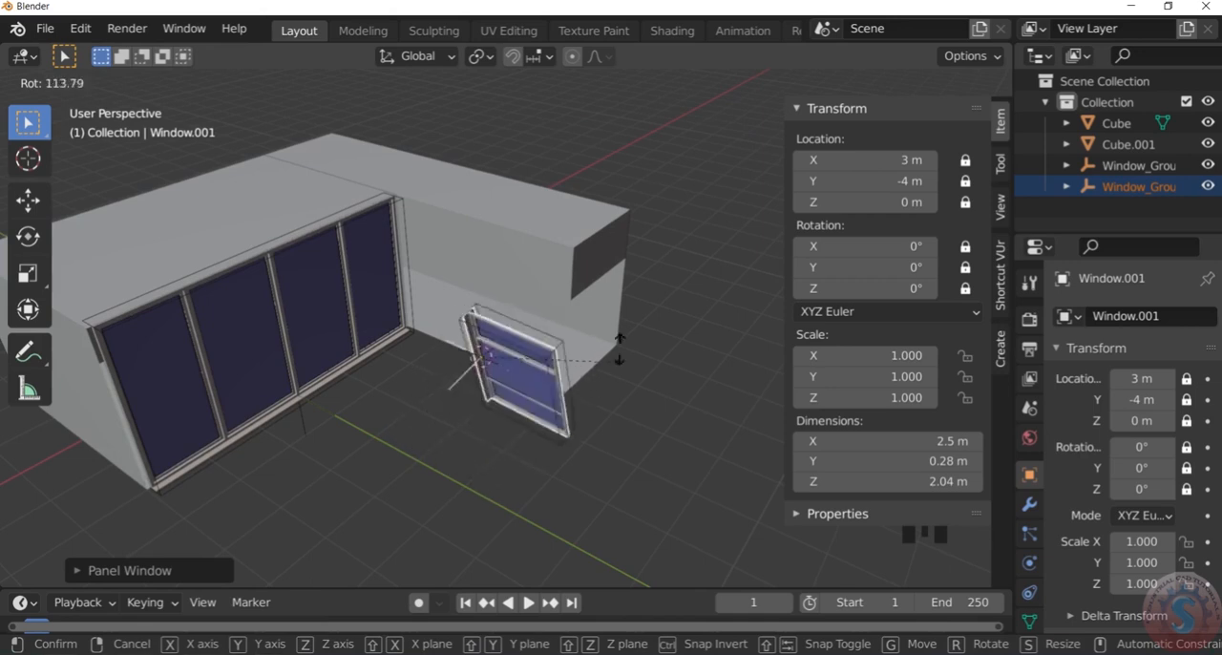
click(558, 250)
scroll(500, 306, down, 2)
scroll(500, 306, up, 2)
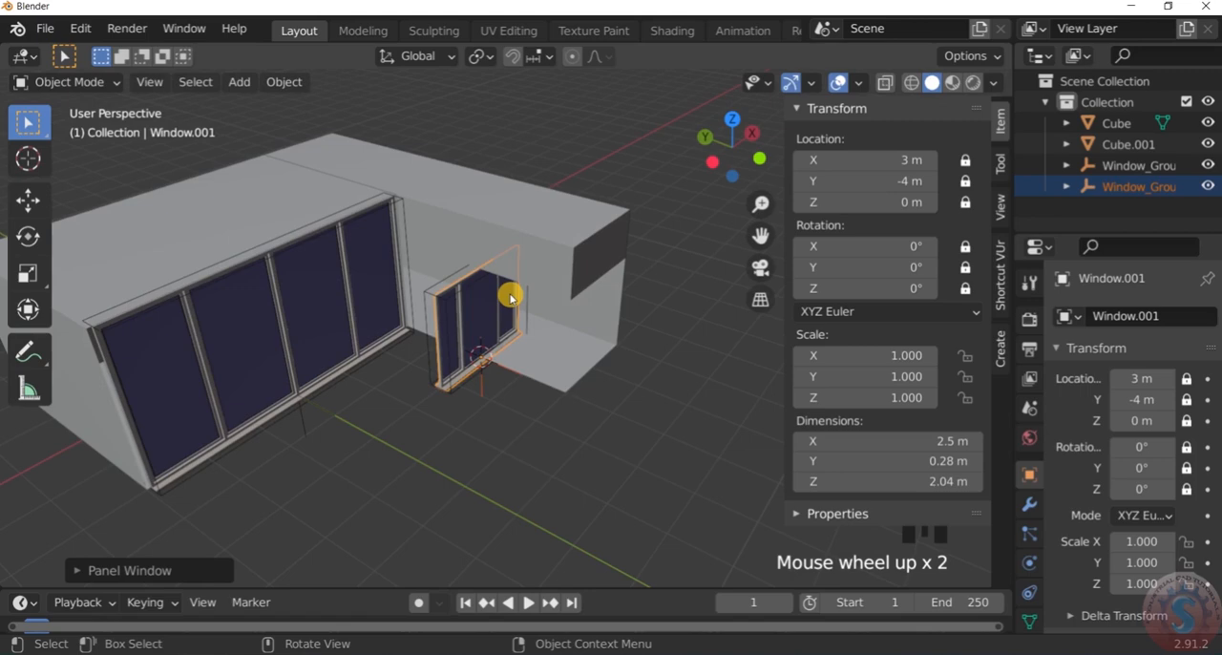
Switch the viewport to wireframe shading and look straight down on the model in top orthographic view
key(z)
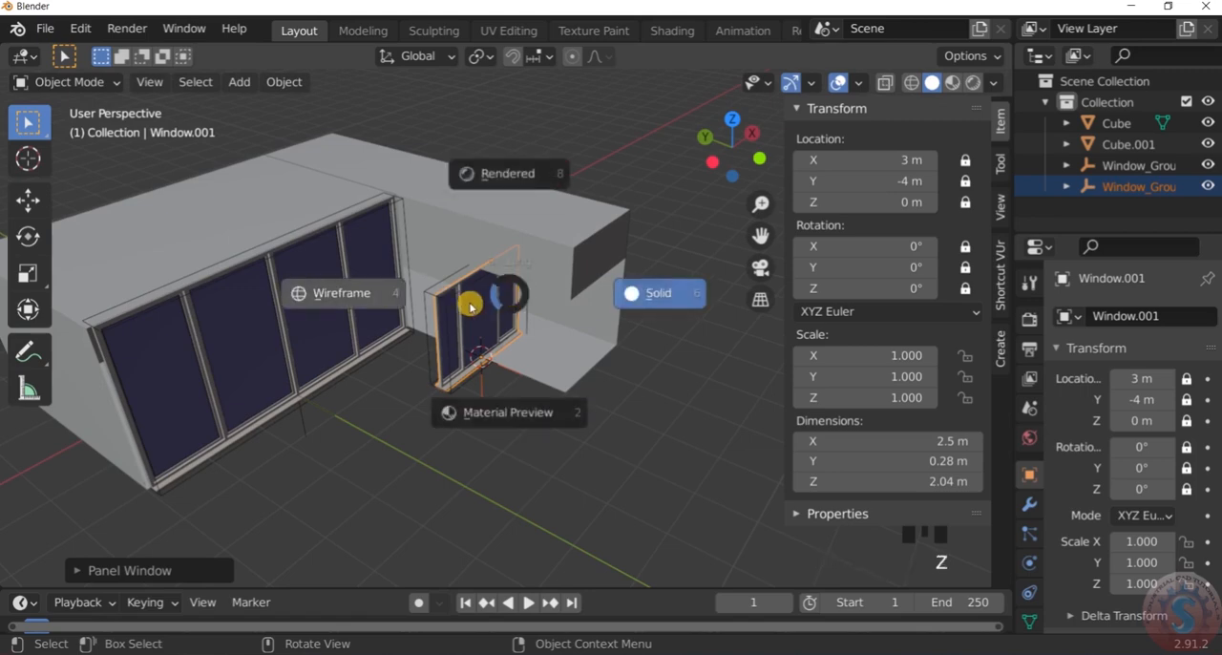
click(342, 292)
key(KP_1)
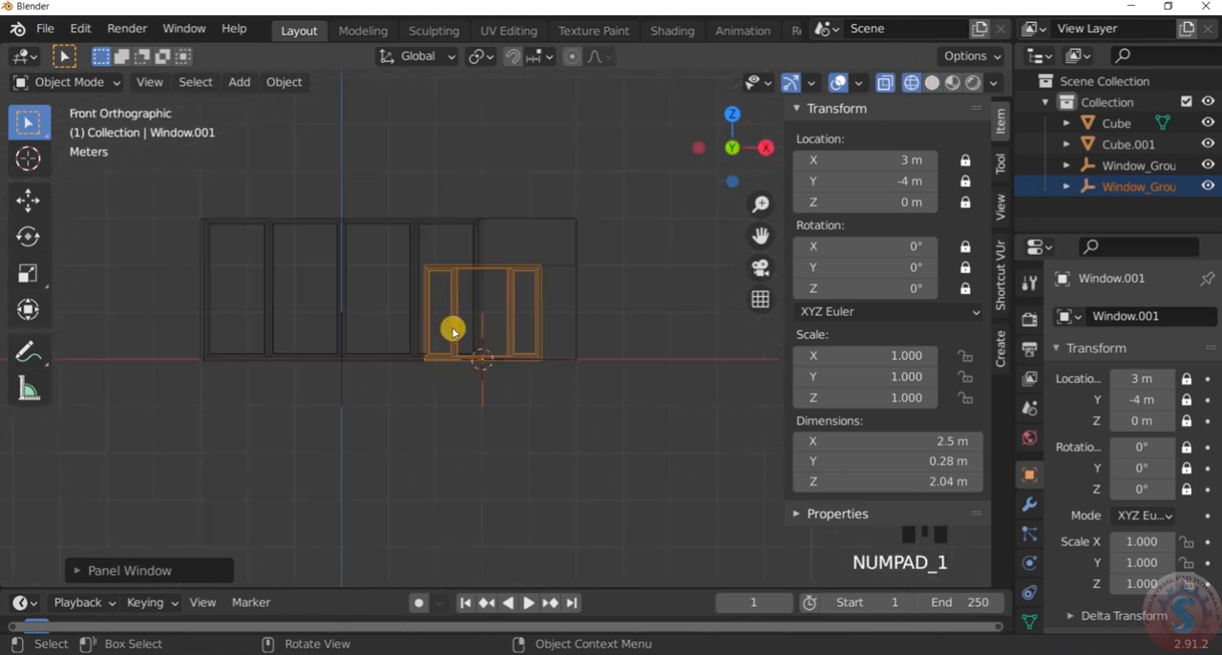
key(KP_3)
scroll(453, 331, down, 2)
scroll(454, 332, up, 1)
key(KP_7)
Rotate the new panel window -90° about the global Z axis so it lines up with the extension's open side
scroll(497, 354, up, 1)
scroll(496, 348, down, 2)
scroll(524, 303, up, 6)
scroll(487, 381, down, 1)
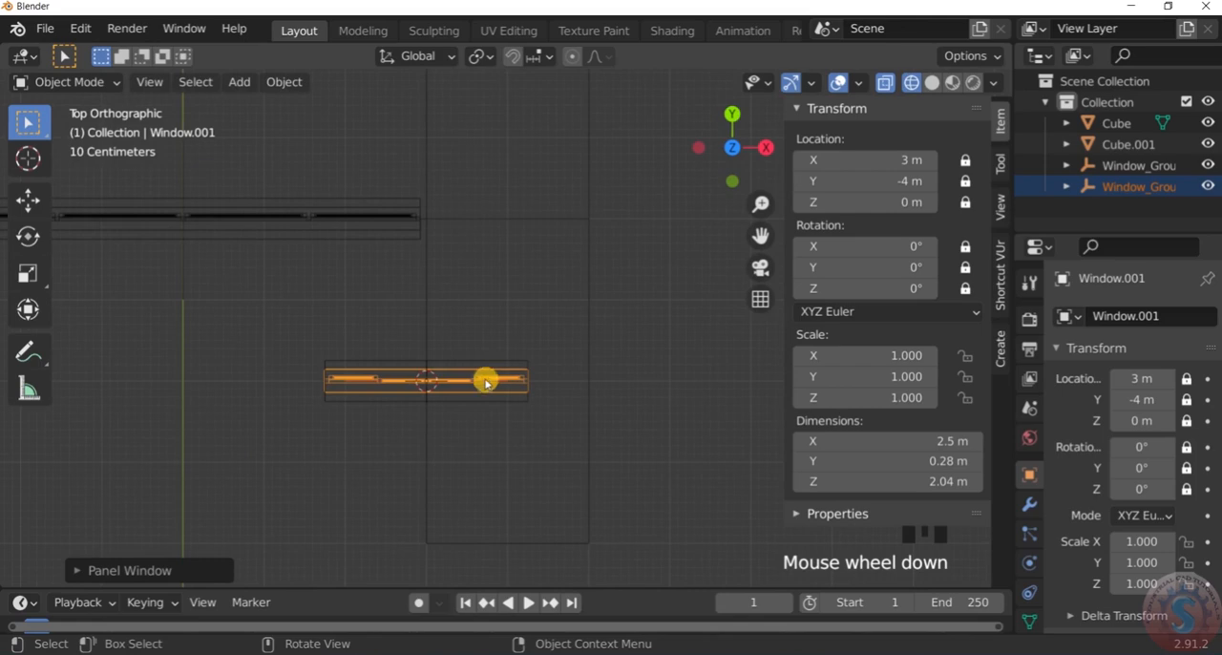
key(r)
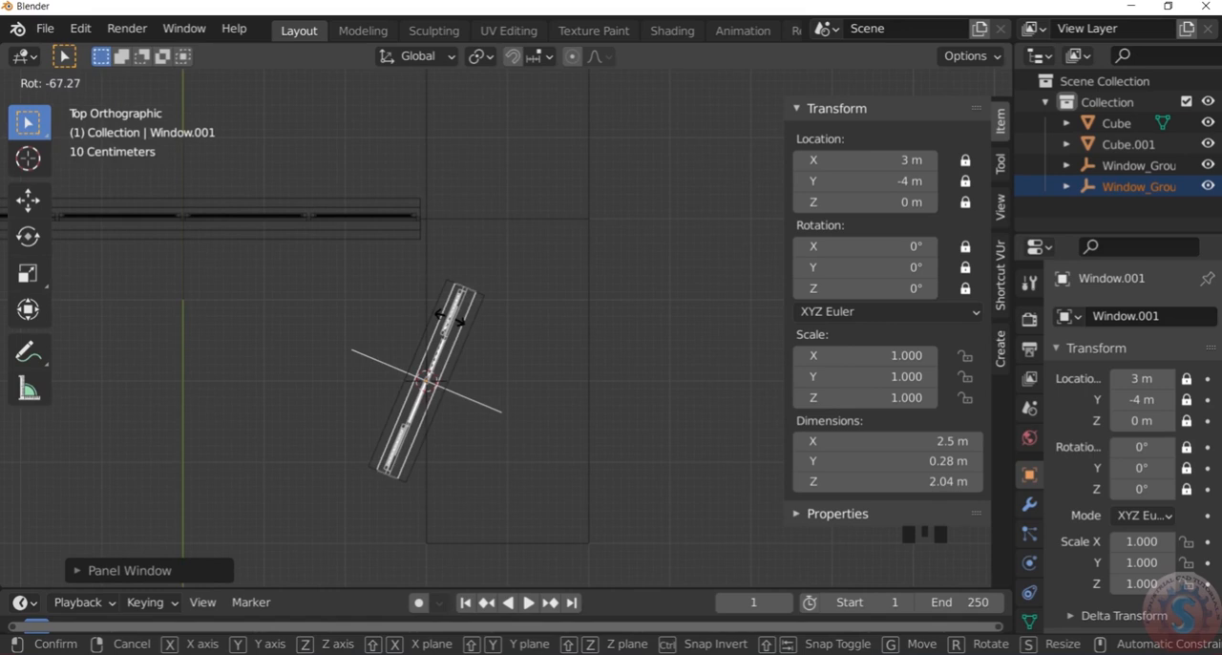
key(z)
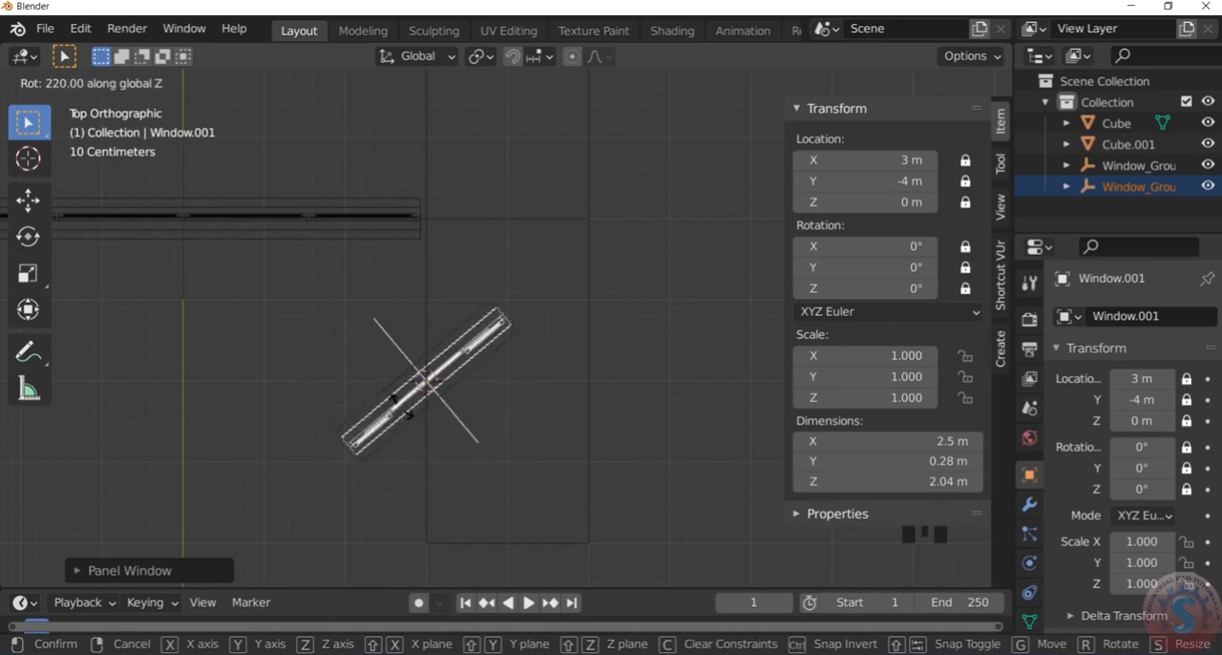
click(450, 429)
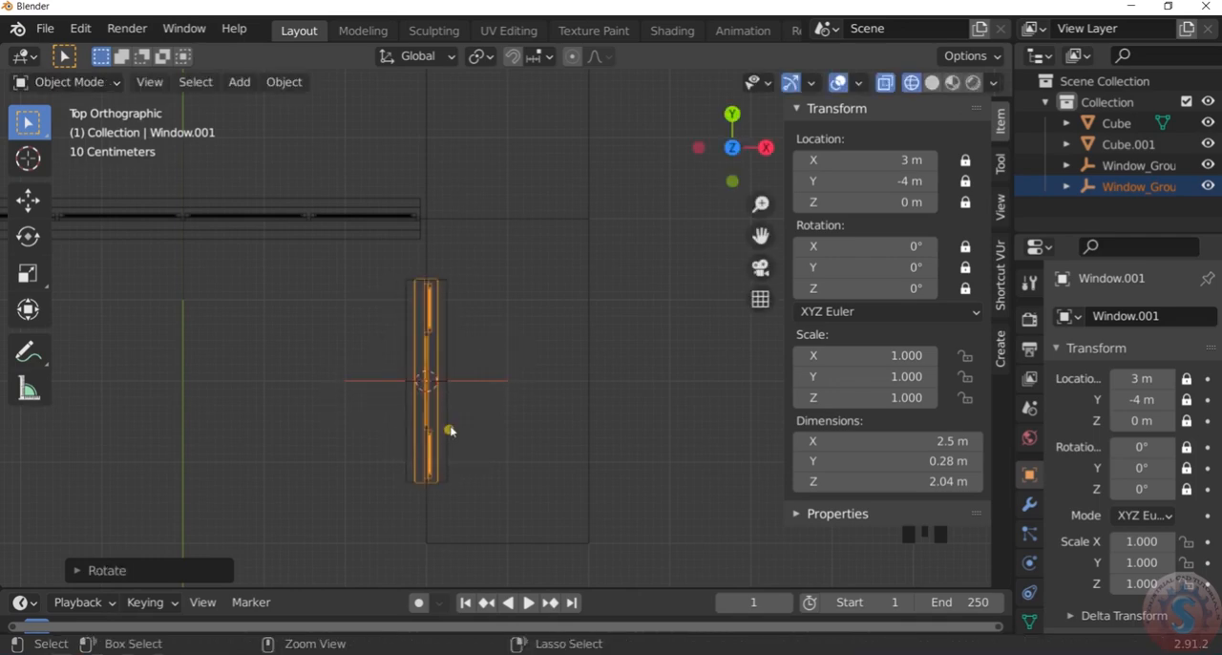
Leave the top view for an angled perspective of both windows and return the viewport to solid shading
scroll(467, 385, down, 4)
click(561, 423)
scroll(467, 468, up, 2)
middle_drag(467, 469, 483, 308)
click(483, 308)
scroll(475, 316, down, 4)
key(z)
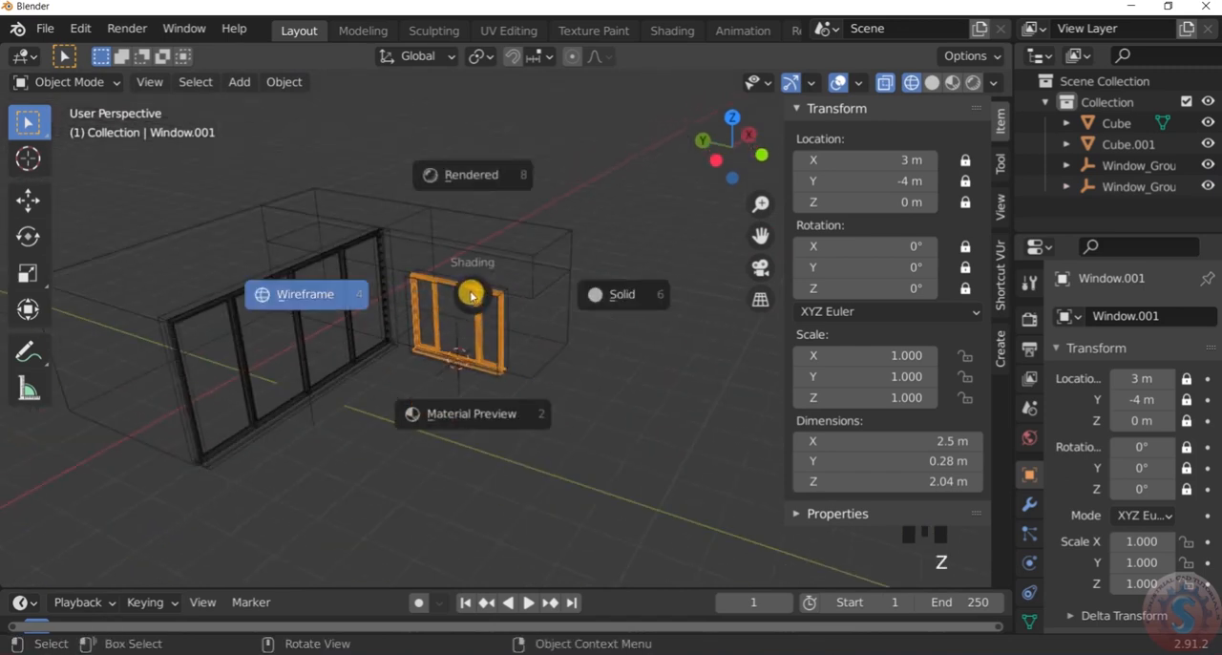
click(627, 296)
scroll(546, 315, down, 2)
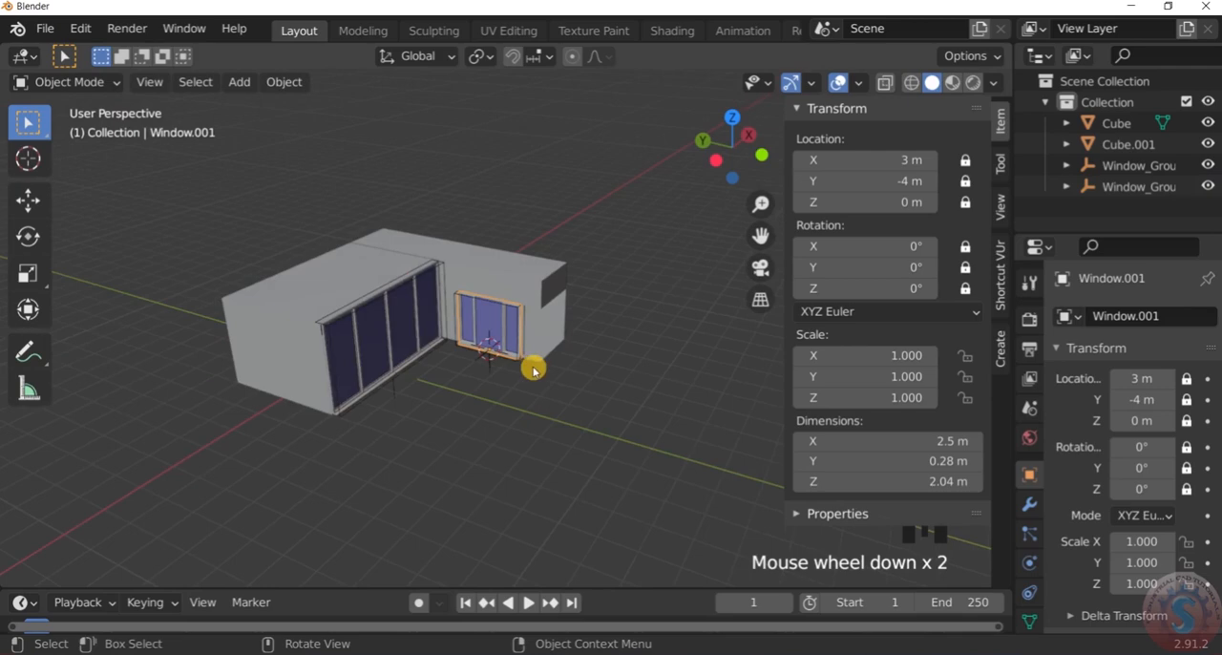
Examine from several angles how the rotated panel window's width and height fit the extension's open side
scroll(519, 386, up, 3)
click(520, 387)
scroll(466, 225, up, 3)
scroll(470, 234, down, 3)
middle_drag(474, 240, 491, 182)
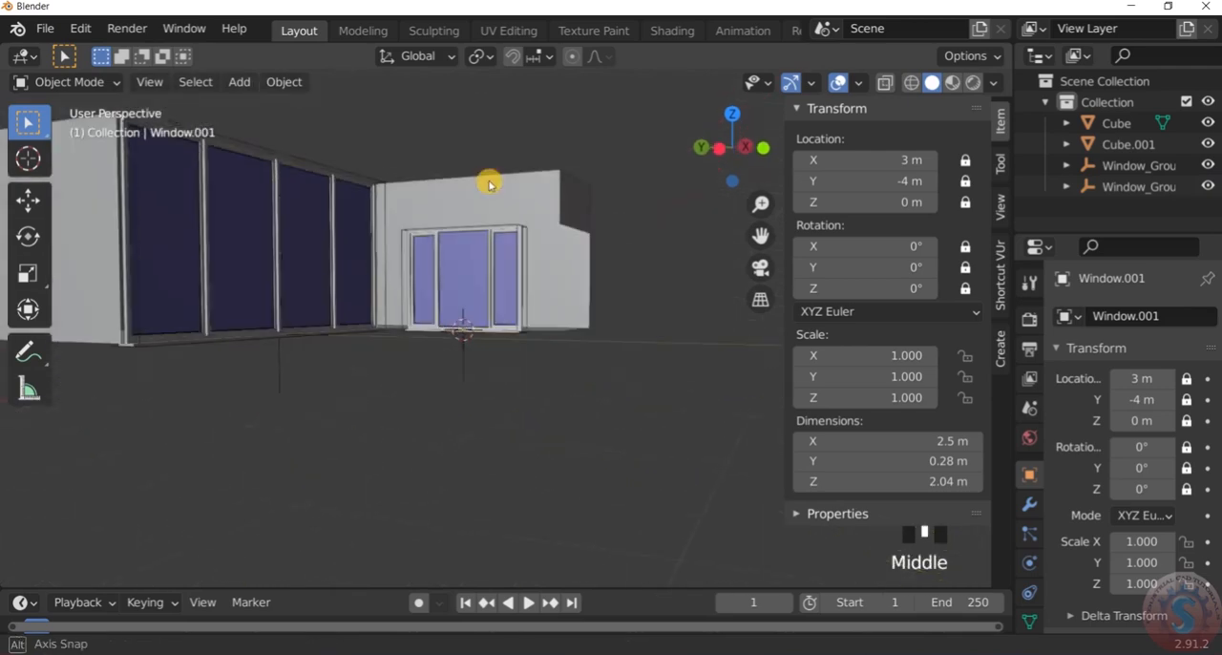
scroll(485, 235, up, 3)
middle_drag(484, 235, 527, 292)
scroll(550, 264, up, 4)
middle_drag(558, 245, 554, 183)
scroll(533, 222, down, 3)
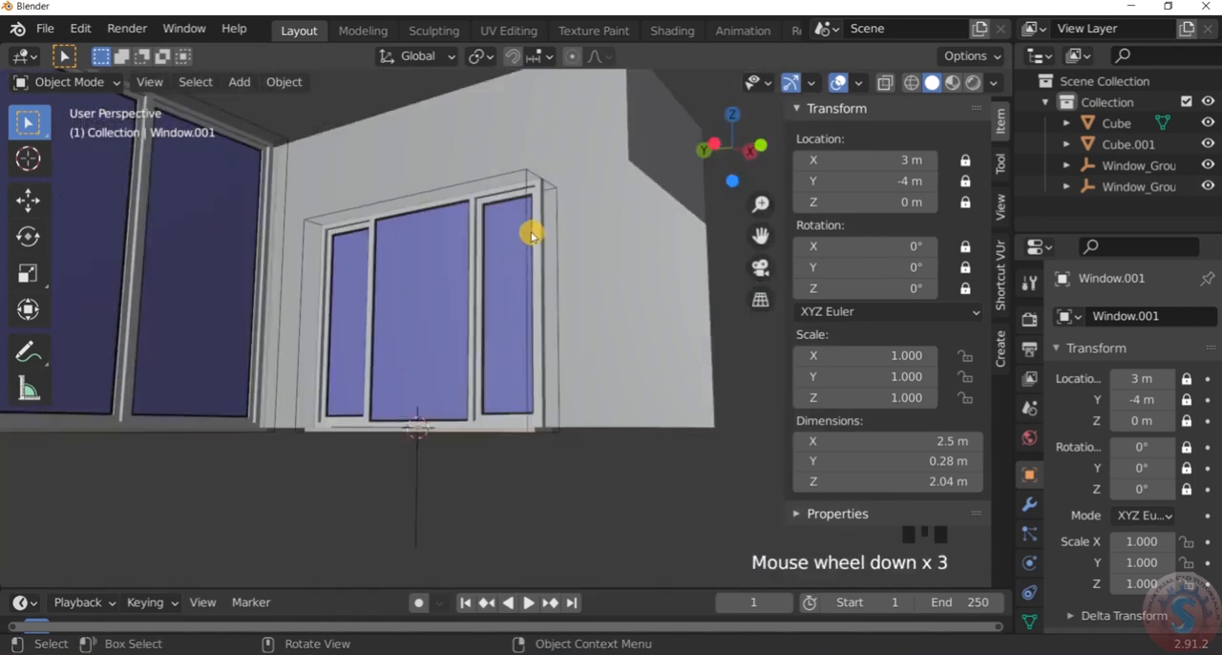
middle_drag(532, 222, 502, 210)
scroll(502, 259, down, 1)
middle_drag(502, 259, 502, 245)
scroll(484, 316, down, 4)
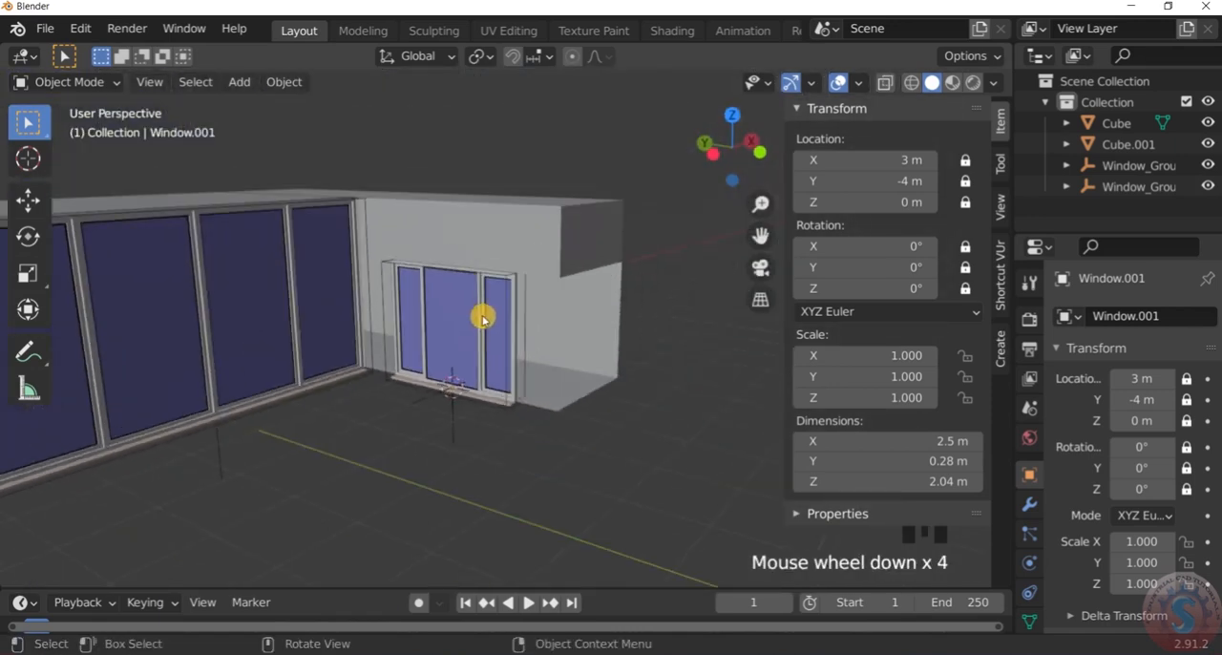
Open the Window Panel settings of the extension's new window
click(1000, 349)
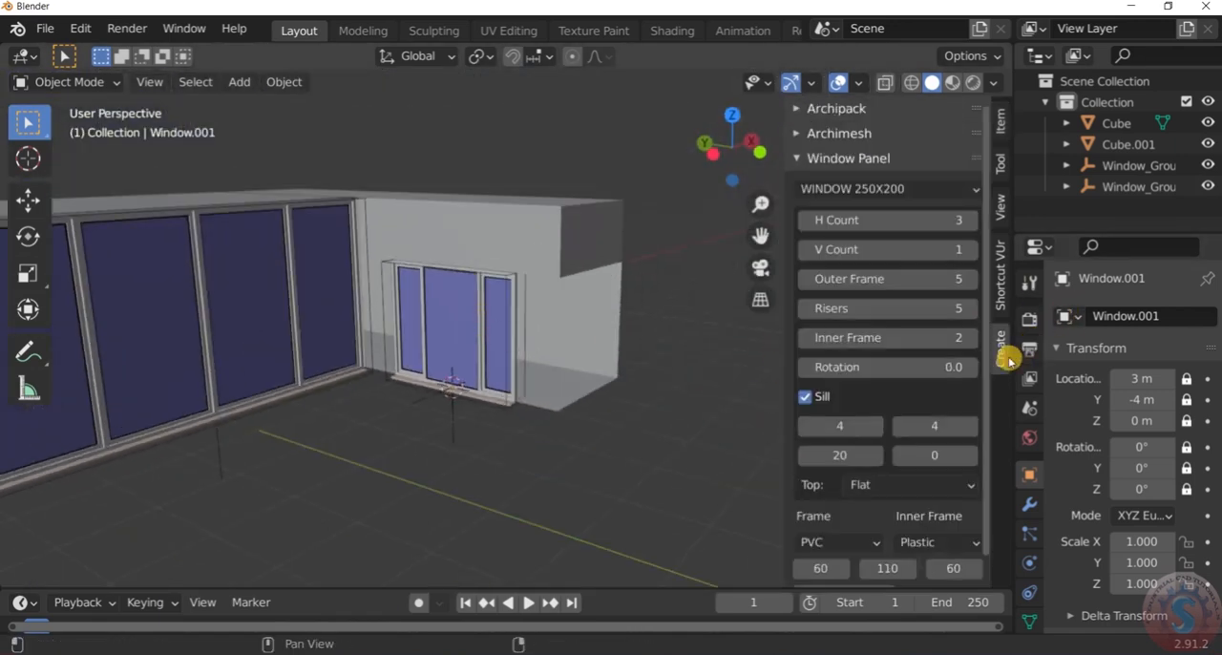
scroll(601, 331, down, 3)
scroll(575, 338, up, 5)
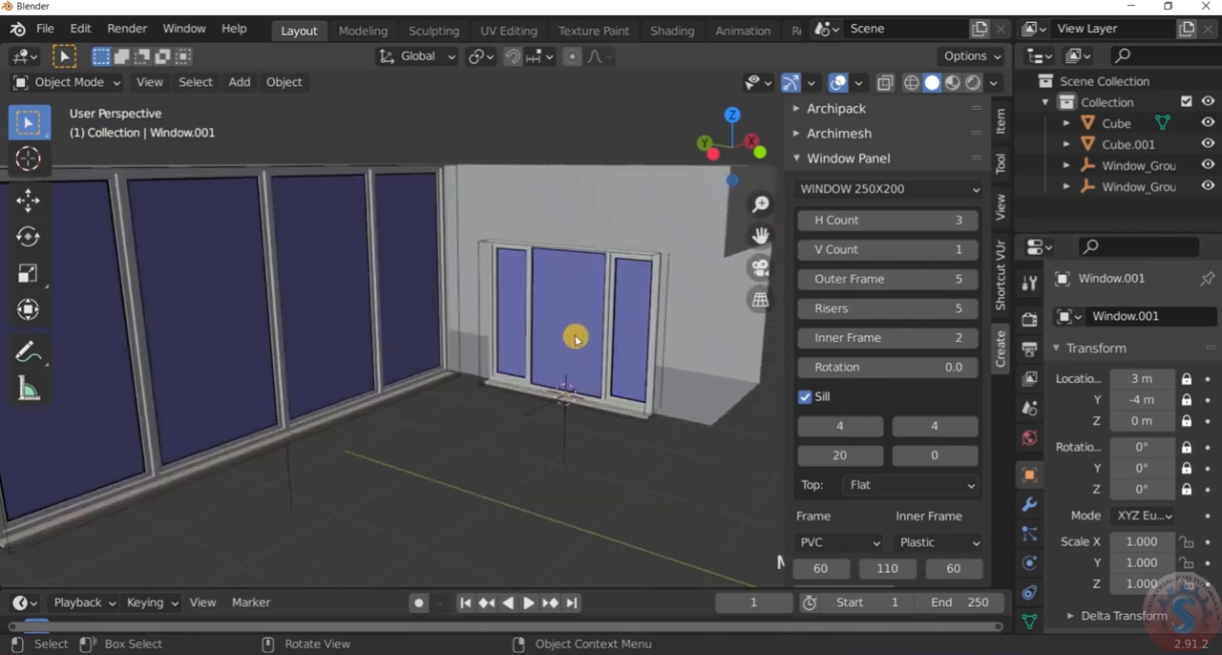
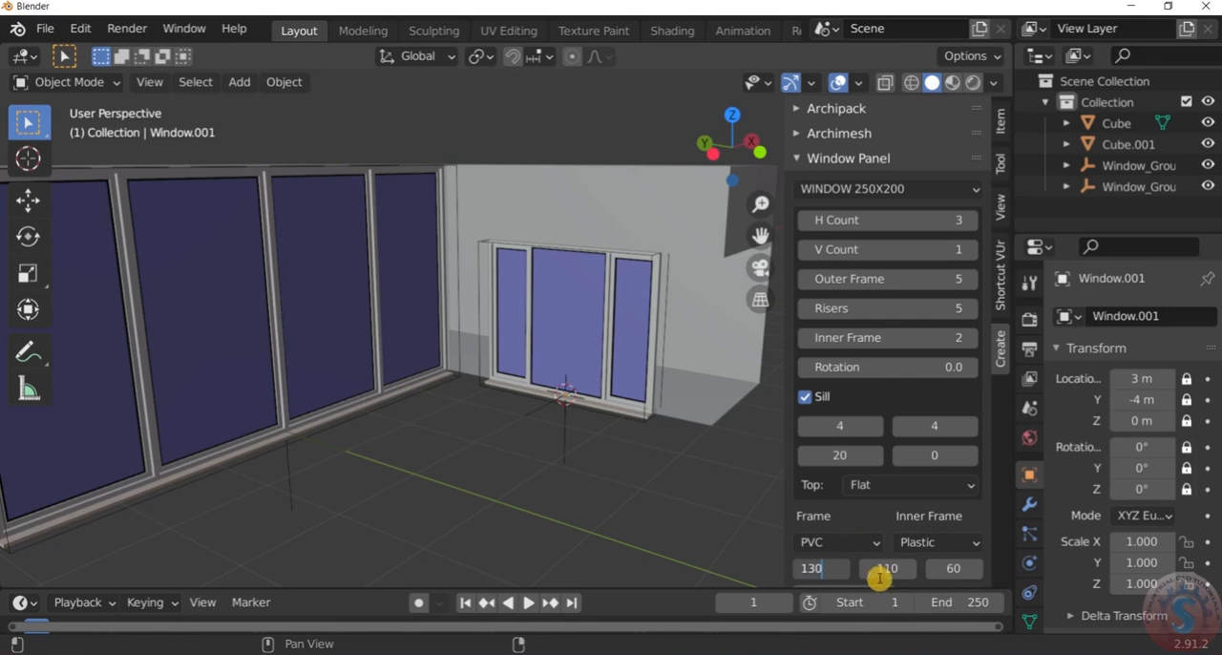
Set the extension window's three pane widths to 130, 110 and 130
key(Return)
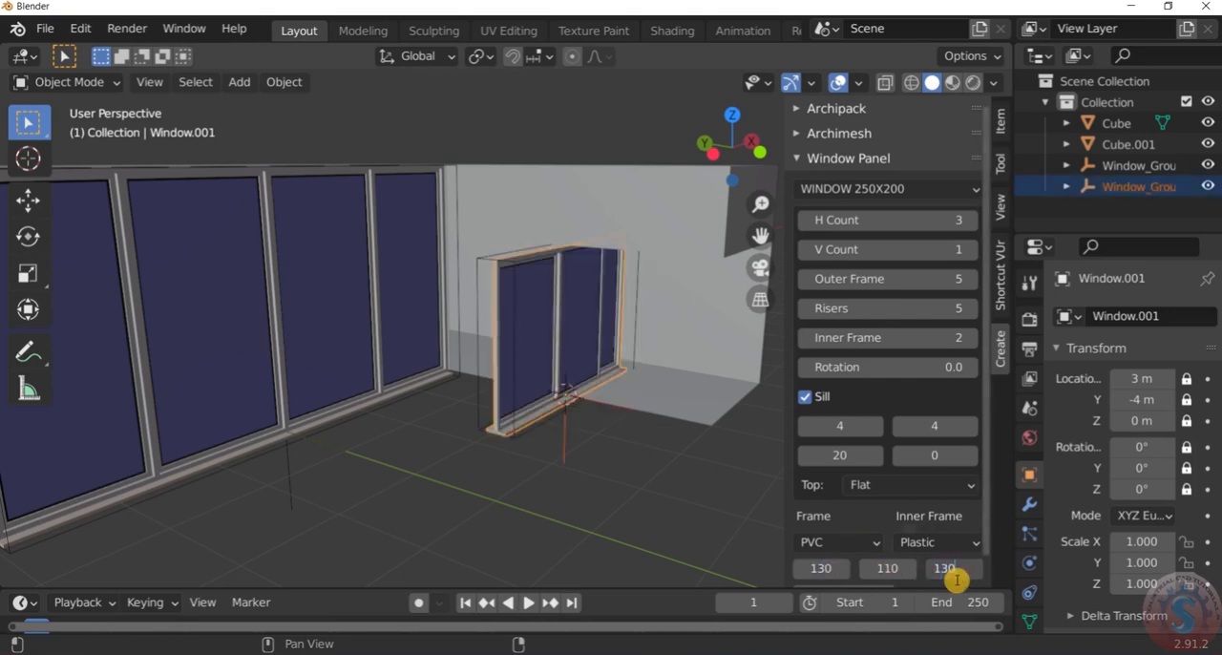
click(589, 502)
scroll(605, 453, down, 4)
scroll(631, 393, up, 4)
middle_drag(631, 393, 512, 324)
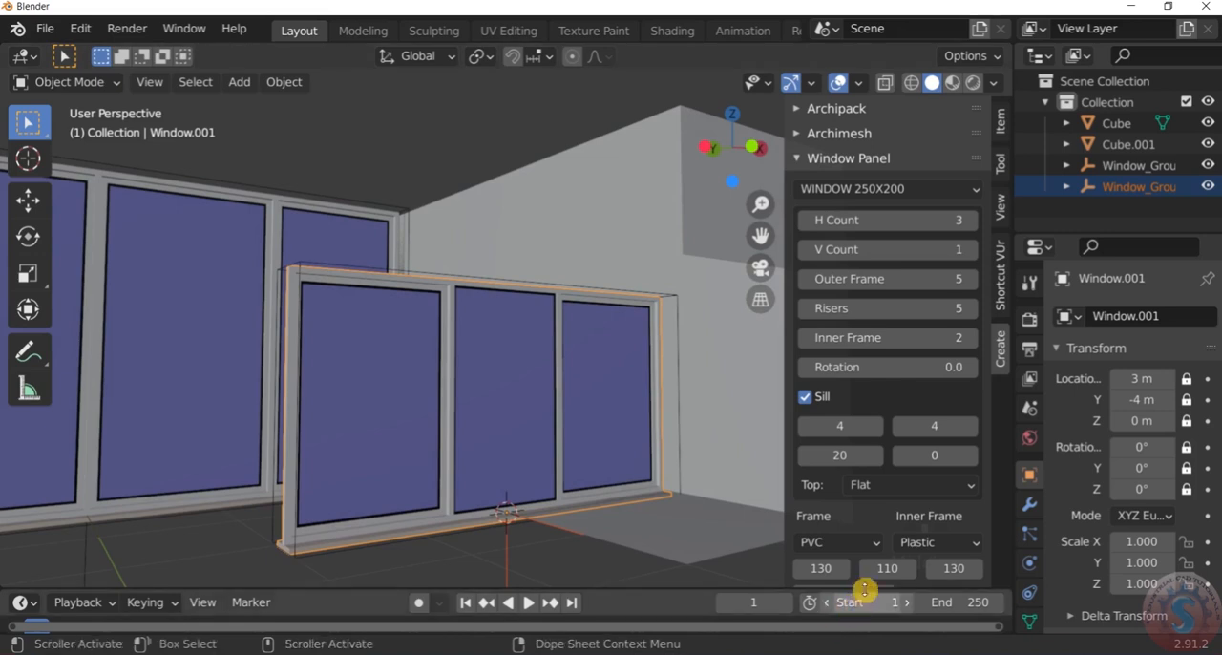
scroll(913, 507, down, 1)
click(940, 570)
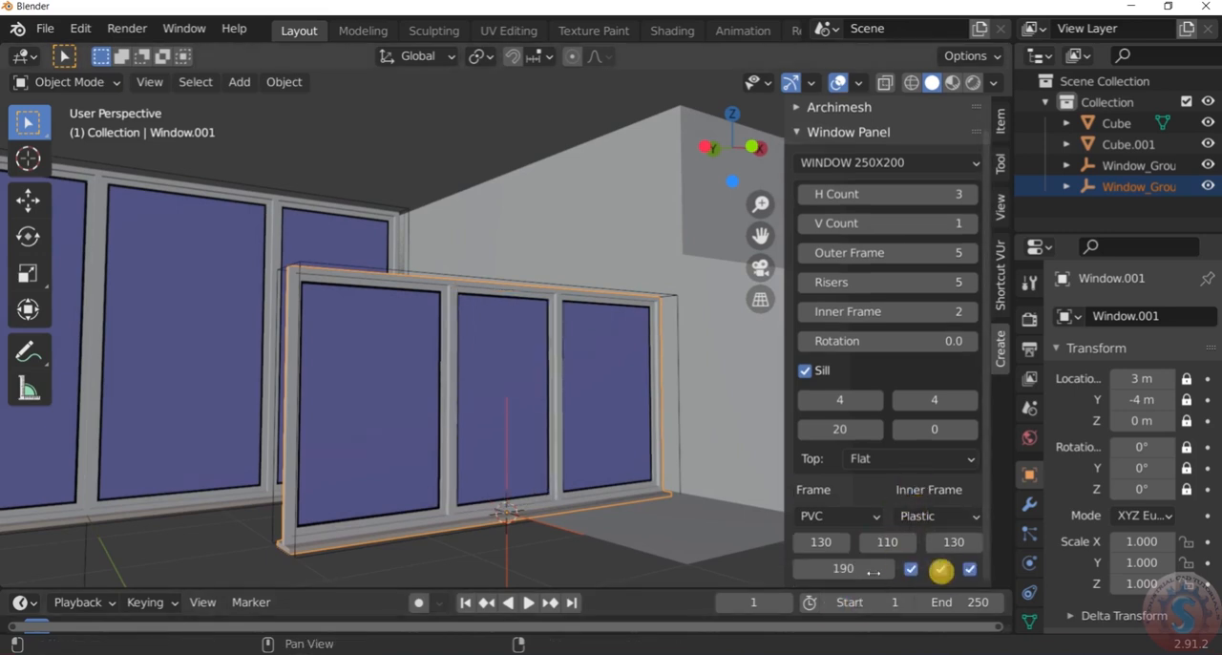
Examine the extension's window from a wider angle to check its orientation and height against the side block
middle_drag(720, 559, 611, 508)
scroll(586, 485, down, 3)
scroll(588, 449, up, 2)
scroll(588, 449, up, 3)
scroll(614, 426, down, 4)
scroll(611, 494, up, 3)
scroll(586, 445, down, 3)
scroll(611, 509, up, 3)
scroll(607, 515, down, 3)
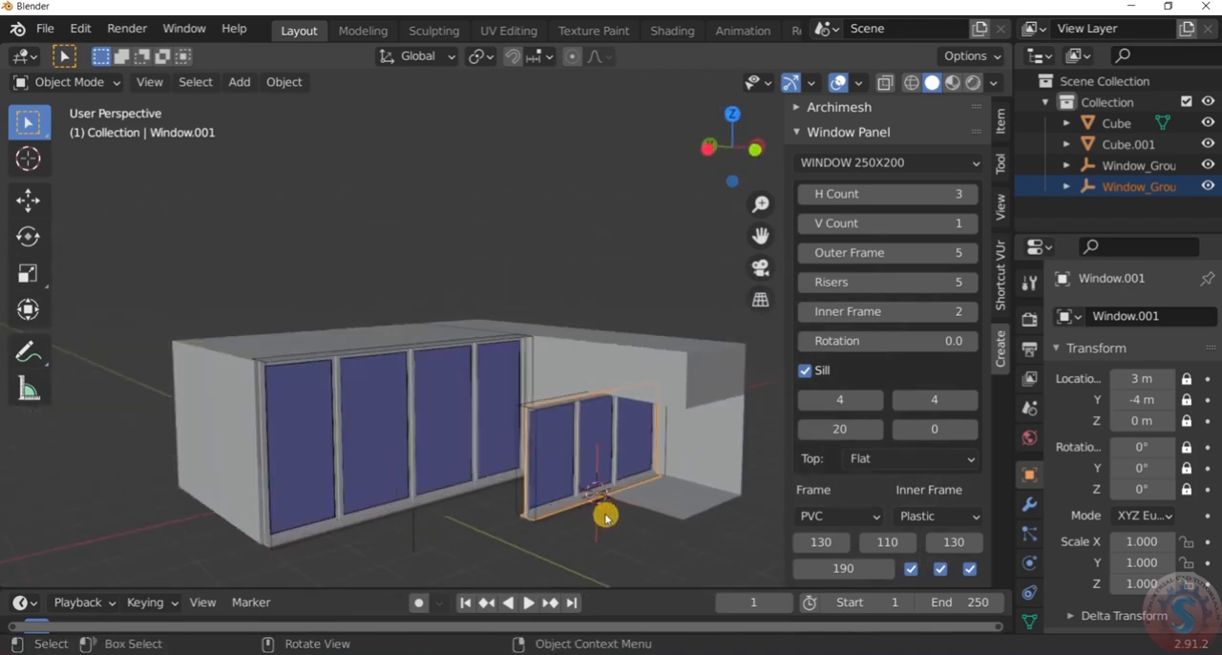
Switch to a wireframe top view and rotate the extension's window about the global Z axis to align with the side block's open edge
key(z)
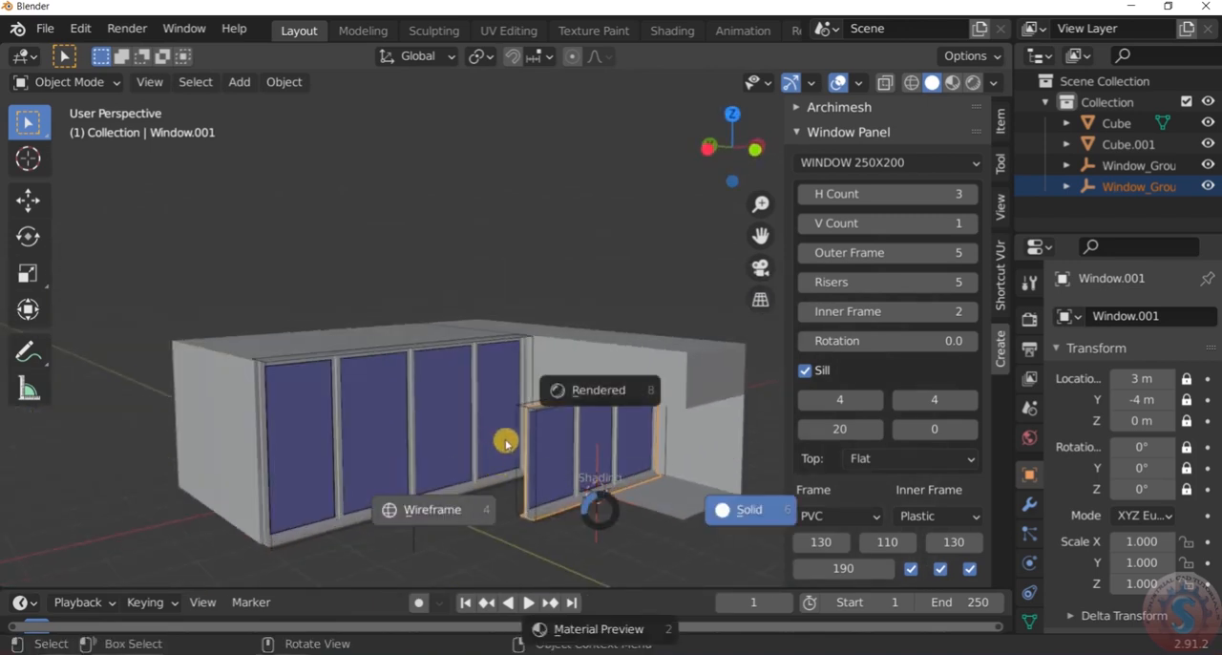
click(410, 518)
key(KP_1)
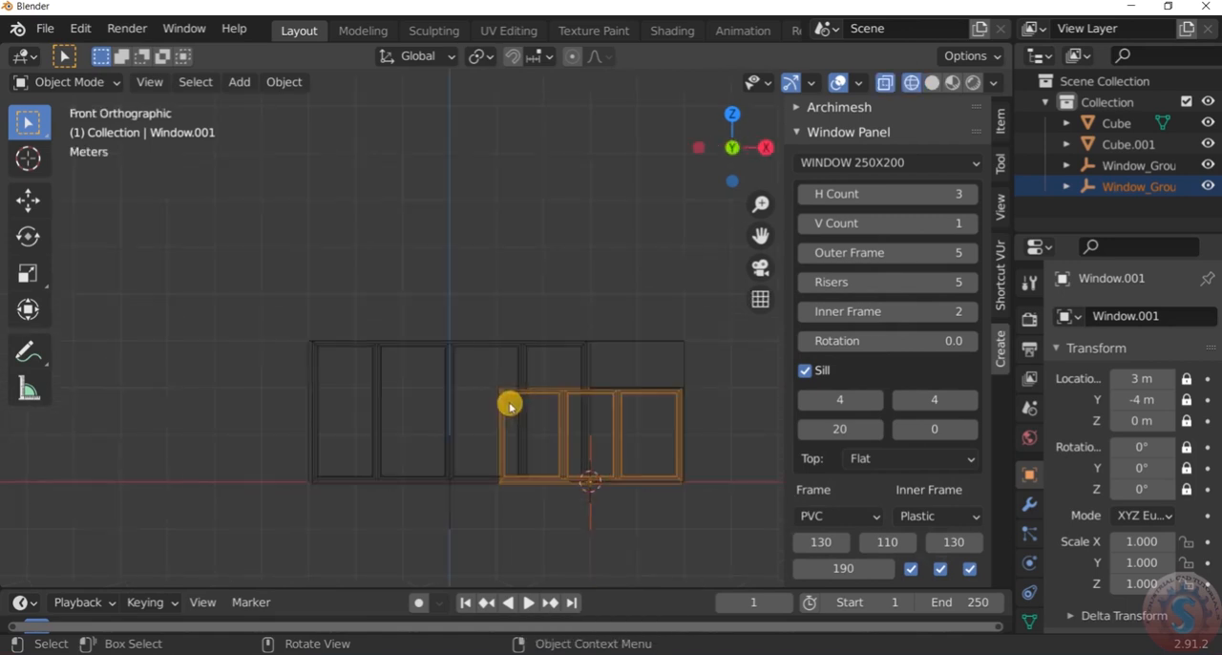
key(KP_7)
scroll(568, 457, up, 2)
scroll(550, 458, down, 6)
scroll(611, 497, up, 6)
scroll(607, 489, down, 3)
scroll(573, 478, up, 2)
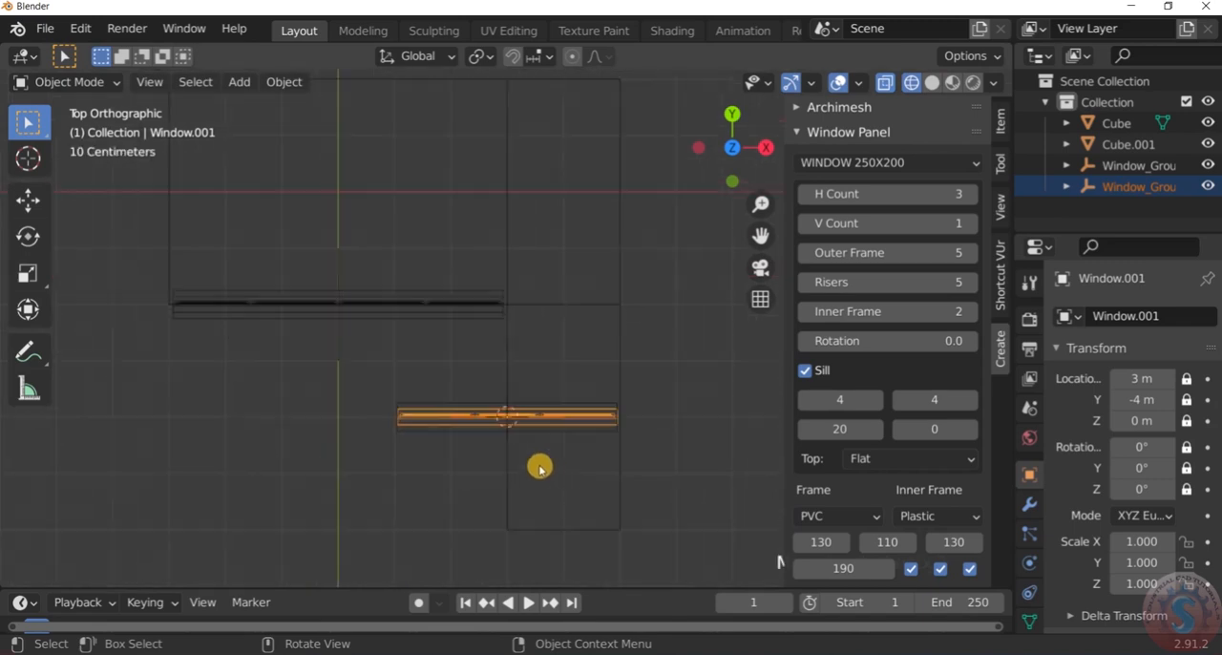
key(r)
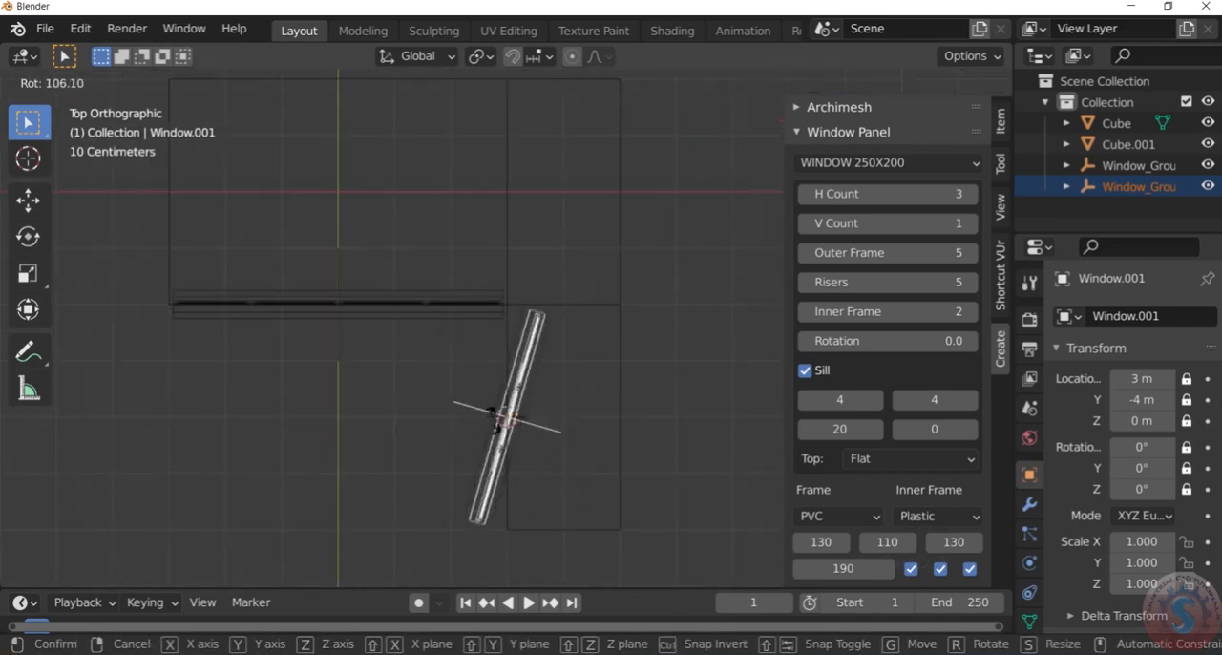
key(z)
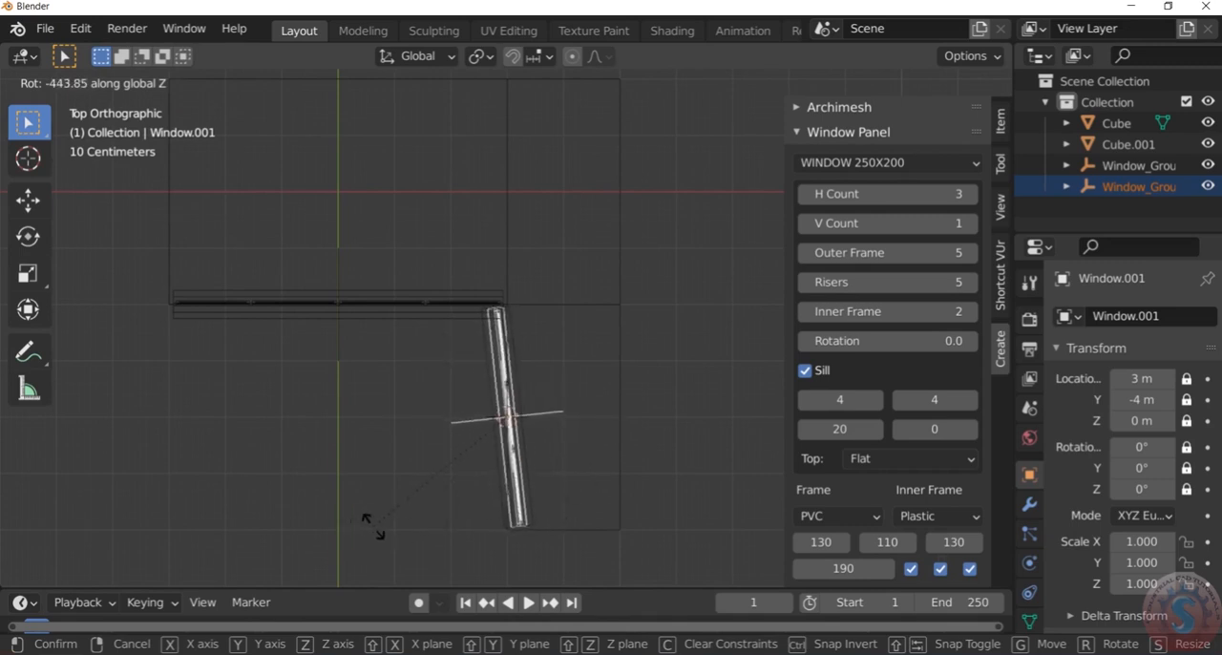
click(295, 551)
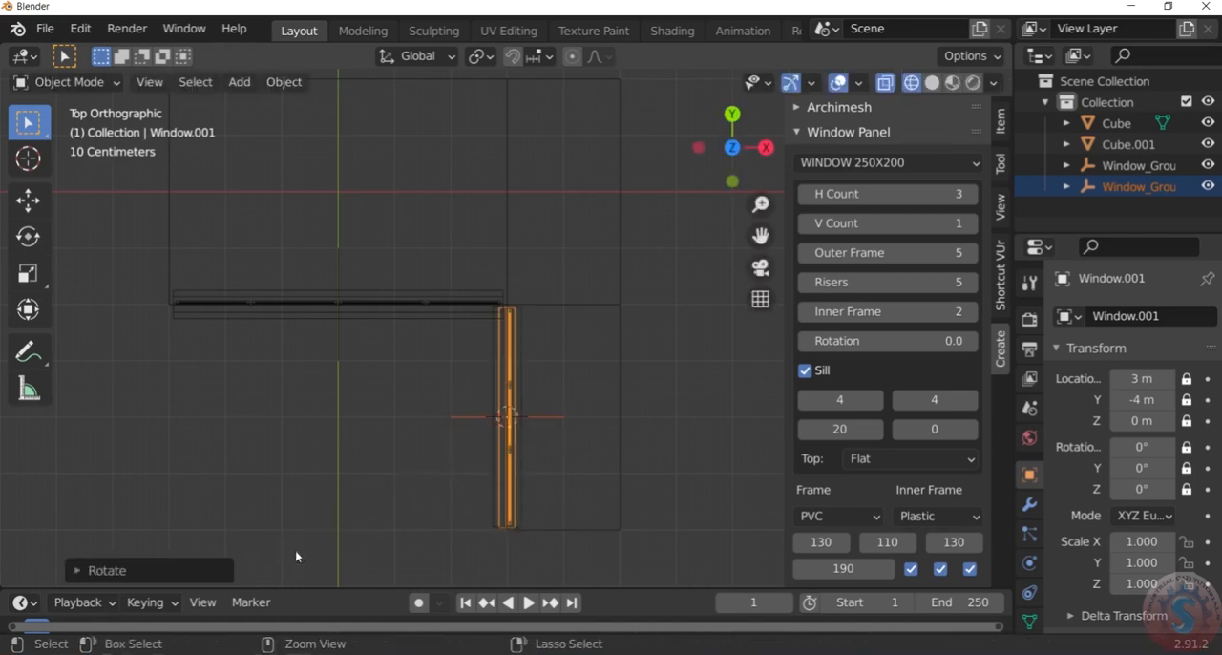
Deselect the rotated window and return to an angled perspective of the building in solid shading
click(410, 427)
scroll(407, 414, down, 3)
scroll(407, 414, up, 5)
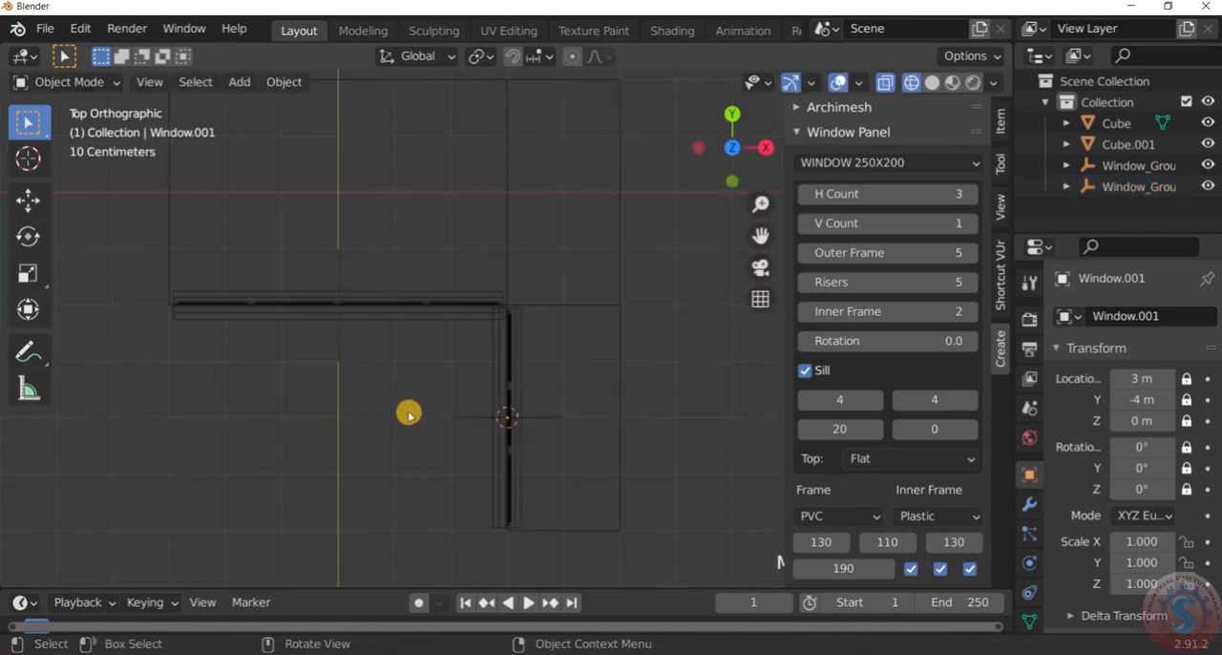
scroll(446, 362, down, 3)
middle_drag(446, 361, 549, 188)
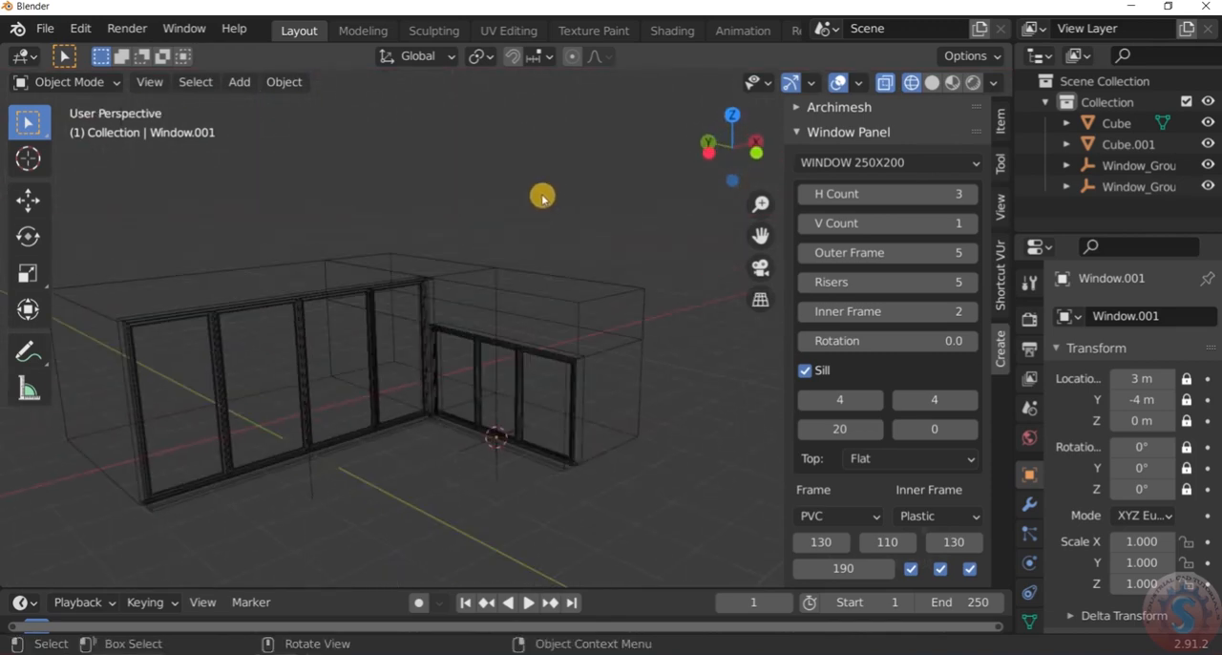
key(z)
click(659, 224)
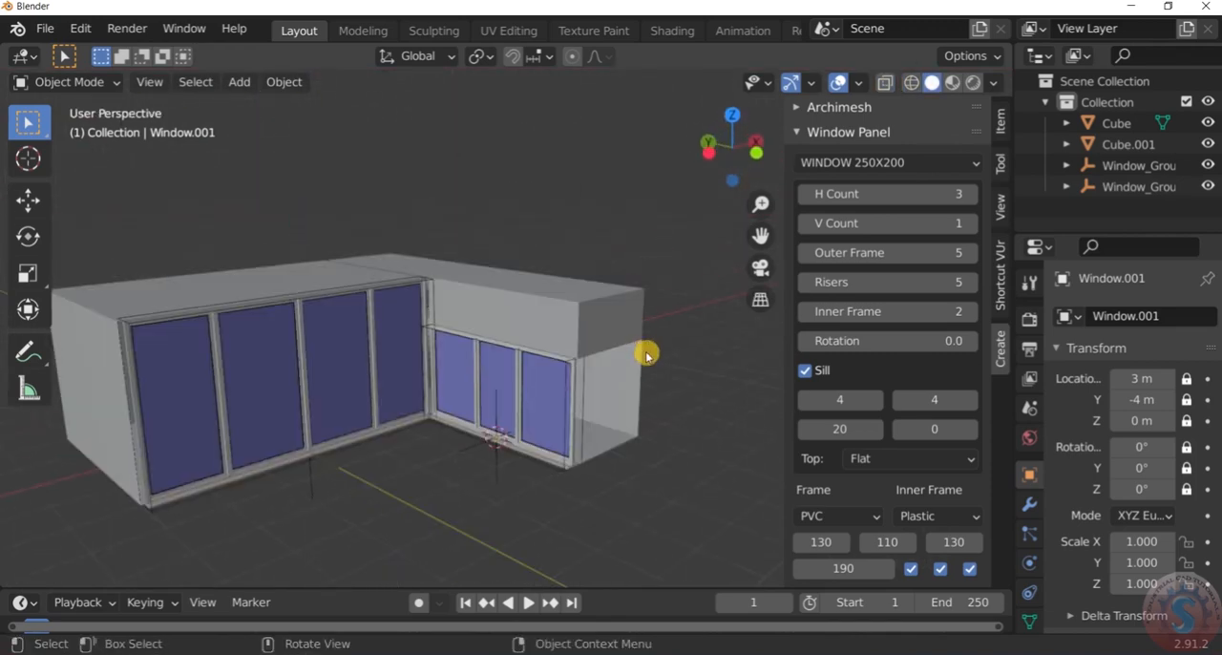
Examine closely how both ends of the four-pane window meet the main block's corners
scroll(649, 427, down, 2)
scroll(439, 401, up, 10)
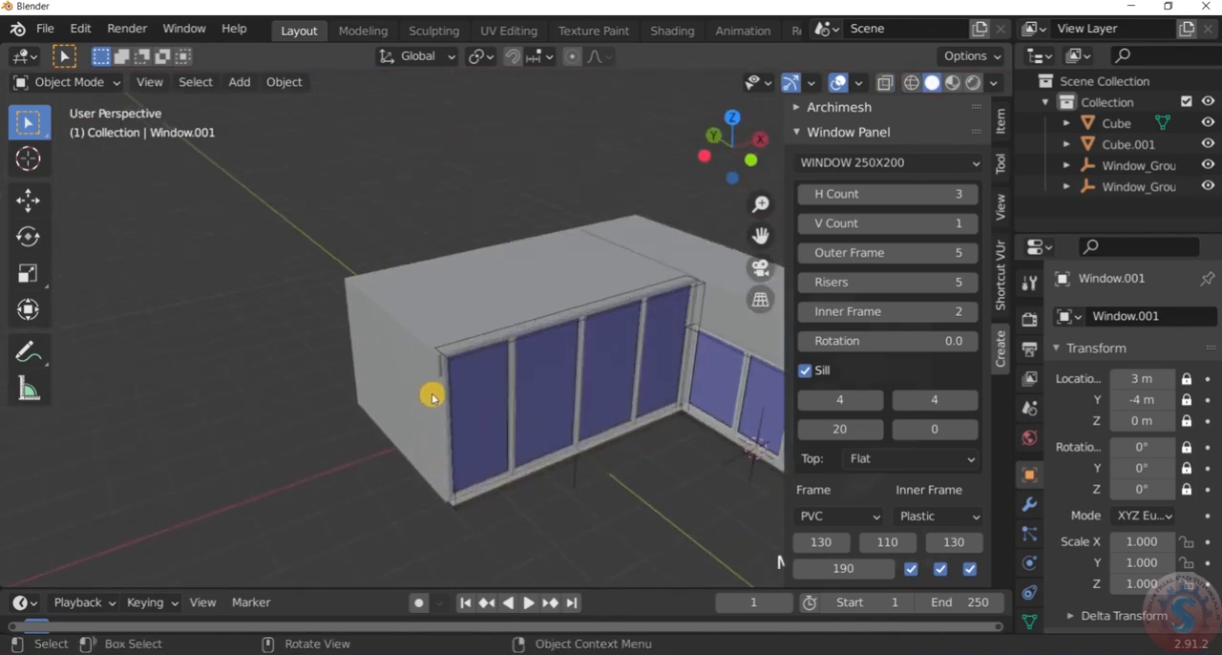
scroll(464, 370, down, 3)
scroll(480, 303, up, 6)
mouse_move(464, 371)
middle_down()
mouse_move(429, 346)
mouse_move(453, 357)
middle_up()
scroll(445, 357, down, 8)
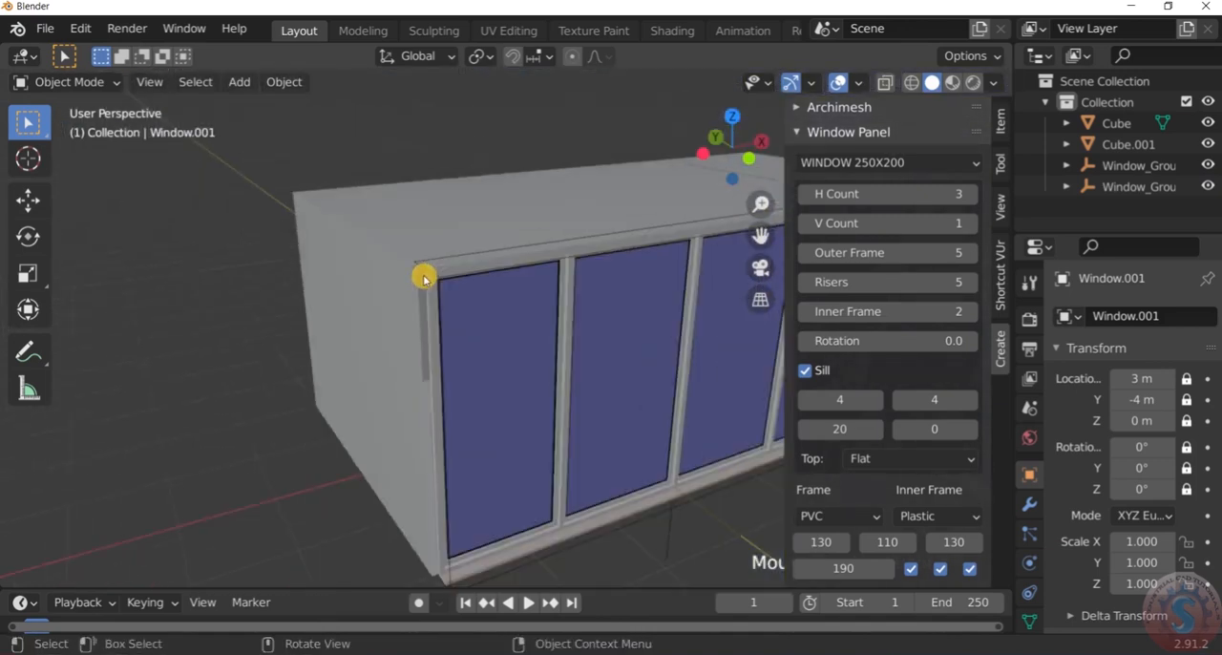
scroll(605, 270, up, 8)
middle_drag(605, 270, 605, 279)
scroll(605, 279, down, 6)
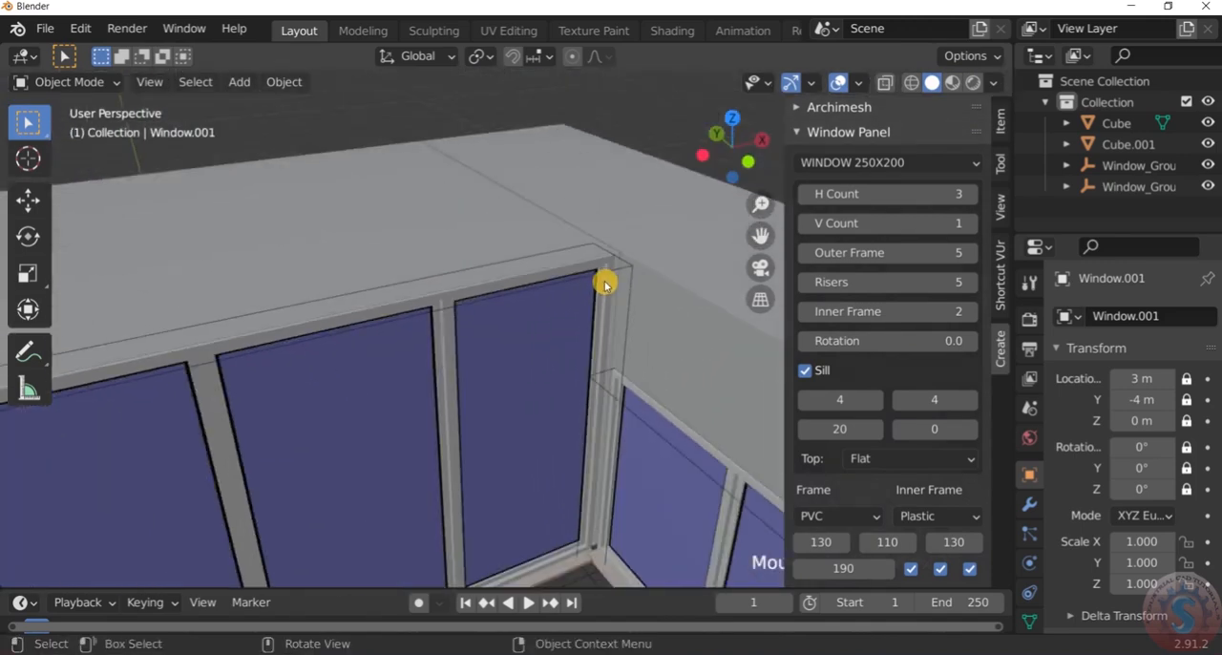
scroll(335, 376, up, 8)
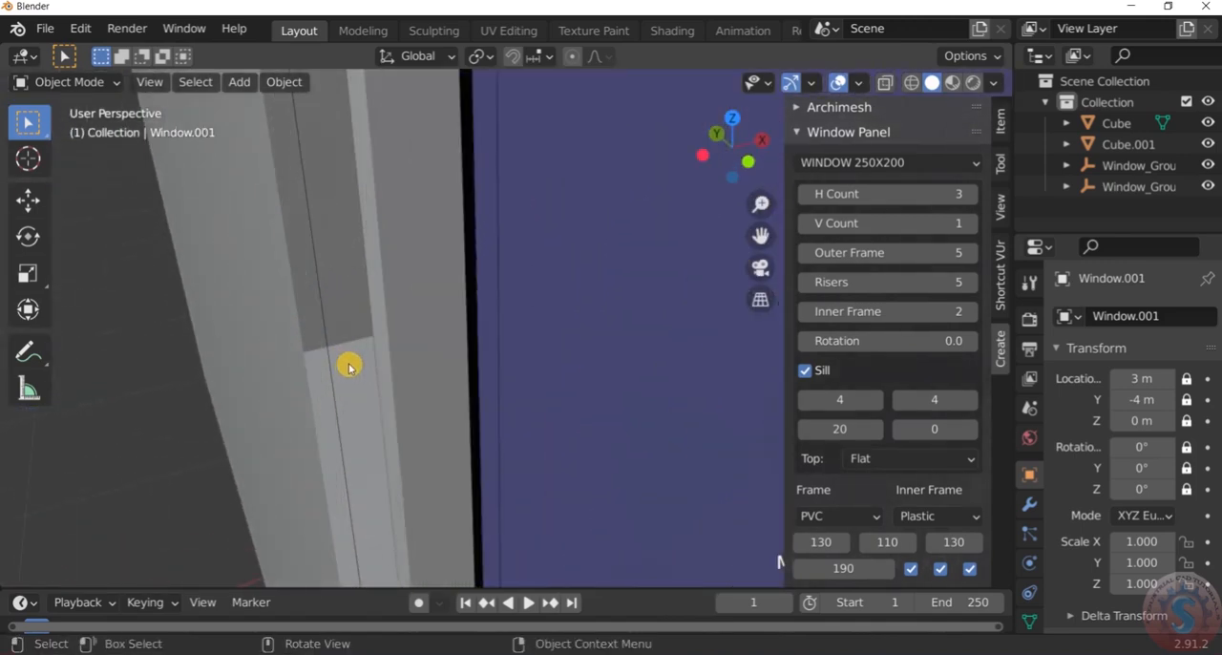
scroll(351, 361, down, 8)
scroll(352, 360, down, 6)
scroll(382, 351, up, 6)
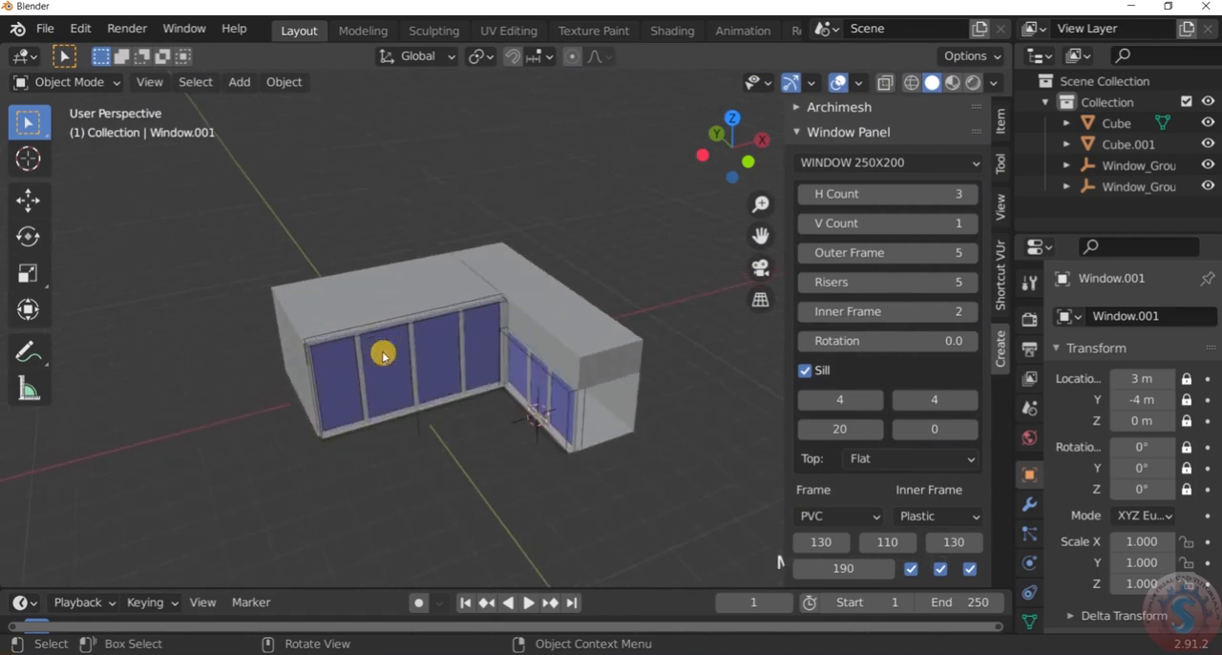
Check the gaps between the four-pane window's ends and the main block's corners in the solid top view
key(z)
click(520, 352)
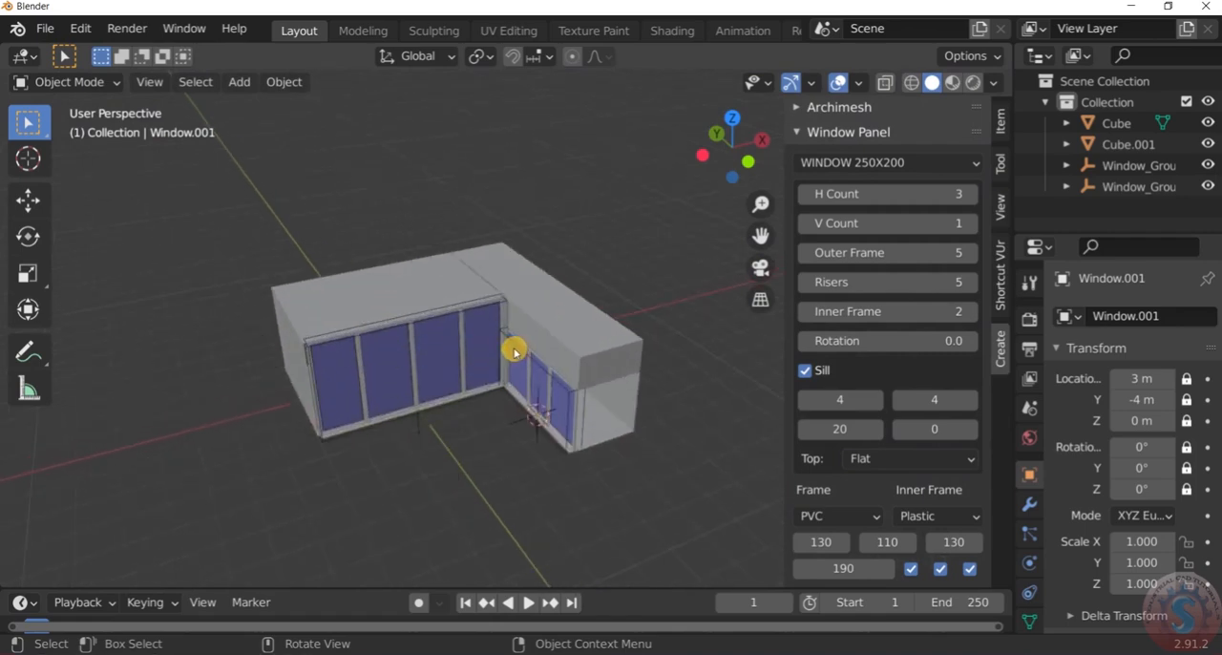
key(KP_1)
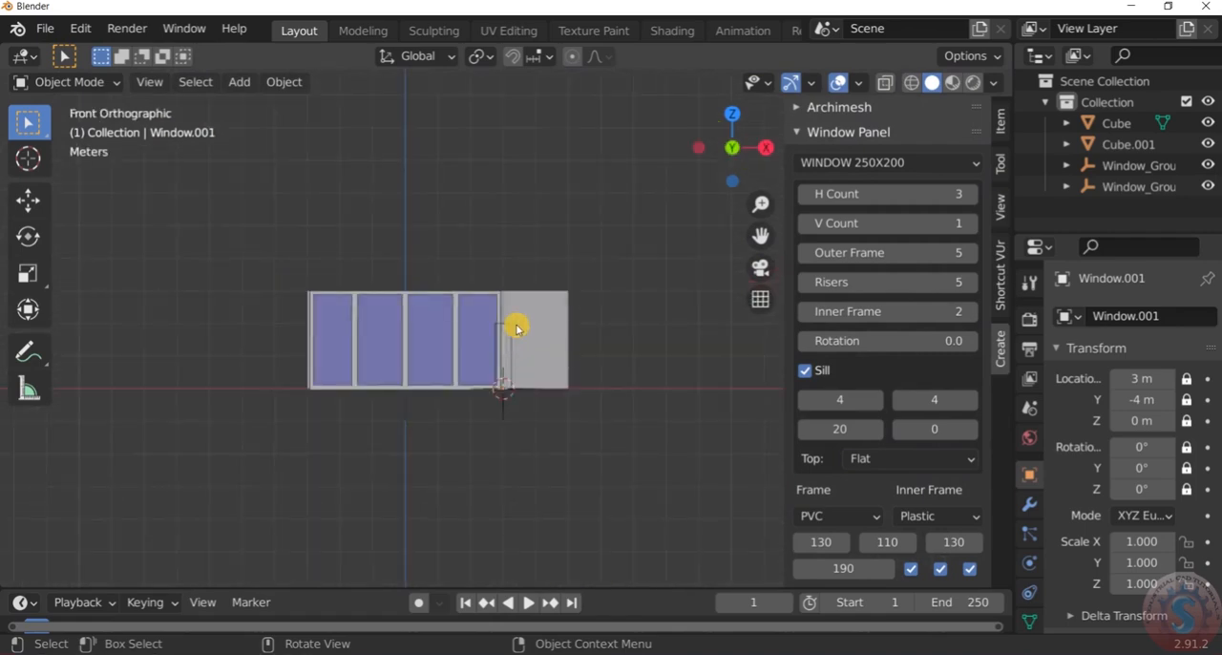
key(KP_7)
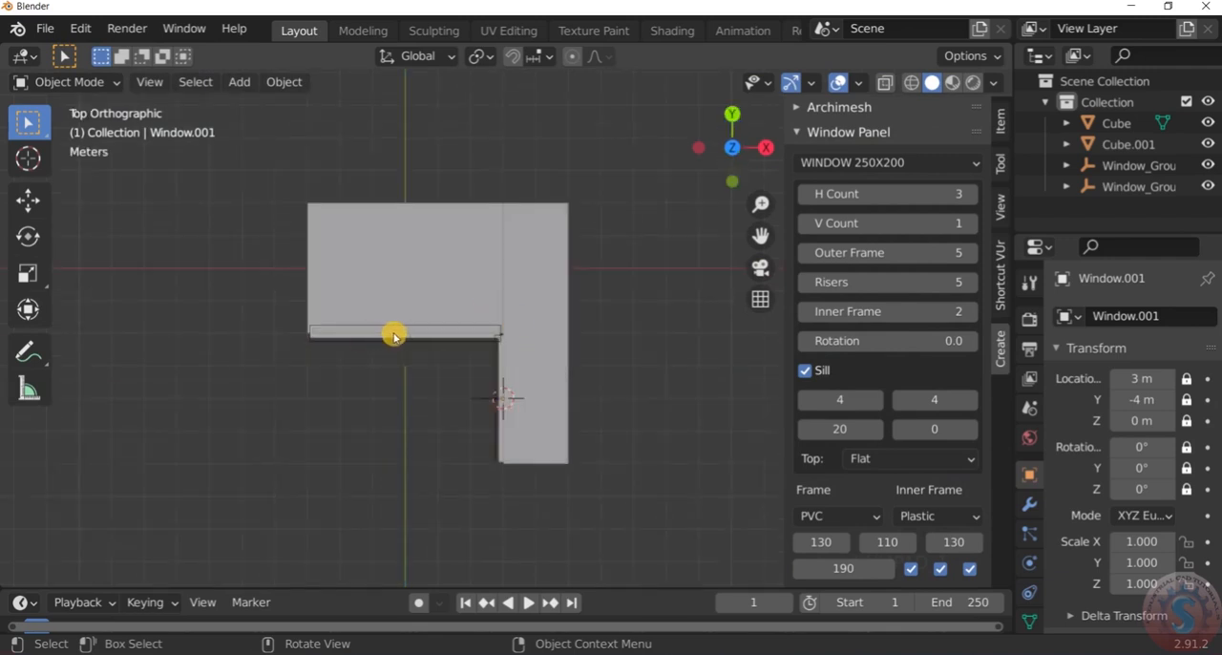
scroll(529, 325, up, 5)
scroll(611, 341, up, 7)
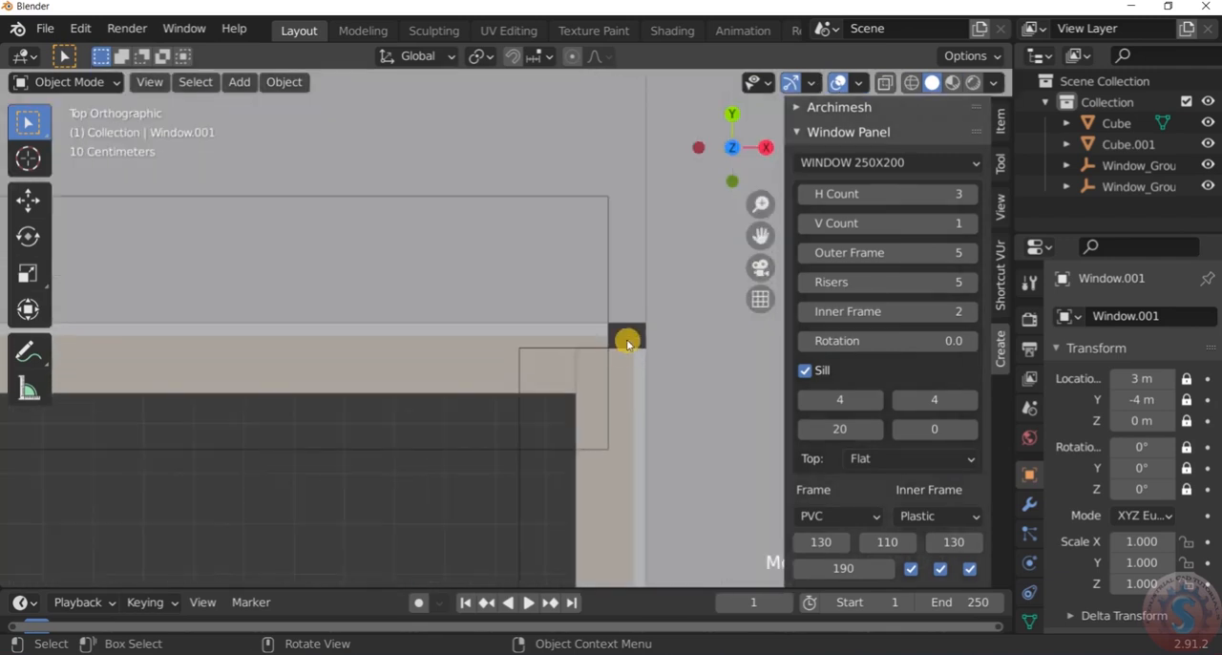
scroll(630, 336, down, 5)
scroll(488, 338, up, 5)
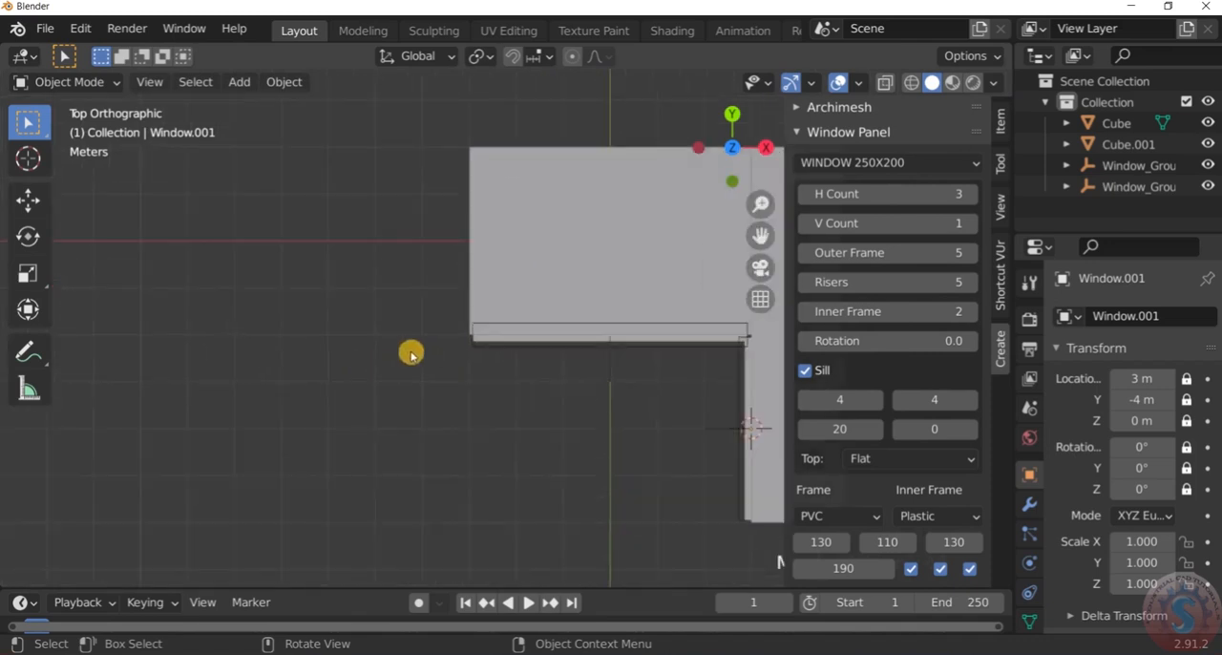
scroll(479, 338, up, 4)
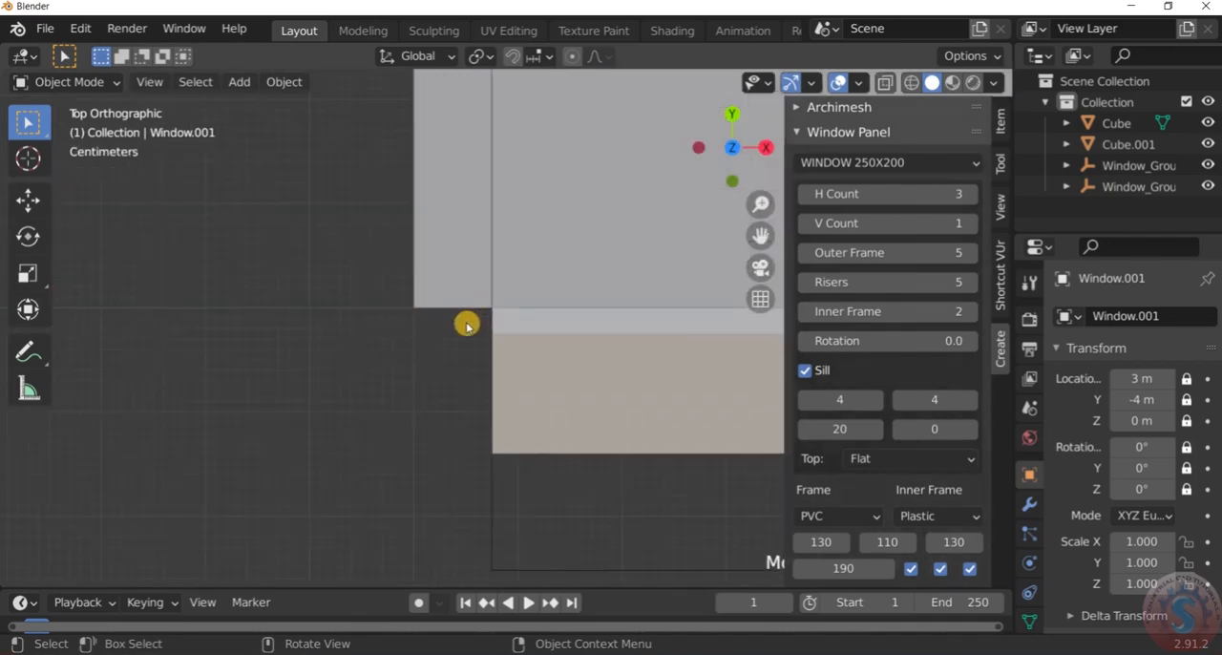
scroll(446, 342, down, 7)
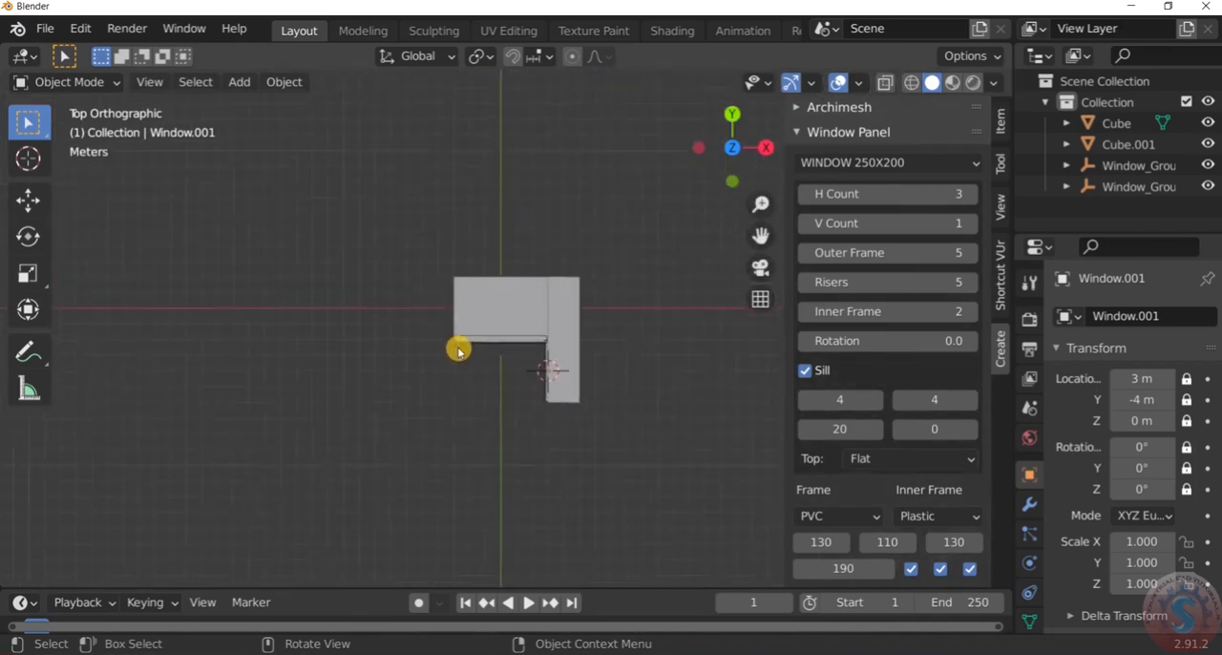
scroll(458, 346, up, 4)
scroll(485, 346, up, 2)
Select the four-pane window, set its first and last pane widths to 135, and check the fit at both ends
click(496, 336)
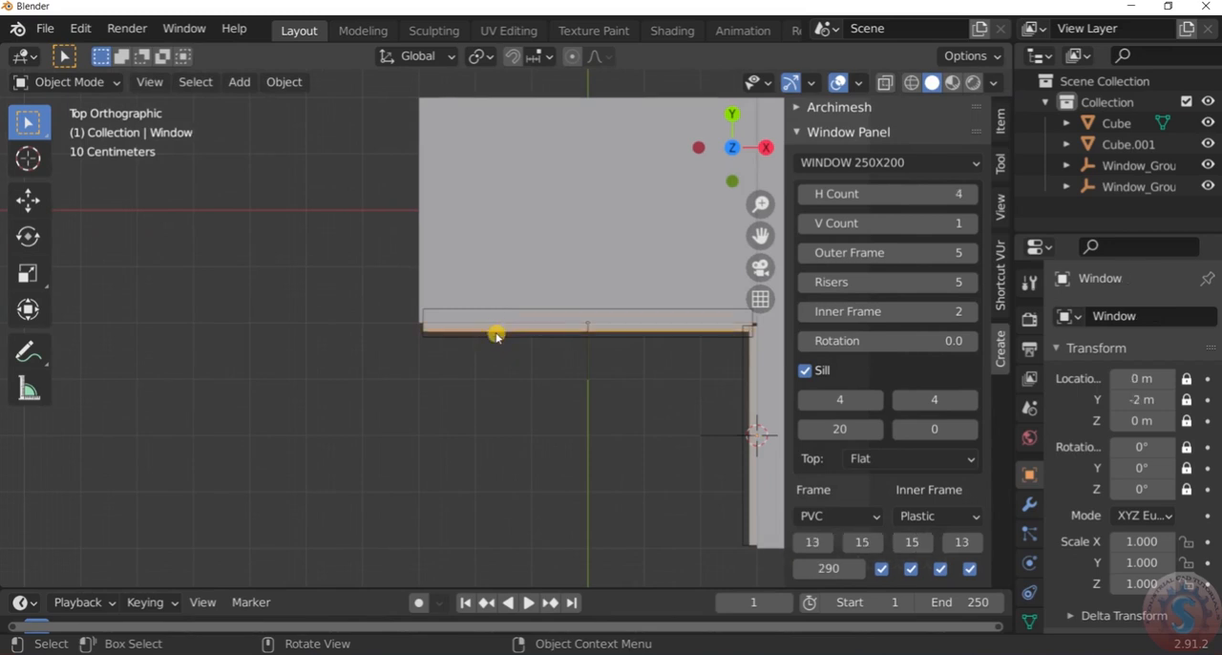
scroll(494, 338, down, 3)
scroll(573, 382, up, 2)
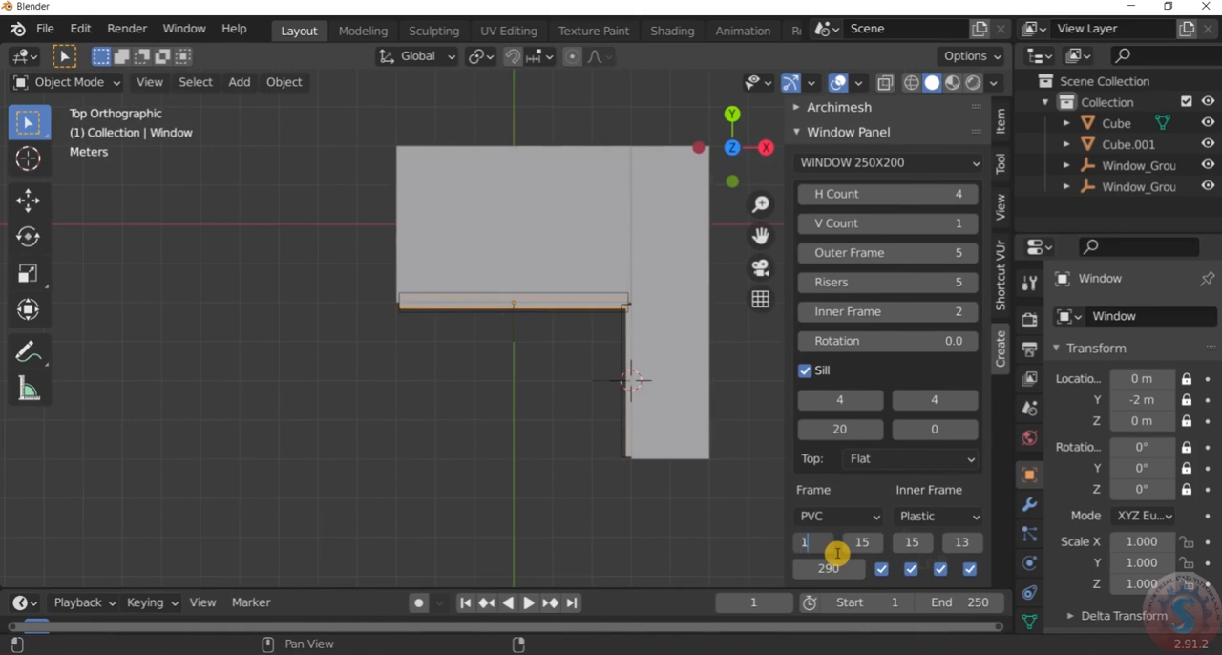
click(963, 542)
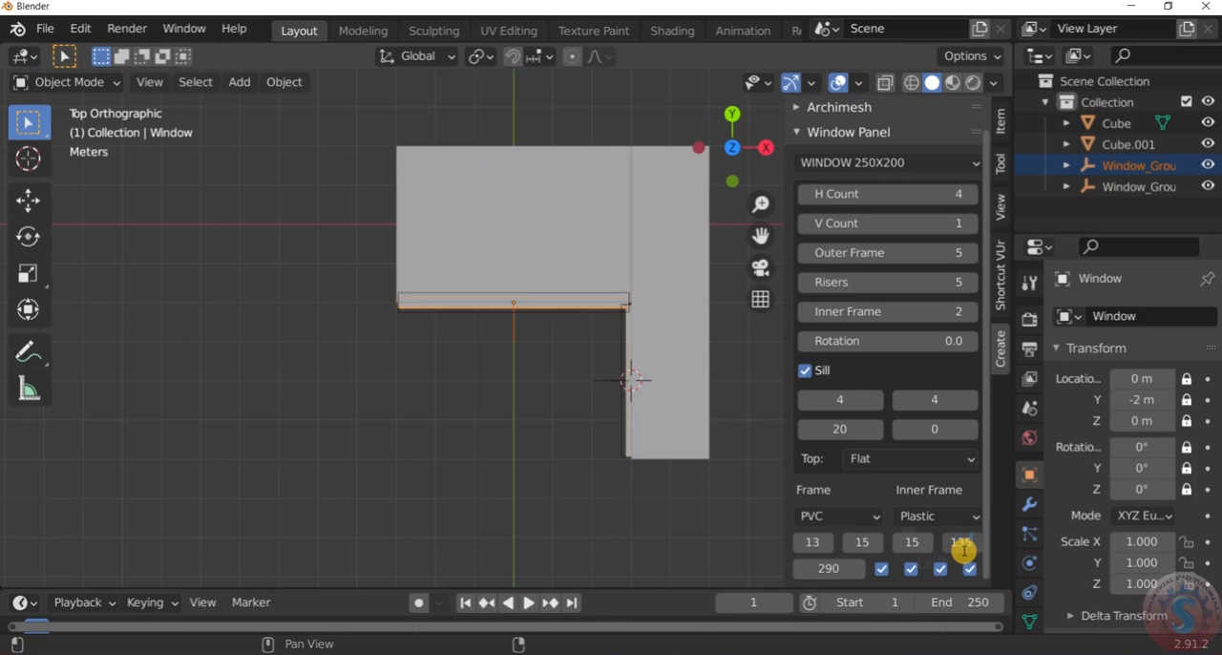
scroll(622, 310, up, 7)
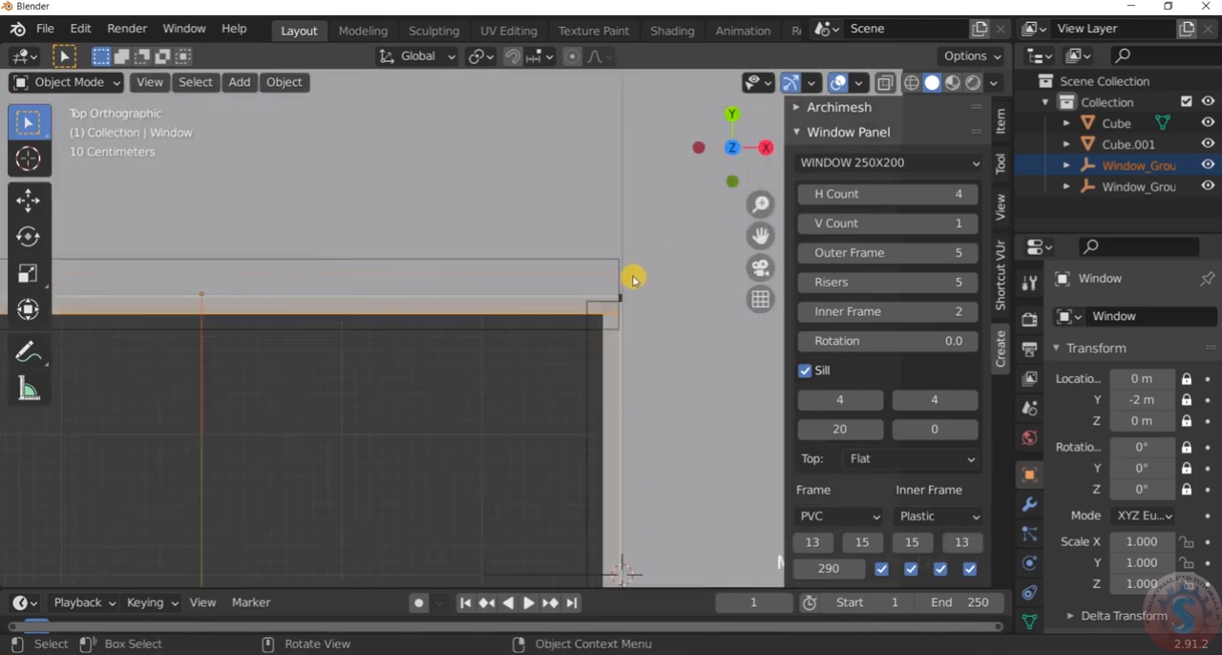
scroll(632, 280, down, 7)
scroll(396, 296, up, 7)
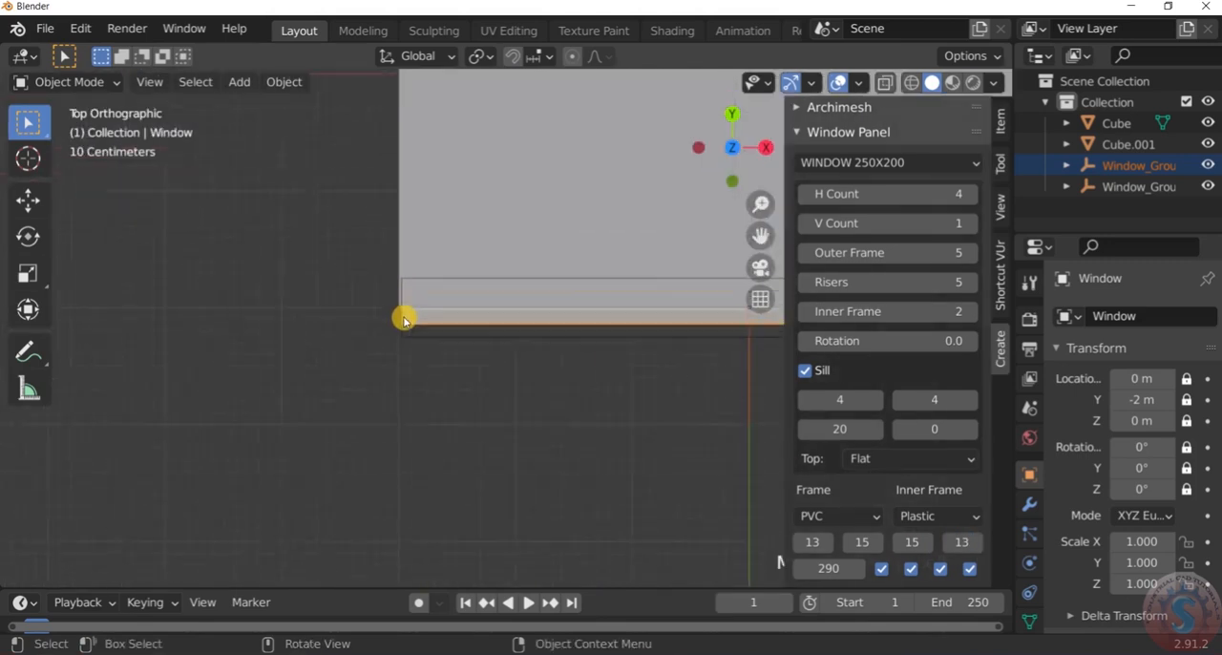
scroll(385, 343, down, 8)
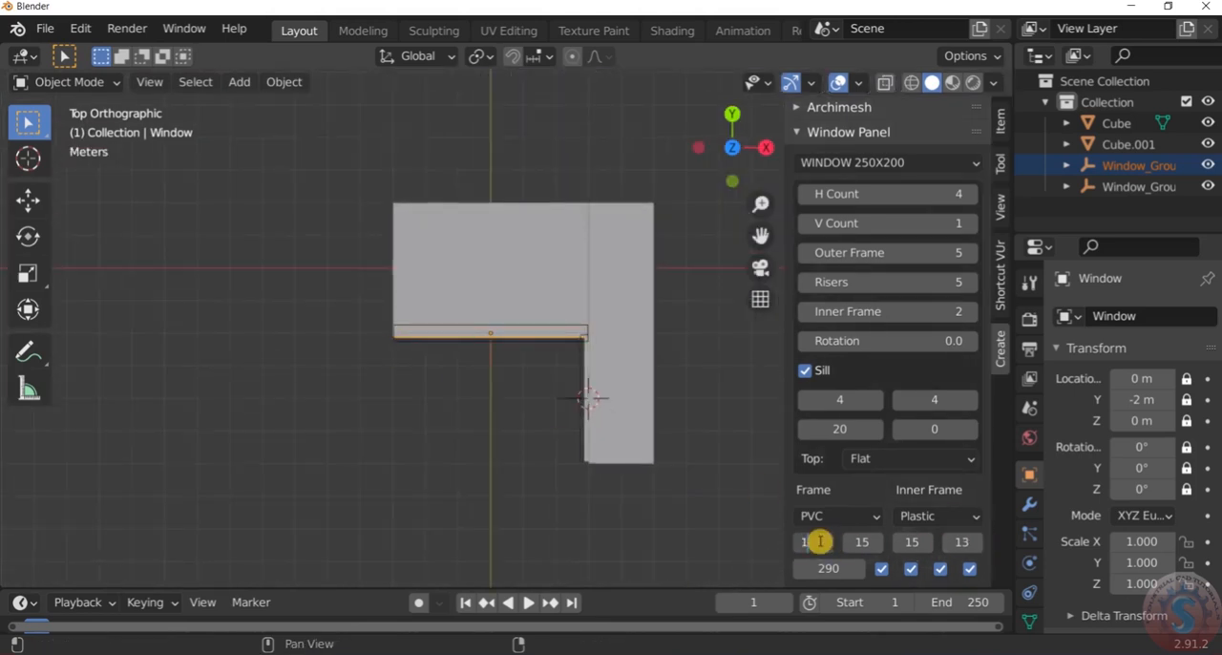
Set the first and last pane widths of the four-pane window to 140
click(657, 472)
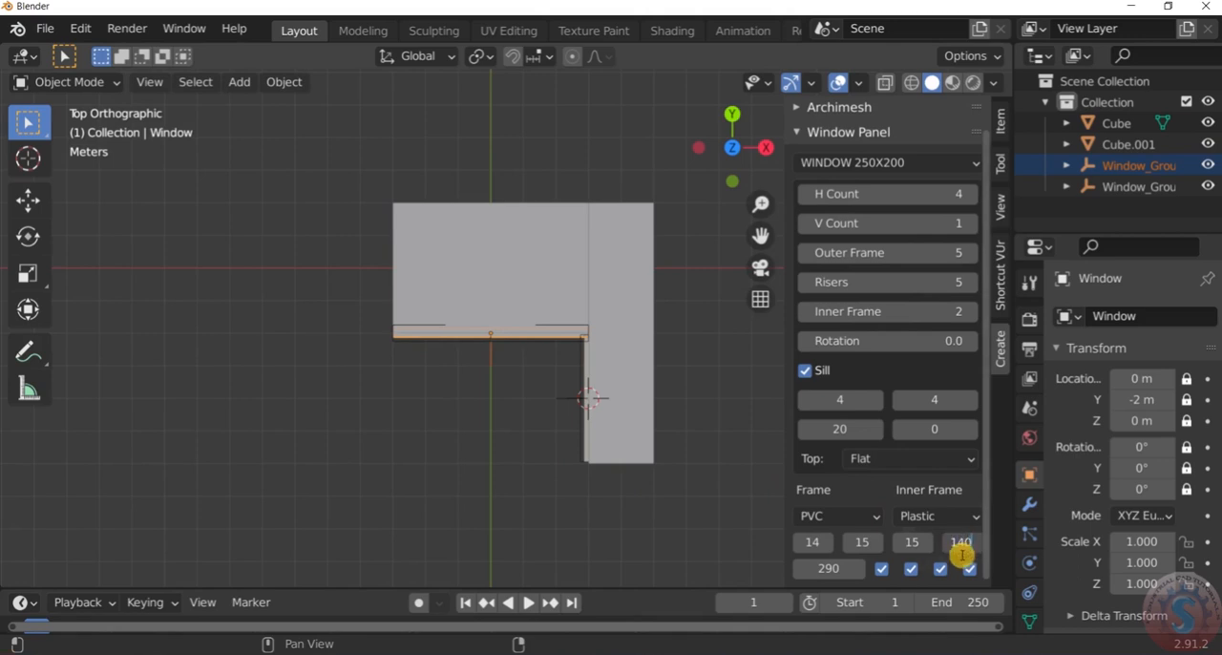
click(567, 507)
scroll(513, 319, up, 6)
scroll(623, 360, up, 3)
scroll(615, 362, down, 5)
Try to move the four-pane window along the global X axis
click(523, 376)
scroll(521, 374, up, 3)
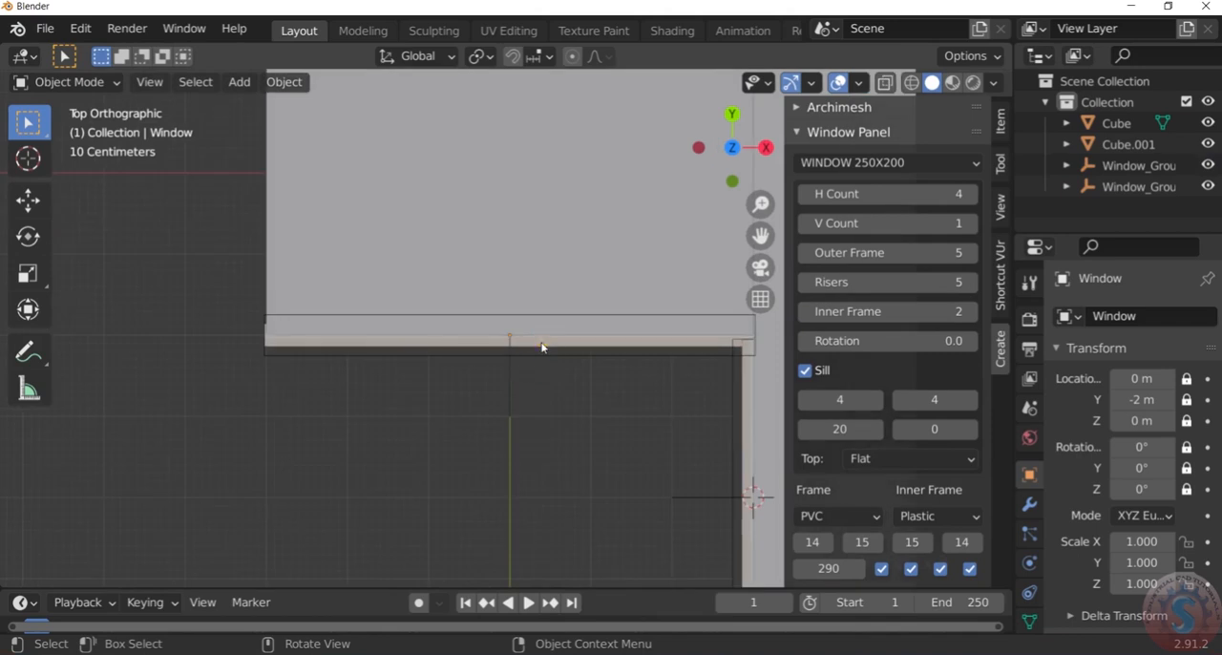
scroll(539, 357, down, 1)
key(g)
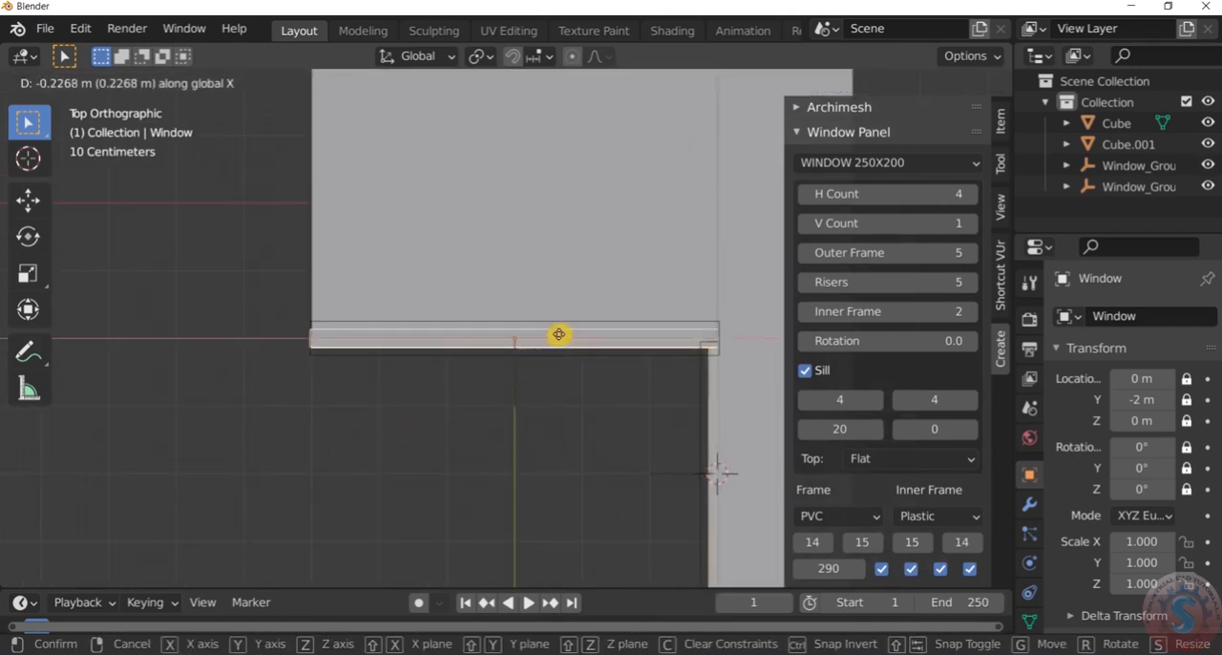
click(564, 447)
Leave the top view for an angled perspective and select the extension's three-pane window
scroll(564, 449, down, 3)
middle_drag(572, 449, 646, 444)
scroll(611, 473, up, 3)
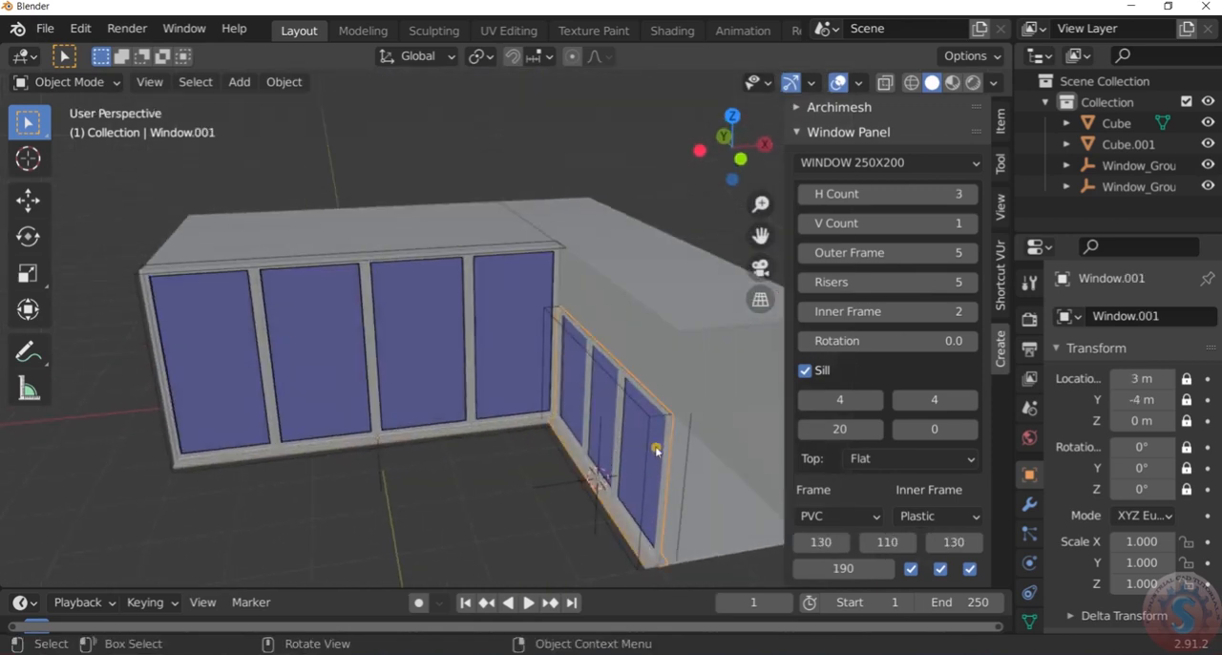
Examine from the top view how both ends of the extension's three-pane window meet the adjoining walls
click(655, 452)
scroll(646, 452, down, 2)
key(KP_7)
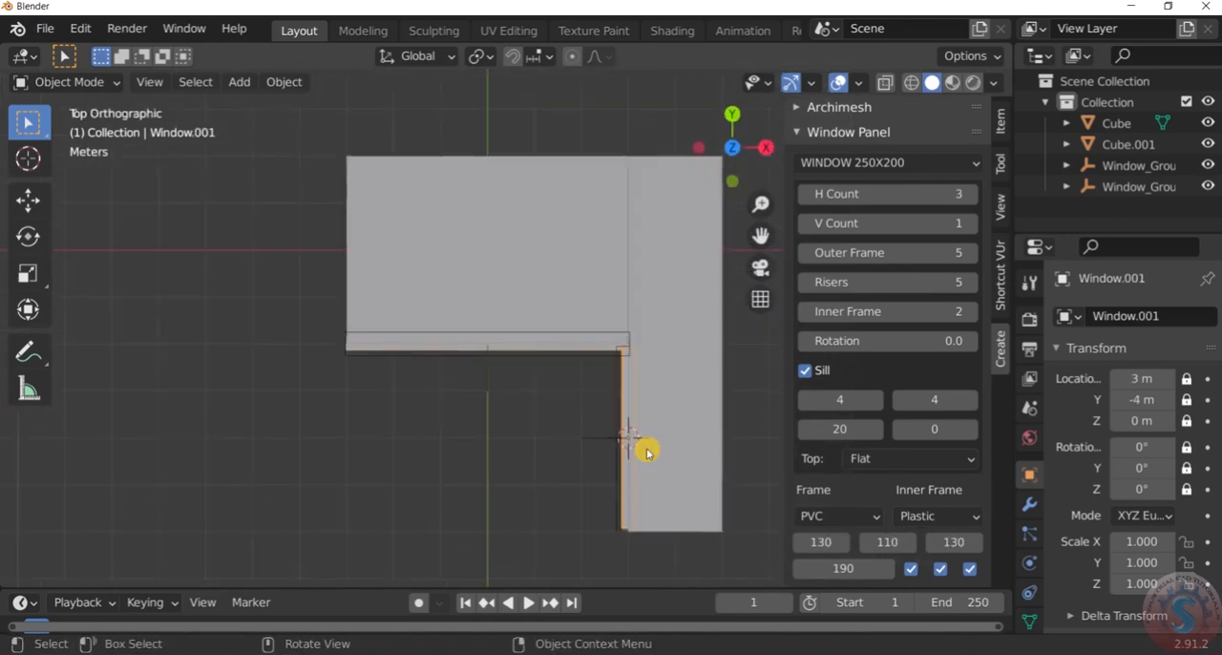
scroll(640, 429, up, 5)
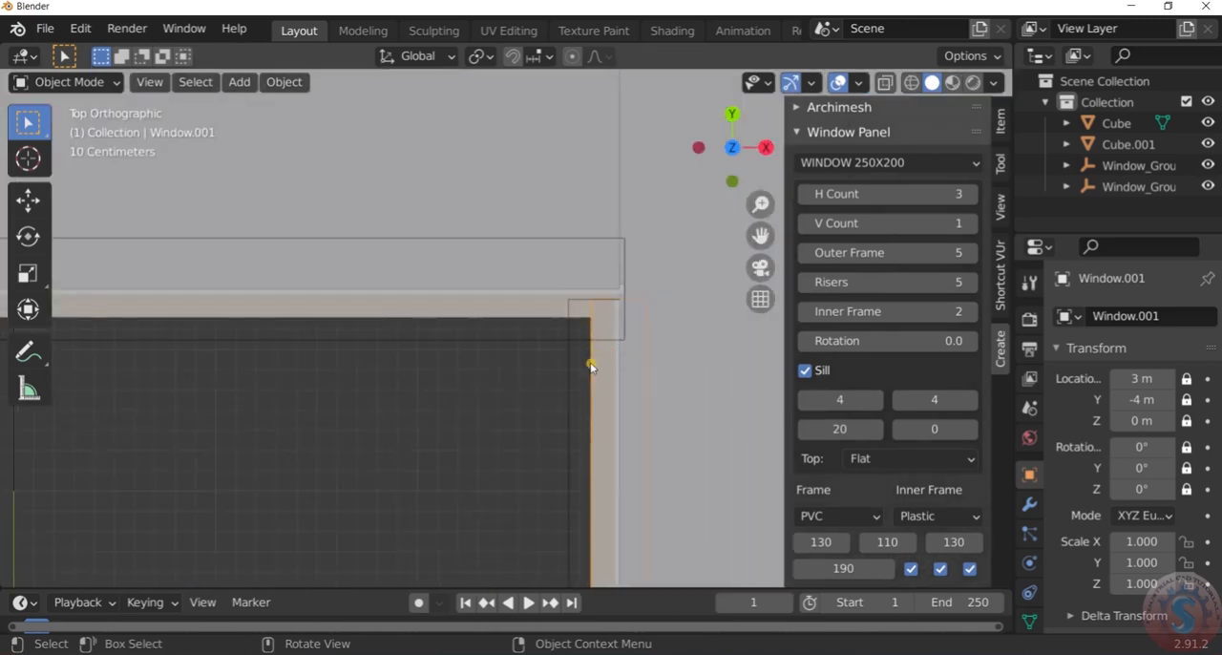
scroll(624, 299, up, 2)
scroll(624, 299, down, 4)
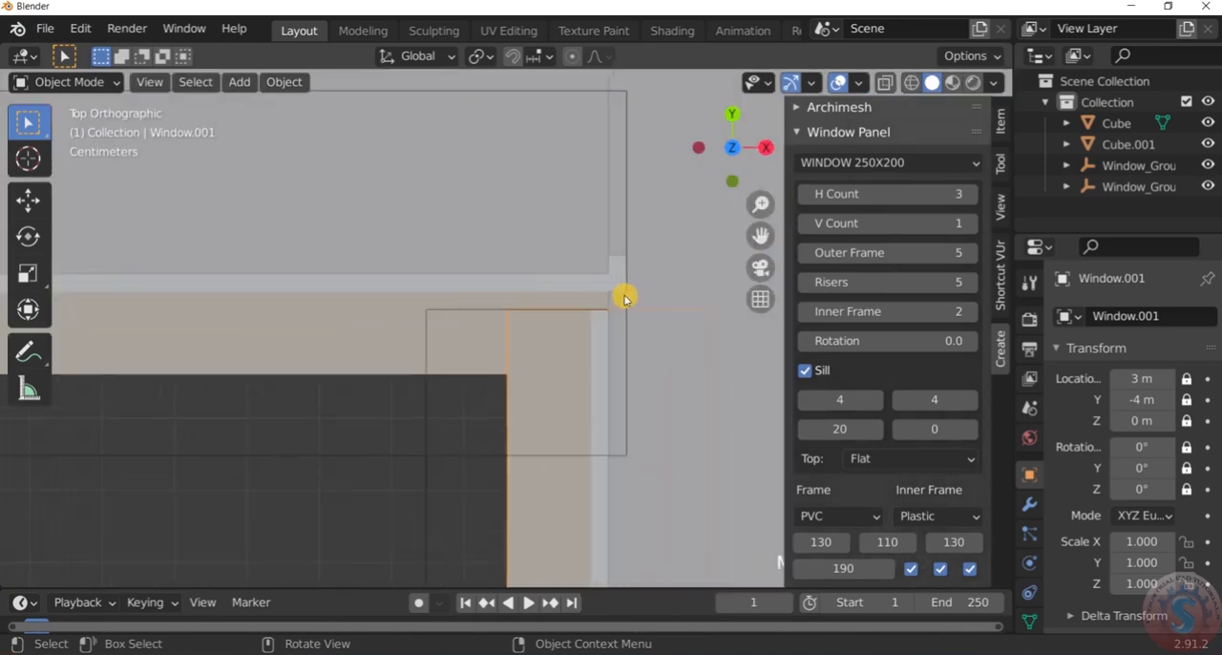
scroll(616, 500, up, 4)
scroll(617, 500, up, 3)
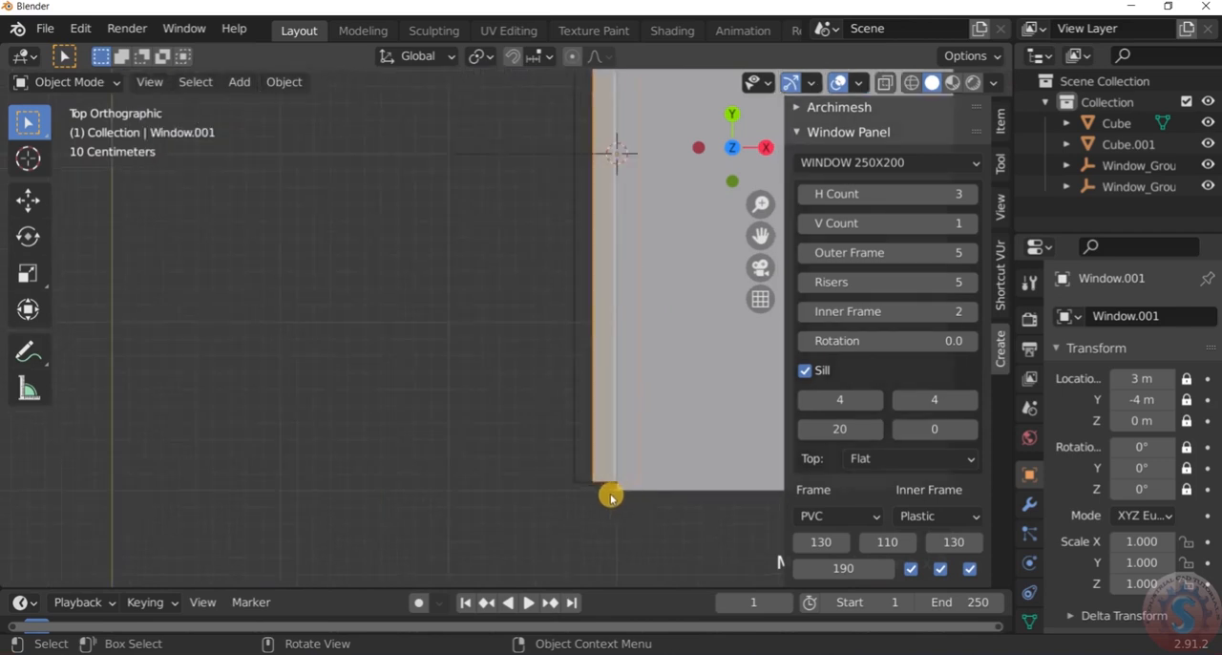
scroll(605, 487, down, 1)
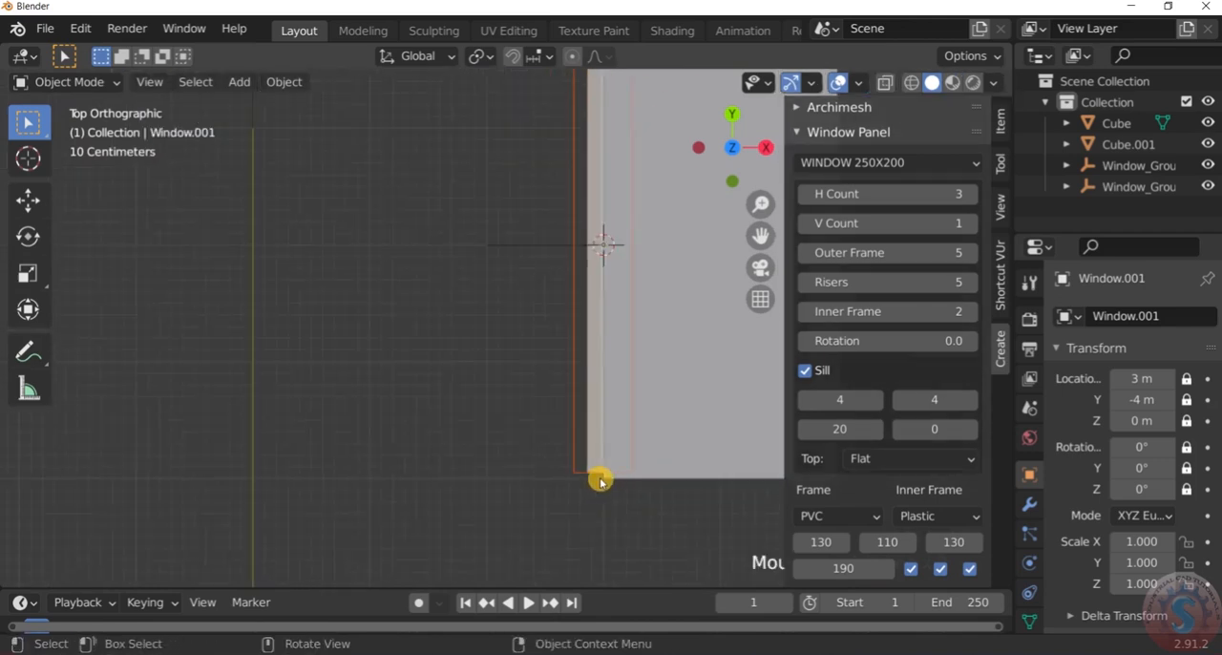
Set the first and last pane widths of the three-pane window to 135
click(600, 477)
click(599, 477)
scroll(596, 470, down, 3)
scroll(593, 464, up, 2)
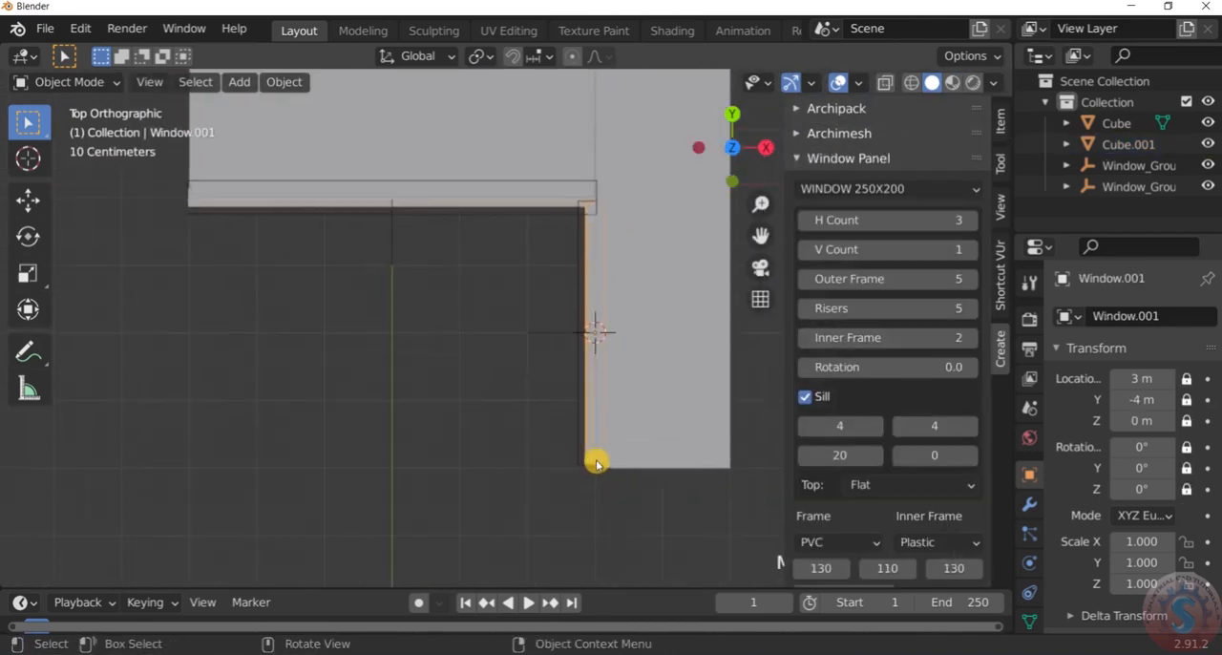
scroll(876, 563, down, 1)
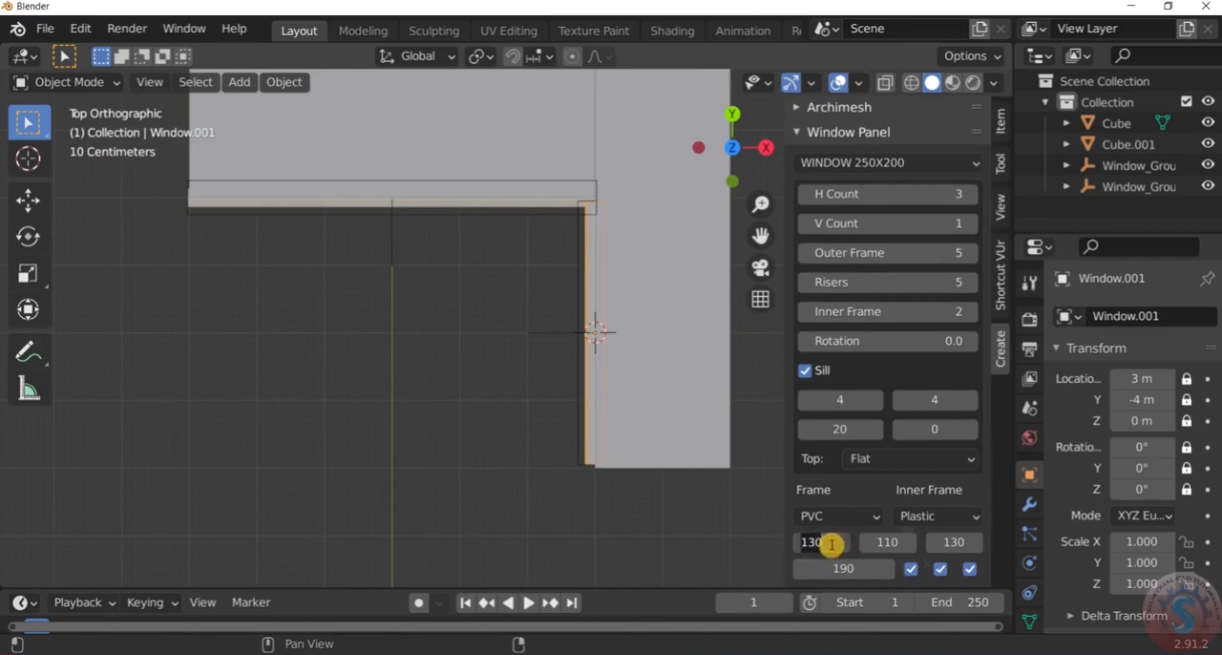
key(Return)
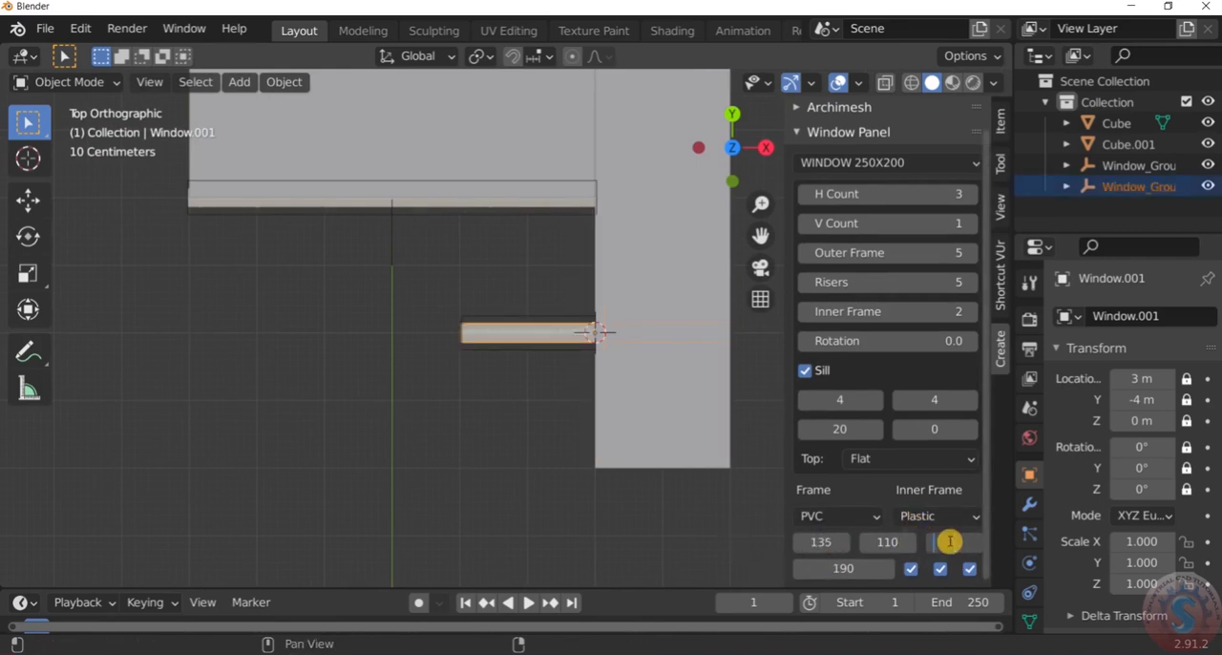
click(630, 497)
Rotate the three-pane window -90° about the global Z axis so it lies along the extension's opening
scroll(628, 495, down, 3)
scroll(681, 462, up, 1)
key(r)
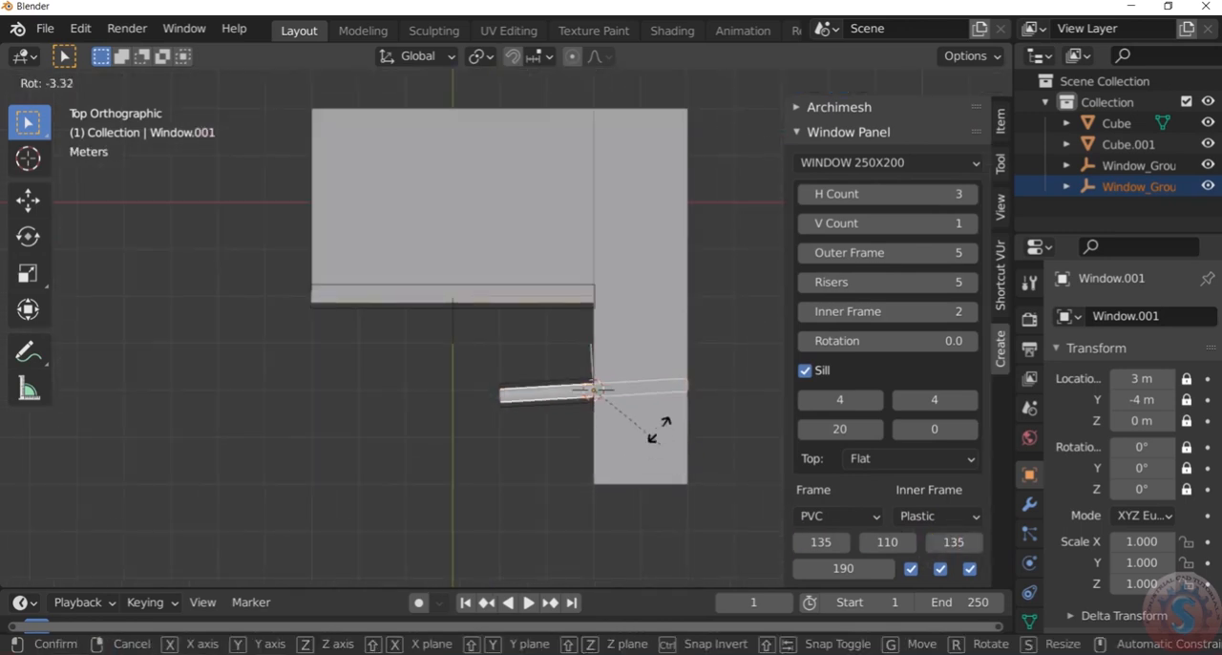
key(z)
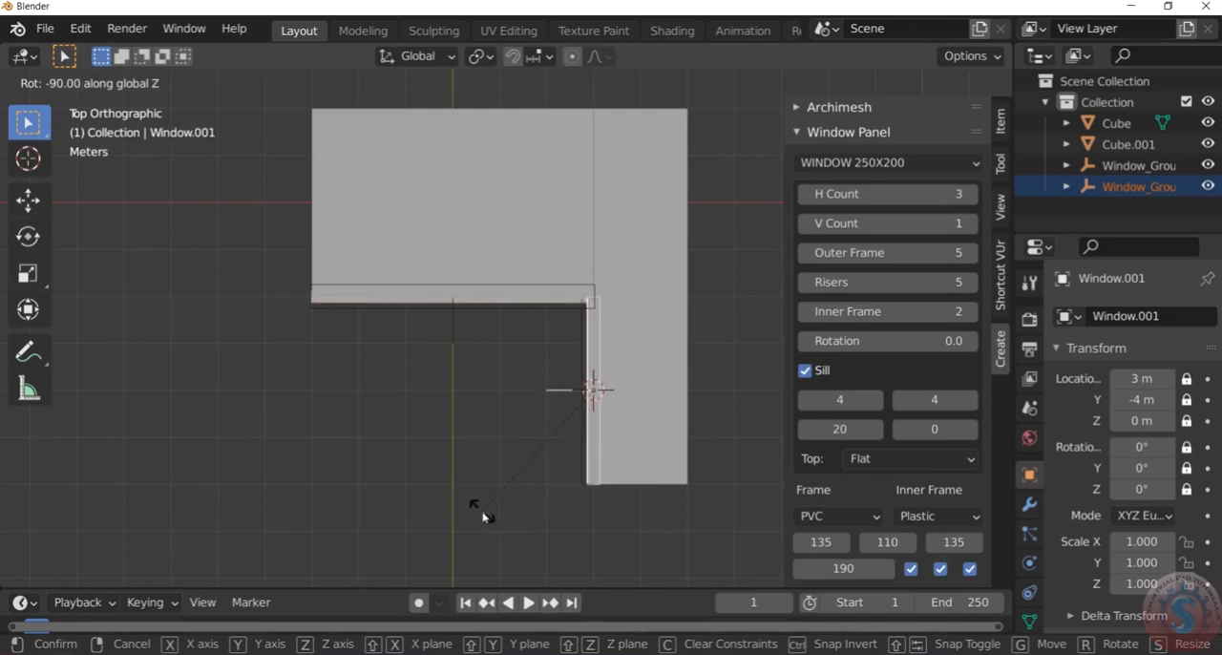
click(482, 511)
Check the three-pane window's fit at both ends and try to move it along the global X axis
scroll(602, 477, up, 4)
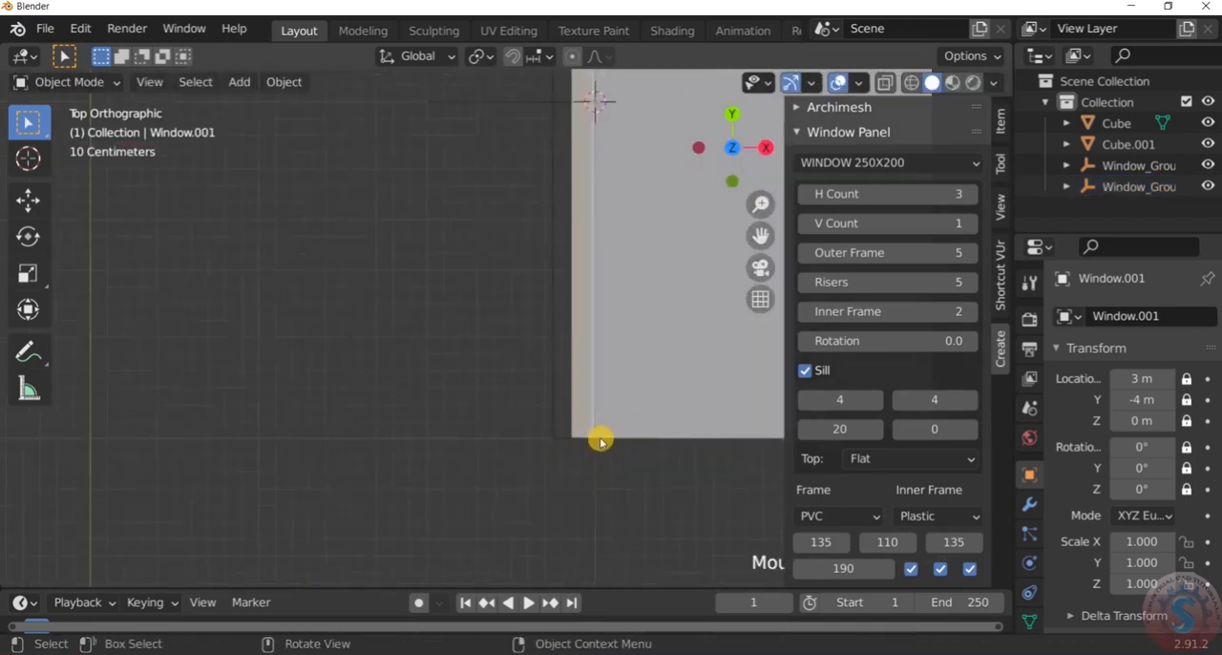
scroll(599, 441, down, 8)
scroll(602, 404, up, 3)
scroll(603, 385, down, 2)
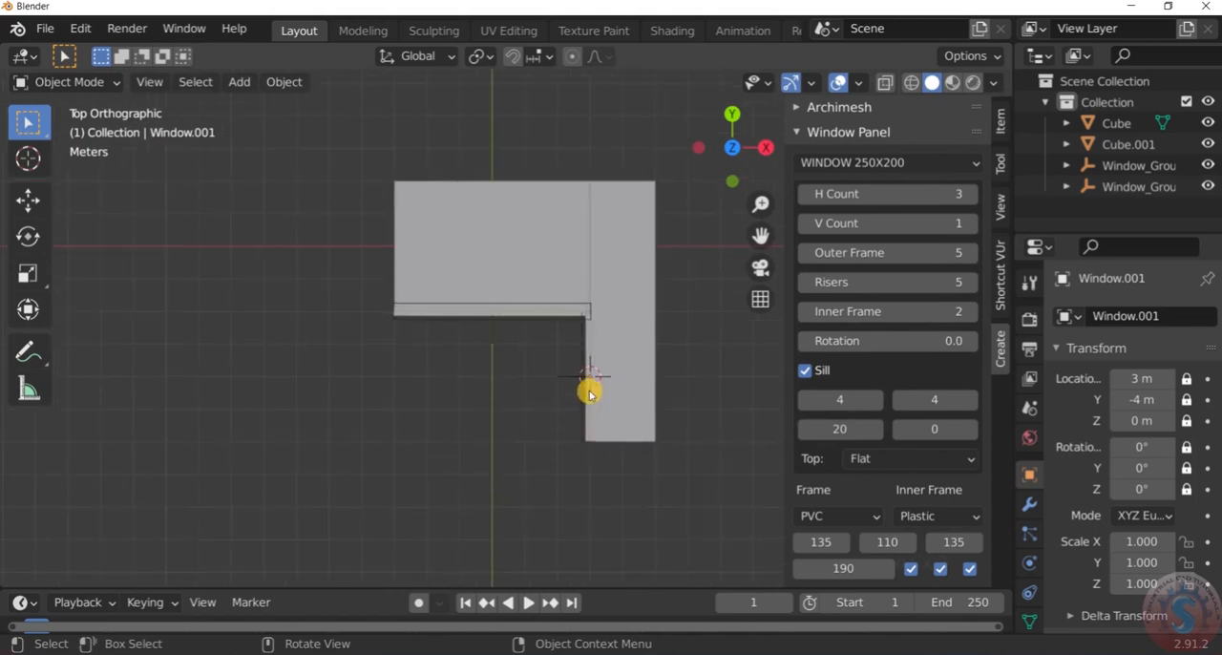
scroll(585, 408, up, 3)
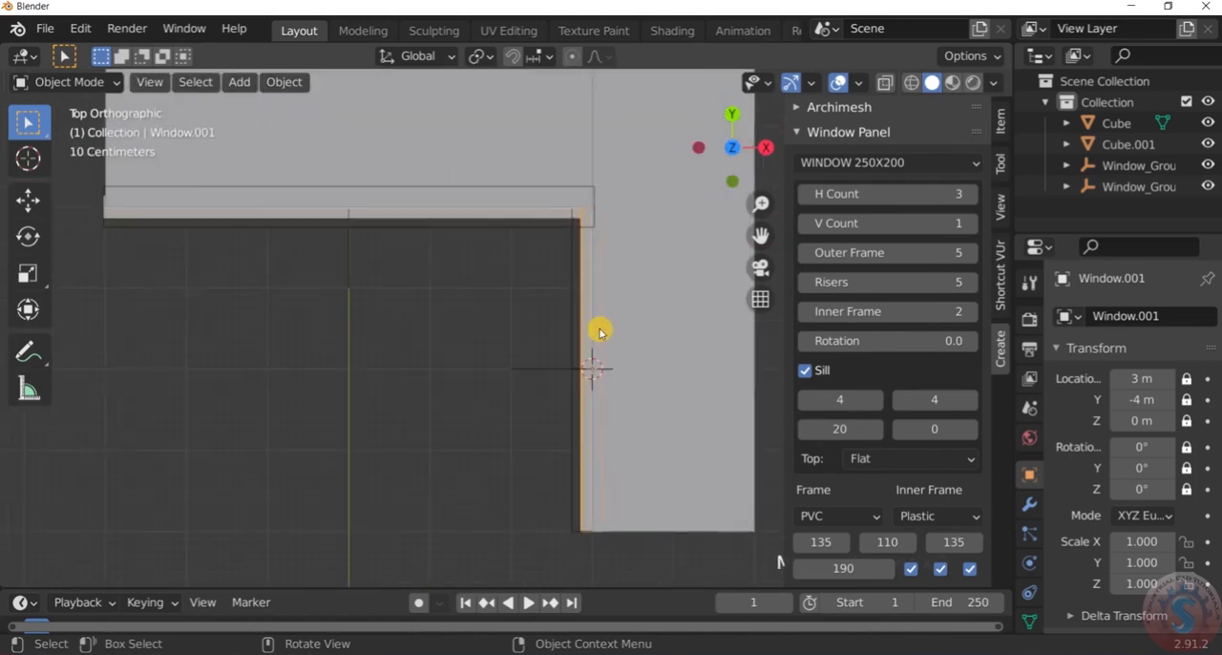
scroll(598, 332, down, 1)
key(g)
key(x)
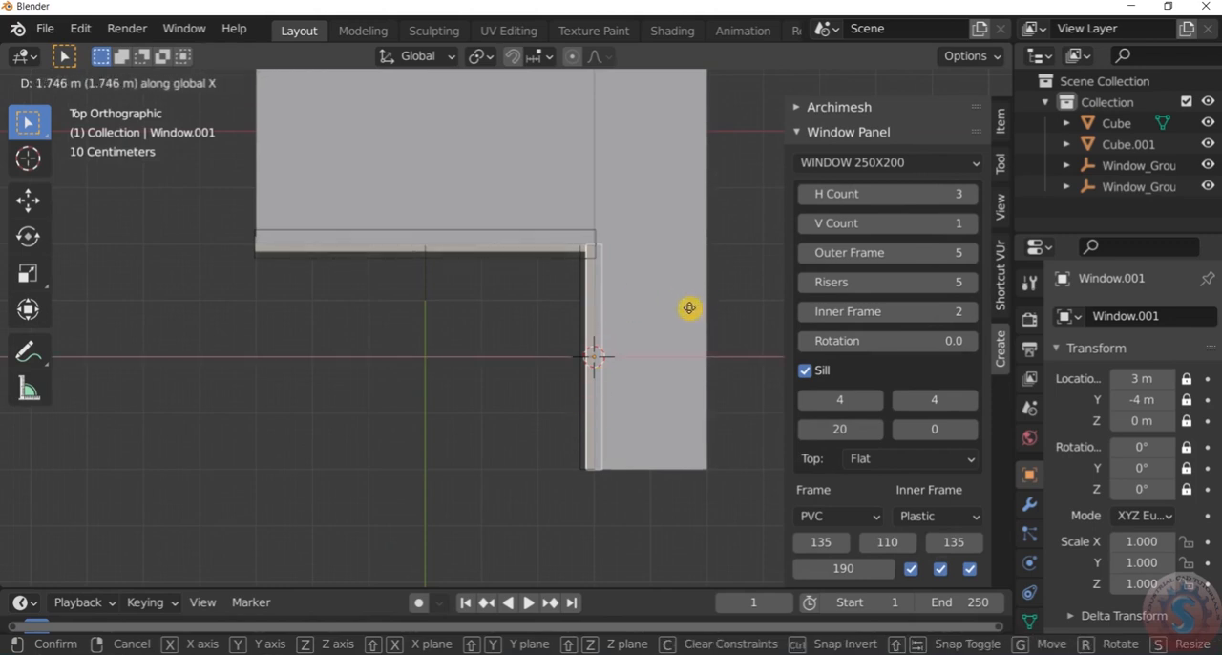
click(235, 202)
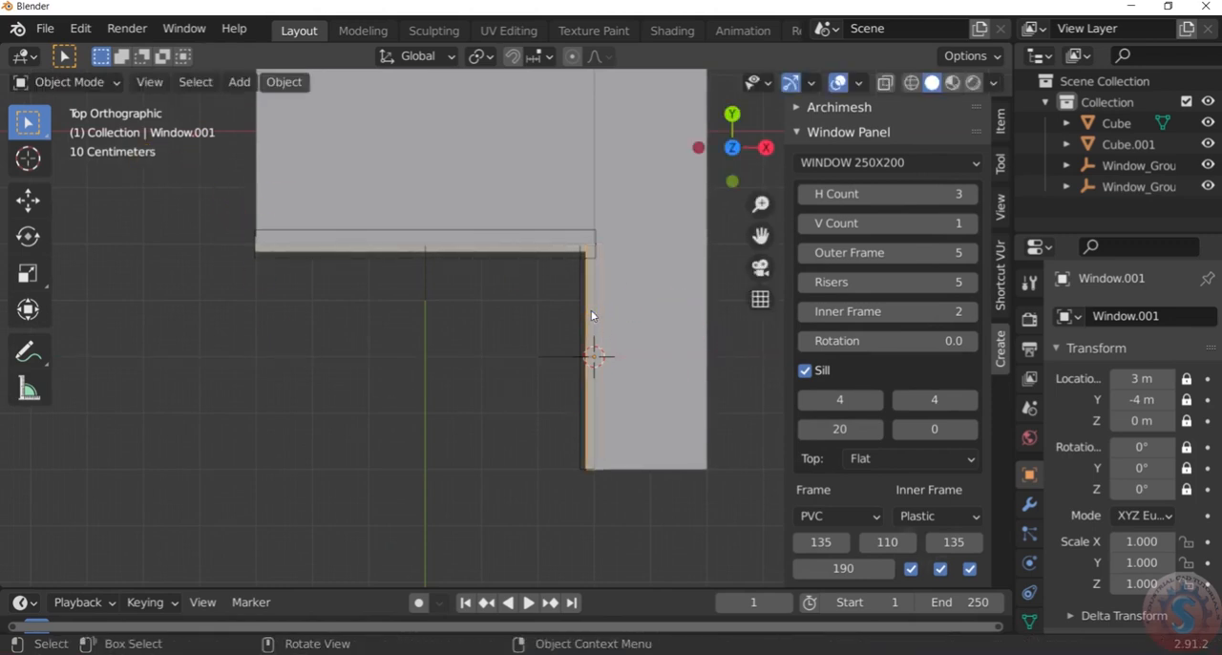
Try to move the three-pane window's mesh along the global Z axis in Edit Mode
click(77, 82)
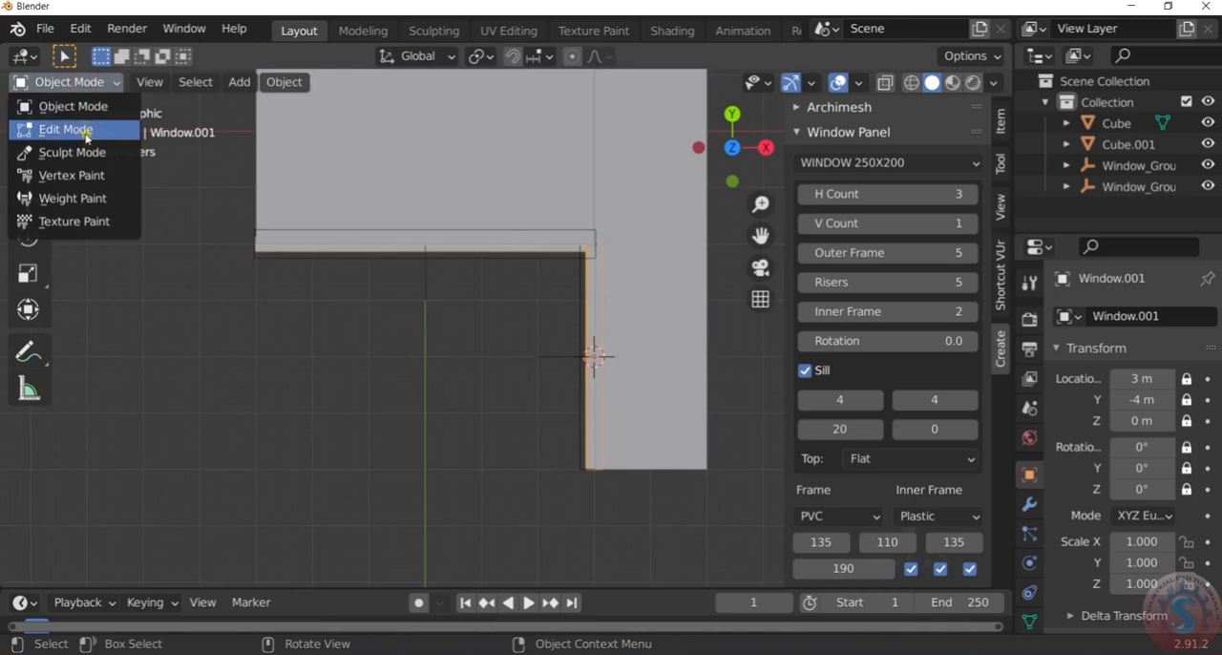
click(78, 128)
key(g)
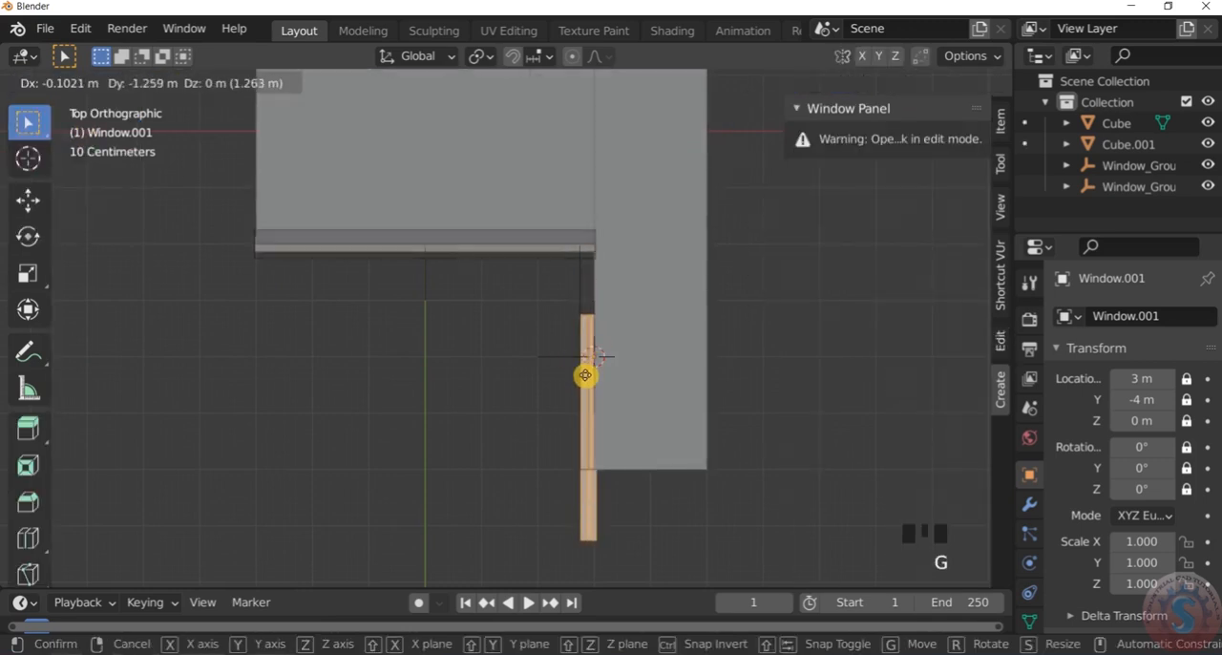
key(z)
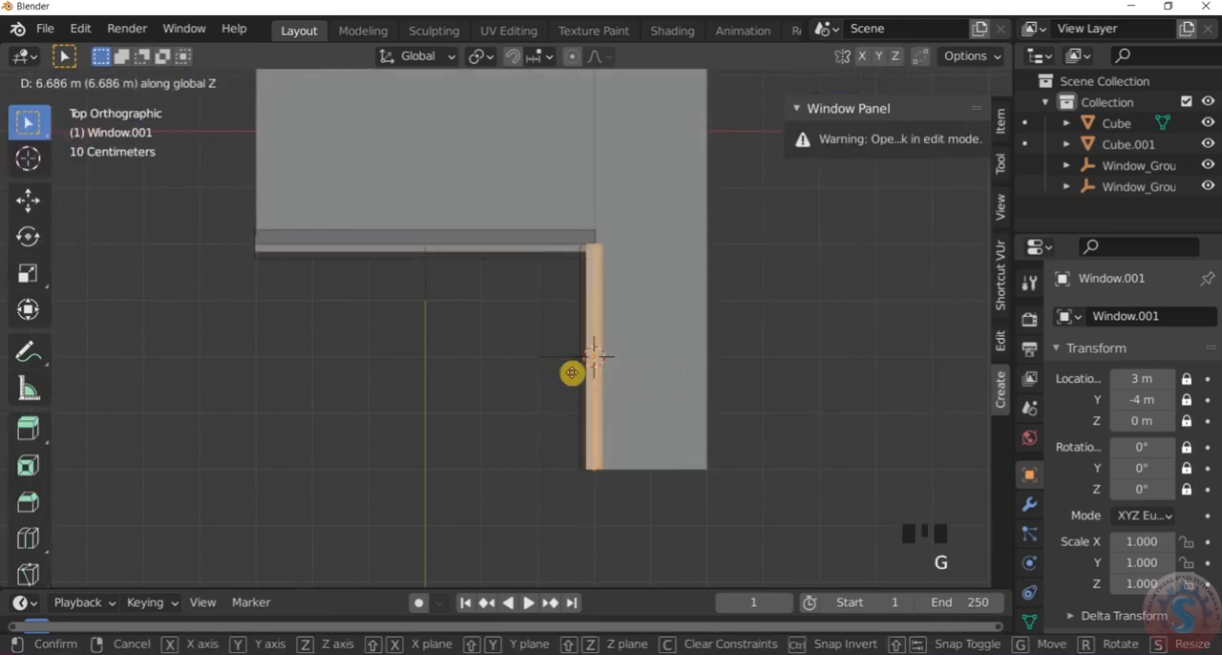
click(501, 371)
click(520, 345)
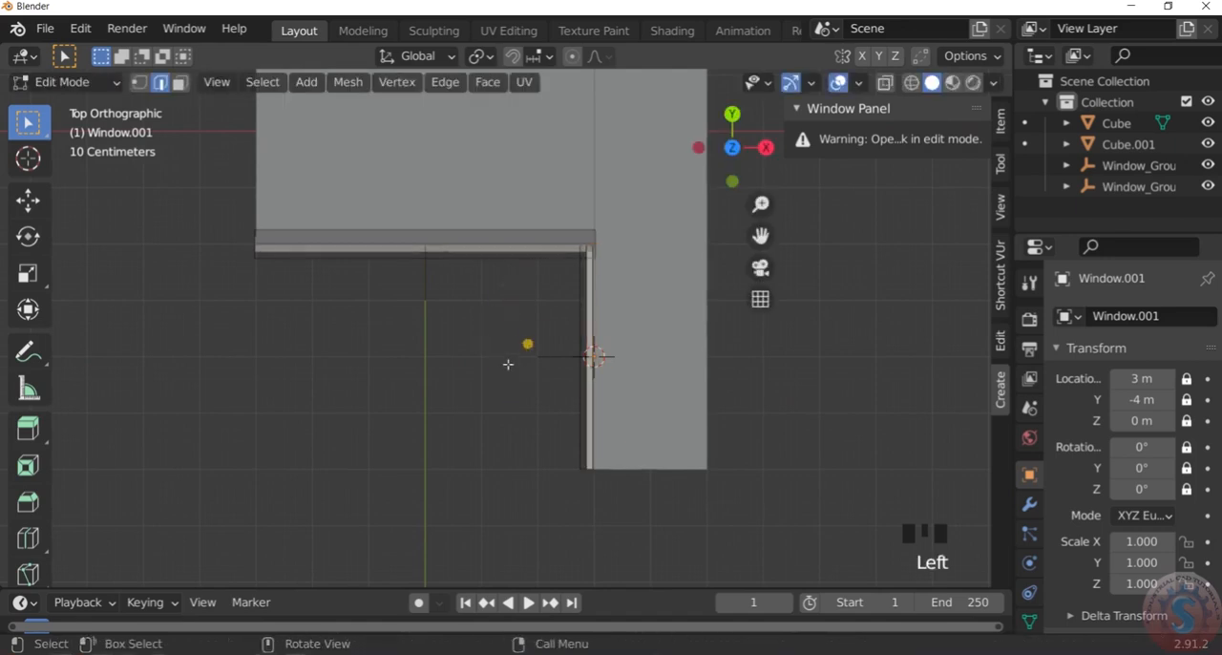
View the model in an angled perspective and return the three-pane window to Object Mode
scroll(509, 382, down, 1)
middle_drag(510, 390, 630, 262)
scroll(589, 357, up, 4)
click(764, 407)
scroll(736, 455, up, 3)
middle_drag(736, 455, 690, 415)
click(52, 83)
click(59, 104)
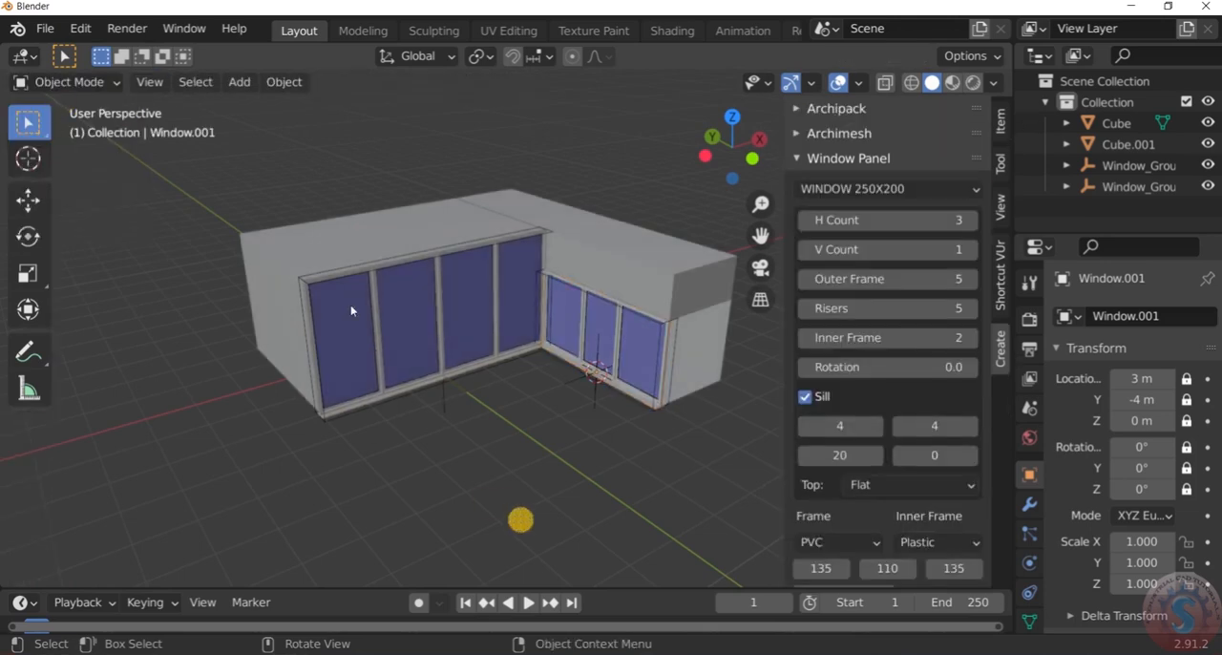
Inspect the model in Wireframe shading with X-ray toggled and return to Solid shading
scroll(351, 310, down, 5)
scroll(431, 328, up, 7)
middle_drag(417, 325, 474, 300)
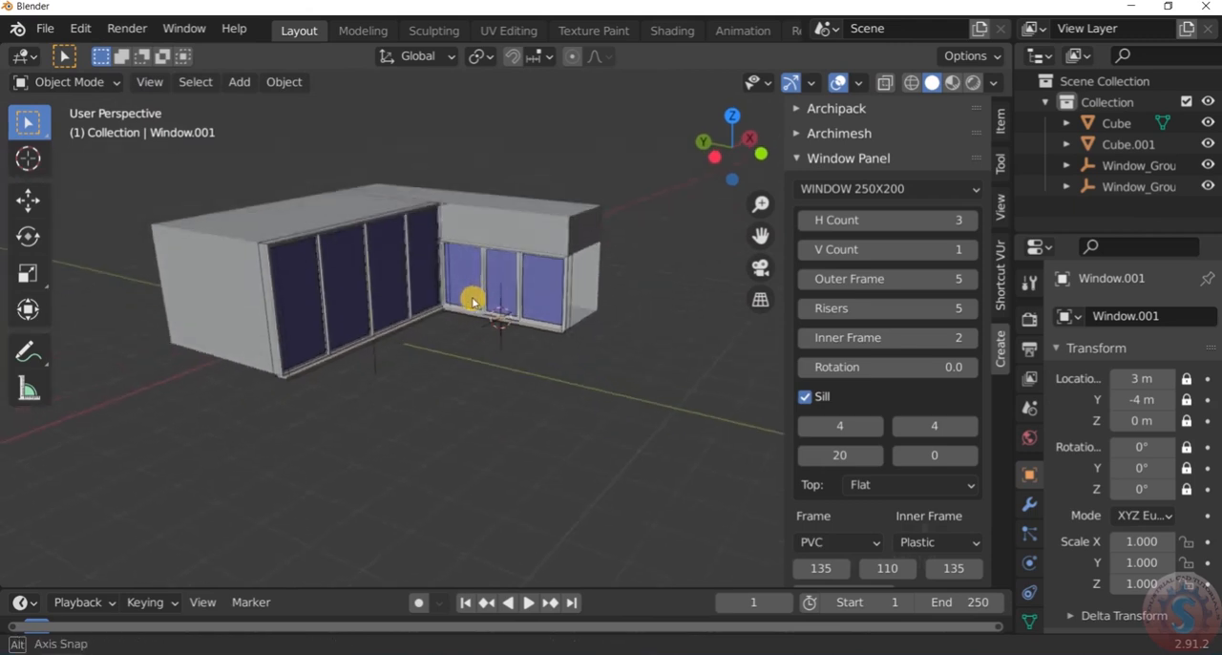
click(912, 82)
click(887, 83)
click(888, 84)
click(933, 83)
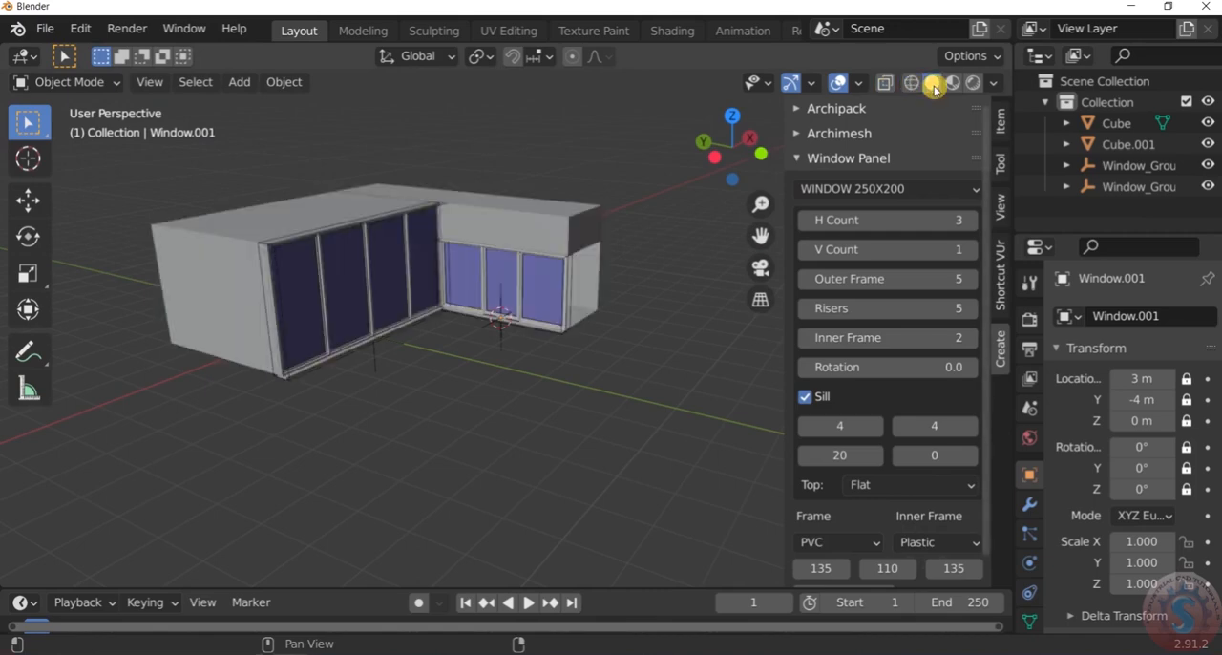
Examine the house and its windows in Material Preview shading
click(952, 82)
mouse_move(482, 282)
middle_down()
mouse_move(391, 256)
mouse_move(379, 265)
mouse_move(606, 254)
mouse_move(486, 254)
mouse_move(430, 281)
middle_up()
scroll(544, 315, down, 5)
scroll(569, 341, up, 9)
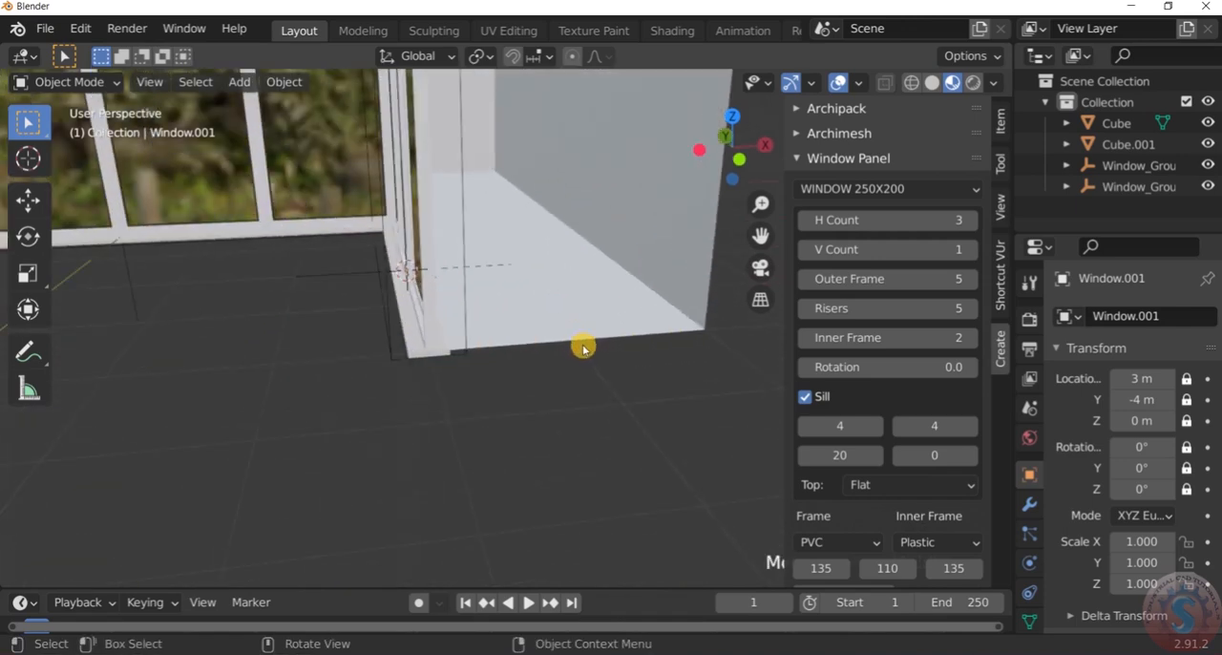
Select the side block and return the viewport to Solid shading
click(583, 341)
click(613, 423)
scroll(614, 391, down, 6)
scroll(613, 379, up, 2)
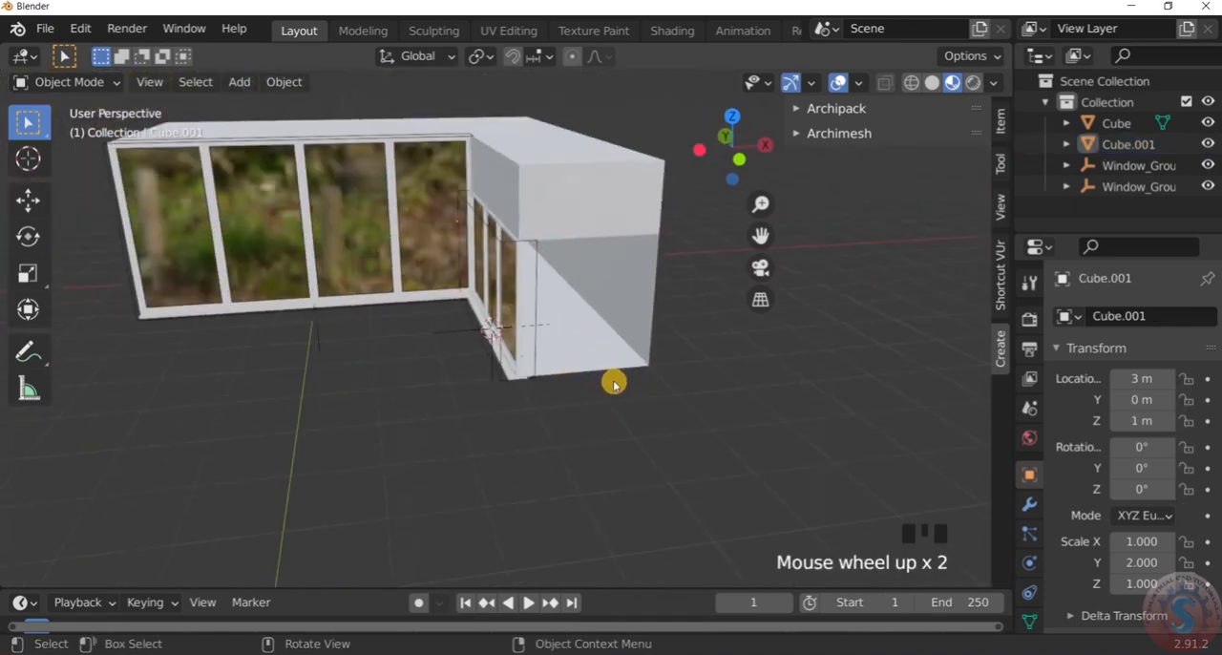
click(615, 381)
scroll(614, 381, down, 3)
scroll(617, 354, up, 2)
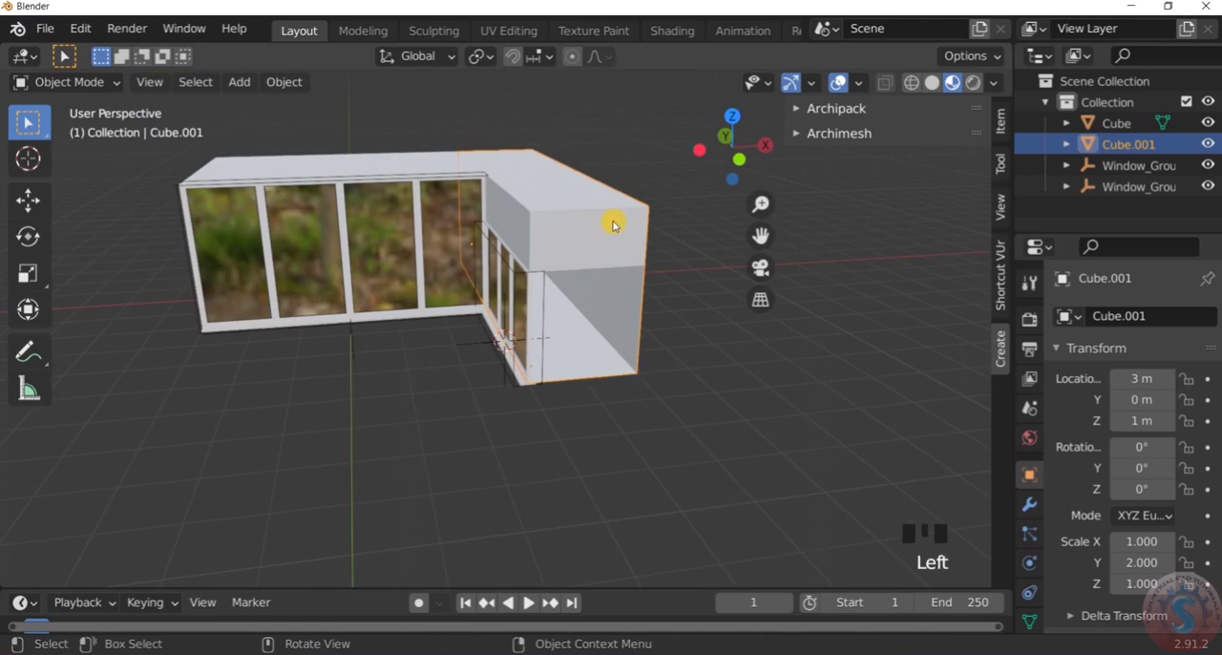
click(932, 82)
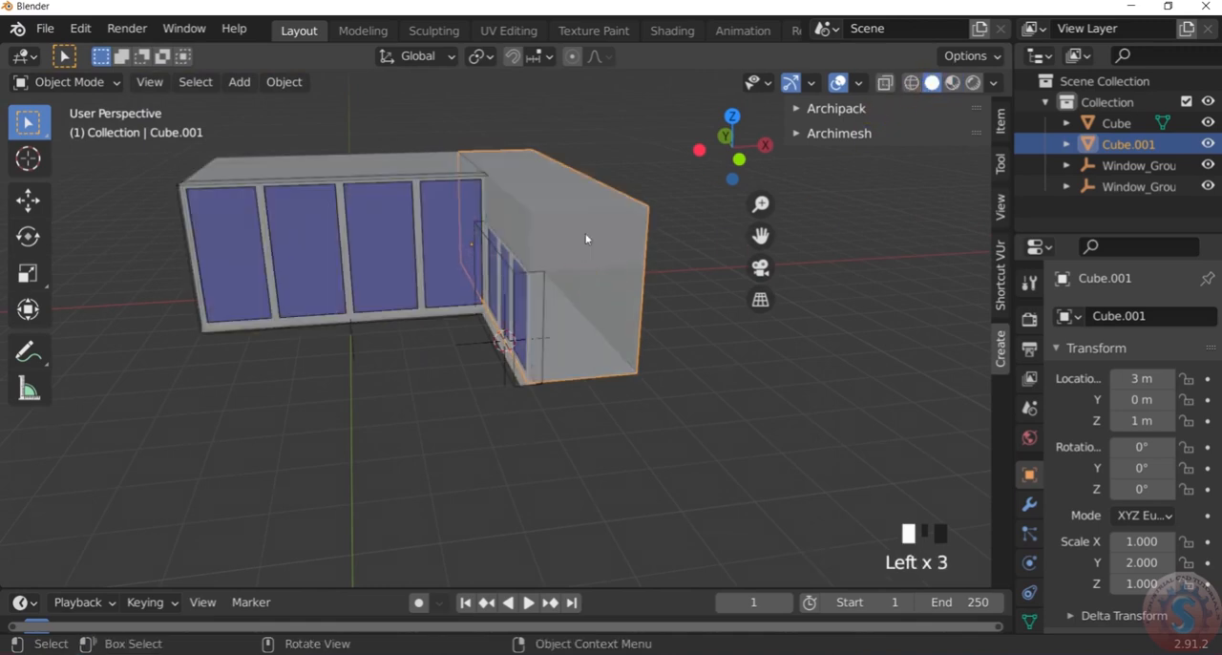
In Edit Mode, select the bottom edge of the side block's open end
click(76, 77)
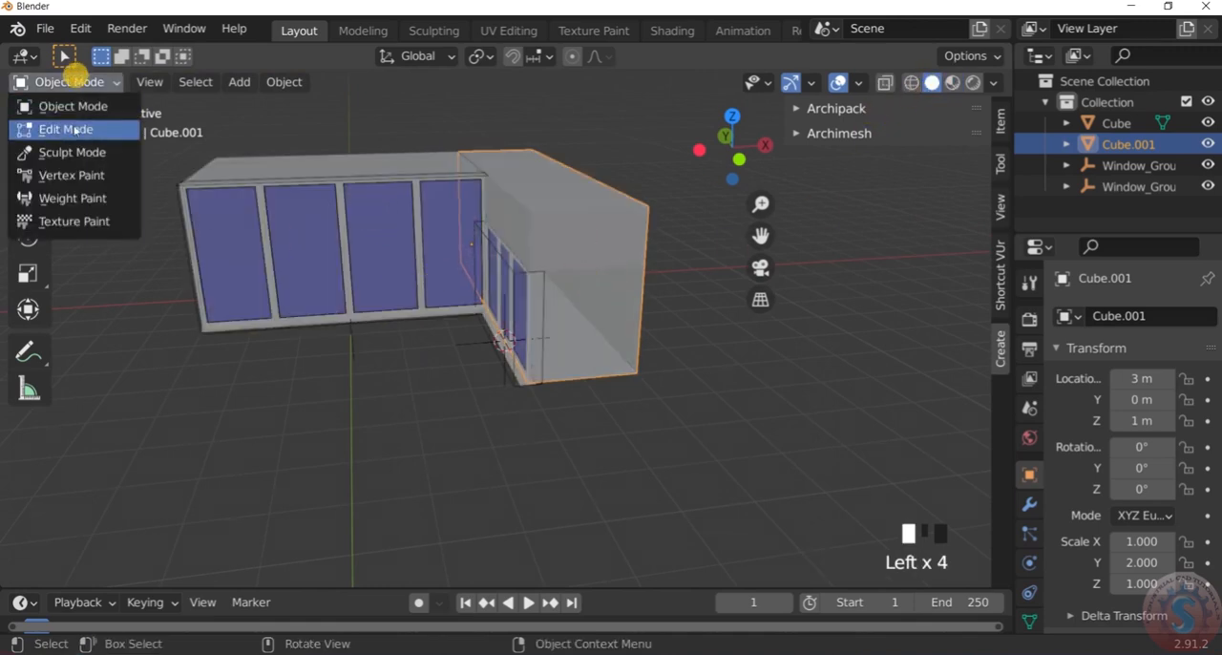
click(75, 127)
scroll(572, 402, up, 1)
scroll(588, 369, up, 2)
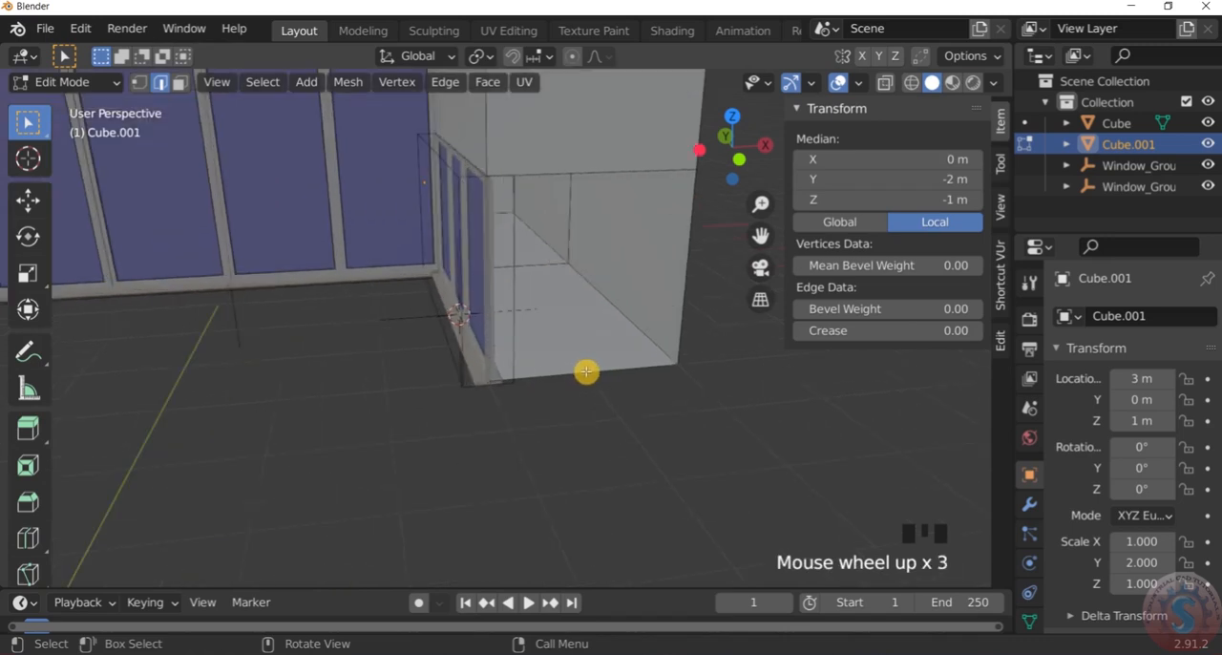
click(569, 372)
scroll(569, 373, down, 2)
scroll(569, 372, up, 1)
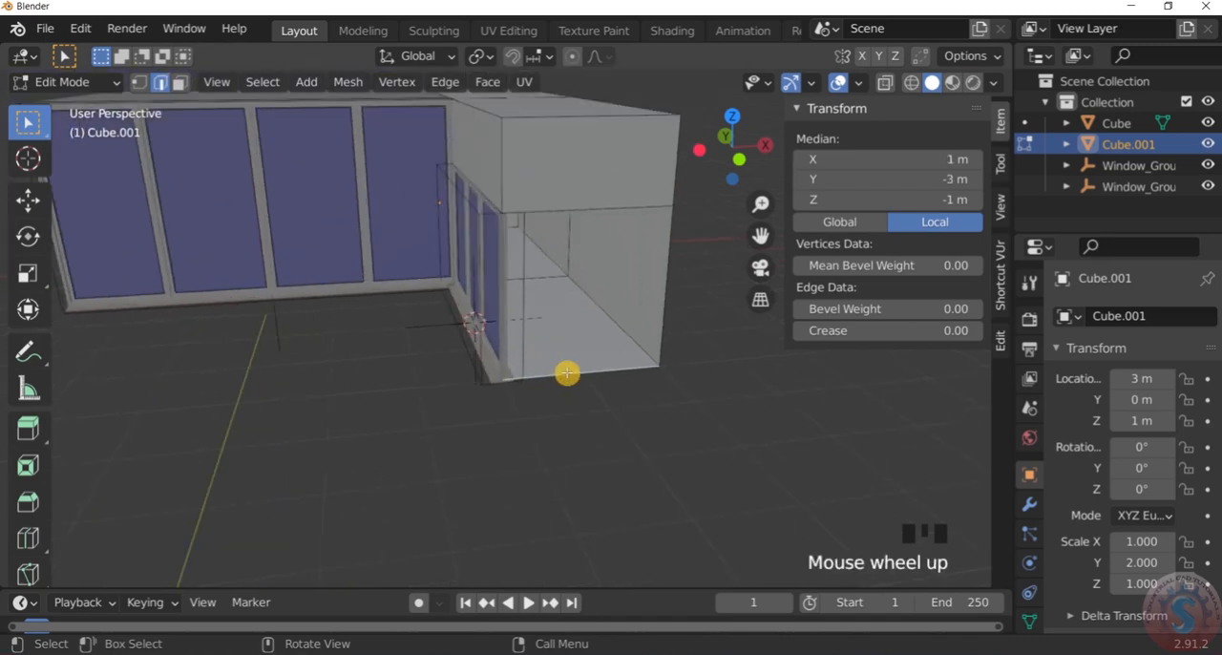
key(shift+s)
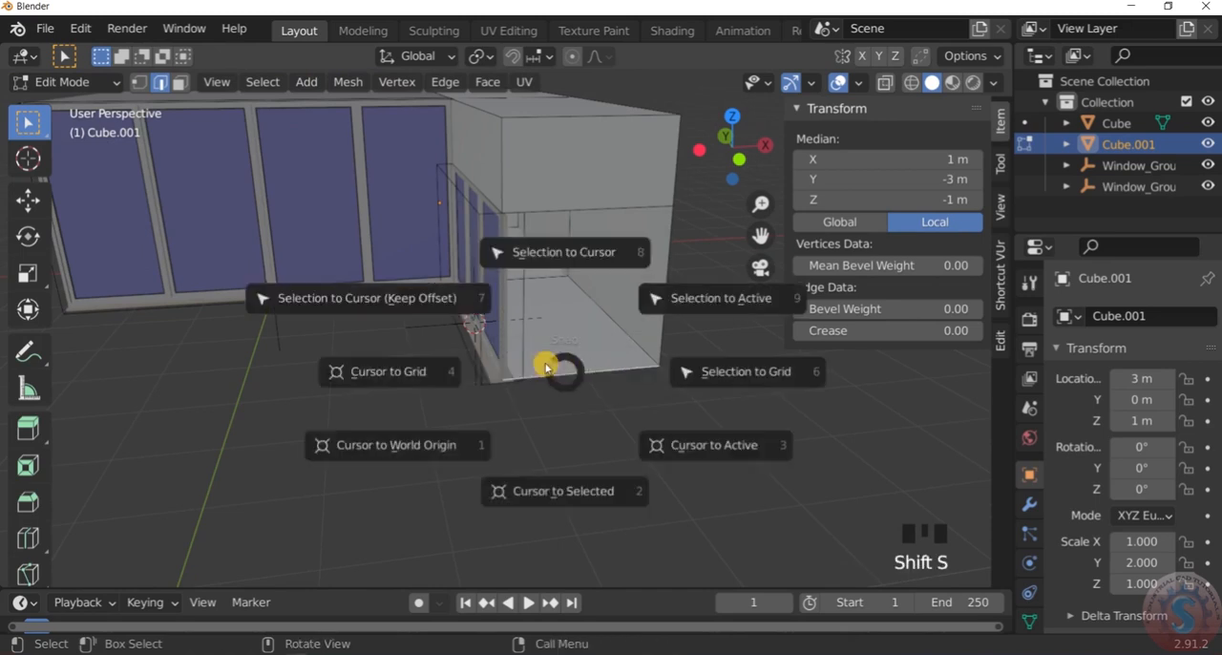
key(shift+s)
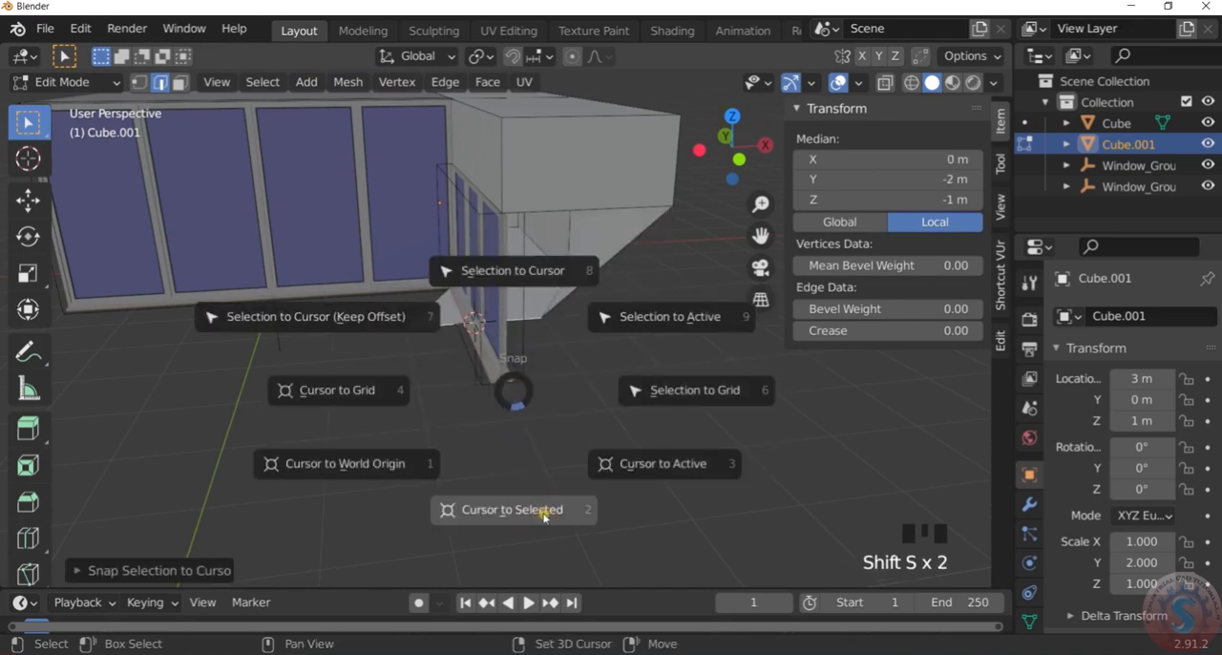
click(544, 517)
key(ctrl+z)
click(607, 344)
key(ctrl+z)
key(ctrl+z)
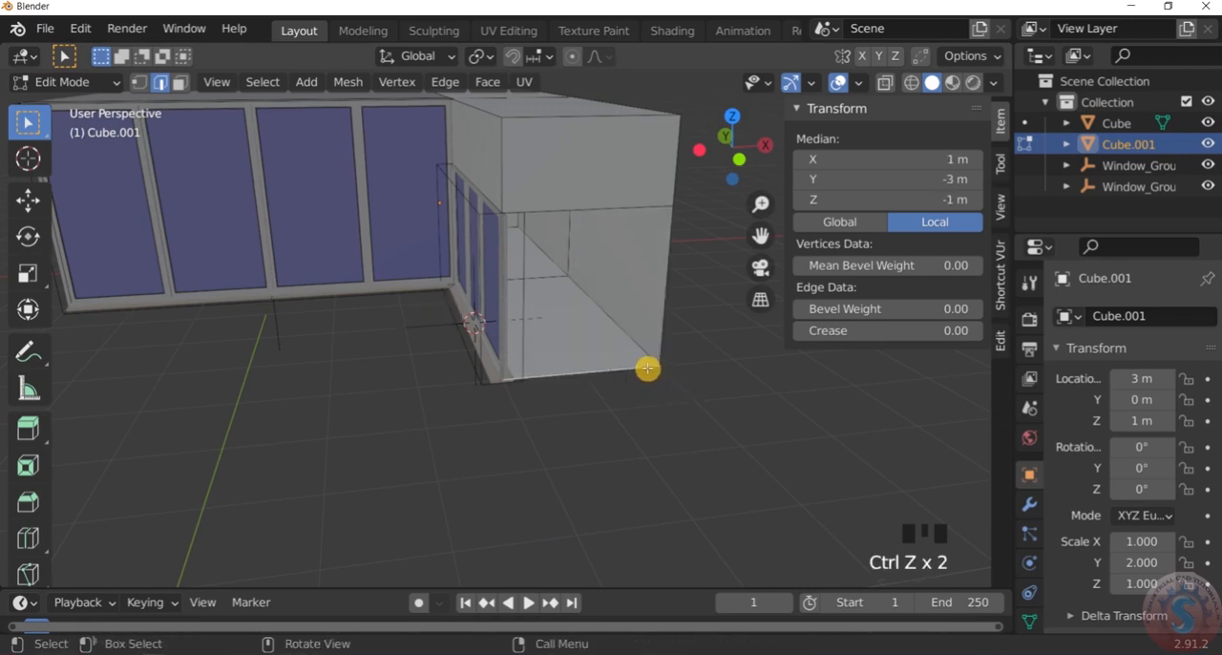
Snap the 3D cursor to the selected bottom edge at the side block's open end
scroll(638, 374, down, 1)
scroll(634, 374, up, 2)
key(shift+s)
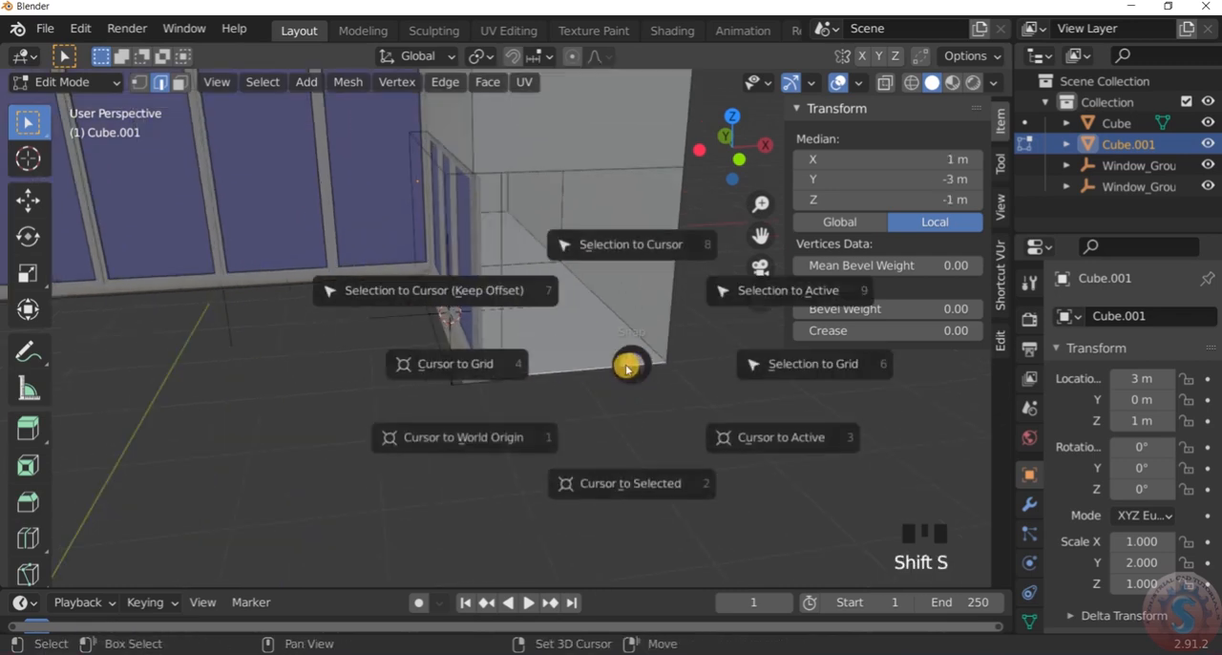
click(622, 487)
click(625, 460)
scroll(611, 426, down, 2)
scroll(602, 401, up, 7)
click(532, 355)
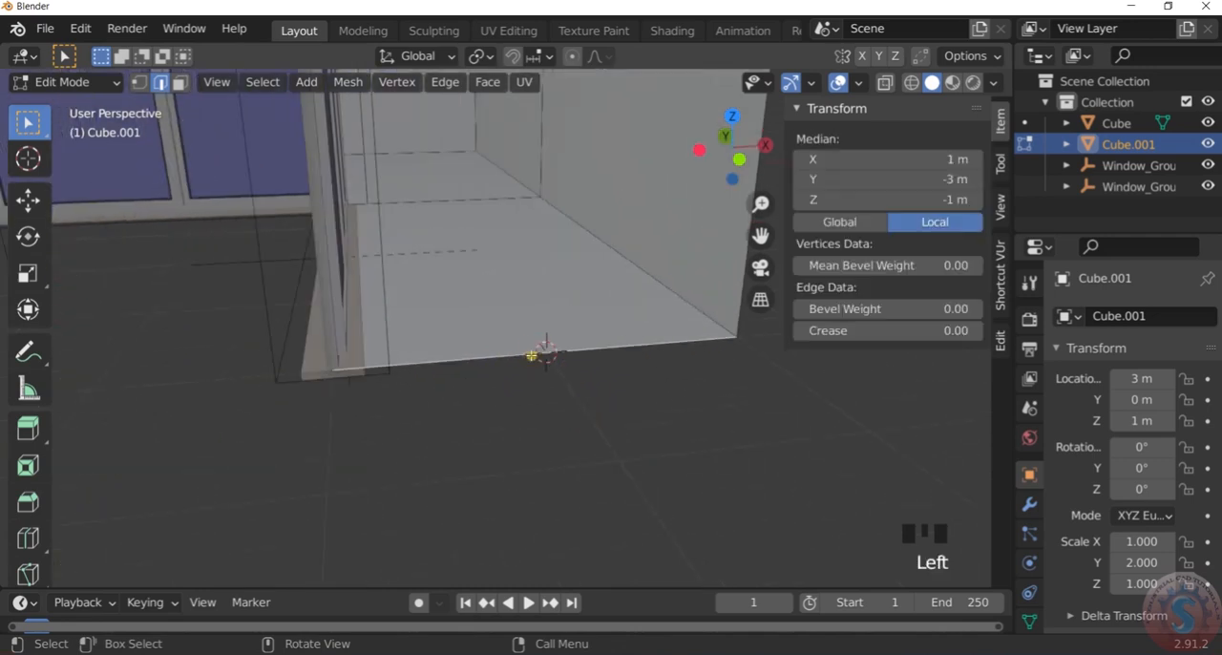
scroll(531, 355, down, 4)
scroll(534, 361, down, 2)
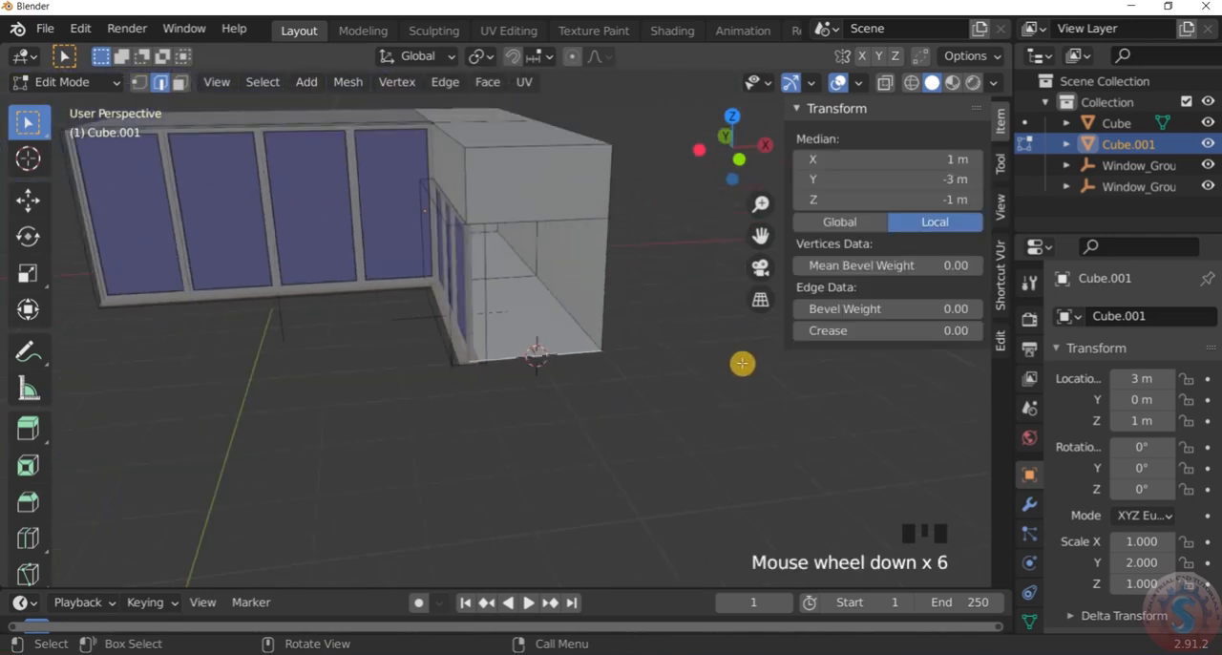
Return to Object Mode and add an Archimesh panel window at the 3D cursor on the side block's open end
click(76, 82)
click(69, 108)
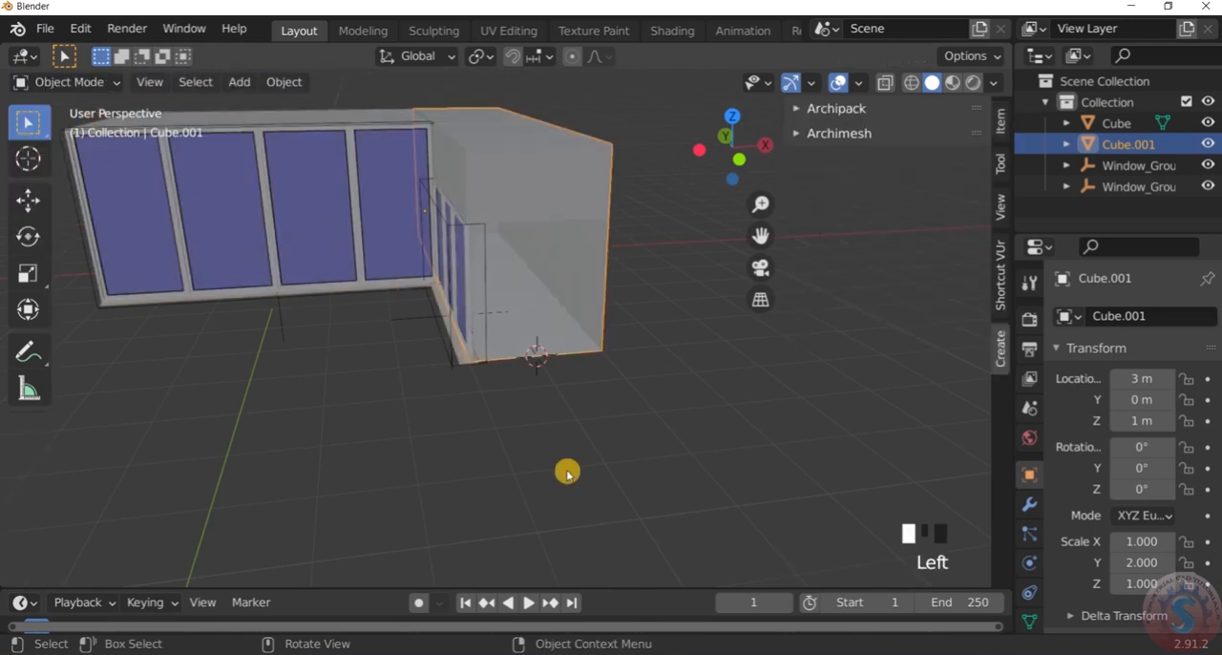
key(shift+a)
mouse_move(520, 228)
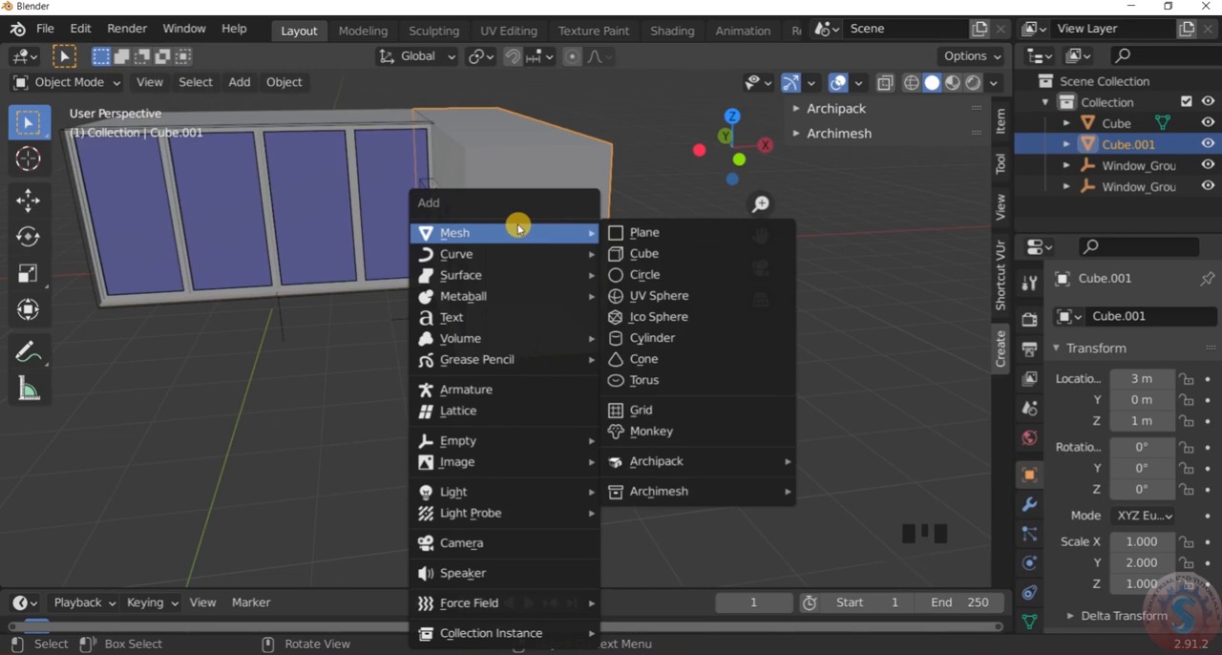
mouse_move(654, 494)
click(848, 363)
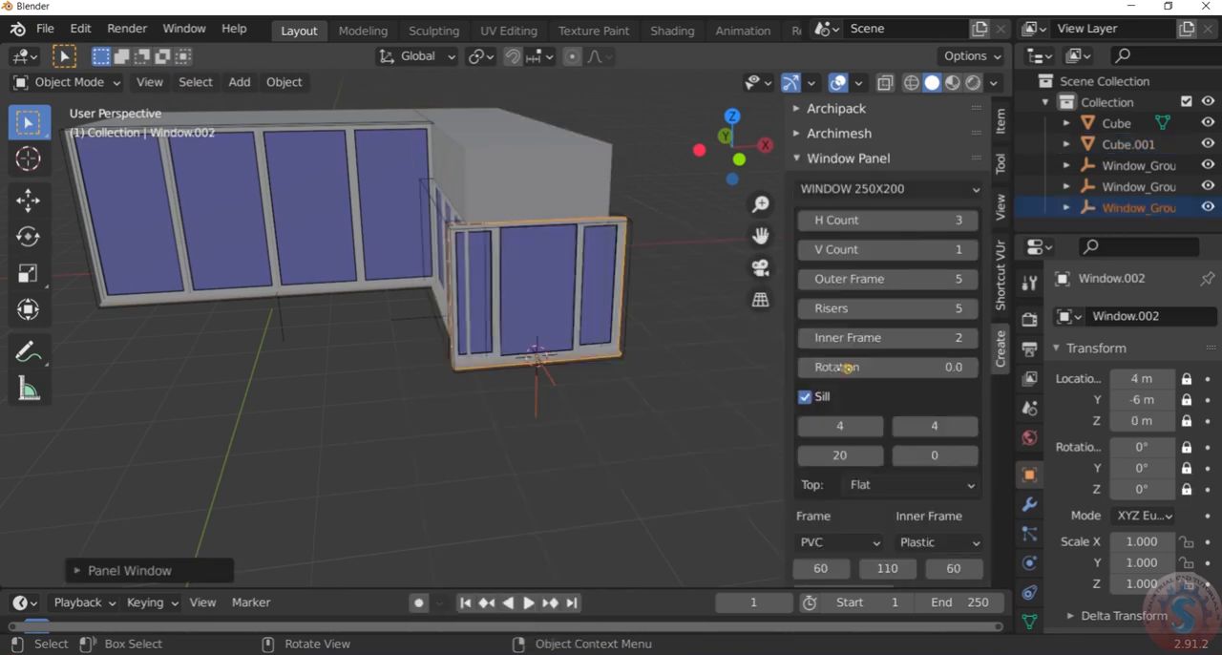
Examine how the new panel window fits the side block's open end
click(616, 379)
scroll(582, 344, down, 3)
scroll(459, 326, up, 4)
middle_drag(459, 325, 442, 262)
scroll(510, 339, up, 3)
scroll(524, 330, down, 3)
scroll(521, 309, down, 4)
Select the new end window and set the widths of its two outer panes to 35
click(517, 325)
scroll(538, 309, up, 5)
scroll(539, 307, down, 4)
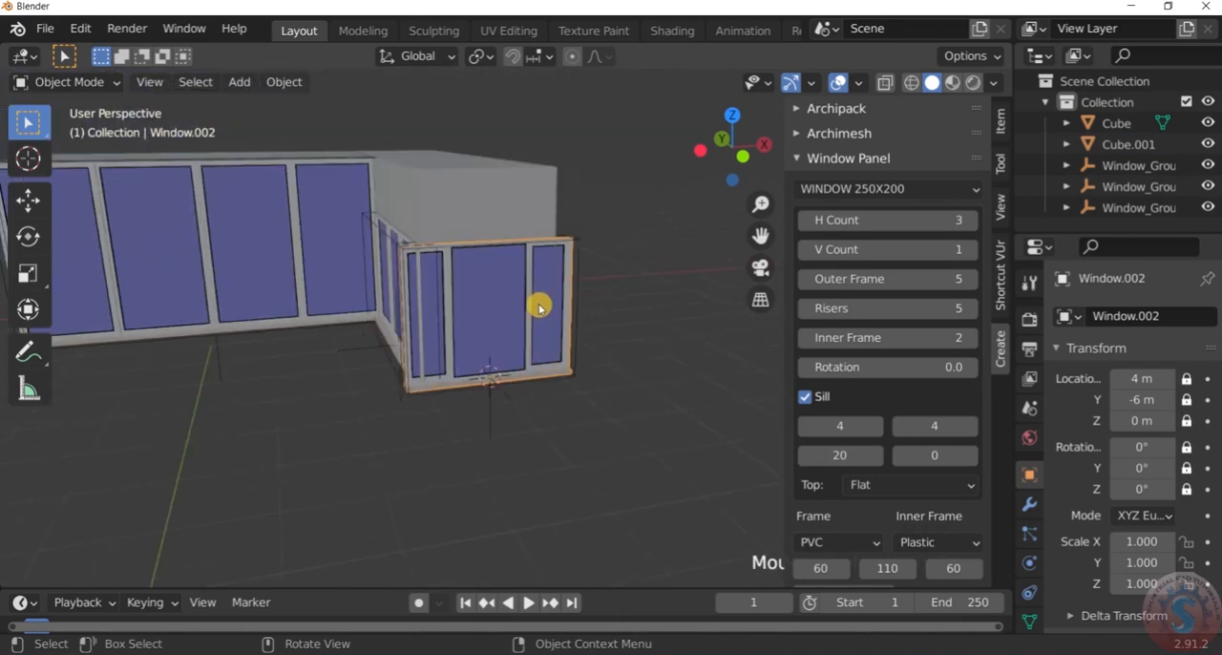
scroll(540, 305, up, 1)
scroll(693, 524, down, 3)
scroll(692, 520, up, 3)
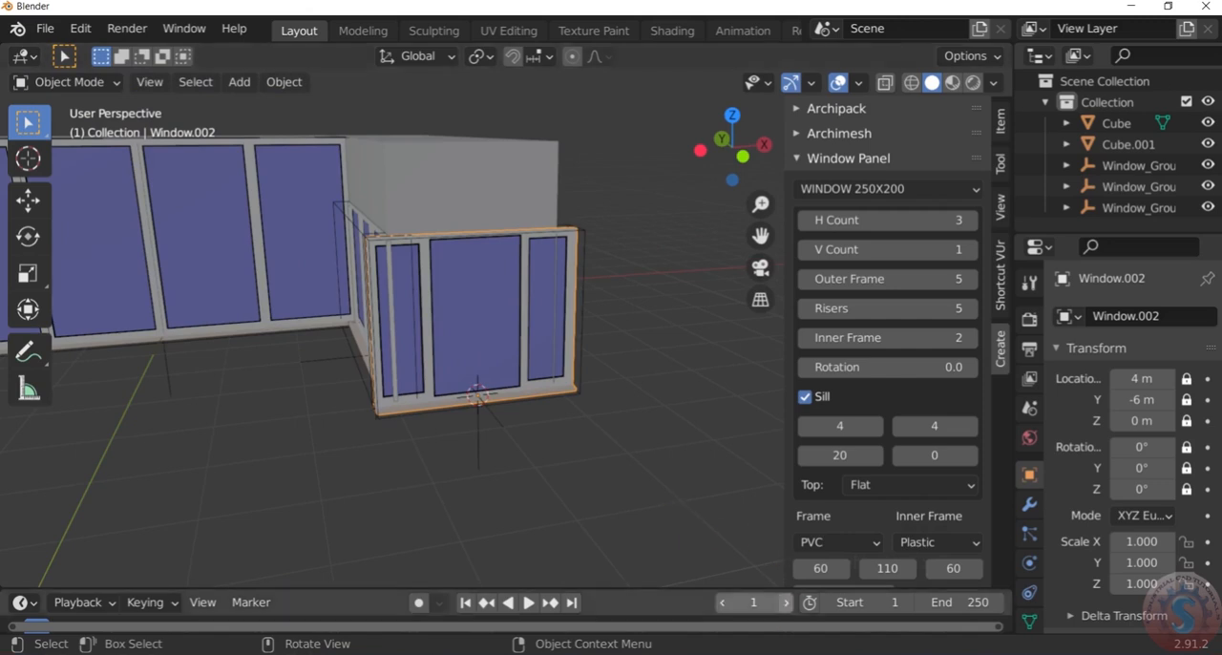
click(823, 570)
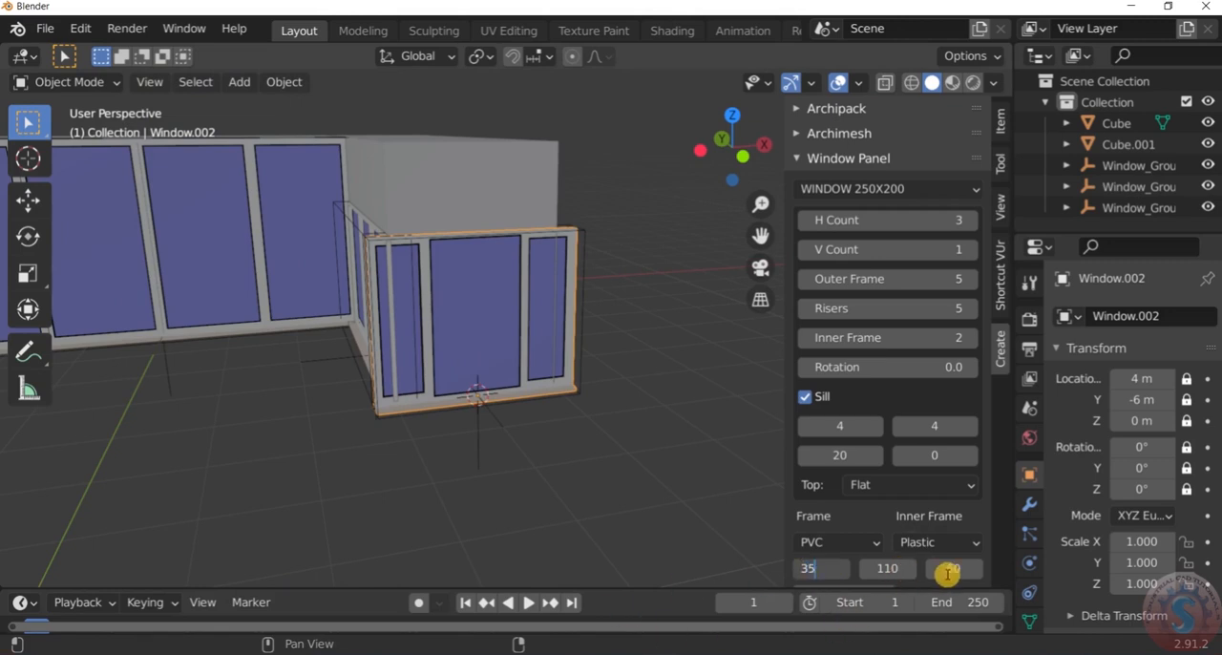
text(35)
key(Return)
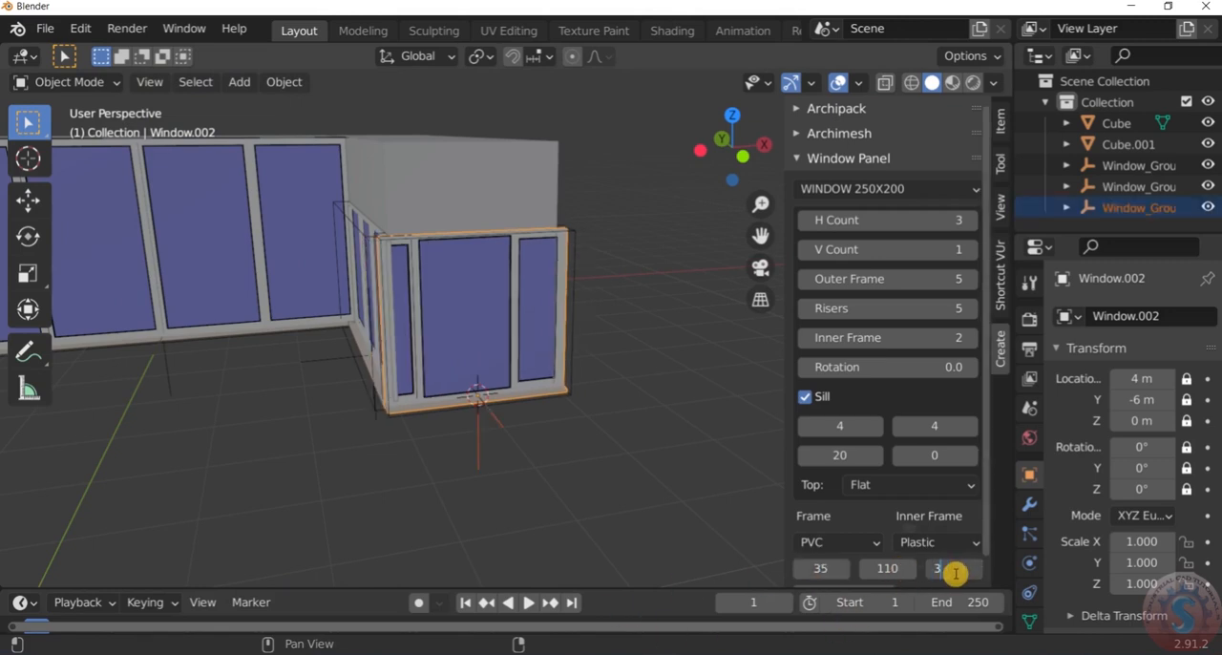
click(636, 439)
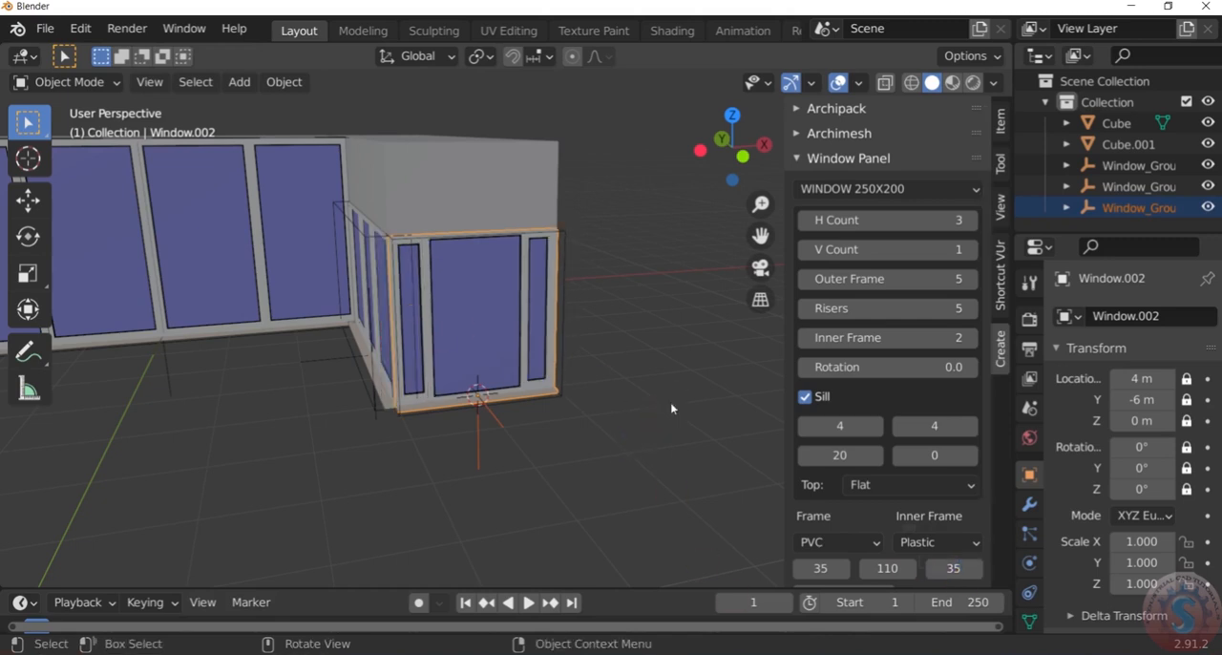
Turn on the inner frame for the end window's middle pane
click(671, 407)
scroll(452, 340, up, 3)
scroll(452, 338, down, 1)
middle_drag(452, 338, 435, 331)
scroll(921, 535, down, 1)
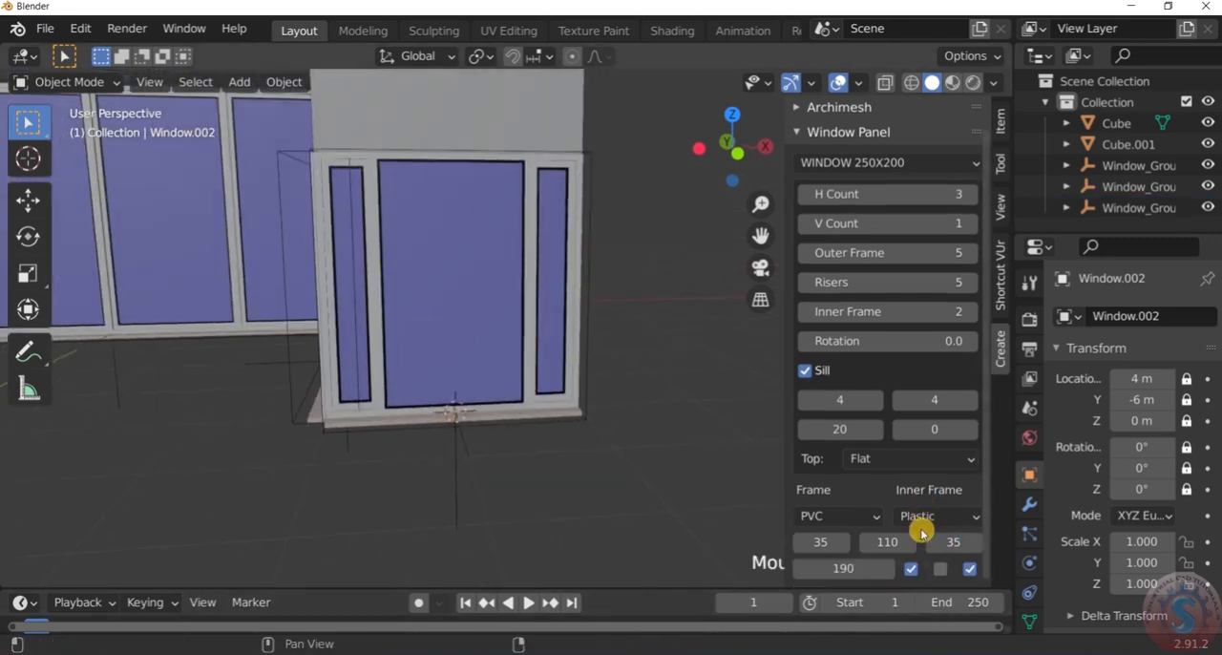
click(940, 568)
Check from above how the end window and the side window line up with the side block's corners
scroll(655, 458, down, 3)
middle_drag(655, 458, 608, 471)
scroll(534, 423, up, 6)
middle_drag(545, 346, 573, 243)
key(KP_7)
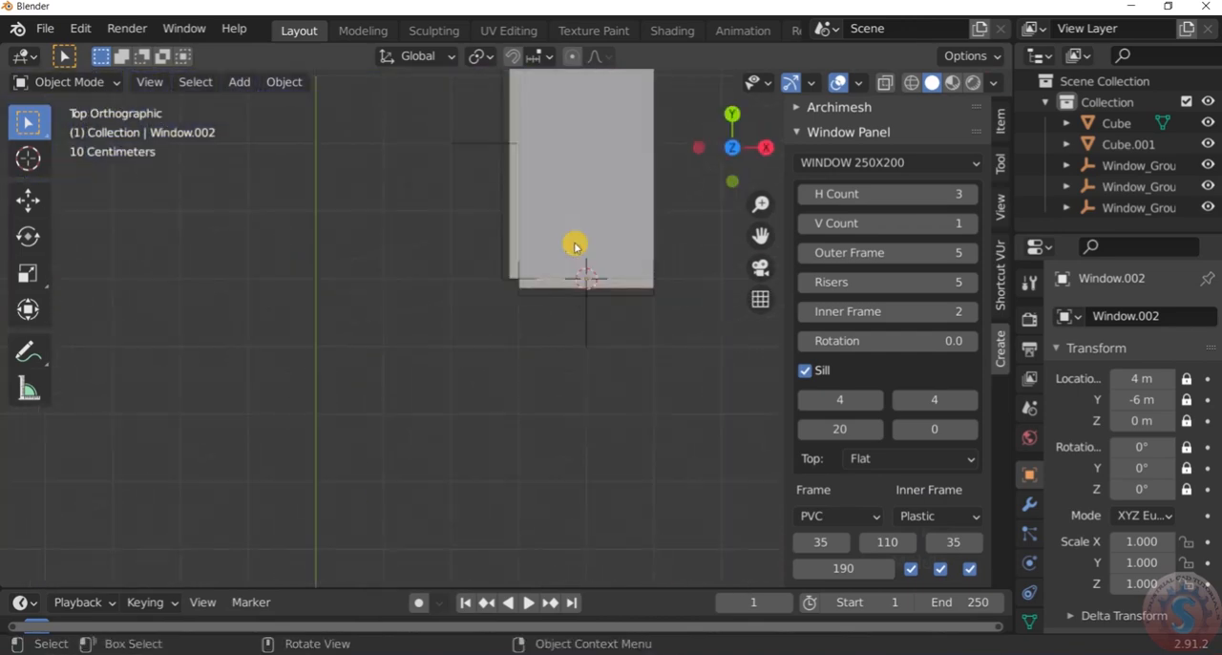
scroll(501, 298, down, 7)
scroll(501, 294, up, 14)
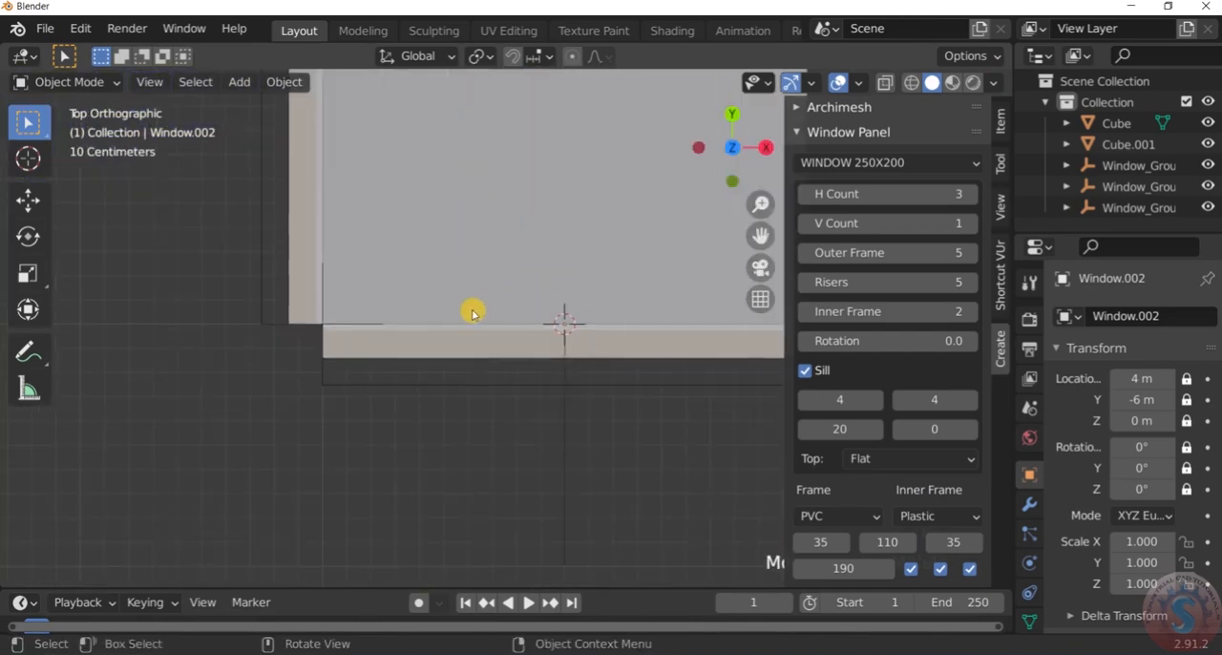
scroll(340, 322, up, 5)
scroll(316, 338, up, 9)
scroll(278, 330, down, 15)
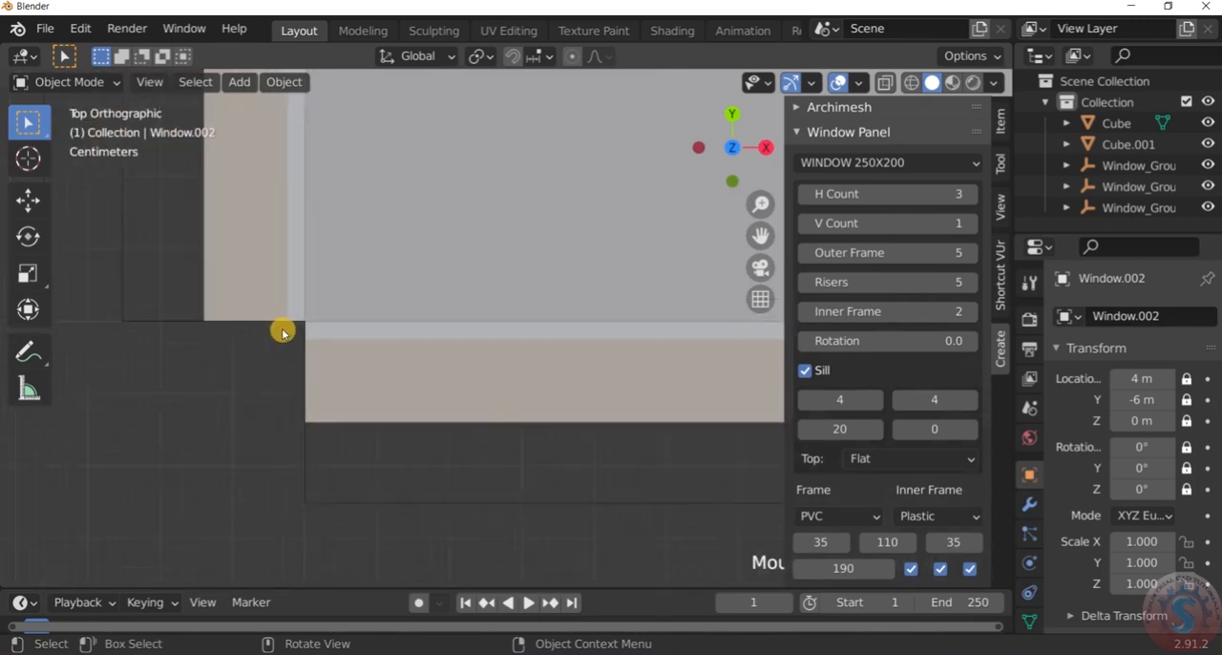
scroll(687, 335, up, 8)
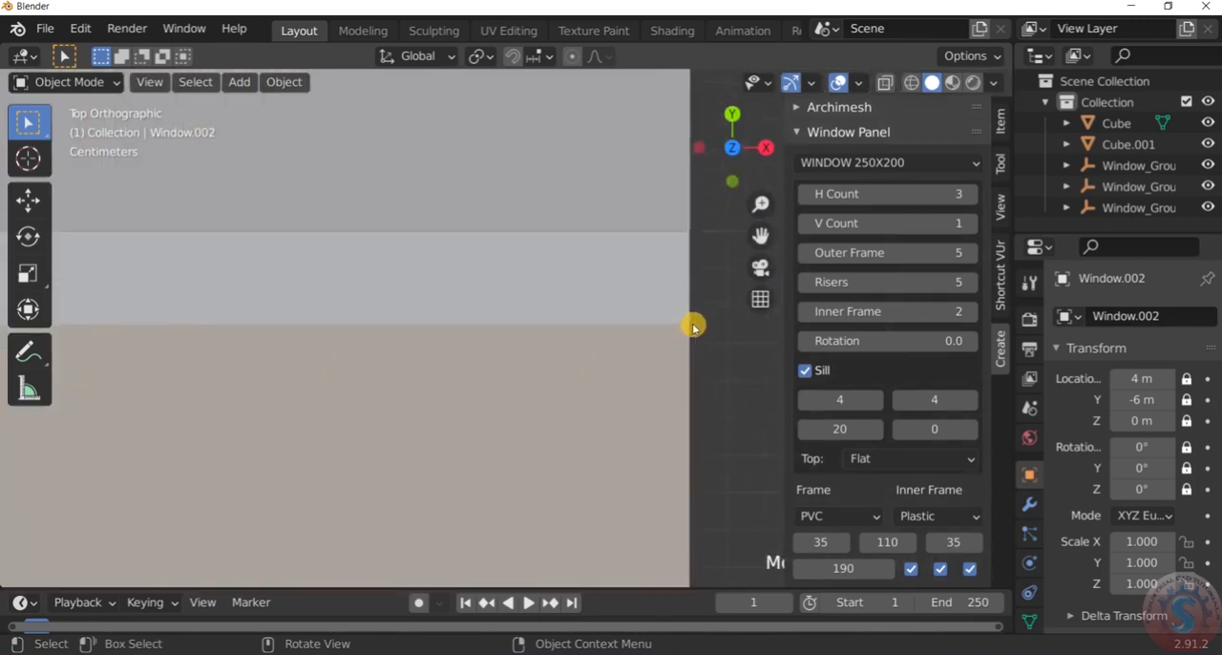
scroll(695, 325, down, 5)
scroll(698, 325, down, 6)
scroll(669, 283, up, 2)
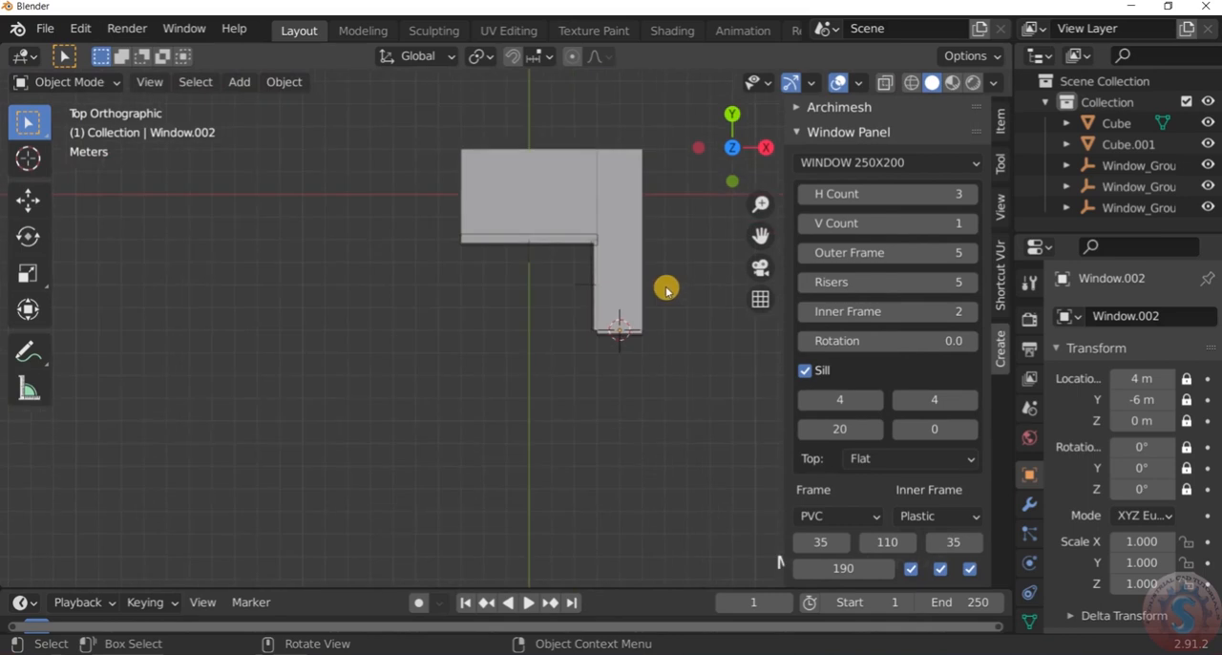
key(KP_3)
key(KP_1)
middle_drag(684, 251, 635, 361)
Examine the house and its three windows in Material Preview shading
click(107, 82)
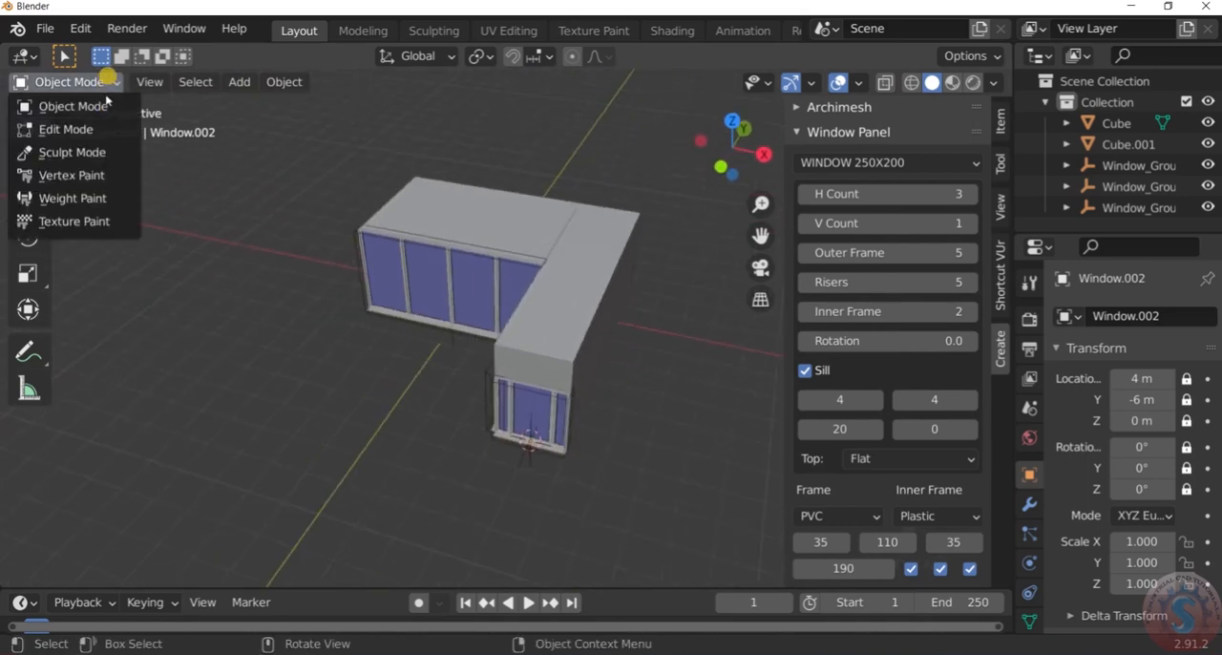
mouse_move(534, 305)
middle_down()
mouse_move(573, 322)
mouse_move(633, 308)
mouse_move(650, 331)
mouse_move(668, 315)
middle_up()
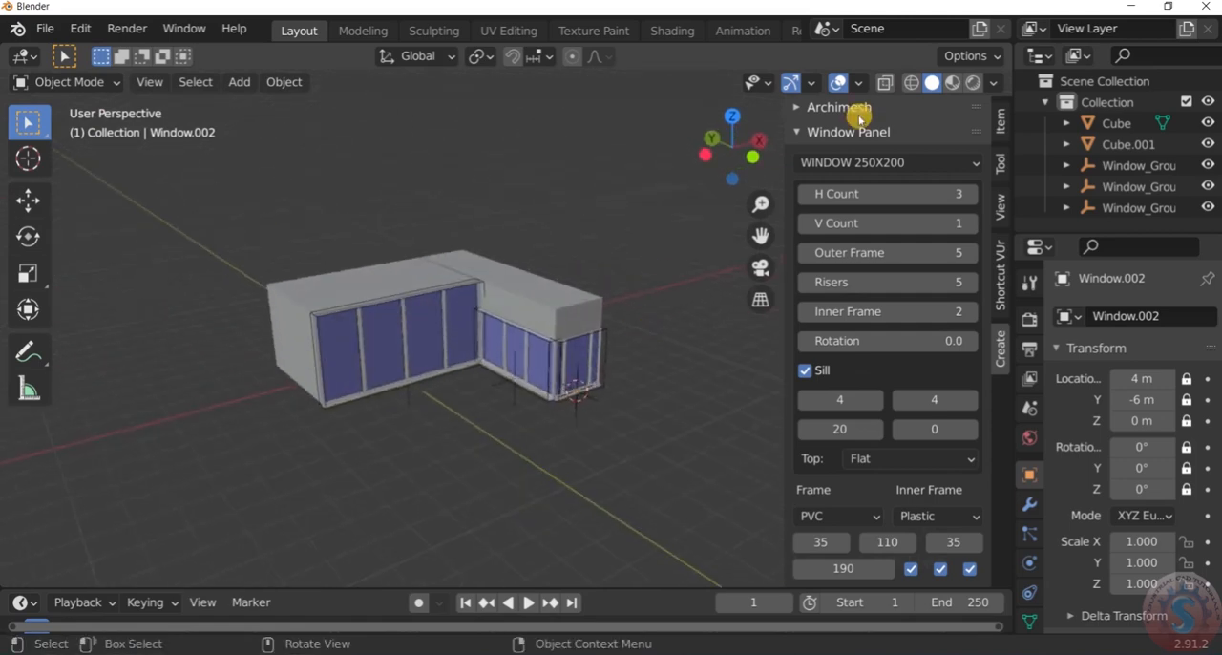
click(952, 83)
scroll(551, 387, up, 5)
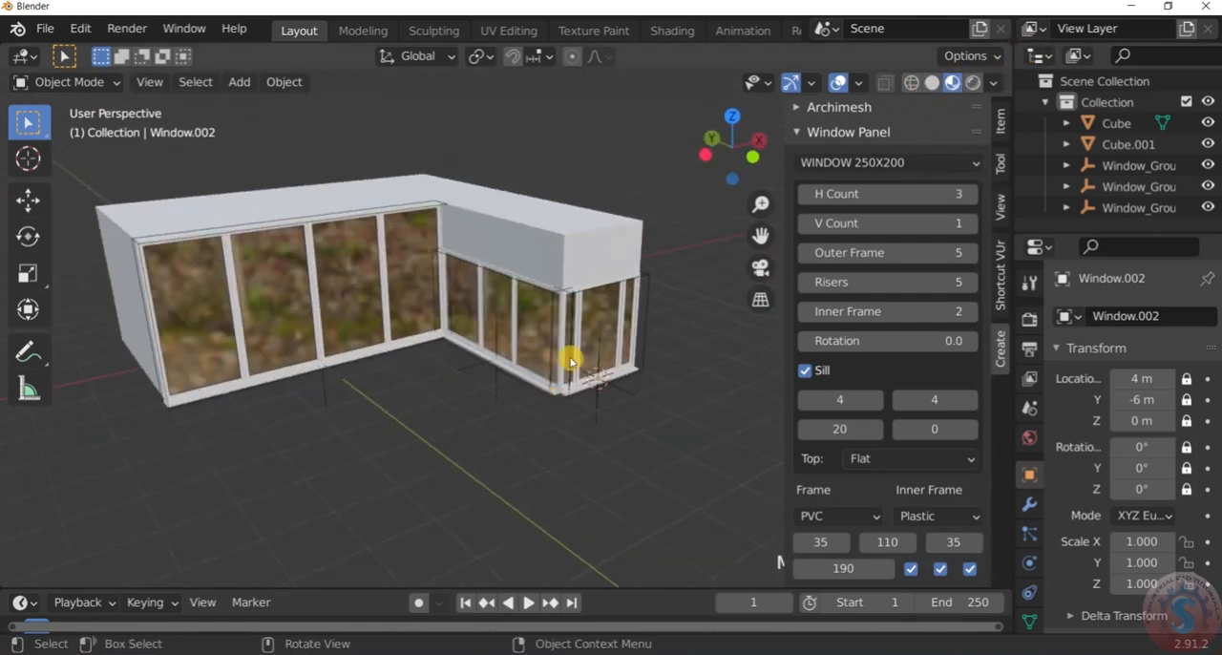
scroll(578, 352, down, 3)
middle_drag(578, 352, 505, 303)
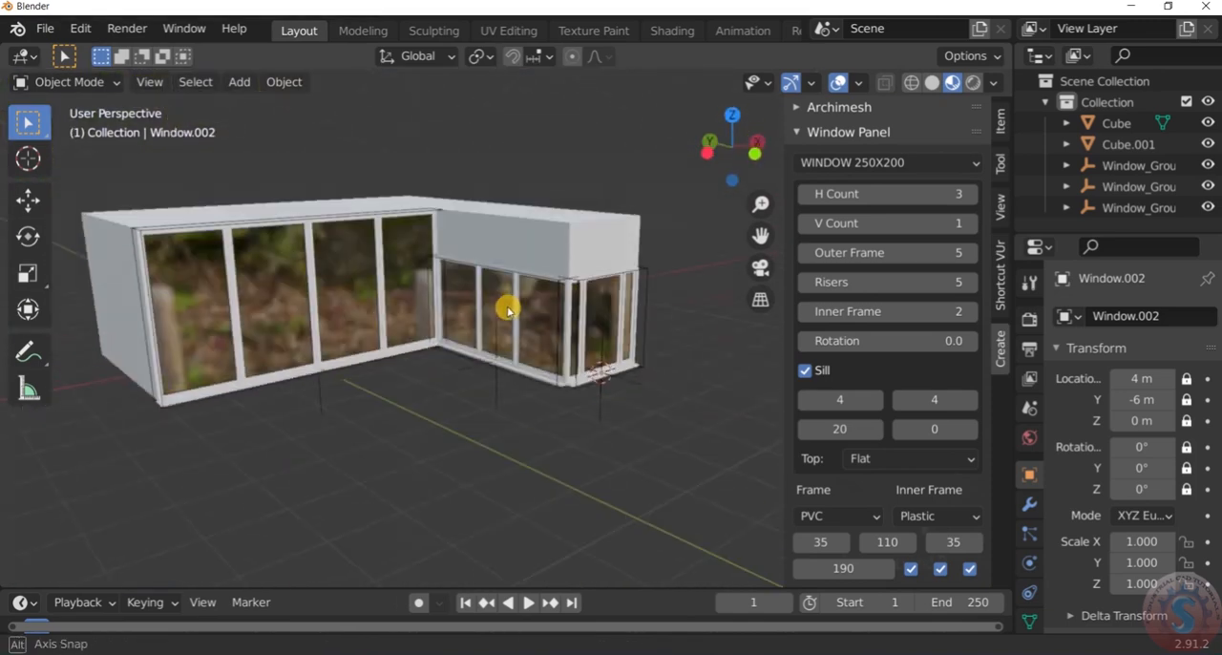
Look through the house with X-Ray in Solid shading and return to Material Preview shading
click(888, 83)
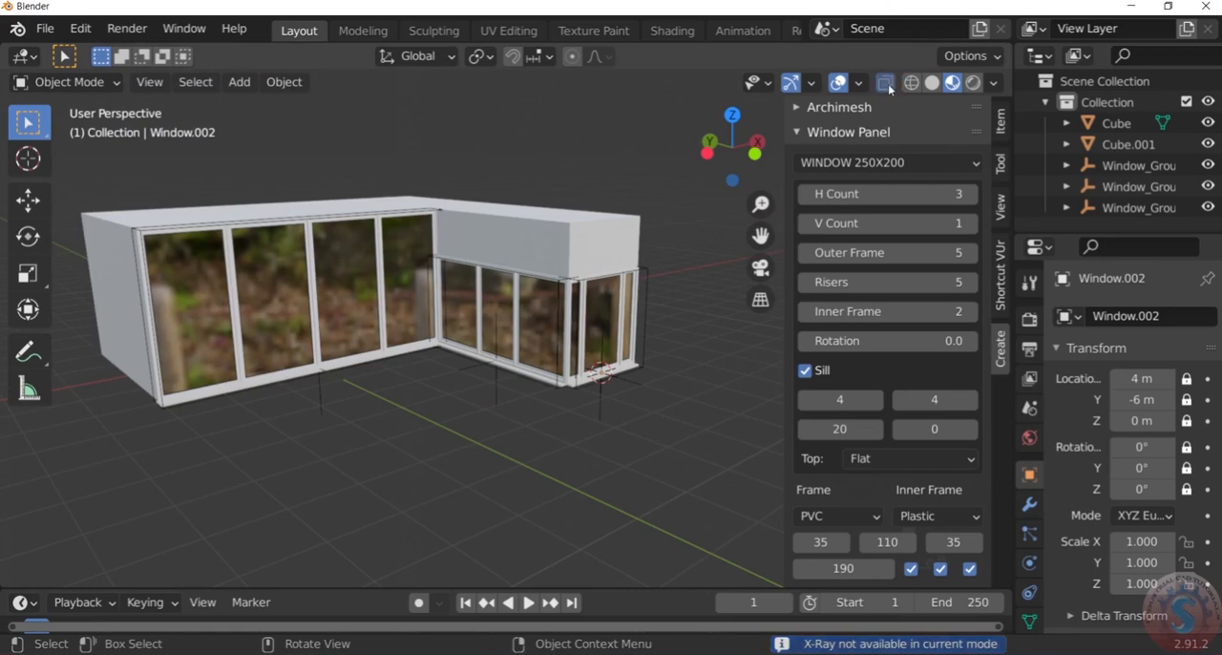
click(932, 83)
click(885, 83)
scroll(510, 347, up, 3)
scroll(509, 347, down, 3)
click(953, 84)
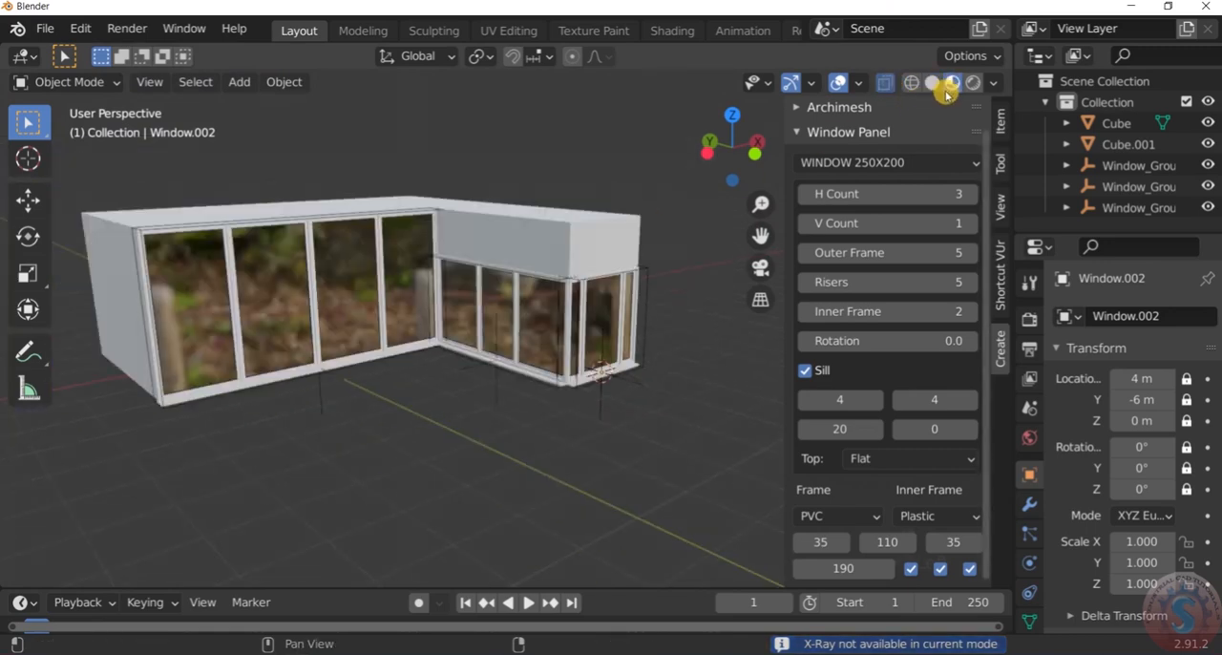
Return the viewport to Solid shading and turn X-Ray off
scroll(562, 336, up, 3)
scroll(562, 336, down, 3)
mouse_move(562, 336)
middle_down()
mouse_move(579, 331)
mouse_move(560, 331)
middle_up()
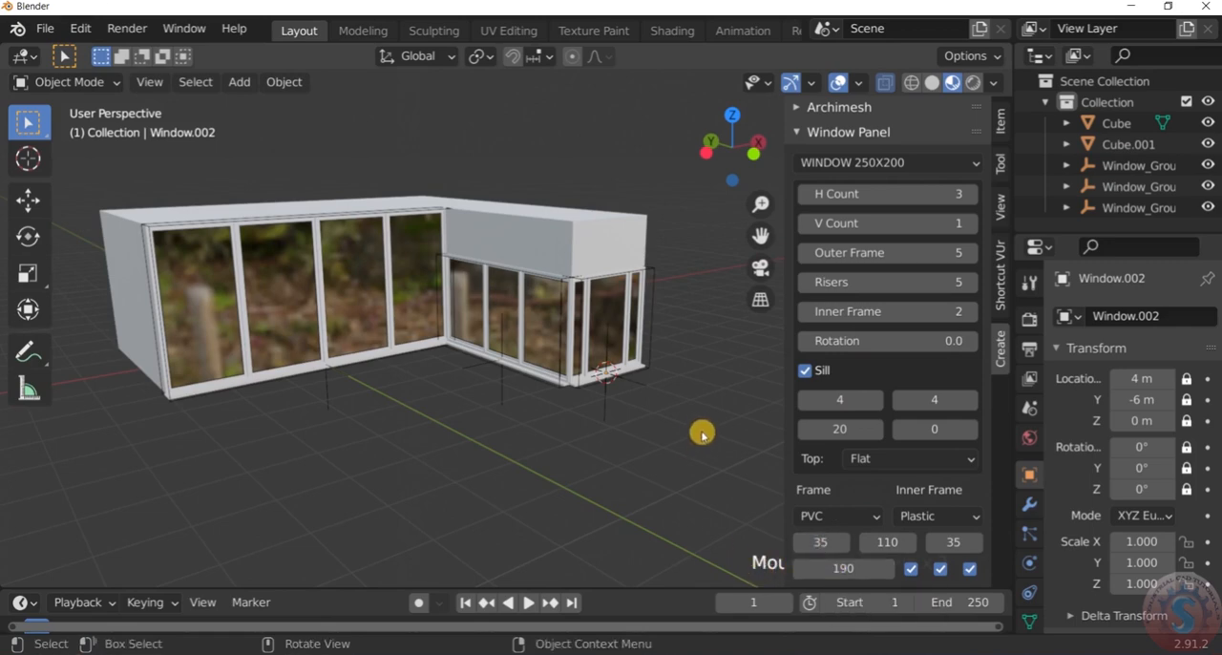
scroll(712, 385, down, 2)
scroll(713, 382, up, 1)
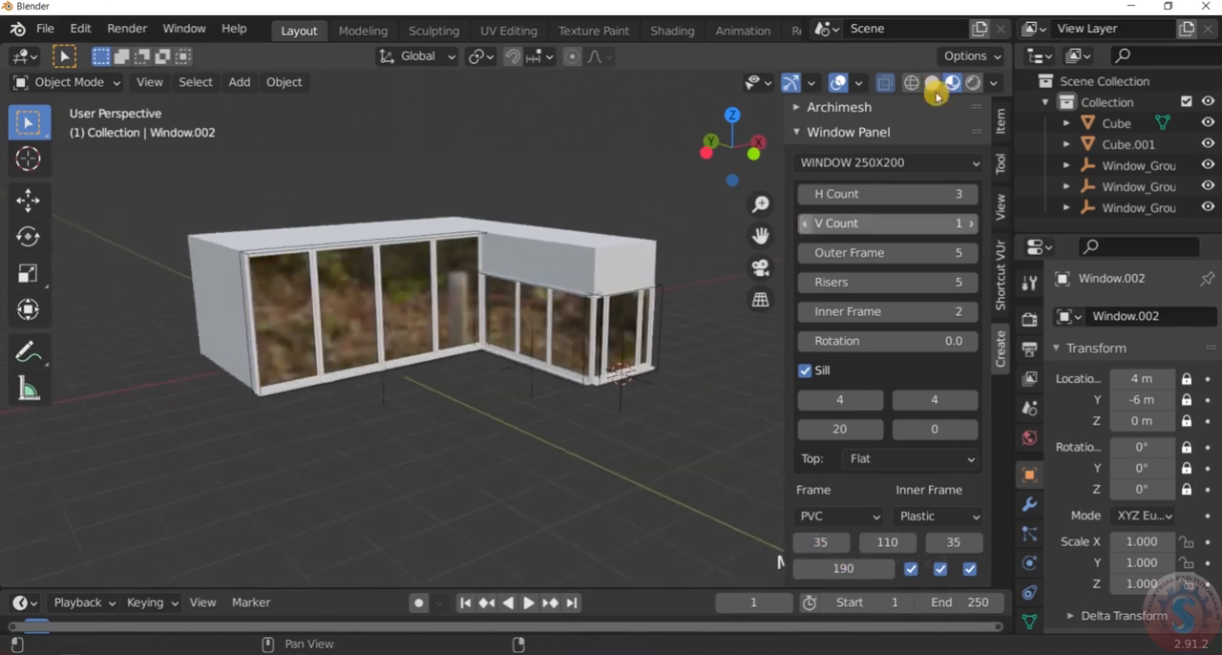
click(931, 83)
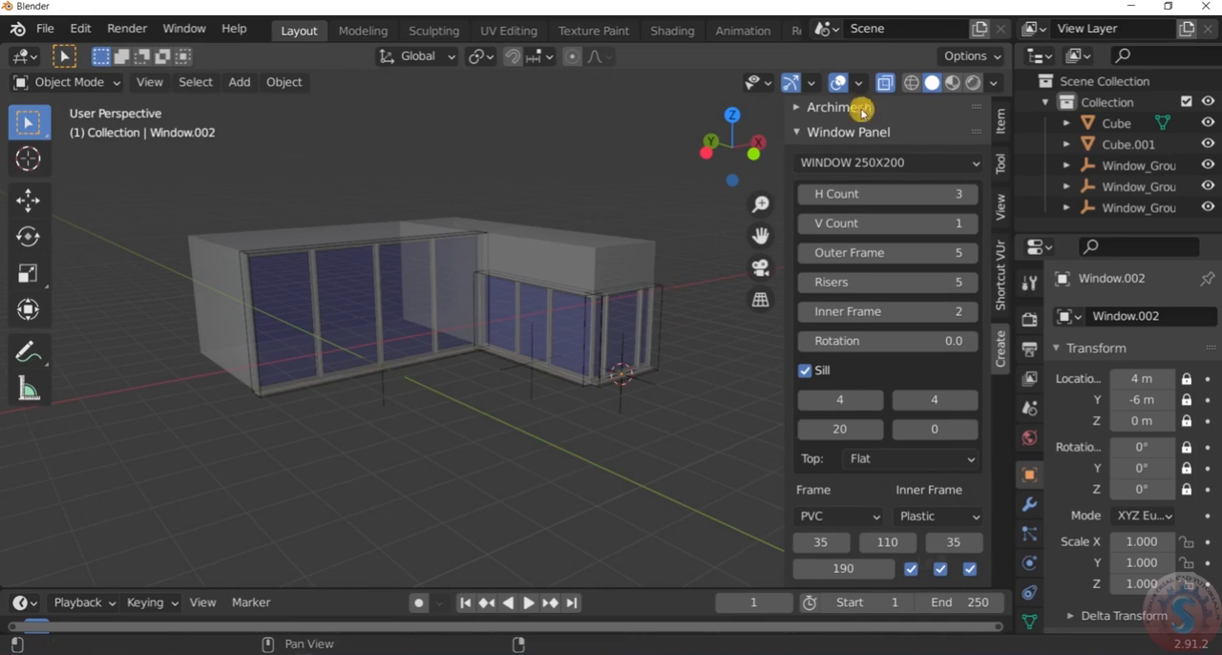
click(887, 84)
Examine the L-shaped house and its windows from several angles in Solid shading
middle_drag(722, 245, 620, 251)
scroll(315, 300, up, 3)
middle_drag(286, 308, 603, 253)
scroll(595, 242, down, 3)
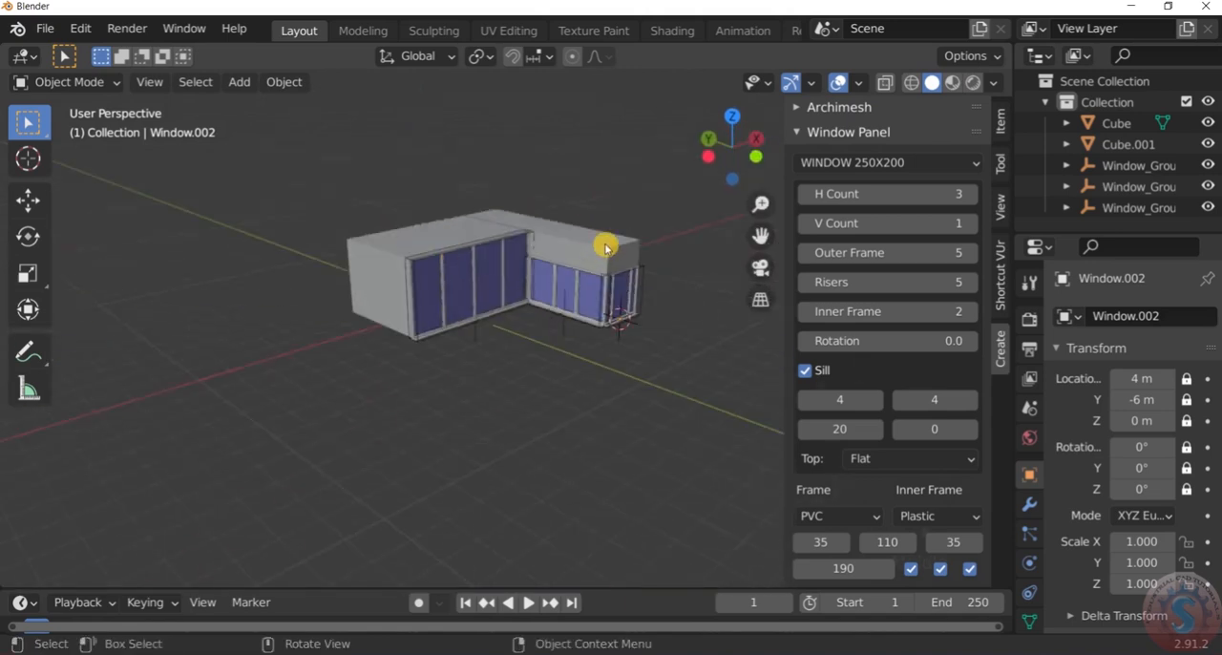
scroll(603, 251, up, 5)
scroll(605, 244, down, 2)
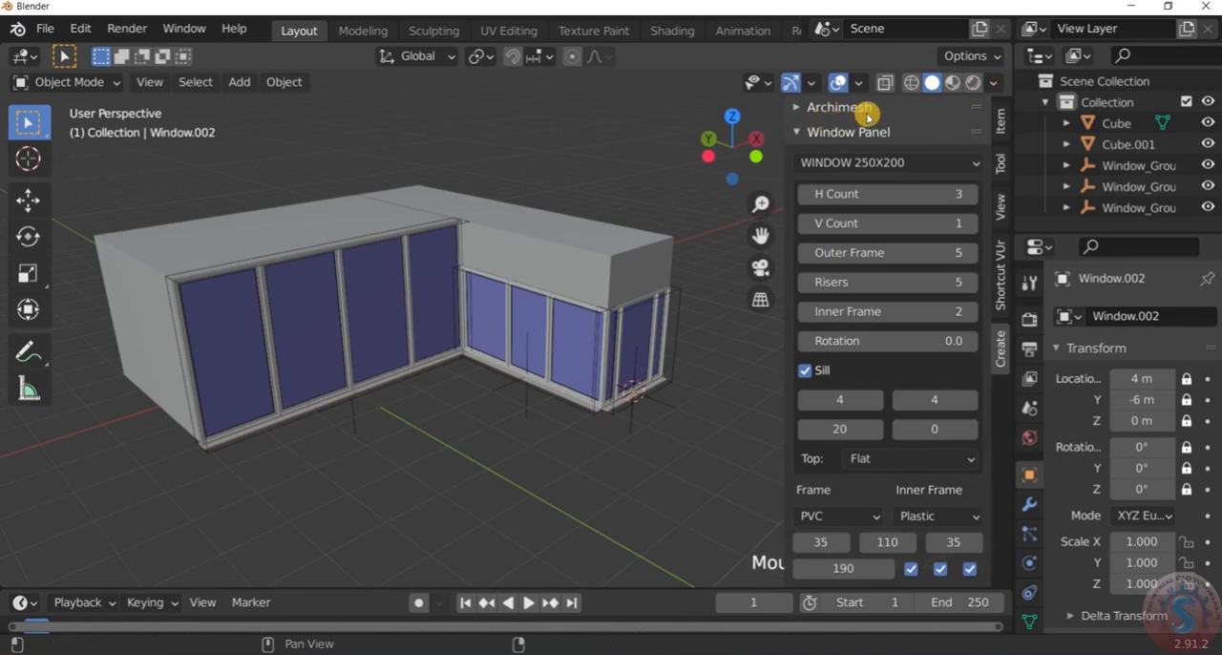
scroll(487, 234, down, 1)
scroll(487, 234, up, 1)
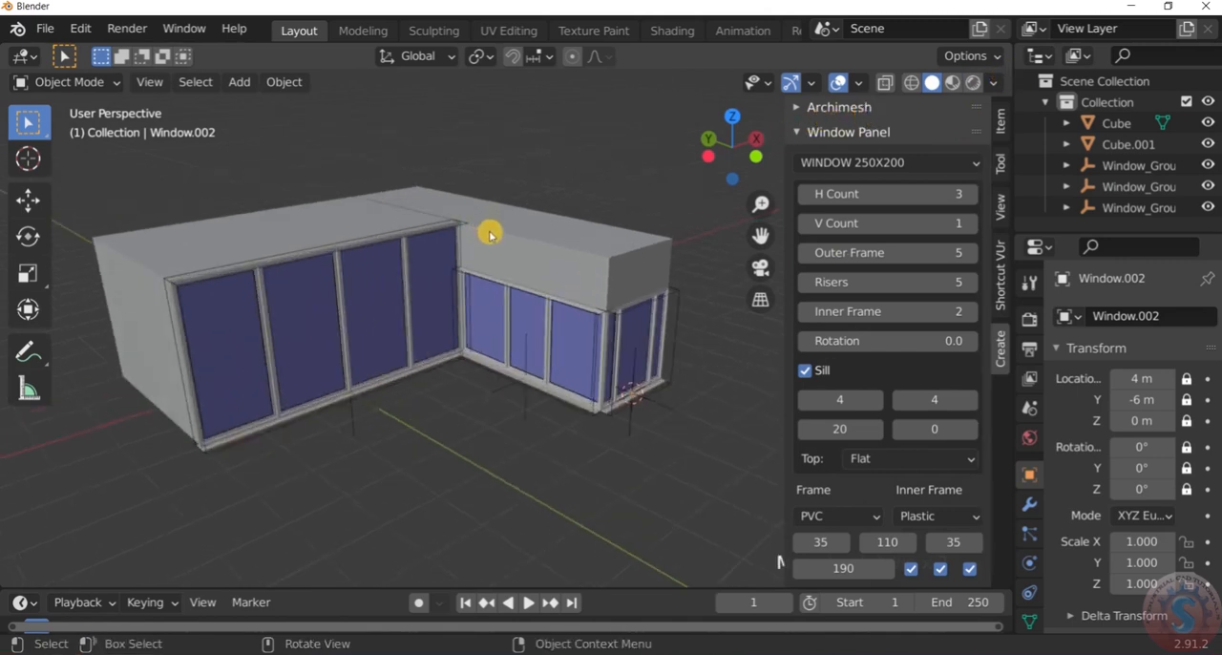
scroll(491, 235, down, 2)
middle_drag(491, 235, 520, 222)
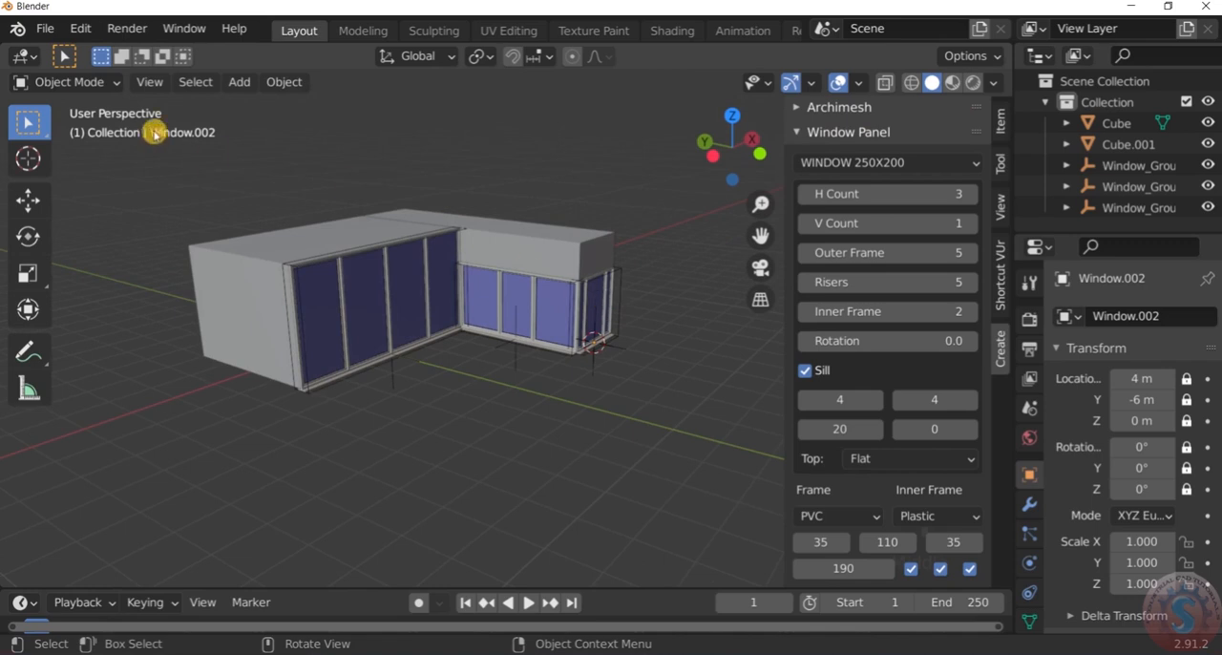
click(91, 82)
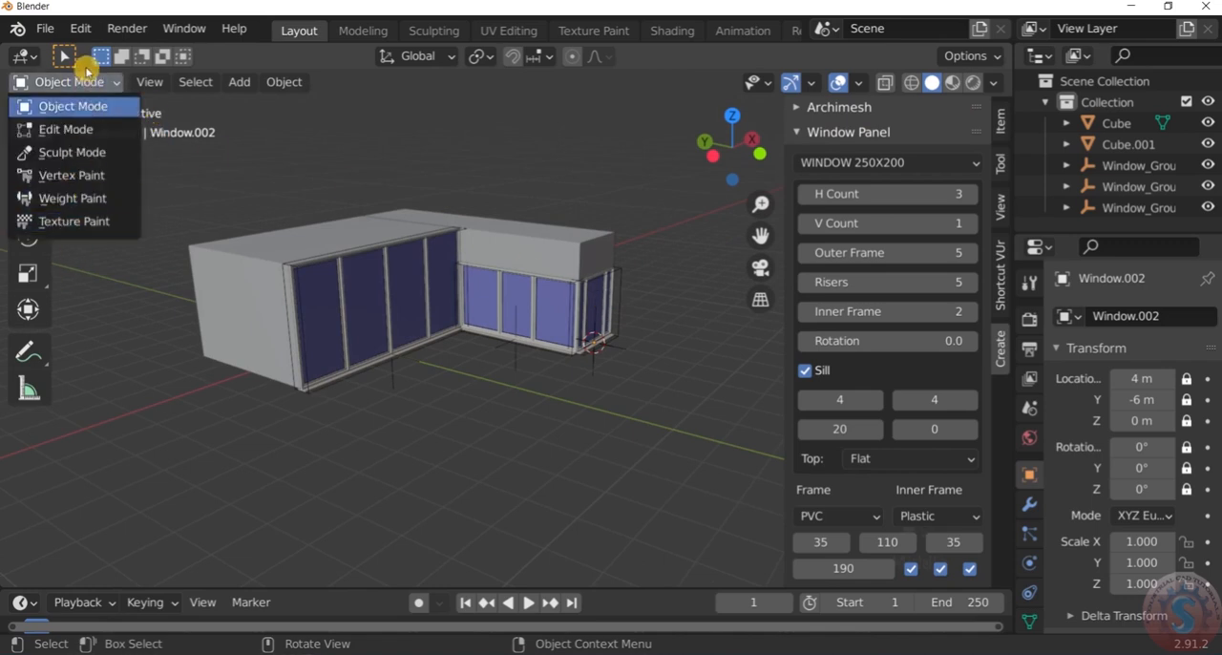
click(83, 83)
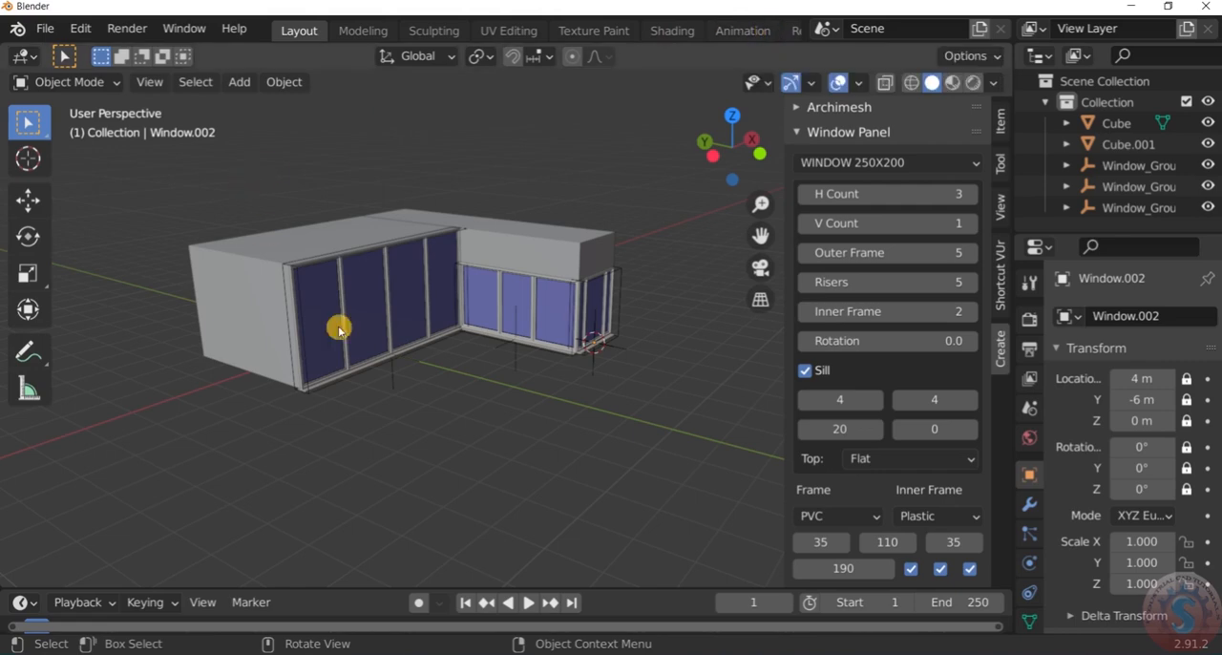
scroll(486, 382, down, 5)
scroll(484, 375, up, 3)
middle_drag(489, 362, 494, 278)
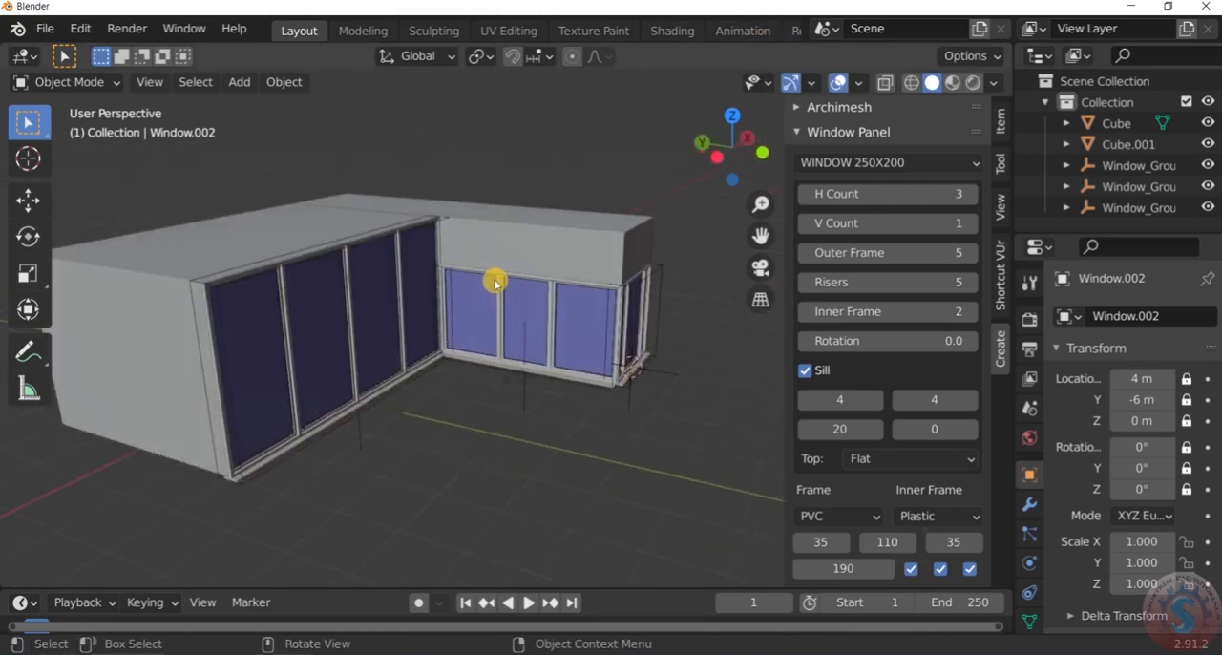
scroll(492, 278, down, 4)
scroll(491, 280, up, 4)
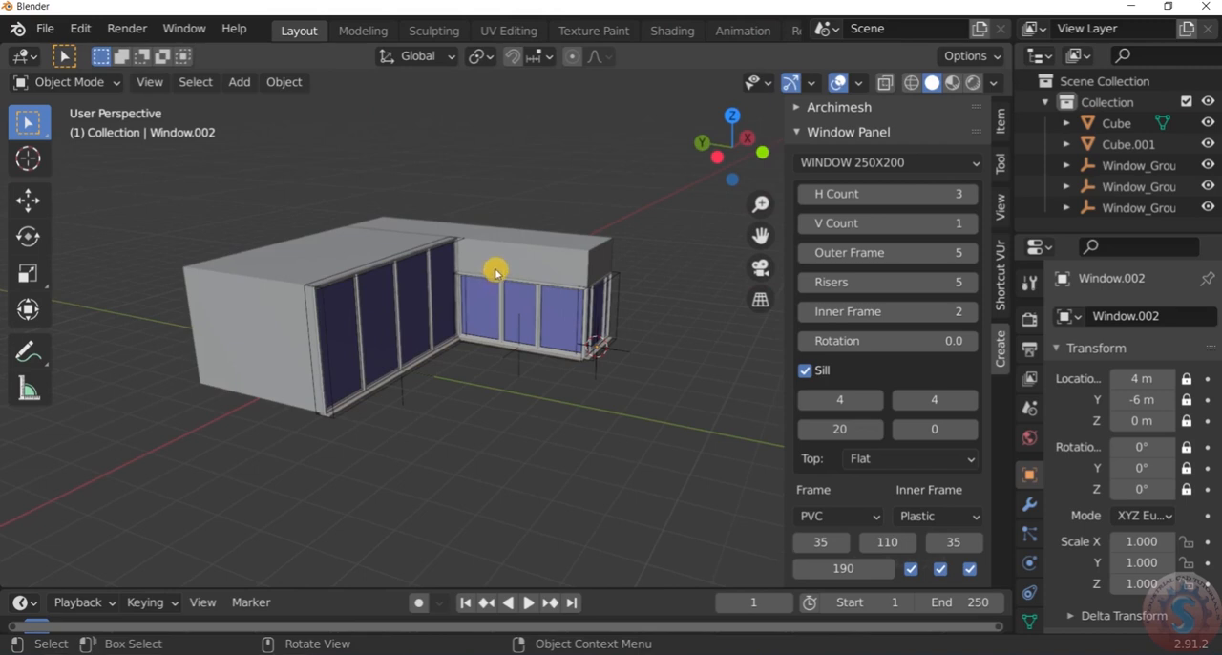
scroll(493, 268, down, 4)
scroll(464, 226, up, 3)
middle_drag(464, 226, 398, 223)
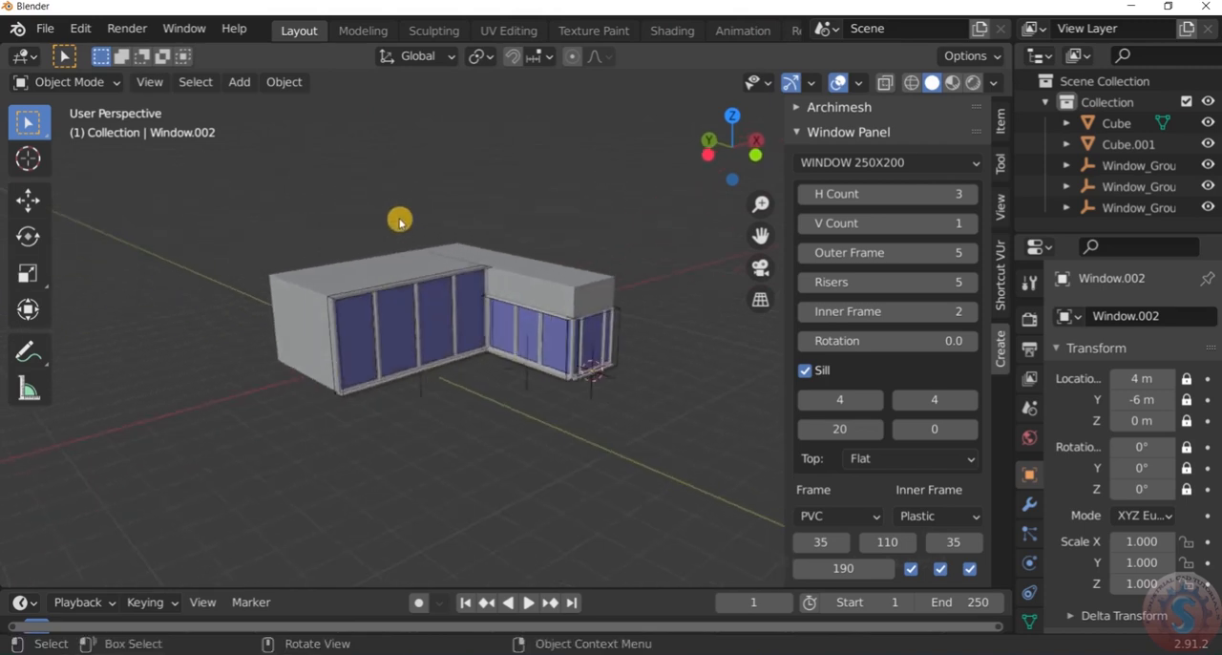
scroll(556, 305, up, 3)
scroll(557, 305, down, 4)
scroll(554, 303, up, 1)
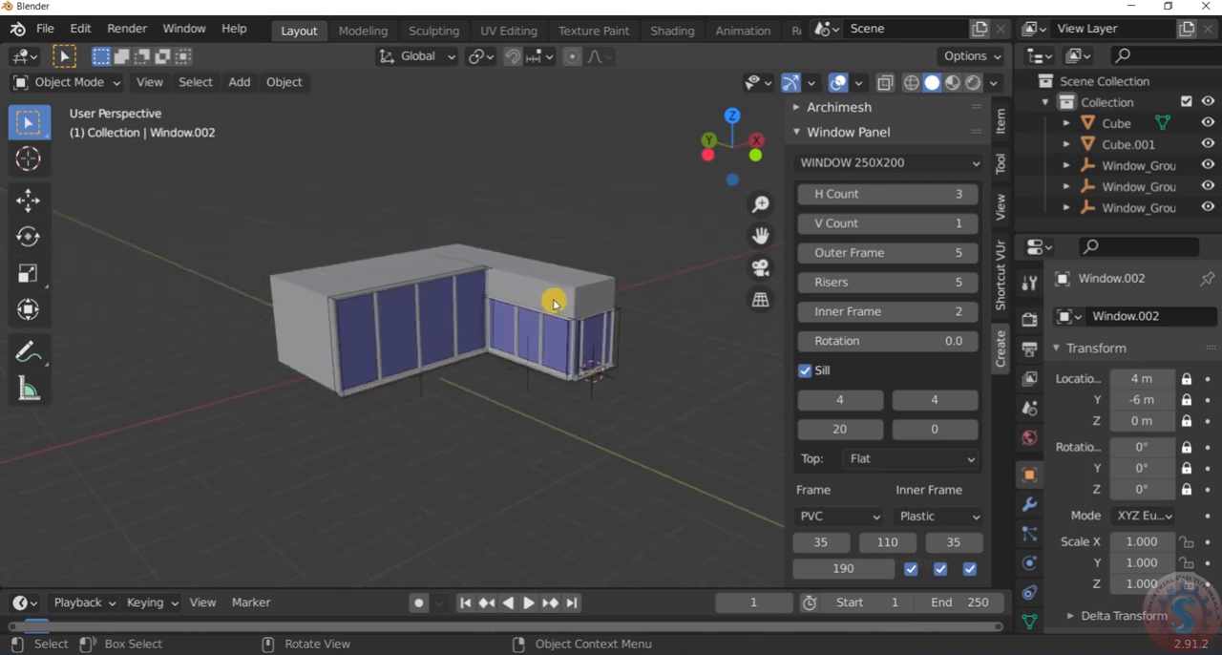
Select the end window and the side block's three-pane side window in turn to compare their panel settings
scroll(524, 302, up, 3)
scroll(627, 348, down, 2)
scroll(616, 398, up, 2)
scroll(638, 308, up, 3)
scroll(639, 311, down, 3)
scroll(639, 312, up, 2)
click(644, 314)
scroll(647, 315, down, 2)
scroll(646, 315, up, 1)
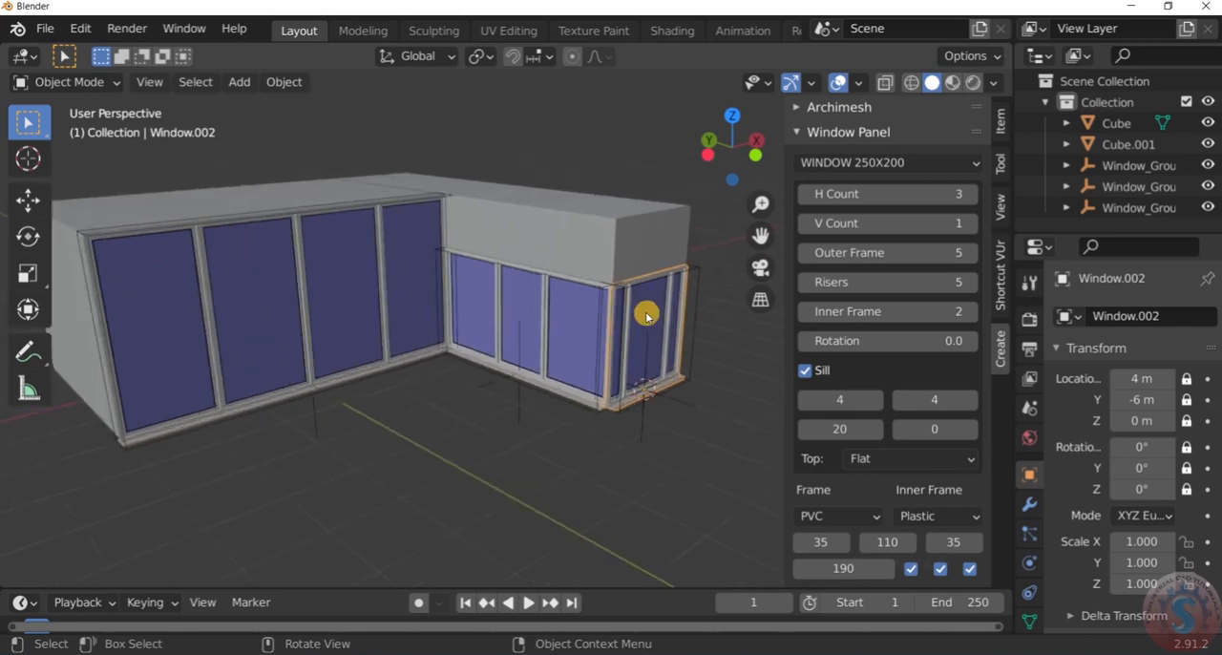
click(511, 319)
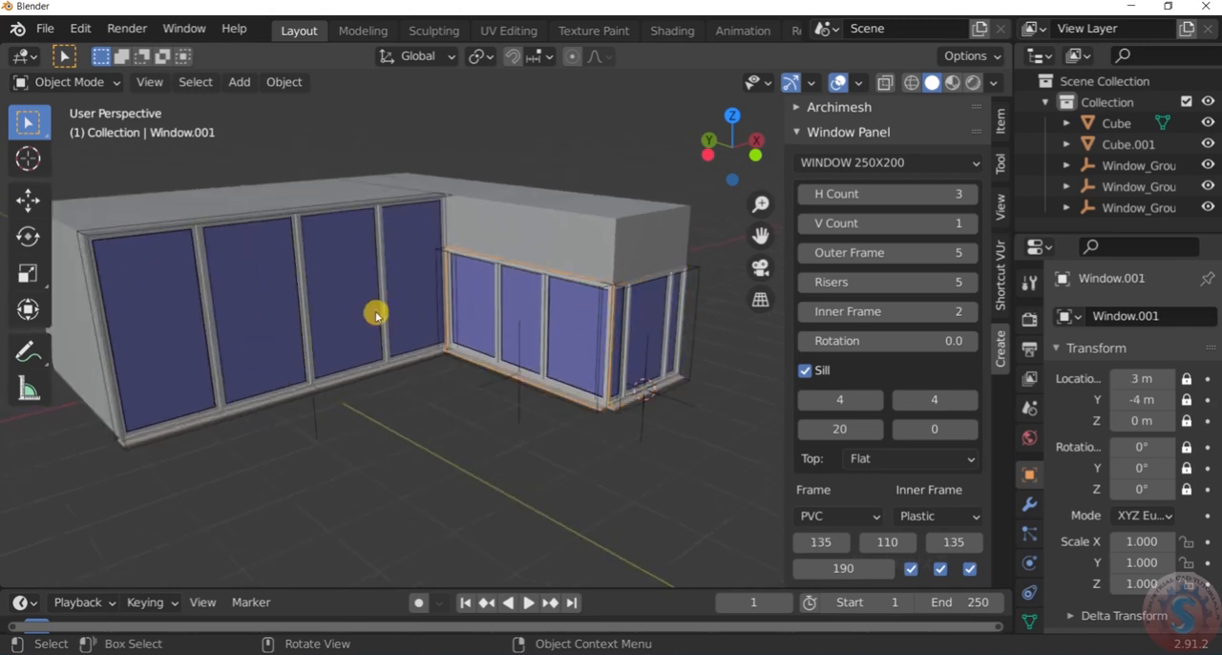
Select separate parts of the house in turn and inspect the whole L-shaped model from the end wall and the window side
click(231, 272)
scroll(328, 243, down, 3)
scroll(408, 251, up, 3)
click(408, 251)
scroll(407, 253, down, 3)
scroll(436, 205, up, 2)
click(437, 202)
scroll(373, 254, down, 2)
scroll(390, 247, up, 3)
middle_drag(391, 247, 276, 283)
scroll(425, 259, down, 3)
scroll(276, 283, up, 1)
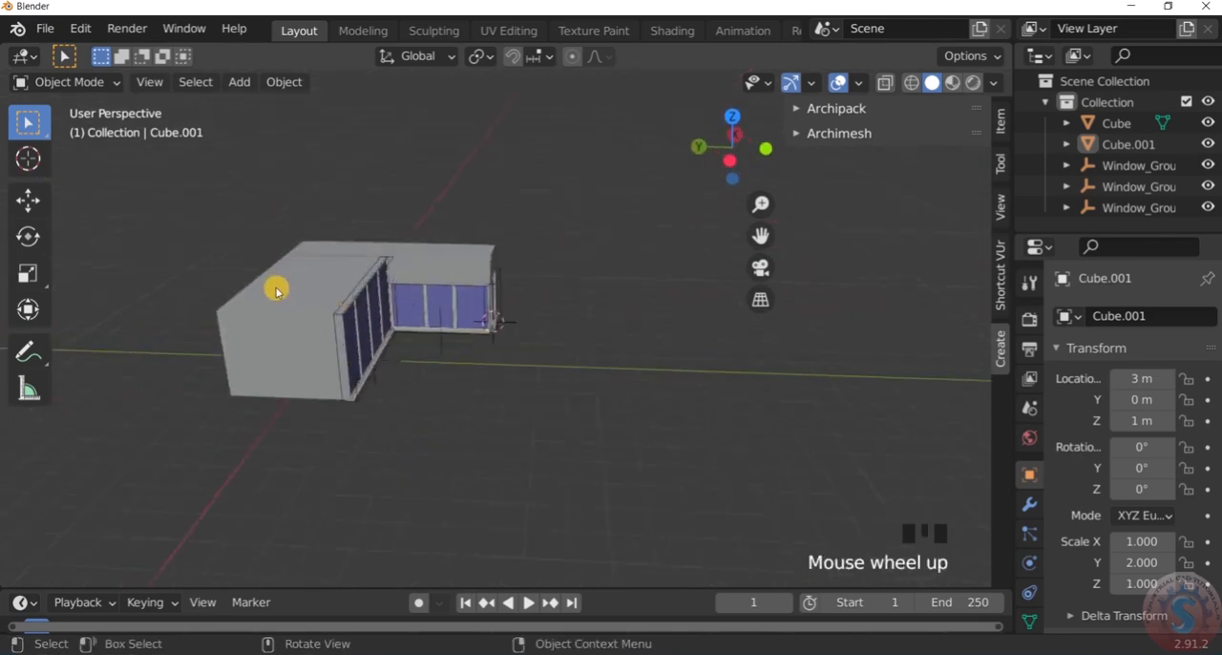
scroll(371, 262, down, 2)
middle_drag(372, 262, 604, 345)
scroll(229, 219, up, 4)
scroll(604, 346, down, 4)
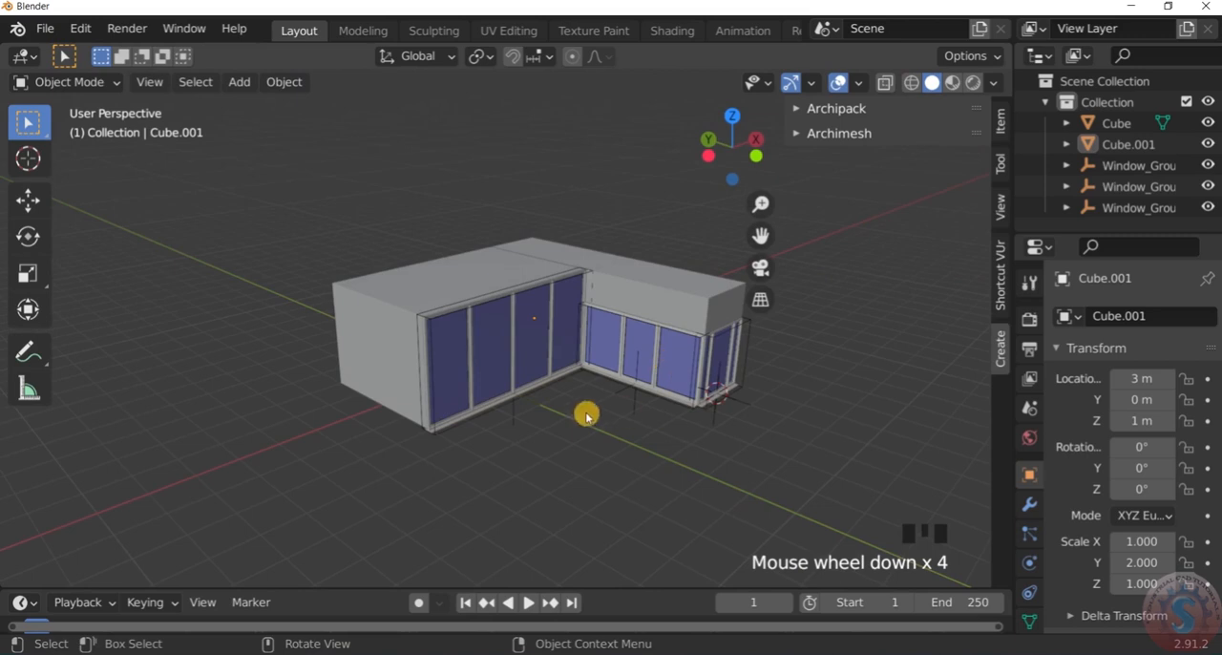
scroll(686, 349, up, 2)
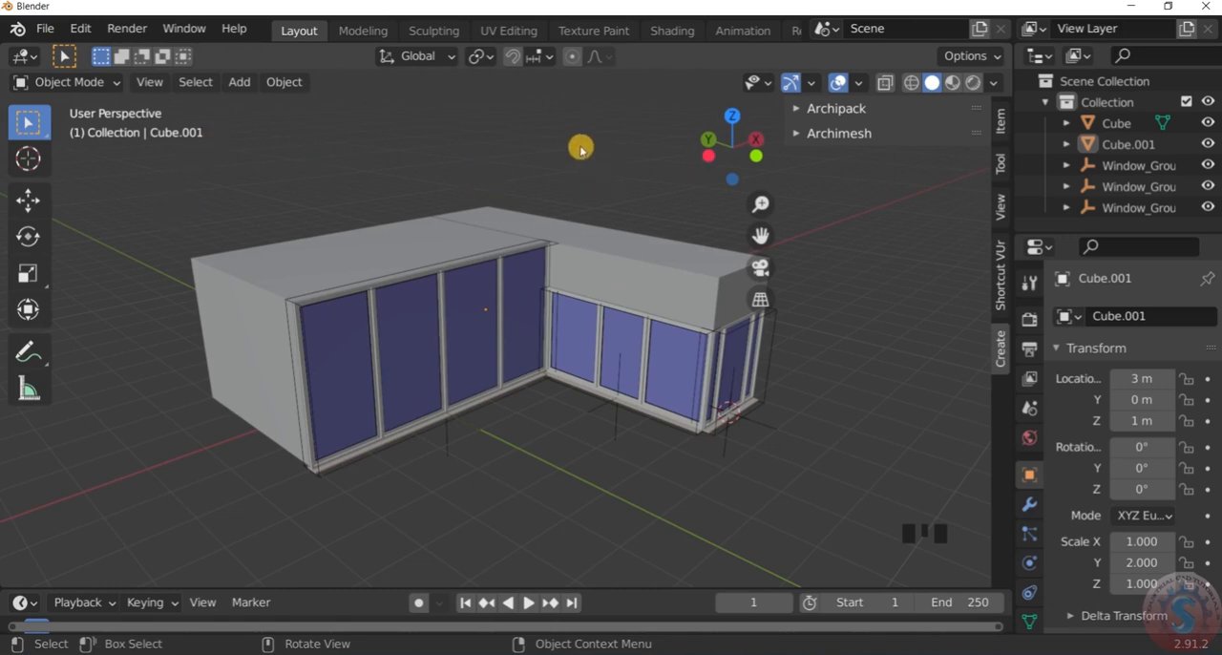
scroll(582, 146, down, 4)
scroll(585, 143, up, 5)
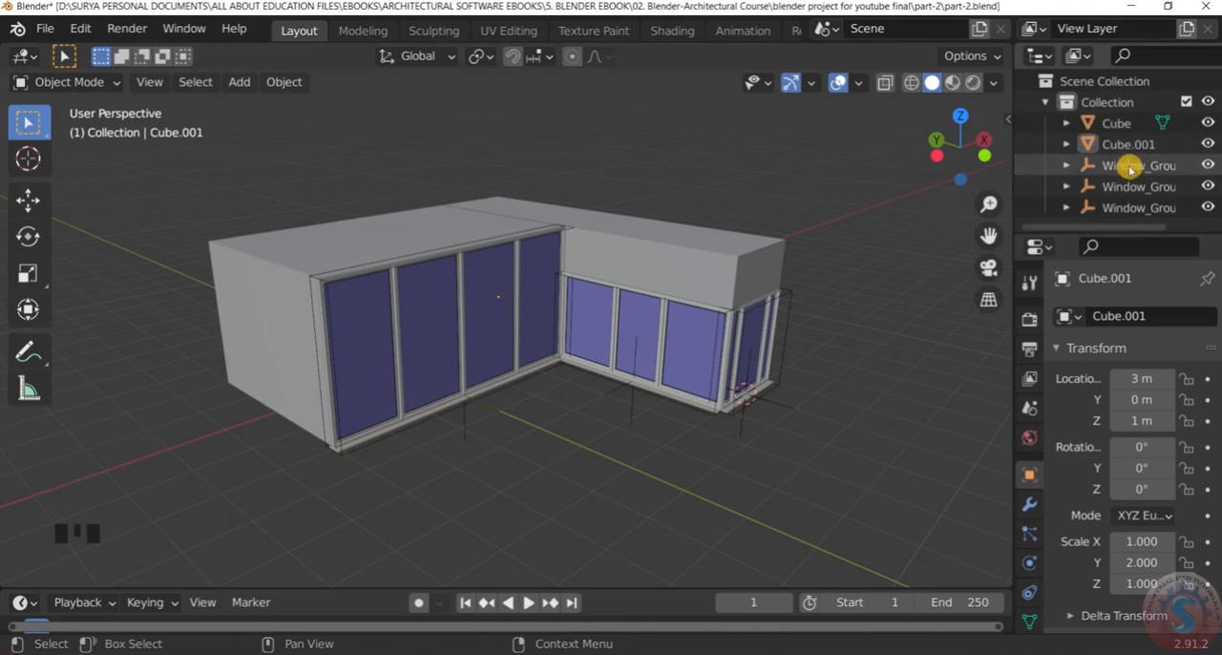
Examine the house's window fronts and roof from low and raised viewing angles
middle_drag(621, 292, 596, 253)
scroll(559, 255, up, 4)
scroll(561, 255, down, 3)
scroll(596, 254, up, 1)
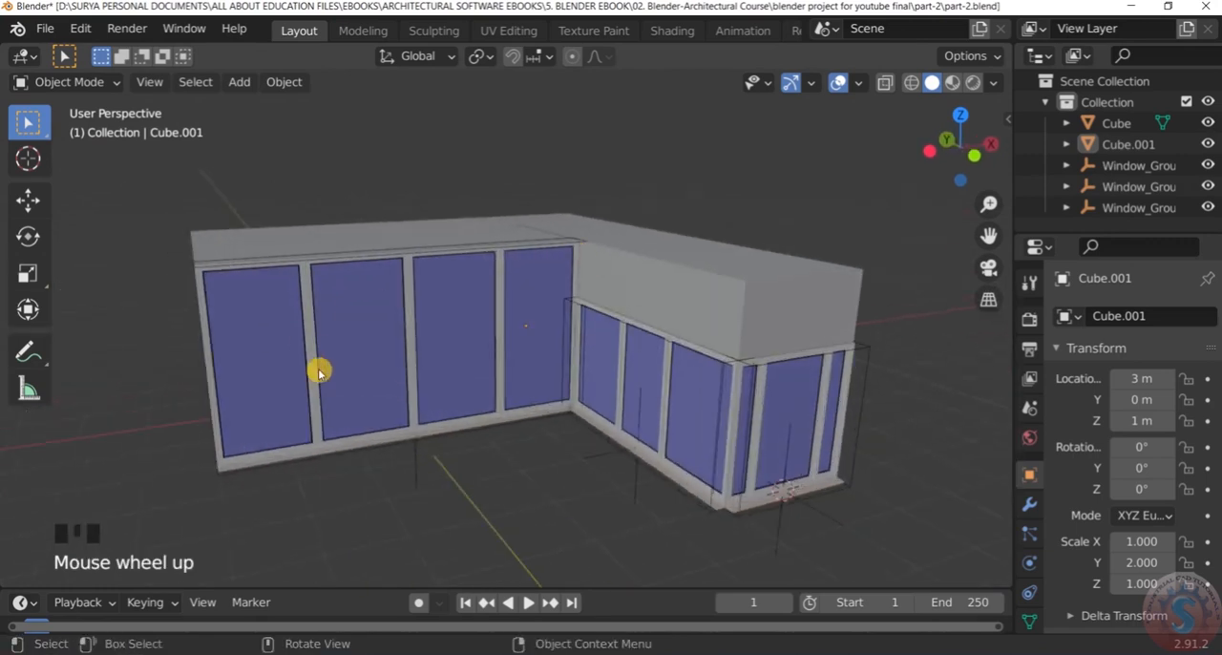
scroll(545, 295, down, 2)
middle_drag(545, 294, 549, 277)
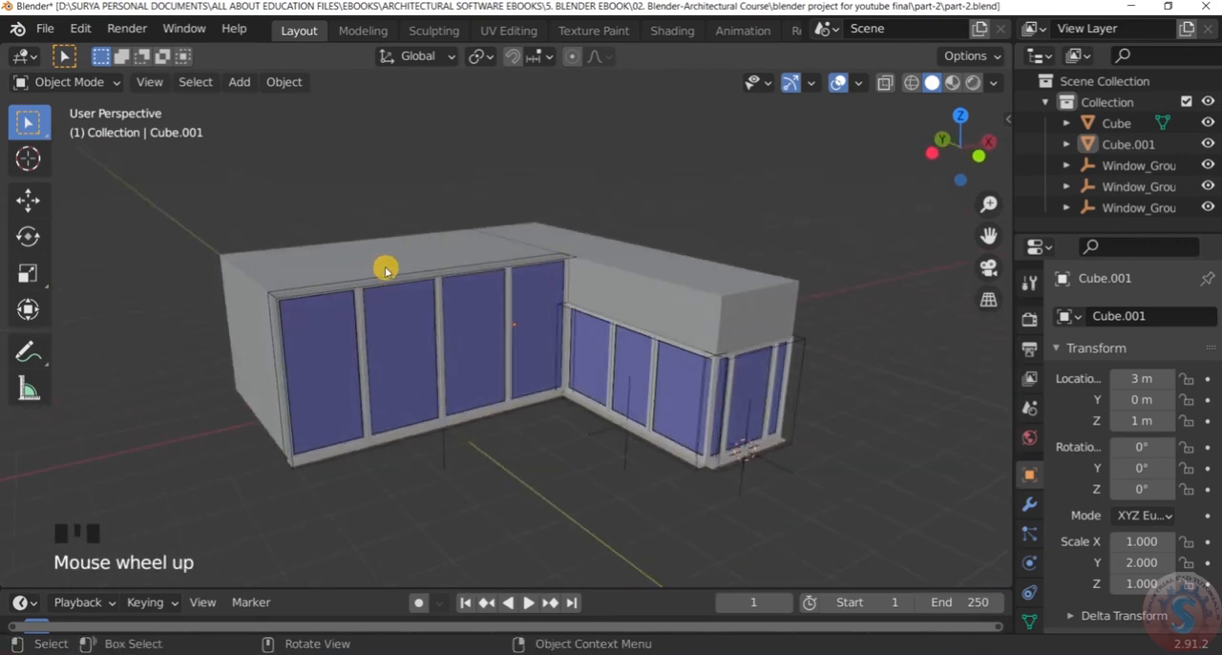
scroll(470, 180, up, 1)
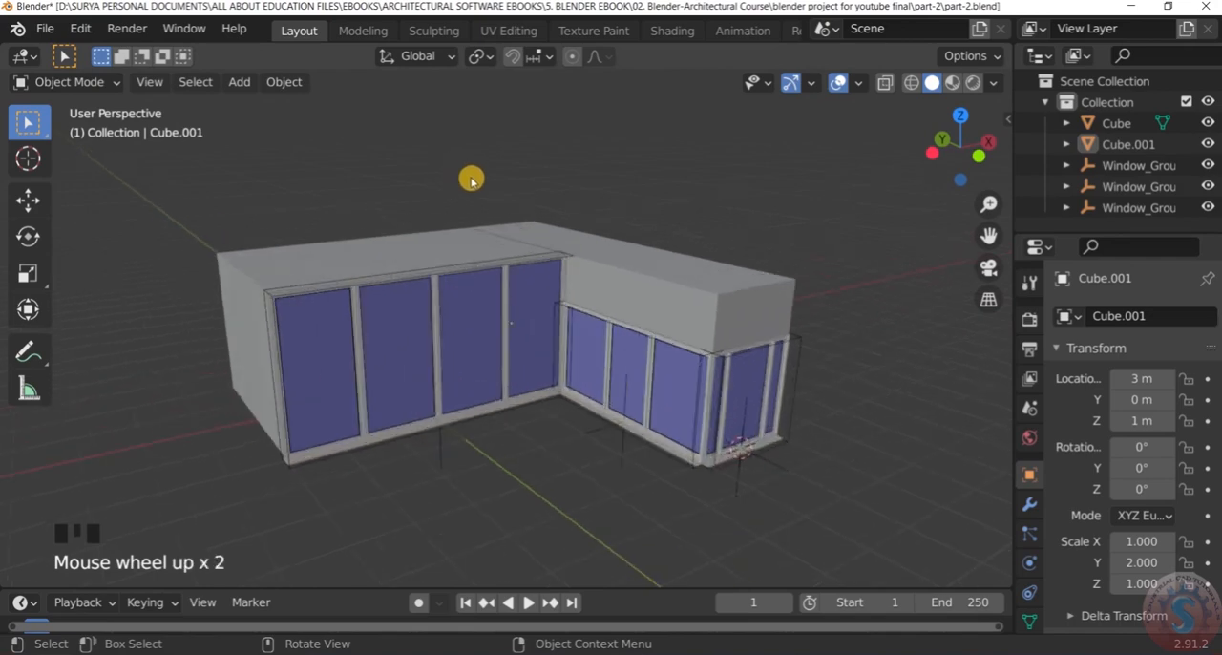
scroll(471, 181, down, 1)
middle_drag(472, 181, 423, 259)
scroll(471, 208, up, 2)
Select the main box and the side block in turn by their roofs, and clear the selection
click(423, 260)
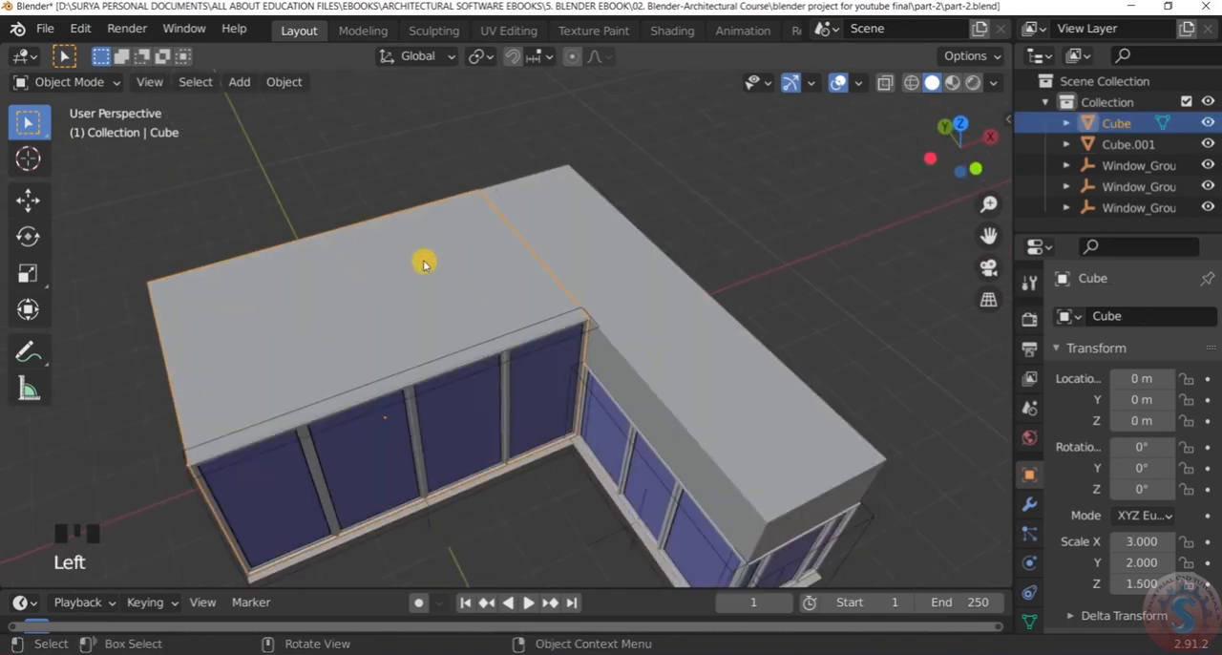
scroll(423, 260, down, 2)
click(548, 271)
click(428, 275)
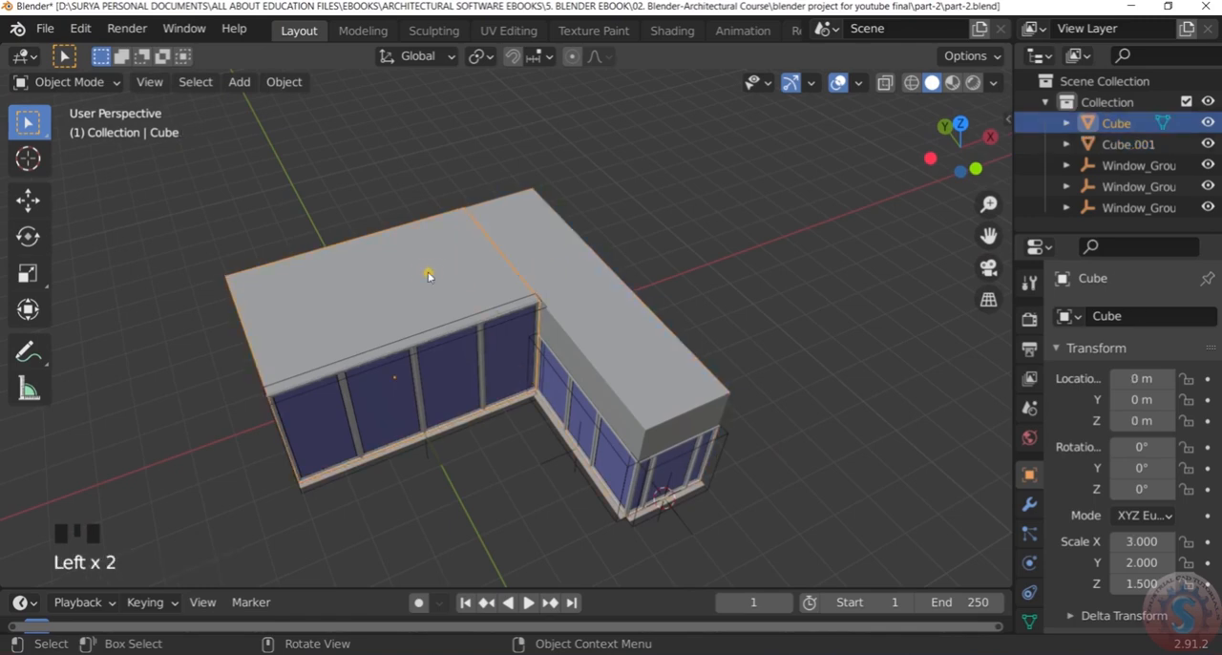
click(544, 129)
scroll(238, 330, down, 2)
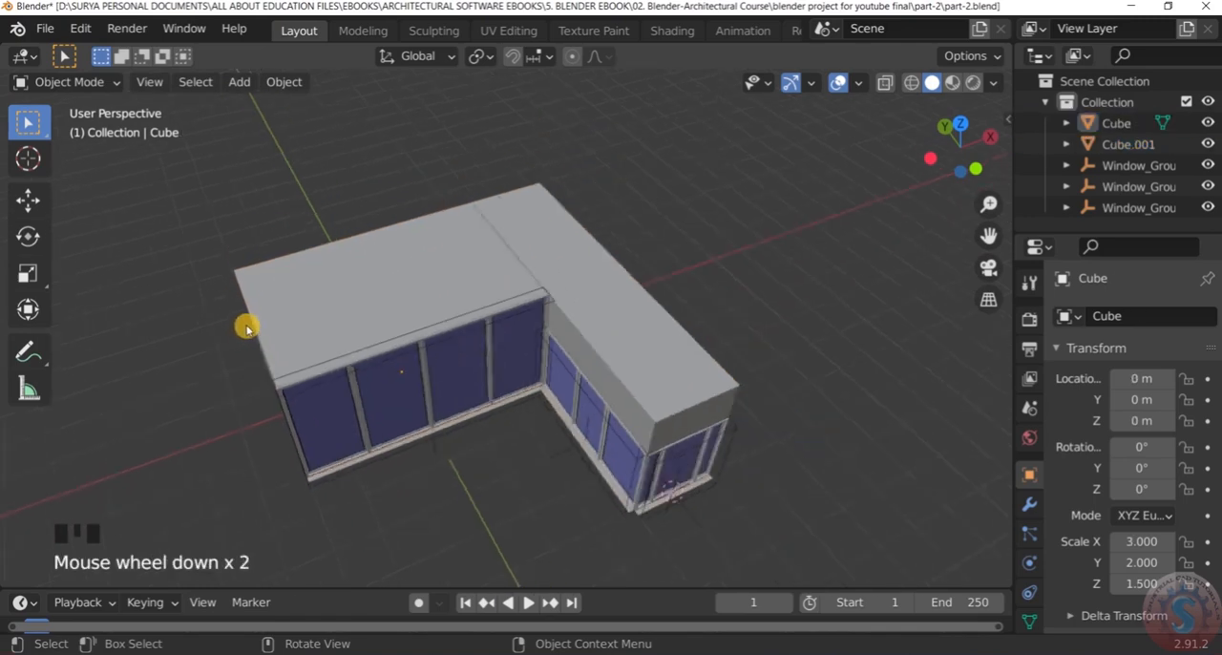
Select the main box with the four-pane window and switch it to Edit Mode
middle_drag(245, 324, 295, 305)
scroll(310, 294, down, 1)
scroll(312, 294, up, 3)
click(323, 295)
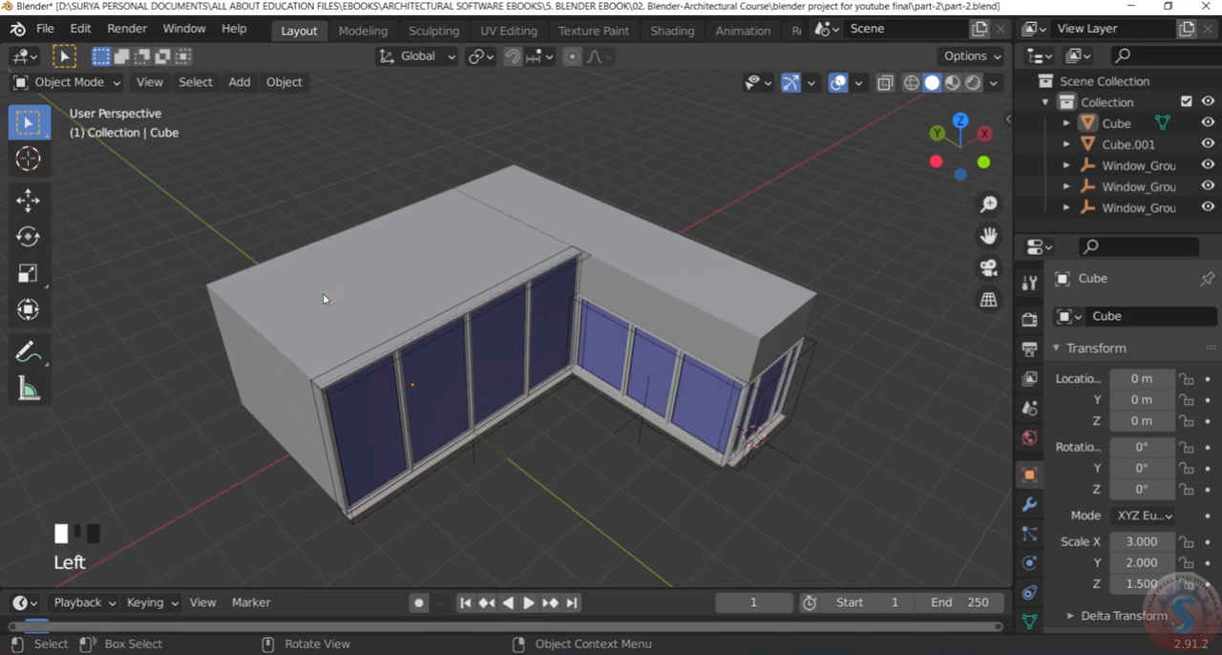
click(94, 84)
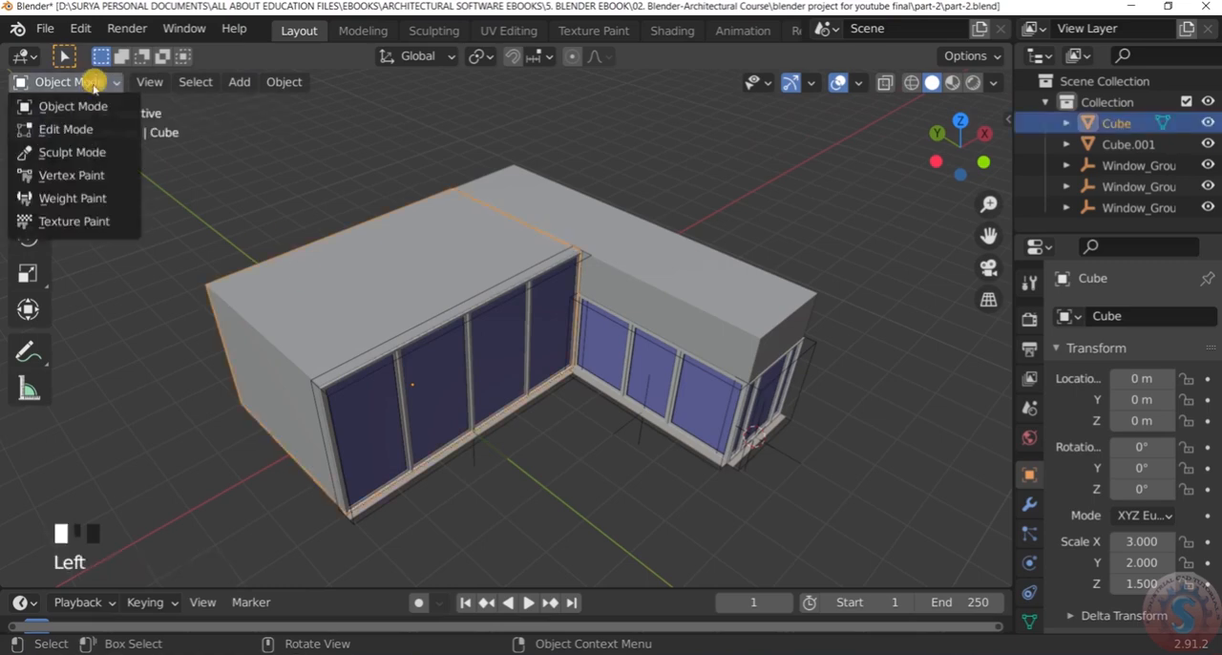
click(89, 129)
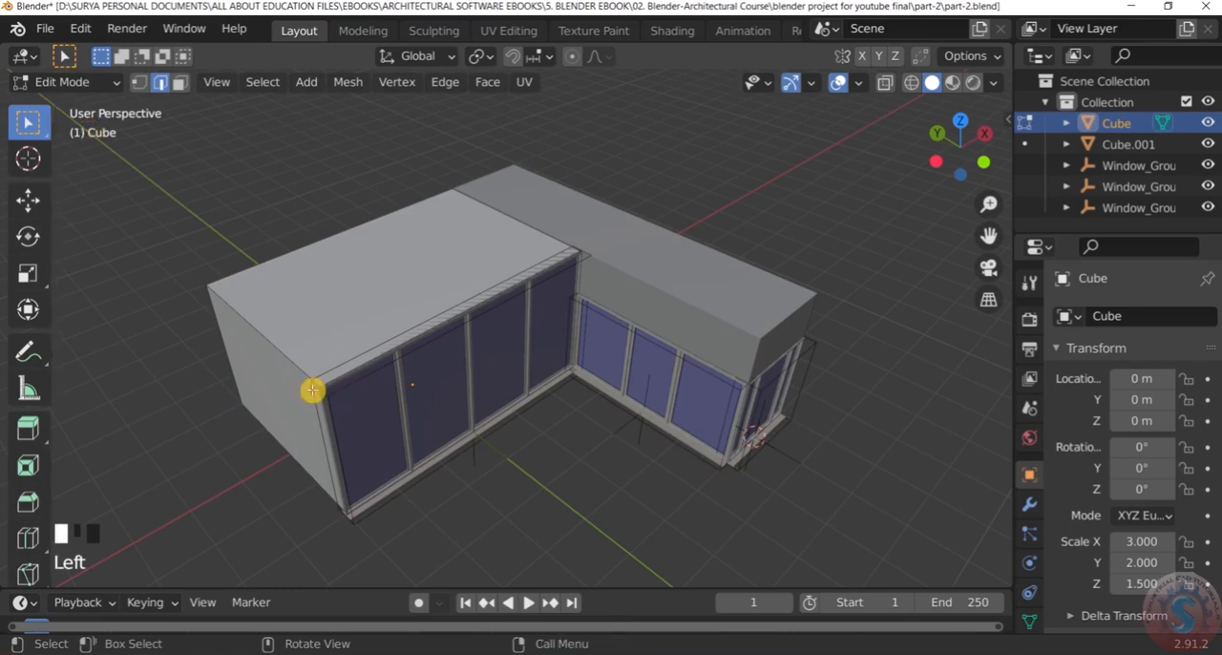
Snap the 3D cursor to the middle of the main box's top edge at its end wall, and return to Object Mode
scroll(254, 295, up, 2)
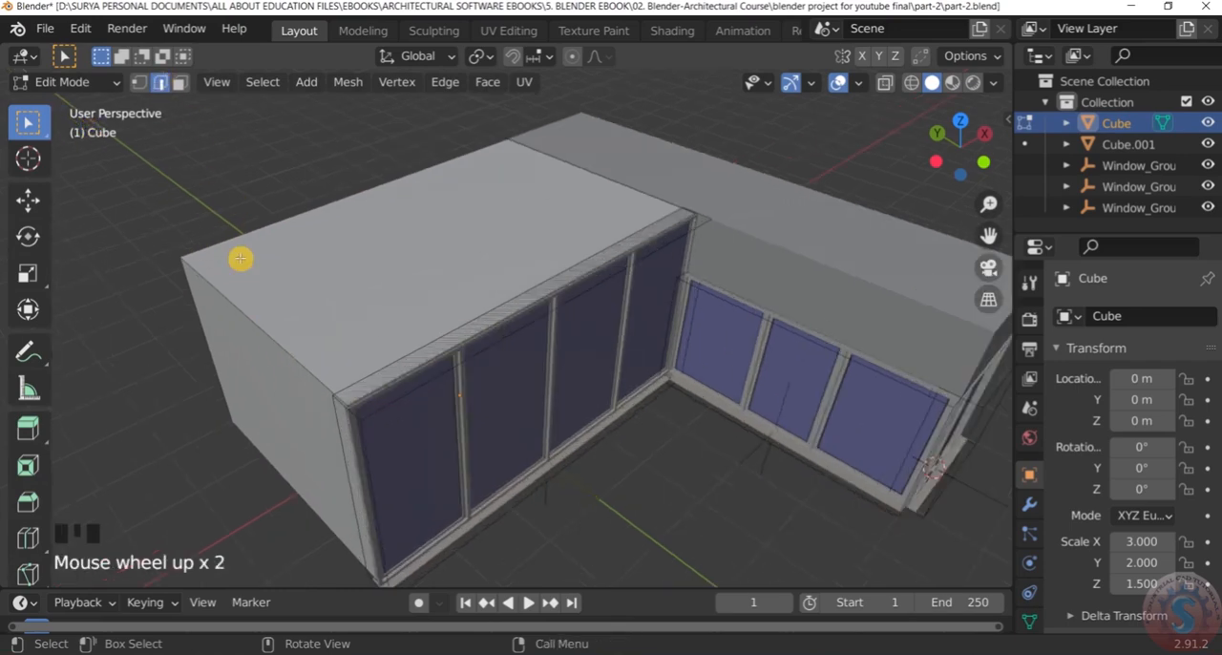
click(262, 327)
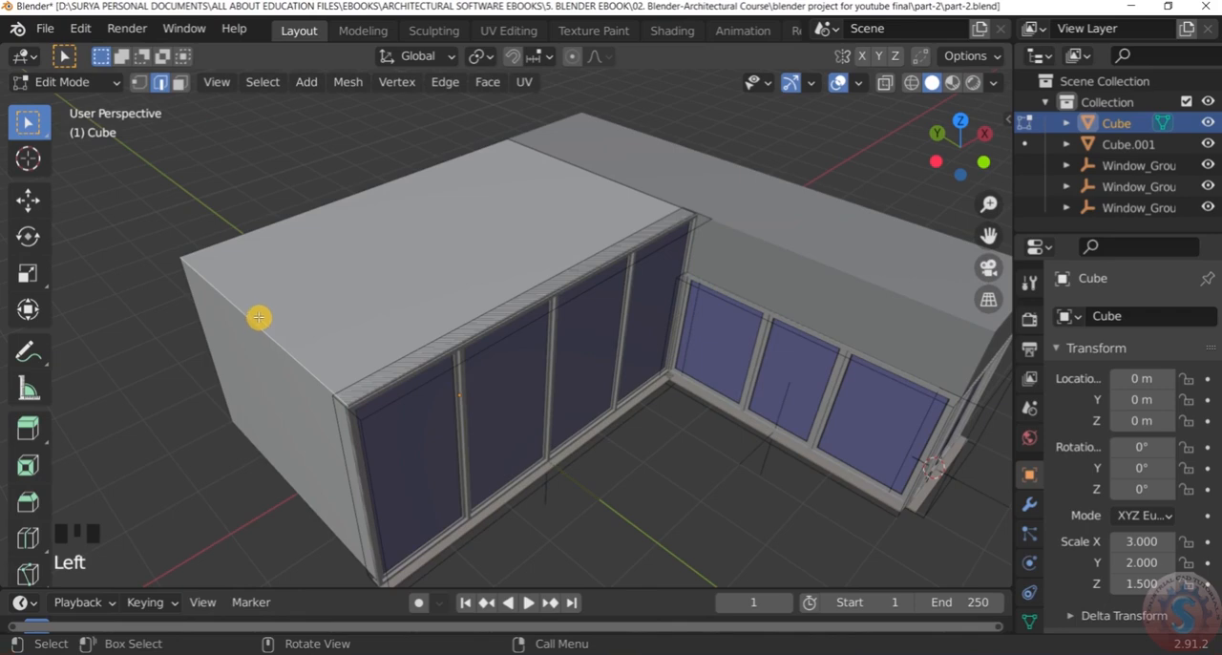
key(shift+s)
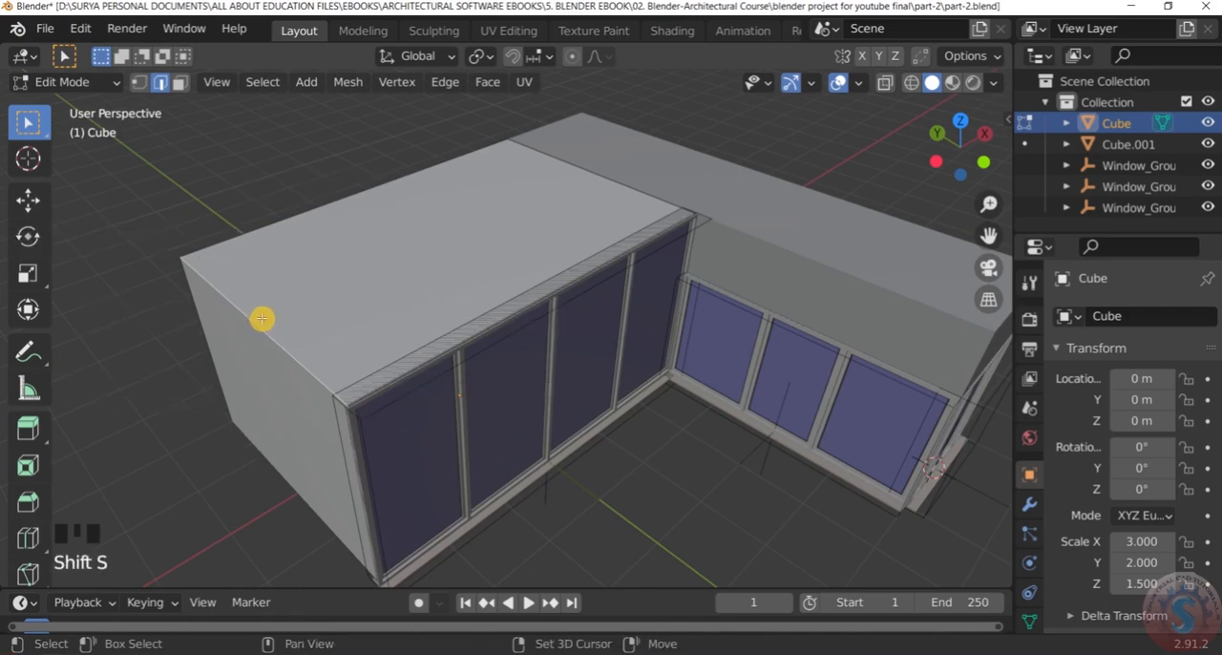
key(shift+s)
click(307, 435)
scroll(246, 321, up, 3)
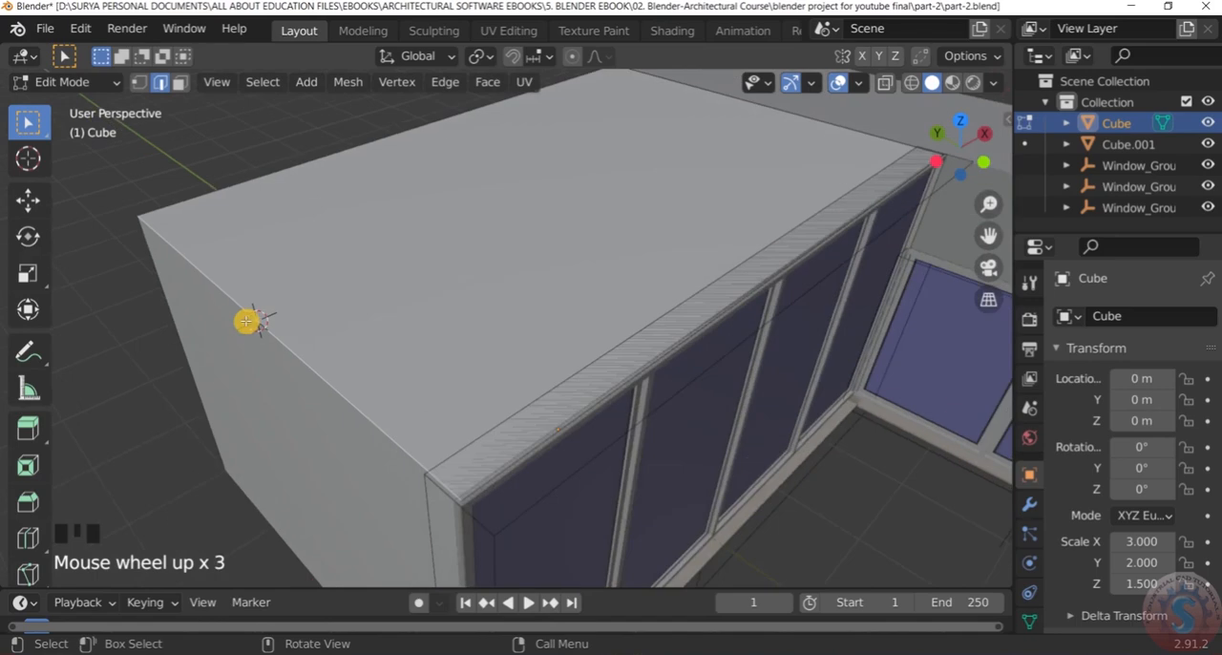
scroll(258, 322, up, 3)
scroll(274, 322, down, 7)
scroll(277, 324, up, 4)
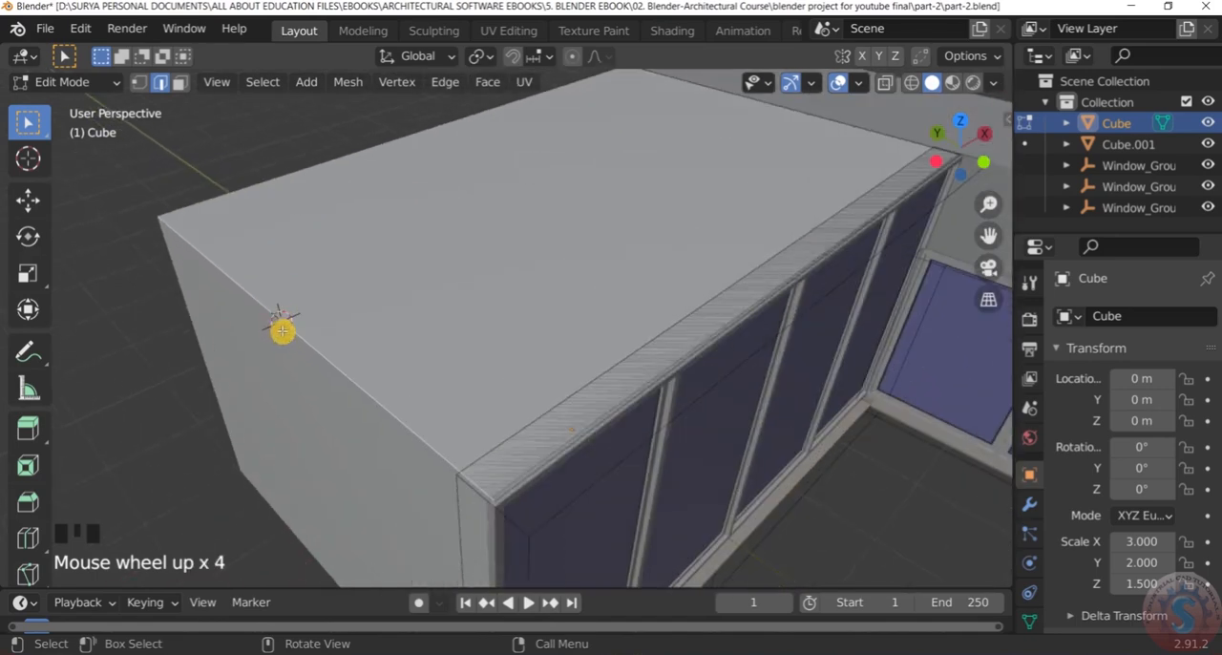
scroll(286, 342, down, 5)
scroll(284, 338, up, 3)
scroll(291, 334, up, 2)
click(76, 82)
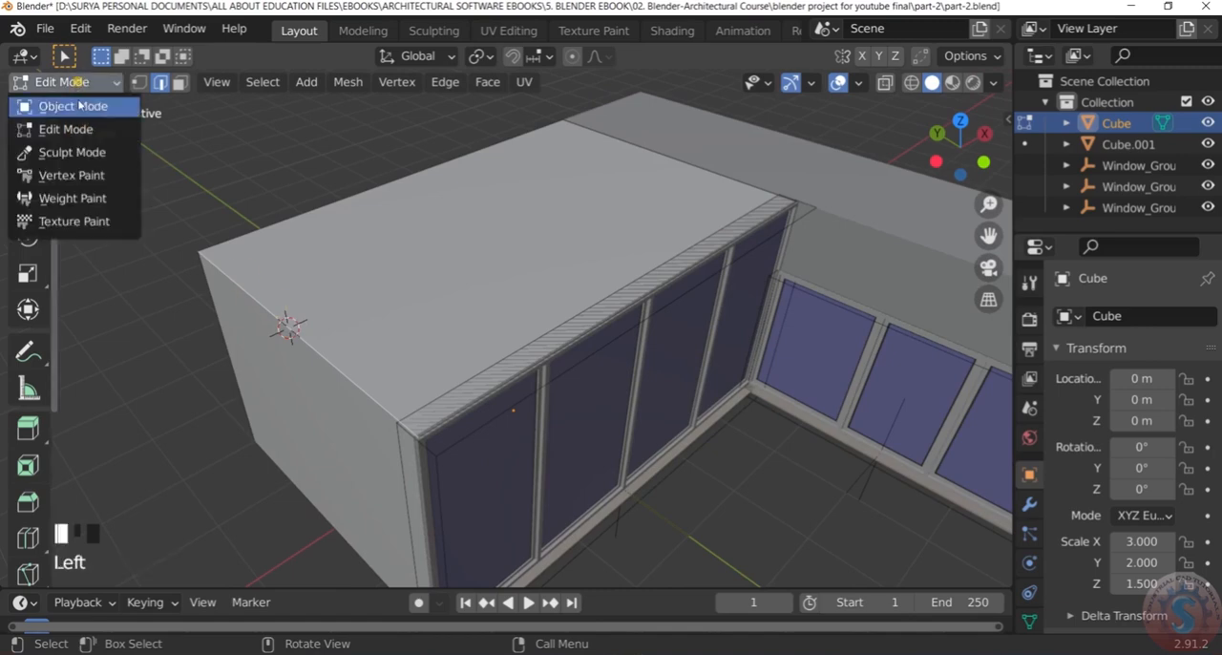
click(59, 109)
Add a 2 m cube mesh at the 3D cursor on the main box's roof edge
scroll(359, 276, down, 2)
scroll(361, 275, up, 2)
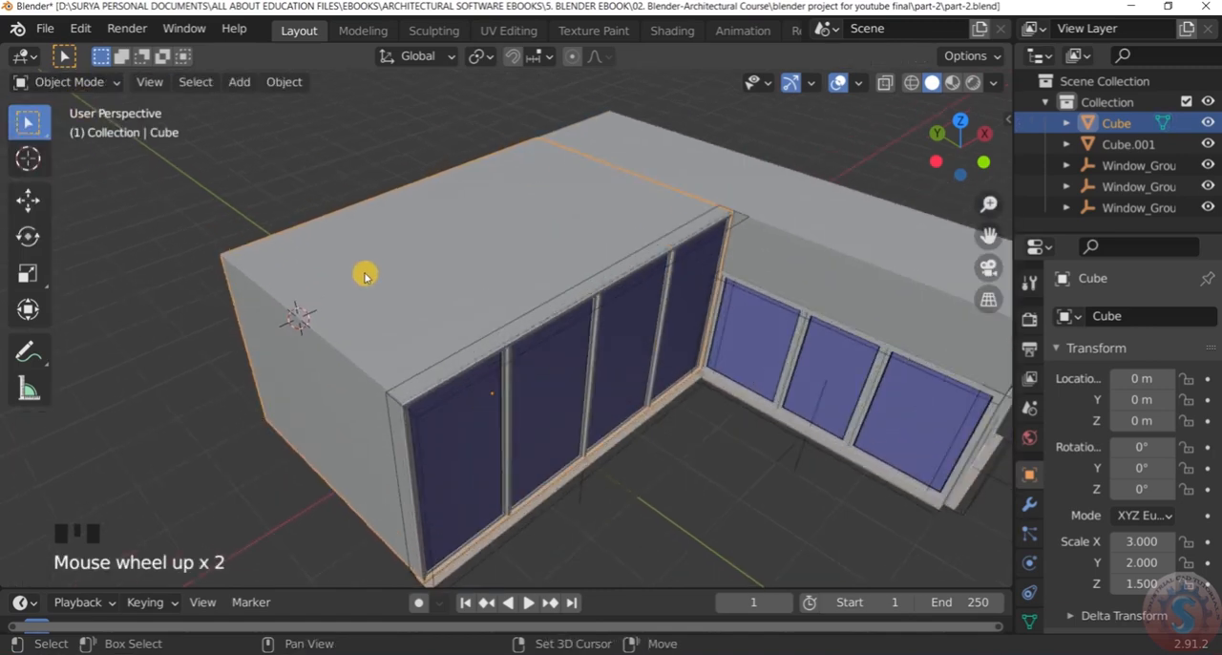
key(shift+a)
mouse_move(364, 276)
mouse_move(370, 237)
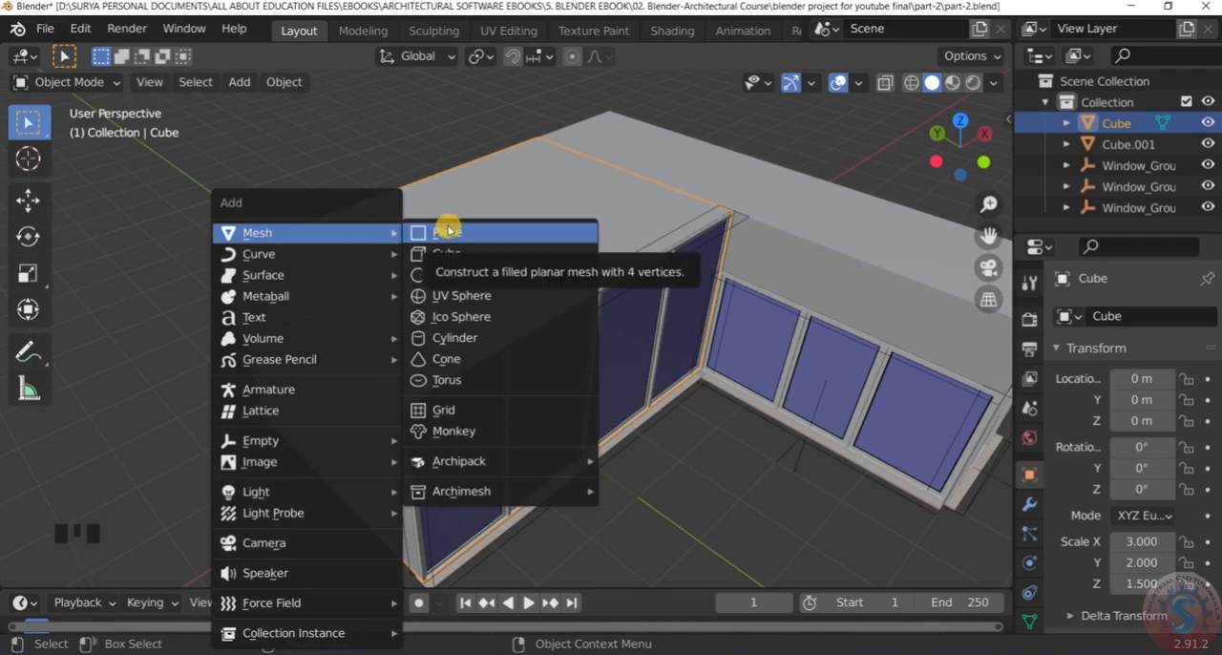
click(459, 253)
scroll(444, 282, down, 4)
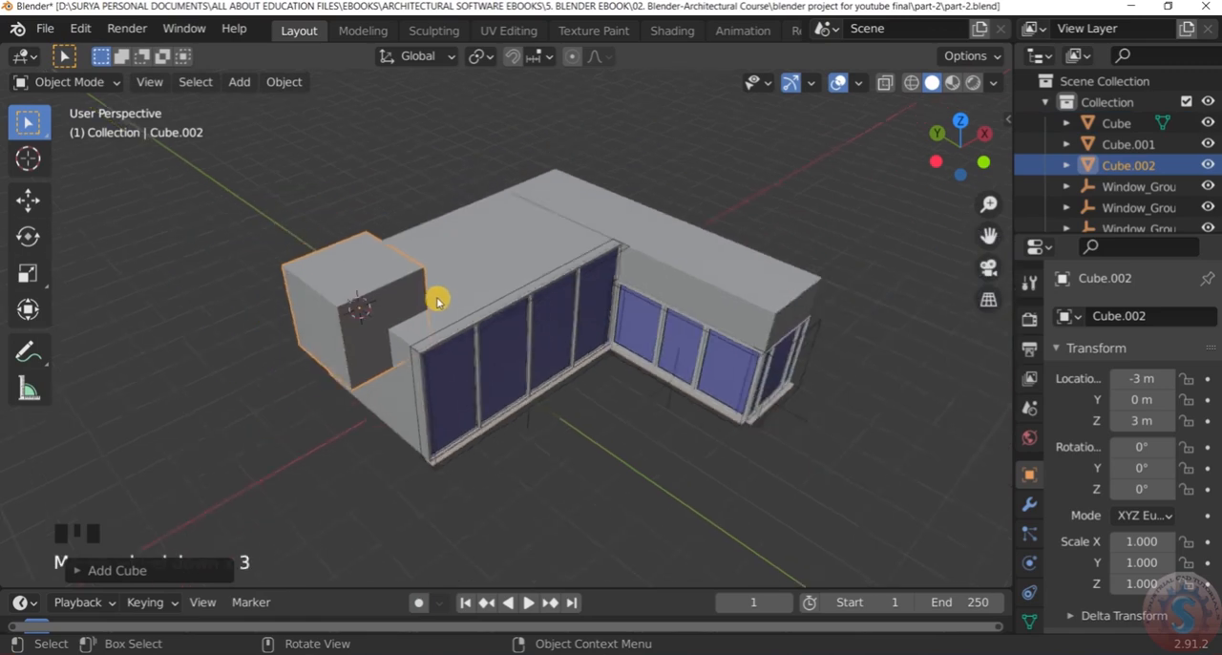
Examine how the new cube sits against the main box's roof and end wall
middle_drag(427, 299, 405, 270)
scroll(407, 271, up, 4)
scroll(404, 276, down, 4)
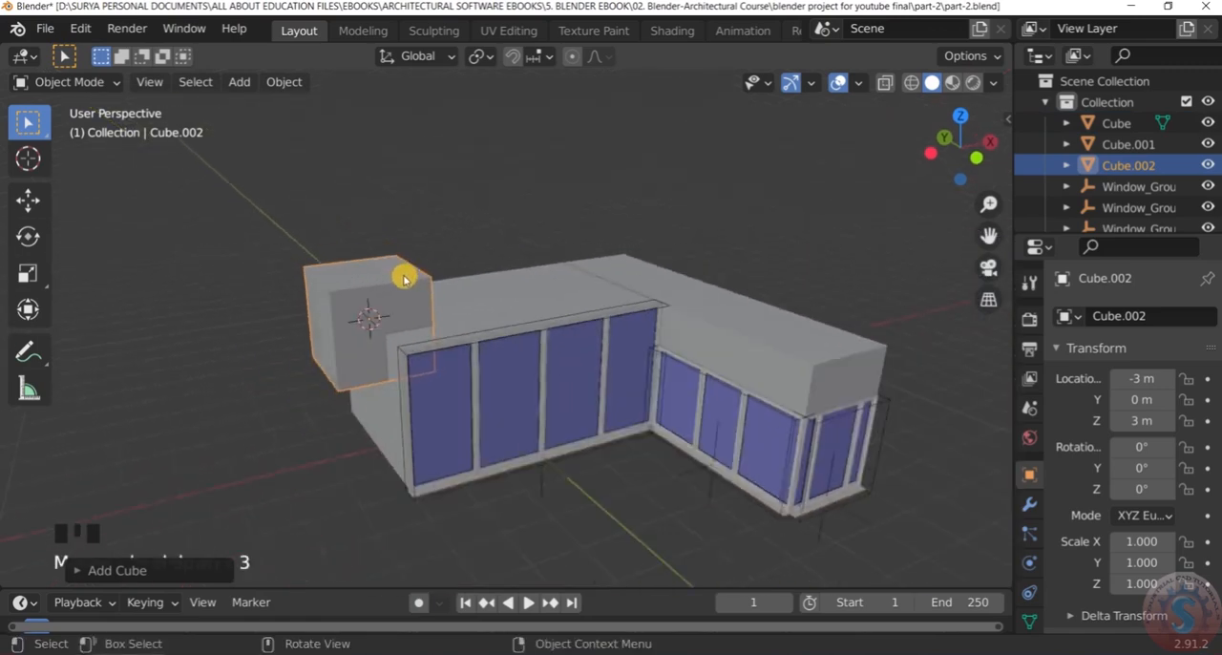
scroll(547, 301, up, 2)
scroll(436, 345, up, 1)
scroll(436, 349, up, 3)
scroll(434, 357, down, 3)
middle_drag(433, 353, 430, 362)
scroll(317, 307, up, 2)
scroll(318, 278, down, 4)
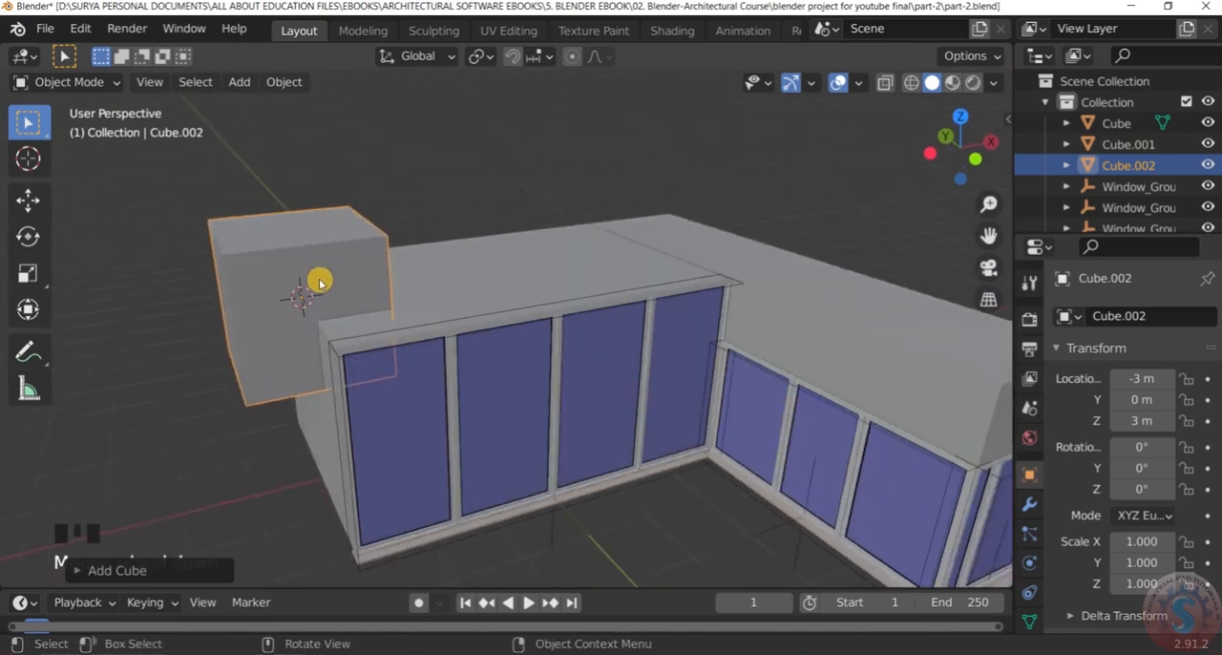
scroll(327, 281, up, 2)
View the new cube in Front Orthographic and check its Add Cube size and location settings
key(KP_1)
scroll(344, 268, up, 3)
scroll(355, 260, down, 2)
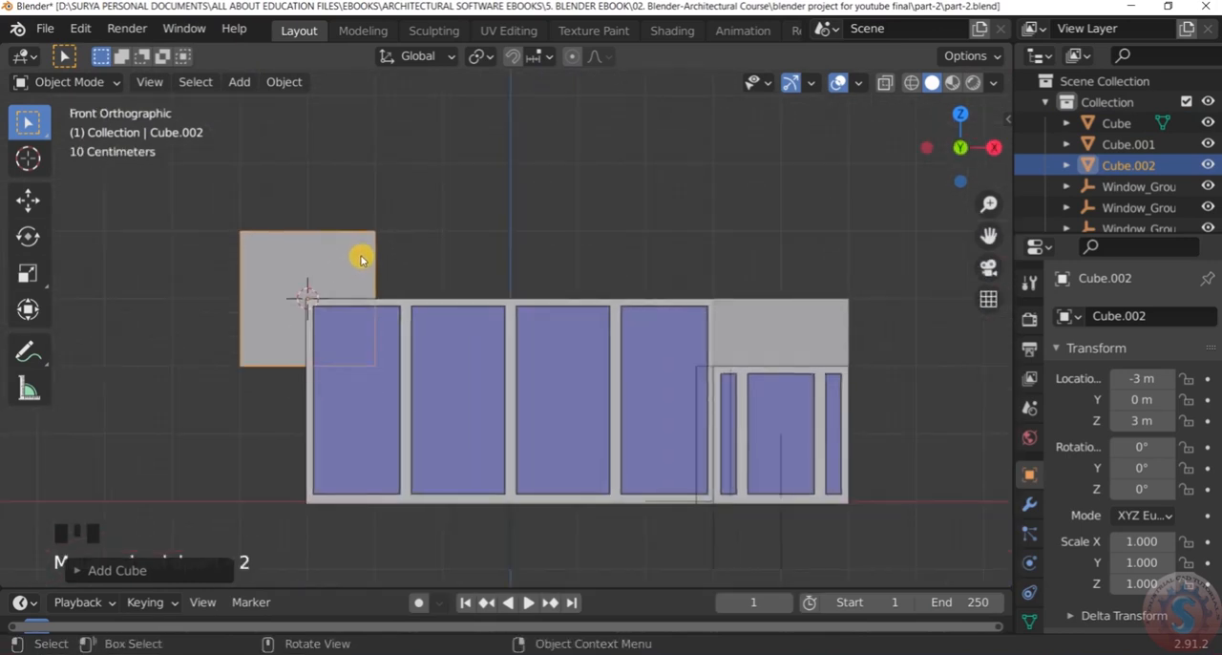
scroll(278, 259, up, 2)
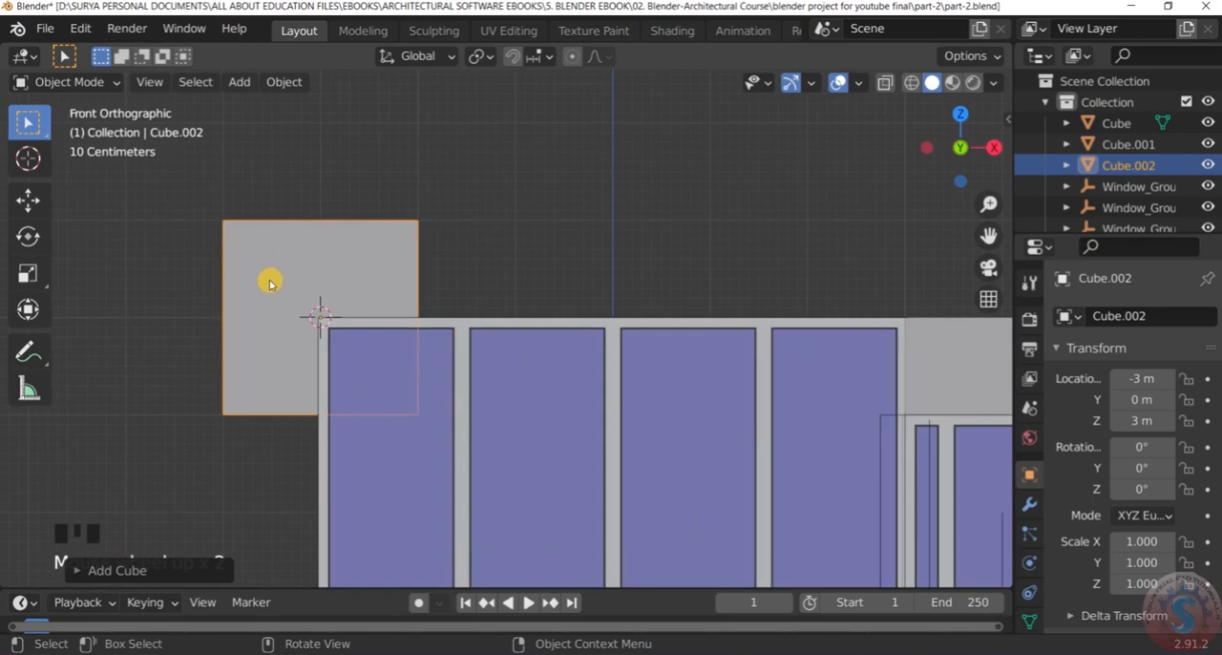
scroll(285, 231, down, 2)
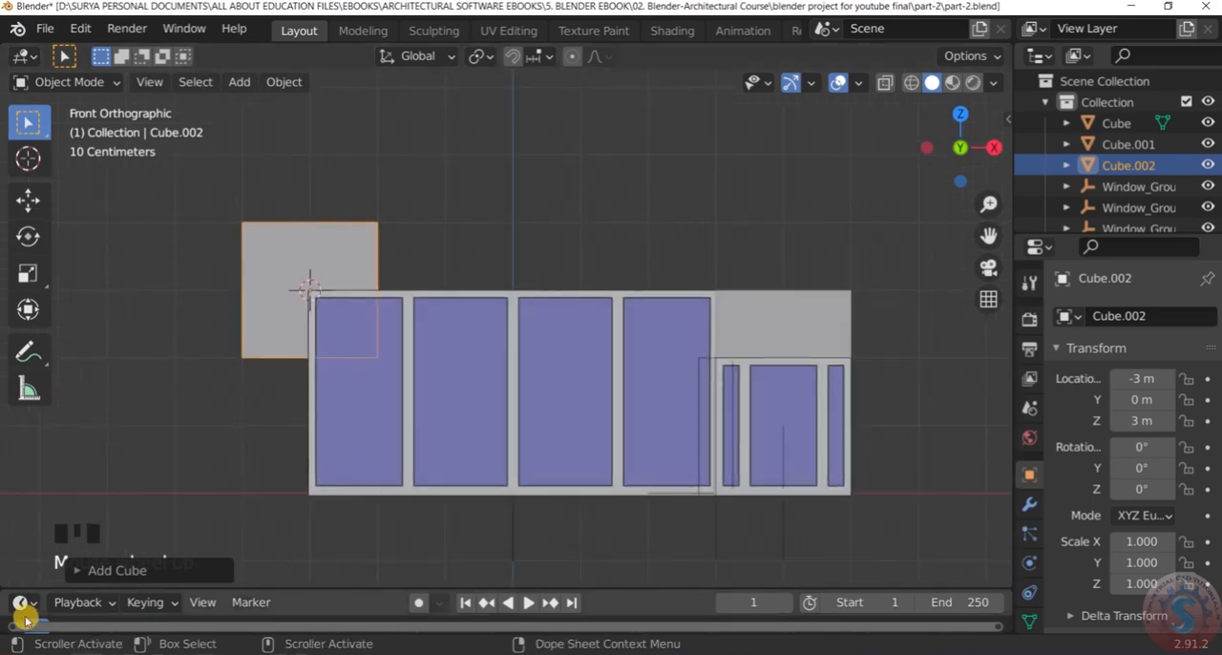
click(104, 570)
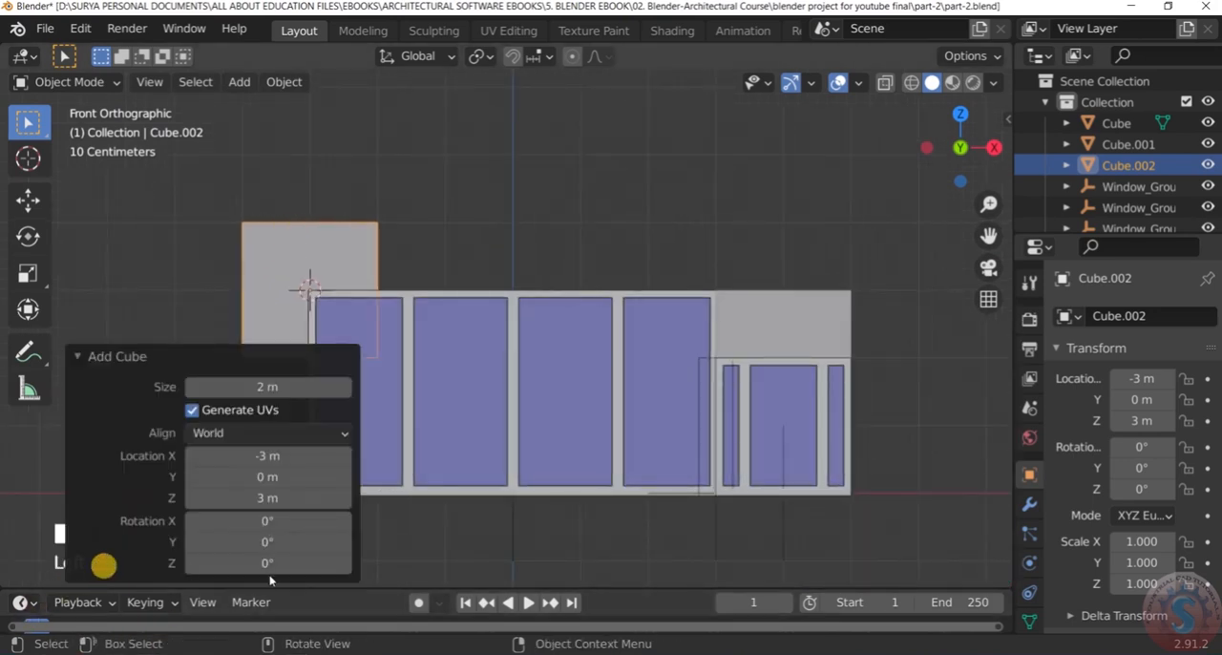
click(153, 244)
scroll(309, 210, up, 3)
scroll(470, 299, down, 1)
drag(473, 299, 191, 172)
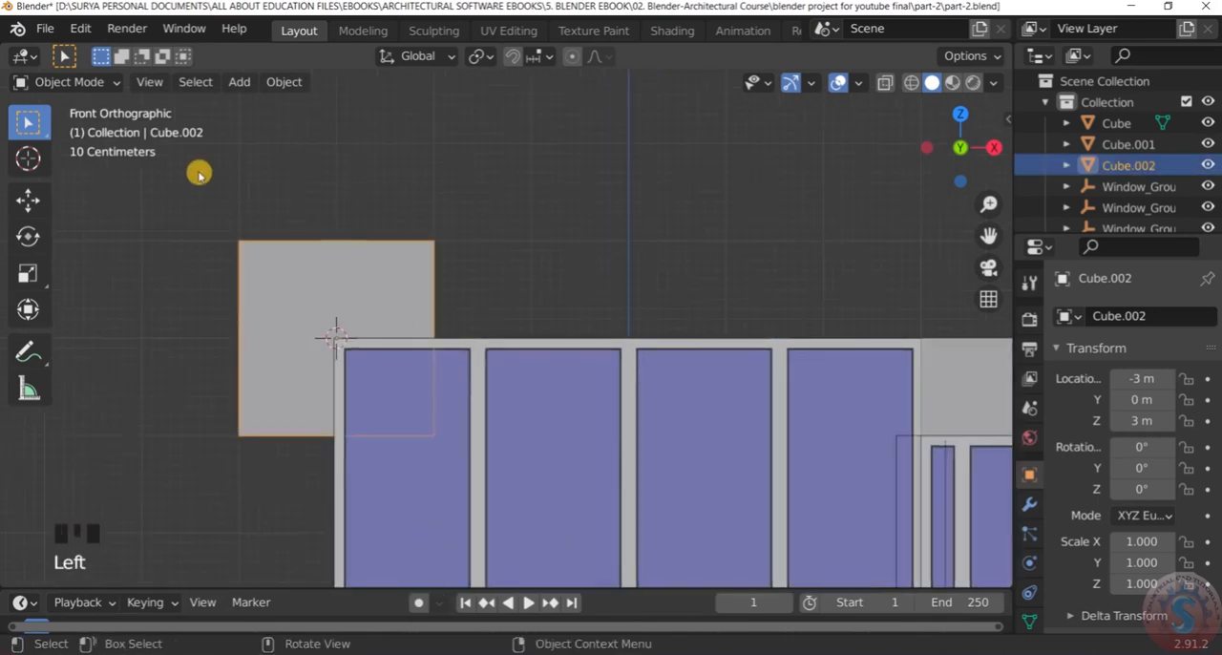
Move the new cube's mesh up 1 m along Z in Edit Mode so its base meets the roof, and return to Object Mode
click(95, 80)
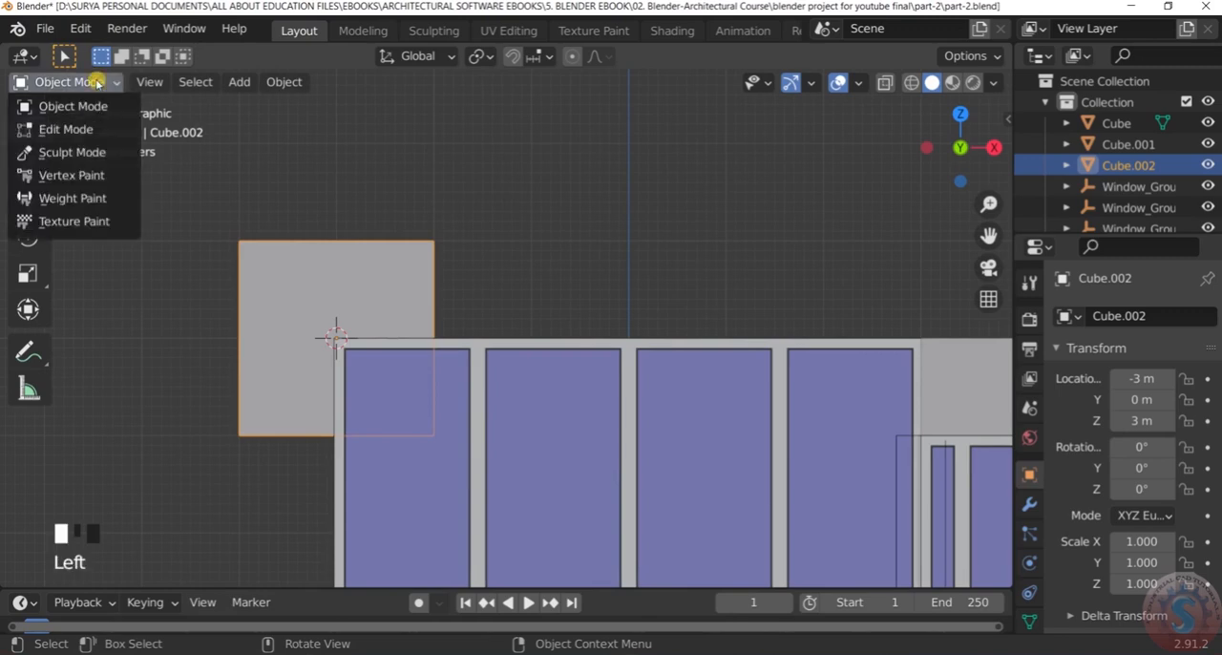
click(86, 126)
scroll(360, 281, down, 3)
scroll(363, 280, up, 3)
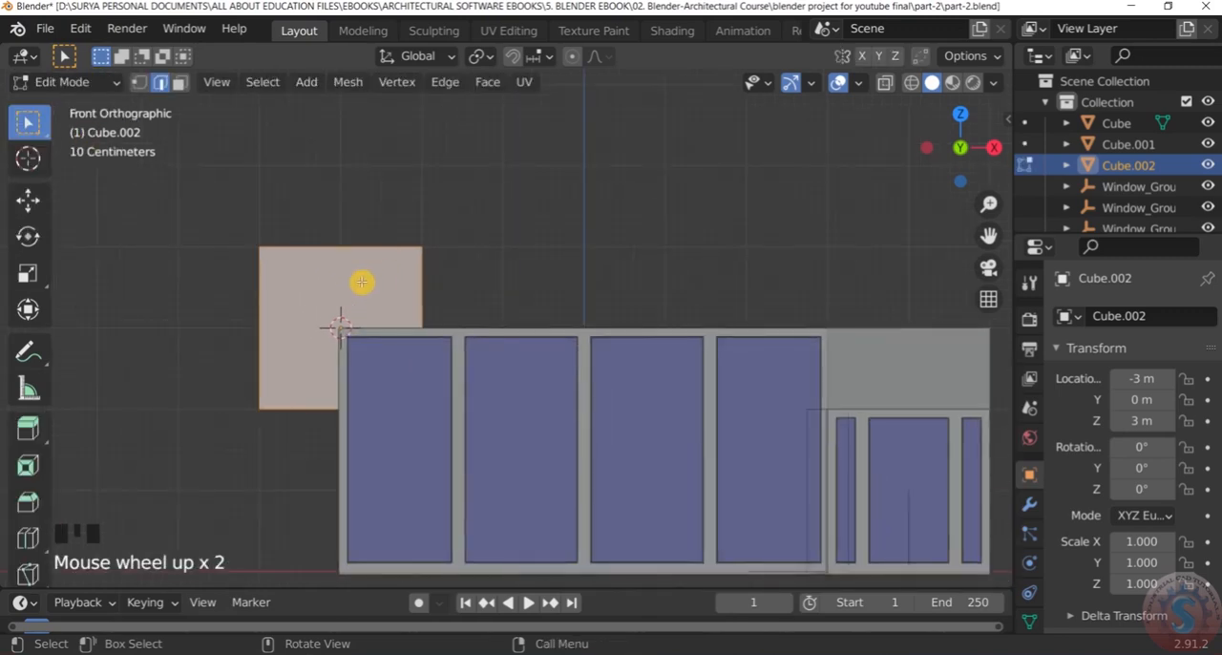
key(g)
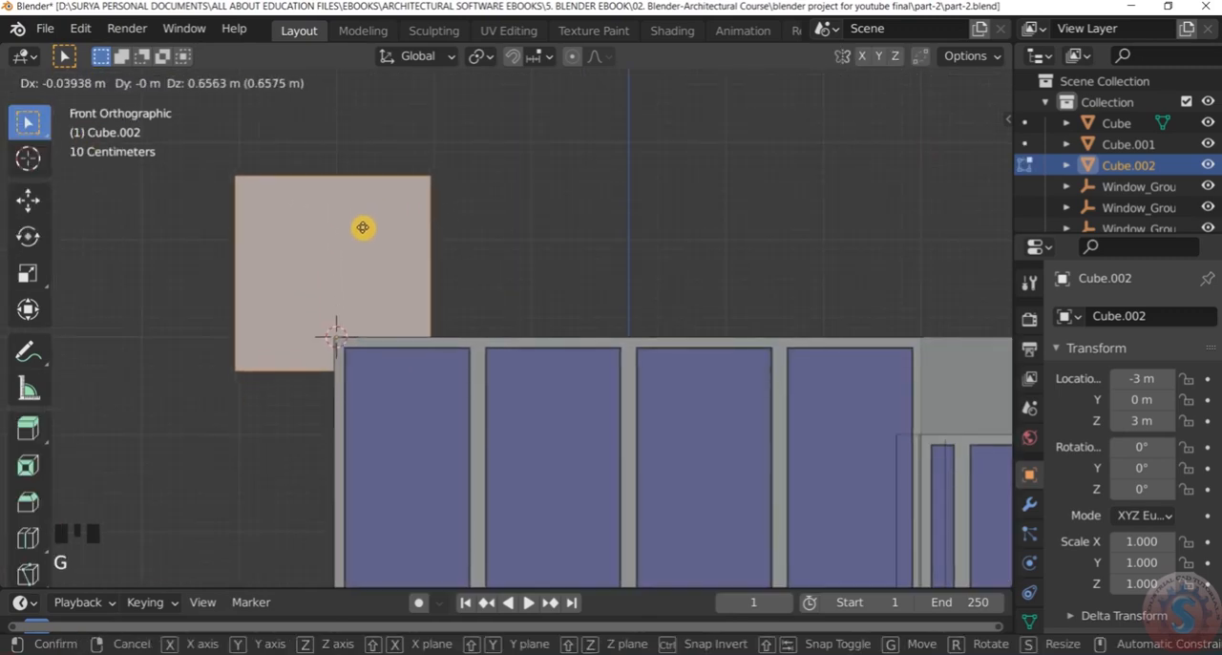
key(z)
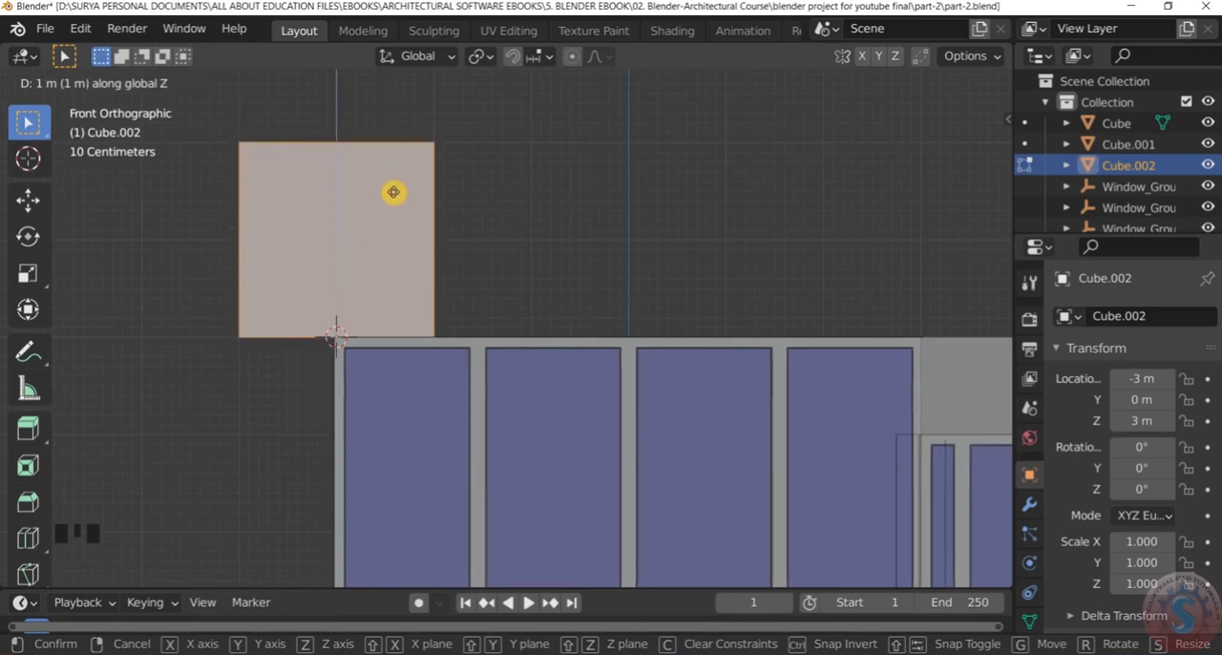
click(394, 192)
scroll(472, 200, down, 3)
middle_drag(471, 199, 593, 231)
scroll(442, 186, up, 4)
middle_drag(442, 186, 405, 182)
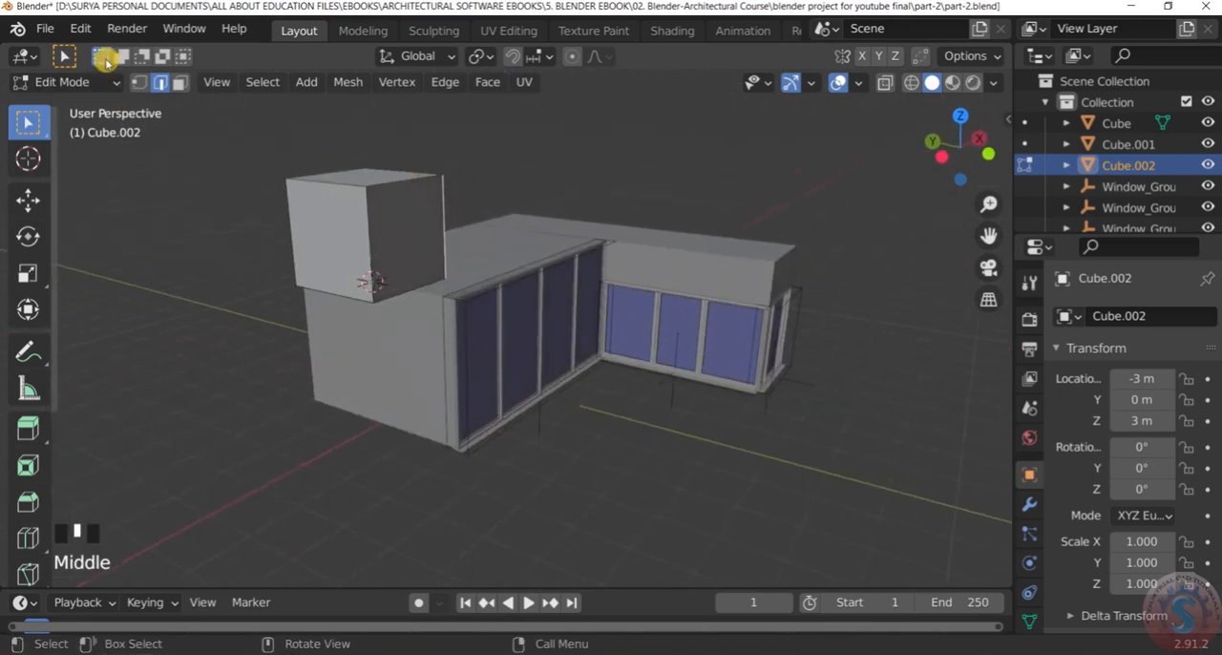
click(99, 82)
click(98, 103)
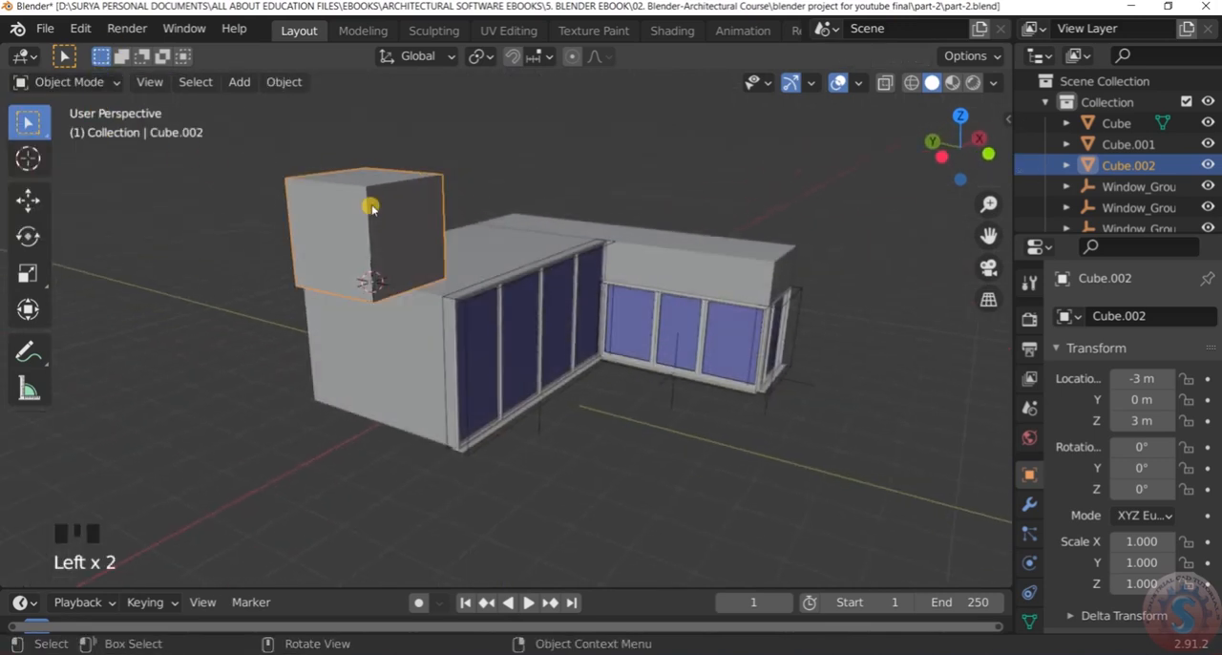
Check the upper cube's position against the main box's end wall and roof in Front Orthographic view
scroll(404, 166, up, 4)
middle_drag(403, 166, 319, 169)
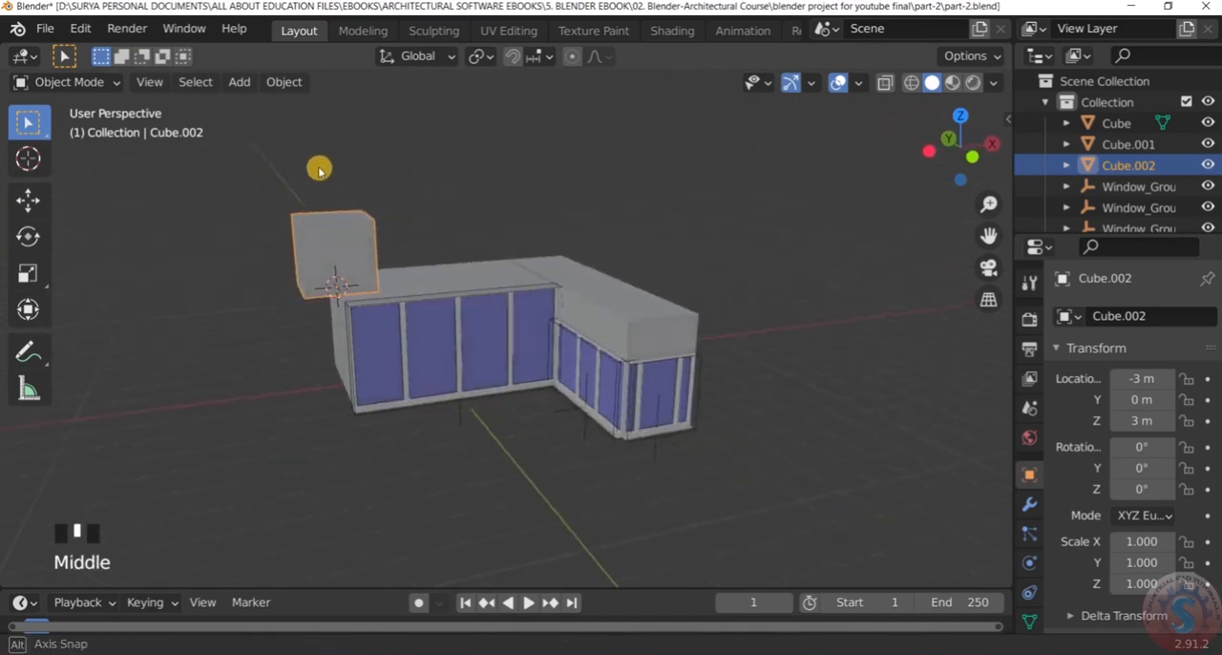
scroll(378, 274, up, 4)
middle_drag(378, 274, 364, 237)
key(KP_1)
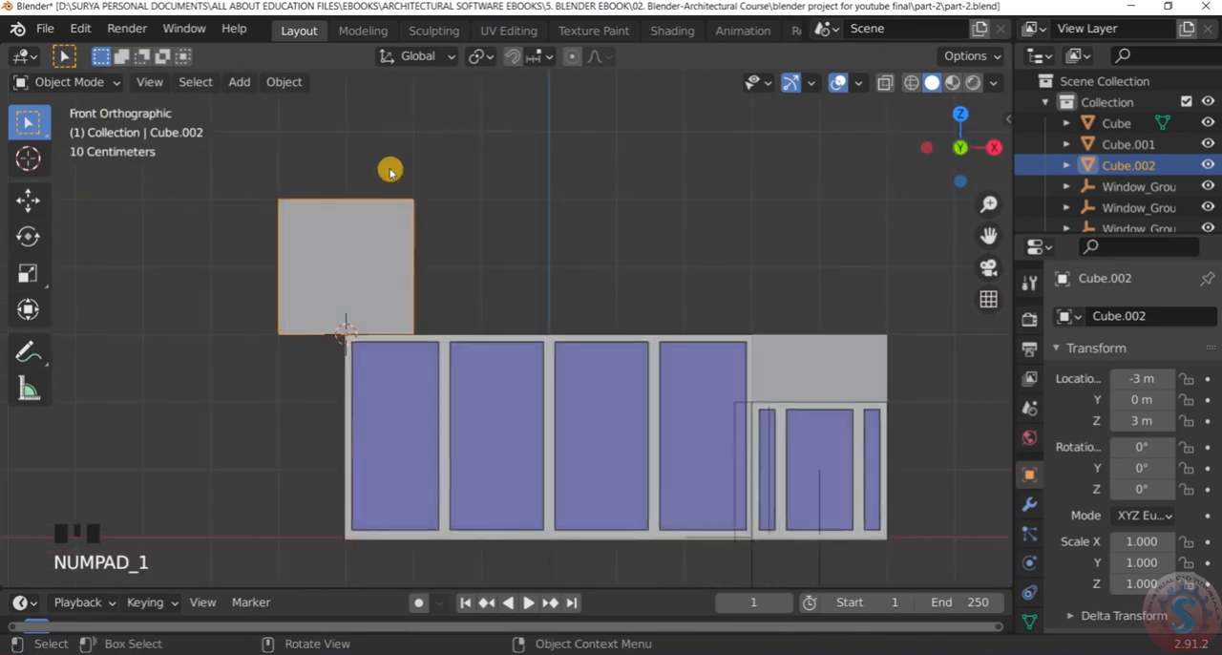
scroll(371, 200, up, 3)
scroll(372, 203, down, 4)
scroll(372, 203, up, 3)
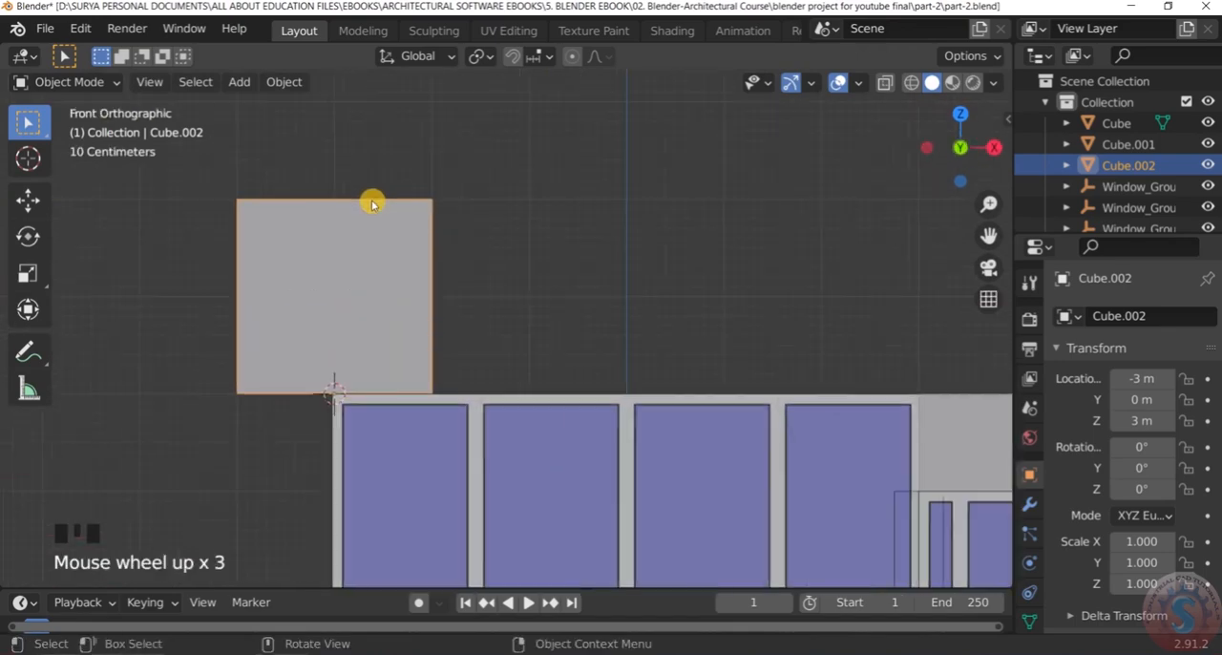
scroll(375, 202, down, 4)
scroll(377, 199, up, 2)
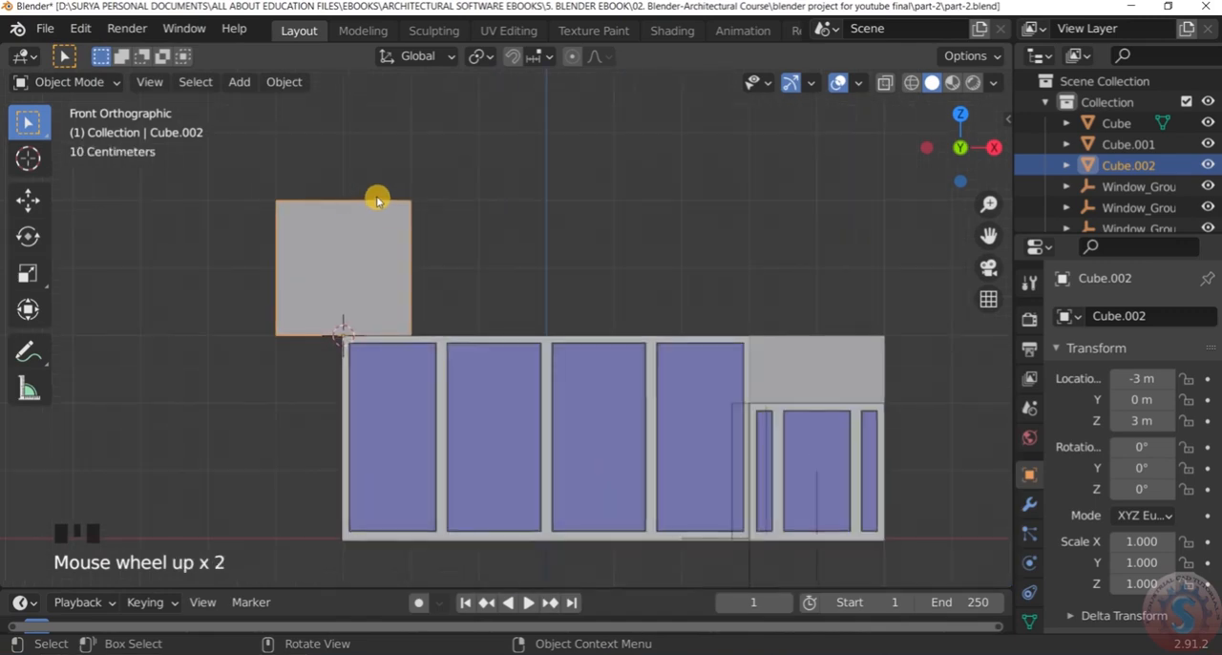
Move the upper cube 1 m along X so its side lines up with the main box's end wall, then deselect it
key(g)
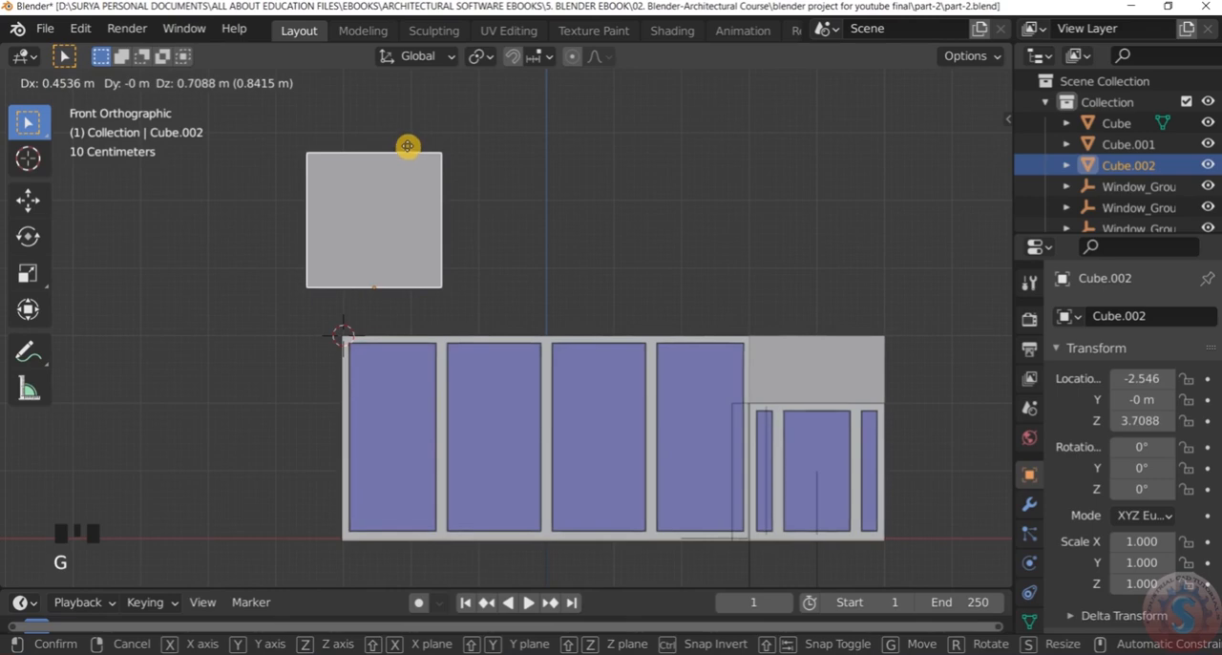
key(x)
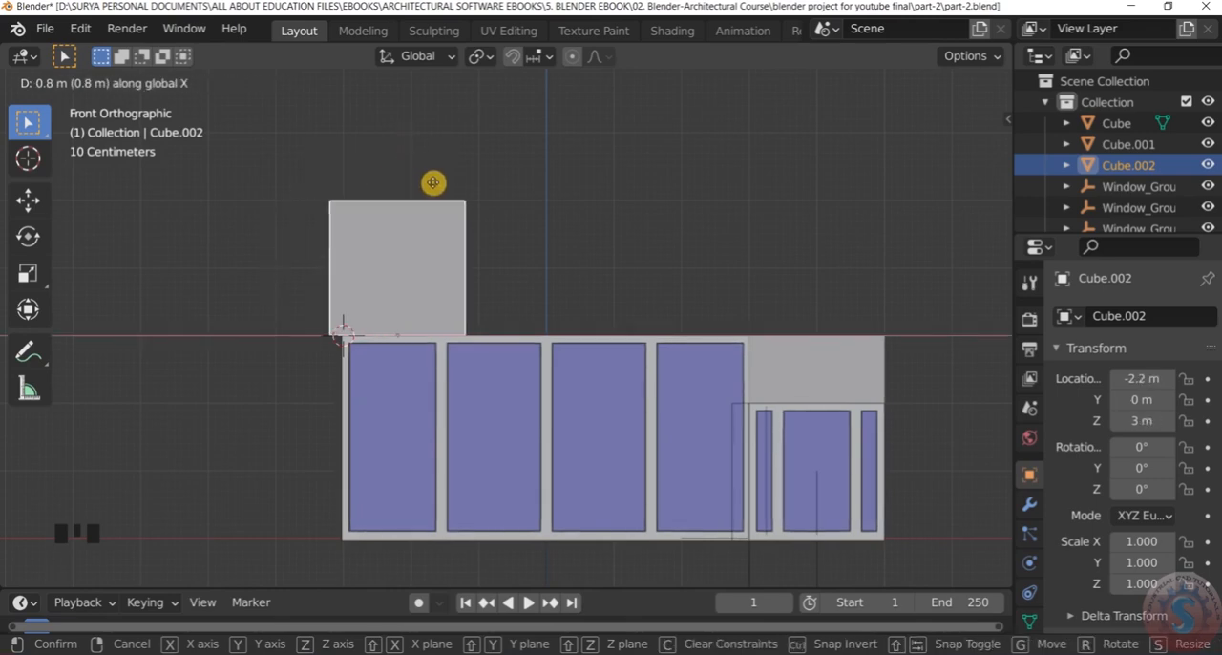
click(442, 183)
scroll(395, 191, down, 2)
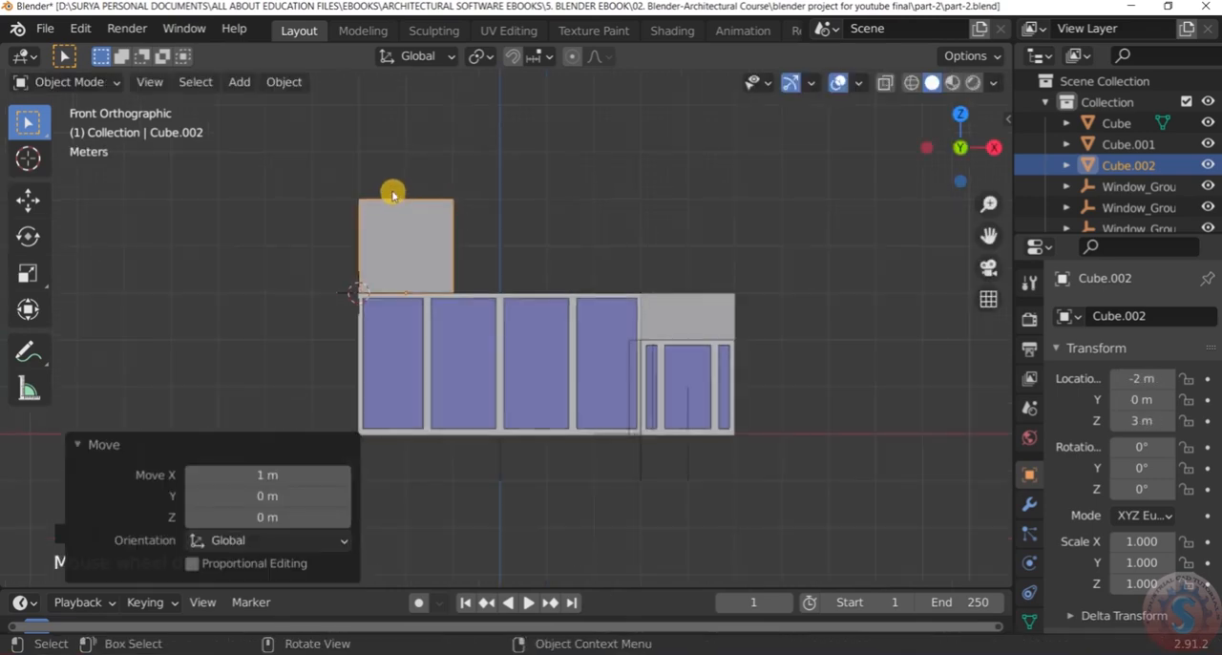
click(420, 138)
Examine how the moved cube sits on the main box's roof from perspective angles
scroll(392, 145, up, 2)
middle_drag(392, 145, 494, 200)
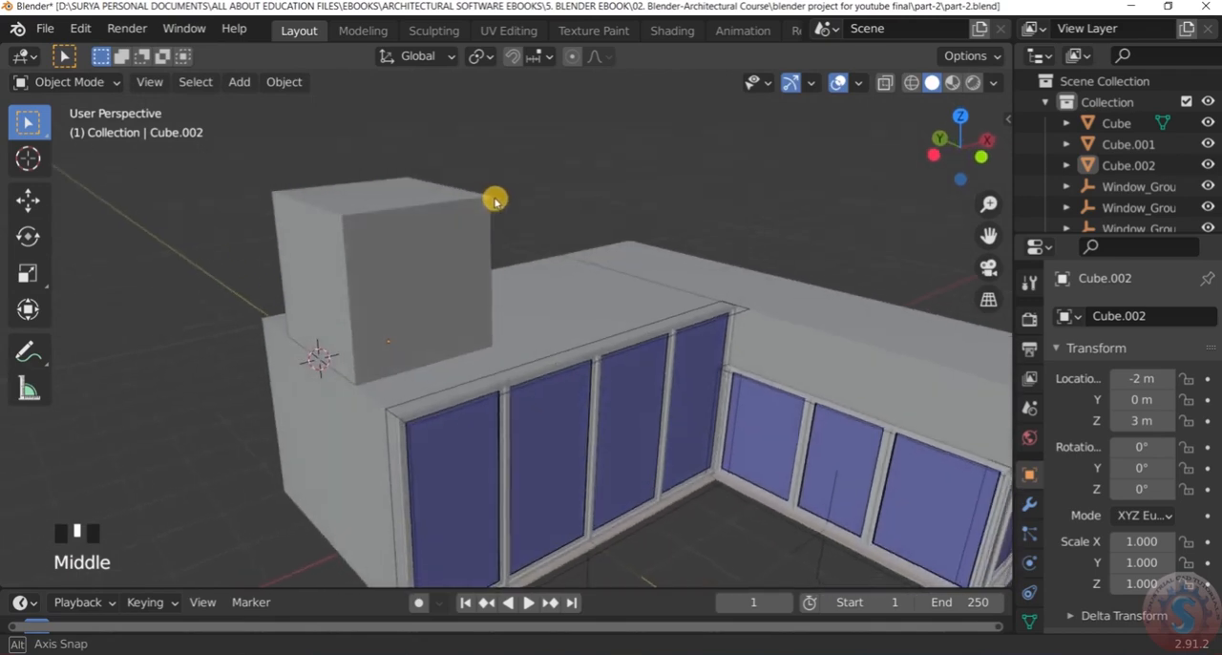
scroll(423, 172, down, 4)
scroll(444, 127, up, 3)
scroll(411, 177, down, 4)
middle_drag(394, 182, 419, 148)
scroll(445, 214, up, 4)
scroll(388, 172, down, 4)
scroll(372, 212, up, 3)
Select the upper cube and show its Item transform properties with the dimensions
click(388, 210)
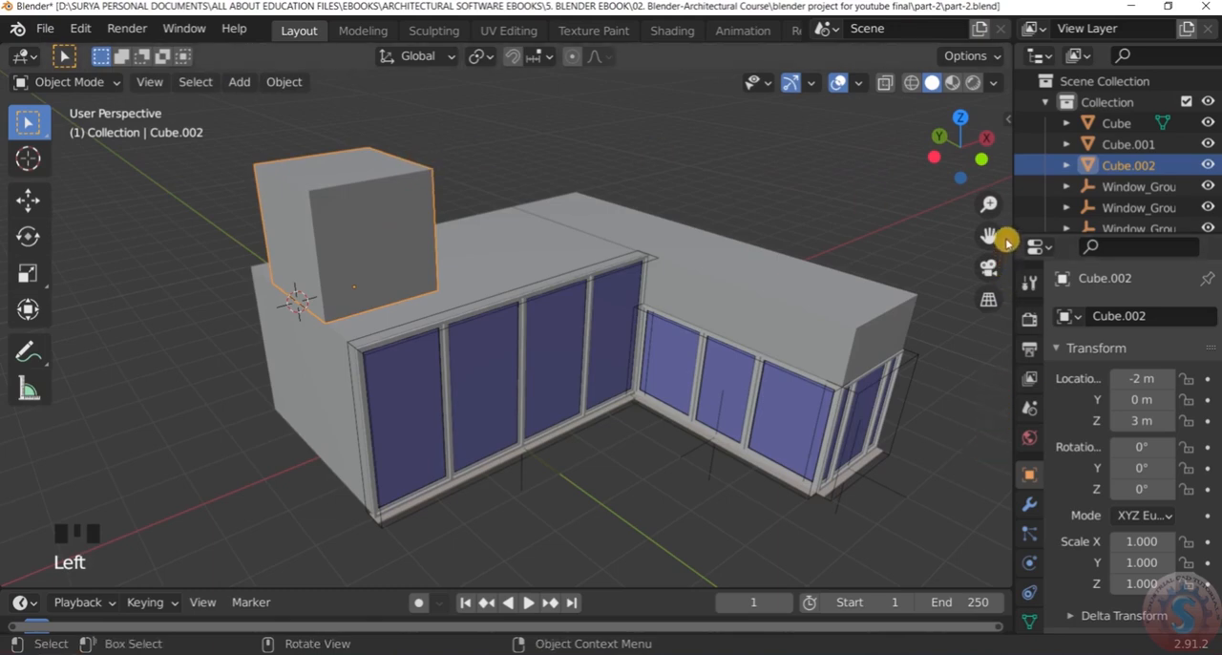
click(1008, 119)
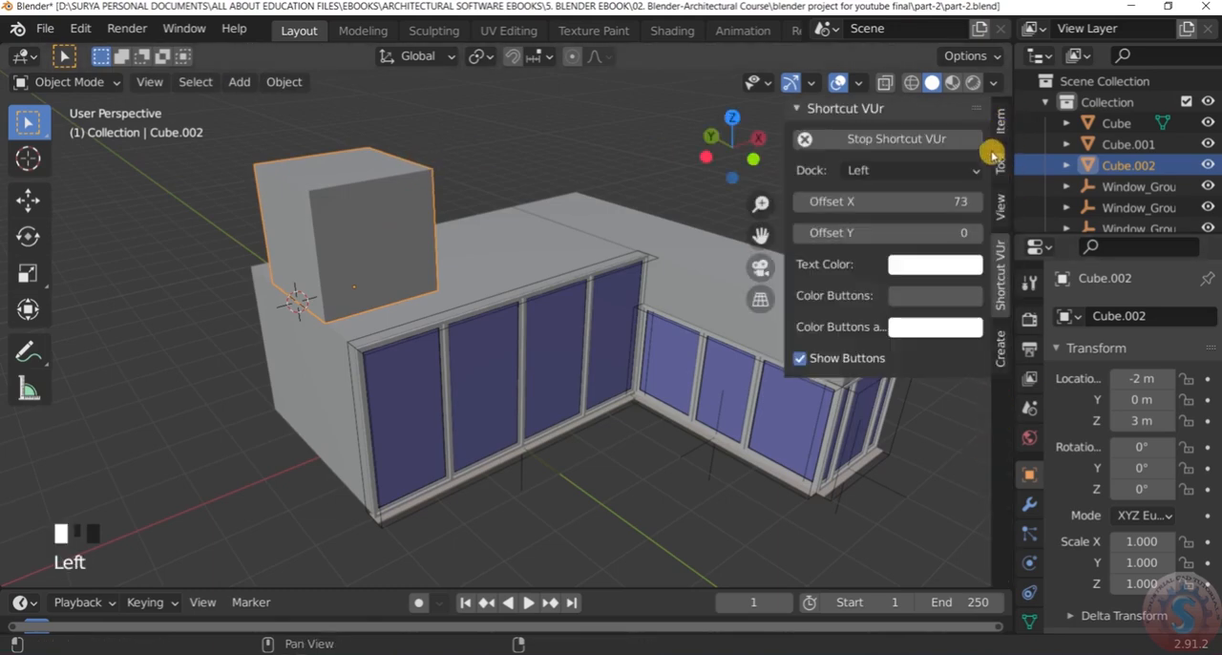
click(1000, 354)
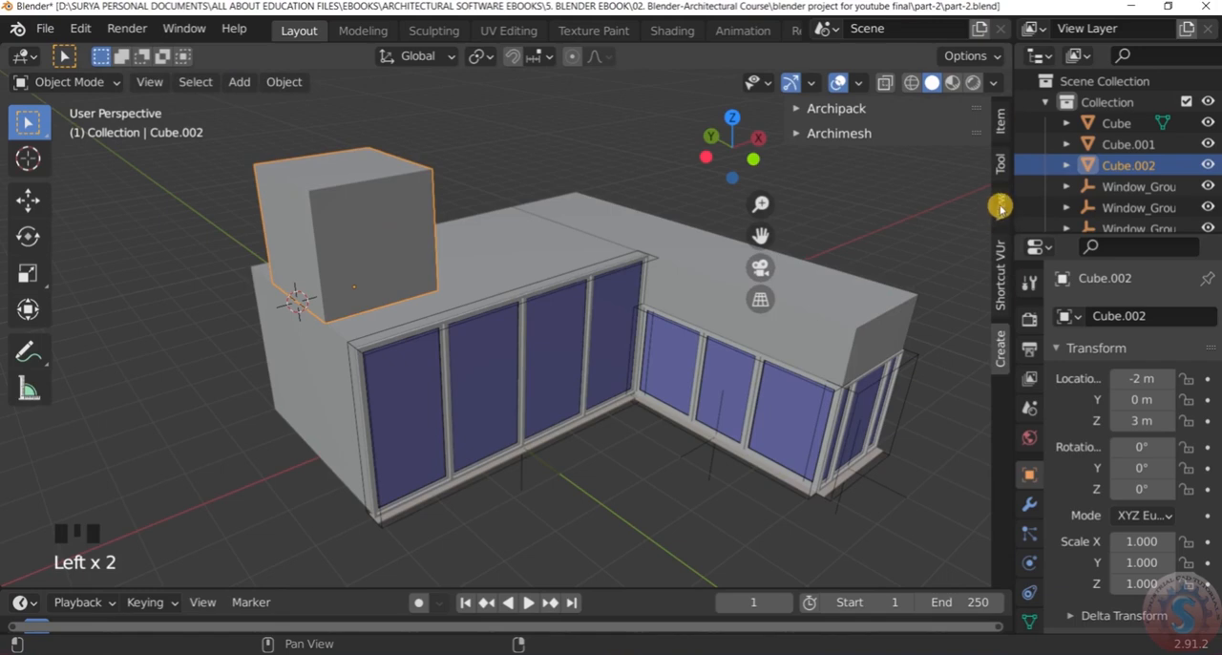
click(1001, 136)
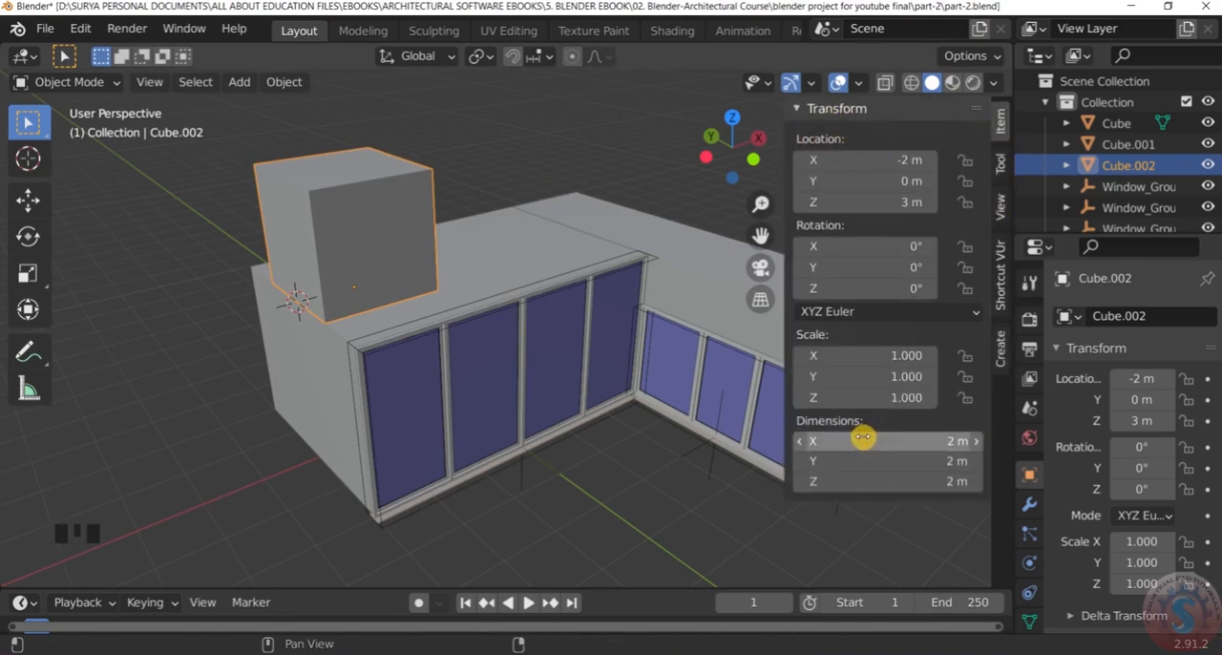
Set the upper cube's X dimension to 0.2 m
click(976, 445)
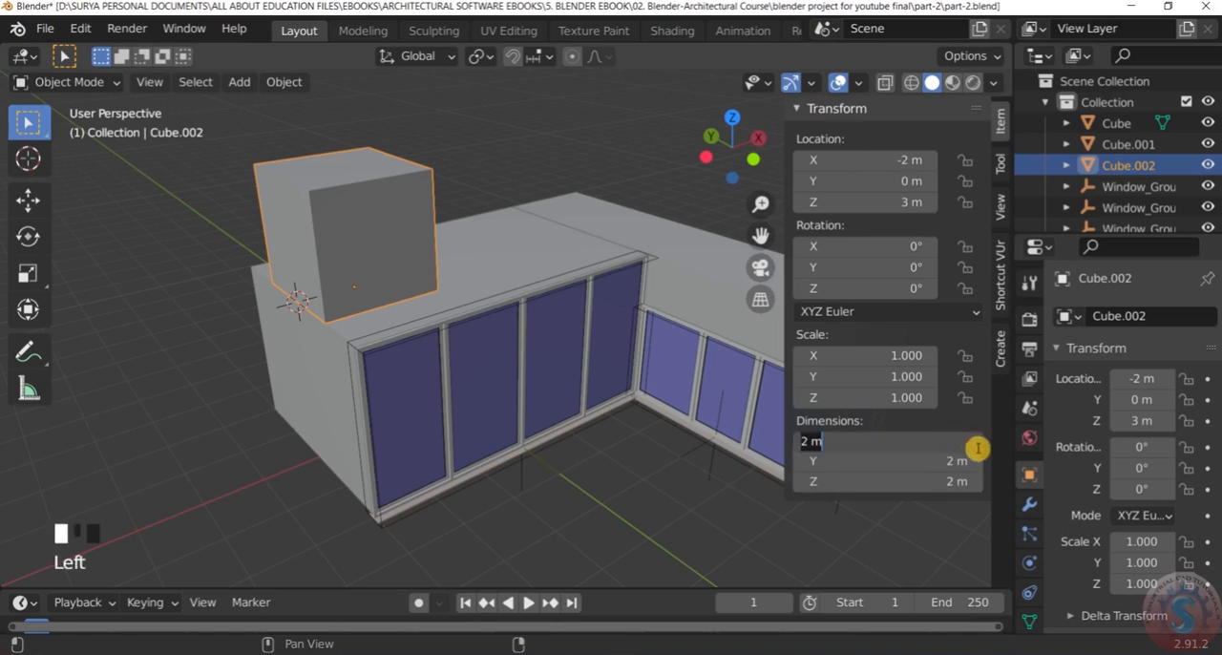
click(970, 444)
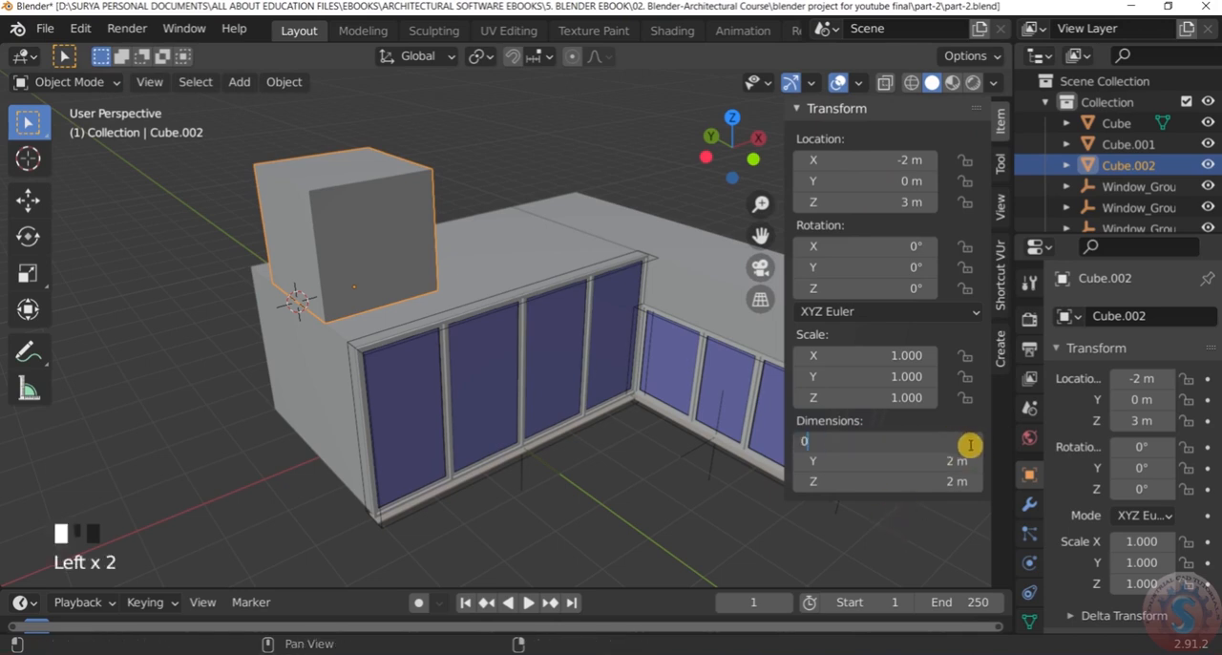
text(0.2)
key(Return)
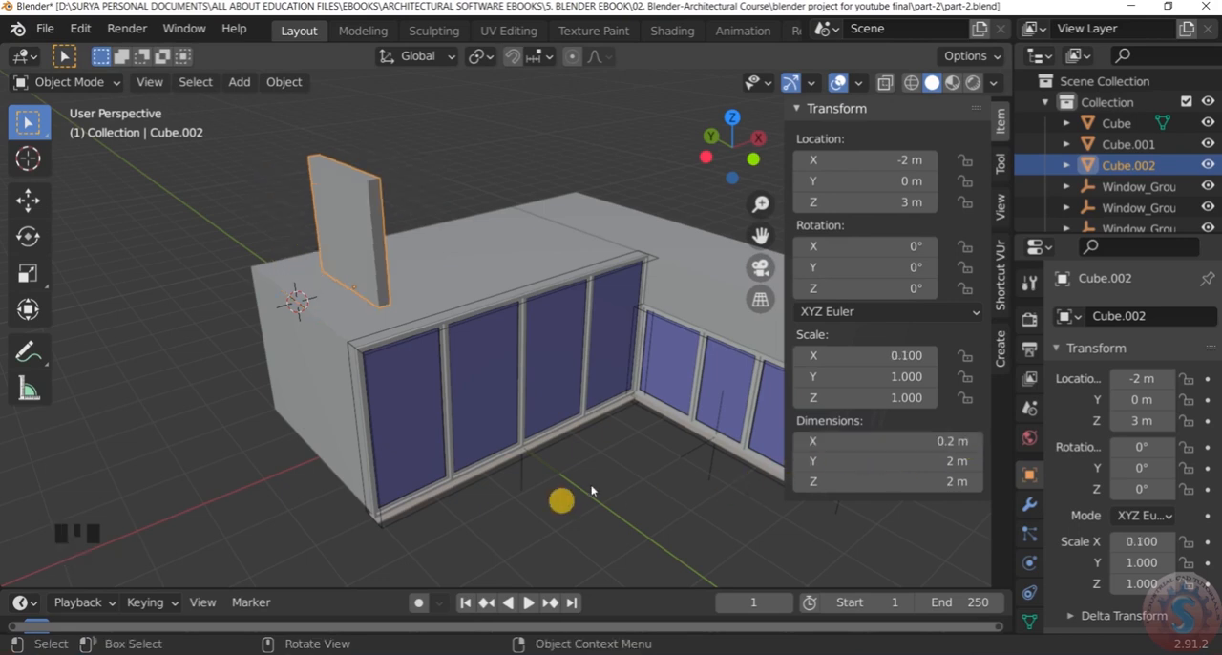
Set the upper block's Y dimension to 4 m to match the main box's depth
scroll(606, 413, up, 2)
middle_drag(601, 414, 577, 402)
scroll(878, 436, up, 1)
click(964, 464)
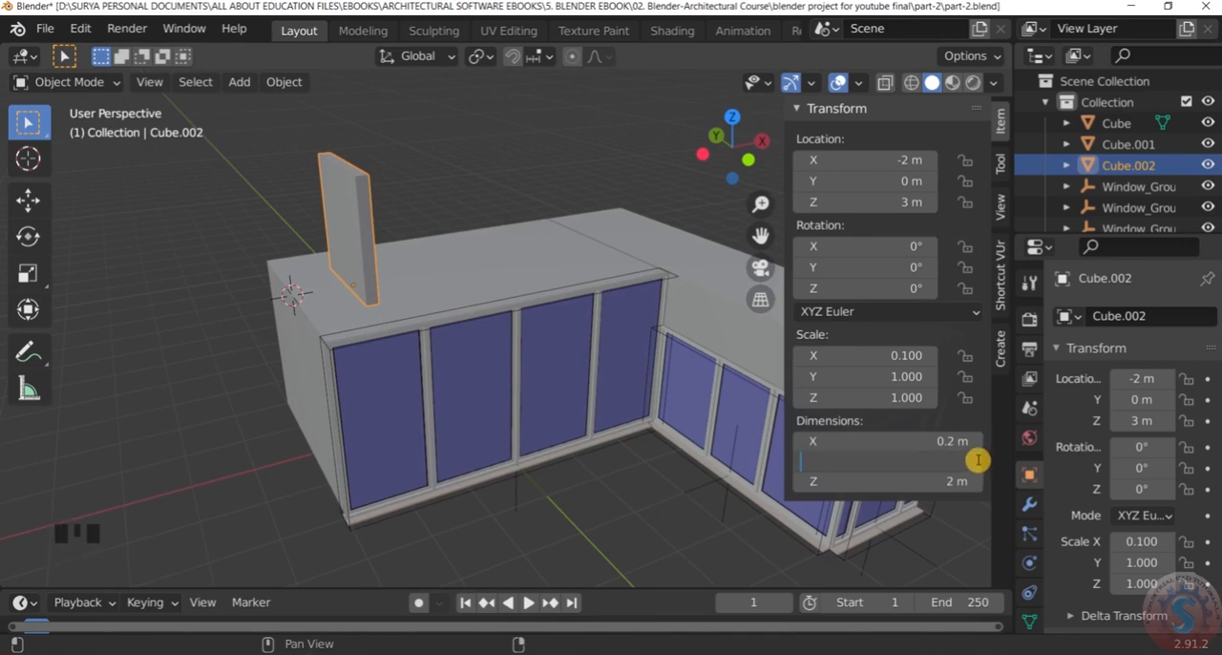
key(Return)
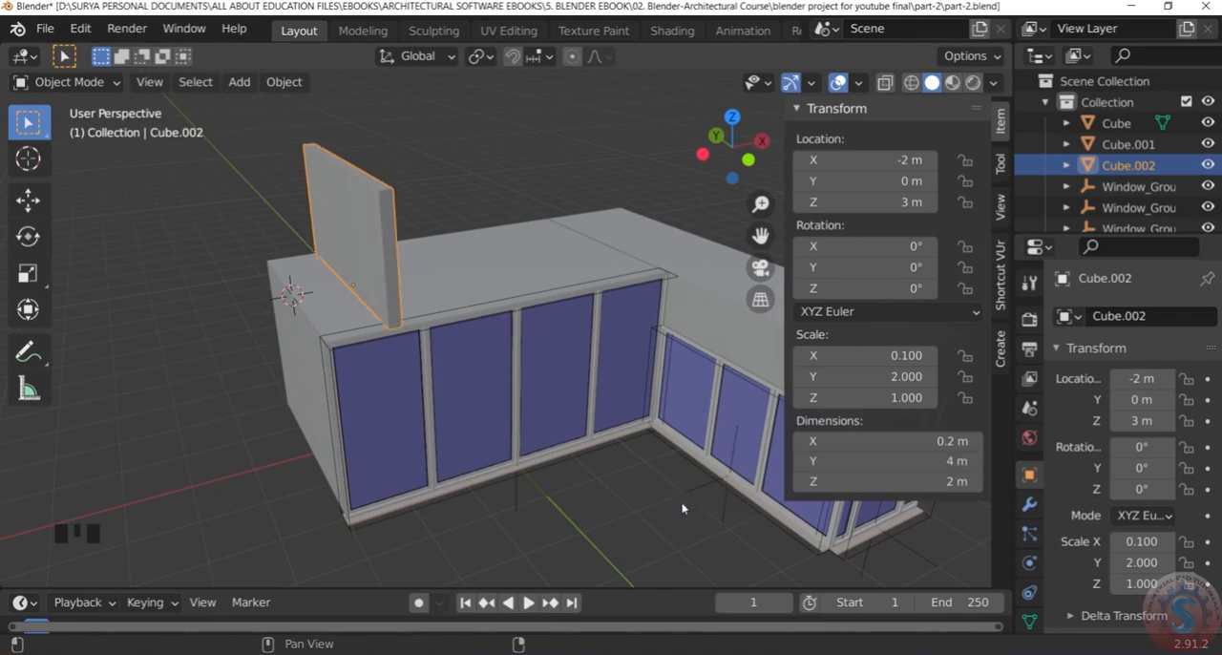
Set the upper block's Z dimension to 0.2 m
scroll(385, 322, up, 4)
middle_drag(385, 321, 436, 338)
scroll(437, 332, down, 3)
scroll(489, 310, up, 2)
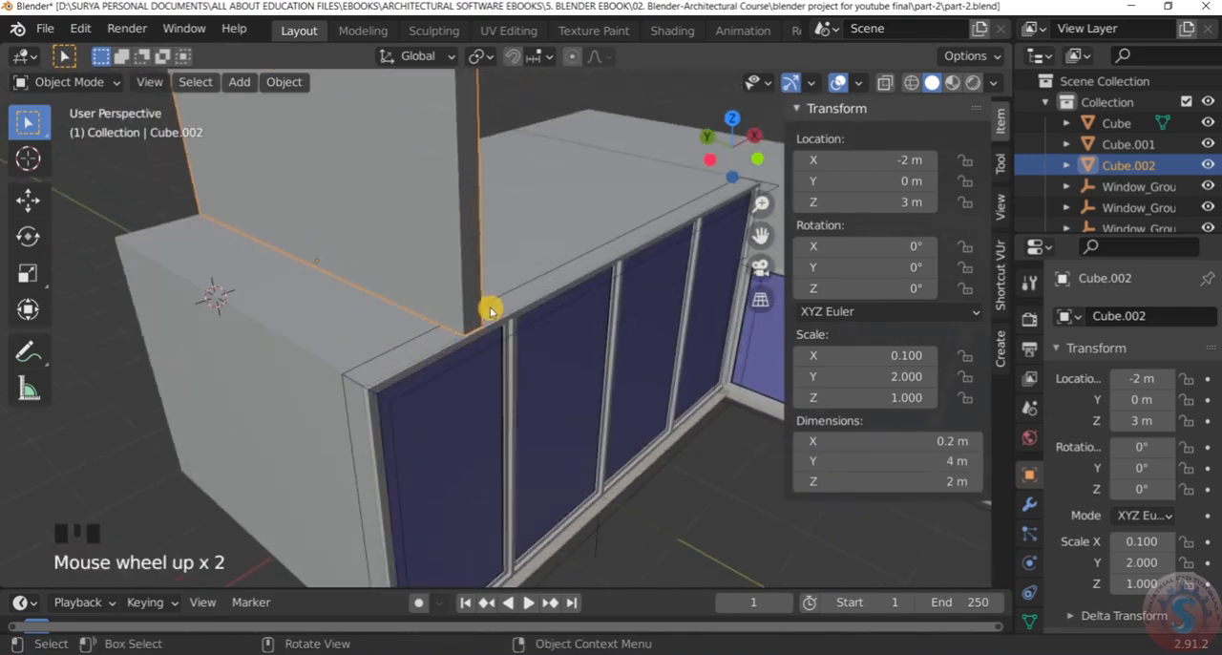
scroll(495, 304, down, 2)
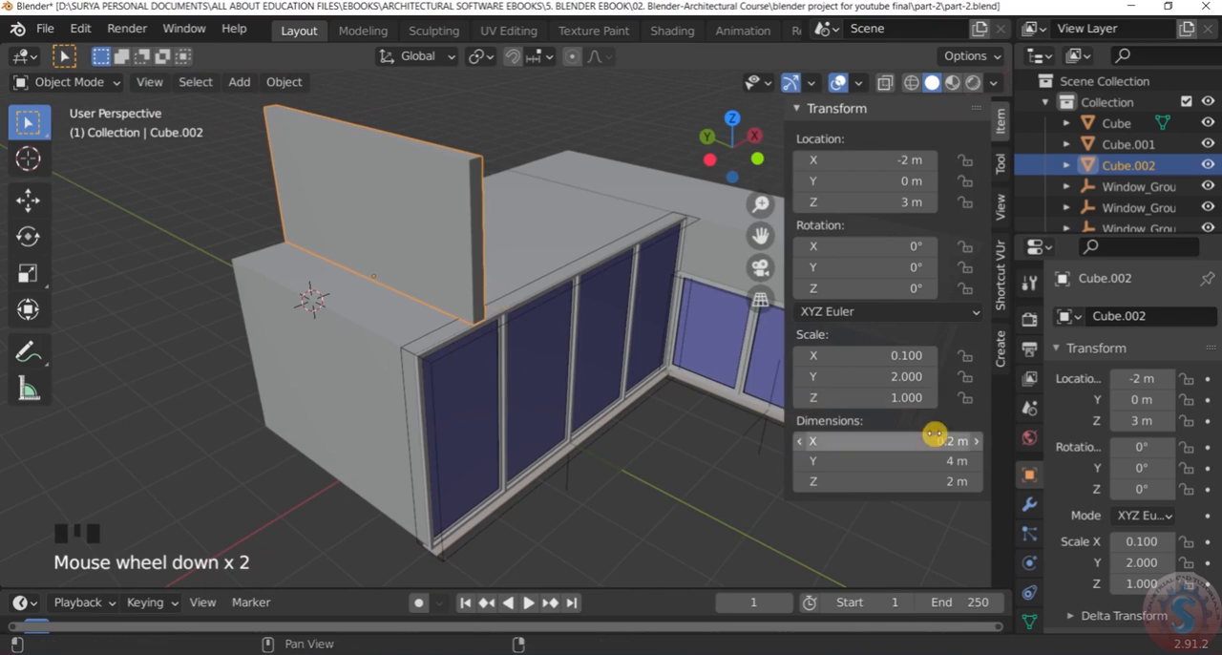
middle_drag(739, 414, 498, 319)
scroll(973, 485, up, 3)
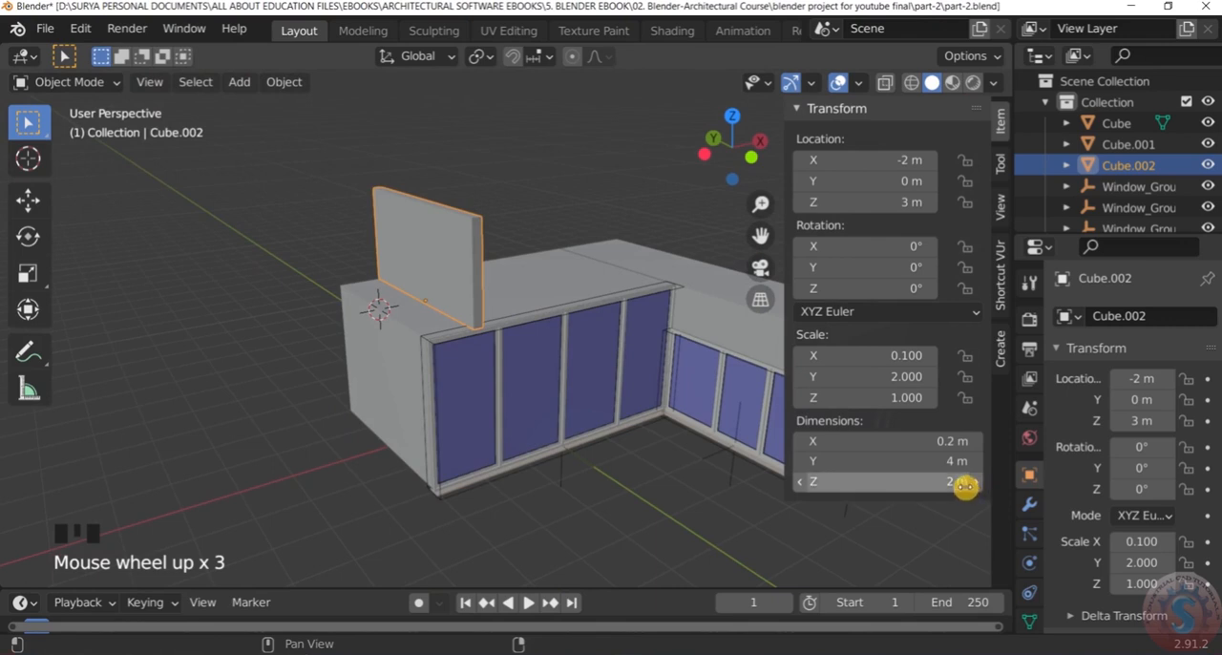
scroll(962, 479, down, 1)
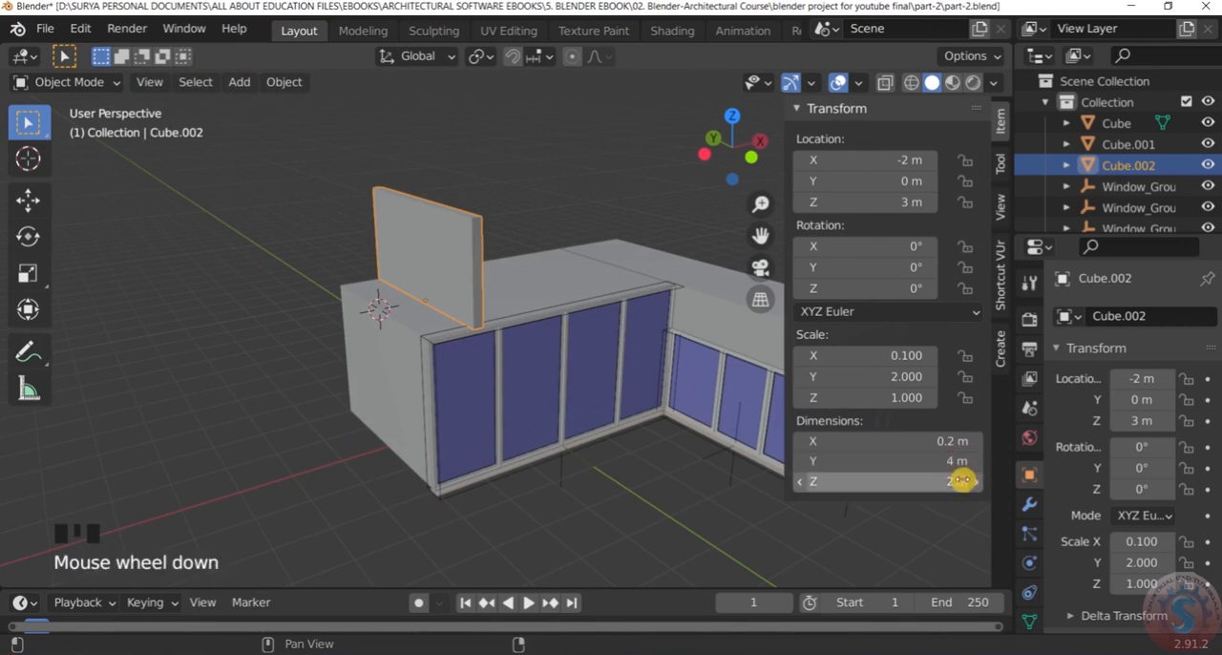
click(965, 485)
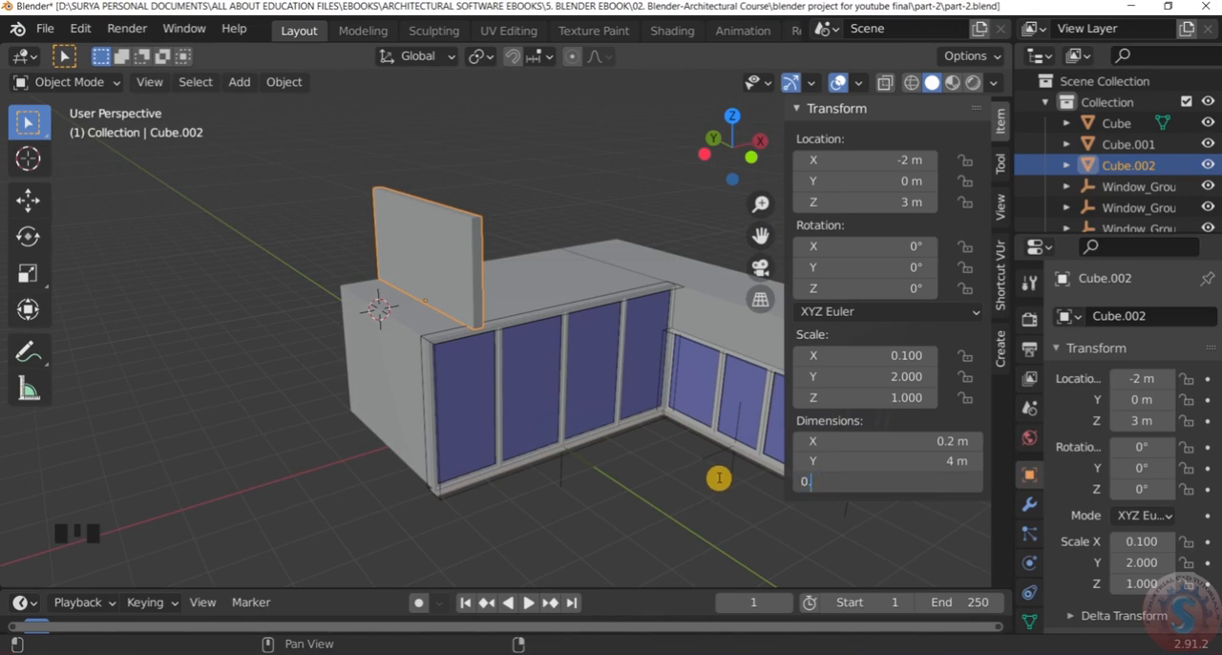
text(0.2)
key(Return)
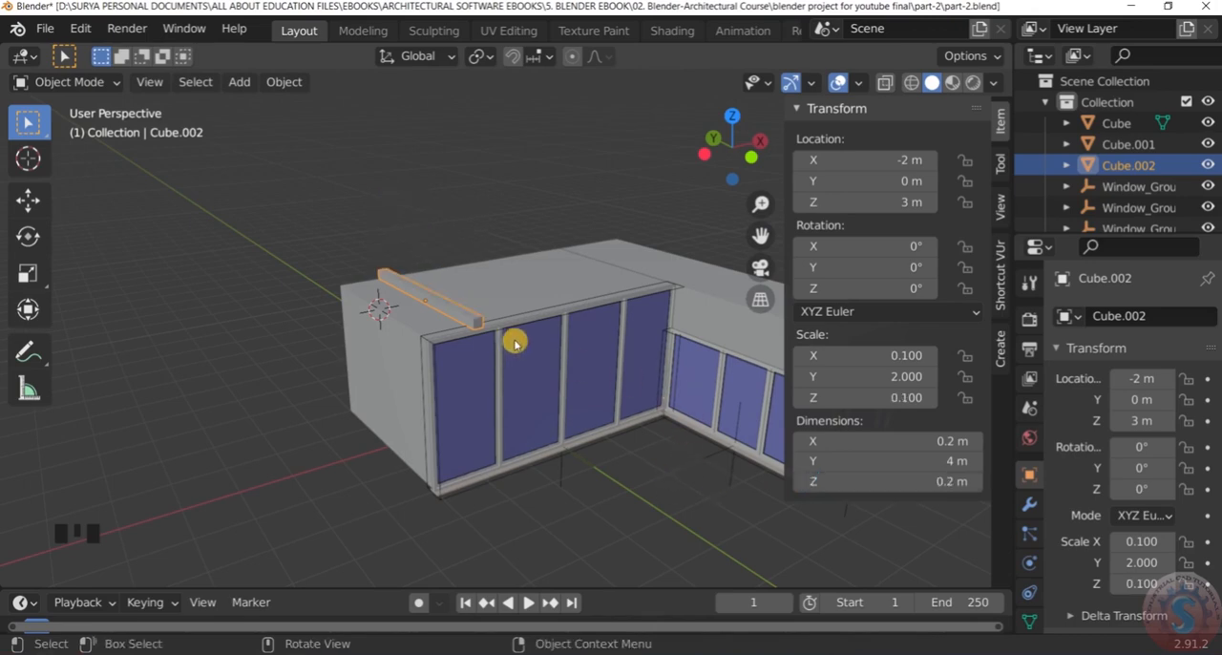
Set the flat roof block's X dimension to 2.2 m
scroll(514, 342, up, 2)
shift+middle_drag(486, 316, 461, 325)
mouse_move(954, 463)
mouse_down()
mouse_move(993, 463)
mouse_move(952, 461)
mouse_move(945, 441)
mouse_move(1047, 441)
mouse_move(950, 442)
mouse_up()
key(ctrl+z)
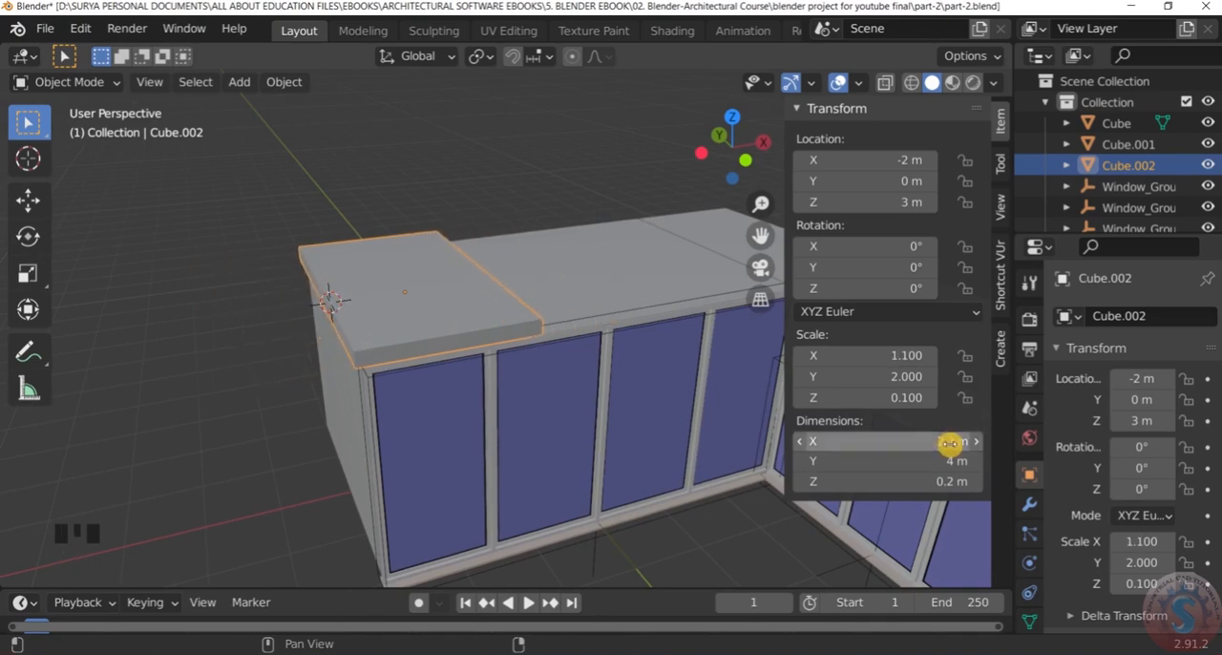
Examine the flat slab's edges against the main box's walls and roof from low and high angles, with the slab deselected
scroll(507, 423, up, 3)
middle_drag(506, 423, 561, 376)
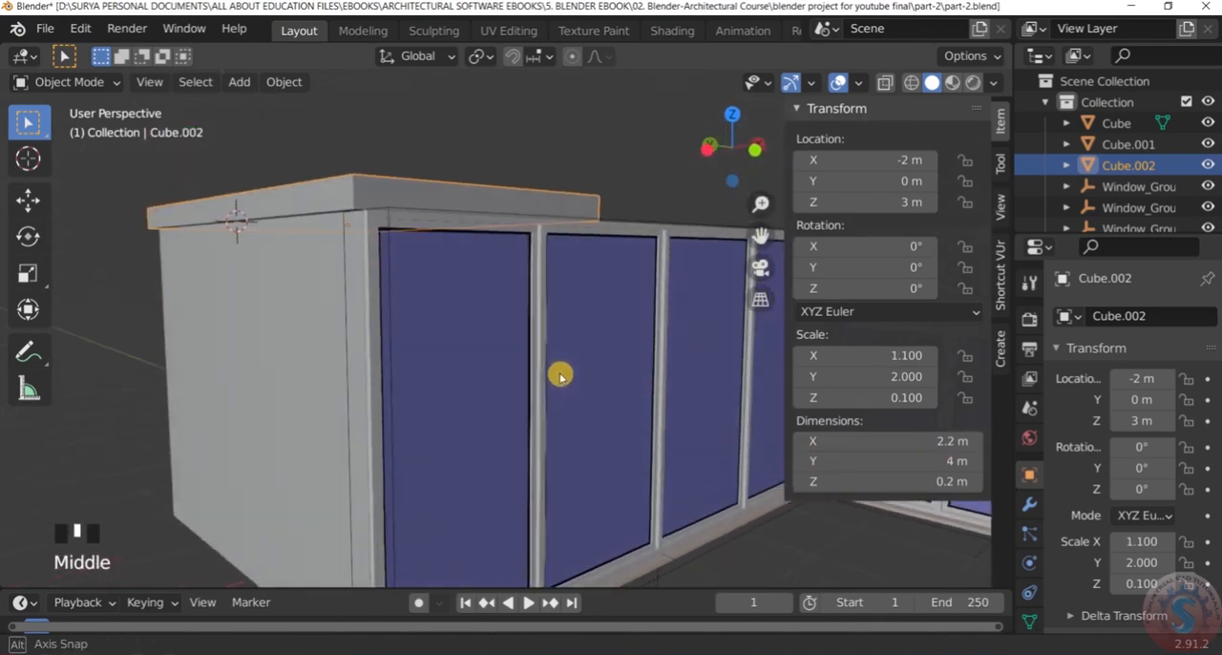
scroll(411, 201, up, 3)
middle_drag(412, 201, 376, 226)
scroll(440, 274, down, 4)
middle_drag(440, 274, 510, 379)
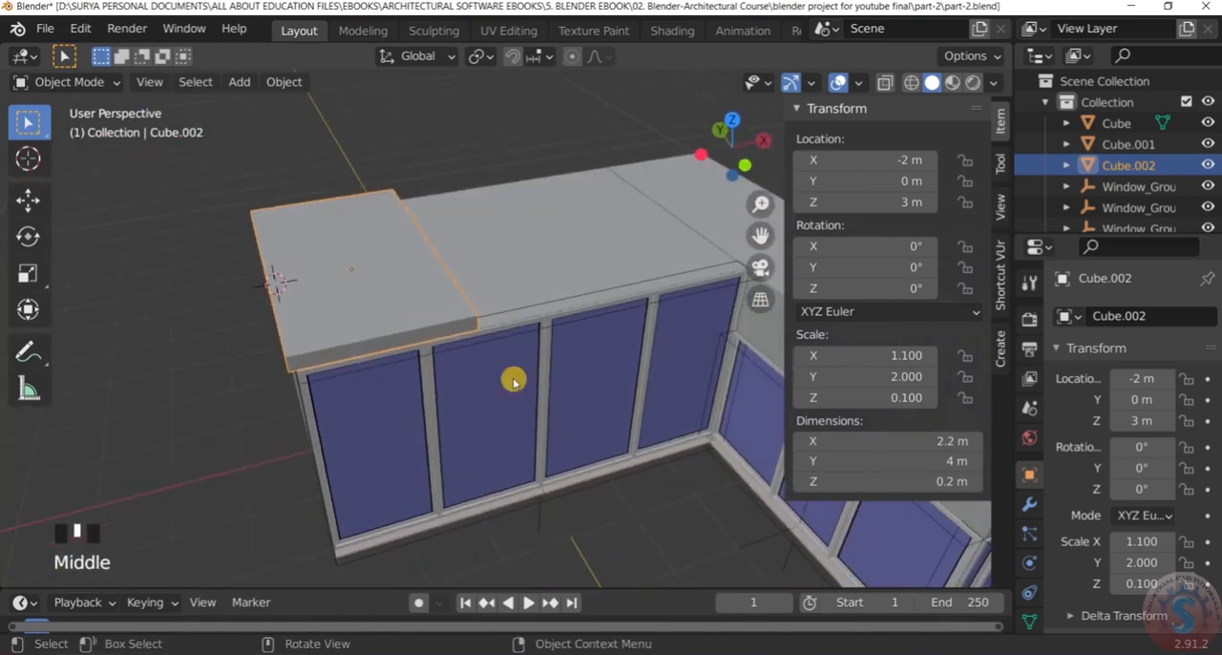
click(697, 520)
scroll(611, 435, down, 3)
scroll(596, 387, up, 3)
middle_drag(395, 311, 409, 281)
scroll(351, 258, down, 3)
scroll(390, 243, down, 2)
middle_drag(391, 243, 407, 327)
scroll(437, 229, down, 3)
scroll(417, 287, down, 3)
middle_drag(418, 286, 417, 258)
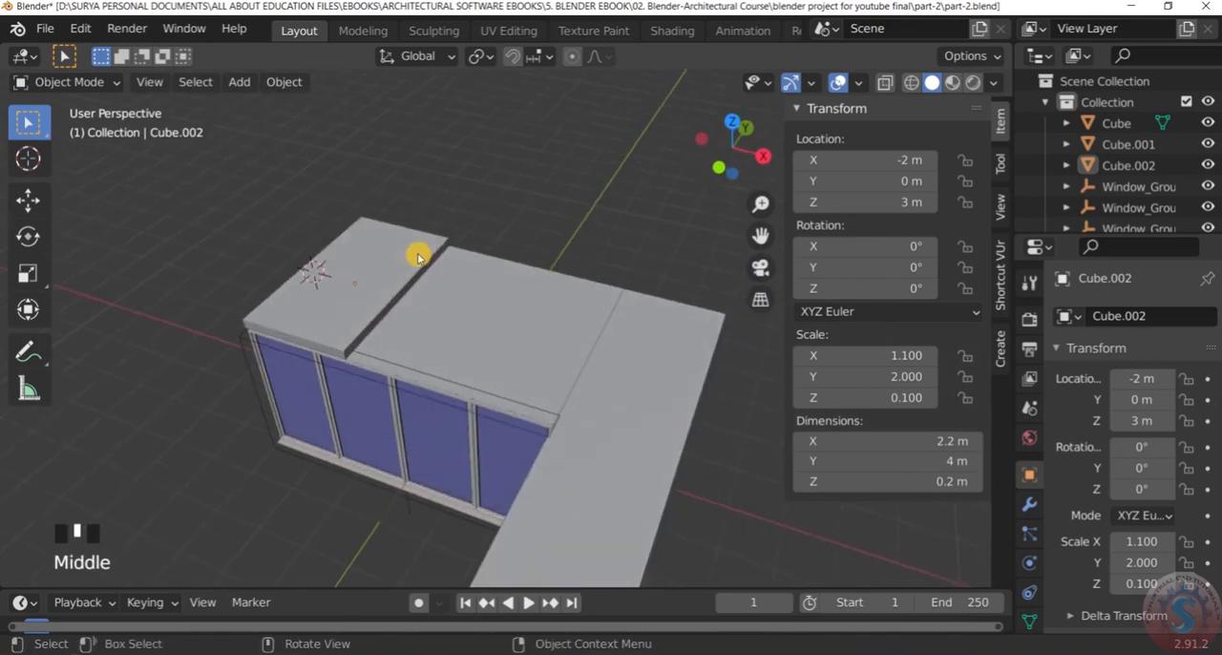
Display the model in wireframe shading and select the flat slab on the main roof
key(z)
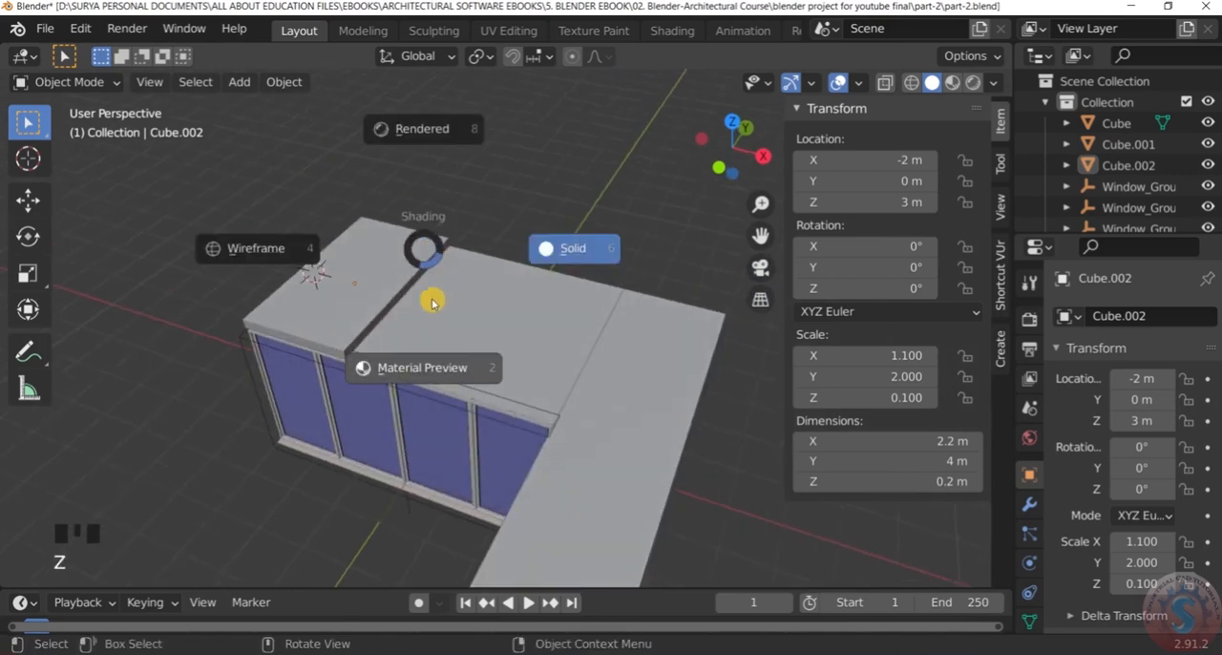
click(278, 247)
scroll(353, 296, up, 2)
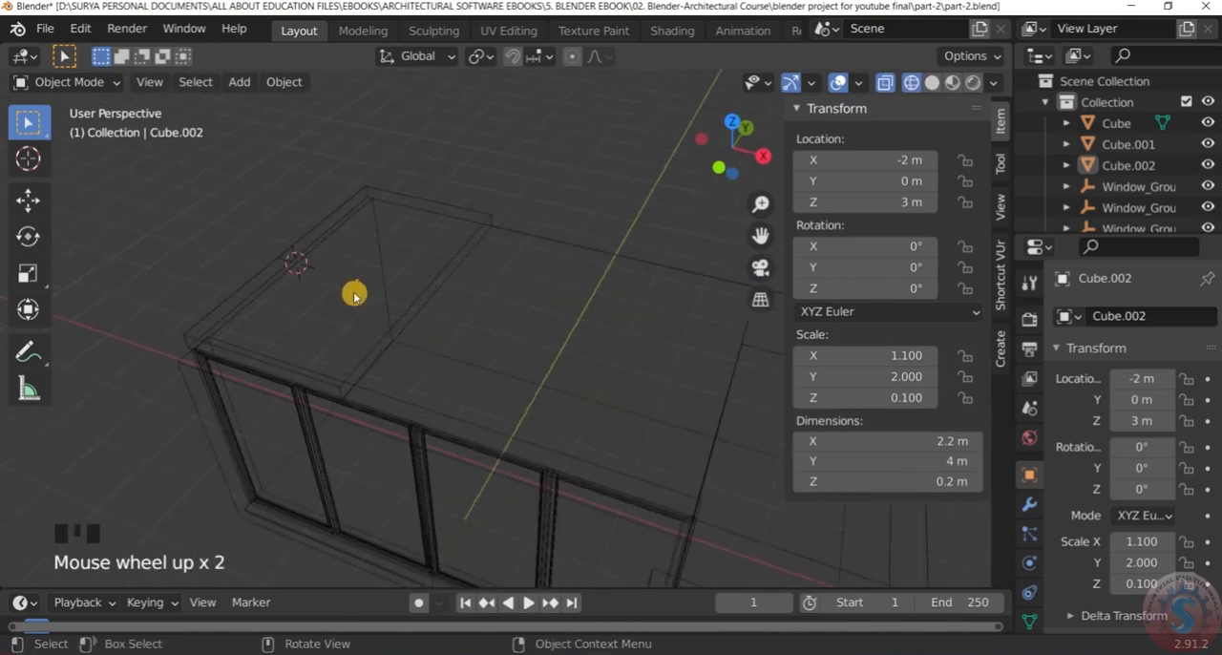
click(414, 270)
scroll(414, 270, down, 1)
click(71, 82)
click(351, 296)
click(430, 280)
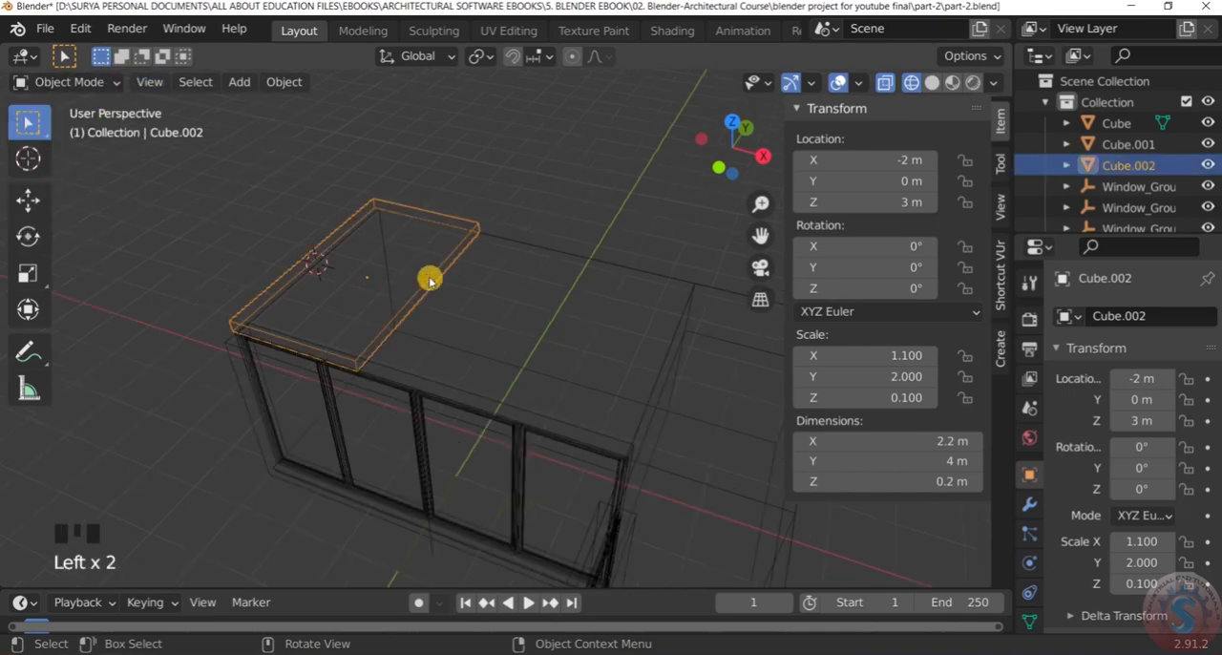
Enter Edit Mode on the flat roof slab, keeping the wireframe display
scroll(430, 280, up, 3)
click(72, 81)
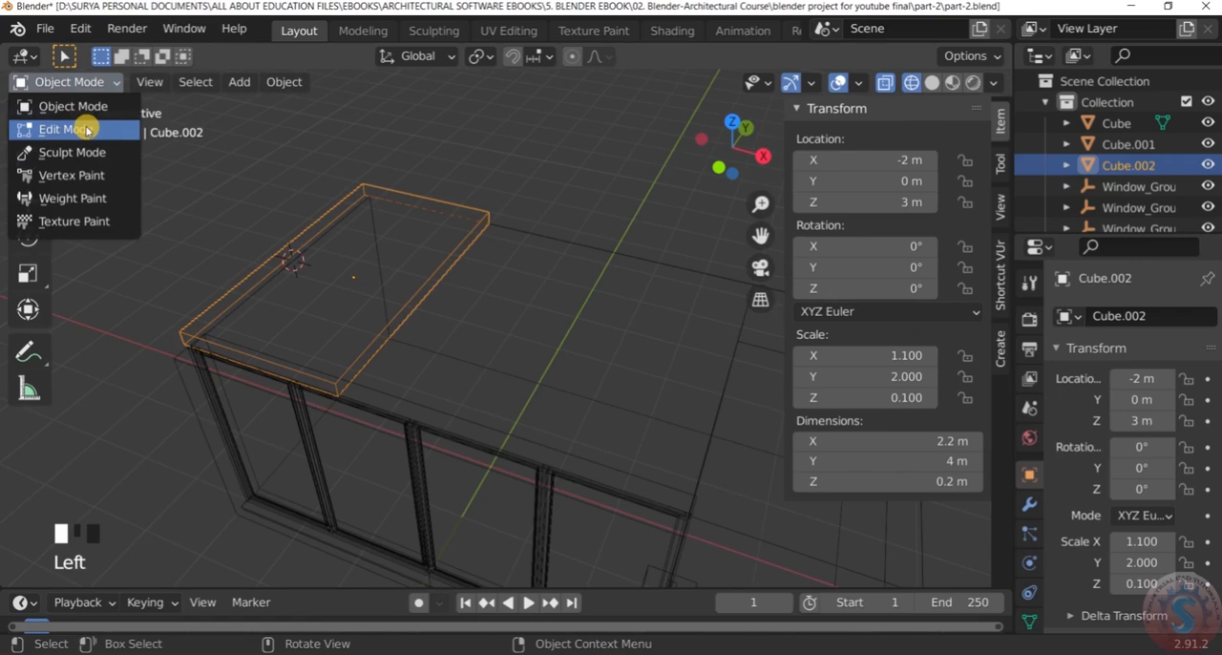
scroll(434, 212, up, 2)
scroll(436, 222, down, 3)
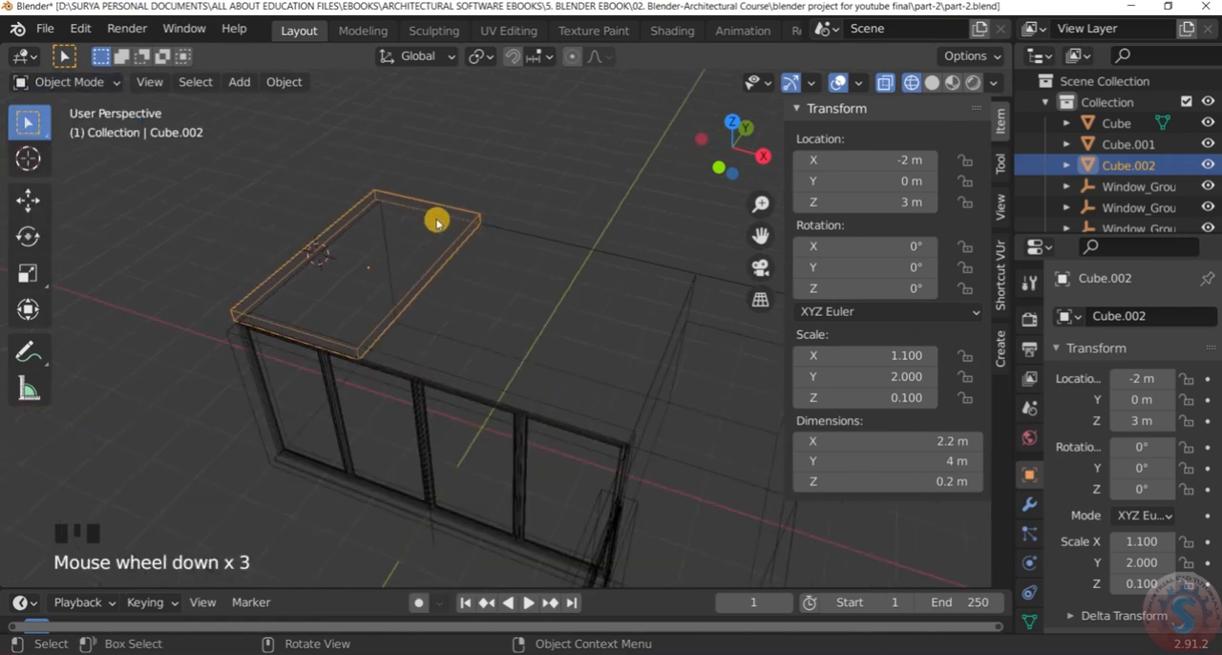
key(z)
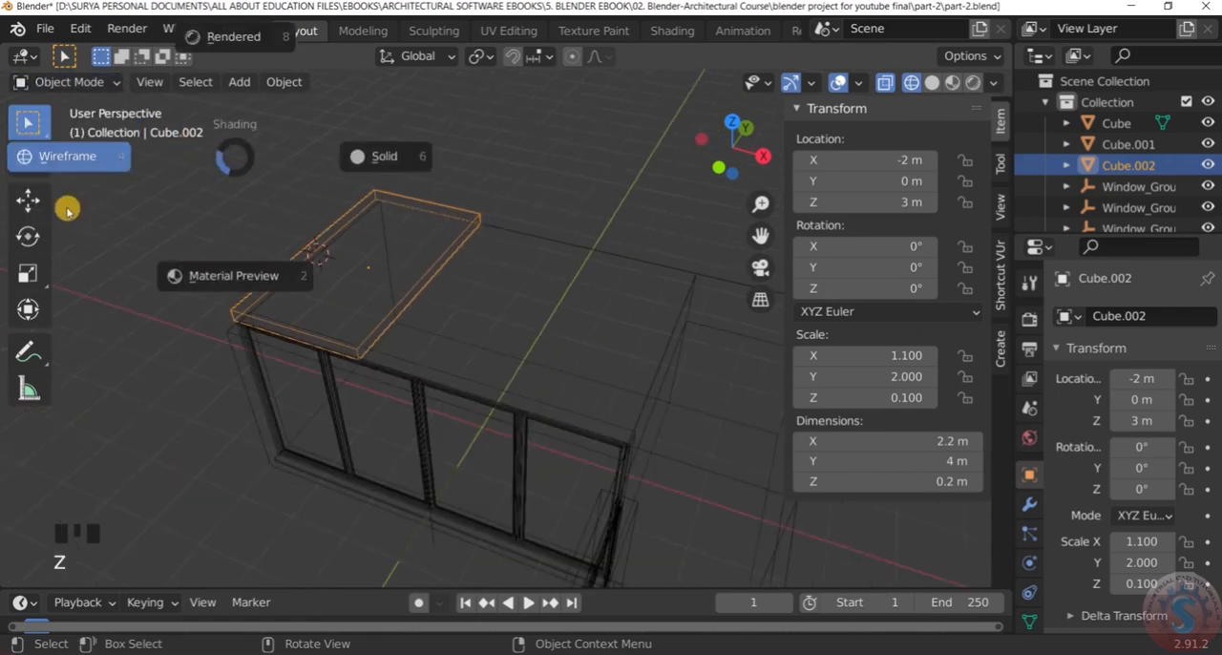
click(81, 153)
click(326, 217)
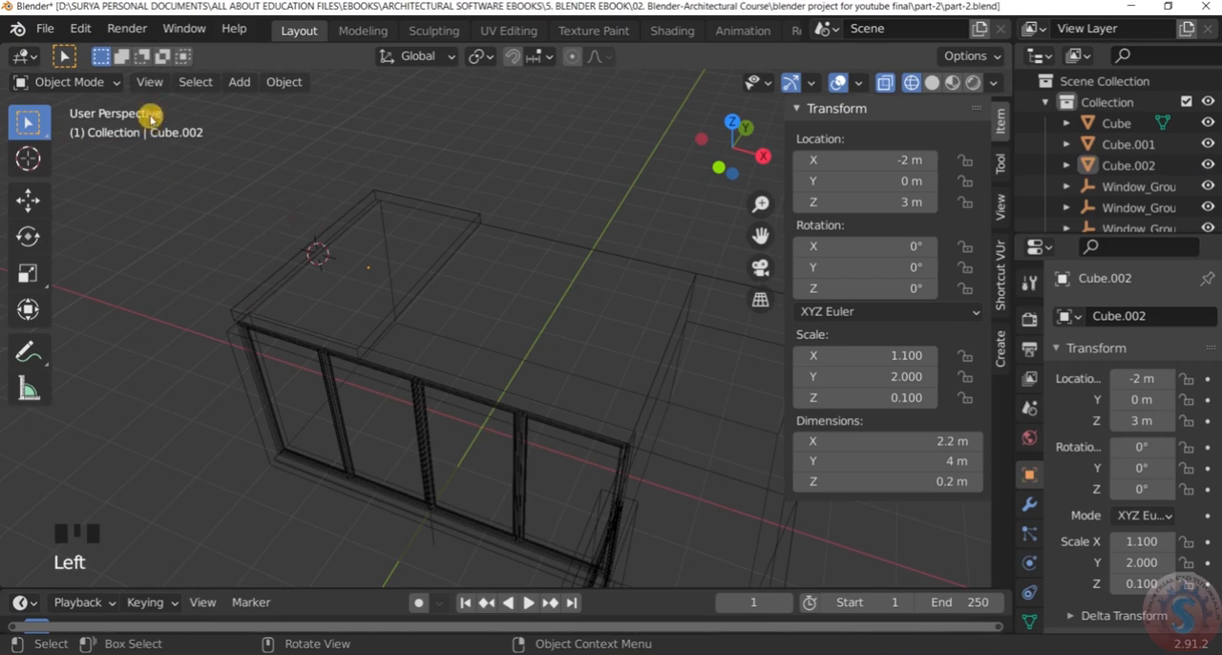
click(65, 82)
click(100, 124)
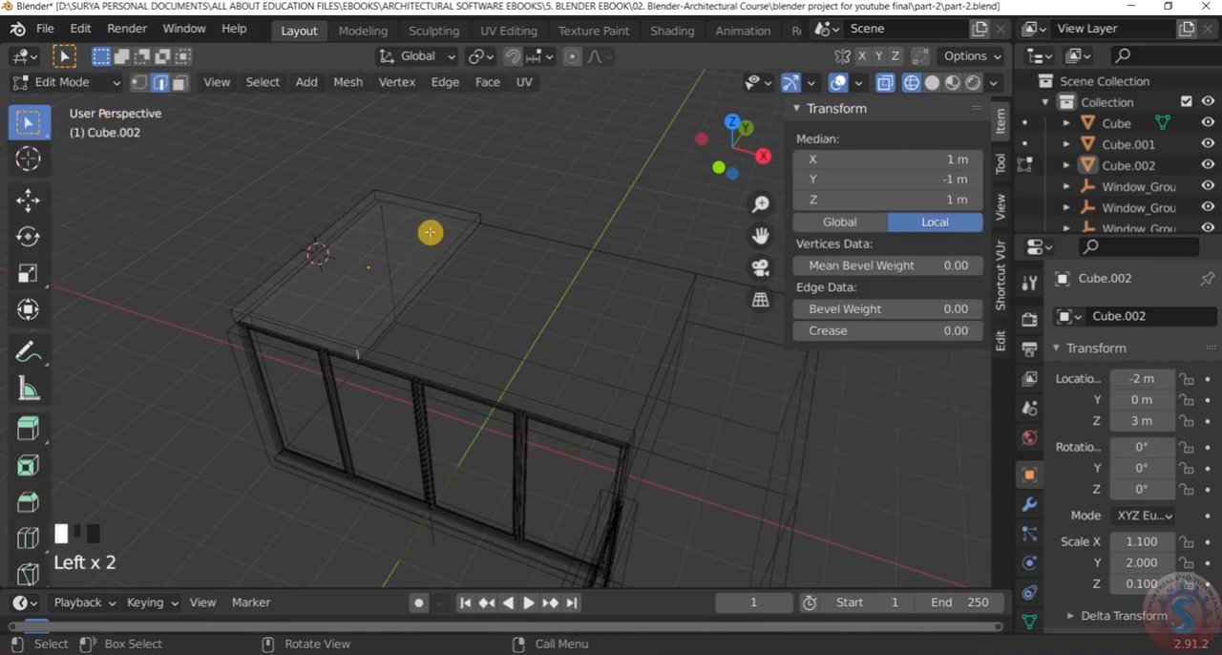
scroll(433, 229, up, 2)
scroll(449, 211, down, 2)
click(472, 199)
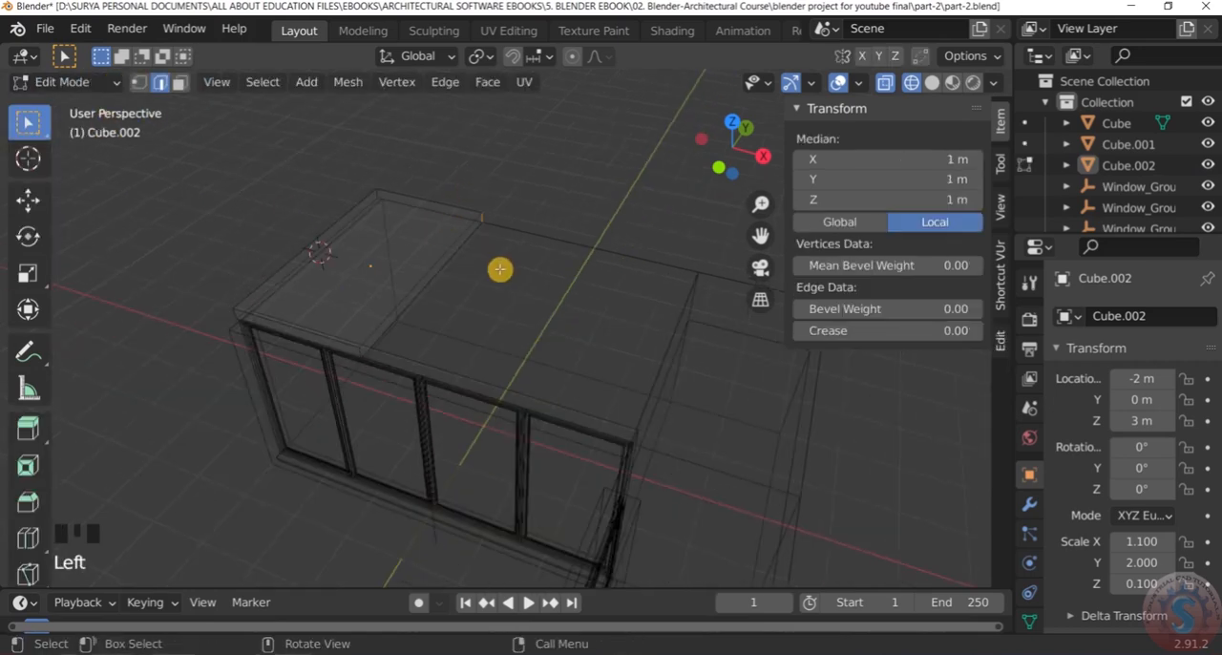
scroll(496, 272, up, 3)
drag(497, 295, 384, 137)
drag(328, 158, 499, 318)
scroll(481, 267, down, 2)
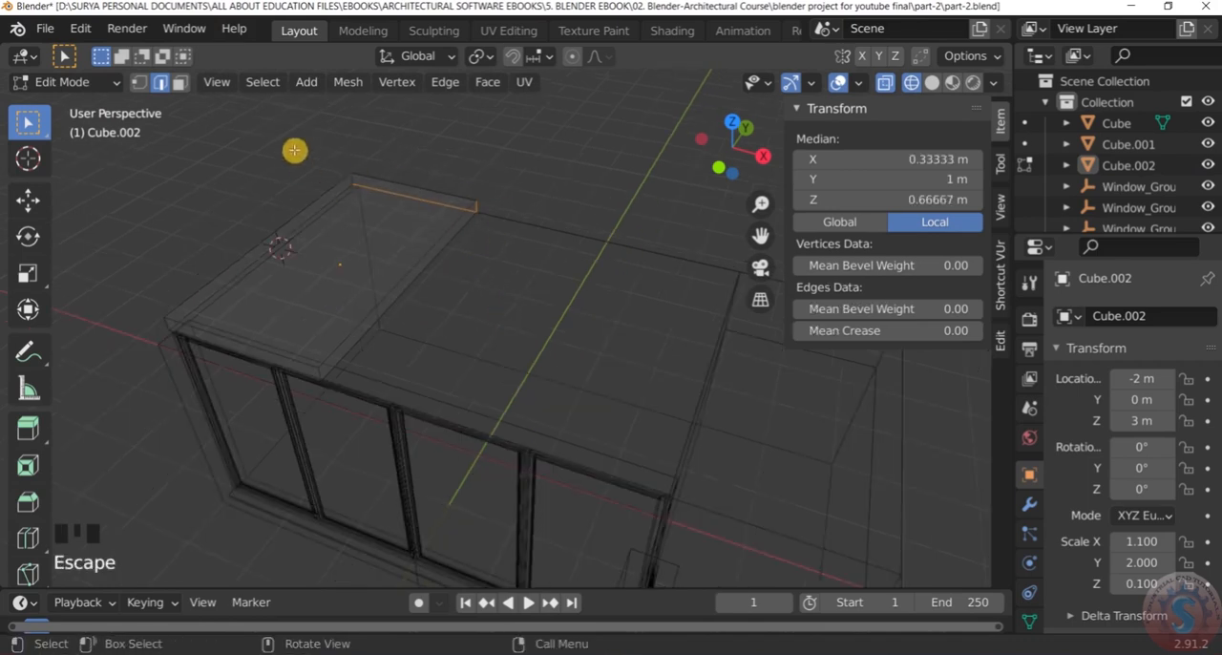
click(505, 282)
Switch to vertex selection and select all vertices of the flat slab's end face that faces the side block
ctrl+drag(402, 348, 338, 267)
mouse_move(347, 401)
ctrl+mouse_down()
mouse_move(283, 315)
mouse_move(324, 355)
mouse_move(334, 321)
mouse_move(352, 411)
ctrl+mouse_up()
scroll(480, 197, down, 3)
scroll(505, 207, up, 3)
scroll(496, 221, down, 3)
scroll(552, 271, up, 3)
scroll(552, 271, down, 2)
middle_drag(545, 264, 586, 270)
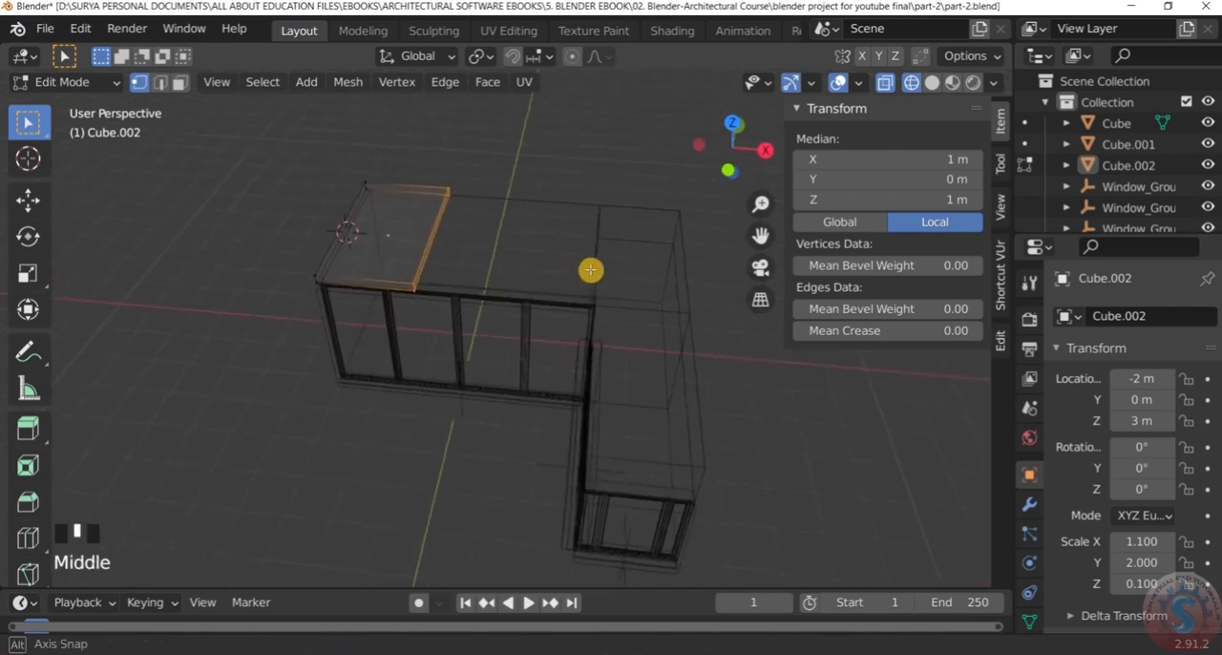
Extrude the slab's selected end face about 6.03 m along the main roof and across the side block
scroll(674, 265, up, 1)
scroll(674, 261, down, 1)
scroll(674, 259, up, 1)
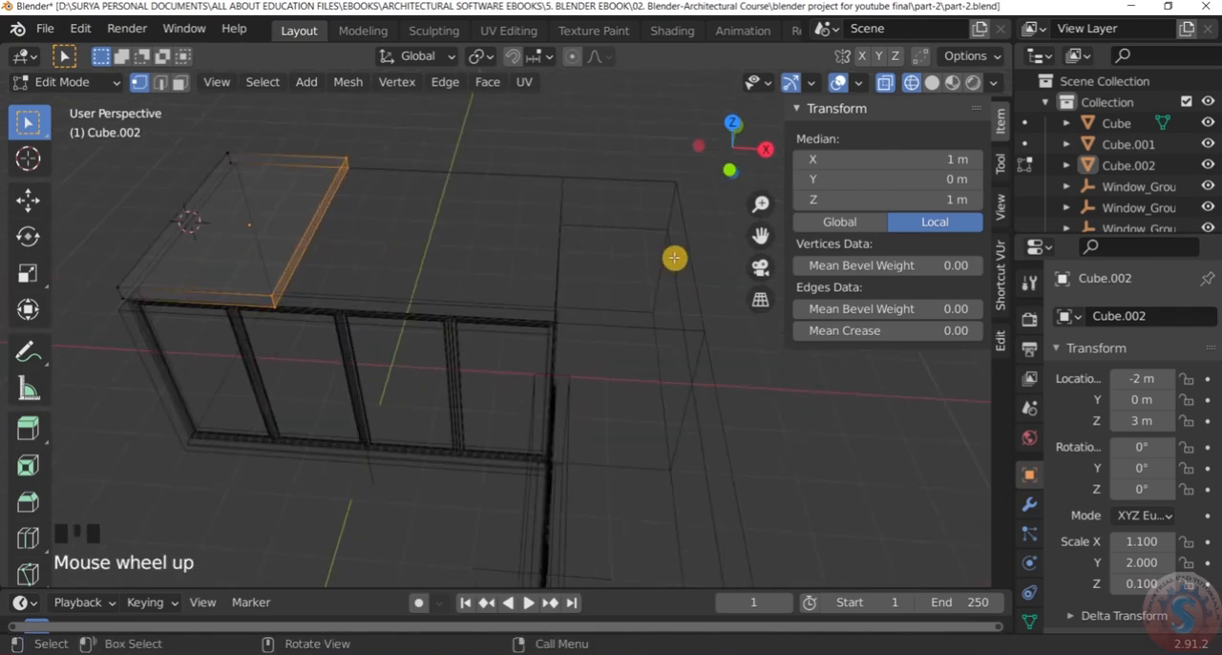
scroll(674, 258, down, 2)
scroll(674, 258, up, 2)
key(e)
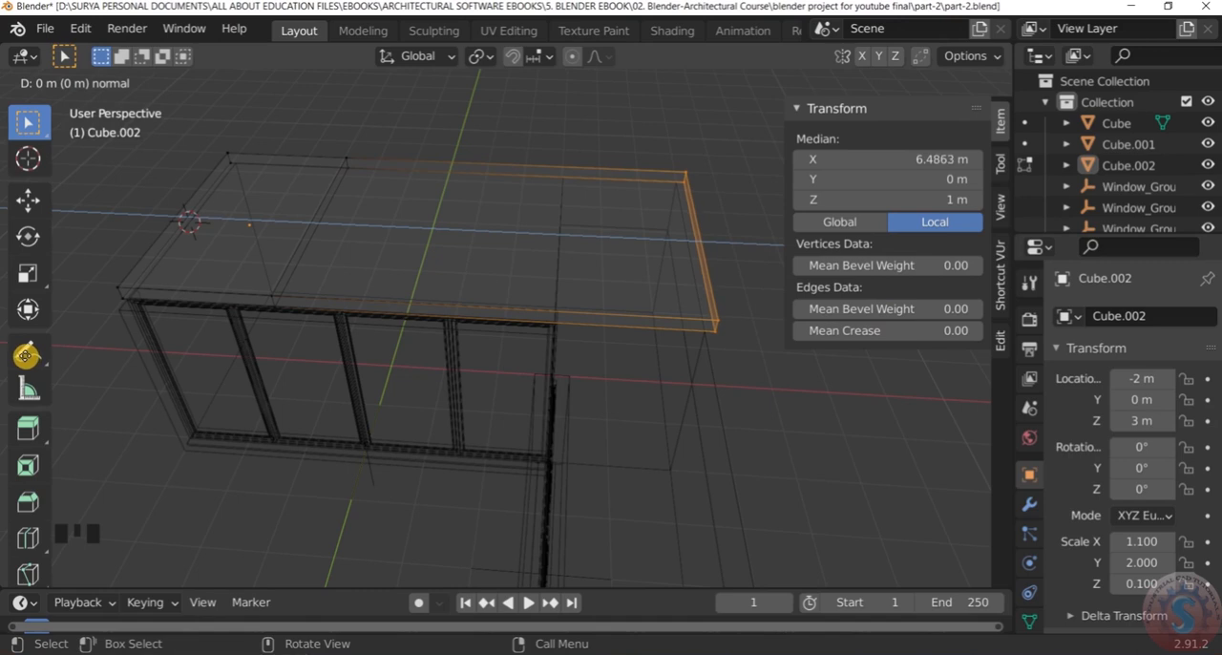
click(26, 356)
Return to Object Mode and display the model in solid shading
click(91, 81)
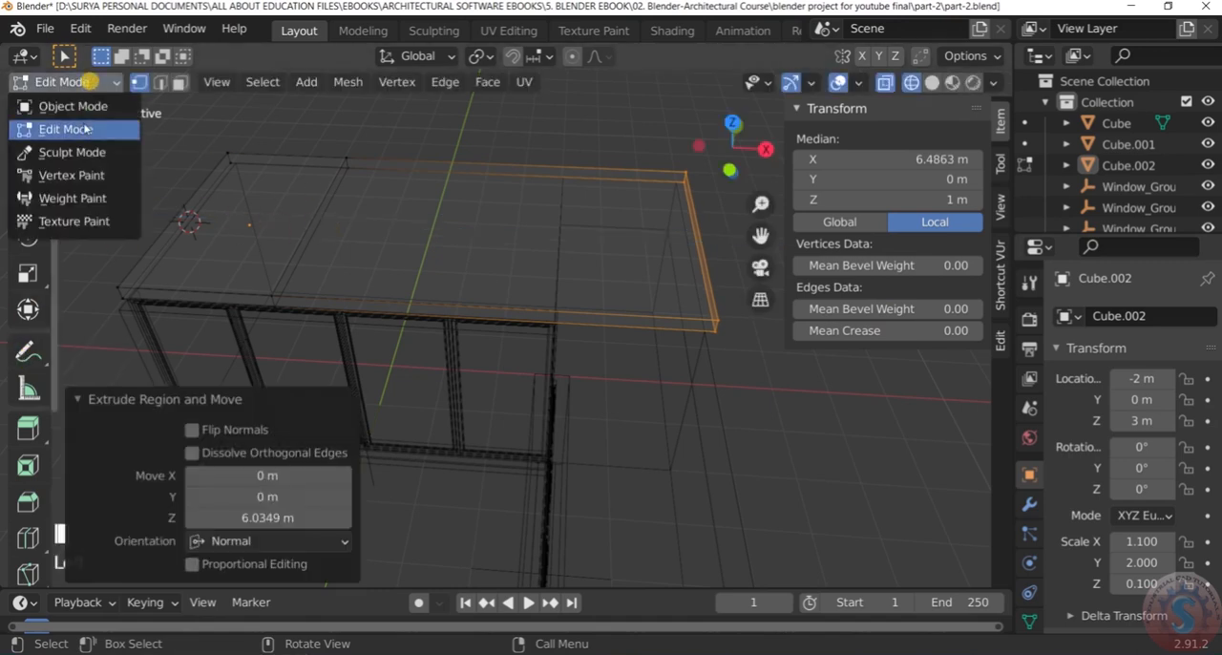
click(57, 107)
scroll(554, 329, down, 6)
scroll(642, 336, up, 4)
key(z)
click(778, 334)
scroll(579, 321, down, 2)
middle_drag(579, 322, 543, 262)
scroll(539, 320, up, 4)
middle_drag(382, 296, 352, 293)
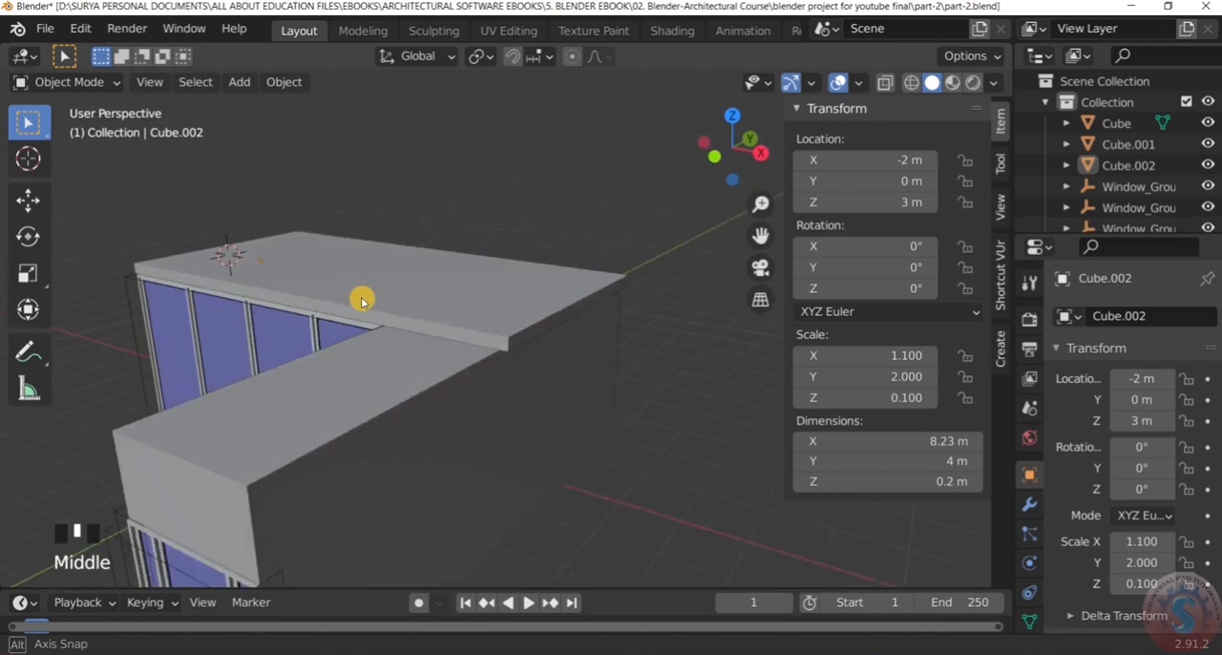
scroll(394, 309, down, 2)
click(77, 82)
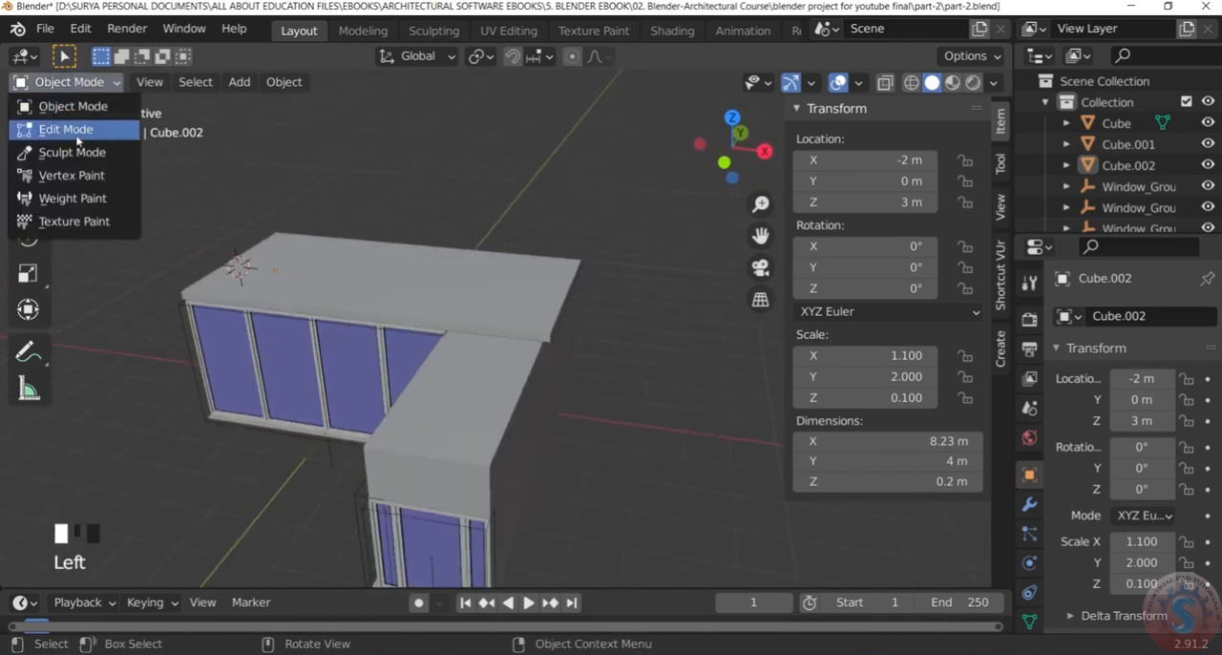
click(76, 132)
scroll(296, 268, up, 3)
click(67, 82)
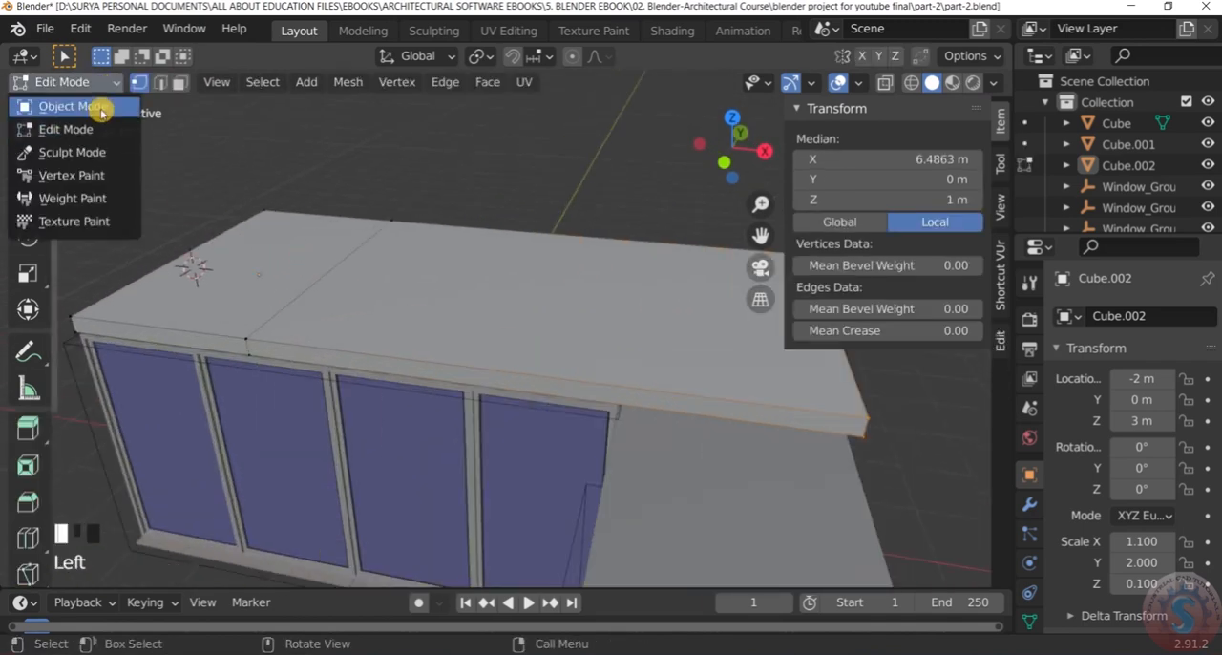
click(101, 111)
Examine how the lengthened slab sits over the main box and side block from several angles
scroll(518, 224, down, 3)
middle_drag(518, 223, 581, 281)
scroll(557, 309, down, 1)
scroll(563, 287, up, 3)
scroll(556, 316, up, 3)
scroll(602, 222, down, 1)
middle_drag(601, 222, 677, 314)
scroll(680, 221, down, 1)
scroll(576, 297, up, 4)
scroll(589, 303, down, 1)
scroll(660, 305, up, 2)
middle_drag(659, 305, 630, 304)
scroll(632, 308, up, 3)
scroll(632, 309, down, 2)
middle_drag(633, 309, 603, 309)
scroll(630, 310, down, 4)
scroll(497, 249, up, 3)
scroll(486, 243, down, 2)
scroll(456, 280, up, 3)
scroll(457, 291, down, 2)
middle_drag(457, 291, 459, 305)
scroll(513, 308, up, 2)
scroll(512, 309, up, 1)
scroll(514, 309, down, 2)
scroll(514, 310, up, 1)
scroll(516, 279, up, 1)
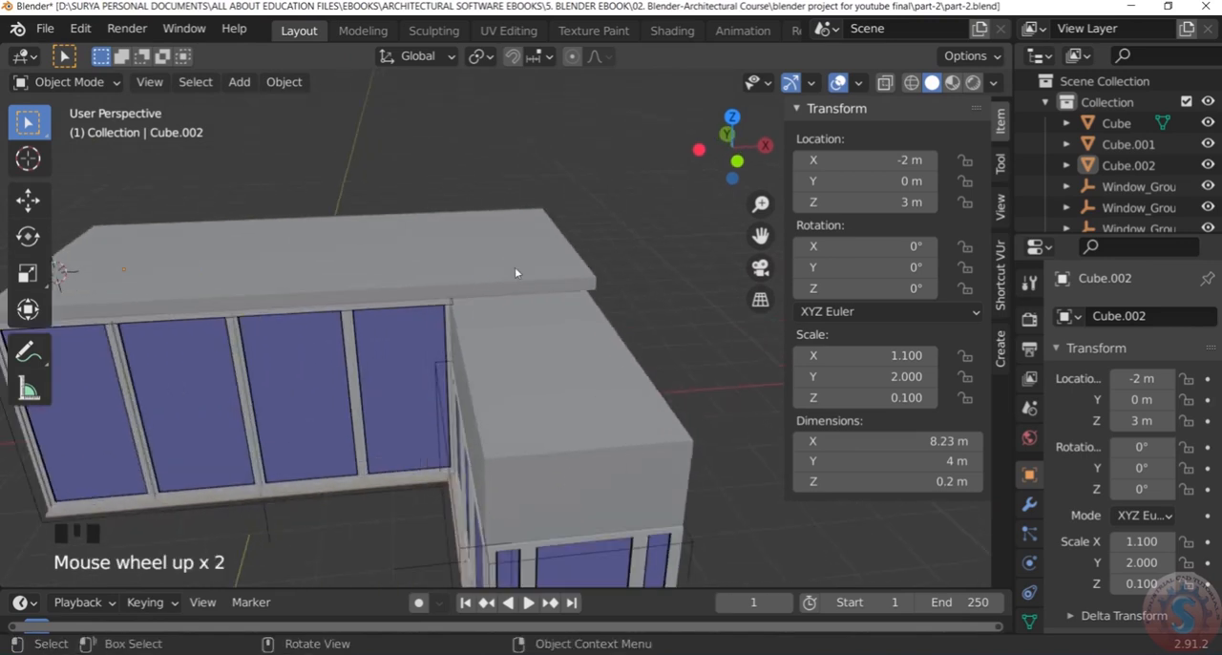
Select the lengthened roof slab and enter Edit Mode on it
click(516, 270)
scroll(515, 269, down, 2)
scroll(516, 271, up, 1)
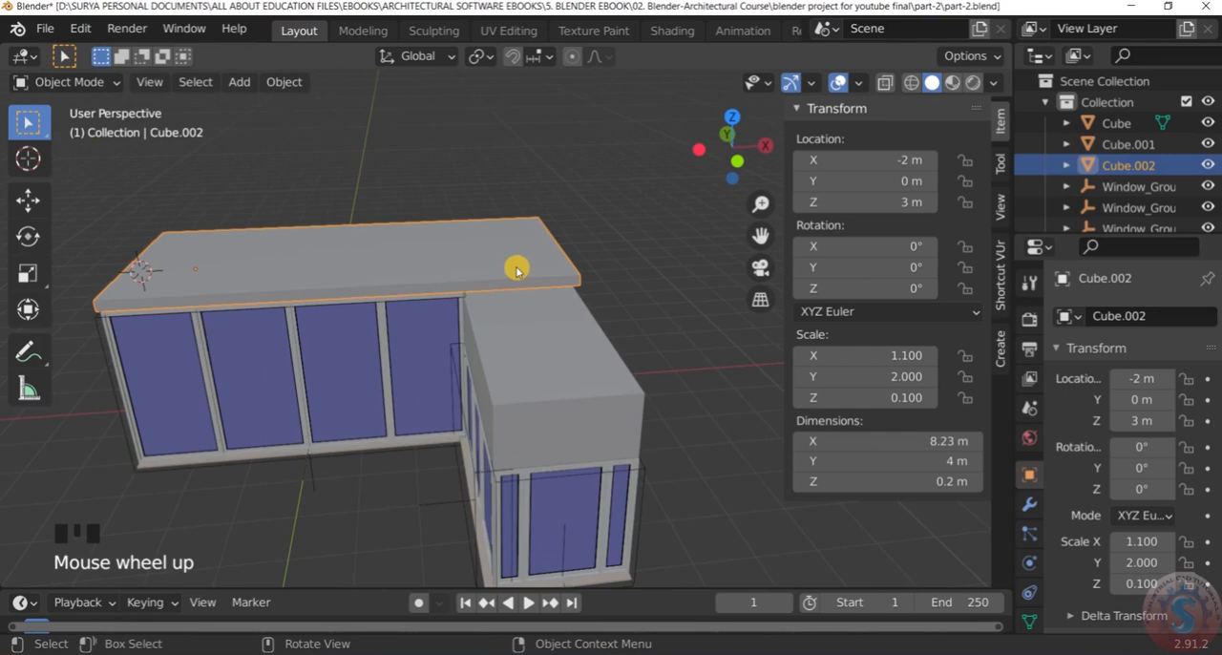
click(111, 83)
click(95, 101)
scroll(540, 300, down, 3)
scroll(532, 274, up, 4)
middle_drag(532, 274, 501, 261)
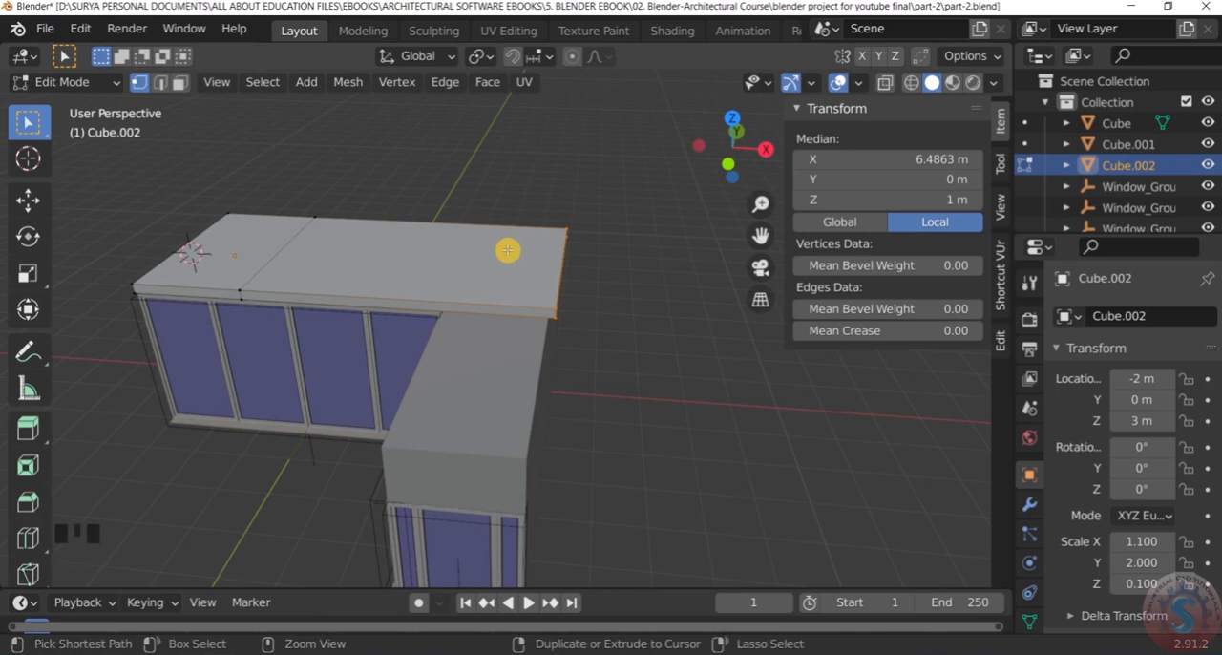
Add a loop cut across the slab's extruded part and slide it in line with the side block's inner wall
key(ctrl+r)
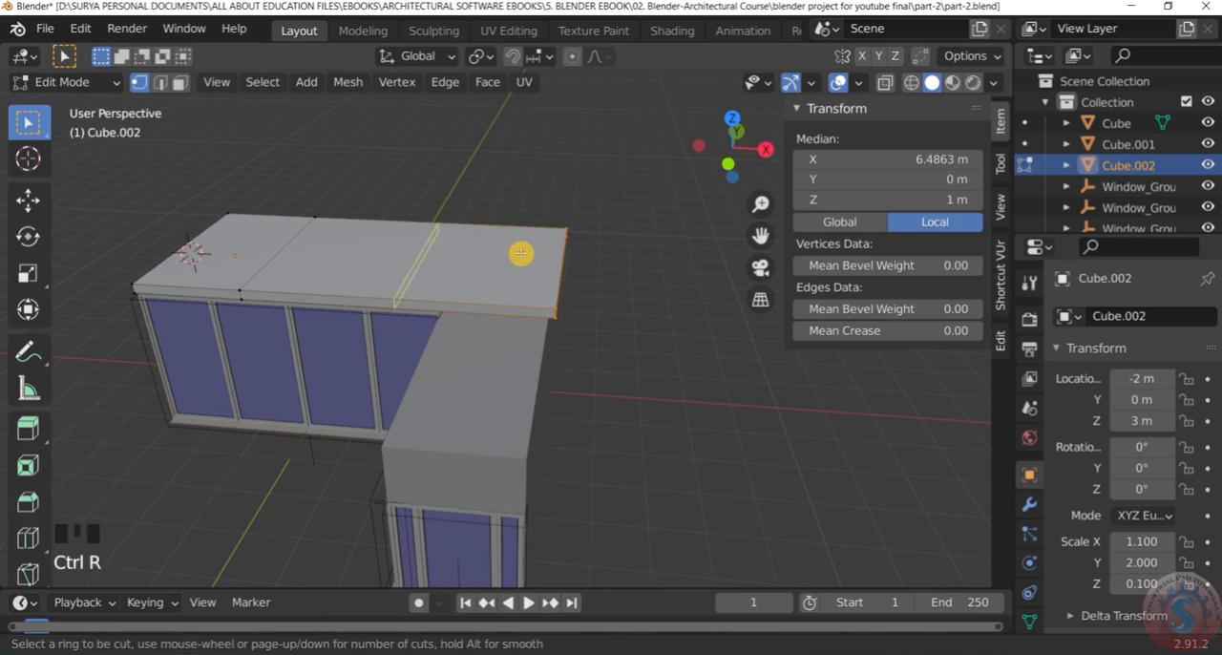
click(520, 258)
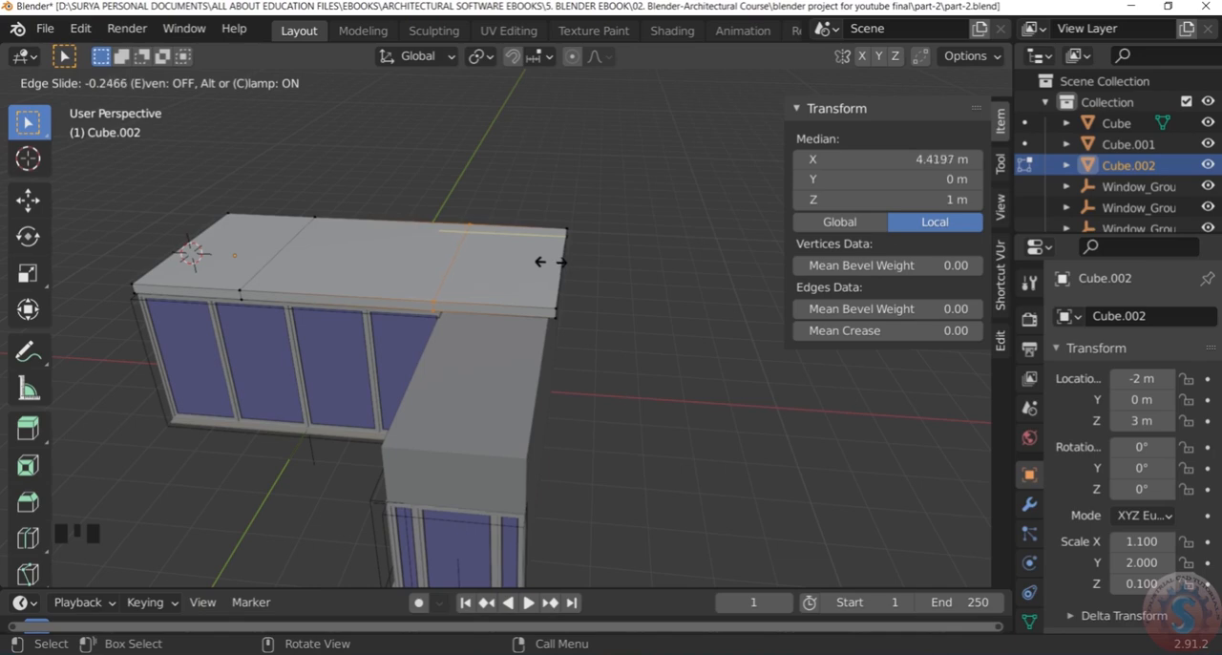
click(550, 262)
click(631, 299)
scroll(631, 299, down, 3)
scroll(526, 289, up, 4)
mouse_move(526, 290)
middle_down()
mouse_move(531, 273)
mouse_move(522, 285)
mouse_move(545, 316)
mouse_move(532, 284)
middle_up()
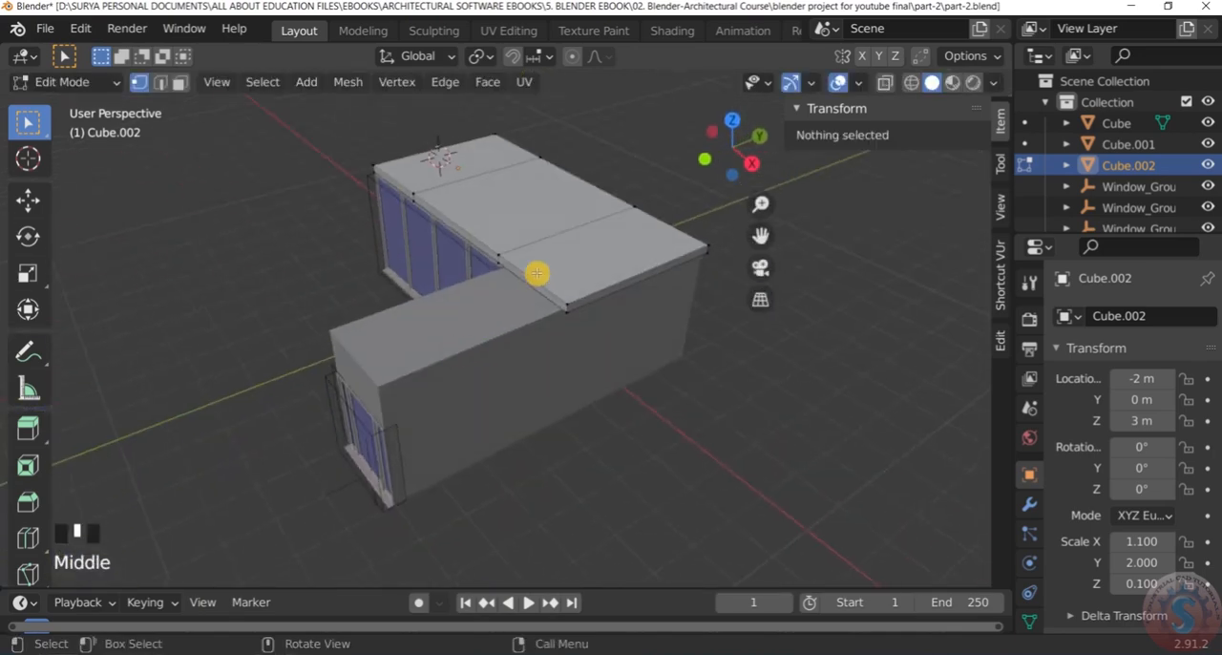
scroll(511, 256, up, 3)
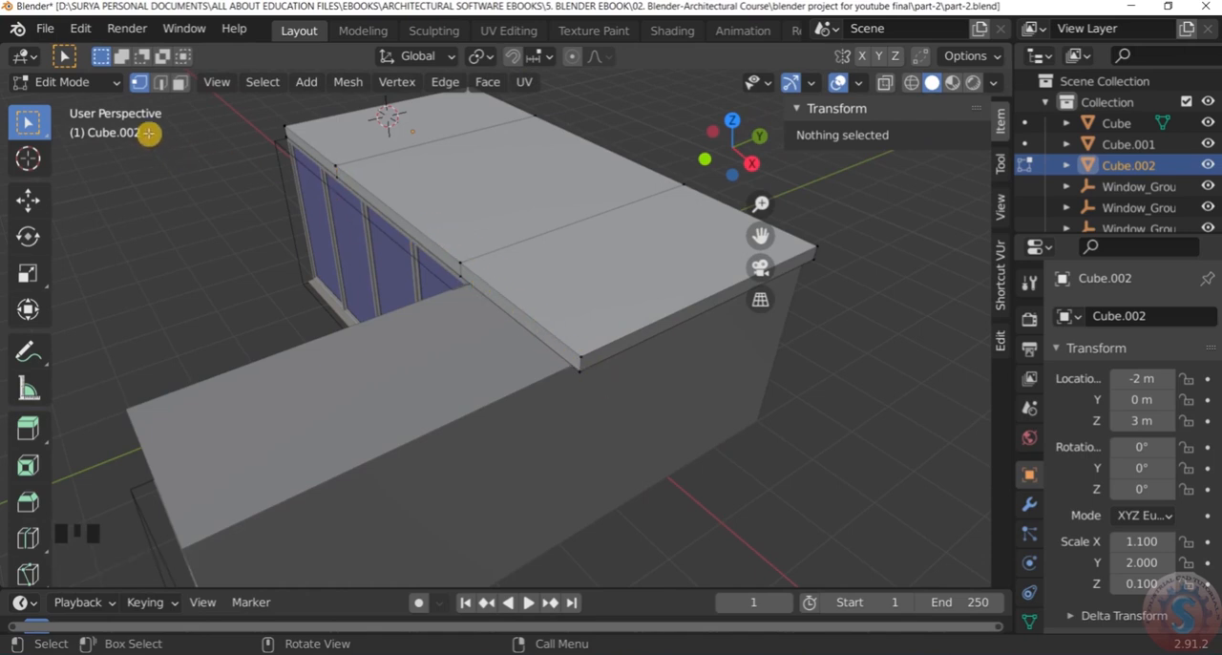
click(72, 82)
click(78, 108)
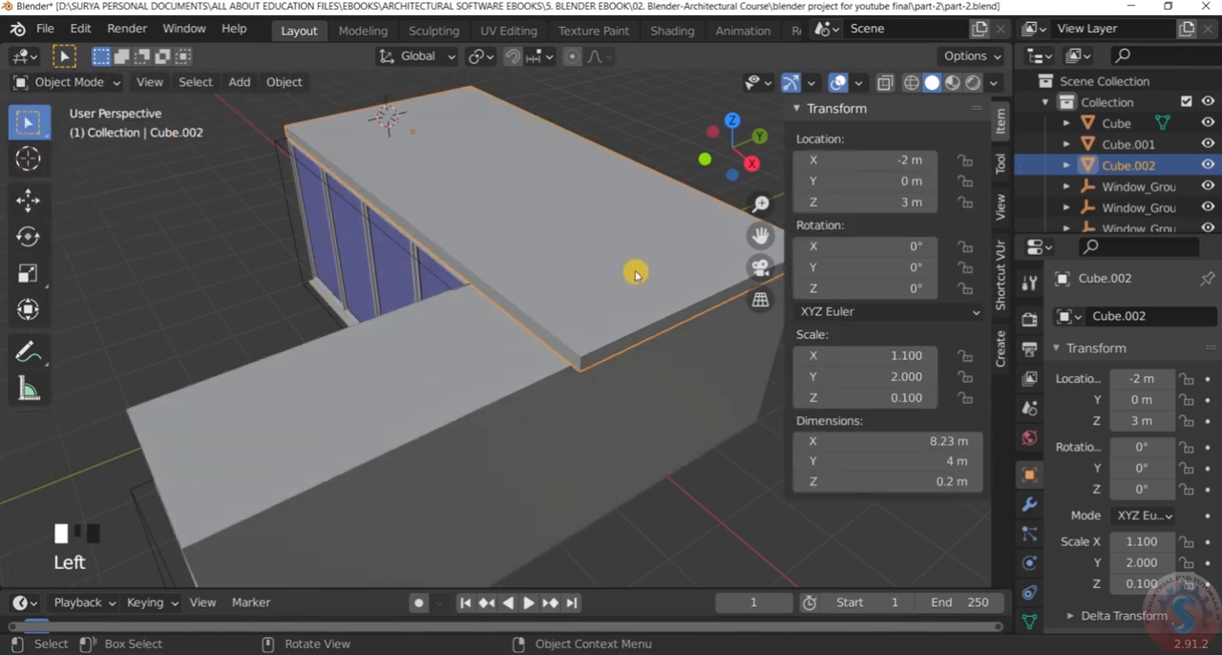
click(643, 287)
click(542, 179)
scroll(533, 173, down, 2)
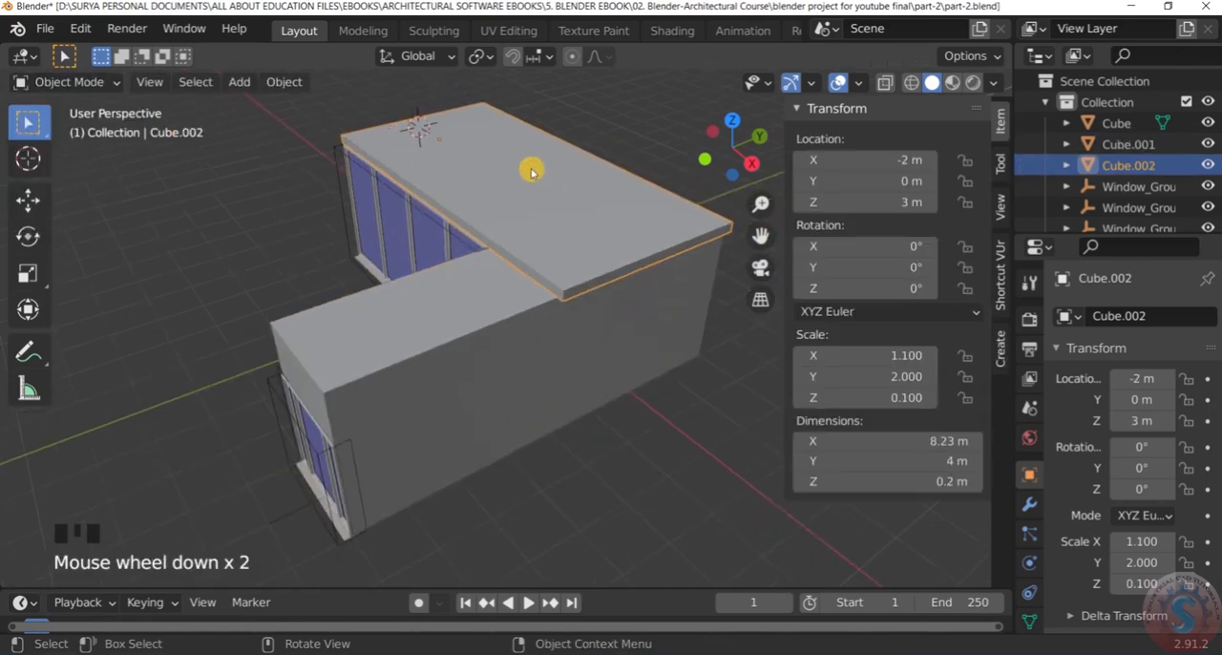
click(72, 82)
click(75, 129)
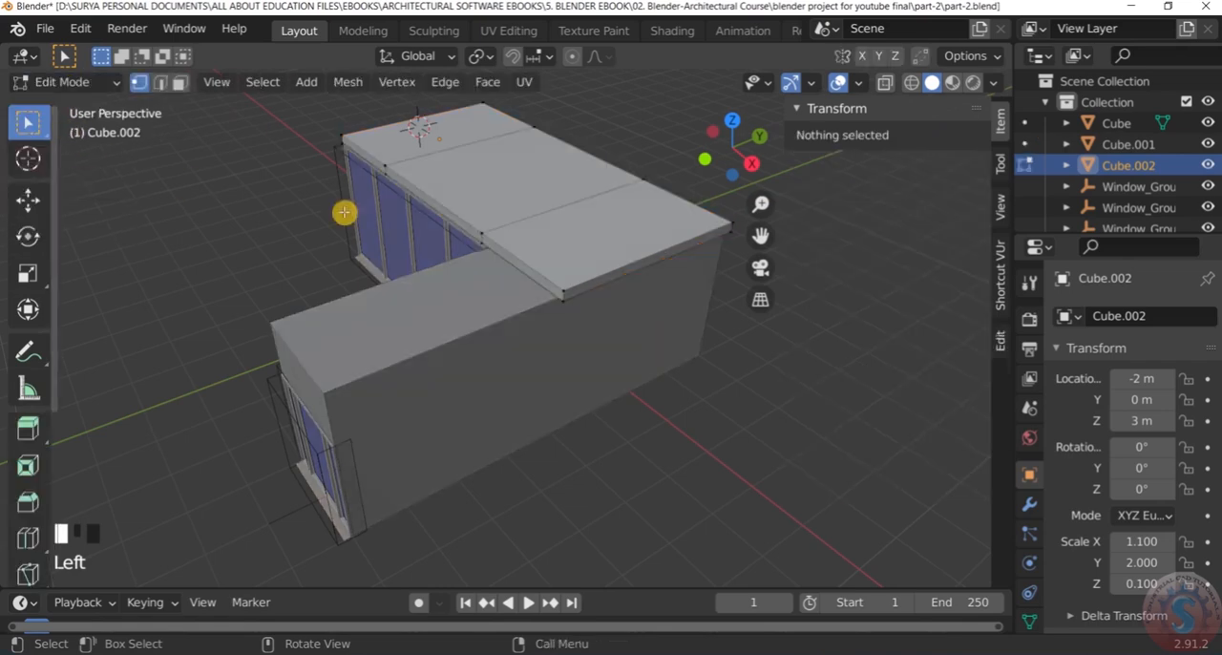
Display the model in wireframe and select the vertices of the slab's front edge face between the loop cut and the outer end
scroll(499, 248, up, 1)
scroll(499, 248, up, 1)
key(z)
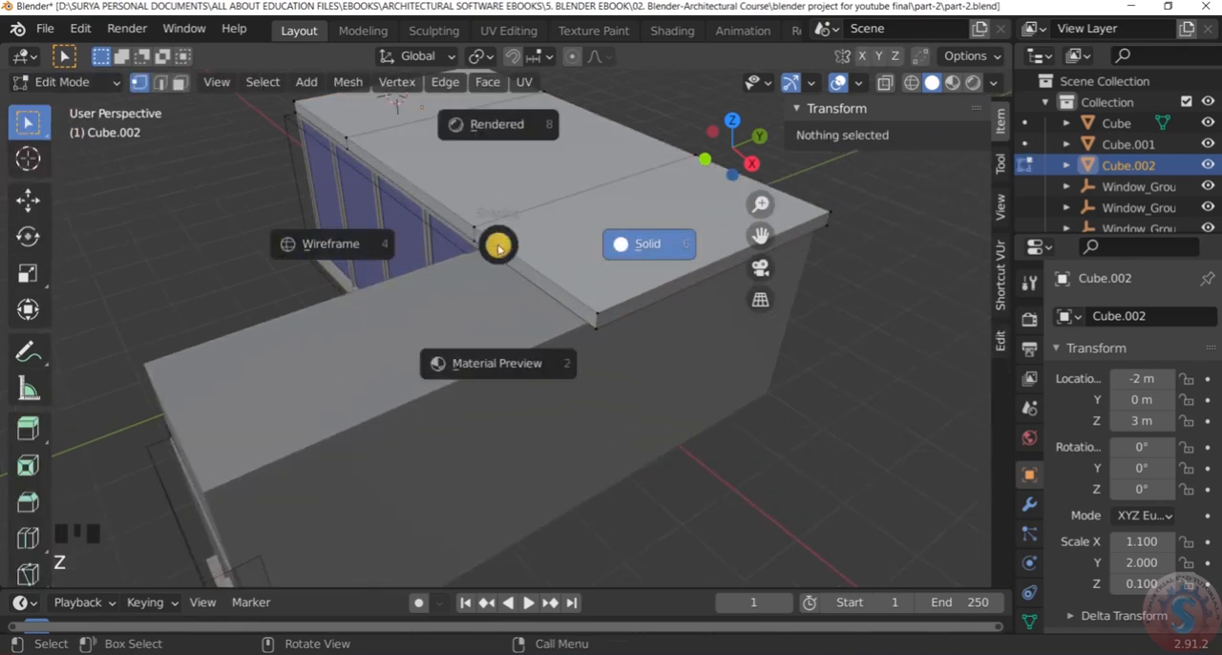
click(361, 247)
scroll(488, 251, down, 2)
drag(467, 227, 576, 323)
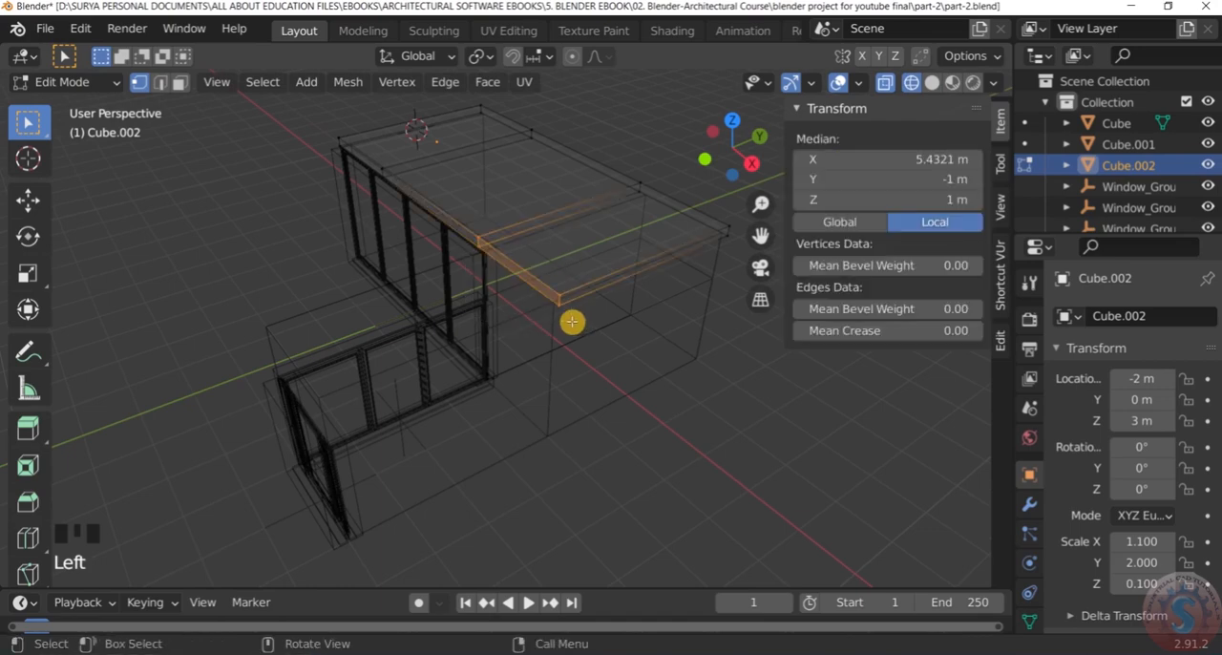
scroll(572, 322, down, 1)
click(653, 449)
scroll(617, 423, up, 2)
middle_drag(617, 423, 722, 389)
drag(432, 199, 668, 284)
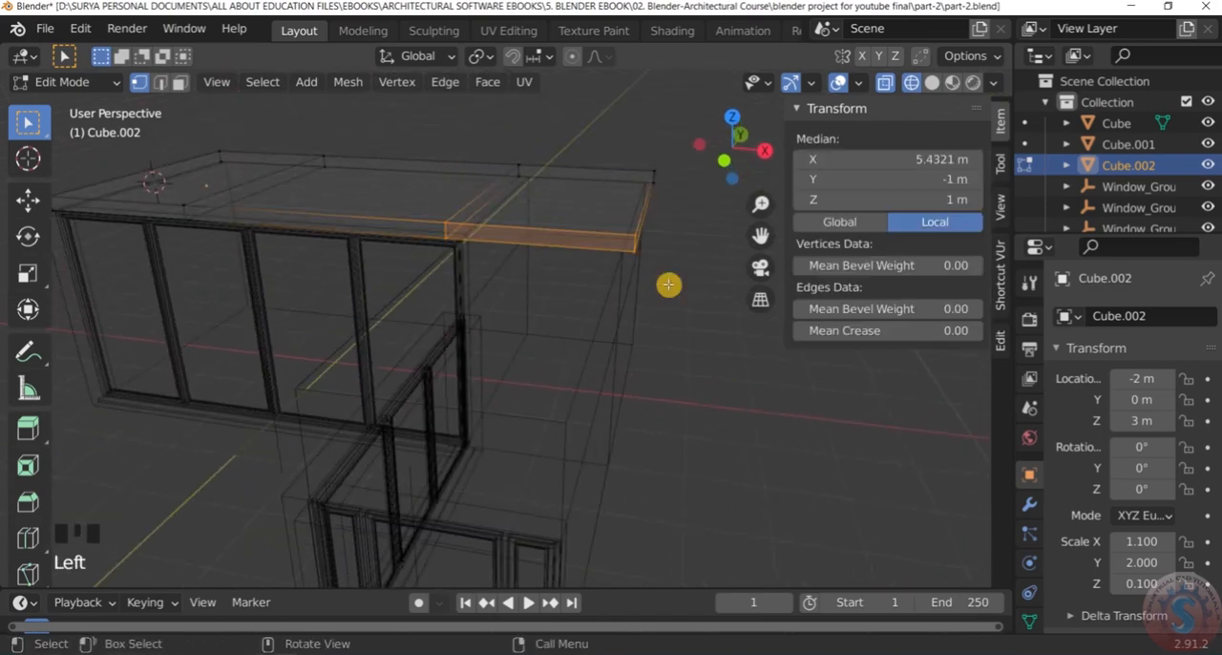
scroll(483, 230, down, 2)
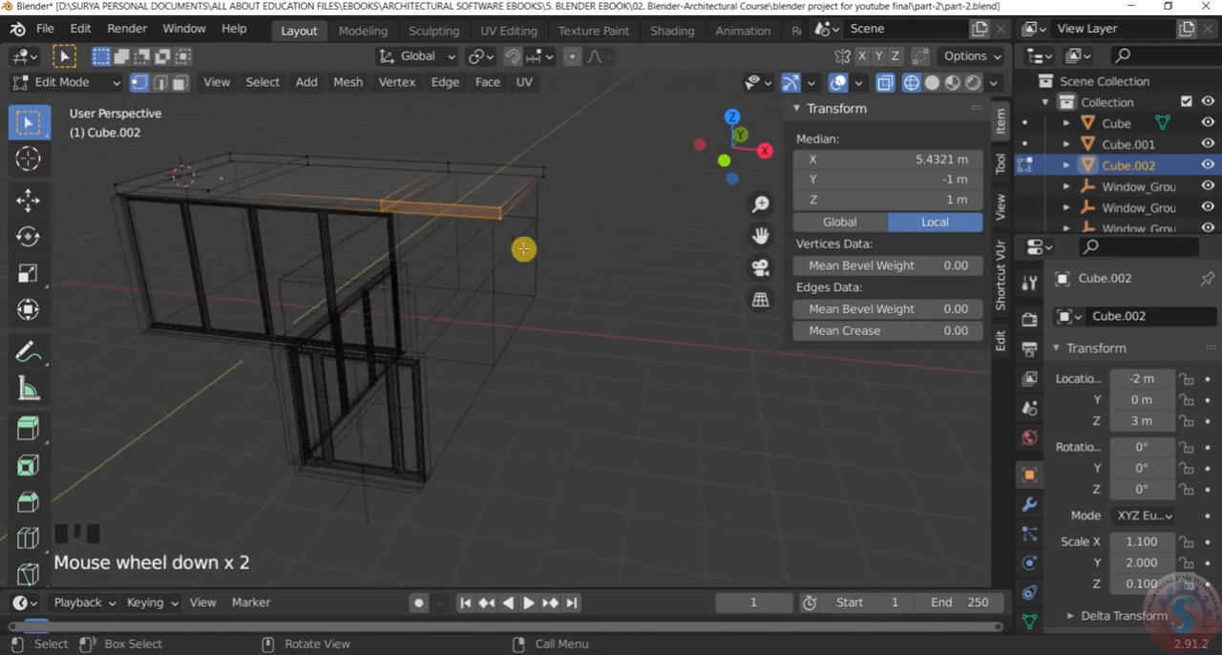
Extrude the selected front face about 4.12 m over the side block's roof, leaving nothing selected
middle_drag(483, 230, 445, 303)
key(e)
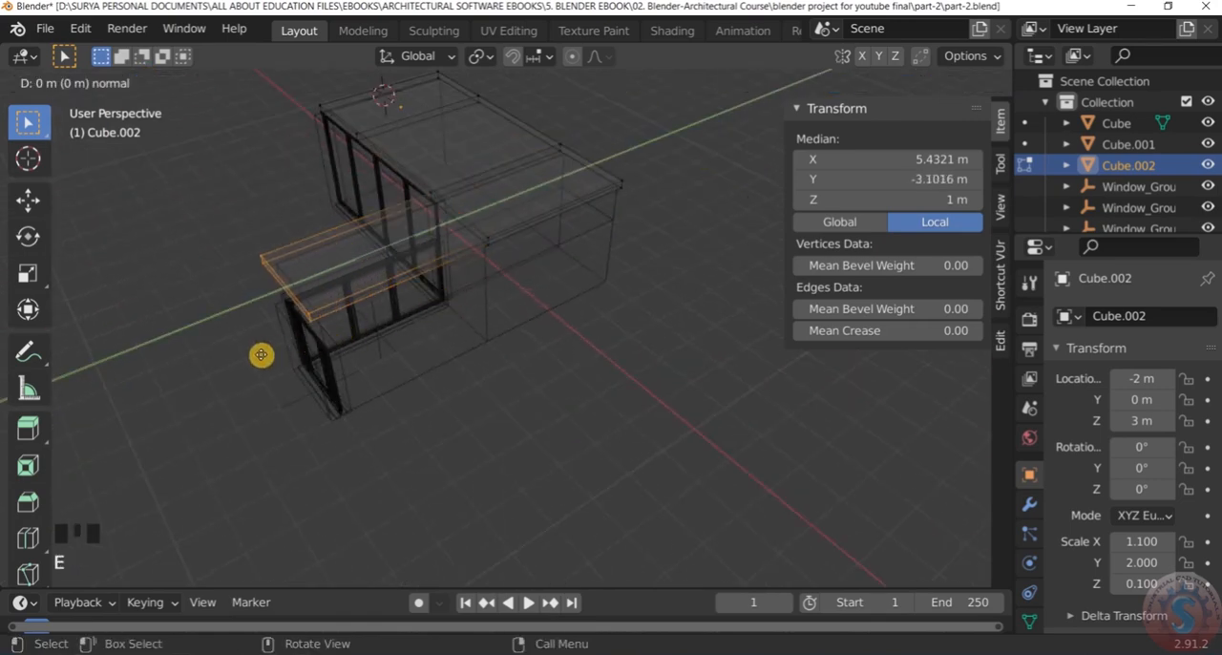
click(267, 351)
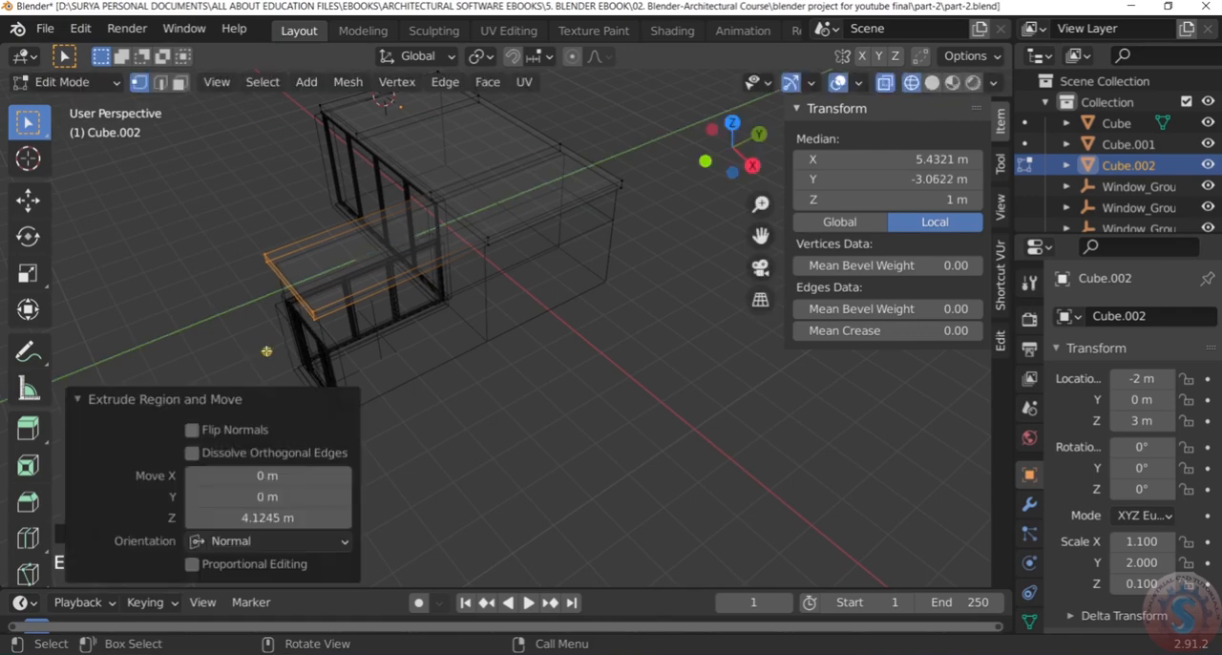
scroll(263, 366, down, 1)
click(247, 322)
Display the L-shaped roof slab and the rest of the model in solid shading
middle_drag(235, 334, 526, 273)
scroll(581, 270, up, 3)
key(z)
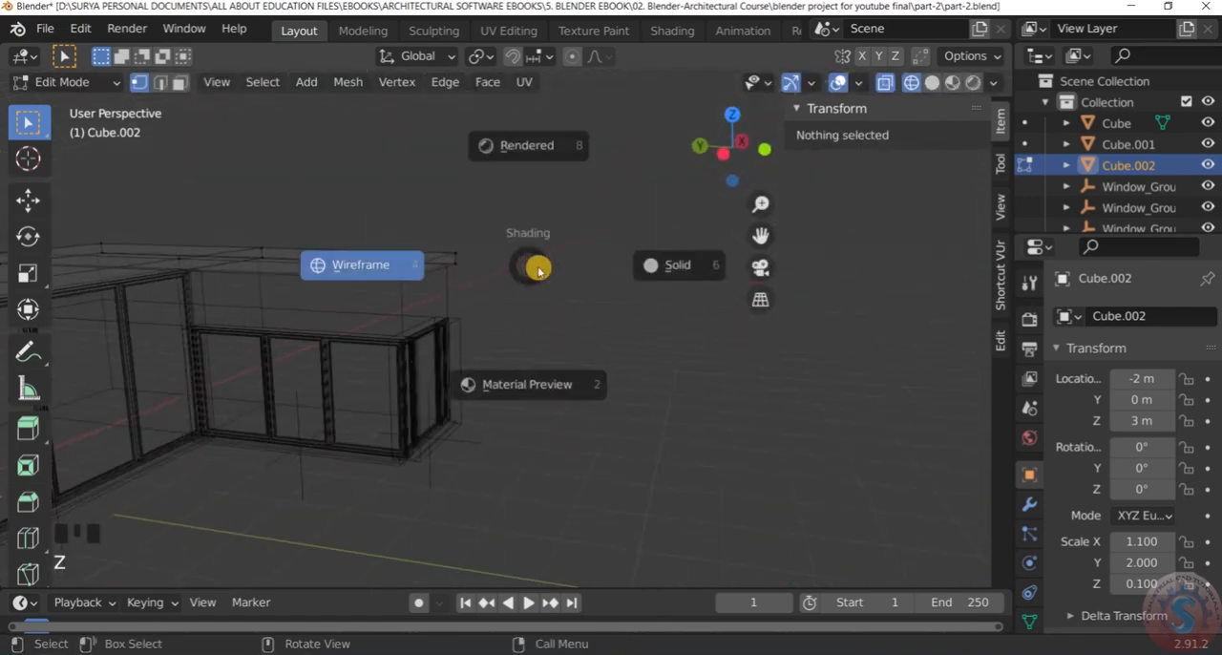
click(653, 272)
Examine the L-shaped roof slab's edges and overhangs around the main box and side block
mouse_move(633, 276)
middle_down()
mouse_move(423, 316)
mouse_move(473, 293)
mouse_move(554, 188)
mouse_move(415, 357)
middle_up()
scroll(565, 238, down, 6)
scroll(565, 238, up, 3)
middle_drag(551, 246, 515, 300)
scroll(363, 235, up, 3)
mouse_move(363, 234)
middle_down()
mouse_move(417, 179)
mouse_move(372, 230)
middle_up()
scroll(417, 185, down, 4)
scroll(417, 188, up, 7)
scroll(448, 241, down, 5)
middle_drag(439, 216, 545, 238)
scroll(535, 255, up, 2)
scroll(534, 255, down, 2)
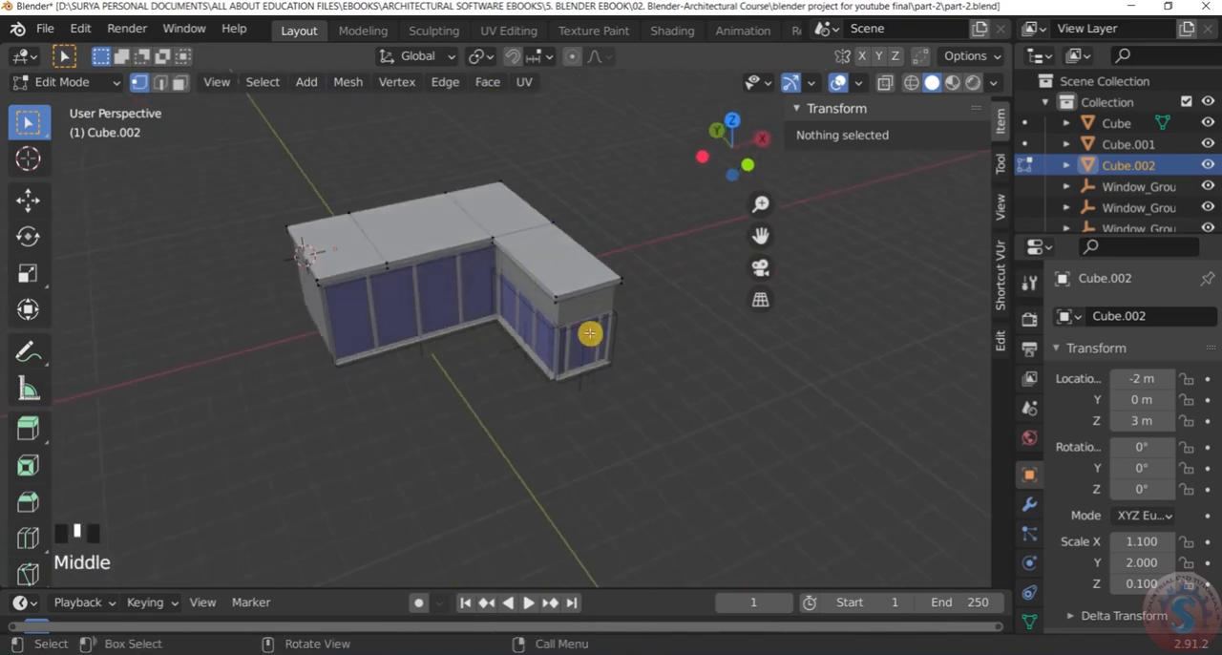
scroll(597, 324, up, 2)
middle_drag(605, 319, 616, 290)
scroll(606, 276, down, 3)
scroll(606, 277, up, 3)
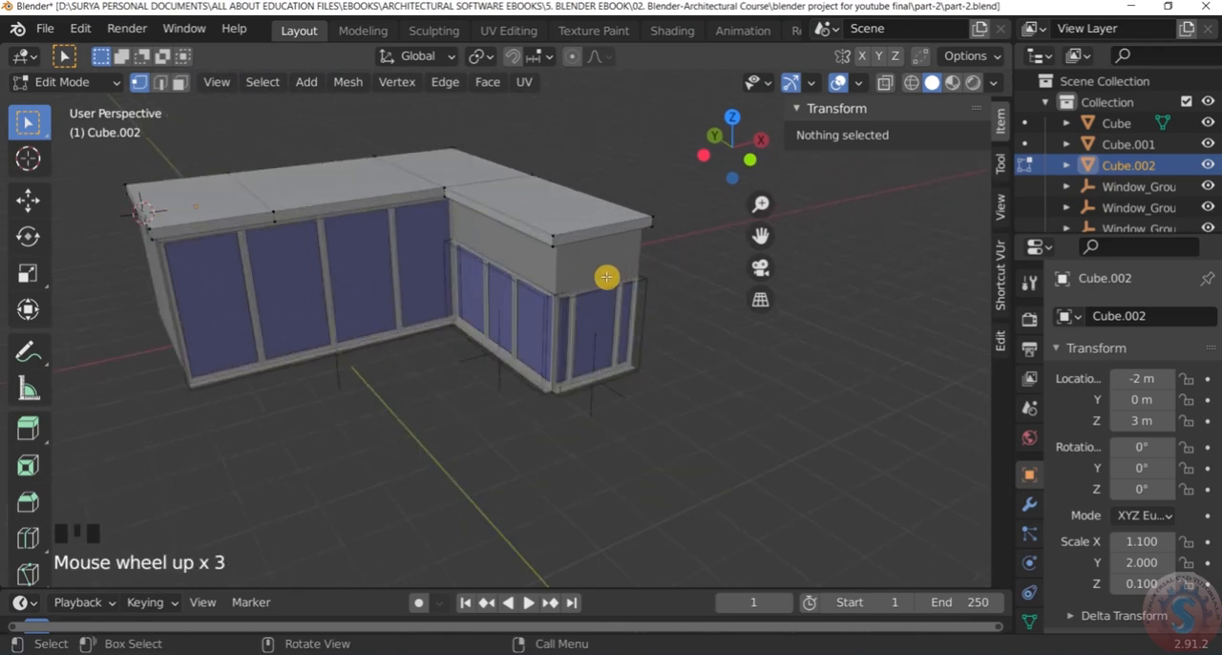
Return to Object Mode and deselect the roof slab
click(76, 81)
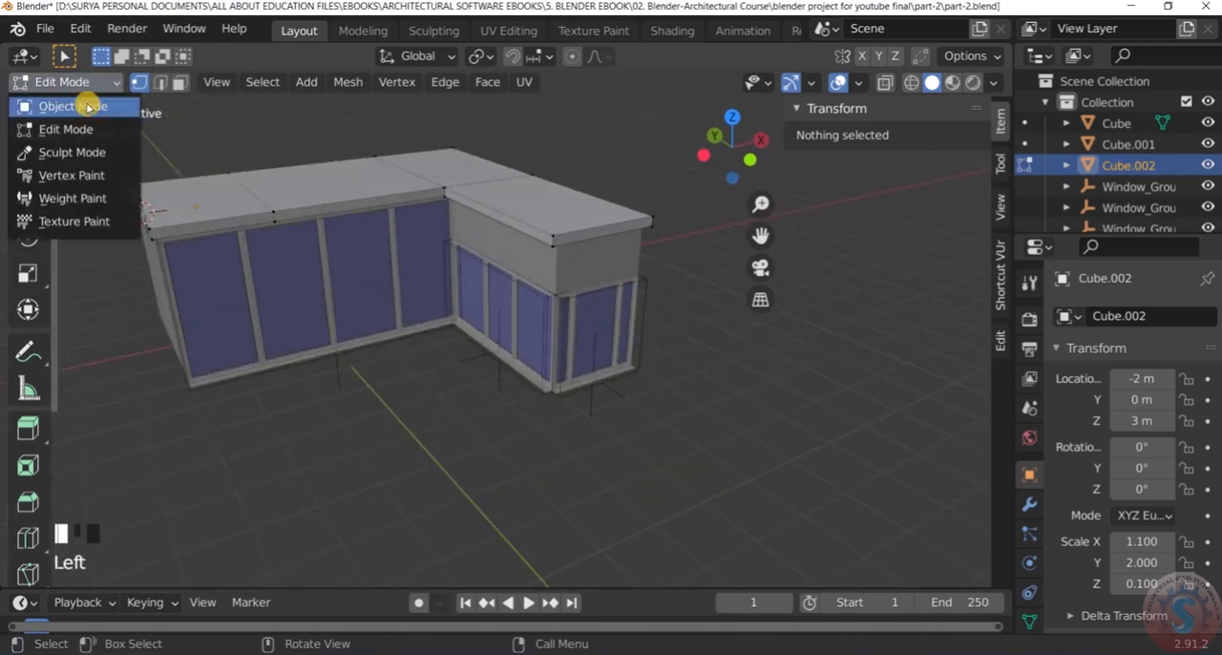
click(86, 106)
scroll(485, 276, down, 2)
scroll(512, 288, up, 3)
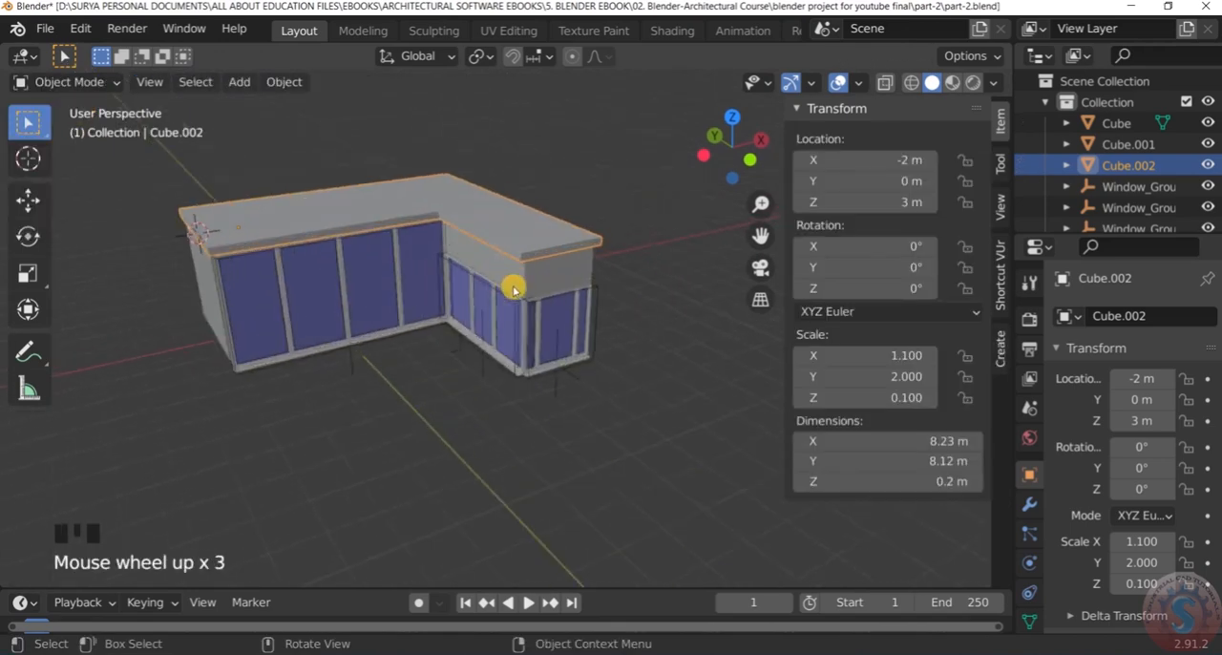
click(627, 335)
Select the side block together with the windows on its front and inner side
scroll(564, 261, up, 2)
click(564, 252)
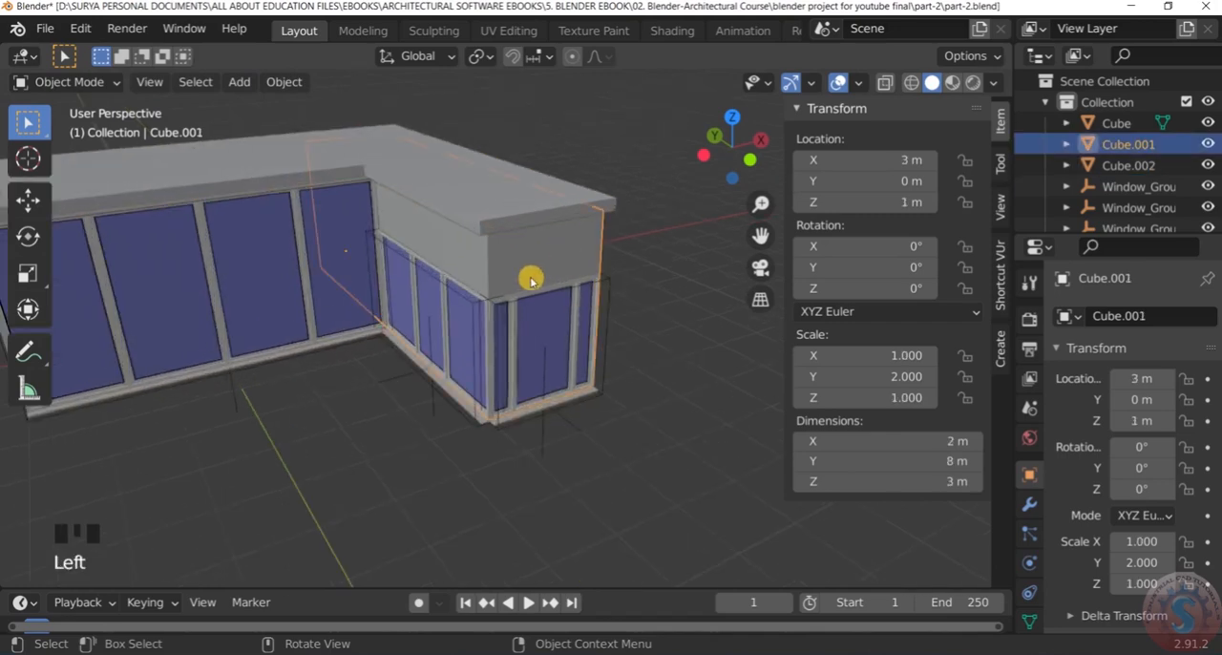
ctrl+drag(620, 476, 397, 245)
ctrl+drag(656, 483, 492, 286)
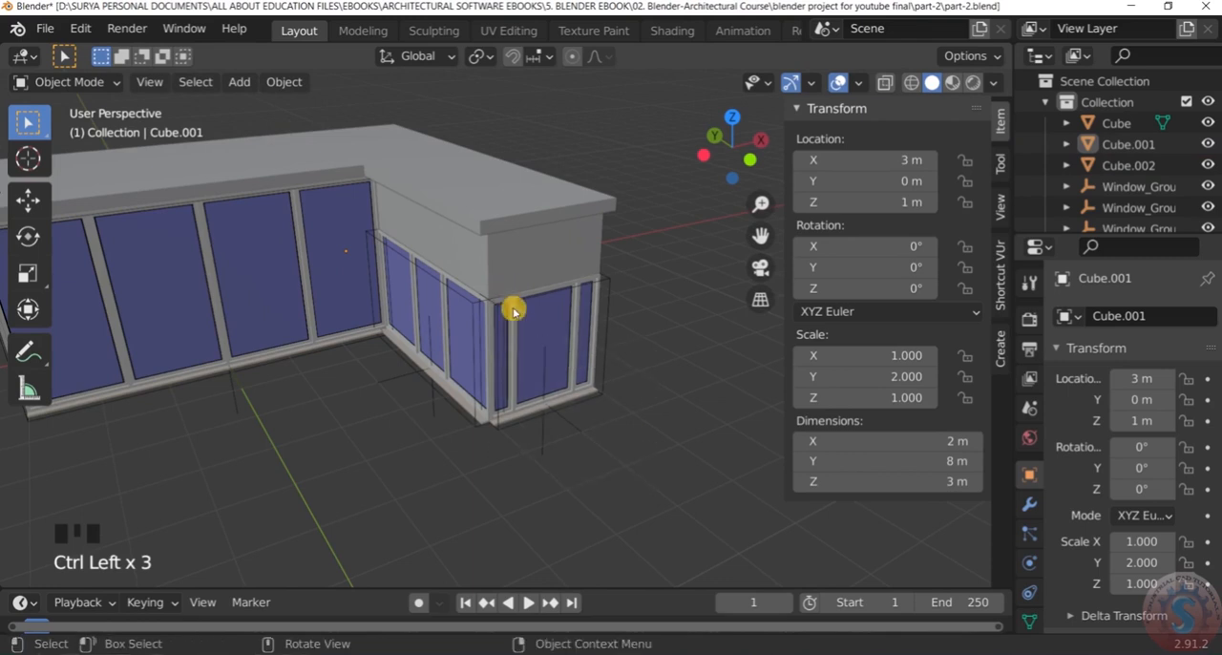
shift+drag(436, 259, 660, 460)
shift+drag(424, 264, 639, 433)
scroll(499, 283, down, 1)
scroll(510, 276, up, 2)
scroll(511, 279, down, 2)
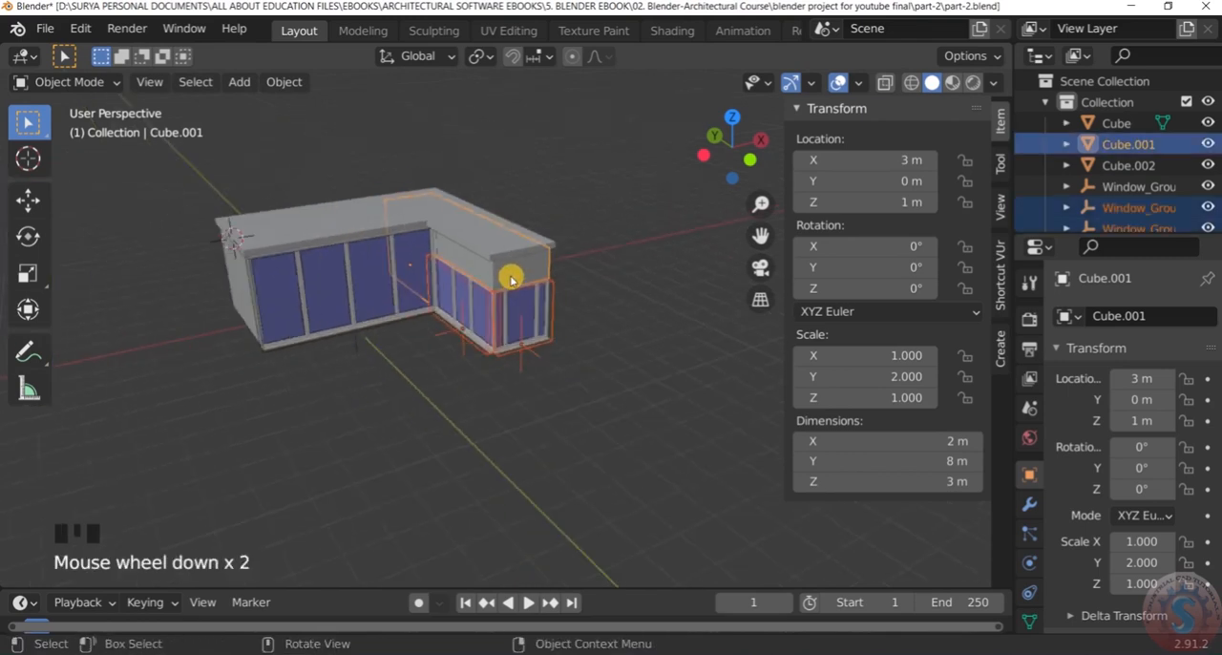
scroll(510, 279, up, 1)
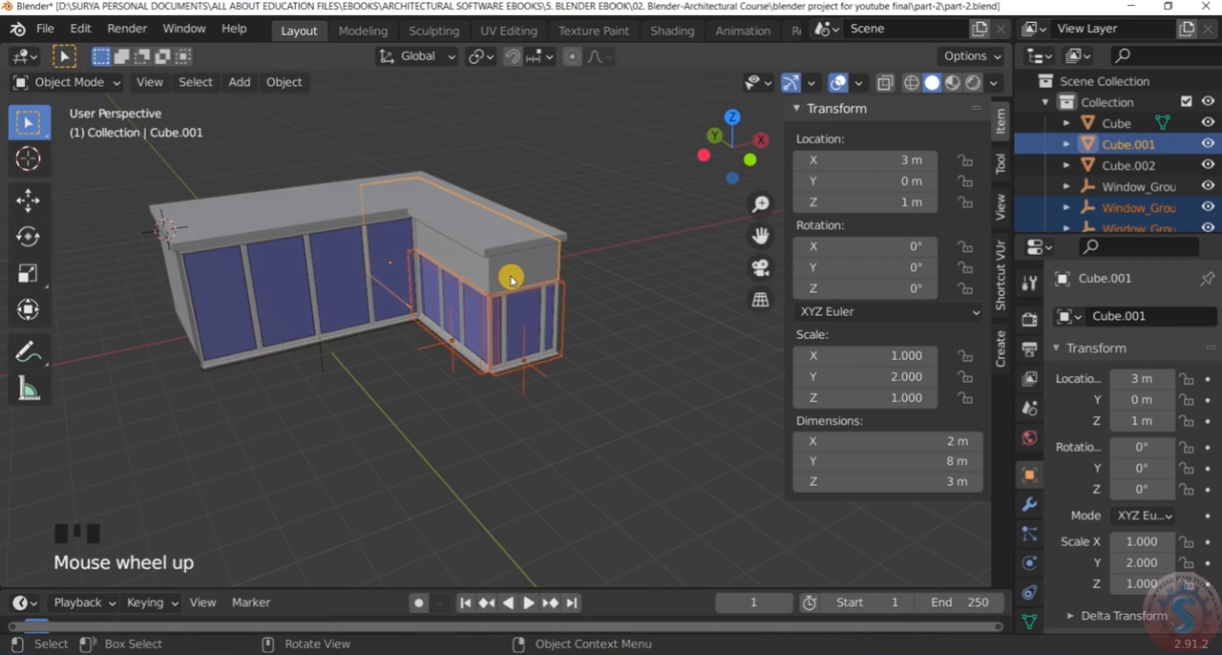
Duplicate the side block with its windows and raise the copy about 3.16 m along Z
right_click(463, 273)
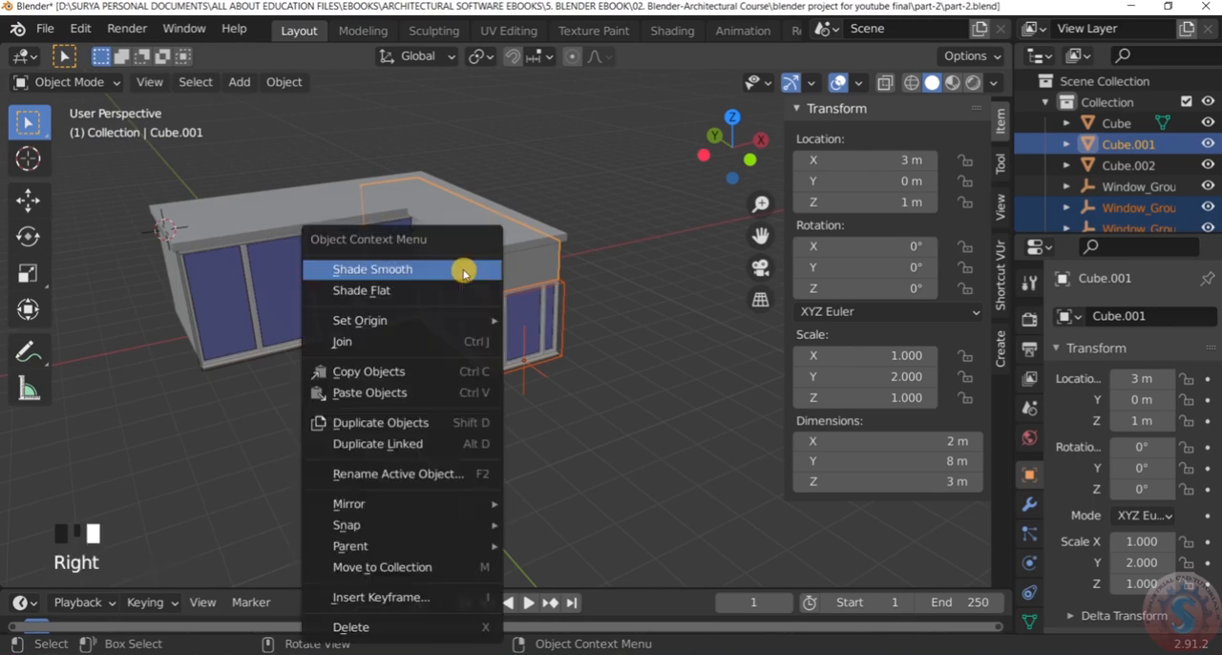
click(432, 423)
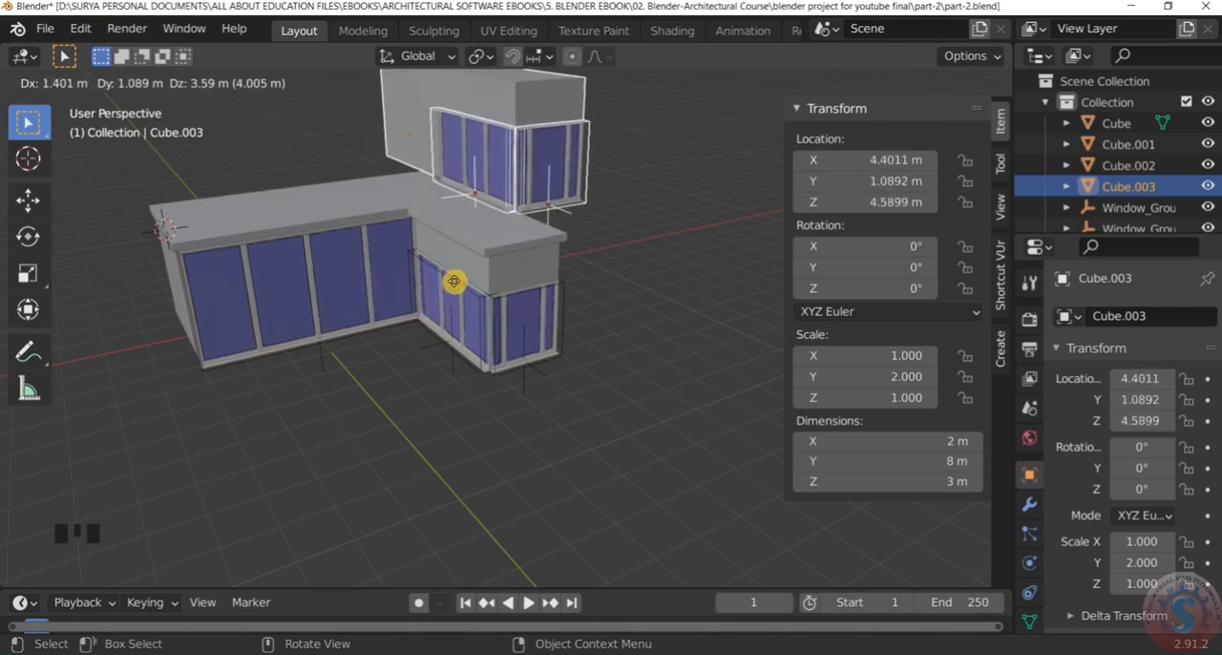
key(z)
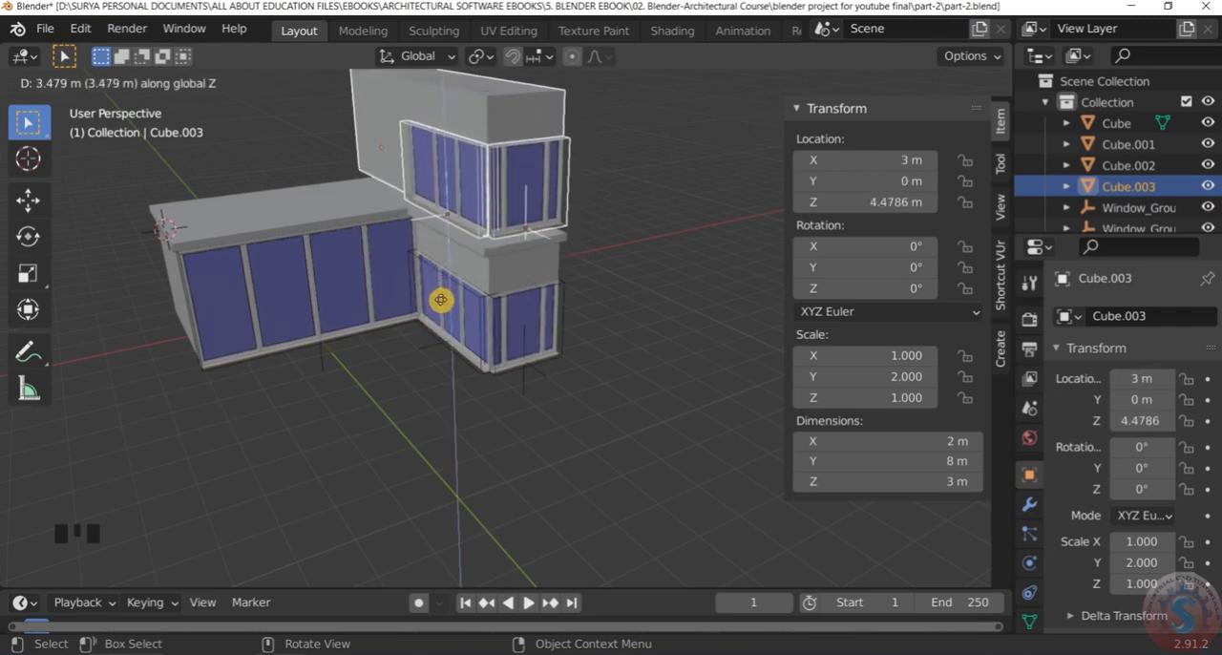
key(ctrl)
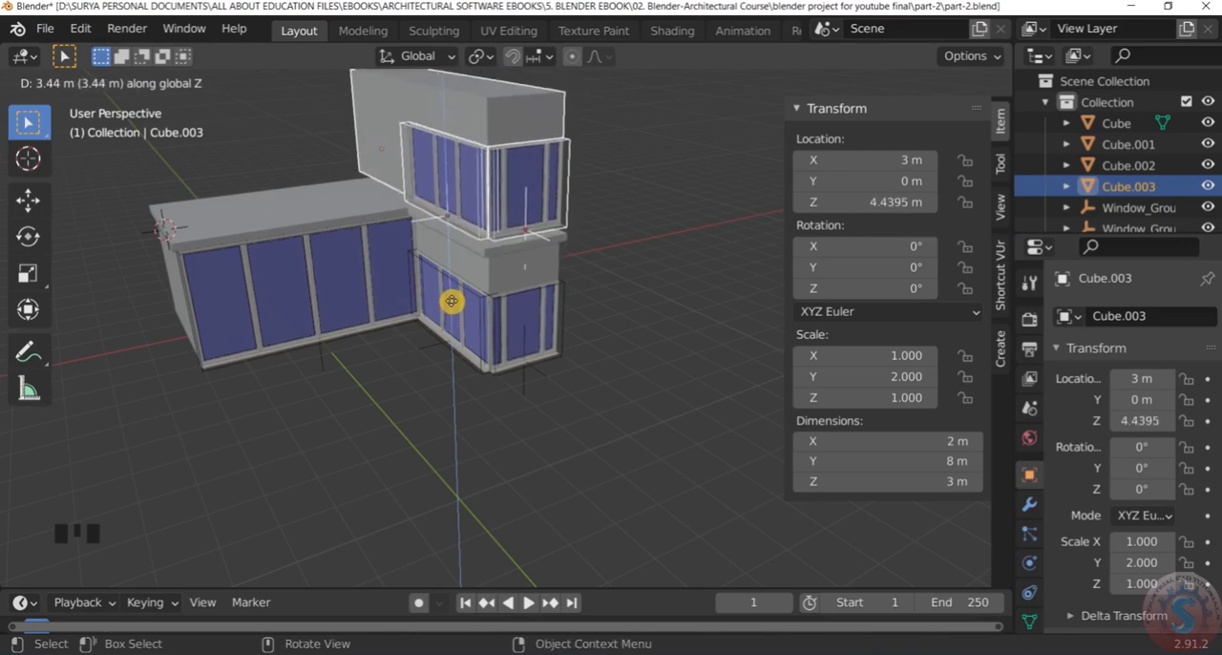
click(449, 311)
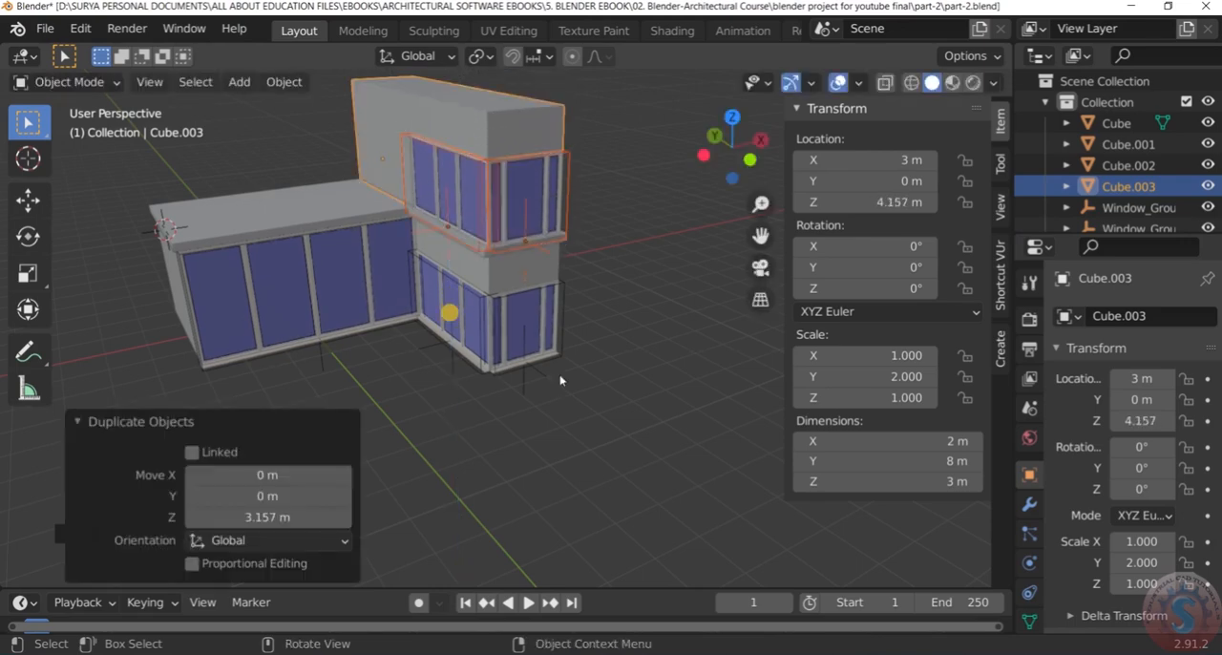
Deselect the copy and examine how the upper block sits on the roof slab and lower block
click(668, 330)
scroll(664, 287, up, 4)
middle_drag(660, 270, 405, 258)
scroll(470, 264, up, 3)
middle_drag(607, 266, 528, 210)
scroll(394, 325, down, 4)
scroll(477, 242, down, 4)
scroll(535, 193, up, 2)
scroll(528, 178, down, 2)
scroll(390, 213, up, 2)
scroll(555, 205, up, 1)
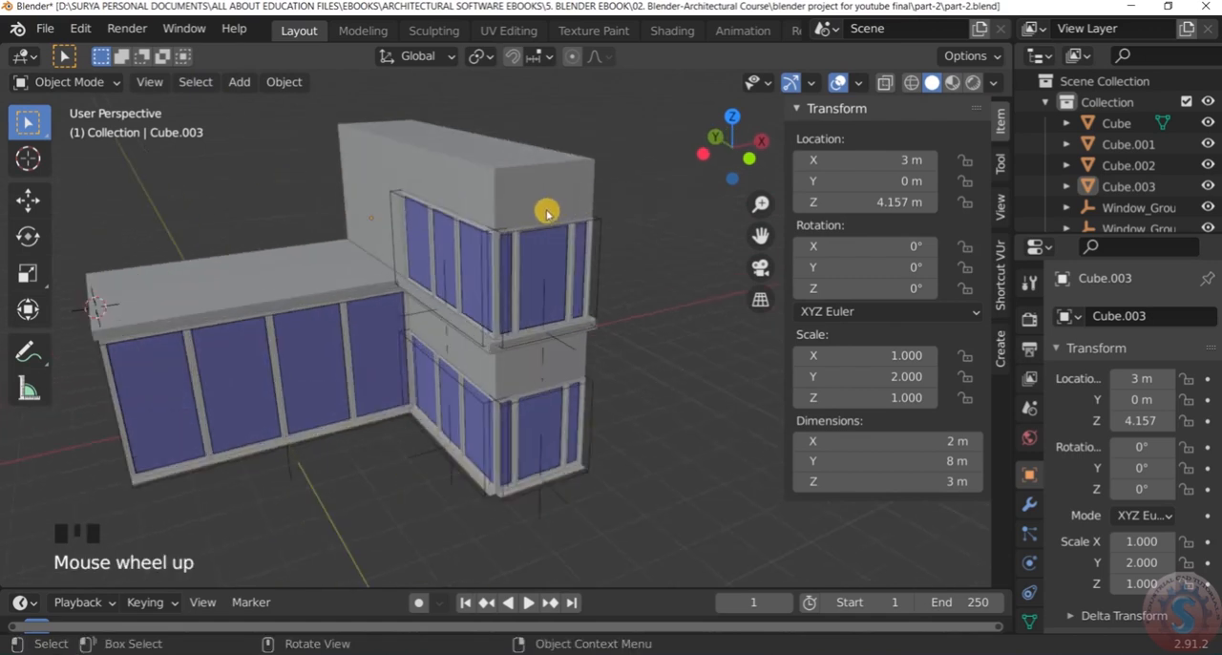
Switch to the front orthographic view and select the upper block together with its windows
key(KP_1)
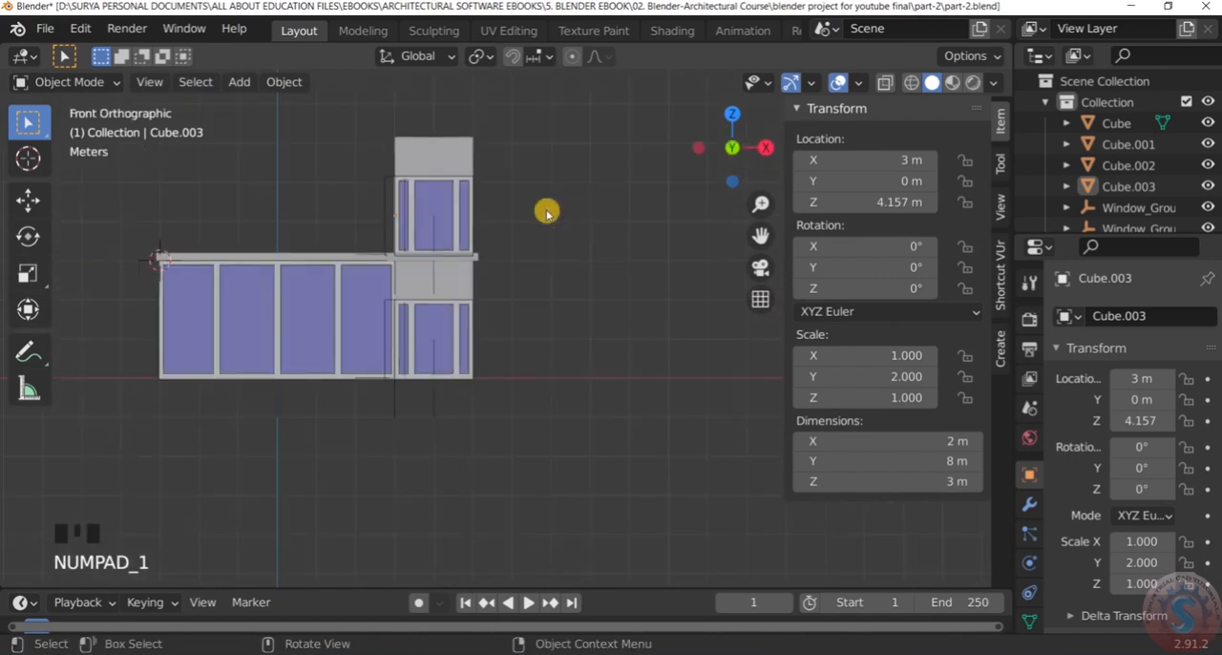
scroll(379, 169, down, 3)
drag(406, 93, 372, 78)
scroll(594, 254, up, 3)
scroll(613, 240, down, 2)
scroll(411, 160, down, 3)
scroll(438, 170, up, 3)
key(g)
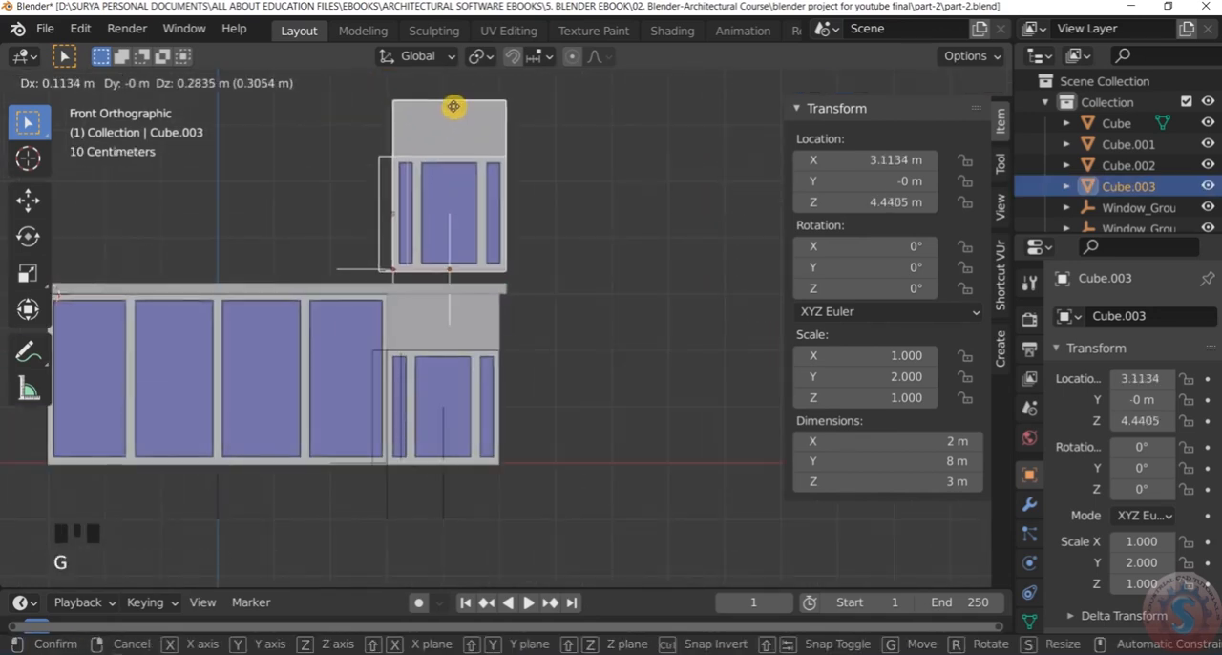
key(z)
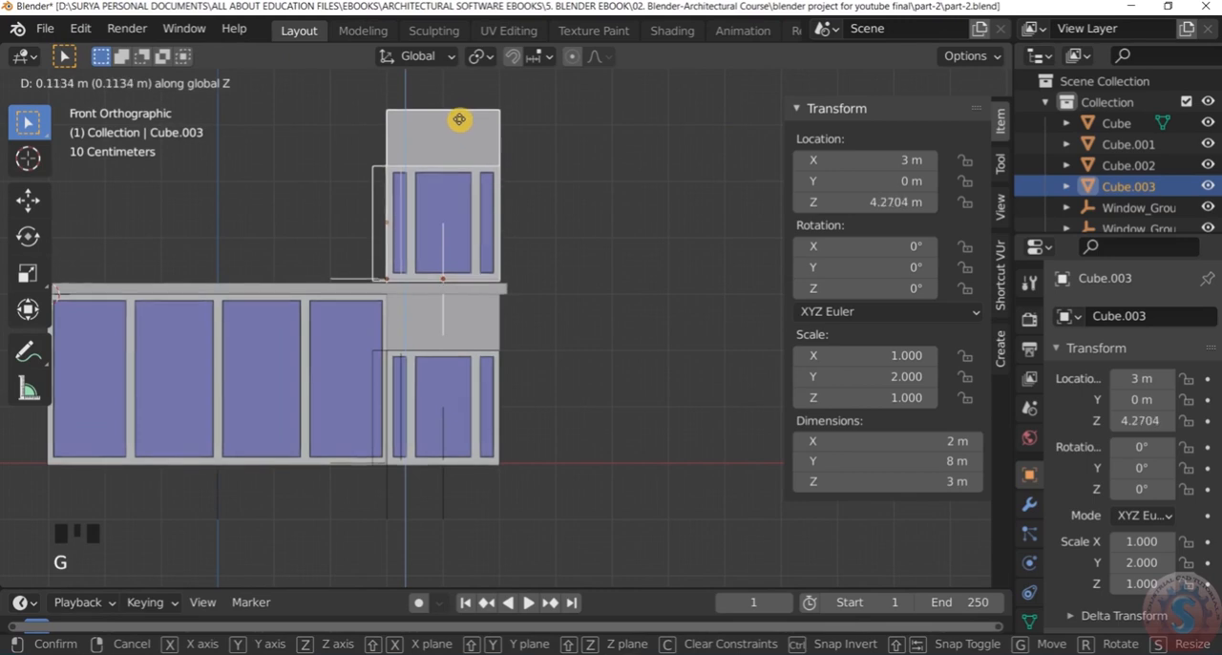
key(z)
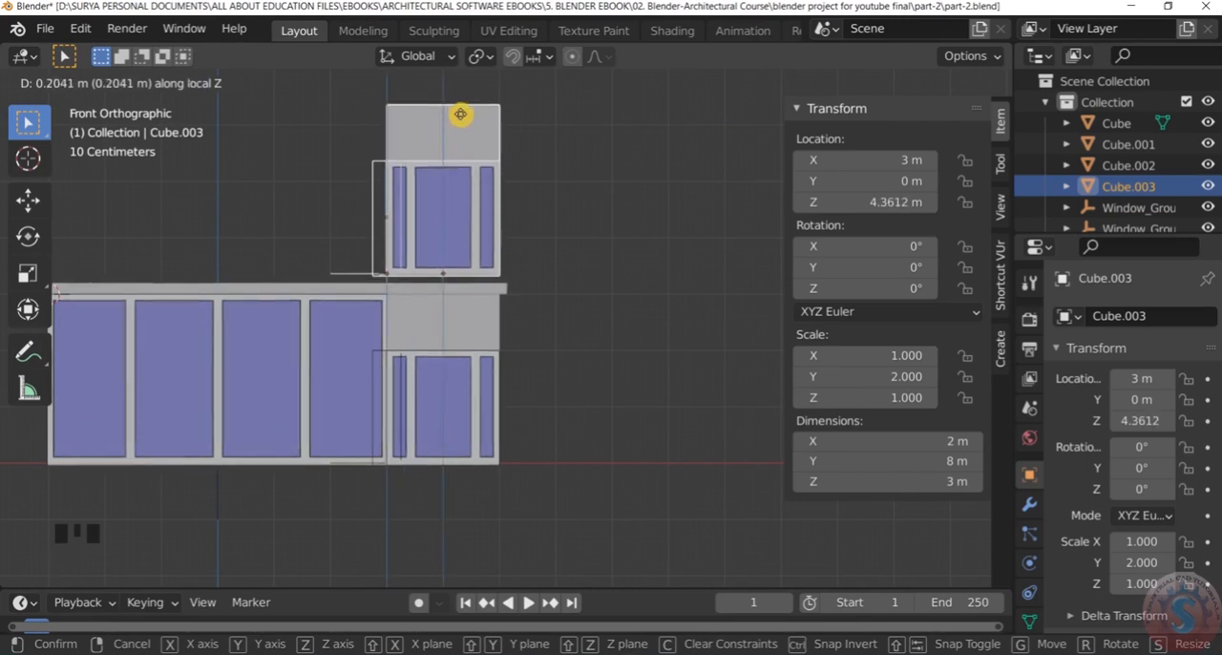
right_click(462, 148)
scroll(436, 169, down, 3)
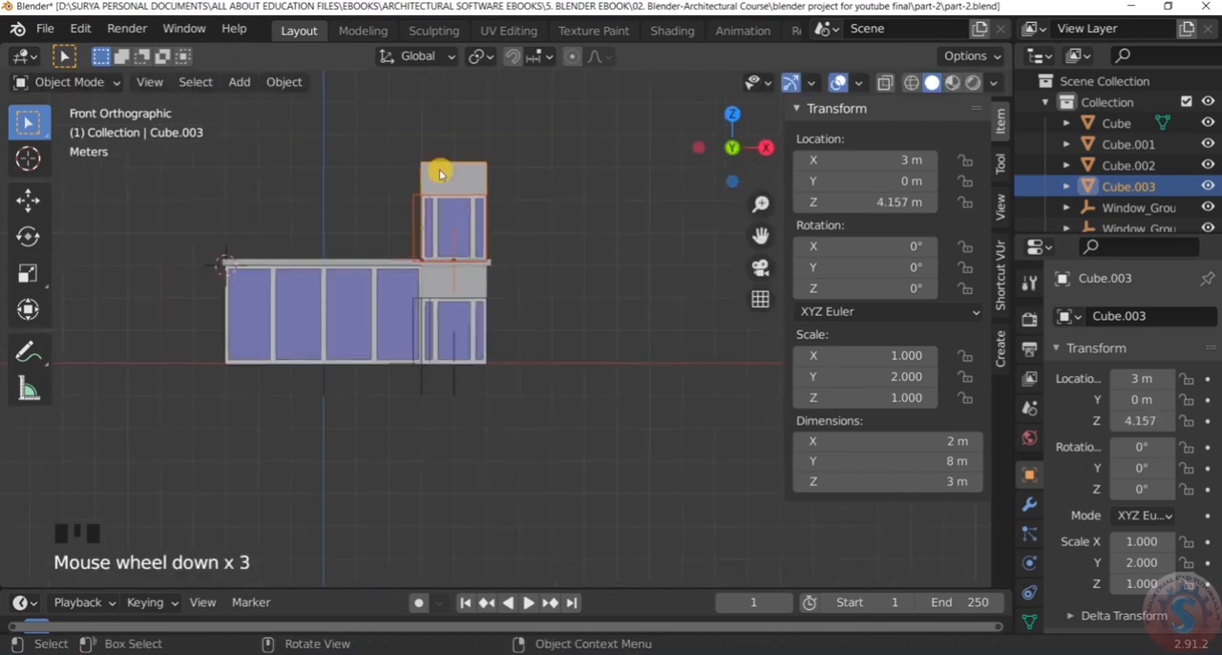
Display the model in wireframe shading
scroll(418, 155, up, 3)
key(z)
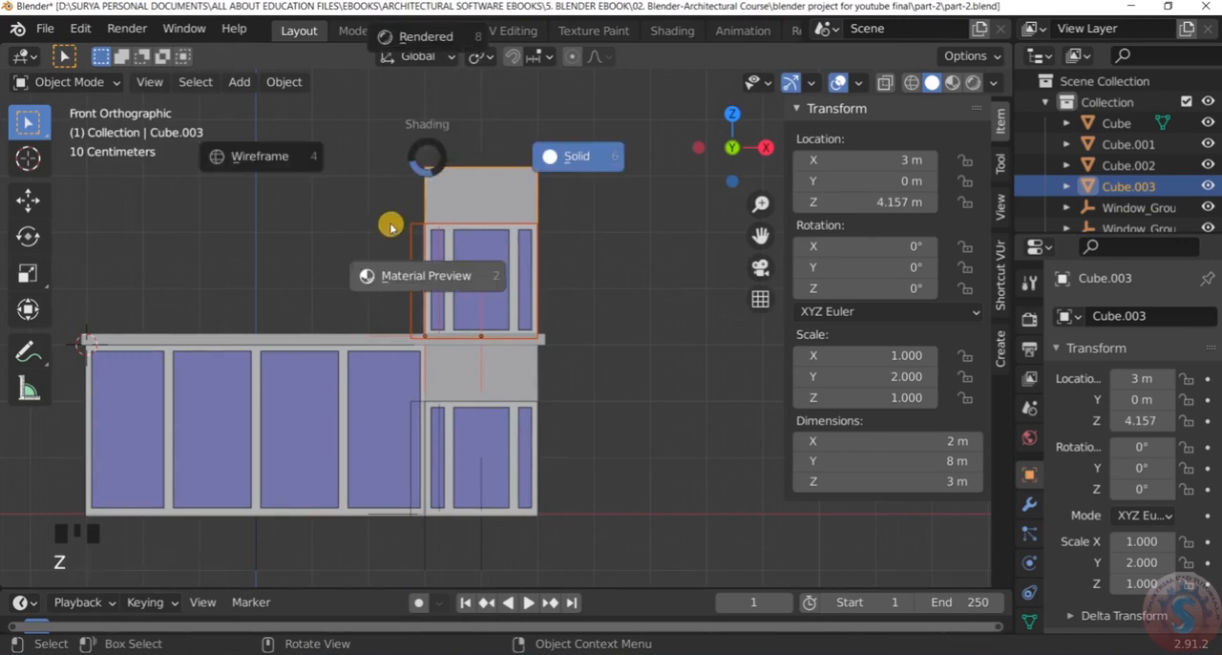
click(290, 160)
Move the upper block and its windows up about 0.07 m along Z onto the roof slab
scroll(395, 237, up, 3)
scroll(395, 238, down, 2)
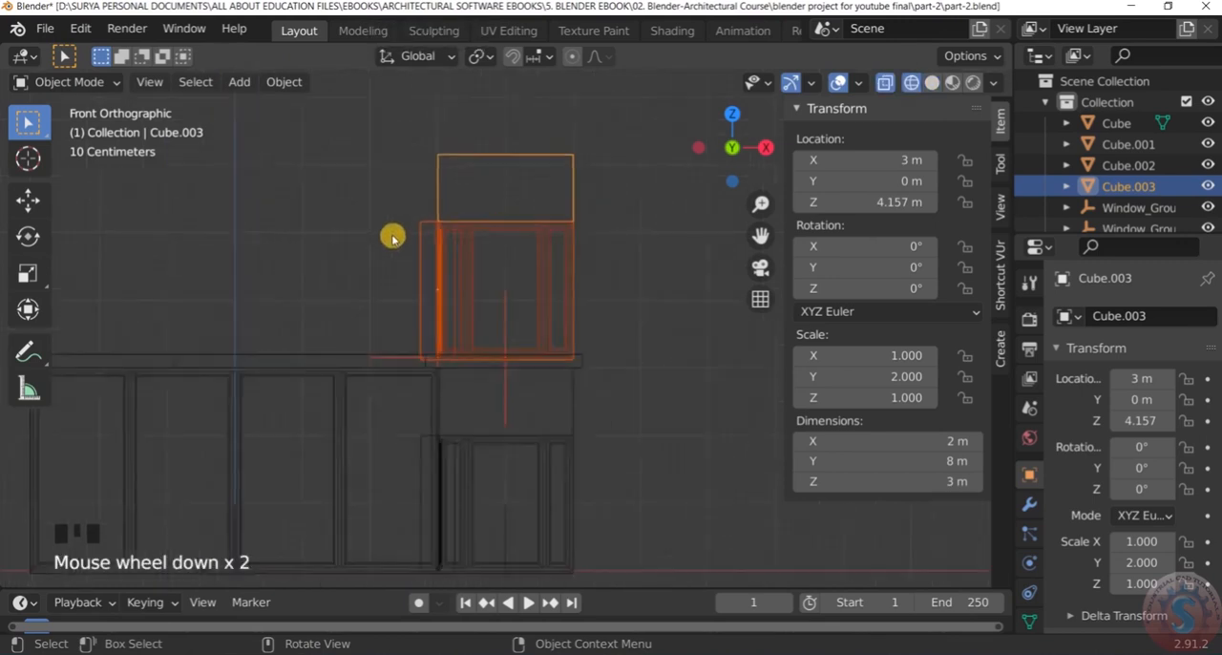
scroll(528, 343, up, 4)
scroll(544, 334, up, 3)
scroll(556, 330, down, 3)
scroll(568, 319, up, 1)
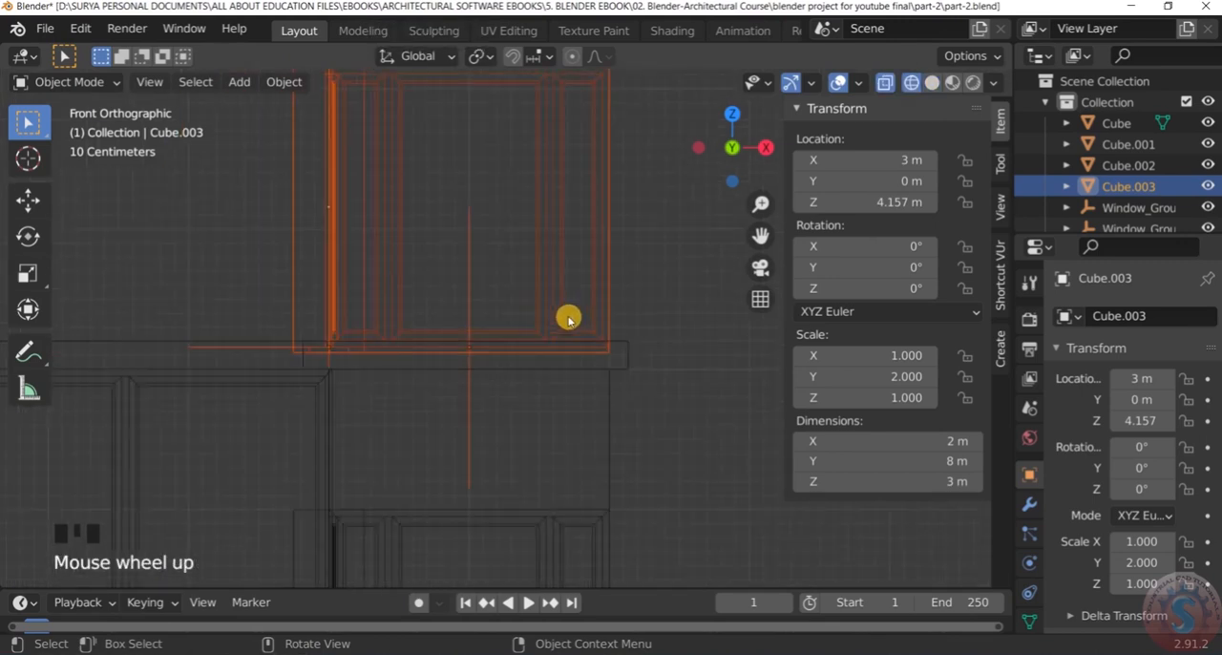
scroll(564, 320, down, 3)
key(g)
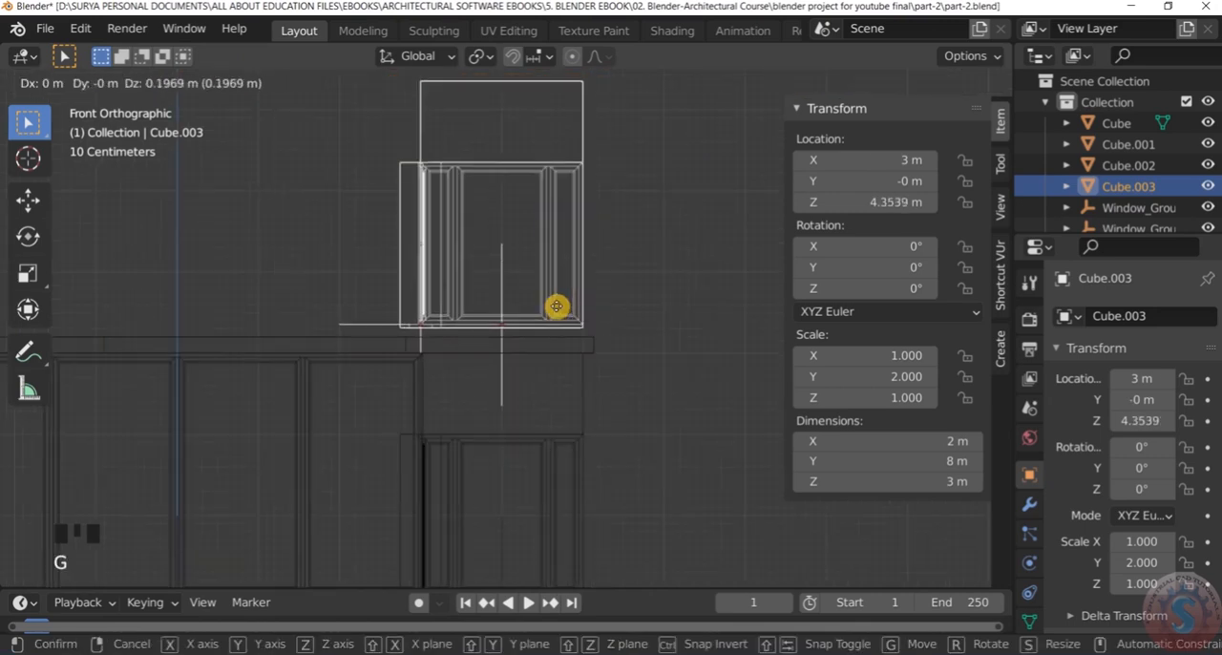
key(z)
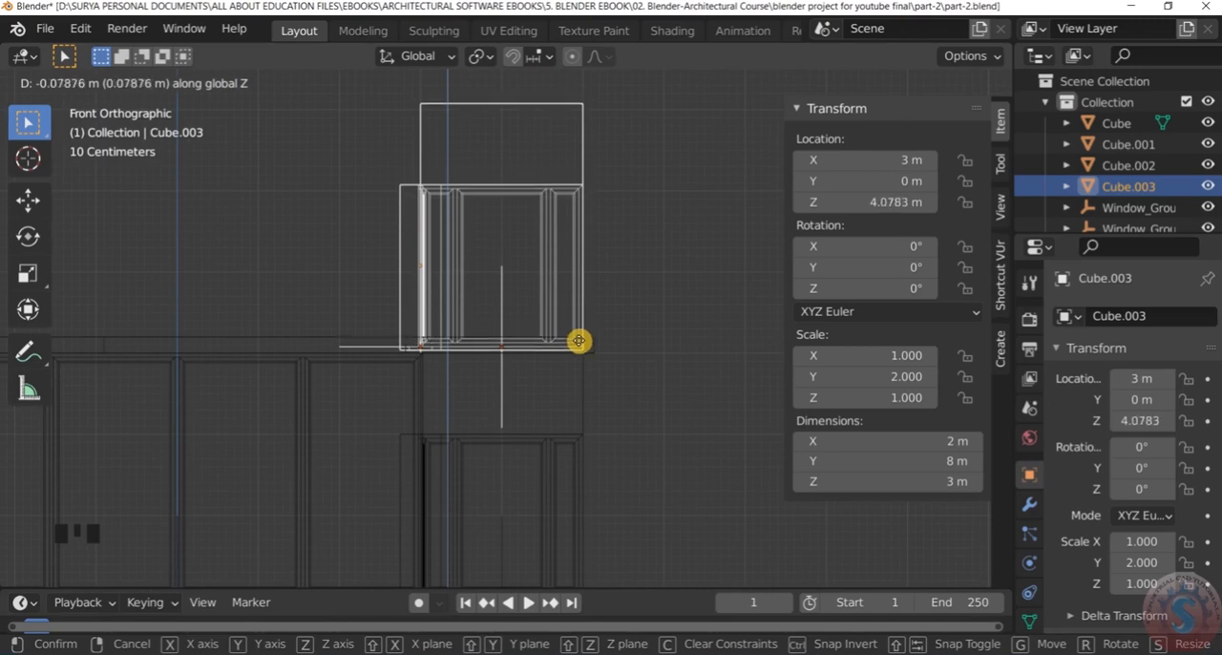
click(585, 325)
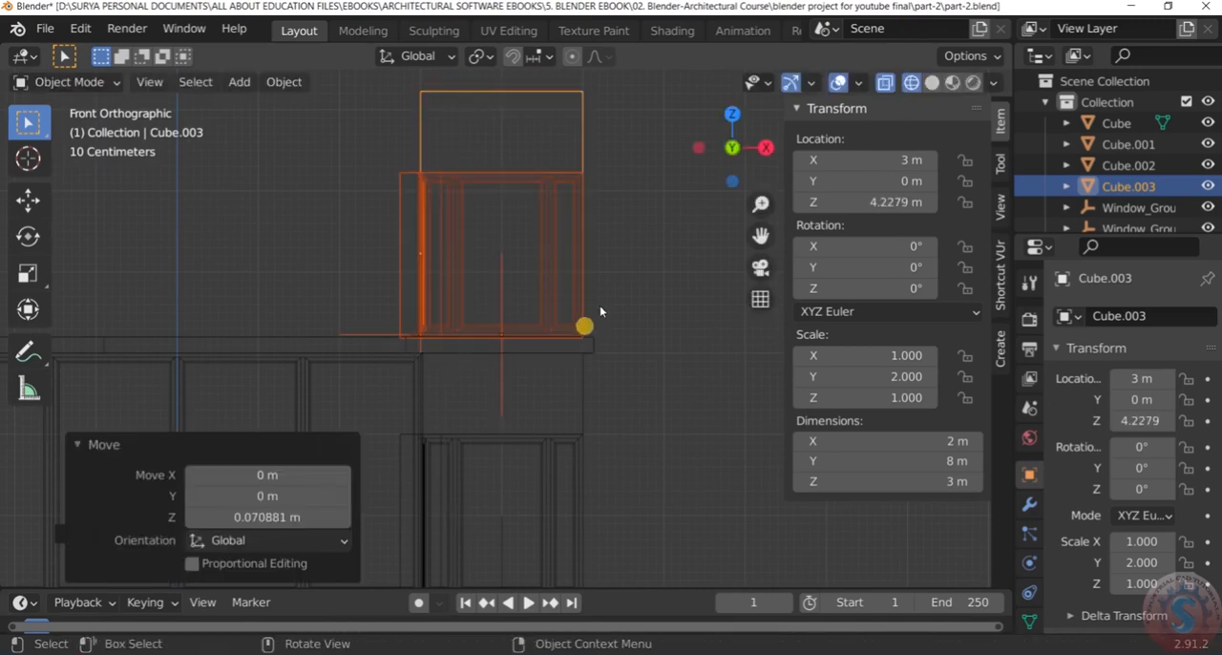
Deselect the upper block and return the model to solid shading in a perspective view
scroll(598, 317, down, 2)
middle_drag(597, 314, 424, 377)
key(z)
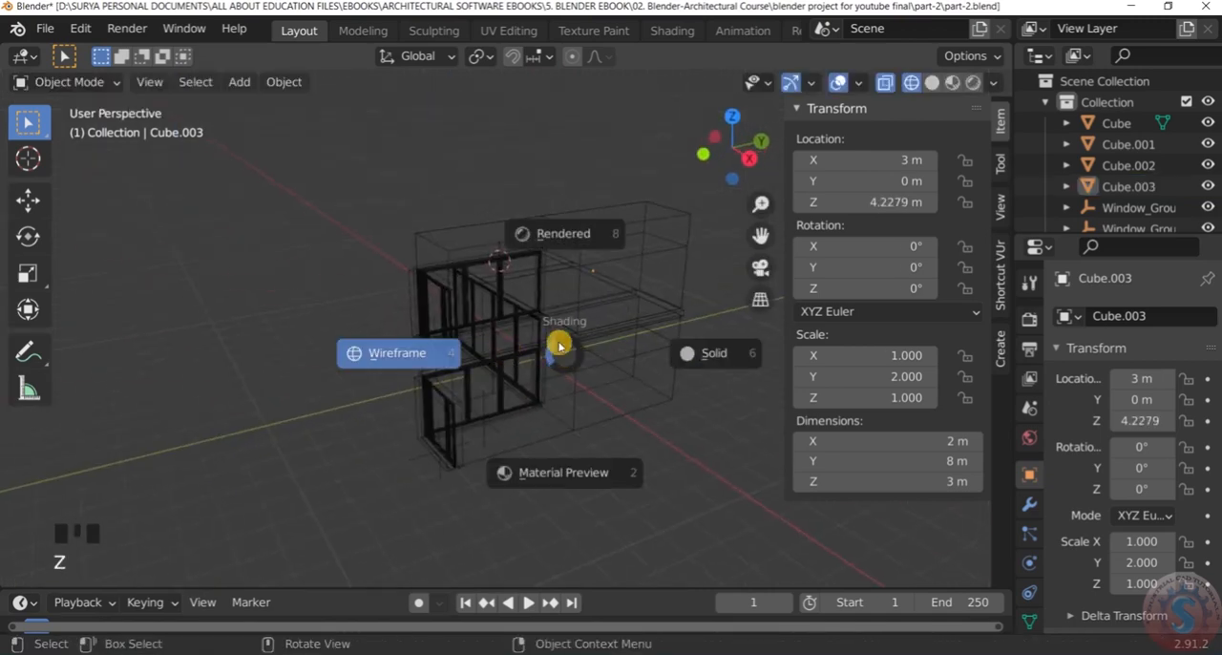
click(709, 354)
Examine the stacked windowed blocks, the main box and the roof slab between them from several angles
scroll(404, 390, down, 3)
mouse_move(404, 390)
middle_down()
mouse_move(472, 350)
mouse_move(477, 377)
mouse_move(669, 360)
mouse_move(630, 354)
mouse_move(573, 403)
mouse_move(543, 407)
mouse_move(558, 344)
mouse_move(477, 429)
mouse_move(396, 439)
mouse_move(571, 430)
middle_up()
scroll(668, 360, up, 5)
scroll(309, 404, up, 3)
middle_drag(309, 403, 334, 386)
scroll(445, 347, down, 5)
middle_drag(445, 347, 335, 354)
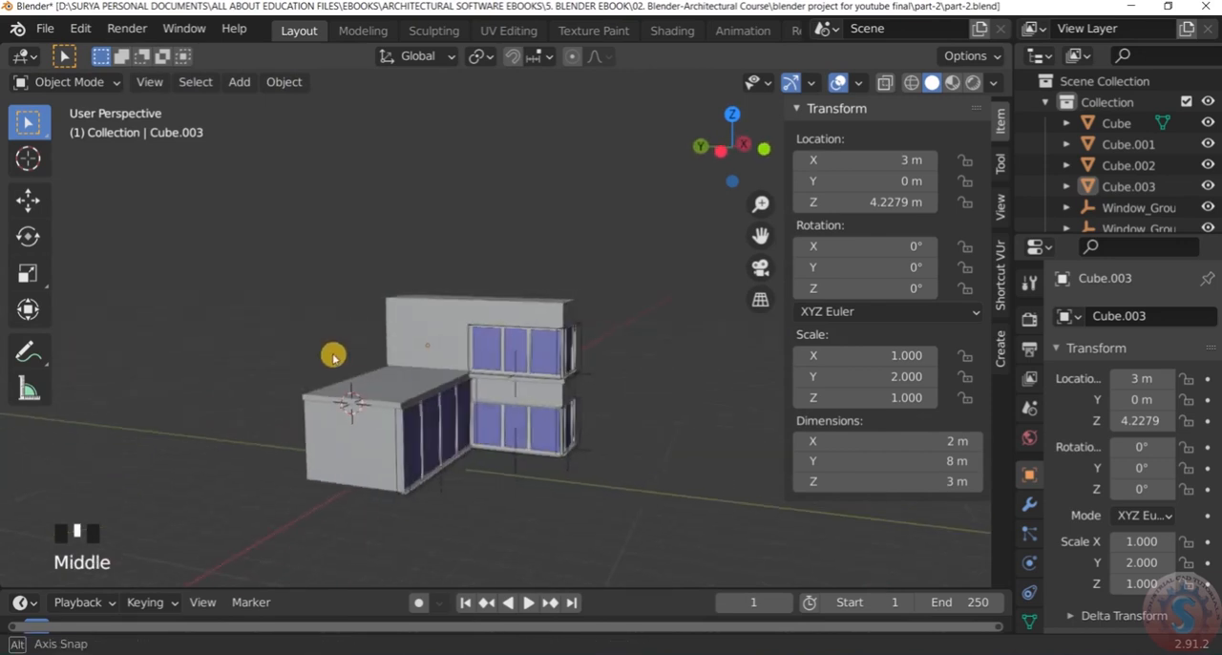
scroll(573, 354, up, 4)
middle_drag(573, 354, 491, 319)
scroll(336, 315, down, 4)
scroll(580, 308, down, 3)
scroll(604, 304, up, 4)
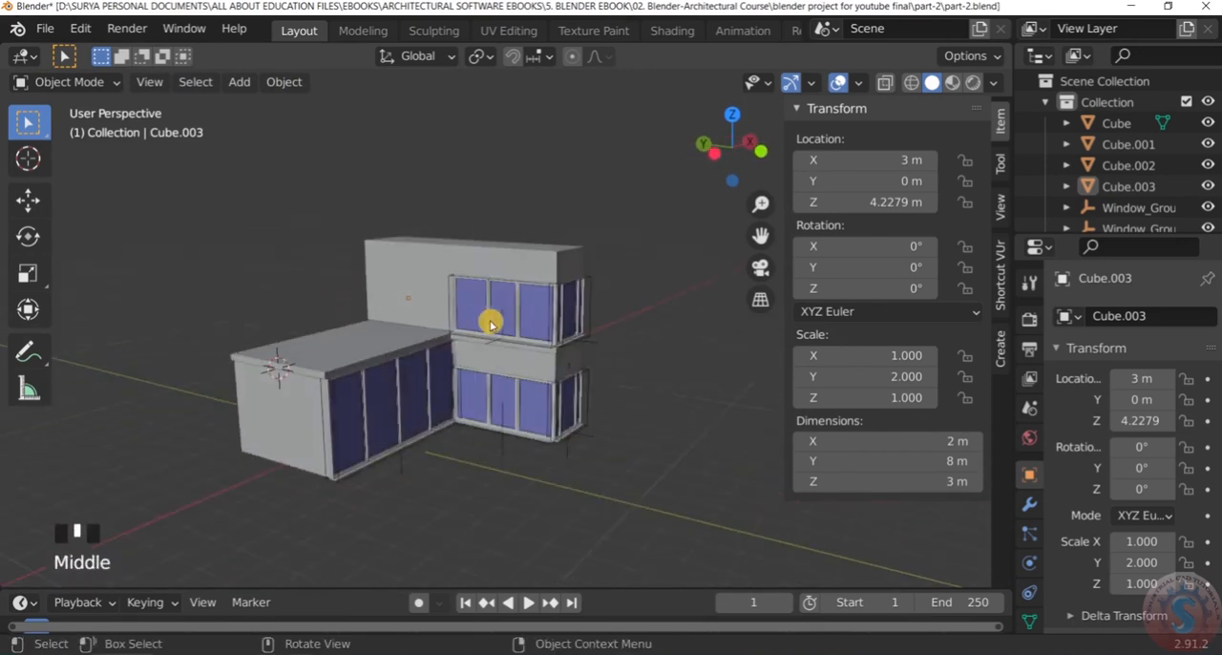
scroll(512, 295, up, 3)
scroll(513, 296, down, 3)
scroll(414, 314, up, 2)
middle_drag(414, 314, 410, 319)
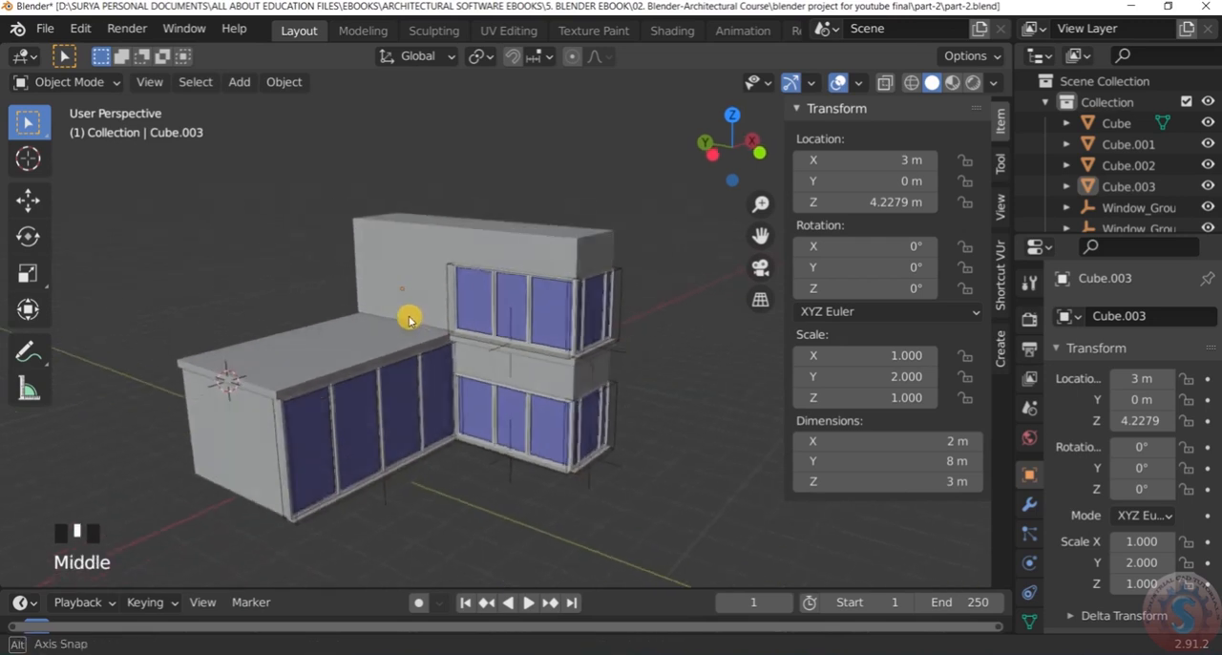
scroll(391, 339, down, 1)
scroll(267, 229, up, 1)
scroll(293, 254, down, 1)
middle_drag(292, 254, 273, 330)
scroll(261, 371, up, 4)
scroll(319, 323, up, 2)
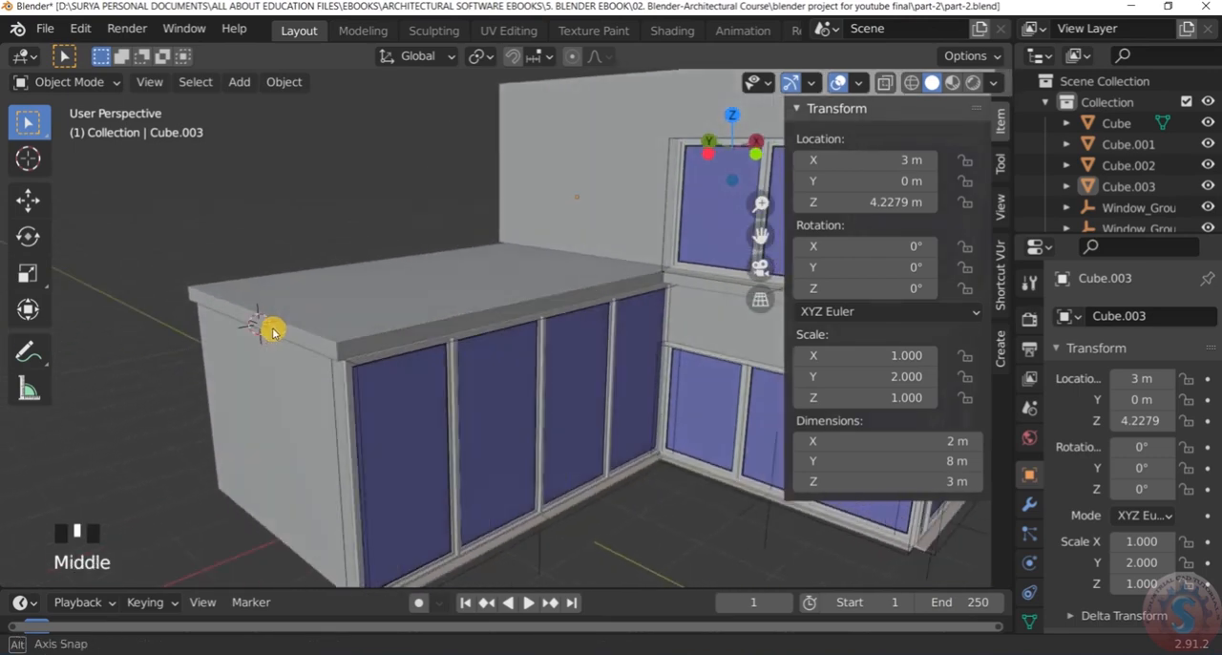
scroll(280, 322, down, 3)
scroll(287, 318, up, 2)
scroll(286, 318, down, 2)
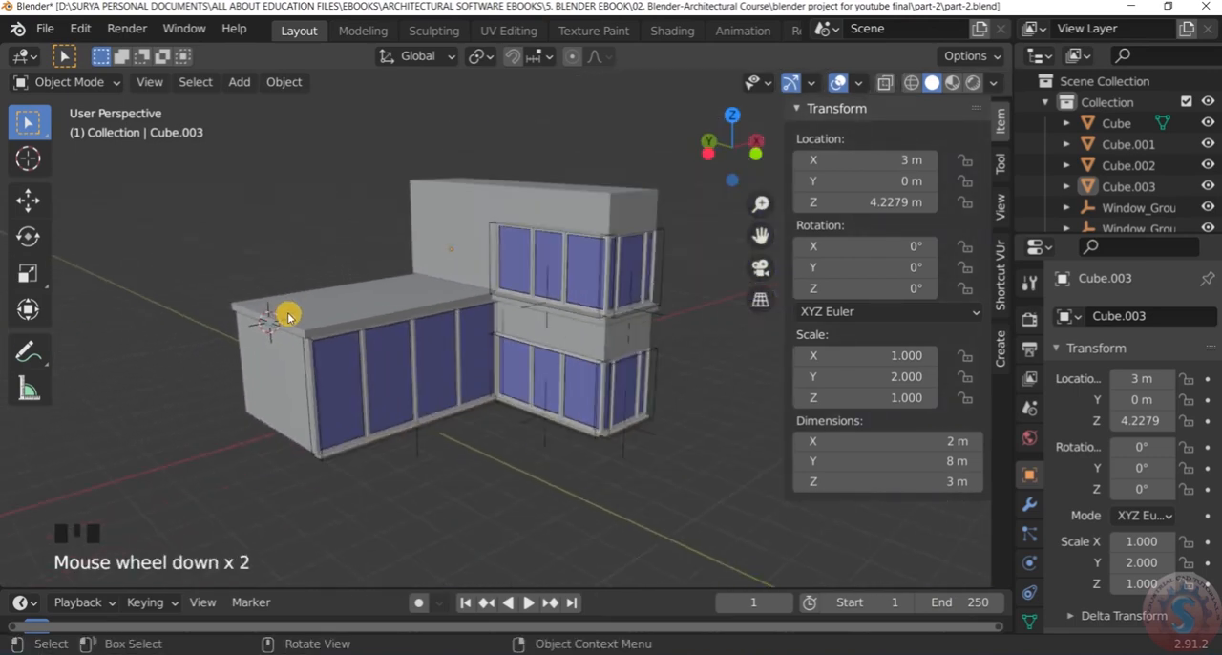
scroll(288, 317, up, 1)
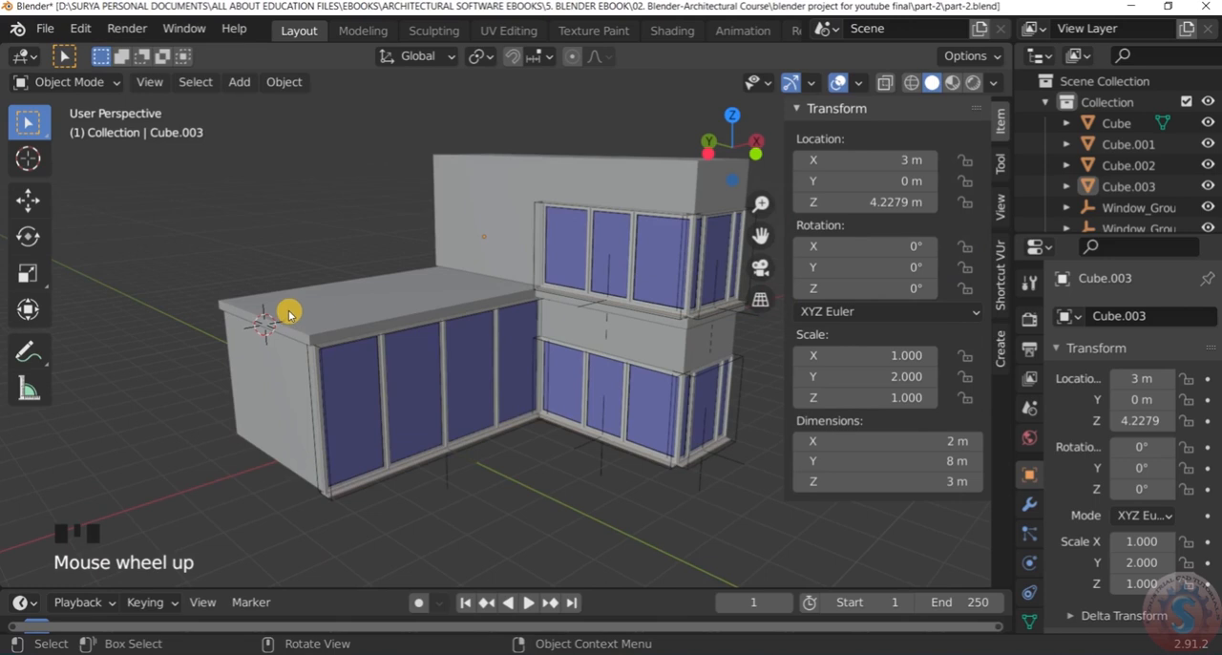
scroll(296, 309, down, 3)
scroll(355, 304, up, 3)
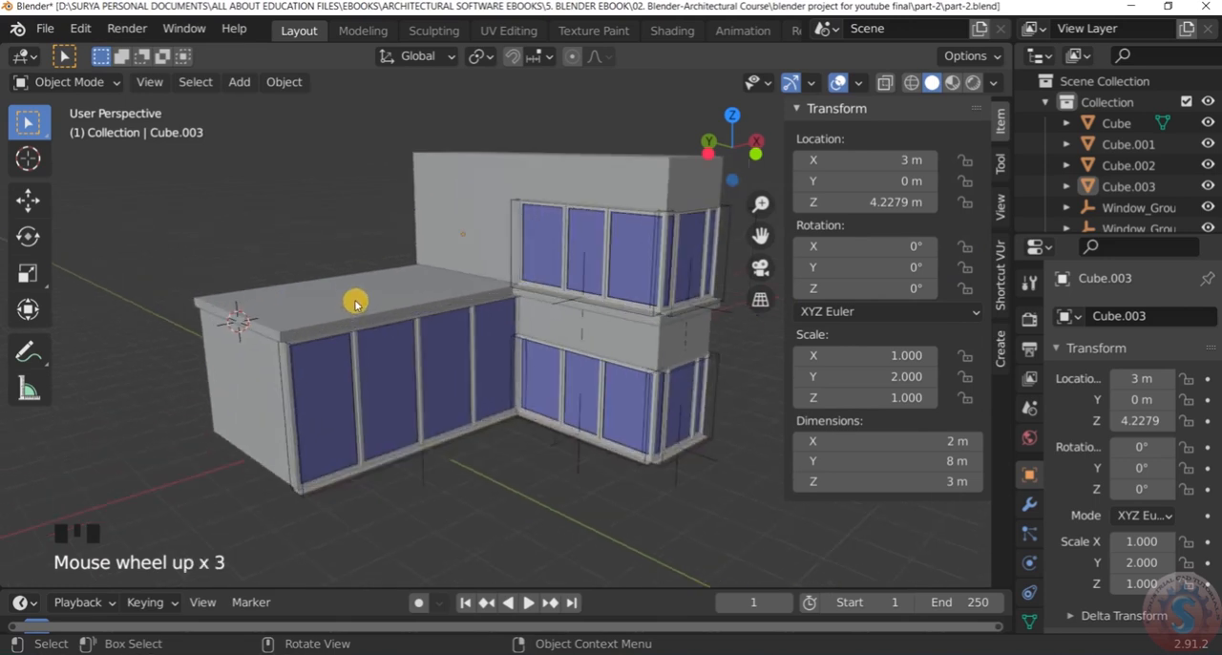
Duplicate the L-shaped roof slab and raise the copy about 4.13 m along Z above the upper block
click(355, 304)
scroll(355, 301, down, 4)
scroll(367, 296, up, 3)
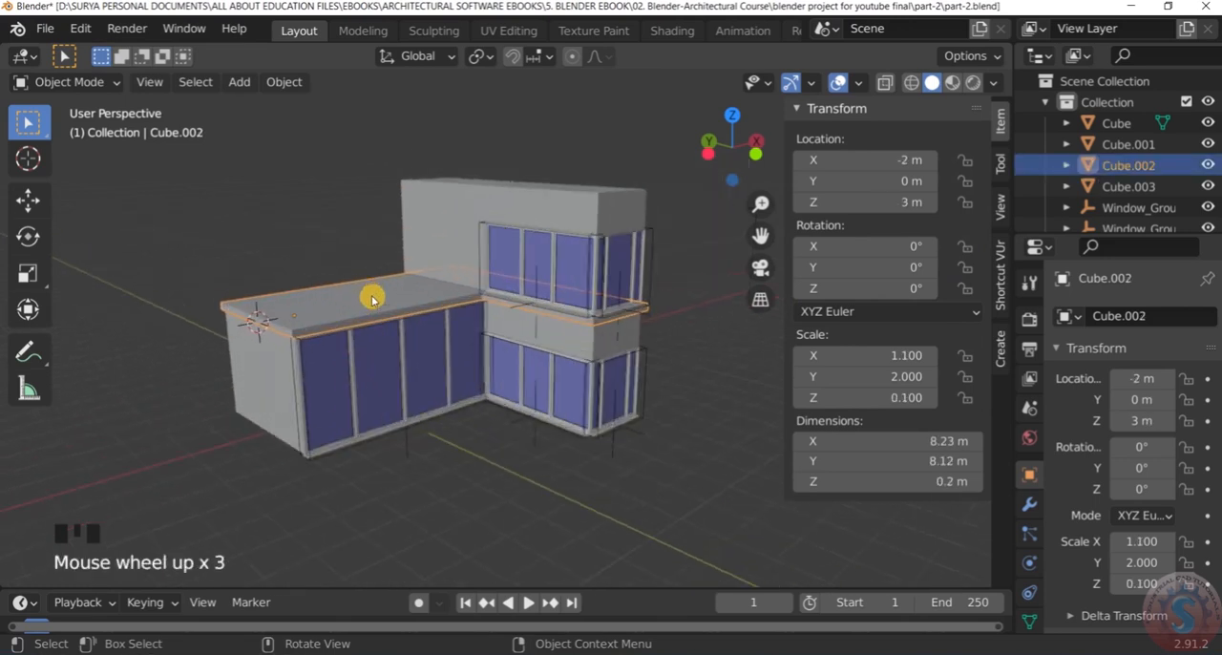
right_click(345, 251)
click(346, 248)
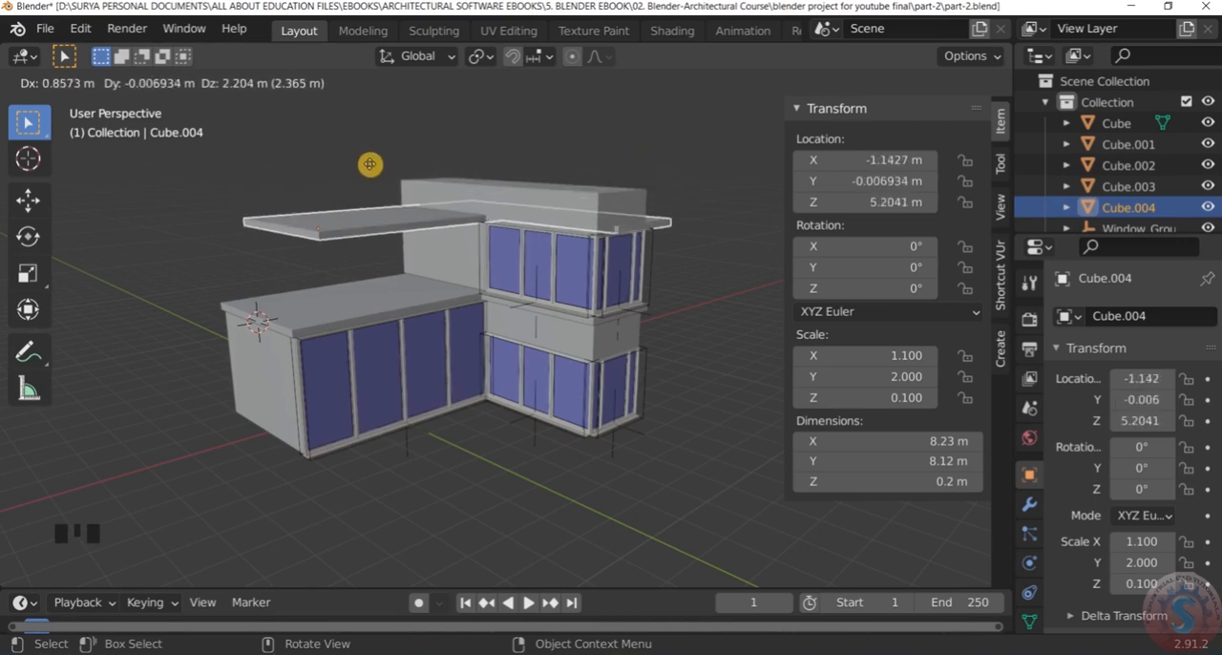
key(z)
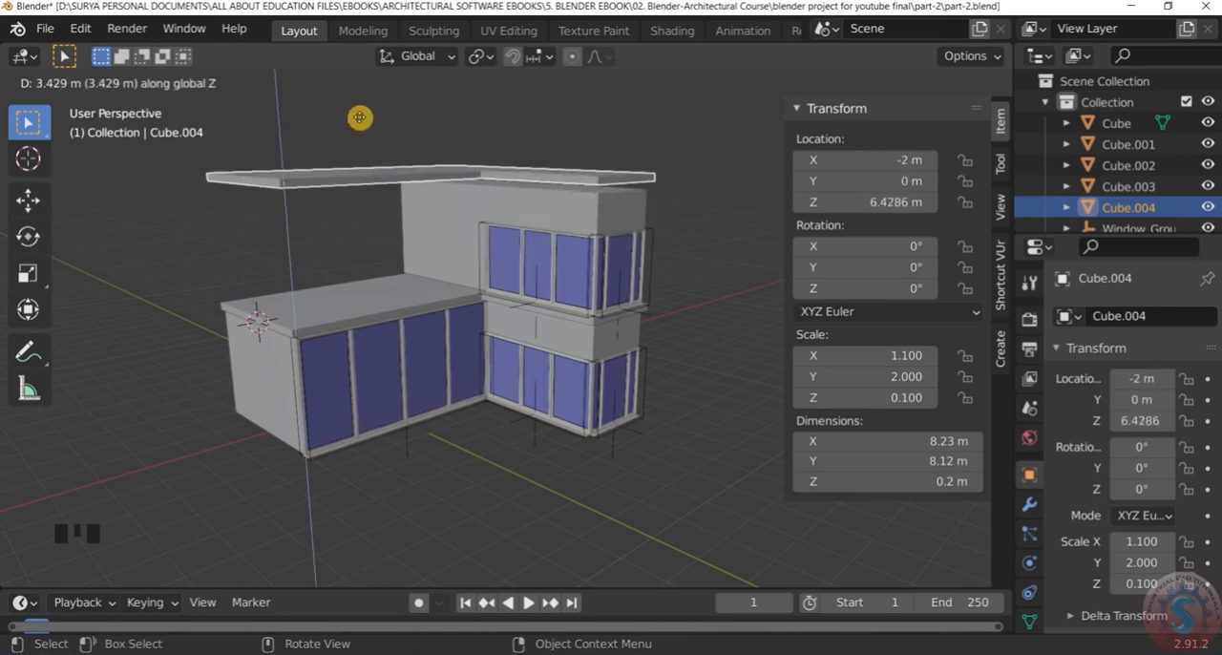
click(364, 91)
Examine the raised roof slab copy's position above the upper block
scroll(473, 253, down, 3)
scroll(600, 185, up, 3)
middle_drag(601, 185, 526, 199)
scroll(605, 197, down, 4)
middle_drag(605, 197, 490, 184)
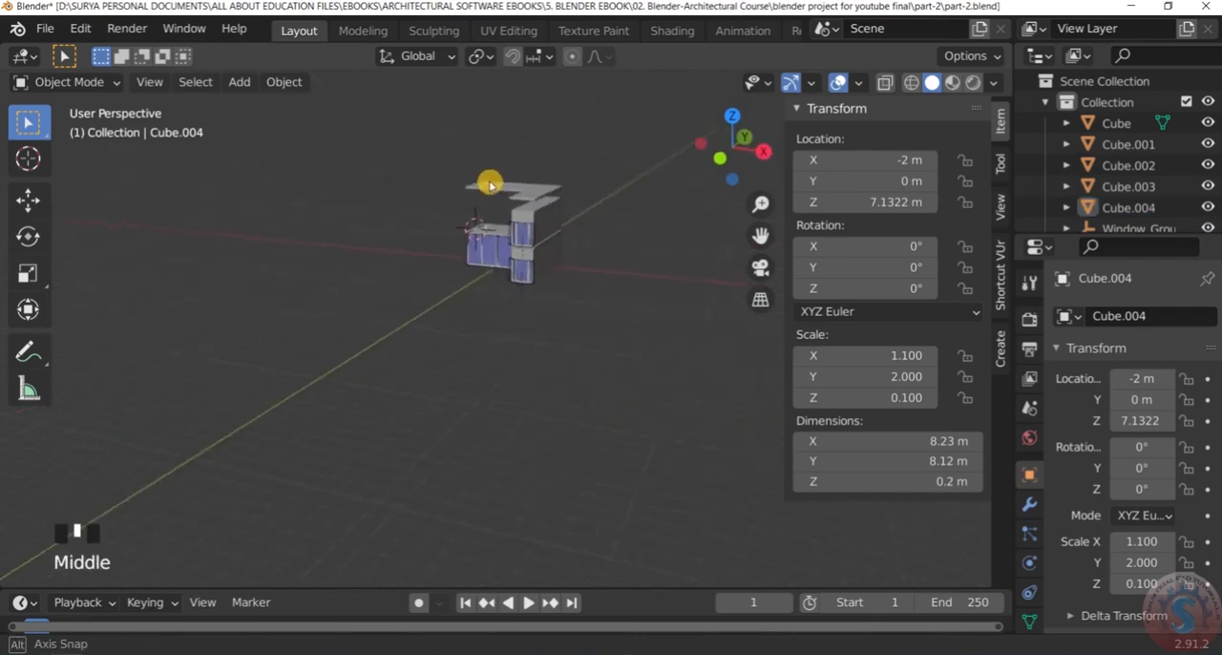
scroll(586, 180, up, 4)
middle_drag(586, 181, 553, 188)
scroll(599, 167, up, 3)
scroll(580, 178, up, 2)
Switch to the right orthographic view and try to select the raised roof slab copy
key(KP_3)
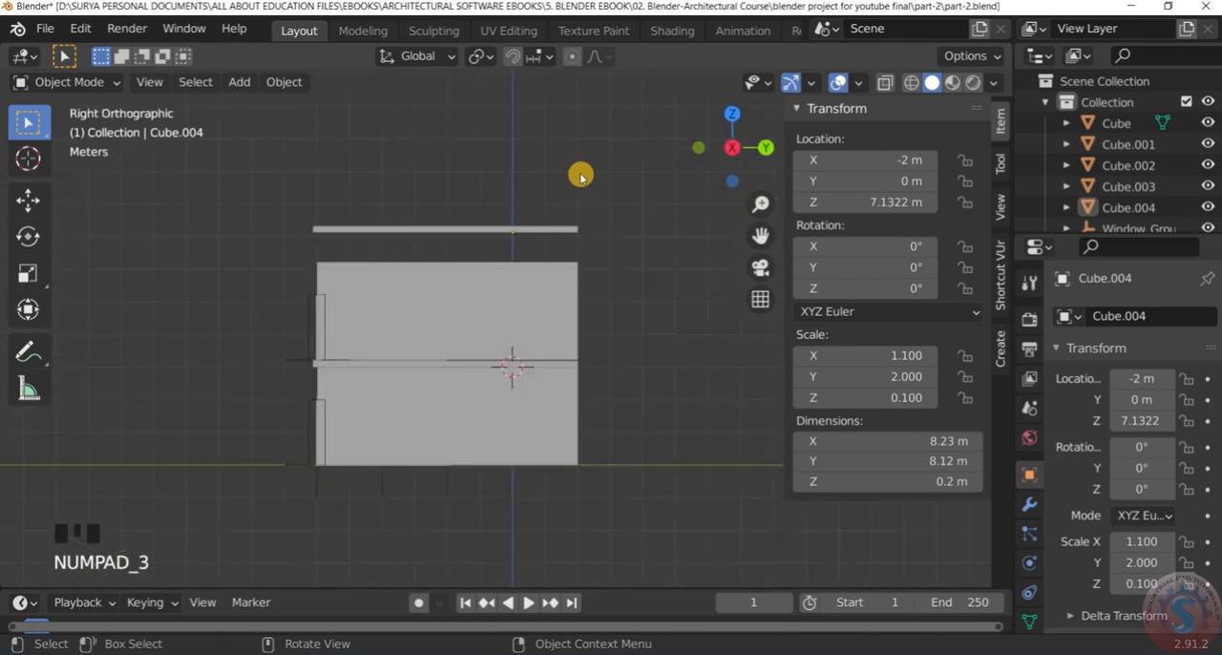
scroll(420, 187, up, 2)
drag(217, 210, 590, 275)
click(672, 308)
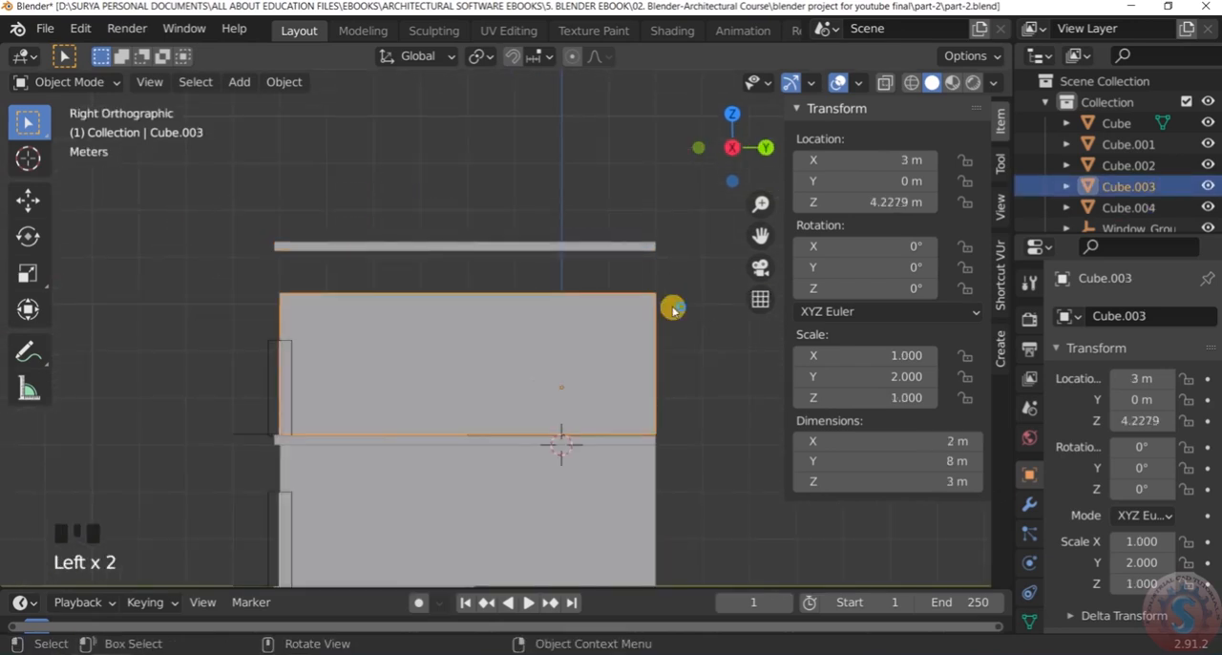
Display the model in wireframe and select only the raised roof slab copy
key(z)
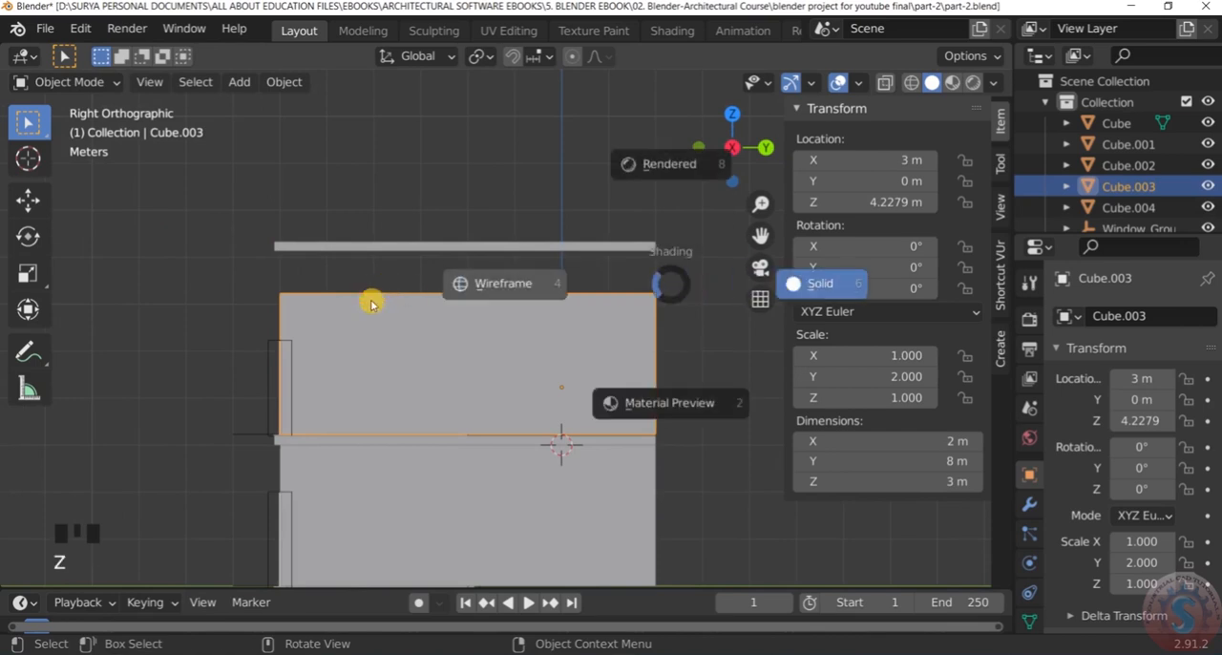
click(474, 286)
scroll(476, 295, down, 2)
scroll(677, 338, up, 1)
drag(638, 277, 120, 158)
scroll(186, 205, up, 2)
scroll(187, 206, down, 3)
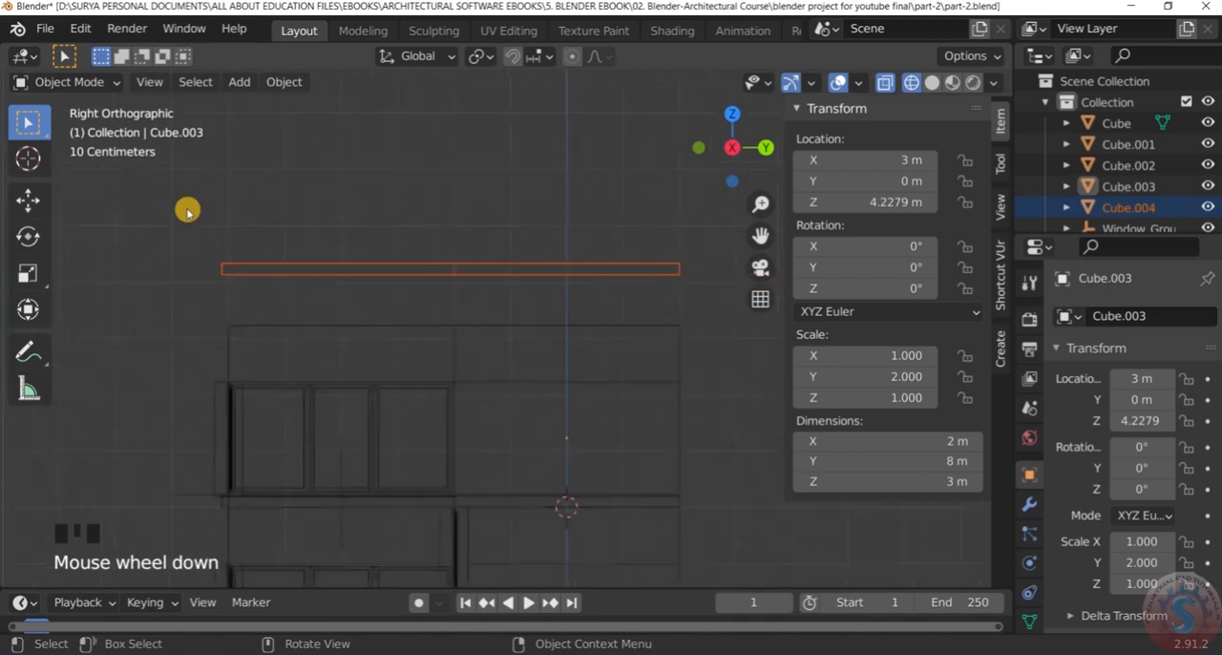
scroll(193, 213, up, 1)
Return the right side view to solid shading
key(z)
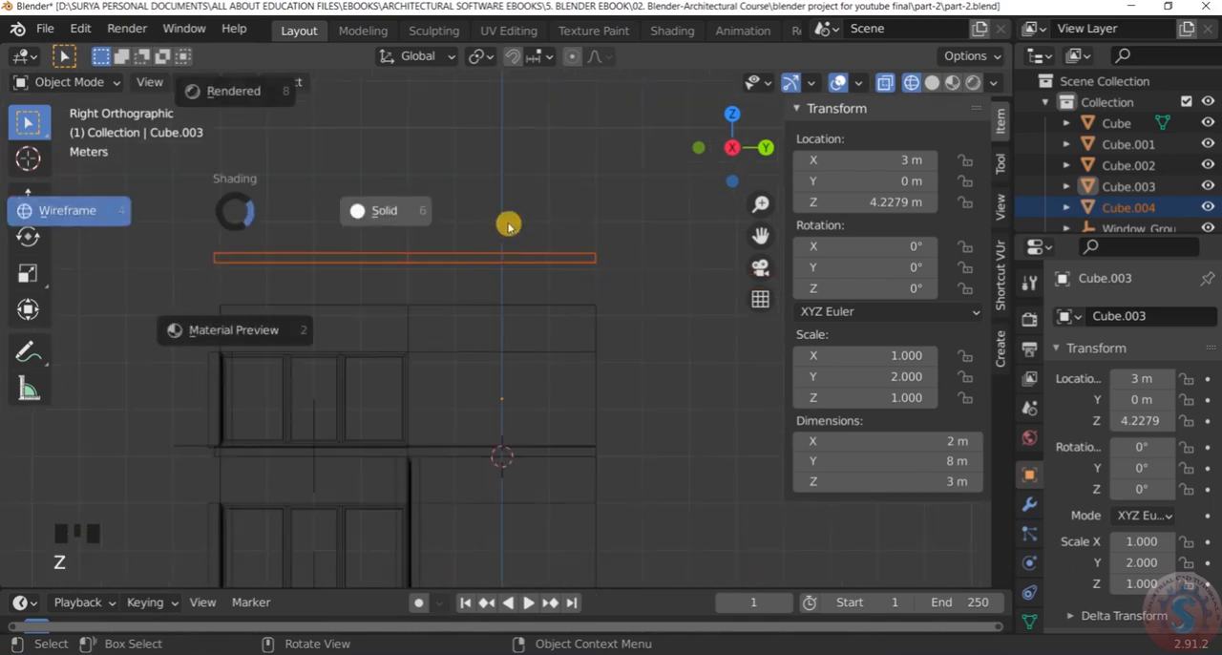
click(388, 211)
scroll(583, 287, up, 2)
scroll(647, 292, down, 1)
Lower the raised roof slab copy along Z onto the upper block, to a height of about 6.23 m
mouse_move(649, 291)
mouse_down()
mouse_move(217, 193)
mouse_move(166, 195)
mouse_up()
key(g)
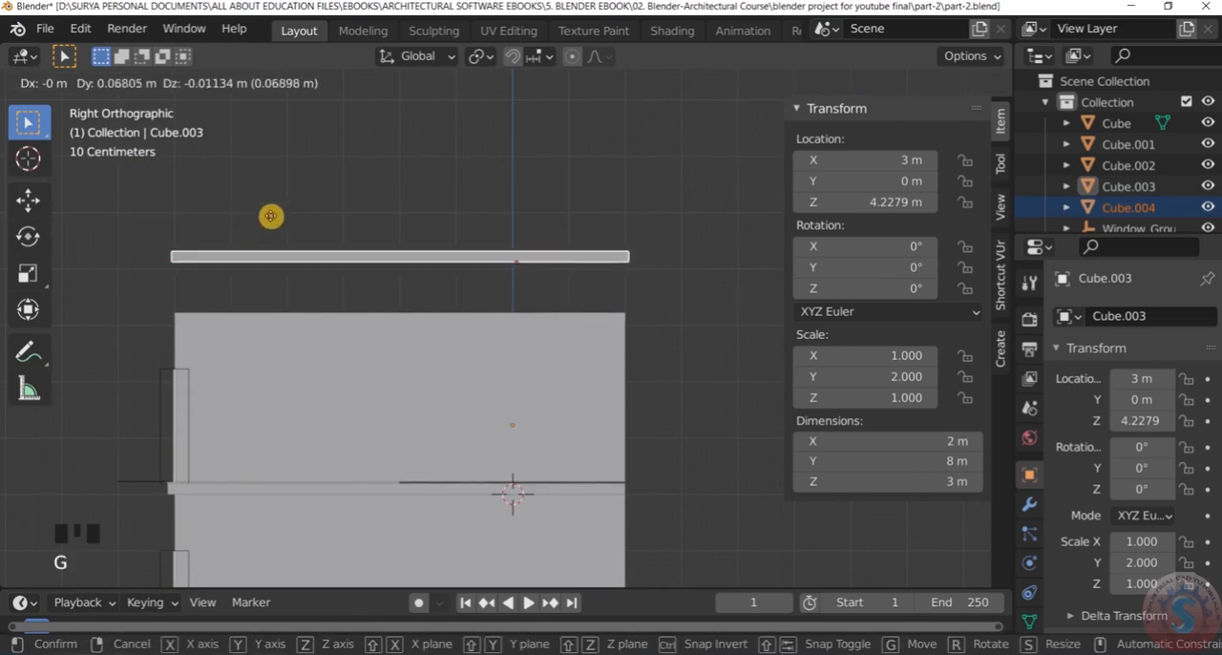
key(z)
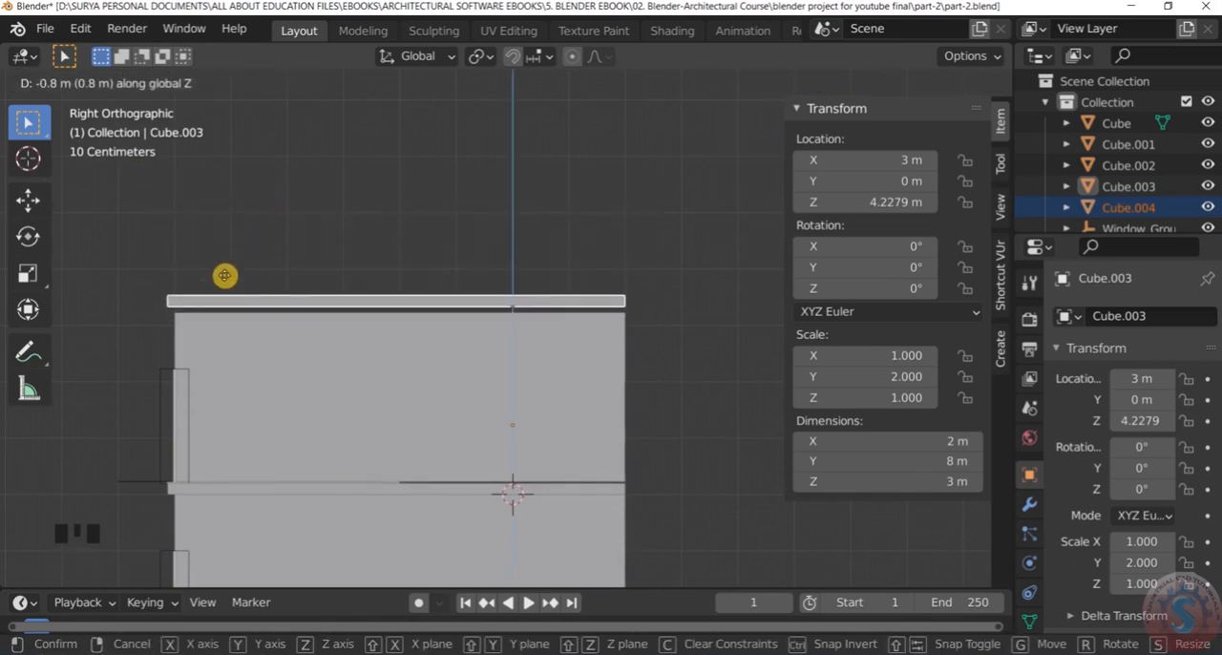
click(229, 270)
click(283, 207)
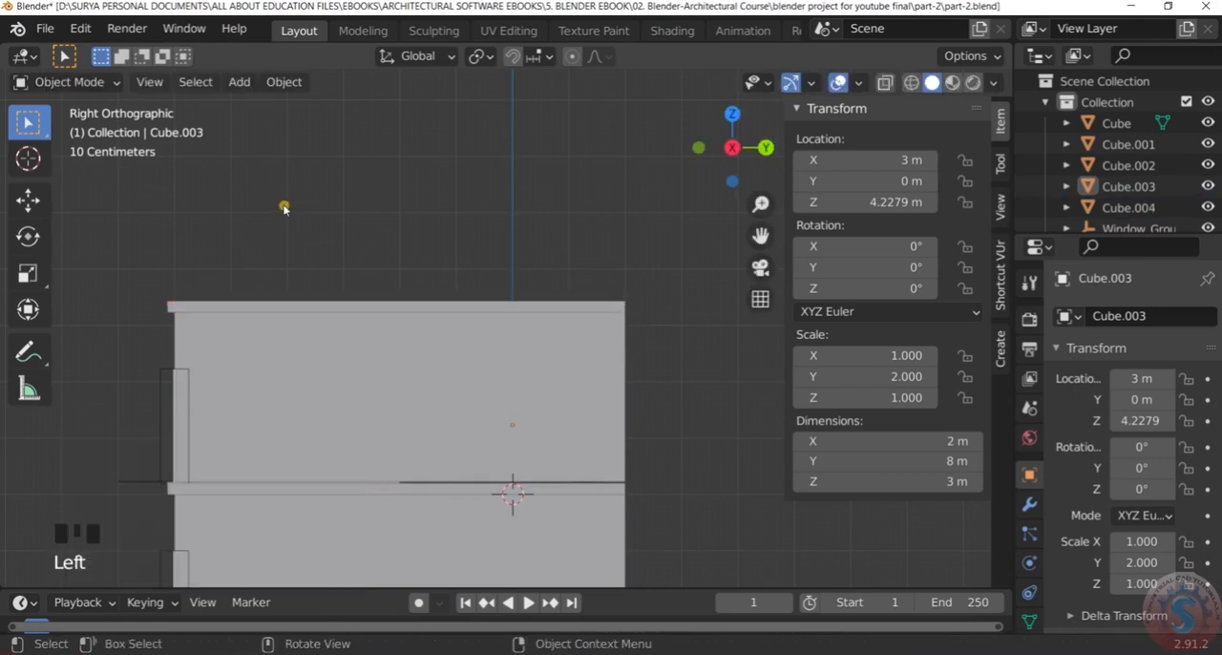
Shift the upper roof slab about 0.066 m along Y so its overhang is balanced over the upper block
scroll(232, 284, up, 1)
click(213, 309)
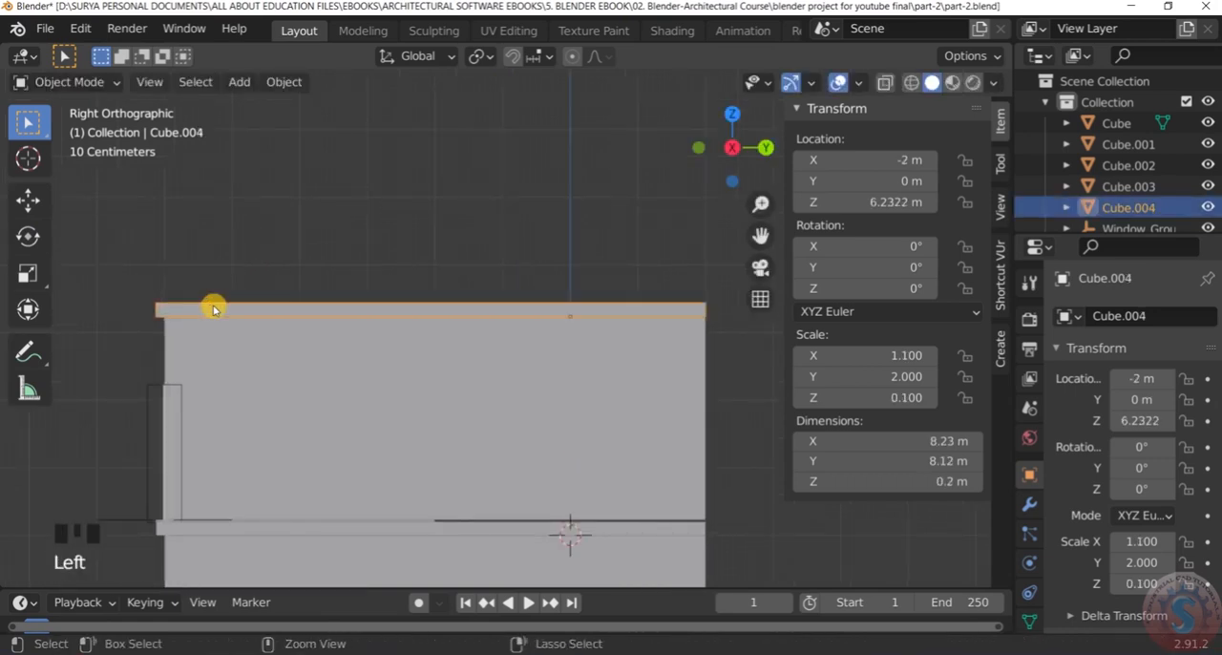
key(g)
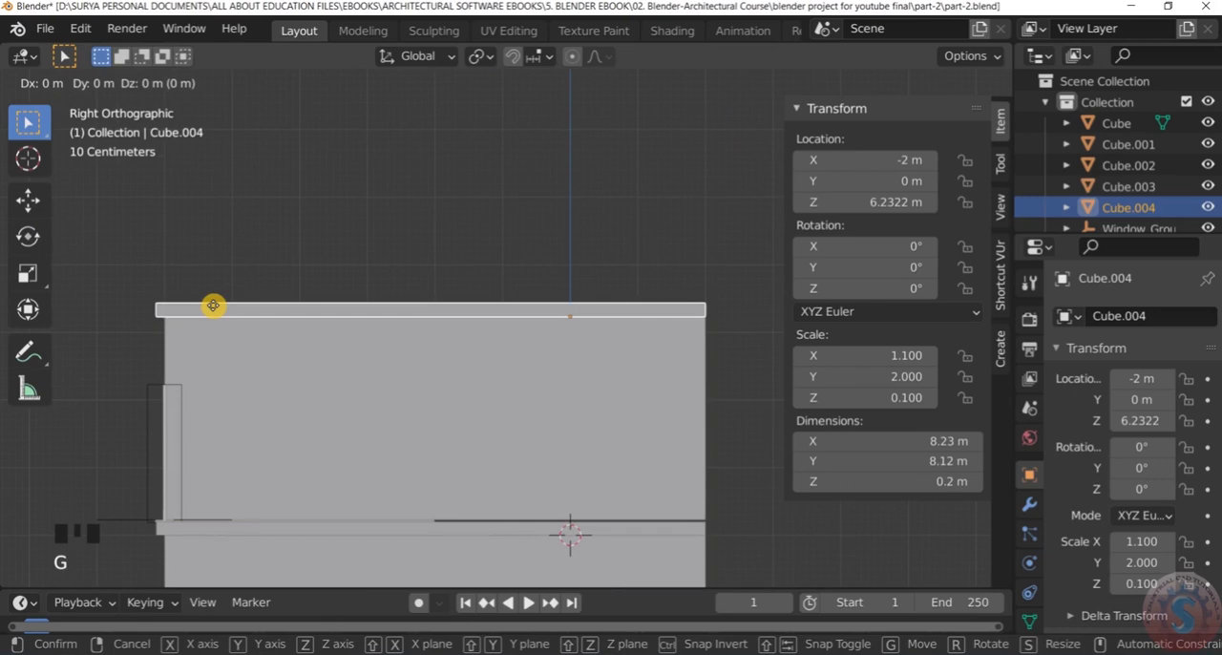
key(x)
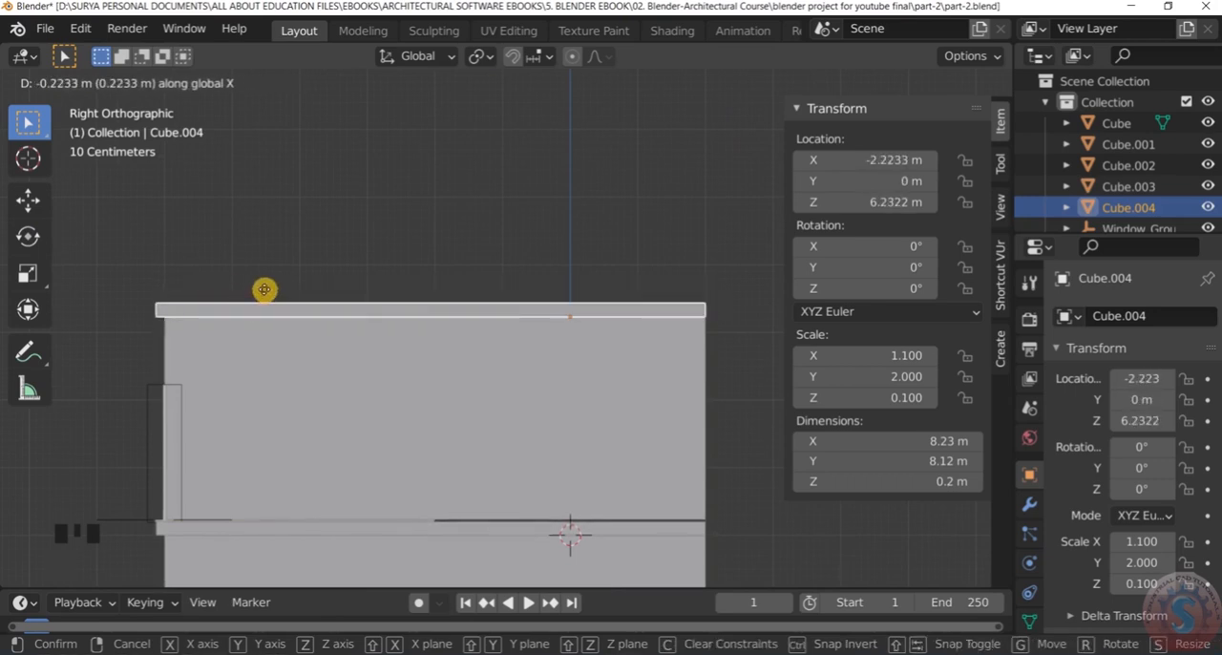
key(y)
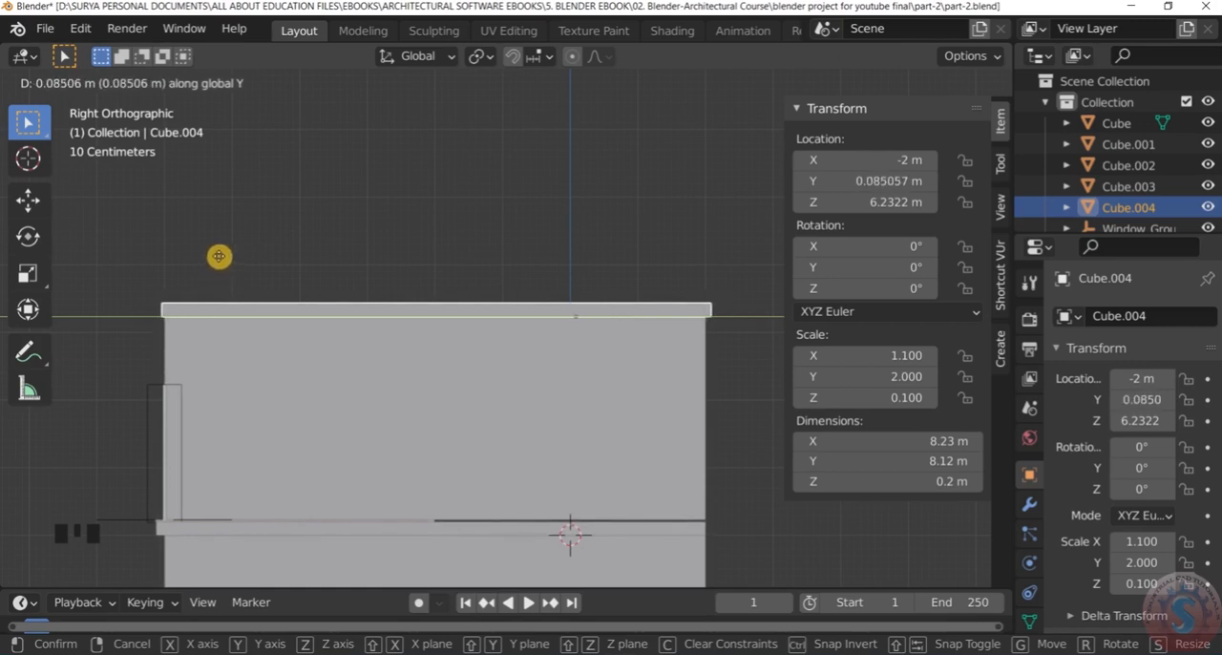
click(218, 255)
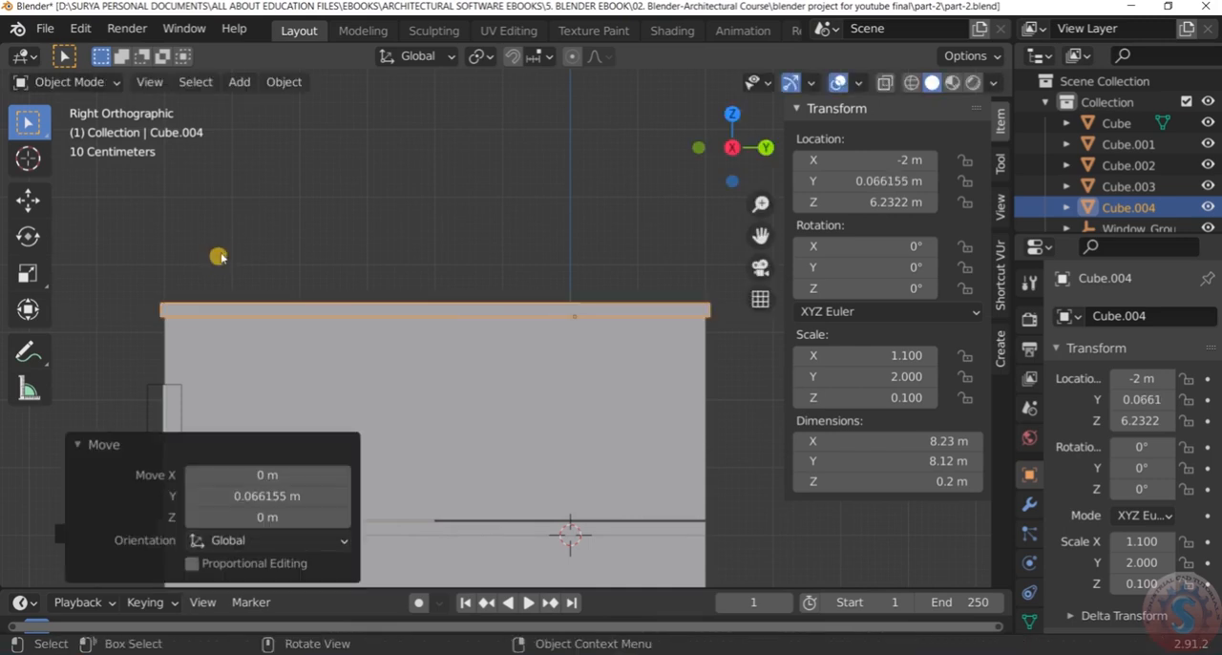
scroll(262, 213, up, 1)
click(266, 213)
scroll(372, 394, up, 2)
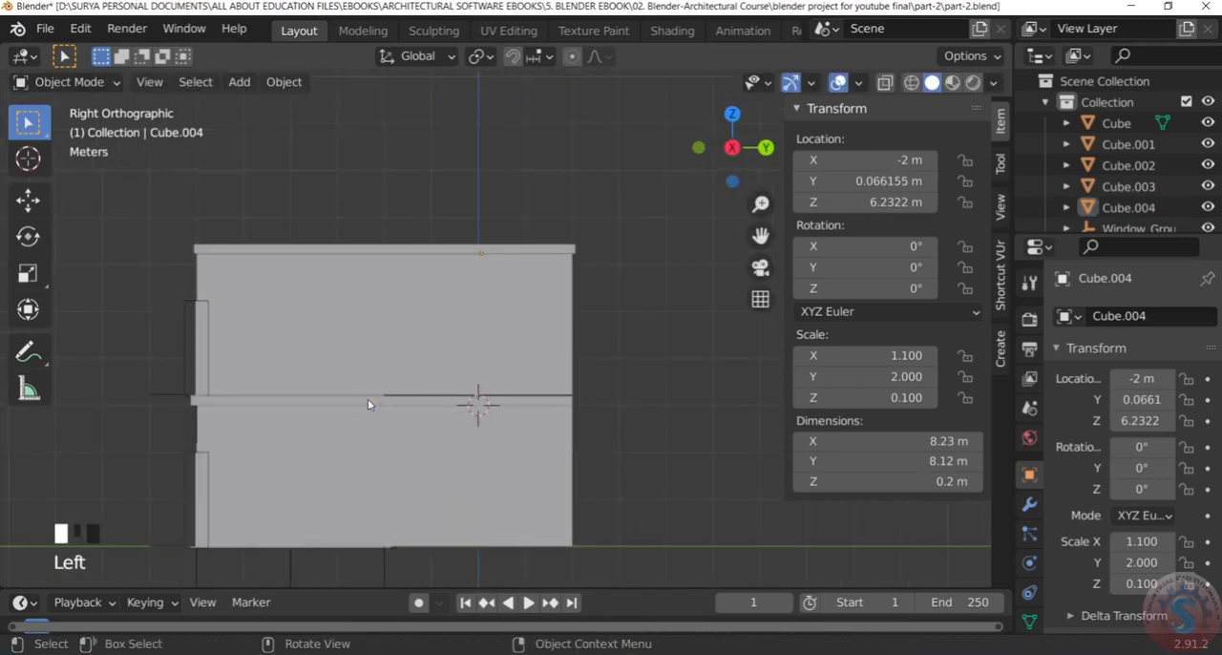
Examine how the upper roof slab sits on the block and overhangs the lower wing, from the side and in perspective
click(368, 401)
scroll(396, 330, down, 4)
click(382, 152)
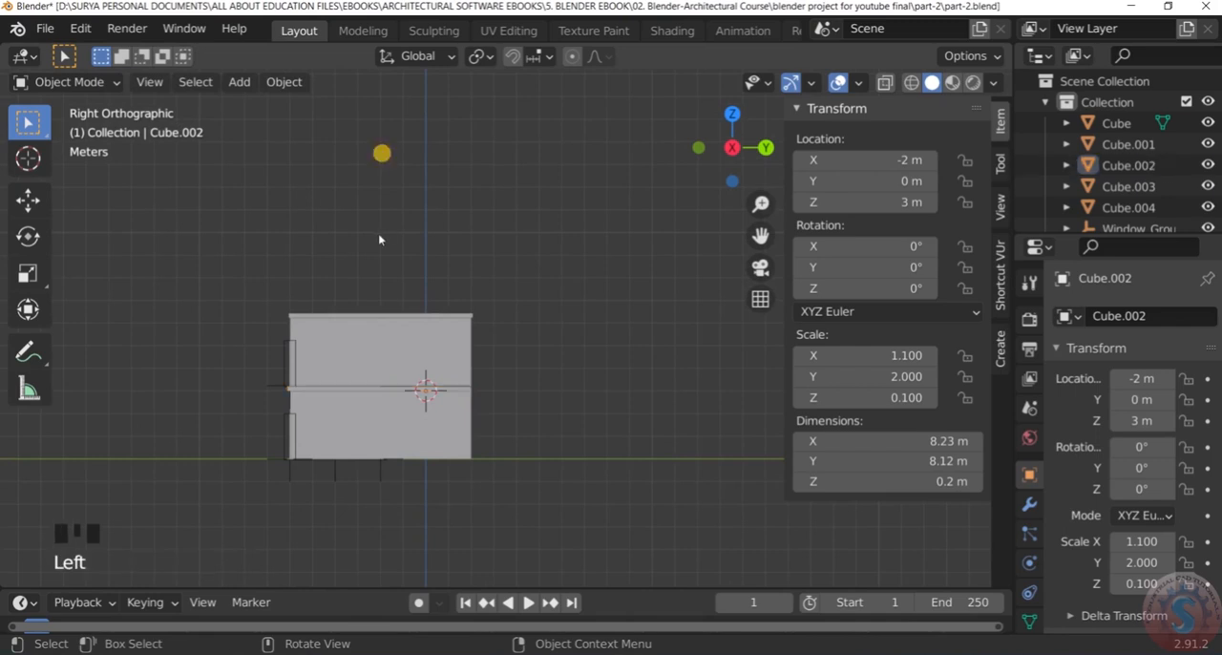
middle_drag(379, 240, 624, 278)
scroll(276, 311, up, 4)
middle_drag(276, 312, 347, 319)
scroll(397, 253, down, 2)
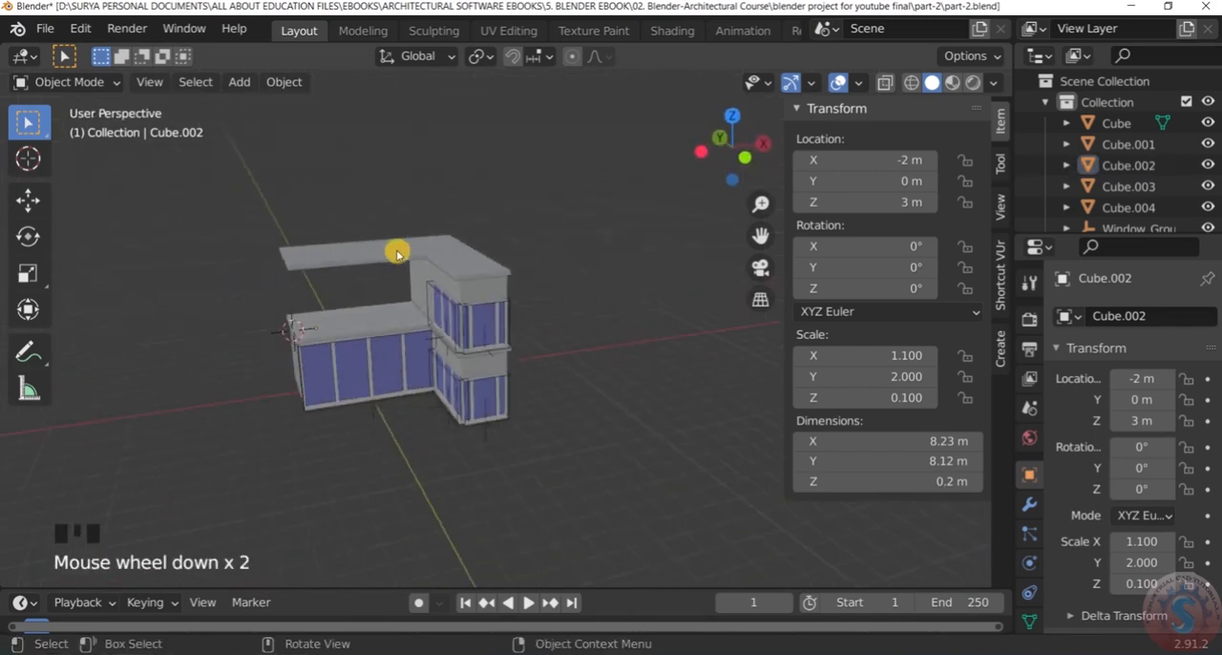
middle_drag(397, 253, 494, 229)
scroll(450, 273, up, 4)
middle_drag(450, 273, 337, 298)
scroll(169, 267, up, 2)
scroll(255, 298, up, 2)
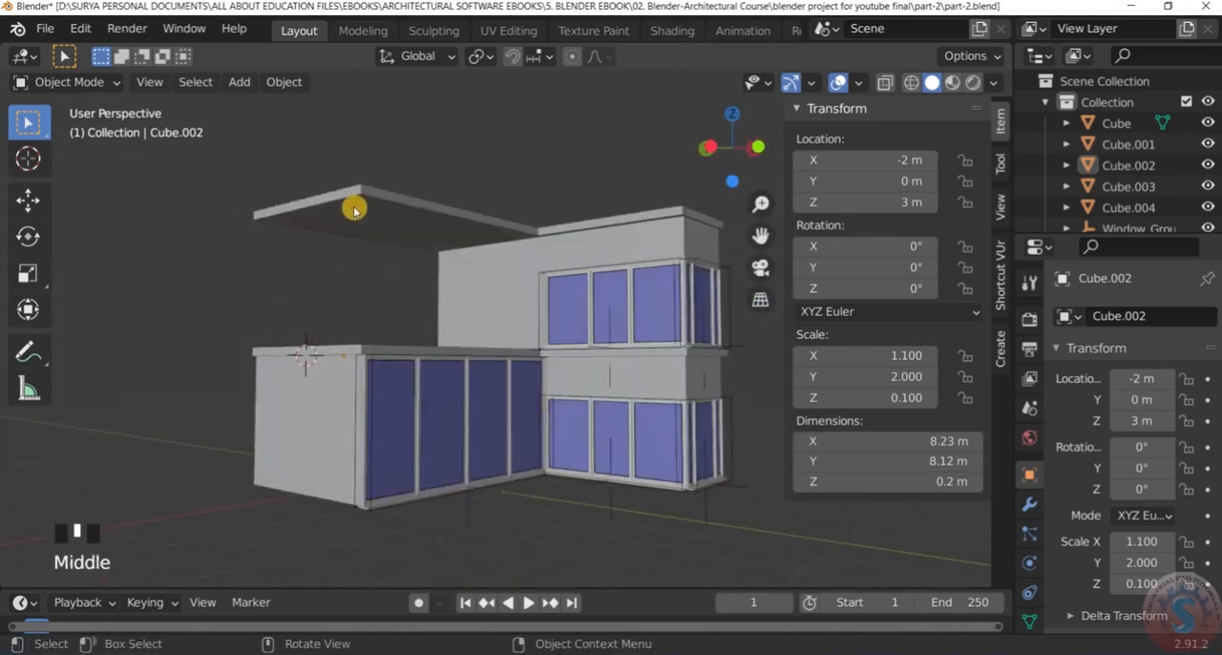
scroll(349, 196, up, 2)
middle_drag(349, 197, 354, 210)
scroll(354, 207, down, 3)
scroll(331, 246, up, 2)
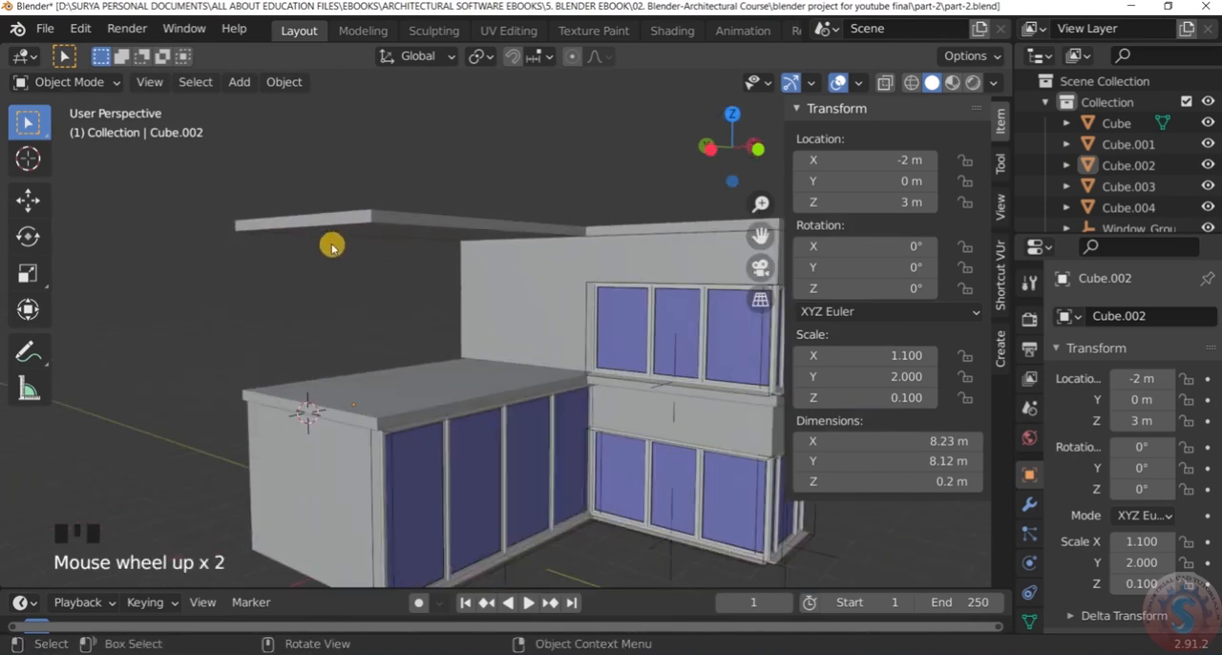
Examine the lower wing's roof corner at the 3D cursor and the open space beneath the overhanging slab
middle_drag(350, 387, 347, 350)
scroll(295, 392, down, 2)
scroll(295, 393, up, 3)
middle_drag(295, 392, 303, 359)
scroll(303, 359, down, 3)
scroll(316, 352, up, 2)
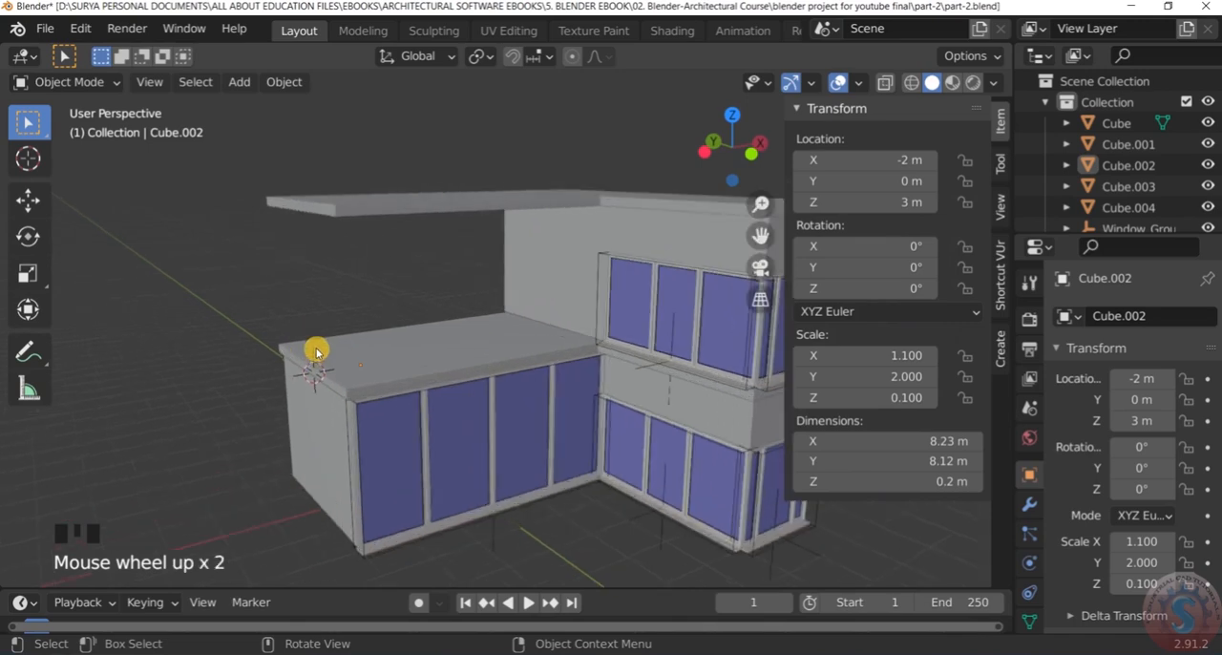
scroll(316, 399, up, 1)
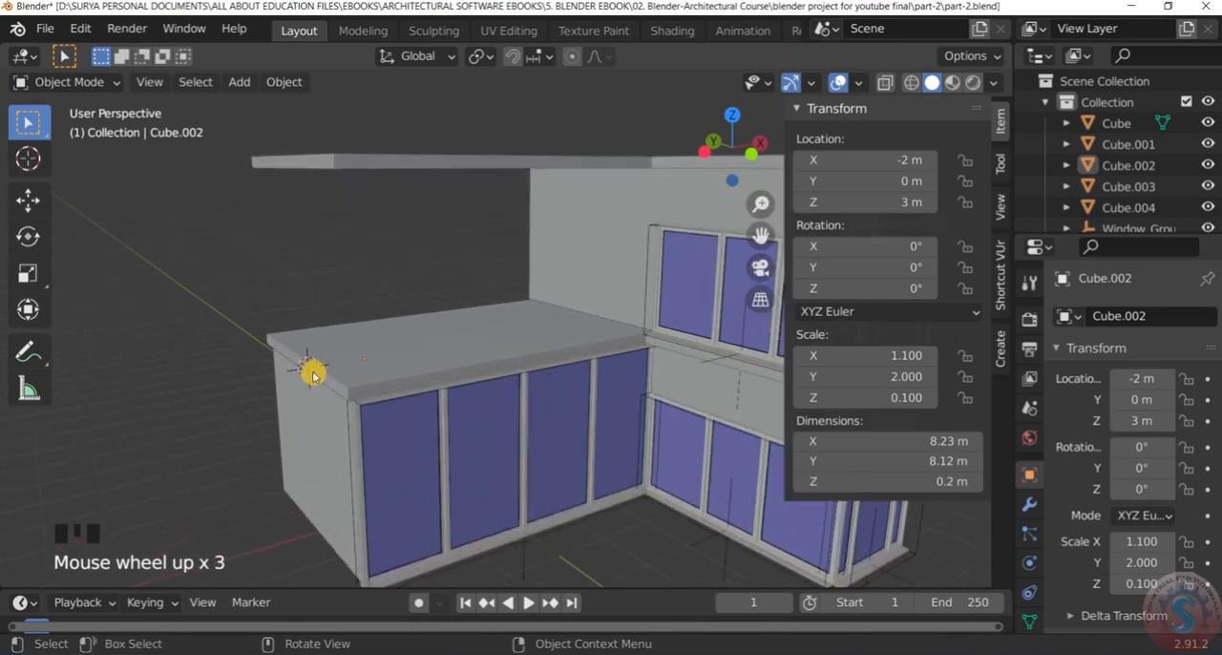
scroll(312, 370, up, 2)
scroll(312, 371, down, 4)
scroll(313, 371, up, 2)
scroll(312, 370, down, 1)
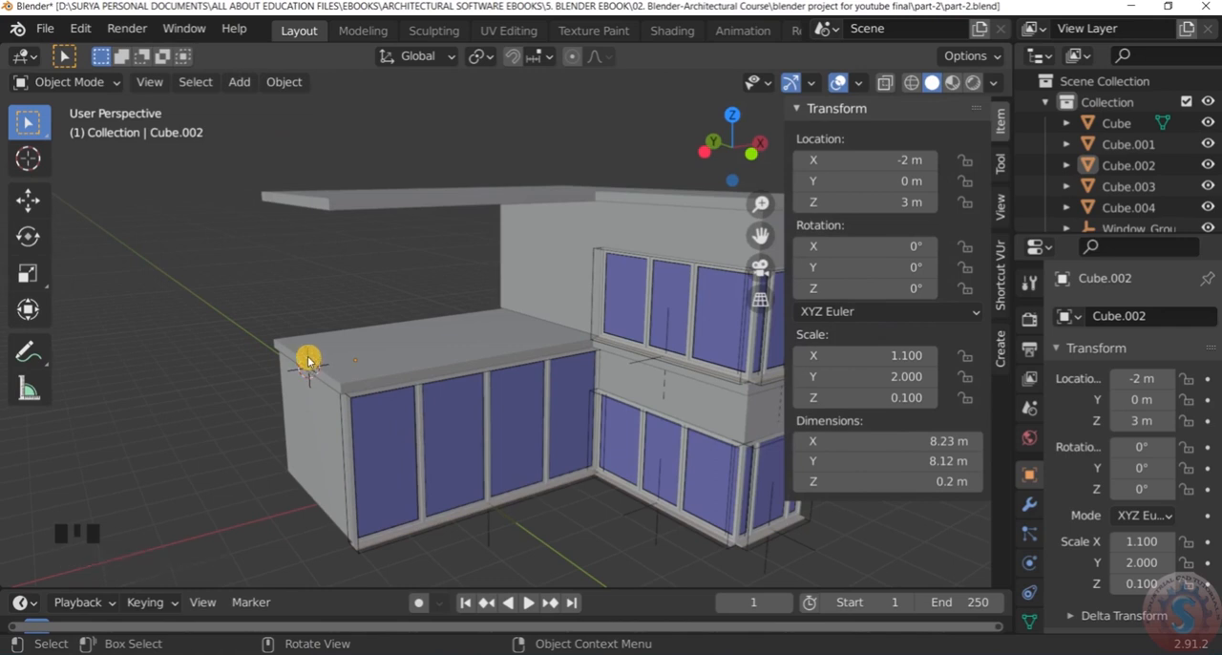
scroll(338, 224, down, 2)
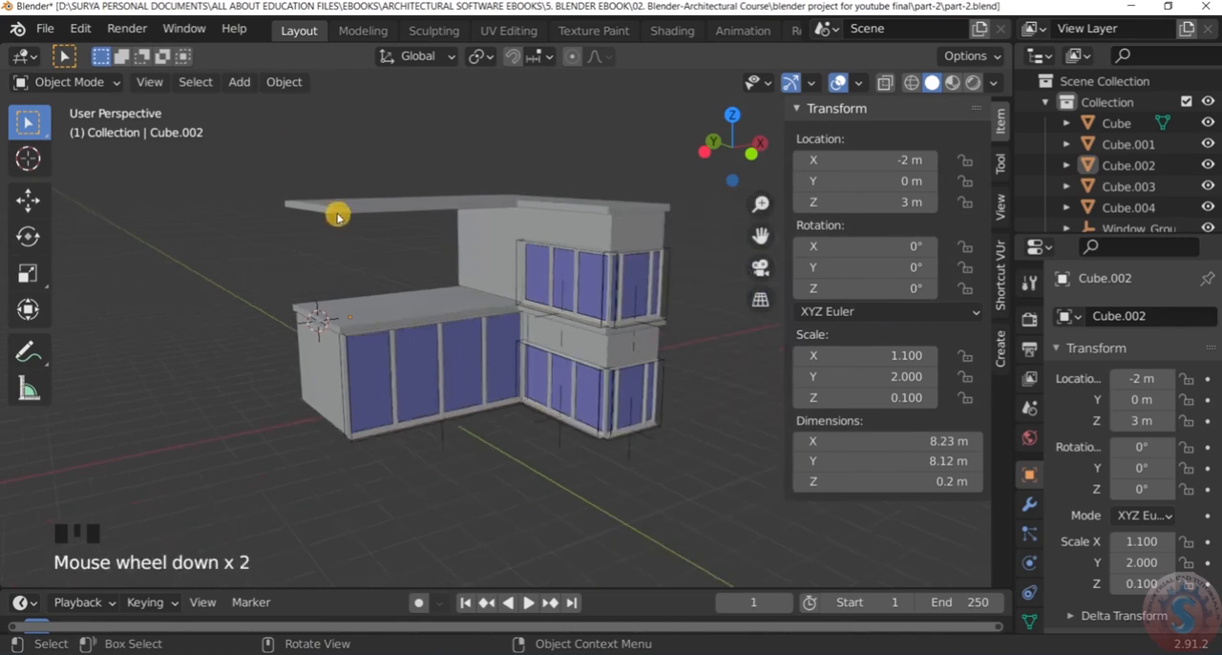
scroll(338, 216, up, 3)
middle_drag(341, 220, 332, 328)
scroll(313, 289, up, 3)
scroll(314, 283, down, 2)
scroll(314, 291, up, 3)
scroll(315, 290, down, 2)
Add a mesh cube at the 3D cursor on the lower roof's corner and keep it selected
key(shift+s)
key(shift+a)
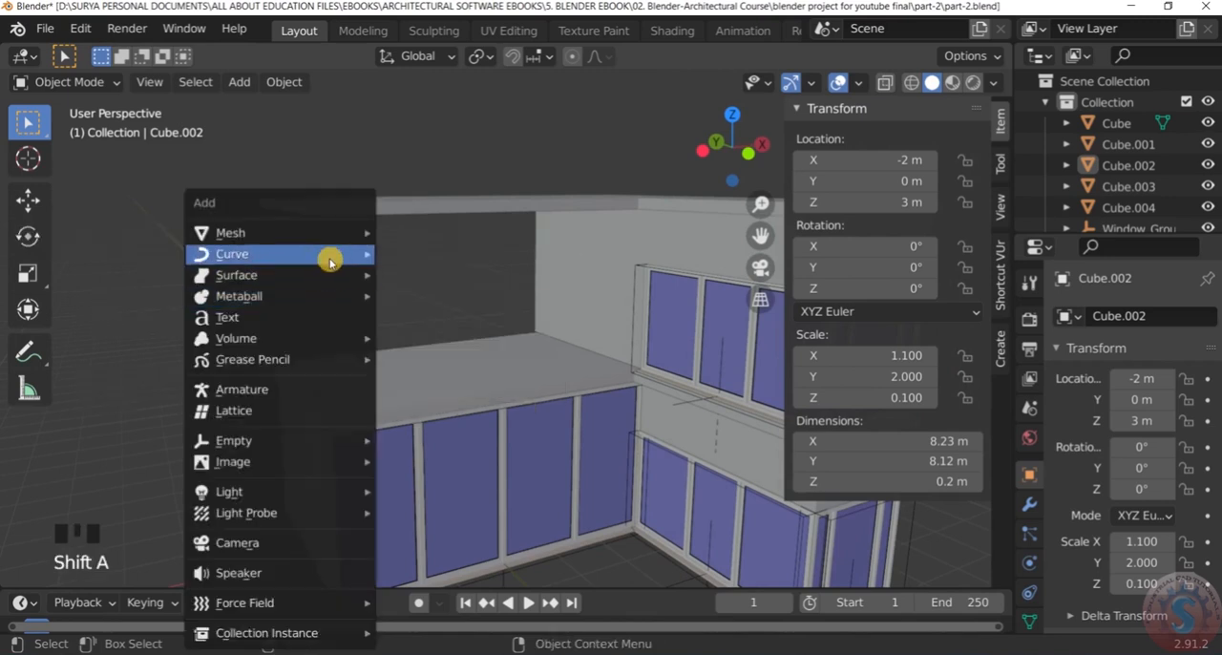
mouse_move(333, 236)
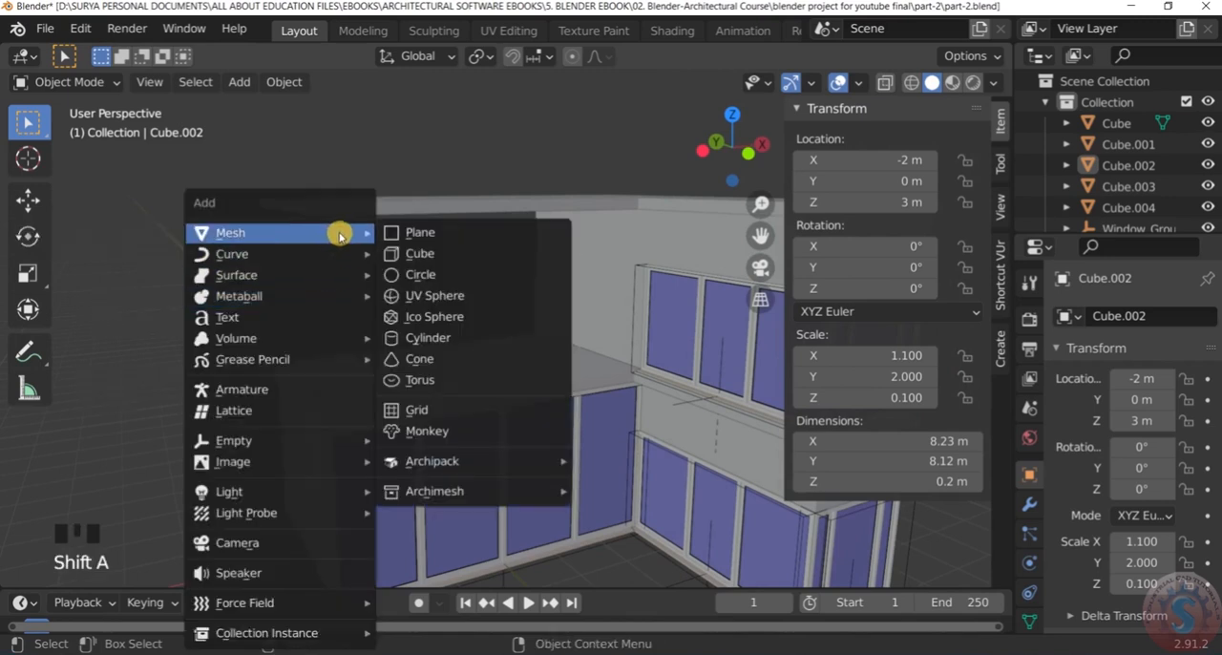
click(451, 254)
scroll(349, 302, down, 4)
click(295, 267)
scroll(296, 268, down, 2)
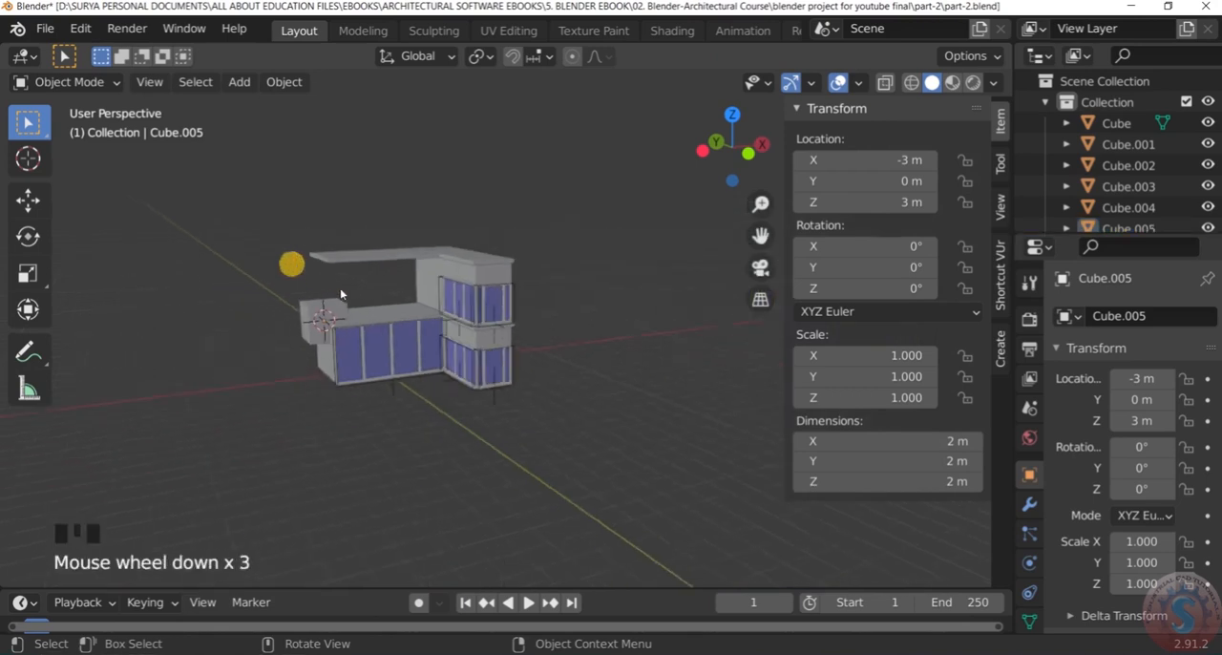
scroll(345, 313, up, 6)
click(345, 311)
scroll(344, 311, down, 1)
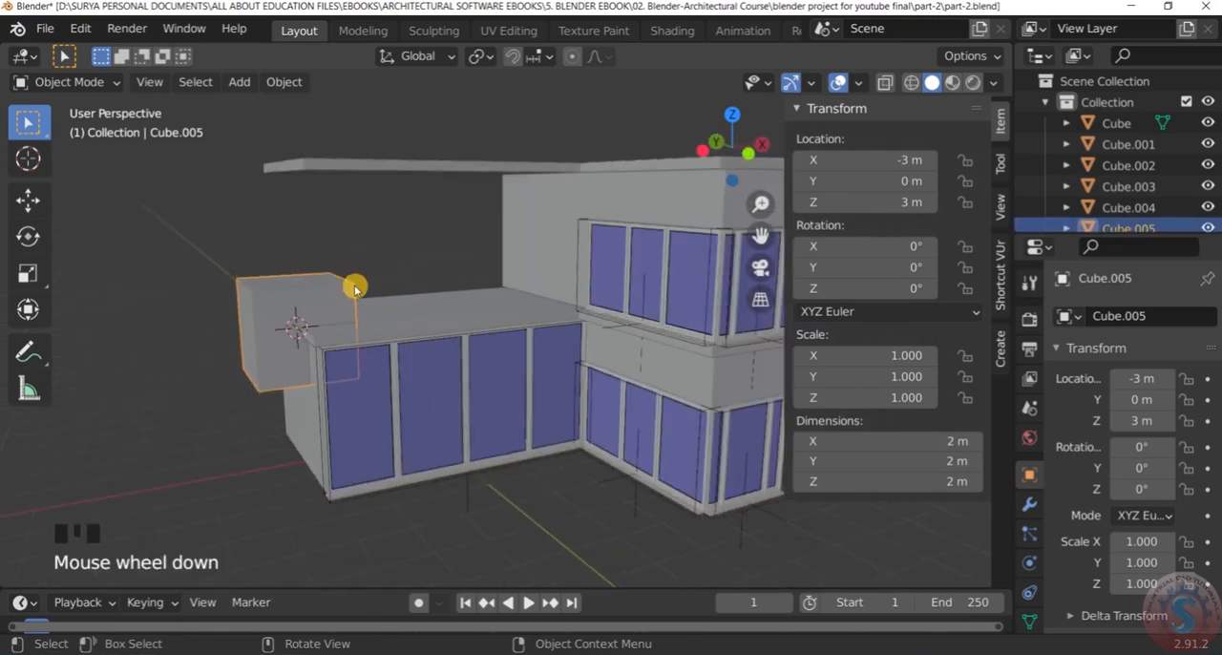
In Edit Mode, raise the cube's whole mesh 1.2 m along Z so it rests on the lower roof slab
key(KP_1)
scroll(374, 266, up, 3)
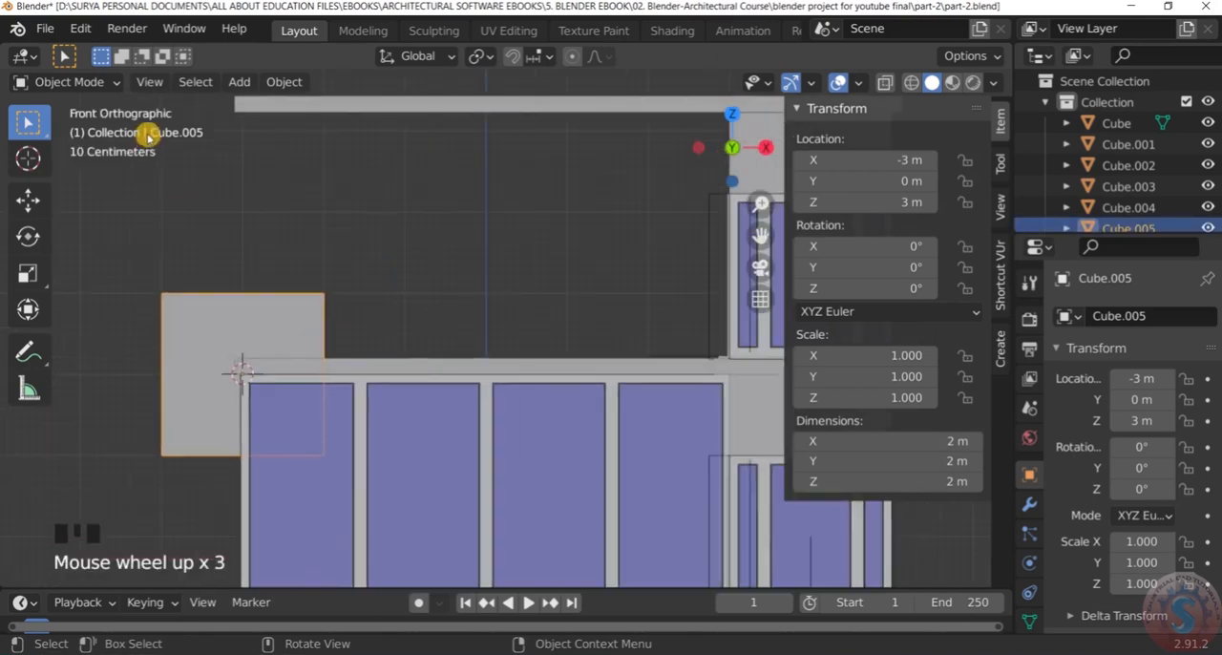
click(97, 82)
click(63, 124)
scroll(350, 265, down, 2)
scroll(287, 300, up, 6)
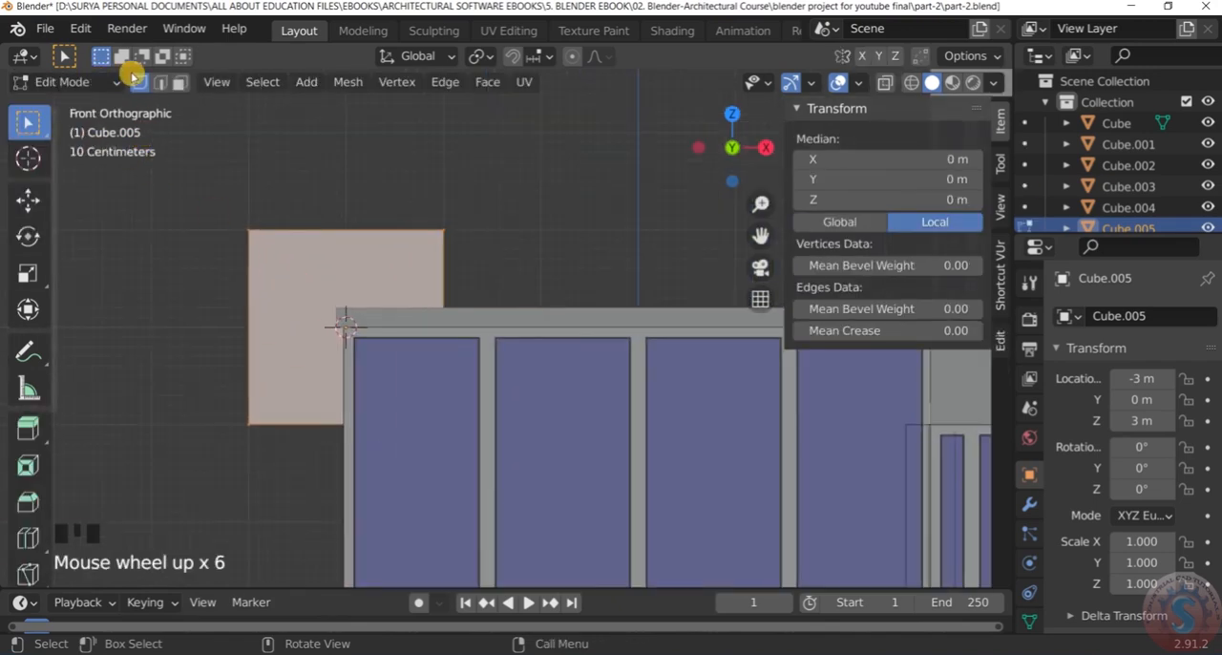
scroll(297, 300, down, 3)
scroll(300, 292, up, 2)
key(g)
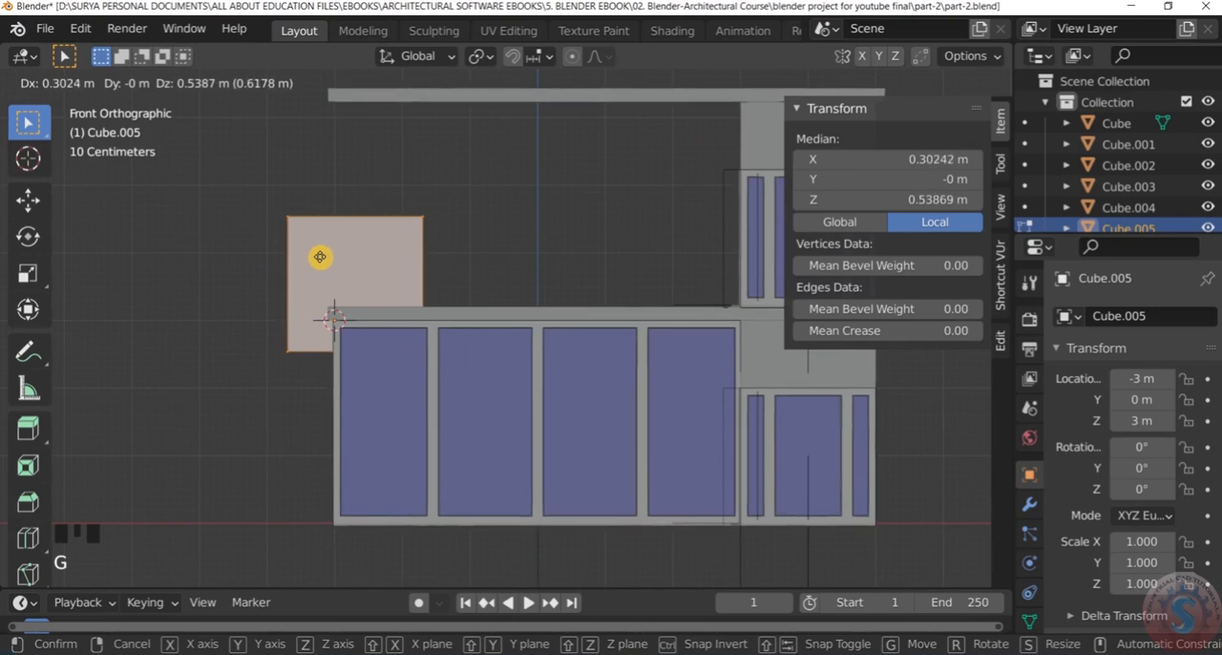
text(z1.2)
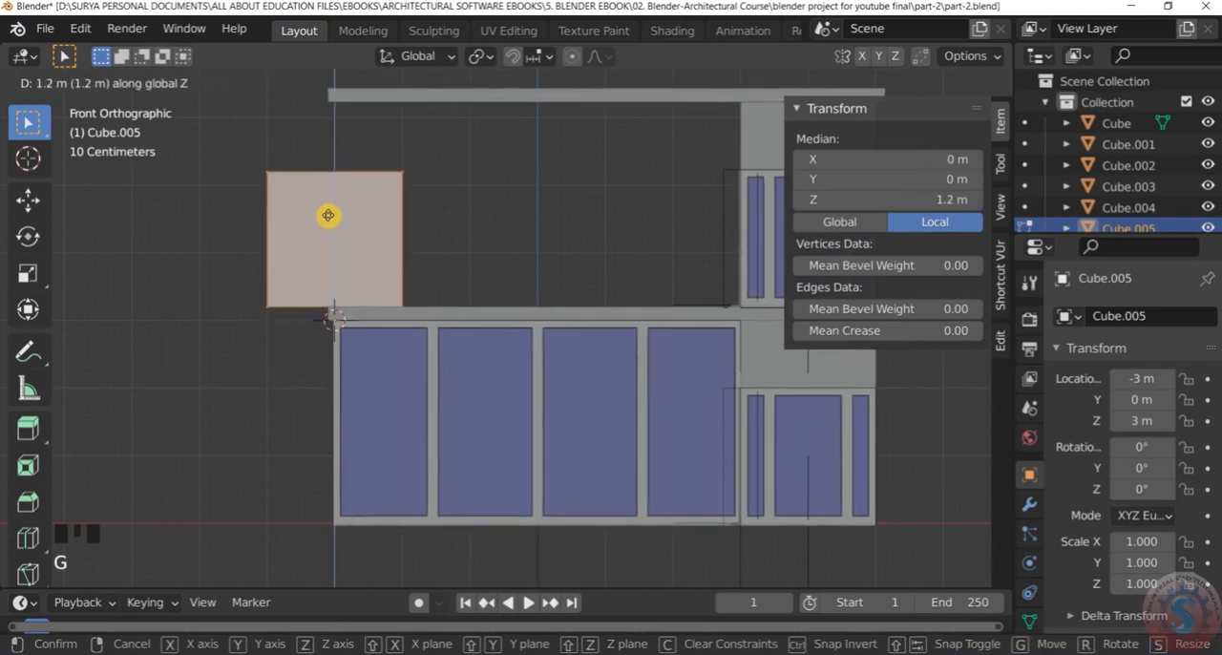
key(Return)
scroll(251, 337, down, 3)
click(232, 333)
middle_drag(232, 334, 308, 312)
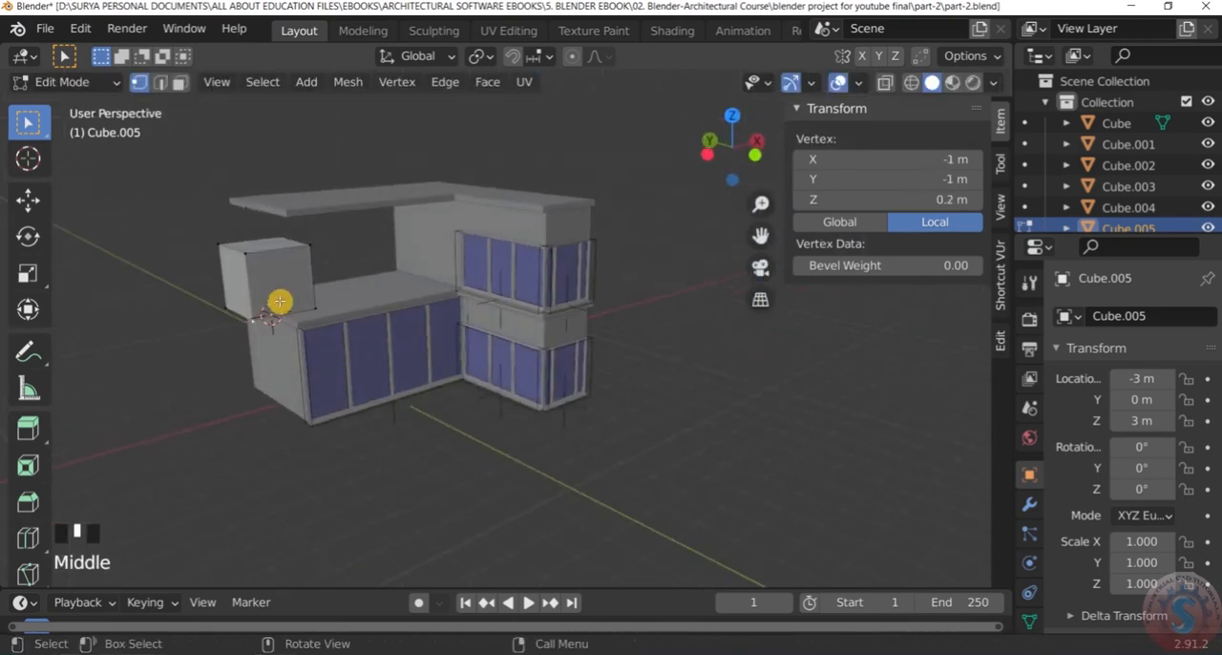
scroll(277, 286, up, 3)
scroll(264, 276, down, 1)
Return to Object Mode and move the cube 1 m along X onto the lower wing
click(78, 82)
click(67, 103)
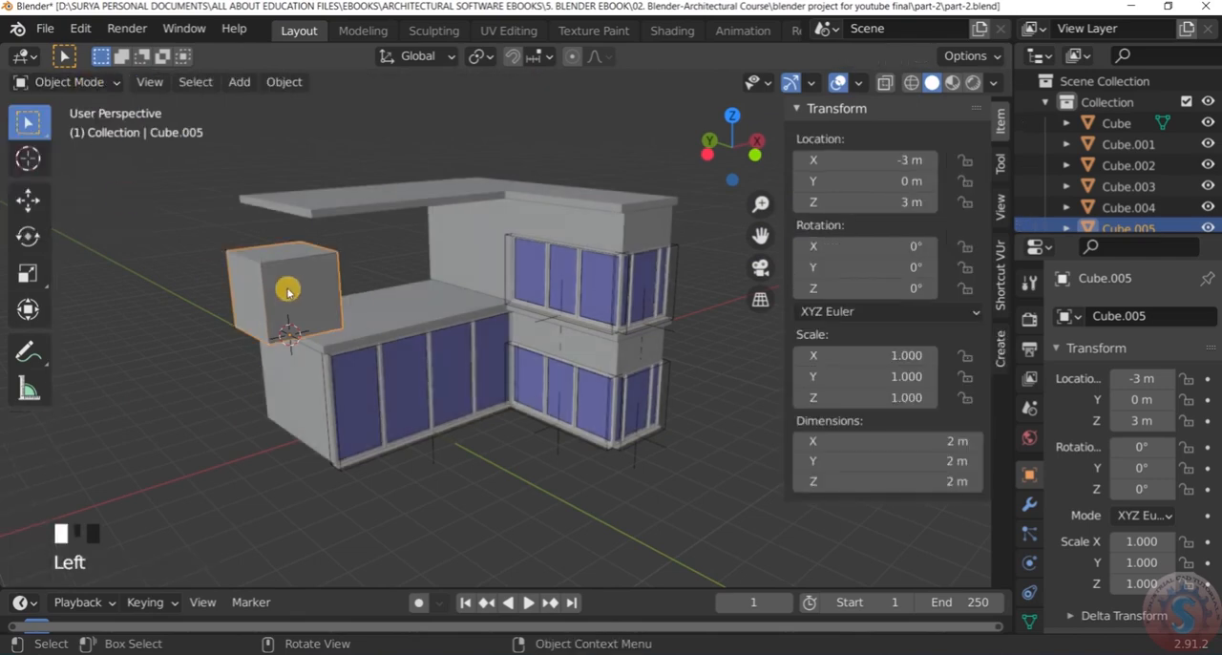
key(g)
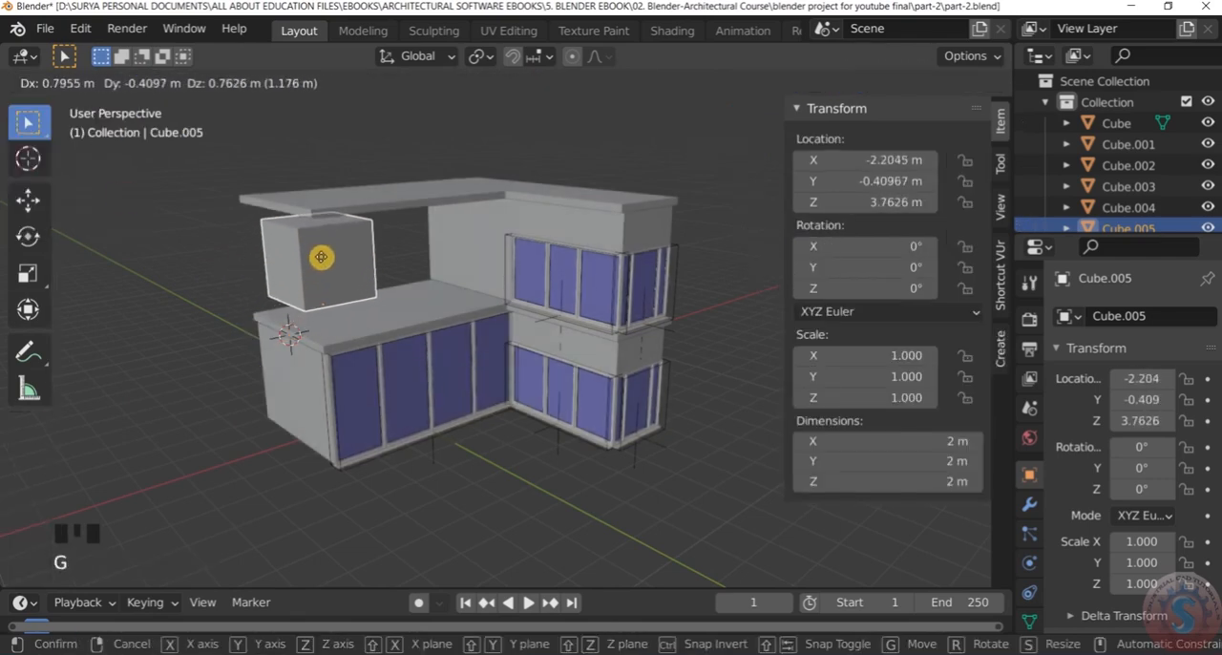
key(x)
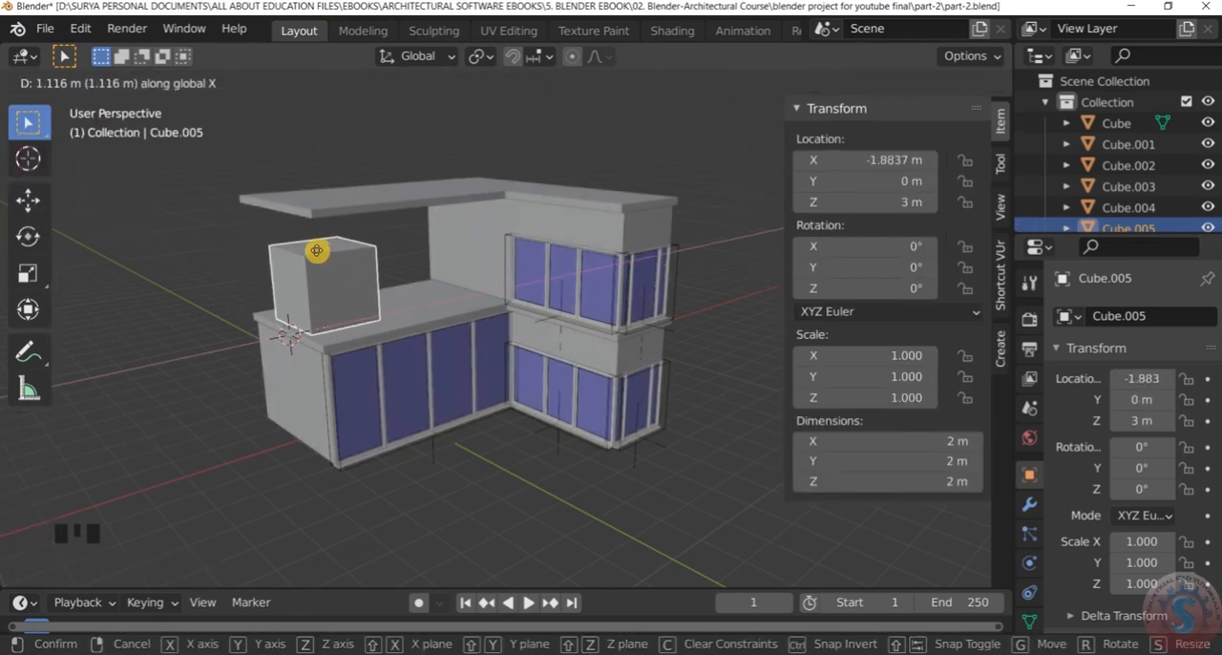
key(1)
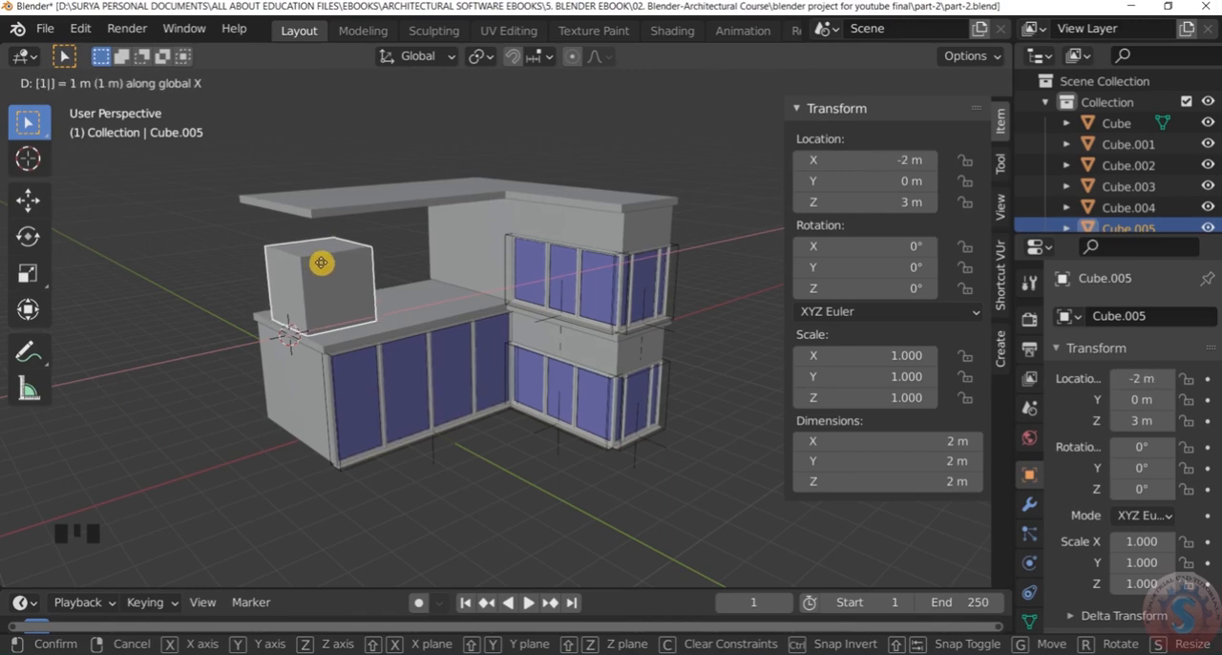
key(Return)
Examine the cube's placement beneath the overhanging slab and check its dimensions
middle_drag(327, 308, 250, 311)
scroll(303, 302, up, 5)
scroll(341, 289, down, 2)
middle_drag(341, 289, 311, 288)
scroll(352, 257, down, 3)
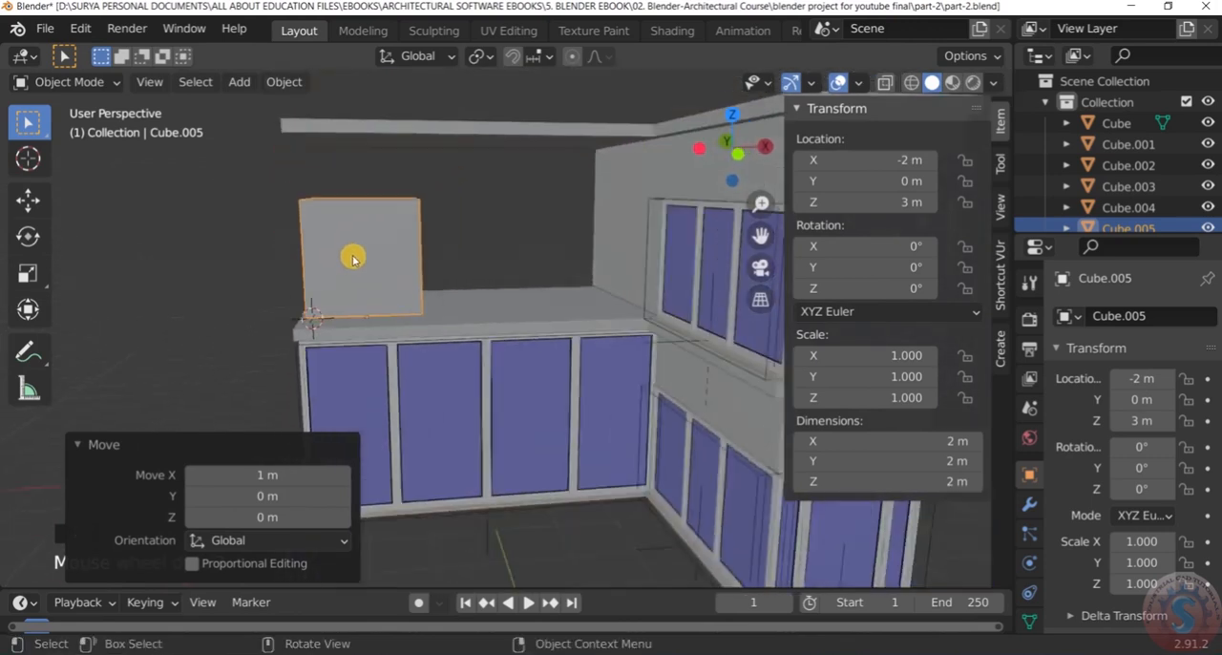
scroll(416, 248, up, 2)
middle_drag(385, 249, 412, 248)
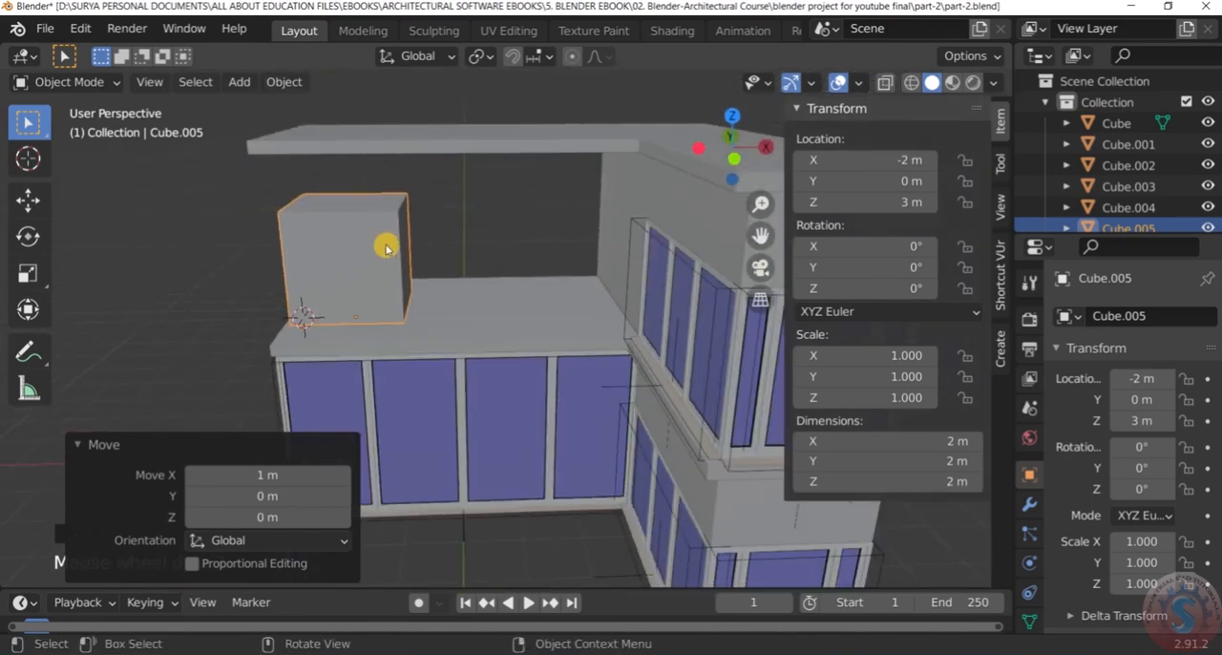
click(386, 248)
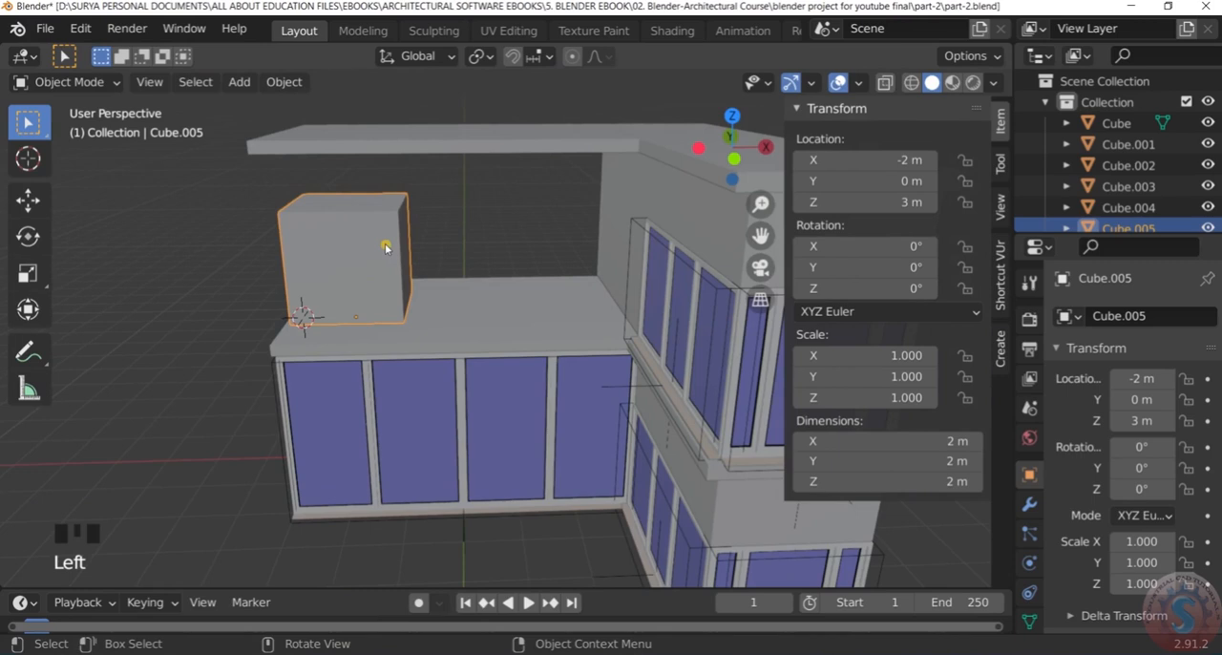
double_click(952, 449)
click(954, 533)
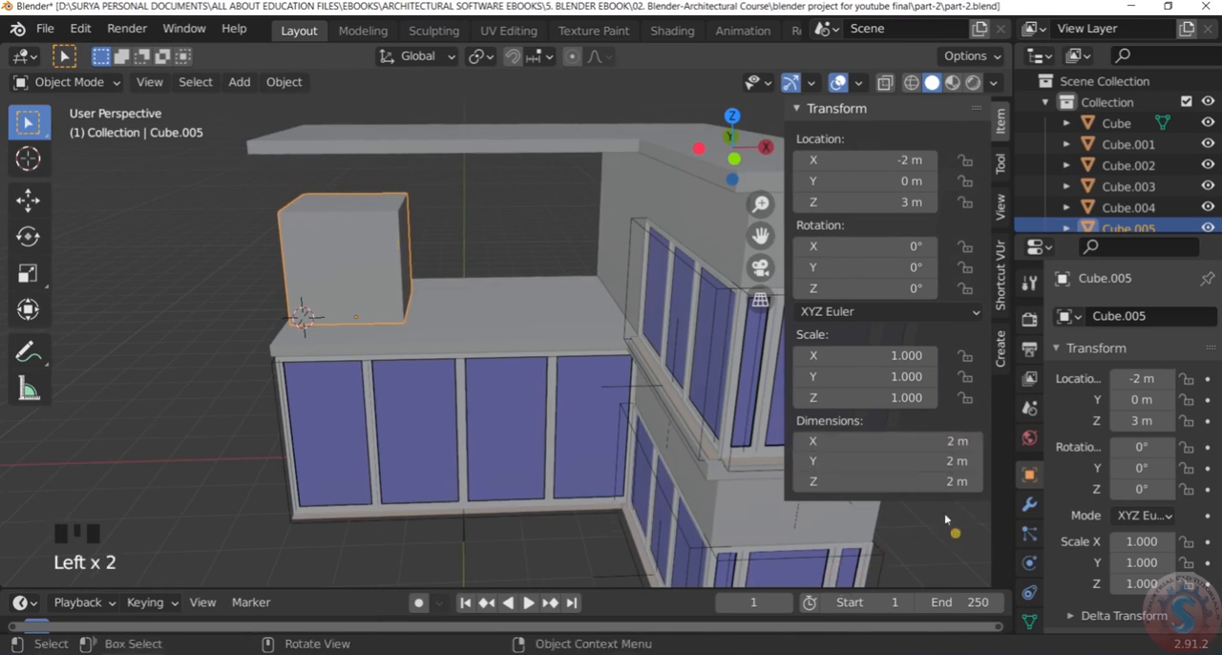
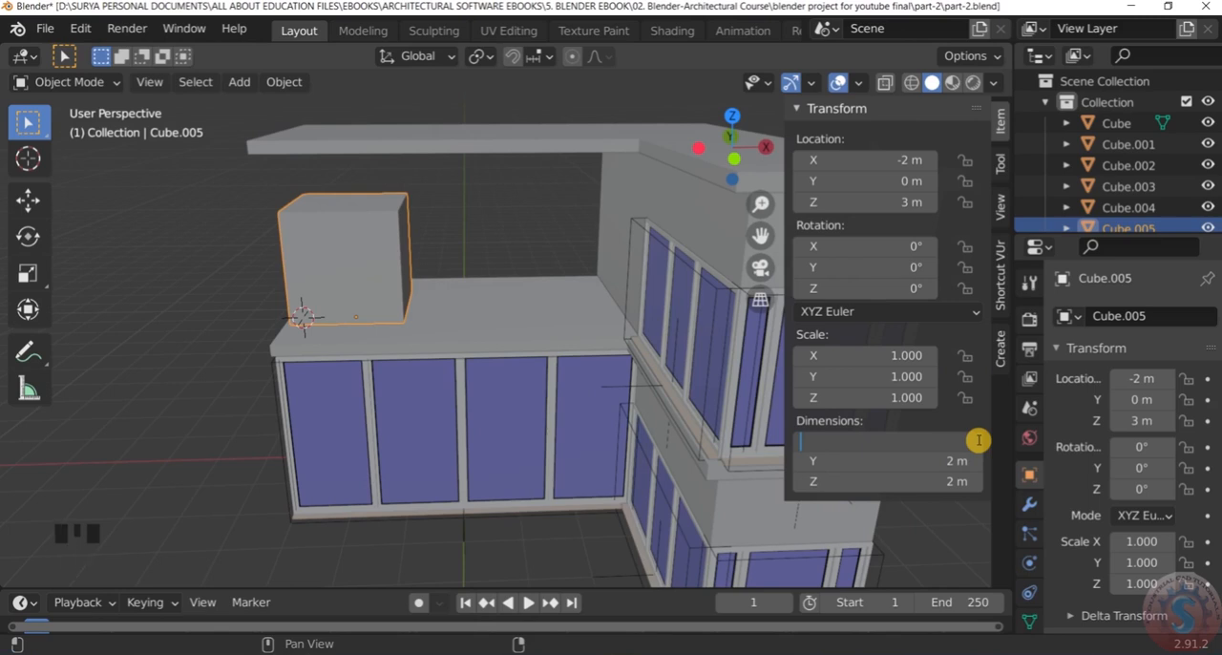
Thin the cube into a wall by setting its dimensions to 0.2 m along X and 4 m along Y
key(Return)
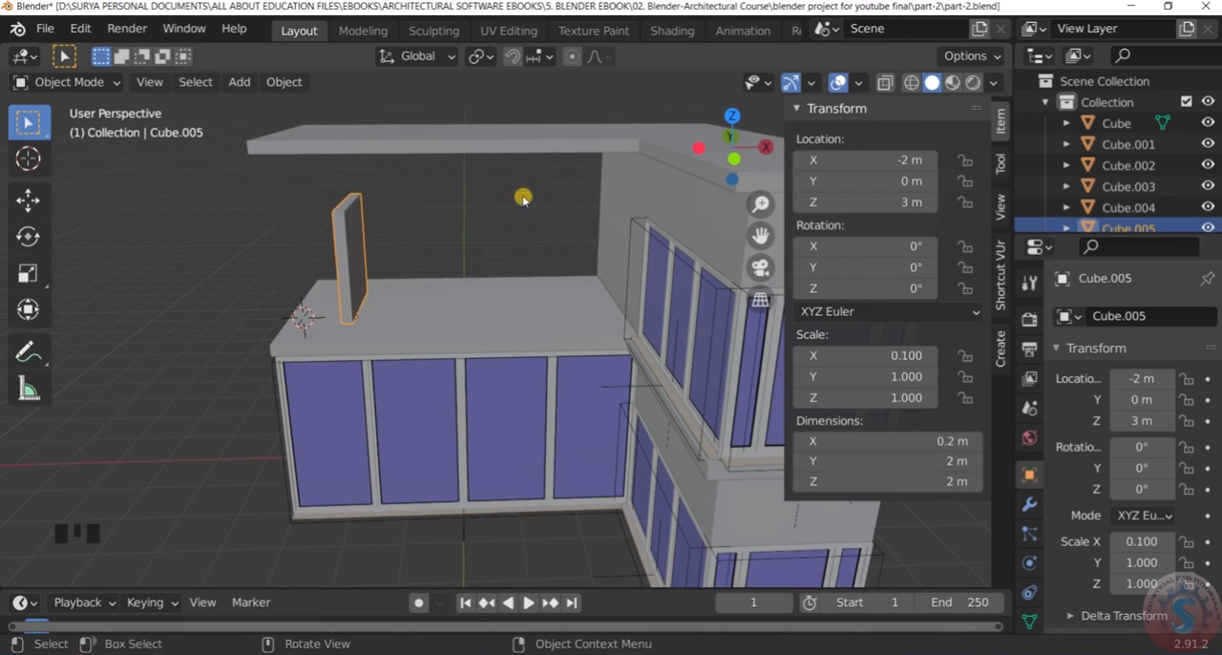
click(948, 463)
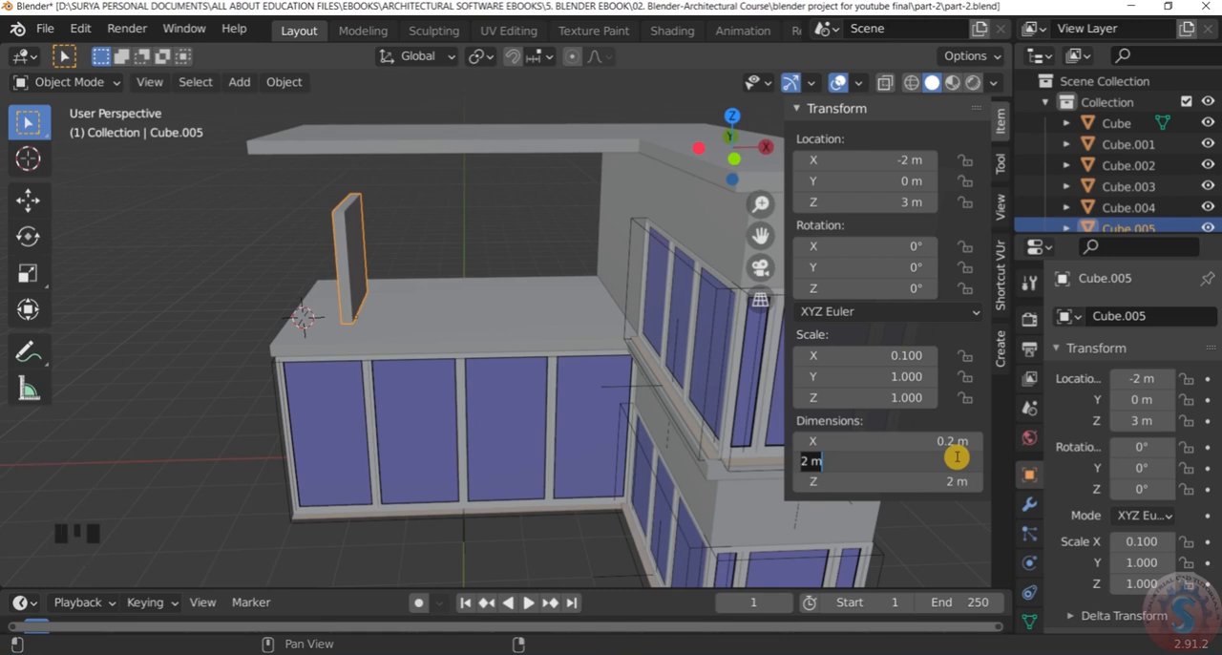
key(Return)
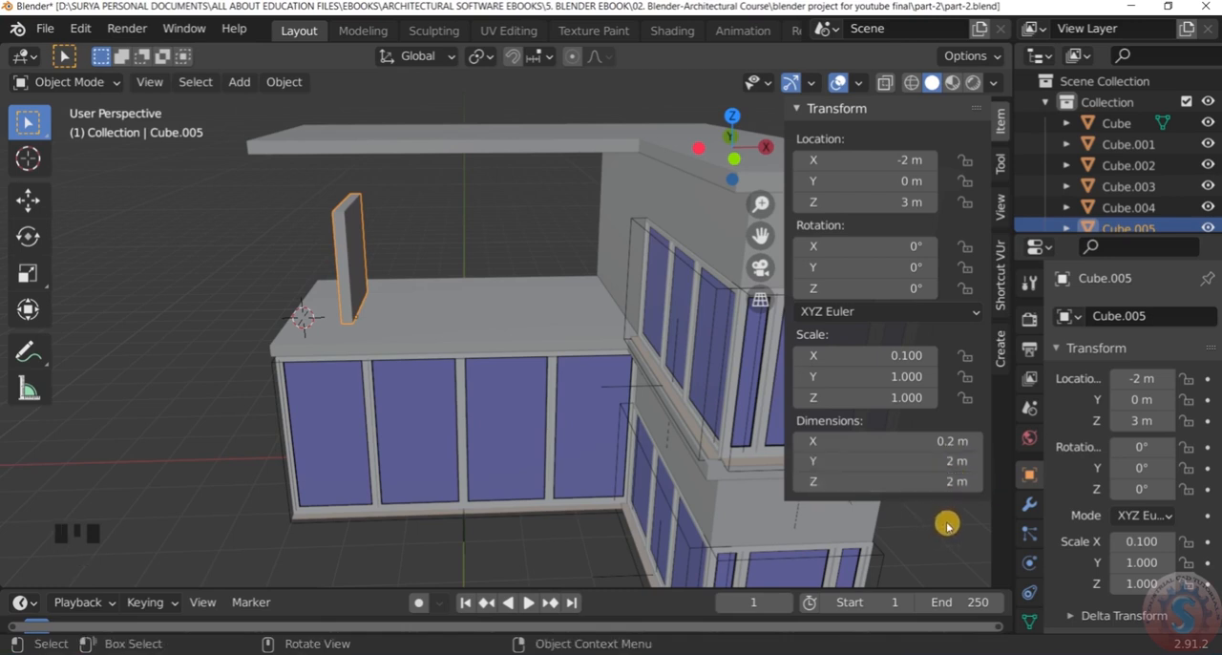
click(955, 465)
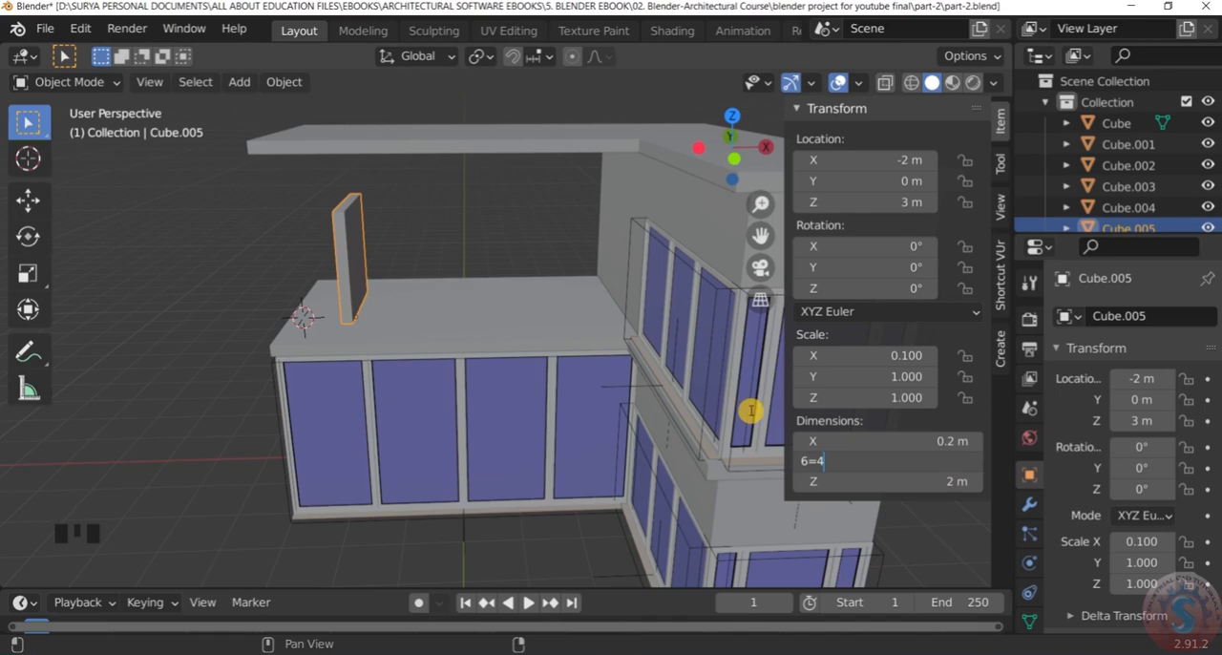
text(4)
key(Return)
Move the thin wall about -0.83 m along X to the outer end of the lower roof slab
middle_drag(436, 232, 367, 238)
scroll(382, 256, down, 3)
click(388, 237)
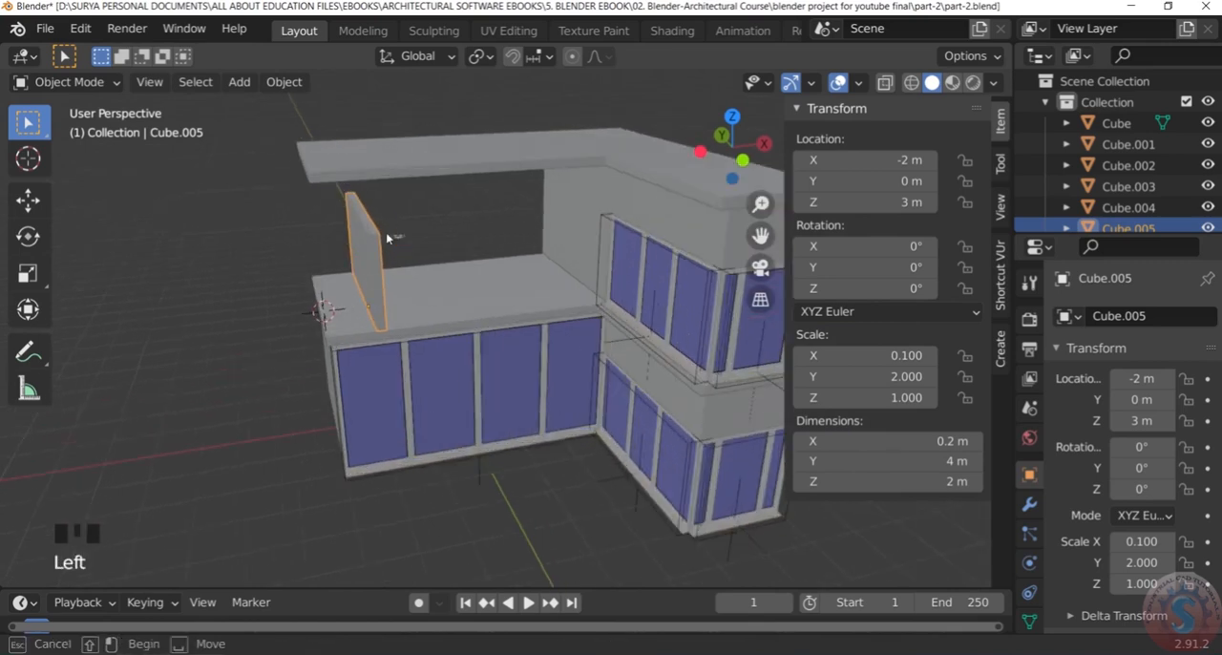
scroll(371, 229, up, 2)
key(g)
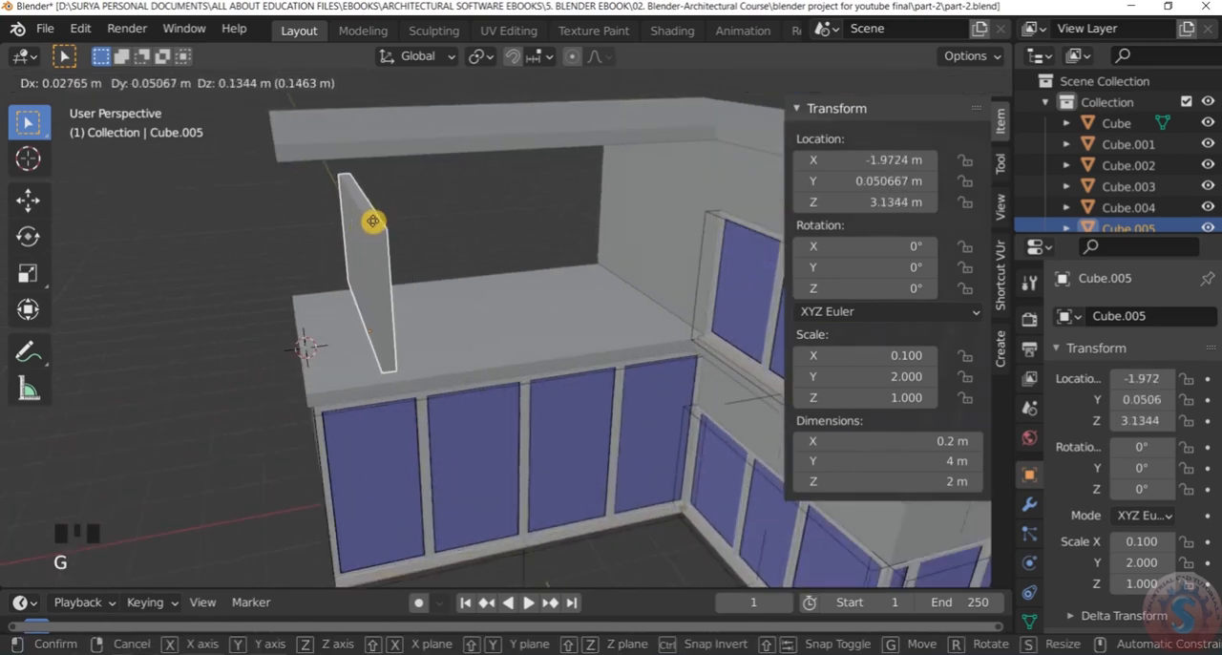
key(x)
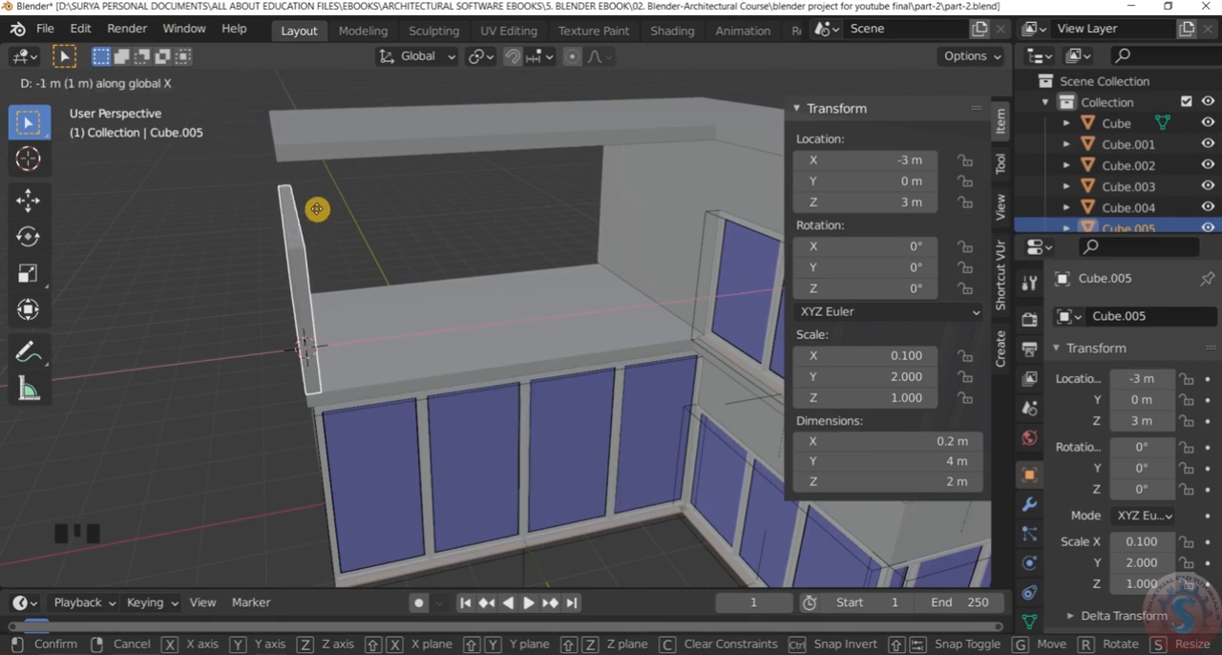
click(316, 208)
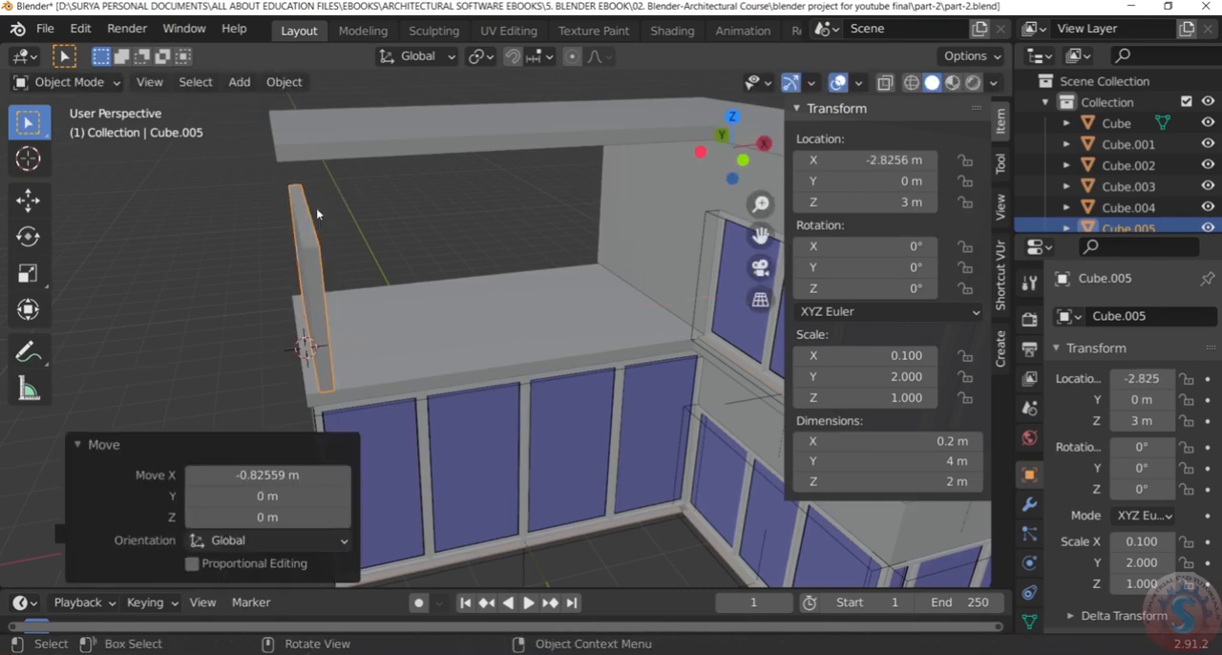
Switch the viewport to wireframe shading and open the thin wall in Edit Mode
scroll(224, 270, down, 3)
click(219, 266)
scroll(229, 267, up, 2)
mouse_move(237, 265)
middle_down()
mouse_move(341, 226)
mouse_move(341, 260)
mouse_move(219, 261)
middle_up()
scroll(368, 196, down, 3)
scroll(331, 212, up, 6)
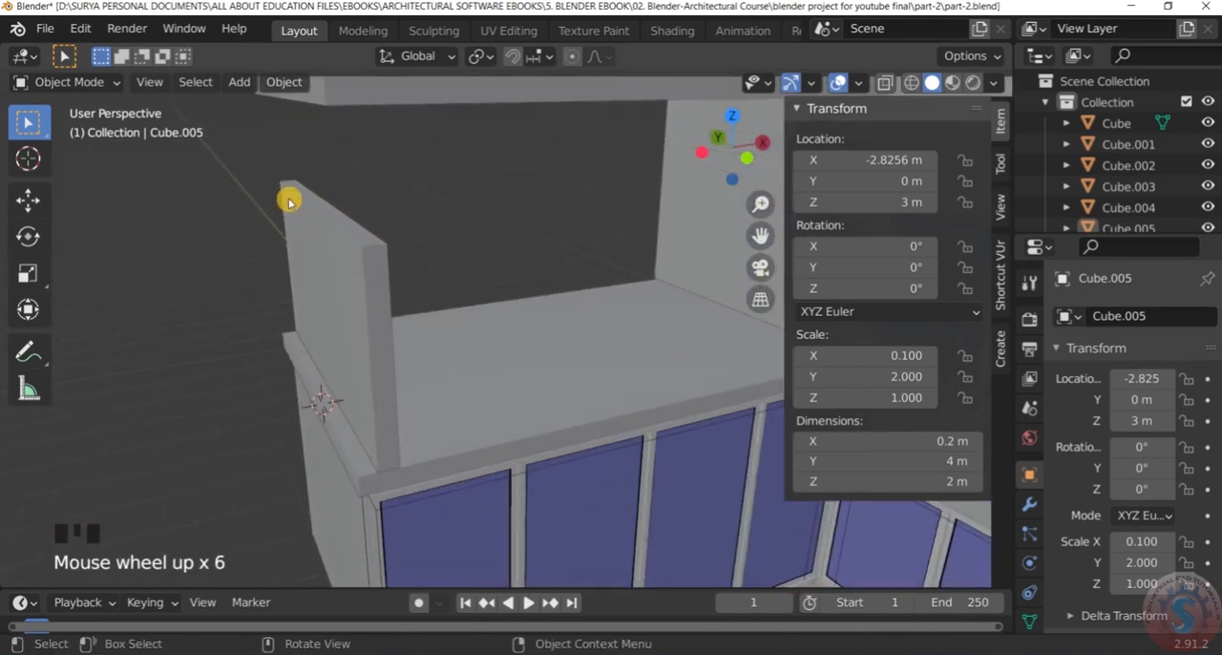
key(z)
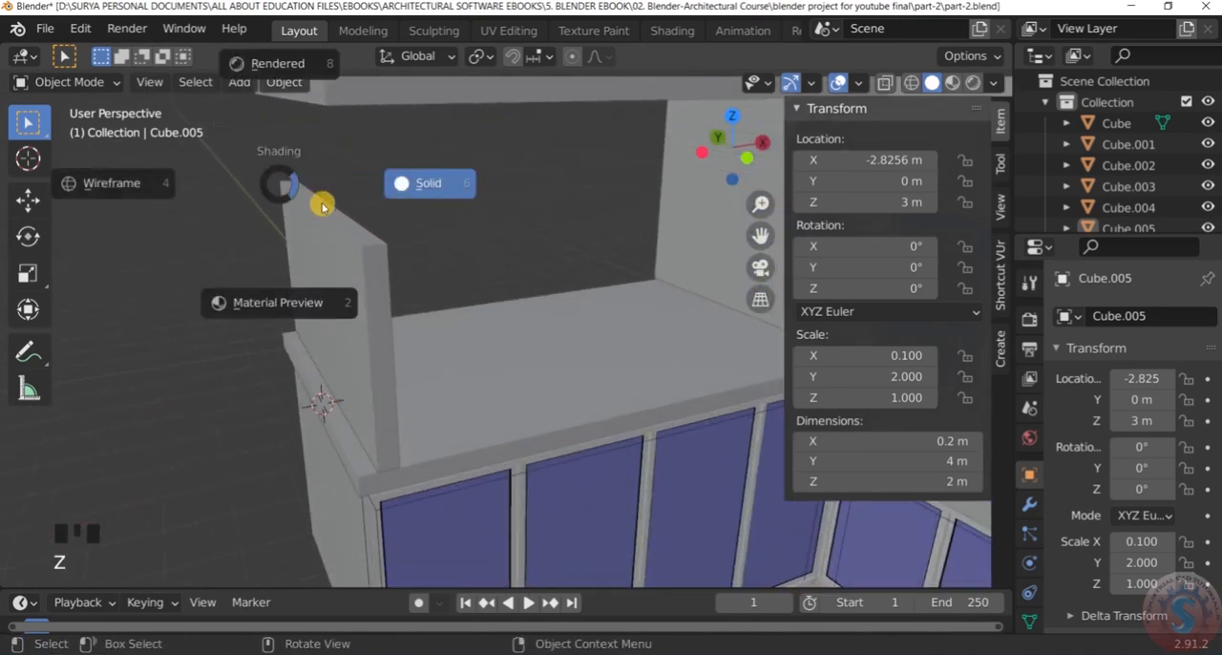
click(91, 191)
drag(336, 223, 413, 258)
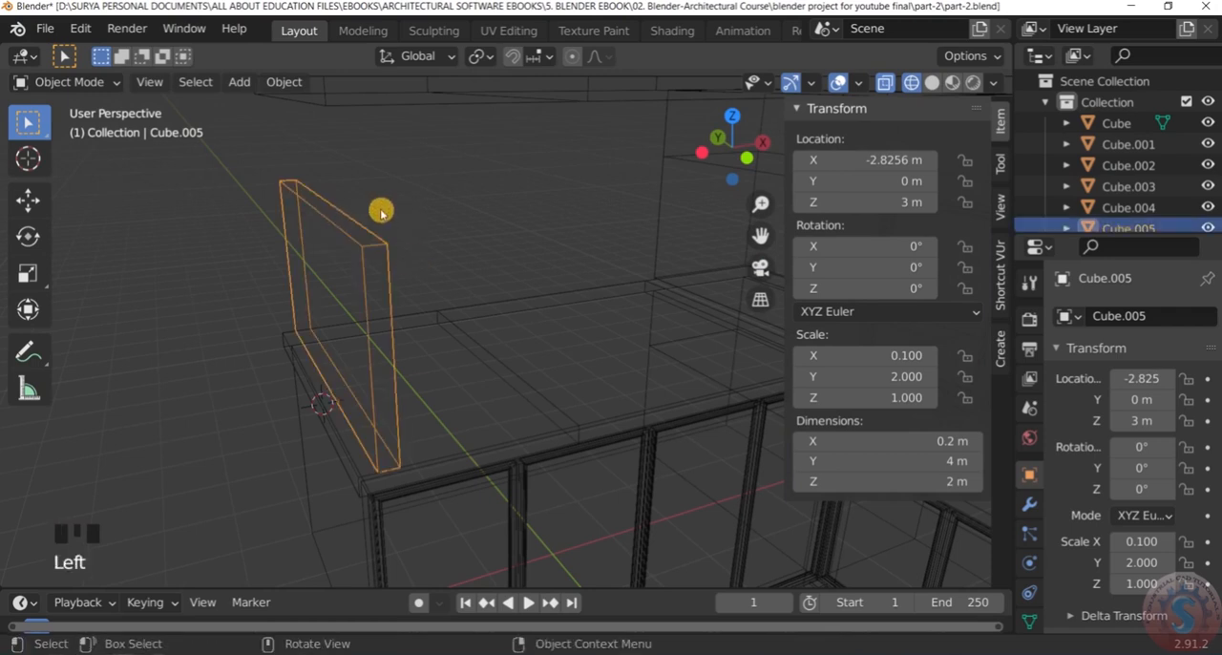
click(90, 81)
click(90, 131)
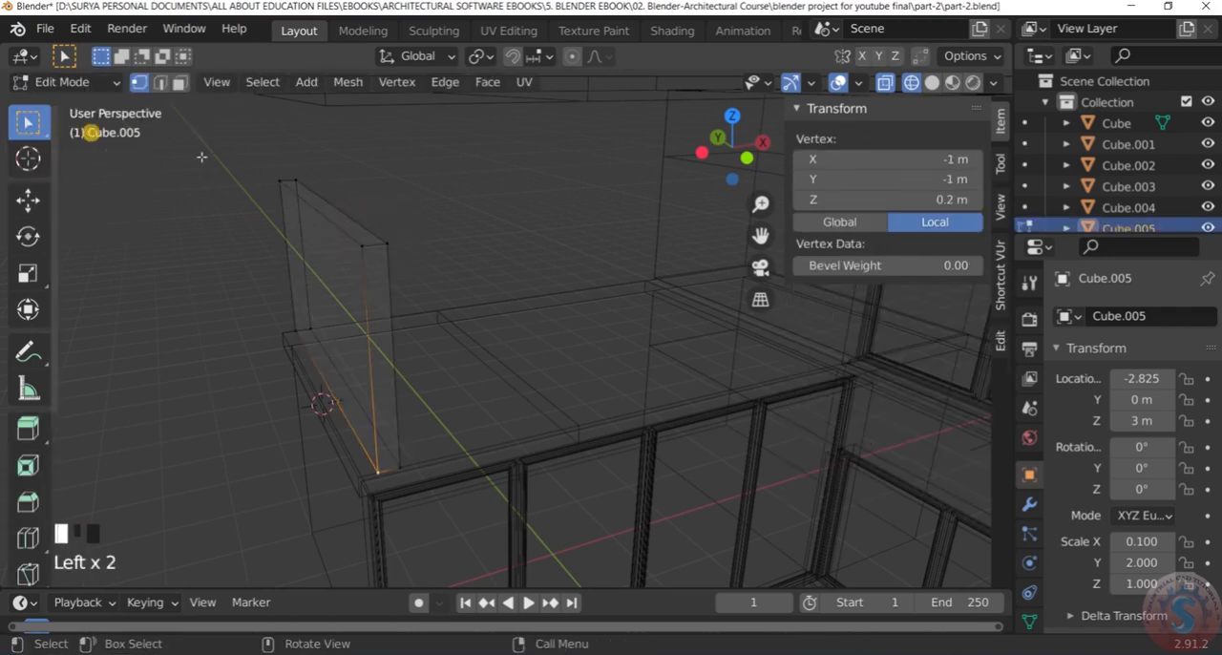
Extrude the wall's top face 1 m upward to the underside of the upper roof slab
drag(255, 159, 421, 265)
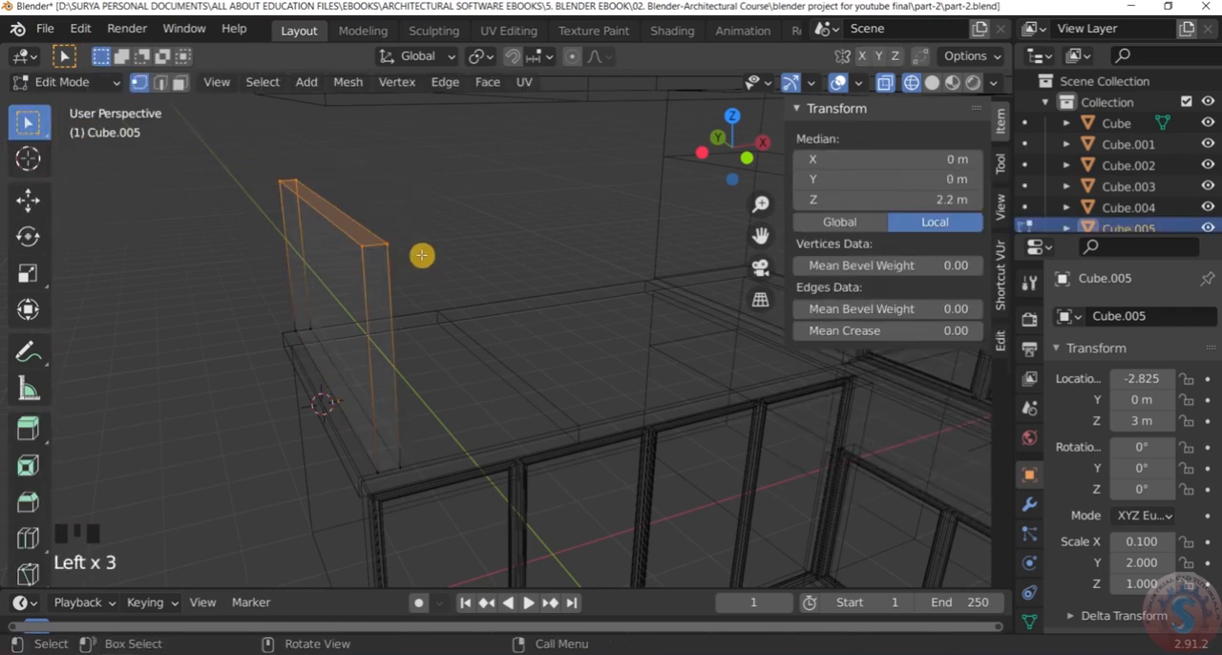
key(e)
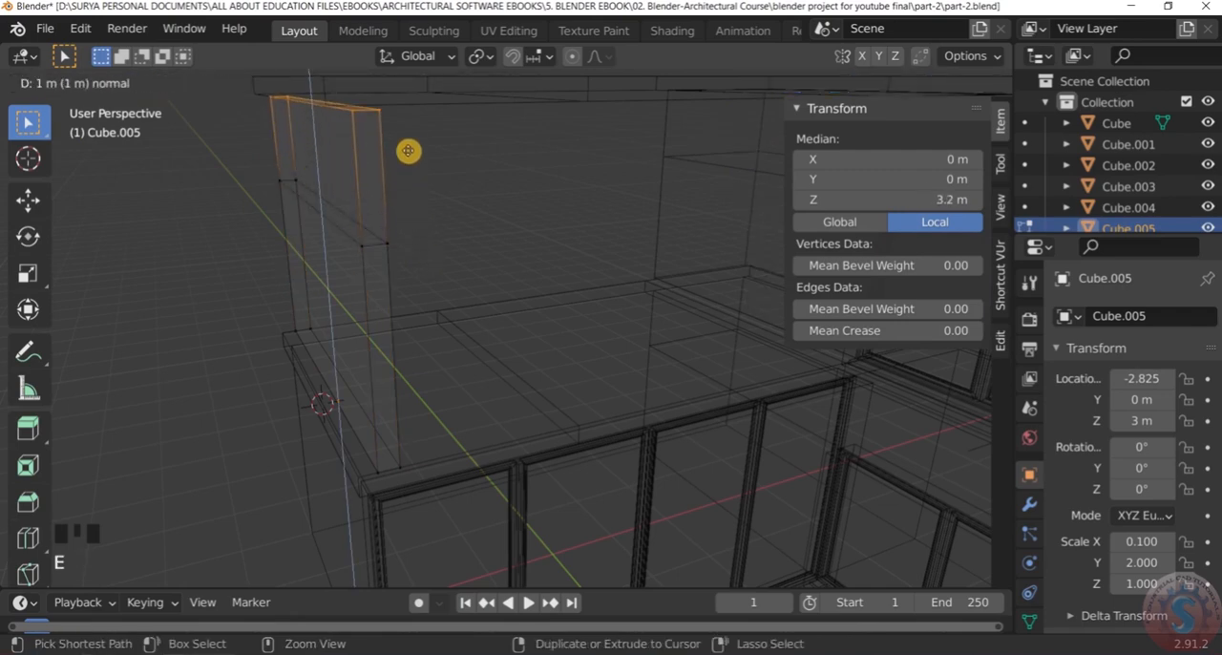
click(408, 145)
Clear the mesh selection and return the viewport to solid shading
middle_drag(409, 144, 513, 166)
click(436, 197)
scroll(470, 191, up, 2)
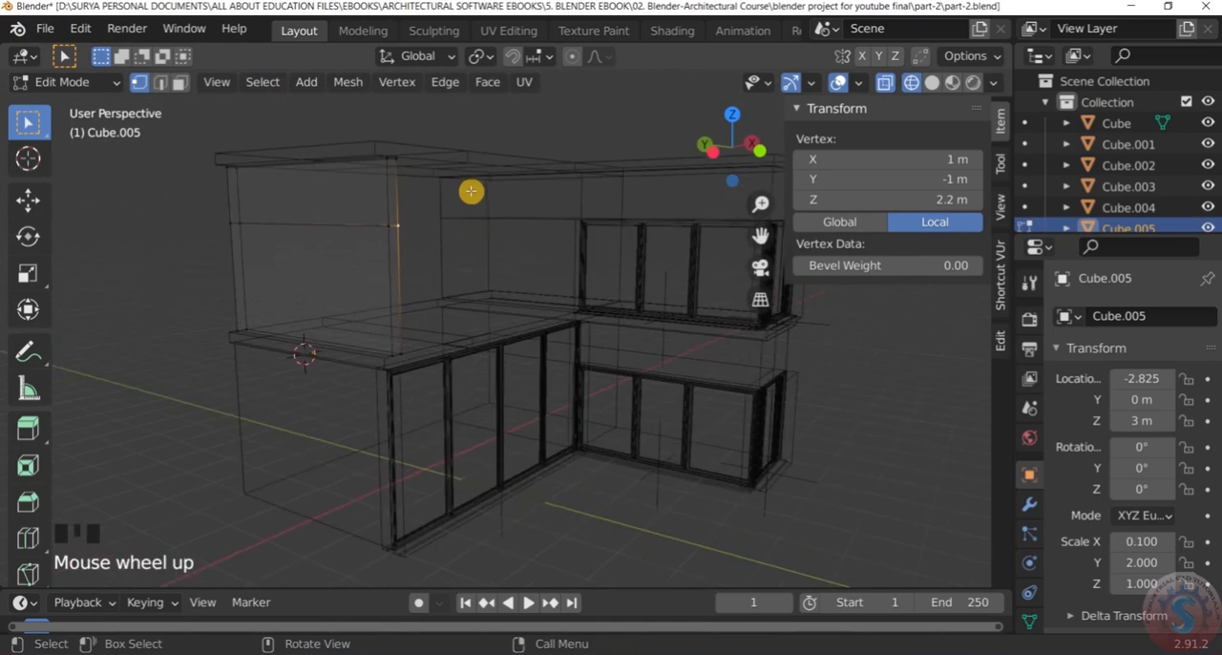
click(460, 203)
scroll(460, 202, down, 2)
middle_drag(453, 204, 447, 207)
key(z)
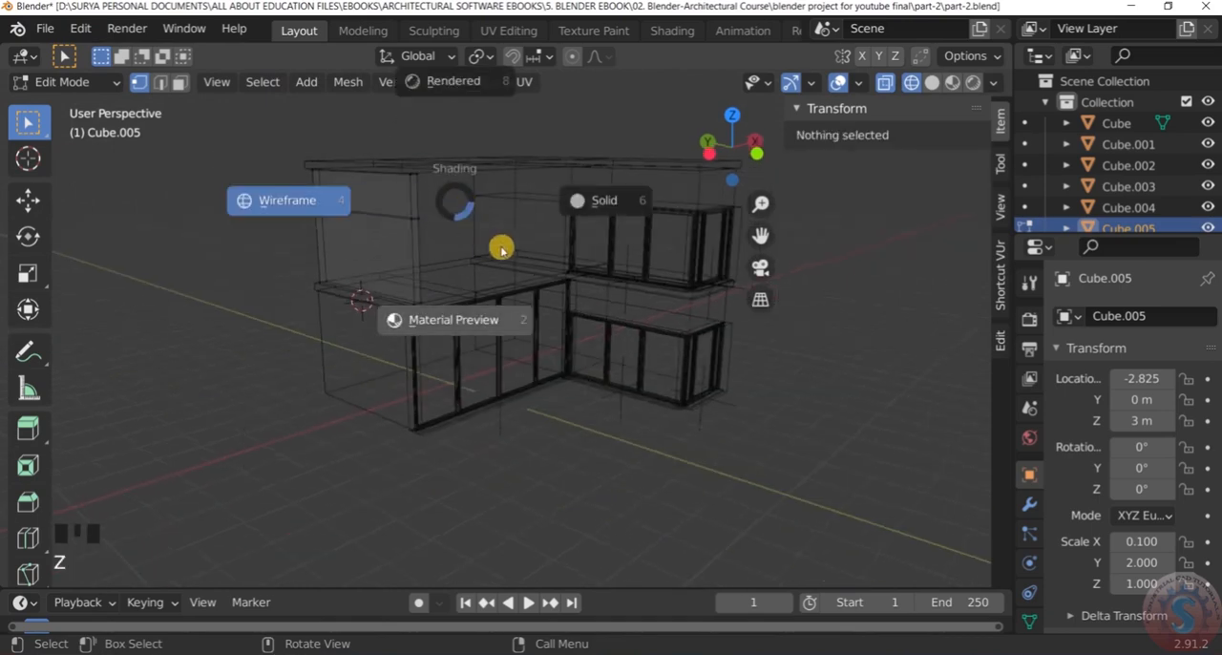
click(598, 213)
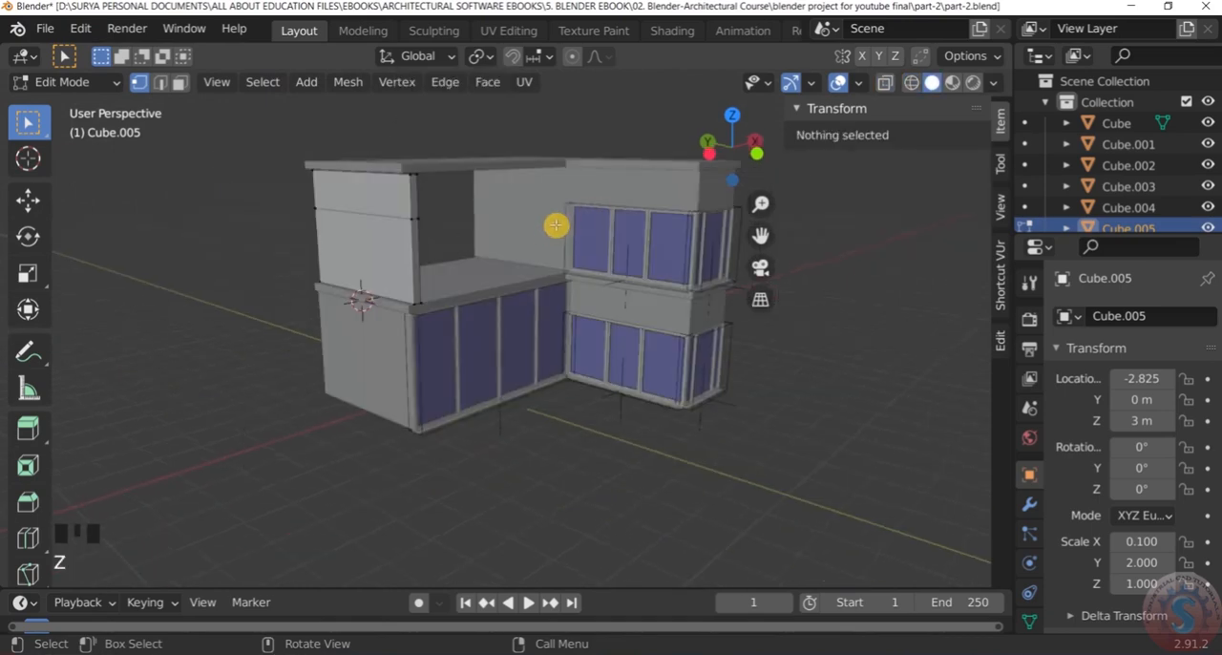
Examine from several angles how the raised end wall meets the upper and lower roof slabs
middle_drag(556, 226, 486, 248)
scroll(582, 172, up, 4)
middle_drag(581, 172, 559, 235)
scroll(349, 257, down, 2)
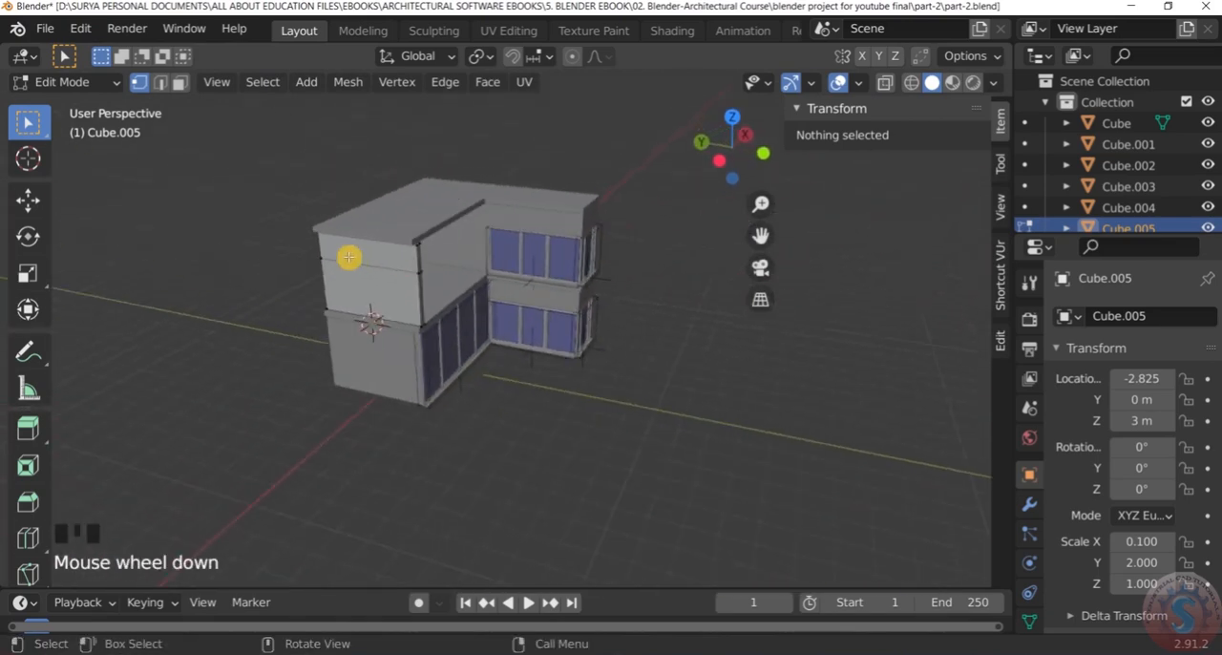
scroll(348, 256, up, 4)
middle_drag(366, 235, 488, 219)
scroll(456, 204, down, 1)
scroll(427, 250, up, 3)
middle_drag(427, 249, 373, 246)
scroll(401, 200, down, 1)
scroll(502, 256, up, 2)
scroll(524, 177, up, 1)
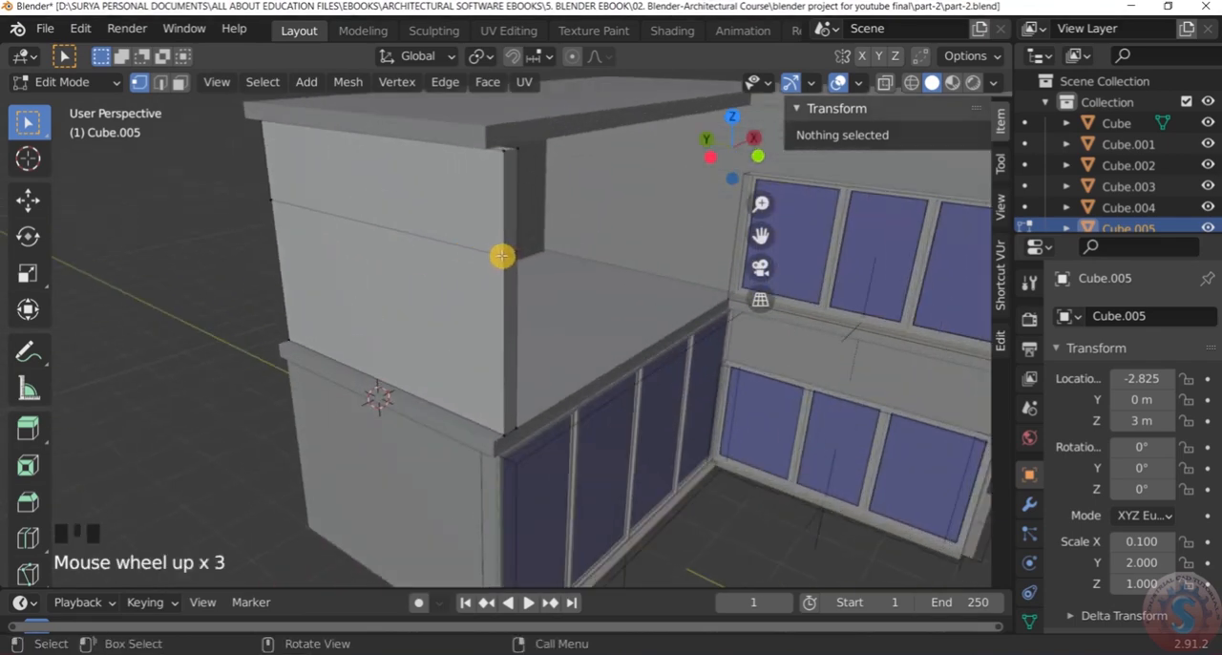
scroll(524, 178, down, 4)
scroll(519, 169, up, 3)
mouse_move(518, 169)
middle_down()
mouse_move(467, 156)
mouse_move(582, 169)
mouse_move(507, 173)
mouse_move(650, 169)
mouse_move(526, 174)
middle_up()
scroll(563, 171, up, 1)
scroll(497, 178, up, 2)
scroll(538, 164, down, 3)
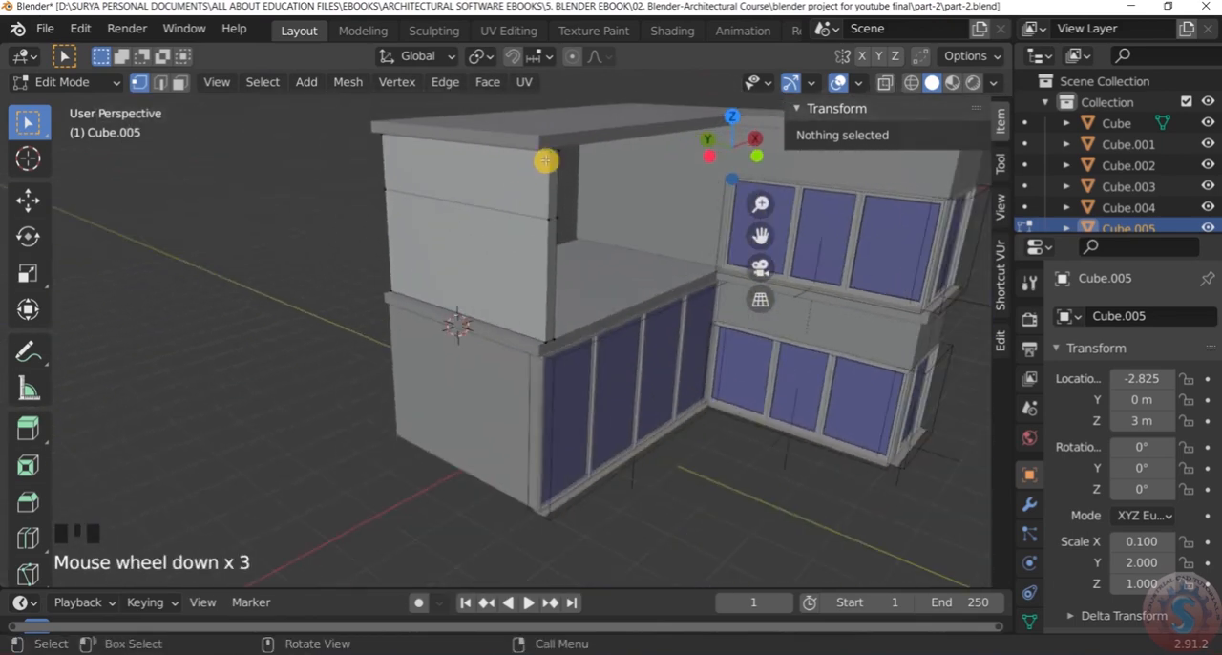
click(586, 371)
scroll(526, 349, up, 2)
scroll(605, 351, down, 2)
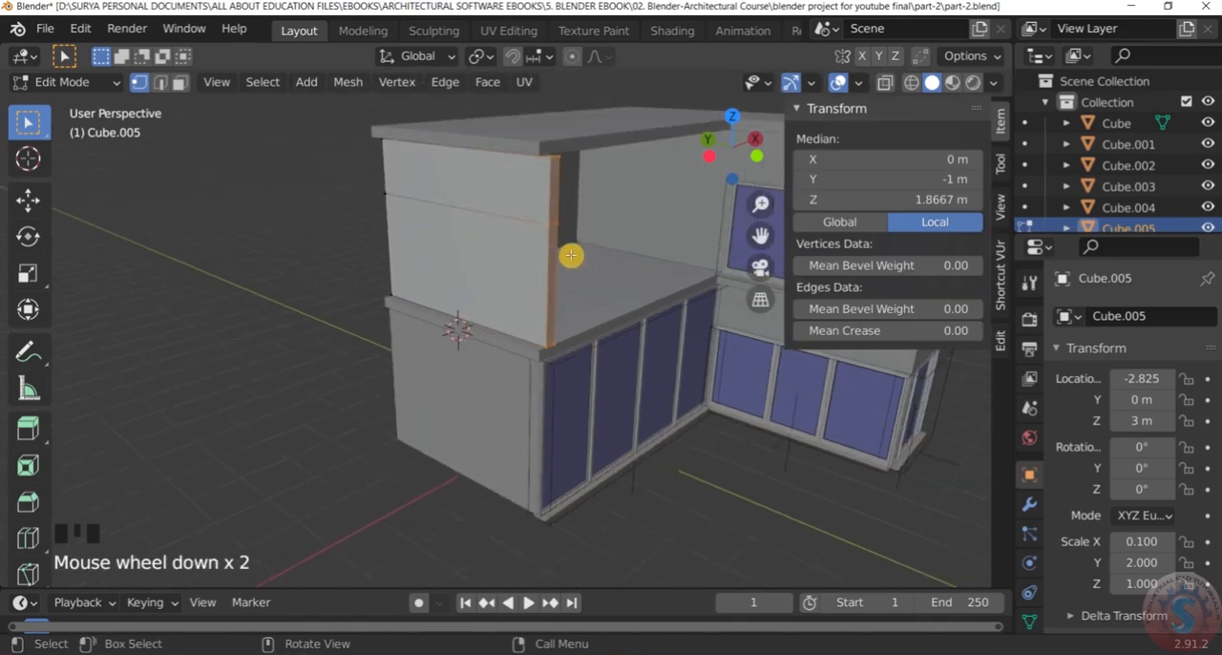
click(296, 203)
scroll(464, 264, down, 6)
scroll(464, 273, up, 4)
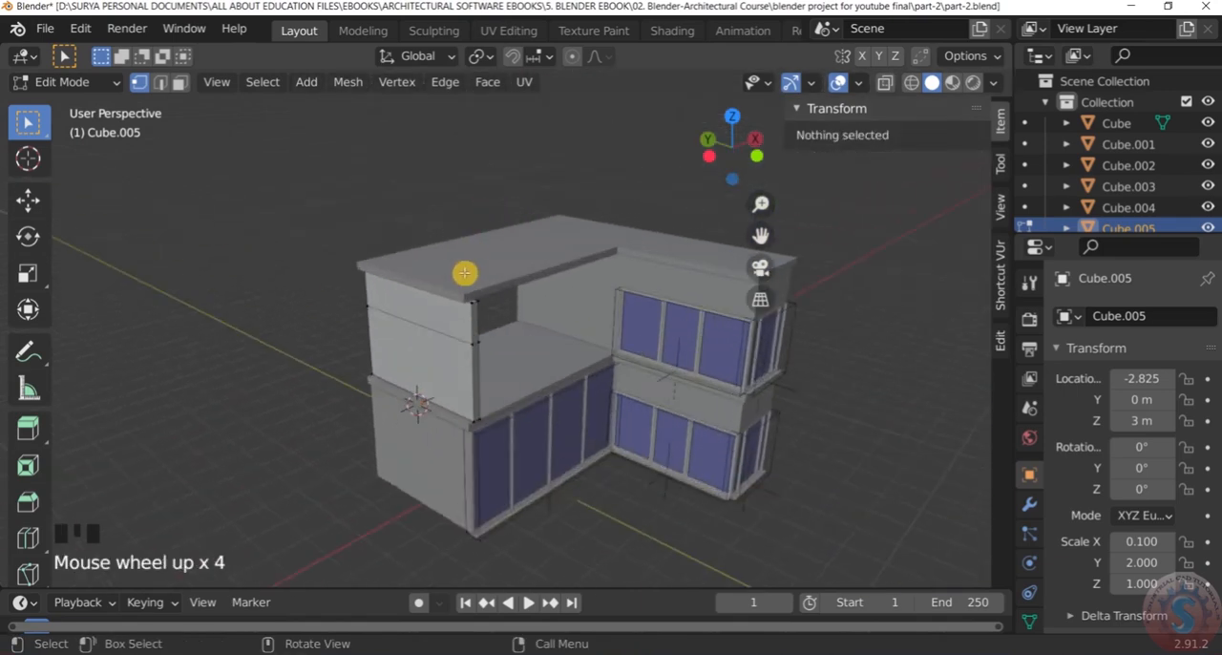
scroll(468, 294, down, 1)
mouse_move(469, 294)
middle_down()
mouse_move(497, 264)
mouse_move(467, 317)
middle_up()
scroll(493, 289, down, 1)
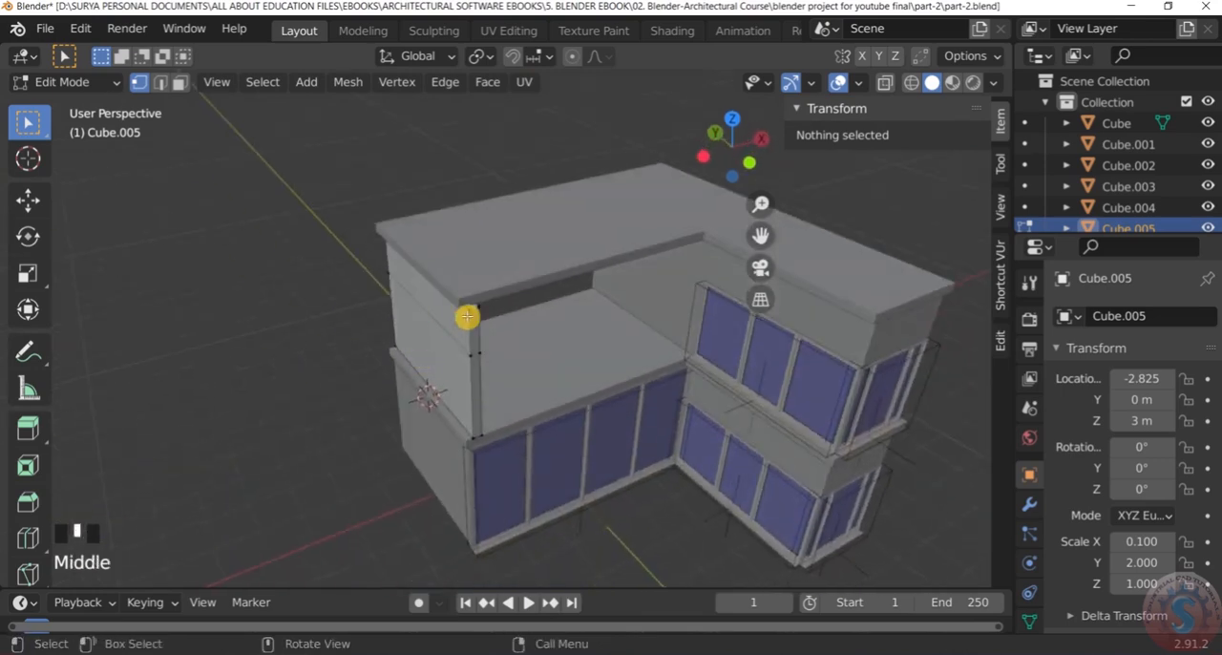
scroll(497, 273, down, 3)
scroll(574, 298, up, 3)
scroll(573, 299, down, 2)
middle_drag(574, 299, 559, 293)
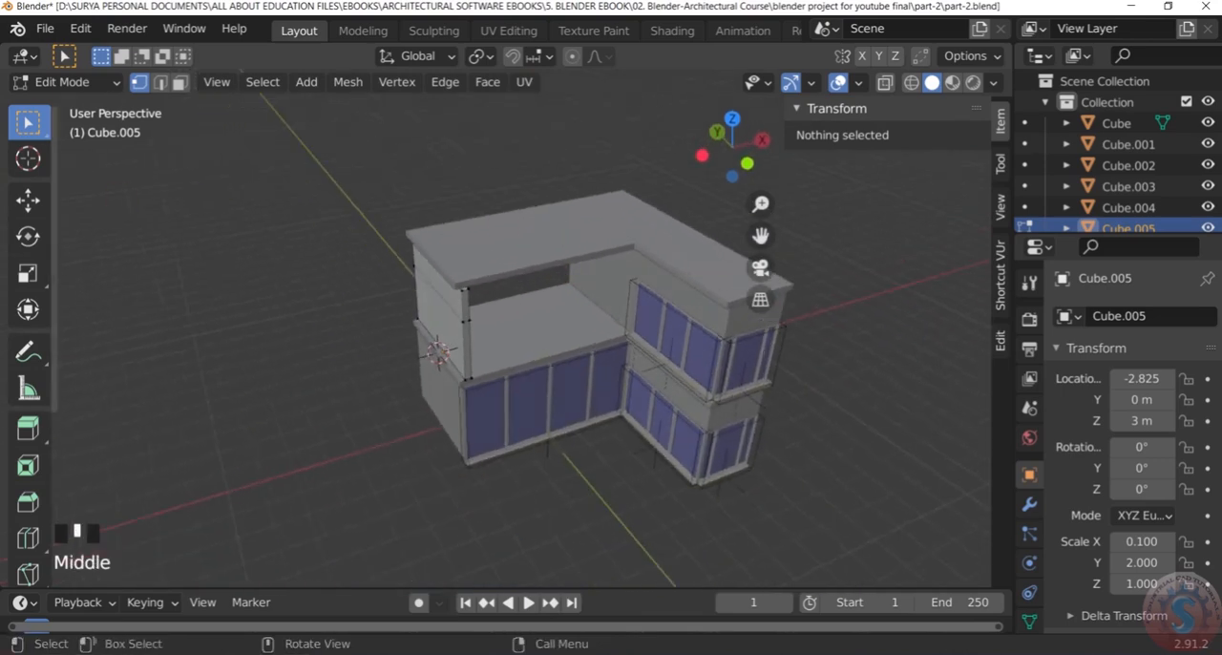
Leave the wall's Edit Mode, select the upper roof slab and open it in Edit Mode with wireframe shading
click(80, 91)
click(82, 111)
click(523, 242)
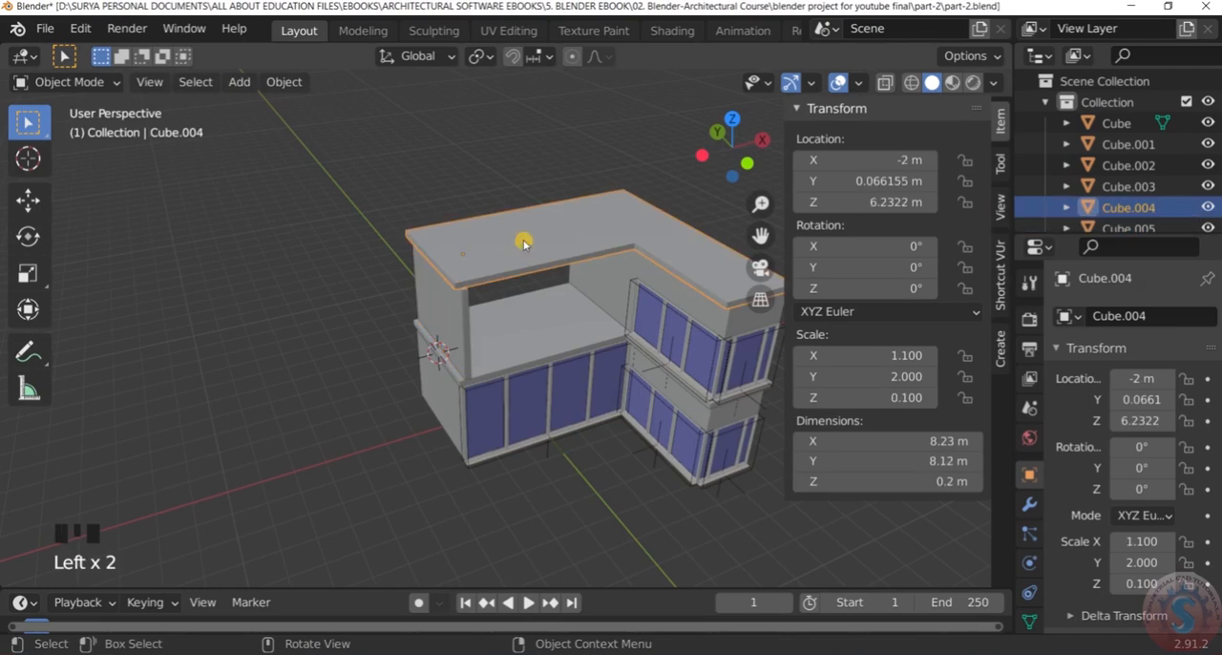
scroll(592, 251, down, 3)
scroll(633, 258, up, 4)
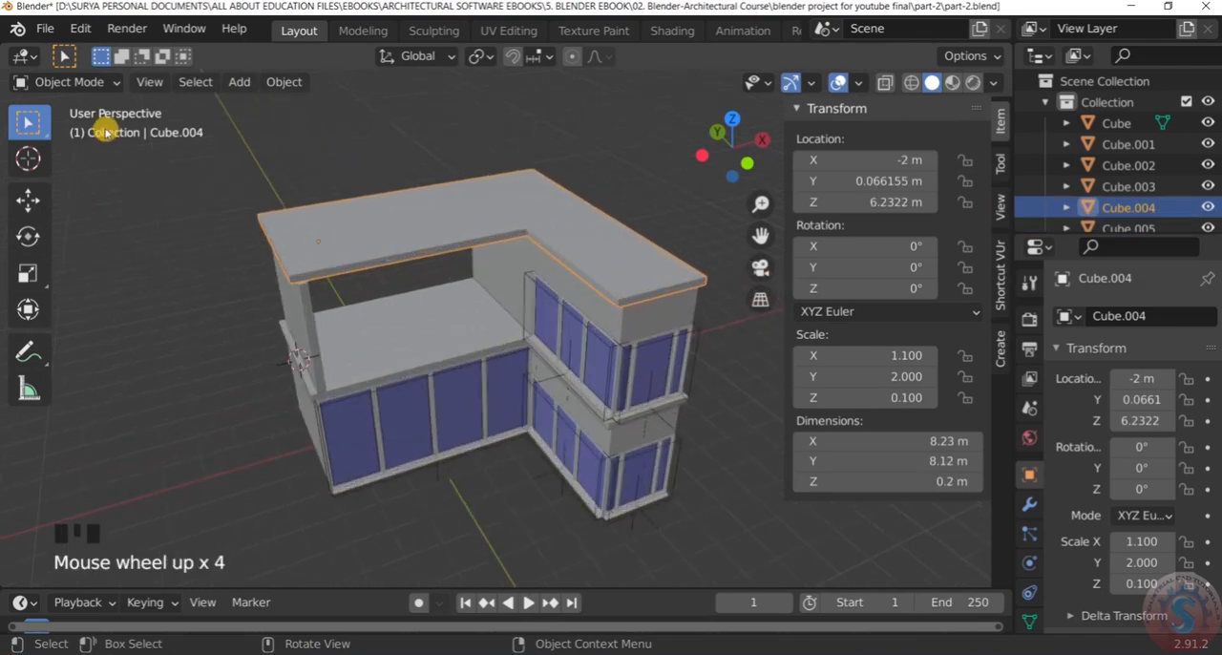
key(z)
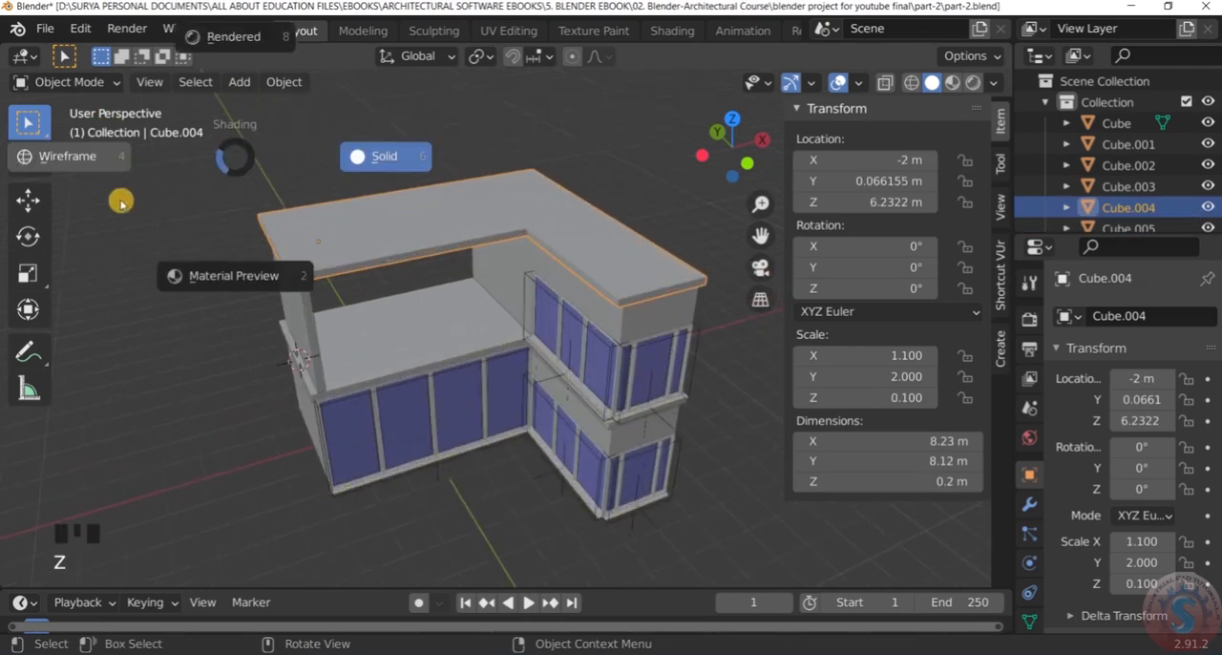
click(68, 159)
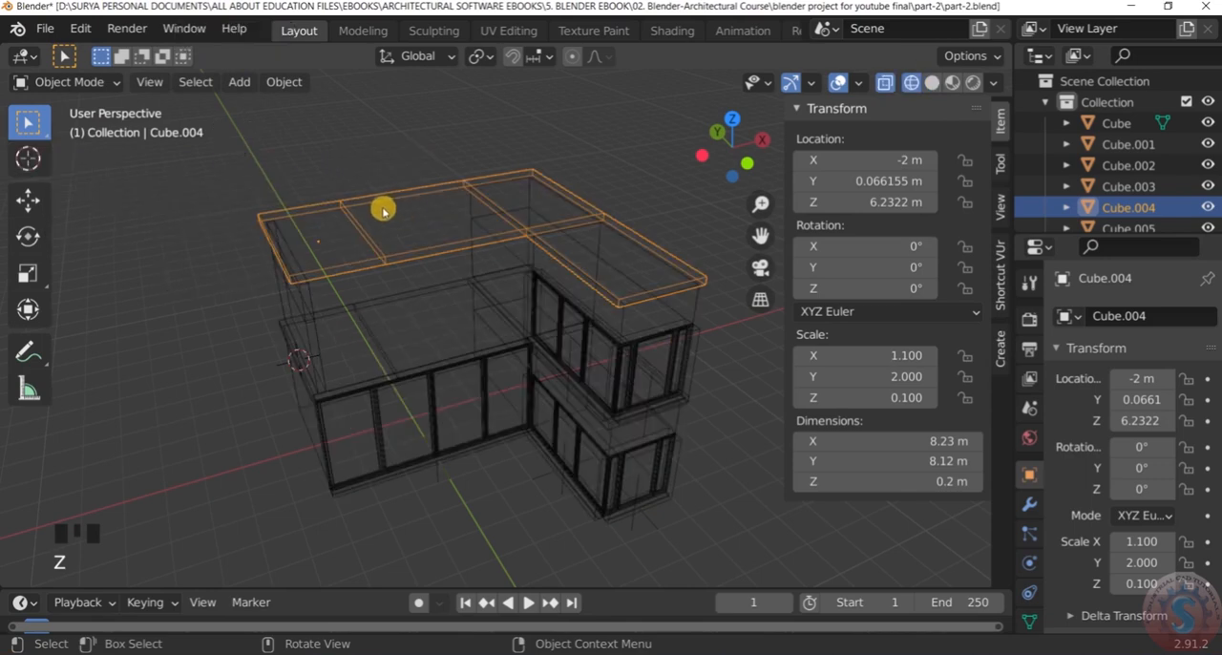
click(103, 83)
click(95, 124)
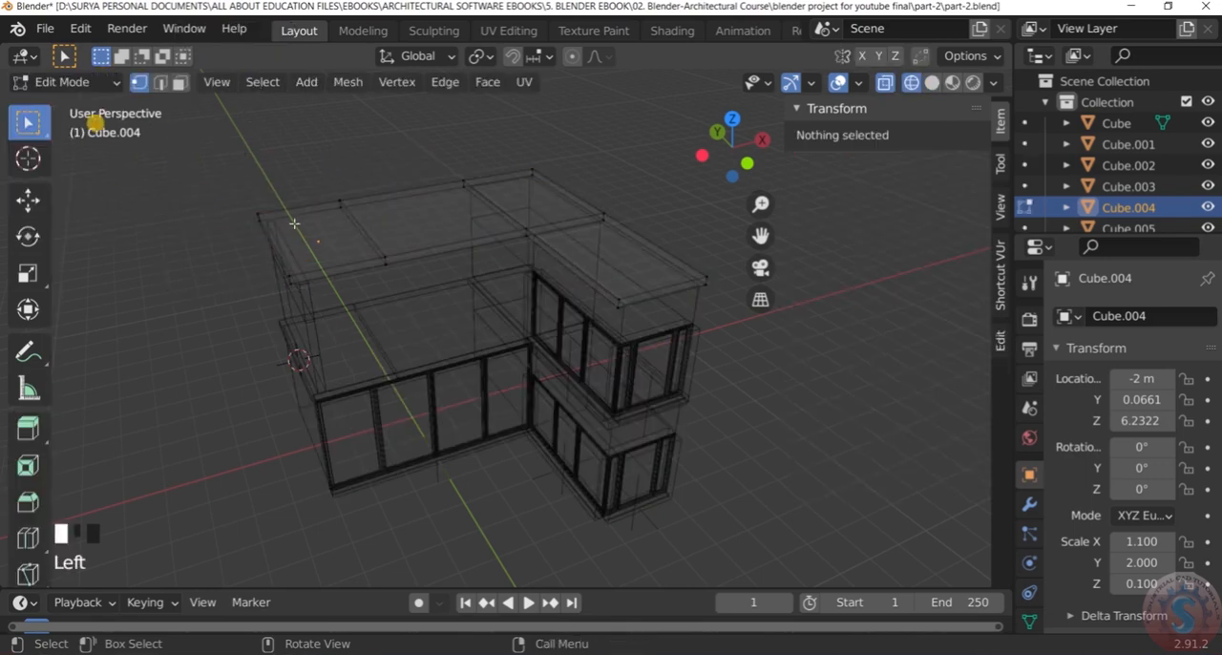
Extrude the L-shaped inner edge faces of the upper roof slab outward by about 0.1 m
drag(263, 252, 573, 298)
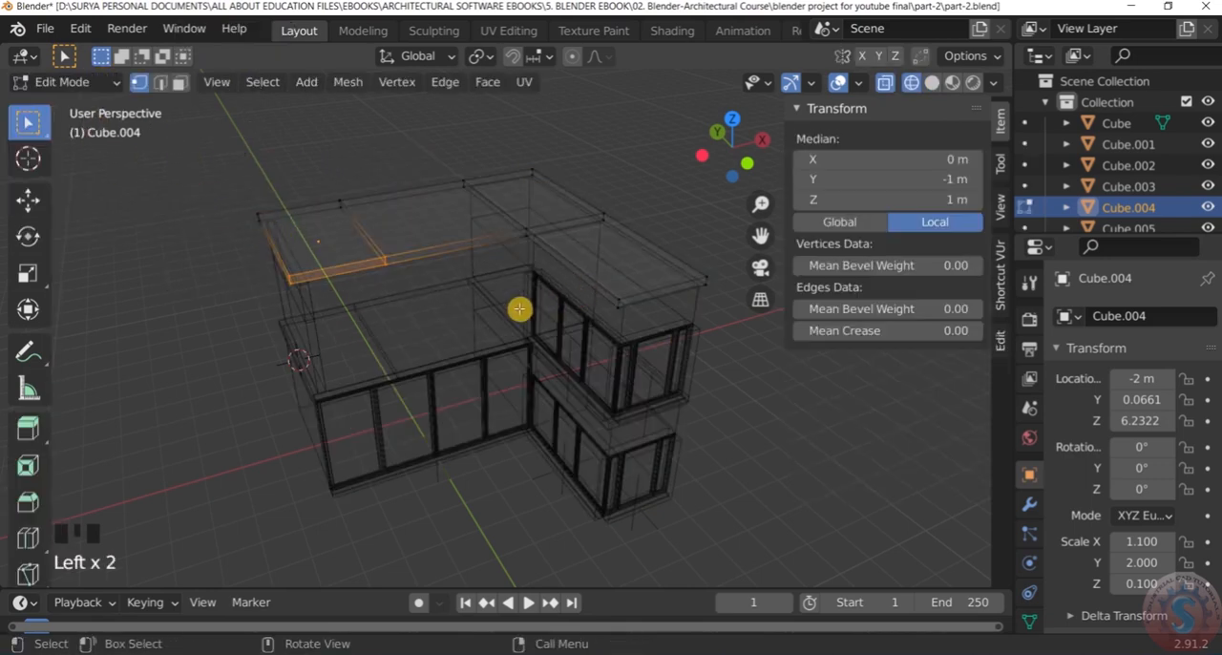
shift+click(494, 218)
shift+click(591, 264)
scroll(646, 318, up, 1)
scroll(647, 318, down, 2)
key(e)
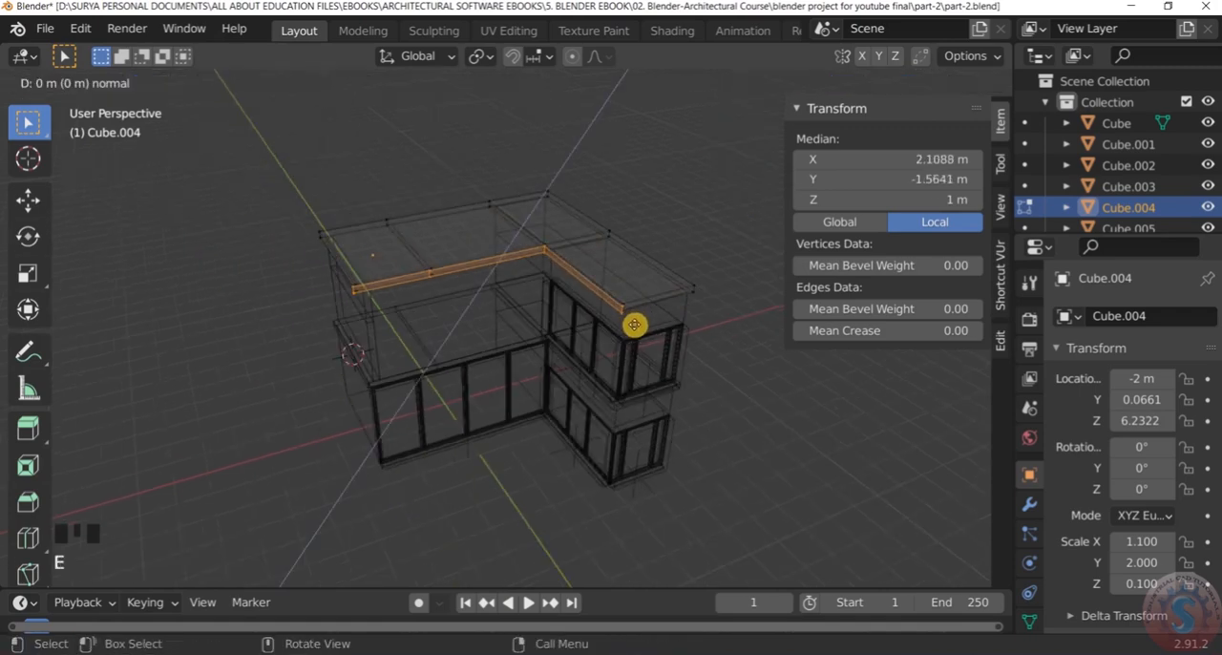
click(630, 316)
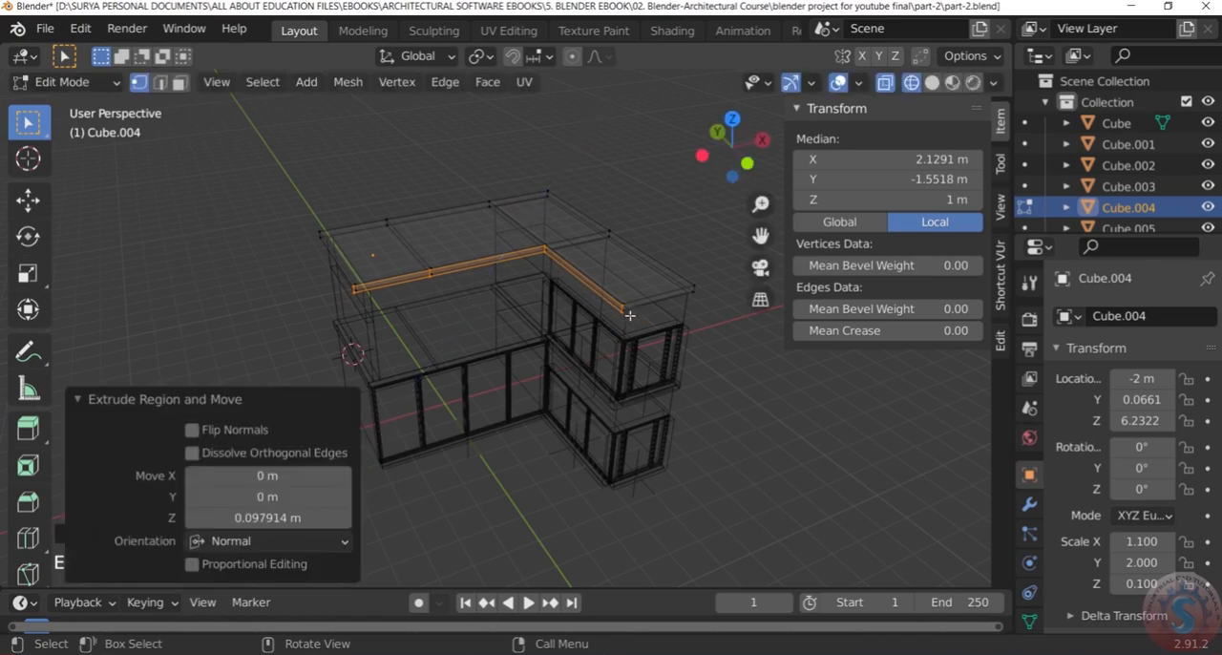
key(alt+a)
scroll(697, 431, up, 2)
middle_drag(698, 431, 704, 428)
key(z)
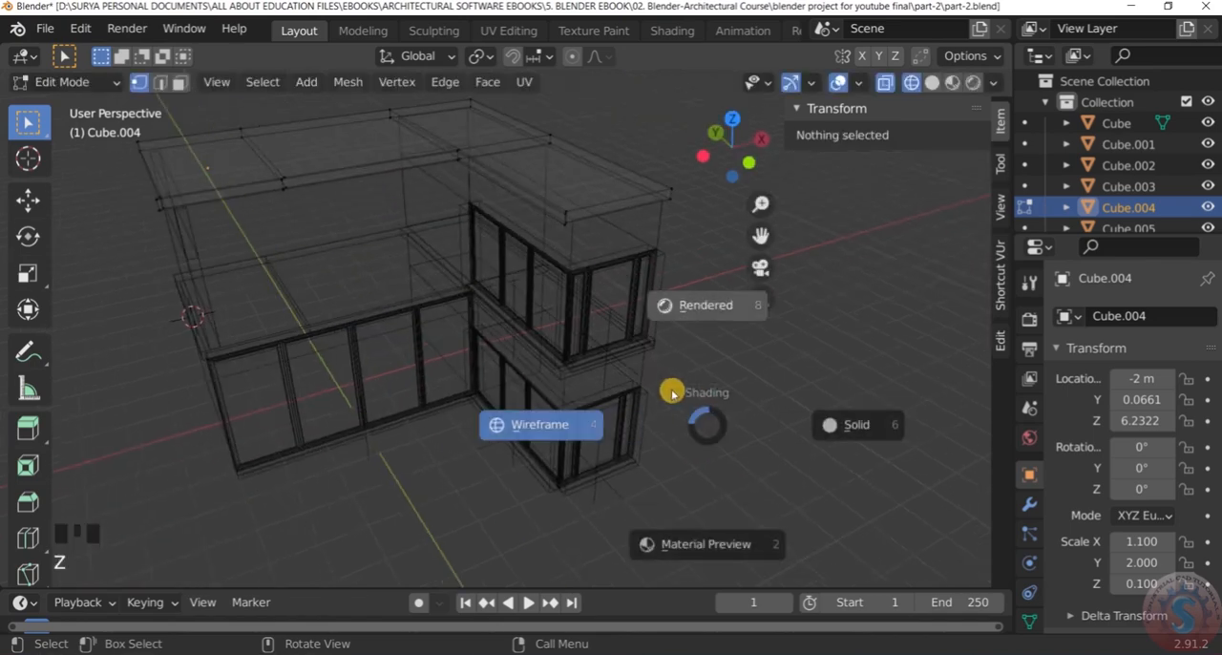
click(668, 167)
key(ctrl+z)
key(ctrl+z)
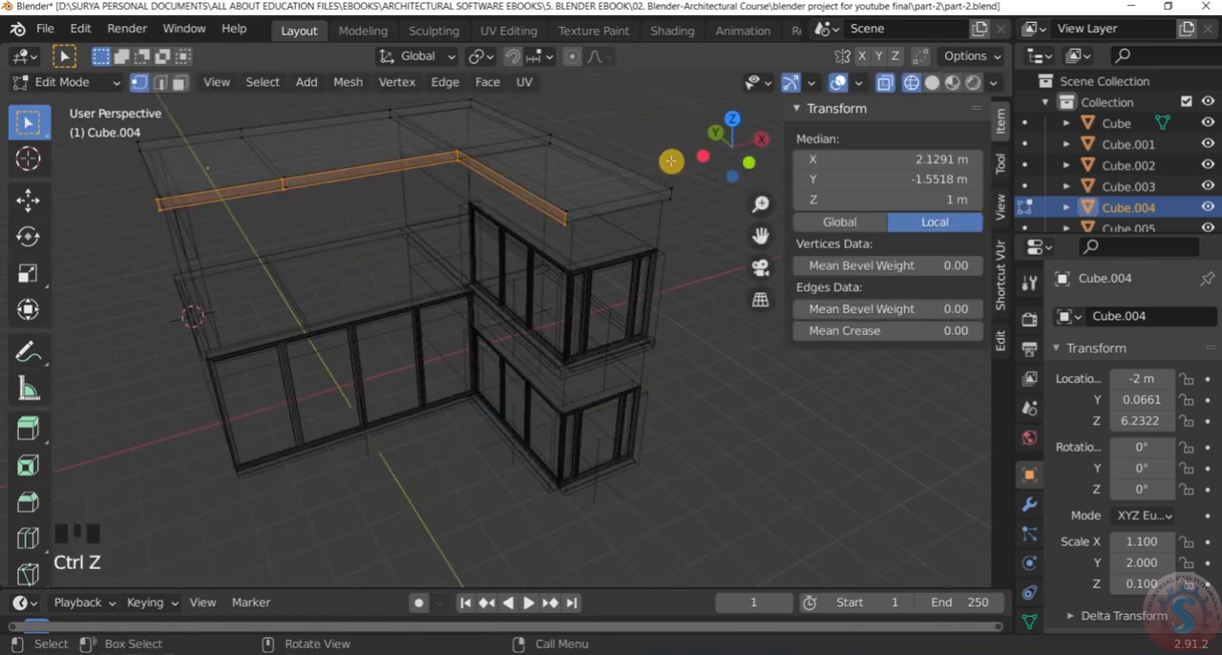
Return the viewport to solid shading and clear the upper roof slab's vertex selection
scroll(669, 158, down, 3)
click(665, 143)
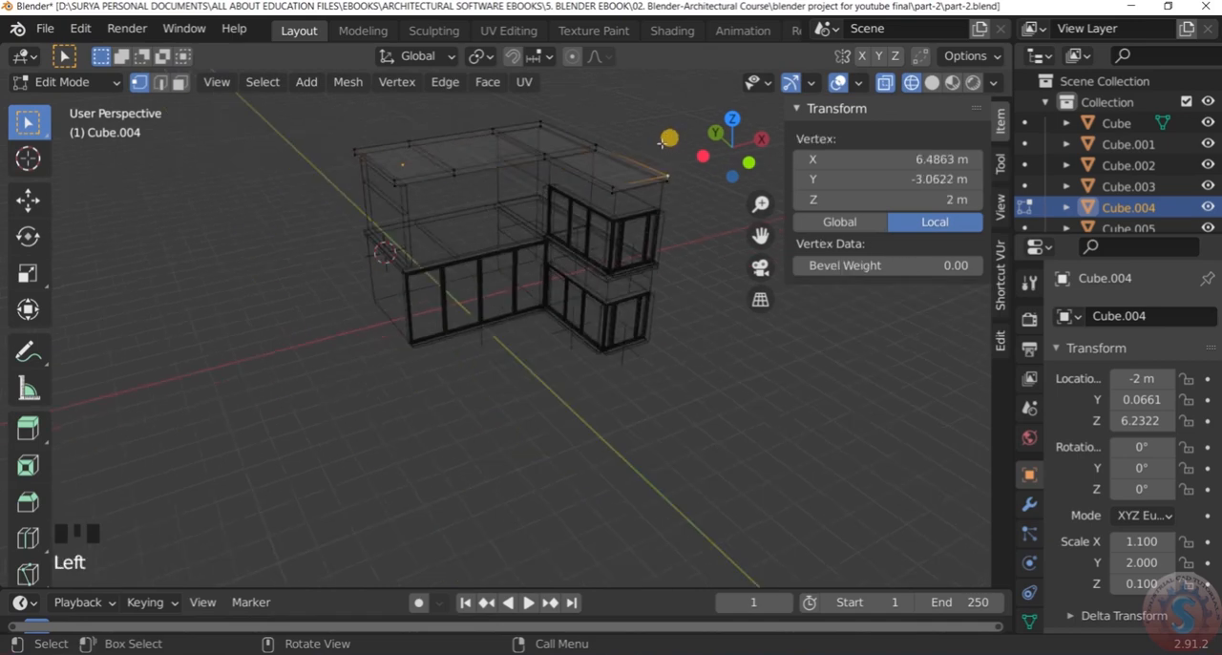
key(z)
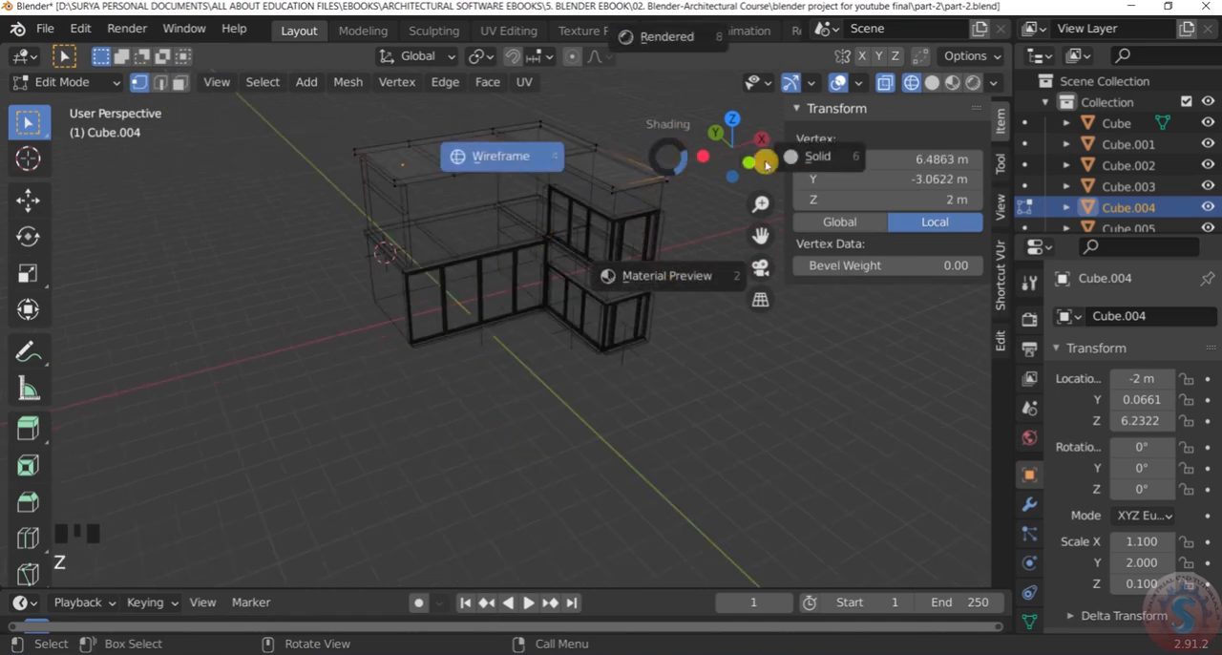
click(801, 160)
scroll(581, 373, down, 4)
click(573, 362)
scroll(502, 273, up, 4)
middle_drag(502, 273, 538, 254)
scroll(414, 270, up, 3)
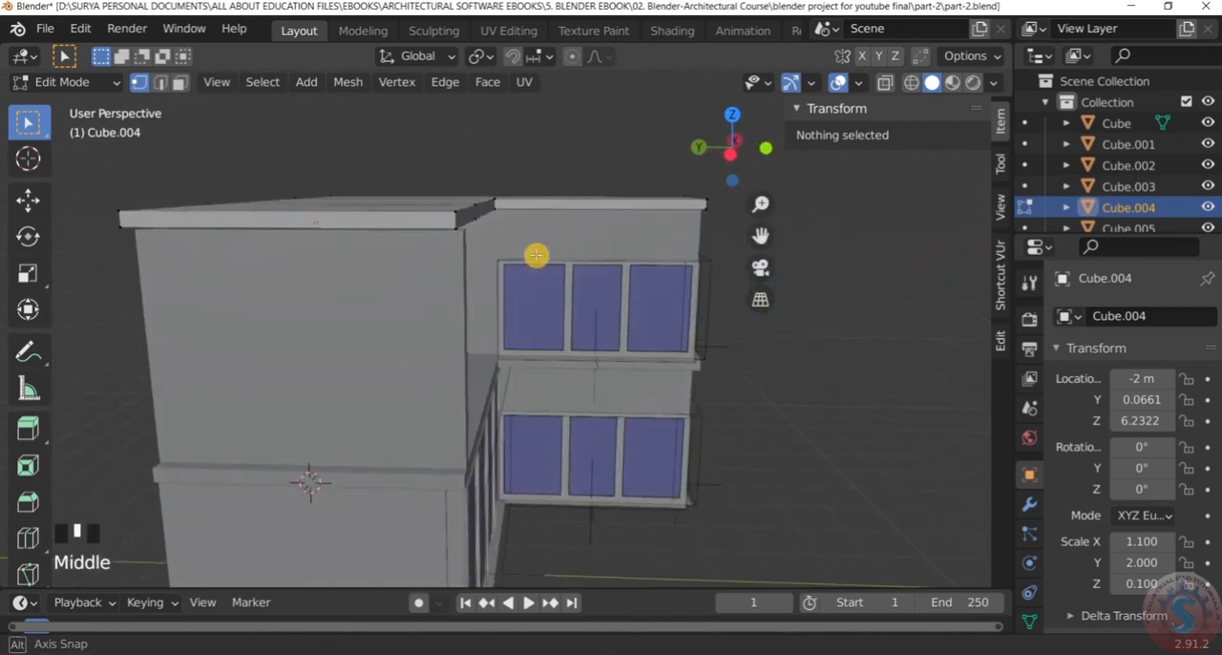
scroll(535, 256, down, 3)
scroll(474, 283, up, 1)
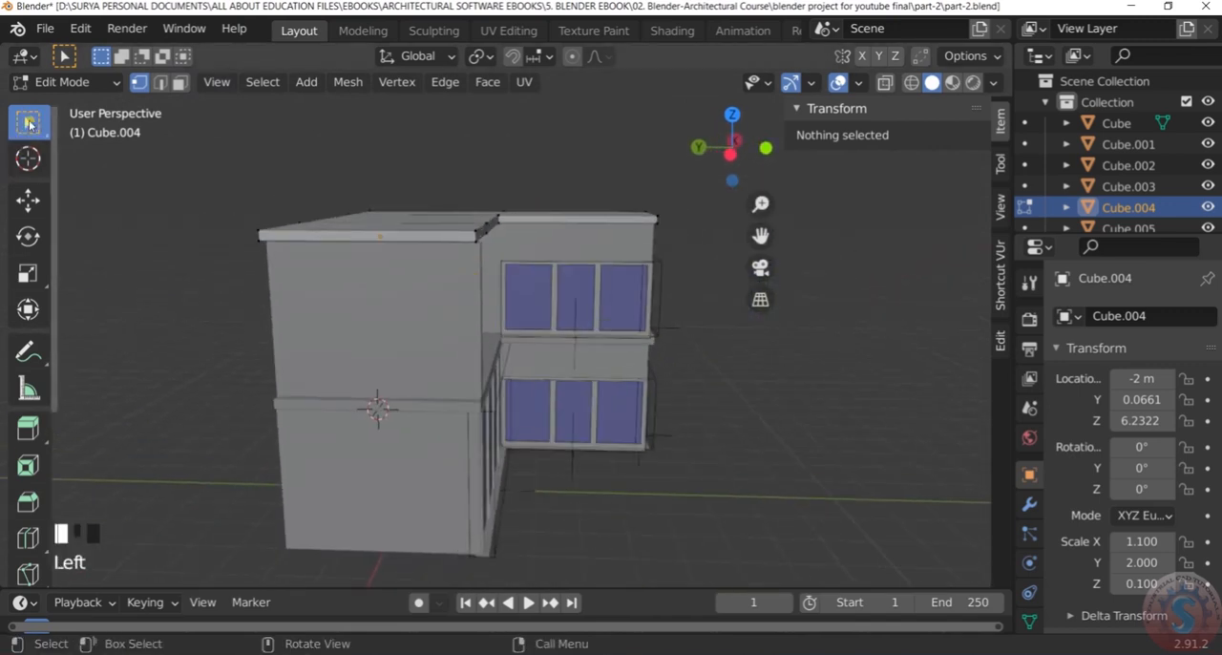
Leave the roof slab's Edit Mode and set the upper end wall's Y dimension to 3.8 m
scroll(442, 281, down, 3)
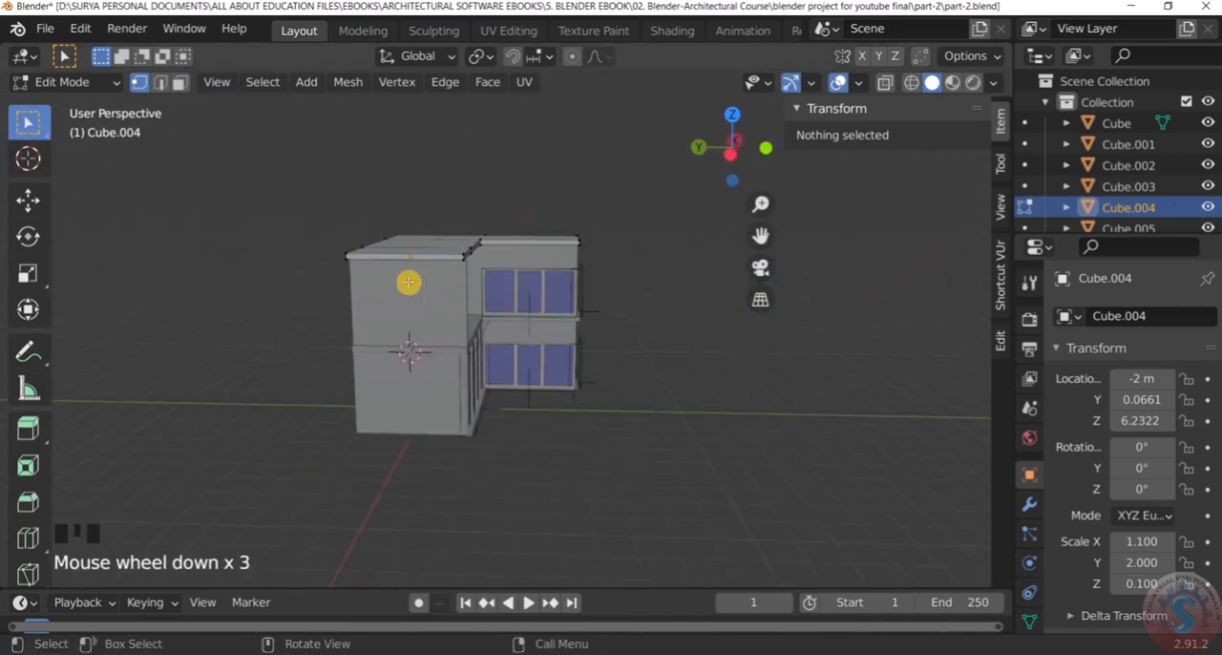
click(55, 90)
click(67, 106)
scroll(533, 403, up, 2)
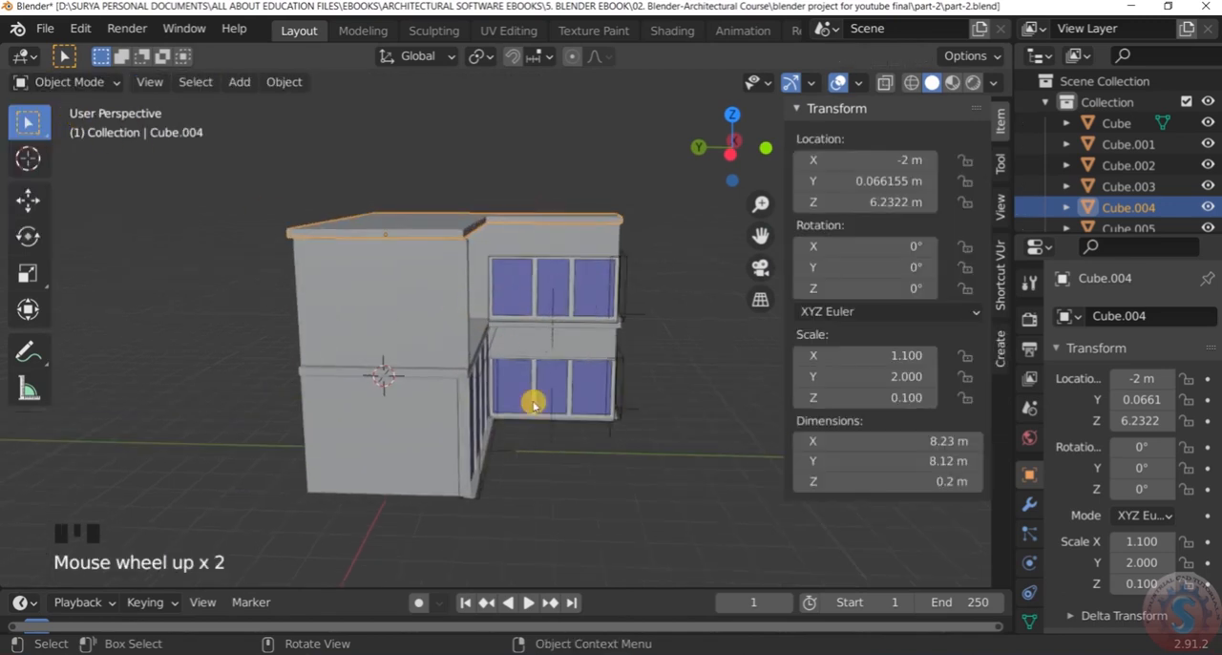
click(456, 300)
scroll(464, 264, up, 3)
shift+middle_drag(464, 265, 412, 276)
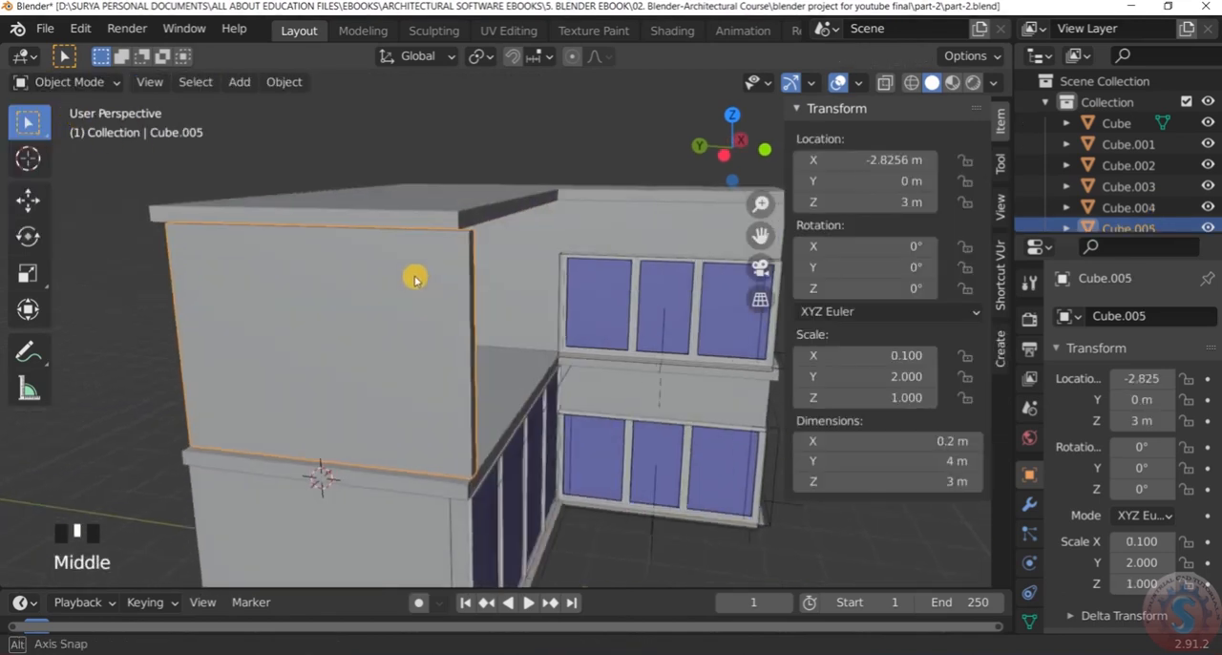
click(956, 459)
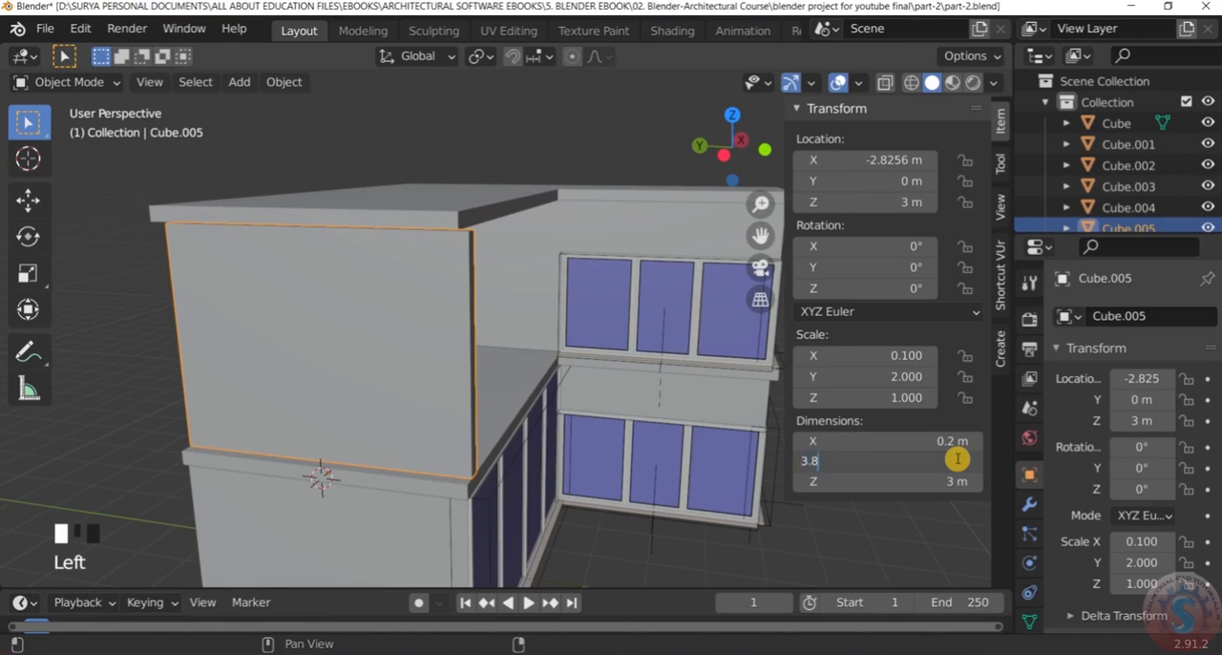
text(3.8)
key(Return)
Examine from several angles how the shortened end wall sits between the upper and lower roof slabs
scroll(273, 218, down, 2)
middle_drag(273, 219, 181, 218)
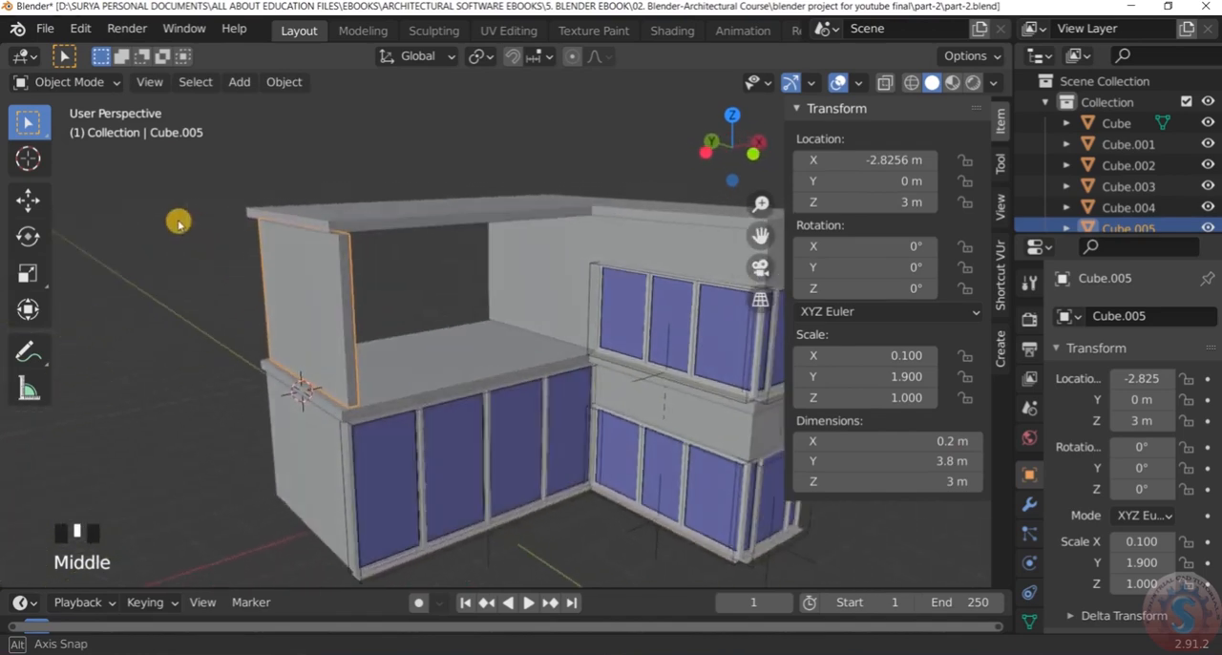
scroll(356, 190, up, 4)
middle_drag(356, 190, 404, 270)
scroll(385, 210, down, 4)
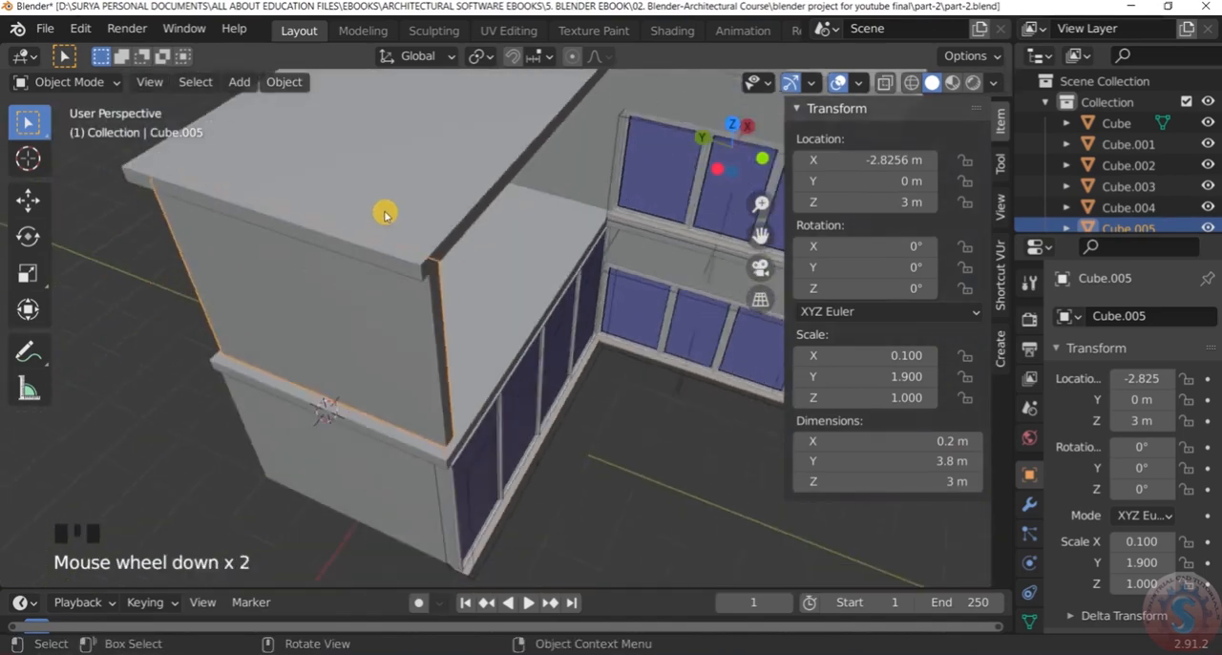
scroll(196, 144, down, 2)
middle_drag(194, 142, 406, 178)
scroll(357, 223, up, 3)
middle_drag(357, 223, 887, 87)
scroll(251, 251, down, 7)
scroll(251, 251, up, 4)
scroll(404, 259, up, 3)
scroll(625, 309, down, 3)
scroll(426, 274, up, 2)
scroll(415, 207, down, 2)
scroll(445, 212, up, 3)
scroll(886, 143, down, 1)
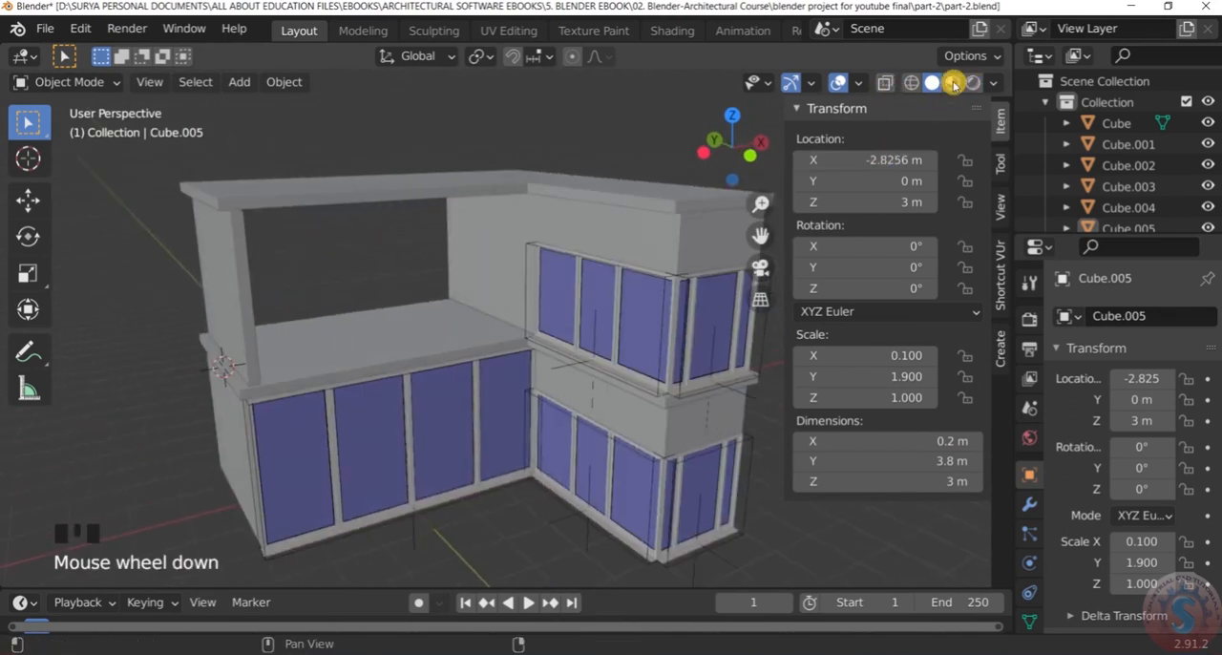
View the house in Material Preview shading and examine the window glass from several angles
click(953, 83)
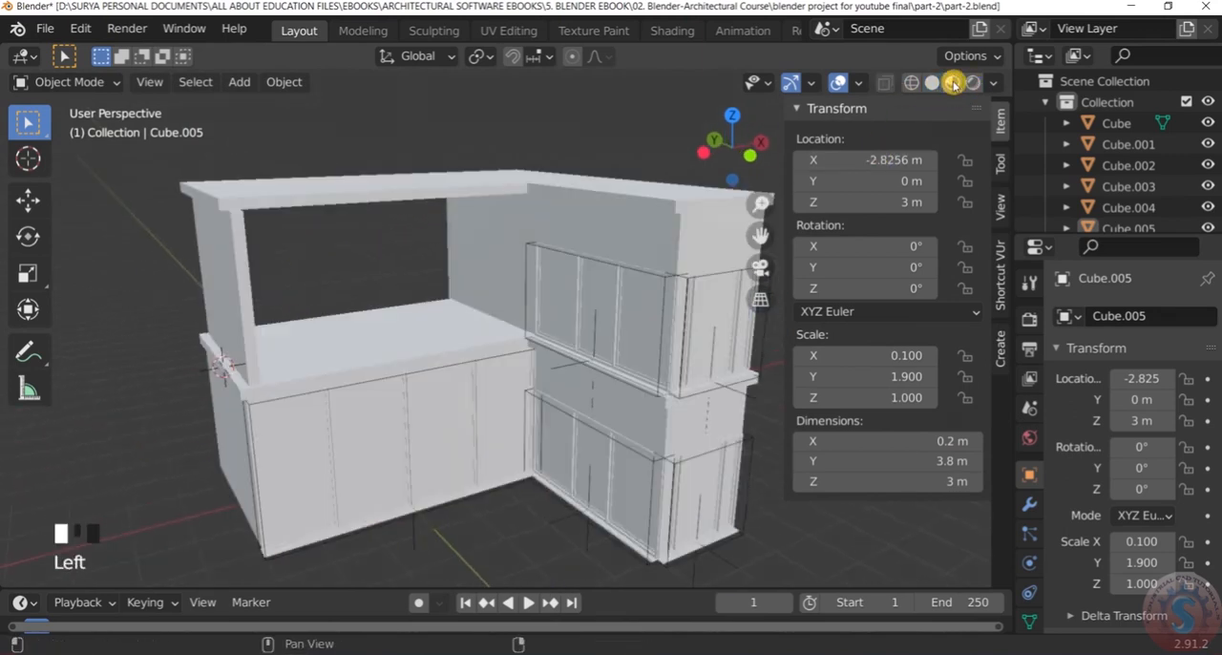
scroll(869, 91, down, 1)
click(883, 84)
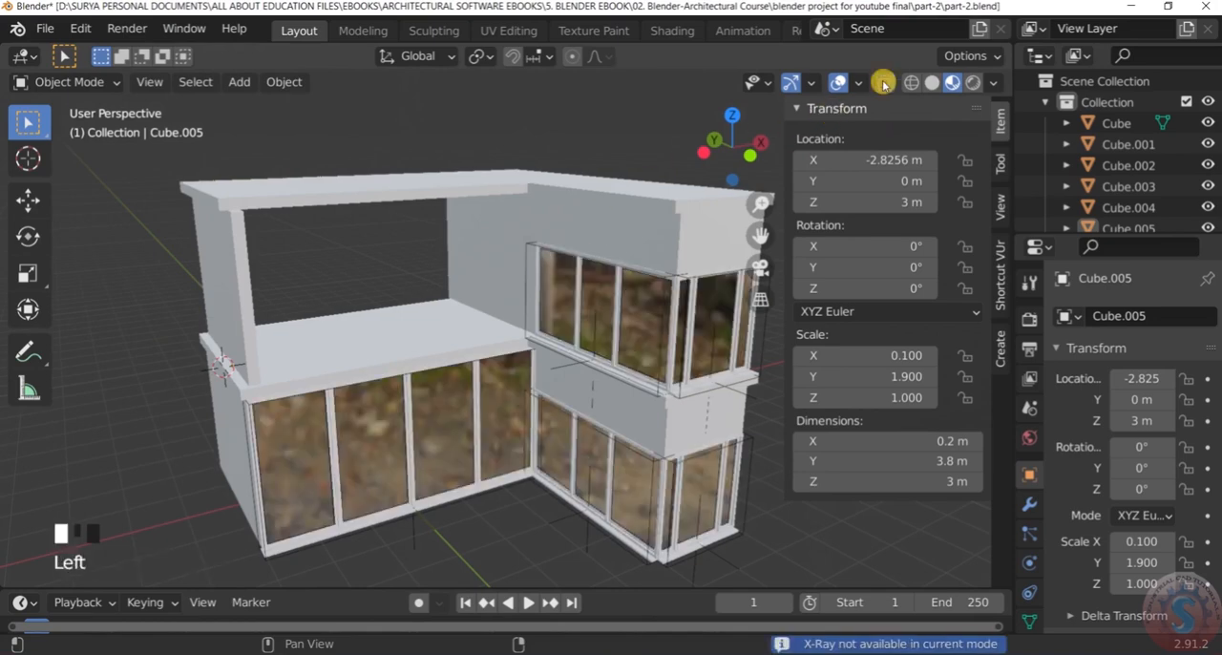
scroll(284, 319, down, 4)
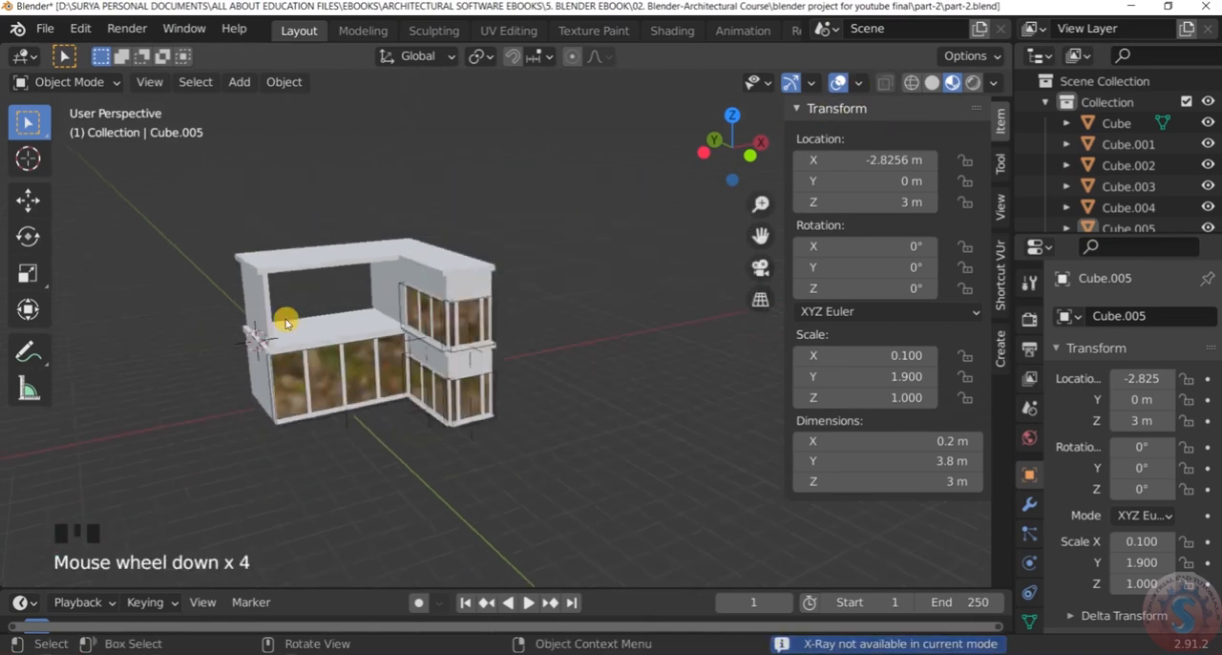
scroll(373, 382, up, 4)
middle_drag(373, 381, 362, 249)
scroll(461, 325, down, 4)
scroll(455, 316, up, 2)
scroll(357, 246, up, 2)
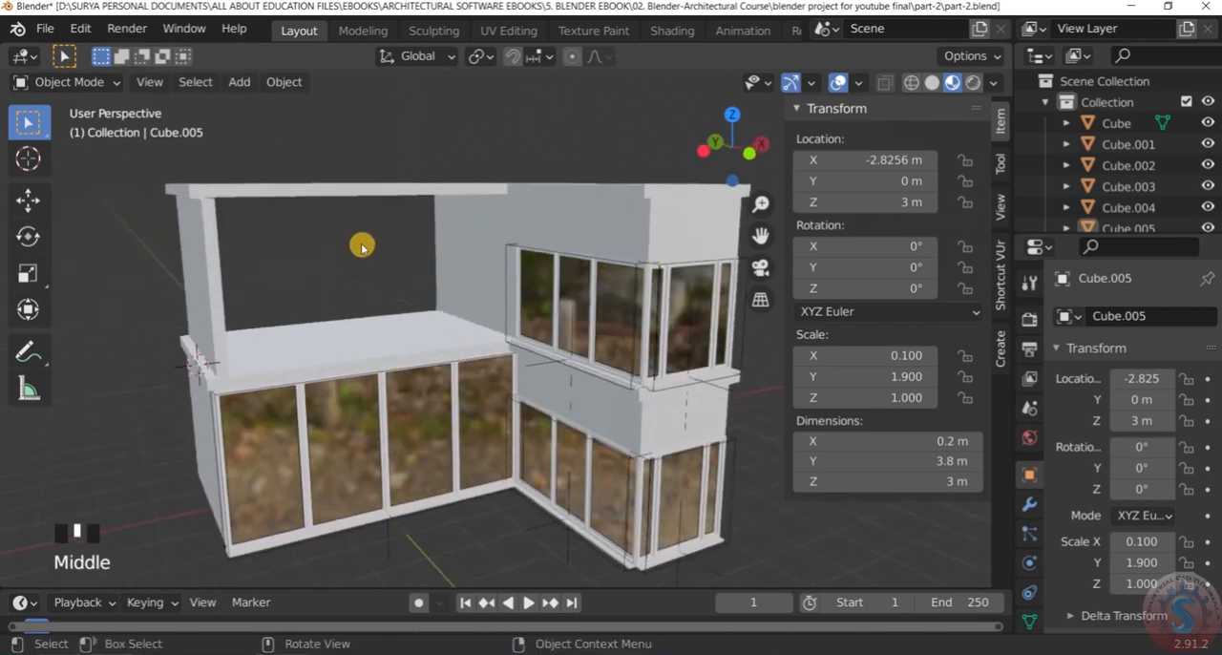
Inspect the house in solid shading with X-ray and in wireframe, ending in plain solid shading with X-ray off
click(931, 83)
click(885, 84)
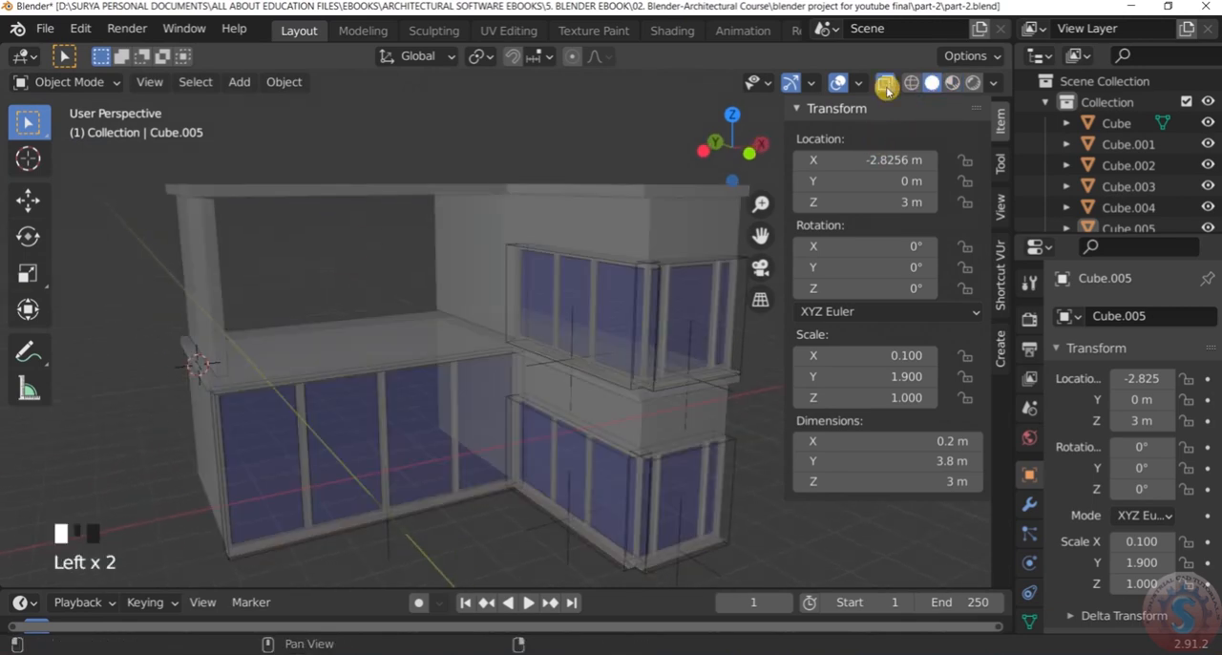
scroll(614, 376, up, 3)
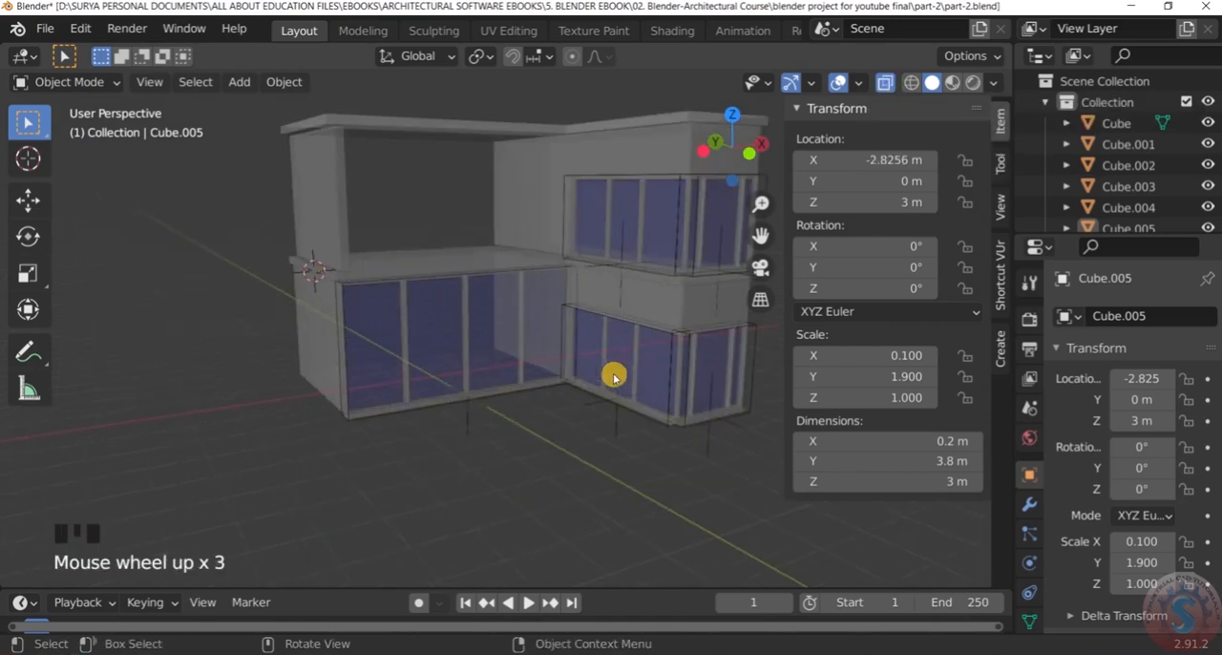
middle_drag(614, 377, 578, 219)
scroll(639, 229, down, 1)
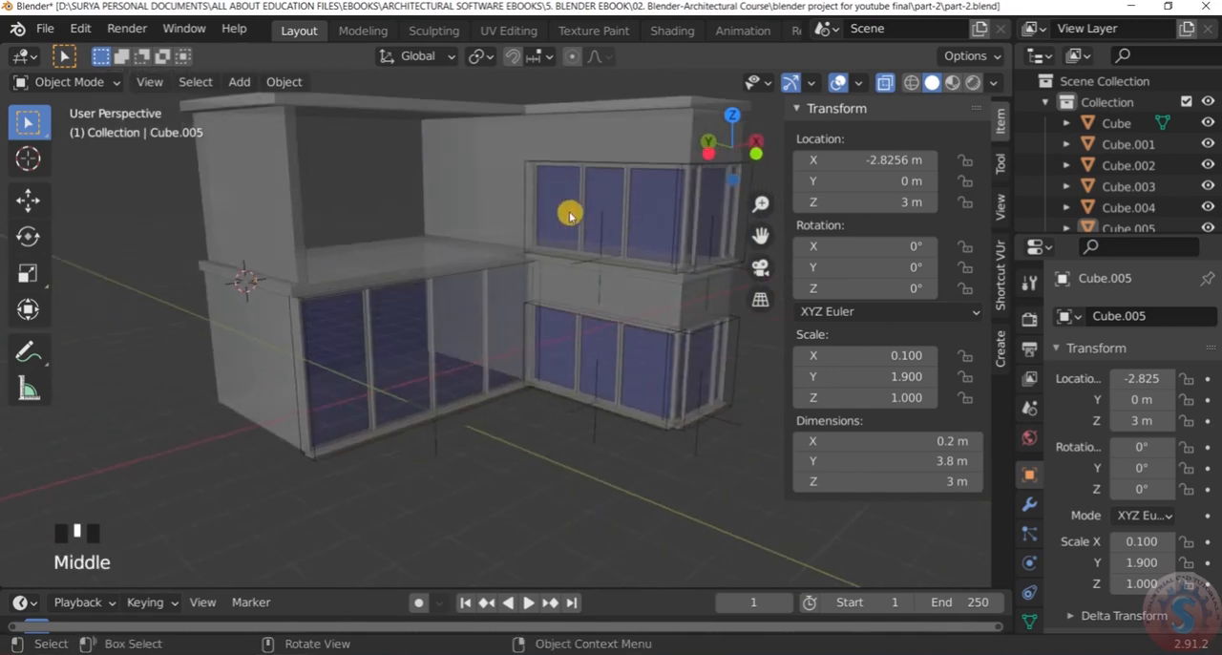
scroll(473, 170, up, 2)
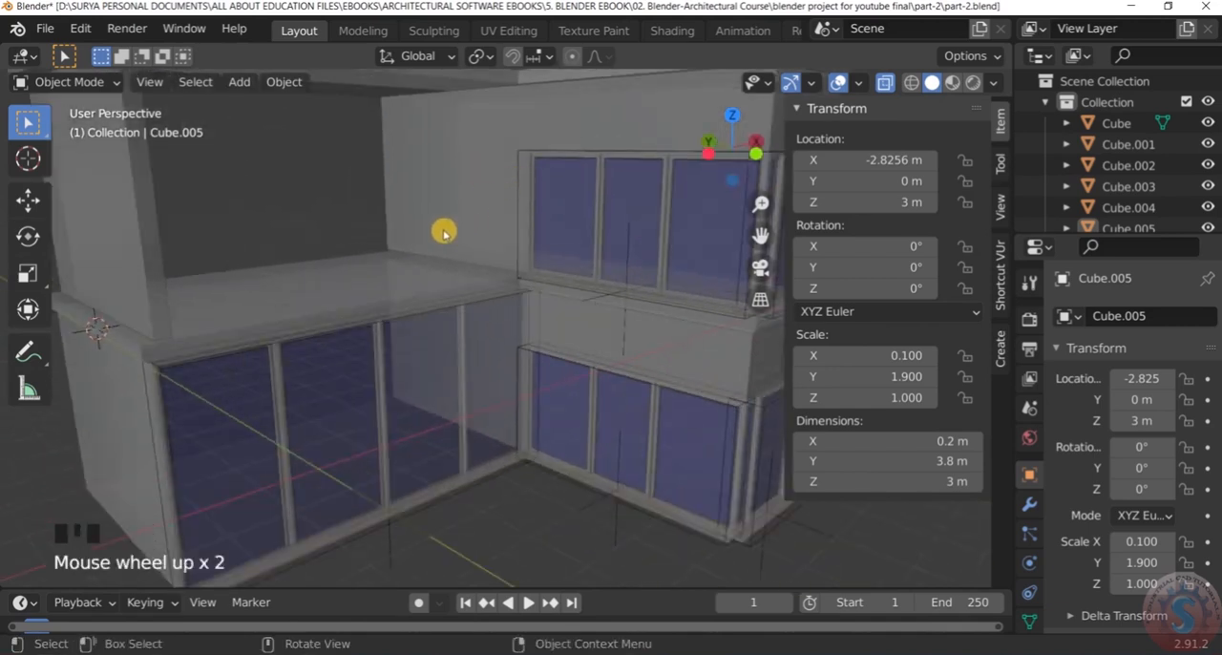
scroll(462, 201, down, 2)
scroll(461, 207, up, 1)
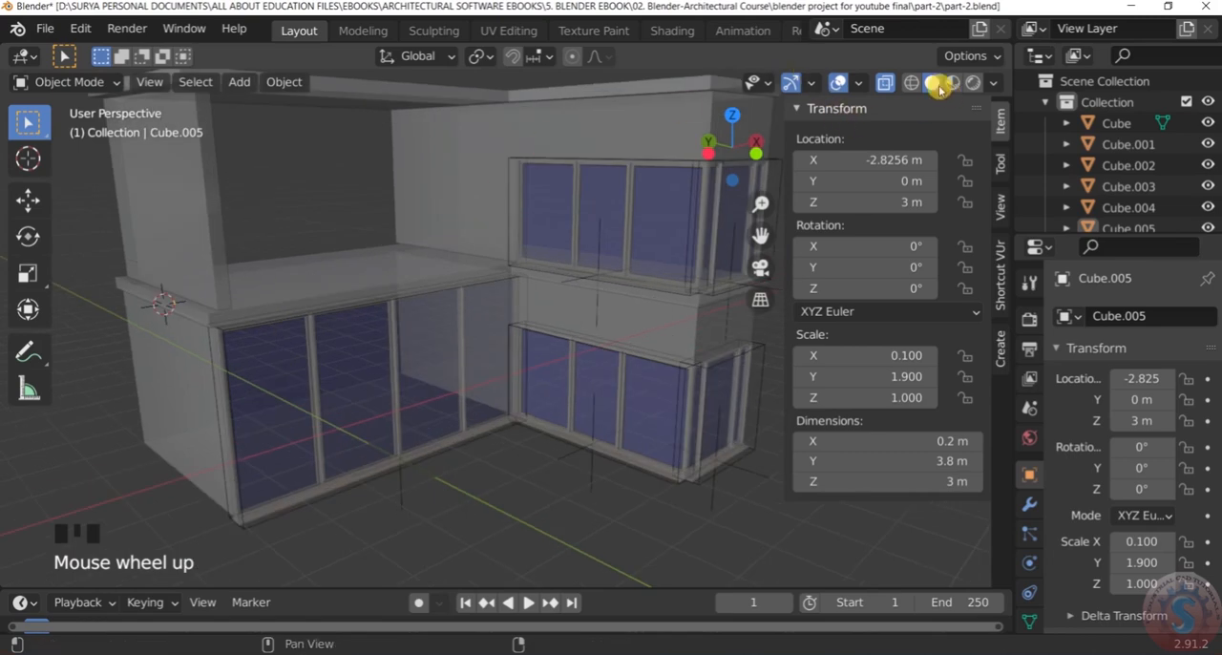
click(914, 83)
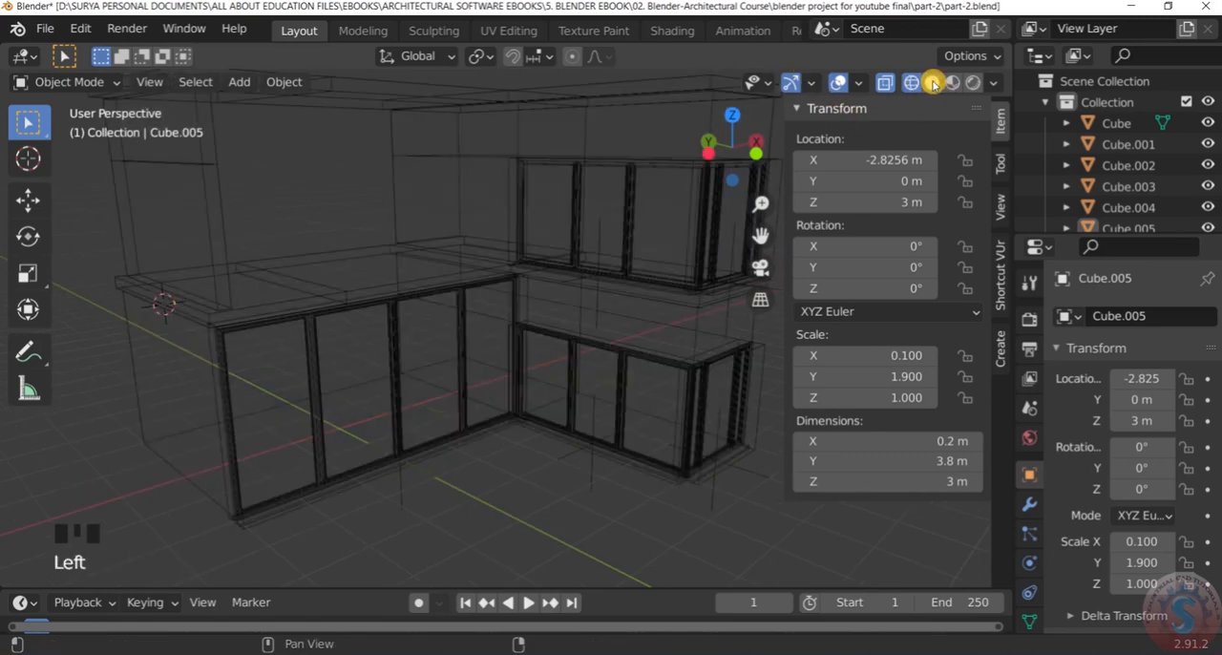
click(934, 83)
click(886, 83)
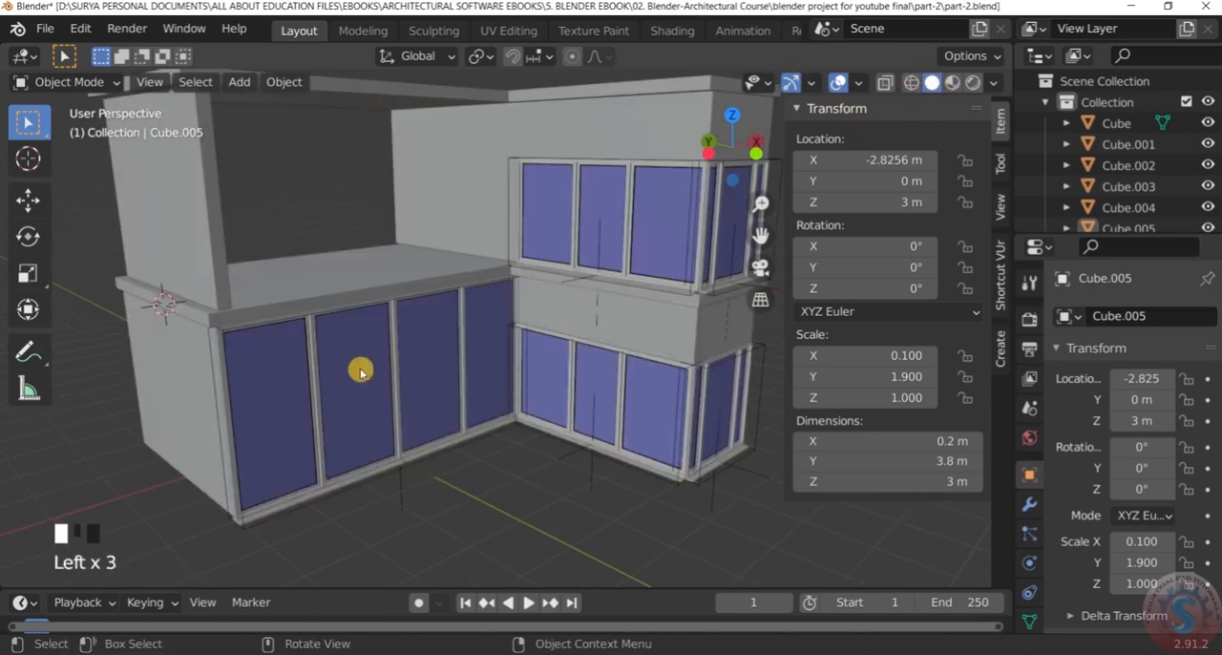
Select the upper-storey block with the corner windows and open it in Edit Mode
scroll(398, 264, down, 4)
scroll(404, 264, up, 5)
mouse_move(430, 267)
middle_down()
mouse_move(461, 268)
mouse_move(445, 273)
middle_up()
click(445, 273)
scroll(445, 273, down, 3)
scroll(445, 277, up, 1)
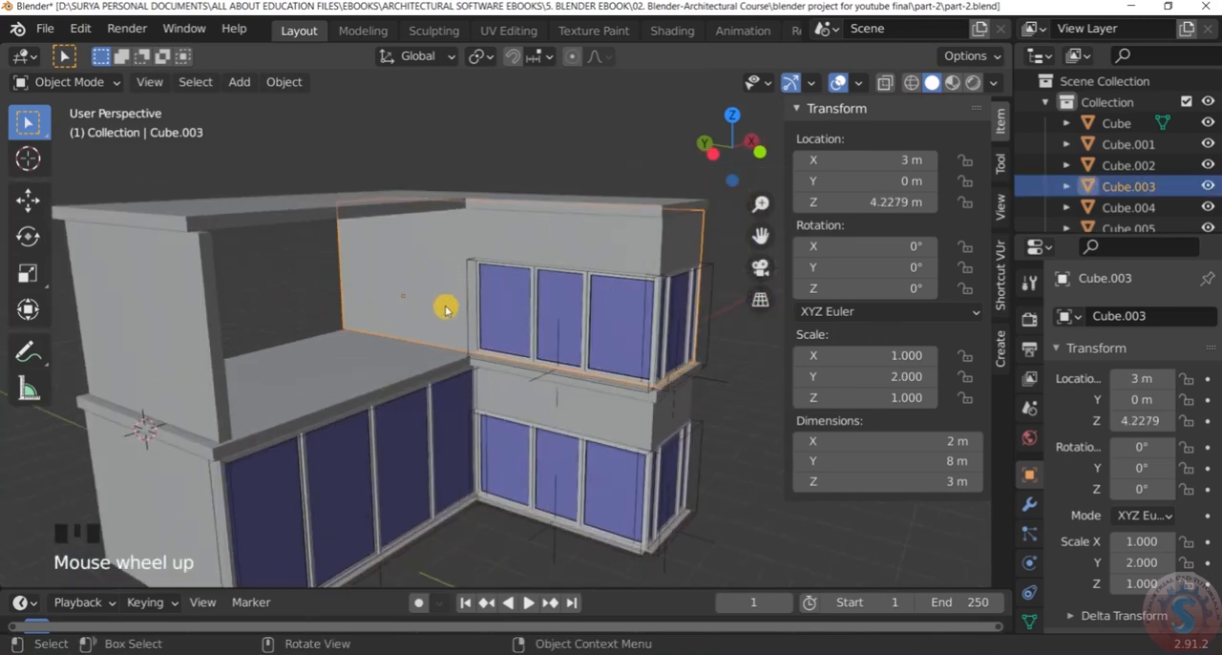
click(112, 90)
click(98, 124)
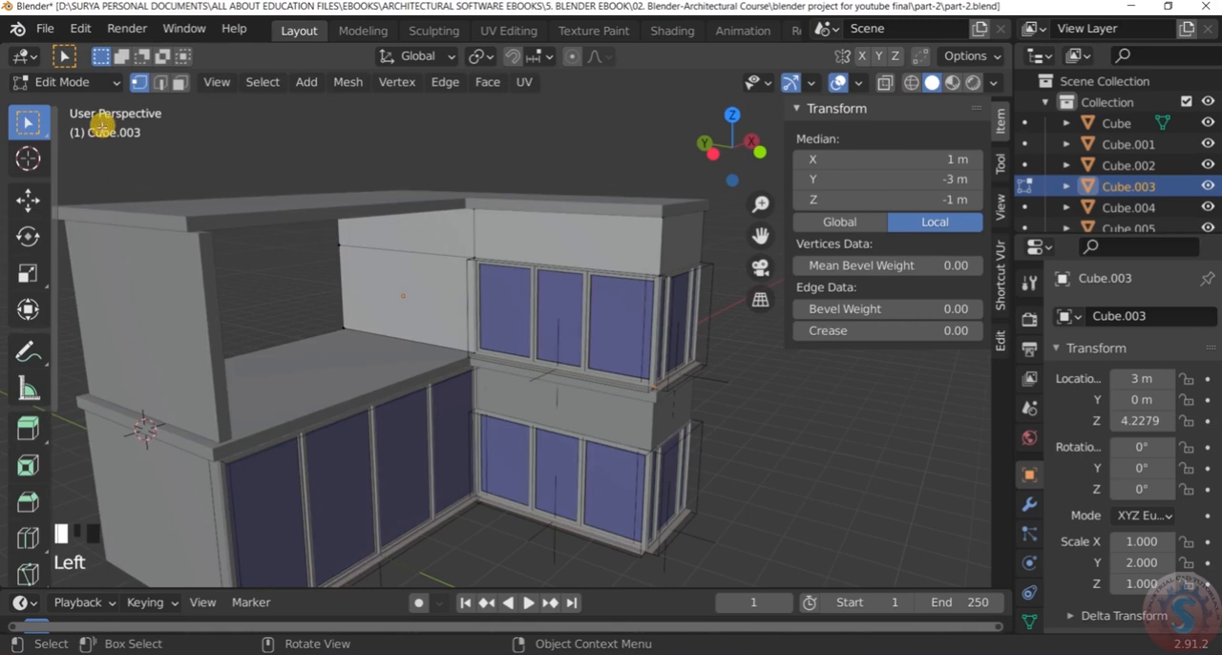
Delete the block's side wall face that looks onto the open terrace, below the horizontal edge line
scroll(397, 309, up, 2)
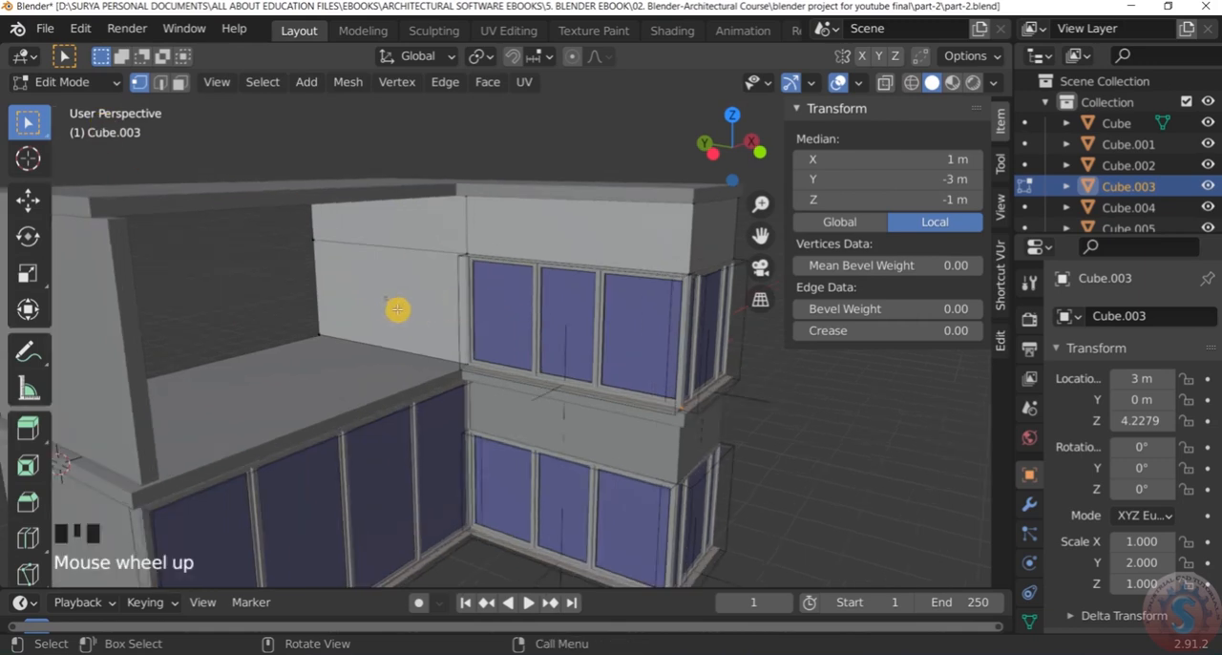
click(181, 84)
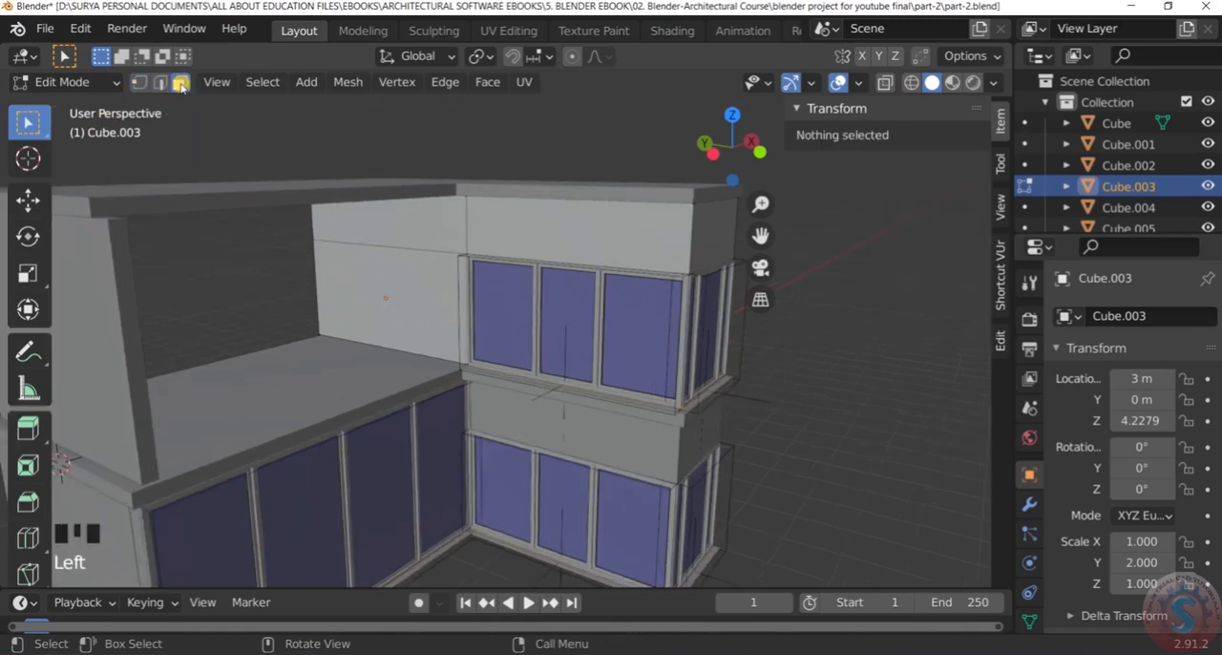
click(410, 298)
key(Delete)
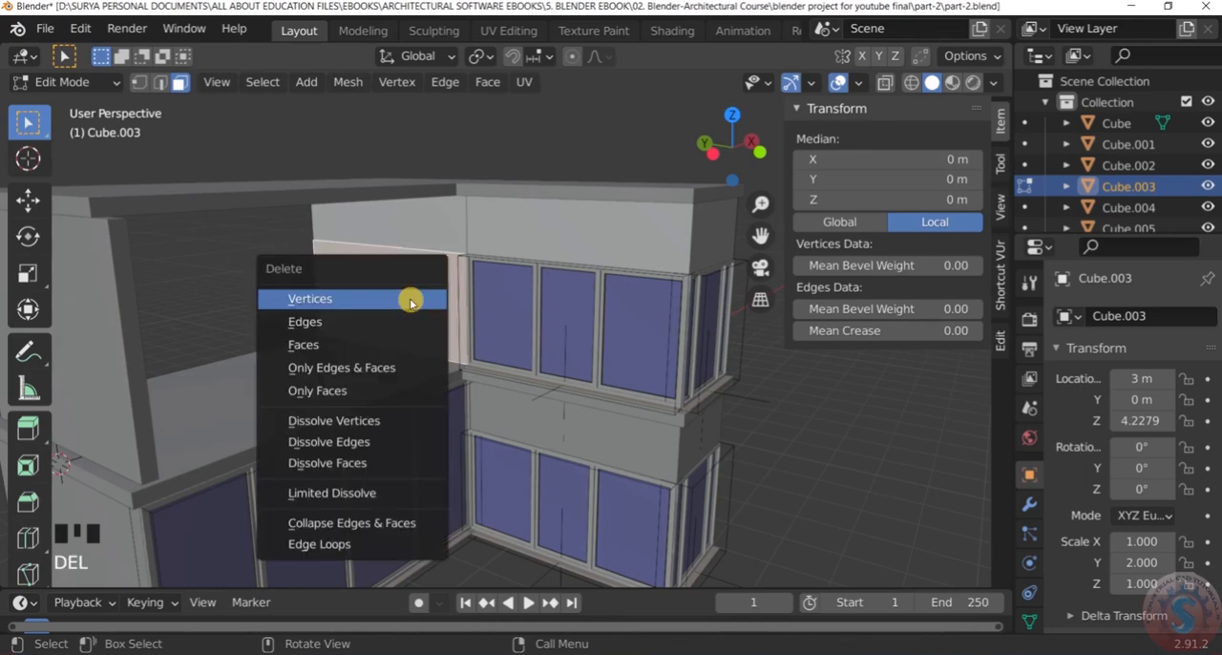
click(398, 345)
Examine the new opening between the terrace and the upper-storey room, including the floor at its base
scroll(404, 301, down, 2)
middle_drag(403, 300, 416, 353)
scroll(420, 291, up, 8)
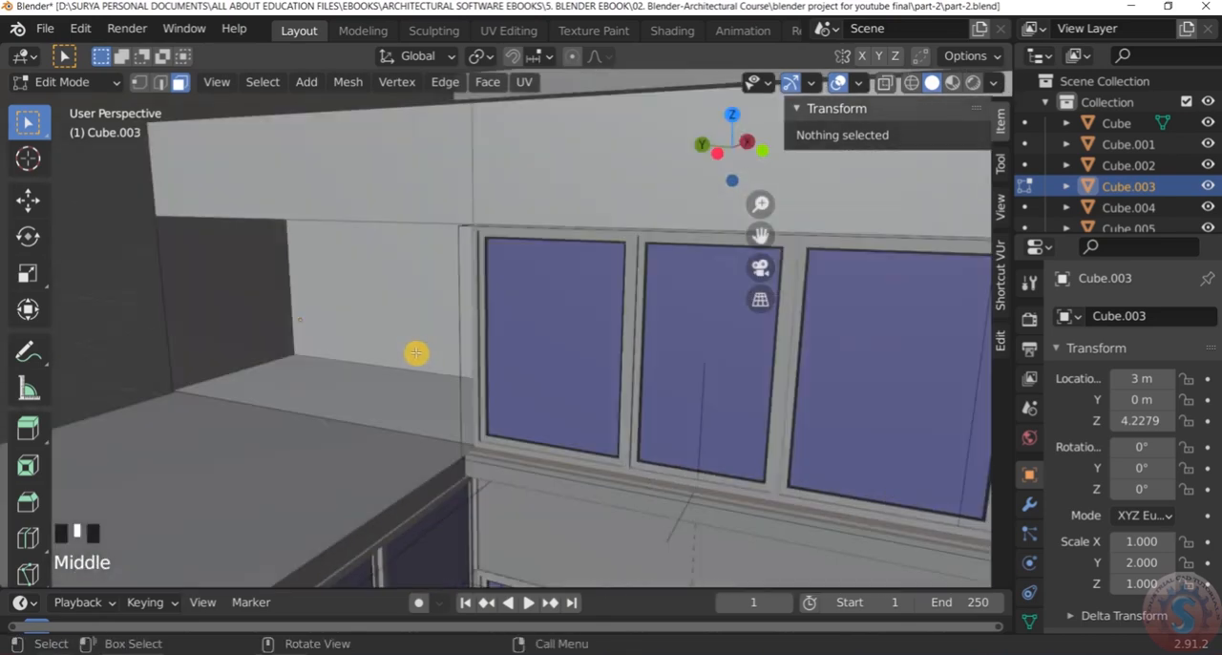
scroll(416, 354, up, 1)
scroll(450, 243, down, 3)
middle_drag(449, 243, 428, 302)
scroll(430, 316, up, 2)
scroll(430, 311, up, 3)
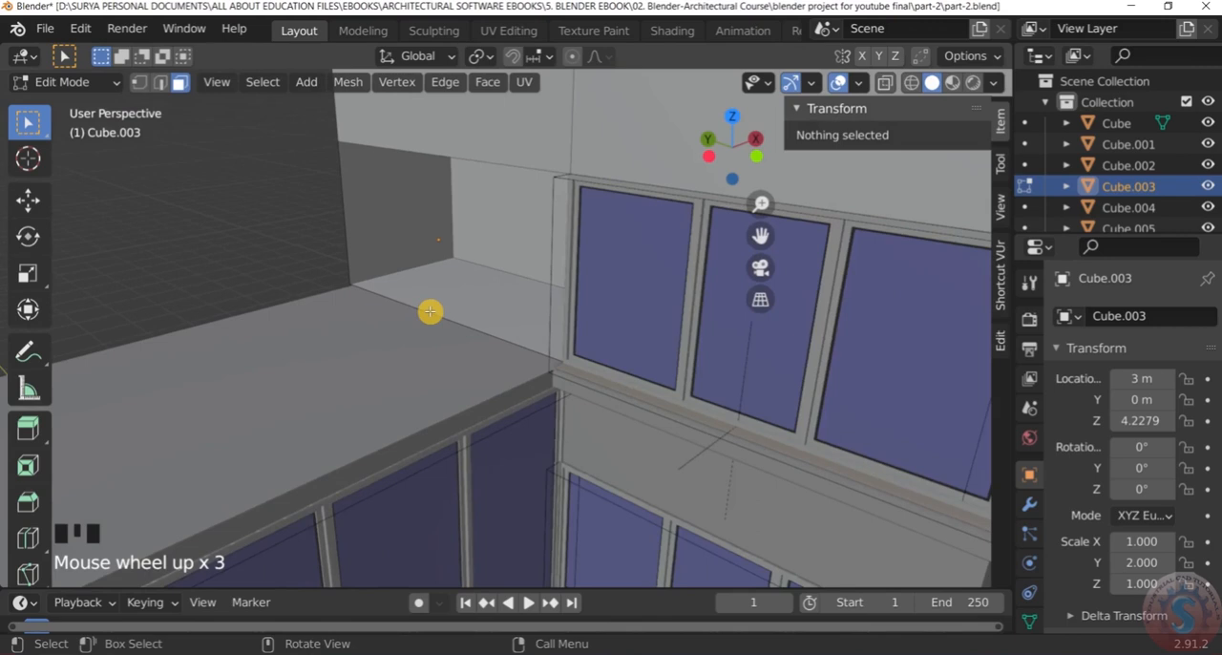
click(430, 312)
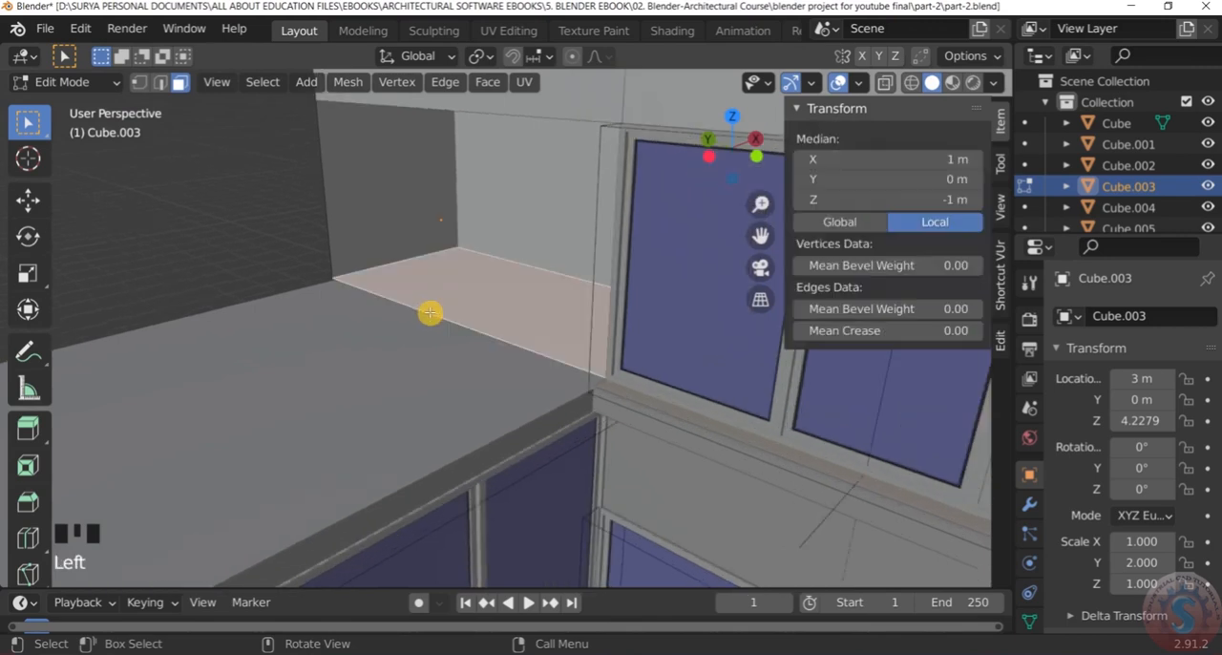
click(105, 83)
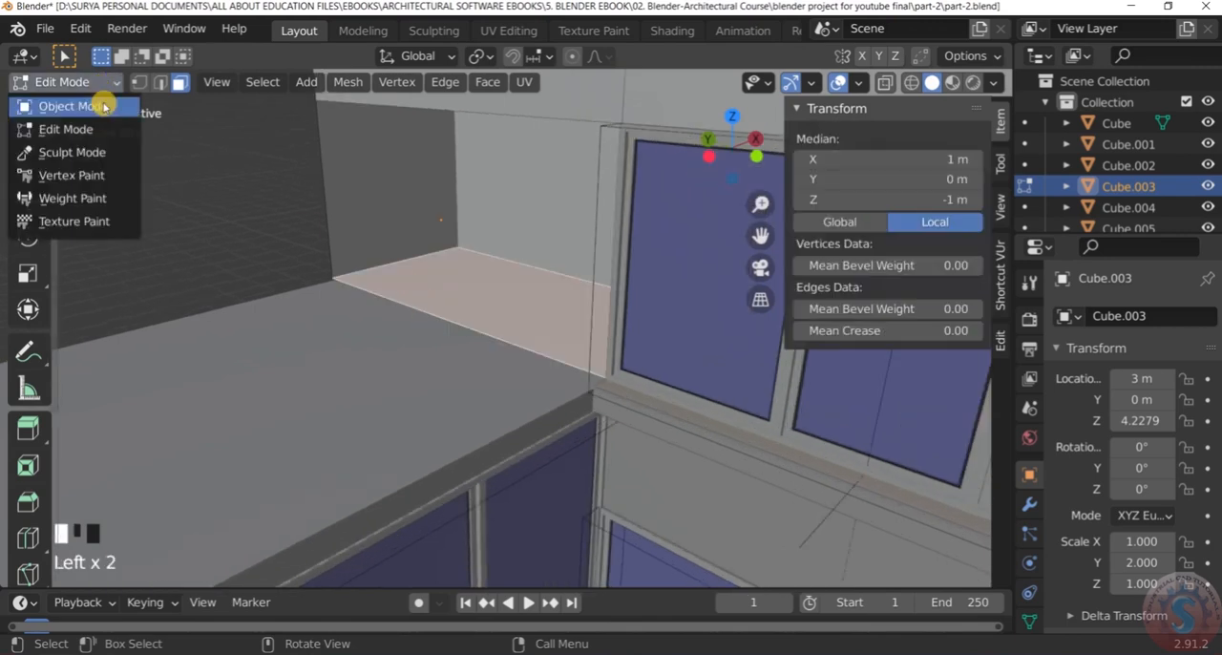
click(103, 106)
click(431, 294)
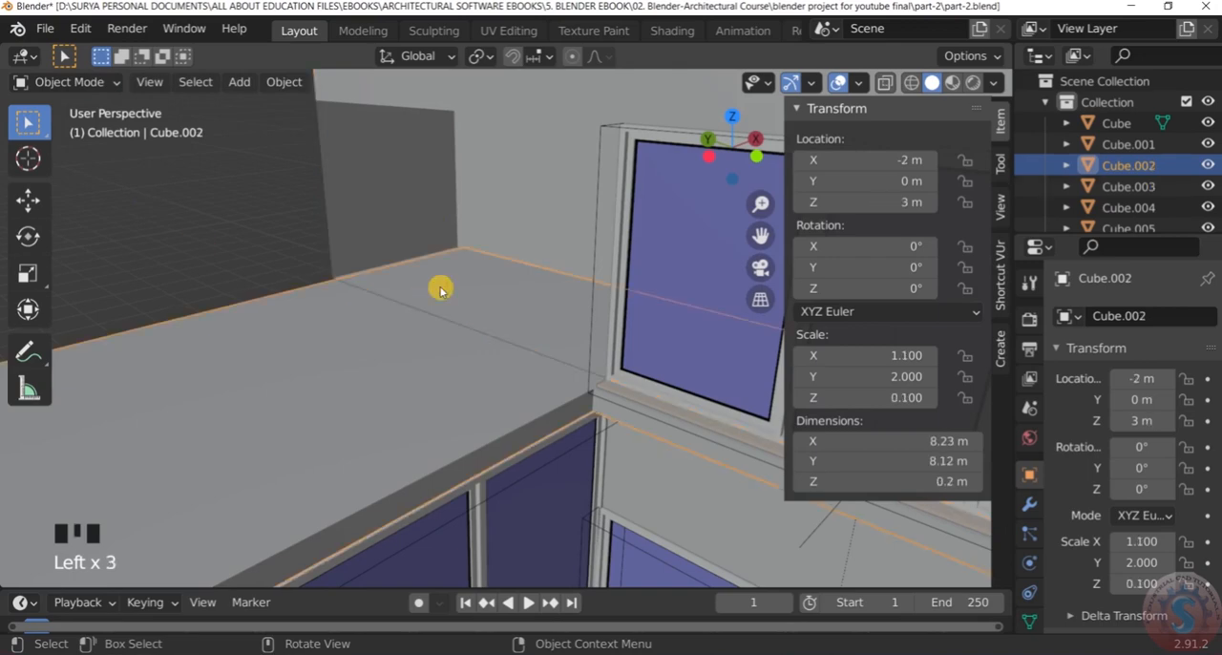
scroll(439, 287, down, 3)
scroll(425, 298, up, 2)
click(350, 167)
scroll(350, 167, down, 2)
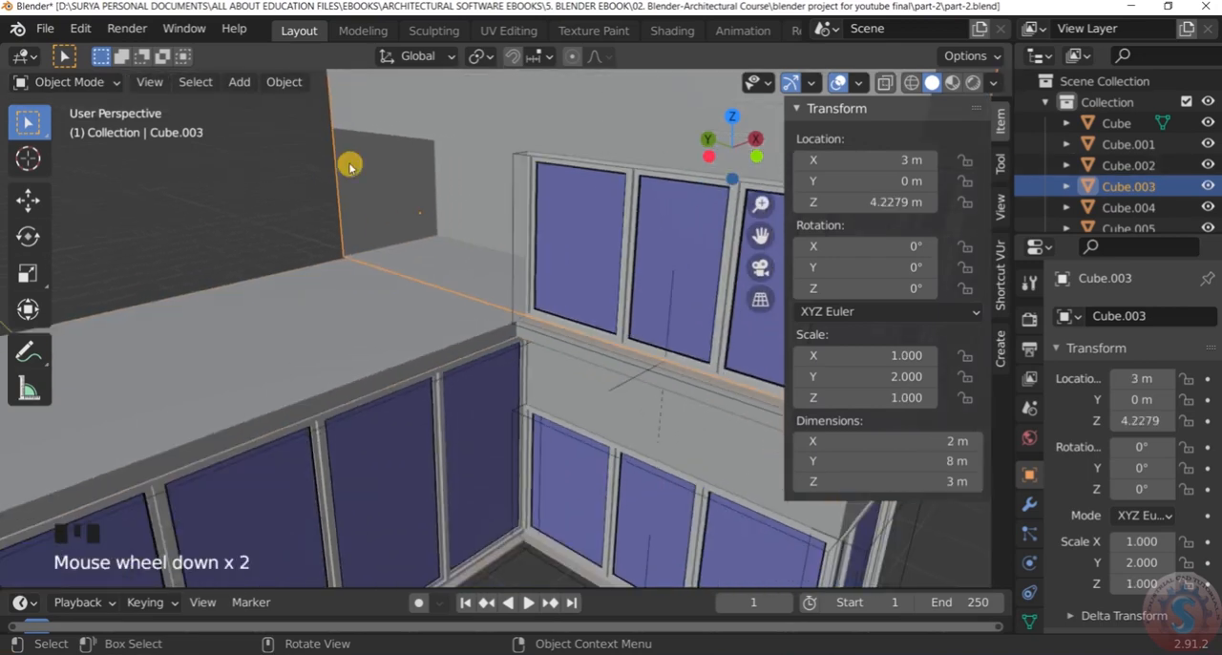
click(105, 92)
click(109, 125)
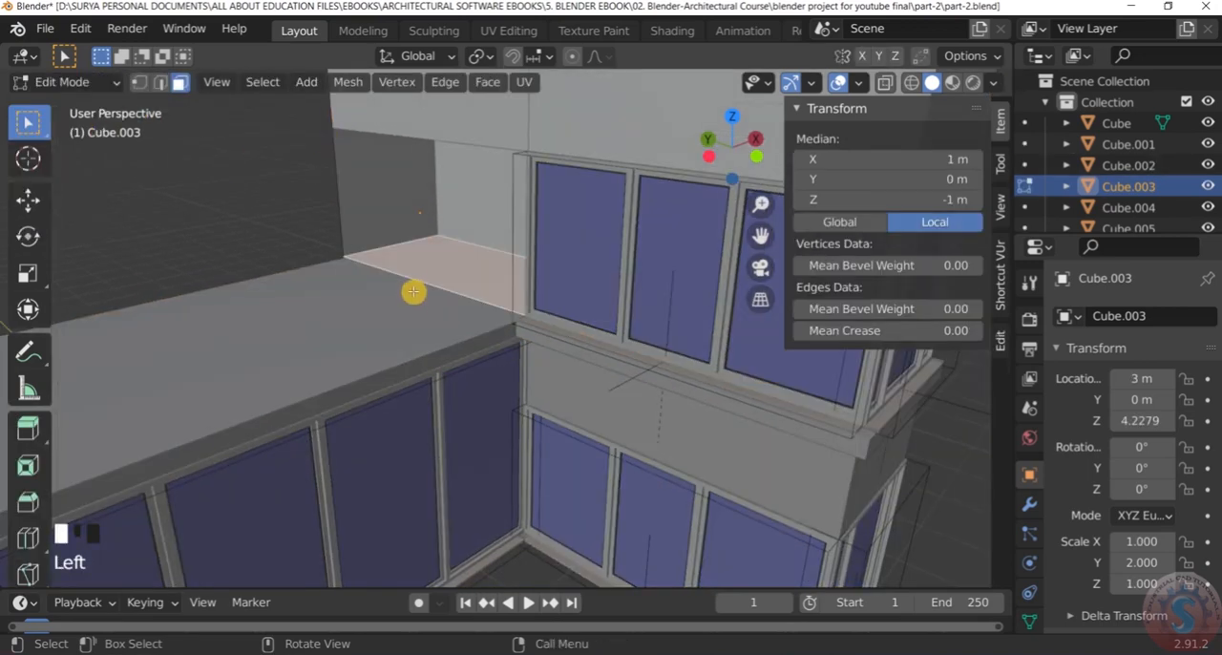
Select the floor edge along the terrace opening in edge mode and snap the 3D cursor to it
scroll(413, 283, up, 2)
click(160, 83)
click(422, 281)
scroll(422, 281, down, 3)
scroll(421, 281, up, 2)
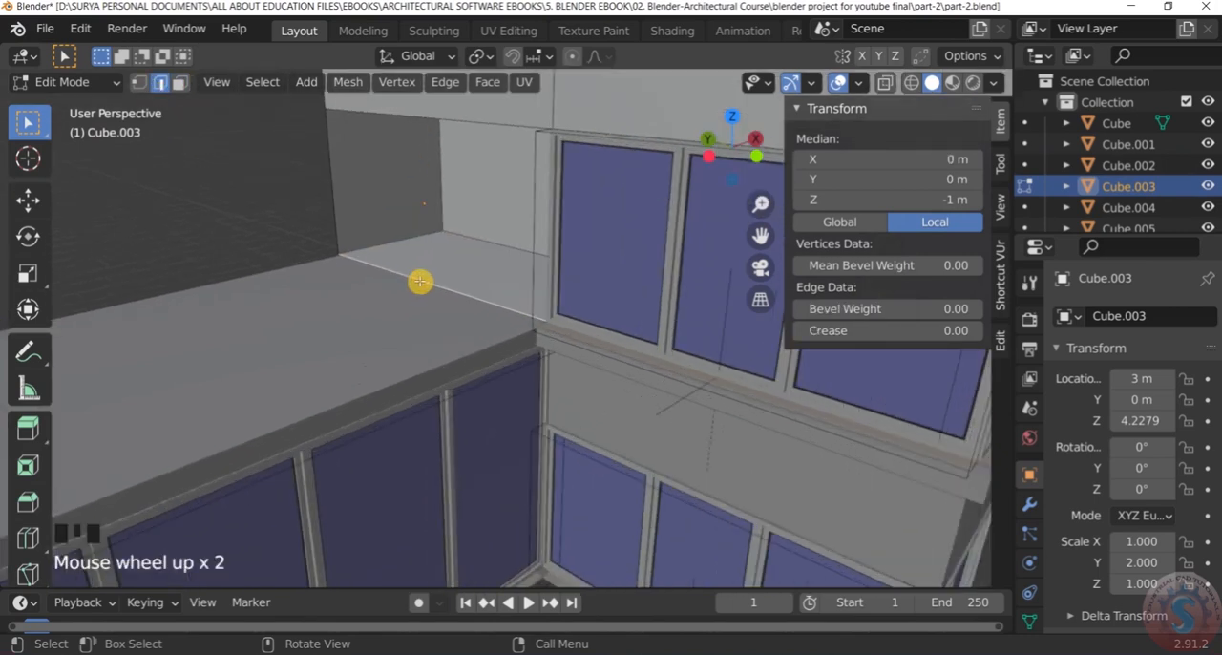
key(shift+s)
click(429, 399)
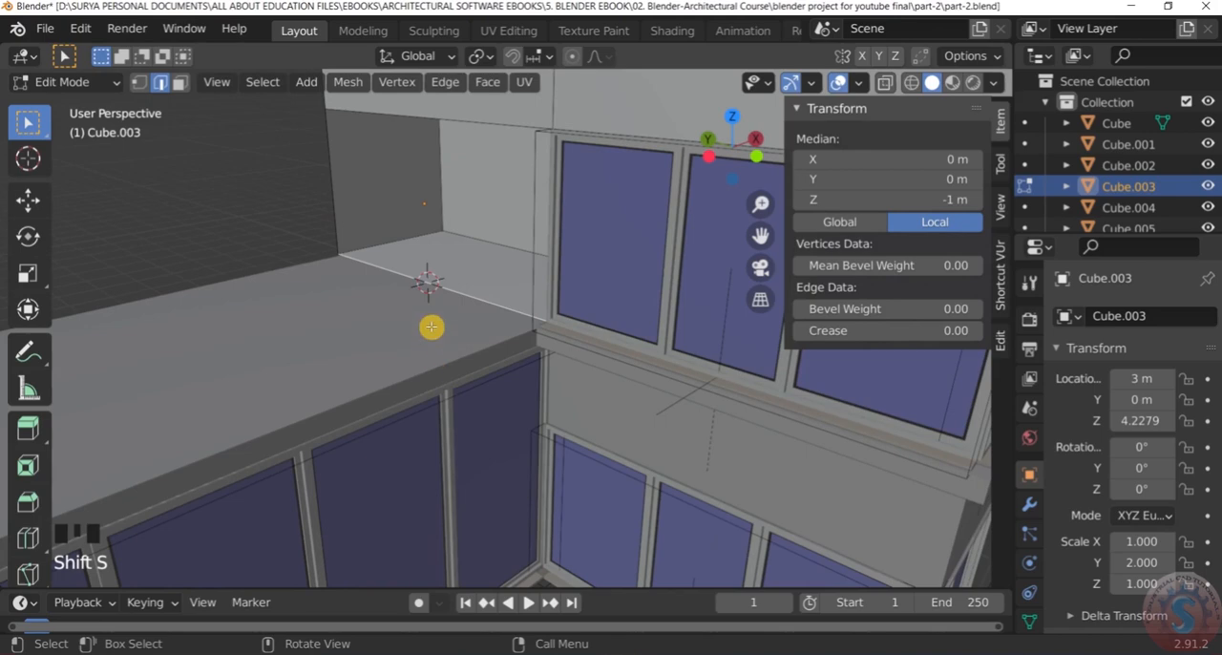
scroll(433, 280, up, 3)
scroll(434, 280, down, 3)
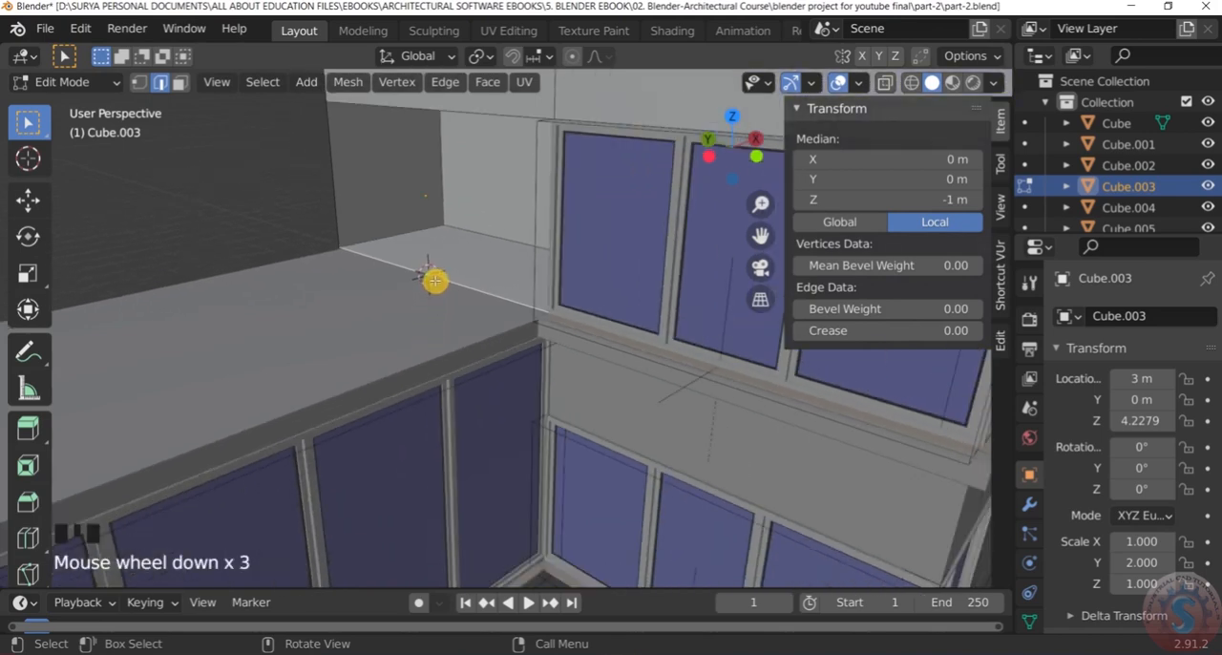
Return to Object Mode and add an Archimesh door at the 3D cursor
click(99, 86)
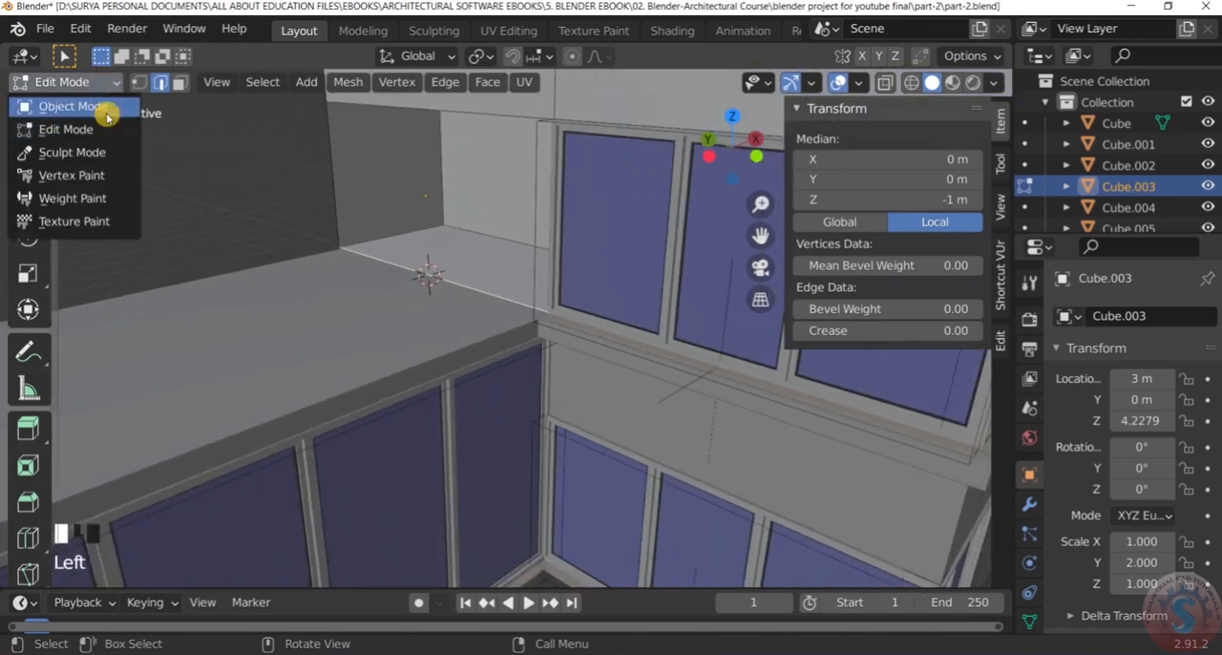
click(96, 88)
key(shift+a)
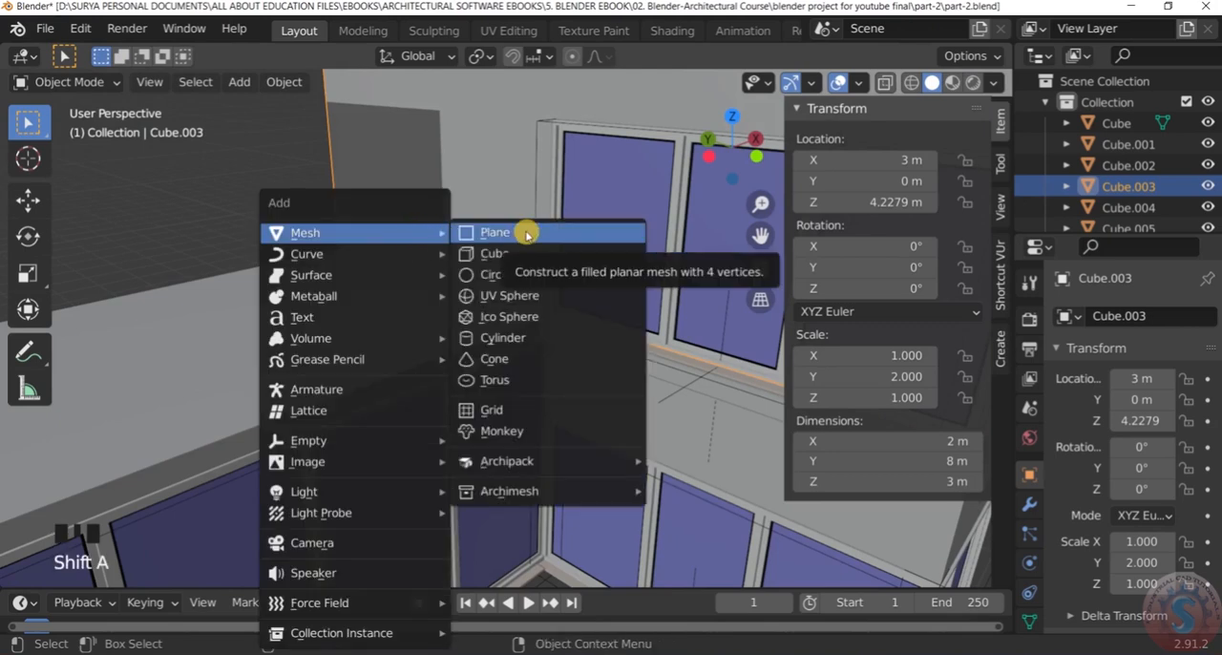
mouse_move(526, 494)
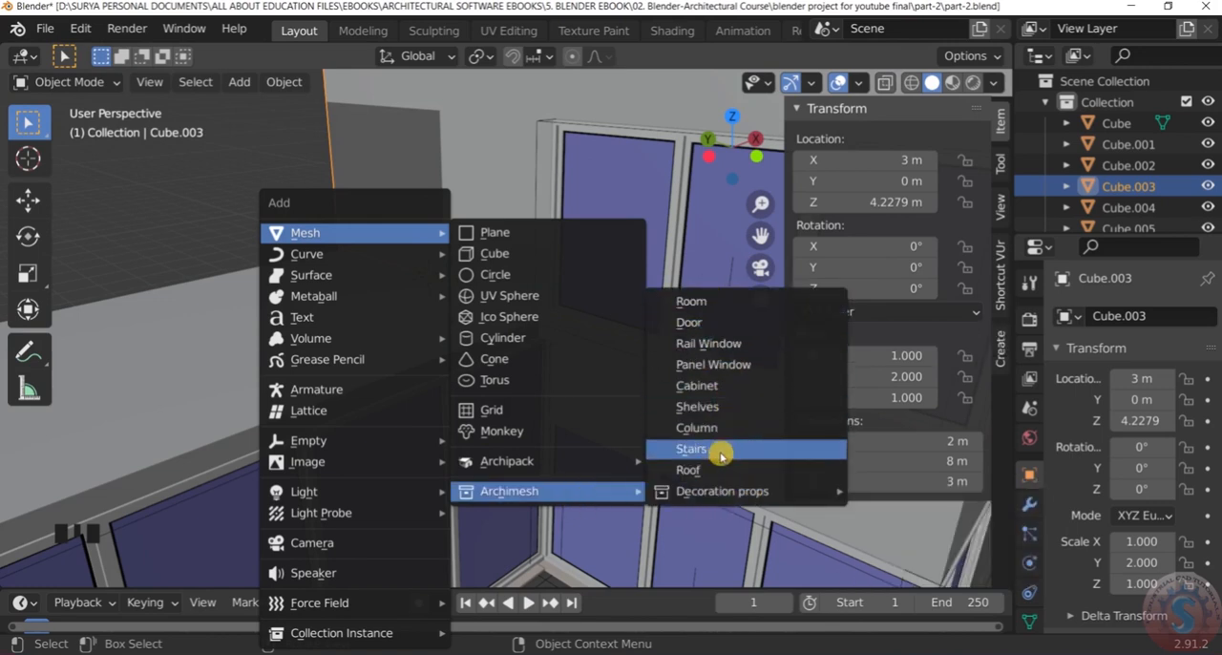
click(722, 324)
scroll(580, 263, down, 3)
scroll(580, 263, up, 2)
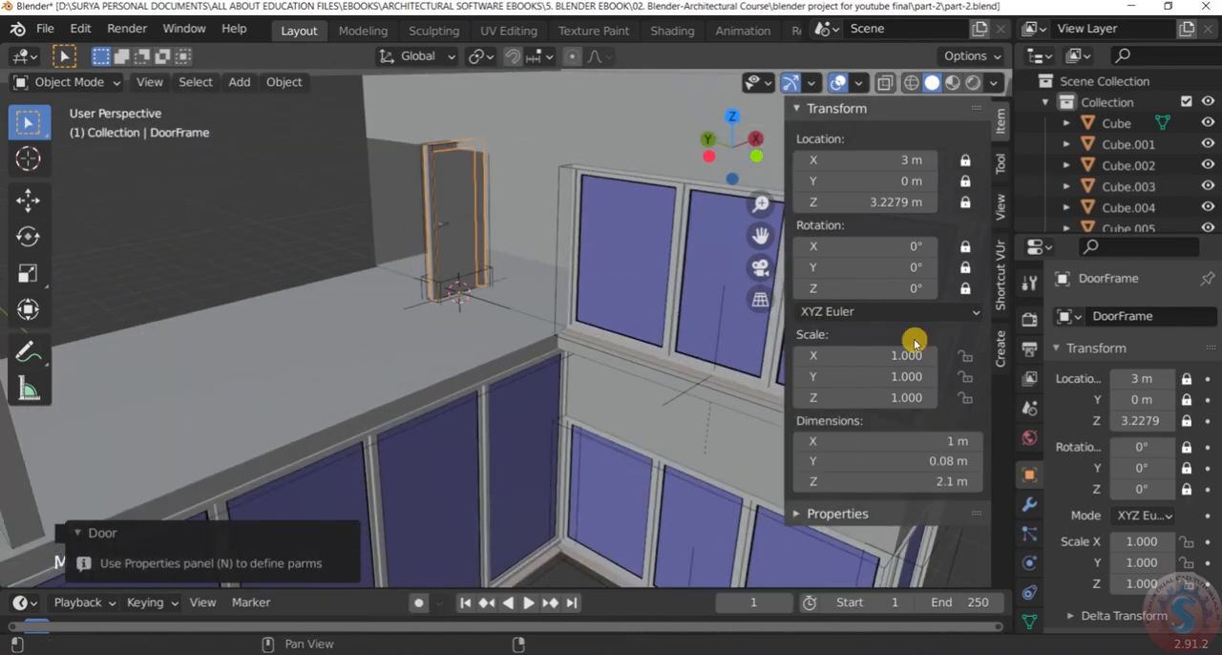
Rotate the new door 90 degrees and set its frame height to 2.00
click(1001, 349)
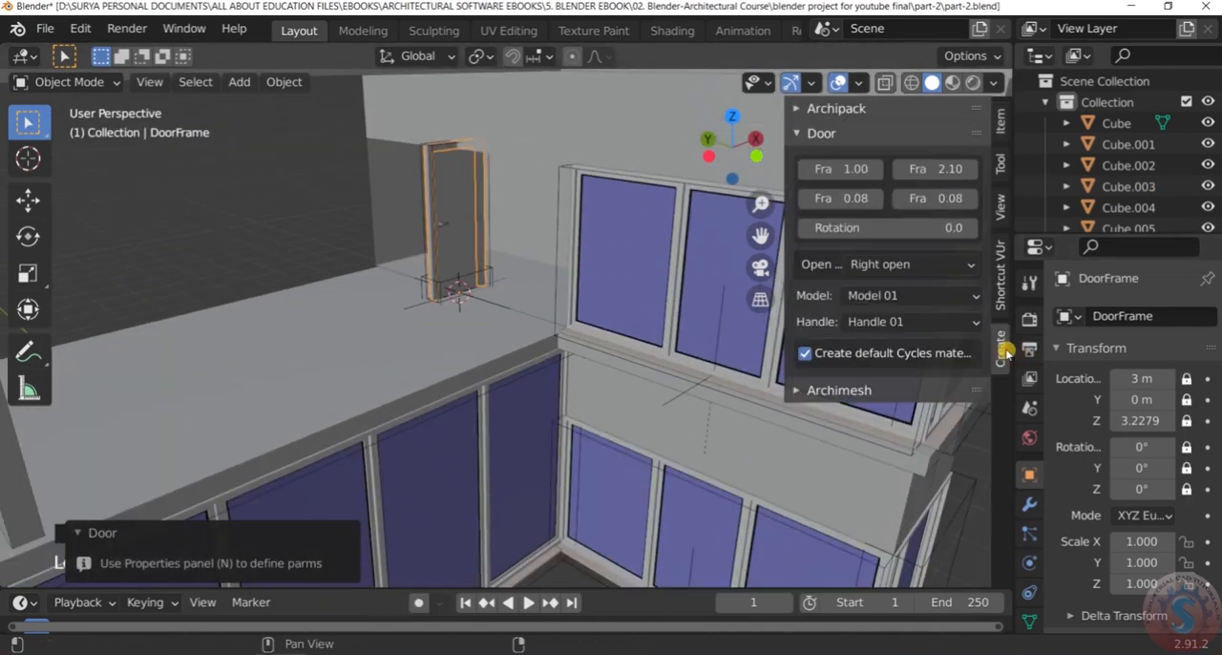
click(951, 229)
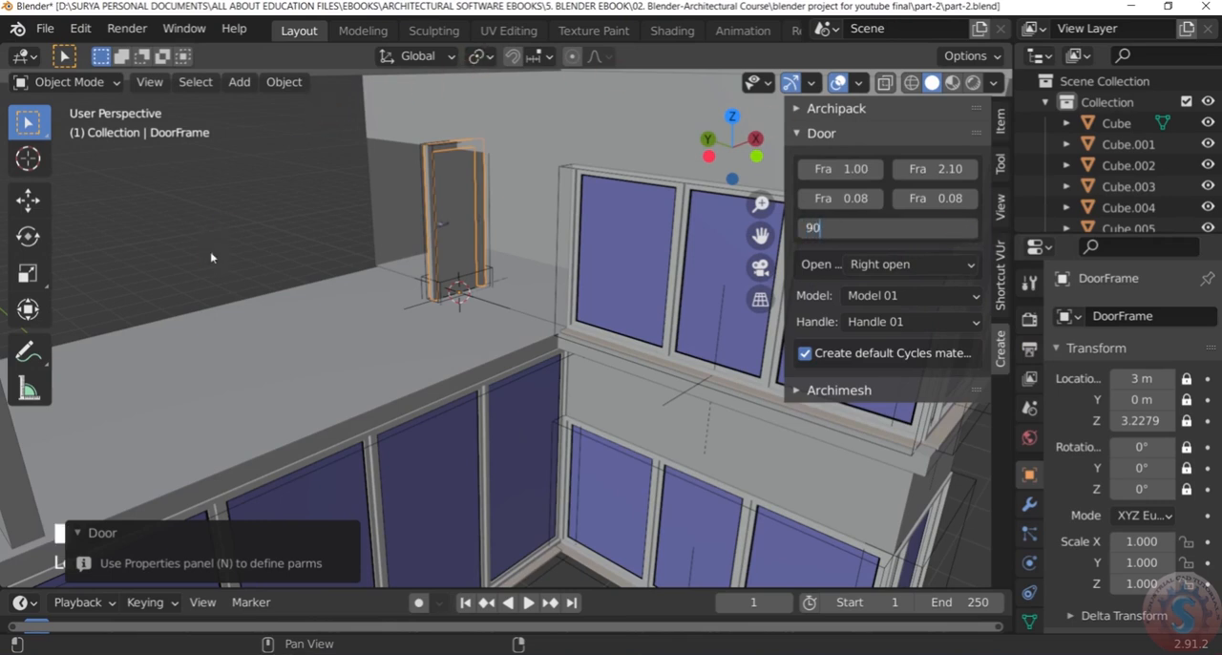
text(90)
key(Return)
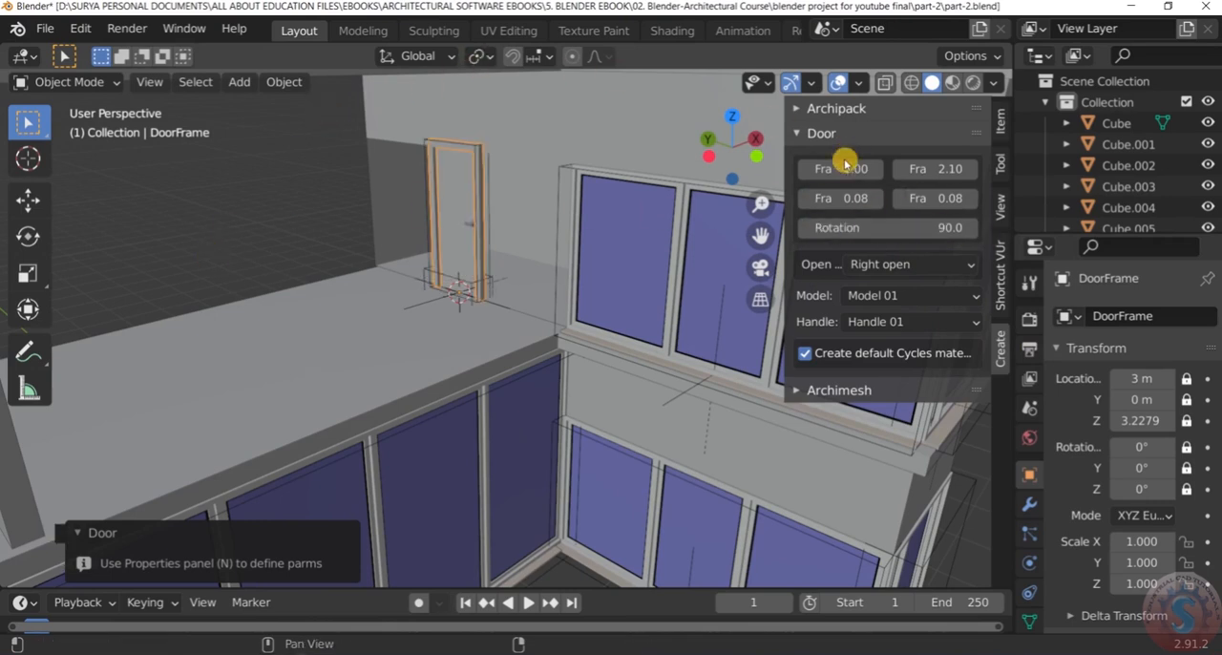
click(959, 169)
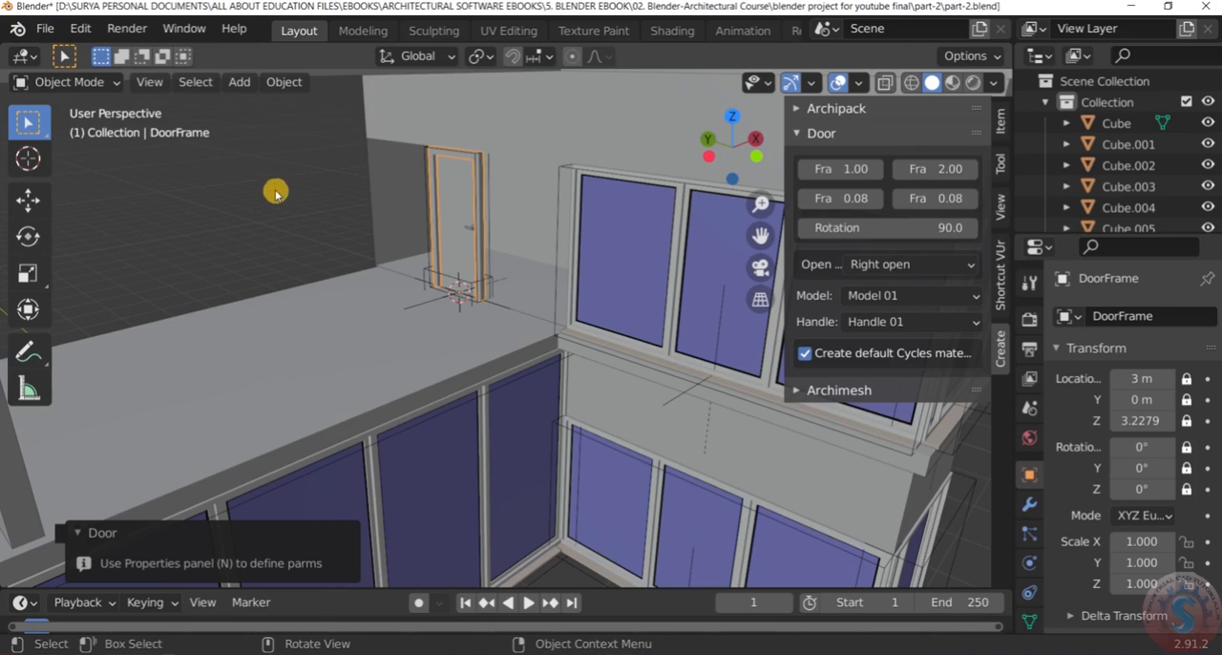
Change the door to Model 05 and give it Handle 03
click(886, 298)
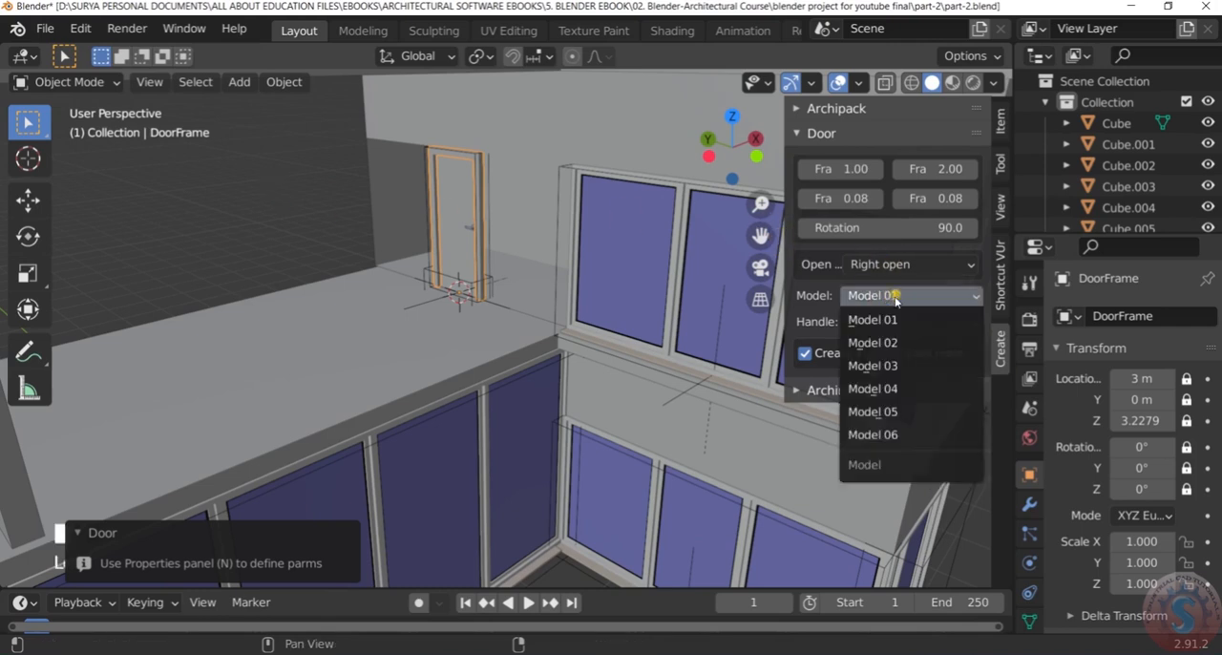
click(886, 389)
click(890, 295)
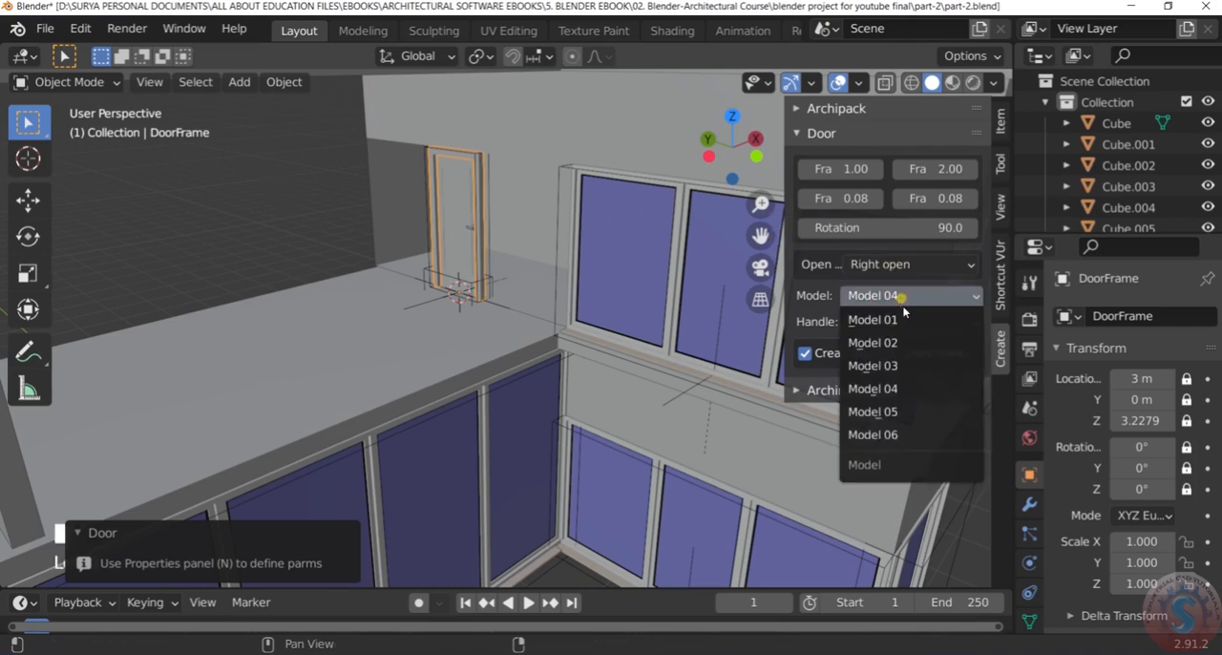
click(908, 410)
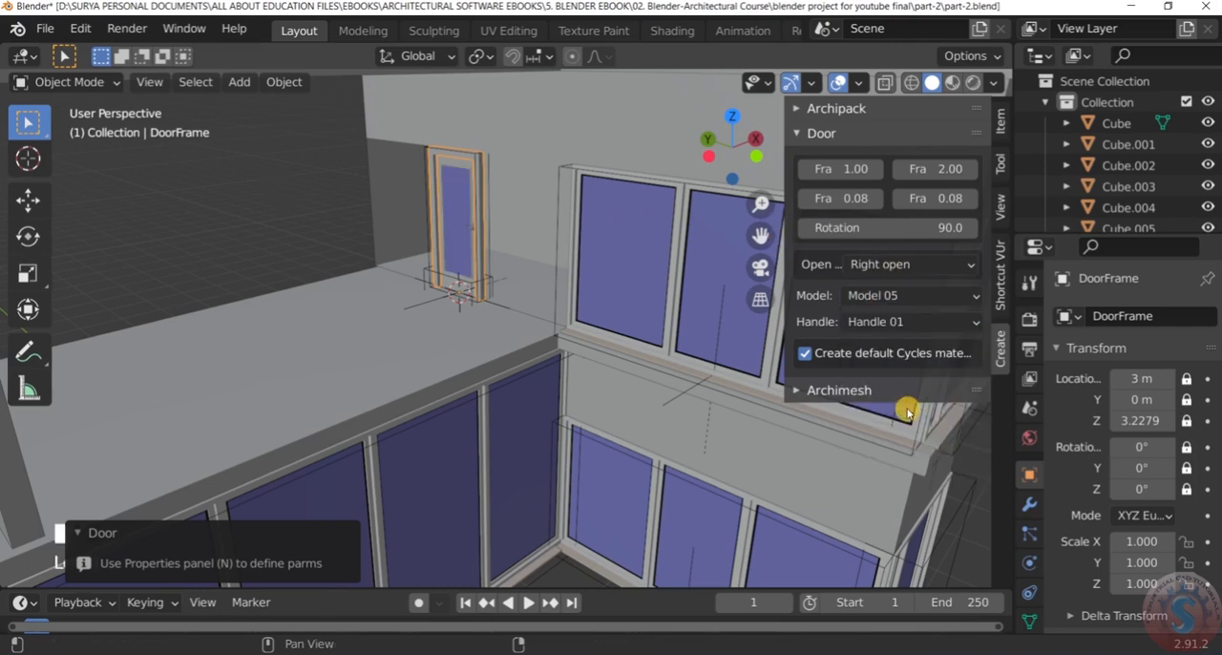
click(900, 321)
click(899, 391)
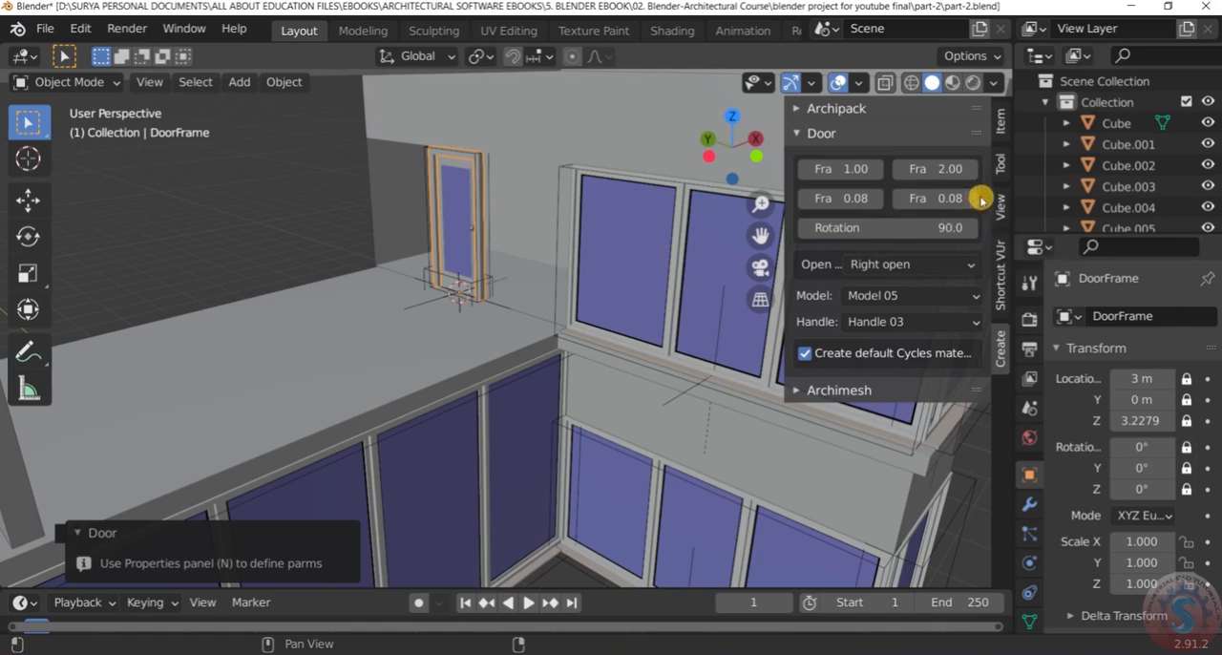
Inspect how the door lines up with the wall and the window height, in perspective and front view
click(275, 169)
scroll(262, 169, down, 3)
scroll(450, 172, up, 4)
middle_drag(449, 171, 296, 166)
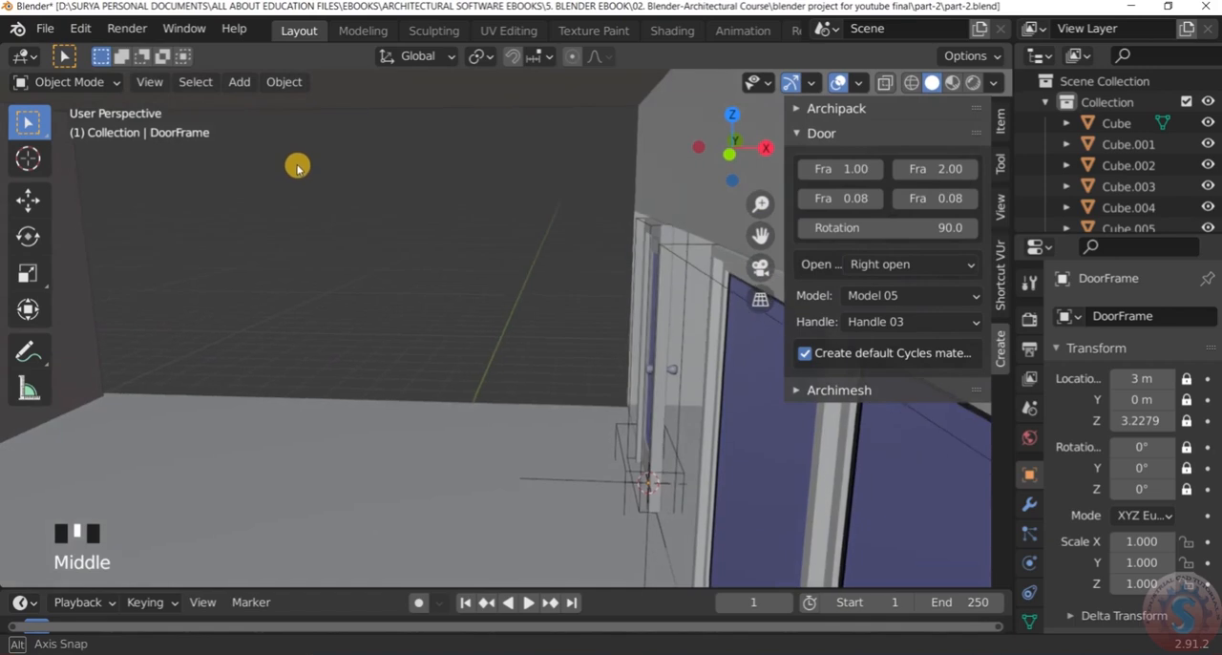
scroll(344, 176, down, 4)
key(KP_1)
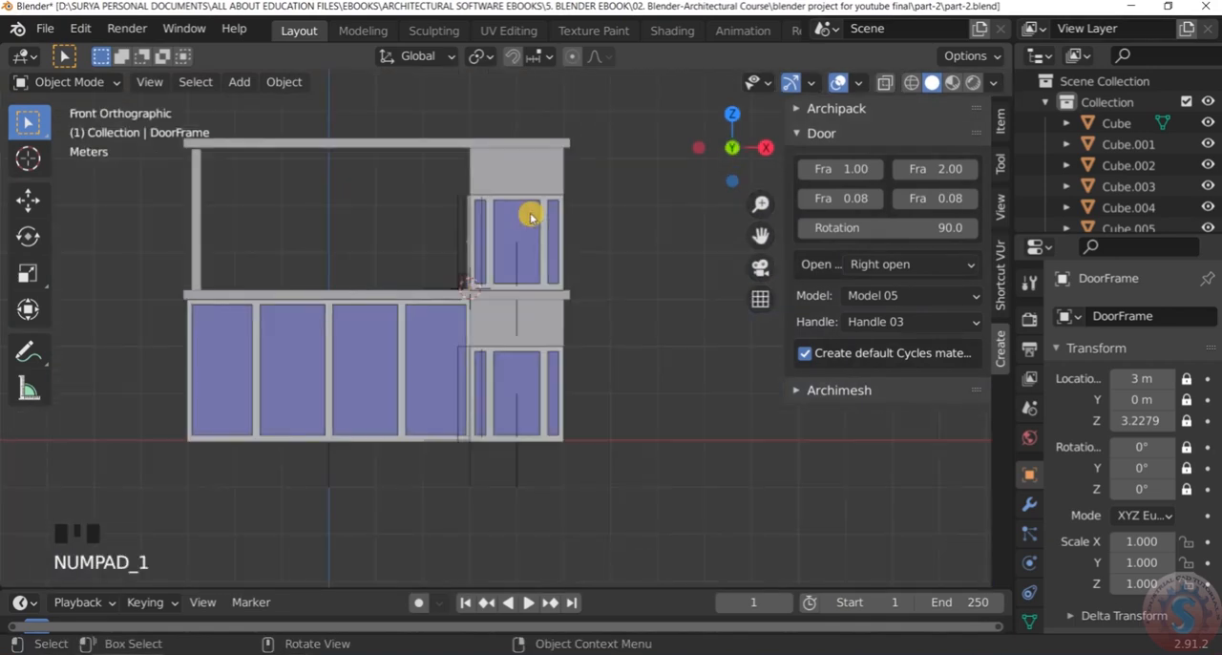
scroll(473, 190, up, 8)
scroll(485, 225, up, 2)
scroll(485, 225, down, 2)
middle_drag(485, 226, 464, 128)
scroll(477, 90, up, 4)
scroll(472, 122, down, 5)
key(KP_1)
scroll(477, 160, up, 7)
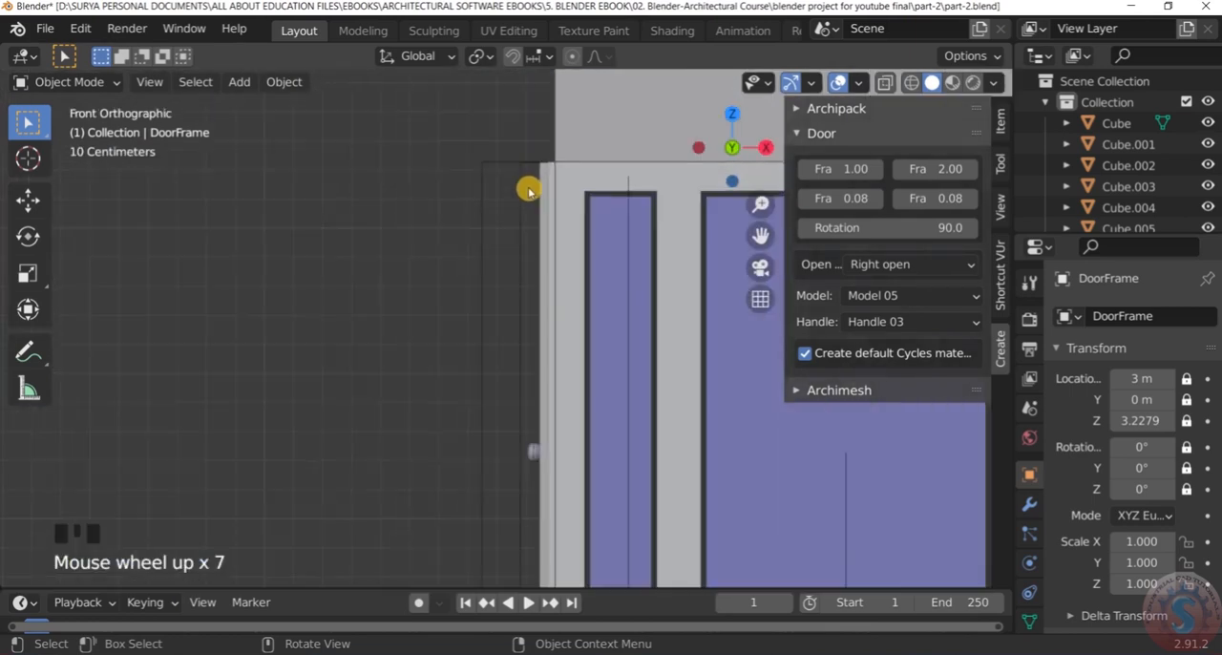
Select the whole door group and try to shift it along X into the wall line
click(547, 197)
scroll(541, 196, down, 1)
click(539, 187)
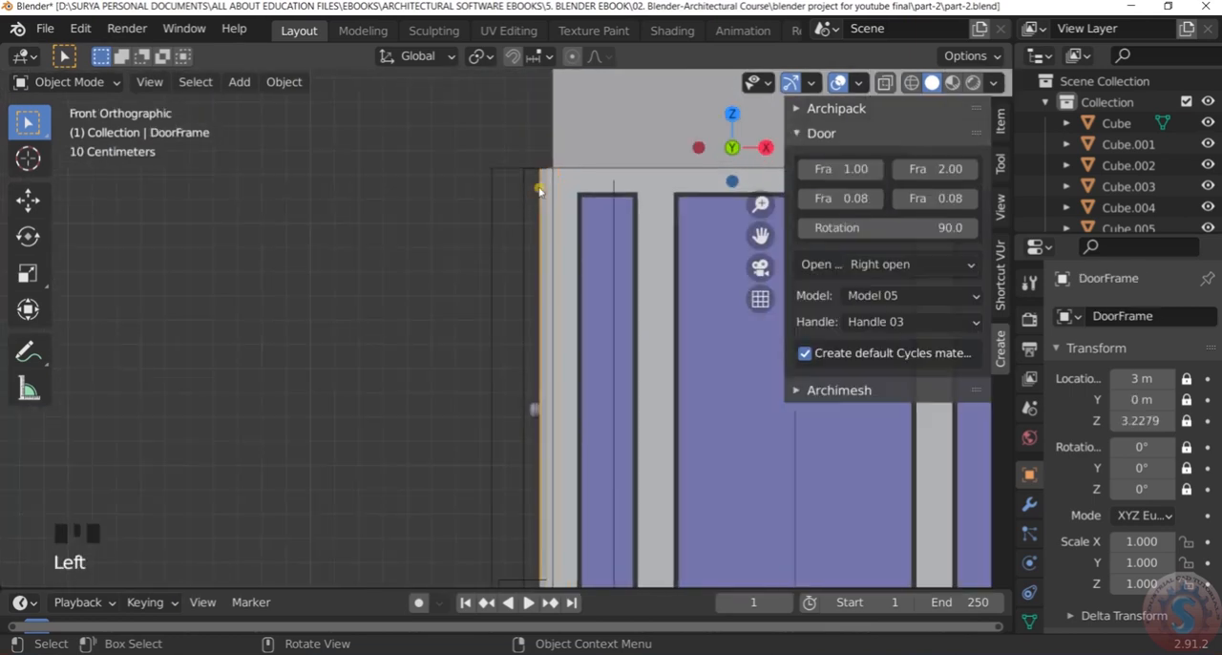
scroll(592, 196, down, 2)
scroll(1135, 219, down, 10)
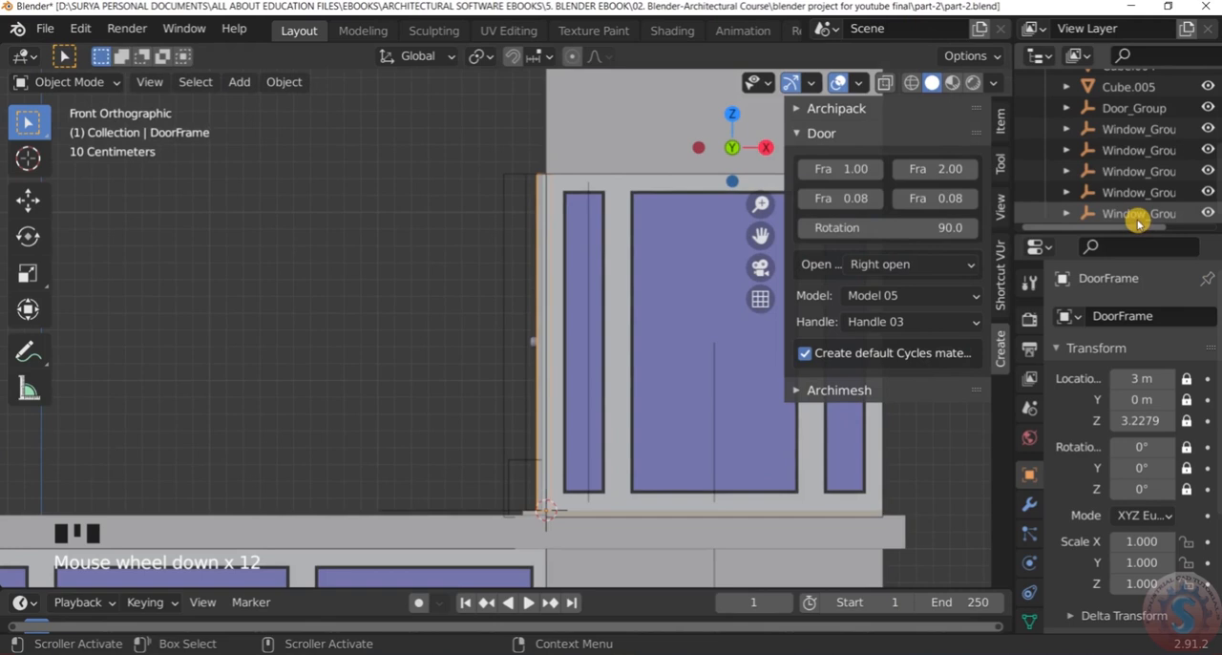
scroll(1145, 205, up, 3)
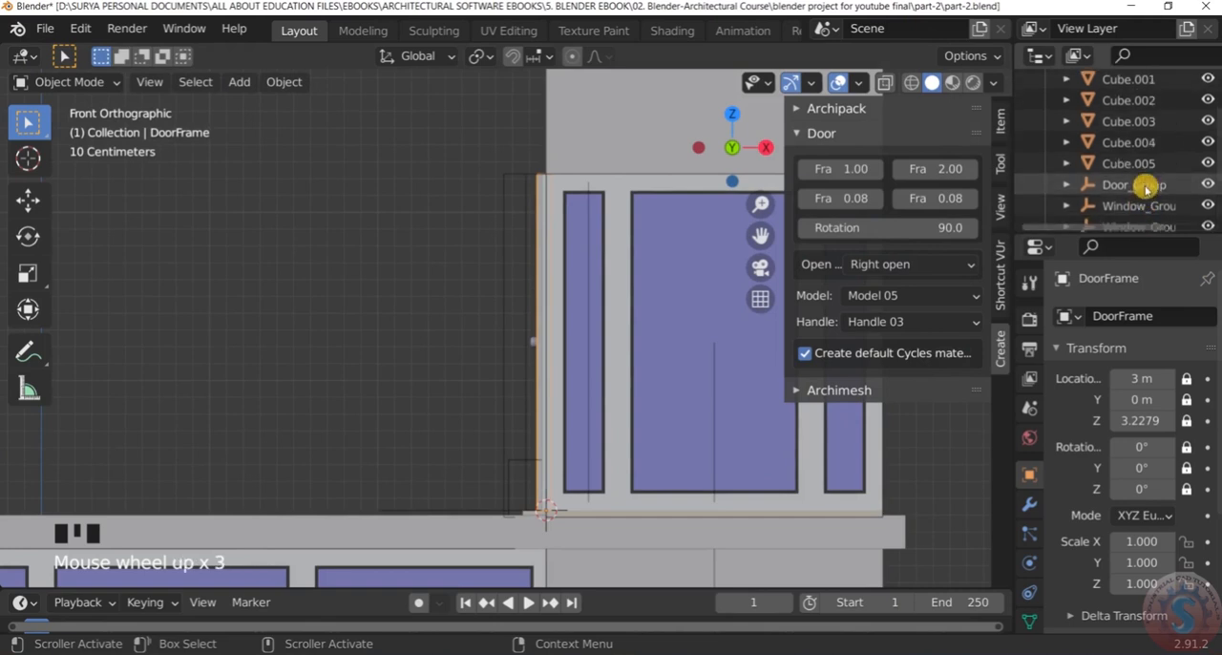
click(1134, 184)
scroll(627, 207, up, 2)
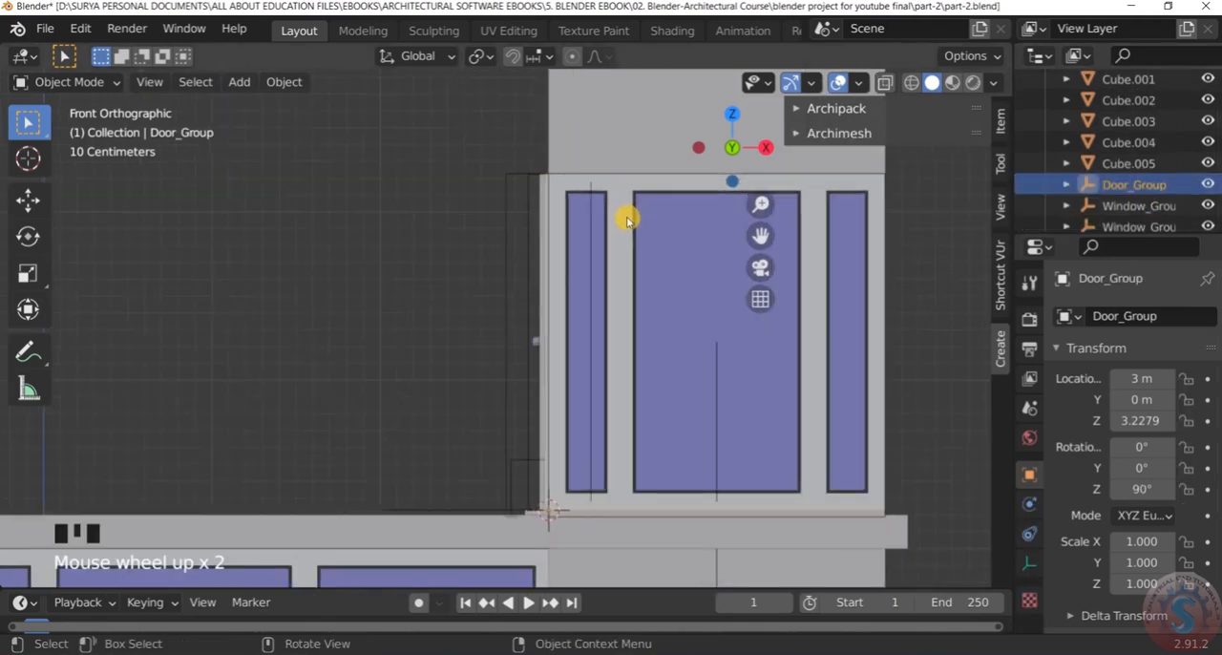
key(g)
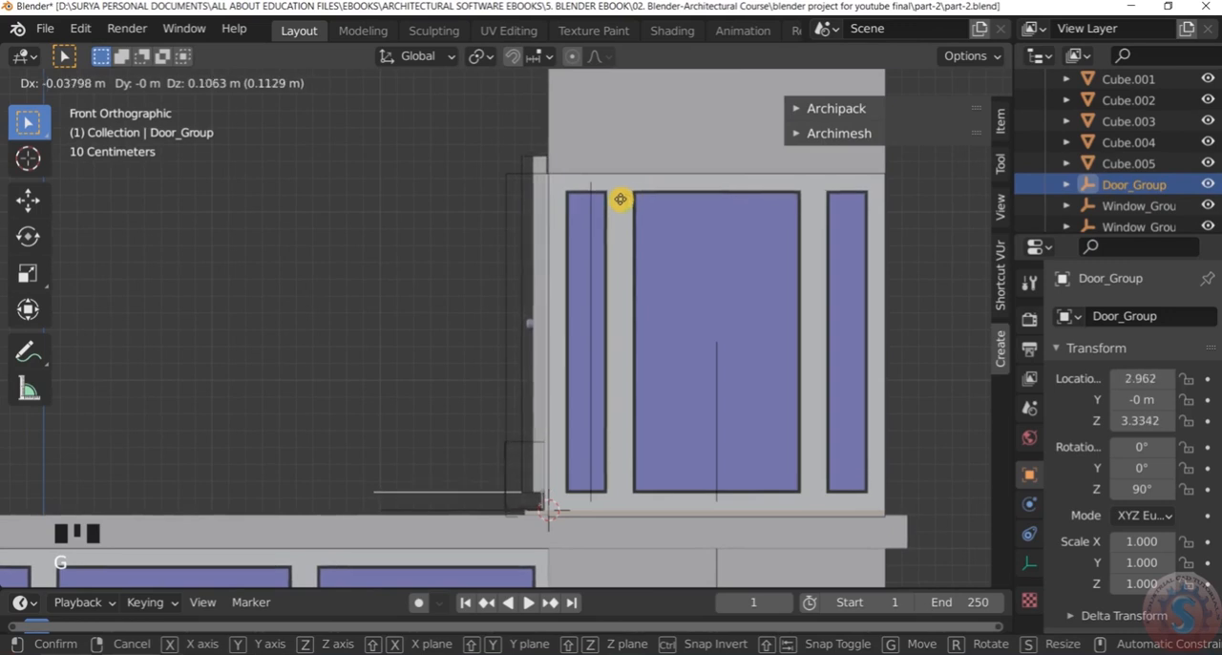
key(z)
key(x)
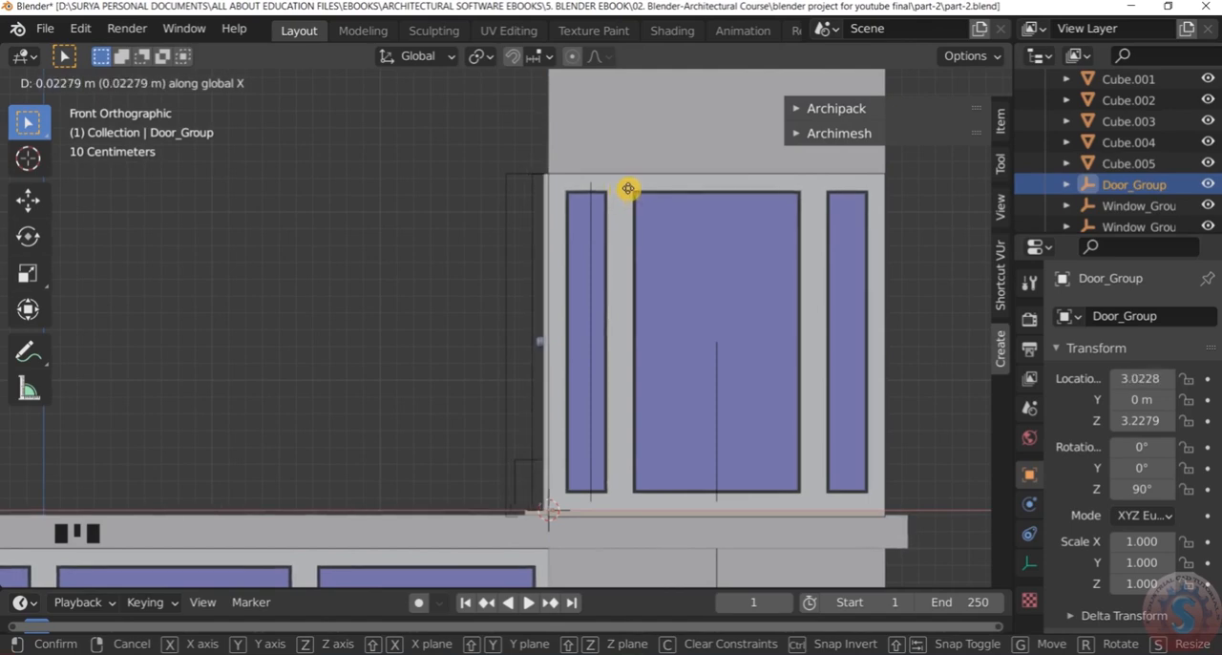
right_click(554, 203)
Examine the door's position in the terrace opening from several angles
middle_drag(553, 202, 595, 251)
scroll(594, 248, up, 3)
click(232, 220)
middle_drag(232, 220, 289, 185)
scroll(253, 208, up, 4)
scroll(362, 159, up, 4)
middle_drag(363, 158, 436, 246)
scroll(409, 229, up, 2)
scroll(434, 220, down, 3)
scroll(432, 186, up, 3)
mouse_move(430, 170)
middle_down()
mouse_move(452, 169)
mouse_move(450, 181)
middle_up()
click(452, 180)
scroll(460, 211, up, 1)
scroll(461, 212, up, 1)
drag(510, 228, 429, 210)
scroll(445, 195, down, 3)
scroll(882, 278, up, 1)
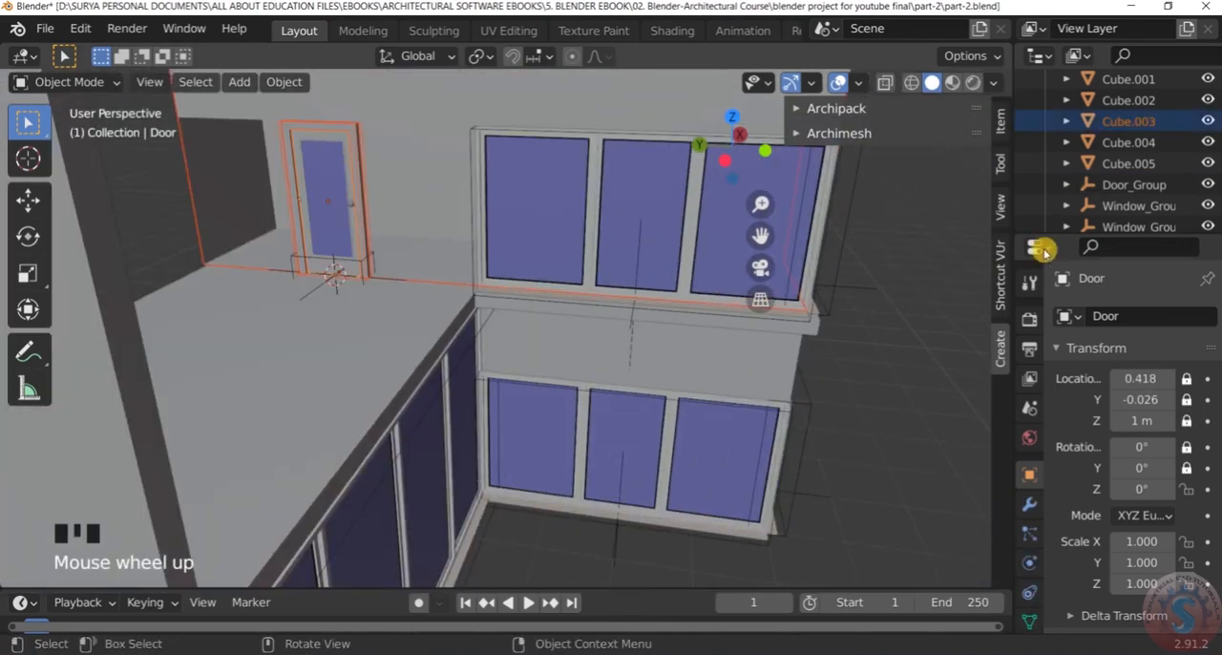
Select the door group and move it about -1.47 m along Y, to the end of the opening beside the corner windows
click(1107, 185)
scroll(396, 210, down, 1)
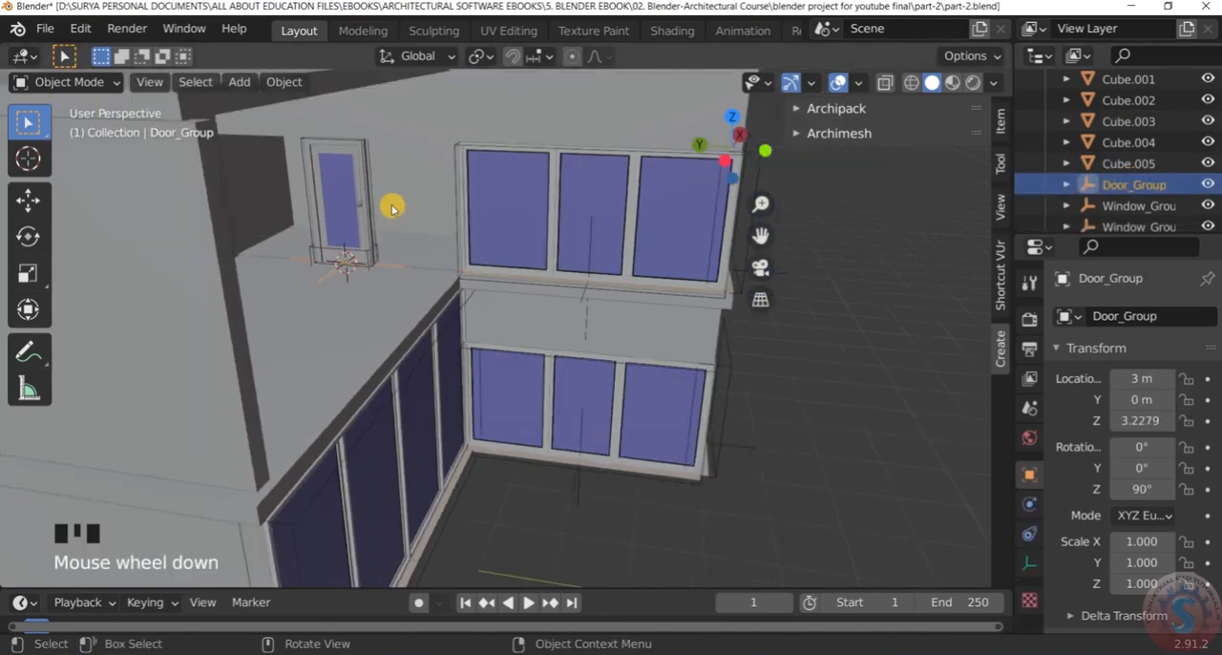
scroll(394, 207, up, 1)
key(g)
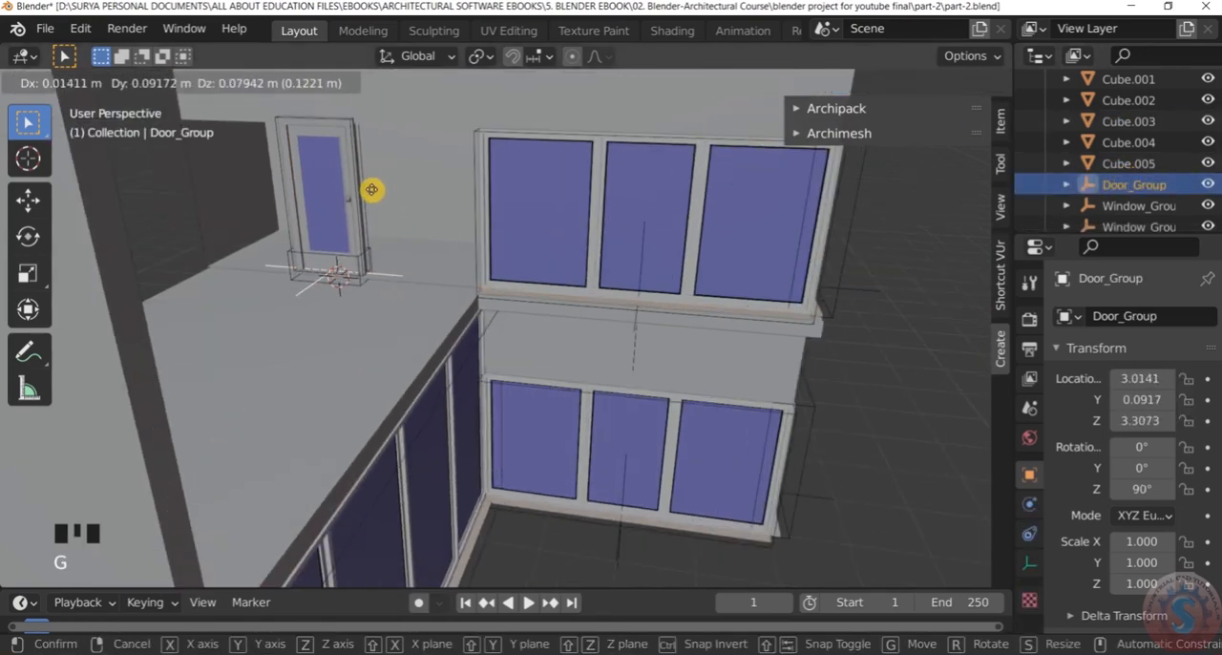
key(x)
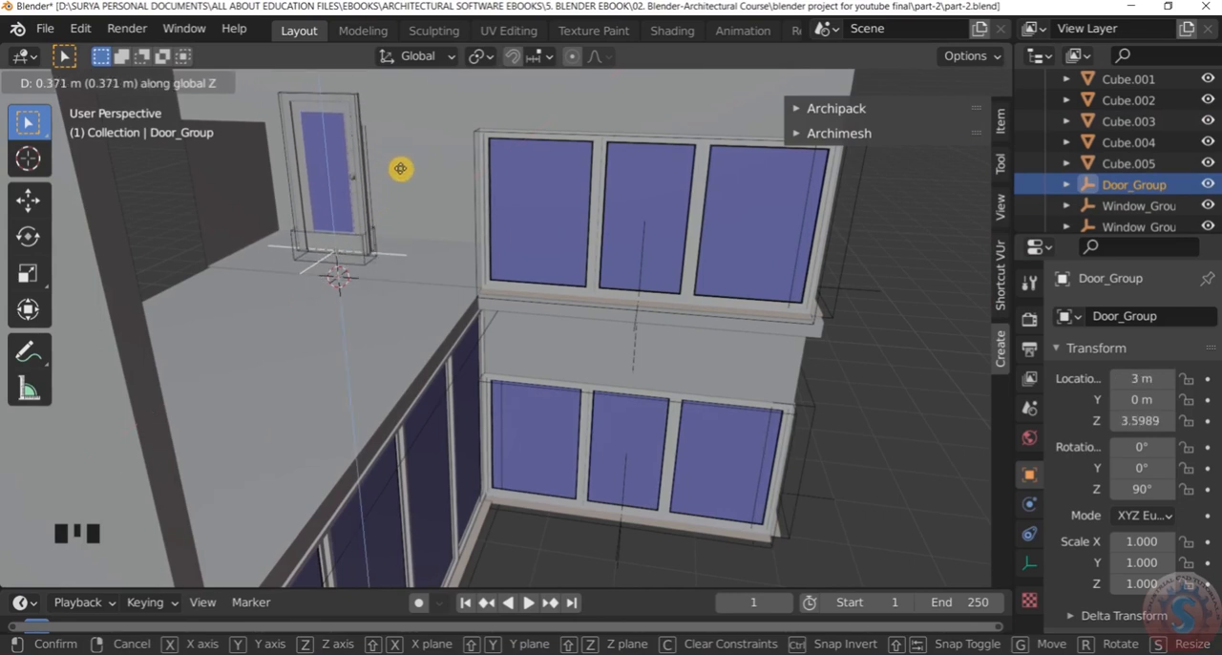
key(y)
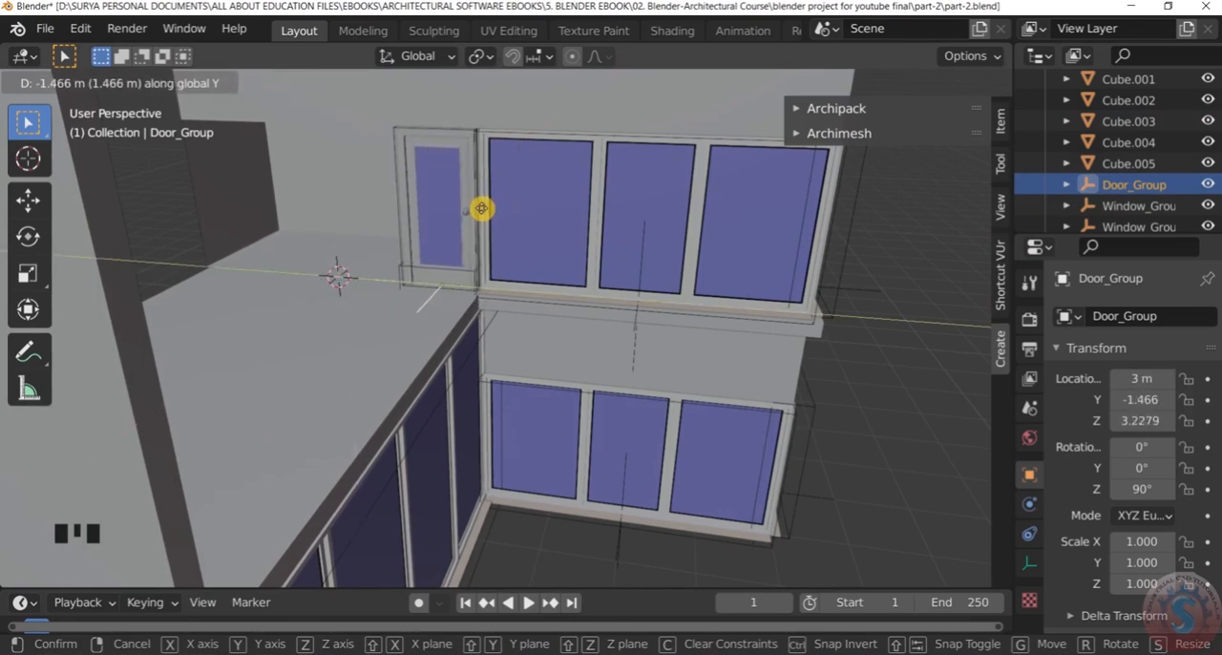
click(482, 208)
click(477, 205)
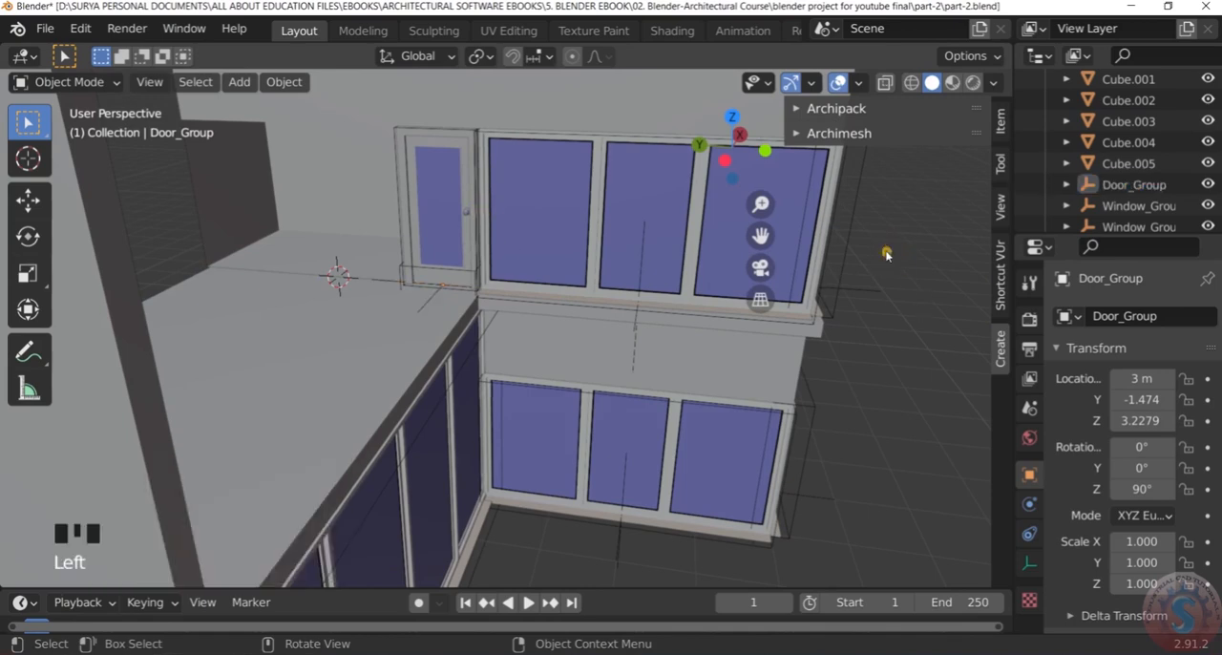
Examine the door's fit beside the upper corner windows, close up and against the whole facade
scroll(516, 177, up, 4)
middle_drag(526, 164, 499, 125)
scroll(330, 158, down, 3)
scroll(367, 131, up, 3)
scroll(370, 156, down, 2)
scroll(499, 126, up, 3)
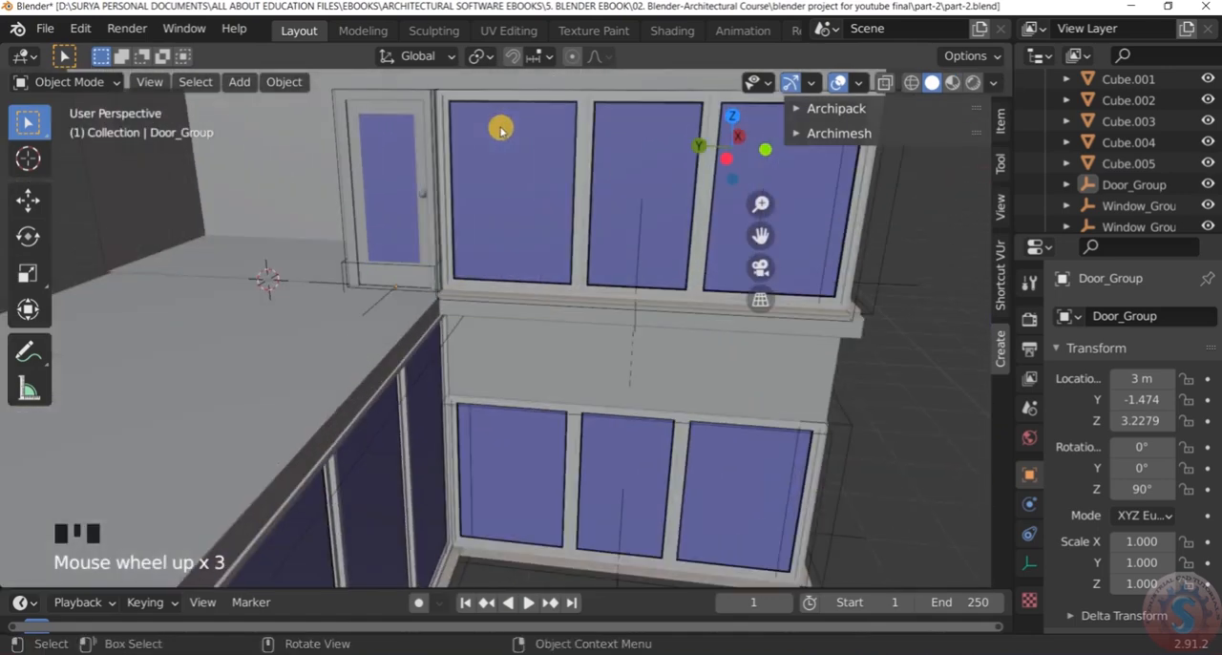
scroll(469, 131, up, 2)
scroll(292, 273, down, 3)
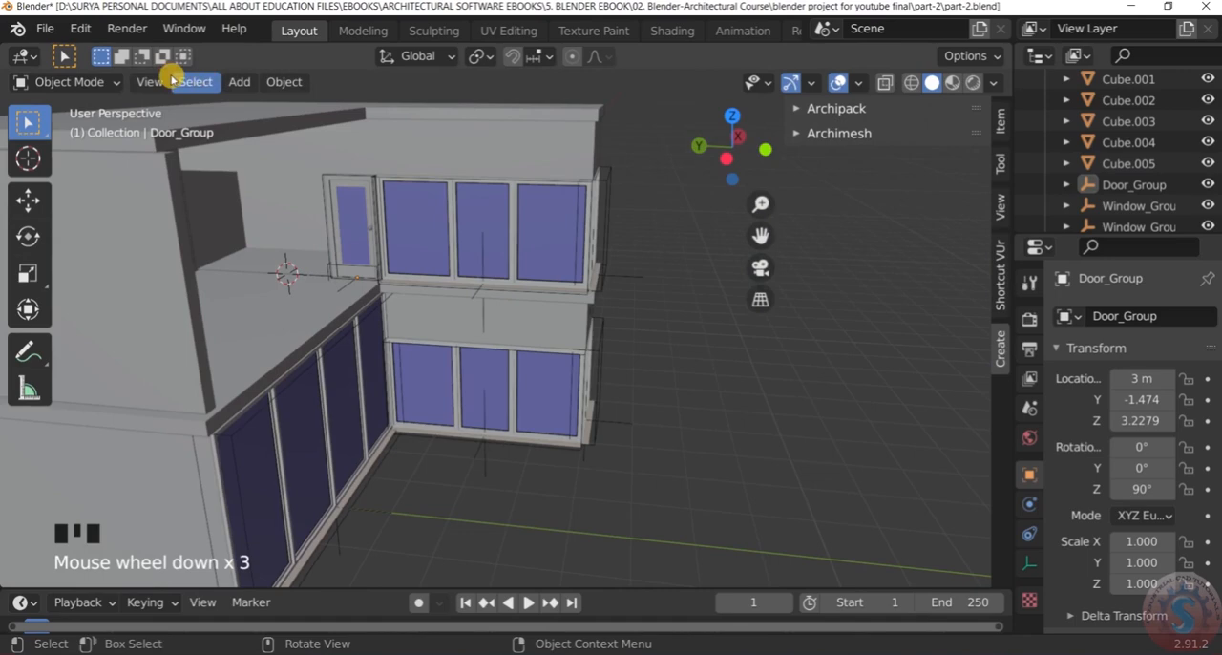
scroll(723, 350, down, 4)
scroll(649, 322, up, 4)
Add an Archimesh panel window at the 3D cursor in the terrace opening
middle_drag(649, 322, 584, 313)
scroll(399, 304, up, 2)
key(shift+a)
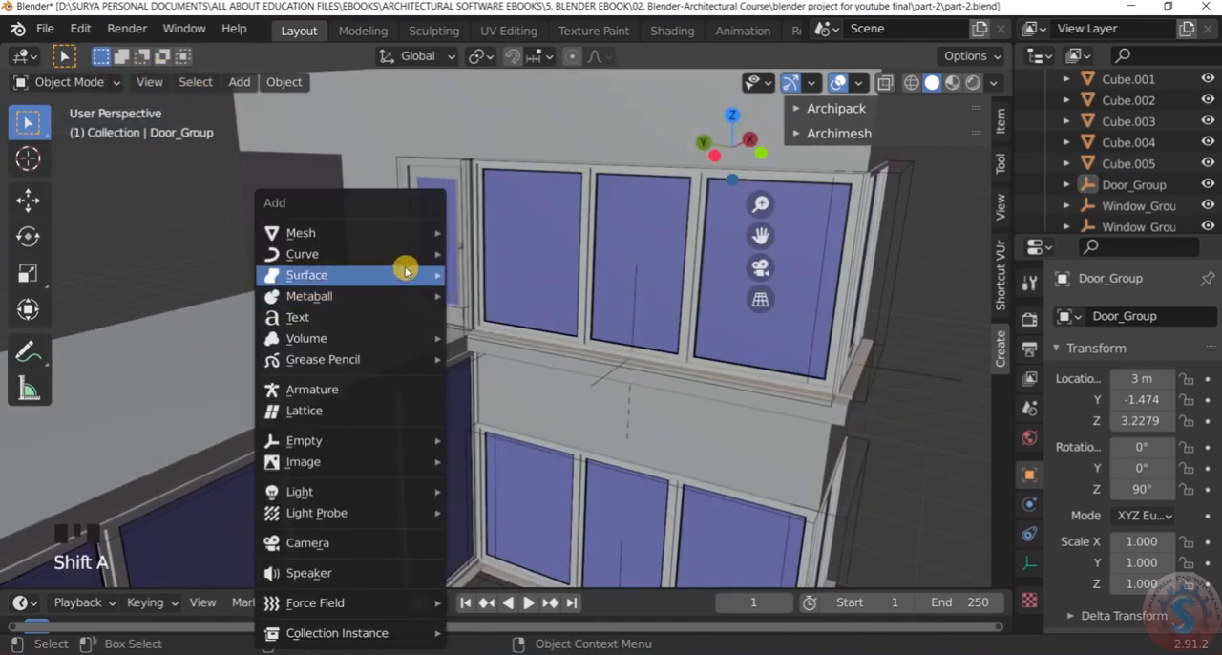
mouse_move(408, 234)
mouse_move(559, 493)
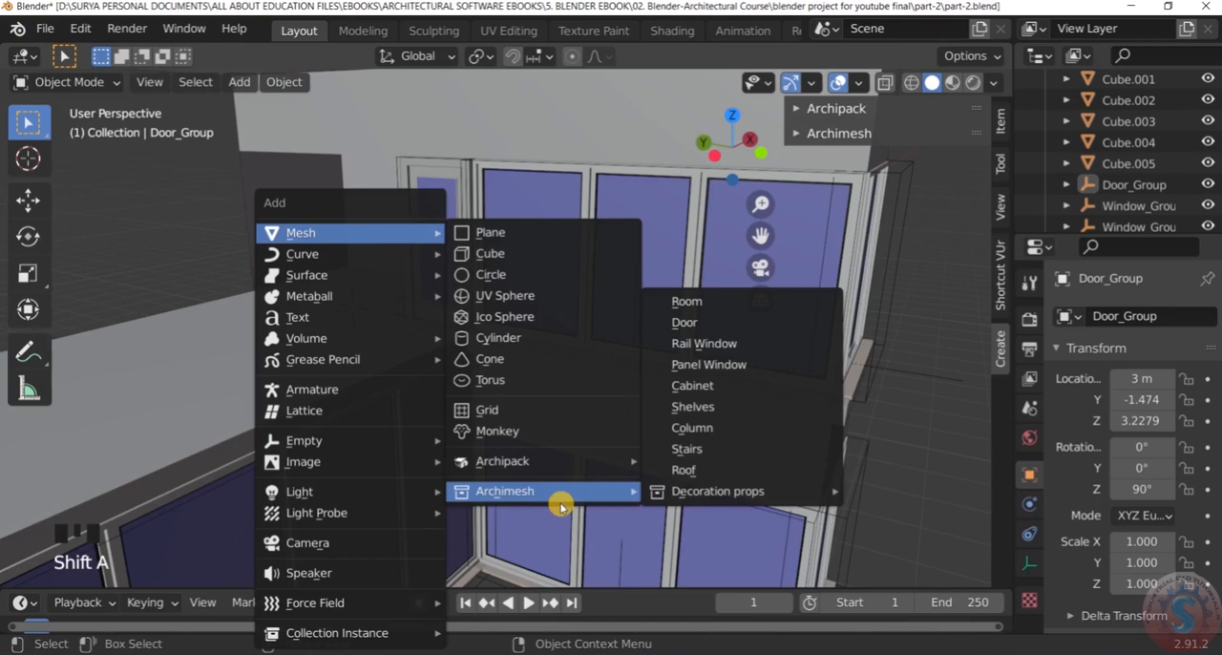
click(773, 366)
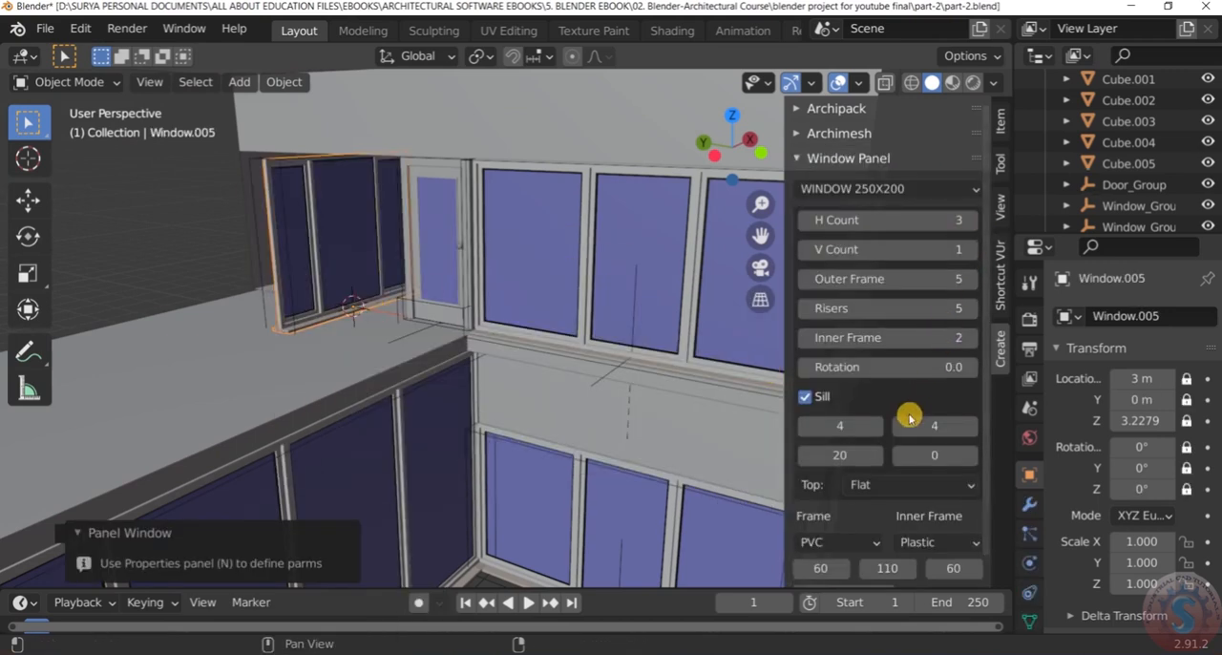
Set the new panel window's rotation to 90 degrees so it runs along the terrace opening
scroll(897, 439, down, 1)
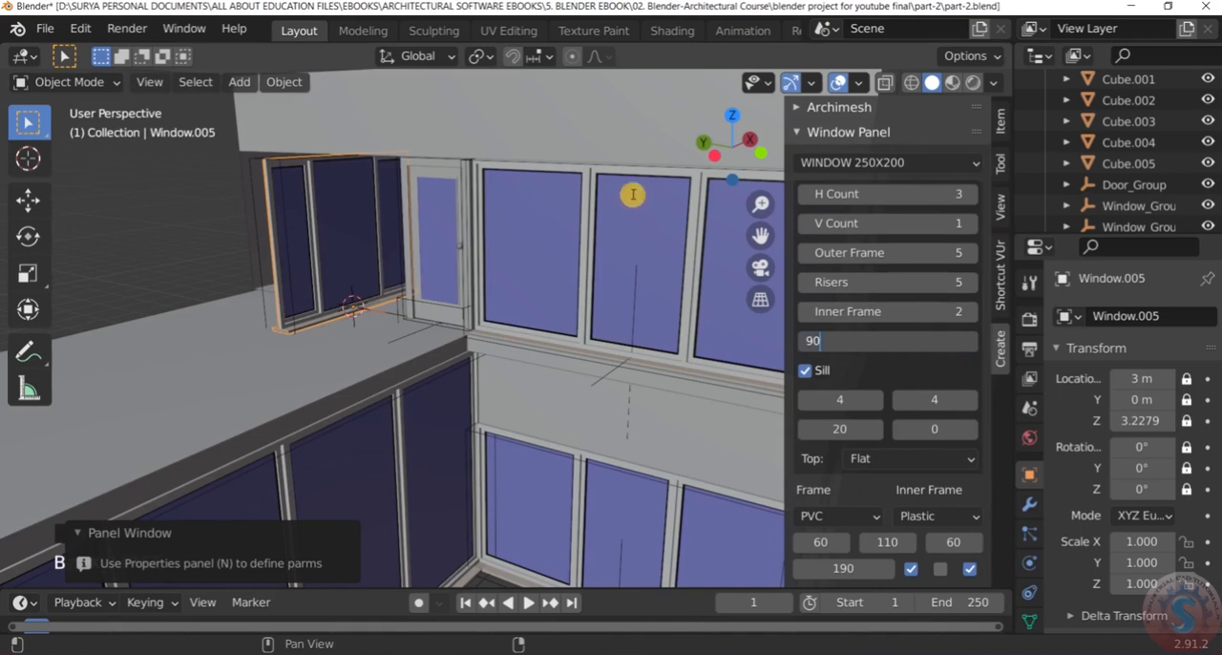
click(120, 204)
scroll(286, 205, down, 5)
scroll(304, 204, up, 7)
Select the new window's group and move it to about X 3.03, Y 0.49, Z 3.2 m beside the terrace door
middle_drag(304, 204, 383, 216)
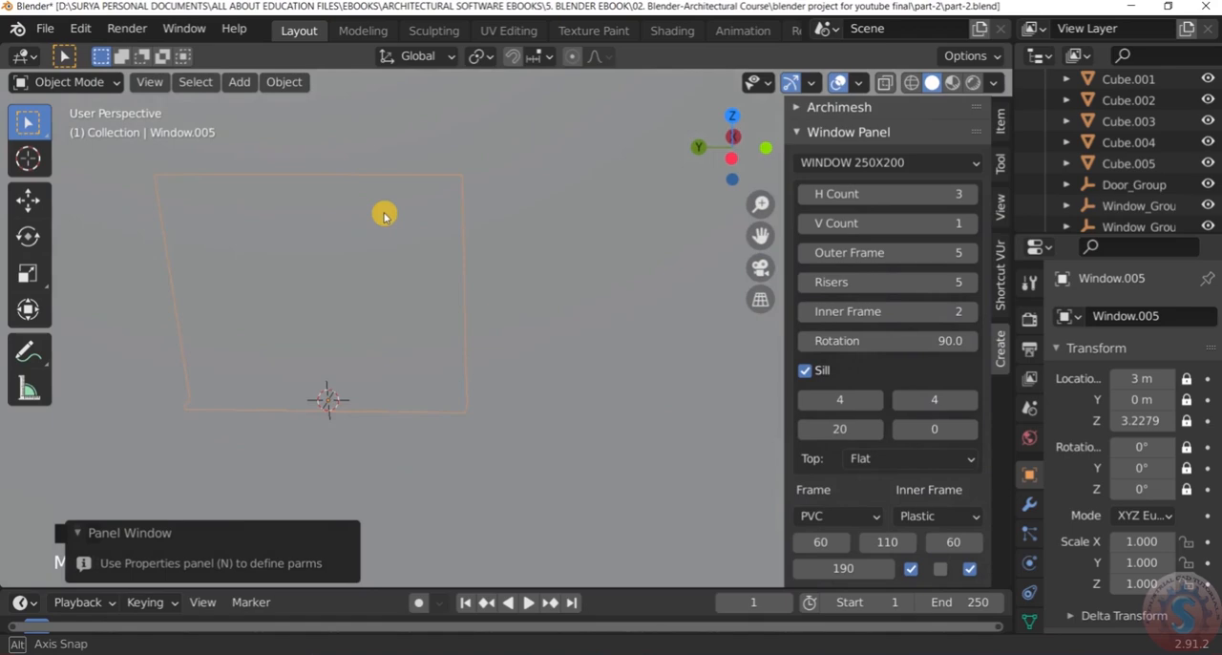
scroll(375, 211, down, 4)
scroll(377, 219, up, 3)
scroll(377, 239, down, 1)
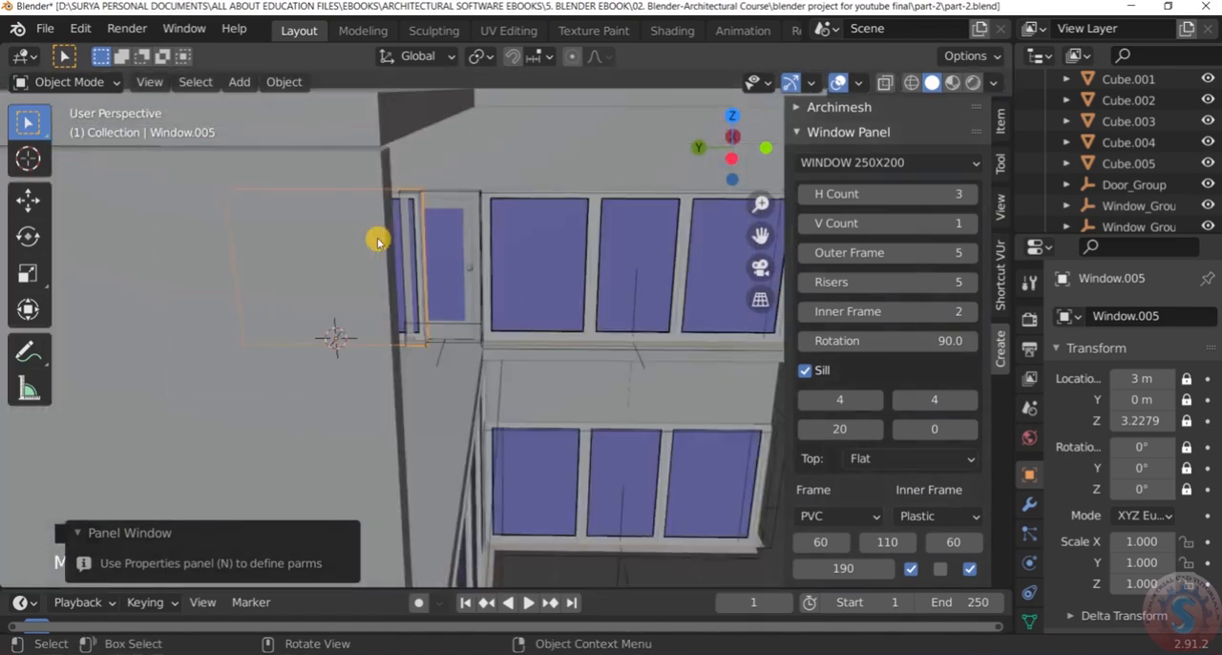
middle_drag(377, 239, 346, 226)
scroll(328, 250, down, 2)
scroll(324, 269, up, 4)
scroll(324, 272, down, 2)
scroll(325, 274, up, 2)
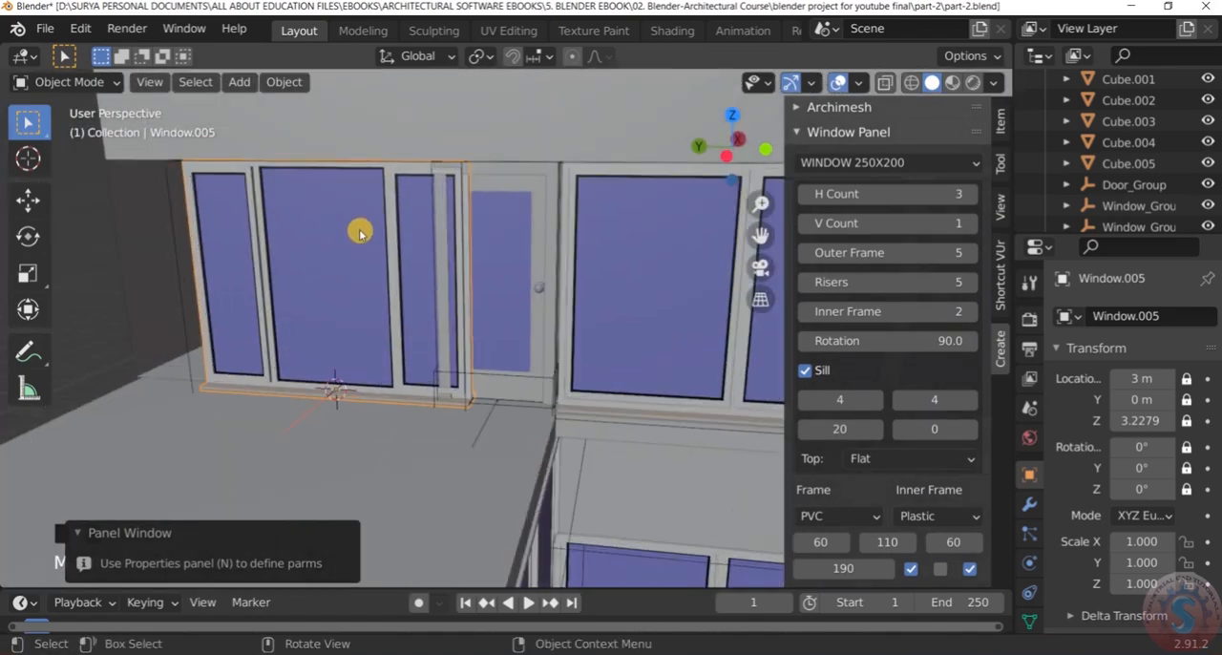
scroll(1156, 232, down, 5)
click(1155, 217)
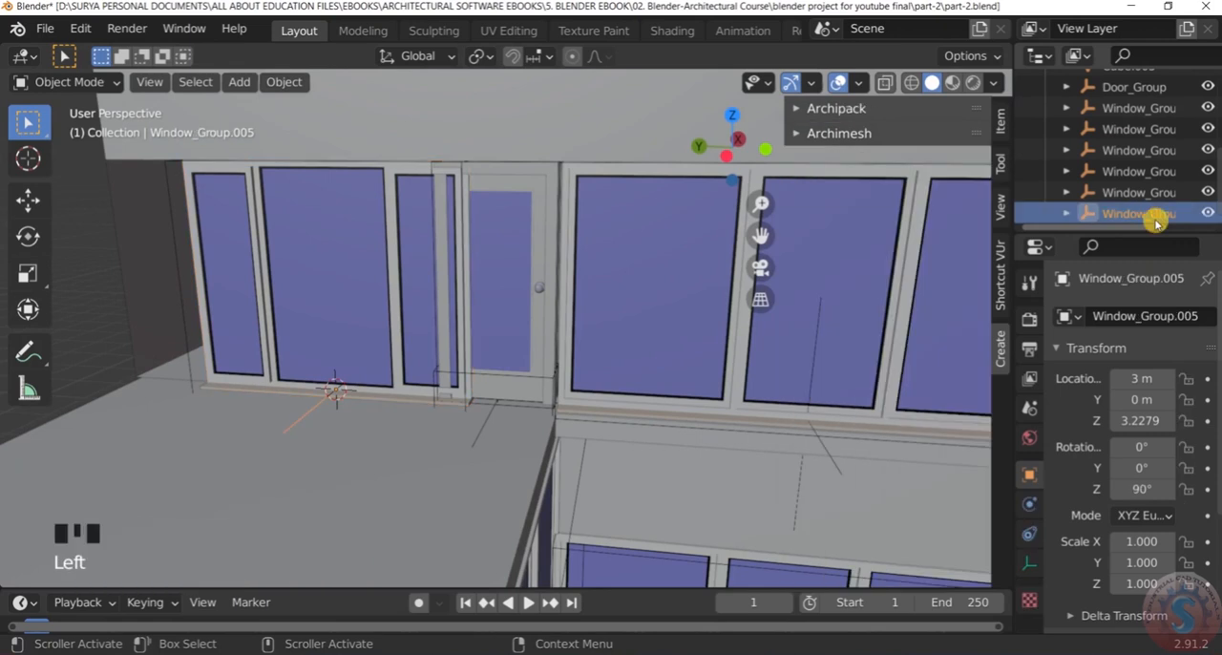
key(g)
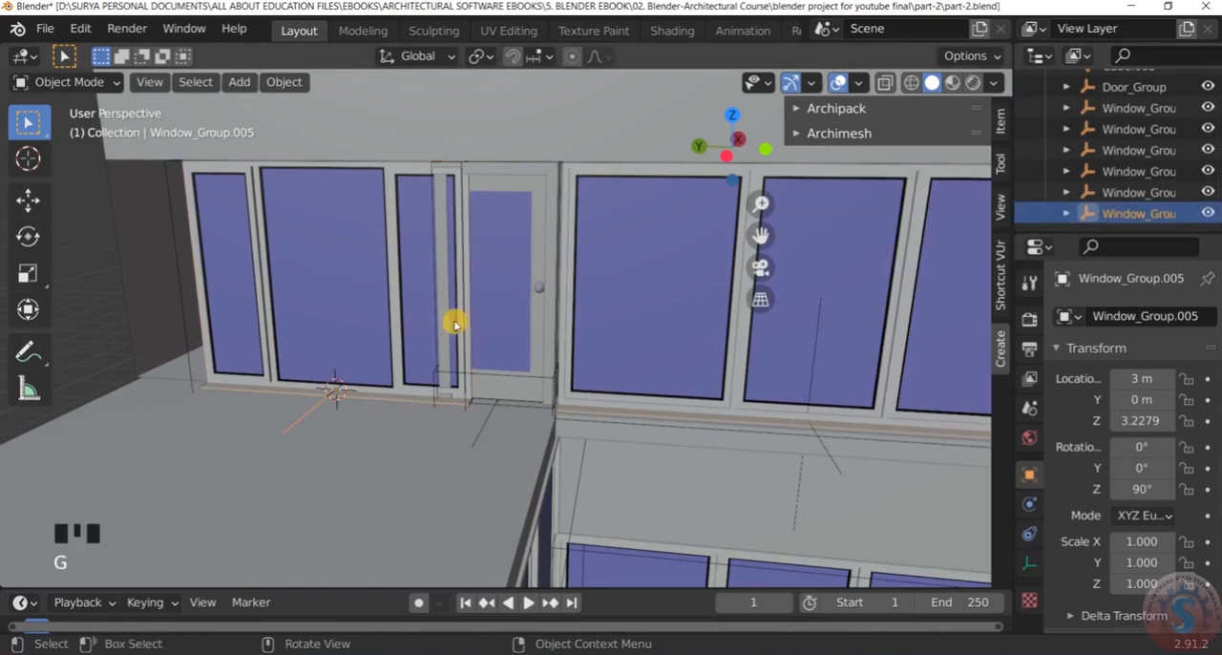
key(z)
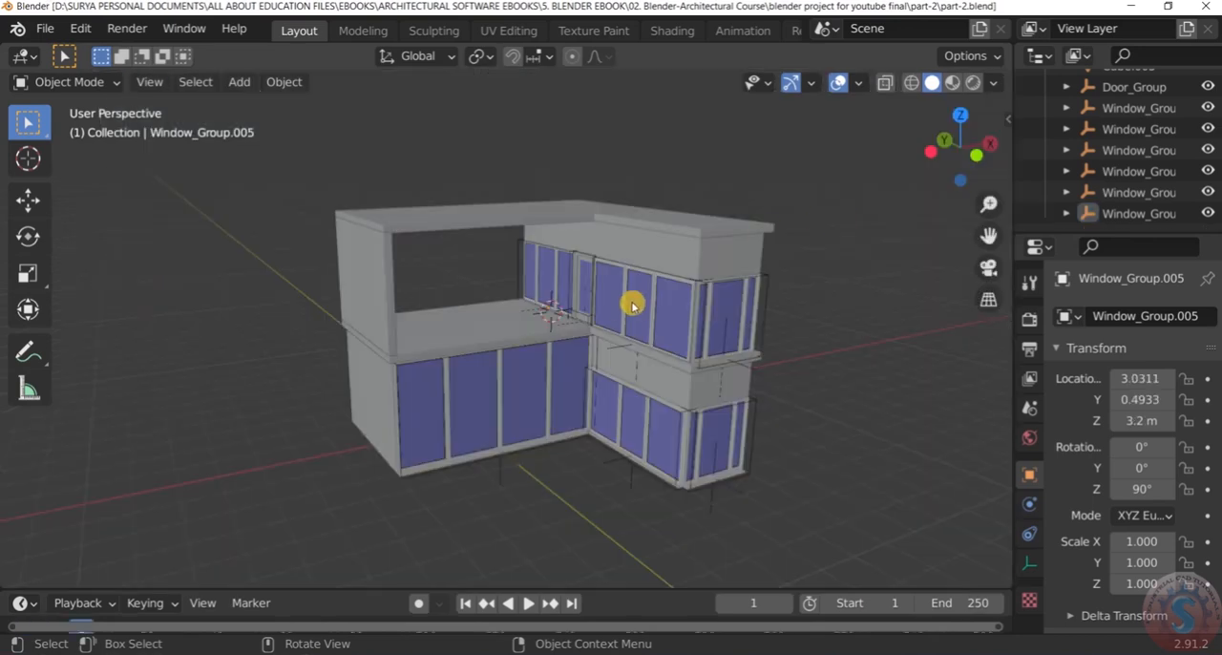
Select the terrace panel window and toggle the middle pane's option in its window settings, leaving all three panes enabled
scroll(622, 298, up, 4)
scroll(622, 297, down, 2)
middle_drag(623, 298, 672, 282)
scroll(506, 261, up, 4)
click(517, 253)
scroll(519, 249, down, 5)
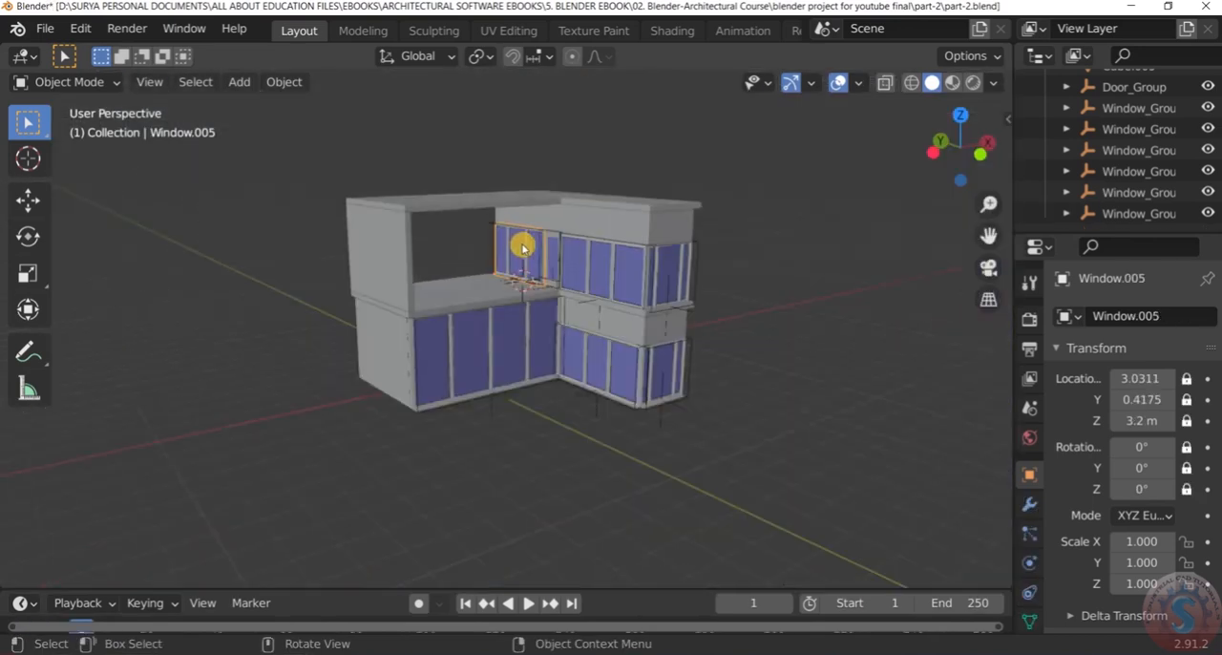
scroll(587, 266, up, 2)
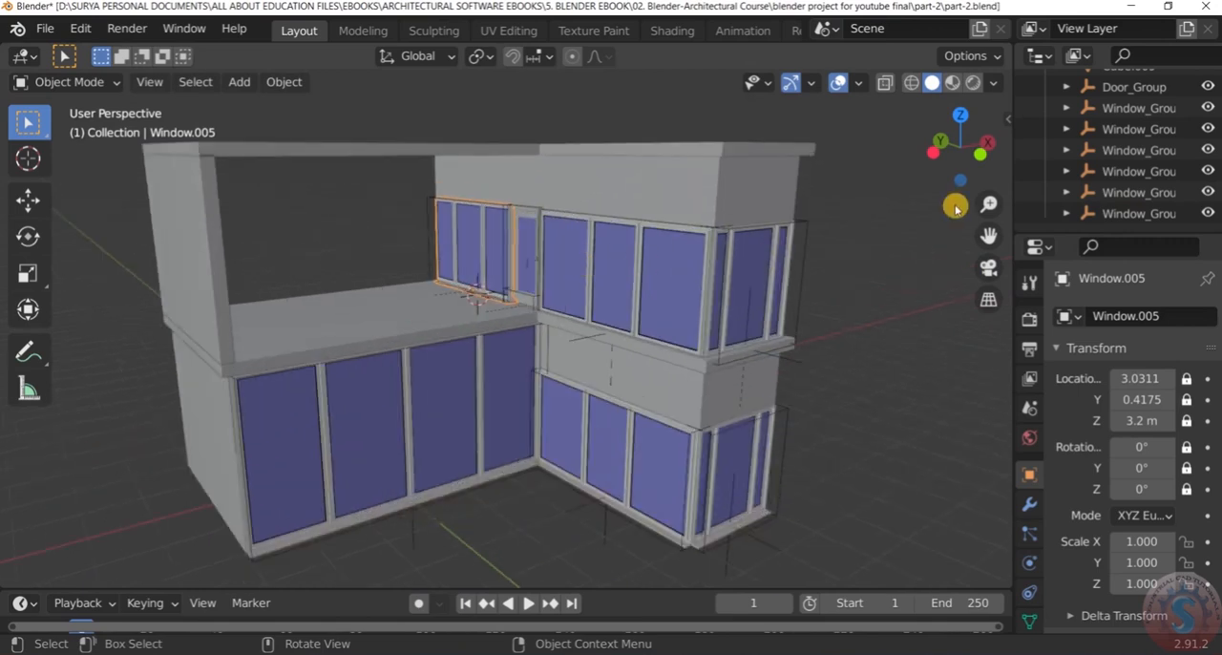
click(1008, 119)
scroll(883, 520, down, 8)
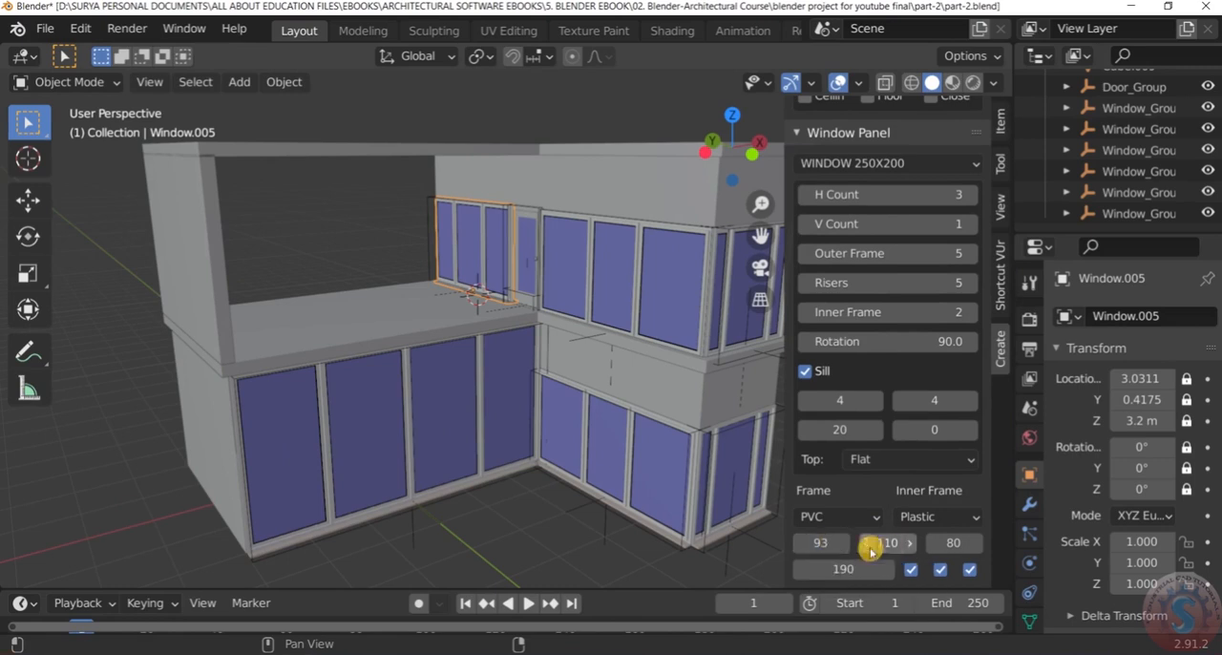
click(941, 573)
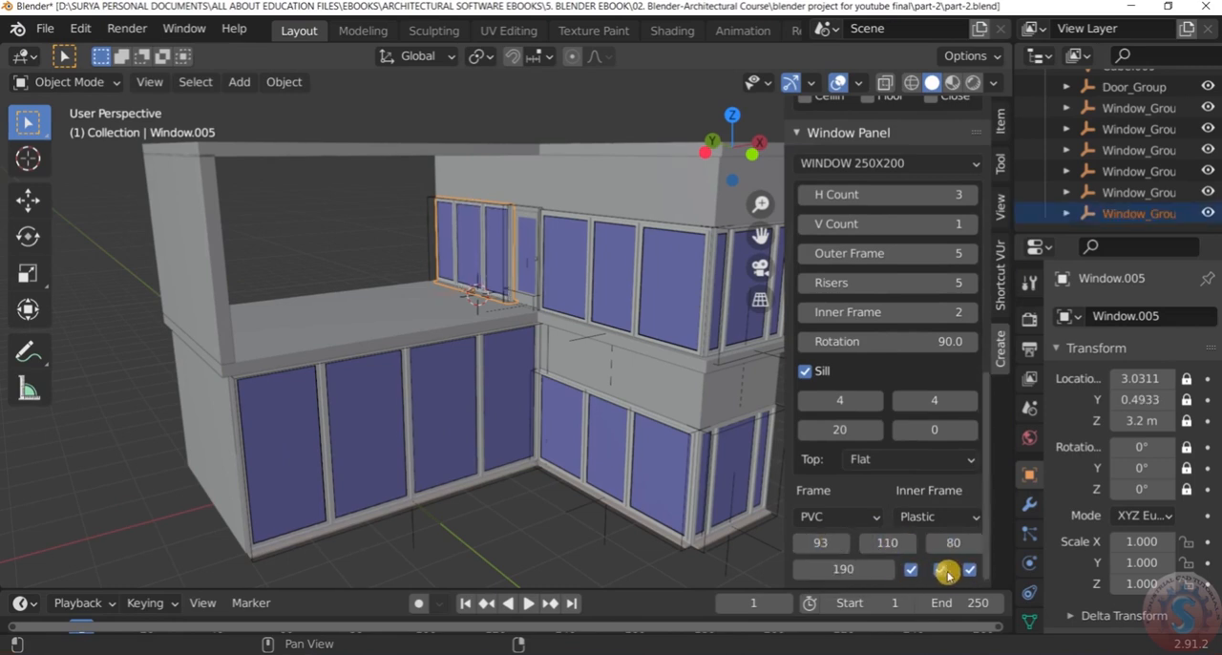
Examine the panel window's fit beside the terrace door, close up and against the whole house
scroll(436, 235, up, 3)
scroll(385, 213, down, 3)
scroll(504, 245, up, 4)
middle_drag(504, 245, 464, 278)
scroll(520, 225, down, 4)
scroll(507, 248, up, 4)
scroll(507, 247, down, 4)
scroll(487, 215, up, 4)
scroll(506, 218, down, 2)
scroll(522, 276, down, 3)
scroll(445, 259, up, 5)
scroll(464, 278, down, 5)
scroll(466, 286, up, 4)
middle_drag(488, 360, 542, 301)
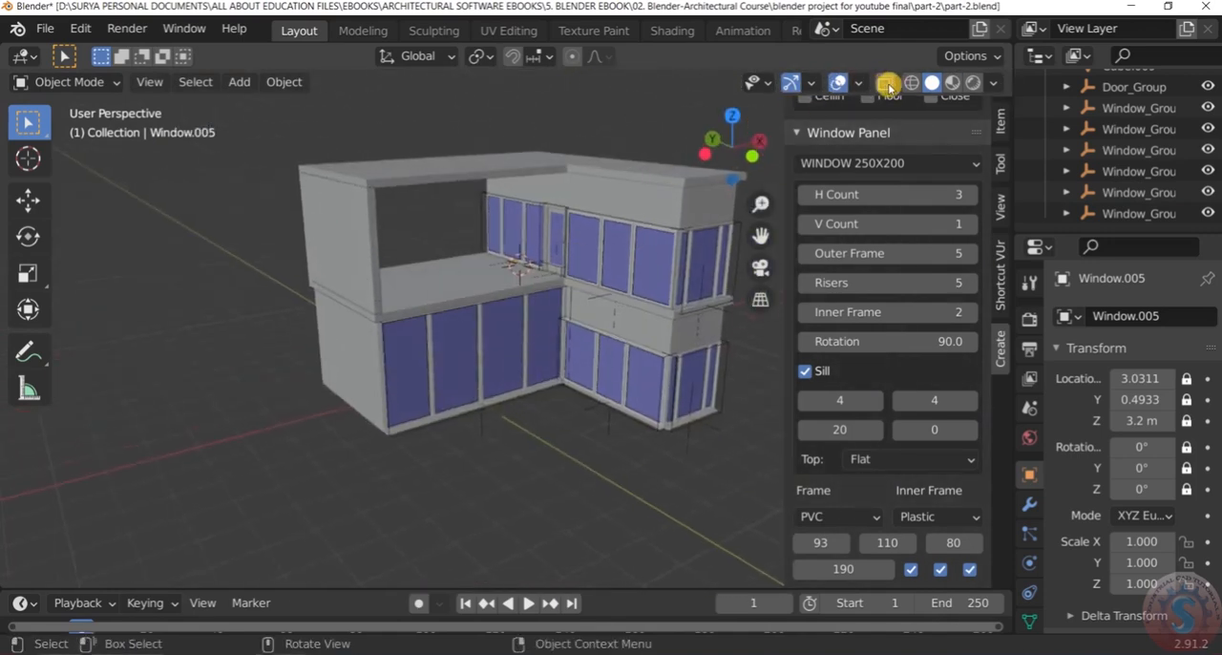
Turn on X-ray display for the viewport and save the file
click(885, 83)
scroll(674, 207, up, 2)
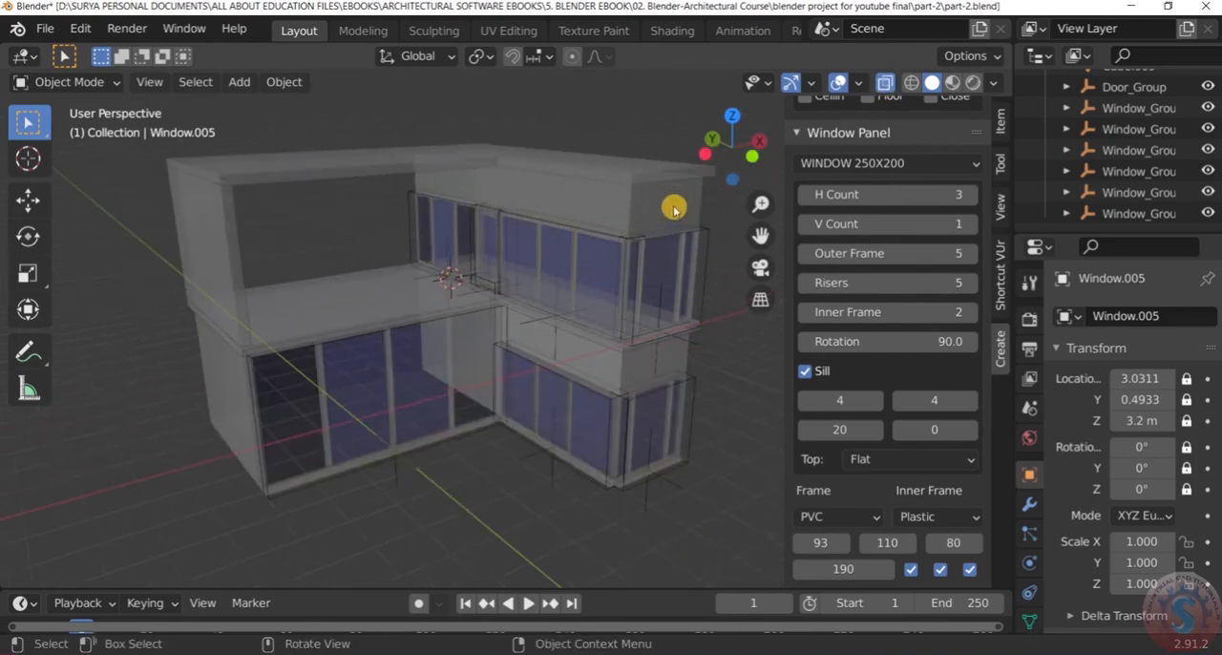
key(ctrl+s)
Examine the ground-floor windows and interior at the inner corner through the transparent walls
scroll(563, 291, up, 1)
middle_drag(563, 293, 545, 229)
scroll(576, 248, up, 4)
scroll(501, 354, down, 3)
scroll(545, 442, up, 8)
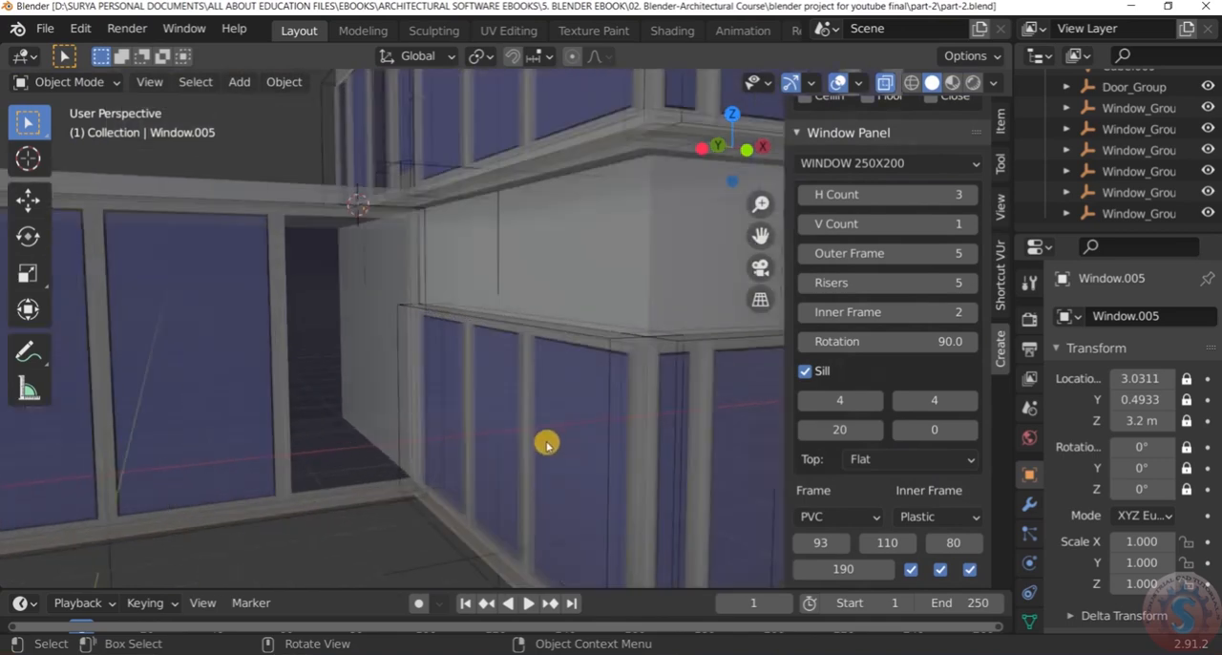
middle_drag(550, 430, 545, 399)
scroll(311, 360, down, 8)
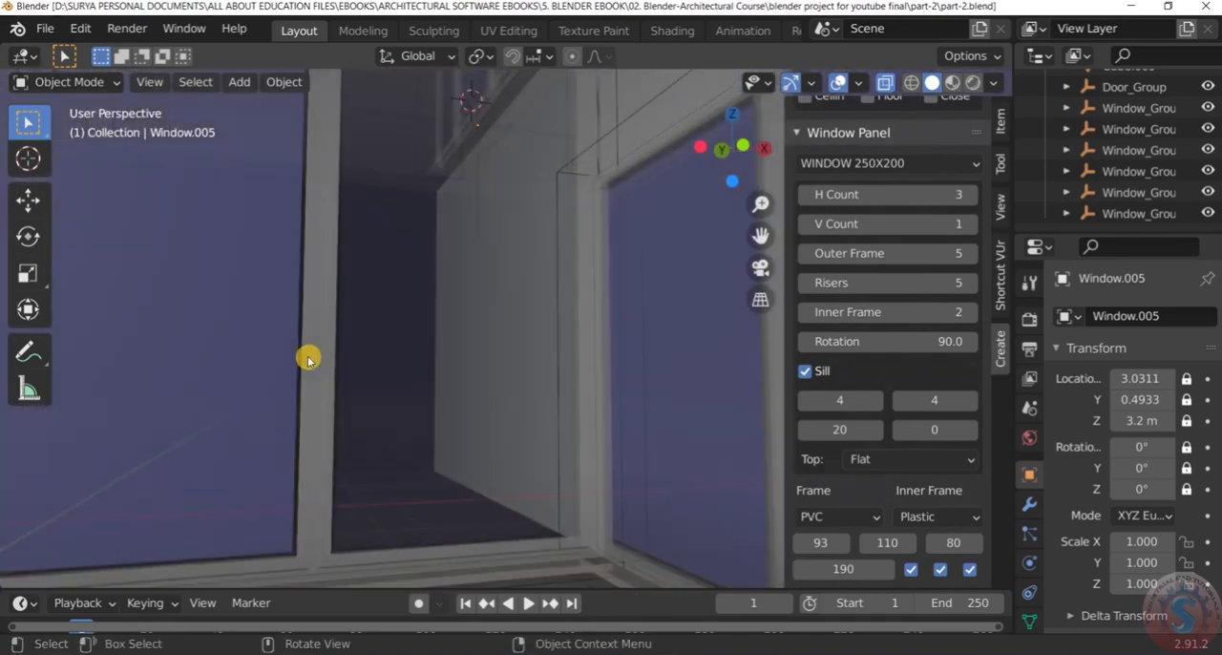
scroll(358, 363, up, 7)
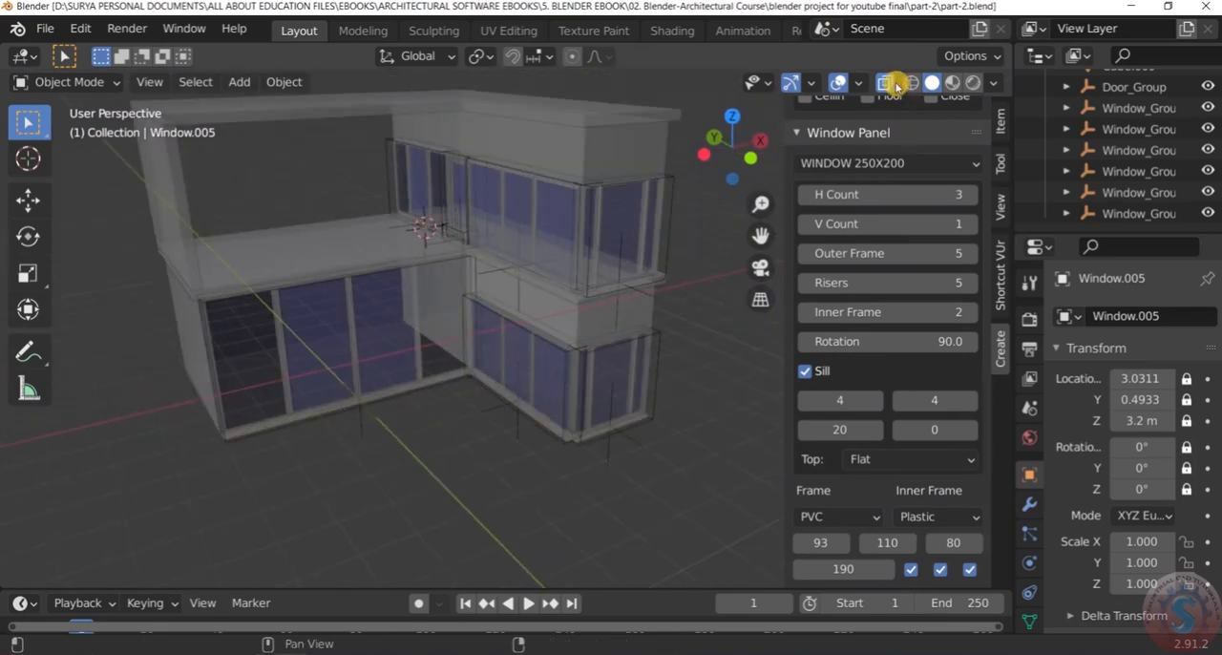
Turn off X-ray display and switch the viewport to Material Preview shading
click(896, 85)
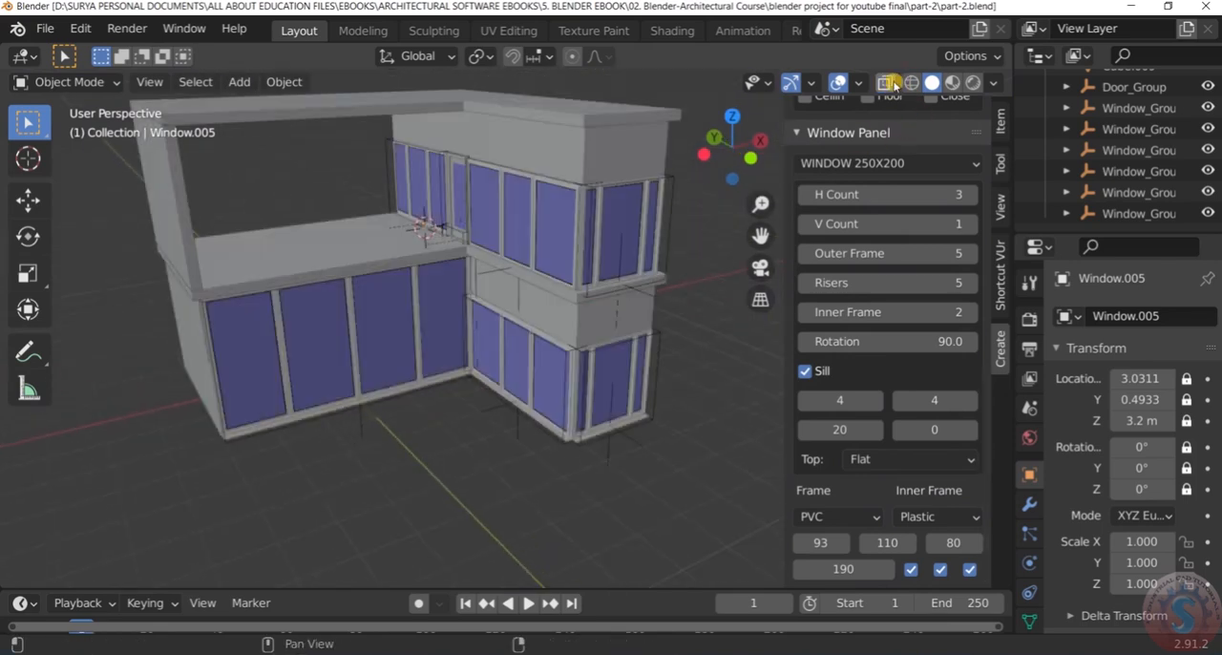
click(952, 85)
scroll(450, 306, down, 5)
scroll(459, 291, up, 6)
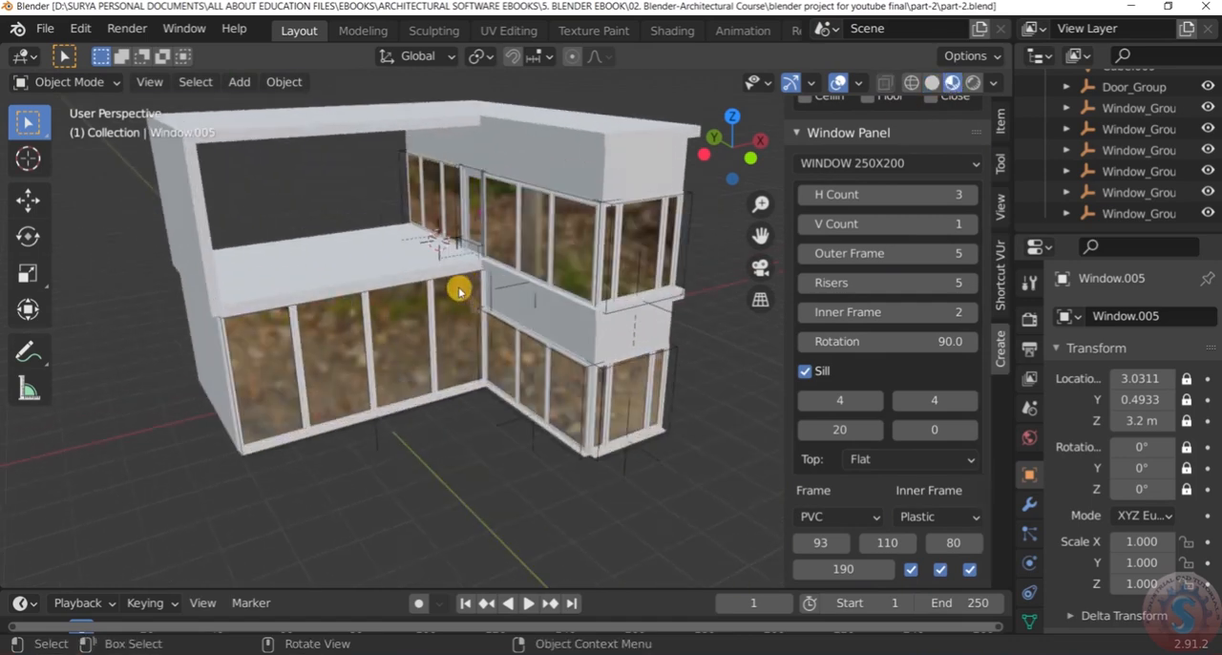
middle_drag(462, 291, 494, 283)
scroll(458, 196, down, 4)
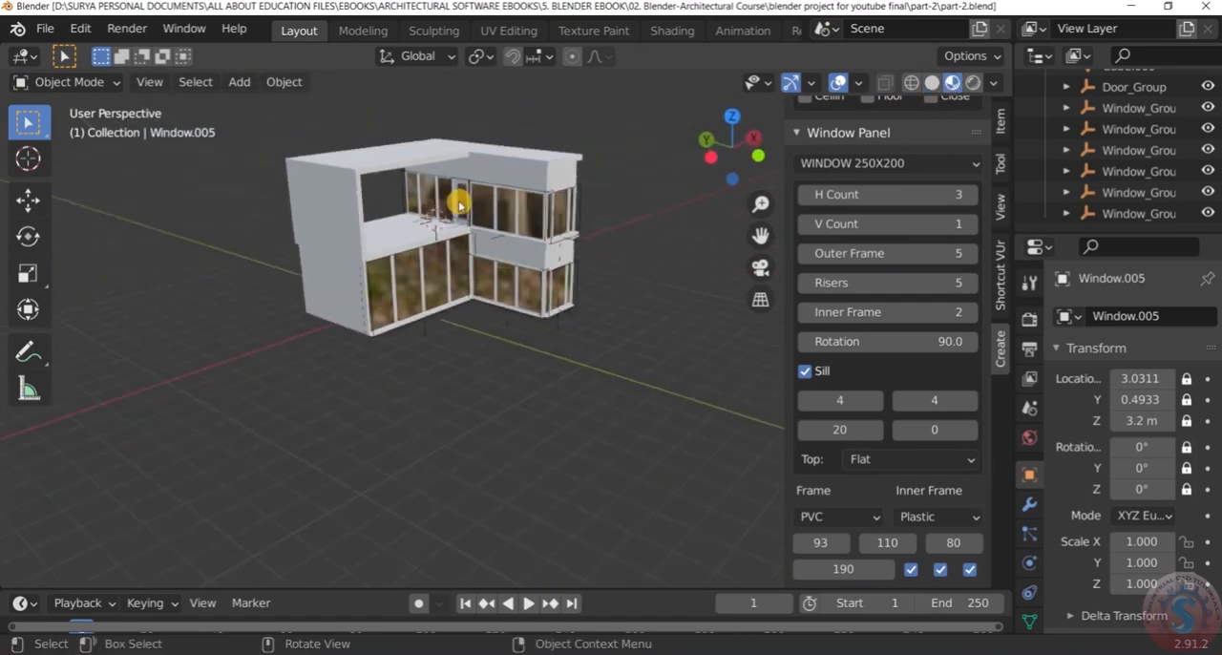
Inspect the house with its preview materials from all sides, including the rear walls
scroll(434, 125, up, 3)
middle_drag(434, 125, 486, 169)
scroll(534, 229, up, 4)
middle_drag(581, 283, 581, 338)
scroll(649, 308, up, 5)
middle_drag(649, 309, 462, 236)
scroll(468, 244, down, 5)
middle_drag(659, 293, 491, 269)
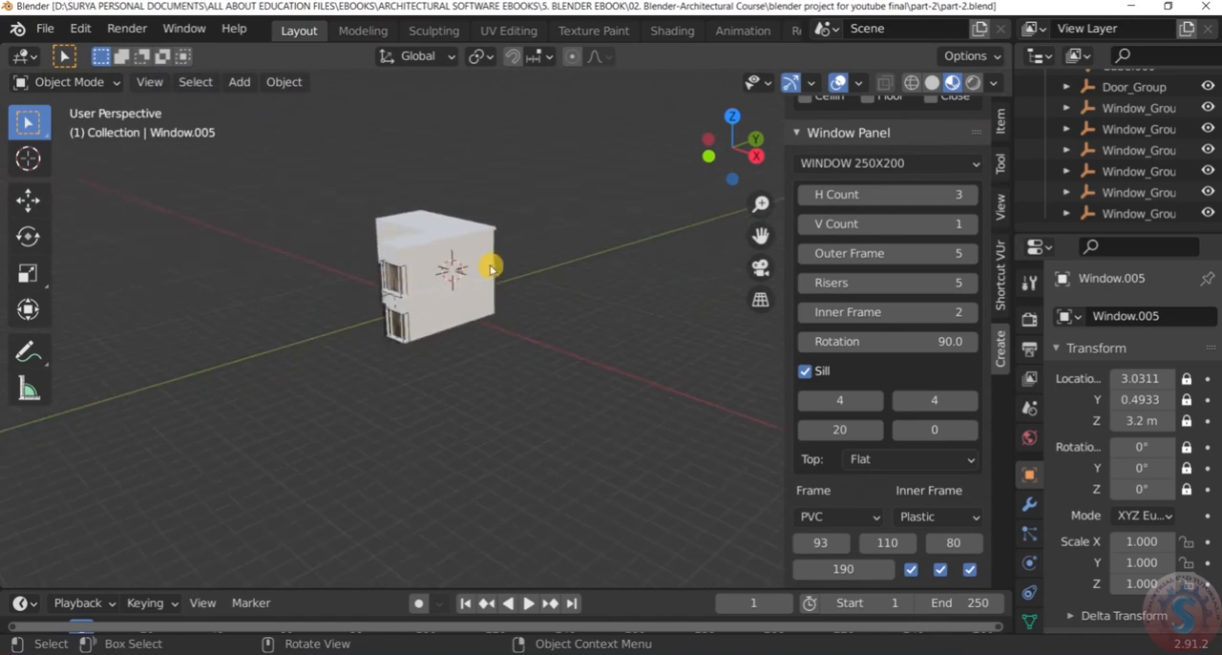
middle_drag(359, 265, 630, 228)
Examine the front facade, comparing the terrace side with the ground-floor glazing
scroll(722, 237, up, 3)
scroll(708, 235, down, 2)
scroll(701, 232, up, 2)
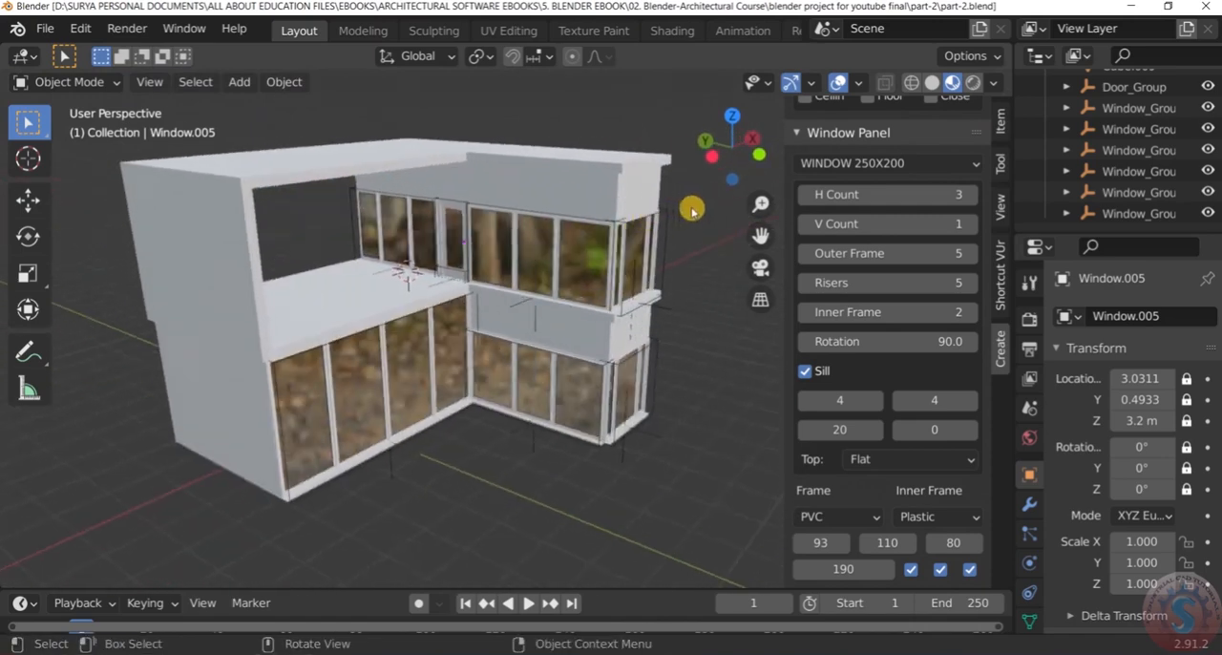
scroll(689, 210, down, 4)
scroll(668, 205, up, 3)
scroll(668, 205, down, 3)
scroll(678, 229, up, 3)
middle_drag(682, 235, 661, 235)
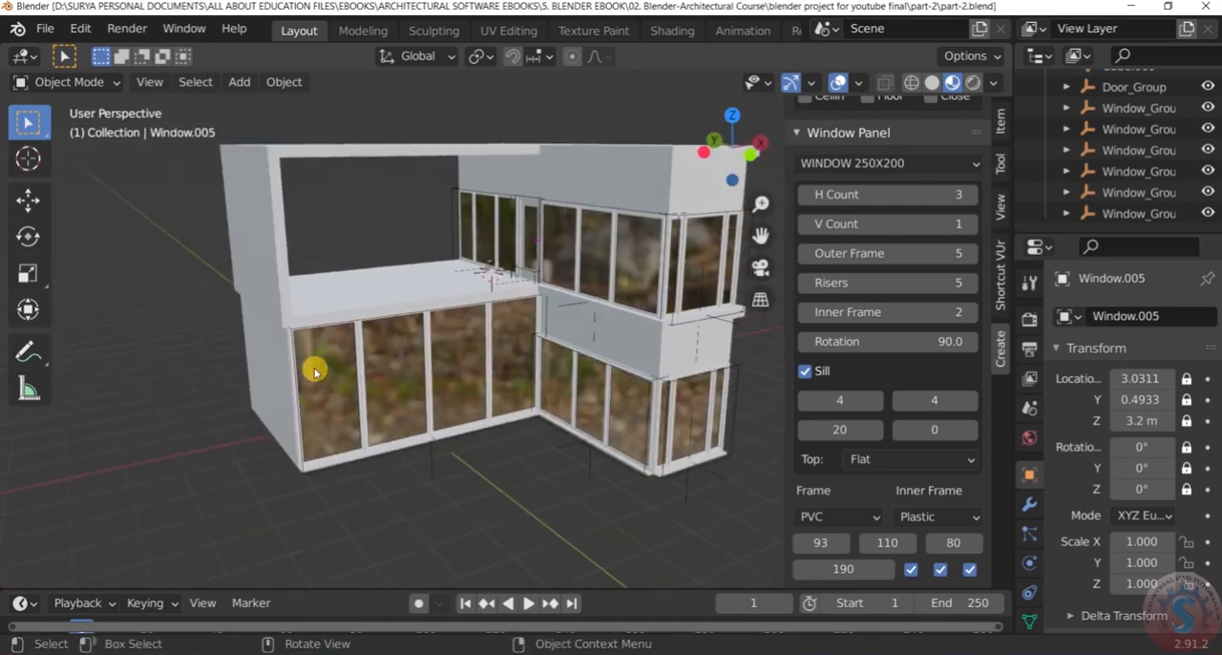
scroll(701, 407, up, 4)
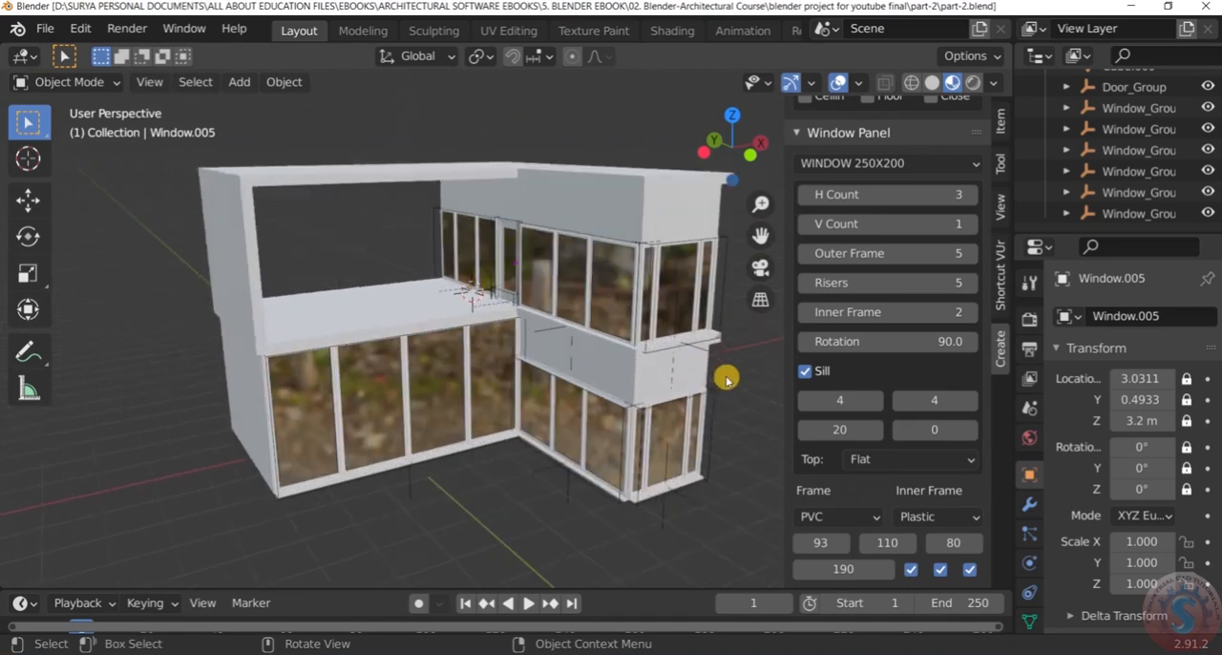
scroll(537, 144, down, 2)
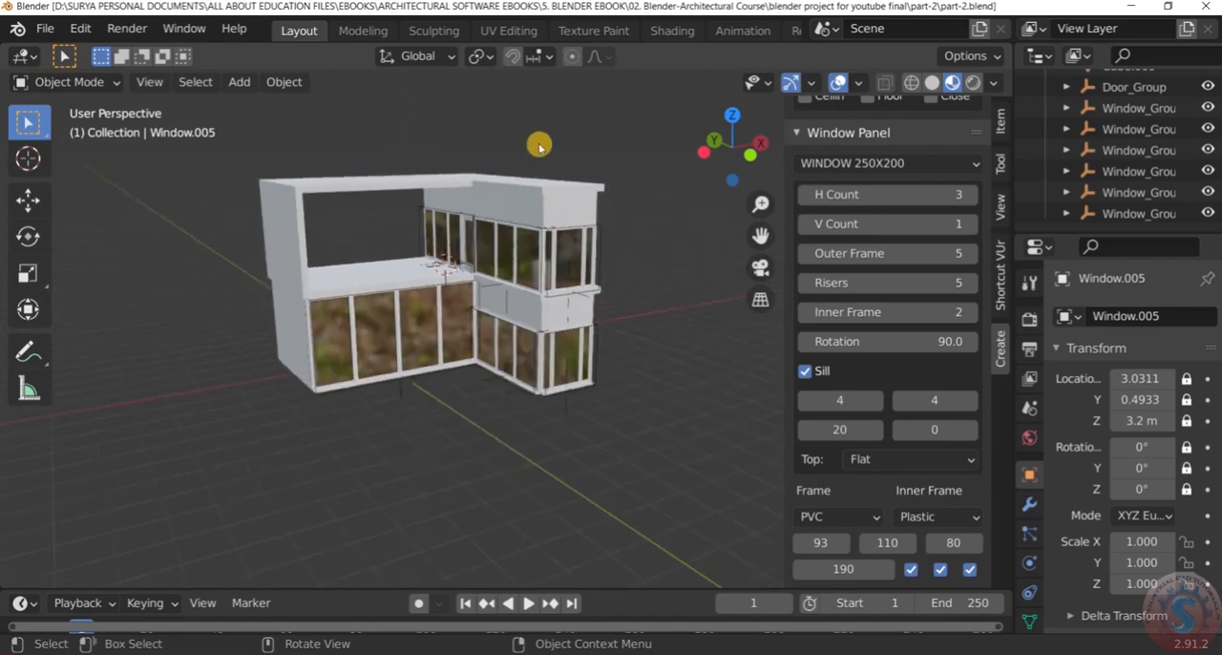
scroll(531, 210, up, 6)
middle_drag(489, 288, 316, 363)
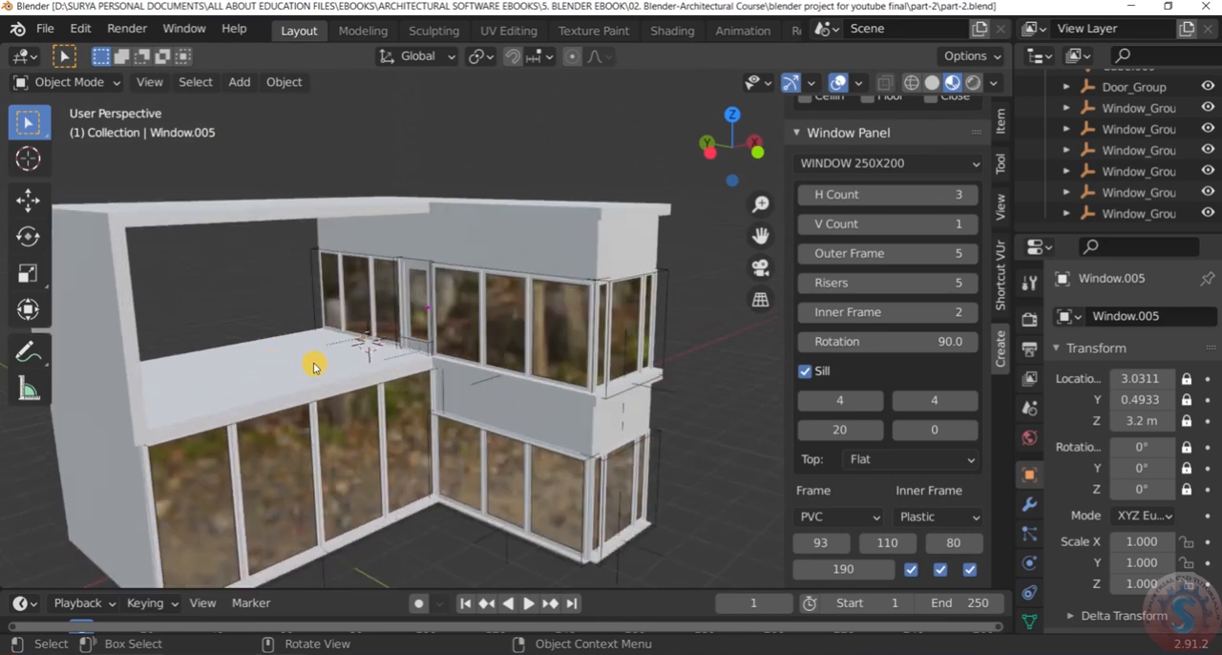
scroll(315, 361, down, 4)
scroll(317, 351, up, 2)
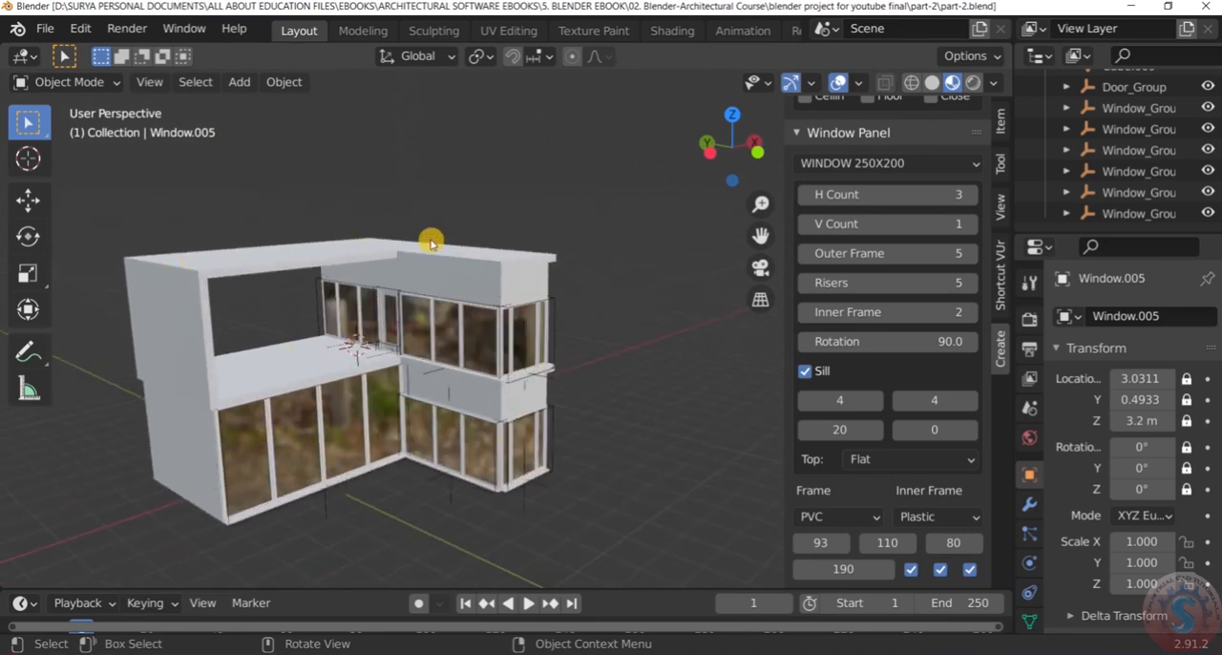
Examine the glass and frames of the upper and lower corner windows up close
scroll(522, 349, up, 3)
scroll(523, 344, down, 2)
middle_drag(521, 342, 506, 304)
scroll(451, 317, up, 3)
scroll(452, 315, down, 3)
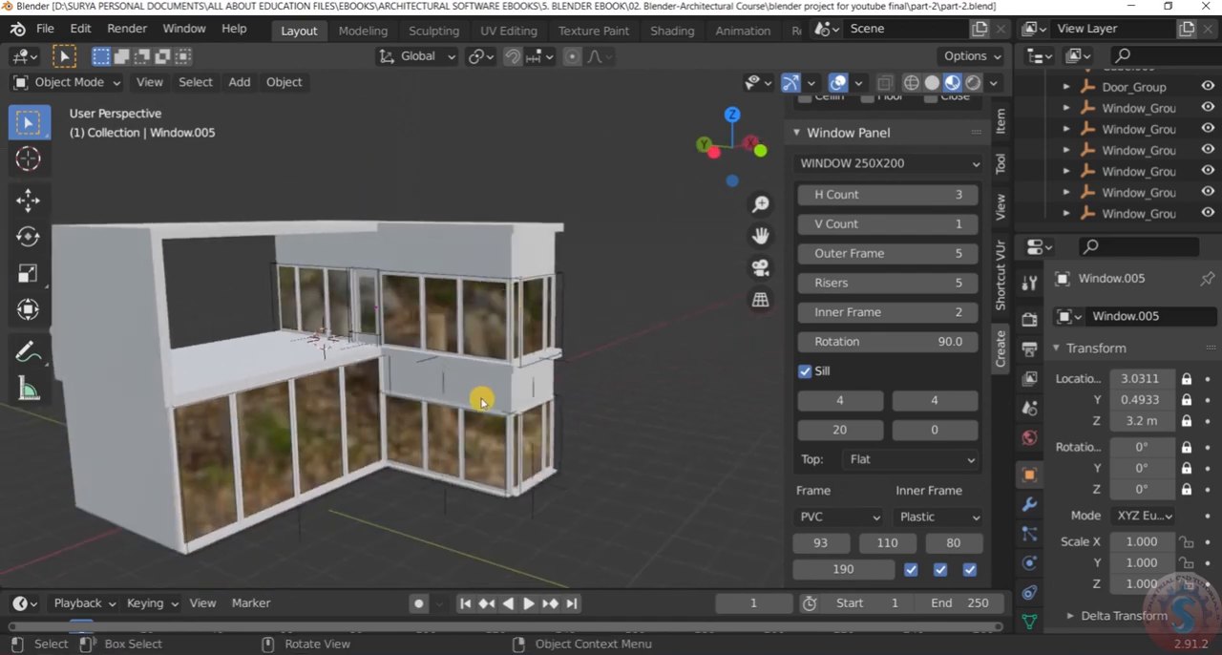
scroll(473, 315, up, 3)
scroll(459, 270, down, 2)
scroll(458, 234, up, 2)
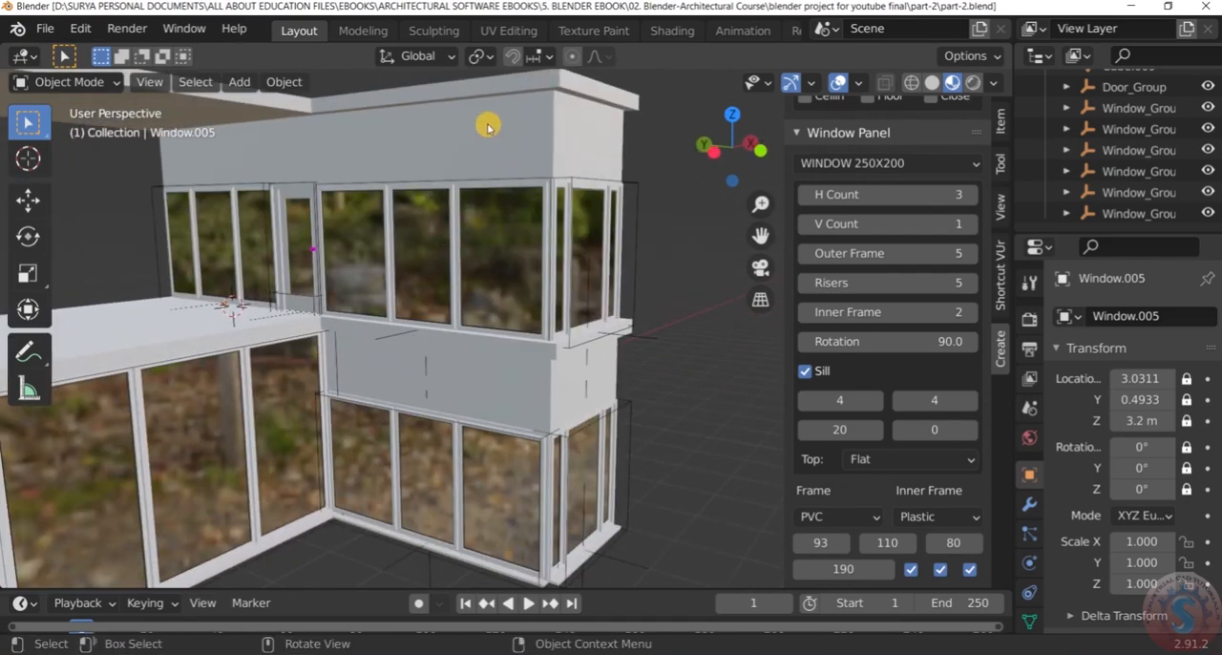
scroll(490, 172, down, 3)
scroll(489, 193, up, 3)
scroll(476, 224, down, 4)
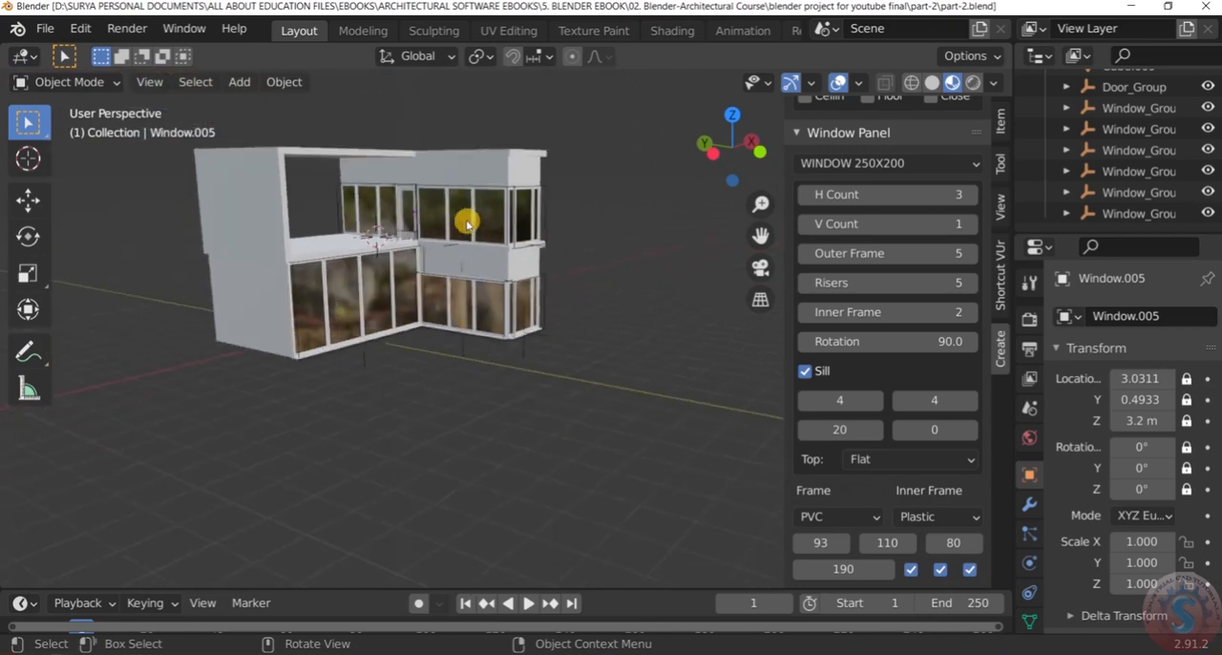
Inspect the terrace door and panel window up close against the terrace floor
scroll(473, 227, up, 4)
scroll(436, 197, down, 4)
scroll(447, 191, up, 4)
middle_drag(442, 164, 321, 163)
scroll(427, 160, down, 3)
scroll(321, 163, up, 6)
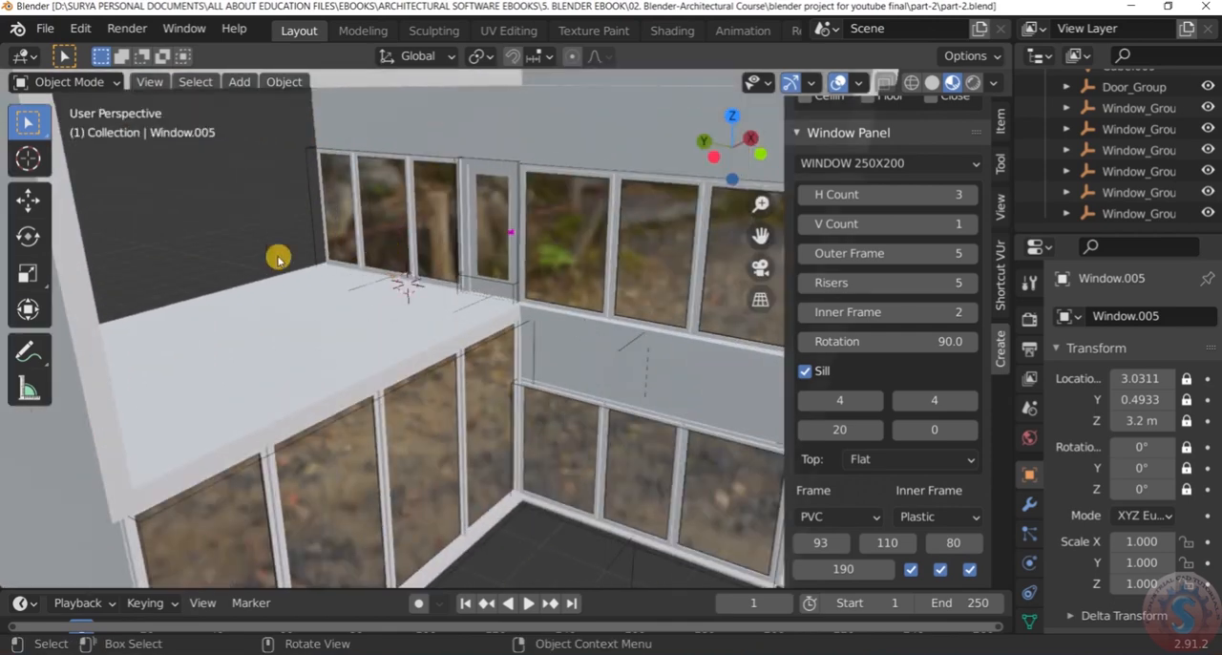
scroll(345, 264, down, 6)
scroll(635, 235, down, 3)
middle_drag(636, 234, 572, 234)
Review the finished two-storey house as a whole from the front corner
scroll(485, 220, up, 5)
scroll(510, 227, down, 1)
scroll(510, 227, down, 1)
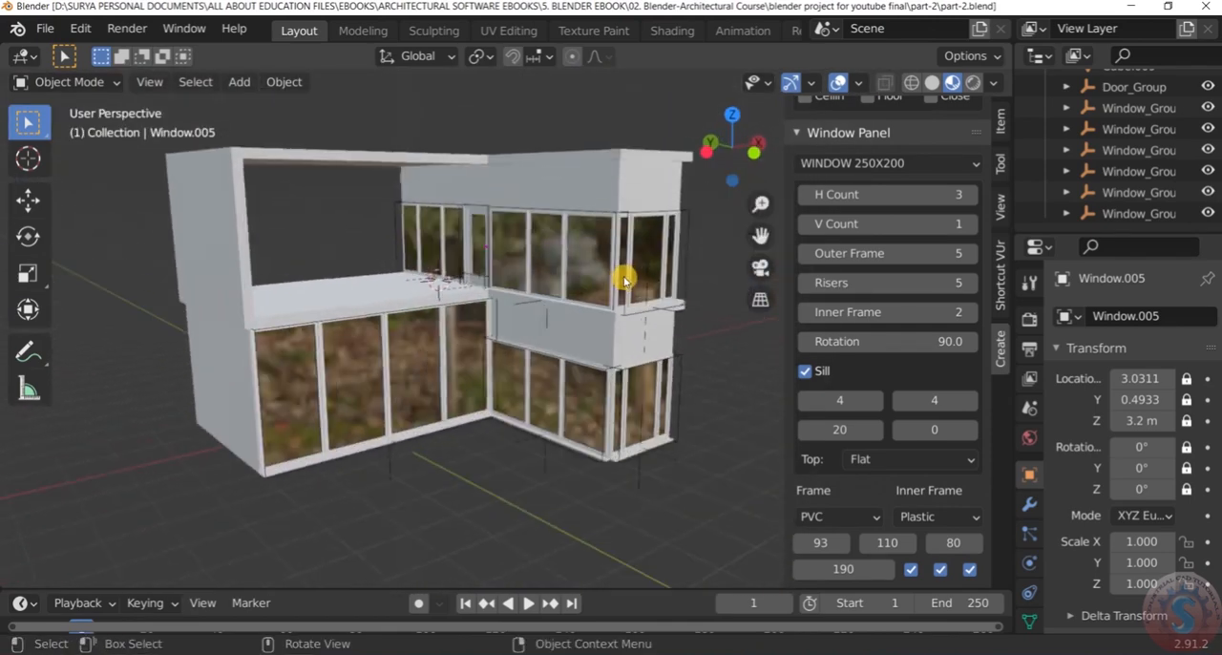
scroll(630, 277, up, 3)
scroll(636, 281, down, 4)
scroll(632, 272, up, 2)
scroll(632, 255, down, 2)
scroll(639, 250, up, 2)
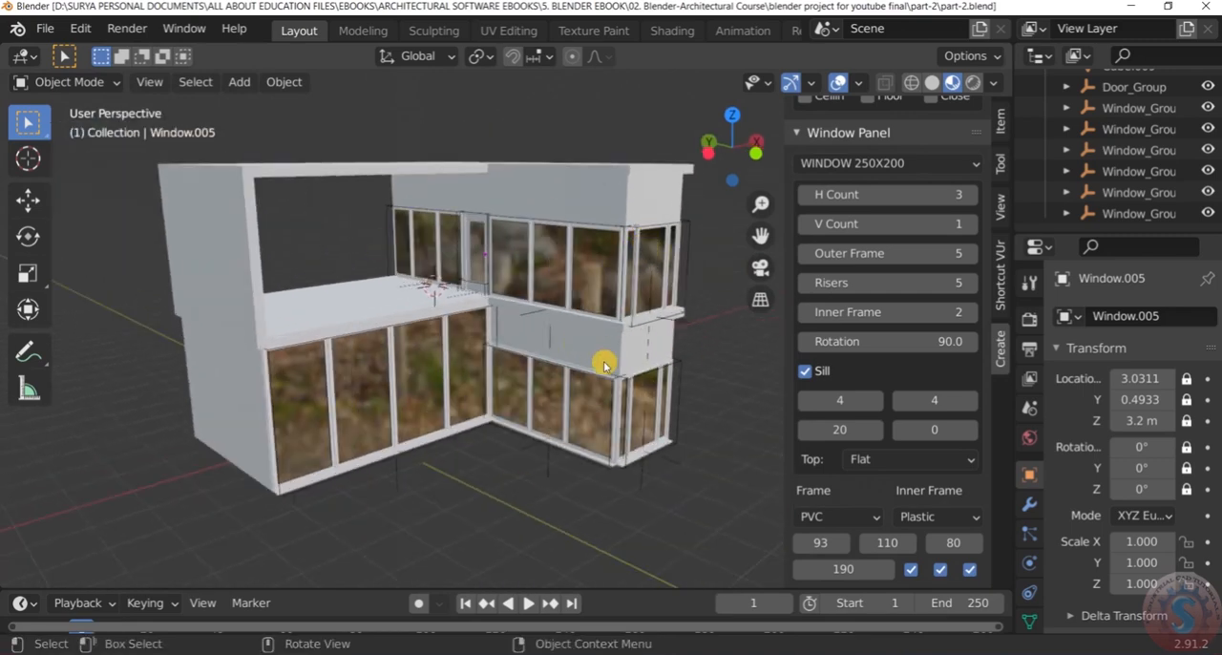
scroll(611, 349, down, 2)
scroll(507, 282, up, 2)
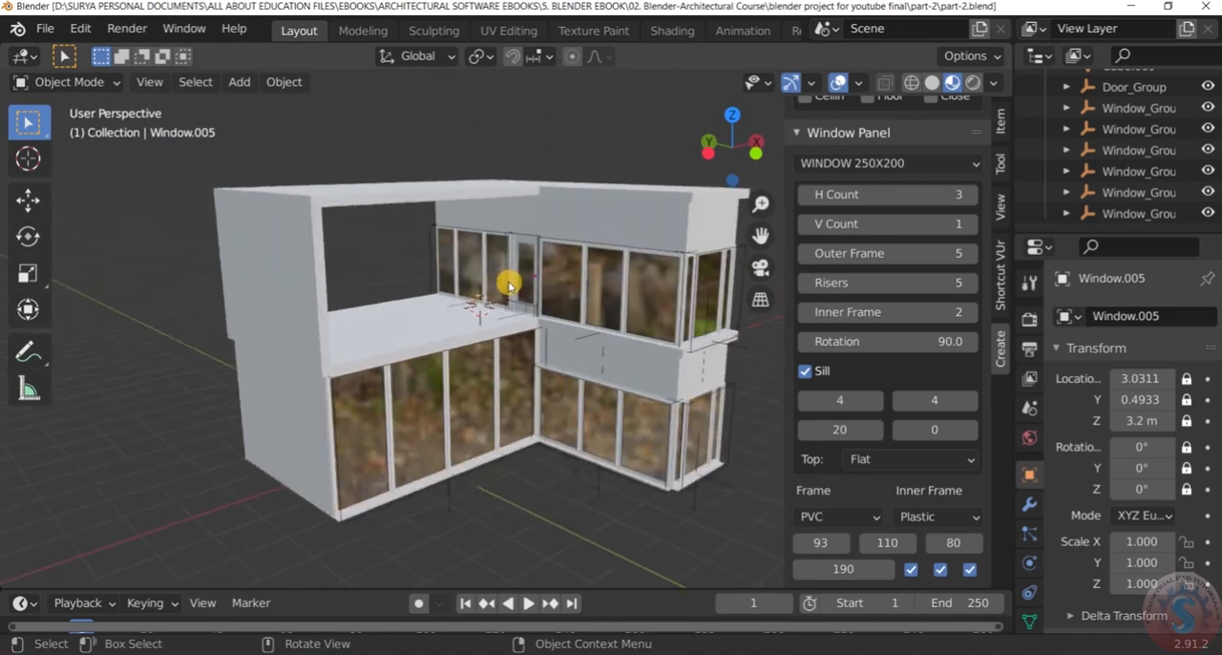
scroll(621, 283, up, 2)
scroll(668, 292, down, 2)
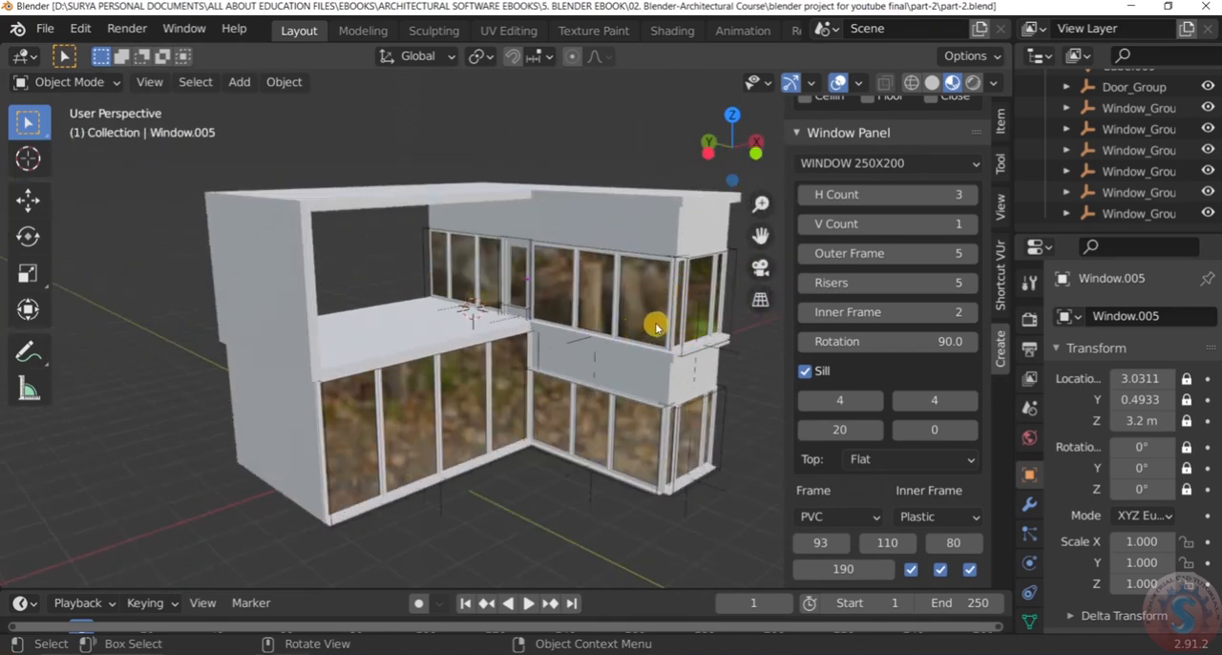
scroll(656, 327, down, 2)
scroll(683, 305, up, 2)
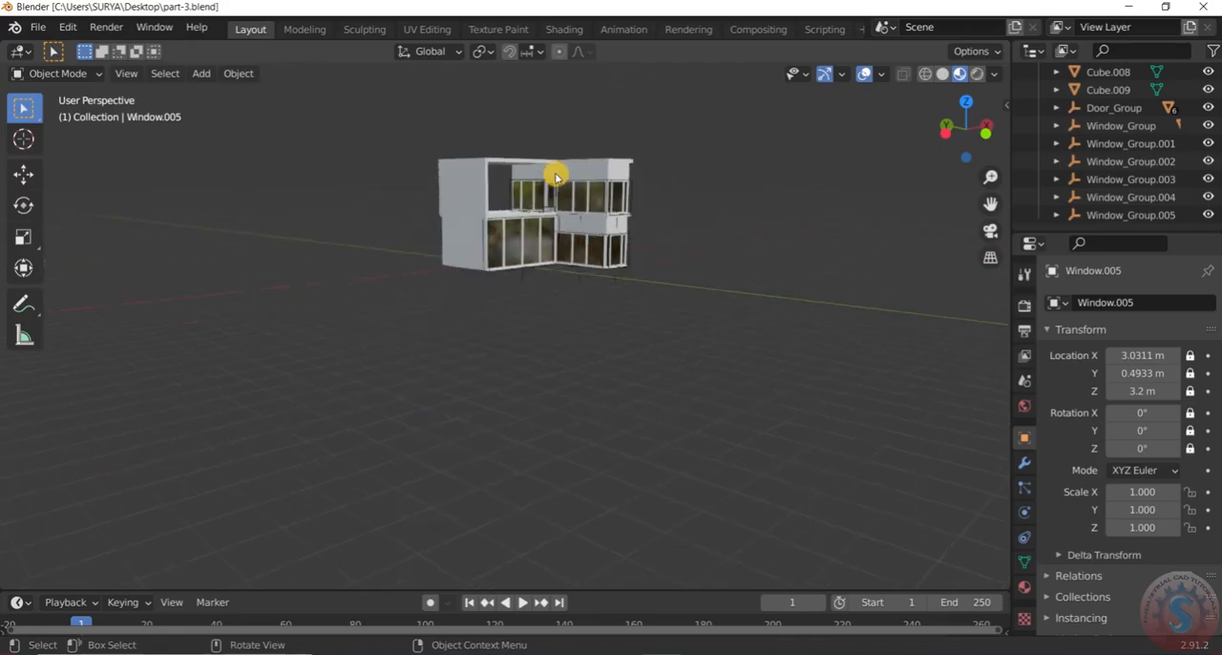
scroll(565, 155, up, 2)
middle_drag(565, 156, 477, 175)
click(57, 73)
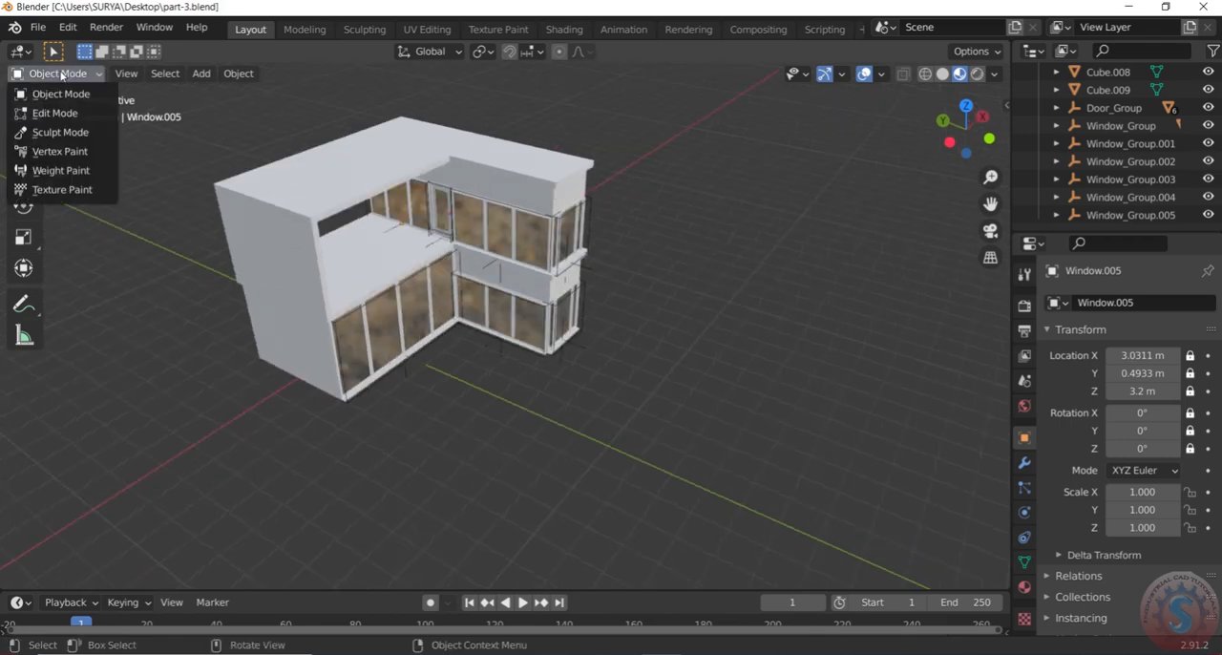
click(57, 113)
middle_drag(545, 303, 546, 138)
click(67, 74)
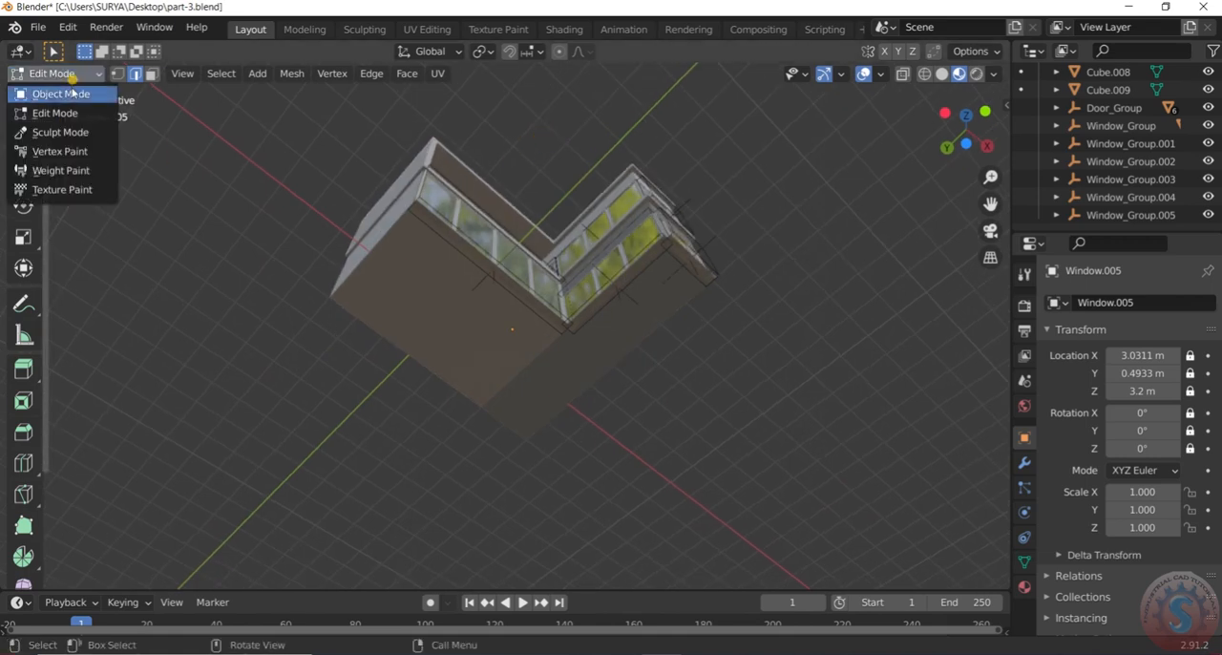
click(71, 90)
Switch the viewport to solid shading and open the ground-floor wing block for mesh editing
click(650, 307)
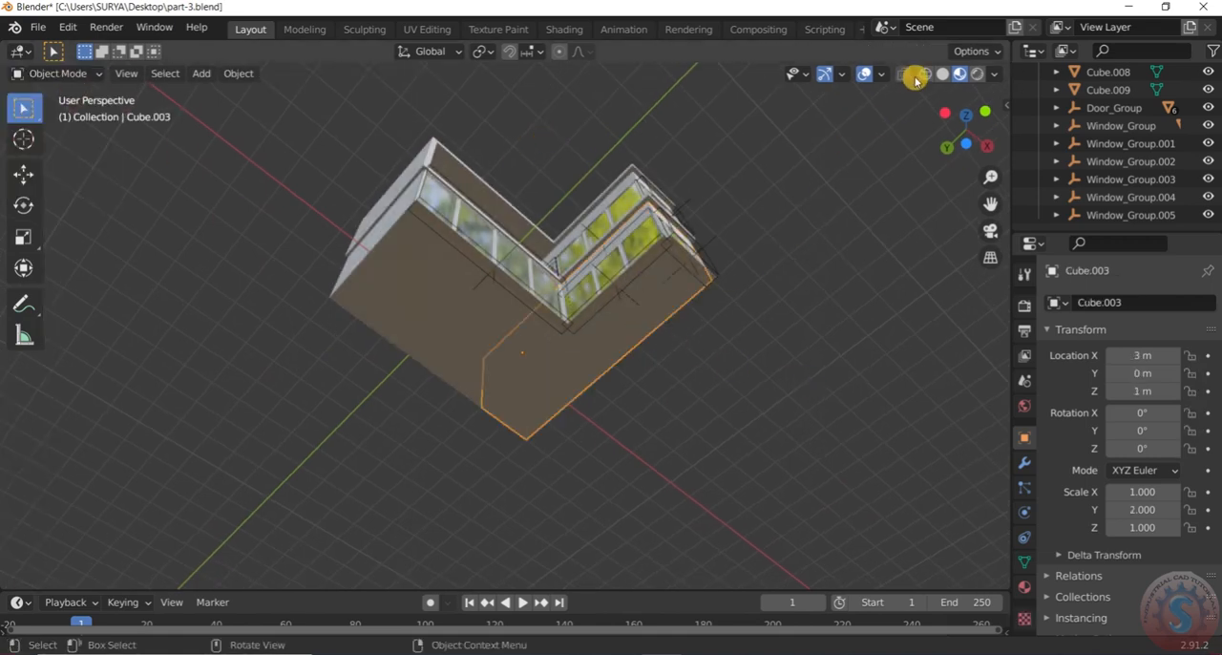
click(942, 75)
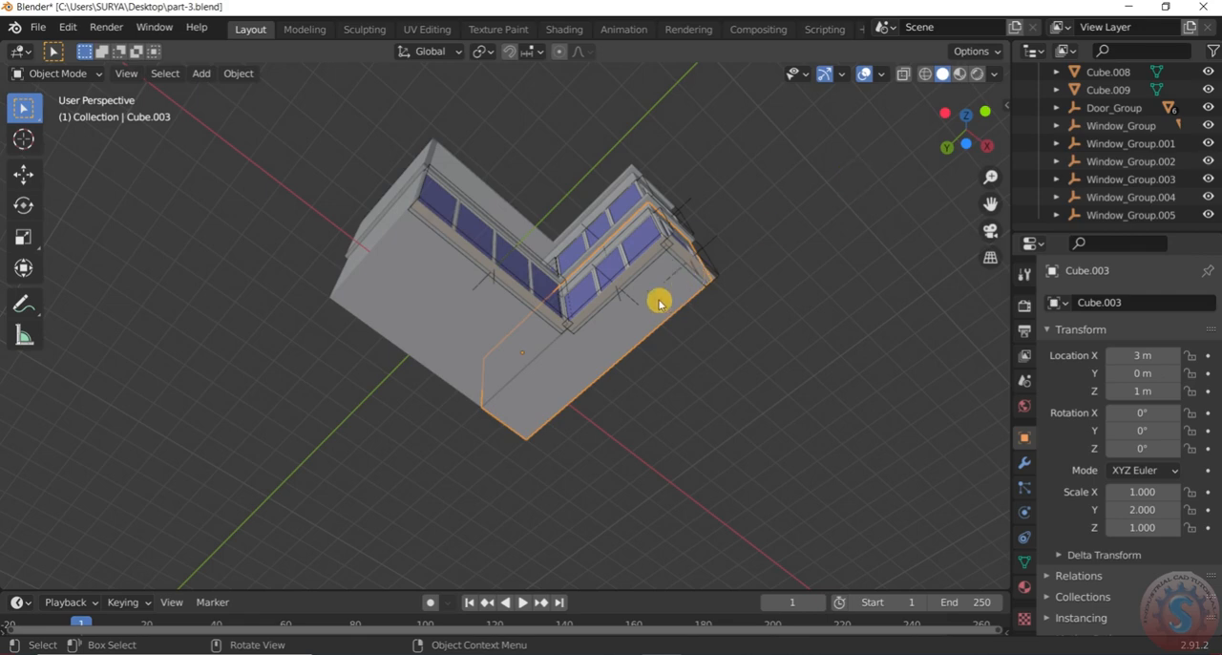
middle_drag(658, 301, 687, 490)
click(74, 81)
click(67, 110)
Snap the 3D cursor to the bottom edge where the two ground-floor blocks meet and return to Object Mode
scroll(682, 354, up, 5)
middle_drag(682, 354, 447, 324)
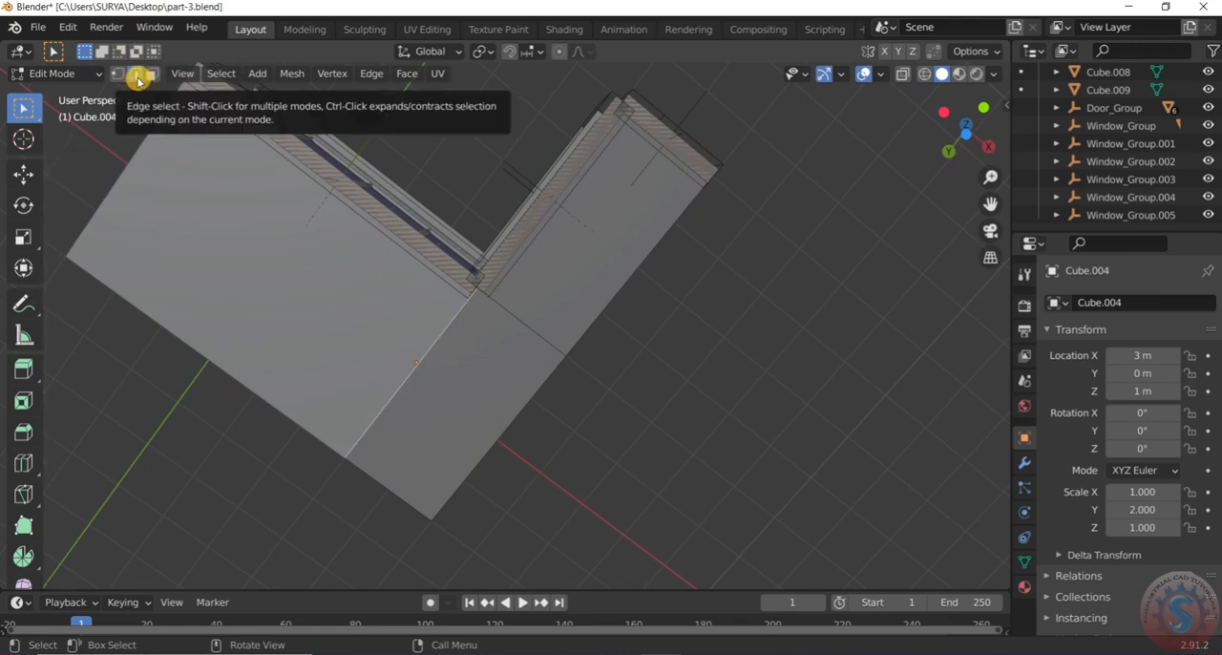
scroll(467, 282, down, 3)
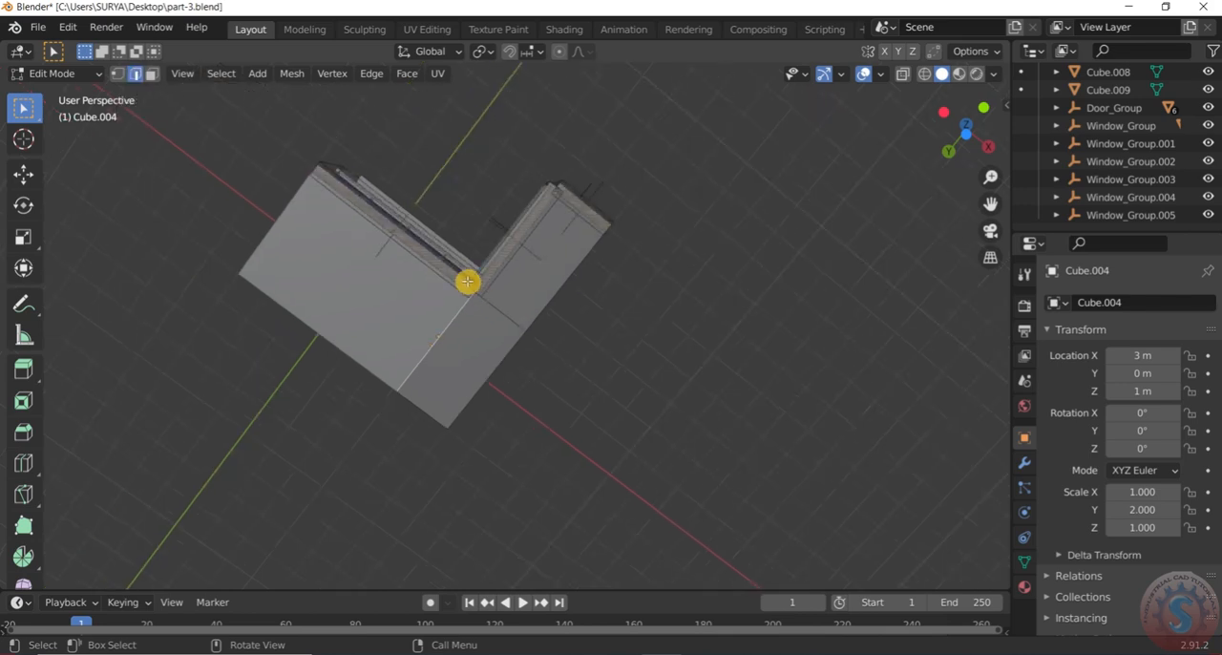
key(shift+s)
click(478, 390)
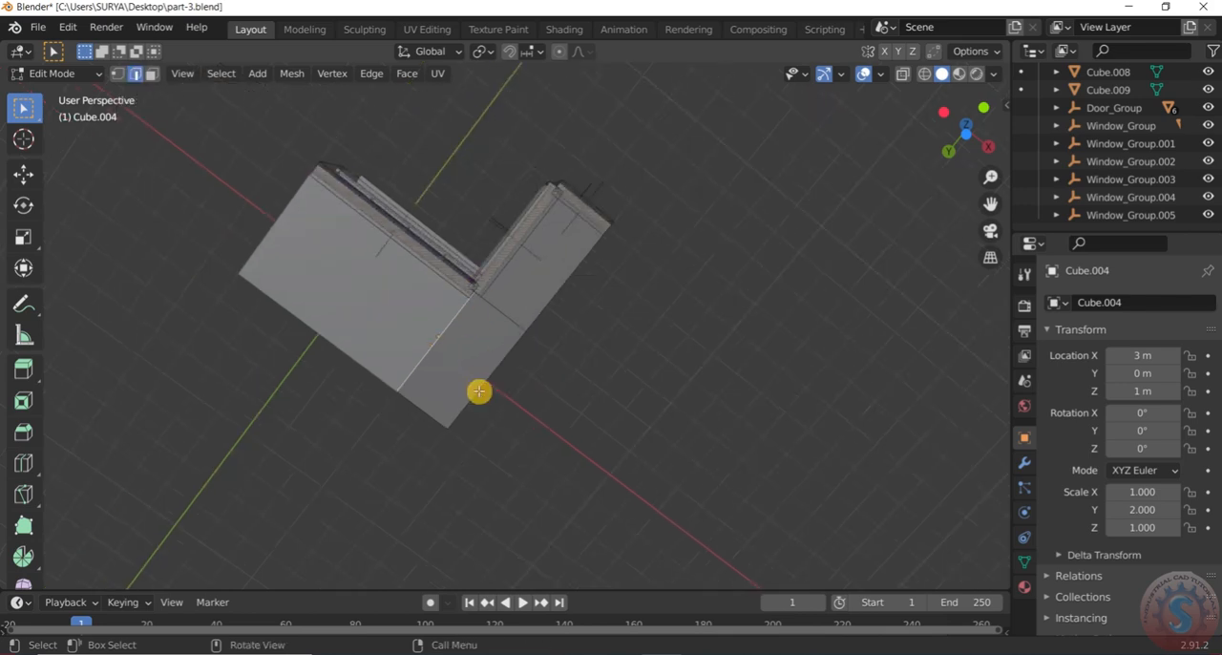
middle_drag(463, 356, 473, 418)
click(57, 74)
click(69, 91)
Add a mesh plane at the 3D cursor under the house and scale it up to about 7.55
scroll(453, 388, down, 2)
middle_drag(453, 388, 469, 401)
key(shift+a)
mouse_move(475, 304)
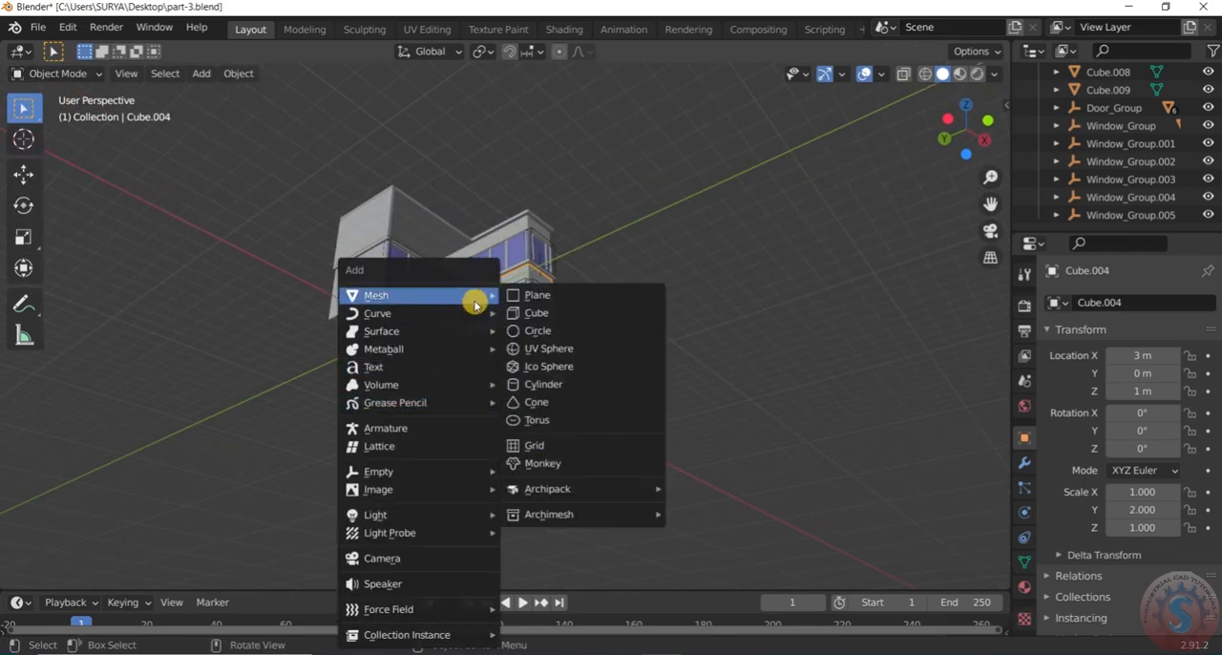
click(530, 295)
key(s)
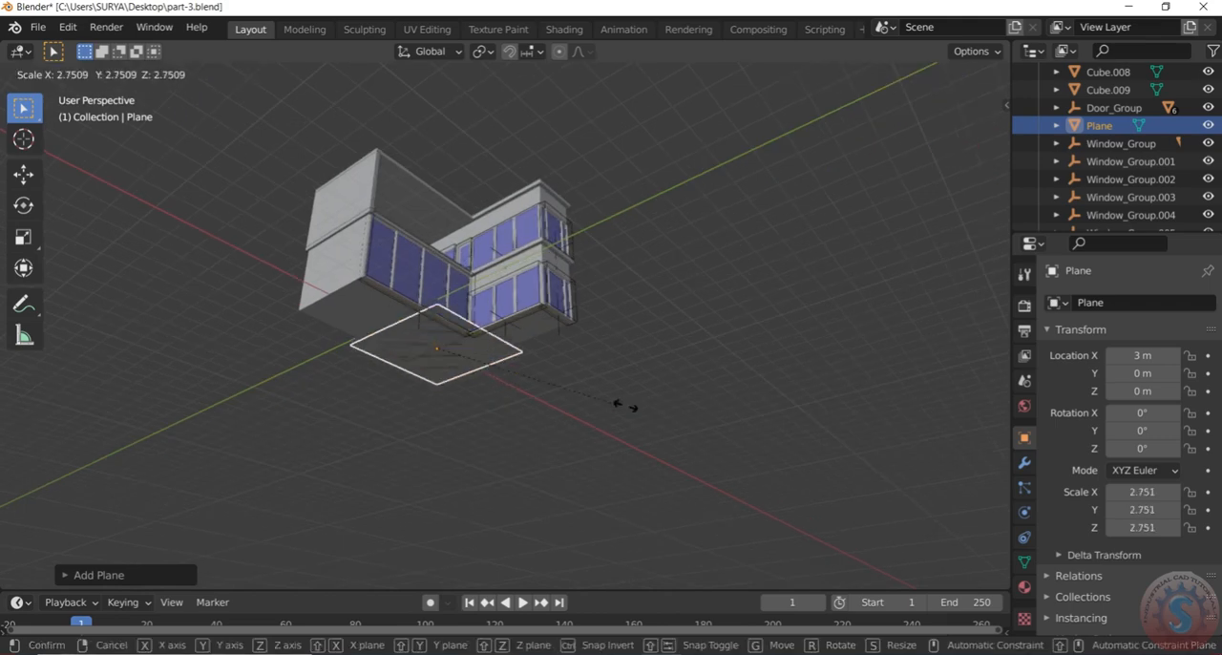
click(940, 462)
Enlarge the ground plane to a scale of about 13.25 so it extends well beyond the house on every side
scroll(741, 345, down, 2)
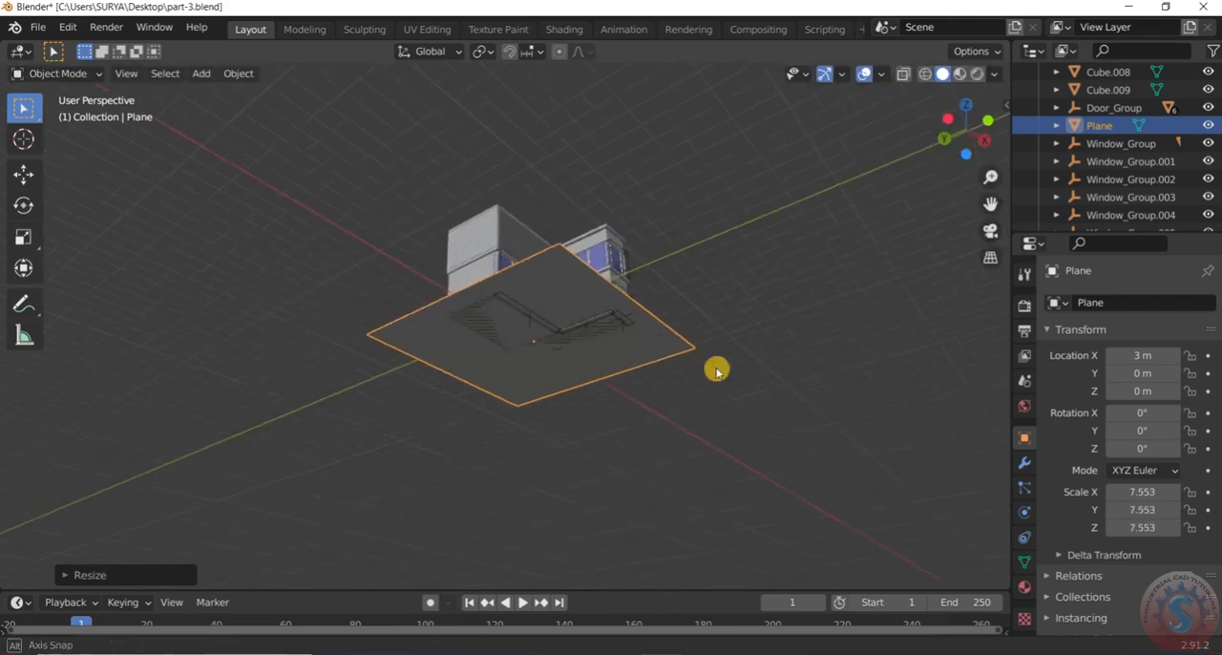
middle_drag(739, 343, 690, 489)
scroll(688, 401, up, 2)
scroll(688, 401, down, 2)
mouse_move(687, 401)
middle_down()
mouse_move(665, 364)
mouse_move(675, 395)
middle_up()
scroll(665, 363, up, 2)
scroll(657, 369, down, 2)
scroll(675, 394, up, 1)
key(s)
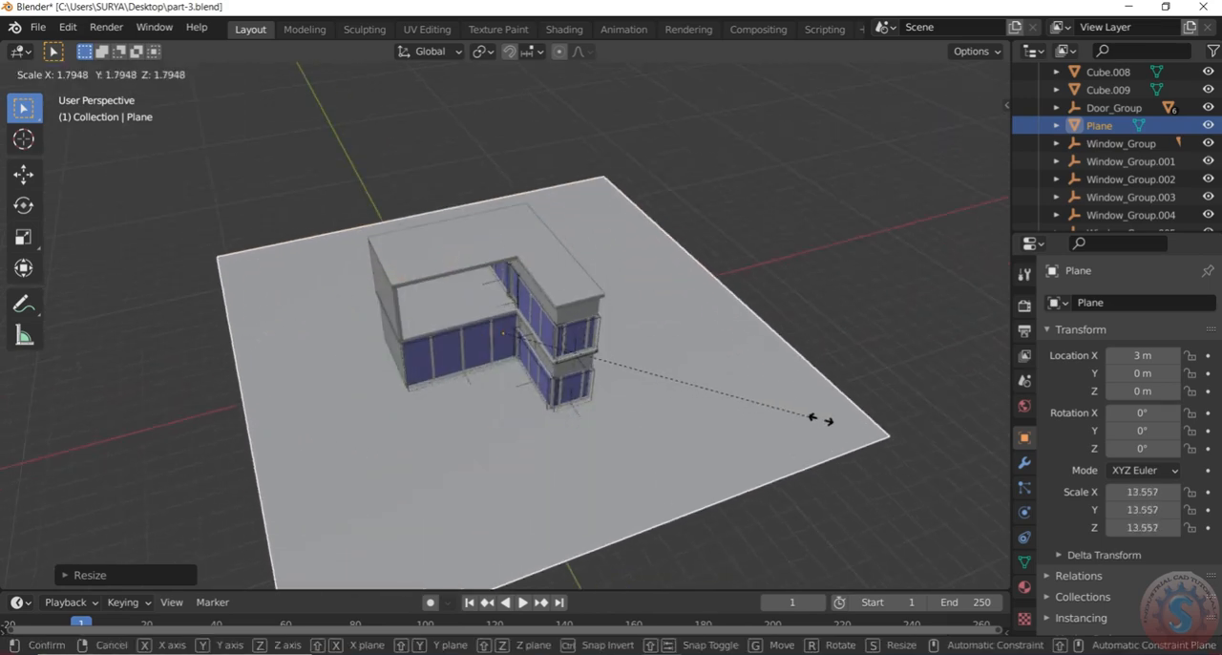
click(807, 420)
middle_drag(711, 332, 654, 389)
Switch the viewport to wireframe shading and save the file part-3.blend
key(z)
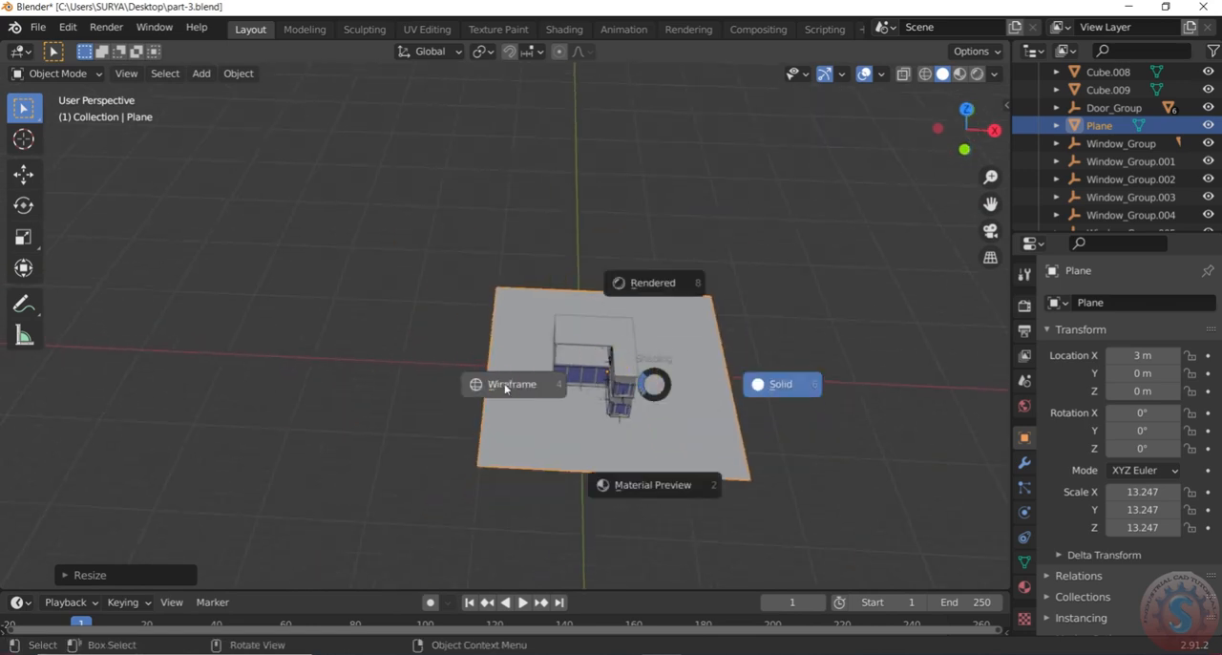
click(505, 387)
scroll(501, 374, down, 4)
middle_drag(483, 324, 502, 345)
click(31, 29)
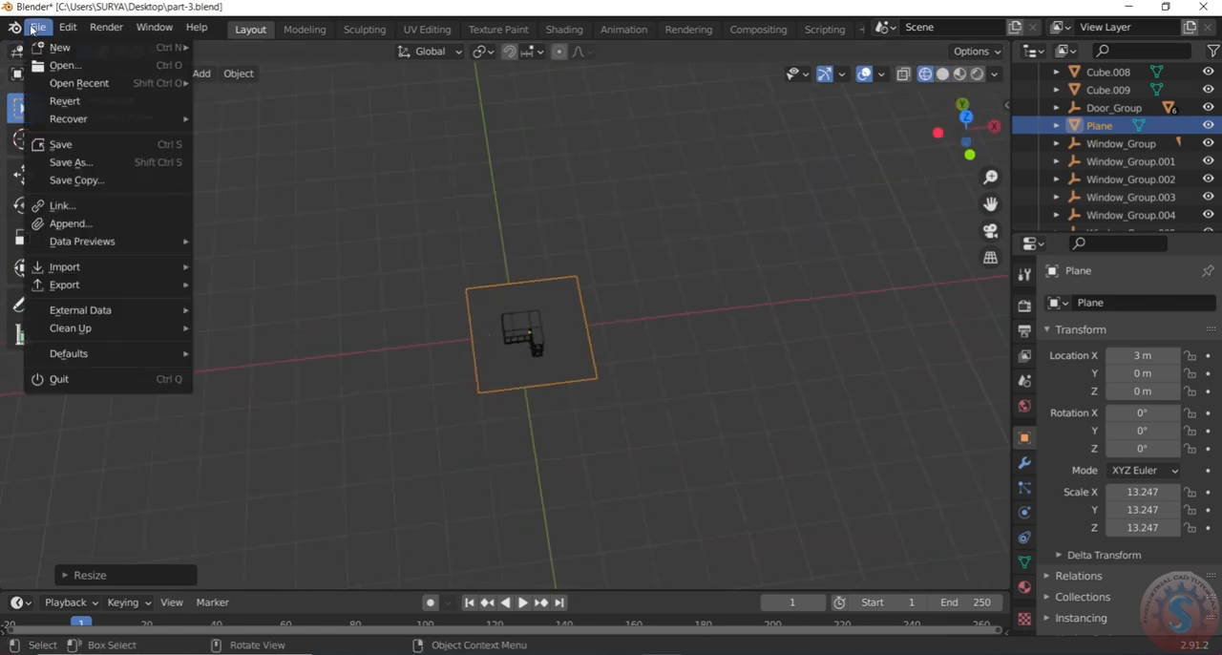
click(53, 145)
scroll(570, 311, up, 2)
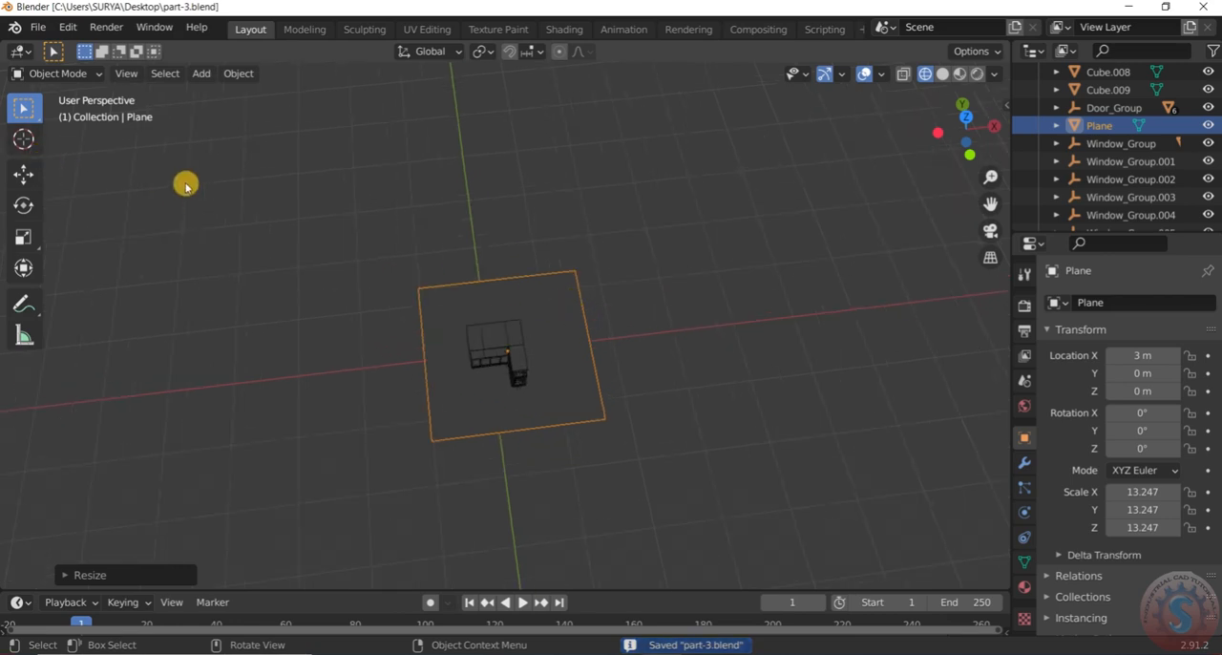
click(95, 195)
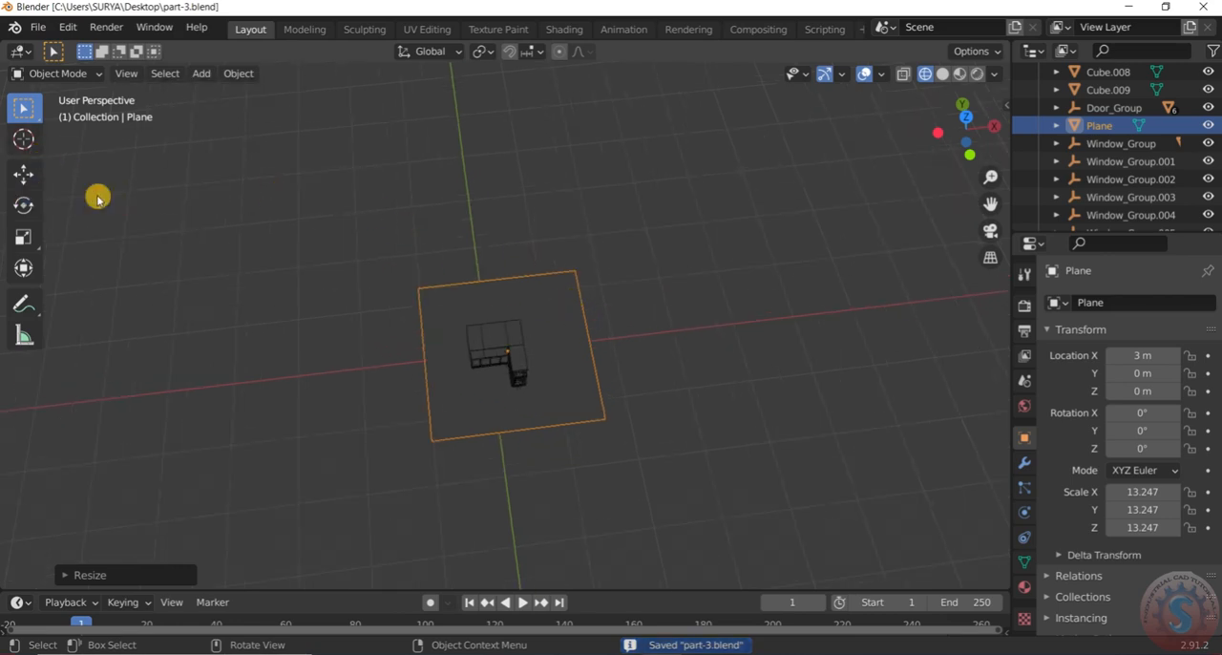
In top view, edit the ground plane and move its positive-X edge inward along X by about 9 m
key(KP_7)
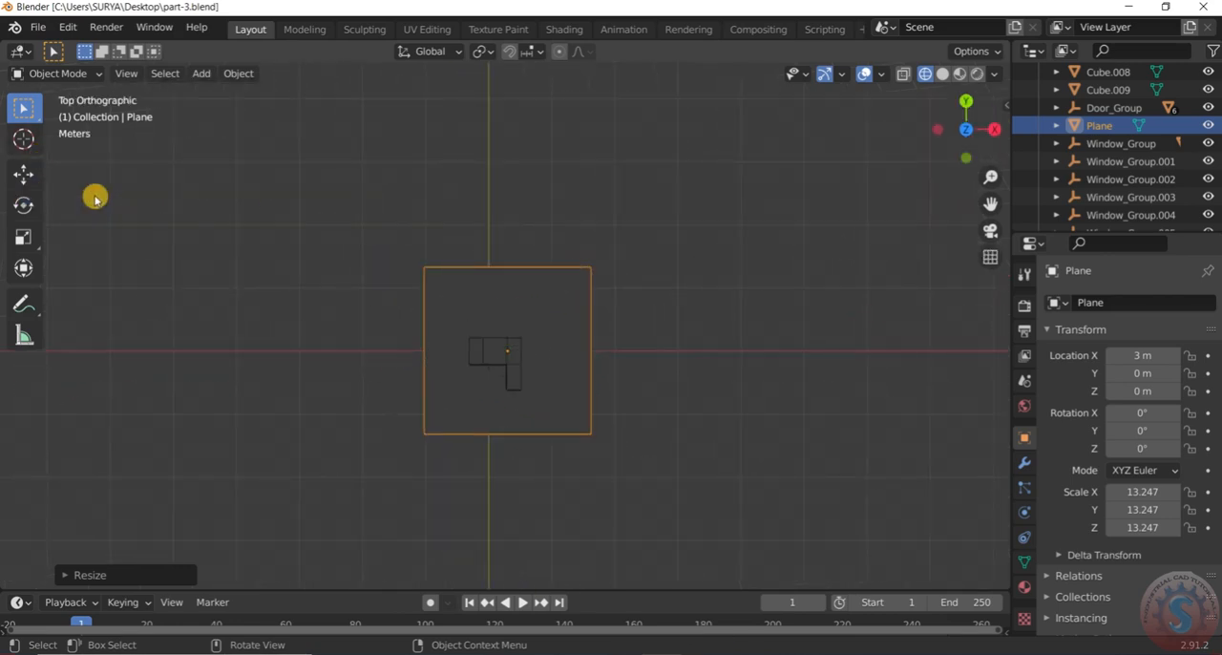
scroll(782, 346, up, 4)
scroll(525, 337, down, 5)
scroll(387, 313, up, 3)
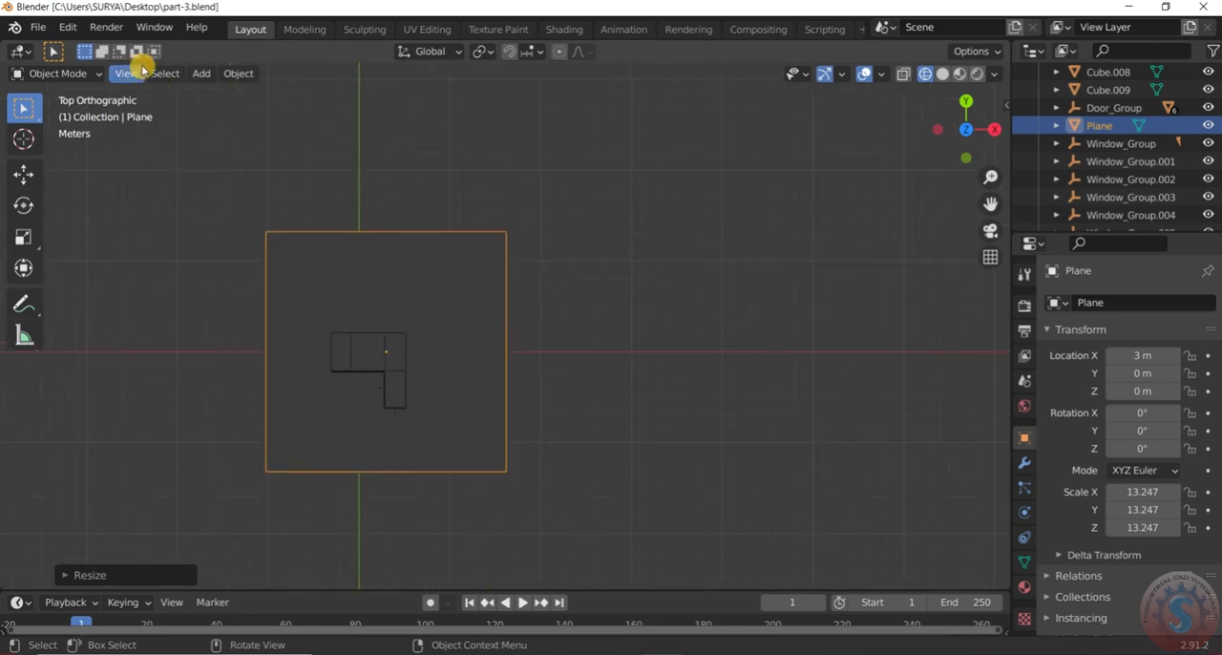
click(74, 77)
click(69, 109)
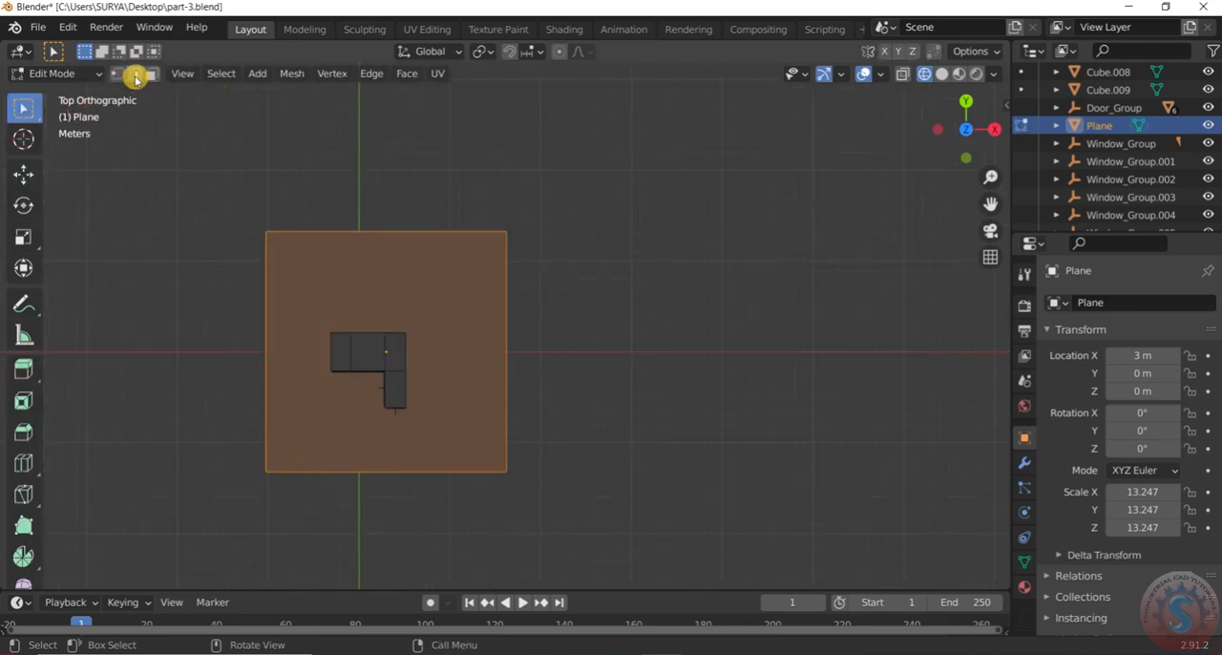
drag(475, 192, 561, 546)
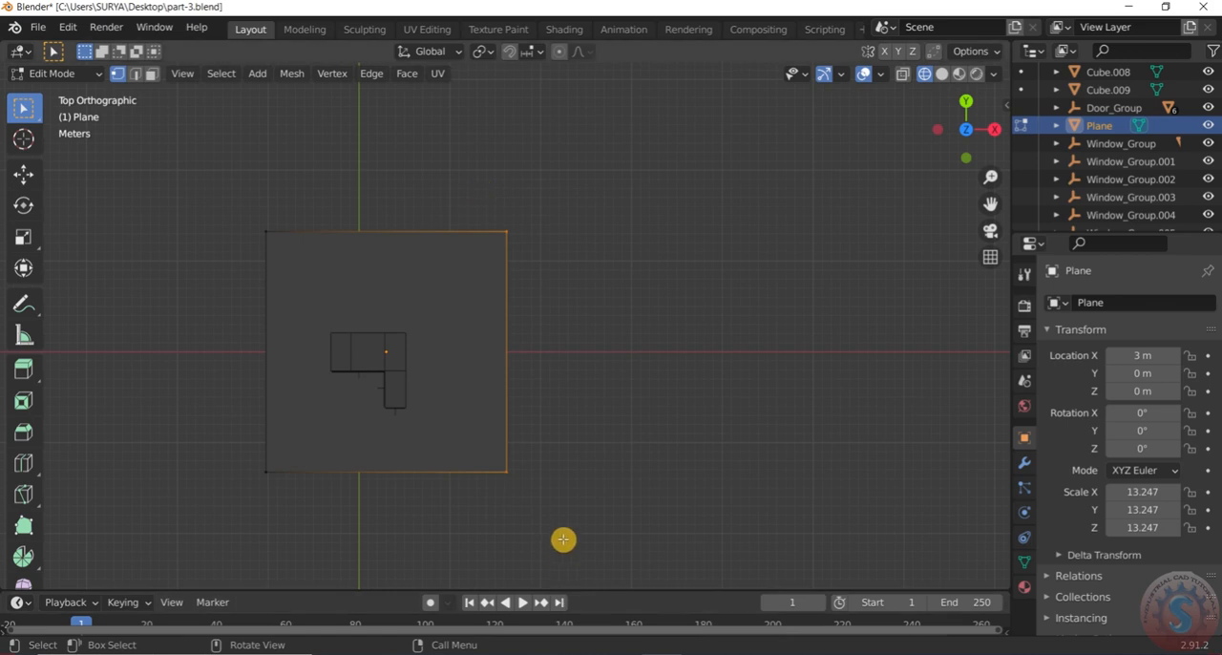
key(g)
key(x)
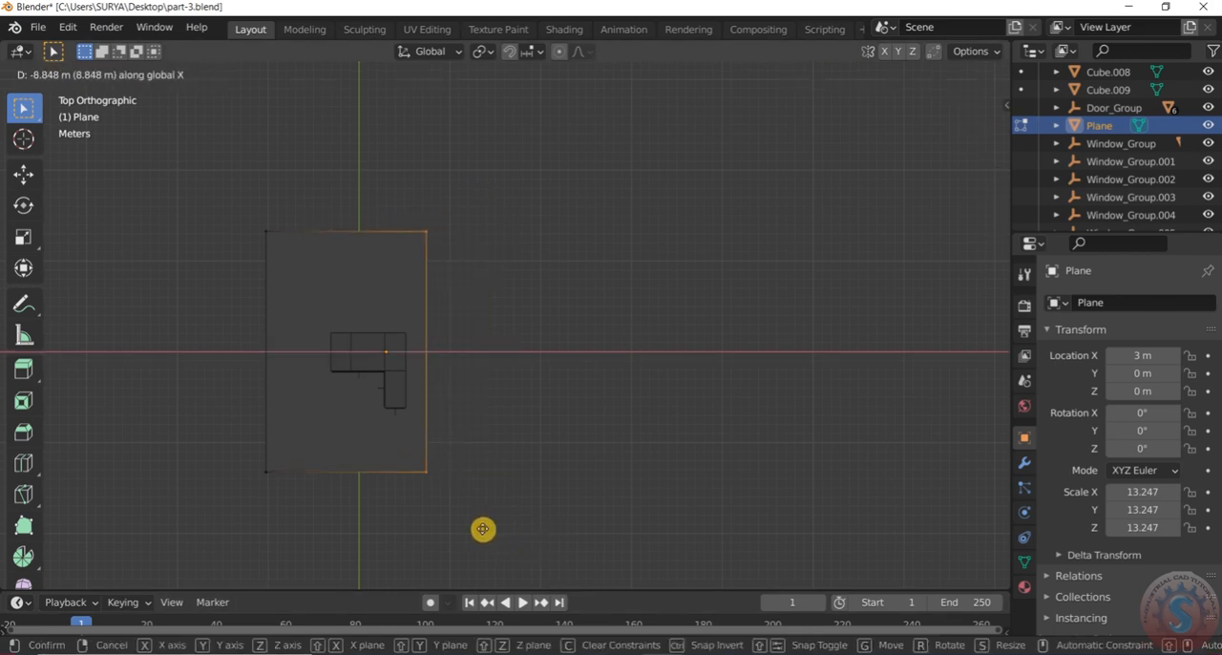
click(479, 529)
click(612, 348)
Move the ground plane's back edge toward the house along Y by about 9.5 m
scroll(606, 361, down, 2)
scroll(411, 272, up, 2)
drag(329, 241, 657, 356)
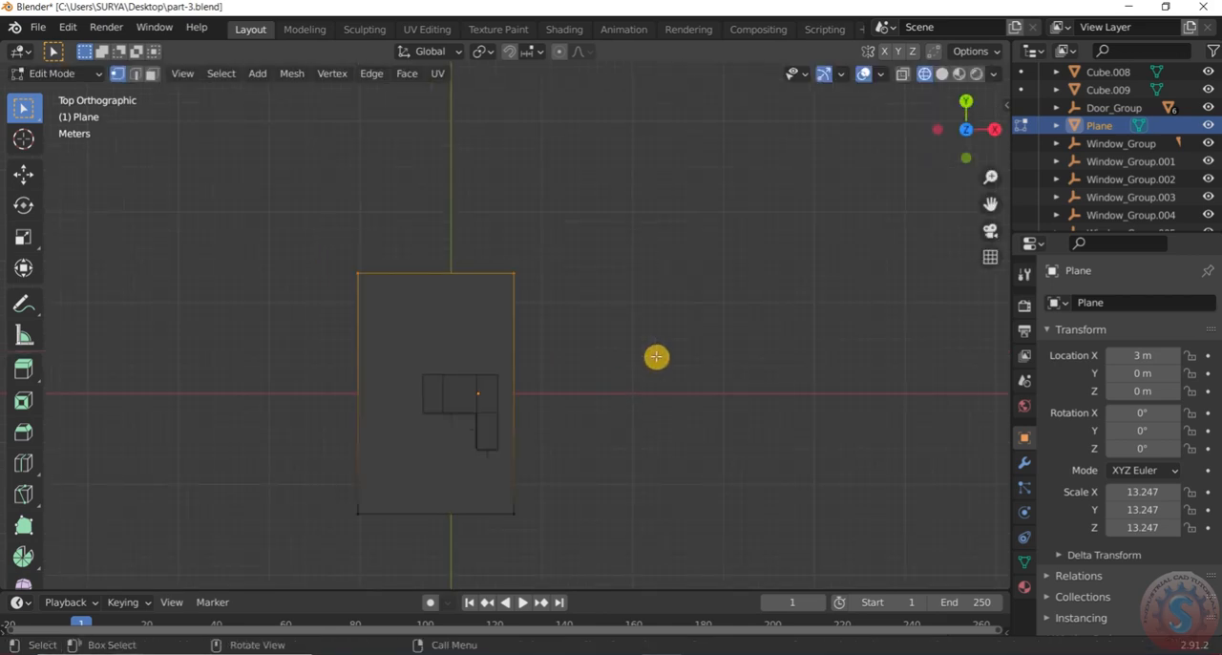
key(g)
key(y)
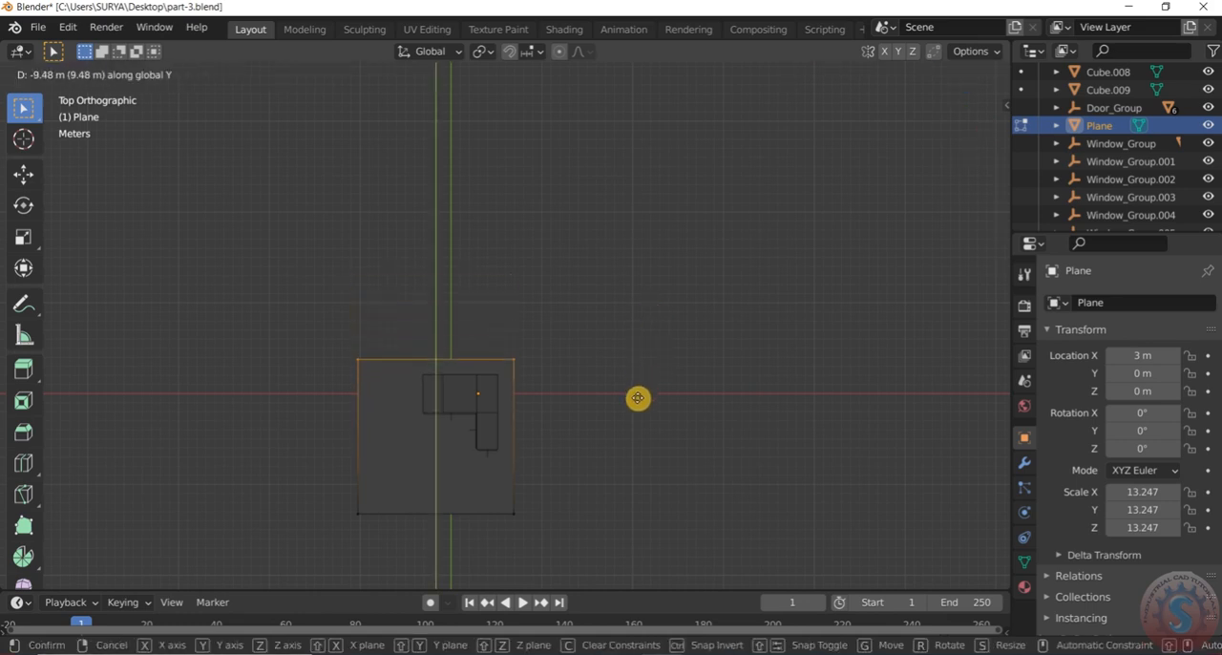
click(638, 398)
click(638, 401)
Move the ground plane's negative-X edge toward the house along X by about 4.7 m
scroll(529, 417, up, 4)
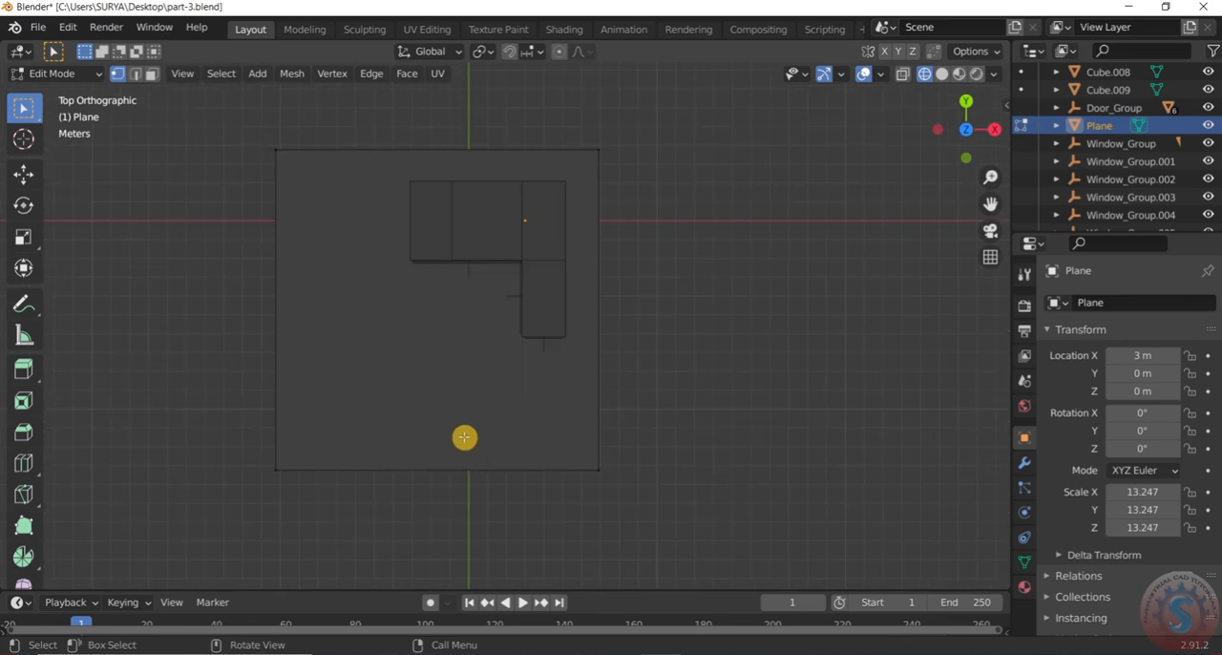
drag(263, 115, 304, 511)
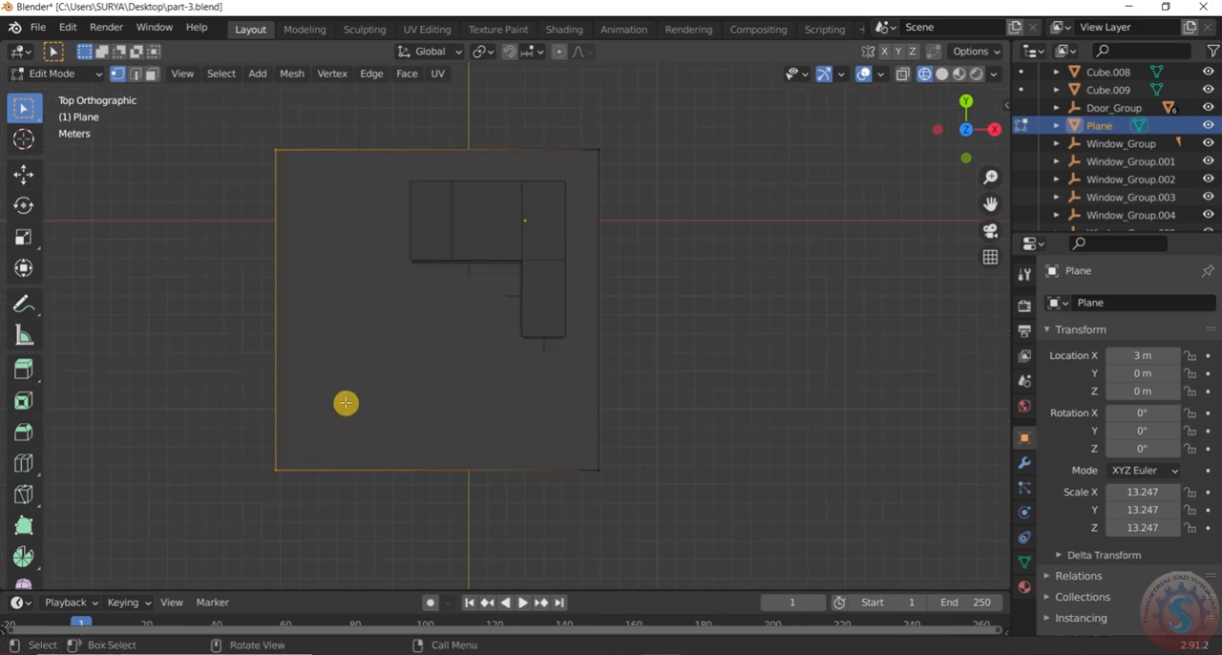
key(g)
key(x)
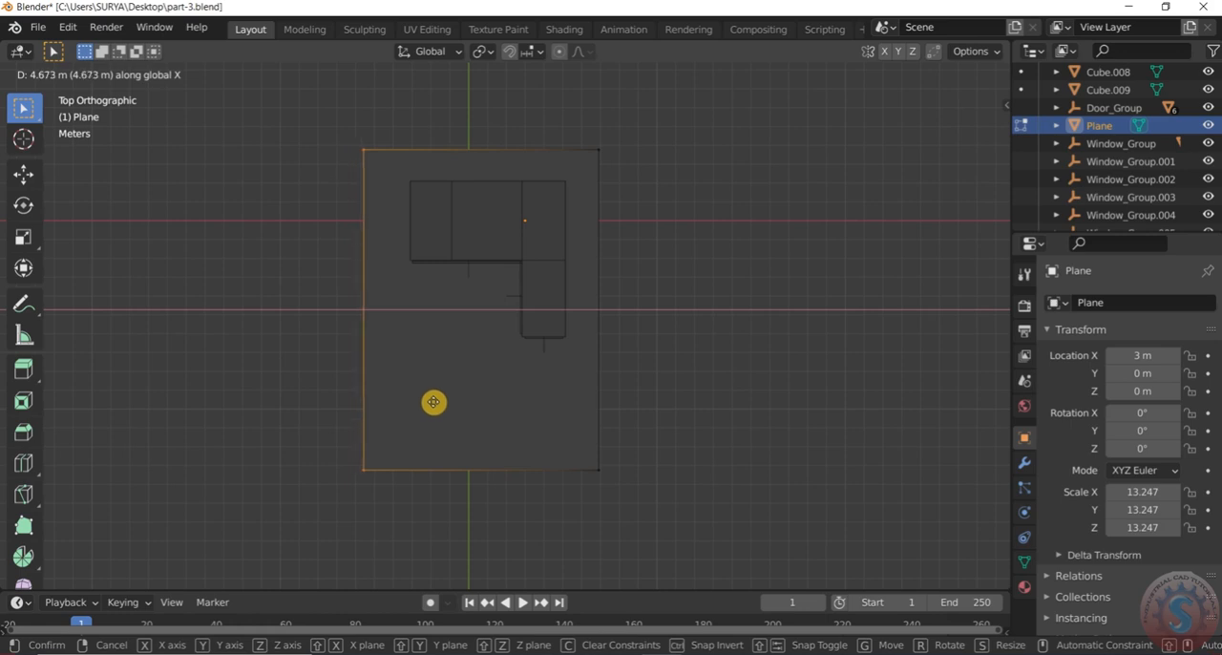
click(435, 402)
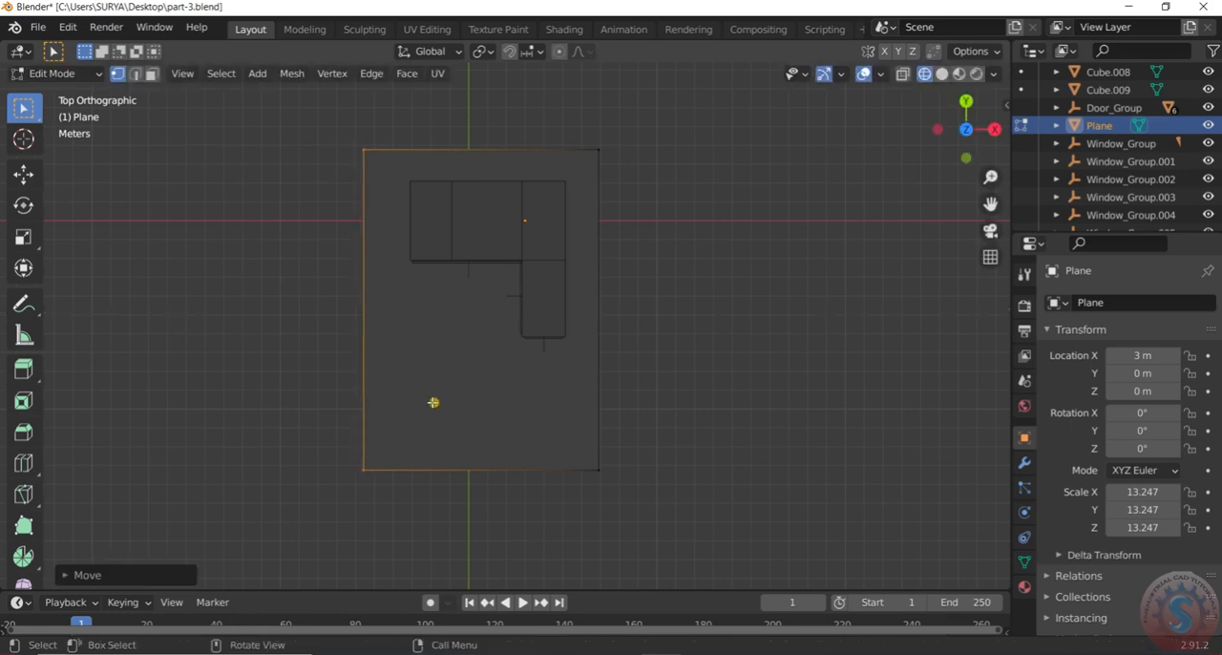
Move the ground plane's front edge toward the house along Y by over 3 m, leaving a margin in front
click(667, 515)
drag(663, 514, 294, 428)
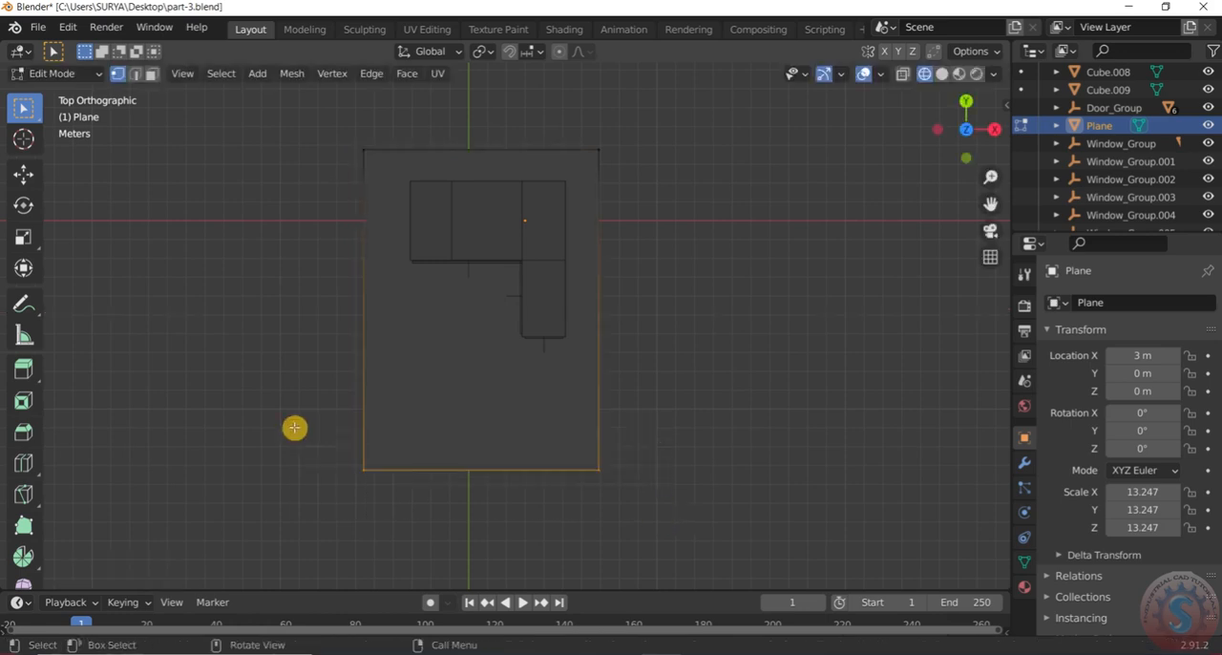
key(g)
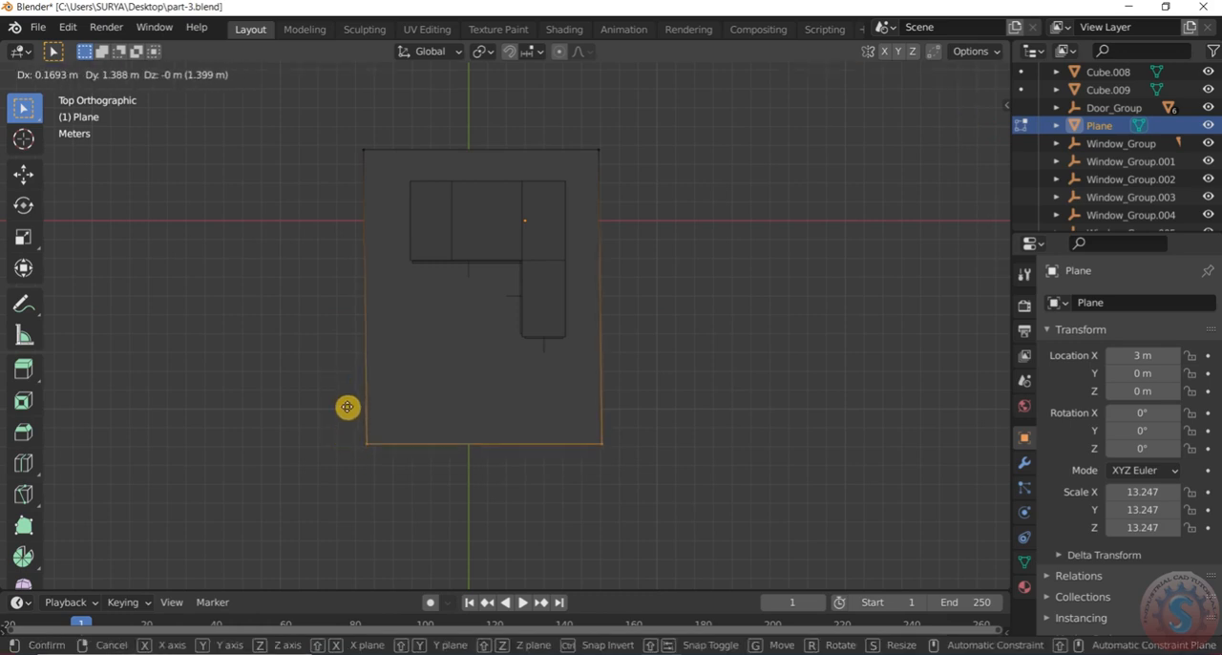
key(y)
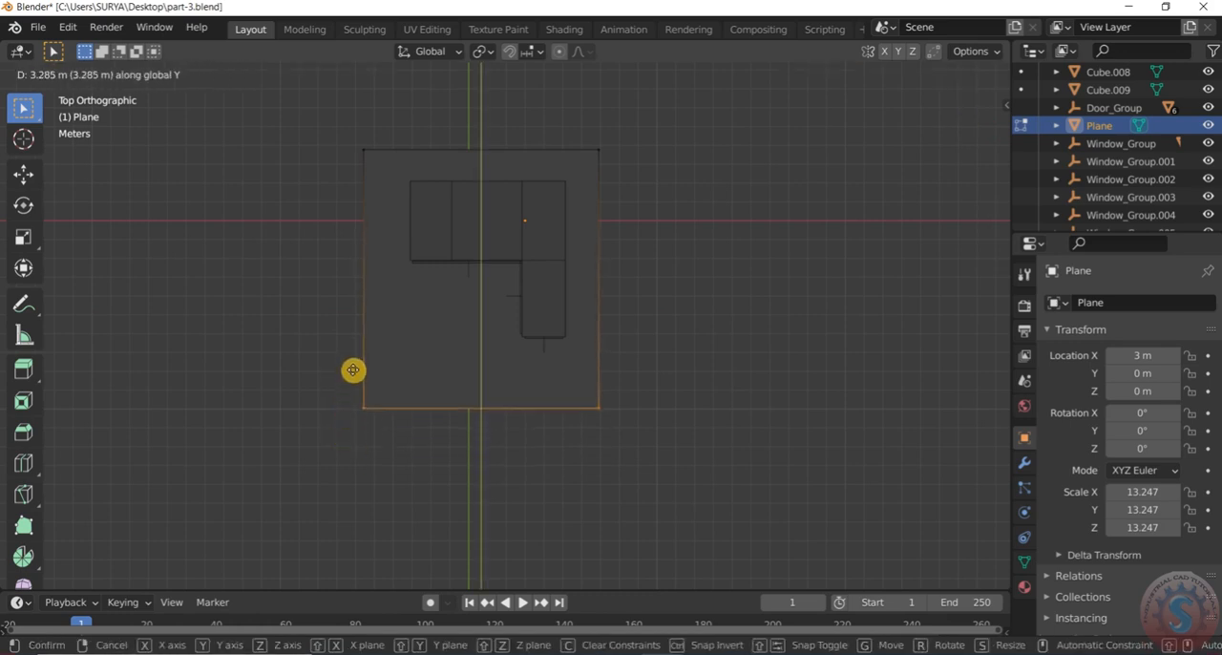
click(354, 360)
Return the ground plane to Object Mode, display the model in solid shading and deselect the plane
scroll(663, 401, down, 1)
click(58, 74)
click(61, 94)
key(z)
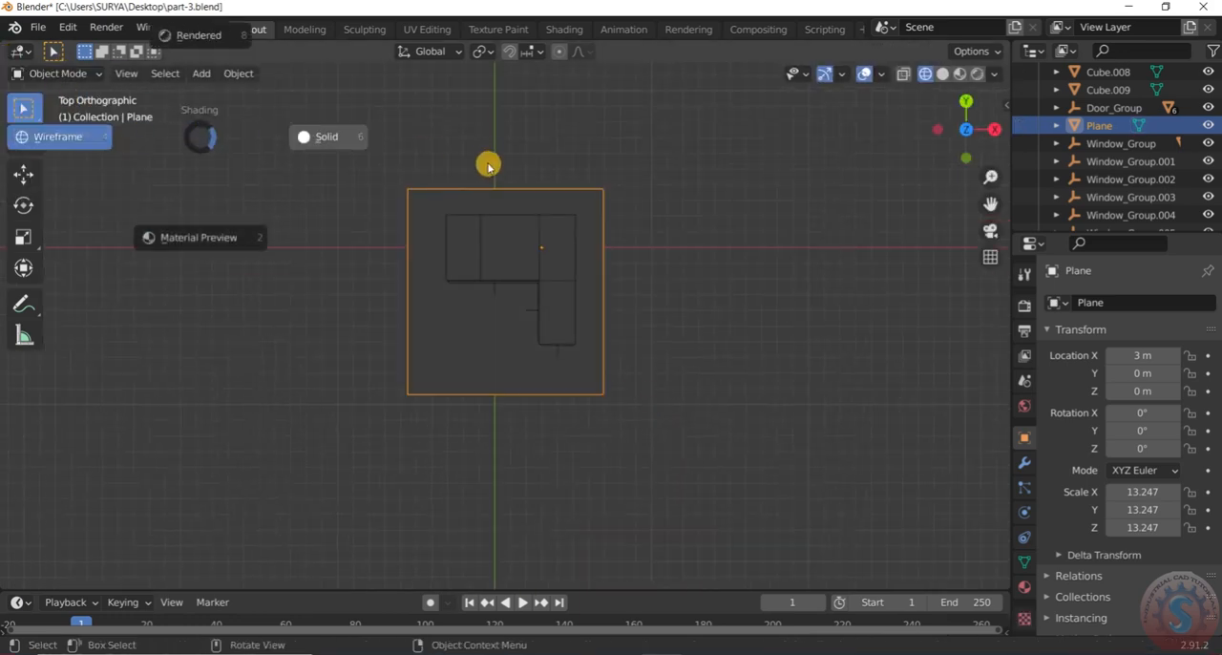
click(338, 142)
click(668, 355)
mouse_move(662, 363)
middle_down()
mouse_move(636, 144)
mouse_move(604, 230)
mouse_move(598, 325)
mouse_move(559, 289)
mouse_move(556, 338)
mouse_move(573, 287)
mouse_move(595, 341)
mouse_move(543, 433)
middle_up()
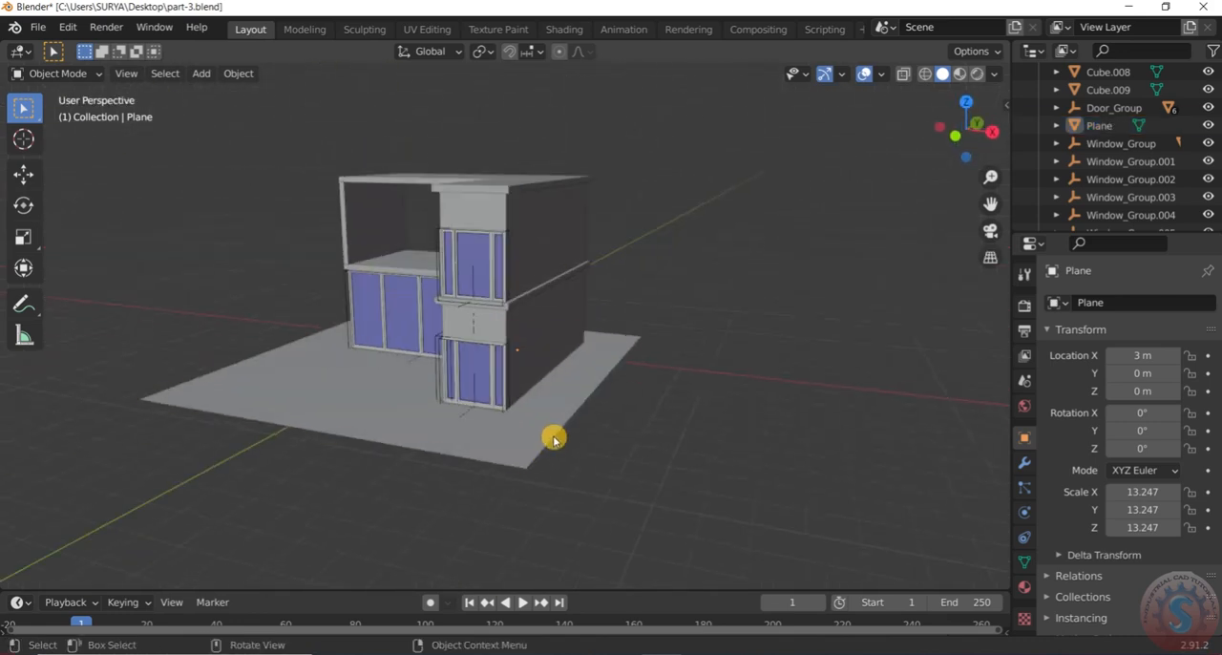
Extrude the ground plane's face downward about 1.3 m into a thick base slab under the house
click(571, 425)
click(74, 82)
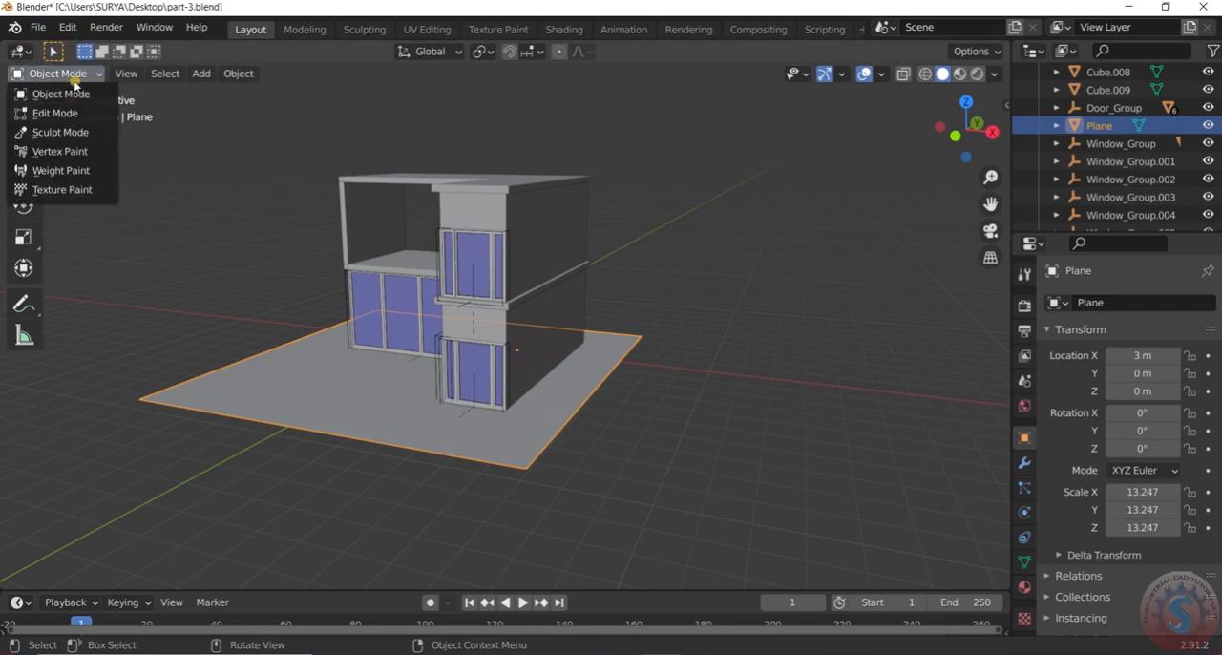
click(76, 112)
middle_drag(78, 112, 361, 253)
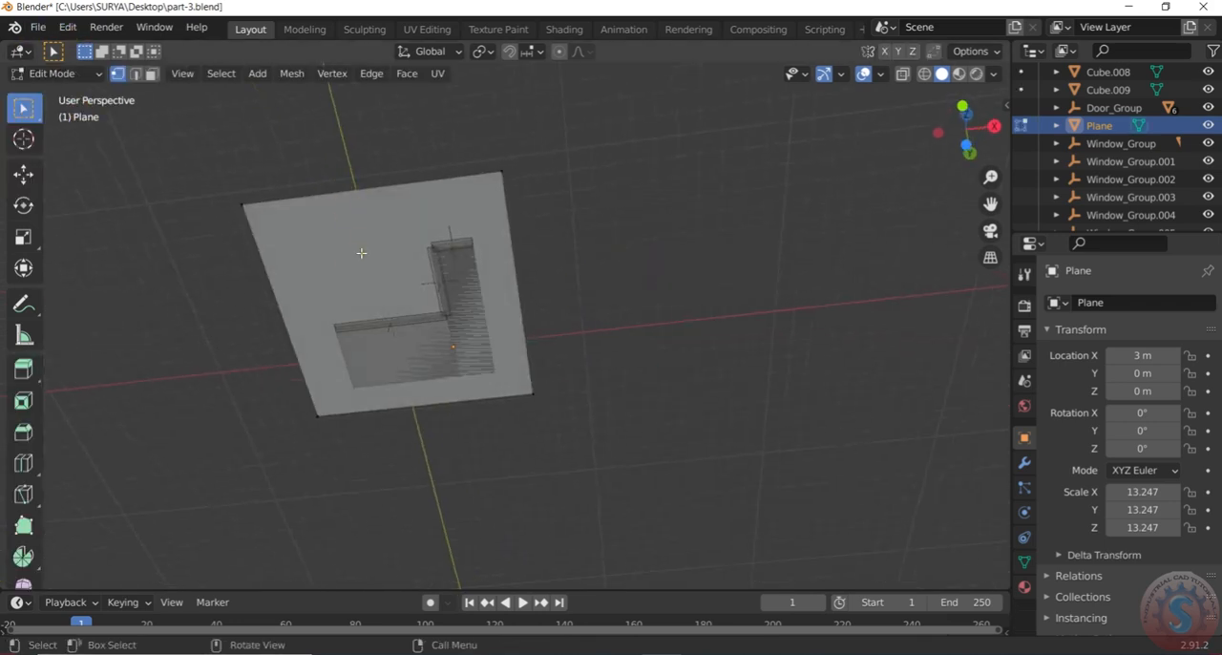
click(410, 262)
key(e)
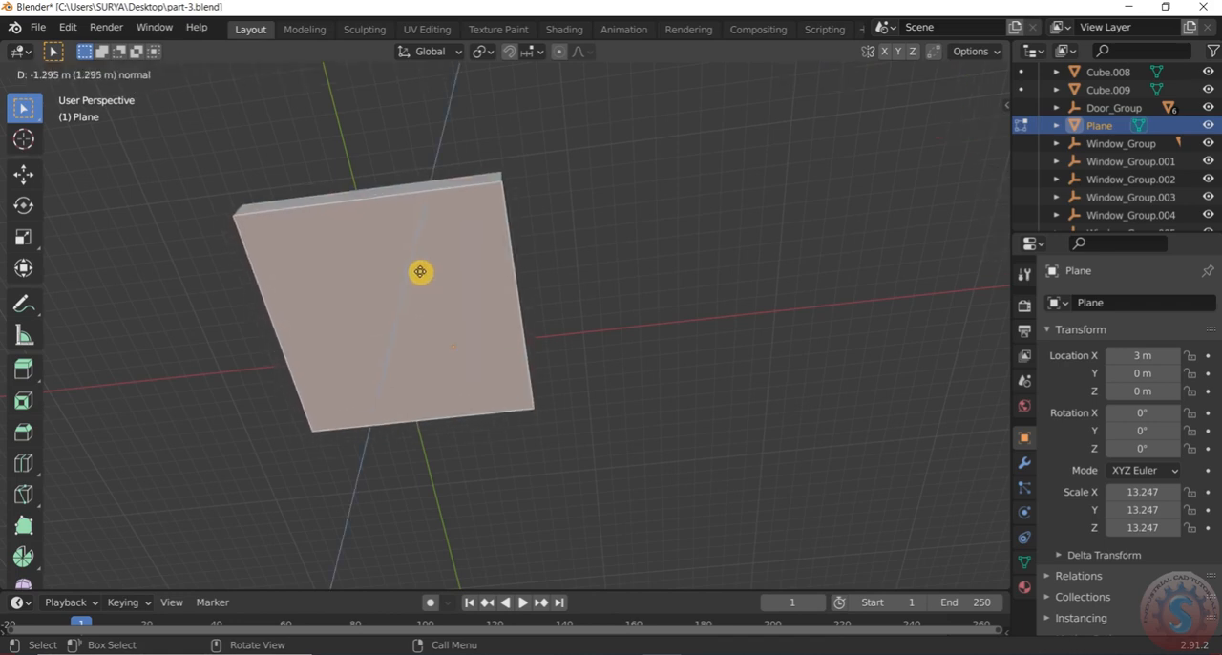
click(420, 273)
middle_drag(420, 273, 359, 301)
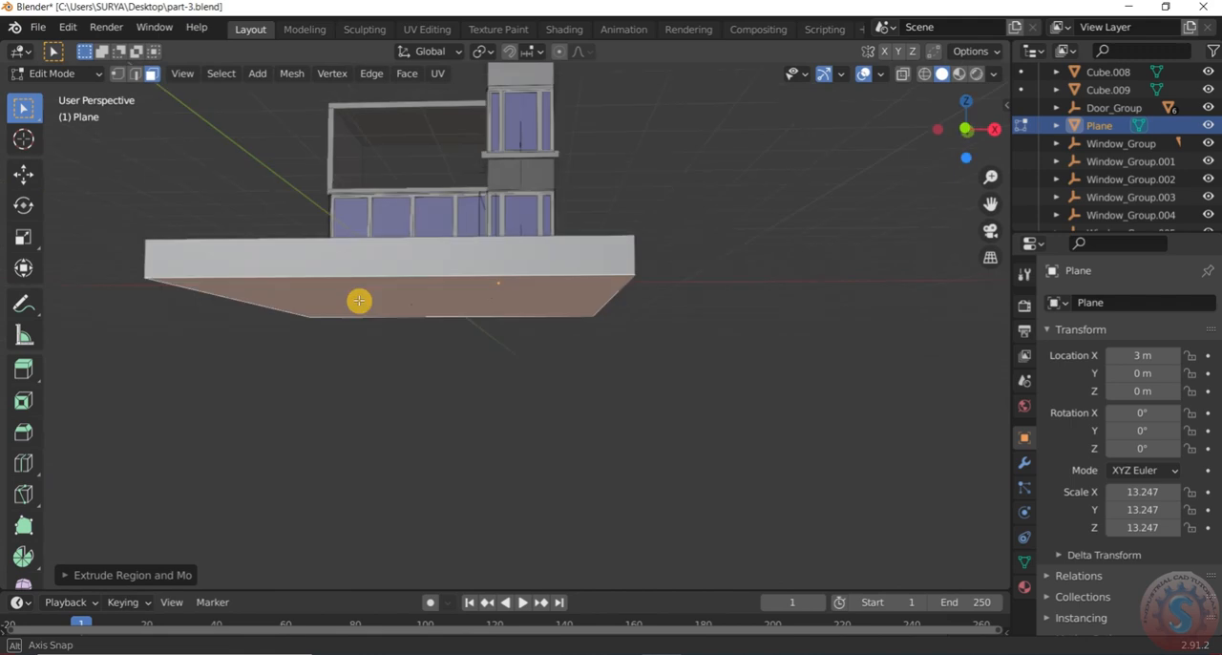
Undo the slab extrusion and try a thinner downward extrusion of the ground face, about 0.4 m
click(361, 357)
click(366, 304)
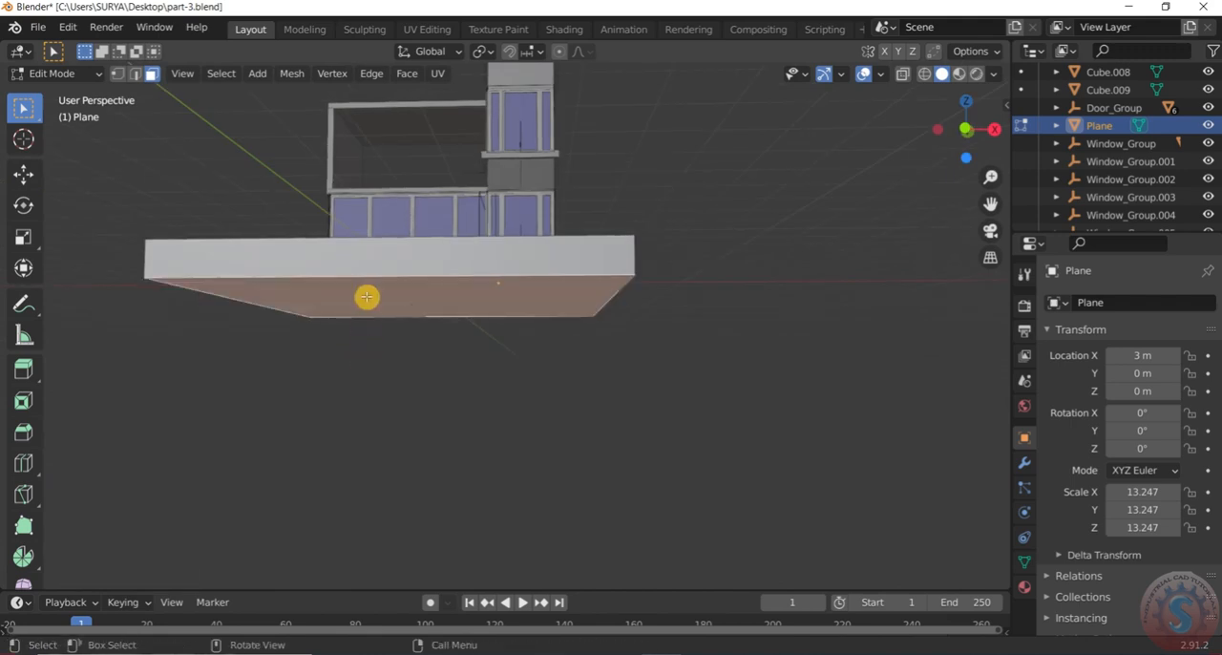
key(ctrl+z)
key(e)
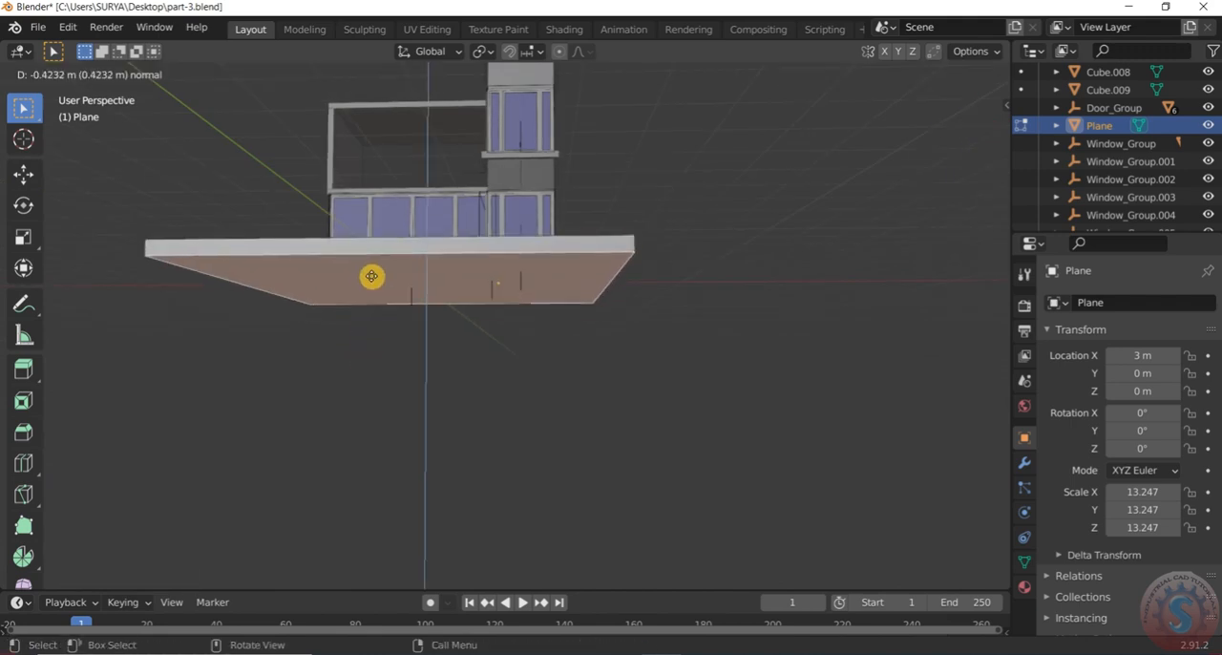
click(370, 277)
middle_drag(371, 278, 395, 282)
ctrl+click(379, 244)
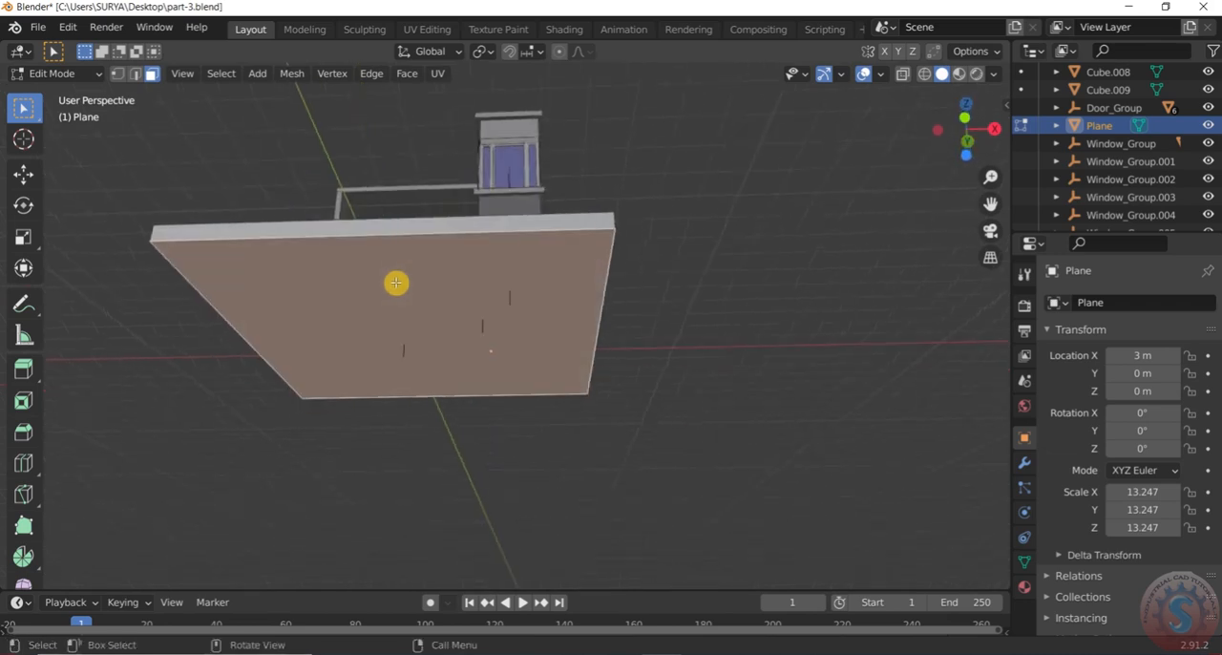
Undo the thin extrusion and extrude the ground face downward again into a thicker base slab under the house
key(ctrl+z)
key(e)
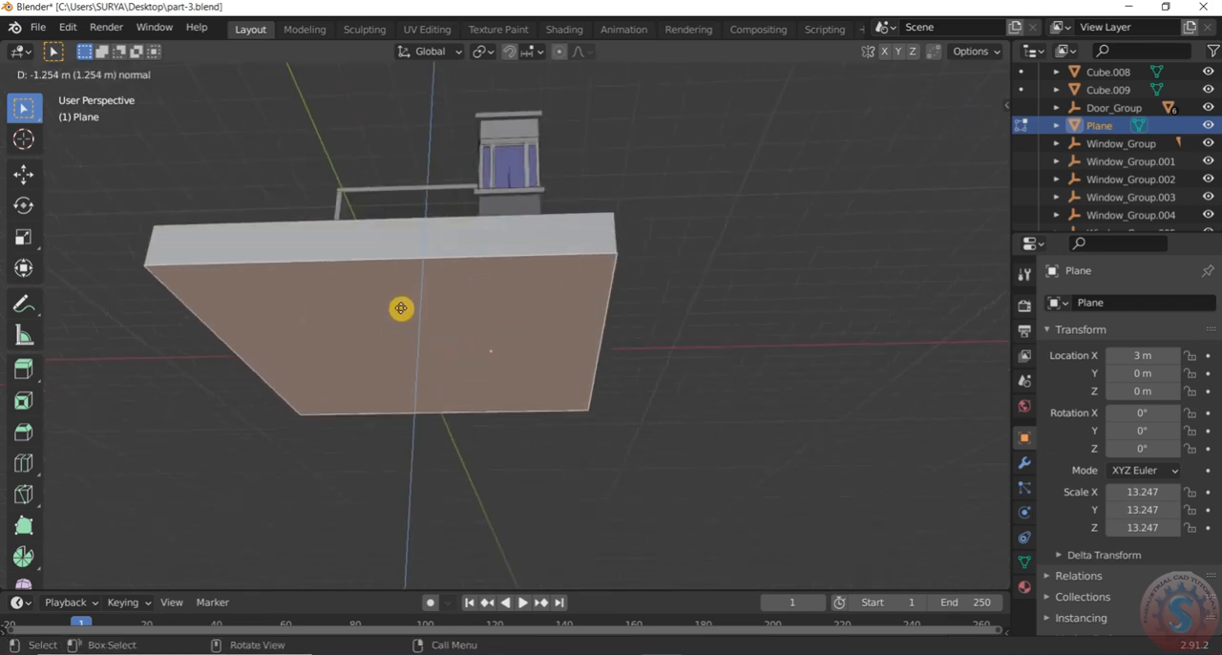
click(405, 299)
middle_drag(719, 322, 535, 310)
Save the house file and view the slab and building from the front
click(38, 27)
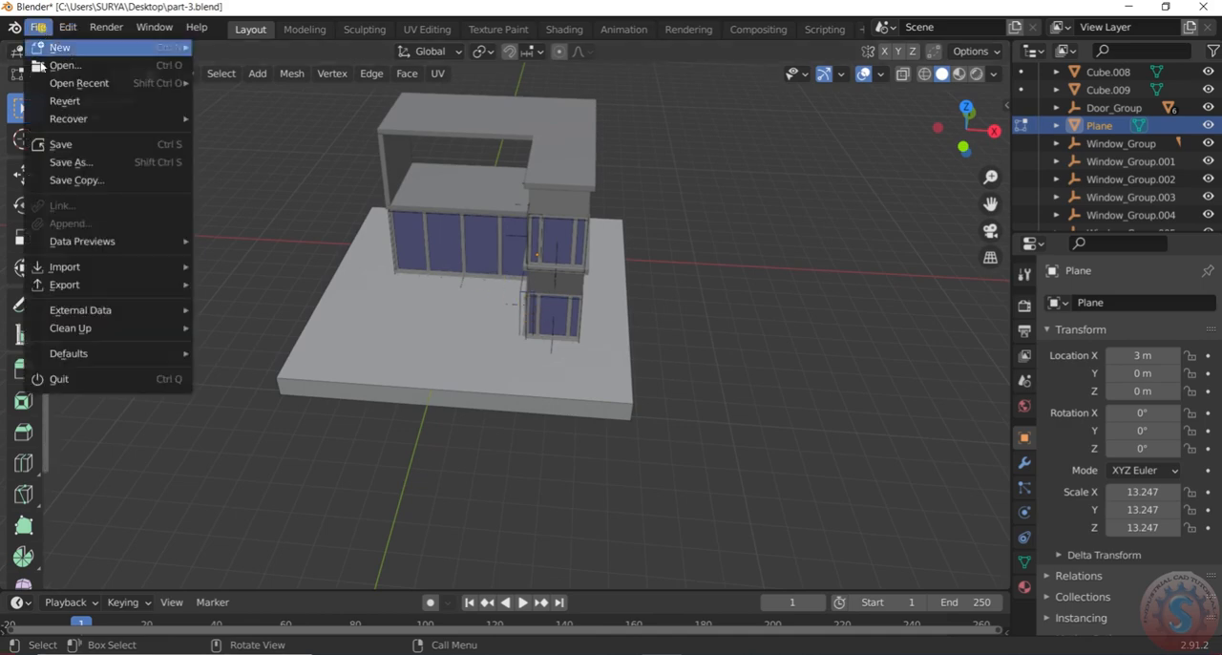
click(59, 141)
middle_drag(503, 284, 524, 341)
scroll(545, 289, up, 4)
scroll(543, 352, up, 4)
scroll(543, 347, down, 6)
scroll(535, 349, down, 4)
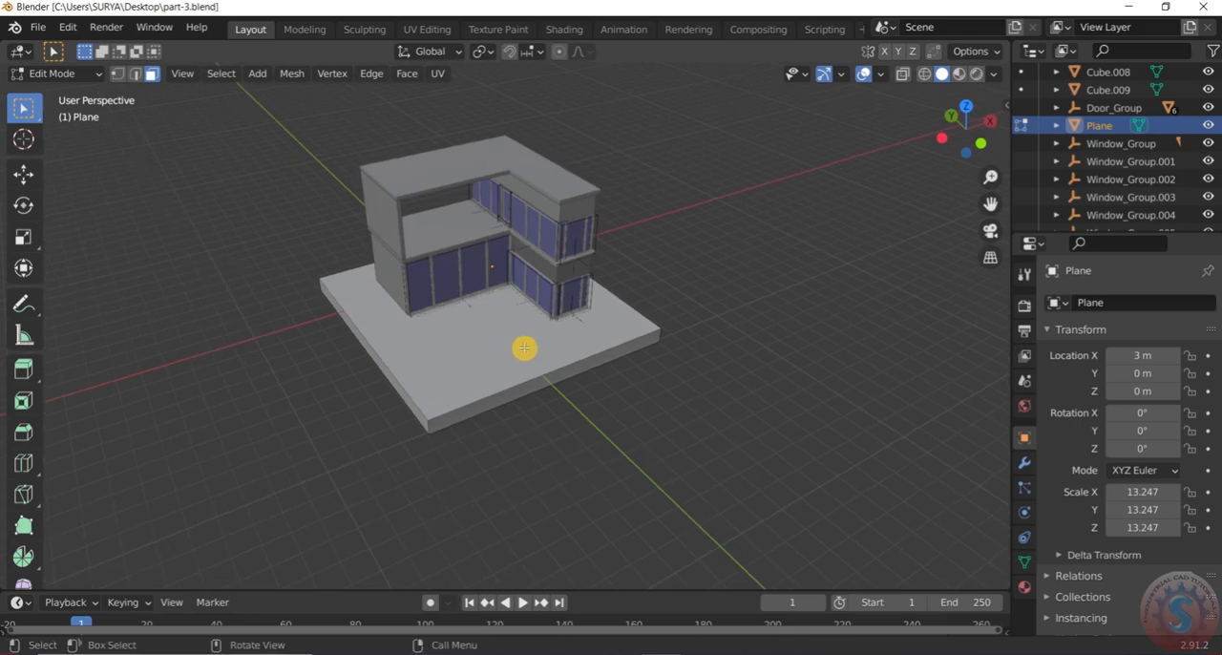
click(524, 344)
click(90, 79)
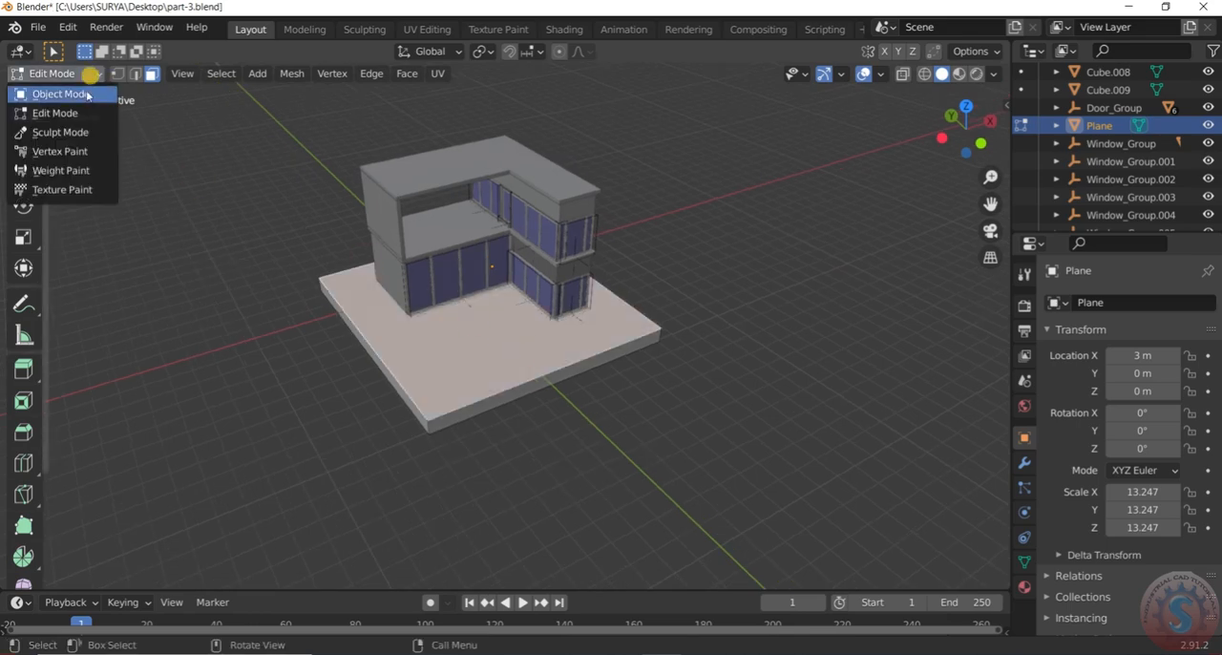
click(84, 91)
click(72, 79)
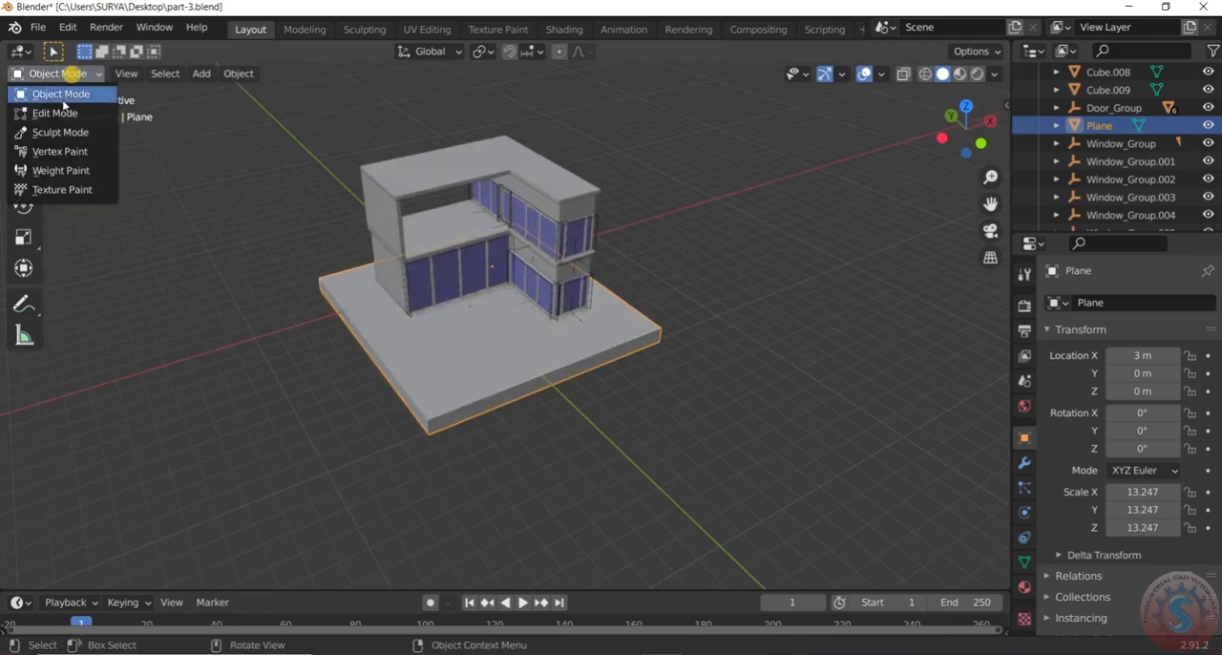
click(57, 109)
Add a loop cut across the slab's width, slid about 0.53 to line up with the projecting wing's front wall
scroll(562, 386, up, 3)
middle_drag(562, 386, 500, 406)
key(ctrl+r)
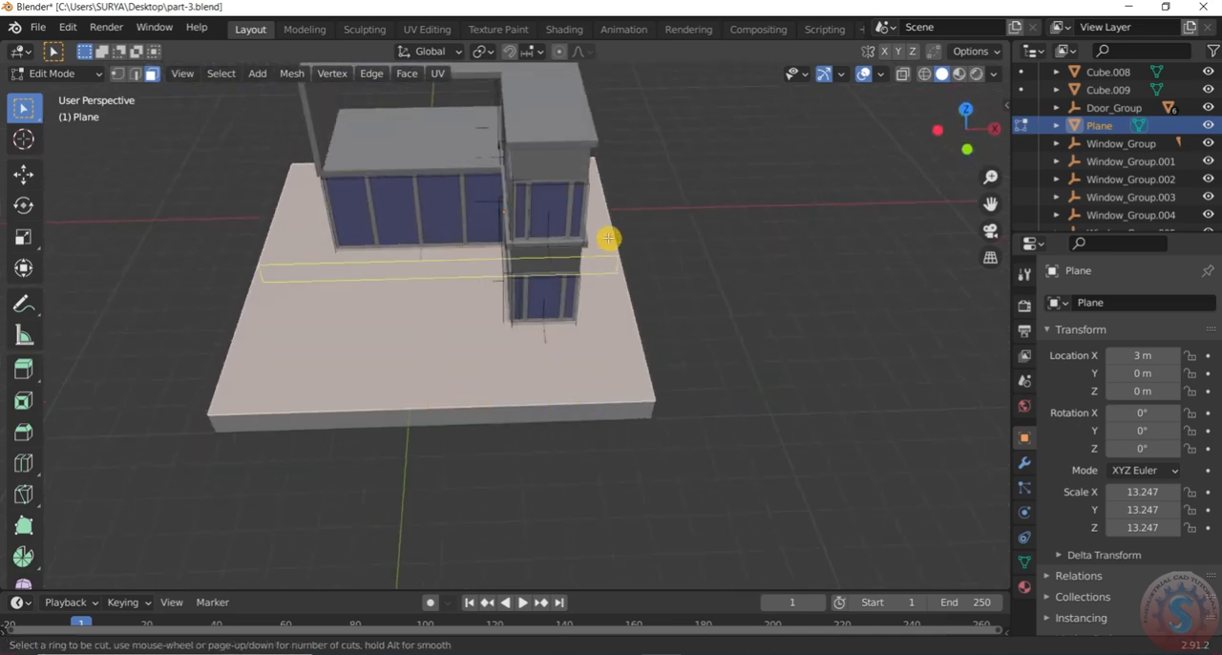
click(609, 301)
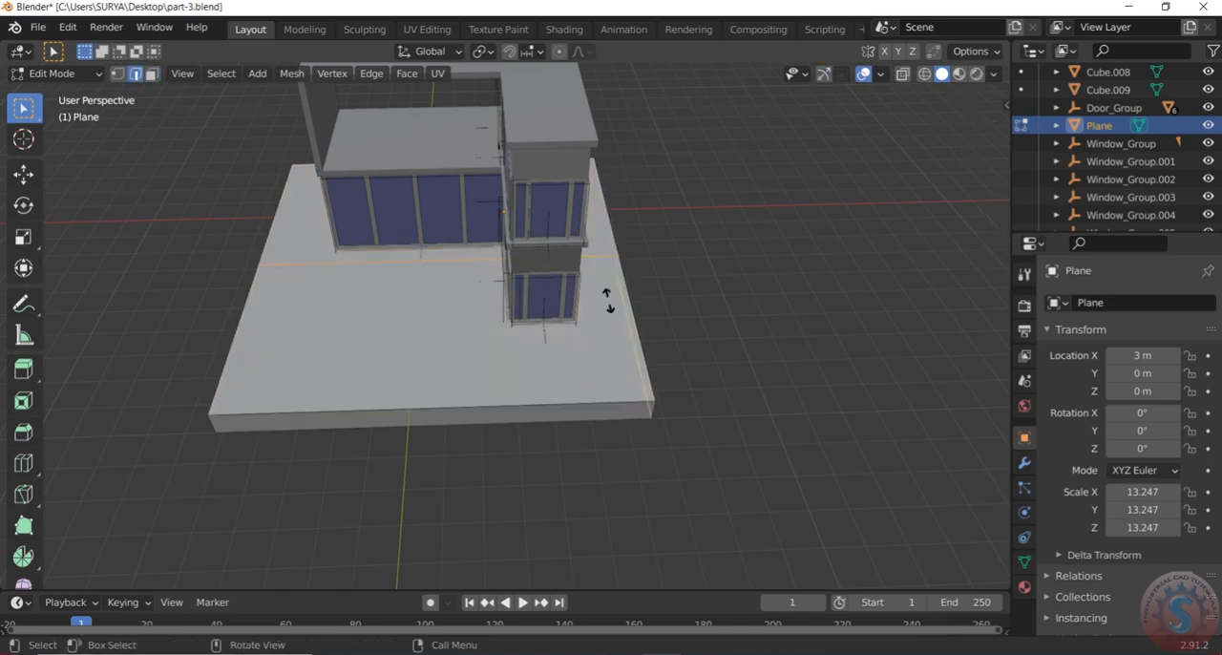
click(604, 367)
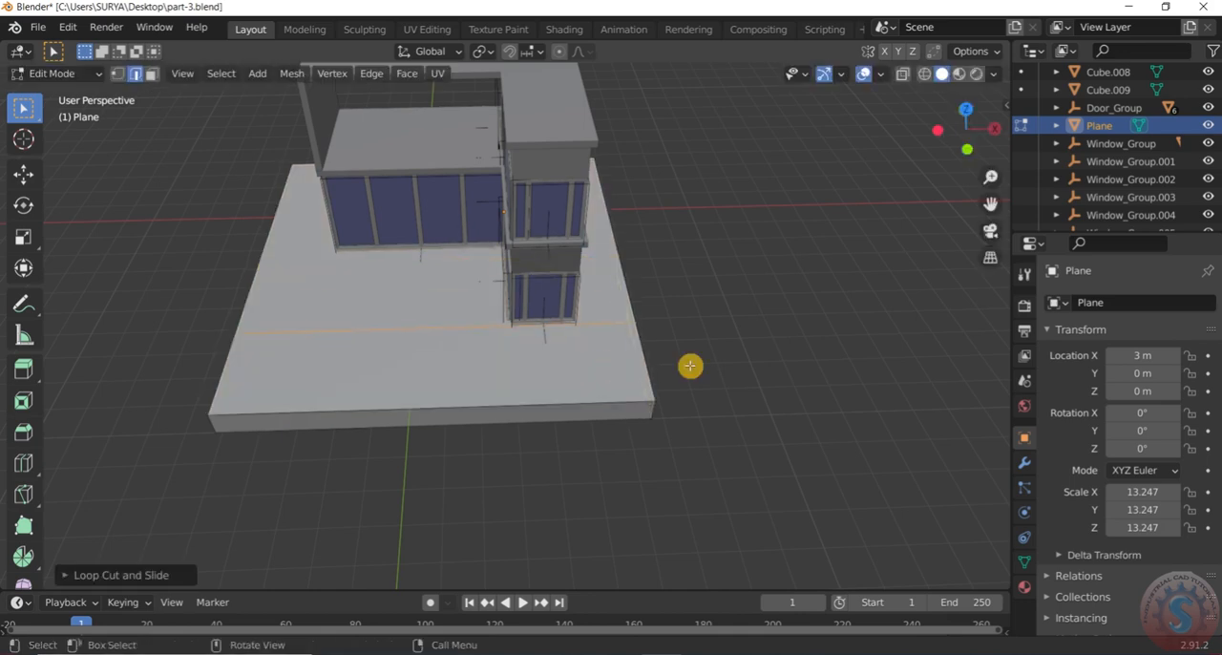
Add a second crosswise loop cut close to the slab's front edge, with an edge slide of about -0.78
scroll(445, 347, up, 3)
scroll(446, 346, down, 3)
key(ctrl+r)
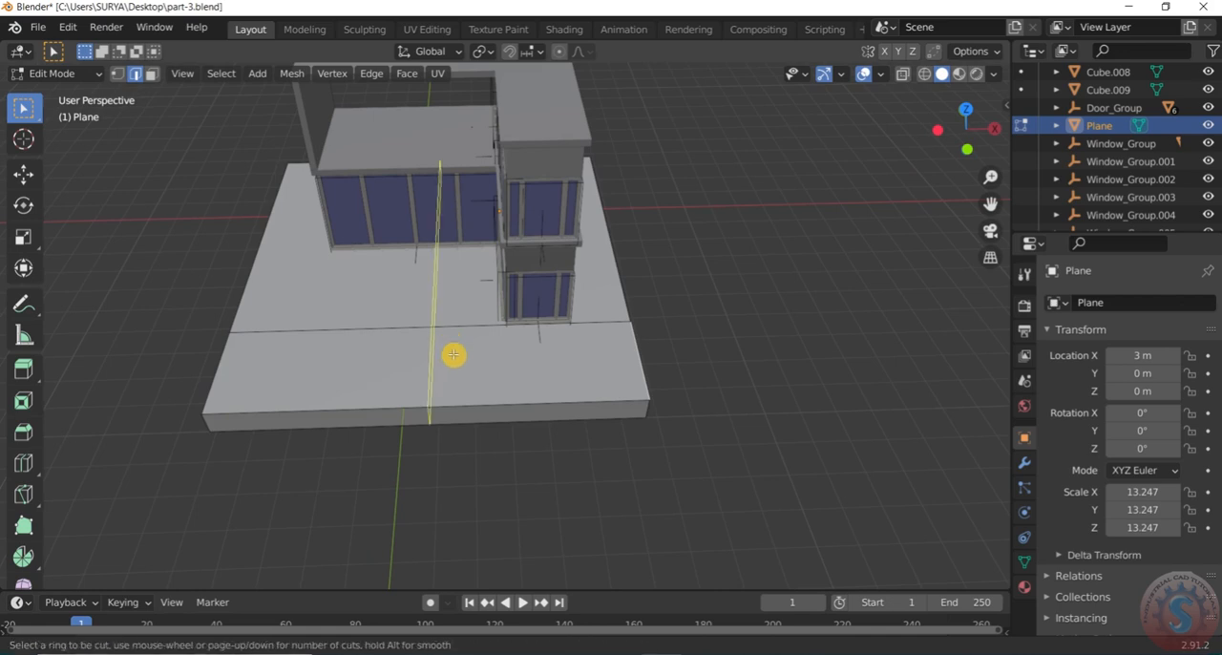
click(637, 371)
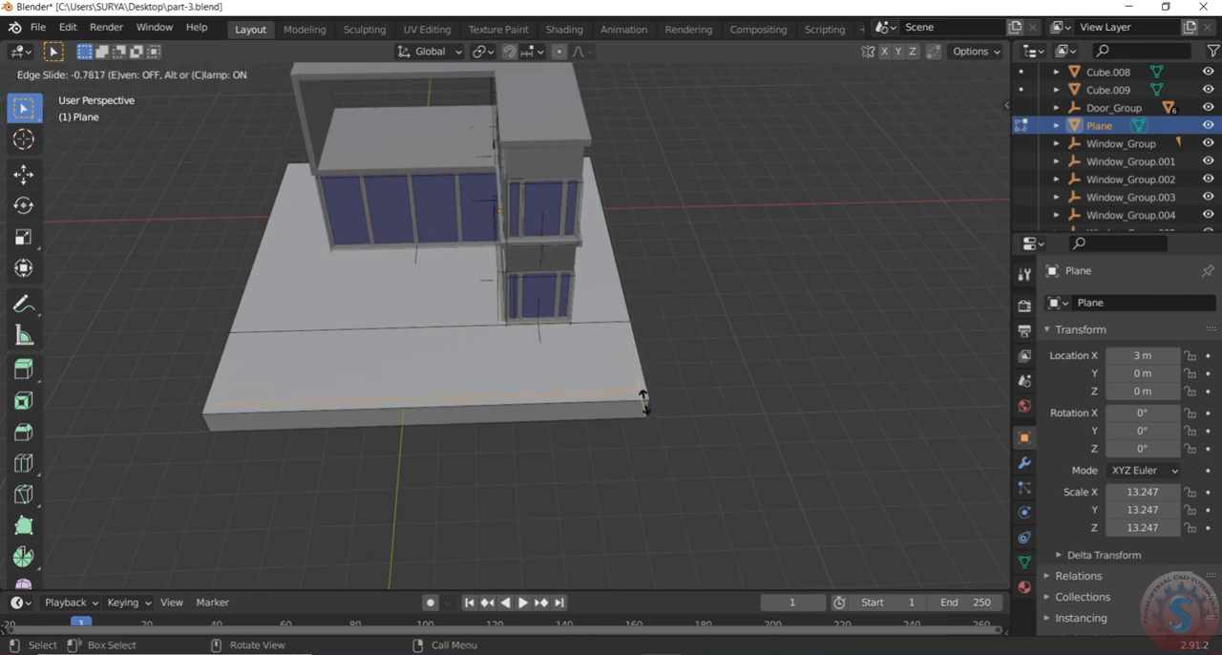
click(644, 401)
middle_drag(630, 363, 657, 333)
scroll(655, 369, up, 3)
scroll(654, 368, down, 3)
scroll(532, 305, up, 1)
scroll(531, 305, down, 1)
Add a front-to-back loop cut in the slab, slid about 0.6 to line up with the house's negative-X side wall
middle_drag(532, 305, 494, 295)
key(ctrl+r)
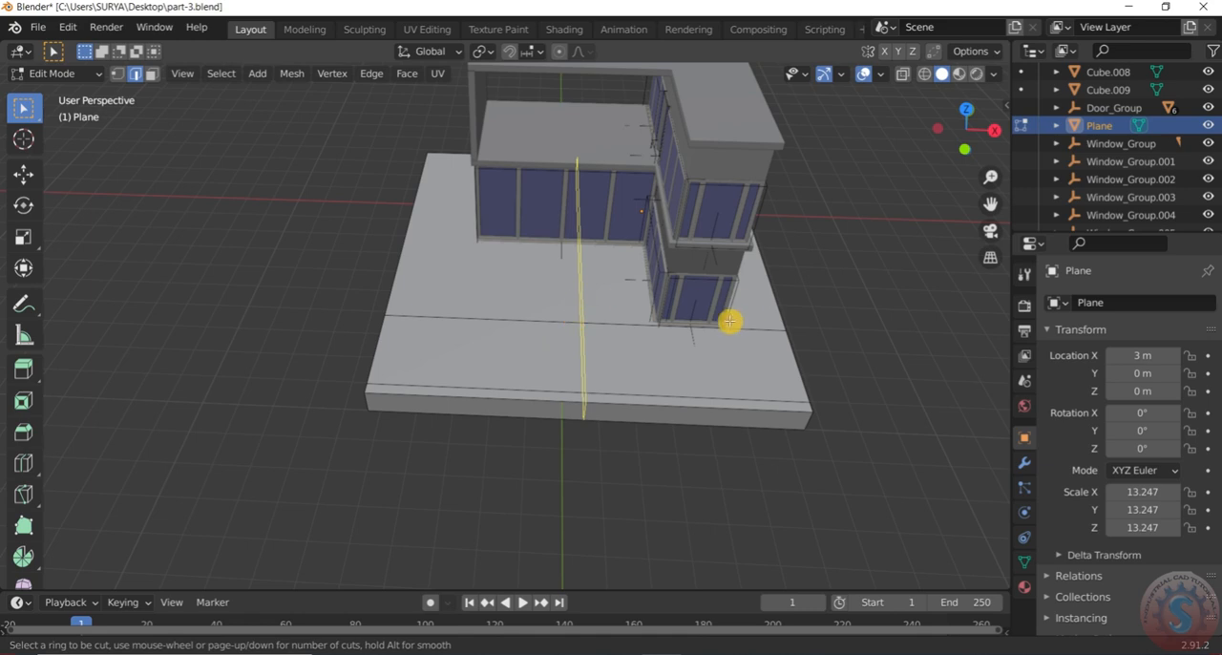
key(Escape)
key(ctrl+r)
click(568, 345)
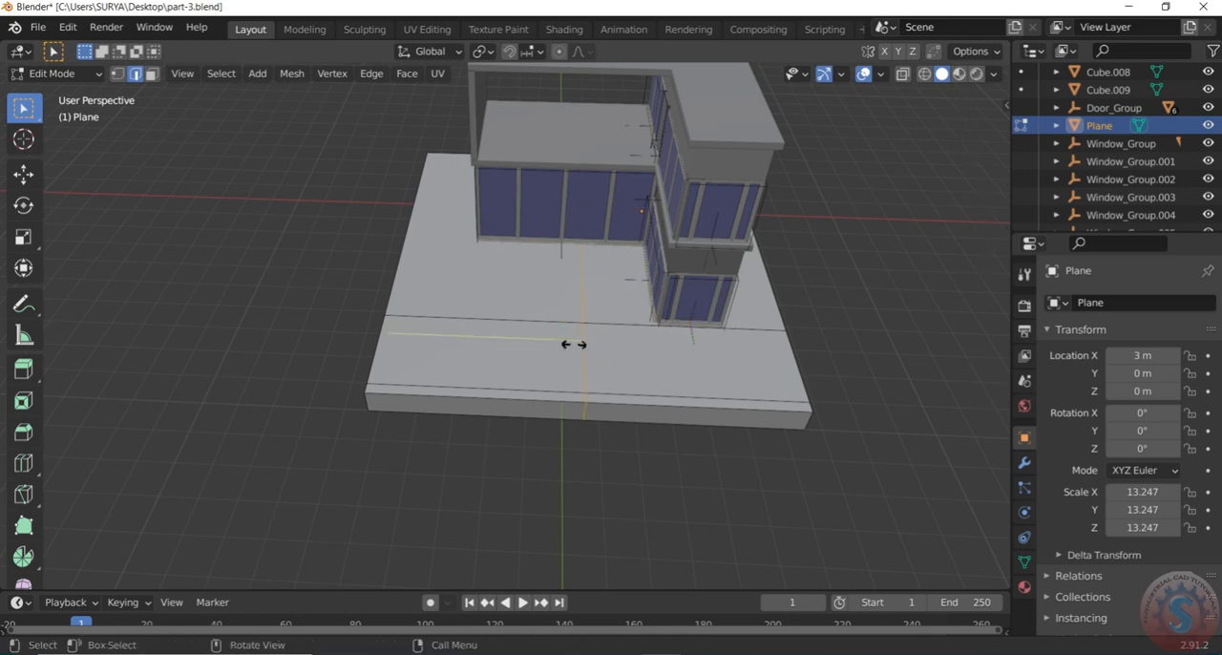
click(445, 337)
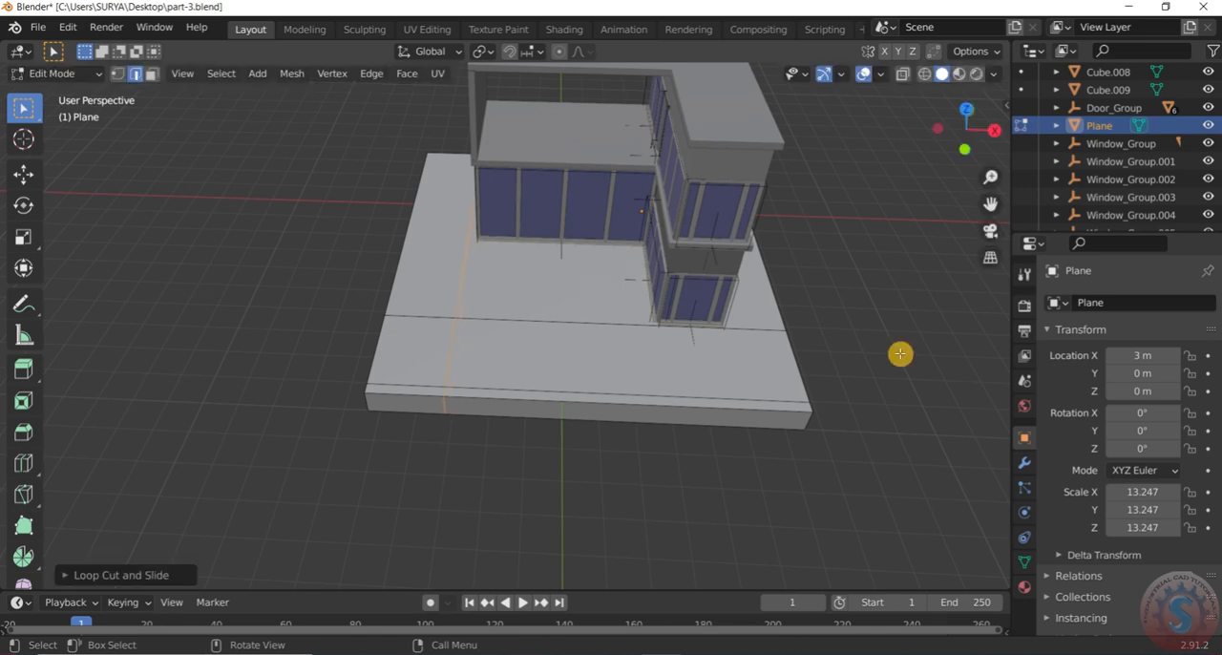
Add another front-to-back loop cut, slid about -0.7 to line up with the projecting wing's outer wall
click(799, 338)
key(ctrl+r)
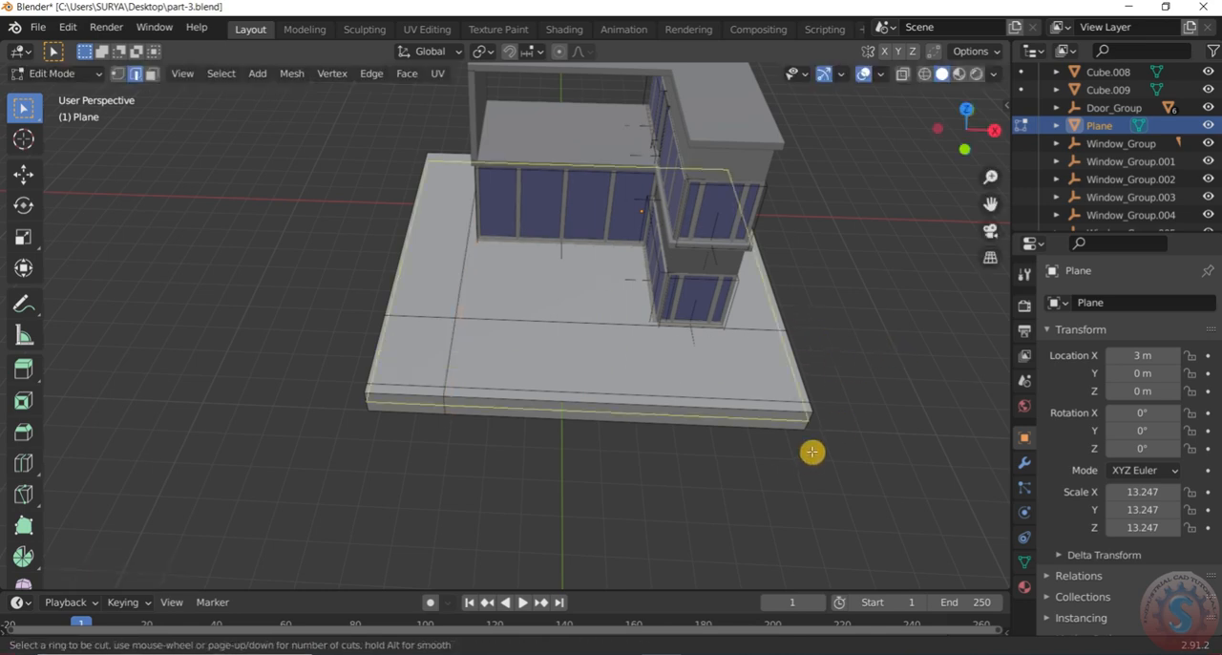
click(802, 428)
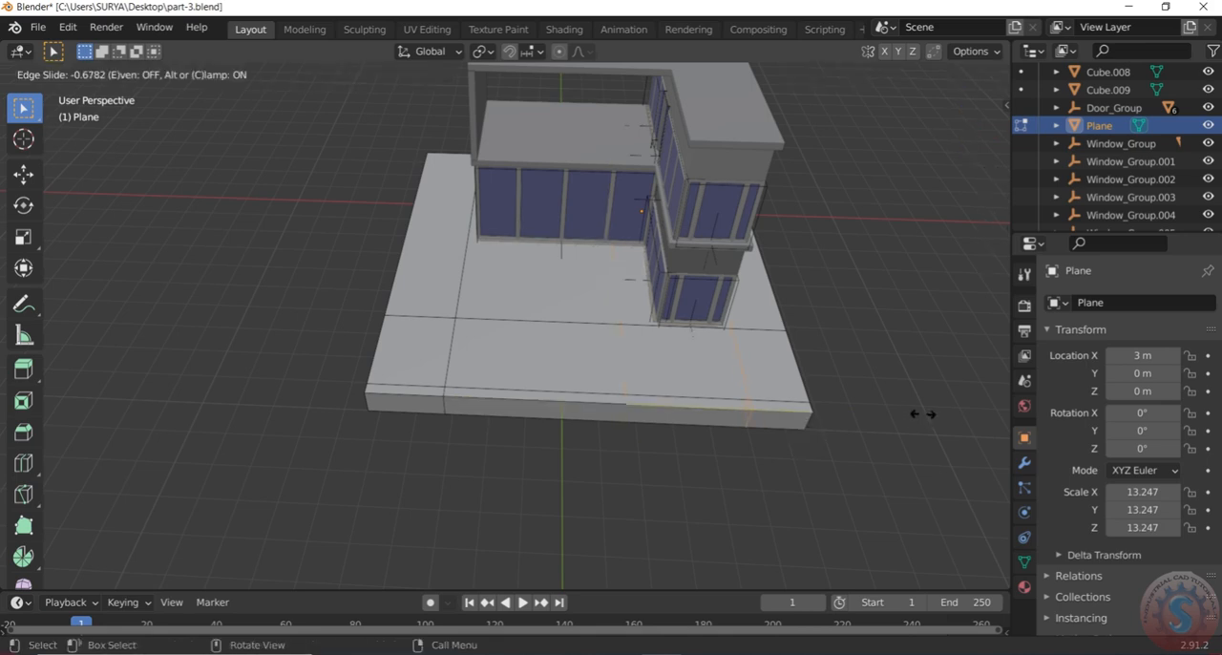
click(931, 415)
click(848, 330)
scroll(832, 333, down, 3)
middle_drag(831, 334, 754, 319)
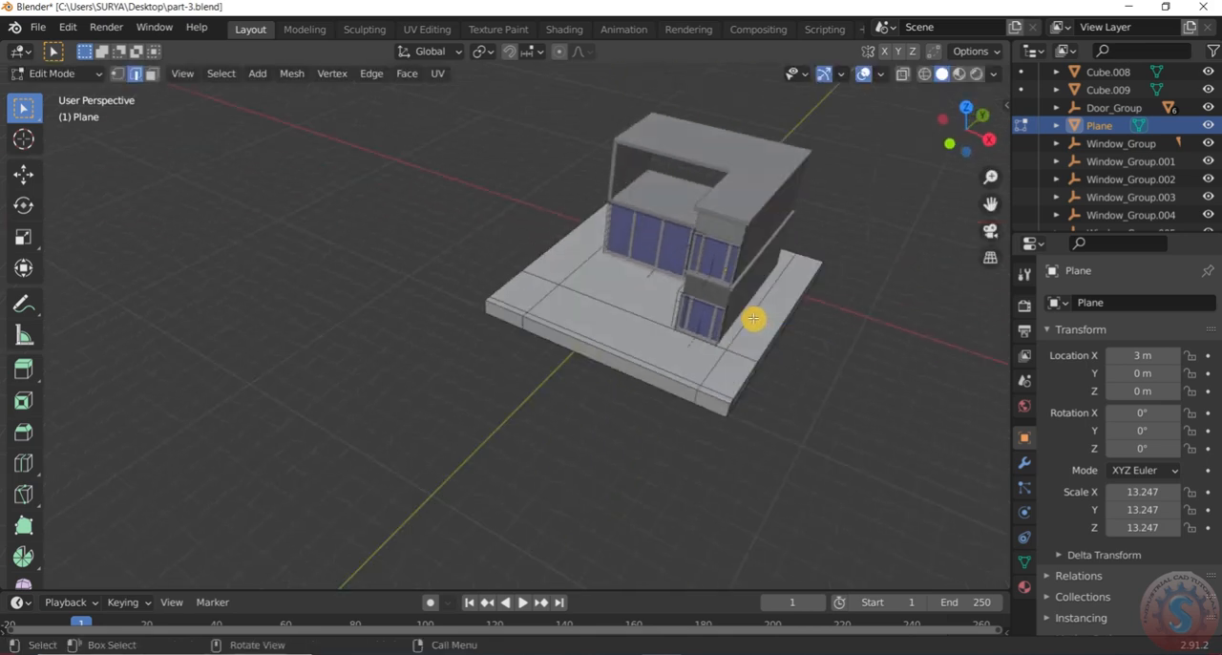
scroll(677, 377, up, 5)
scroll(677, 377, down, 3)
mouse_move(696, 376)
middle_down()
mouse_move(684, 363)
mouse_move(717, 371)
middle_up()
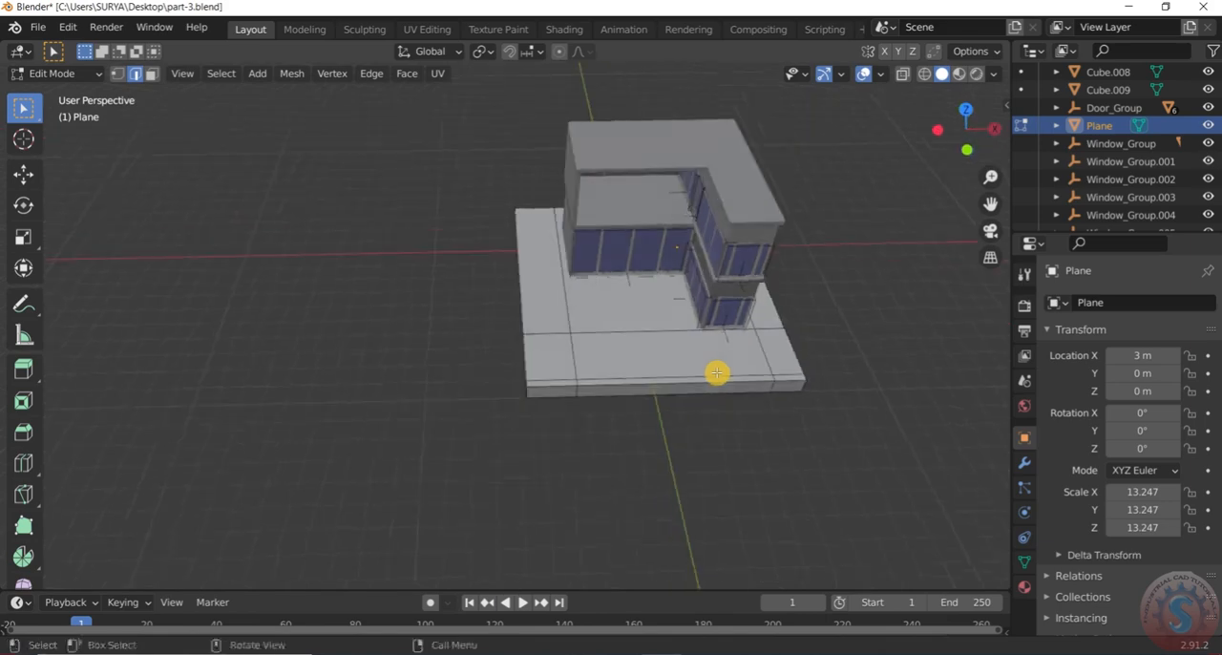
Add a third front-to-back loop cut, slid about 0.3 to line up with the projecting wing's inner wall
scroll(819, 355, up, 2)
middle_drag(819, 355, 785, 346)
key(ctrl+r)
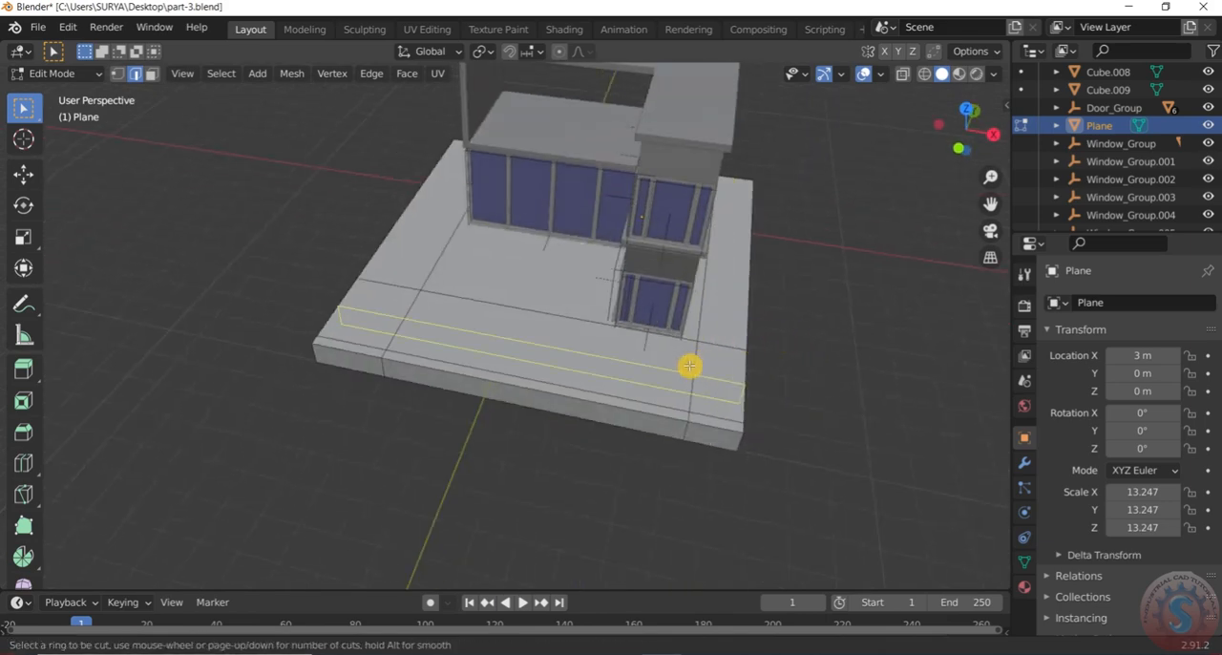
click(573, 364)
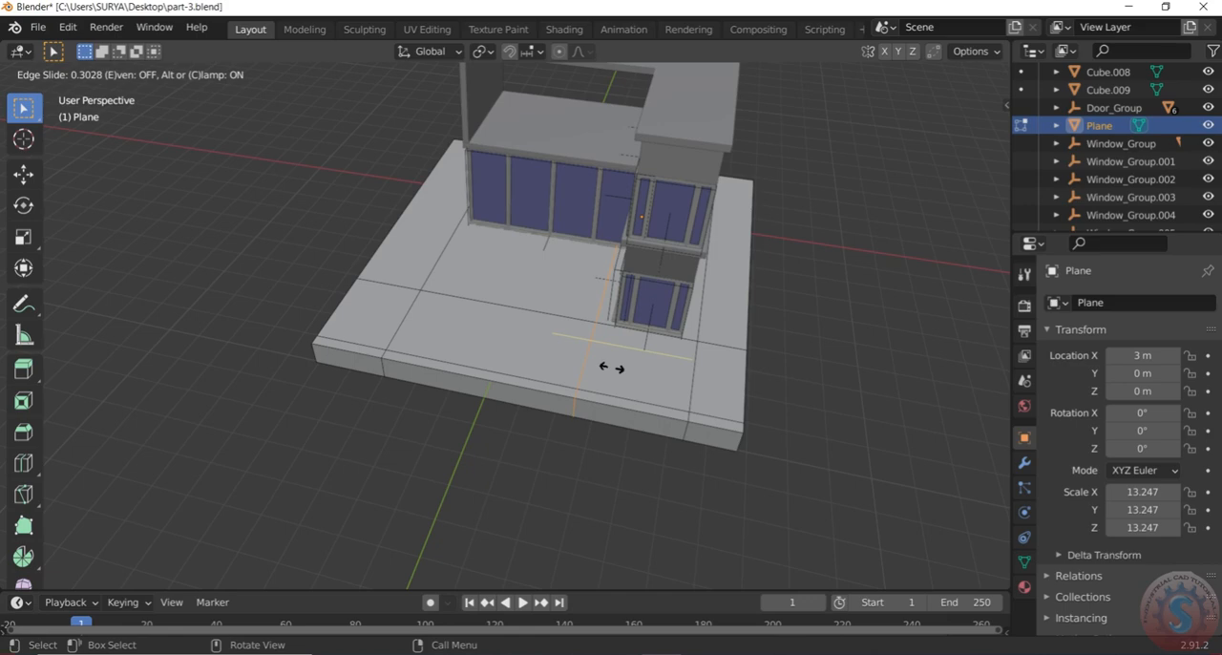
click(611, 367)
click(901, 358)
scroll(717, 352, down, 3)
middle_drag(716, 353, 778, 334)
scroll(598, 352, up, 4)
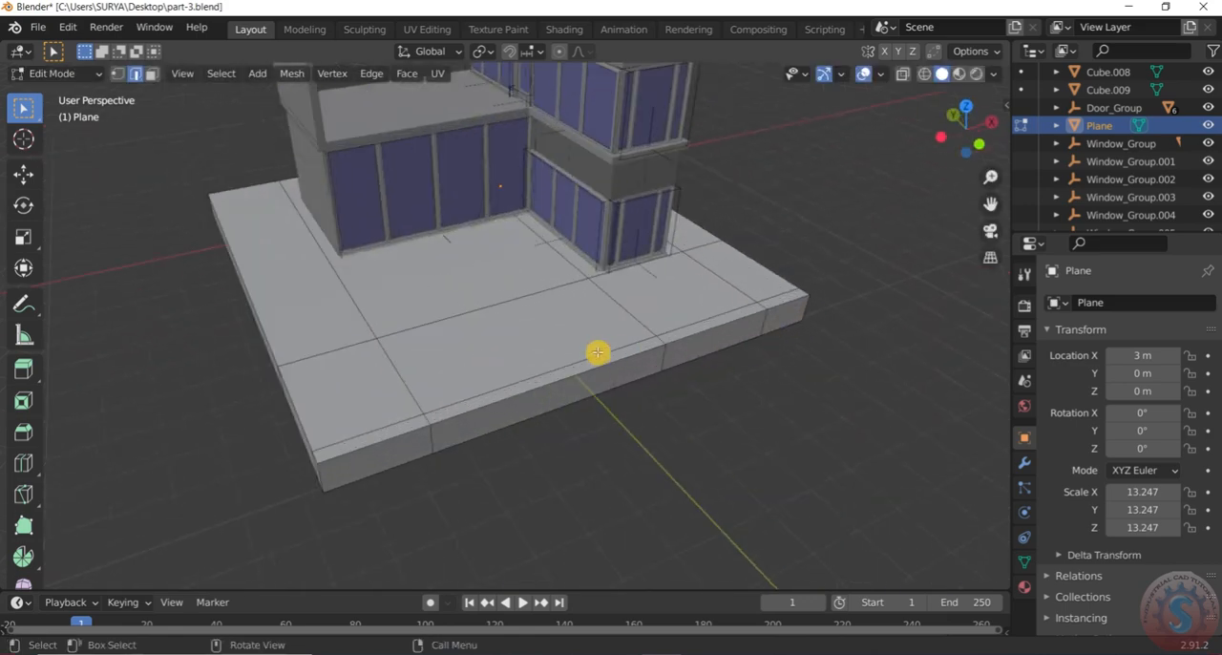
scroll(597, 353, up, 2)
Save the house file with the slab's loop cuts
click(37, 27)
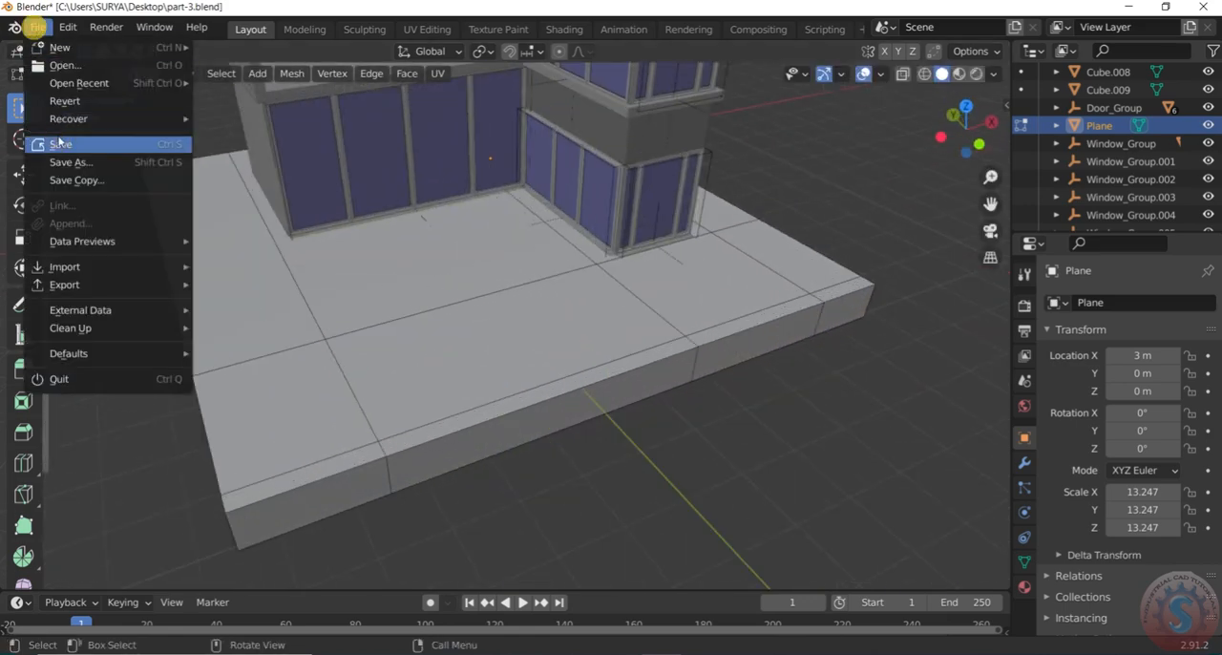
click(58, 144)
scroll(750, 268, down, 3)
scroll(750, 267, up, 2)
middle_drag(751, 267, 507, 346)
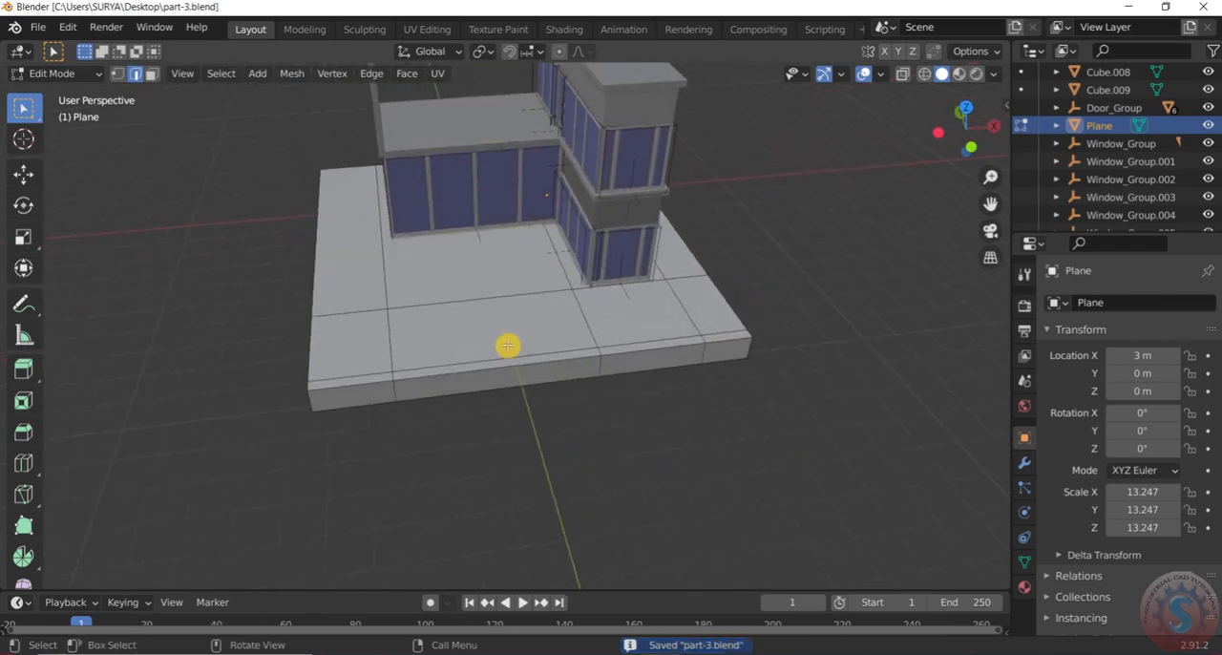
Select the slab's front middle face, save the file, and extrude the face downward about 0.8 m into a rectangular recess
click(506, 346)
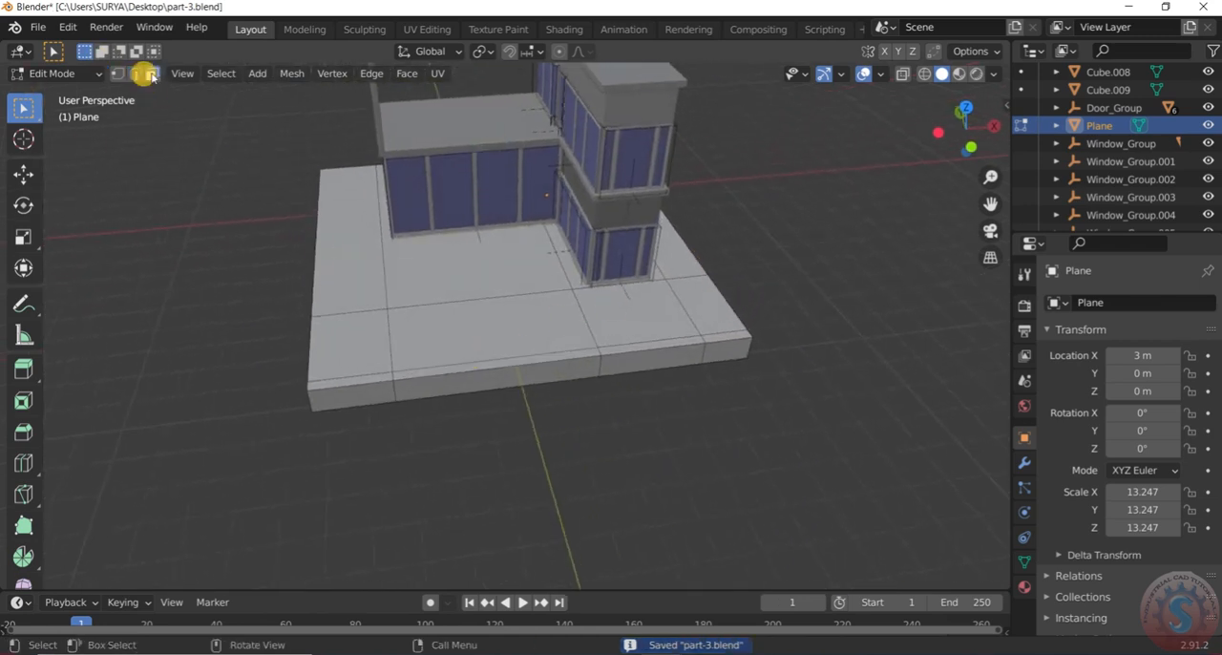
scroll(485, 308, up, 2)
click(487, 350)
click(37, 27)
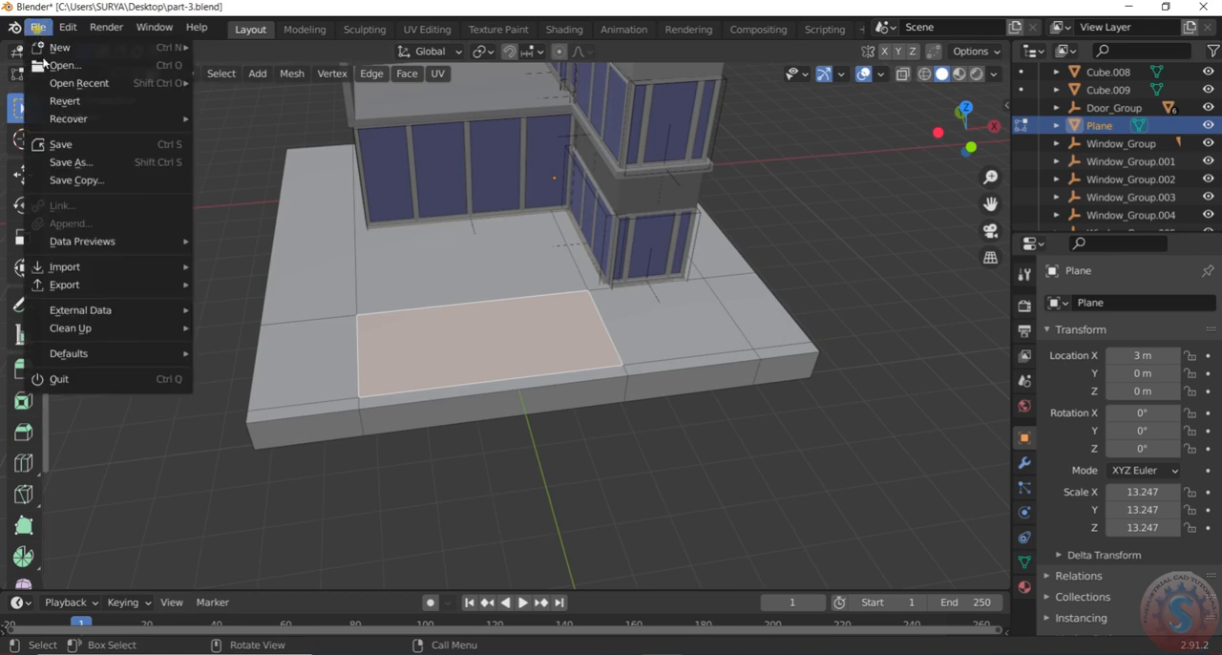
click(55, 144)
key(e)
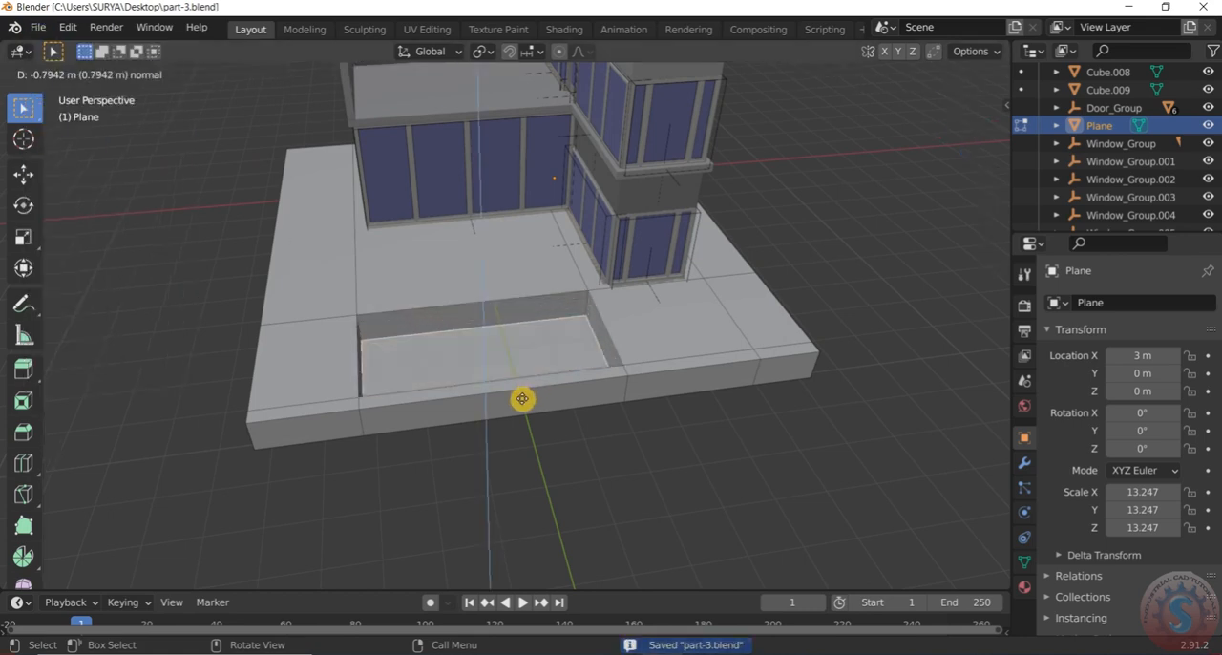
click(517, 404)
click(605, 447)
scroll(605, 448, down, 2)
middle_drag(605, 448, 541, 414)
scroll(535, 411, up, 3)
middle_drag(474, 352, 510, 354)
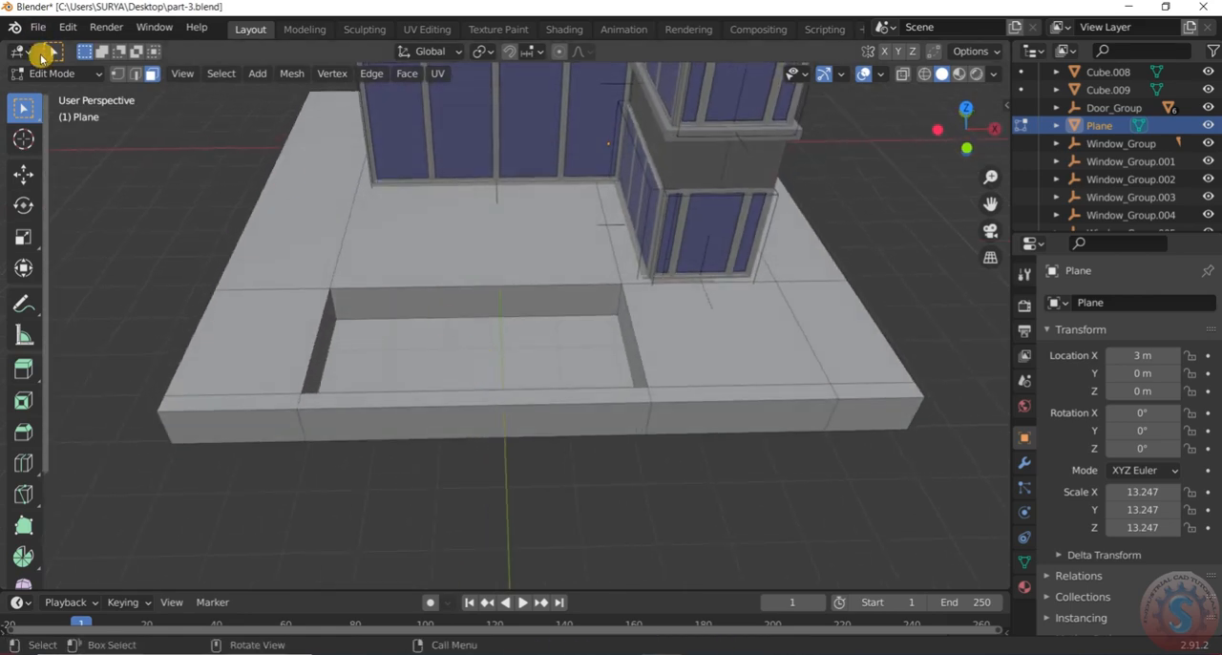
Save the house file and examine the recess in the slab up close and from a distance
click(38, 27)
click(55, 144)
scroll(502, 349, up, 3)
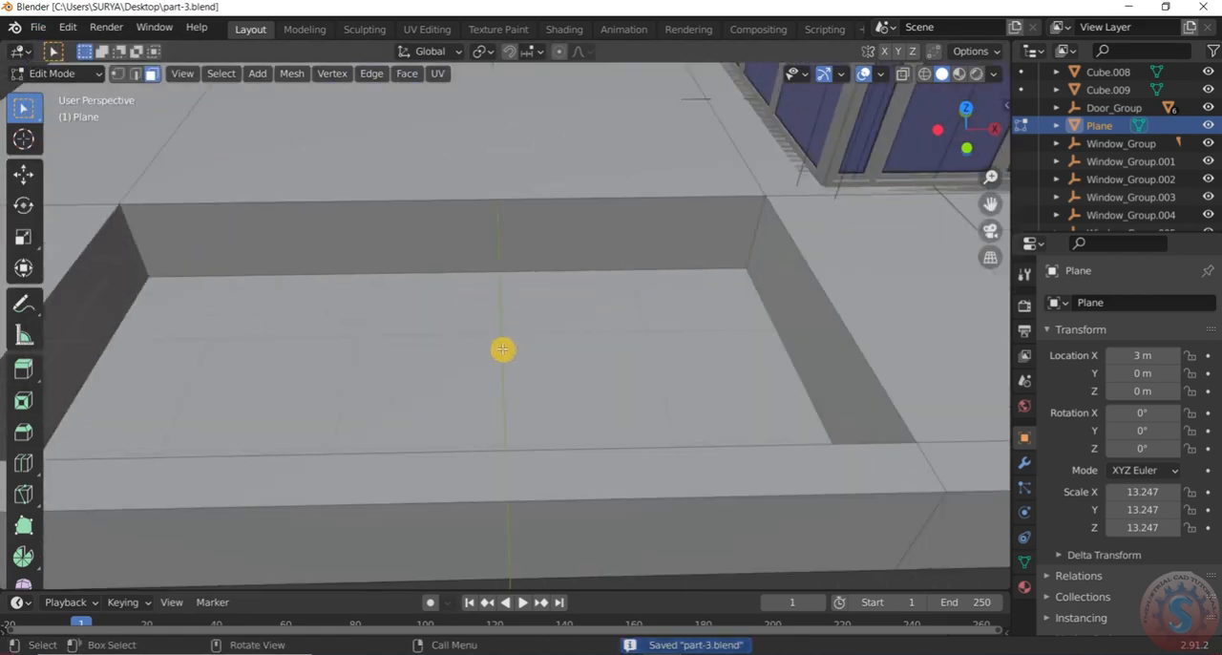
scroll(545, 392, down, 3)
scroll(548, 373, up, 2)
middle_drag(547, 373, 529, 335)
scroll(523, 303, down, 3)
scroll(526, 331, up, 3)
scroll(507, 325, down, 3)
scroll(498, 302, up, 3)
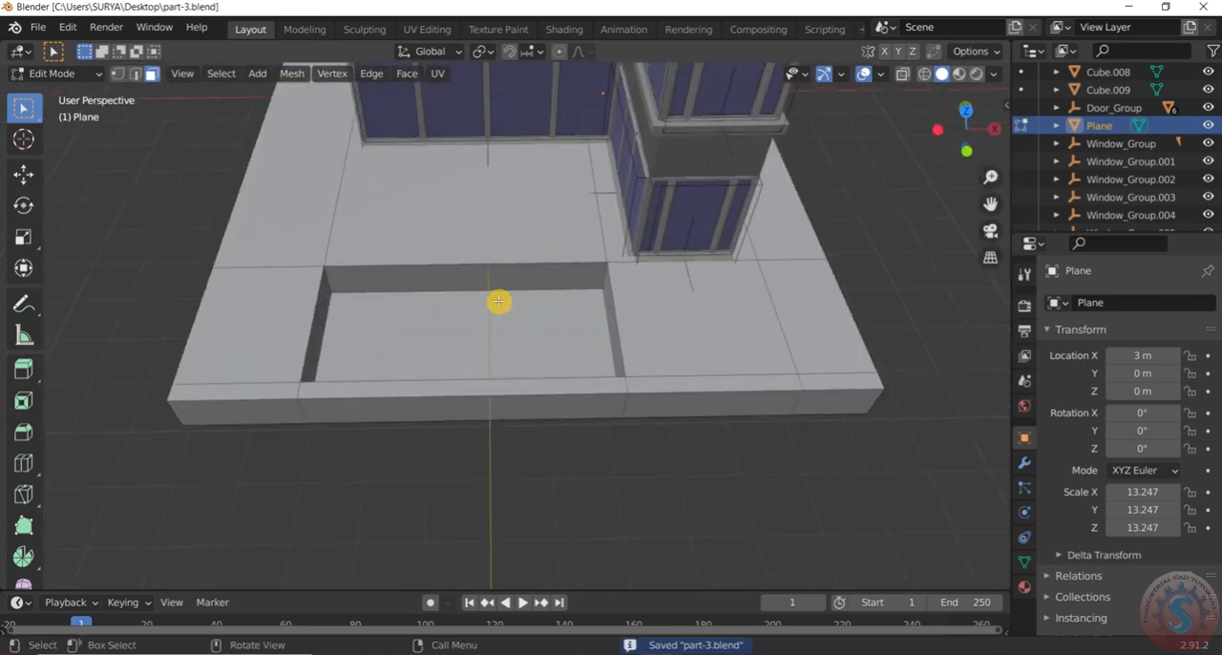
scroll(498, 302, down, 2)
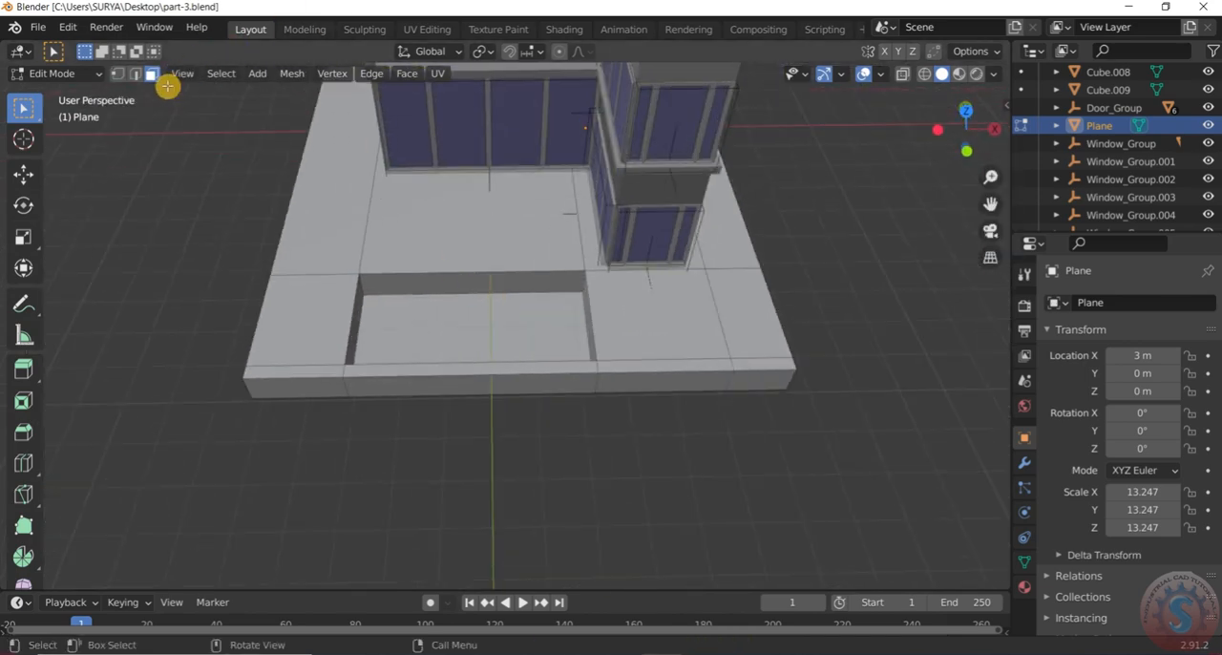
click(67, 74)
click(47, 91)
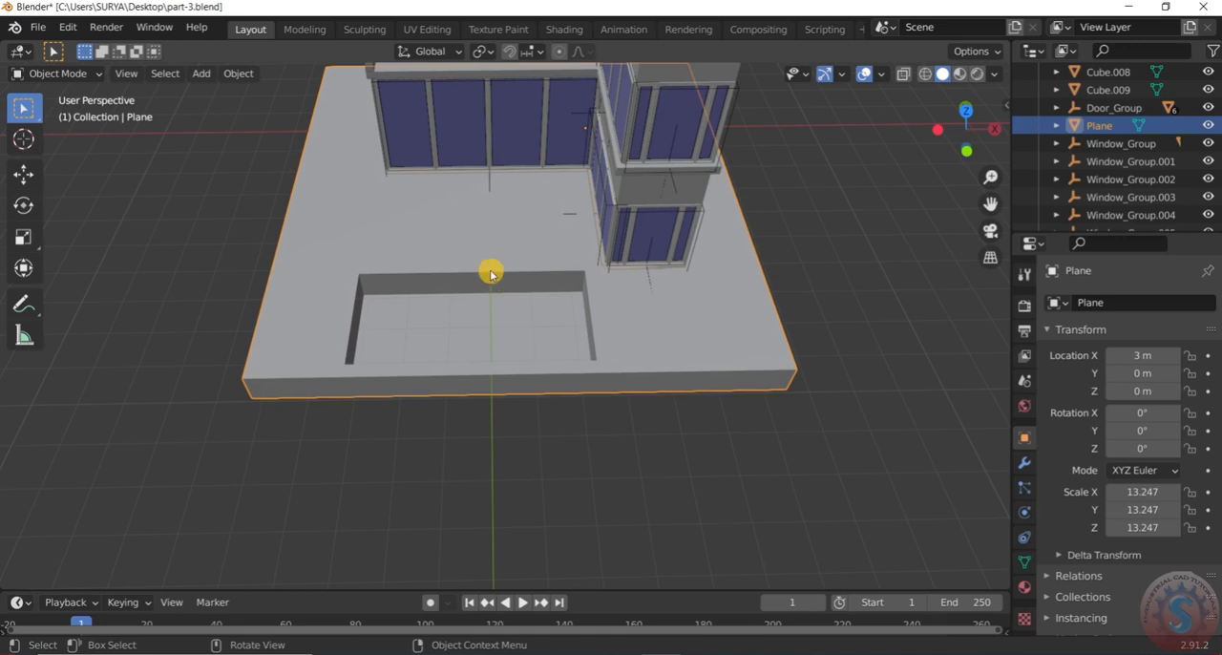
click(82, 73)
click(52, 107)
Switch the slab's mesh selection to edges for work around the recess
scroll(364, 236, up, 2)
click(136, 74)
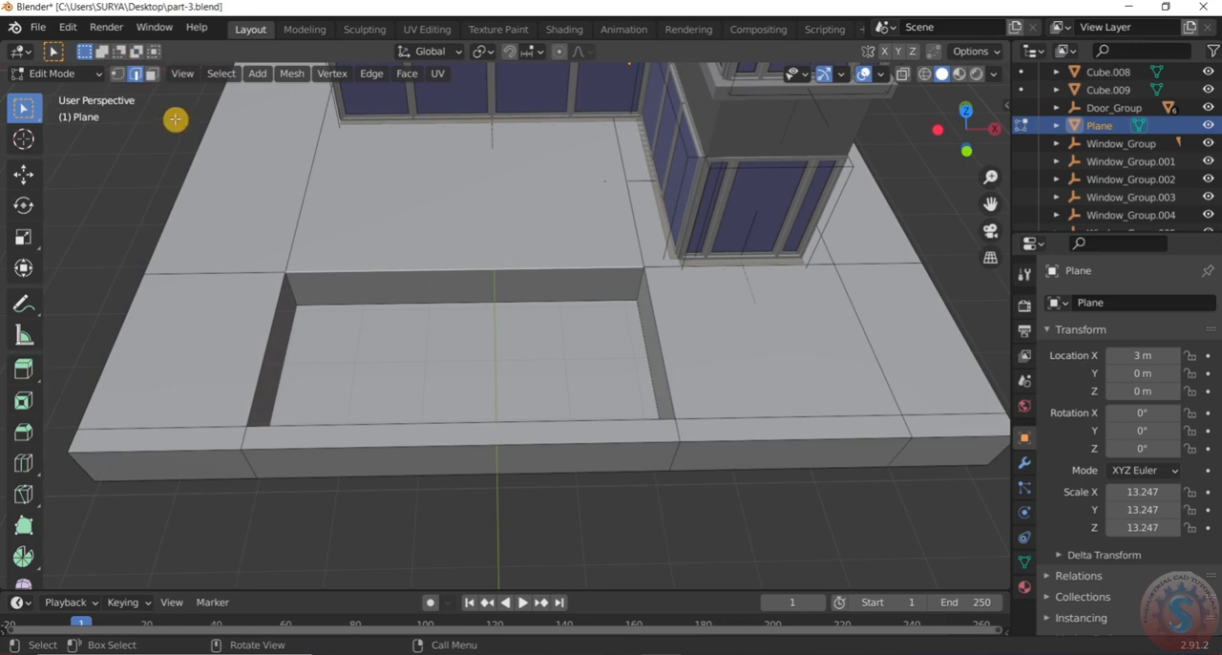
key(shift+s)
click(262, 239)
scroll(615, 324, down, 2)
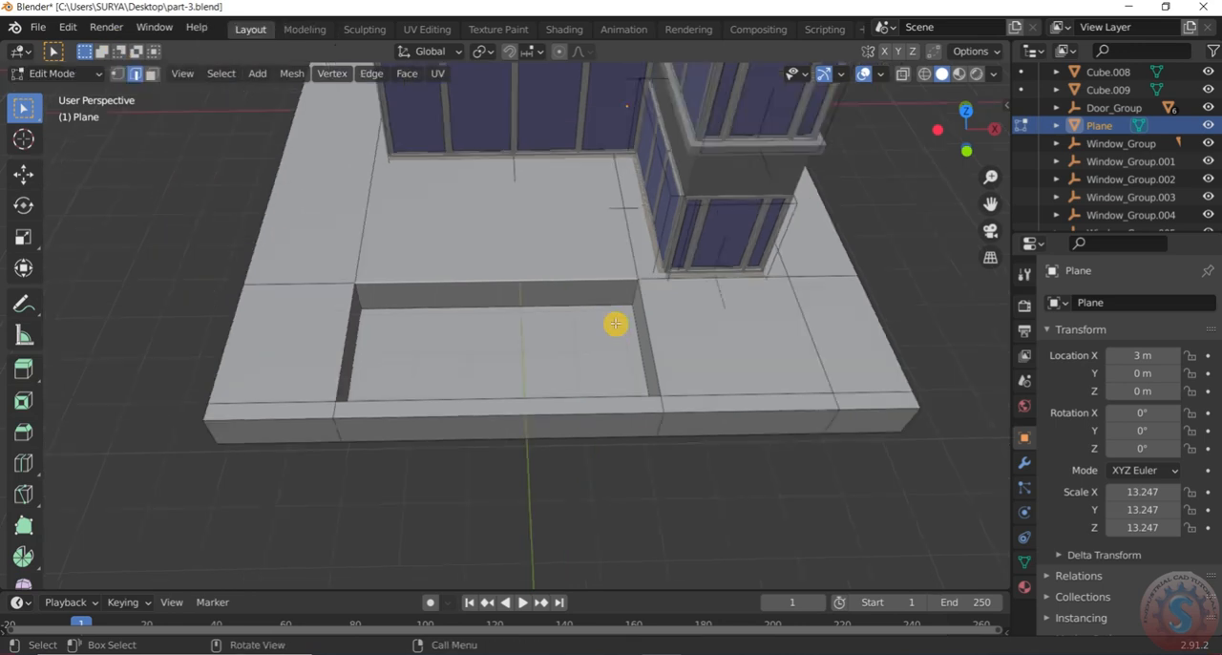
middle_drag(616, 323, 687, 315)
click(883, 74)
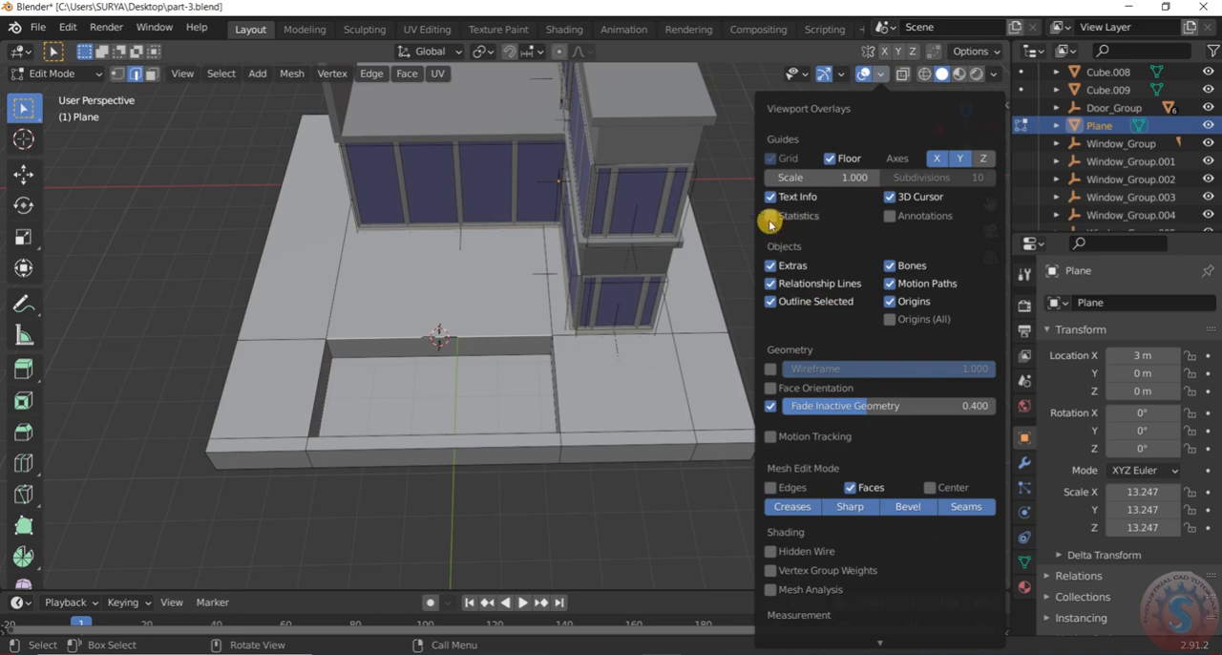
scroll(398, 360, up, 8)
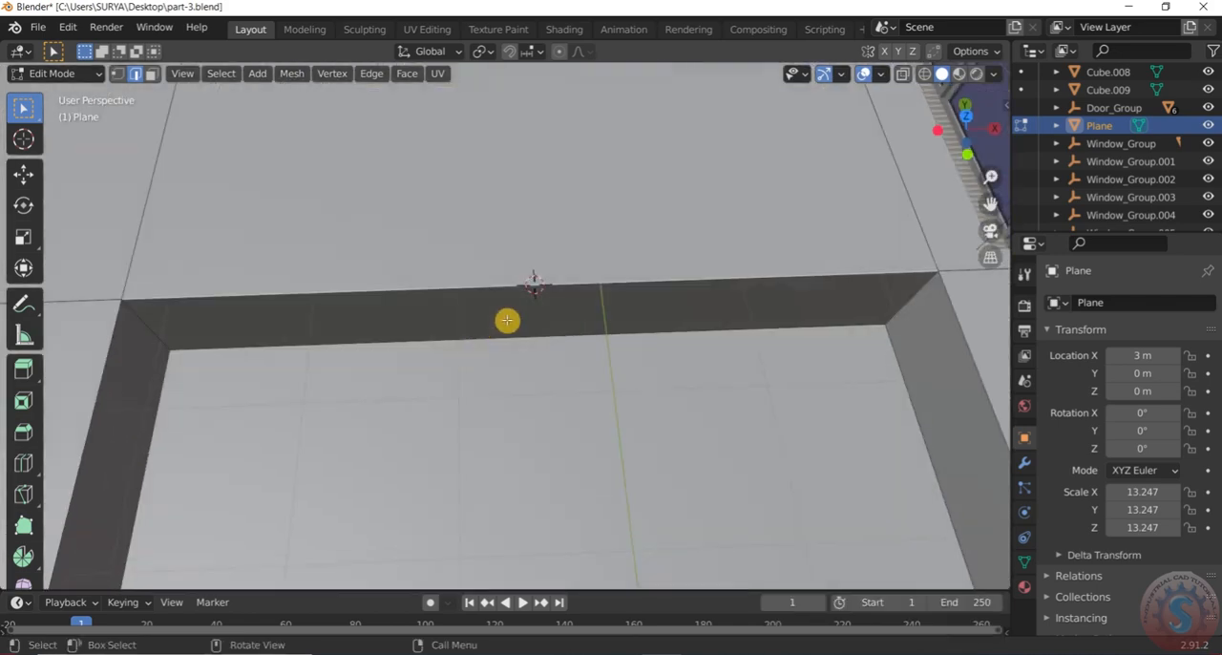
scroll(506, 322, down, 8)
middle_drag(504, 324, 537, 336)
scroll(520, 325, up, 4)
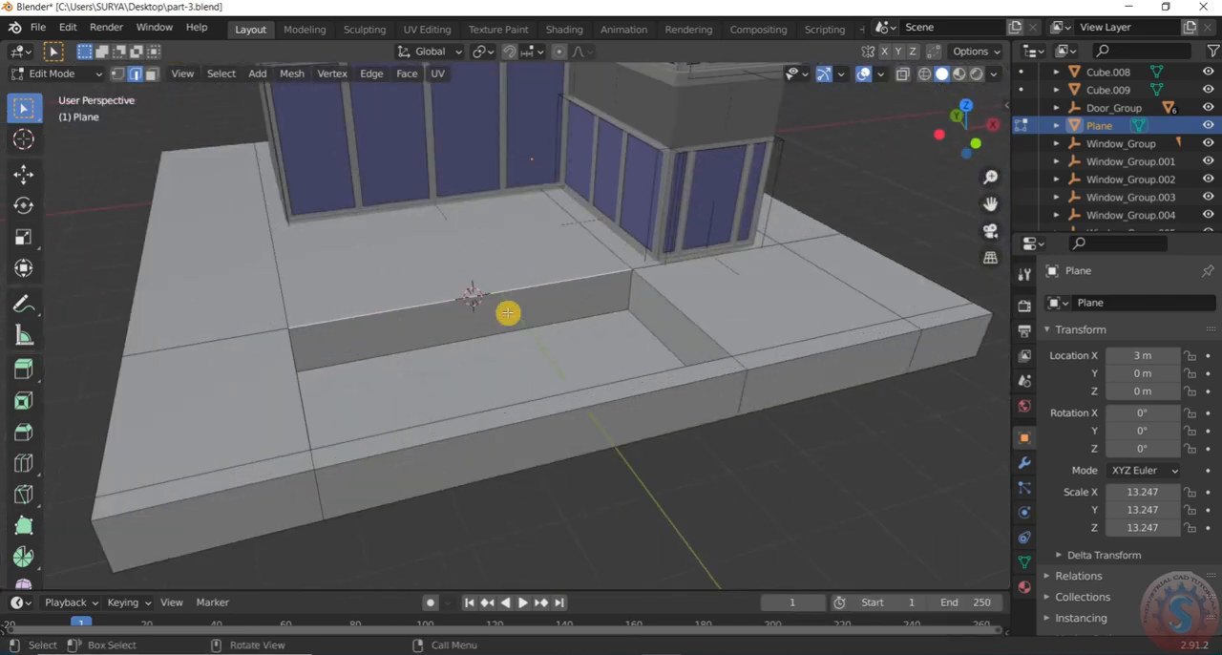
Leave the slab's mesh editing and add a plane mesh at the 3D cursor by the recess's inner edge
click(58, 73)
click(62, 85)
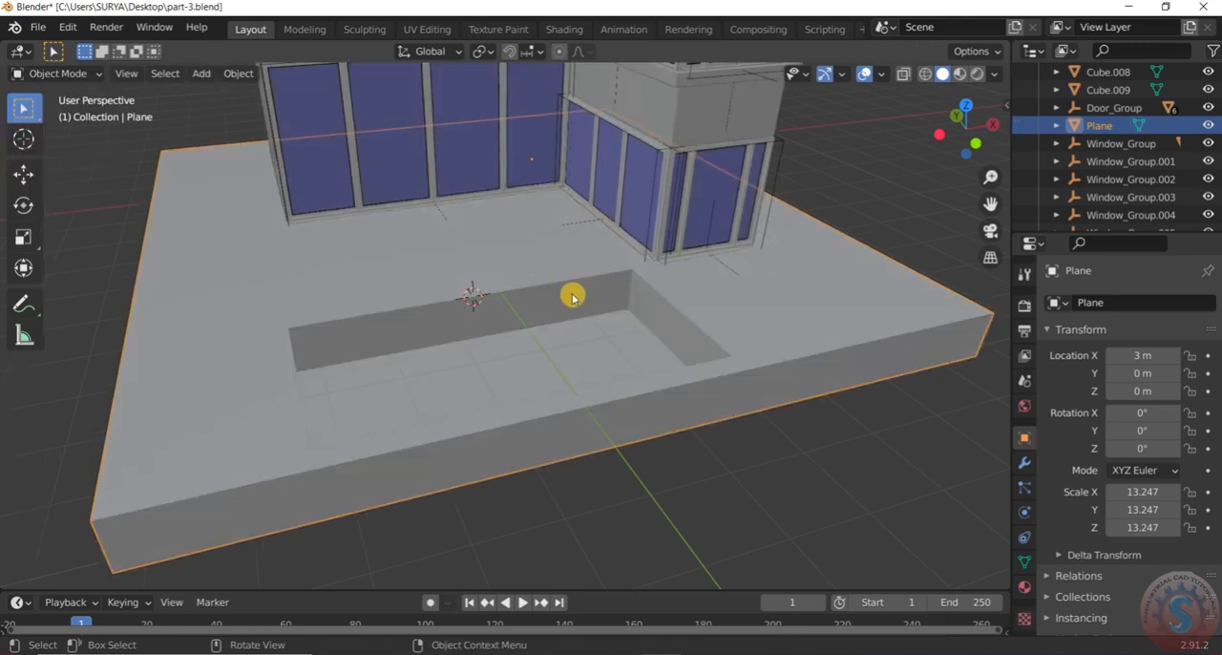
scroll(572, 295, down, 2)
middle_drag(509, 293, 611, 297)
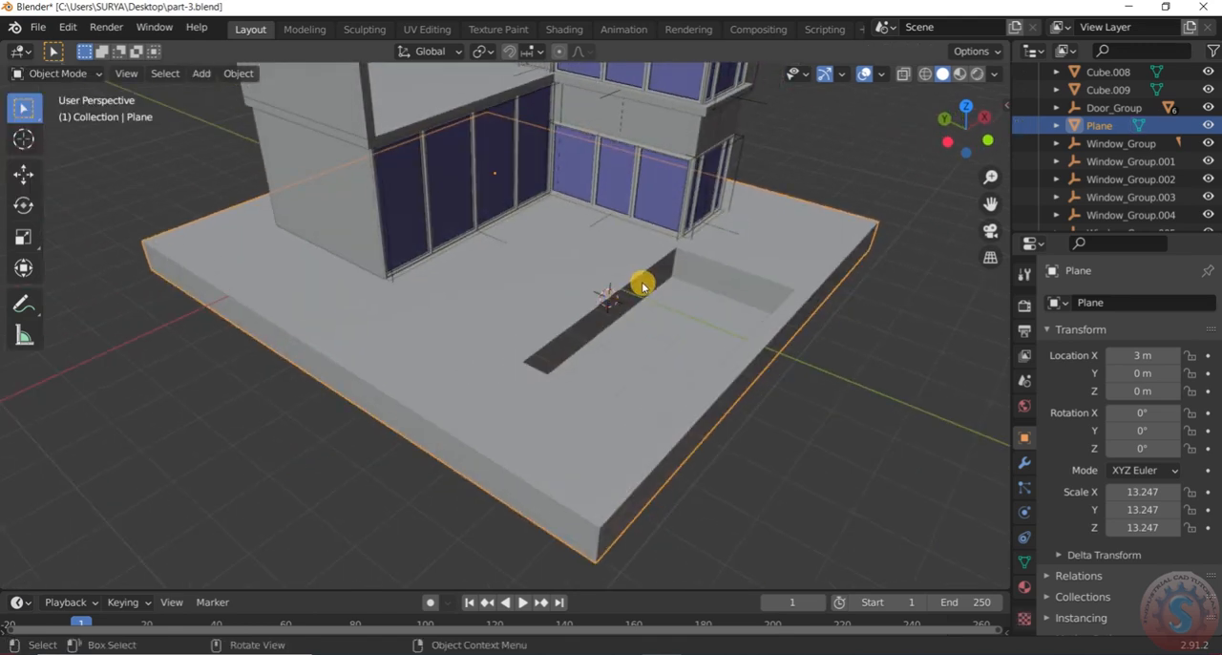
key(shift+a)
mouse_move(641, 281)
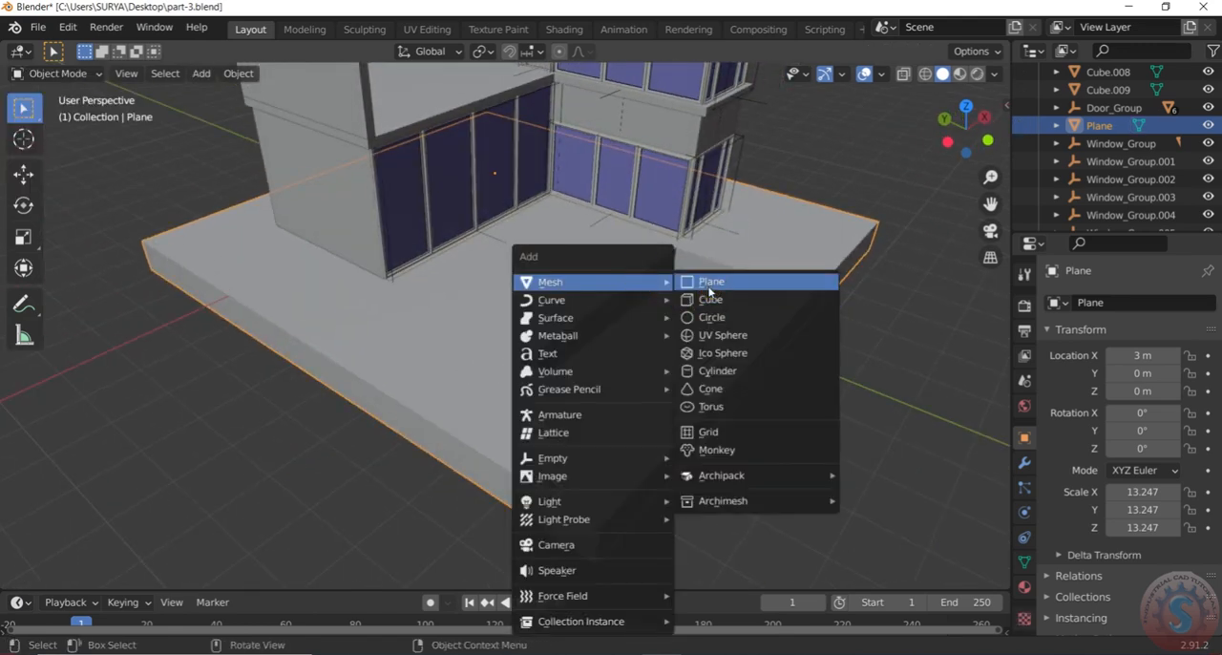
click(709, 282)
scroll(703, 319, up, 5)
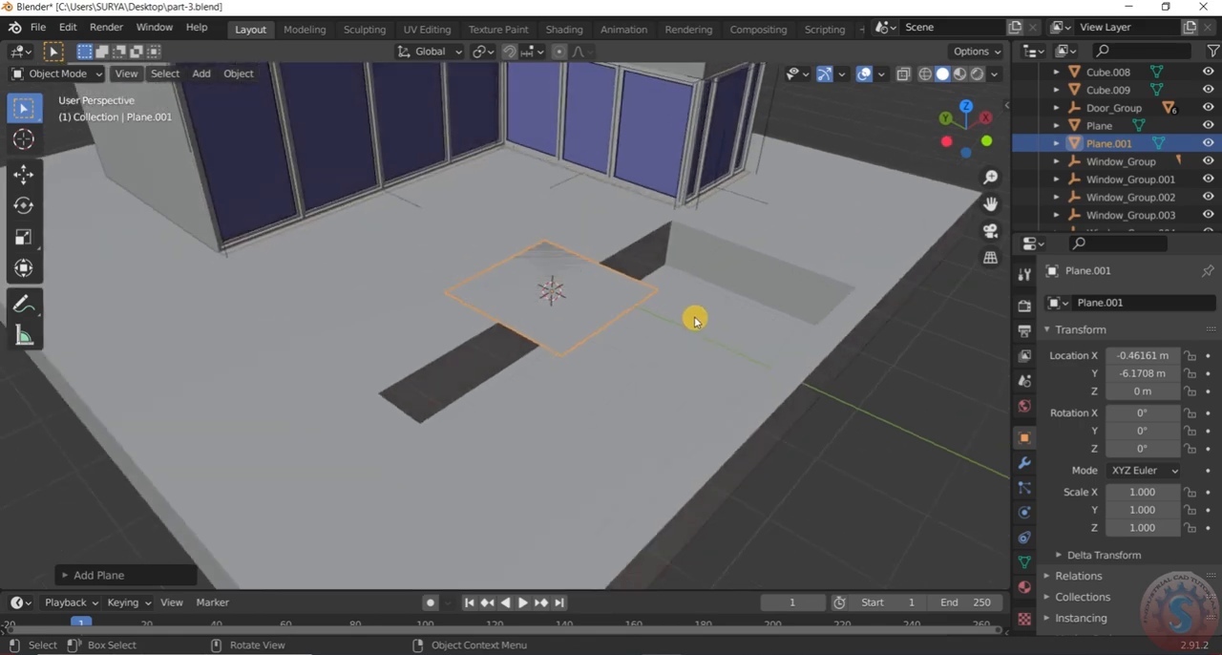
key(z)
click(537, 312)
mouse_move(536, 310)
middle_down()
mouse_move(492, 413)
mouse_move(562, 362)
middle_up()
key(z)
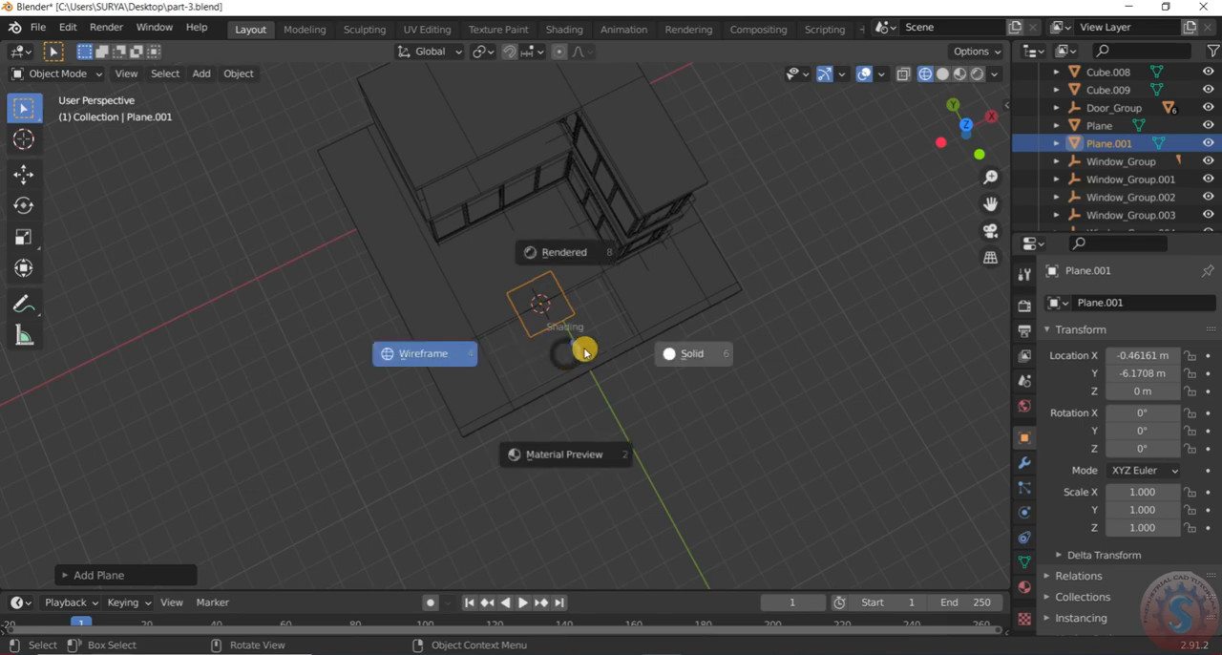
click(700, 357)
Show the model in wireframe from the top and scale the new plane uniformly to about 2.27
scroll(700, 354, down, 2)
scroll(700, 354, up, 2)
key(KP_7)
scroll(572, 340, up, 3)
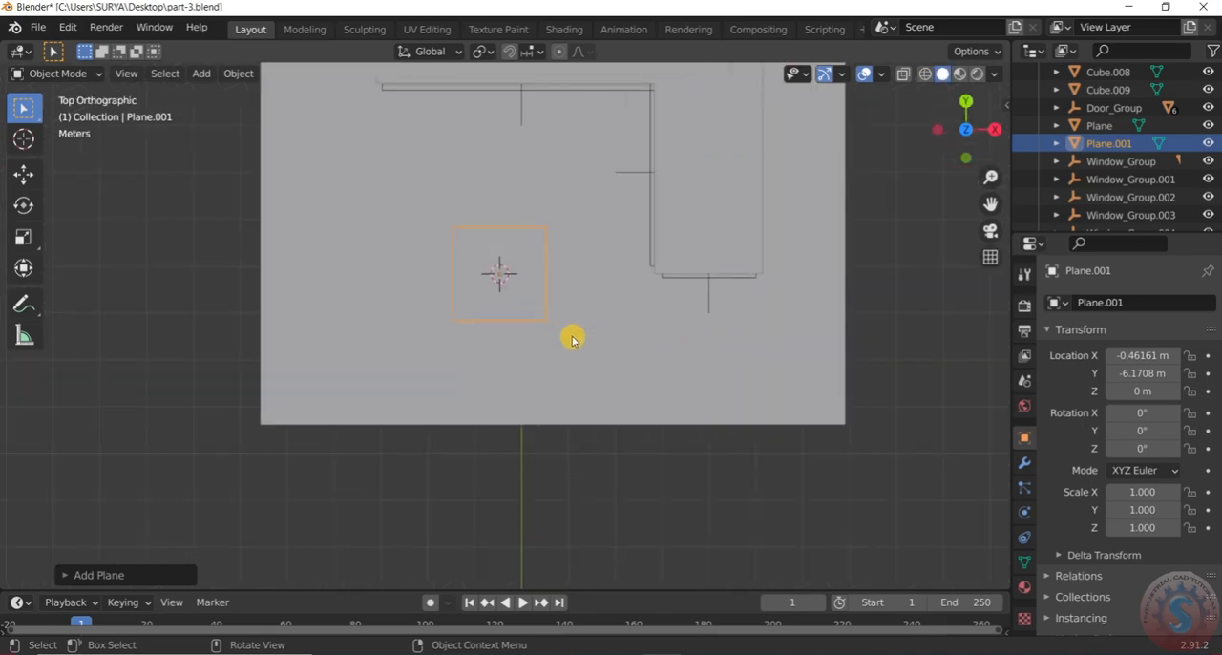
scroll(571, 339, down, 4)
scroll(572, 335, up, 3)
scroll(572, 334, down, 3)
scroll(572, 332, up, 2)
key(z)
click(397, 319)
scroll(518, 312, up, 1)
key(s)
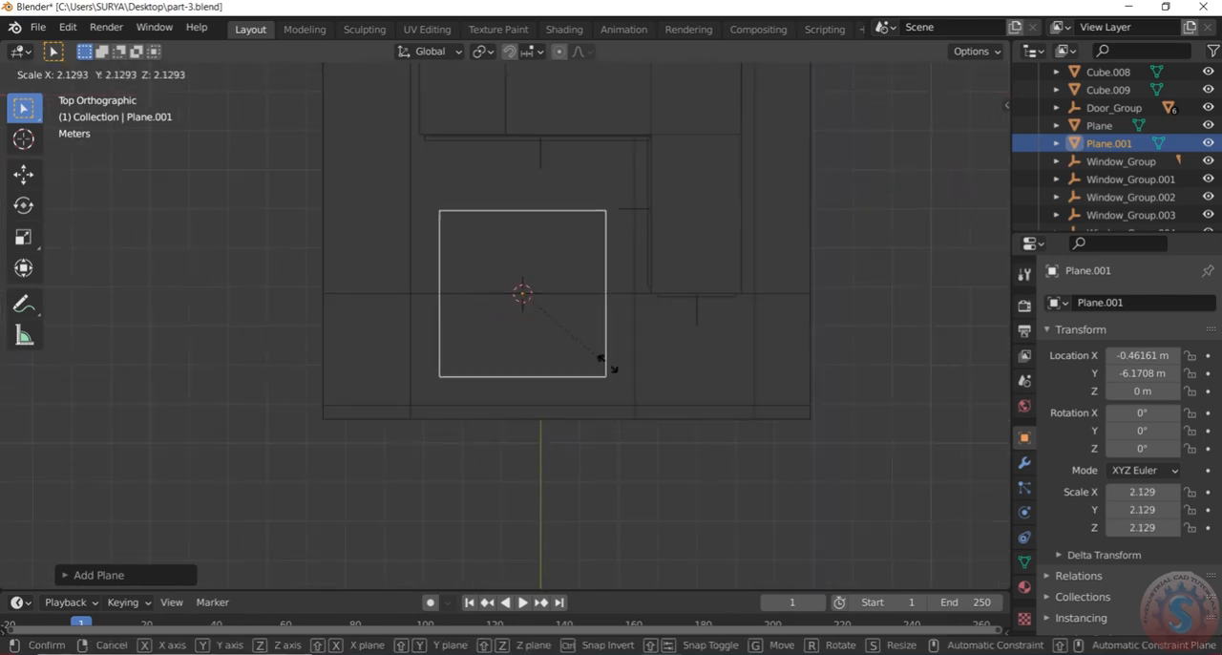
click(607, 368)
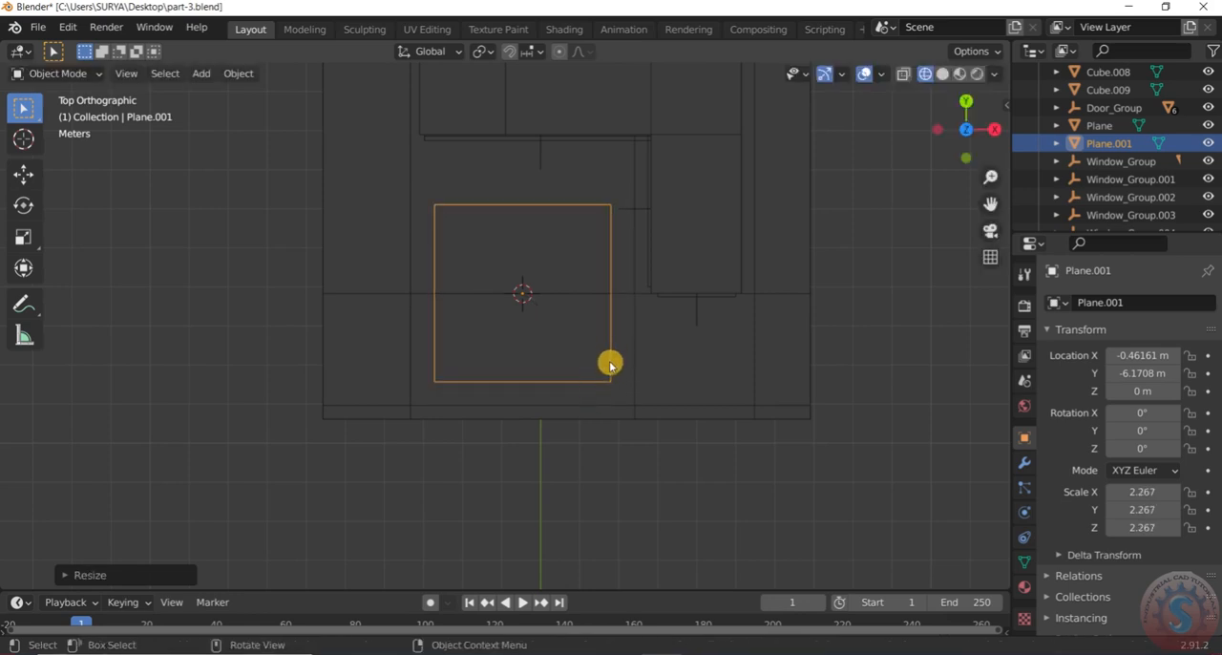
Shrink the plane along the Y axis to a Y scale of about 1.77
key(s)
key(y)
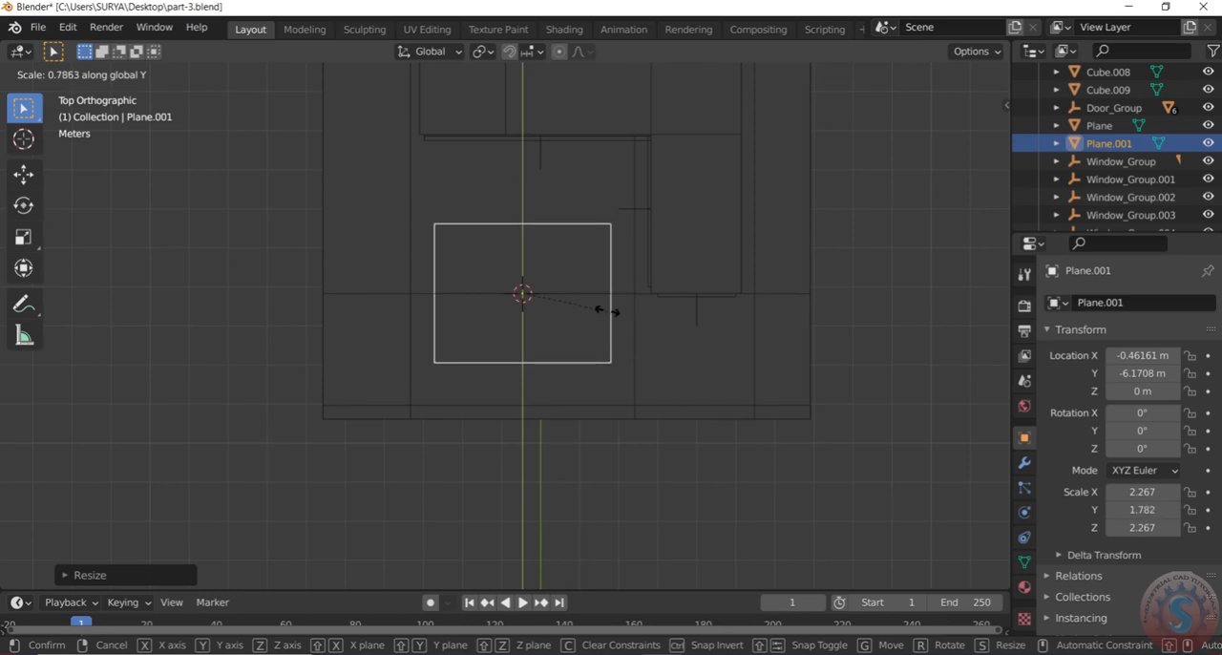
click(609, 310)
scroll(608, 352, up, 2)
scroll(608, 352, down, 1)
Move the plane about 1.28 m along negative Y so it lies over the recess and overlaps its front edge
key(g)
key(x)
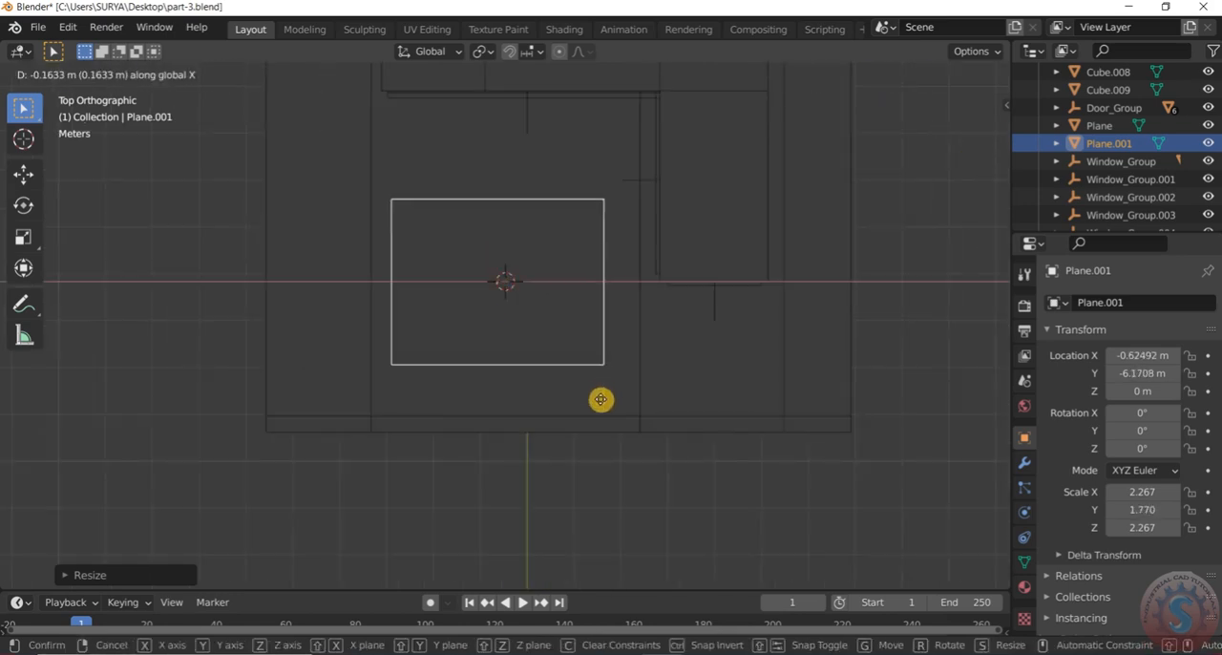
key(y)
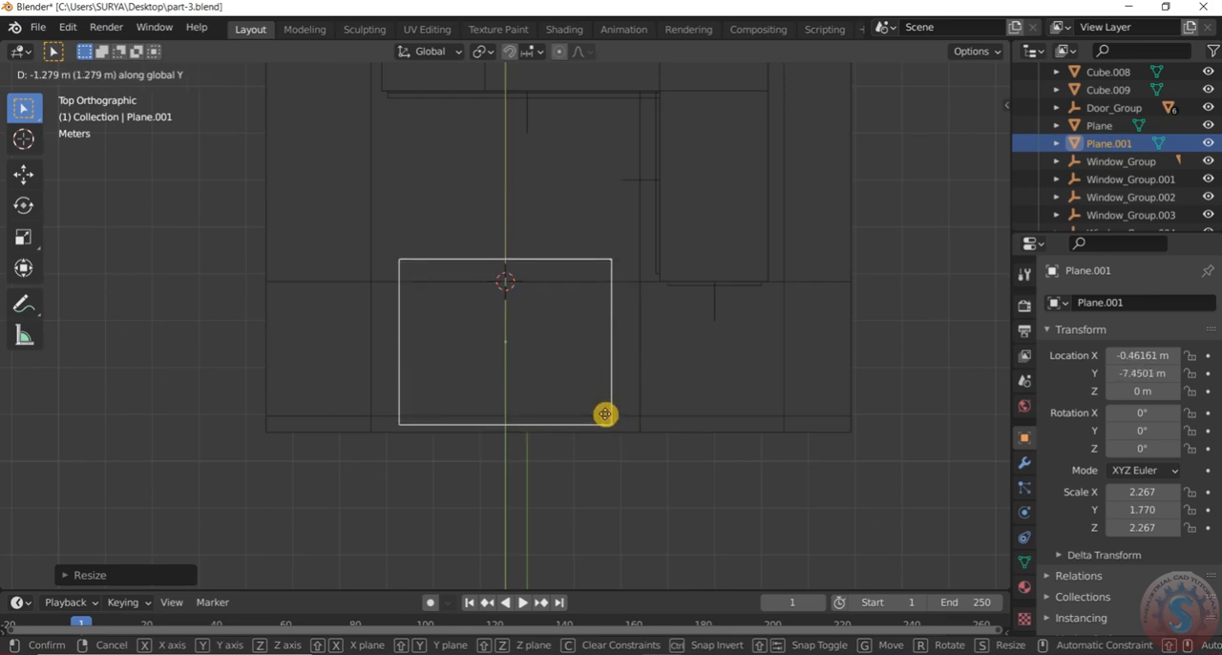
click(606, 417)
Edit the plane's mesh and move its two rear vertices about 0.4 m forward along Y, just behind the recess's rear edge
scroll(526, 270, up, 1)
click(81, 74)
click(97, 111)
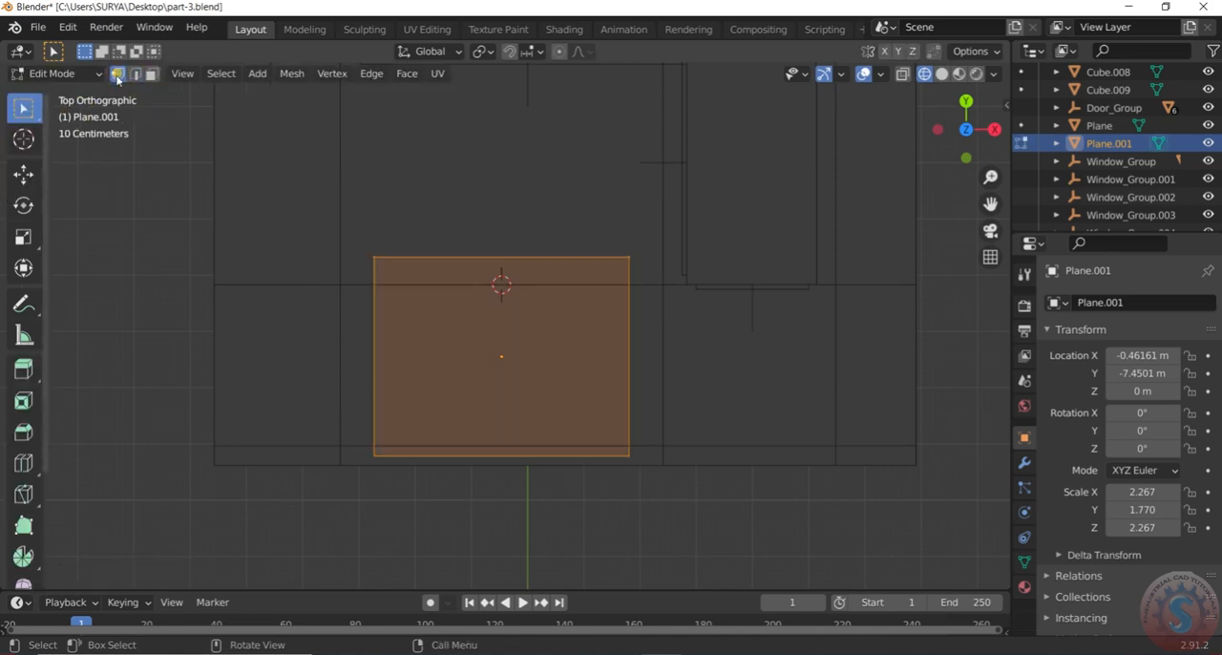
drag(363, 246, 629, 275)
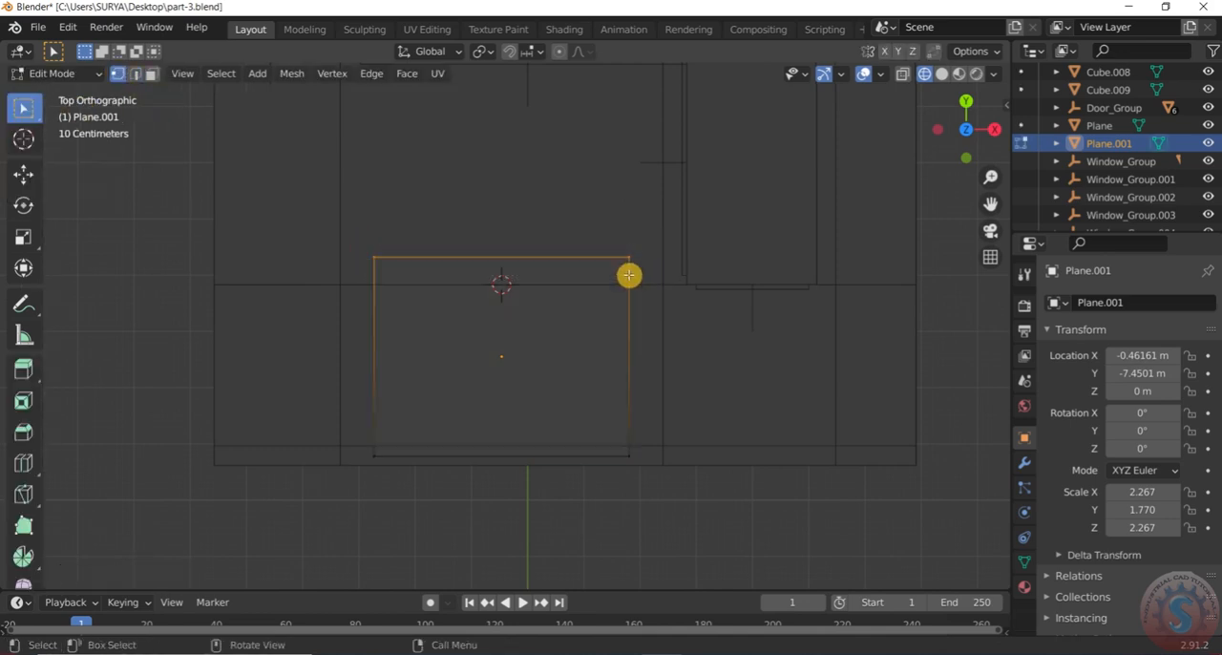
key(g)
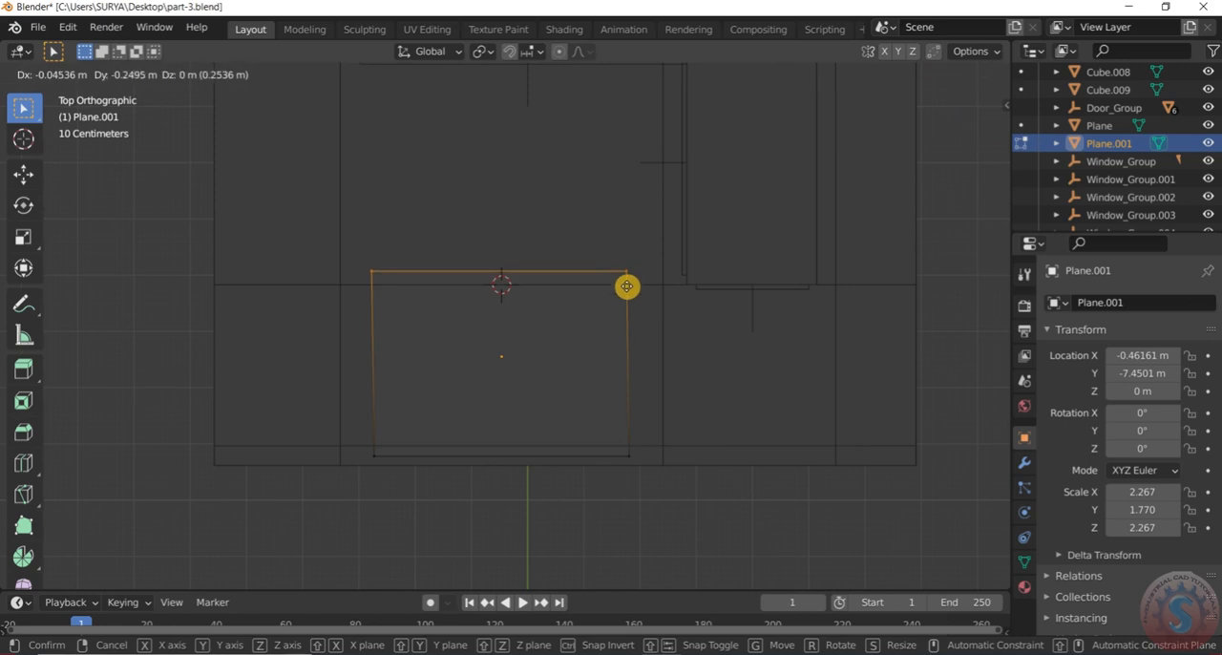
key(x)
key(y)
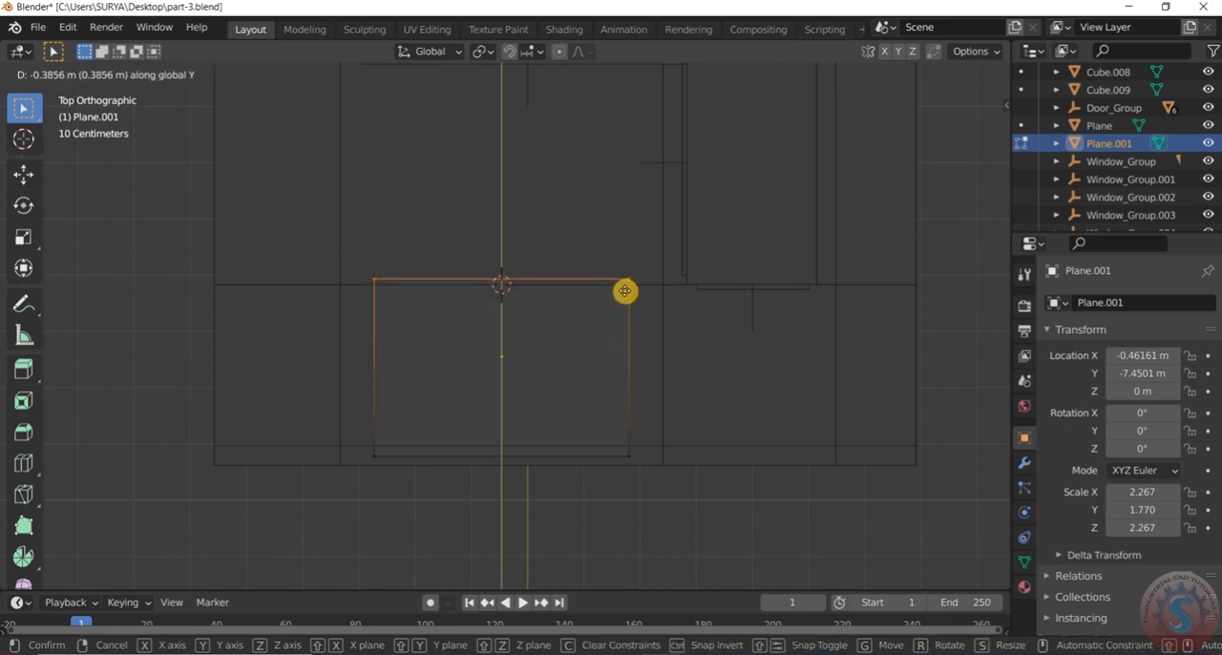
click(625, 292)
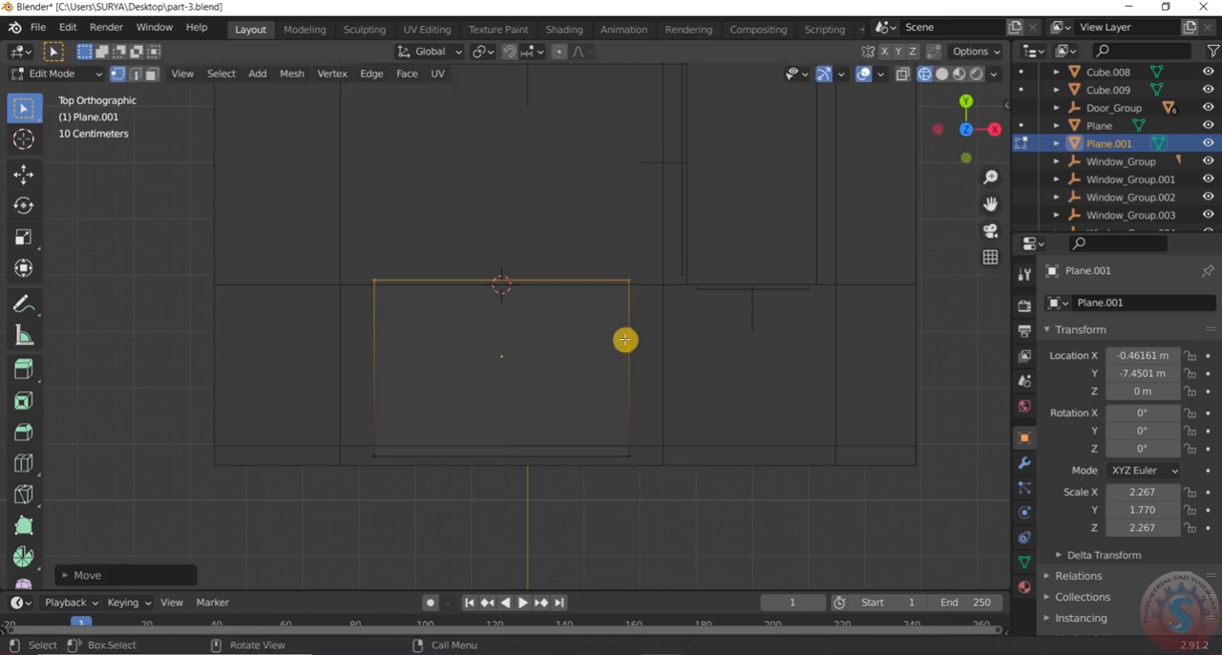
Move the plane's two vertices on the positive X side about 0.68 m outward along X, just past the recess's edge
drag(614, 253, 651, 472)
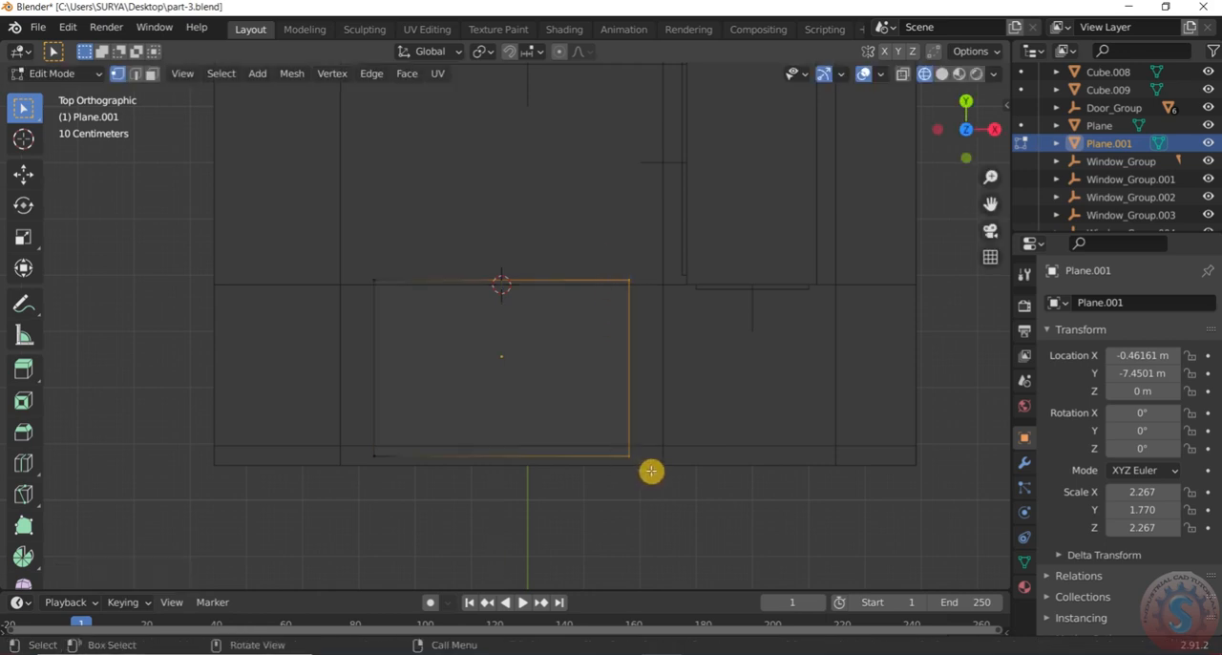
key(g)
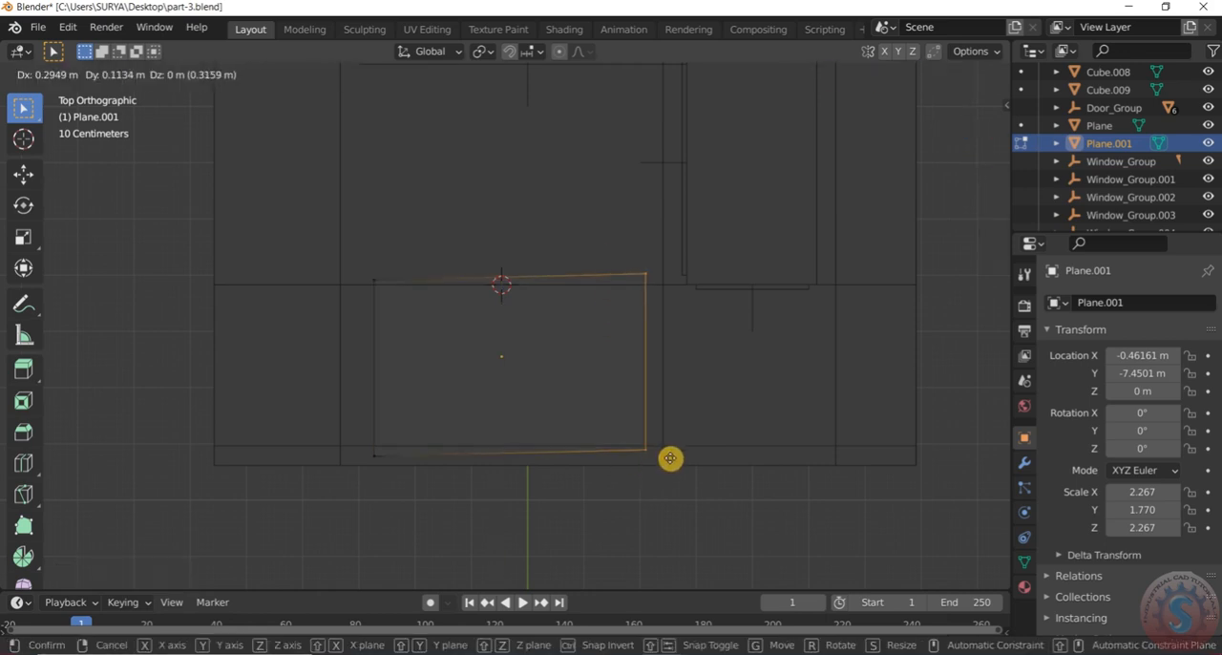
key(x)
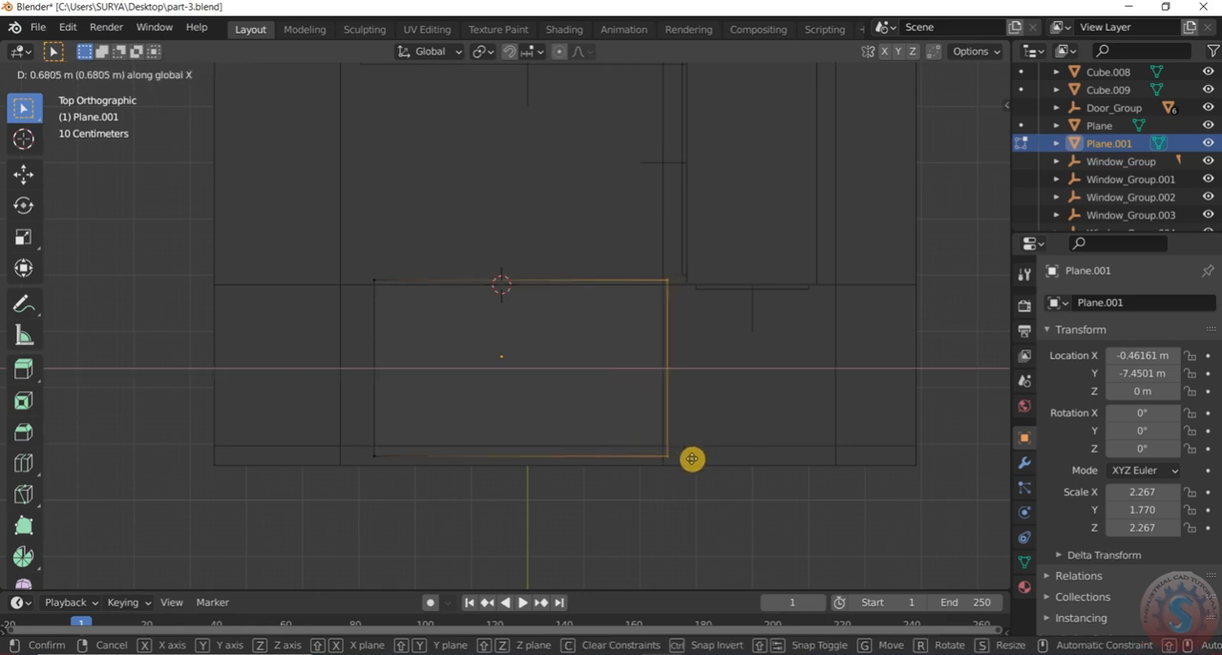
click(692, 460)
Move the plane's two vertices on the negative X side about 0.73 m outward along X, just past the recess's edge
key(alt+a)
drag(352, 247, 406, 496)
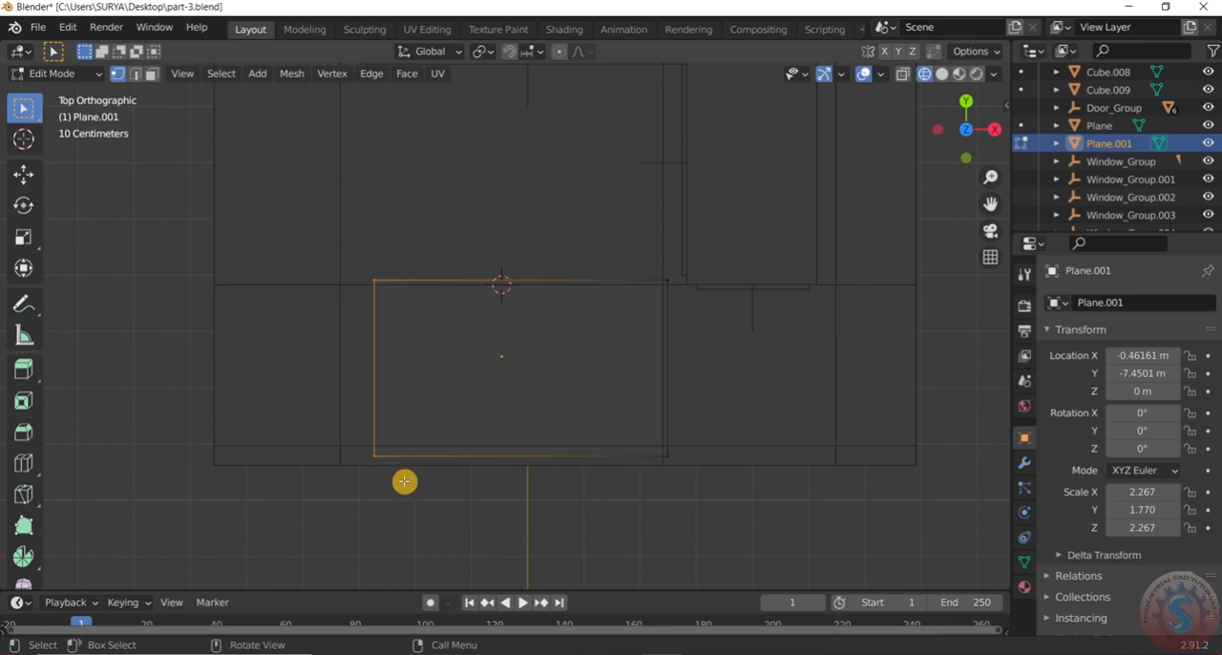
key(g)
key(x)
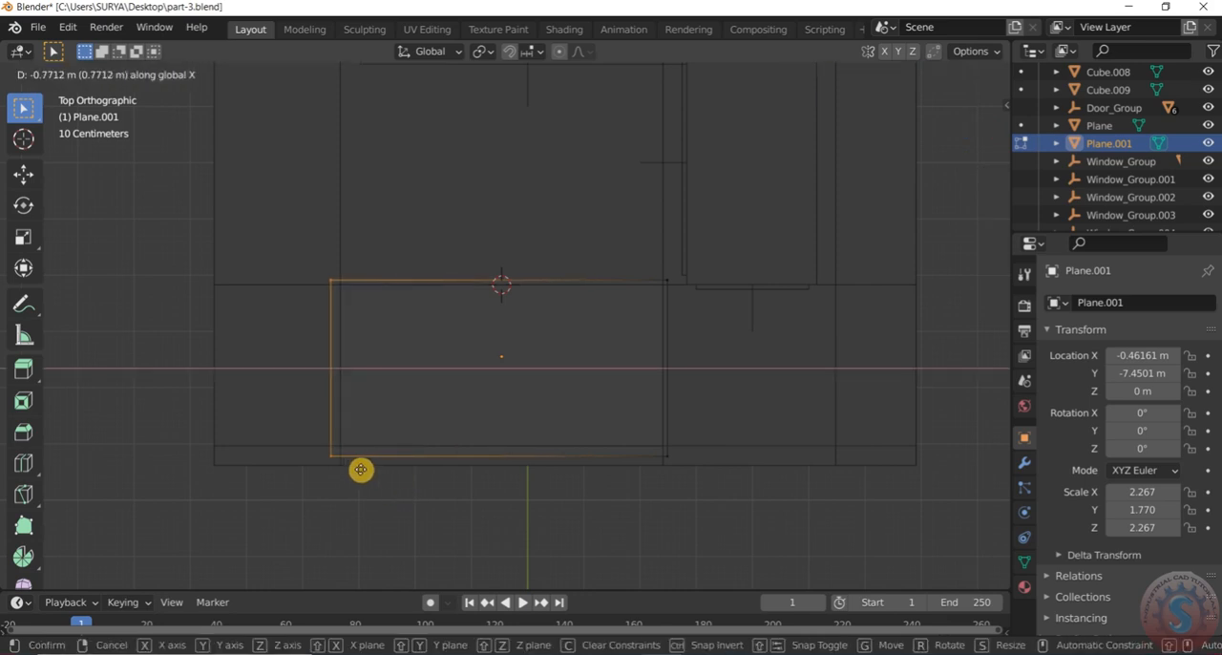
click(363, 469)
Deselect the vertices, return to Object Mode and show the model in solid shading from an angled front view
click(426, 379)
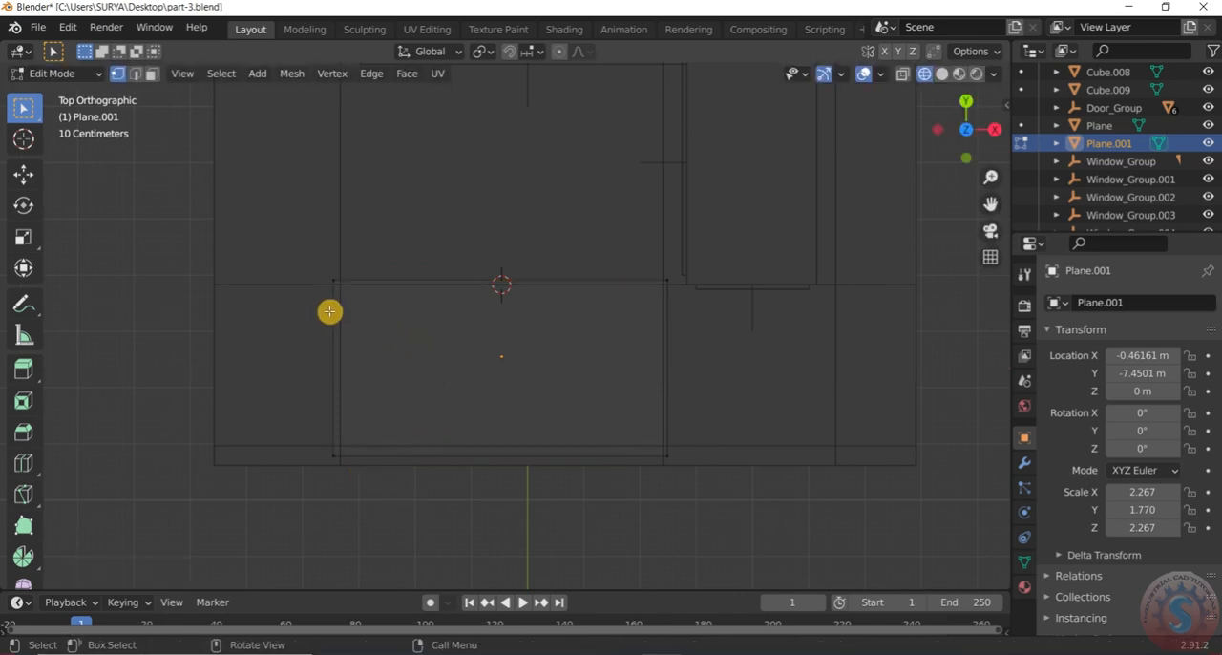
click(102, 82)
click(89, 93)
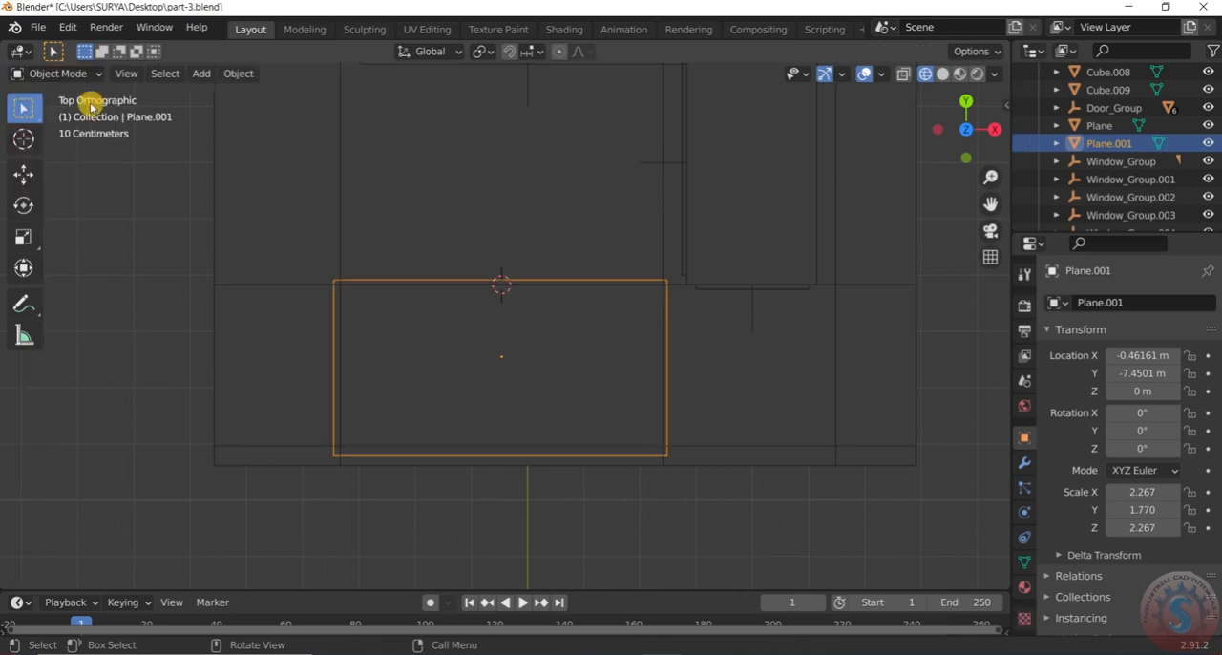
middle_drag(389, 391, 414, 223)
key(z)
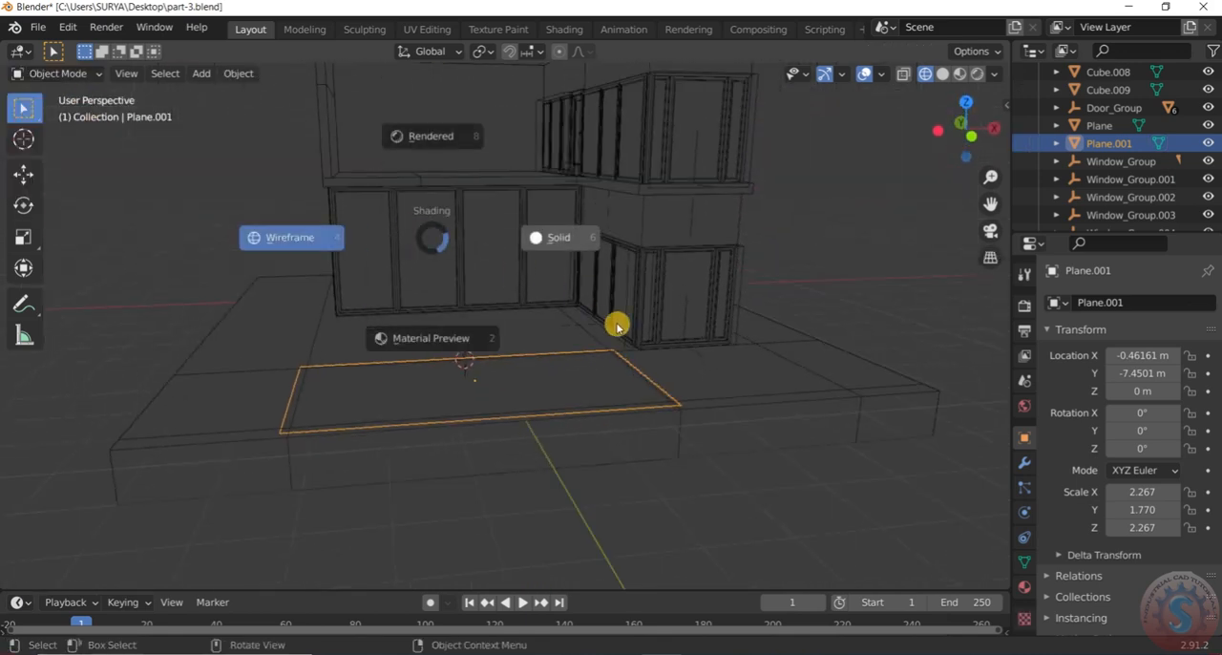
click(574, 245)
Lower the plane into the recess along Z to a height of about -0.26 m
scroll(609, 290, down, 4)
click(634, 457)
scroll(534, 372, up, 4)
mouse_move(532, 372)
middle_down()
mouse_move(510, 423)
mouse_move(519, 368)
middle_up()
click(523, 372)
scroll(535, 377, up, 2)
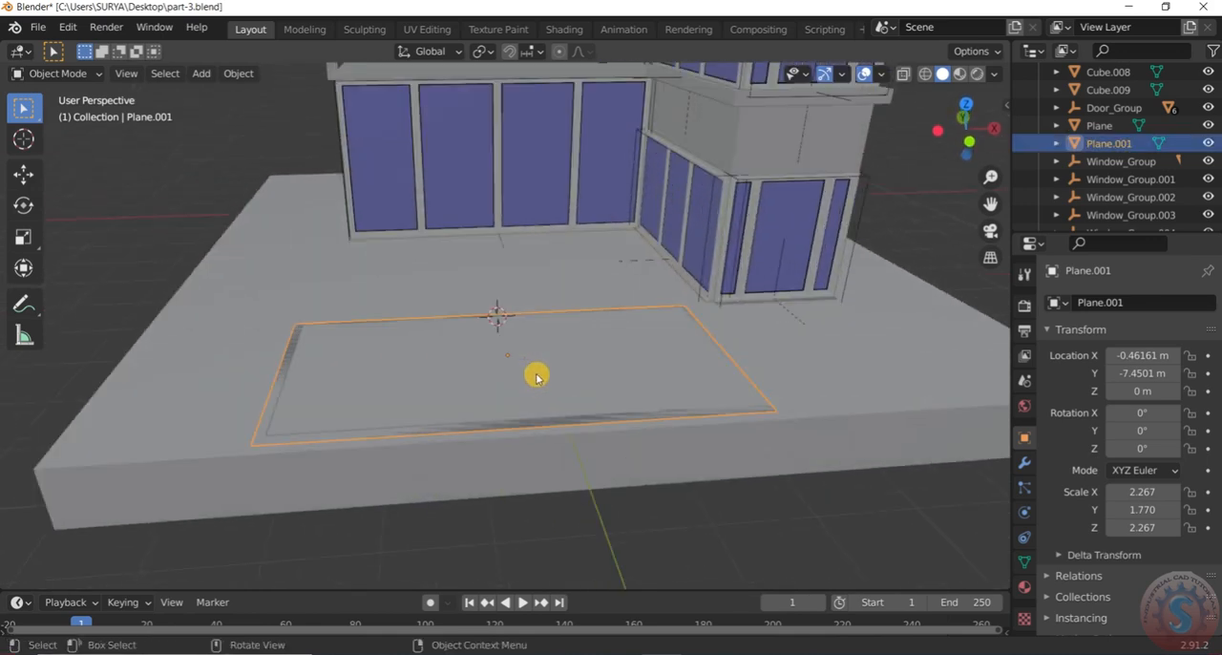
key(g)
key(z)
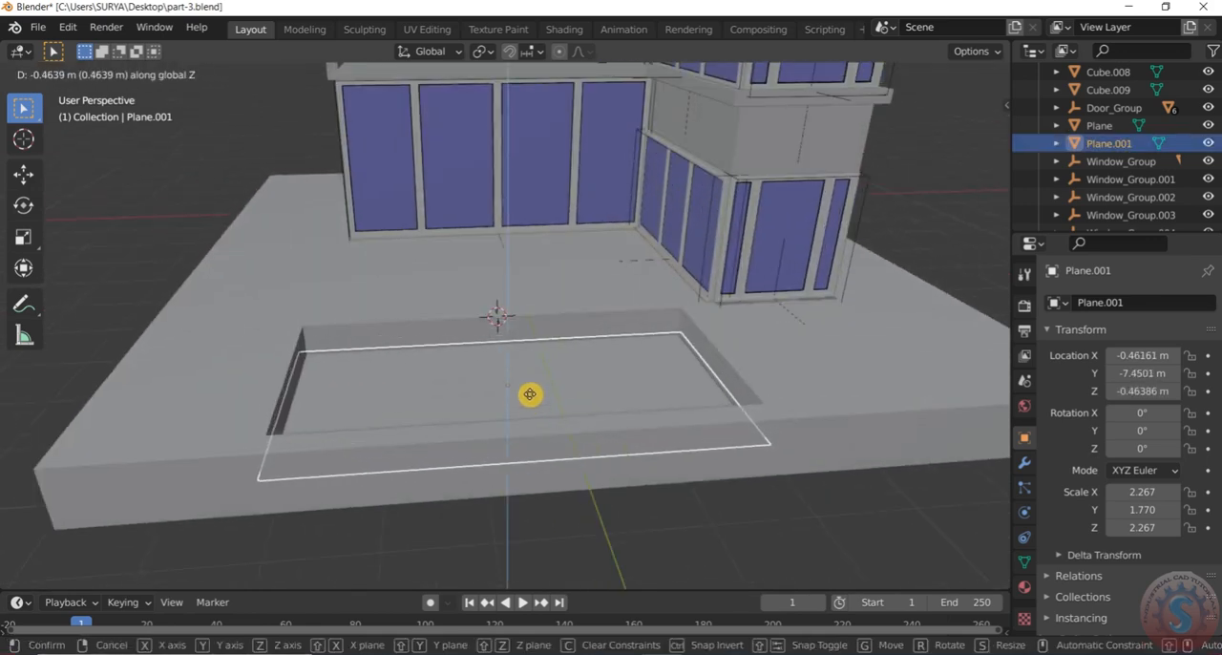
click(529, 394)
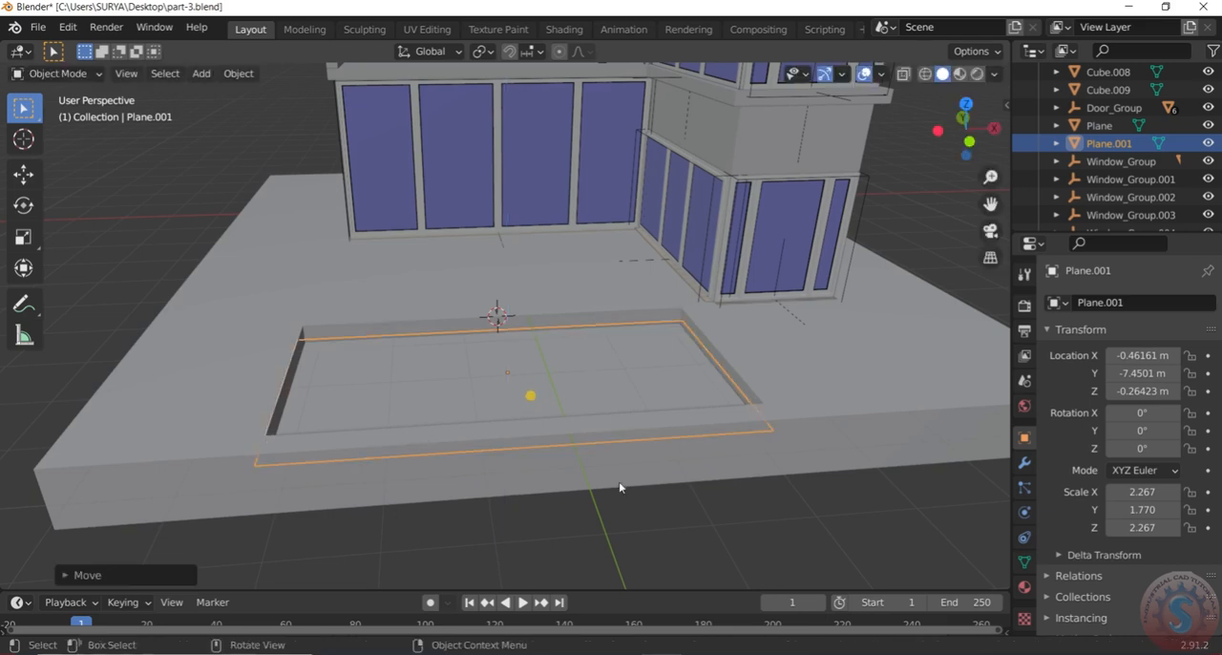
Apply the scale of the plane in the recess so its scale values become 1
middle_drag(576, 370, 620, 344)
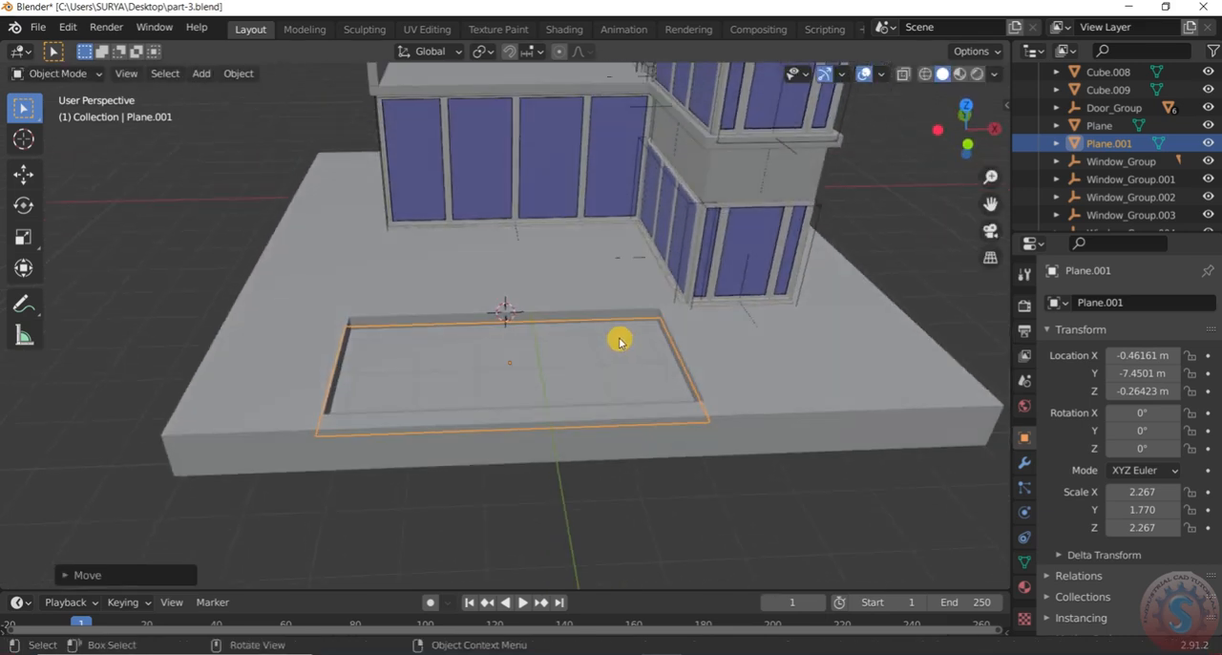
key(ctrl+a)
click(587, 373)
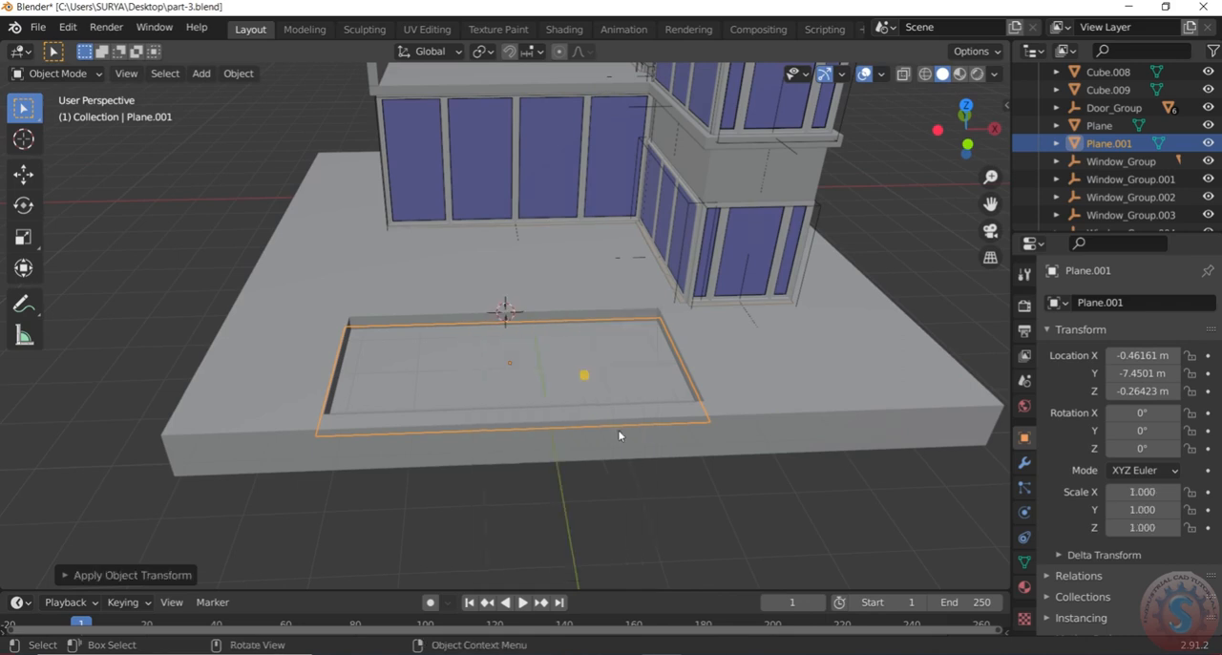
key(alt+a)
click(654, 358)
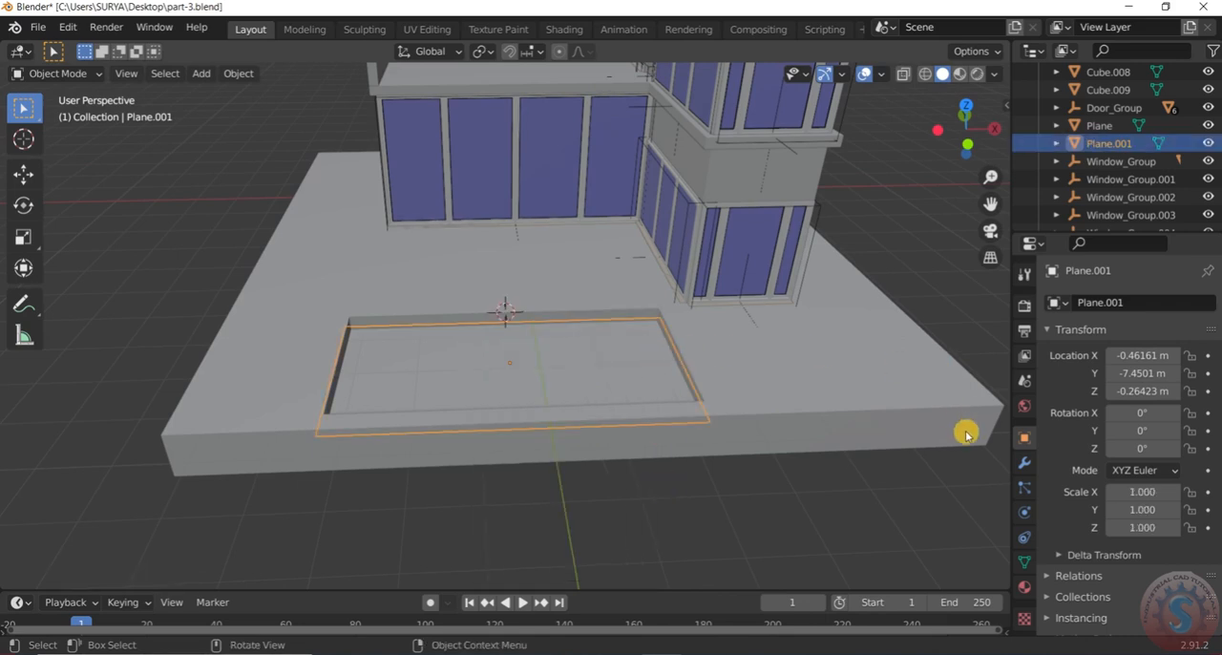
Show the material settings of the plane in the recess
scroll(706, 339, down, 3)
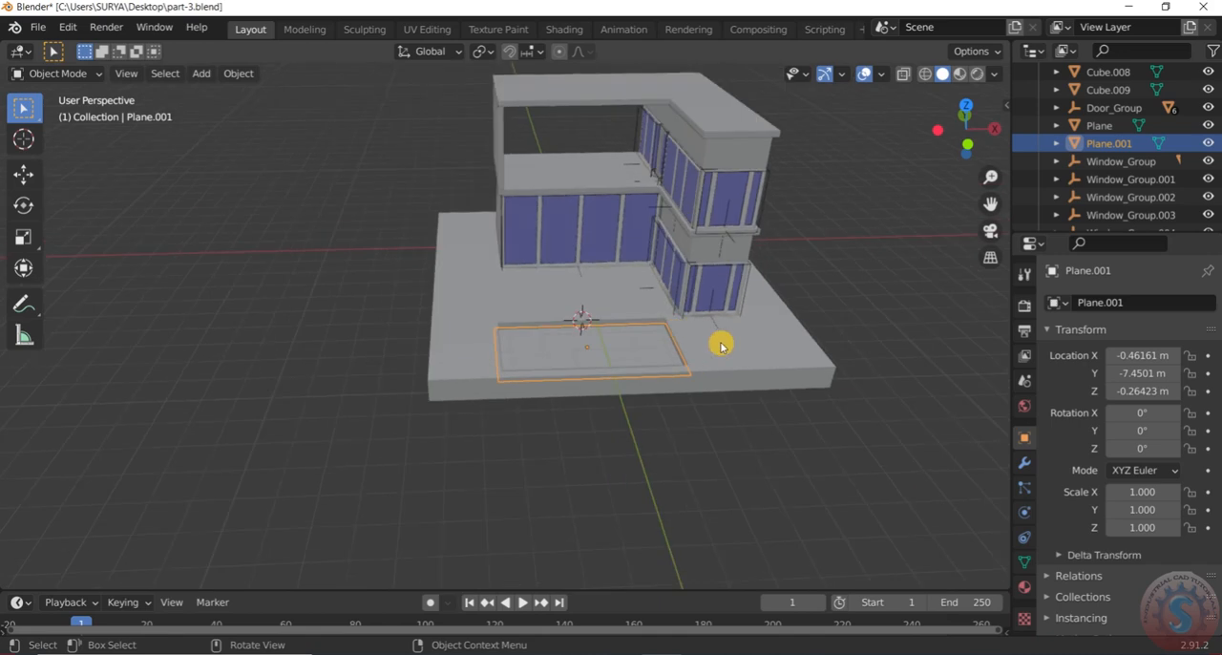
scroll(722, 344, up, 3)
click(1025, 512)
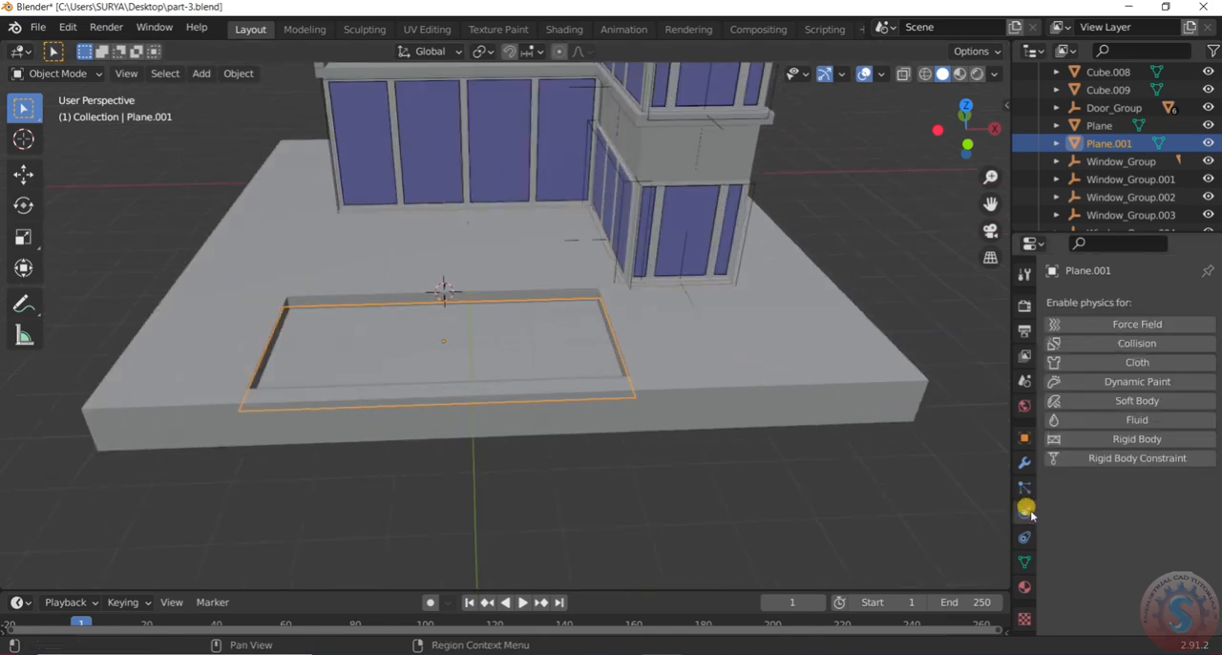
click(1024, 587)
click(1024, 618)
click(1024, 587)
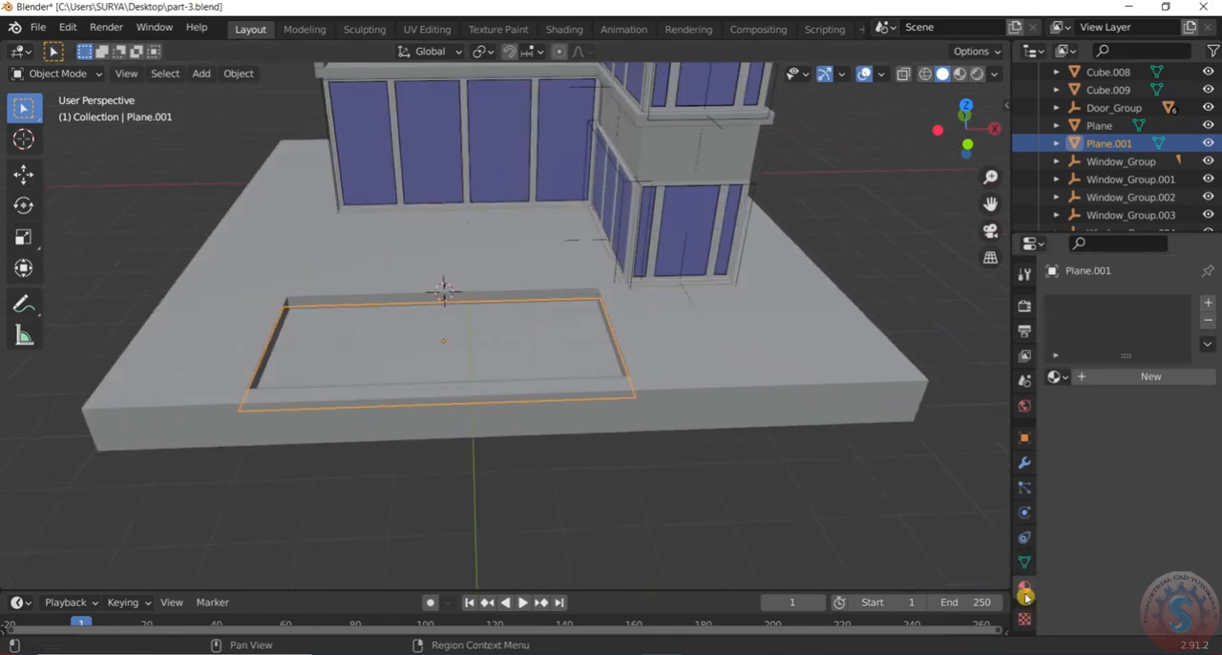
Examine how the plane sits inside the recess from low front angles, turning X-ray display on and back off
click(644, 532)
scroll(474, 299, up, 2)
middle_drag(475, 299, 515, 365)
click(499, 368)
scroll(499, 370, down, 2)
scroll(515, 365, up, 2)
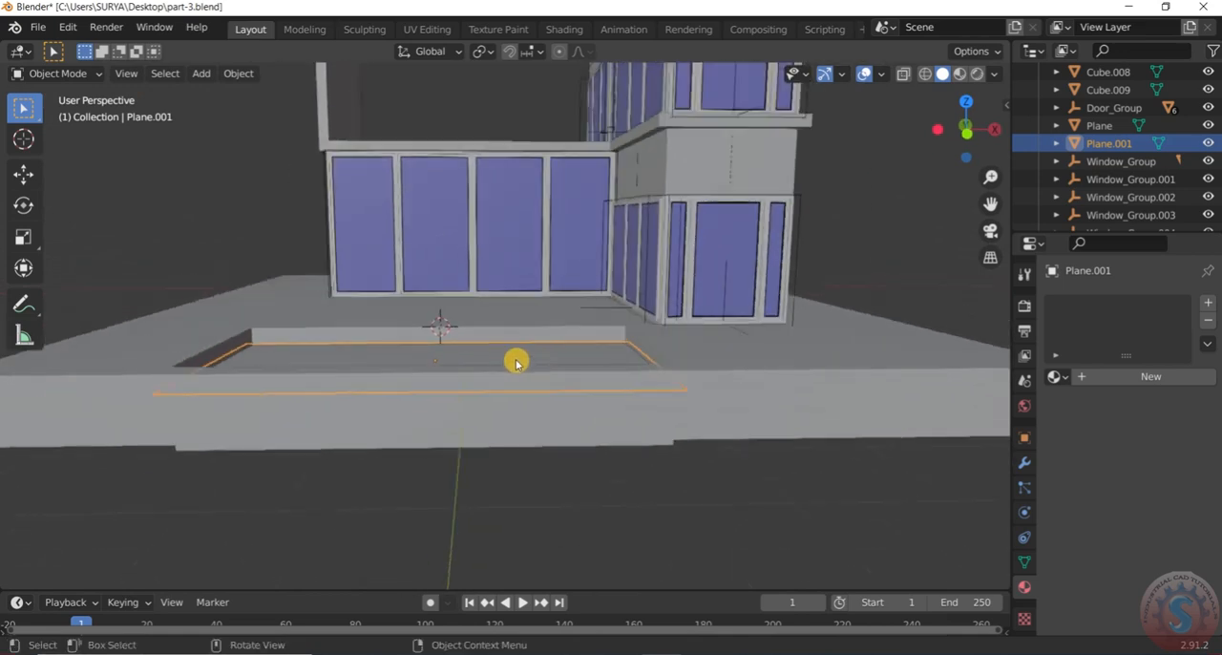
scroll(515, 365, down, 5)
click(905, 73)
scroll(482, 334, up, 4)
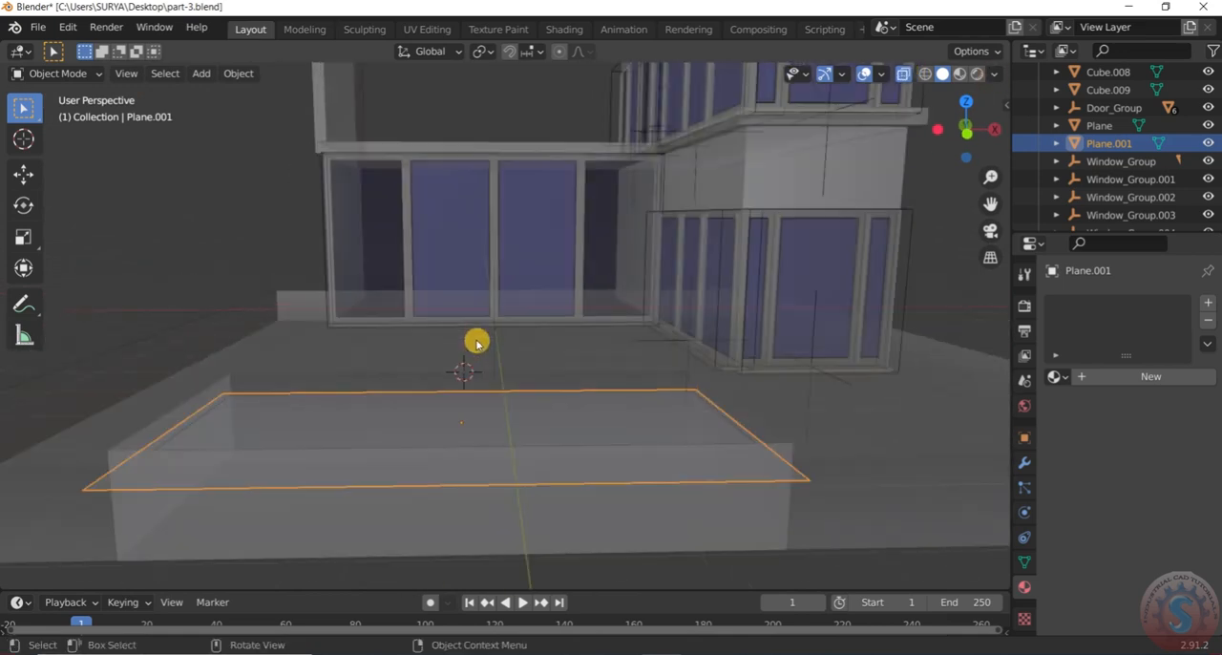
scroll(478, 342, down, 2)
click(638, 509)
click(540, 401)
middle_drag(538, 398, 913, 162)
click(551, 442)
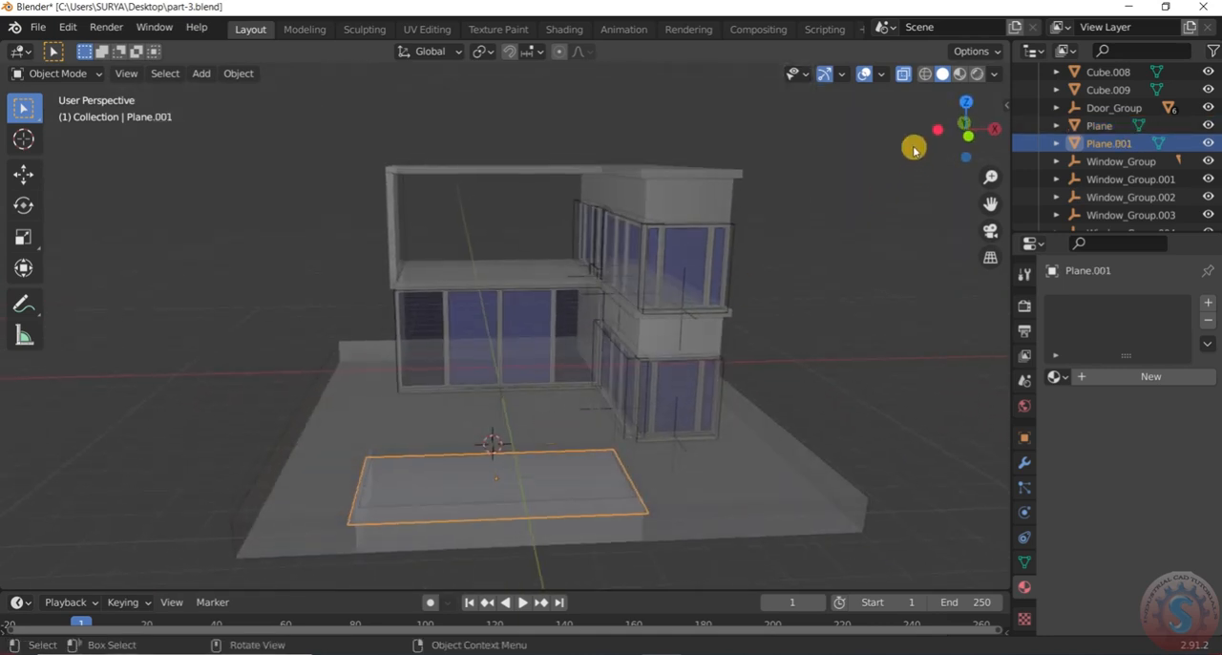
click(907, 76)
Deselect the plane and save the house model to the existing file part-3.blend
scroll(806, 279, down, 2)
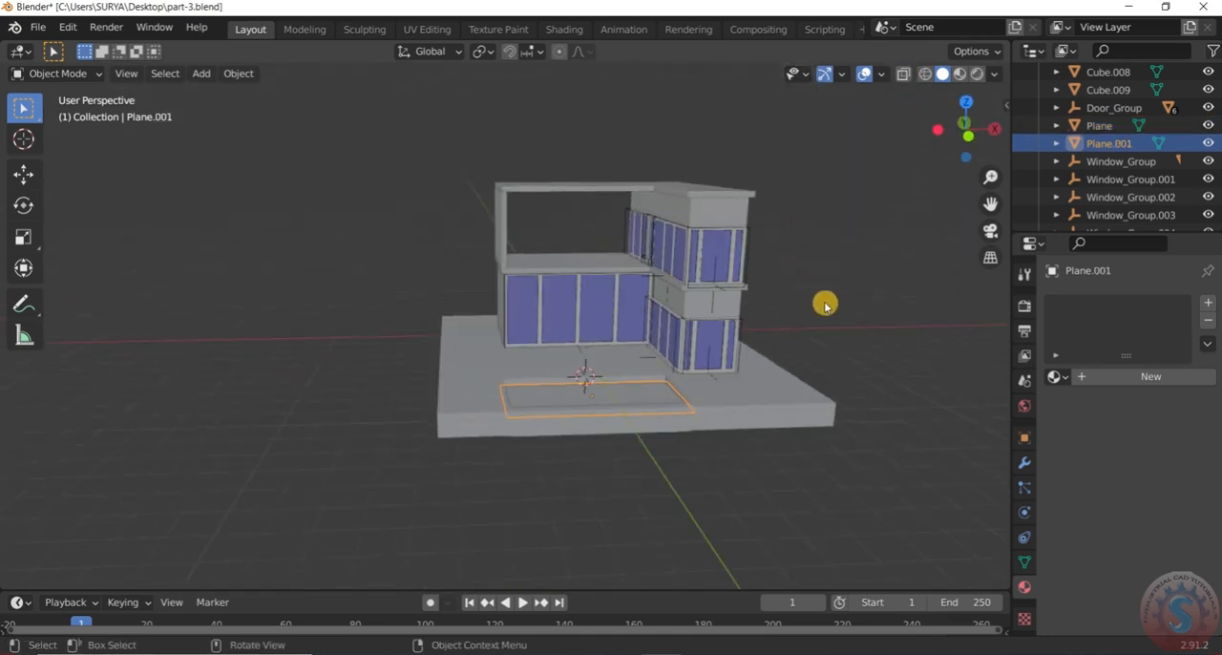
click(825, 306)
scroll(839, 380, up, 2)
click(38, 27)
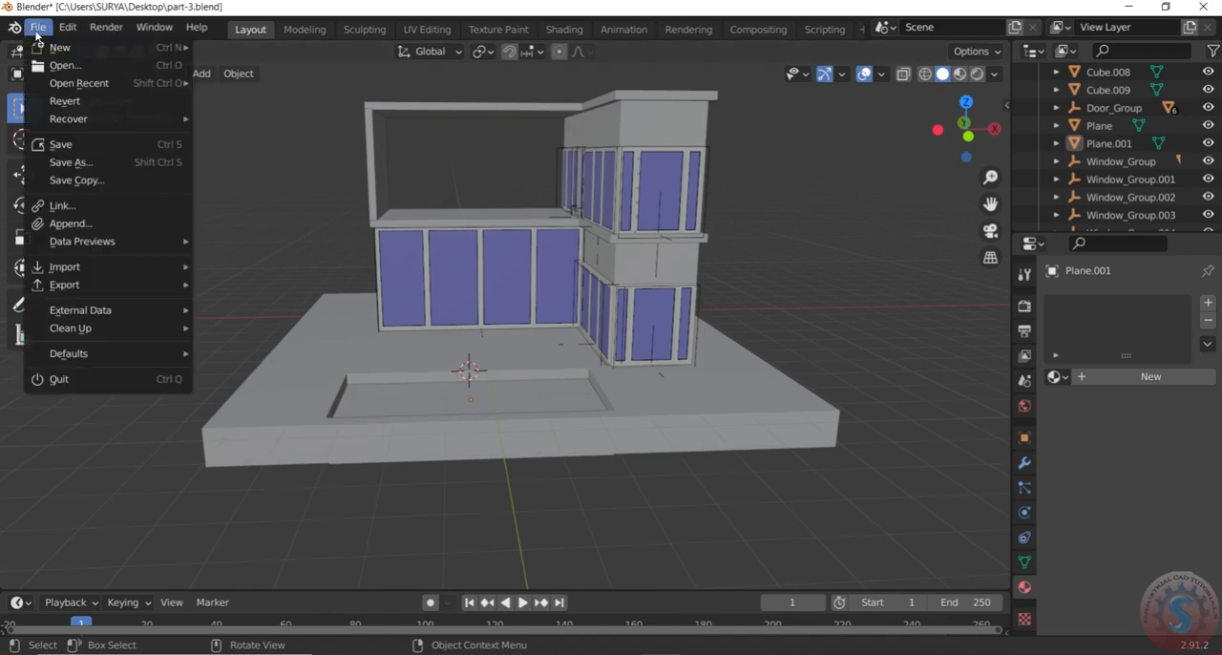
click(63, 140)
scroll(487, 405, up, 5)
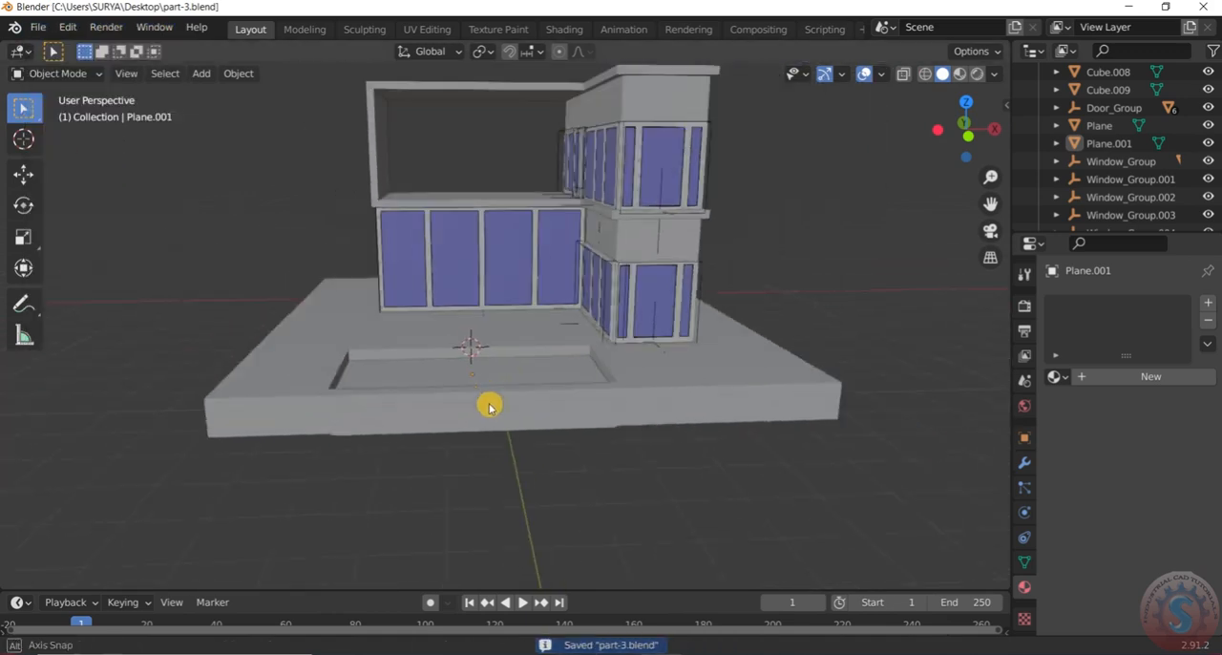
Select the plane in the recess again and show the house from an angled front view
click(502, 382)
scroll(505, 395, down, 3)
middle_drag(505, 396, 521, 354)
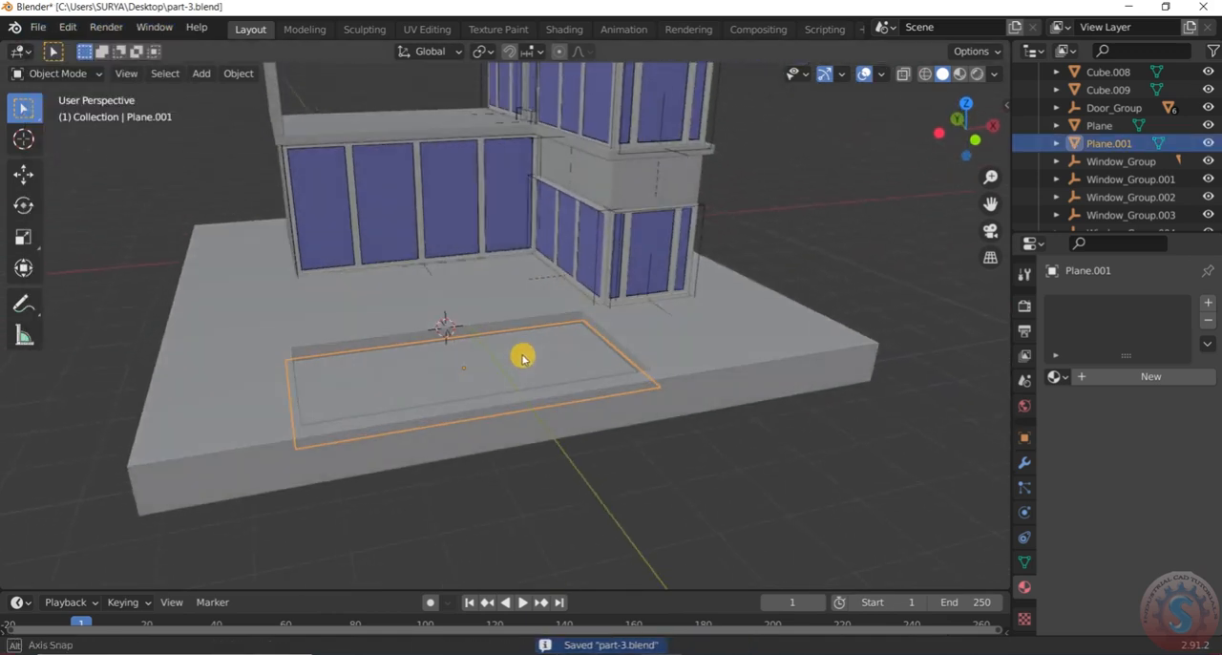
mouse_move(541, 395)
middle_down()
mouse_move(487, 314)
mouse_move(548, 398)
mouse_move(530, 385)
mouse_move(543, 384)
middle_up()
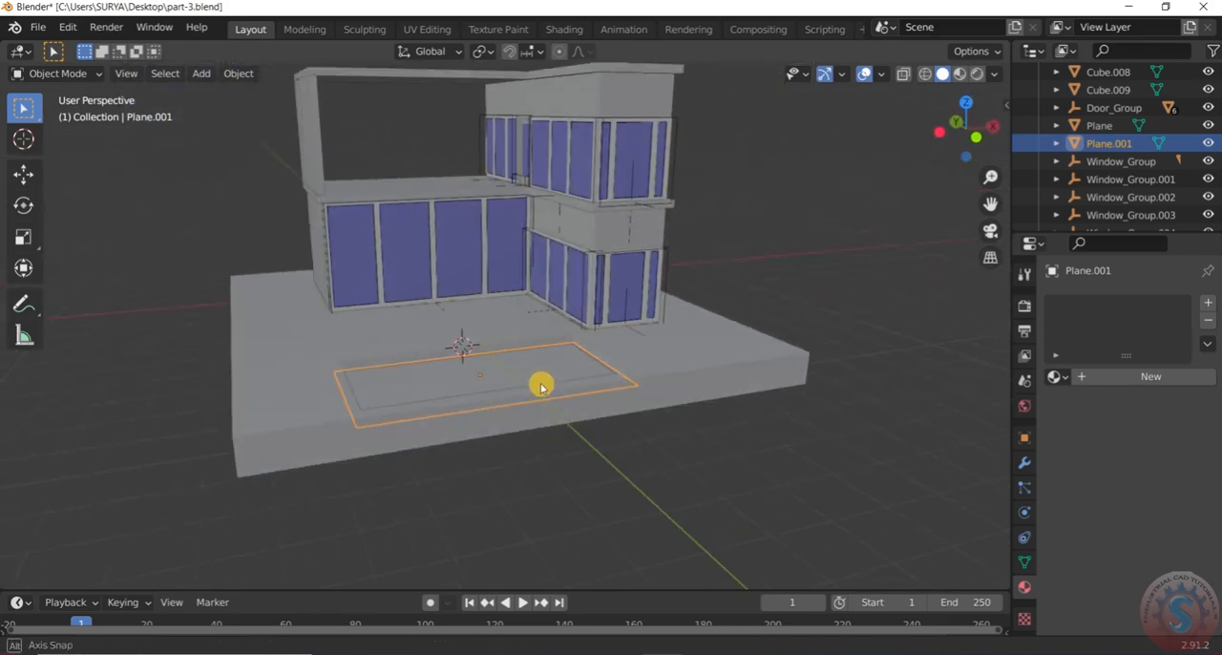
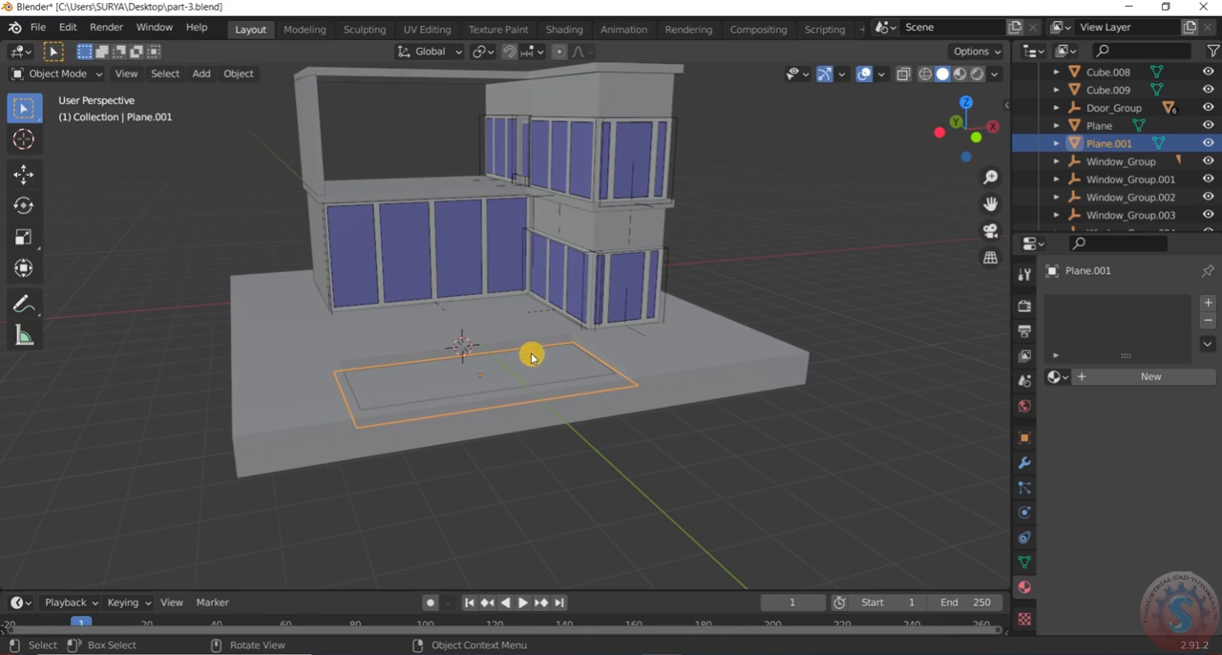
Add a Displace modifier to the pool's water plane and inspect the displaced plane up close
click(1025, 465)
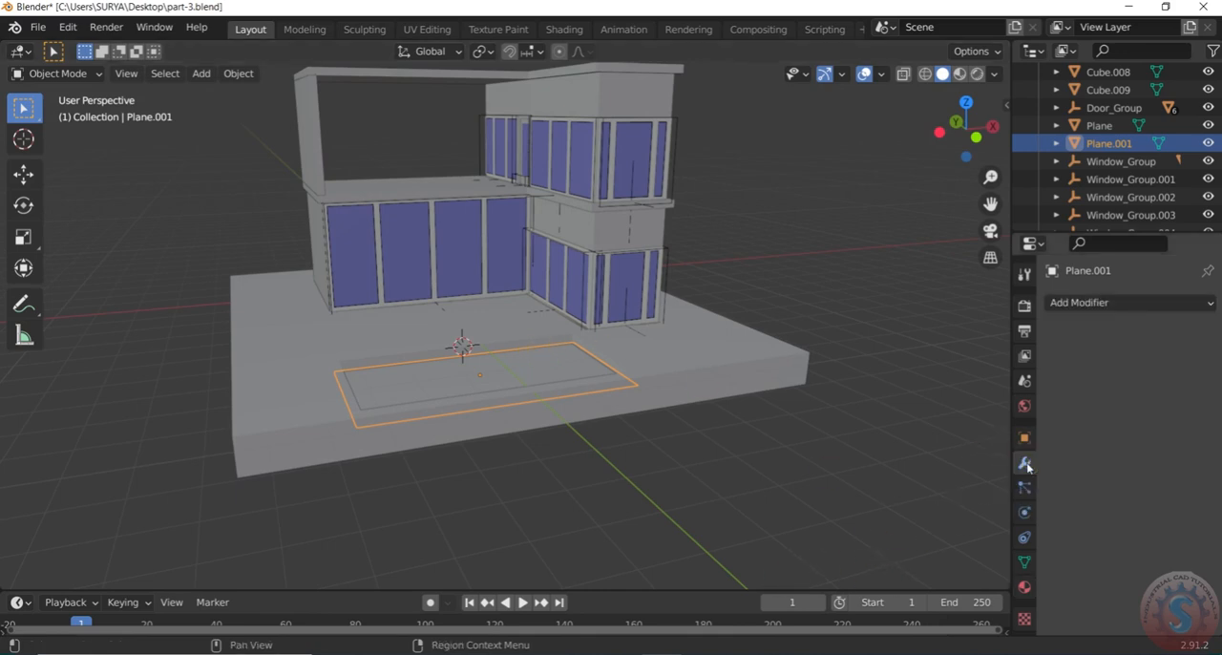
click(1128, 304)
click(992, 409)
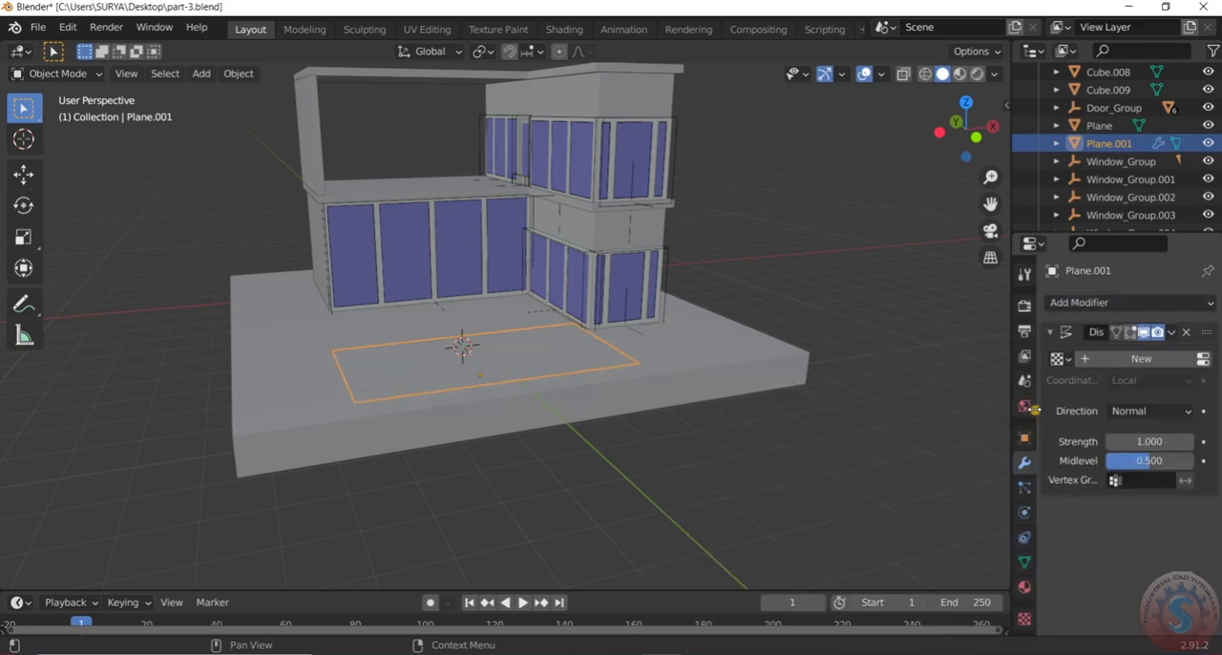
click(822, 410)
scroll(511, 364, up, 3)
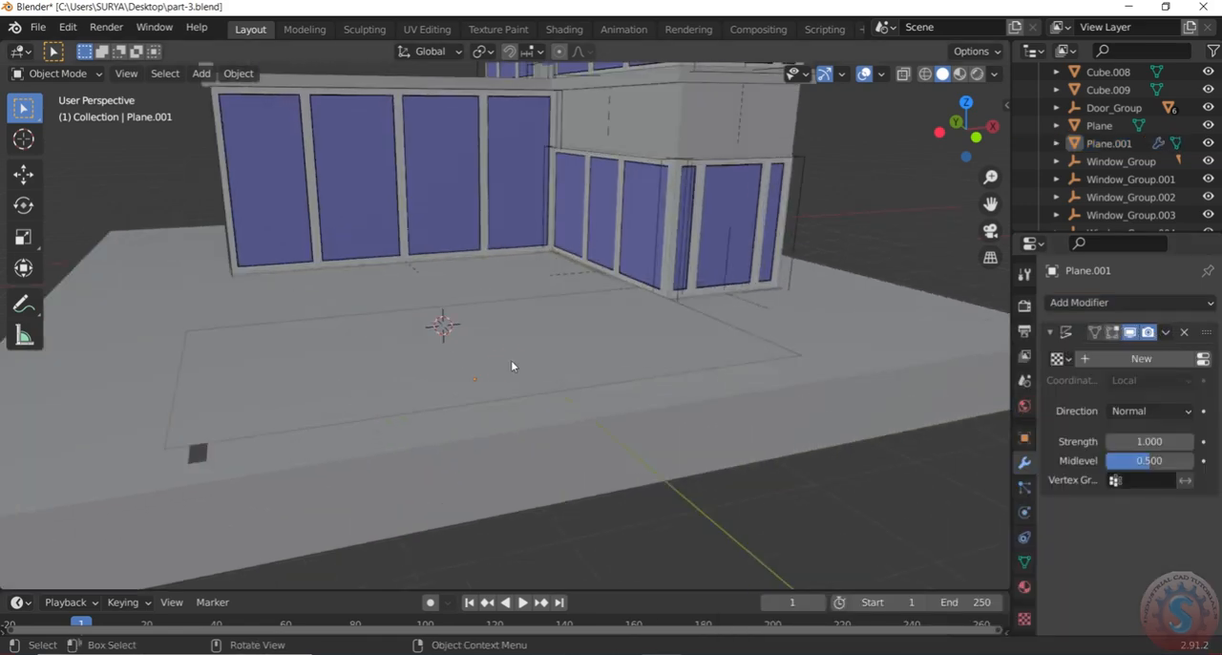
click(511, 364)
scroll(511, 364, down, 2)
middle_drag(510, 364, 486, 336)
scroll(486, 335, up, 3)
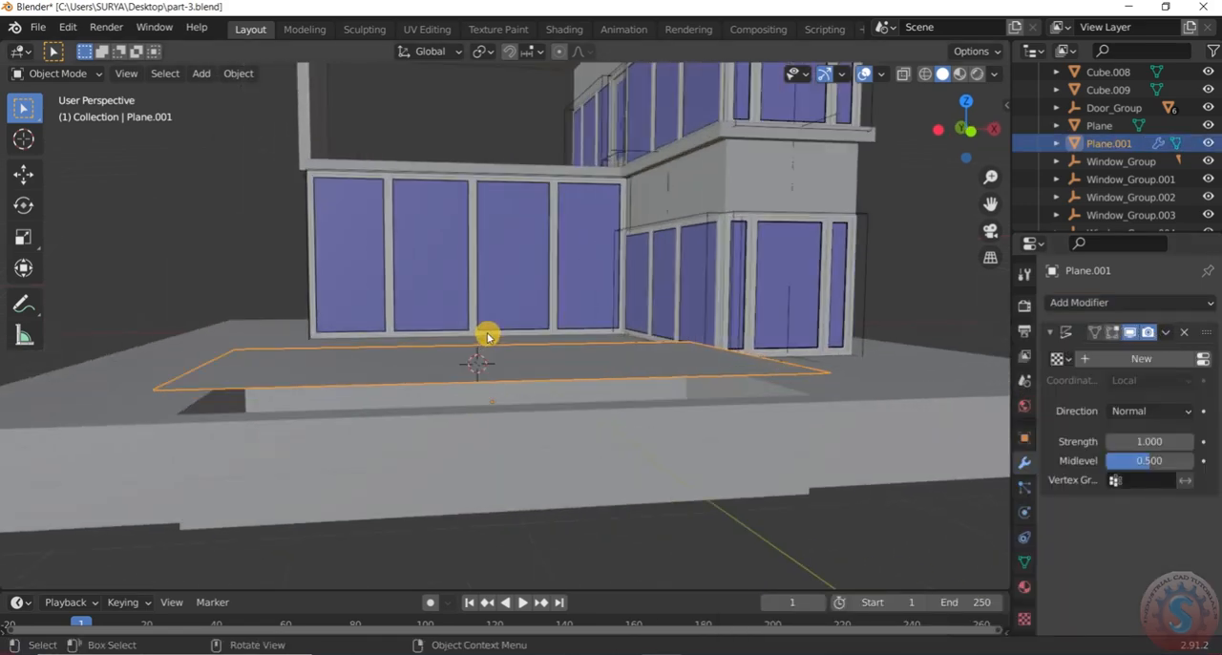
Set the Displace modifier's strength to 0 for the water plane
click(1146, 440)
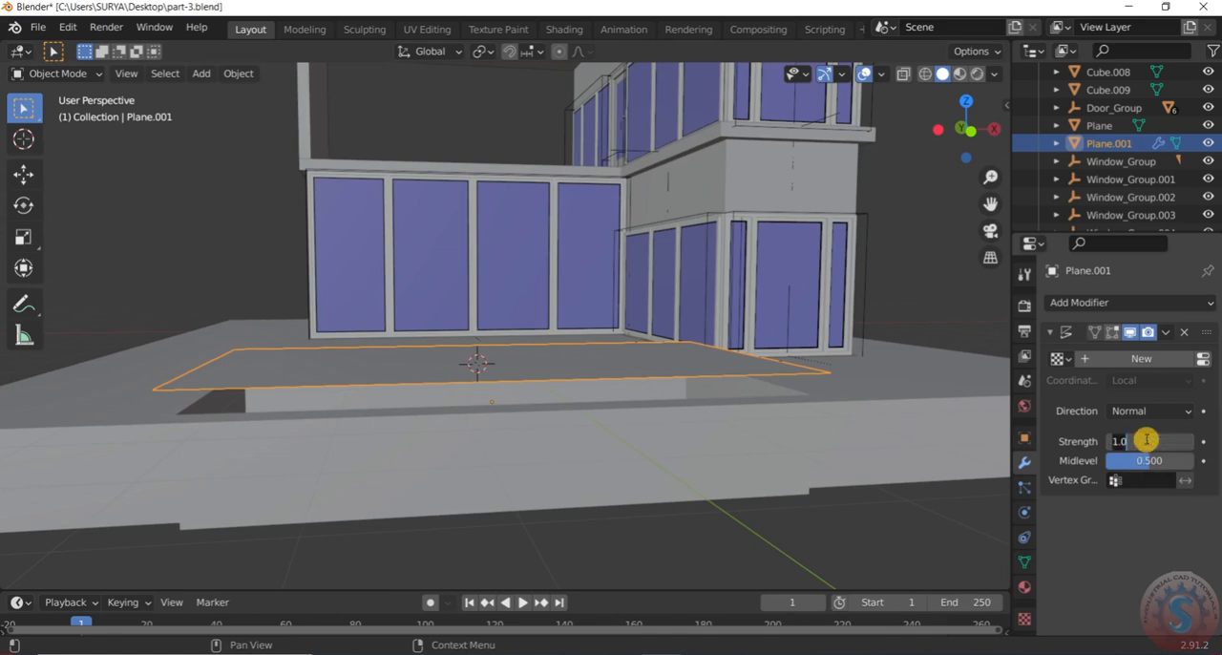
text(0)
key(Return)
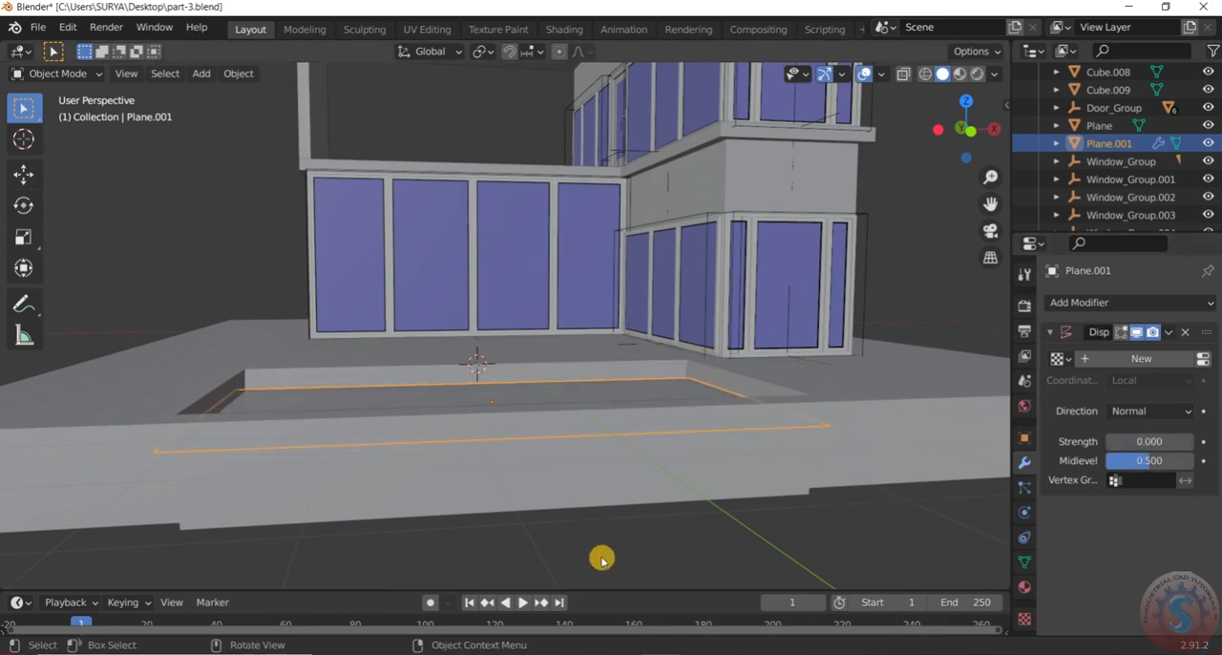
middle_drag(607, 552, 621, 407)
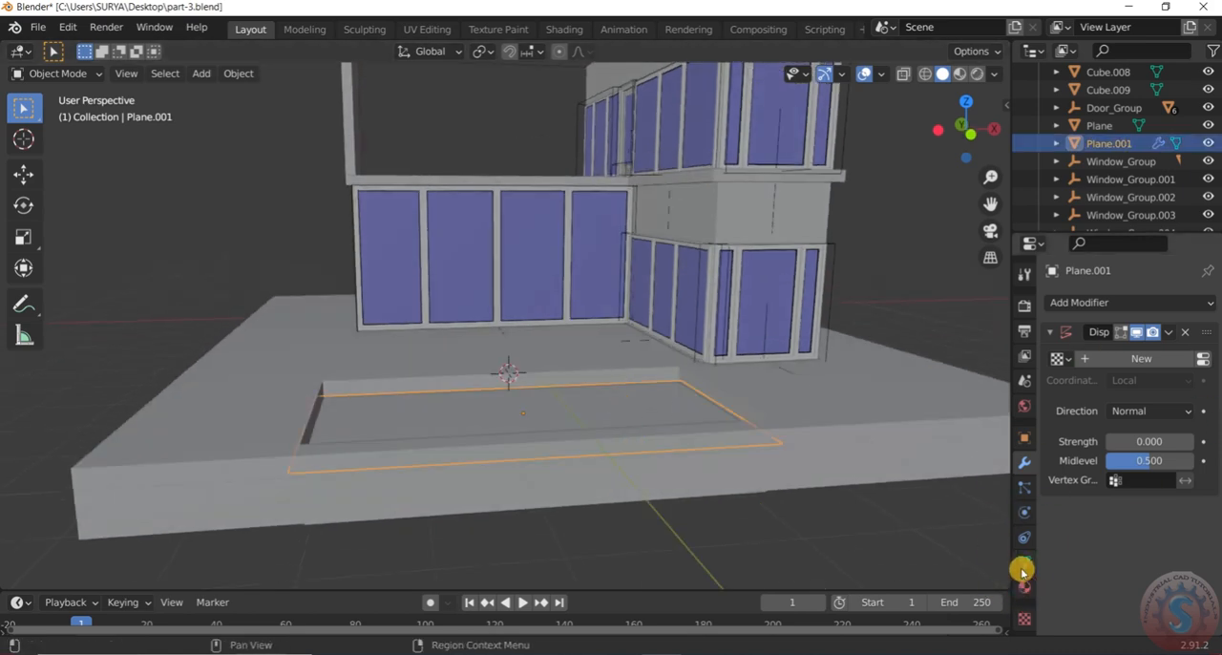
Create a new texture for the Displace modifier and set its type to Clouds
click(1025, 620)
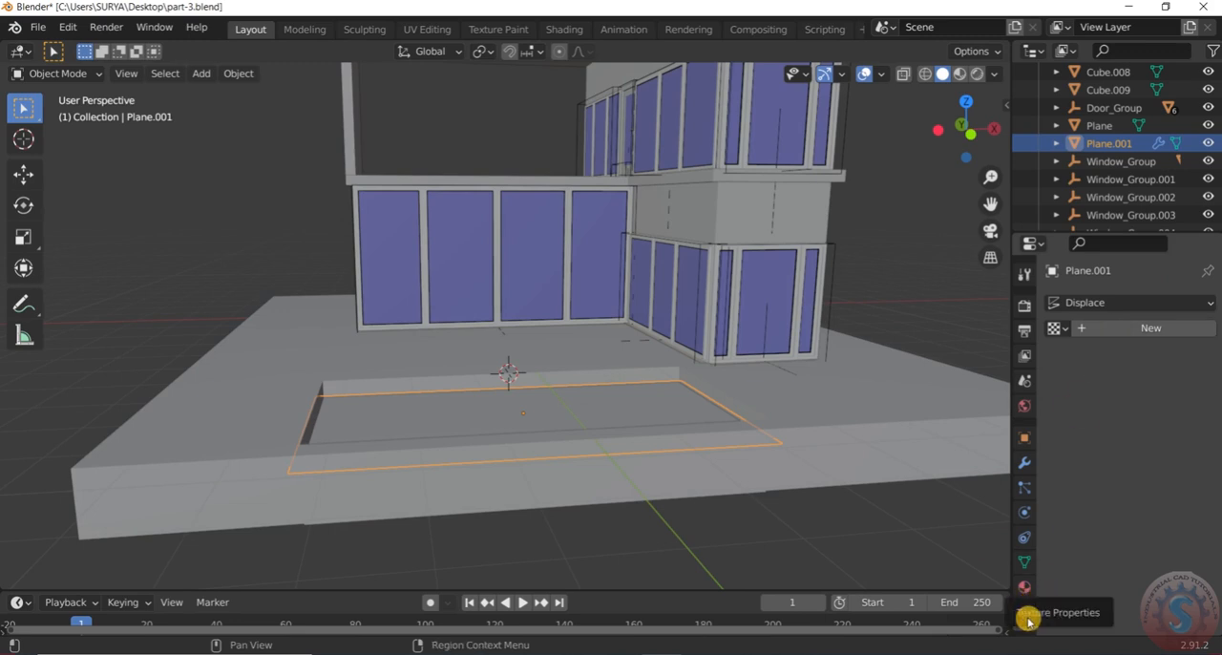
click(1129, 328)
click(1129, 353)
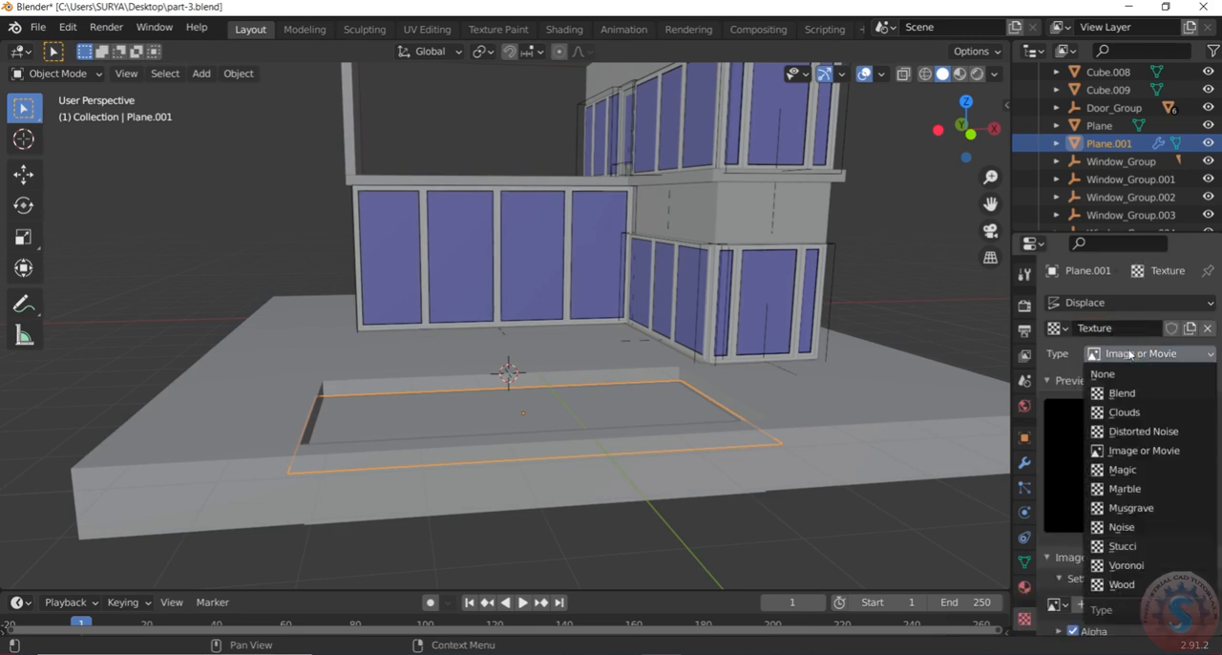
click(1127, 413)
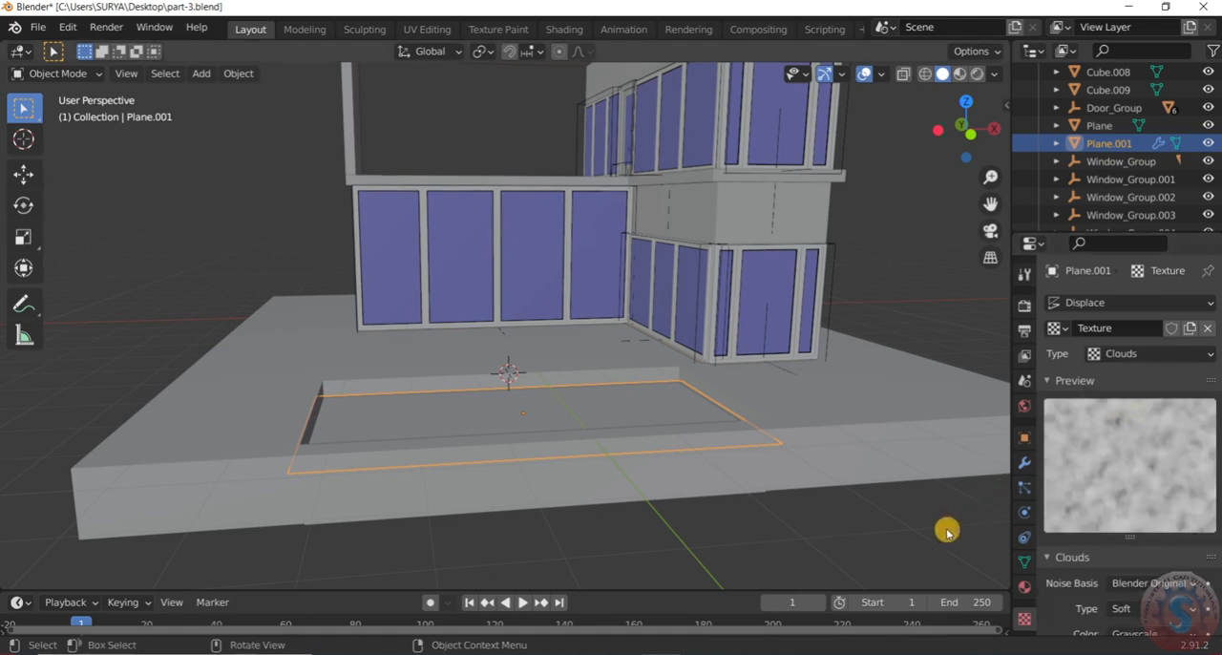
Review the Clouds texture settings, the water plane in the model, and the Displace modifier's settings
scroll(1121, 526, down, 4)
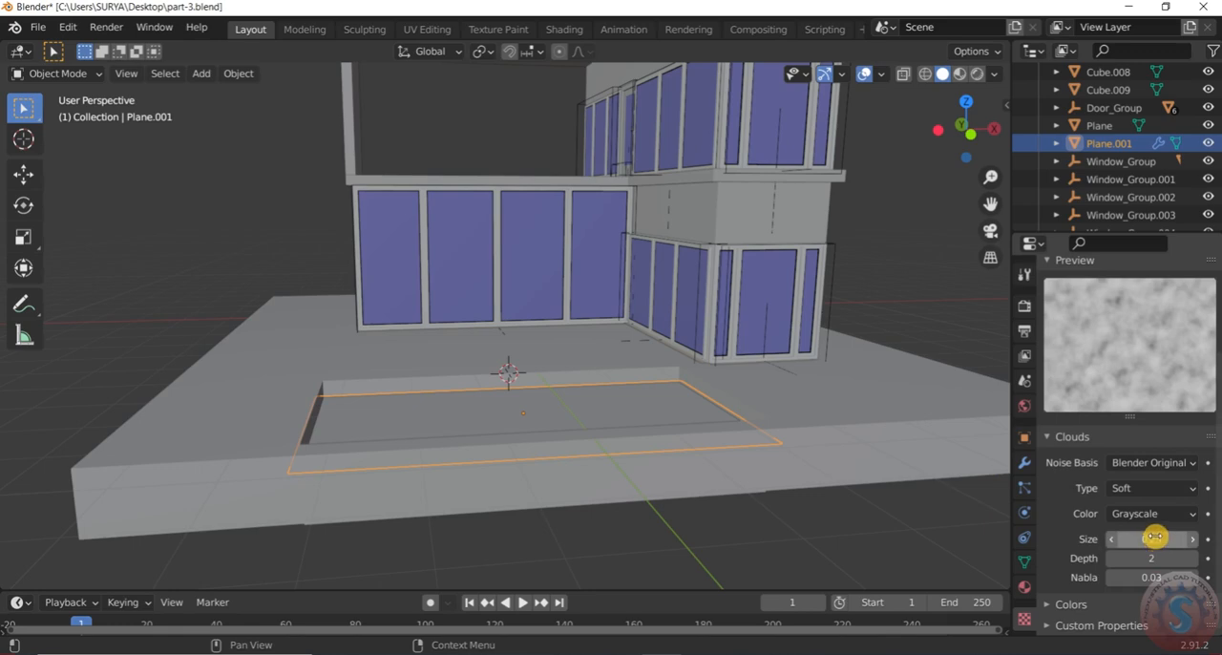
click(958, 508)
scroll(592, 417, down, 3)
scroll(602, 415, up, 3)
click(630, 424)
scroll(654, 428, down, 3)
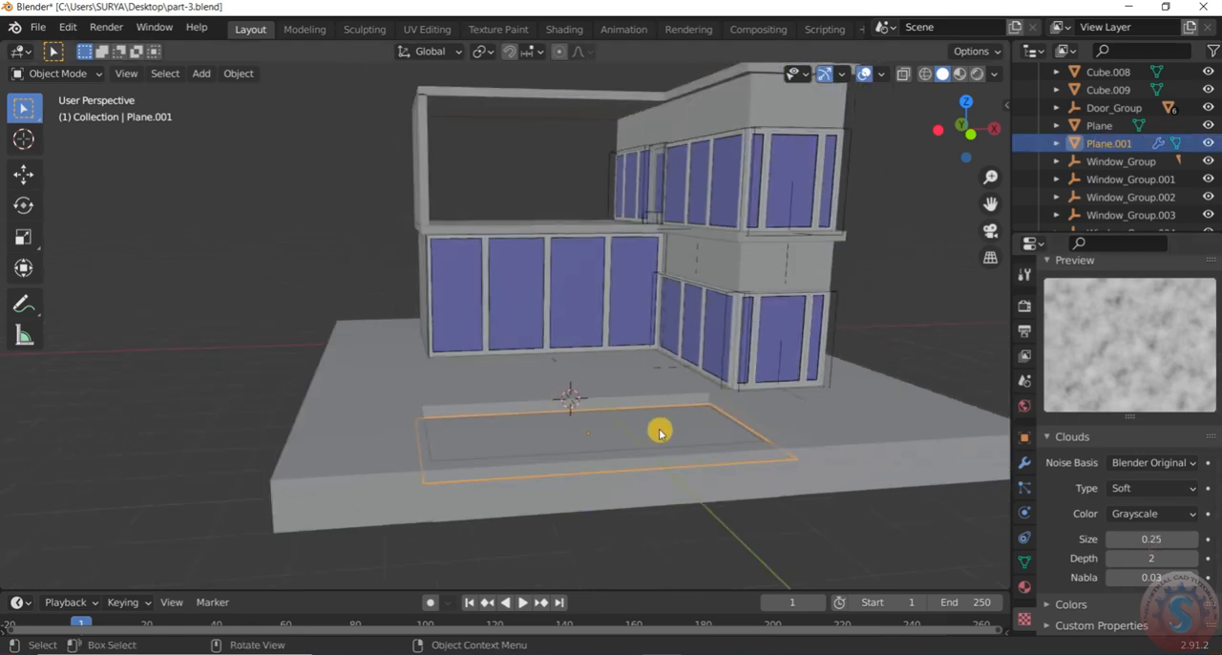
scroll(1006, 520, up, 4)
scroll(812, 434, down, 3)
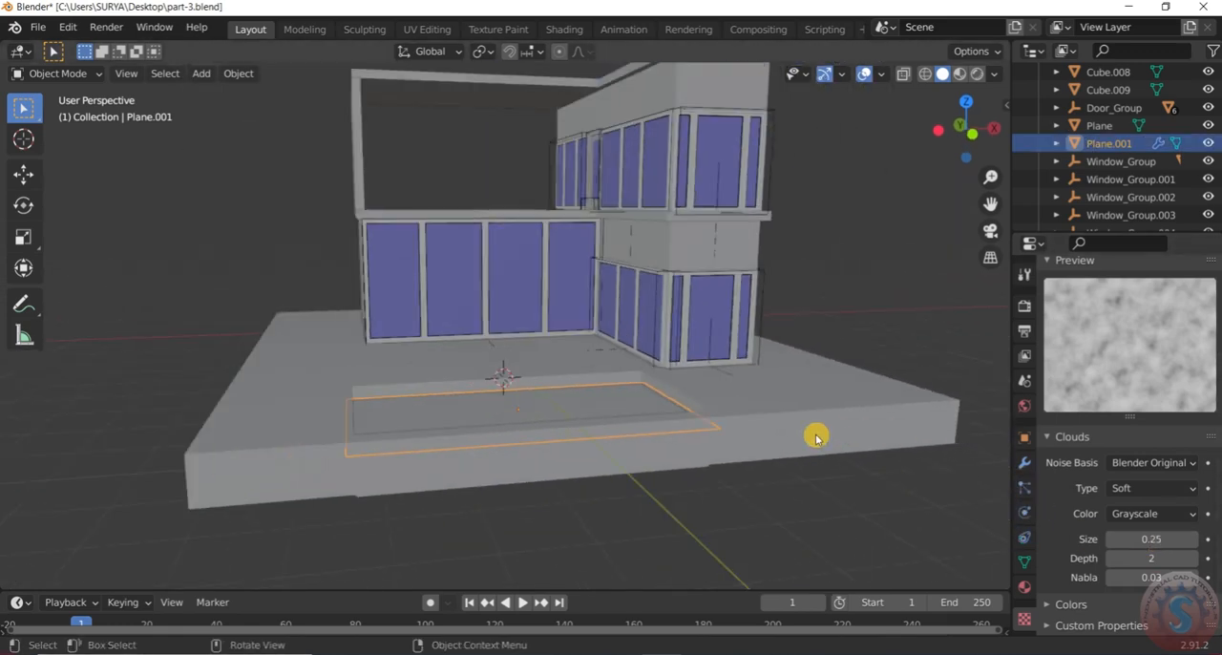
scroll(815, 458, up, 1)
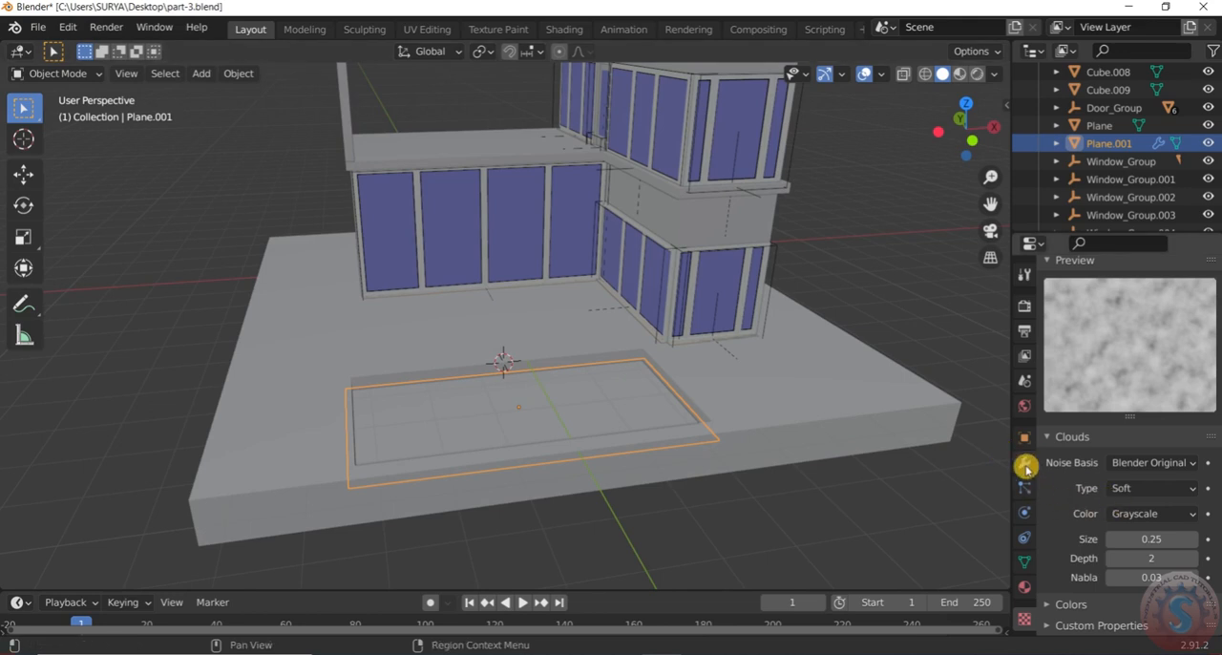
click(1024, 465)
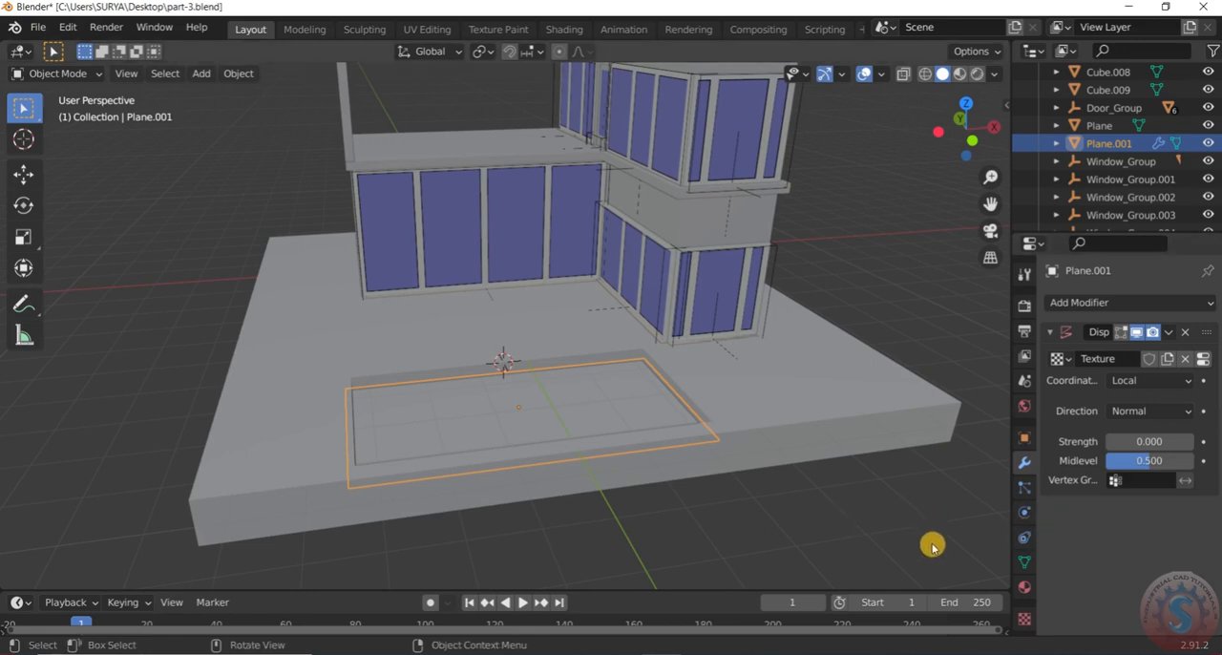
click(894, 503)
click(656, 395)
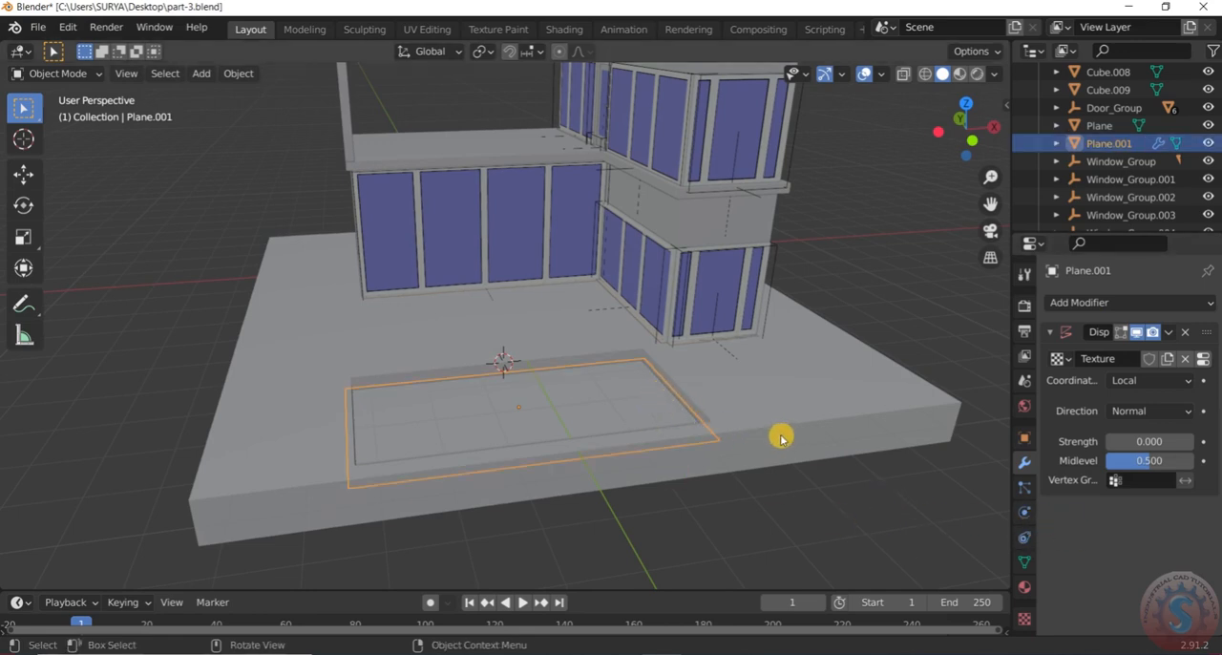
Try to subdivide the water plane with 5 cuts in Edit Mode, and return to Object Mode
click(57, 73)
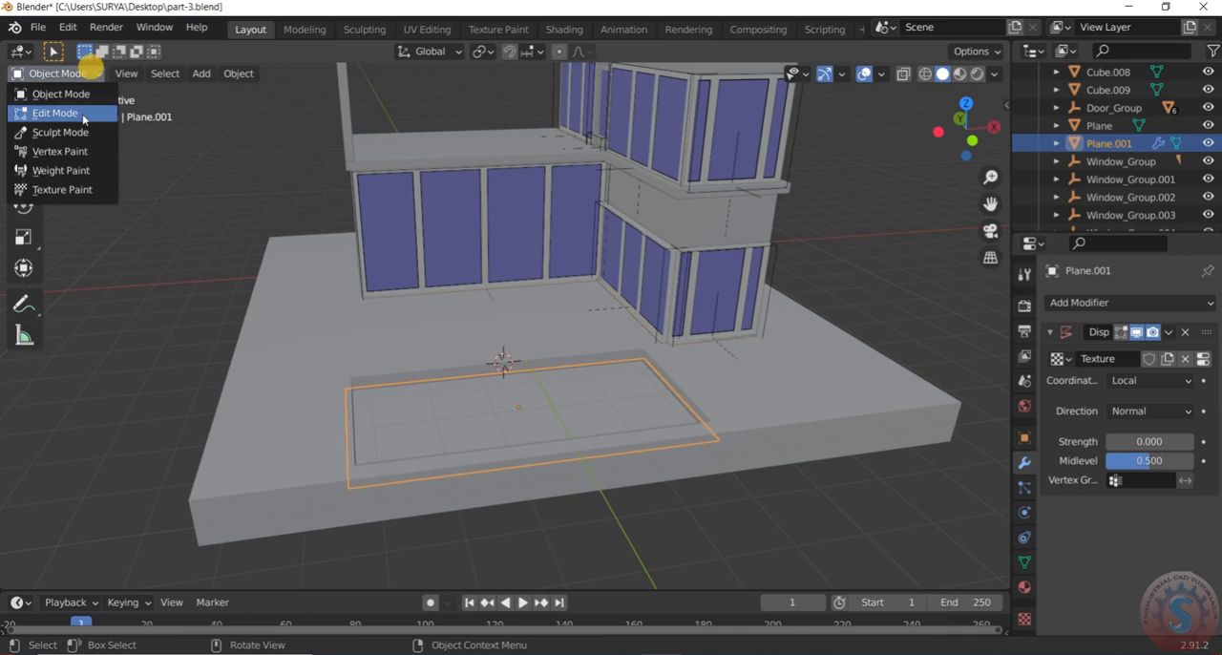
click(57, 114)
scroll(499, 388, up, 1)
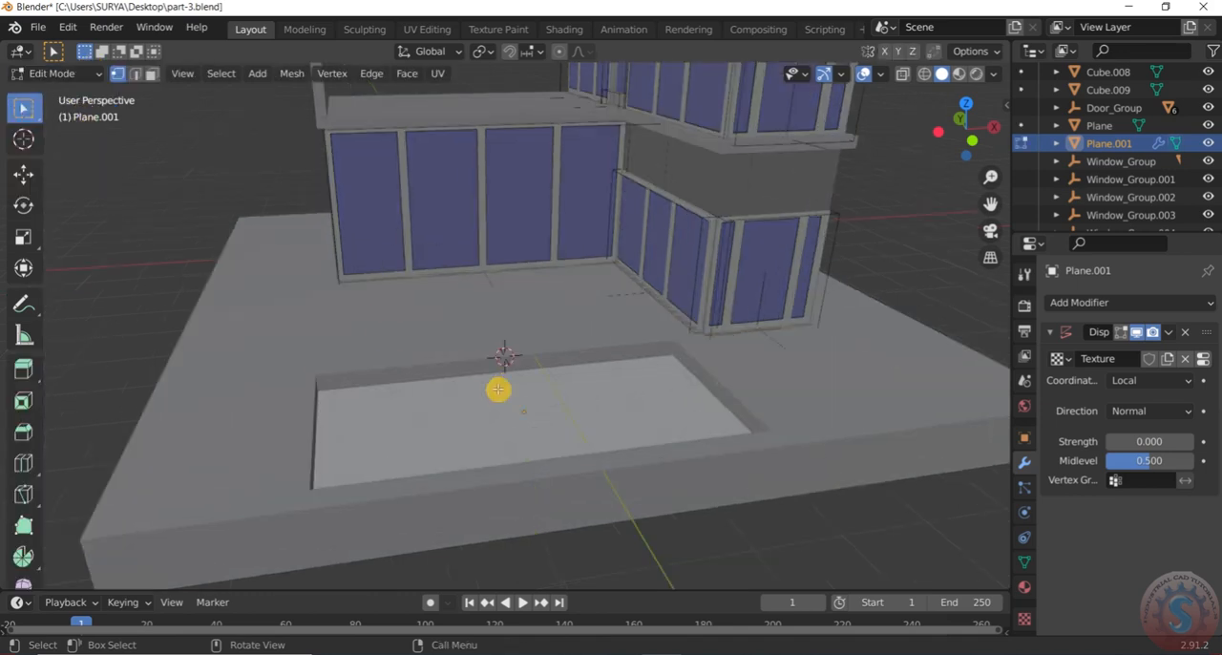
right_click(489, 393)
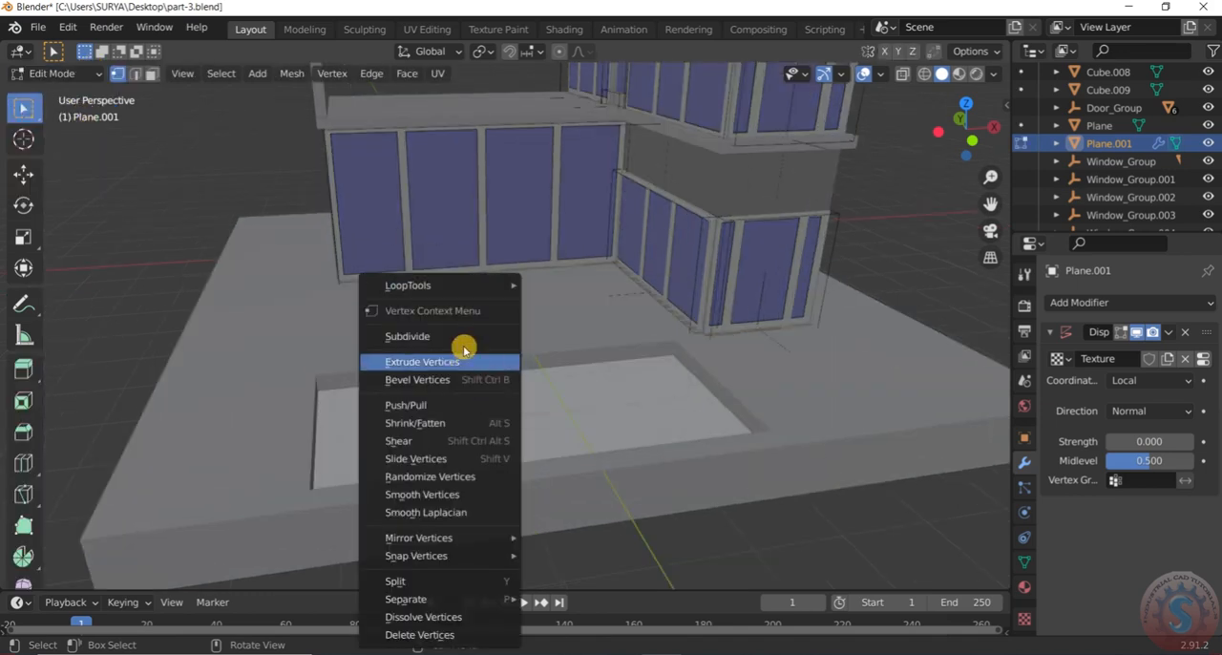
click(467, 336)
middle_drag(424, 454, 360, 496)
click(69, 575)
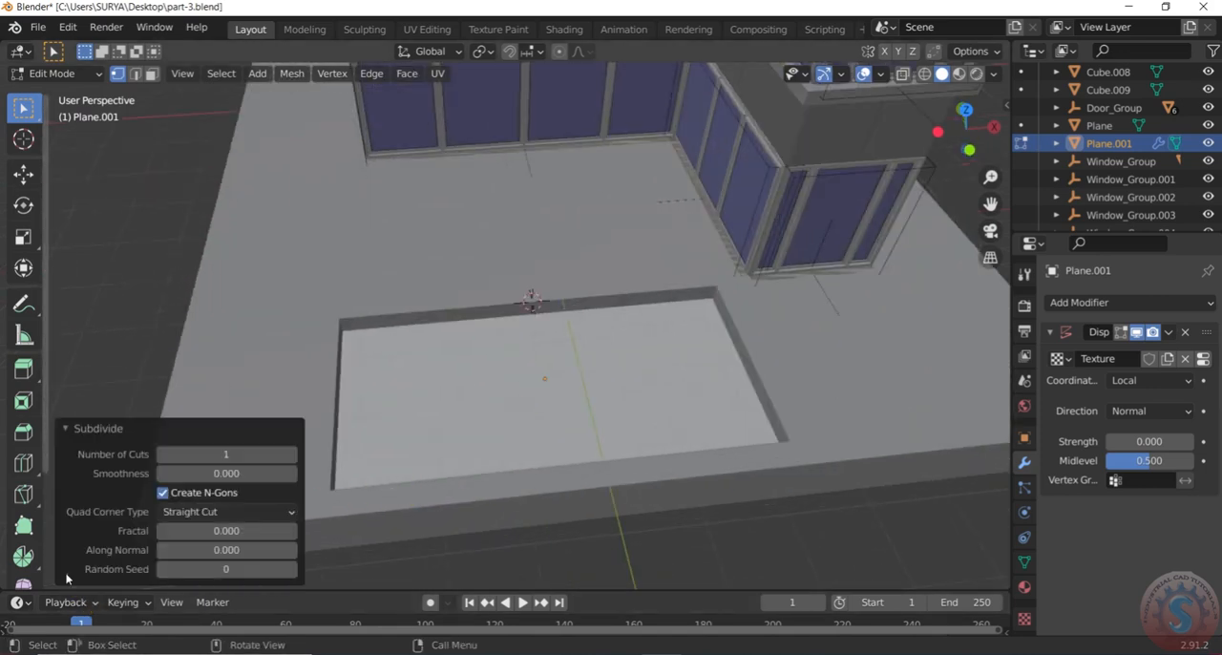
click(238, 455)
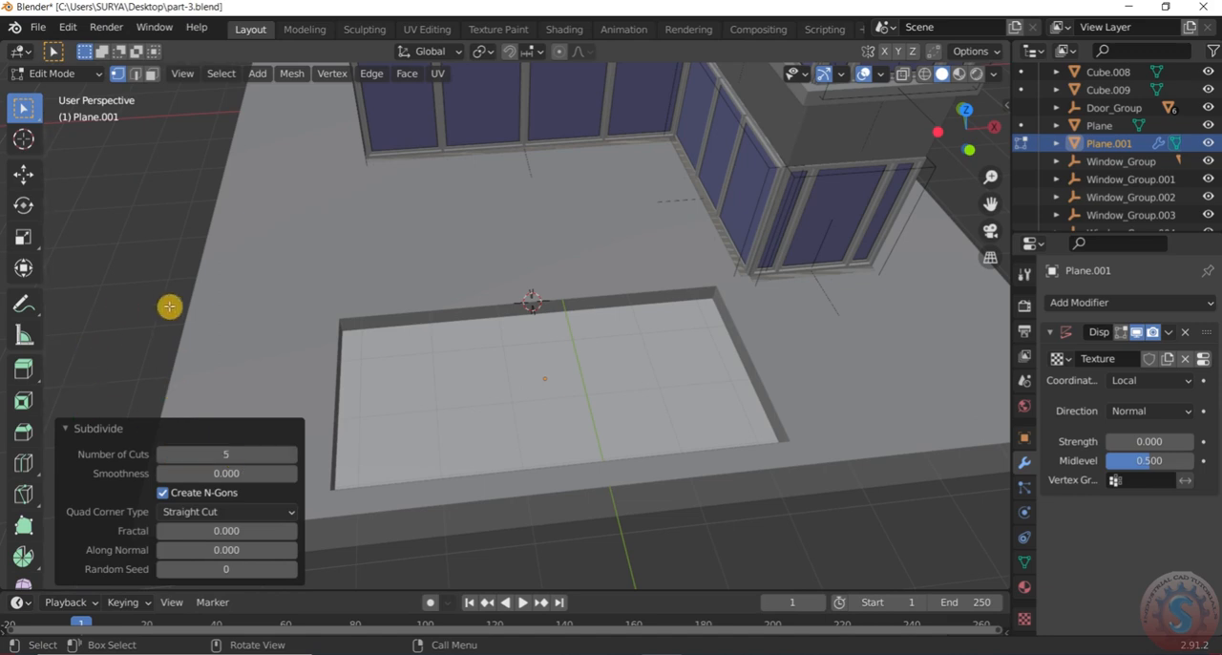
scroll(169, 307, down, 3)
middle_drag(169, 306, 309, 368)
click(55, 74)
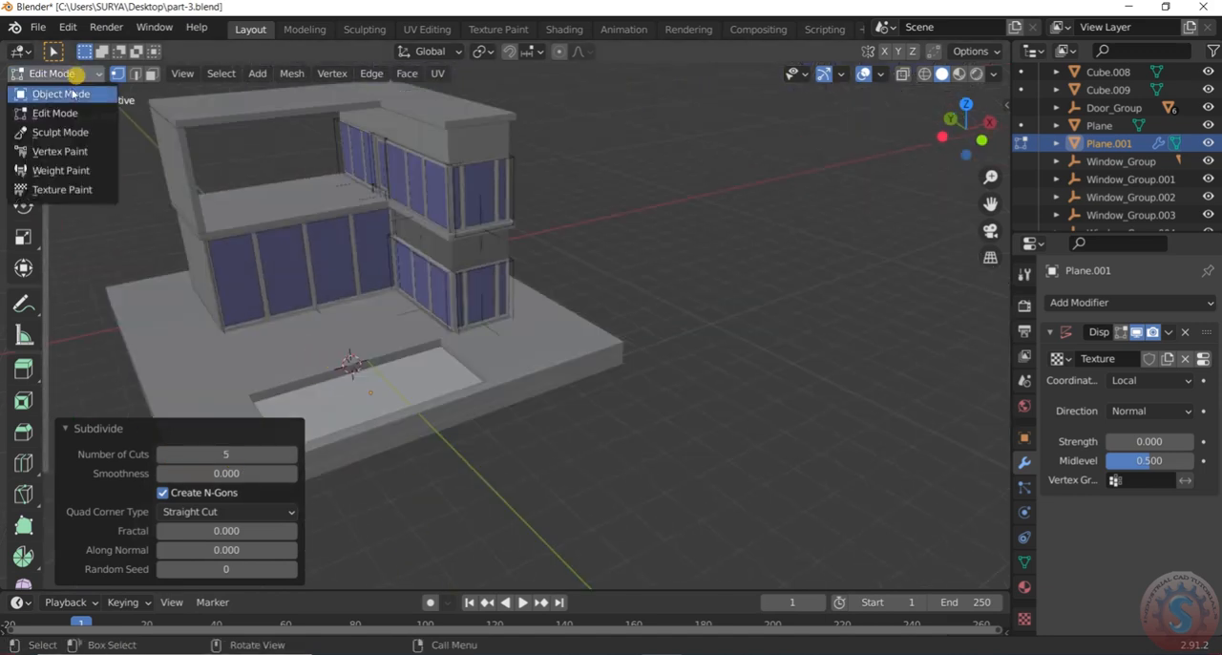
click(72, 93)
Make the pool's water plane the active object and select its whole face in Edit Mode using face selection
click(528, 407)
scroll(287, 423, up, 1)
click(349, 413)
middle_drag(349, 412, 315, 413)
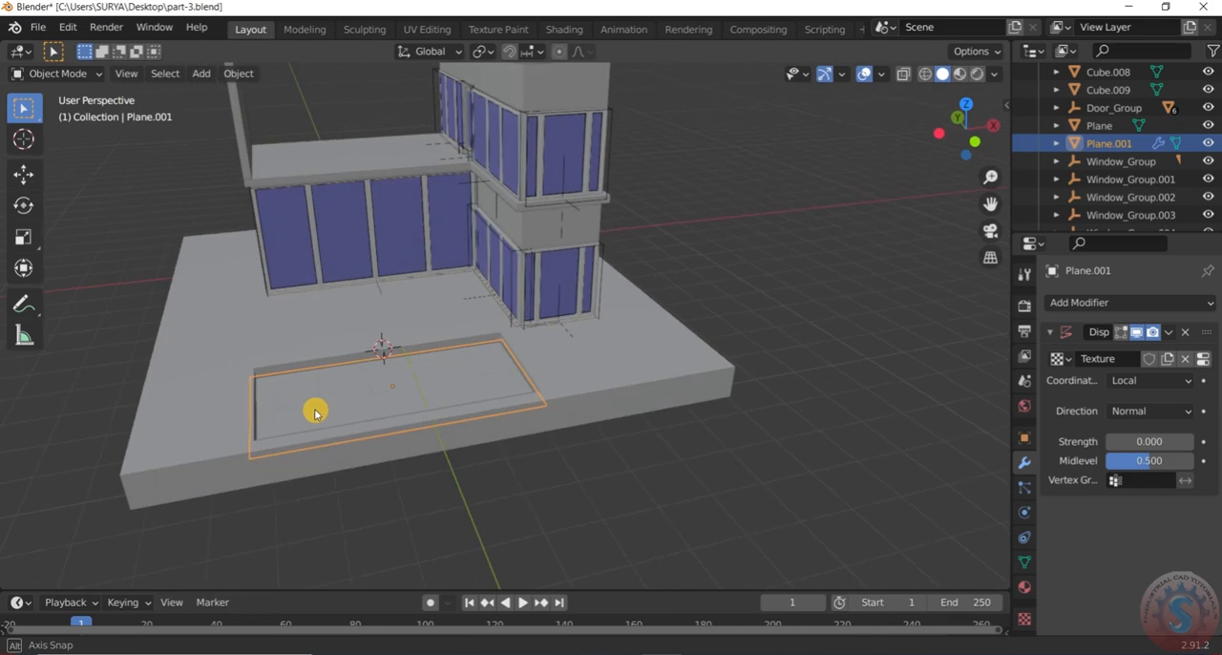
right_click(315, 412)
click(415, 382)
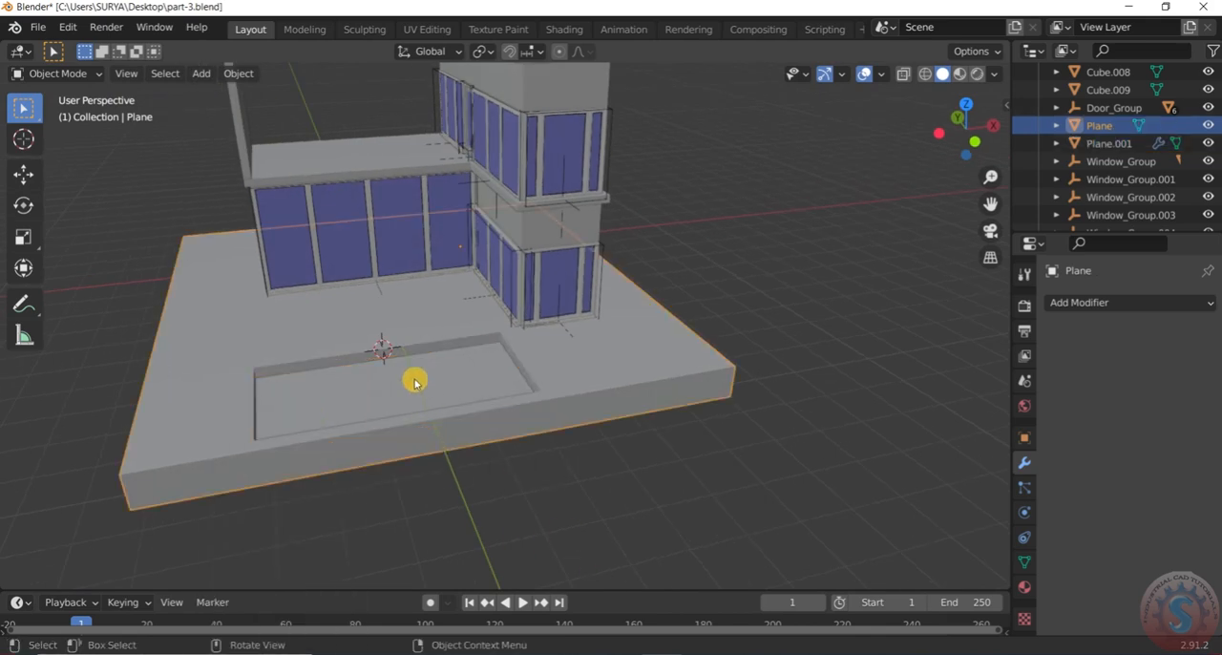
click(417, 394)
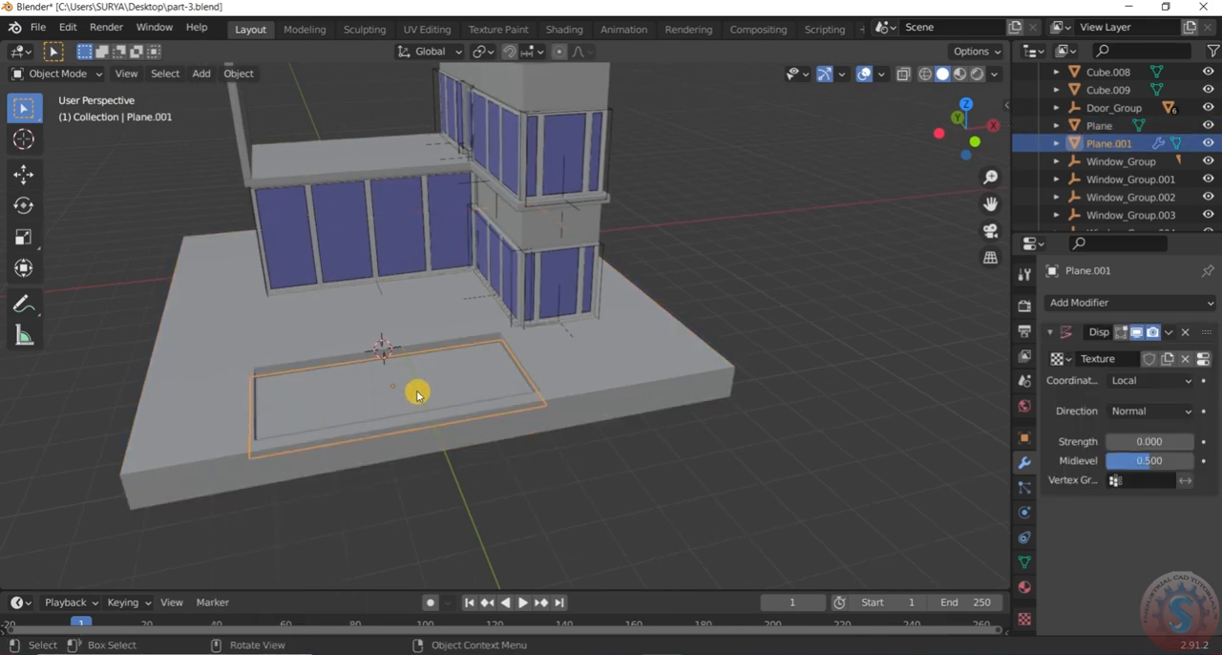
scroll(417, 395, up, 2)
click(57, 73)
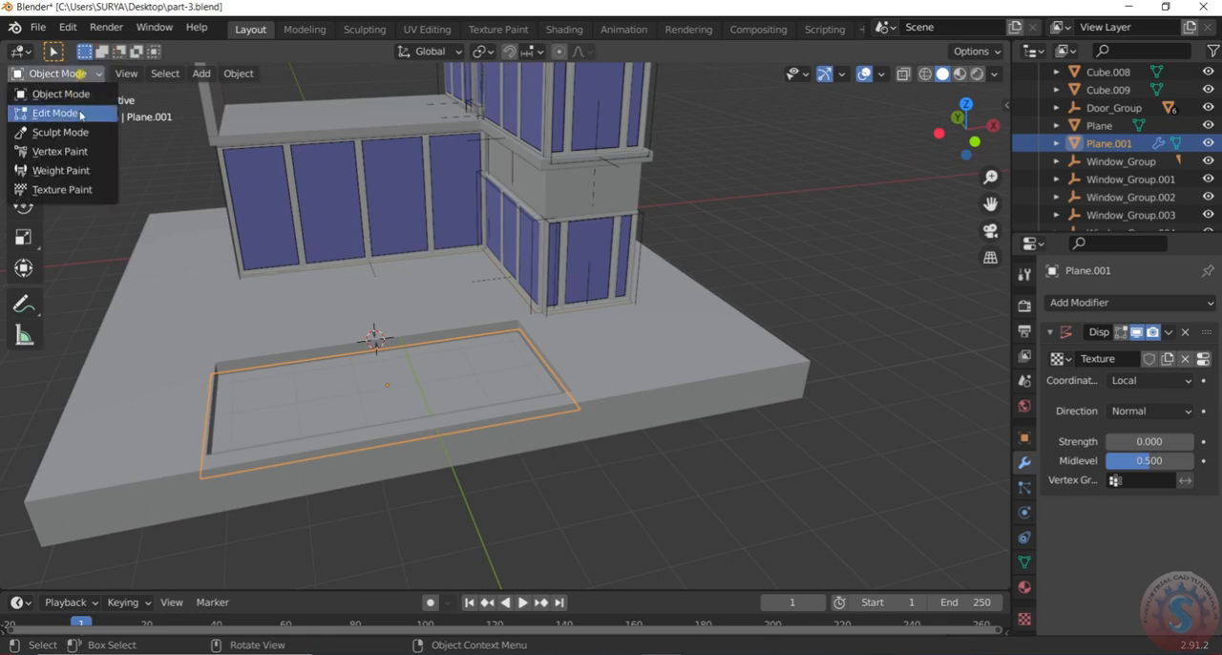
click(82, 112)
scroll(382, 330, up, 2)
scroll(380, 384, down, 3)
middle_drag(380, 385, 371, 404)
click(385, 377)
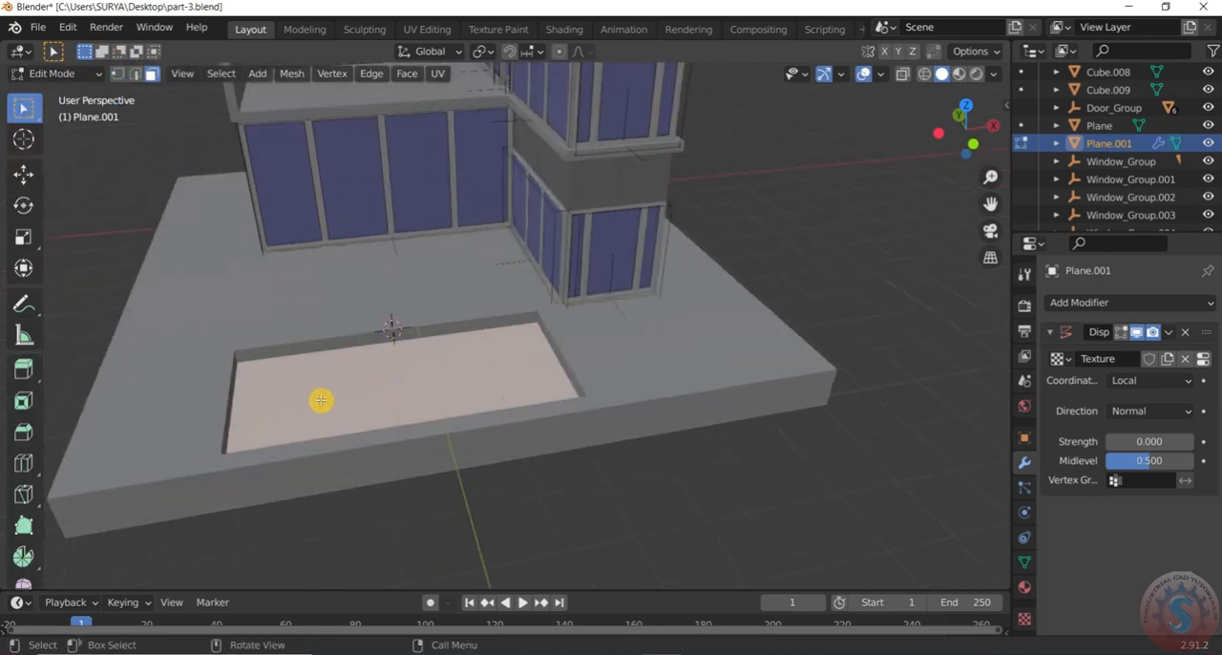
middle_drag(316, 401, 319, 436)
scroll(294, 387, up, 3)
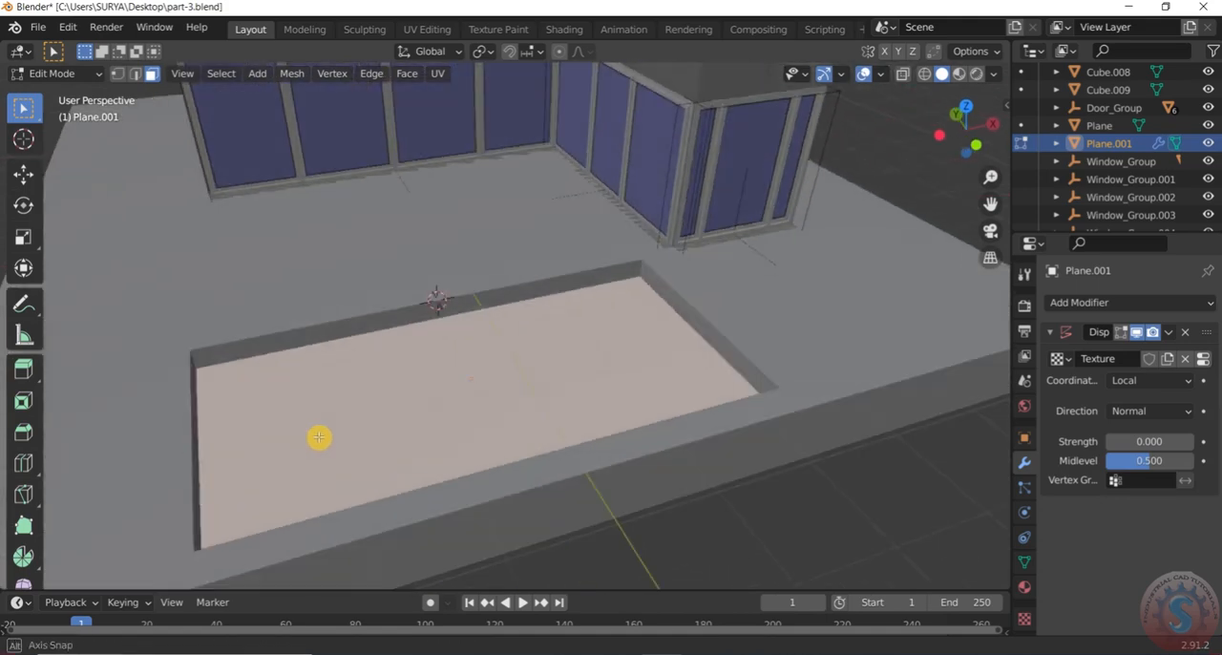
scroll(325, 425, down, 3)
scroll(326, 423, up, 2)
Subdivide the selected water face with 5 cuts
right_click(329, 420)
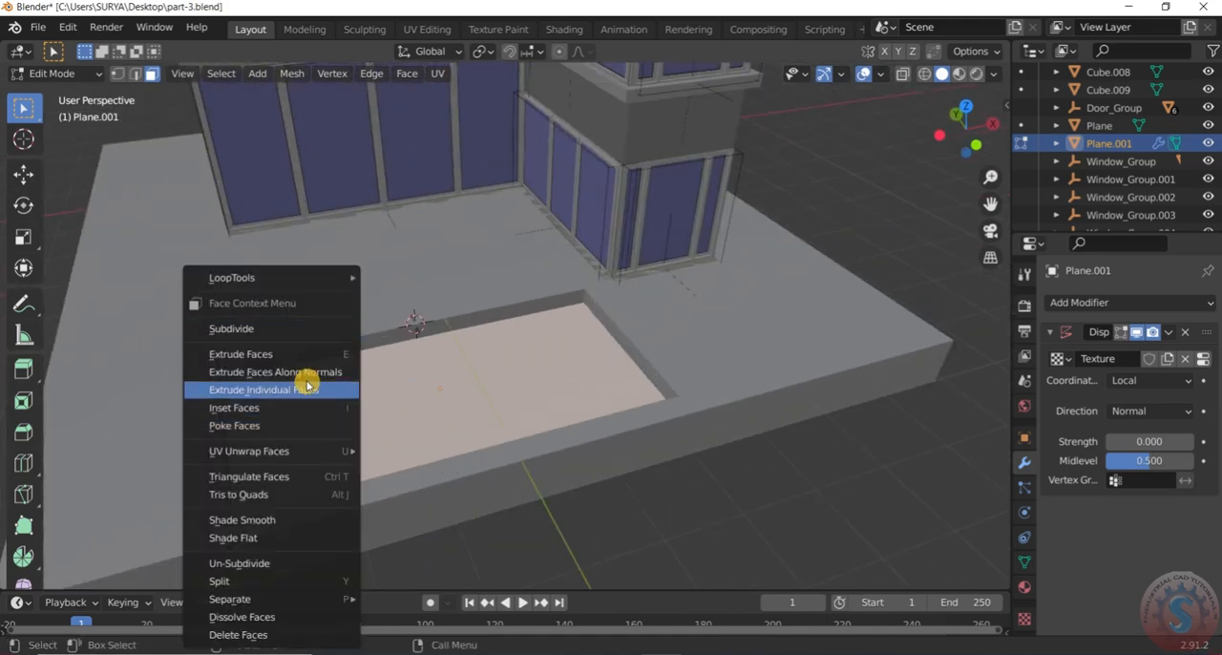
click(295, 330)
click(218, 453)
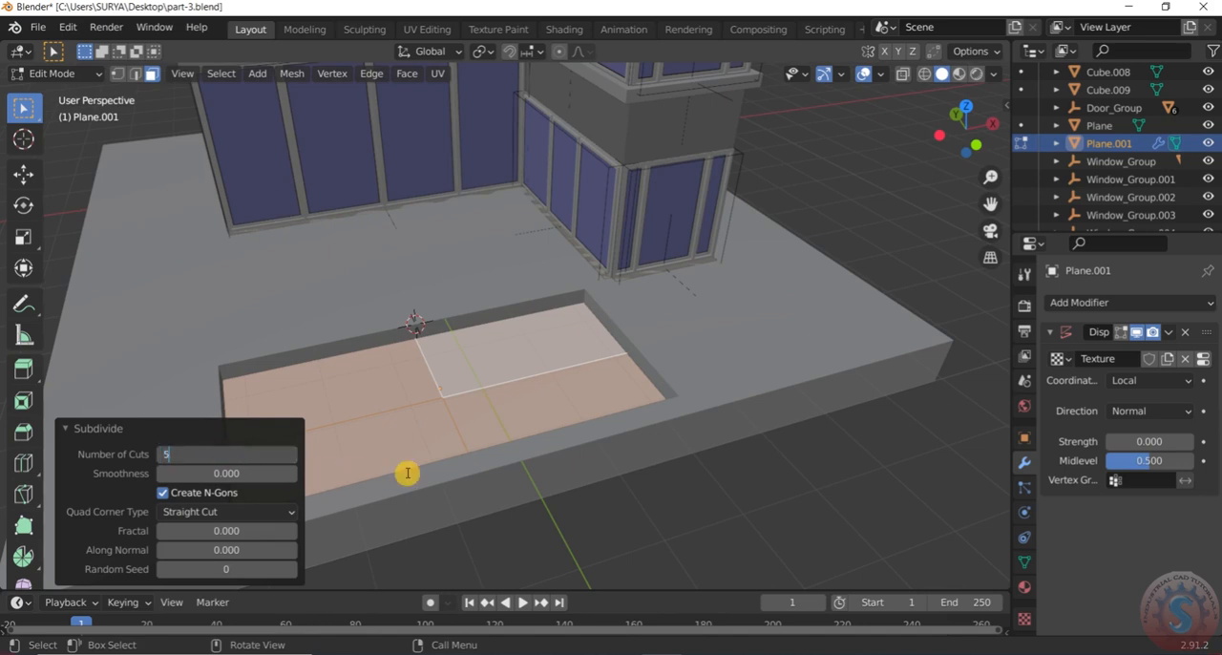
key(Return)
scroll(428, 302, down, 2)
Try 6 cuts for the water plane's subdivision, and settle on 7 cuts
click(239, 458)
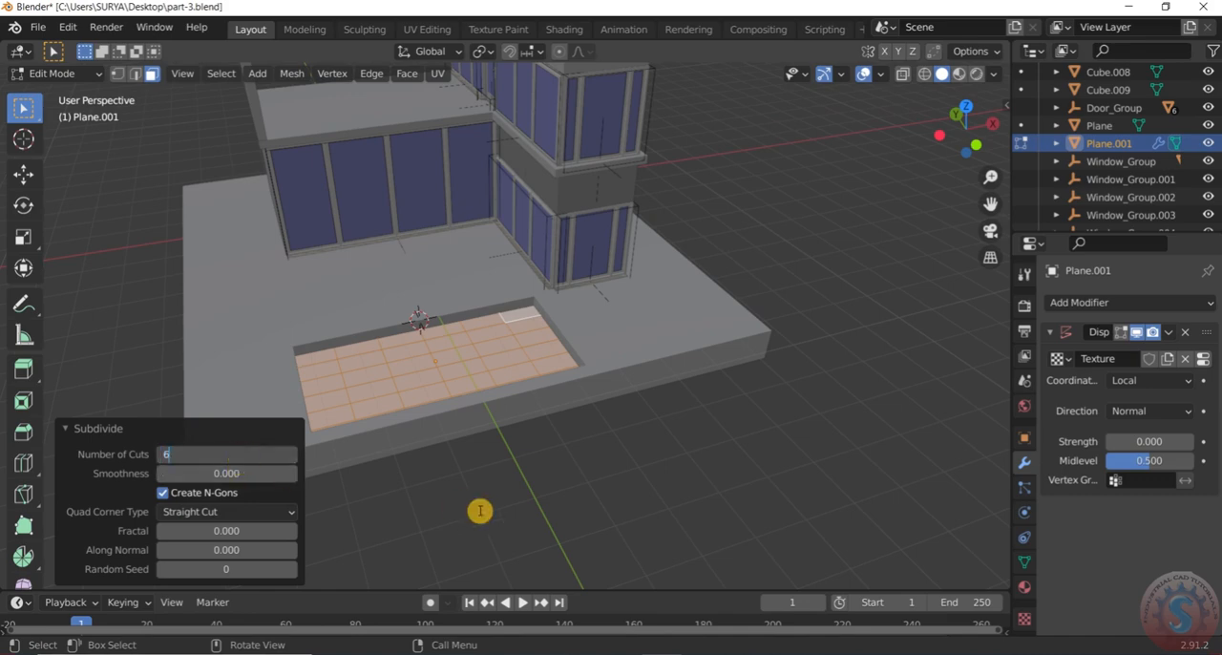
key(Return)
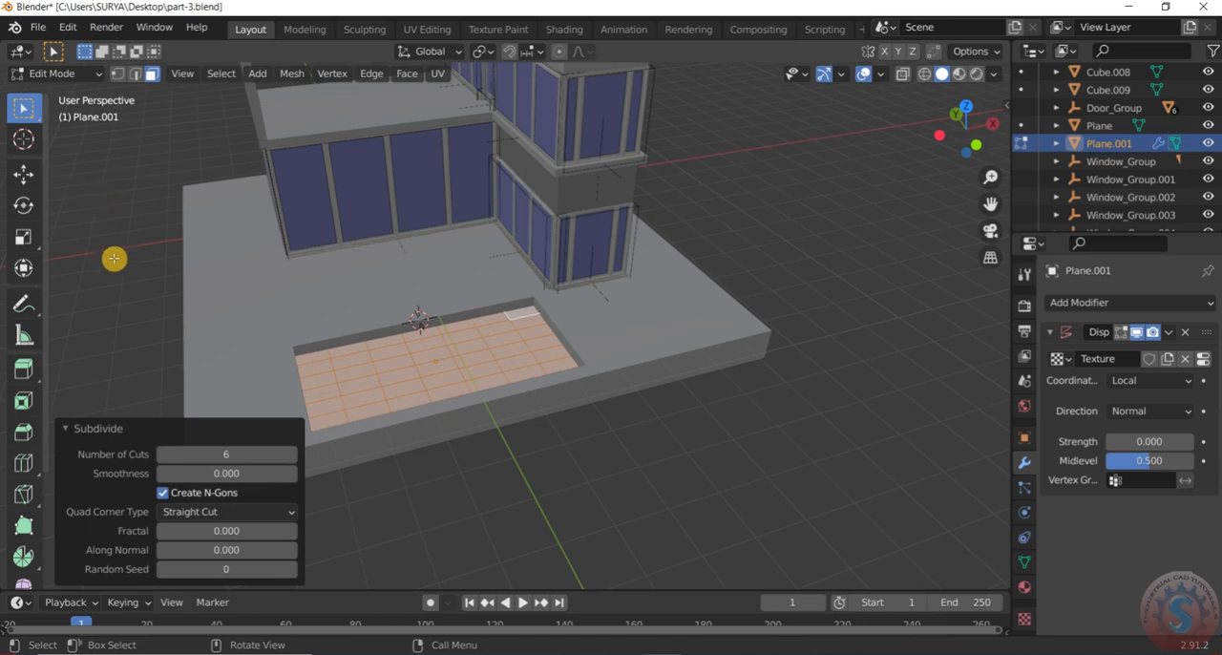
click(205, 457)
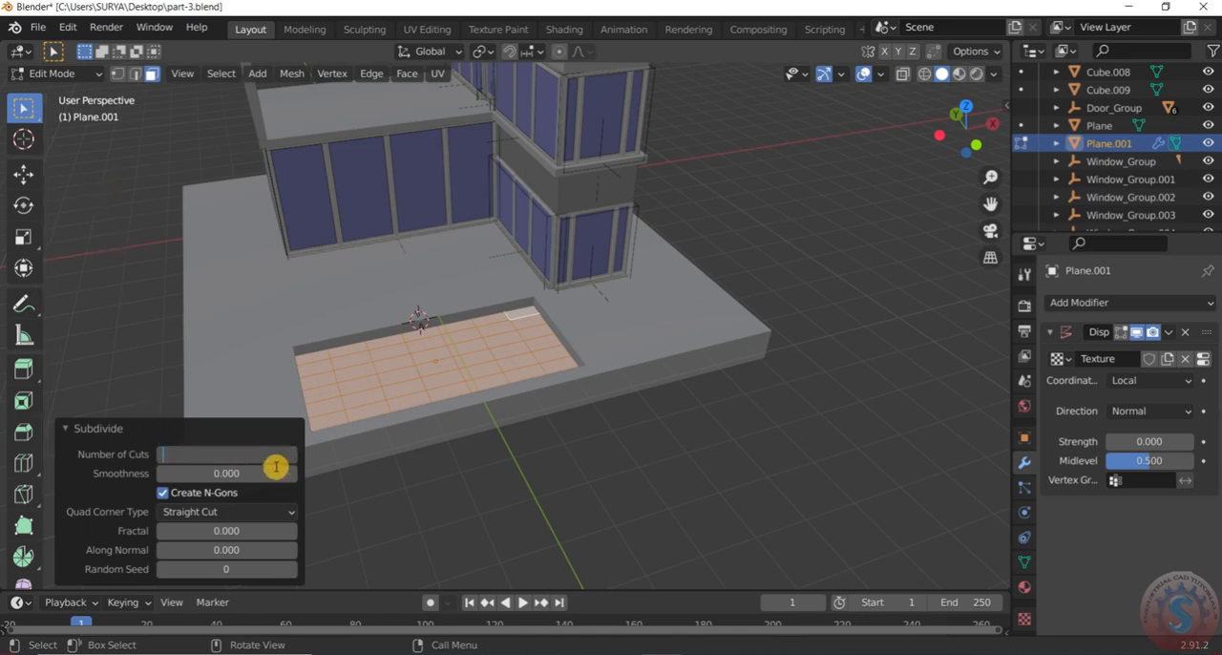
key(Return)
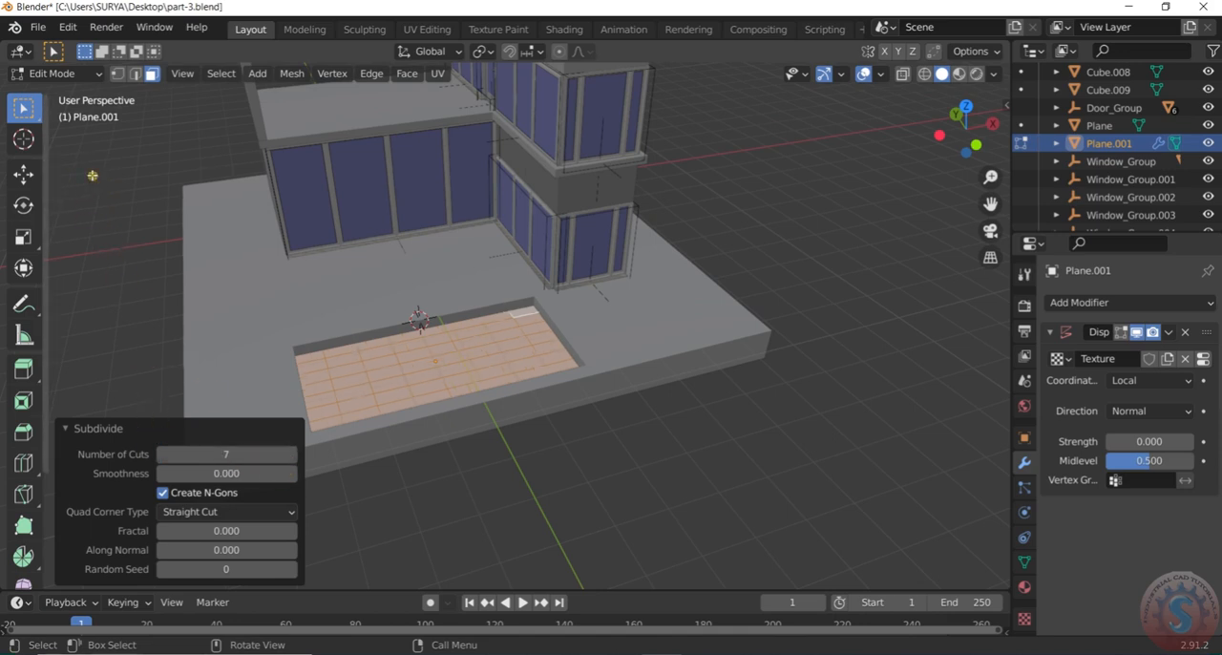
Return to Object Mode and deselect the subdivided water plane
click(493, 519)
scroll(496, 436, down, 1)
scroll(482, 432, up, 2)
middle_drag(482, 432, 480, 398)
click(86, 73)
click(84, 94)
click(408, 566)
scroll(394, 386, up, 1)
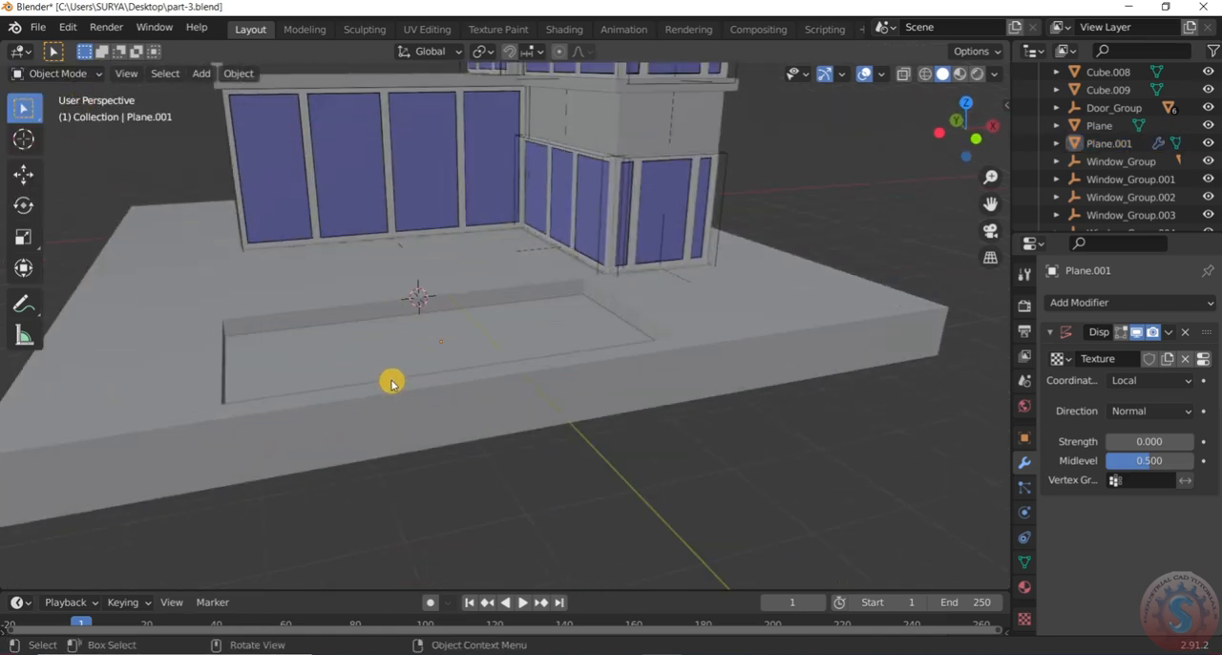
Select the pool's water plane and set its Displace modifier strength to 0.5
middle_drag(390, 382, 376, 412)
click(458, 373)
scroll(457, 373, down, 1)
middle_drag(454, 373, 700, 374)
scroll(699, 374, up, 3)
scroll(385, 380, up, 2)
scroll(384, 379, down, 2)
click(1024, 587)
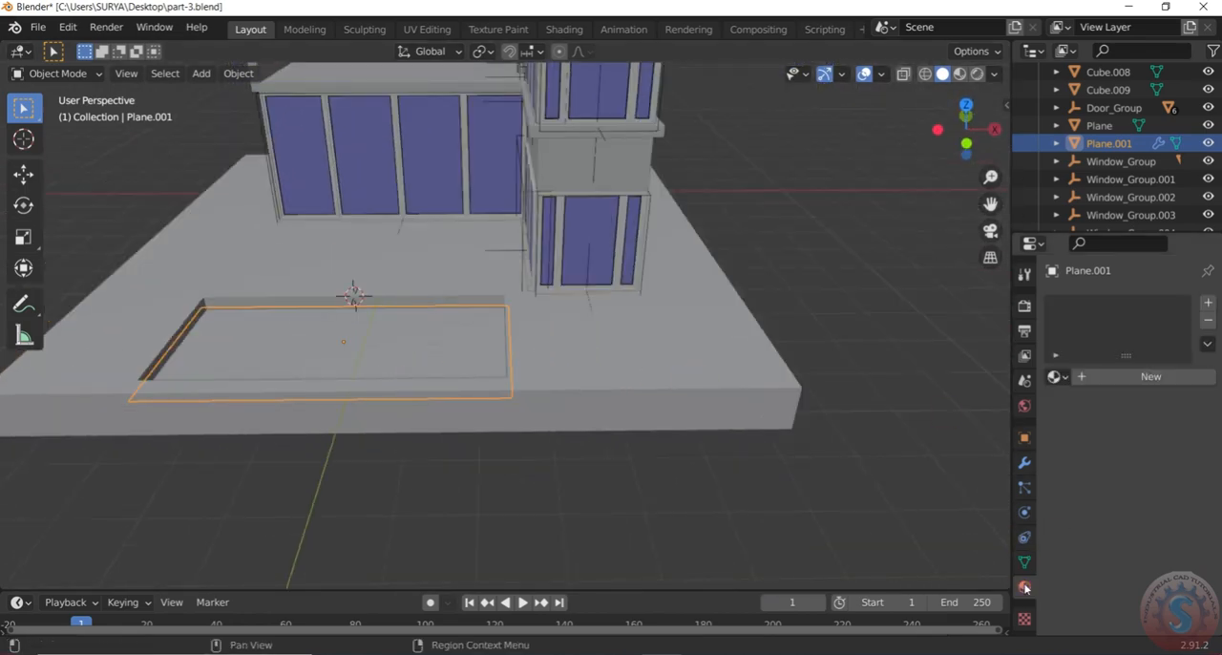
click(1025, 462)
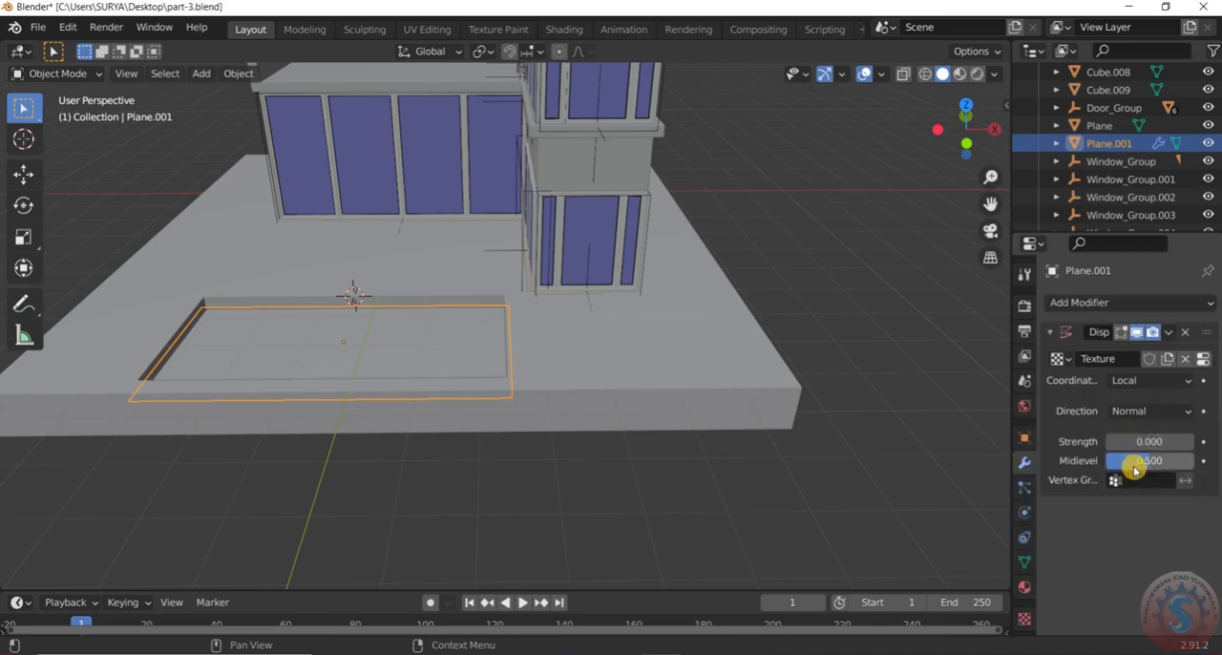
mouse_move(1147, 442)
mouse_down()
mouse_move(1179, 442)
mouse_move(1131, 442)
mouse_up()
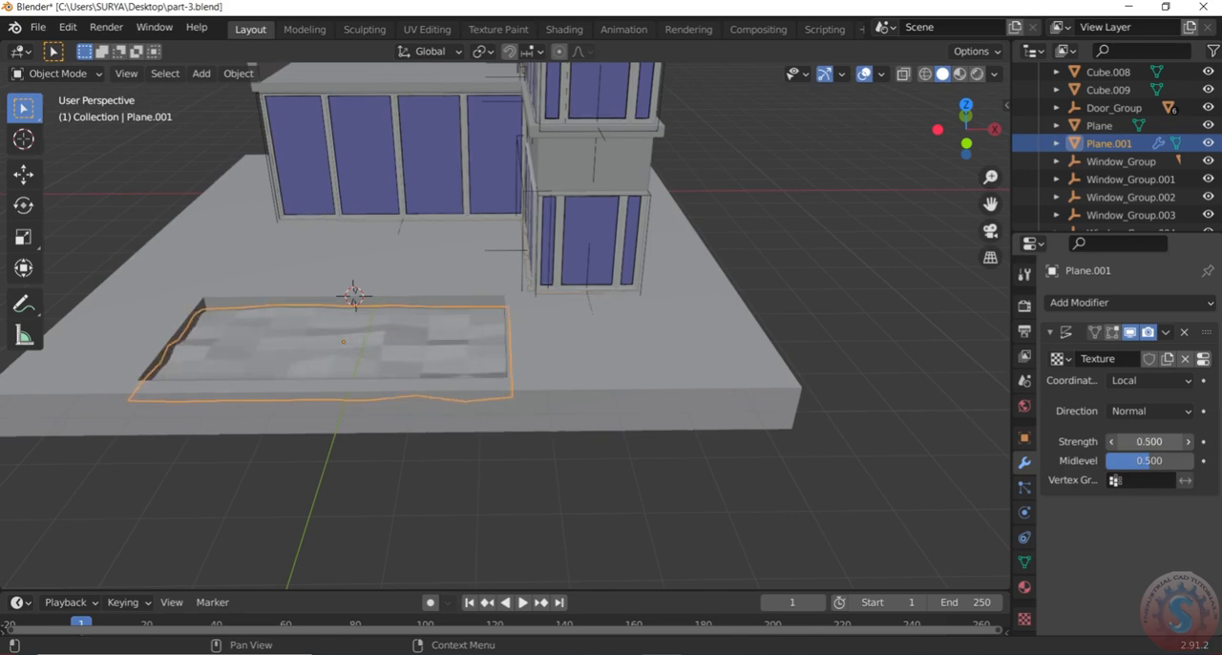
Try a Displace strength of 0.8 on the pool's water plane
scroll(633, 430, down, 4)
scroll(491, 393, up, 2)
scroll(490, 392, up, 1)
middle_drag(530, 390, 503, 406)
mouse_move(1162, 449)
mouse_down()
mouse_move(1136, 448)
mouse_move(1176, 449)
mouse_up()
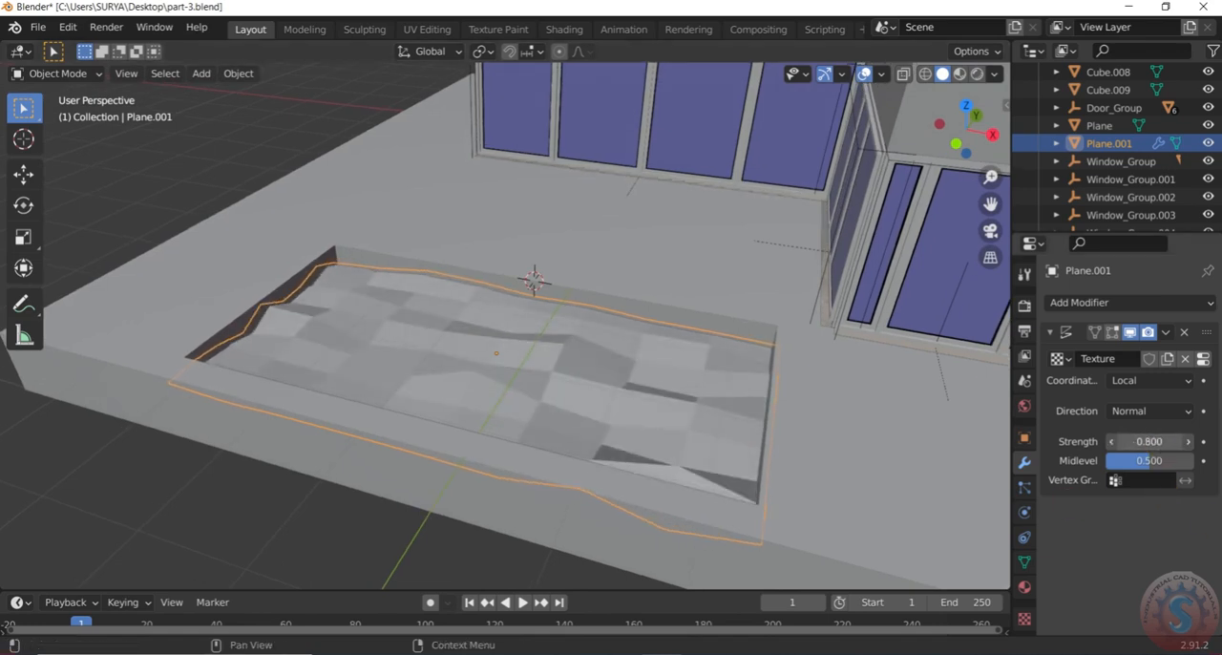
Shade the pool's water plane smooth and set its Displace strength to 0.5
right_click(572, 388)
click(564, 353)
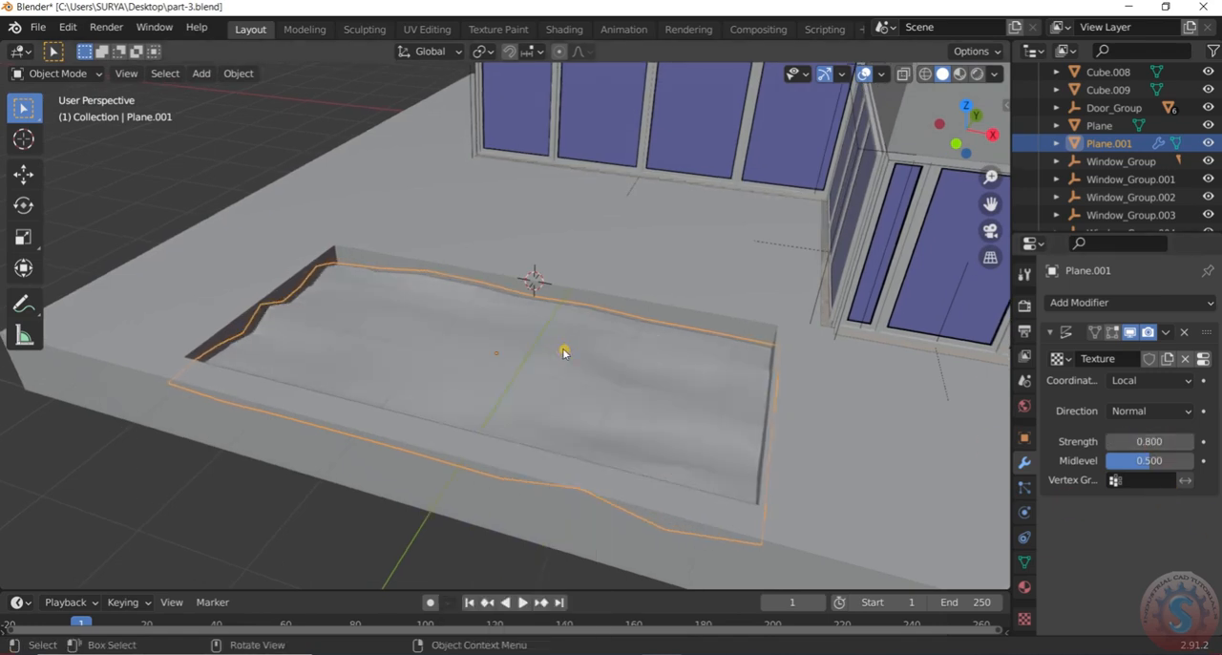
middle_drag(477, 409, 389, 364)
drag(1148, 440, 1142, 440)
click(1146, 440)
text(0.5)
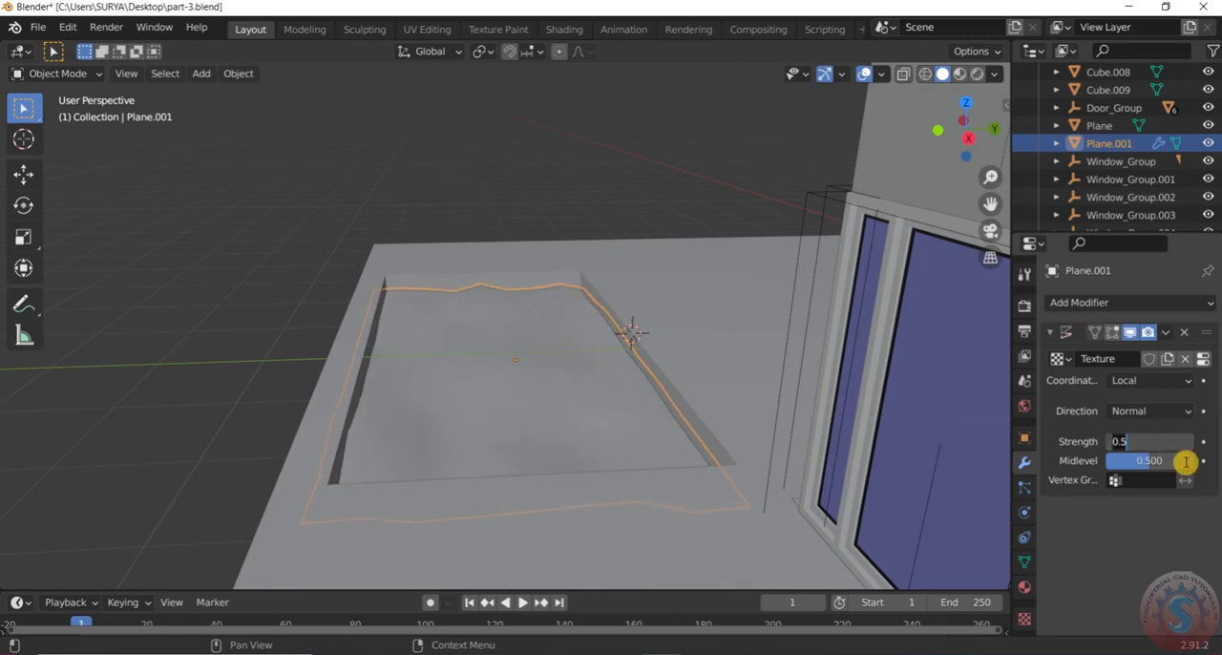
key(Return)
Deselect the water plane and save the house file part-3.blend
middle_drag(305, 311, 335, 464)
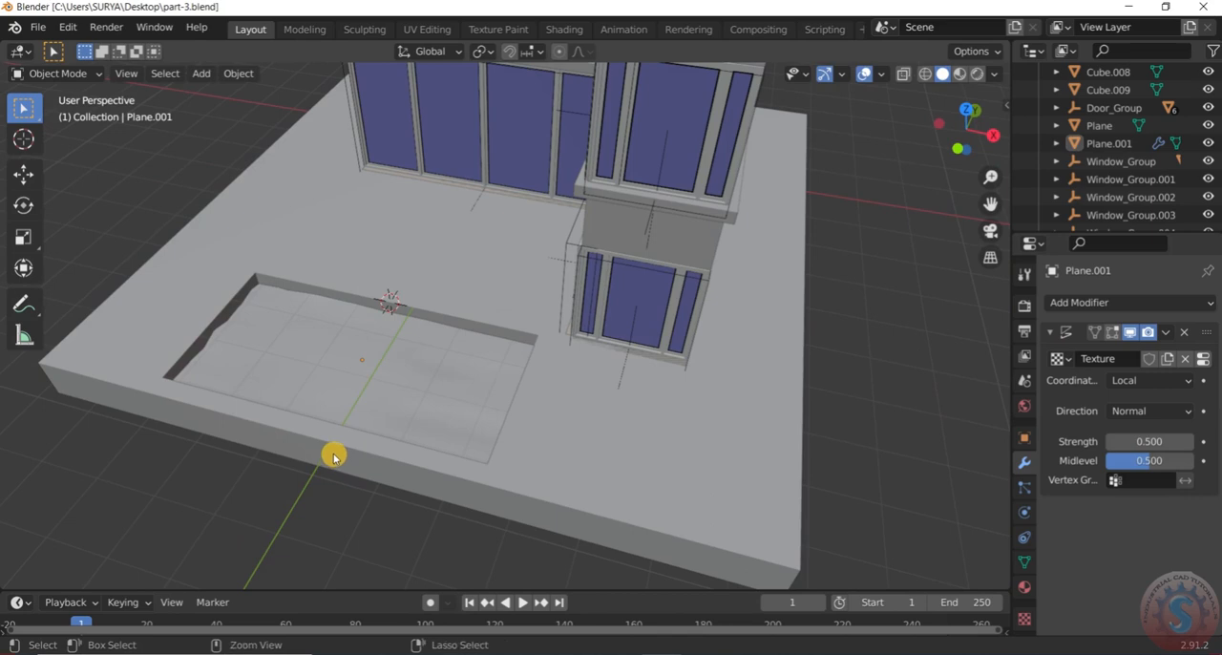
key(ctrl+s)
click(38, 27)
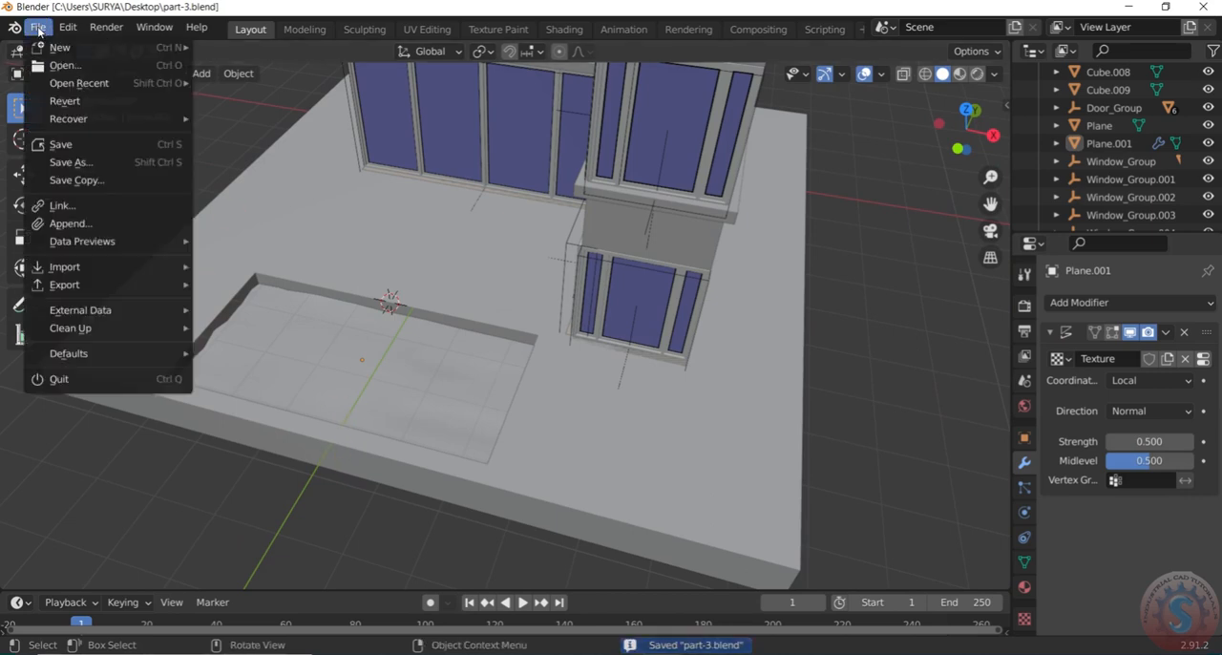
click(63, 145)
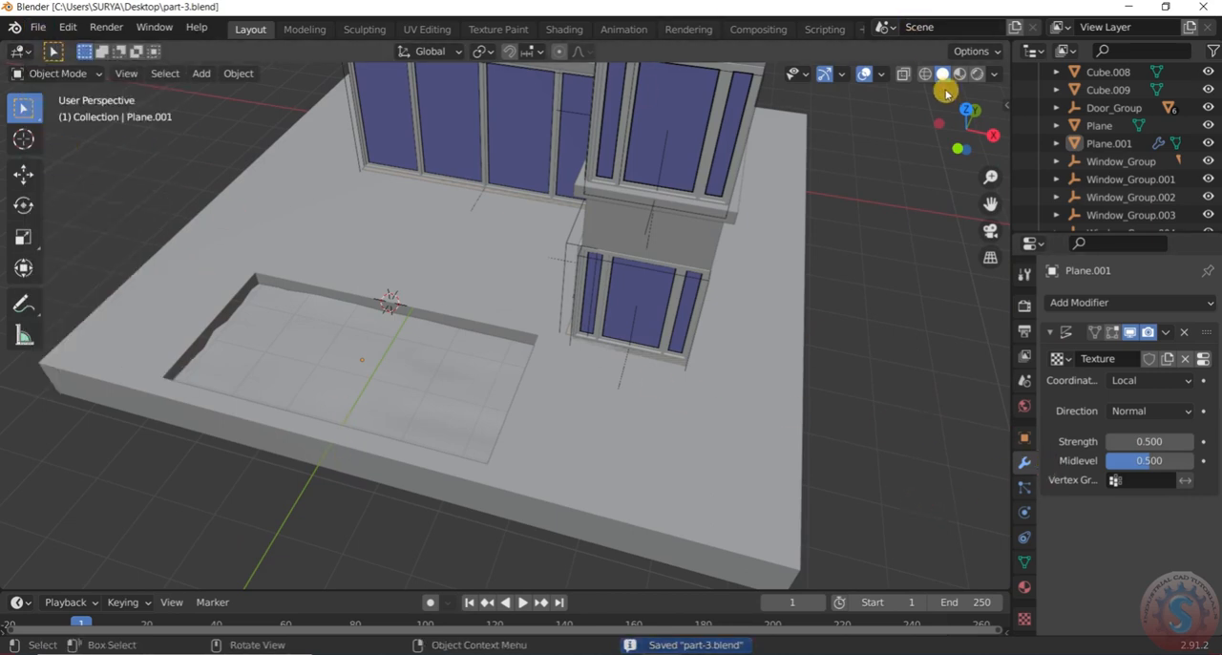
Preview the house and pool in Rendered viewport shading and return to Solid shading
click(974, 79)
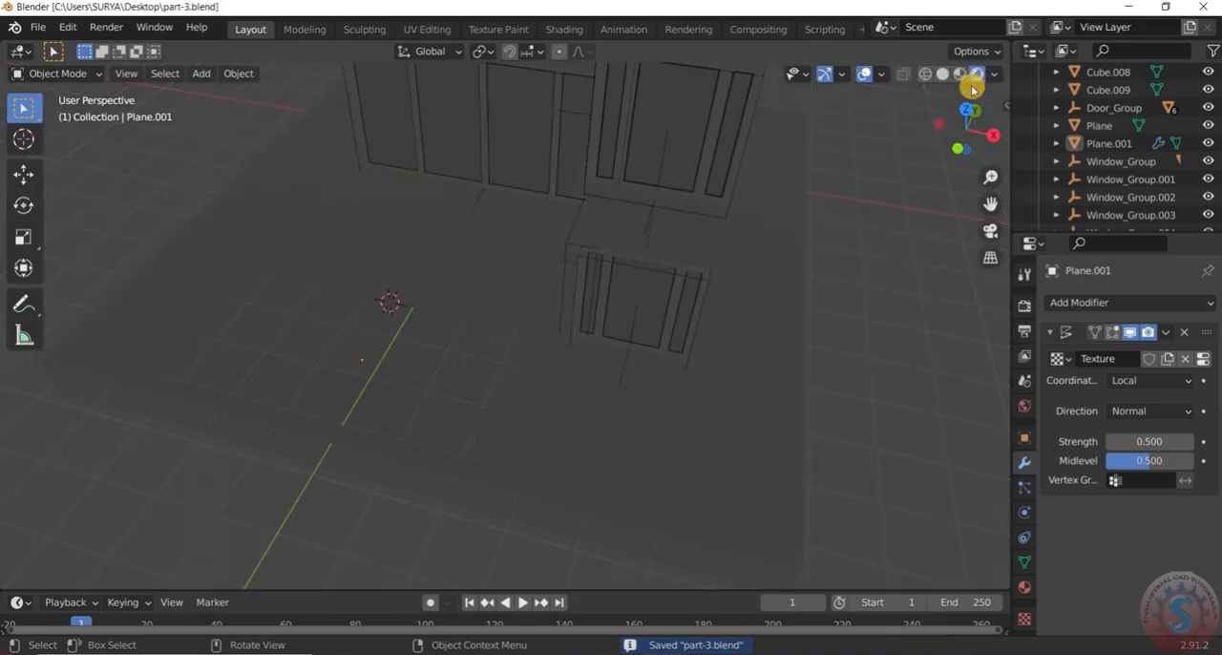
click(942, 73)
scroll(513, 350, down, 3)
click(508, 361)
scroll(507, 359, down, 3)
middle_drag(507, 358, 510, 322)
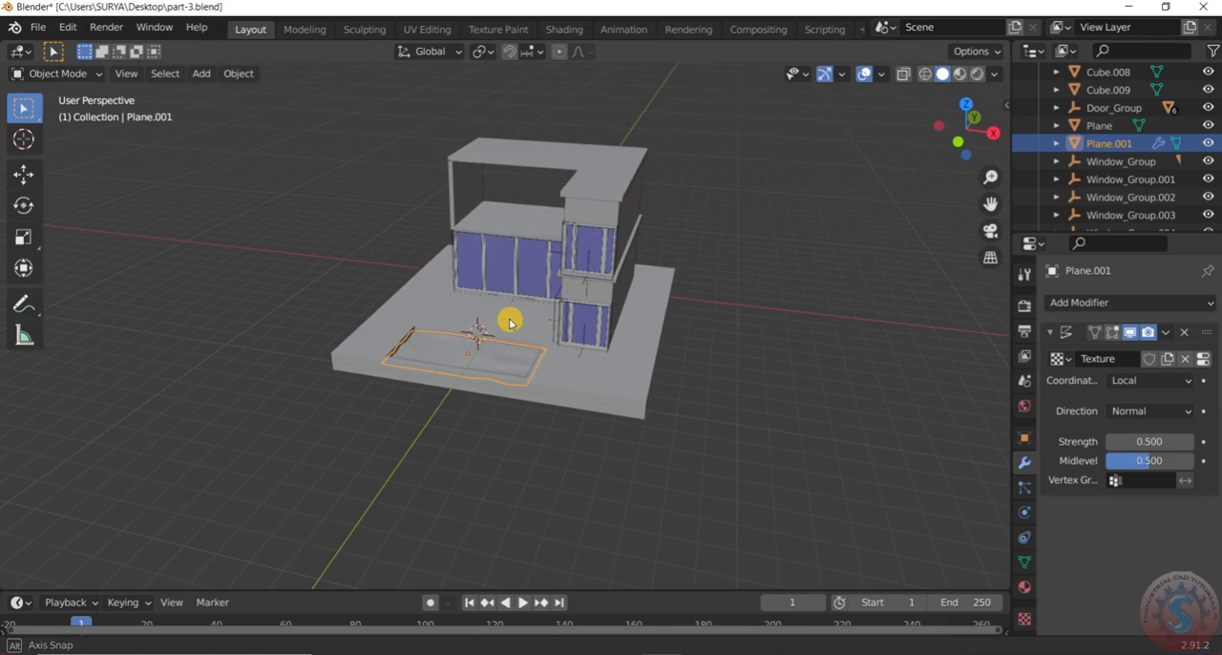
scroll(622, 339, up, 3)
click(826, 349)
click(975, 73)
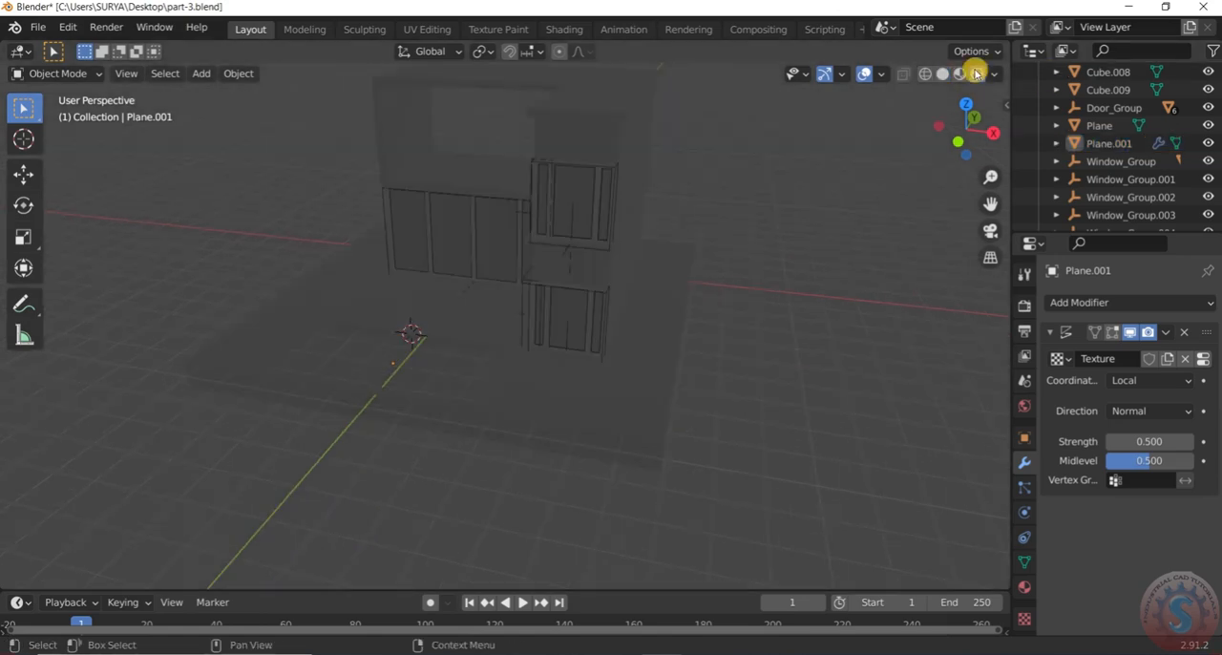
click(930, 74)
click(943, 75)
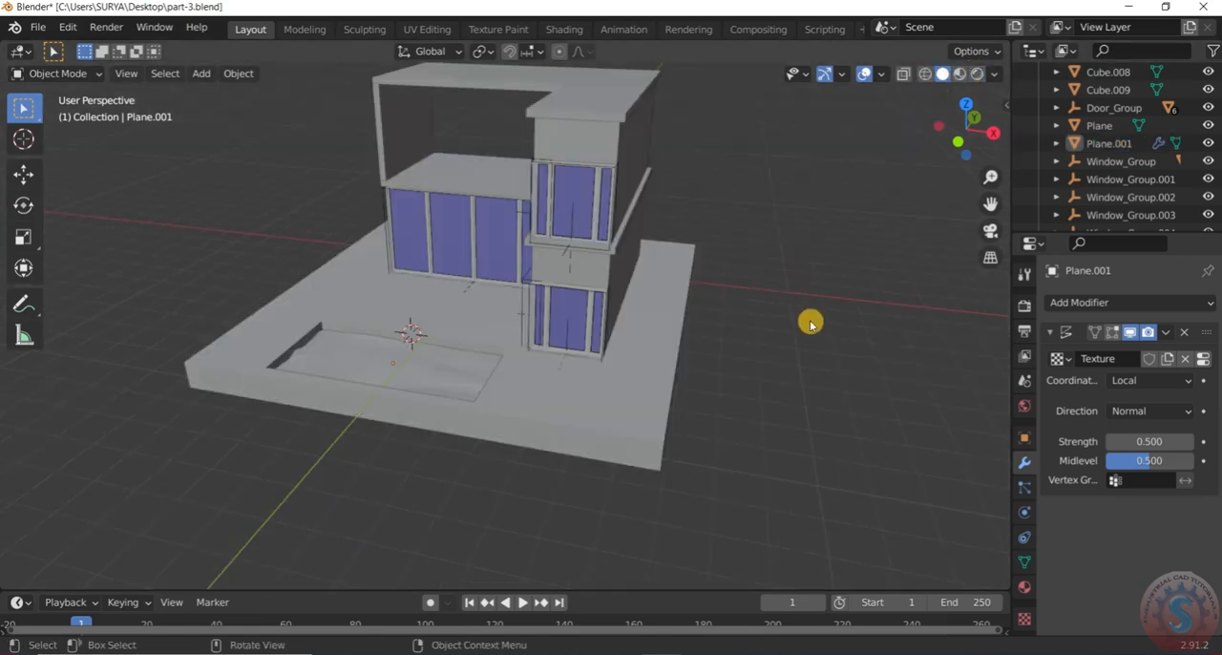
Save part-3.blend again with the finished water surface
click(38, 27)
click(52, 150)
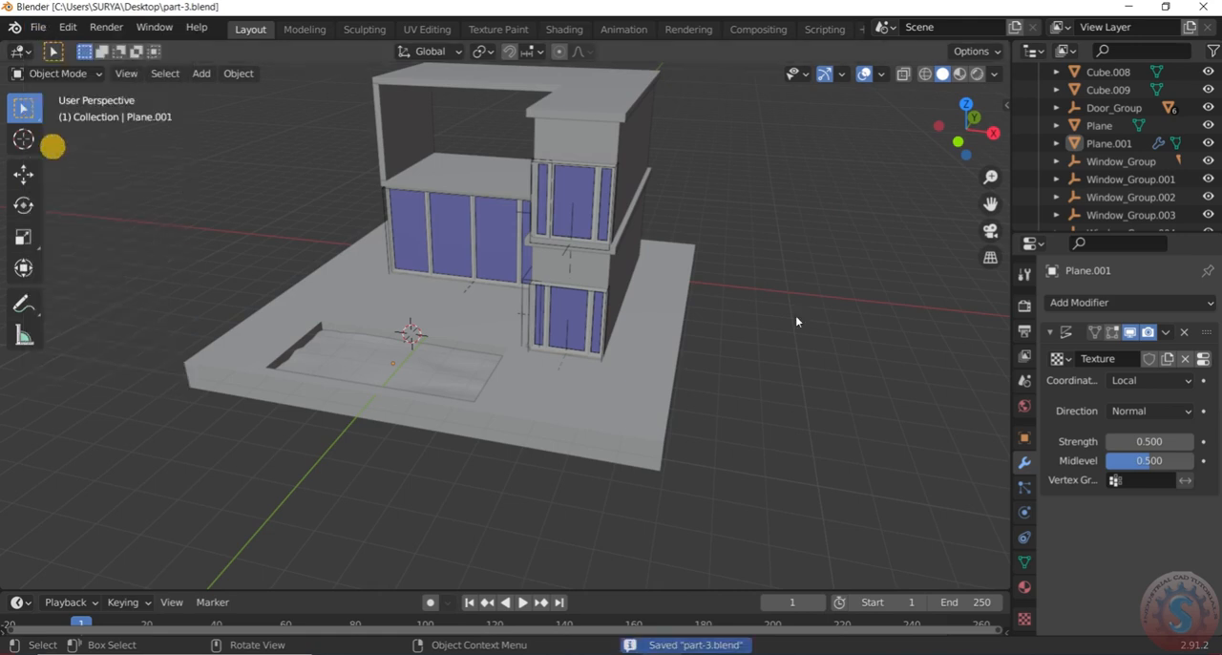
scroll(721, 350, down, 2)
scroll(722, 194, up, 1)
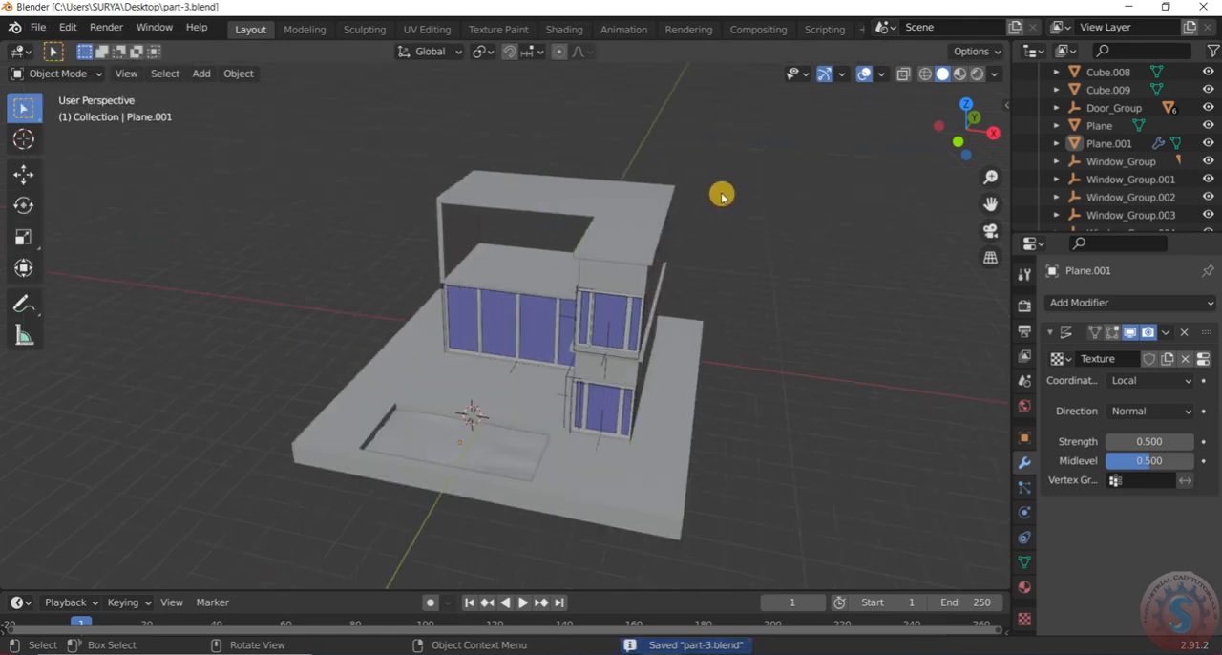
Add a Sun light to the scene in Object Mode
click(65, 75)
click(72, 97)
scroll(728, 288, down, 1)
scroll(729, 288, up, 2)
key(shift+a)
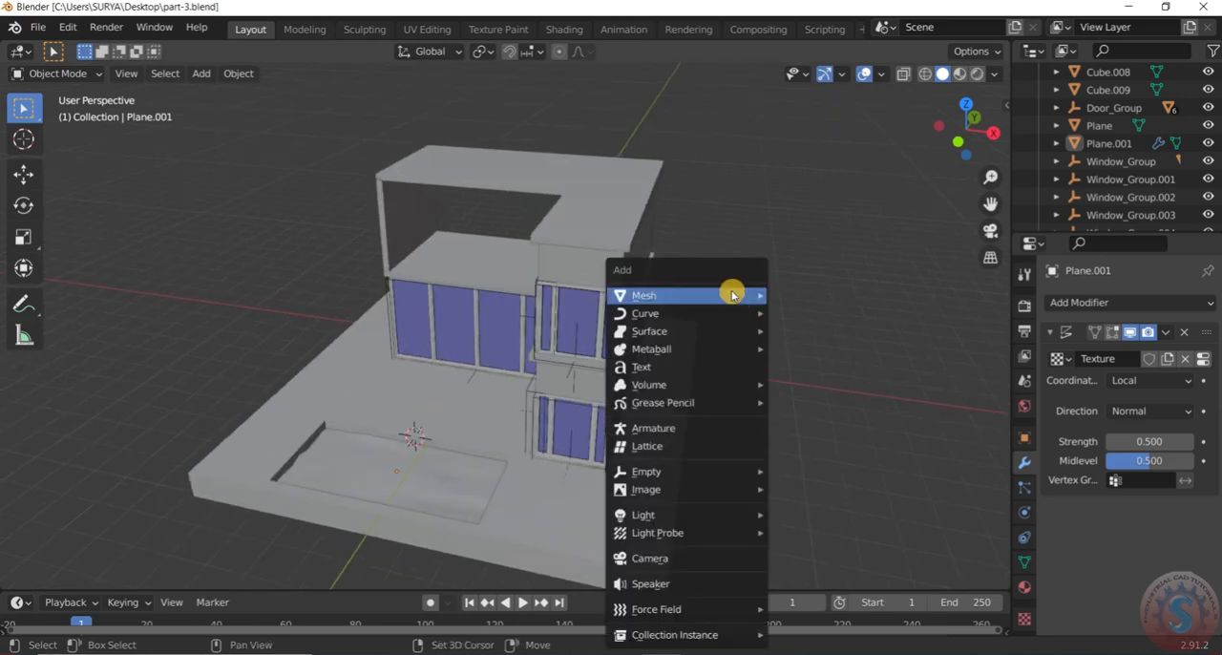
mouse_move(688, 515)
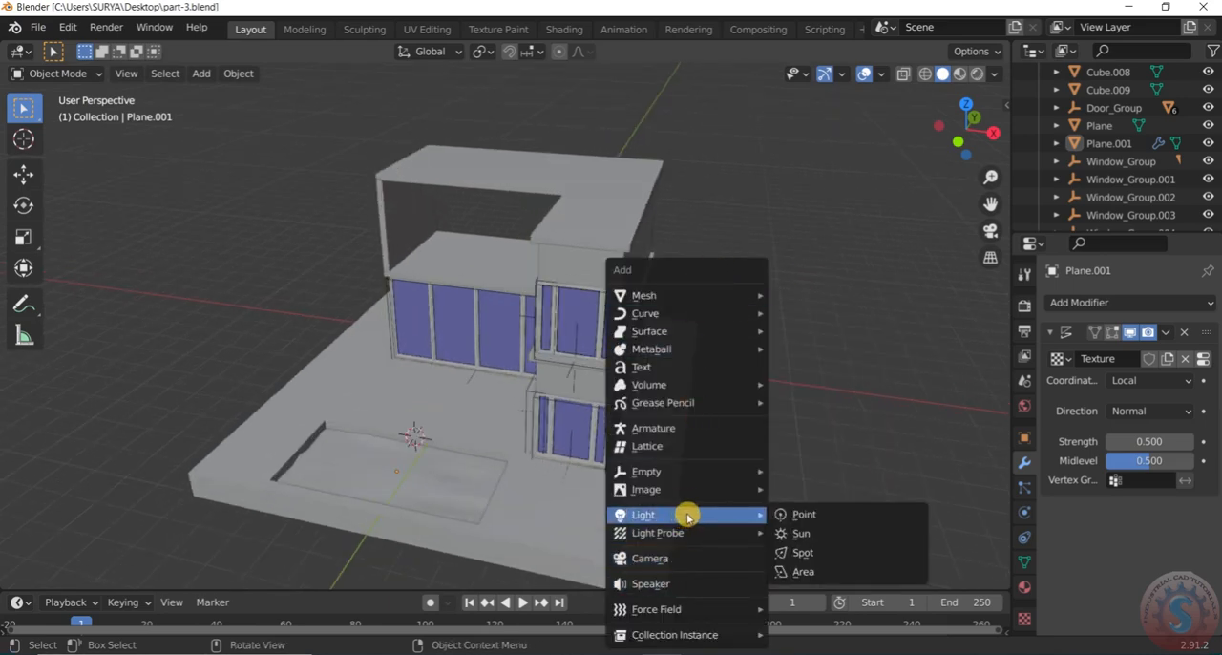
click(826, 536)
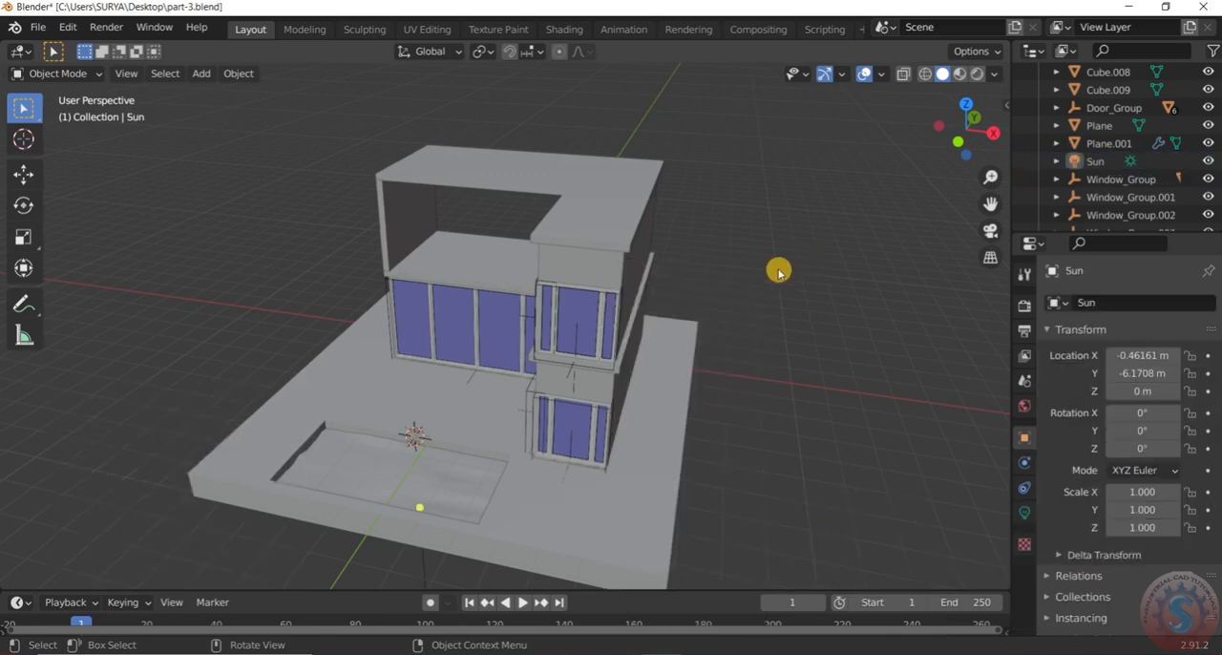
Move the Sun to about X -5.03, Y -4.81, Z 5.21 m, beside the house, and angle its light toward the building
scroll(486, 404, down, 2)
scroll(483, 434, up, 2)
click(485, 426)
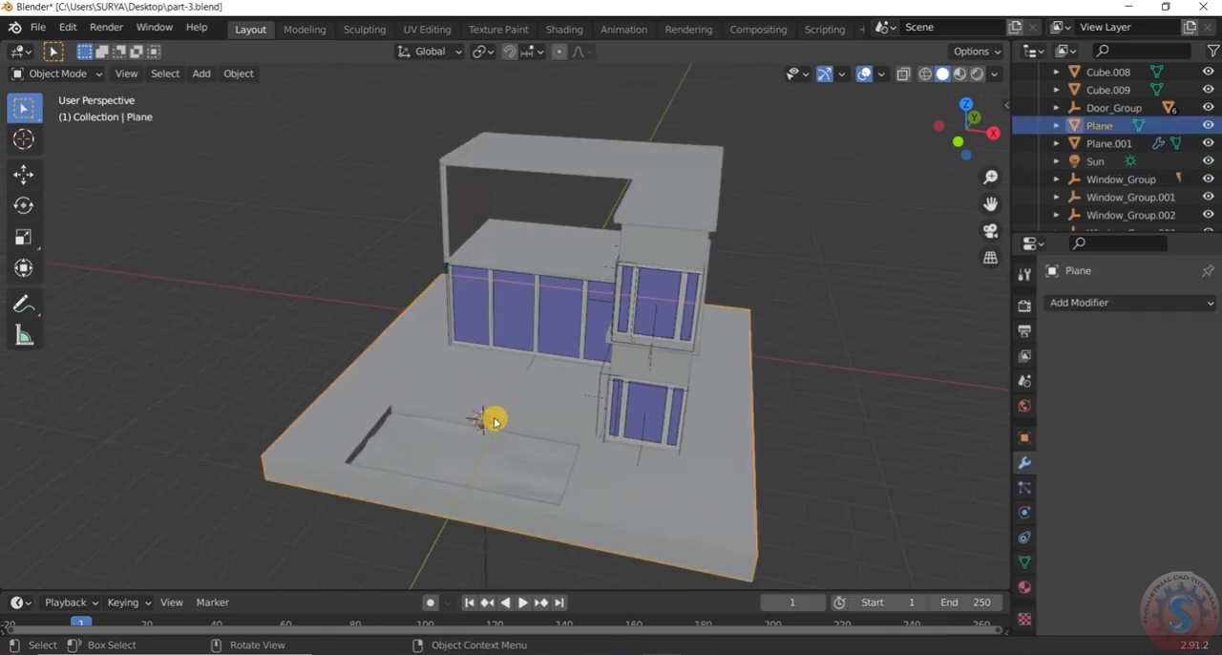
scroll(491, 423, up, 4)
click(480, 421)
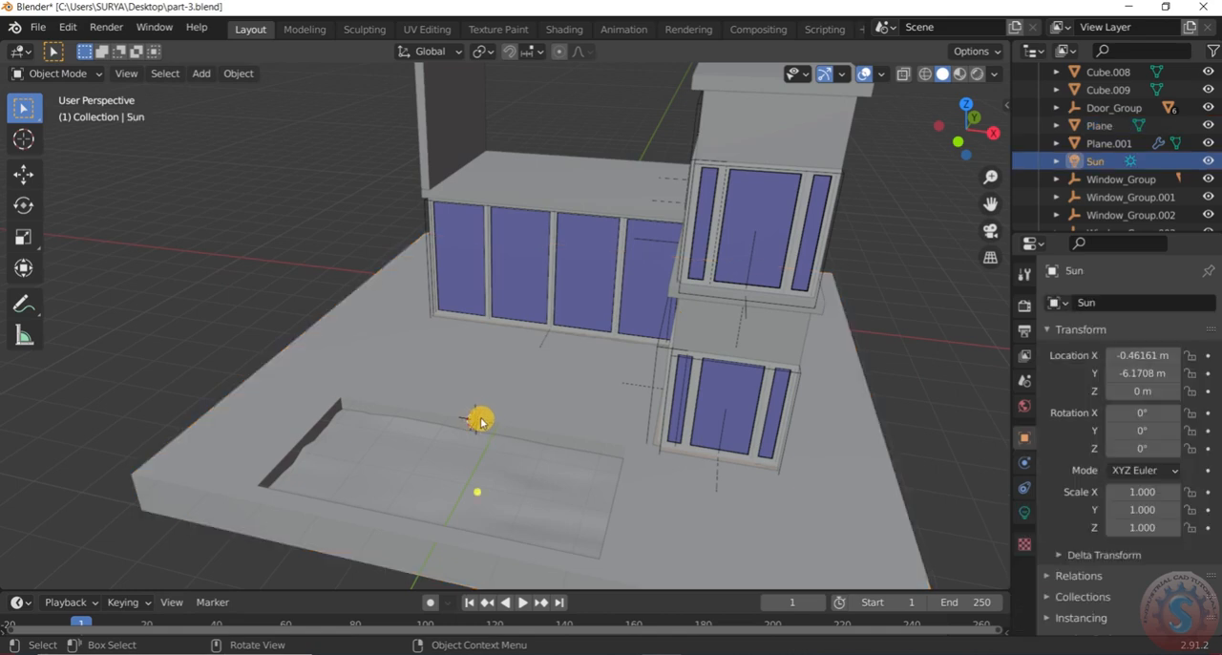
key(g)
scroll(477, 228, down, 5)
middle_drag(496, 229, 655, 273)
scroll(445, 303, up, 1)
scroll(444, 302, down, 1)
scroll(585, 238, up, 2)
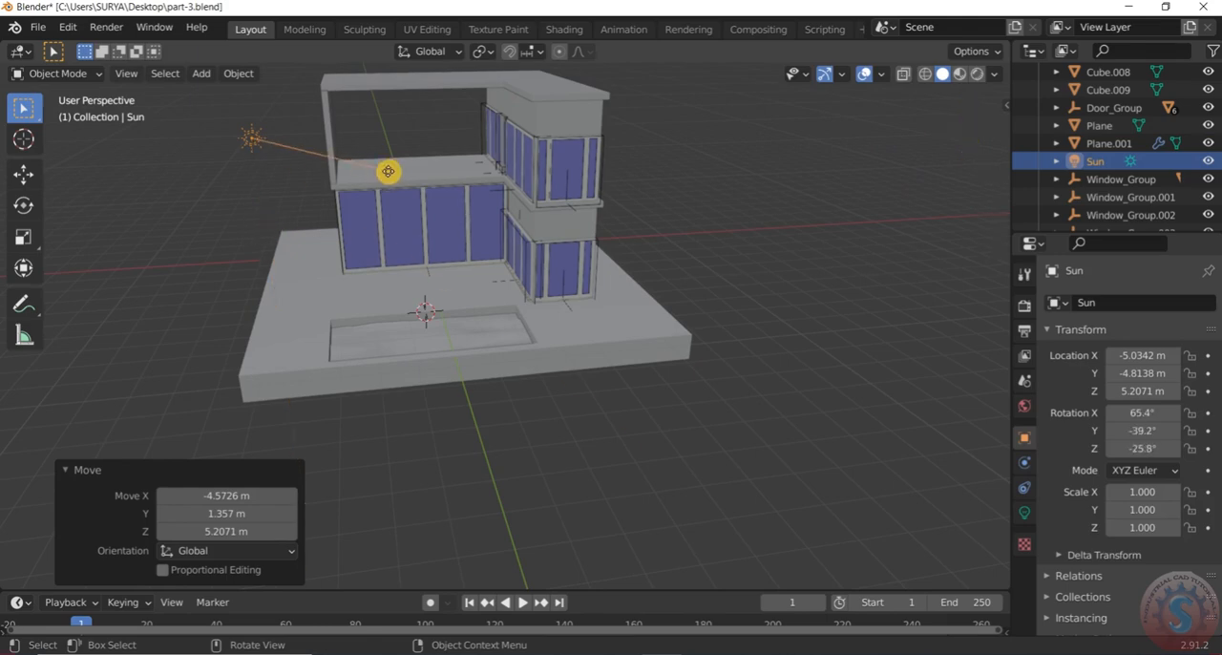
Switch the viewport to Rendered shading and check the sunlight on the house and pool
click(976, 74)
scroll(774, 260, down, 3)
scroll(586, 302, up, 3)
middle_drag(586, 302, 462, 328)
scroll(464, 182, up, 4)
scroll(455, 216, down, 3)
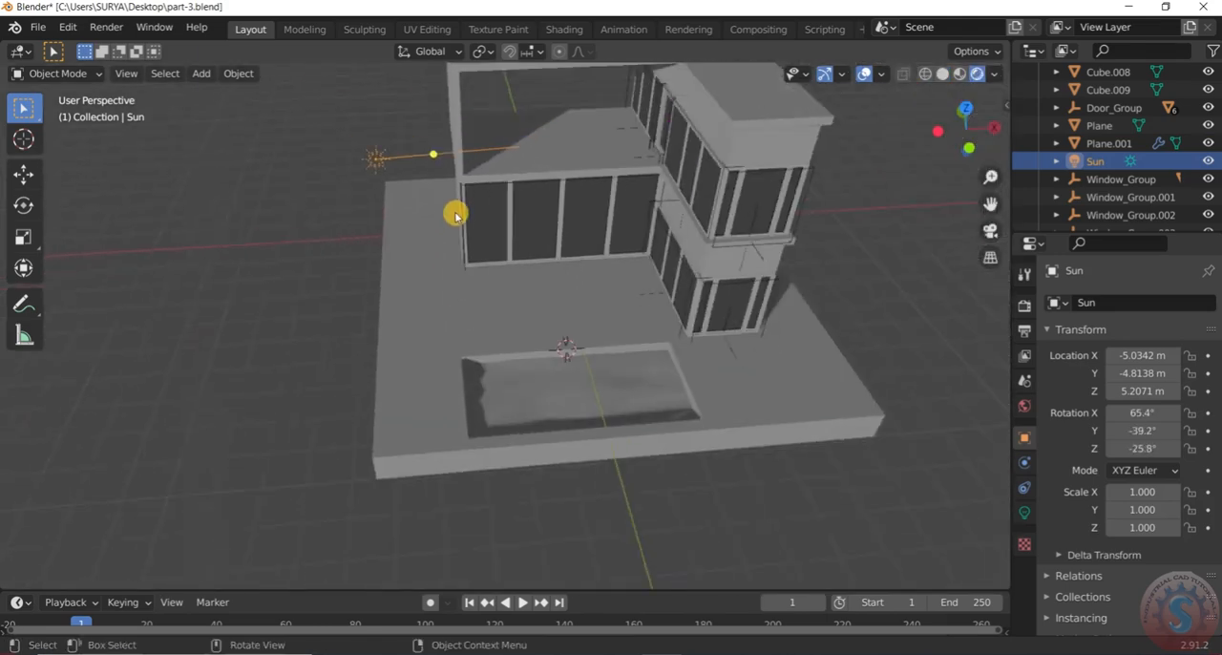
Raise the Sun about 3.47 m along global Z and re-aim its light at the house
scroll(419, 199, down, 2)
key(g)
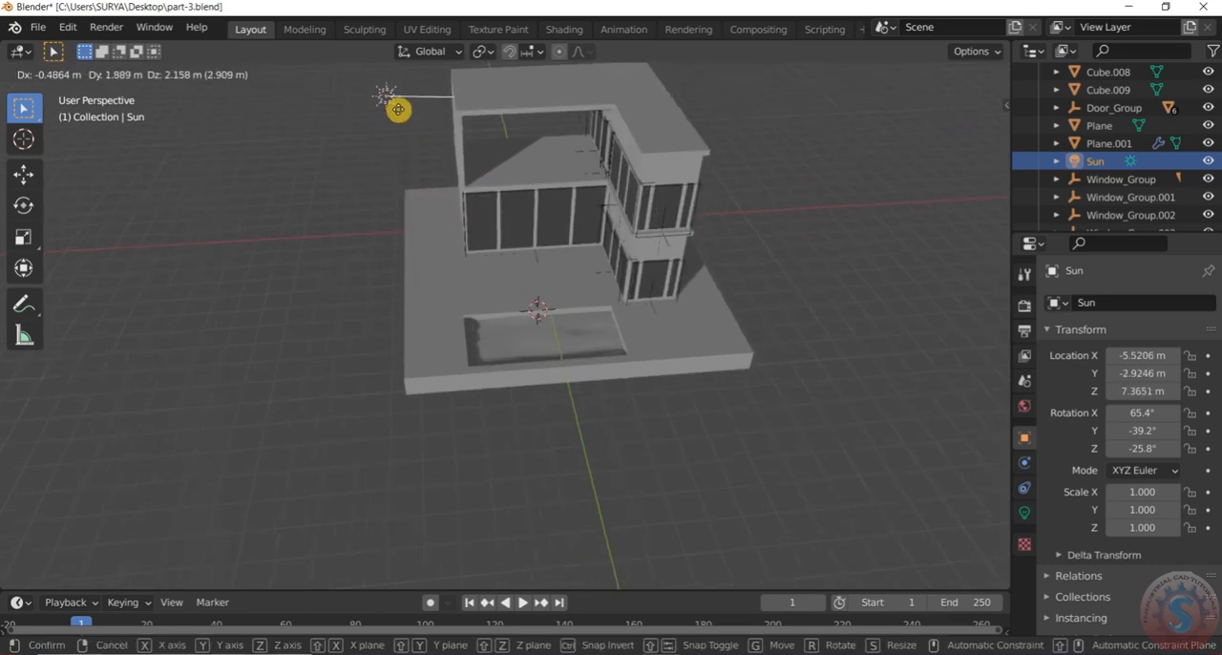
key(x)
key(y)
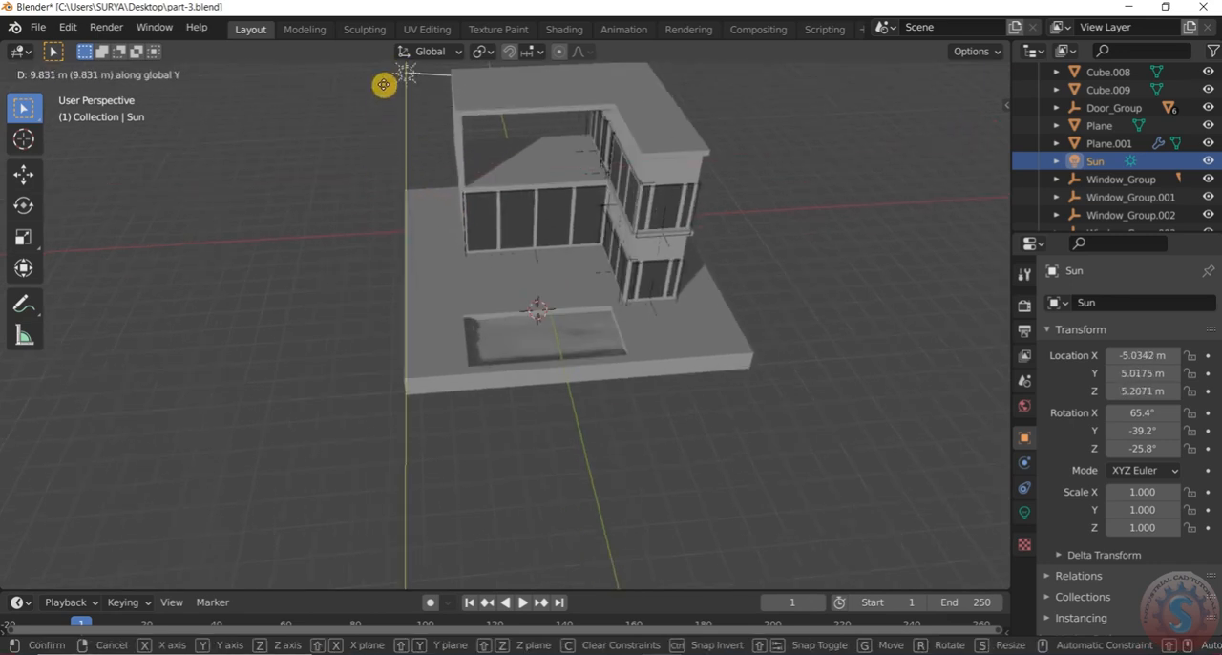
click(370, 100)
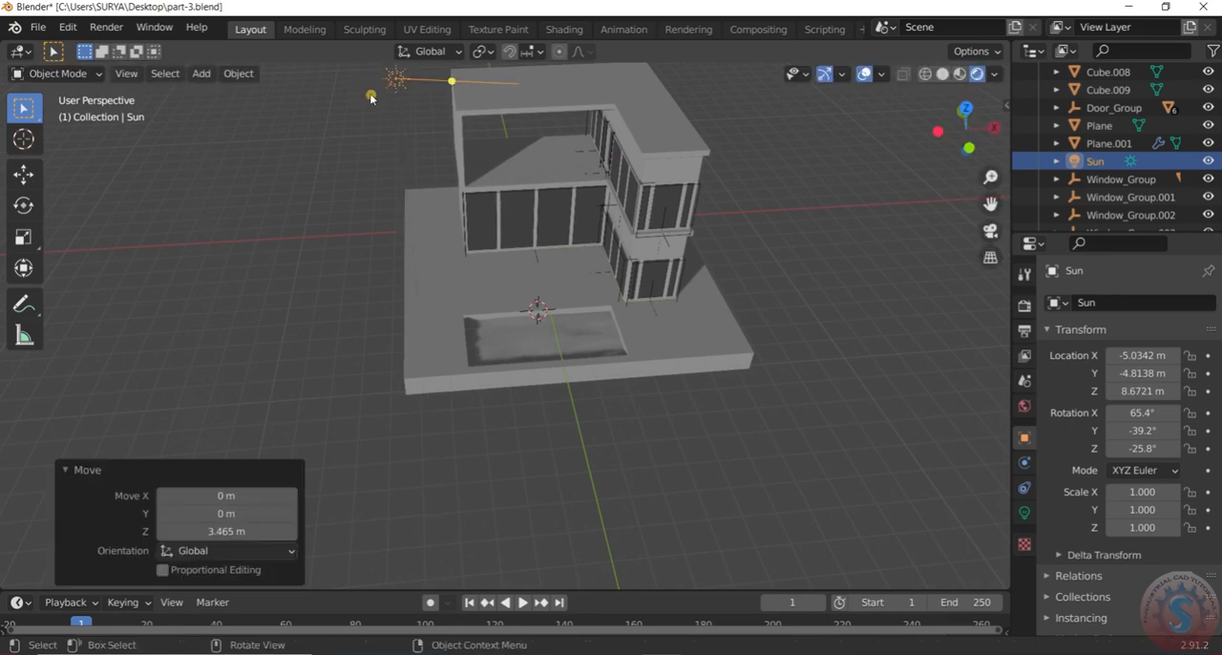
drag(451, 82, 511, 169)
Select the pool's water plane and check its material, Clouds texture and modifier settings
middle_drag(486, 245, 560, 300)
scroll(467, 318, up, 3)
scroll(570, 260, down, 3)
scroll(584, 239, up, 4)
scroll(520, 291, down, 3)
click(494, 325)
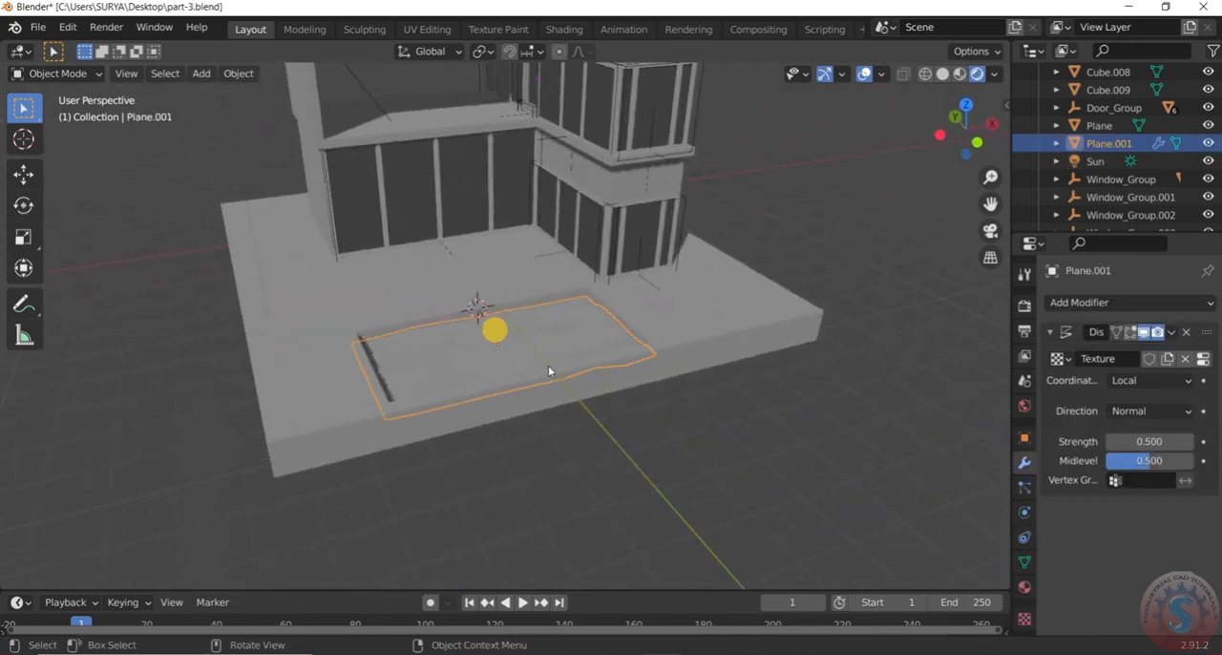
middle_drag(493, 331, 579, 363)
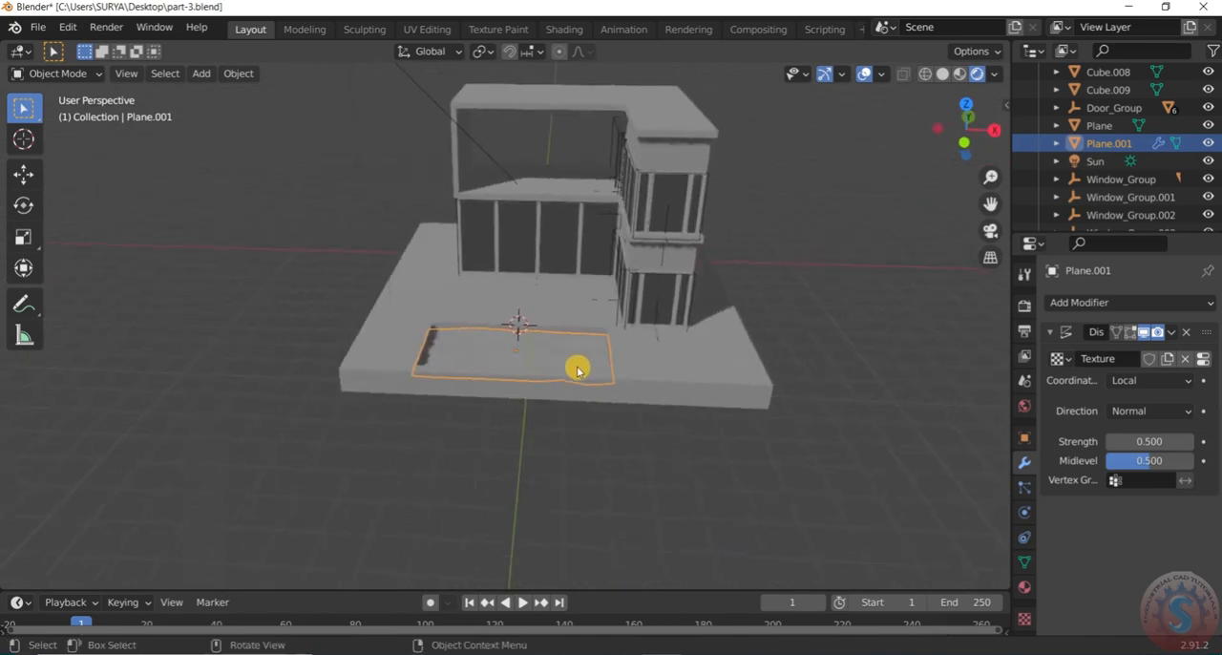
click(1027, 589)
click(1026, 463)
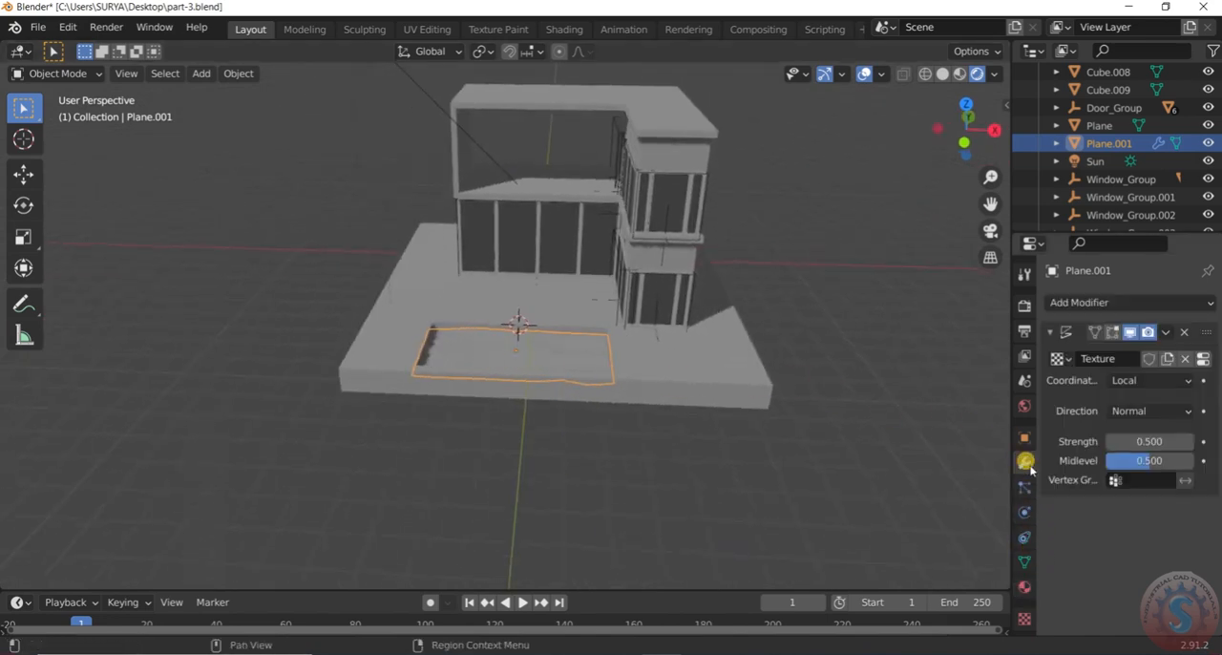
click(1026, 585)
click(1025, 619)
scroll(1087, 523, down, 4)
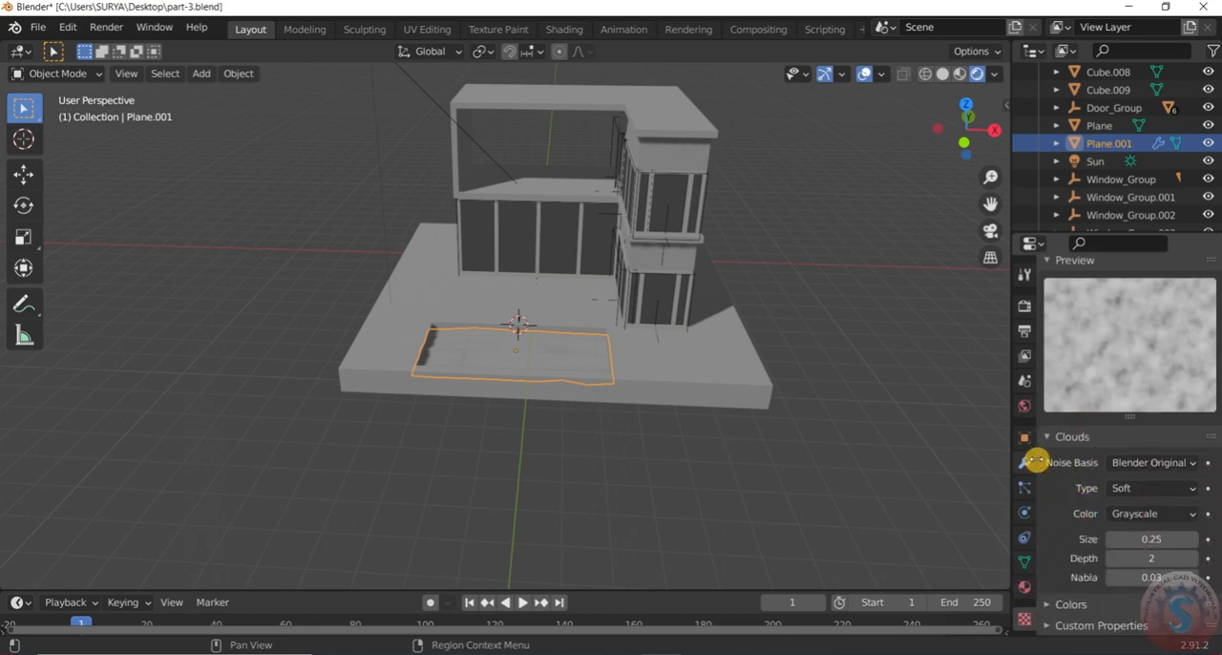
click(1026, 463)
Examine the pool's water surface from several angles under the sunlight
mouse_move(545, 347)
middle_down()
mouse_move(528, 359)
mouse_move(564, 385)
mouse_move(551, 350)
mouse_move(564, 357)
middle_up()
key(alt+a)
click(528, 359)
scroll(564, 357, up, 2)
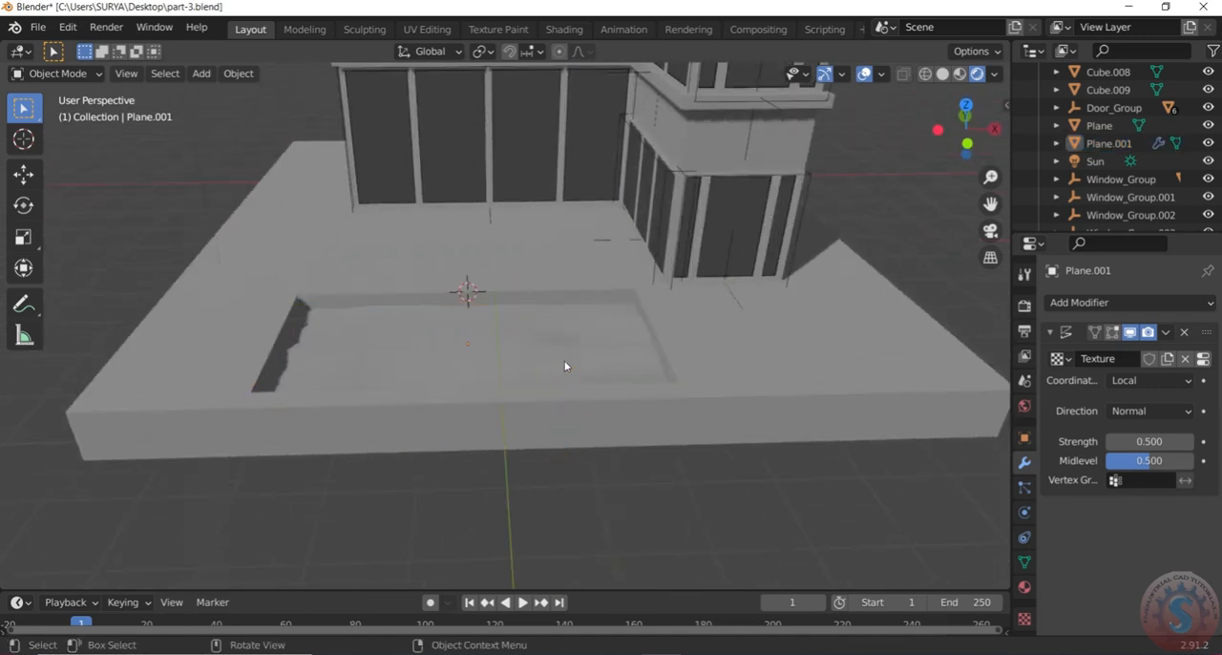
middle_drag(564, 363, 613, 355)
click(696, 495)
scroll(680, 424, down, 3)
scroll(614, 354, up, 2)
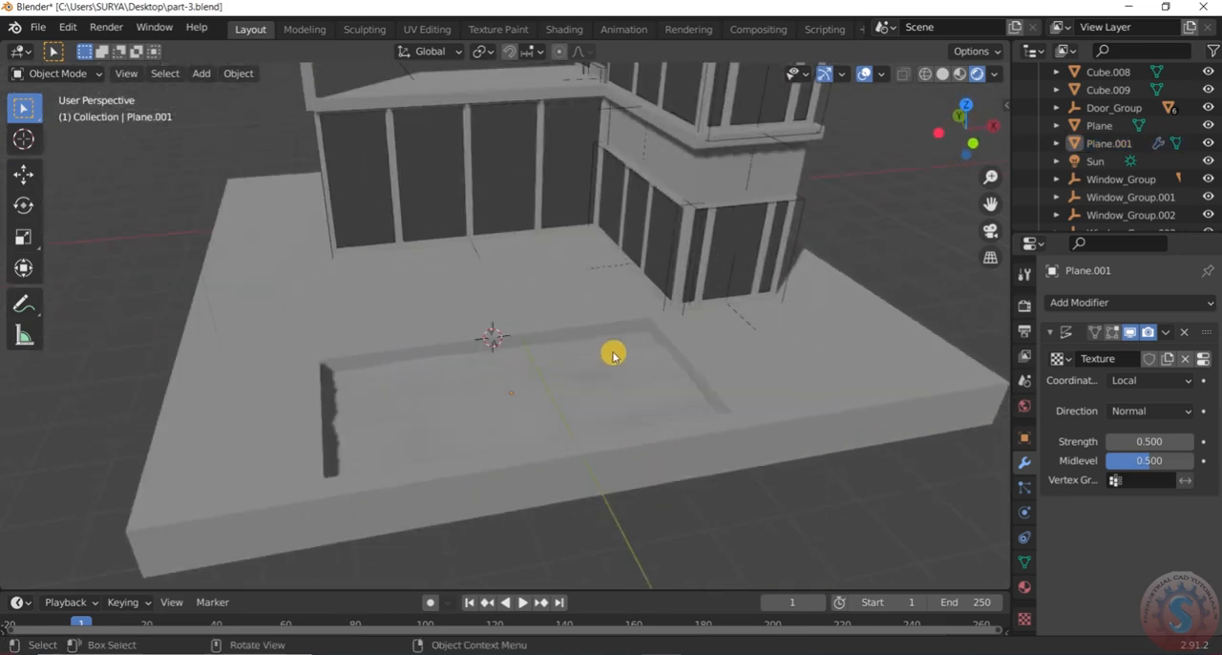
click(630, 393)
middle_drag(630, 393, 719, 382)
click(731, 404)
Save part-3.blend with the Sun light added
click(37, 26)
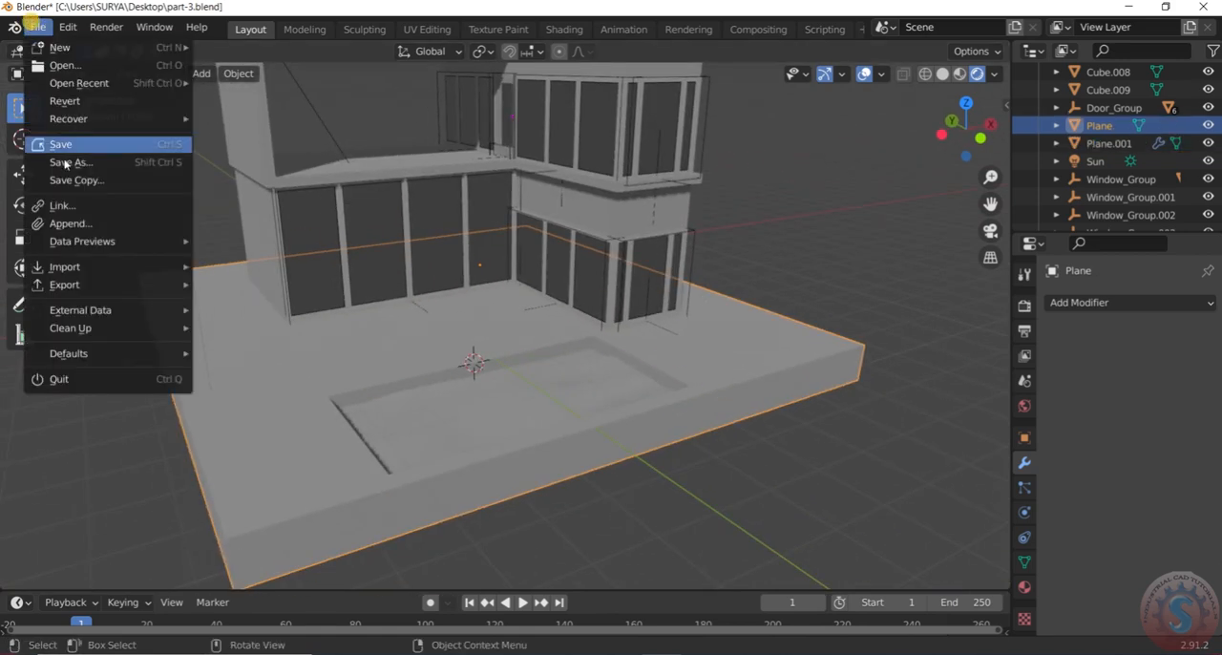
click(69, 143)
middle_drag(697, 517, 690, 362)
click(38, 27)
click(40, 145)
Clear the selection and save the house file part-3.blend again
scroll(792, 439, down, 2)
middle_drag(792, 436, 655, 297)
scroll(616, 338, up, 2)
middle_drag(615, 341, 620, 404)
scroll(689, 328, up, 2)
scroll(685, 331, down, 2)
scroll(646, 369, up, 3)
scroll(646, 368, down, 3)
click(618, 406)
click(817, 251)
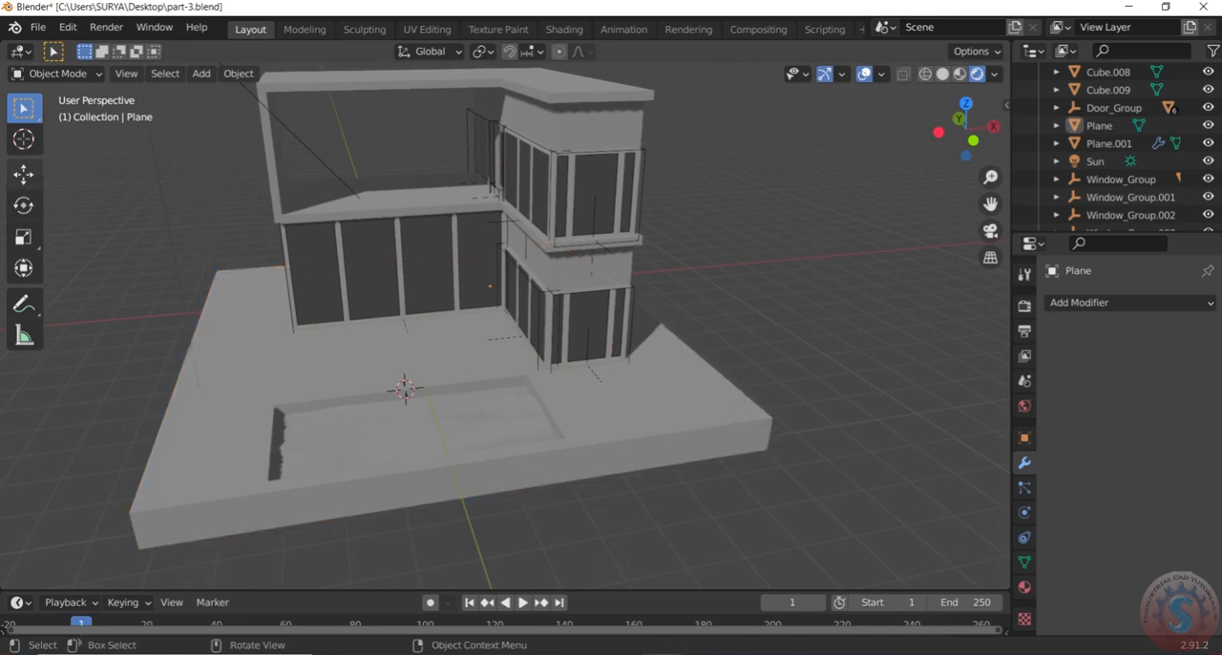
click(38, 26)
click(67, 146)
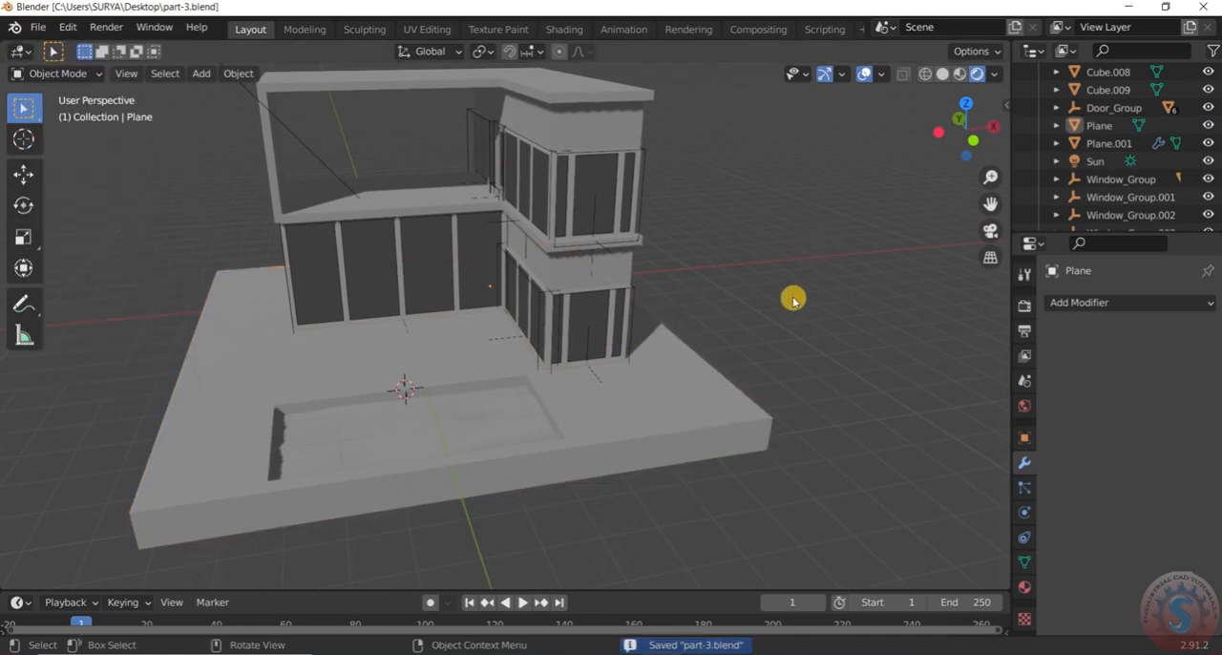
scroll(608, 376, down, 2)
scroll(636, 404, up, 4)
mouse_move(636, 404)
middle_down()
mouse_move(589, 403)
mouse_move(589, 423)
mouse_move(652, 399)
mouse_move(750, 398)
mouse_move(622, 398)
middle_up()
click(577, 440)
scroll(577, 438, down, 3)
click(754, 387)
scroll(646, 412, up, 2)
scroll(619, 395, down, 3)
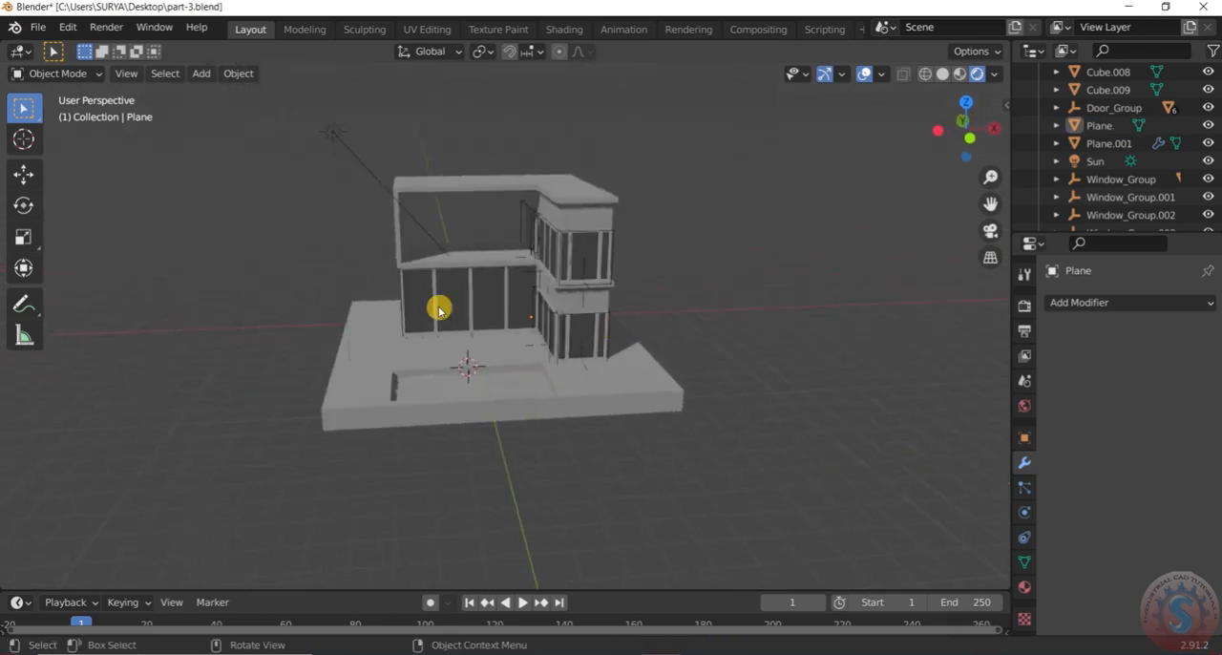
Save the house file part-4.blend
scroll(425, 315, up, 3)
middle_drag(409, 321, 510, 325)
scroll(583, 352, down, 3)
scroll(621, 374, up, 3)
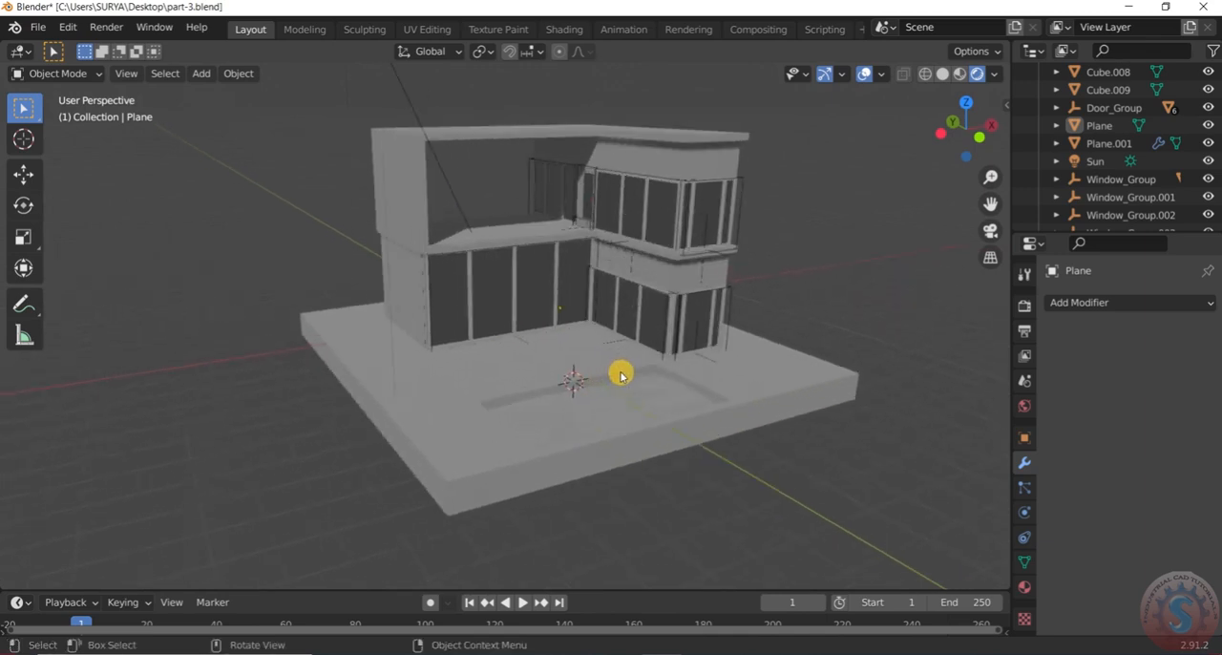
middle_drag(620, 375, 614, 375)
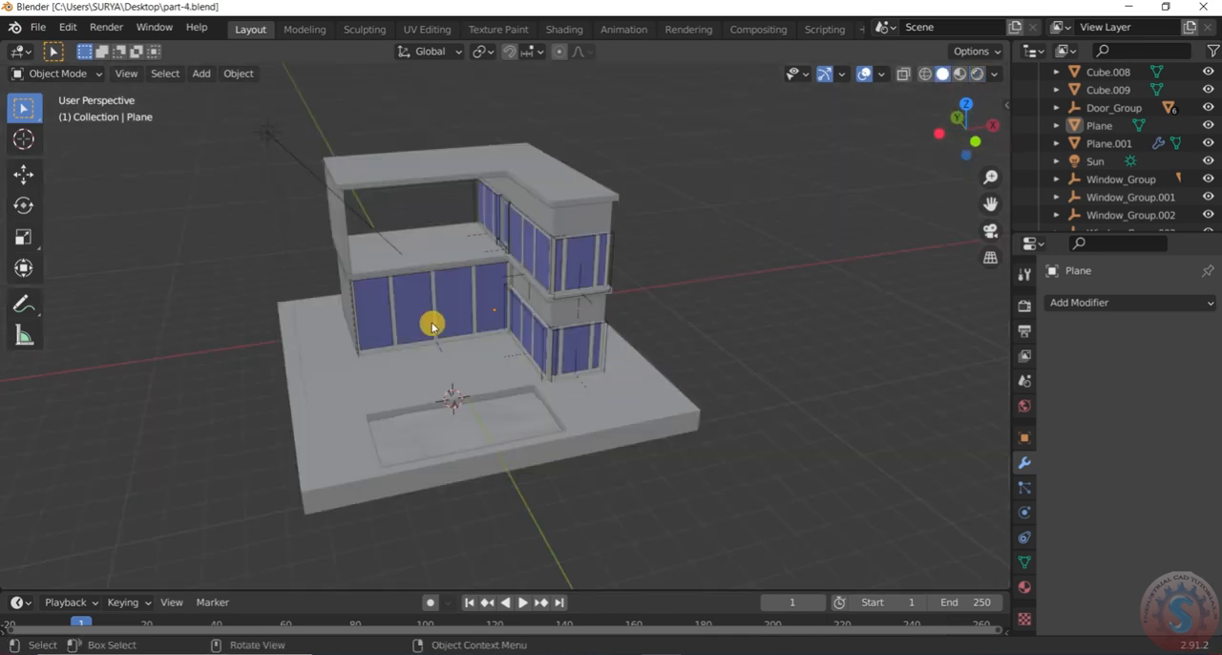
middle_drag(449, 319, 600, 399)
click(35, 28)
click(45, 146)
Edit the base slab and add a single loop cut between the pool and the house front, slid to about factor 0.366
middle_drag(649, 450, 622, 368)
click(621, 356)
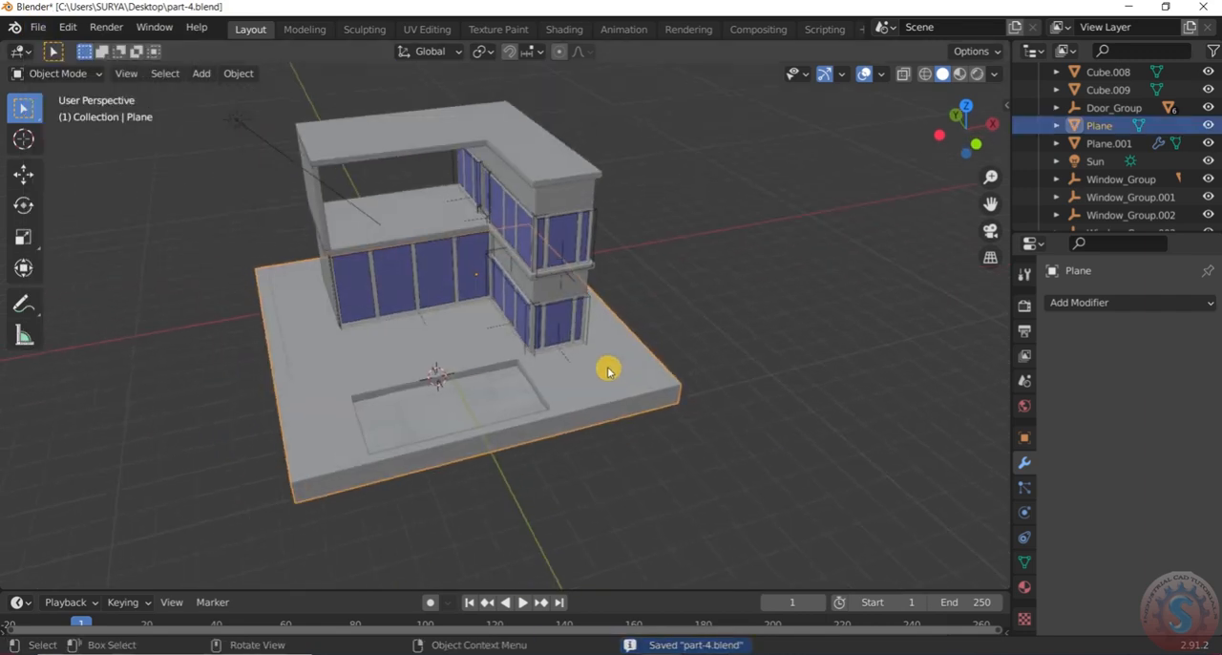
click(43, 75)
click(53, 112)
middle_drag(611, 410, 586, 286)
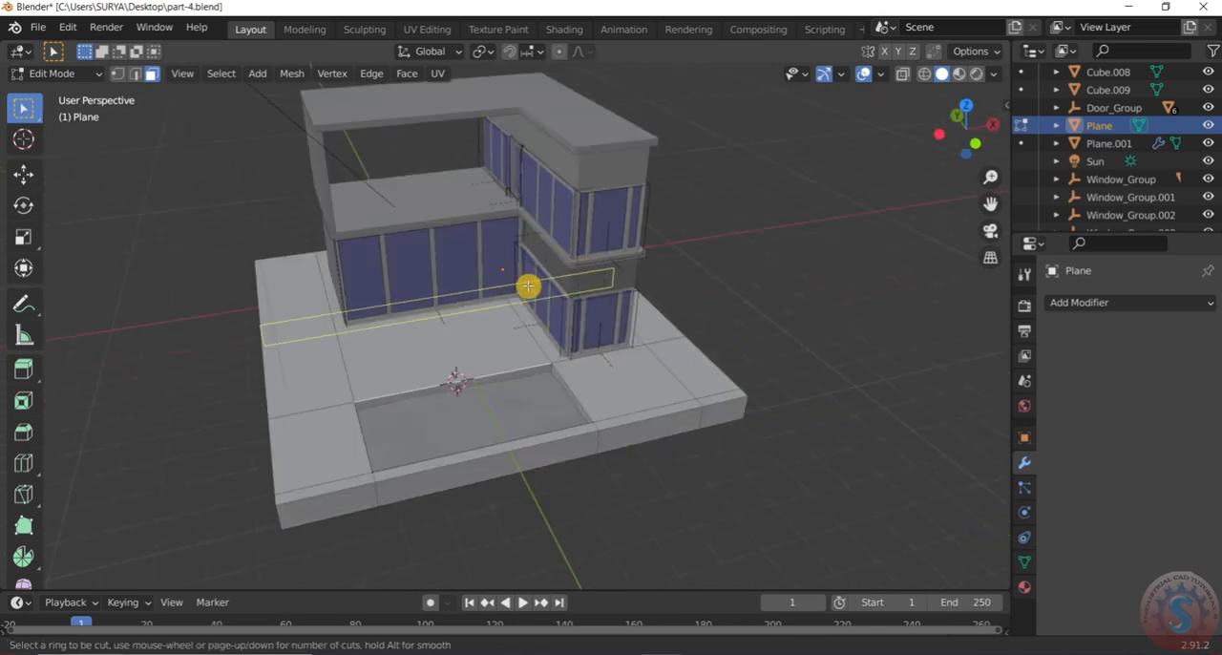
click(476, 300)
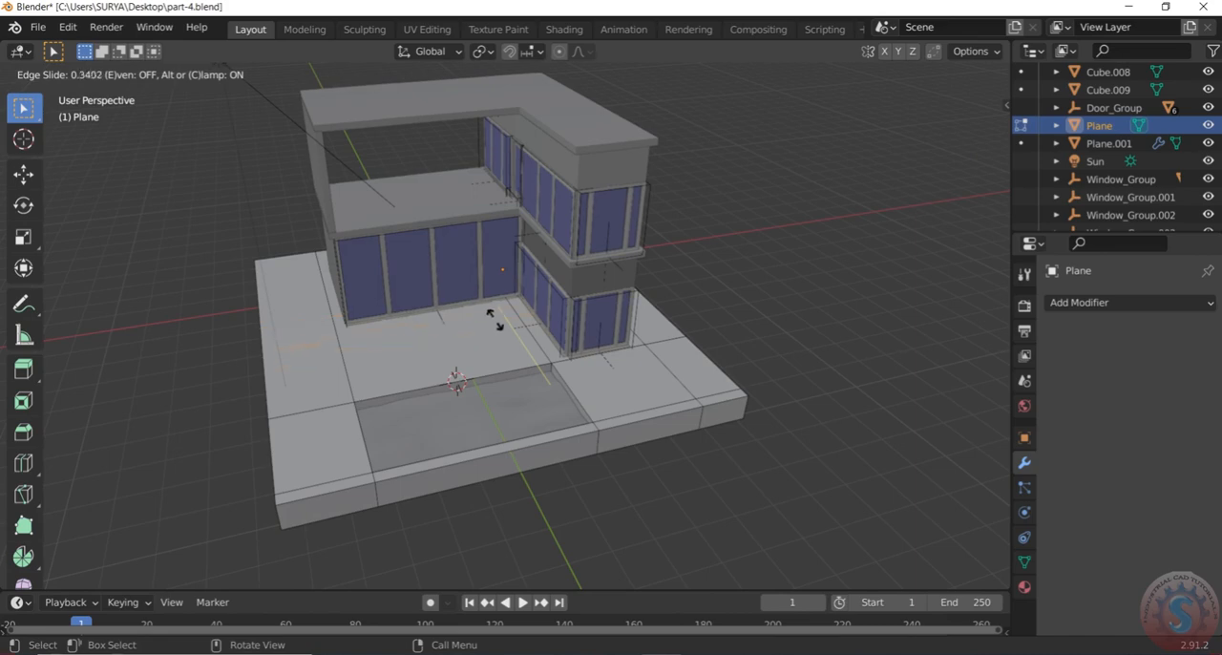
click(489, 325)
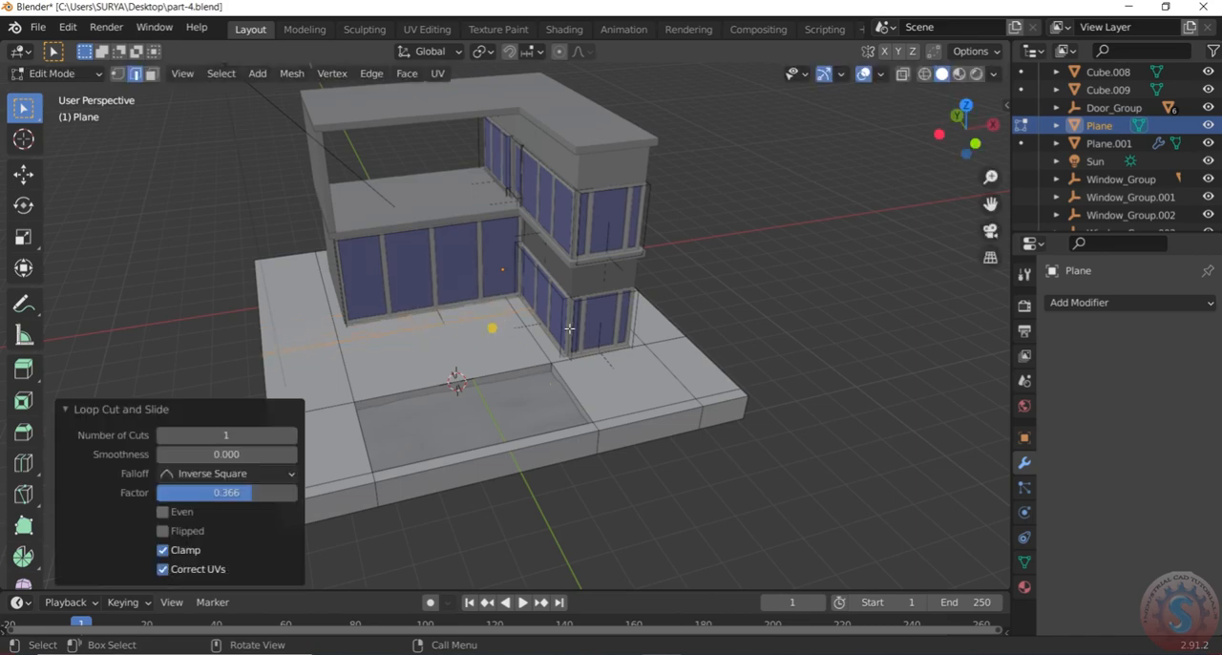
Add another loop cut to the slab behind the house, parallel to the rear wall and slid between that wall and the outer edge
middle_drag(719, 315, 742, 264)
scroll(548, 283, up, 4)
middle_drag(548, 284, 492, 275)
scroll(455, 312, down, 5)
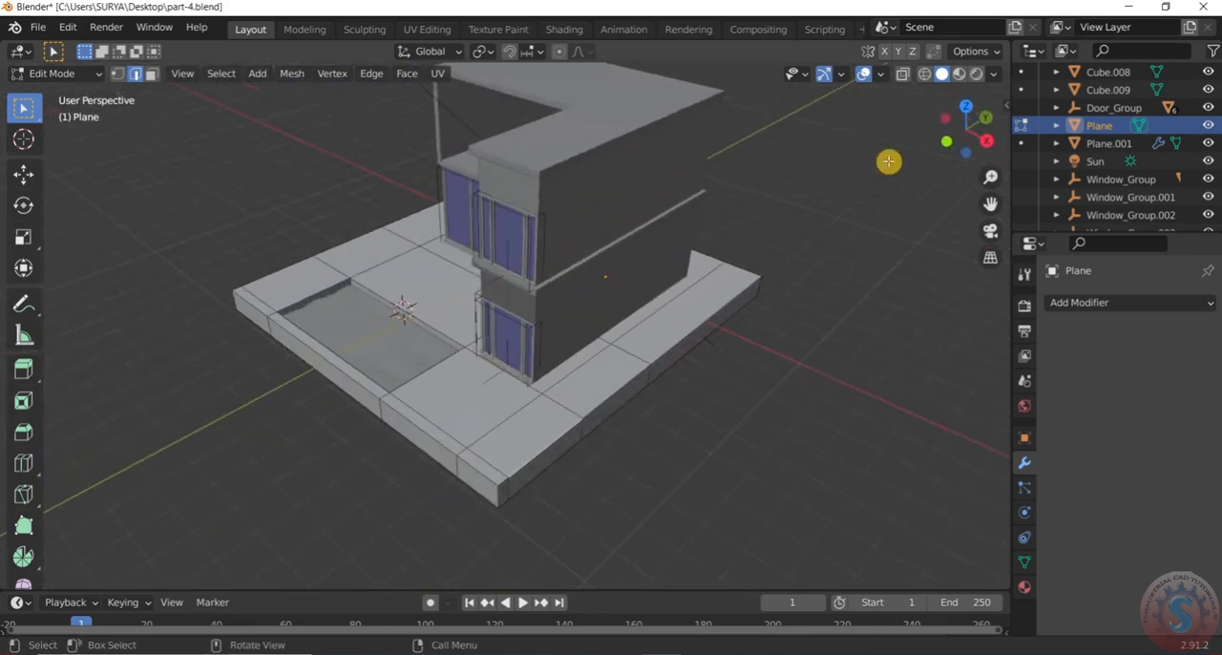
middle_drag(870, 190, 617, 267)
scroll(617, 268, down, 5)
scroll(769, 277, up, 4)
middle_drag(769, 280, 834, 331)
scroll(586, 359, up, 2)
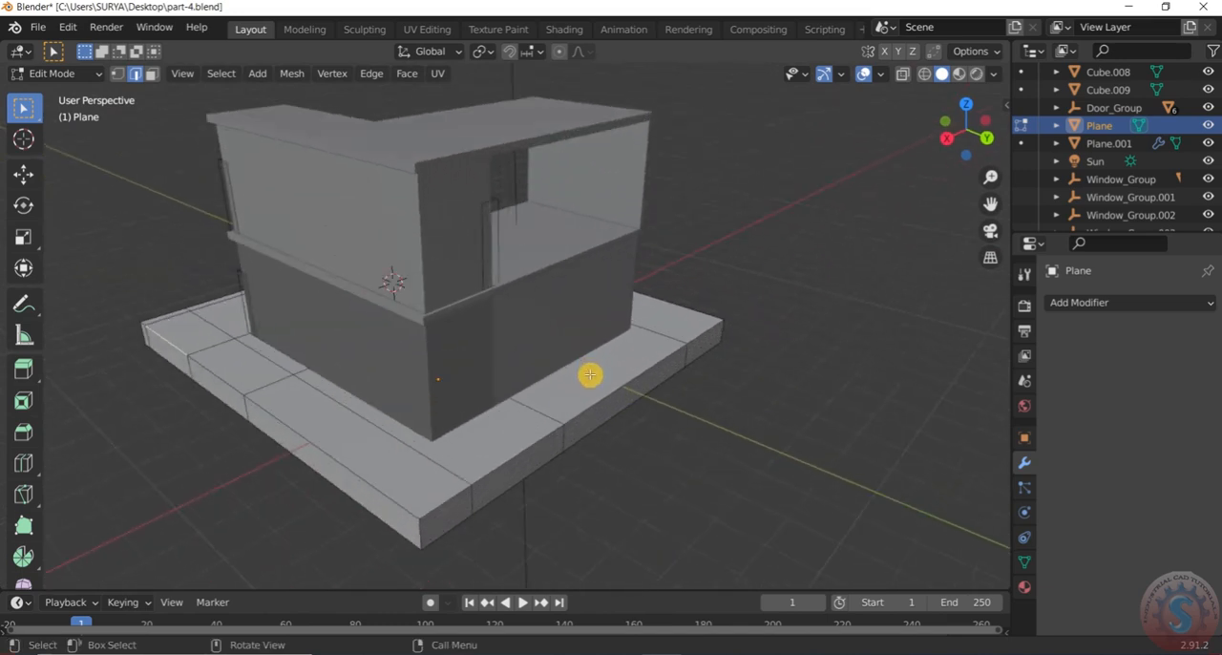
click(661, 323)
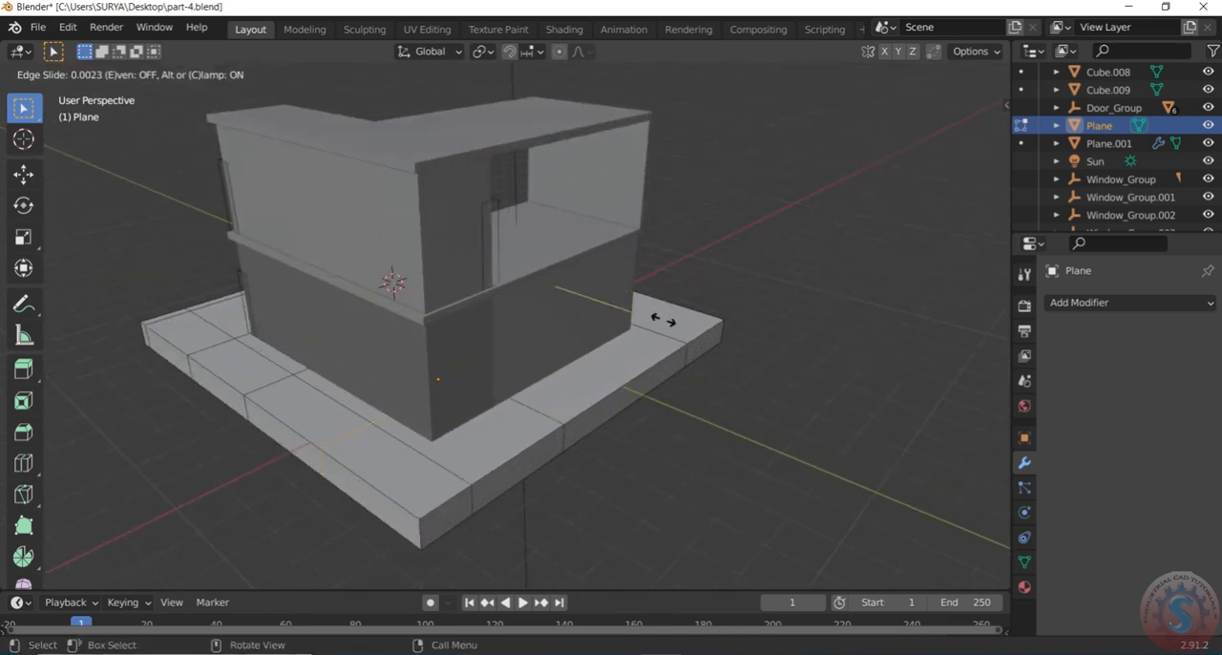
click(699, 355)
Check the slab's new loop cuts from all around the house and save part-4.blend
scroll(721, 313, down, 2)
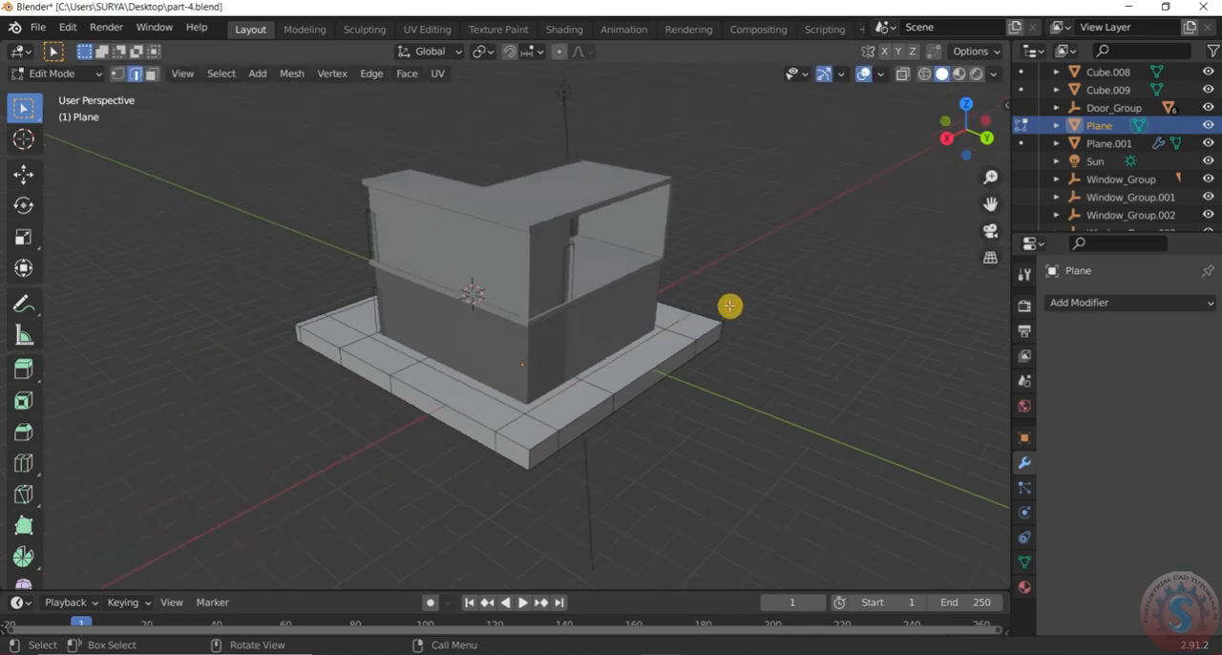
middle_drag(755, 283, 657, 305)
scroll(658, 305, up, 3)
scroll(640, 298, down, 3)
scroll(474, 573, up, 4)
middle_drag(666, 455, 633, 436)
scroll(650, 411, down, 3)
middle_drag(690, 371, 545, 327)
scroll(559, 288, up, 1)
middle_drag(571, 278, 488, 204)
scroll(487, 204, up, 1)
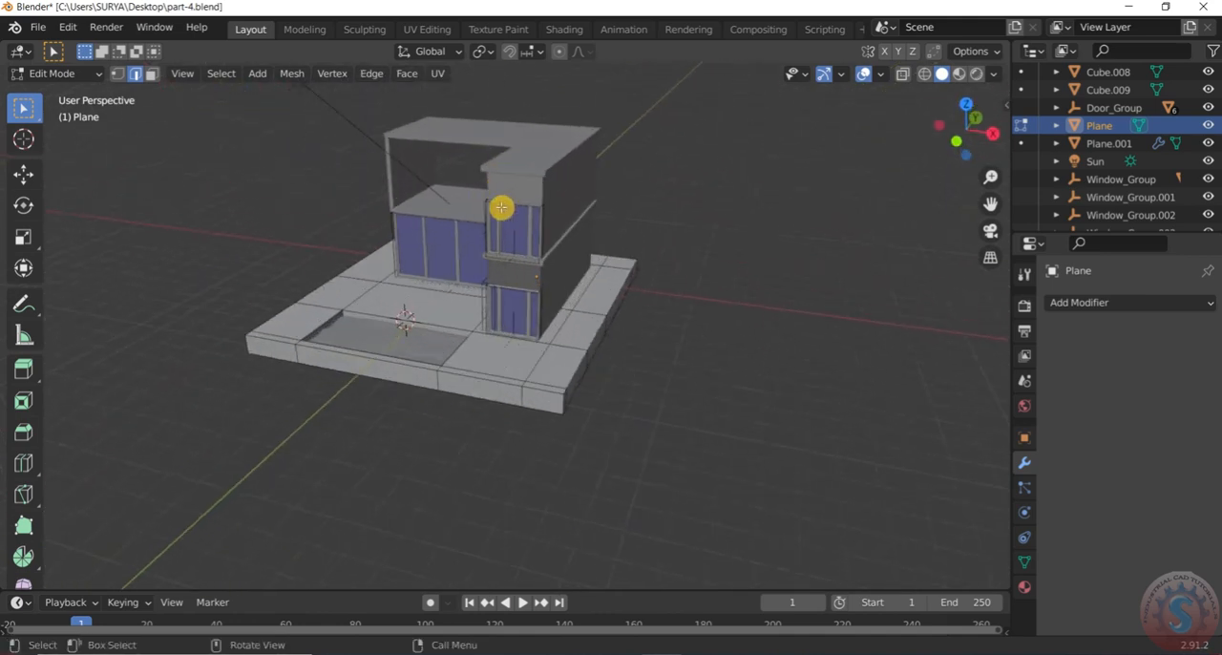
click(38, 26)
click(57, 143)
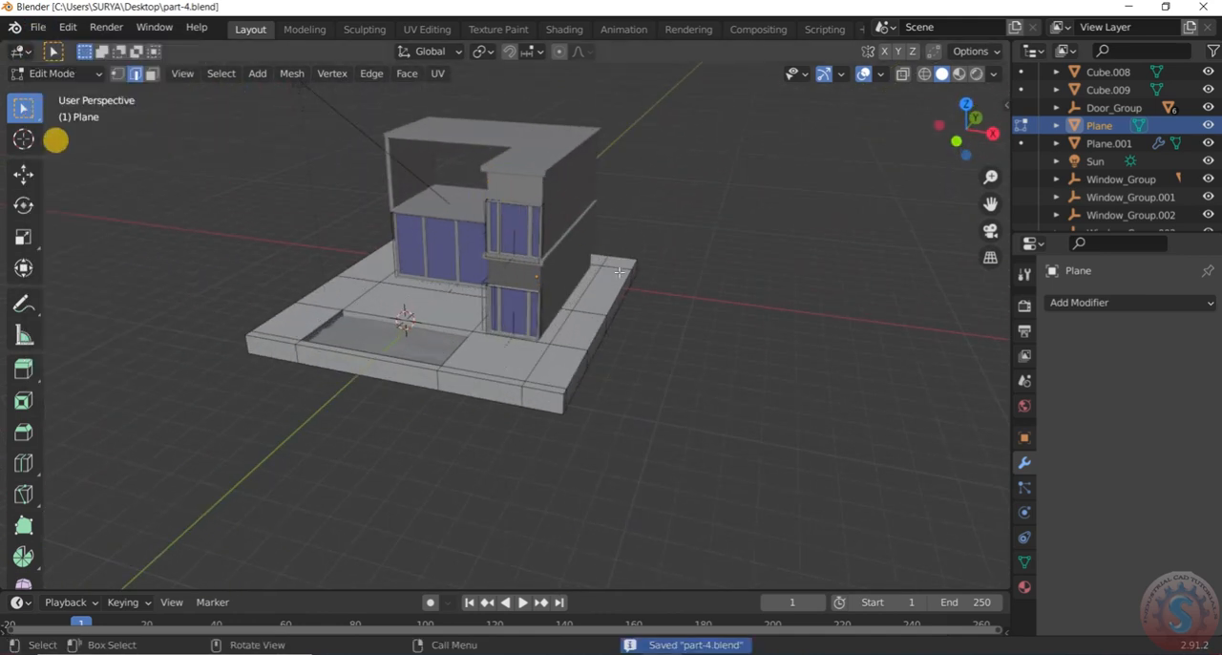
Examine how the slab's top faces are divided around the pool and the house
scroll(592, 276, up, 2)
mouse_move(591, 276)
middle_down()
mouse_move(717, 239)
mouse_move(602, 297)
mouse_move(540, 273)
mouse_move(681, 259)
mouse_move(613, 281)
middle_up()
scroll(716, 239, down, 3)
scroll(671, 262, down, 3)
scroll(672, 261, up, 2)
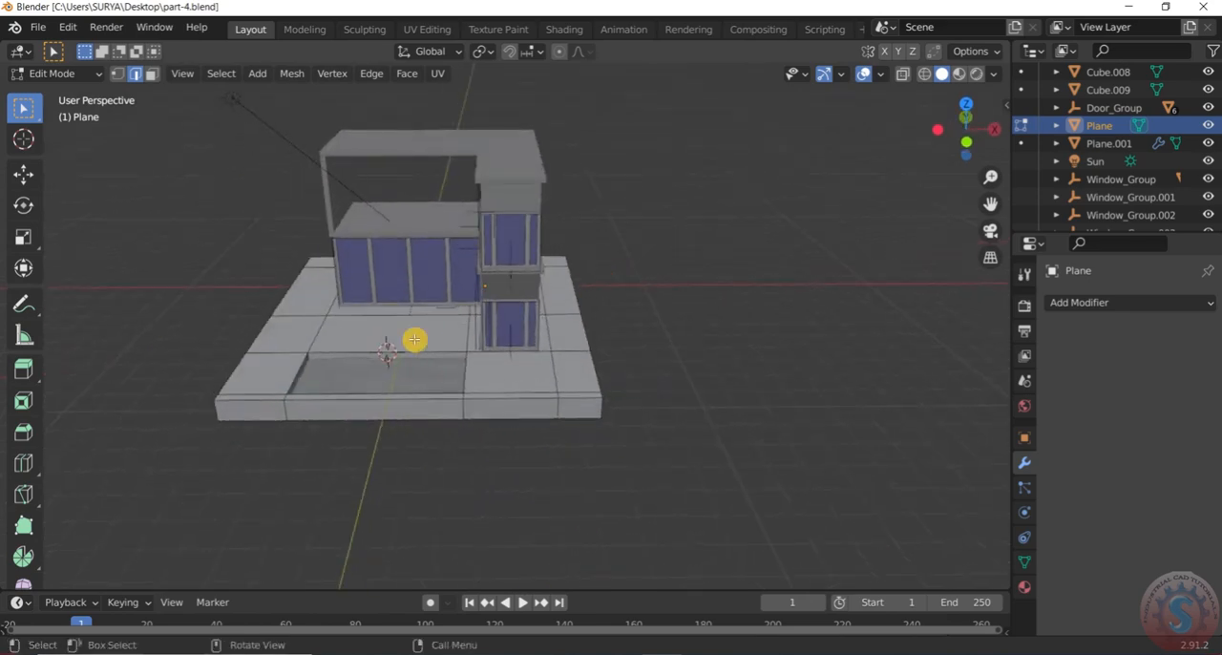
scroll(409, 353, up, 4)
middle_drag(412, 354, 450, 356)
scroll(385, 404, down, 2)
scroll(250, 433, up, 2)
middle_drag(252, 434, 219, 432)
scroll(219, 432, down, 1)
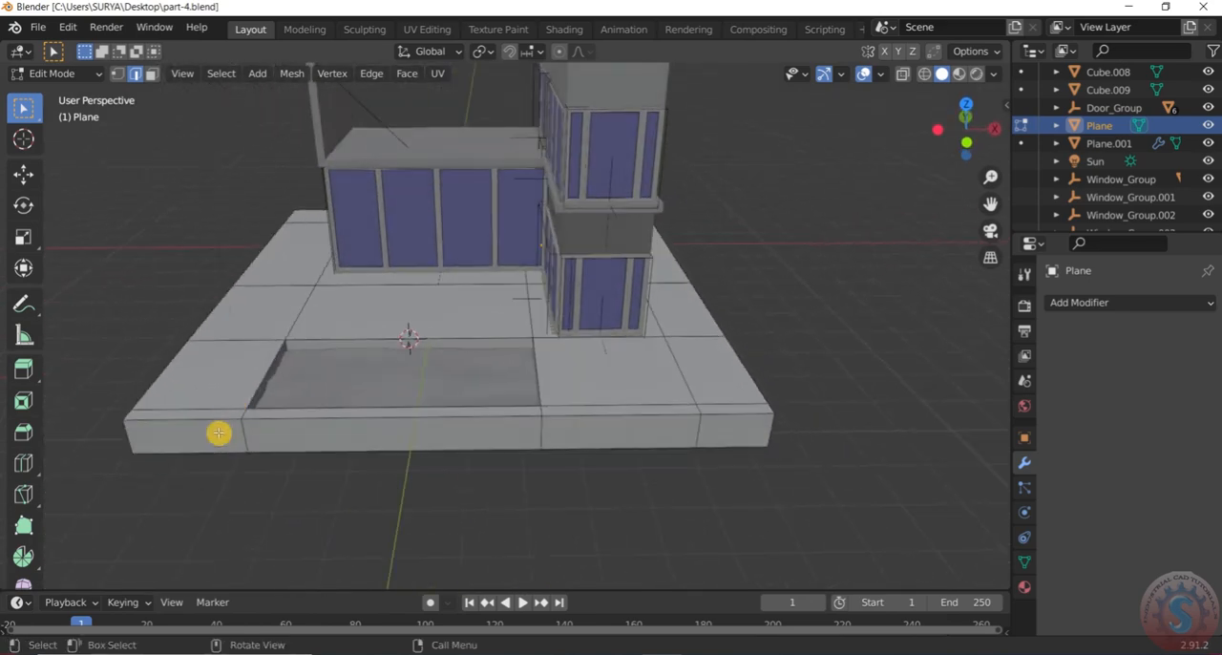
scroll(239, 382, up, 1)
scroll(240, 382, down, 1)
middle_drag(240, 383, 292, 376)
scroll(292, 376, up, 1)
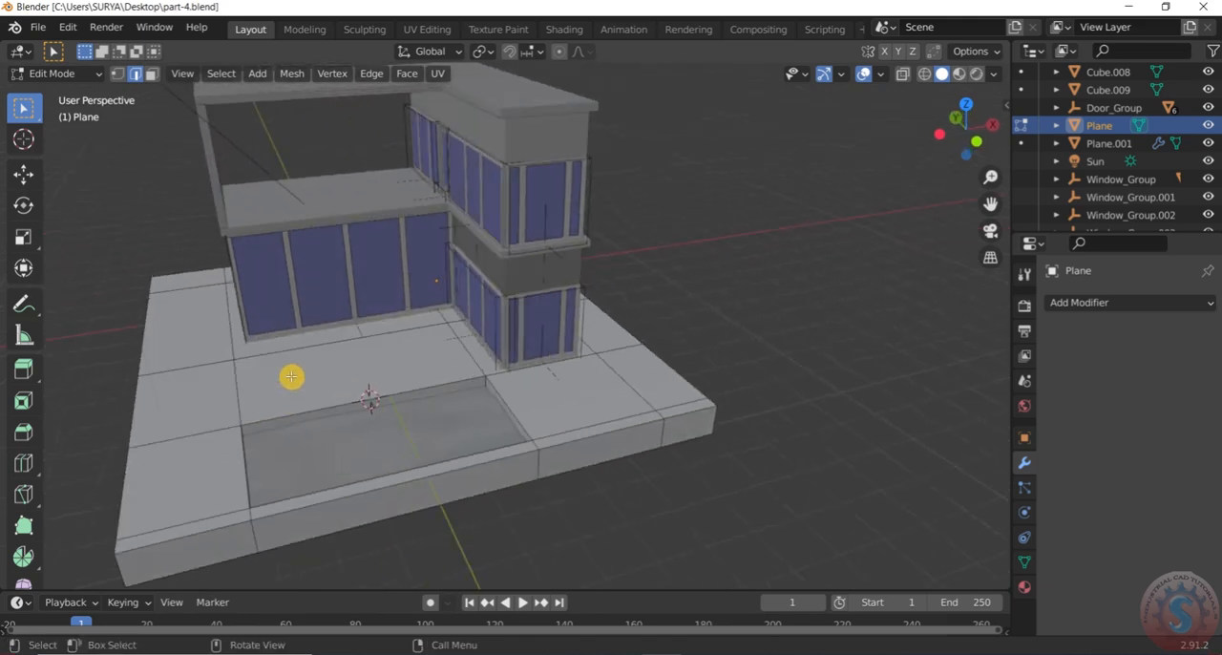
scroll(292, 377, up, 1)
scroll(292, 376, down, 3)
scroll(286, 360, up, 2)
middle_drag(496, 370, 423, 371)
scroll(423, 371, down, 3)
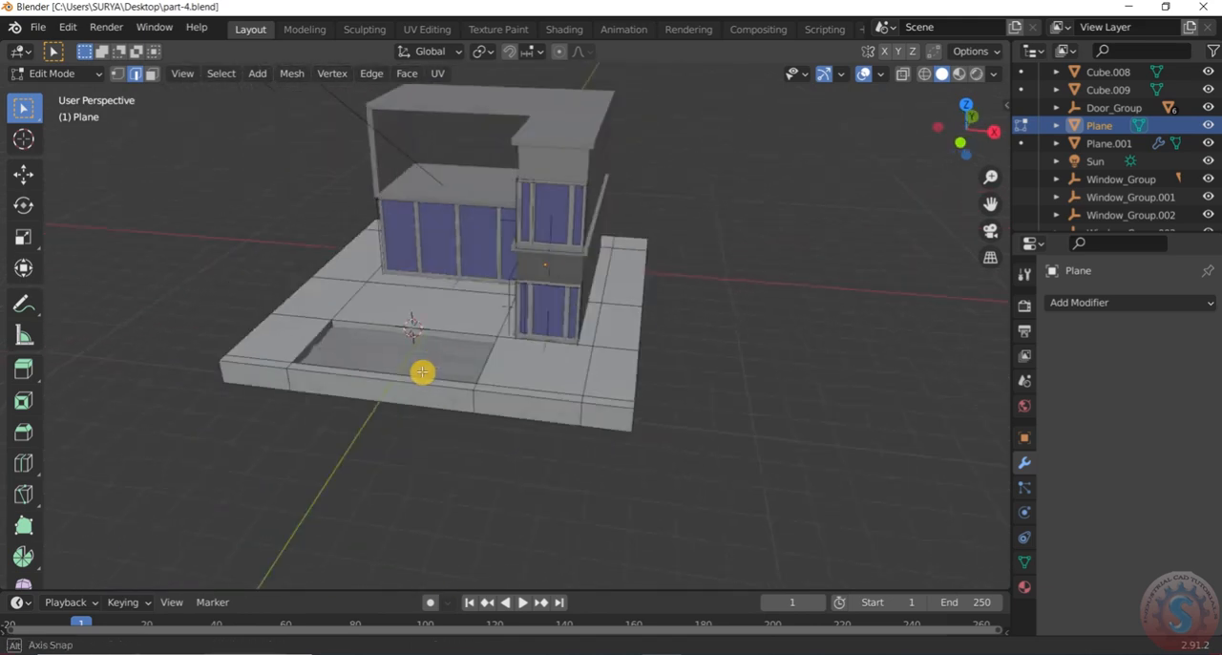
scroll(427, 370, up, 3)
middle_drag(325, 341, 274, 341)
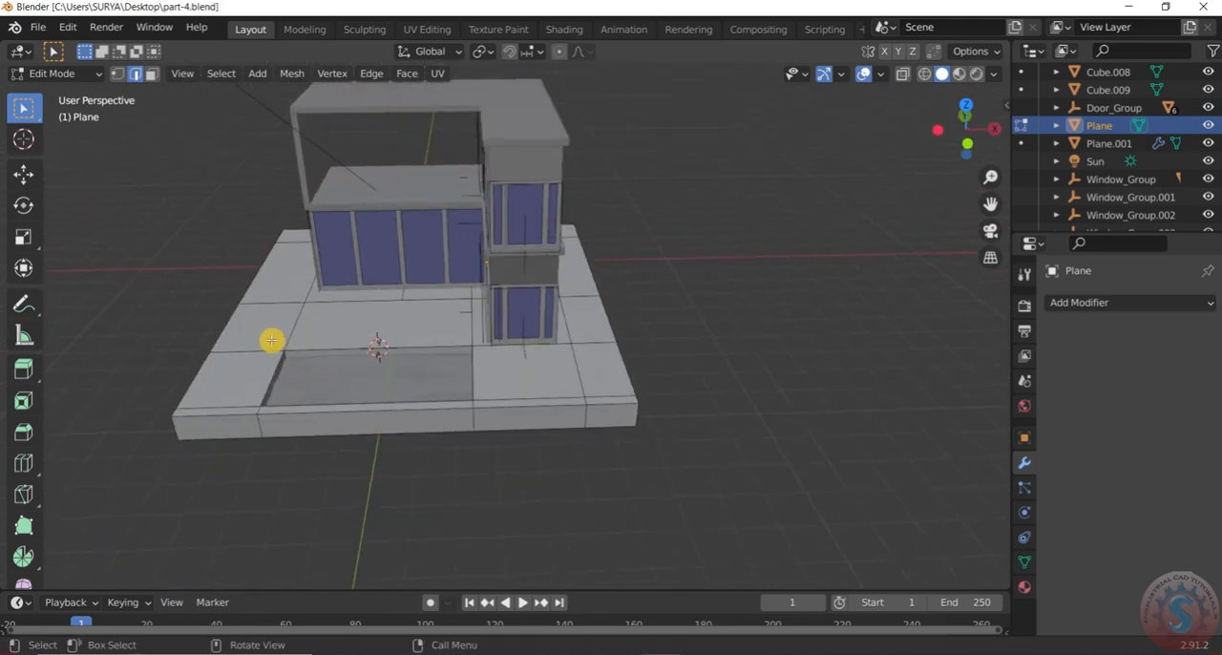
scroll(273, 340, up, 3)
middle_drag(723, 397, 835, 304)
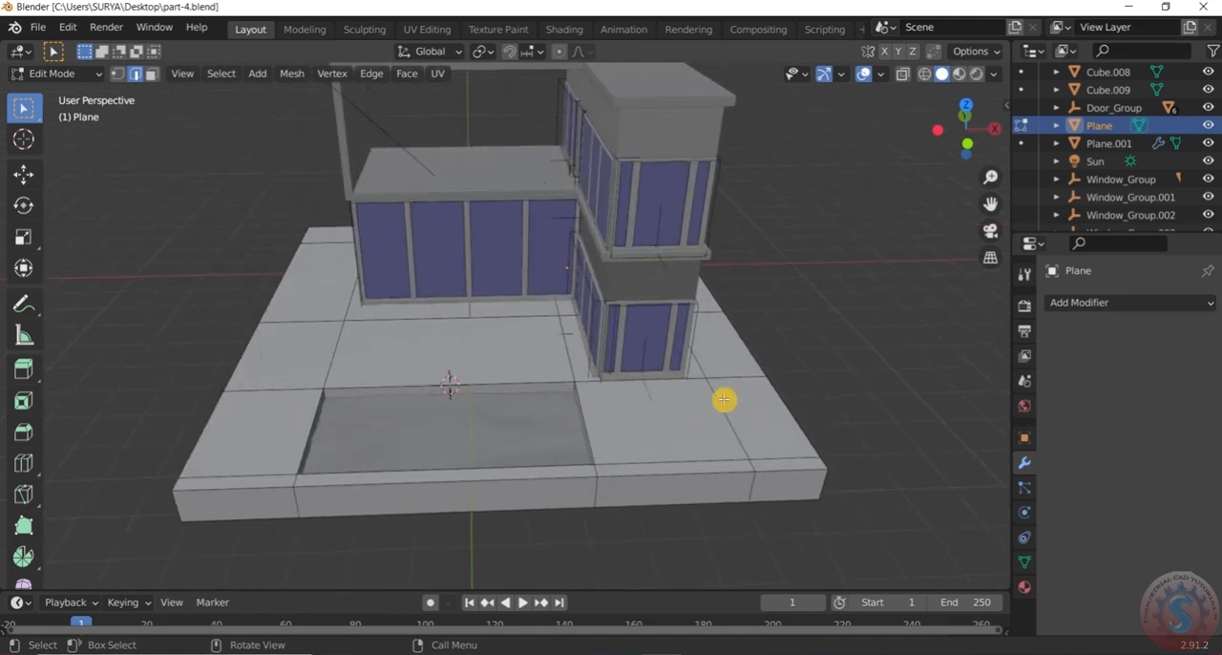
middle_drag(724, 399, 663, 379)
scroll(662, 379, down, 3)
click(56, 74)
click(60, 94)
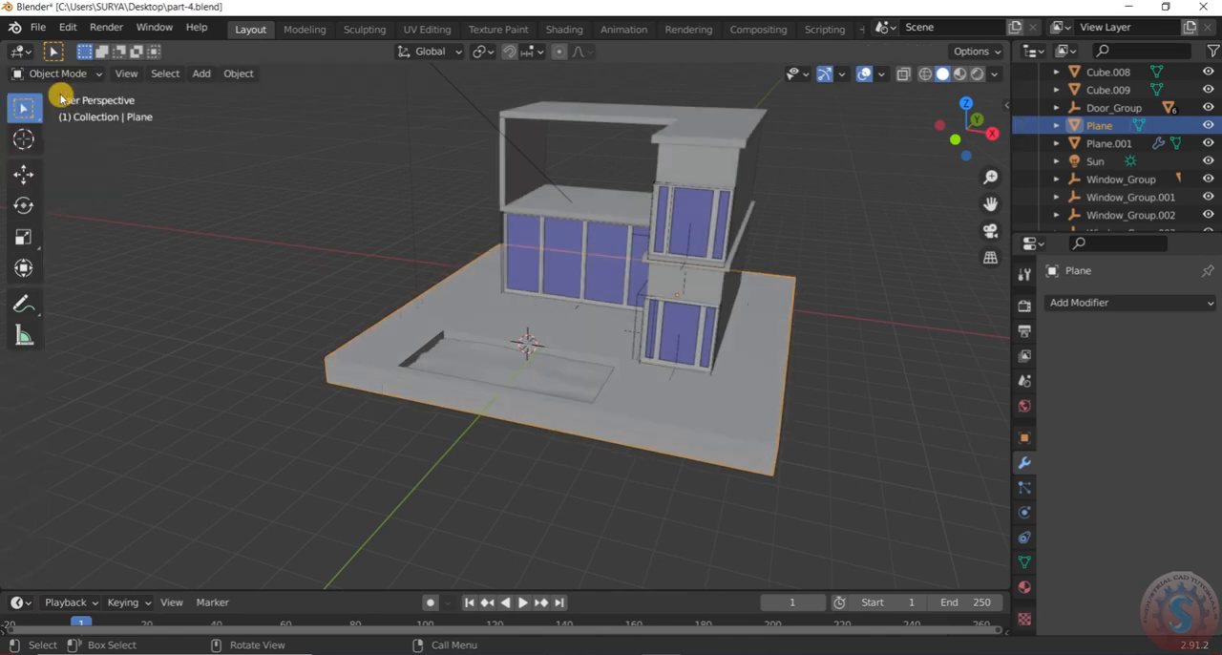
click(84, 76)
click(81, 113)
Select the slab's top faces in front of and beside the window tower, behind the house, and along the opposite side
scroll(220, 307, down, 3)
scroll(575, 376, up, 4)
middle_drag(527, 372, 507, 393)
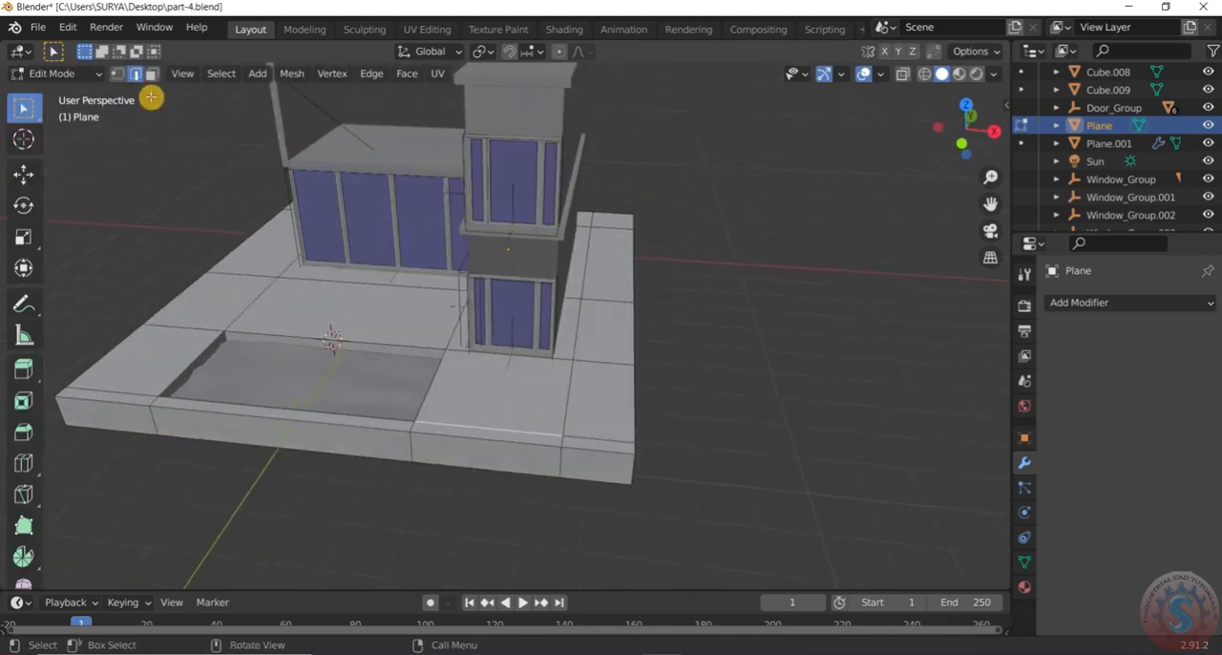
click(511, 416)
shift+click(600, 404)
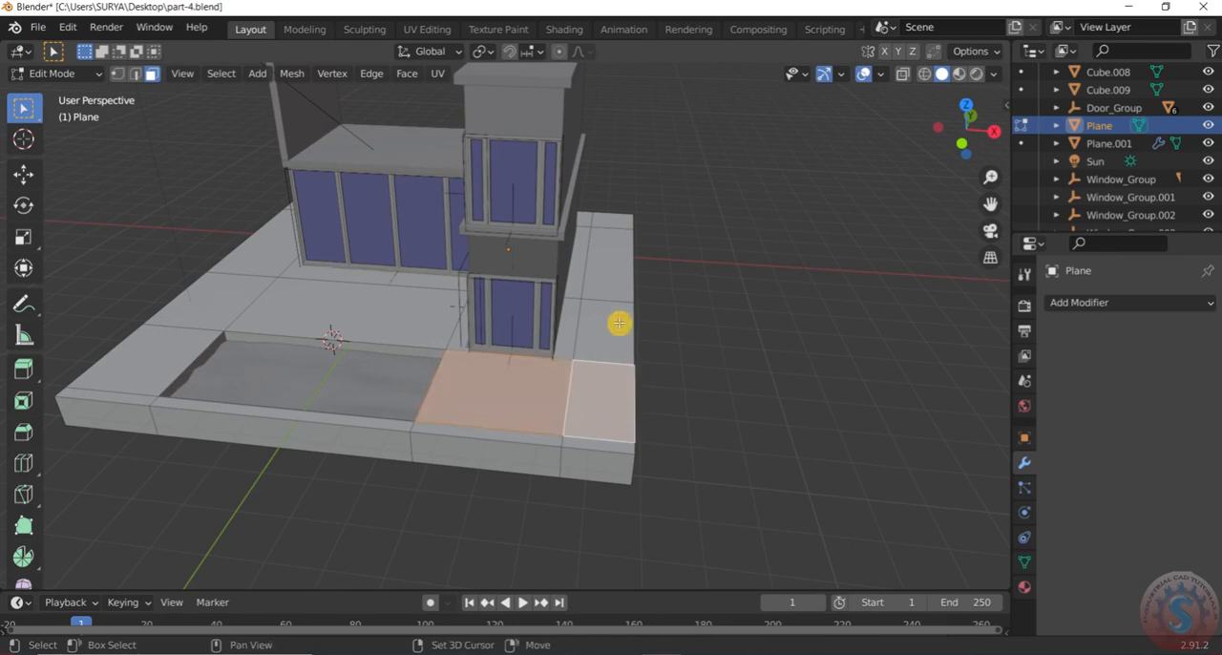
shift+click(618, 323)
middle_drag(649, 273, 715, 444)
shift+click(689, 306)
middle_drag(786, 401, 658, 410)
shift+click(704, 423)
shift+click(810, 431)
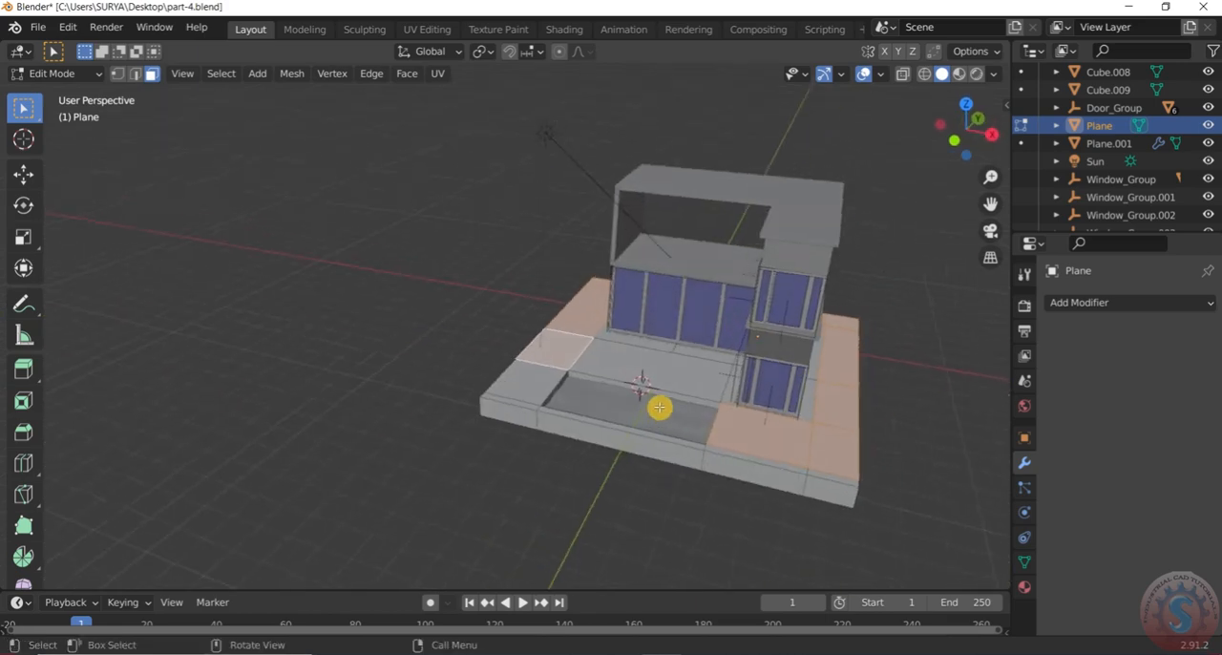
Deselect the side face level with the terrace and add the front corner face beside the pool to the selection
scroll(659, 408, up, 2)
scroll(659, 407, up, 2)
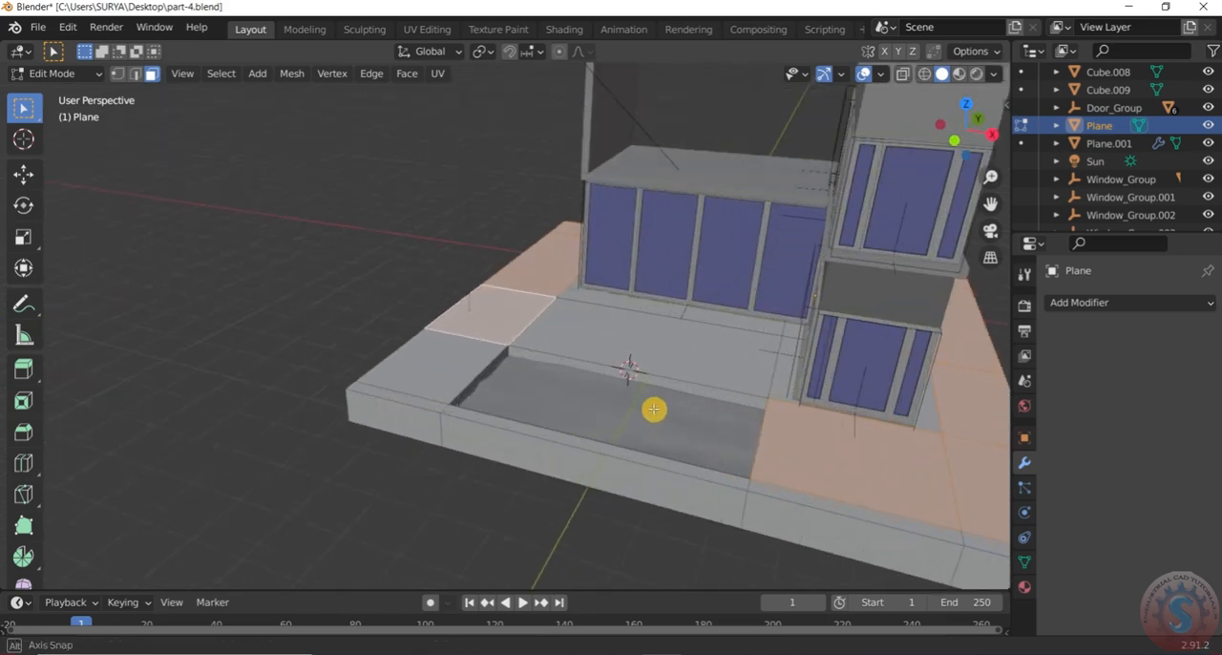
middle_drag(654, 409, 684, 427)
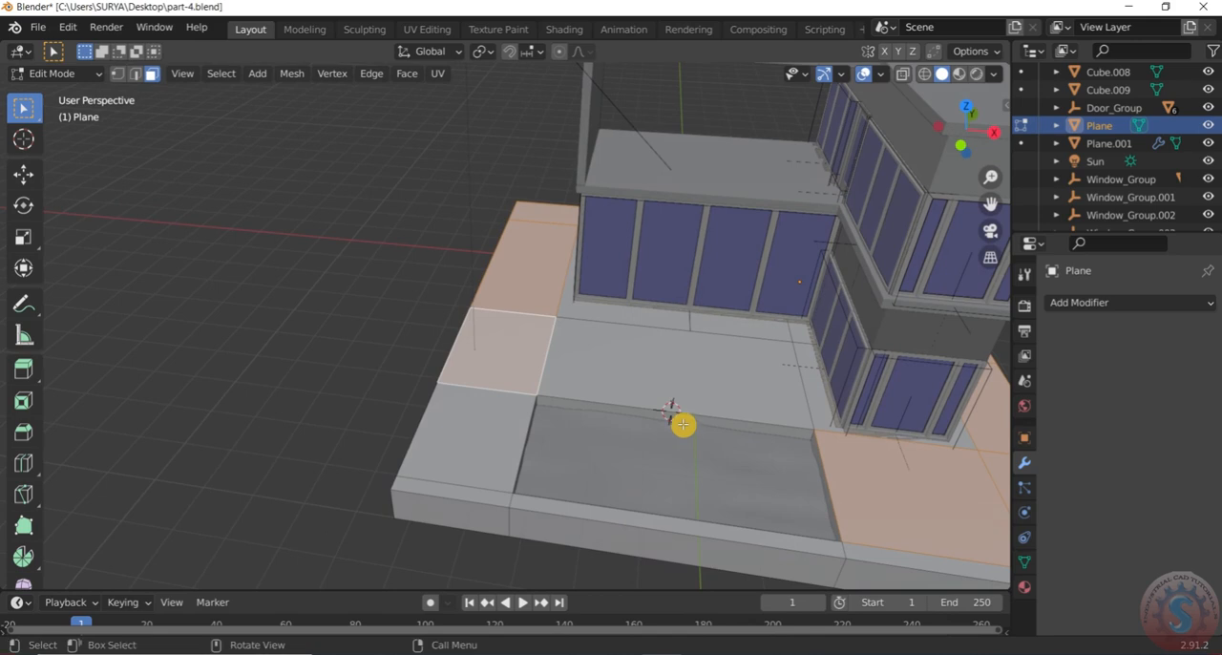
shift+click(513, 356)
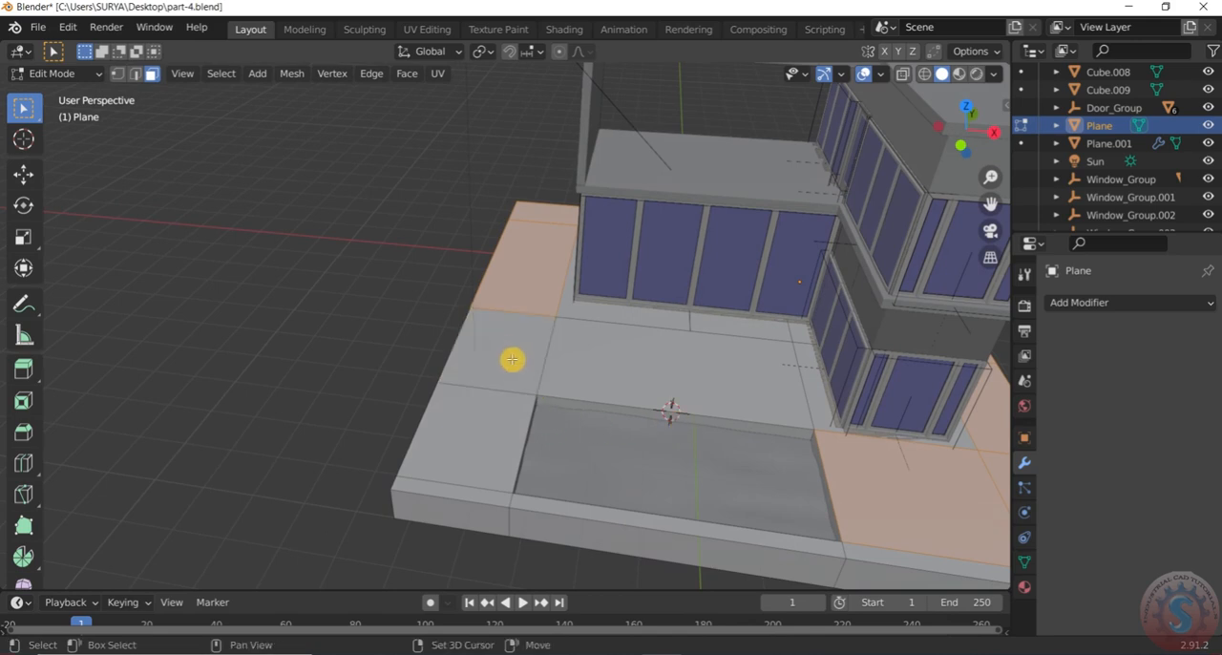
shift+click(495, 438)
Separate the selected slab faces into a new mesh with the Selection option
scroll(502, 401, down, 3)
middle_drag(502, 401, 787, 383)
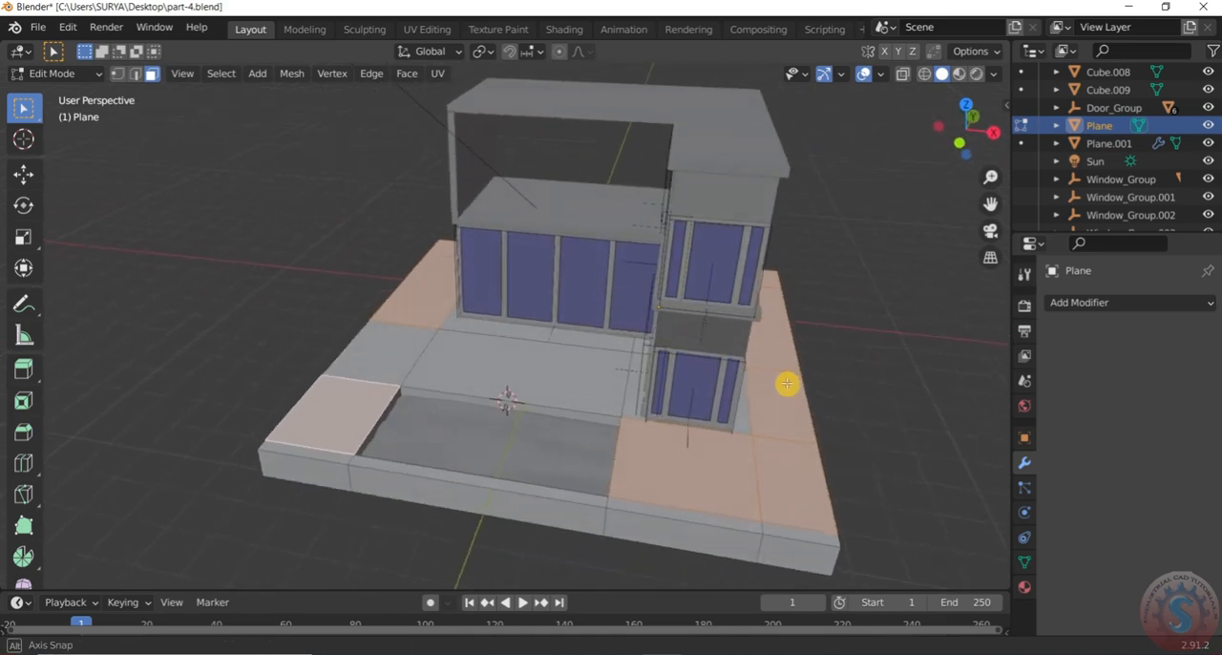
scroll(374, 439, up, 2)
scroll(373, 439, down, 4)
middle_drag(502, 420, 863, 413)
middle_drag(559, 402, 374, 386)
key(p)
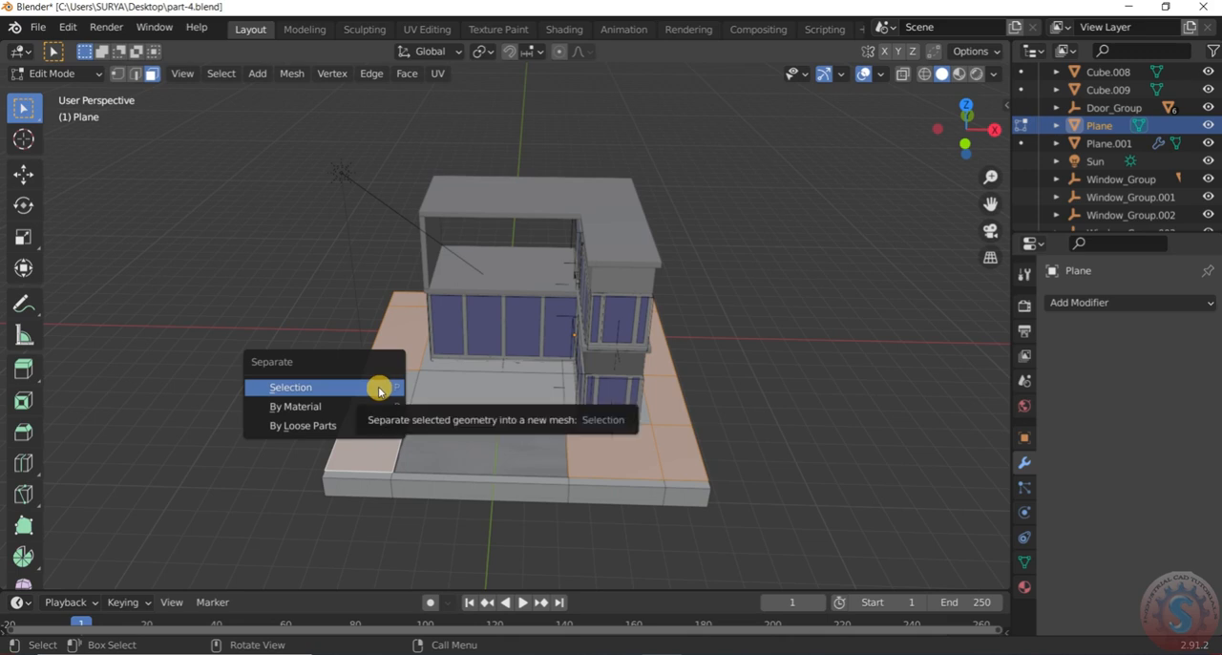
click(379, 388)
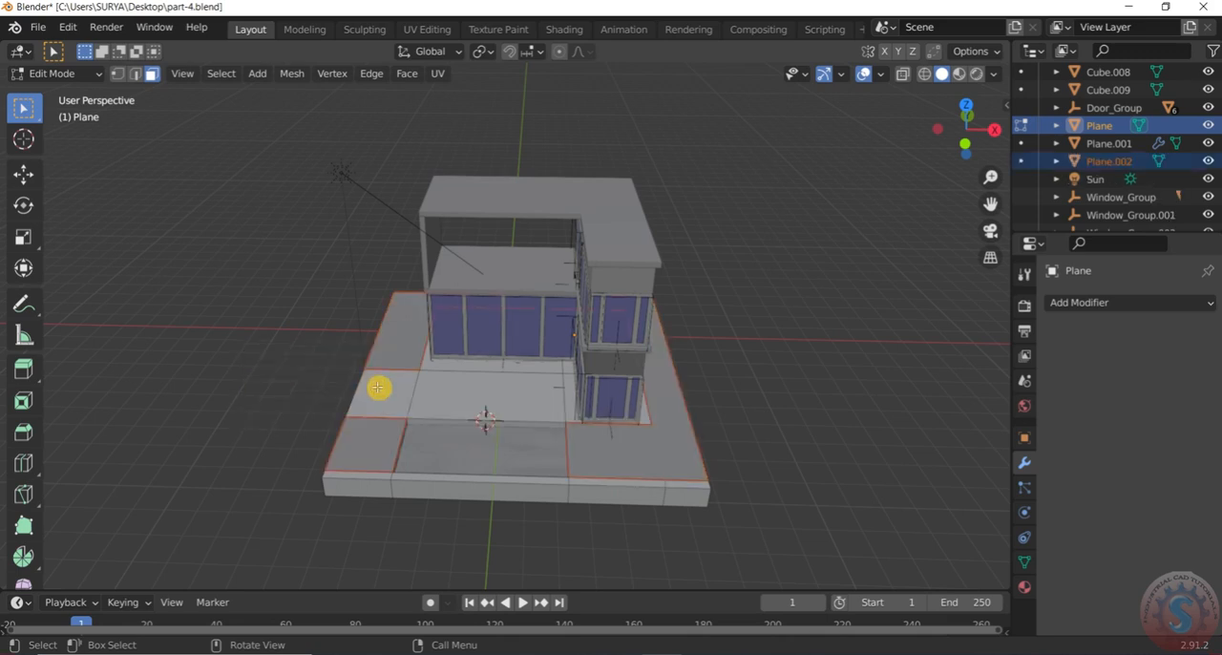
Return to Object Mode and select only the separated ground surface around the house
click(89, 77)
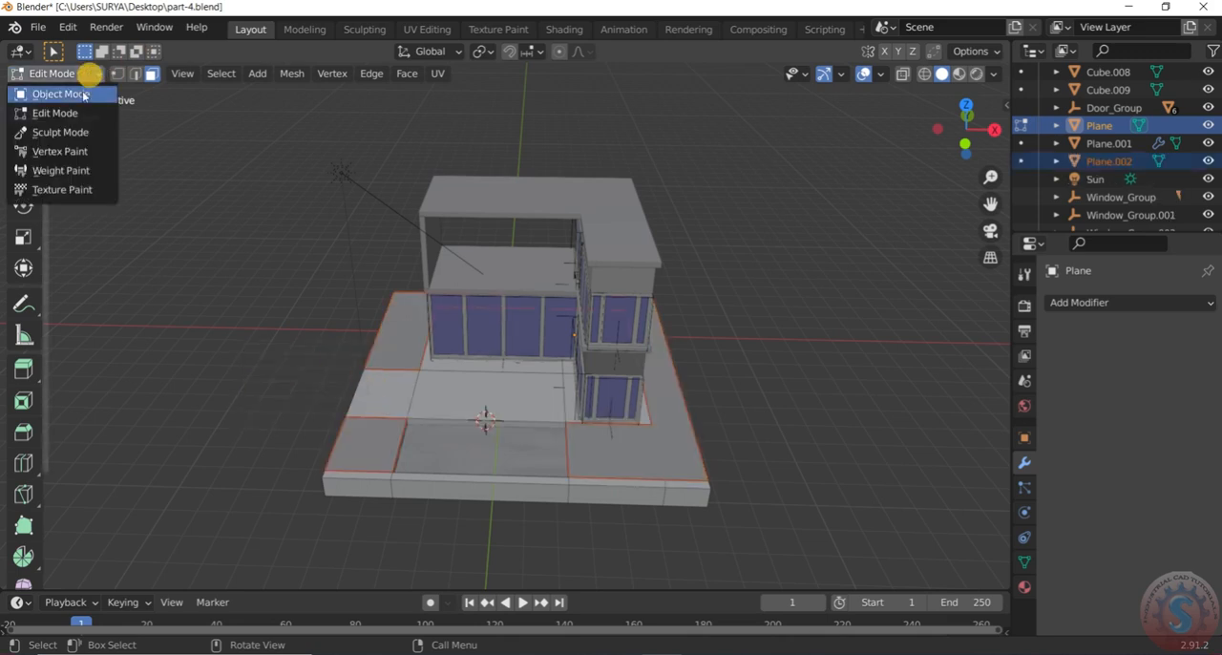
click(84, 92)
click(175, 198)
click(414, 338)
middle_drag(414, 338, 551, 322)
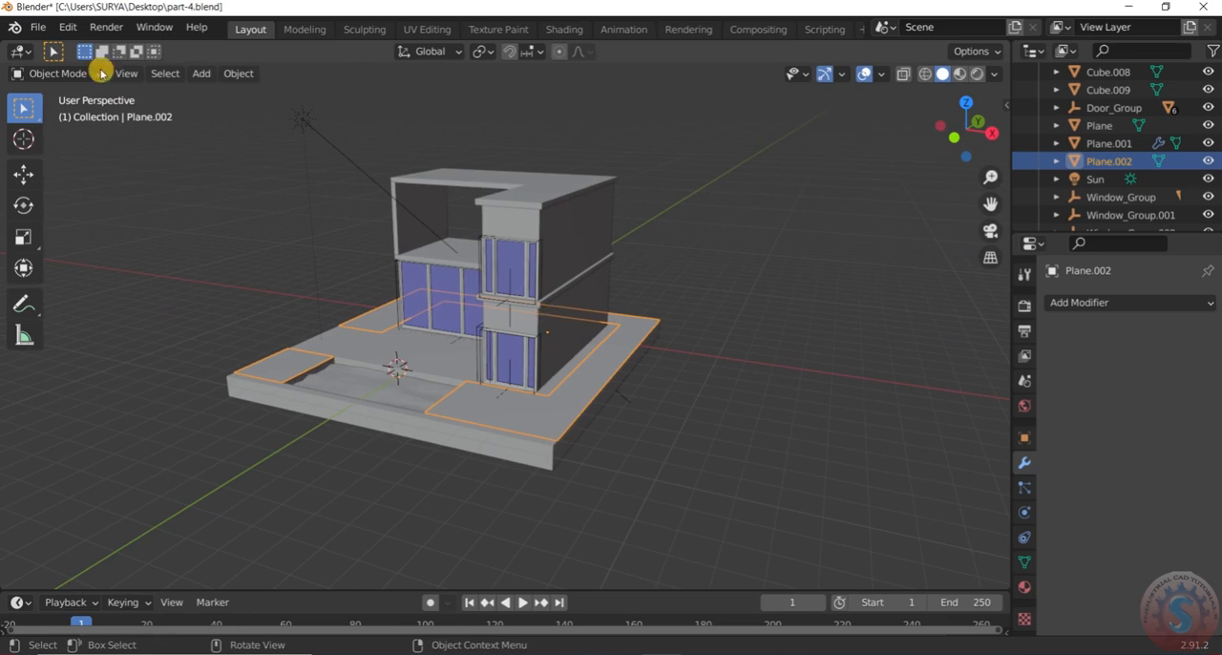
Save part-4.blend and select the separated ground surface Plane.002 again
click(38, 26)
click(65, 155)
click(886, 327)
click(558, 425)
scroll(647, 357, down, 1)
middle_drag(647, 357, 630, 358)
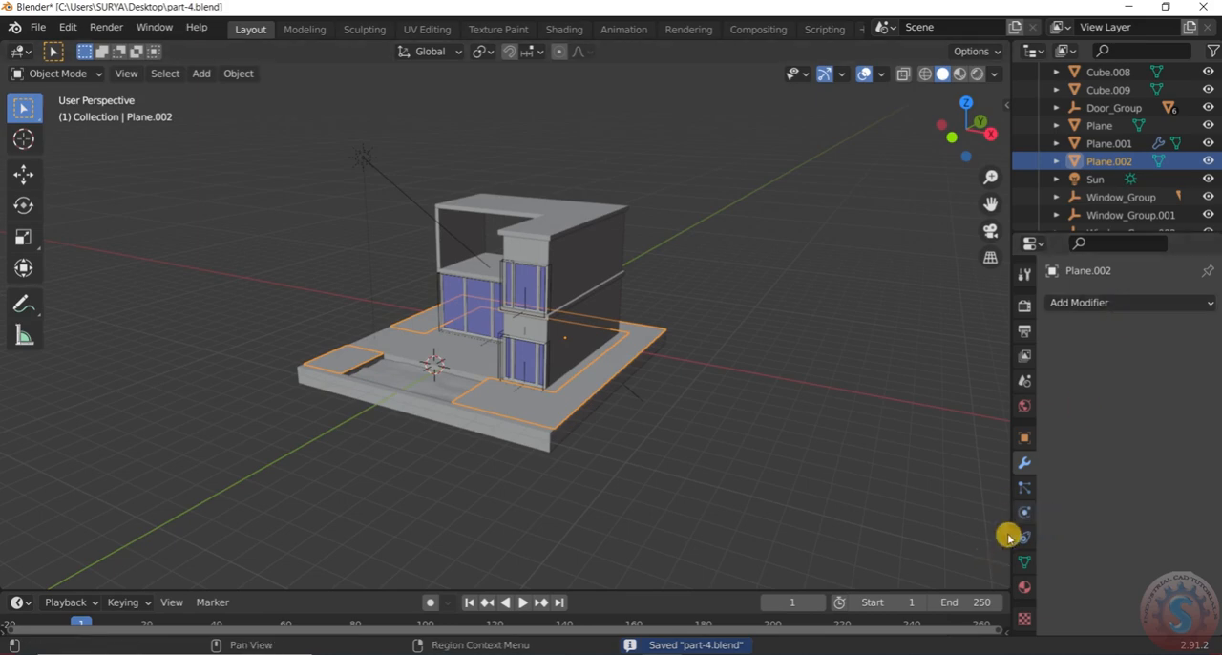
Add a particle system to the separated ground surface and set its type to Hair
click(1024, 492)
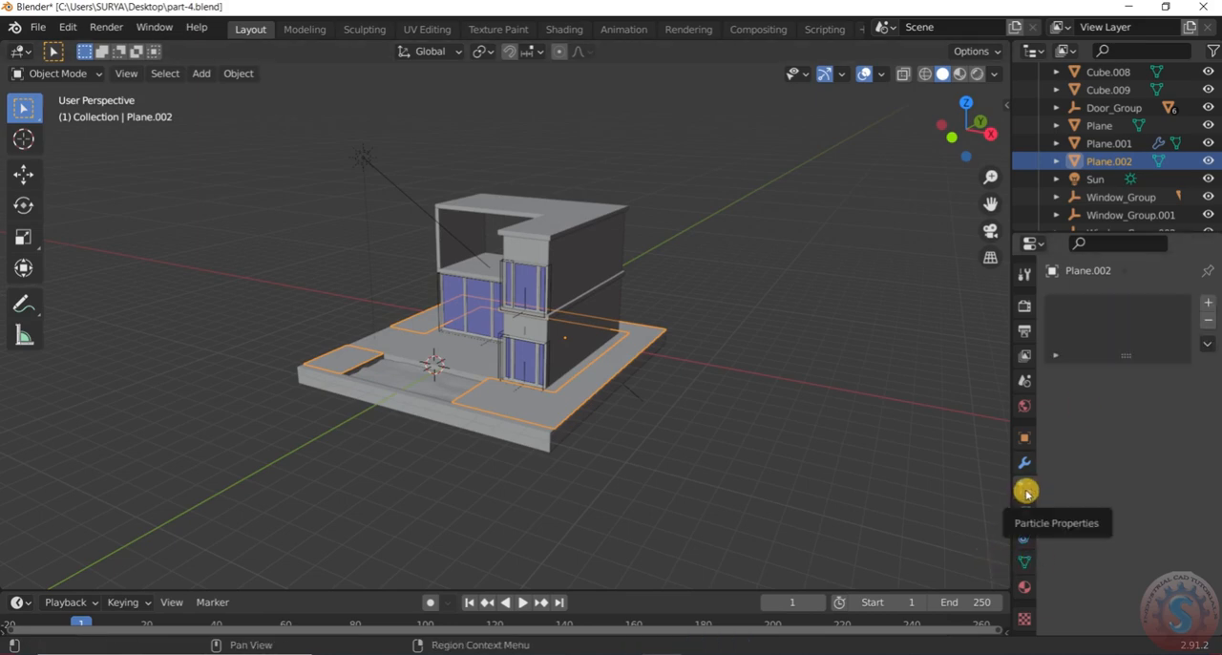
click(1208, 304)
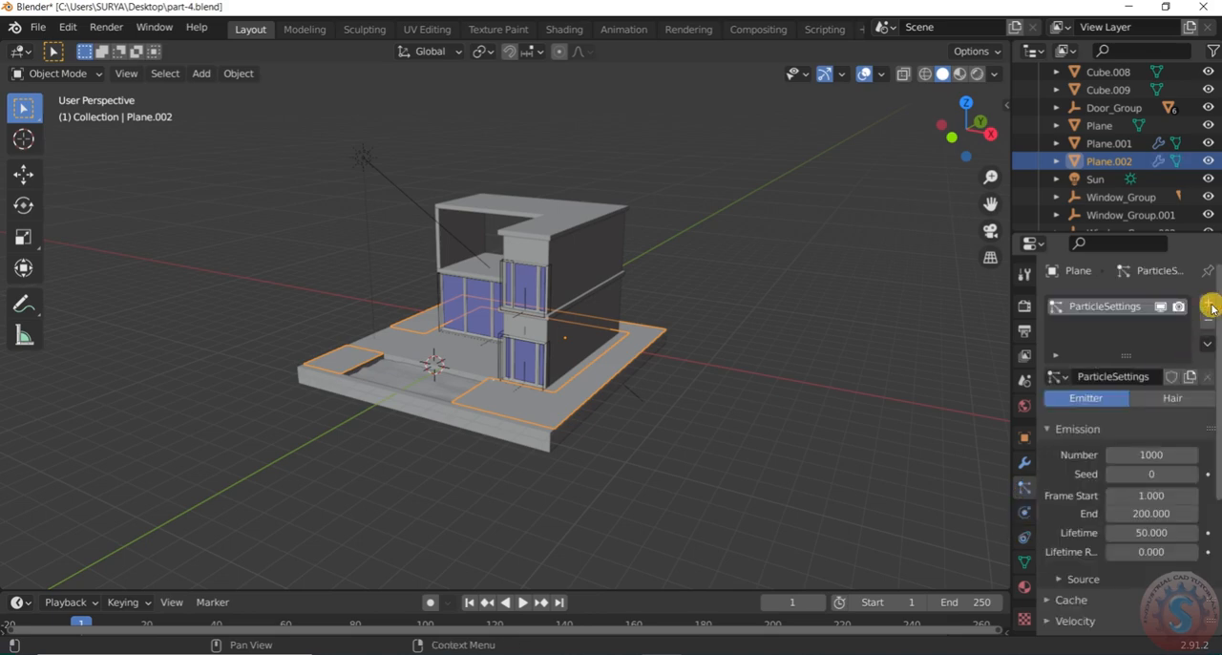
click(1166, 395)
Mirror the grass-covered ground surface along the global Z axis so its hair points upward
middle_drag(619, 395, 576, 389)
scroll(578, 387, up, 2)
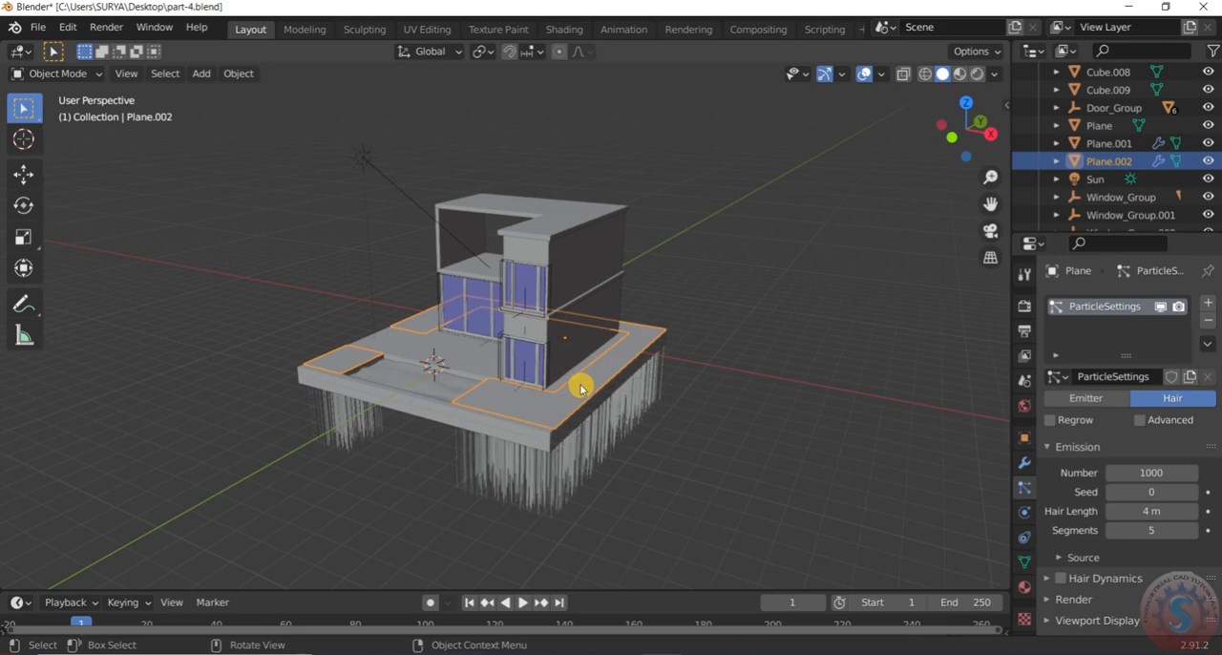
right_click(582, 383)
mouse_move(560, 531)
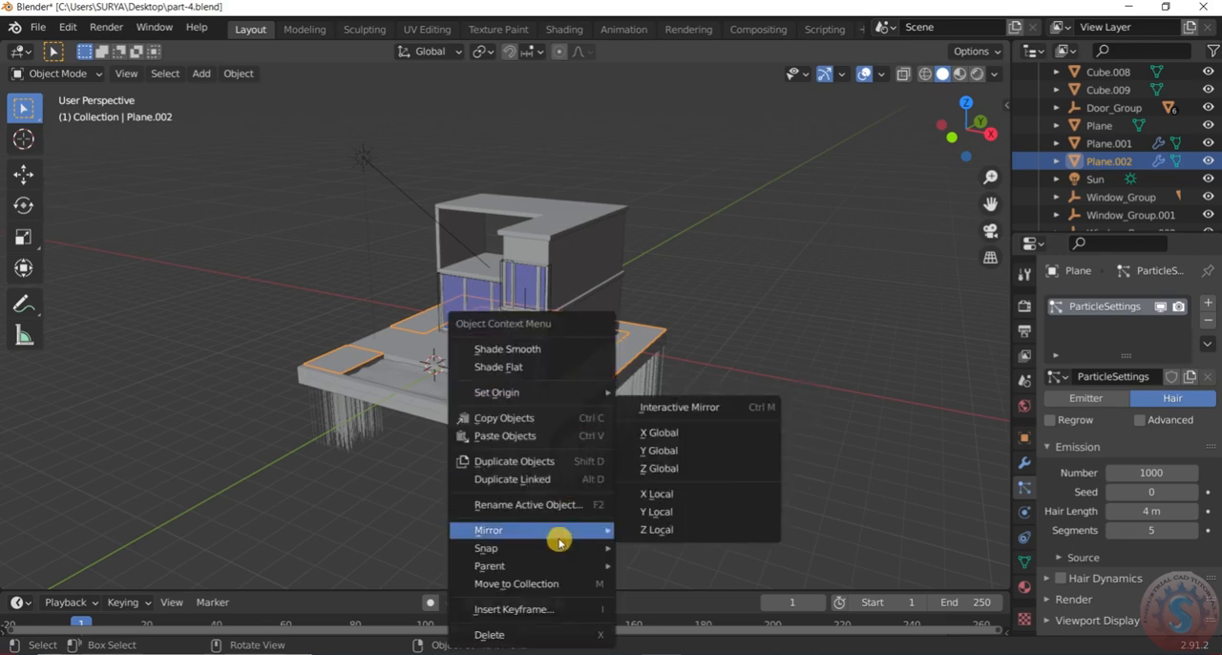
click(678, 469)
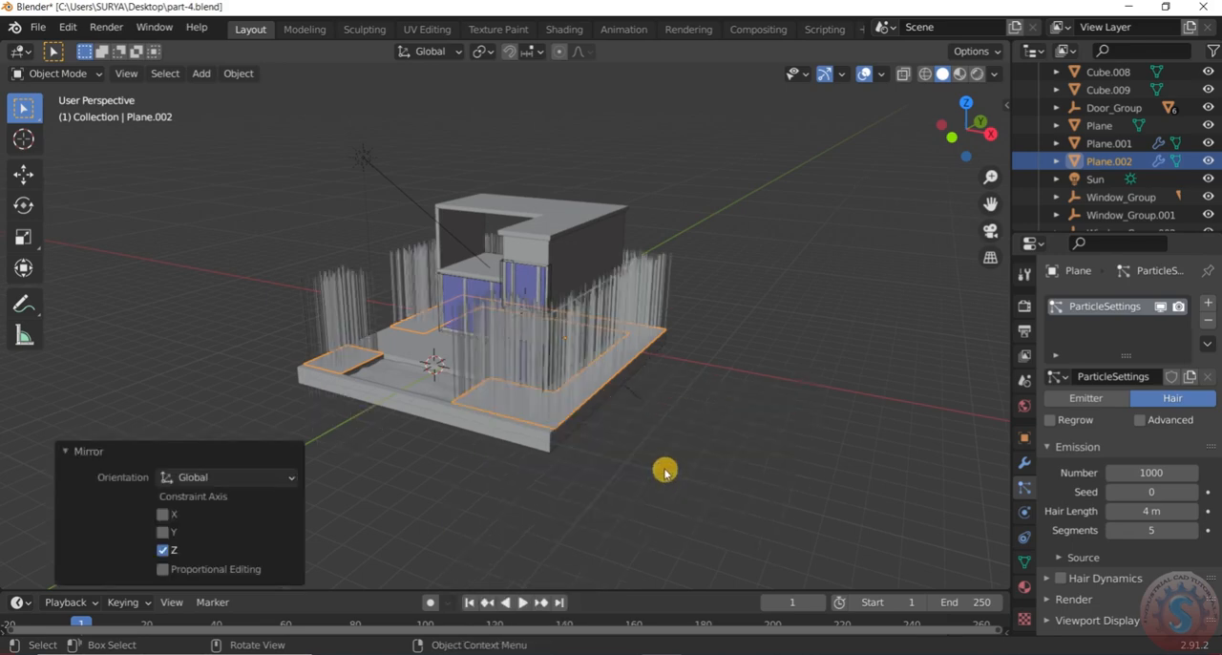
click(673, 420)
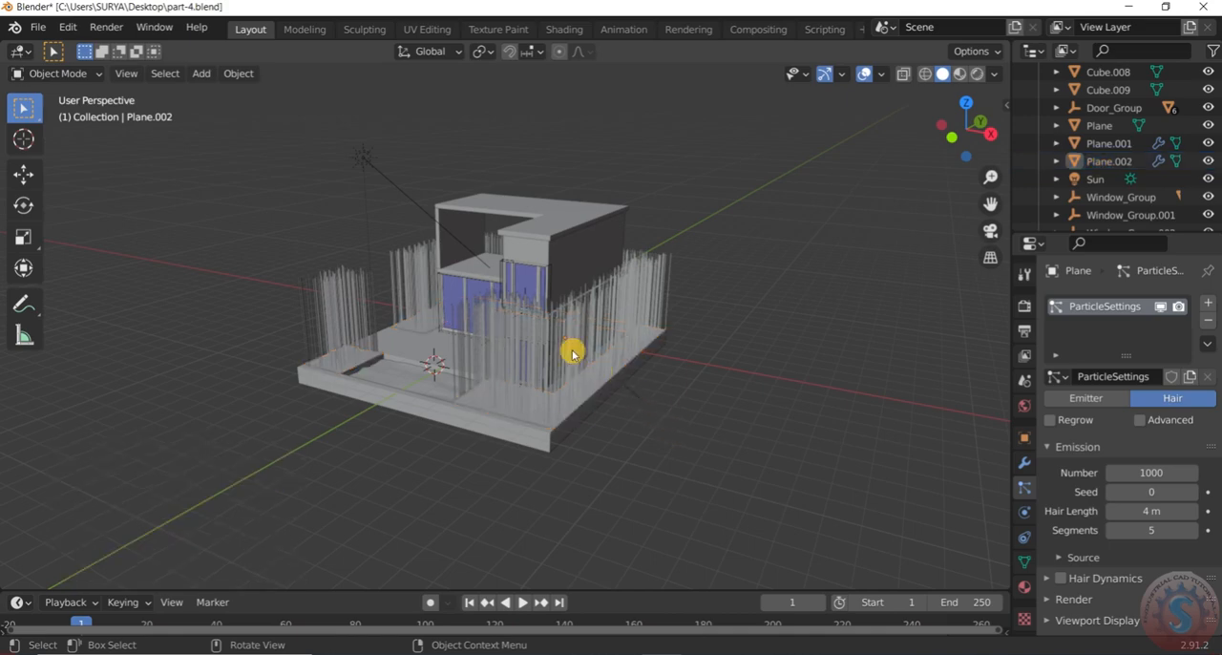
Select the ground surface around the house again and set its hair length to 0.5 m
scroll(545, 341, up, 3)
click(545, 341)
scroll(545, 341, down, 3)
middle_drag(546, 339, 573, 346)
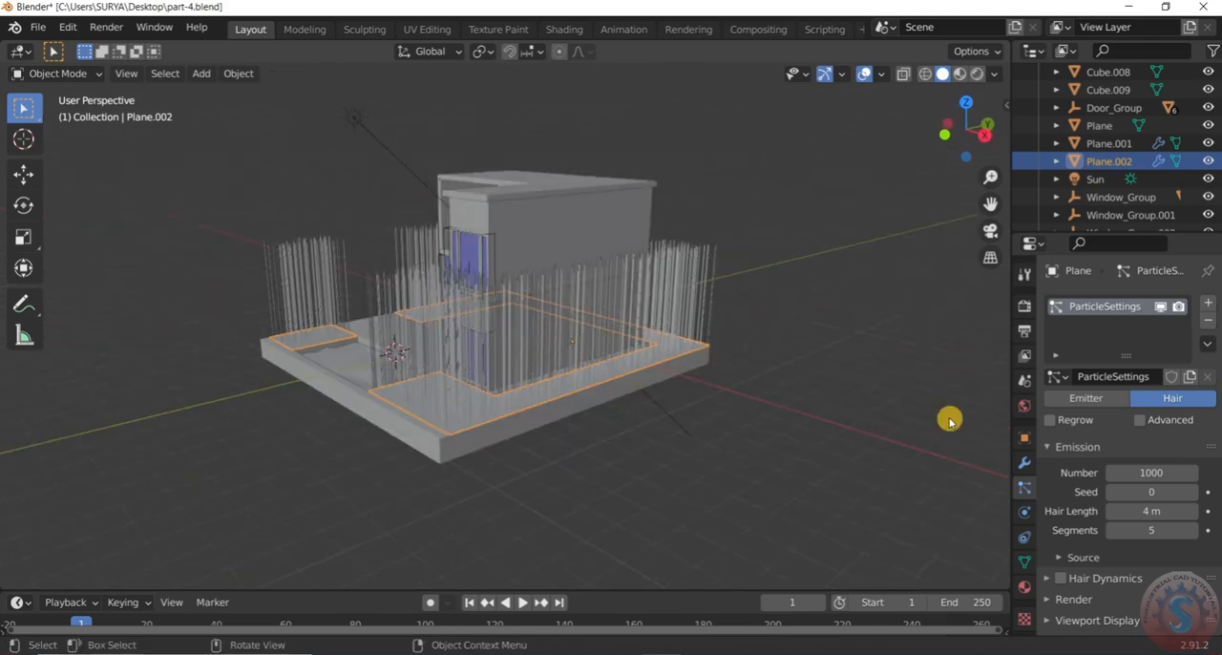
double_click(1157, 512)
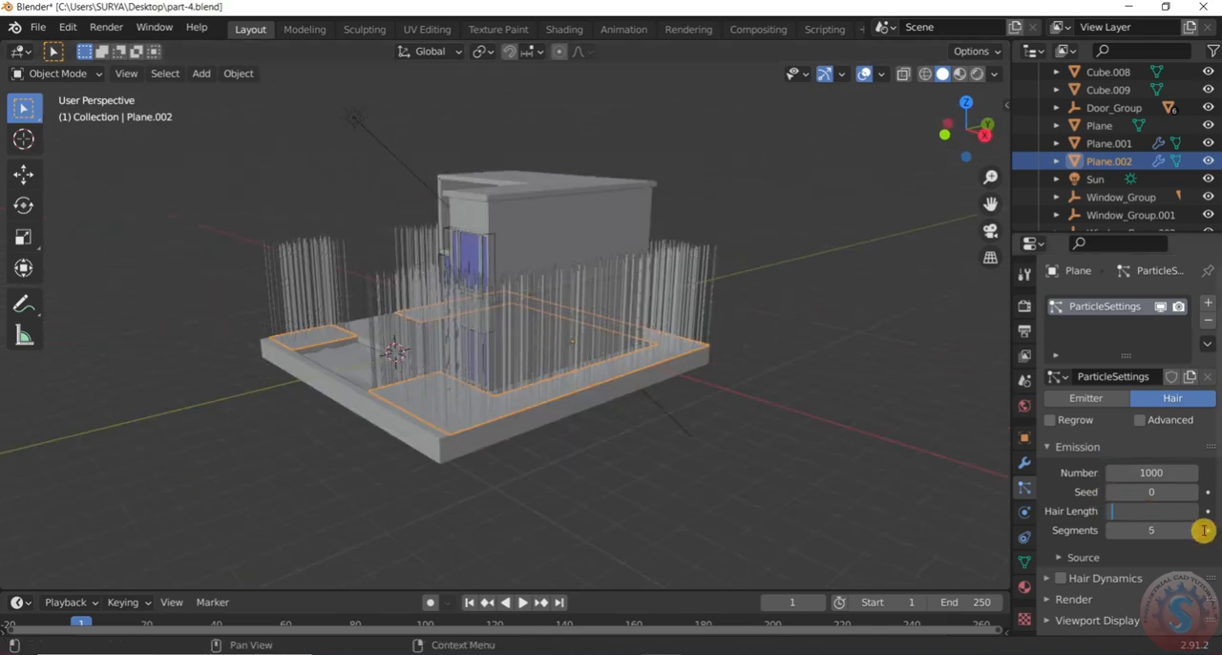
text(0.5)
key(Return)
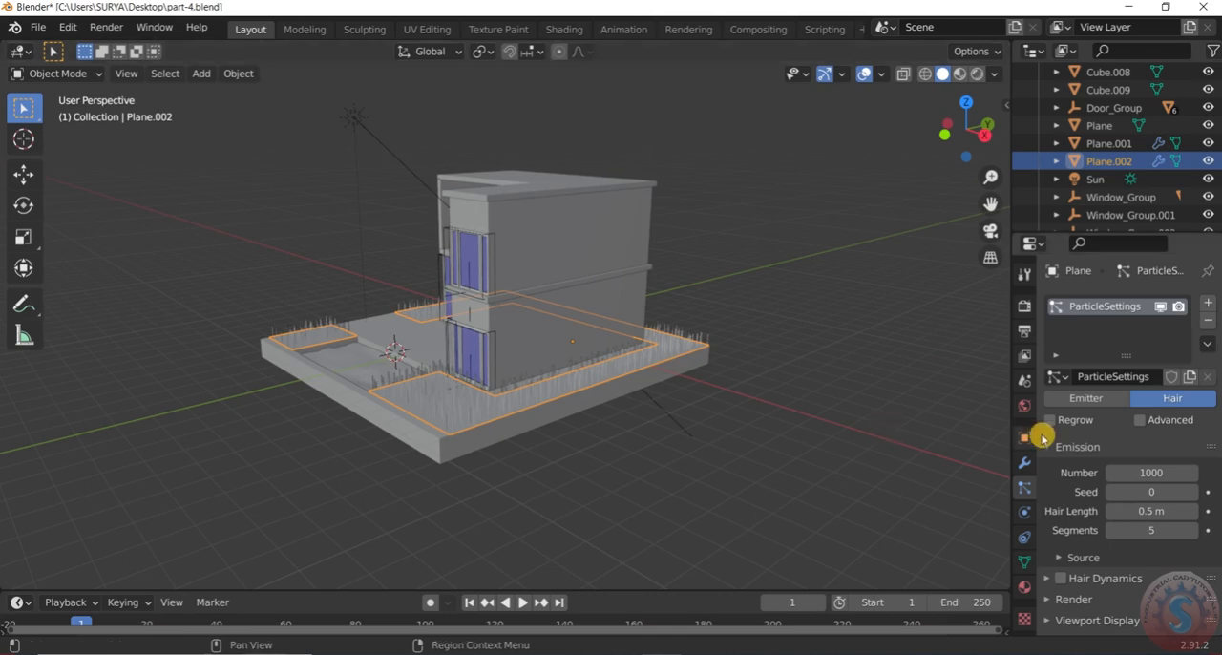
Reduce the hair length to 0.4 m and save part-4.blend
double_click(1159, 513)
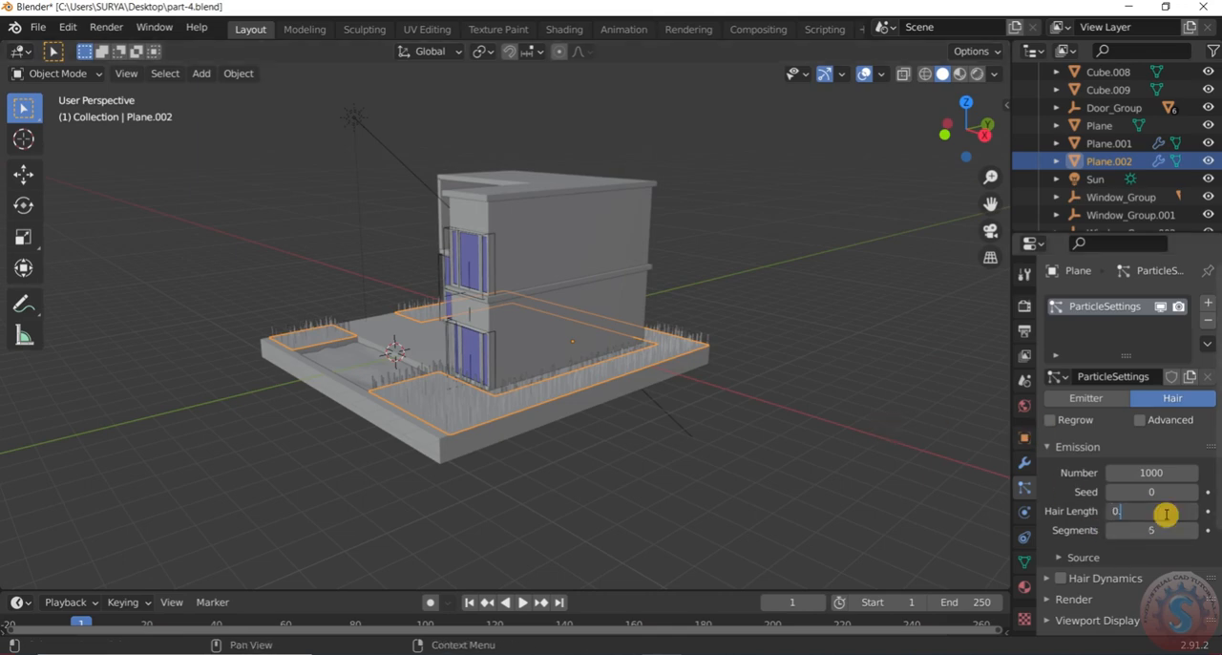
text(0.4)
key(Return)
middle_drag(130, 387, 611, 449)
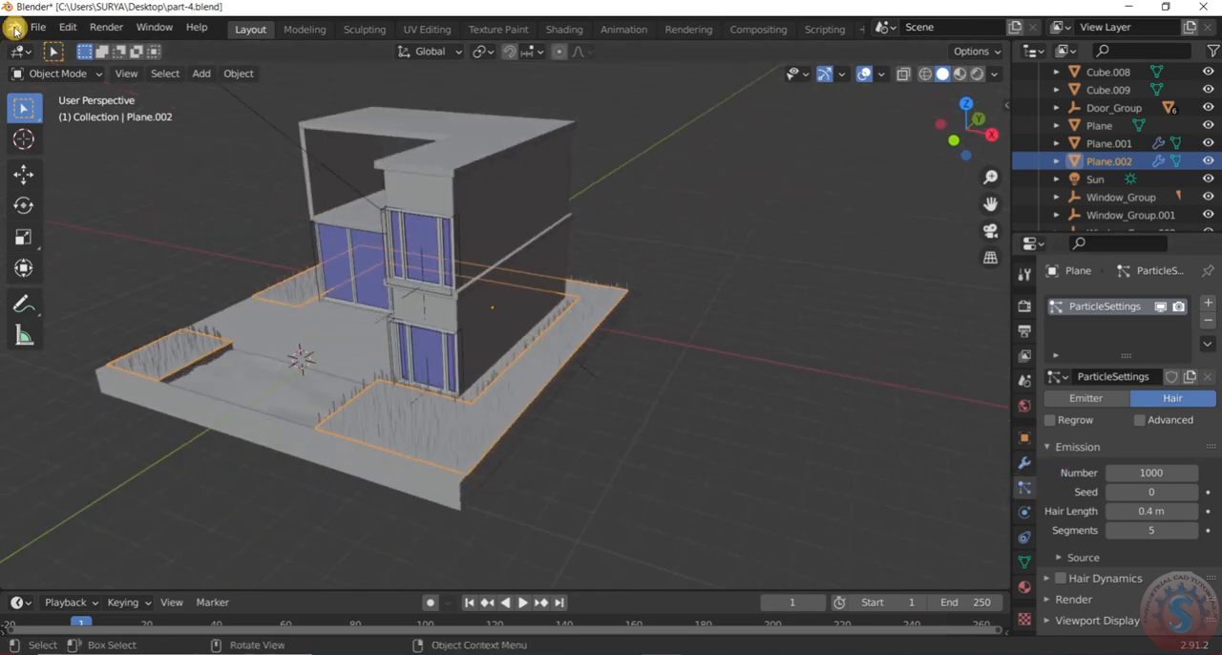
click(37, 27)
click(51, 143)
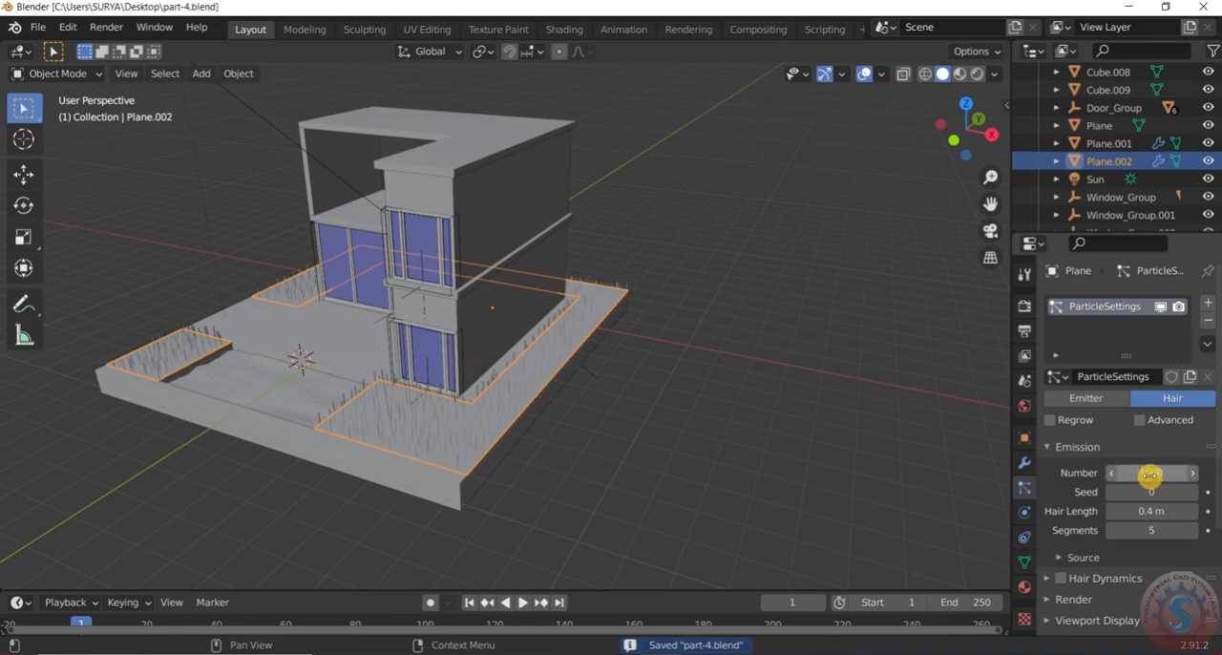
Enable the Advanced settings of the hair particle system and save part-4.blend
scroll(1053, 506, down, 2)
scroll(1053, 506, down, 2)
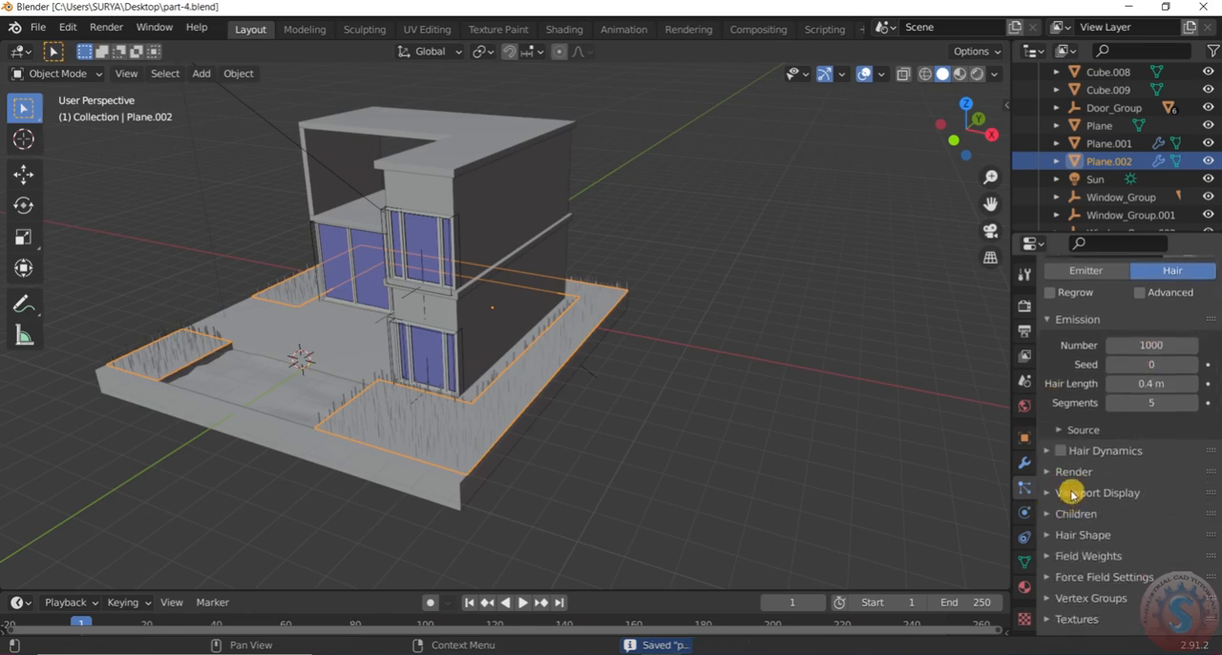
scroll(1069, 506, down, 1)
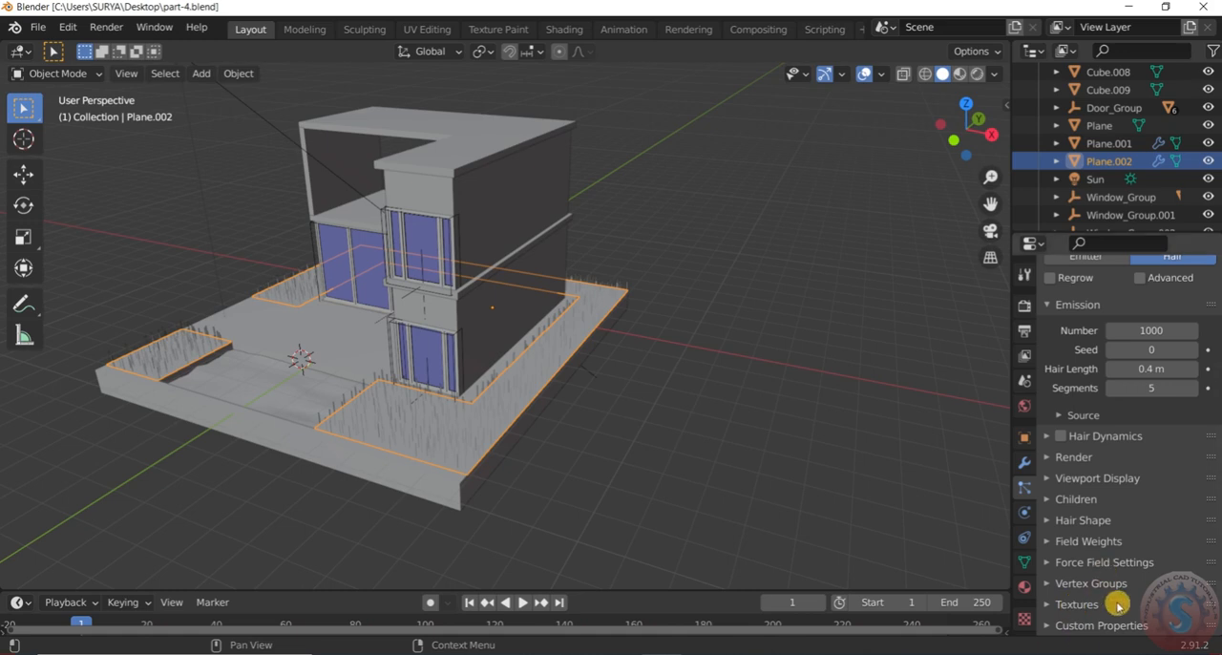
scroll(1091, 456, up, 5)
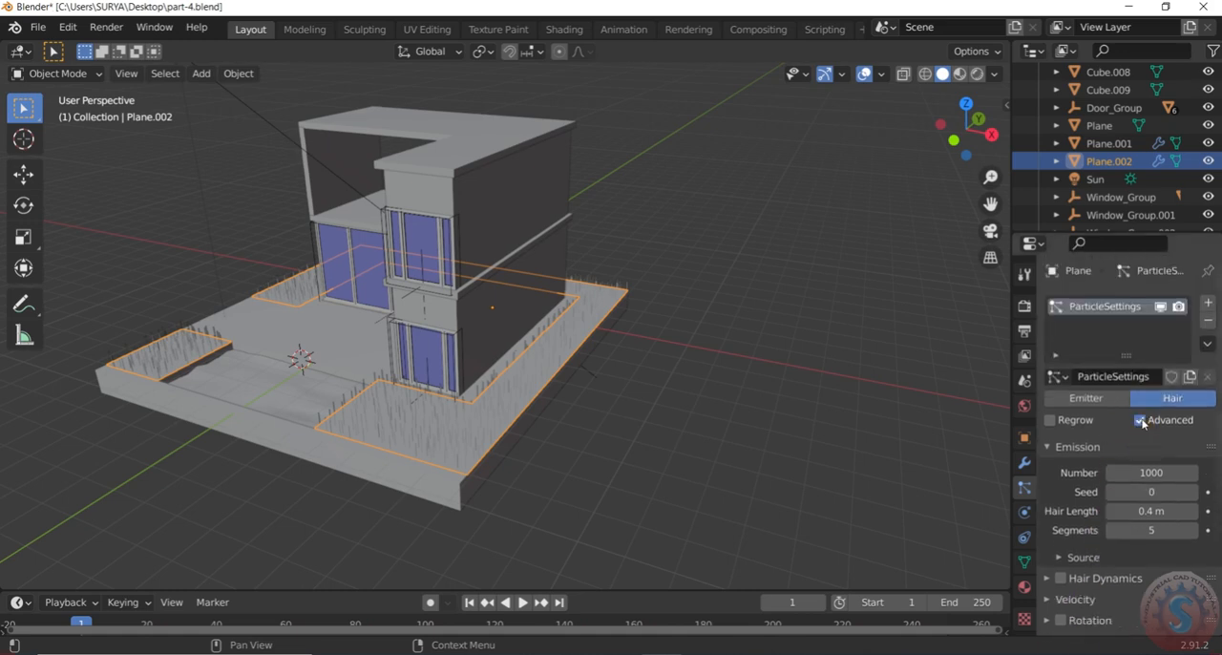
scroll(1104, 449, down, 4)
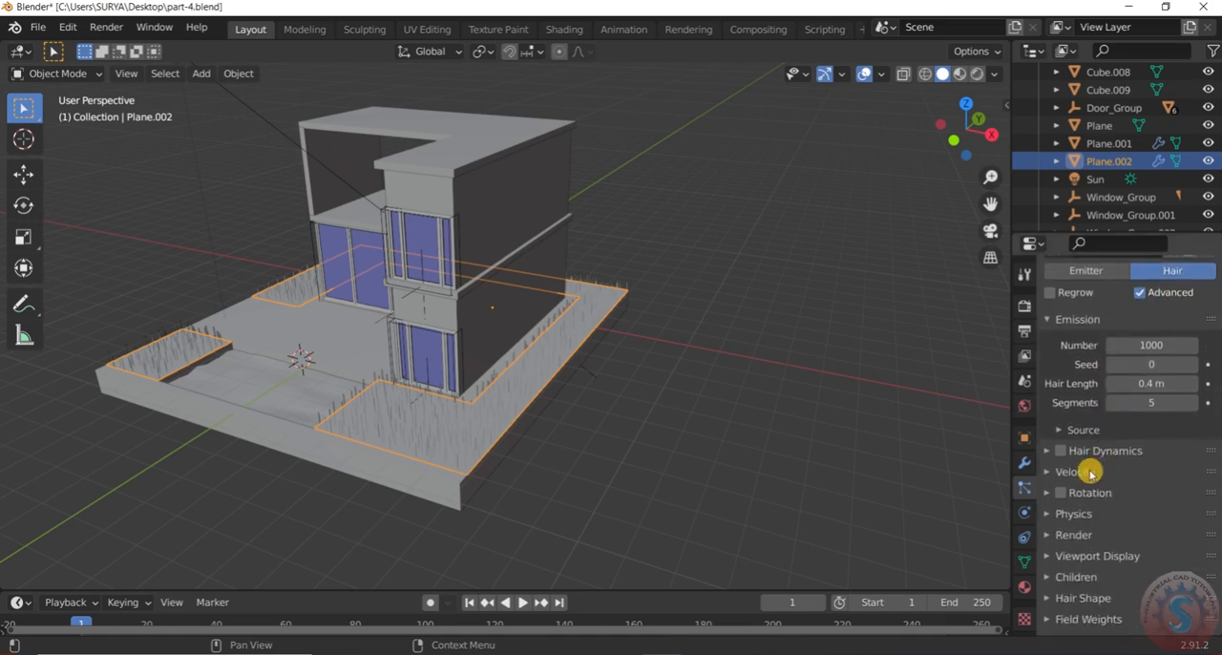
click(38, 26)
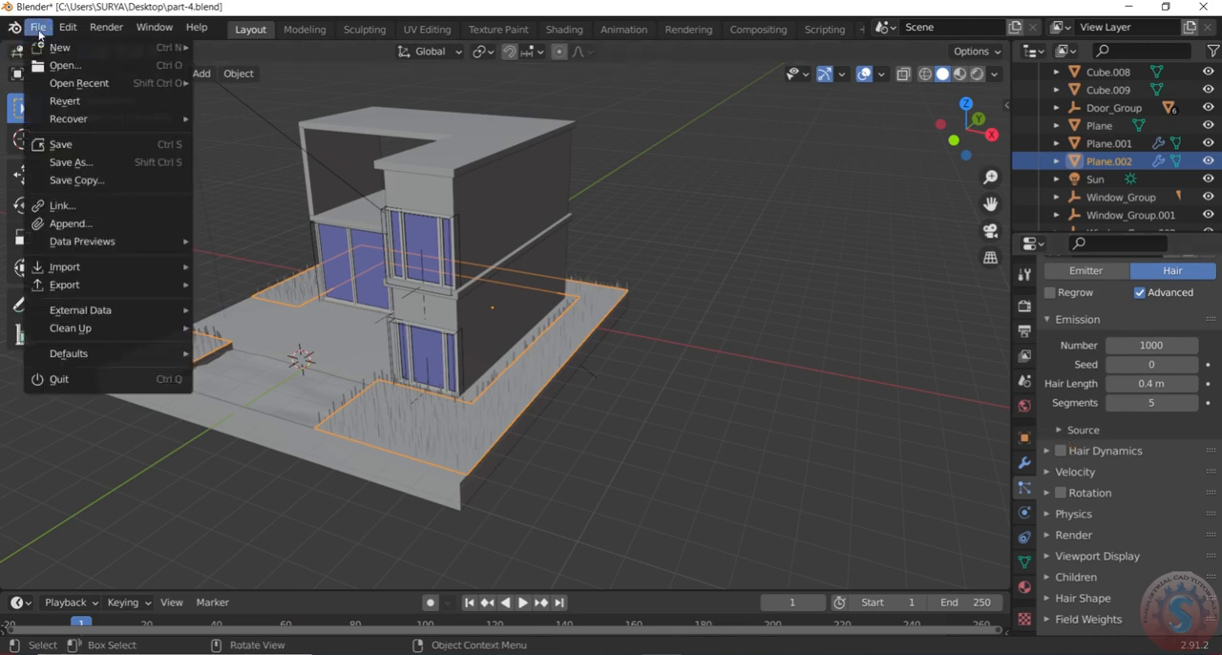
click(60, 143)
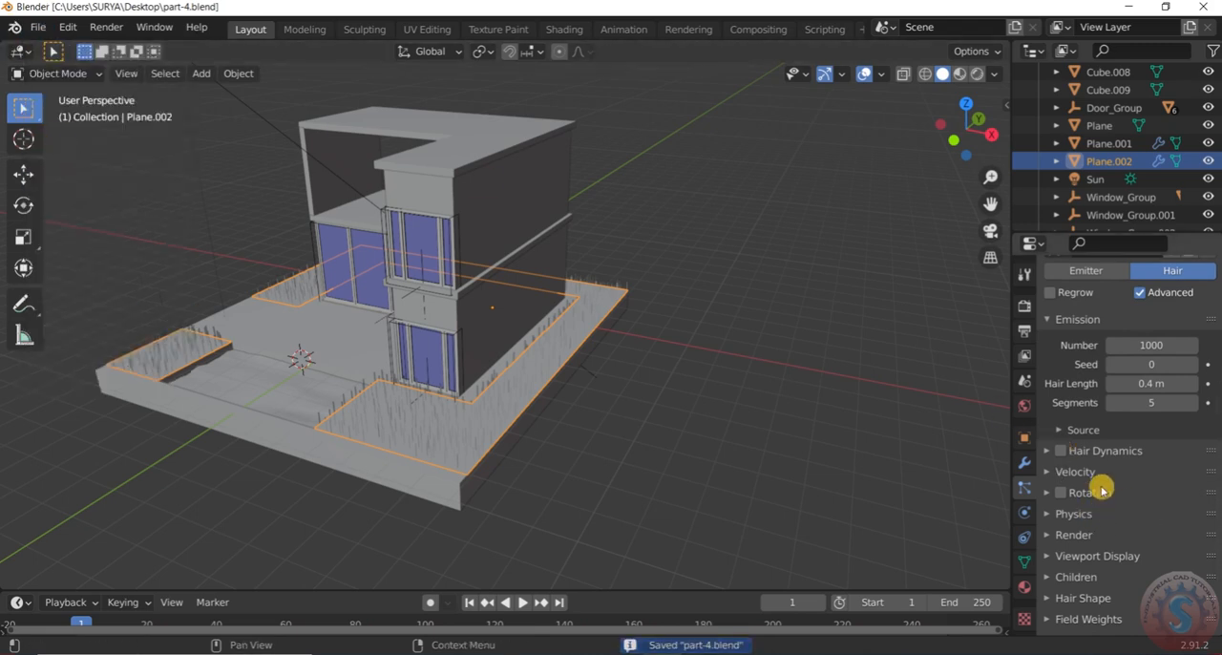
Set the Brownian force in the hair's physics settings to 0.070 to make the strands irregular
scroll(1105, 518, down, 2)
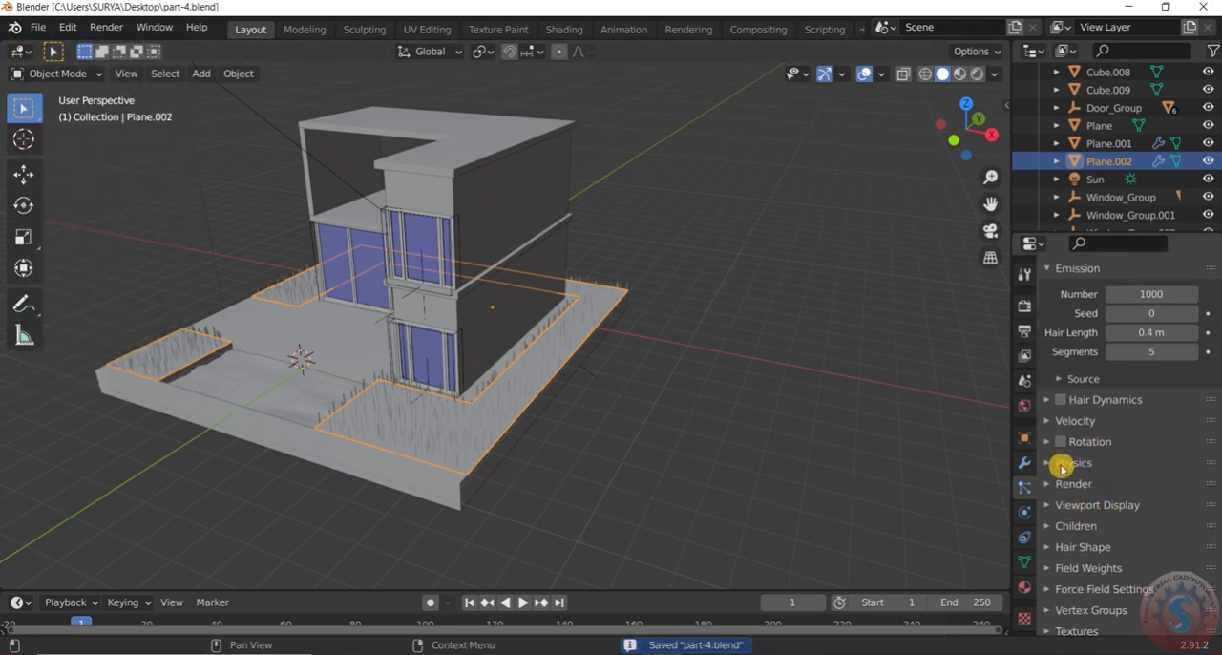
click(1052, 468)
scroll(1149, 516, down, 6)
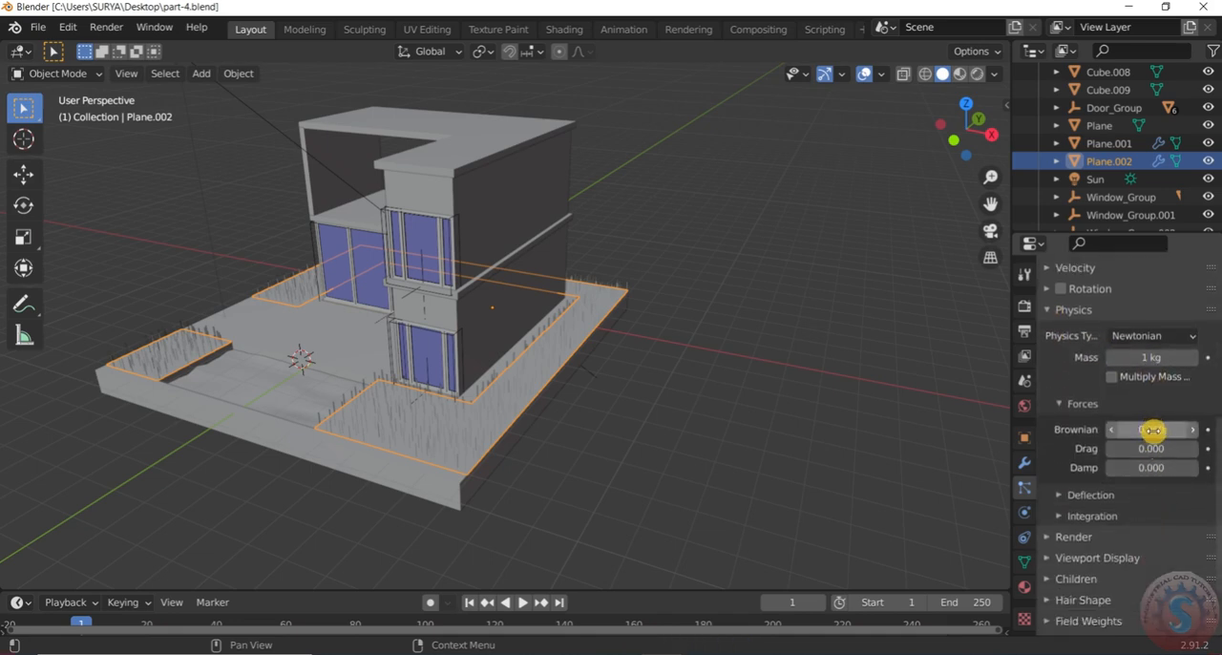
drag(1153, 431, 1157, 430)
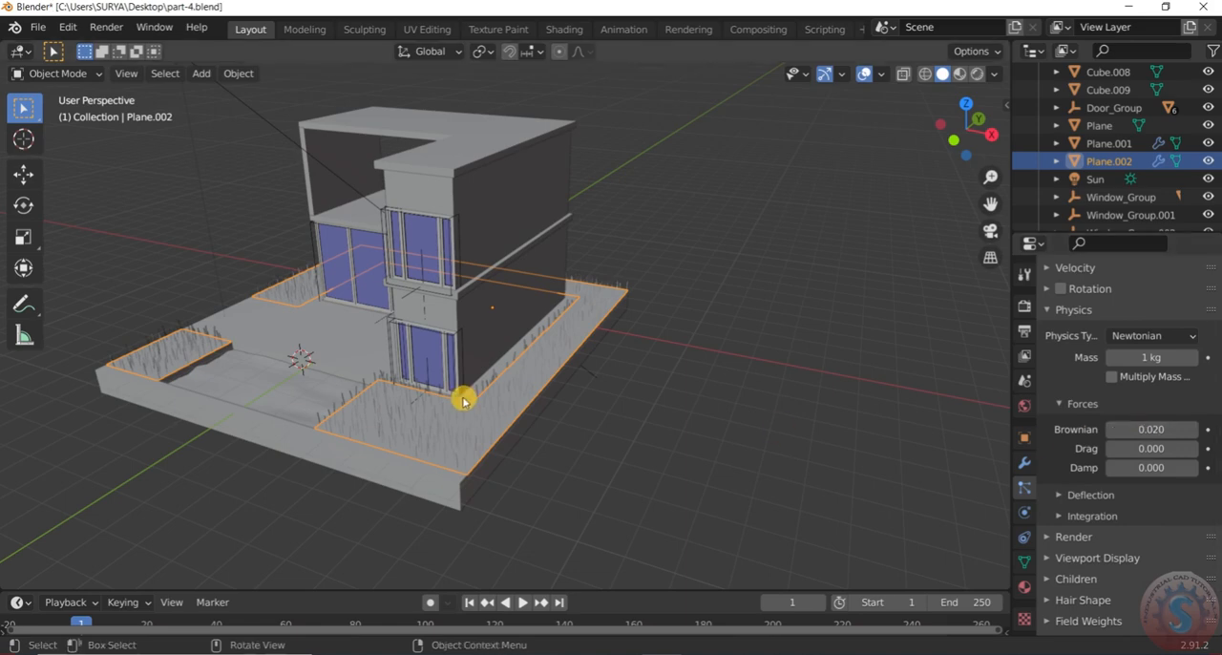
scroll(458, 420, up, 8)
mouse_move(1153, 431)
mouse_down()
mouse_move(1176, 431)
mouse_move(1151, 431)
mouse_up()
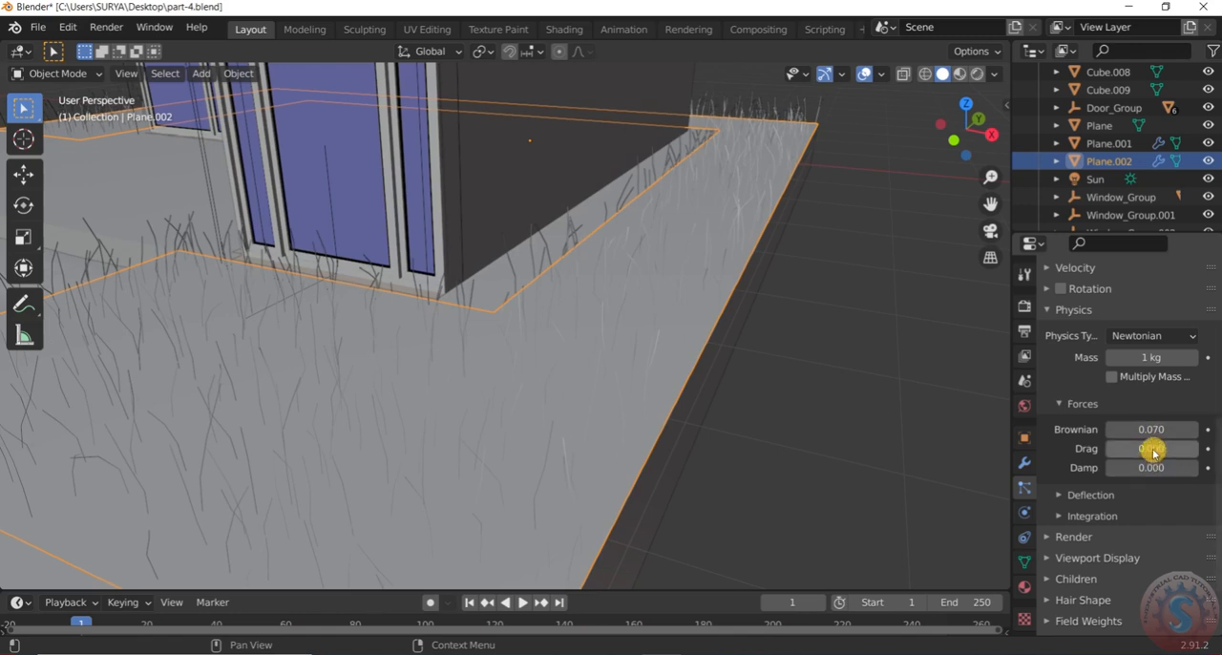
Set the hair's physics drag to 0.068 and collapse the physics settings
drag(1144, 450, 1126, 468)
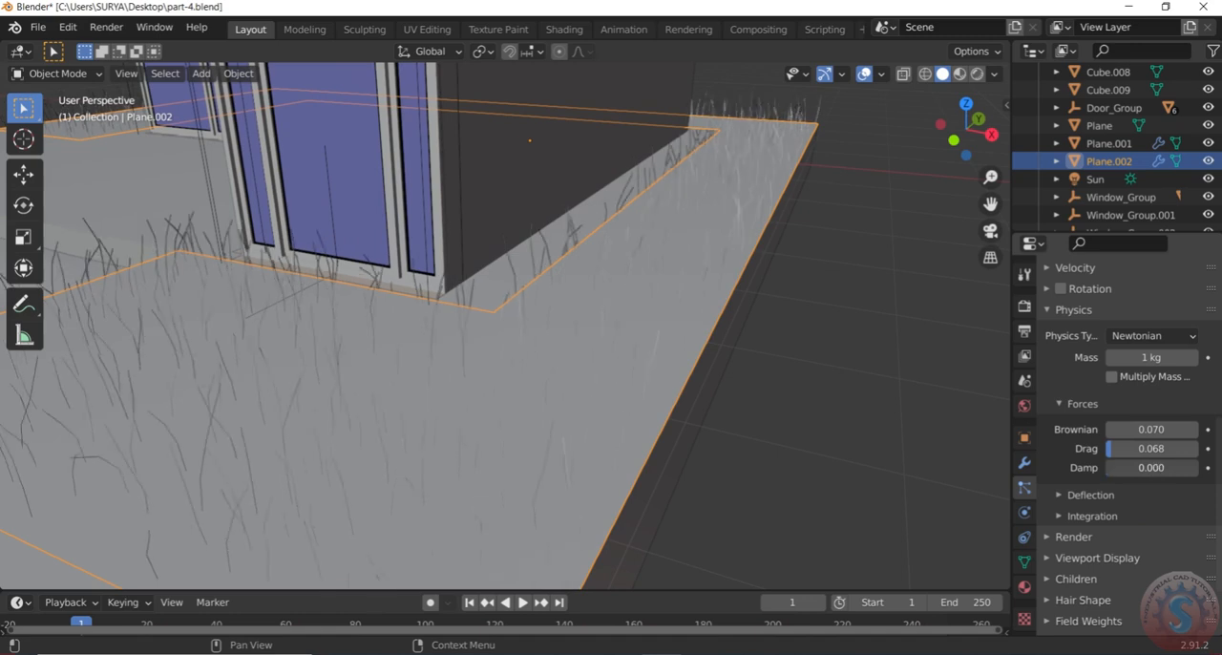
drag(1149, 468, 1149, 467)
click(912, 406)
scroll(577, 311, down, 7)
mouse_move(575, 312)
middle_down()
mouse_move(652, 360)
mouse_move(727, 351)
mouse_move(557, 390)
mouse_move(564, 300)
mouse_move(575, 306)
middle_up()
scroll(728, 351, up, 3)
scroll(1058, 449, down, 1)
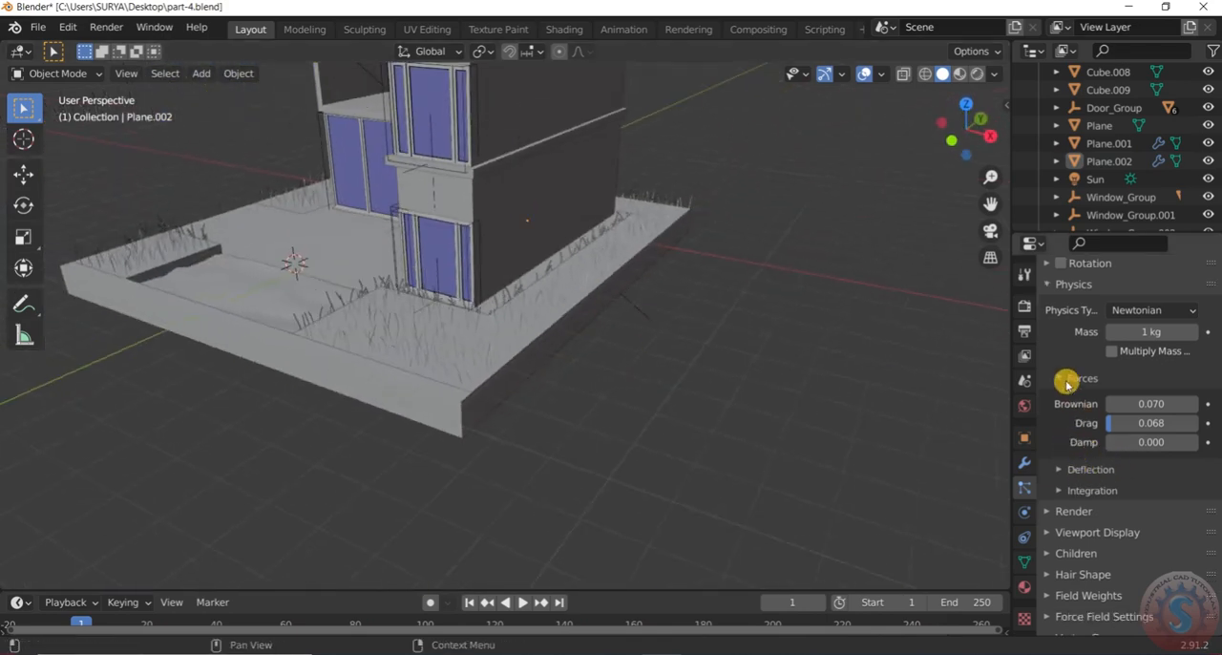
click(1062, 394)
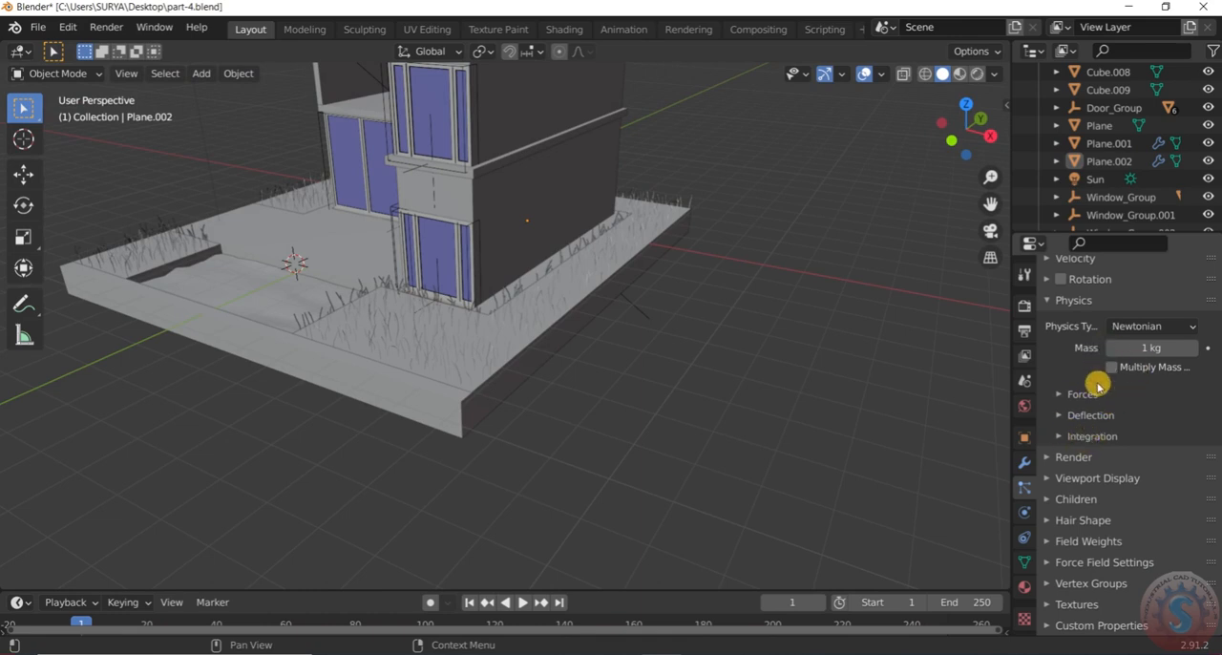
click(1052, 302)
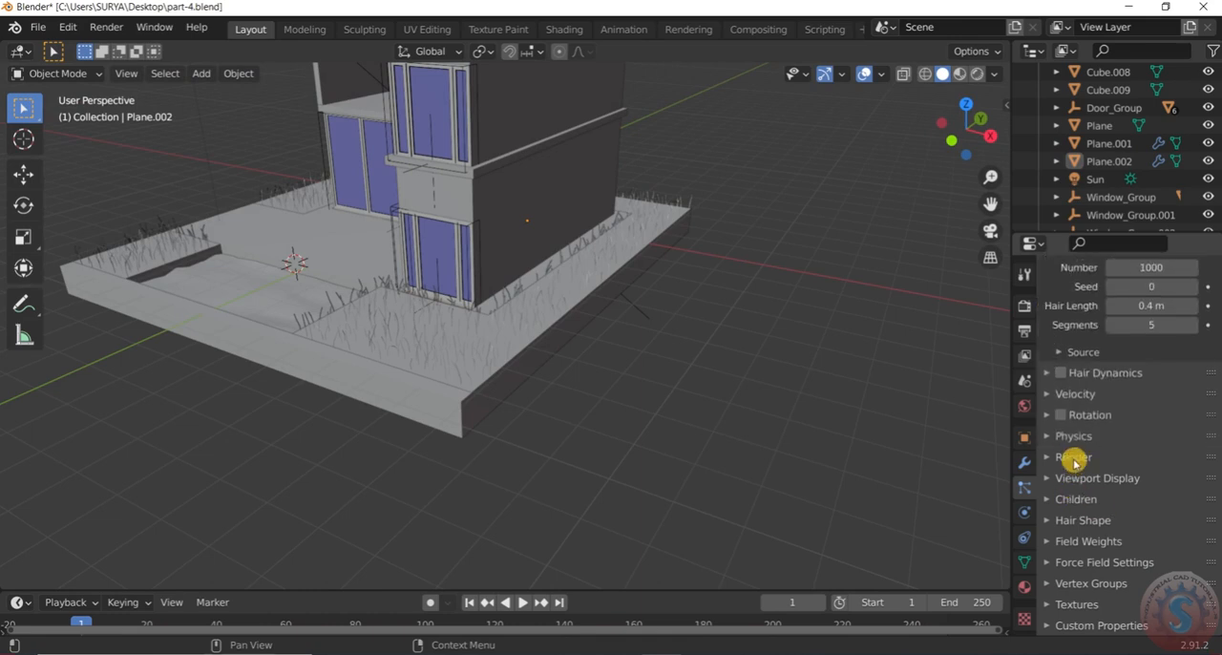
Expand the hair shape settings and set the strands' root diameter to 1.2 m
click(1058, 519)
scroll(1057, 519, down, 3)
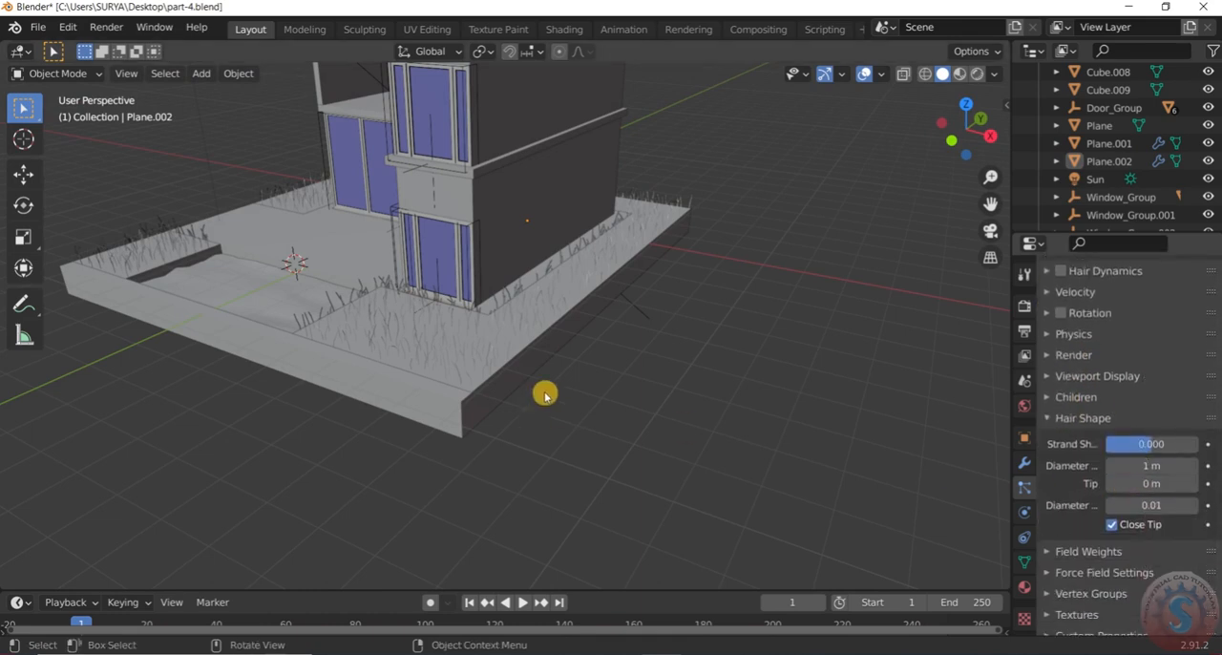
scroll(423, 319, up, 5)
scroll(429, 322, down, 3)
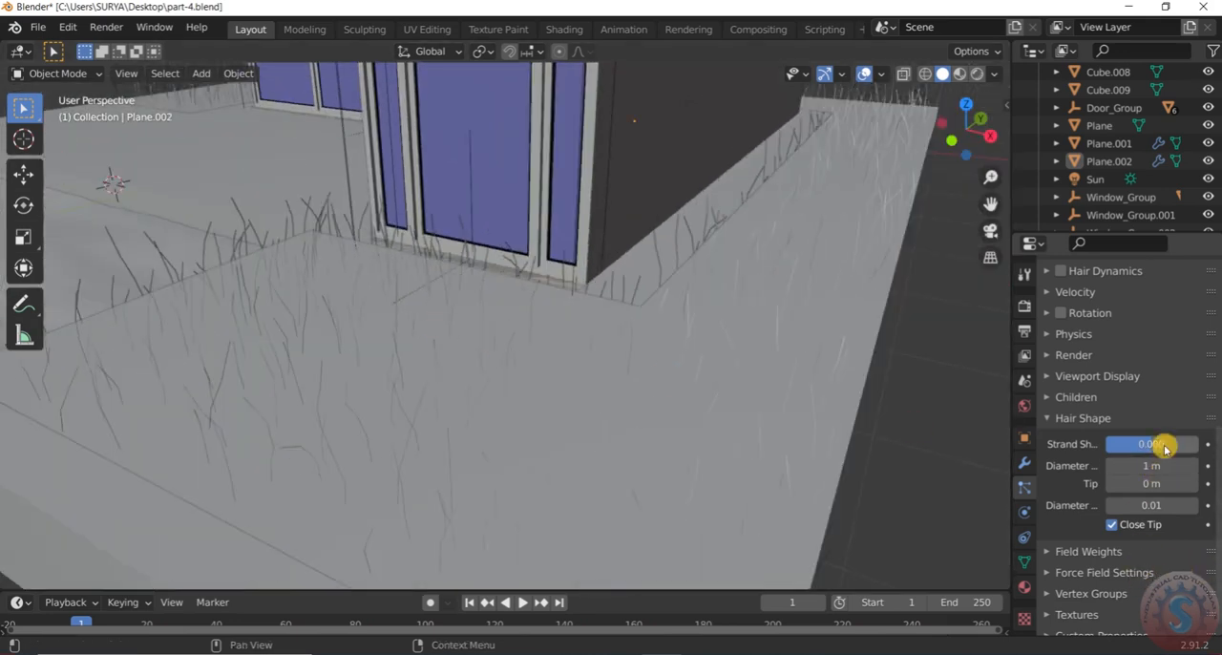
click(1155, 473)
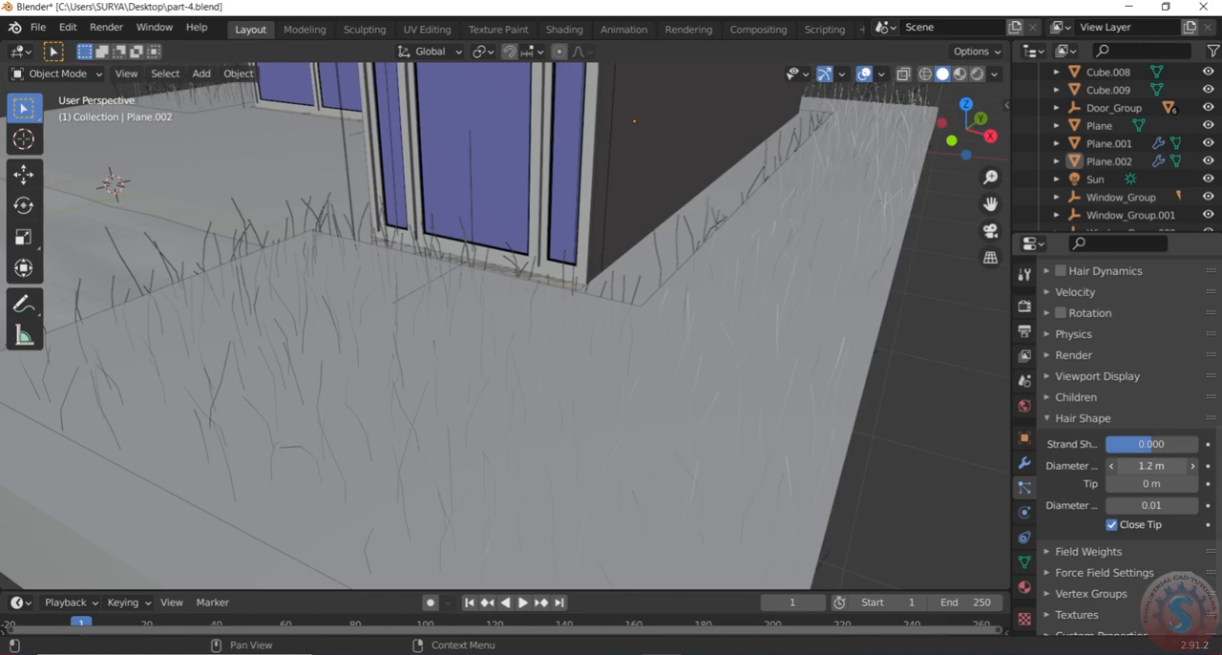
Increase the strands' diameter scale to about 0.05 and collapse the hair shape settings
drag(1134, 484, 1170, 484)
click(1152, 505)
scroll(1126, 497, down, 1)
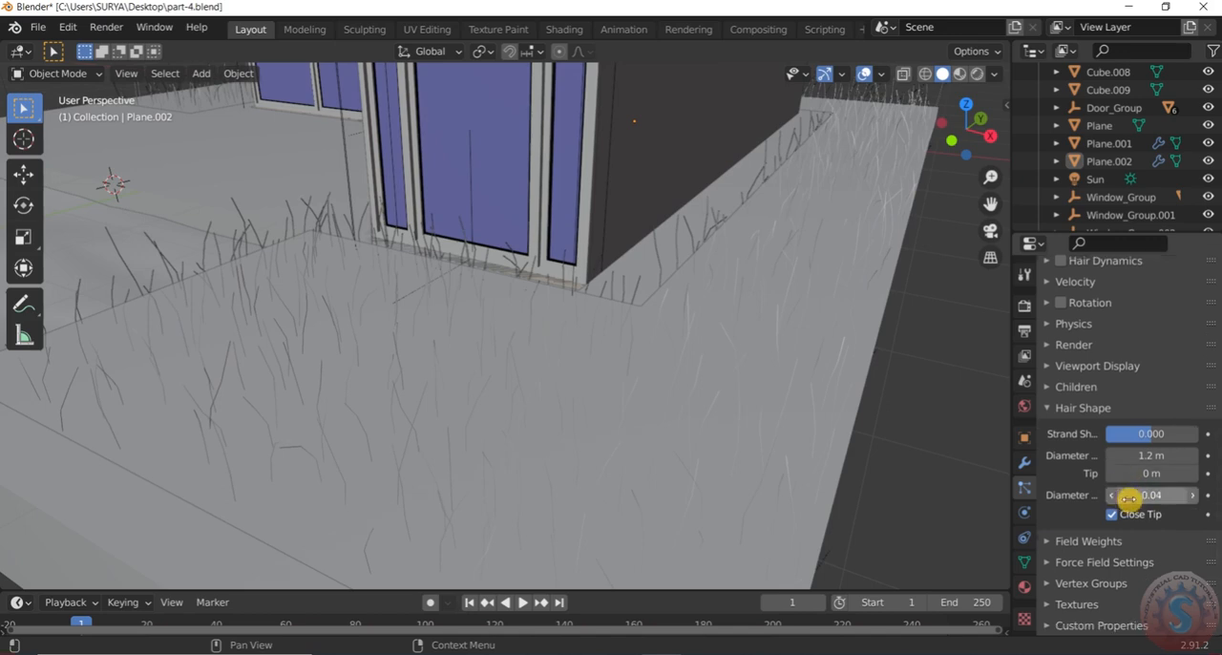
drag(1148, 500, 1155, 500)
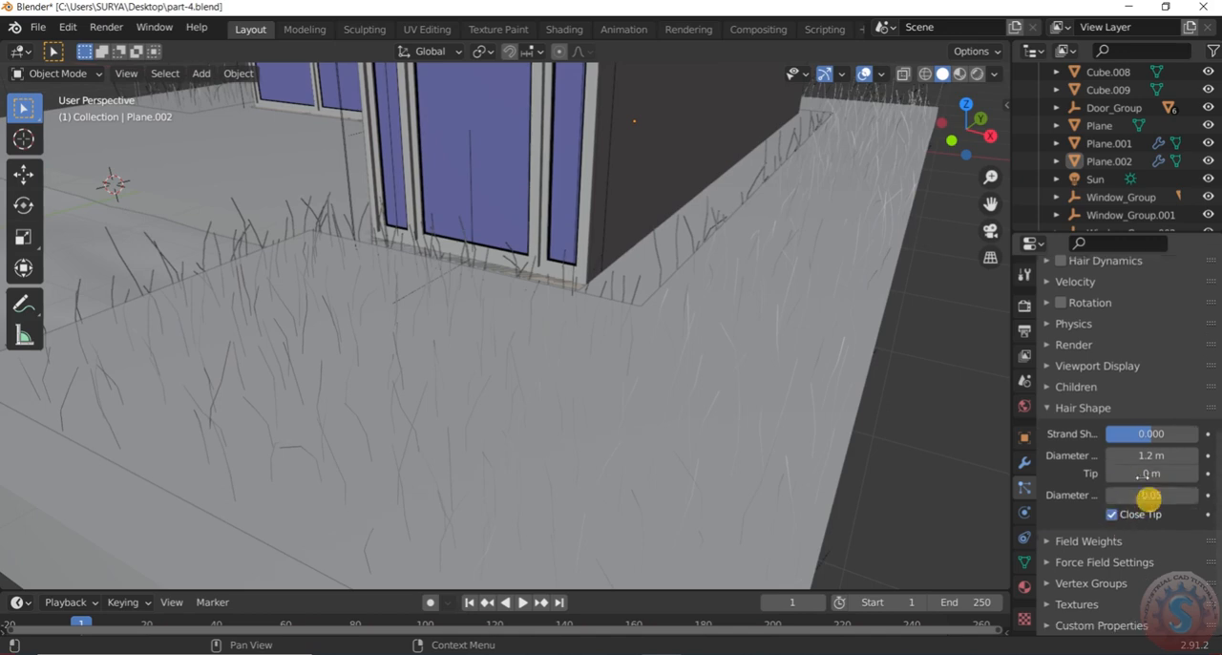
click(1052, 412)
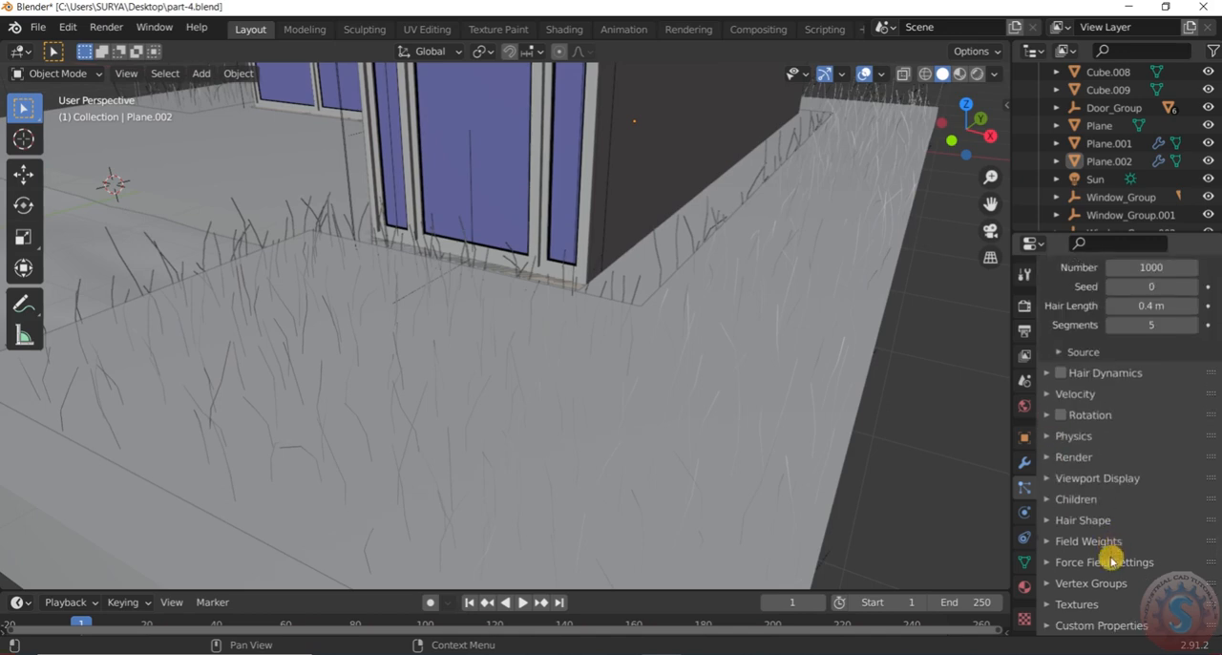
Set the number of emitted hair strands on the ground surface to 5000
scroll(674, 415, down, 5)
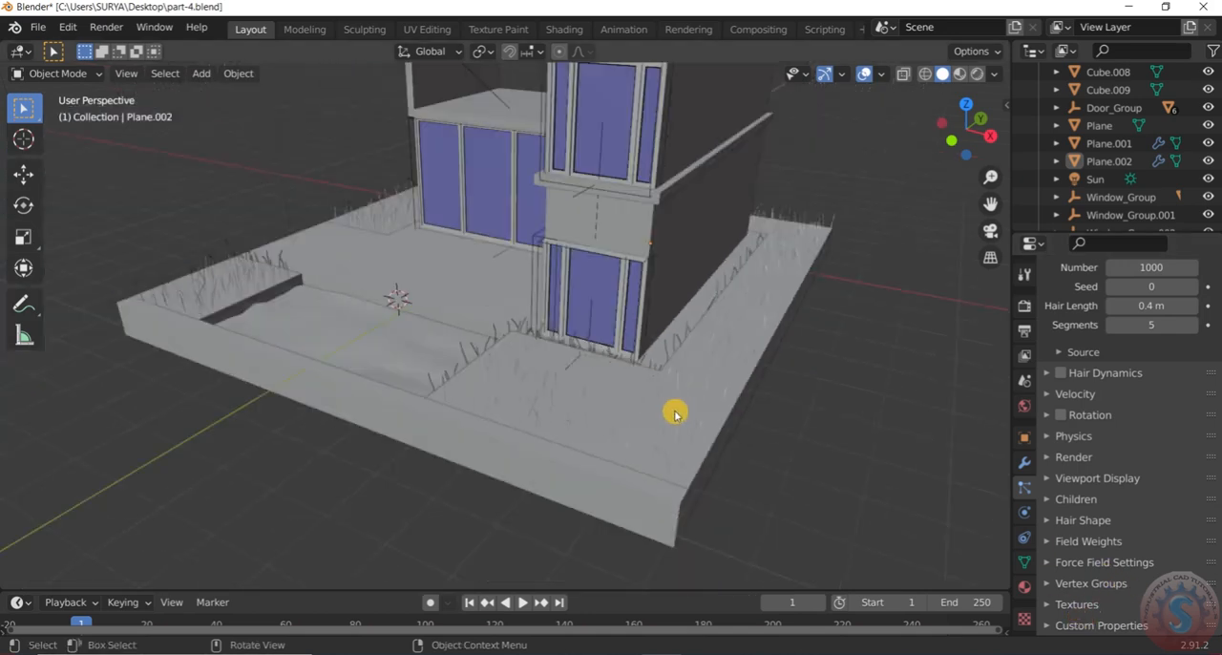
middle_drag(676, 415, 697, 414)
scroll(1070, 464, up, 2)
scroll(1070, 464, up, 3)
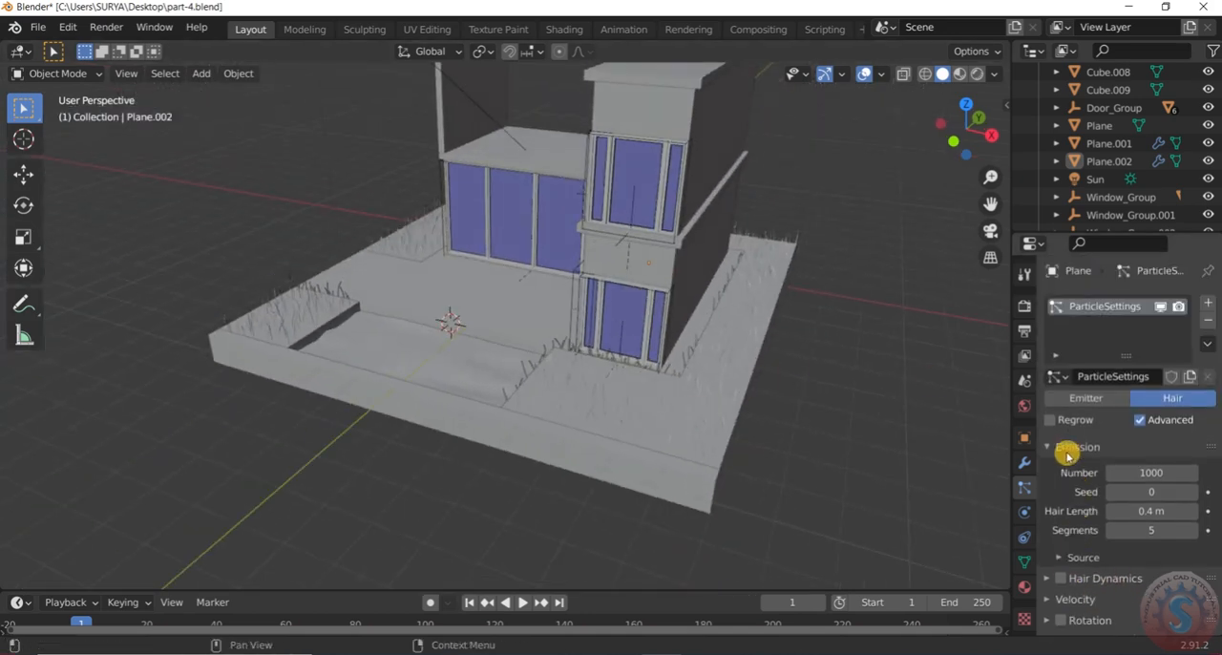
click(1151, 473)
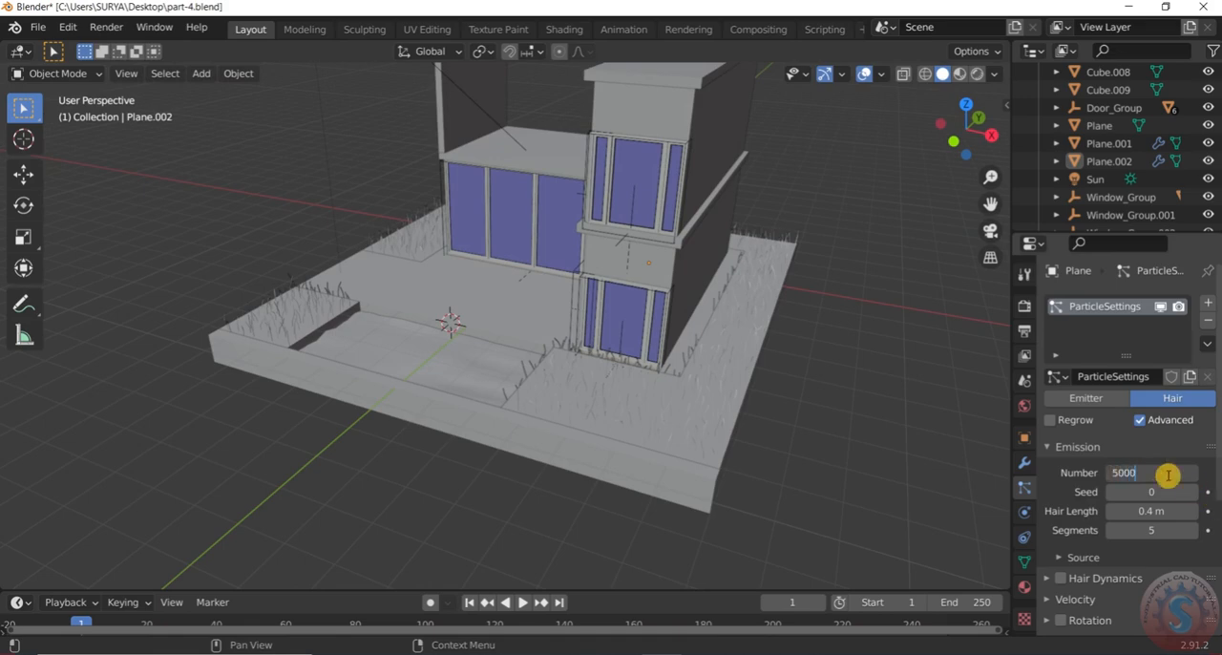
middle_drag(926, 402, 816, 355)
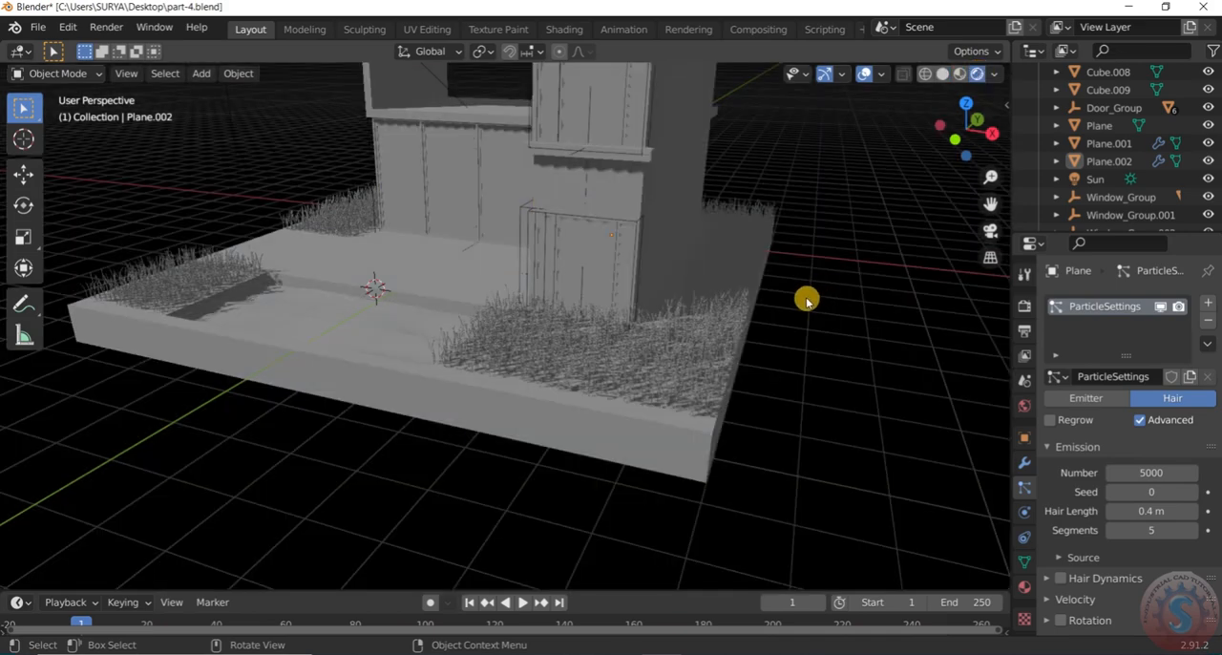
Raise the number of emitted grass strands to 50000 and check the result in rendered shading
scroll(807, 300, down, 5)
mouse_move(805, 302)
middle_down()
mouse_move(815, 289)
mouse_move(761, 357)
mouse_move(822, 326)
mouse_move(696, 288)
mouse_move(789, 316)
mouse_move(796, 336)
mouse_move(789, 295)
mouse_move(812, 306)
middle_up()
scroll(851, 303, up, 4)
click(1186, 475)
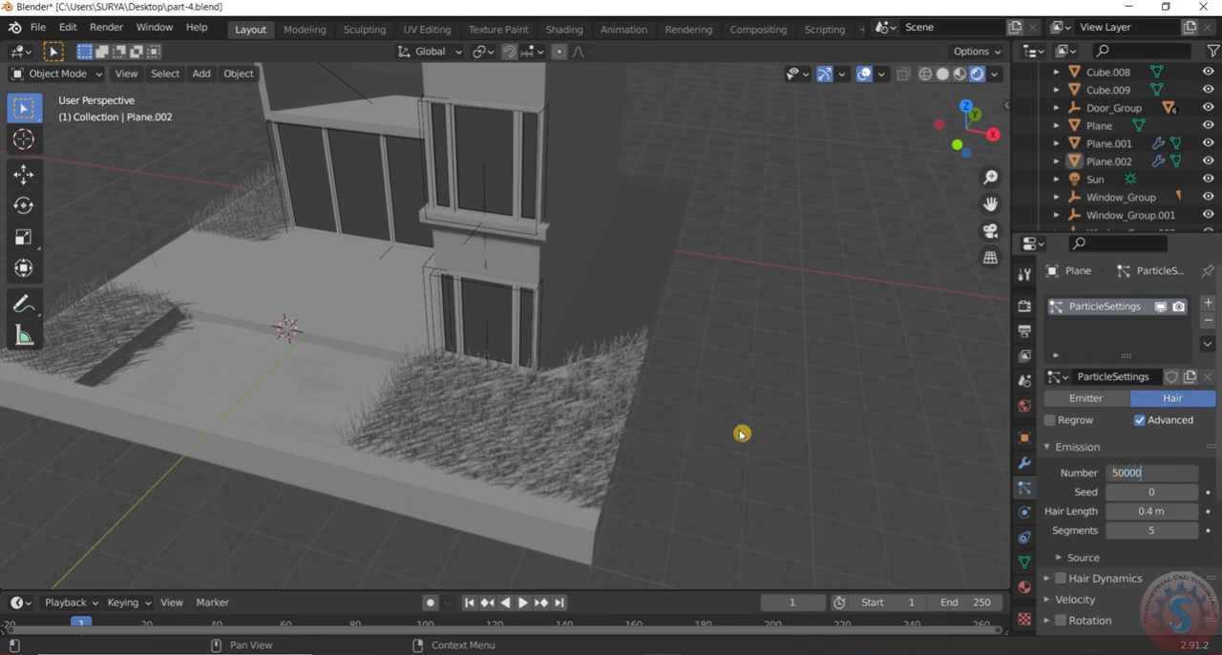
key(Return)
scroll(728, 382, down, 3)
middle_drag(728, 382, 505, 374)
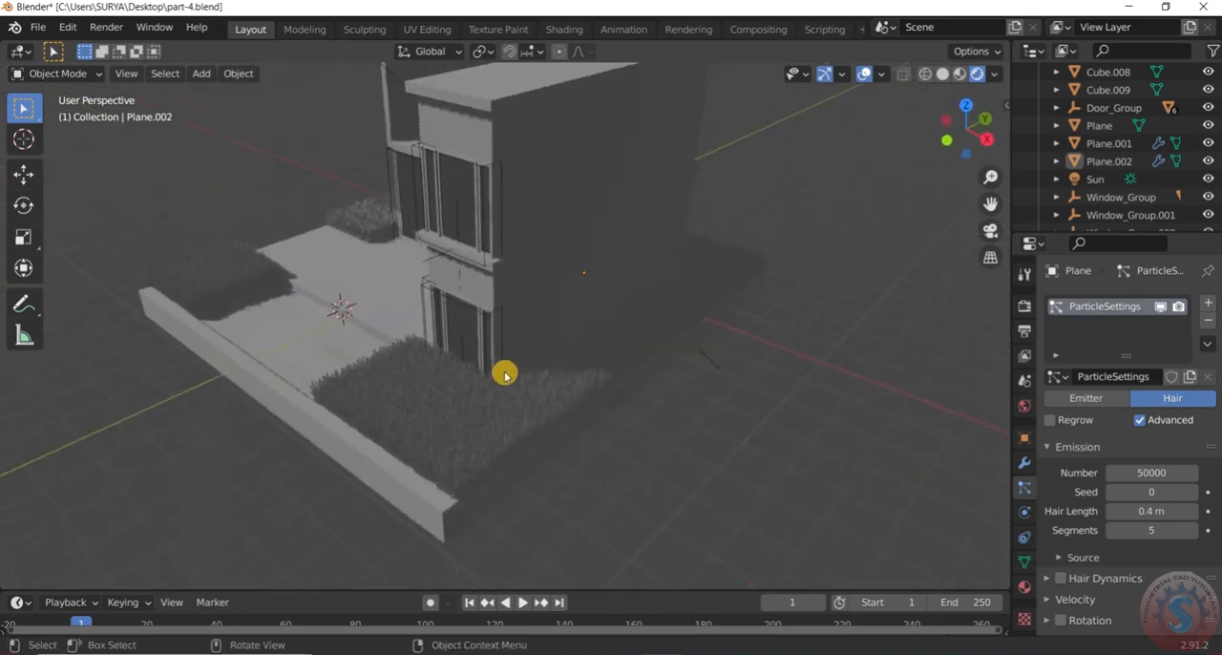
scroll(505, 374, down, 3)
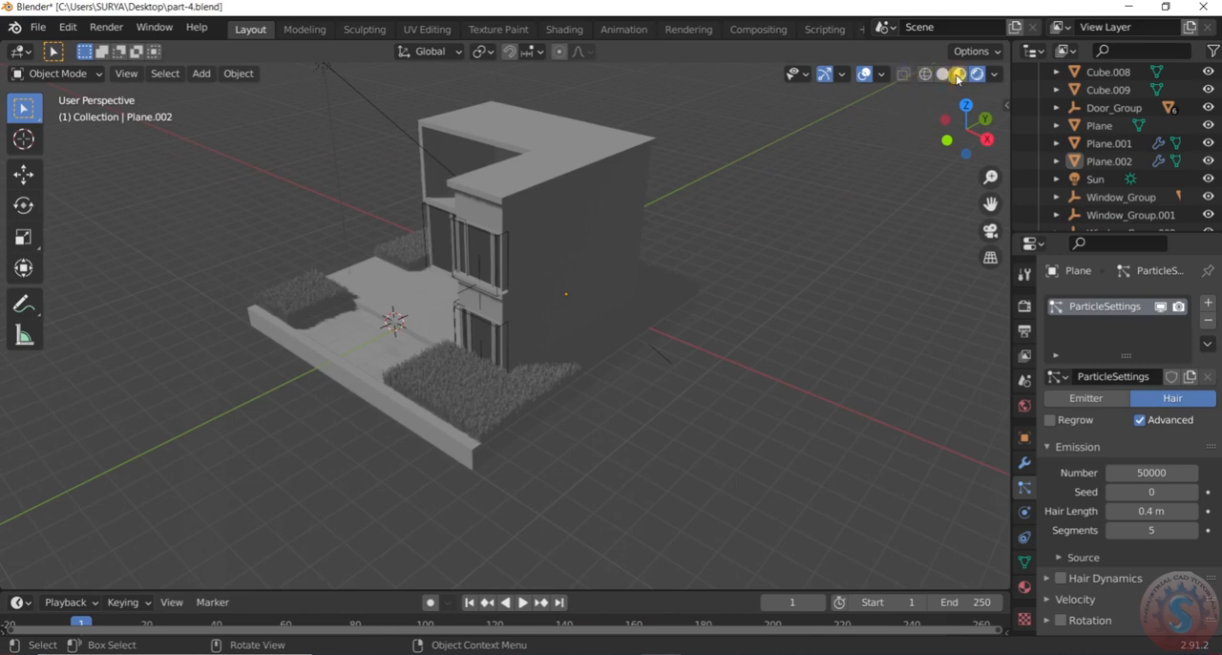
Check the dense grass in material preview shading and return the viewport to solid shading
click(958, 78)
scroll(808, 239, up, 1)
middle_drag(713, 292, 813, 284)
scroll(812, 285, up, 2)
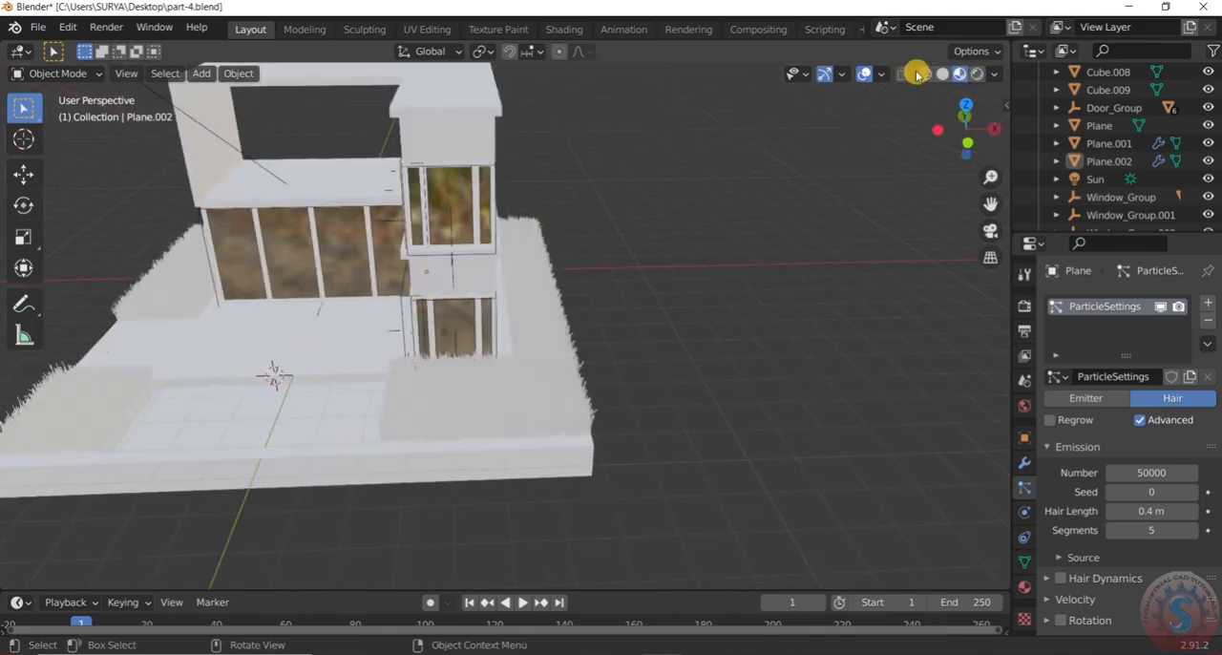
click(941, 73)
scroll(658, 322, down, 2)
scroll(657, 322, up, 2)
mouse_move(658, 321)
middle_down()
mouse_move(448, 333)
mouse_move(515, 344)
middle_up()
Save part-4.blend and look over the grass-covered plot around the house
click(38, 27)
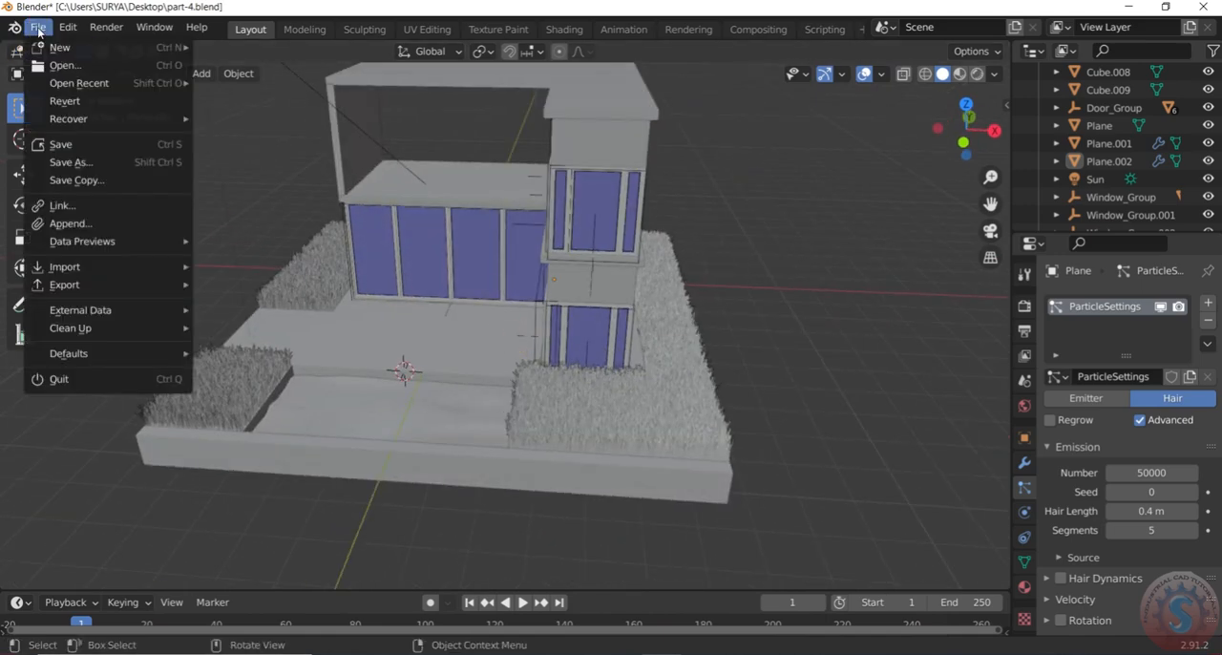
click(60, 144)
scroll(788, 404, down, 3)
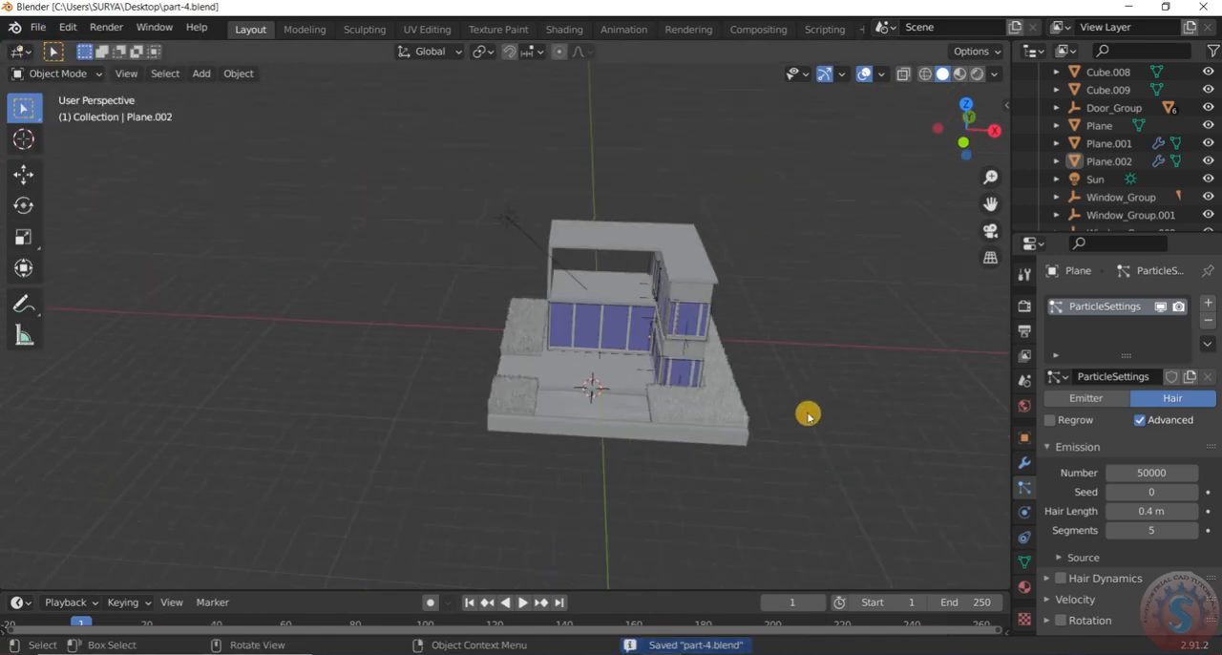
scroll(789, 403, up, 3)
scroll(1165, 440, down, 3)
scroll(1164, 441, up, 3)
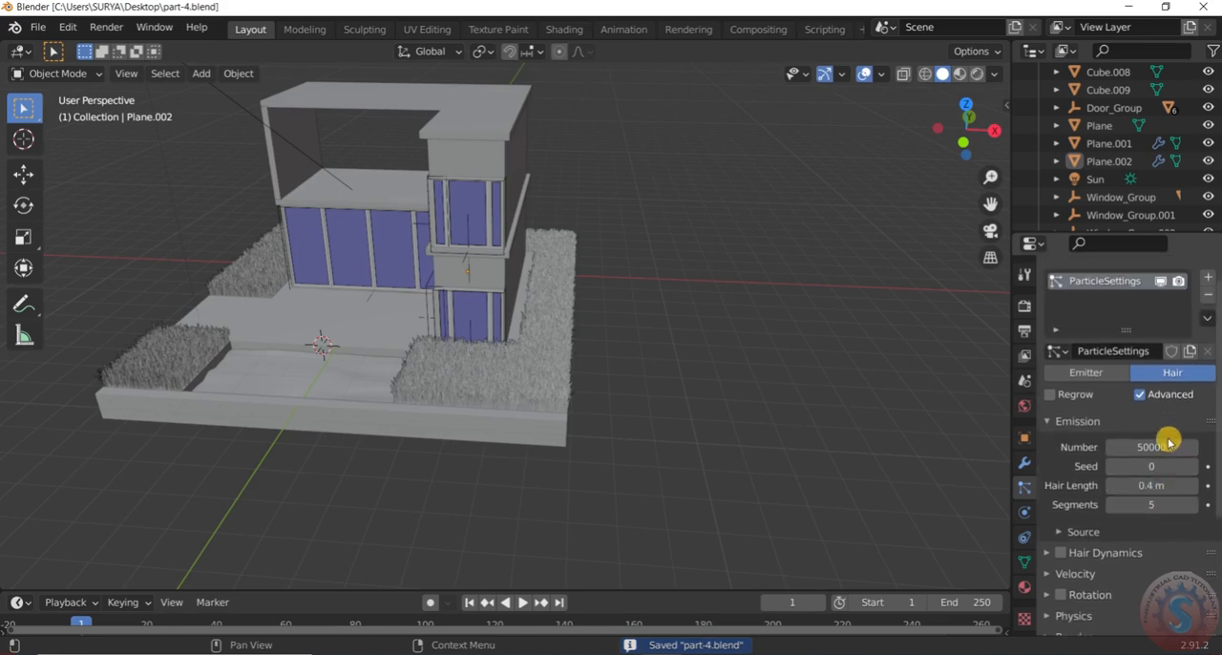
scroll(564, 357, down, 3)
middle_drag(581, 346, 522, 346)
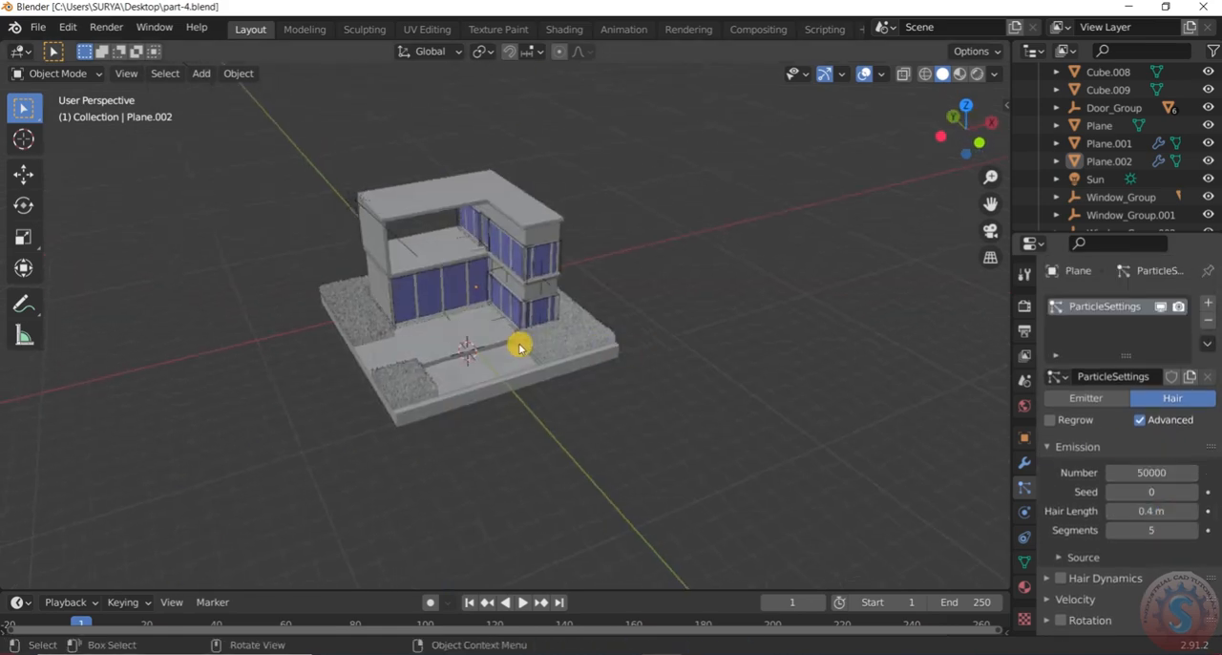
scroll(462, 394, up, 5)
scroll(462, 394, down, 3)
click(37, 27)
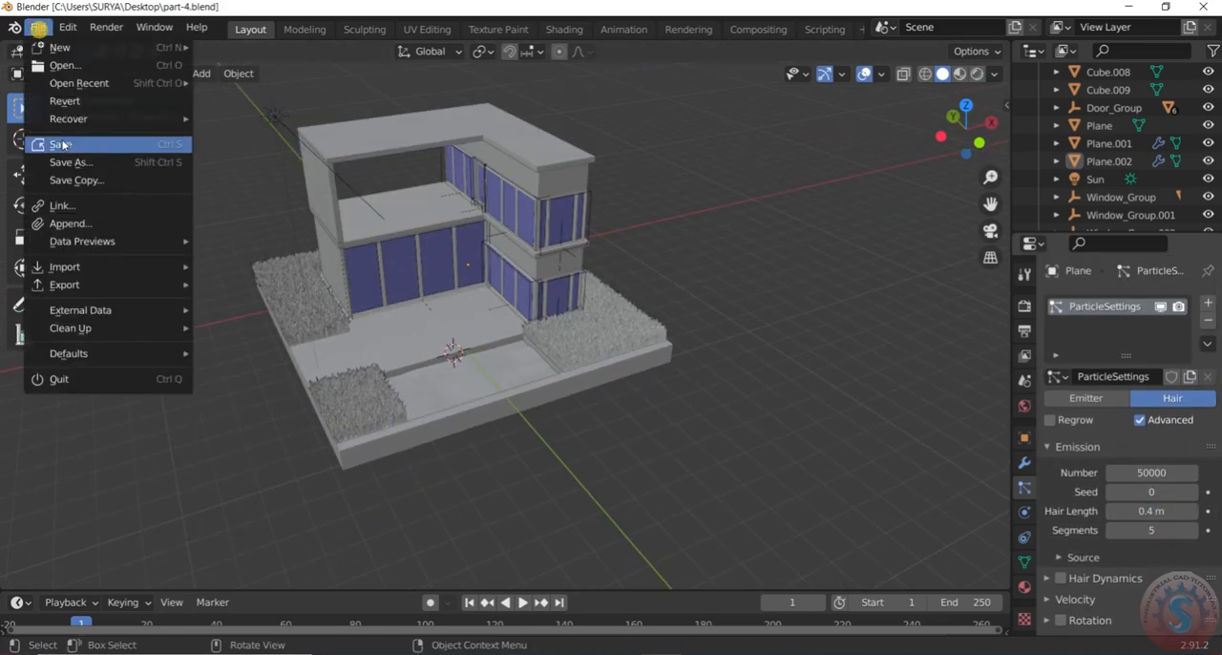
click(62, 144)
scroll(690, 346, down, 2)
scroll(674, 316, up, 2)
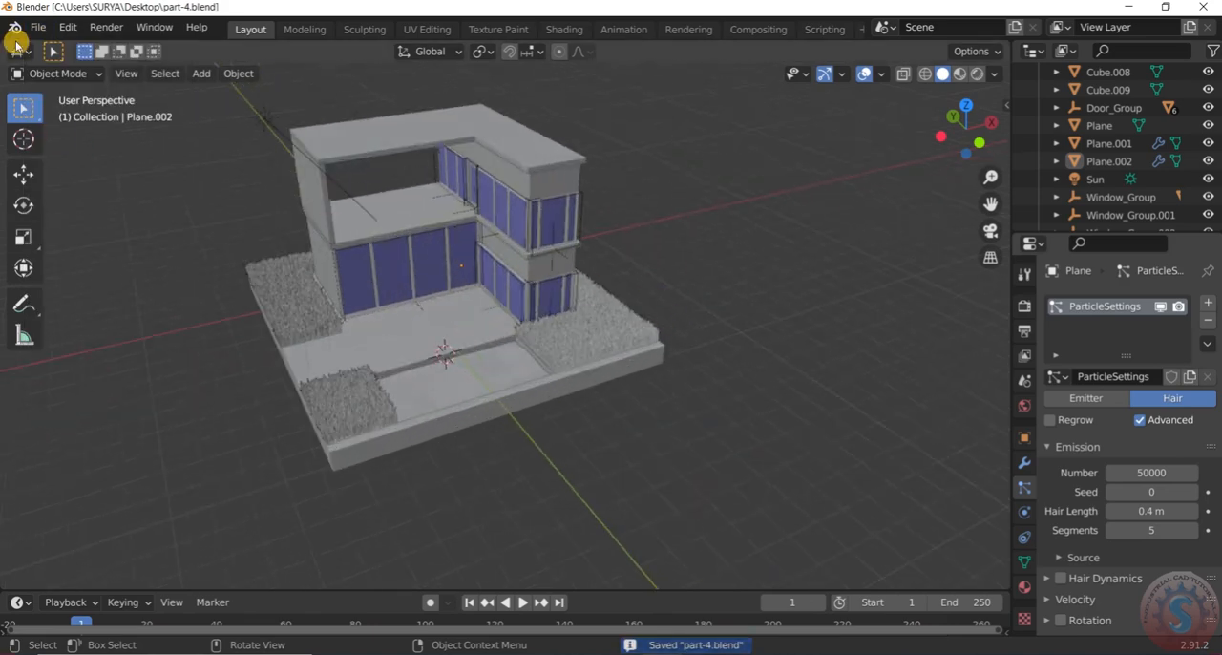
click(35, 26)
click(62, 143)
scroll(469, 223, down, 2)
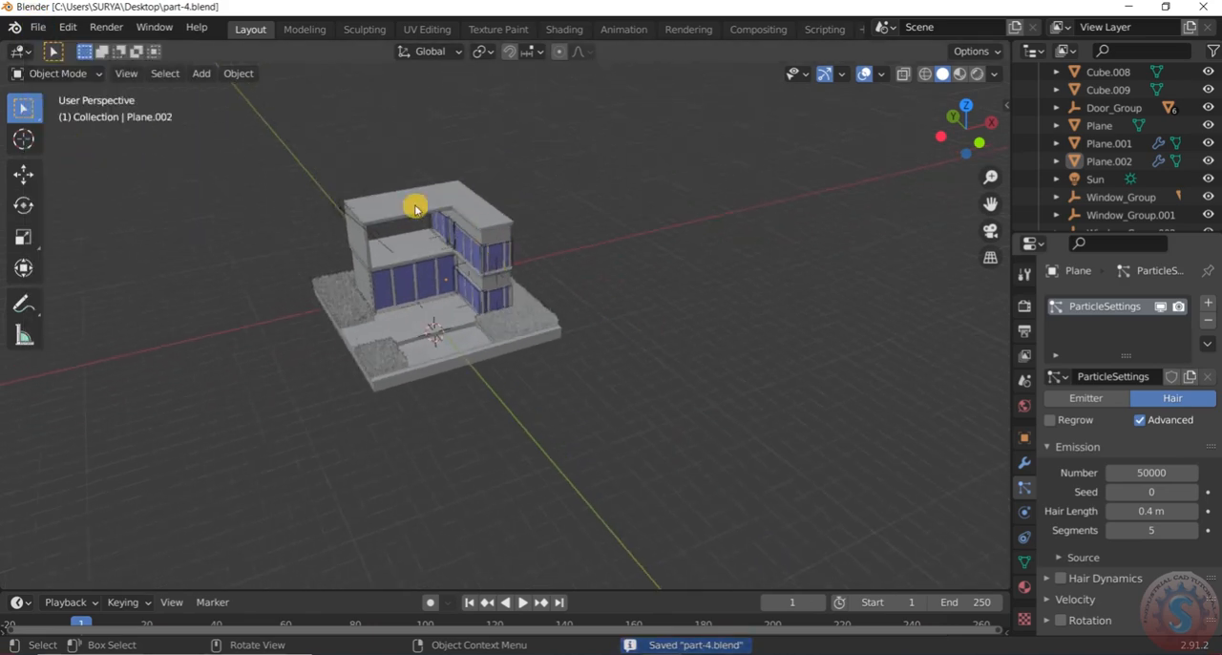
scroll(444, 303, up, 3)
middle_drag(444, 304, 437, 278)
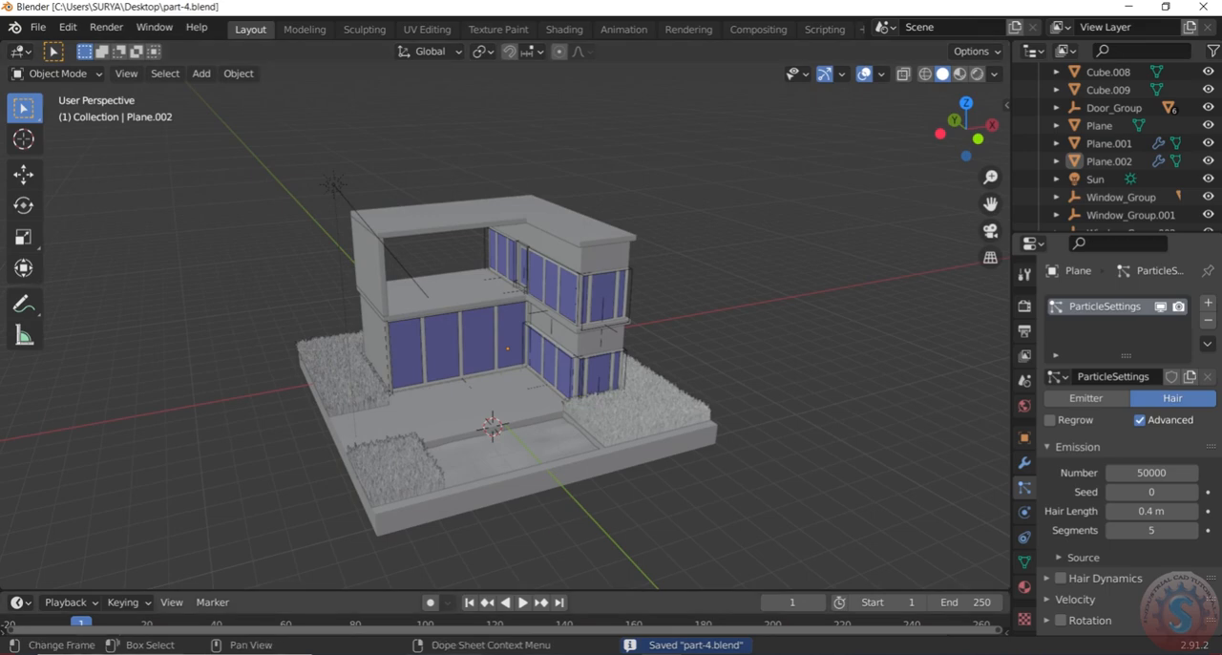
Select the grass-covered ground surface Plane.002 around the house
middle_drag(356, 286, 546, 409)
scroll(546, 409, up, 2)
click(546, 409)
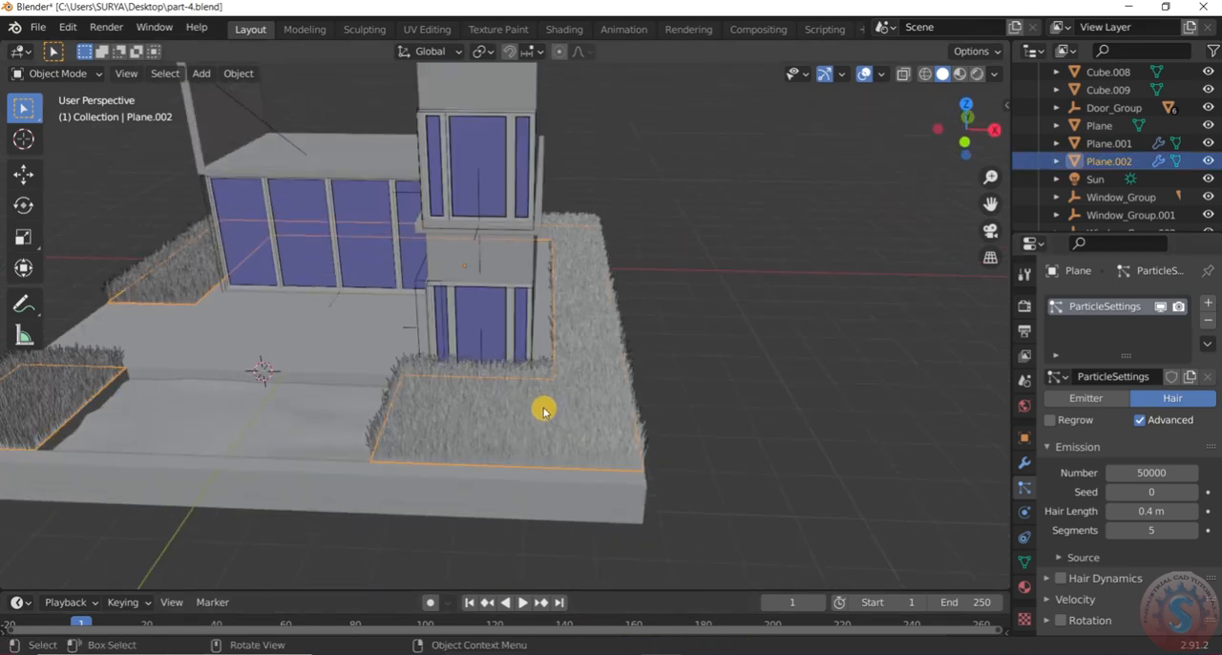
scroll(546, 408, down, 3)
scroll(229, 408, up, 3)
middle_drag(229, 409, 567, 360)
scroll(442, 360, down, 2)
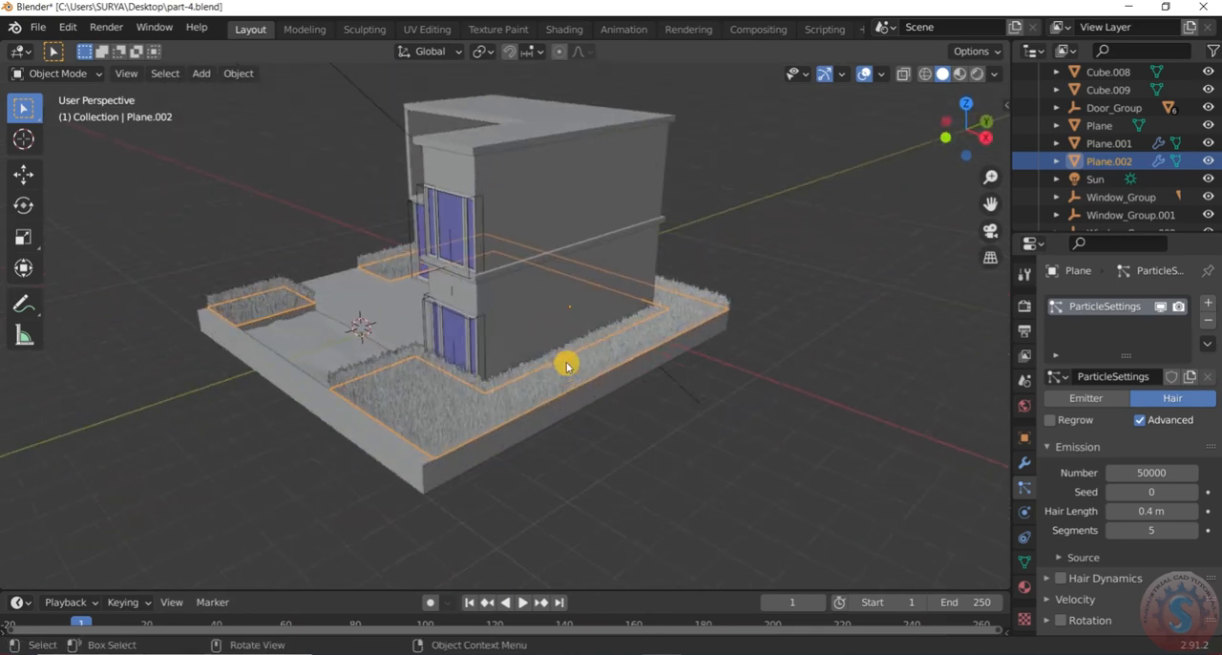
click(628, 422)
click(613, 350)
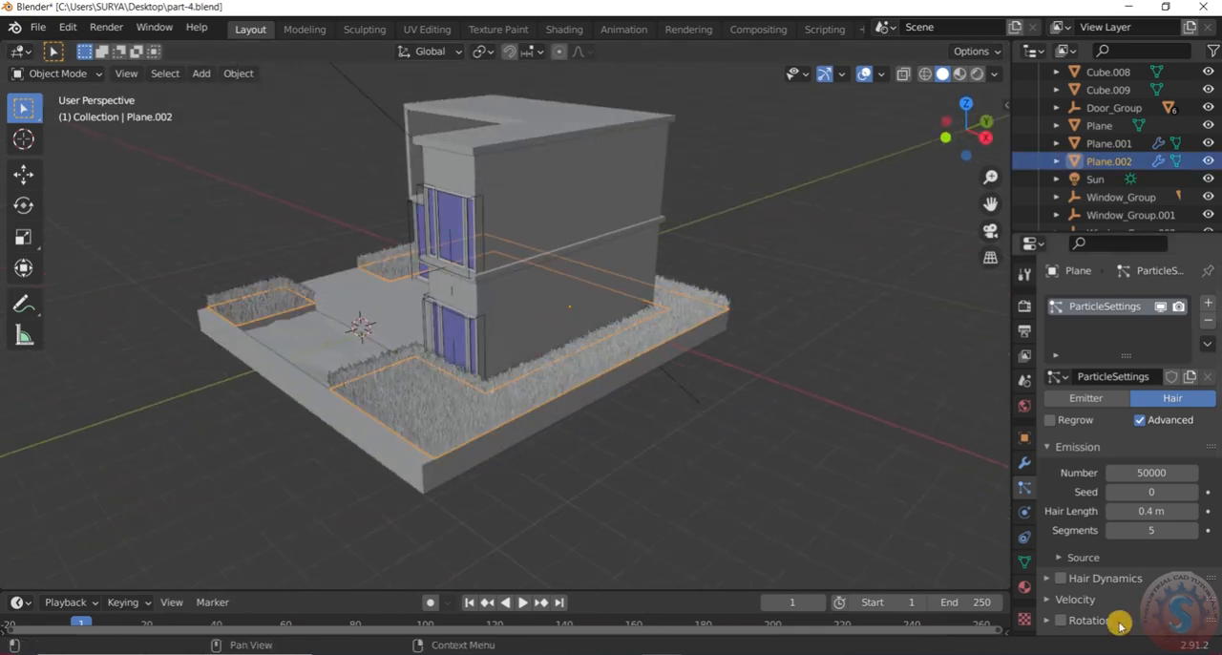
Give the grass surface a new material with green base color (H 0.341, S 0.565, V 0.906) and display it in rendered shading
click(1024, 587)
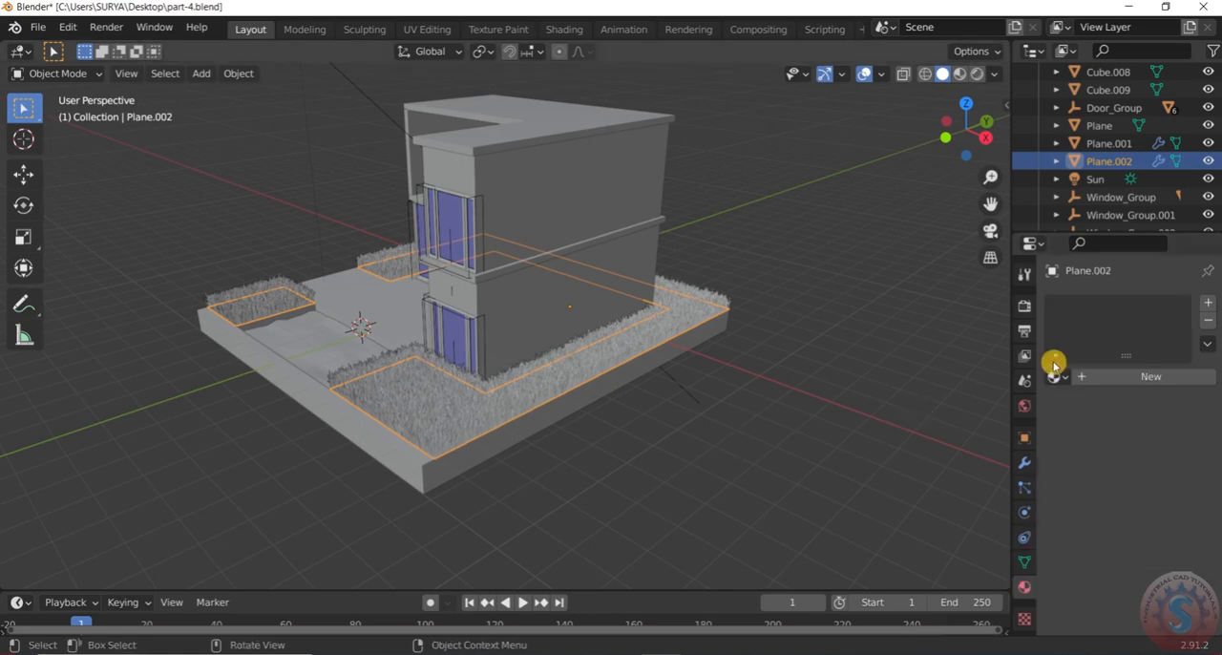
click(1104, 380)
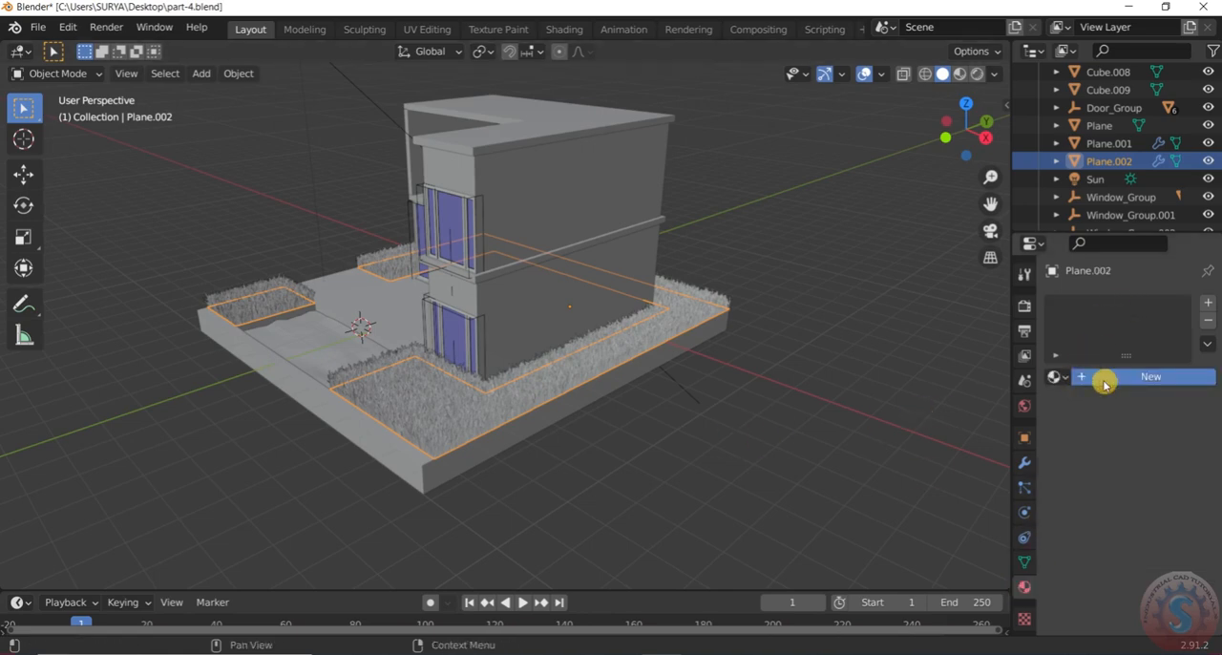
click(1151, 549)
mouse_move(1102, 361)
mouse_down()
mouse_move(1061, 334)
mouse_move(1077, 350)
mouse_up()
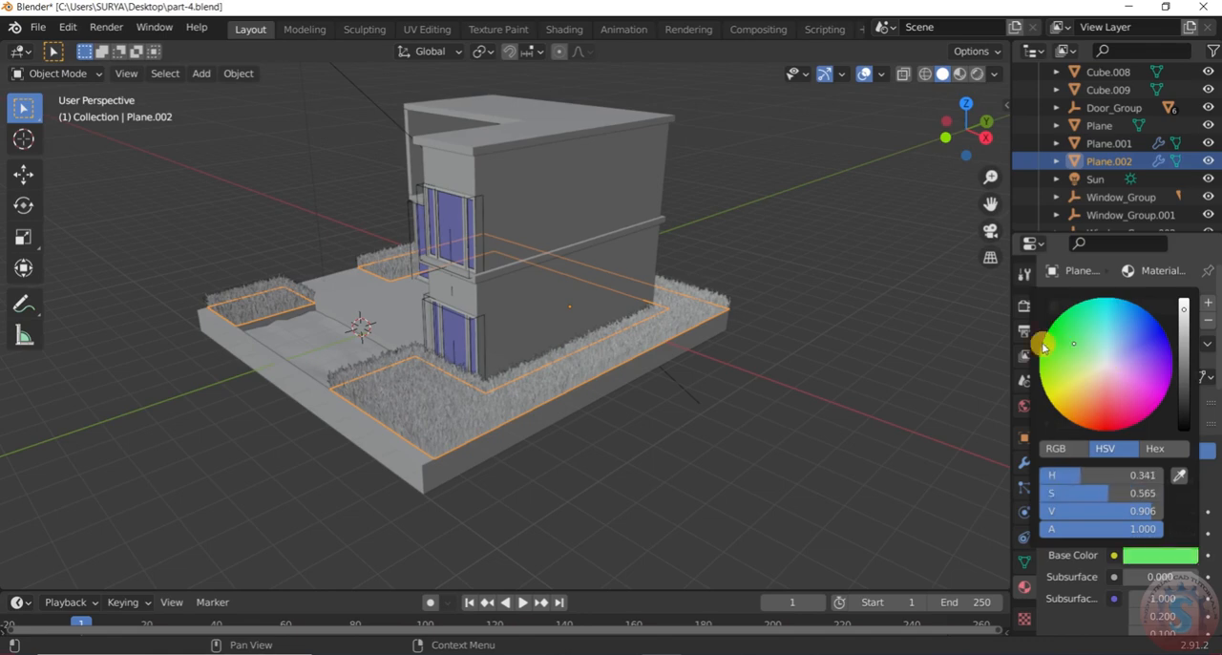
click(982, 74)
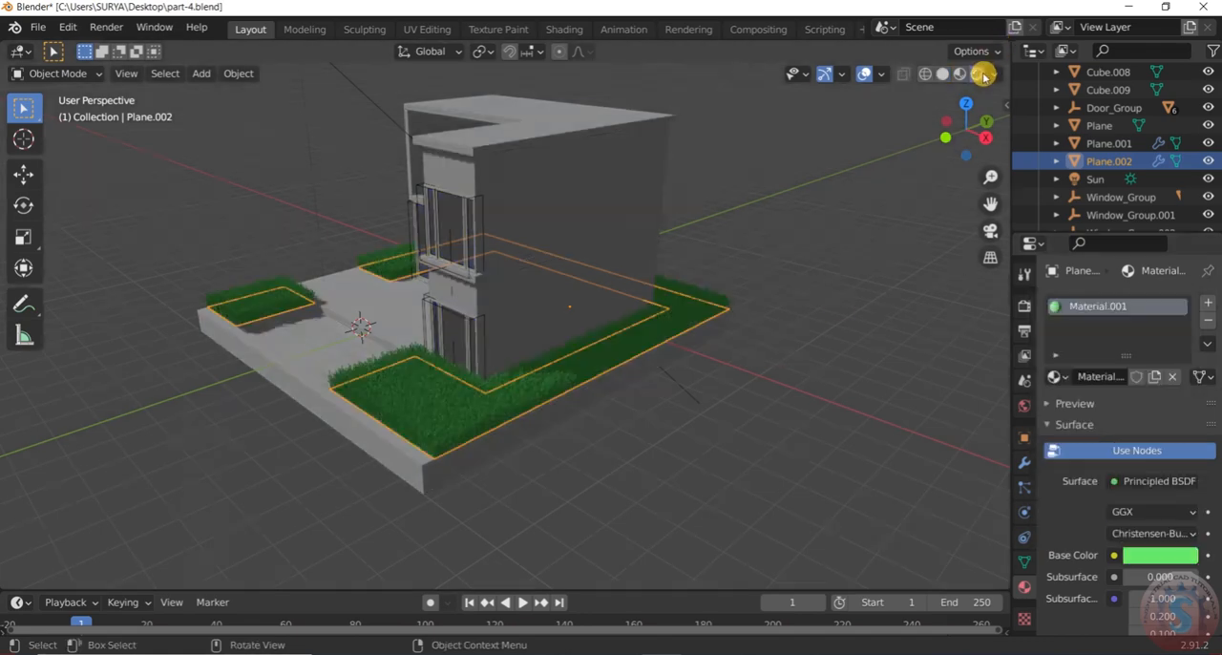
click(679, 444)
middle_drag(678, 444, 491, 428)
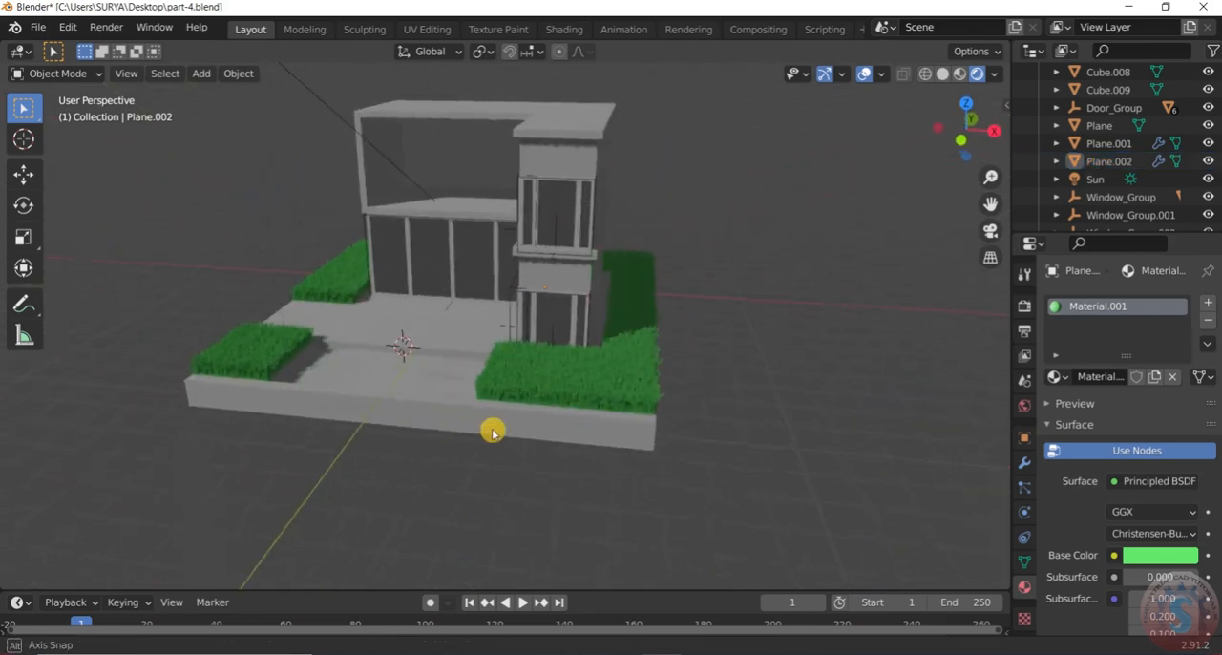
Darken the grass material's base color to a value of 0.776 and save the file
click(1149, 556)
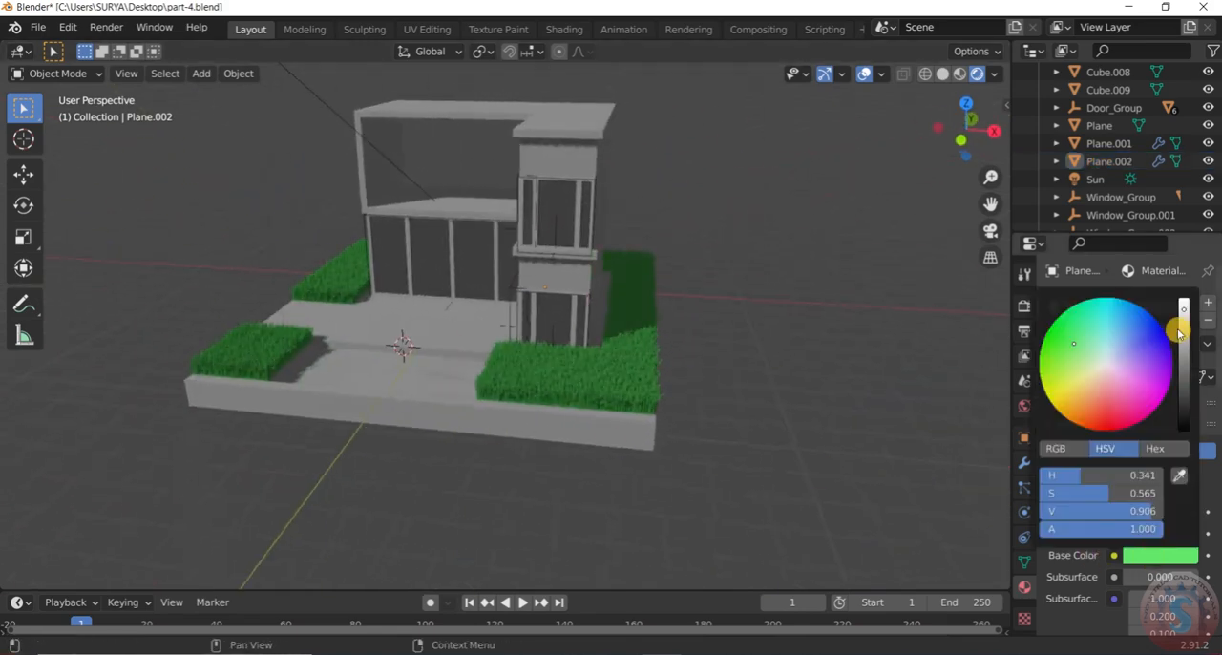
mouse_move(1184, 311)
mouse_down()
mouse_move(1184, 382)
mouse_move(1184, 323)
mouse_up()
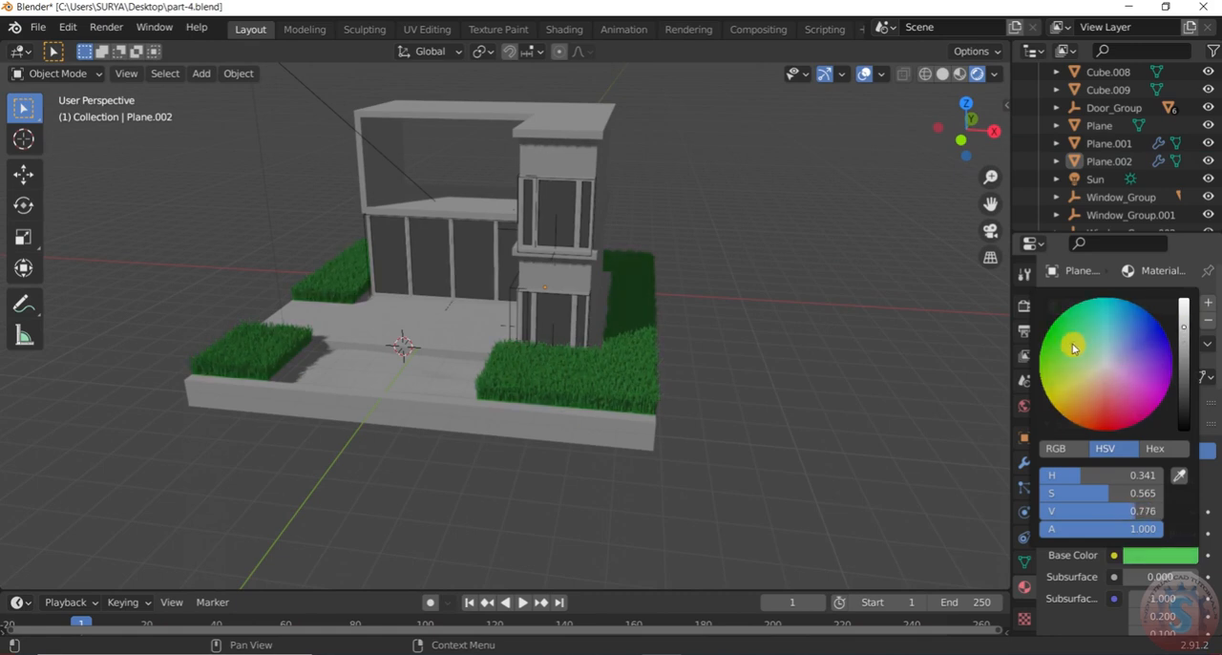
middle_drag(423, 350, 529, 363)
scroll(535, 364, down, 5)
scroll(800, 323, up, 2)
middle_drag(800, 323, 787, 320)
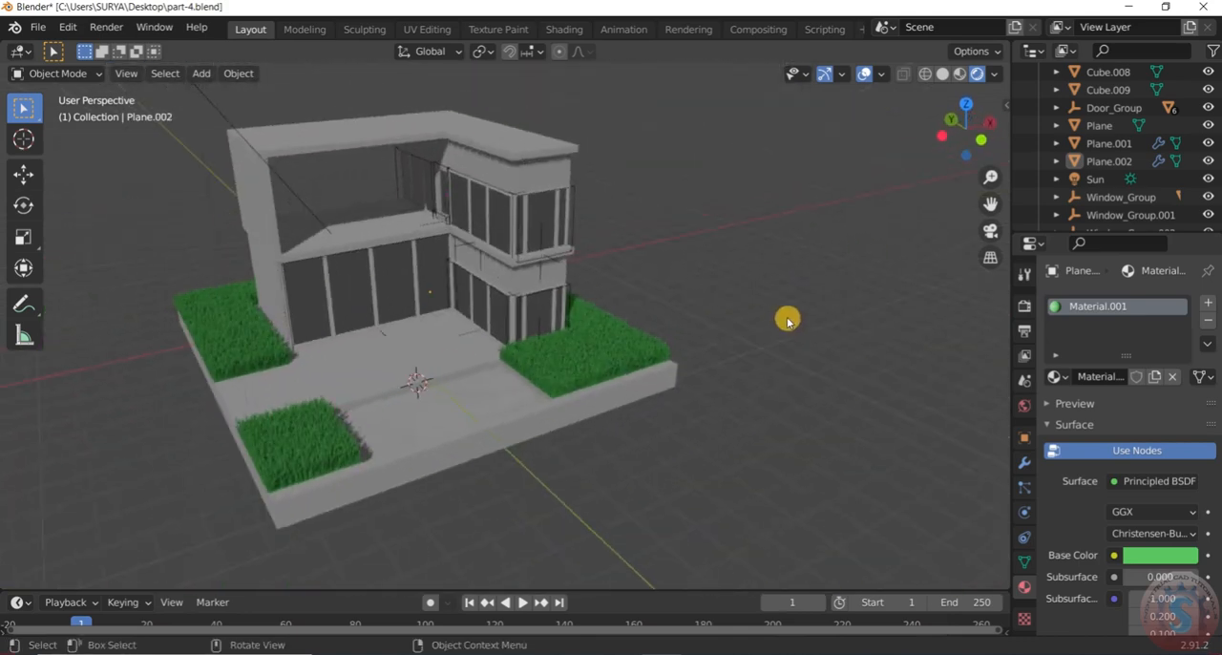
key(ctrl+s)
click(38, 27)
key(Escape)
Deepen the grass material's base color to hue 0.360, saturation 0.704 and value 0.738
scroll(1146, 478, down, 3)
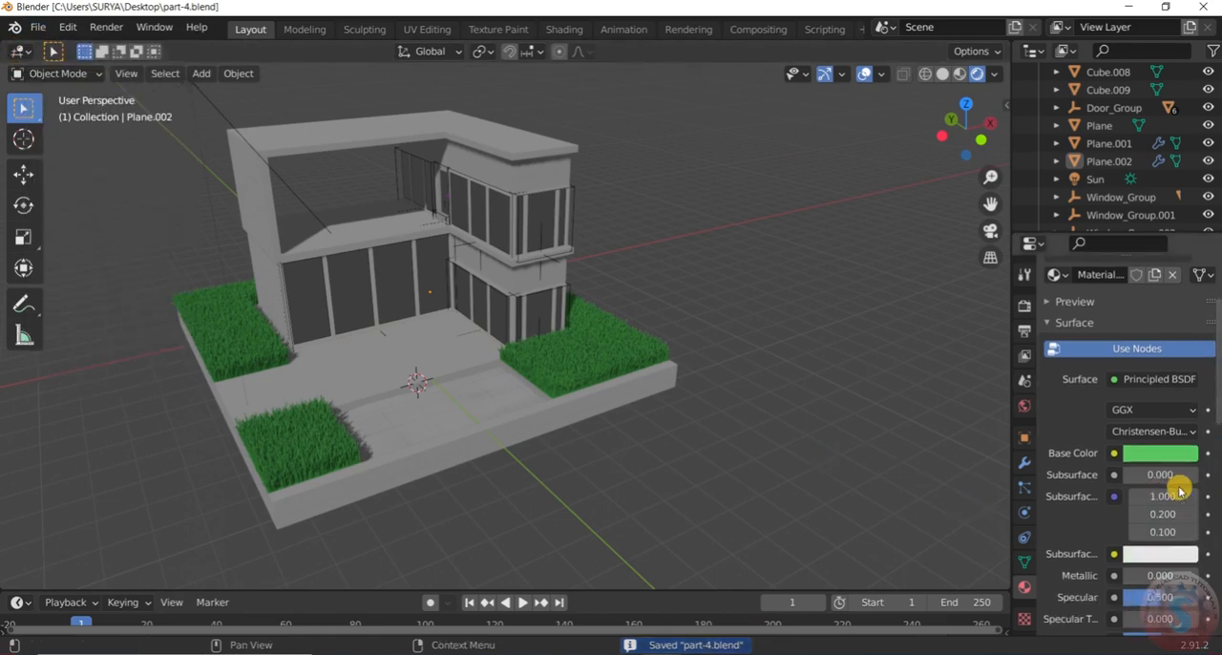
scroll(1146, 472, up, 2)
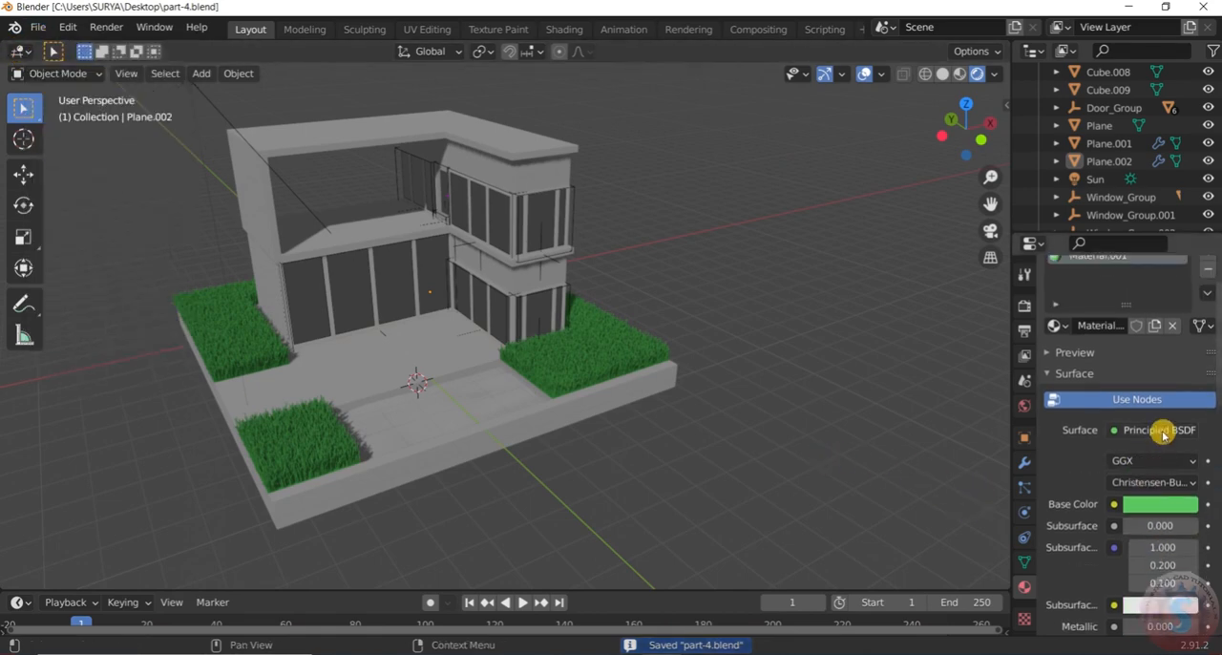
click(1155, 511)
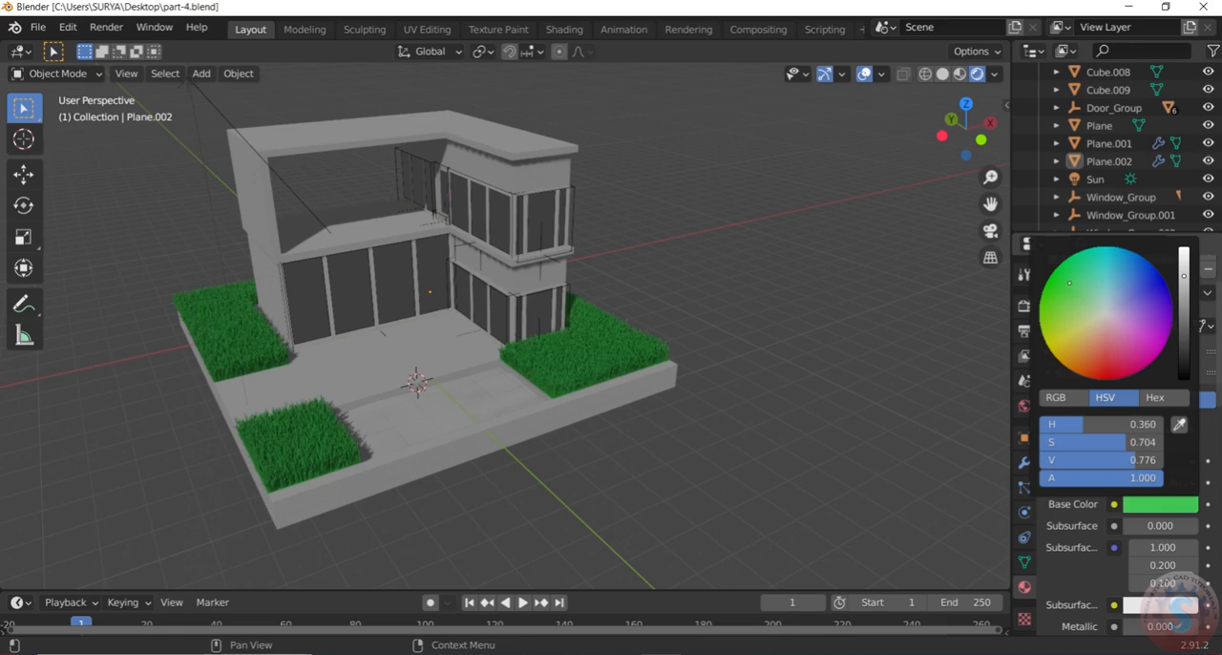
drag(1184, 288, 1184, 281)
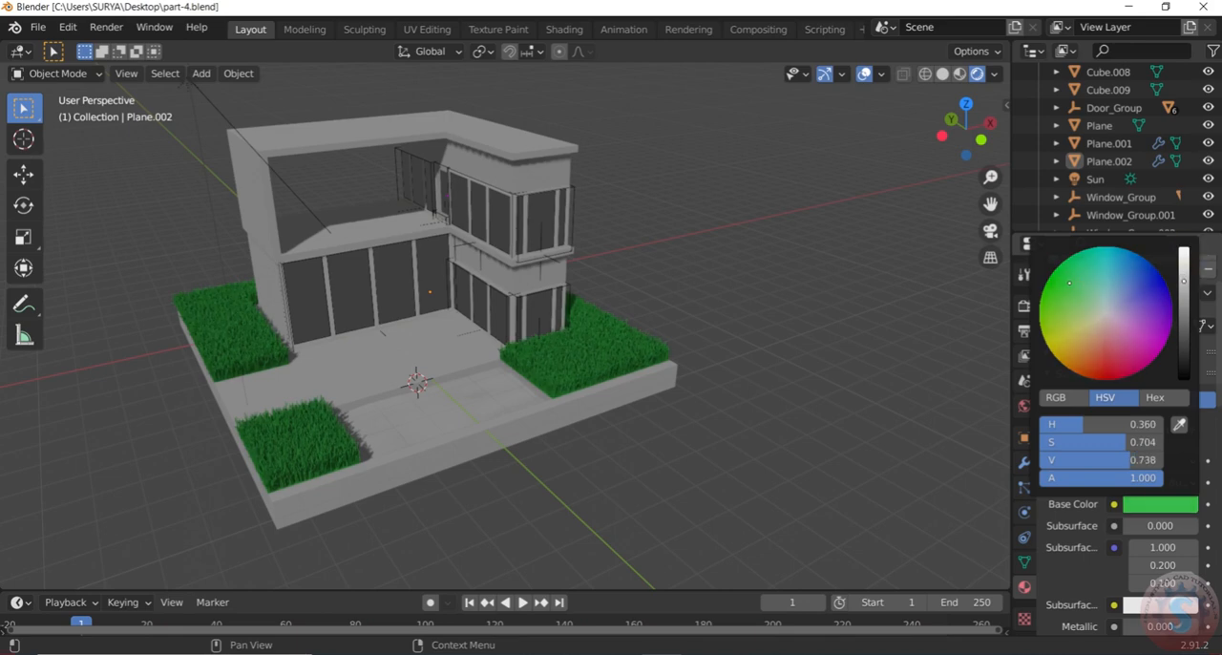
Examine the recolored grass and the lighting of the house from several angles and distances
scroll(869, 442, down, 3)
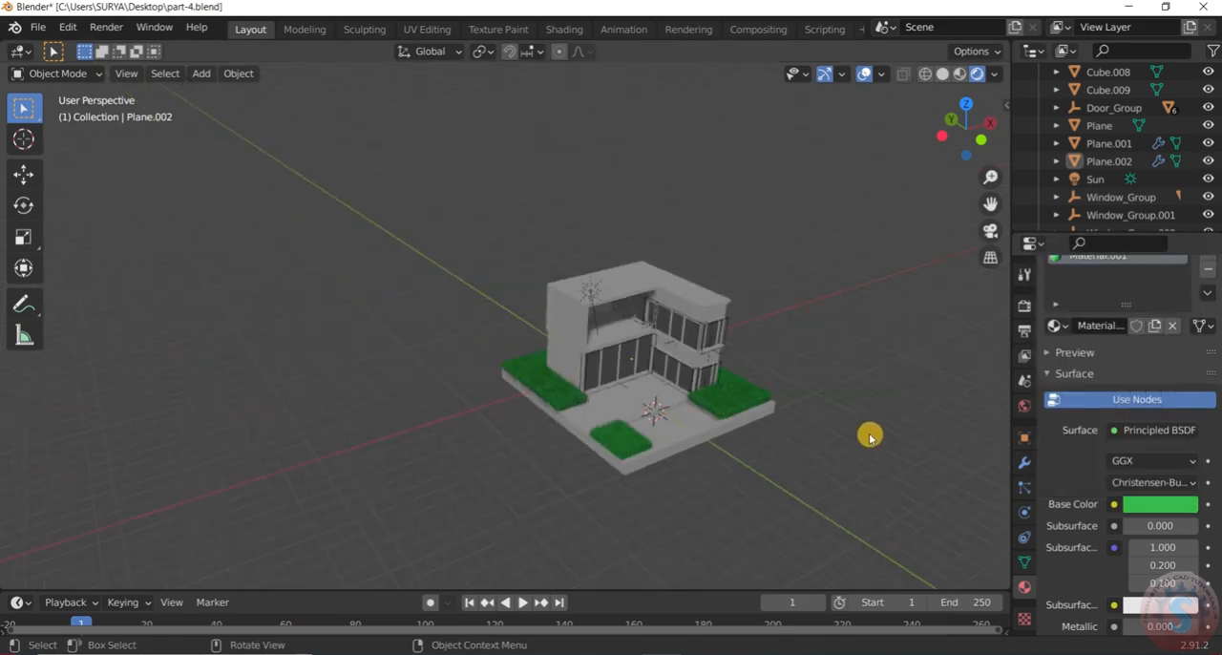
scroll(870, 440, up, 2)
scroll(471, 402, up, 4)
mouse_move(472, 402)
middle_down()
mouse_move(526, 407)
mouse_move(537, 383)
middle_up()
scroll(738, 489, up, 5)
scroll(668, 287, down, 3)
middle_drag(668, 288, 524, 234)
scroll(499, 431, up, 5)
scroll(504, 433, down, 2)
scroll(533, 430, down, 5)
scroll(584, 406, down, 4)
scroll(494, 410, up, 3)
scroll(596, 343, up, 2)
scroll(710, 349, down, 6)
scroll(524, 234, up, 2)
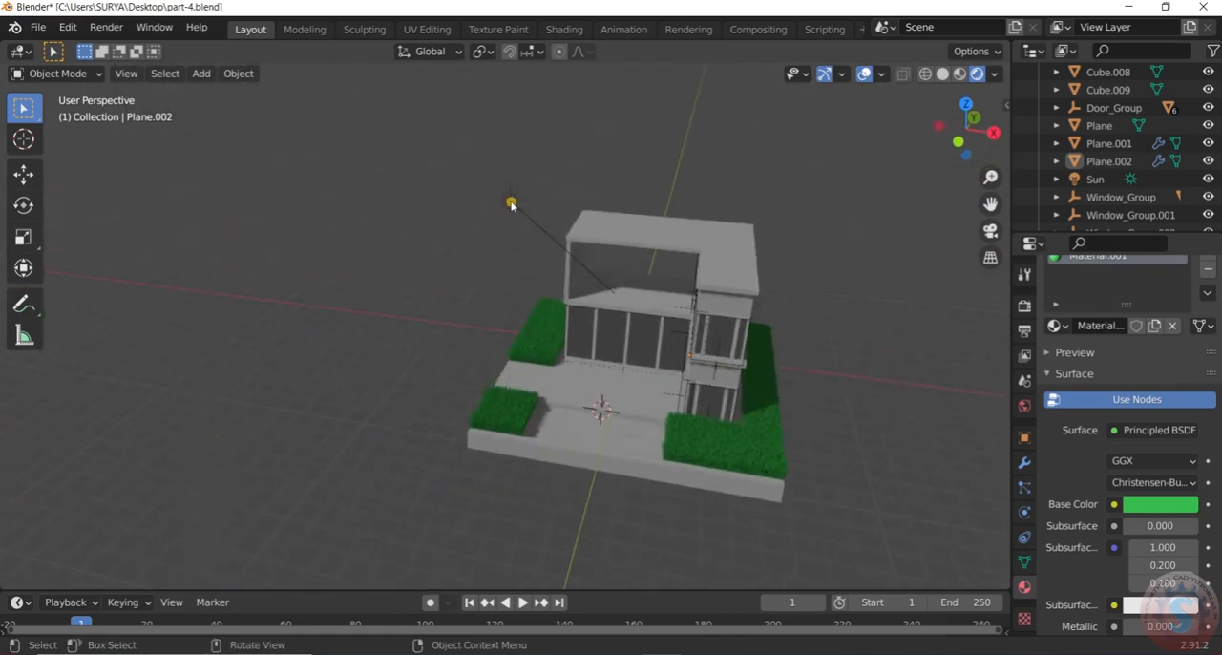
Duplicate the sun light and place the copy beyond the opposite side of the house, in the positive X direction
click(511, 203)
scroll(570, 235, up, 2)
scroll(570, 235, down, 3)
scroll(829, 327, up, 2)
middle_drag(817, 346, 852, 322)
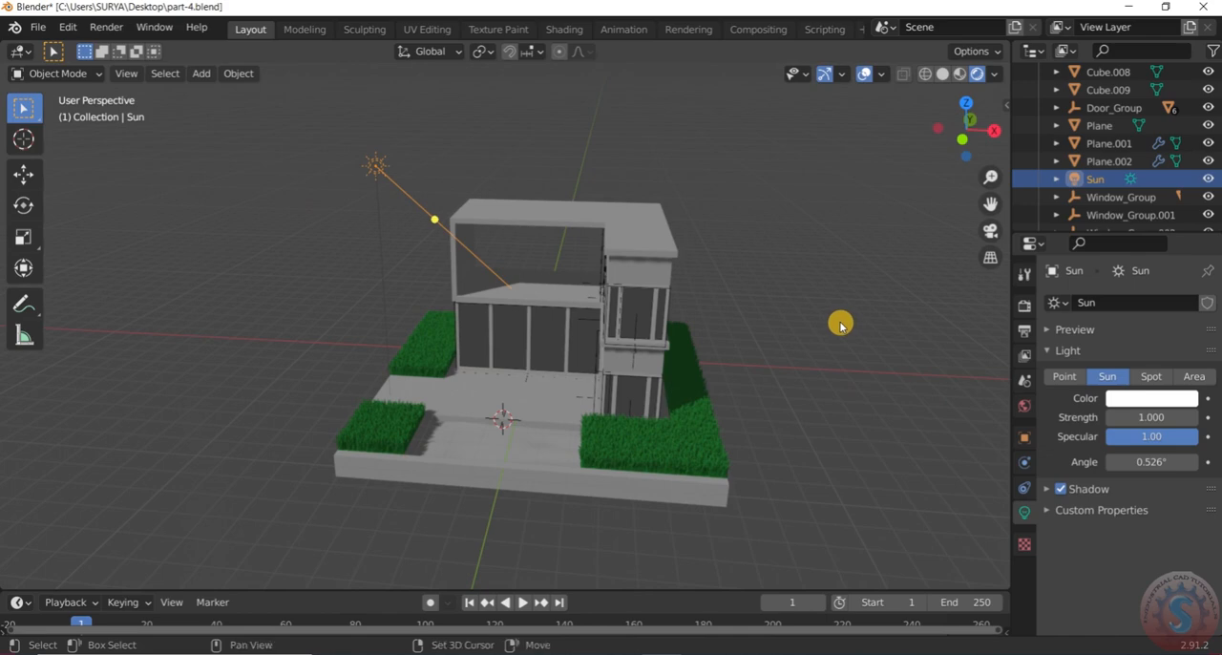
key(shift+a)
click(365, 169)
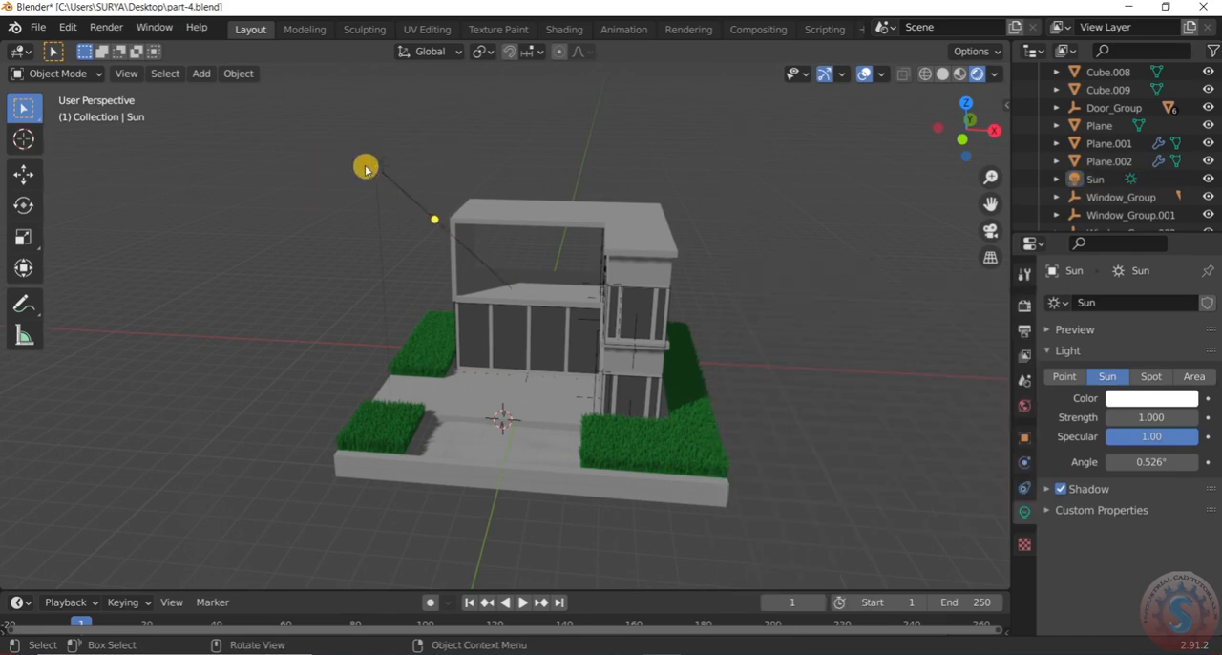
click(380, 172)
key(shift+d)
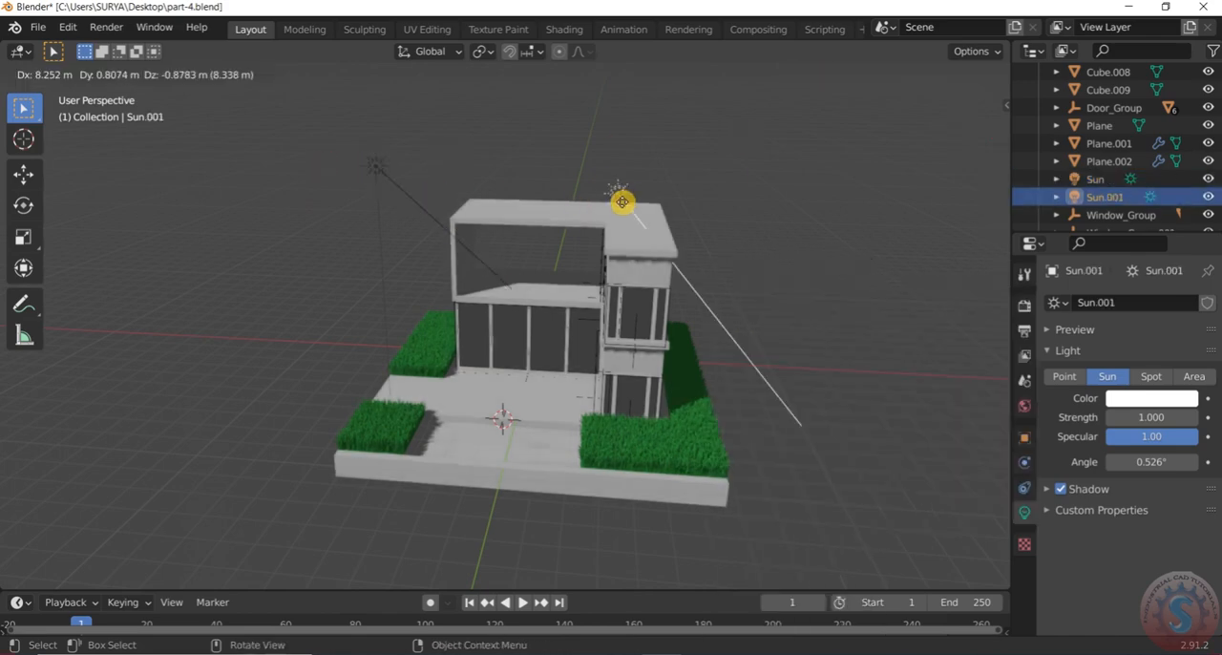
click(744, 207)
Move the duplicated sun light -6.5292 m along the global Y axis, in front of the house
mouse_move(776, 249)
mouse_down()
mouse_move(677, 316)
mouse_move(730, 264)
mouse_move(660, 290)
mouse_move(716, 297)
mouse_up()
scroll(724, 303, down, 2)
middle_drag(745, 310, 835, 271)
scroll(834, 274, up, 1)
key(g)
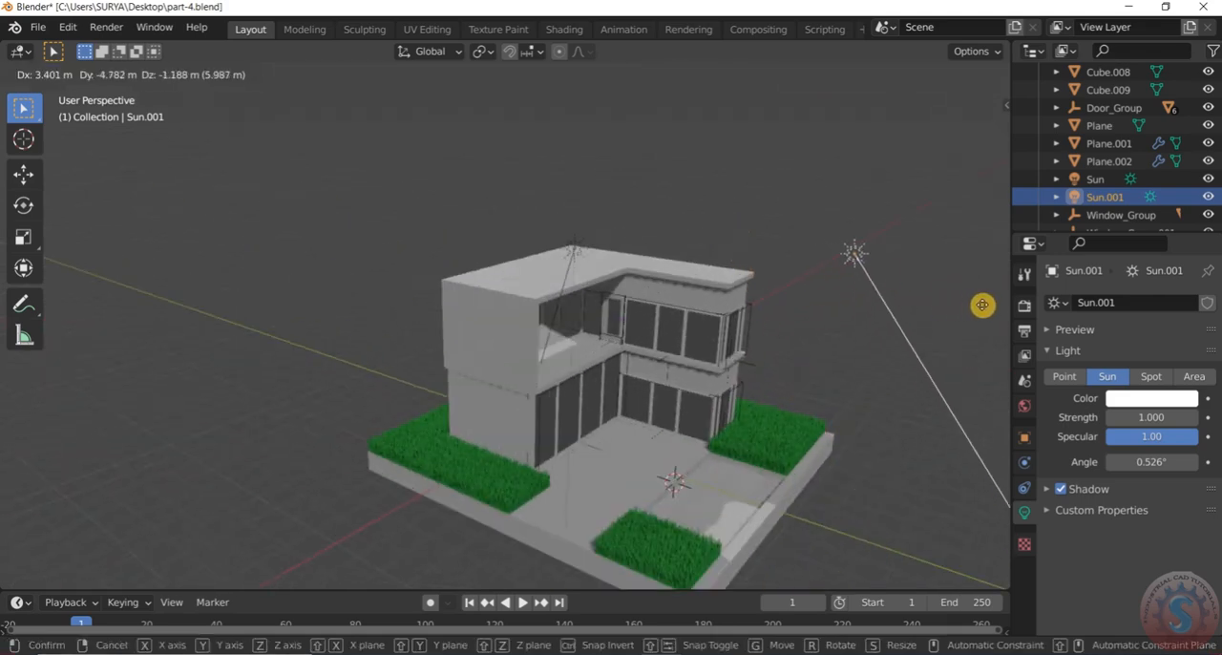
key(x)
key(y)
click(1006, 332)
middle_drag(1006, 332, 658, 324)
scroll(658, 325, down, 2)
scroll(814, 332, up, 2)
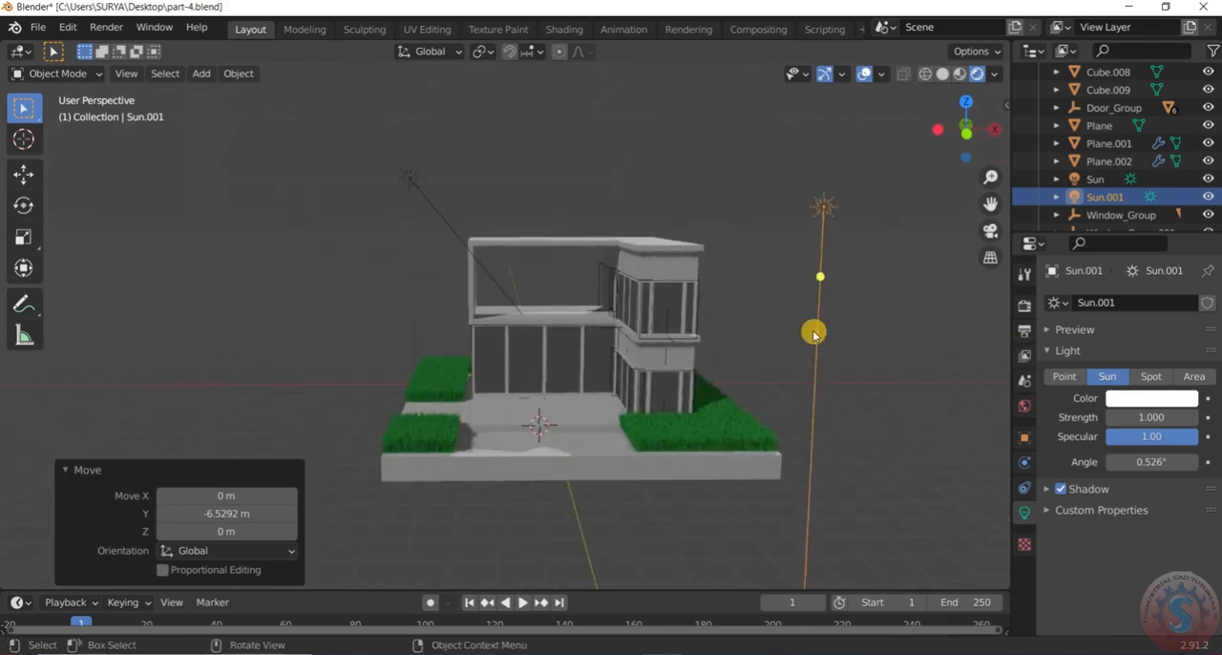
Aim the second sun light down toward the lawn and paved front of the house
drag(828, 279, 784, 317)
drag(730, 401, 707, 413)
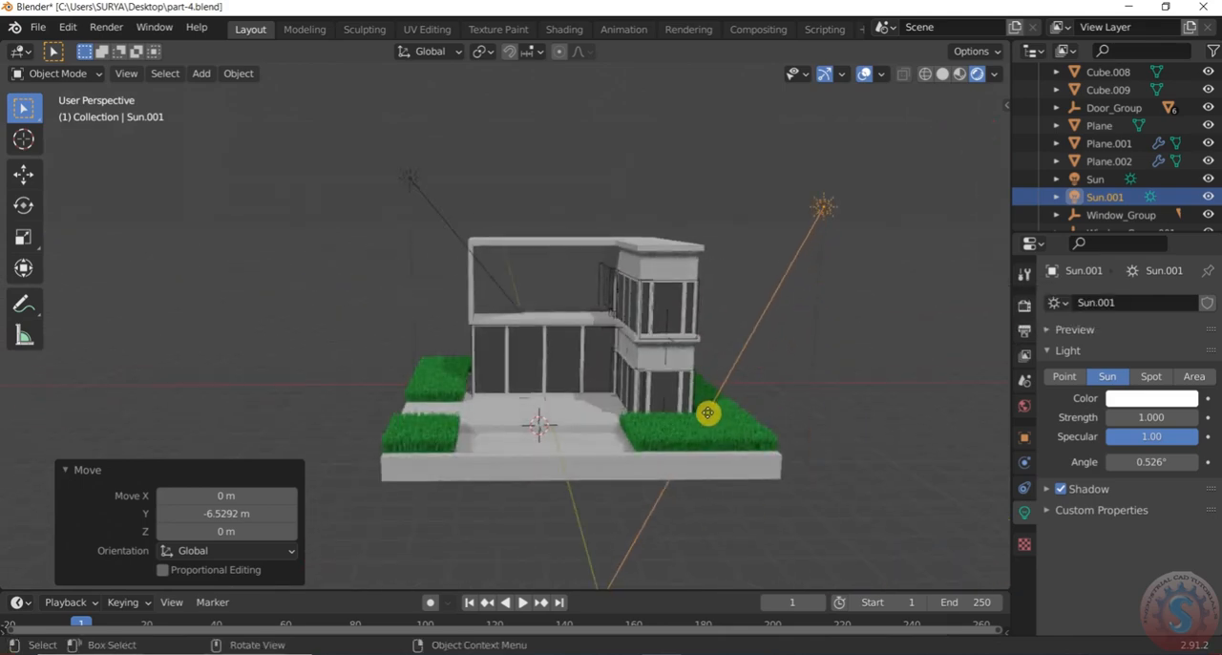
middle_drag(639, 348, 681, 399)
scroll(716, 410, up, 3)
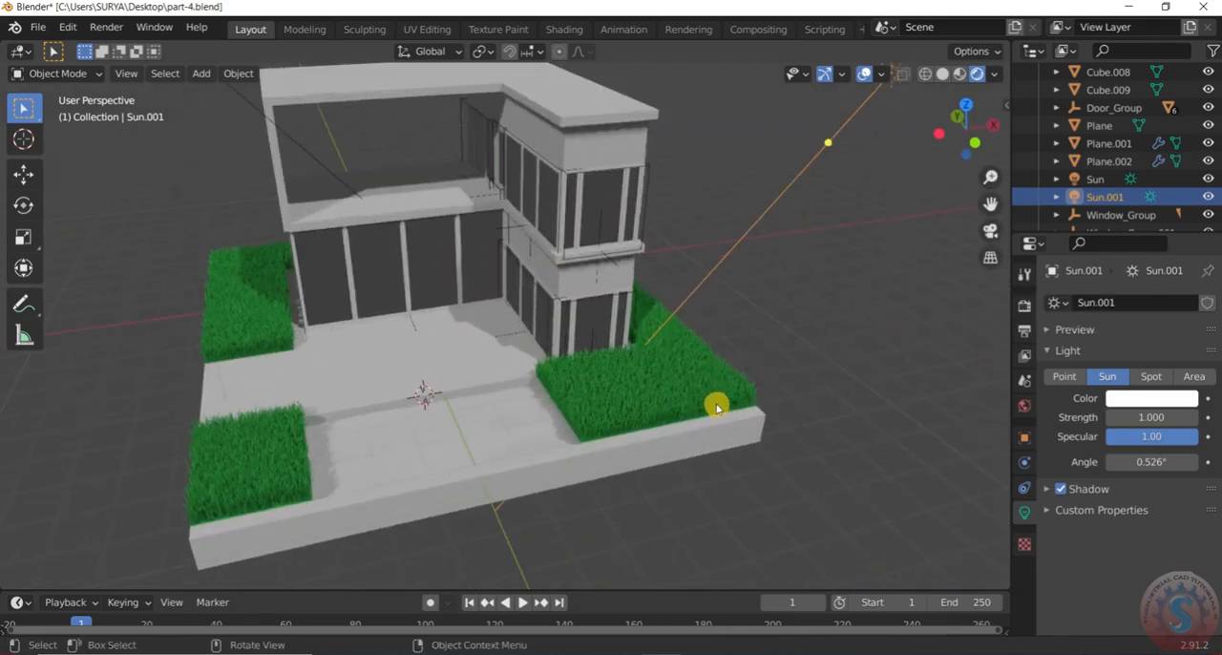
Fine-tune the second sun's direction so its light falls across the front lawn and pool area
drag(831, 144, 825, 161)
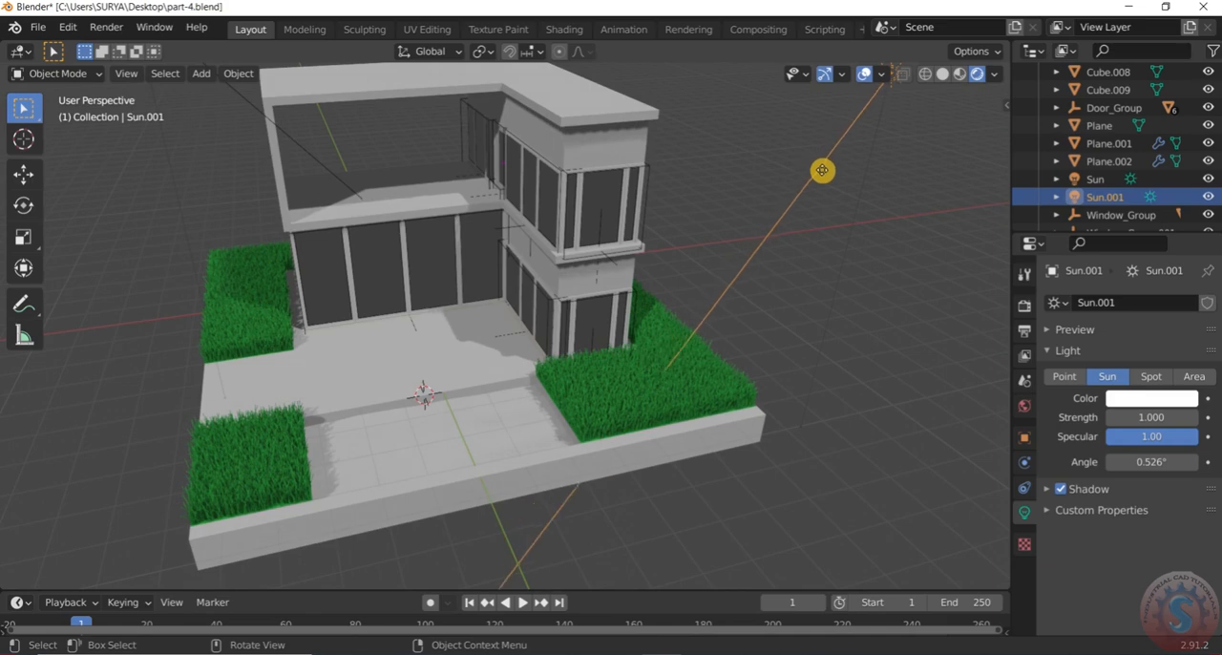
drag(820, 170, 827, 171)
middle_drag(683, 217, 786, 149)
drag(769, 145, 776, 150)
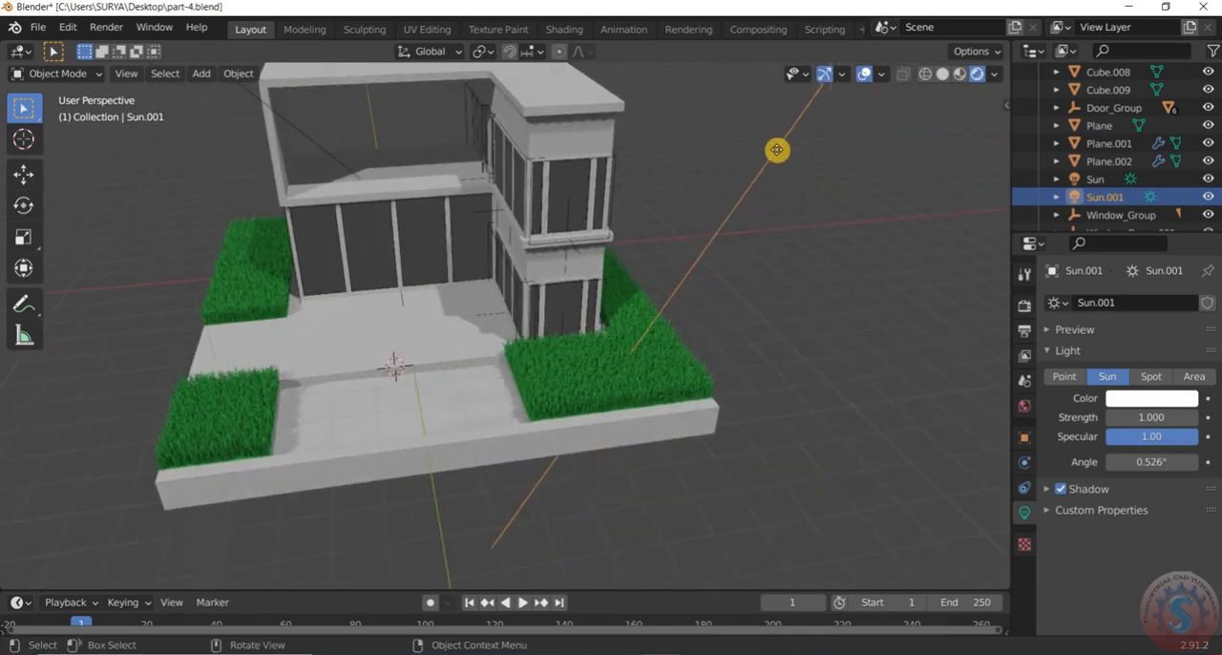
scroll(775, 154, down, 3)
drag(717, 234, 754, 187)
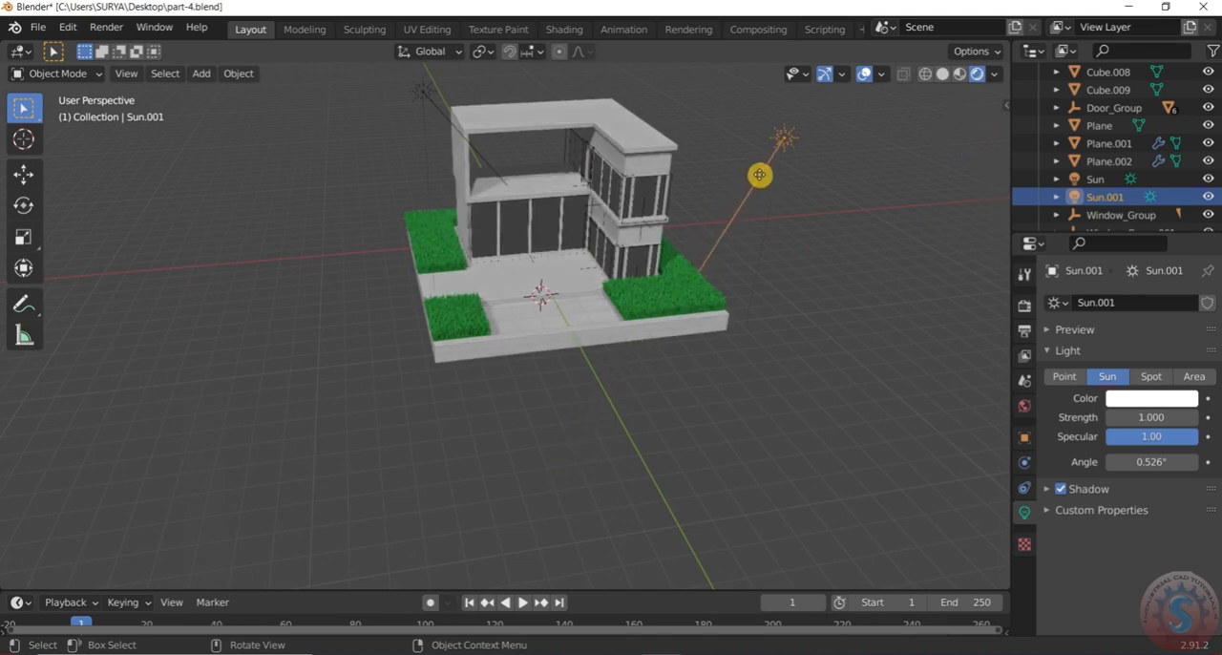
middle_drag(746, 190, 908, 153)
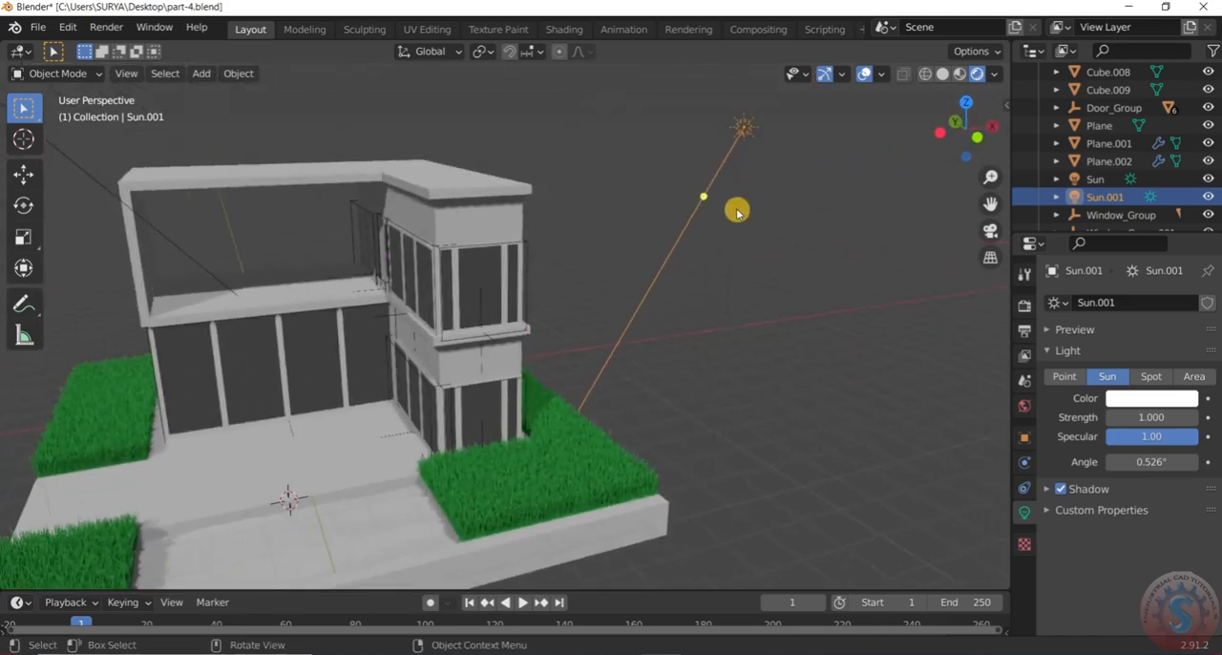
shift+middle_drag(576, 232, 756, 162)
Save the relit scene to part-4.blend
scroll(600, 288, up, 2)
mouse_move(600, 288)
middle_down()
mouse_move(693, 281)
mouse_move(599, 279)
mouse_move(598, 290)
middle_up()
scroll(599, 290, down, 2)
scroll(709, 371, down, 4)
mouse_move(710, 371)
middle_down()
mouse_move(655, 370)
mouse_move(721, 375)
middle_up()
scroll(721, 375, up, 3)
click(37, 27)
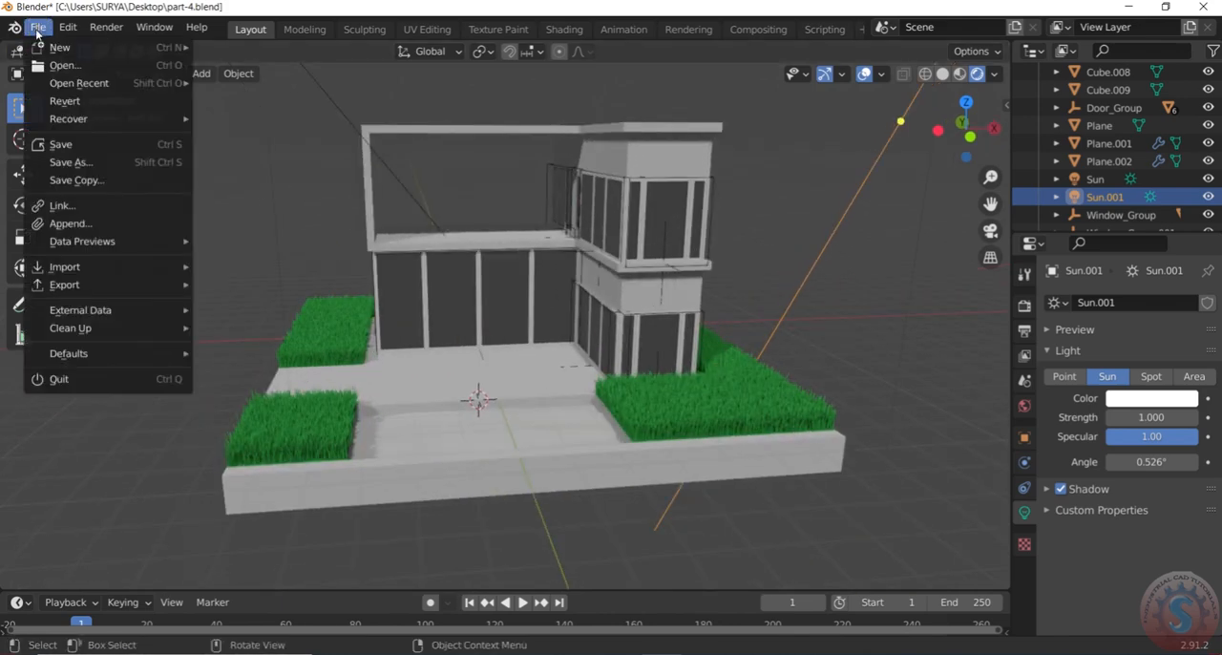
click(58, 148)
scroll(480, 401, down, 3)
middle_drag(490, 404, 500, 417)
scroll(499, 417, up, 4)
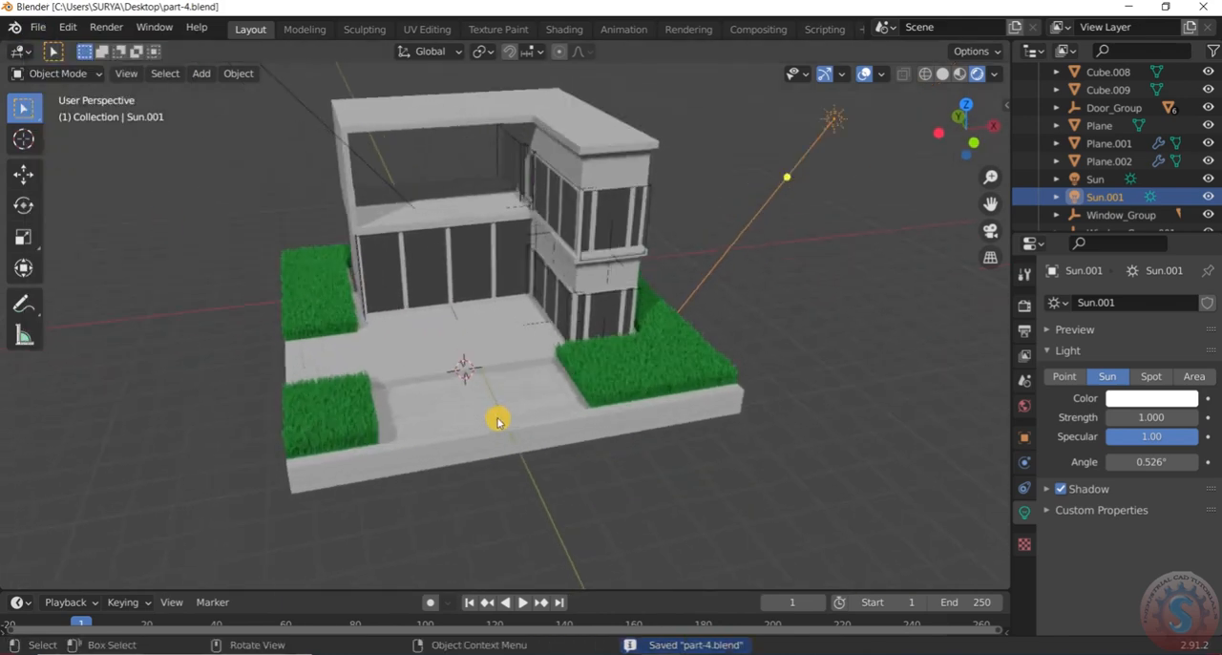
click(39, 27)
click(58, 148)
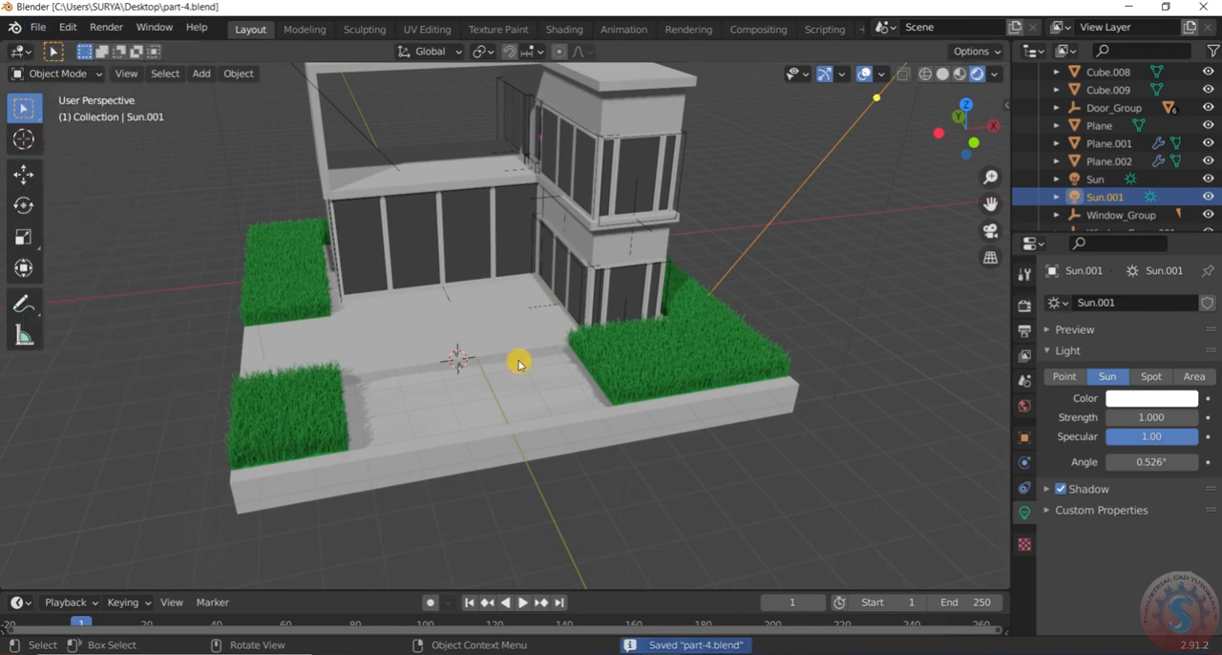
Give the pool's water plane a new material with a blue base color of hue 0.586, saturation 0.534 and value 0.906
scroll(513, 386, down, 2)
scroll(509, 382, up, 4)
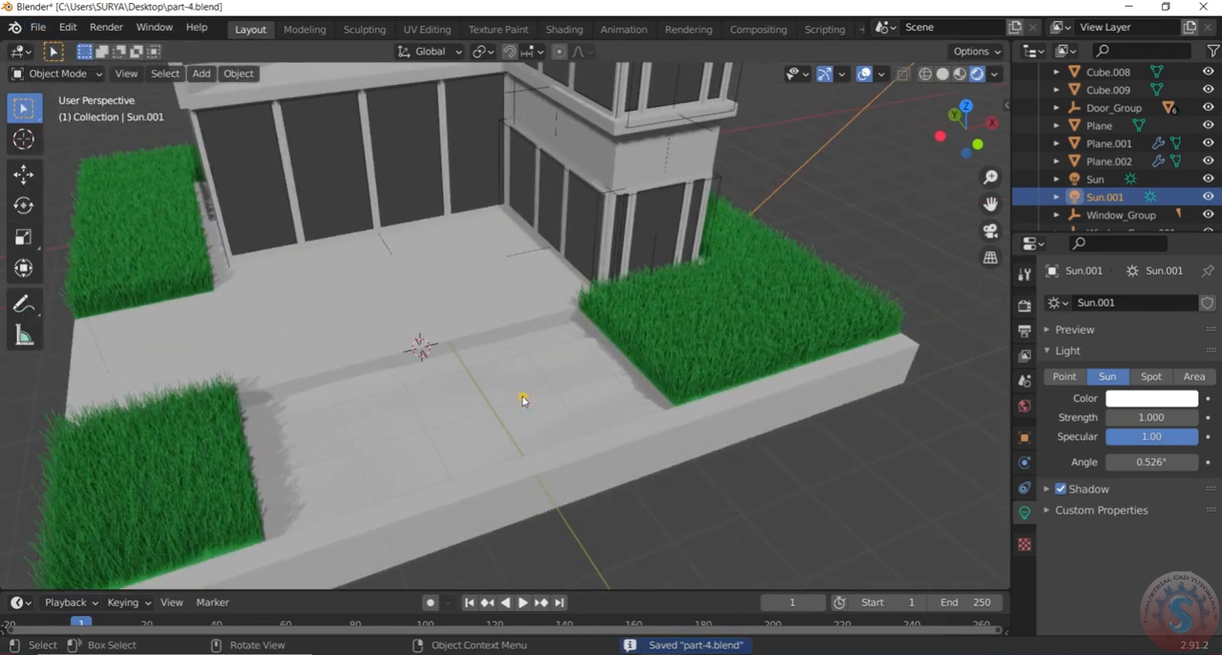
click(522, 399)
scroll(512, 398, down, 3)
middle_drag(513, 398, 442, 404)
scroll(549, 417, up, 4)
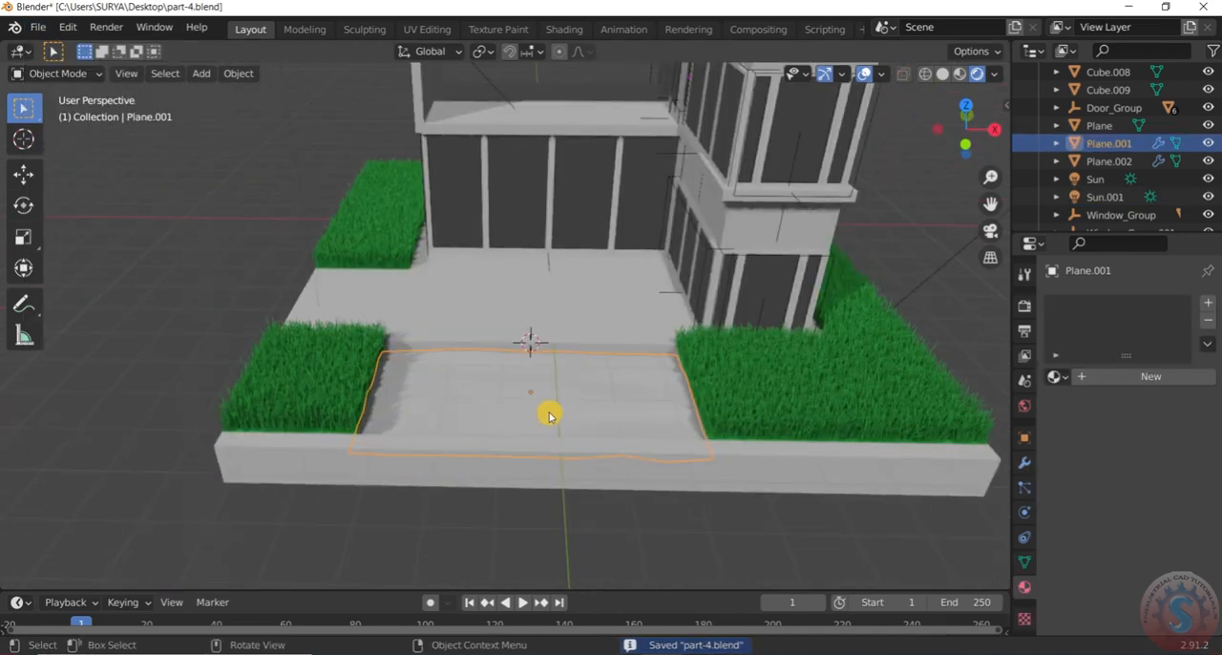
scroll(561, 396, up, 1)
middle_drag(561, 396, 576, 375)
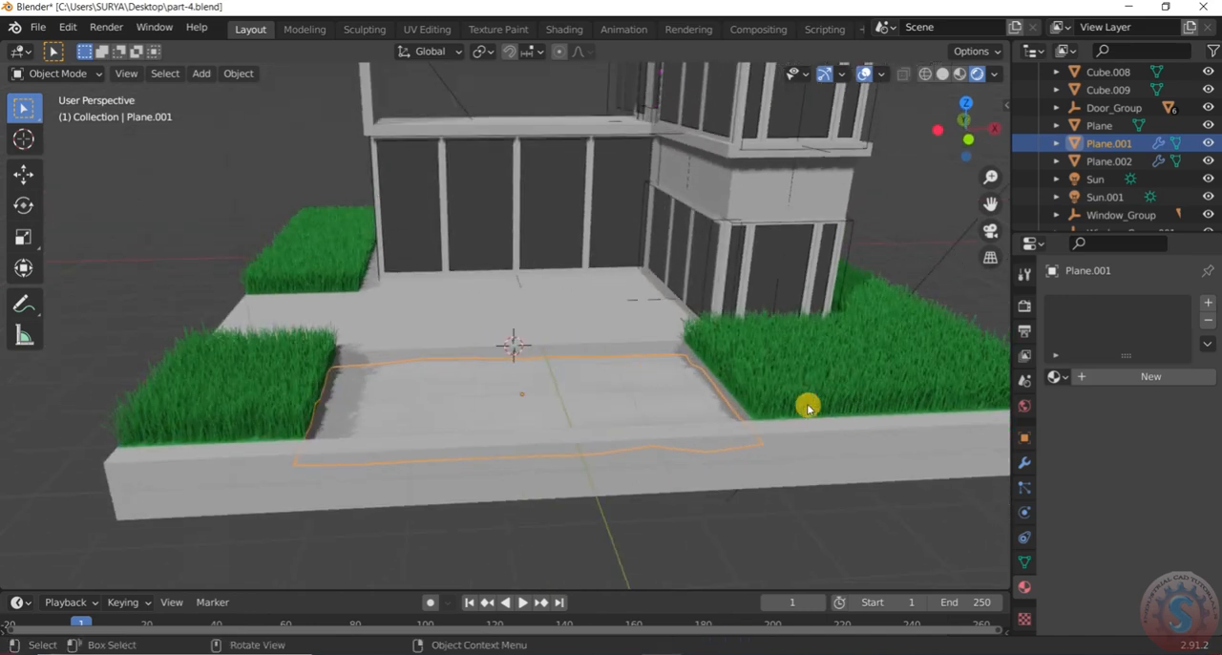
click(1141, 378)
scroll(1133, 522, down, 3)
click(1157, 454)
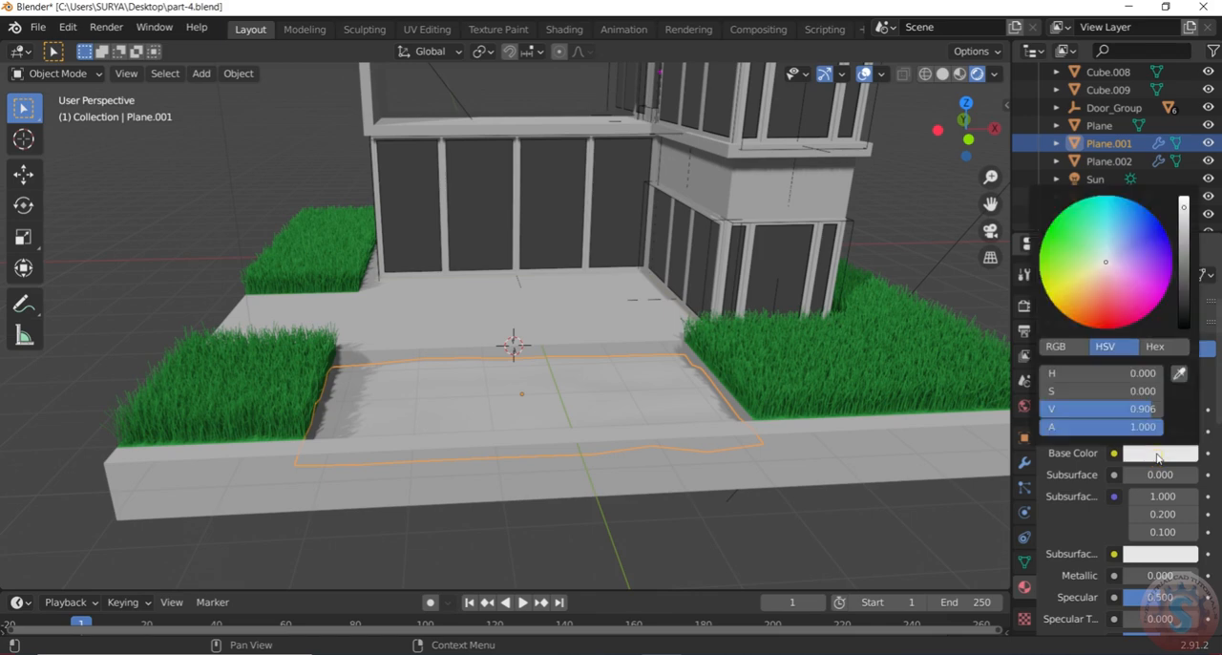
drag(1107, 265, 1123, 231)
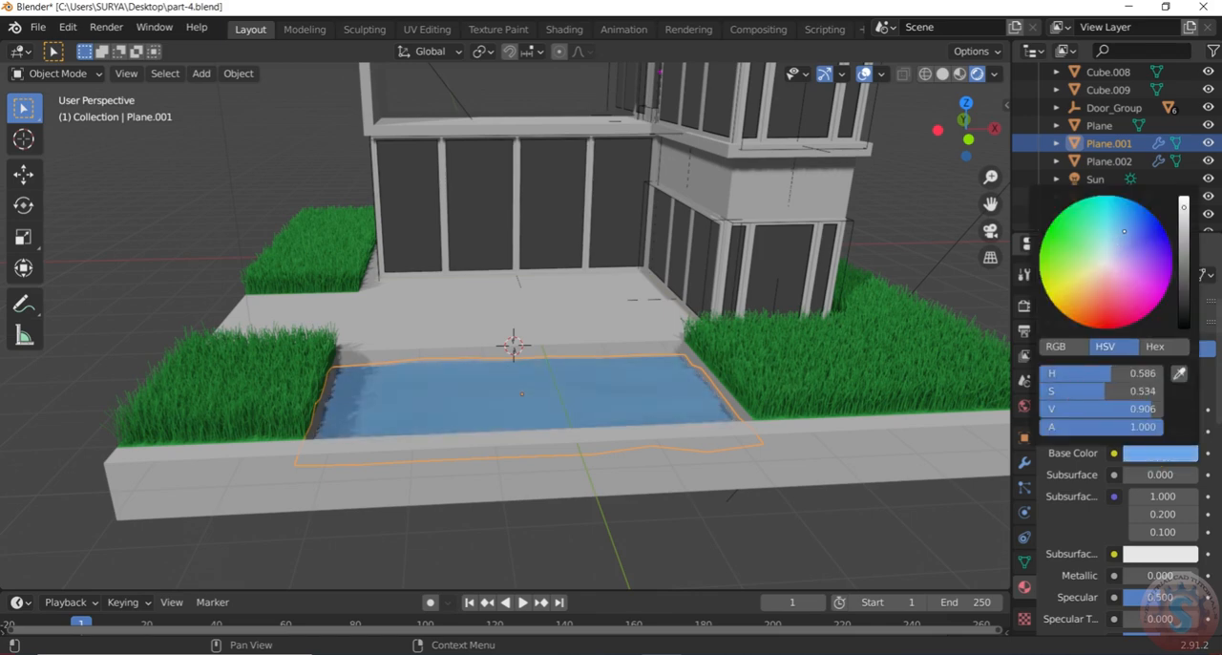
click(688, 501)
Try an Emission surface with a light blue color on the water plane's material
middle_drag(407, 406, 446, 434)
scroll(543, 406, down, 5)
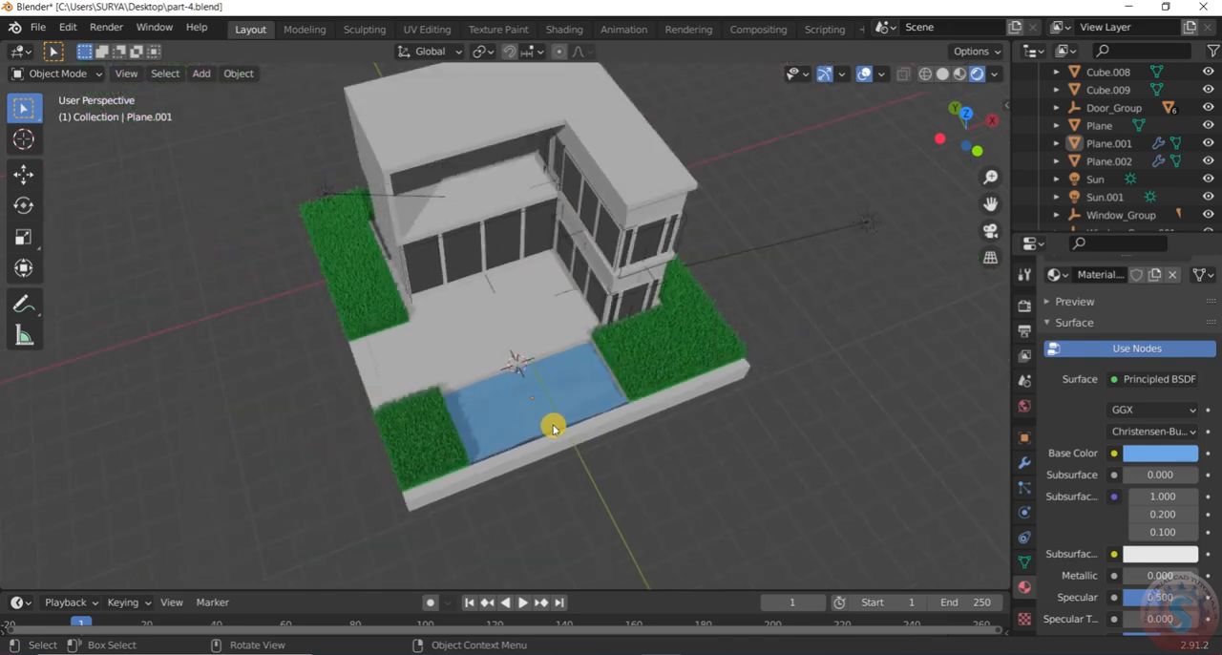
middle_drag(553, 426, 526, 325)
scroll(559, 411, up, 3)
middle_drag(567, 420, 575, 428)
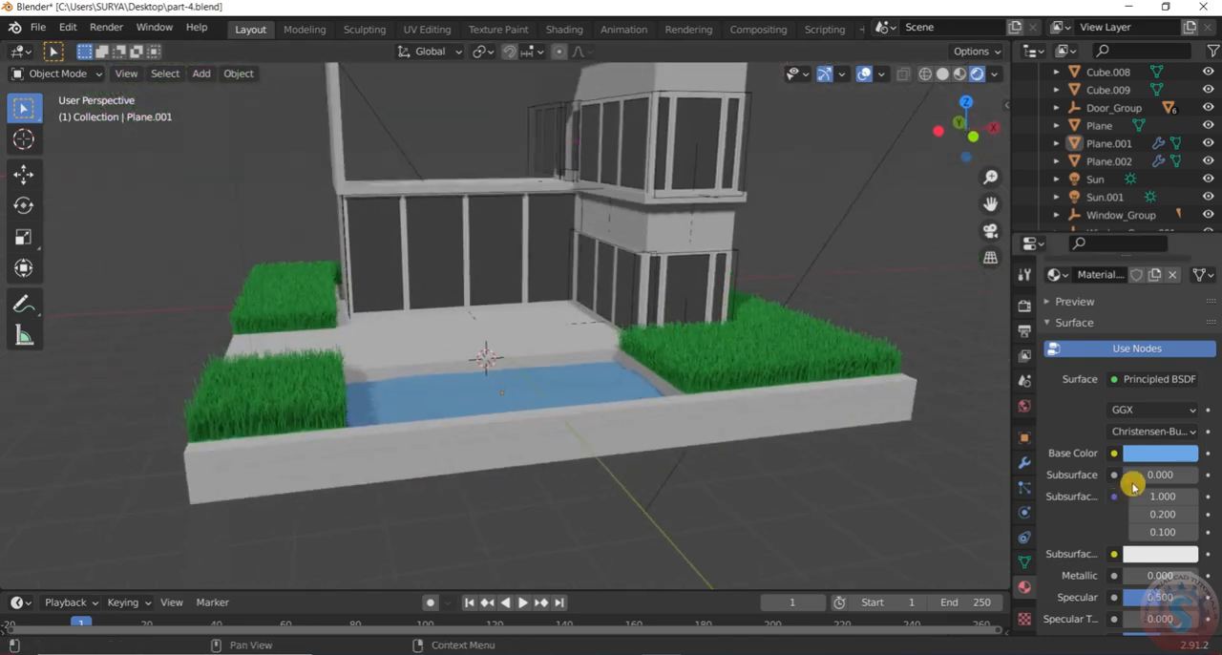
mouse_move(611, 434)
middle_down()
mouse_move(621, 459)
mouse_move(616, 441)
middle_up()
scroll(1158, 444, up, 2)
click(1158, 434)
click(1174, 429)
click(1177, 429)
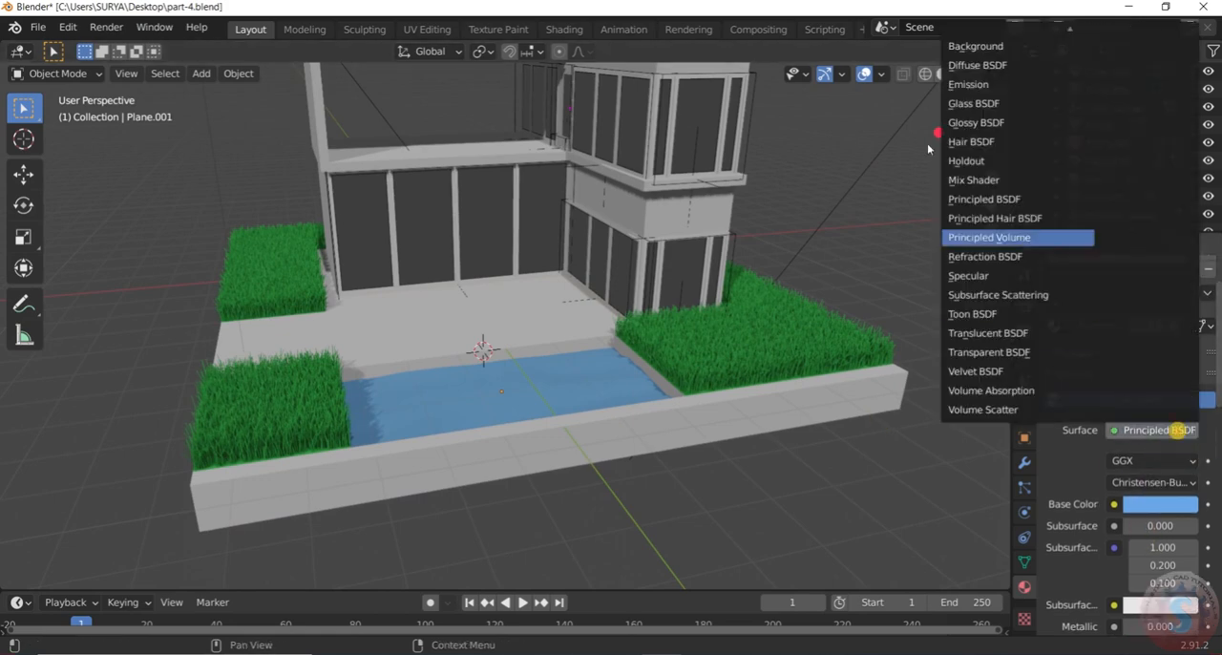
click(983, 83)
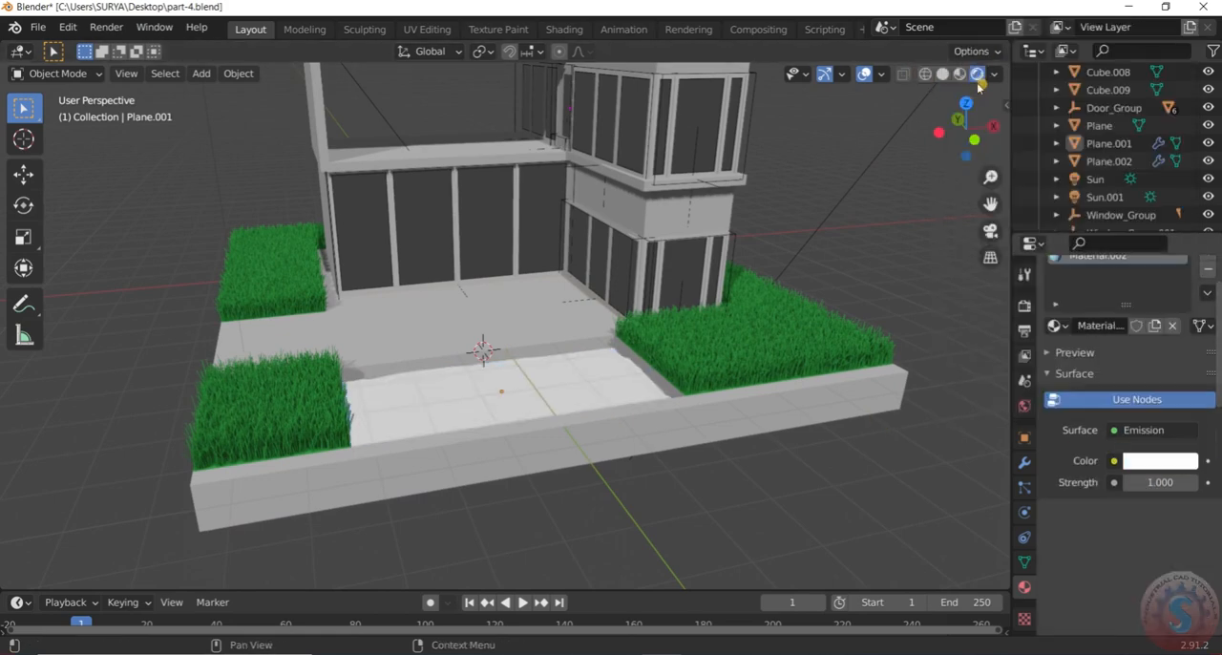
click(1157, 460)
click(1123, 227)
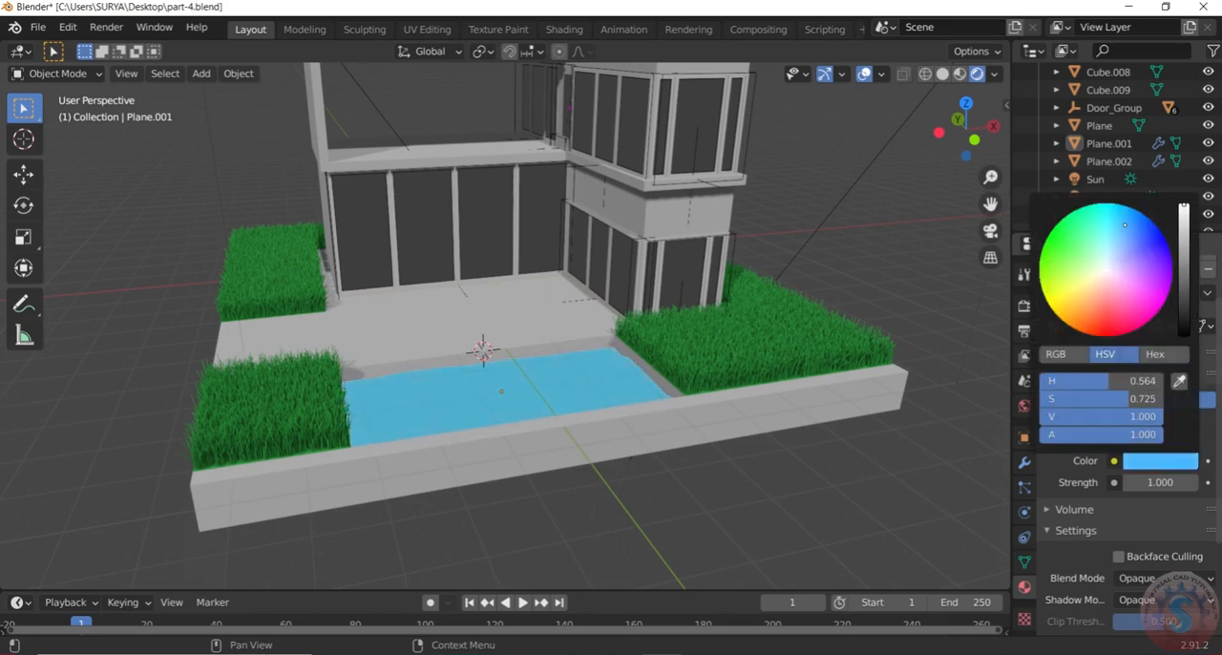
drag(1125, 226, 1120, 237)
Undo the Emission surface and its light blue color on the water material
scroll(524, 404, down, 5)
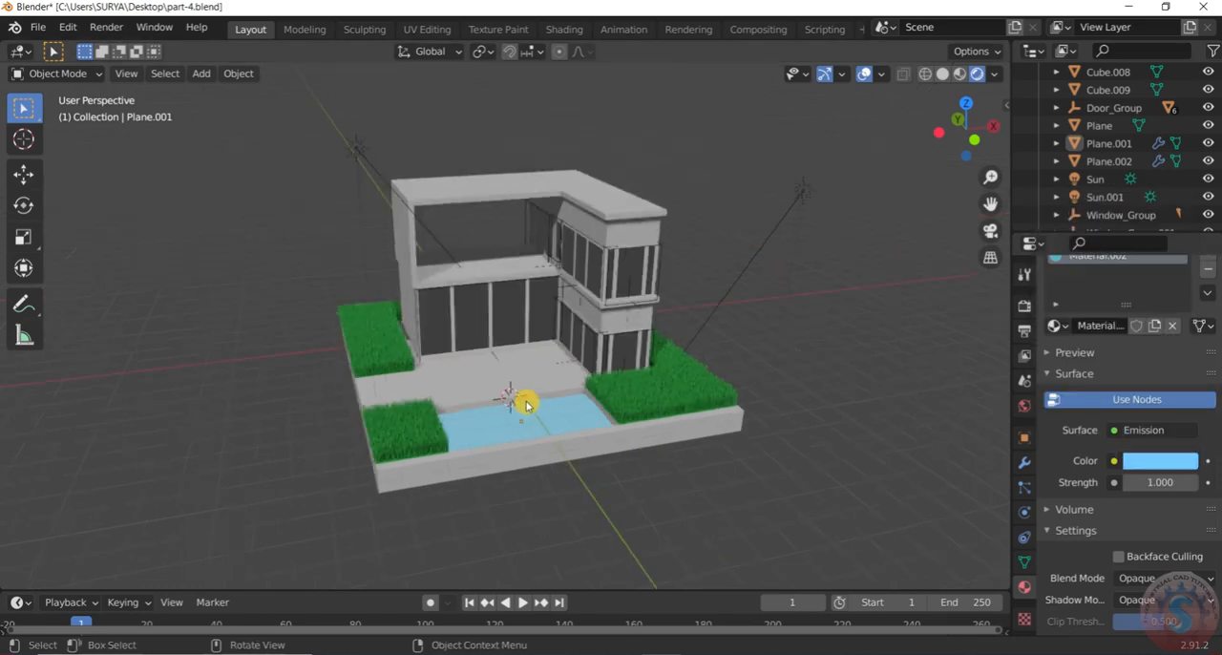
scroll(563, 444, up, 8)
key(ctrl+z)
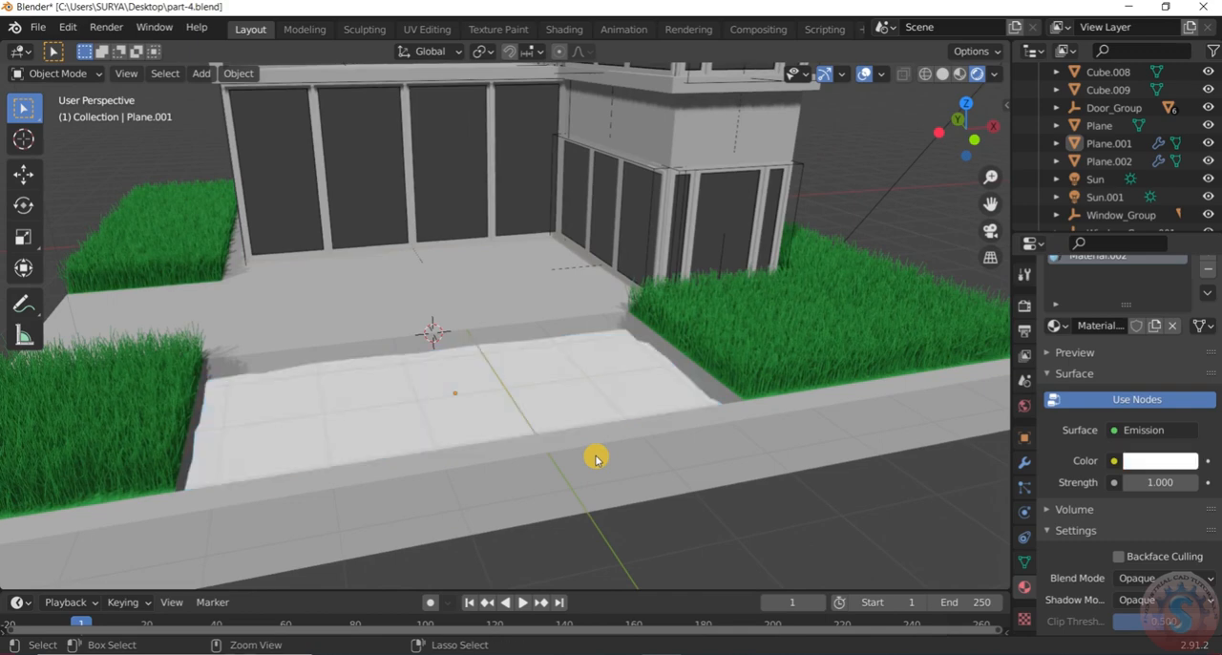
key(ctrl+z)
scroll(611, 467, down, 3)
Select the pool's water plane and set its material's Metallic value to 0.160
click(622, 480)
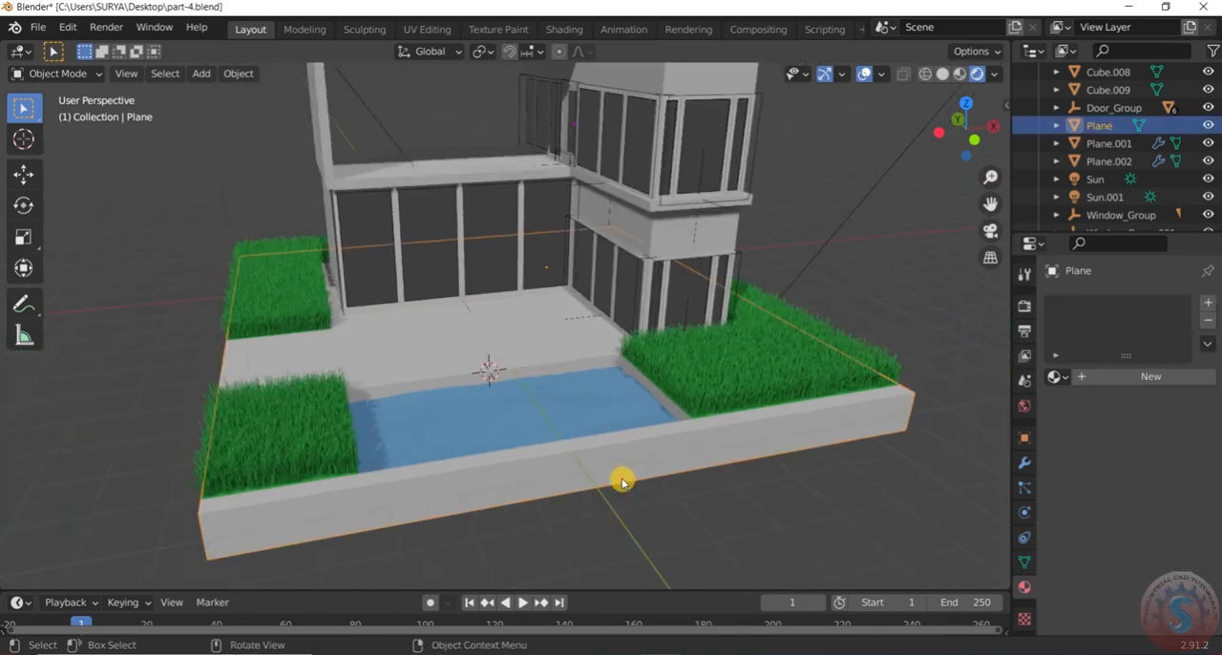
middle_drag(621, 480, 637, 501)
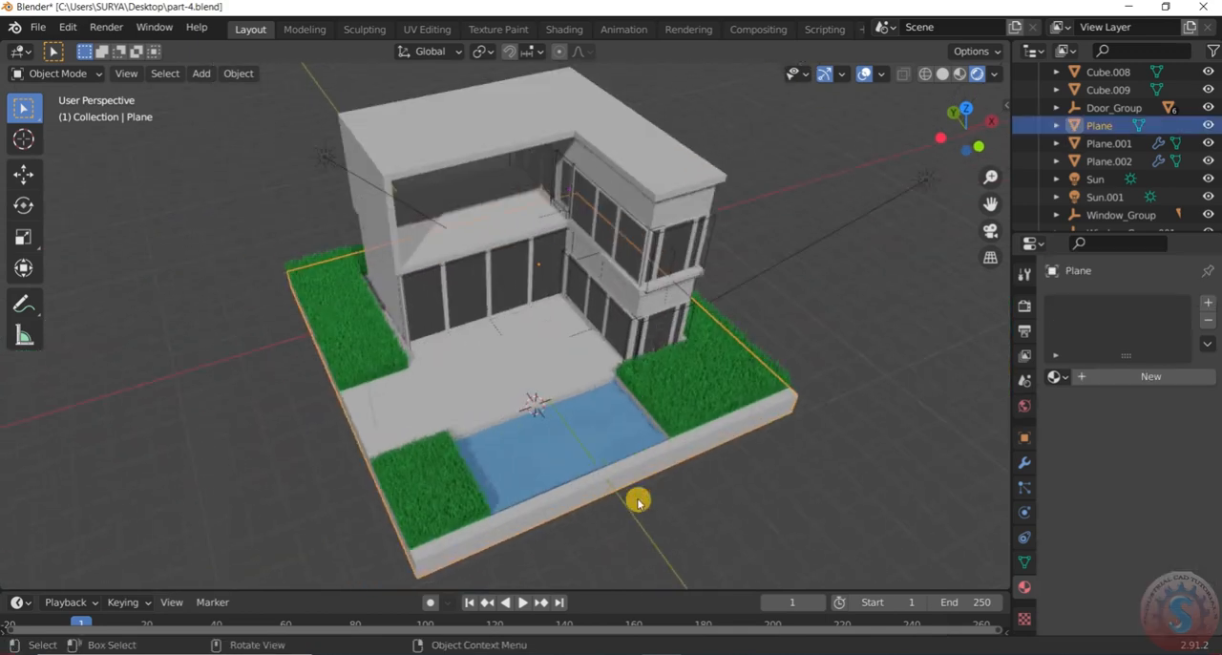
click(597, 439)
scroll(1164, 516, down, 3)
scroll(1165, 515, down, 3)
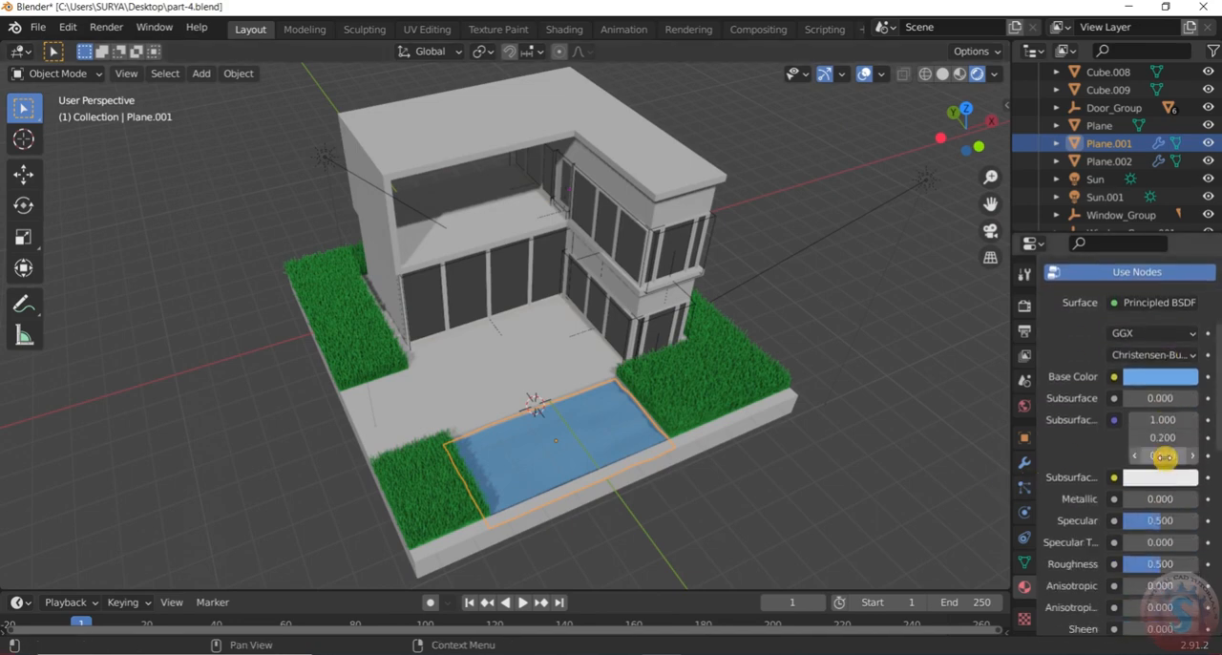
mouse_move(1153, 503)
mouse_down()
mouse_move(1172, 503)
mouse_move(1135, 499)
mouse_up()
scroll(636, 488, up, 3)
scroll(636, 488, down, 2)
middle_drag(636, 487, 597, 437)
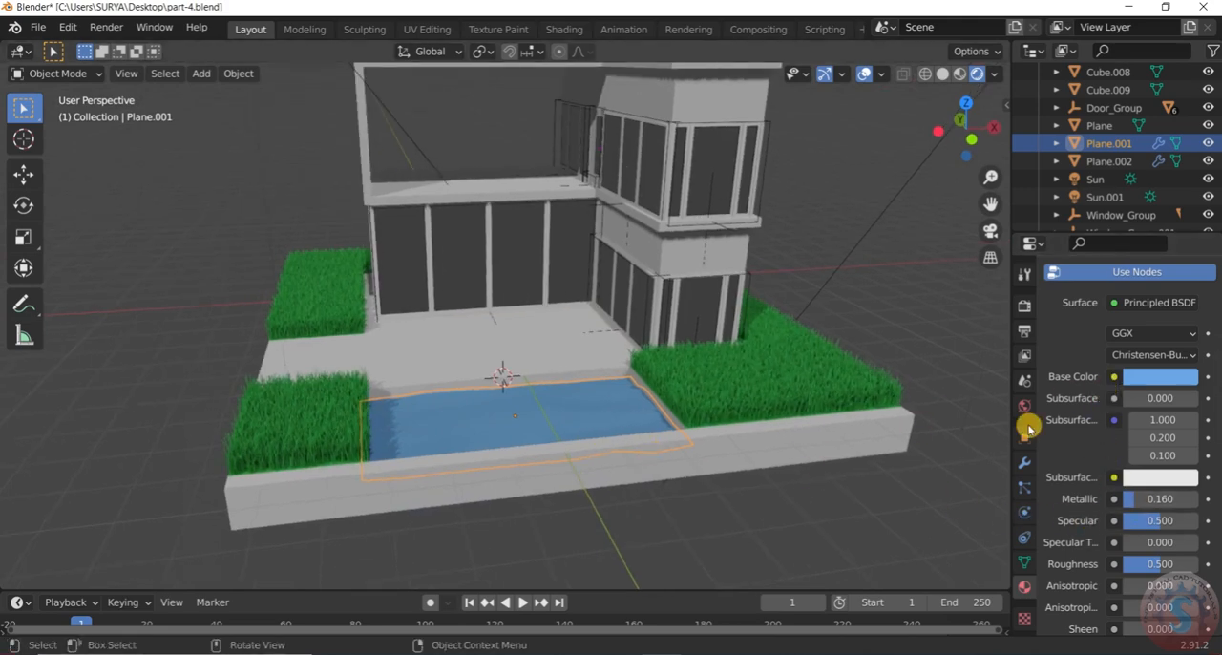
Change the water material's surface to Glass BSDF and tint it pale green, hue 0.355 and saturation 0.326
scroll(1047, 505, up, 3)
click(1155, 405)
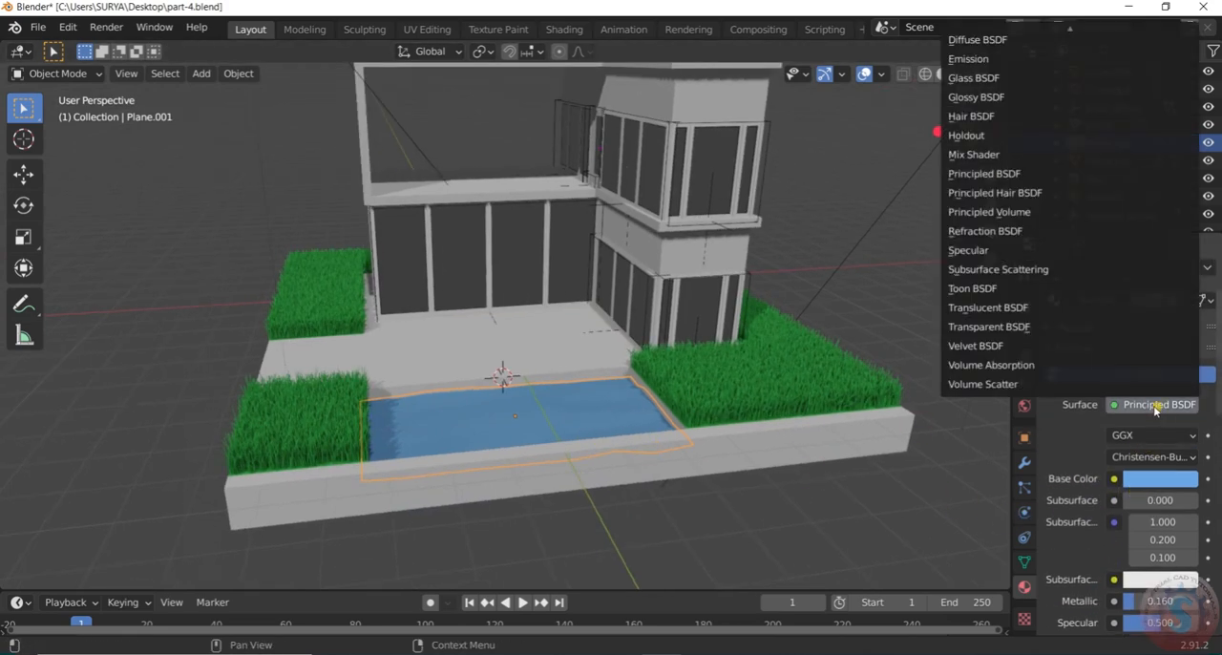
click(1002, 80)
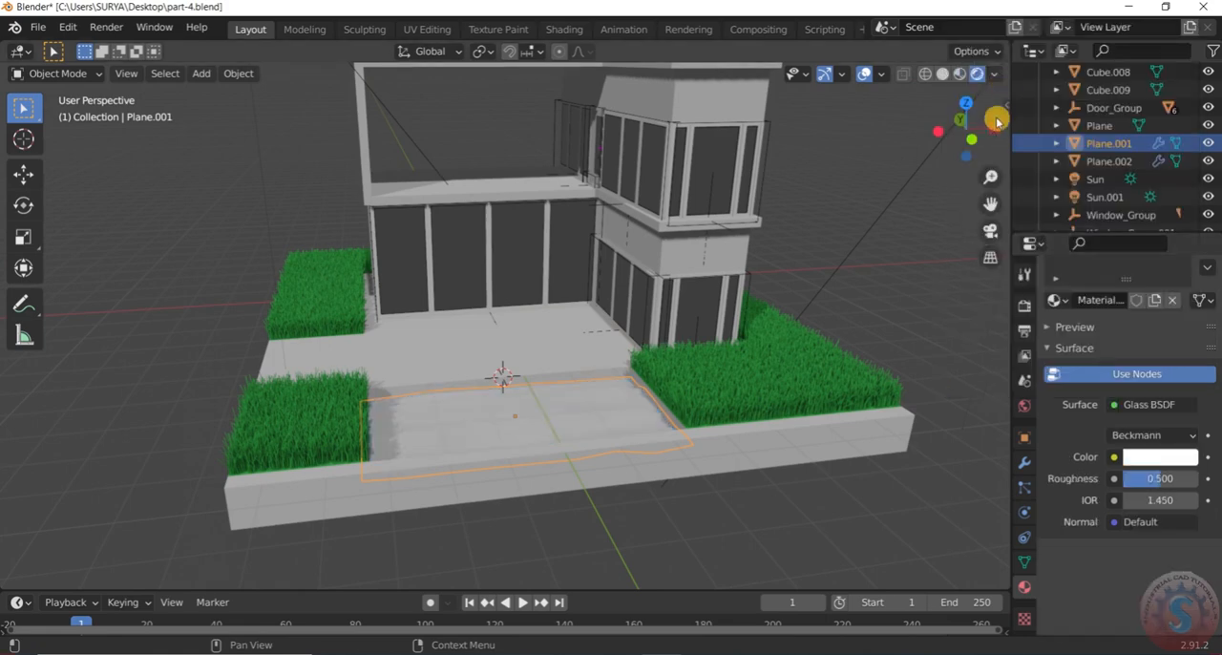
click(1182, 459)
drag(1108, 271, 1132, 281)
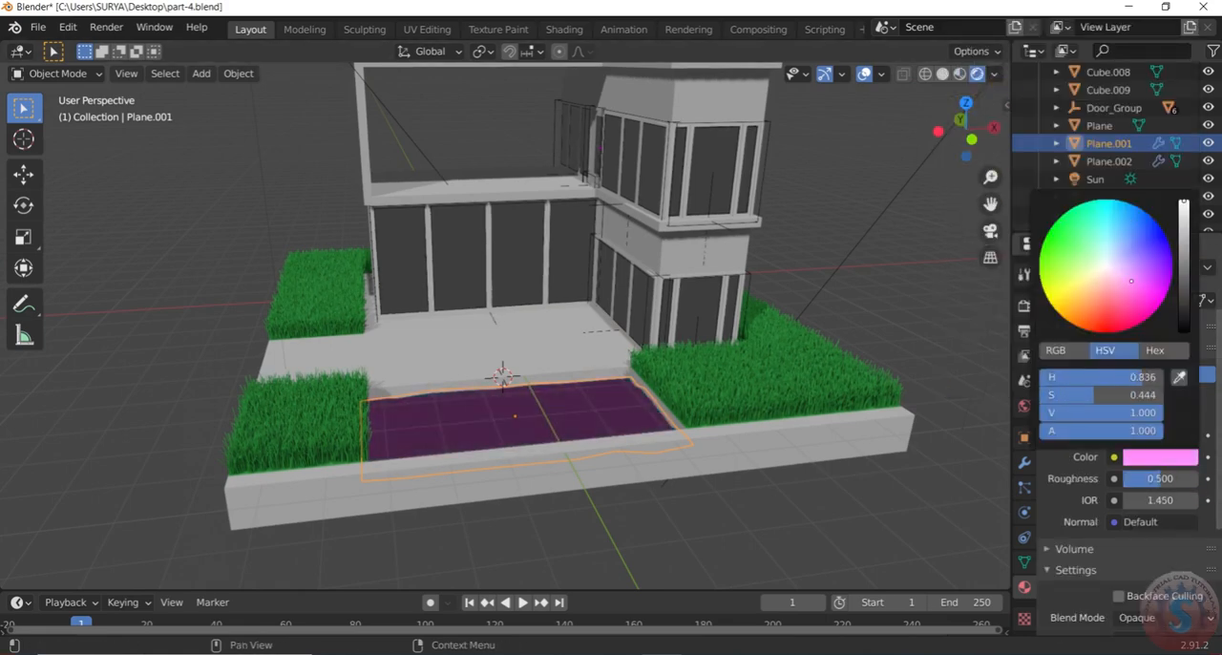
drag(1121, 233, 1085, 252)
Recolor the glass water material to cyan with hue 0.530, saturation 0.659 and value 1.000
scroll(503, 471, up, 2)
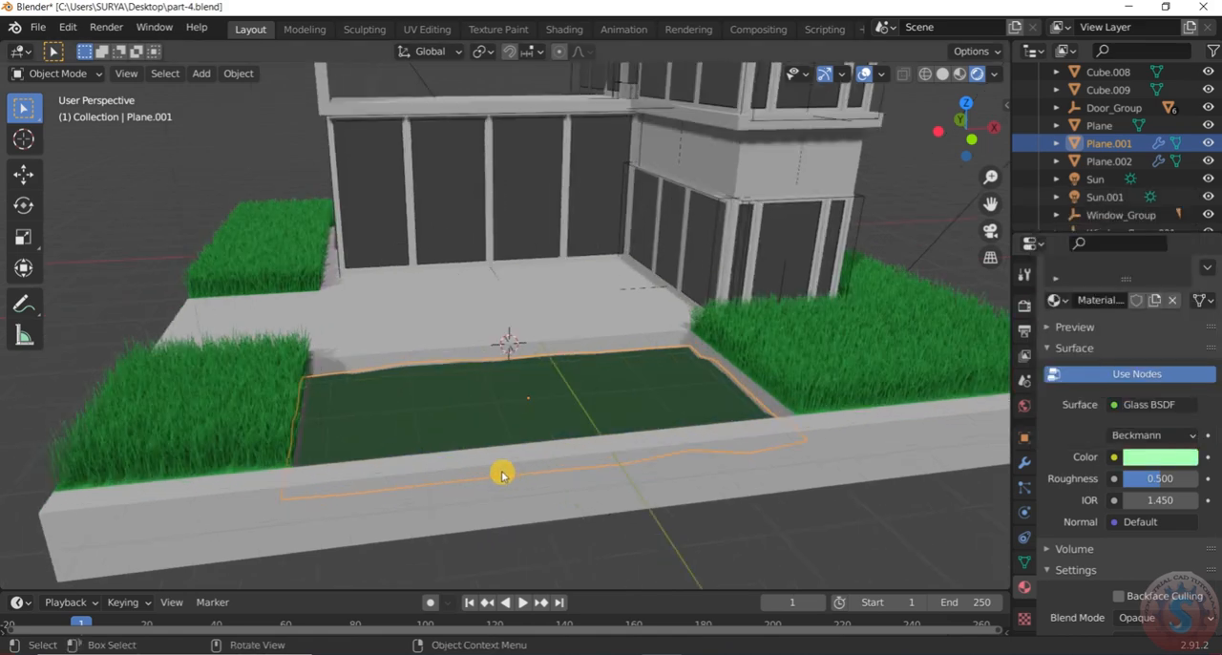
middle_drag(503, 472, 516, 481)
click(1155, 459)
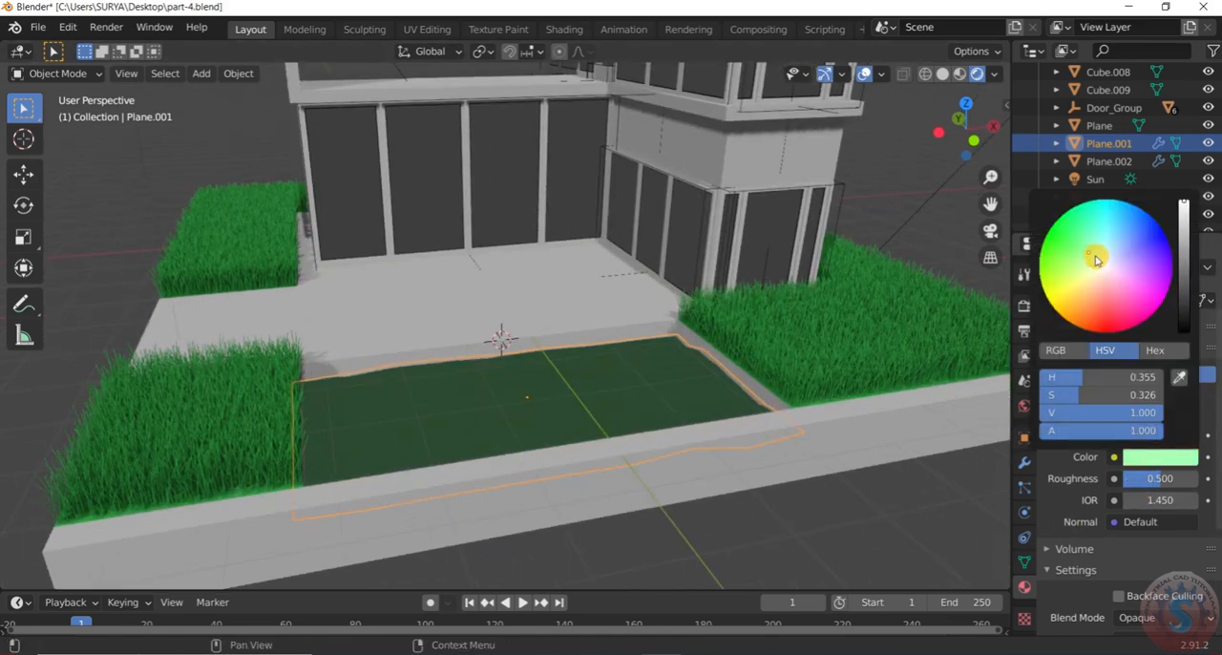
mouse_move(1110, 242)
mouse_down()
mouse_move(1131, 232)
mouse_move(1182, 243)
mouse_move(1183, 202)
mouse_move(1114, 217)
mouse_move(1095, 254)
mouse_move(1112, 260)
mouse_move(1096, 229)
mouse_up()
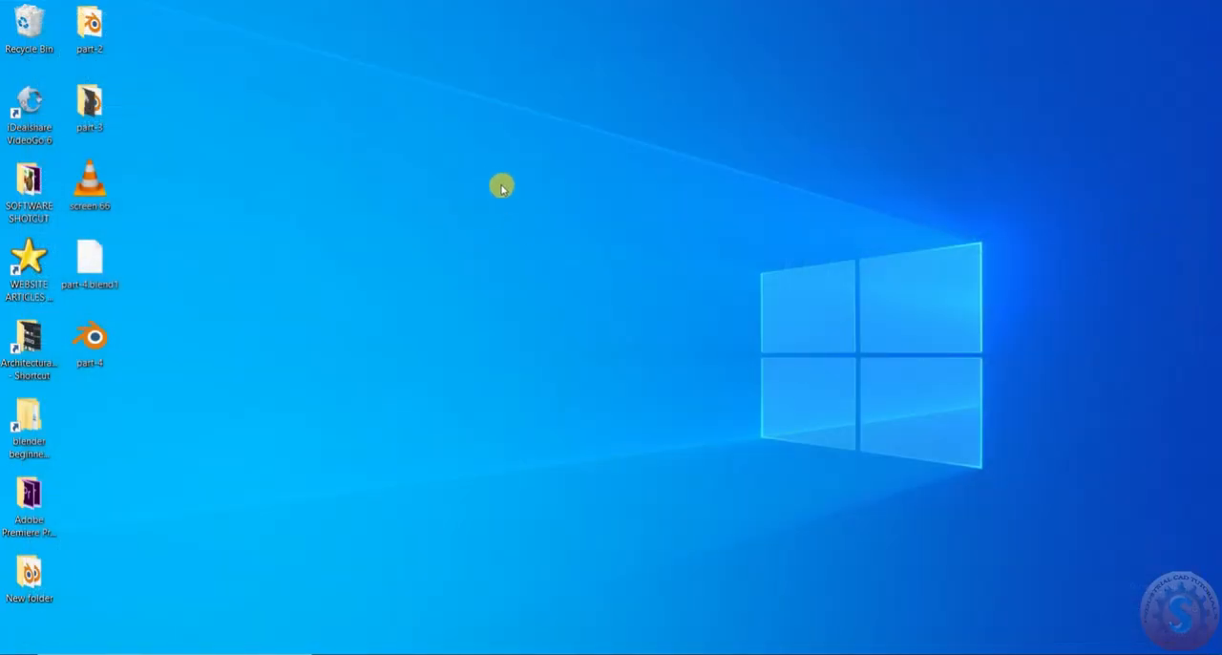
right_click(501, 187)
click(538, 235)
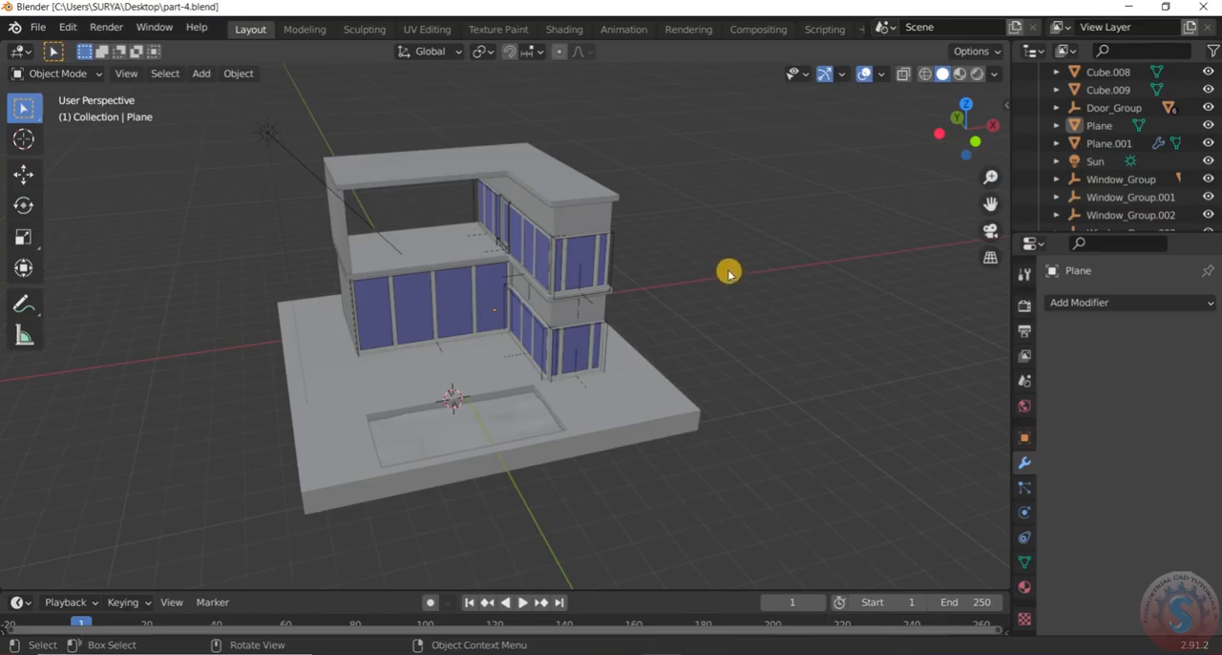
Save the current house model to part-4.blend
scroll(453, 319, down, 2)
scroll(531, 297, up, 3)
middle_drag(532, 297, 457, 339)
click(37, 26)
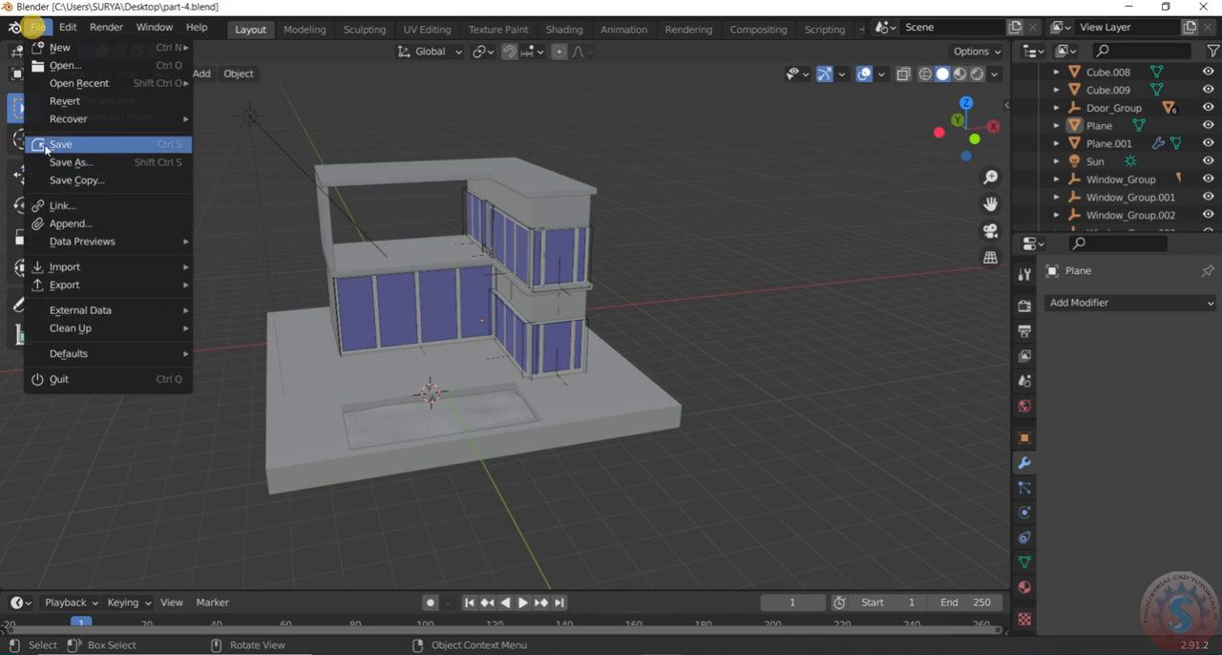
click(48, 143)
Select the ground slab and enter Edit Mode on it
middle_drag(756, 477, 619, 405)
scroll(619, 405, down, 3)
click(622, 359)
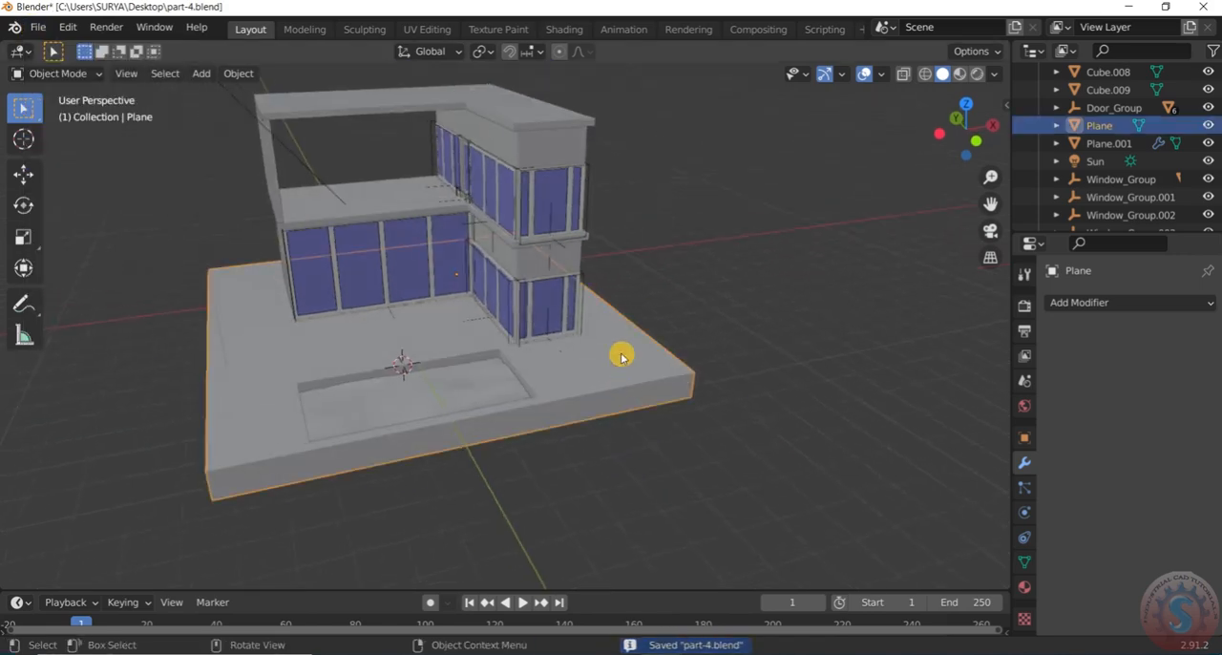
middle_drag(622, 359, 624, 369)
click(44, 77)
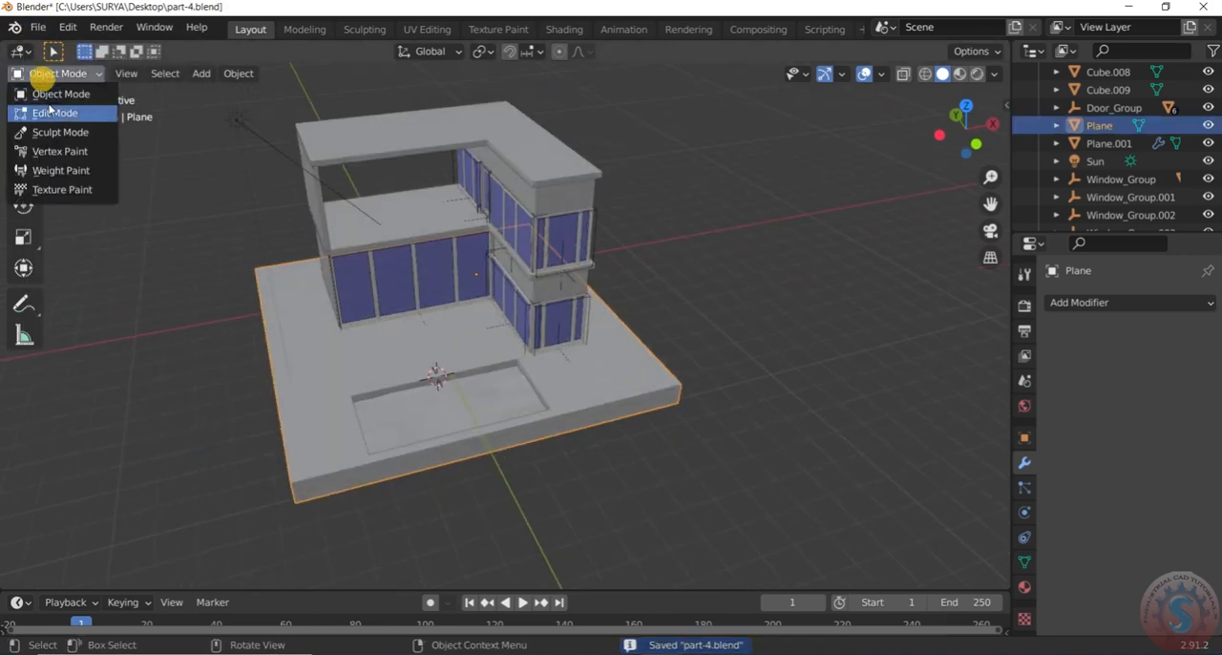
click(53, 112)
Add a loop cut across the slab, running between the house front and the pool
middle_drag(655, 387, 570, 376)
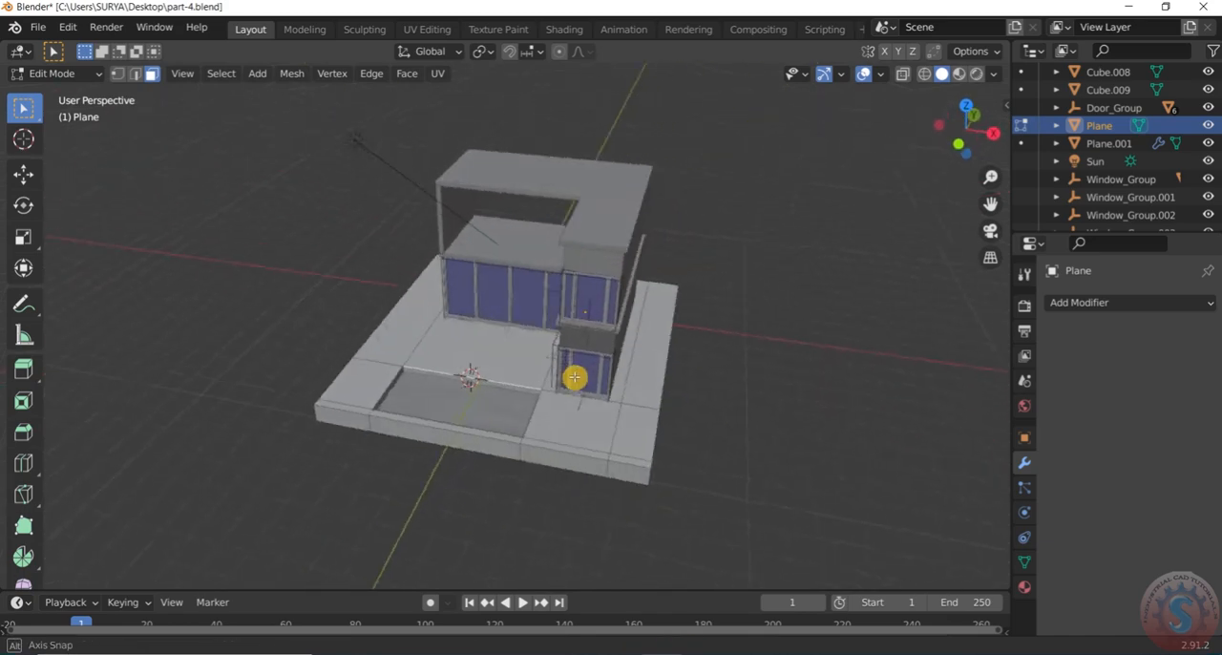
scroll(632, 349, up, 3)
middle_drag(636, 350, 588, 275)
scroll(570, 240, down, 3)
scroll(570, 240, up, 3)
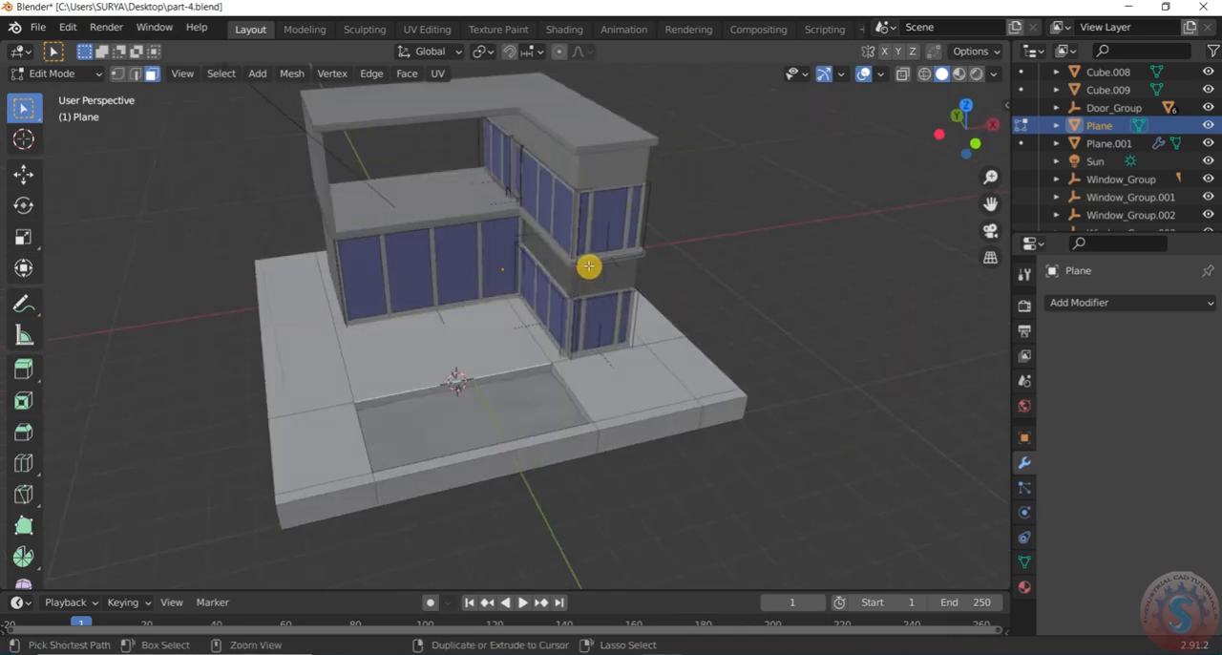
click(476, 301)
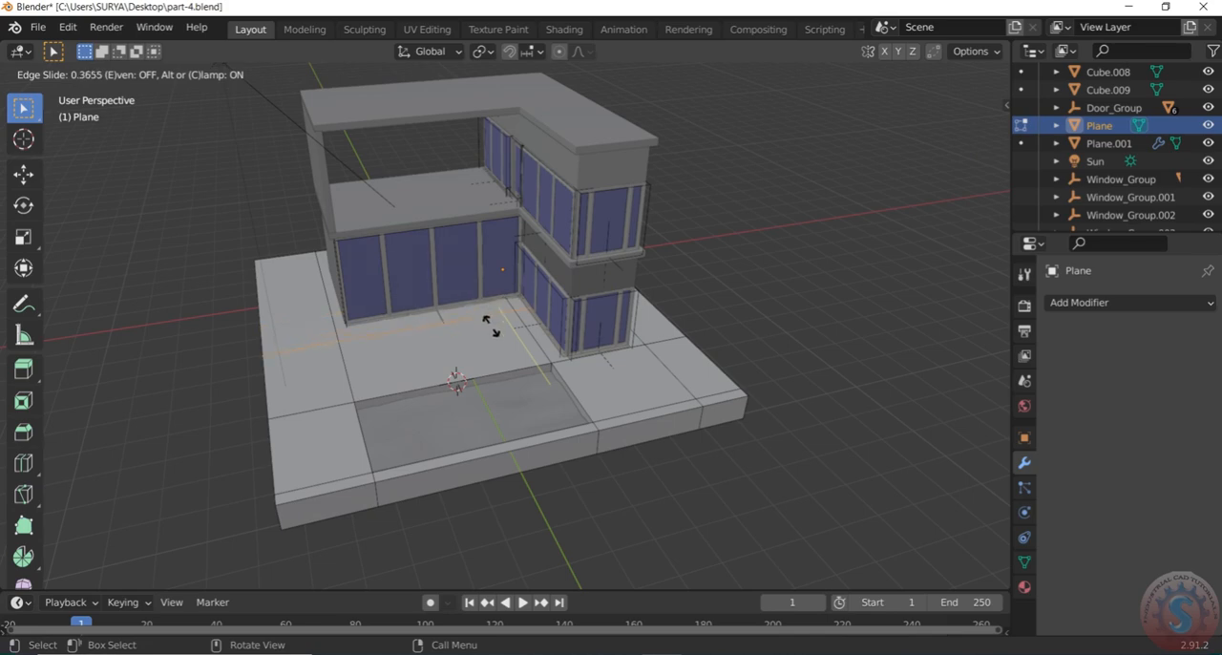
click(492, 326)
Add a loop cut along the slab behind the house's back wall with a slide factor of -0.573
middle_drag(769, 273, 740, 265)
scroll(556, 278, up, 4)
middle_drag(559, 278, 675, 266)
scroll(674, 265, down, 5)
middle_drag(445, 322, 673, 281)
scroll(834, 331, down, 3)
scroll(544, 352, up, 5)
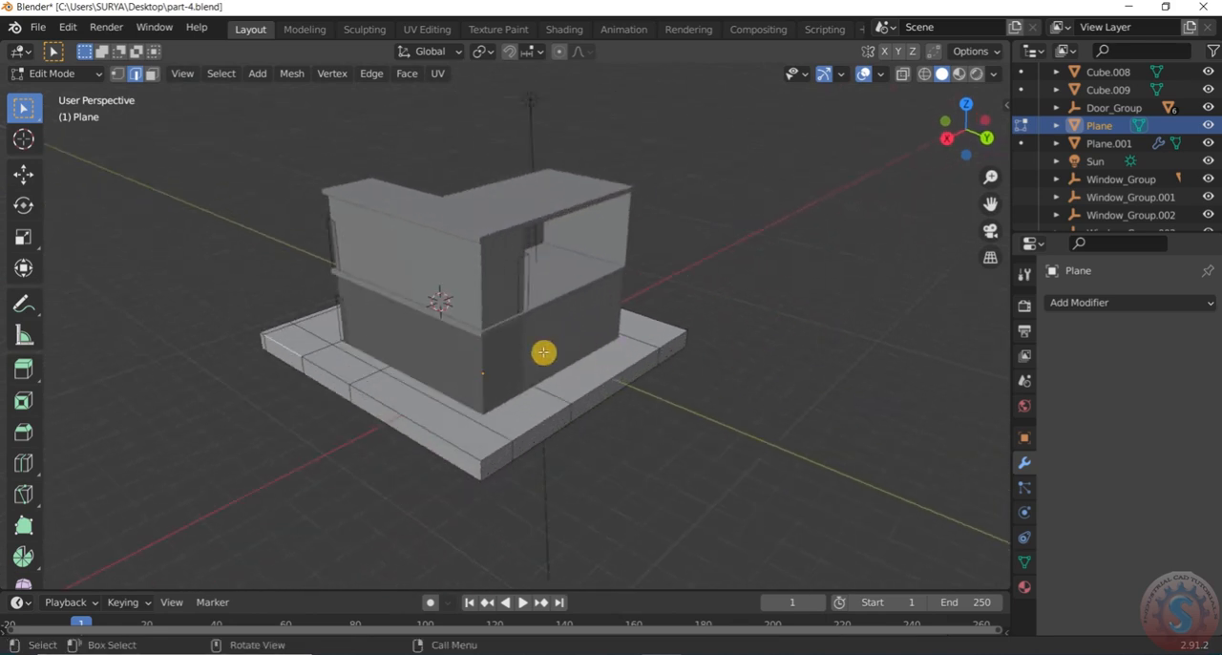
key(ctrl+r)
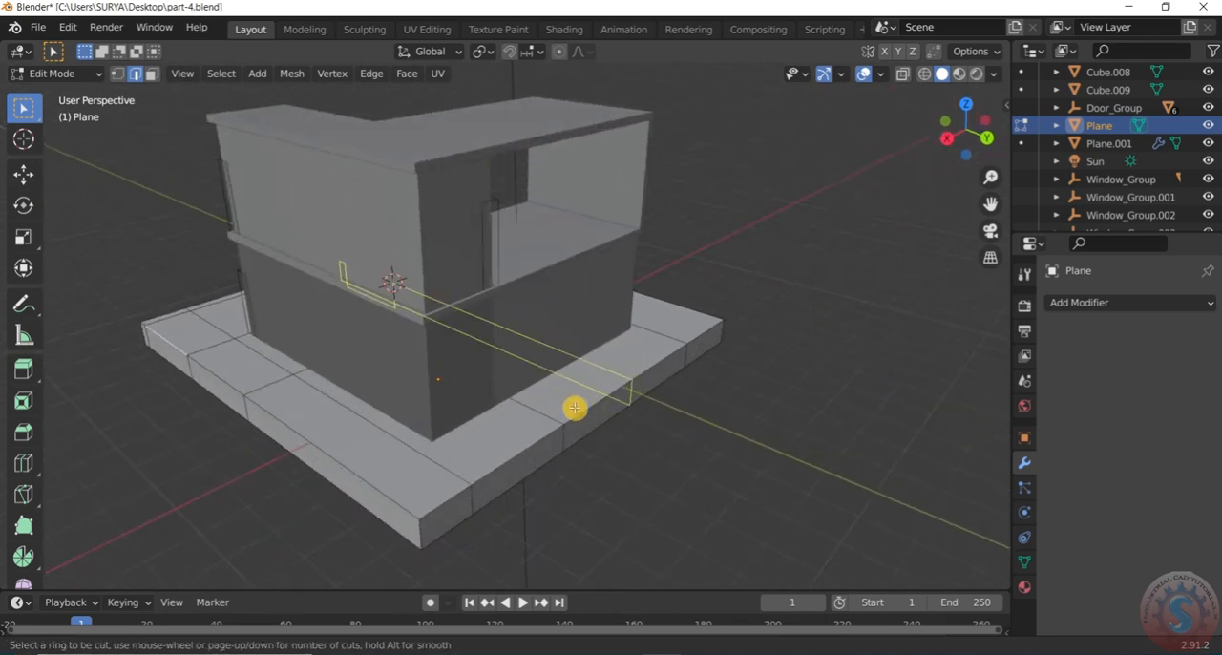
click(664, 322)
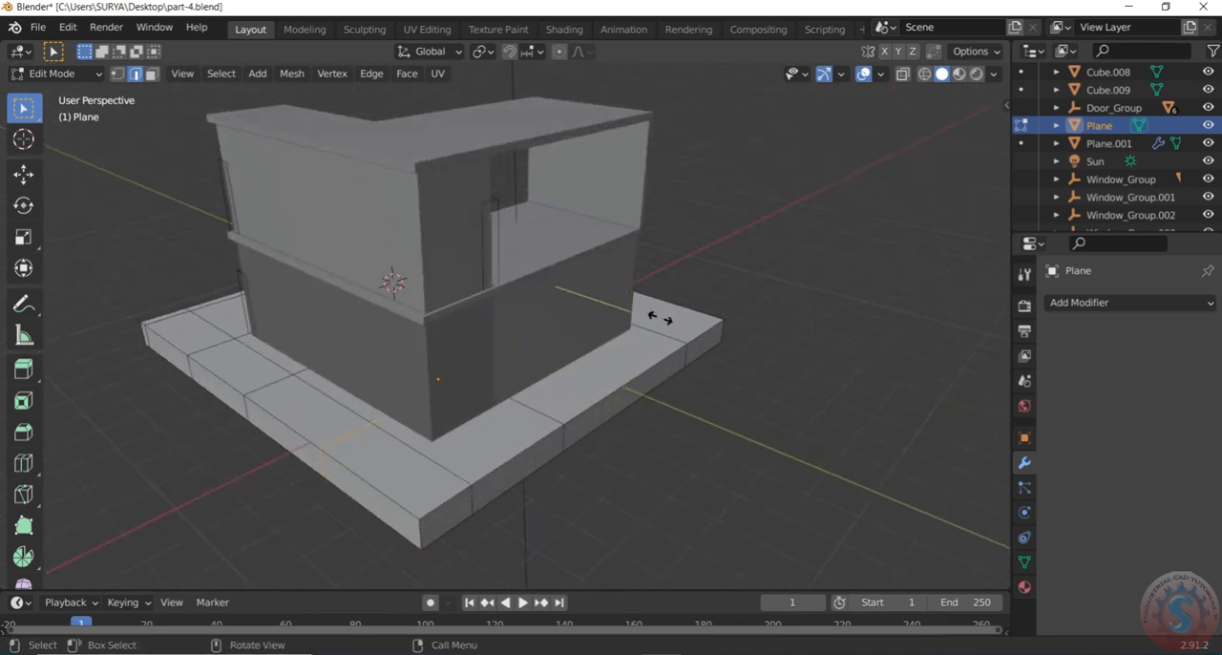
click(699, 355)
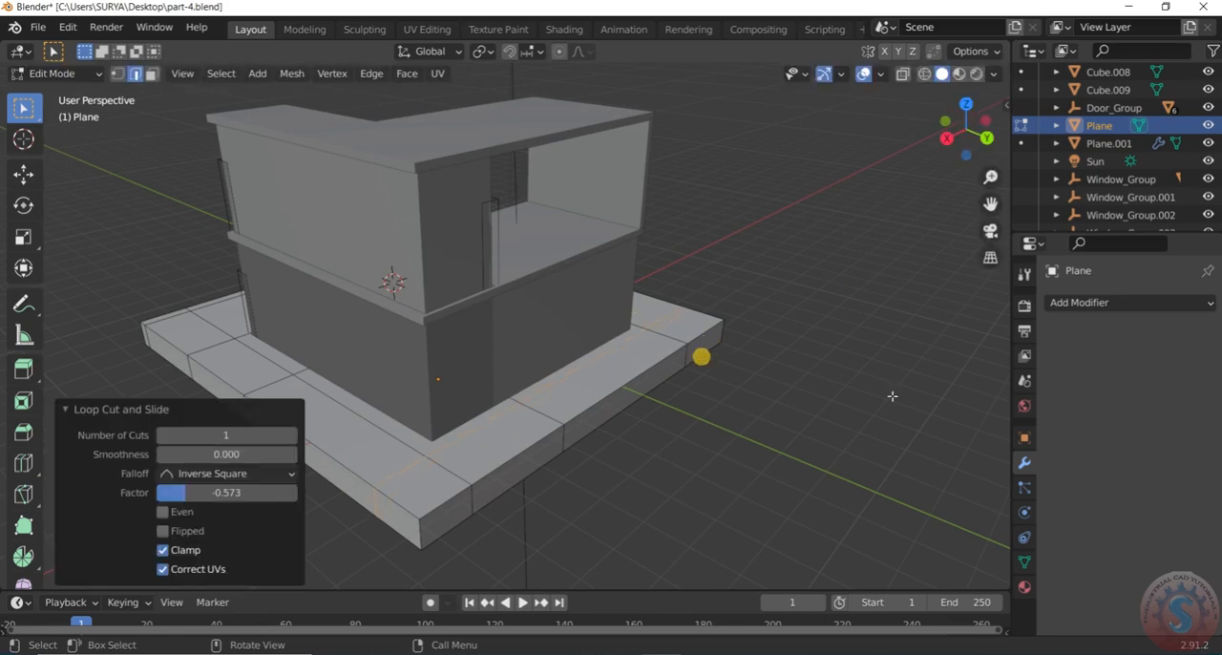
Check the slab's new loop cuts from all sides and save the model to part-4.blend
scroll(719, 320, down, 2)
scroll(658, 305, up, 4)
middle_drag(793, 274, 629, 308)
scroll(660, 302, down, 5)
scroll(551, 541, up, 4)
middle_drag(713, 408, 646, 448)
scroll(678, 376, down, 4)
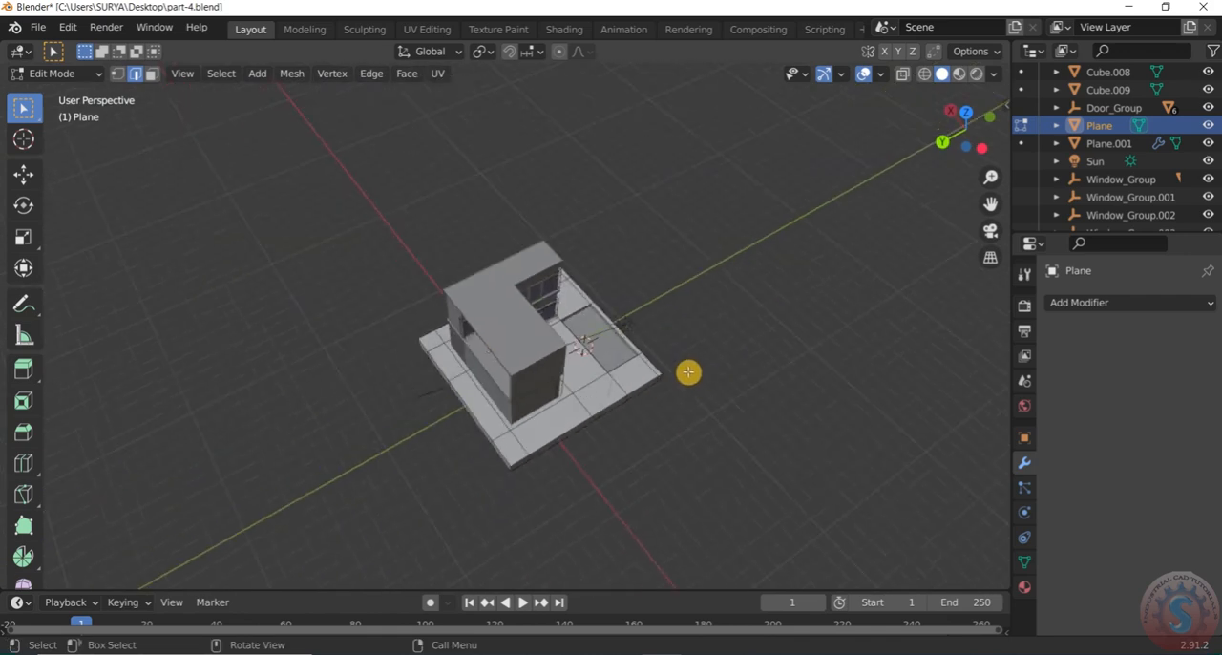
middle_drag(679, 376, 507, 376)
scroll(572, 279, up, 3)
middle_drag(572, 278, 429, 201)
scroll(429, 201, down, 3)
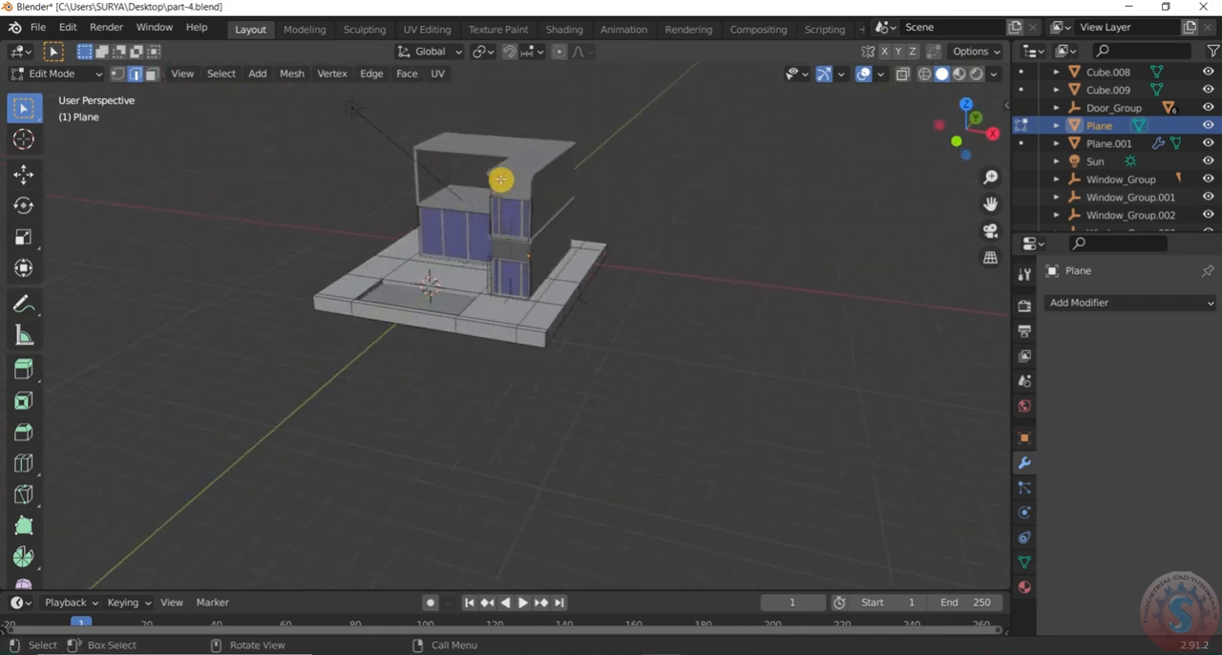
scroll(500, 175, up, 2)
click(38, 34)
click(55, 134)
Examine the slab's face divisions around the pool and the house
scroll(605, 273, up, 2)
middle_drag(605, 273, 567, 300)
scroll(715, 239, down, 3)
scroll(663, 263, down, 3)
scroll(404, 352, up, 3)
middle_drag(416, 355, 450, 357)
scroll(436, 366, down, 2)
scroll(324, 421, up, 2)
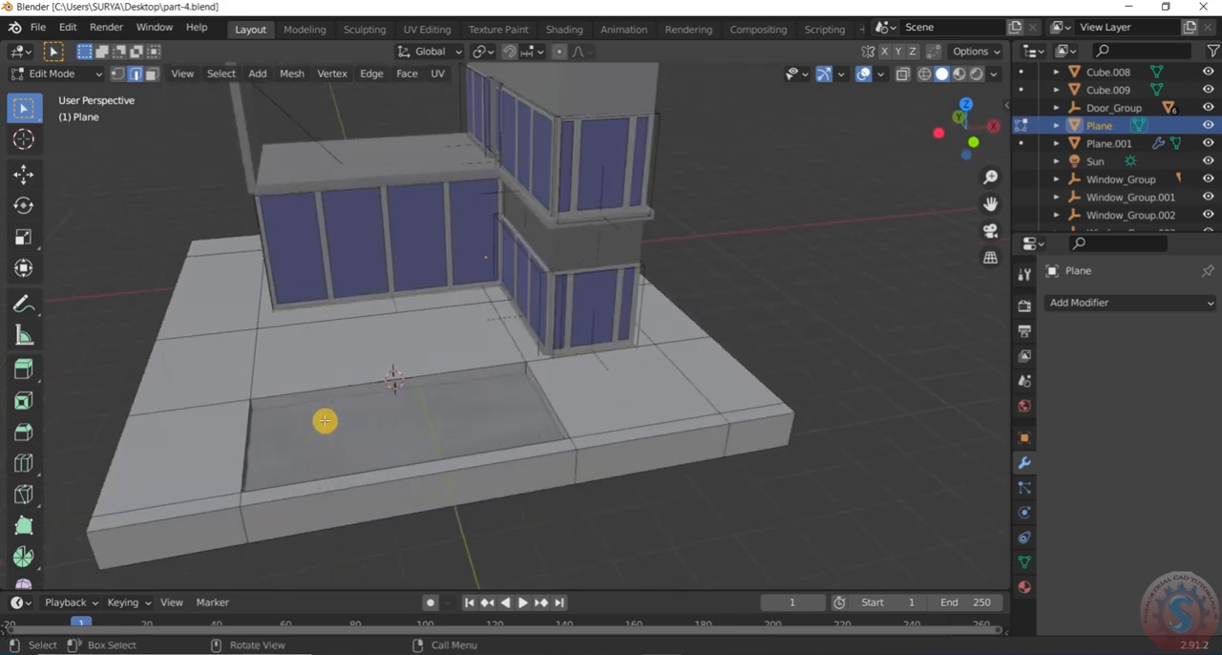
middle_drag(324, 421, 219, 430)
middle_drag(240, 382, 292, 379)
scroll(292, 377, up, 1)
scroll(292, 377, down, 3)
scroll(438, 367, up, 2)
scroll(438, 367, down, 2)
middle_drag(485, 370, 427, 370)
scroll(427, 371, up, 2)
mouse_move(294, 340)
middle_down()
mouse_move(385, 347)
mouse_move(277, 341)
middle_up()
scroll(272, 341, up, 3)
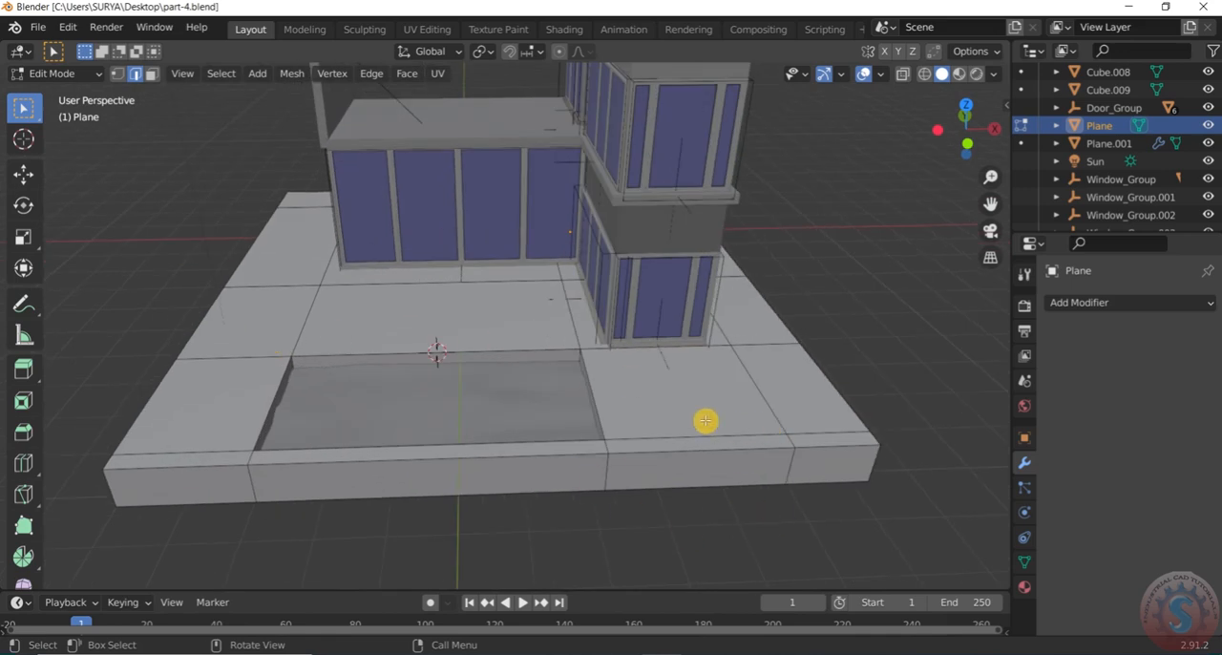
middle_drag(724, 397, 836, 304)
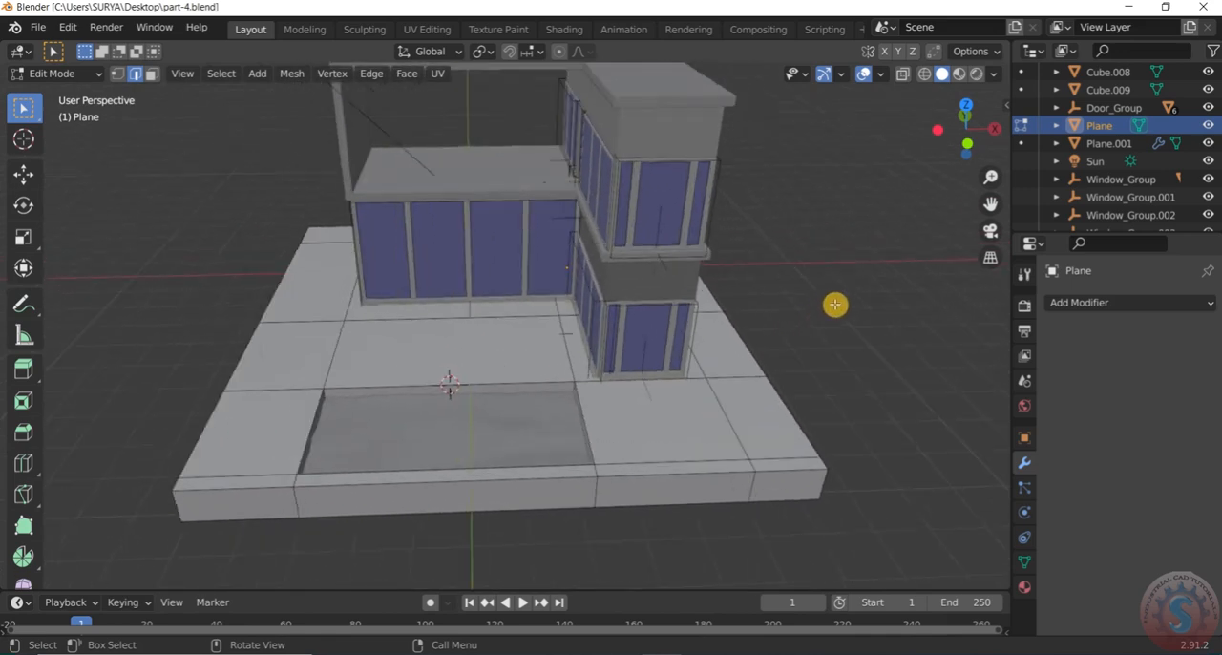
middle_drag(729, 399, 662, 379)
scroll(663, 379, down, 2)
click(56, 74)
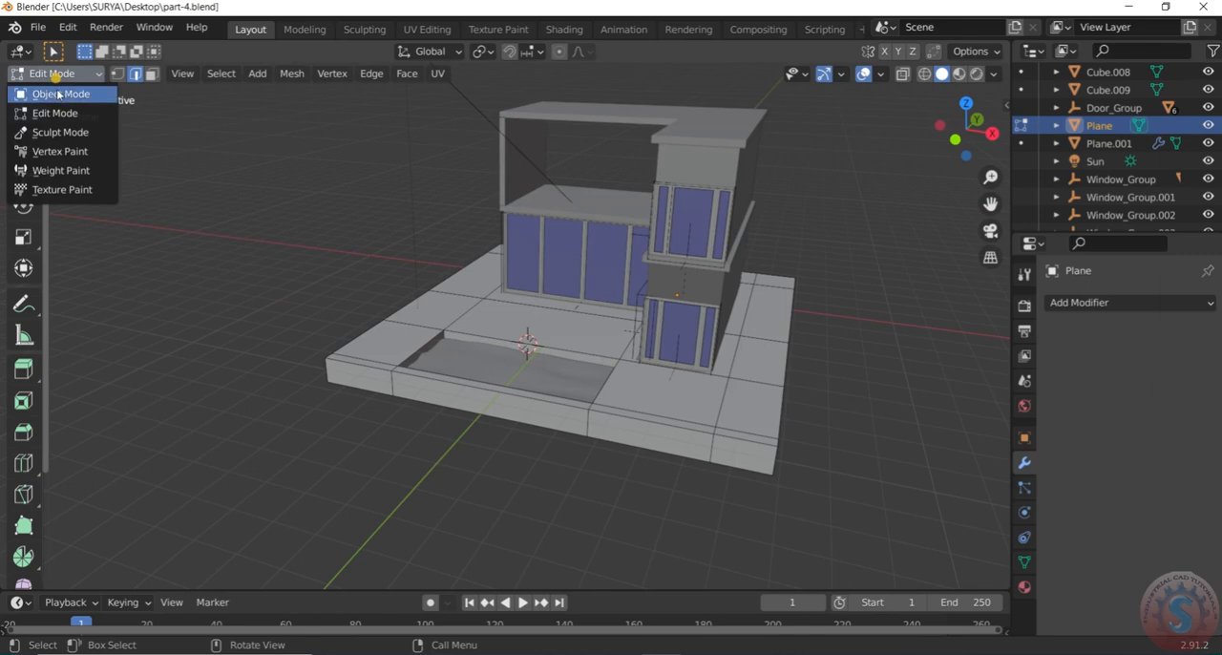
click(62, 93)
click(84, 76)
click(83, 112)
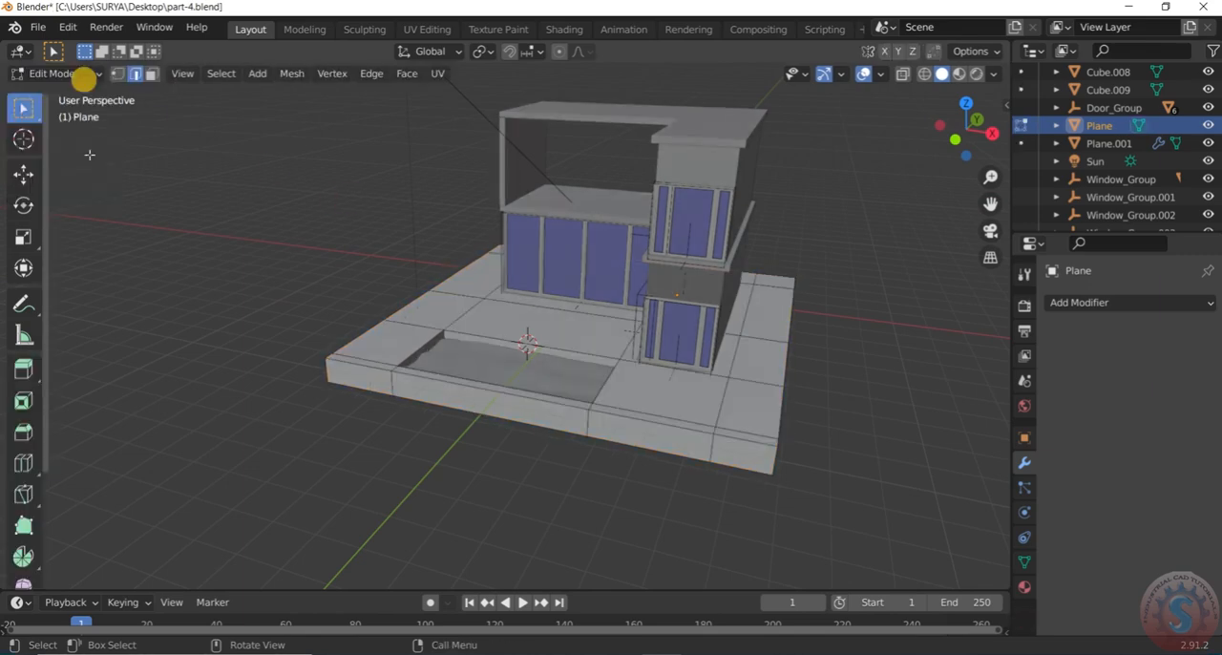
In face selection, select the slab's top faces in front of the tower and along its outer side
scroll(526, 327, down, 2)
scroll(577, 384, up, 3)
middle_drag(511, 370, 519, 408)
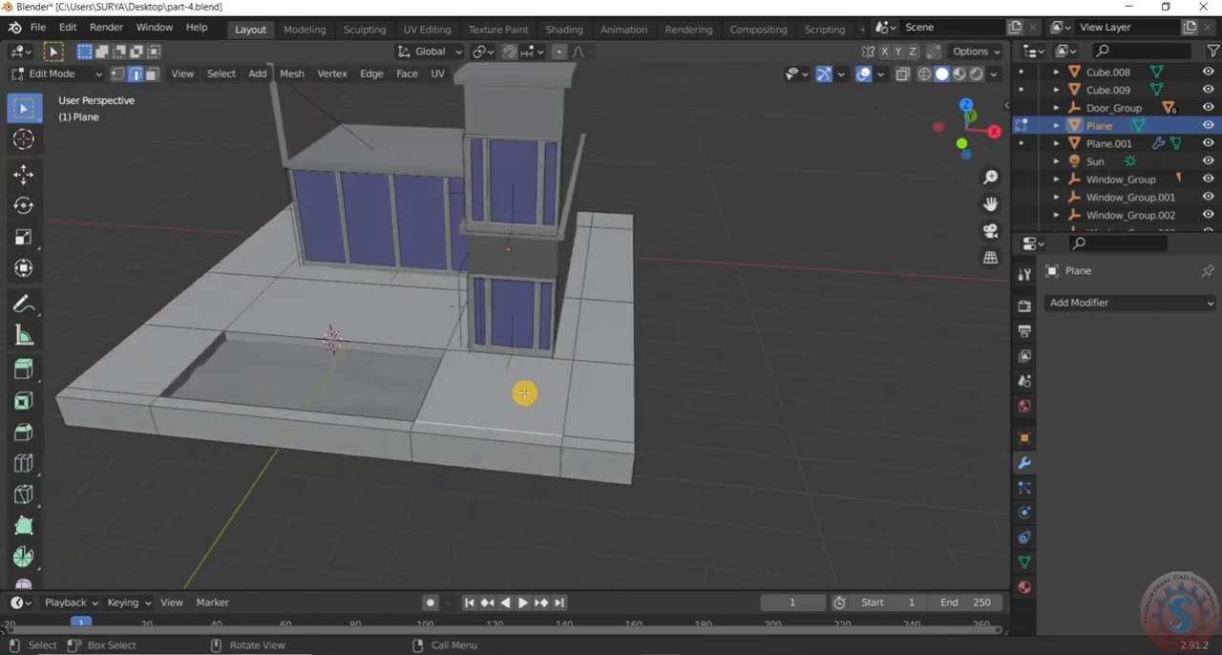
click(479, 406)
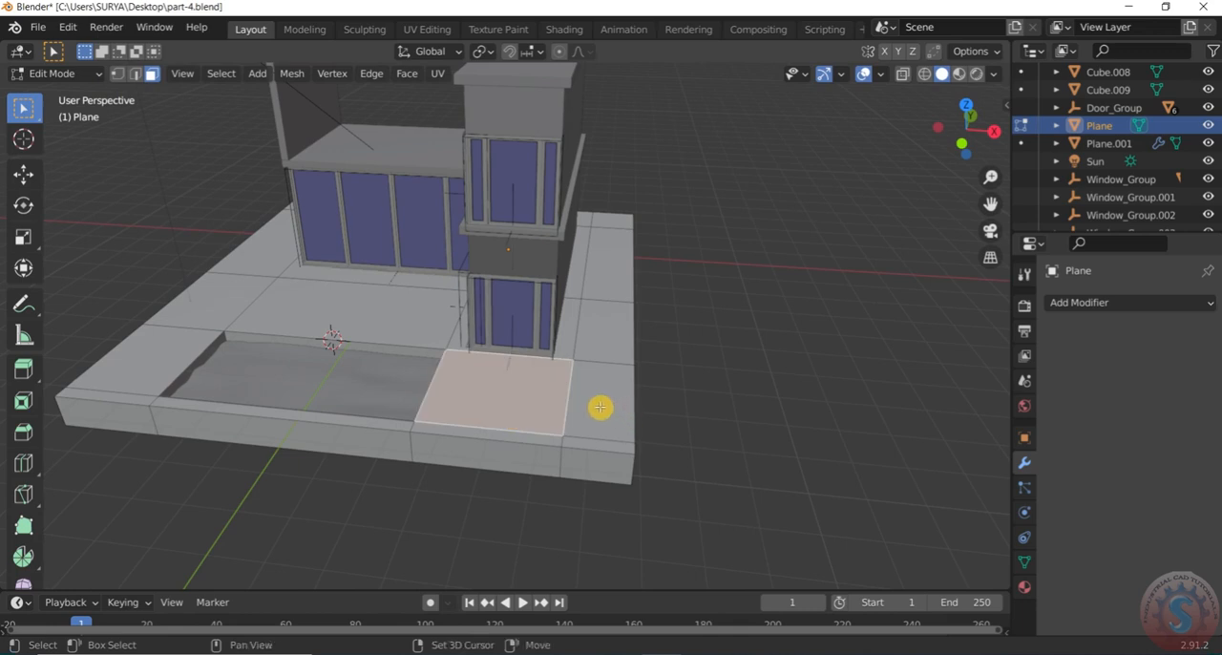
shift+click(602, 409)
shift+click(592, 331)
shift+click(602, 267)
Add the slab's top faces behind the house and along its far side to the selection
middle_drag(640, 257, 716, 434)
shift+click(688, 302)
shift+click(759, 413)
shift+click(791, 398)
middle_drag(792, 398, 654, 401)
middle_drag(773, 461, 703, 423)
shift+click(711, 424)
shift+click(810, 430)
Deselect the side face in line with the terrace and add the front corner face beside the pool to the selection
middle_drag(810, 428, 658, 409)
scroll(658, 408, up, 5)
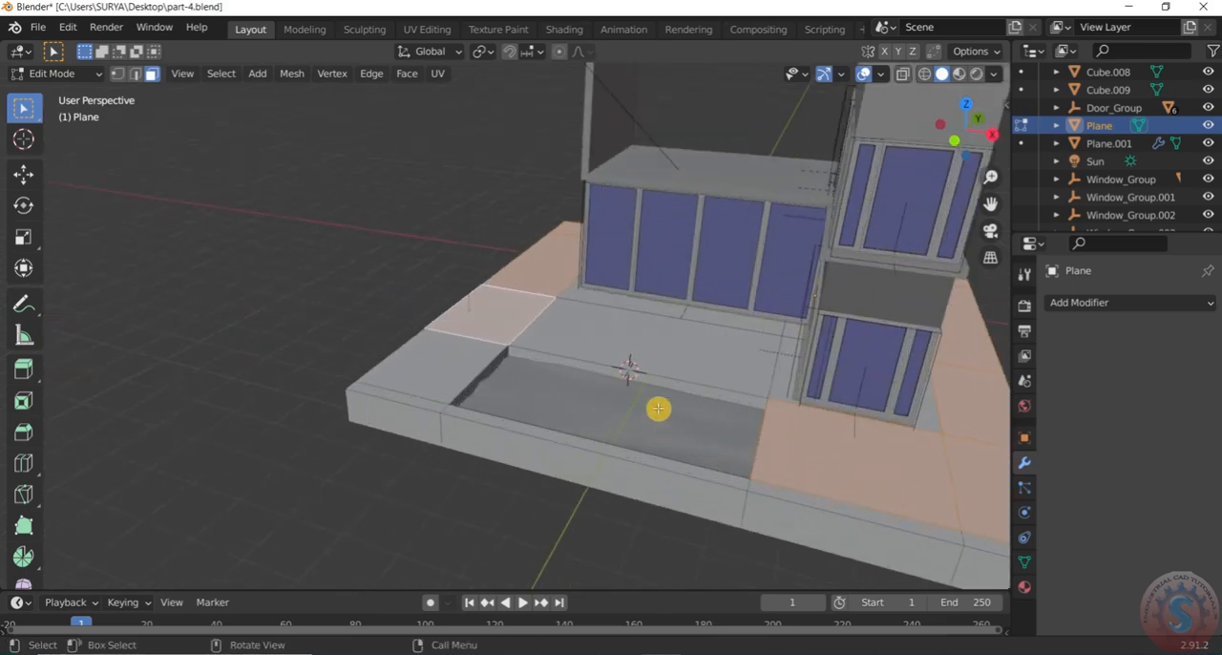
middle_drag(653, 408, 684, 428)
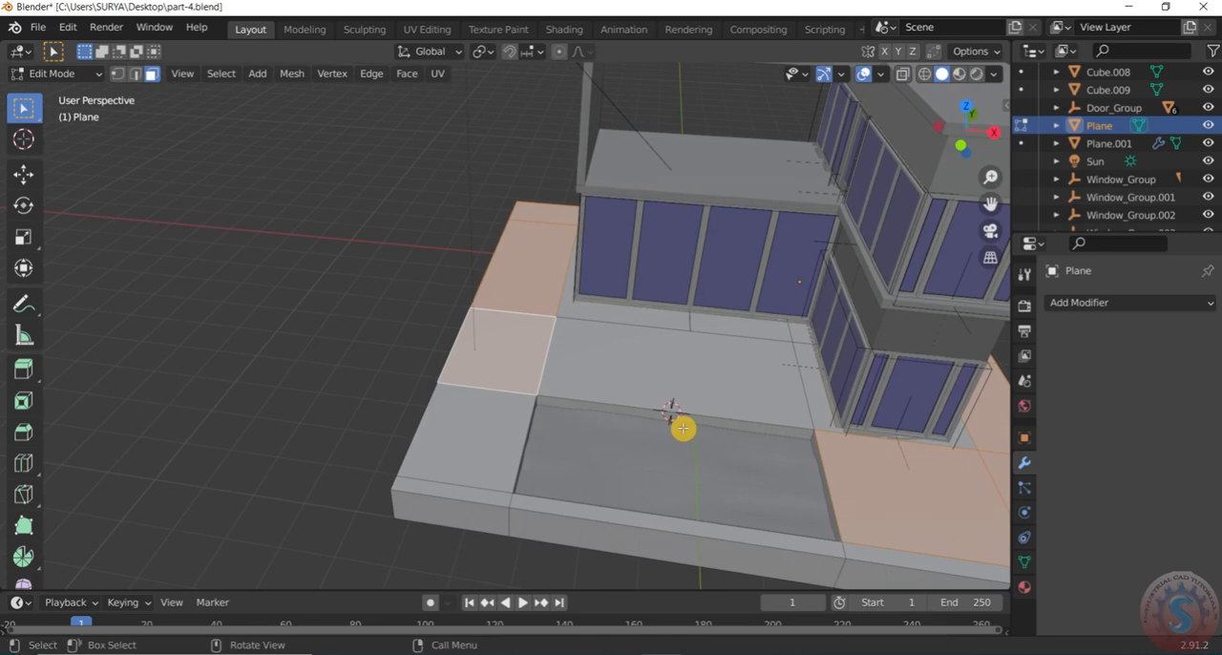
shift+click(513, 353)
shift+click(495, 434)
scroll(499, 419, down, 4)
middle_drag(750, 399, 786, 383)
scroll(374, 437, up, 3)
scroll(385, 430, down, 5)
middle_drag(655, 404, 373, 388)
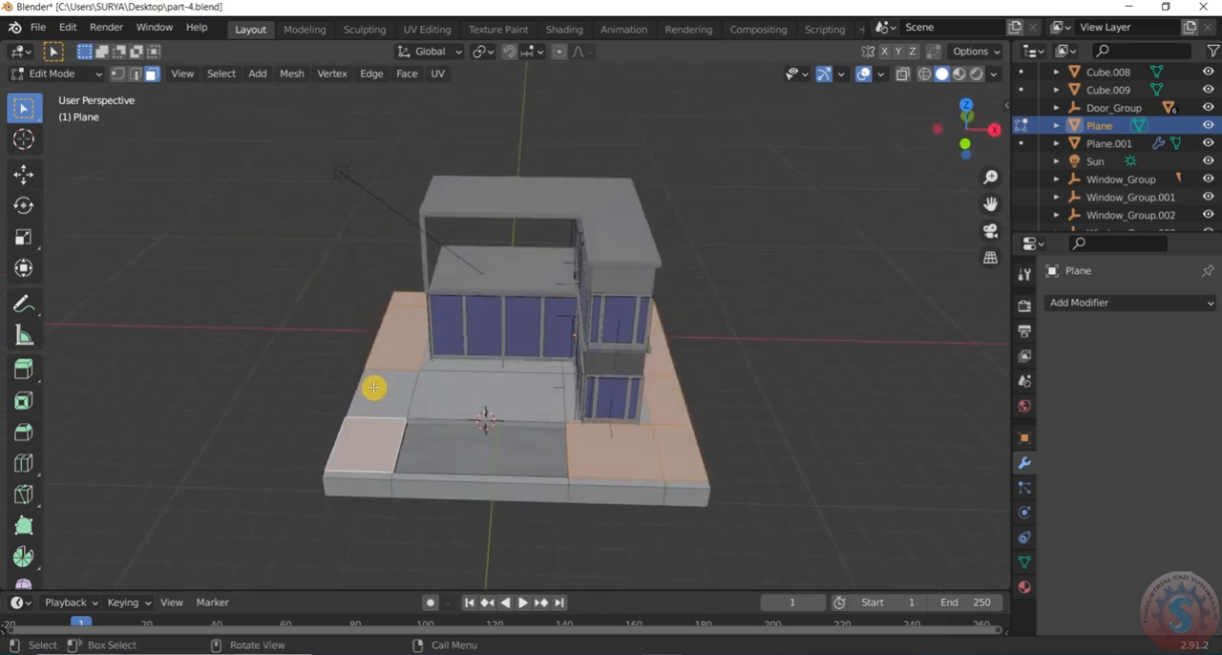
Separate the selected slab faces into a new mesh, return to Object Mode and clear the selection
key(p)
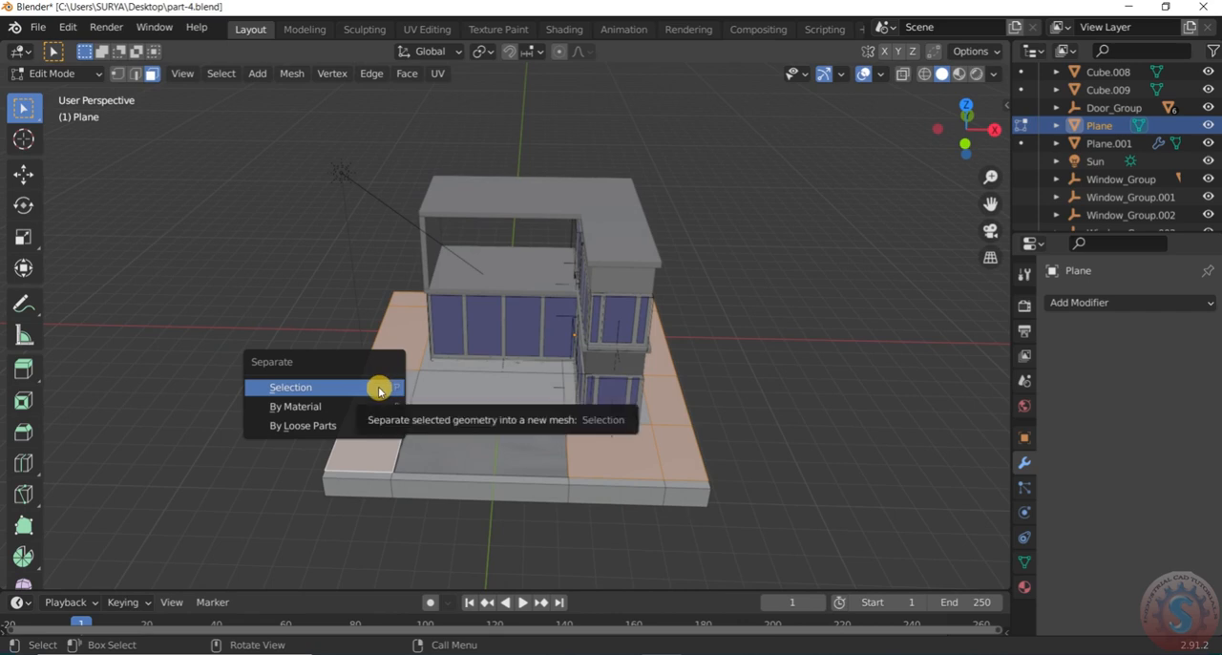
click(379, 387)
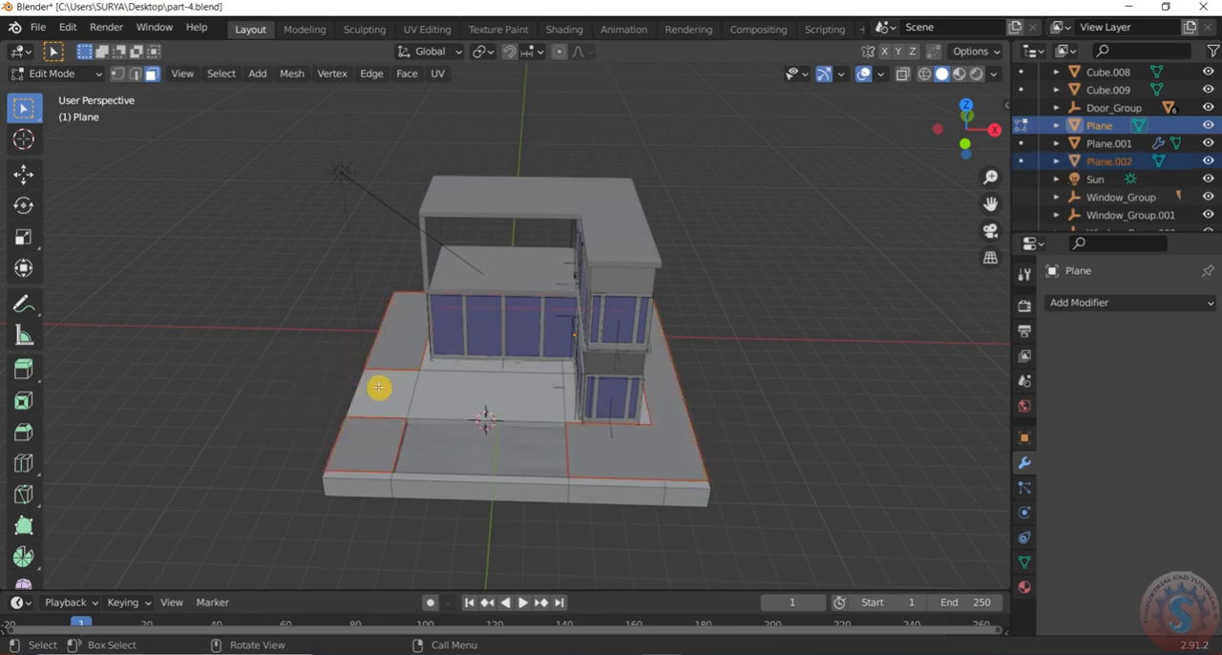
click(95, 74)
click(82, 91)
click(173, 194)
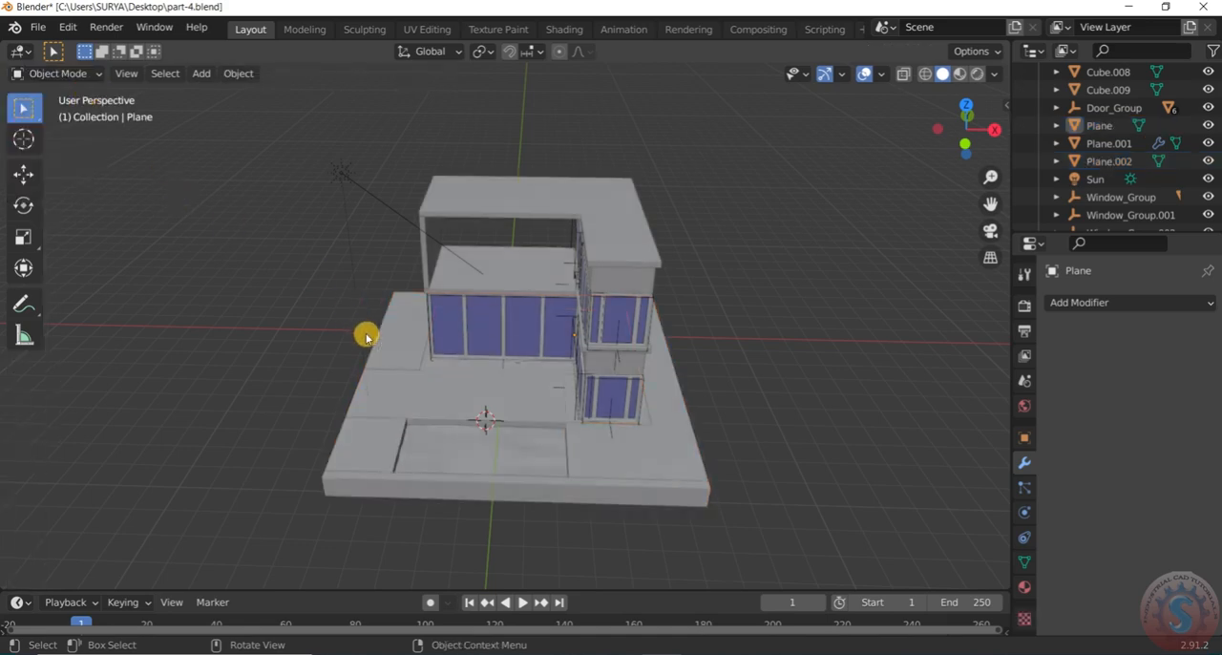
Select the separated ground surface and save the model to part-4.blend
click(415, 337)
scroll(420, 341, down, 2)
middle_drag(420, 341, 545, 316)
click(37, 27)
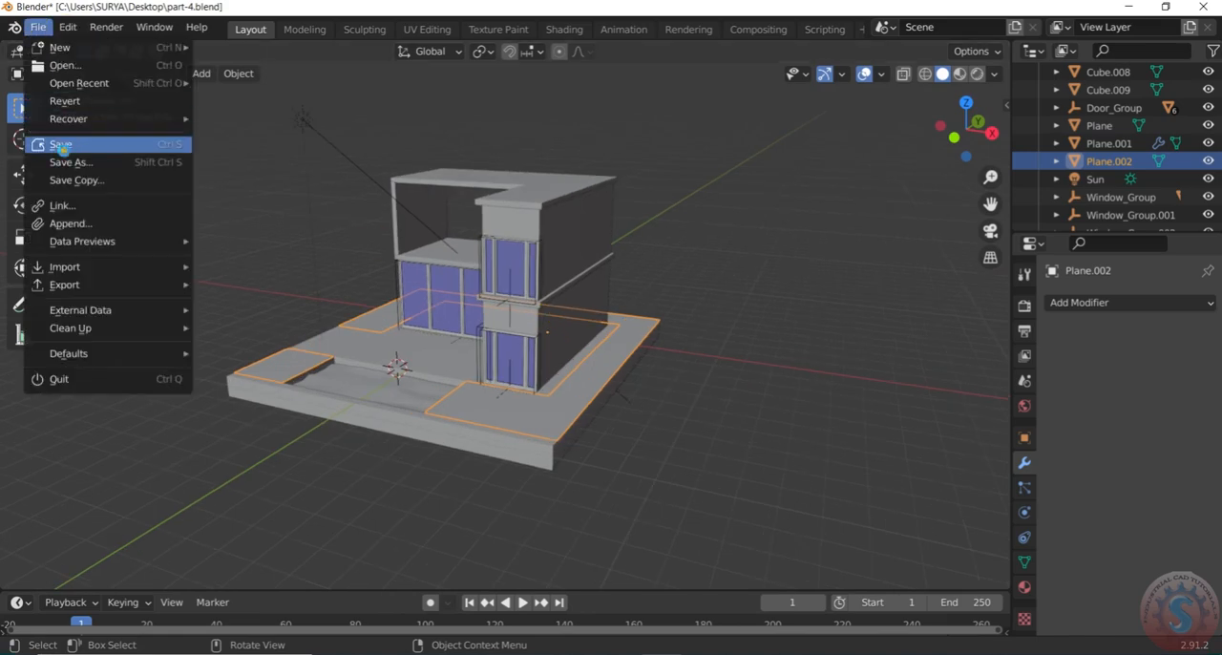
click(60, 145)
Open the particle settings of the separated ground surface
middle_drag(567, 411, 649, 355)
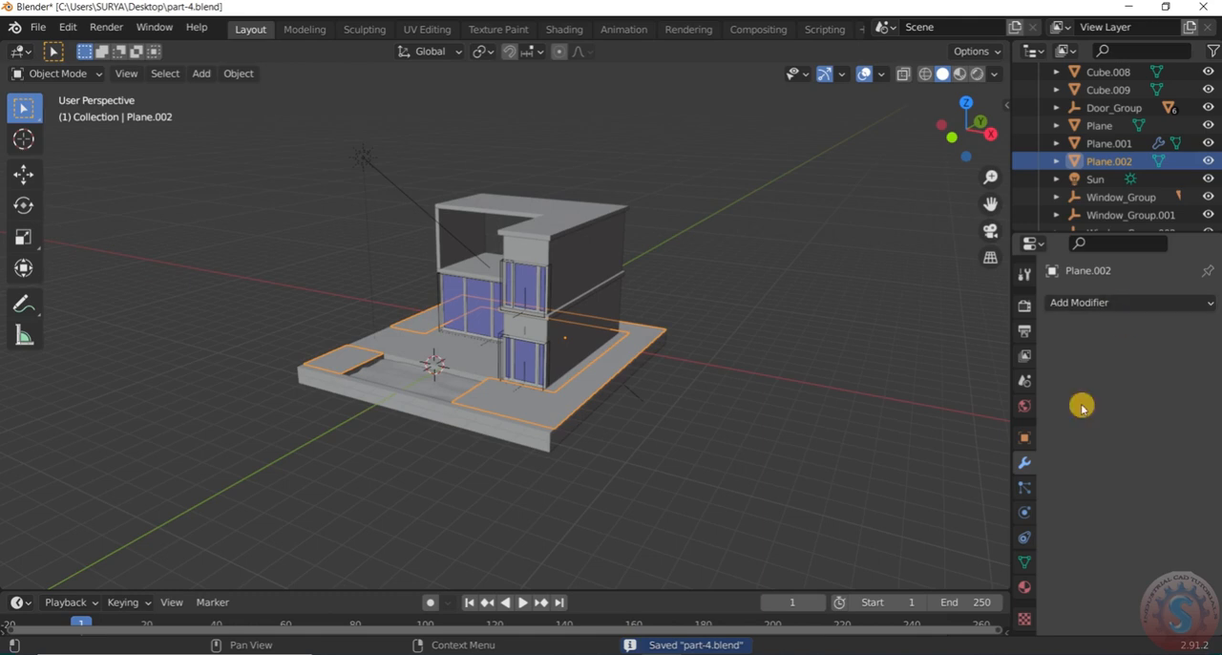
click(1024, 492)
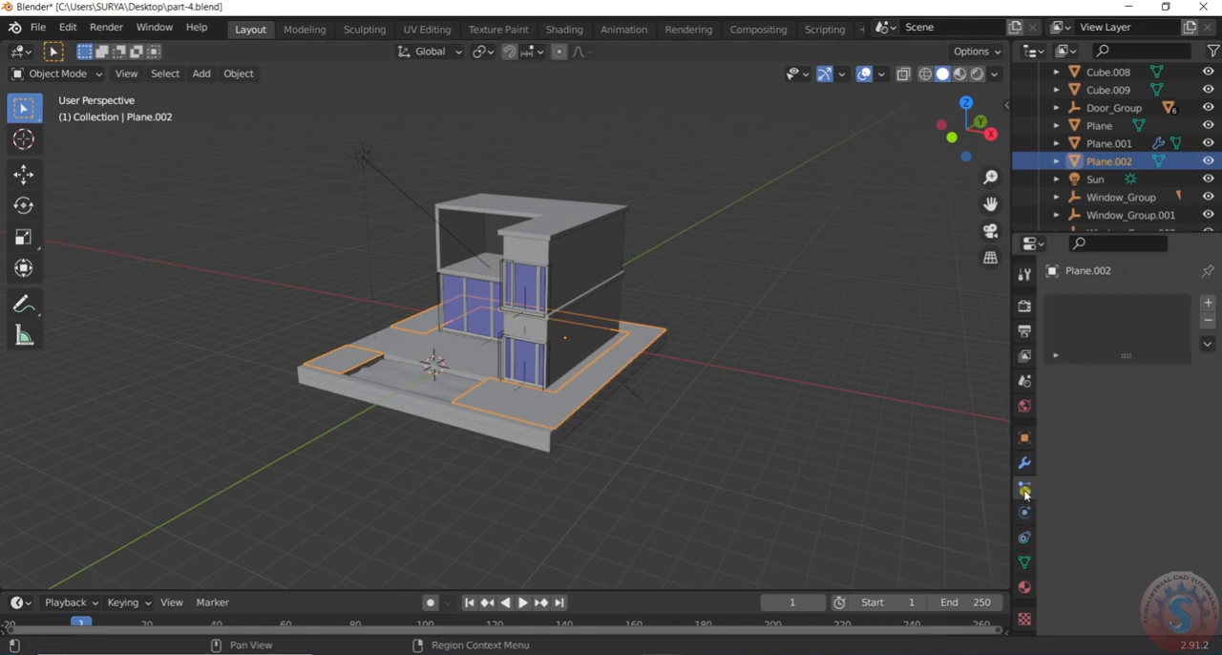
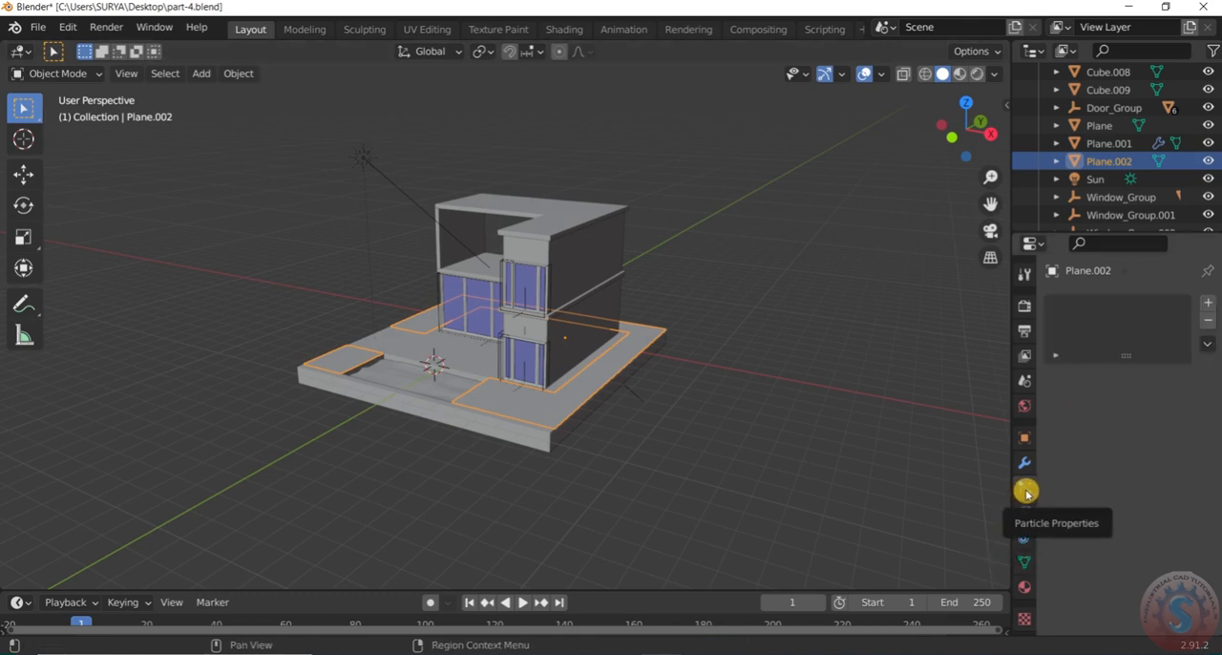
Add a Hair particle system to the separated ground surface and mirror the surface along global Z
click(1208, 303)
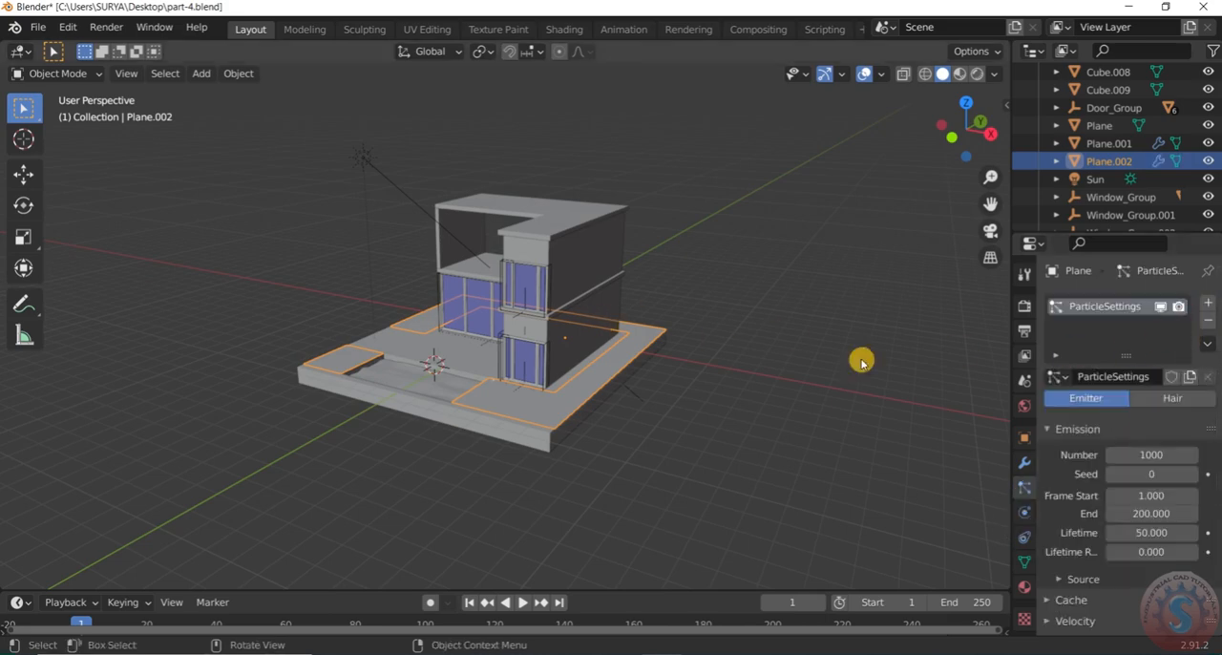
click(1164, 395)
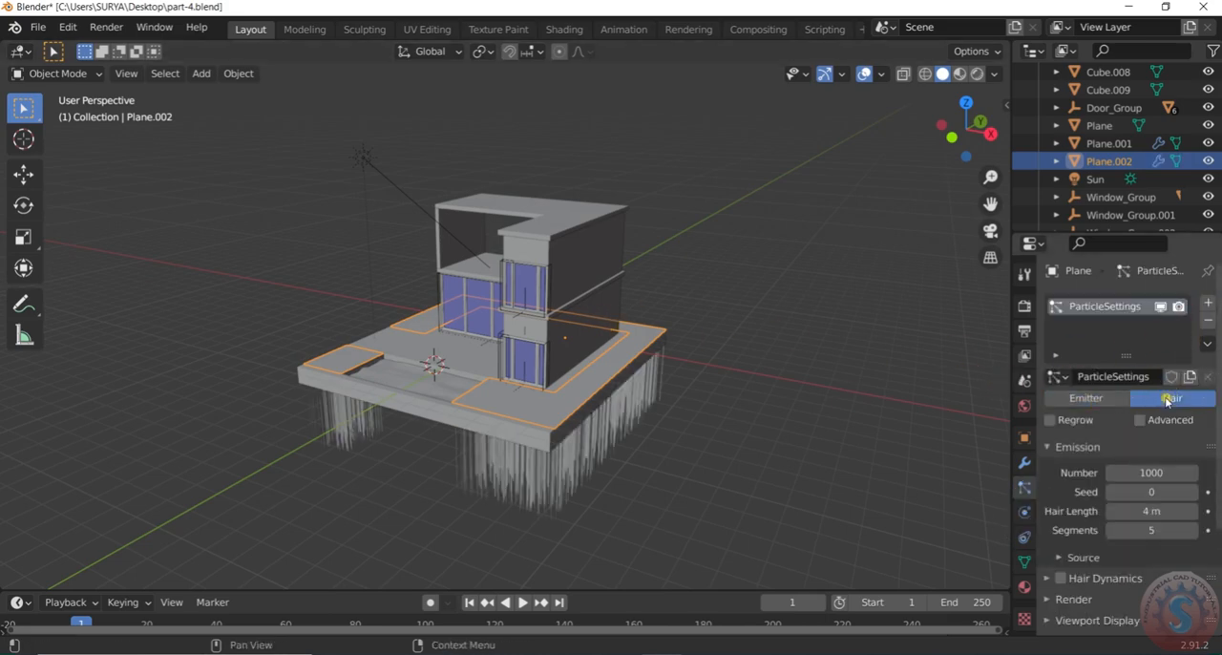
right_click(582, 383)
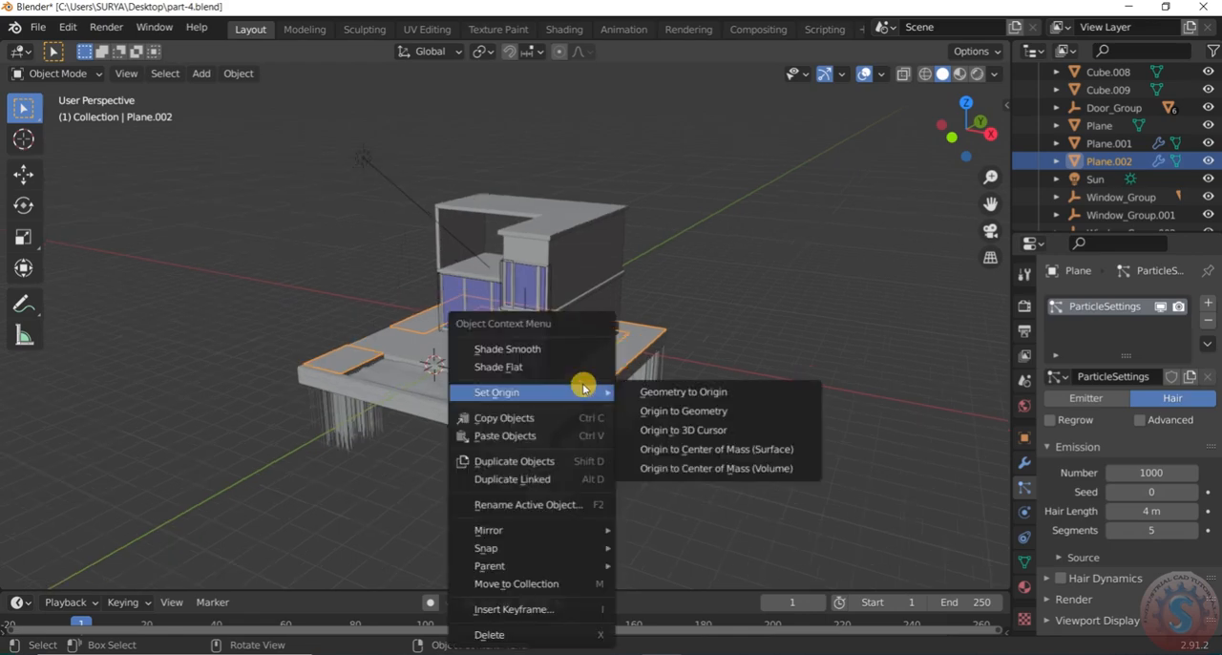
mouse_move(560, 530)
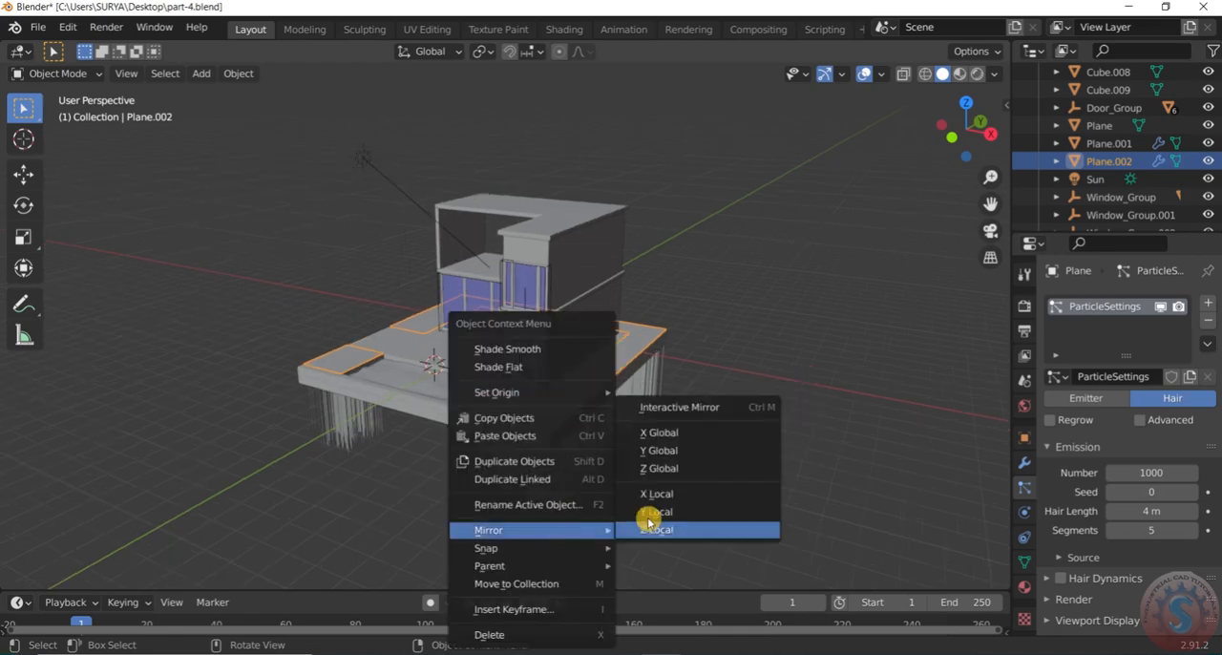
click(665, 469)
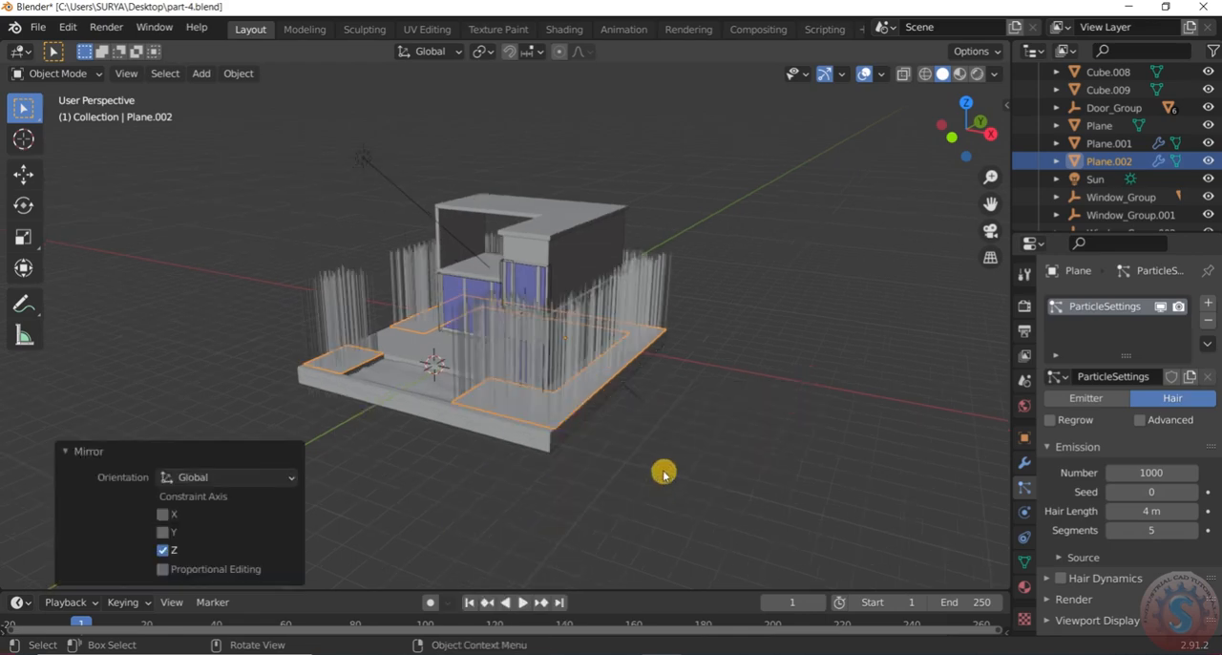
Set the hair length of the ground surface's particle system to 0.4 m
click(658, 416)
scroll(547, 340, up, 3)
click(544, 340)
scroll(545, 341, down, 3)
mouse_move(545, 340)
middle_down()
mouse_move(557, 295)
mouse_move(567, 352)
mouse_move(638, 341)
mouse_move(540, 338)
middle_up()
click(1136, 511)
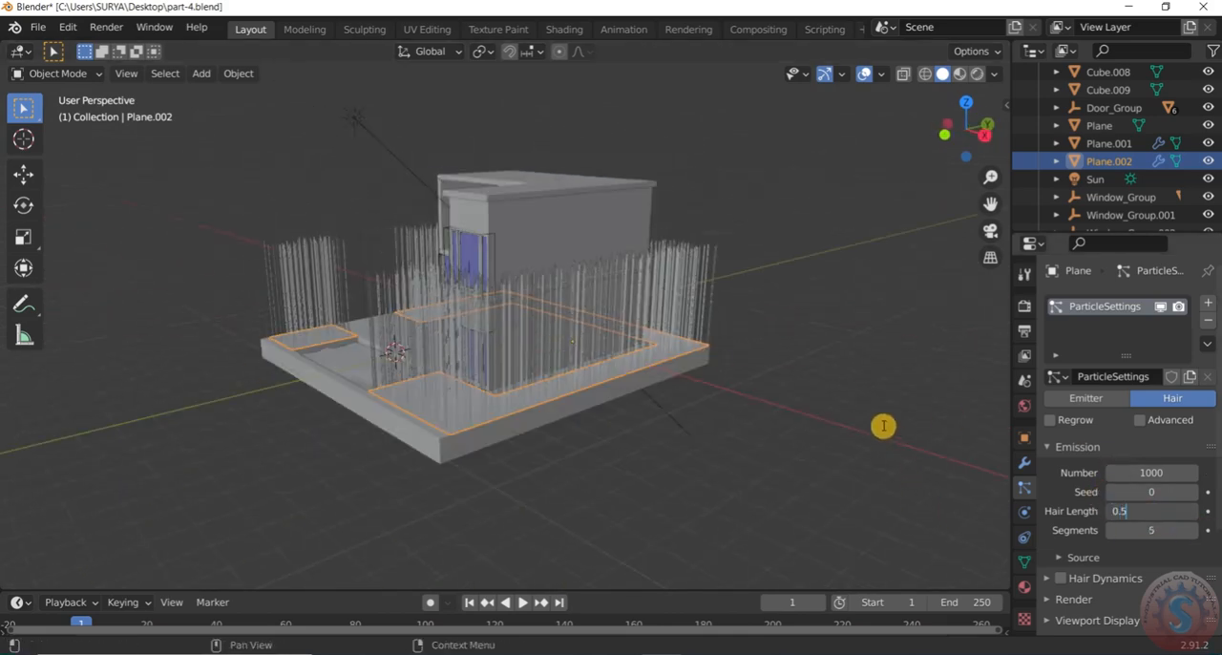
text(0.5)
key(Return)
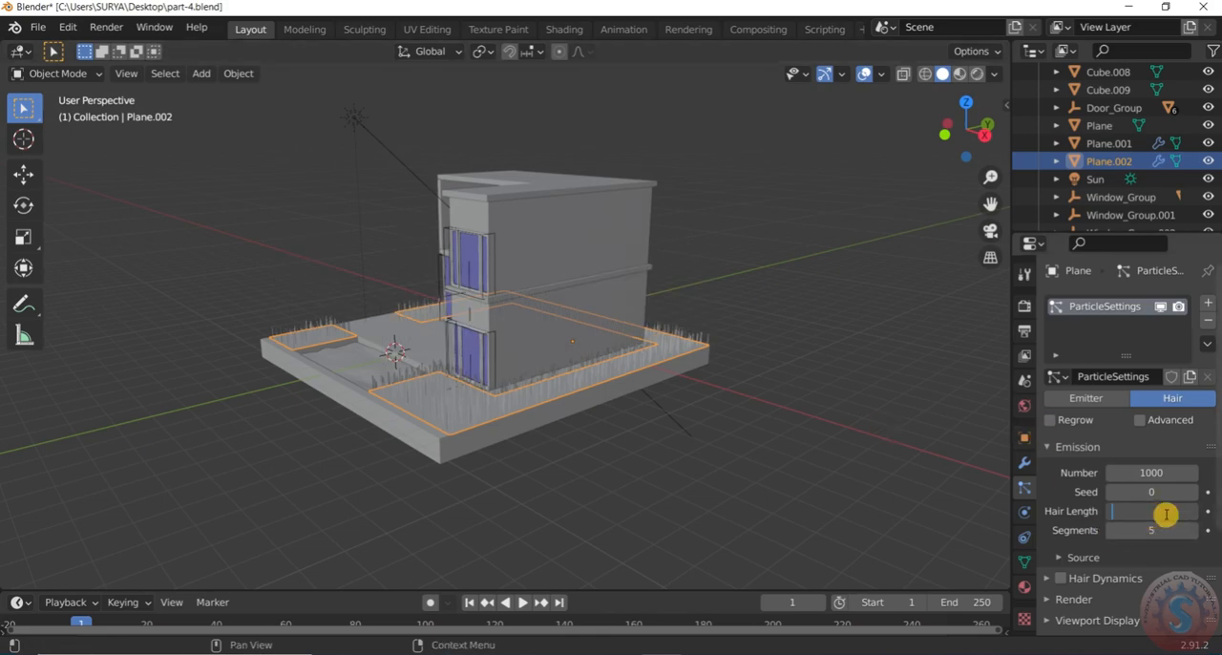
key(Return)
Look over the shortened grass strands around the house and save the model to part-4.blend
scroll(282, 397, up, 3)
middle_drag(283, 396, 943, 429)
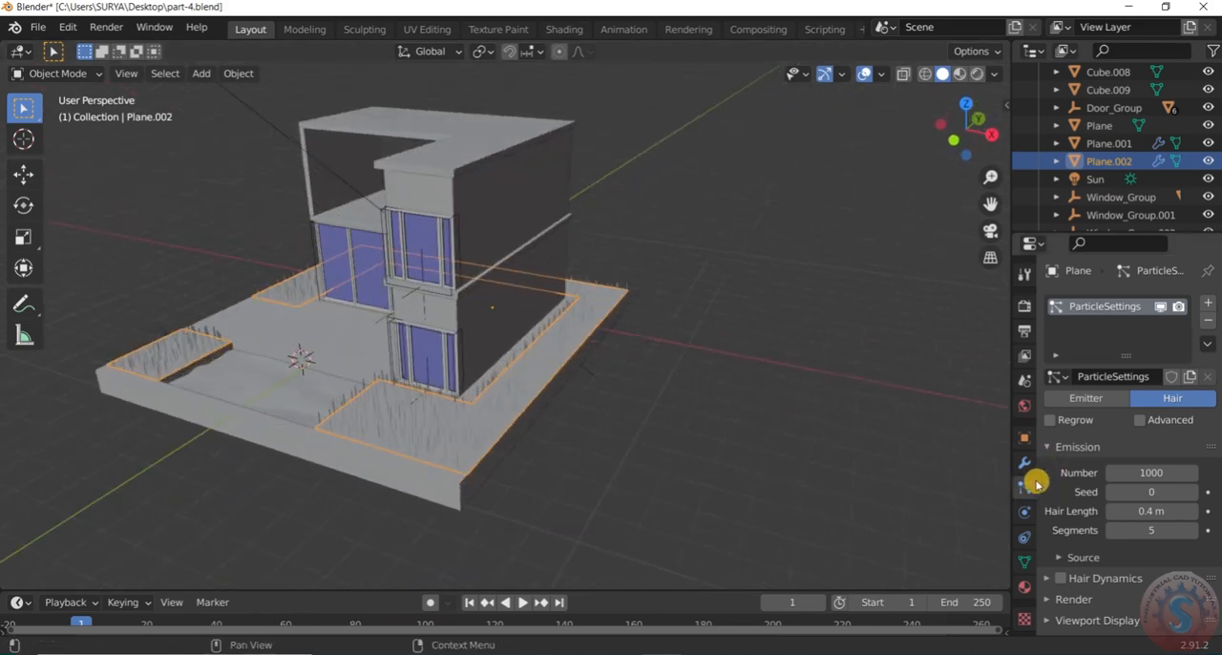
click(38, 26)
click(52, 146)
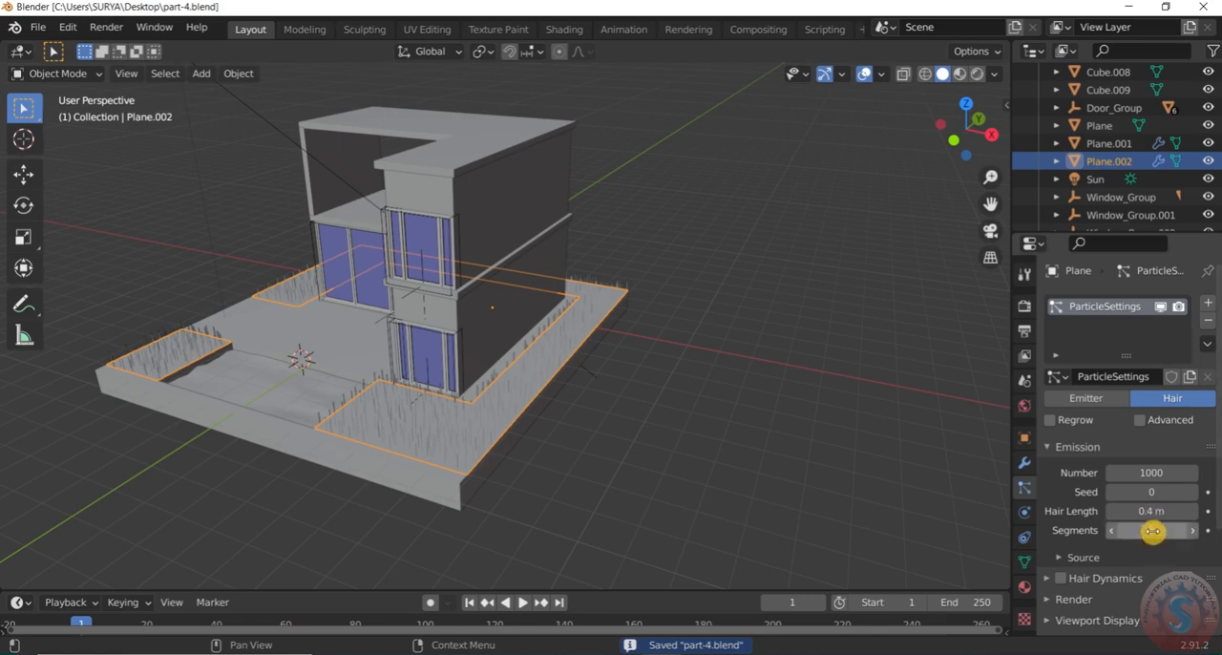
Enable the advanced options of the hair particle system and save the file again
scroll(1050, 502, down, 5)
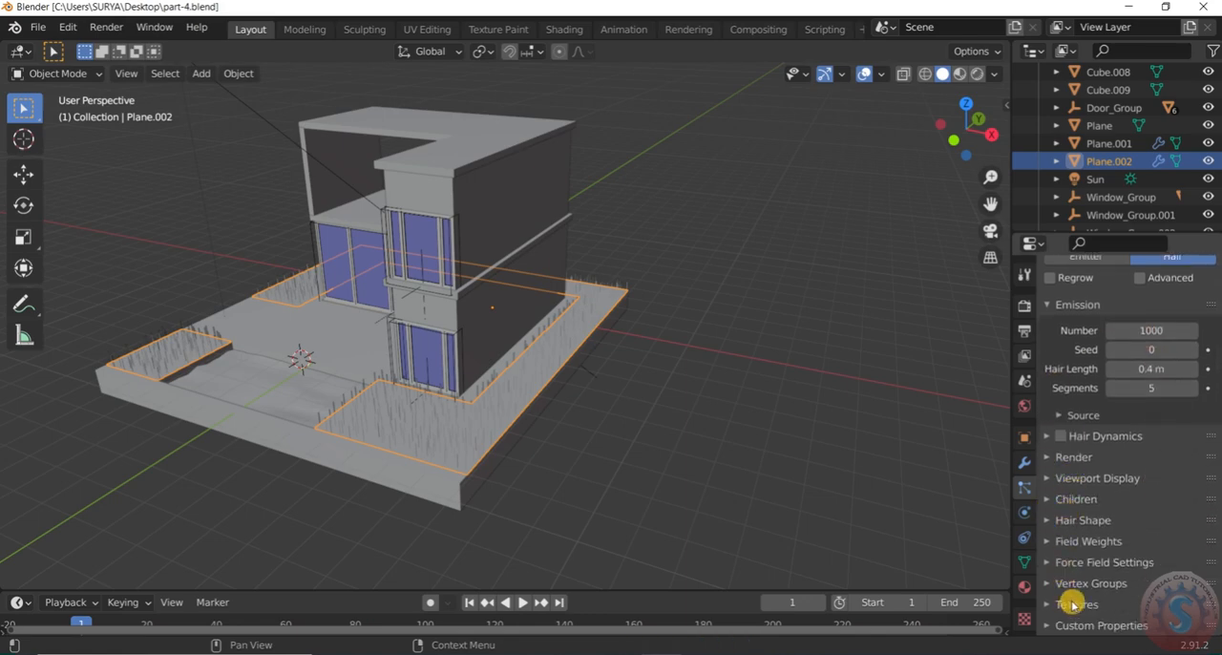
scroll(1079, 466, up, 5)
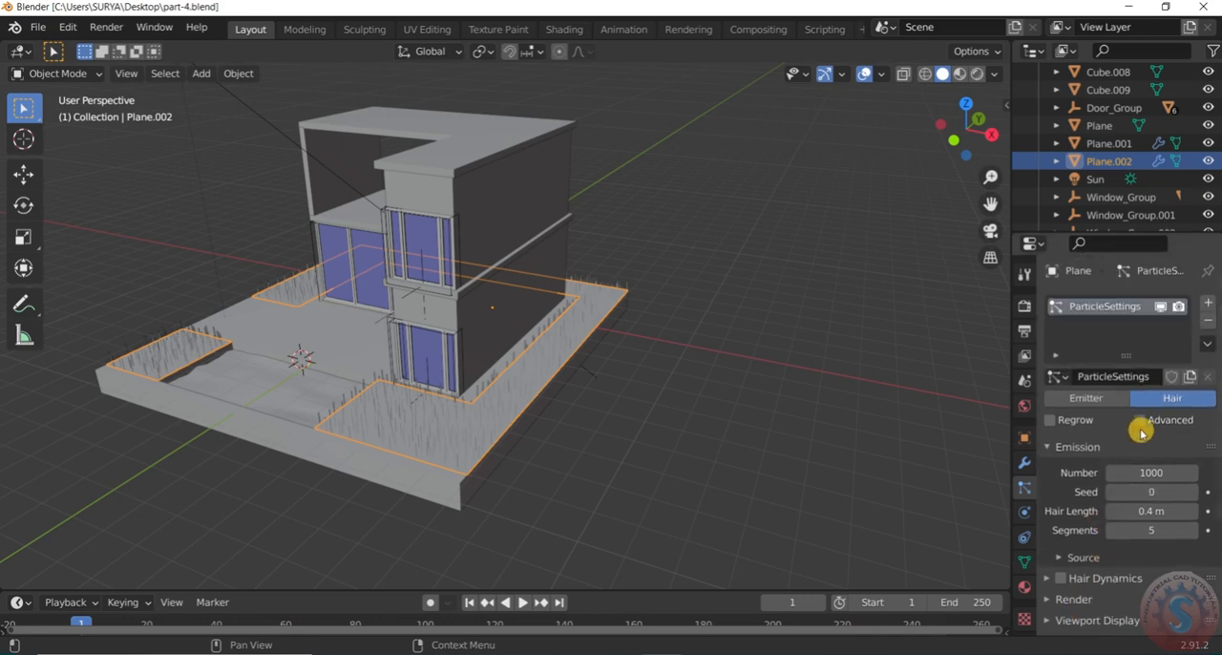
click(1143, 421)
scroll(1110, 451, down, 3)
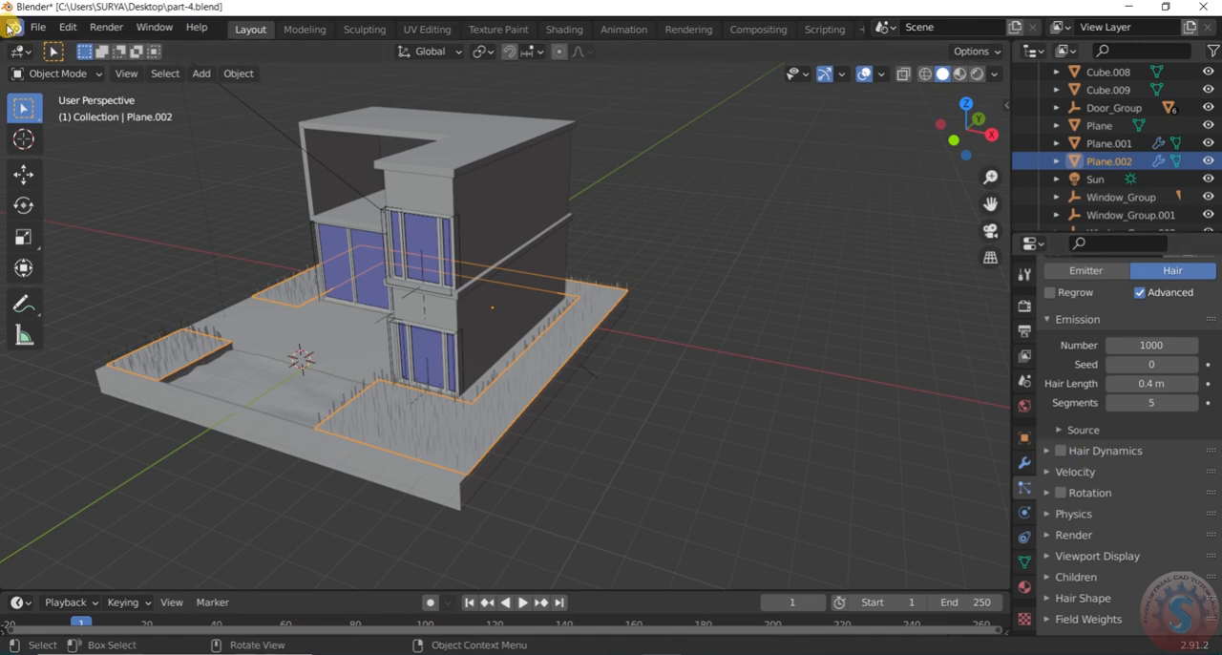
click(38, 26)
click(60, 146)
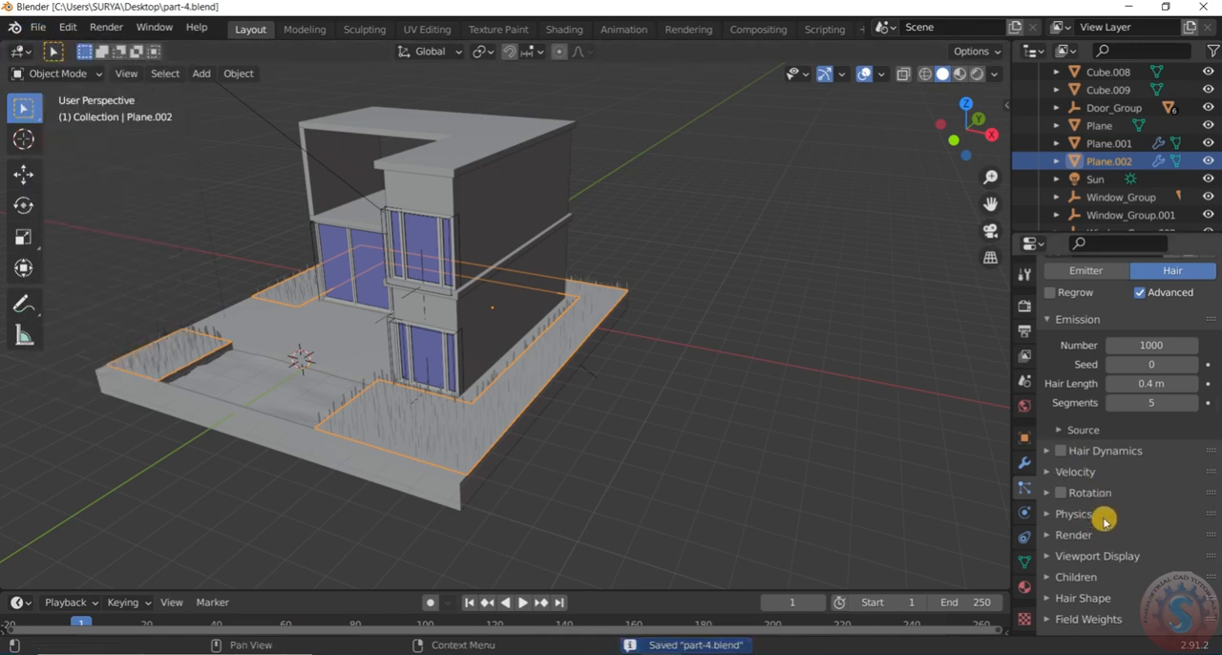
Set the Brownian force in the hair particles' physics settings to 0.070
scroll(1105, 523, down, 1)
click(1053, 464)
scroll(1156, 499, down, 3)
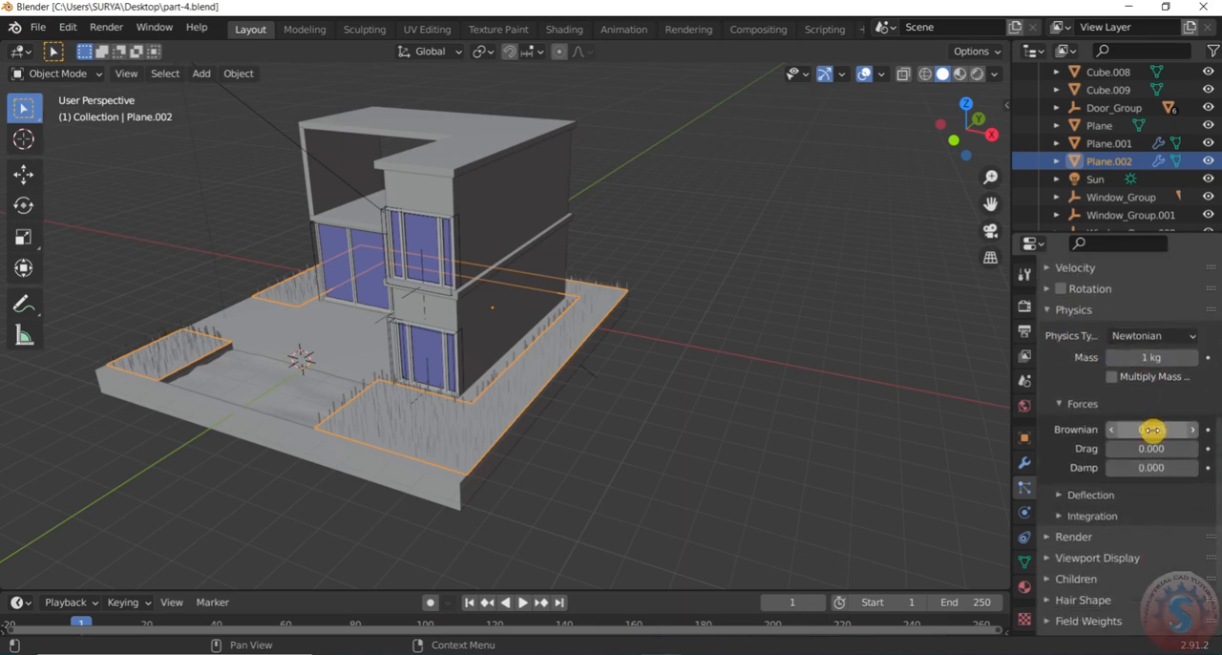
click(1153, 430)
drag(1153, 431, 1136, 430)
scroll(458, 439, up, 6)
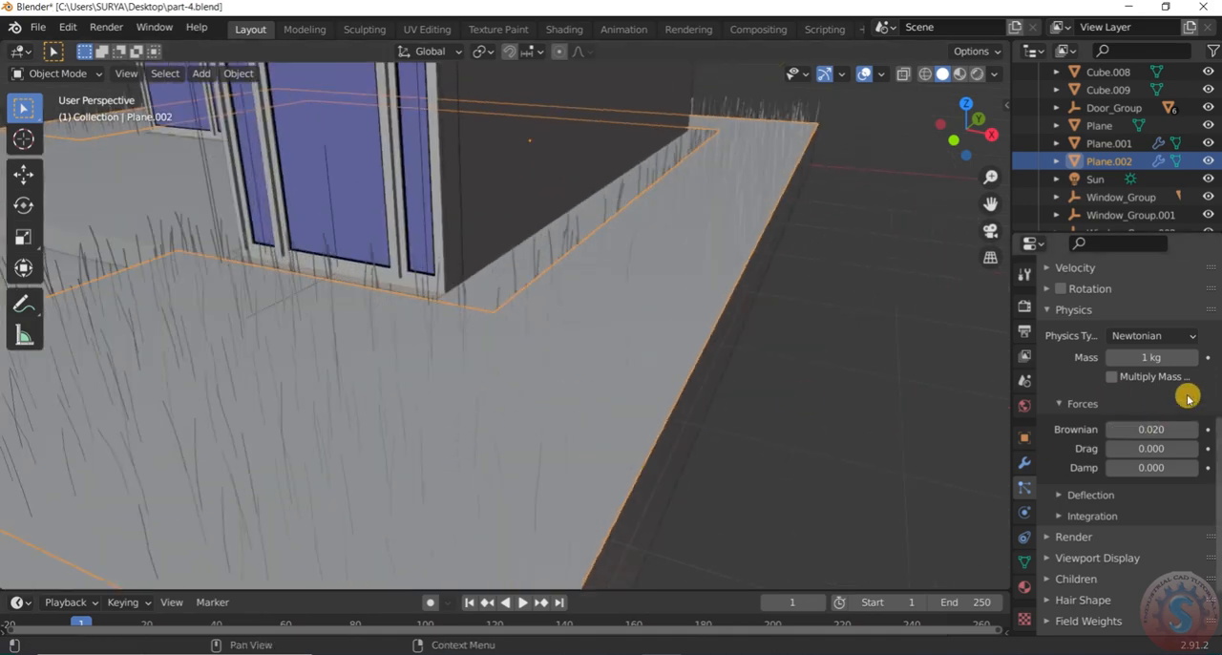
mouse_move(1154, 431)
mouse_down()
mouse_move(1195, 430)
mouse_move(1172, 431)
mouse_up()
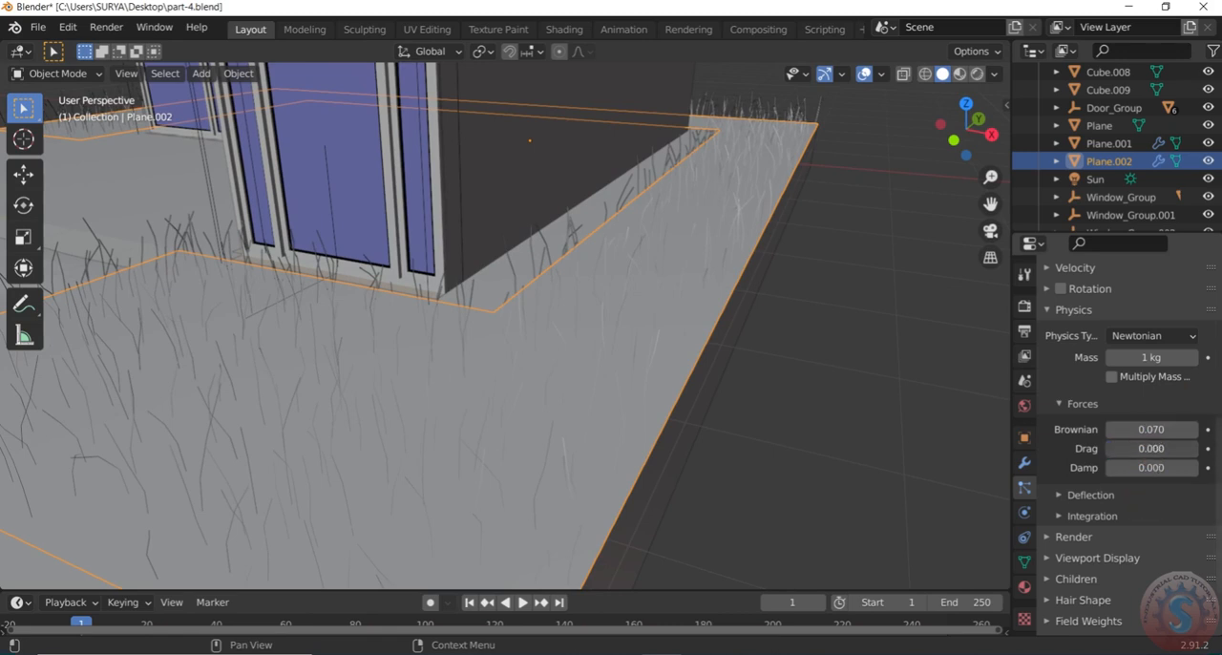
Set the drag force of the hair particles to 0.068 and clear the object selection
mouse_move(1133, 469)
mouse_down()
mouse_move(1155, 468)
mouse_move(1136, 468)
mouse_up()
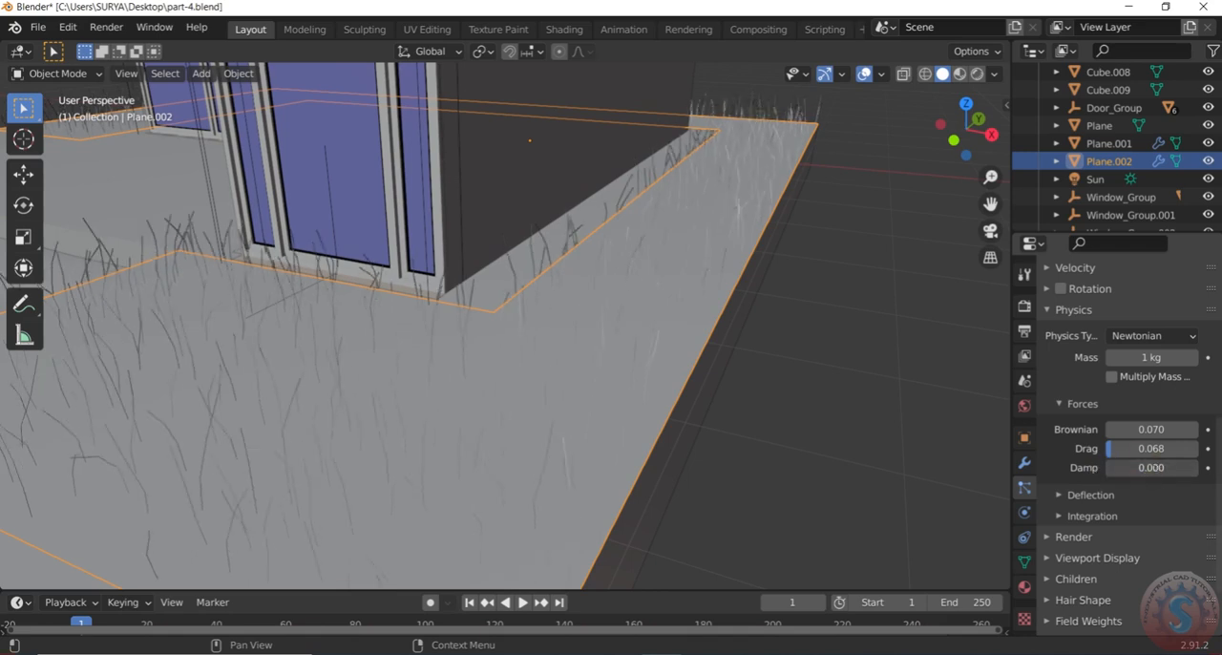
click(914, 407)
scroll(578, 312, down, 9)
middle_drag(626, 353, 576, 306)
scroll(723, 354, up, 4)
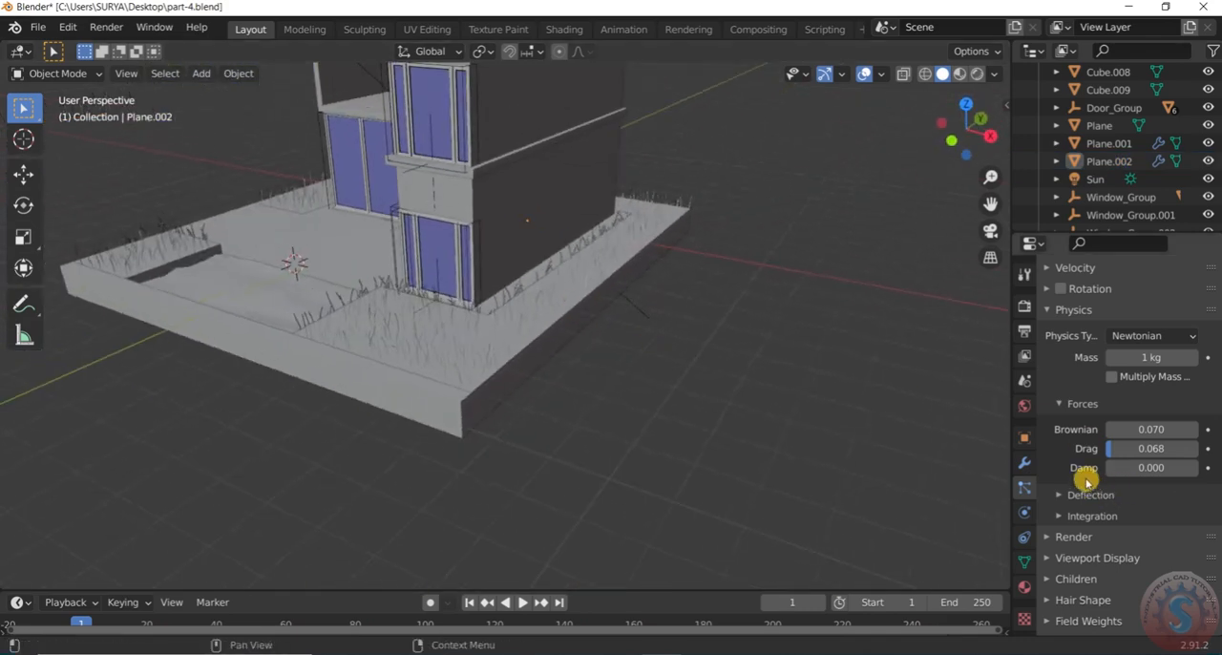
Collapse the physics settings and set the hair shape's root diameter to 1.2 m and its diameter scale to 0.04
scroll(1088, 477, down, 1)
click(1066, 384)
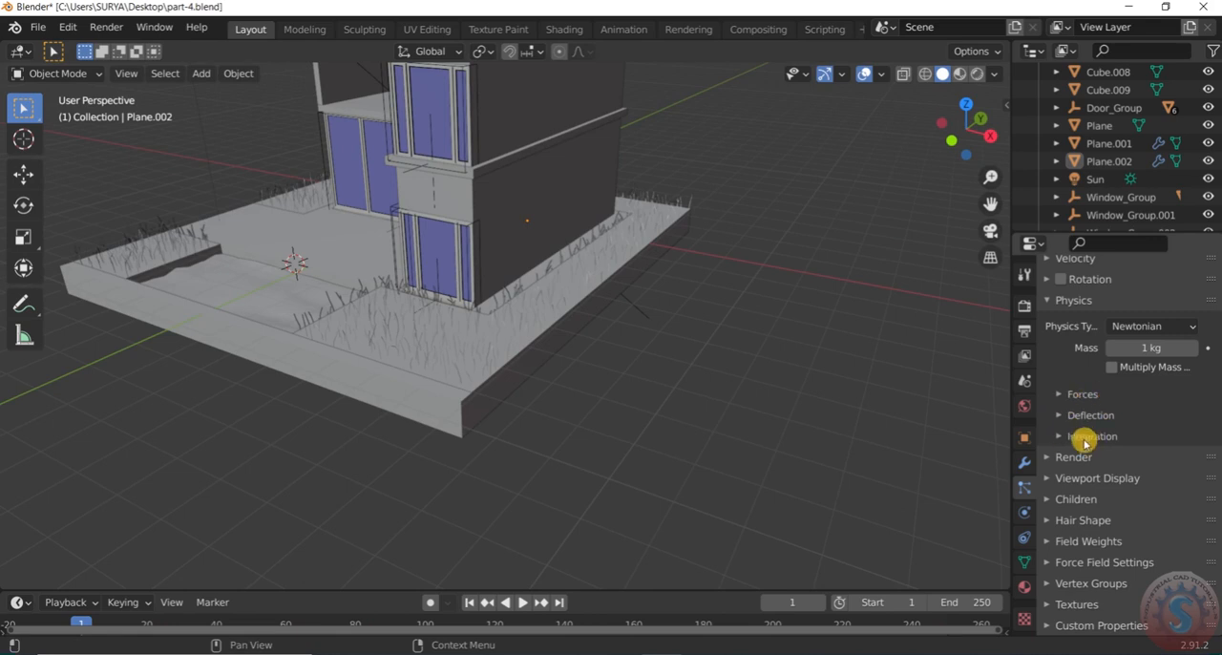
click(1050, 303)
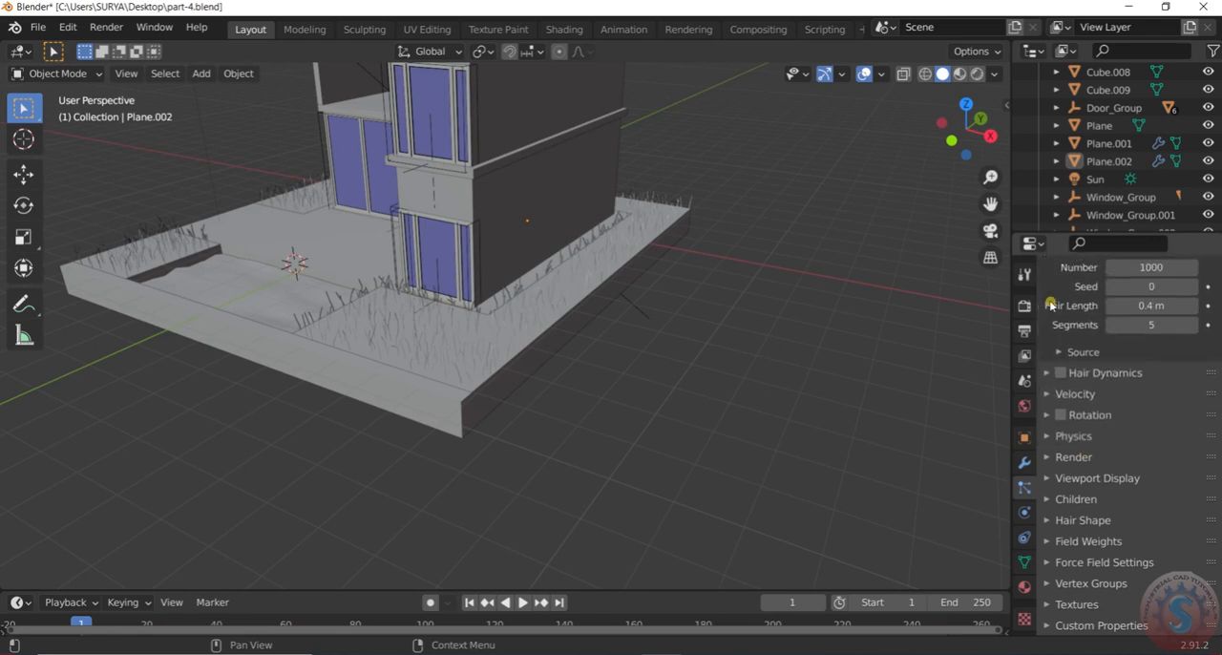
click(1067, 516)
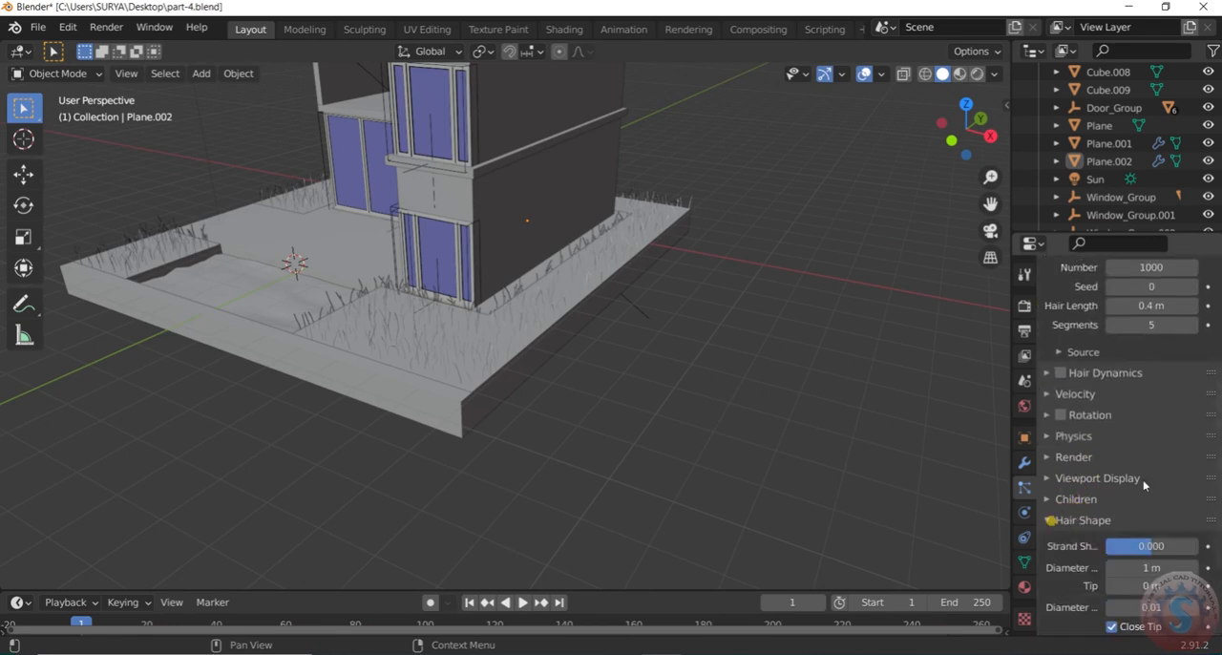
scroll(1097, 477, down, 3)
scroll(425, 321, up, 5)
scroll(429, 322, down, 1)
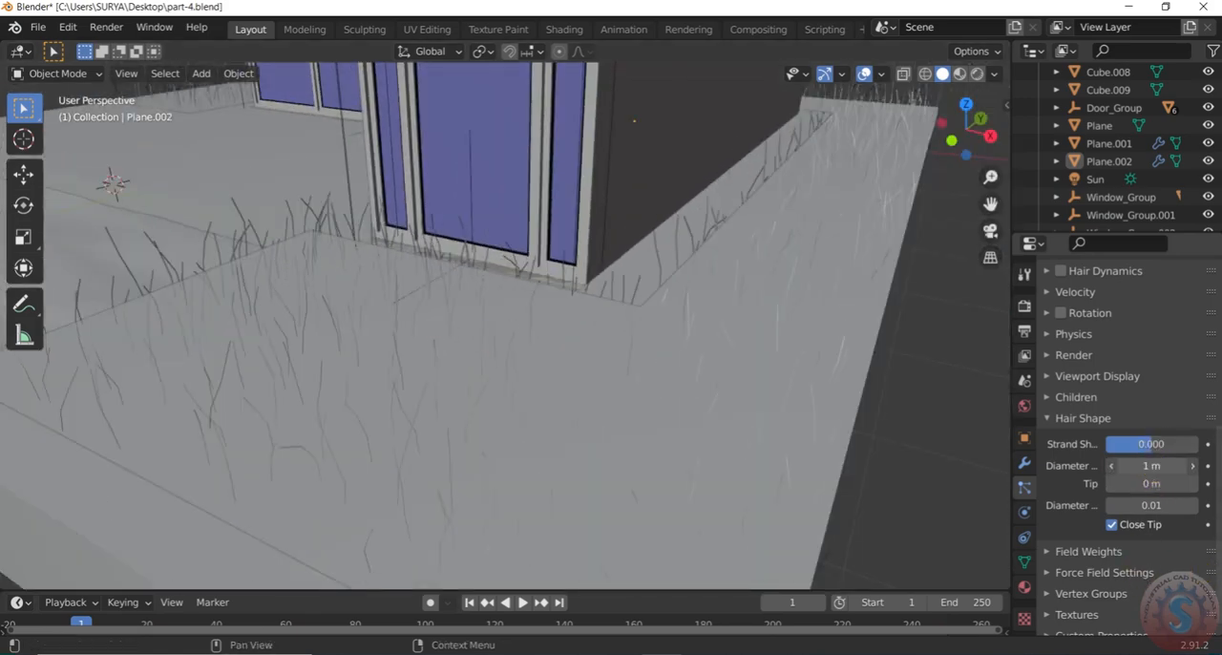
mouse_move(1151, 487)
mouse_down()
mouse_move(1171, 487)
mouse_move(1136, 483)
mouse_up()
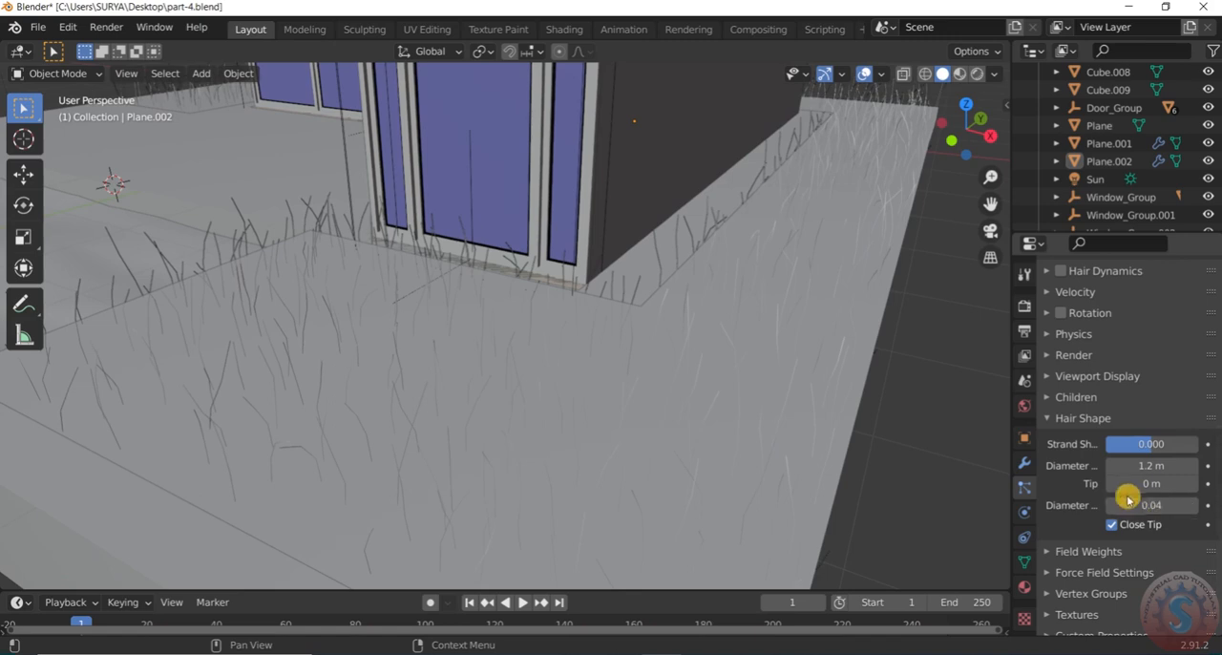
scroll(1122, 506, down, 1)
drag(1145, 500, 1150, 500)
click(1051, 413)
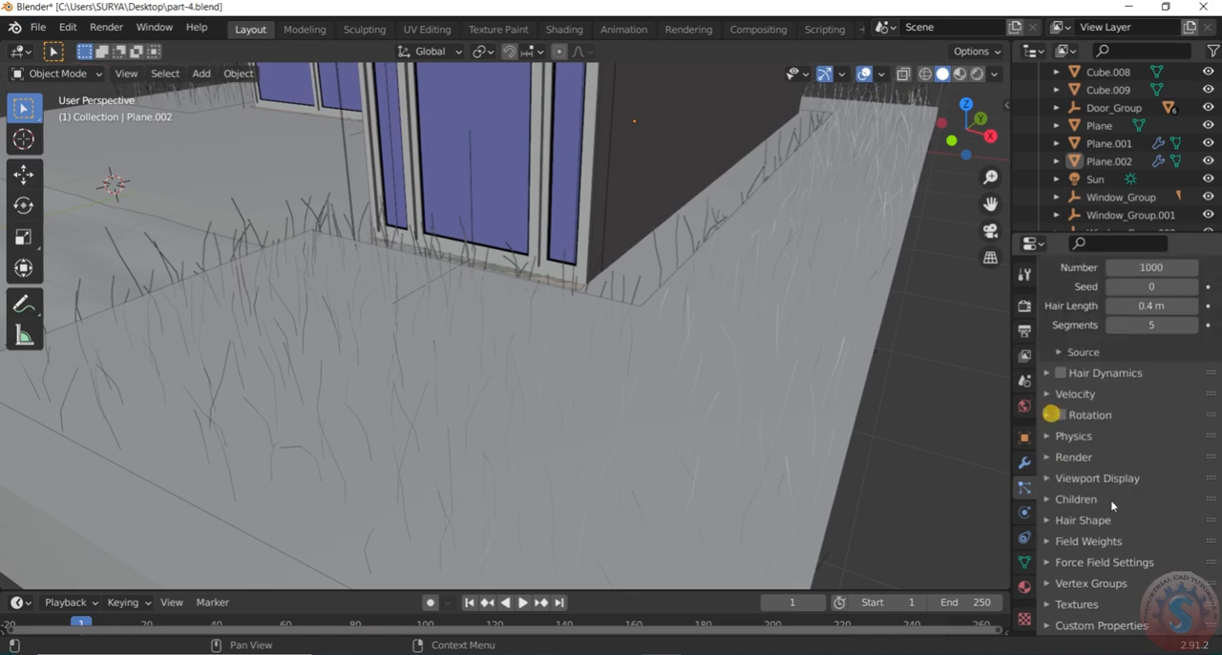
Set the number of hair strands to 5000 and preview the grass in rendered shading
scroll(736, 428, down, 8)
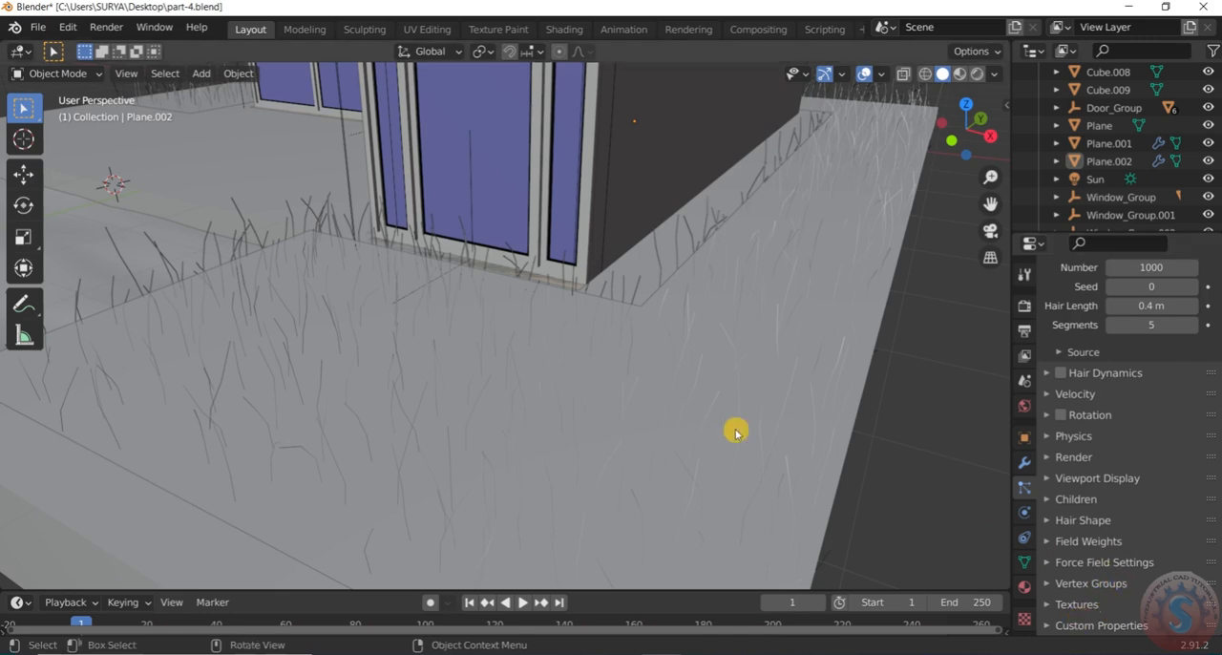
scroll(1095, 420, up, 1)
scroll(1095, 420, up, 5)
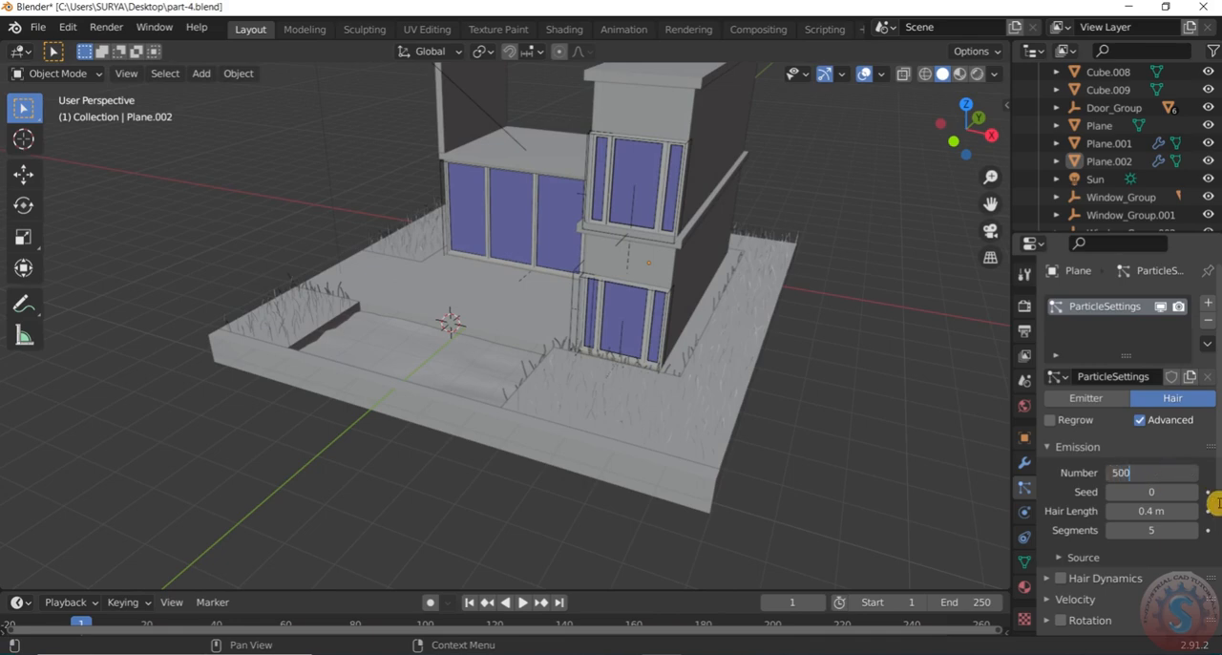
key(Return)
scroll(810, 419, up, 3)
middle_drag(810, 419, 802, 389)
scroll(802, 388, down, 2)
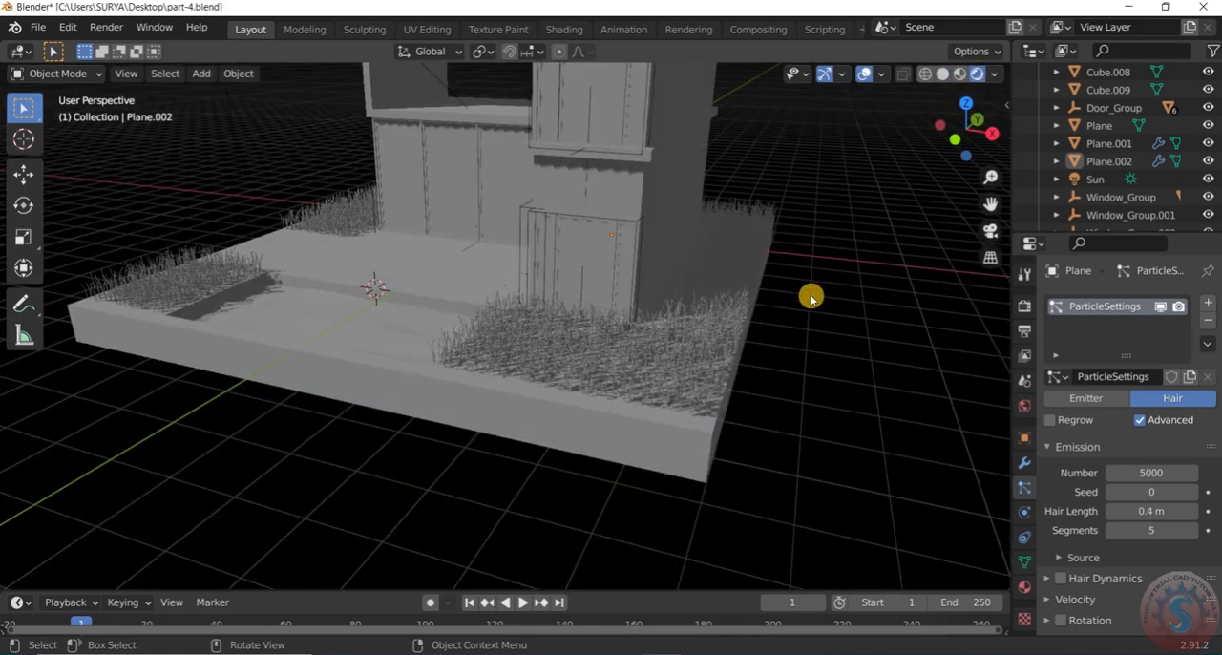
Set the number of hair strands to 50000 to make the grass denser
scroll(811, 299, down, 3)
scroll(815, 289, up, 2)
middle_drag(816, 289, 793, 301)
click(1156, 474)
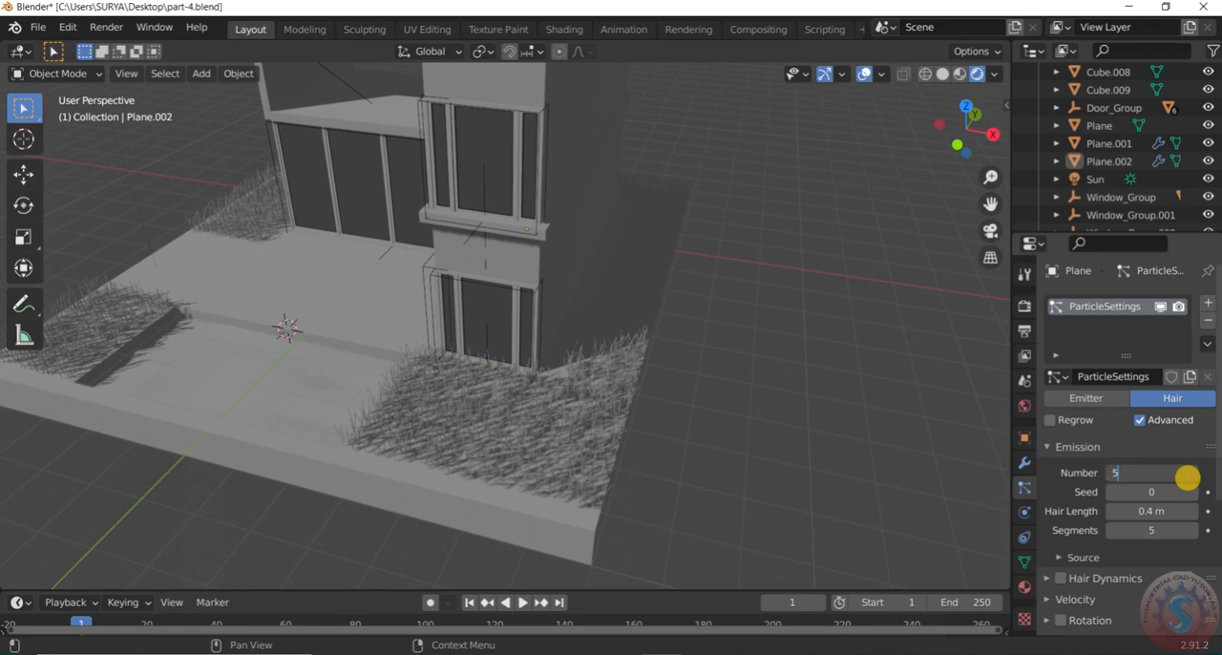
click(742, 434)
scroll(730, 384, down, 5)
middle_drag(651, 385, 912, 100)
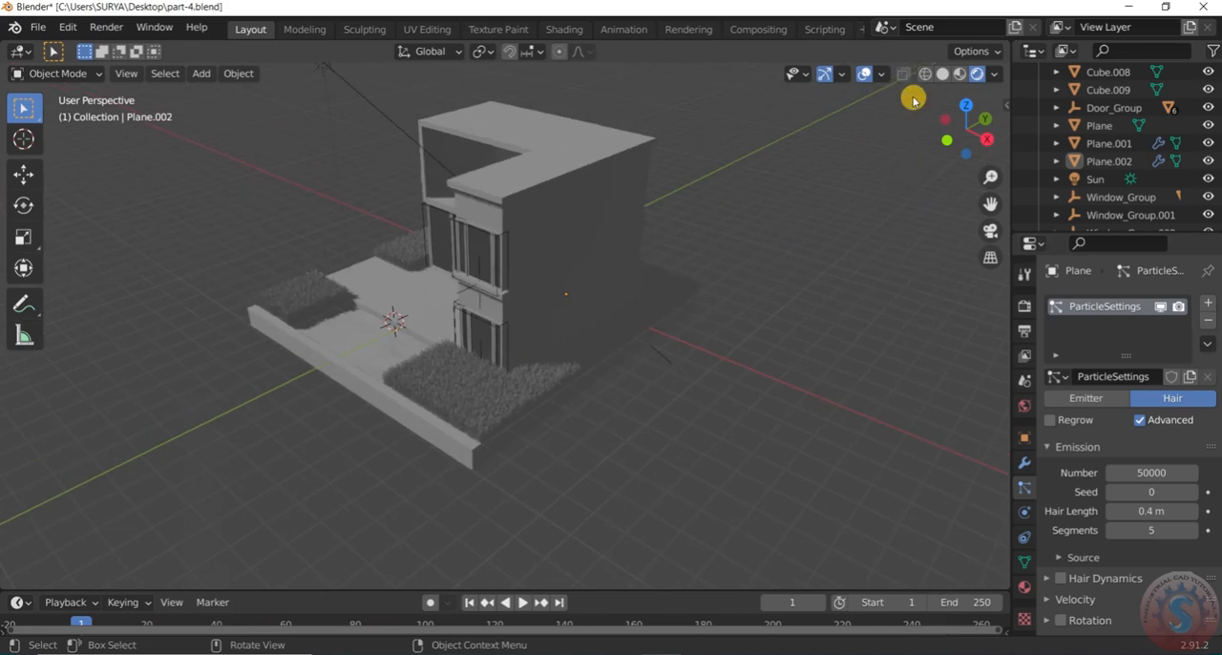
Preview the scene in material shading, return to solid shading and save the model to part-4.blend
click(959, 74)
mouse_move(925, 132)
middle_down()
mouse_move(712, 292)
mouse_move(815, 286)
mouse_move(893, 93)
middle_up()
click(941, 74)
mouse_move(695, 325)
middle_down()
mouse_move(450, 327)
mouse_move(516, 344)
middle_up()
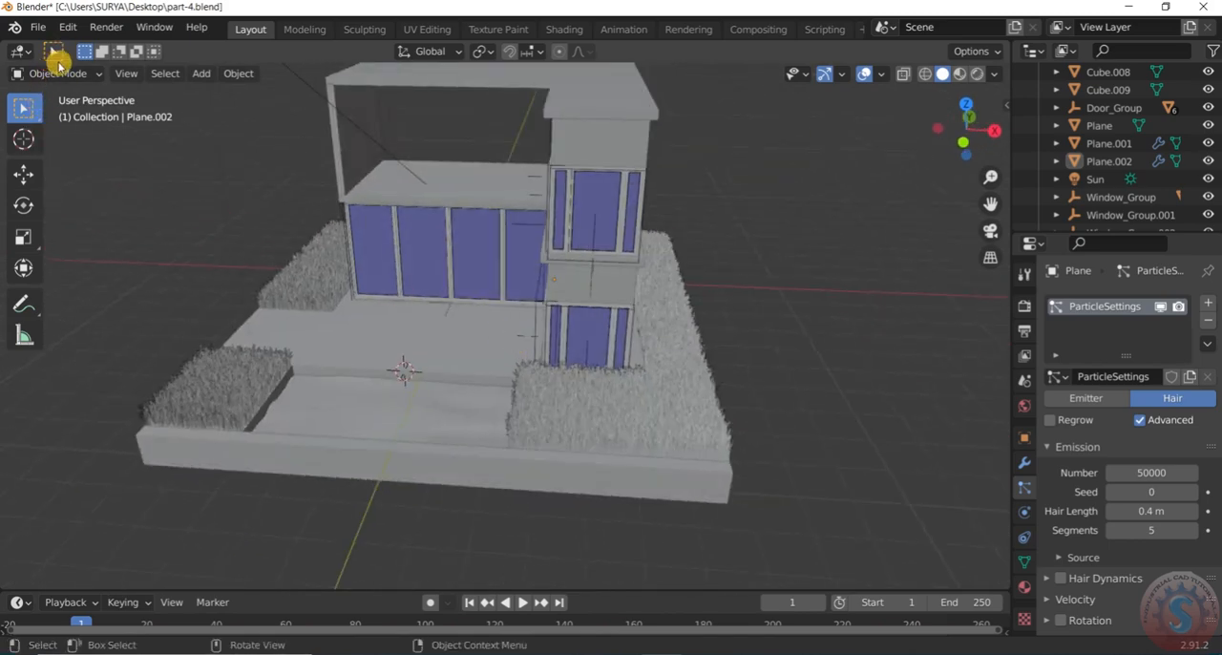
click(38, 27)
click(52, 142)
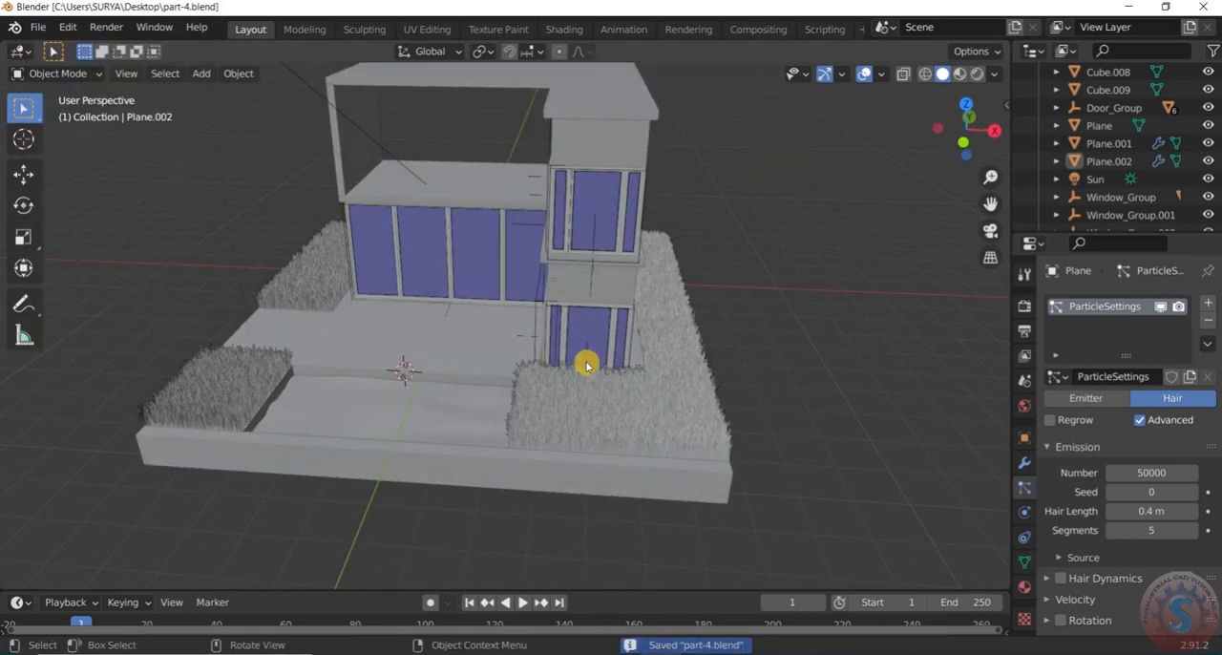
Examine the dense grass around the house and pool from several angles
scroll(775, 395, down, 3)
scroll(843, 439, up, 2)
scroll(1167, 469, down, 3)
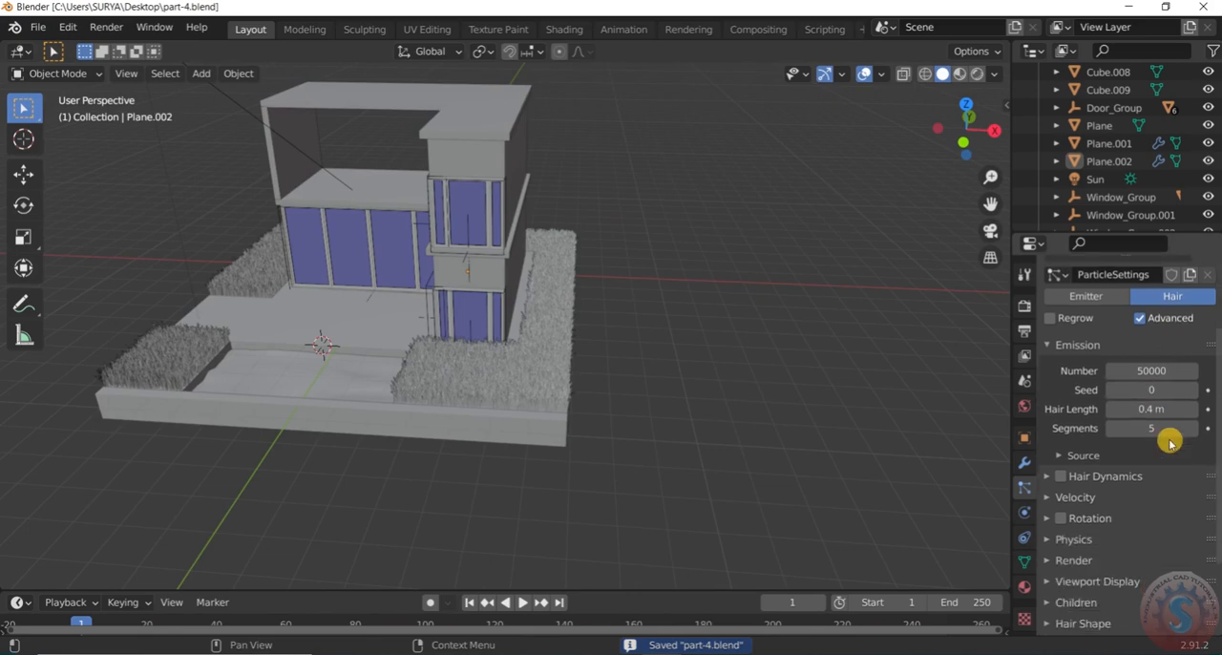
scroll(1170, 442, up, 3)
scroll(575, 347, down, 2)
middle_drag(574, 346, 633, 350)
scroll(477, 387, up, 5)
scroll(501, 376, down, 4)
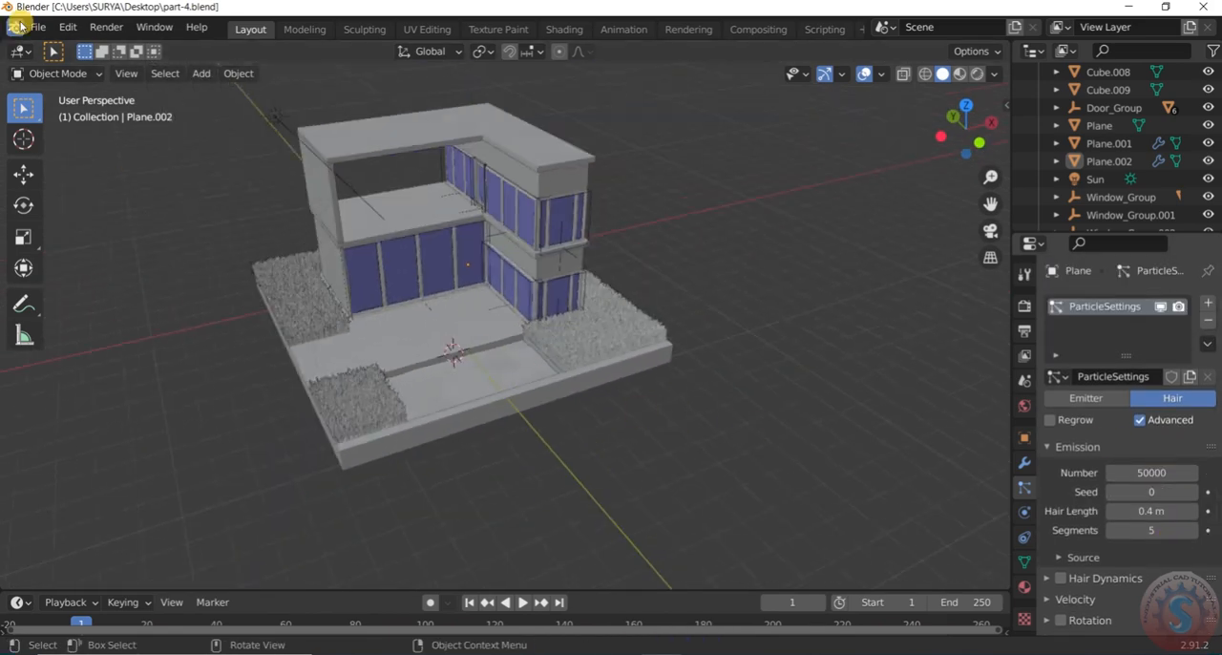
Save the completed house scene with its grass to part-4.blend
click(38, 27)
click(60, 142)
scroll(675, 323, down, 2)
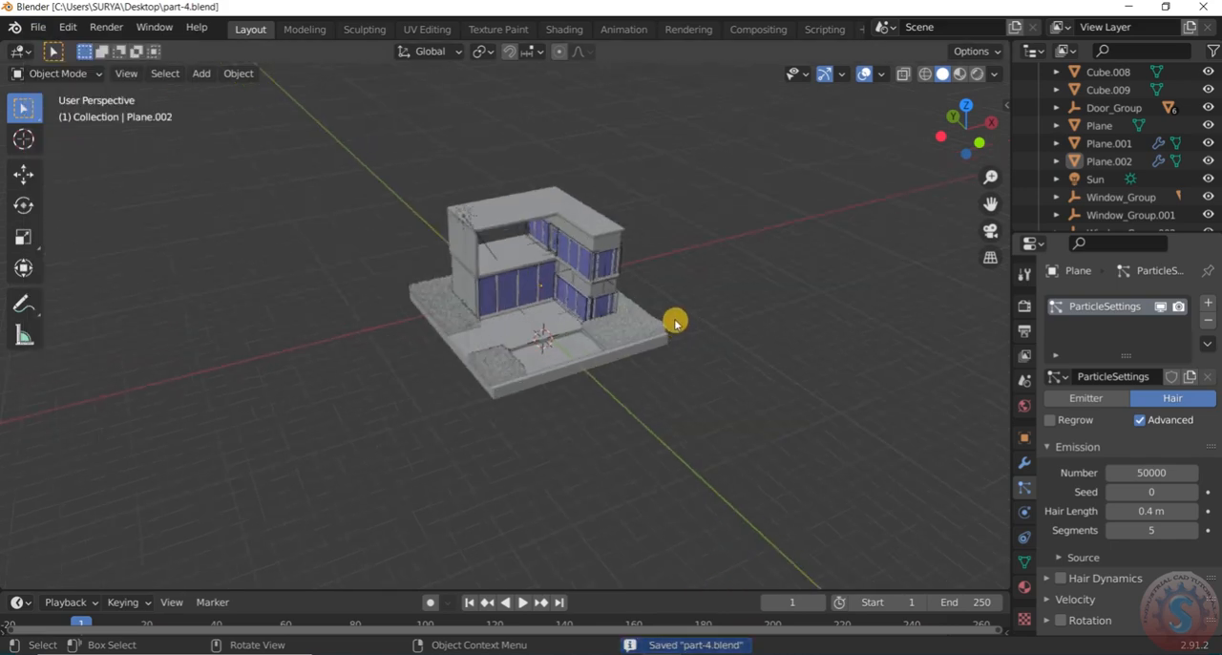
scroll(675, 323, up, 3)
click(39, 27)
click(63, 143)
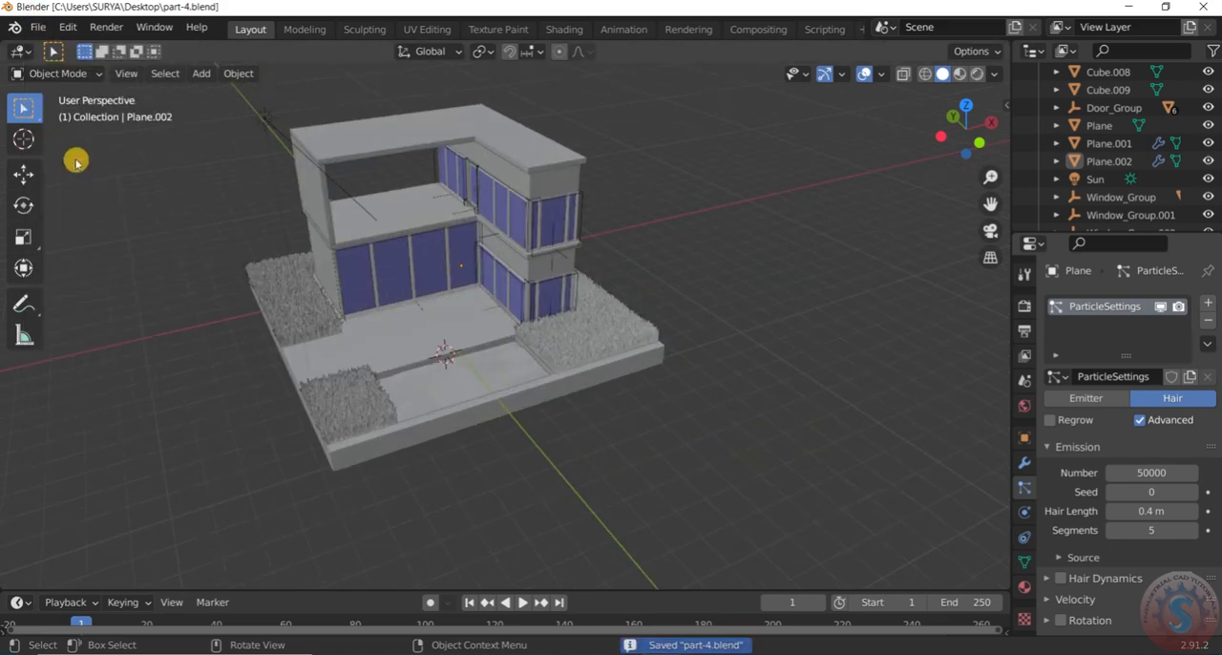
Inspect the grass around the house corner, pool and side strip, close up and from different sides
scroll(502, 257, down, 3)
scroll(428, 286, up, 3)
mouse_move(426, 288)
middle_down()
mouse_move(428, 269)
mouse_move(438, 282)
middle_up()
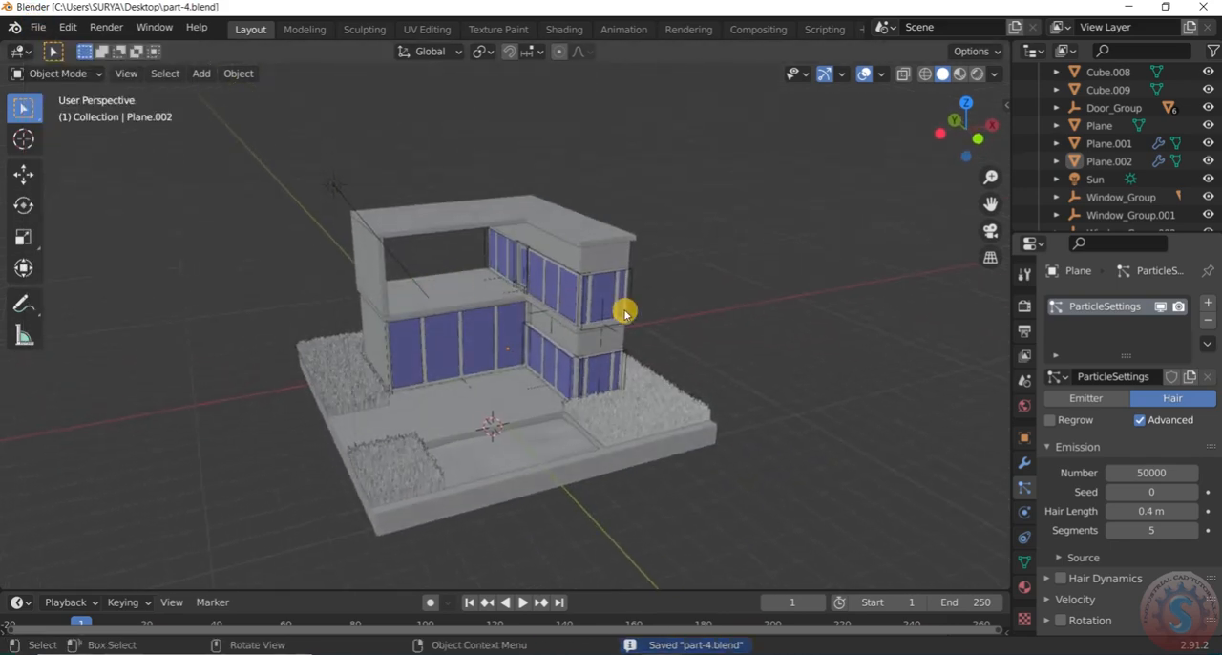
middle_drag(355, 286, 543, 403)
scroll(543, 404, up, 2)
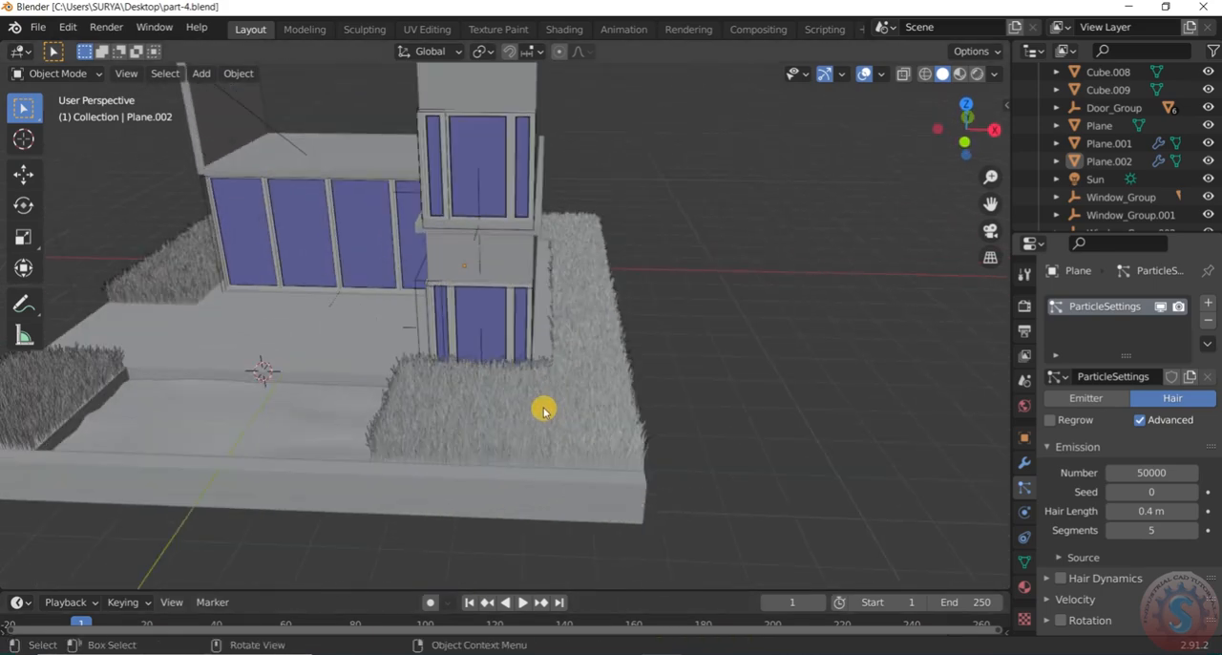
click(543, 404)
scroll(543, 403, down, 4)
scroll(287, 417, up, 4)
middle_drag(286, 416, 567, 366)
scroll(332, 386, down, 3)
scroll(567, 366, up, 3)
Select the grass surface, create a new material for it and set the base color to green with about 0.565 saturation
click(630, 423)
click(538, 349)
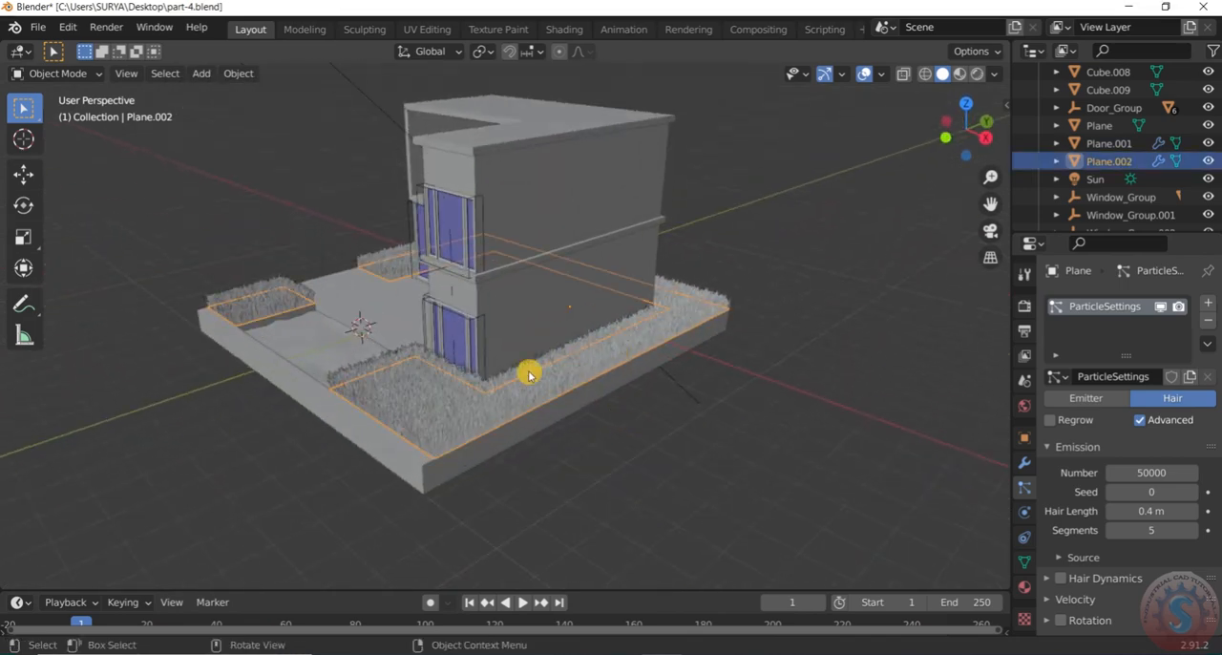
click(1024, 588)
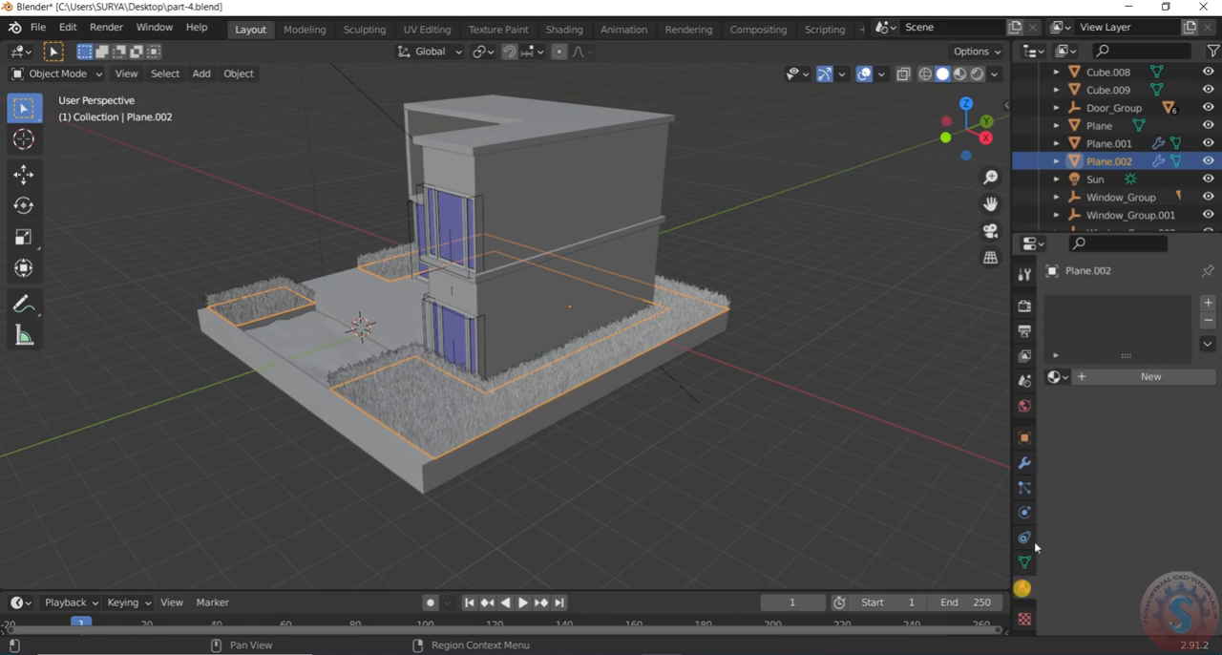
click(1104, 379)
click(1161, 555)
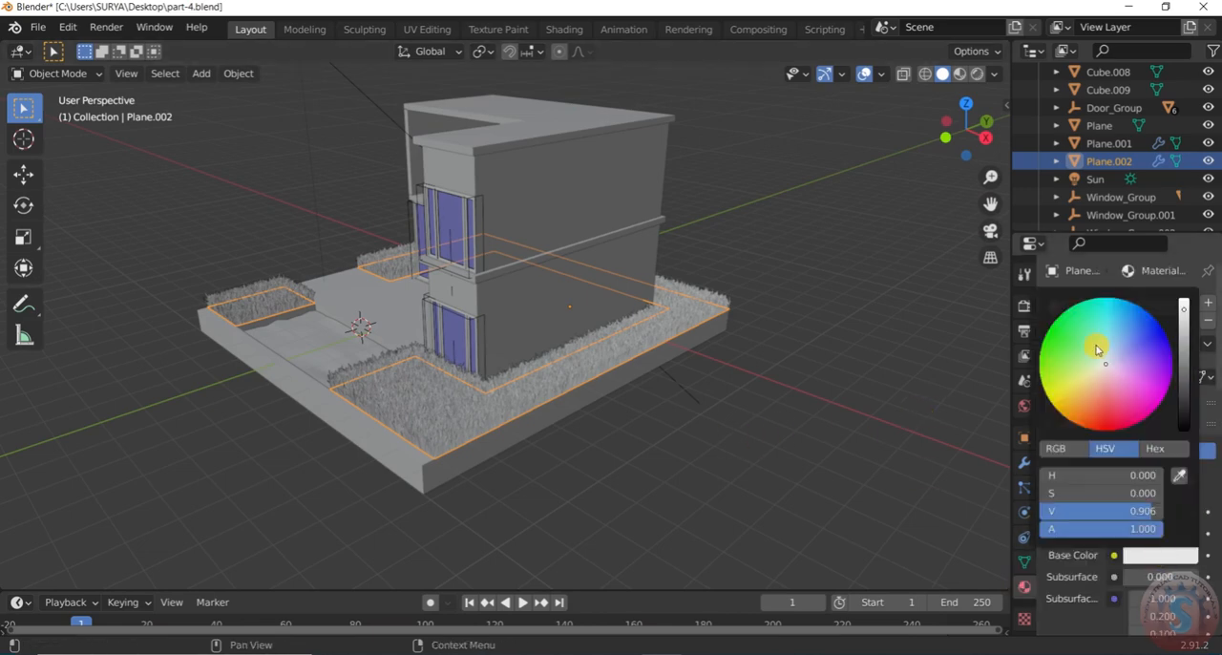
drag(1105, 364, 1066, 338)
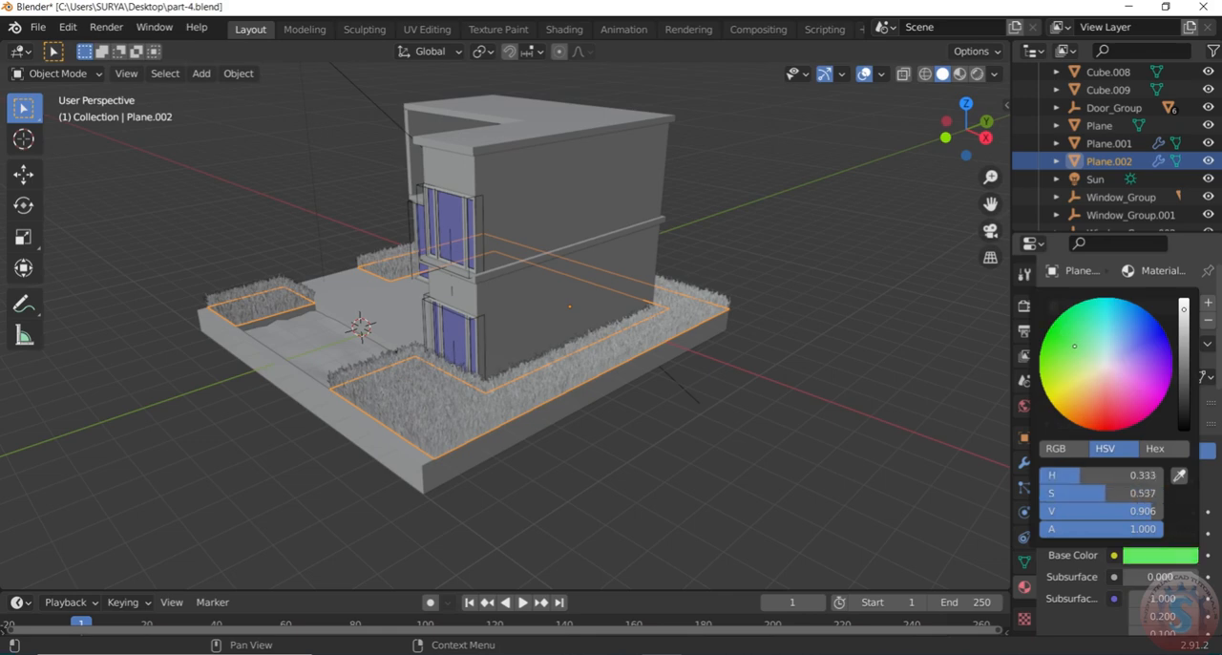
Switch the viewport to rendered shading and darken the grass material's base color to a value of about 0.776
click(979, 74)
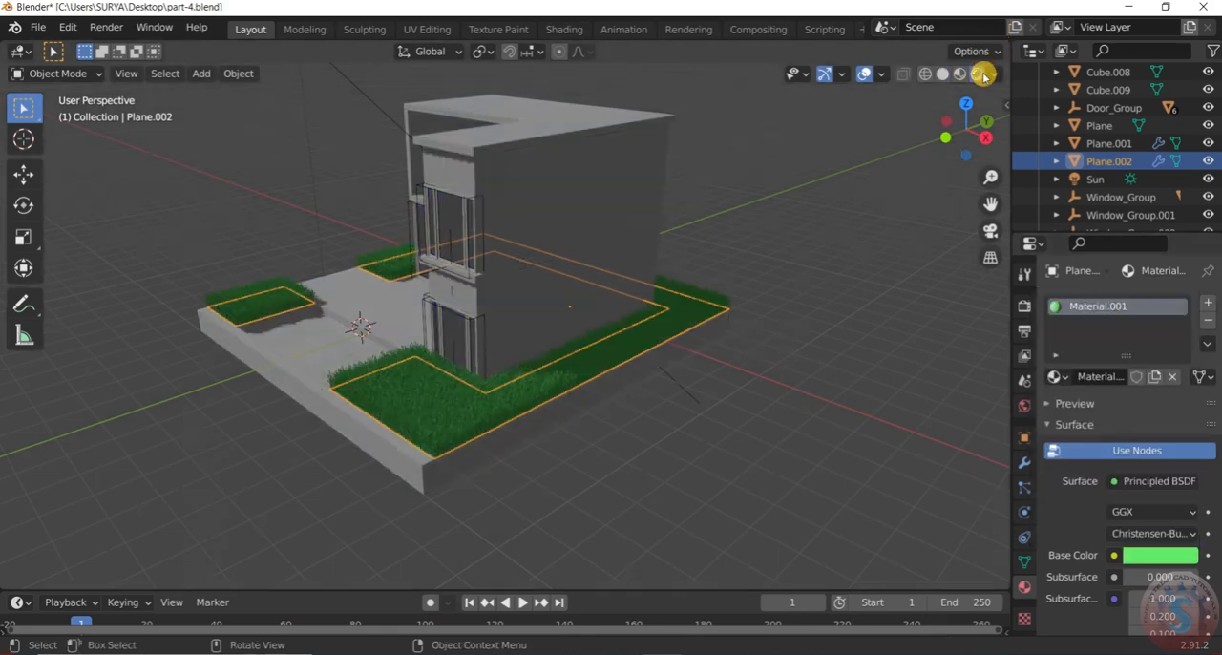
click(678, 444)
middle_drag(679, 439, 410, 430)
click(1150, 559)
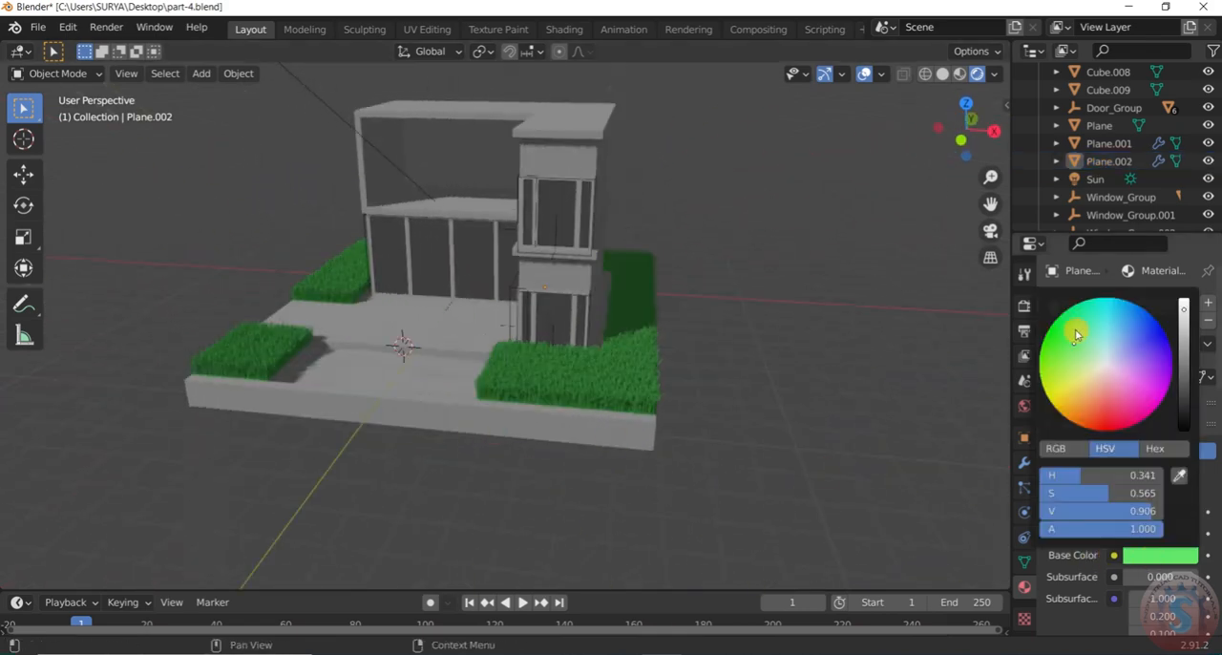
mouse_move(1184, 311)
mouse_down()
mouse_move(1184, 346)
mouse_move(1184, 324)
mouse_up()
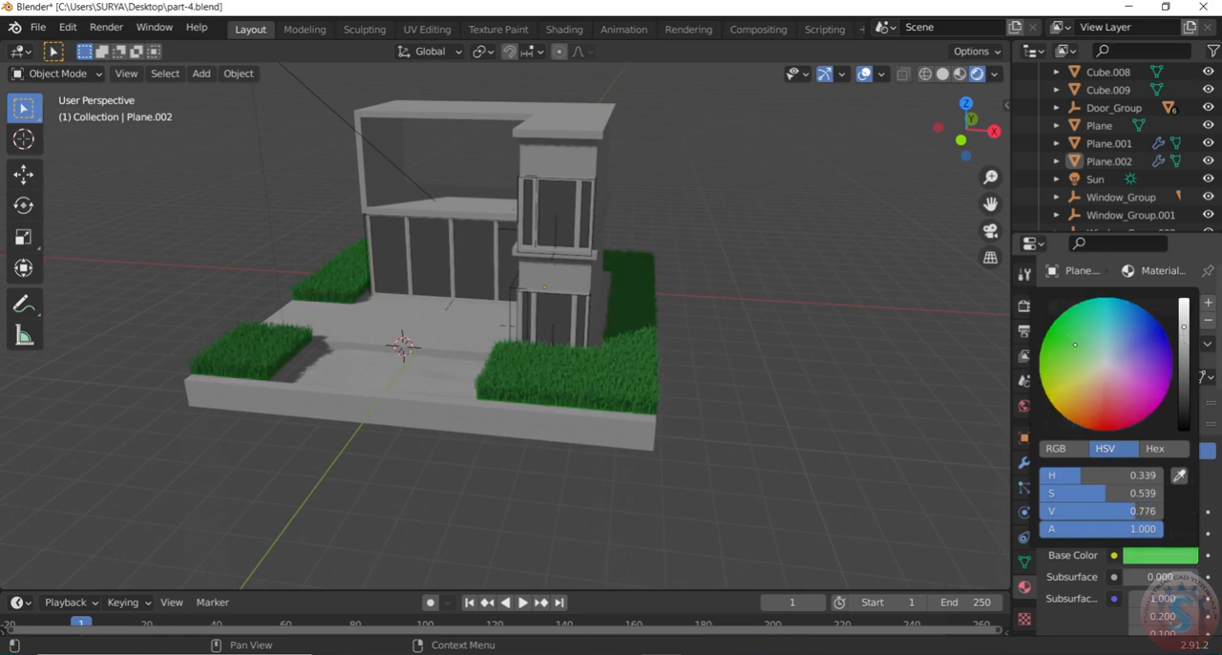
Save the house scene with its green grass to part-4.blend
middle_drag(526, 349, 788, 320)
scroll(559, 366, down, 4)
key(ctrl+s)
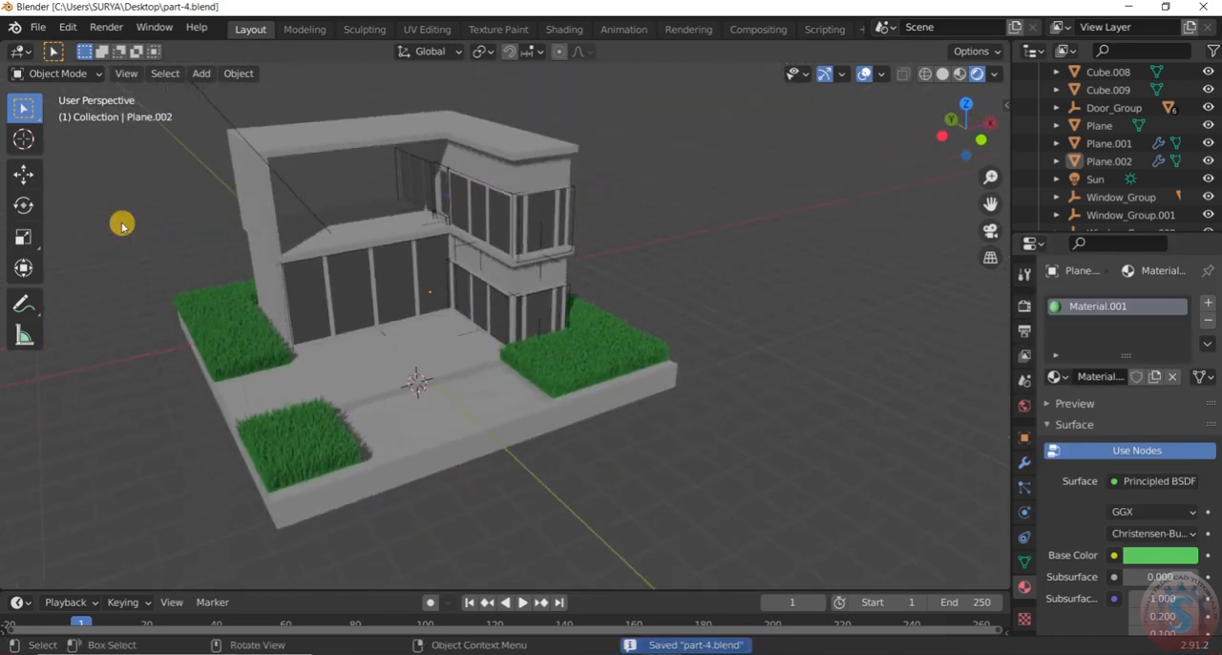
click(39, 27)
click(57, 144)
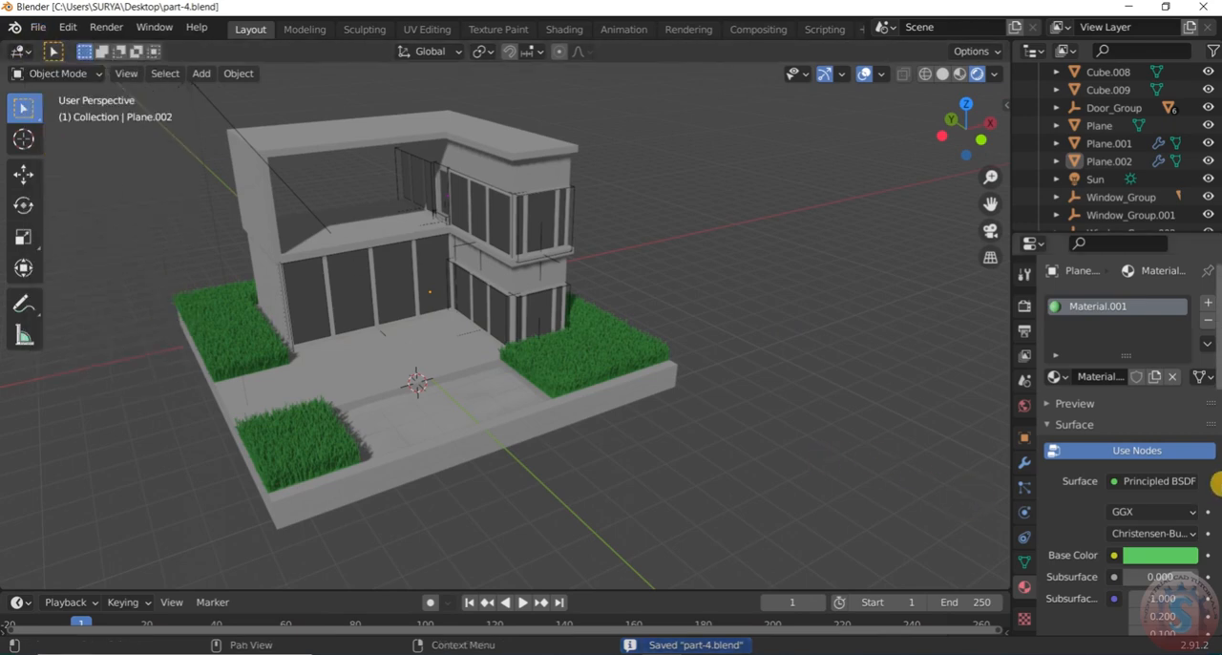
Adjust the grass material's base color to a slightly deeper, more saturated green
scroll(1198, 487, down, 3)
scroll(1146, 486, up, 2)
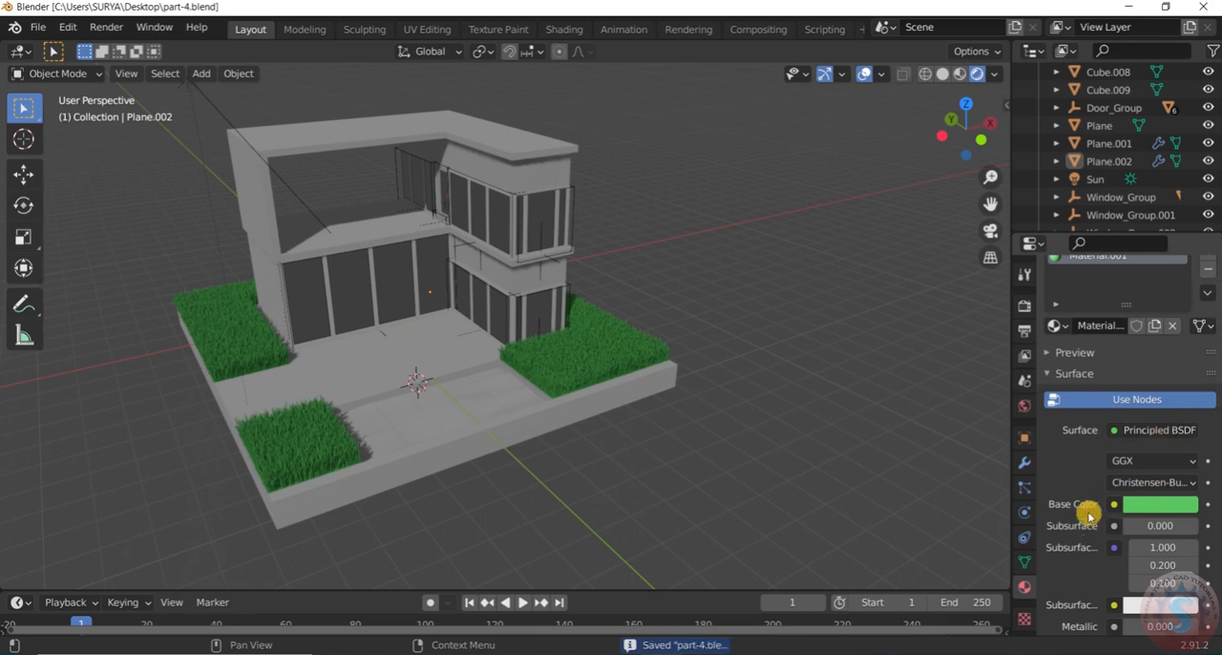
click(1155, 510)
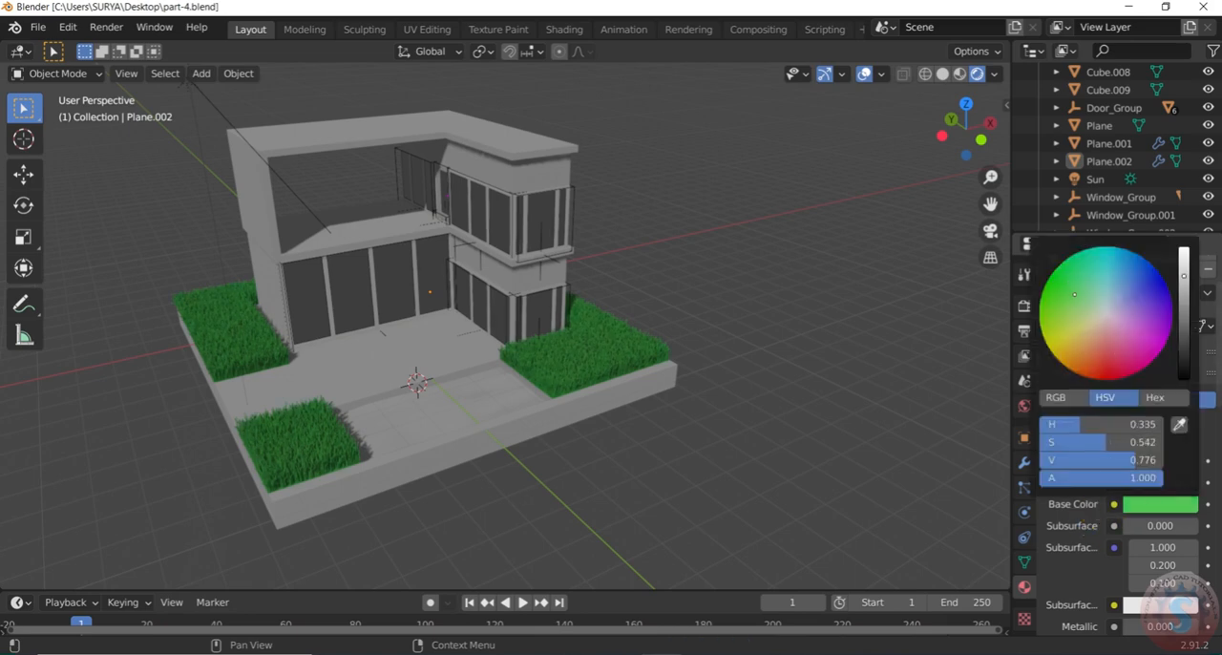
mouse_move(1182, 277)
mouse_down()
mouse_move(1183, 306)
mouse_move(1183, 280)
mouse_up()
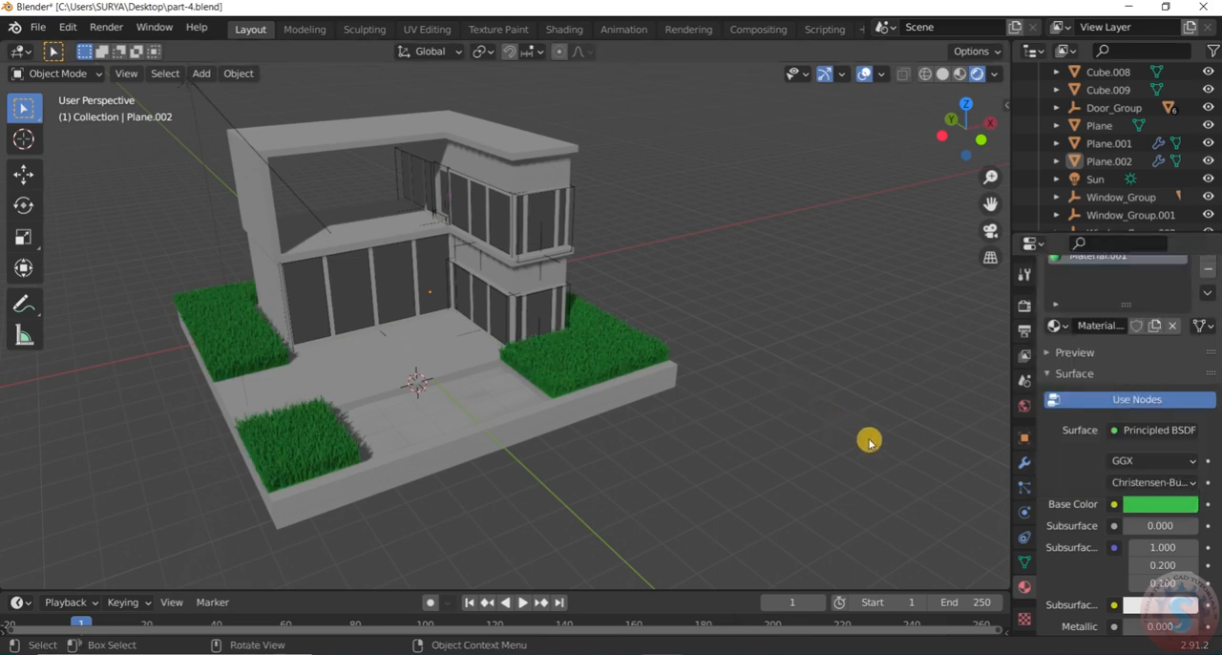
Examine the recolored grass blades up close, along the shaded side of the house and across the whole scene
scroll(868, 442, down, 5)
scroll(867, 434, up, 4)
scroll(470, 401, up, 5)
middle_drag(495, 414, 524, 391)
scroll(737, 489, up, 2)
scroll(738, 489, up, 3)
middle_drag(674, 305, 628, 305)
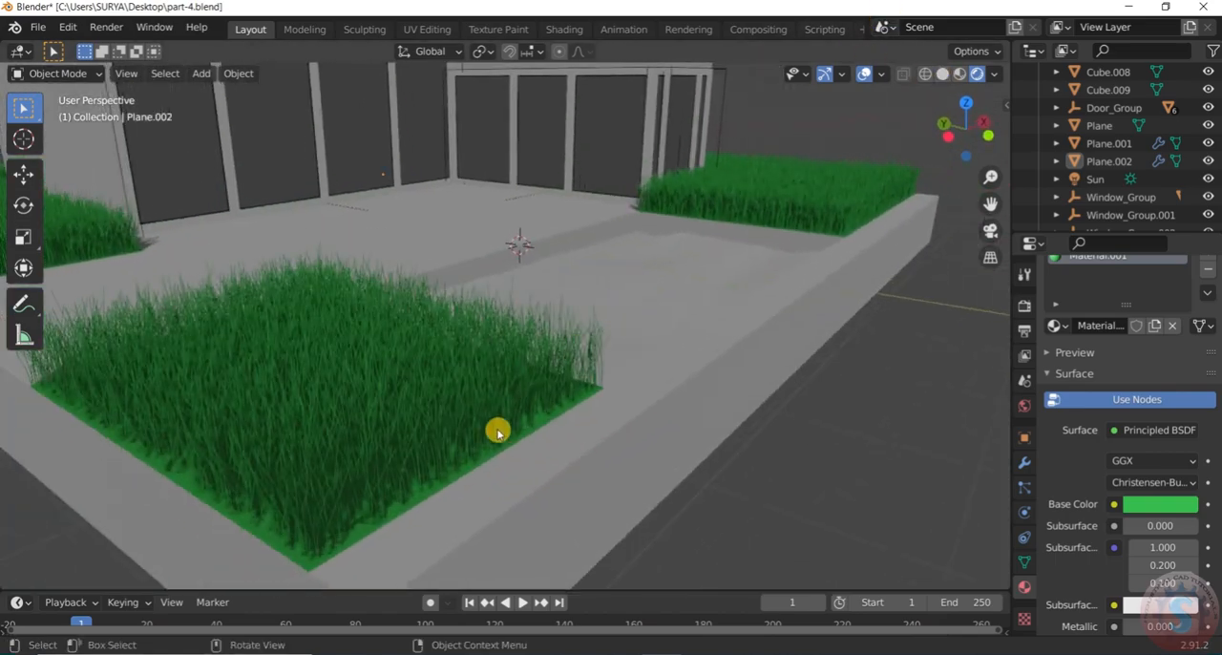
scroll(497, 432, up, 4)
scroll(499, 434, down, 2)
middle_drag(499, 433, 317, 395)
scroll(531, 431, down, 8)
scroll(707, 339, up, 3)
scroll(697, 347, down, 2)
middle_drag(693, 349, 558, 350)
scroll(644, 365, up, 2)
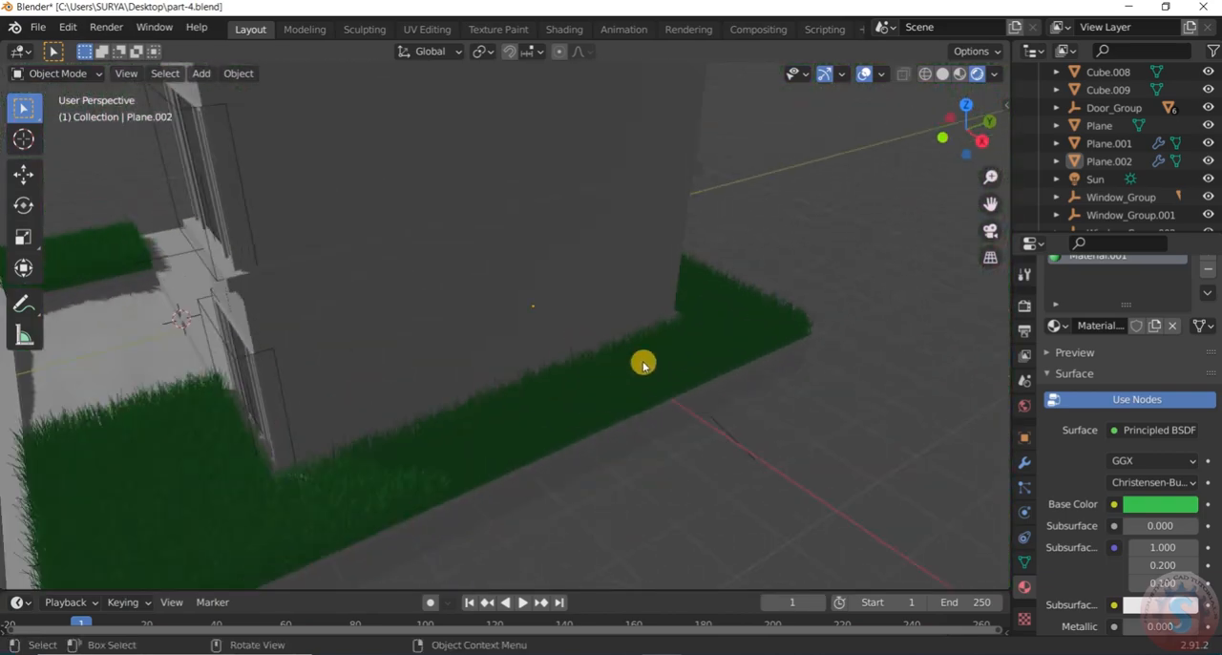
scroll(643, 363, down, 3)
scroll(739, 344, down, 3)
middle_drag(712, 352, 526, 235)
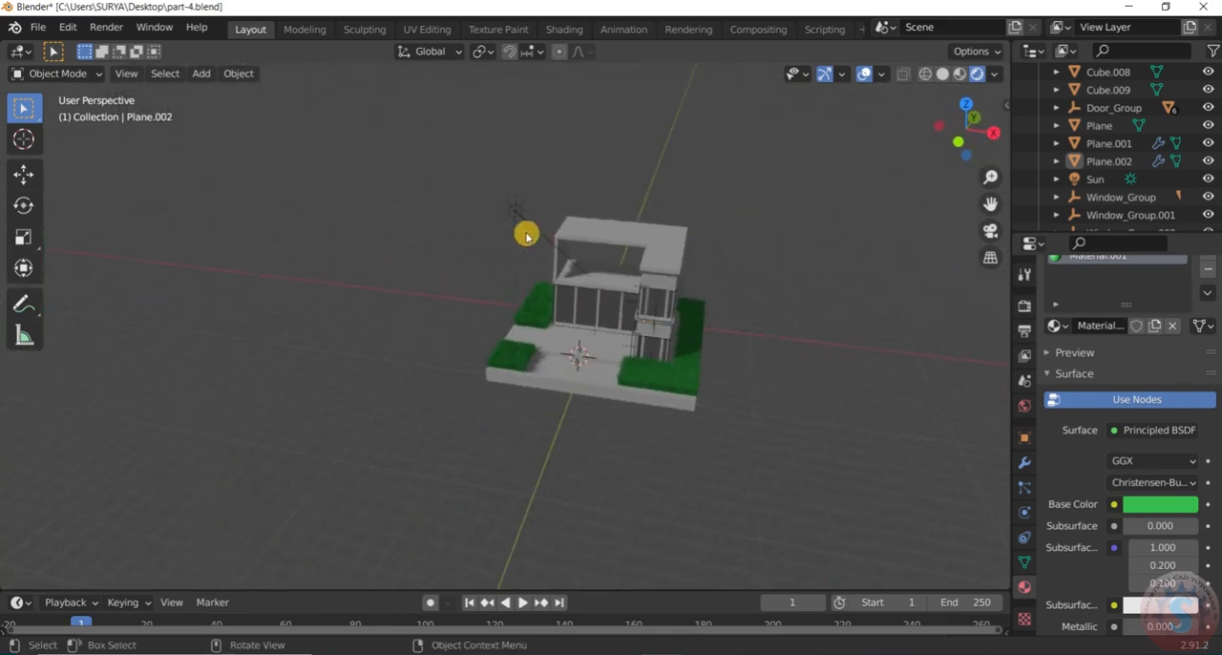
Duplicate the sun light and place the copy on the other side of the house, about 12.4 m away along X
scroll(526, 235, up, 2)
click(509, 201)
scroll(564, 244, up, 1)
scroll(816, 345, up, 2)
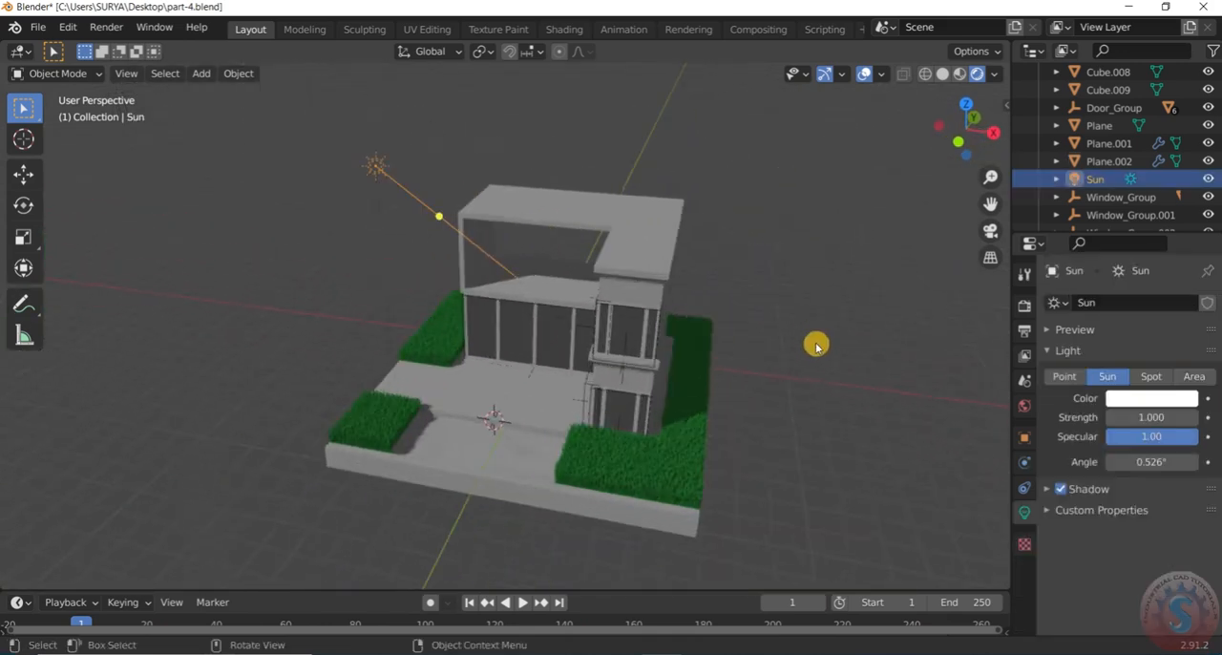
middle_drag(816, 346, 834, 332)
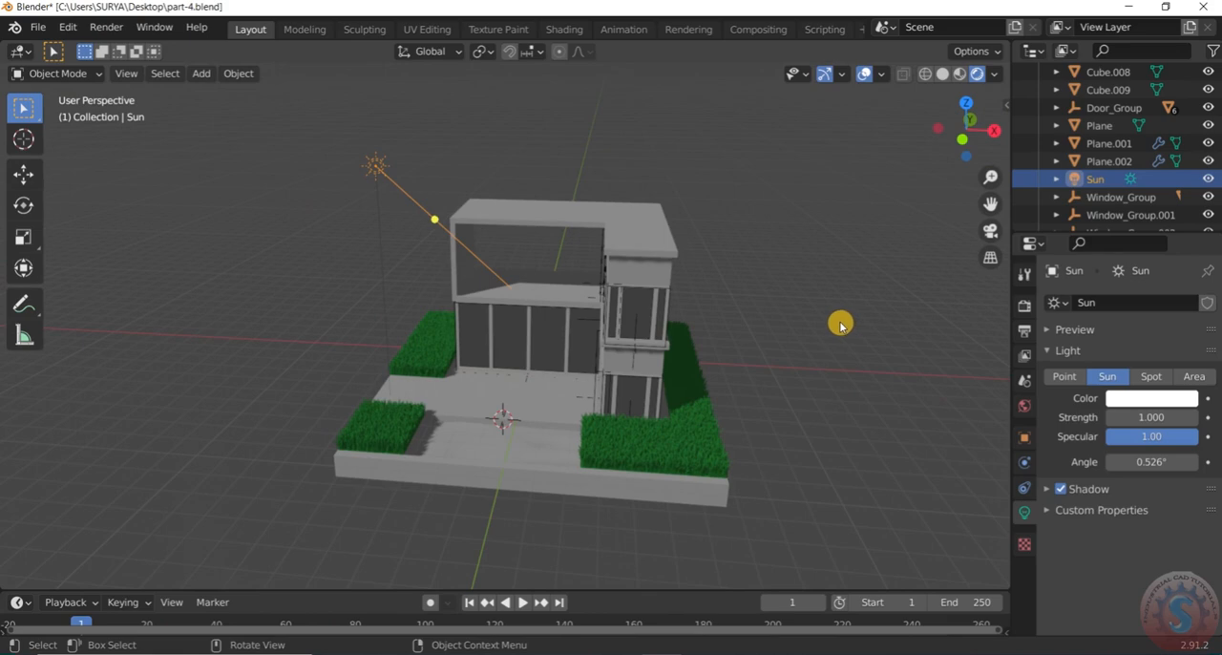
key(shift+a)
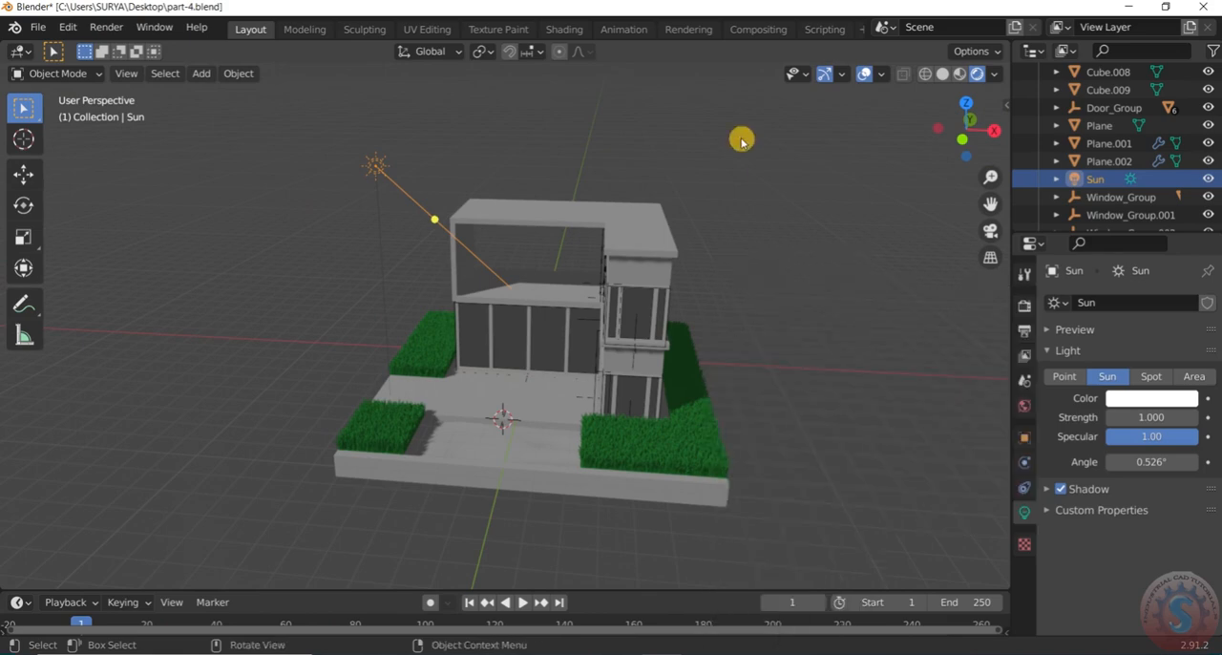
click(365, 168)
click(379, 173)
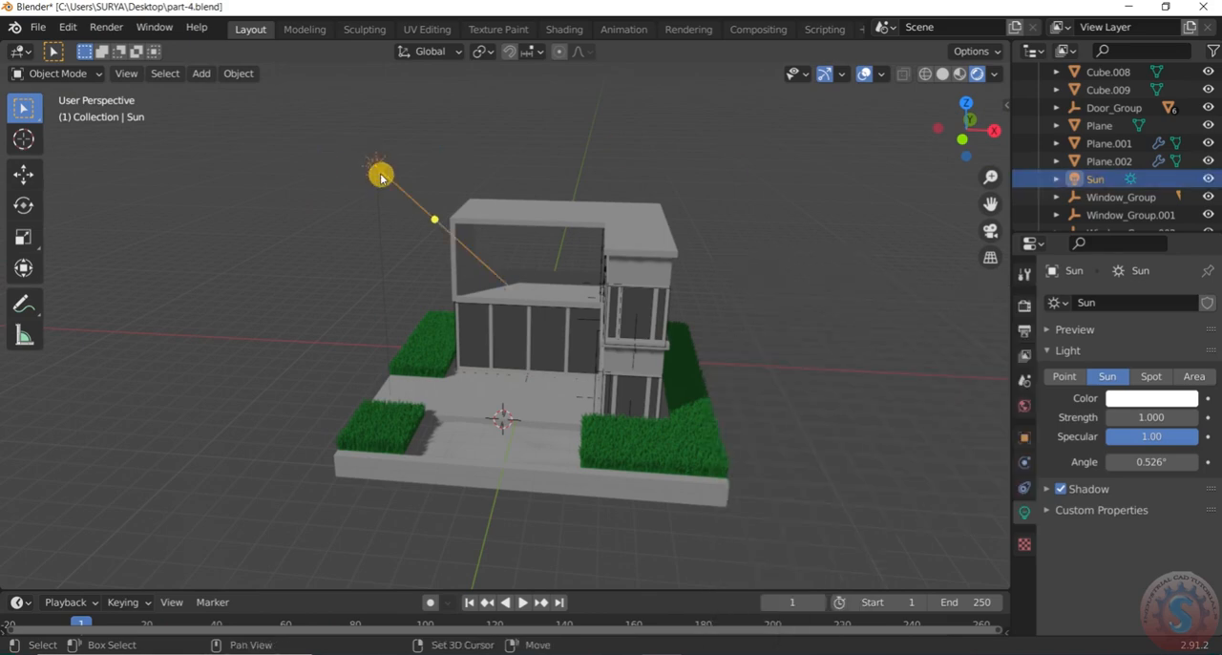
key(shift+d)
click(852, 408)
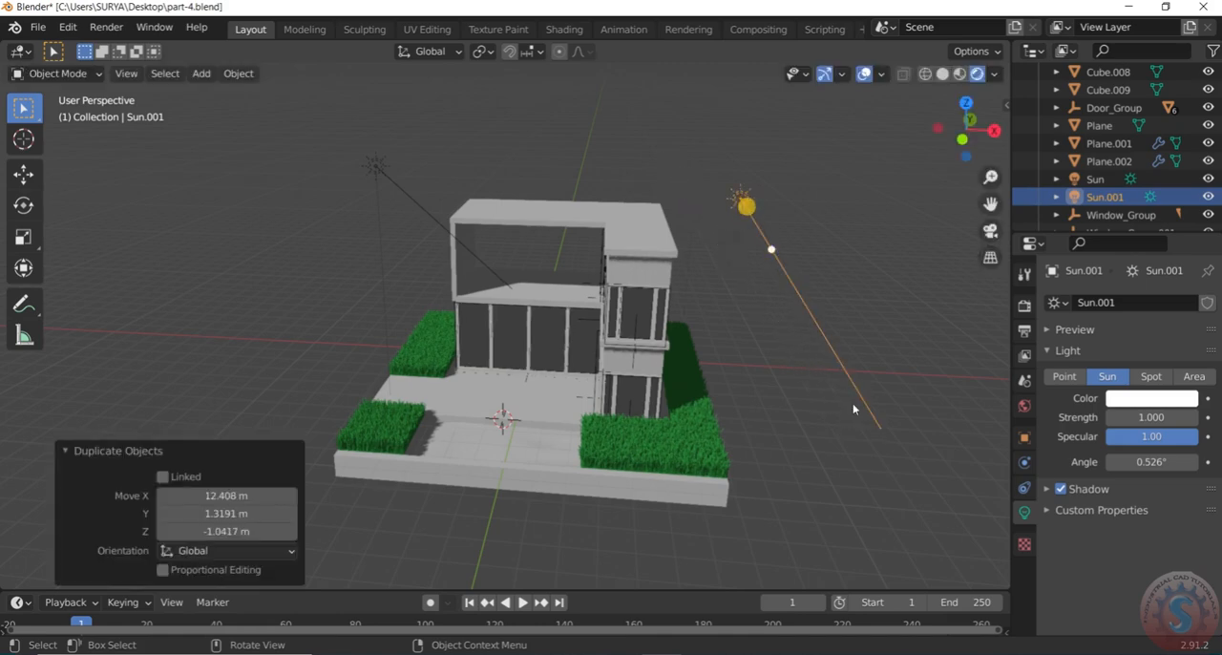
Move the duplicated sun light along the global Y axis, out beside the house
mouse_move(776, 248)
mouse_down()
mouse_move(674, 314)
mouse_move(726, 265)
mouse_move(659, 292)
mouse_move(712, 286)
mouse_up()
mouse_move(712, 286)
middle_down()
mouse_move(727, 309)
mouse_move(834, 273)
middle_up()
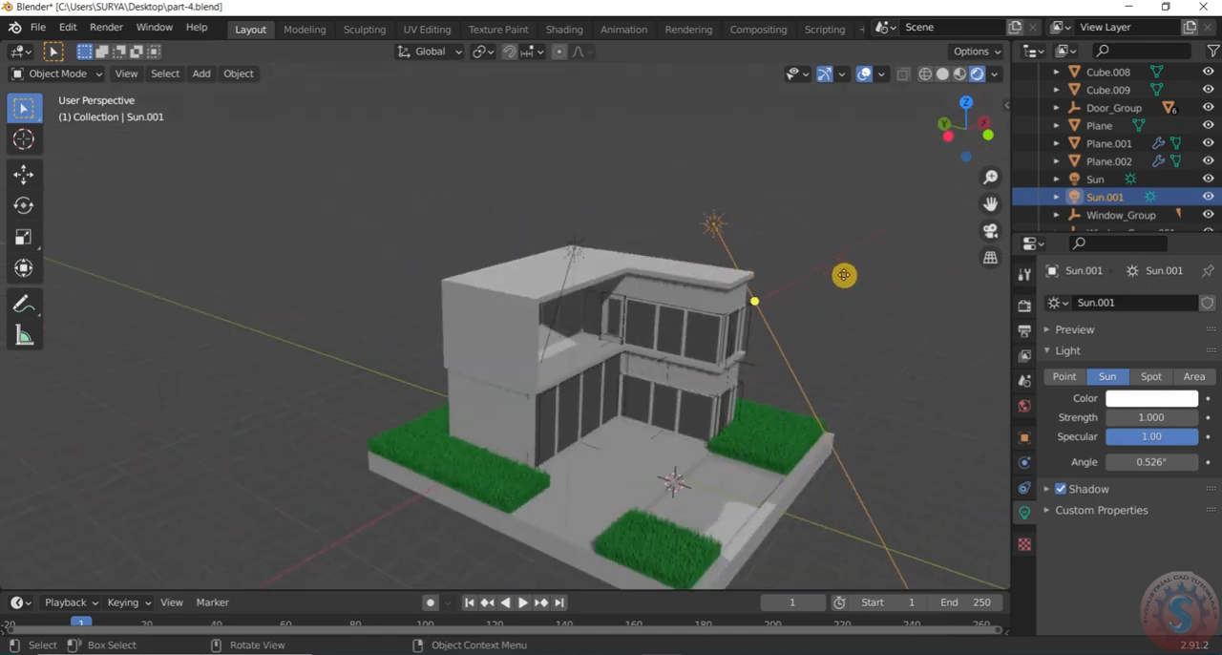
key(g)
key(x)
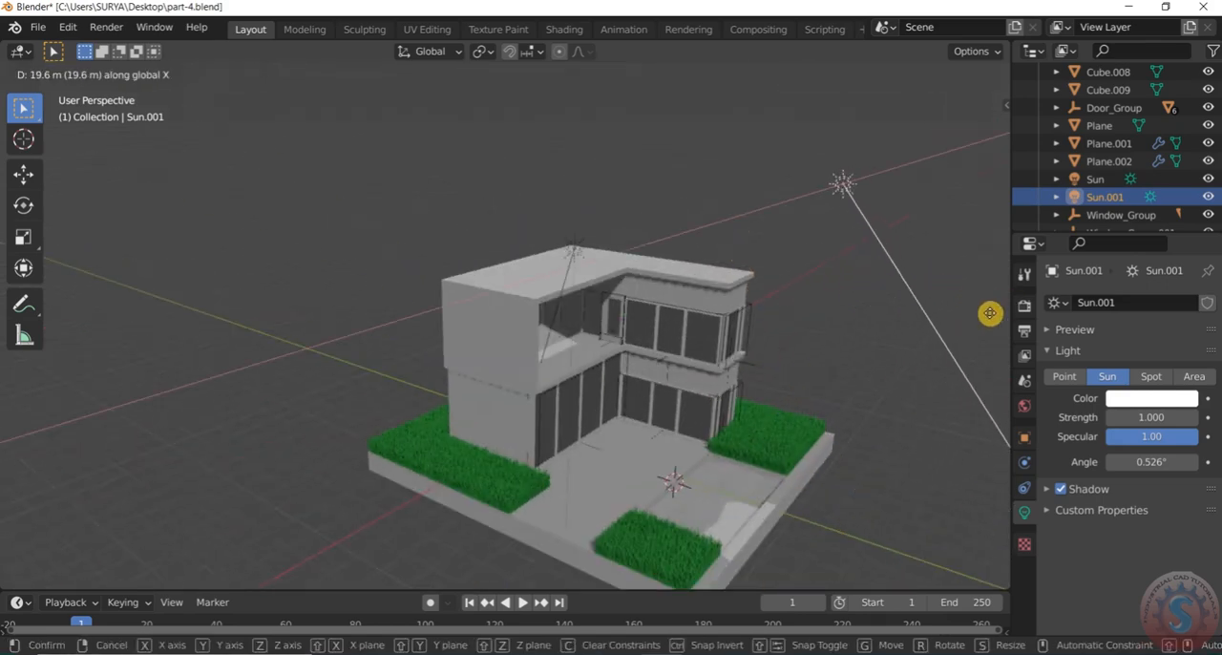
key(y)
click(989, 338)
scroll(811, 338, down, 3)
middle_drag(716, 334, 607, 319)
scroll(812, 357, up, 3)
Aim the duplicated sun's beam toward the front of the house and the lawn beside the pool
drag(827, 278, 709, 412)
mouse_move(708, 411)
middle_down()
mouse_move(665, 362)
mouse_move(717, 410)
middle_up()
scroll(746, 256, up, 3)
drag(831, 145, 828, 164)
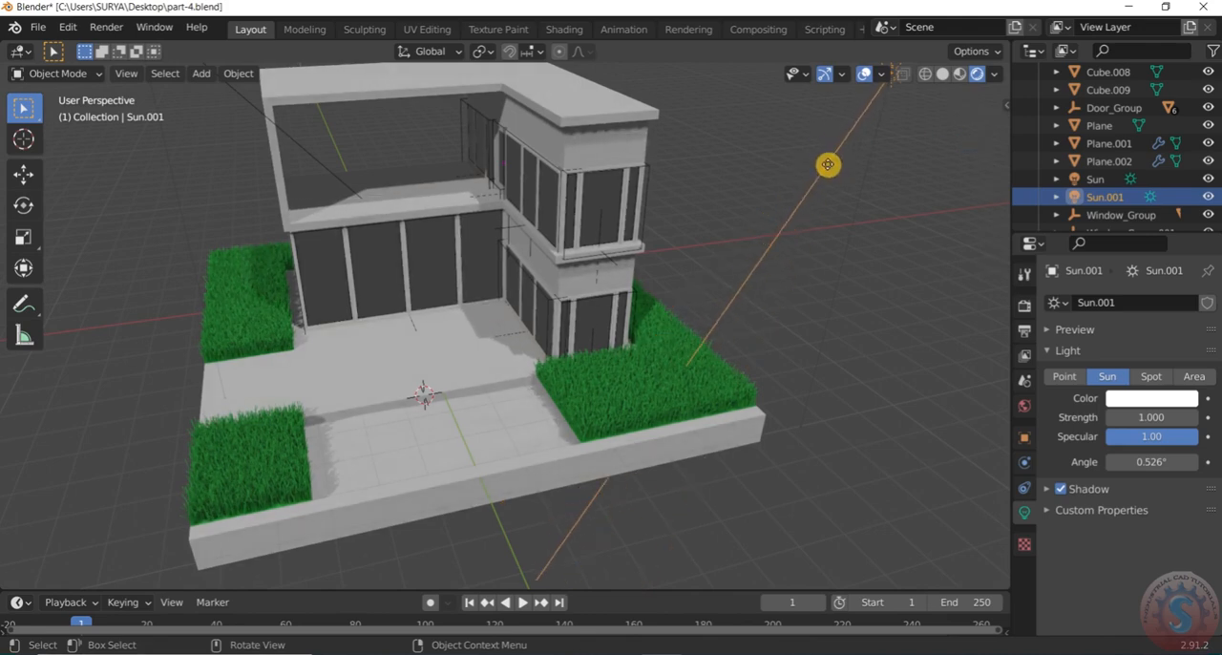
drag(824, 164, 827, 172)
scroll(673, 218, down, 3)
scroll(716, 223, up, 3)
mouse_move(716, 224)
middle_down()
mouse_move(703, 229)
mouse_move(717, 210)
middle_up()
mouse_move(783, 150)
mouse_down()
mouse_move(764, 142)
mouse_move(776, 150)
mouse_up()
scroll(776, 150, down, 3)
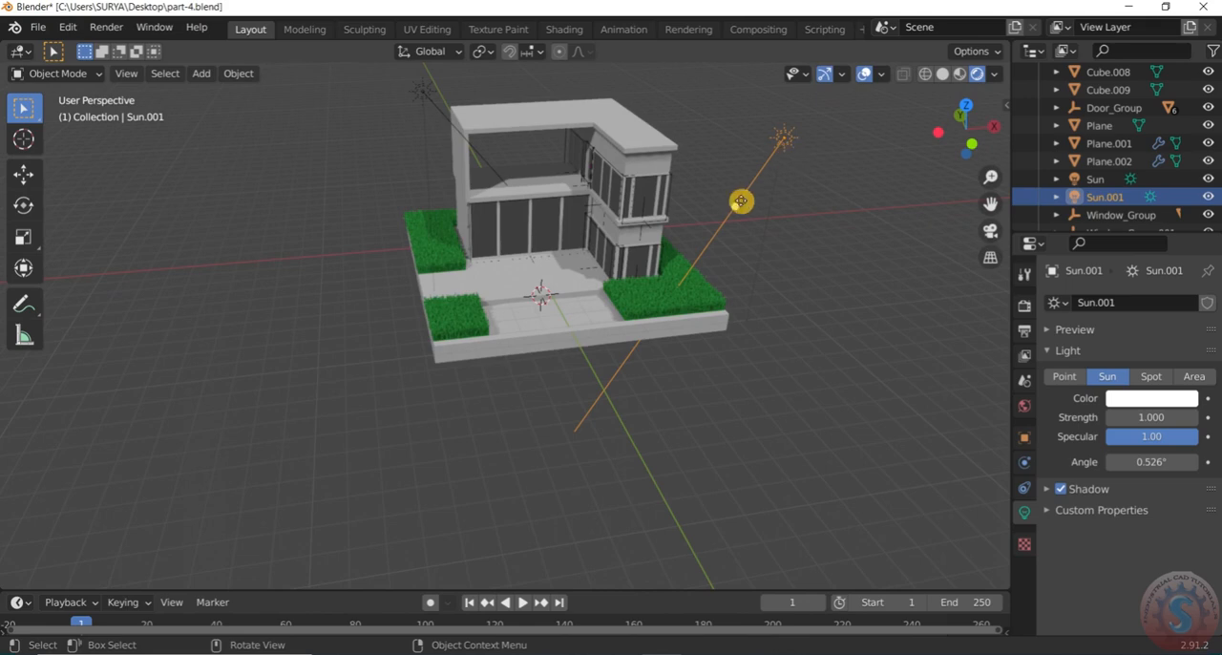
drag(729, 219, 751, 188)
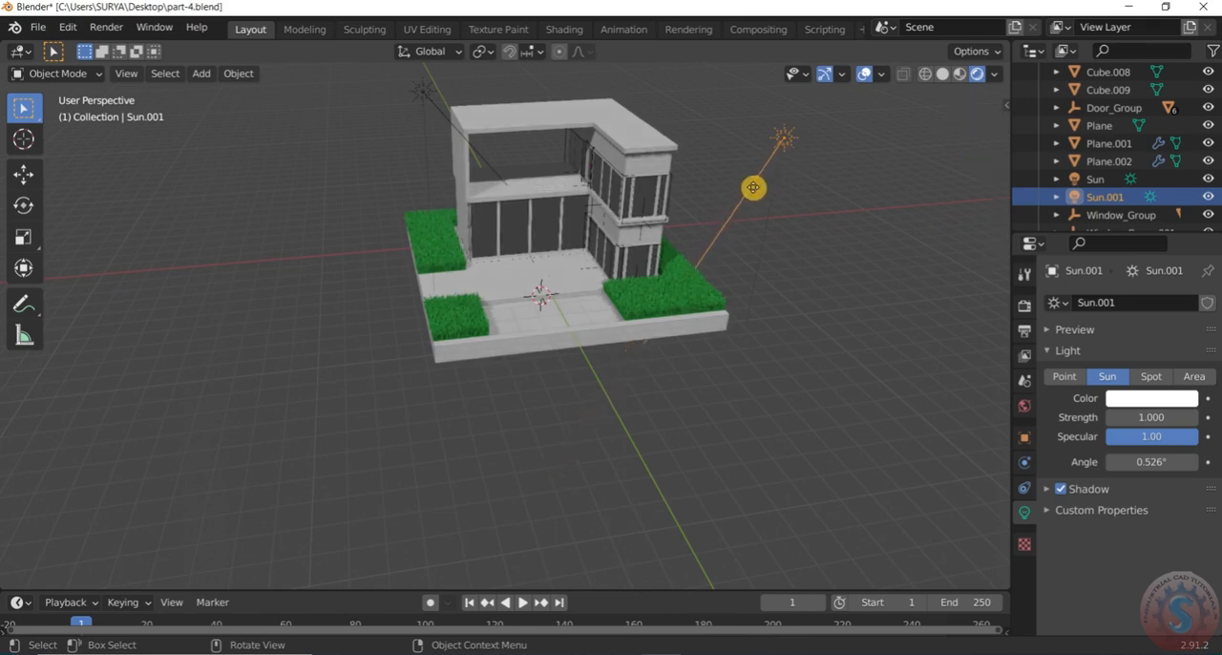
middle_drag(746, 190, 783, 235)
Check how both sun lights illuminate the house, grass and pool area from several angles
scroll(803, 217, up, 4)
scroll(804, 218, down, 5)
middle_drag(845, 175, 907, 164)
scroll(835, 145, up, 3)
scroll(783, 181, down, 3)
middle_drag(506, 272, 545, 278)
scroll(573, 280, up, 3)
mouse_move(630, 283)
middle_down()
mouse_move(679, 286)
mouse_move(628, 274)
mouse_move(611, 287)
middle_up()
scroll(701, 358, down, 3)
scroll(714, 371, down, 4)
middle_drag(714, 370, 668, 372)
scroll(721, 373, up, 3)
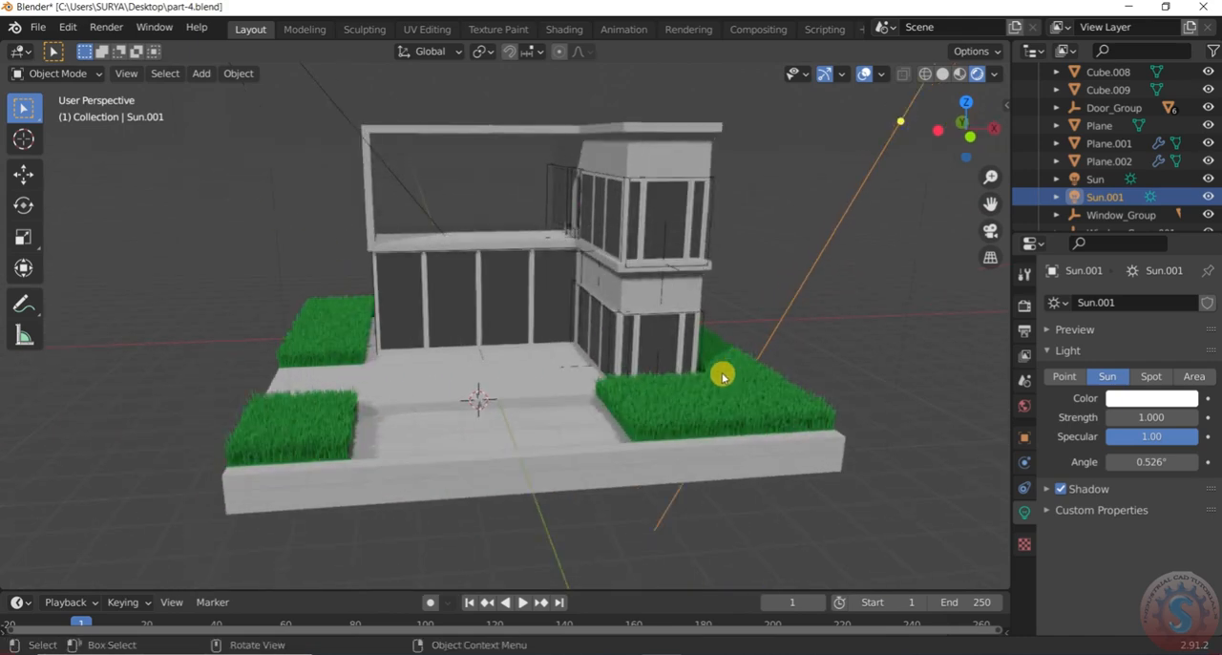
Save the scene with both sun lights to part-4.blend
click(37, 26)
click(57, 144)
scroll(480, 389, down, 2)
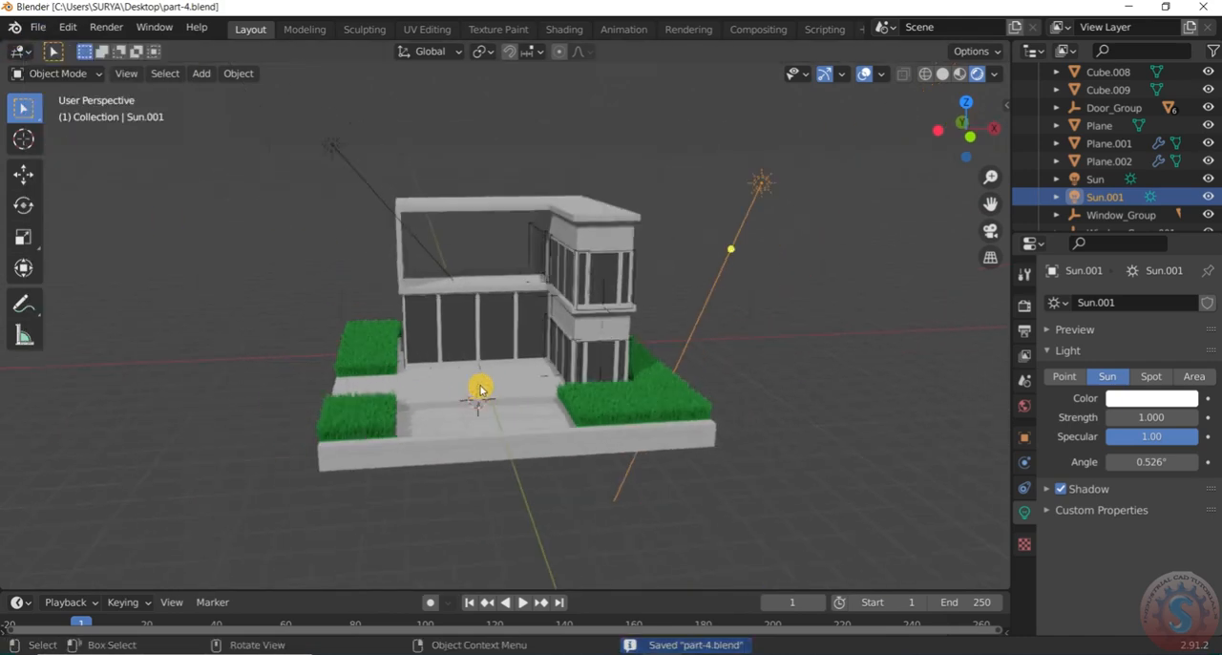
scroll(480, 389, up, 5)
click(37, 26)
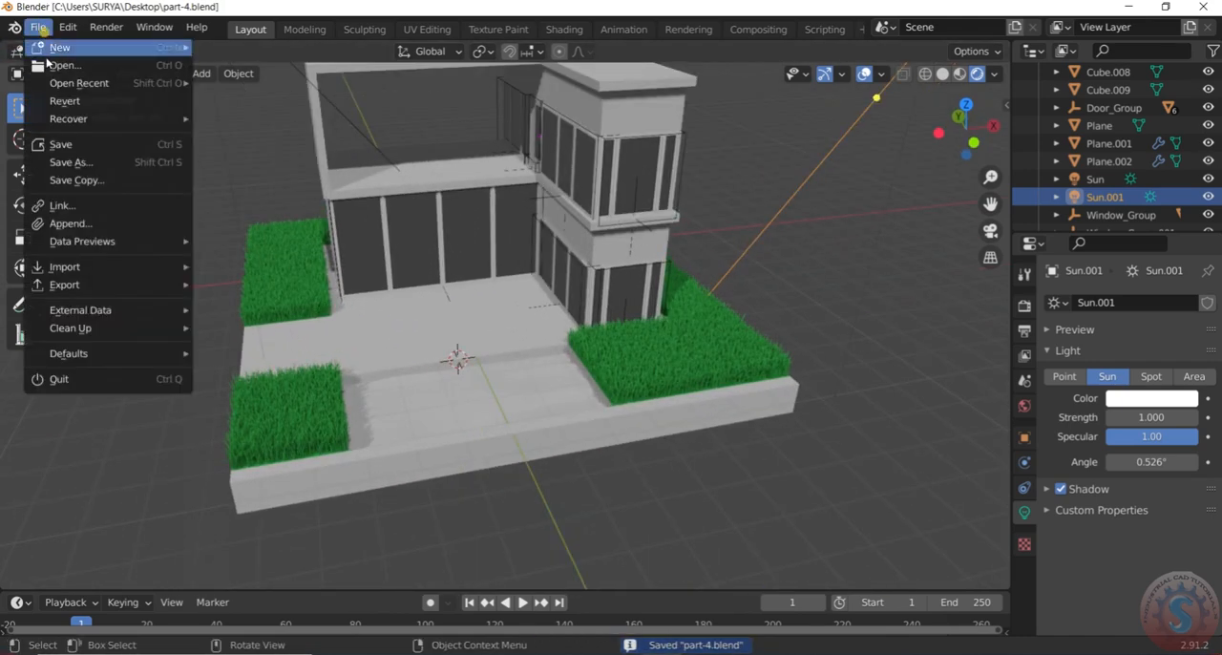
click(57, 149)
Select the pool water surface, create a new material for it and set the base color to light blue
scroll(518, 382, down, 2)
scroll(510, 377, up, 5)
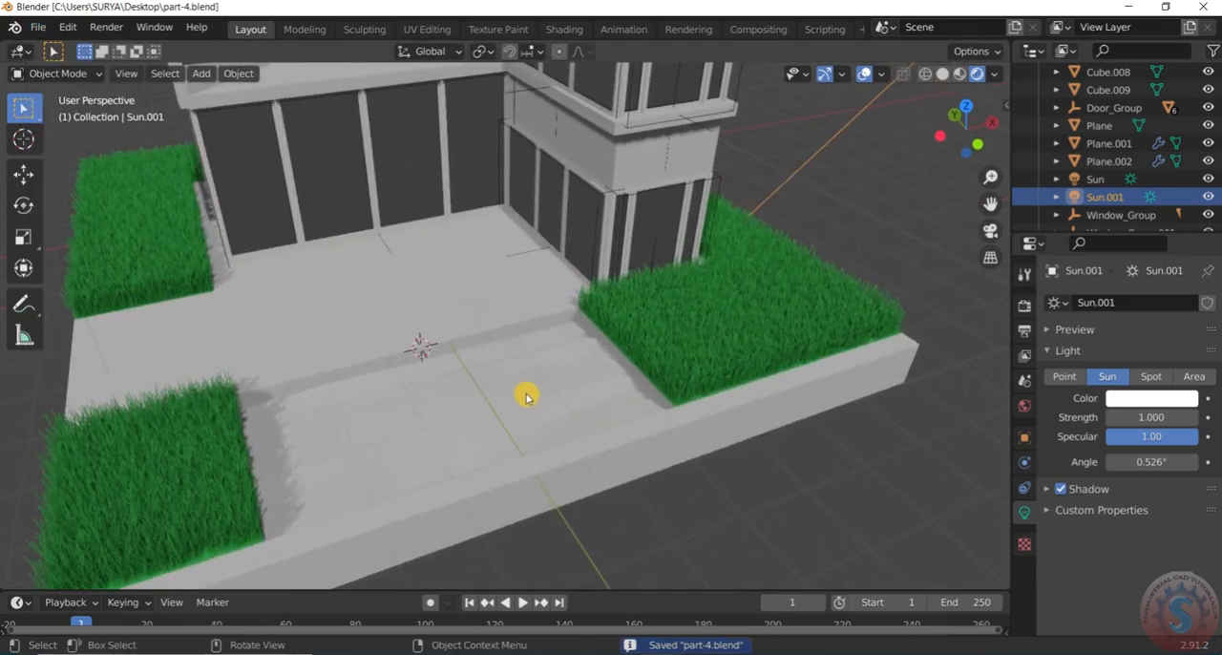
click(522, 399)
scroll(521, 397, down, 5)
middle_drag(518, 396, 430, 393)
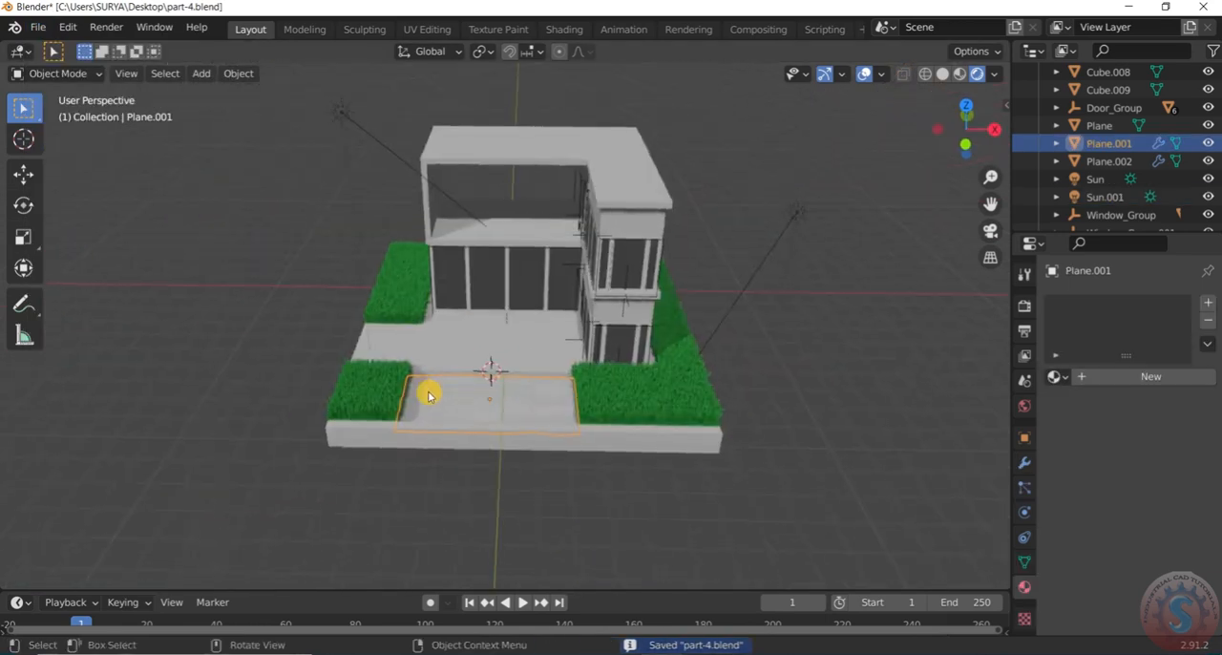
scroll(438, 395, up, 4)
middle_drag(549, 418, 642, 380)
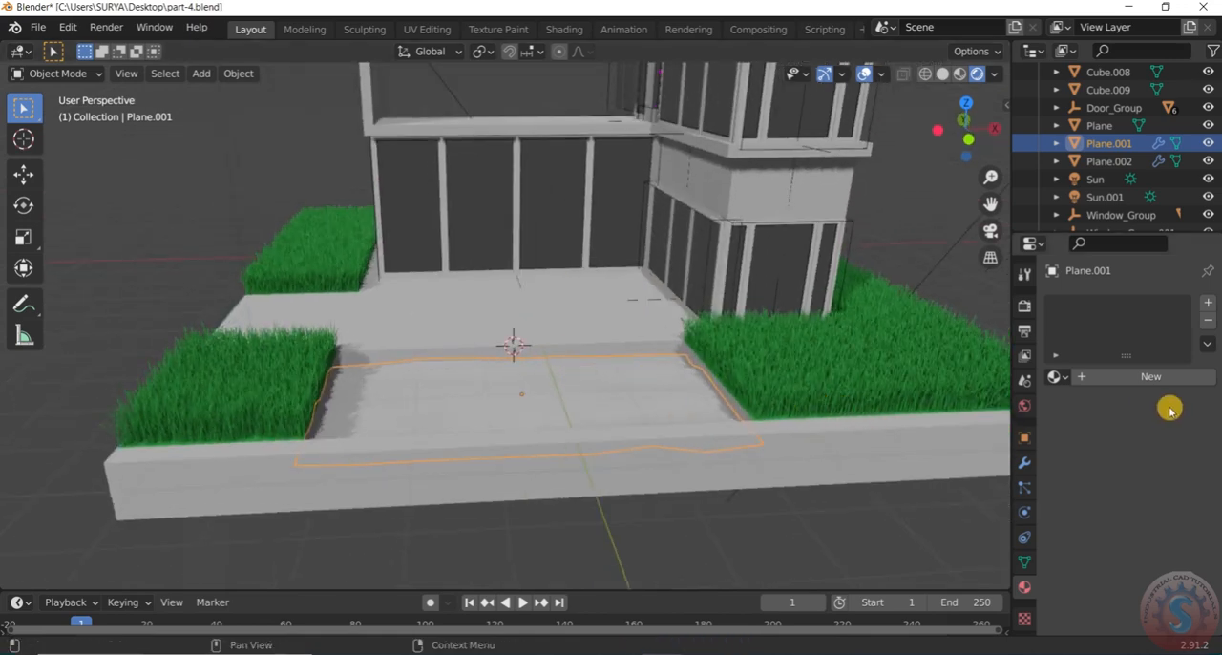
click(1140, 376)
scroll(1136, 519, down, 3)
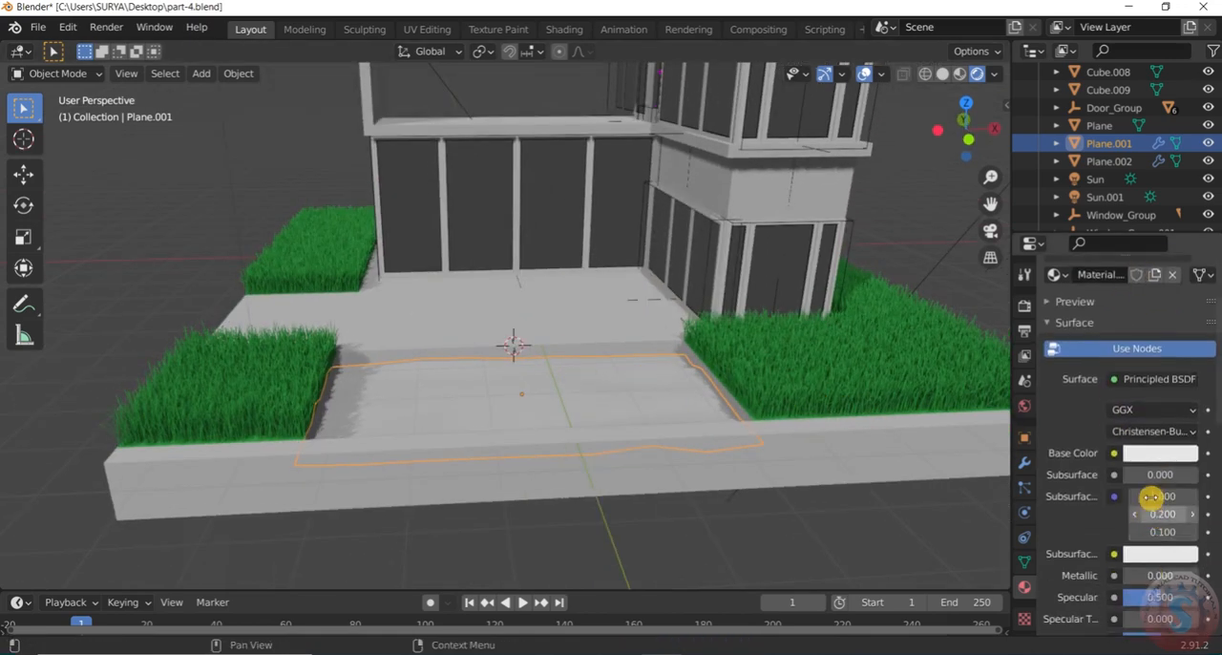
click(1157, 455)
drag(1107, 266, 1123, 233)
click(672, 488)
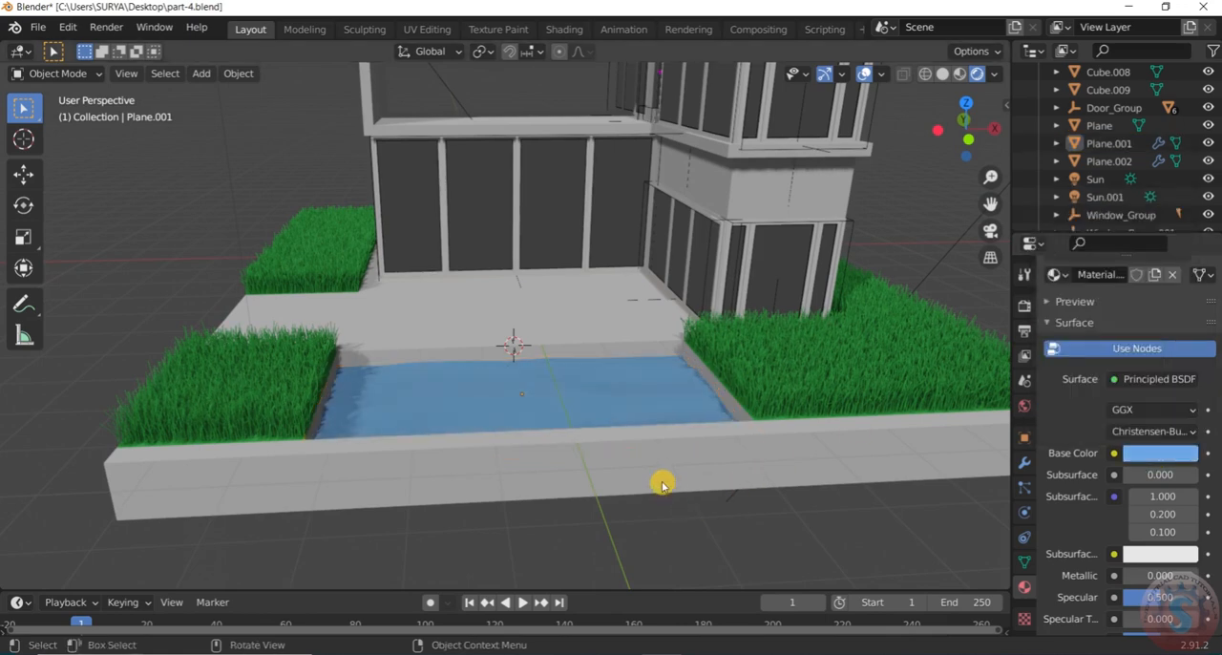
Try an Emission shader on the pool water material and set its color to light blue
middle_drag(394, 382, 447, 473)
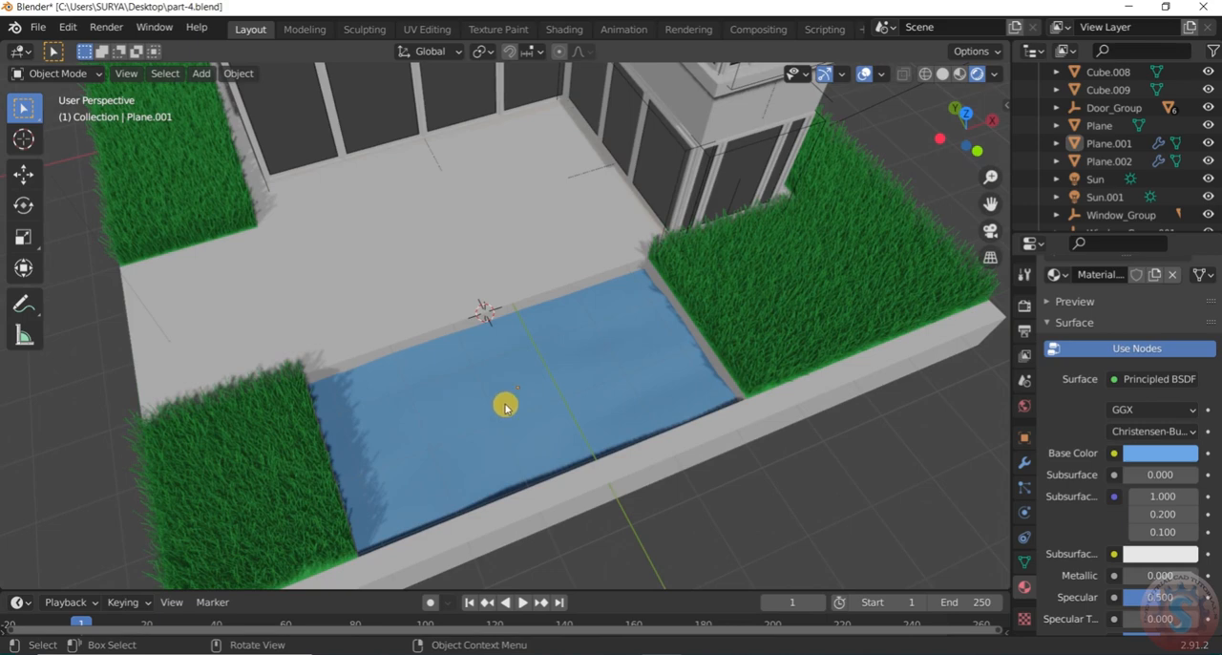
scroll(544, 408, down, 5)
mouse_move(552, 426)
middle_down()
mouse_move(523, 319)
mouse_move(573, 435)
middle_up()
scroll(570, 418, up, 4)
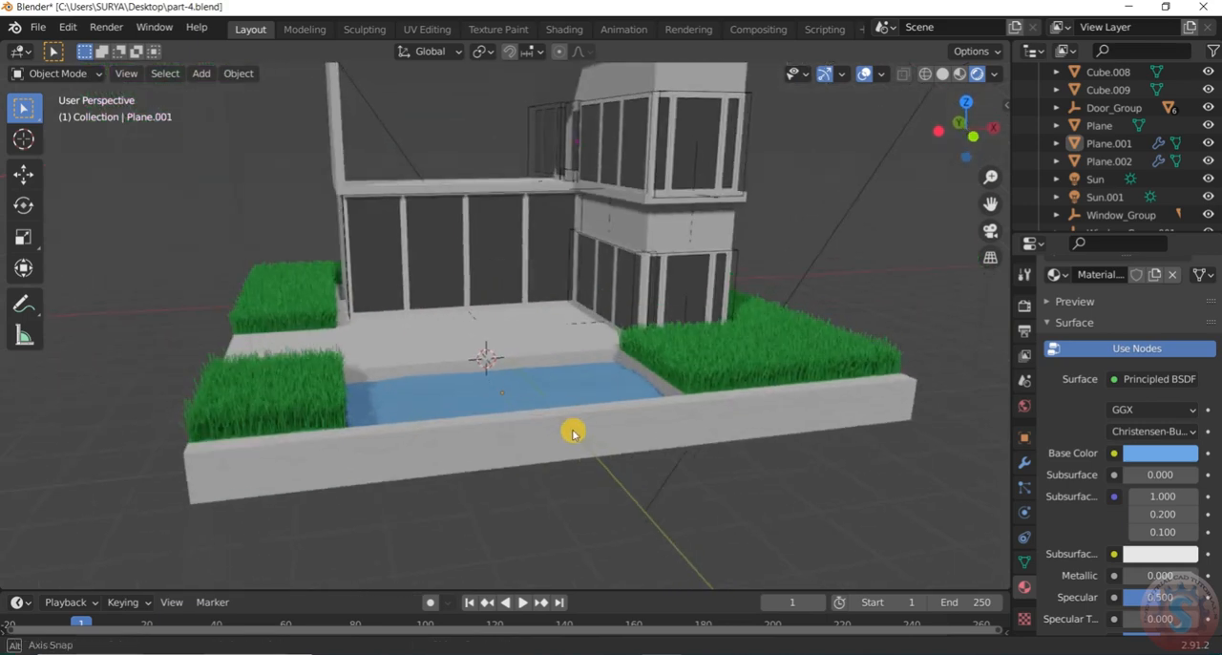
mouse_move(611, 428)
middle_down()
mouse_move(633, 463)
mouse_move(617, 445)
middle_up()
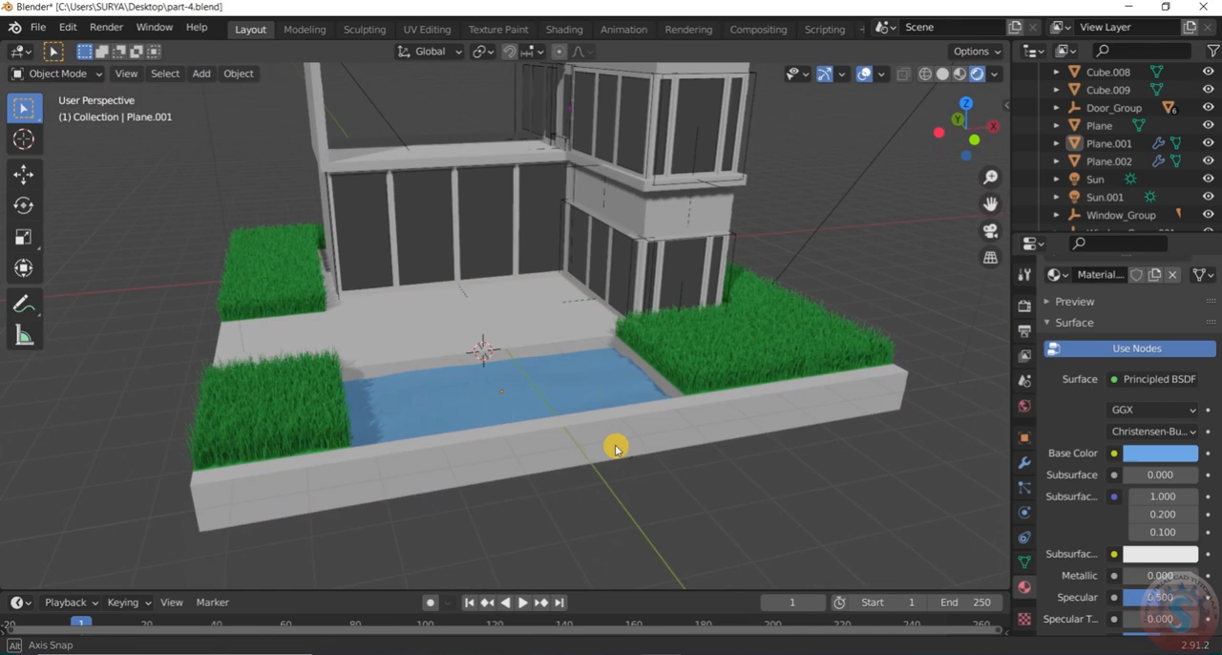
scroll(1158, 442, up, 1)
click(1159, 429)
click(1159, 430)
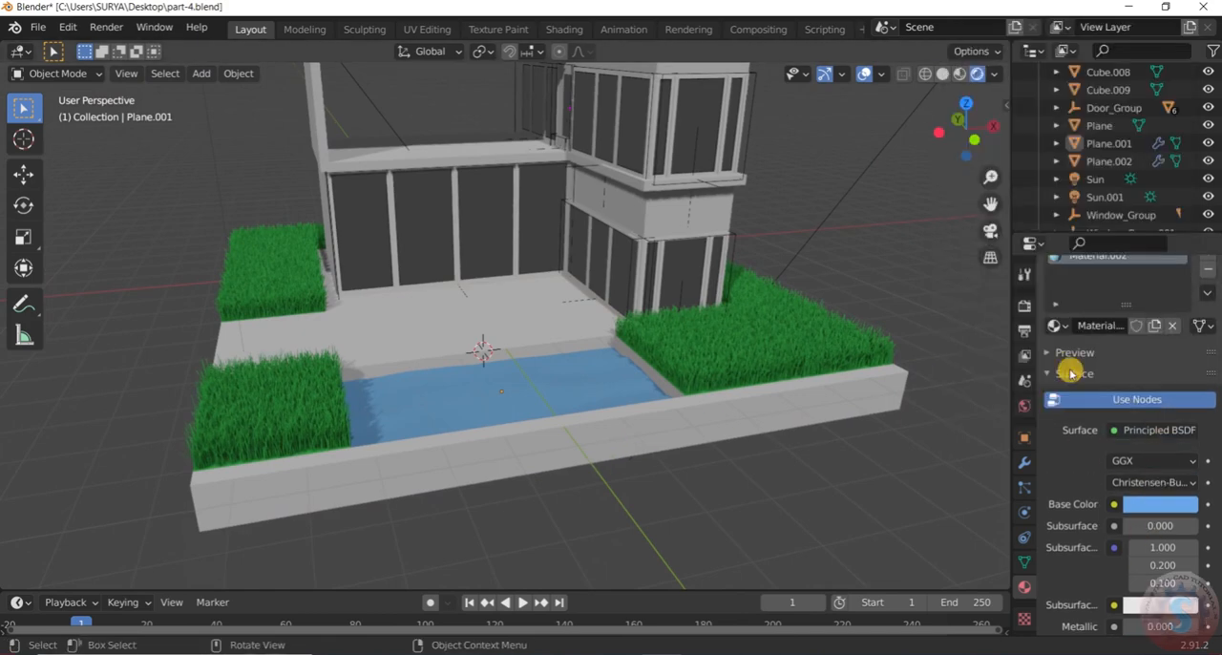
click(1178, 429)
click(983, 84)
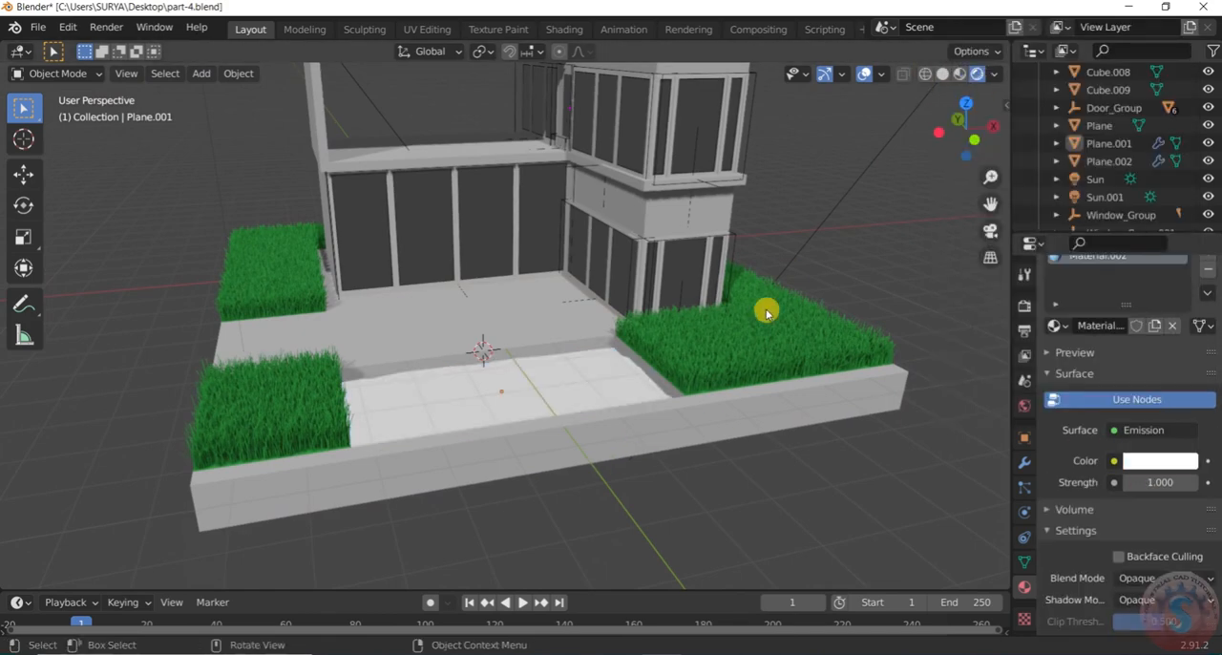
click(1157, 460)
mouse_move(1107, 275)
mouse_down()
mouse_move(1130, 220)
mouse_move(1122, 233)
mouse_up()
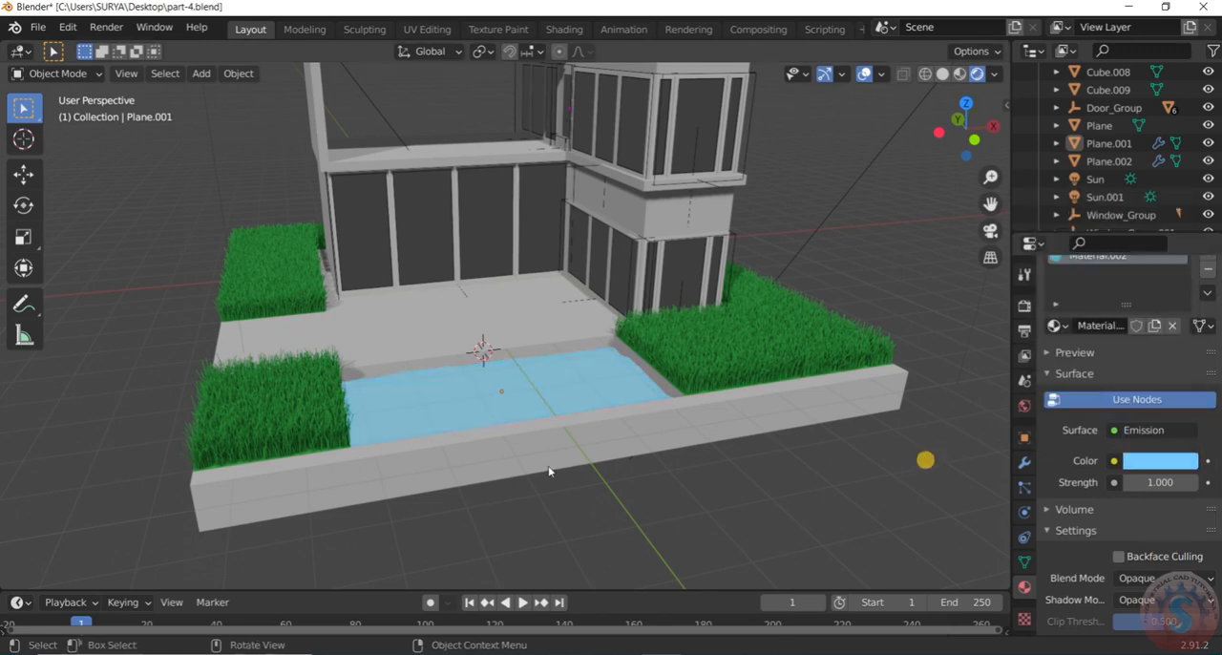
Undo the emission color and the switch to the Emission shader on the pool water
scroll(536, 444, down, 3)
scroll(592, 458, up, 5)
key(ctrl+z)
key(ctrl+z)
scroll(611, 467, down, 3)
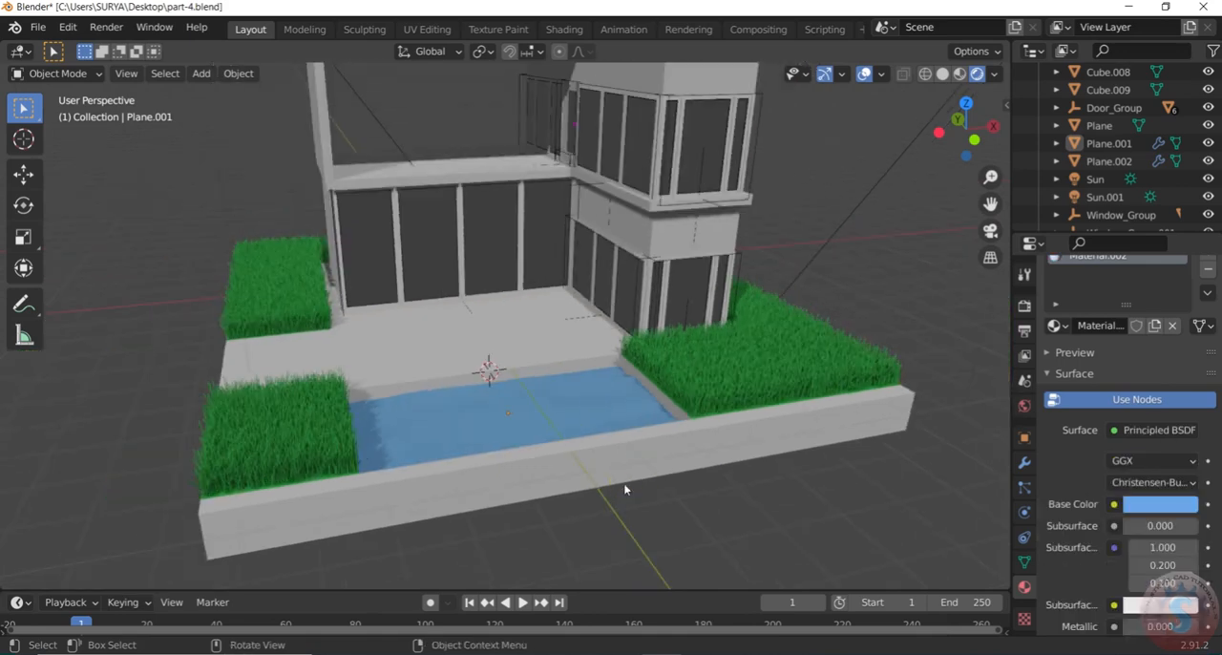
Select the pool water surface and set its material's metallic value to 0.160
click(625, 489)
mouse_move(625, 489)
middle_down()
mouse_move(646, 505)
mouse_move(638, 500)
middle_up()
scroll(638, 500, up, 3)
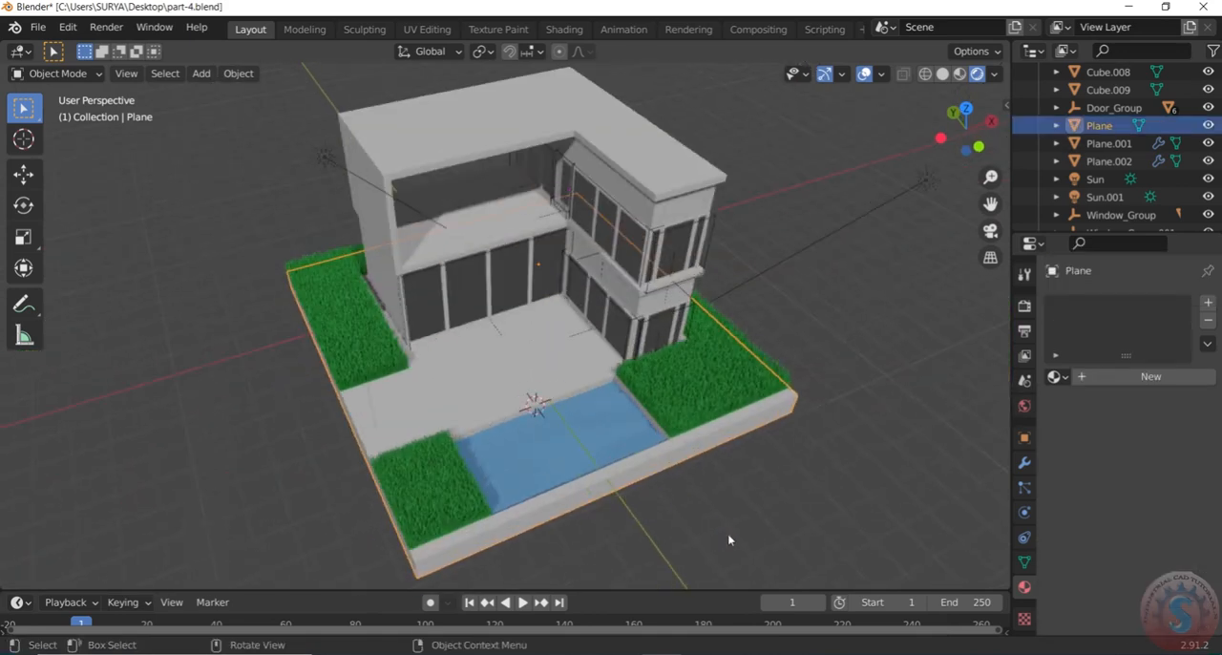
click(598, 440)
scroll(1165, 508, down, 5)
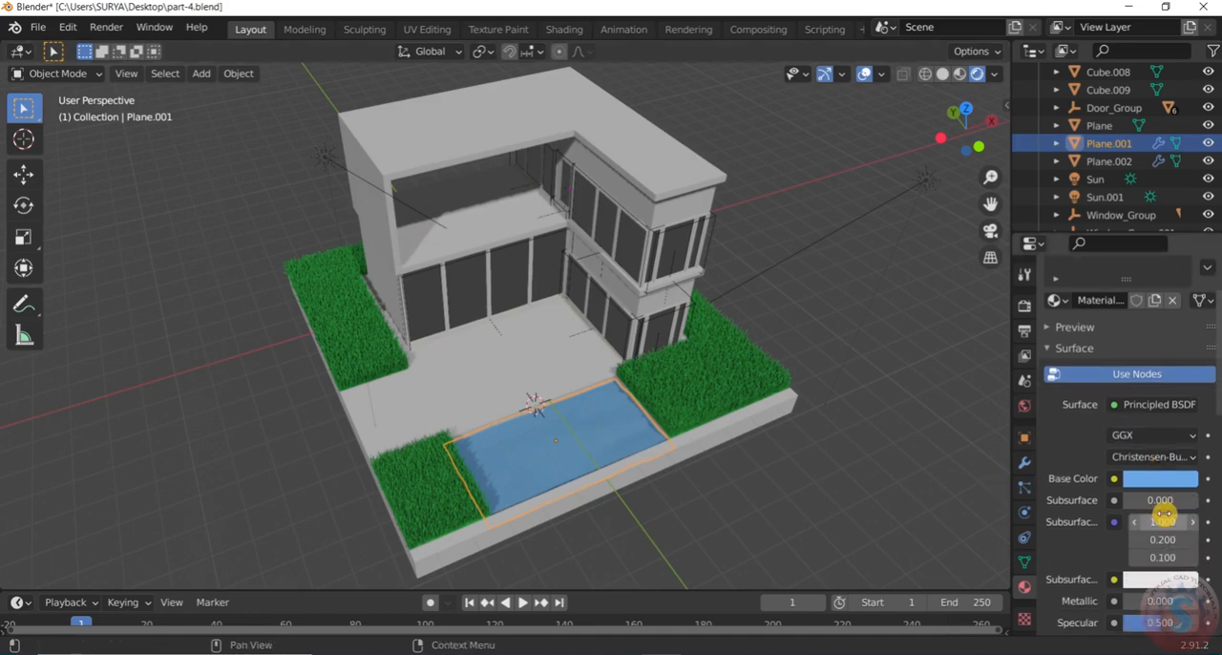
mouse_move(1153, 503)
mouse_down()
mouse_move(1173, 503)
mouse_move(1160, 503)
mouse_up()
mouse_move(811, 487)
middle_down()
mouse_move(635, 488)
mouse_move(603, 442)
mouse_move(812, 468)
middle_up()
drag(1157, 501, 1134, 513)
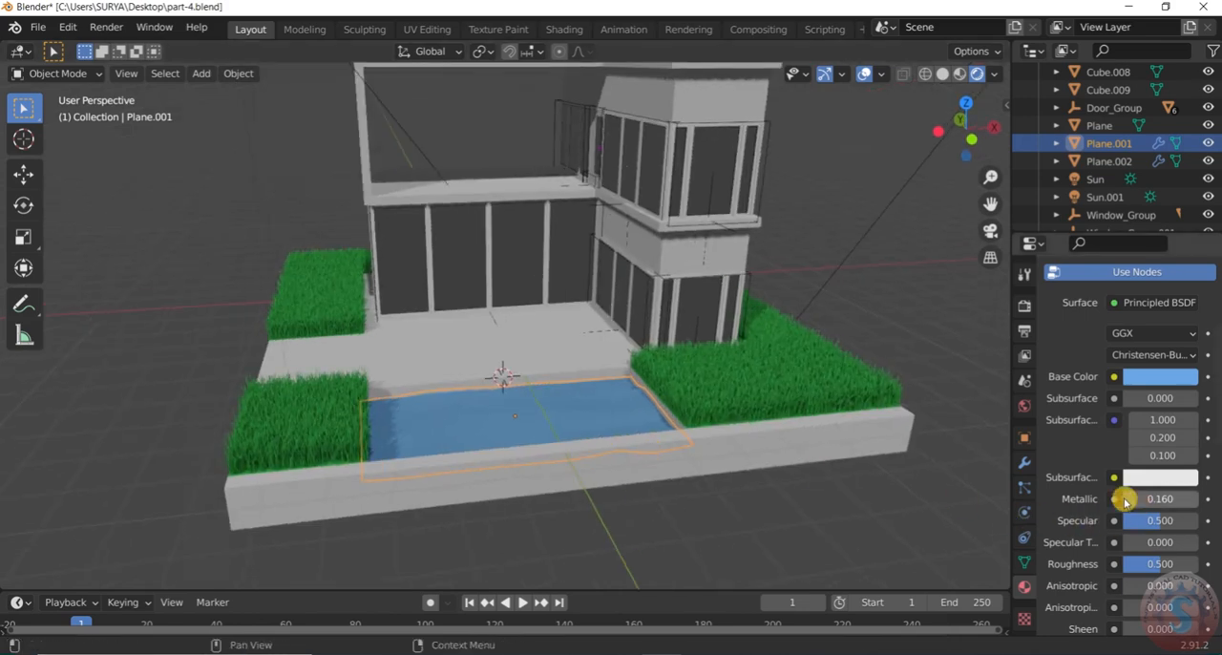
Try a Glass BSDF shader on the pool water material and tint its color pale blue
scroll(1050, 429, up, 4)
click(1158, 406)
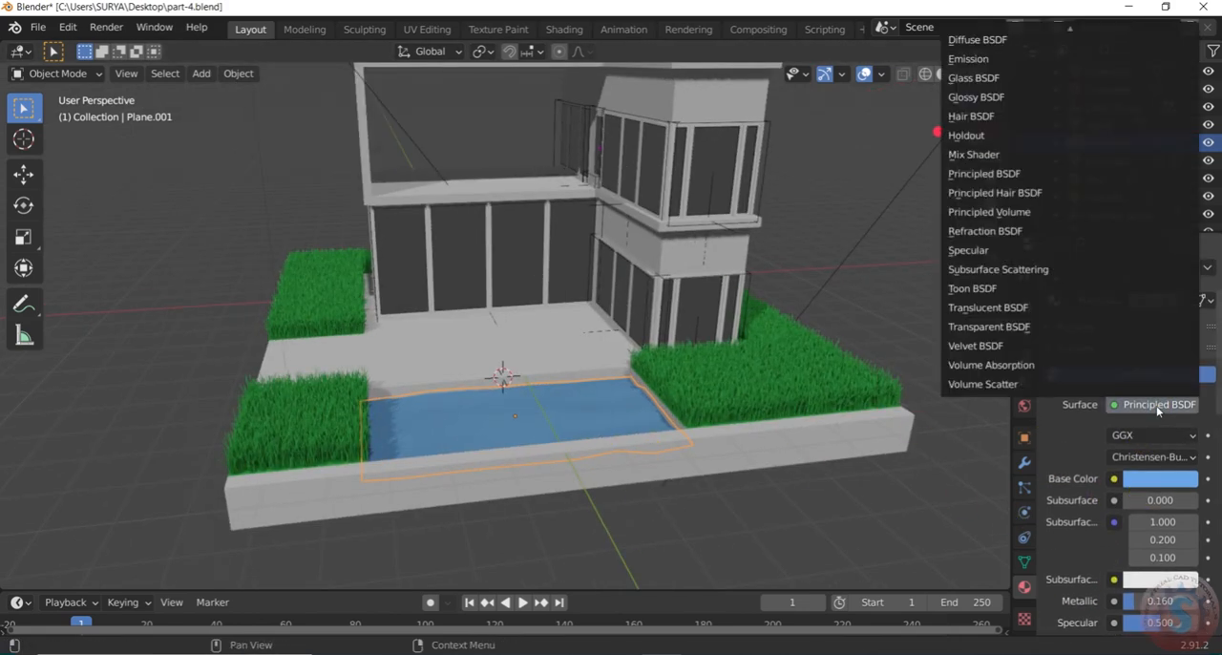
click(1000, 80)
click(1184, 460)
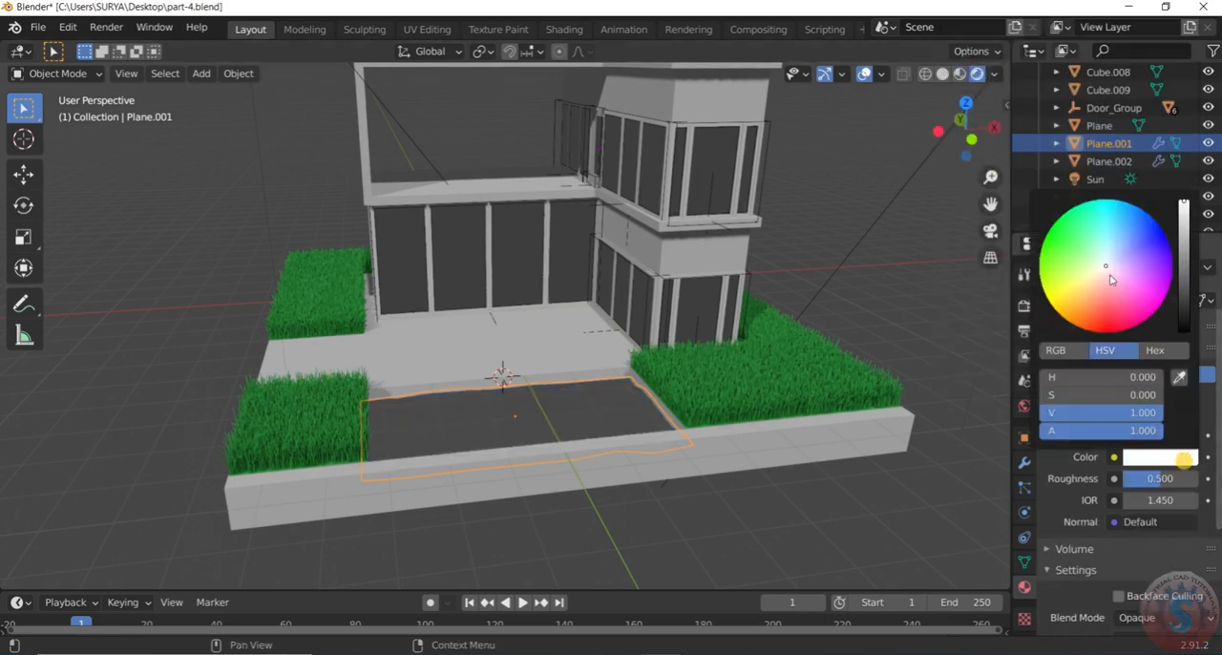
mouse_move(1108, 272)
mouse_down()
mouse_move(1127, 226)
mouse_move(1128, 279)
mouse_up()
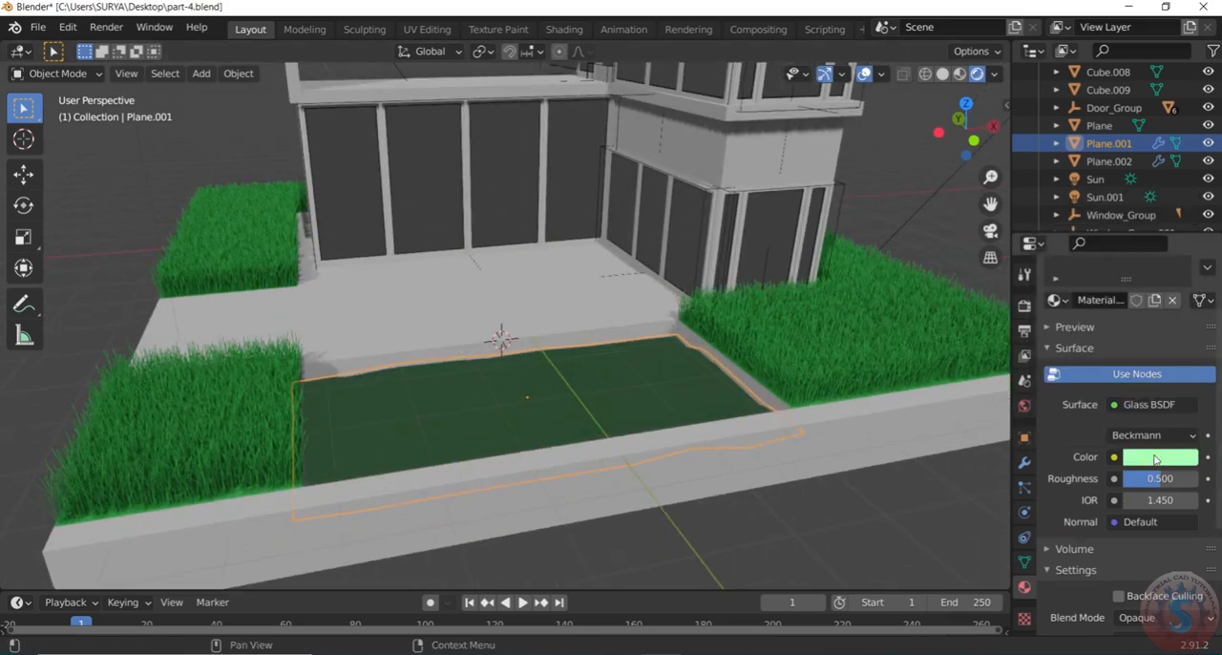
click(1155, 459)
drag(1090, 248, 1130, 232)
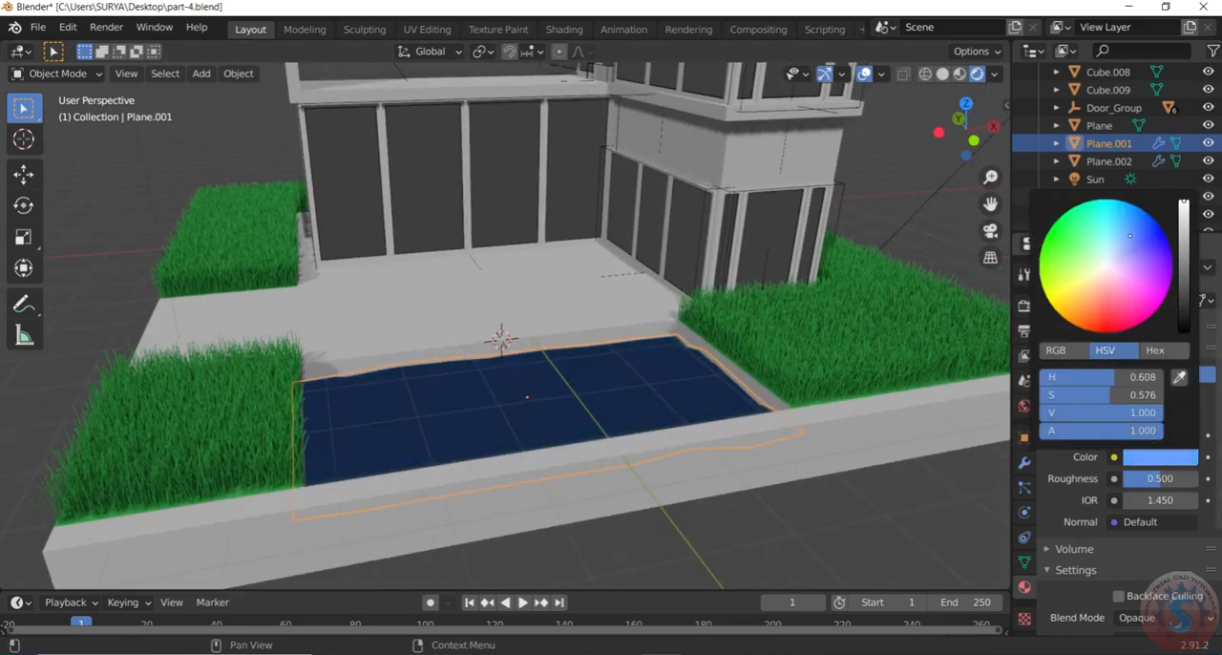
mouse_move(1184, 202)
mouse_down()
mouse_move(1115, 225)
mouse_move(1107, 258)
mouse_move(1119, 266)
mouse_up()
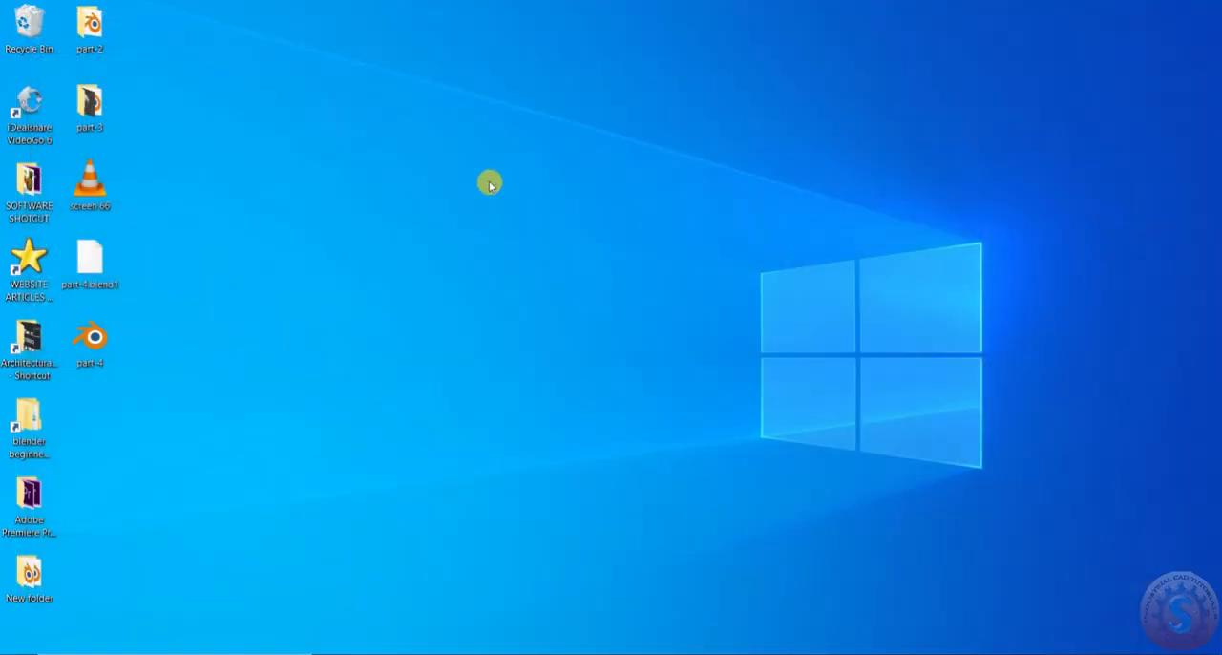
Save the scene as part-5.blend in the part-5 folder on the Desktop
right_click(489, 184)
click(535, 231)
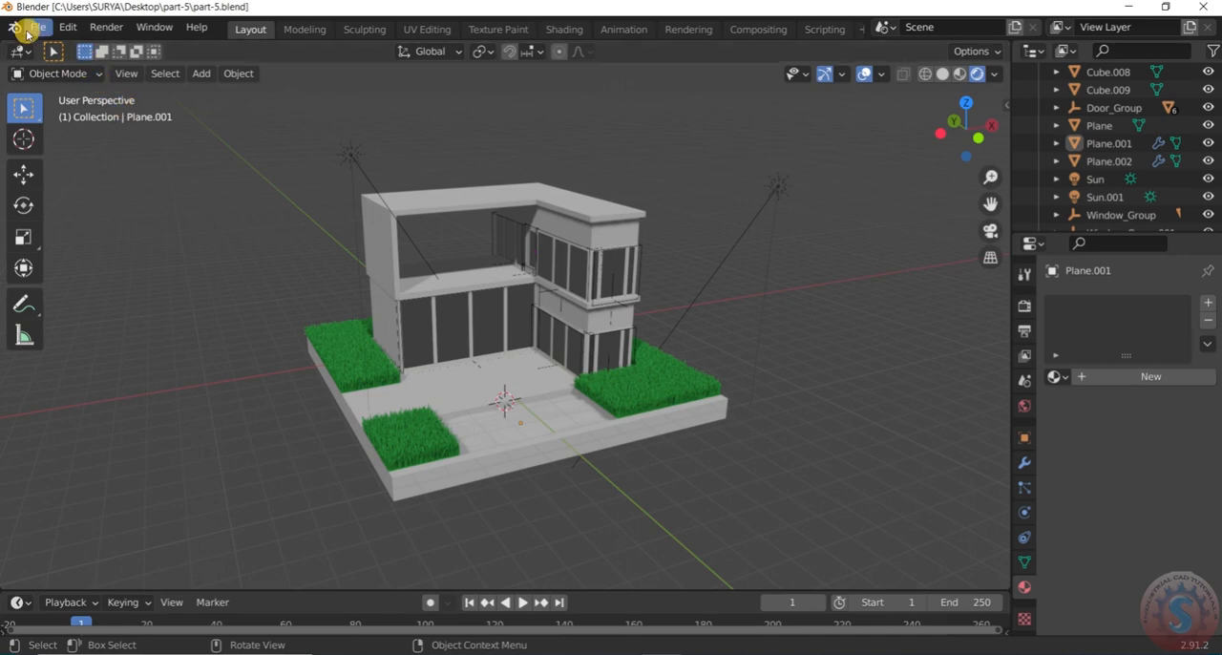
click(29, 34)
click(53, 141)
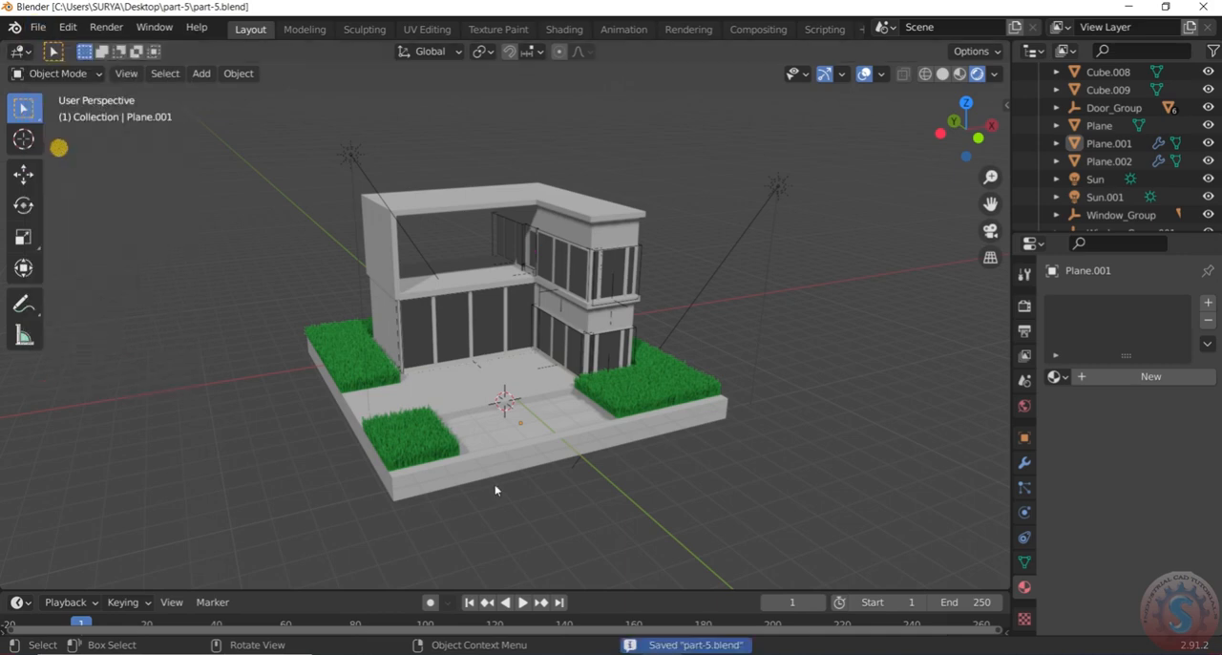
Select the pool water surface, create a new material for it and set the base color to sky blue
scroll(526, 417, up, 3)
click(543, 400)
scroll(542, 398, down, 5)
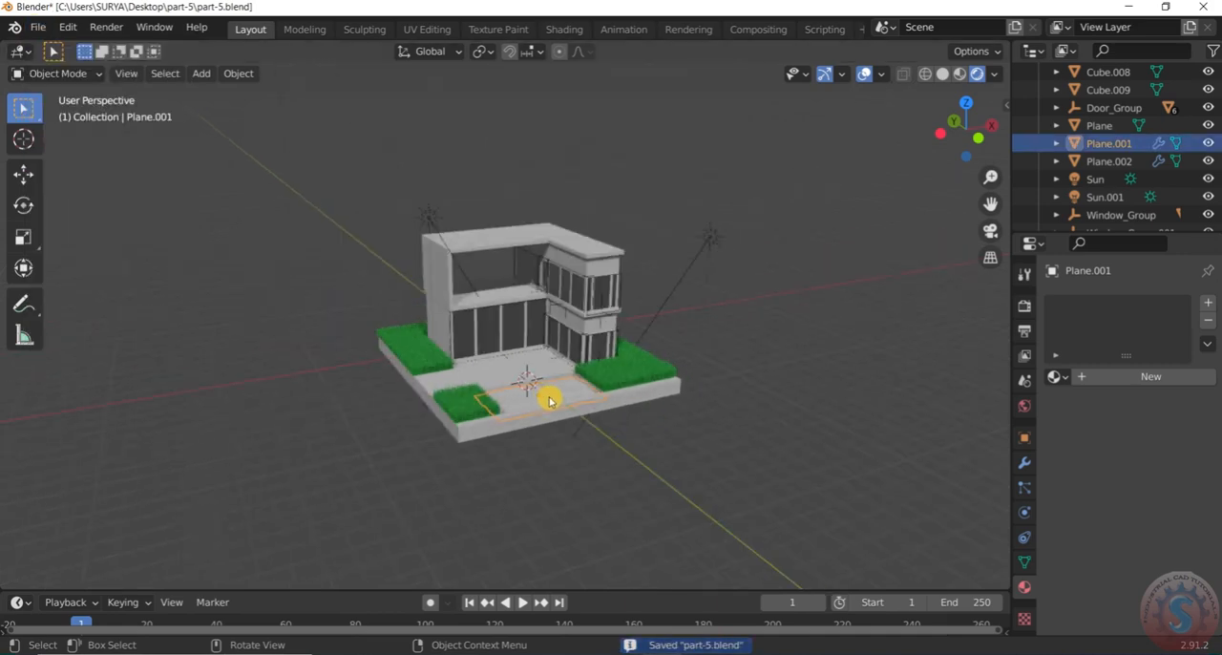
scroll(541, 396, up, 3)
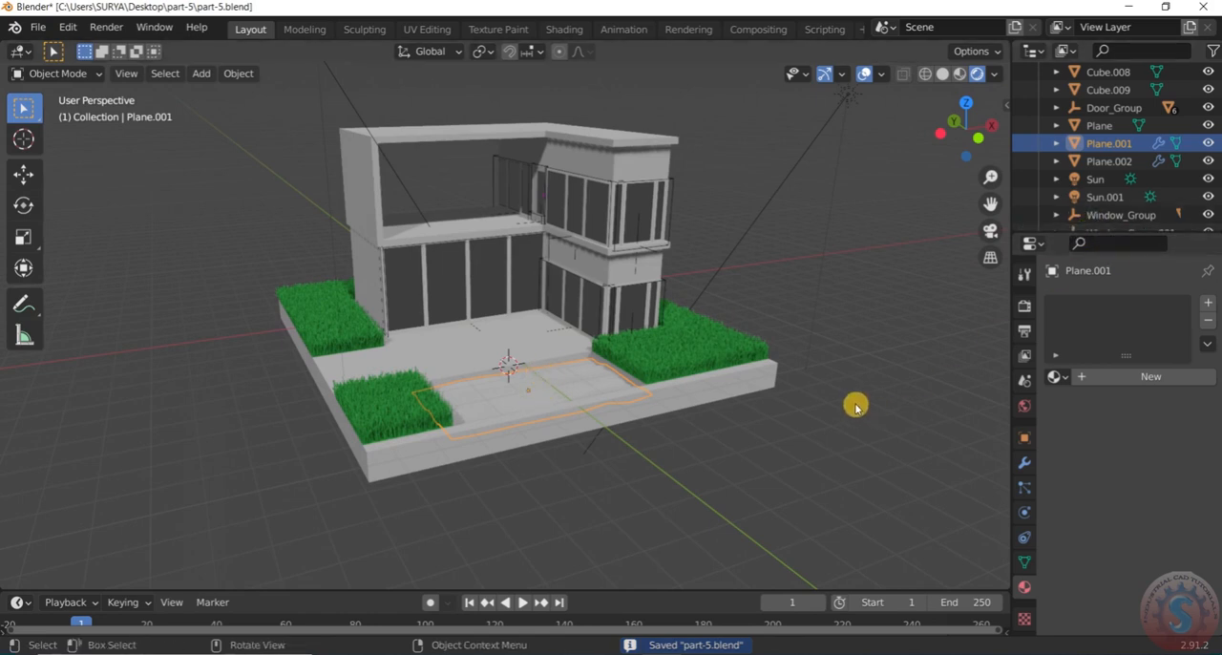
click(1101, 384)
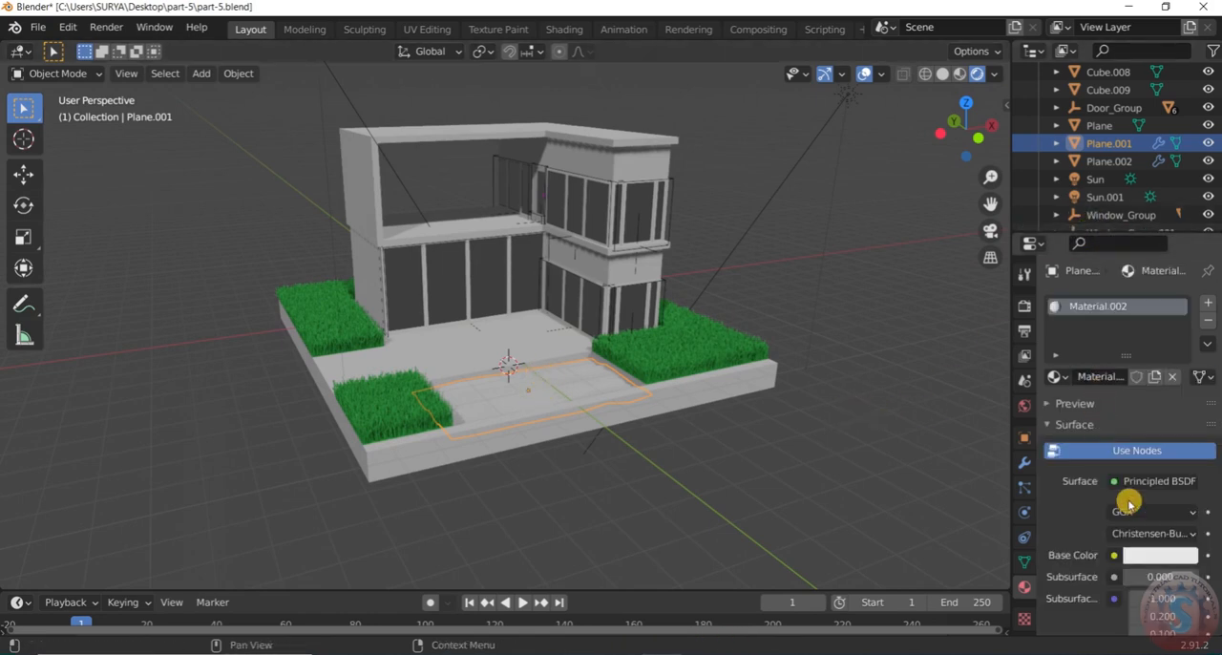
scroll(1112, 478, down, 3)
click(1151, 429)
drag(1102, 238, 1120, 196)
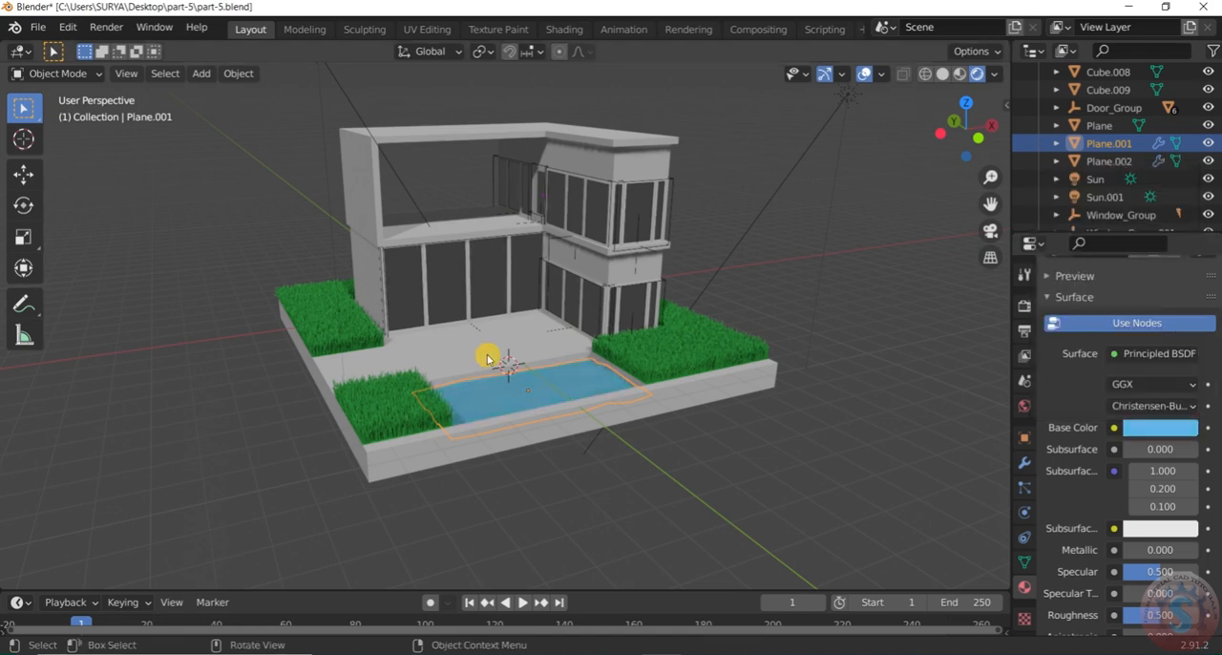
Set the pool water material's metallic value to 0.345 and its roughness to 0.492
scroll(515, 433, up, 5)
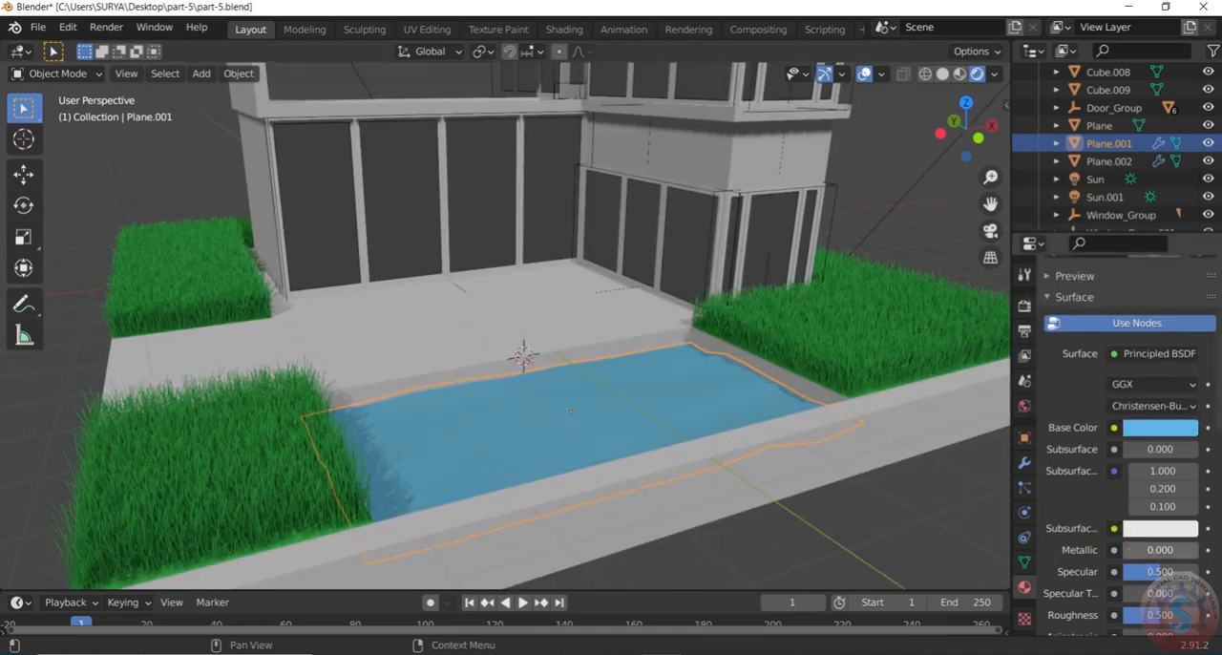
drag(1143, 550, 1170, 551)
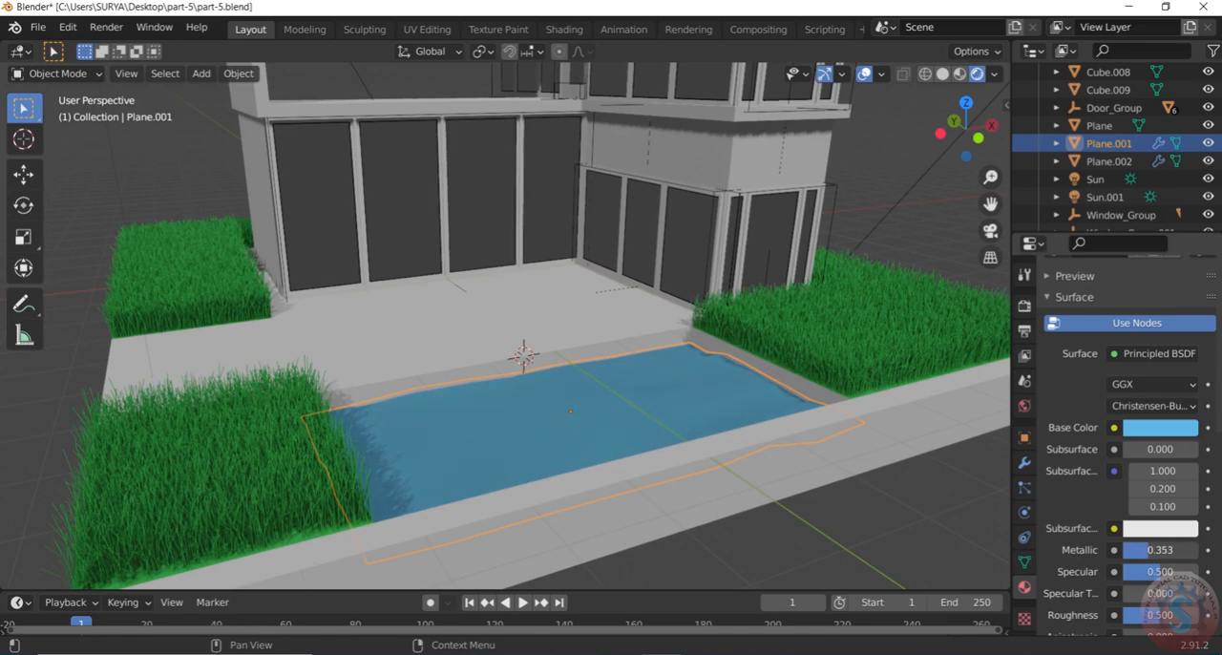
drag(1131, 551, 1110, 551)
scroll(1103, 581, down, 2)
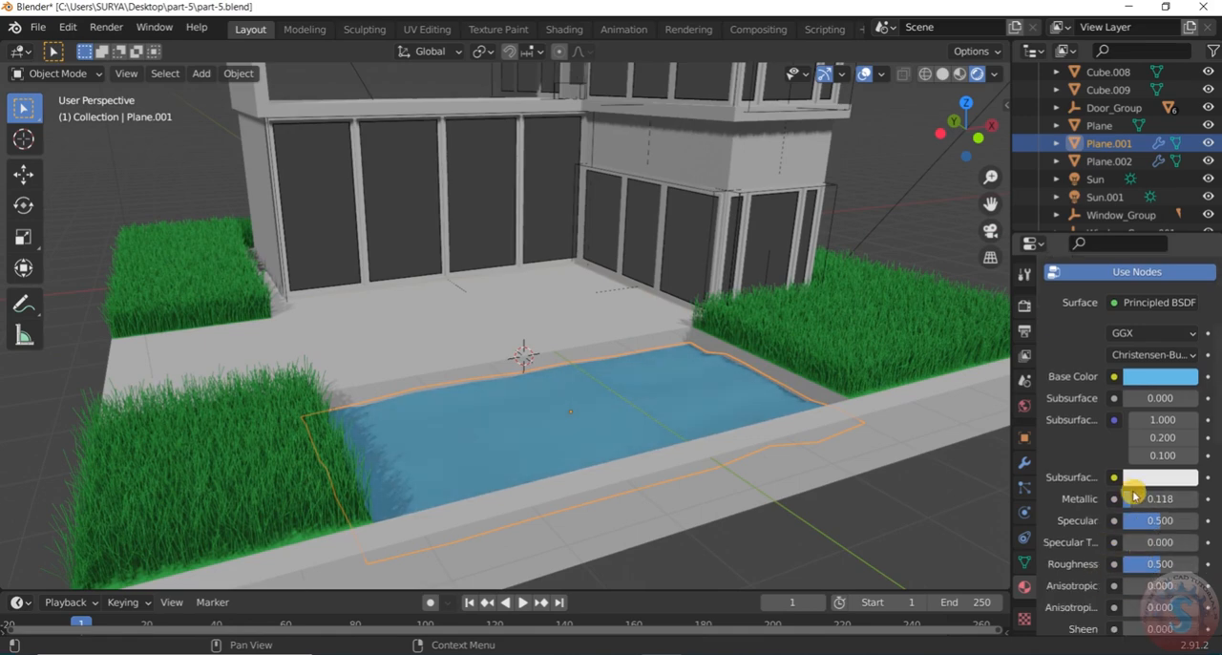
drag(1134, 499, 1147, 498)
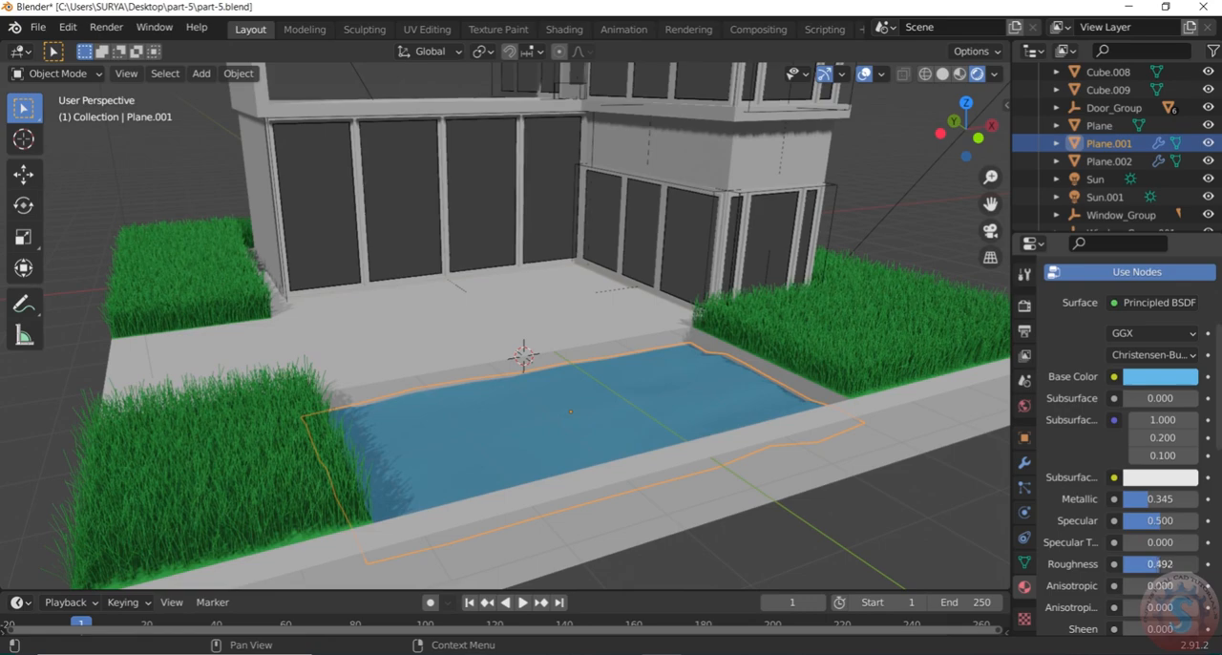
Lower the pool water material's roughness to 0.450 and check the surface from several angles
scroll(867, 431, down, 5)
scroll(725, 417, up, 5)
middle_drag(725, 417, 799, 346)
scroll(842, 340, up, 2)
scroll(766, 414, down, 4)
middle_drag(767, 415, 700, 513)
scroll(659, 476, up, 3)
middle_drag(659, 475, 658, 426)
click(657, 424)
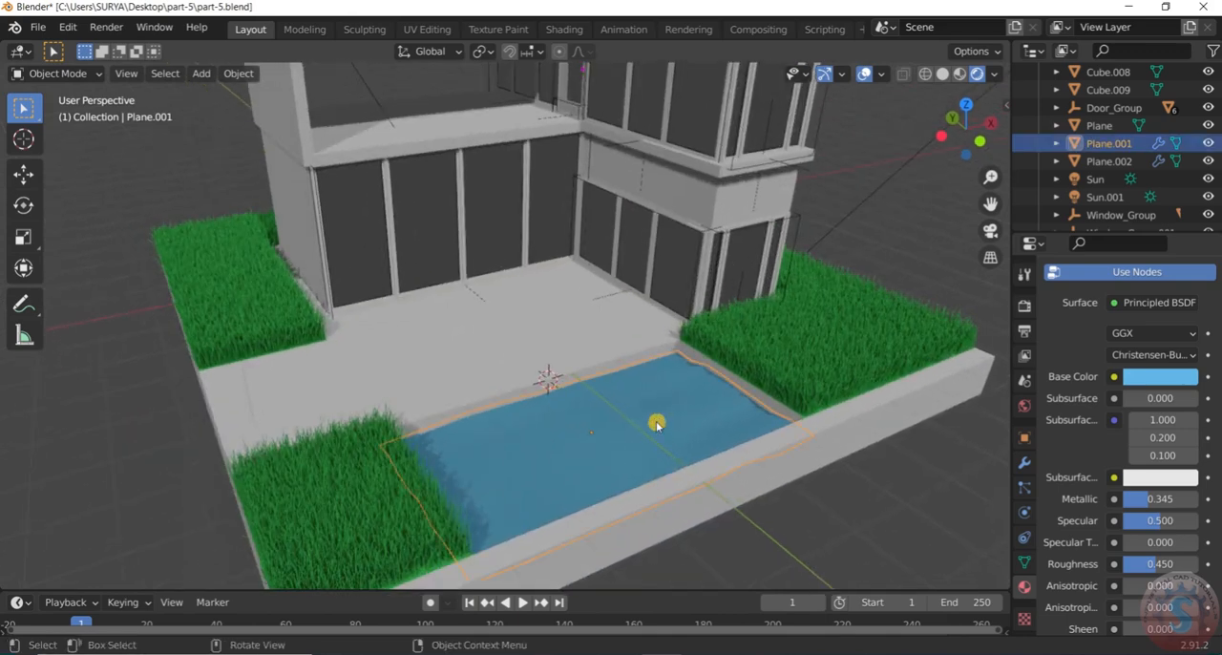
Set the displacement modifier's strength on the pool water surface to 0.550 and check the waves from around the house
click(1021, 464)
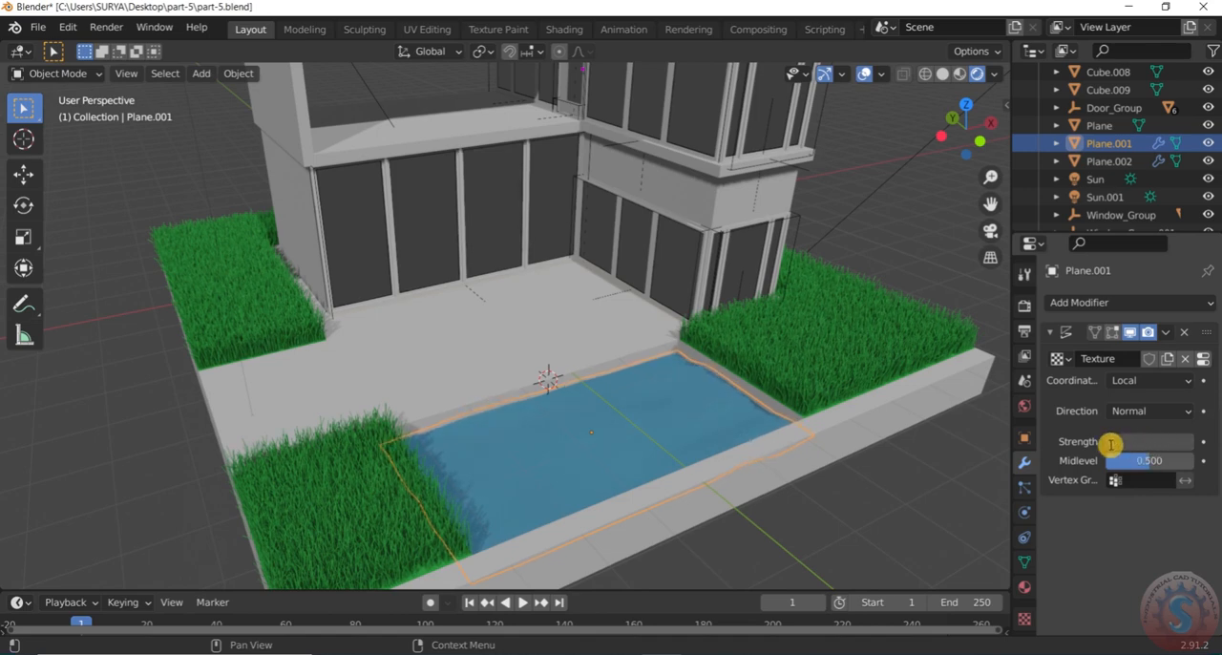
key(Return)
middle_drag(881, 499, 783, 335)
middle_drag(764, 391, 597, 339)
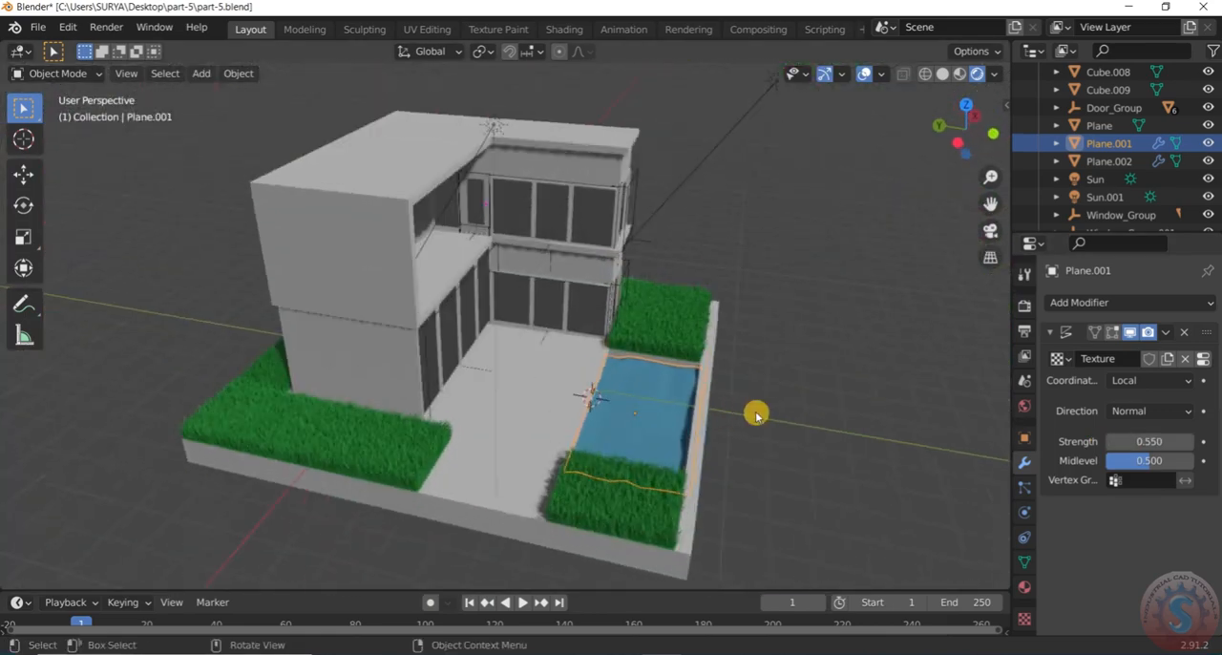
scroll(761, 422, up, 5)
click(761, 423)
scroll(761, 423, down, 4)
middle_drag(760, 423, 601, 413)
scroll(734, 445, up, 2)
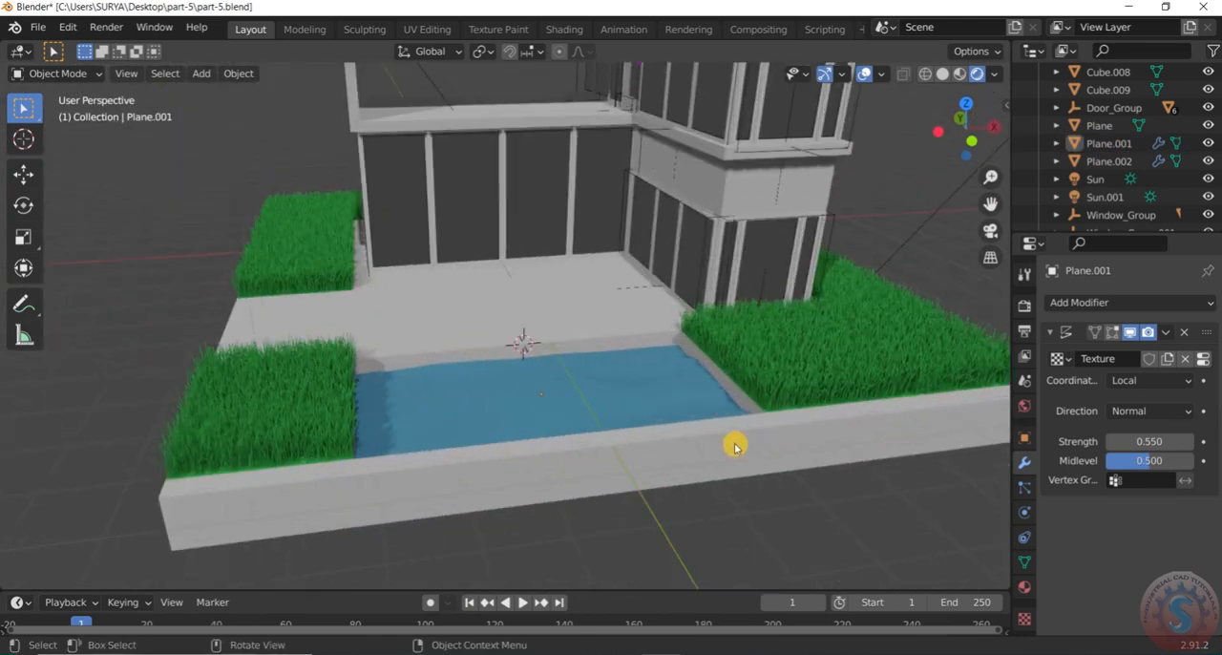
middle_drag(734, 445, 673, 442)
Save the scene with the blue, rippled pool water to part-5.blend
click(34, 28)
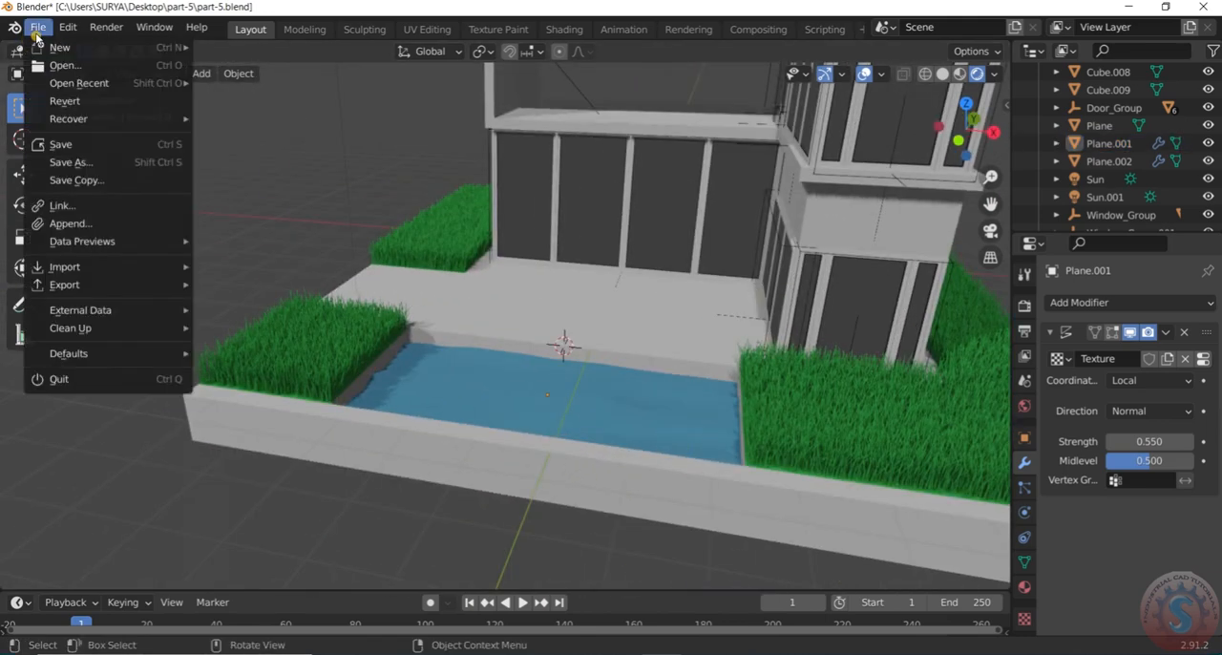
click(60, 150)
middle_drag(535, 354, 474, 350)
scroll(474, 349, down, 7)
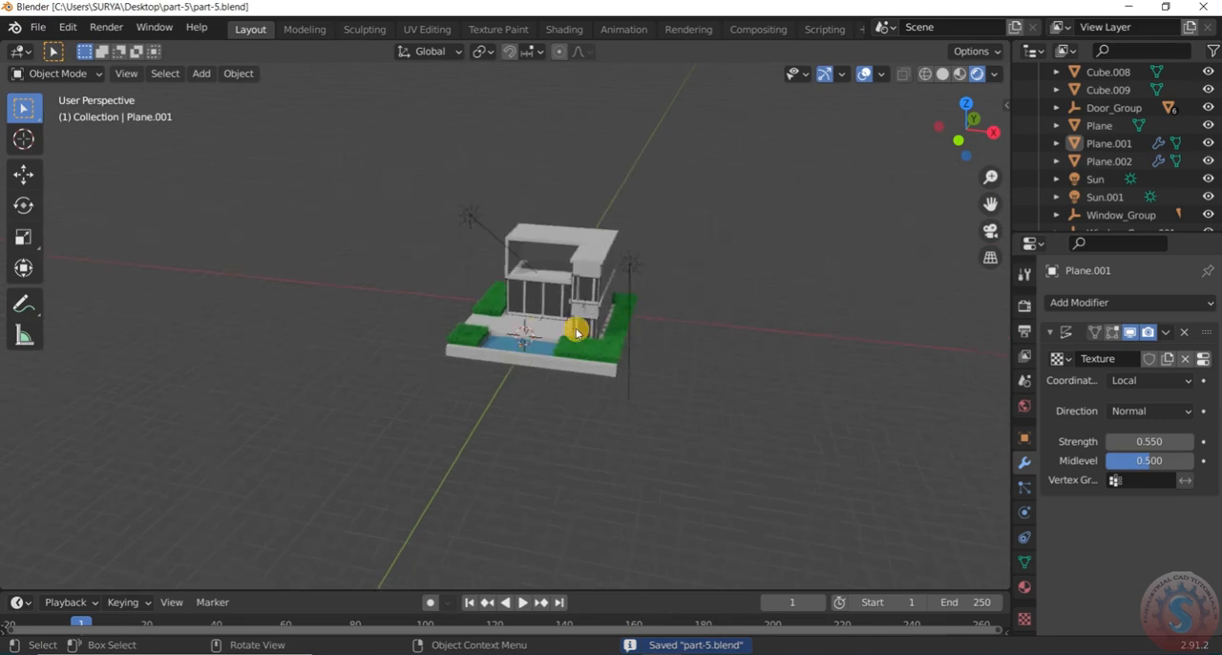
middle_drag(579, 330, 649, 318)
scroll(589, 297, up, 5)
click(36, 27)
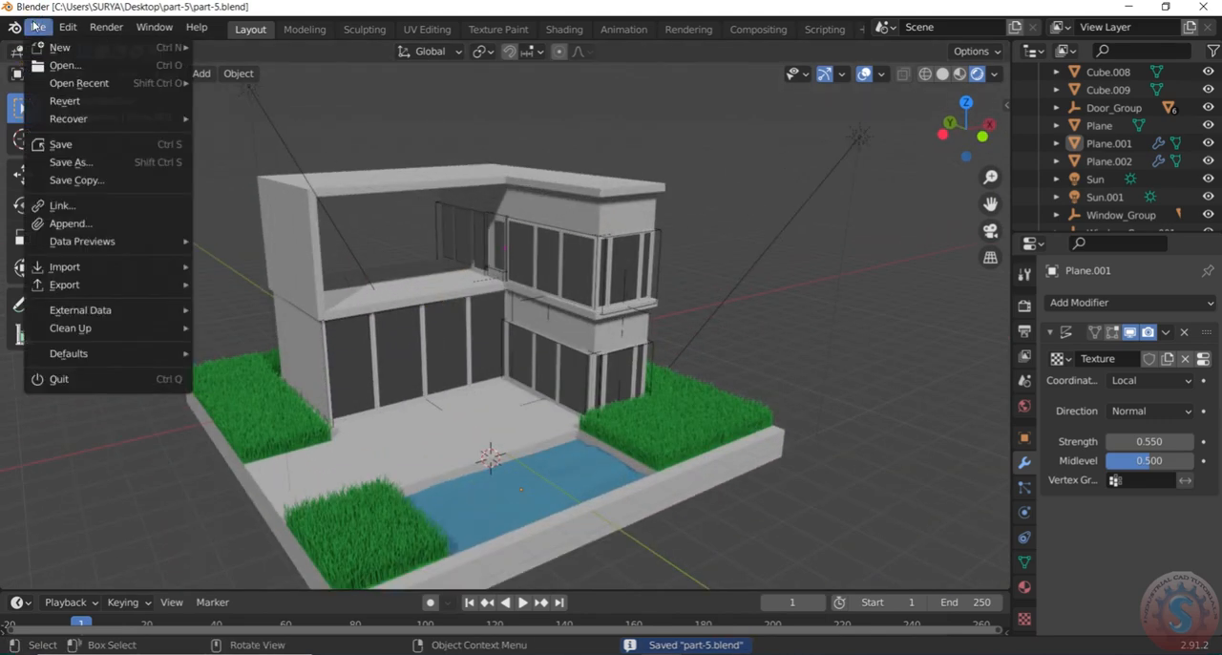
click(55, 145)
Examine the house, grass and pool water from several distances and angles
scroll(702, 324, down, 3)
scroll(701, 323, up, 3)
scroll(678, 343, down, 1)
middle_drag(666, 360, 635, 374)
scroll(668, 390, up, 2)
scroll(671, 391, down, 2)
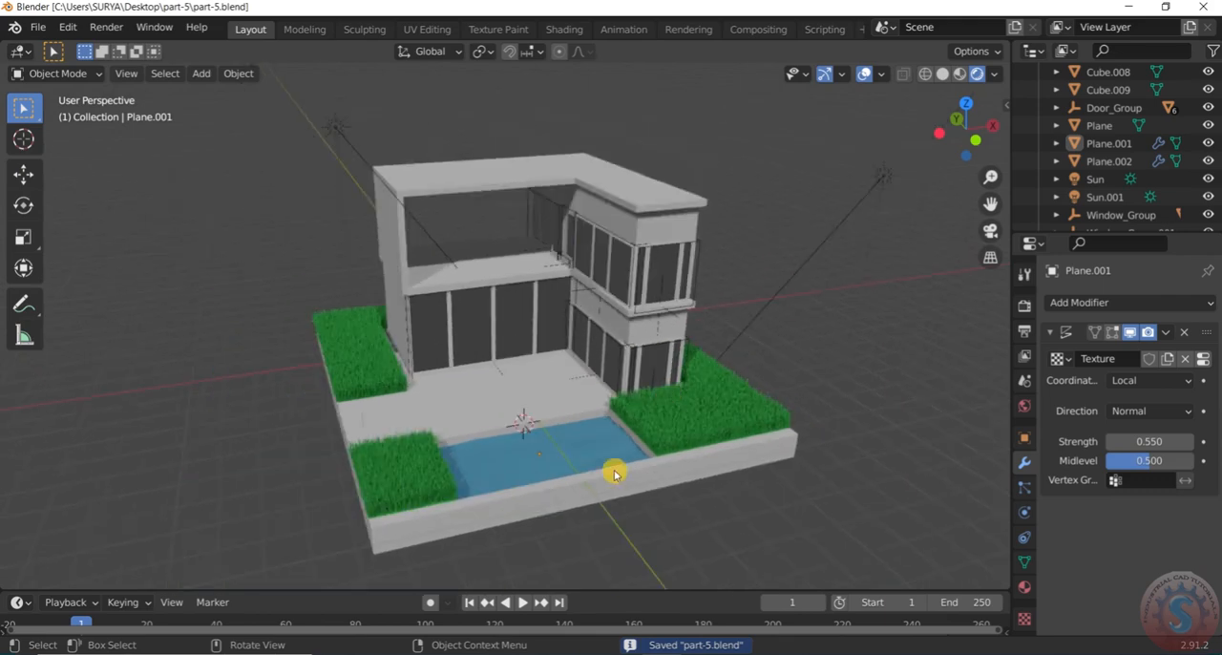
scroll(587, 493, up, 2)
scroll(570, 500, down, 1)
middle_drag(542, 489, 518, 451)
Create a new material for the base slab around the pool
click(518, 492)
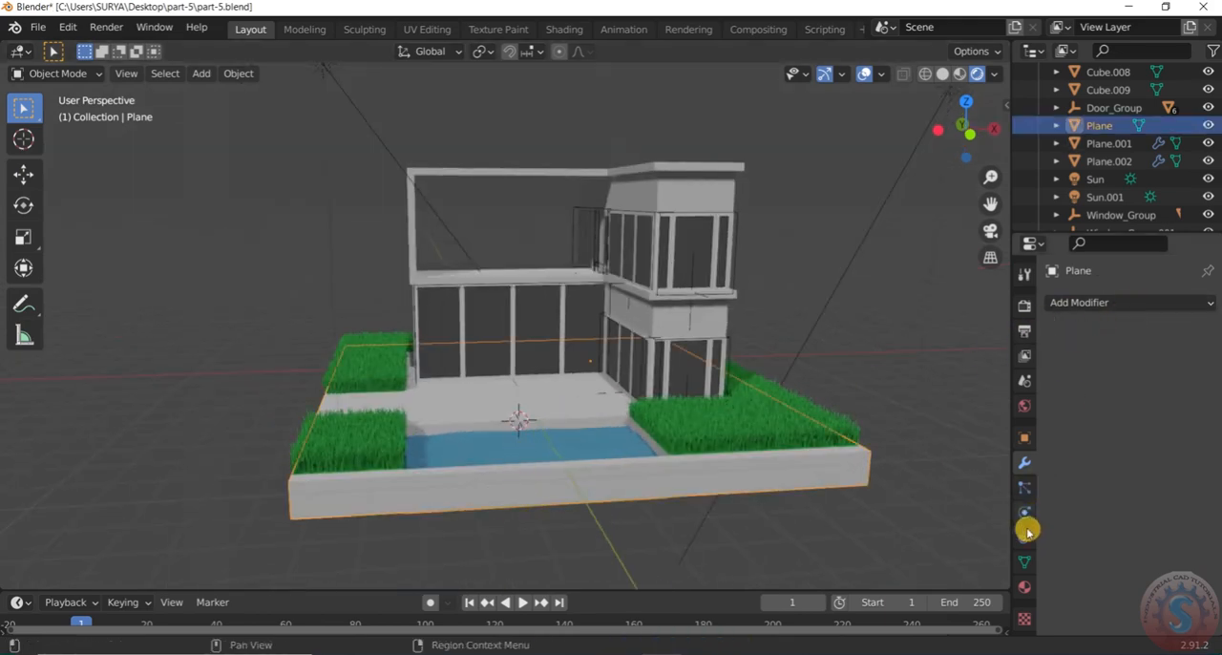
click(1020, 584)
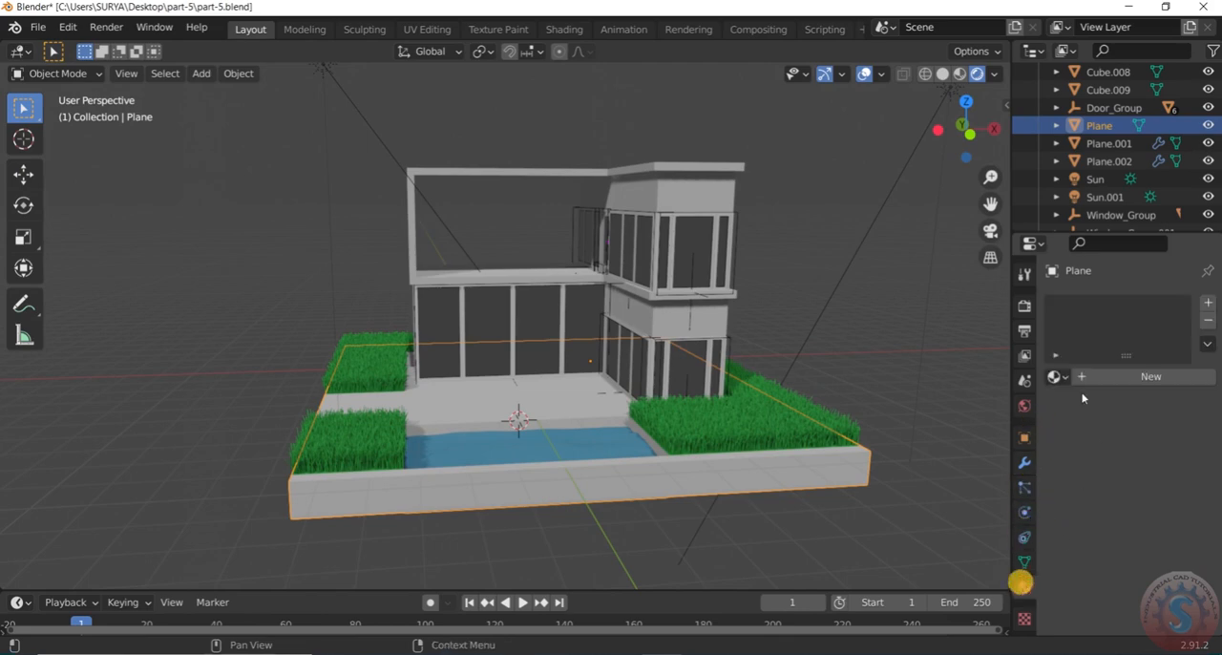
click(1057, 376)
click(1067, 376)
click(1098, 378)
scroll(1145, 489, down, 3)
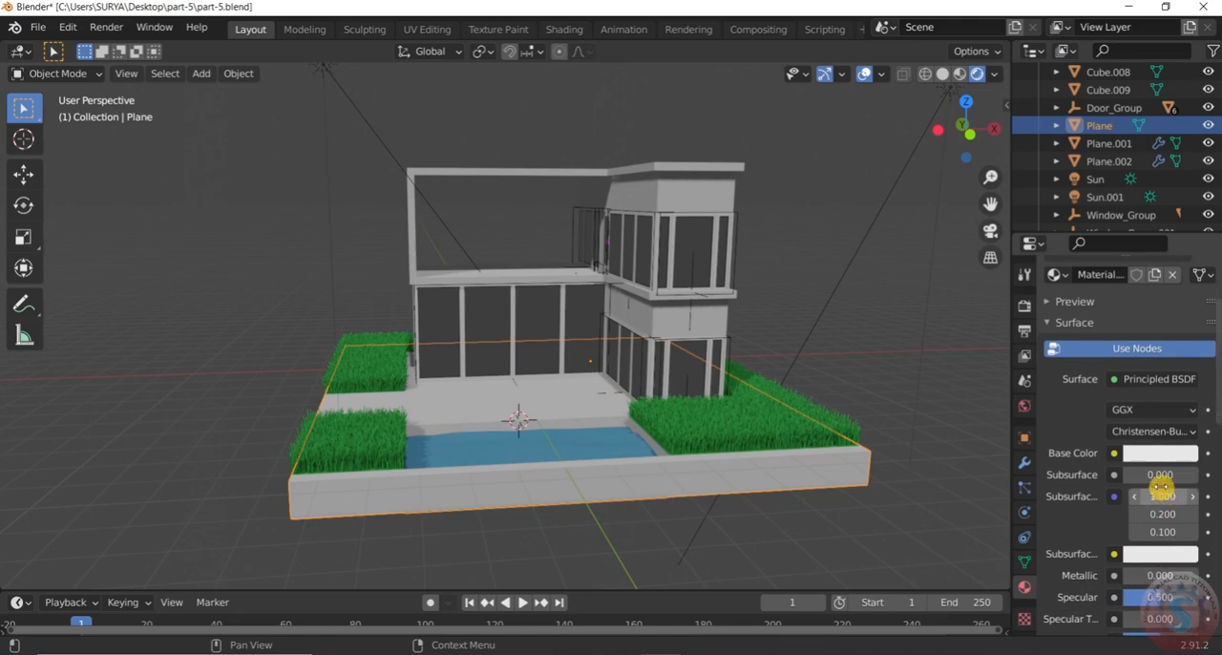
Colour the base material dark purple with hue 0.841, saturation 0.565 and value 0.400
click(1159, 455)
drag(1107, 267, 1139, 310)
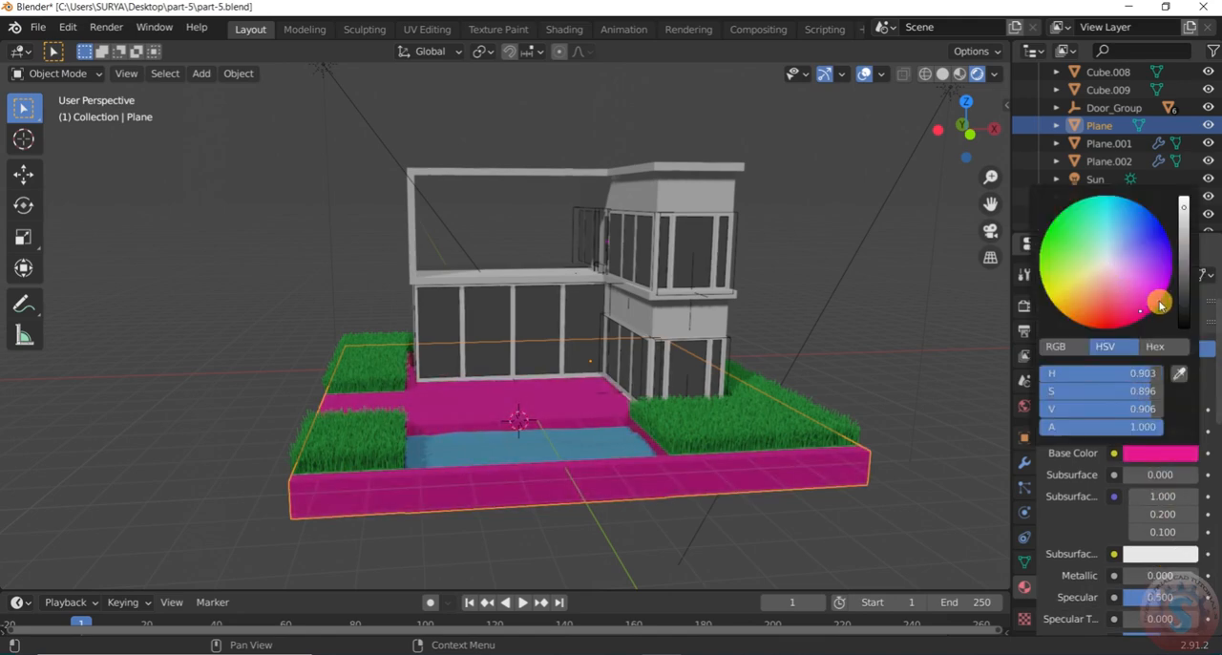
drag(1187, 226, 1183, 275)
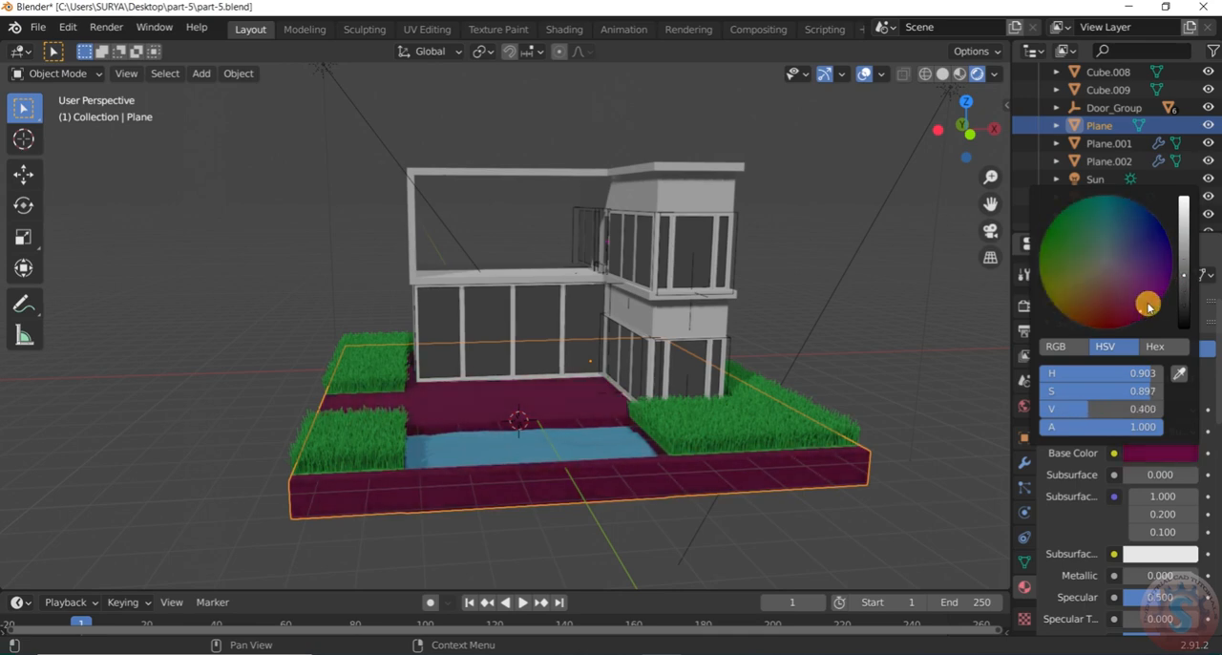
drag(1145, 311, 1136, 265)
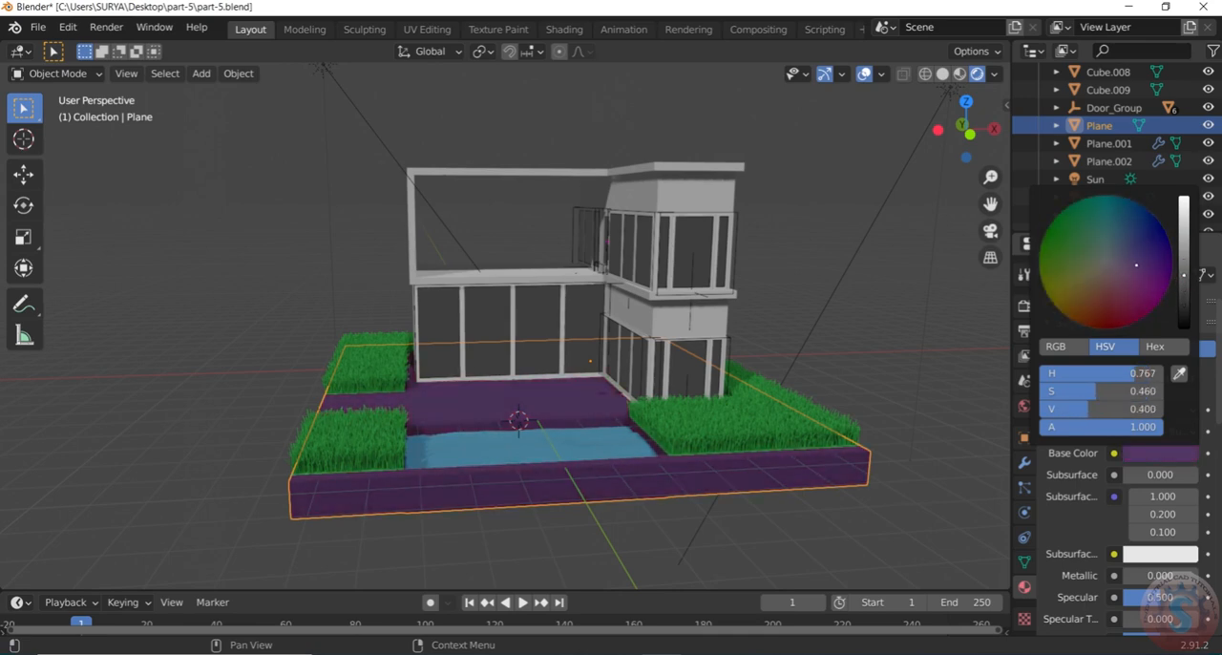
click(862, 370)
Hide the viewport overlays and check the scene from several angles
middle_drag(736, 404, 970, 52)
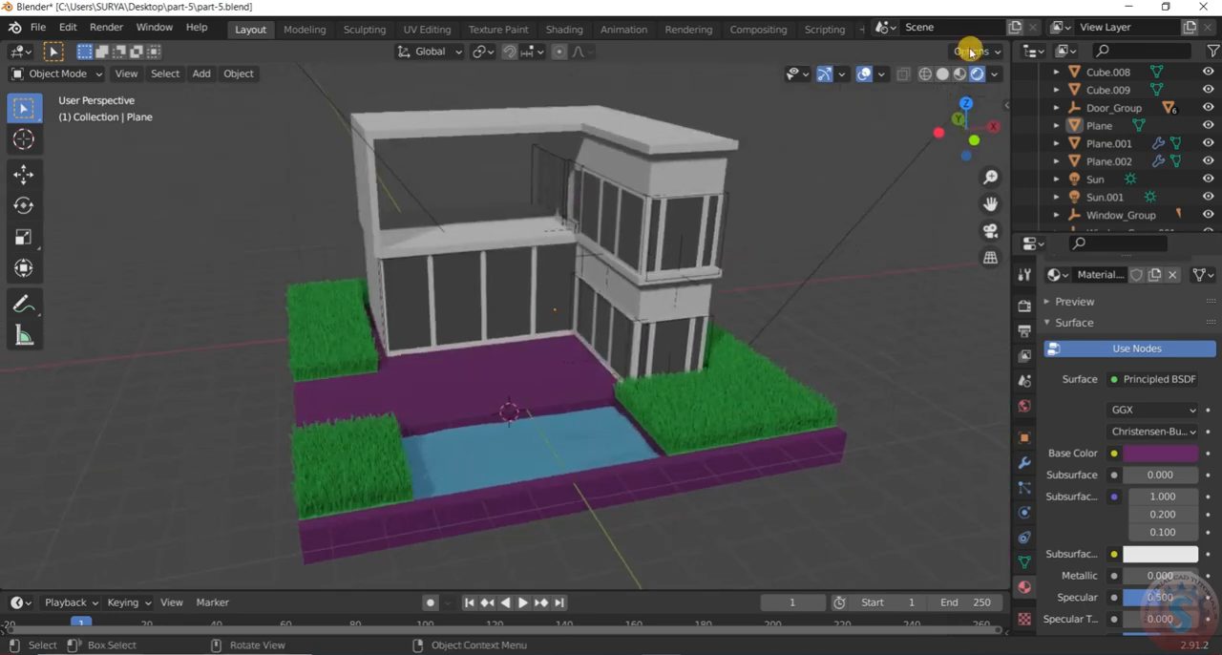
click(868, 76)
scroll(785, 322, down, 2)
middle_drag(785, 323, 841, 250)
scroll(716, 366, up, 3)
middle_drag(716, 367, 725, 415)
Shift the base material's colour from purple to a muted maroon and inspect it up close
click(1163, 454)
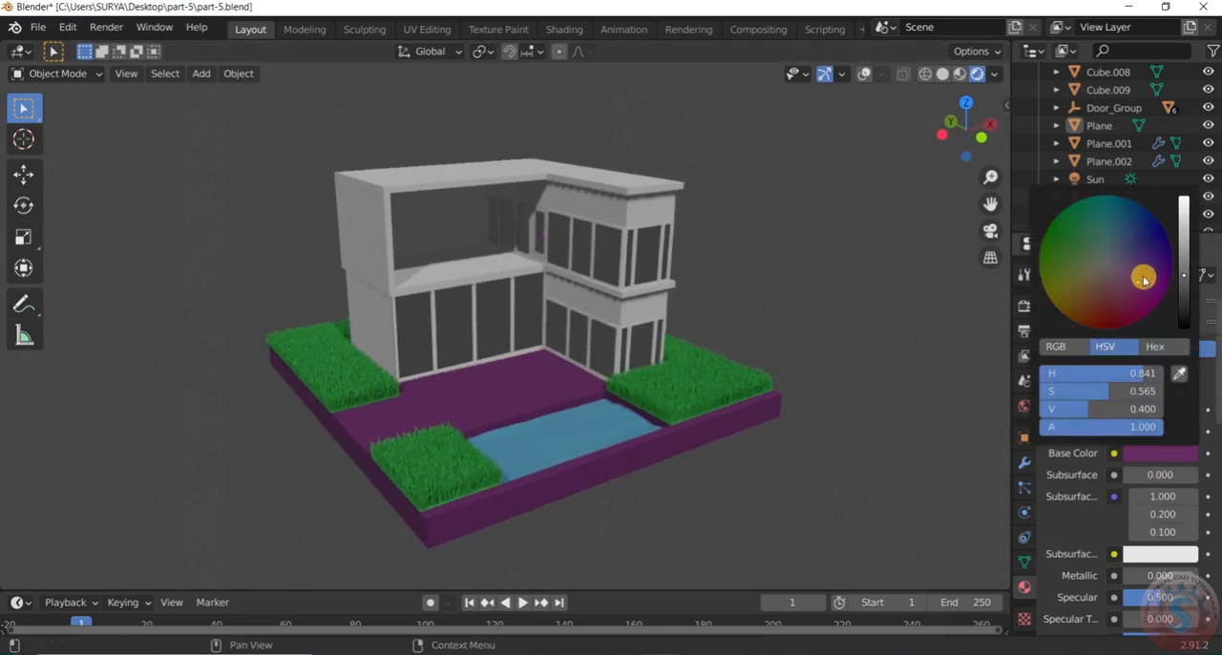
drag(1140, 252, 1107, 298)
click(788, 515)
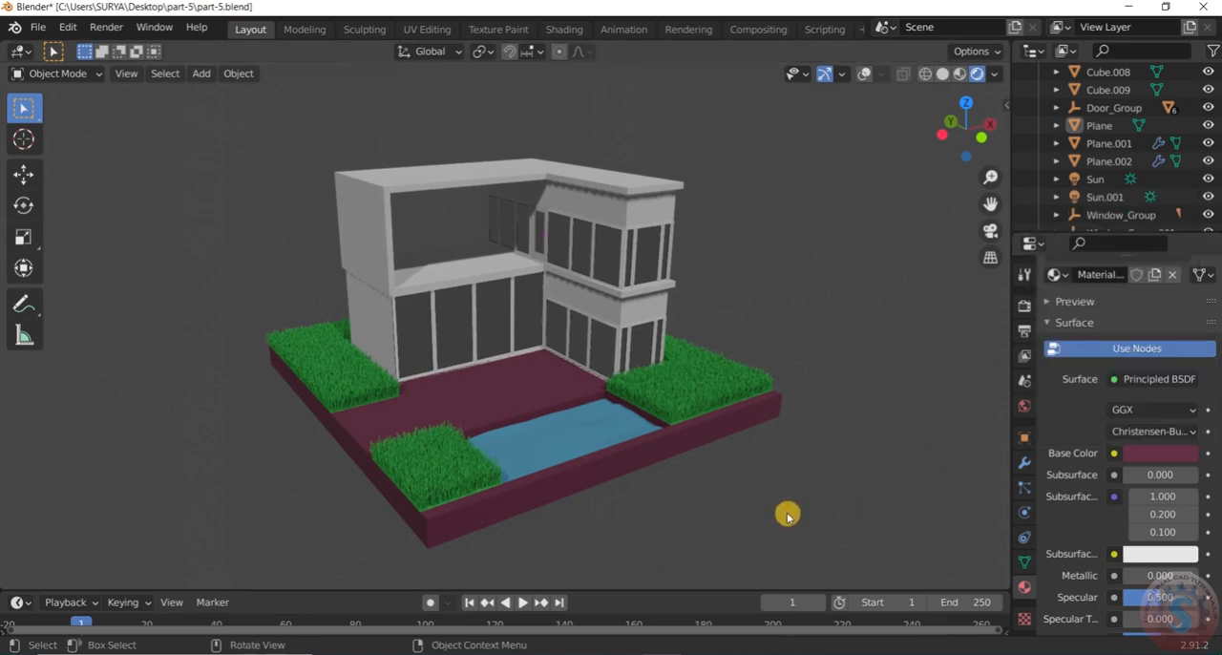
scroll(662, 470, up, 3)
mouse_move(659, 458)
middle_down()
mouse_move(341, 455)
mouse_move(668, 466)
middle_up()
scroll(1163, 487, up, 1)
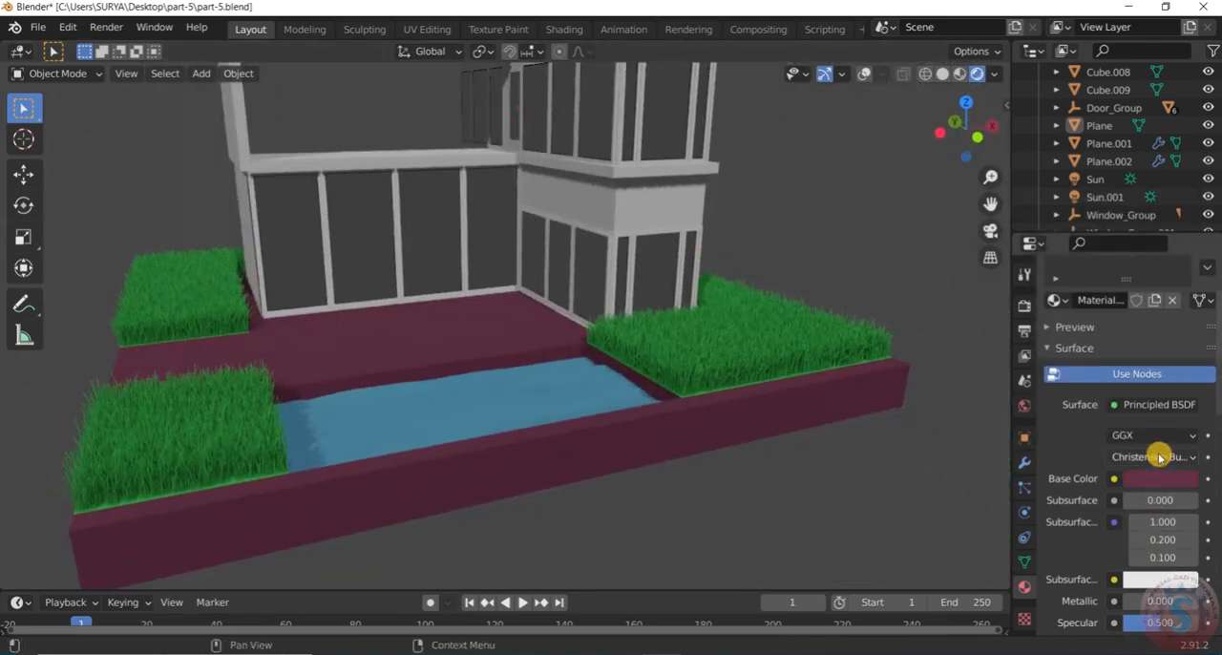
Try brown and purple tones for the base, ending on dark red with hue 0.023, saturation 0.731 and value 0.405
click(1164, 475)
mouse_move(1184, 300)
mouse_down()
mouse_move(1183, 276)
mouse_move(1184, 291)
mouse_up()
drag(1124, 325, 1095, 328)
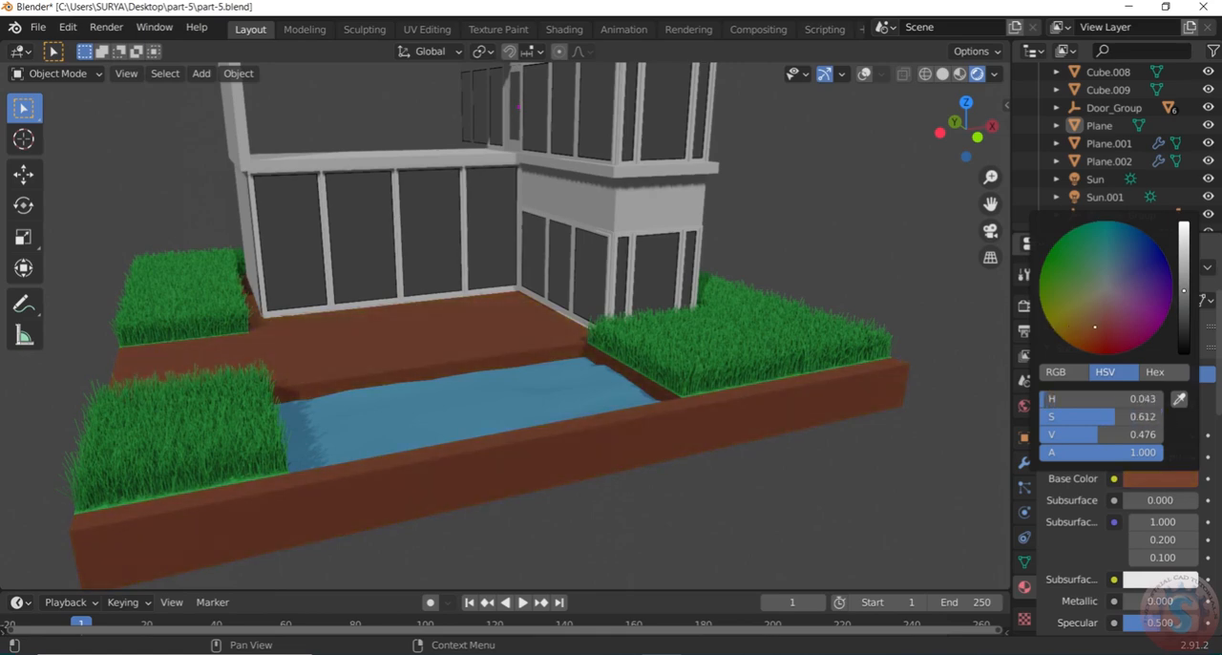
drag(1184, 287, 1183, 296)
drag(1095, 330, 1119, 332)
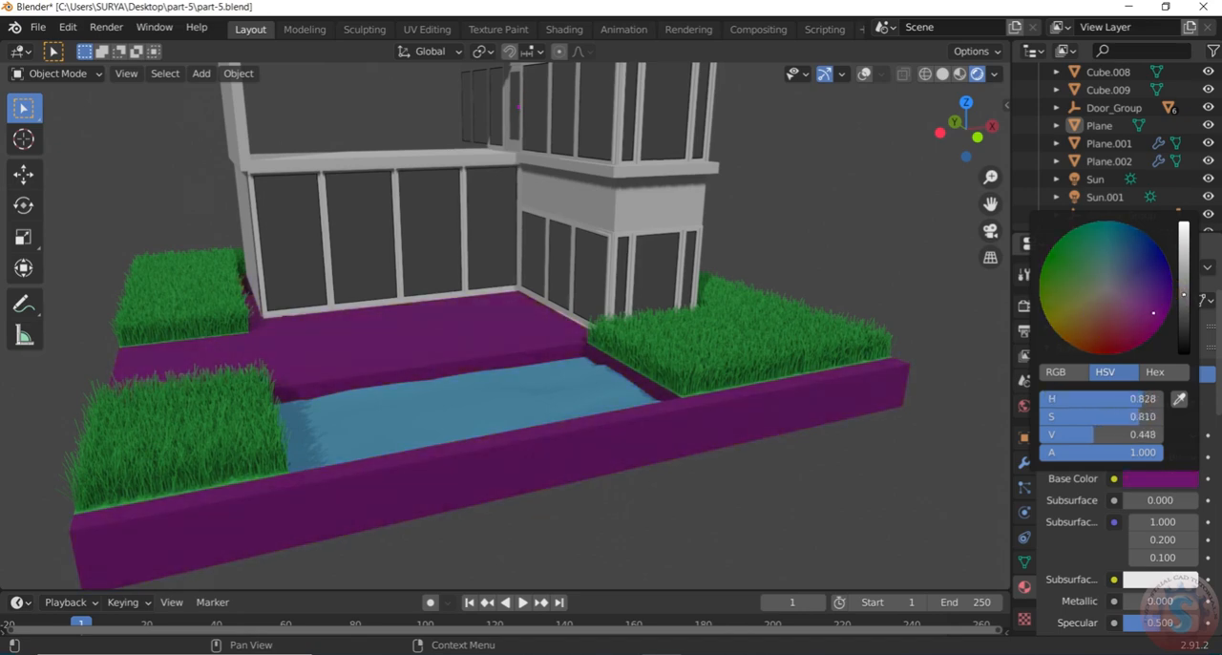
drag(1186, 302, 1184, 300)
drag(1112, 339, 1098, 330)
scroll(717, 382, down, 4)
middle_drag(717, 381, 458, 401)
scroll(718, 283, up, 4)
Set the base material's colour to dark maroon with hue 0.928, saturation 0.592 and value 0.286
click(507, 398)
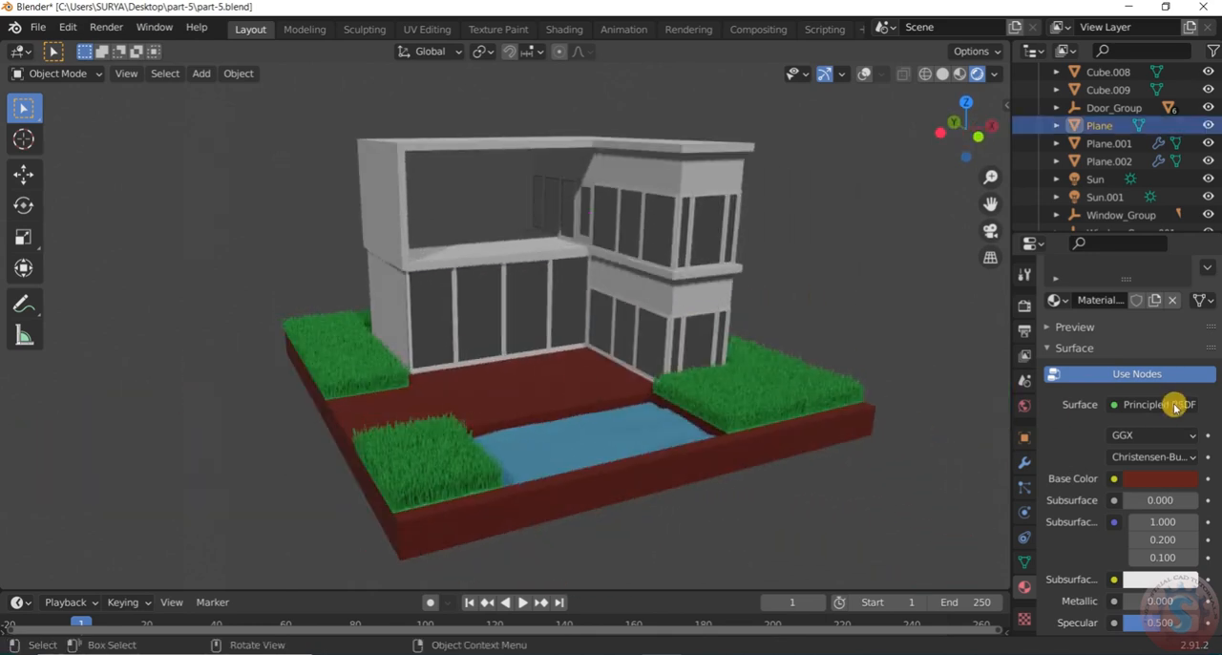
click(1148, 478)
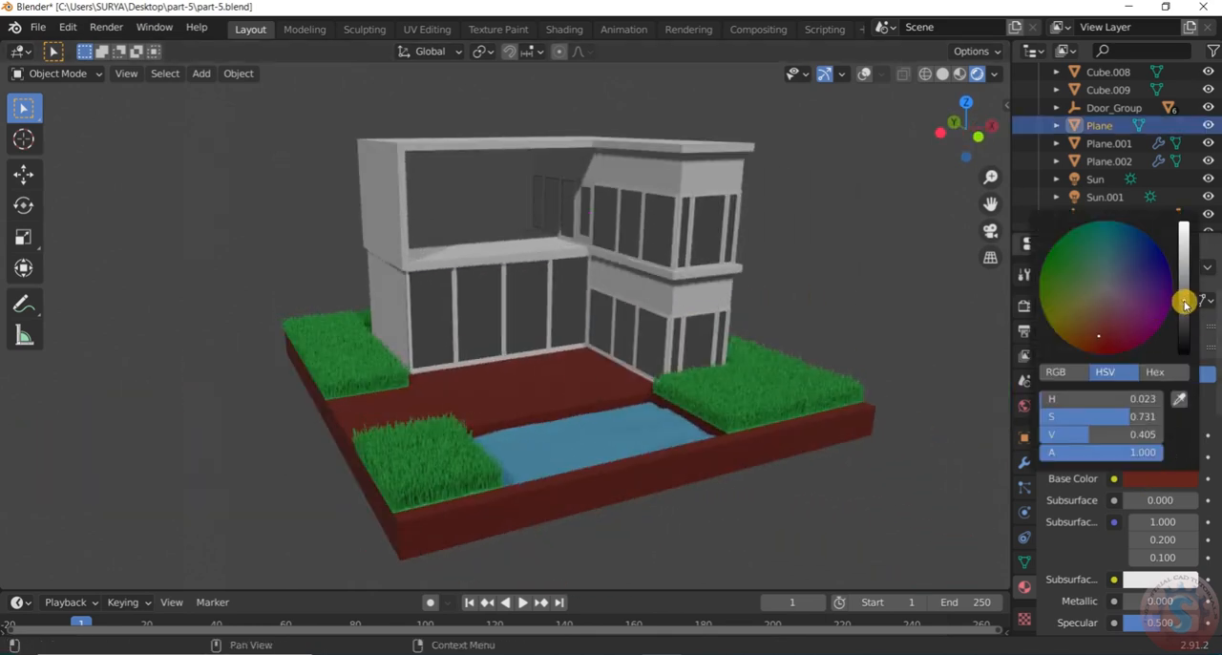
drag(1184, 303, 1184, 317)
drag(1104, 333, 1124, 317)
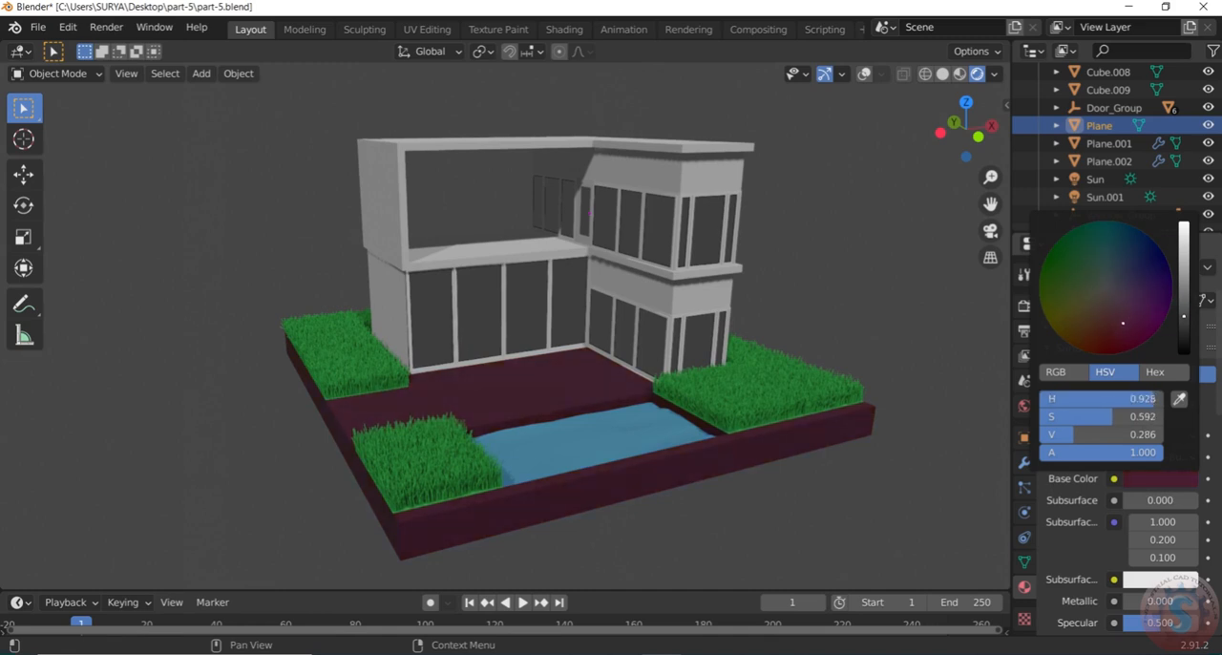
Examine the maroon base together with the grass and pool from several distances and angles
scroll(674, 436, down, 3)
click(626, 487)
middle_drag(626, 488, 699, 521)
scroll(481, 405, up, 4)
middle_drag(481, 404, 452, 319)
scroll(545, 366, down, 4)
middle_drag(630, 395, 643, 426)
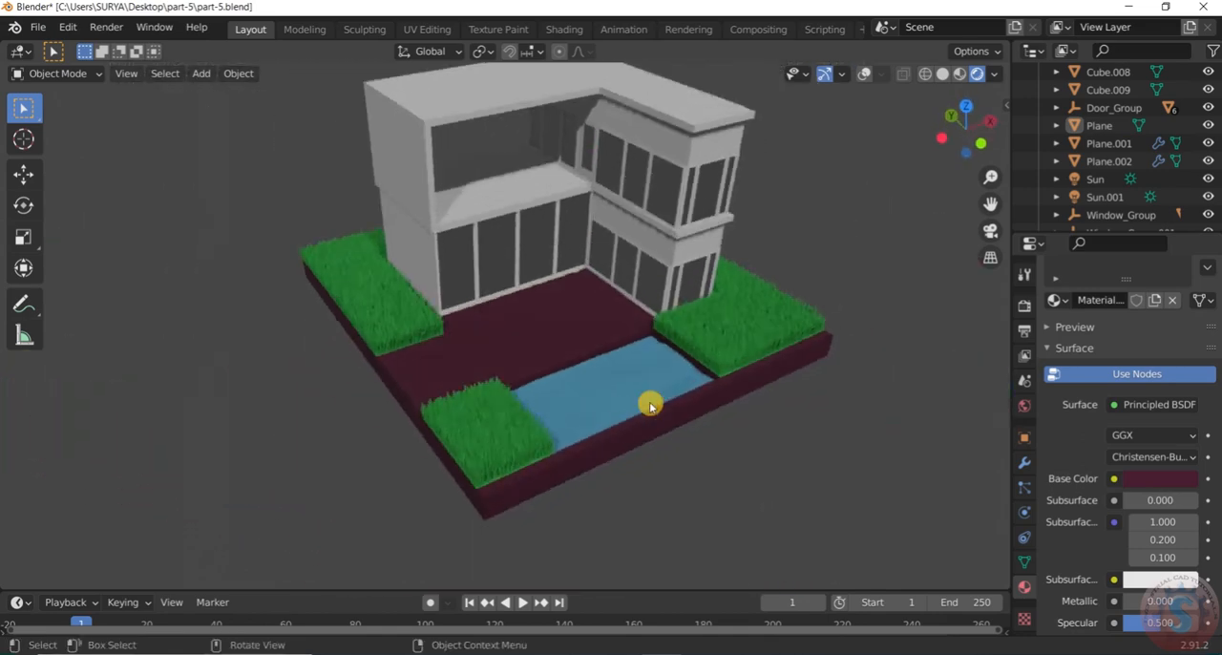
scroll(762, 341, up, 3)
Save the scene with the maroon base colour to part-5.blend
key(ctrl+s)
click(37, 27)
click(50, 143)
Set the base material's metallic to 0.193 and roughness to 0.416, checking the surface from around the house
click(382, 336)
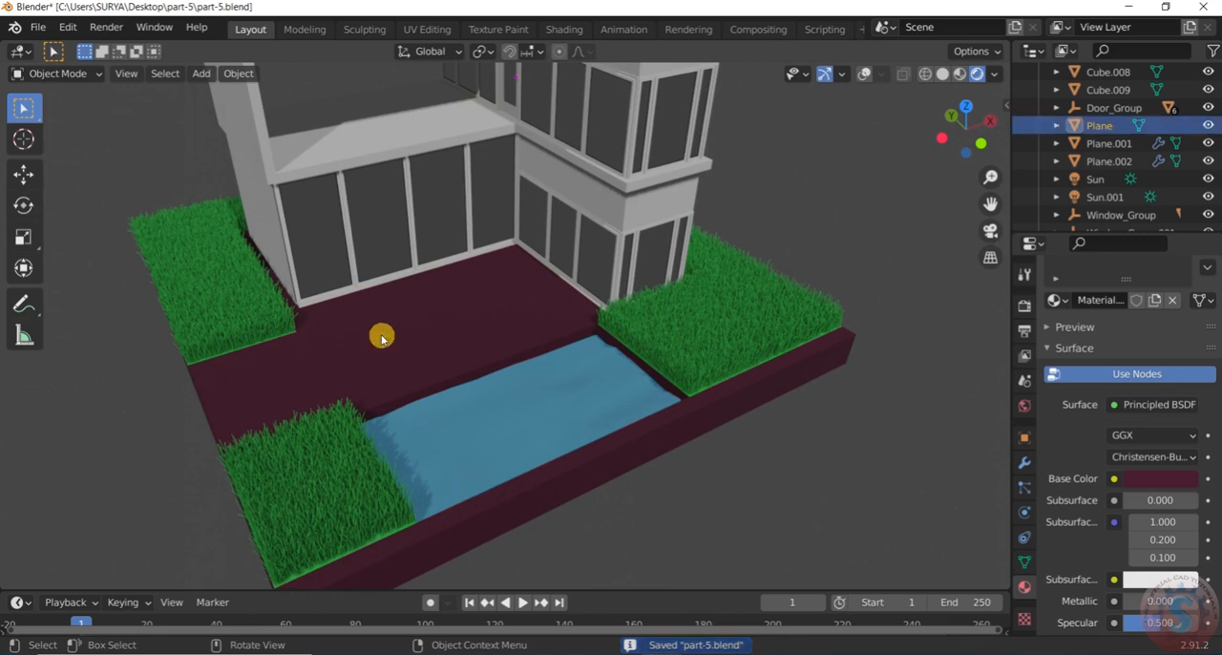
scroll(1107, 477, down, 2)
drag(1160, 524, 1129, 528)
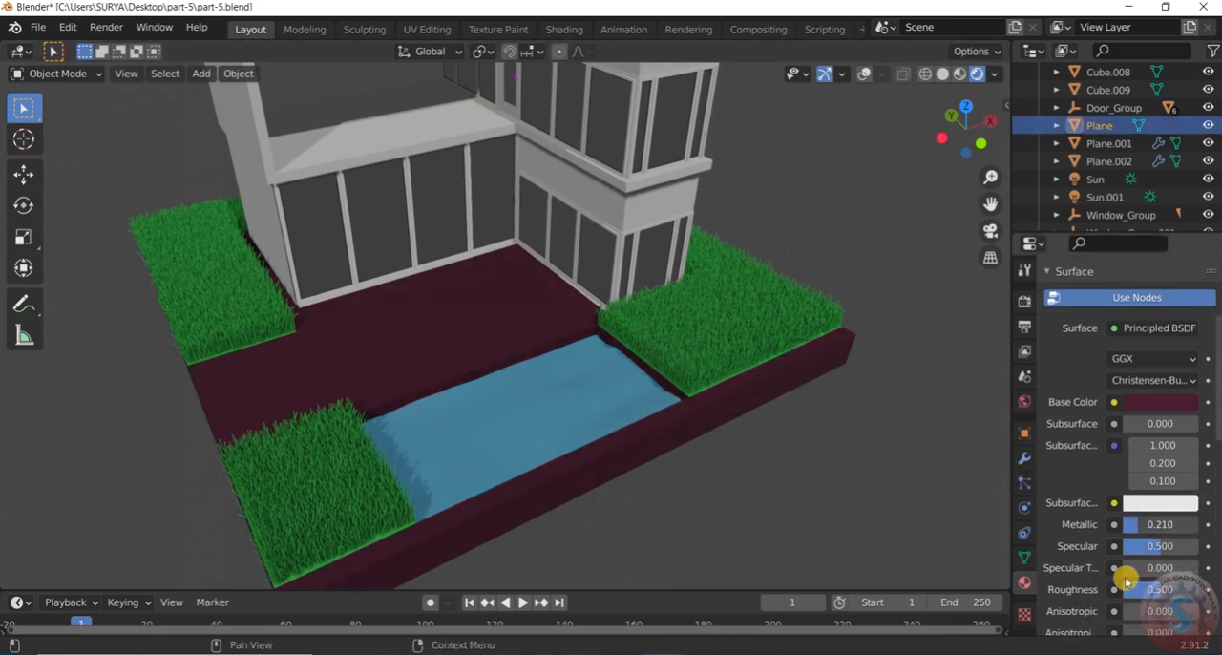
drag(1152, 589, 1154, 589)
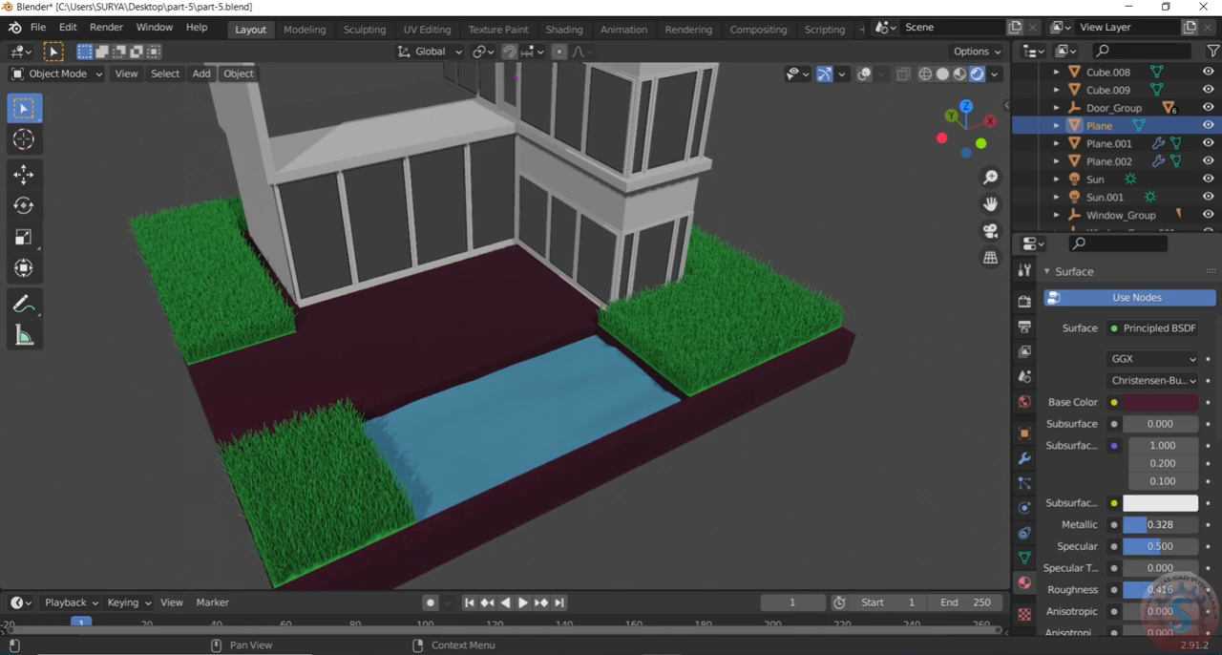
scroll(611, 401, down, 5)
middle_drag(621, 393, 704, 359)
scroll(592, 352, up, 5)
middle_drag(581, 357, 769, 350)
scroll(668, 325, down, 4)
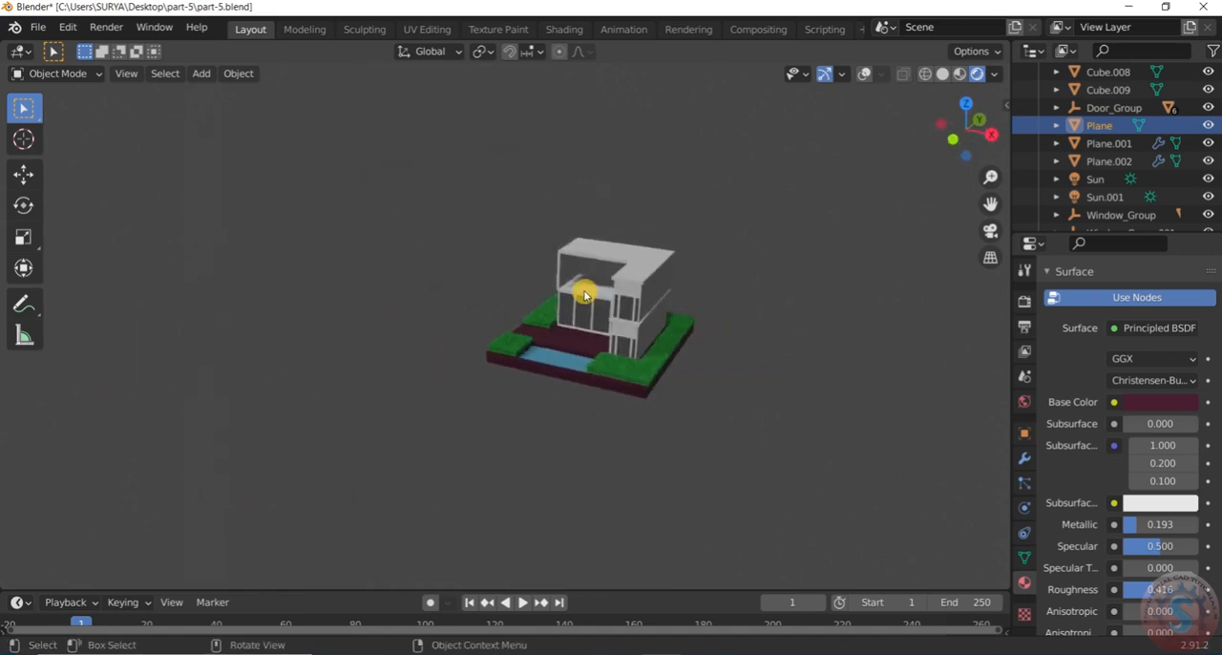
scroll(620, 325, up, 5)
middle_drag(668, 350, 868, 350)
Save part-5.blend with the adjusted base metallic and roughness, and look over the whole scene
key(ctrl+s)
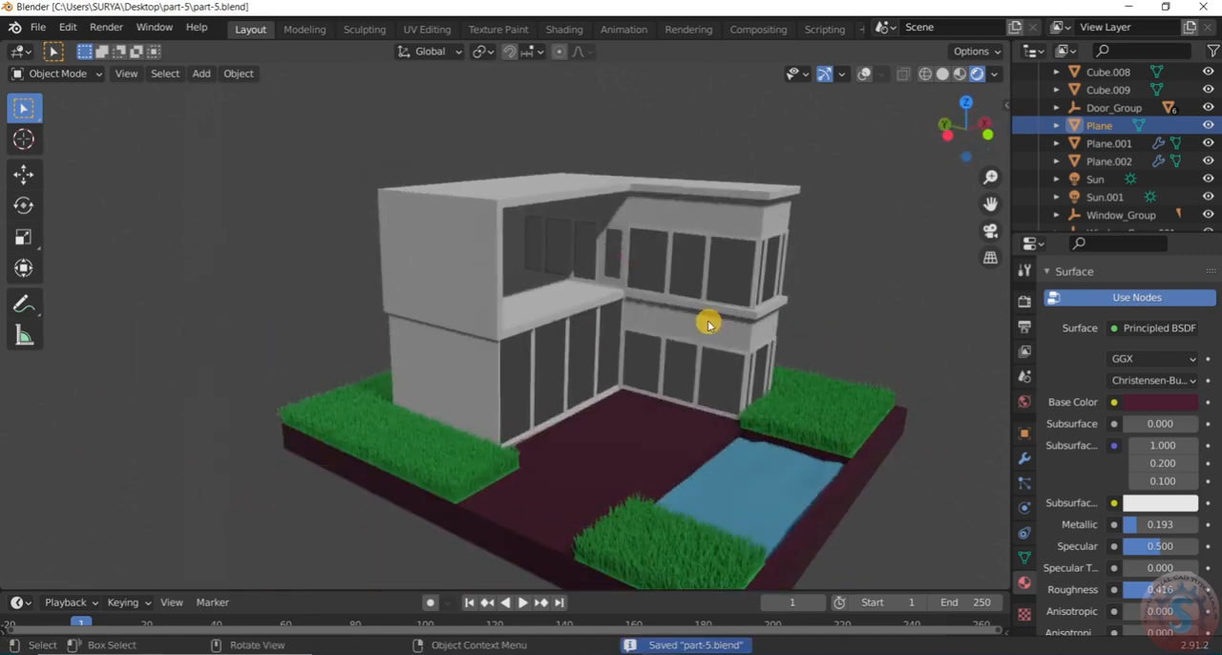
scroll(827, 314, down, 3)
middle_drag(826, 314, 858, 359)
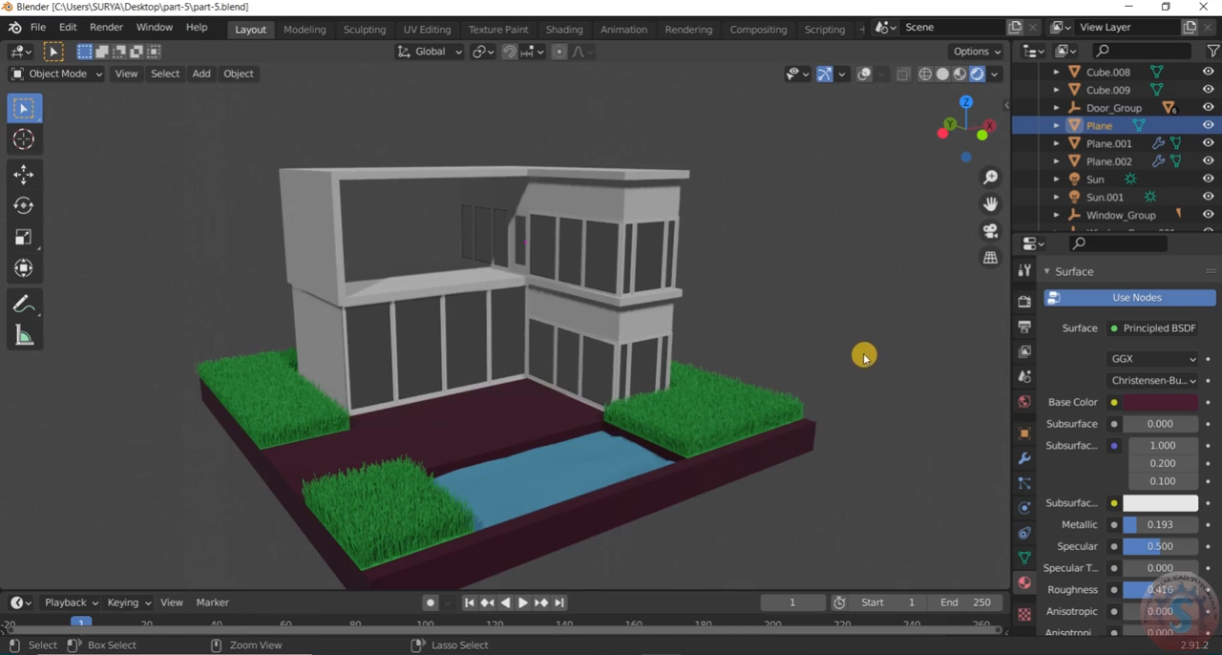
key(ctrl+s)
scroll(695, 360, down, 3)
scroll(731, 374, up, 5)
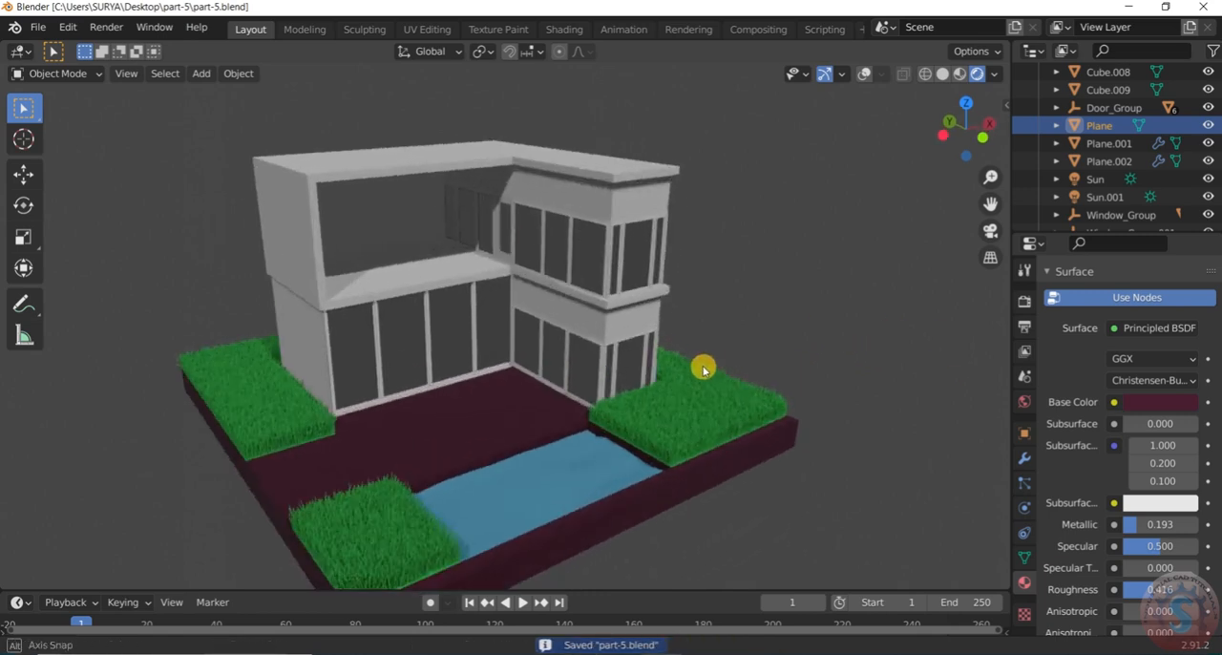
scroll(714, 362, down, 3)
scroll(726, 355, up, 2)
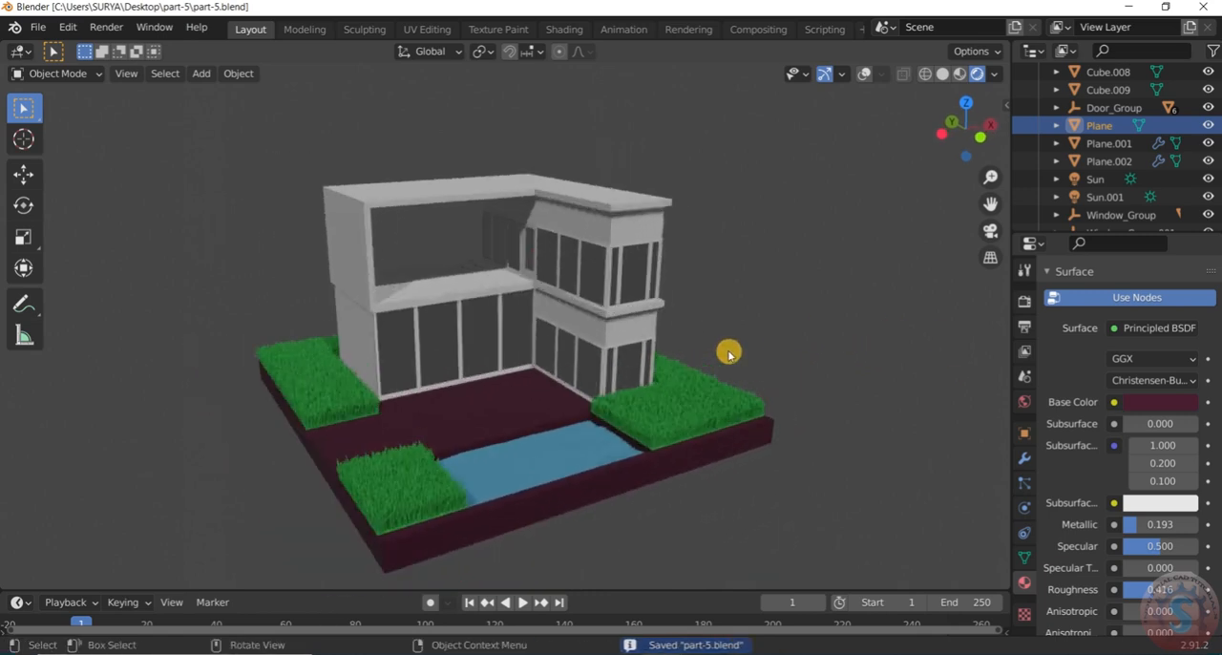
click(39, 26)
click(54, 140)
Create a new material for the house's roof slab, Cube.008, keeping the default white colour
click(448, 197)
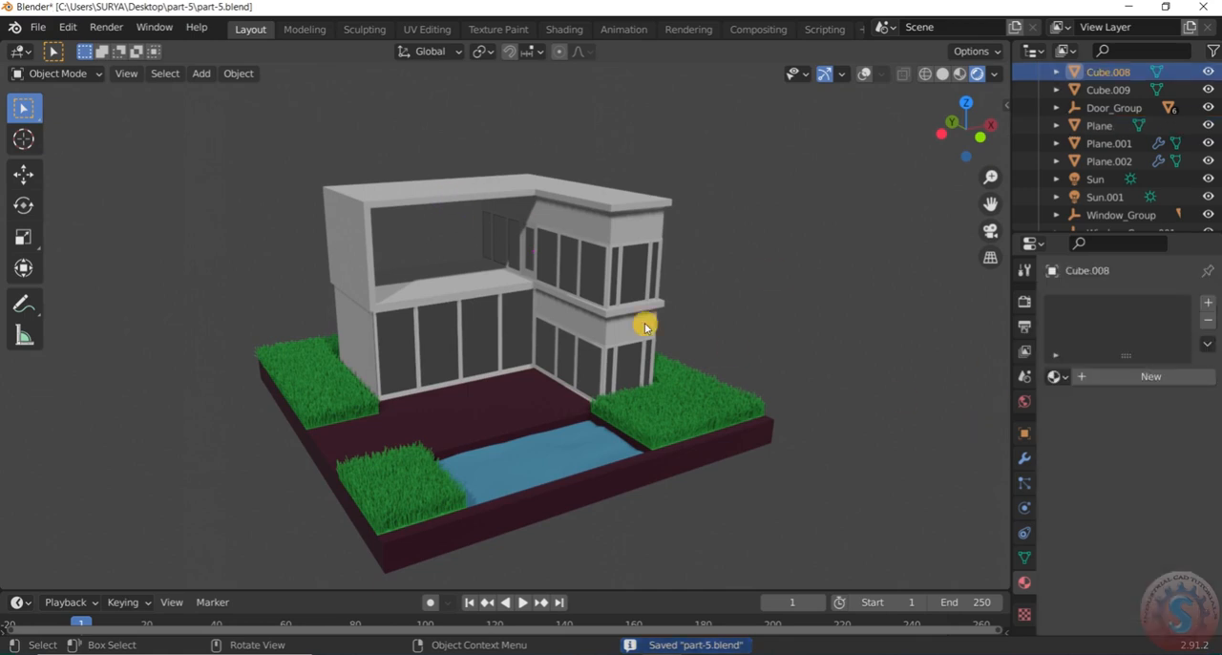
click(1105, 382)
scroll(1166, 540, down, 4)
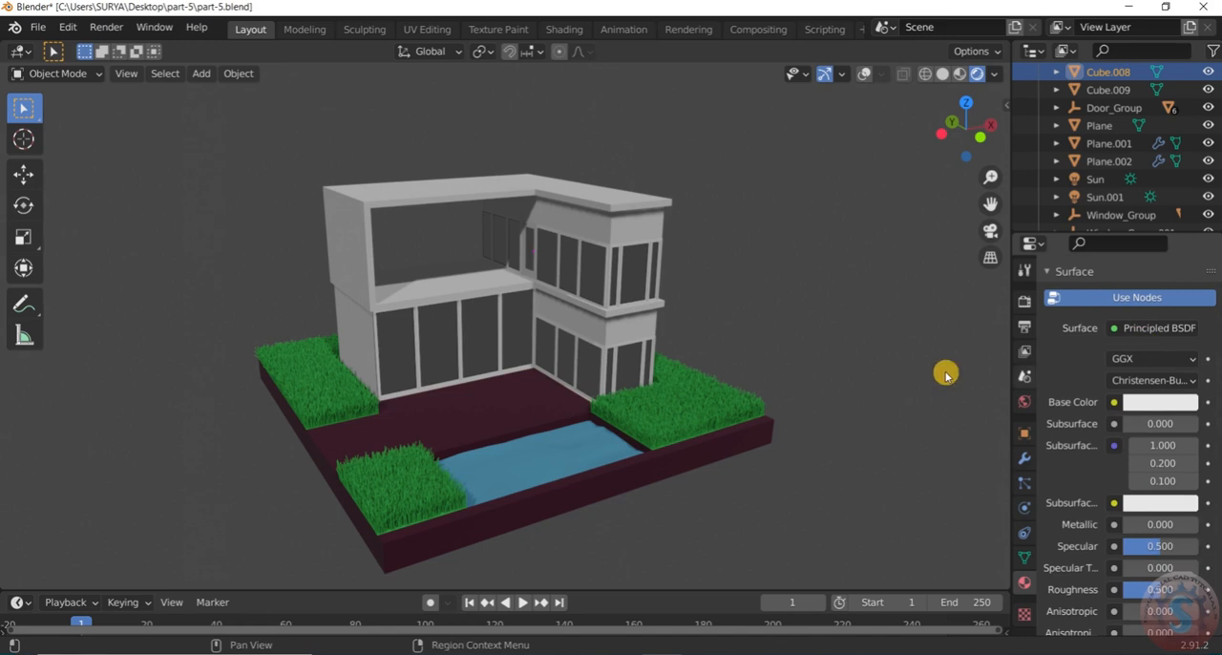
click(904, 373)
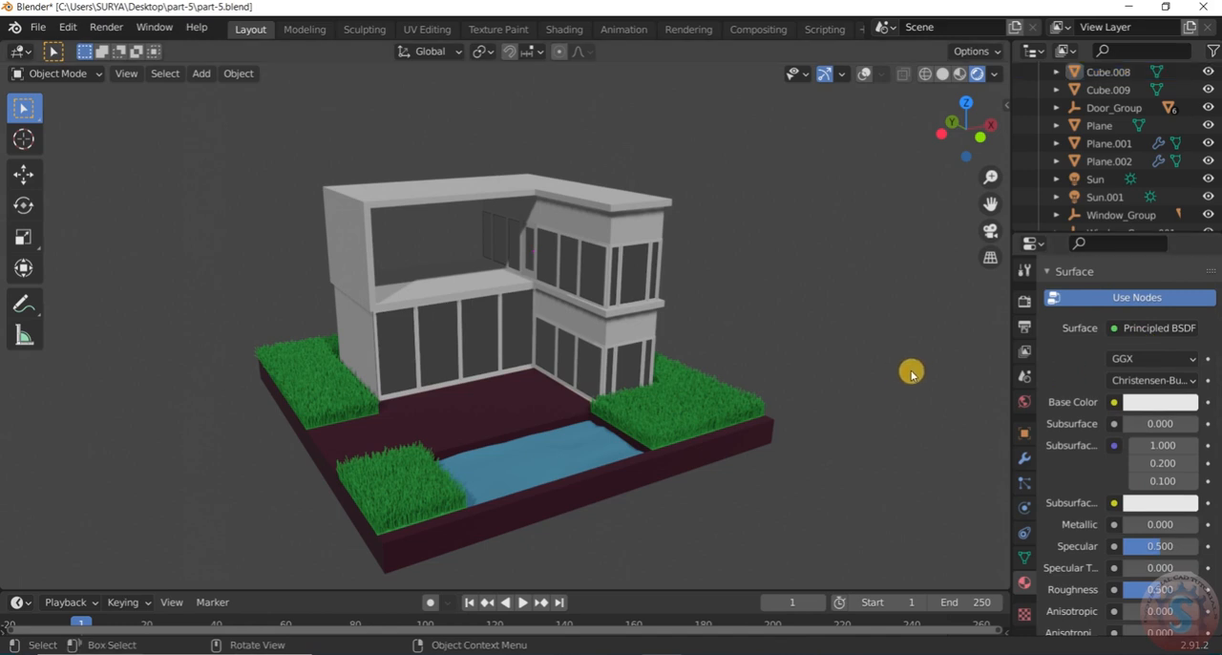
scroll(912, 374, up, 1)
click(330, 171)
scroll(330, 172, down, 1)
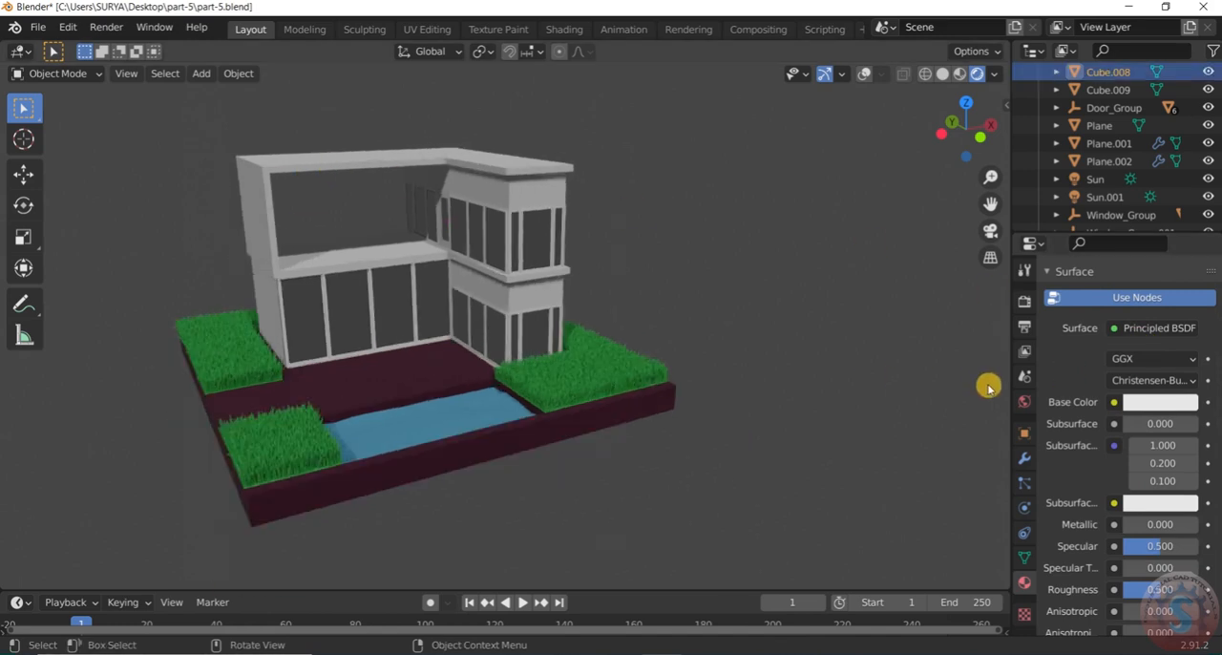
click(747, 358)
scroll(1115, 511, up, 4)
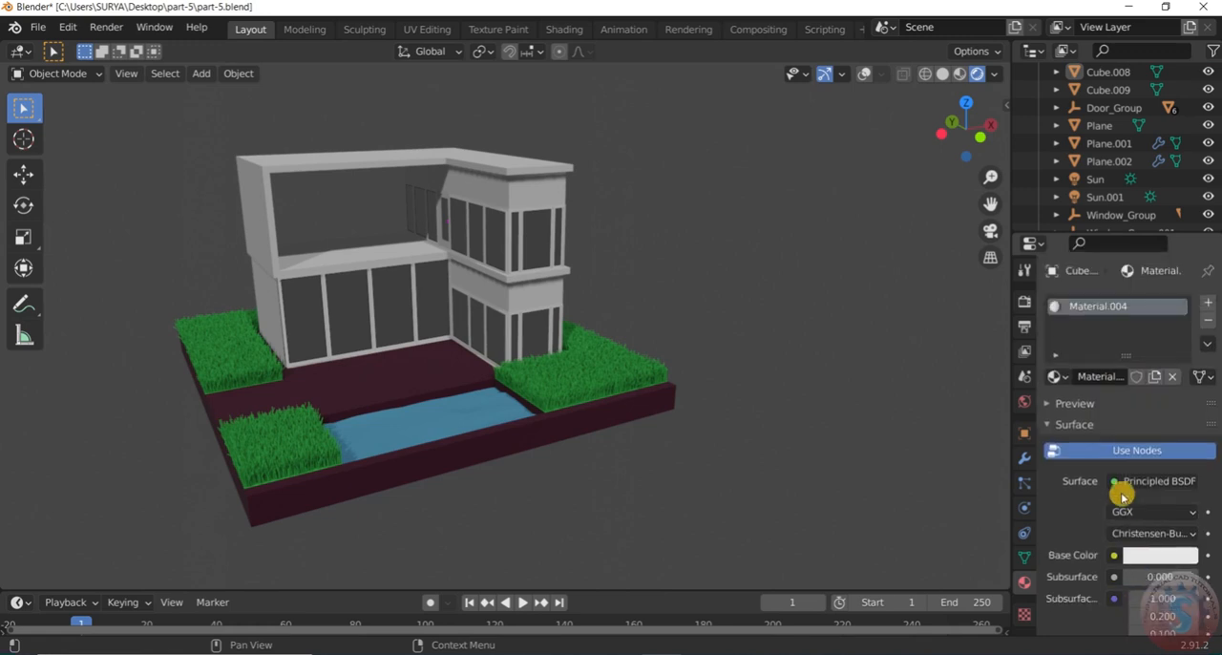
Assign the existing material named Material to the upper-floor side wall, Cube.009
middle_drag(627, 259, 319, 246)
scroll(353, 246, up, 2)
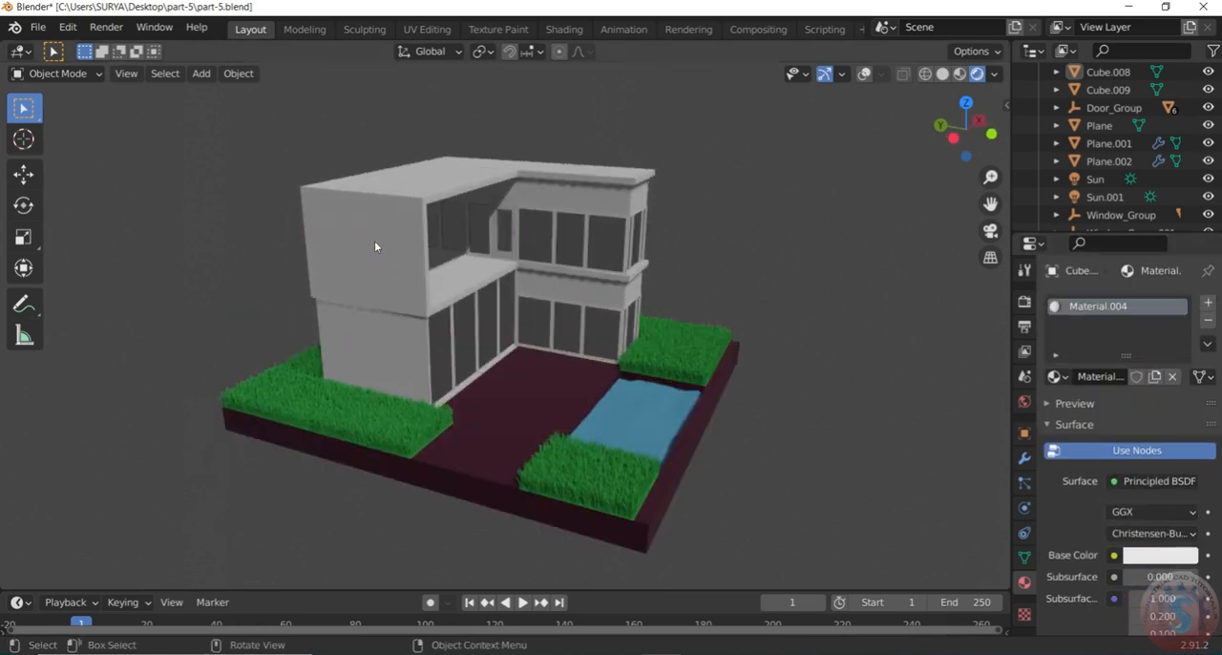
click(375, 246)
click(1062, 376)
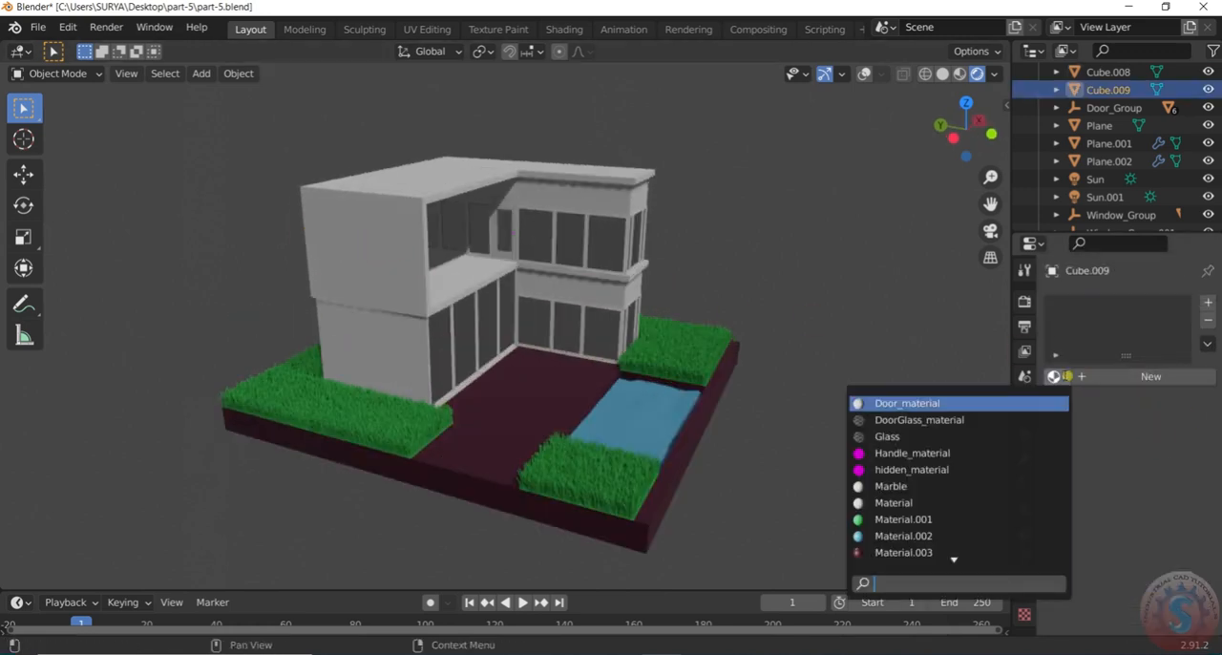
click(898, 503)
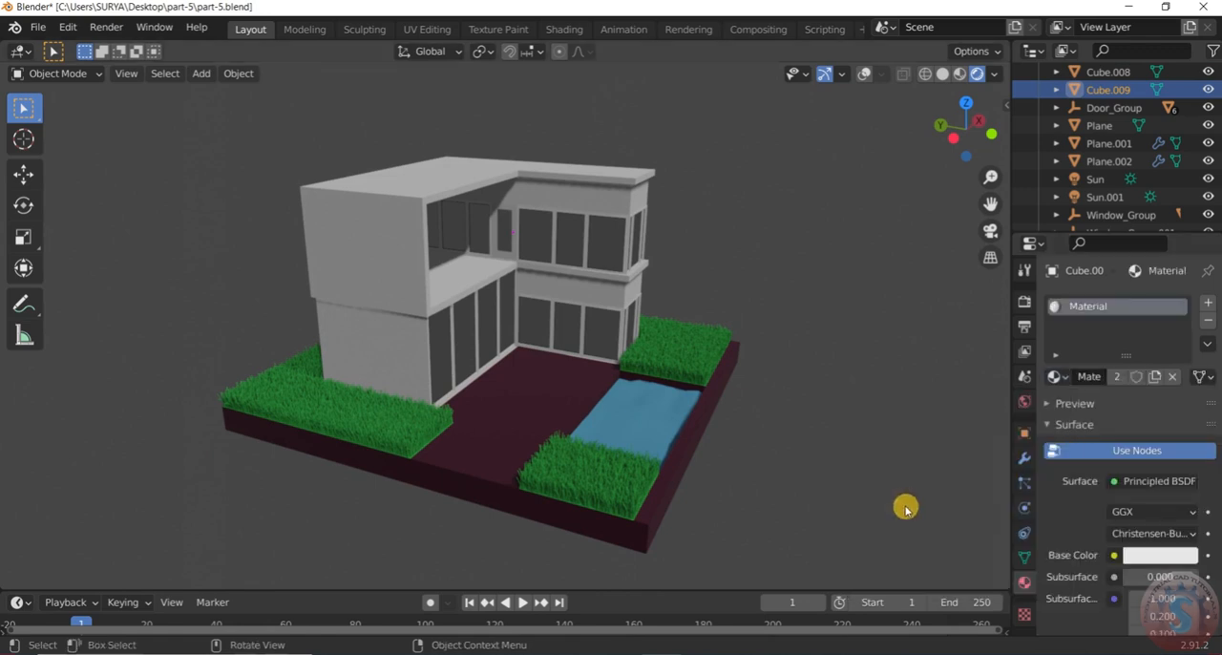
Examine the house walls and roof from several distances and angles
click(909, 439)
scroll(959, 409, up, 2)
scroll(958, 411, down, 2)
middle_drag(958, 411, 872, 397)
scroll(955, 398, up, 2)
scroll(972, 409, down, 2)
middle_drag(972, 408, 989, 420)
scroll(989, 420, up, 2)
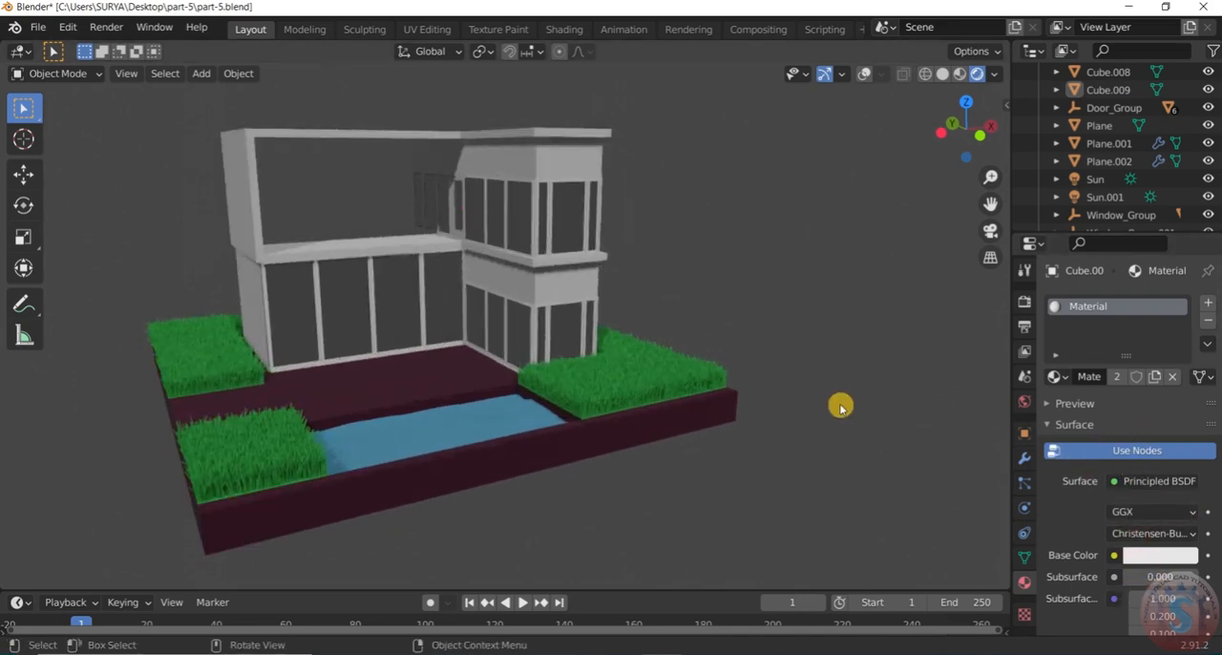
Create a new material for the upper-floor wall Cube.007 with a bright, pale green base colour of hue 0.426 and saturation 0.064
click(561, 162)
click(1067, 380)
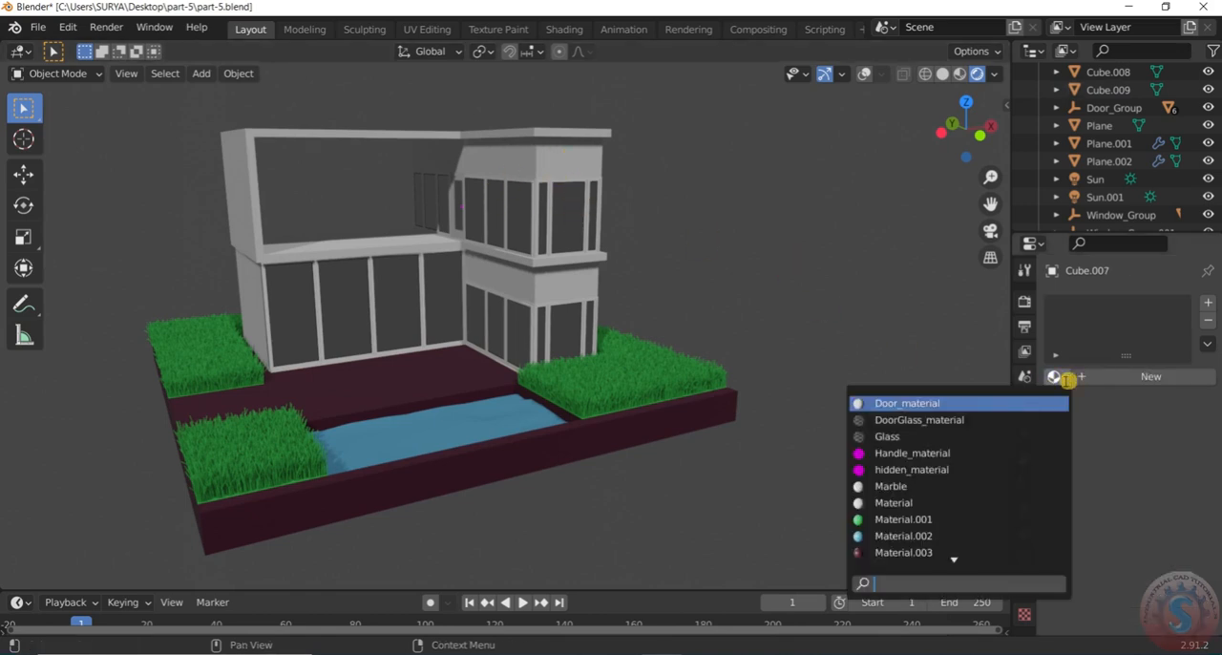
click(1142, 376)
click(1146, 559)
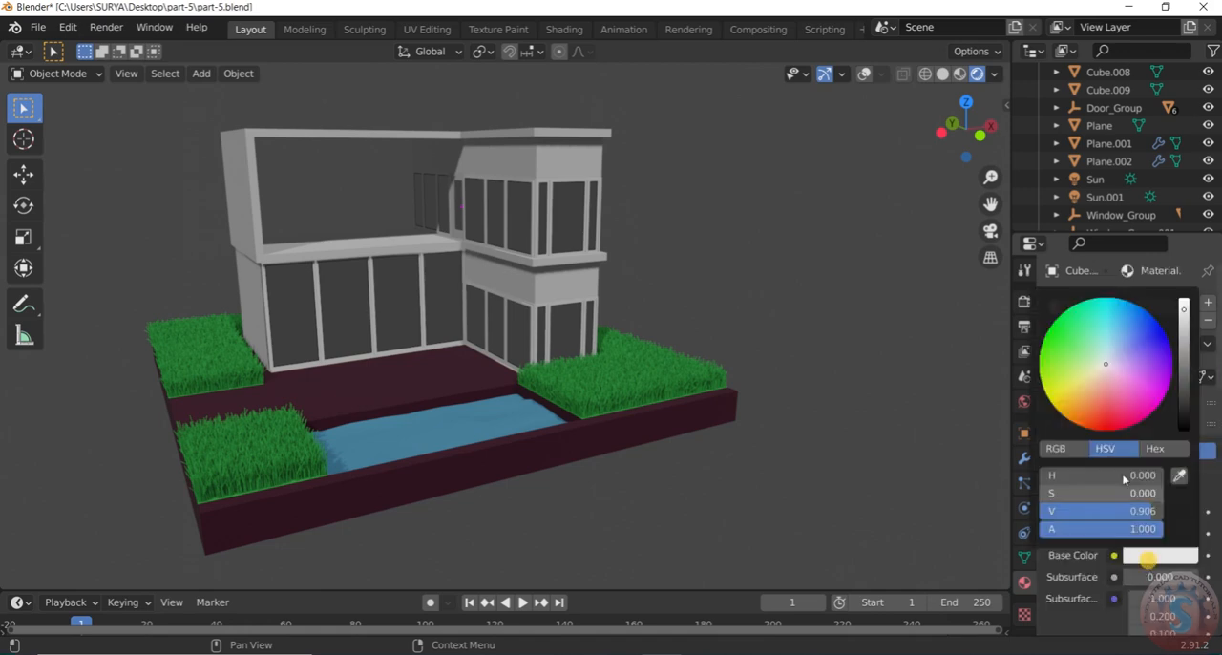
mouse_move(1107, 369)
mouse_down()
mouse_move(1104, 303)
mouse_move(1105, 358)
mouse_up()
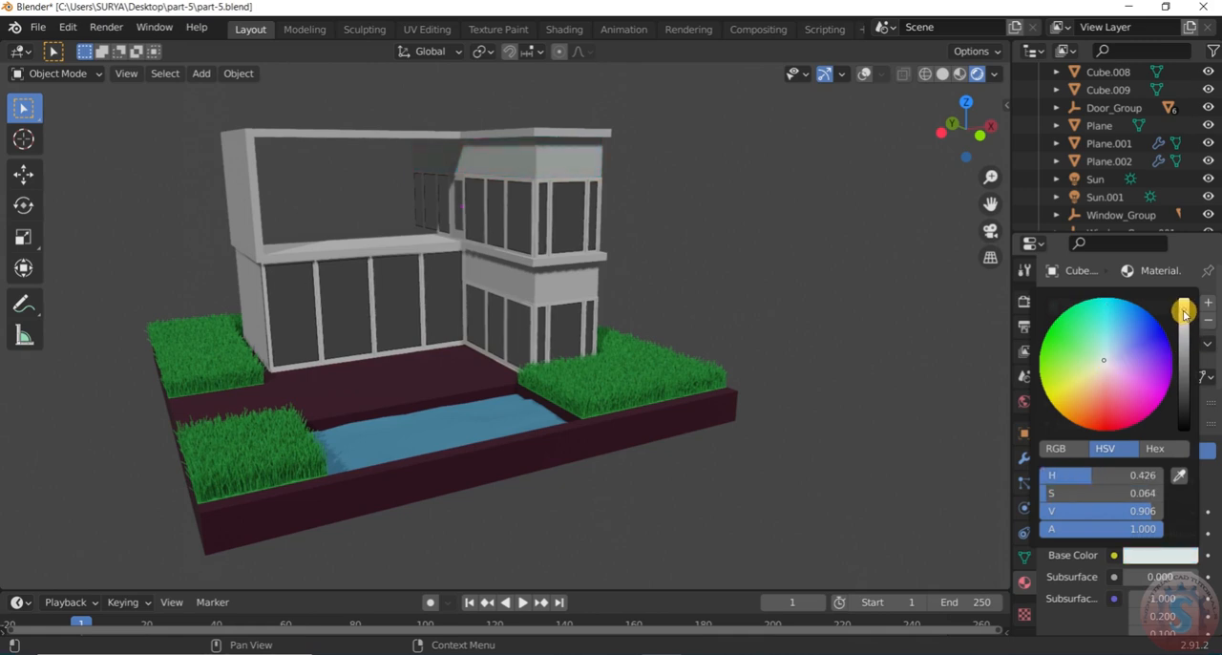
drag(1184, 313, 1184, 299)
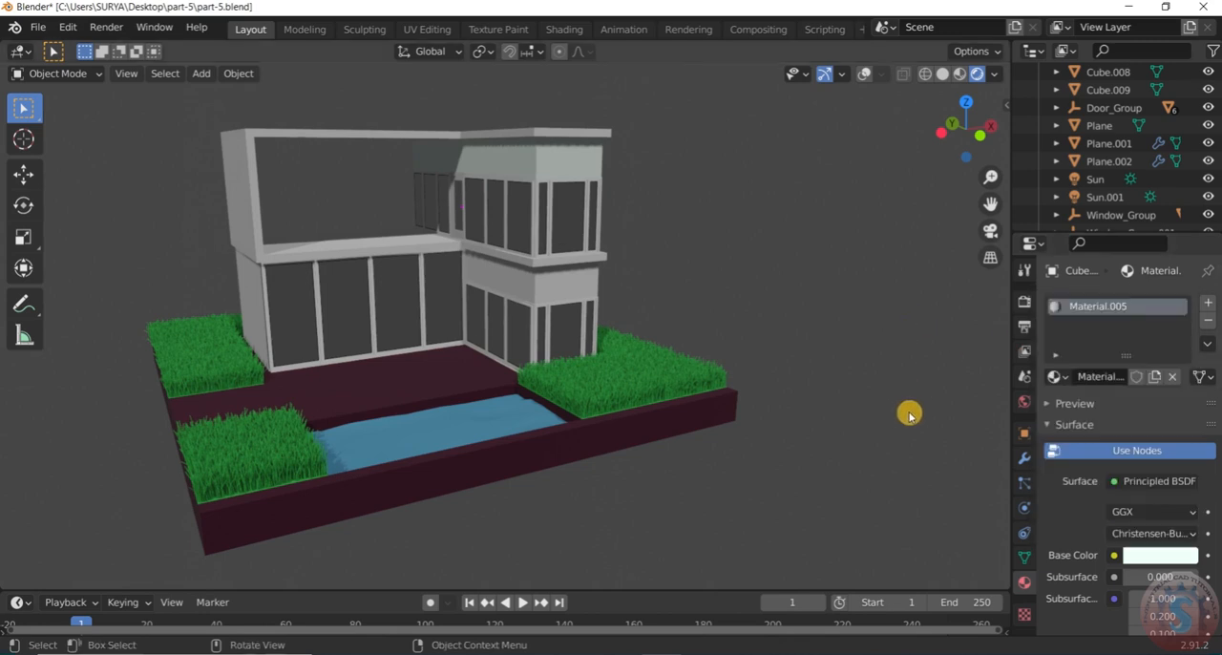
scroll(908, 415, down, 2)
scroll(941, 419, up, 1)
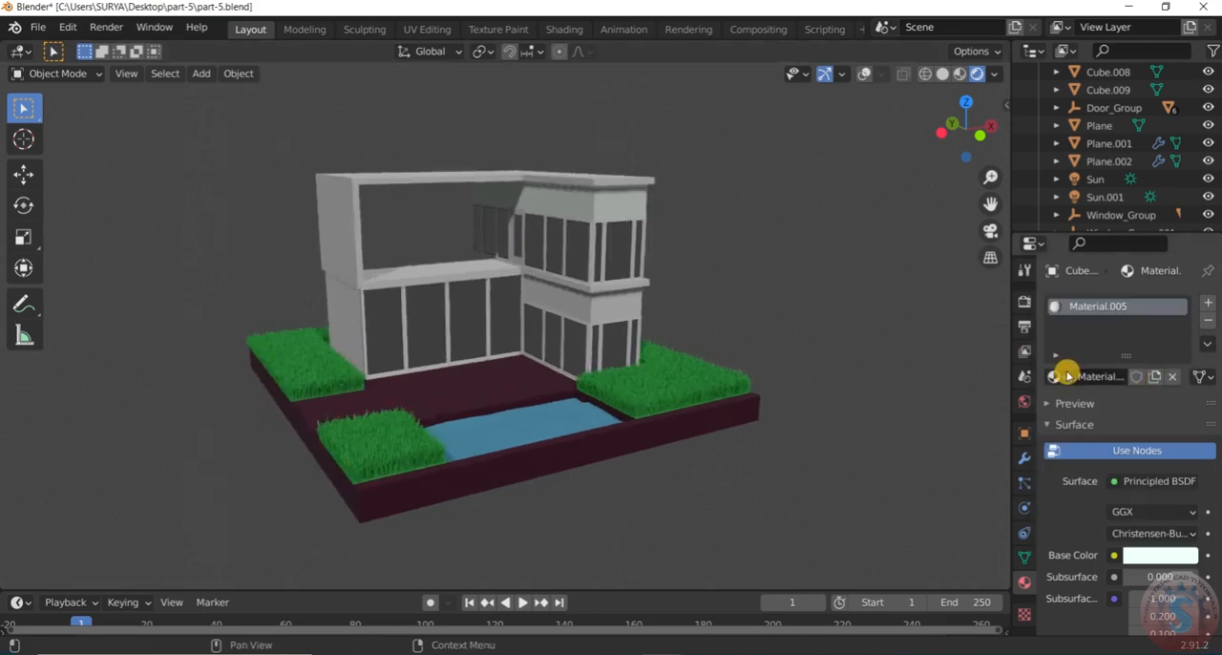
Set the roof slab's base colour to crimson with hue 0.942, saturation 1.000 and value 0.762
click(497, 185)
scroll(545, 254, up, 3)
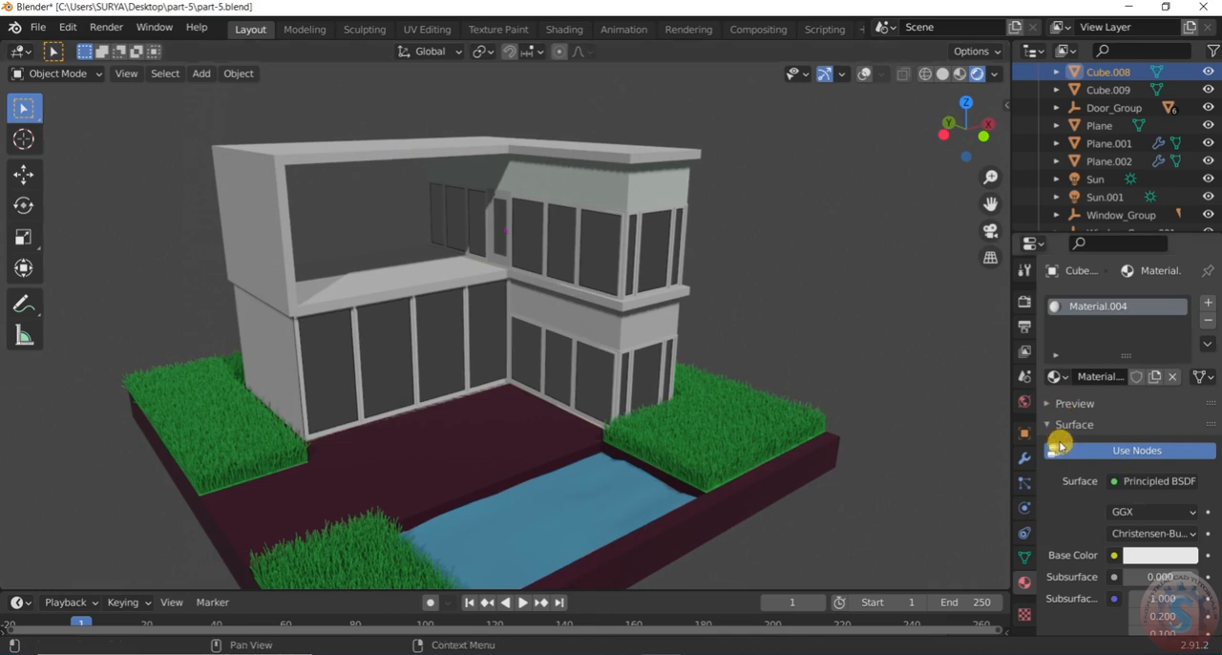
click(1180, 557)
mouse_move(1103, 368)
mouse_down()
mouse_move(1142, 349)
mouse_move(1123, 420)
mouse_up()
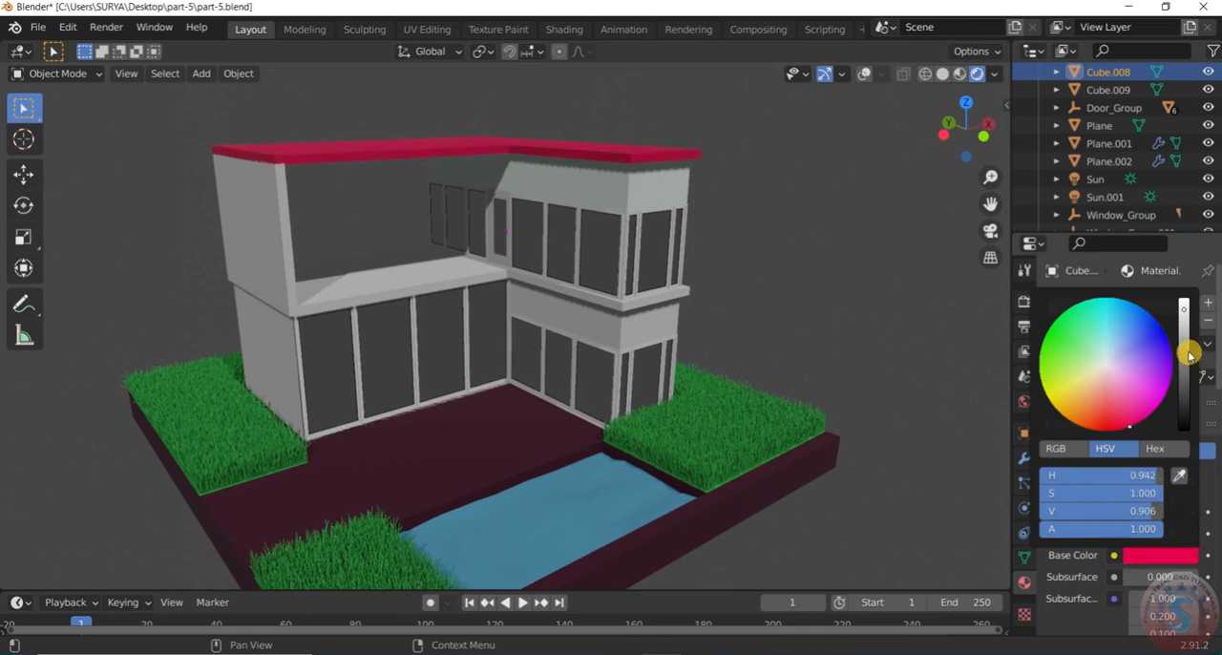
mouse_move(1183, 310)
mouse_down()
mouse_move(1184, 366)
mouse_move(1184, 336)
mouse_up()
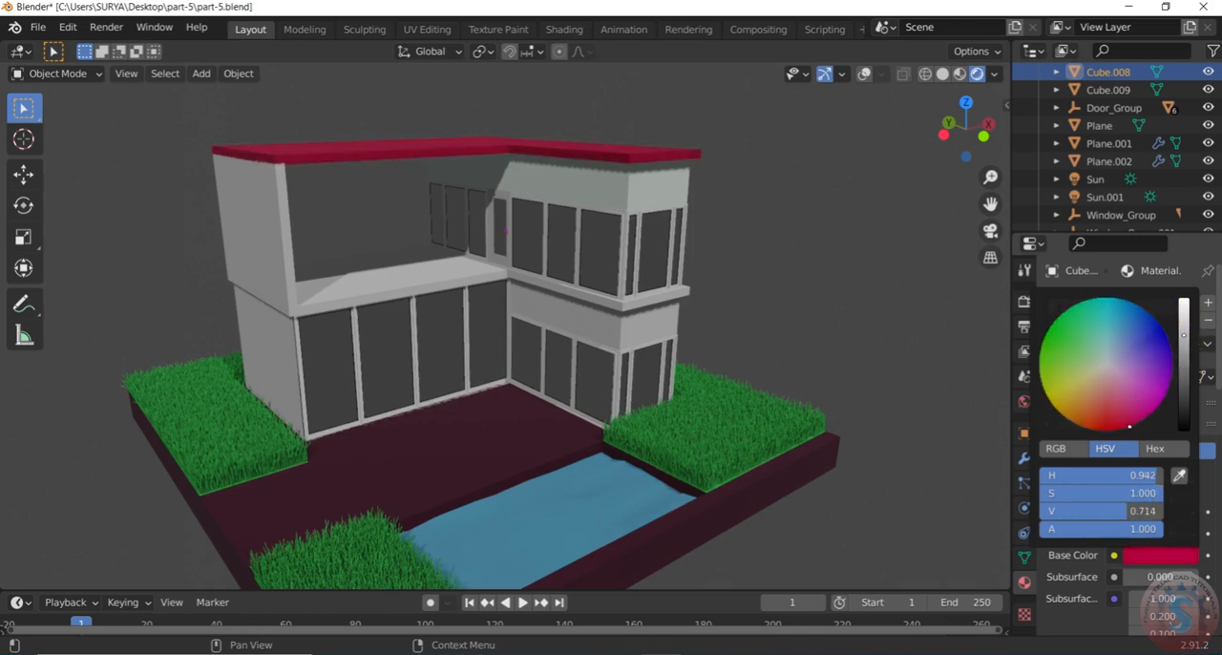
Try Material.003 and Material.001 on the slab between the two floors, Cube.002
middle_drag(887, 305, 510, 307)
click(469, 304)
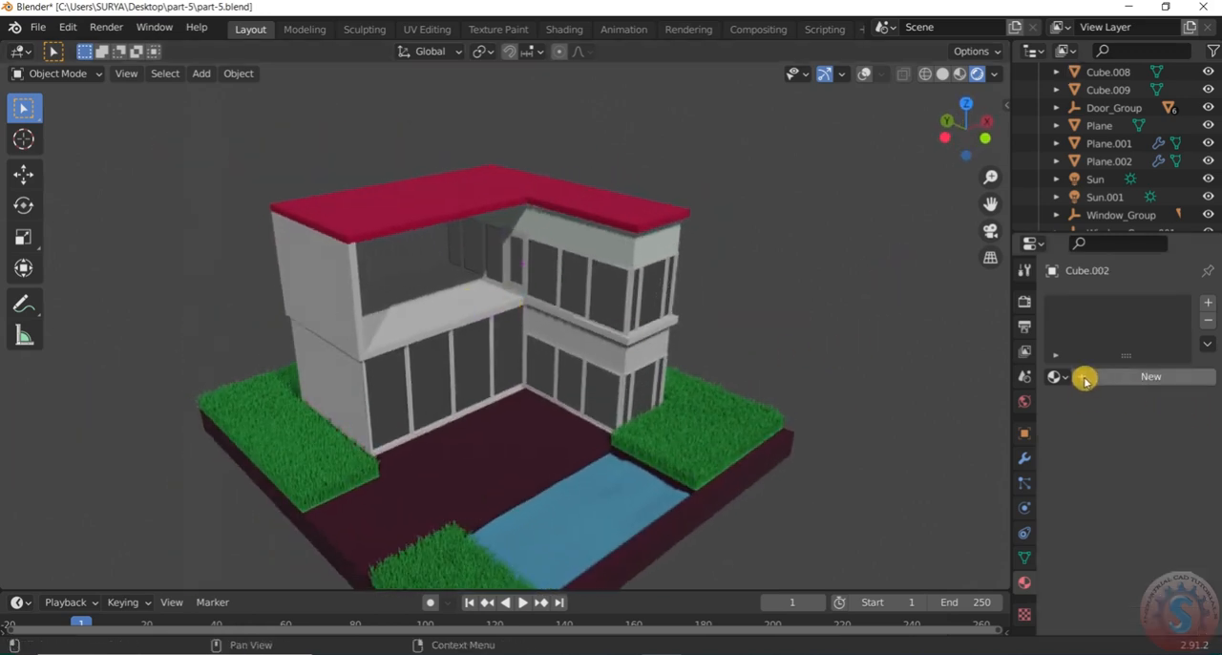
click(1056, 377)
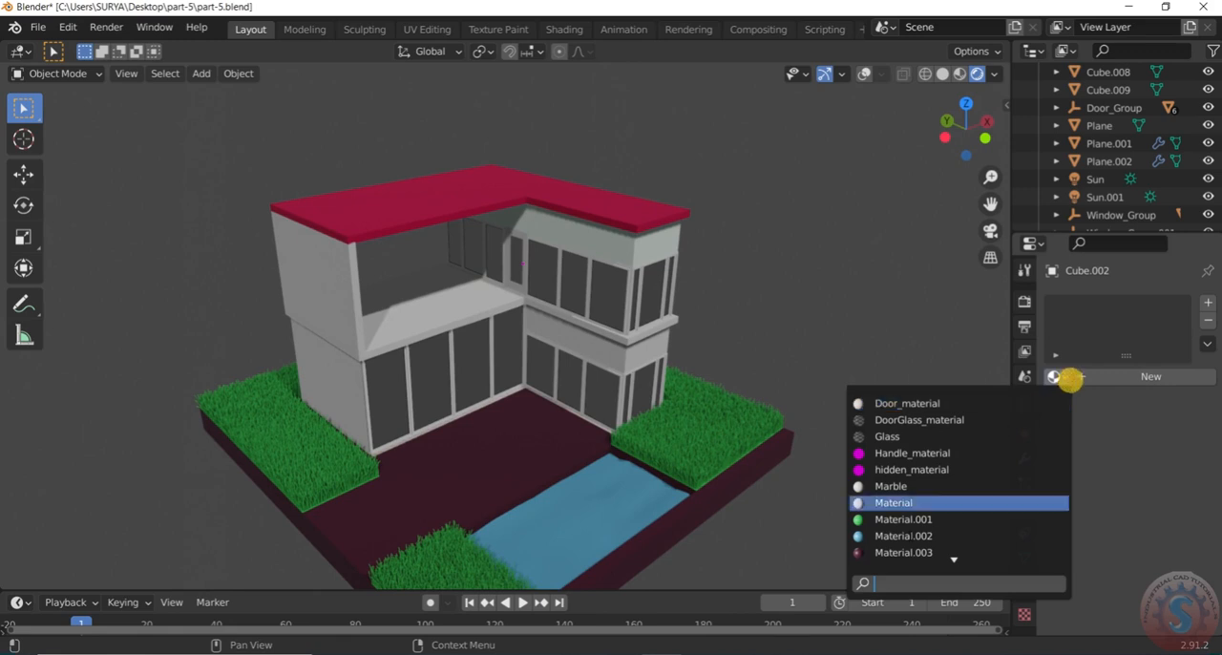
click(886, 553)
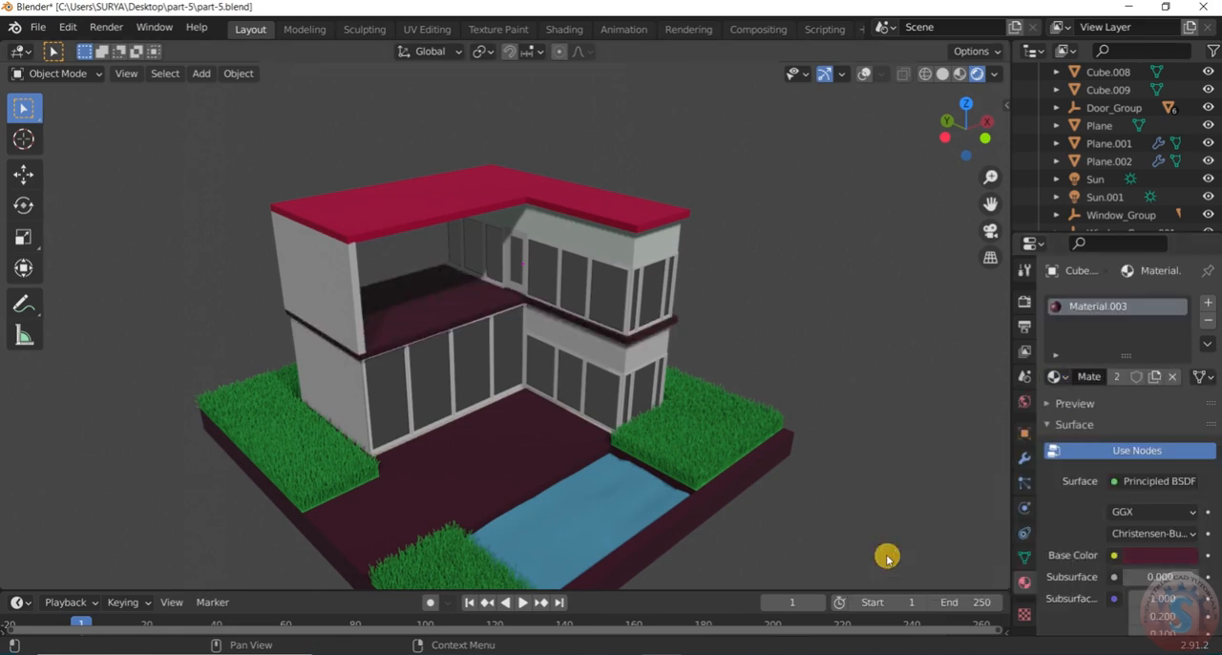
click(1057, 377)
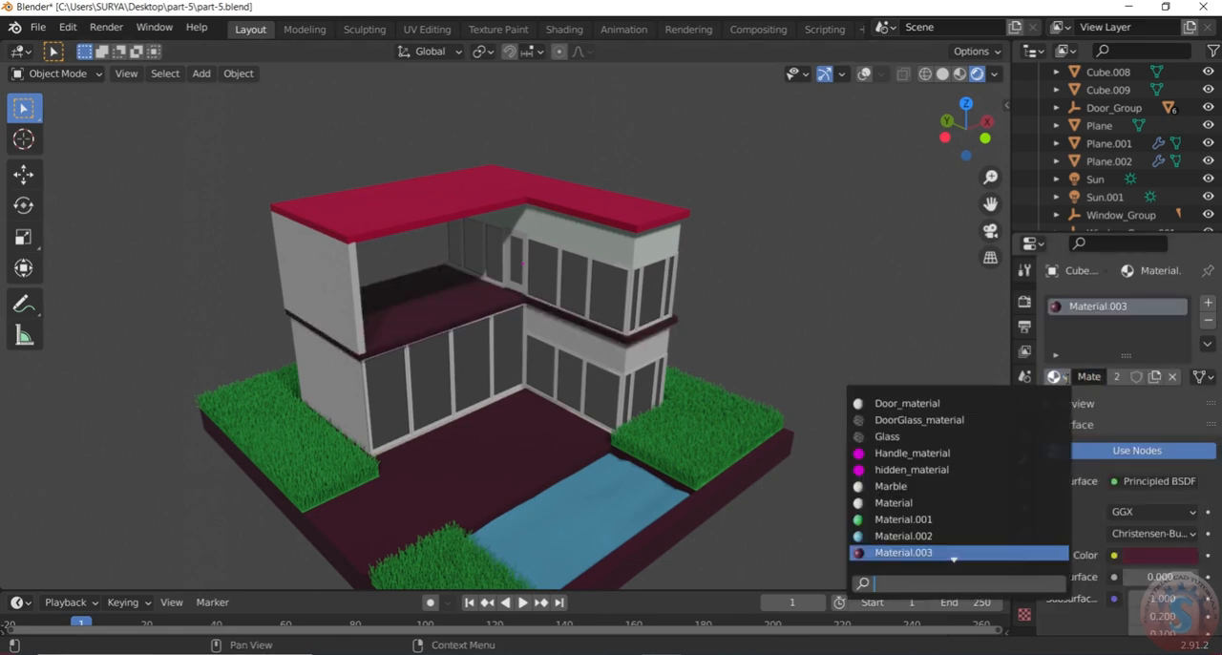
click(906, 519)
Assign the roof's existing crimson material, Material.004, to the slab between the floors
click(1057, 377)
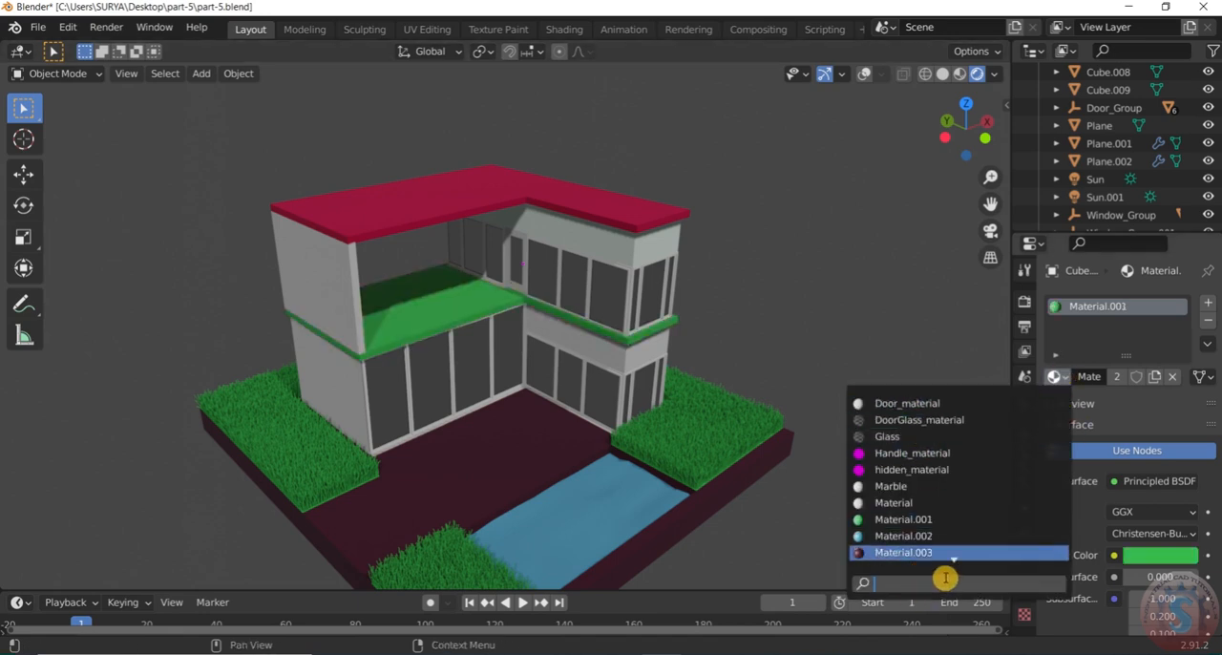
scroll(945, 577, down, 3)
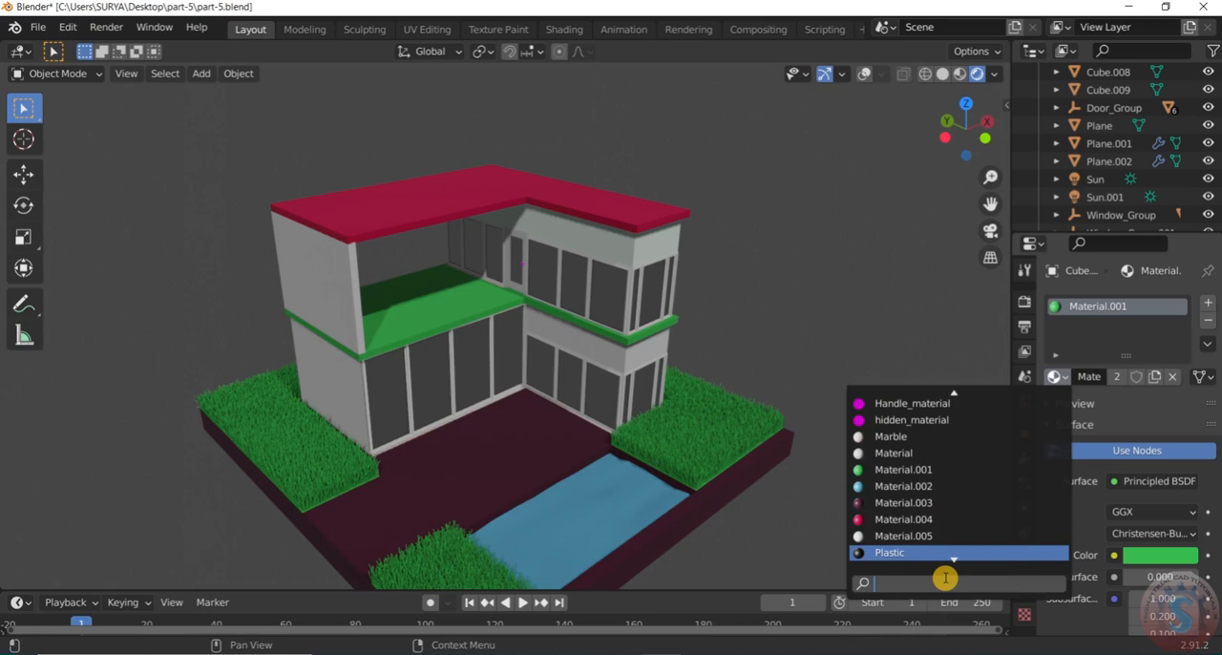
scroll(946, 577, down, 1)
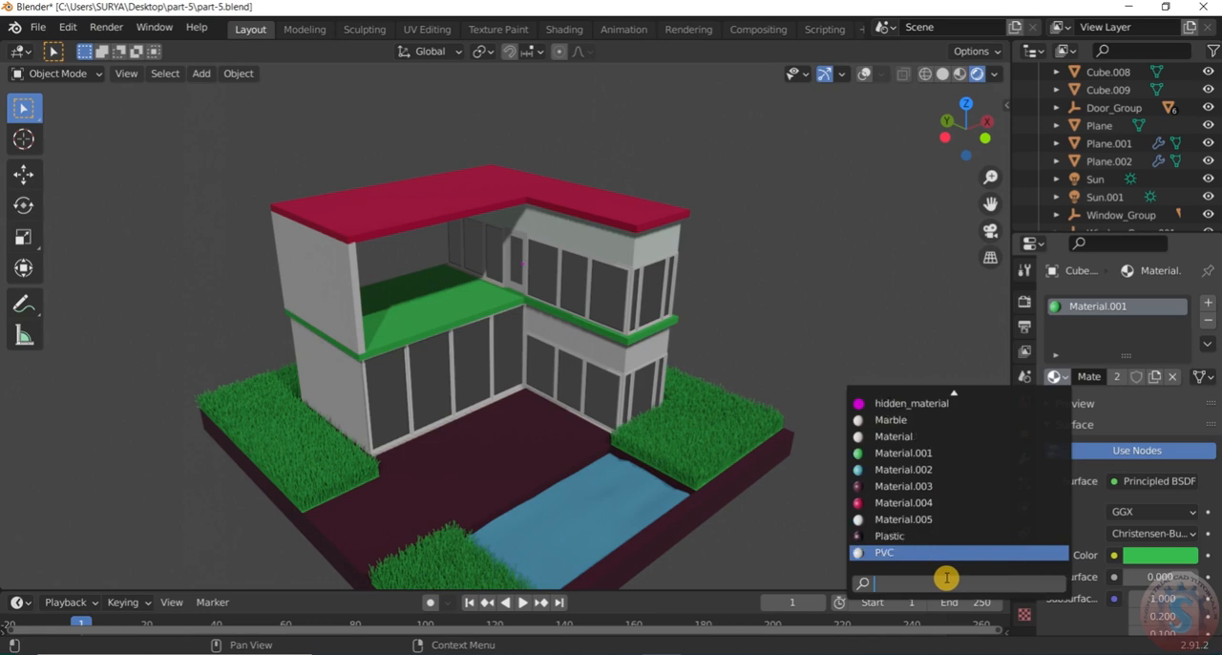
scroll(946, 577, up, 3)
key(Return)
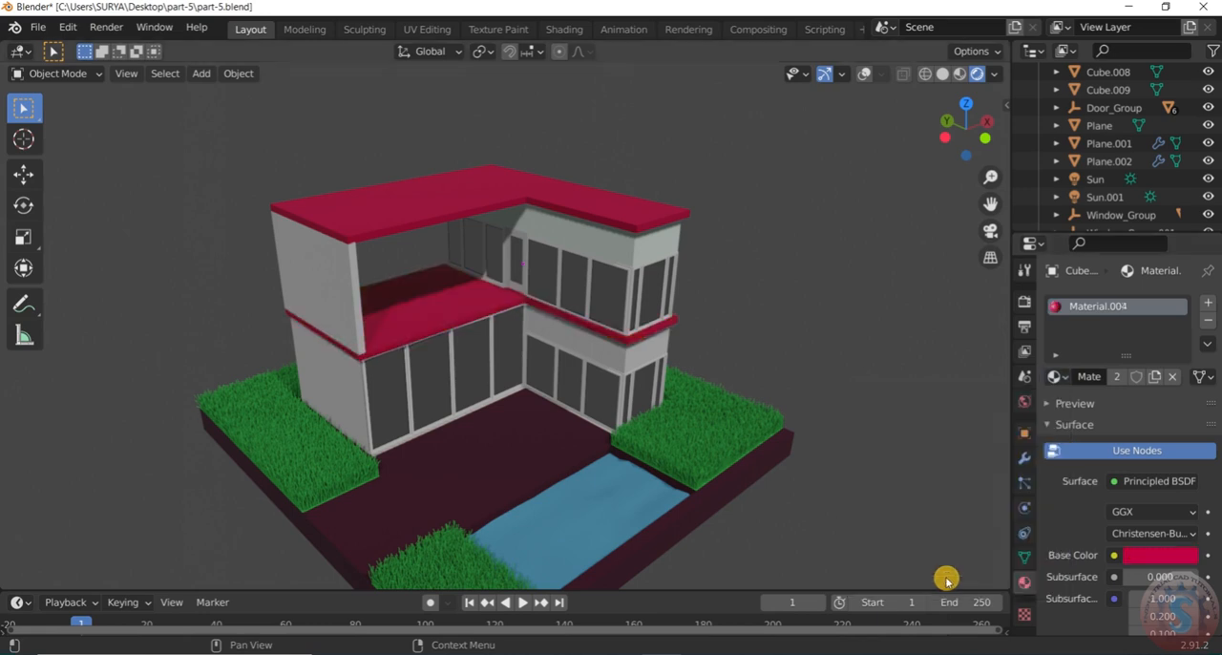
Darken the crimson base colour shared by the roof and floor slab to hue 0.932, saturation 1.000 and value 0.471
scroll(725, 334, down, 3)
scroll(747, 333, up, 3)
middle_drag(747, 334, 624, 332)
scroll(748, 288, down, 3)
middle_drag(711, 302, 772, 297)
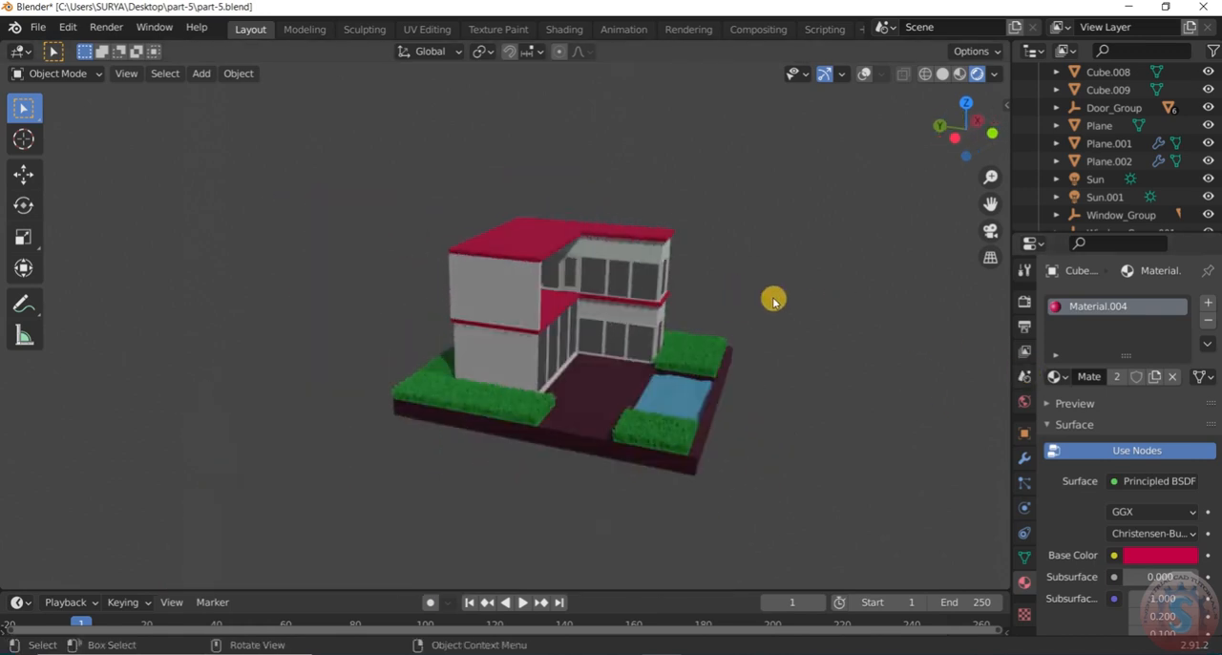
scroll(772, 296, up, 5)
click(422, 186)
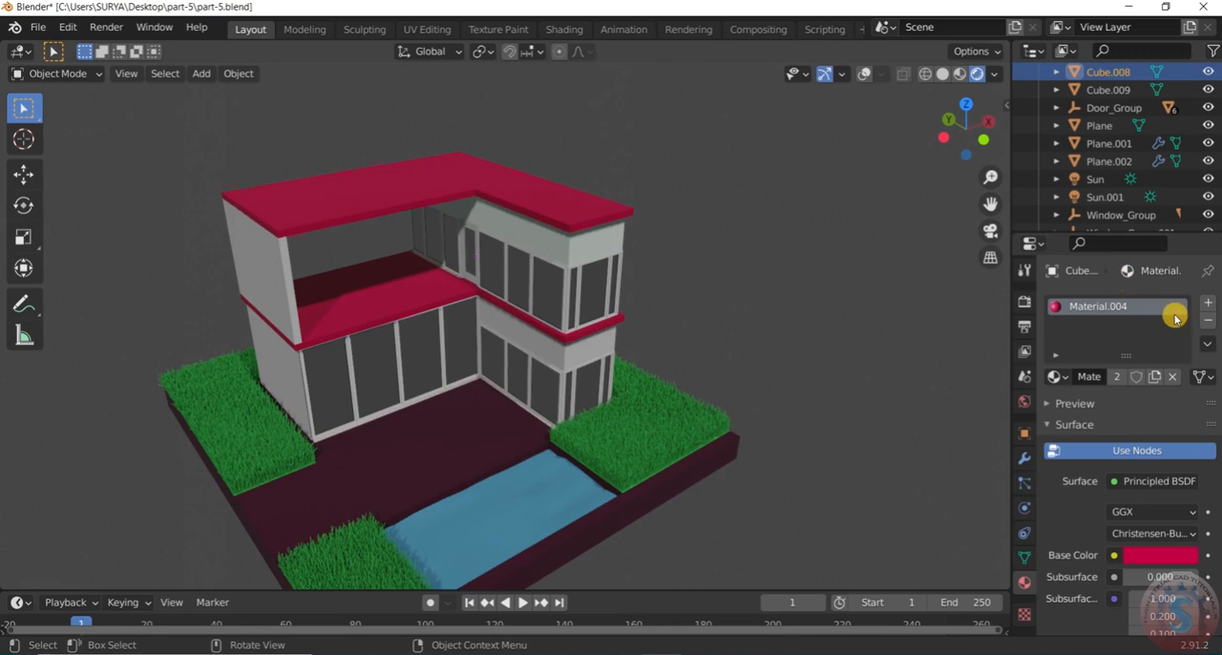
click(1140, 556)
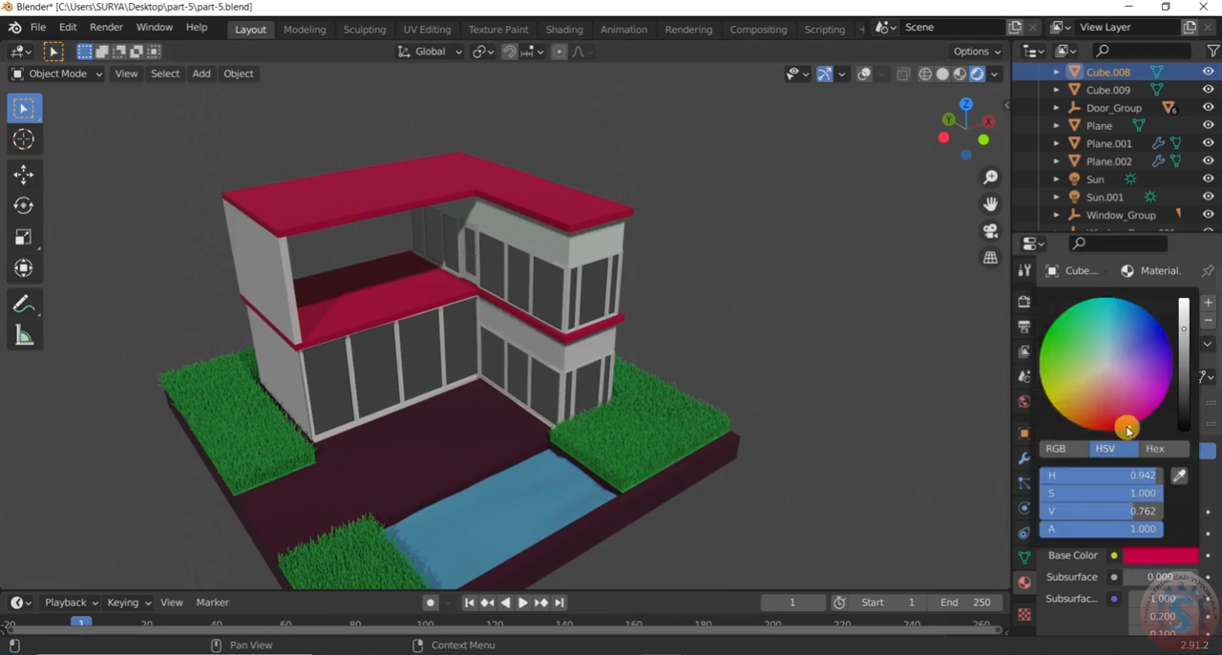
mouse_move(1110, 424)
mouse_down()
mouse_move(1160, 389)
mouse_move(1071, 421)
mouse_move(1109, 430)
mouse_up()
drag(1184, 329, 1184, 368)
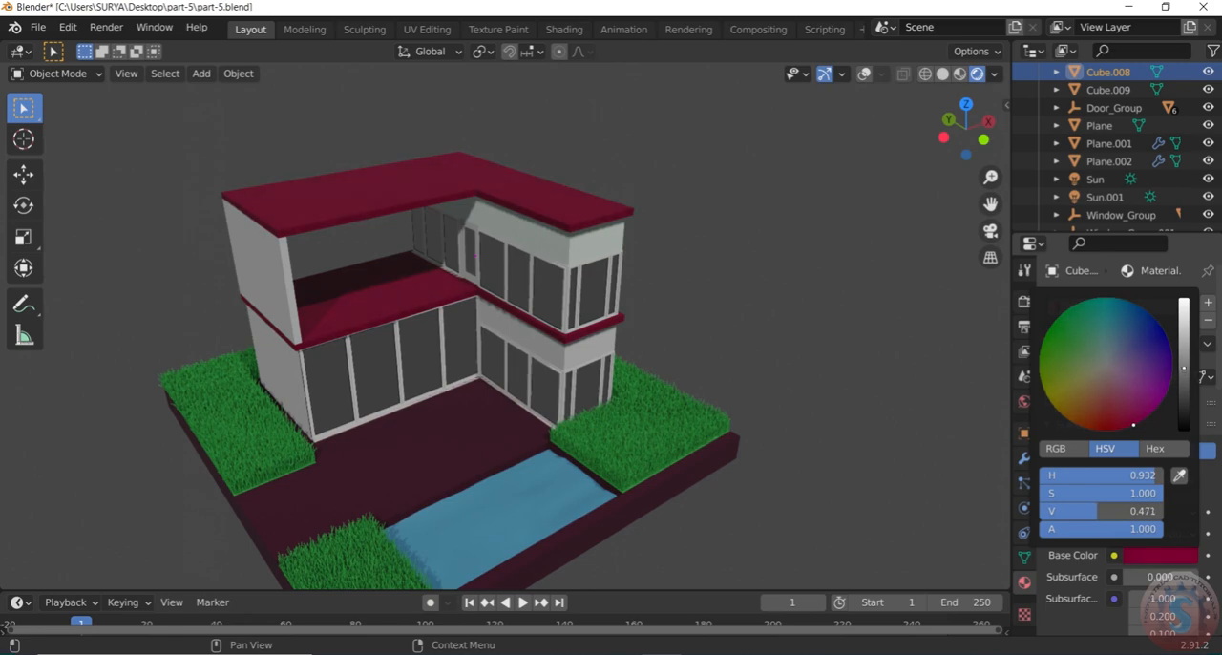
Keep Material on the upper-floor side wall, Cube.009, and brighten its base colour to pure white
middle_drag(821, 384, 741, 379)
scroll(763, 358, down, 2)
scroll(765, 359, up, 2)
click(266, 270)
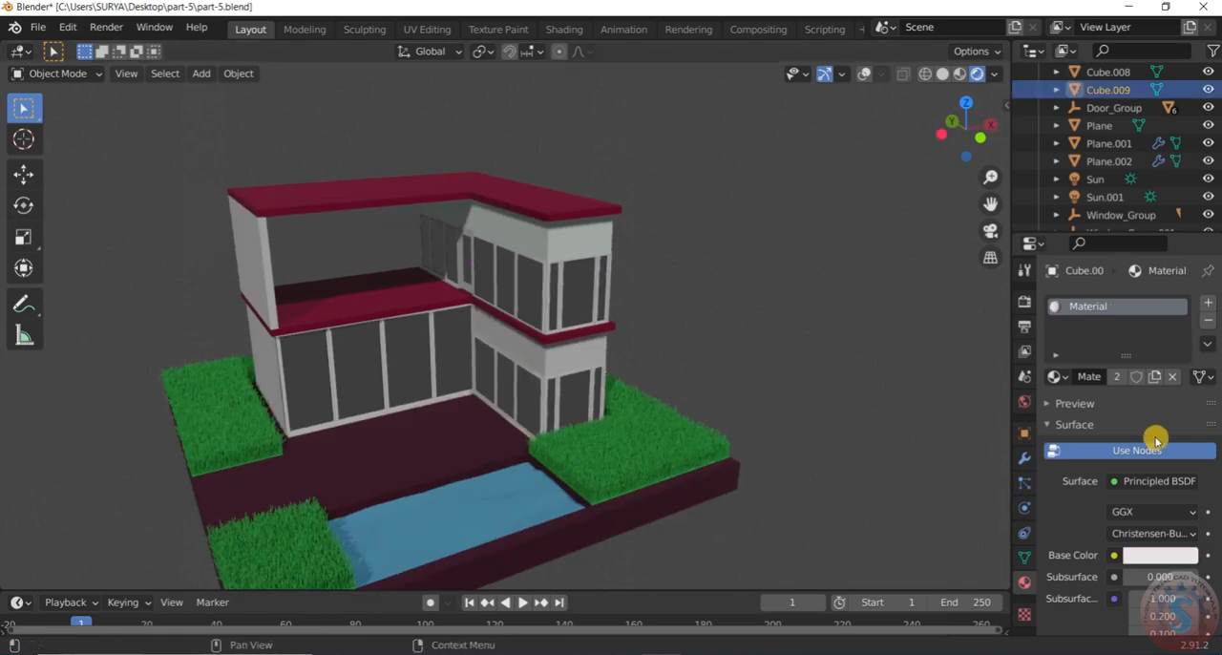
click(1058, 377)
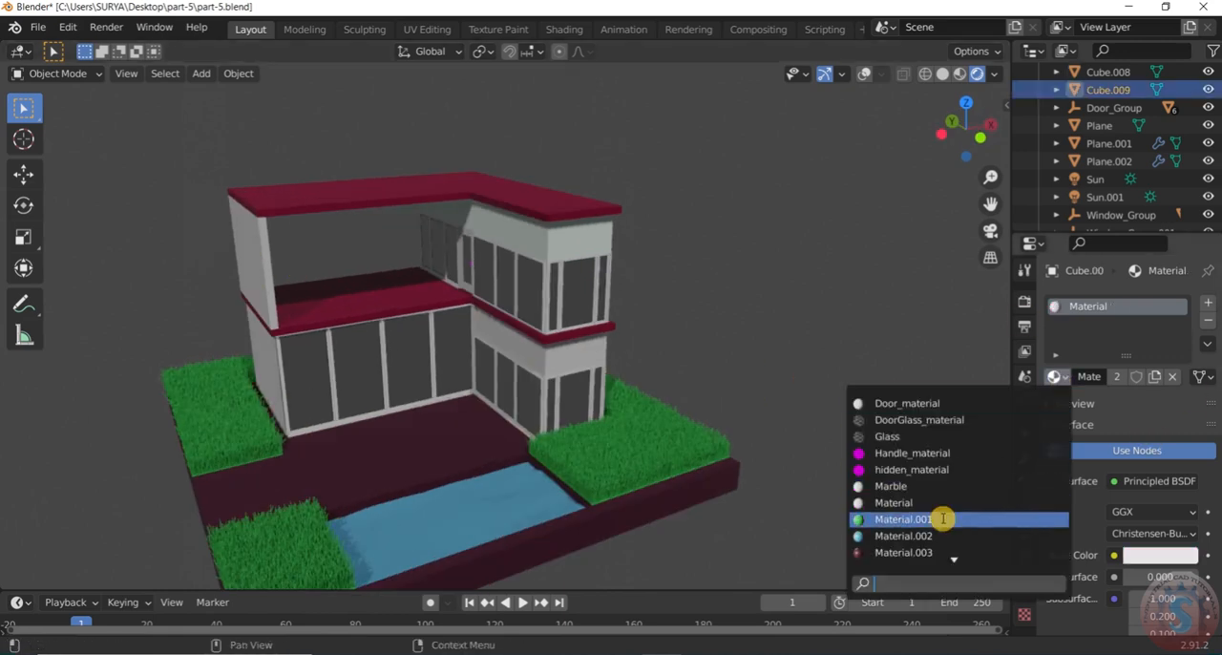
click(926, 501)
click(1150, 555)
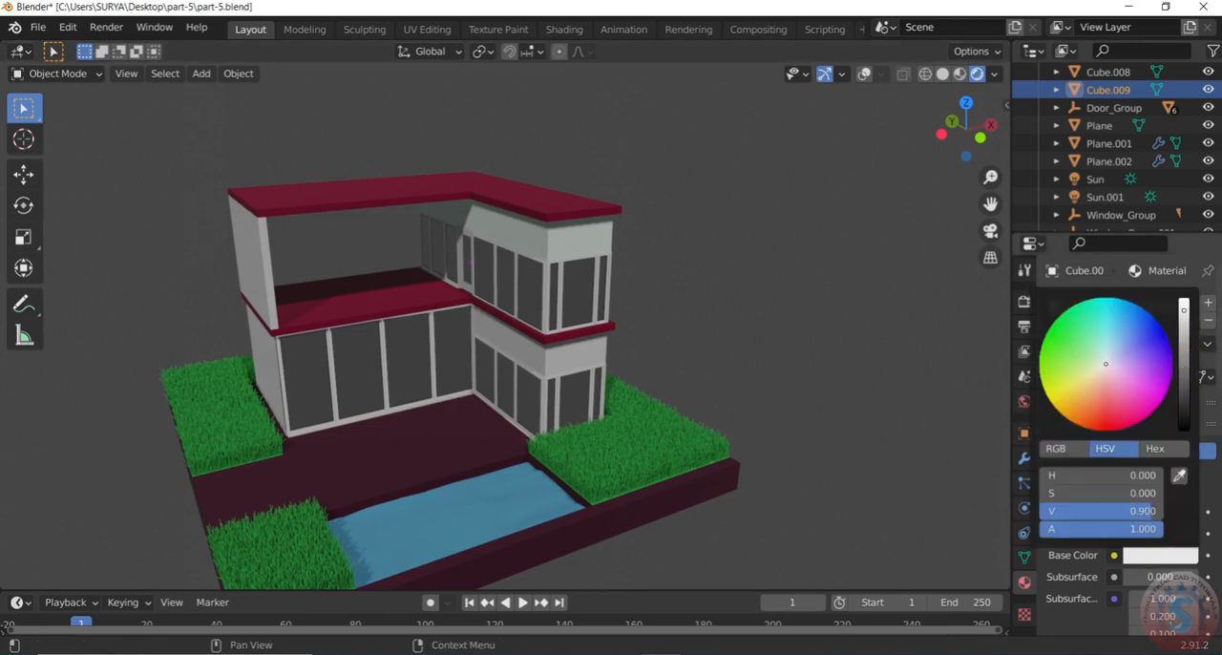
Assign the existing pale green Material.005 to the ground-floor side wall, Cube
middle_drag(854, 363, 455, 401)
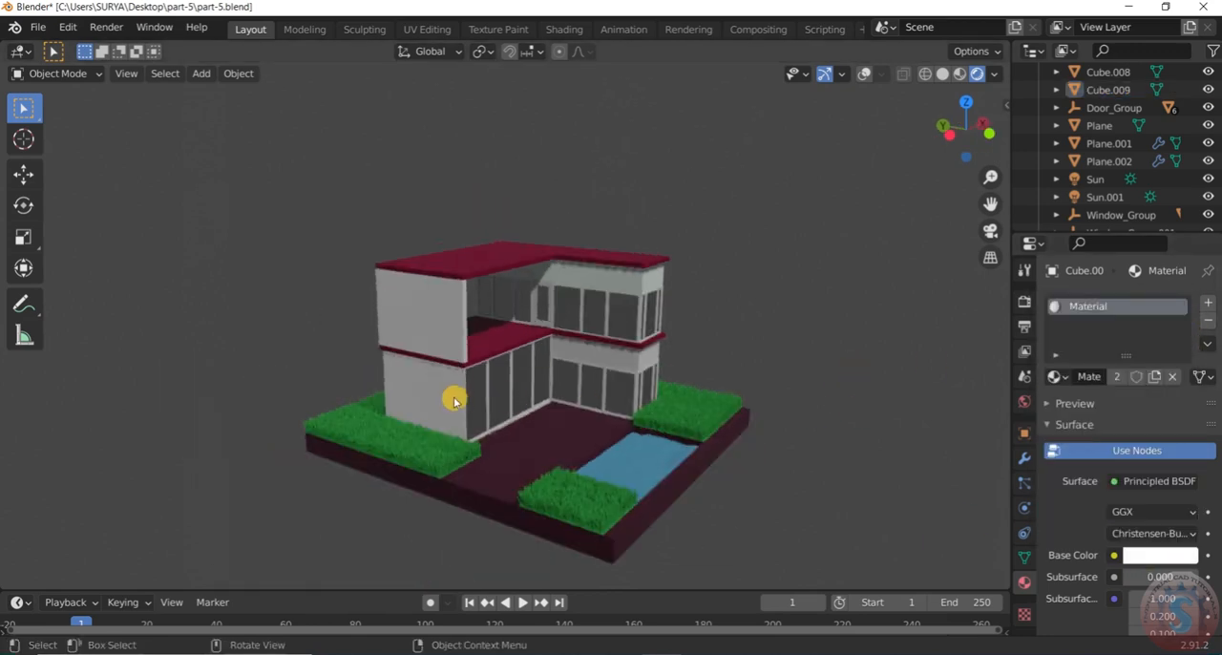
scroll(455, 401, up, 3)
click(1055, 376)
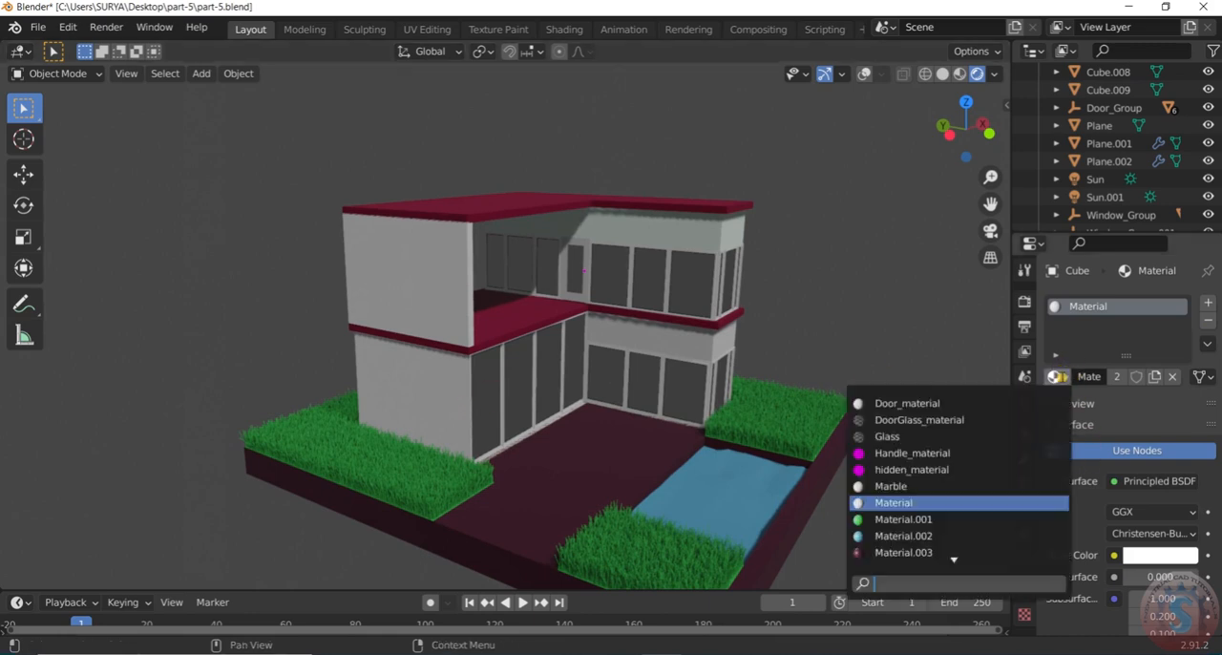
scroll(945, 563, down, 4)
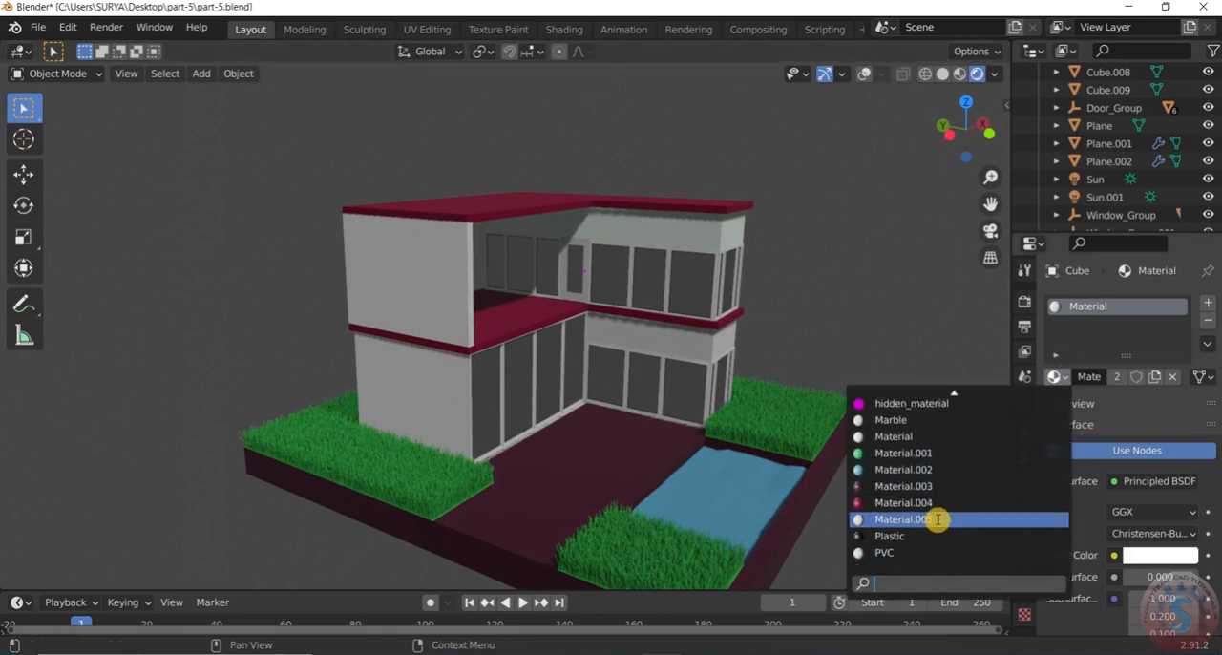
click(939, 520)
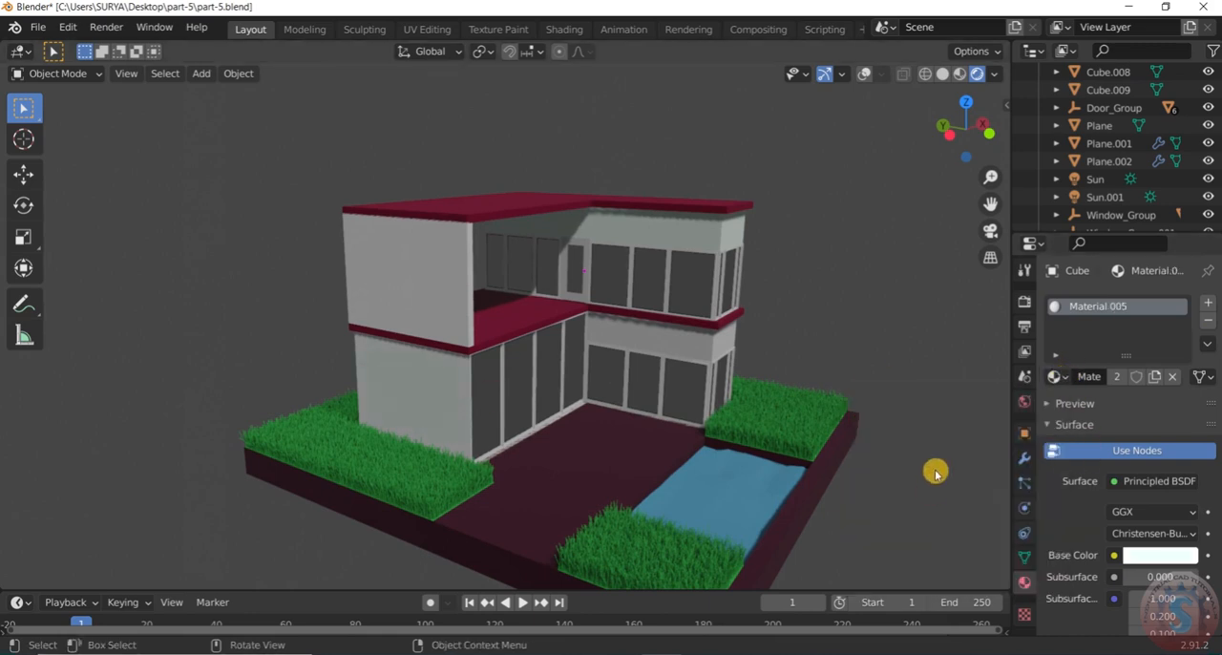
Assign Material.005 to Cube.003, the ground-floor wall band above the windows on the pool side
click(677, 355)
click(1055, 376)
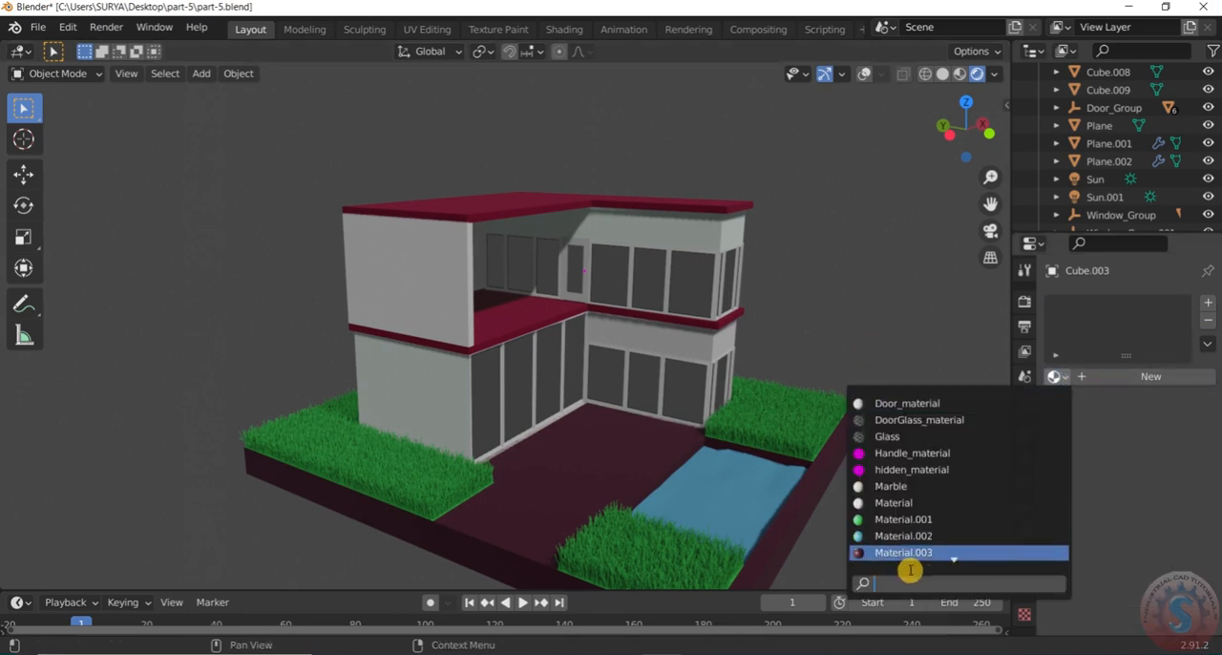
scroll(923, 552, down, 4)
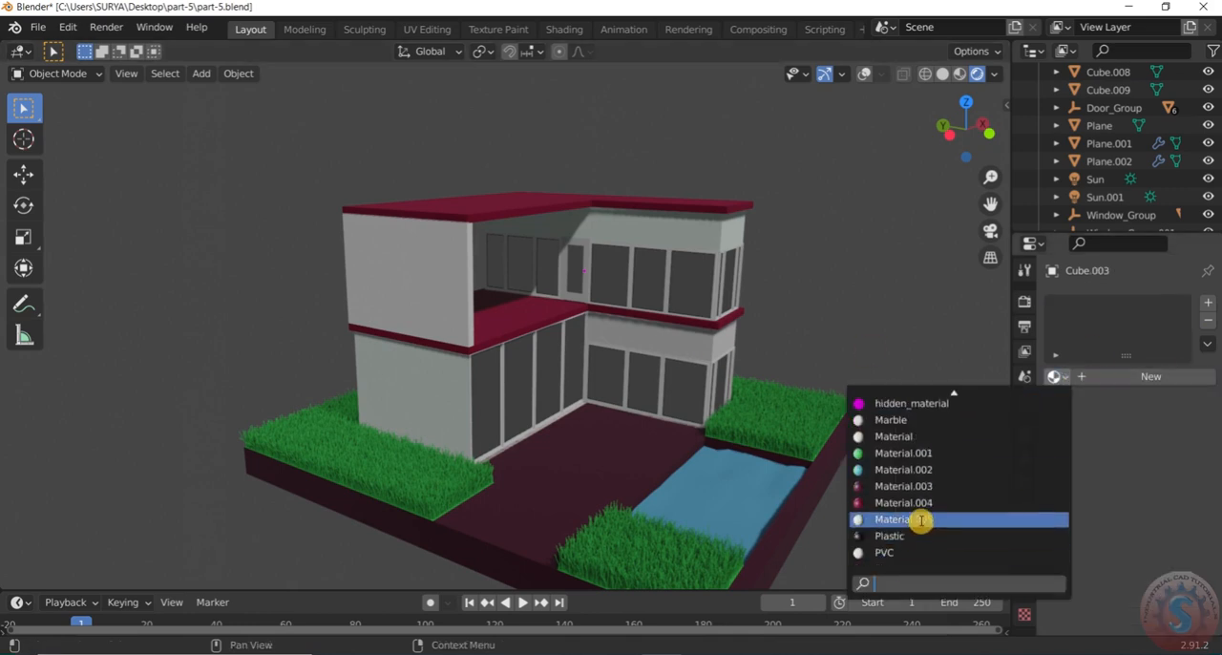
click(920, 519)
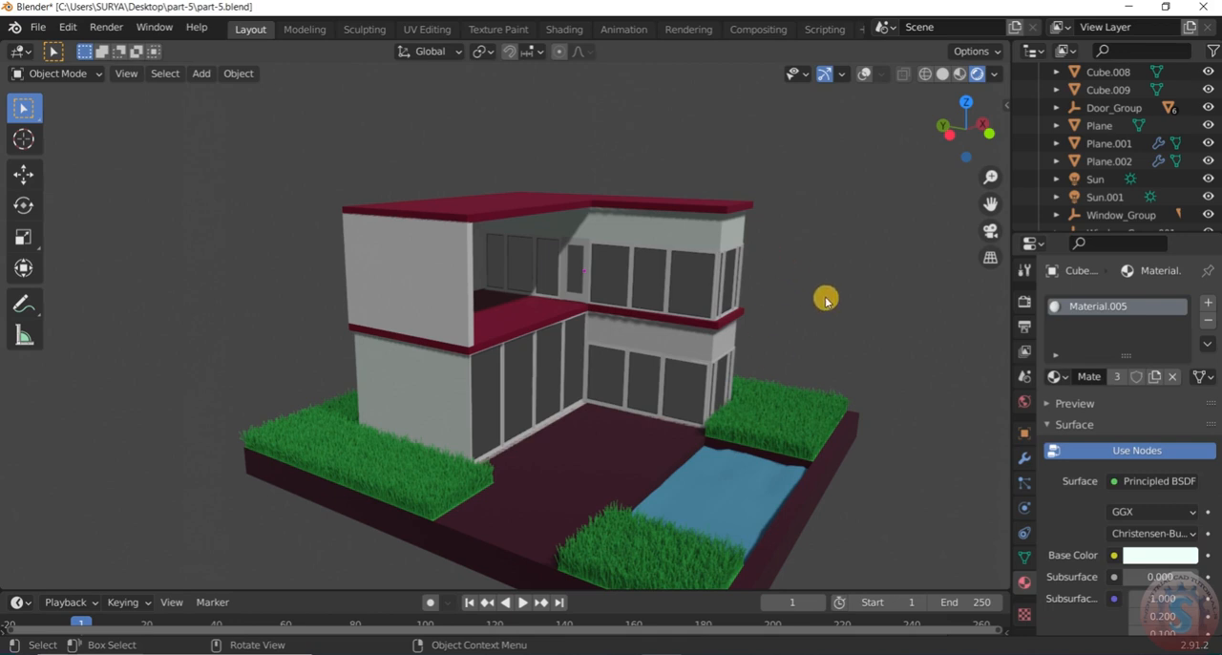
click(1061, 377)
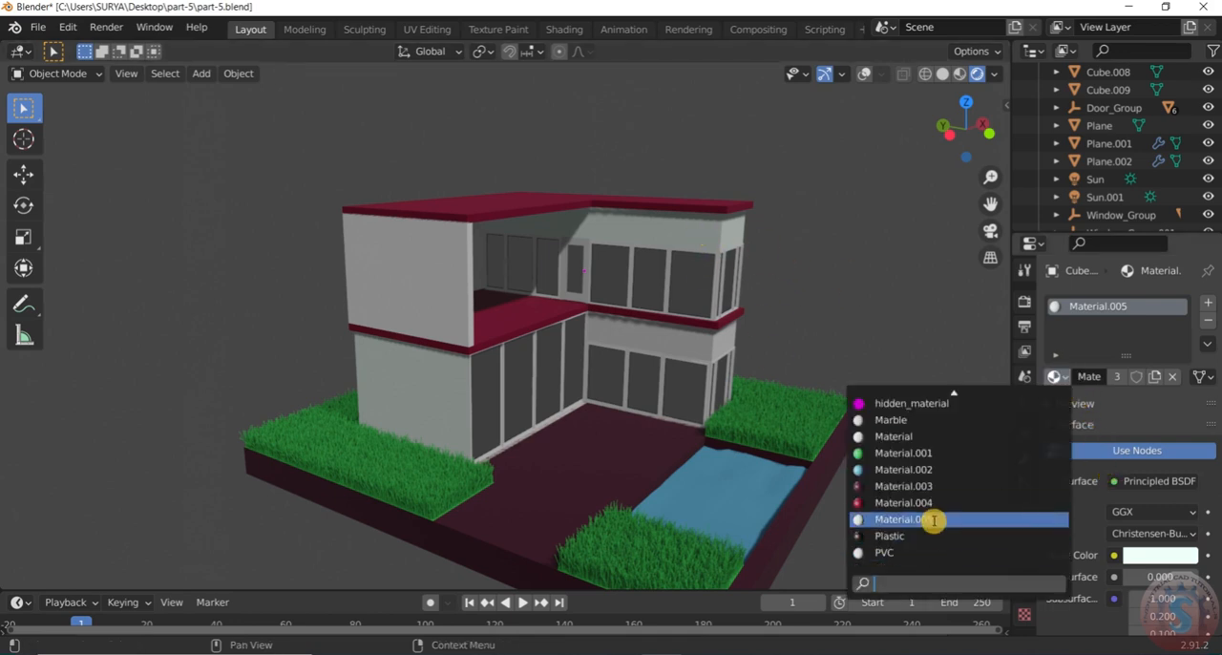
click(937, 519)
Assign Material.005 to the ground-floor wall at the back of the house, Cube.004
scroll(833, 311, down, 4)
scroll(859, 304, up, 3)
middle_drag(850, 301, 647, 325)
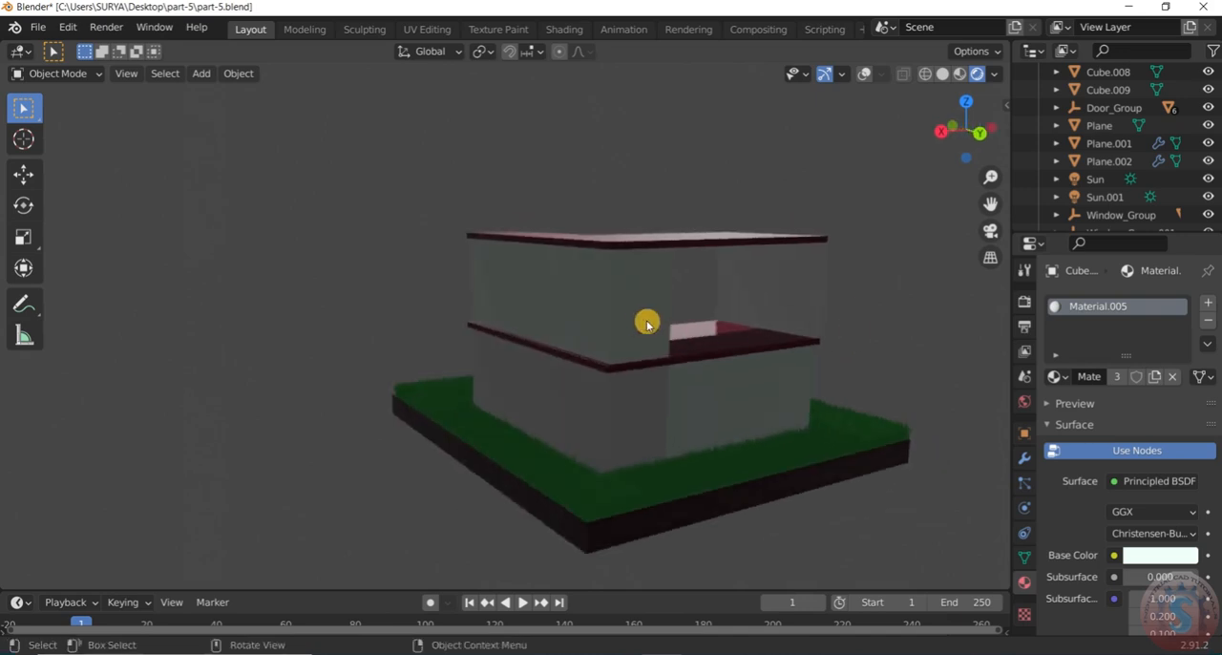
click(644, 411)
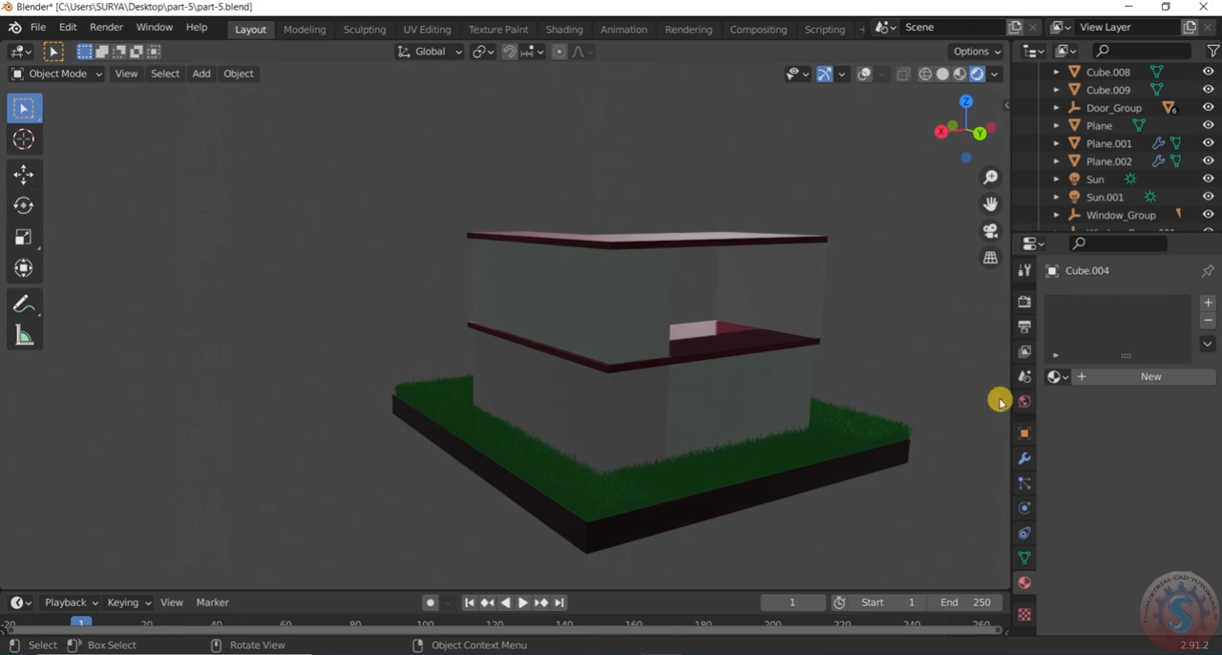
click(1057, 376)
scroll(907, 535, down, 3)
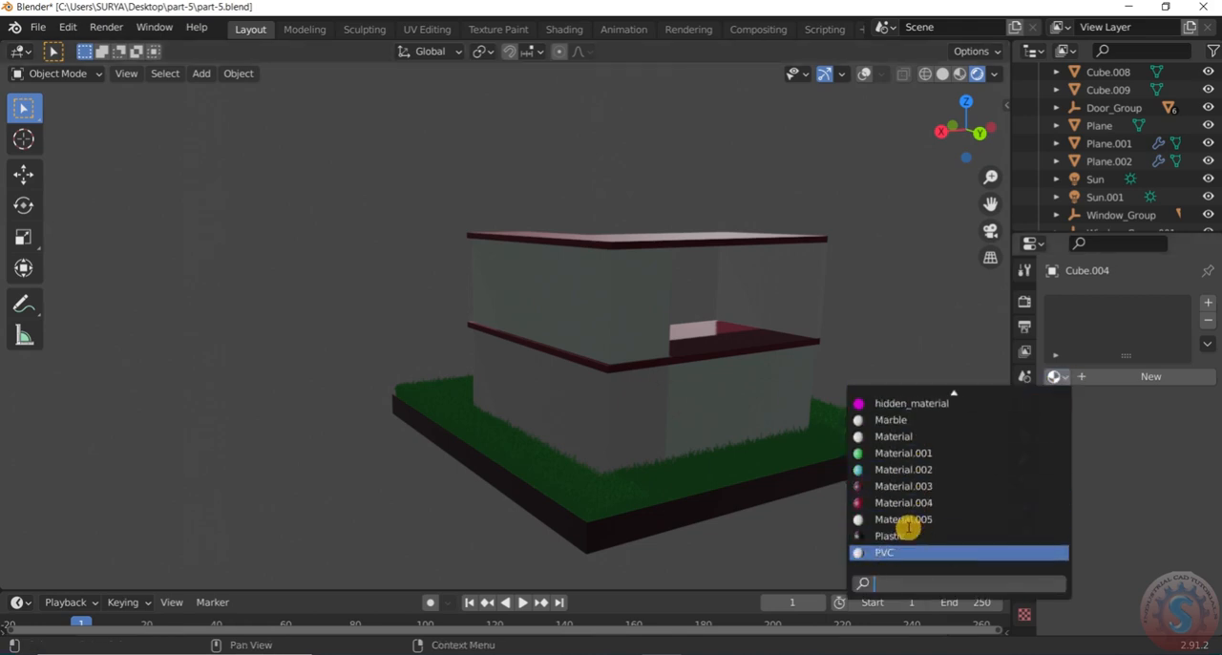
click(899, 519)
Save part-5.blend with the new wall and slab materials
middle_drag(908, 373, 840, 377)
click(36, 26)
click(38, 144)
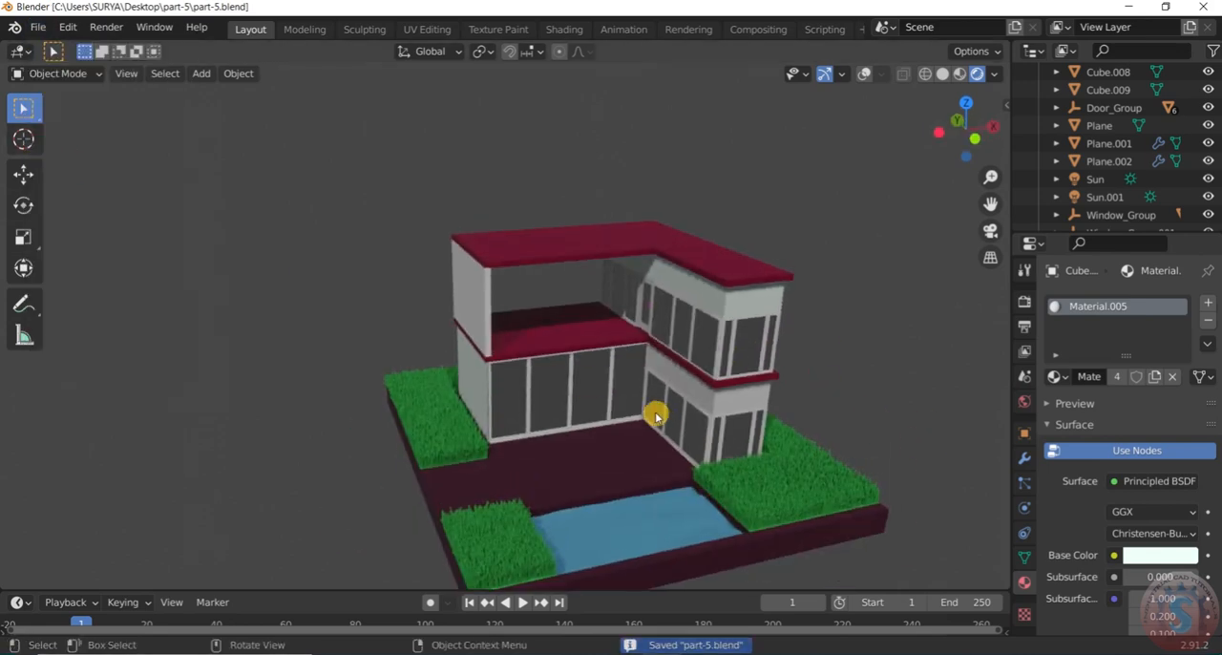
Save the current state of part-5.blend
scroll(662, 464, down, 5)
scroll(695, 447, up, 7)
scroll(731, 420, down, 3)
middle_drag(695, 446, 704, 412)
scroll(730, 427, up, 4)
scroll(721, 421, down, 4)
scroll(708, 411, up, 3)
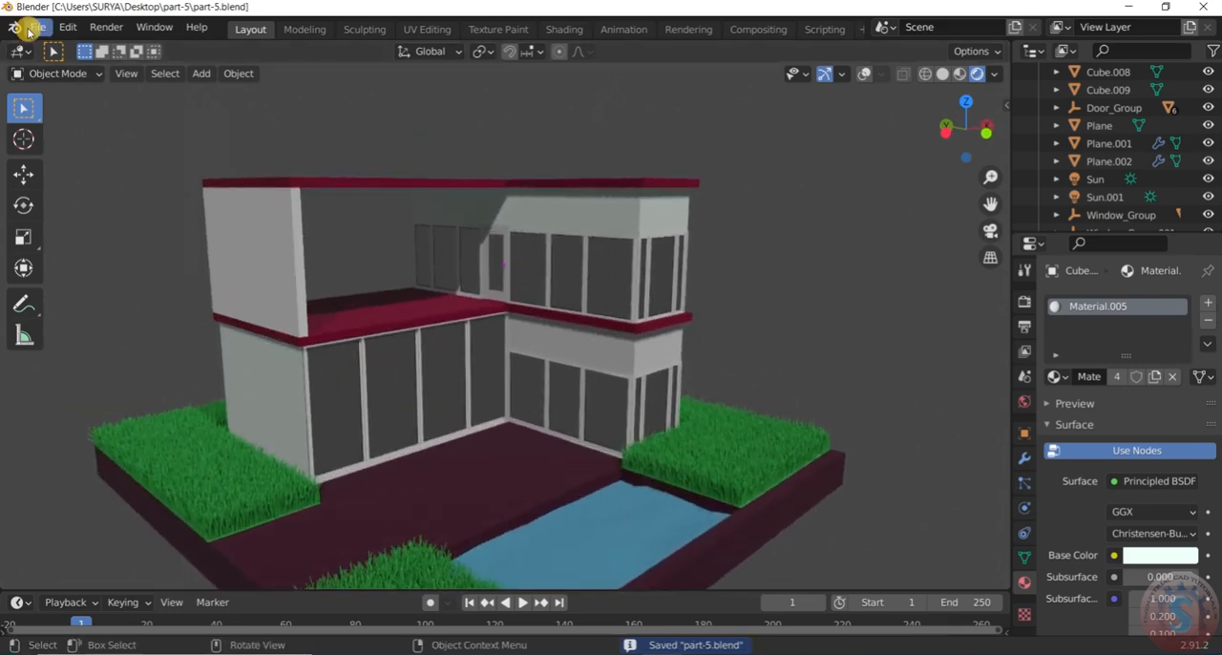
click(36, 26)
click(55, 153)
Examine the house walls, windows, slabs and pool area from several angles and distances
scroll(687, 355, down, 2)
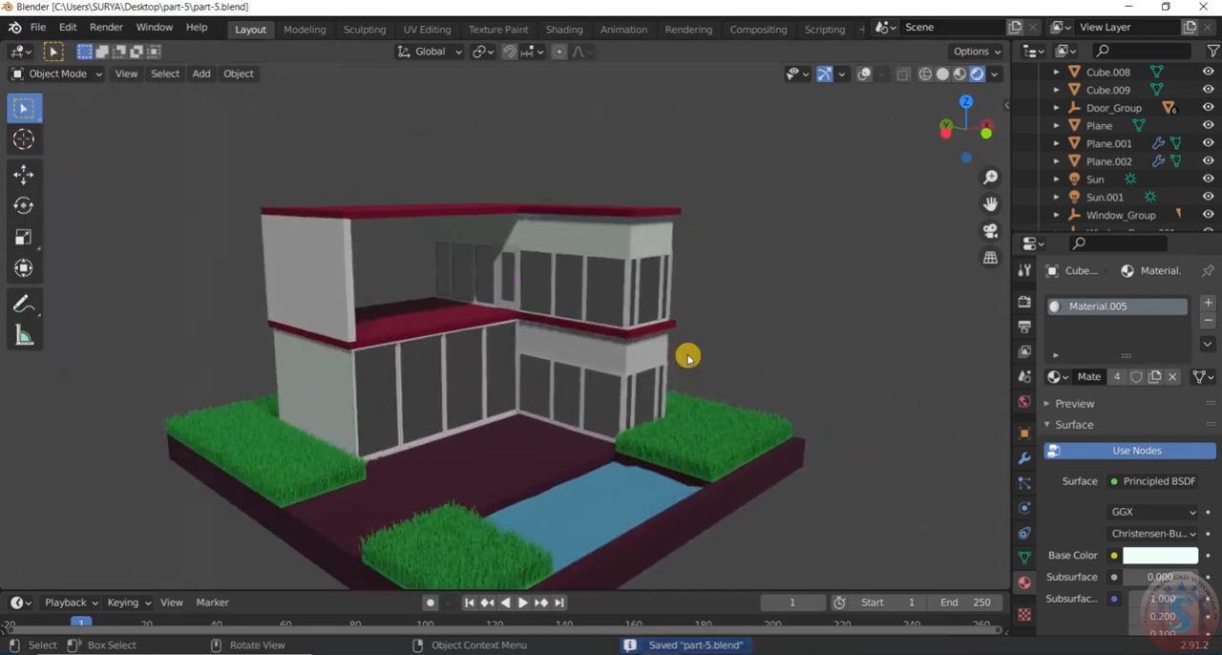
middle_drag(696, 343, 687, 248)
scroll(611, 372, up, 3)
scroll(783, 194, down, 6)
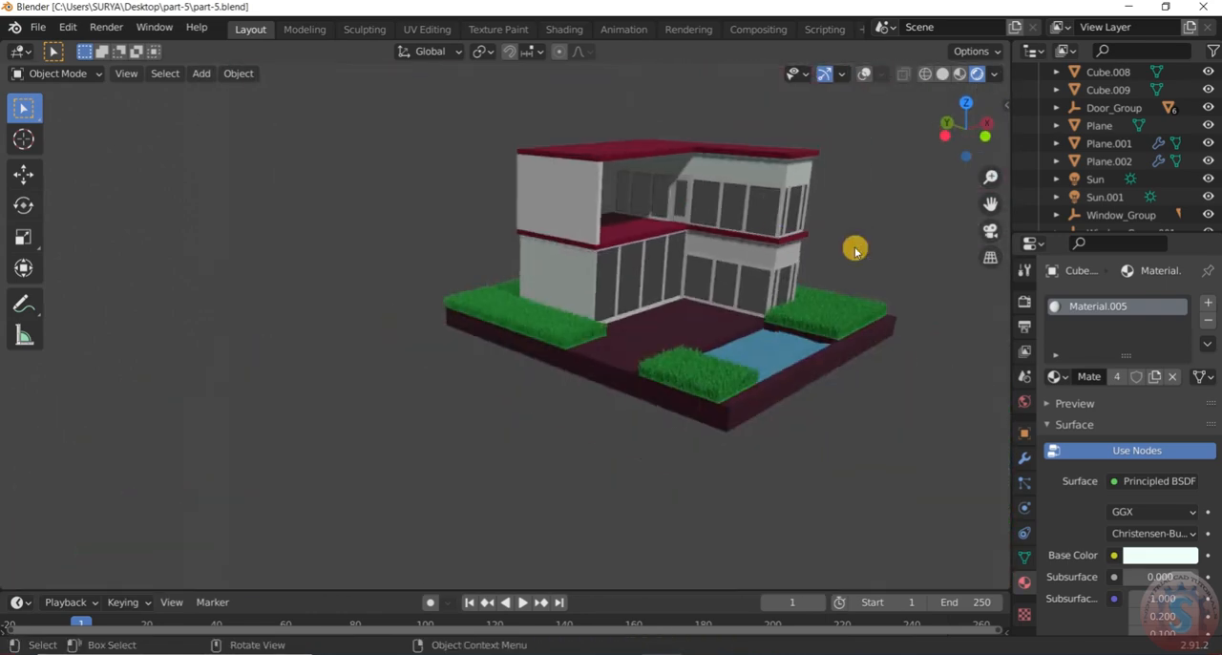
scroll(837, 248, up, 5)
middle_drag(812, 243, 713, 226)
scroll(722, 201, down, 4)
scroll(712, 226, up, 7)
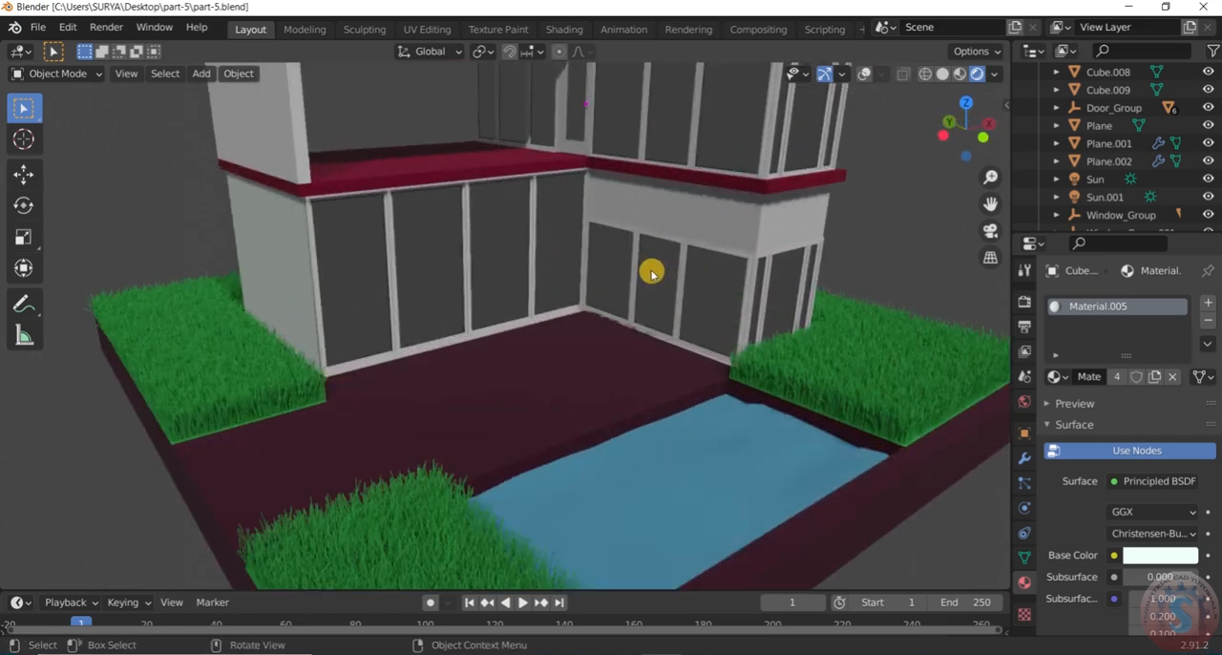
Turn the viewport overlays on with the ground-floor pool-side window, Window.001, selected
click(651, 274)
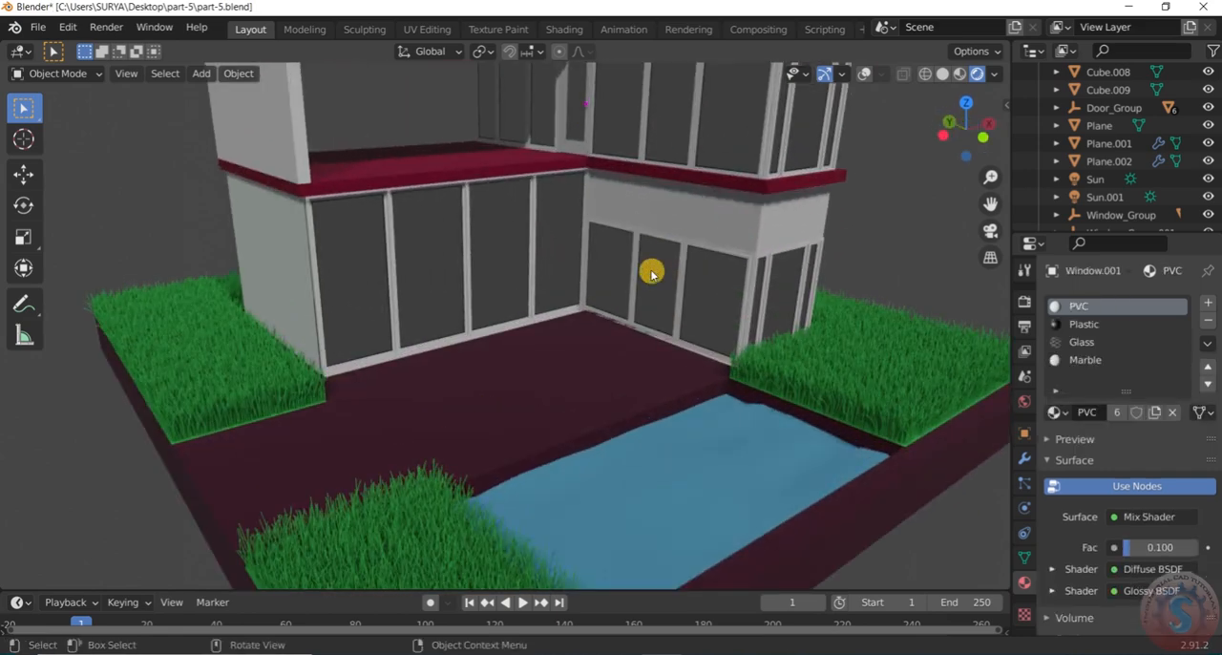
click(865, 74)
click(827, 75)
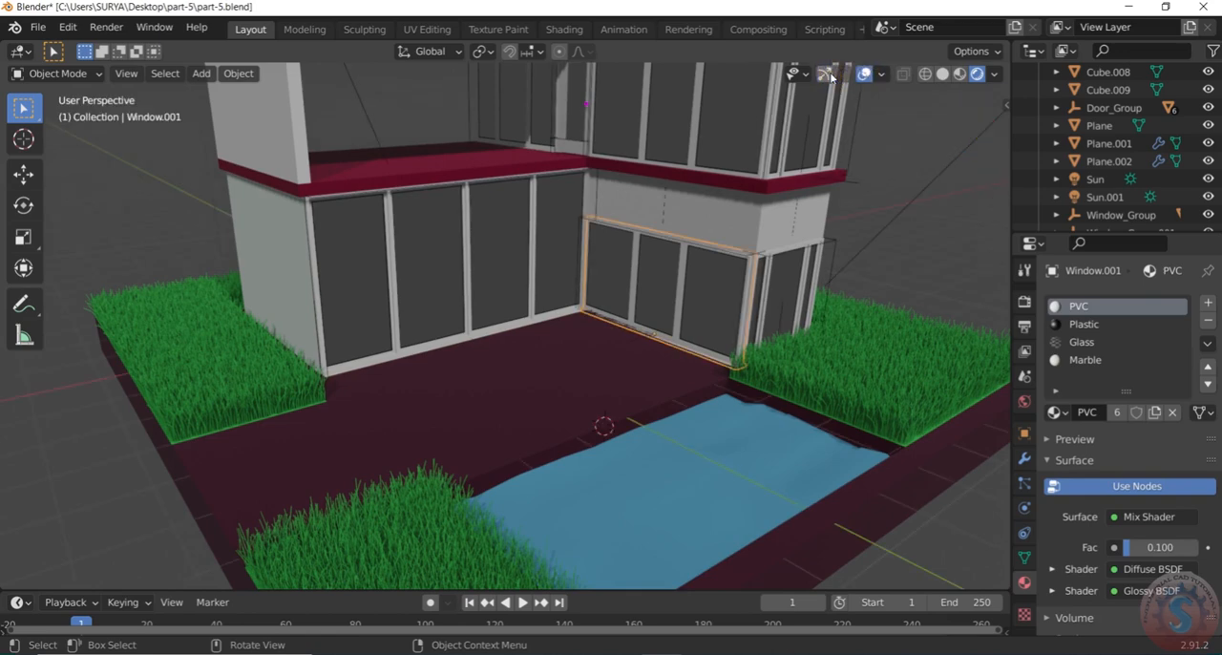
click(829, 76)
scroll(586, 279, down, 5)
scroll(643, 239, up, 5)
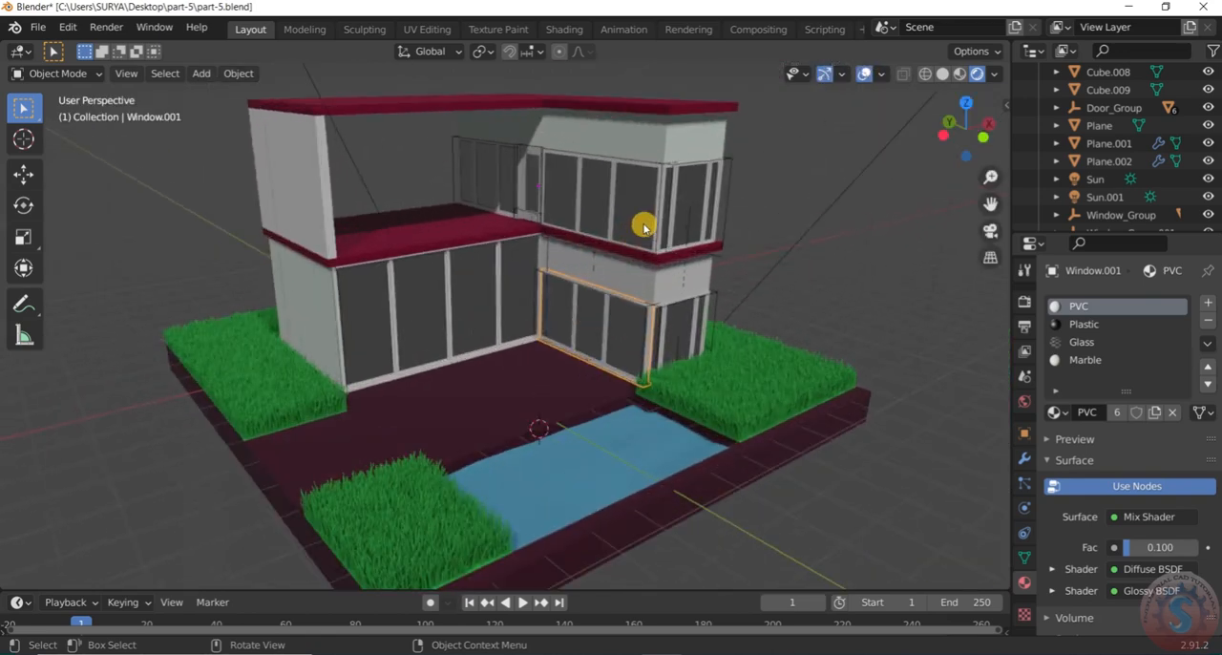
Check the materials assigned to the upper-floor wall Cube.007, the ground-floor wall Cube.003 and the upper side wall Cube.009
click(593, 136)
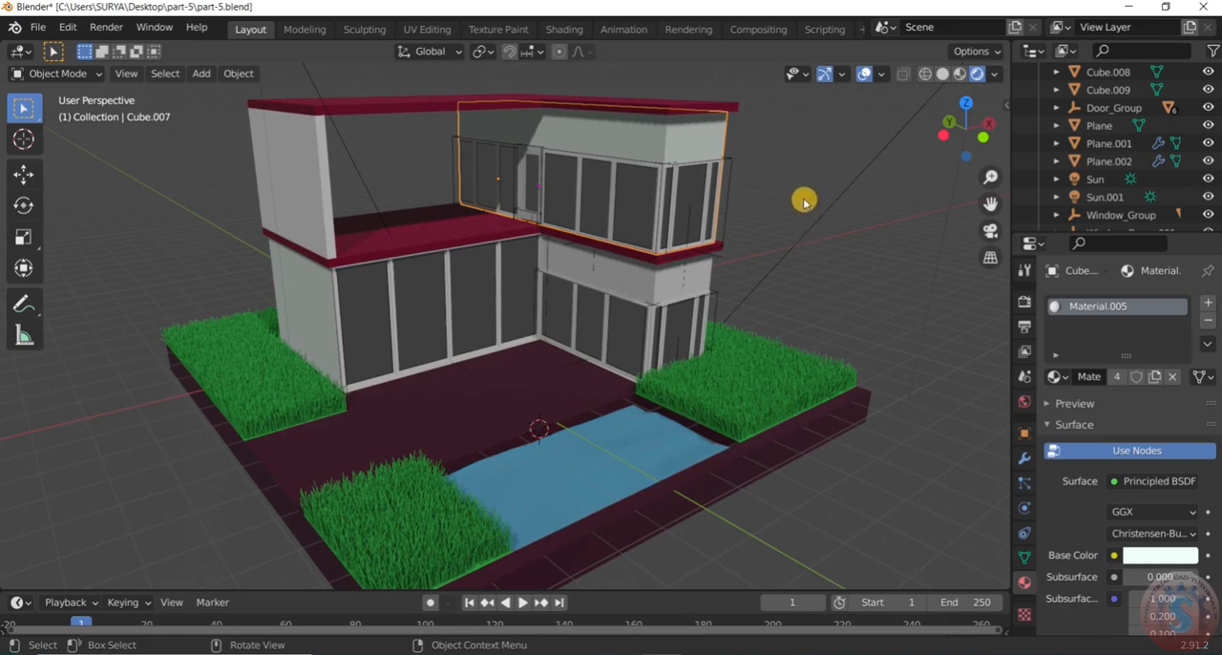
click(662, 270)
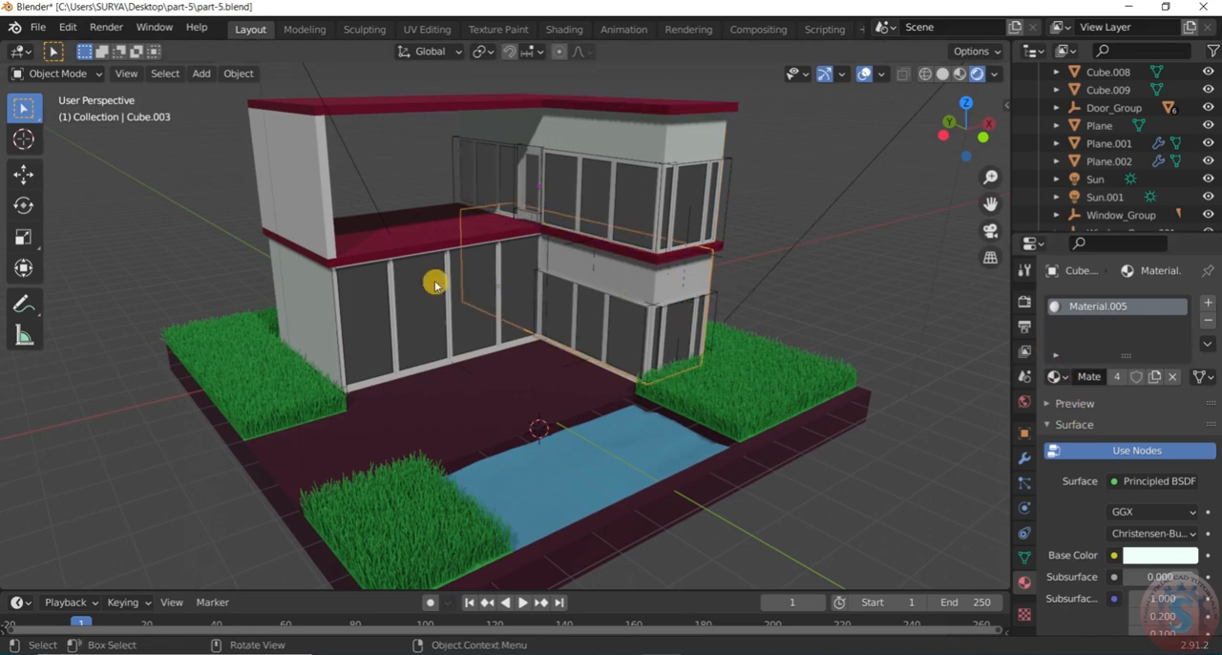
click(317, 196)
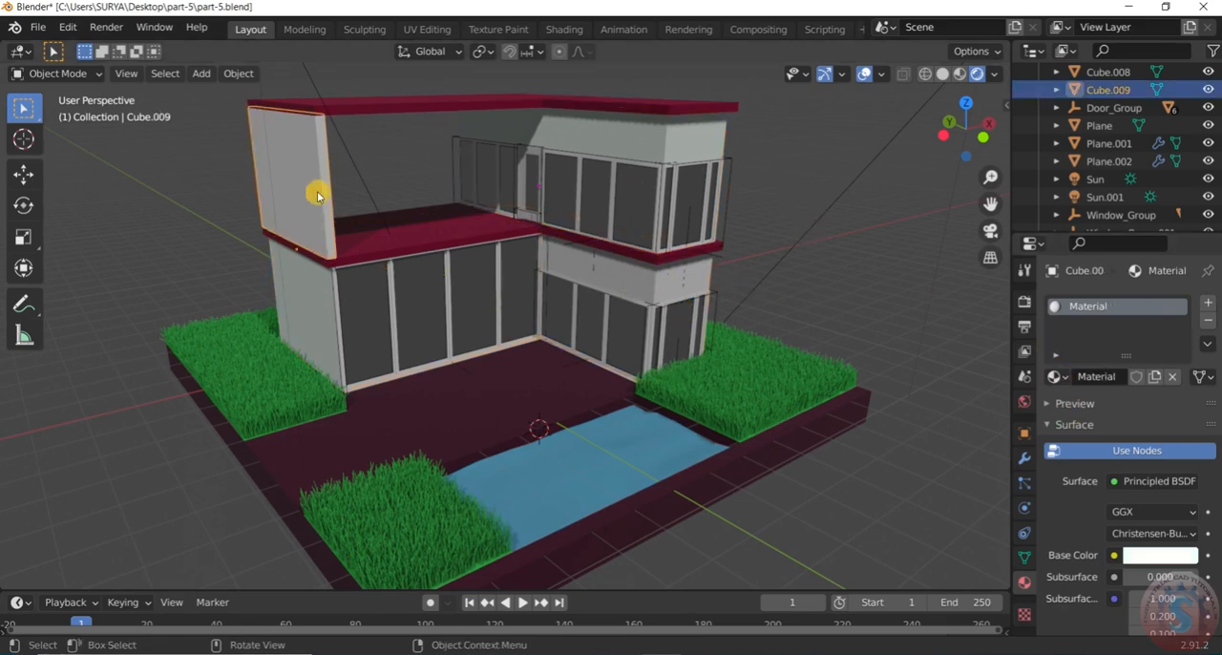
click(790, 219)
scroll(537, 237, down, 2)
scroll(595, 322, up, 4)
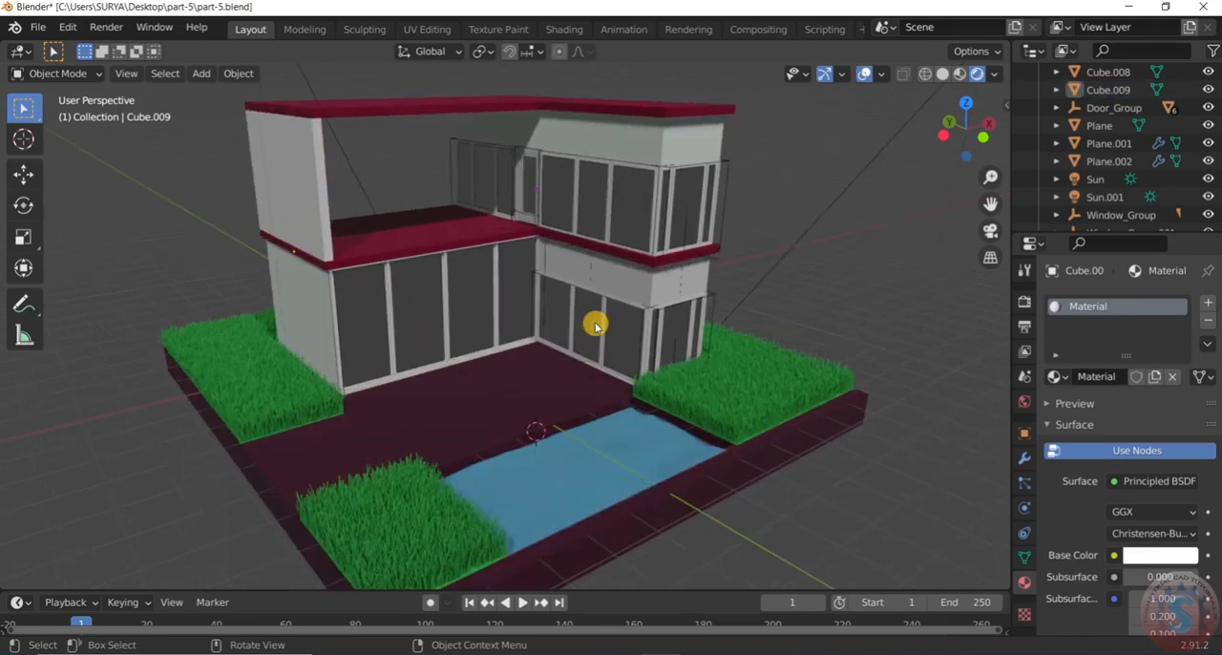
Inspect the Glossy BSDF settings and colour of the PVC material on the ground-floor pool-side window, Window.001
click(597, 327)
scroll(597, 305, down, 2)
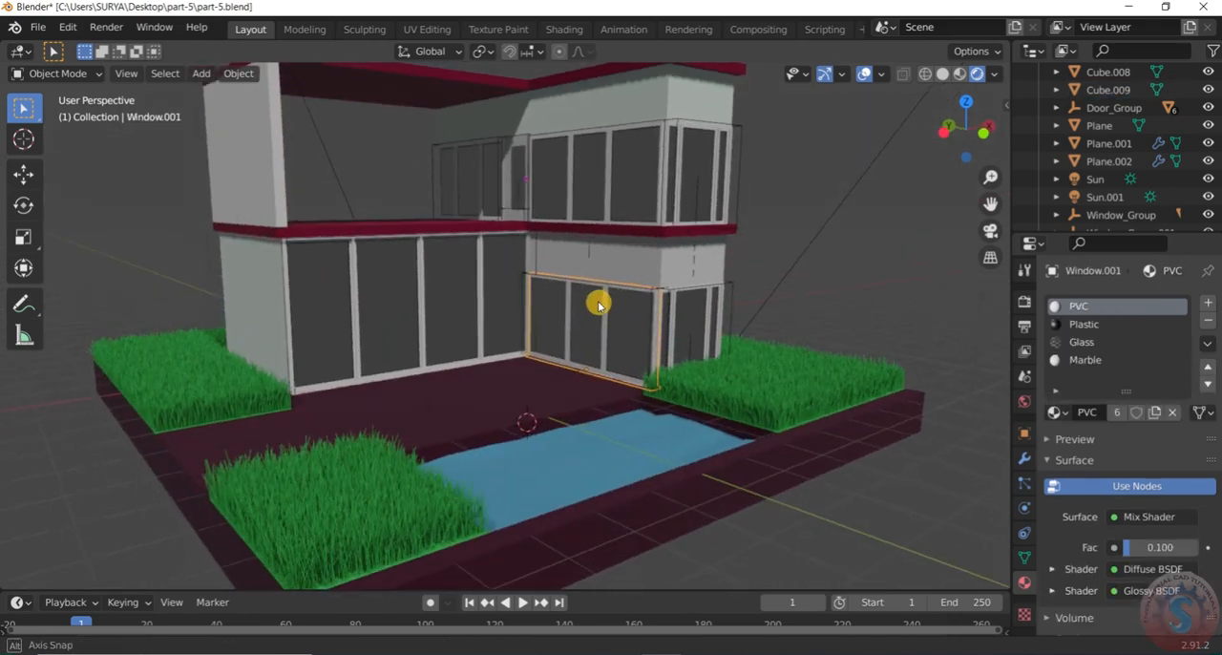
scroll(599, 315, up, 2)
scroll(599, 318, up, 1)
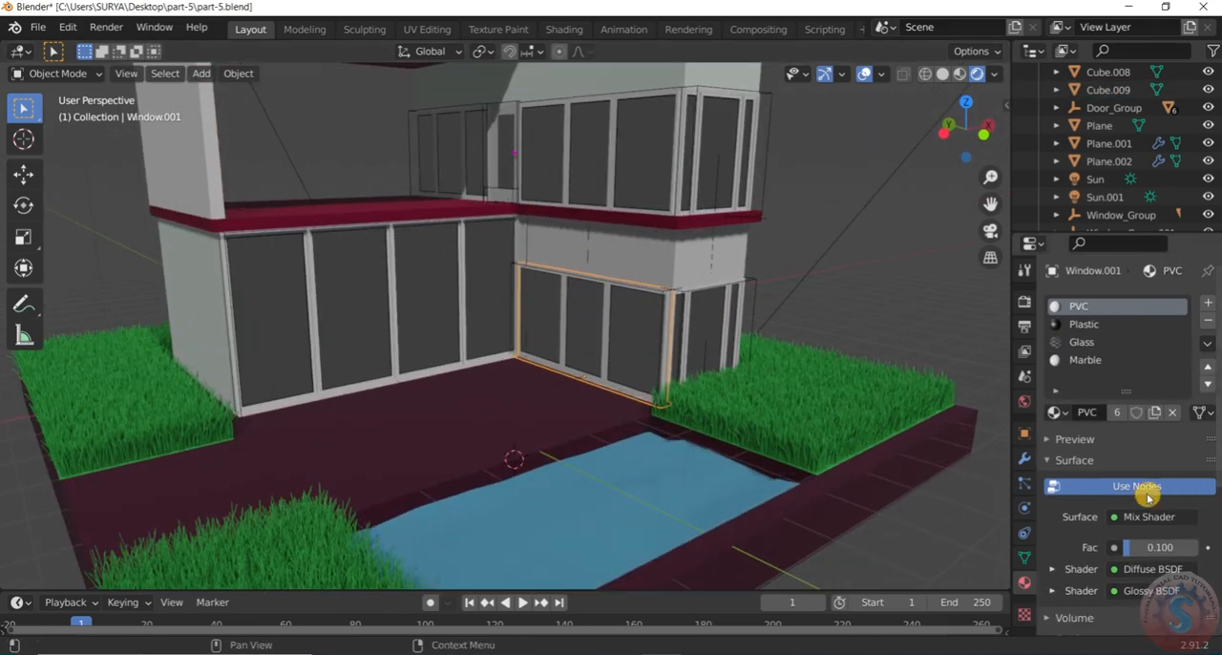
scroll(1141, 498, down, 2)
scroll(1143, 497, down, 2)
click(1050, 417)
click(1050, 417)
click(1054, 437)
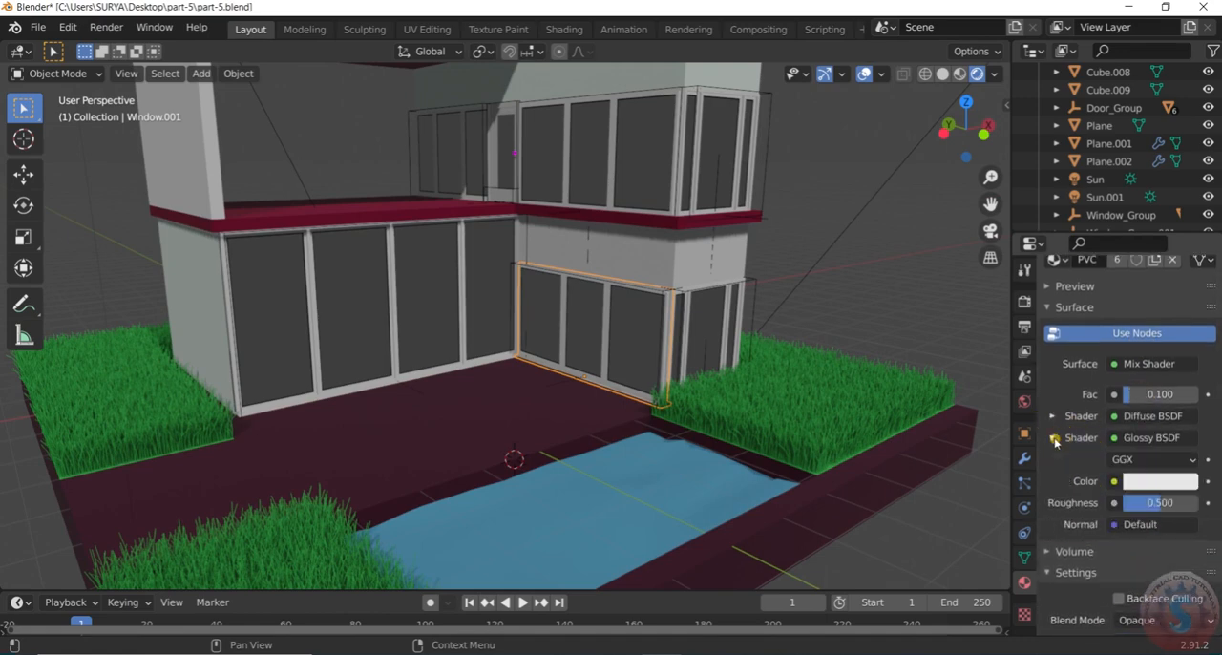
click(1153, 483)
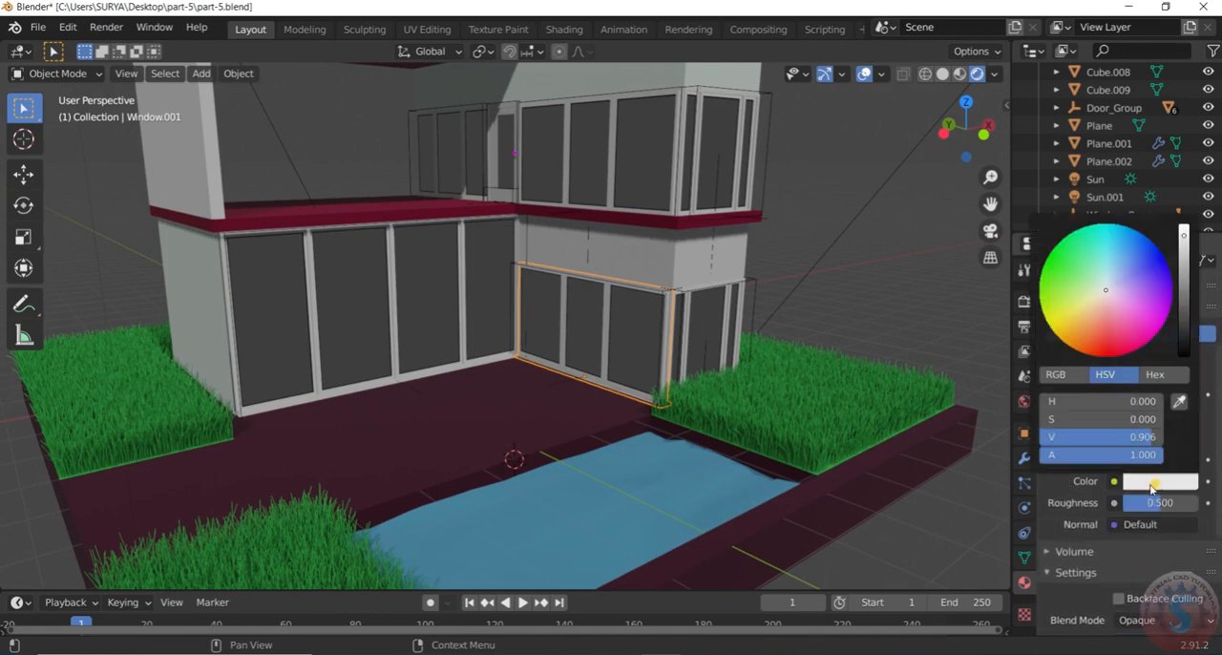
click(974, 442)
scroll(1050, 485, up, 5)
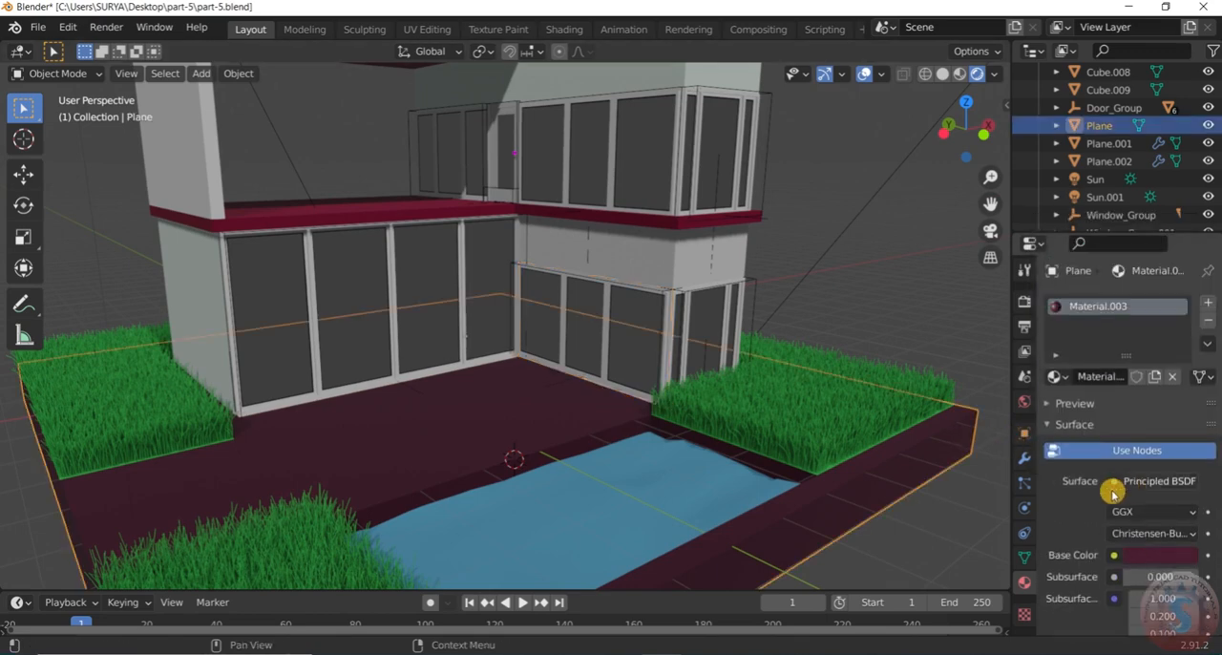
Replace the Diffuse BSDF in the PVC material's Mix Shader on Window.001 with a Principled BSDF
click(624, 323)
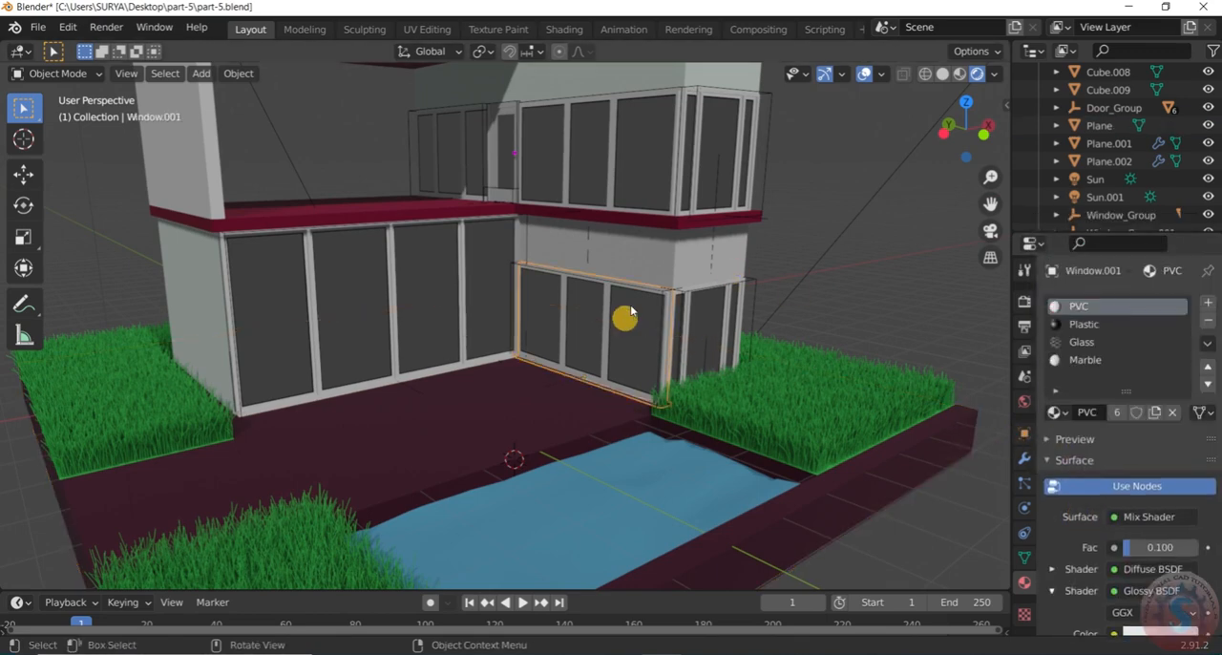
scroll(1078, 532, down, 2)
click(1153, 493)
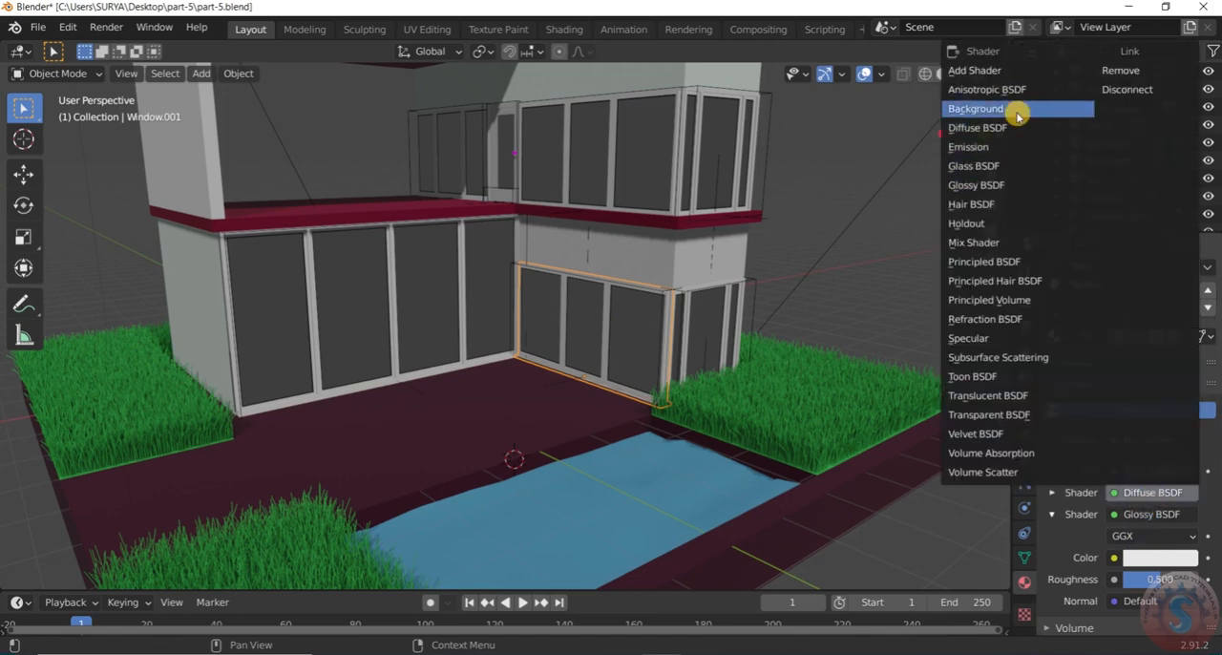
click(1014, 263)
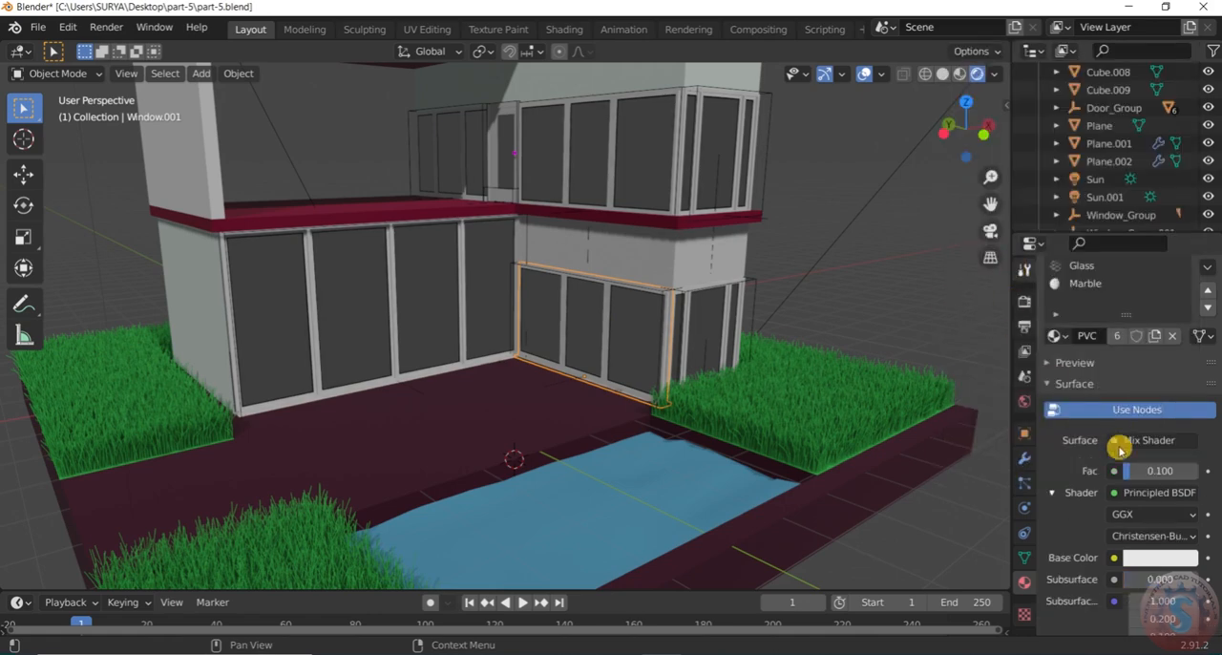
Set the PVC material's base color to a dark brownish grey with H 0.060, S 0.103 and V 0.290
click(1160, 557)
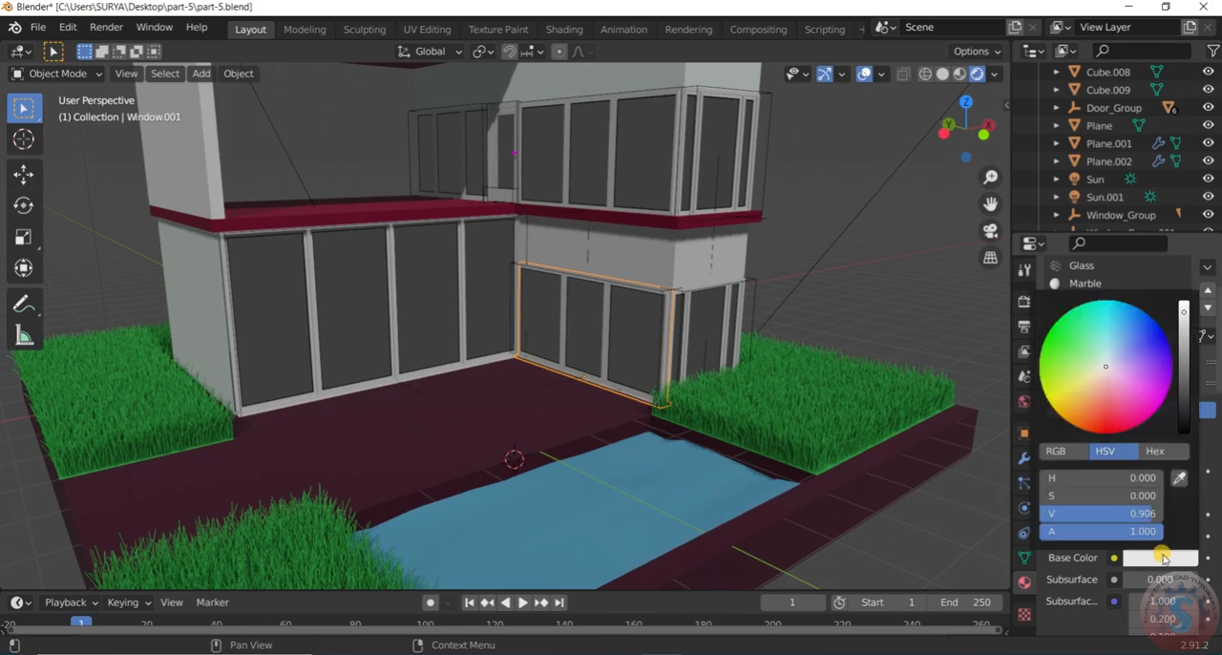
mouse_move(1104, 364)
mouse_down()
mouse_move(1132, 401)
mouse_move(1077, 389)
mouse_move(1132, 401)
mouse_move(1102, 375)
mouse_up()
drag(1180, 316, 1086, 464)
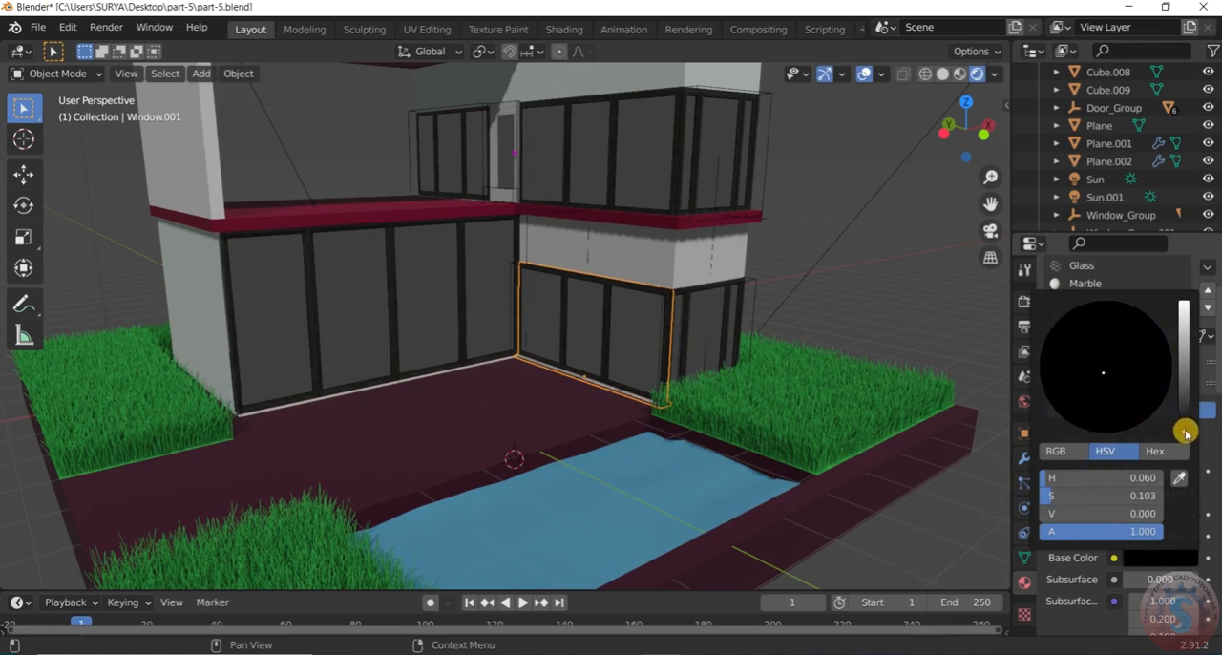
drag(1183, 433, 1183, 395)
Set the PVC window-frame material's Metallic to 1.000 and its Roughness to about 0.252
scroll(1193, 499, down, 5)
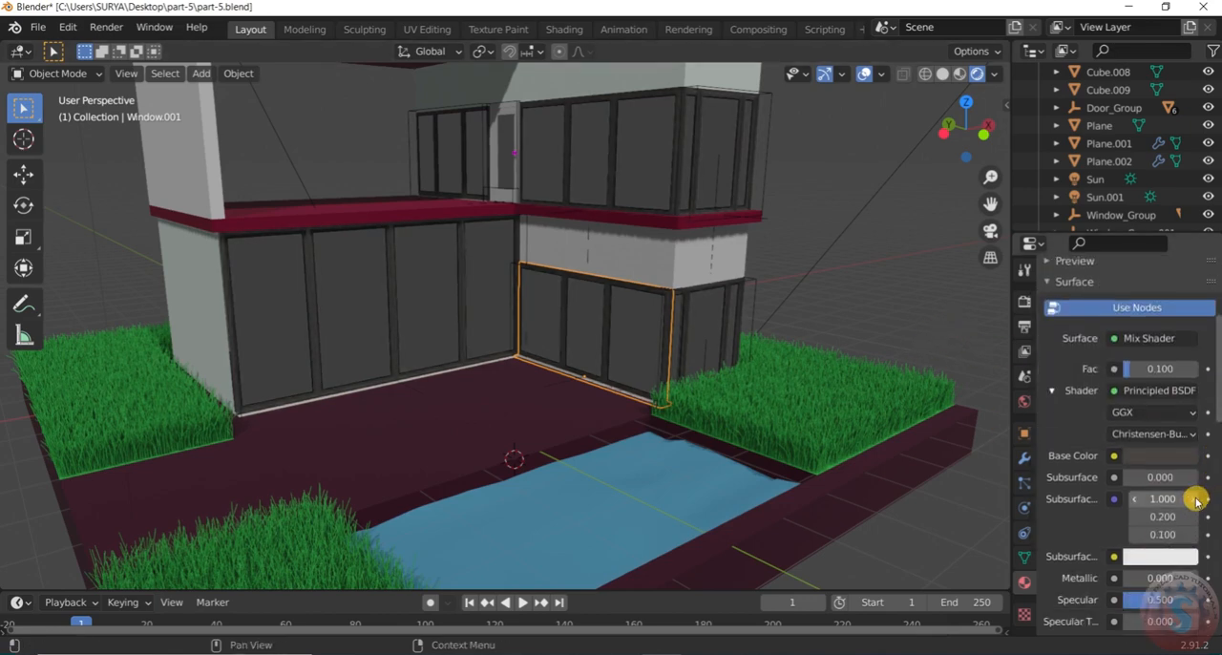
drag(1147, 527, 1178, 527)
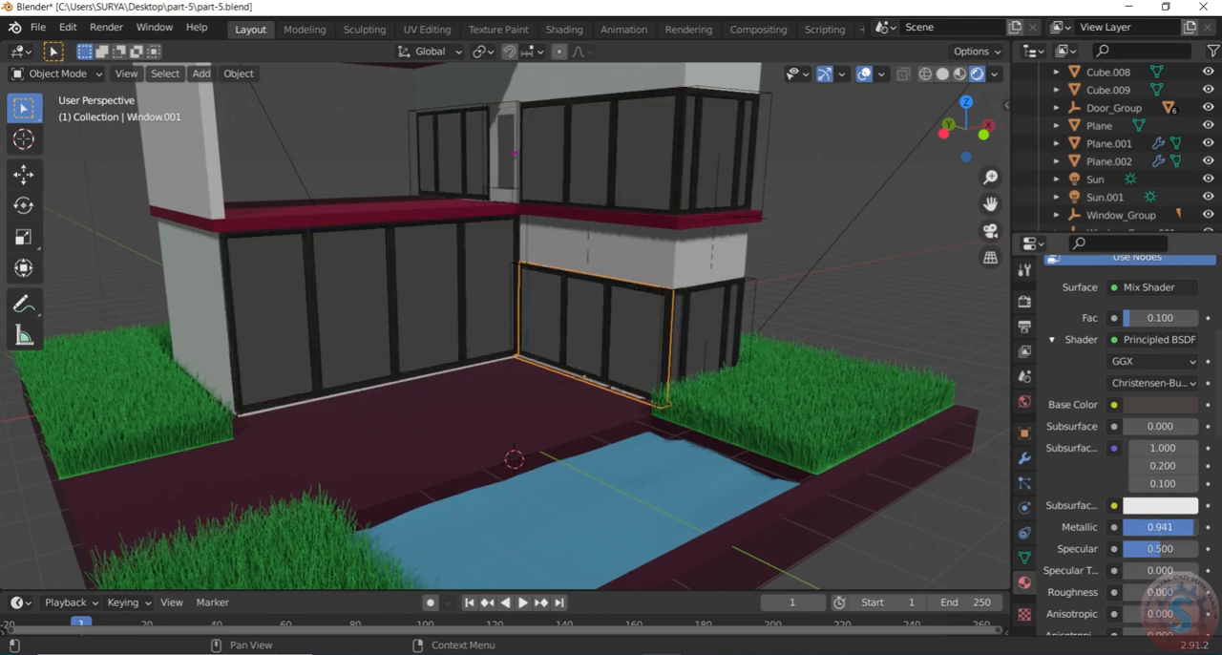
scroll(1155, 537, down, 3)
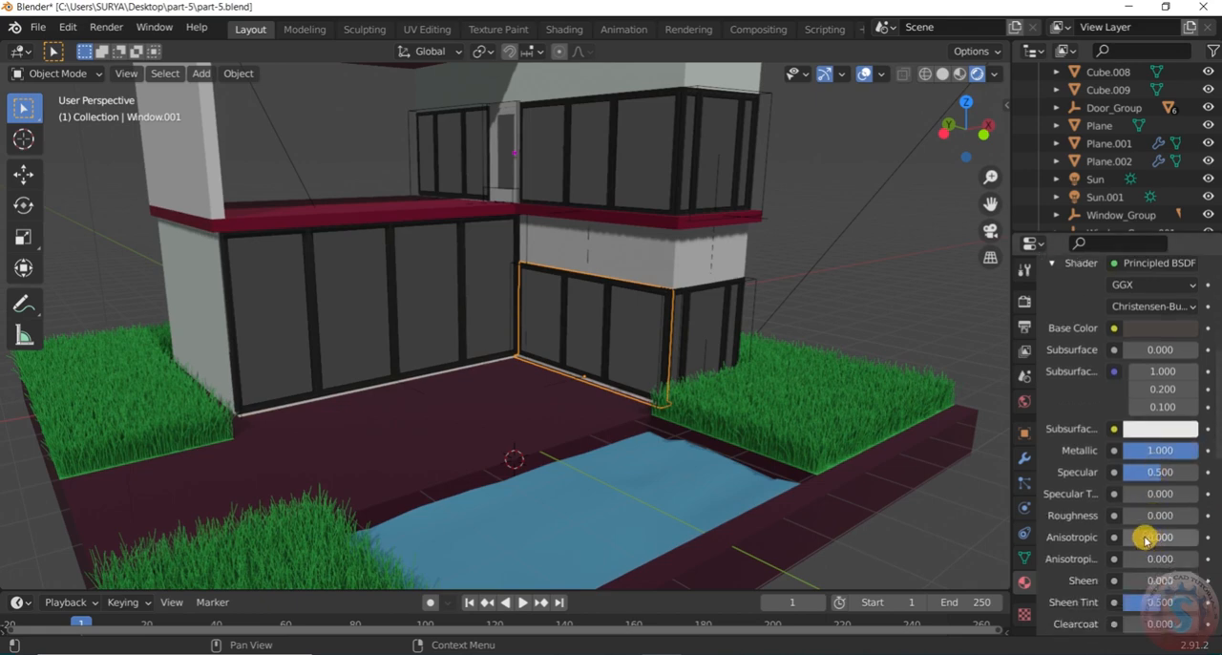
scroll(1162, 536, down, 1)
drag(1155, 493, 1177, 494)
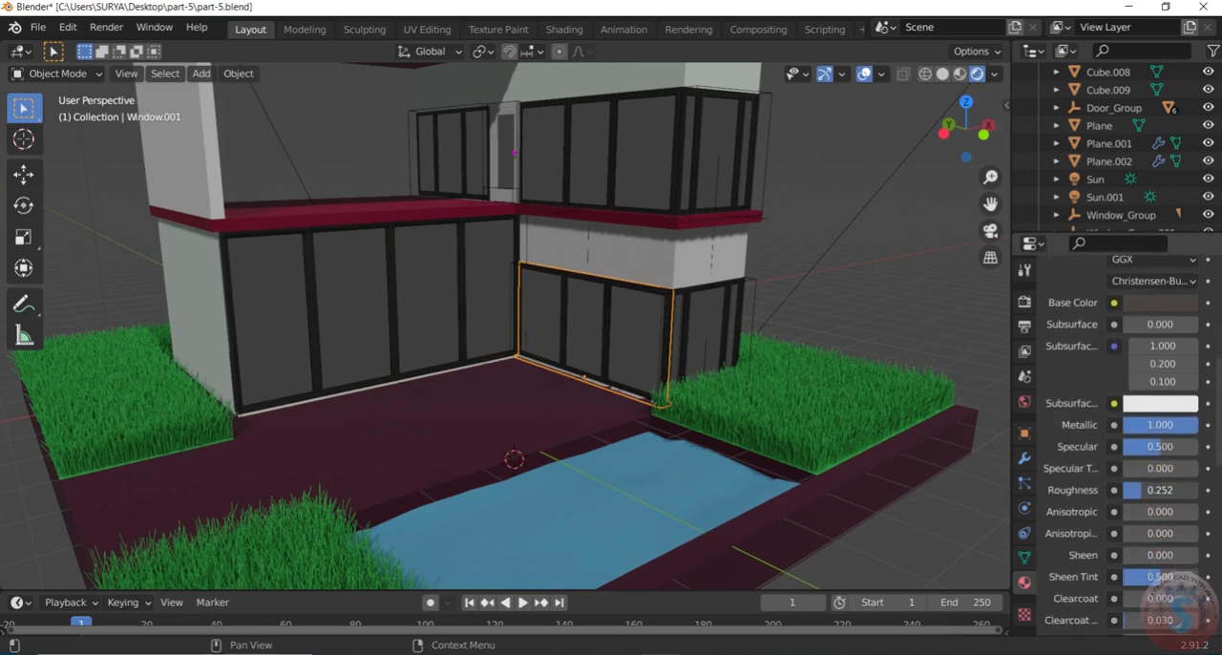
scroll(1148, 450, up, 9)
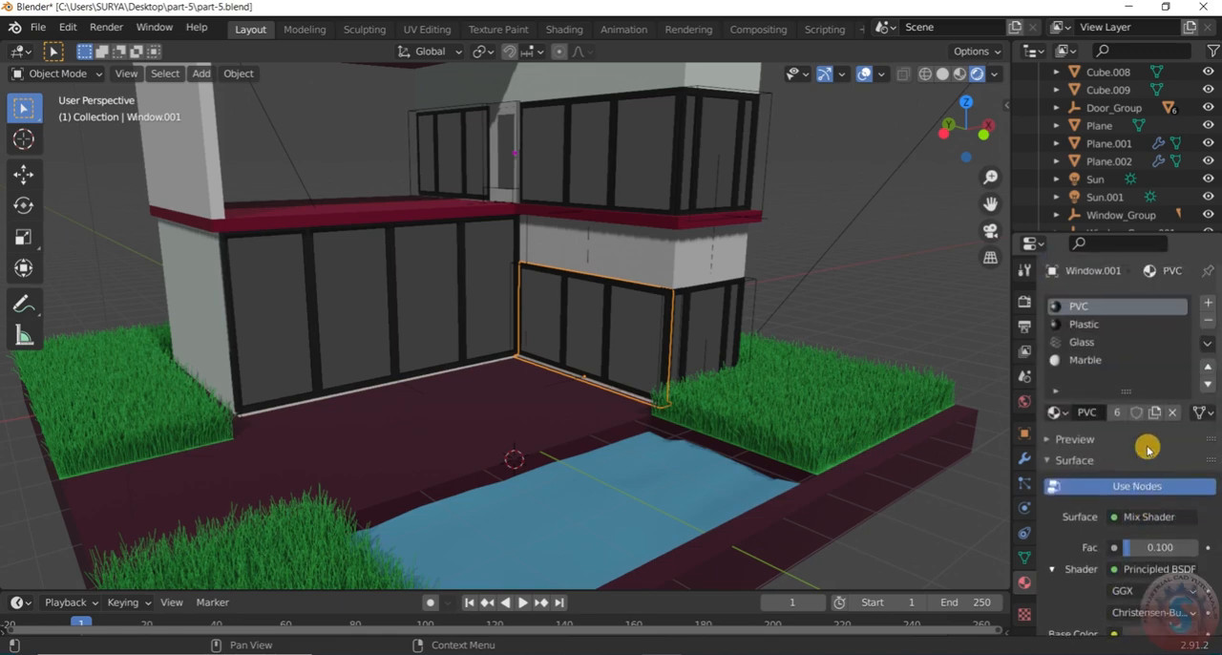
Set the PVC material's base color to a greyish beige of about H 0.183, S 0.094 and V 0.667
click(1159, 531)
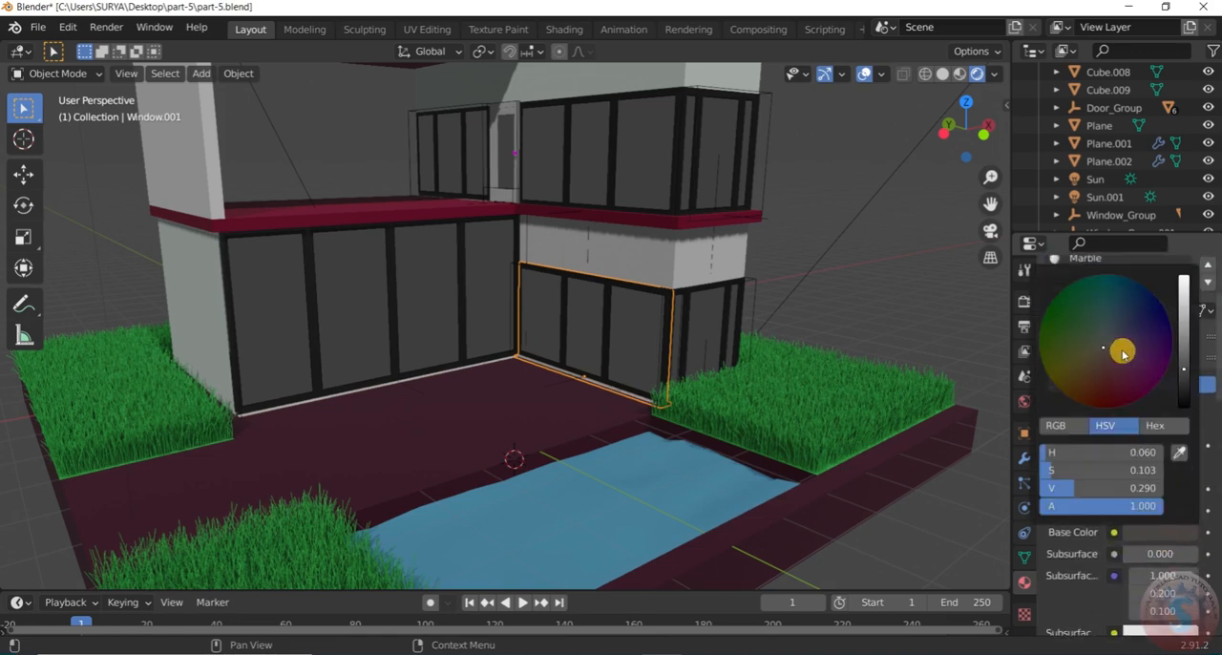
drag(1102, 348, 1108, 342)
drag(1183, 369, 1184, 318)
mouse_move(1110, 342)
mouse_down()
mouse_move(1117, 323)
mouse_move(1104, 341)
mouse_up()
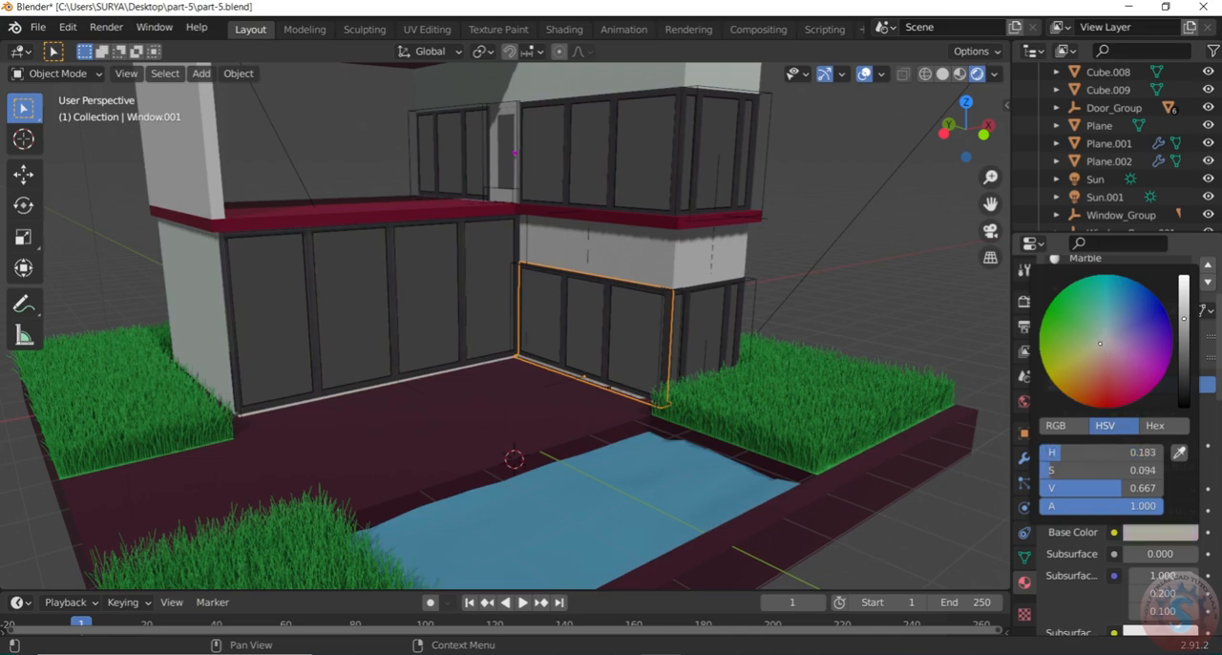
click(827, 254)
Examine the recoloured window frames up close and check the hidden_material settings of CTRL_Hole.001
scroll(785, 292, down, 5)
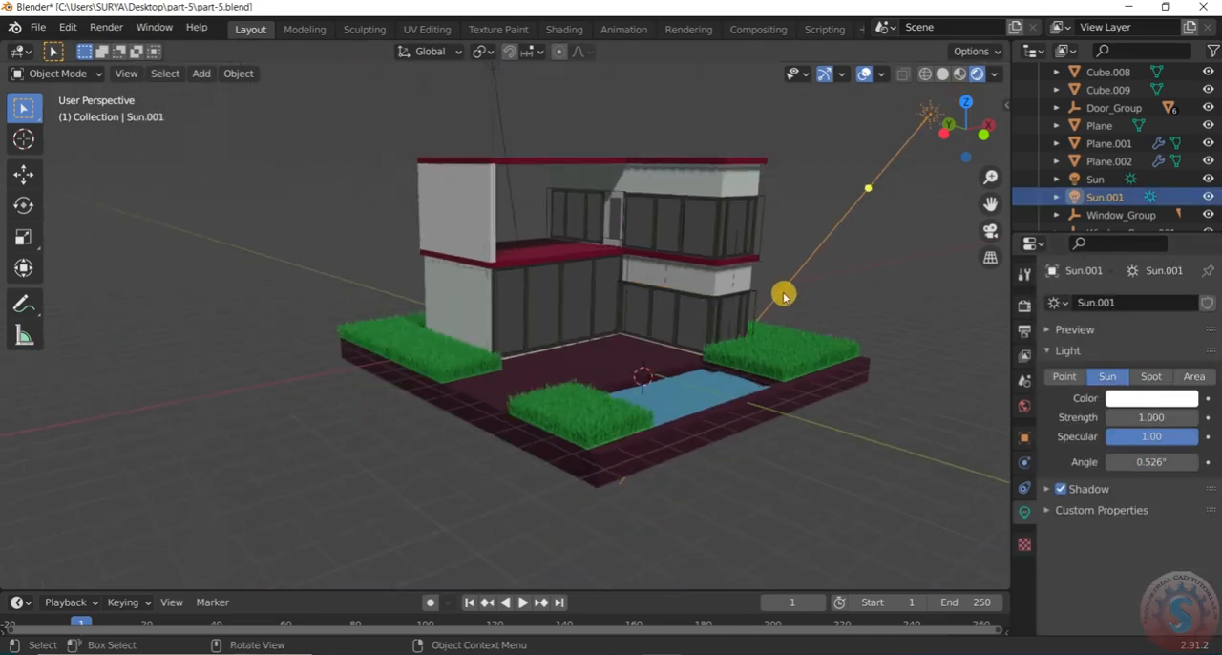
scroll(557, 186, up, 6)
mouse_move(617, 226)
middle_down()
mouse_move(719, 242)
mouse_move(638, 230)
middle_up()
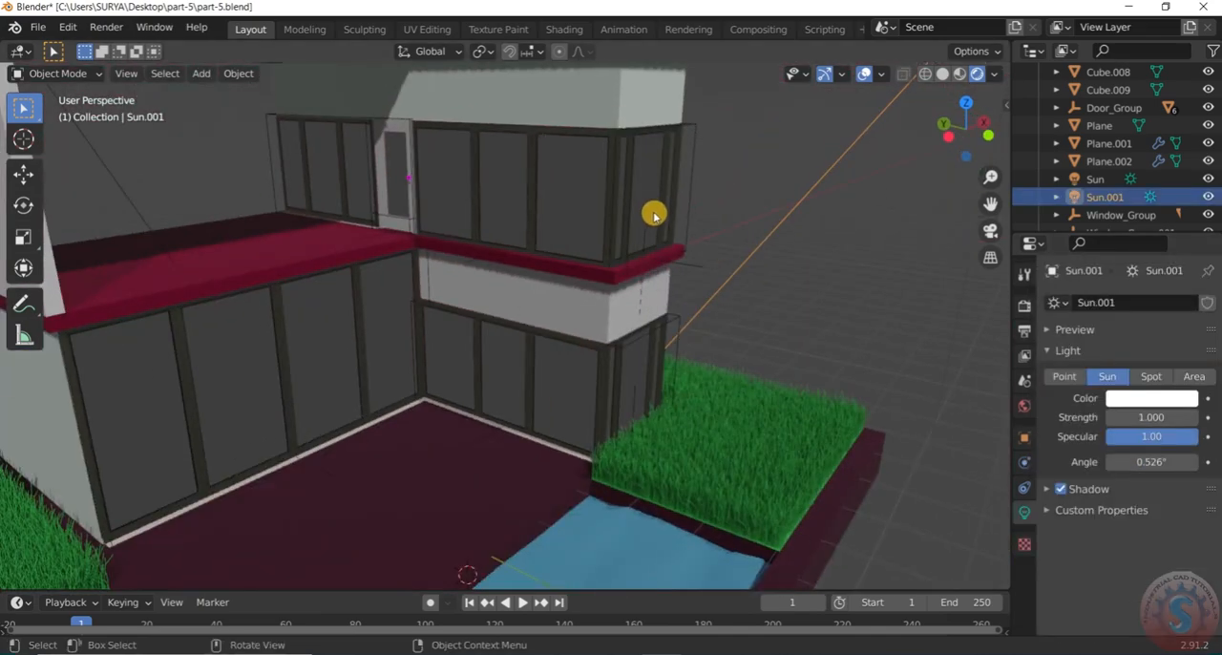
scroll(656, 216, down, 3)
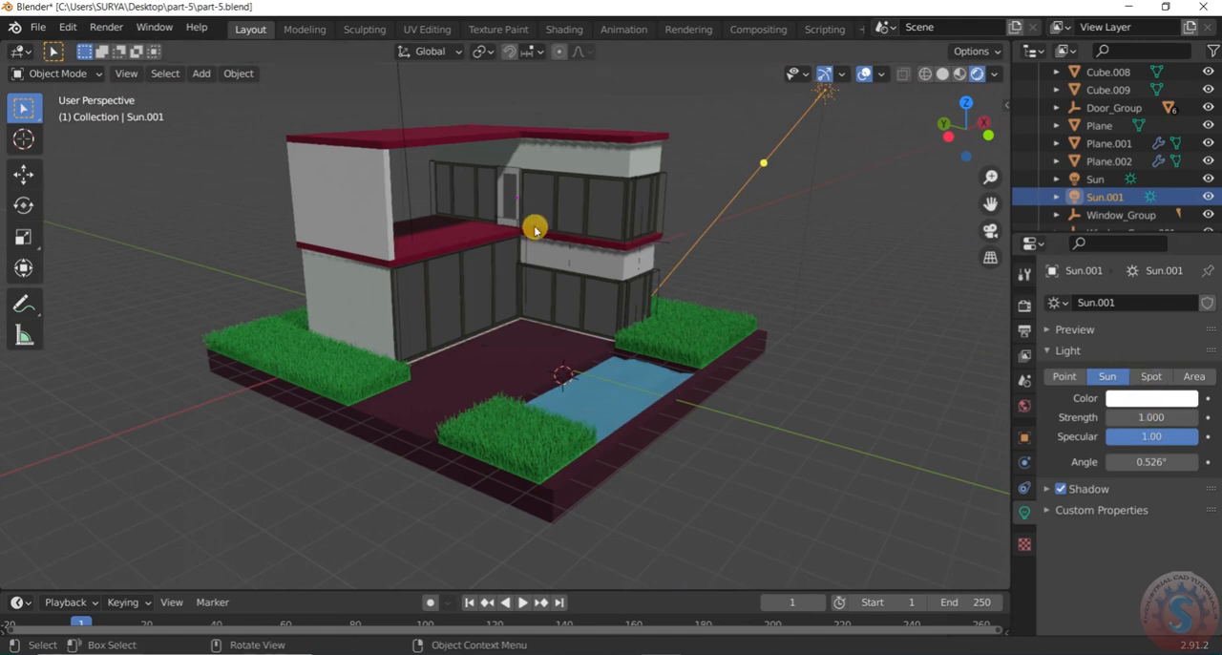
click(619, 308)
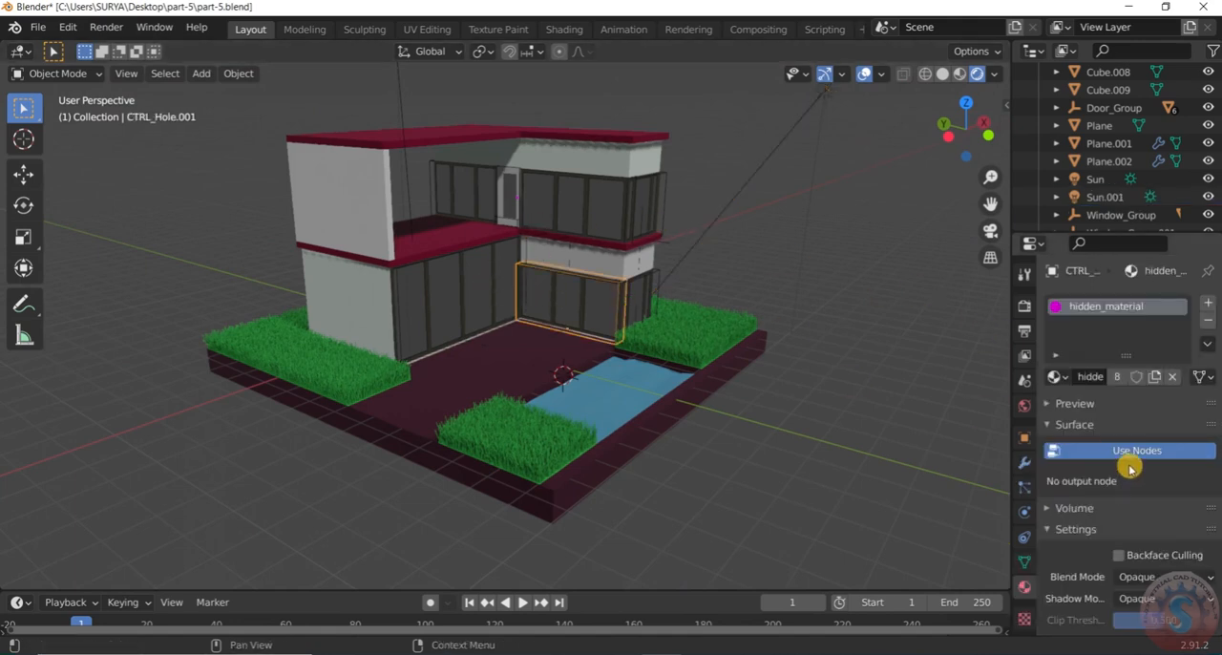
scroll(1126, 468, down, 5)
scroll(1143, 496, up, 5)
scroll(1126, 535, down, 5)
scroll(1115, 560, up, 1)
scroll(1119, 534, up, 4)
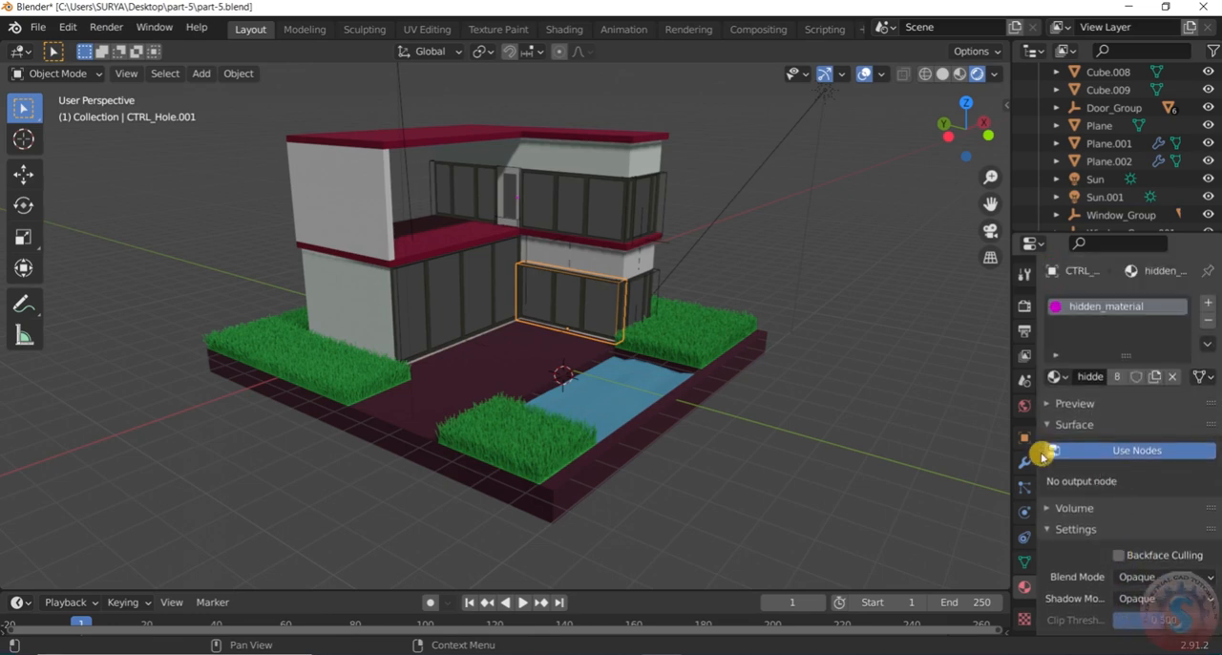
Select the ground-floor window beside the far grass patch and save part-5.blend
middle_drag(810, 338, 840, 239)
scroll(556, 333, up, 3)
click(558, 298)
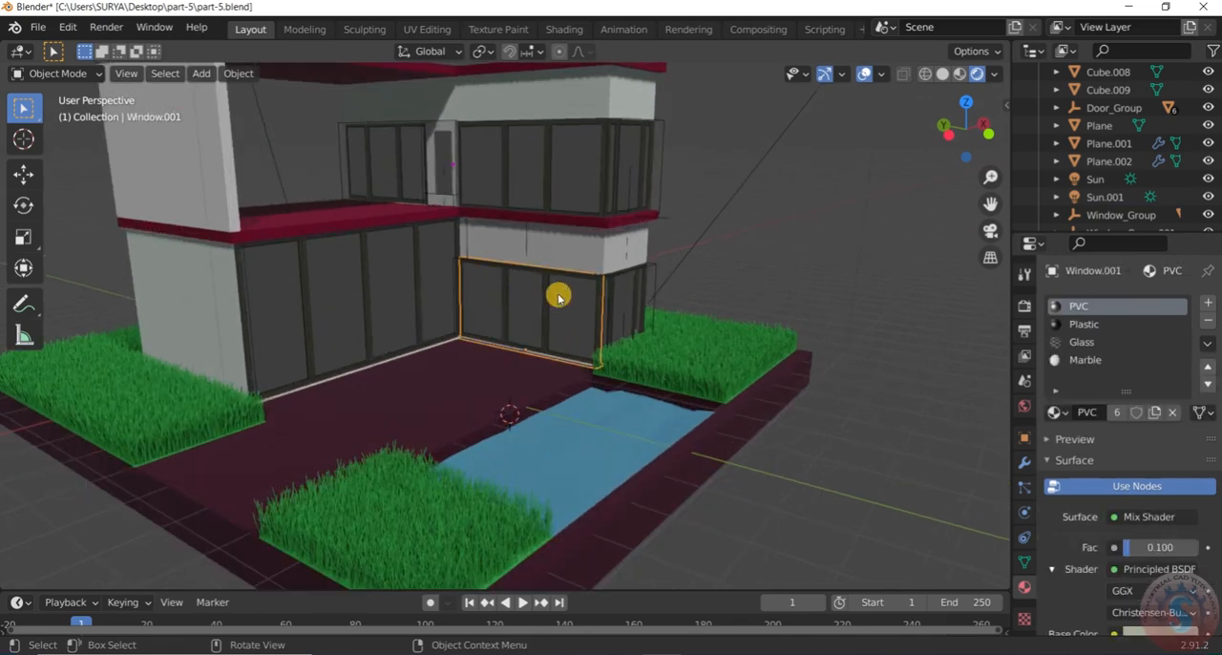
click(39, 27)
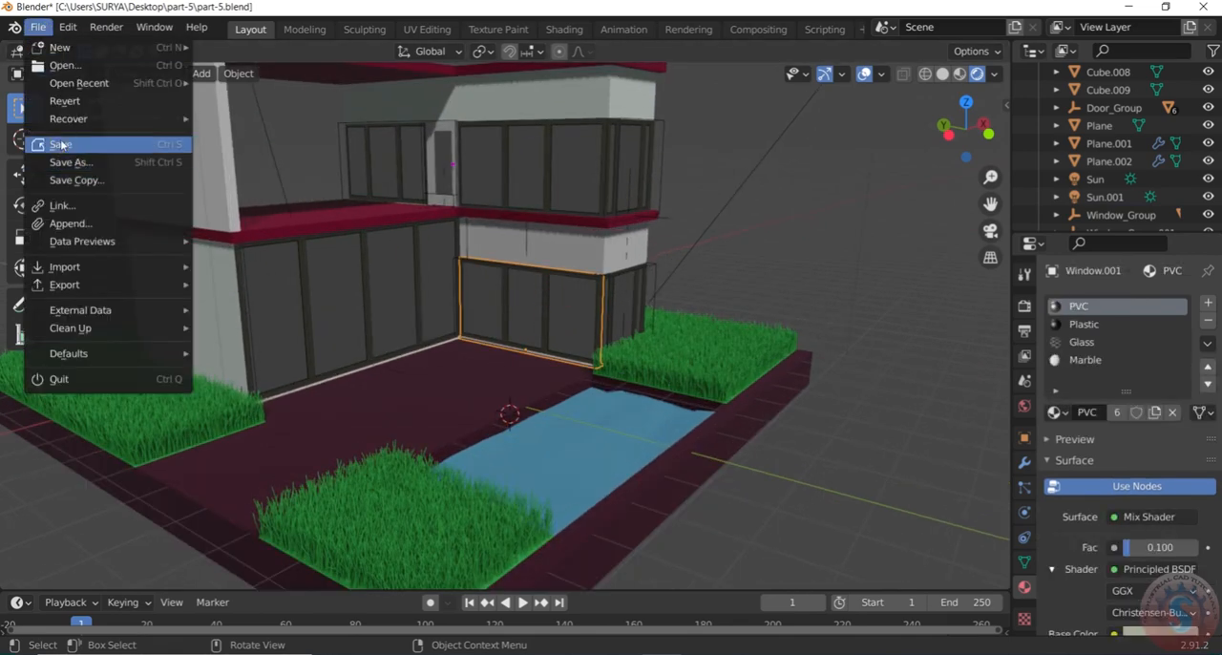
click(61, 144)
Separate the selected window's glass pane nearest the building corner into its own object, using the Selection option in Edit Mode
scroll(661, 331, up, 2)
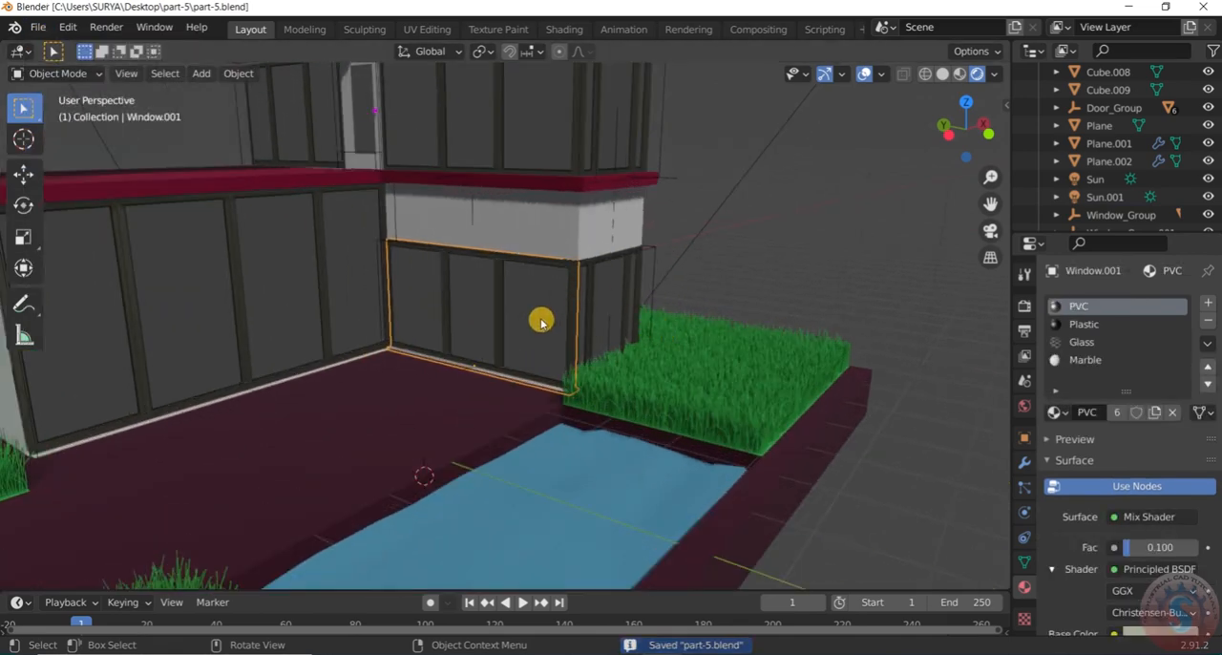
click(78, 77)
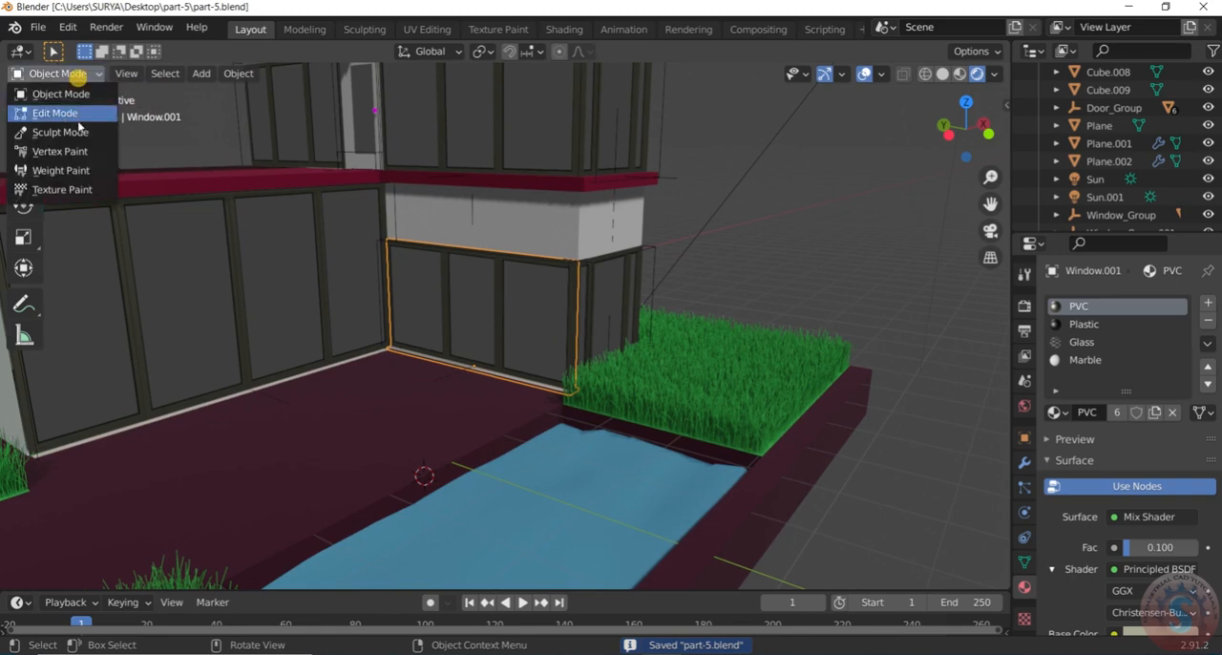
click(77, 112)
scroll(554, 330, up, 2)
click(535, 307)
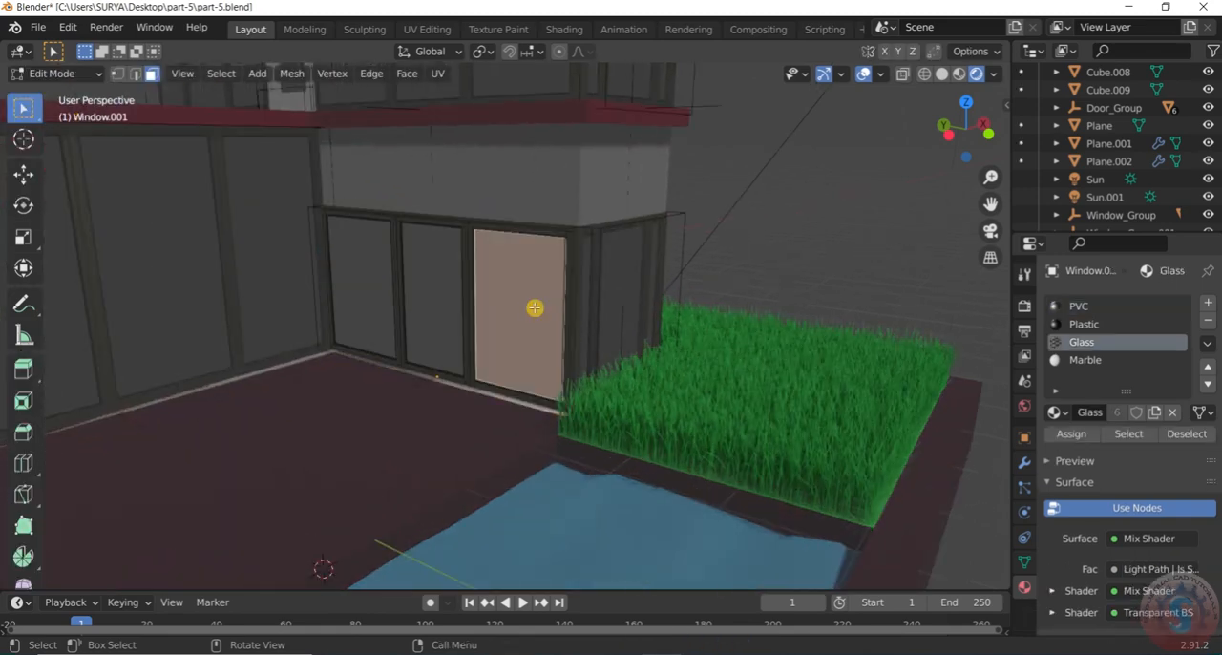
key(p)
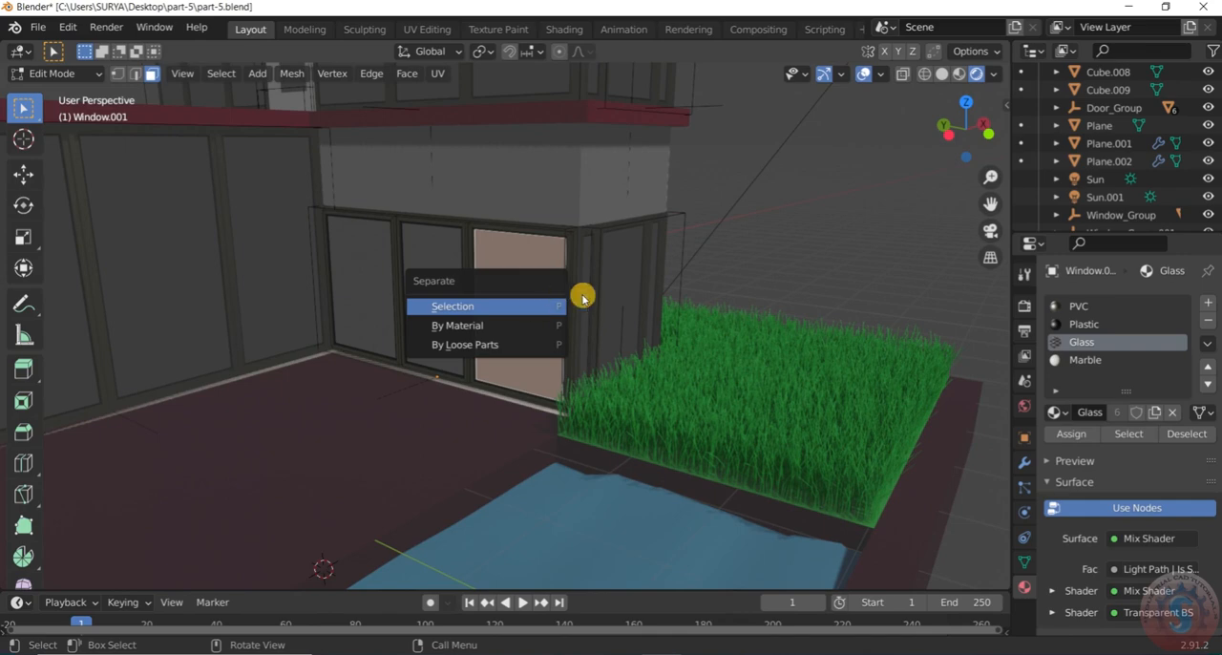
click(527, 307)
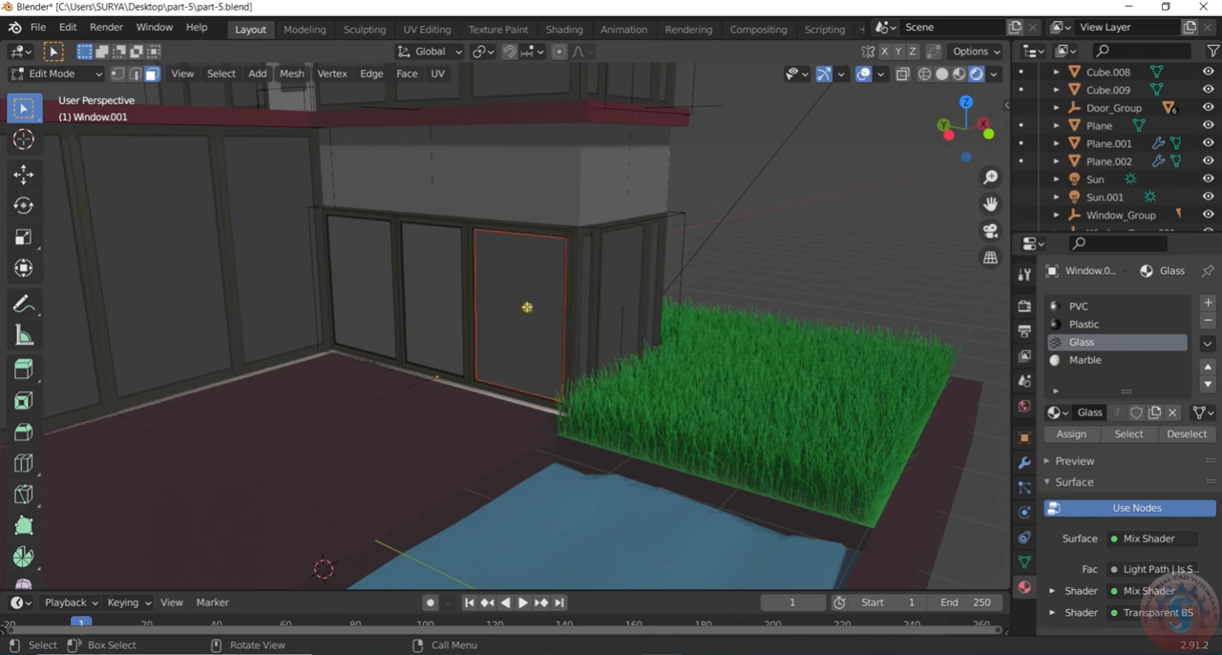
Return to Object Mode, clear the selection and save part-5.blend with the separated pane
middle_drag(546, 290, 723, 243)
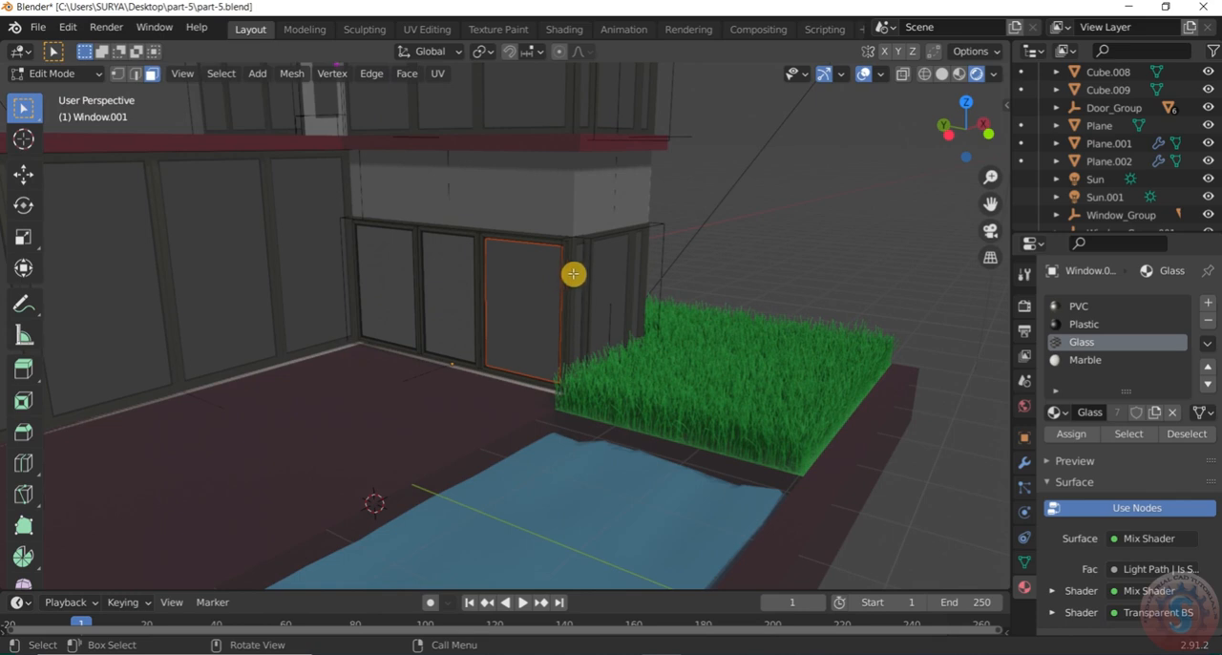
click(54, 73)
click(75, 89)
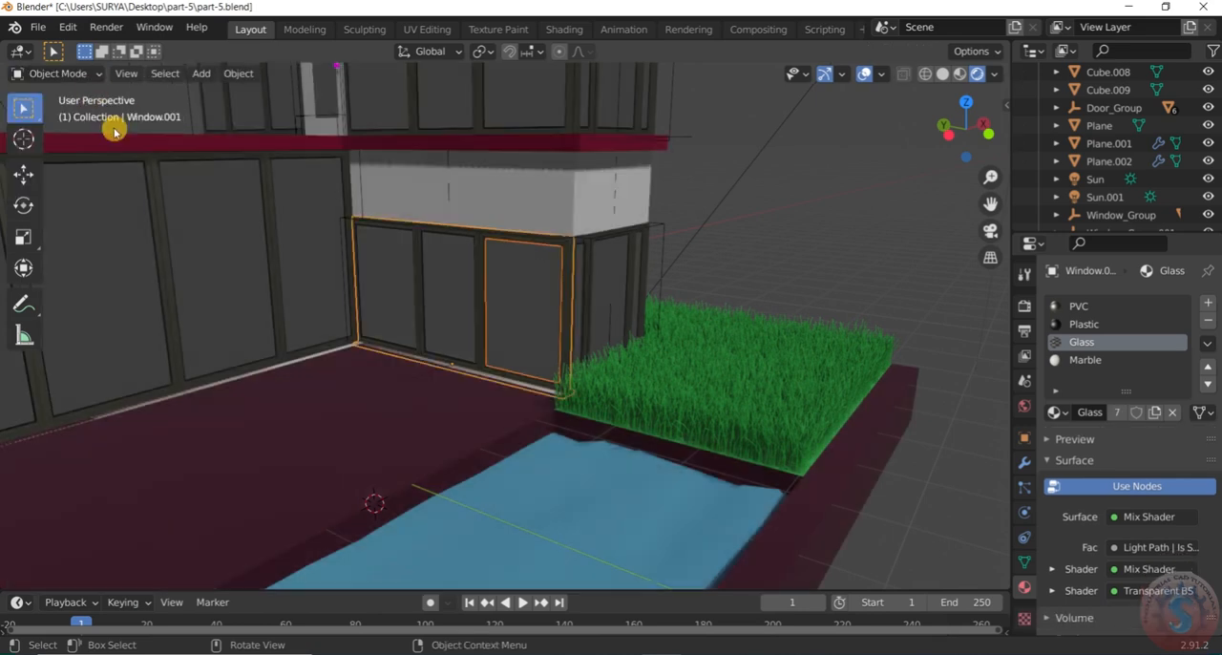
click(862, 278)
click(38, 27)
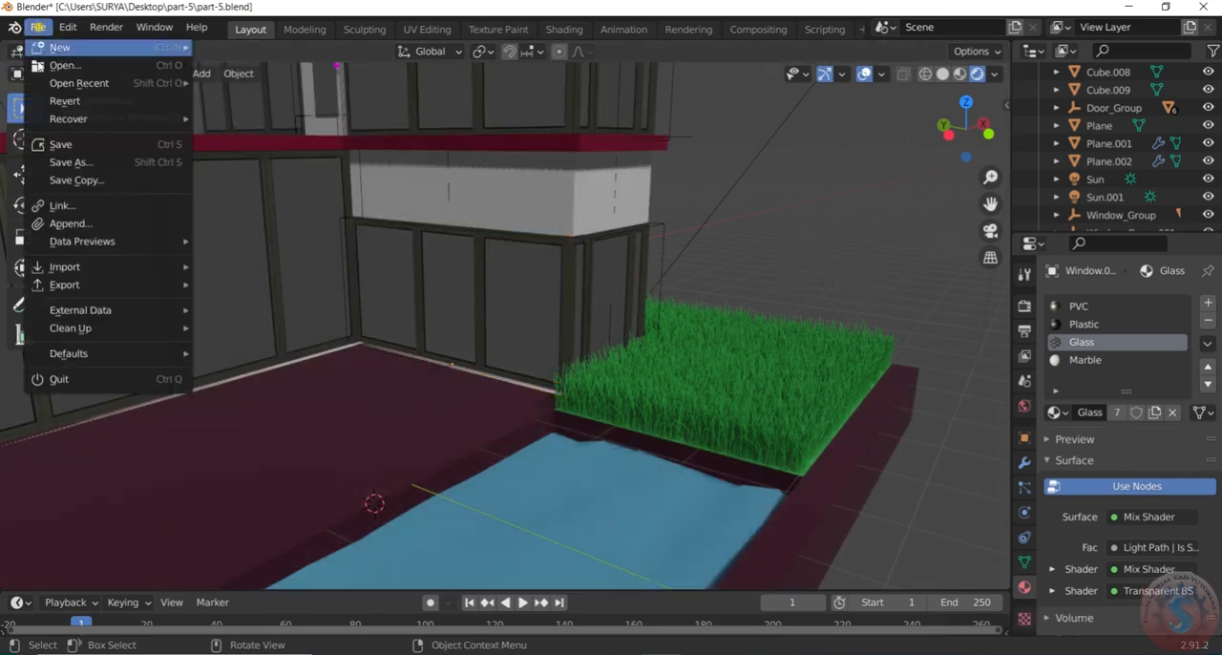
click(48, 144)
Select the separated glass pane and examine its Glass material's surface and blend settings
click(537, 302)
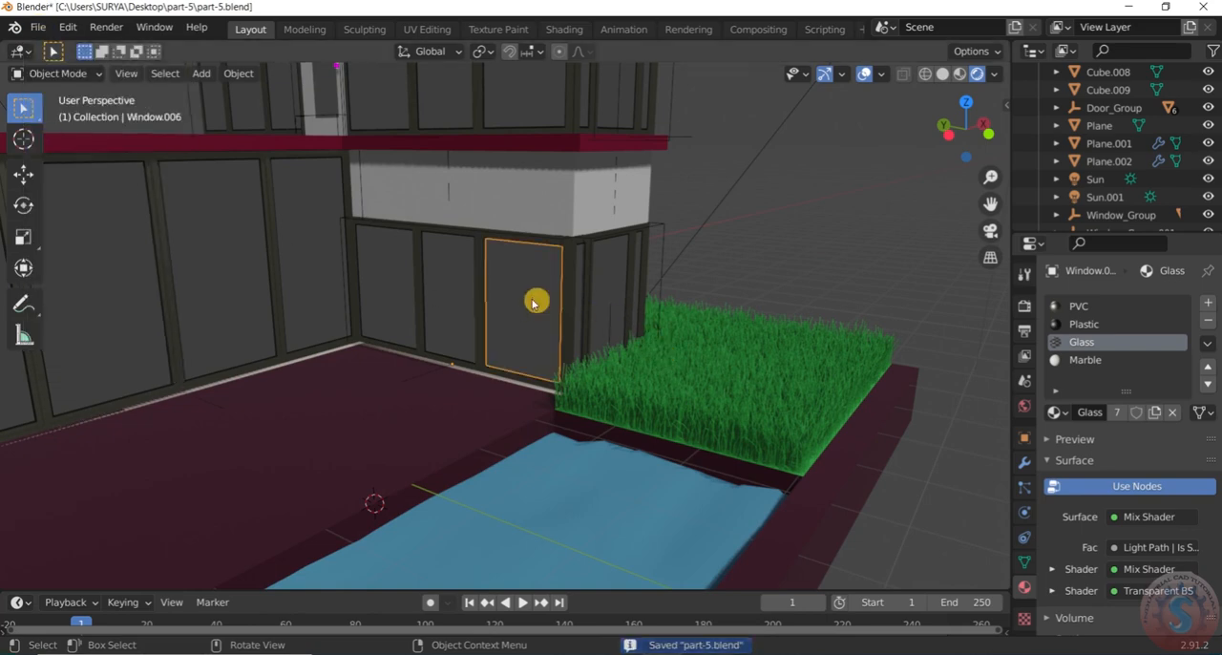
middle_drag(554, 298, 567, 297)
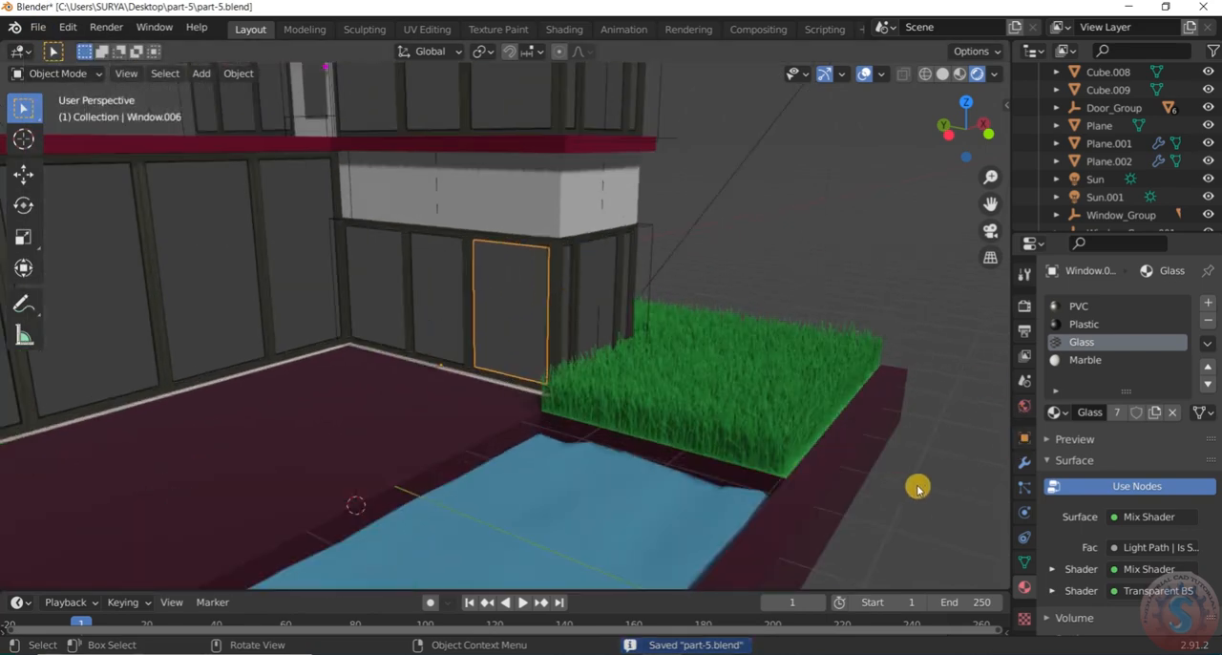
scroll(1088, 470, down, 4)
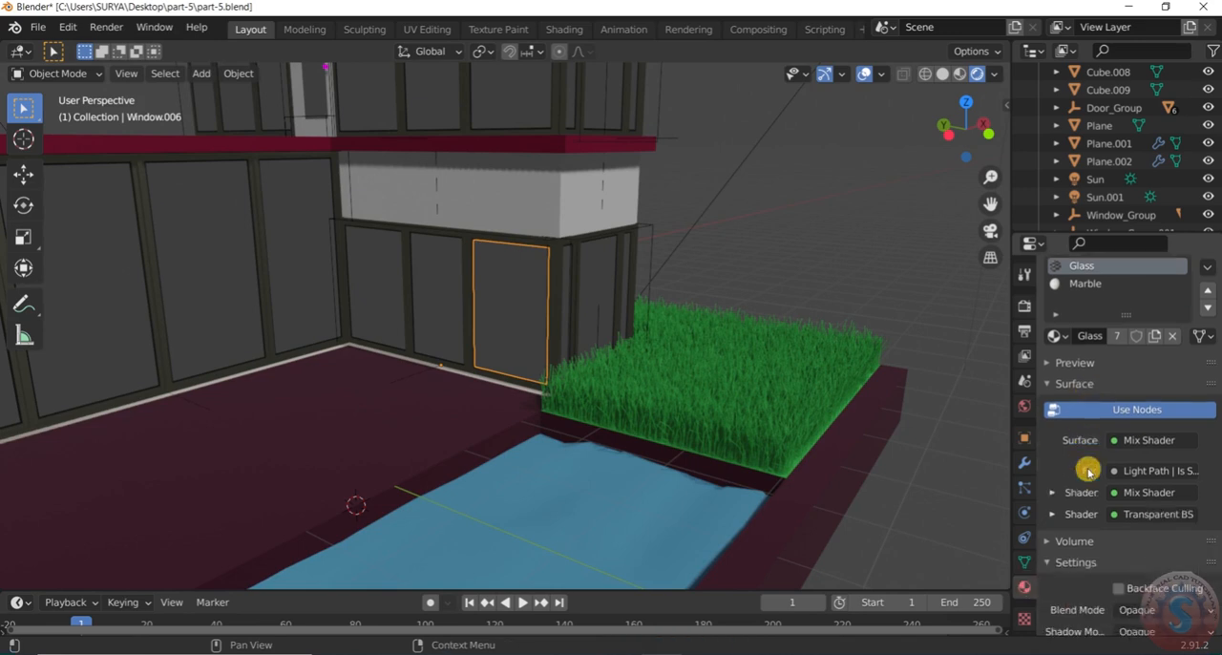
scroll(1090, 470, down, 5)
scroll(1098, 468, up, 5)
scroll(1088, 525, down, 5)
scroll(1080, 548, up, 5)
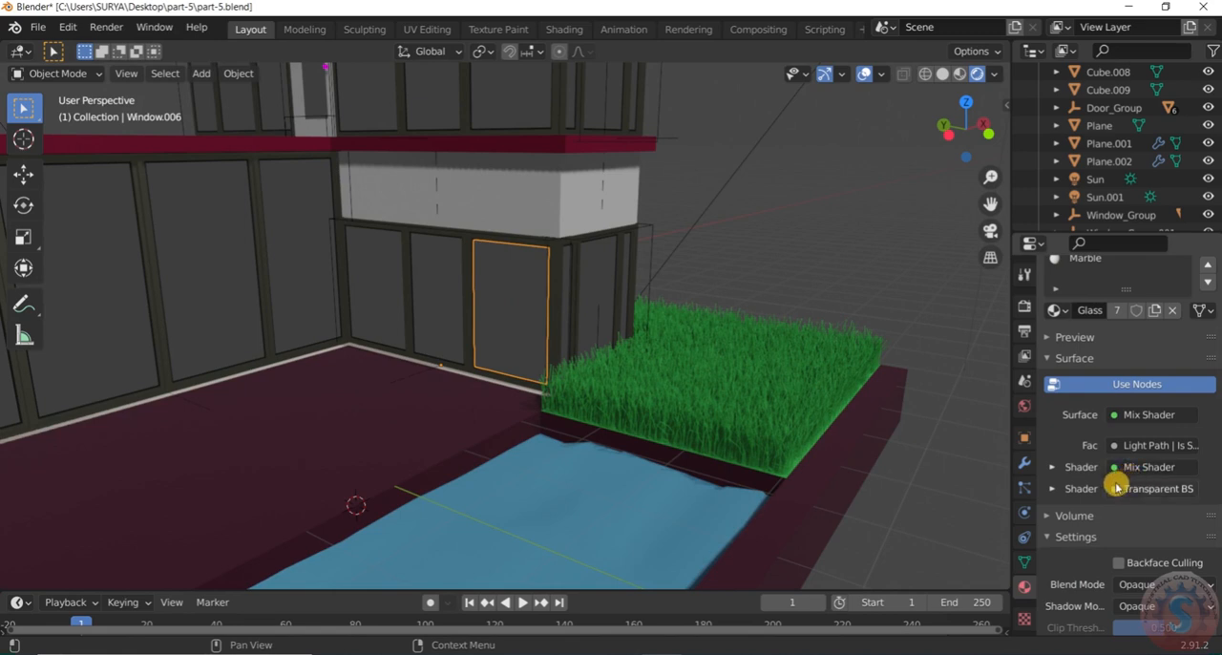
scroll(1128, 473, up, 2)
scroll(1130, 469, up, 2)
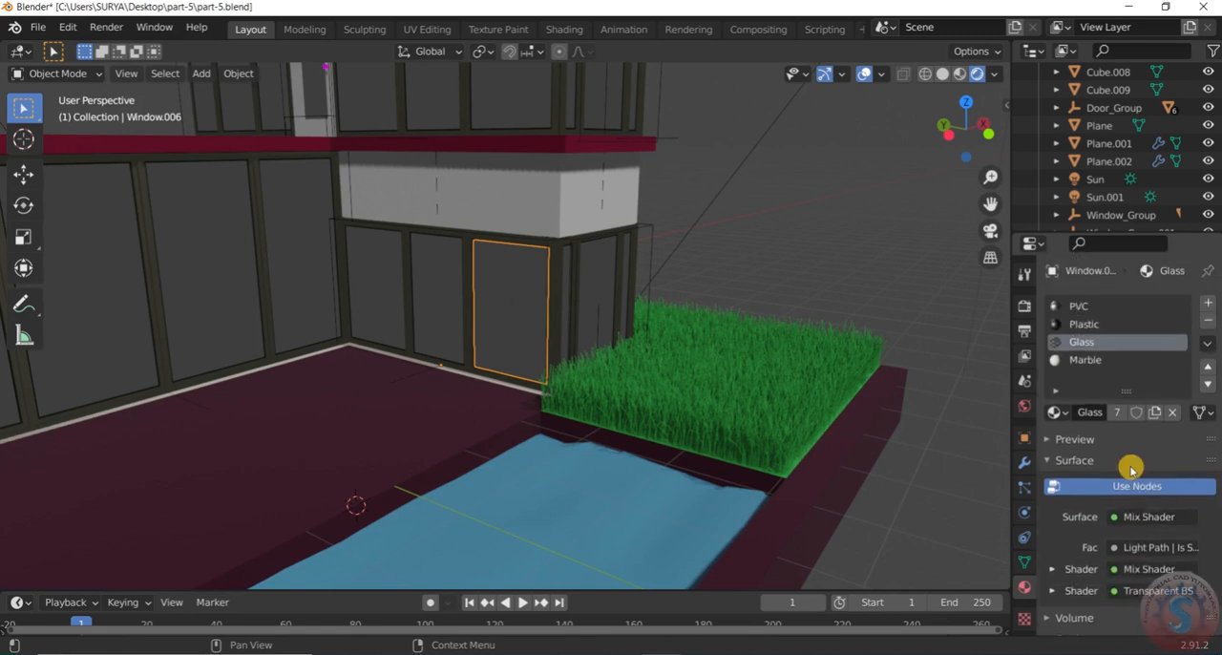
scroll(1130, 469, down, 3)
scroll(1119, 477, up, 3)
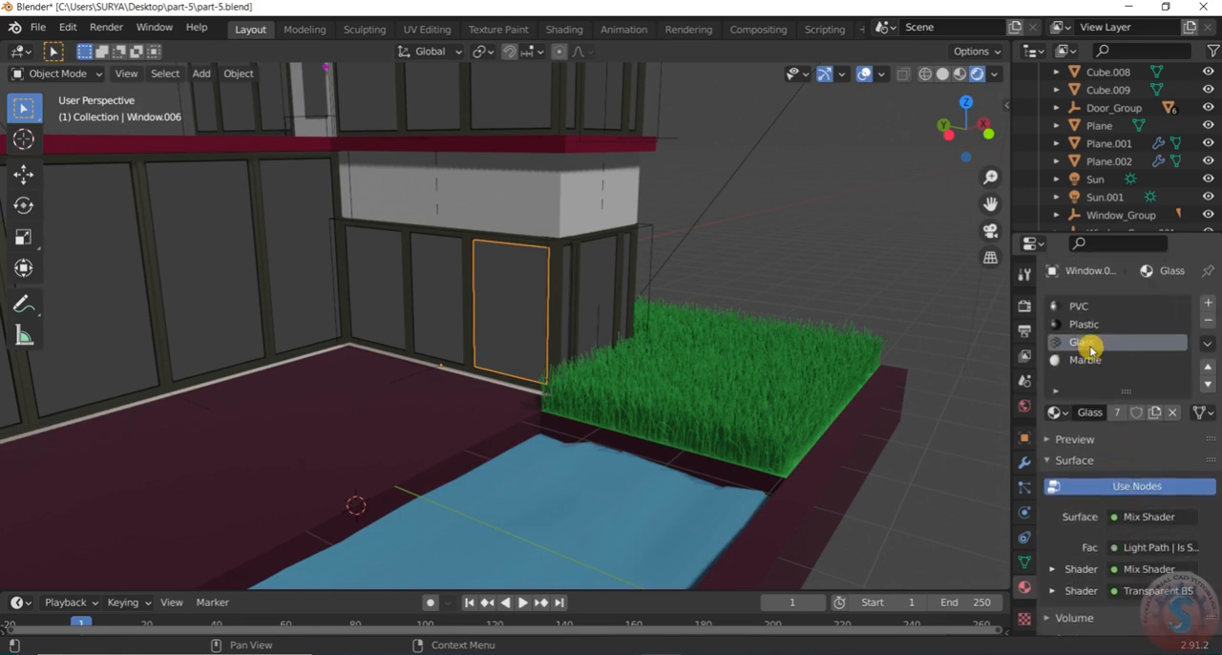
Replace the first Mix Shader input inside the Glass material's surface with an Emission shader
scroll(1092, 351, down, 2)
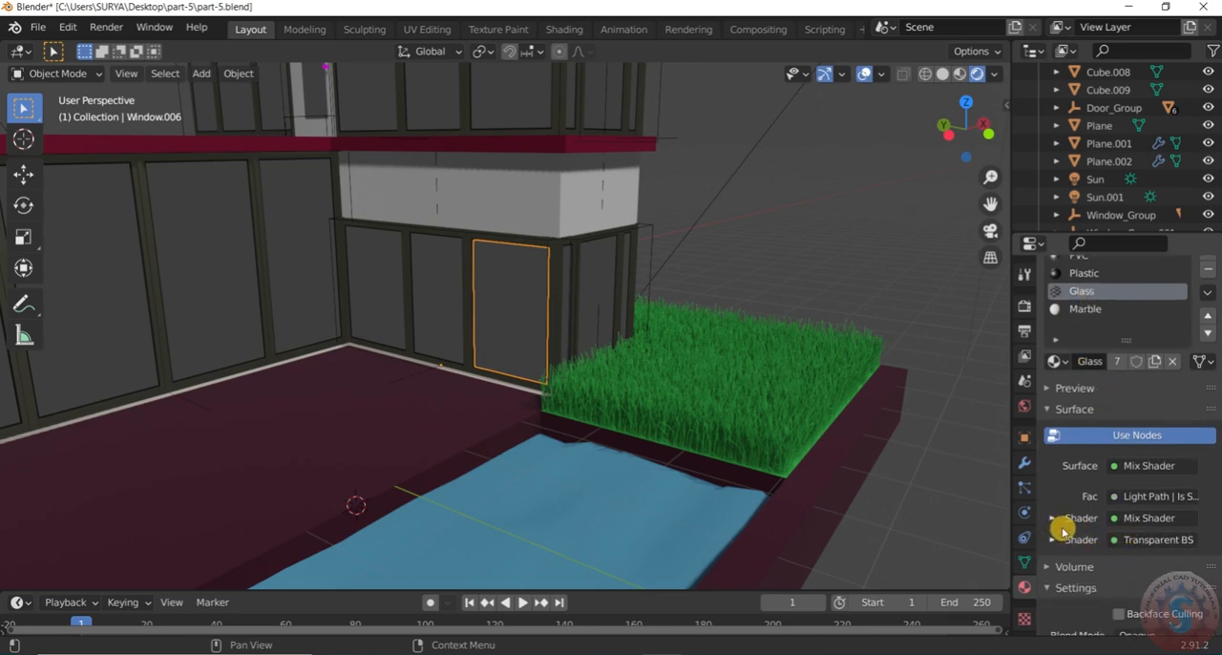
click(1136, 518)
click(970, 172)
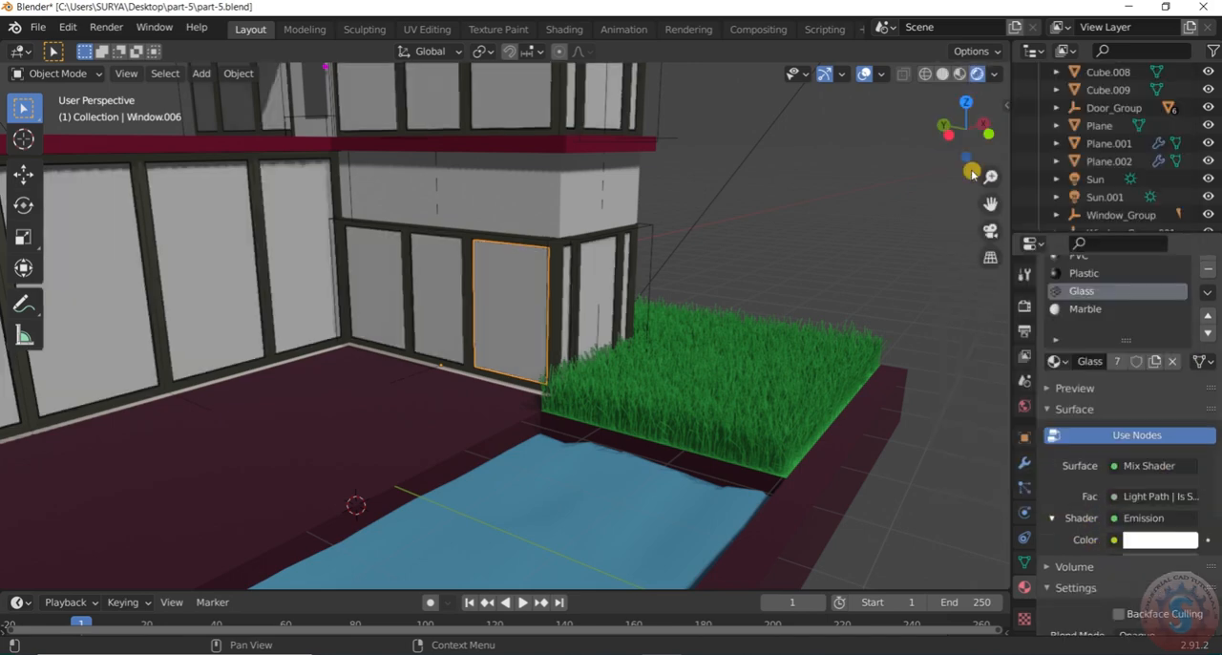
scroll(681, 276, down, 5)
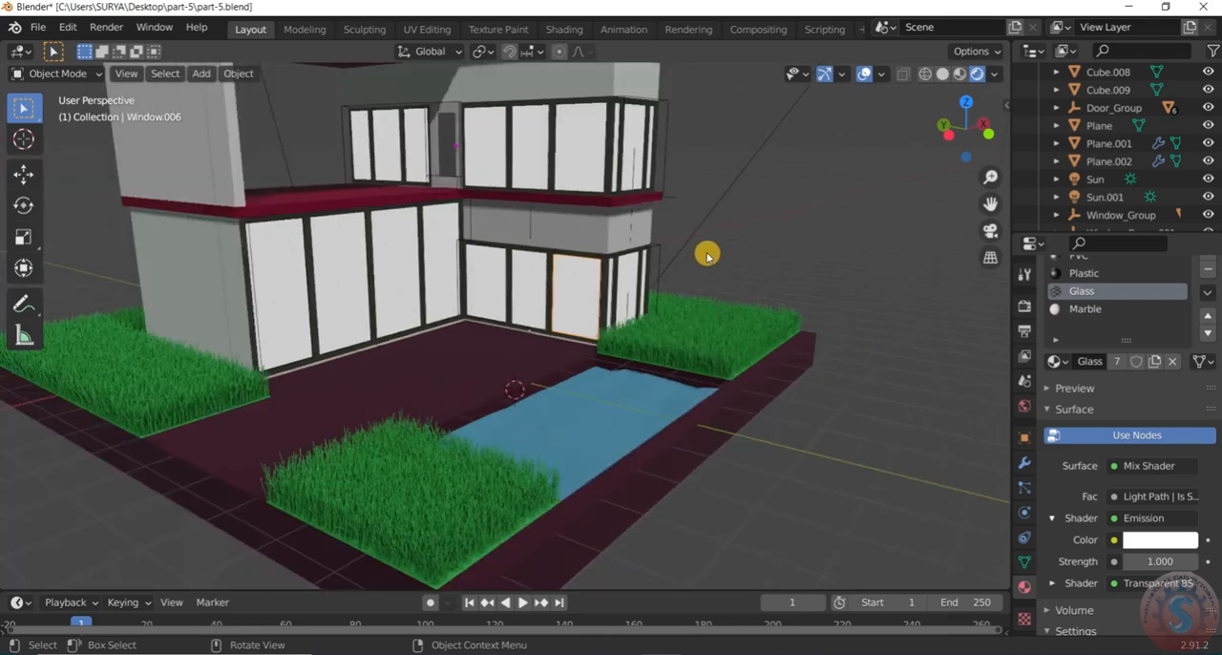
scroll(736, 246, up, 2)
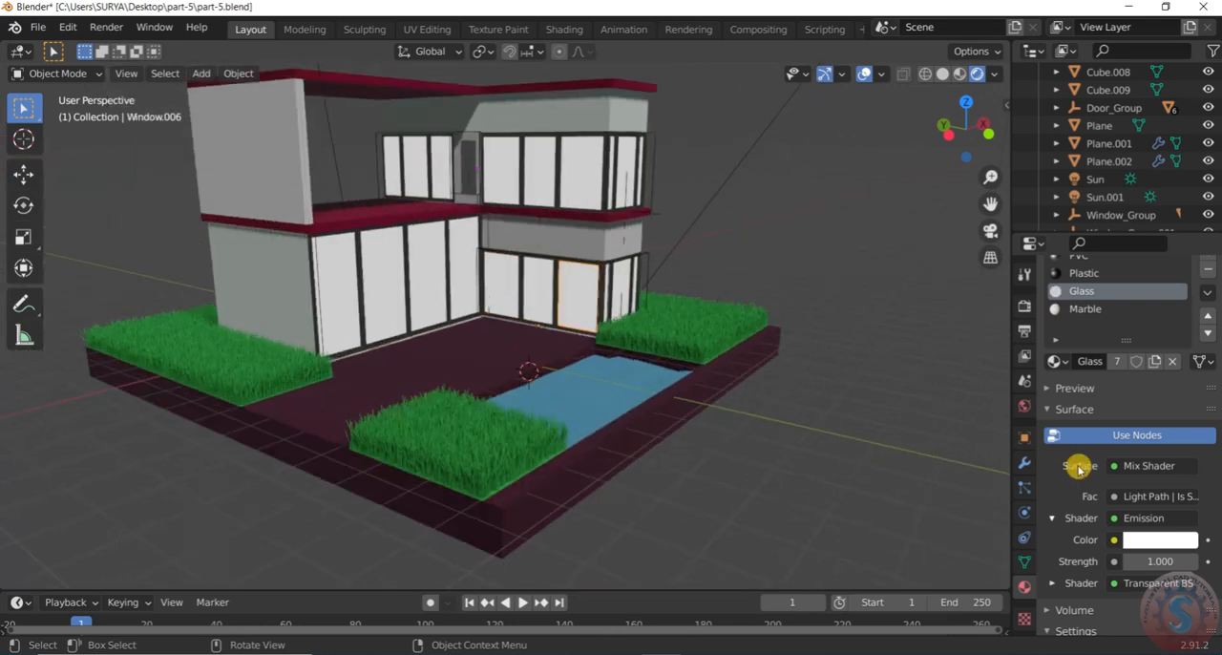
Set the Glass material's emission color to a bright yellow for the lit window panes
click(1174, 541)
drag(1106, 354, 1076, 369)
scroll(668, 403, down, 3)
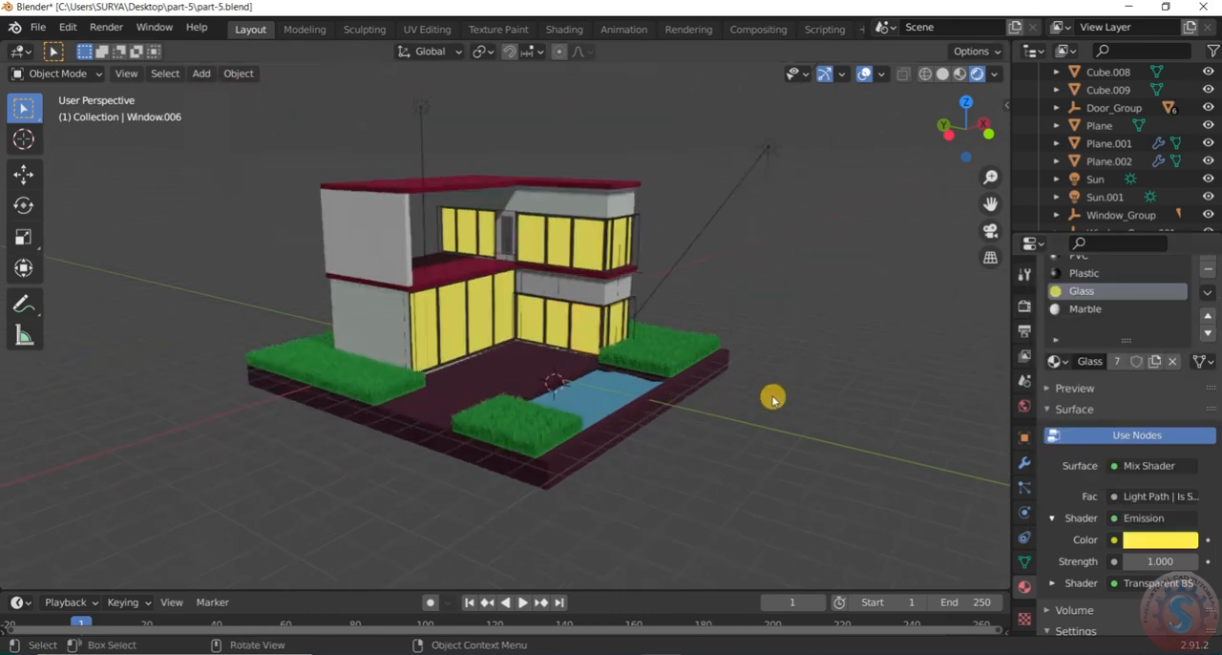
scroll(774, 399, up, 5)
click(1177, 544)
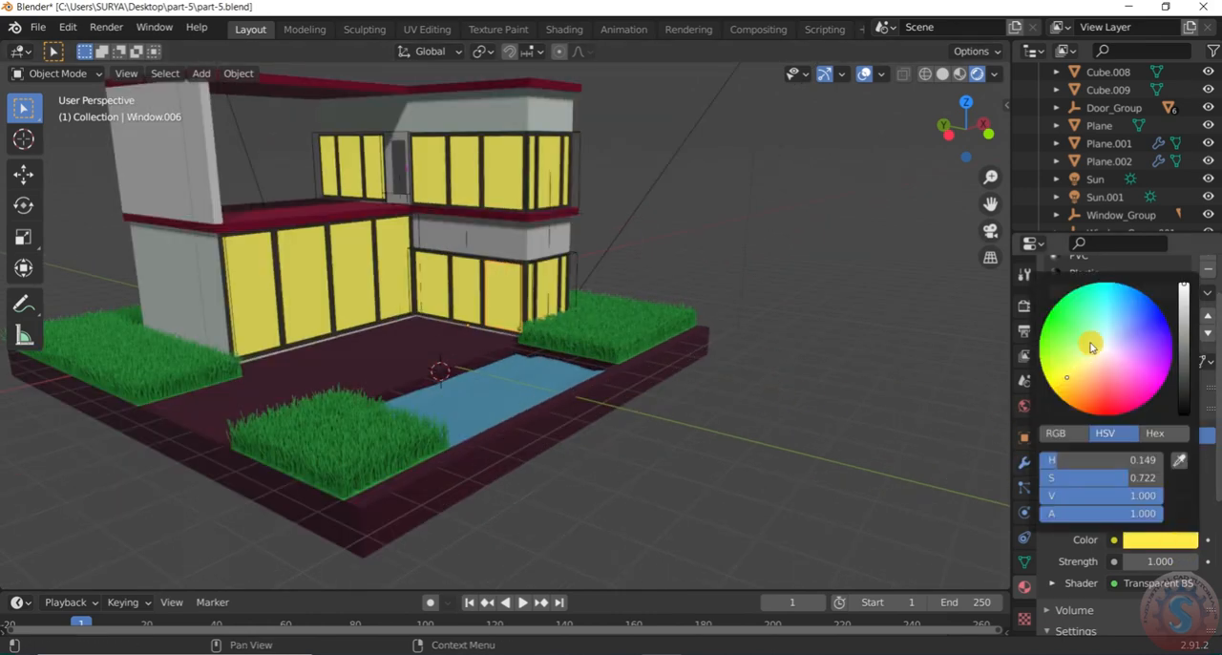
drag(1072, 381, 1078, 362)
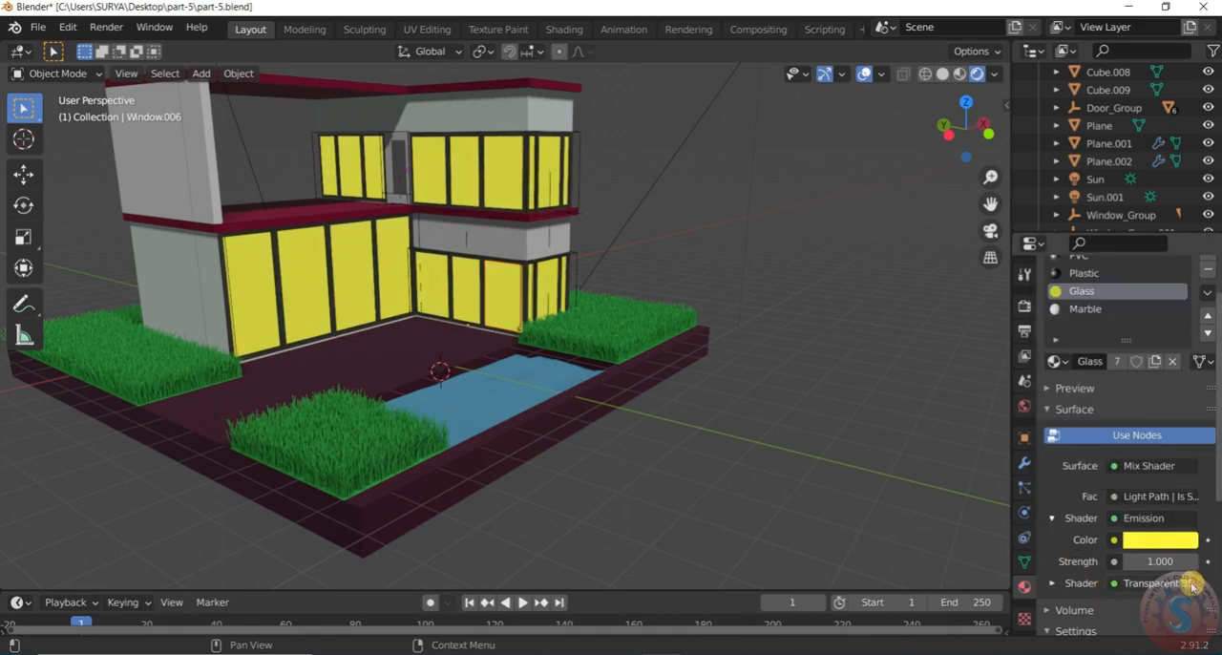
Enable Ambient Occlusion, Bloom and Screen Space Reflections in the render settings and save part-5.blend
click(1024, 305)
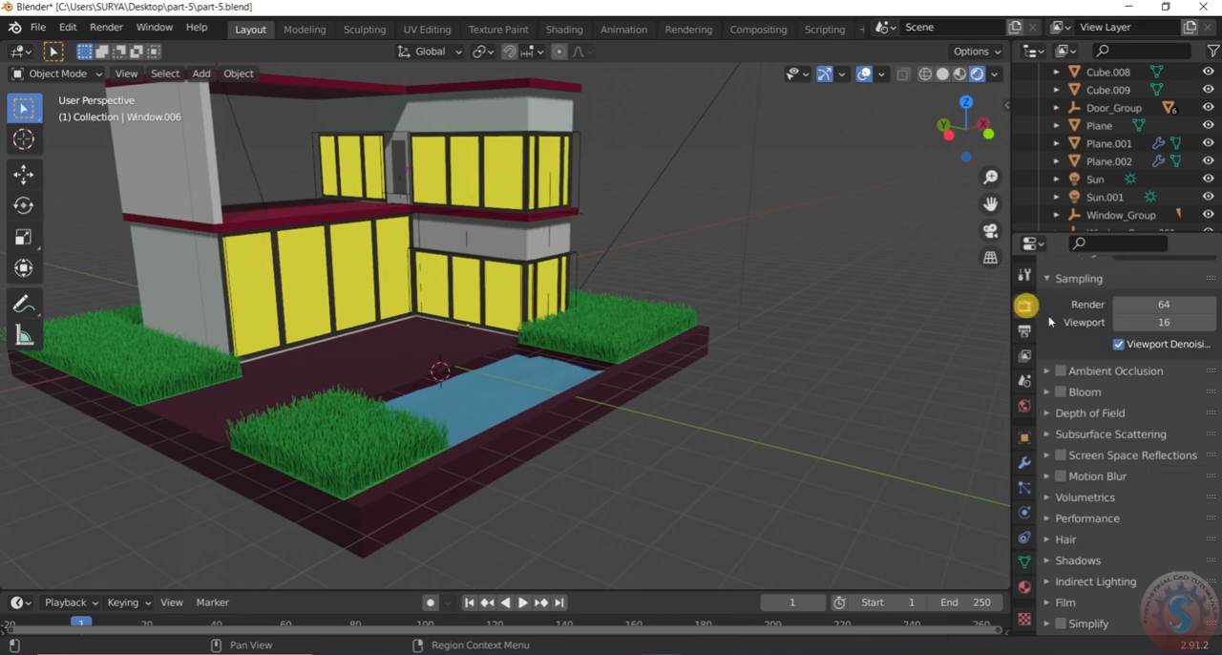
scroll(1071, 397, down, 2)
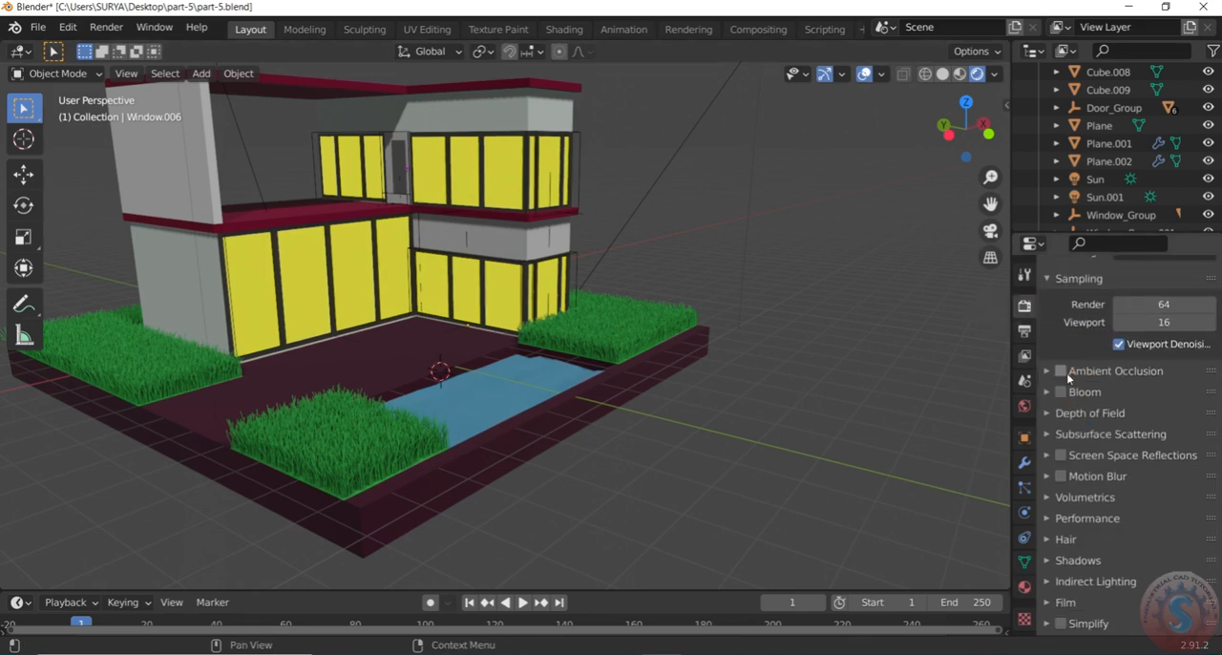
click(1061, 392)
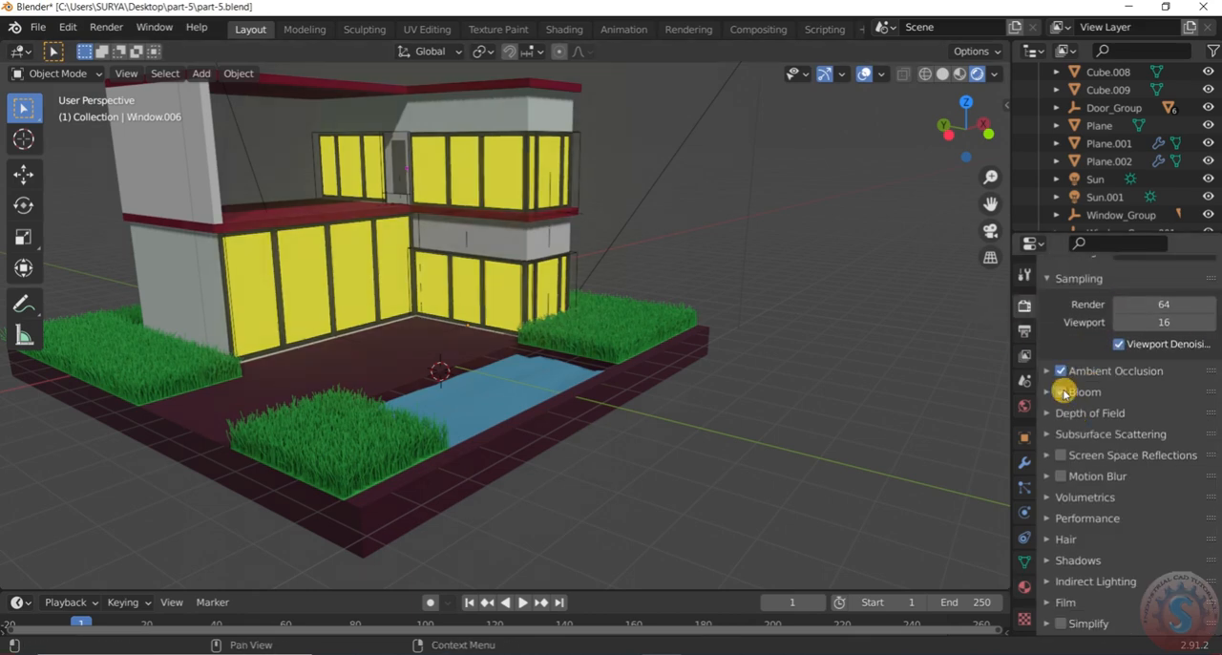
click(1062, 456)
scroll(1117, 498, down, 2)
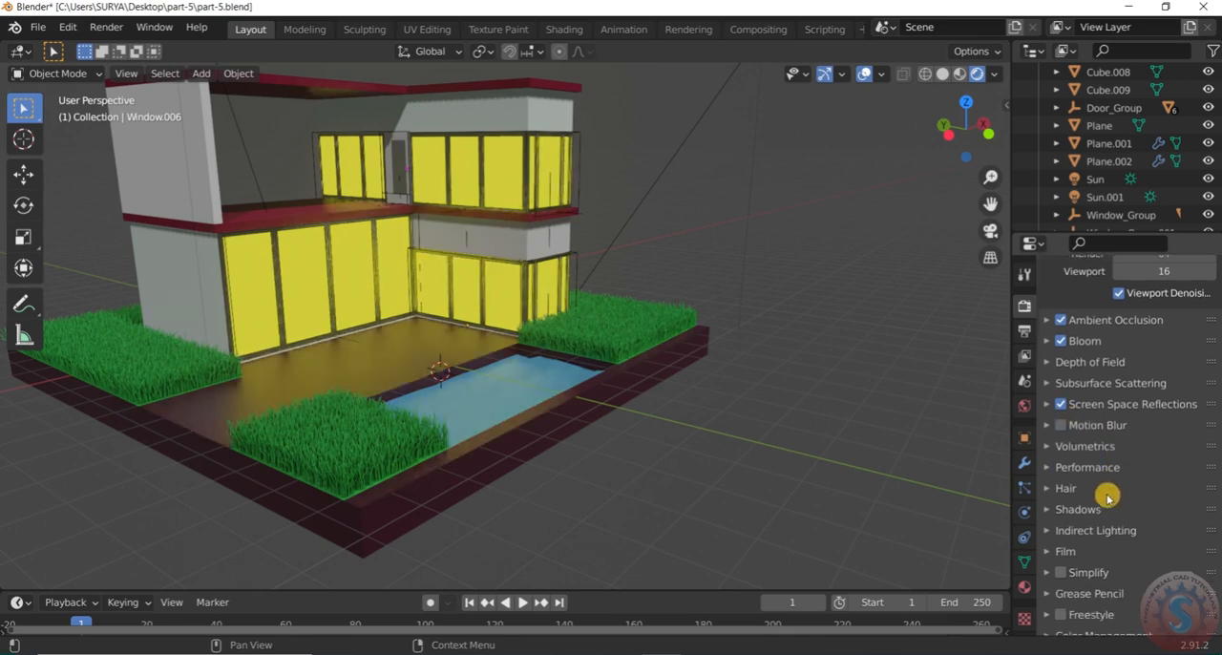
scroll(1105, 496, down, 1)
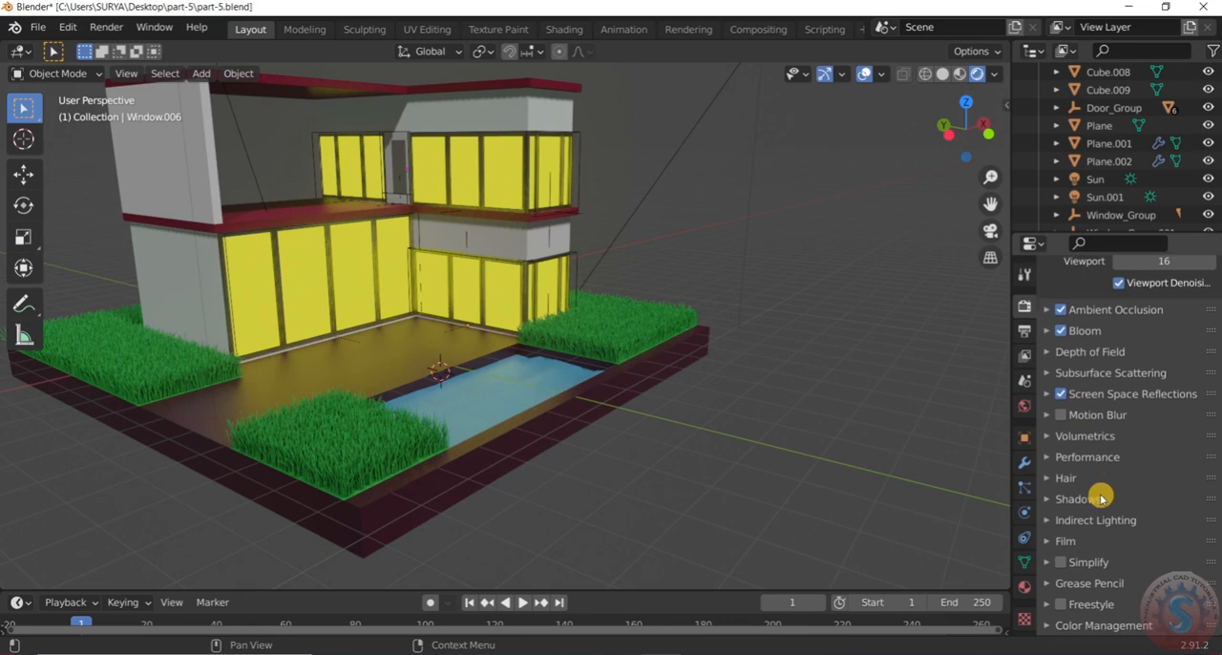
click(38, 27)
click(50, 144)
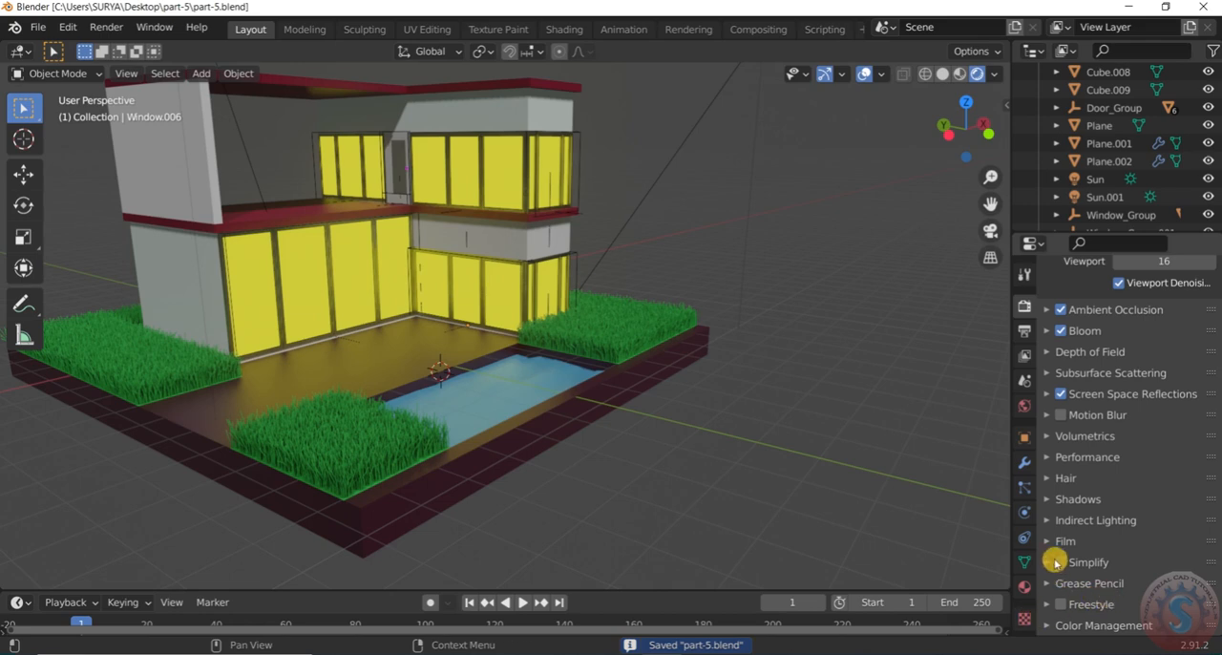
Set the render shadows' Cube Size to 2048 px and check the house's shading in the viewport
click(1047, 502)
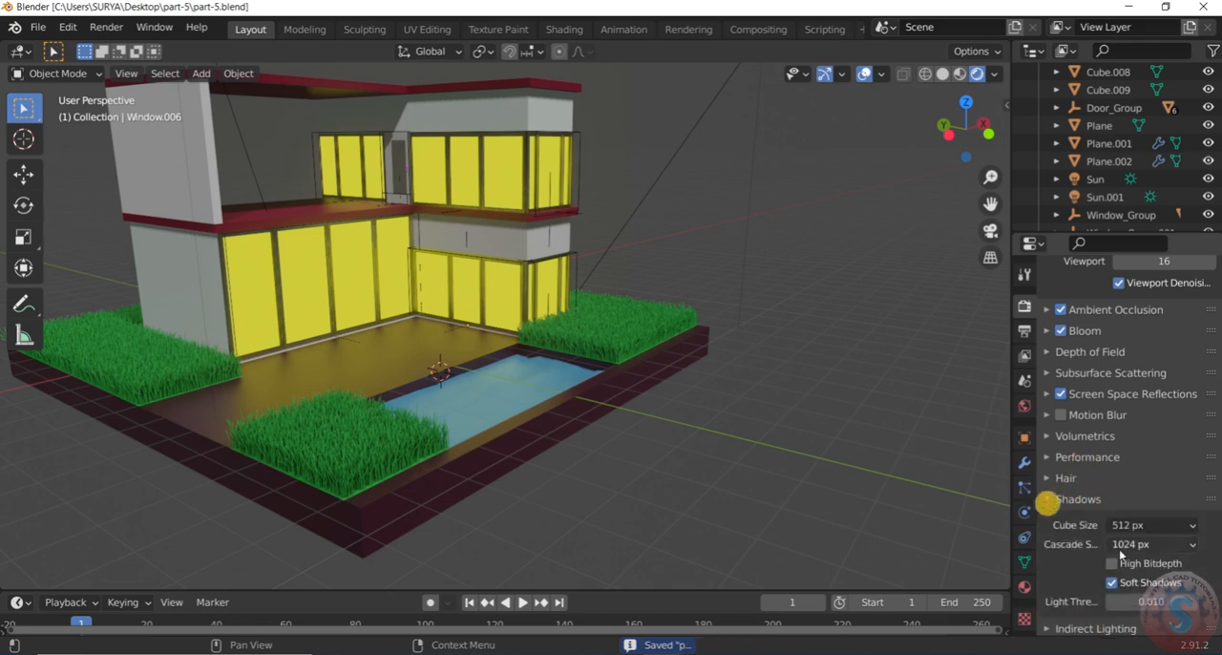
click(1131, 525)
click(1096, 410)
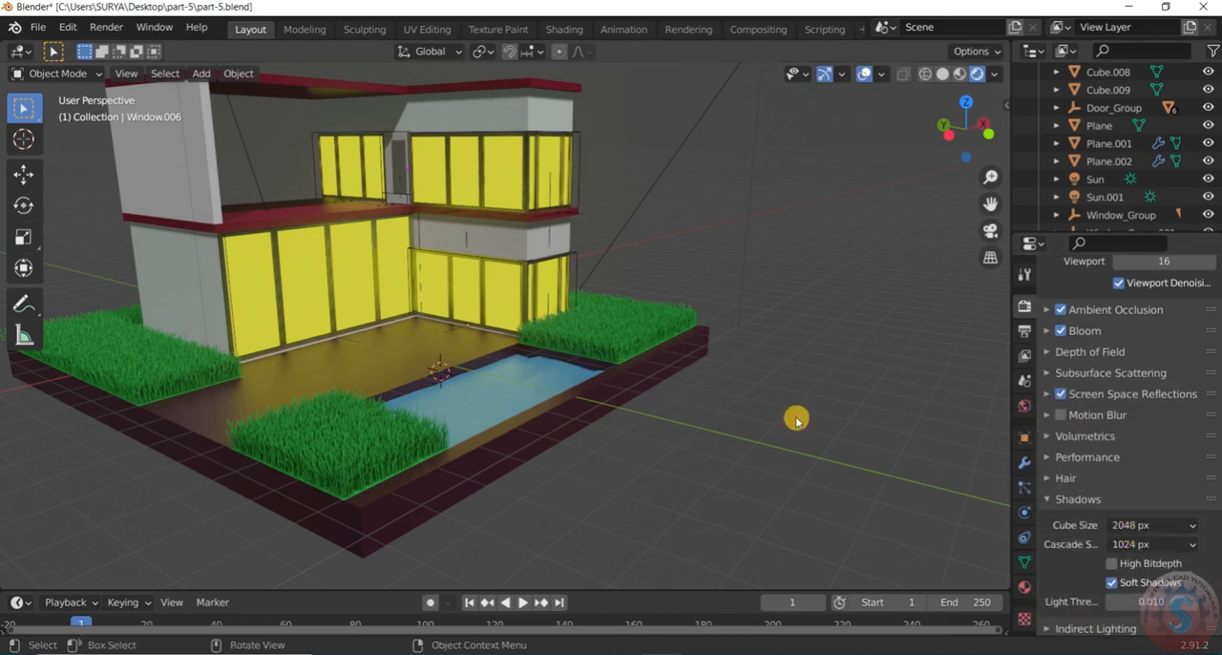
scroll(815, 420, up, 3)
scroll(815, 421, down, 6)
mouse_move(782, 420)
middle_down()
mouse_move(827, 426)
mouse_move(750, 423)
mouse_move(774, 425)
middle_up()
scroll(823, 428, up, 3)
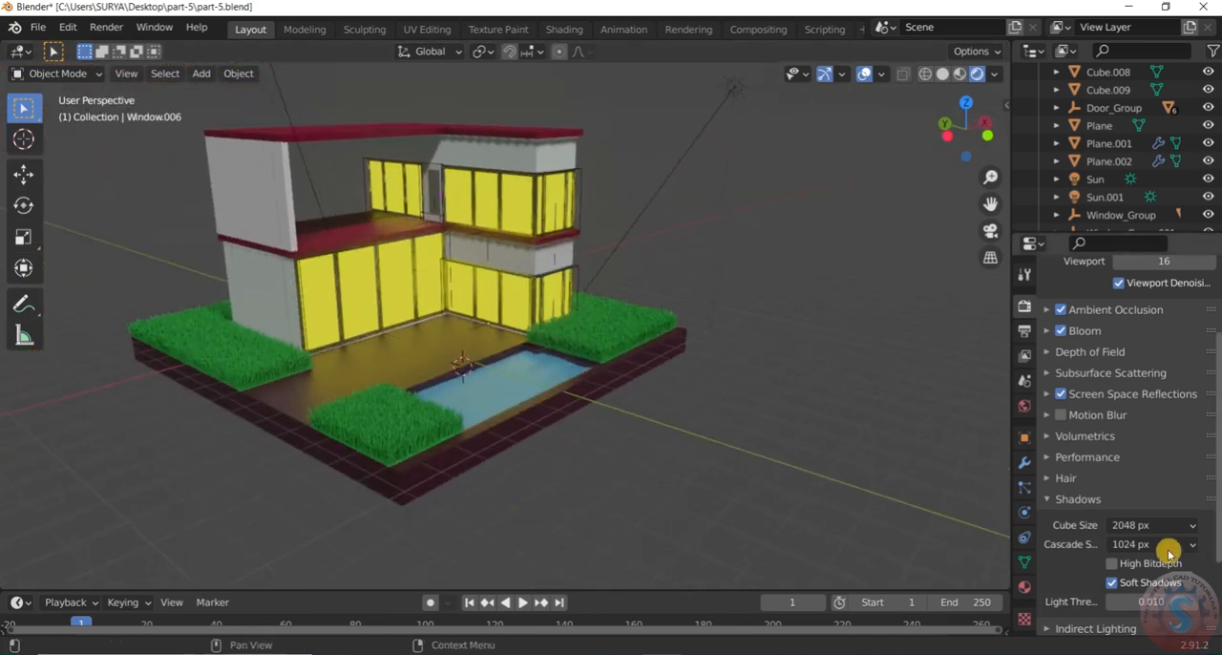
scroll(1128, 518, up, 3)
scroll(1127, 518, up, 1)
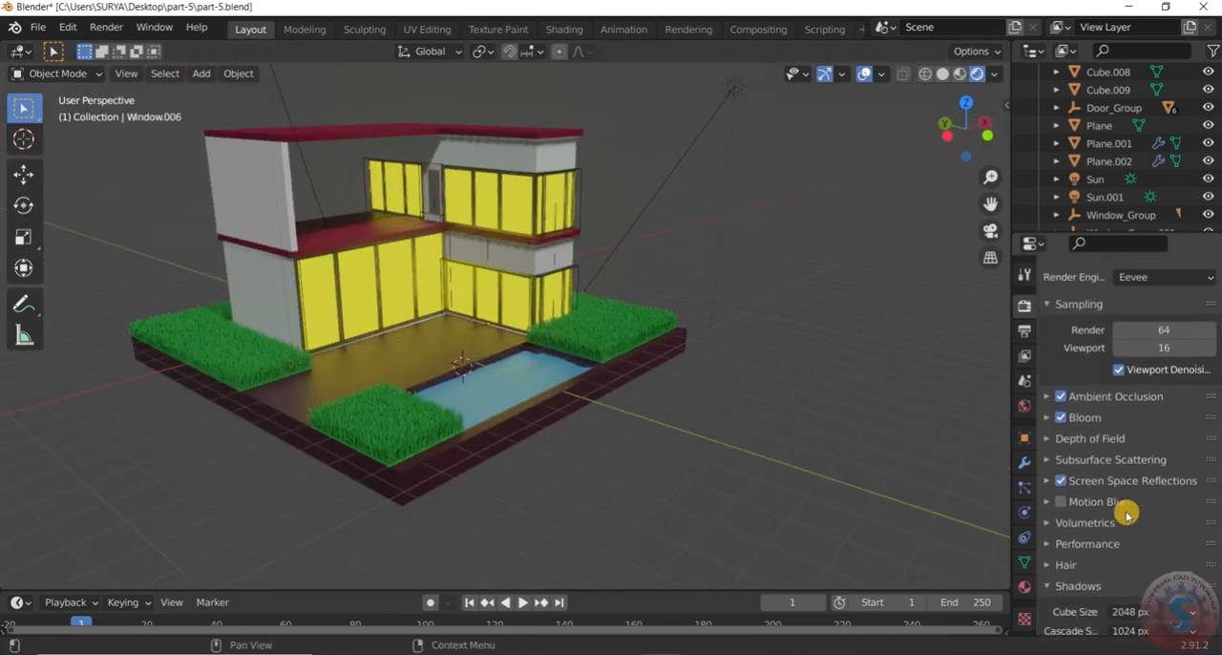
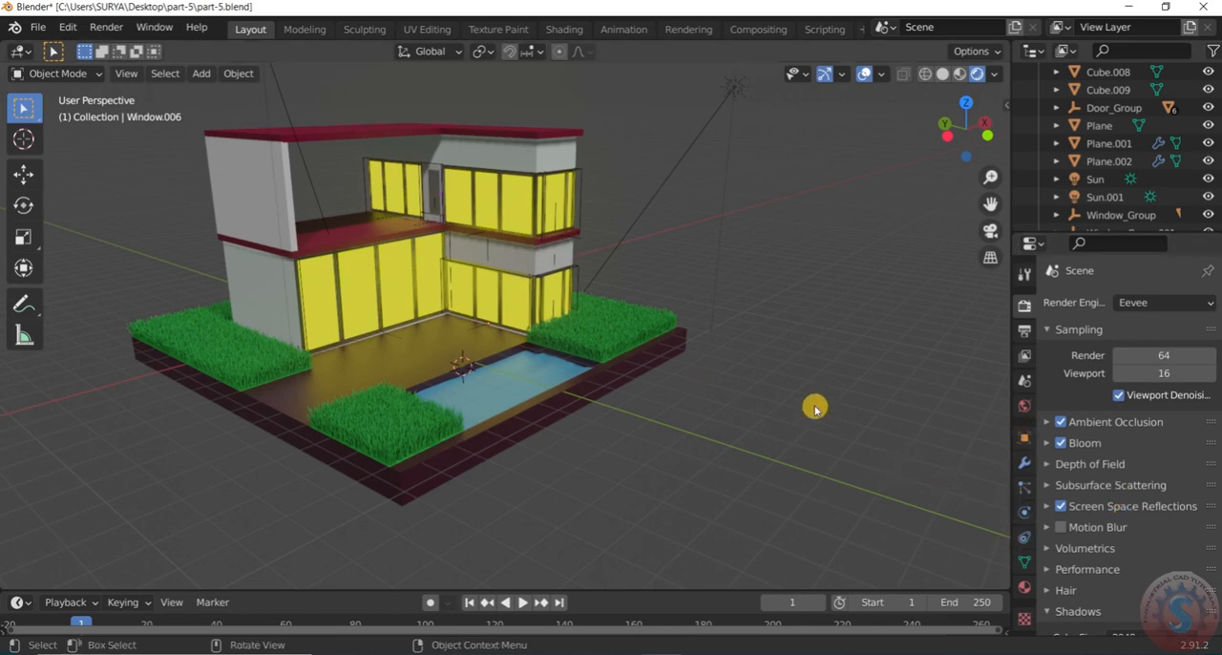
Set the Glass material's emission strength to 1.4 and check the window glow on the house
click(1023, 586)
scroll(1155, 532, down, 3)
click(1159, 485)
text(2.6)
key(Return)
drag(1160, 485, 1151, 485)
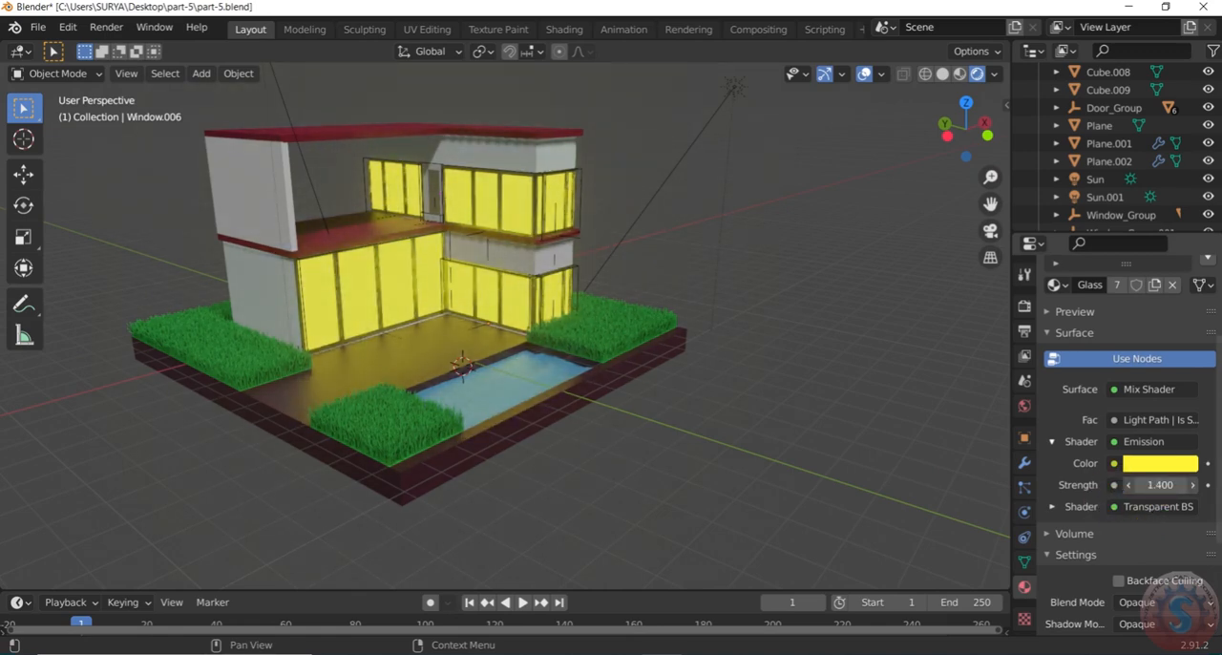
scroll(764, 442, down, 4)
scroll(772, 420, up, 3)
scroll(775, 387, down, 3)
mouse_move(775, 388)
middle_down()
mouse_move(645, 373)
mouse_move(758, 366)
mouse_move(471, 372)
mouse_move(720, 395)
mouse_move(755, 385)
middle_up()
scroll(1208, 498, up, 1)
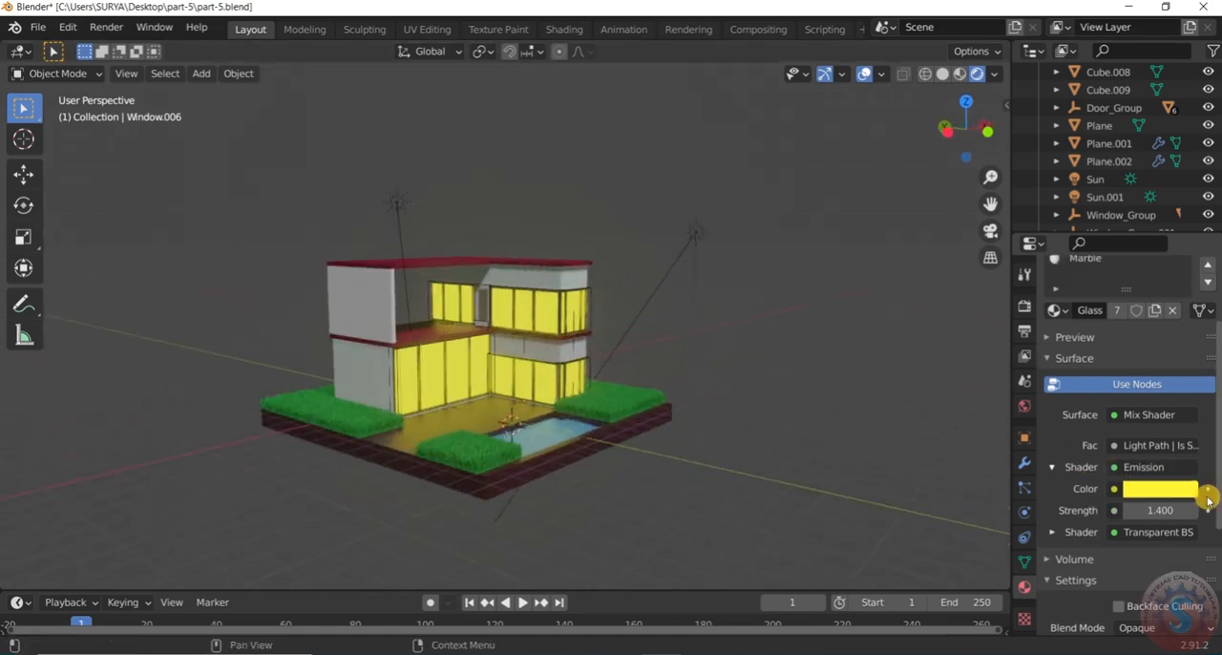
Adjust the Glass material's emission color to a slightly softer yellow and set its strength to 2.3
click(1181, 489)
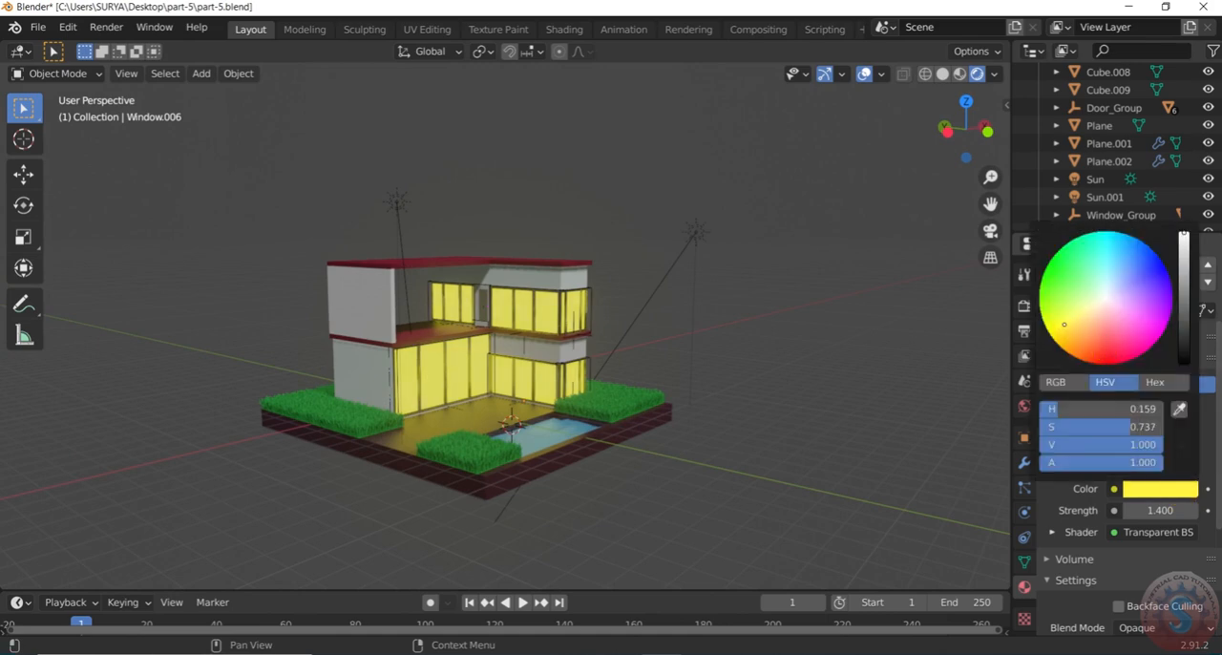
drag(1077, 316, 1073, 322)
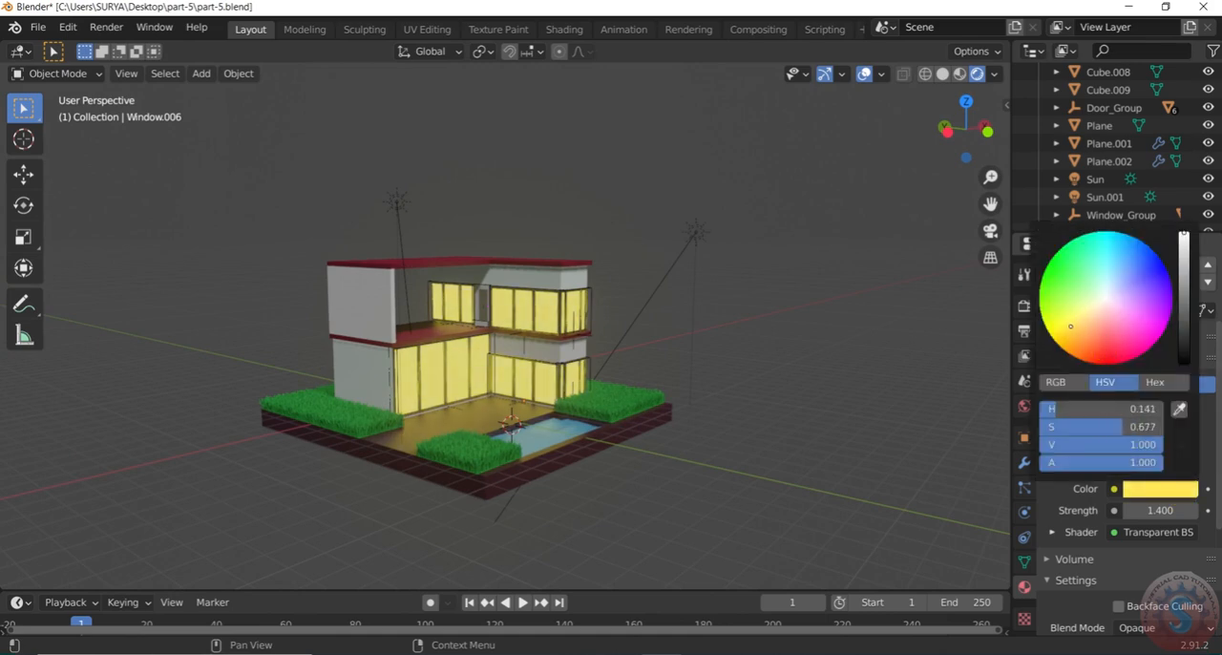
scroll(638, 388, up, 3)
middle_drag(638, 388, 650, 434)
mouse_move(1165, 512)
mouse_down()
mouse_move(1199, 513)
mouse_move(1170, 512)
mouse_move(1183, 513)
mouse_up()
scroll(736, 423, down, 2)
scroll(527, 399, up, 2)
scroll(602, 399, up, 2)
scroll(669, 393, up, 3)
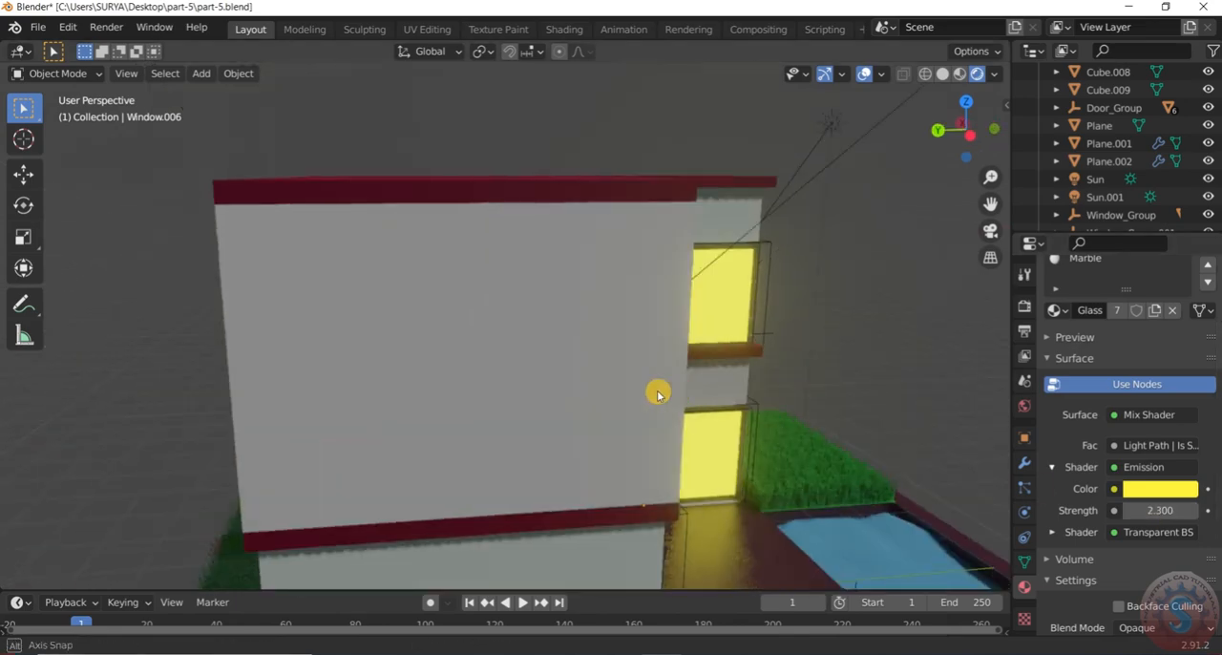
scroll(658, 391, down, 5)
scroll(459, 278, up, 3)
Set the red material of the upper floor slab to 0.832 metallic and 0.332 roughness
middle_drag(459, 277, 821, 352)
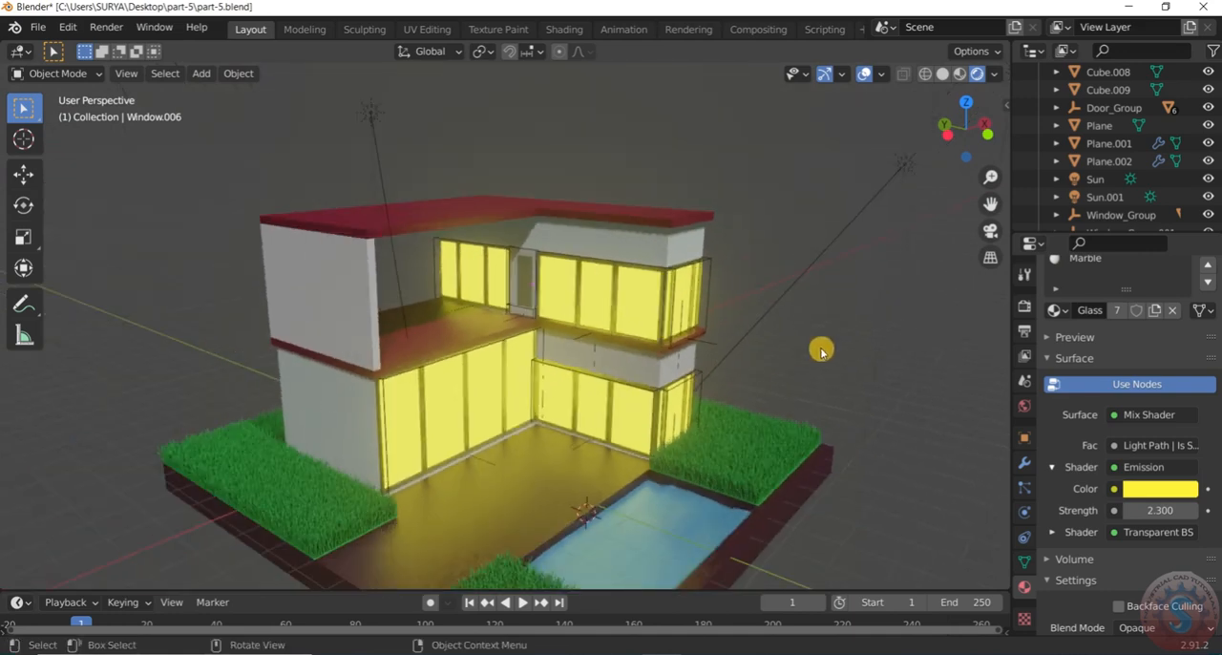
scroll(487, 334, up, 1)
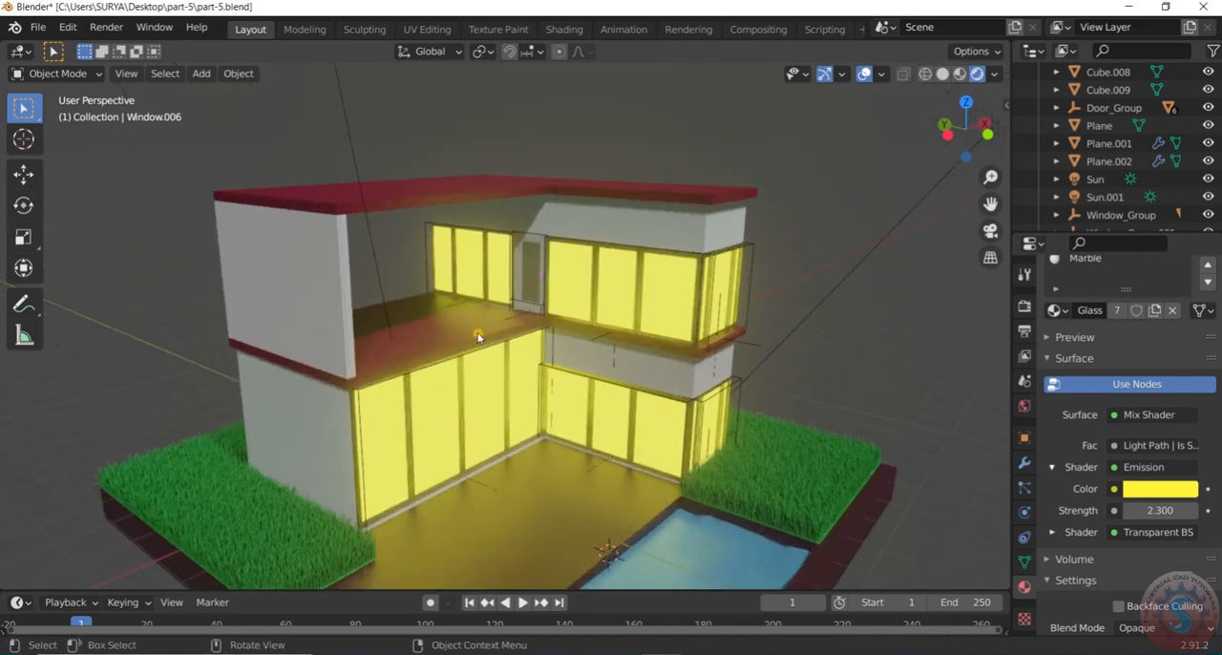
click(478, 336)
drag(1143, 551, 1188, 551)
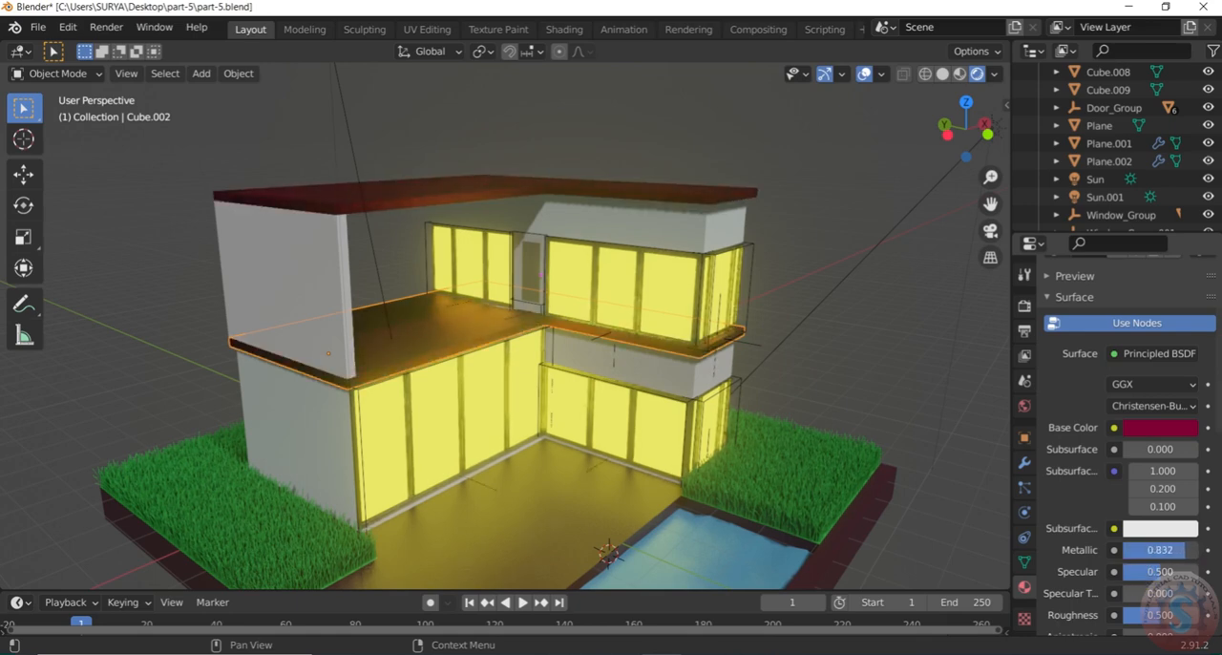
click(905, 341)
scroll(888, 344, down, 2)
middle_drag(872, 352, 823, 346)
scroll(1167, 573, down, 2)
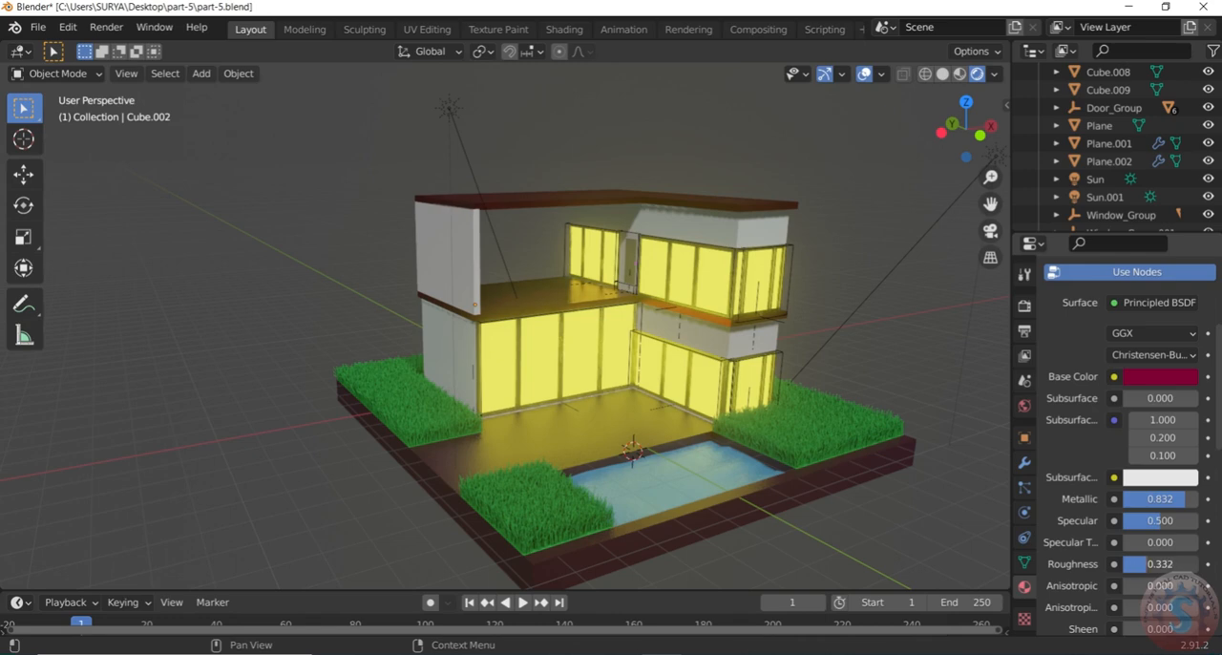
Set the base plane's material roughness to 0.273 and check the window reflections on the patio
click(594, 432)
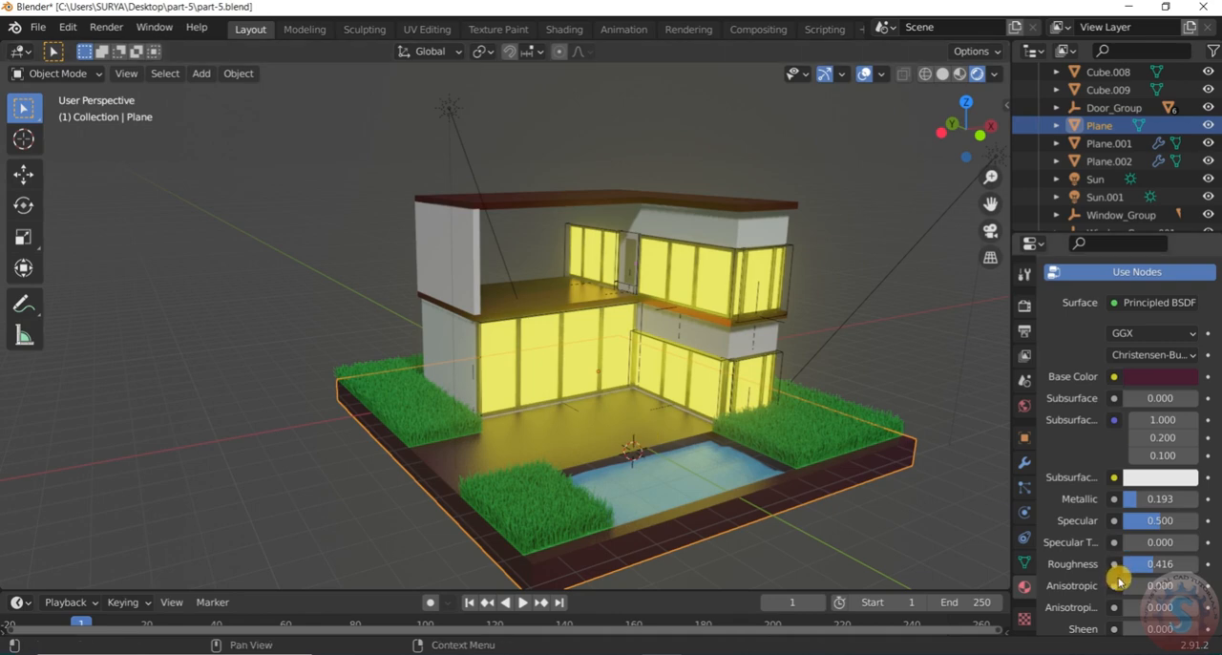
drag(1145, 563, 1059, 563)
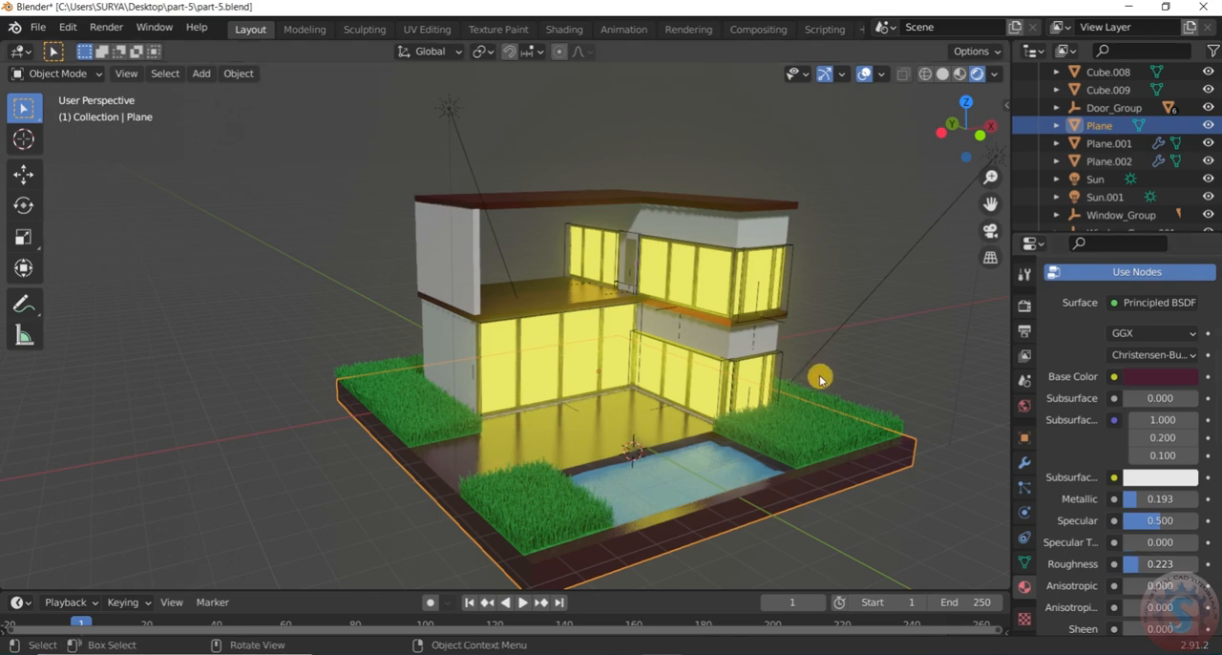
drag(1069, 562, 1102, 563)
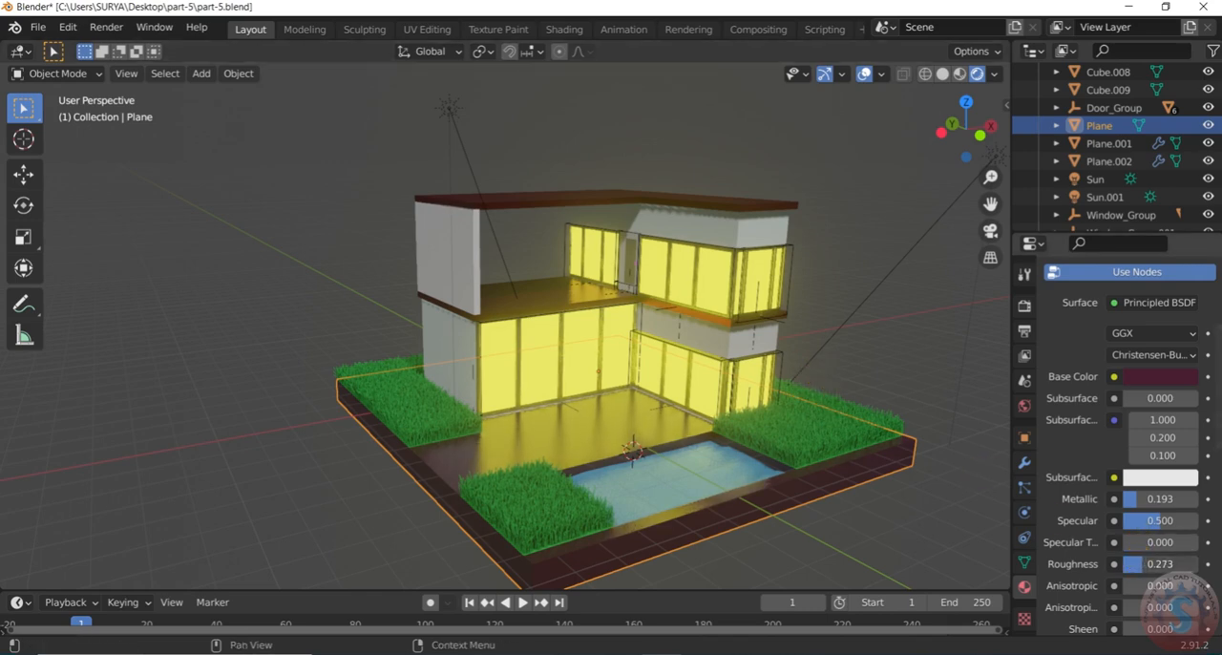
click(781, 394)
scroll(814, 403, down, 4)
scroll(817, 405, up, 3)
middle_drag(830, 421, 744, 367)
scroll(792, 364, up, 2)
scroll(752, 365, down, 1)
scroll(706, 361, up, 2)
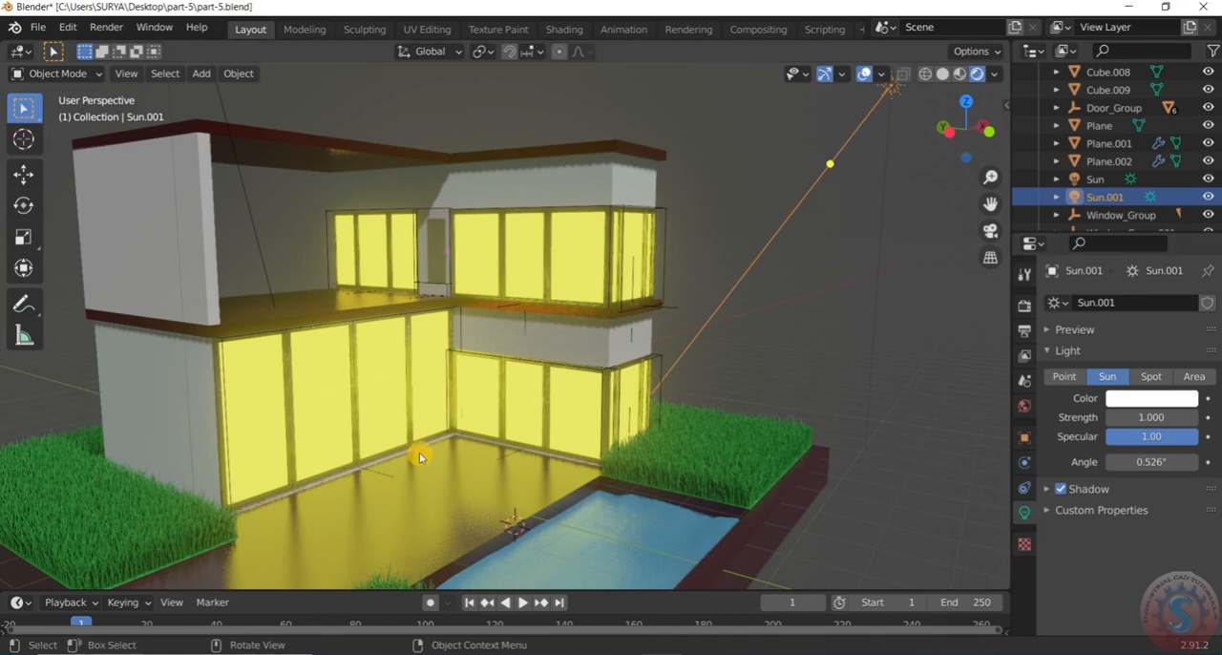
Set the base plane's material roughness to 0.340
click(512, 489)
scroll(1098, 559, down, 5)
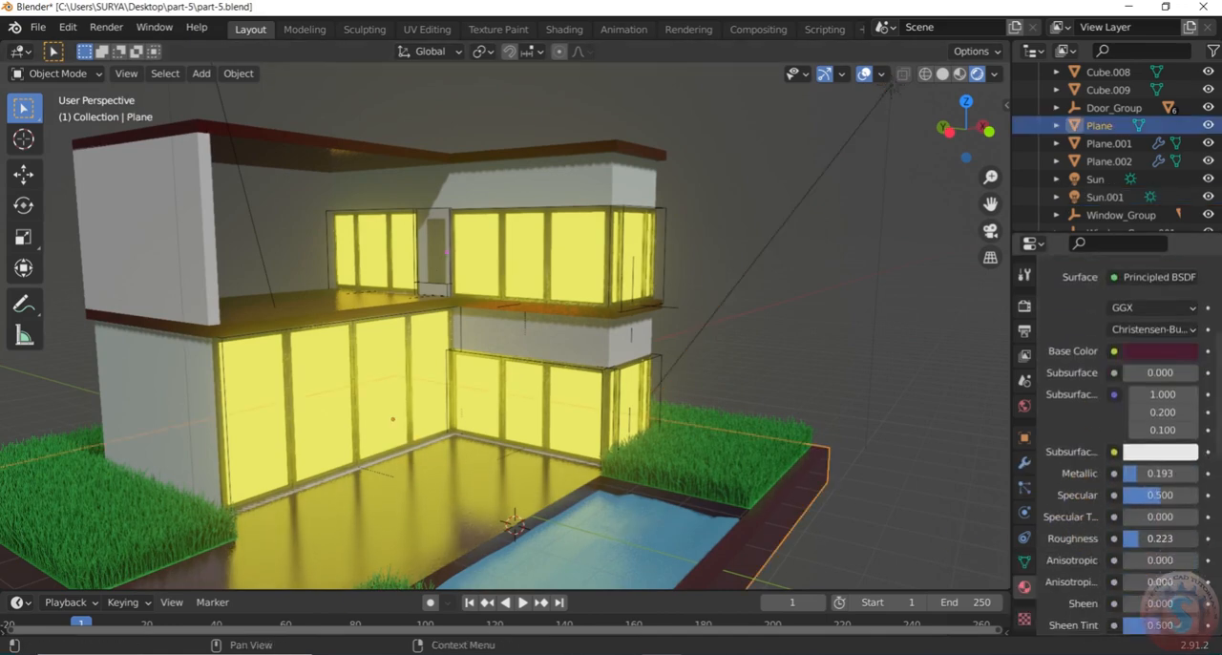
drag(1140, 539, 1148, 538)
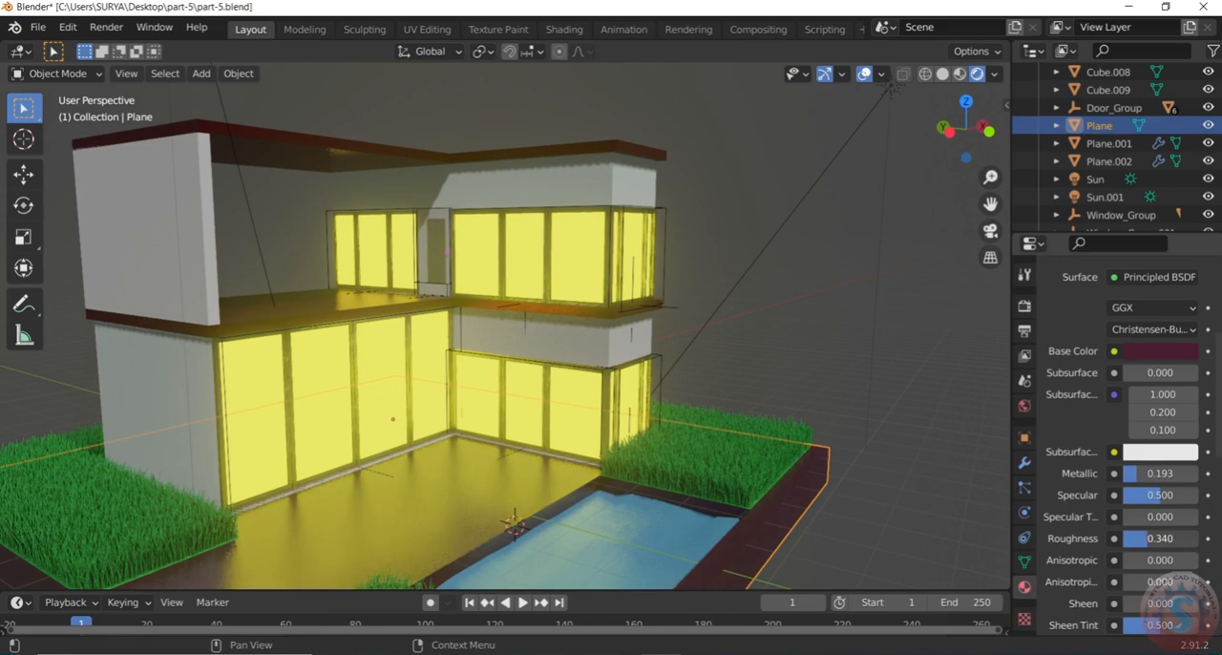
Set the upper floor slab's material roughness to 0.340 and save part-5.blend
click(370, 305)
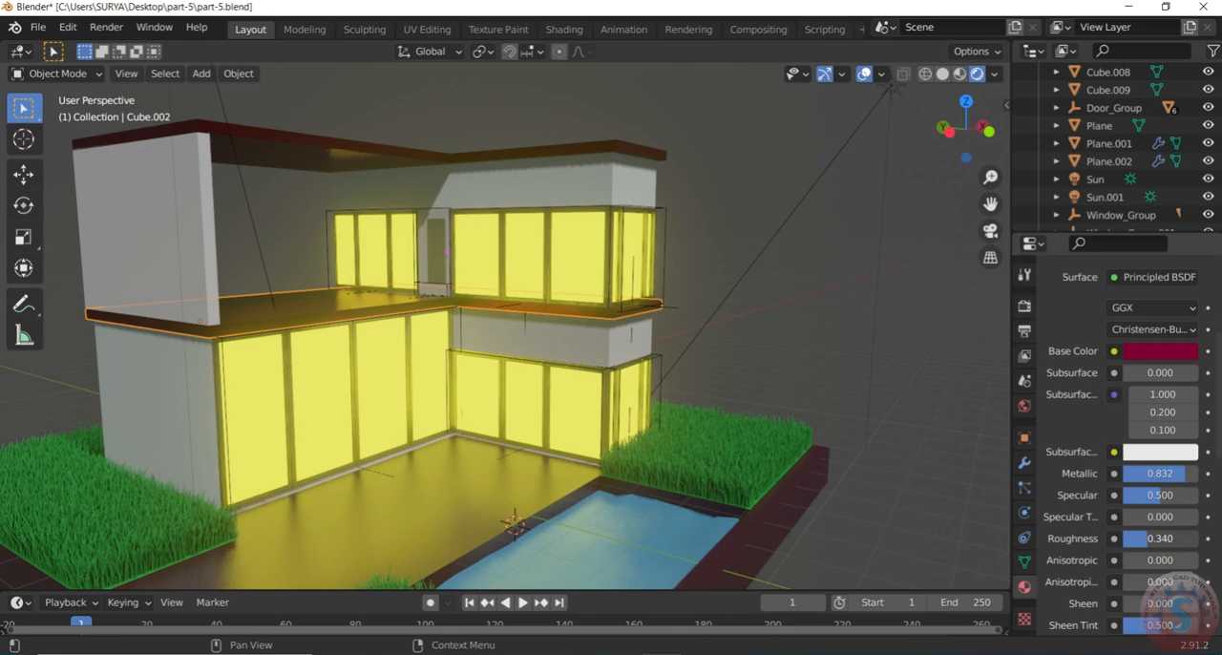
scroll(736, 330, down, 4)
mouse_move(737, 329)
middle_down()
mouse_move(718, 409)
mouse_move(715, 321)
mouse_move(730, 322)
middle_up()
scroll(745, 337, up, 2)
click(39, 27)
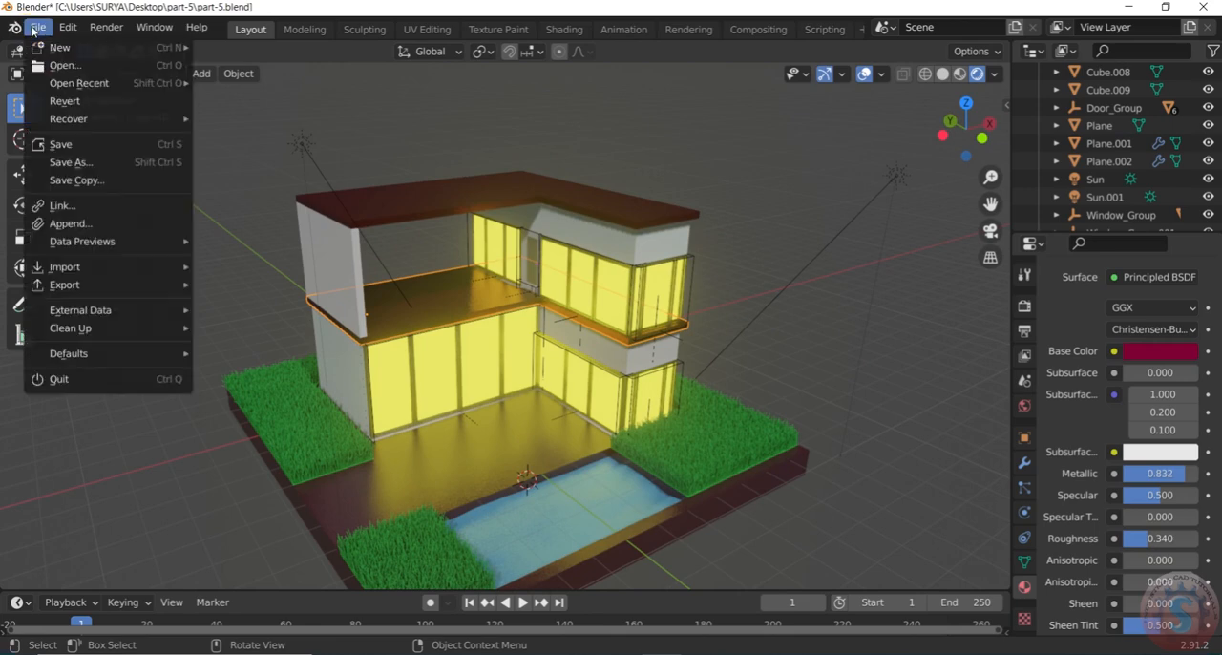
click(58, 145)
scroll(593, 370, down, 2)
scroll(593, 370, up, 2)
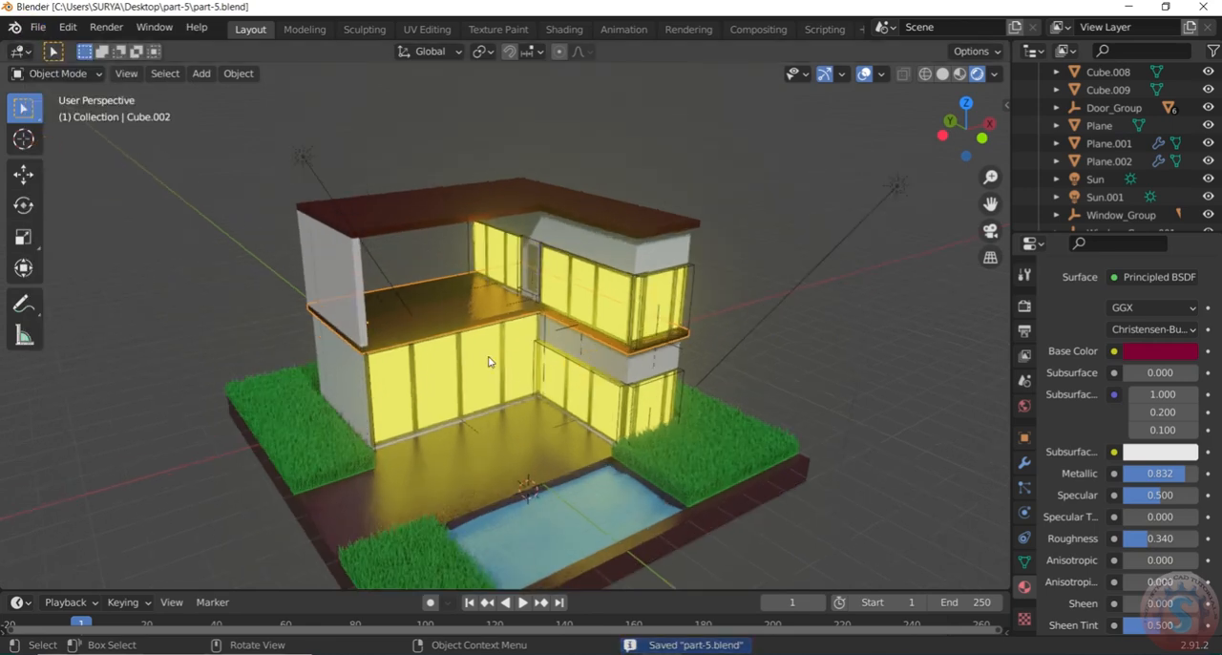
Shift the Glass emission color to a warmer yellow, hue 0.141 and saturation 0.738, and set its strength to 3.0
click(488, 356)
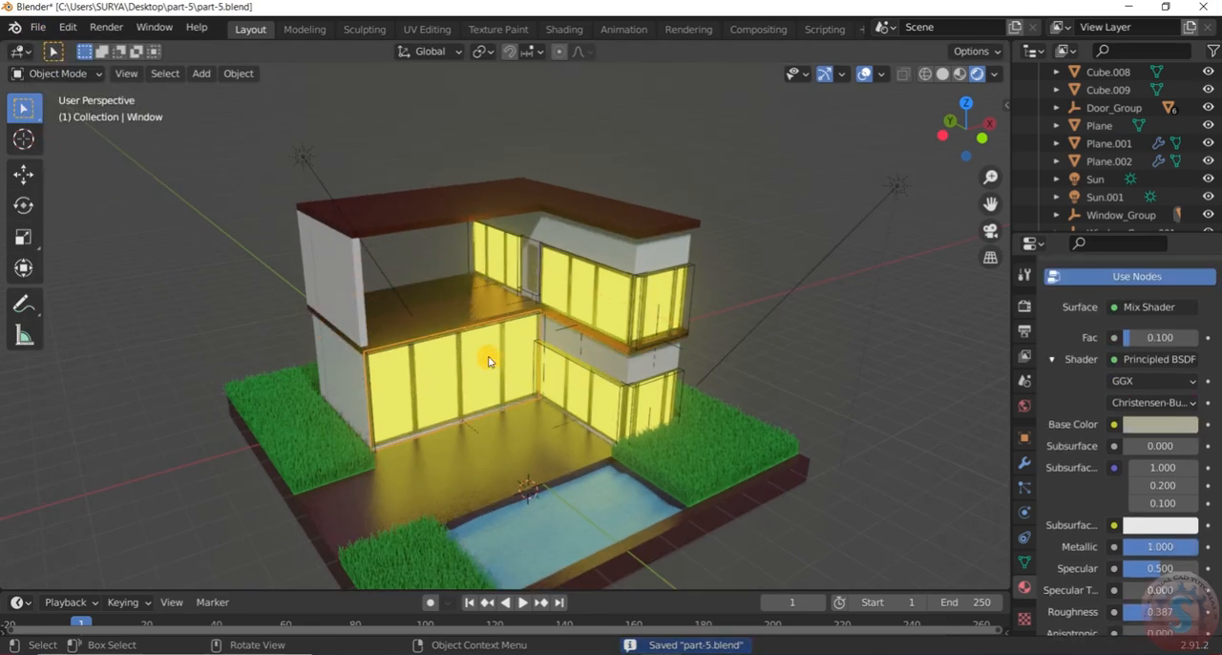
click(608, 410)
scroll(1178, 390, up, 1)
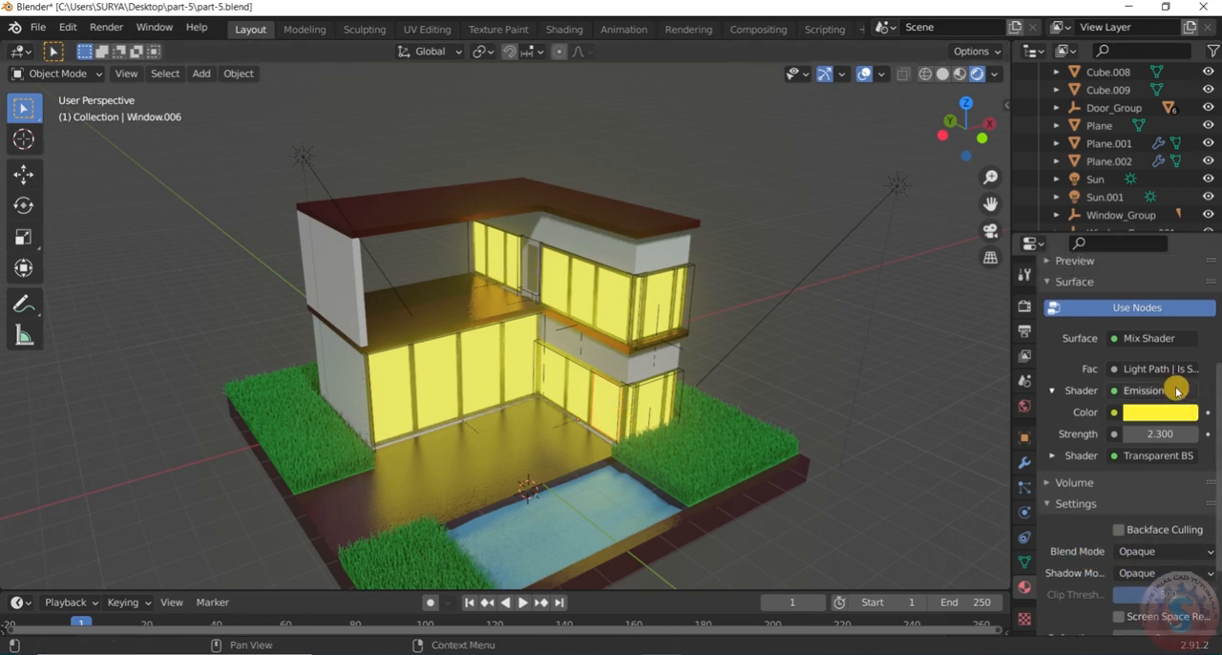
click(1160, 413)
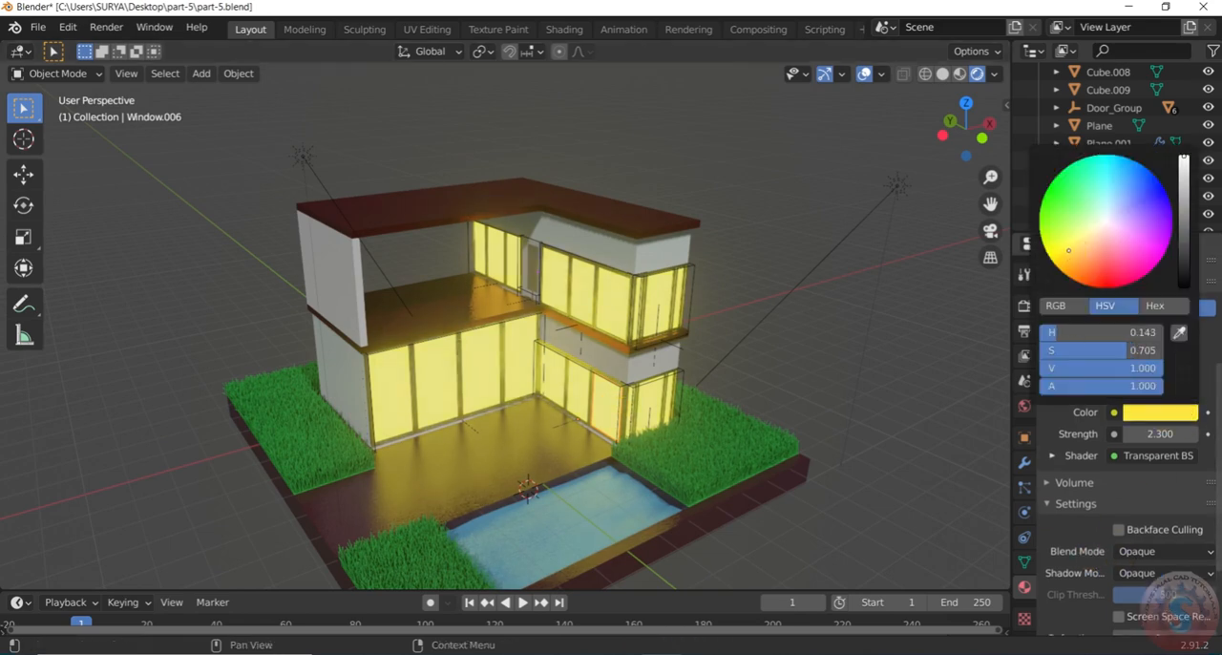
click(1155, 435)
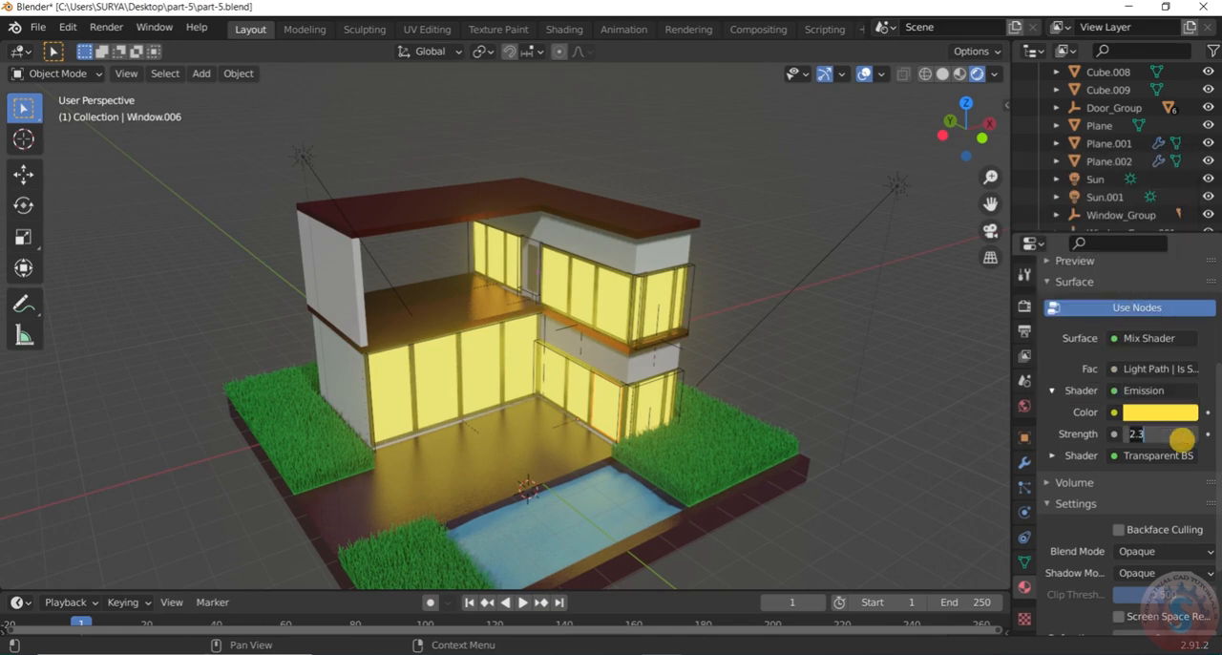
click(766, 313)
middle_drag(781, 349, 826, 317)
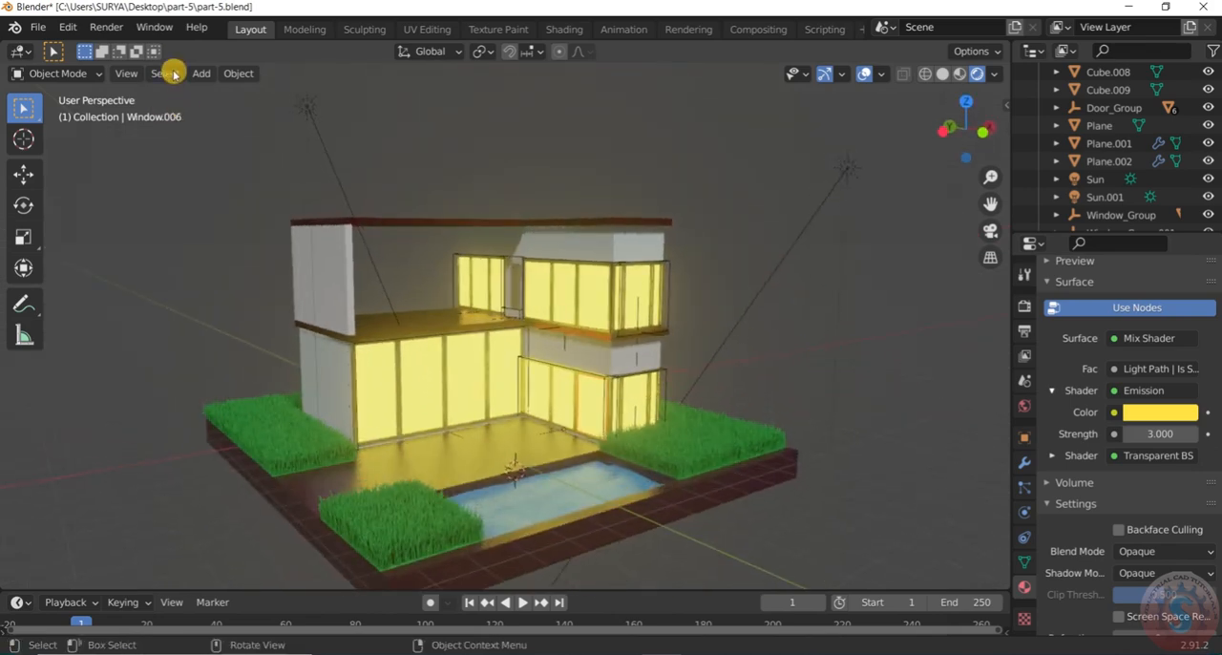
Save part-5.blend and check the stronger window glow from several angles
click(38, 27)
click(43, 145)
scroll(616, 282, down, 3)
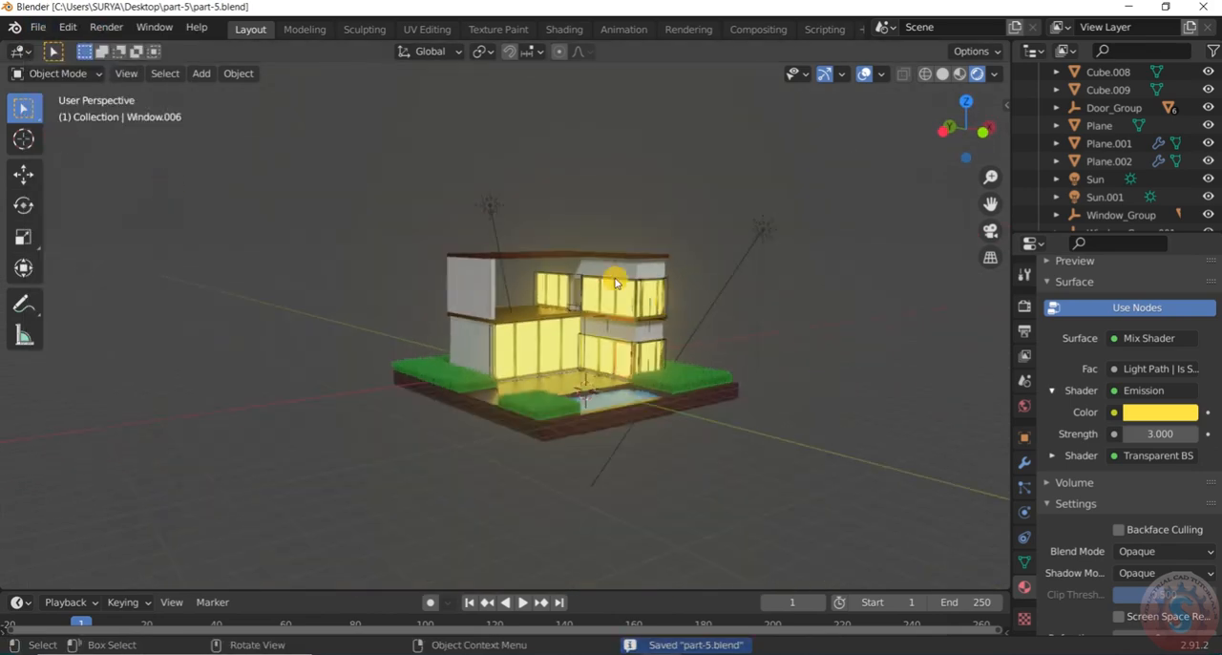
scroll(601, 220, up, 5)
scroll(576, 232, down, 3)
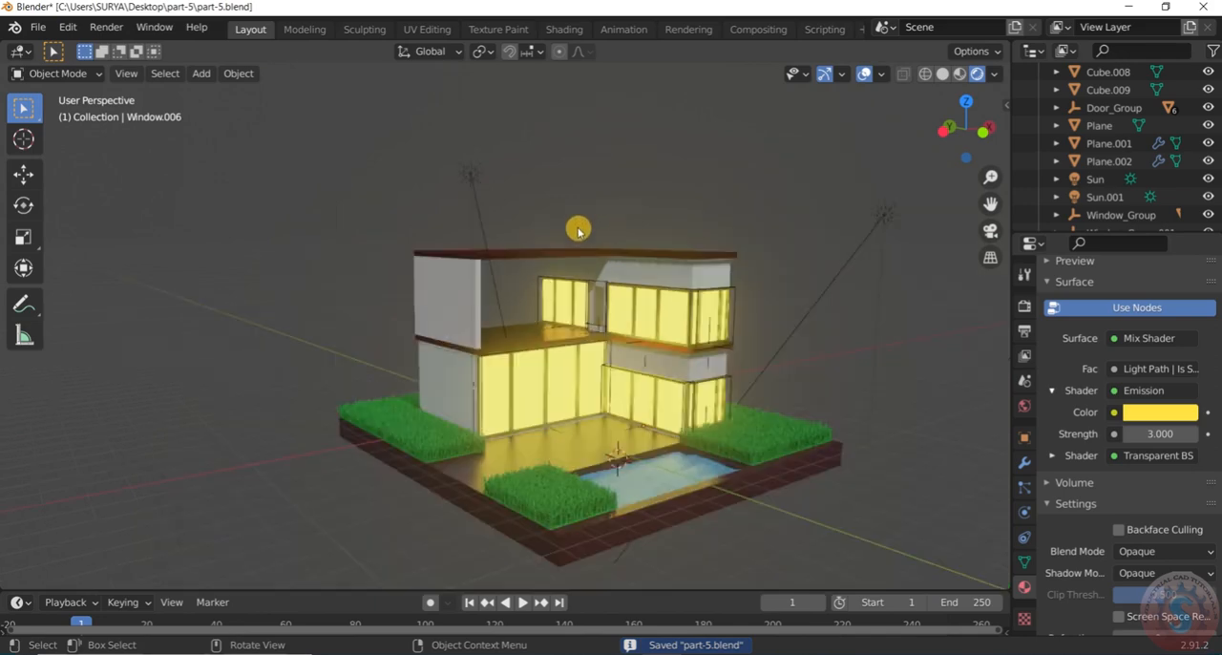
scroll(556, 259, up, 3)
middle_drag(556, 258, 566, 318)
scroll(566, 317, down, 4)
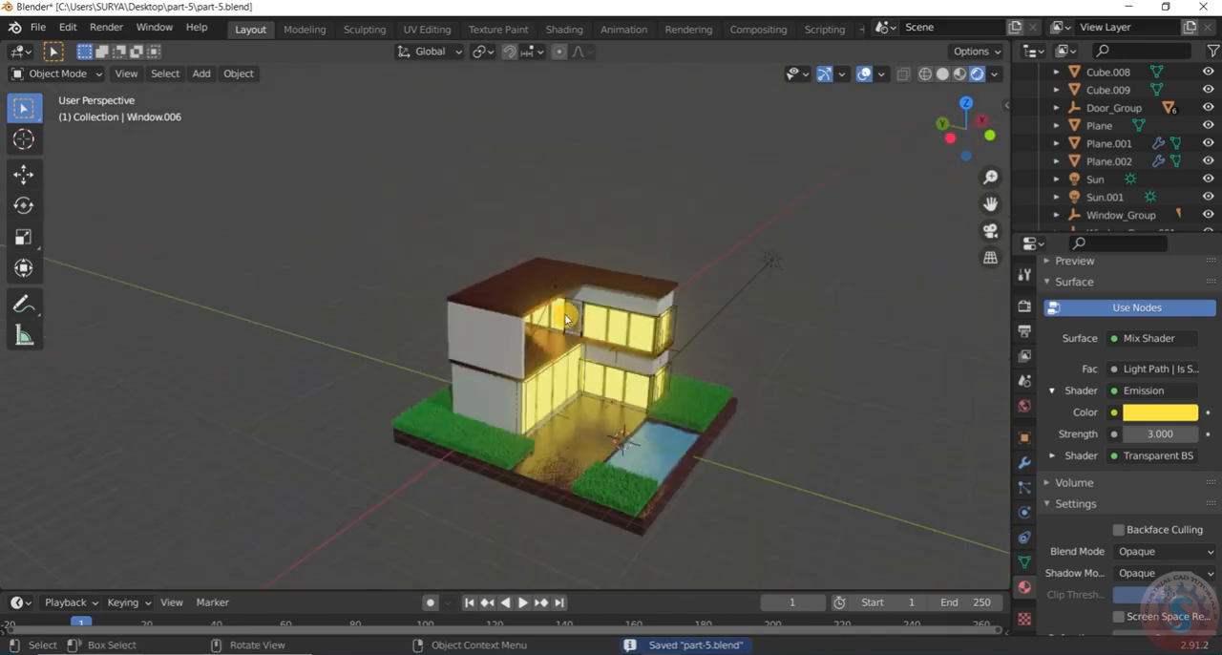
scroll(743, 396, up, 3)
click(38, 26)
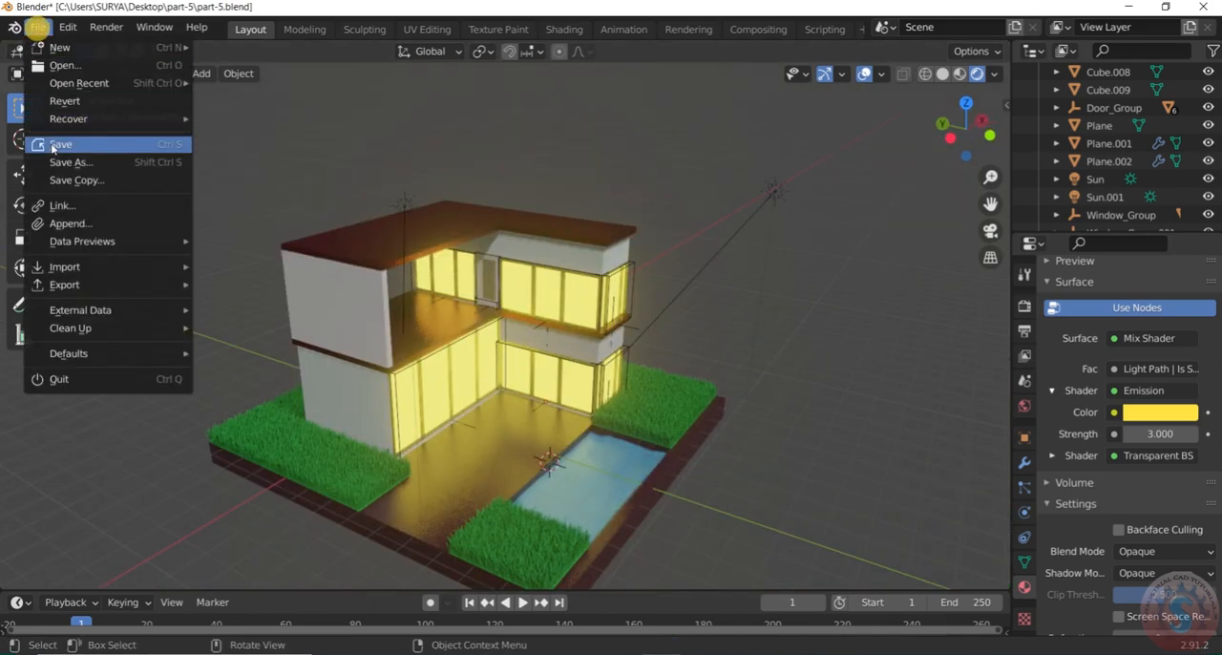
click(86, 145)
Examine the lit house, pool and lawn from the front and the side
scroll(740, 300, down, 3)
scroll(706, 348, up, 3)
middle_drag(705, 349, 623, 343)
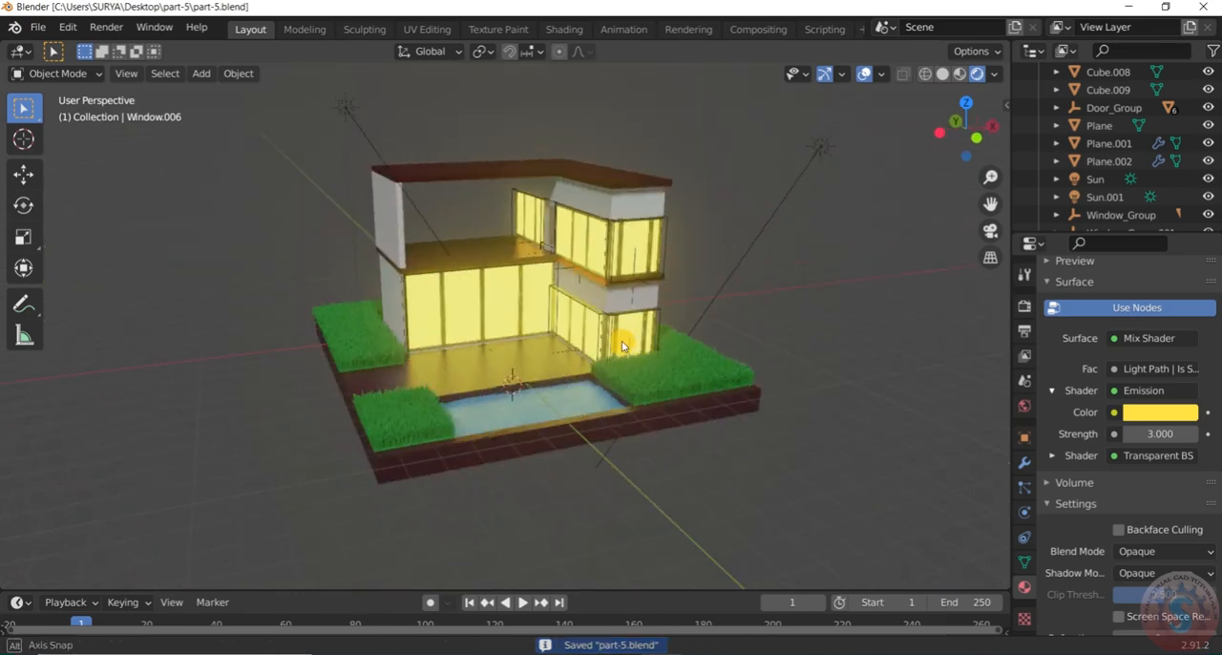
scroll(503, 423, up, 3)
middle_drag(503, 423, 499, 369)
scroll(658, 423, up, 3)
scroll(652, 417, down, 3)
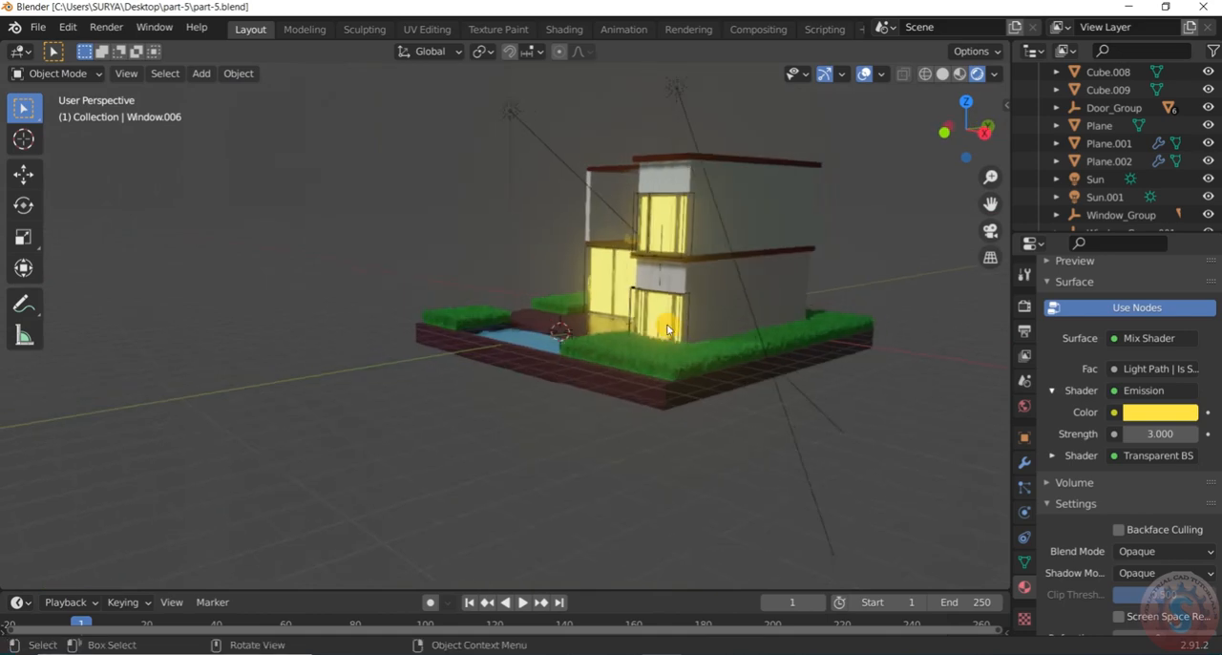
scroll(575, 342, up, 3)
middle_drag(575, 342, 751, 346)
scroll(750, 346, down, 3)
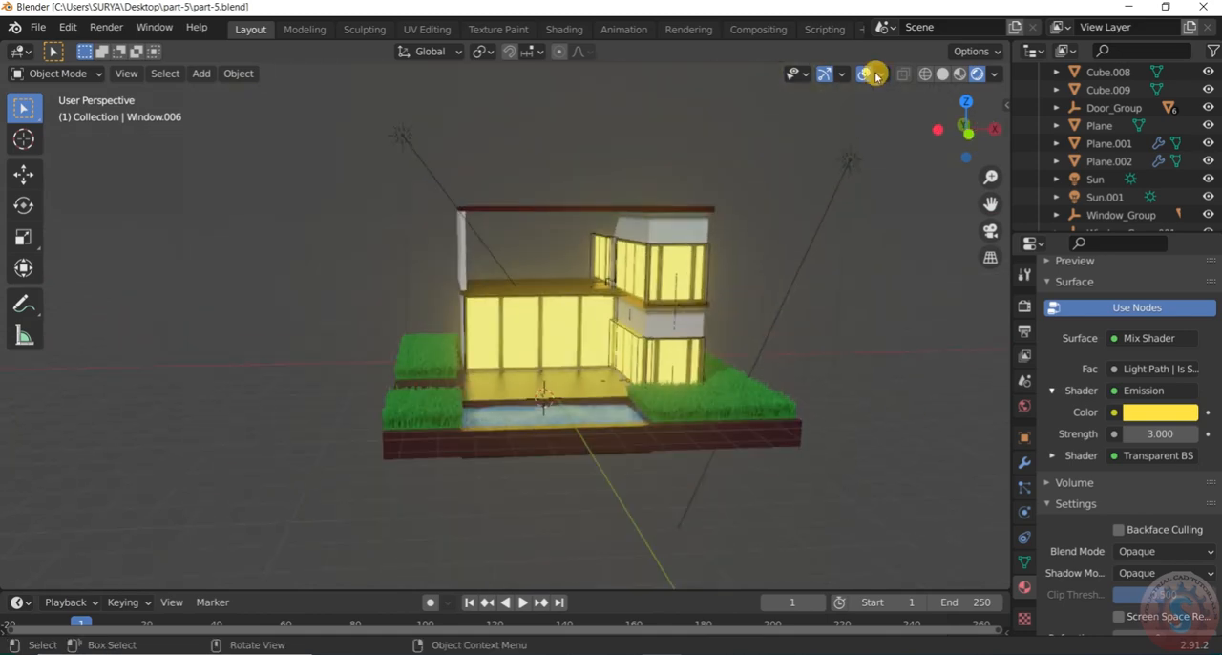
Hide the overlays and gizmos in the viewport for a clean view of the rendered house
click(864, 73)
click(824, 78)
middle_drag(584, 300, 333, 304)
scroll(333, 304, down, 3)
middle_drag(425, 311, 461, 273)
scroll(771, 354, up, 3)
scroll(455, 273, up, 5)
scroll(461, 275, down, 4)
scroll(476, 319, up, 1)
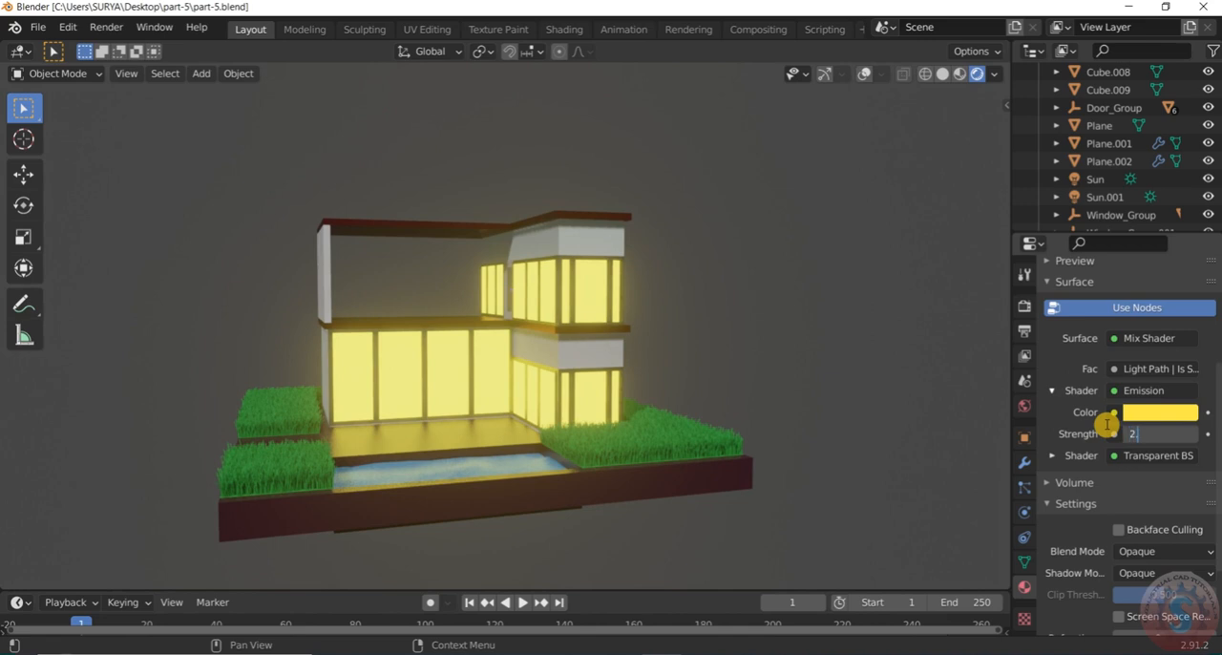
Set the Glass material's emission strength to 2.5 and save part-5.blend
key(Return)
middle_drag(685, 247, 709, 305)
scroll(708, 297, down, 2)
scroll(707, 295, up, 4)
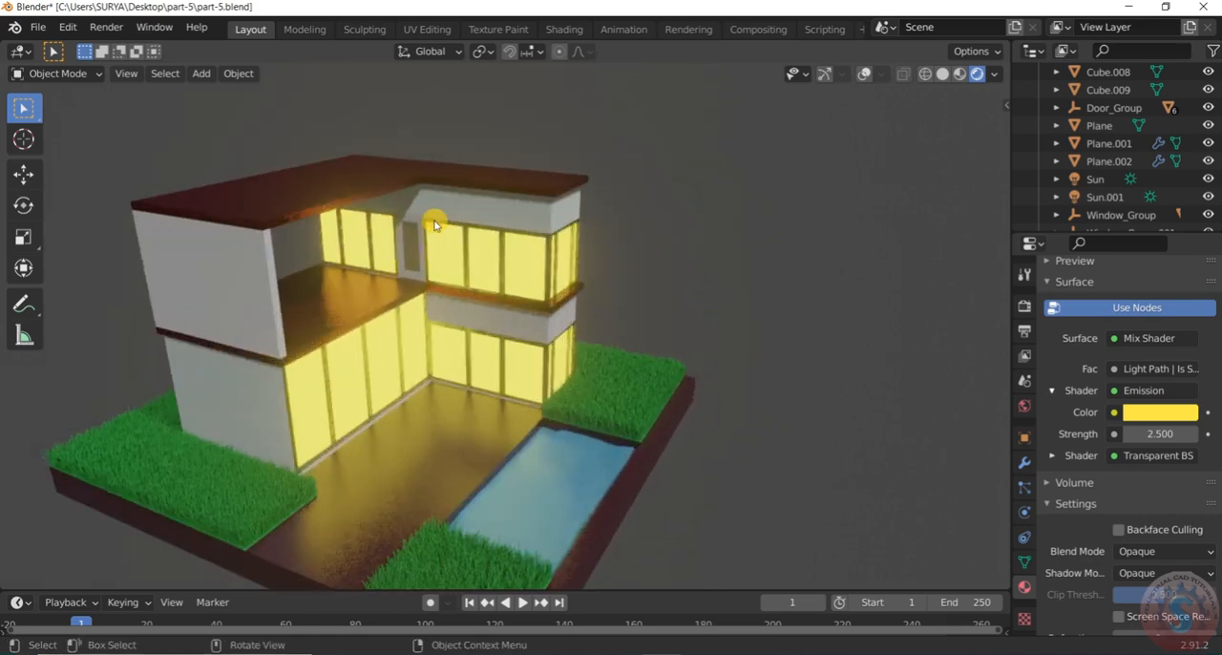
click(38, 27)
click(76, 141)
Examine the lighting and reflections of the finished house up close and from a distance
scroll(714, 303, down, 4)
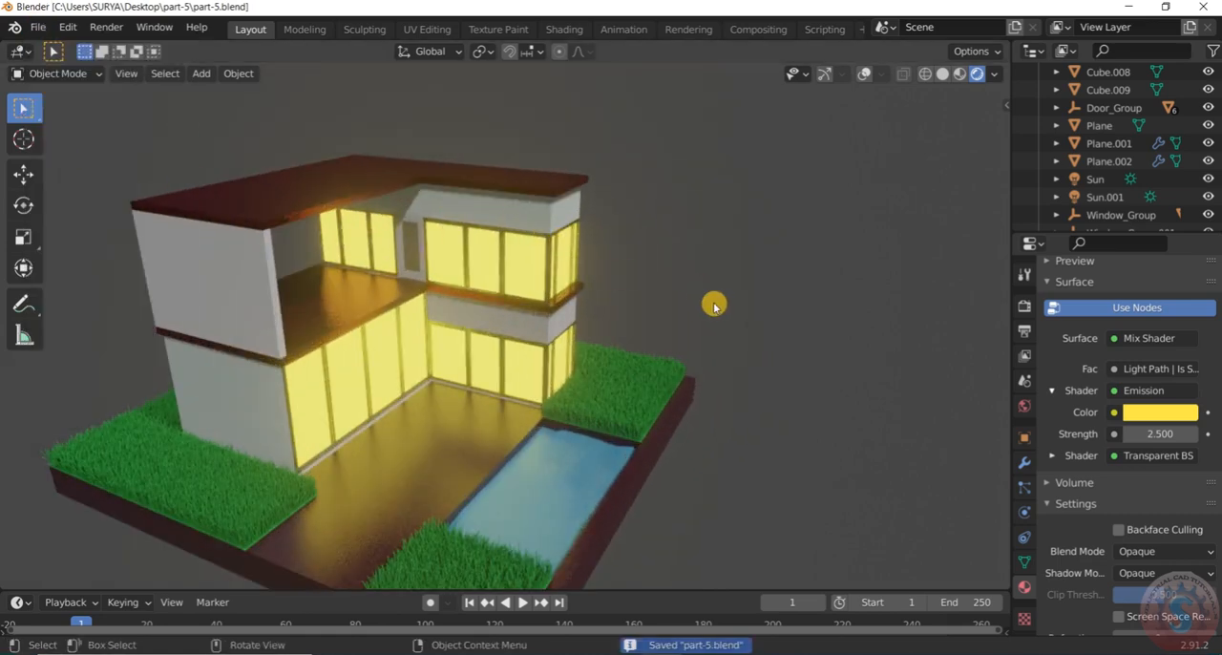
scroll(707, 304, up, 5)
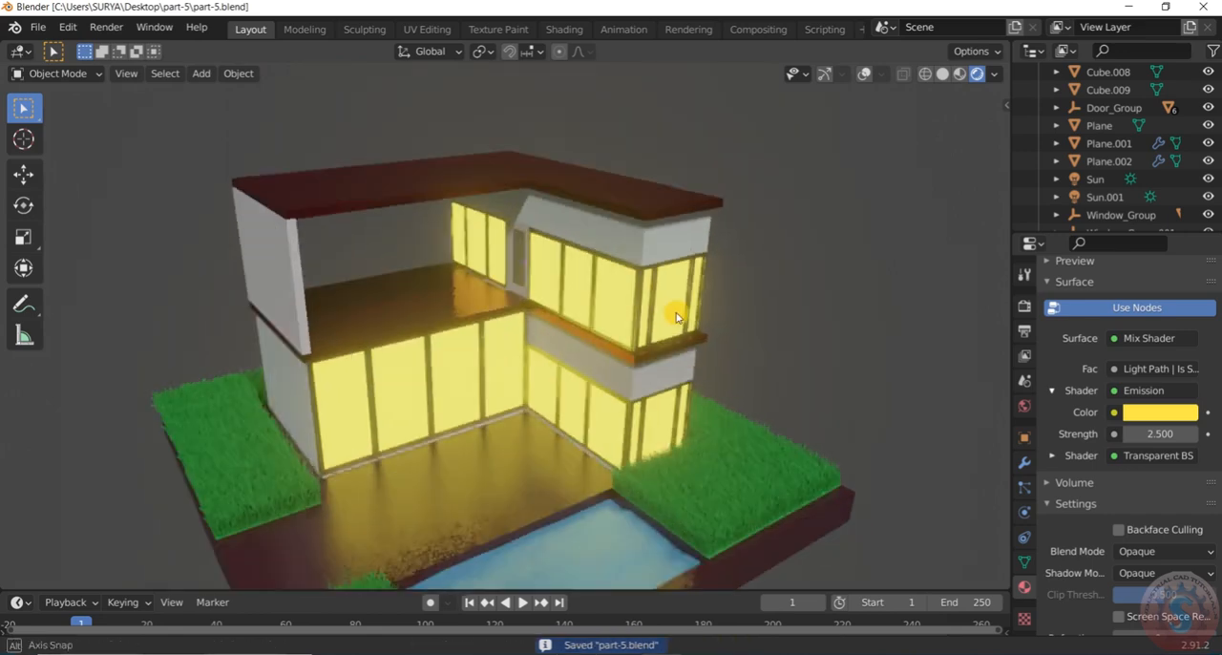
scroll(656, 311, down, 1)
scroll(656, 315, down, 2)
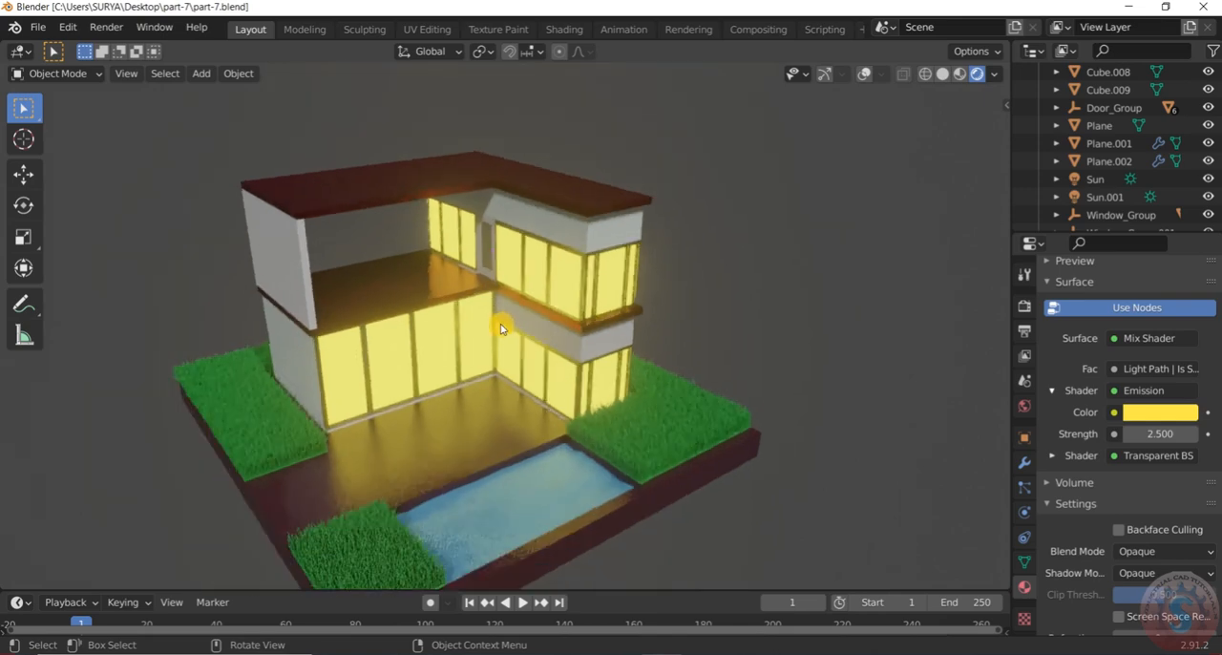
middle_drag(500, 328, 443, 289)
scroll(526, 263, up, 3)
scroll(526, 263, down, 3)
scroll(468, 329, down, 5)
scroll(443, 289, up, 5)
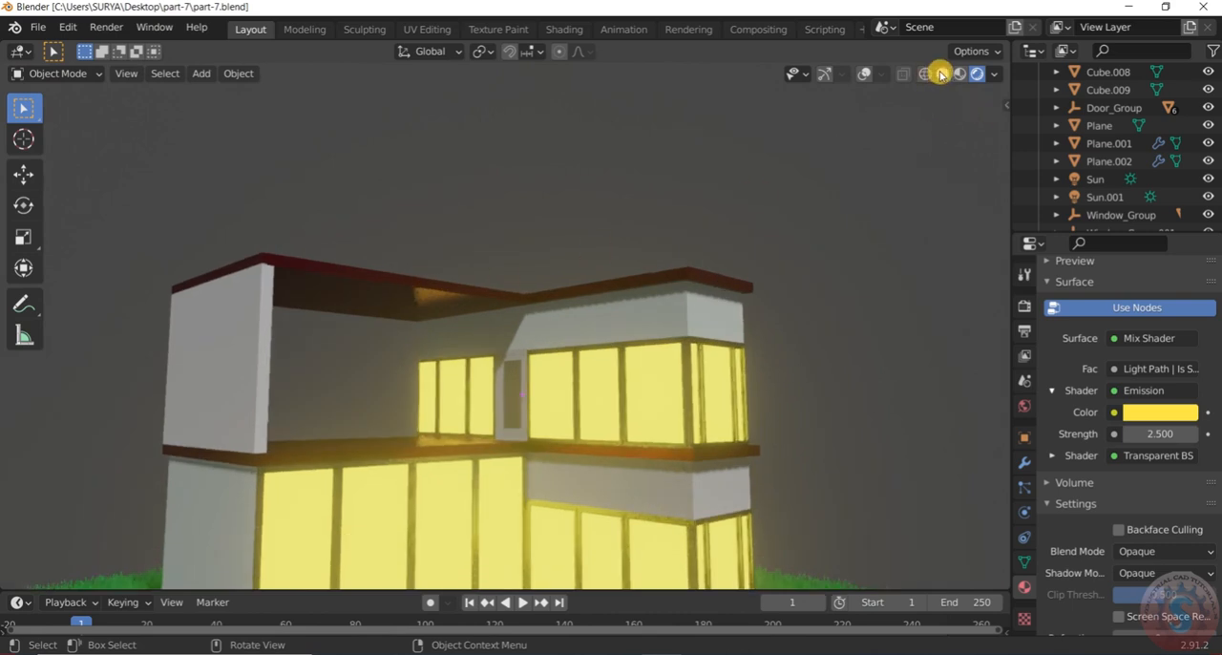
Switch the viewport to solid shading, select the upper roof slab, and turn the overlays and gizmos back on
click(942, 74)
middle_drag(582, 276, 371, 322)
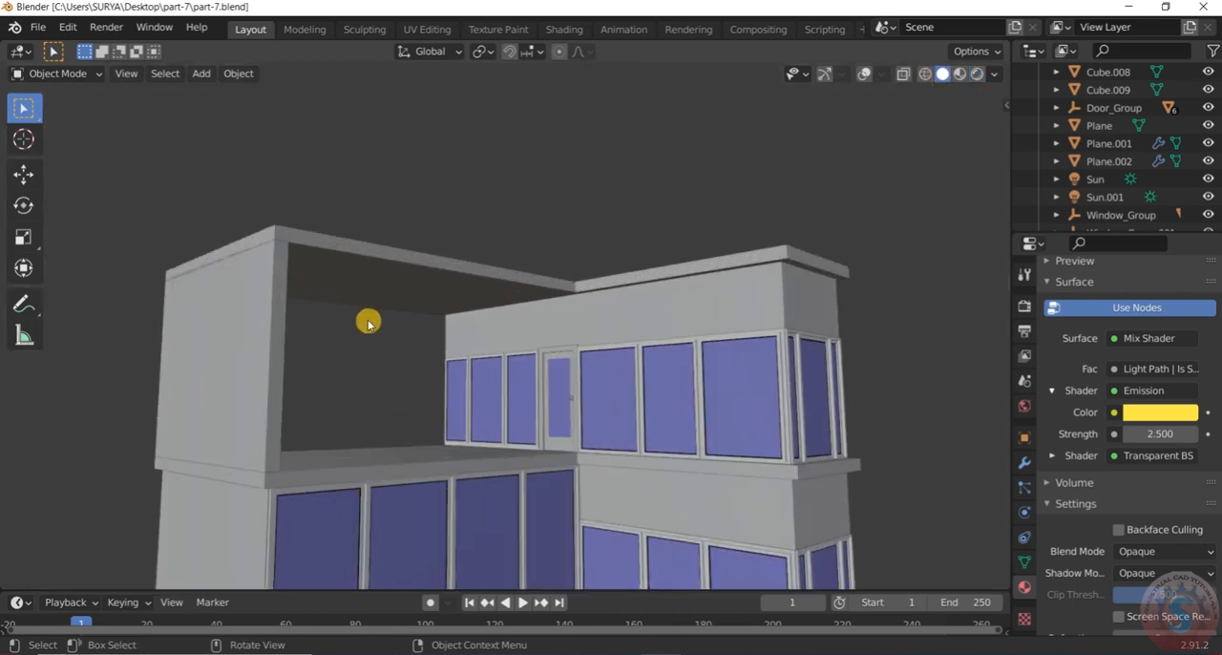
scroll(366, 293, up, 5)
click(376, 288)
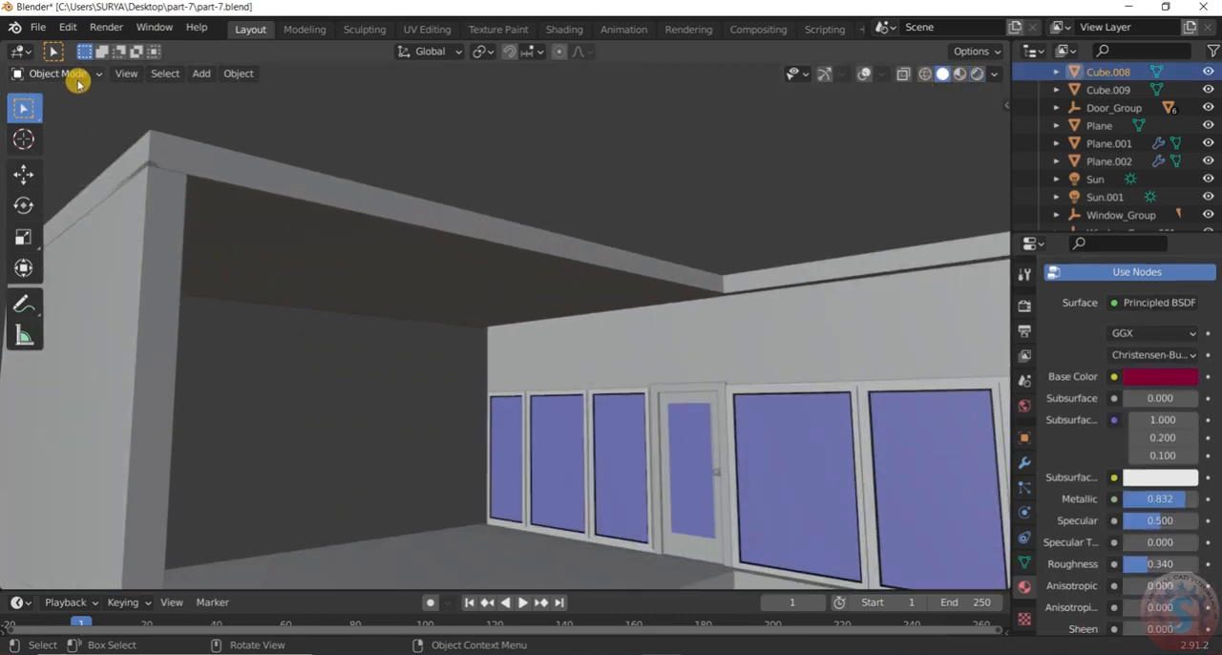
click(862, 75)
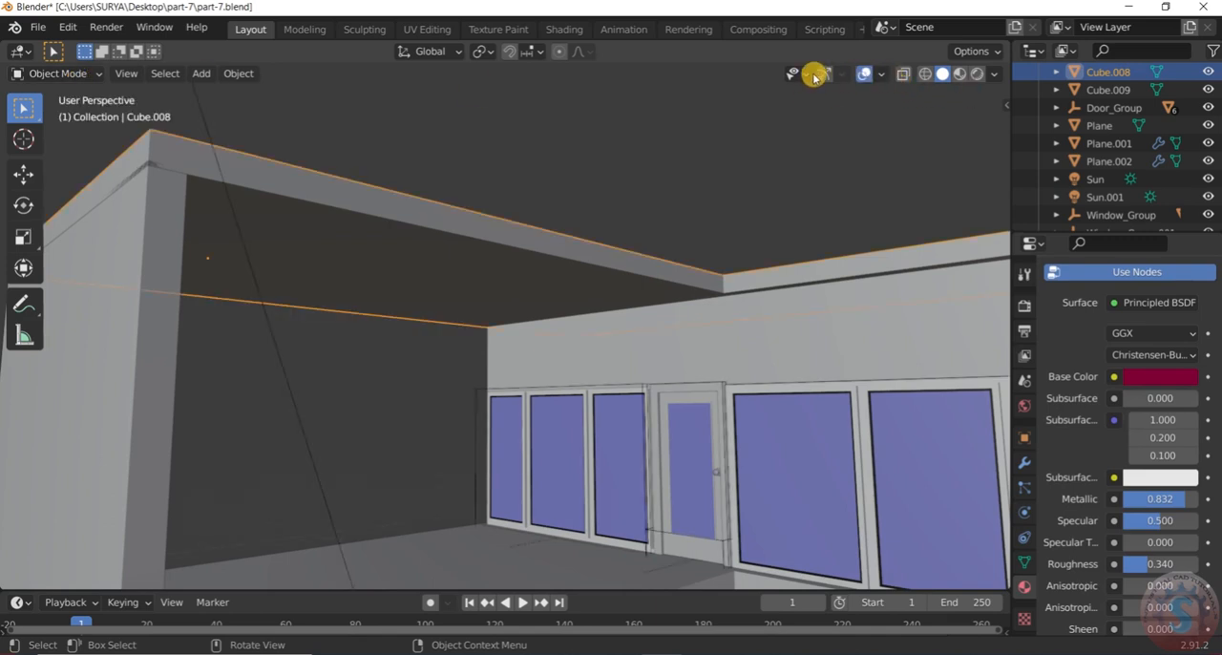
click(821, 75)
click(881, 76)
click(881, 76)
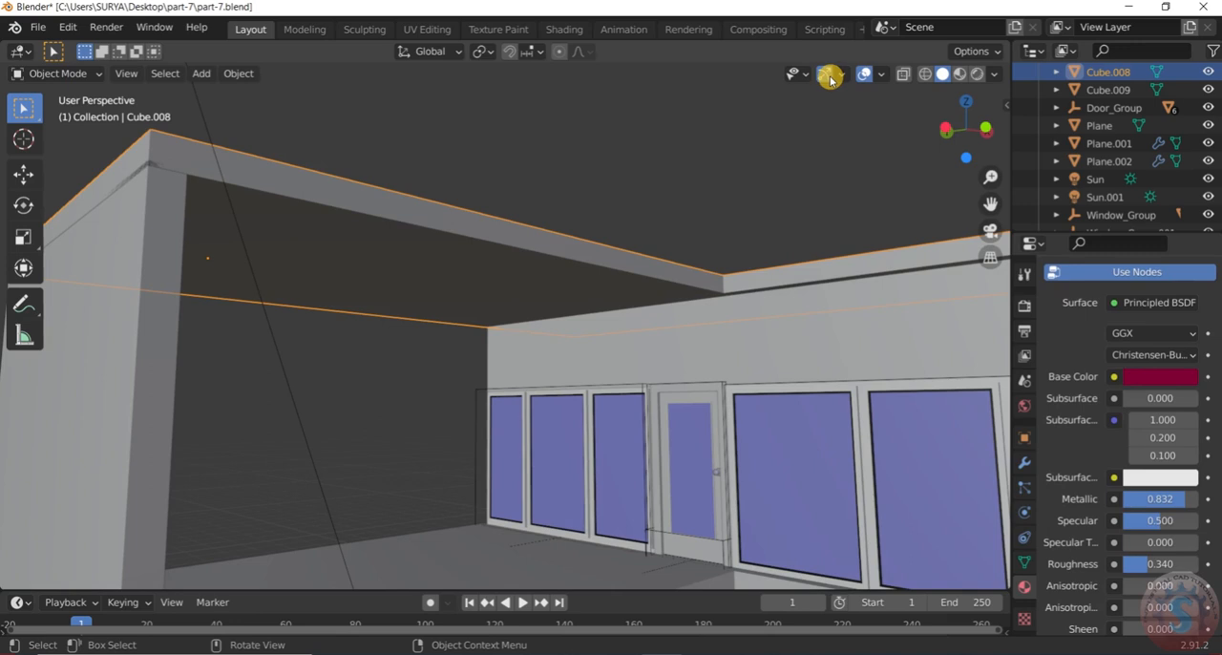
Snap the 3D cursor to the middle edge on the underside of the upper roof slab and return to Object Mode
click(53, 76)
click(55, 113)
middle_drag(199, 200, 370, 318)
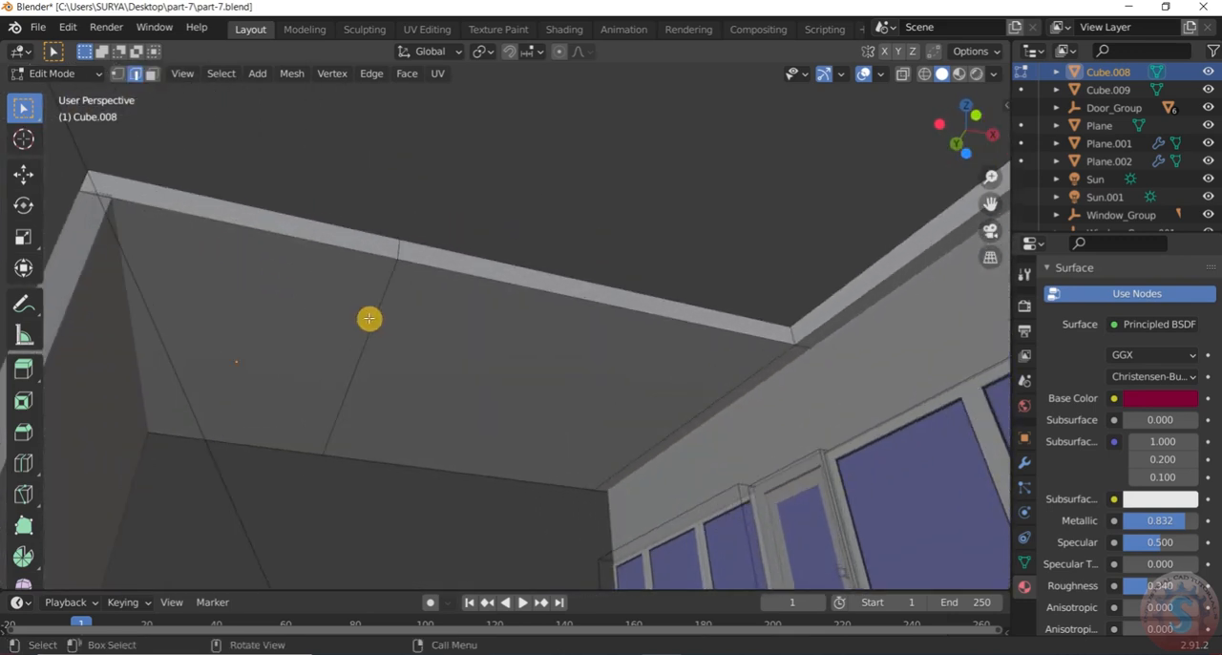
scroll(377, 319, down, 2)
scroll(377, 319, up, 1)
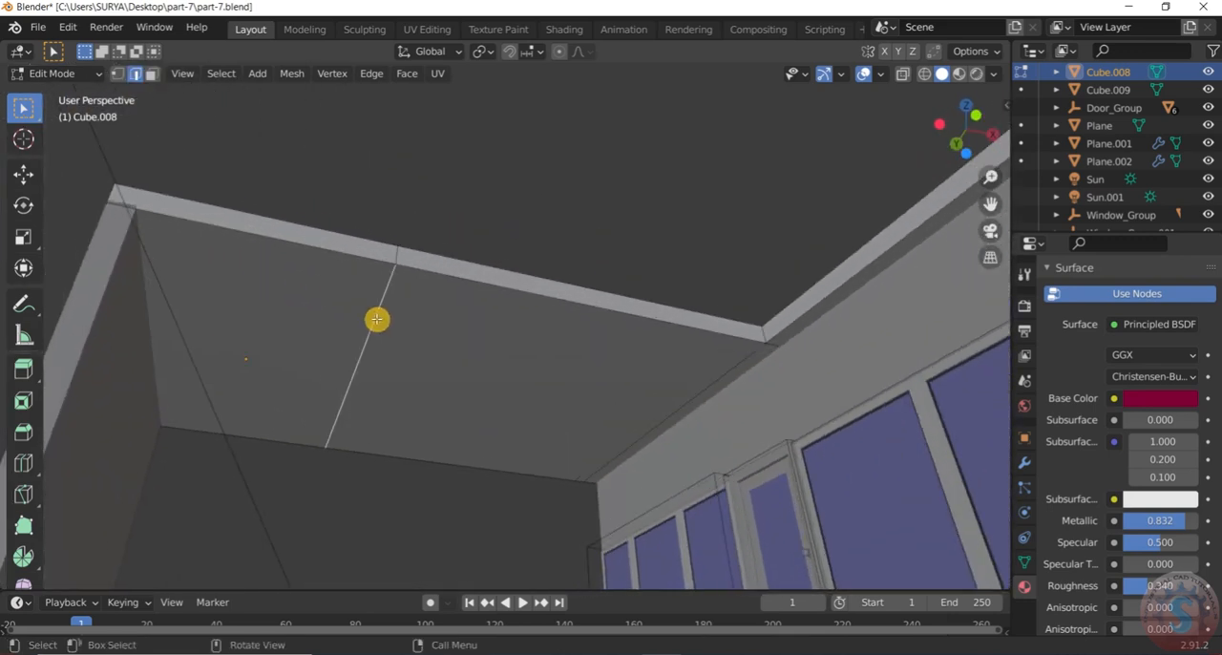
key(shift+s)
click(377, 424)
middle_drag(373, 385, 349, 400)
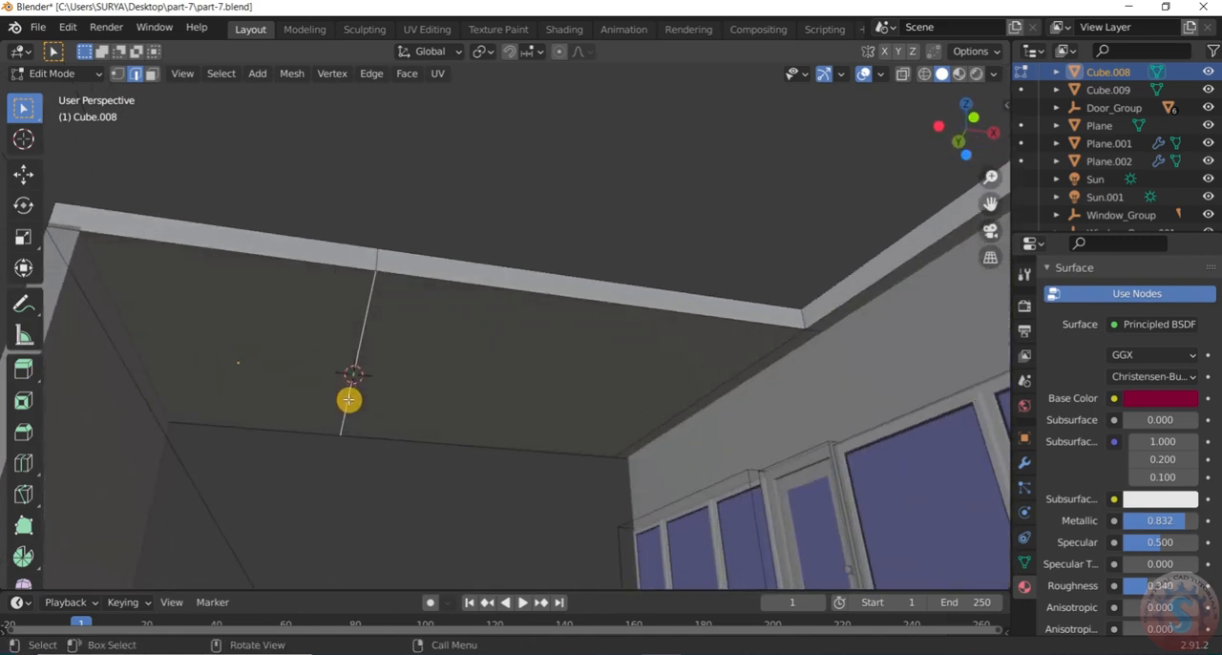
click(59, 75)
click(69, 91)
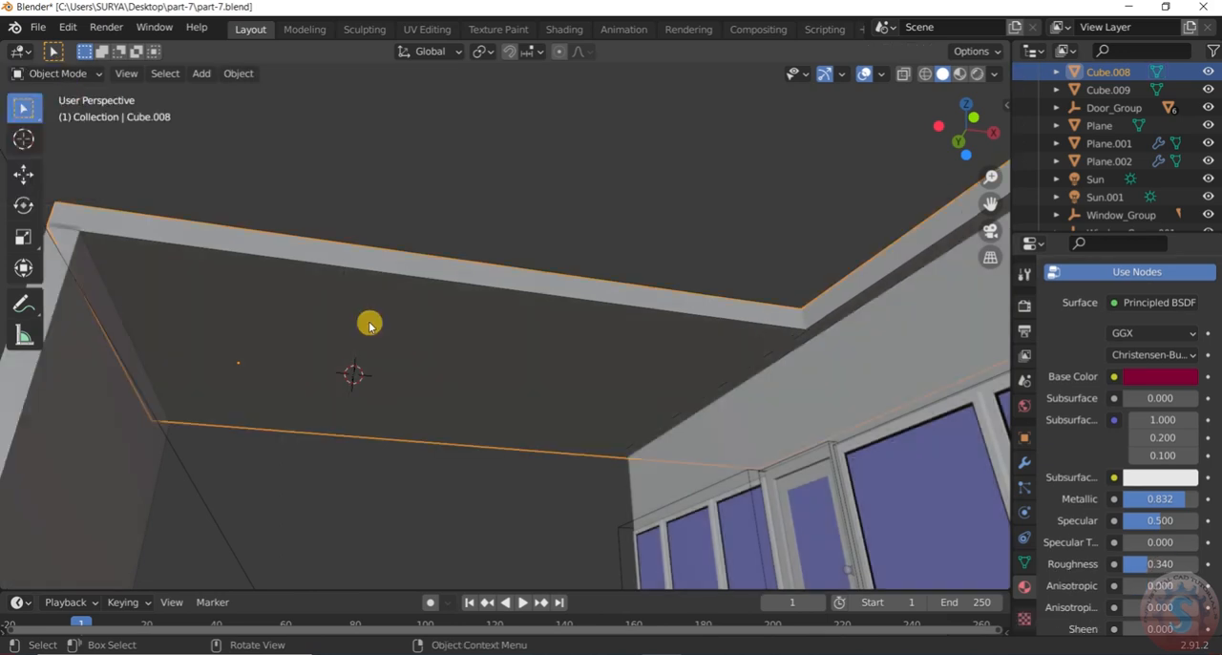
Add a cylinder mesh at the 3D cursor under the upper roof slab
key(shift+a)
mouse_move(373, 295)
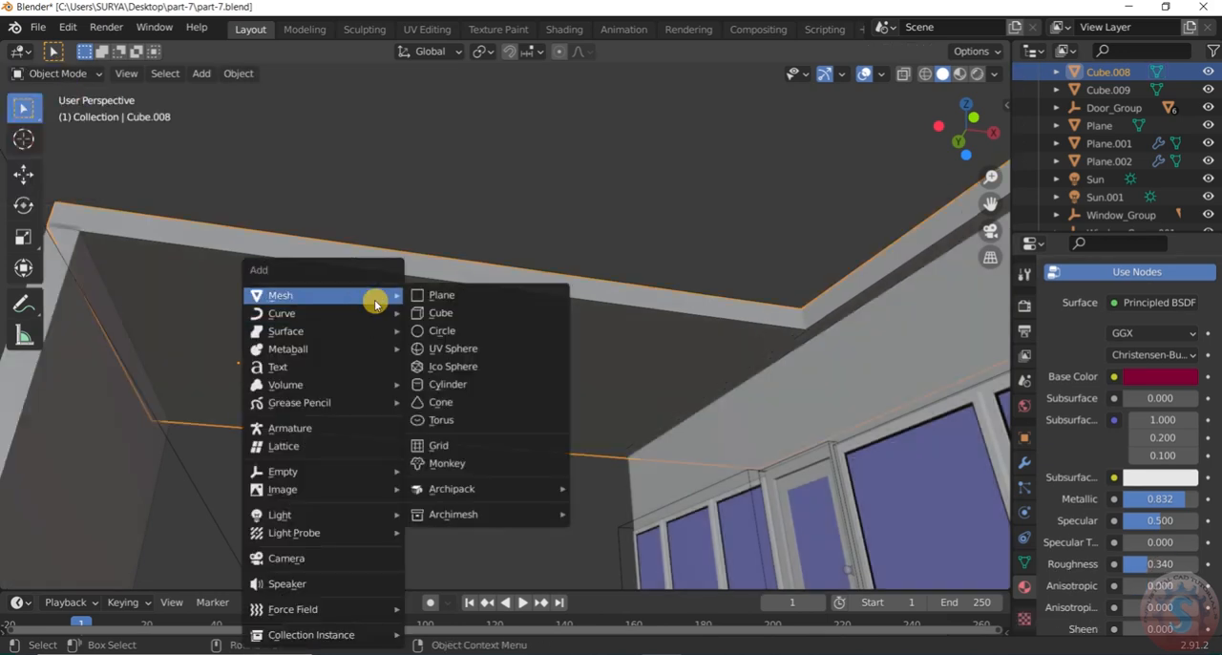
click(458, 386)
middle_drag(455, 379, 363, 271)
click(399, 418)
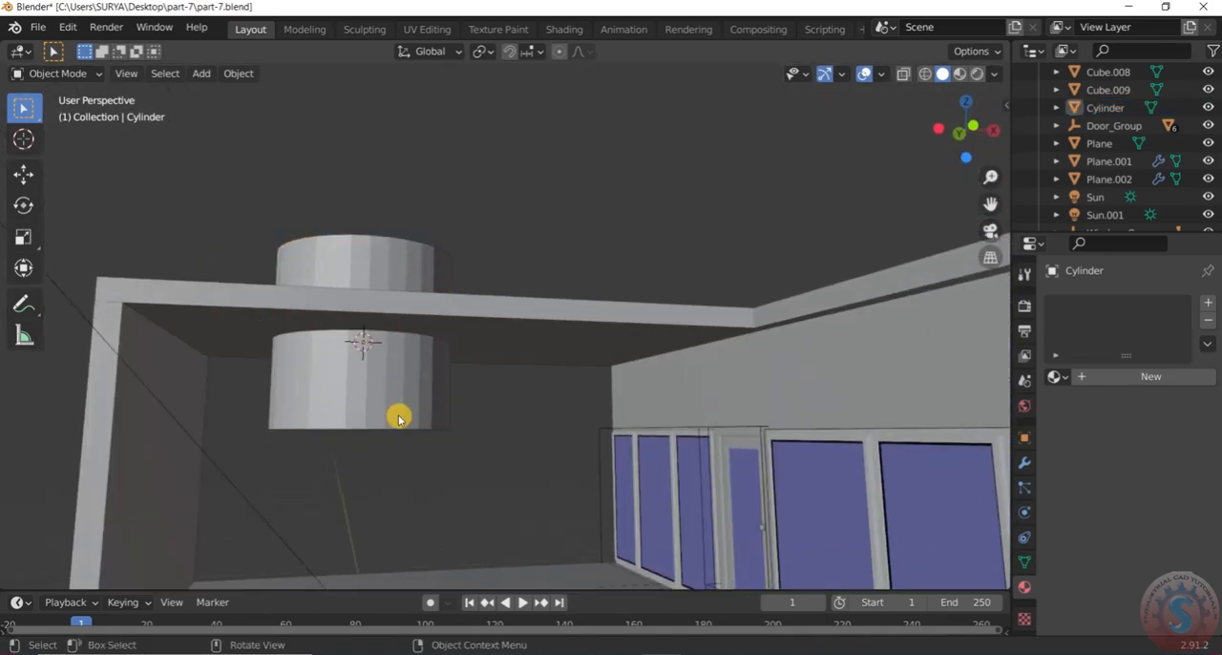
Scale the cylinder down uniformly to a small ceiling fixture, finishing with a second scale of about 0.736
click(386, 366)
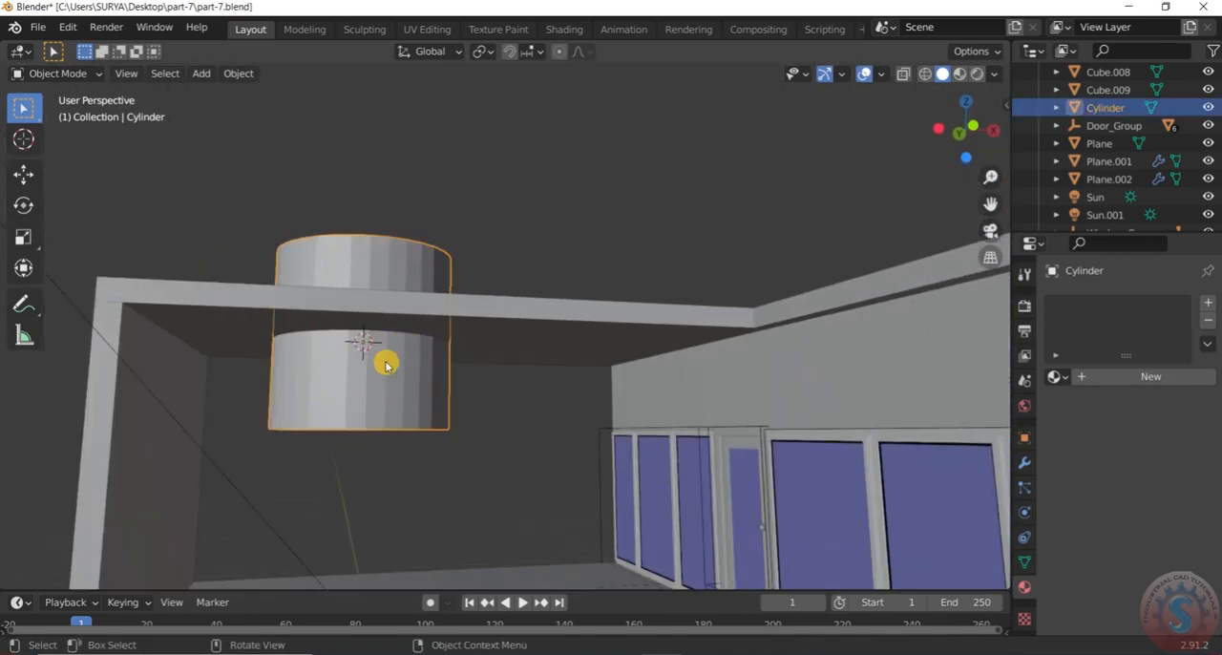
key(s)
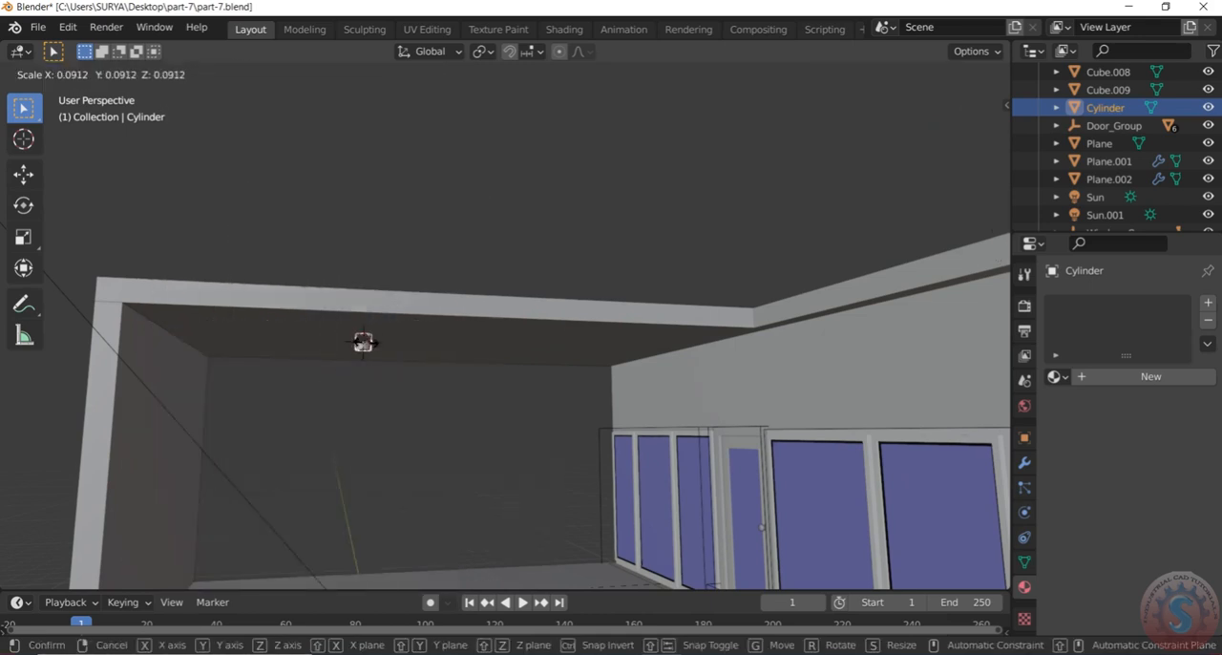
click(357, 363)
mouse_move(357, 363)
middle_down()
mouse_move(384, 303)
mouse_move(357, 410)
mouse_move(357, 384)
middle_up()
key(s)
click(362, 378)
Move the small cylinder down along the Z axis so it hangs from the underside of the roof slab
key(g)
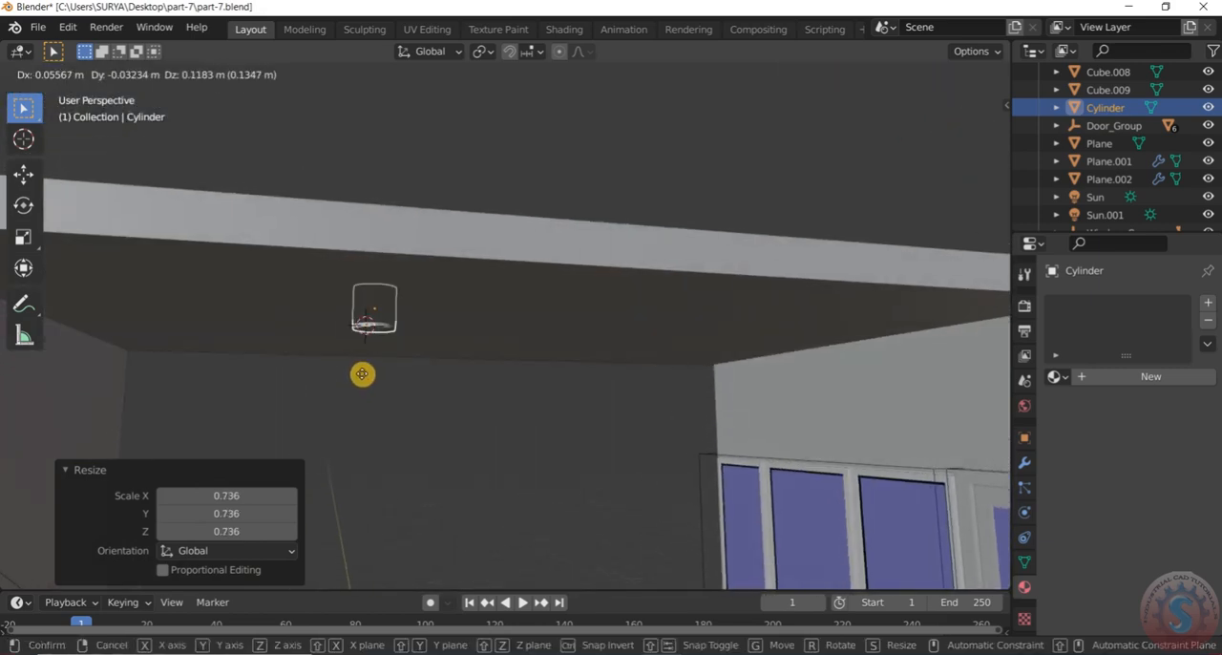
key(x)
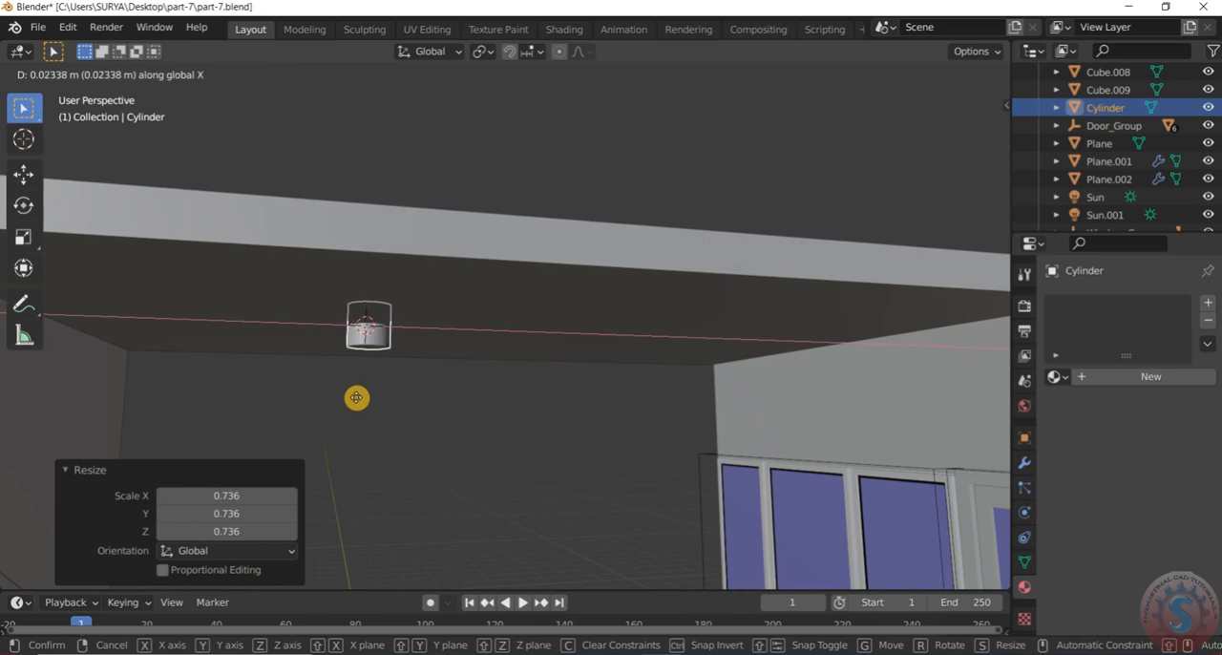
key(z)
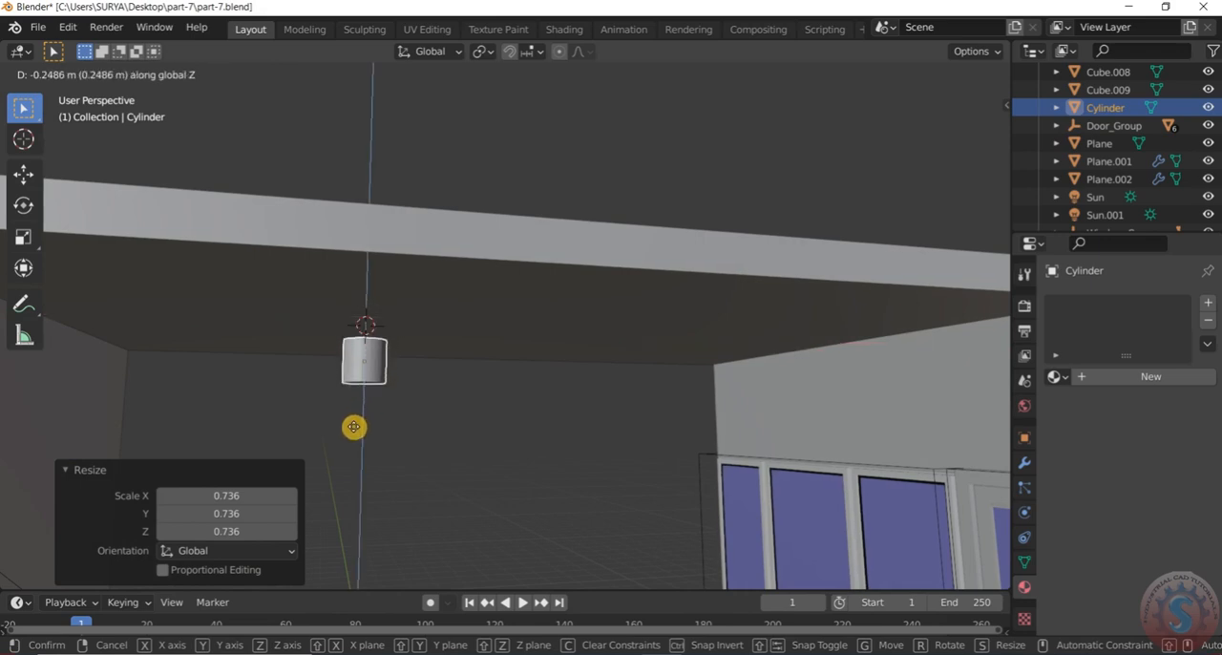
click(354, 407)
middle_drag(354, 410, 369, 319)
click(367, 360)
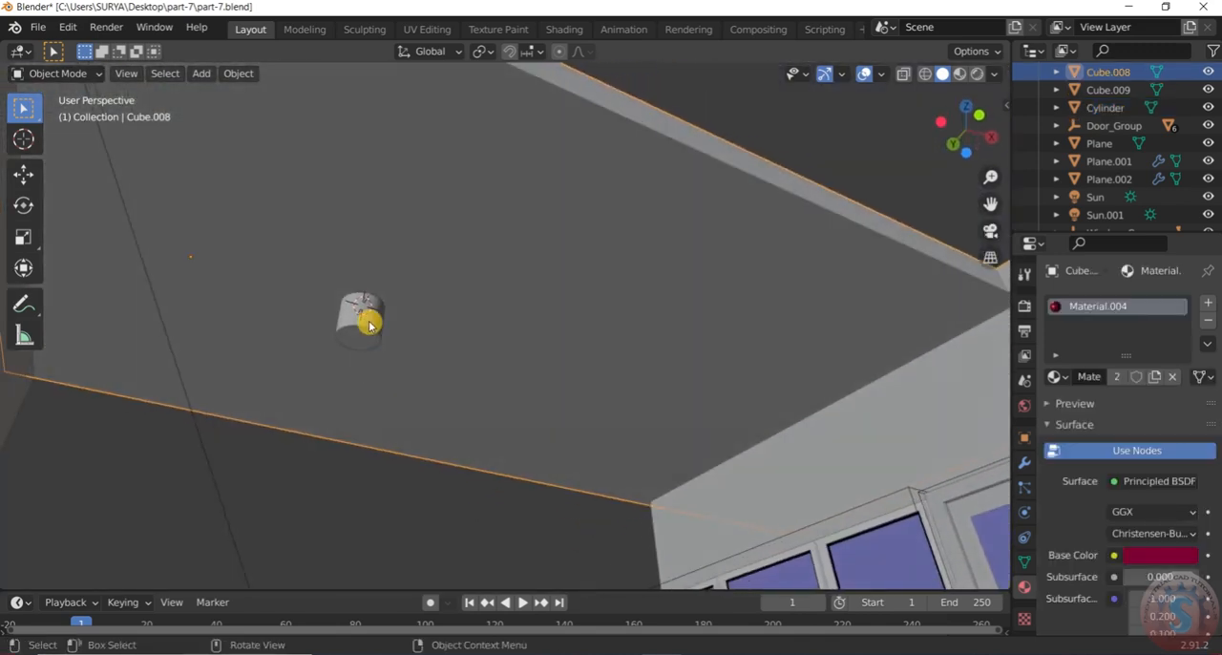
Inset the cylinder's bottom face in Edit Mode with a thickness of about 0.38 m
click(369, 319)
click(45, 74)
click(54, 115)
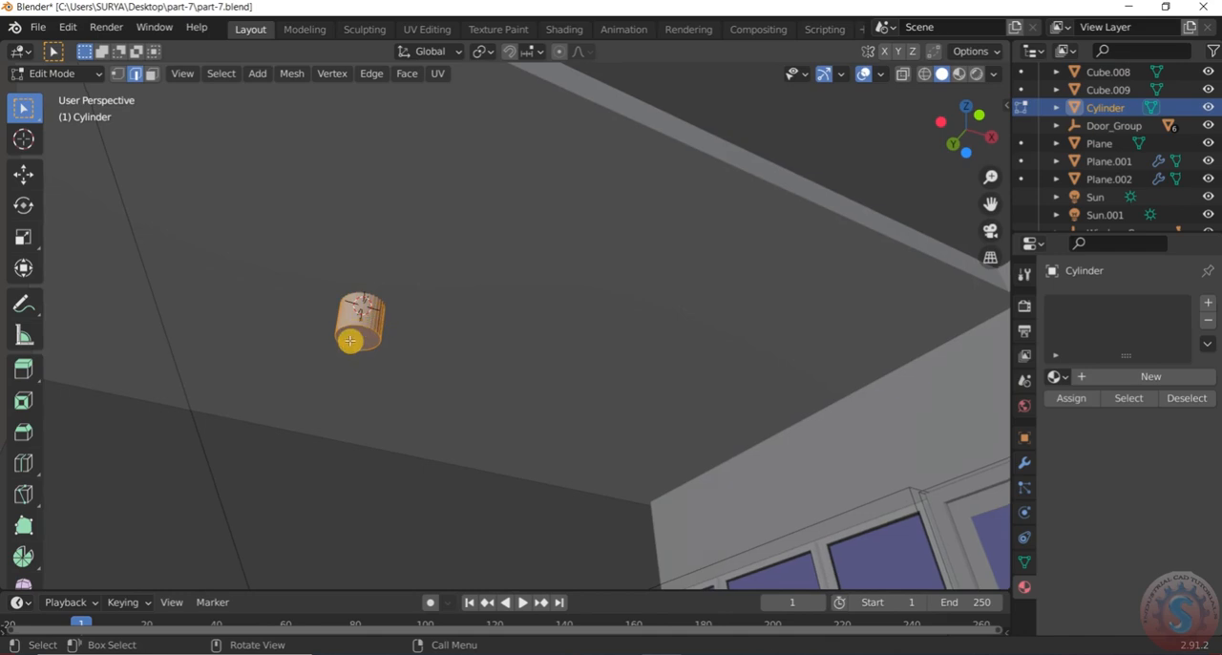
click(152, 73)
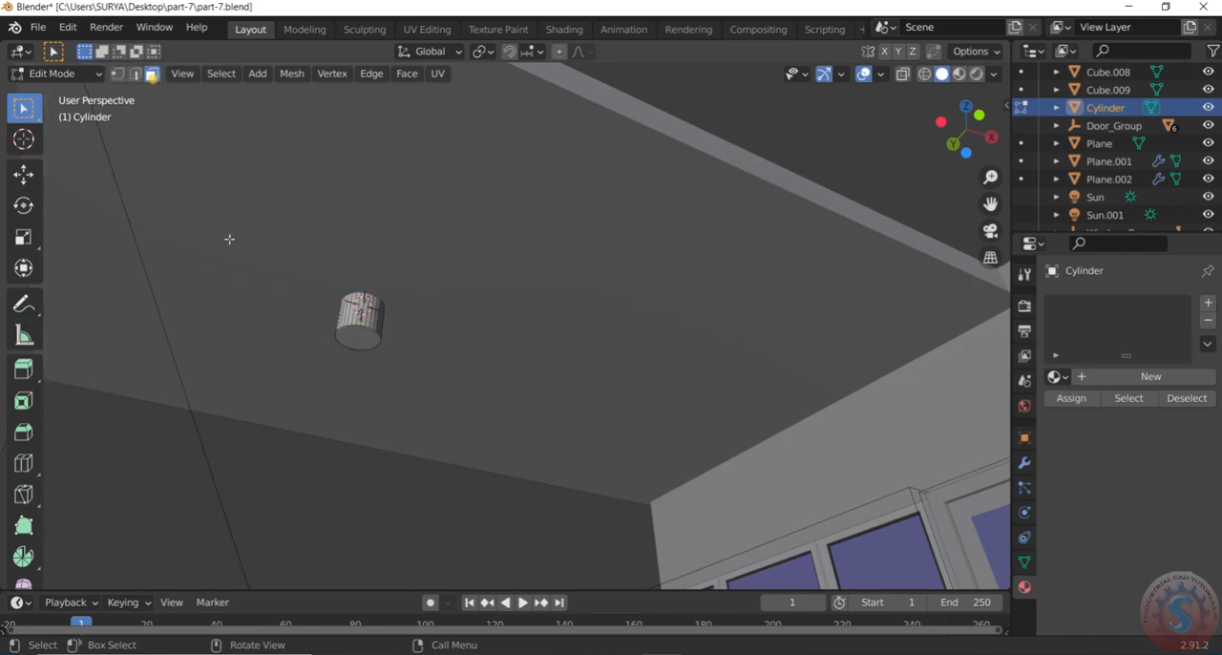
click(358, 346)
key(i)
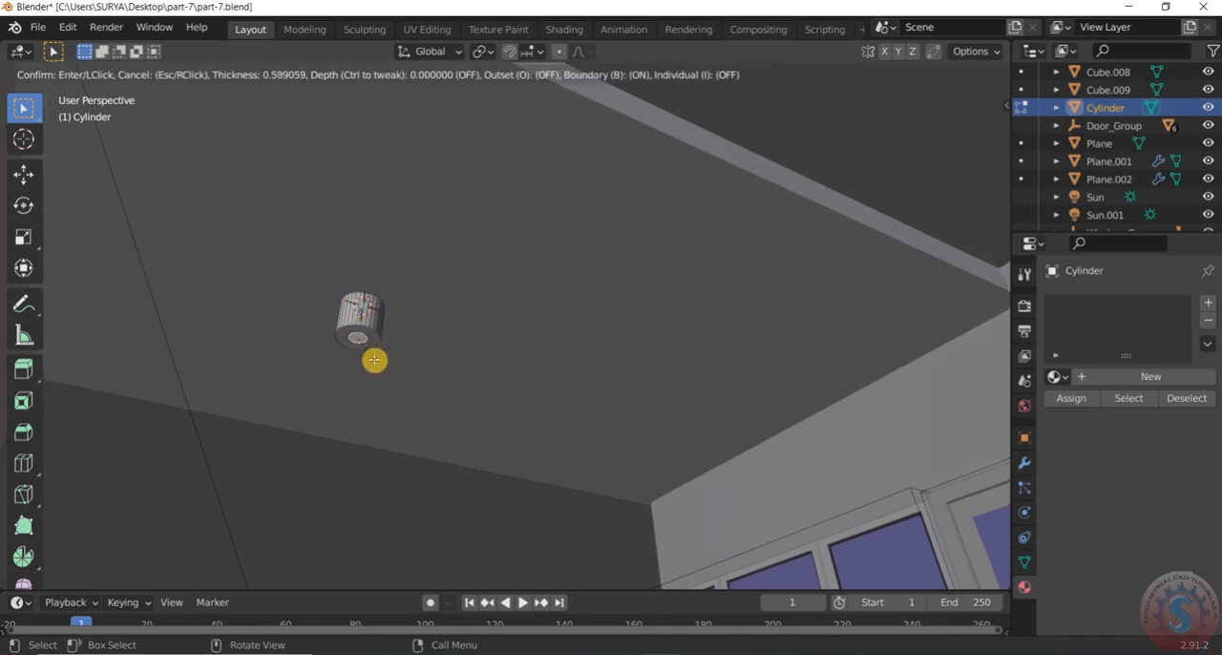
click(377, 360)
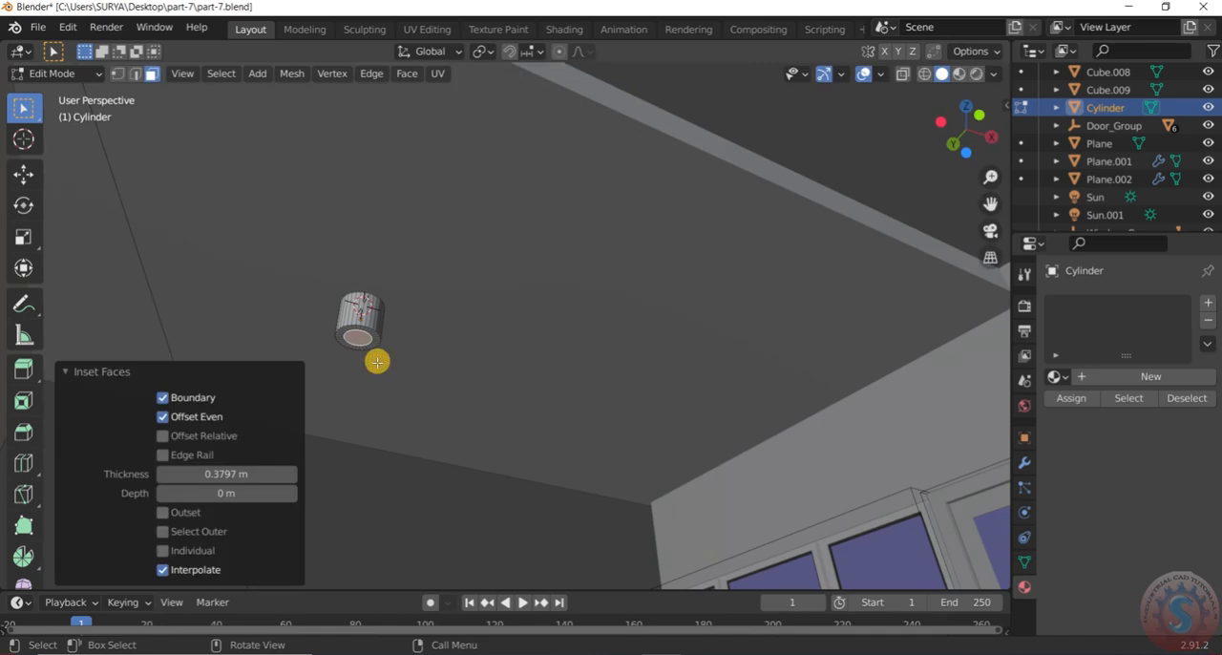
key(i)
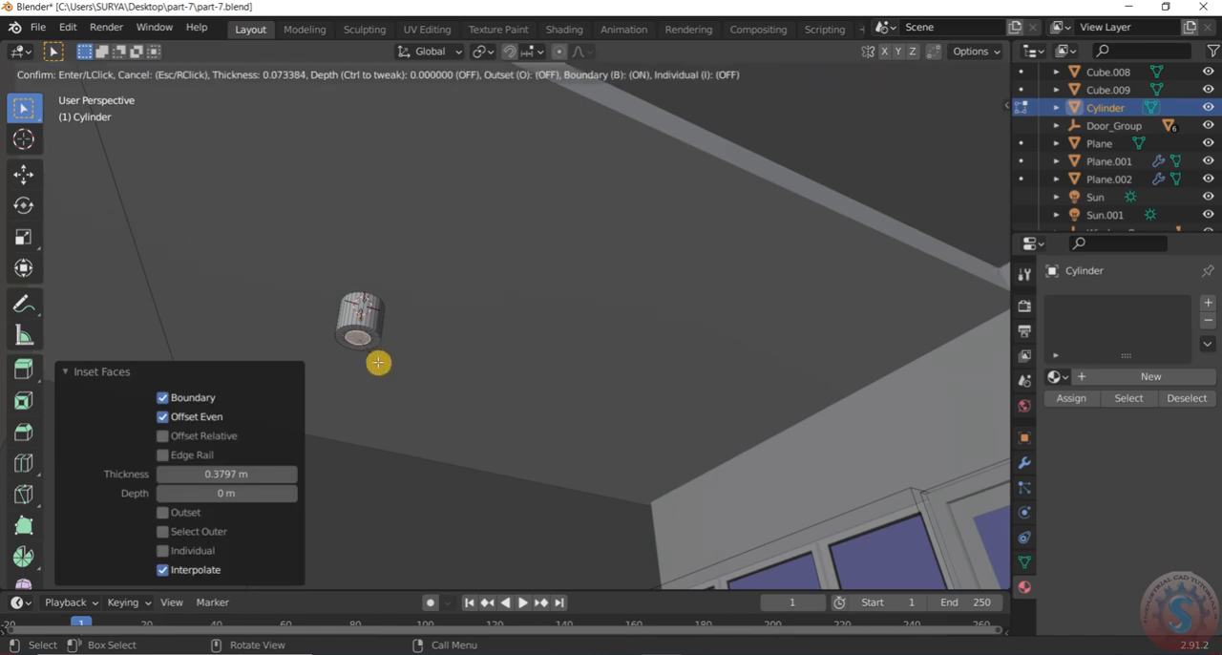
key(Escape)
Extrude the inset bottom face about 0.115 m up into the cylinder to hollow it, and return to Object Mode
key(e)
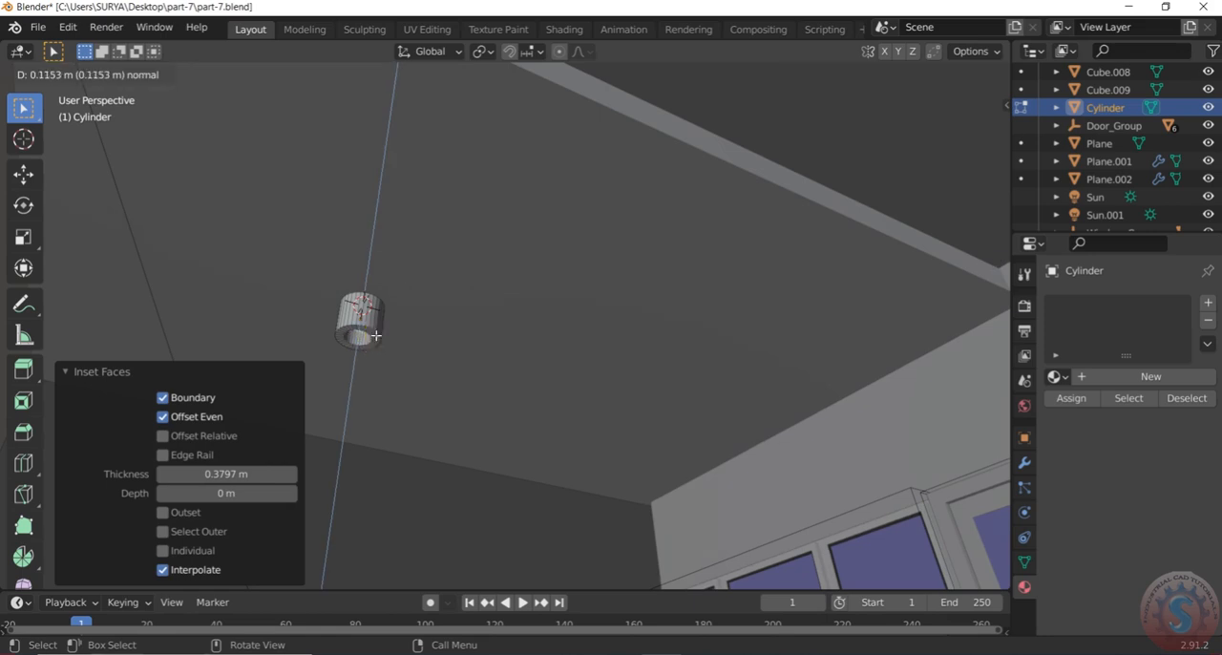
click(376, 335)
middle_drag(376, 335, 372, 369)
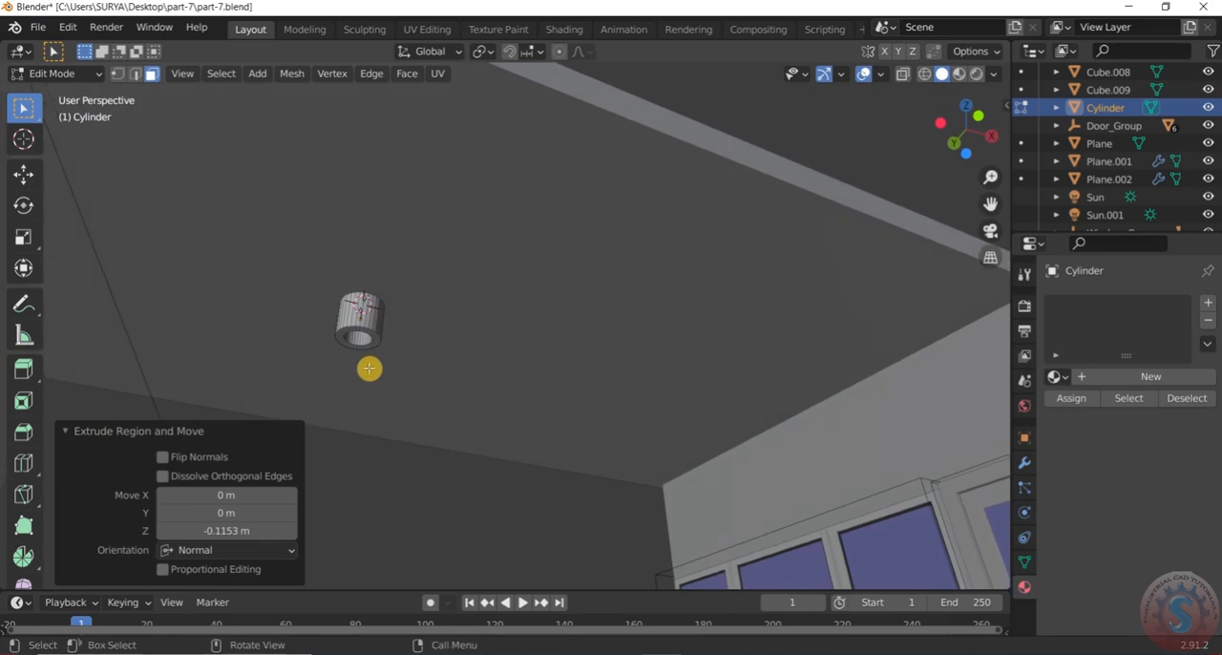
key(s)
key(Escape)
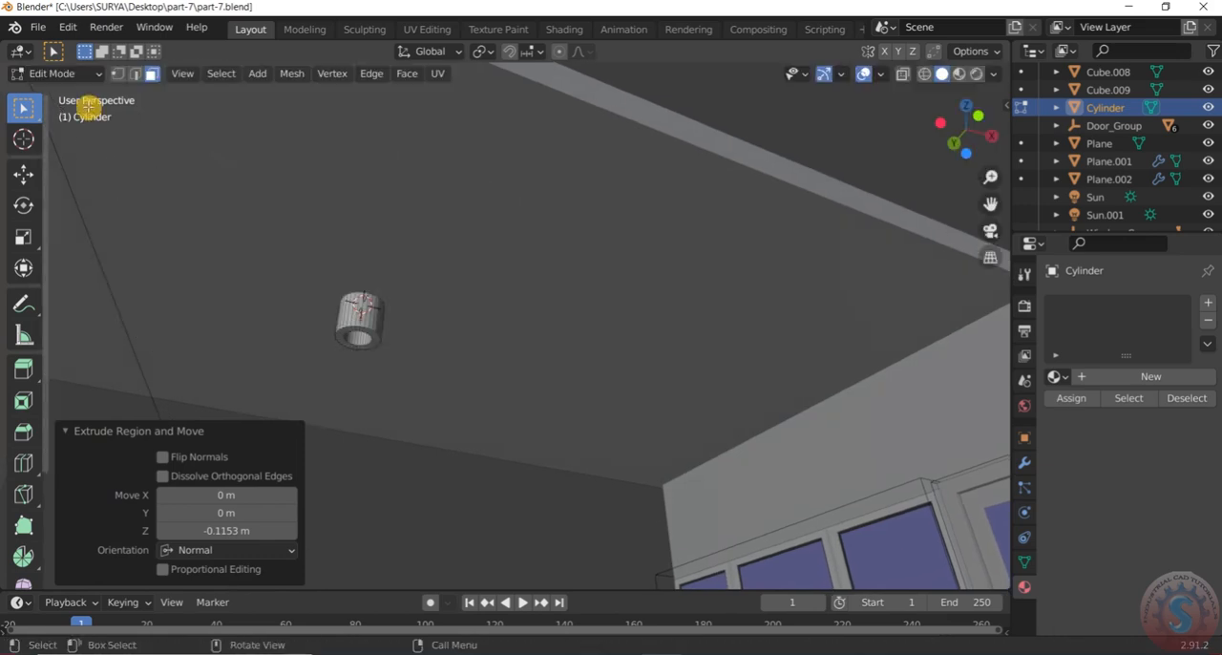
click(372, 322)
click(65, 74)
click(61, 94)
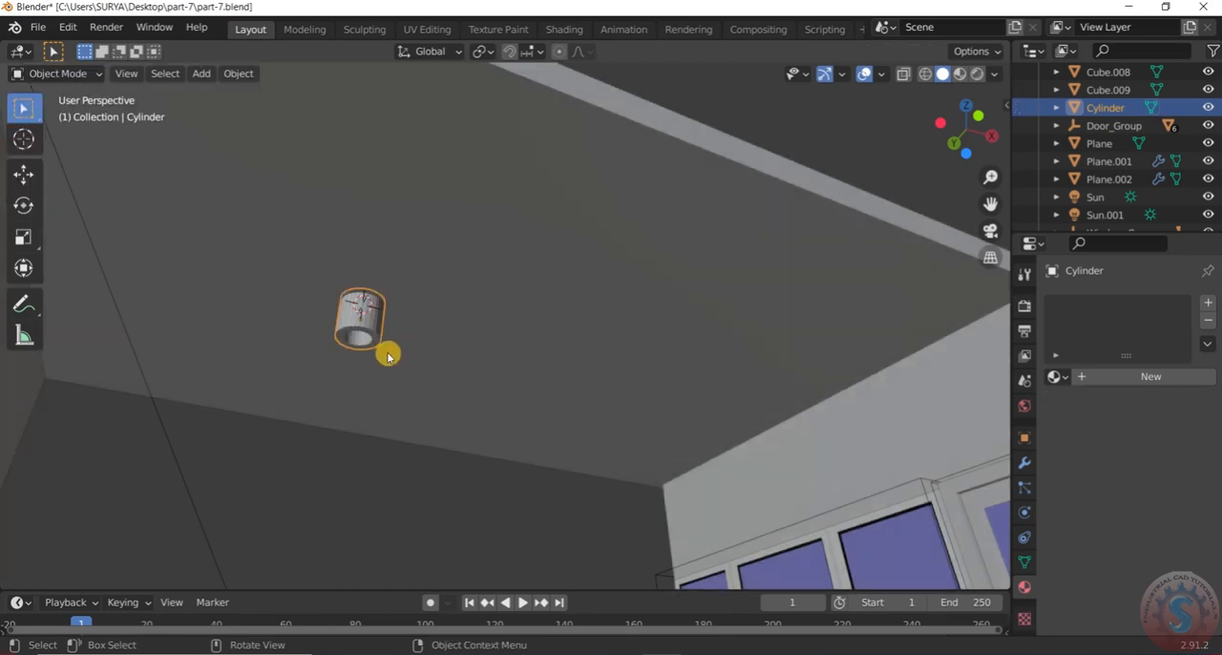
Scale the hollow cylinder up by about 1.56 and lower it about 0.08 m along the Z axis
key(s)
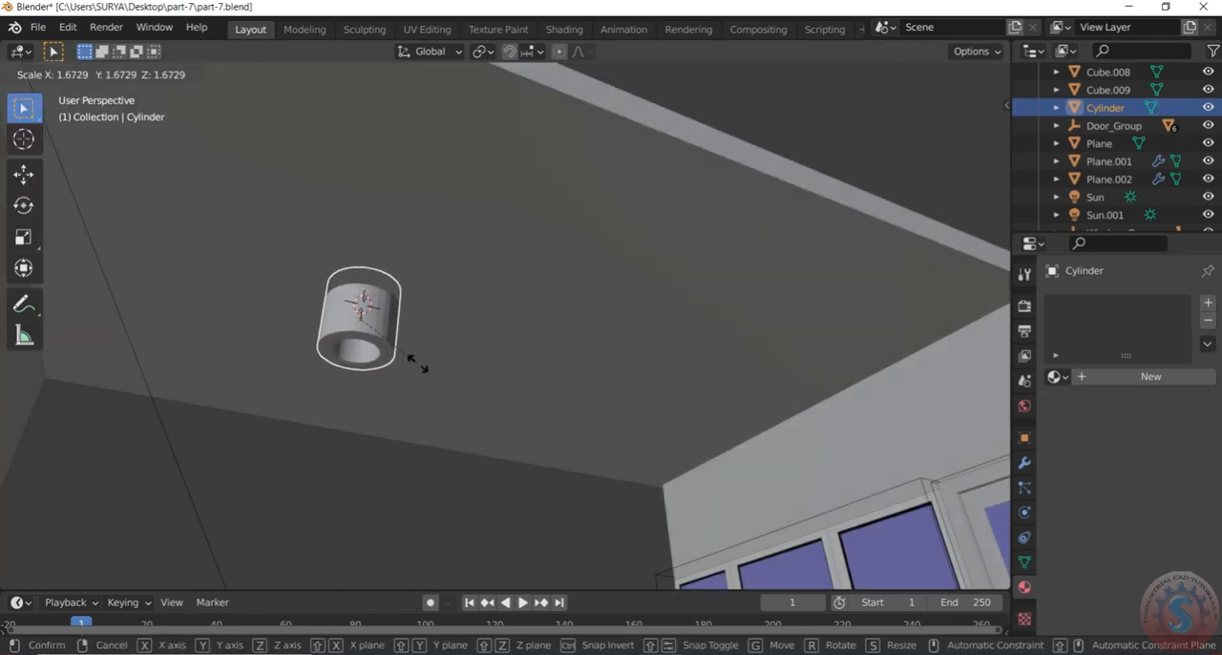
click(412, 367)
middle_drag(431, 311, 388, 329)
key(g)
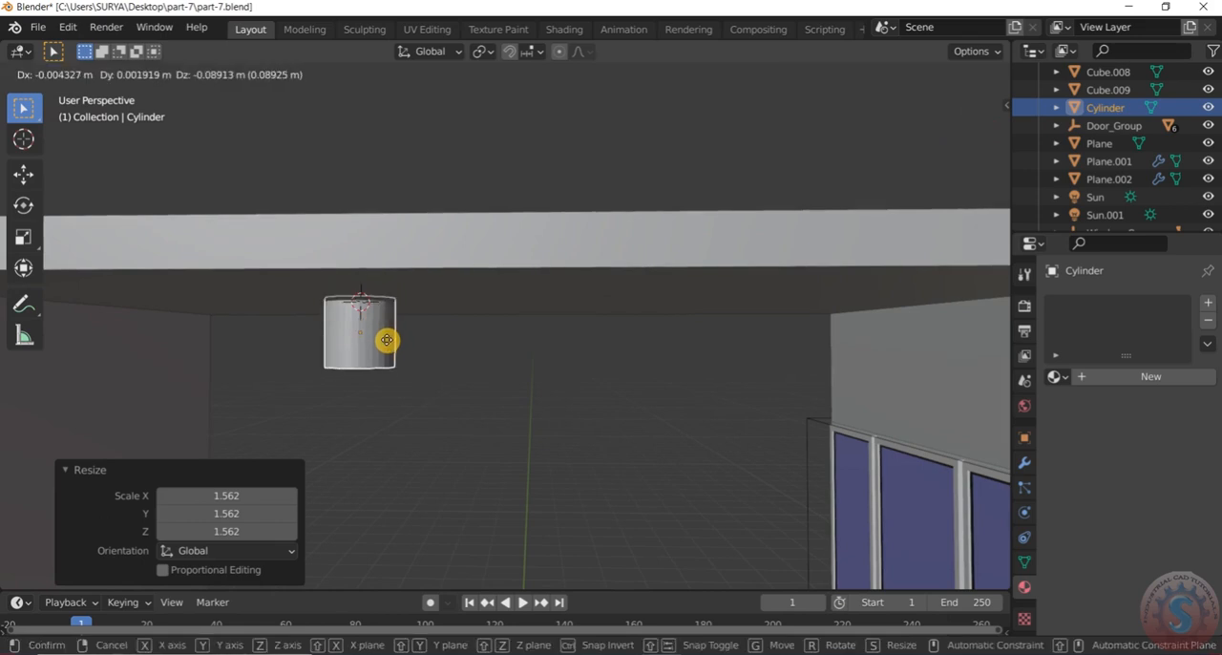
key(z)
click(387, 340)
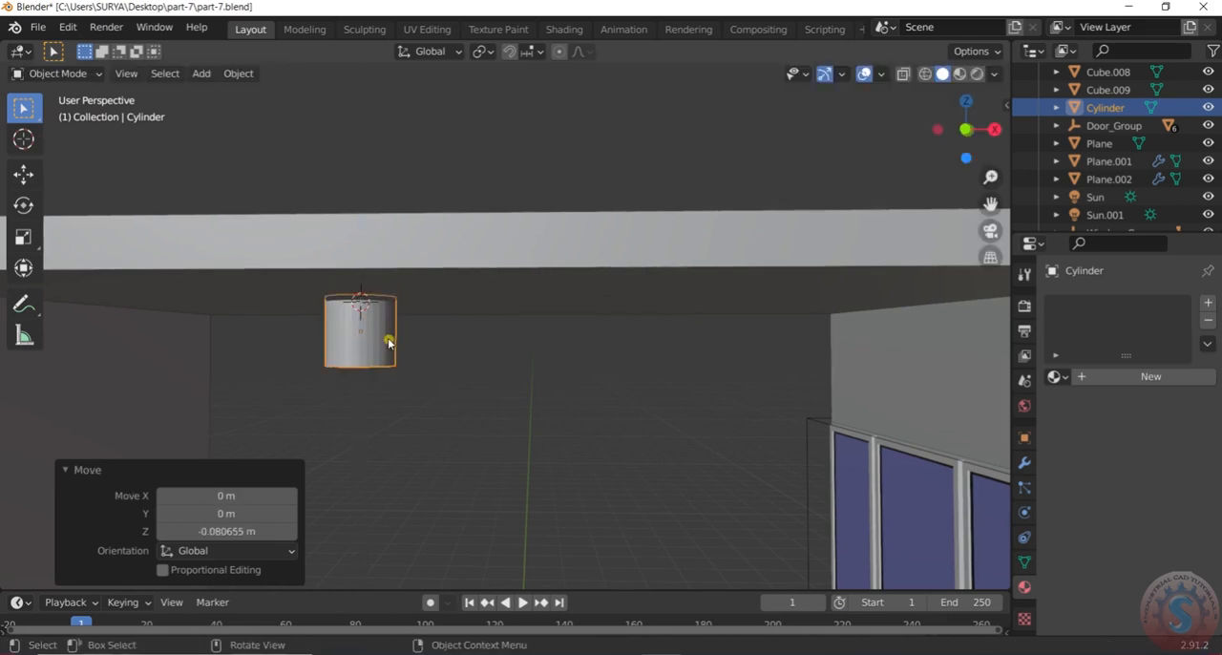
Move the cylinder about -1.69 m along the X axis in the wireframe top view, towards the roof's outer side
middle_drag(407, 349, 423, 281)
middle_drag(426, 330, 401, 343)
key(z)
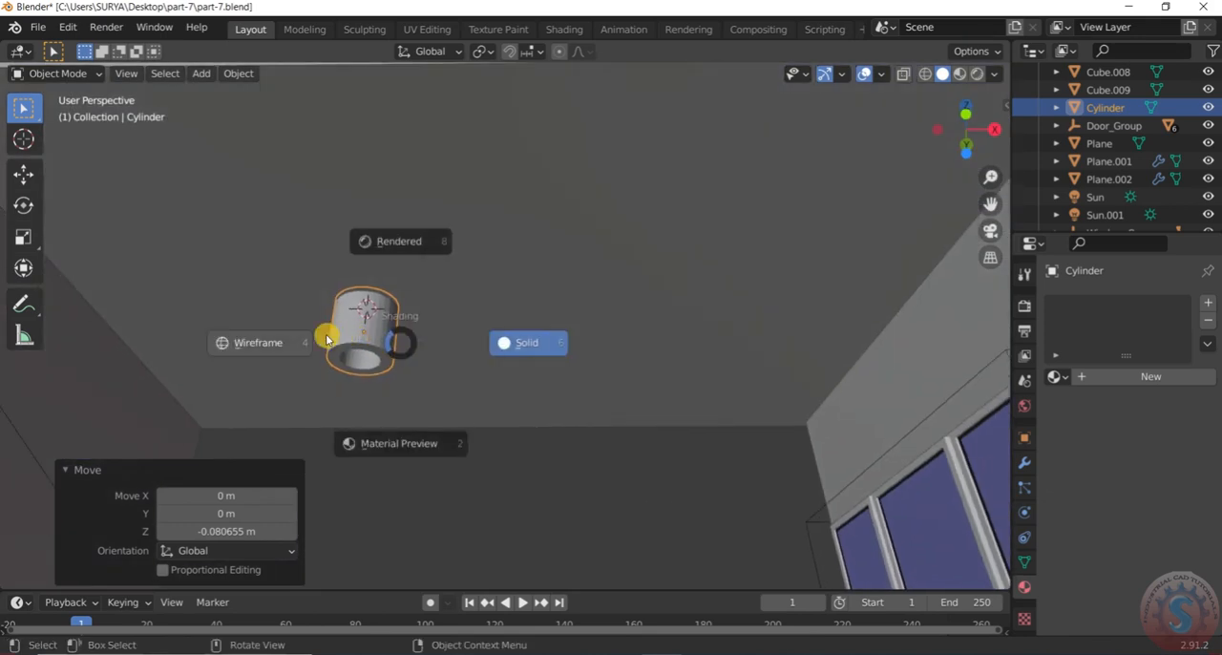
click(260, 344)
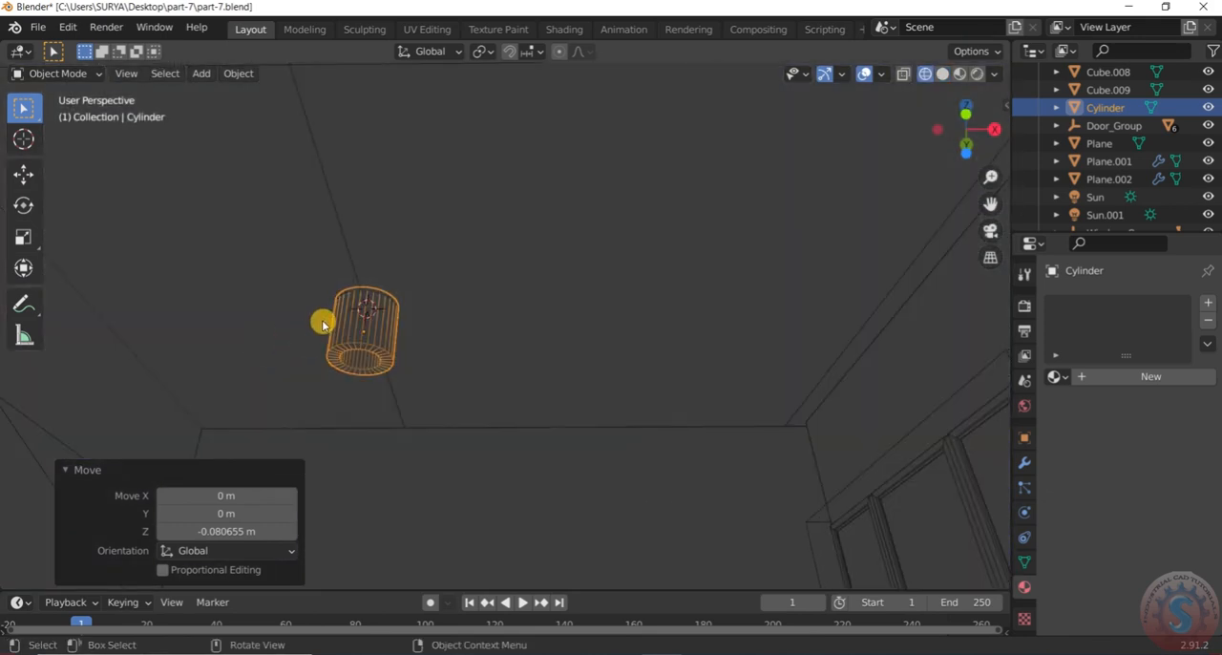
key(KP_7)
scroll(477, 374, down, 15)
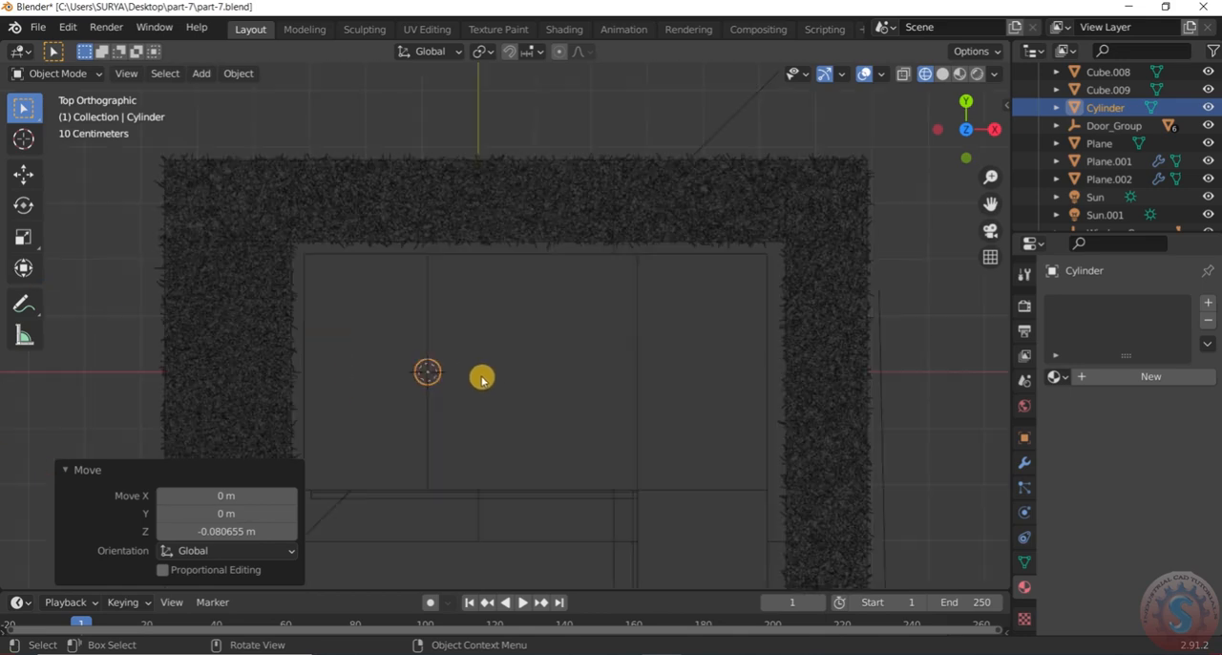
scroll(472, 374, up, 6)
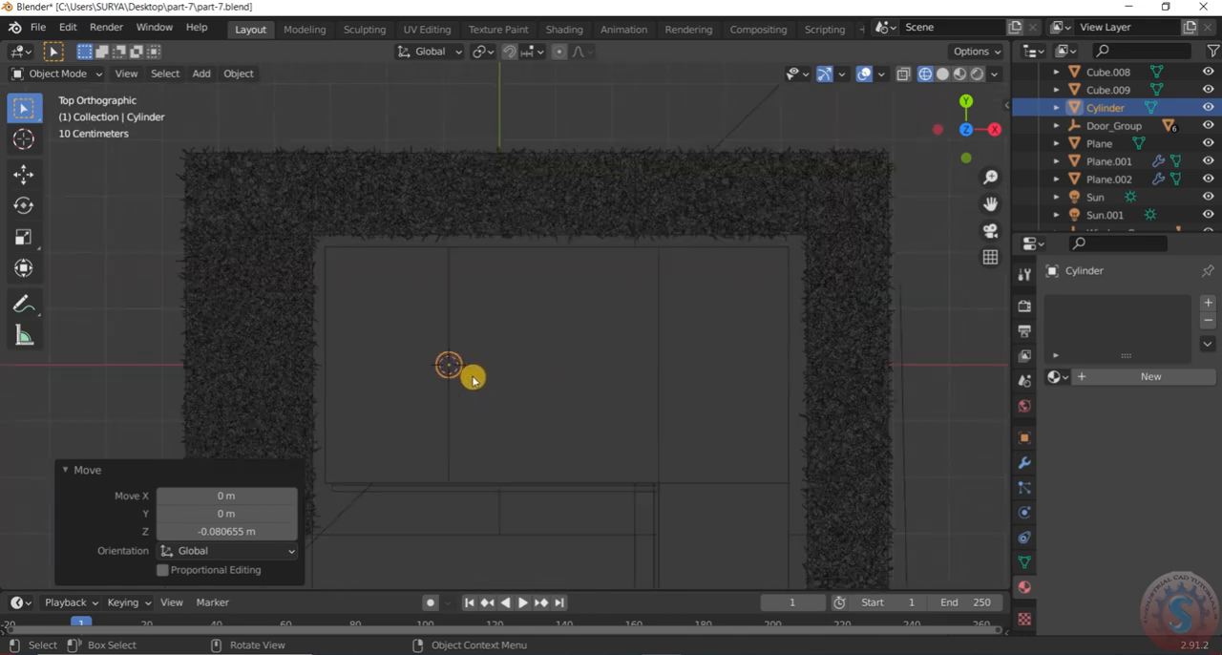
key(g)
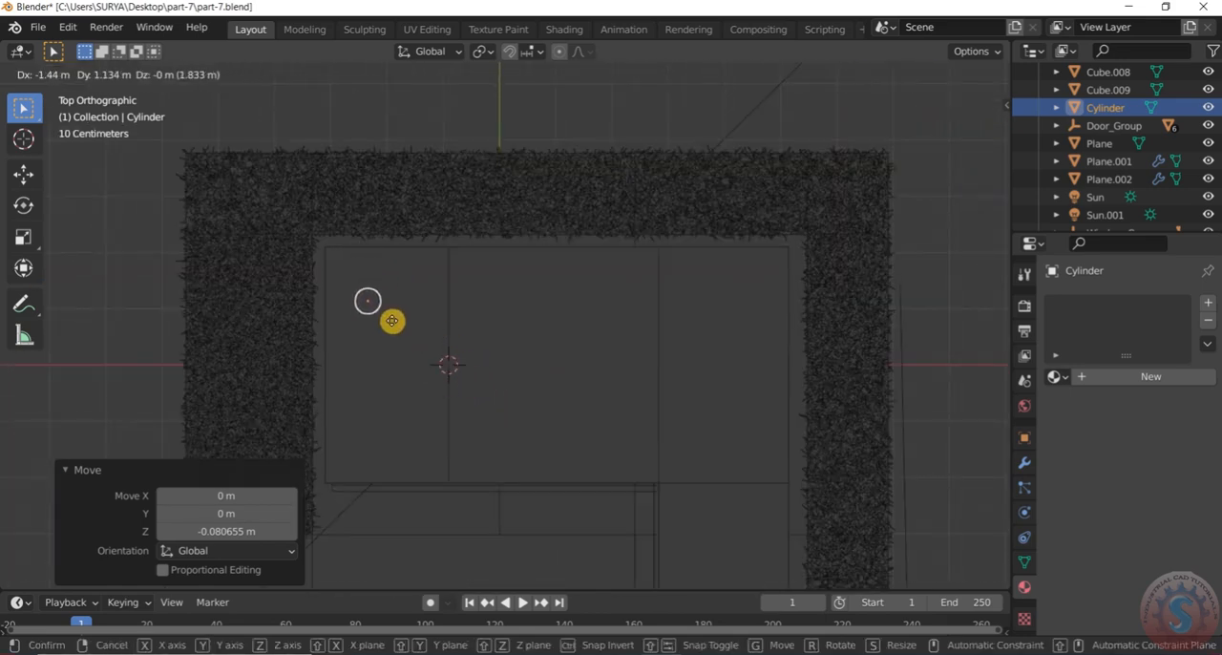
key(x)
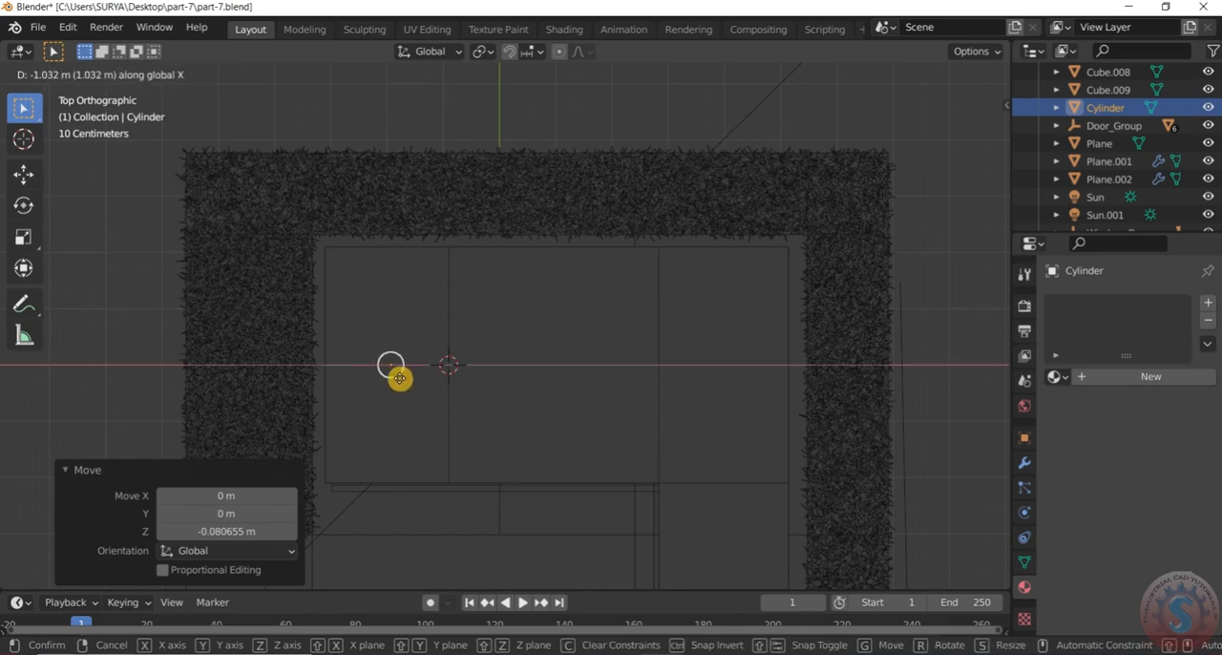
click(377, 379)
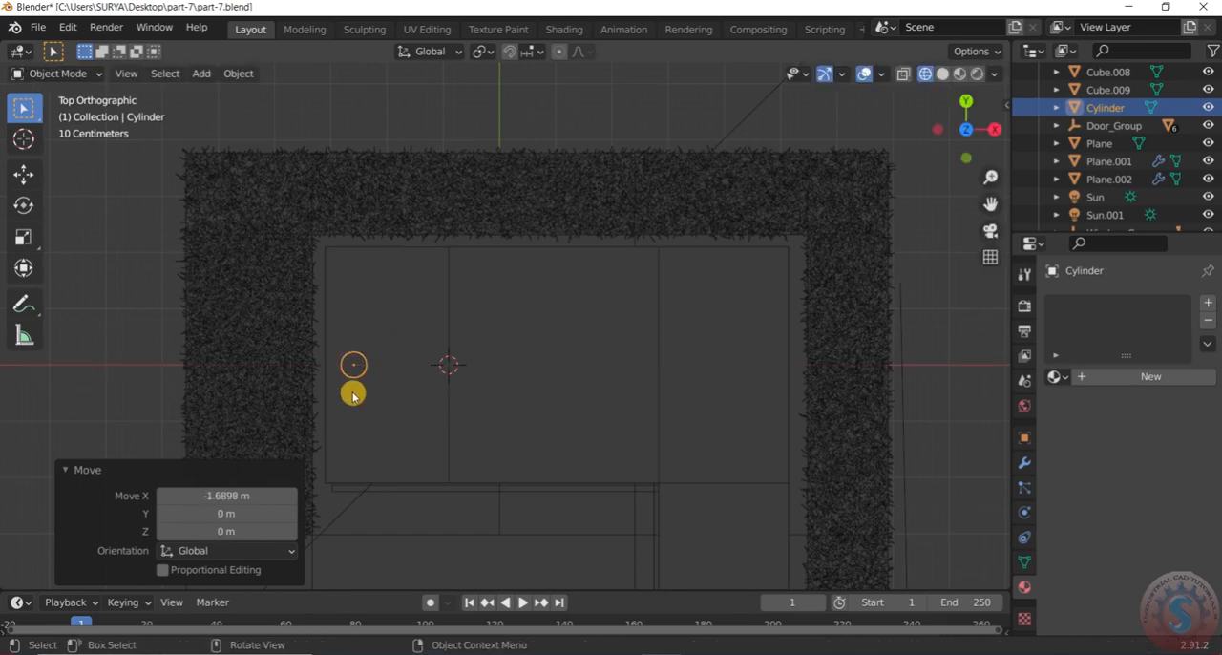
Move the cylinder about 1.59 m along the Y axis, towards the roof's rear corner
key(g)
key(x)
key(y)
click(361, 303)
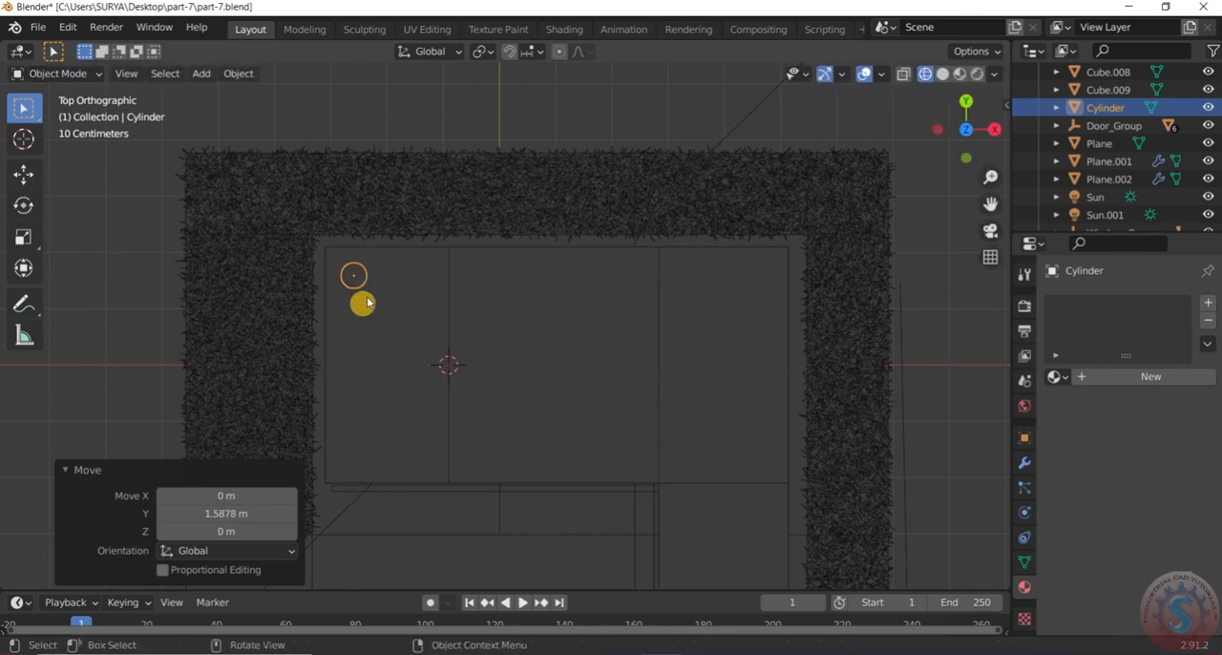
Try to duplicate the cylinder about 7.2 m along the X axis, and undo the duplicate
key(shift+d)
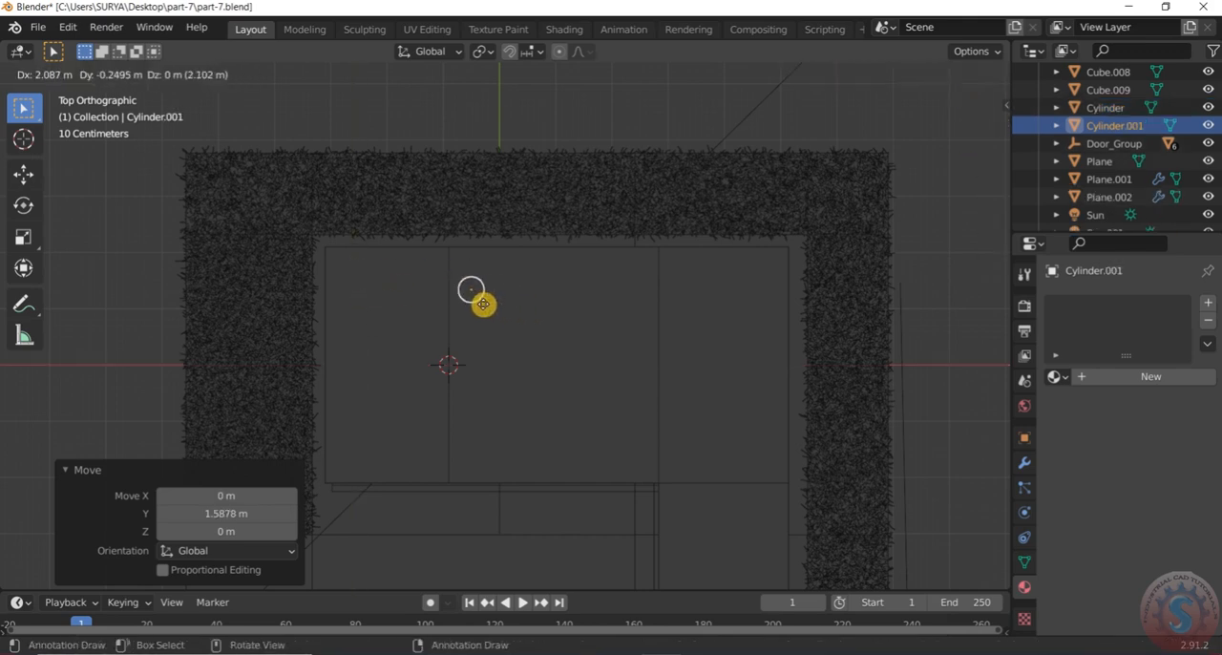
key(x)
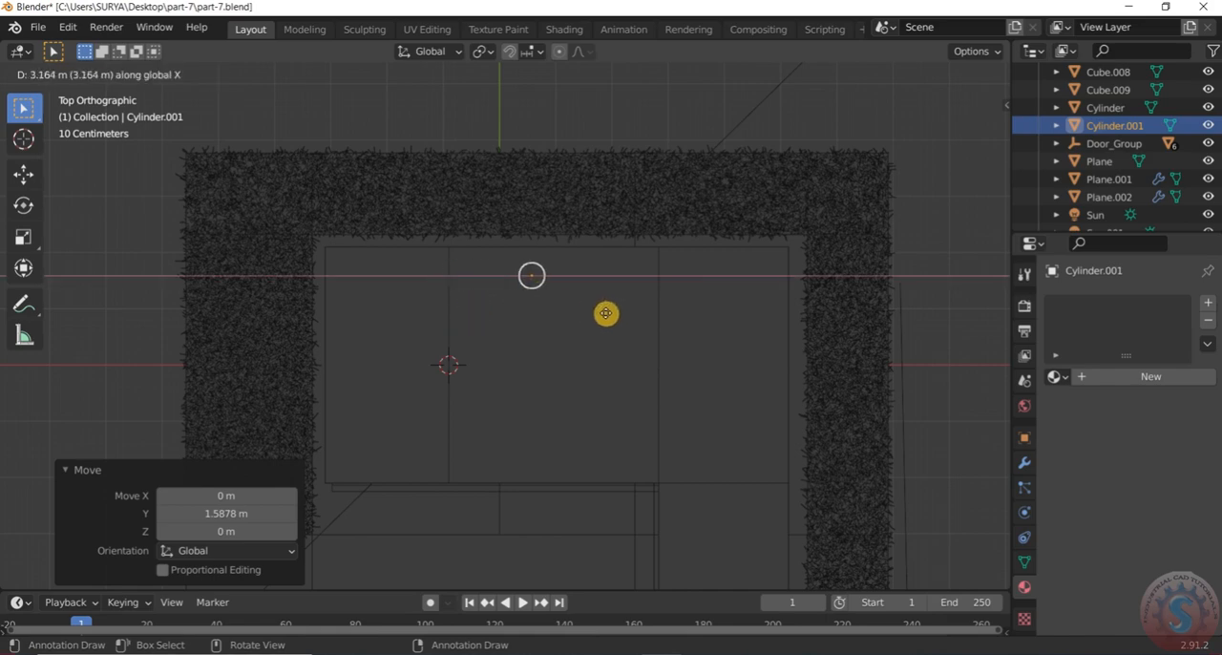
click(775, 329)
scroll(658, 350, down, 2)
middle_drag(658, 350, 589, 292)
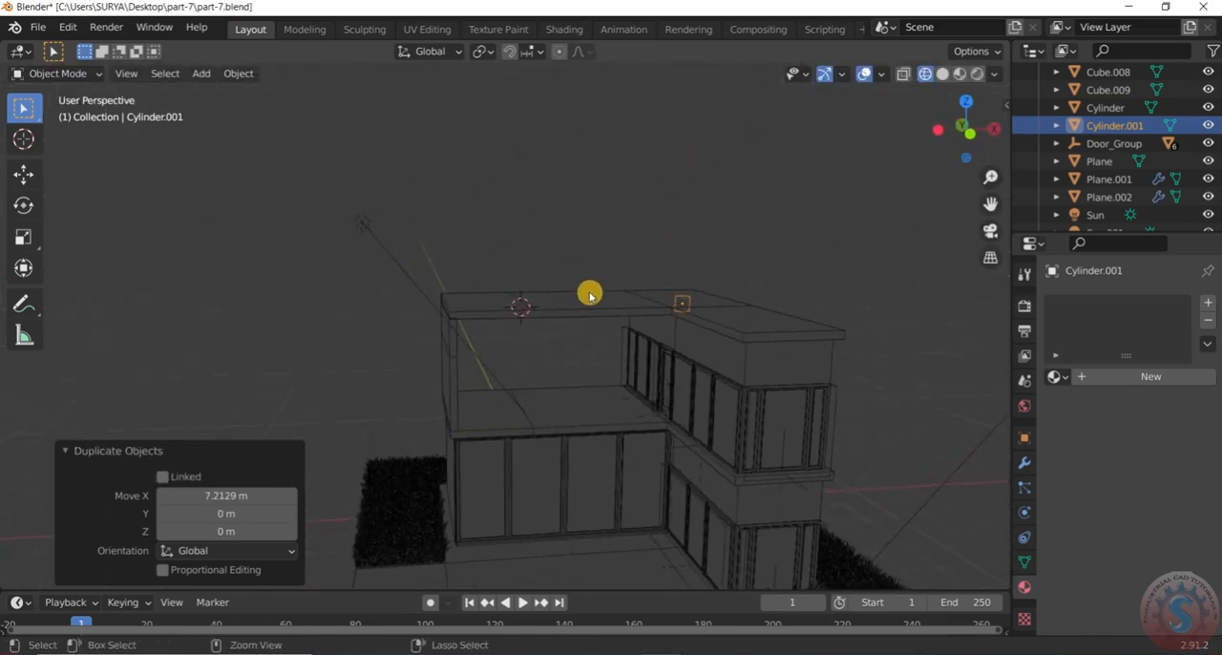
key(ctrl+z)
Duplicate the rear-corner cylinder about 4.9 m along the X axis under the upper roof
scroll(515, 267, up, 2)
click(516, 268)
scroll(494, 302, up, 8)
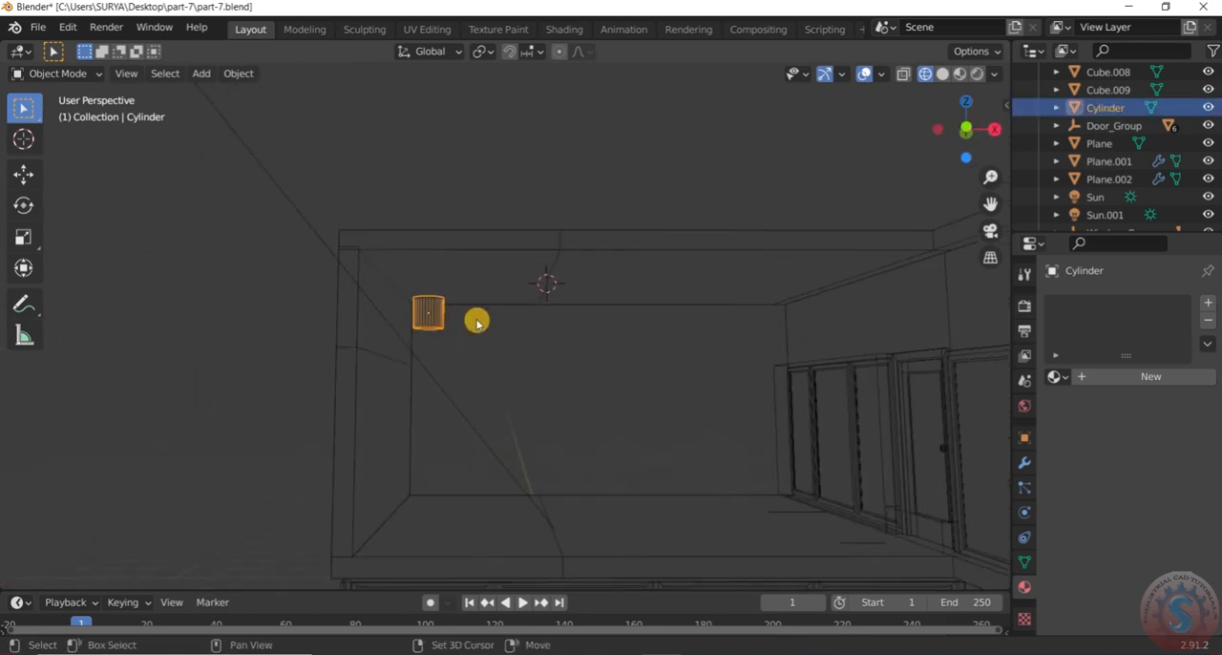
key(shift+d)
key(x)
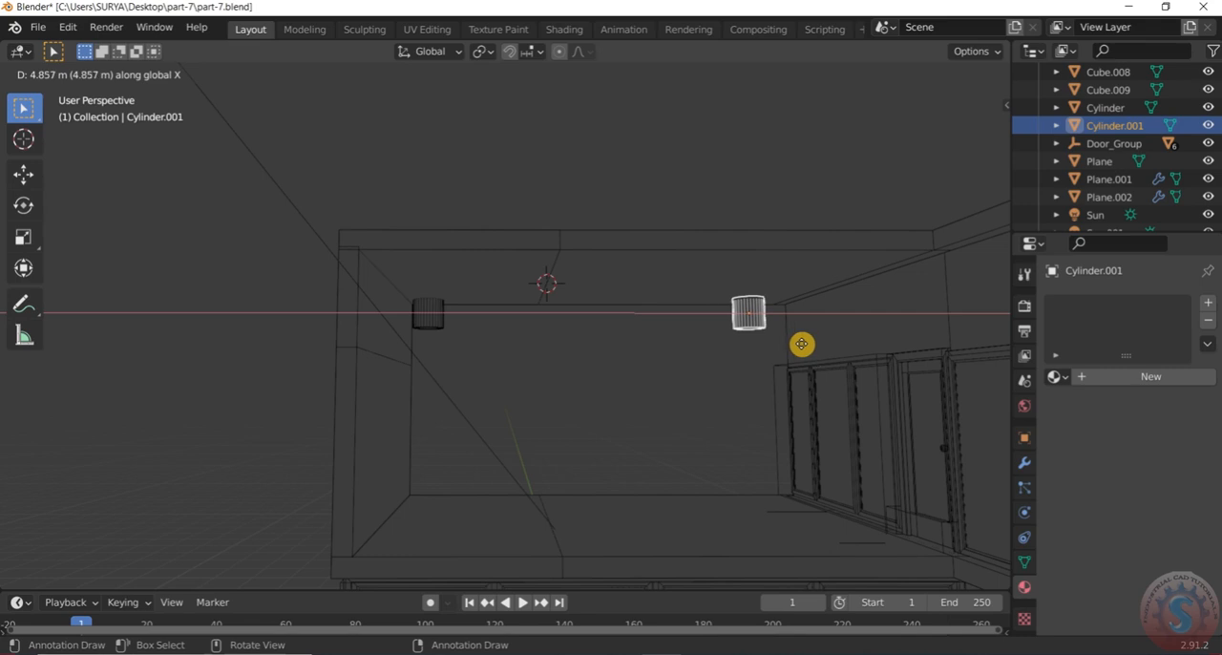
click(804, 345)
Duplicate both cylinders together about -2.75 m along the Y axis, towards the front of the roof
middle_drag(805, 347, 726, 296)
click(724, 251)
middle_drag(724, 250, 774, 357)
click(757, 356)
shift+click(450, 378)
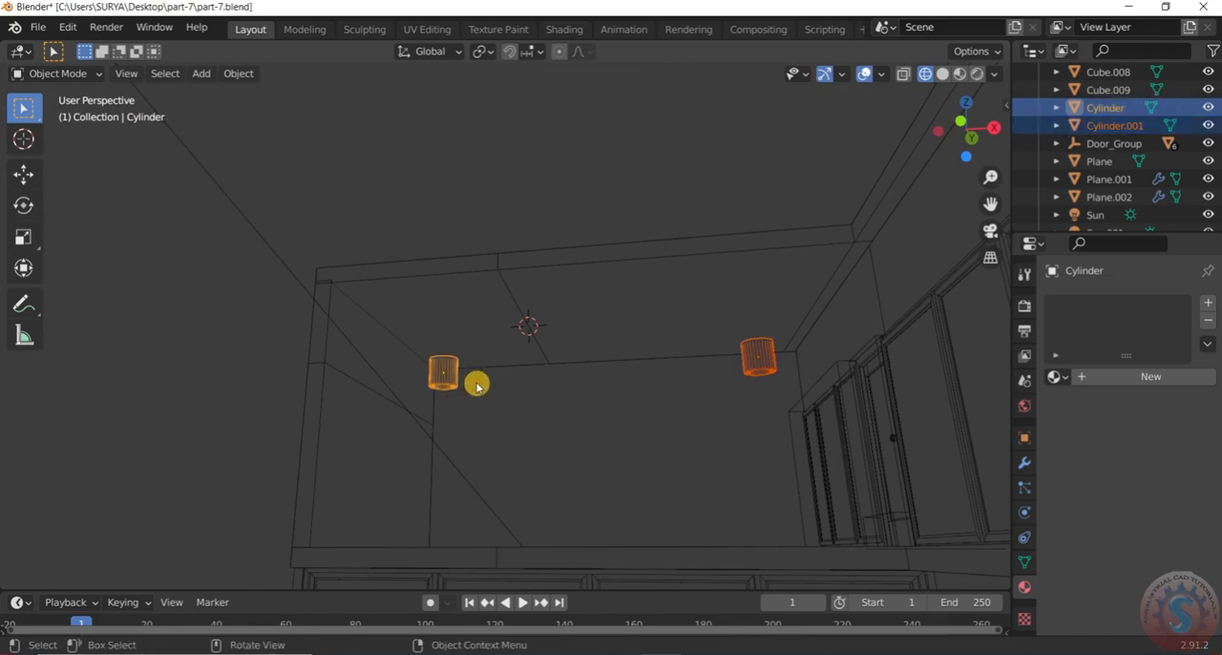
key(shift+d)
key(x)
key(y)
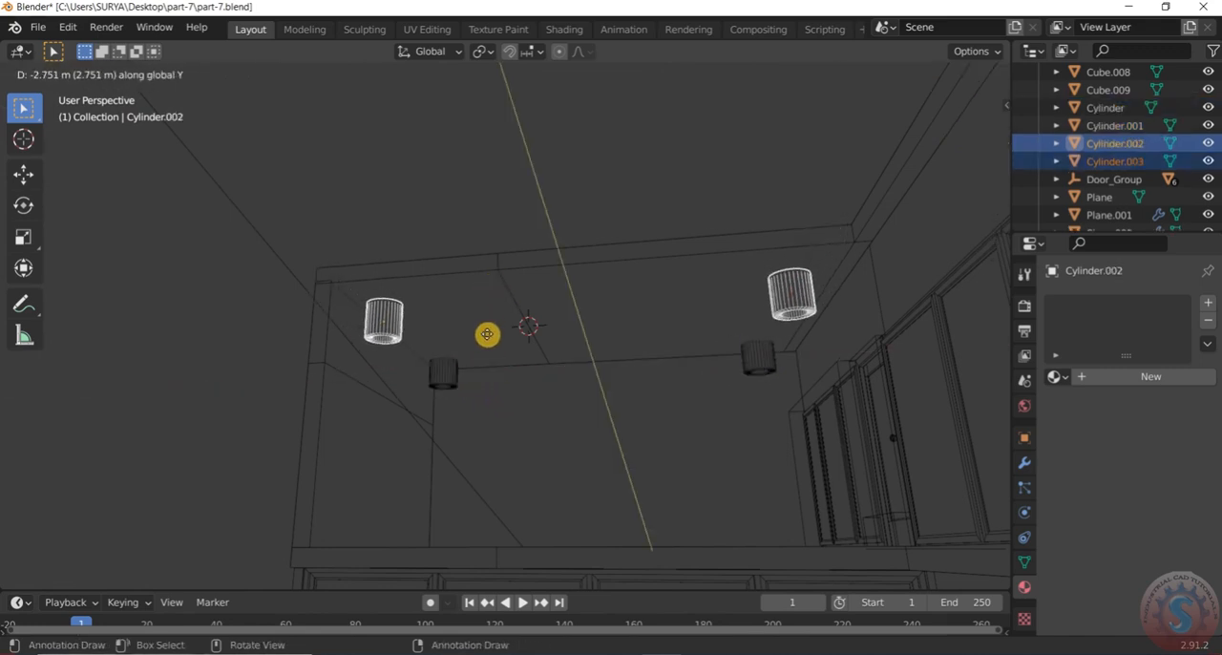
click(487, 332)
middle_drag(464, 322, 460, 371)
click(460, 211)
mouse_move(460, 211)
middle_down()
mouse_move(515, 158)
mouse_move(452, 199)
middle_up()
click(81, 74)
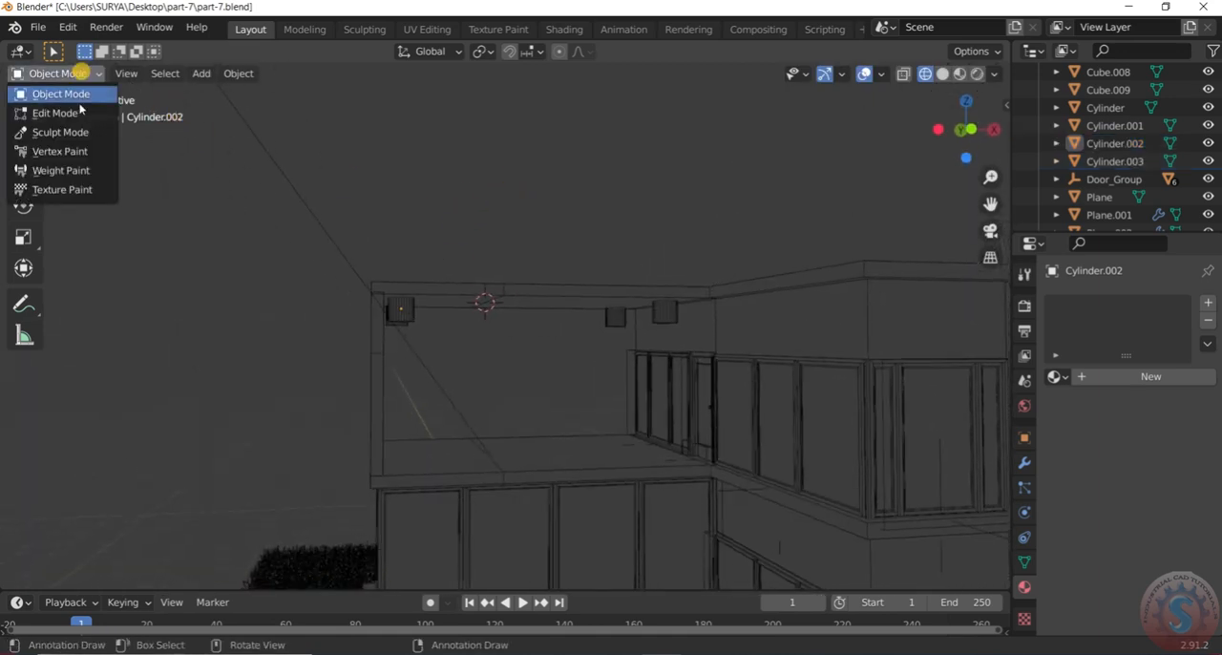
click(80, 112)
middle_drag(448, 204, 410, 224)
click(66, 74)
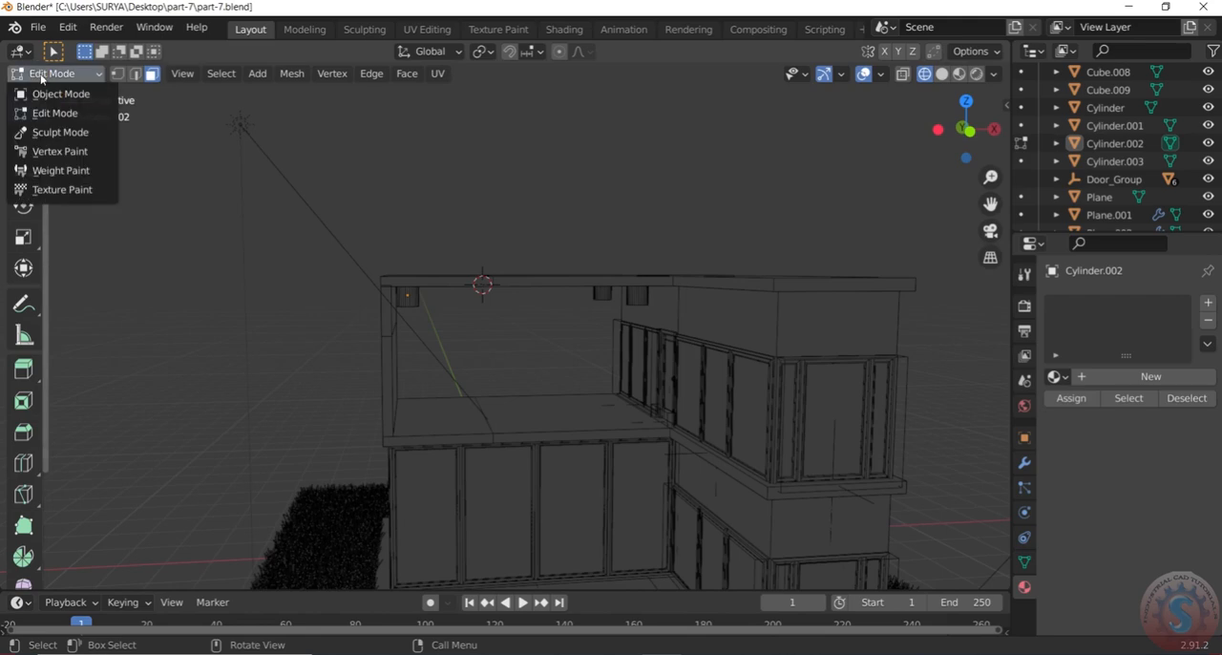
click(59, 94)
Switch the viewport to solid shading and flatten all four cylinders with a scale of 0.334 along the Z axis
key(z)
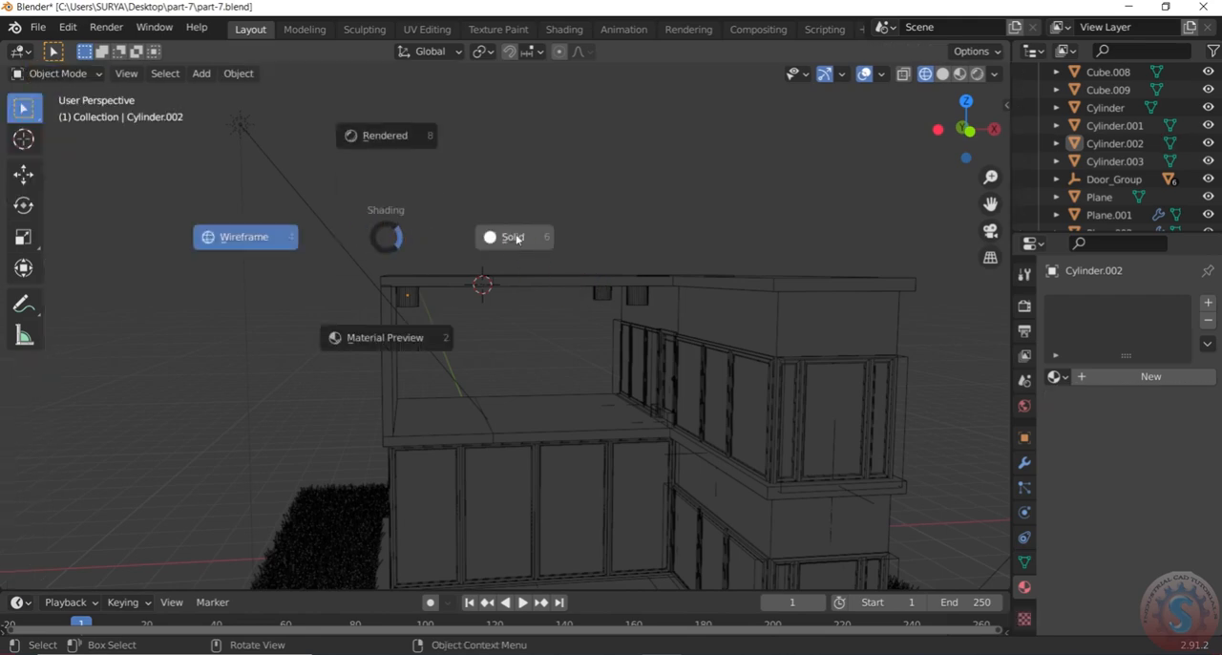
click(515, 239)
scroll(521, 229, up, 4)
mouse_move(521, 226)
middle_down()
mouse_move(629, 255)
mouse_move(607, 261)
middle_up()
click(609, 265)
shift+click(572, 337)
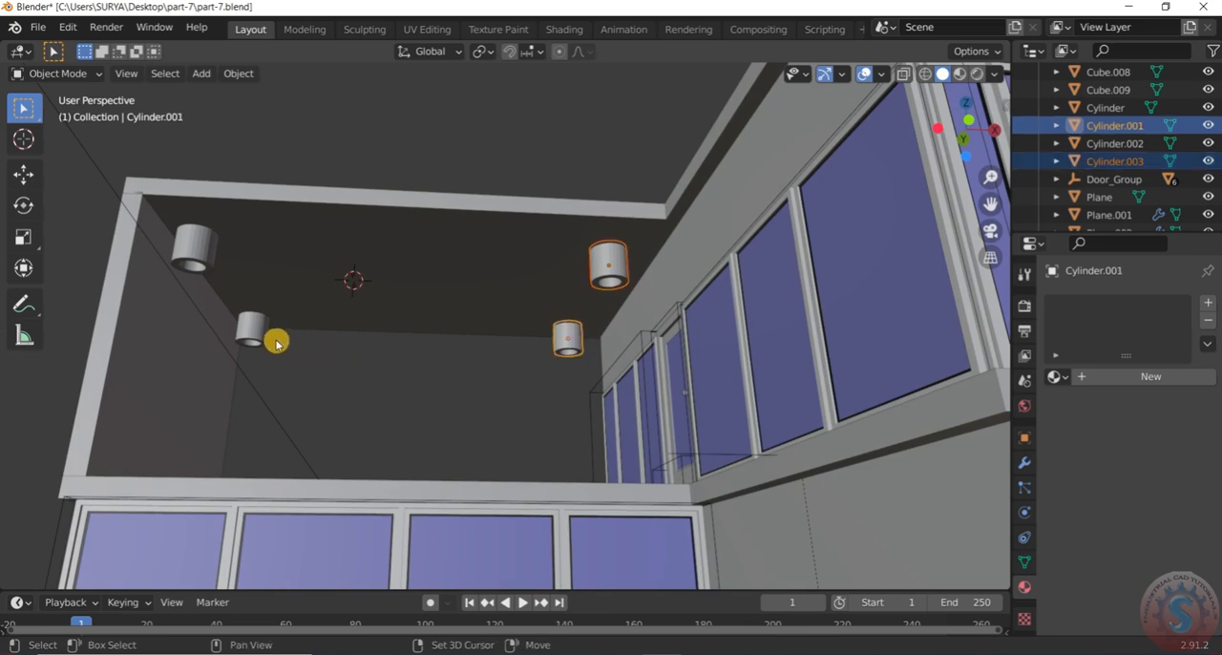
shift+click(233, 324)
shift+click(216, 272)
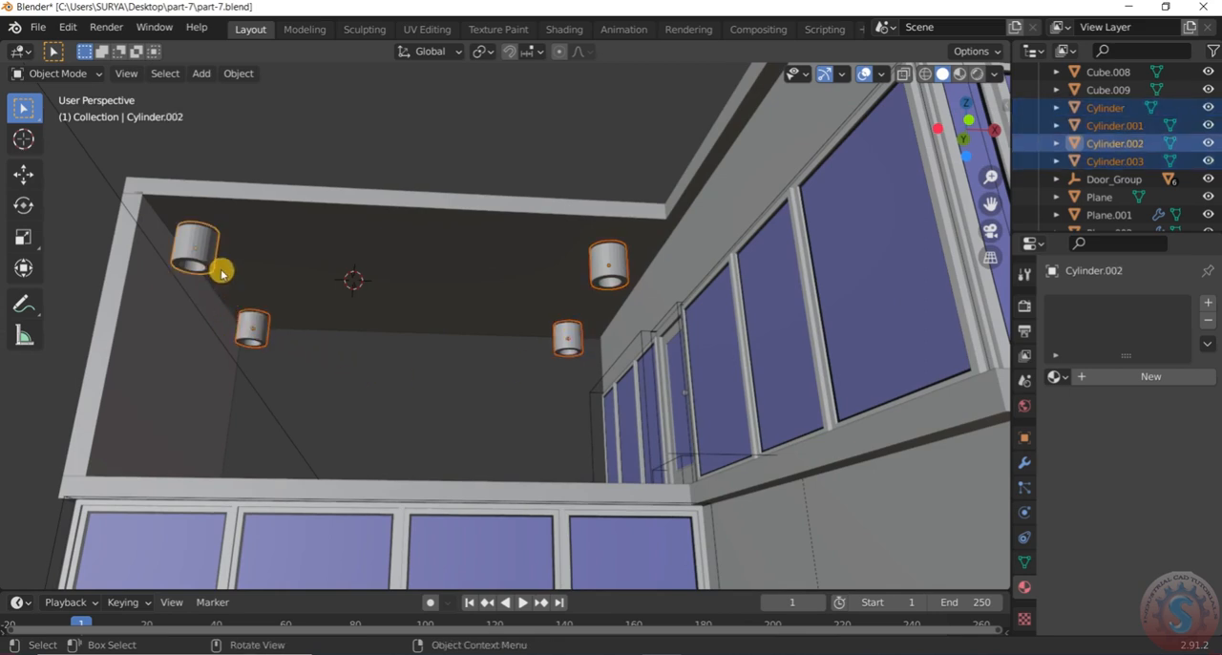
key(s)
key(z)
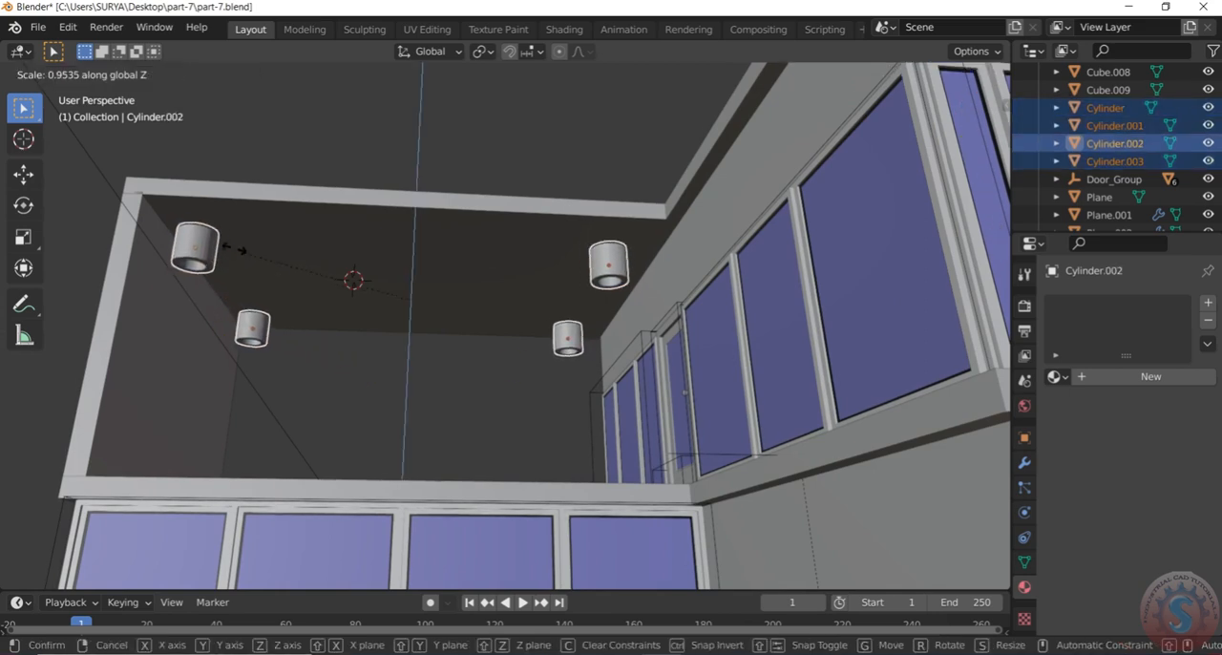
click(380, 355)
Raise the four flattened cylinders about 0.16 m along the Z axis towards the ceiling, and save the file
middle_drag(379, 354, 362, 382)
key(g)
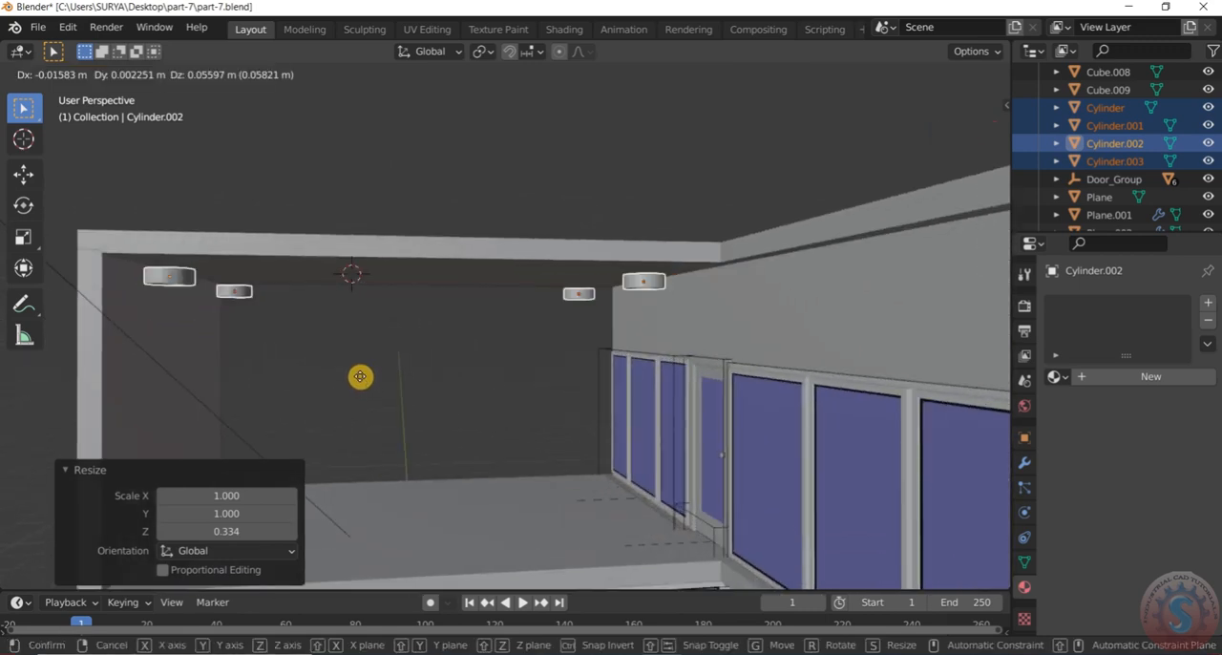
key(z)
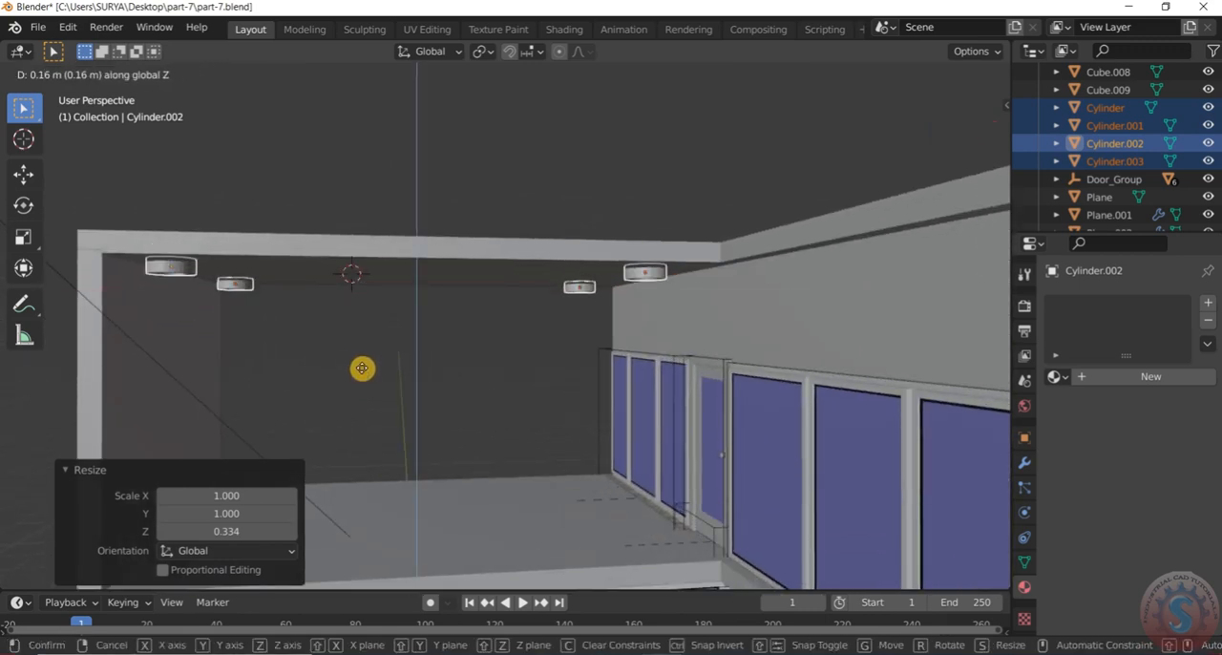
click(362, 368)
click(410, 191)
middle_drag(410, 191, 430, 258)
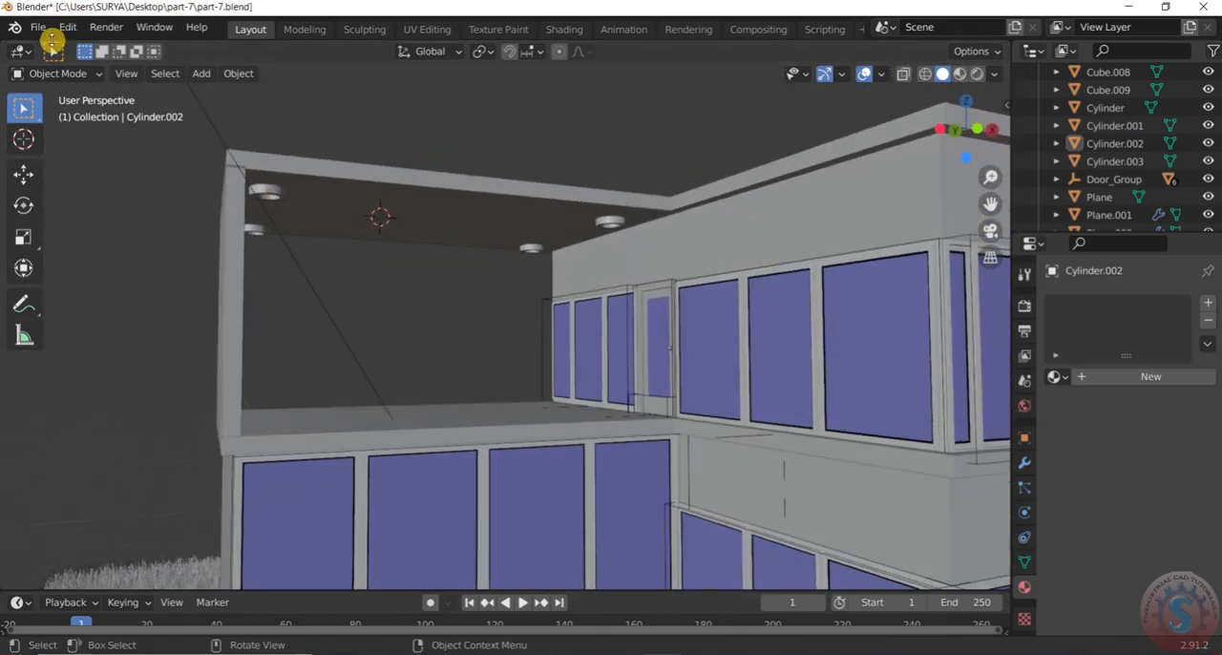
click(39, 26)
click(56, 143)
middle_drag(224, 204, 307, 160)
click(300, 124)
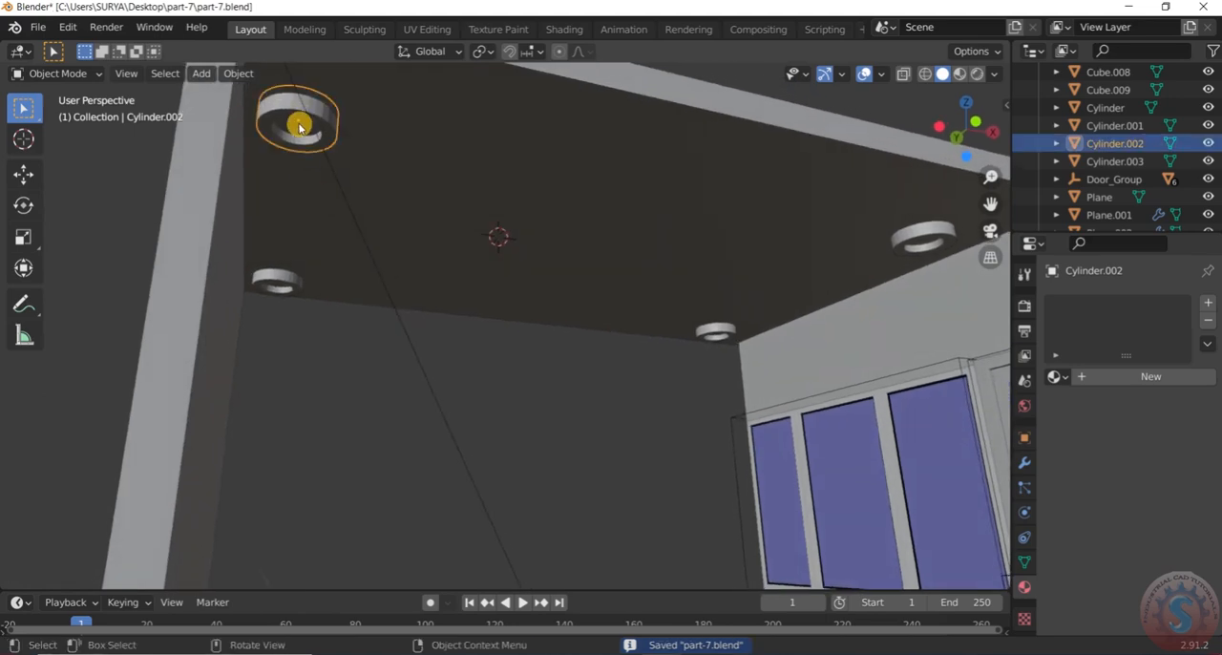
click(298, 129)
mouse_move(297, 129)
middle_down()
mouse_move(340, 101)
mouse_move(330, 188)
mouse_move(341, 118)
mouse_move(315, 96)
mouse_move(311, 139)
middle_up()
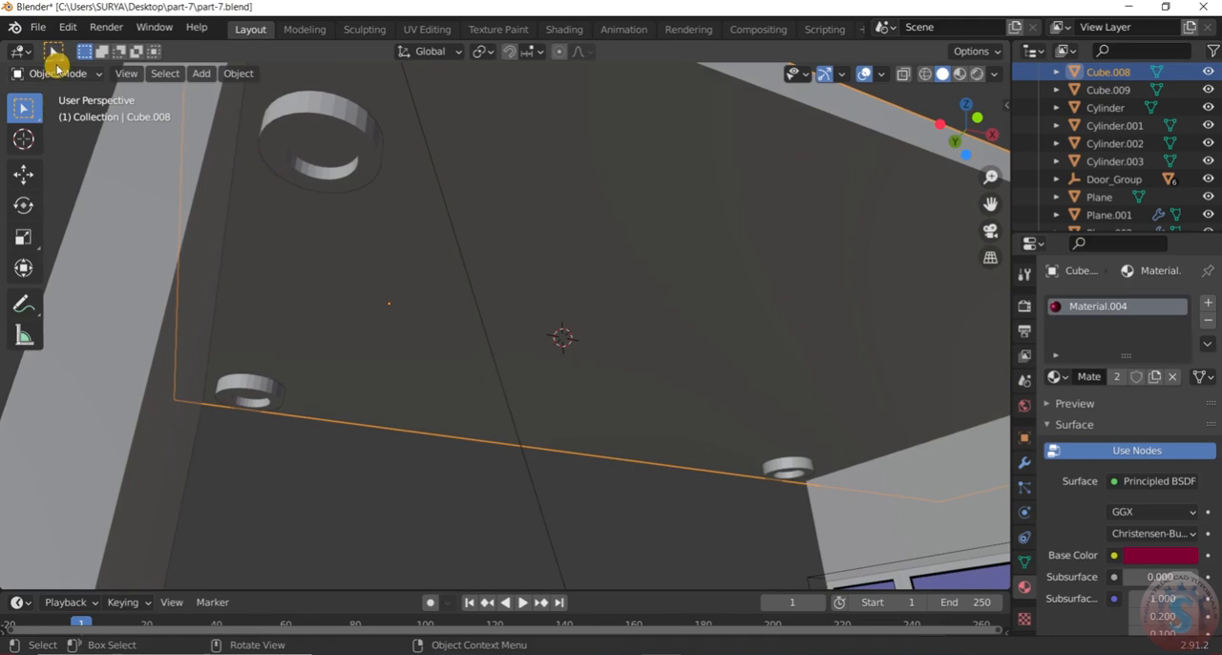
click(53, 74)
click(58, 112)
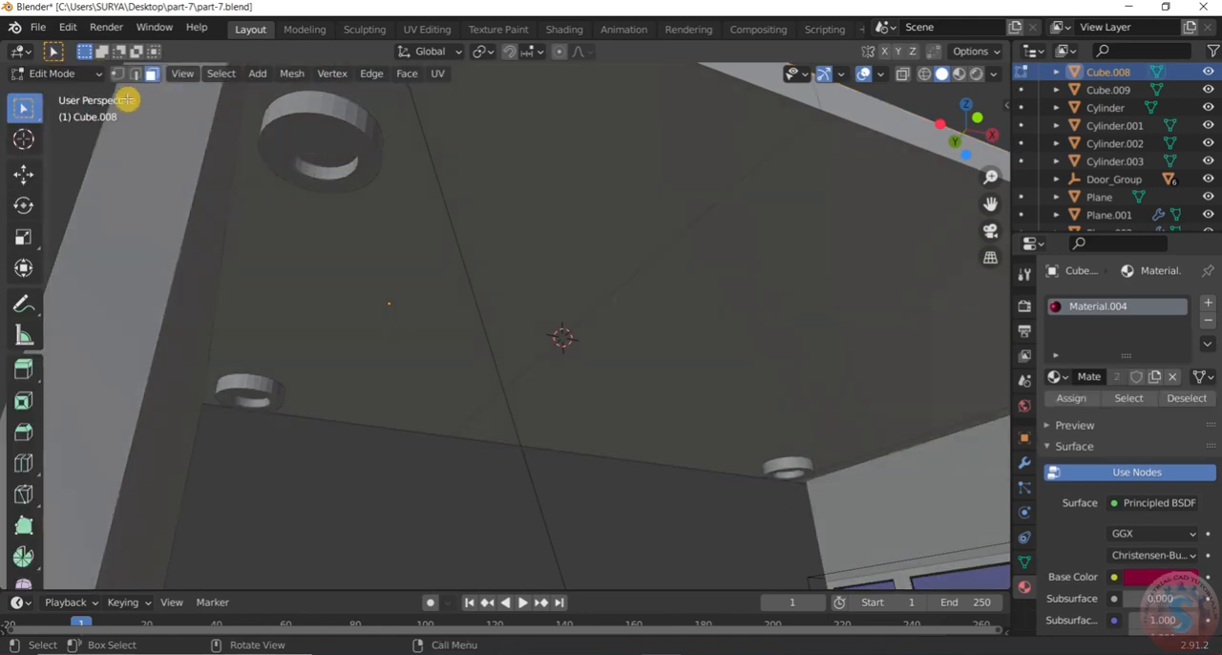
click(340, 146)
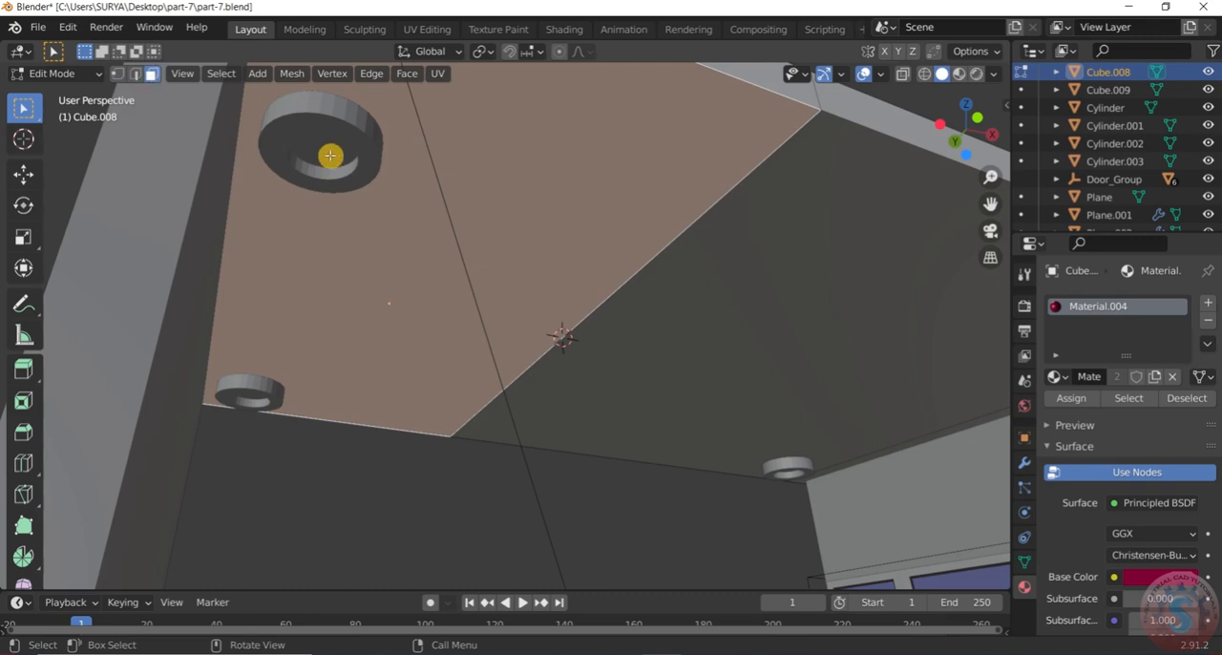
middle_drag(330, 155, 109, 185)
click(109, 185)
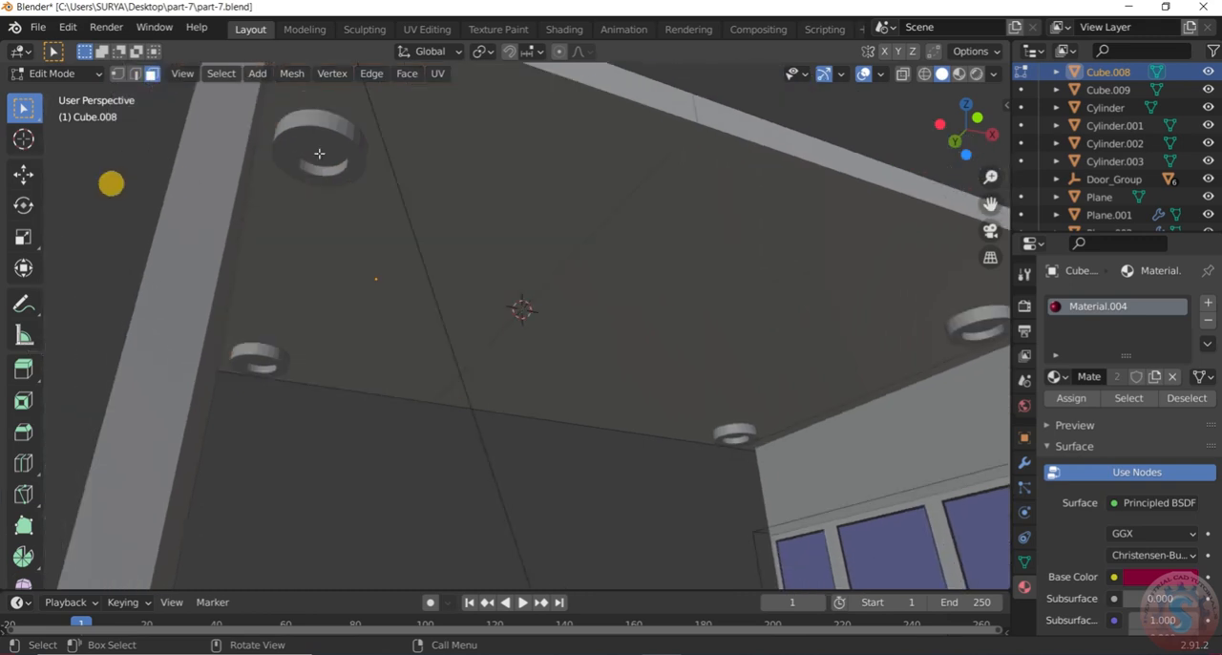
click(69, 75)
click(66, 93)
Examine the recessed inner face of the outer front light fixture in Edit Mode and in wireframe shading
click(341, 128)
click(53, 74)
click(54, 112)
middle_drag(315, 160, 338, 136)
click(54, 73)
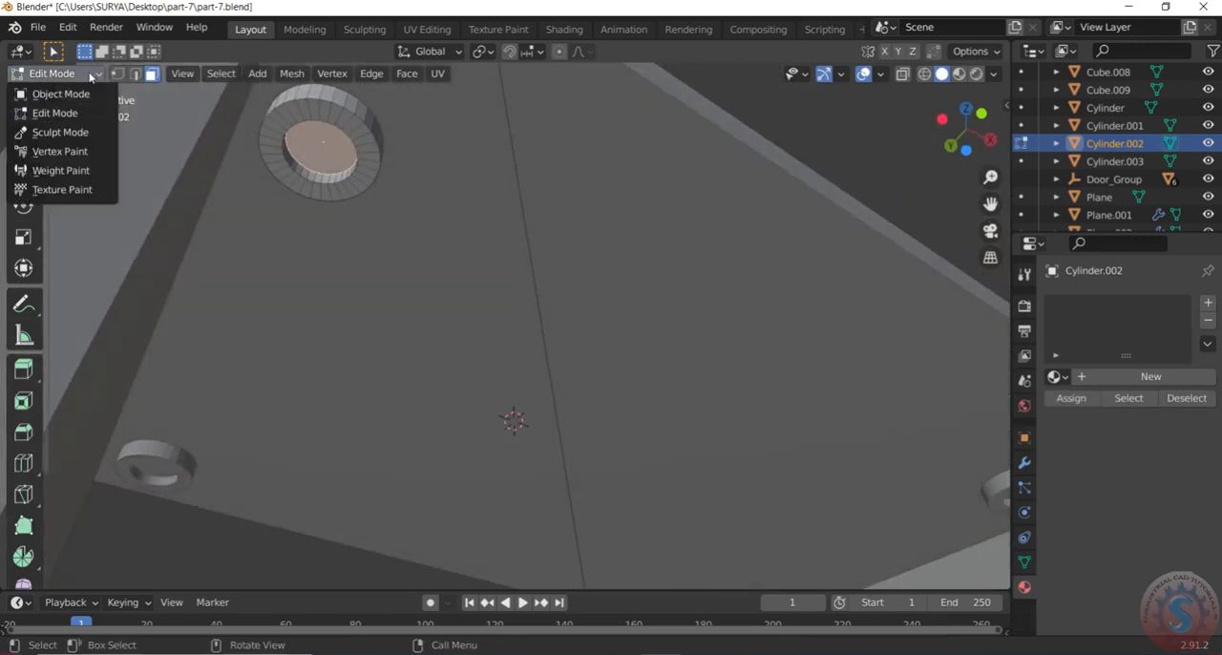
click(67, 94)
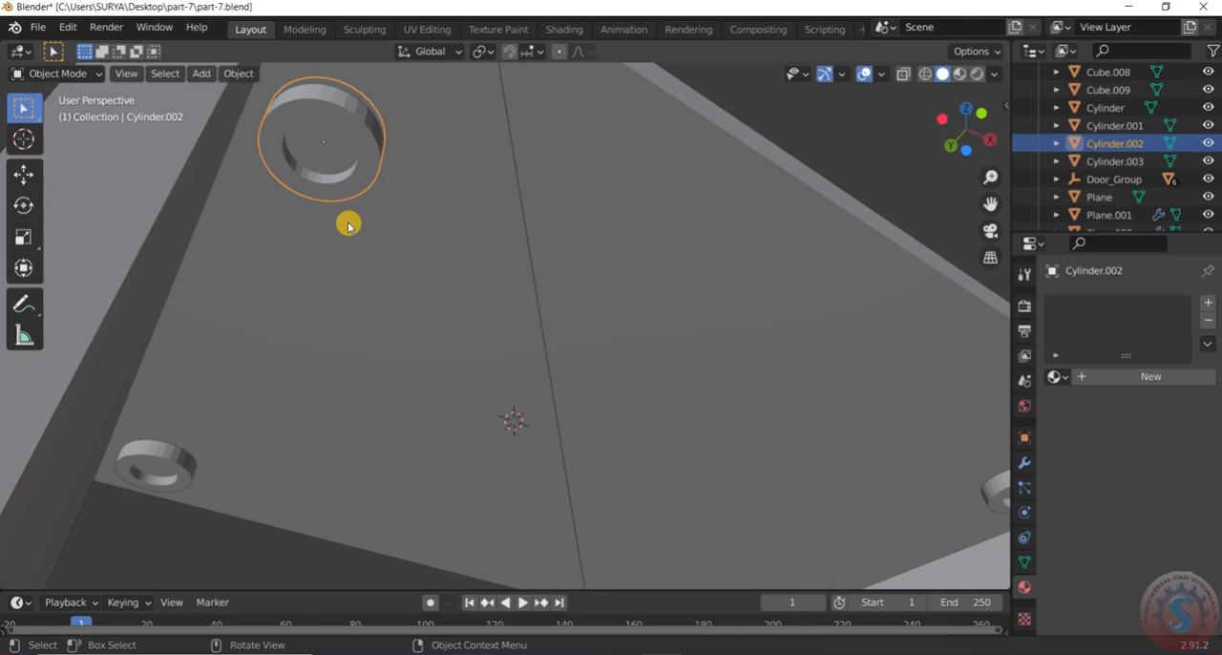
key(shift+z)
mouse_move(510, 153)
middle_down()
mouse_move(481, 200)
mouse_move(665, 127)
mouse_move(119, 124)
middle_up()
click(82, 74)
click(79, 93)
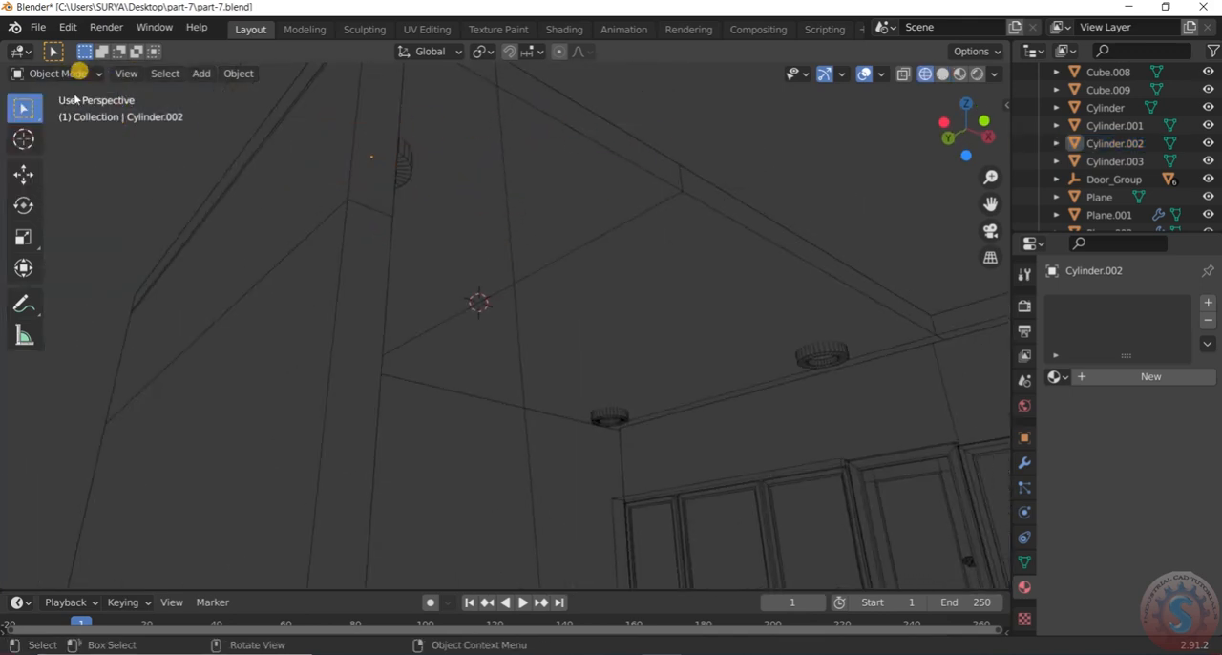
In solid shading, snap the 3D cursor to the selected recessed inner face of the outer front fixture in Edit Mode
middle_drag(377, 164, 399, 185)
click(427, 146)
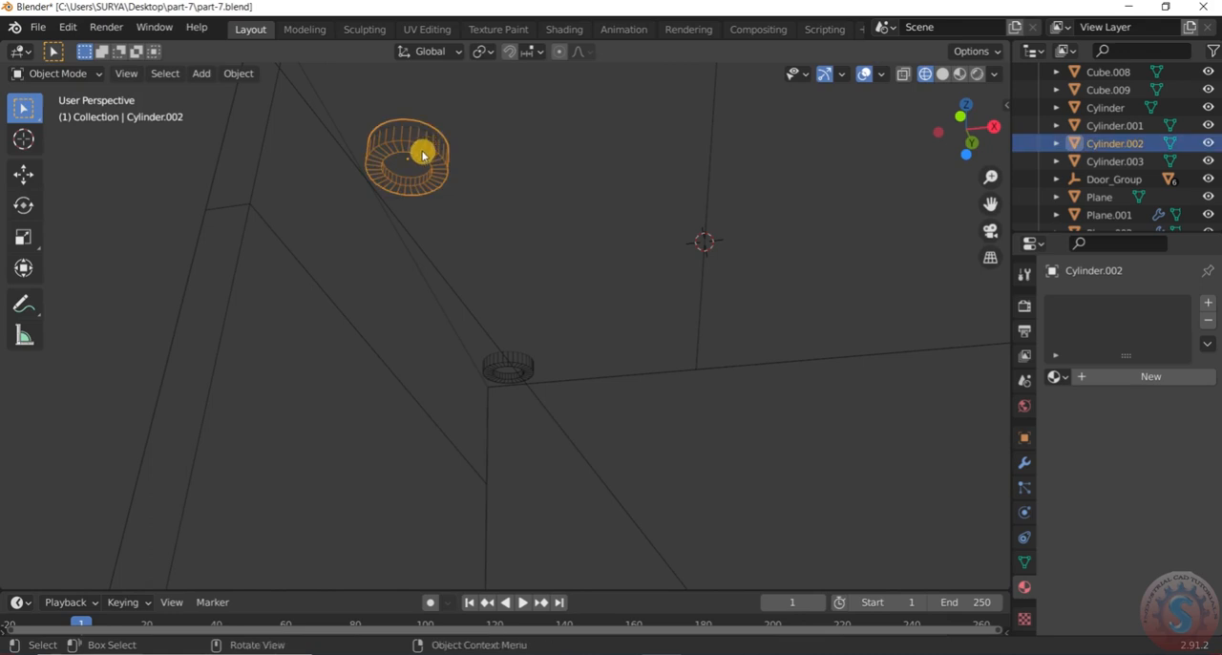
key(z)
click(549, 156)
scroll(374, 160, up, 4)
click(57, 73)
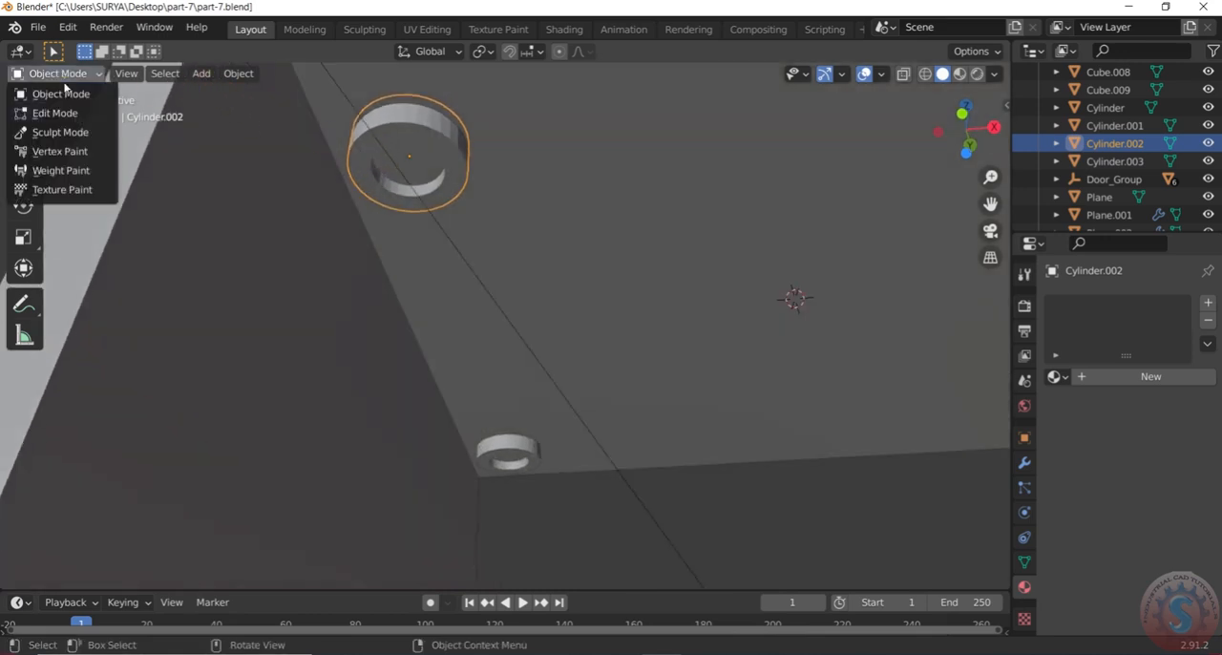
click(46, 113)
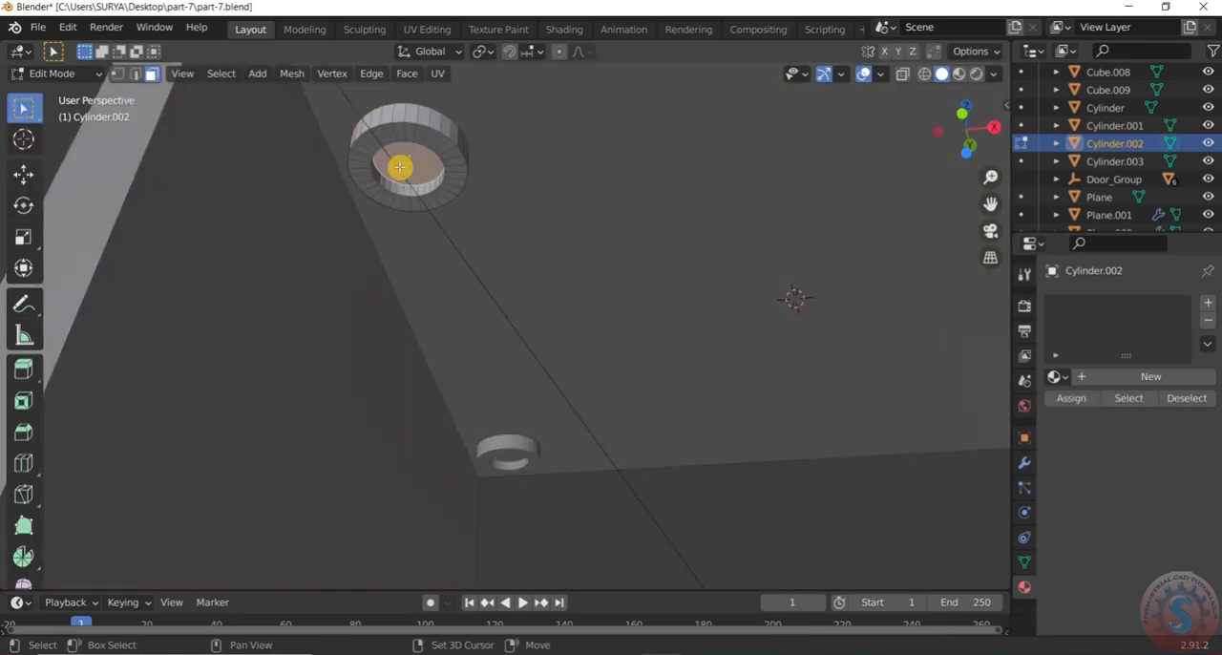
key(shift+s)
click(395, 272)
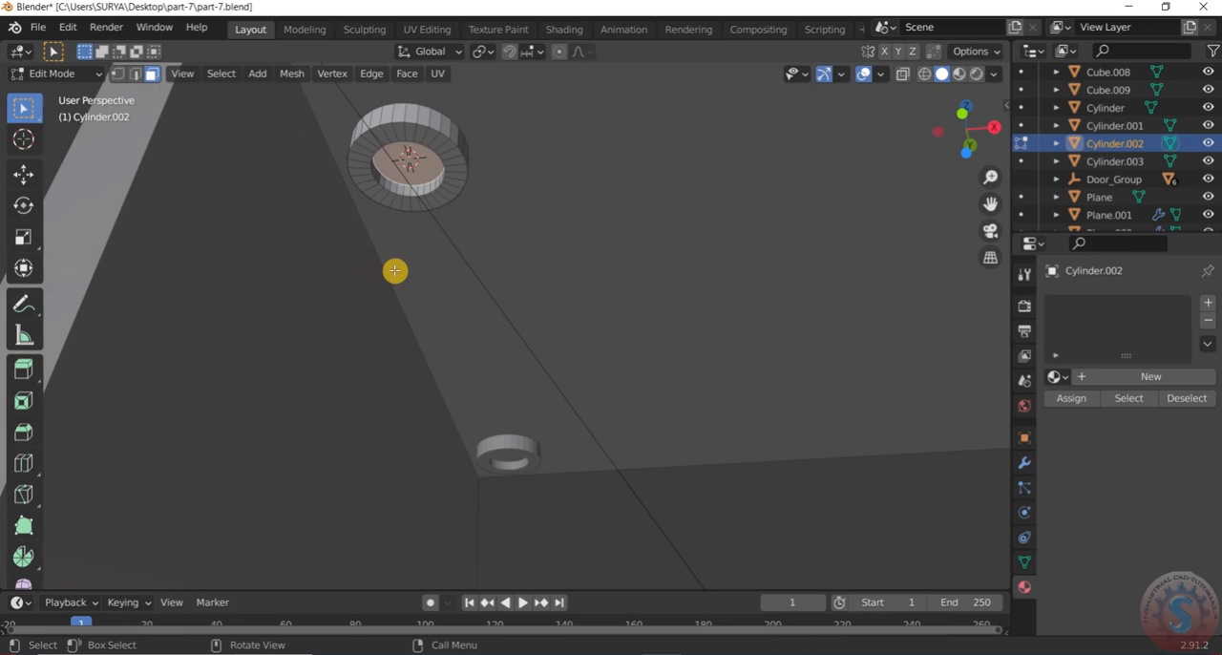
Return to Object Mode and add a point light at the 3D cursor inside the fixture
scroll(409, 163, up, 1)
click(57, 73)
click(46, 93)
key(shift+a)
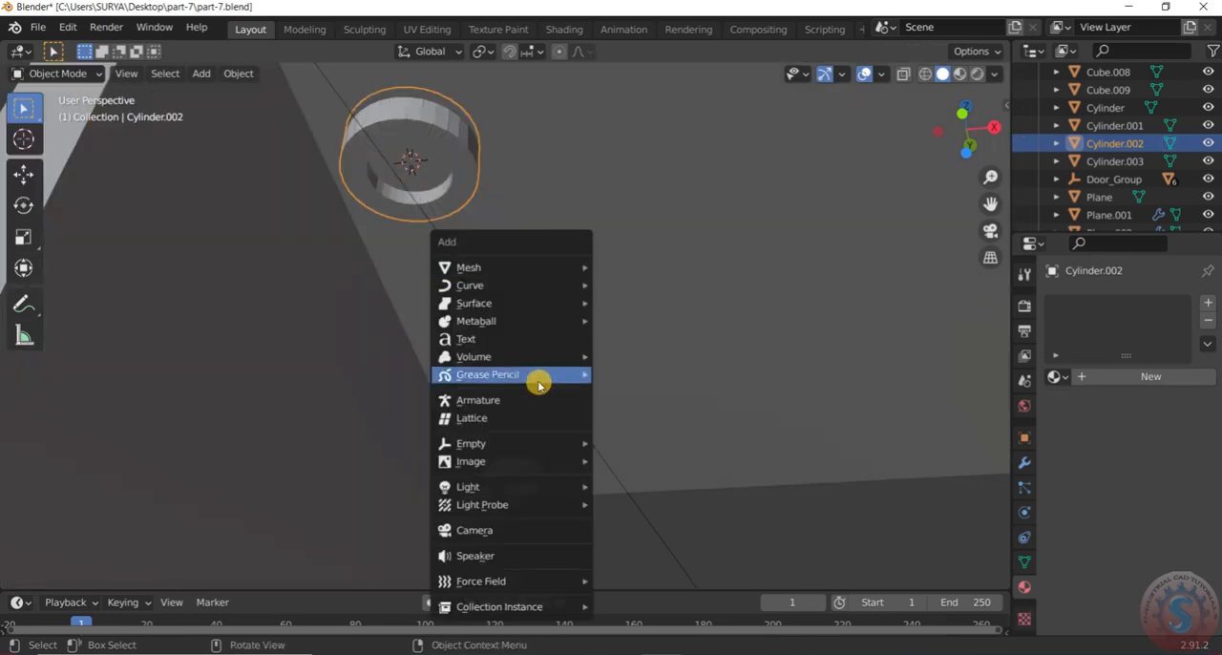
mouse_move(526, 483)
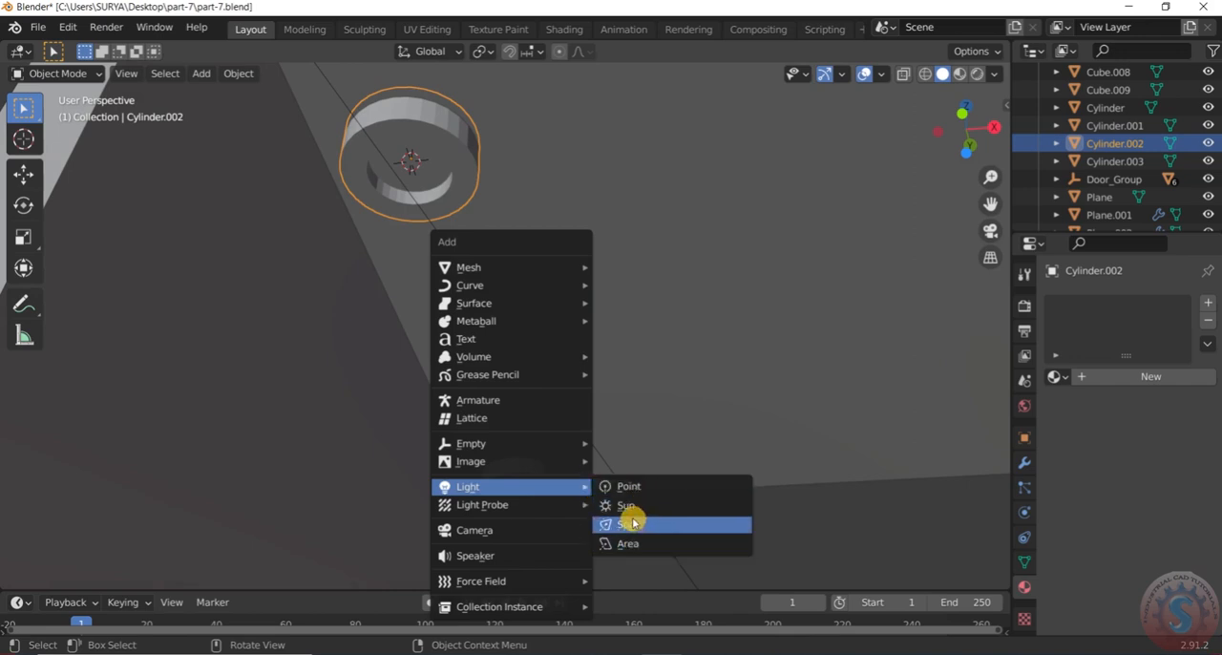
click(630, 486)
middle_drag(632, 486, 885, 111)
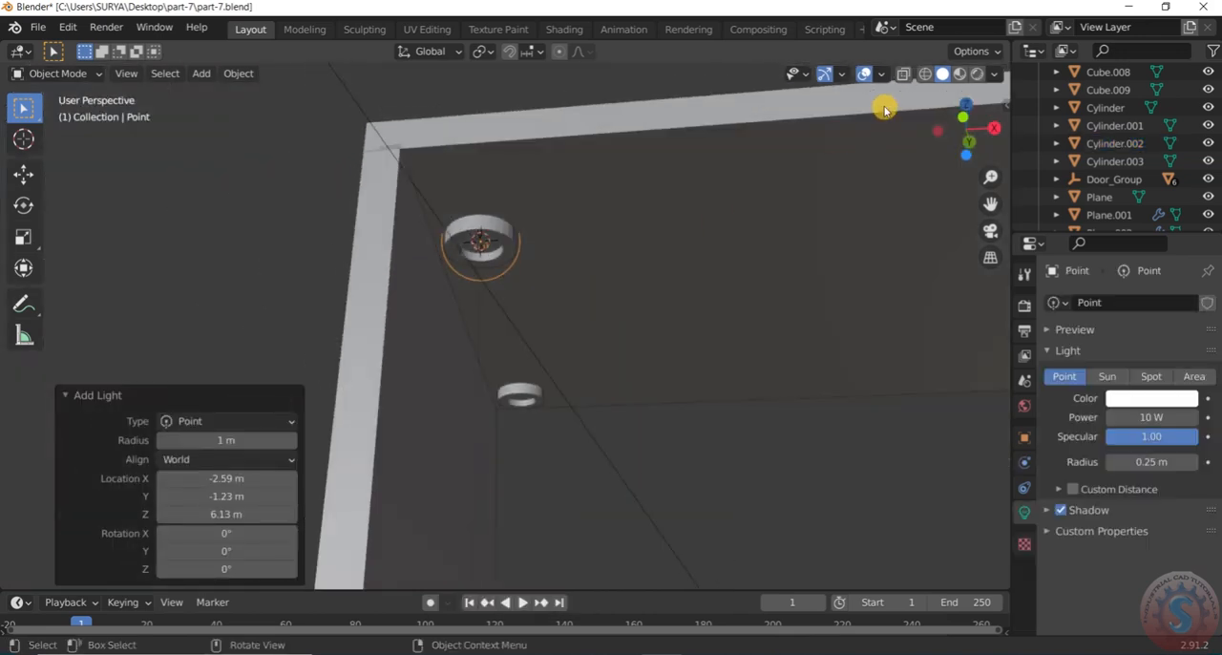
In rendered shading, lower the point light about 0.13 m along the Z axis beneath the outer front fixture
click(973, 75)
mouse_move(619, 194)
middle_down()
mouse_move(521, 270)
mouse_move(578, 369)
mouse_move(491, 273)
middle_up()
scroll(510, 251, up, 4)
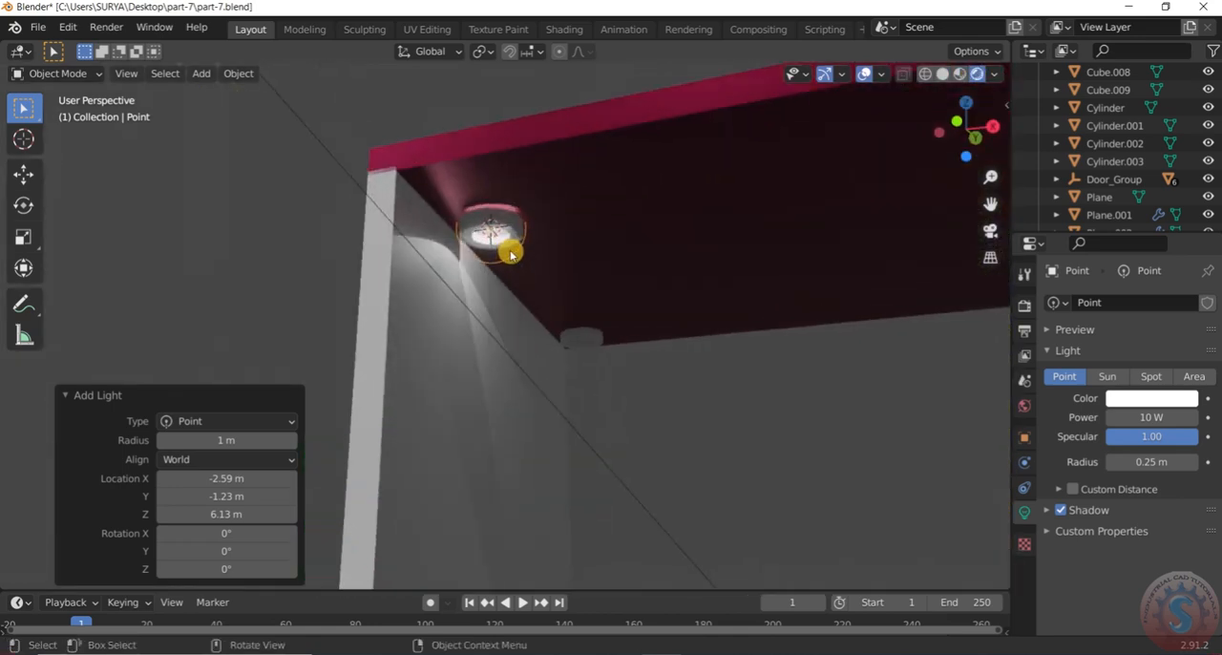
key(g)
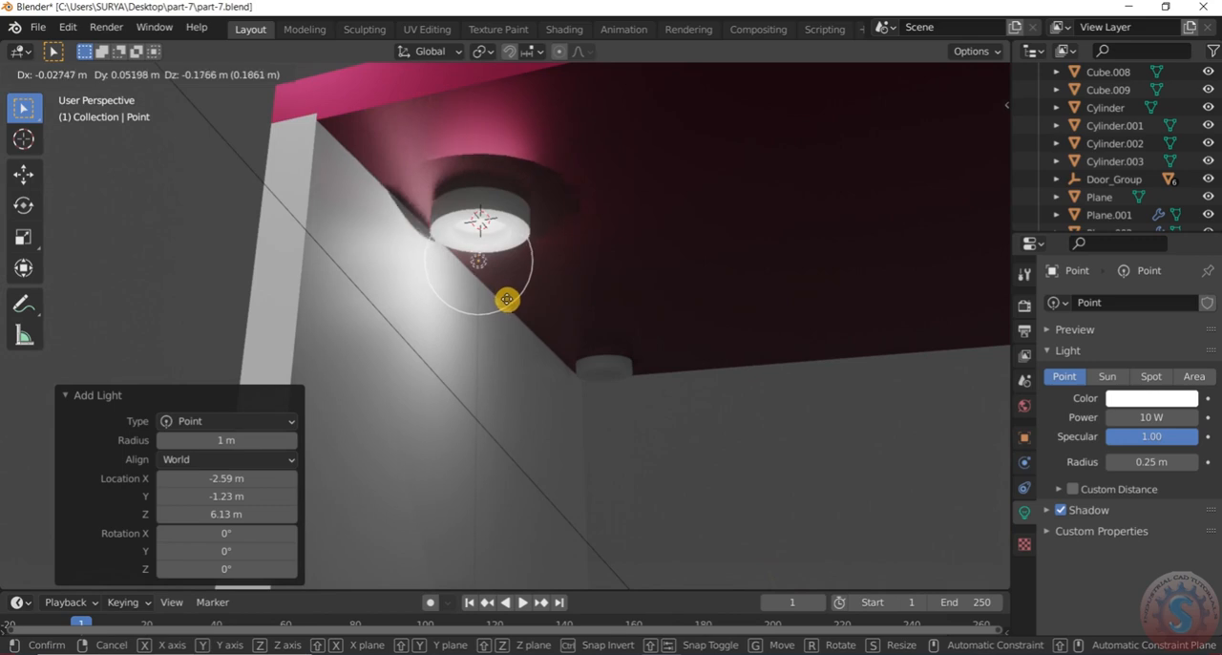
key(x)
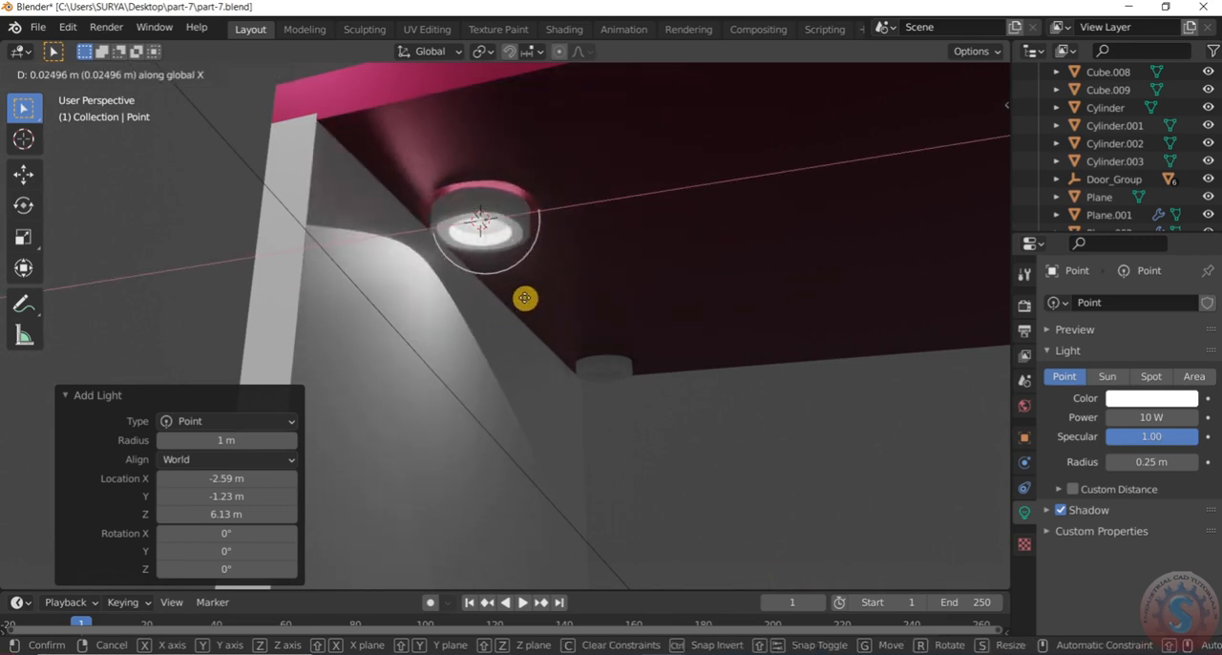
key(z)
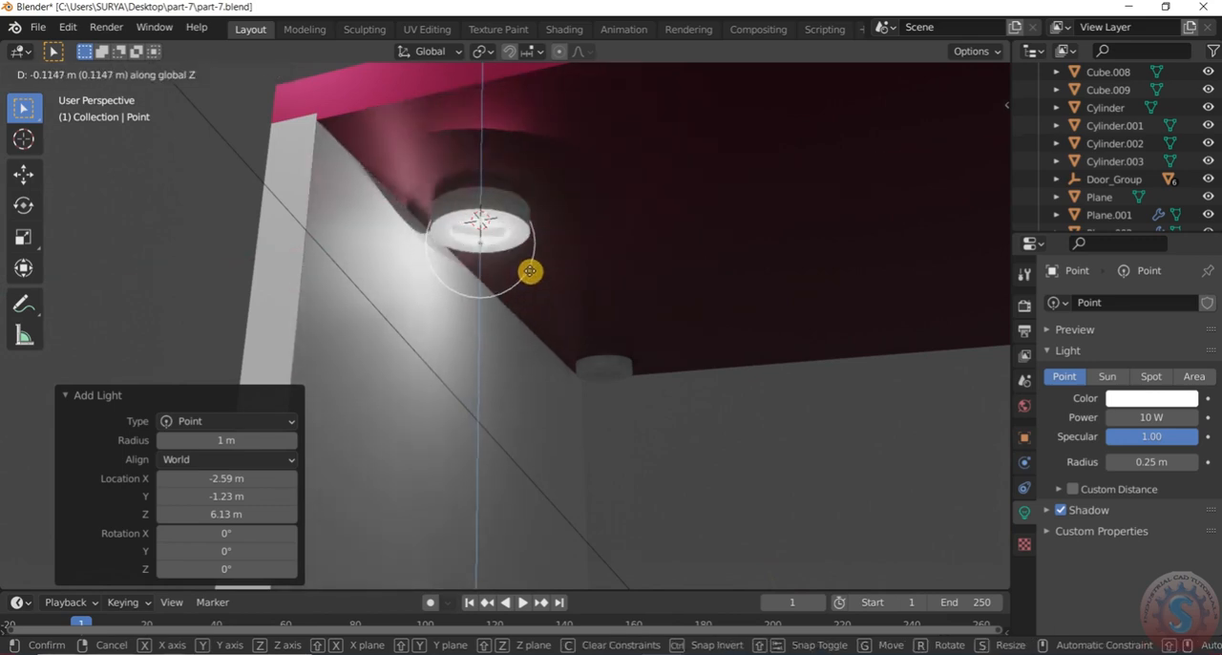
click(531, 279)
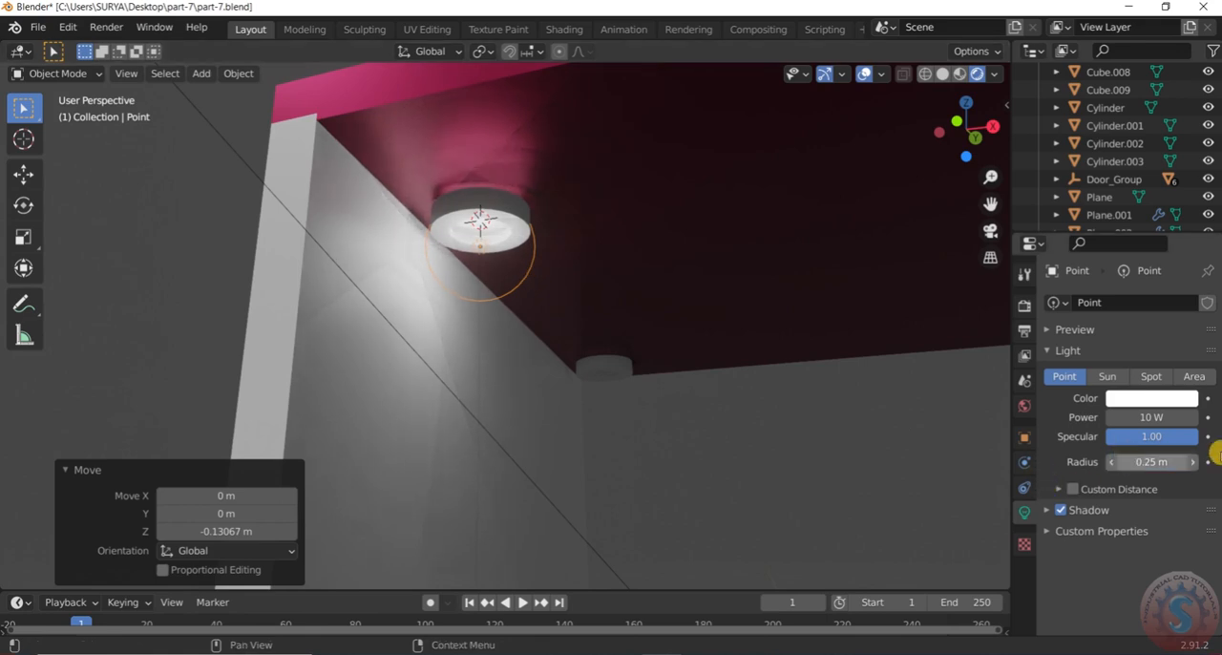
Set the point light's radius to 0.15 m and its power to 32.9 W
mouse_move(1151, 462)
mouse_down()
mouse_move(1184, 462)
mouse_move(1157, 462)
mouse_up()
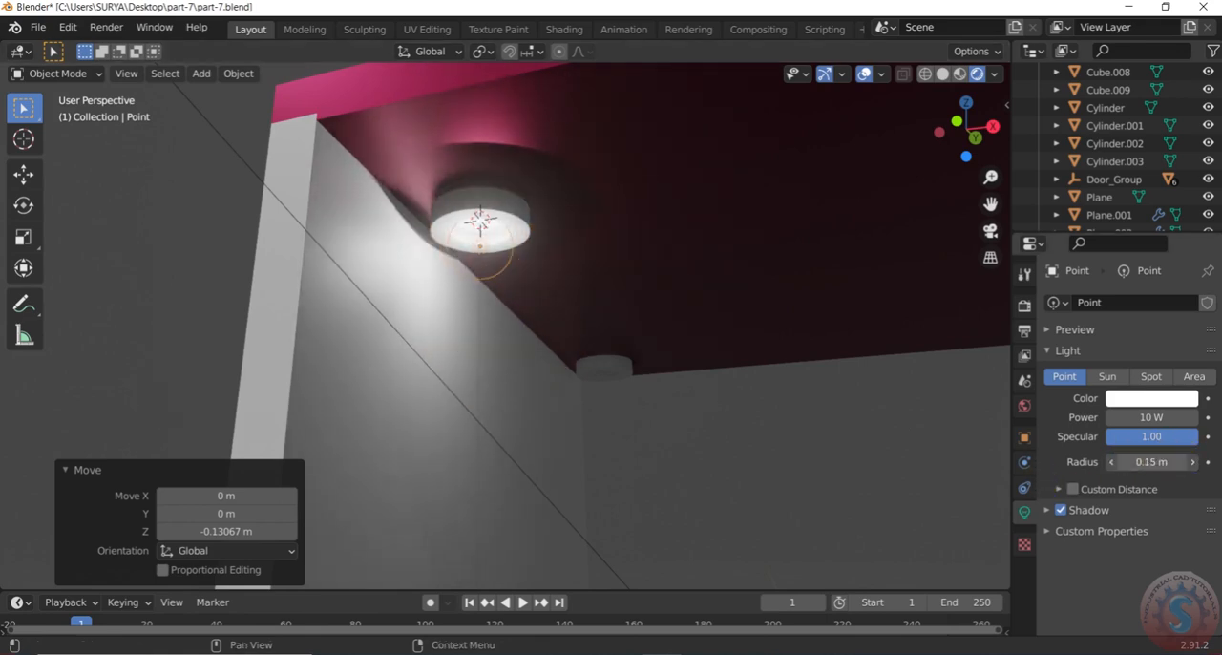
mouse_move(1158, 420)
mouse_down()
mouse_move(1201, 420)
mouse_move(1151, 417)
mouse_move(1168, 417)
mouse_up()
middle_drag(1002, 409, 386, 302)
scroll(382, 270, up, 2)
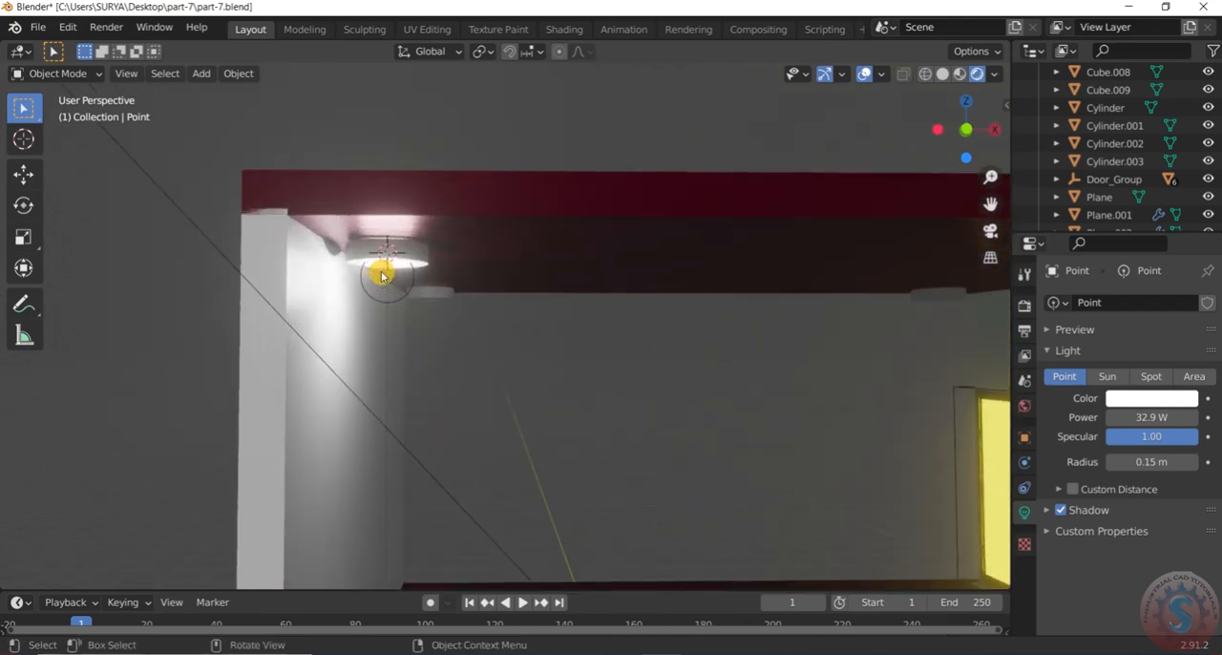
Switch to wireframe shading and examine the light's placement under the roof from below, above and the front
key(z)
click(235, 275)
mouse_move(235, 273)
middle_down()
mouse_move(399, 280)
mouse_move(401, 308)
mouse_move(402, 223)
middle_up()
scroll(397, 271, up, 2)
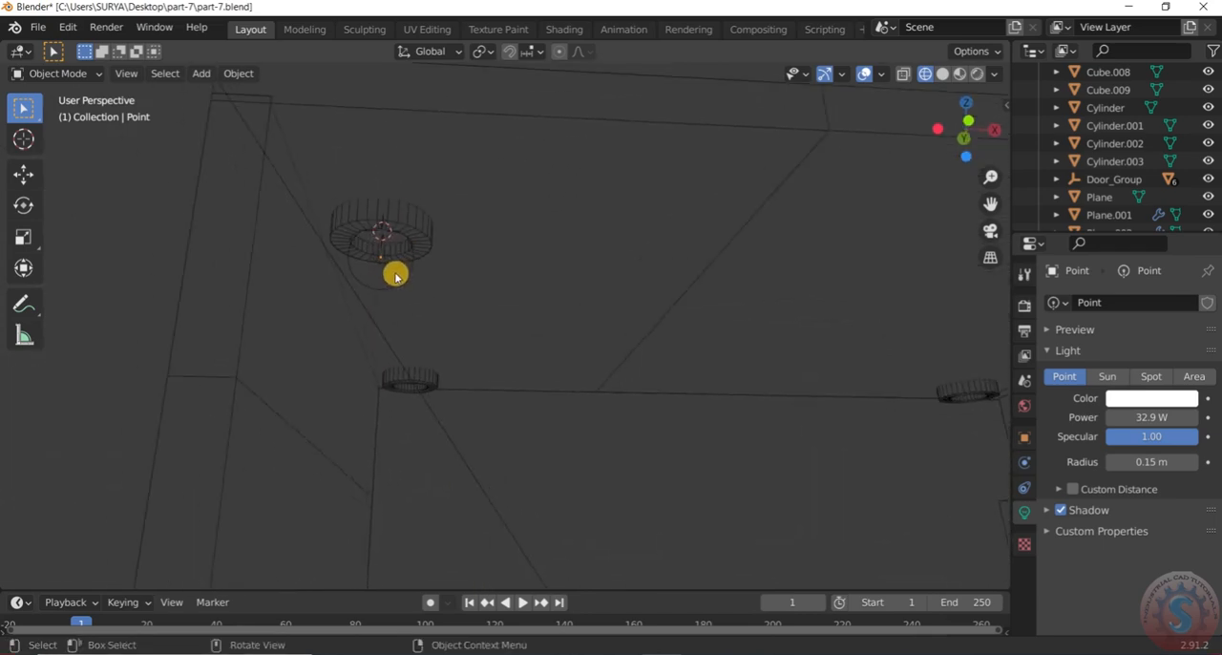
click(410, 268)
scroll(408, 271, down, 3)
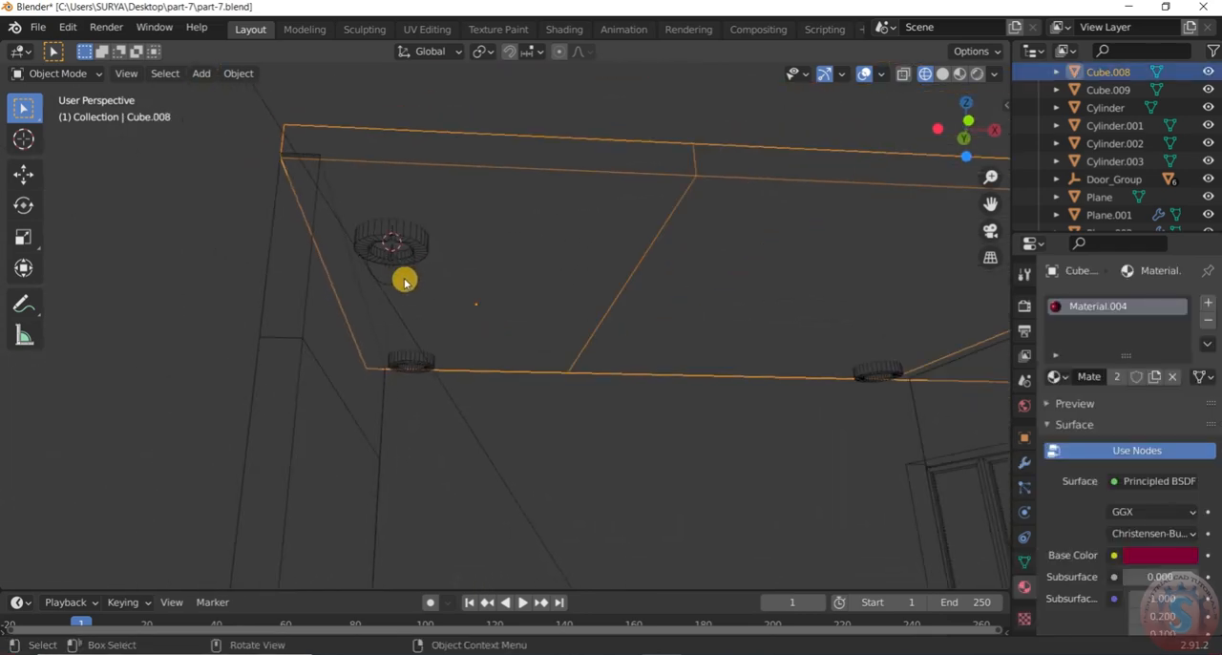
key(KP_7)
scroll(413, 277, up, 4)
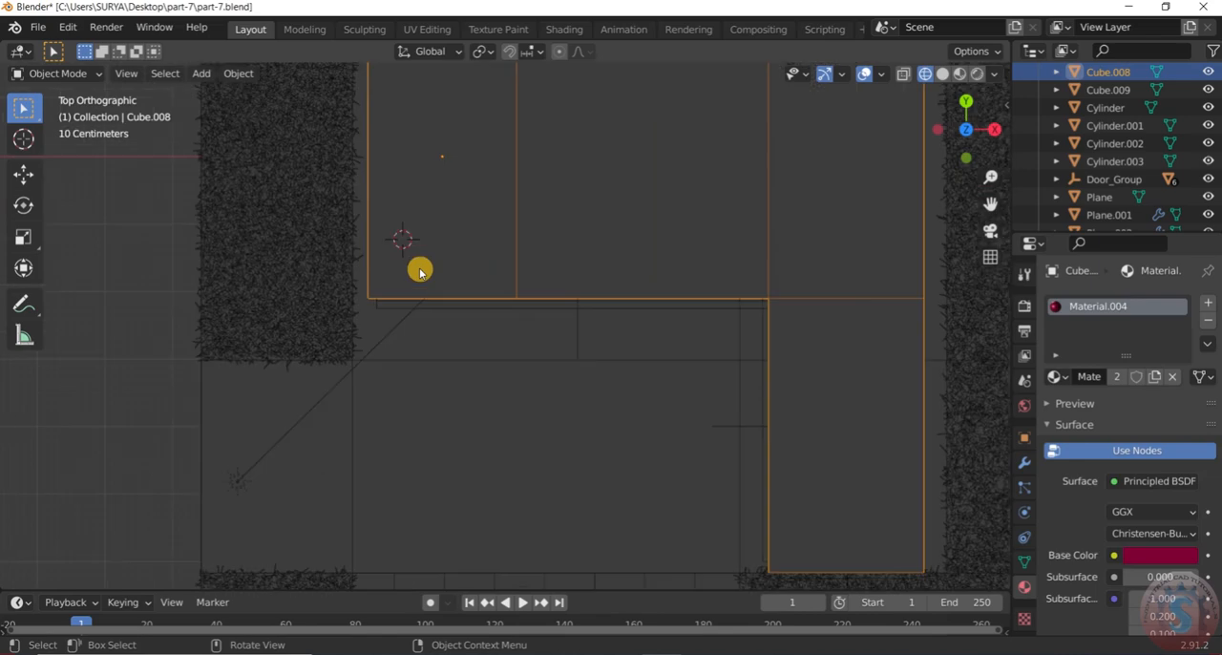
scroll(420, 271, down, 2)
middle_drag(420, 369, 272, 302)
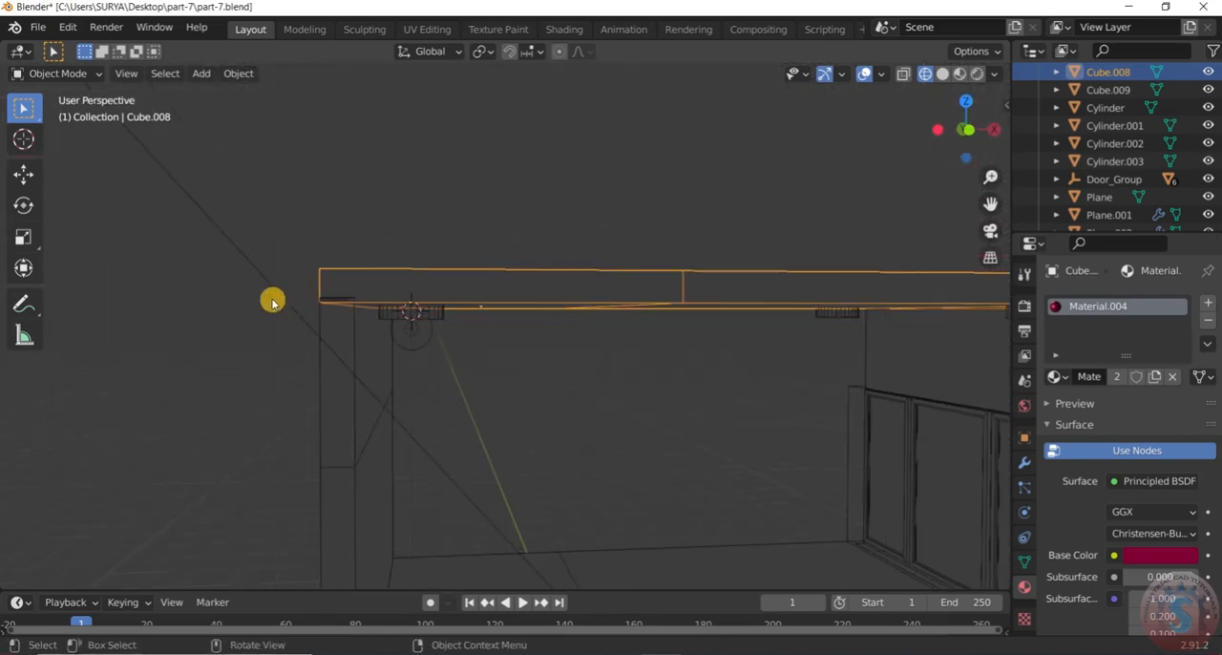
Duplicate the point light about 2.83 m along the Y axis to sit beneath the outer rear fixture
click(417, 350)
click(430, 341)
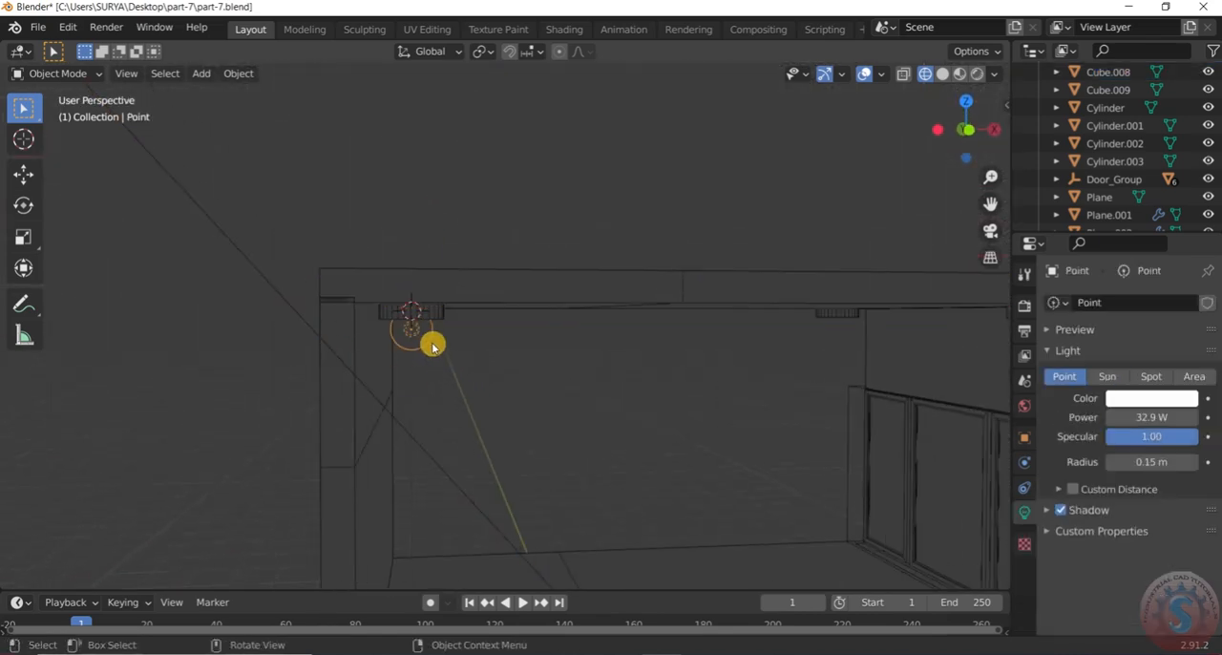
key(KP_7)
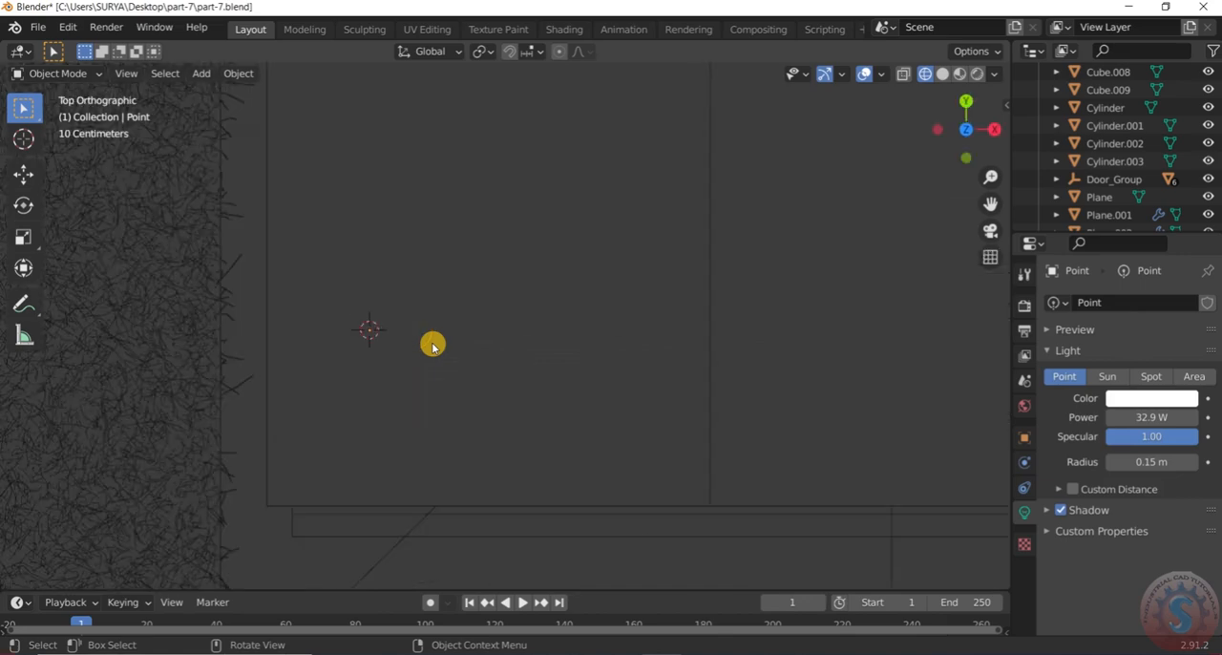
scroll(433, 345, down, 4)
middle_drag(441, 365, 337, 394)
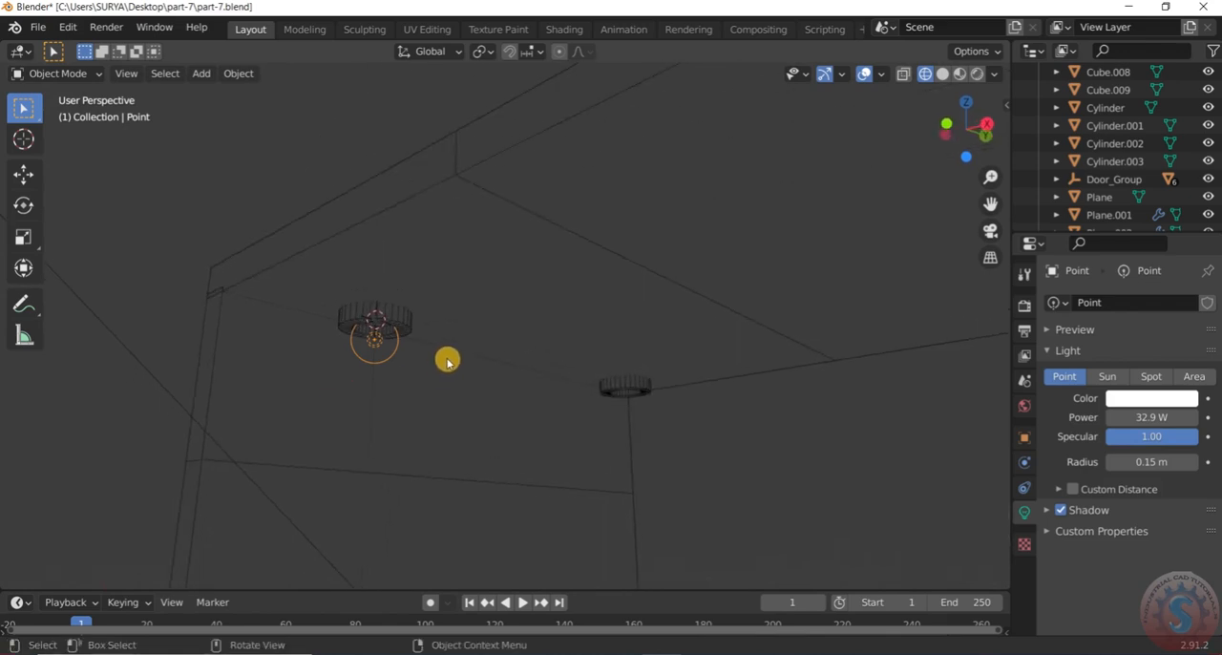
key(shift+d)
key(x)
key(y)
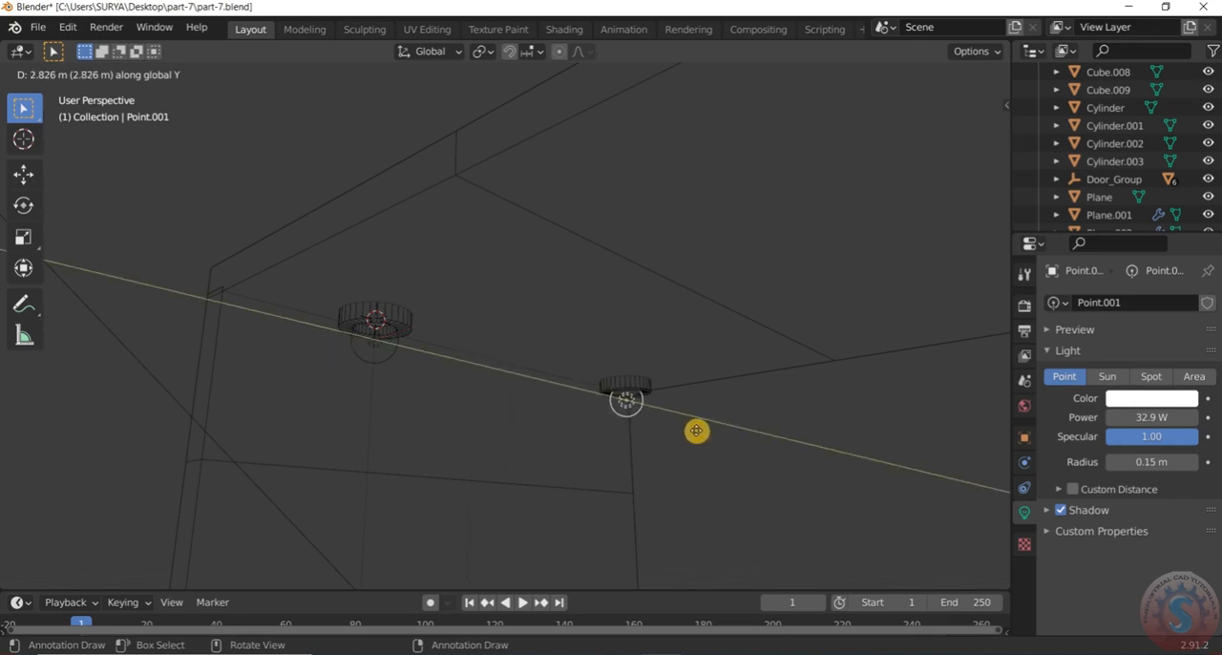
click(696, 430)
Select both outer point lights and duplicate them about 4.96 m along the X axis to the two fixtures near the windowed wall
middle_drag(697, 431, 603, 355)
shift+click(524, 385)
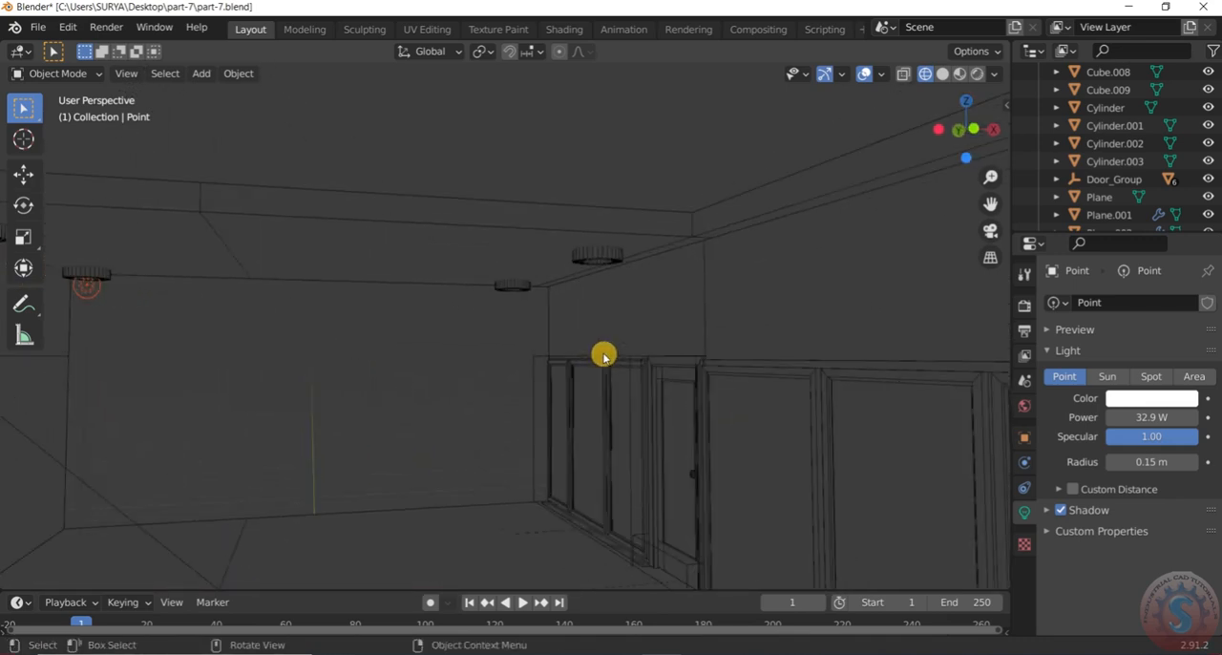
key(shift+d)
key(x)
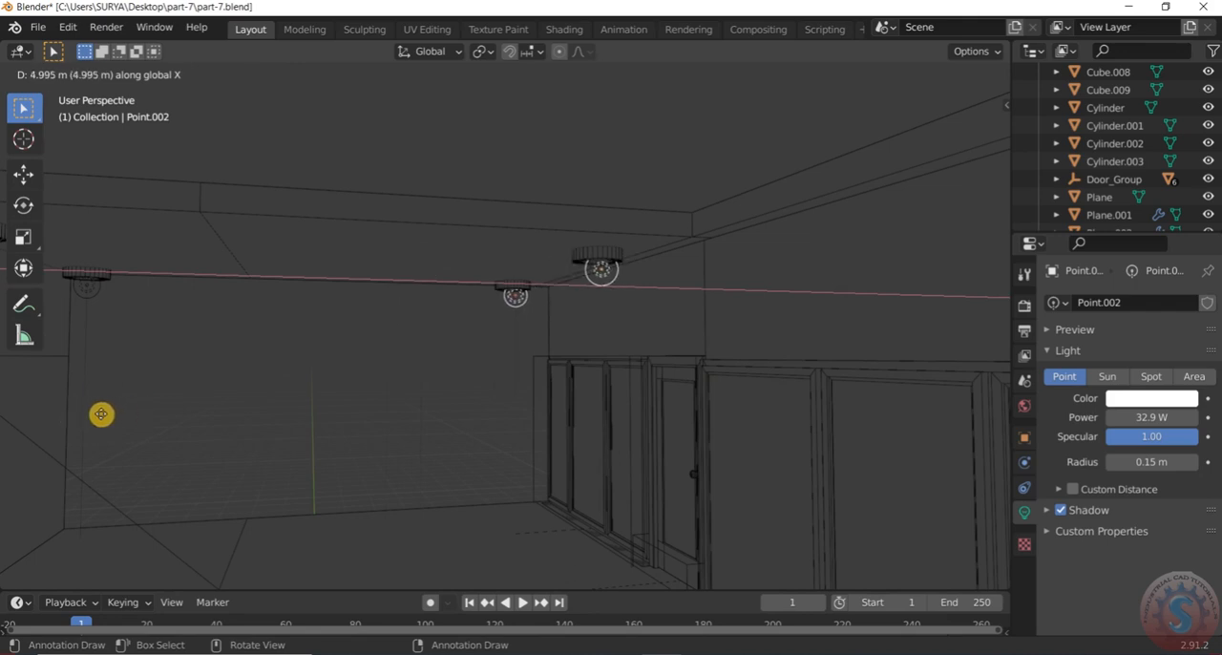
click(99, 414)
middle_drag(98, 414, 445, 257)
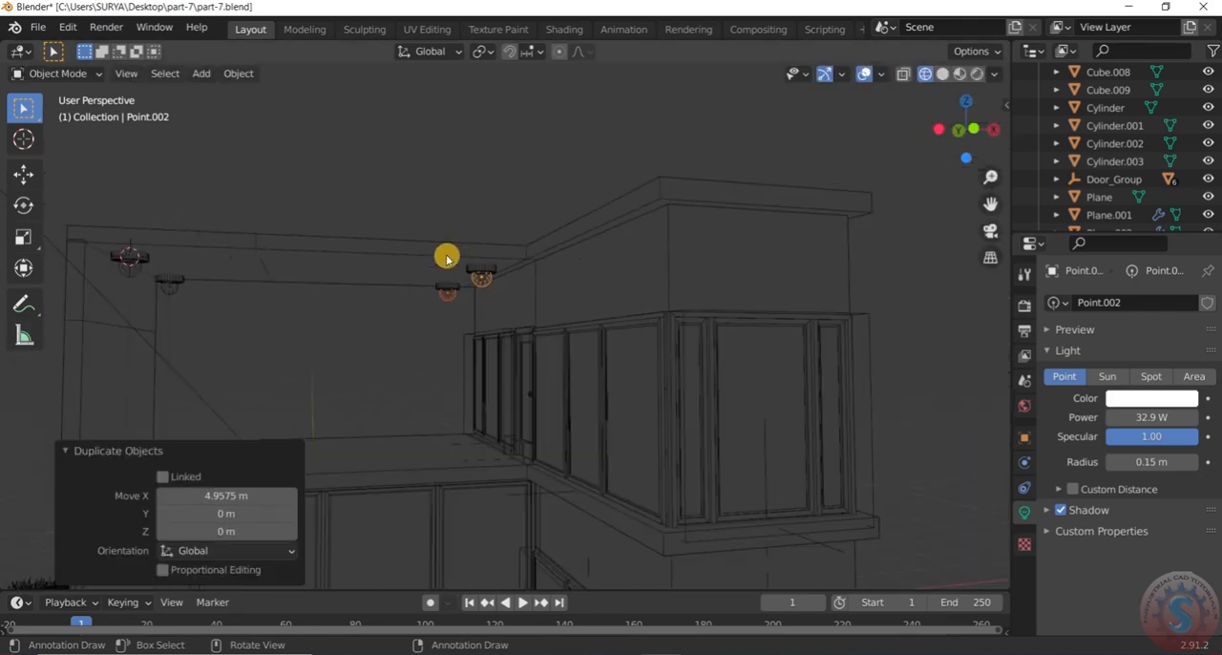
In rendered shading, set the power of the front point light beside the windowed wall to 33 W and its colour to blue
click(976, 74)
mouse_move(656, 216)
middle_down()
mouse_move(548, 201)
mouse_move(531, 226)
mouse_move(560, 169)
middle_up()
scroll(514, 256, up, 8)
scroll(559, 169, down, 12)
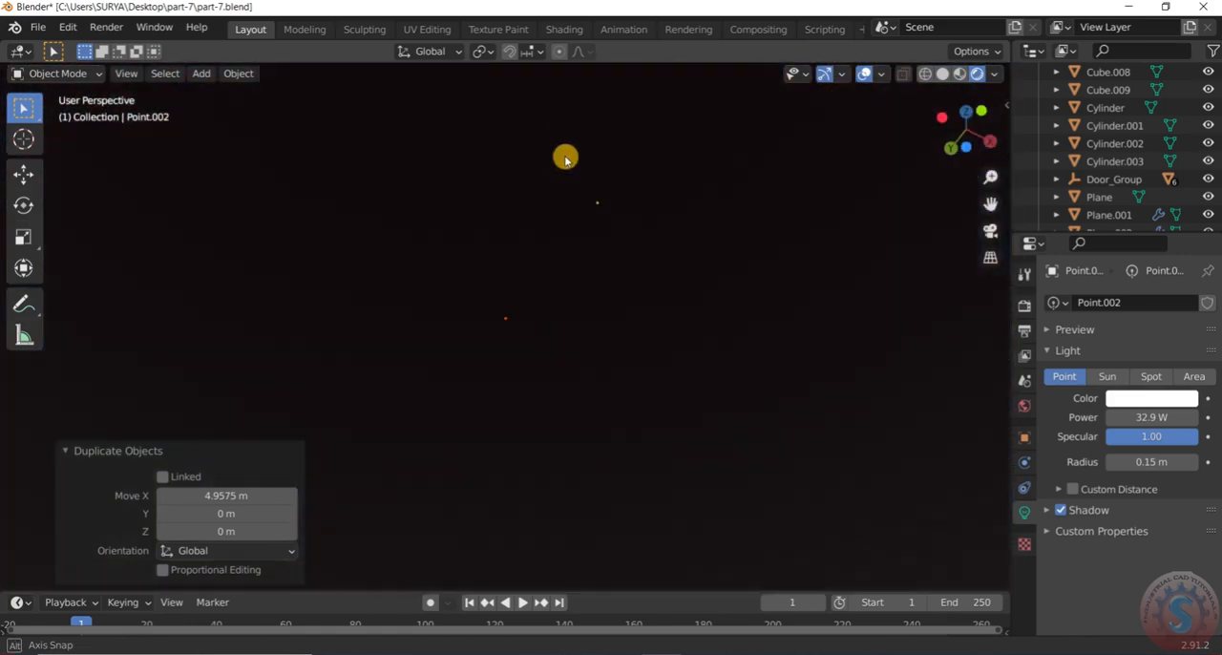
middle_drag(565, 160, 564, 265)
scroll(545, 235, down, 3)
scroll(564, 265, up, 3)
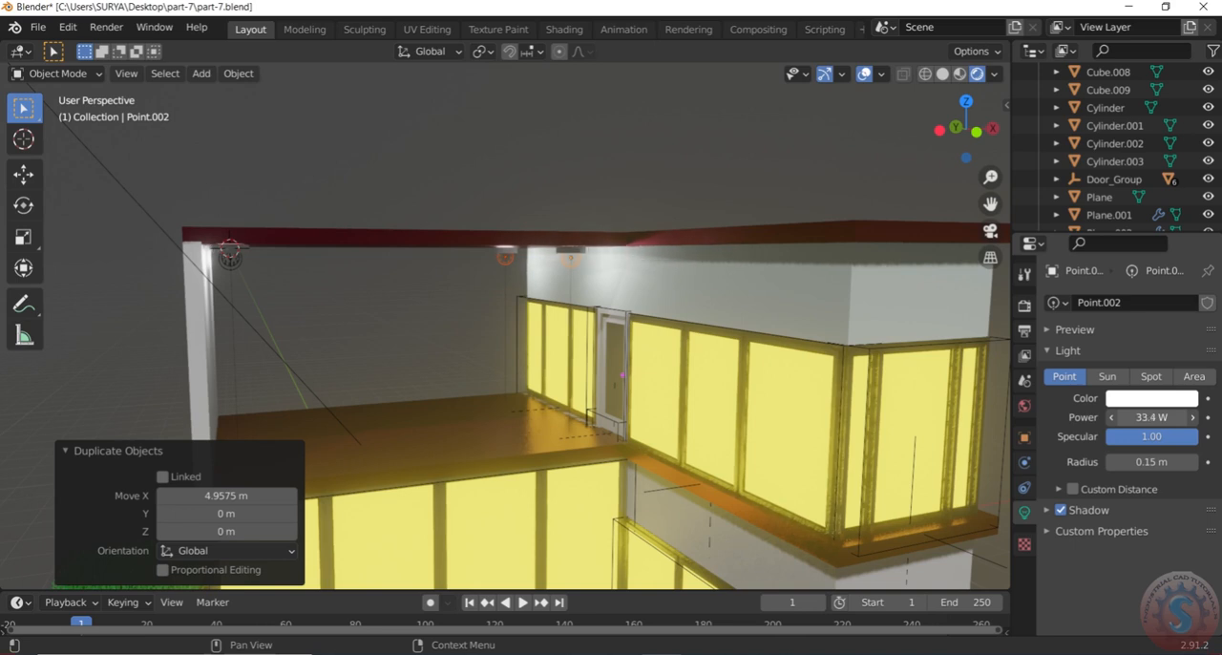
click(1155, 401)
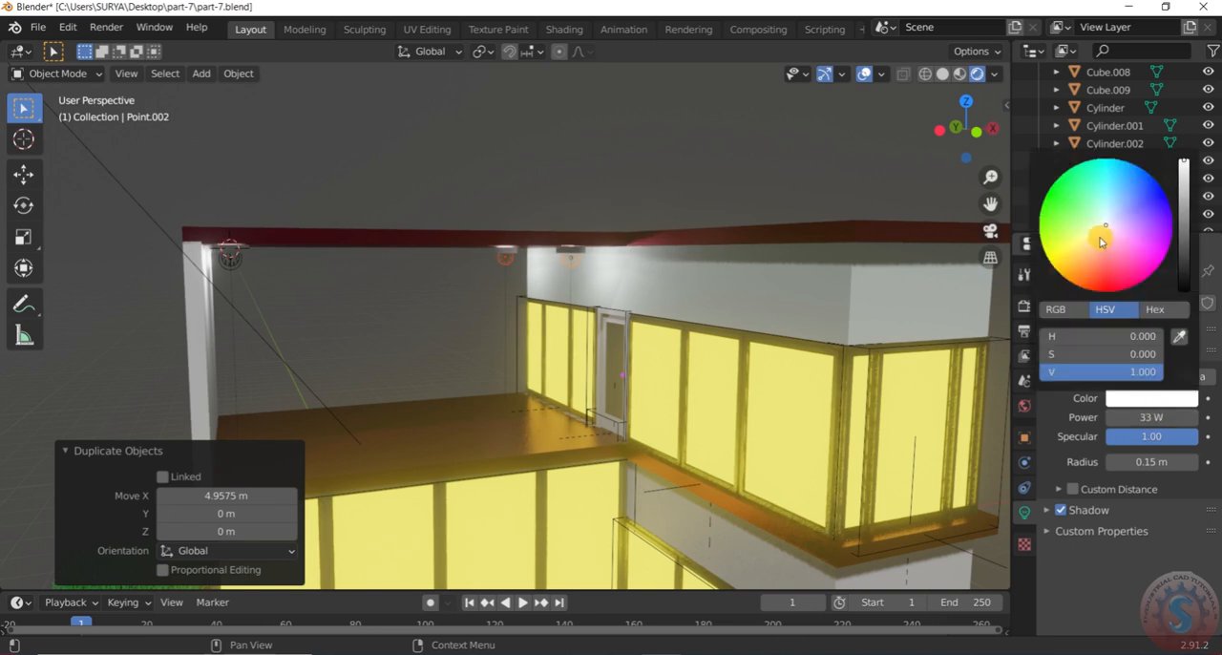
drag(1106, 224, 1139, 198)
Select the other three point lights and set the active outer front light's colour to hue 0.604, saturation 0.204, value 0.871
middle_drag(601, 281, 571, 208)
mouse_move(518, 251)
middle_down()
mouse_move(436, 284)
mouse_move(522, 247)
mouse_move(491, 254)
mouse_move(518, 248)
mouse_move(521, 264)
mouse_move(477, 265)
mouse_move(519, 245)
middle_up()
click(521, 260)
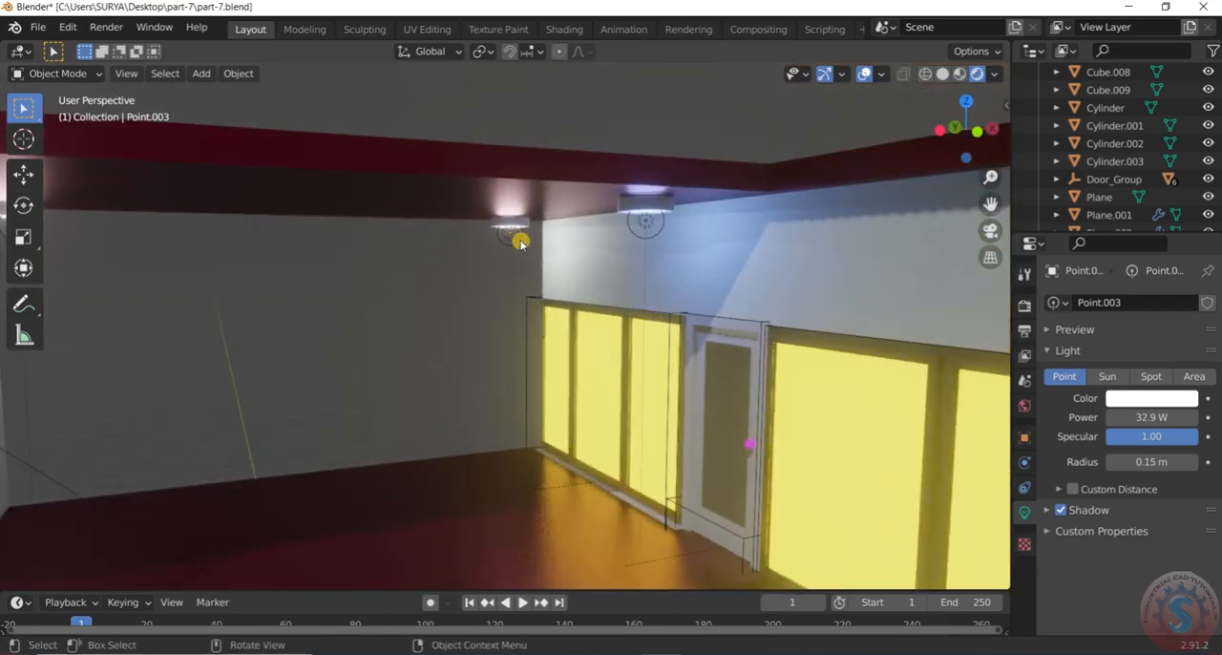
scroll(516, 250, down, 3)
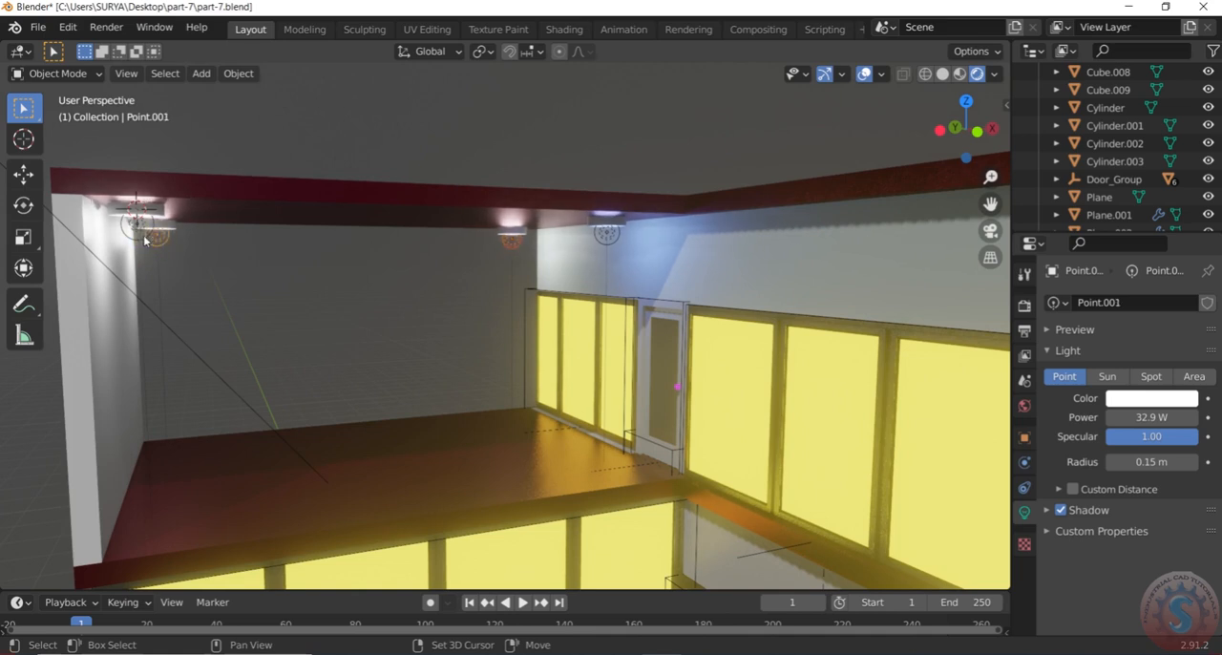
click(1178, 400)
drag(1124, 204, 1114, 214)
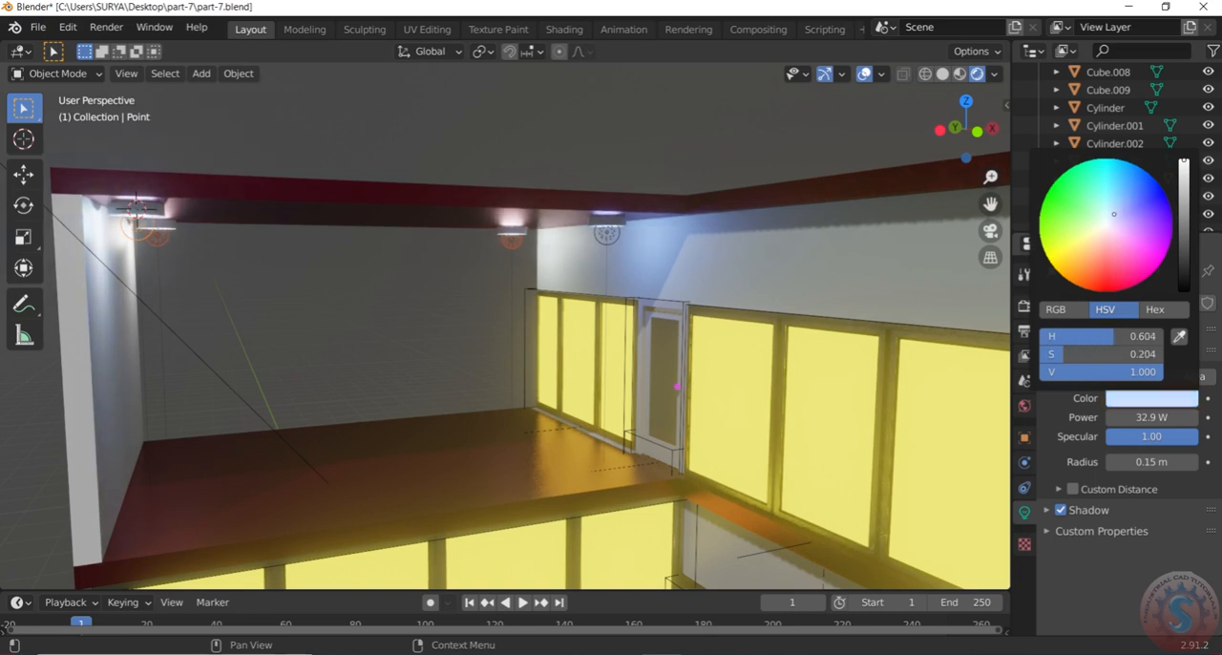
drag(1184, 161, 1184, 175)
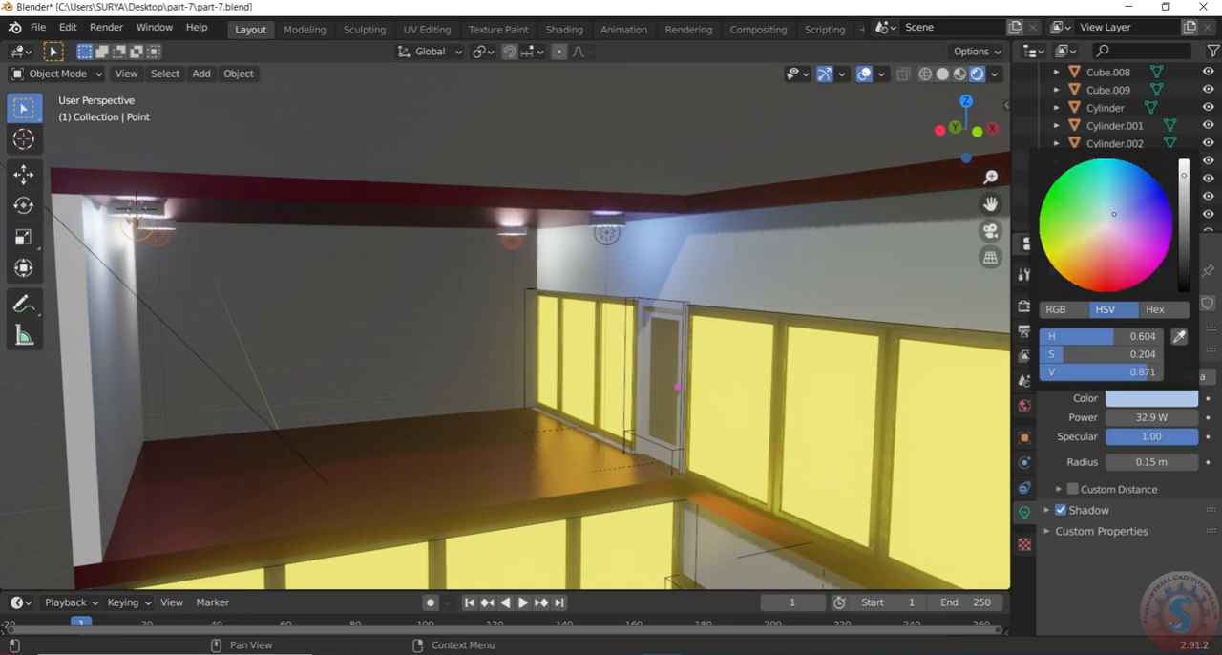
Examine how the four ceiling lights illuminate the upper terrace and side walls, from a distance and up close
scroll(573, 238, down, 7)
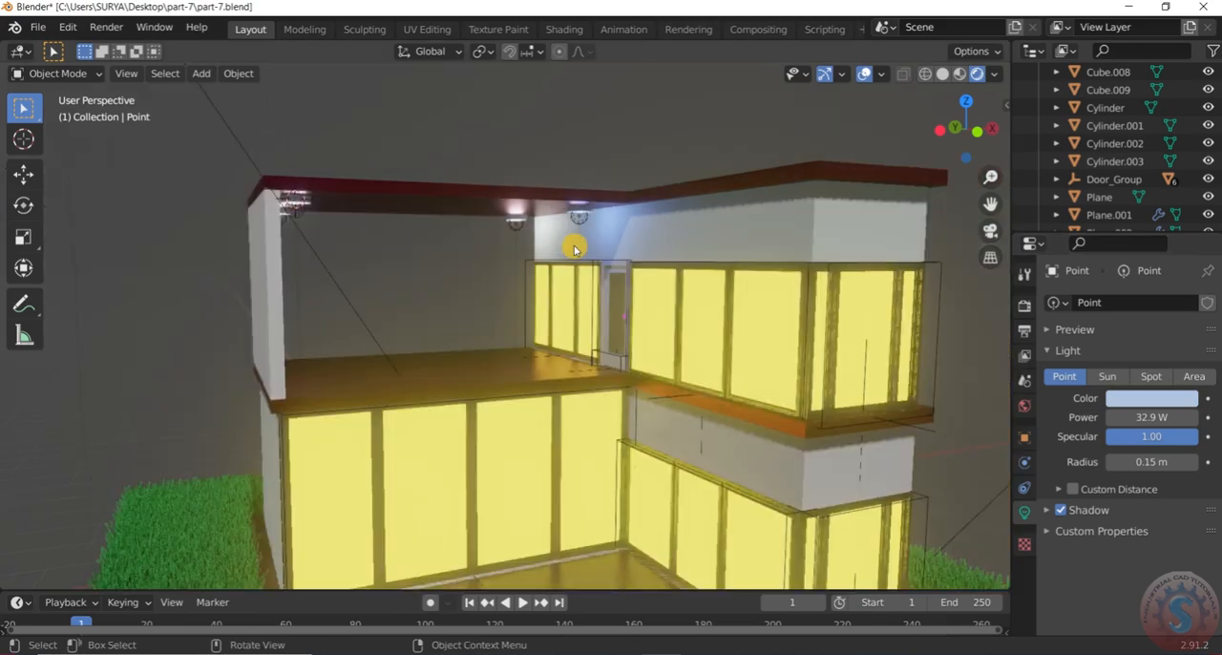
middle_drag(586, 267, 708, 220)
scroll(611, 327, up, 3)
scroll(704, 284, up, 3)
scroll(732, 295, down, 4)
scroll(751, 315, up, 3)
scroll(706, 179, up, 2)
scroll(722, 277, down, 3)
middle_drag(731, 304, 622, 203)
scroll(386, 139, up, 3)
scroll(612, 226, up, 2)
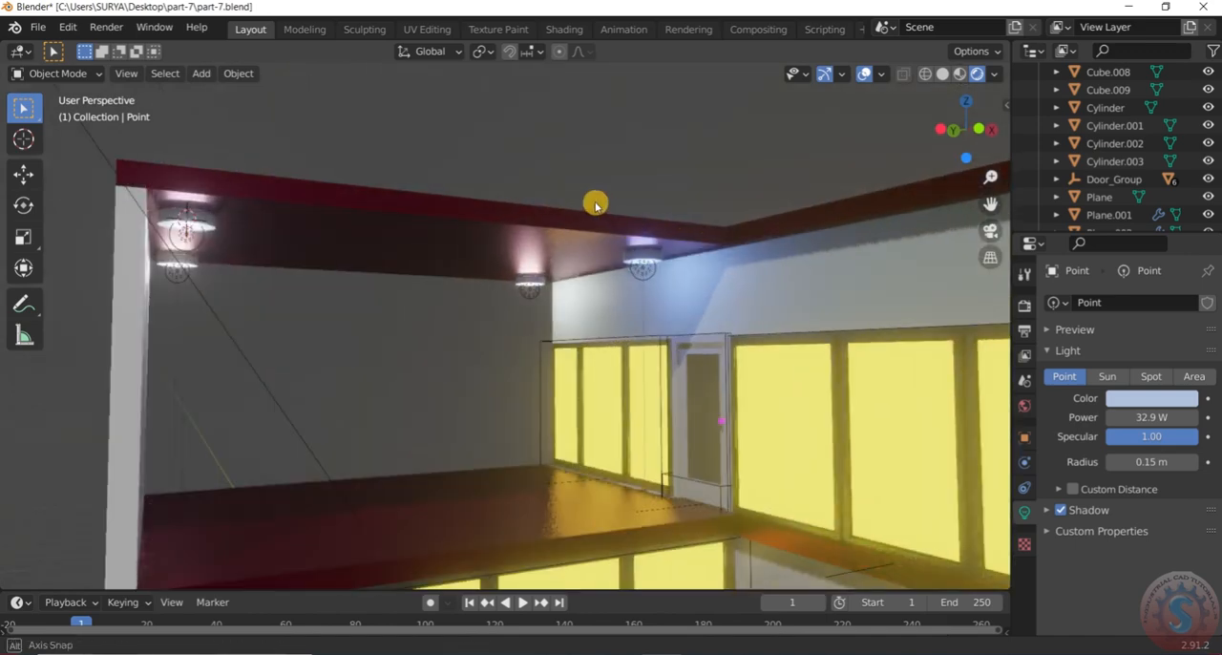
Save the file
scroll(595, 202, up, 2)
key(ctrl+s)
scroll(571, 230, down, 5)
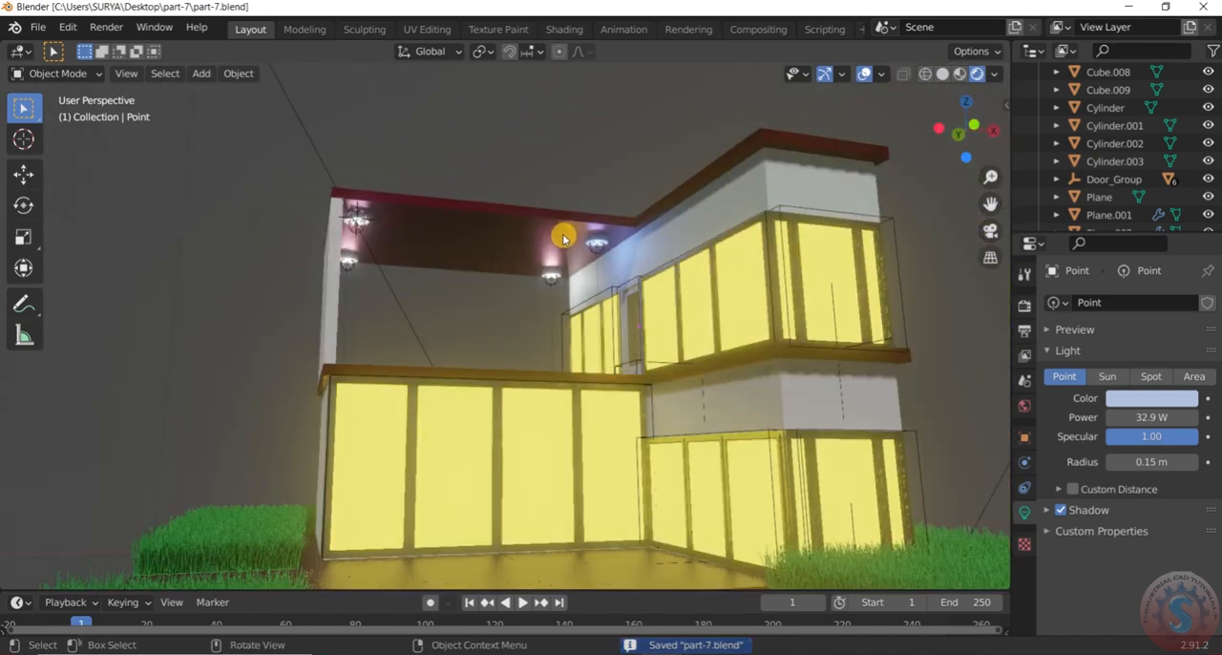
Examine the rendered pool, grass, lower facade and lit upper terrace from above and from the front
middle_drag(771, 261, 546, 494)
scroll(505, 425, up, 3)
middle_drag(505, 425, 496, 474)
scroll(531, 347, down, 3)
scroll(497, 473, up, 3)
scroll(512, 425, up, 1)
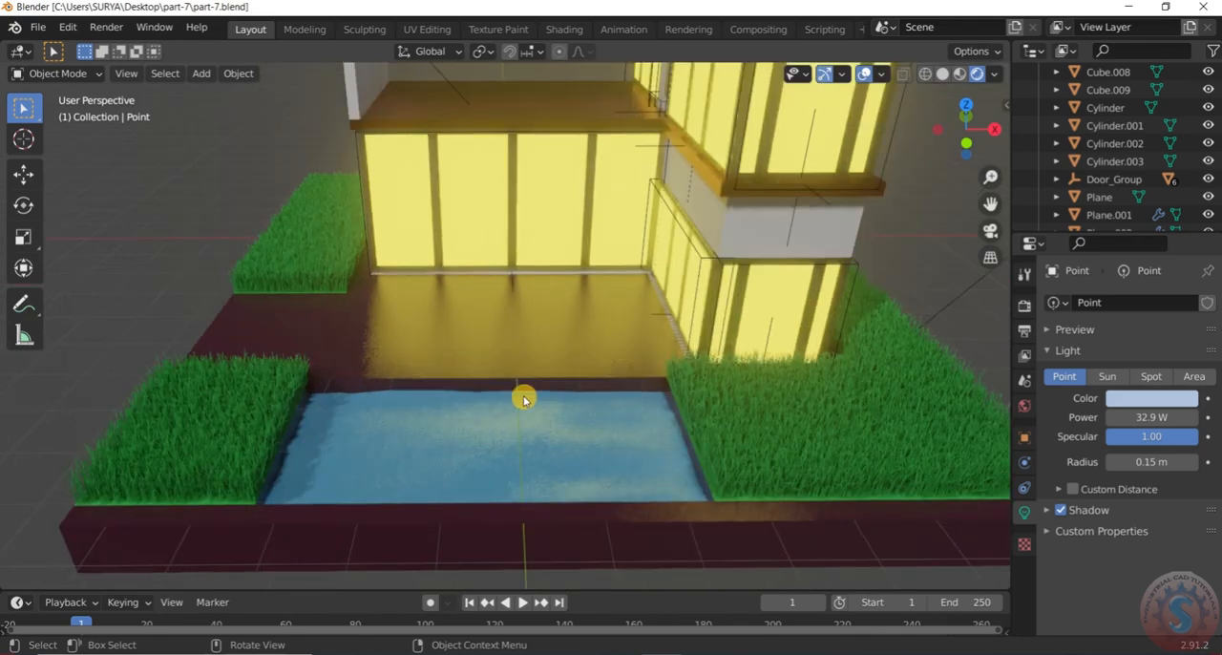
scroll(524, 398, down, 4)
scroll(546, 277, down, 2)
scroll(541, 235, up, 3)
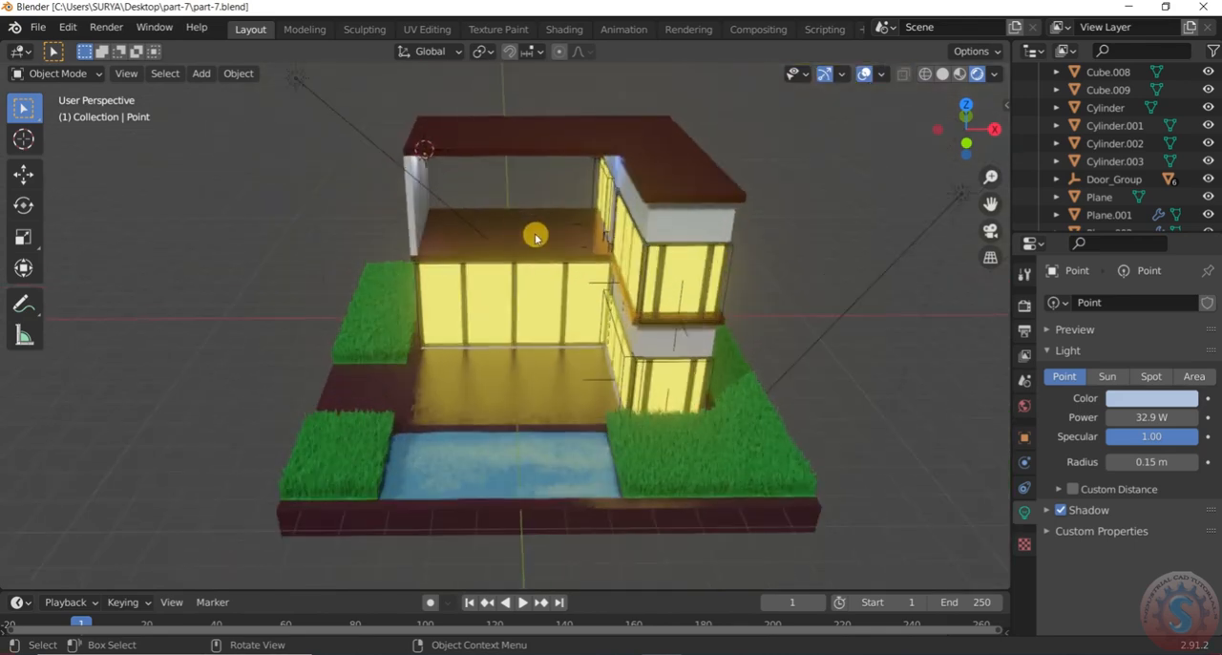
scroll(467, 168, up, 3)
scroll(423, 168, up, 2)
middle_drag(458, 197, 469, 112)
scroll(469, 111, down, 1)
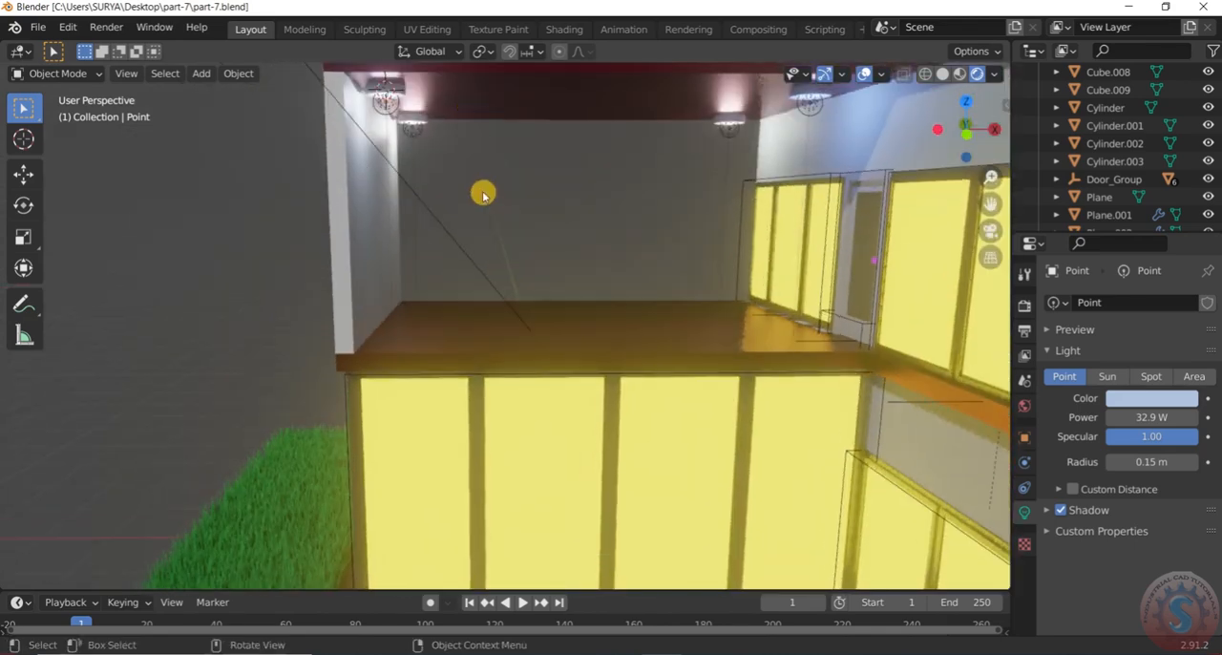
scroll(483, 201, down, 3)
scroll(609, 191, up, 4)
middle_drag(594, 160, 601, 209)
Duplicate the ceiling fixture near the upper-floor door with its point light, offsetting the copy about -1.69, -0.37, -0.95 m in X, Y, Z
scroll(611, 203, up, 1)
click(712, 148)
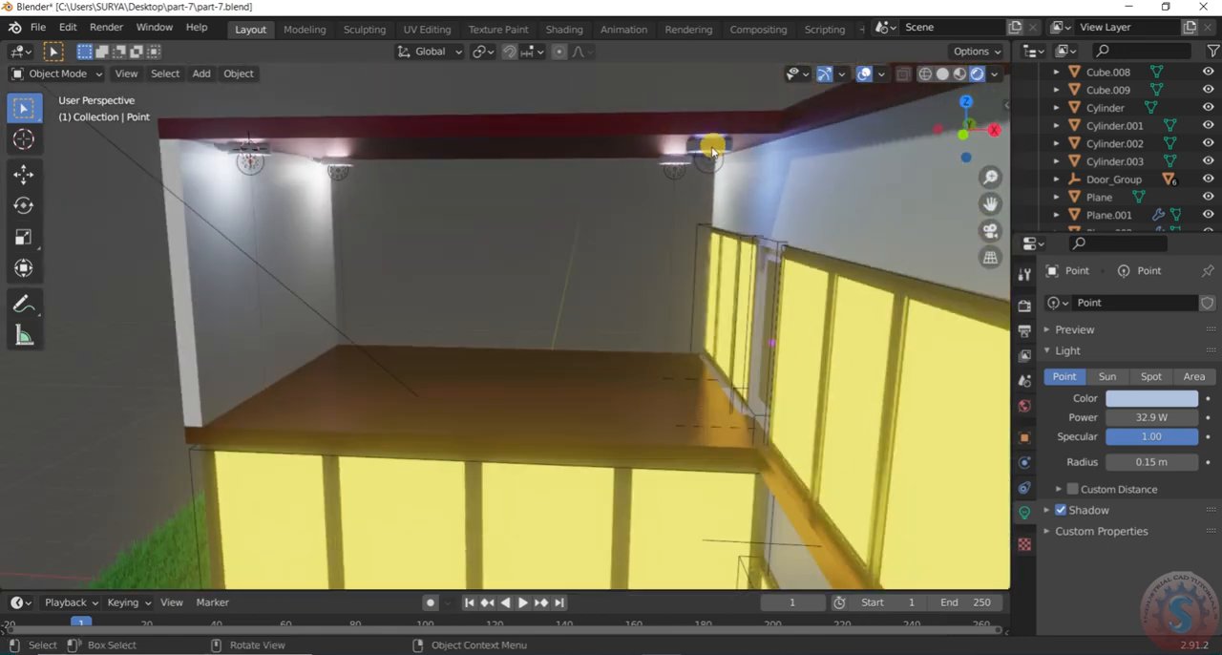
click(713, 149)
scroll(711, 162, up, 2)
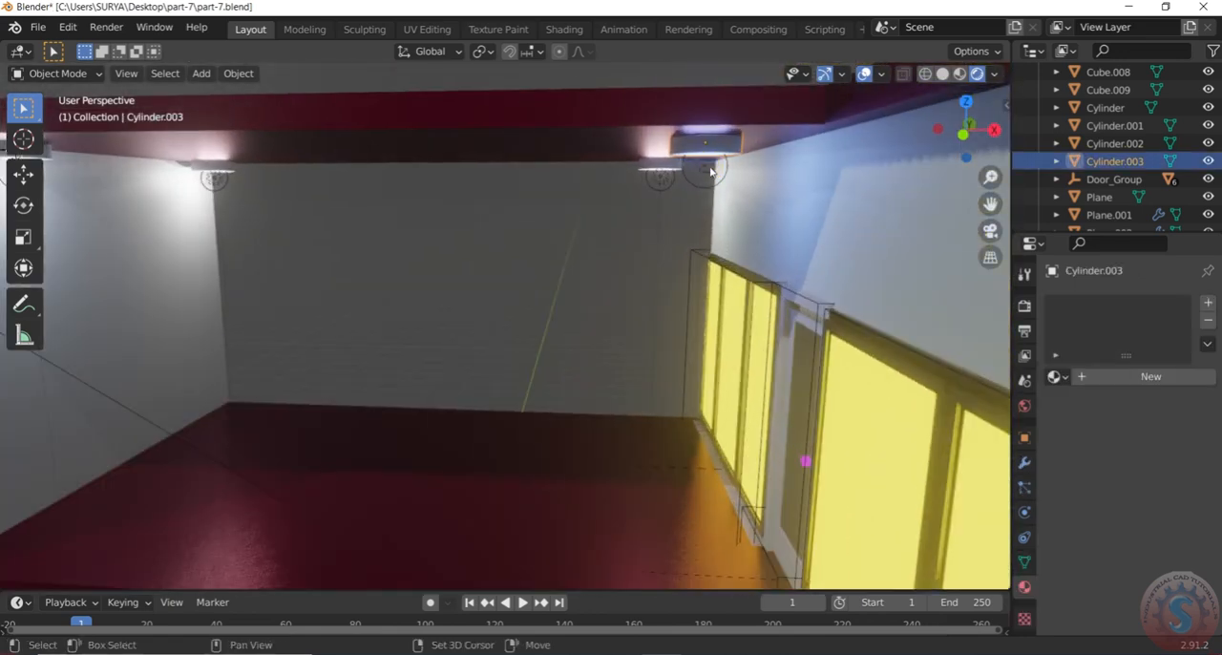
click(710, 170)
scroll(703, 173, down, 1)
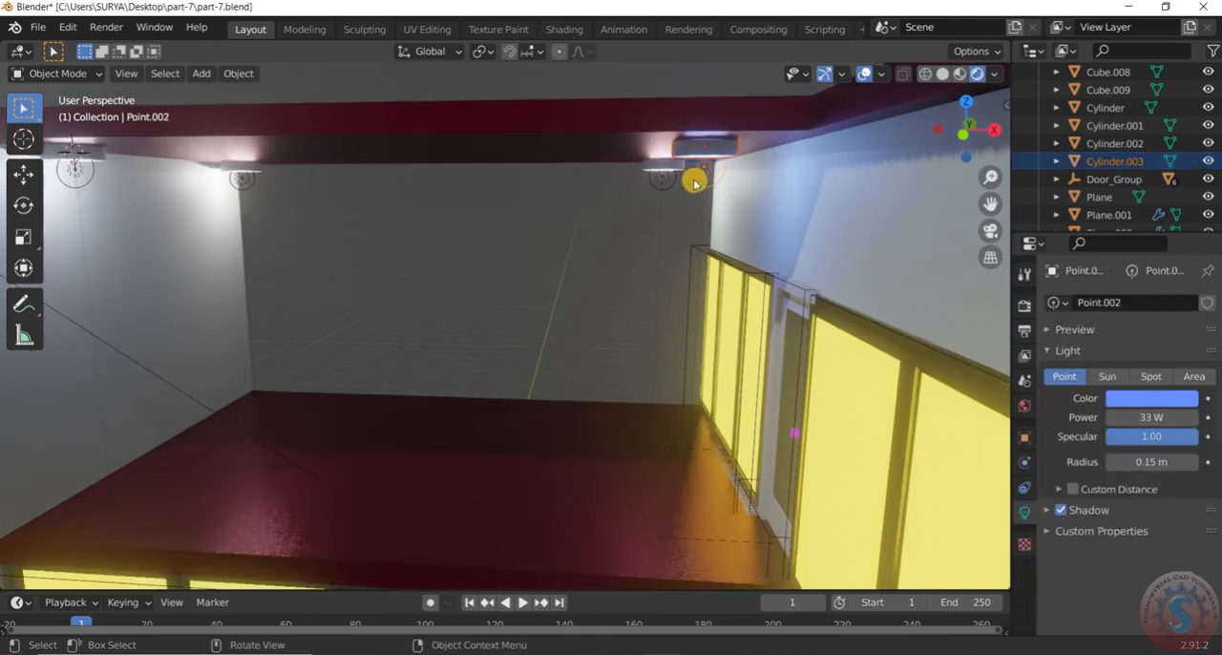
key(shift+d)
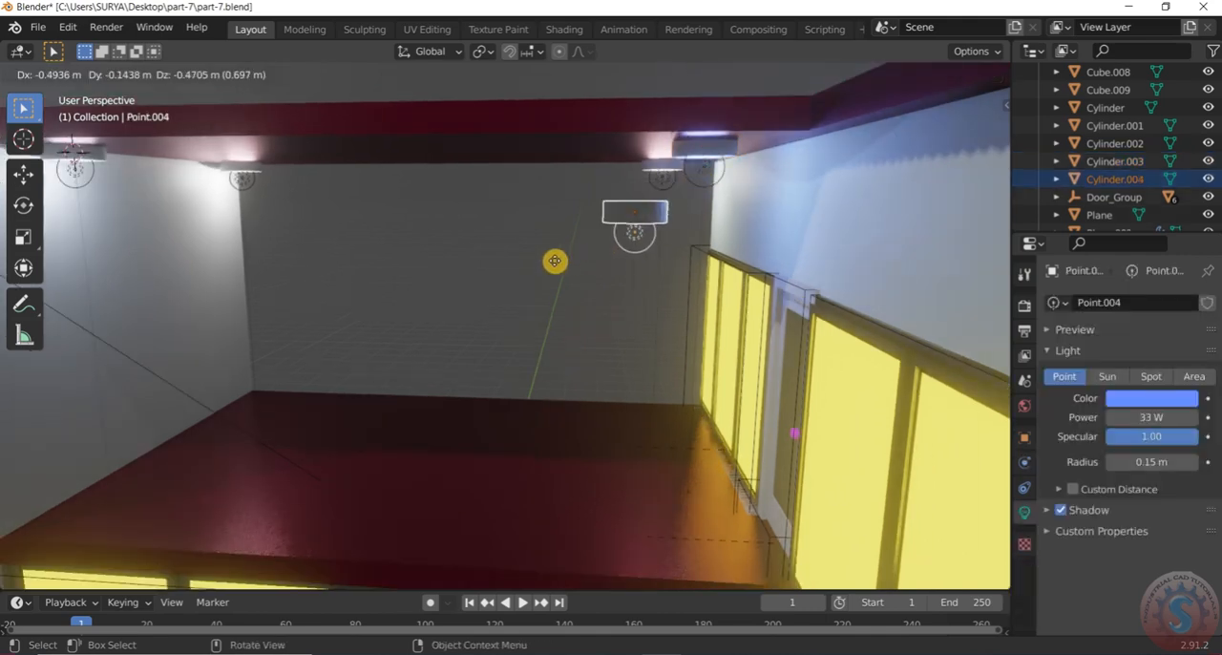
click(452, 312)
Move the copied fixture and light about 1.03 m in X, -2.28 m in Y and 0.87 m in Z, towards the roof overhang
middle_drag(452, 309, 658, 323)
key(g)
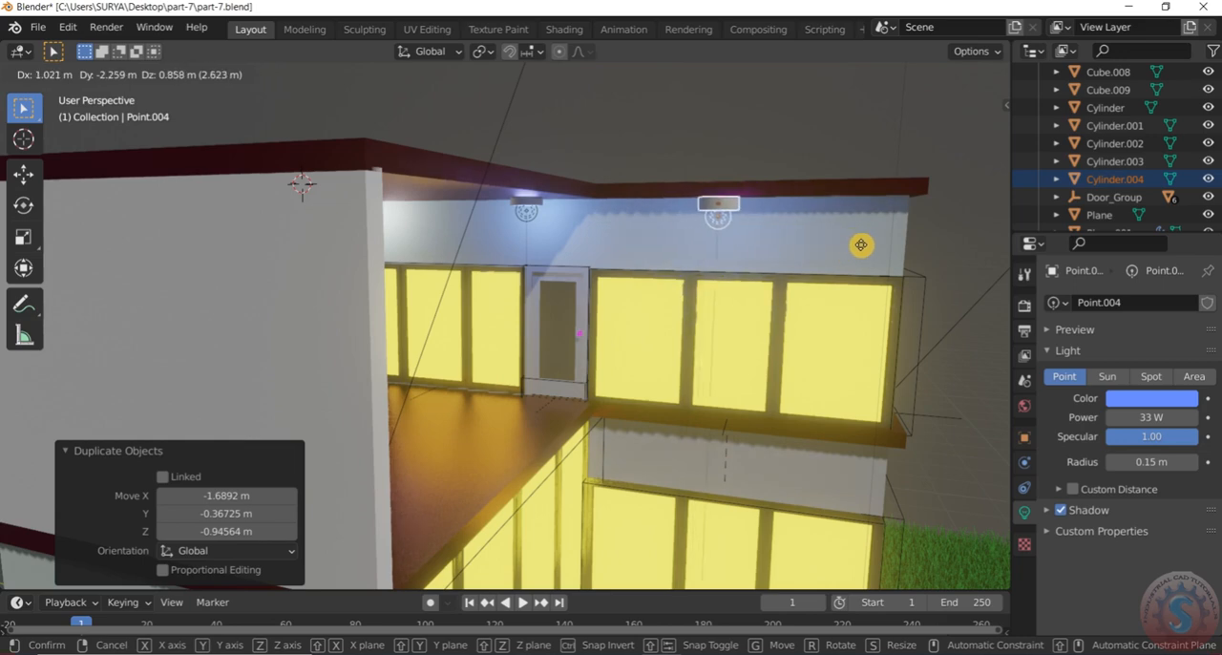
click(854, 256)
scroll(854, 255, down, 2)
middle_drag(852, 253, 713, 242)
scroll(806, 227, up, 3)
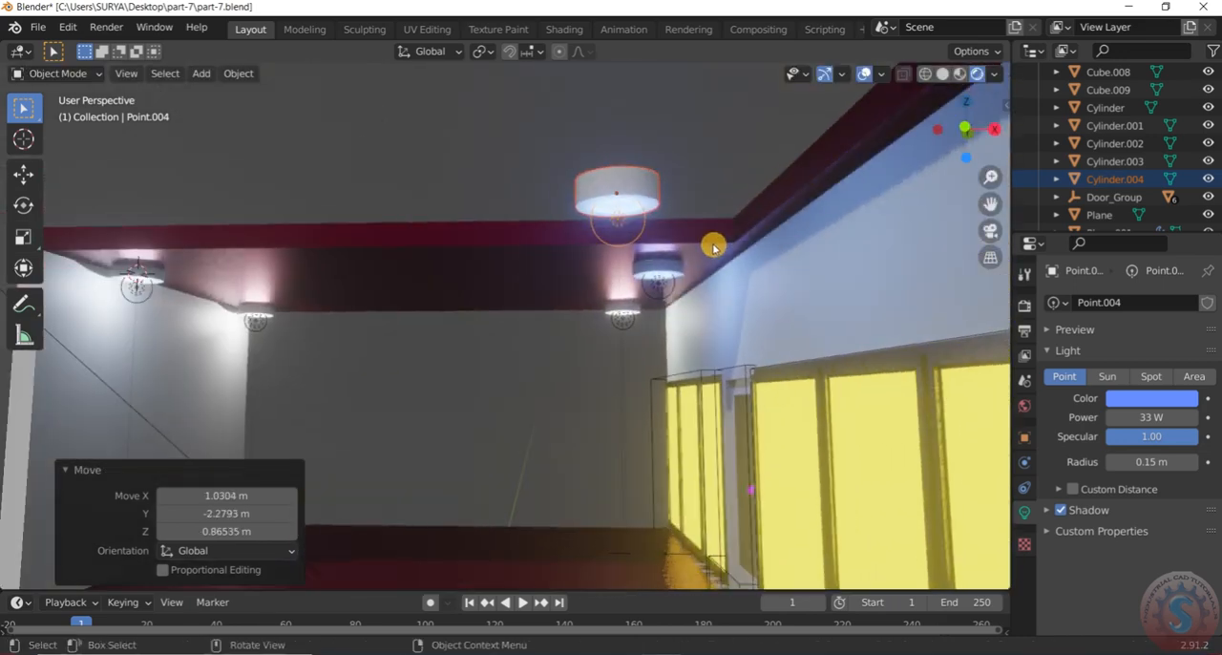
Move the copied fixture and light about 1.22 m along X, under the roof above the upper-floor windows
key(g)
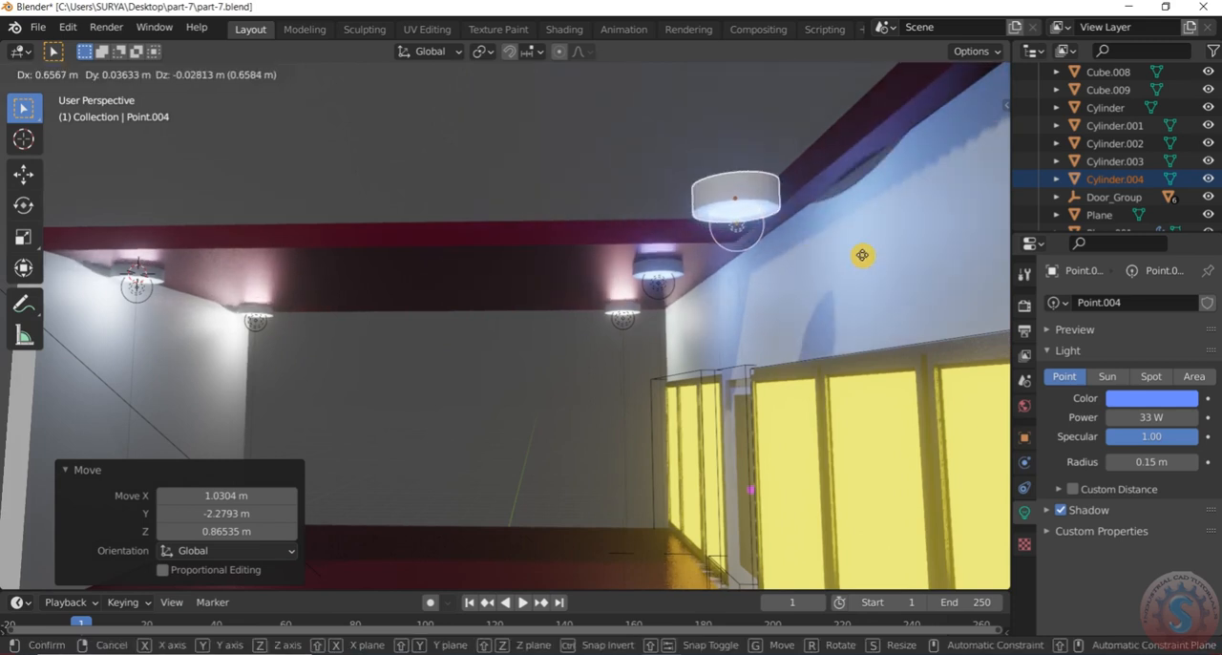
key(x)
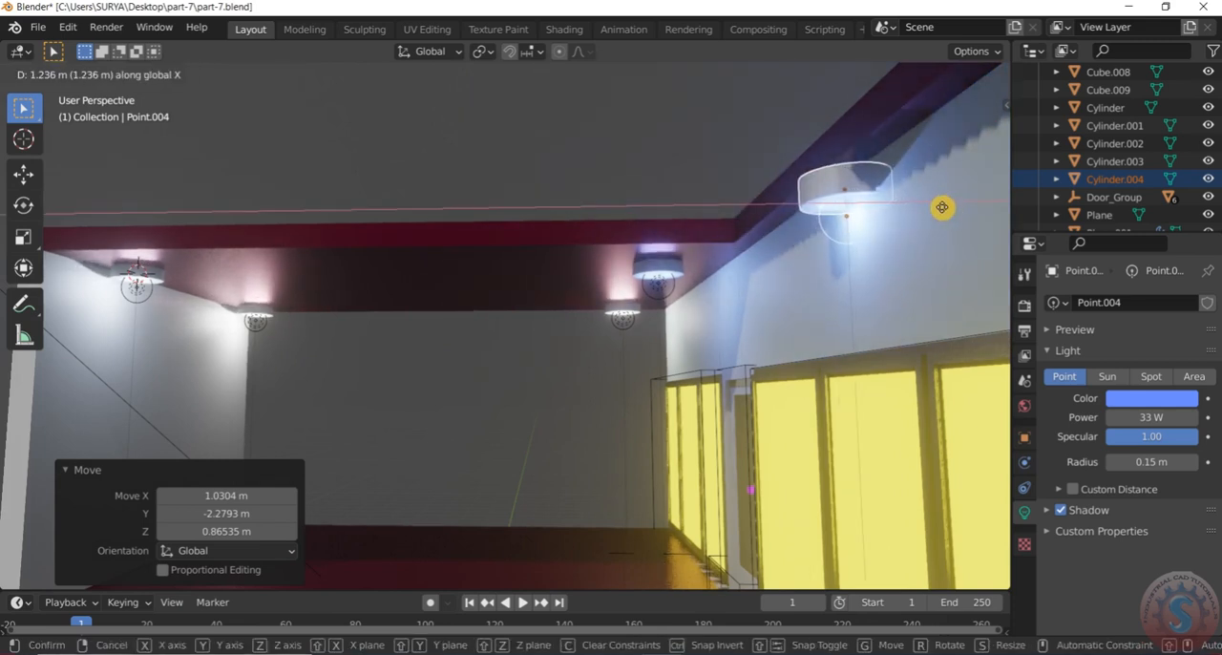
click(941, 206)
middle_drag(940, 205, 818, 322)
scroll(818, 325, down, 8)
scroll(892, 361, up, 4)
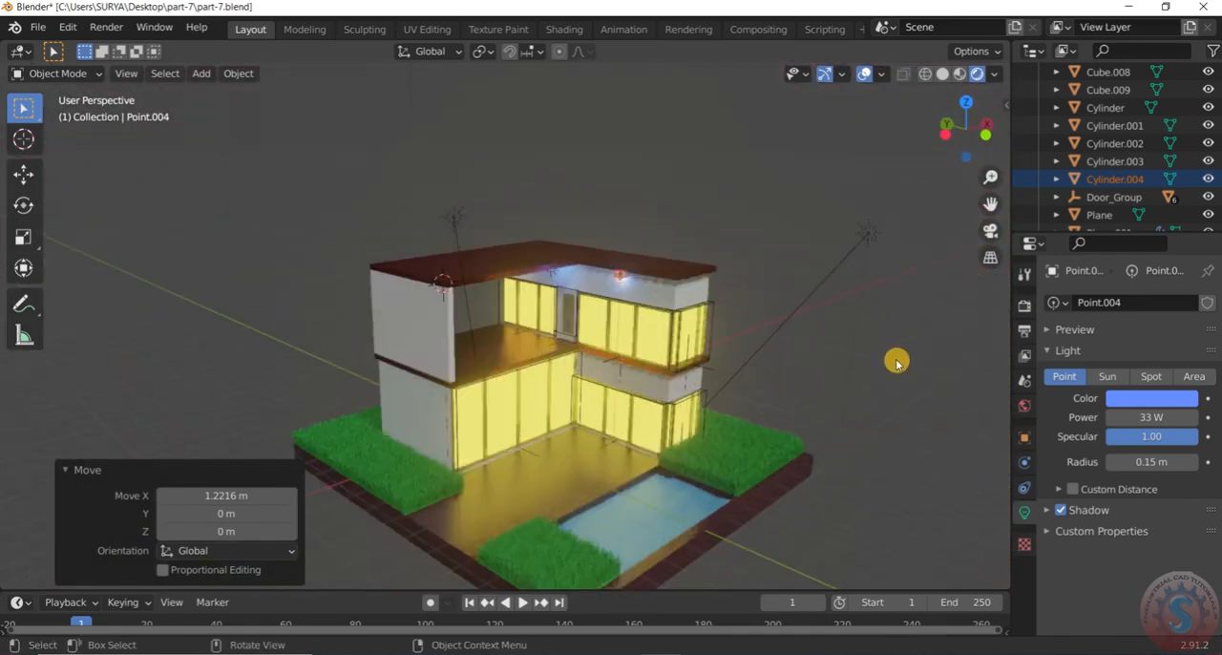
Scale the copied fixture cylinder above the upper-floor windows to about 0.763
scroll(609, 309, up, 3)
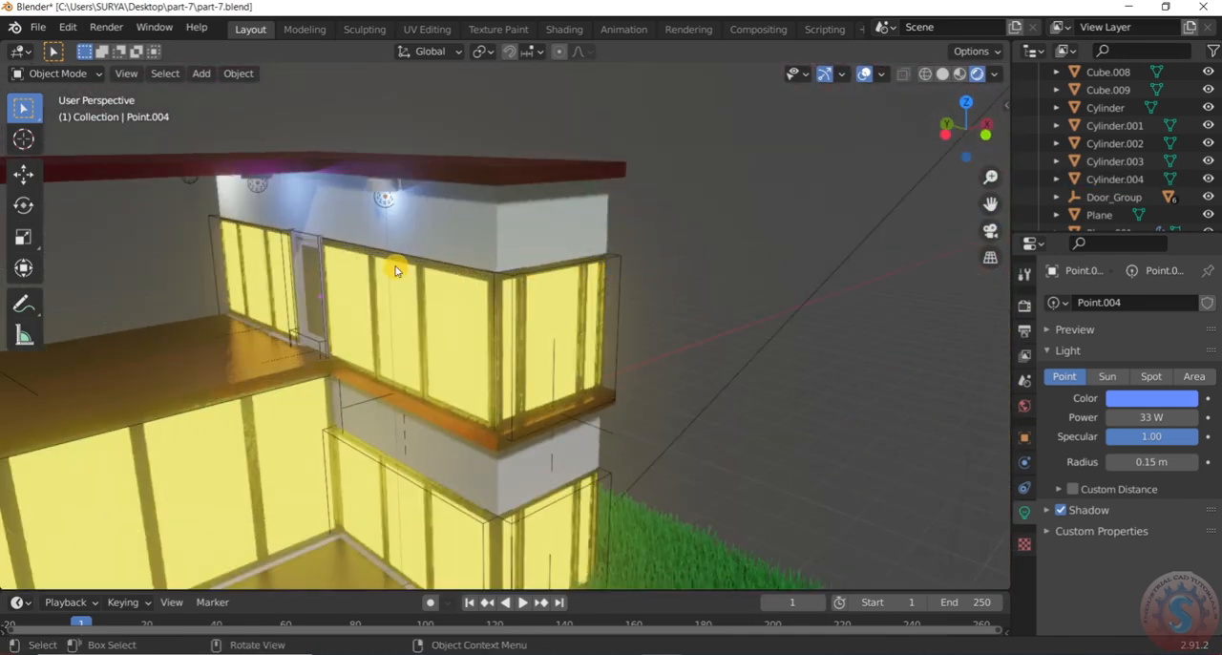
scroll(322, 196, up, 4)
click(470, 168)
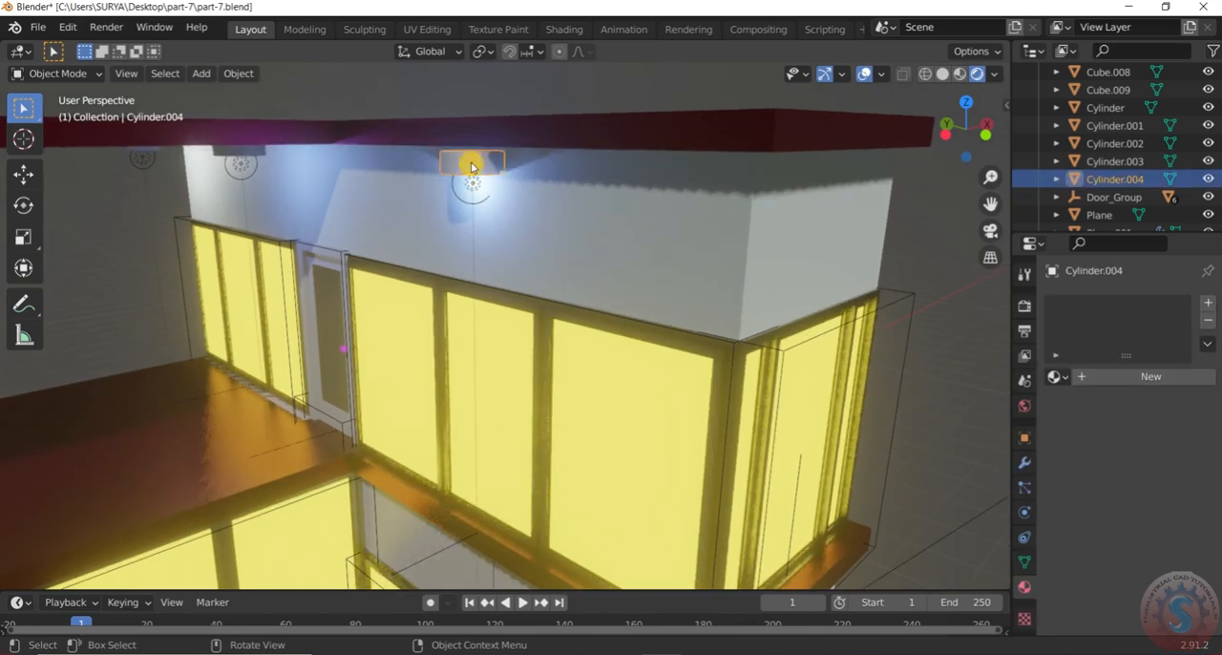
key(s)
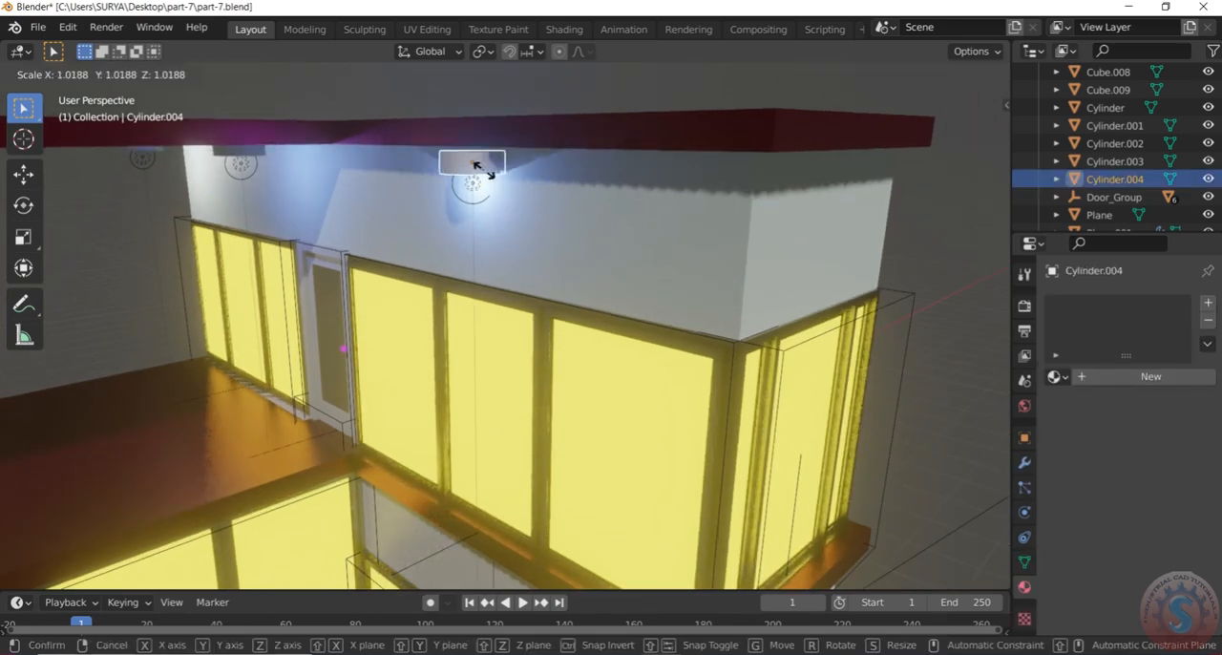
click(481, 168)
scroll(410, 236, up, 1)
middle_drag(464, 201, 455, 239)
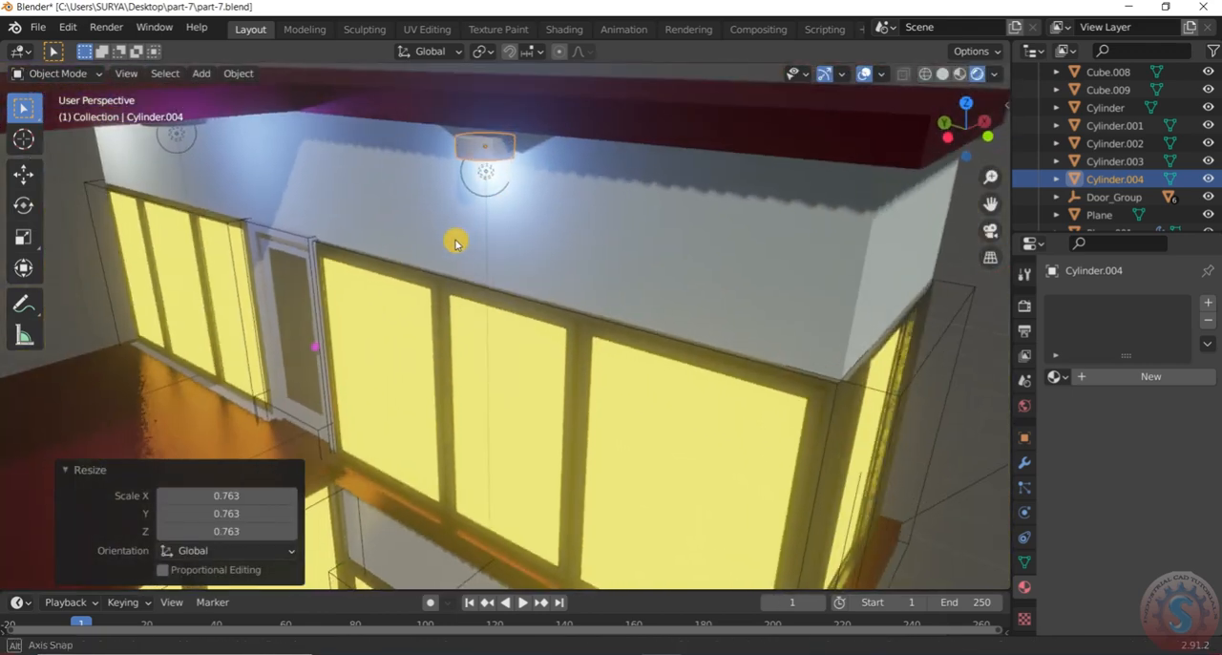
scroll(473, 225, up, 1)
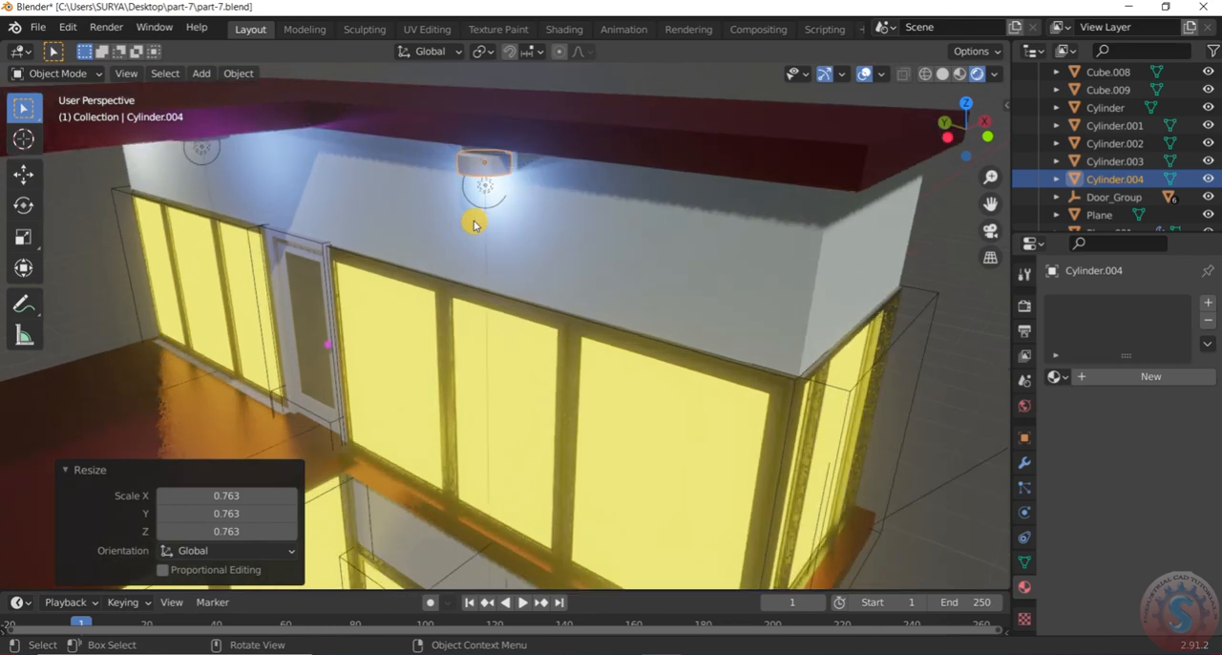
Raise the scaled fixture and its point light together about 0.05 m along Z against the underside of the roof
click(492, 188)
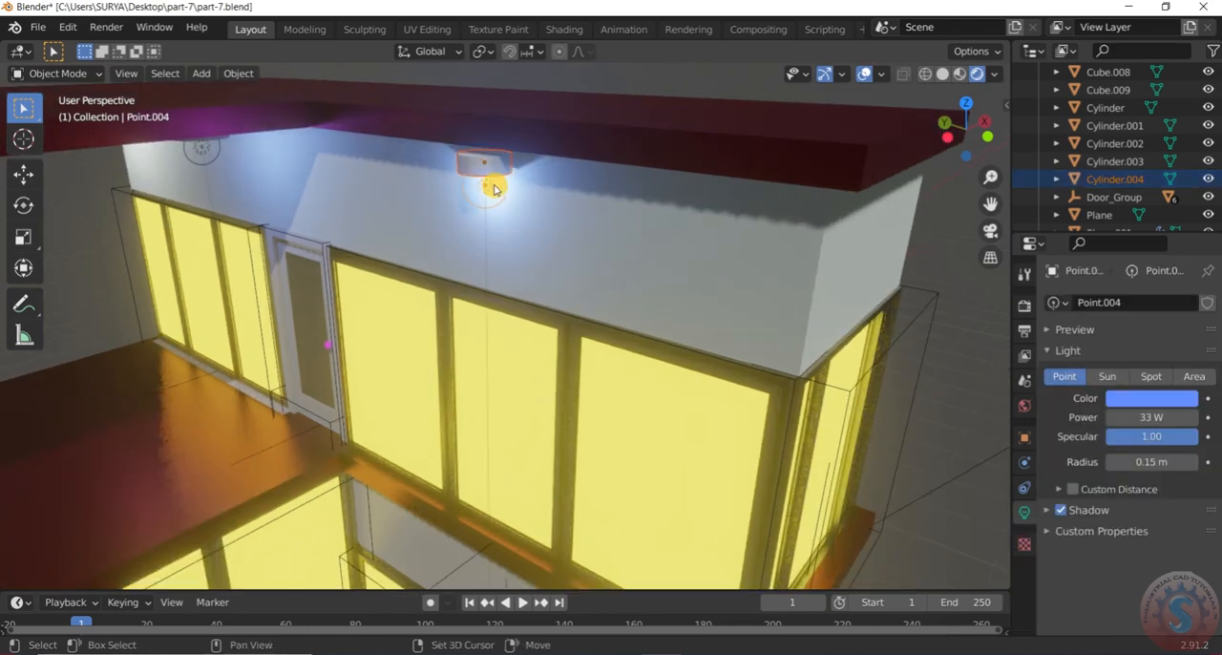
key(g)
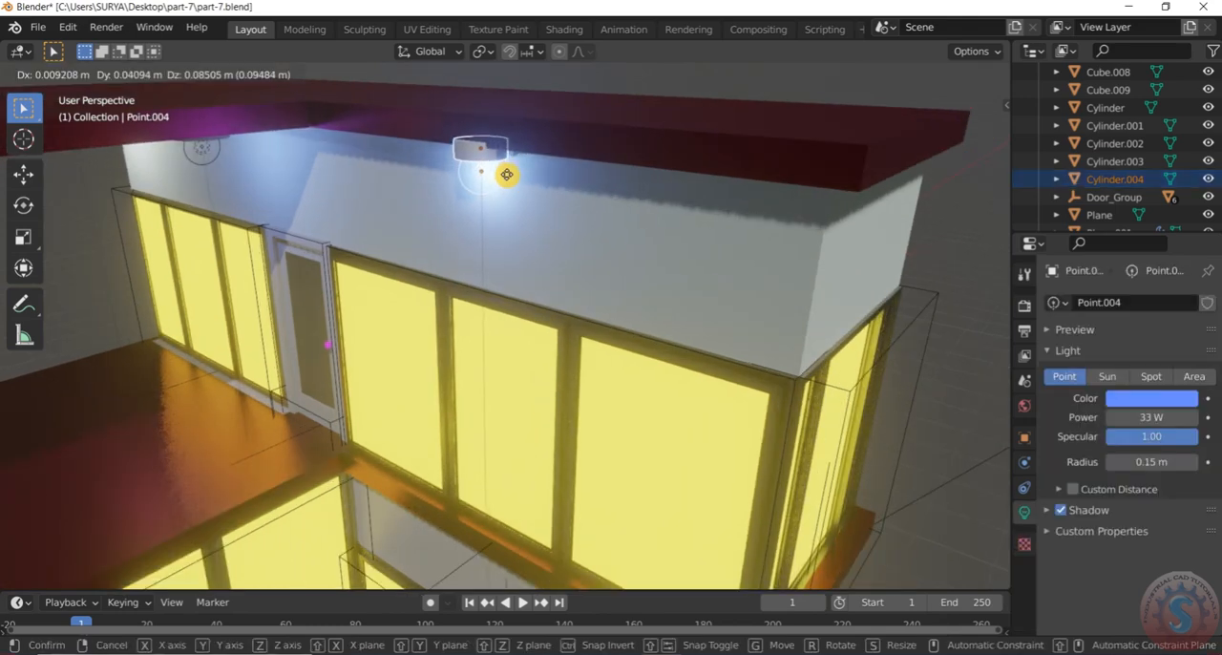
key(x)
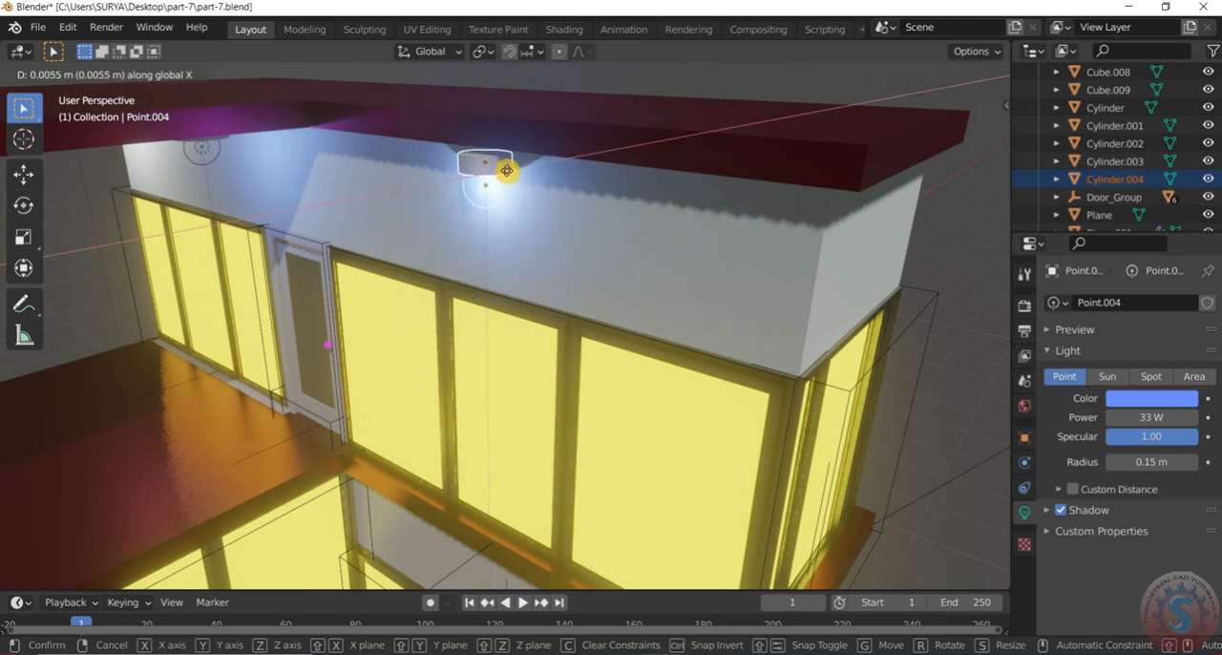
key(z)
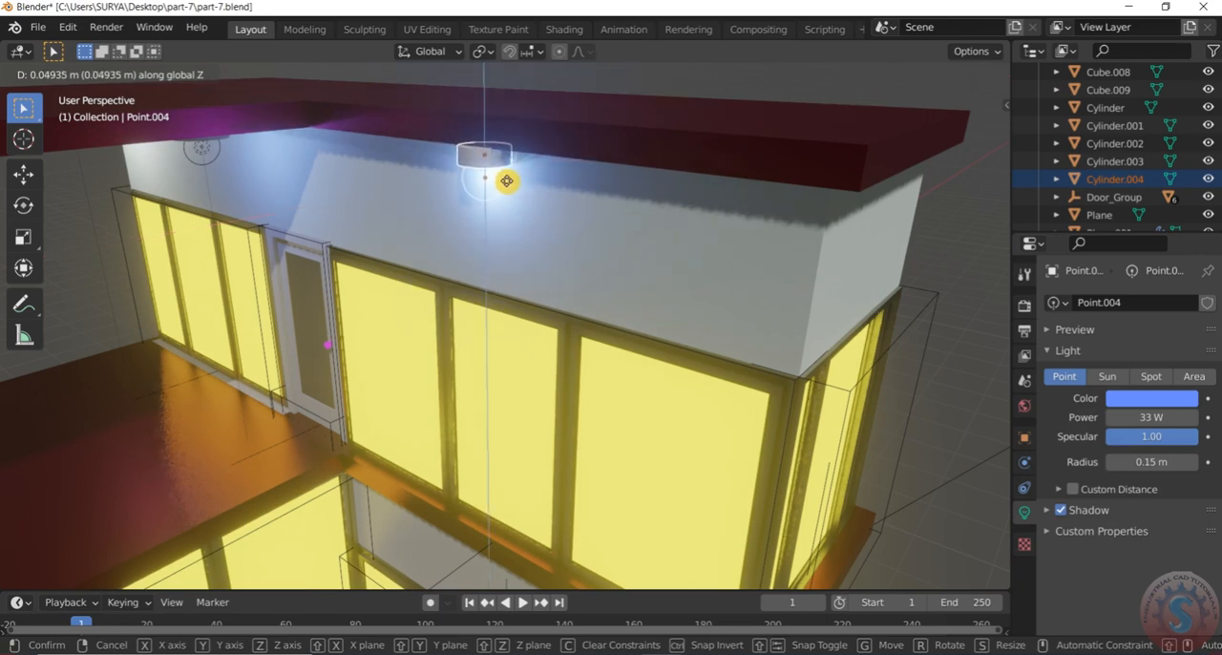
click(506, 181)
middle_drag(502, 181, 639, 156)
Examine the house with the additional roof light from several distances, with the viewport overlays and gizmos hidden
click(843, 276)
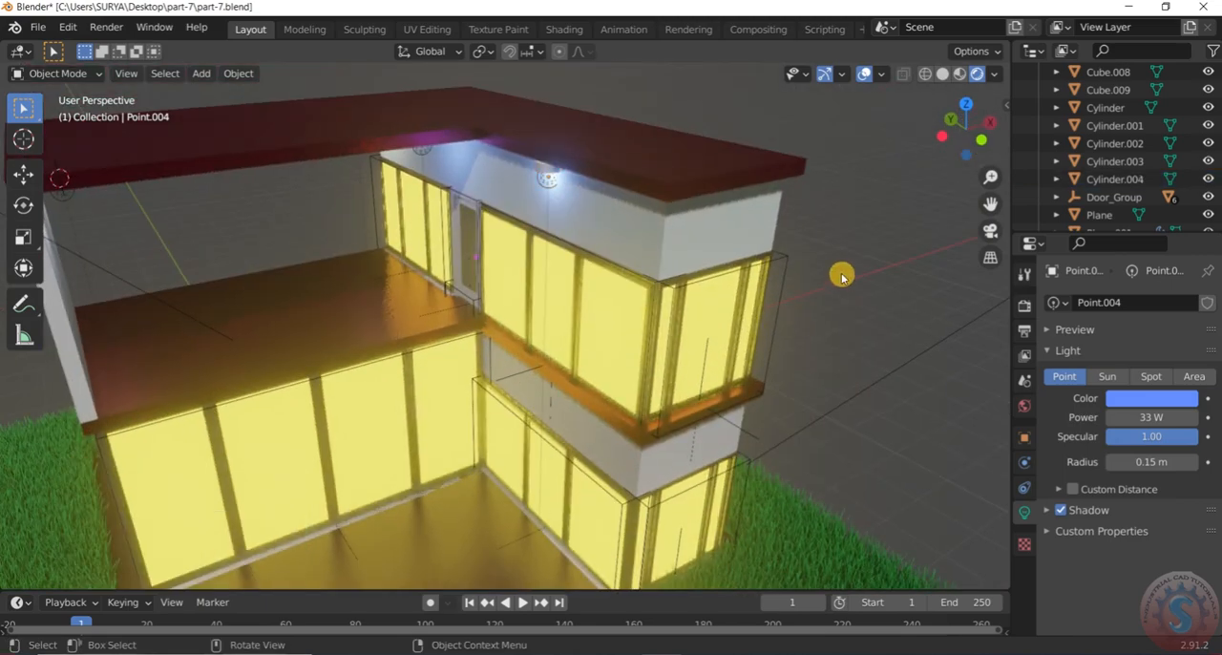
scroll(842, 275, down, 3)
scroll(842, 274, up, 2)
mouse_move(842, 275)
middle_down()
mouse_move(763, 231)
mouse_move(764, 210)
mouse_move(829, 164)
mouse_move(824, 240)
mouse_move(836, 260)
middle_up()
scroll(729, 289, down, 4)
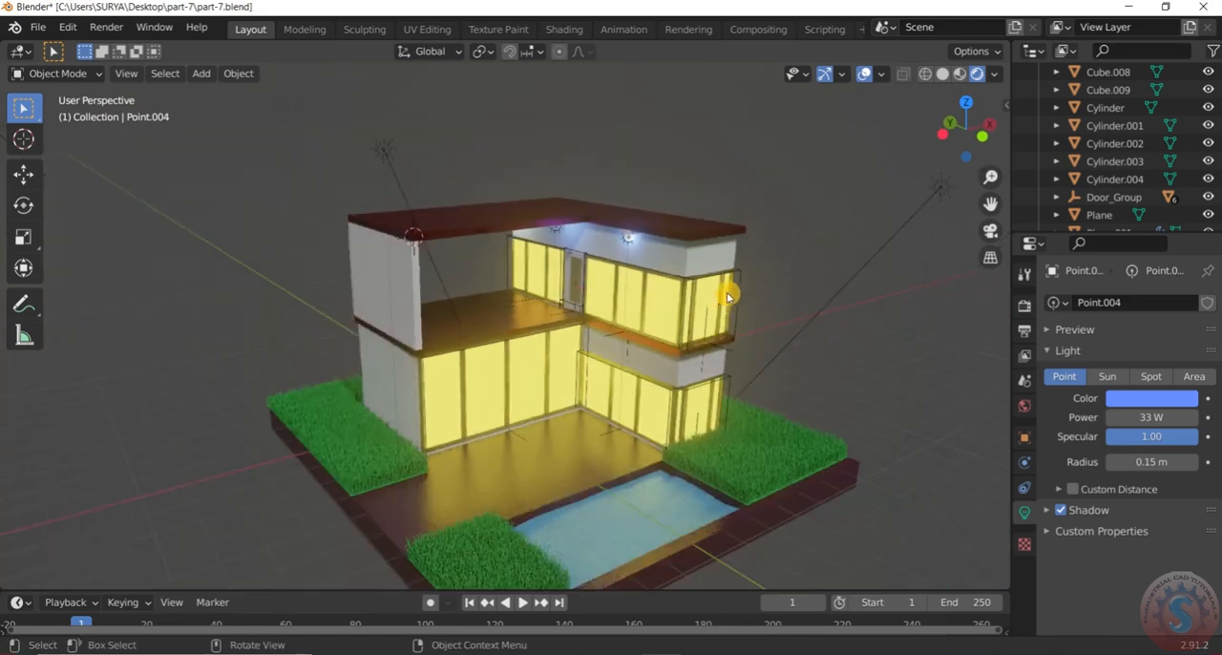
scroll(719, 320, up, 3)
click(864, 75)
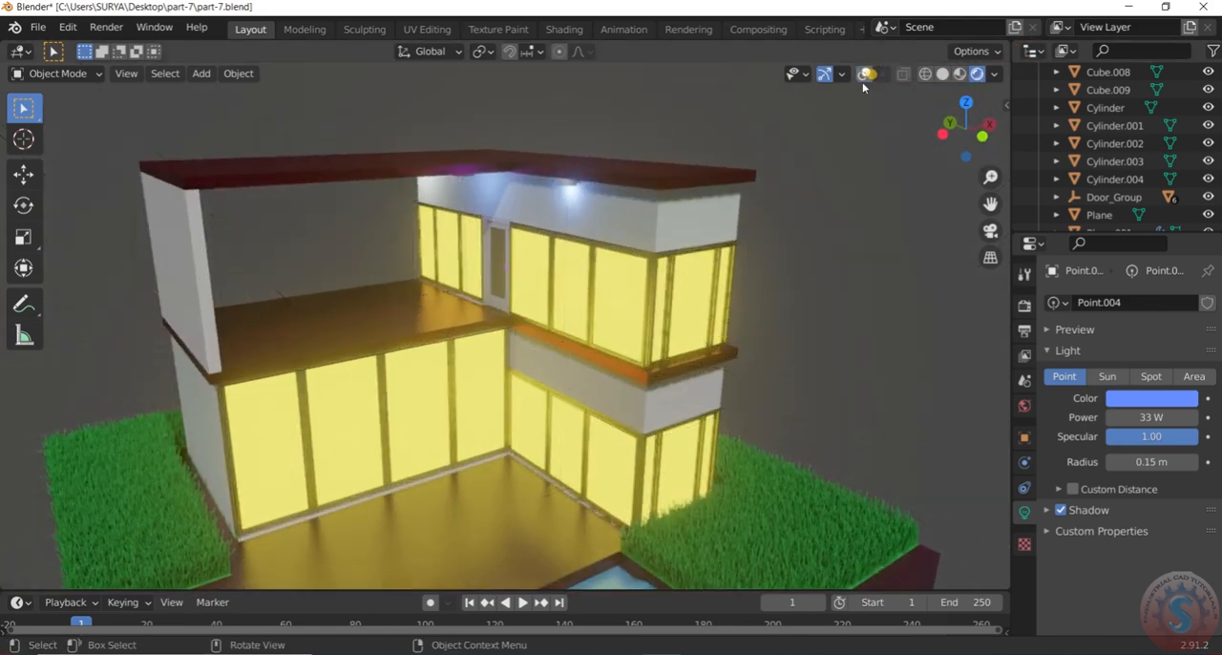
middle_drag(459, 230, 501, 239)
scroll(646, 292, down, 3)
scroll(649, 292, up, 2)
middle_drag(648, 292, 701, 268)
scroll(535, 274, up, 6)
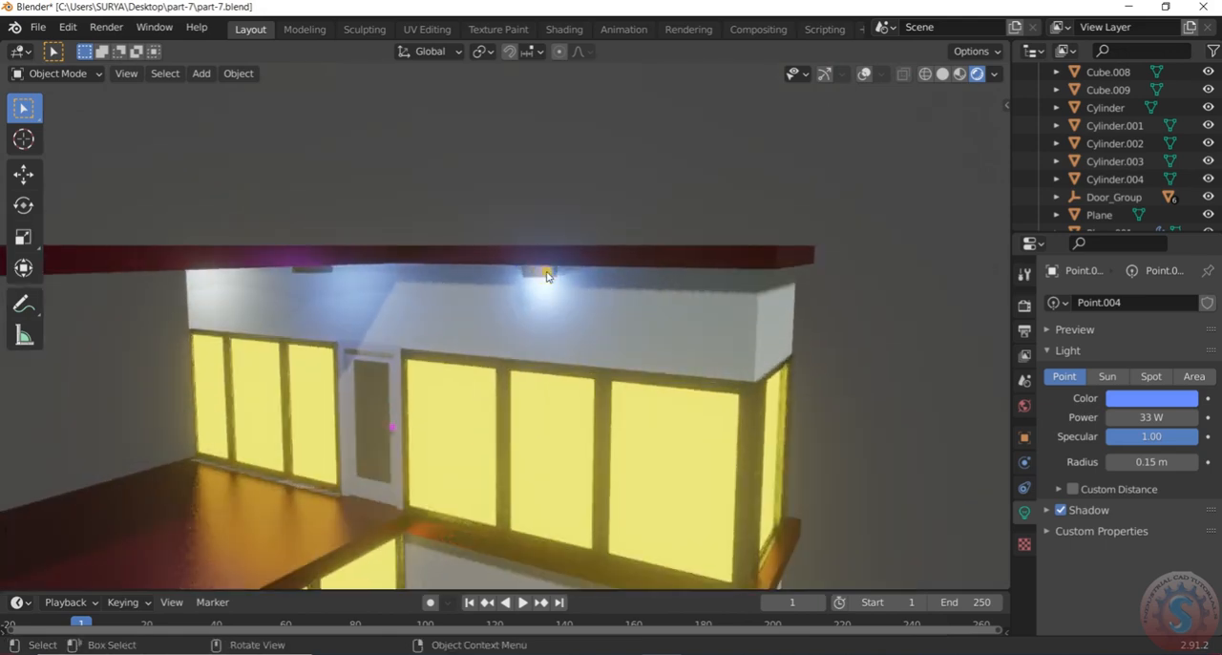
Show the overlays and gizmos again, and delete the copied point light and its fixture above the upper-floor windows
click(547, 276)
click(865, 75)
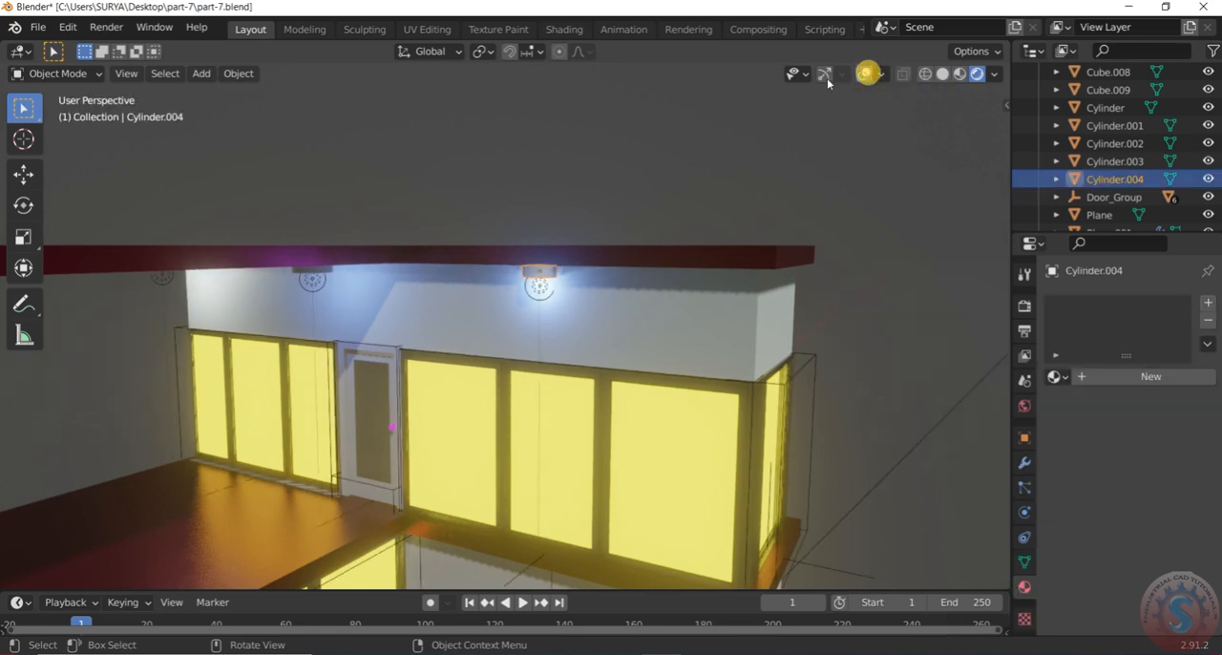
click(533, 256)
click(547, 276)
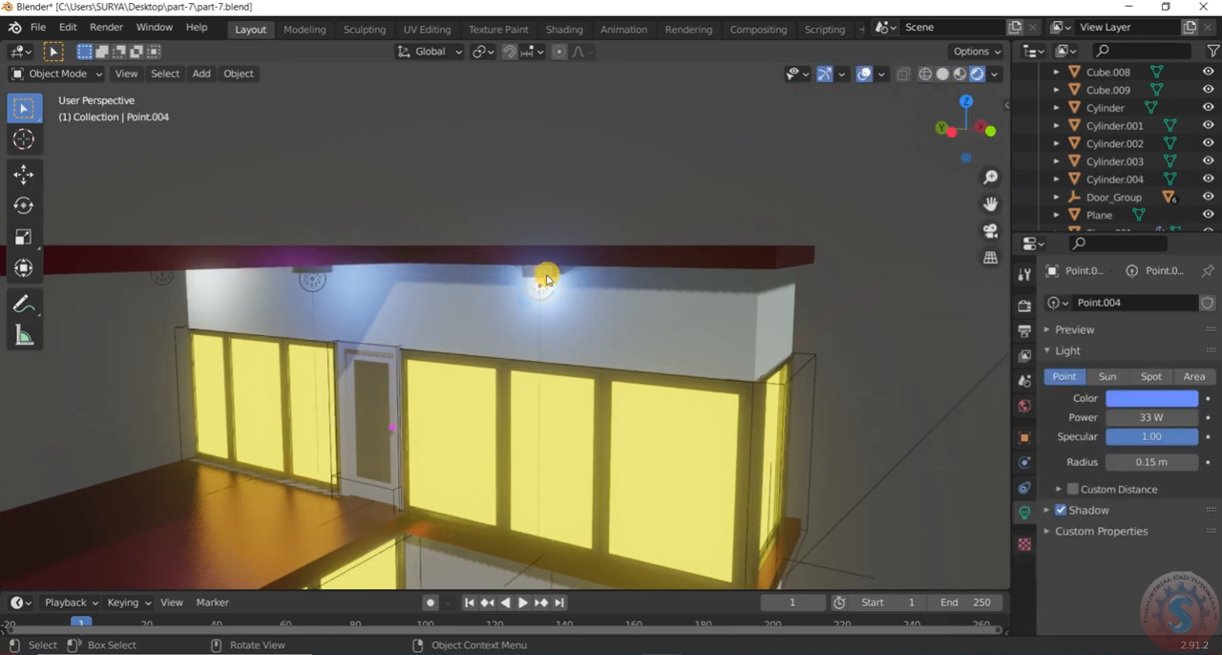
key(Delete)
click(547, 276)
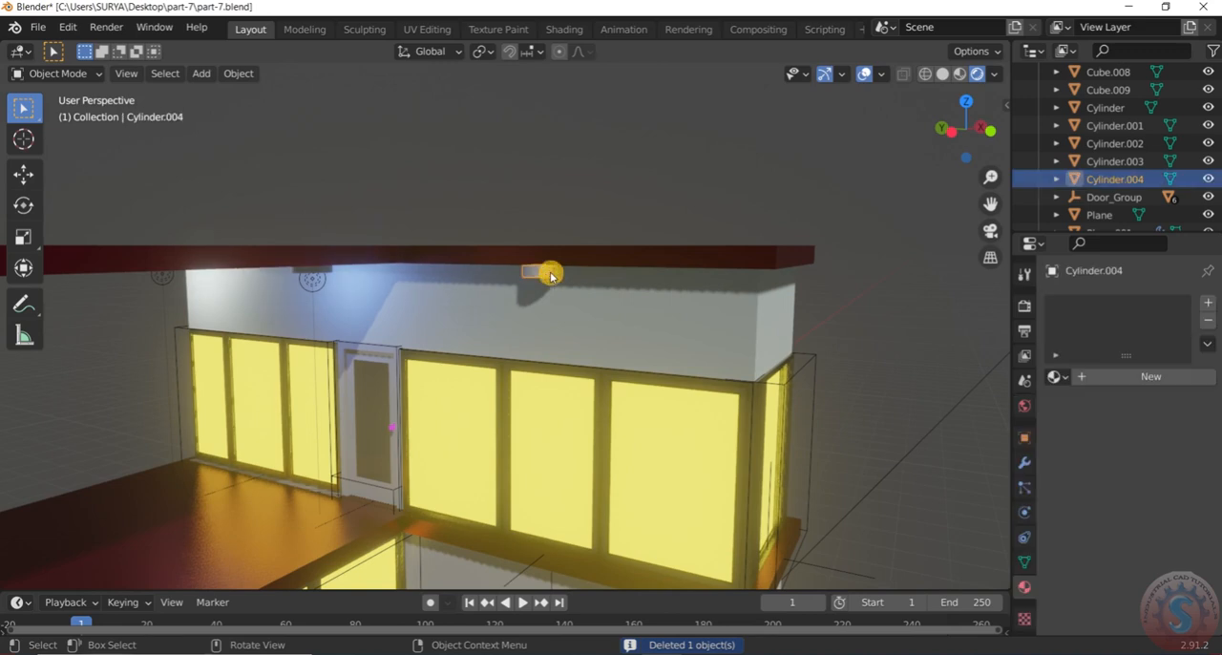
key(Delete)
Examine the whole house, lower facade, terrace floor, pool and grass from the front and from different distances
scroll(593, 223, down, 7)
middle_drag(556, 240, 564, 354)
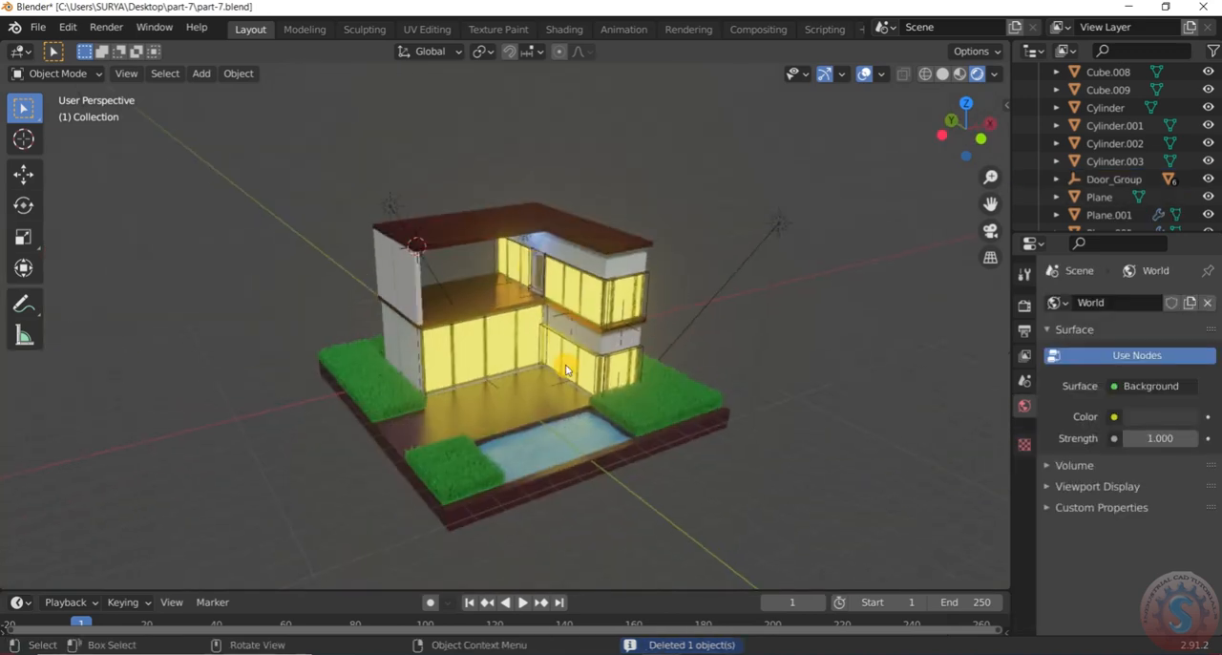
scroll(564, 358, up, 3)
middle_drag(558, 449, 449, 408)
scroll(479, 491, up, 3)
scroll(486, 381, down, 3)
scroll(372, 426, up, 3)
scroll(378, 390, down, 3)
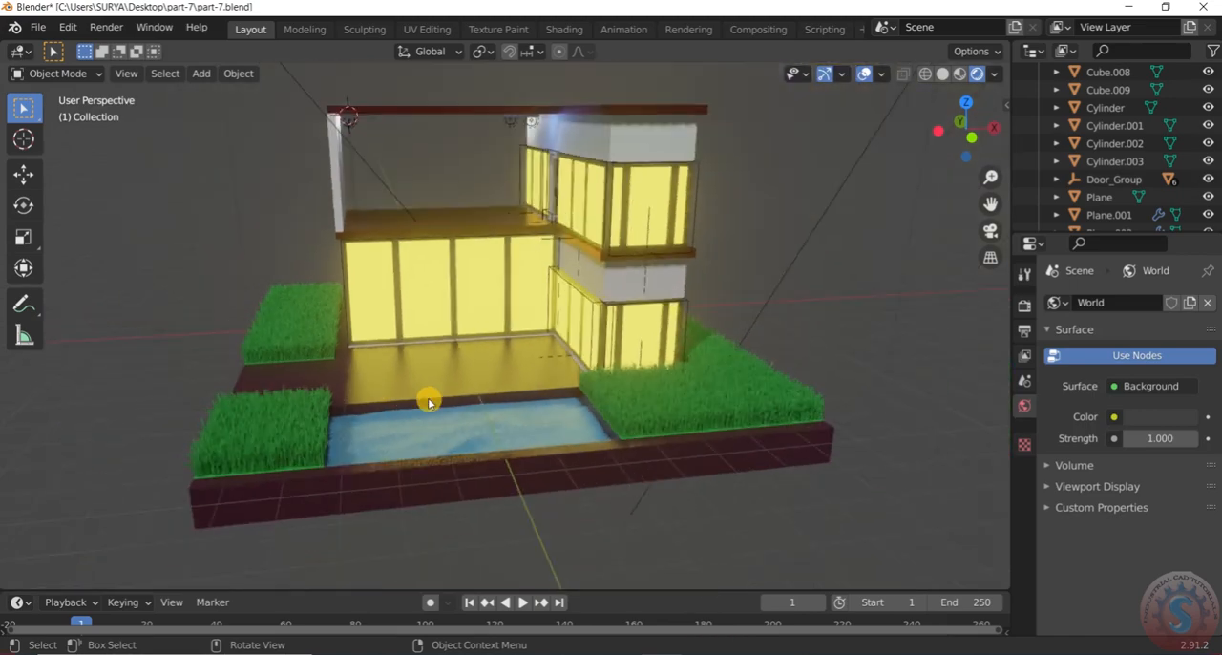
scroll(429, 400, up, 2)
middle_drag(433, 402, 578, 401)
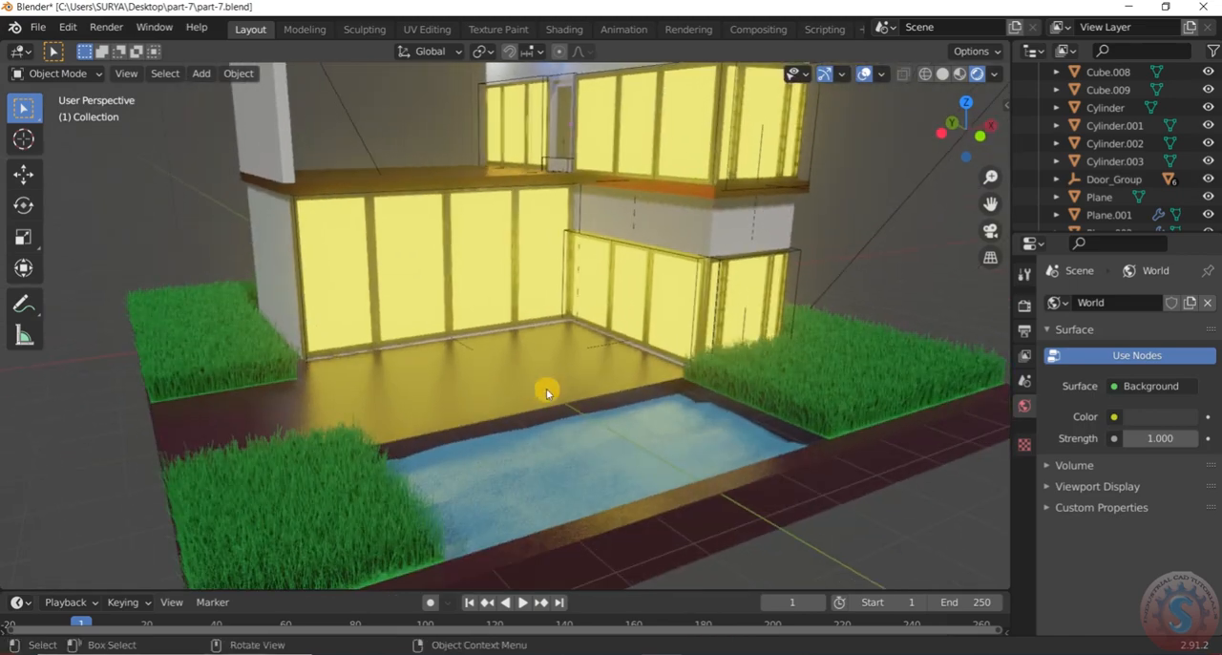
scroll(573, 212, down, 3)
scroll(571, 208, up, 2)
scroll(568, 202, down, 2)
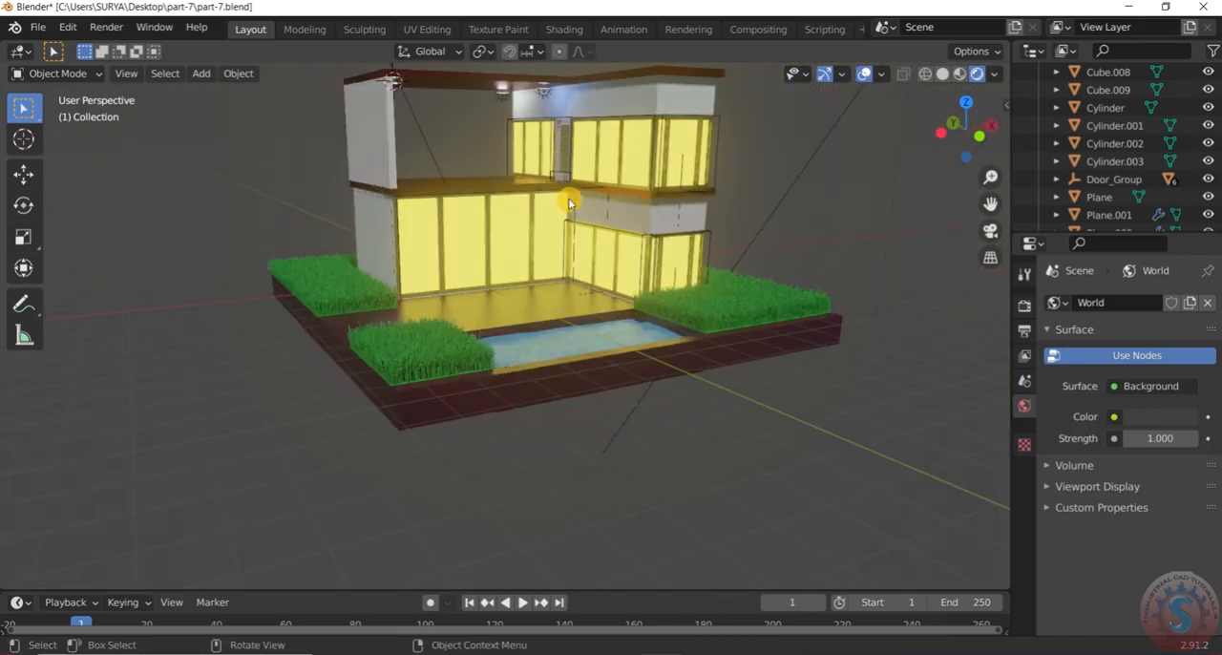
Duplicate the blue-lit roof fixture with its point light, moving the copies about -10.08 m in X, 3.08 m in Y and -7.17 m in Z
scroll(549, 95, up, 6)
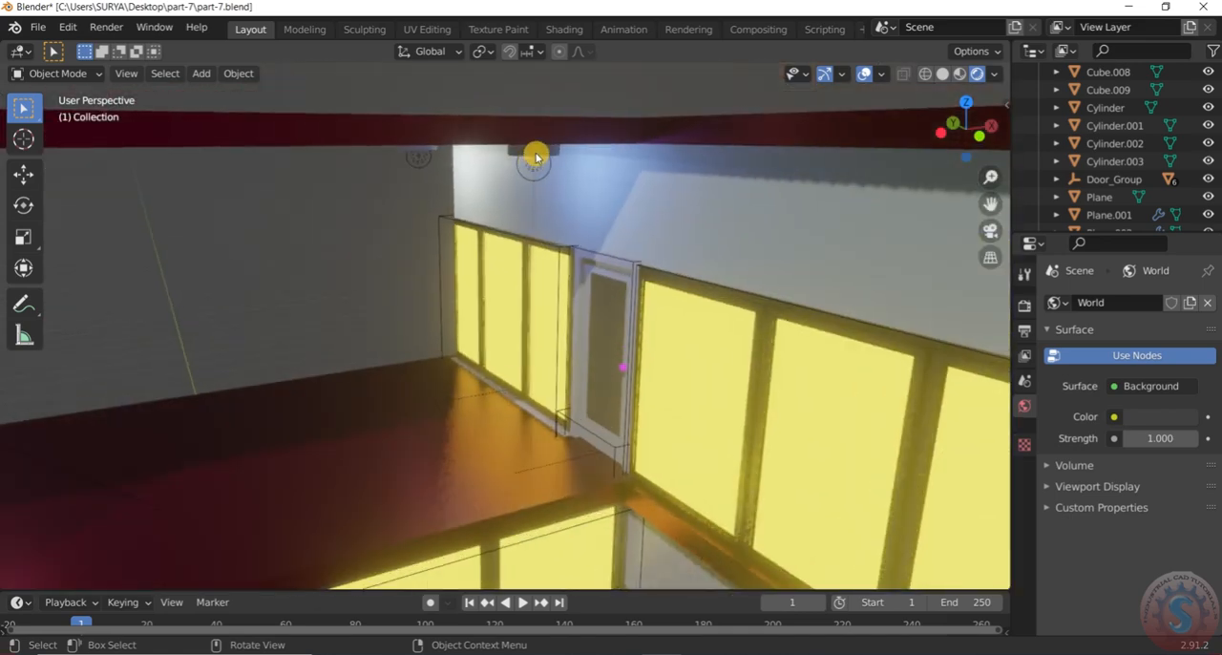
click(536, 152)
shift+click(545, 169)
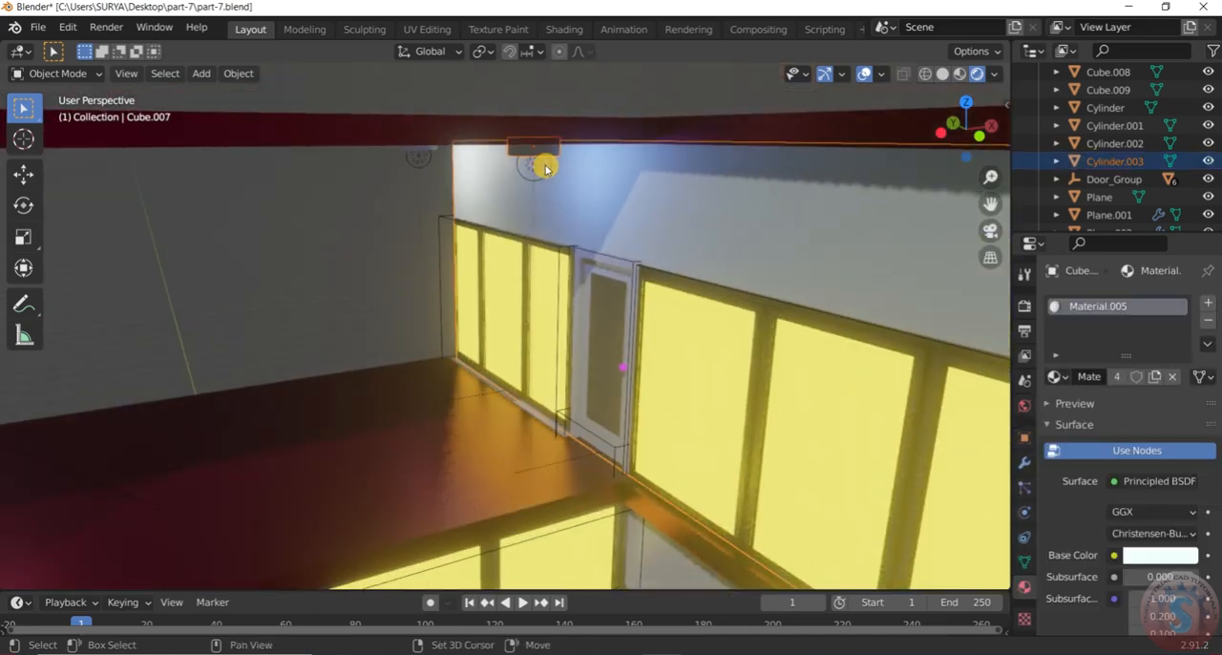
scroll(506, 175, up, 1)
click(373, 190)
scroll(511, 170, up, 1)
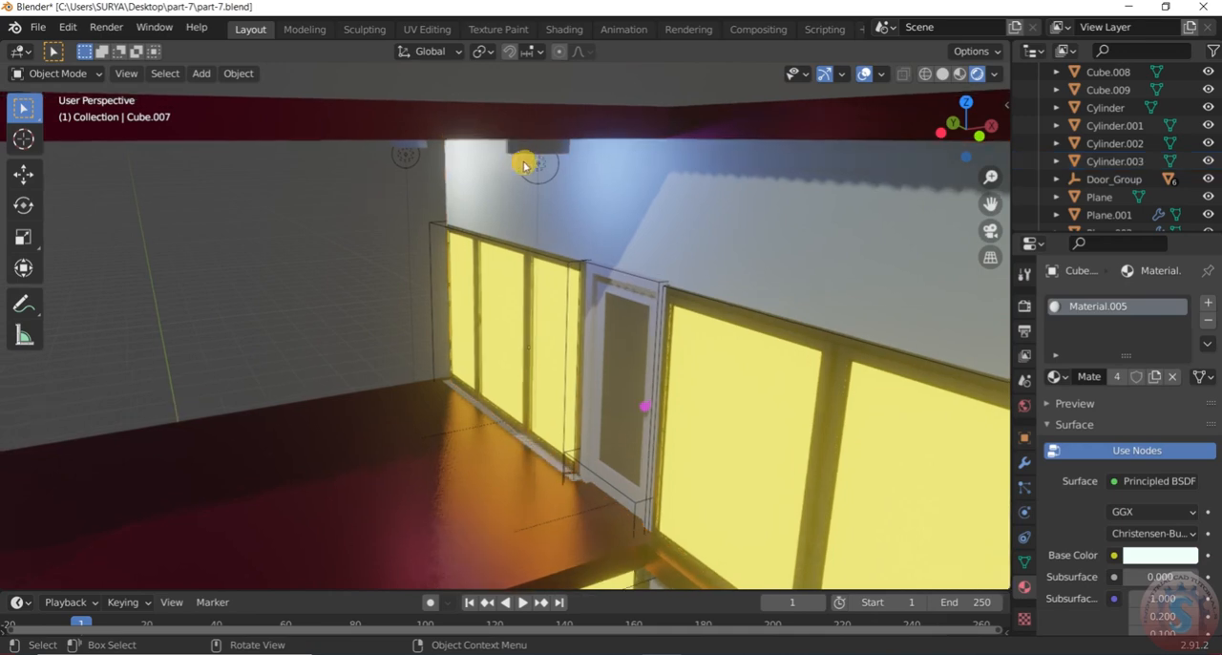
click(545, 159)
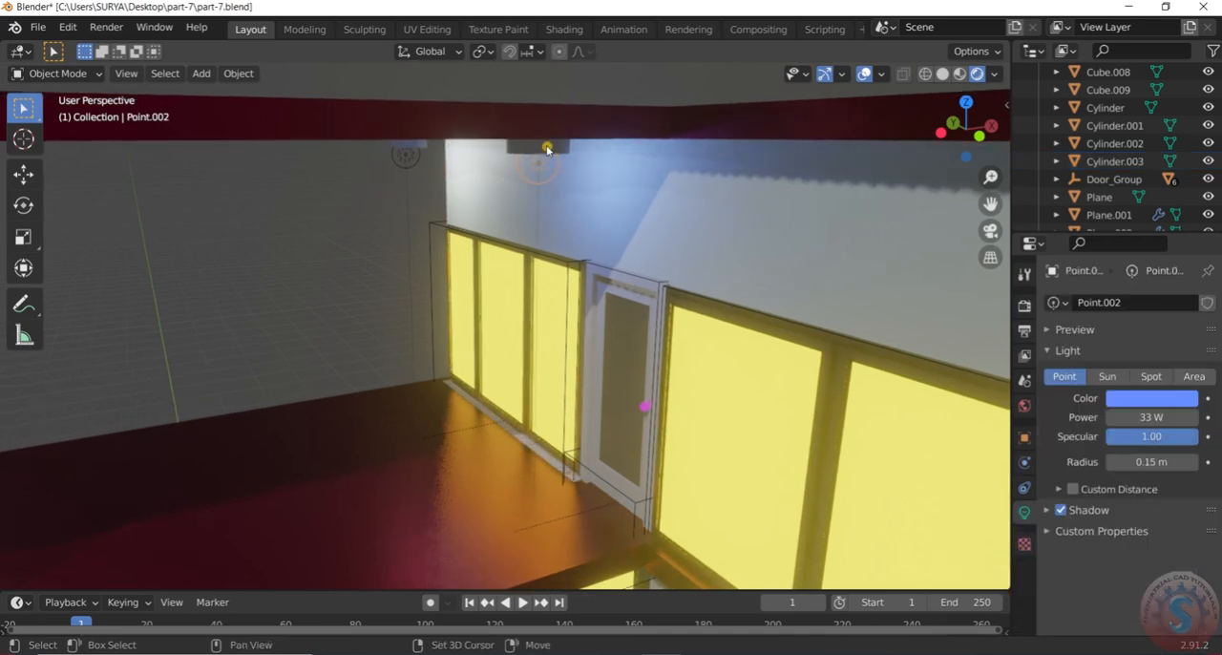
shift+click(547, 149)
scroll(521, 180, down, 6)
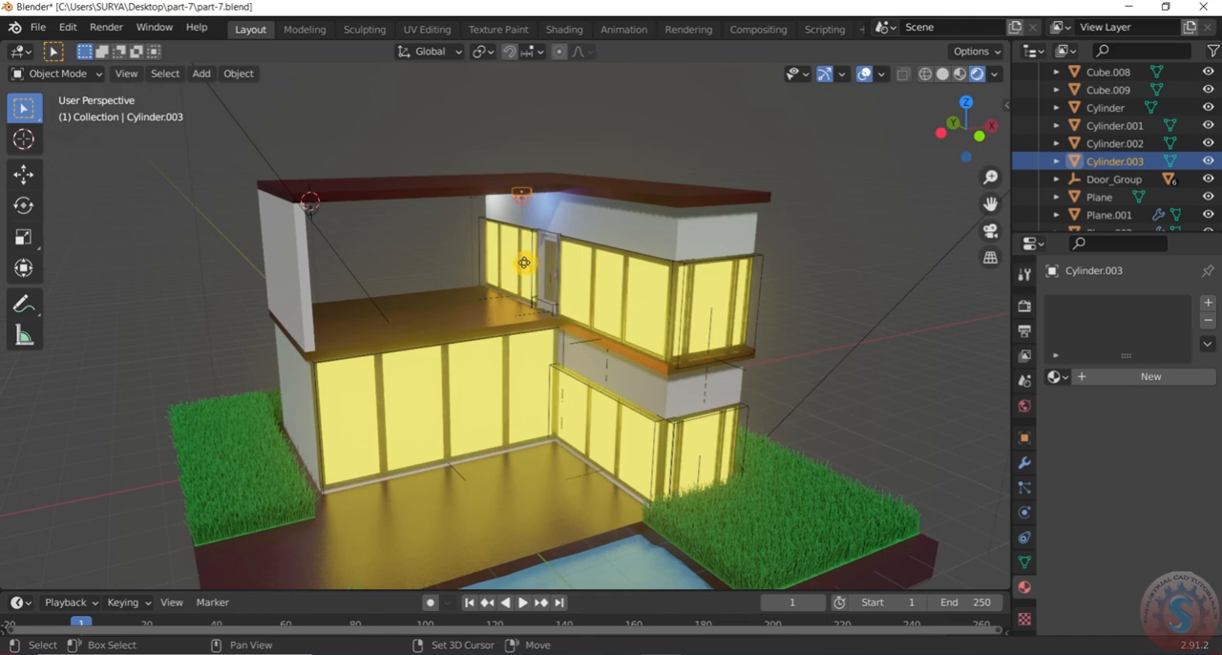
key(shift+d)
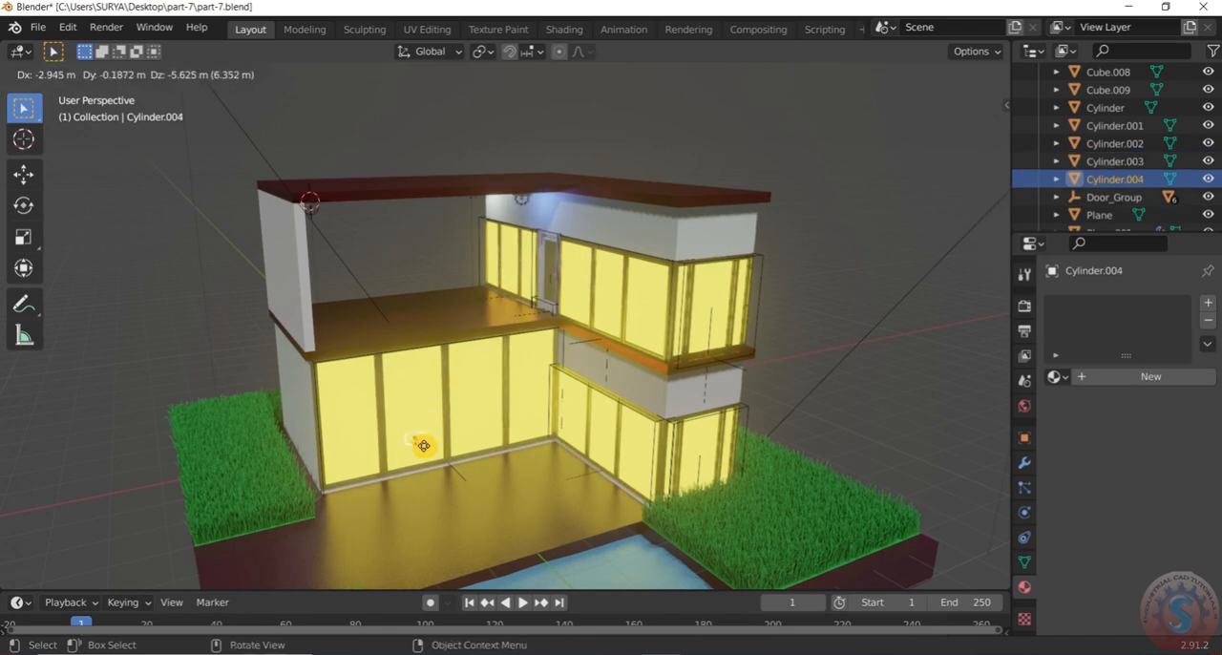
click(89, 509)
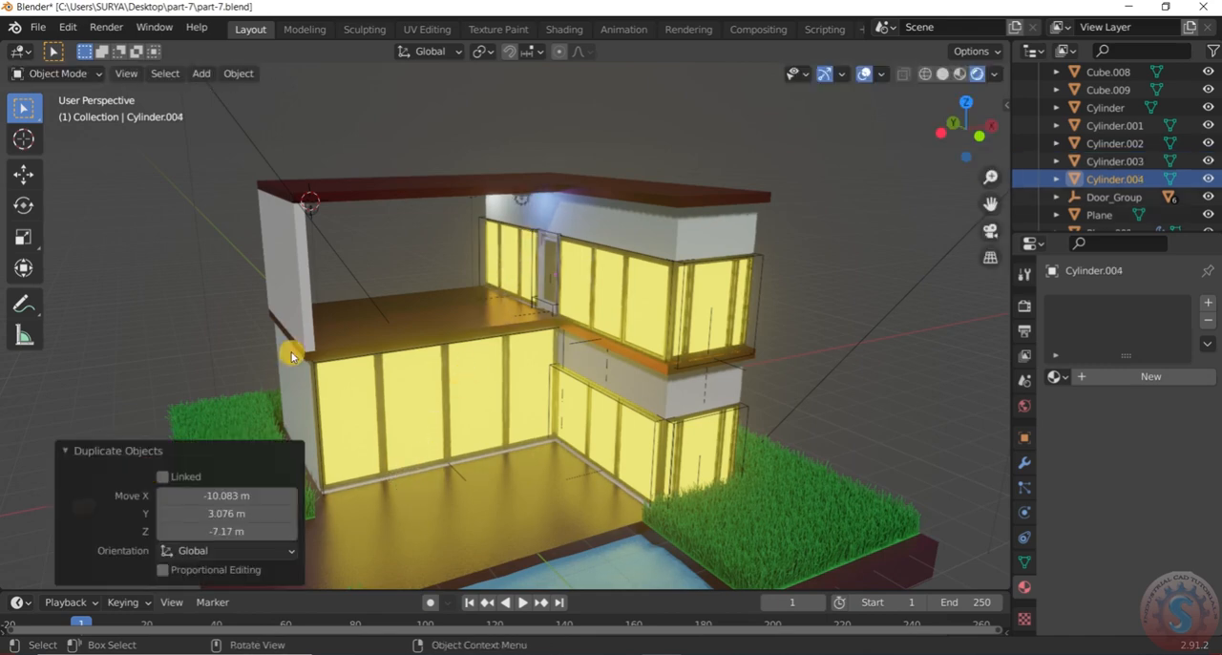
Select the copied fixture and its point light beside the house and rotate them together -180° about the global Y axis
scroll(278, 334, down, 1)
click(533, 176)
scroll(533, 176, down, 5)
middle_drag(578, 156, 537, 177)
scroll(321, 324, up, 6)
drag(503, 322, 425, 256)
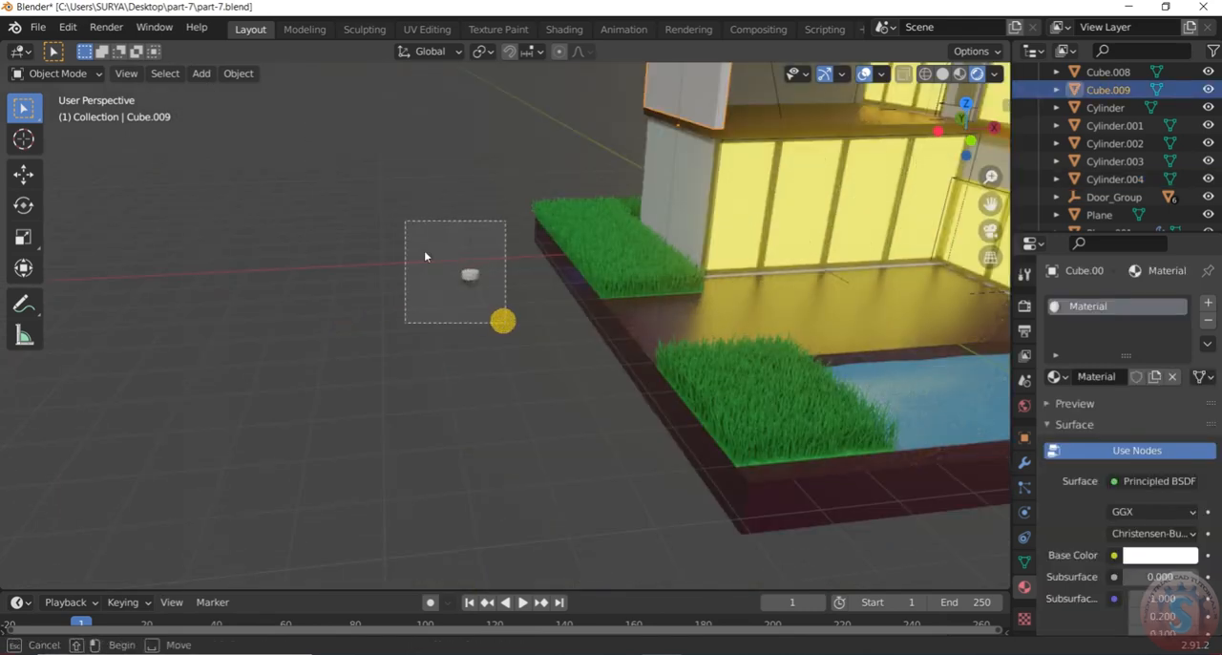
drag(502, 289, 502, 301)
scroll(502, 304, up, 2)
key(r)
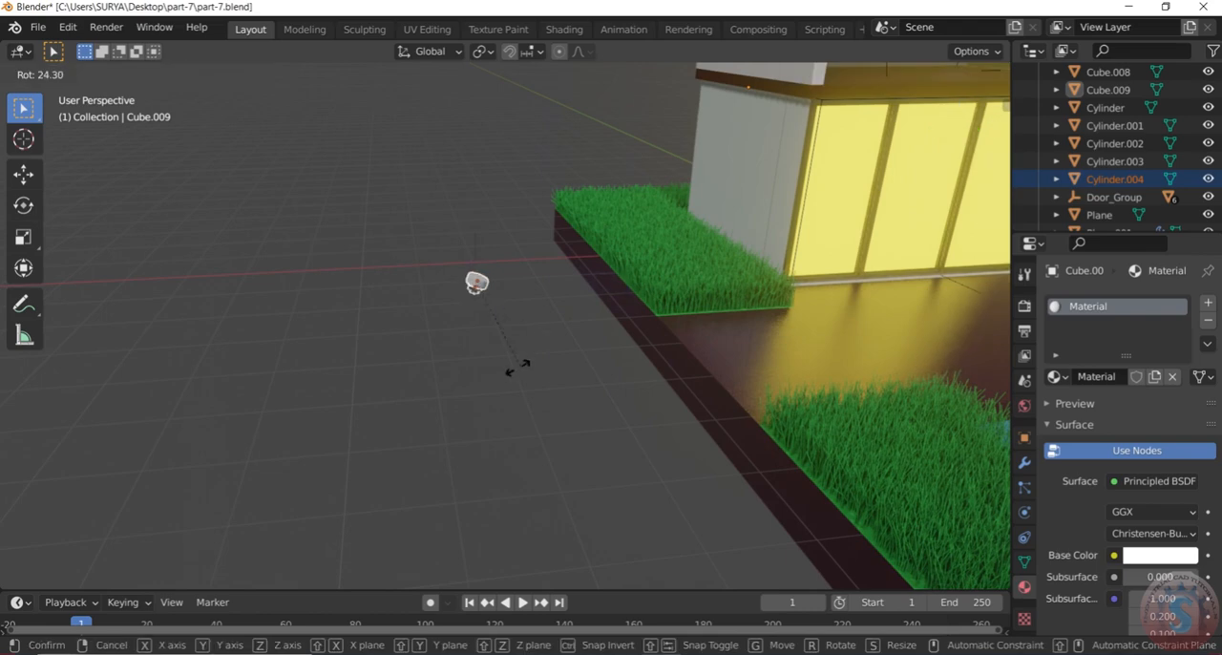
key(x)
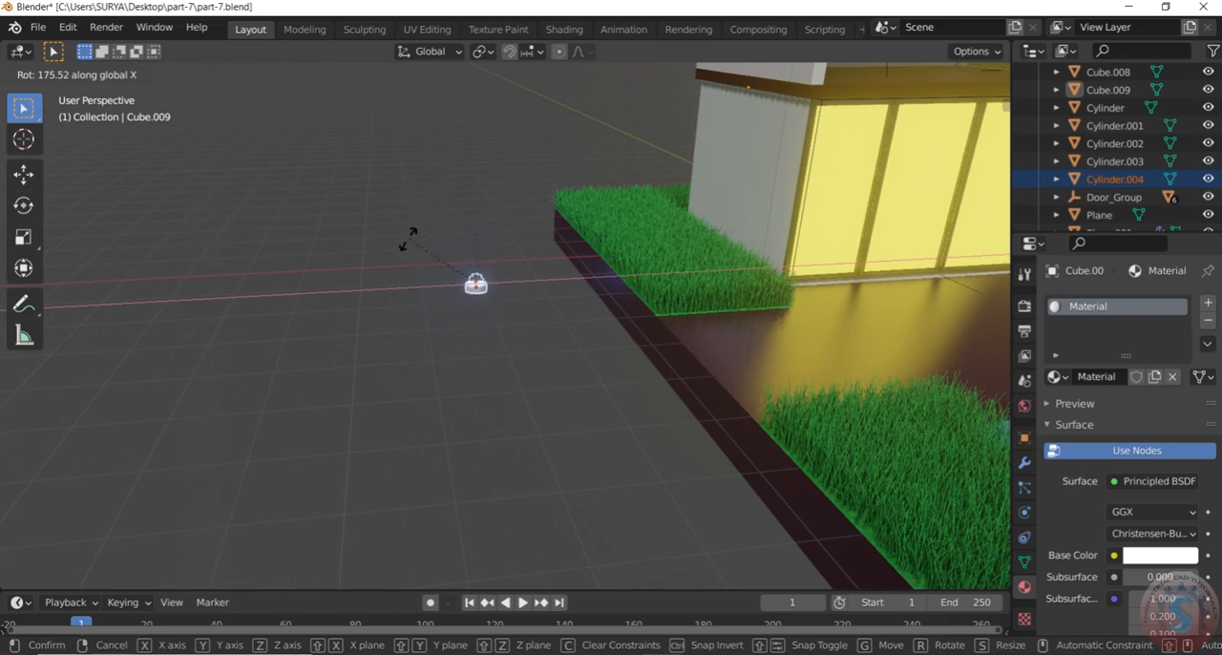
key(x)
key(y)
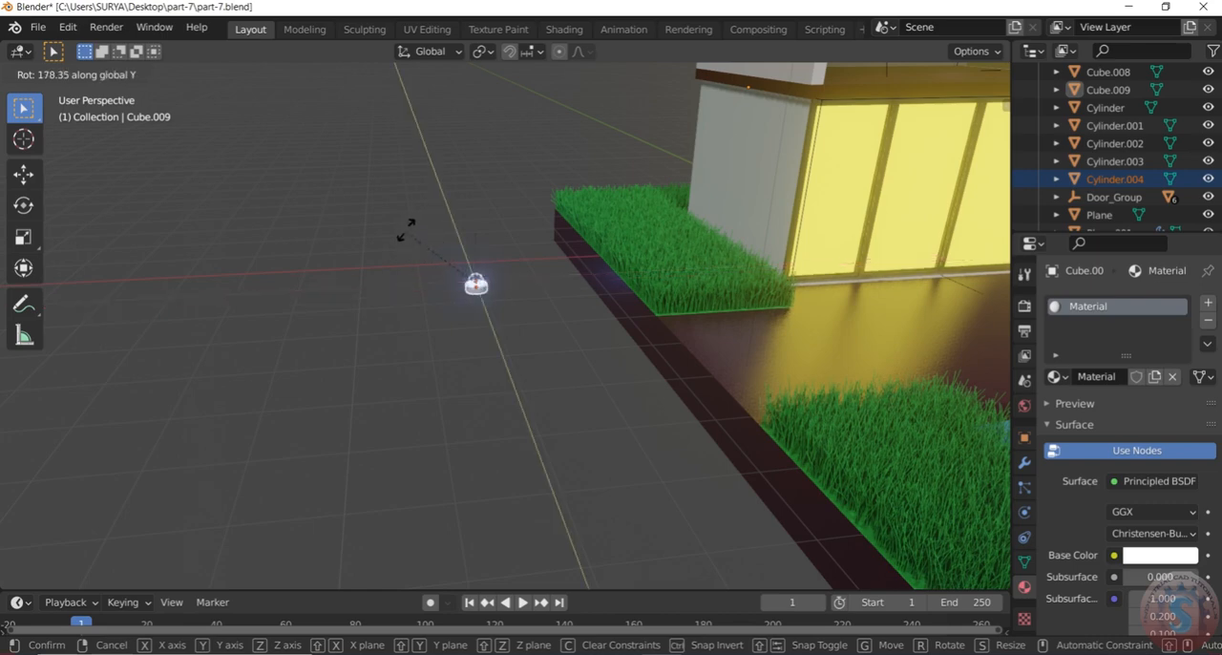
key(z)
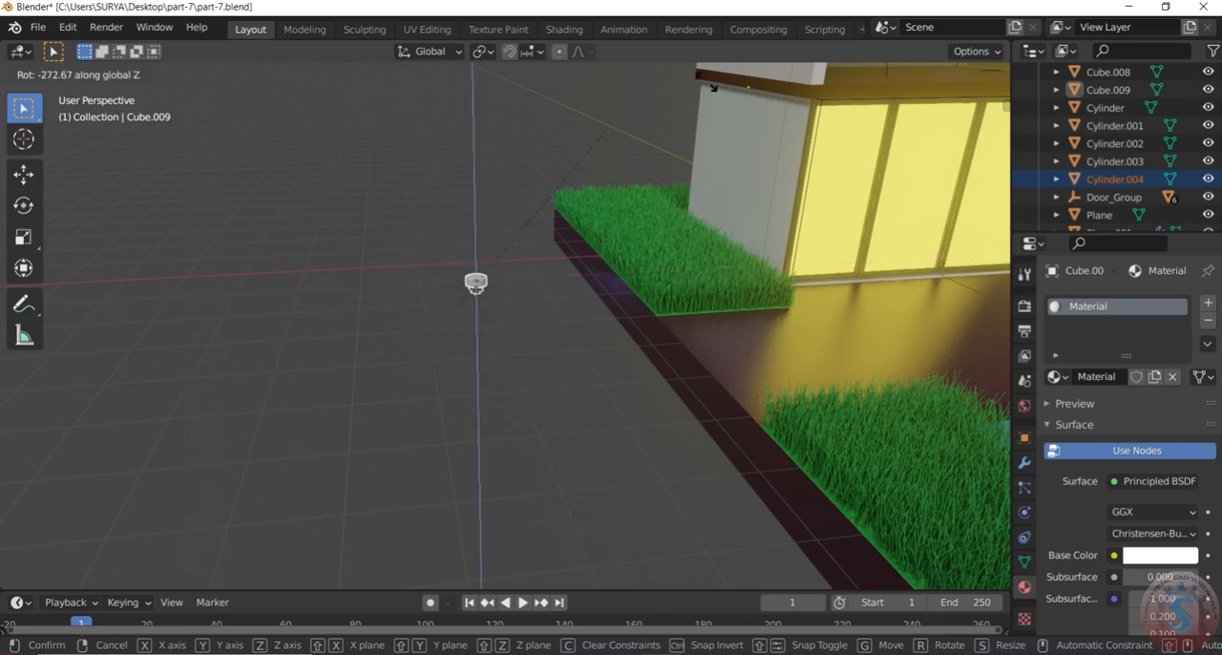
key(x)
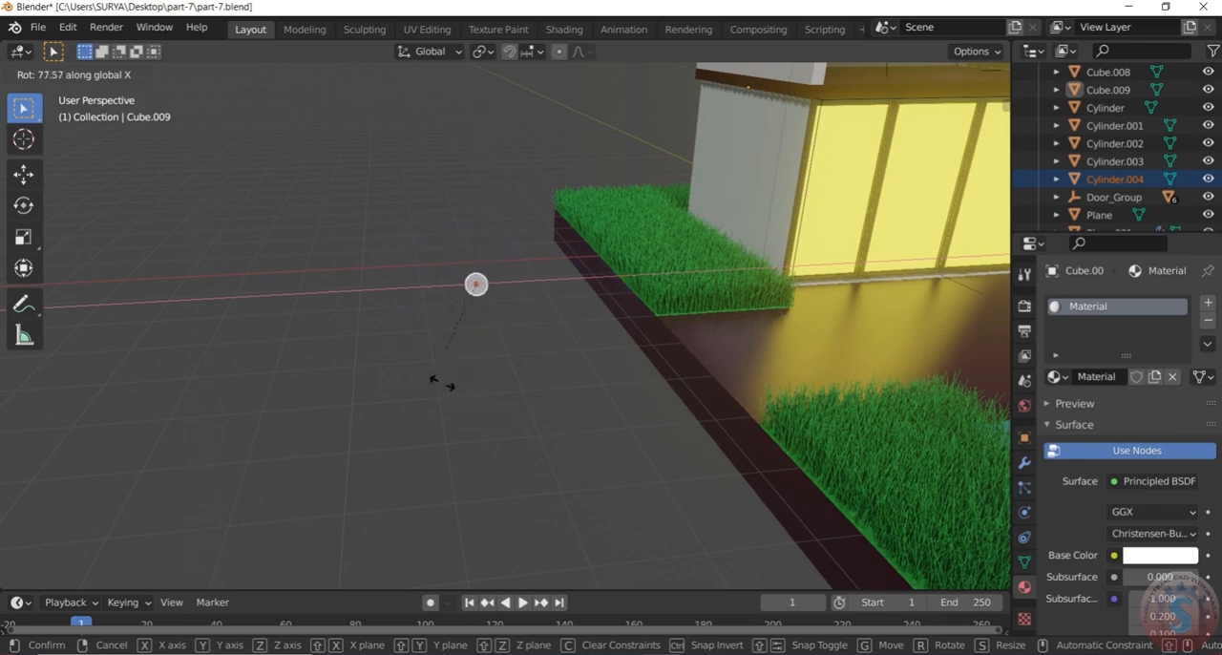
key(y)
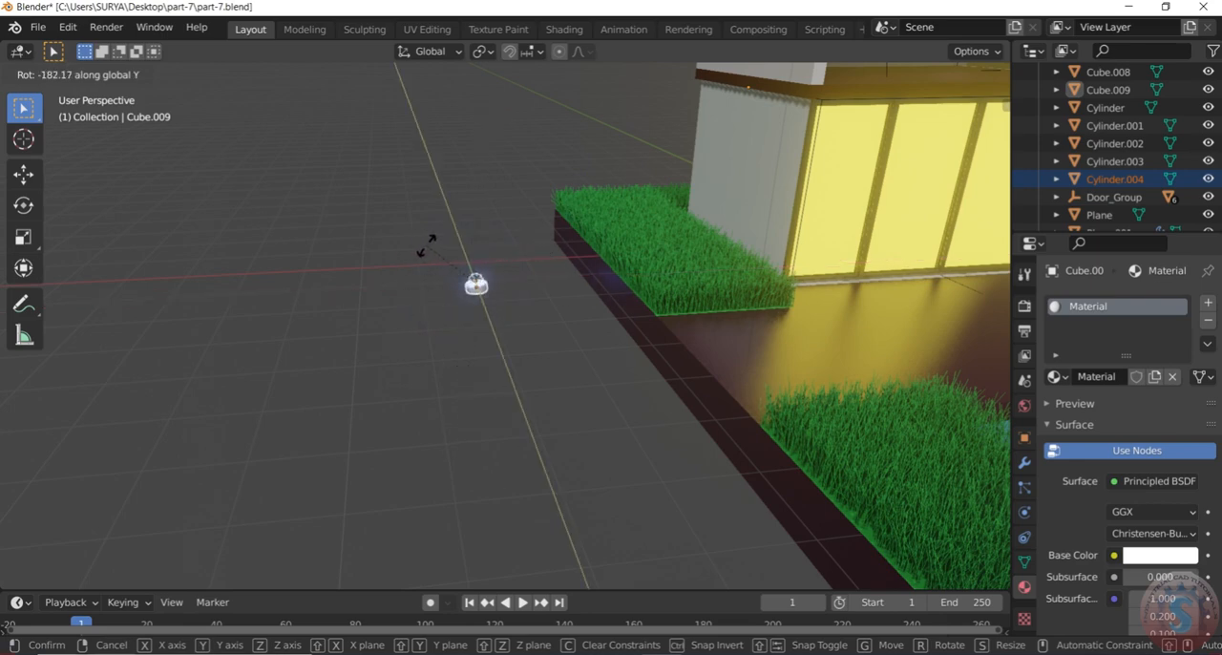
click(439, 258)
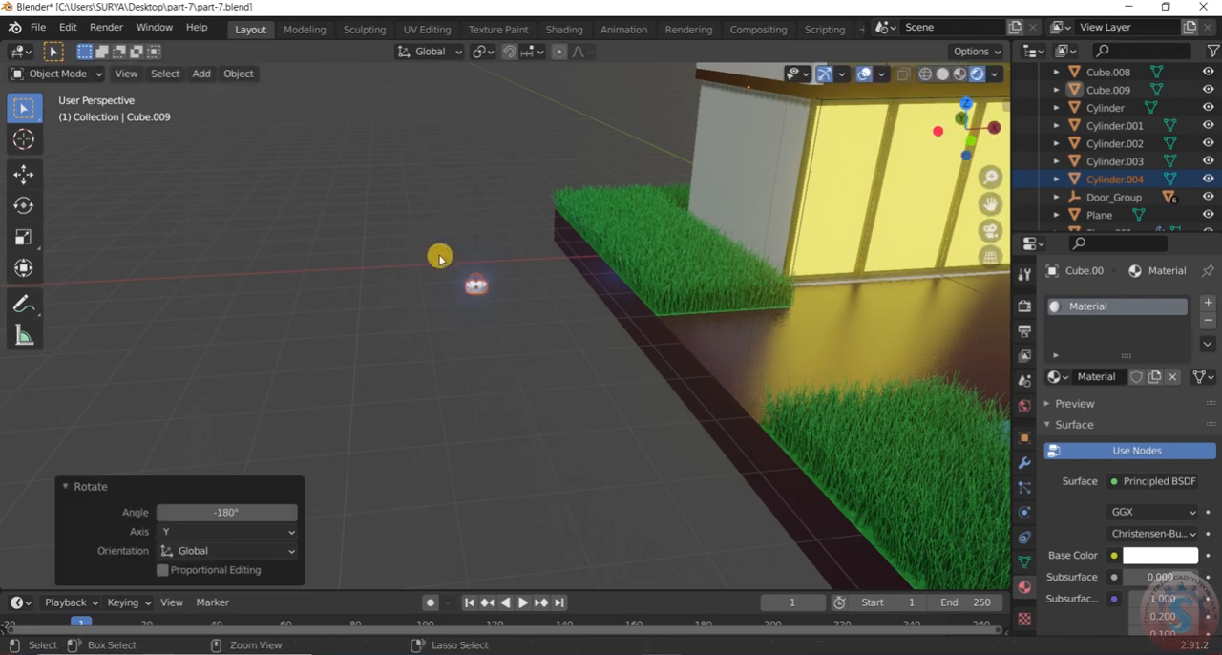
click(496, 311)
scroll(502, 294, down, 3)
scroll(487, 301, up, 5)
drag(483, 343, 439, 229)
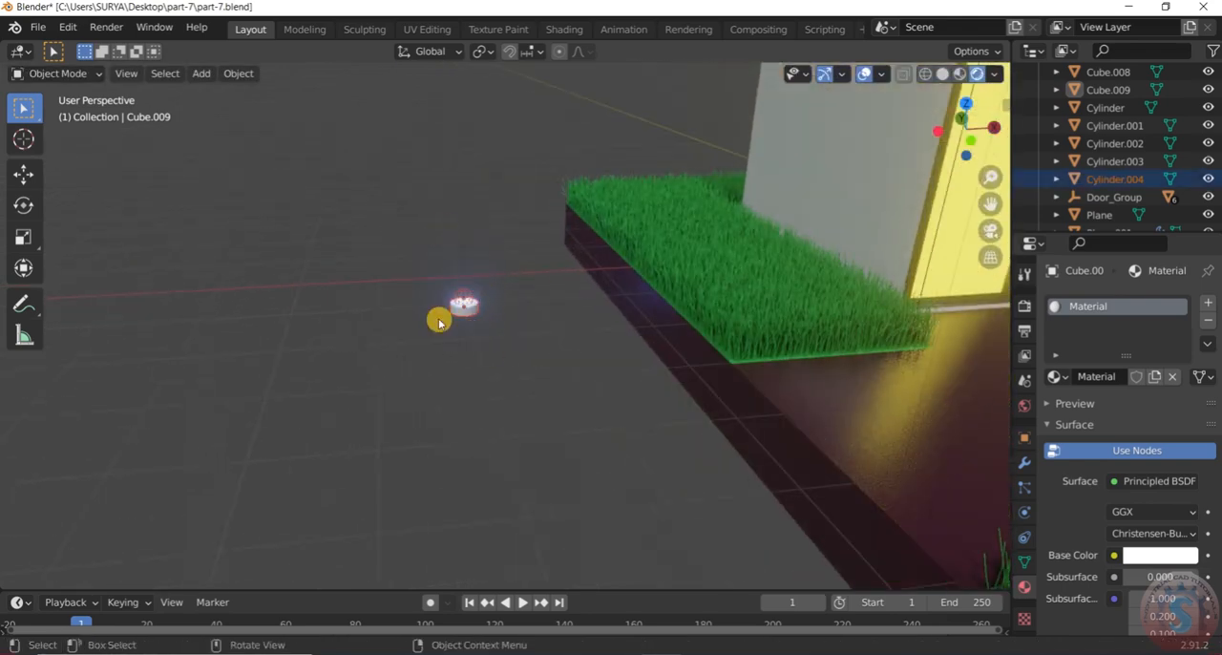
scroll(439, 322, down, 6)
key(g)
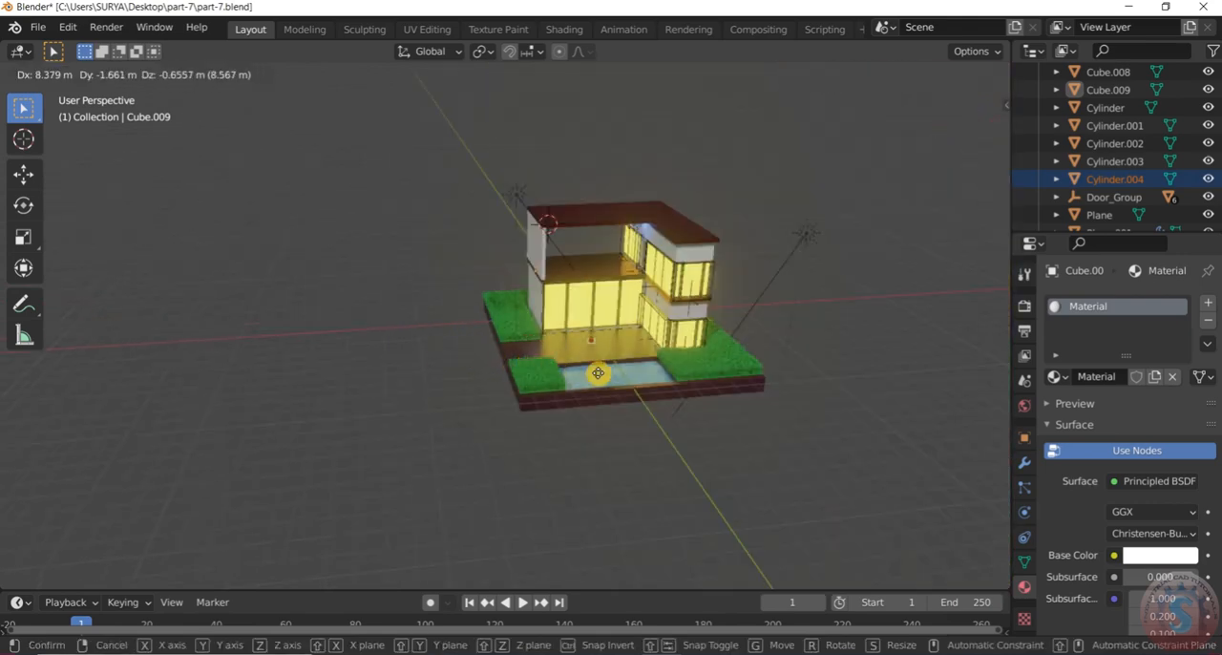
click(445, 385)
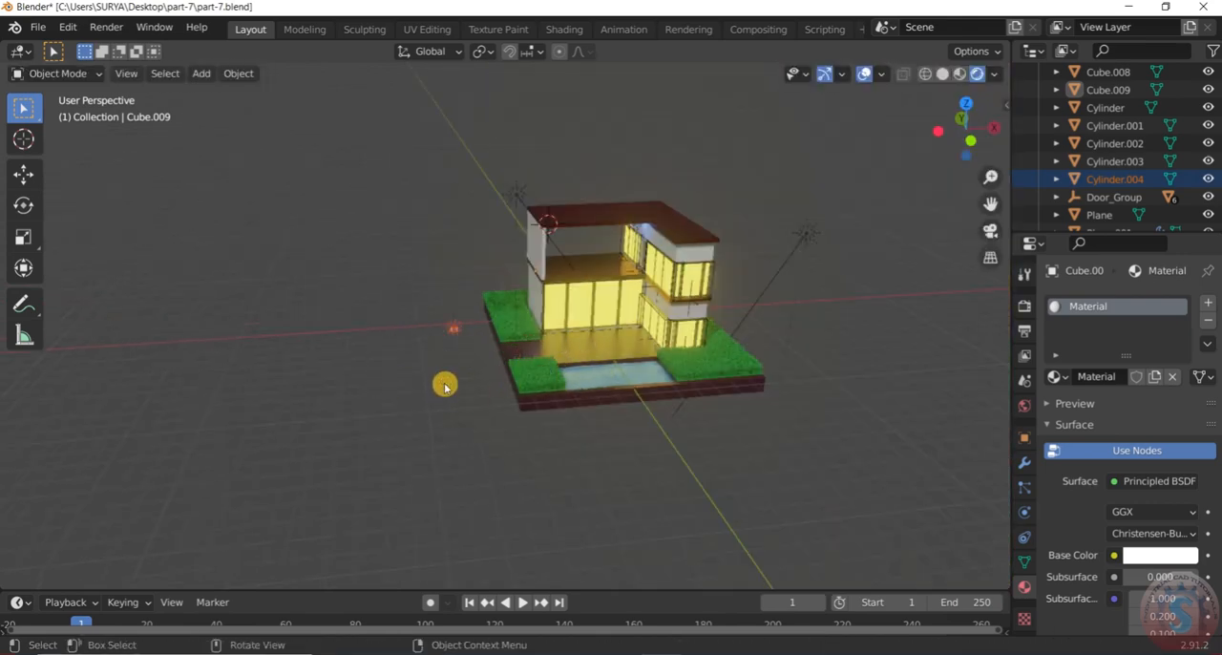
Try moving the flipped fixture and light about 5.04 m in X and 1.26 m in Z from the front view, and undo the move
middle_drag(465, 341, 470, 342)
key(KP_1)
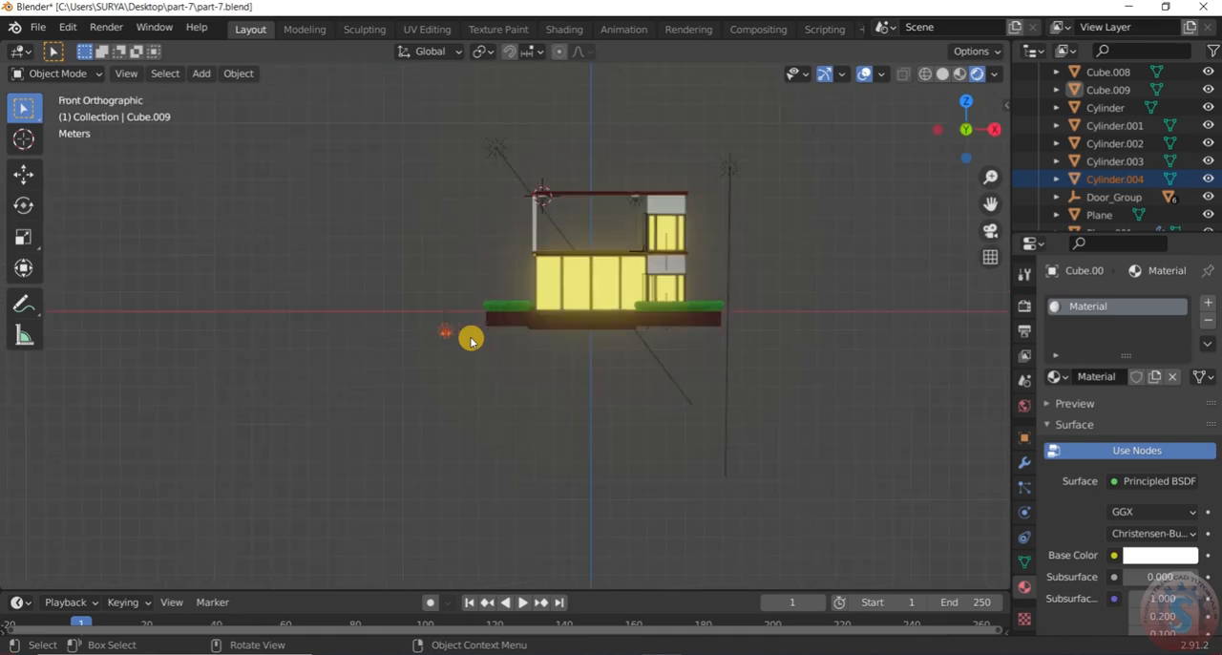
scroll(496, 315, up, 6)
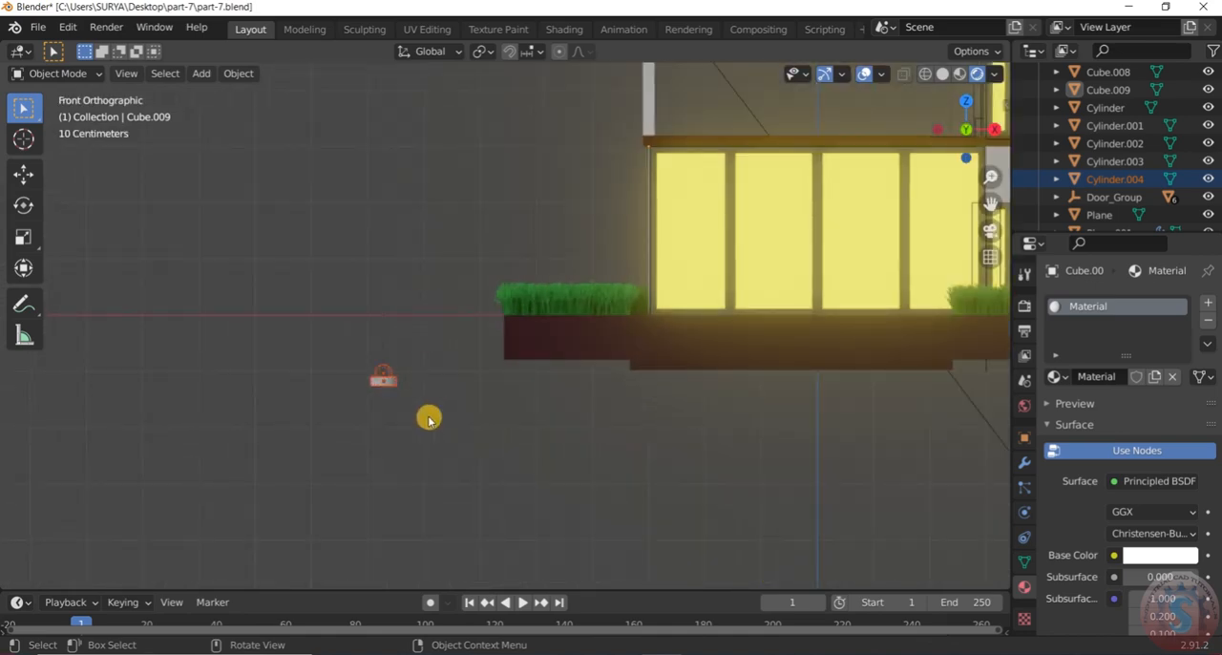
key(g)
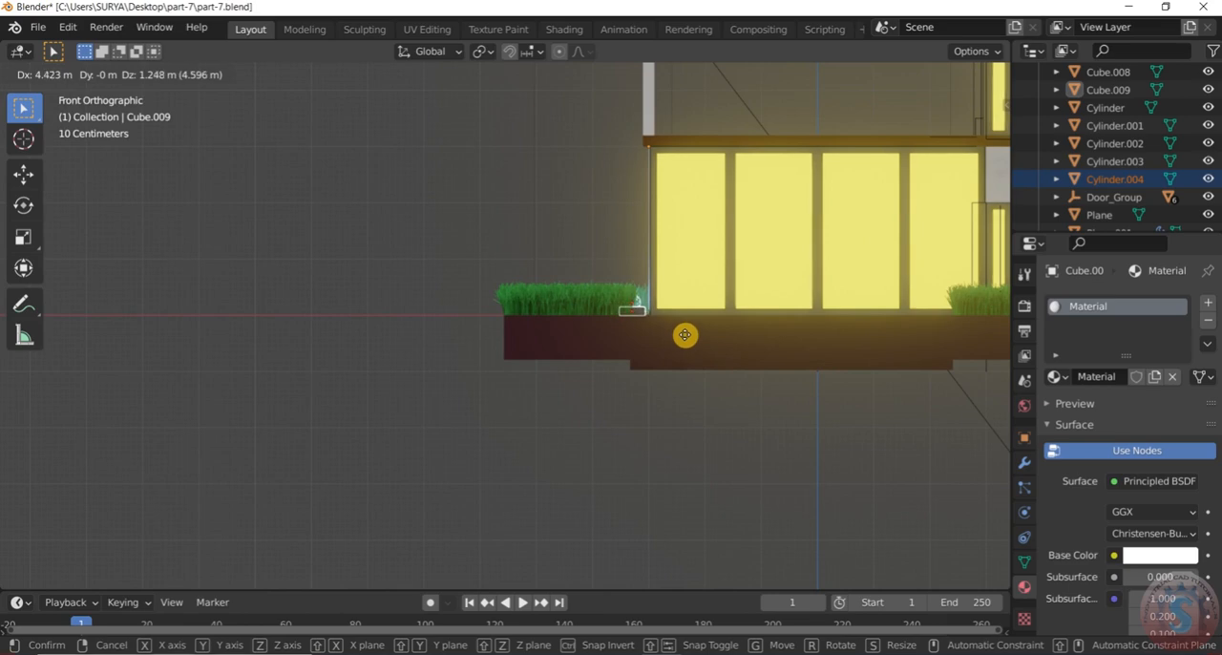
click(720, 339)
scroll(586, 384, down, 2)
middle_drag(586, 384, 620, 406)
scroll(704, 440, up, 3)
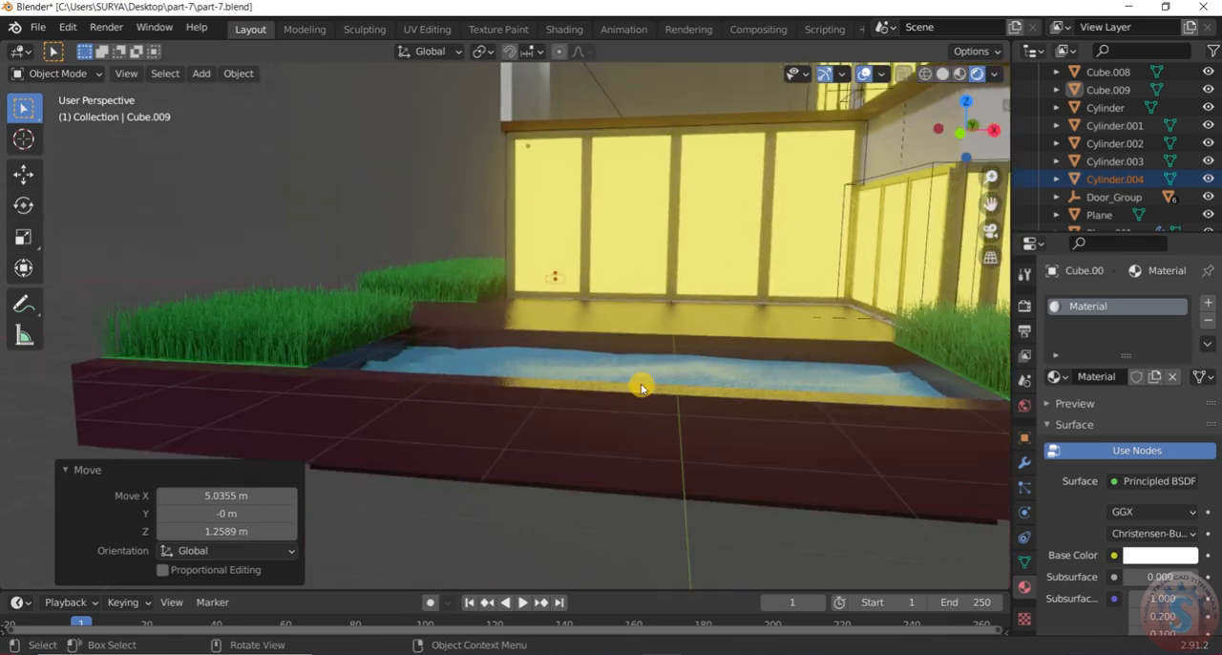
key(ctrl+z)
Raise the flipped fixture and its point light together about 1.13 m along Z
scroll(580, 317, down, 7)
middle_drag(572, 316, 574, 363)
scroll(575, 362, up, 2)
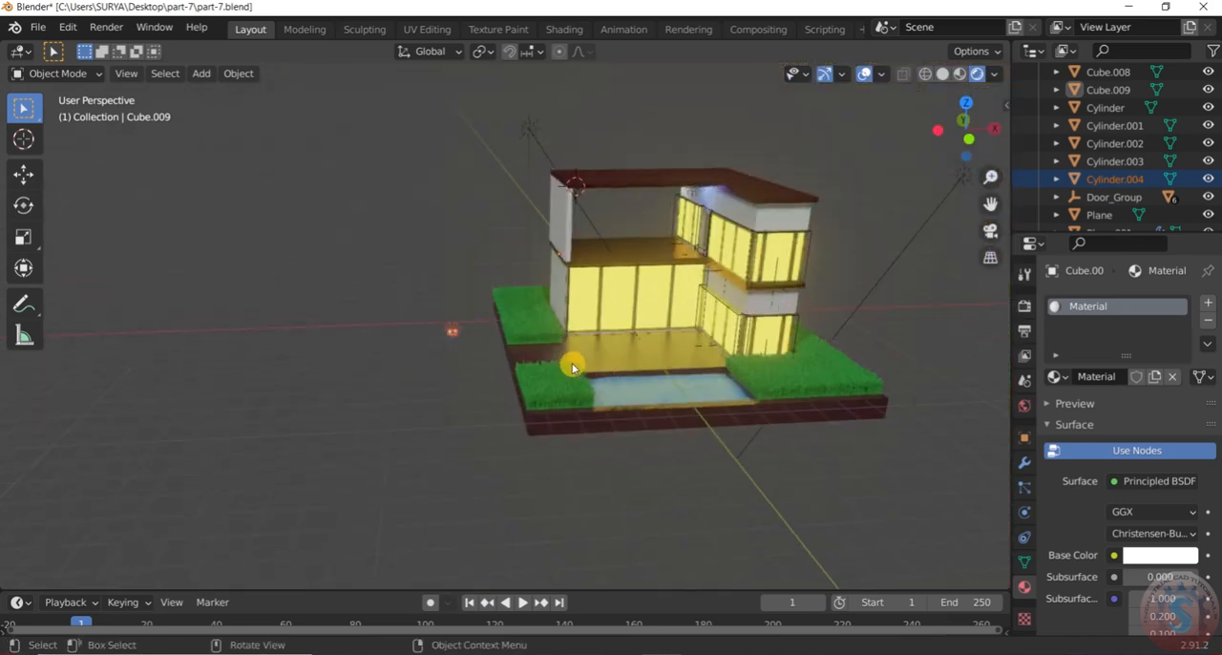
scroll(469, 350, up, 4)
key(g)
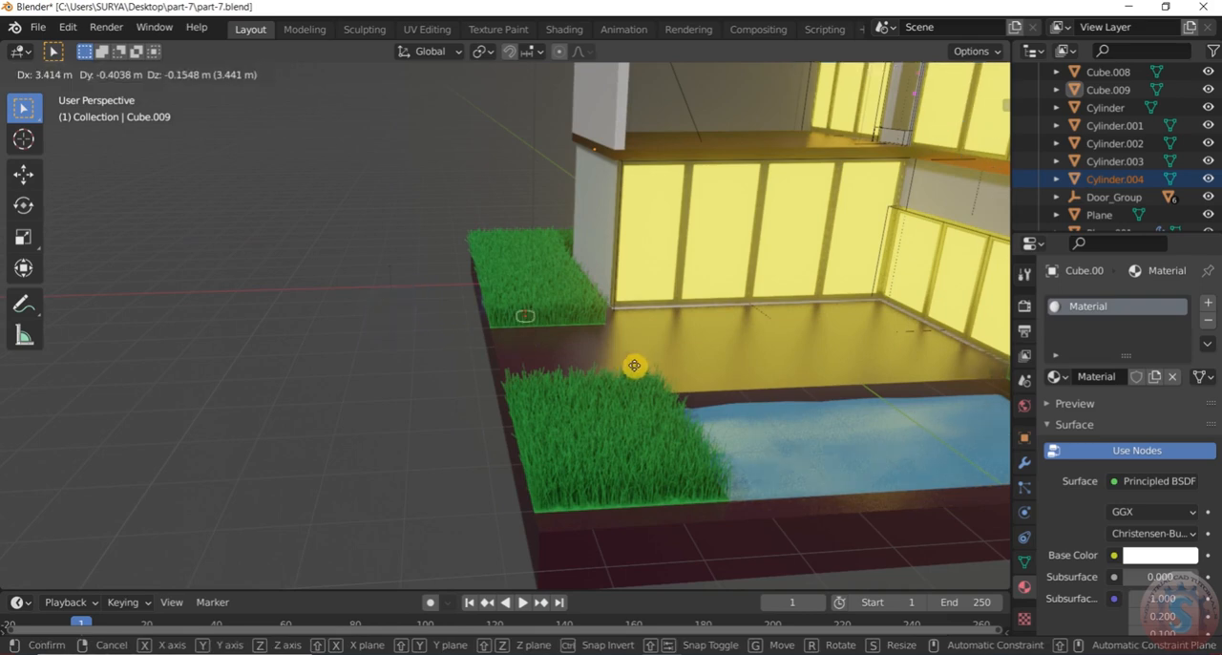
key(x)
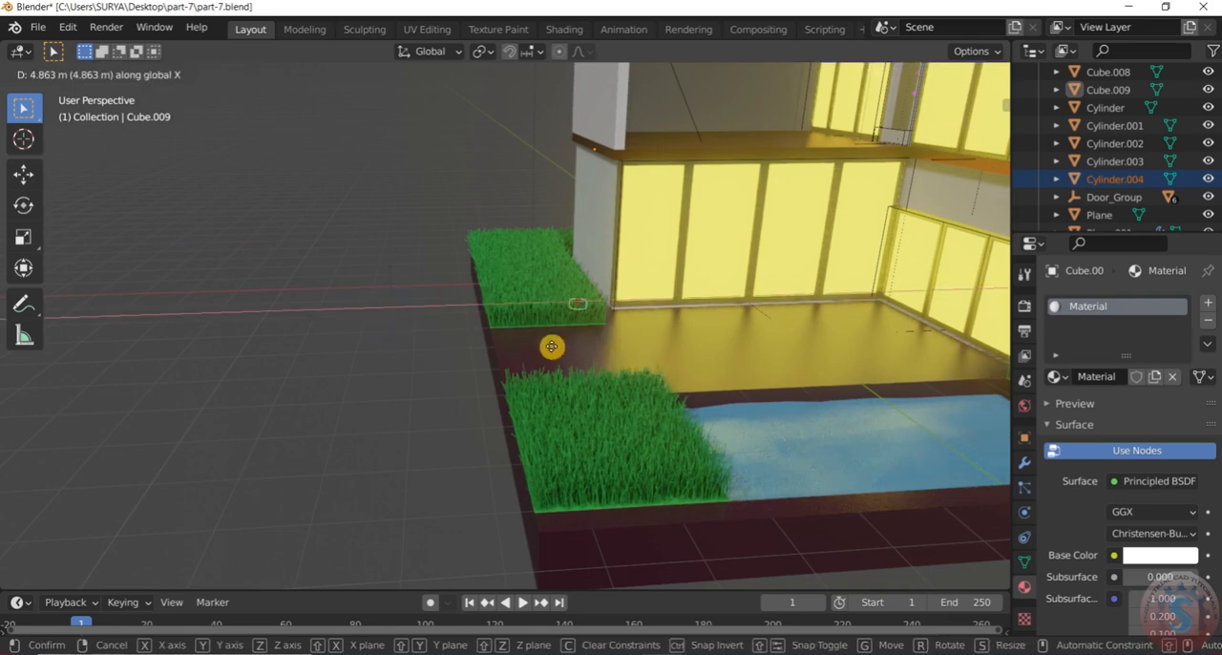
key(y)
key(z)
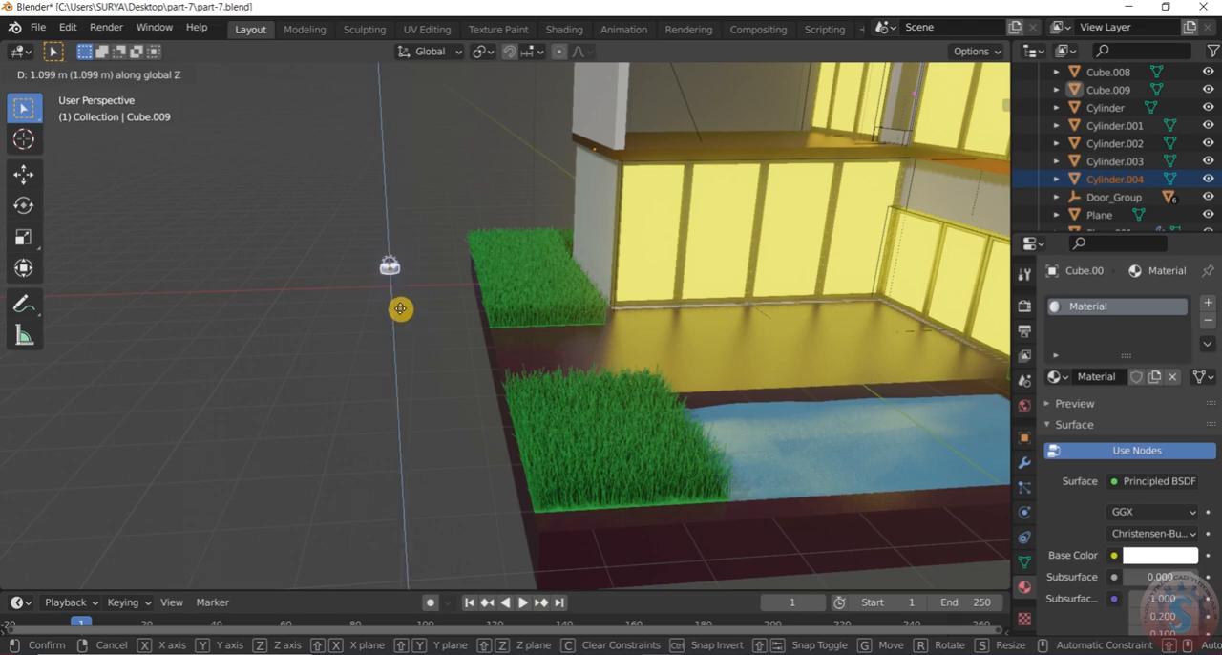
click(405, 311)
Move the fixture and its light about 8.62 m along X and -5.03 m along Y onto the terrace floor
key(g)
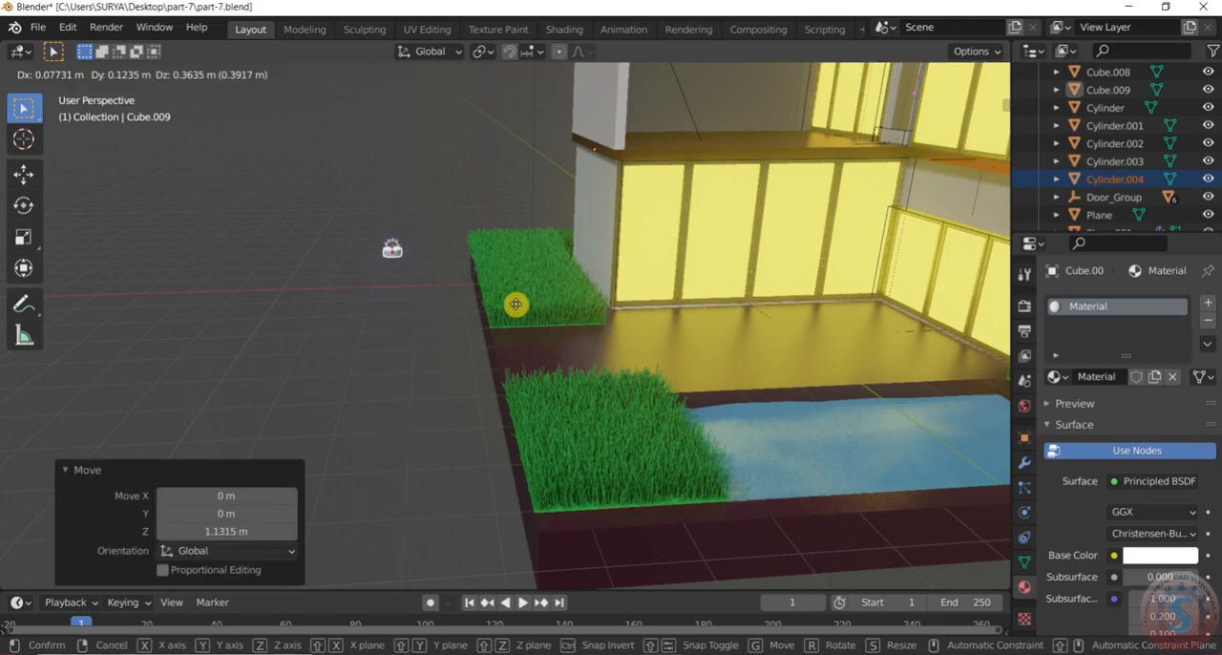
key(x)
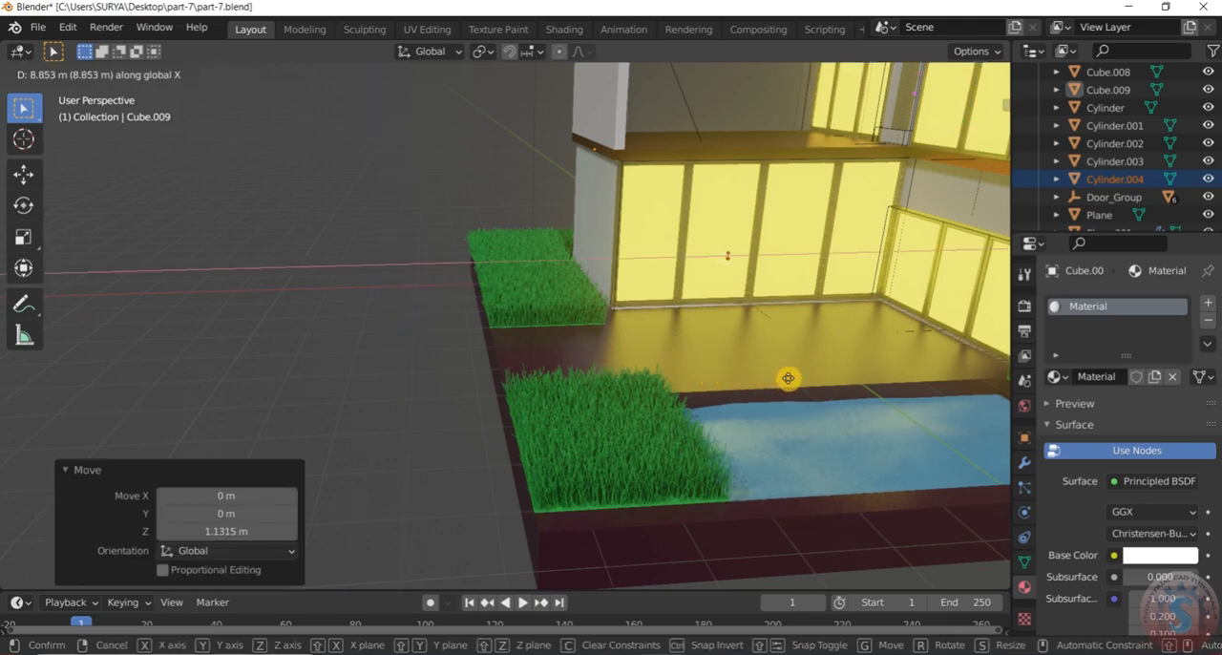
click(775, 382)
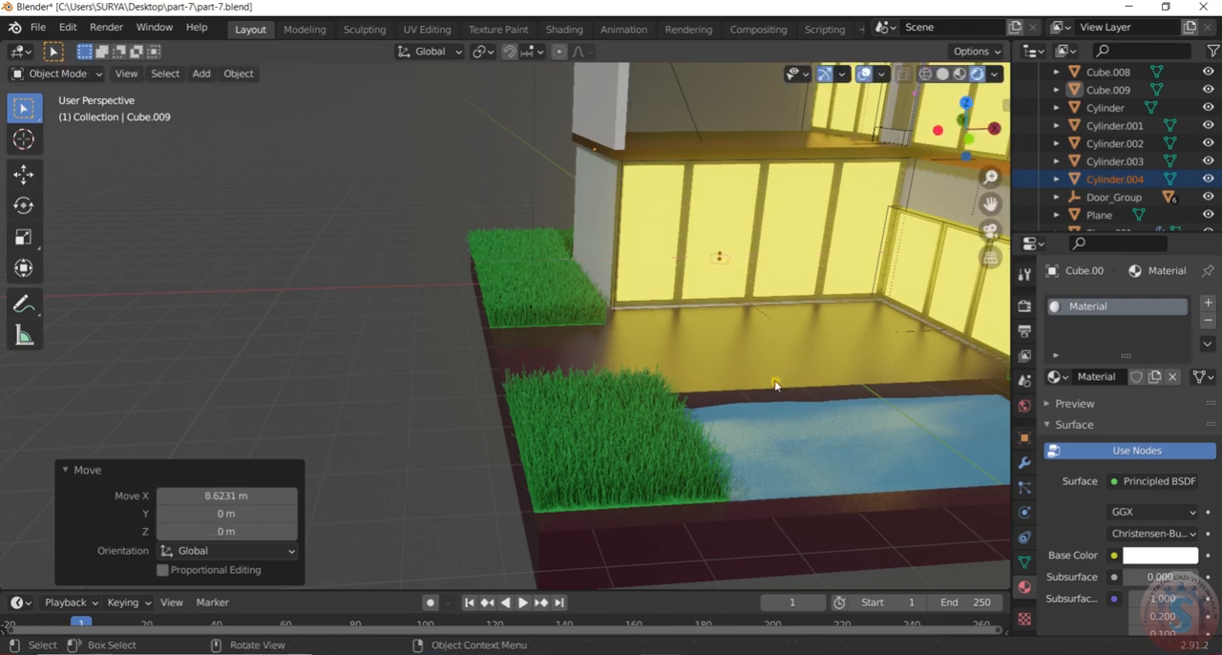
key(g)
key(y)
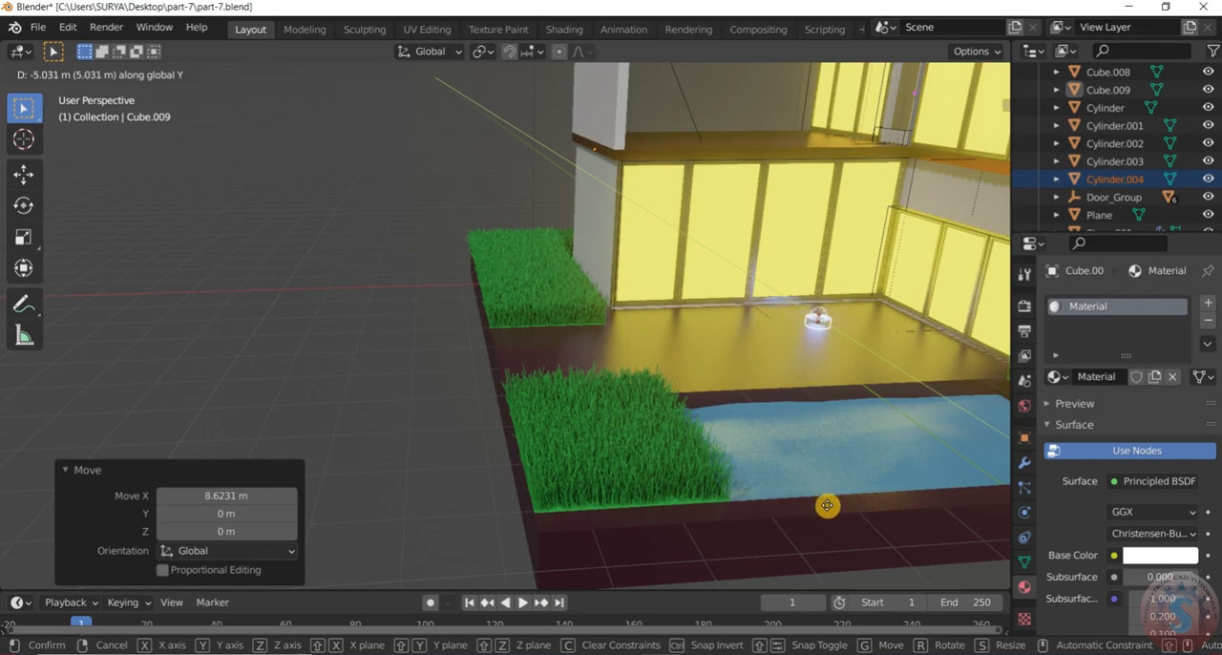
click(826, 507)
Move the terrace floor fixture and its light about -4.67 m along X to the edge of the rear grass bed
scroll(837, 354, down, 2)
middle_drag(837, 354, 805, 333)
scroll(837, 331, up, 4)
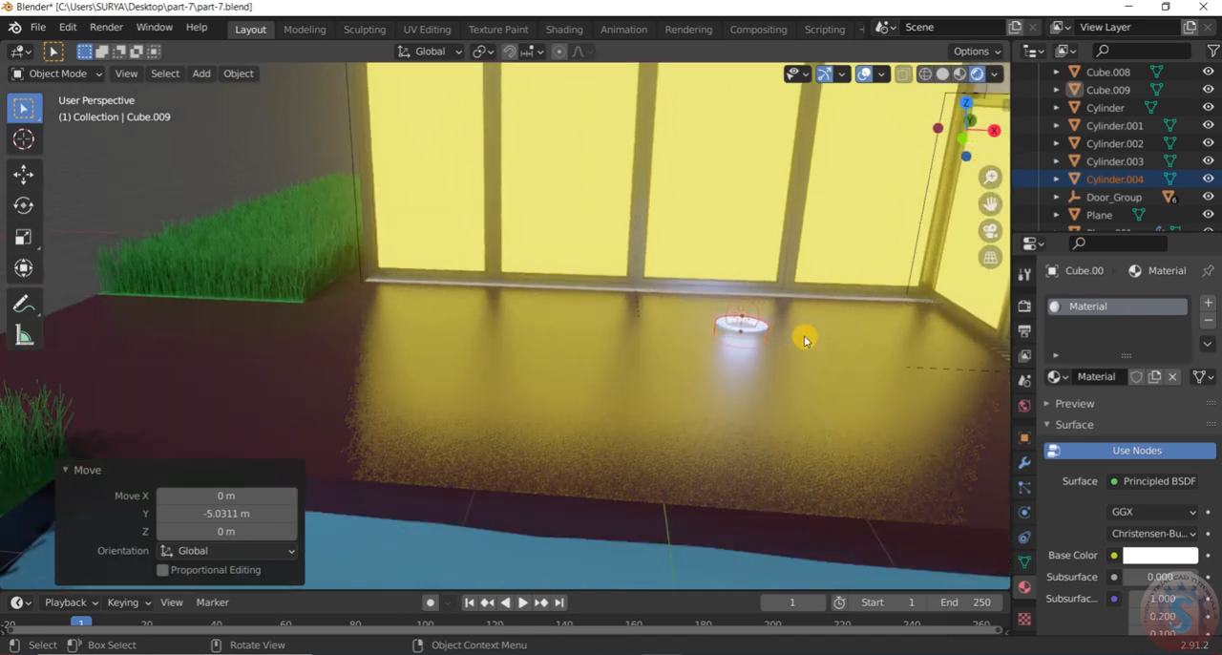
key(g)
key(x)
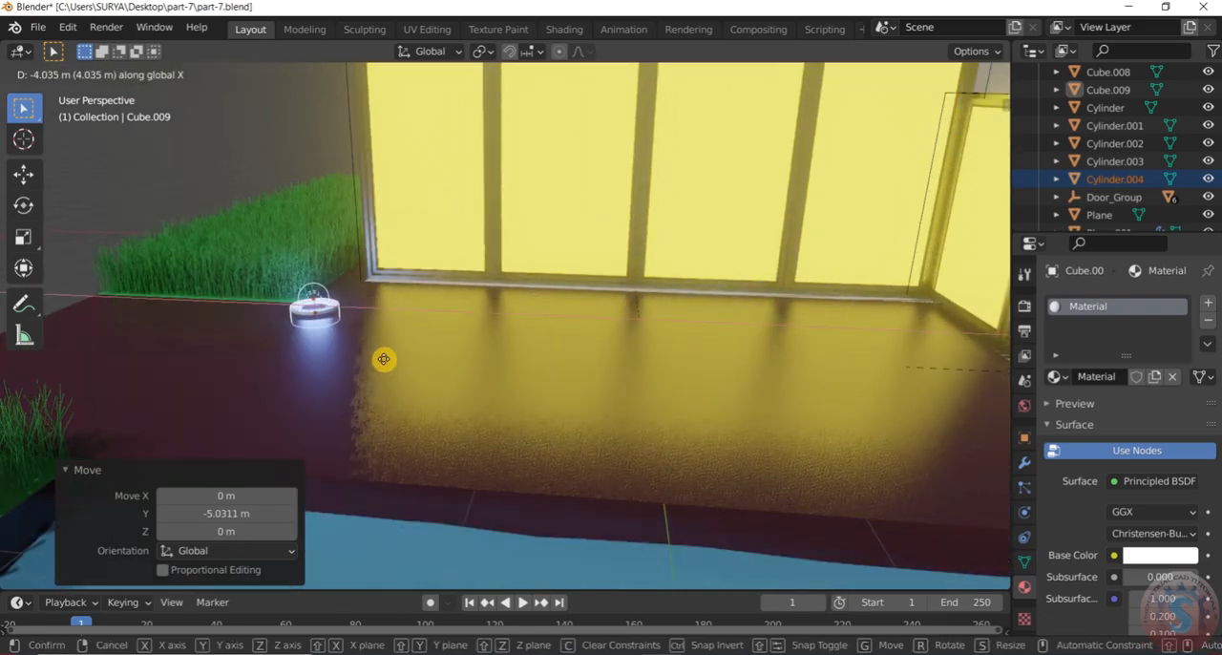
click(327, 357)
Raise the terrace floor fixture and its light about 0.085 m along Z
middle_drag(327, 357, 357, 308)
scroll(416, 315, down, 7)
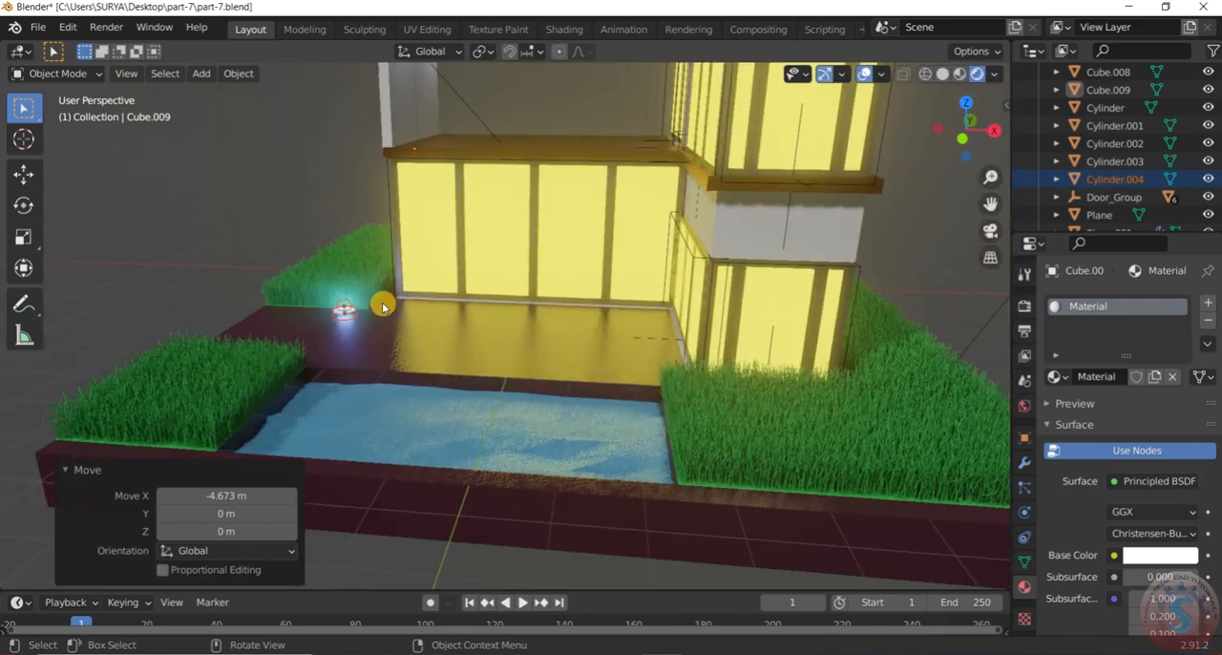
scroll(310, 311, up, 6)
mouse_move(424, 336)
middle_down()
mouse_move(560, 316)
mouse_move(486, 316)
mouse_move(531, 306)
mouse_move(503, 356)
mouse_move(362, 343)
mouse_move(273, 411)
mouse_move(262, 457)
mouse_move(431, 248)
mouse_move(439, 308)
mouse_move(425, 323)
middle_up()
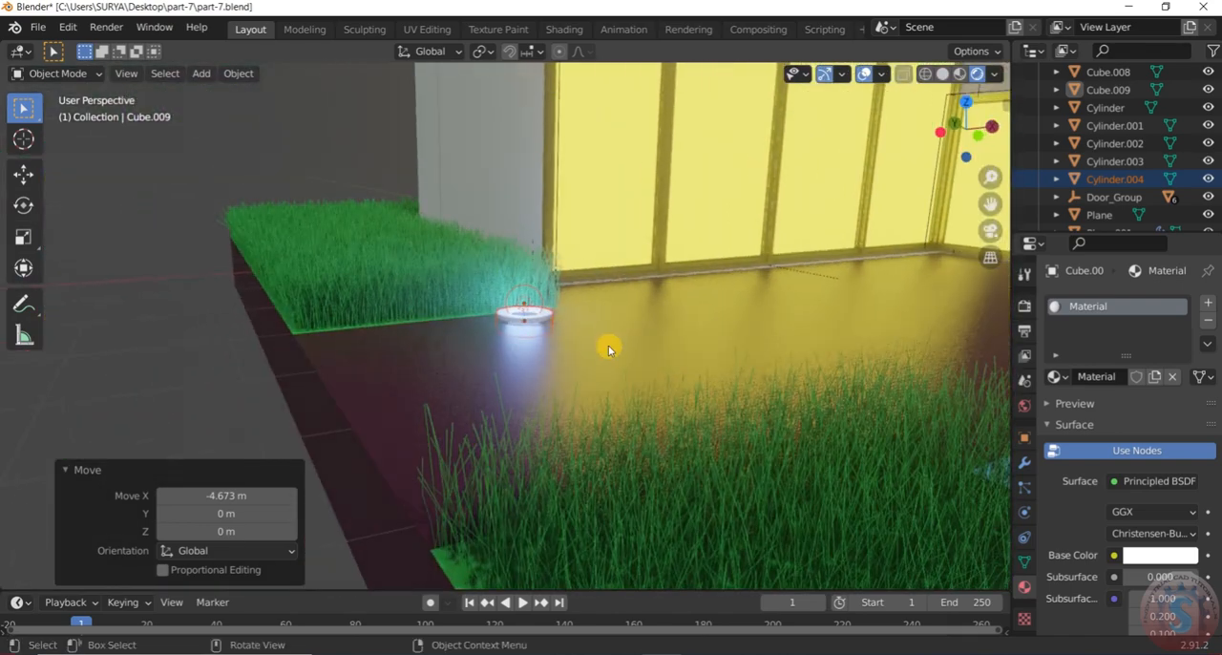
key(g)
key(x)
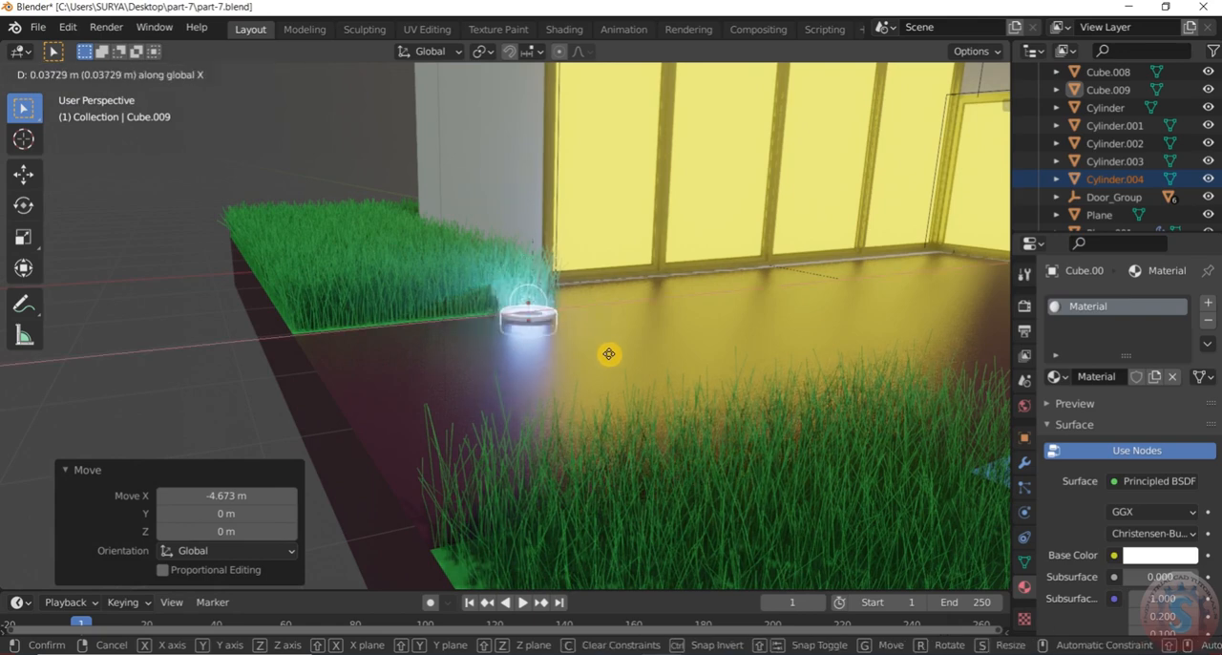
key(z)
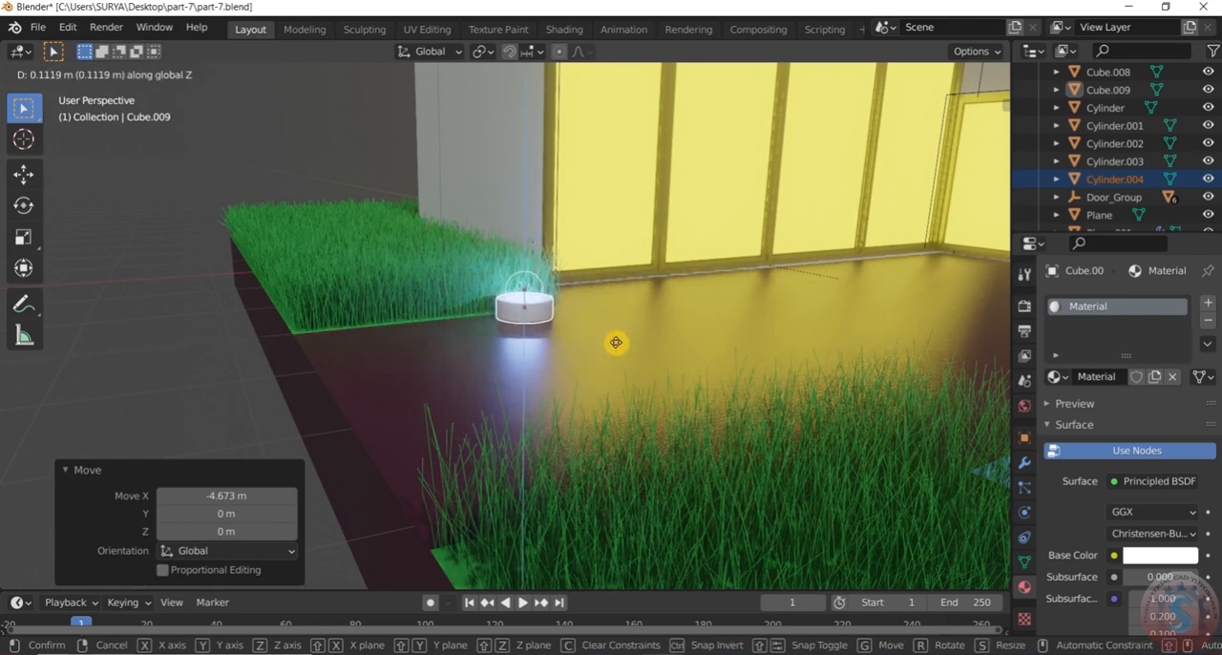
click(609, 346)
Select the terrace fixture together with its point light and move both about -0.78 m along X beside the grass bed
middle_drag(218, 325, 414, 308)
scroll(415, 308, up, 5)
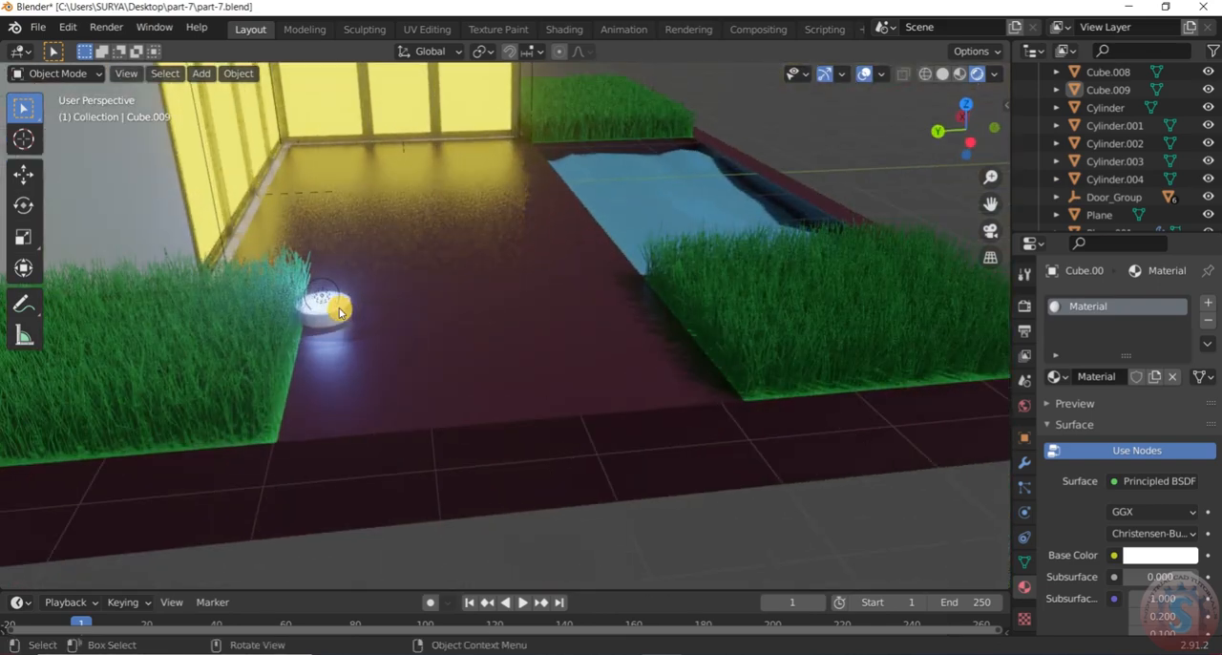
click(339, 312)
scroll(341, 315, down, 3)
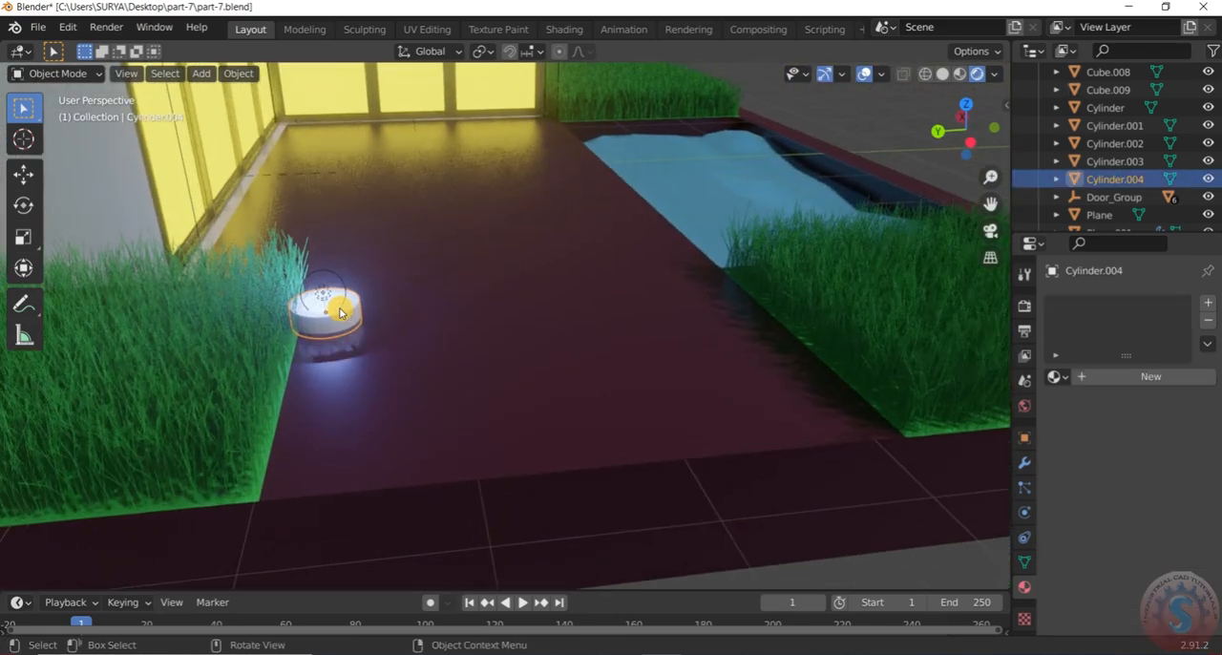
middle_drag(344, 318, 337, 321)
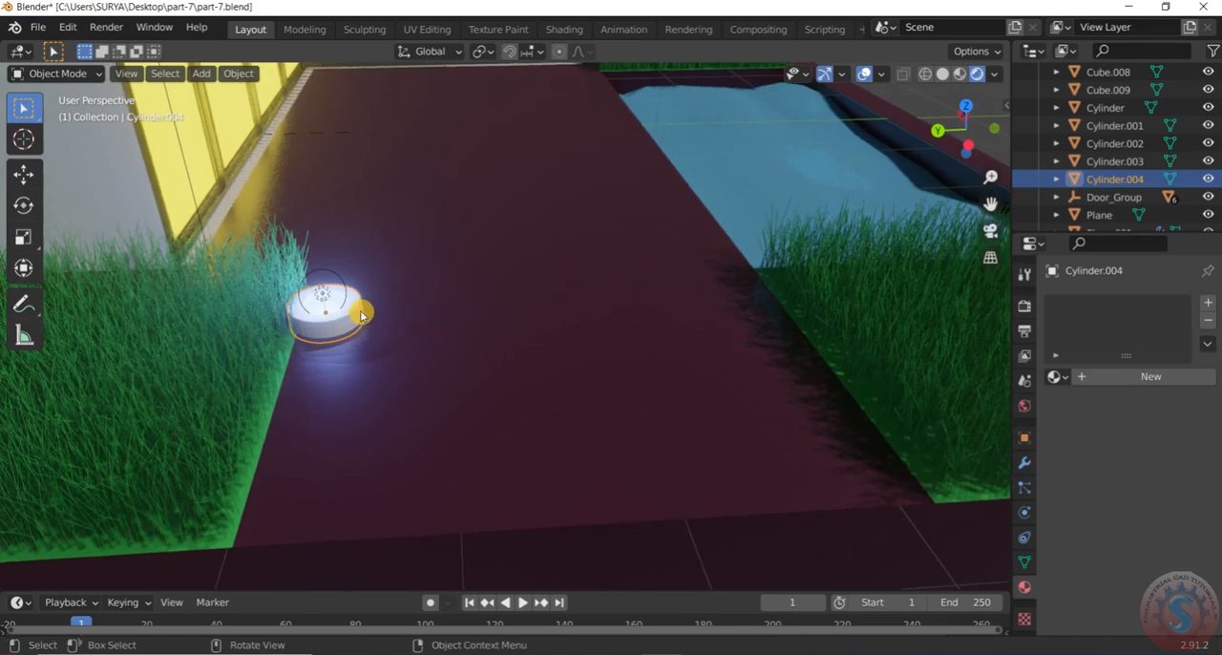
key(g)
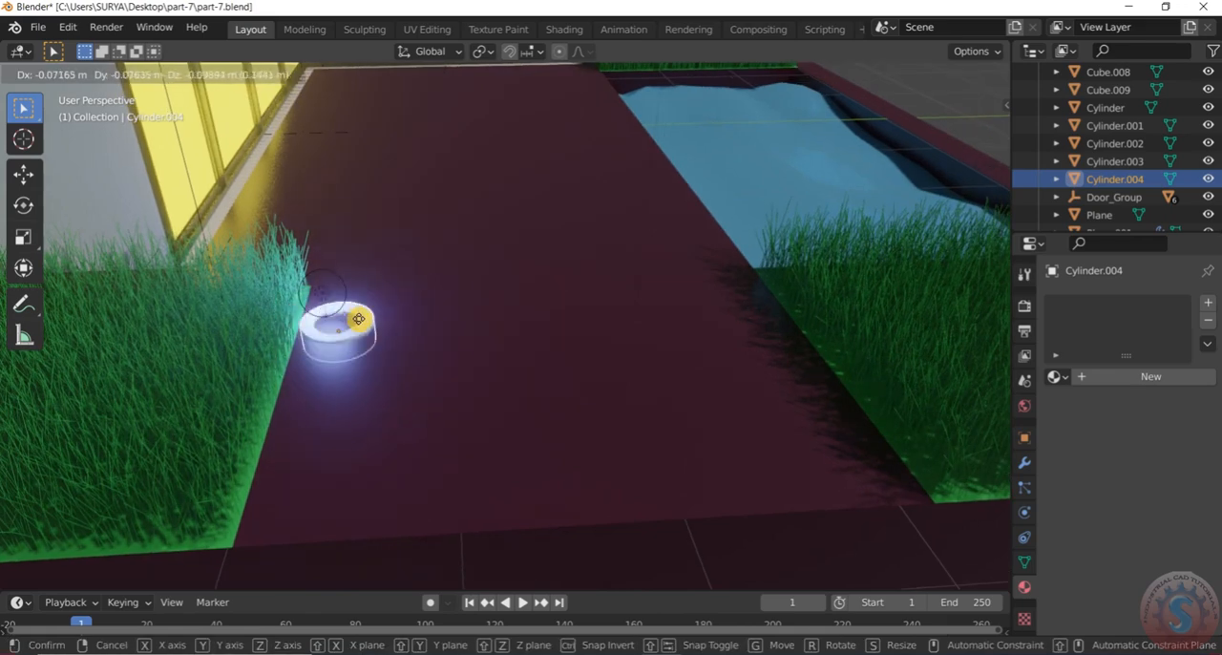
click(346, 299)
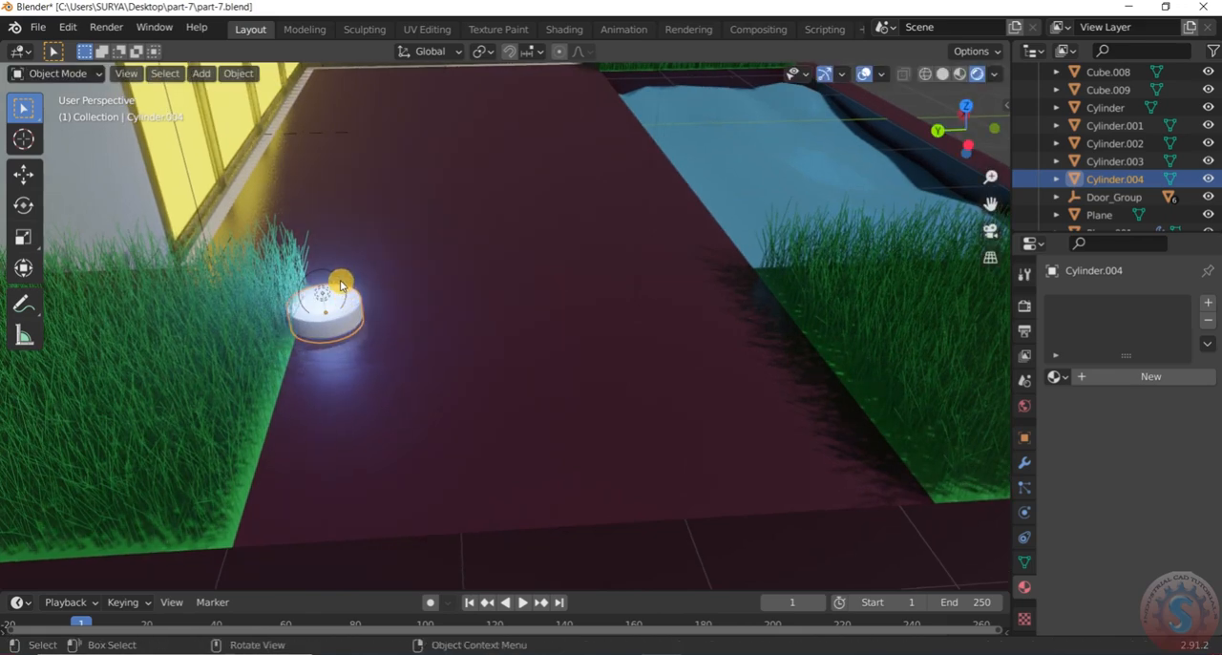
click(340, 282)
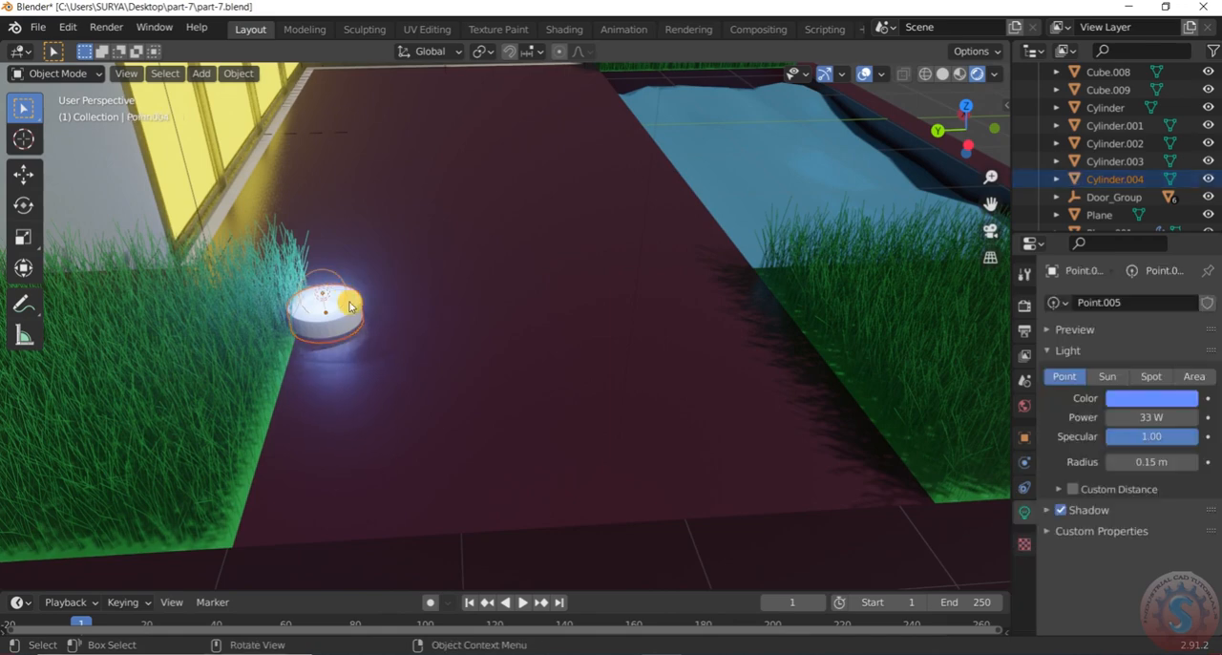
key(g)
key(x)
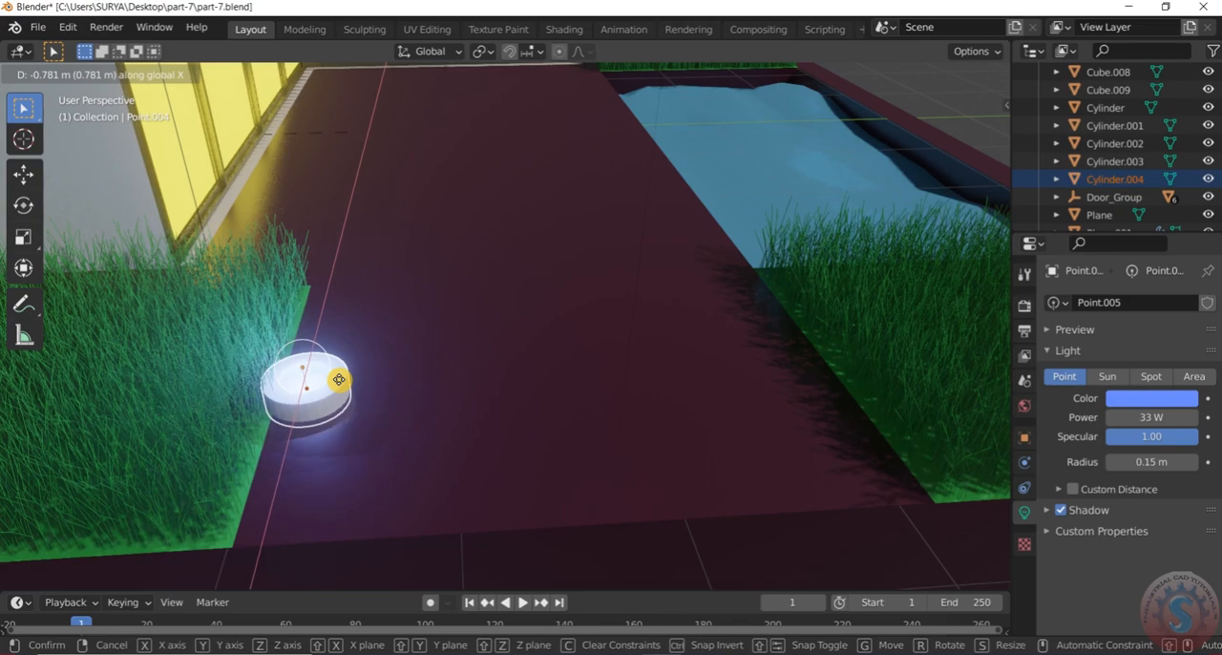
click(339, 379)
middle_drag(415, 331, 386, 247)
scroll(408, 301, down, 3)
scroll(391, 328, up, 6)
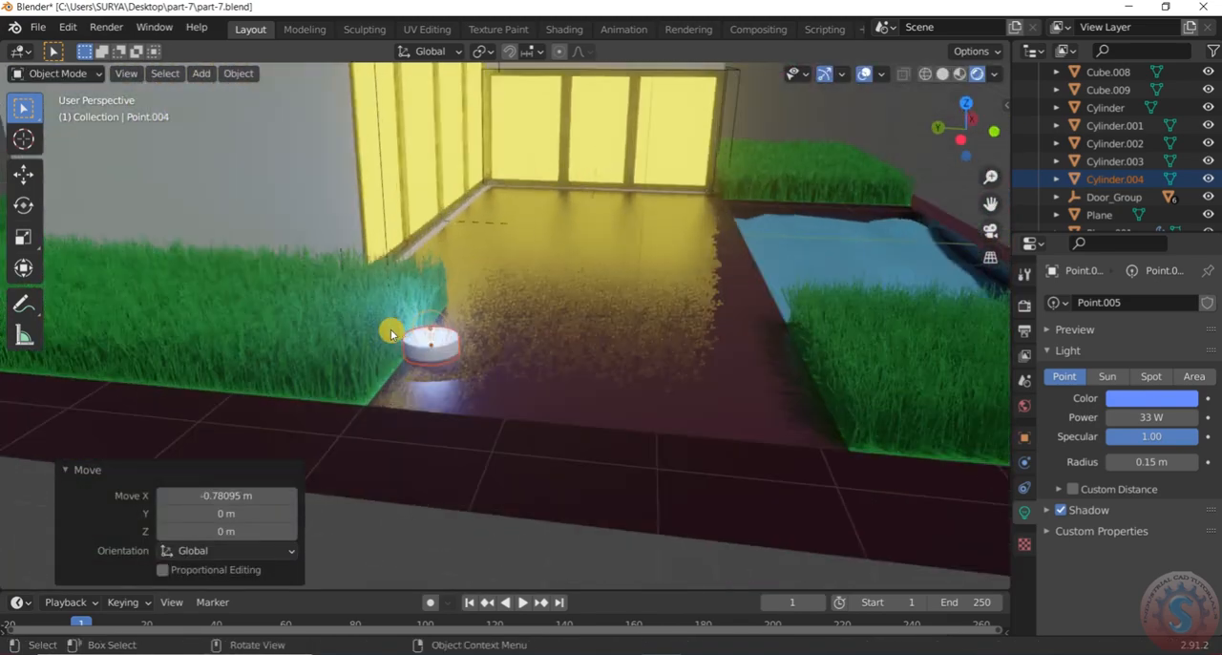
scroll(505, 400, up, 1)
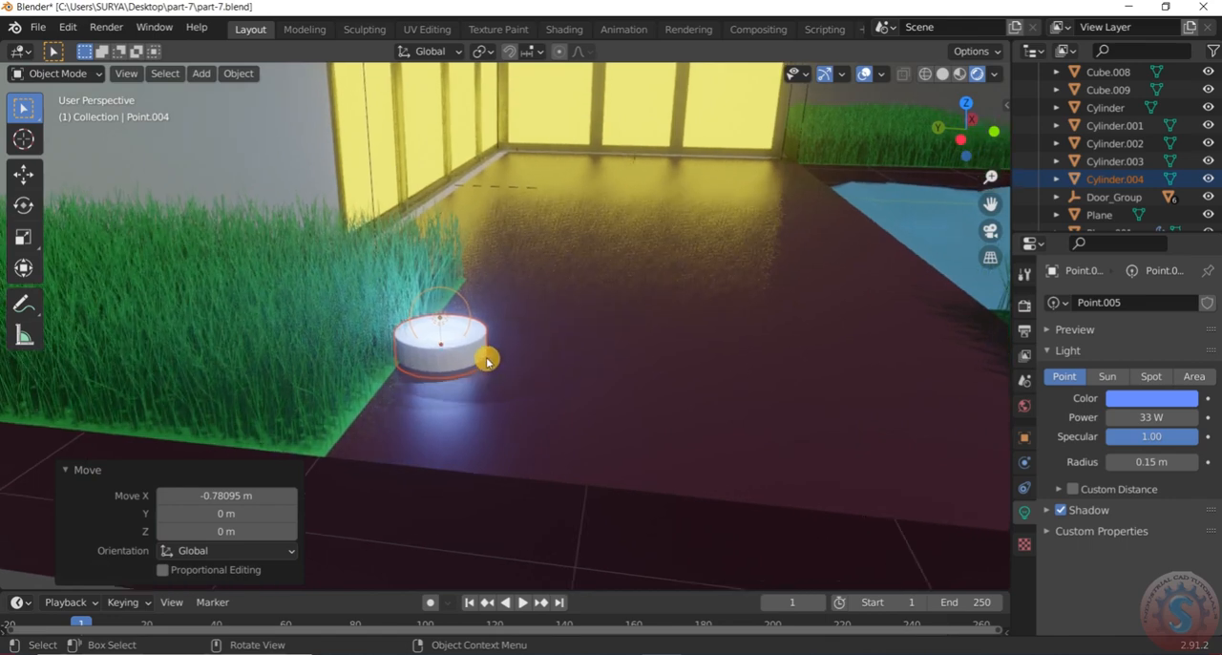
key(g)
key(x)
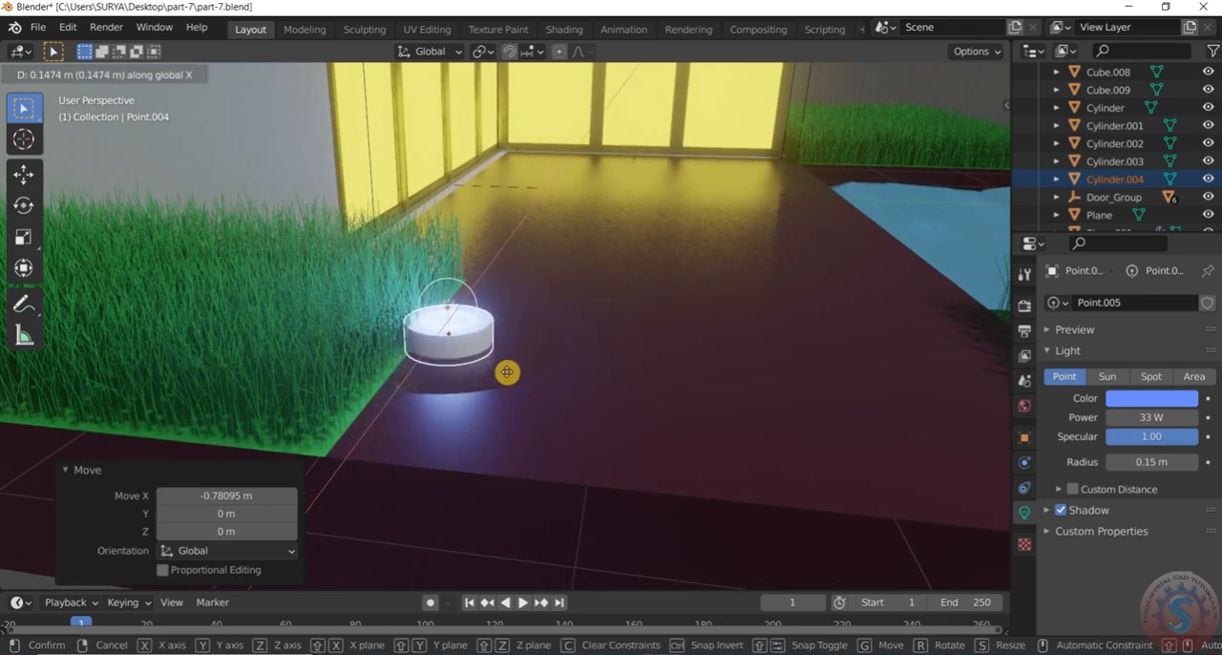
key(z)
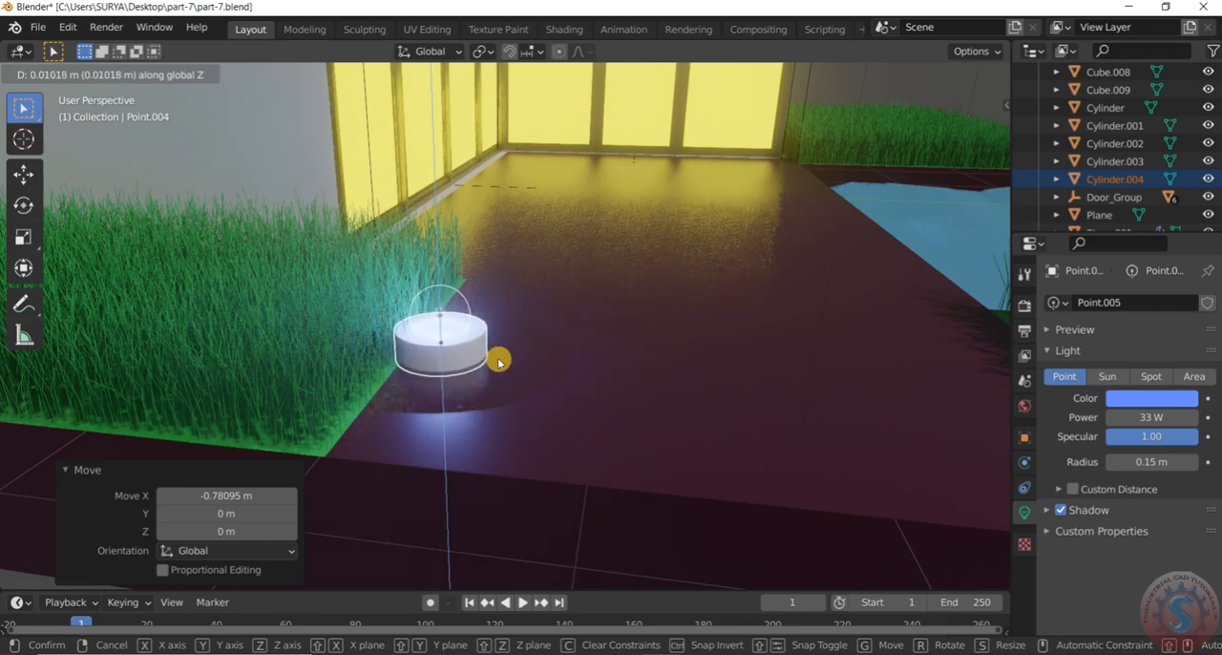
click(498, 350)
Duplicate the terrace fixture and its light about -2.69 m along Y to the edge of the grass bed beside the pool
scroll(497, 341, down, 2)
scroll(500, 344, down, 5)
middle_drag(597, 368, 435, 371)
middle_drag(679, 340, 622, 357)
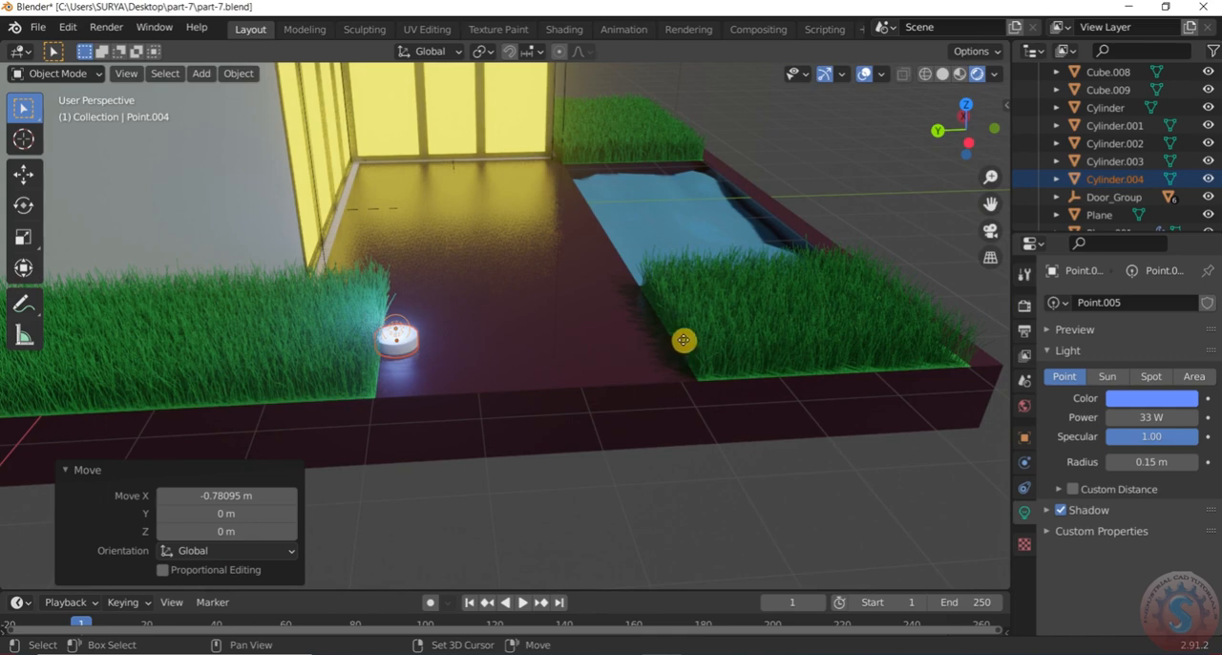
key(shift+d)
key(x)
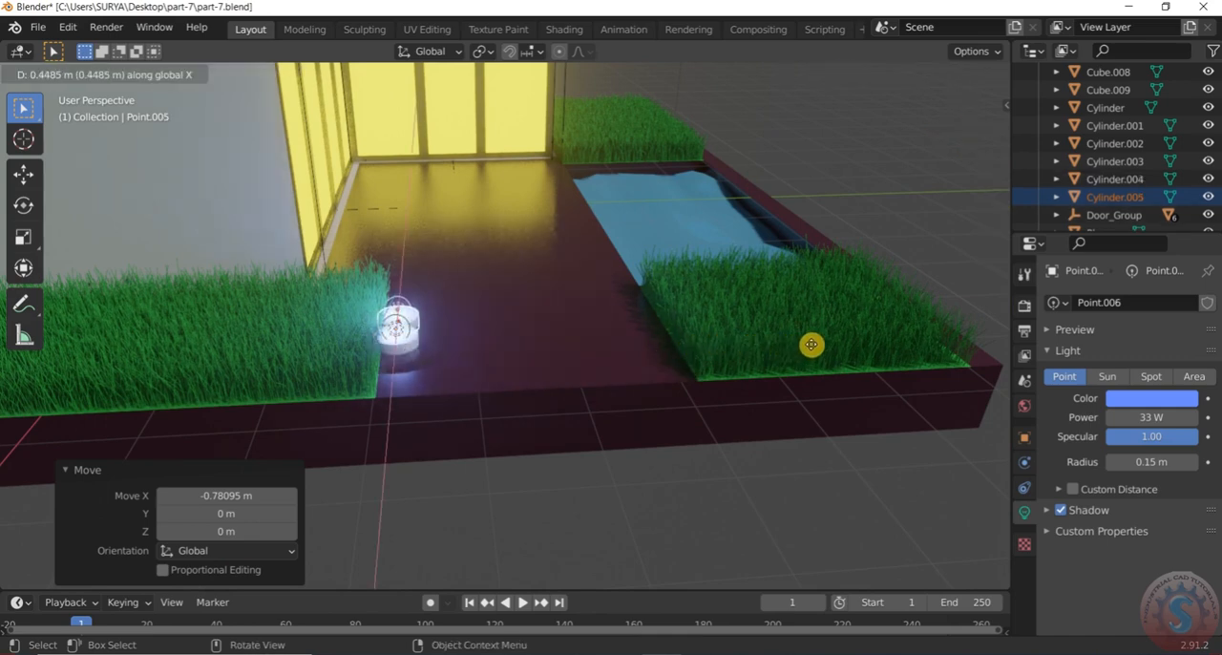
key(y)
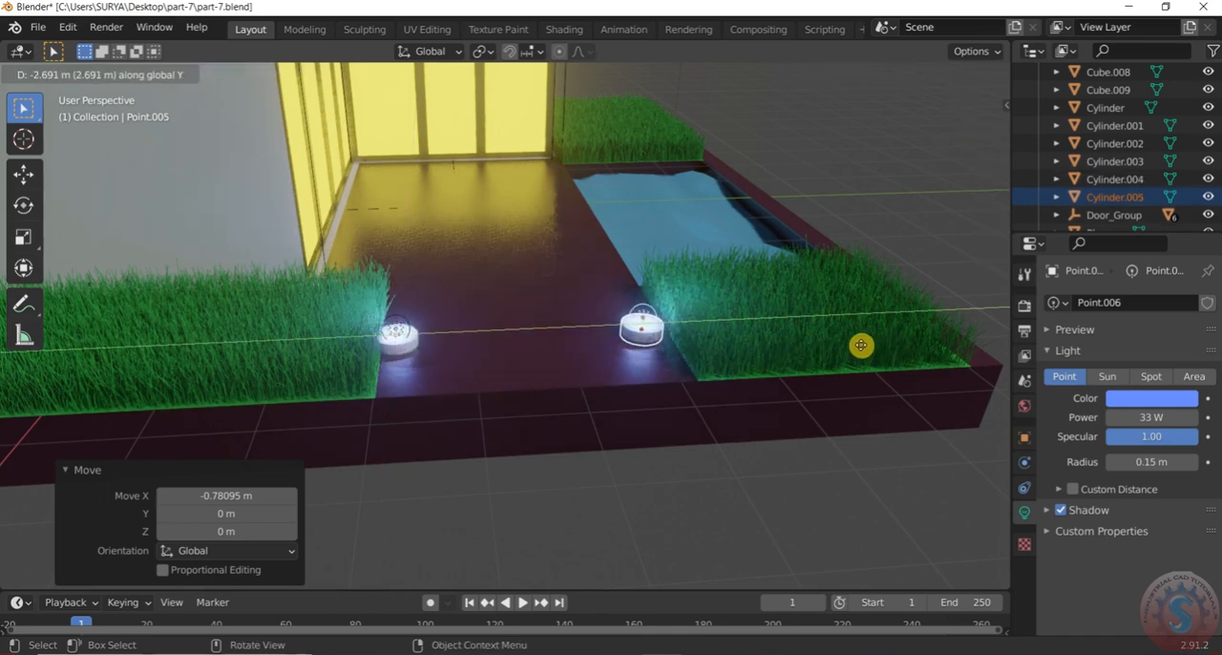
click(861, 350)
Duplicate the new fixture and its light about 1.84 m along X to the near corner of the pool
middle_drag(861, 349, 626, 365)
scroll(623, 360, up, 3)
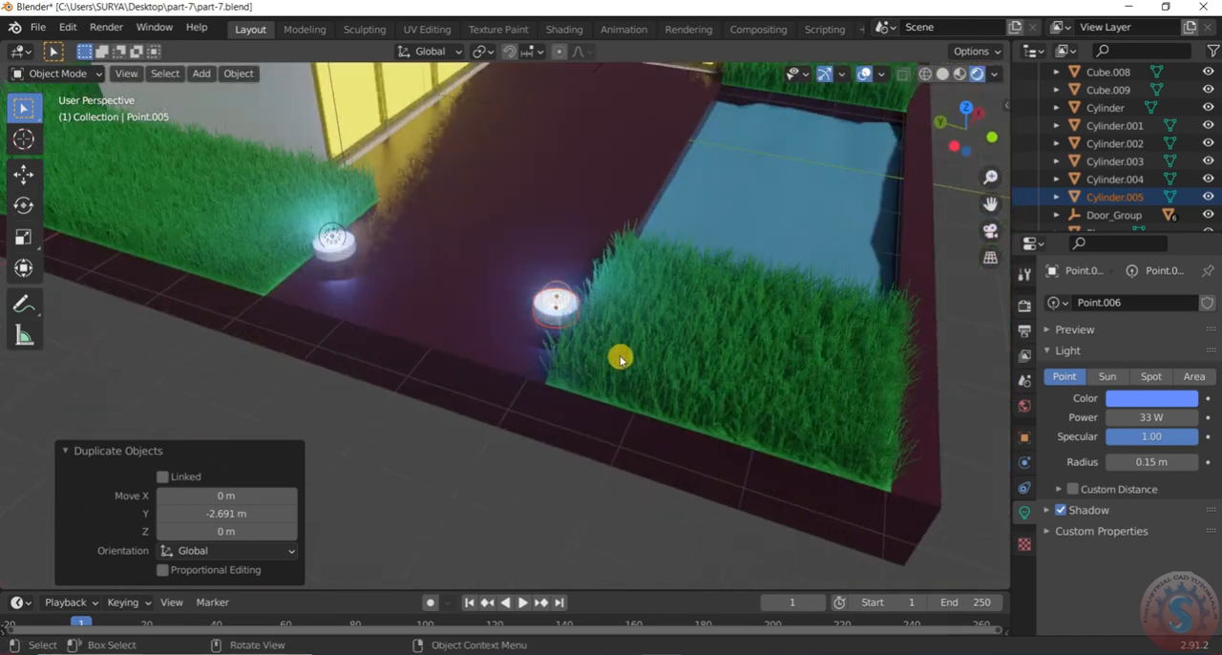
key(shift+d)
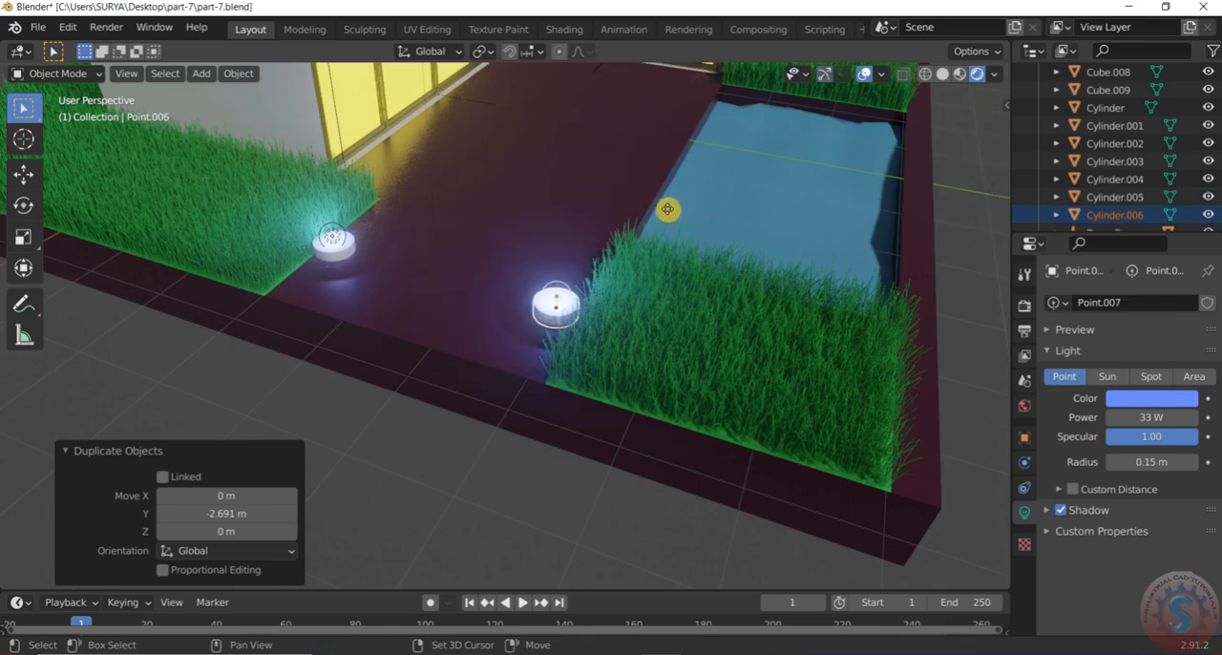
key(x)
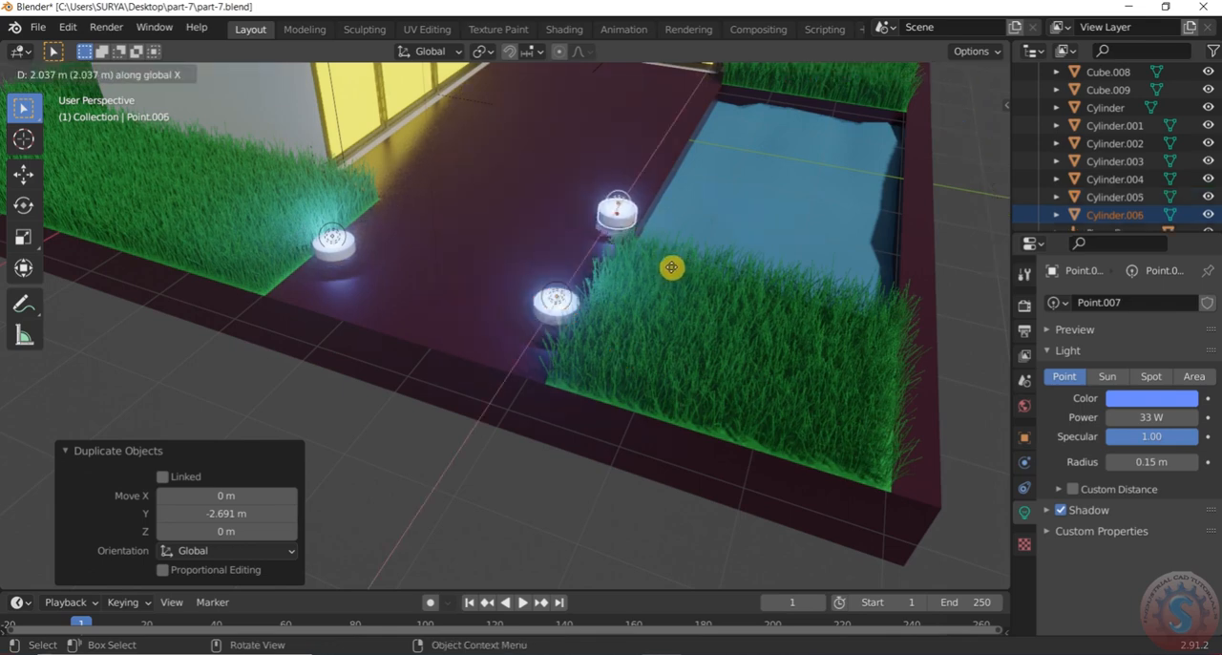
click(687, 233)
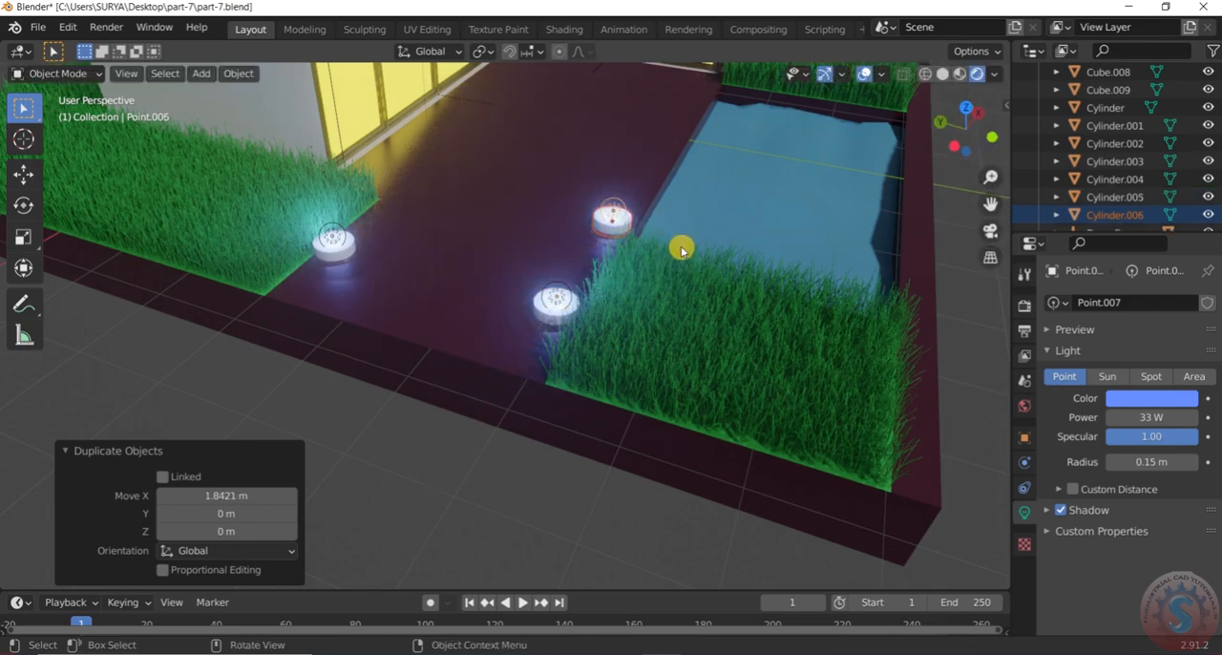
Duplicate the near-corner pool fixture and its light about 4.42 m along X to the pool's far corner
scroll(679, 246, down, 3)
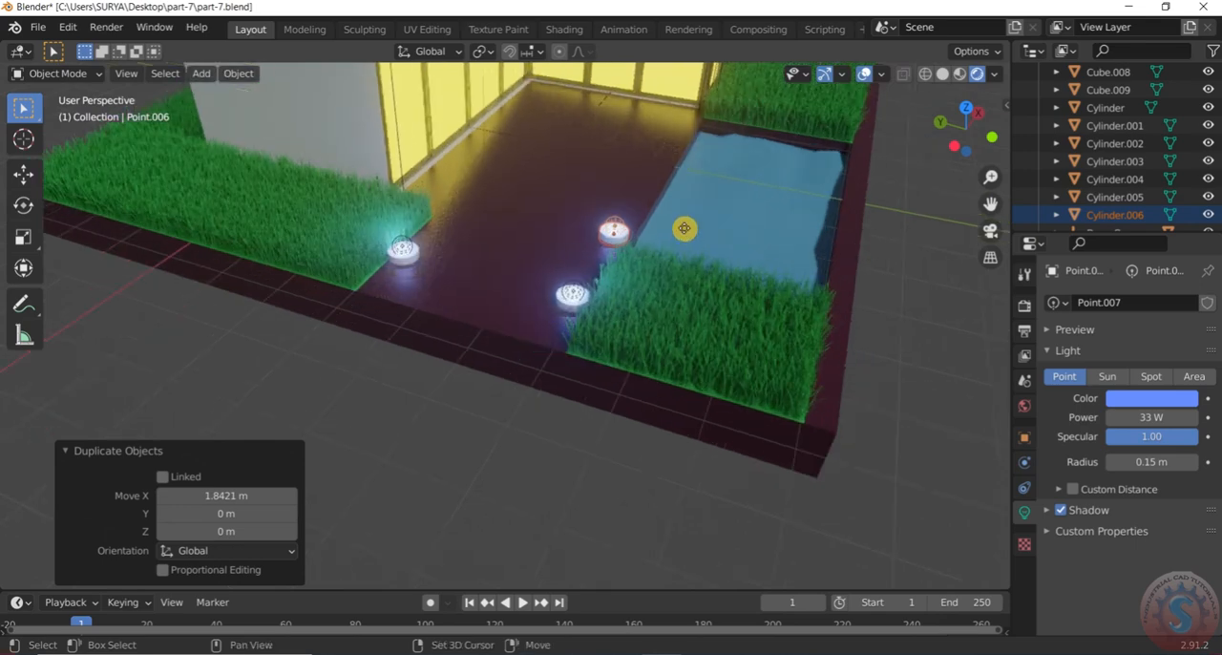
key(shift+d)
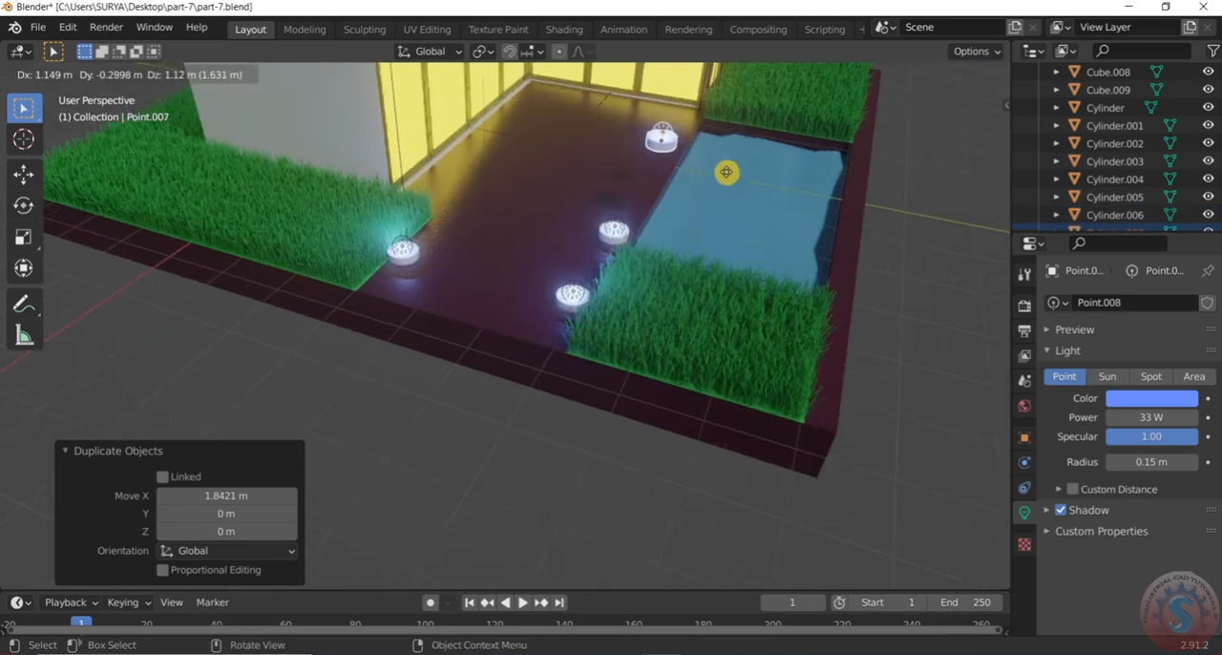
key(x)
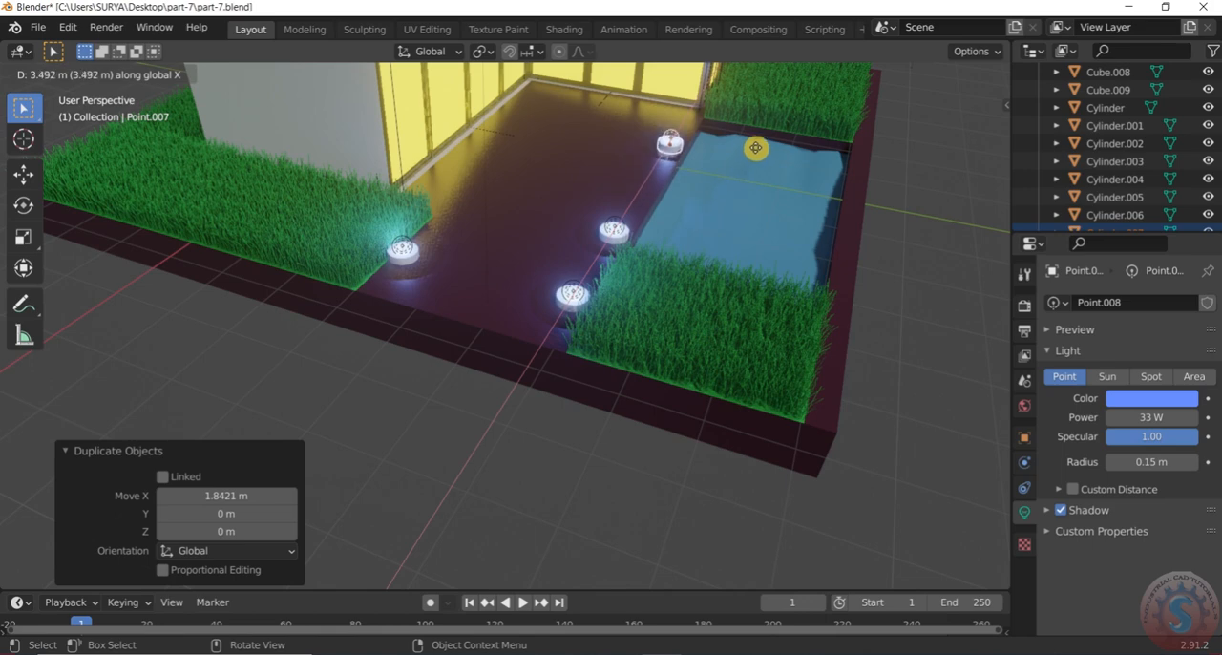
click(763, 138)
Add the near-corner fixture and its light to the selected far-corner pair and duplicate both pairs toward the opposite side of the pool
mouse_move(701, 319)
middle_down()
mouse_move(848, 254)
mouse_move(660, 238)
mouse_move(682, 190)
mouse_move(640, 205)
mouse_move(671, 245)
mouse_move(667, 119)
mouse_move(639, 295)
mouse_move(657, 153)
mouse_move(641, 267)
mouse_move(715, 270)
mouse_move(649, 270)
mouse_move(659, 335)
mouse_move(704, 345)
mouse_move(710, 327)
middle_up()
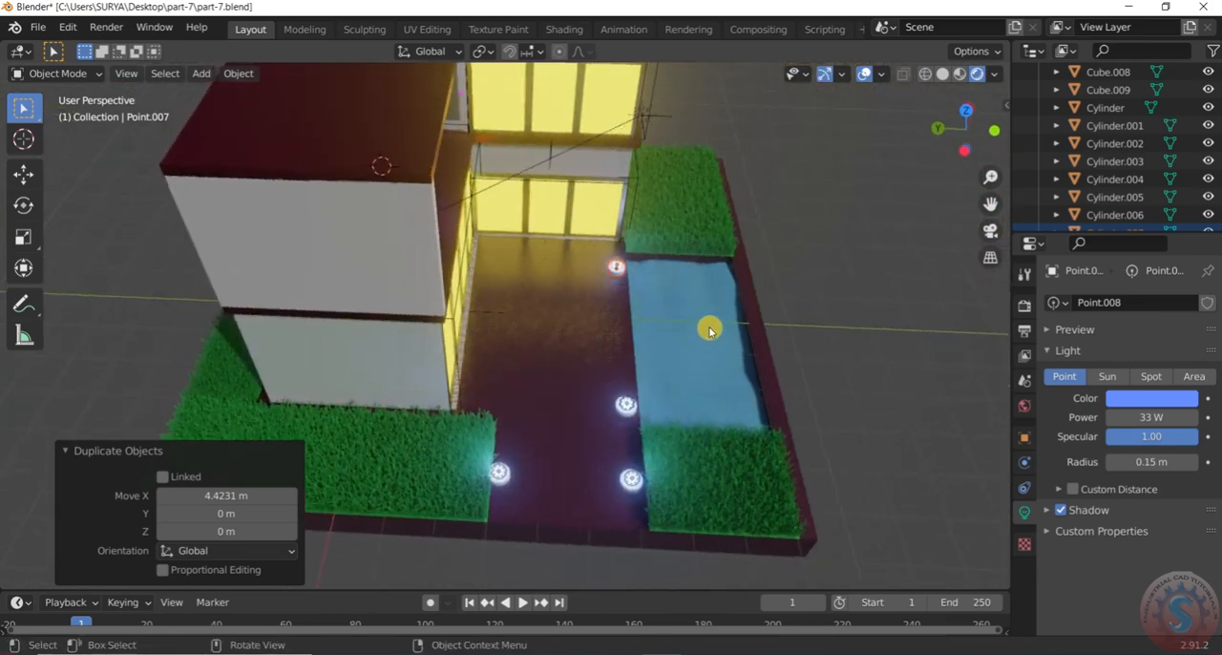
scroll(710, 327, up, 5)
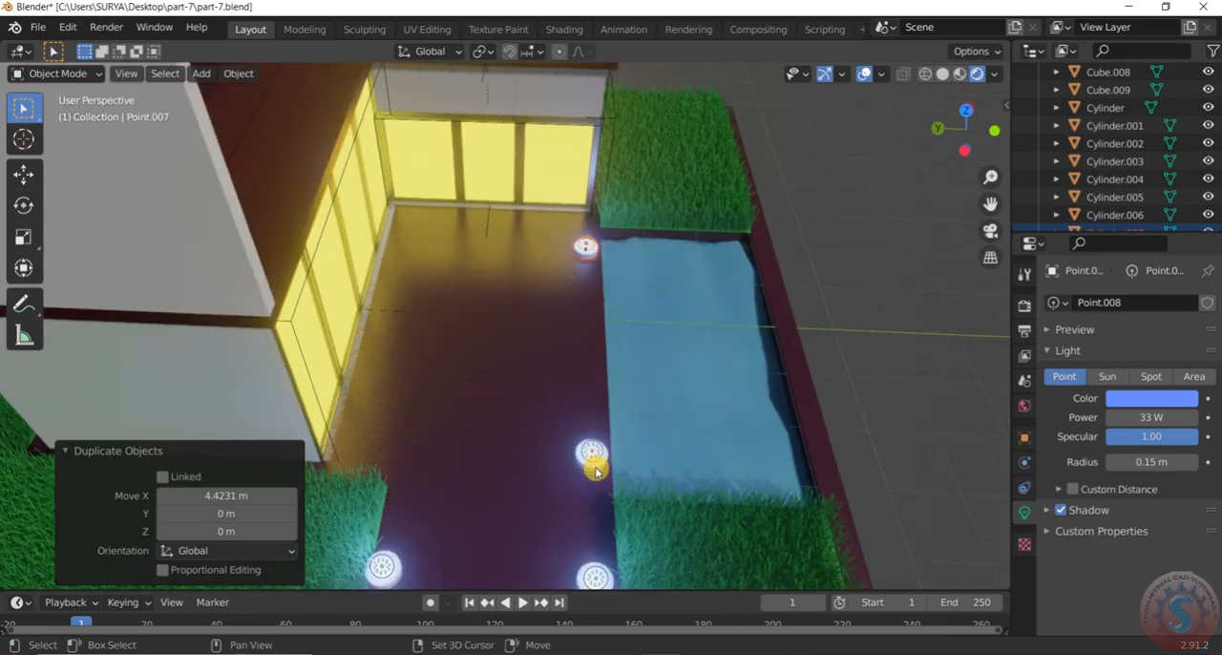
key(ctrl+z)
scroll(597, 467, up, 2)
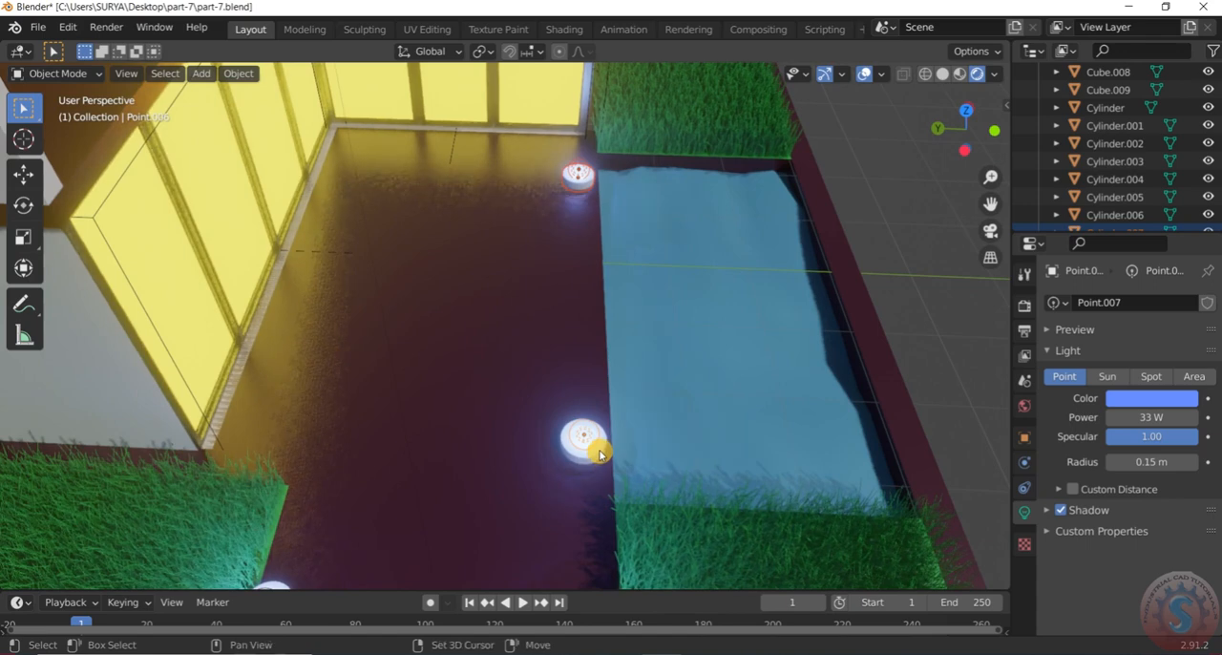
click(601, 453)
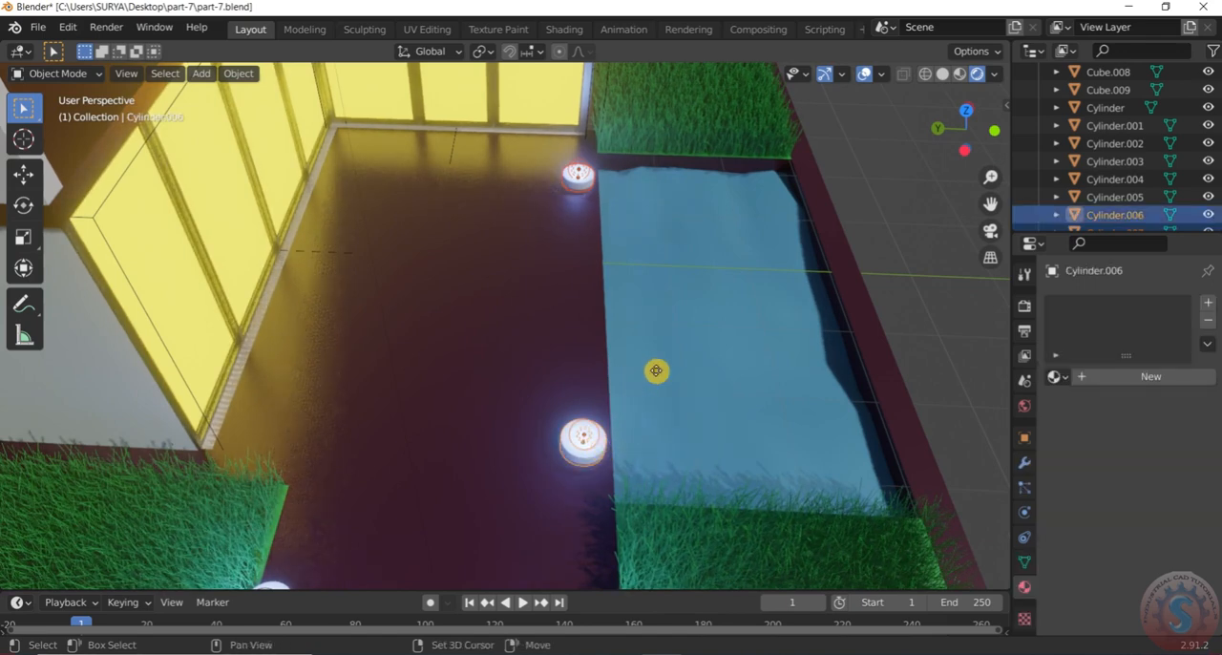
key(shift+d)
key(x)
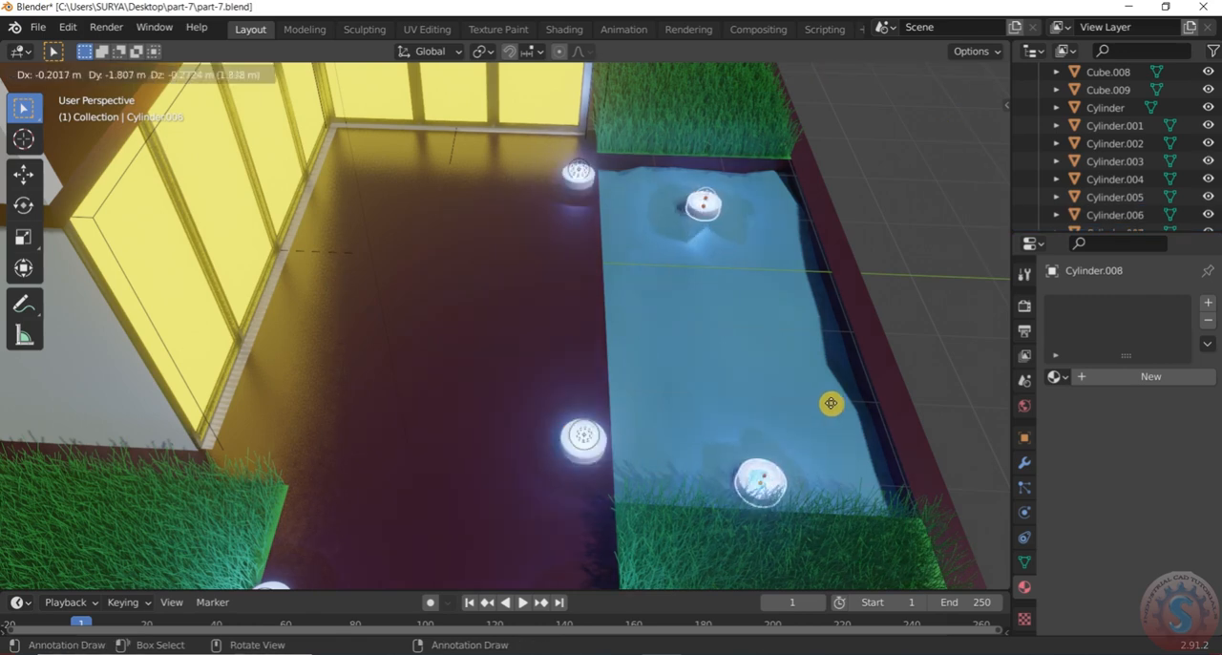
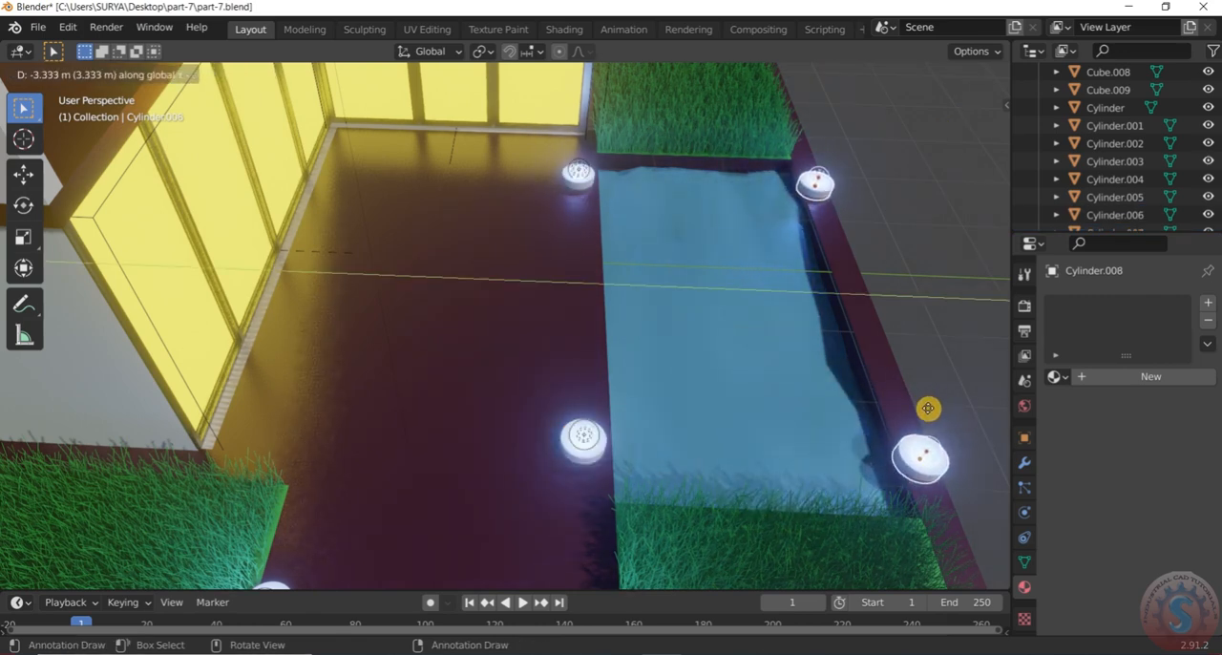
Place the two duplicated fixture pairs about -3.33 m along Y, at the outer corners of the pool
click(927, 409)
scroll(799, 404, down, 5)
middle_drag(785, 395, 840, 406)
scroll(674, 439, down, 3)
scroll(736, 404, up, 4)
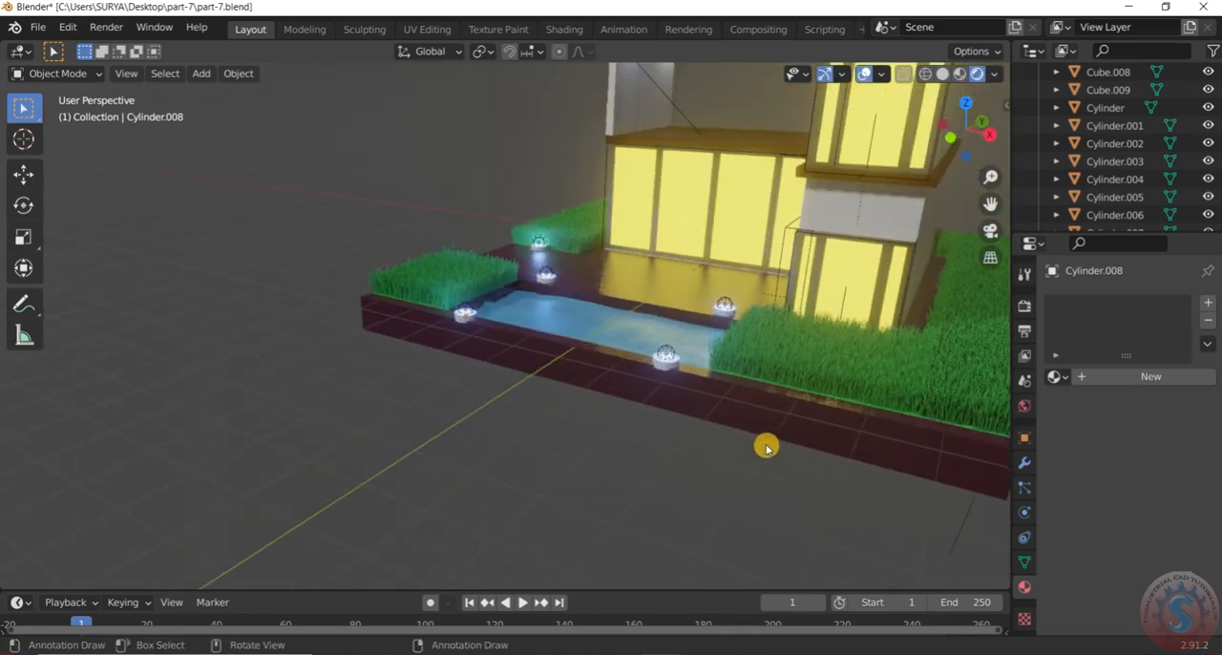
Duplicate the outer pool-corner fixture beside the large grass bed, with its light, about 4.68 m along X to the bed's front corner
scroll(716, 435, down, 4)
middle_drag(717, 428, 23, 391)
middle_drag(207, 354, 556, 354)
scroll(651, 353, up, 3)
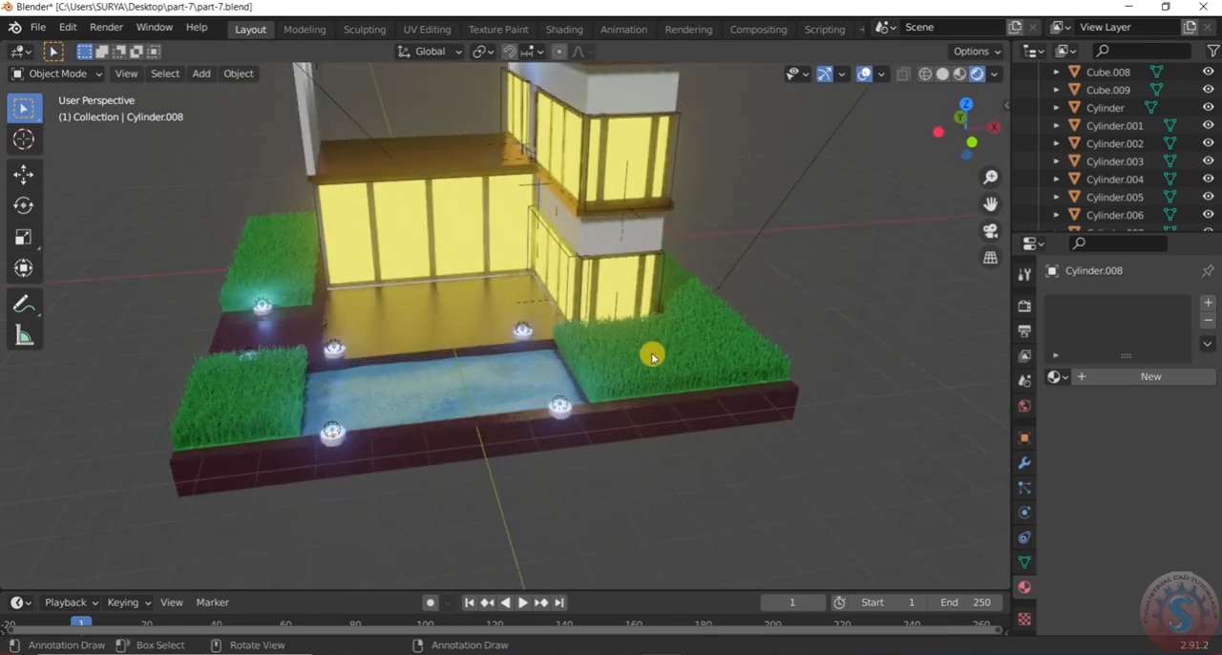
scroll(651, 352, up, 2)
middle_drag(641, 355, 722, 366)
scroll(719, 361, up, 3)
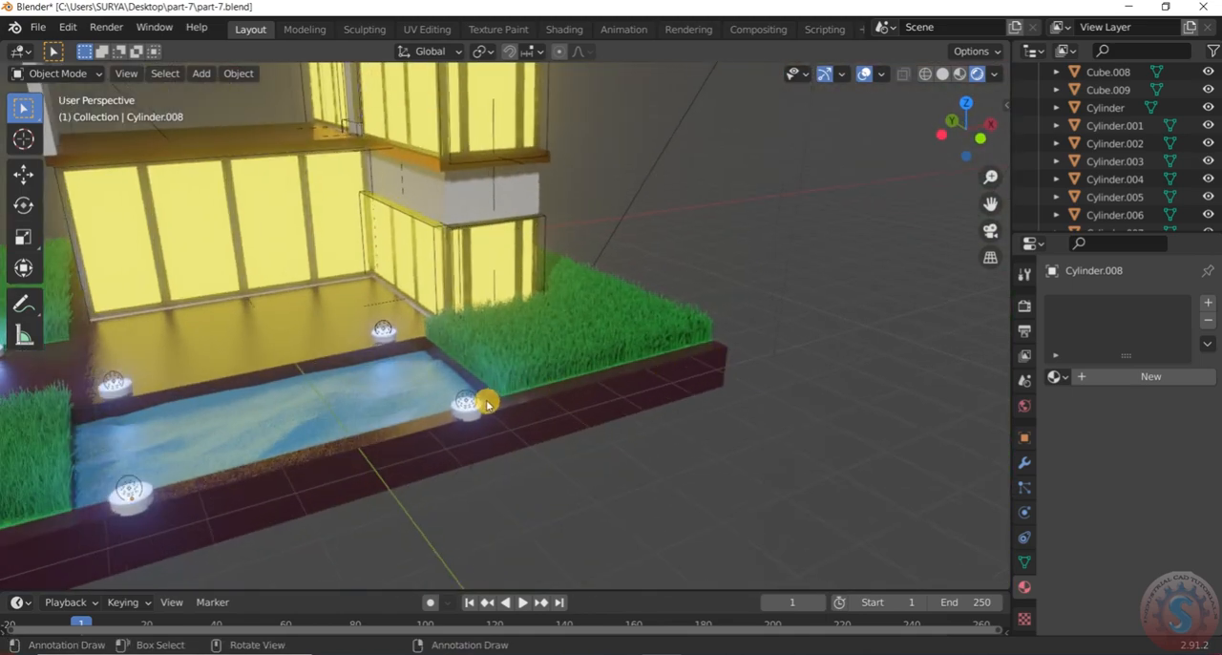
scroll(480, 411, up, 2)
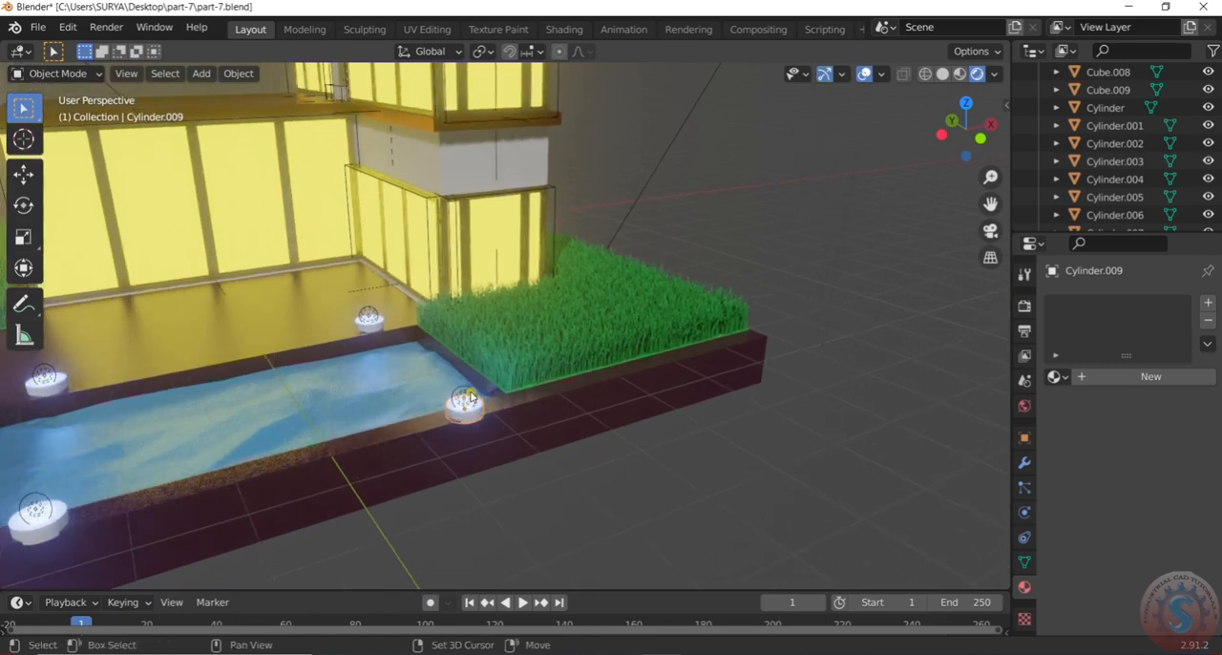
click(467, 397)
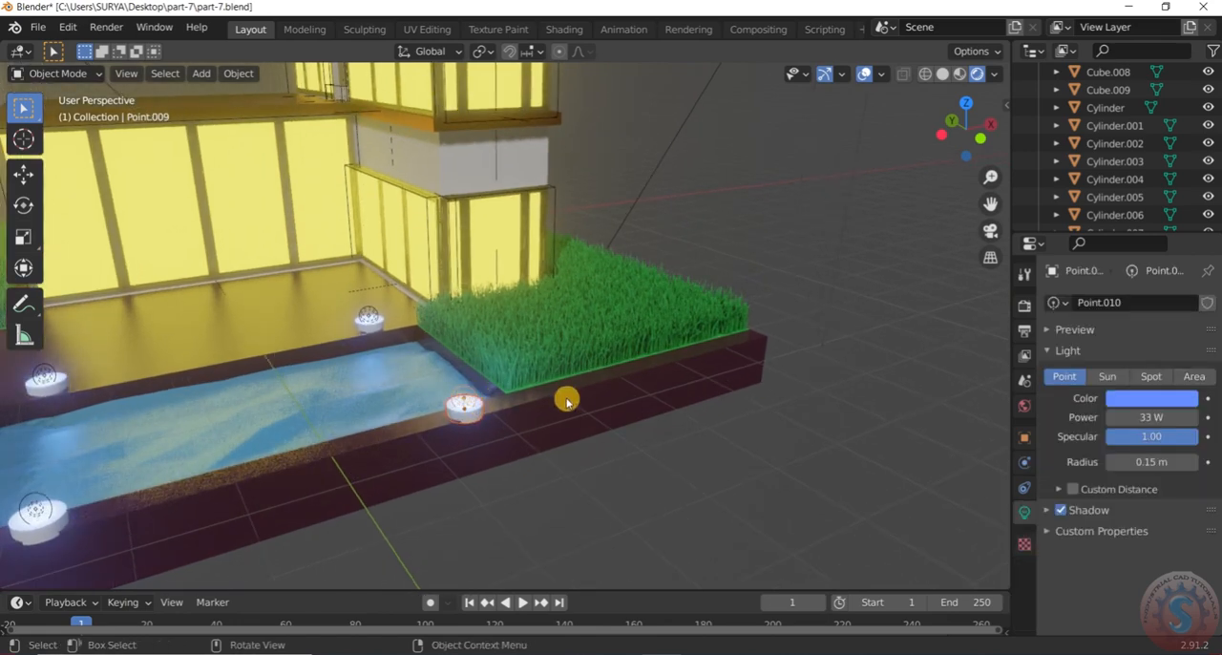
key(shift+d)
key(x)
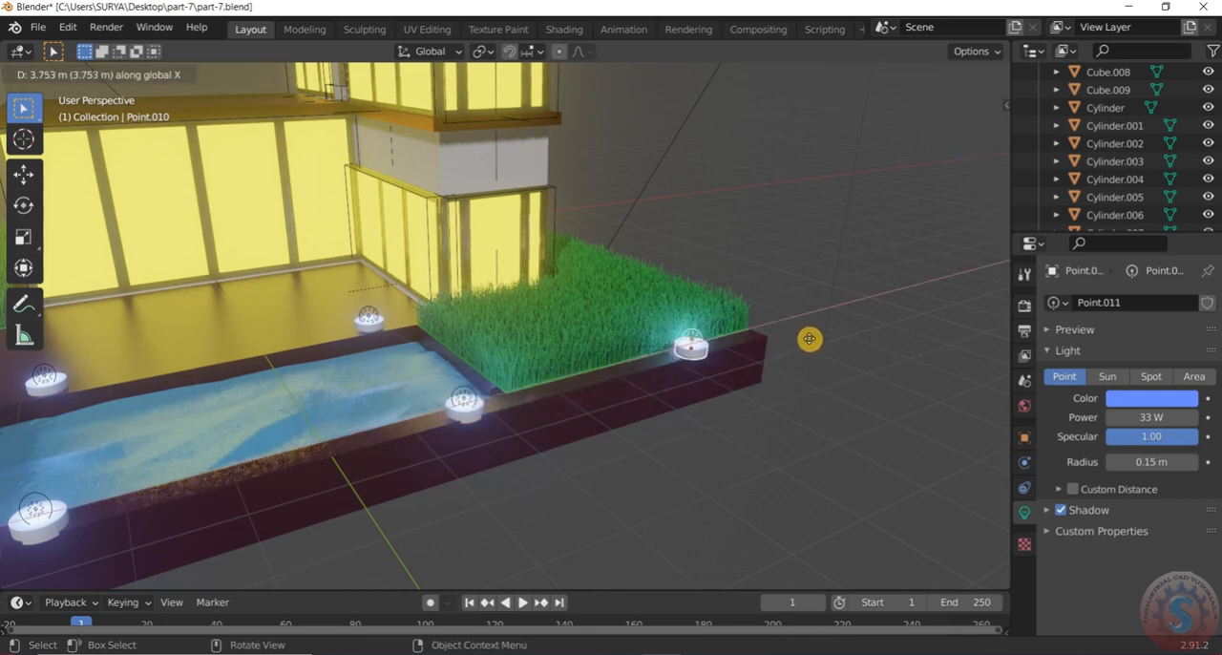
click(838, 329)
Duplicate the front-corner grass fixture and its light about 6.58 m along Y to the side of the house
middle_drag(838, 327, 737, 295)
scroll(934, 329, down, 3)
scroll(836, 305, down, 2)
scroll(877, 288, up, 3)
scroll(829, 284, up, 1)
scroll(882, 287, up, 1)
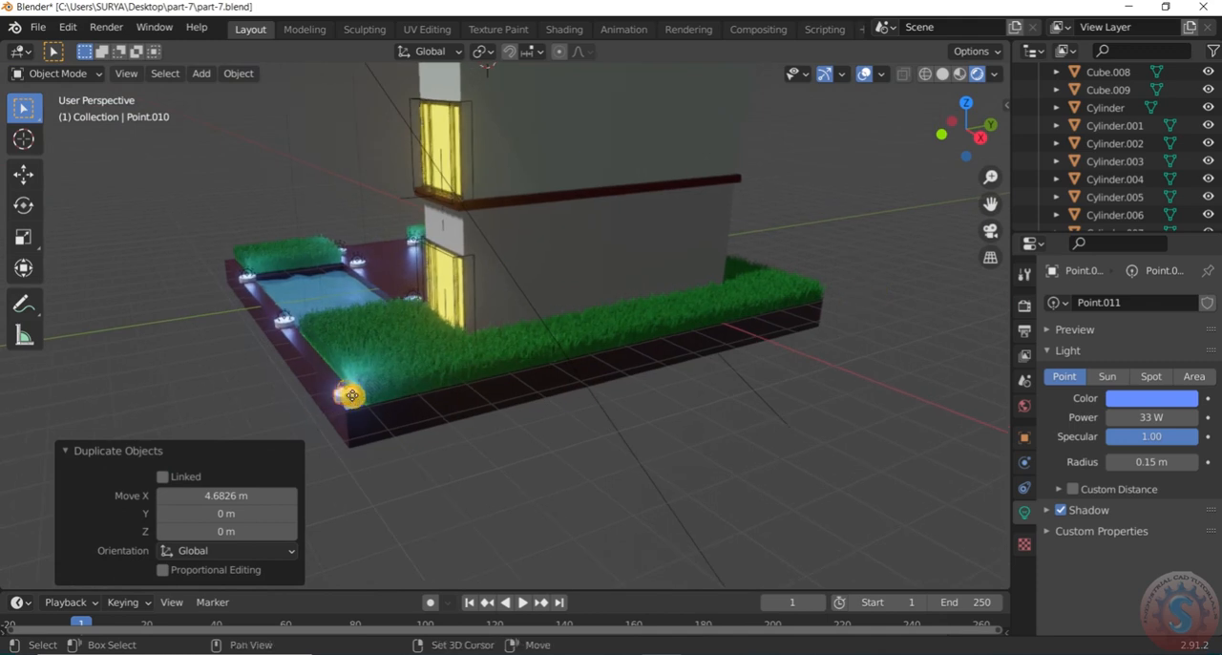
key(shift+d)
key(x)
key(x)
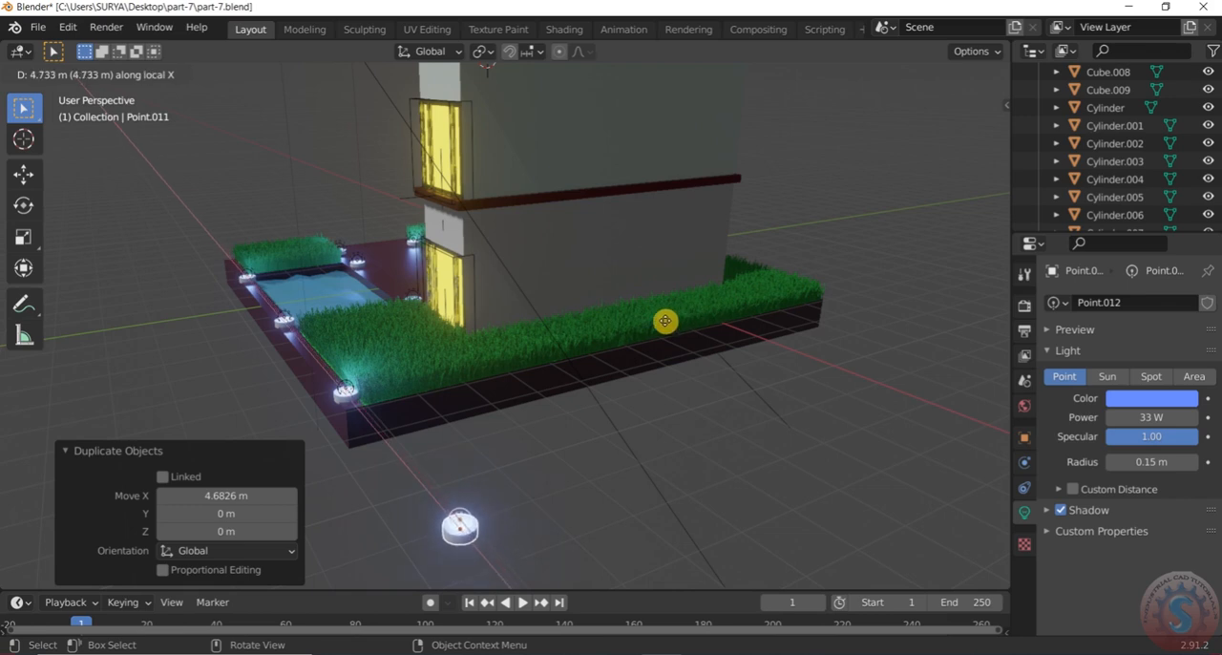
key(y)
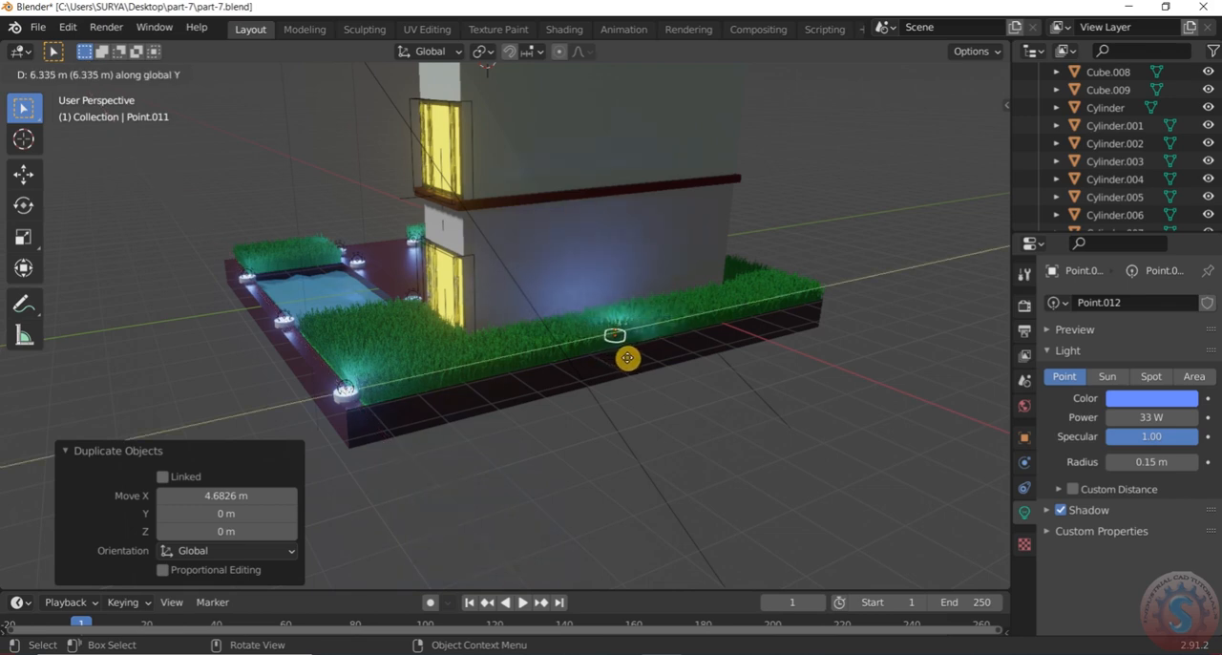
click(633, 362)
Move the side fixture and its light about 0.35 m along X to the outer edge of the grass bed
middle_drag(687, 382, 706, 444)
middle_drag(695, 401, 666, 330)
key(g)
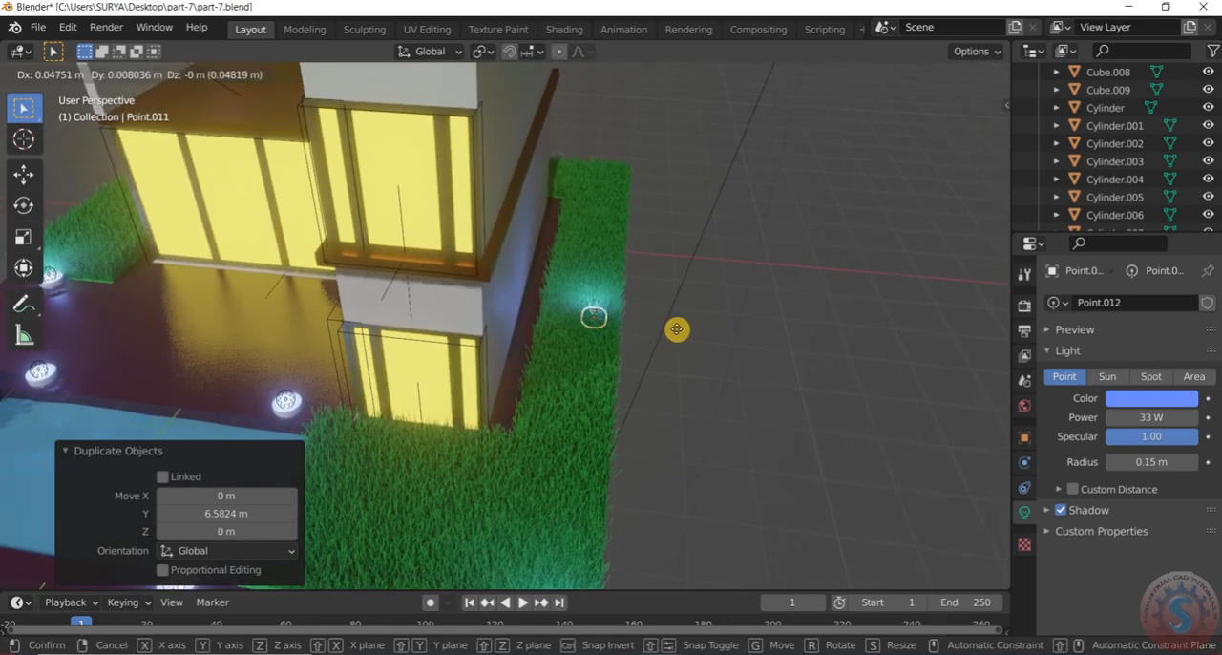
key(x)
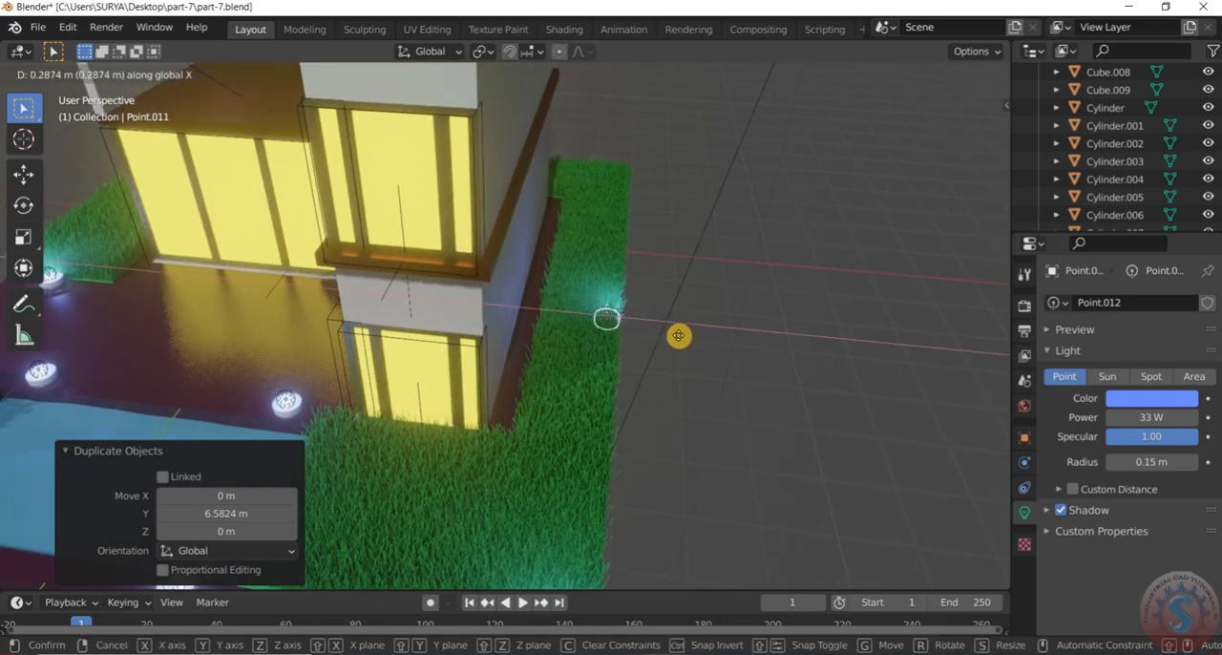
click(683, 335)
Duplicate the side fixture and its light about 5.71 m along Y to near the rear corner of the grass bed
middle_drag(693, 306, 673, 379)
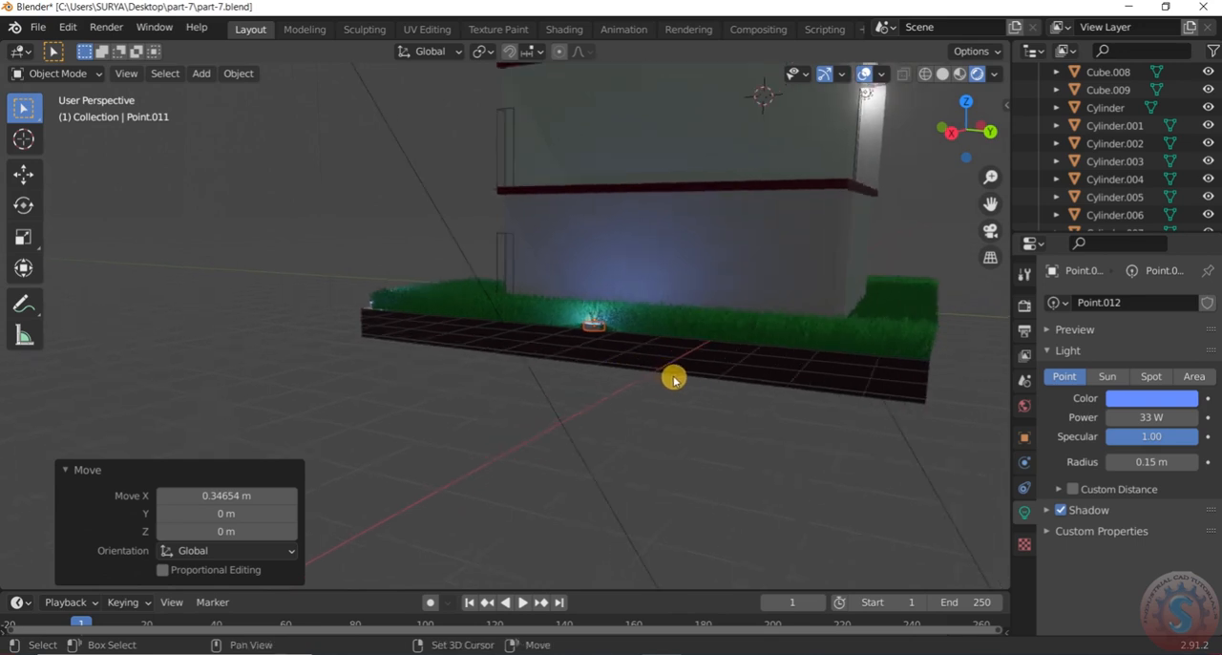
key(shift+d)
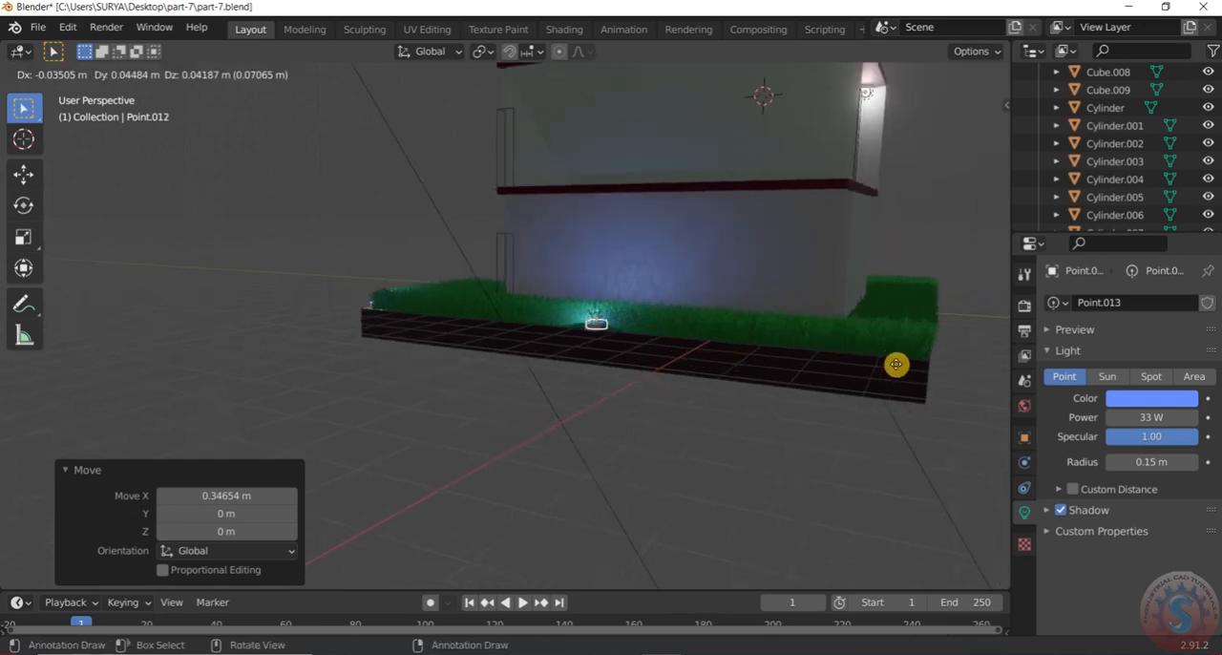
key(x)
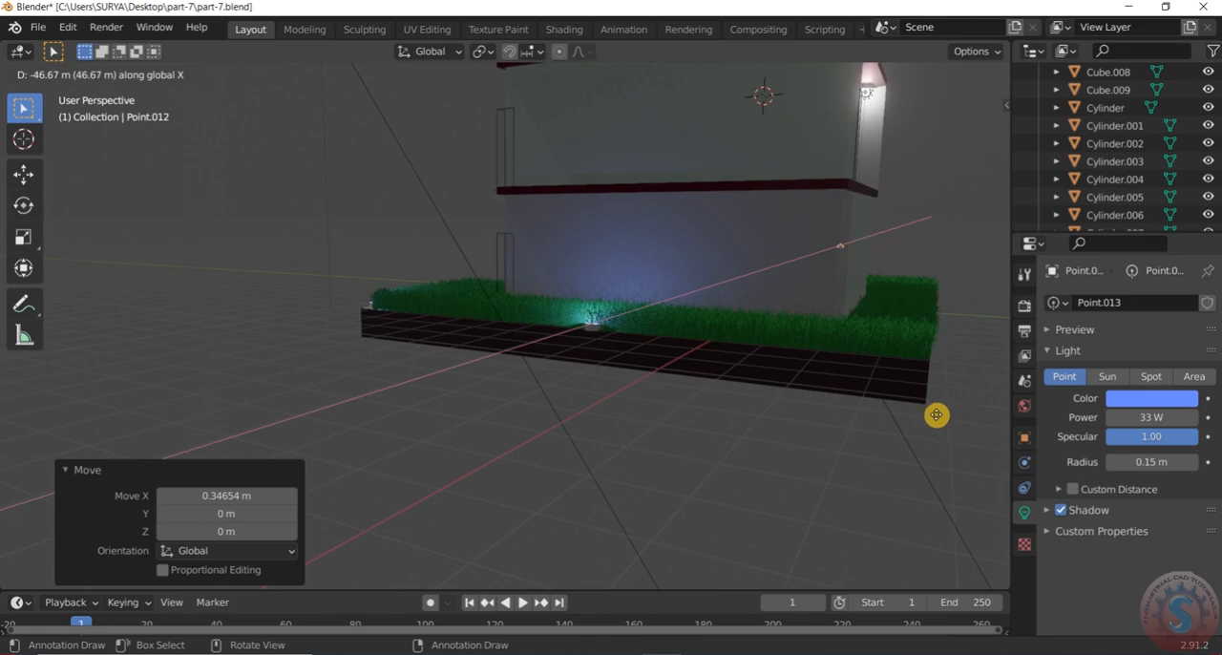
key(y)
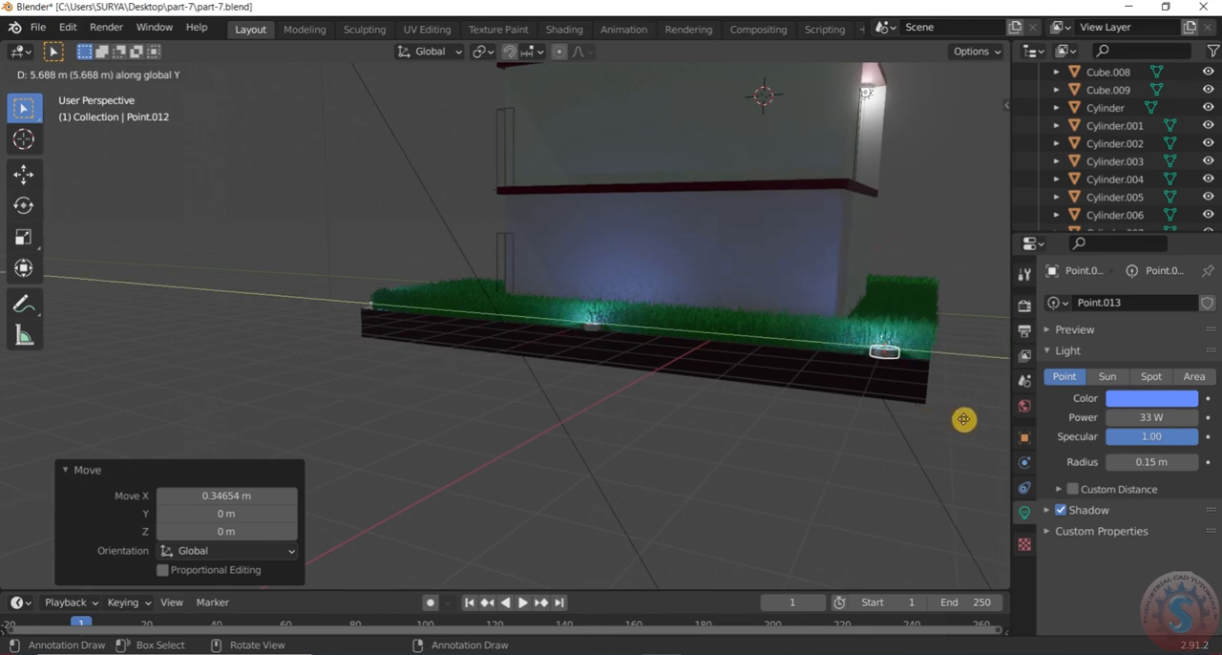
click(939, 437)
Try to select the rear-corner fixture together with its point light, then clear the selection
scroll(747, 448, down, 4)
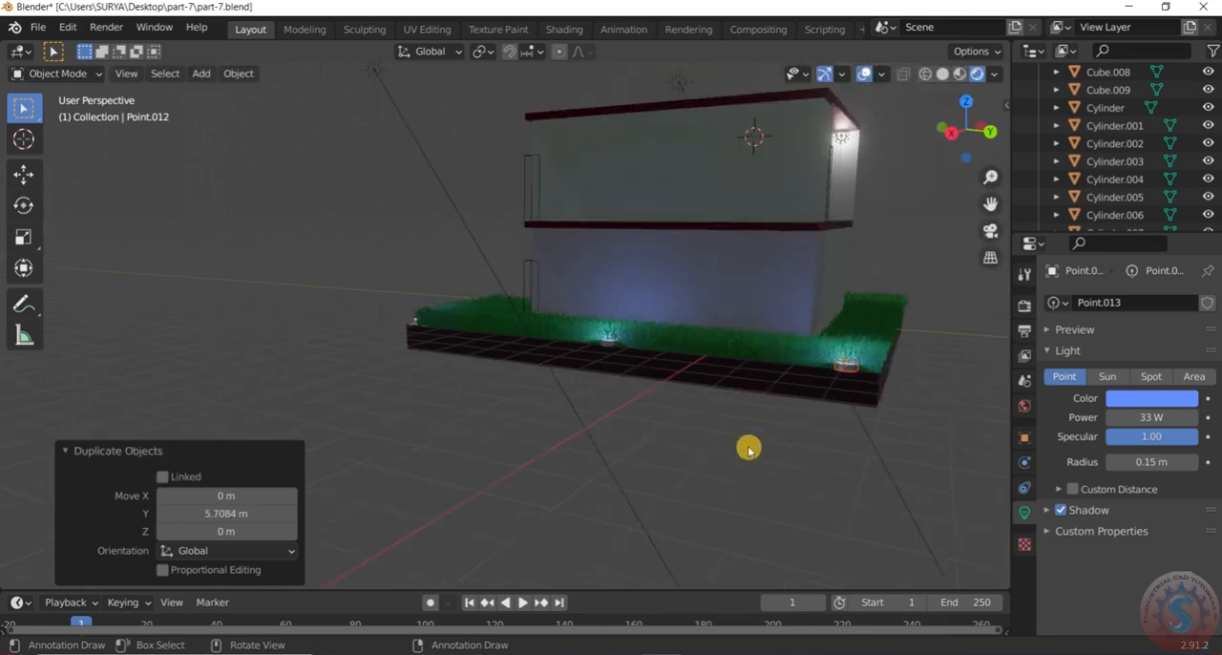
middle_drag(801, 412, 564, 363)
scroll(901, 363, up, 4)
scroll(603, 365, up, 3)
scroll(403, 387, up, 2)
scroll(410, 388, down, 2)
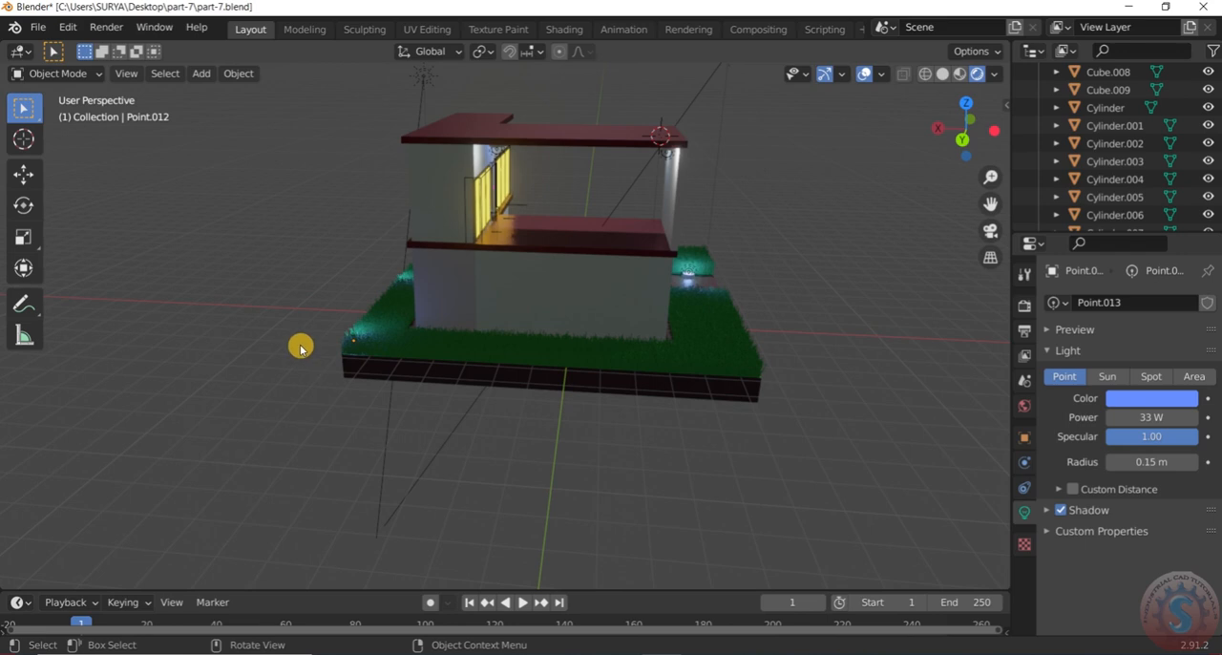
scroll(316, 347, up, 6)
scroll(406, 348, up, 1)
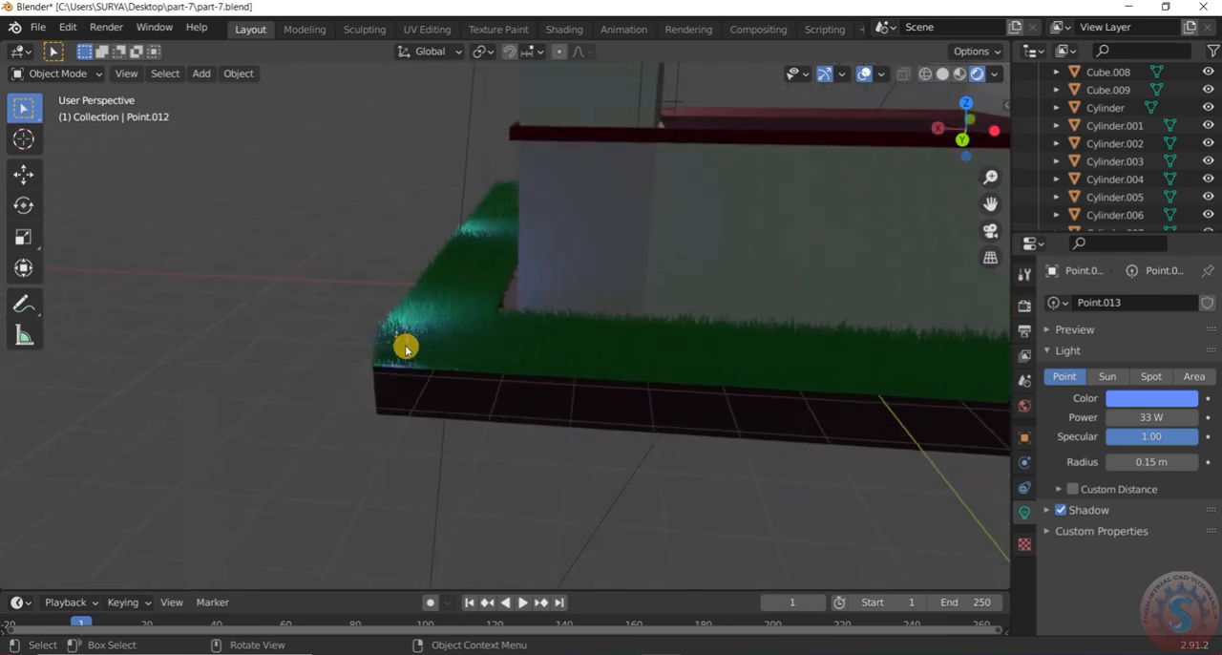
middle_drag(401, 346, 430, 357)
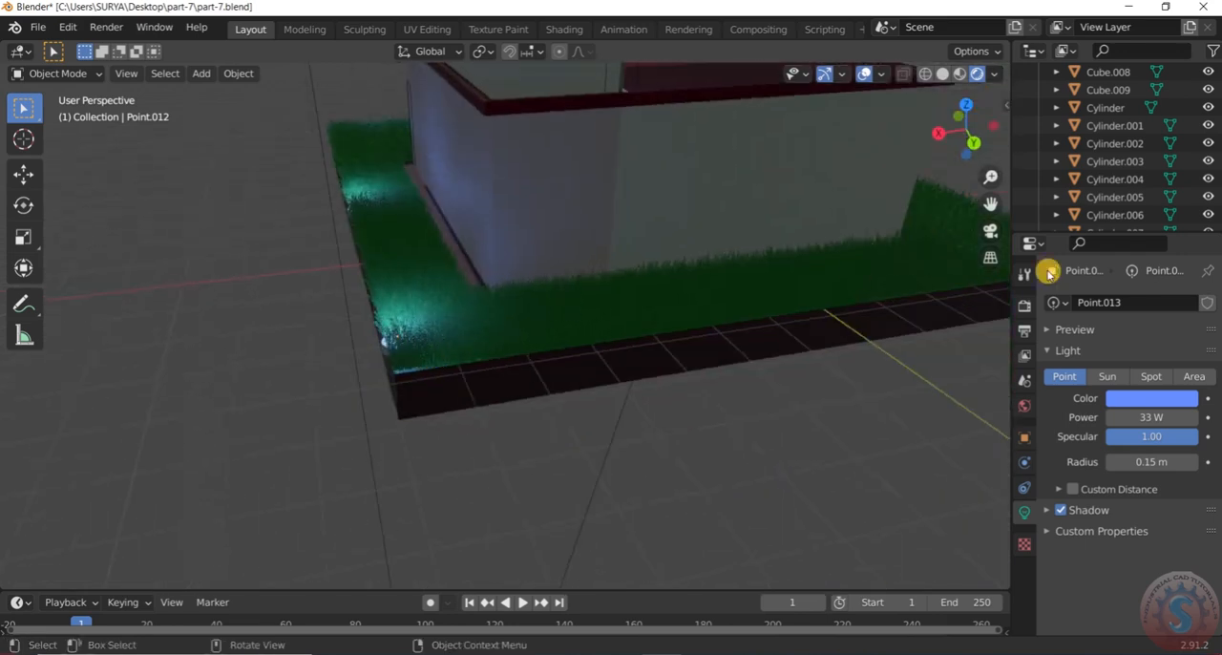
mouse_move(403, 346)
middle_down()
mouse_move(483, 349)
mouse_move(403, 354)
middle_up()
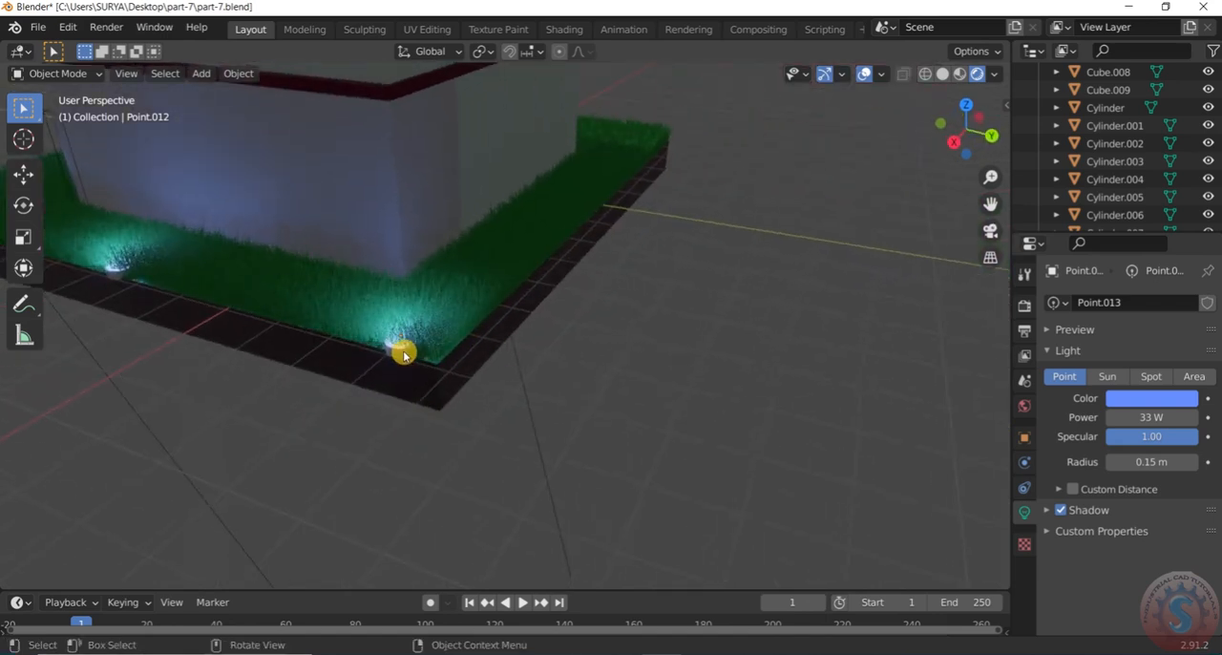
click(399, 351)
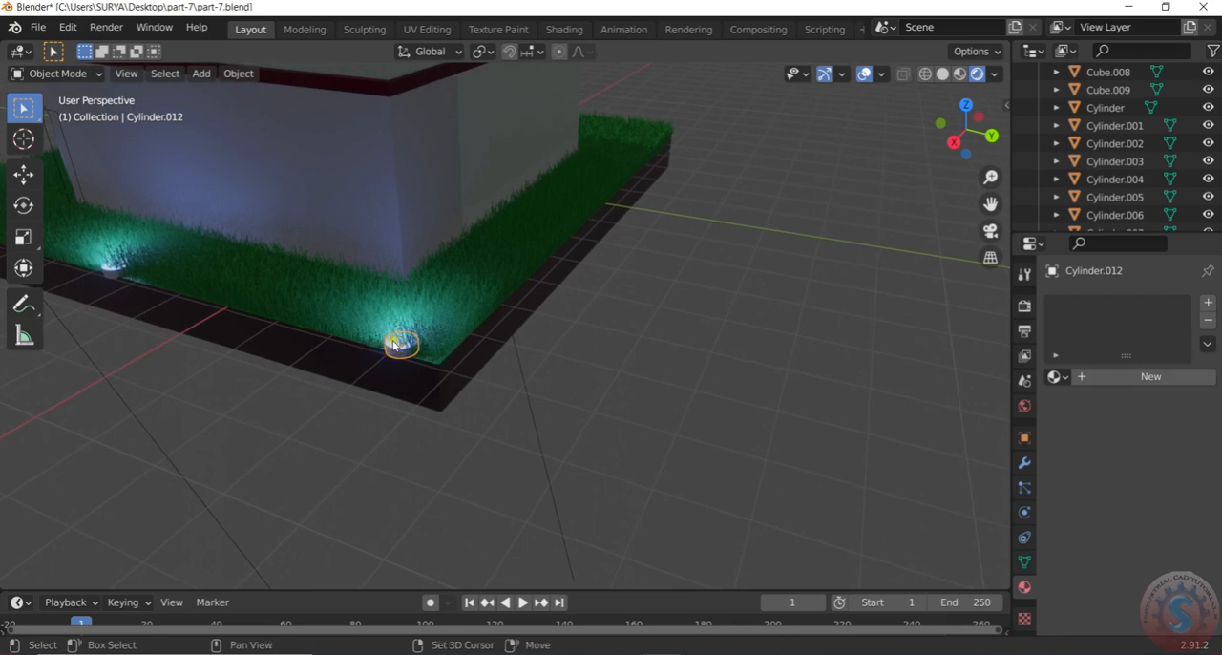
click(394, 345)
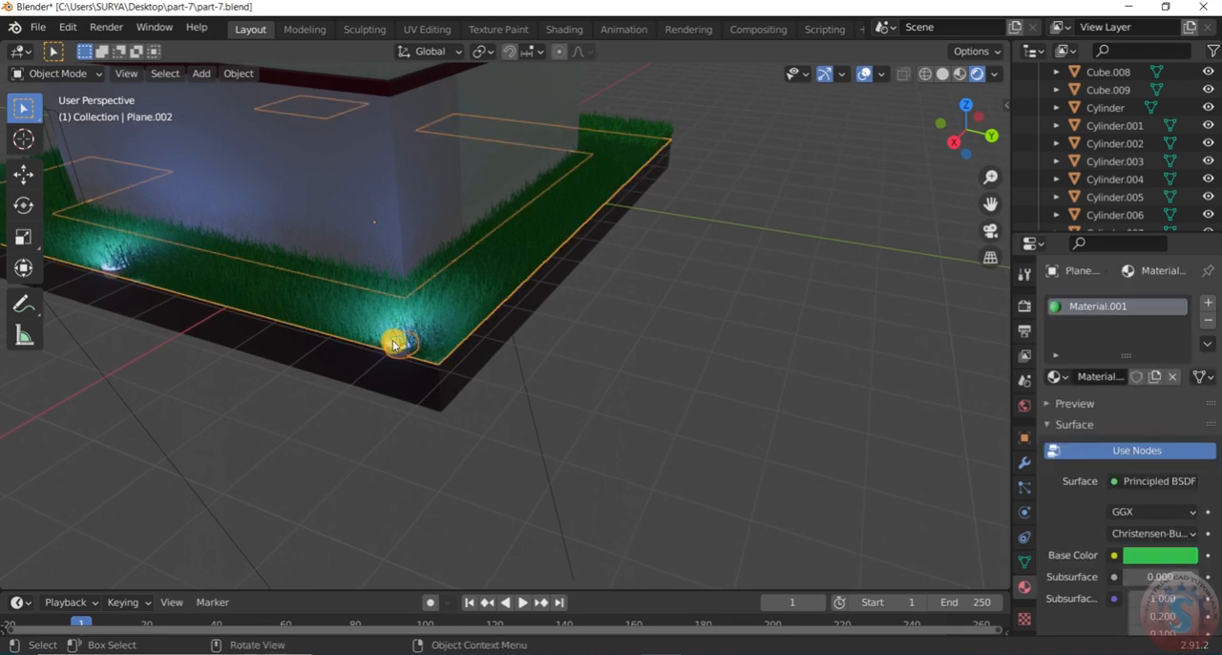
click(506, 383)
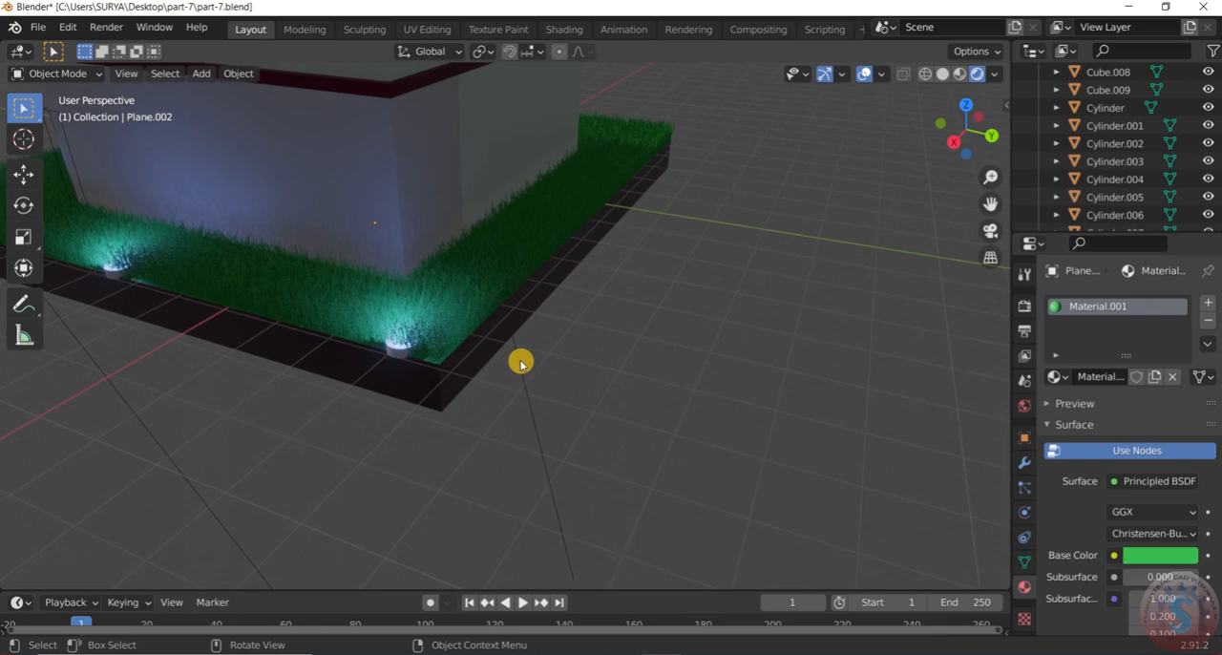
Try selecting the rear-corner fixture and its light from another angle, checking the scene's object list, and deselect everything
mouse_move(397, 340)
middle_down()
mouse_move(532, 330)
mouse_move(397, 351)
middle_up()
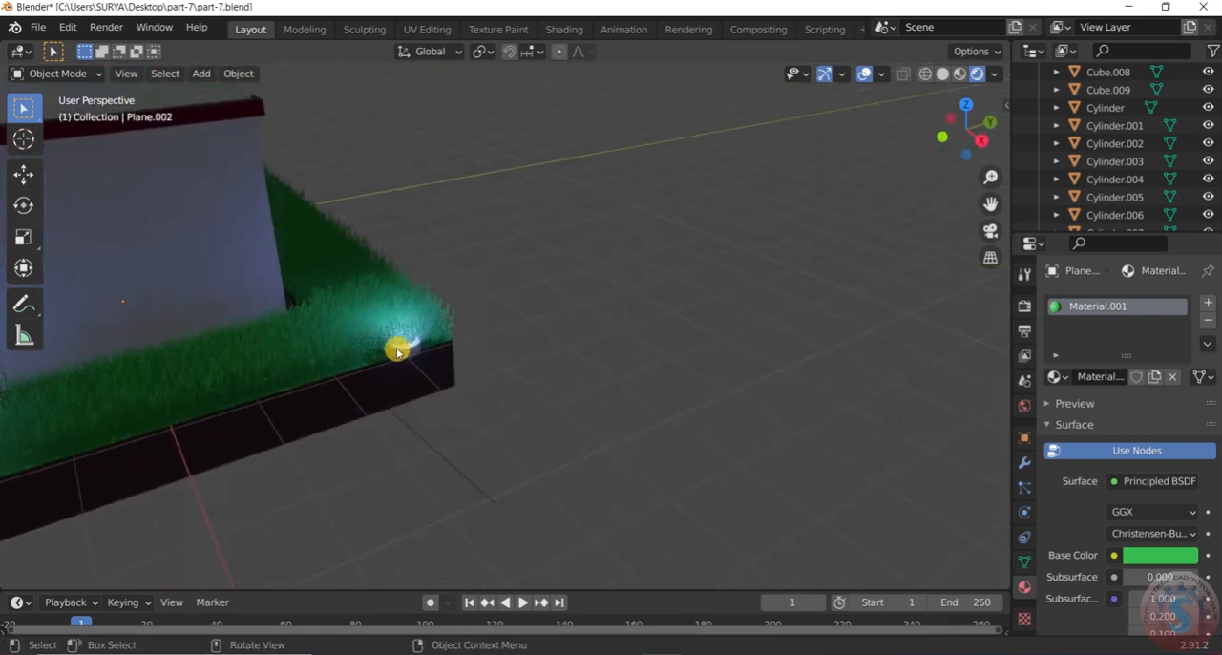
click(414, 352)
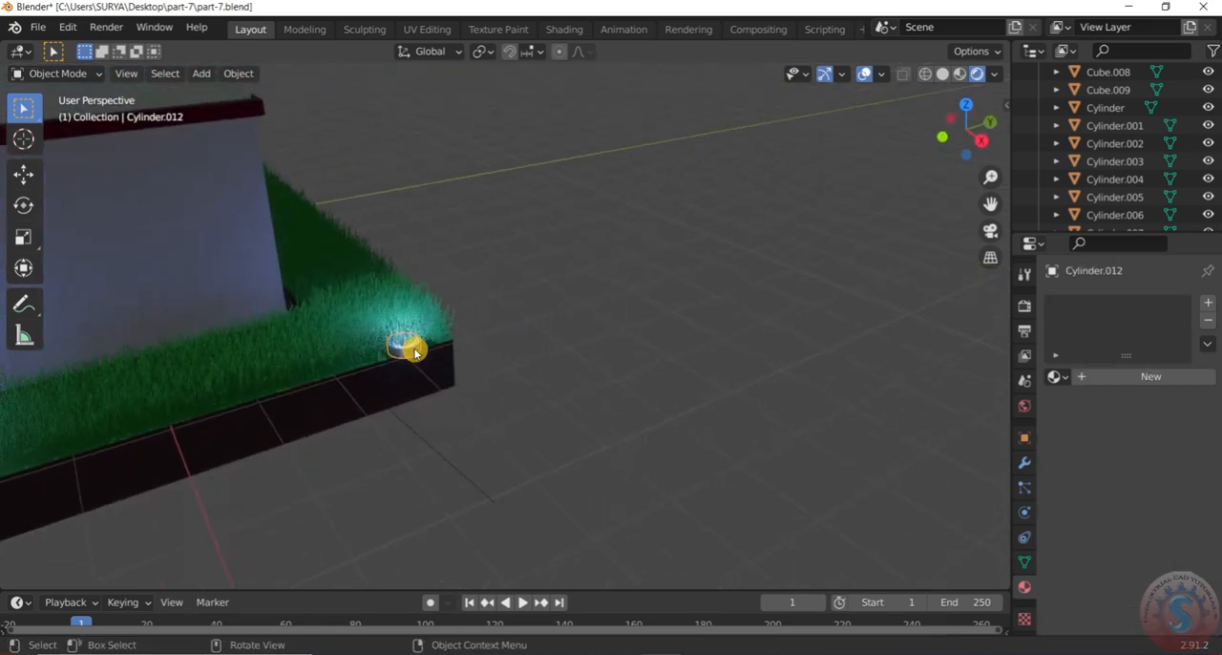
middle_drag(373, 369, 368, 384)
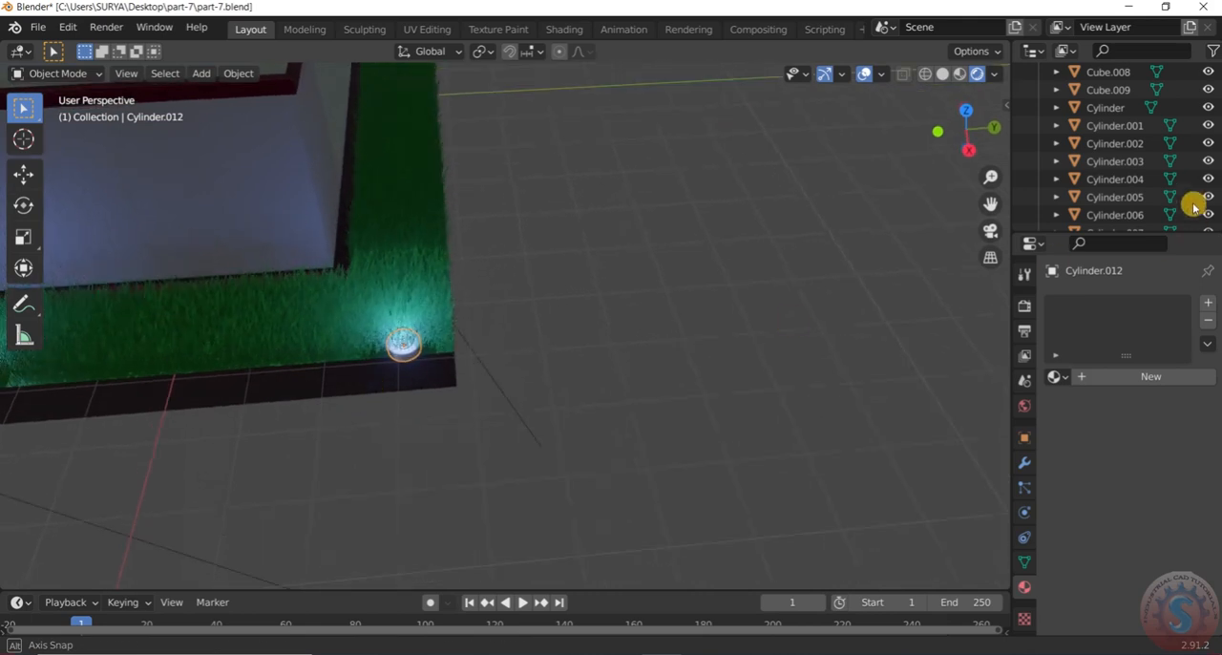
scroll(1150, 208, down, 1)
scroll(1150, 208, down, 10)
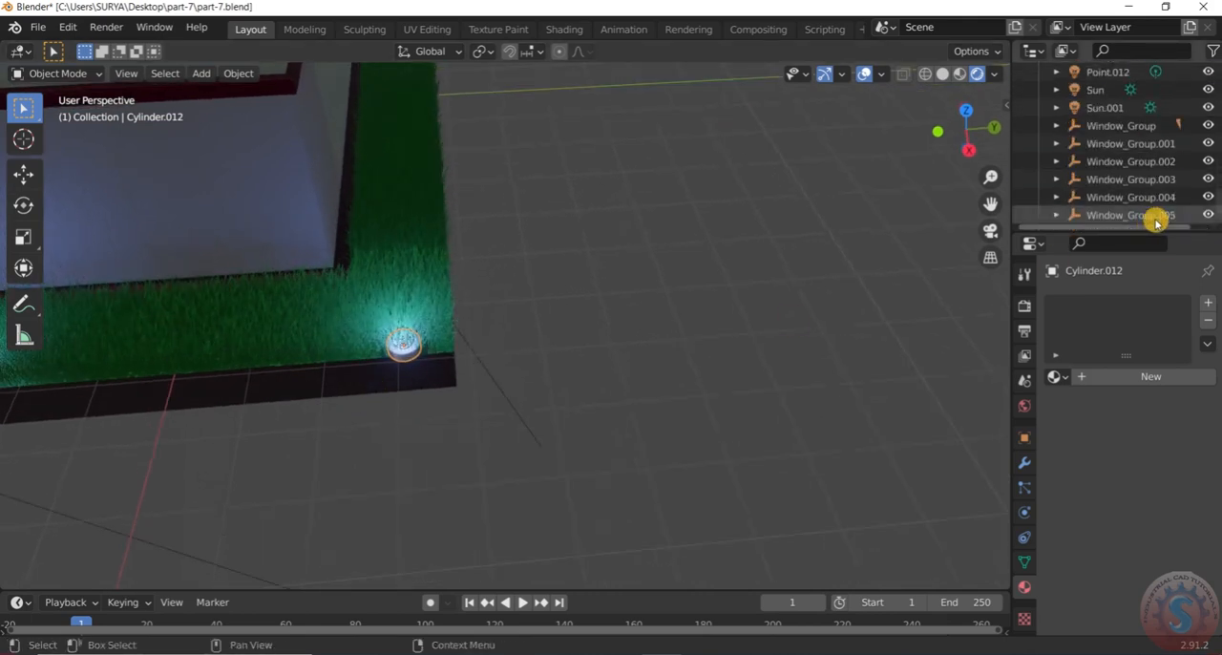
scroll(1151, 187, up, 10)
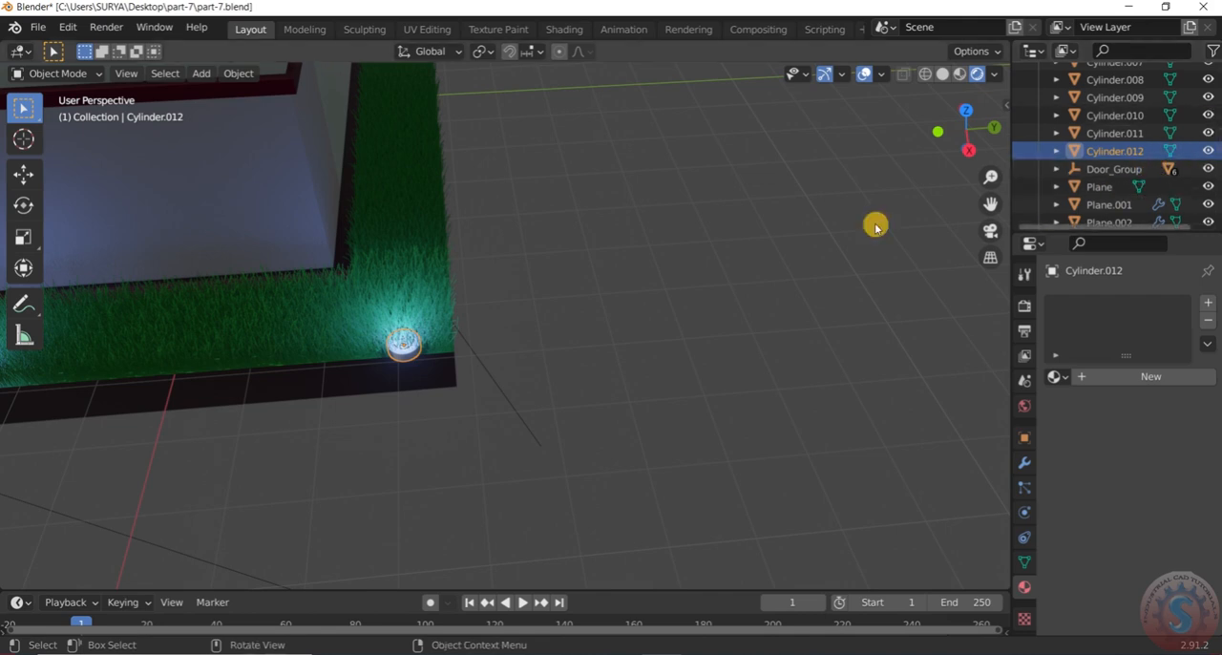
click(408, 346)
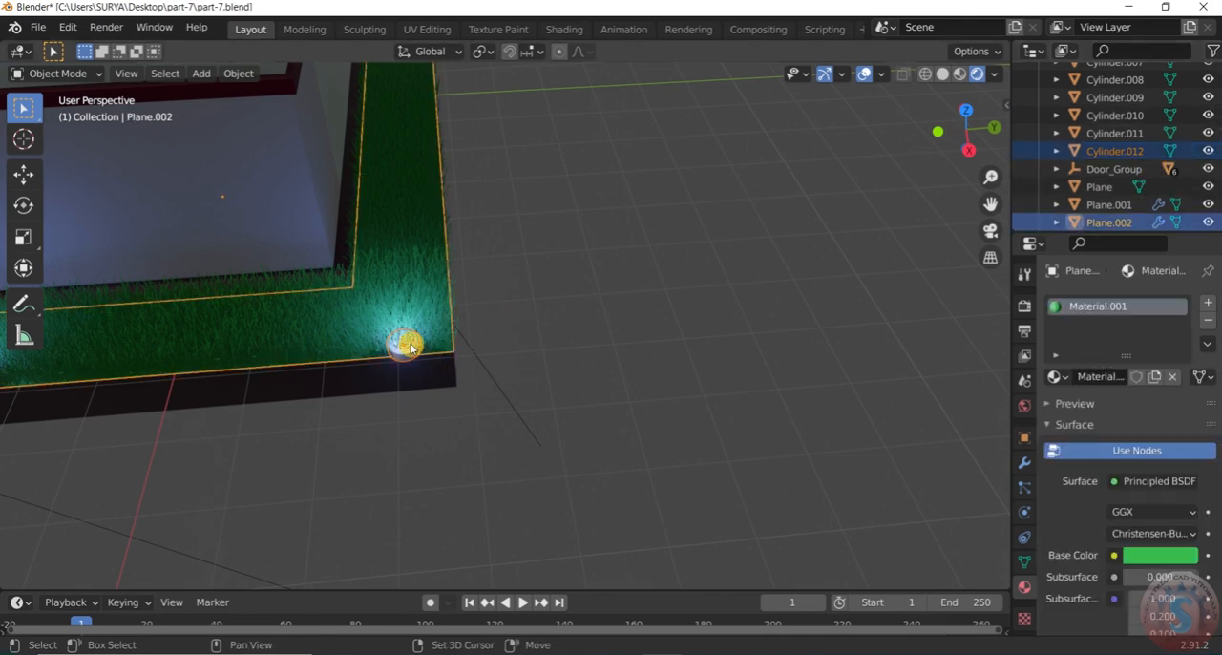
click(536, 366)
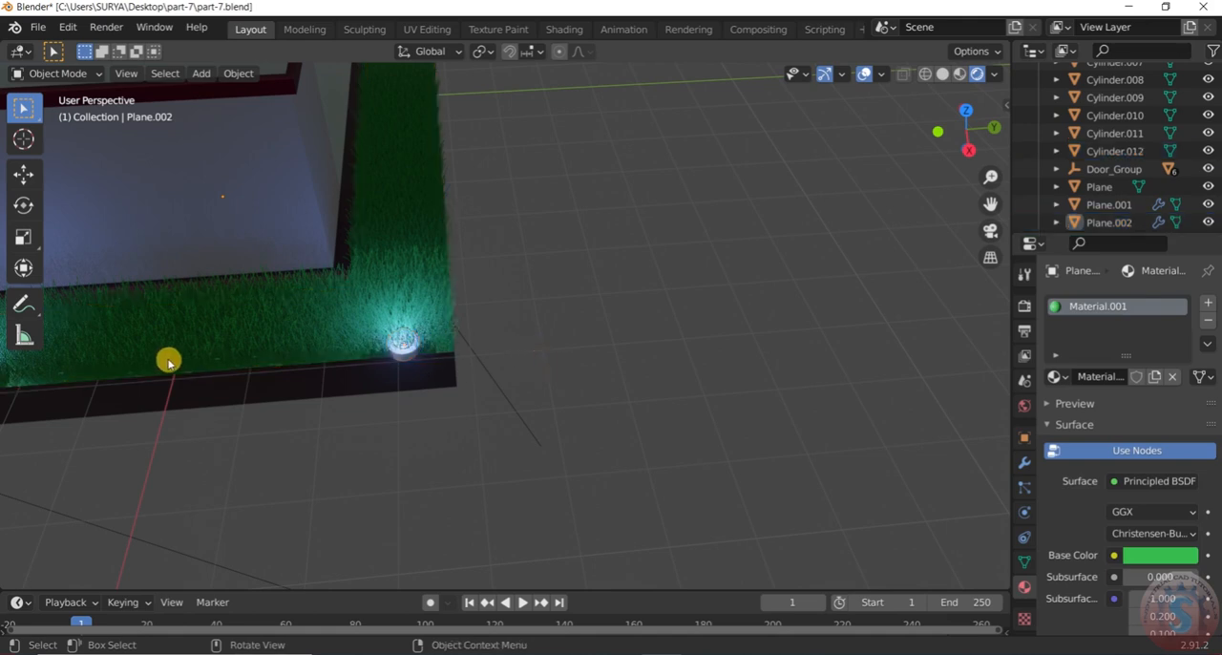
Save the house scene in its existing file, part-7.blend
middle_drag(645, 253, 283, 317)
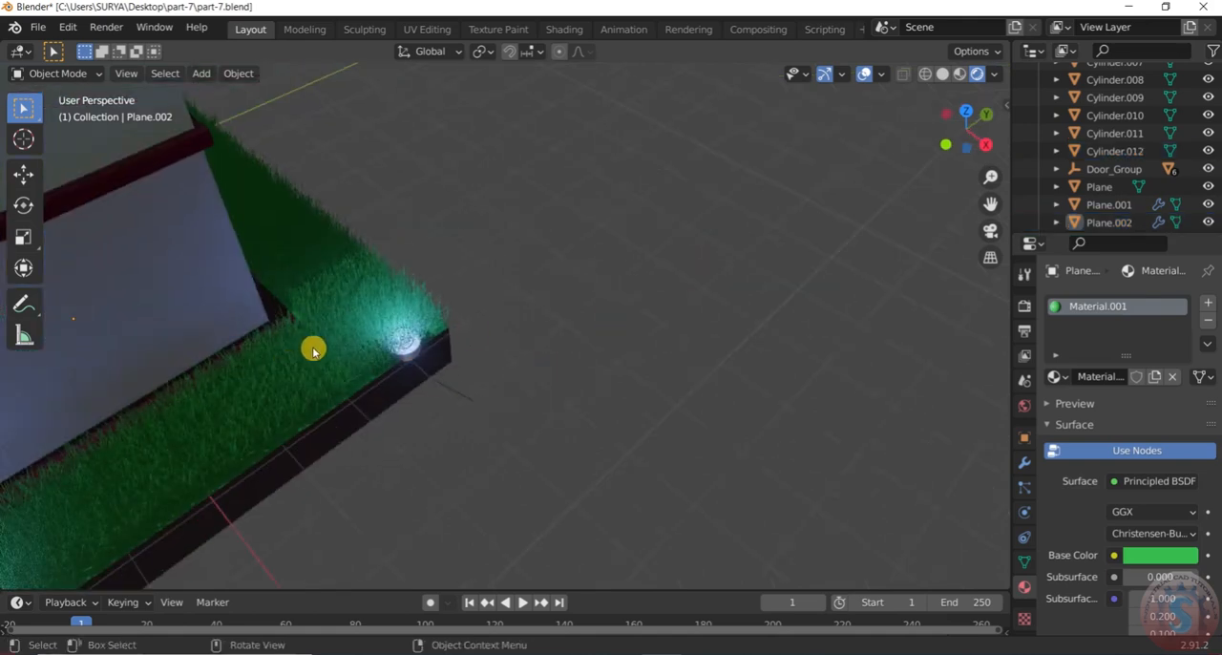
middle_drag(421, 333, 511, 296)
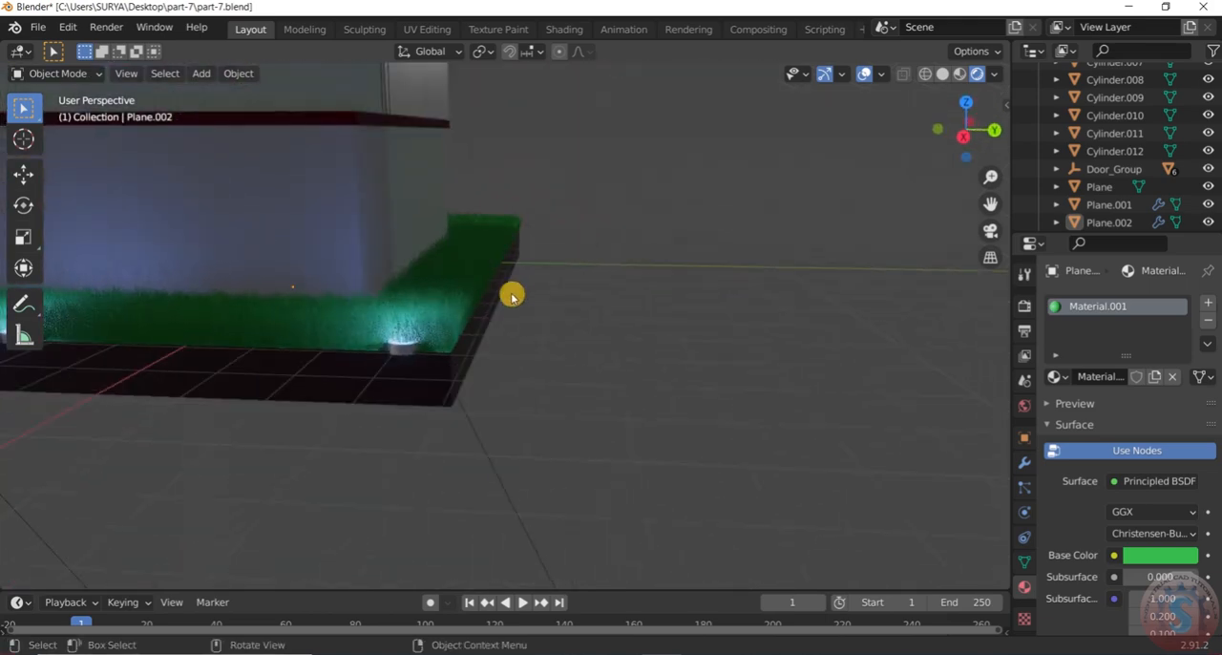
middle_drag(490, 341, 475, 357)
middle_drag(401, 350, 525, 282)
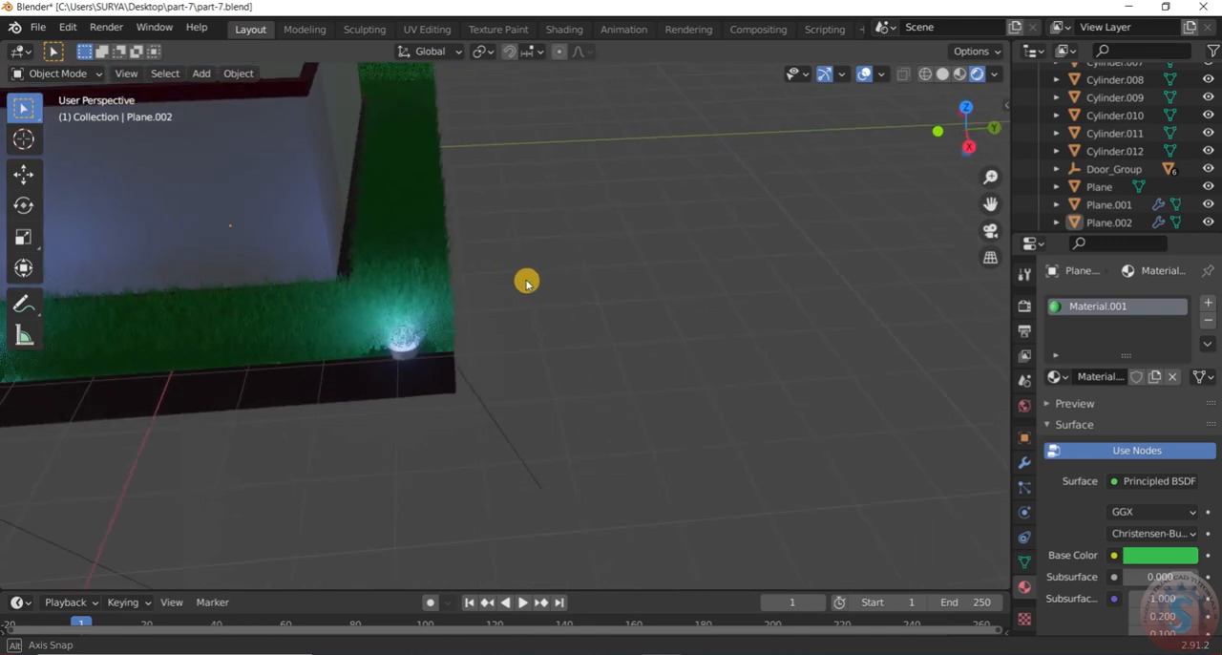
click(39, 30)
click(58, 149)
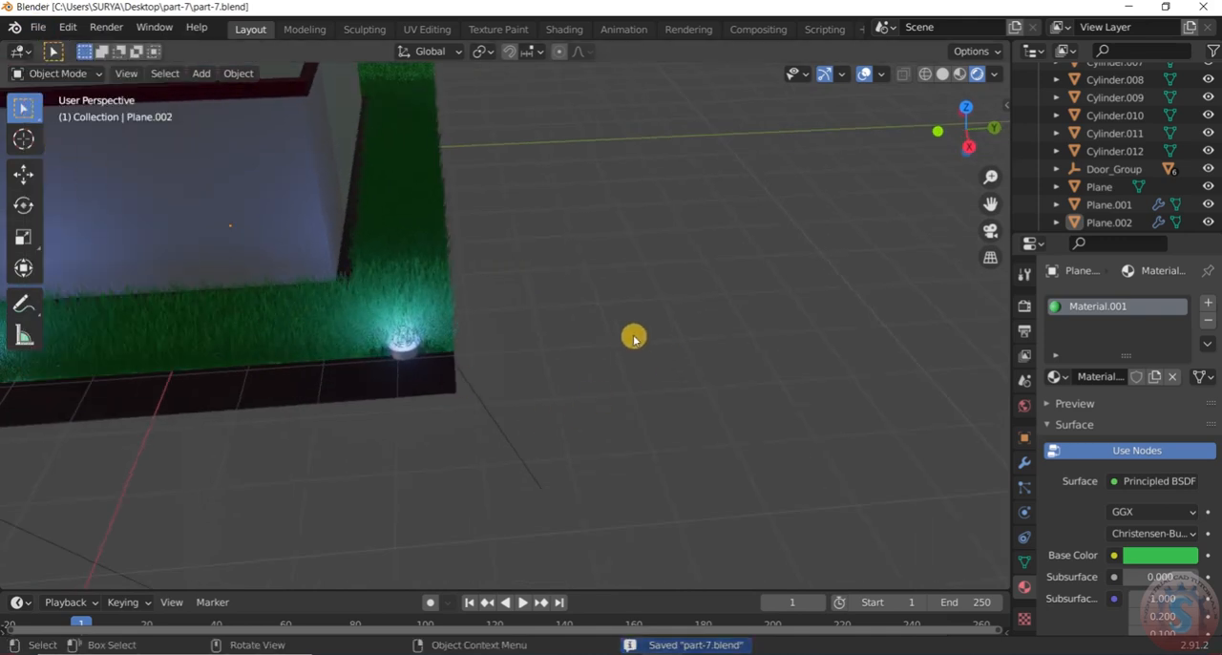
middle_drag(502, 330, 646, 284)
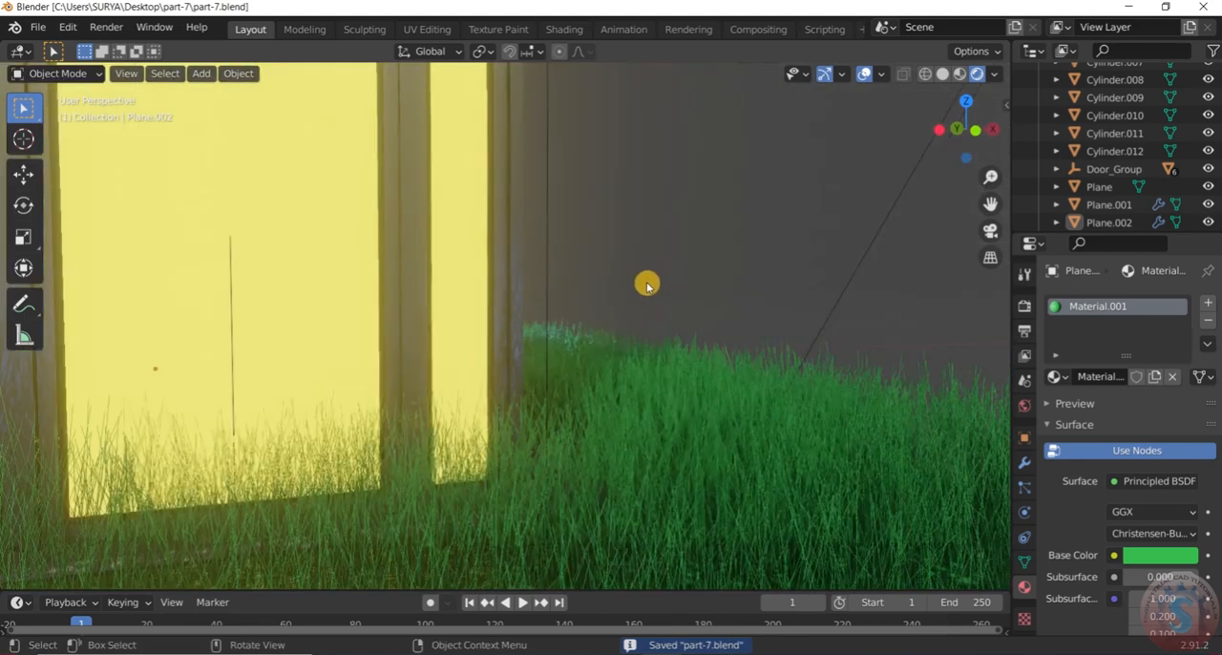
Duplicate the fixture at the front grass bed's terrace edge, with its point light, about 6.56 m along Y to the bed's outer corner
scroll(647, 285, down, 12)
middle_drag(611, 354, 730, 312)
scroll(614, 385, up, 8)
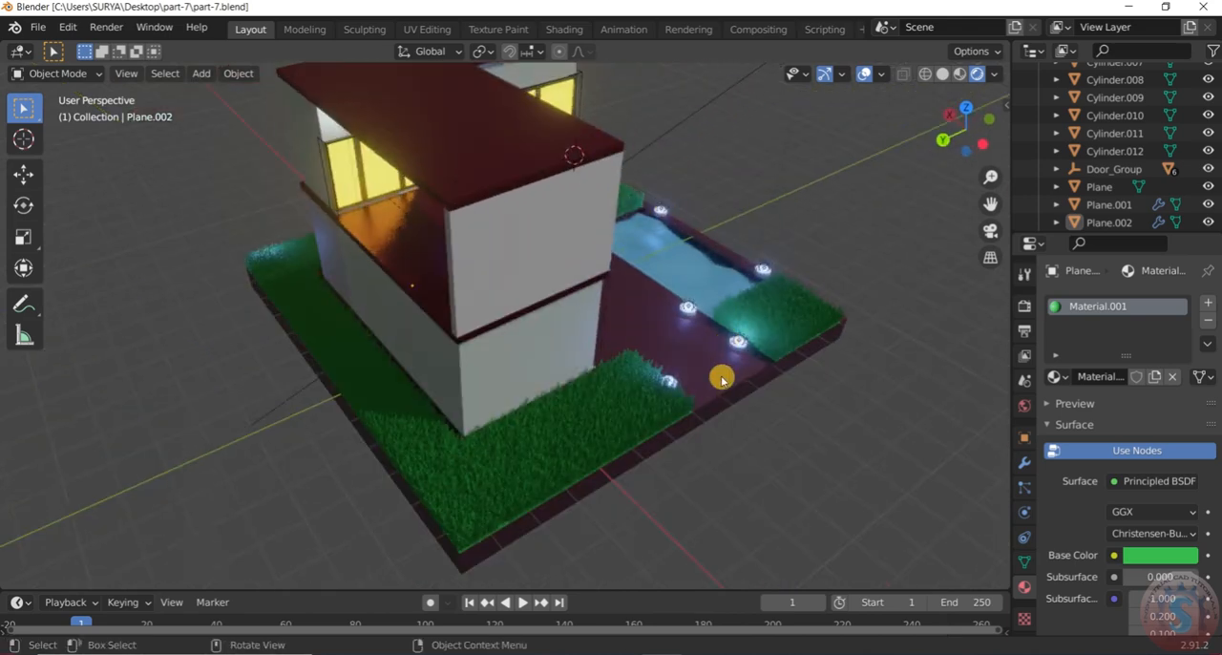
middle_drag(703, 382, 630, 374)
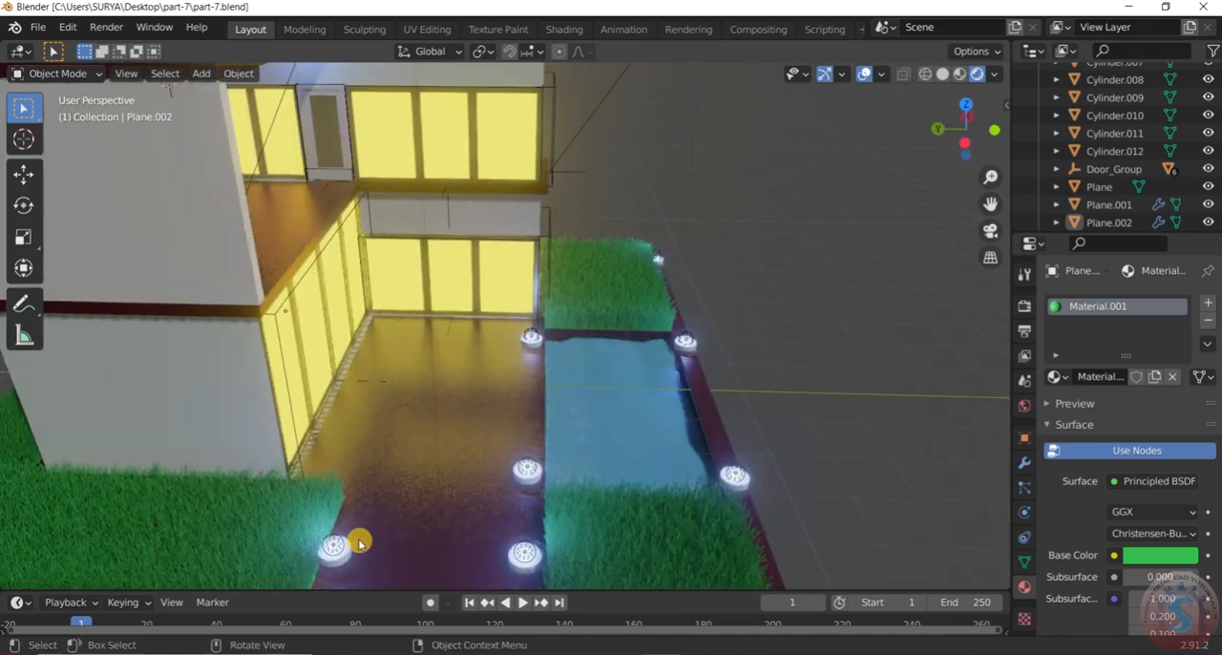
scroll(335, 554, up, 2)
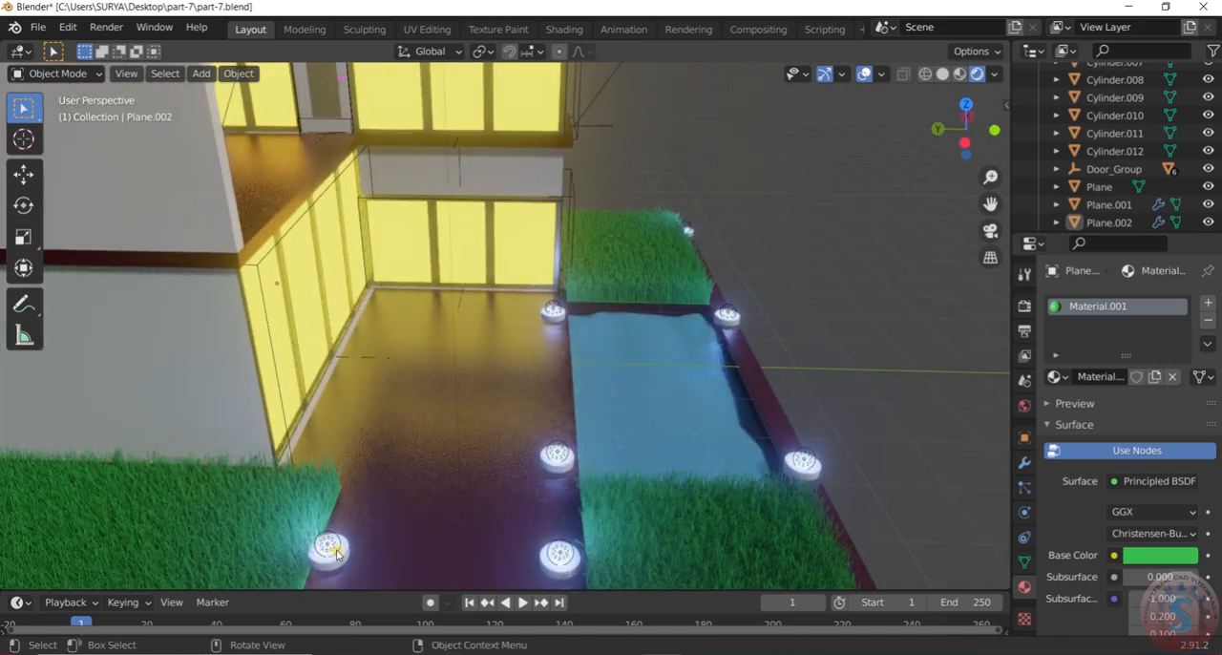
click(336, 553)
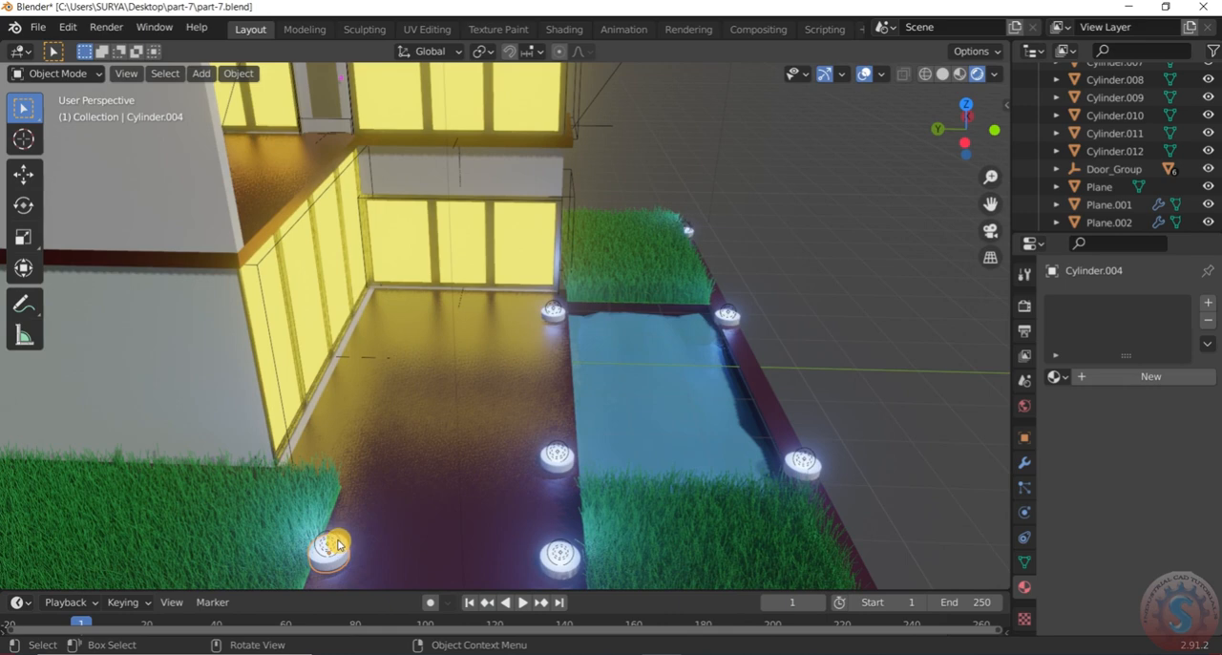
shift+click(336, 546)
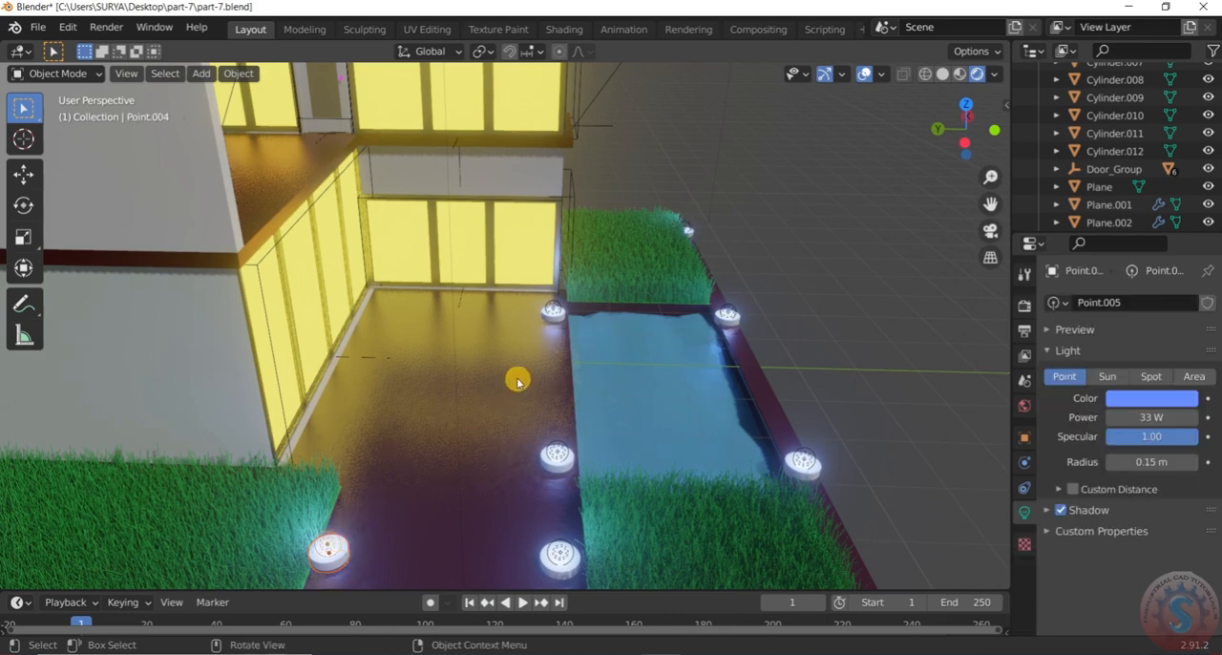
scroll(576, 284, down, 8)
scroll(528, 313, up, 2)
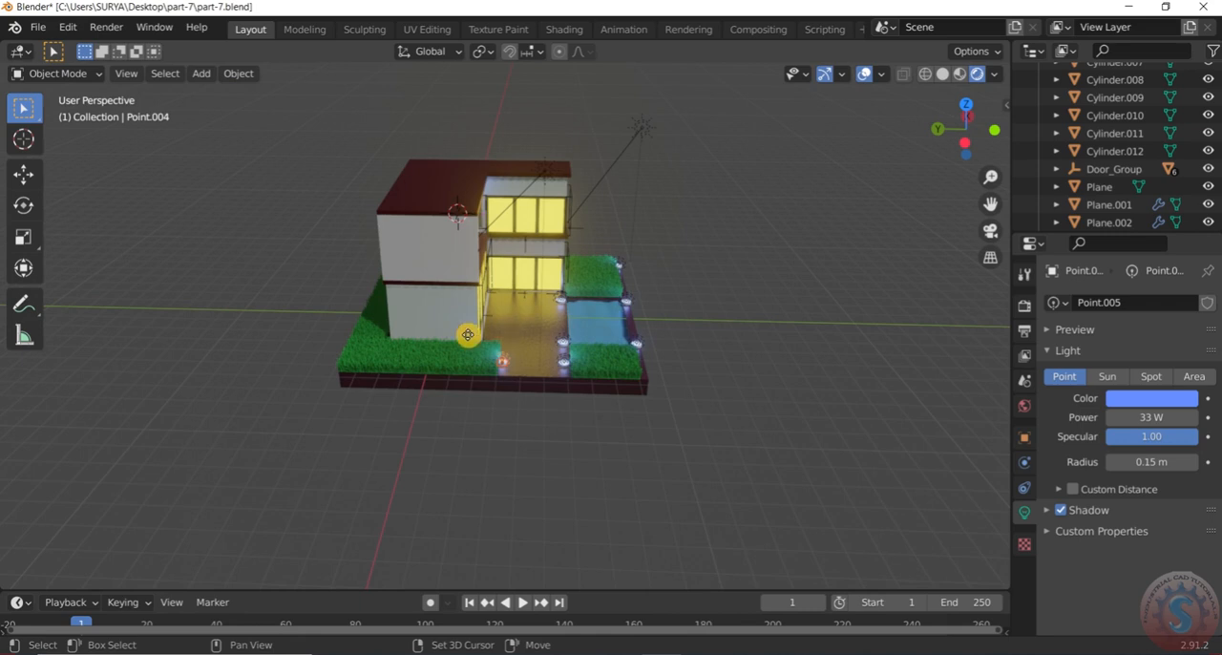
key(shift+d)
key(x)
key(y)
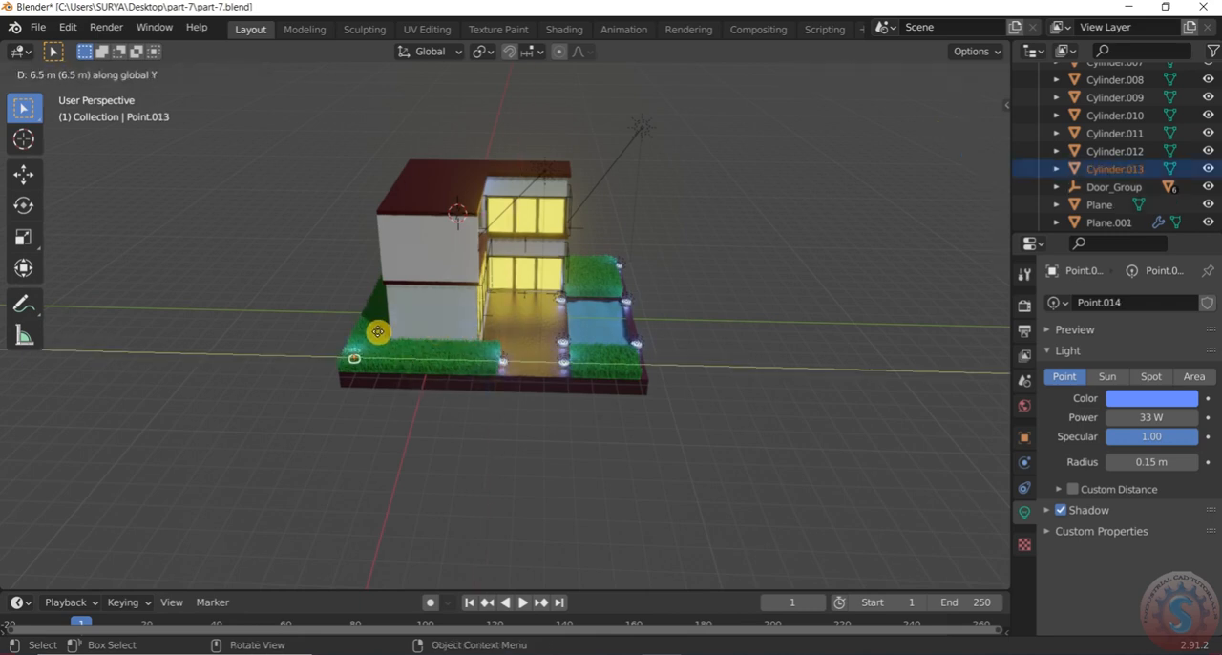
click(377, 332)
Duplicate the outer-corner fixture and its light about 5.83 m along X to mid-length of the side grass strip, and clear the selection
scroll(274, 396, down, 2)
middle_drag(261, 356, 281, 372)
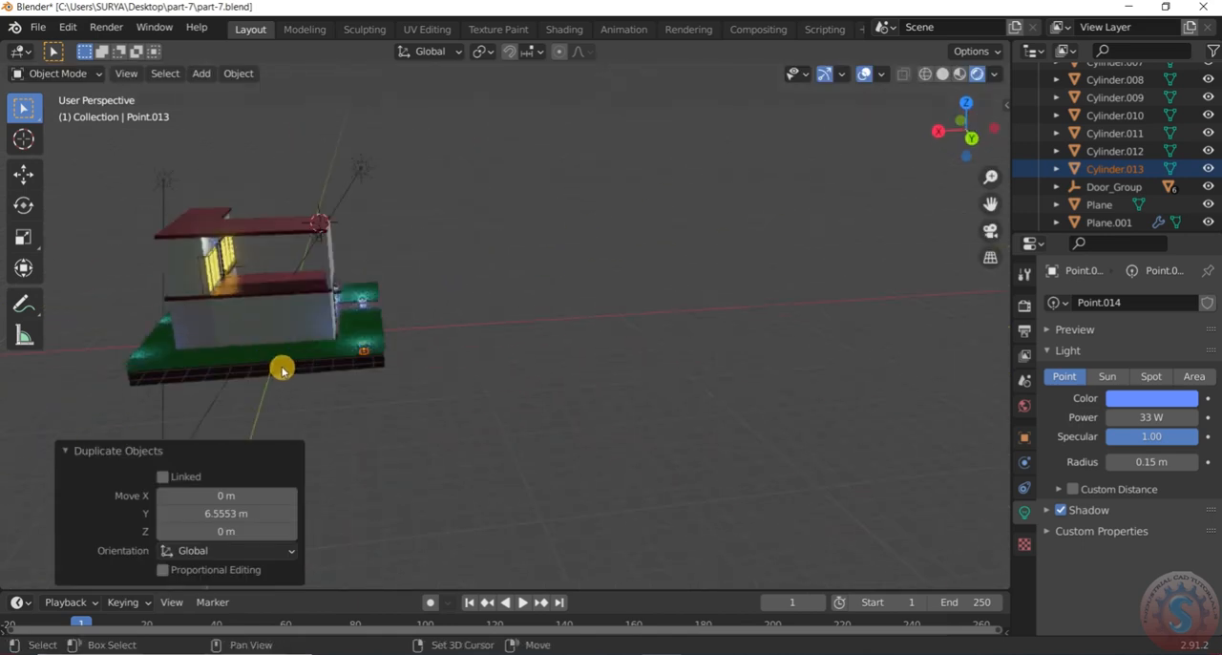
key(shift+d)
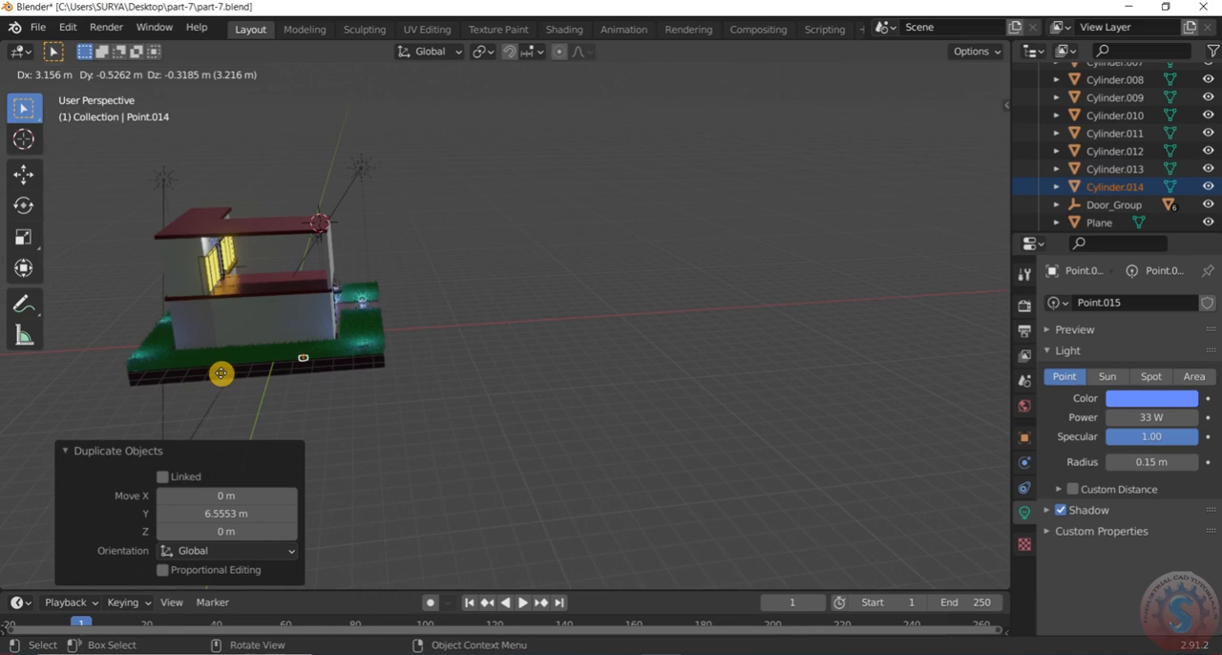
key(x)
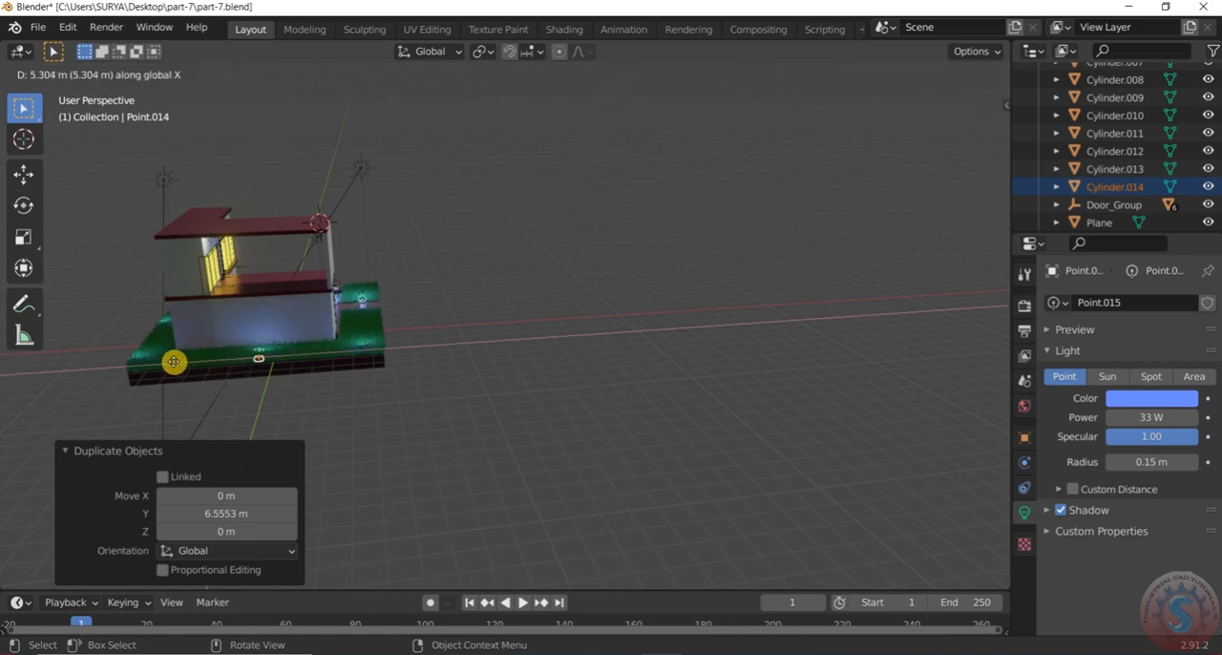
click(165, 361)
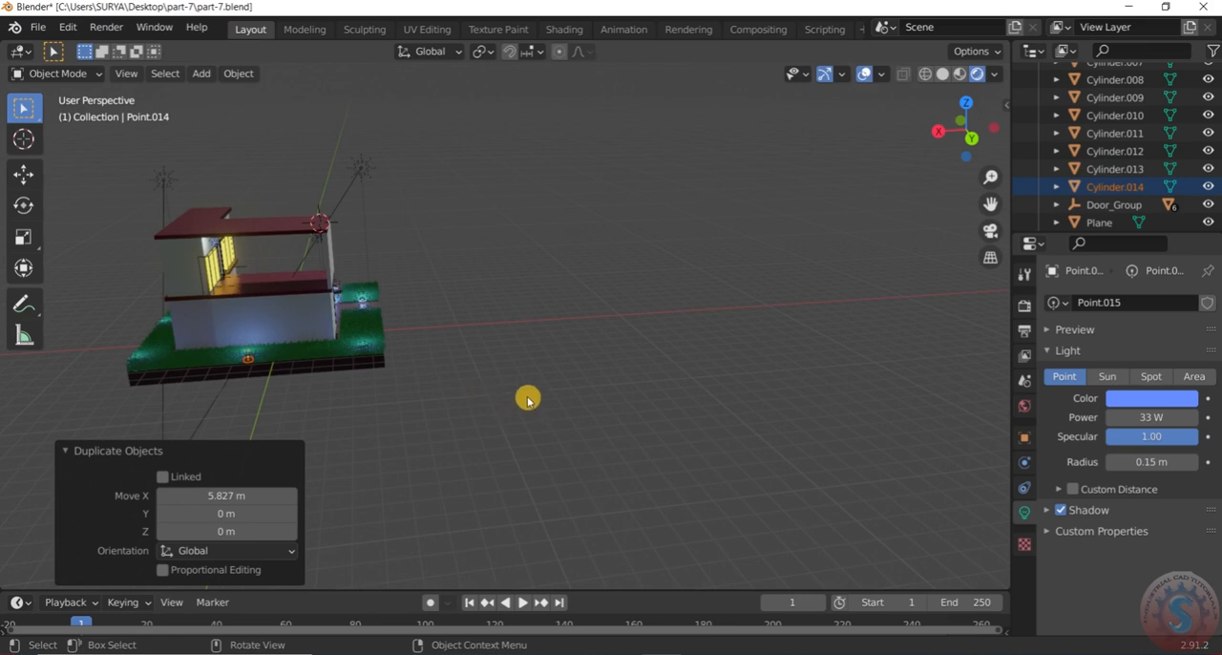
click(526, 379)
Inspect the spacing and blue glow of the fixtures in the grass beds from several sides of the house
scroll(526, 379, down, 5)
scroll(143, 349, up, 4)
scroll(600, 411, up, 3)
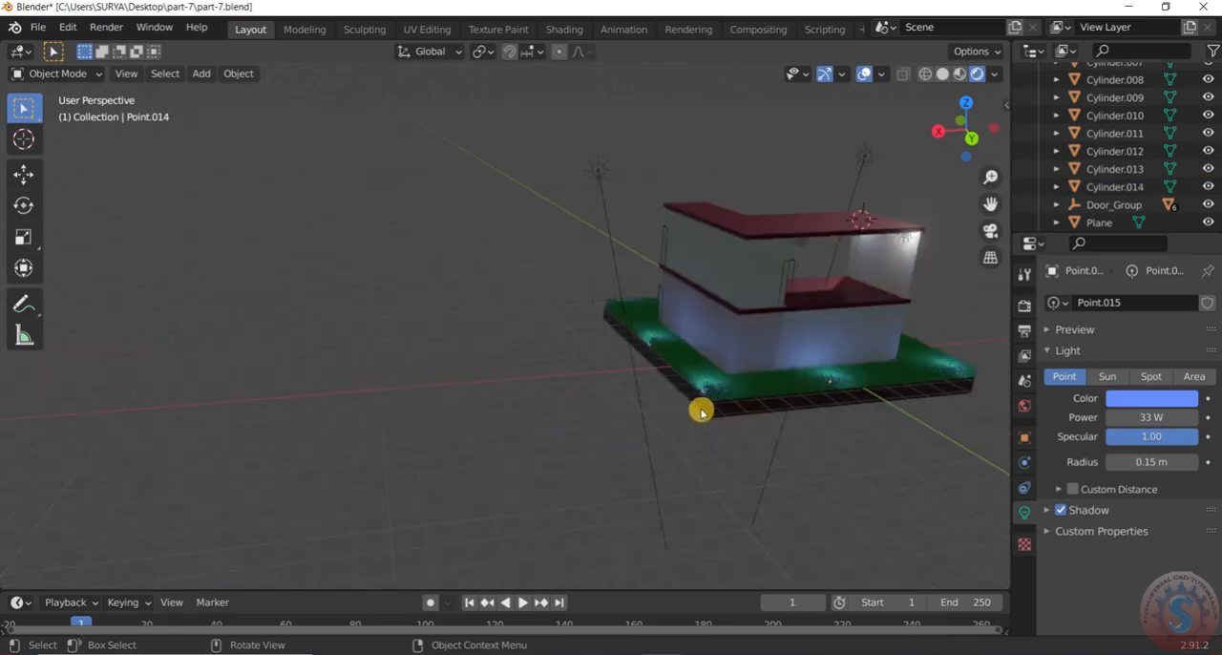
scroll(701, 412, up, 1)
middle_drag(633, 399, 491, 357)
scroll(617, 350, down, 3)
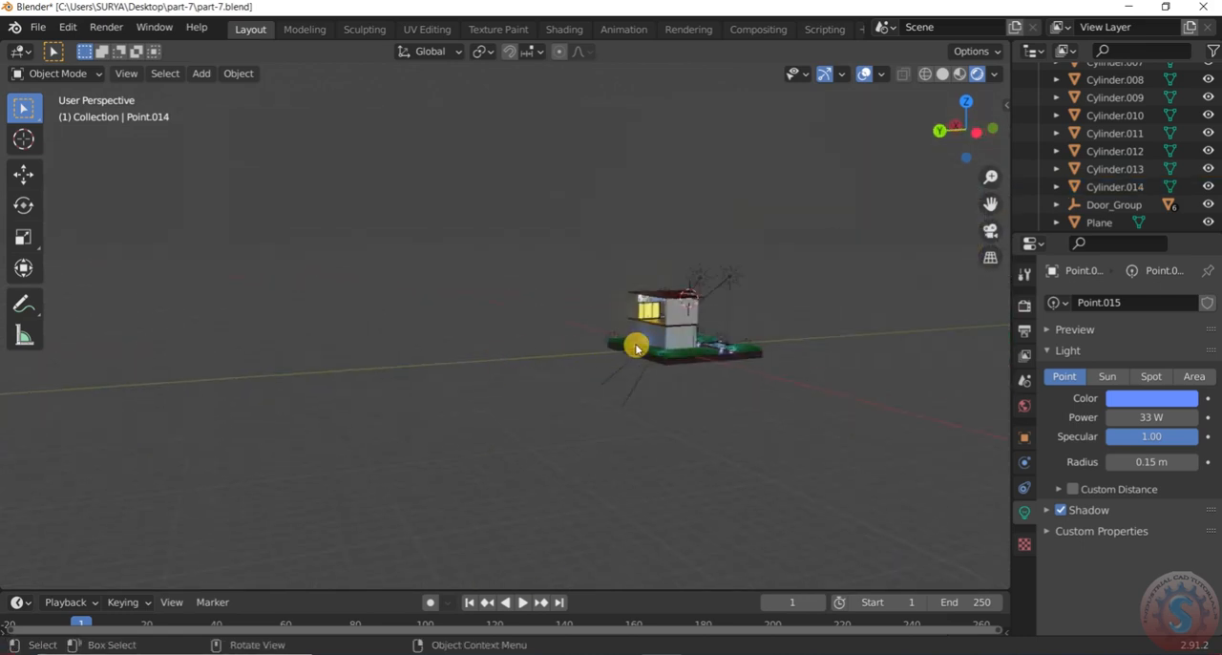
scroll(793, 359, up, 3)
scroll(788, 349, up, 3)
scroll(682, 371, up, 3)
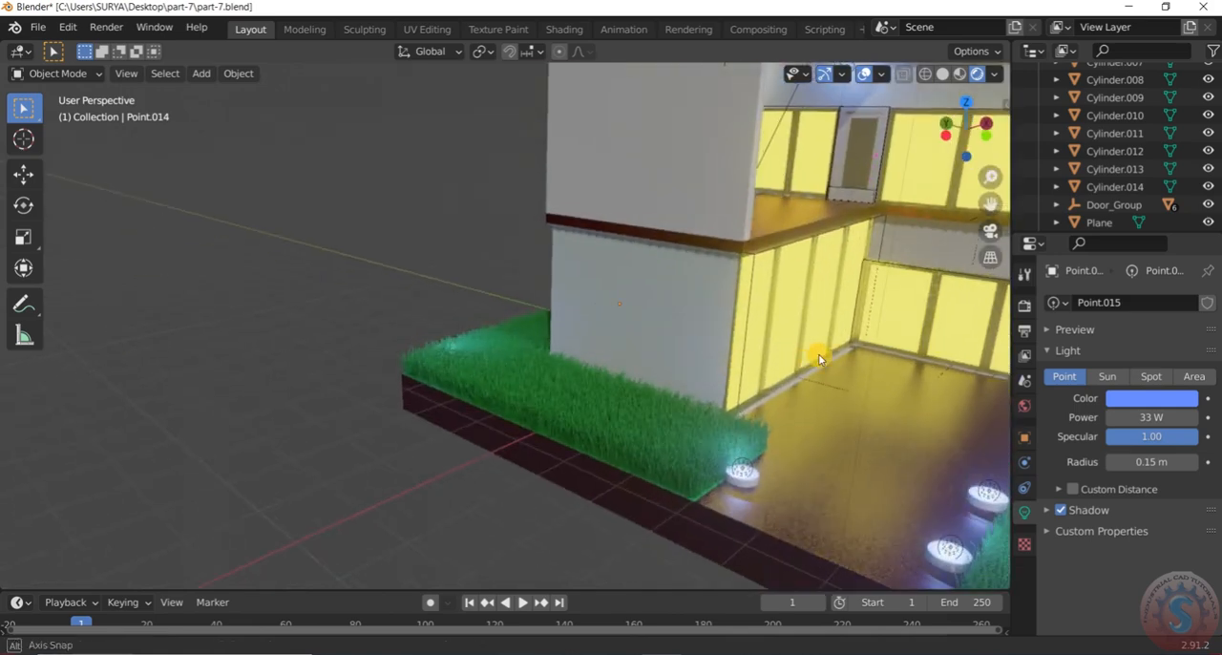
scroll(835, 358, down, 3)
scroll(840, 334, up, 4)
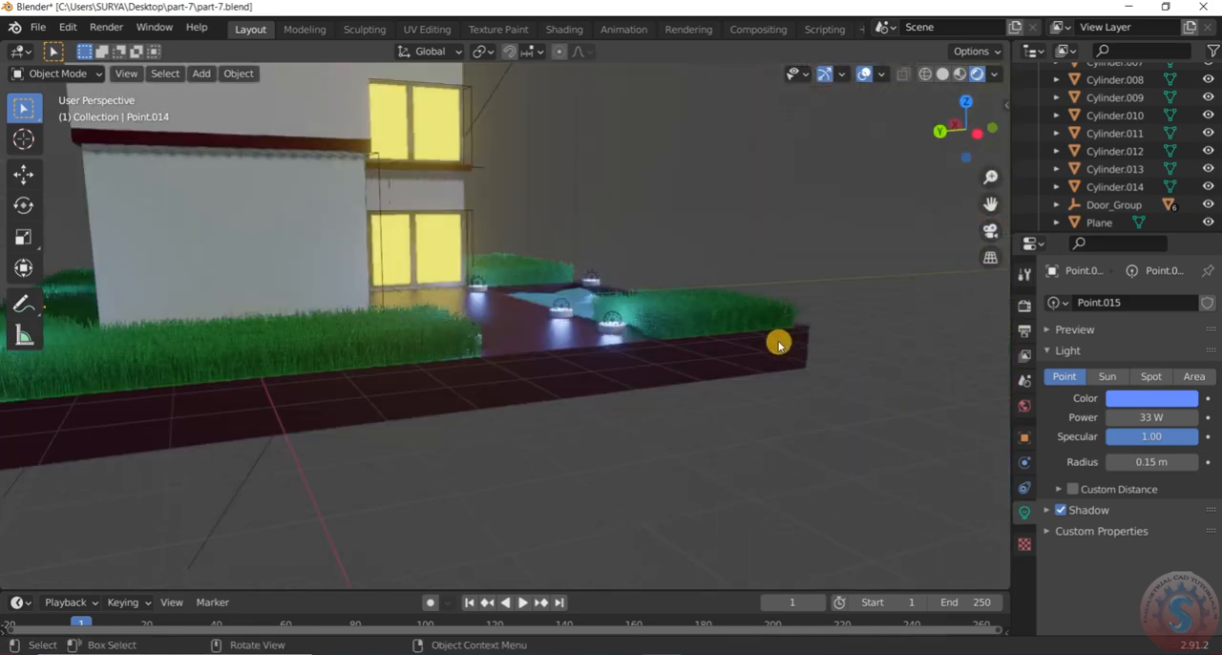
Duplicate the fixture beside the terrace and its point light about 3.39 m along Y to the middle of the front grass bed
scroll(427, 343, down, 2)
scroll(504, 342, up, 4)
middle_drag(418, 360, 468, 353)
scroll(468, 346, up, 3)
scroll(542, 487, down, 2)
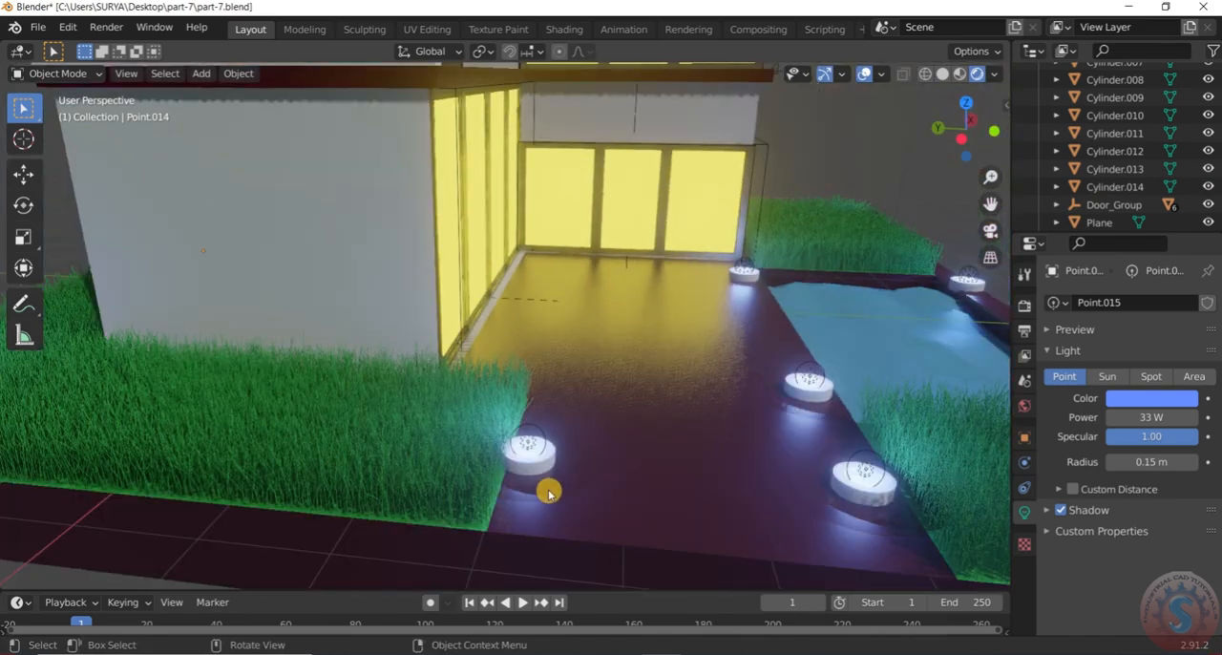
scroll(540, 472, up, 2)
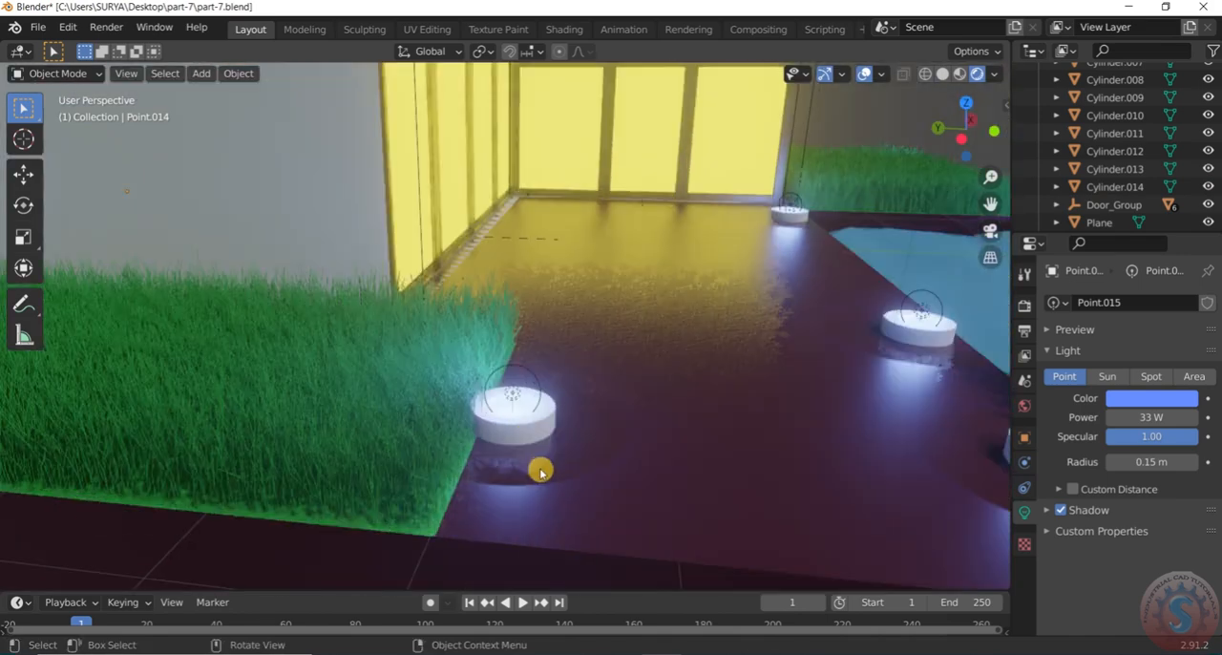
click(539, 416)
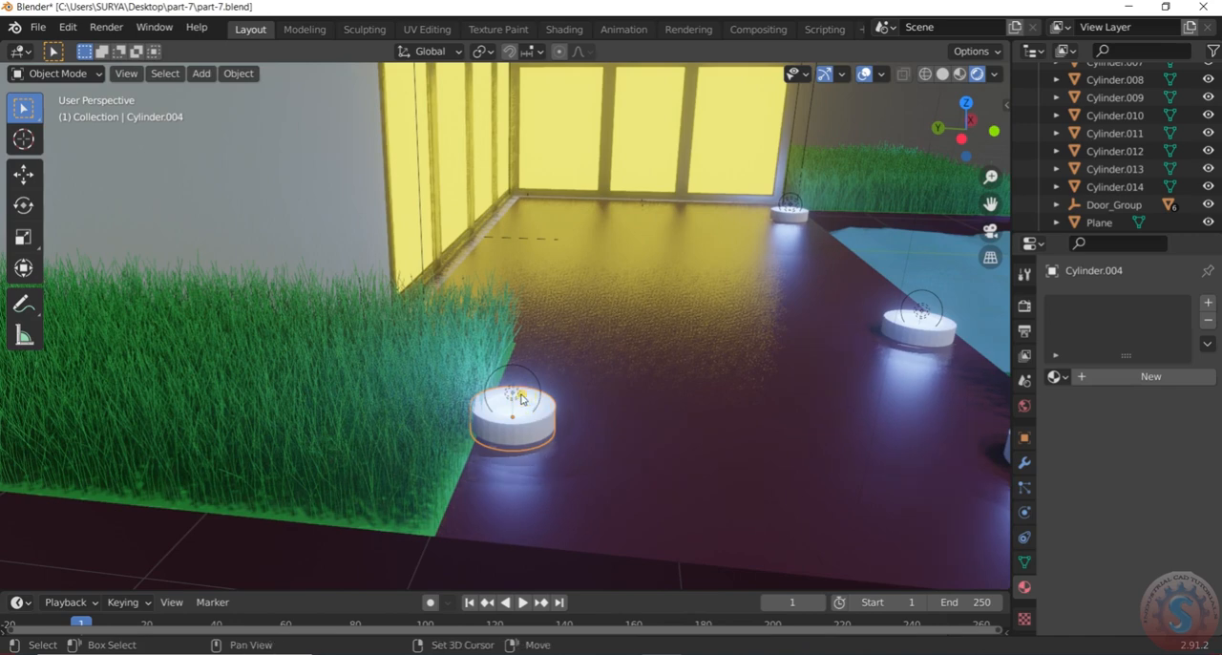
shift+click(612, 401)
scroll(611, 396, down, 8)
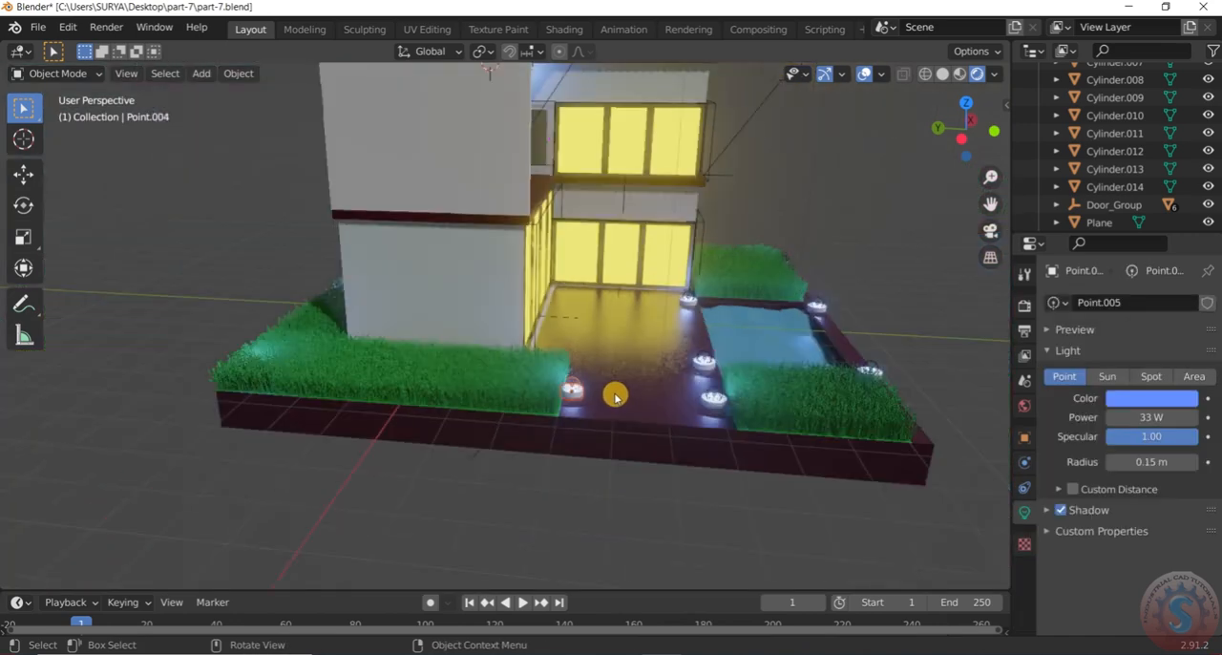
scroll(577, 393, up, 2)
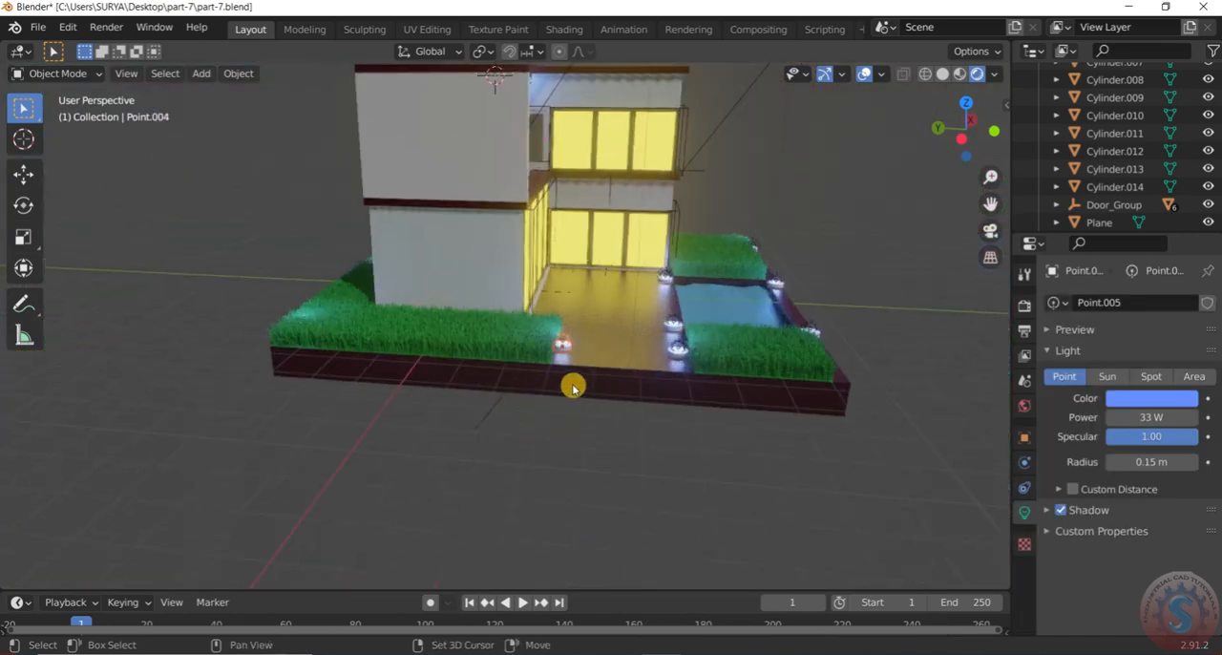
key(shift+d)
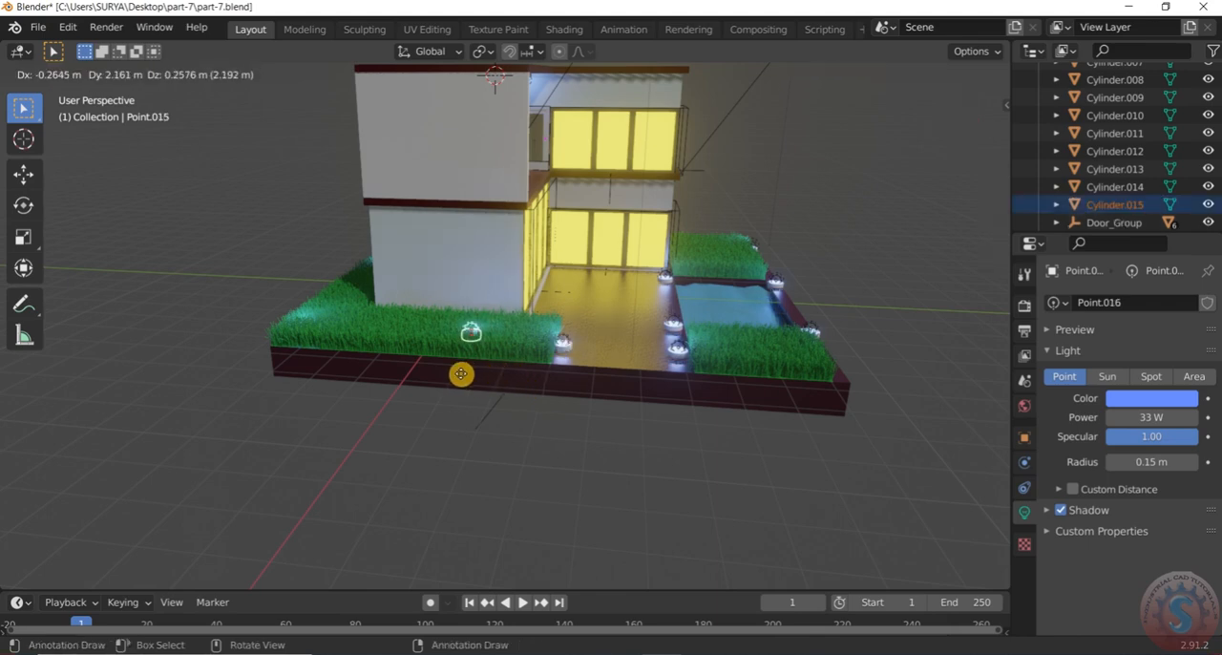
key(y)
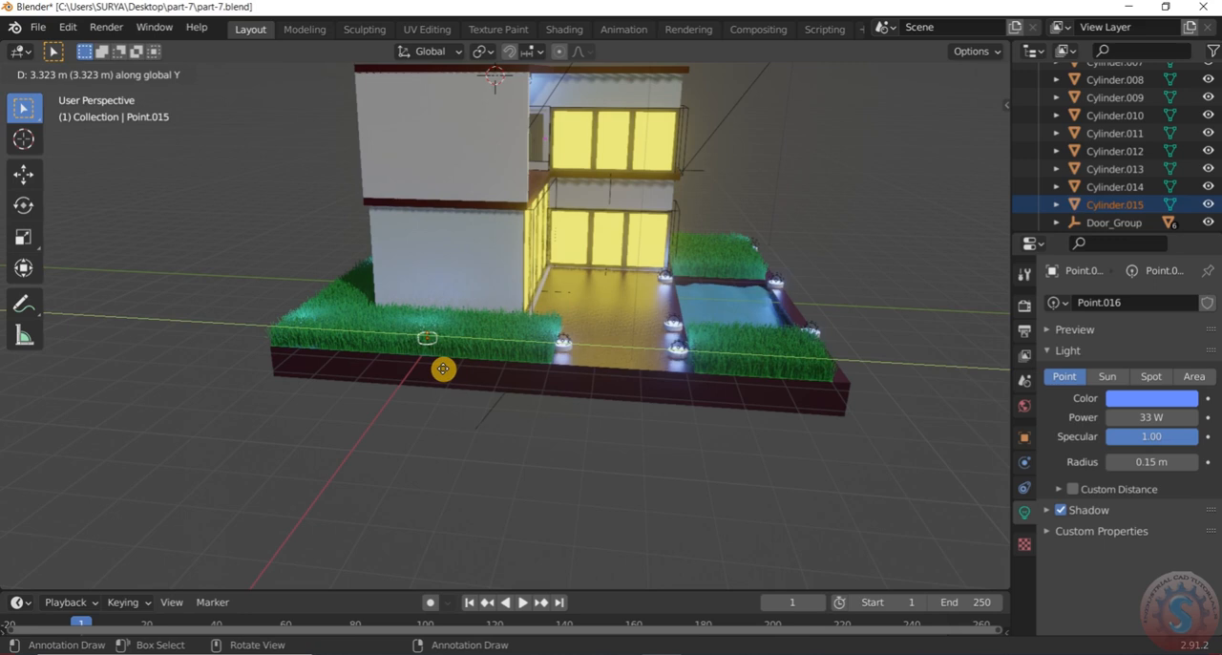
click(442, 373)
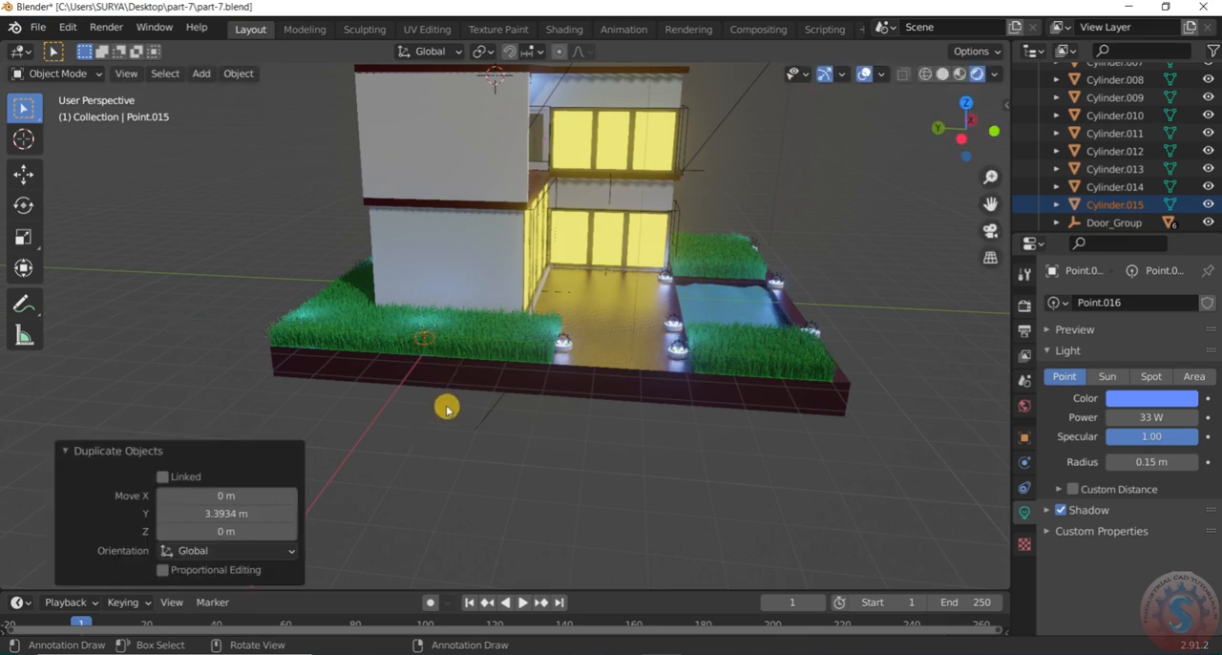
Examine the complete ring of lit fixtures around the house from above, behind and the pool side
scroll(437, 355, down, 7)
scroll(466, 377, up, 10)
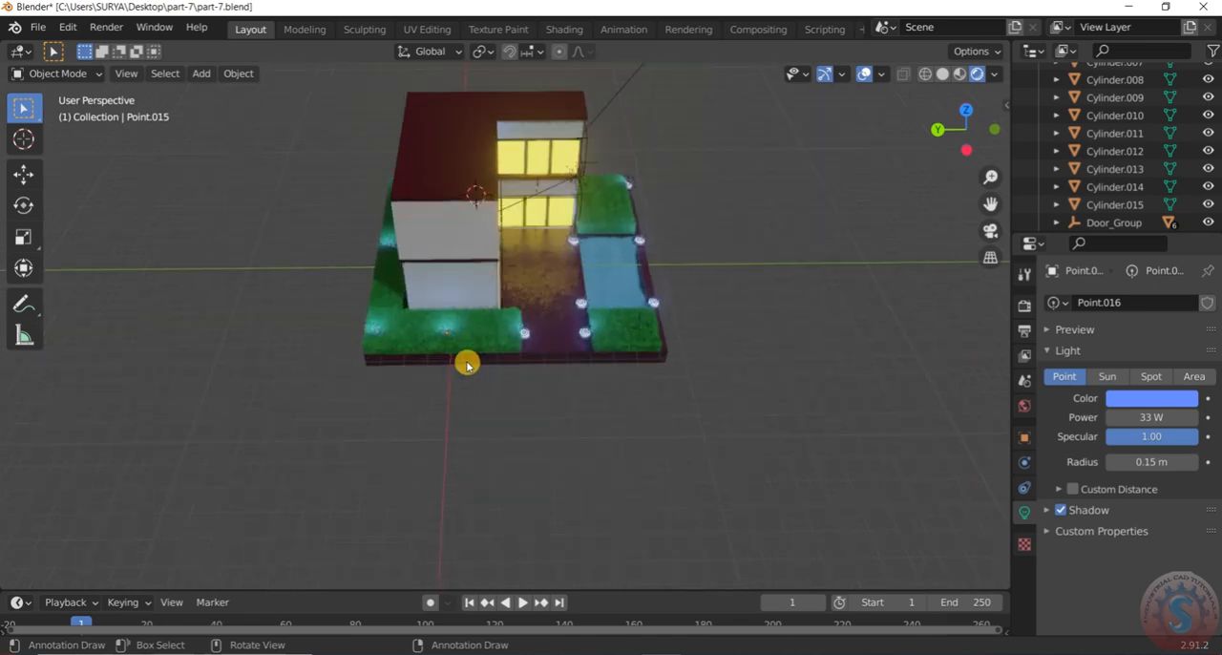
scroll(458, 348, down, 2)
middle_drag(452, 336, 705, 345)
scroll(633, 353, down, 4)
scroll(462, 363, down, 3)
scroll(478, 369, up, 6)
middle_drag(487, 372, 602, 362)
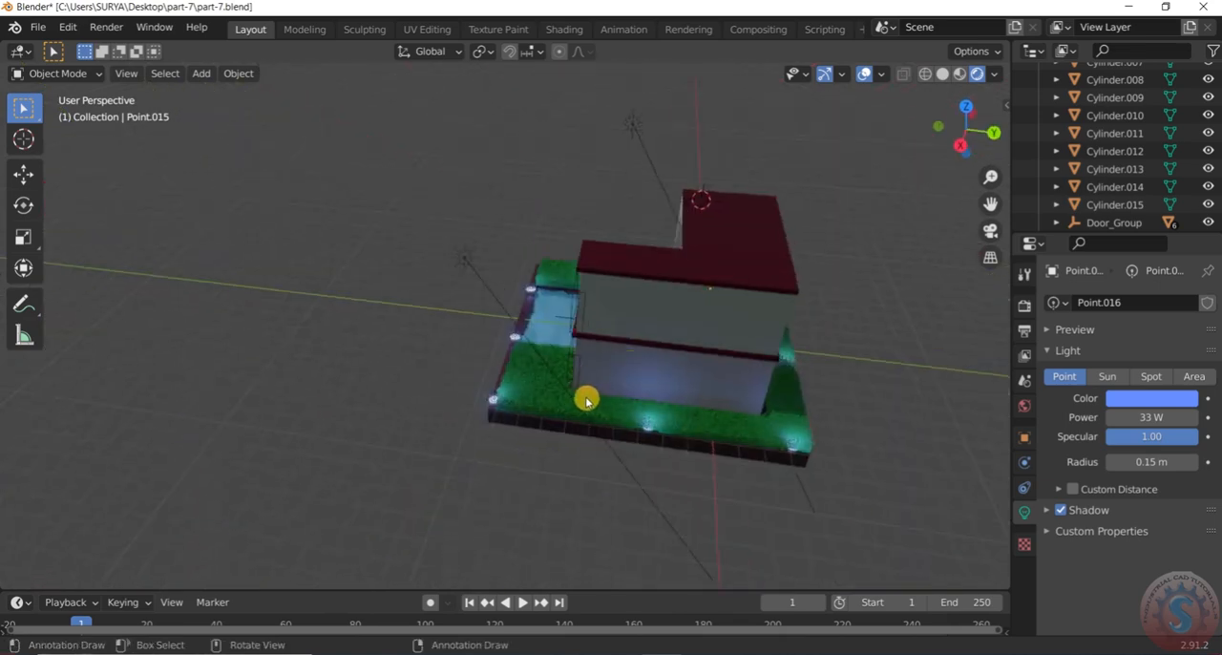
scroll(584, 398, down, 5)
middle_drag(723, 390, 750, 334)
scroll(743, 335, up, 7)
scroll(742, 335, down, 6)
Hide the viewport overlays and gizmos and view the clean rendered house from the pool corner
click(862, 76)
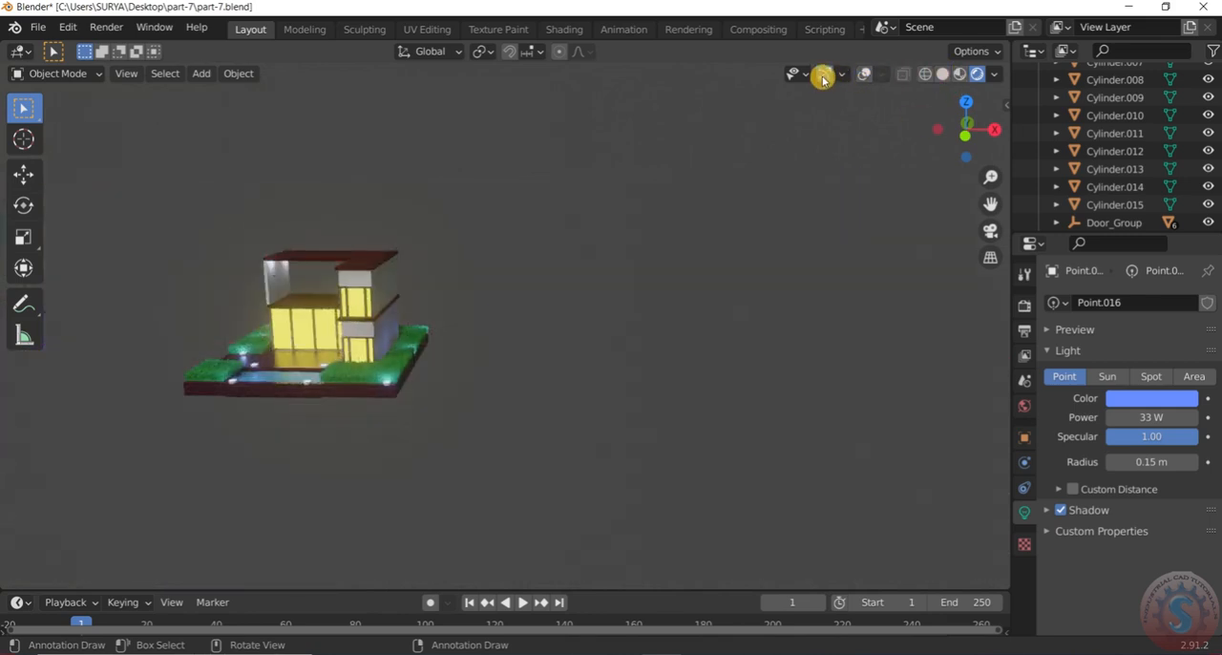
click(823, 78)
middle_drag(653, 262, 417, 330)
scroll(501, 275, up, 3)
scroll(501, 275, up, 3)
scroll(505, 273, down, 3)
middle_drag(559, 303, 712, 243)
scroll(669, 253, up, 3)
middle_drag(453, 295, 483, 299)
scroll(483, 298, up, 1)
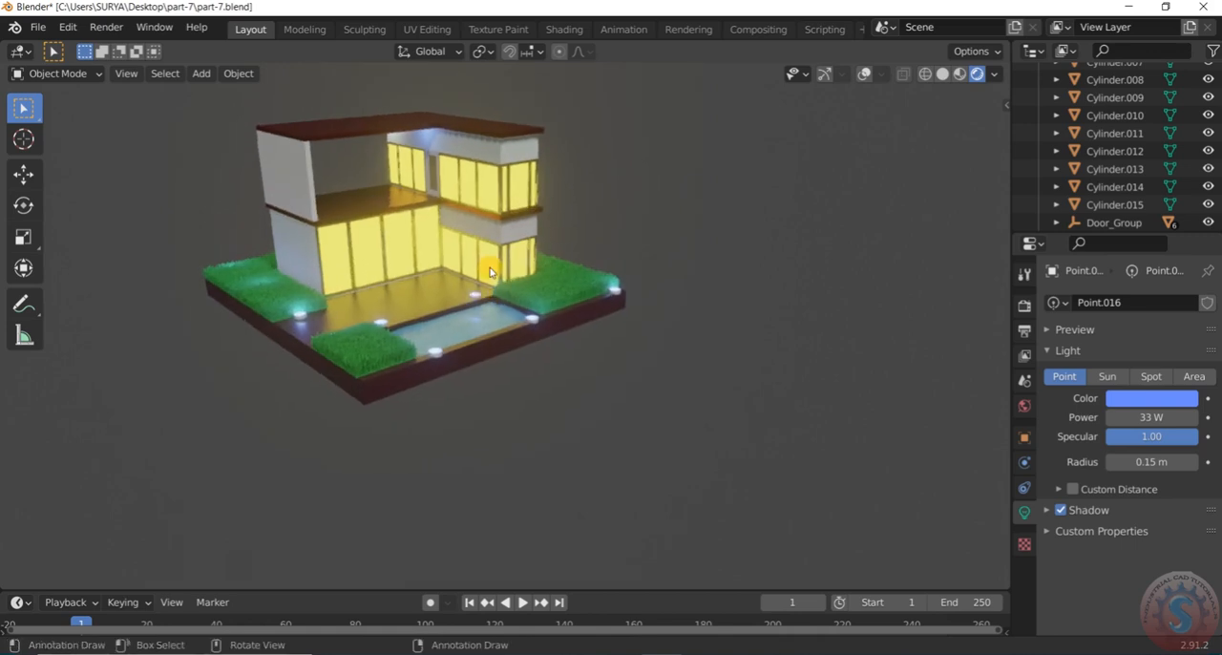
Select the window's Glass material and change its emission colour to a paler, warmer yellow
click(430, 230)
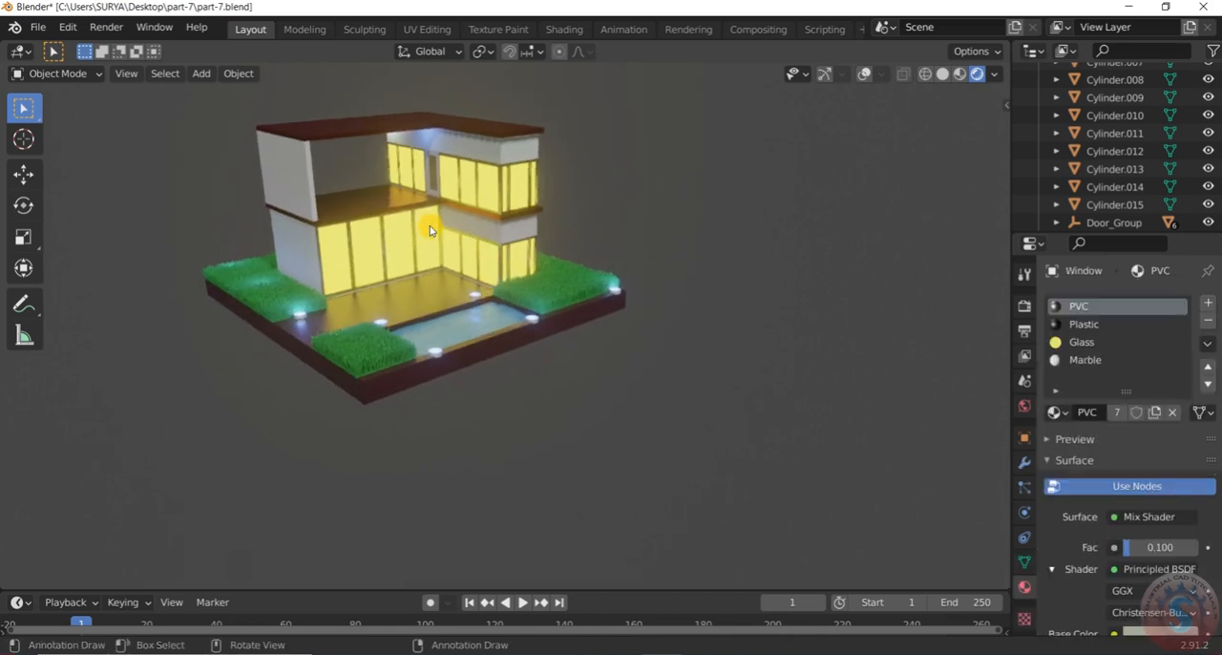
click(1088, 343)
scroll(1193, 554, down, 5)
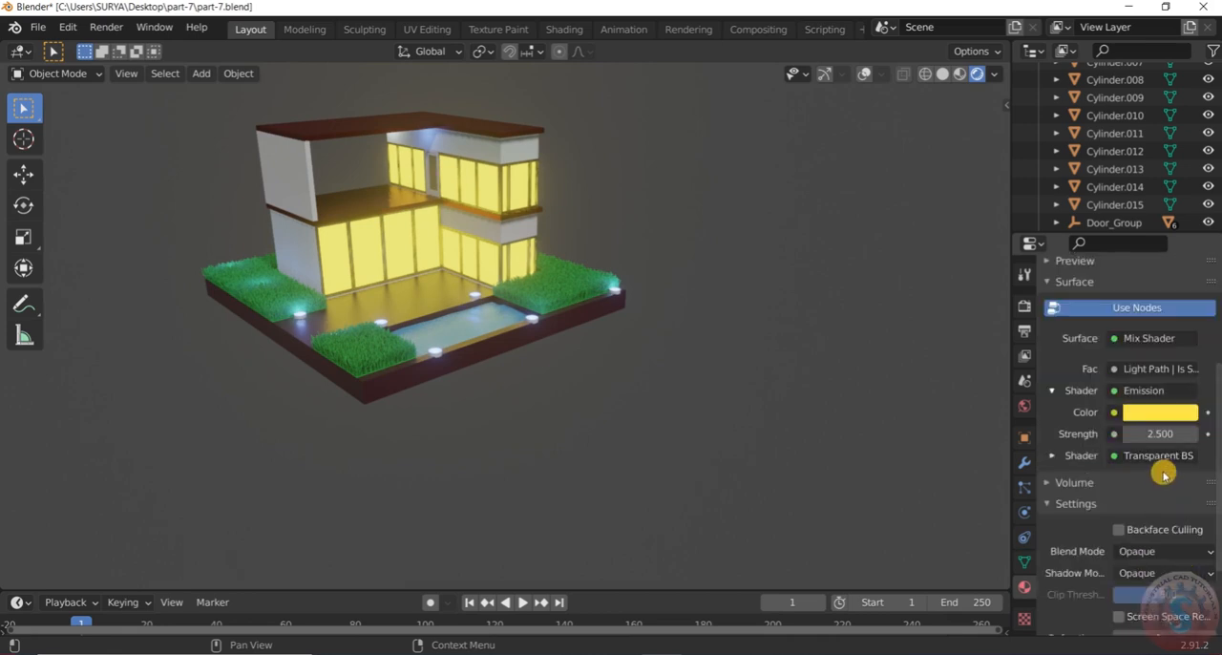
click(1172, 416)
drag(1069, 256, 1073, 243)
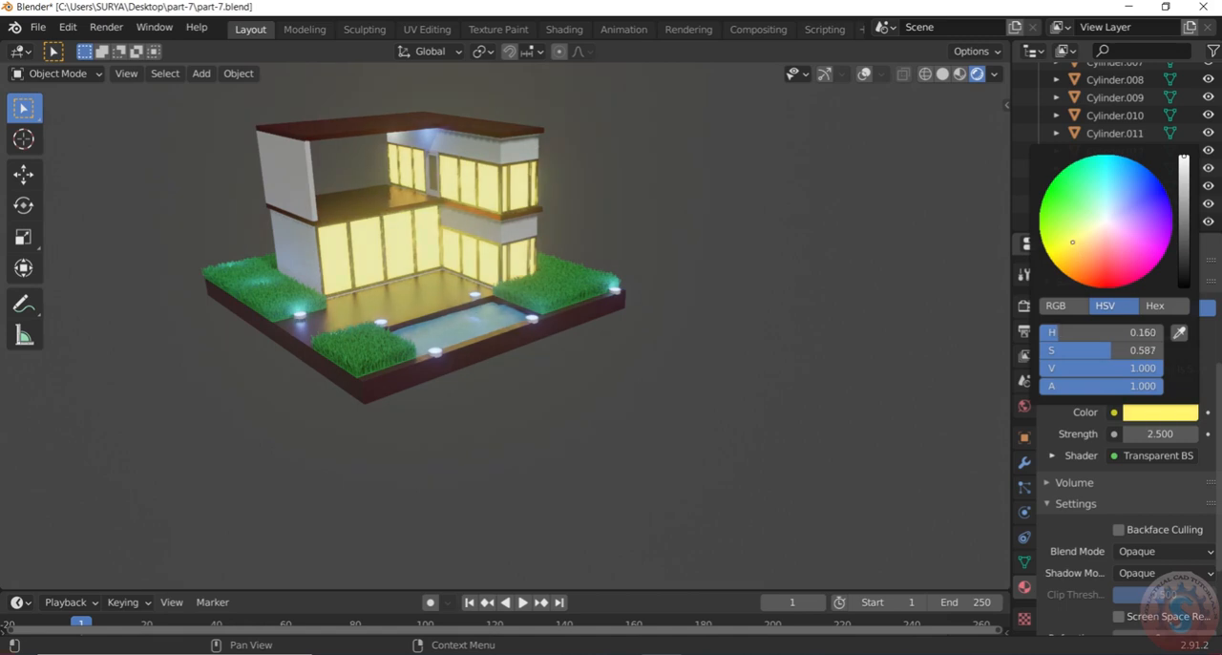
drag(1070, 241, 1074, 252)
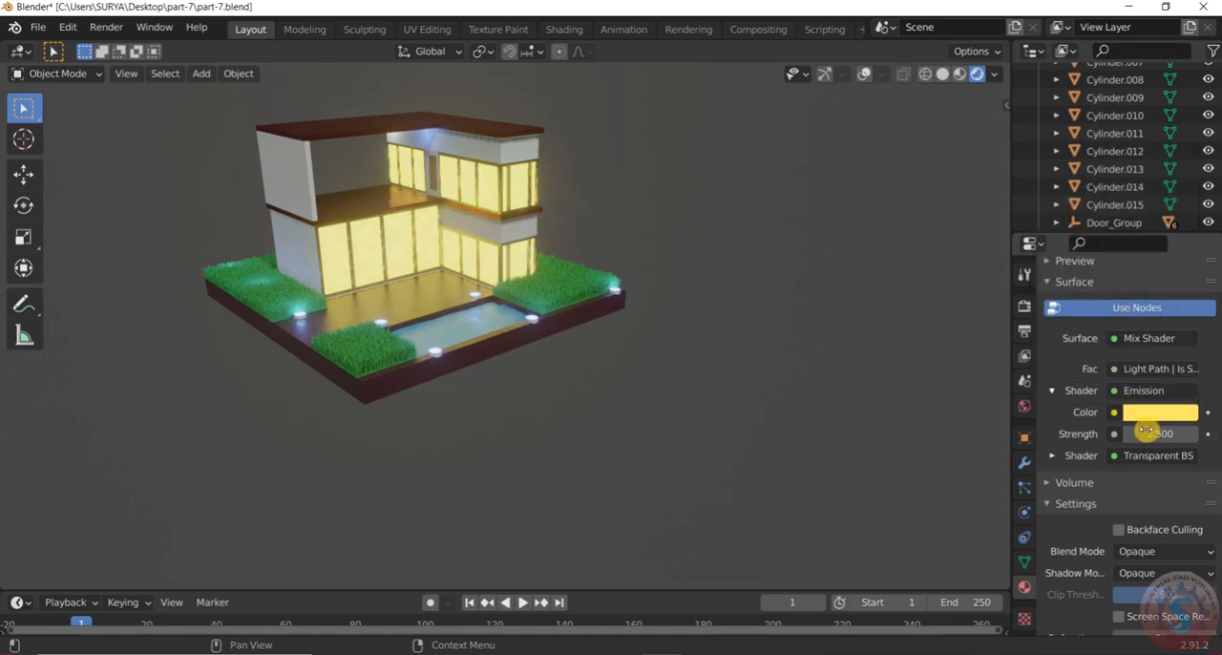
Set the Glass material's emission strength to 2.000 and its colour to a more saturated pure yellow
mouse_move(1159, 434)
mouse_down()
mouse_move(1140, 435)
mouse_move(1150, 434)
mouse_up()
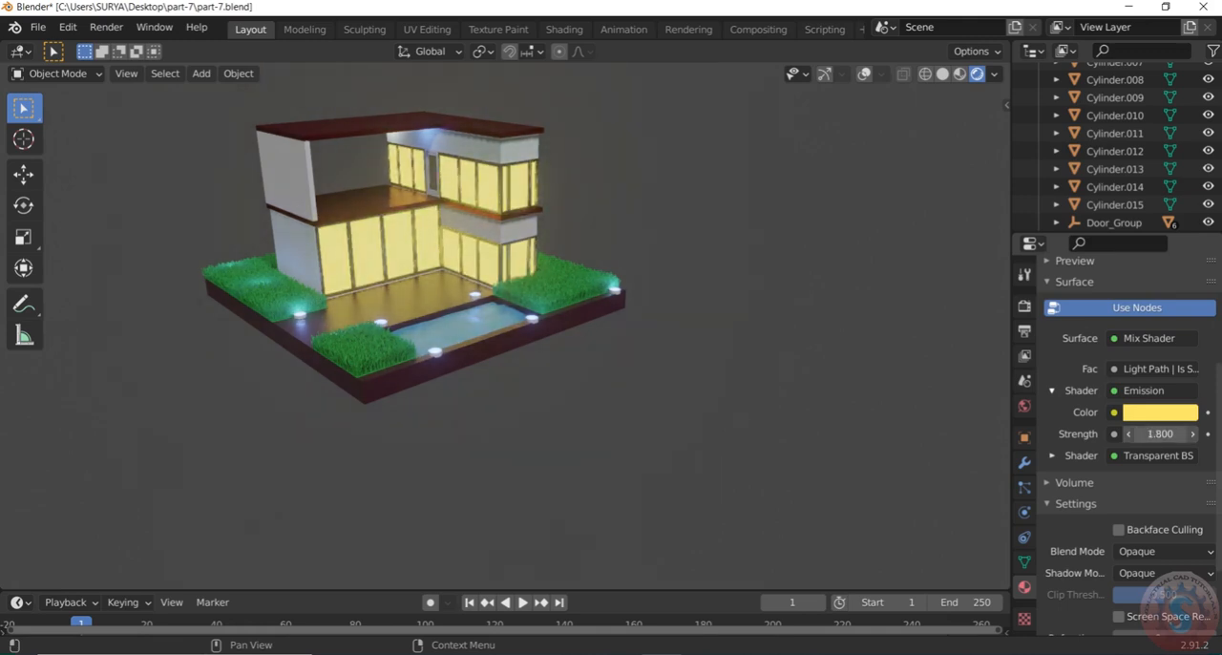
click(1160, 435)
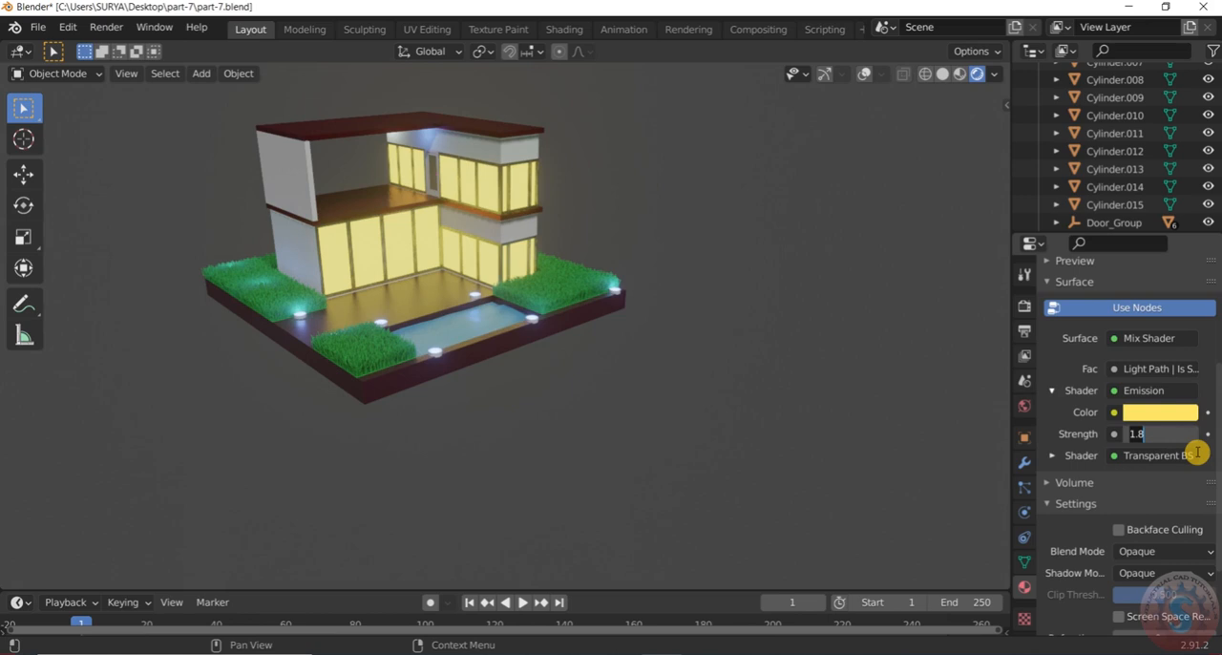
key(Return)
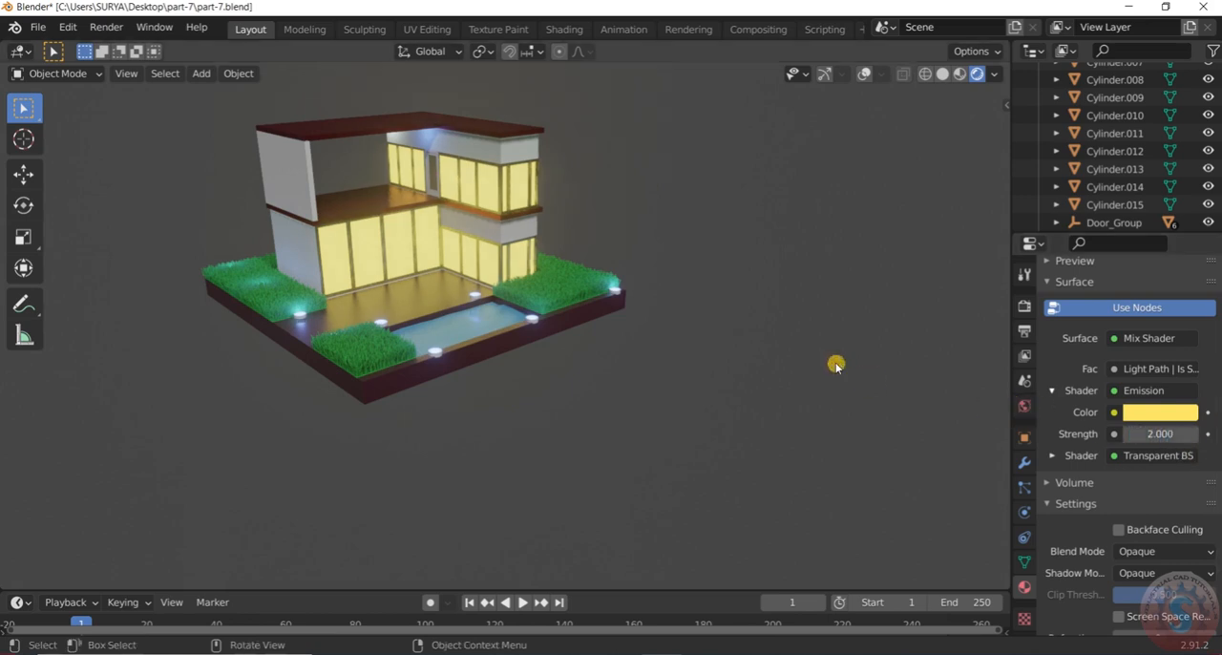
click(1159, 412)
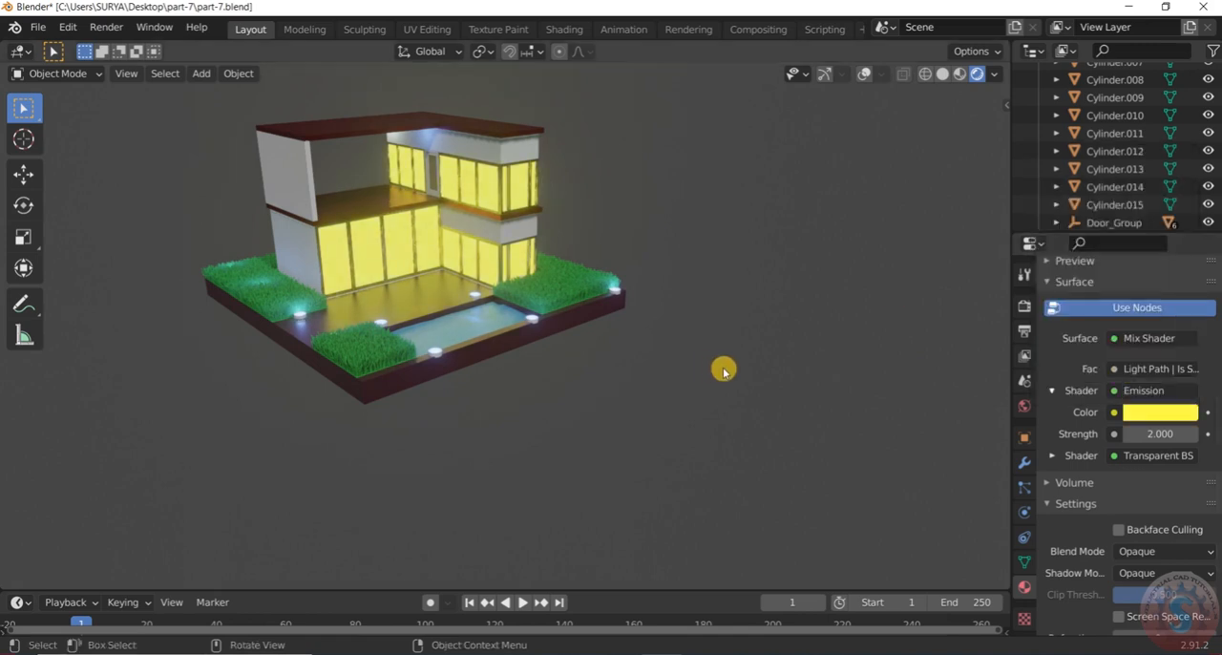
Set the emission strength of the window Glass material to 3.000
scroll(722, 369, down, 3)
scroll(551, 341, up, 5)
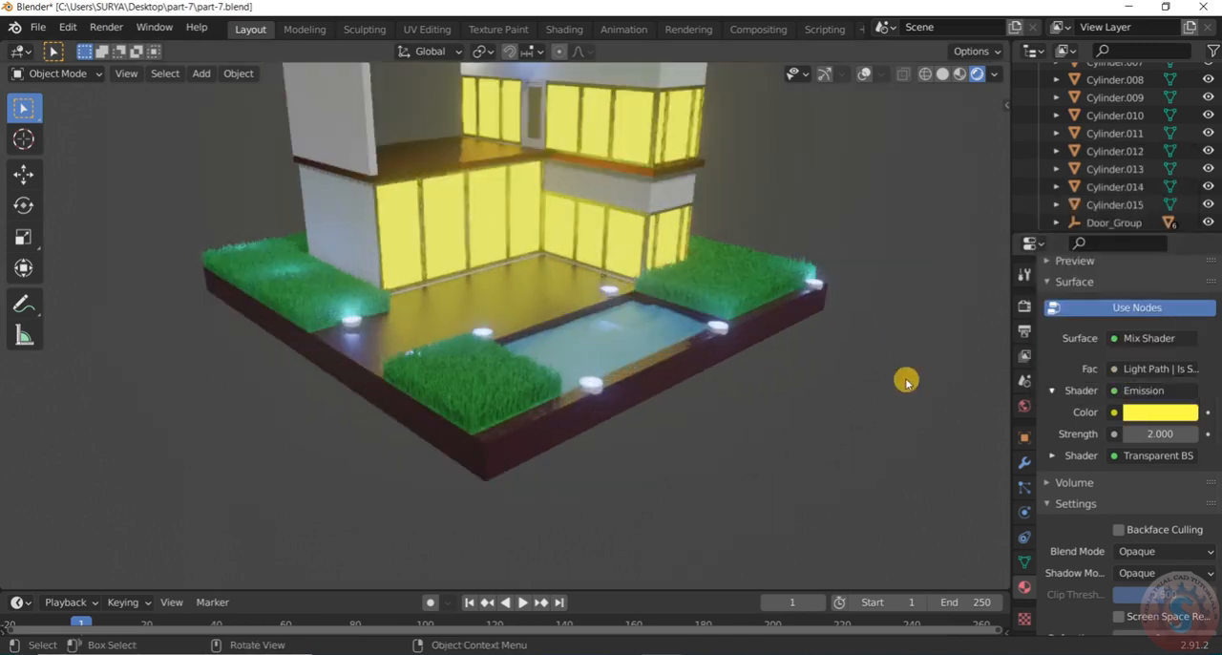
click(1117, 434)
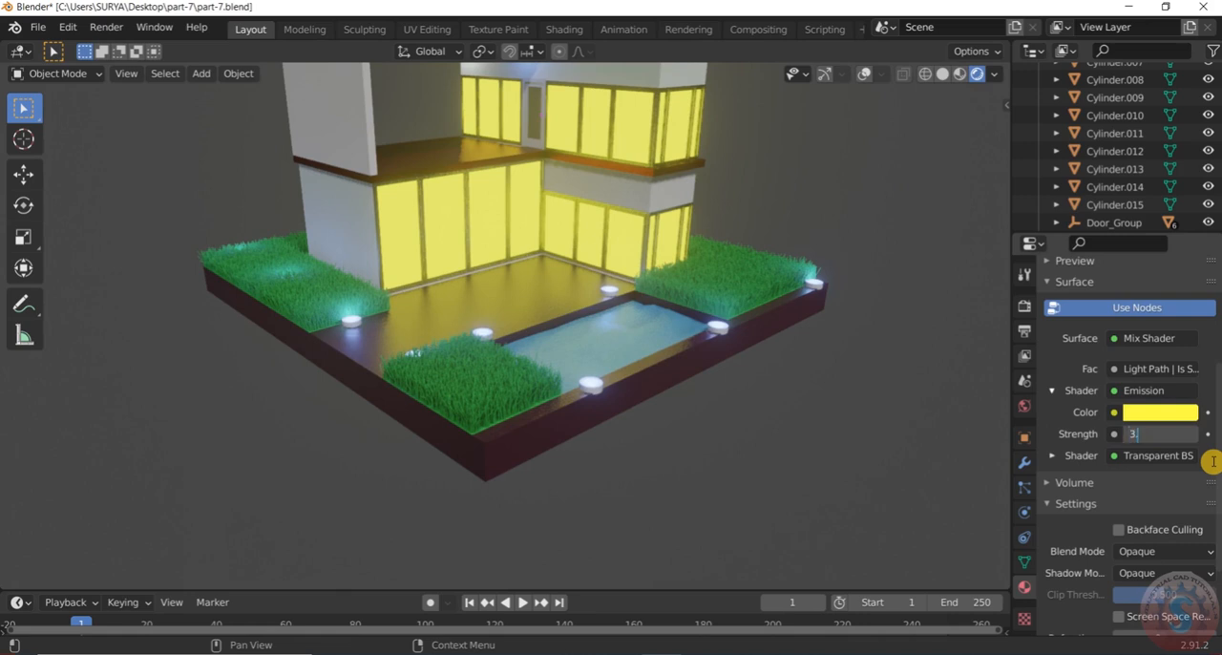
click(912, 444)
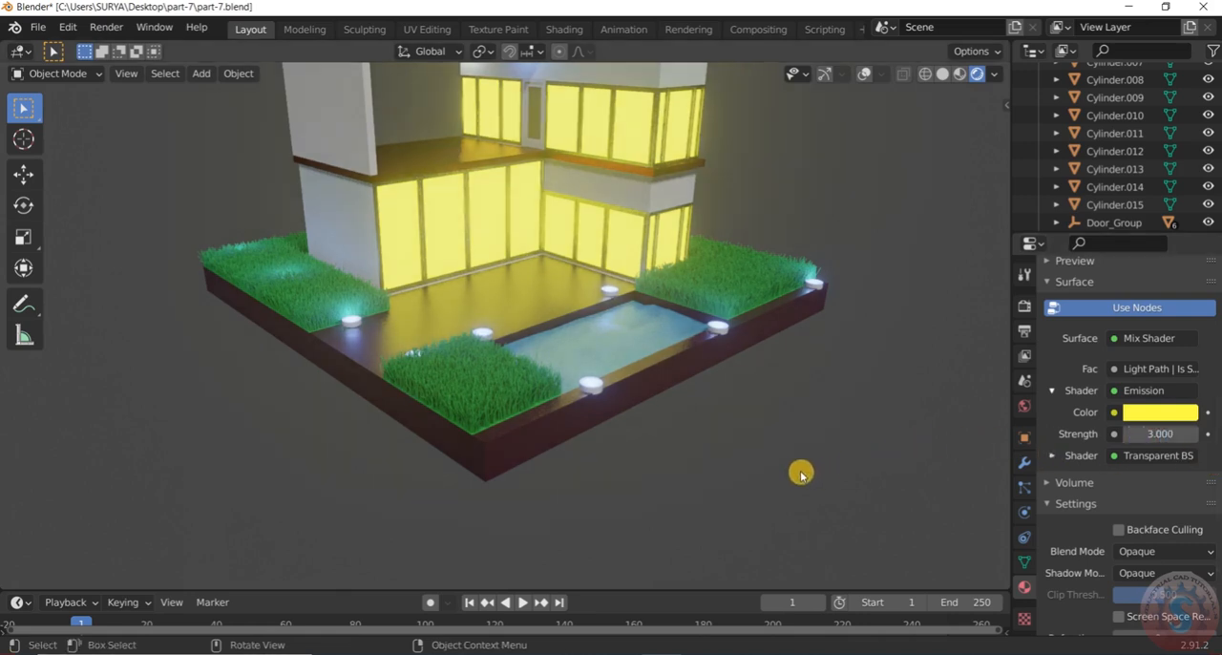
Examine the brighter window glow on the rendered house from the side, from above and from the pool corner
scroll(799, 477, down, 5)
scroll(821, 447, up, 4)
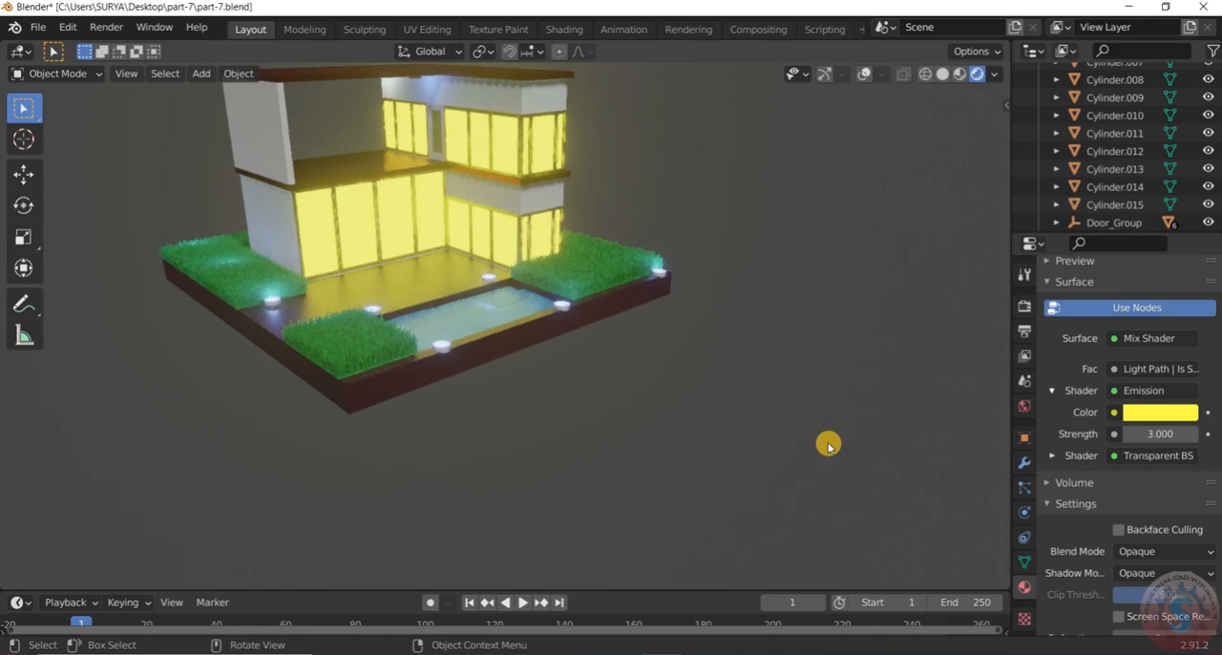
scroll(750, 322, down, 2)
scroll(746, 327, up, 3)
scroll(756, 351, down, 3)
middle_drag(789, 367, 882, 379)
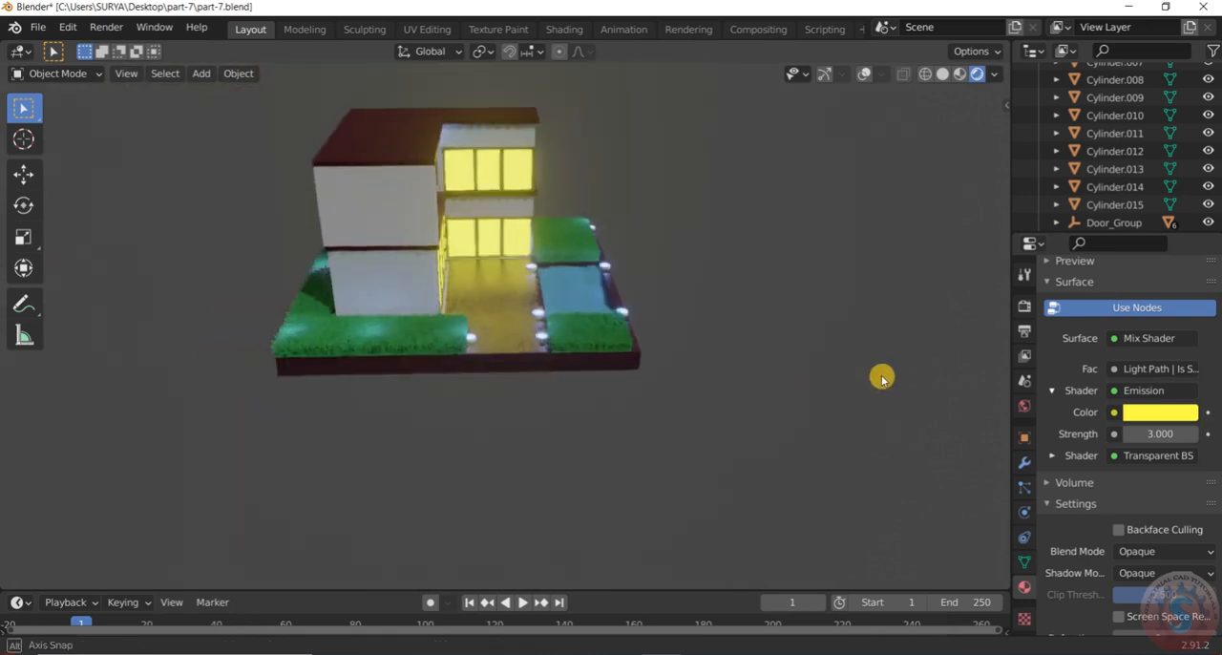
scroll(745, 350, down, 3)
scroll(741, 350, up, 6)
scroll(749, 382, down, 3)
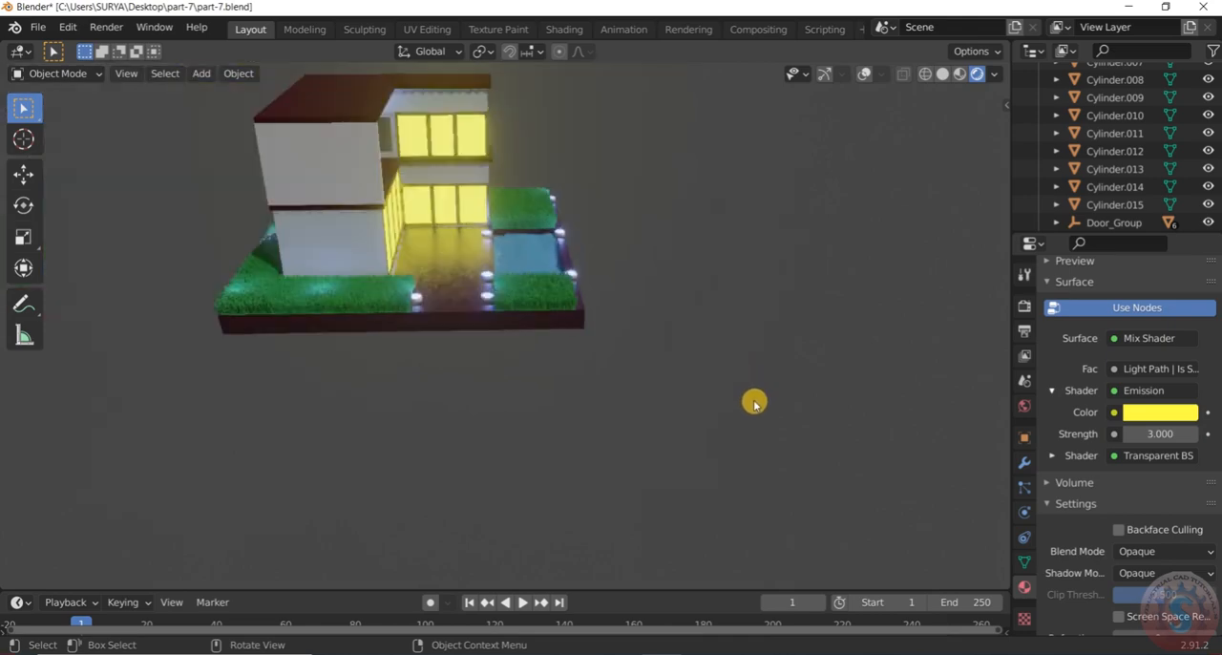
scroll(649, 259, down, 3)
scroll(617, 294, up, 2)
middle_drag(514, 424, 535, 359)
scroll(484, 374, up, 3)
scroll(484, 373, up, 3)
scroll(569, 433, down, 6)
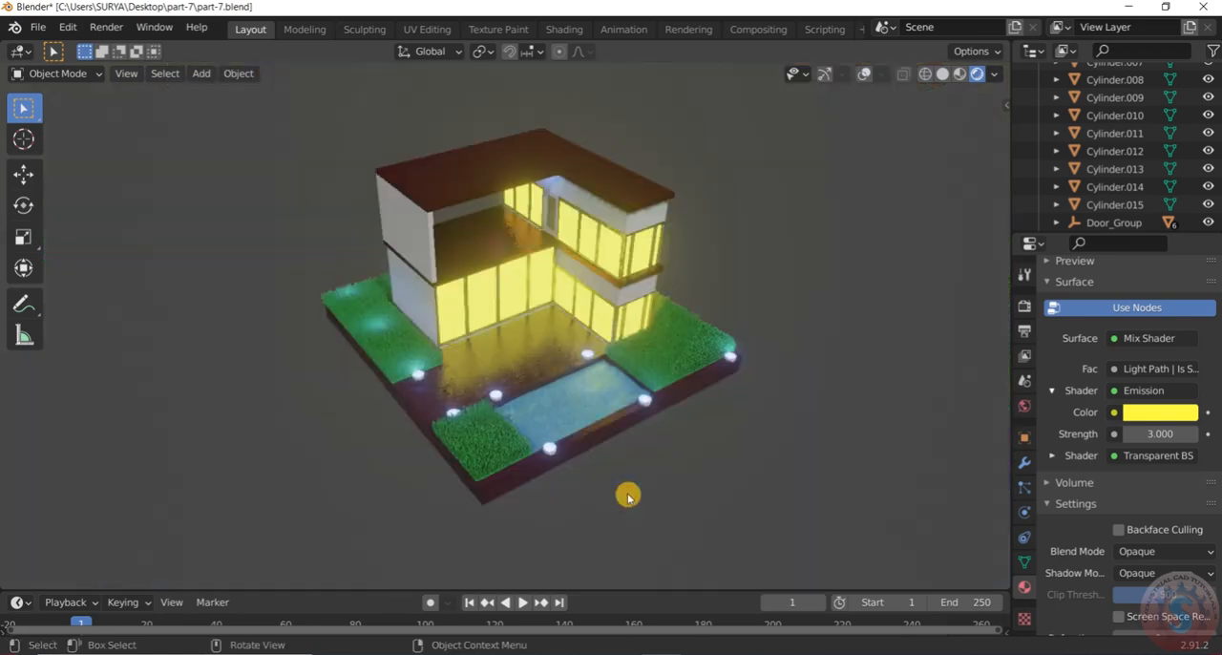
middle_drag(627, 496, 622, 464)
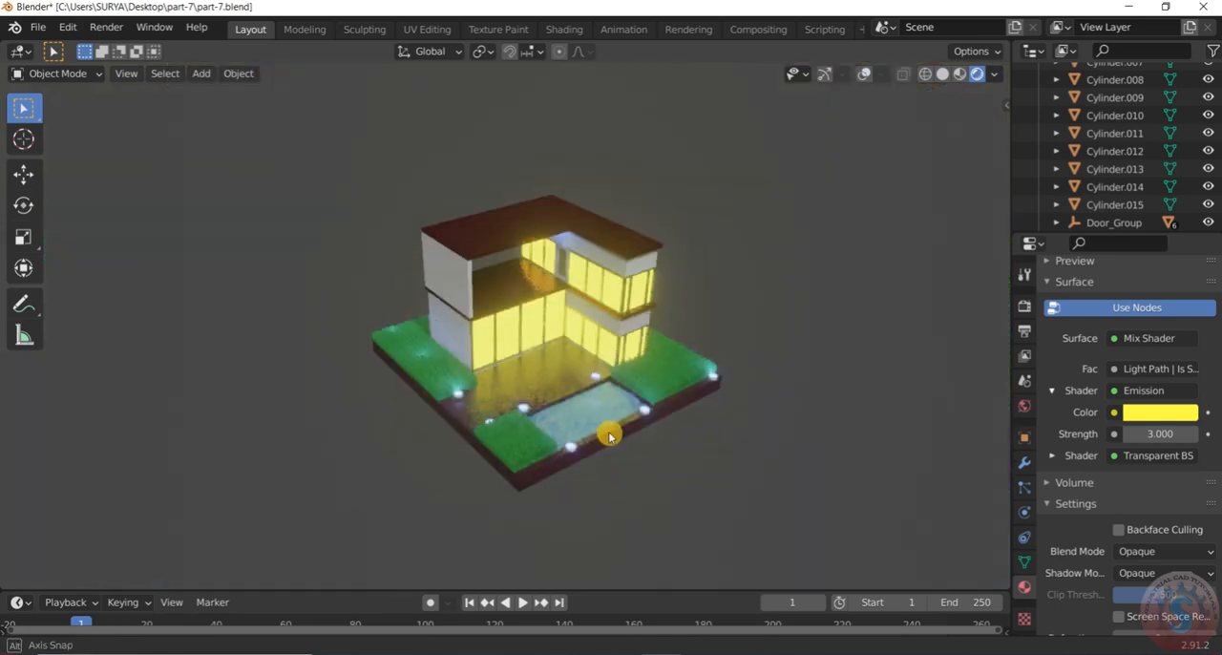
scroll(545, 314, up, 3)
middle_drag(545, 314, 595, 302)
scroll(634, 311, down, 3)
scroll(634, 312, up, 1)
scroll(716, 310, up, 3)
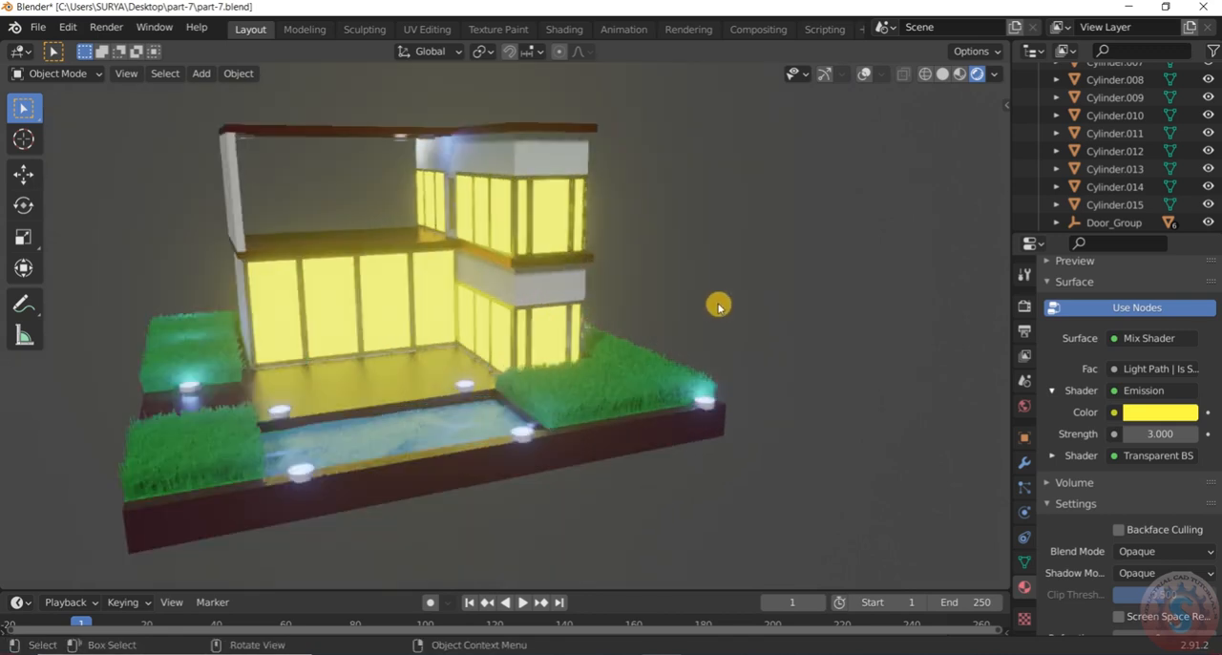
scroll(706, 310, down, 3)
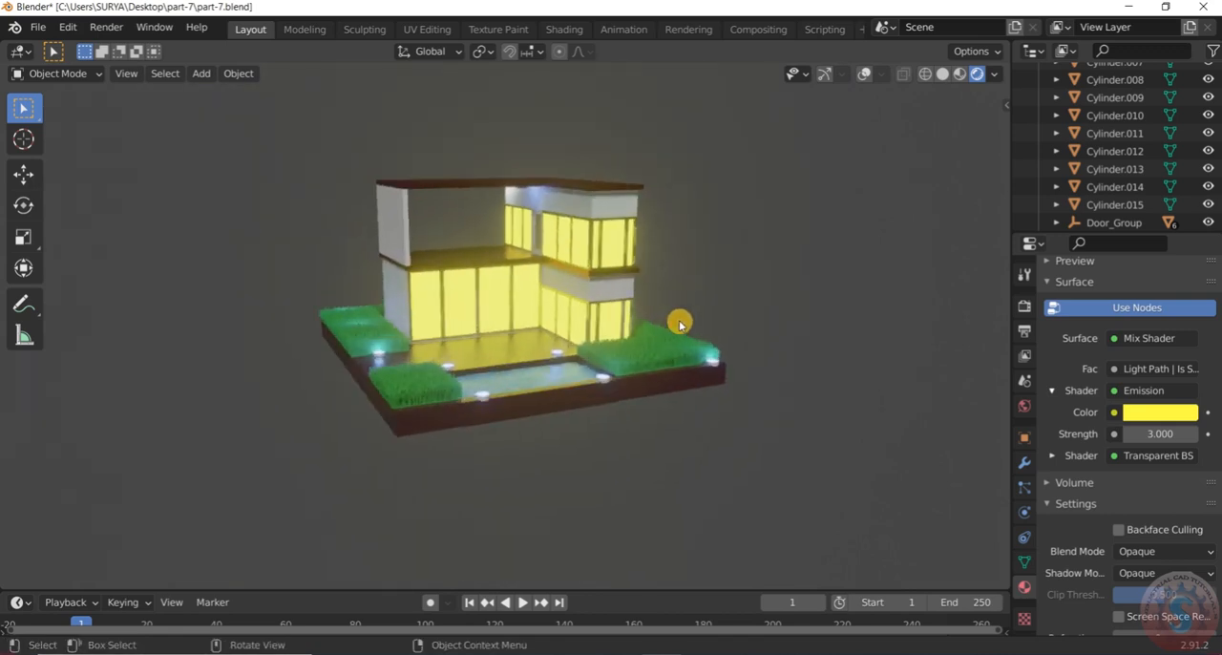
Save the finished house scene
click(38, 27)
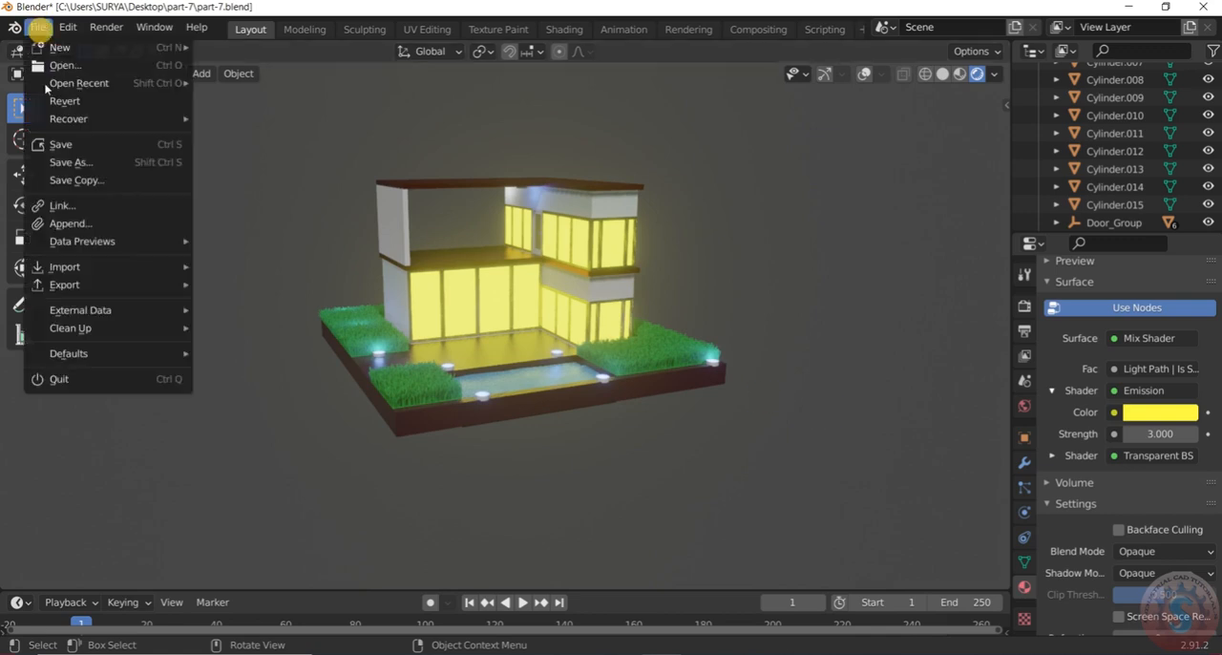
click(63, 145)
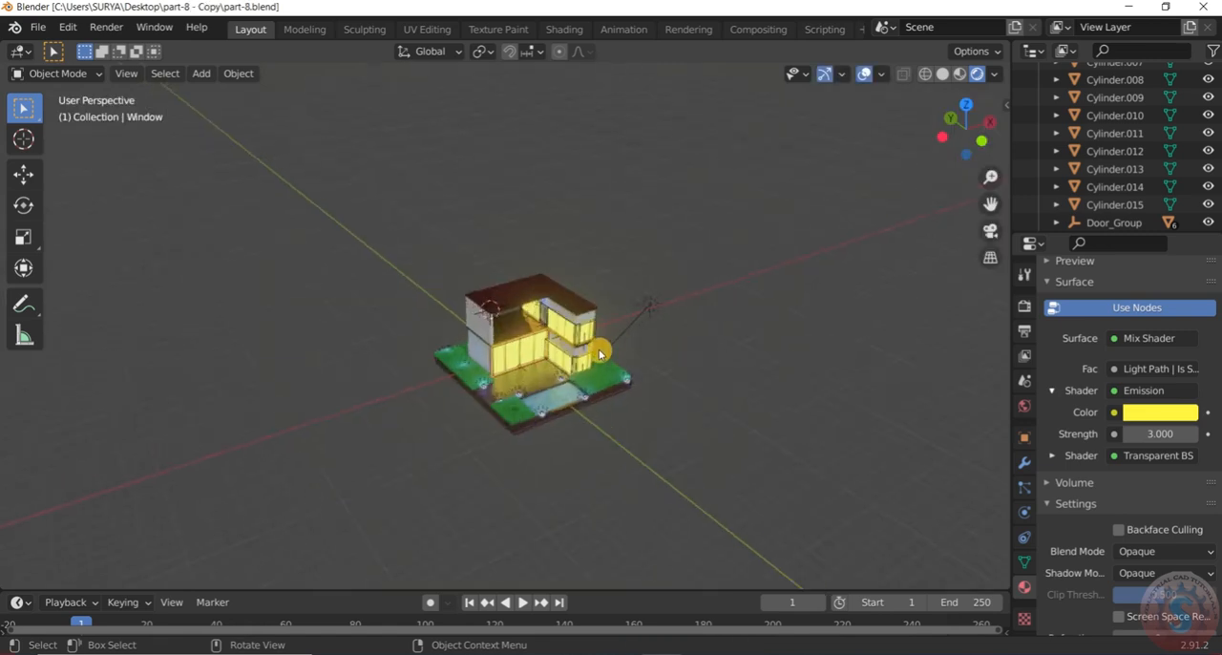
Look through the scene's object list from the cylinders to the lights and window groups, with the whole house in view
scroll(600, 353, up, 5)
scroll(532, 377, down, 5)
middle_drag(387, 379, 623, 291)
scroll(1126, 163, up, 8)
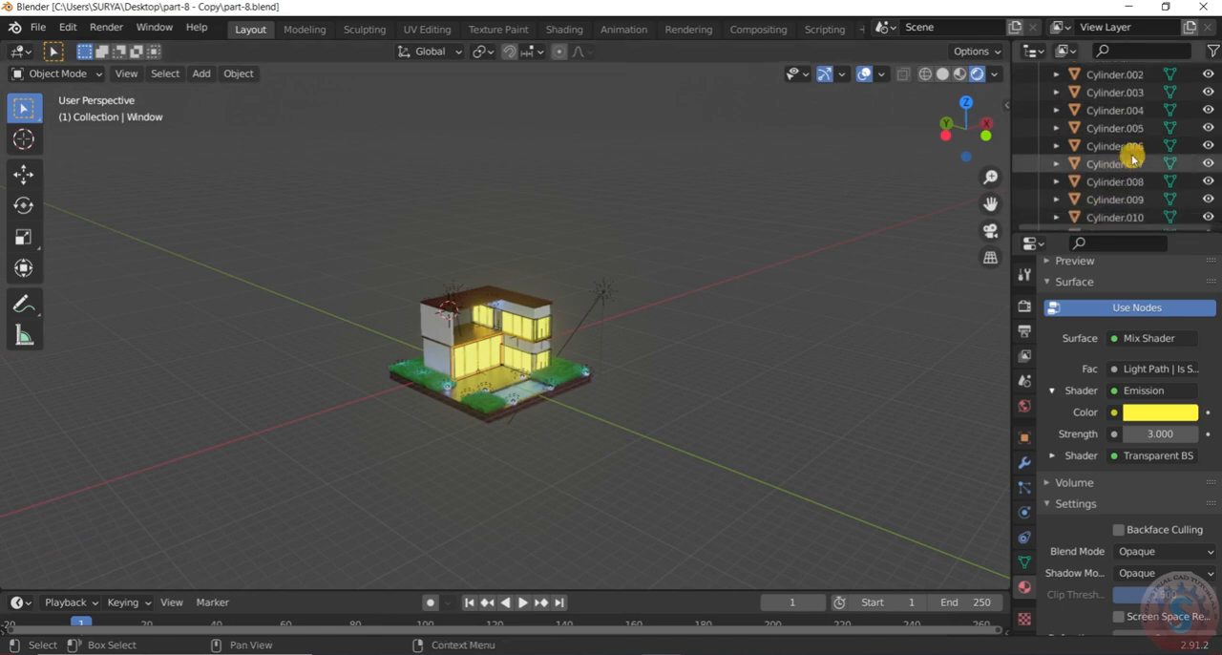
scroll(1135, 144, down, 12)
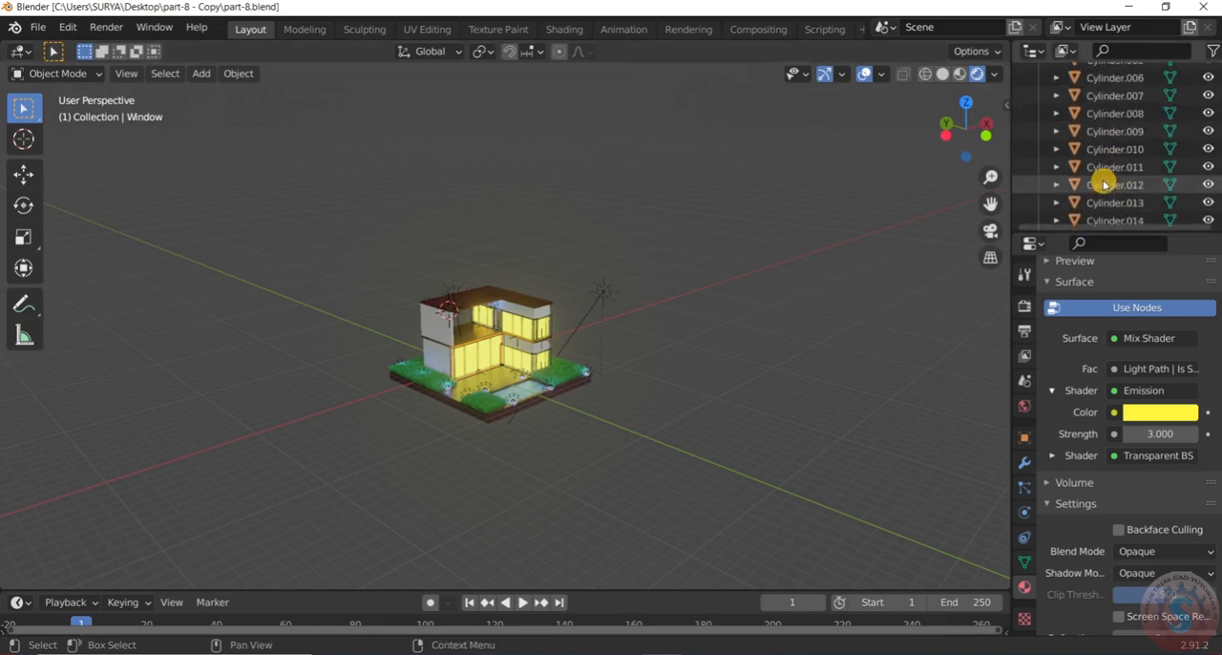
scroll(1098, 190, down, 8)
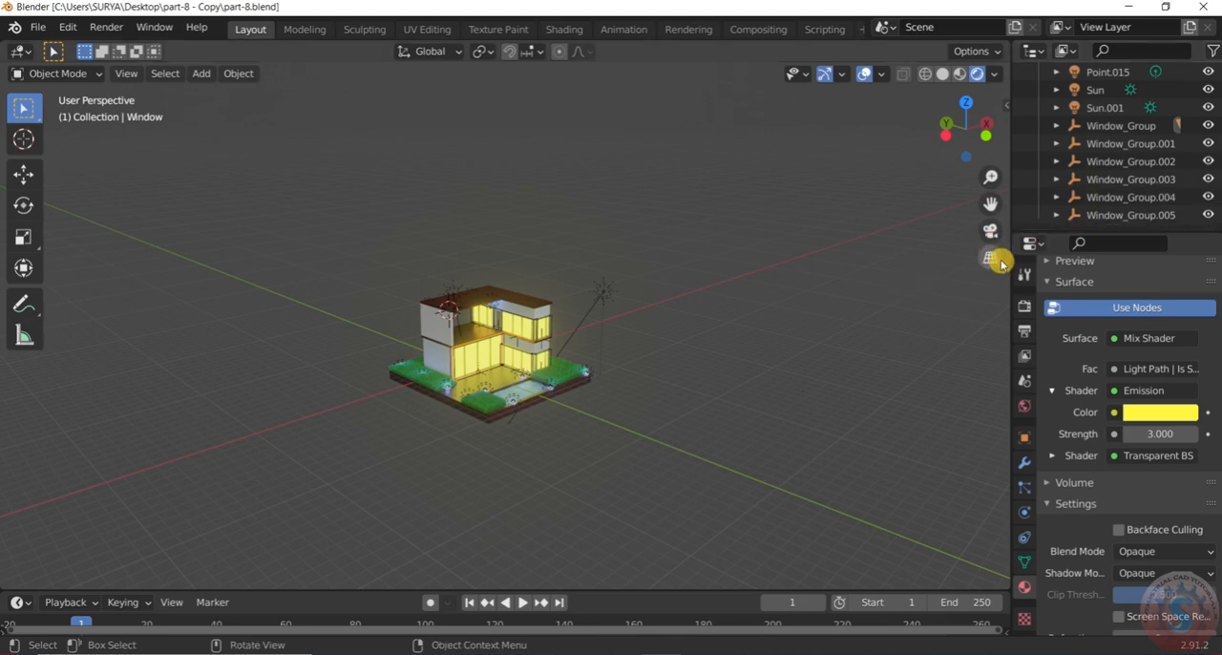
scroll(669, 286, down, 3)
scroll(668, 284, up, 3)
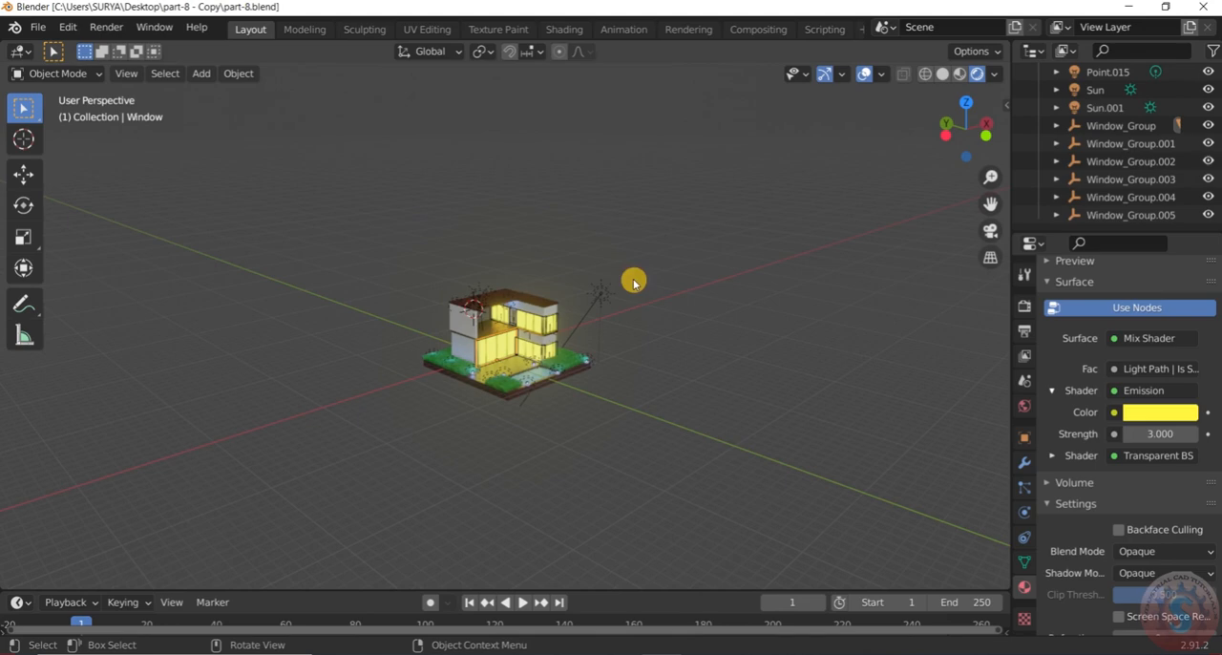
Add a camera to the scene
key(shift+a)
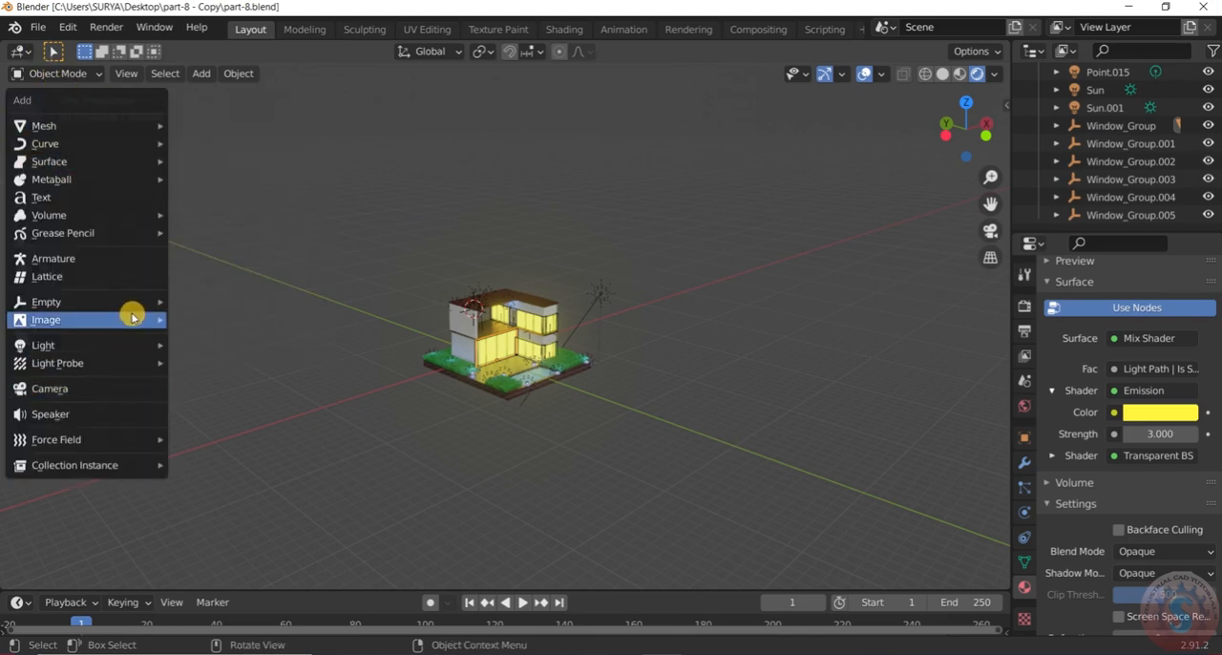
mouse_move(132, 351)
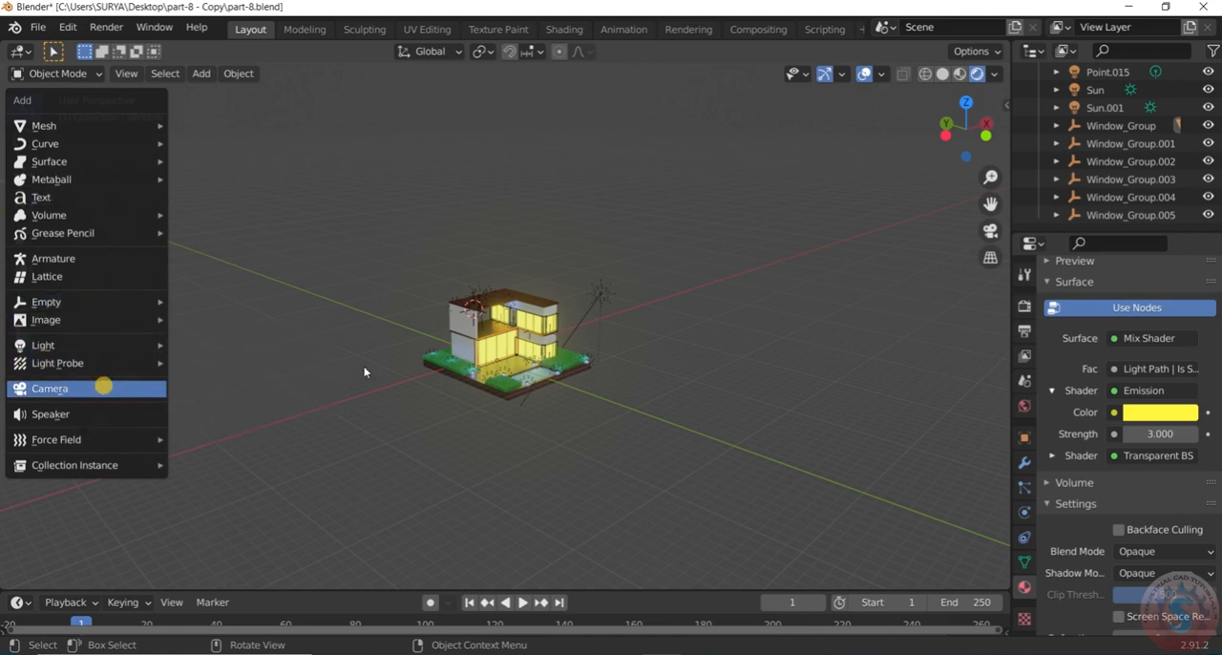
click(103, 388)
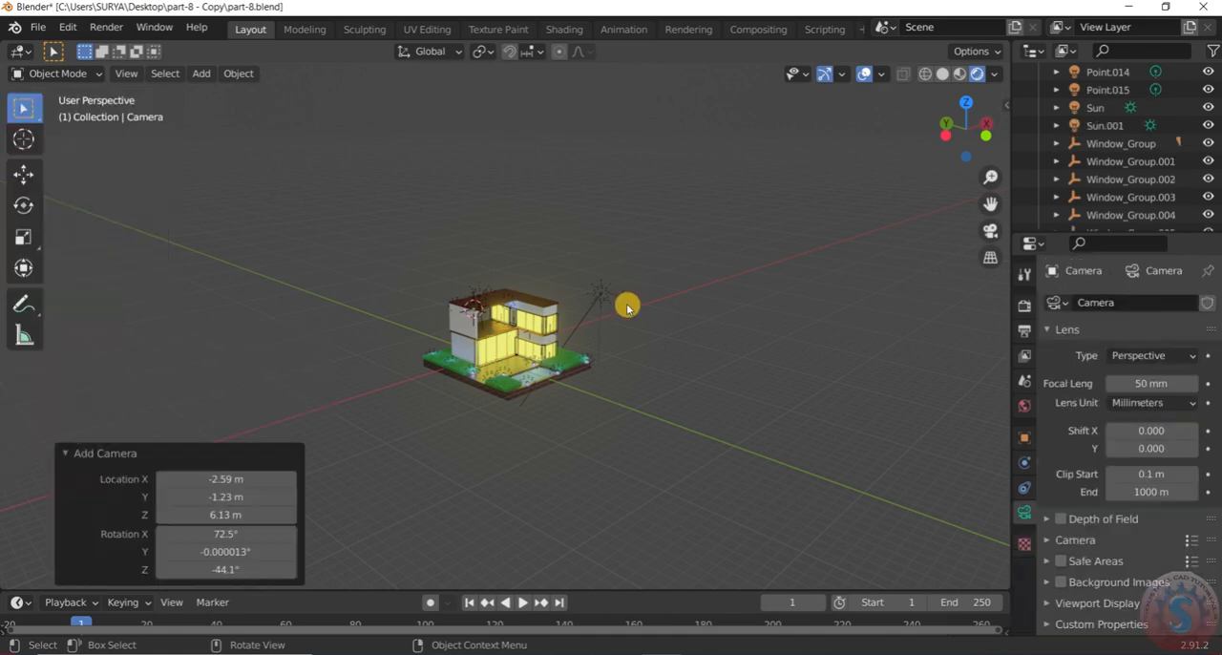
Move the new camera out in front of the house's pool side and scale it up by about 2.79
key(g)
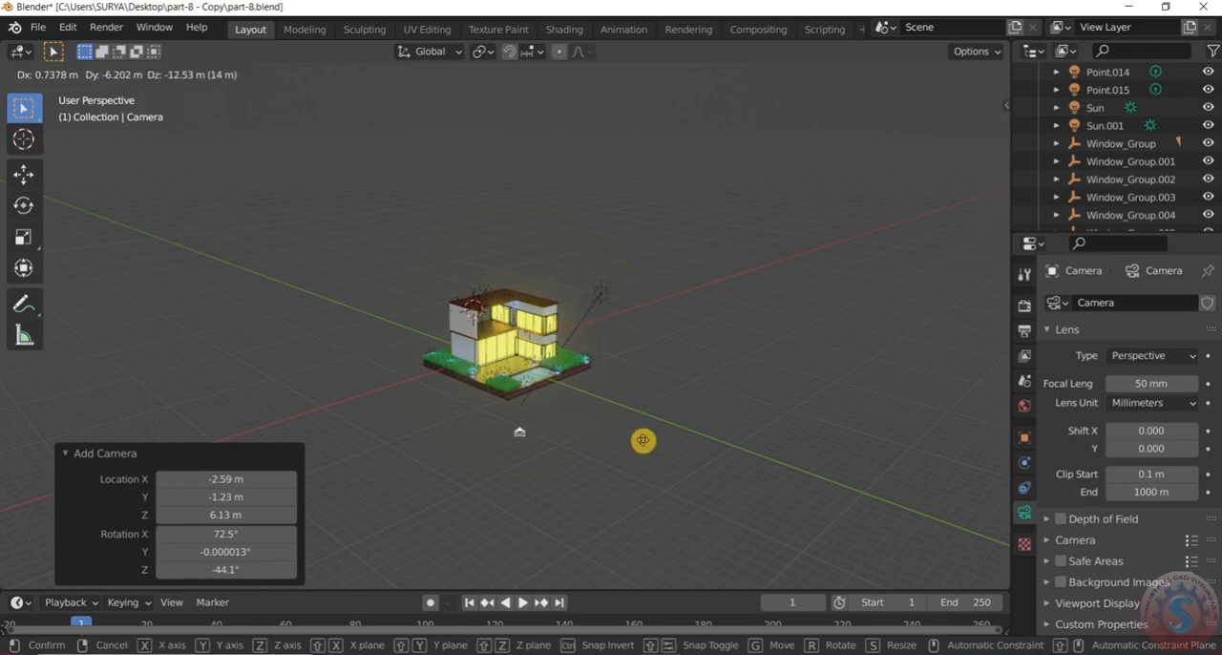
click(644, 440)
middle_drag(643, 439, 701, 373)
key(g)
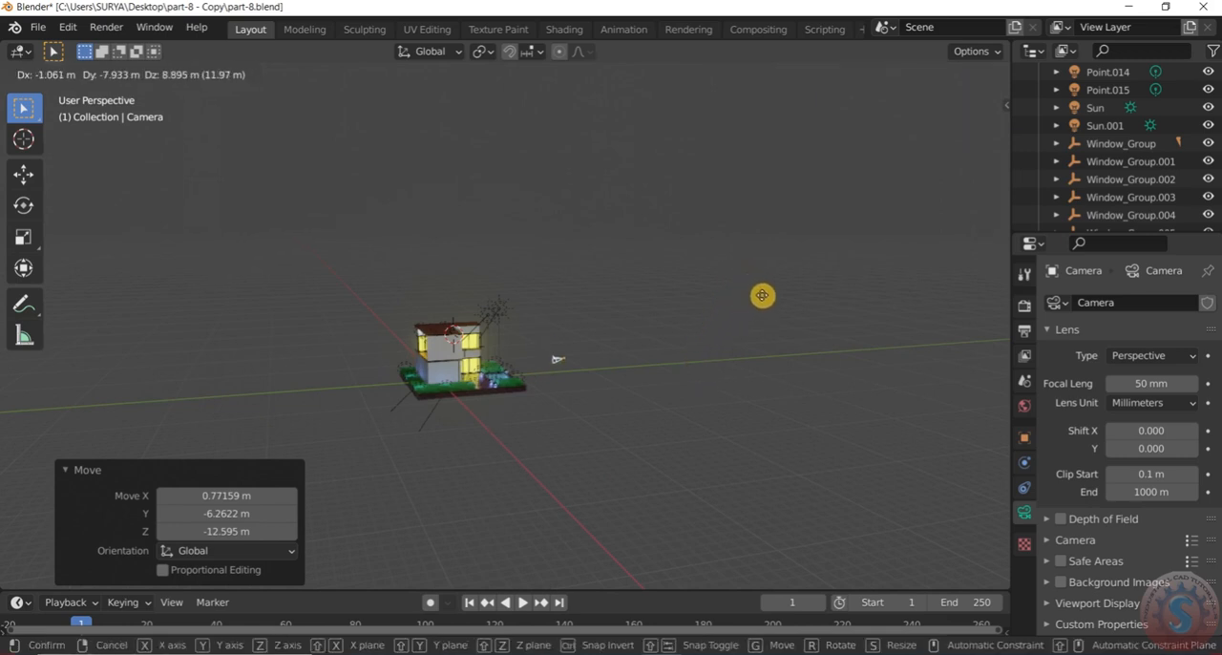
click(764, 298)
key(s)
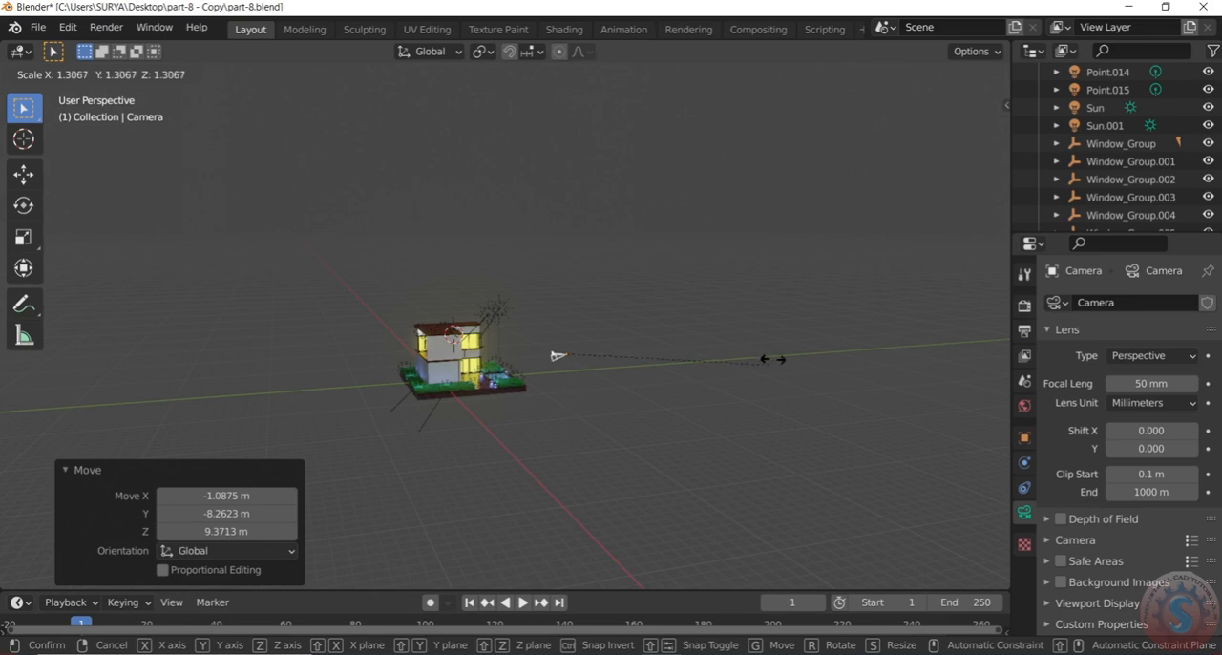
click(987, 372)
middle_drag(660, 330, 474, 400)
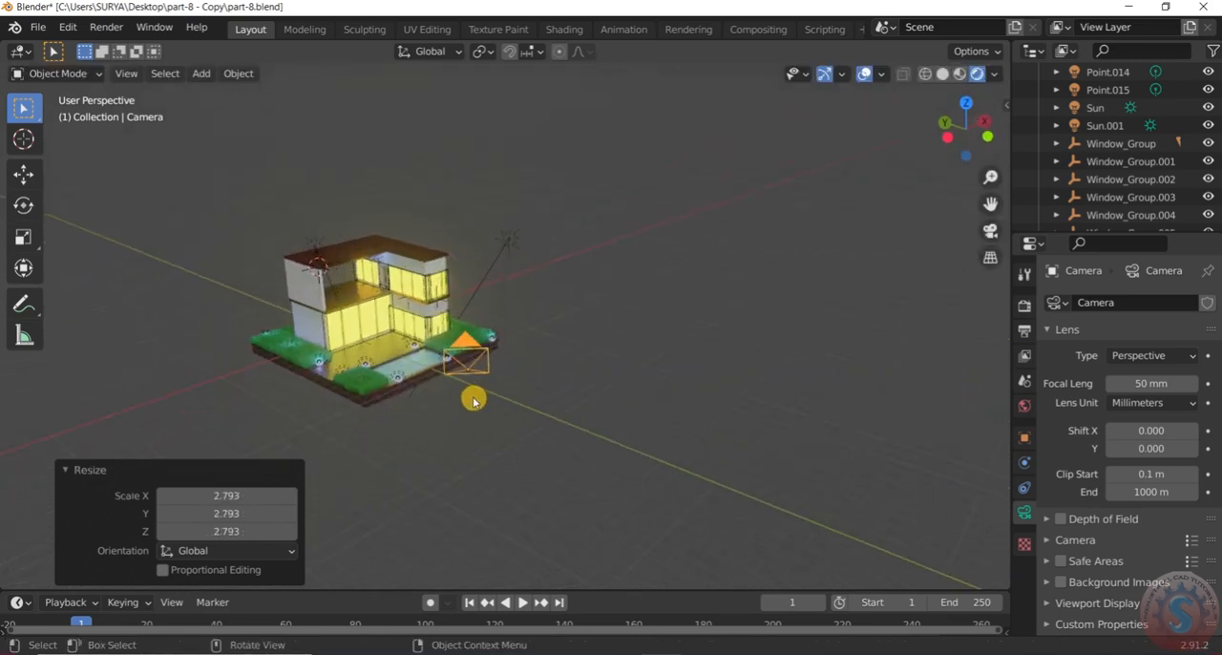
In camera view, move the camera about -3.78 m in X, 4.63 m in Y and 2.21 m in Z to frame the house
key(KP_0)
scroll(577, 332, down, 5)
scroll(577, 330, down, 2)
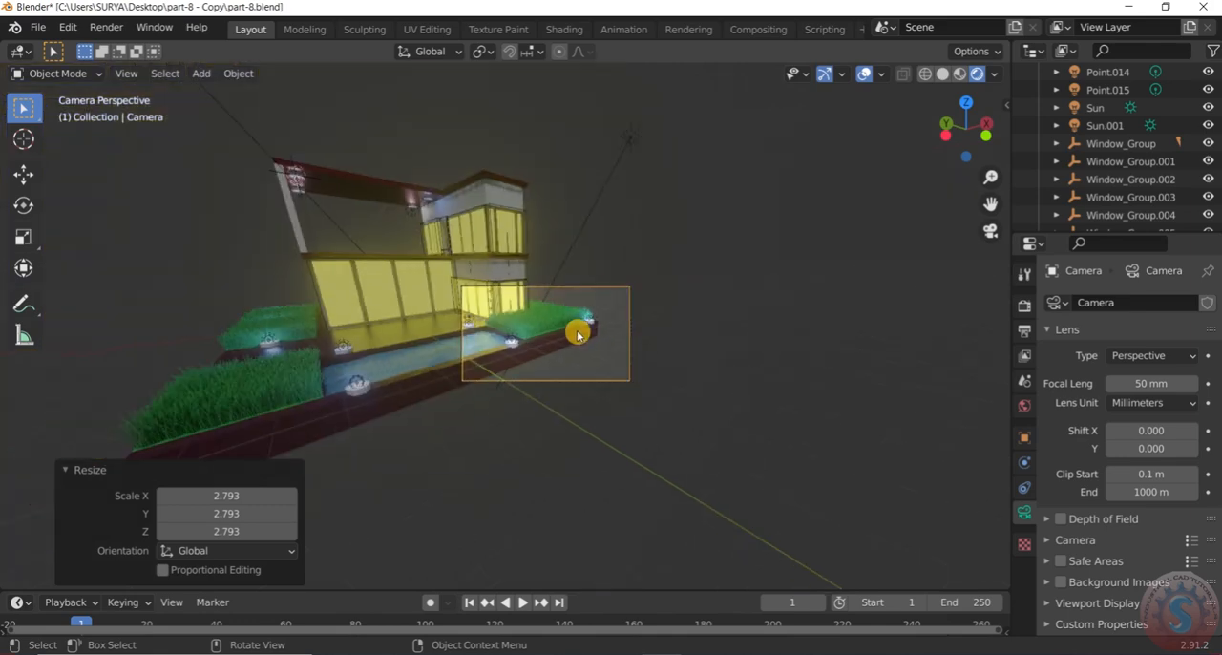
scroll(577, 330, up, 1)
scroll(577, 330, down, 1)
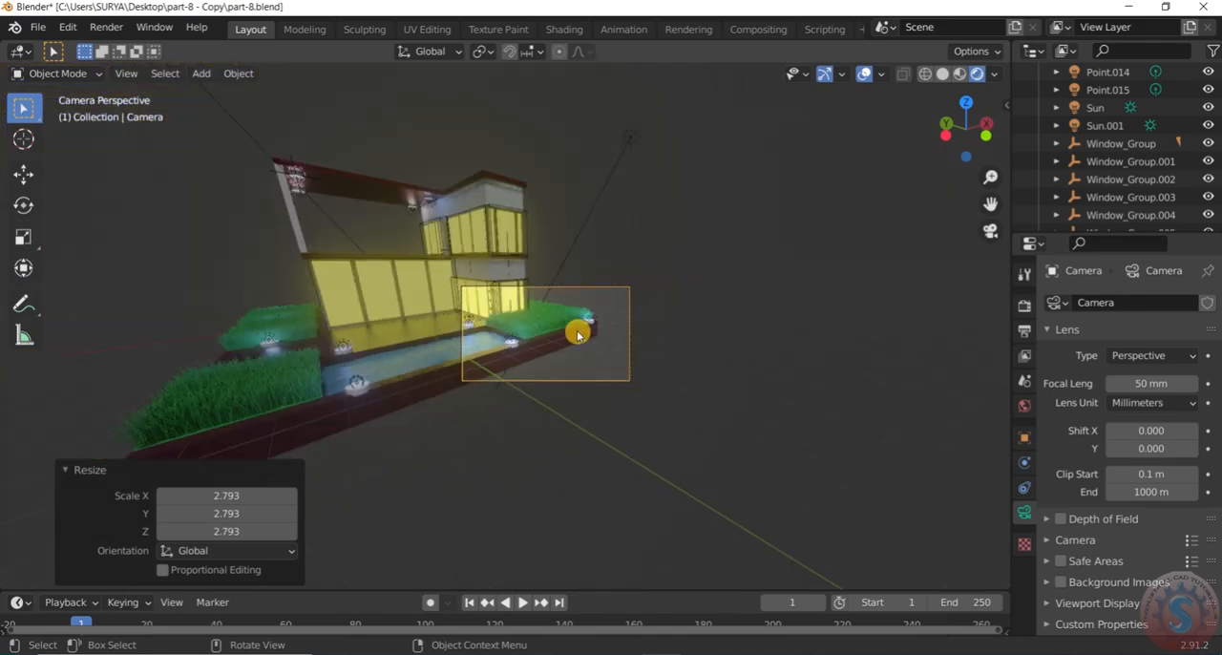
key(g)
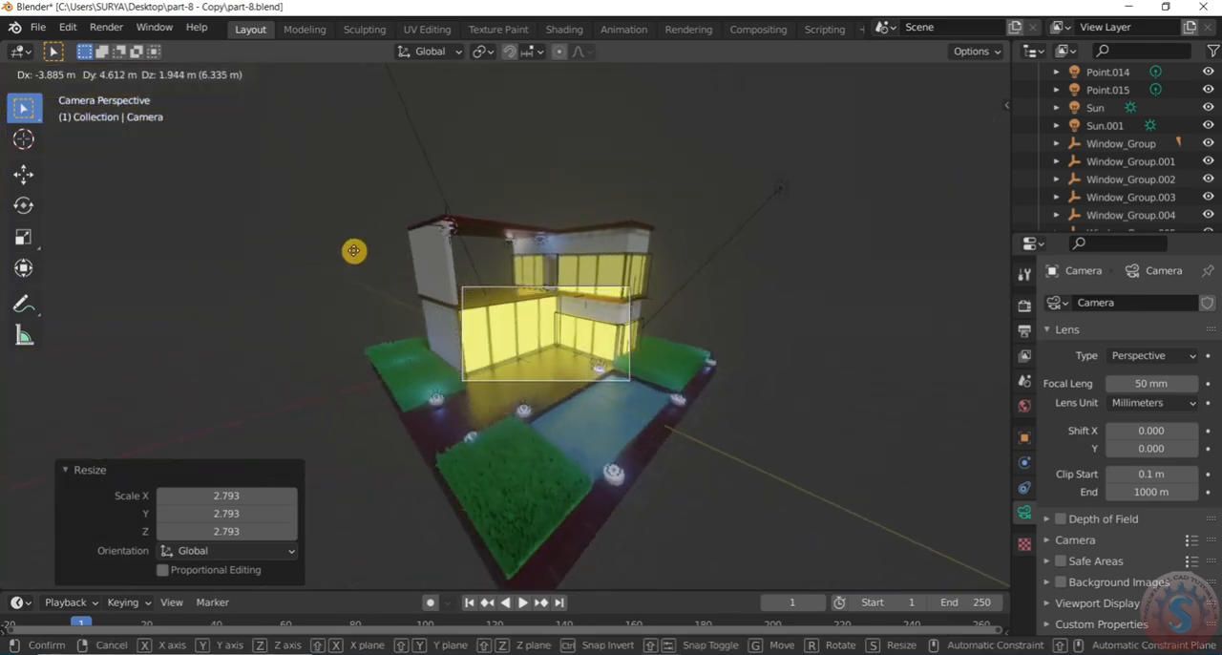
click(347, 240)
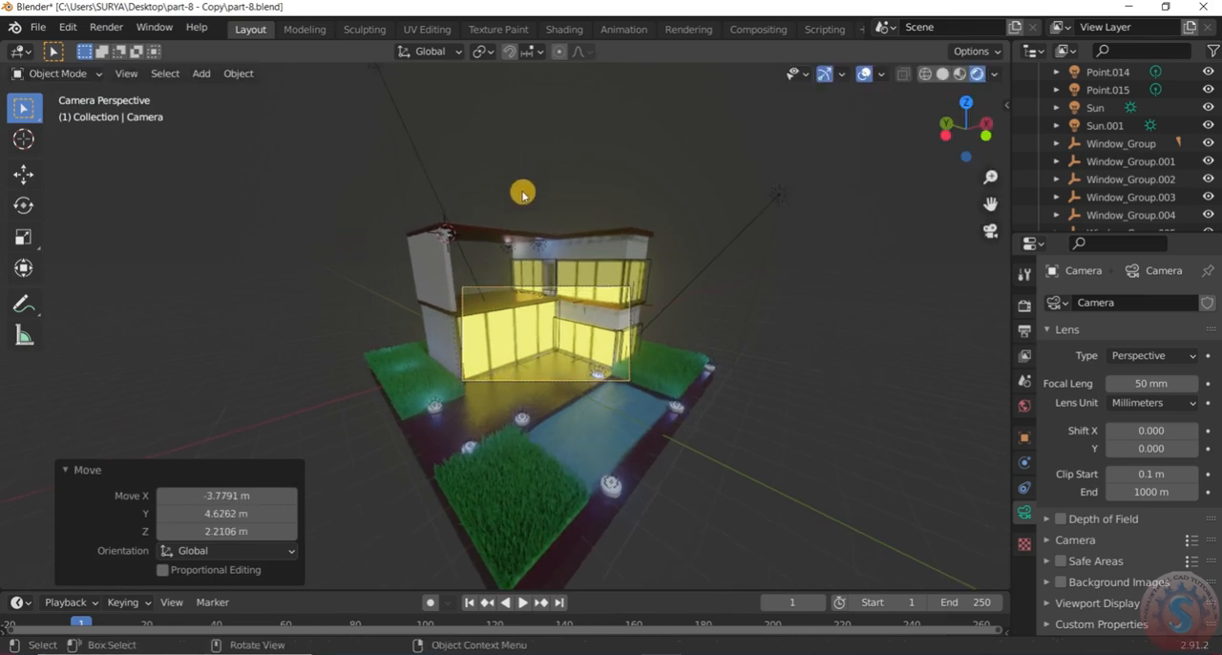
key(s)
right_click(769, 296)
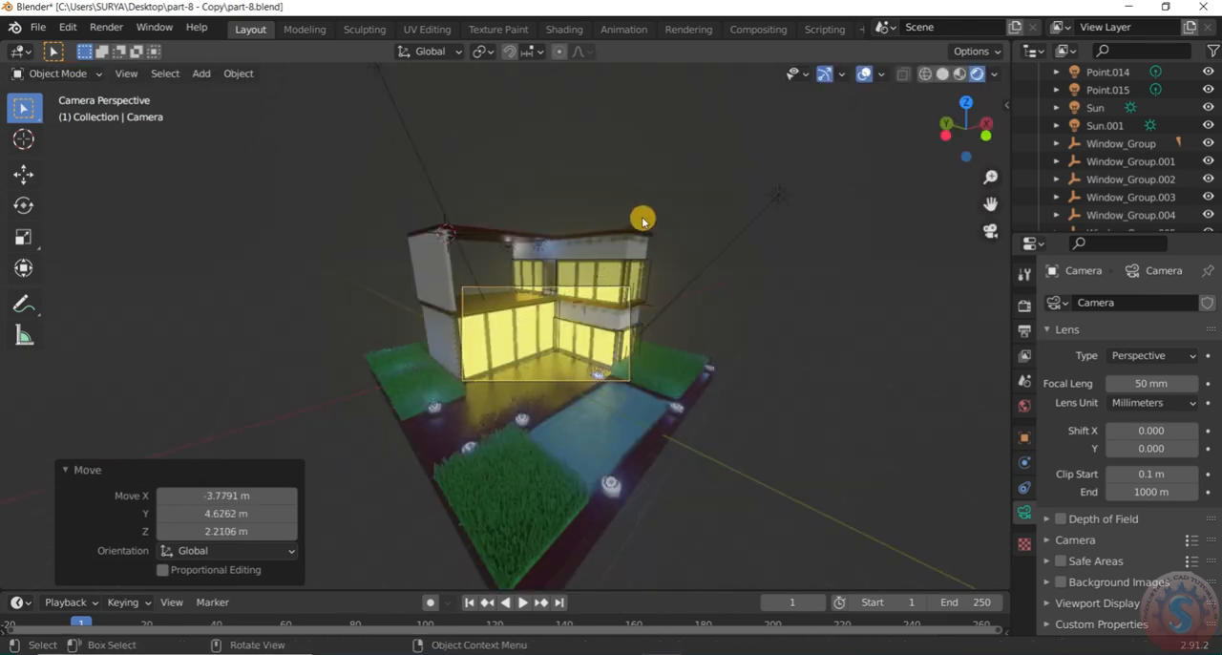
key(KP_0)
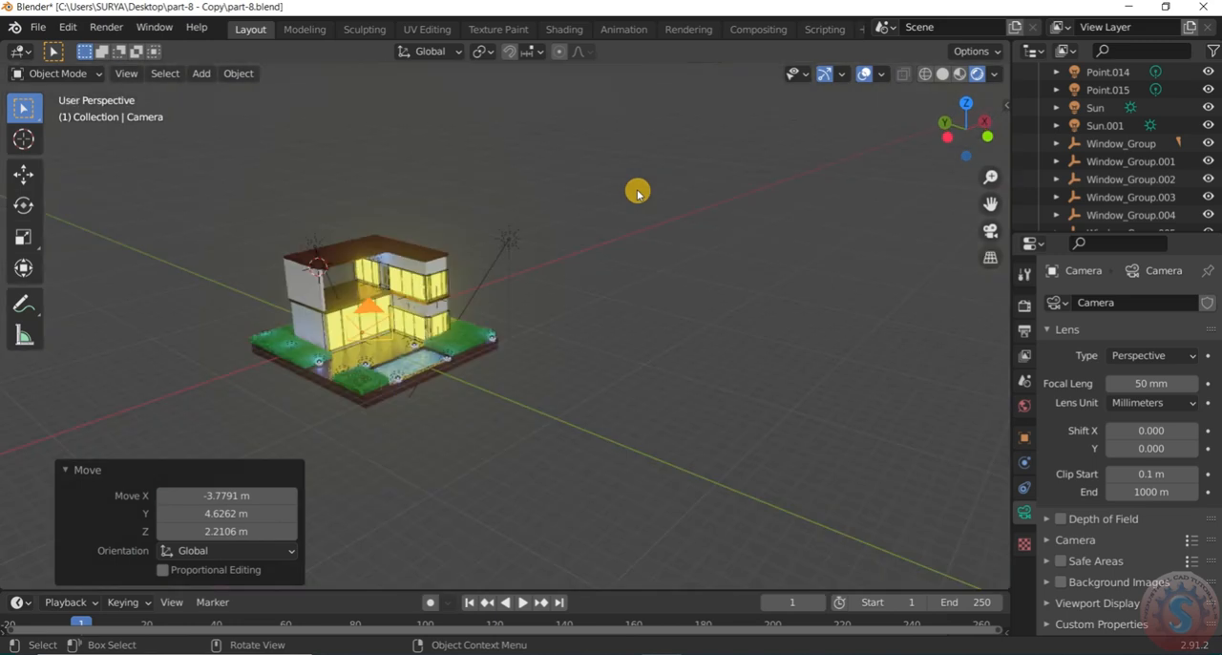
Scale the camera up uniformly by about 1.86
scroll(570, 230, down, 2)
middle_drag(374, 304, 582, 315)
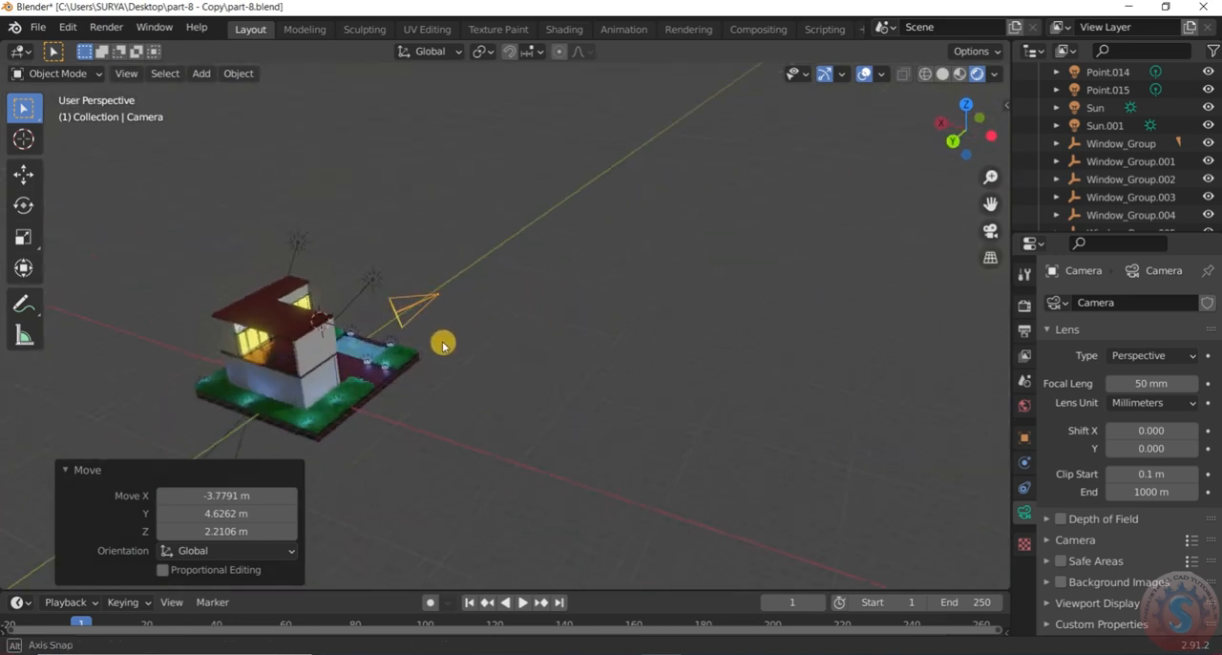
scroll(442, 344, up, 2)
key(s)
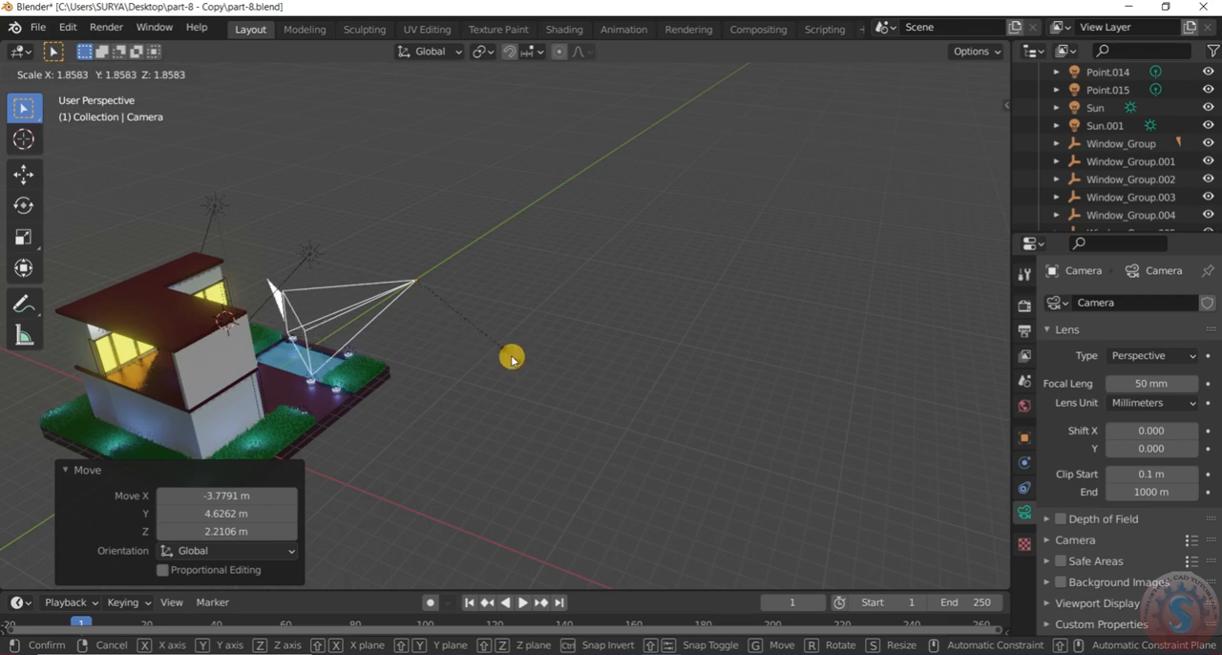
click(512, 357)
Move the camera about -27.15 m along the global Y axis and scale it up by about 2.81
key(g)
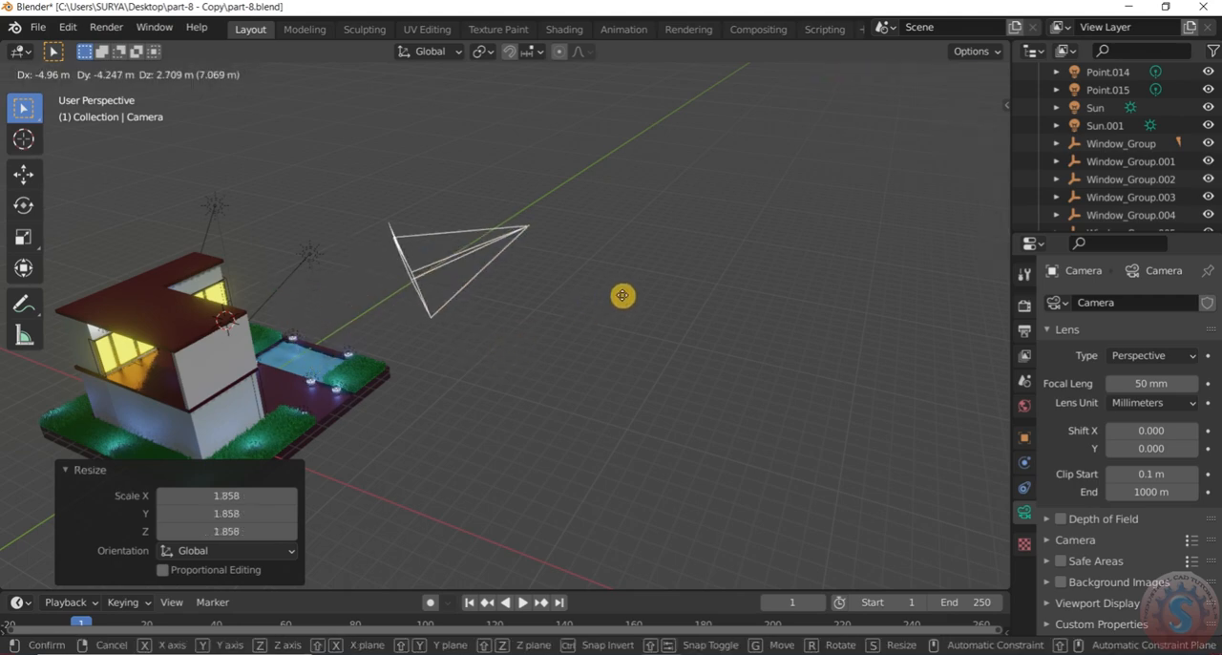
key(x)
key(y)
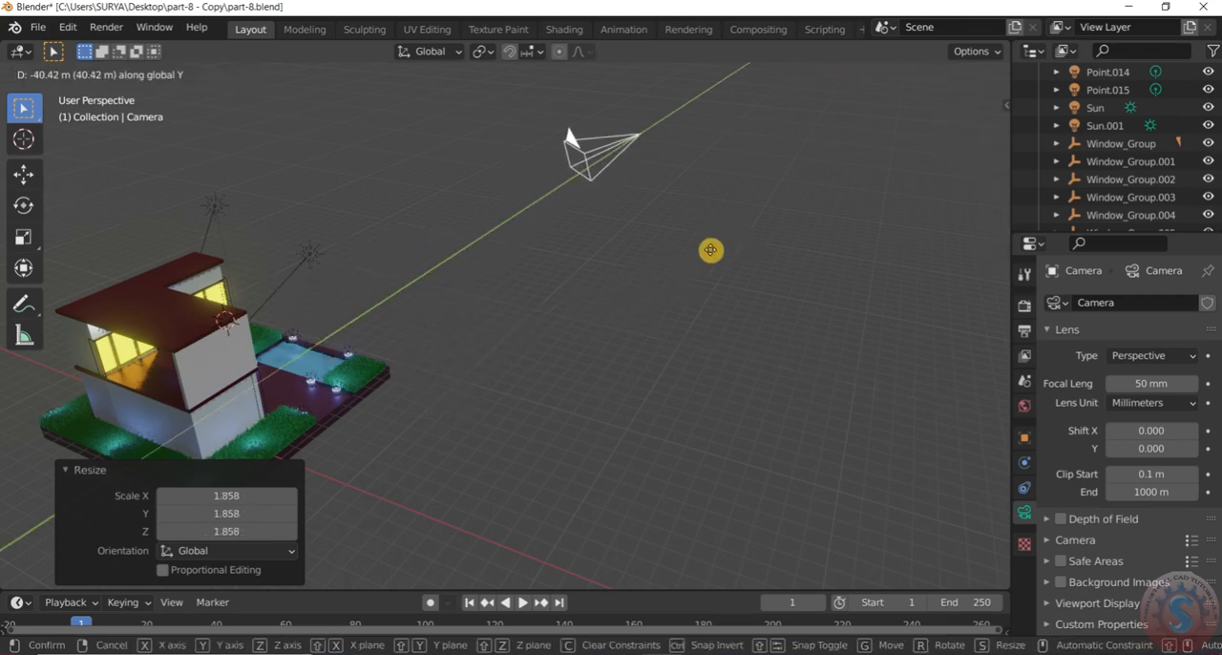
click(693, 267)
key(s)
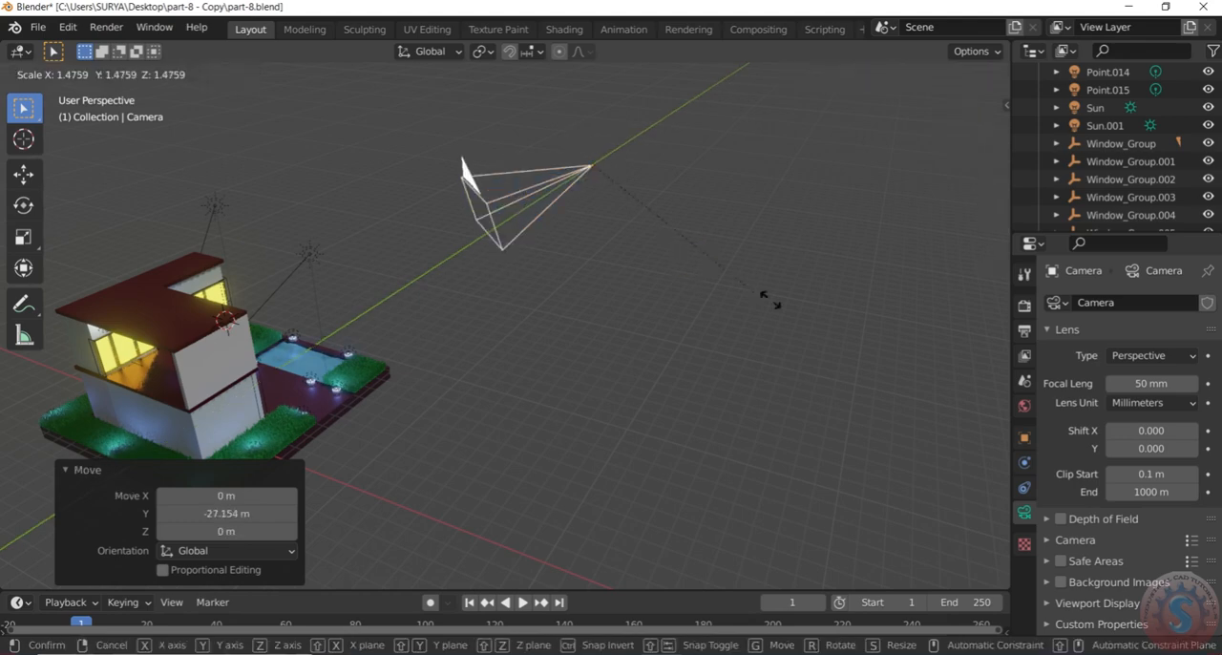
click(753, 343)
middle_drag(753, 344, 553, 313)
Move the enlarged camera back toward the house by about -6.52 m in X, 15.78 m in Y and -0.96 m in Z
key(g)
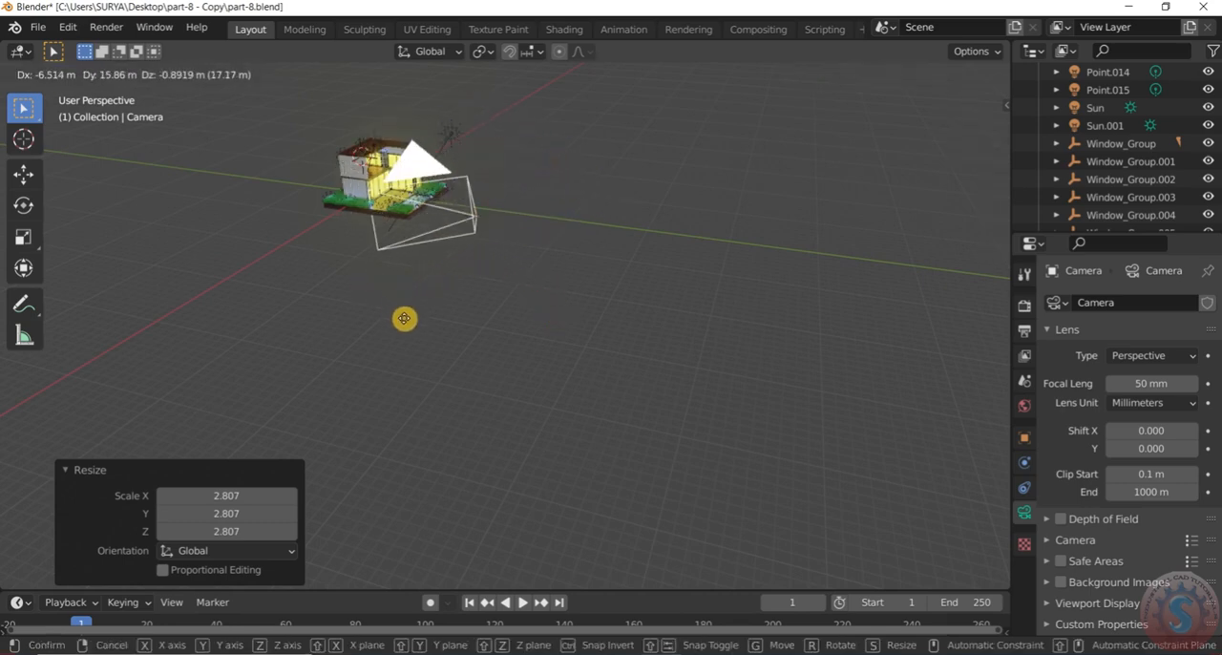
click(404, 316)
middle_drag(403, 316, 468, 282)
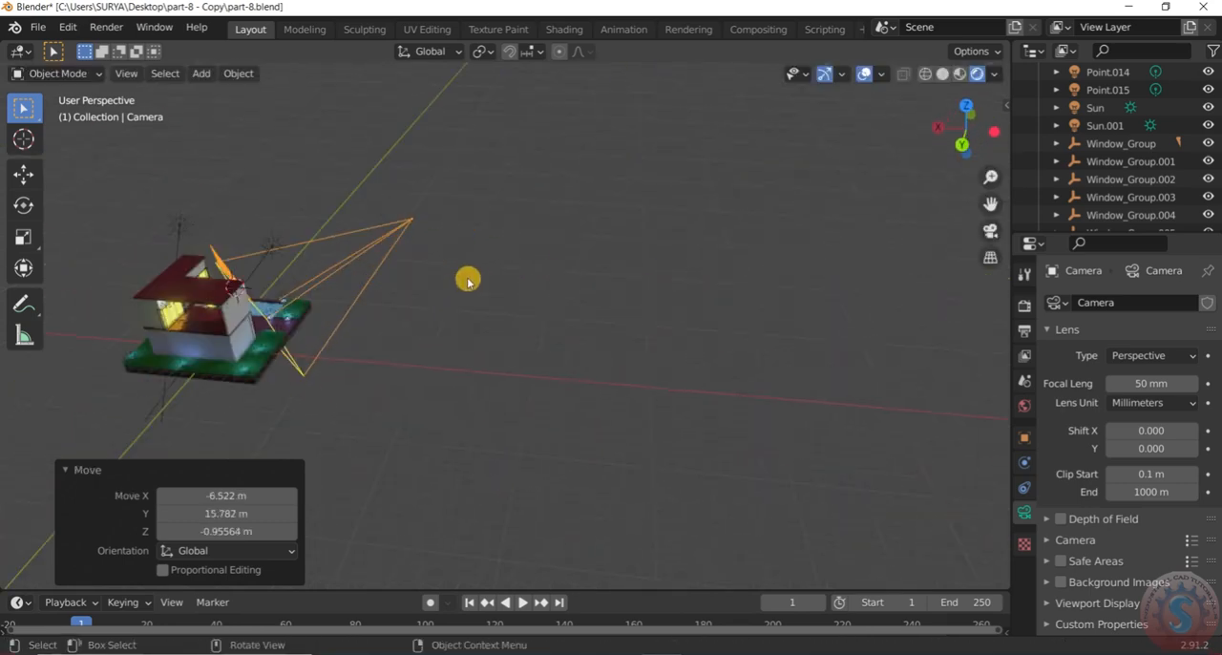
Move the camera about -4.59 m in X, -4.48 m in Y and 5.86 m in Z, and check its view
key(g)
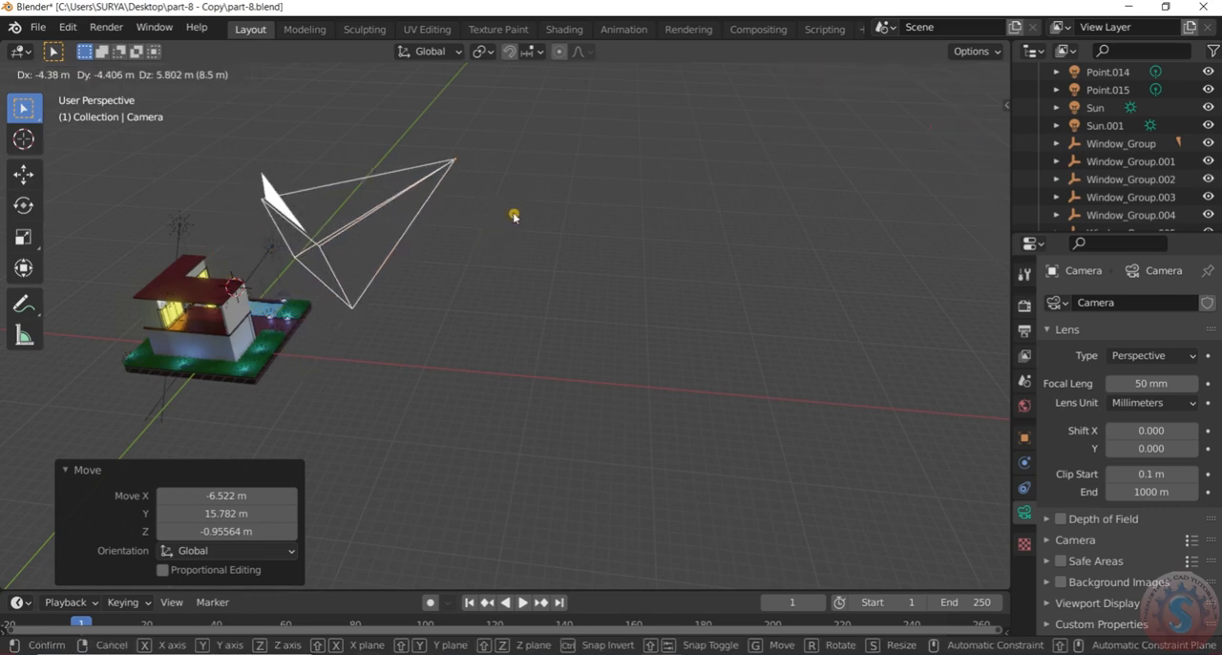
click(512, 222)
key(KP_0)
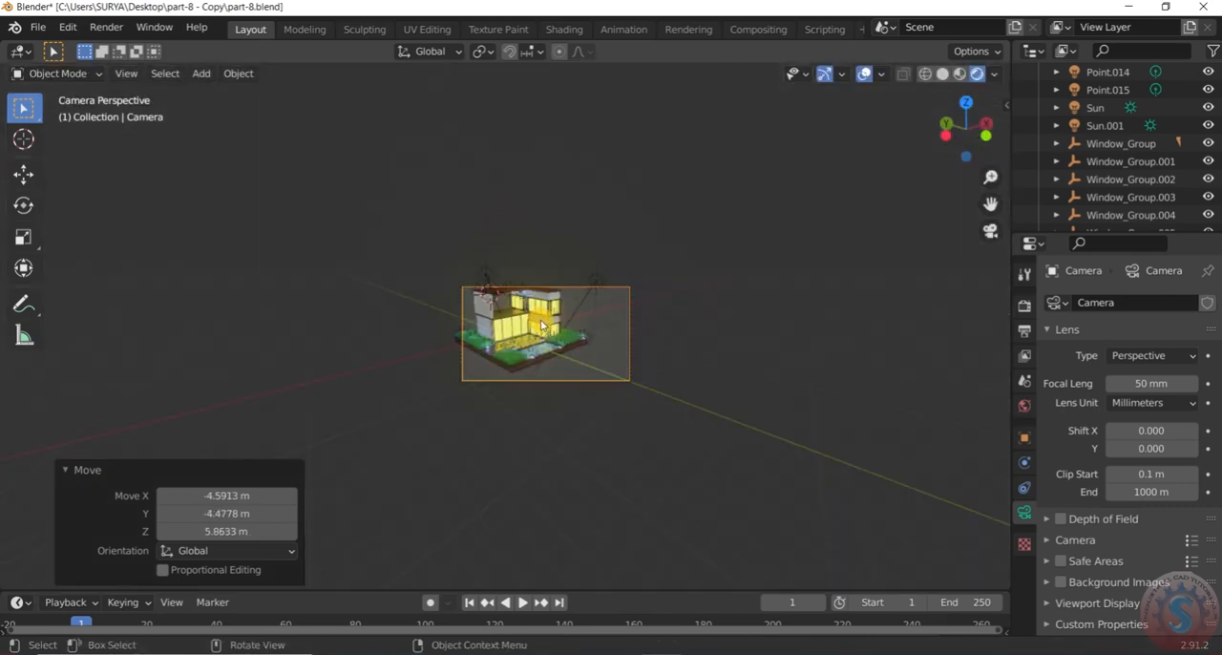
scroll(540, 322, up, 6)
scroll(581, 350, down, 2)
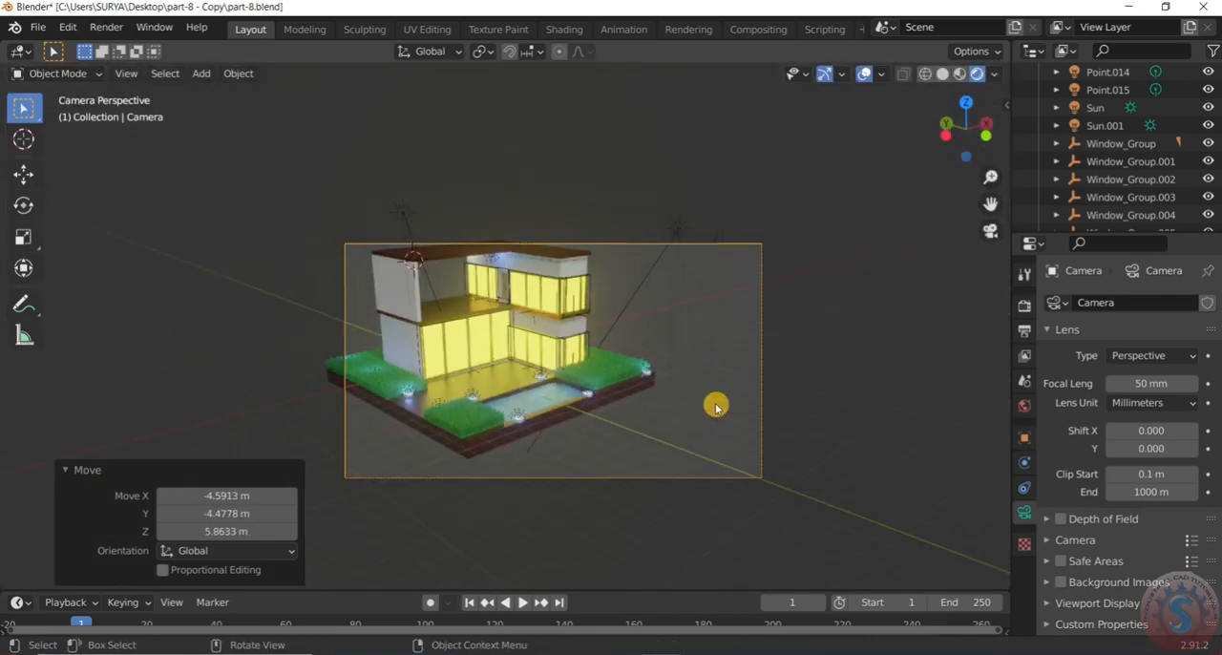
In camera view, move the camera about -1.89 m in X, 2.15 m in Y and 0.73 m in Z to centre the house
scroll(714, 406, up, 2)
key(g)
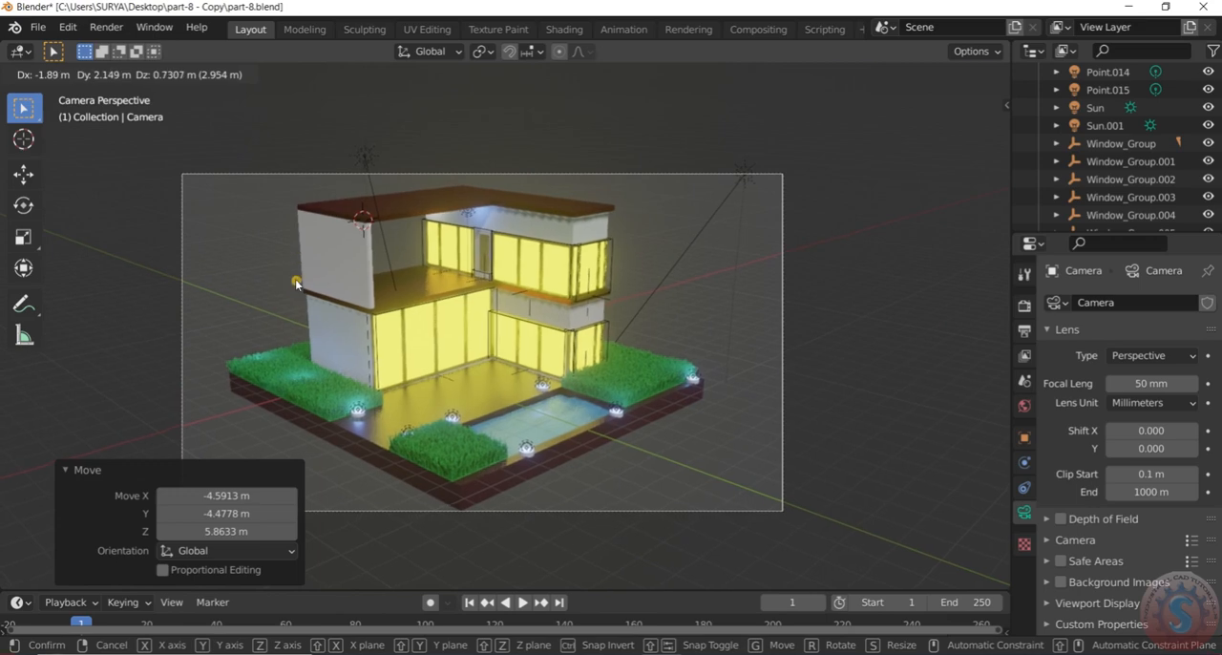
click(296, 280)
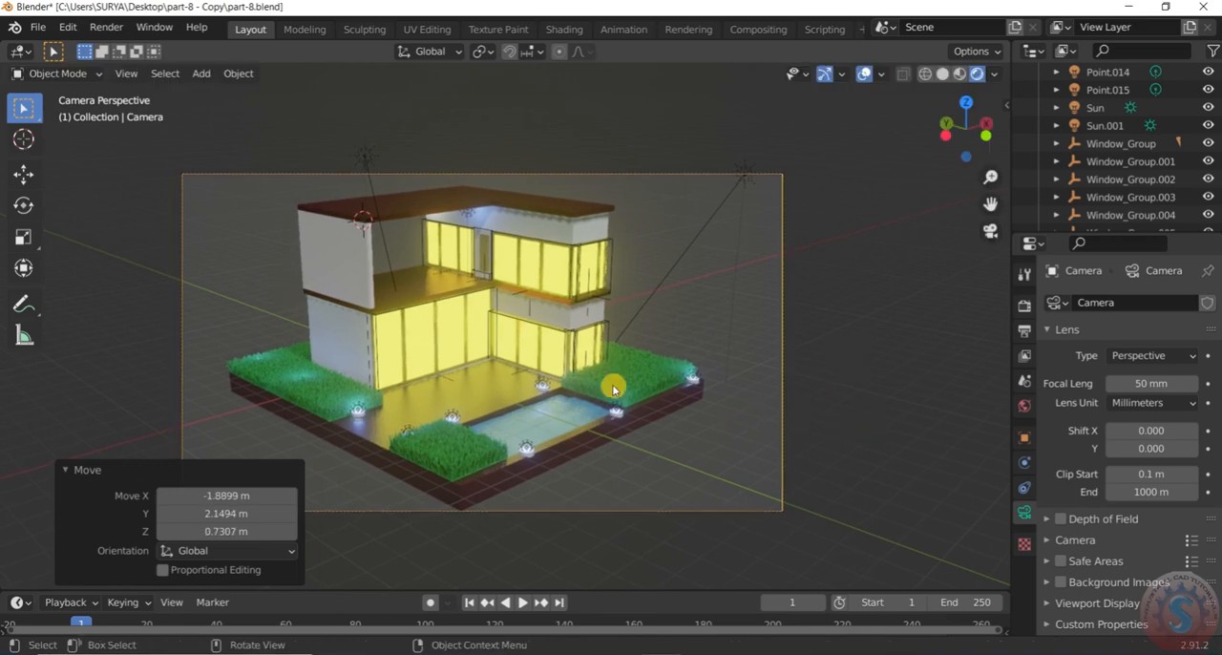
Deselect the camera and hide the viewport overlays and gizmos for a clean preview
scroll(868, 419, down, 1)
click(677, 300)
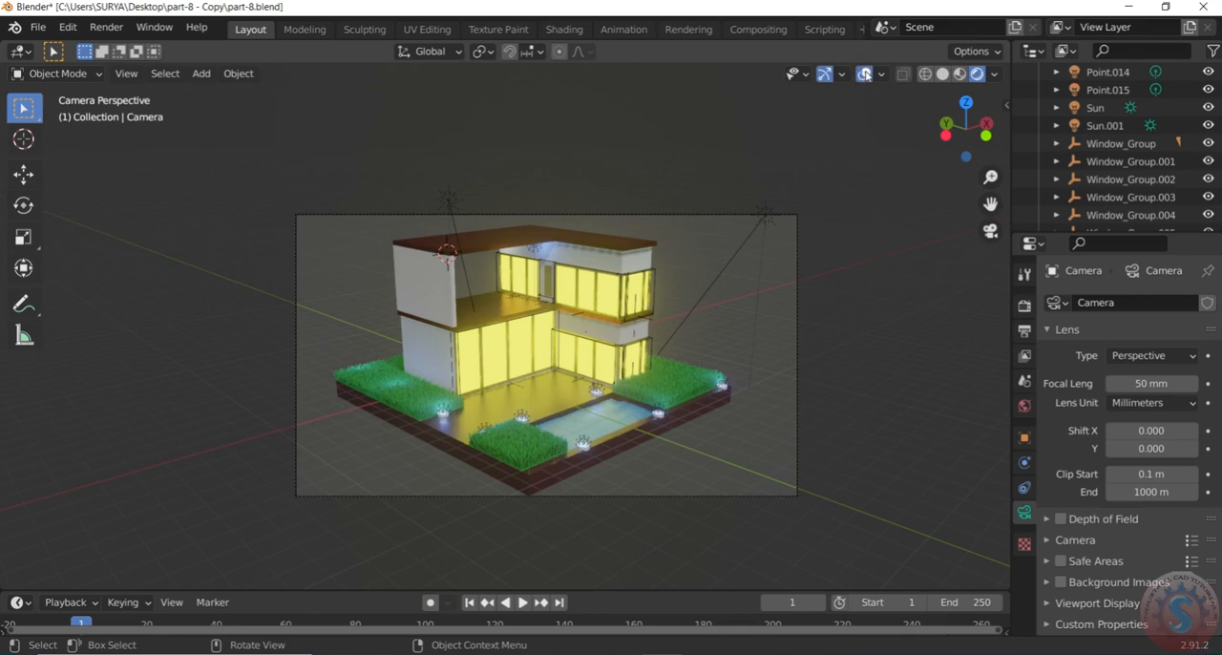
click(865, 74)
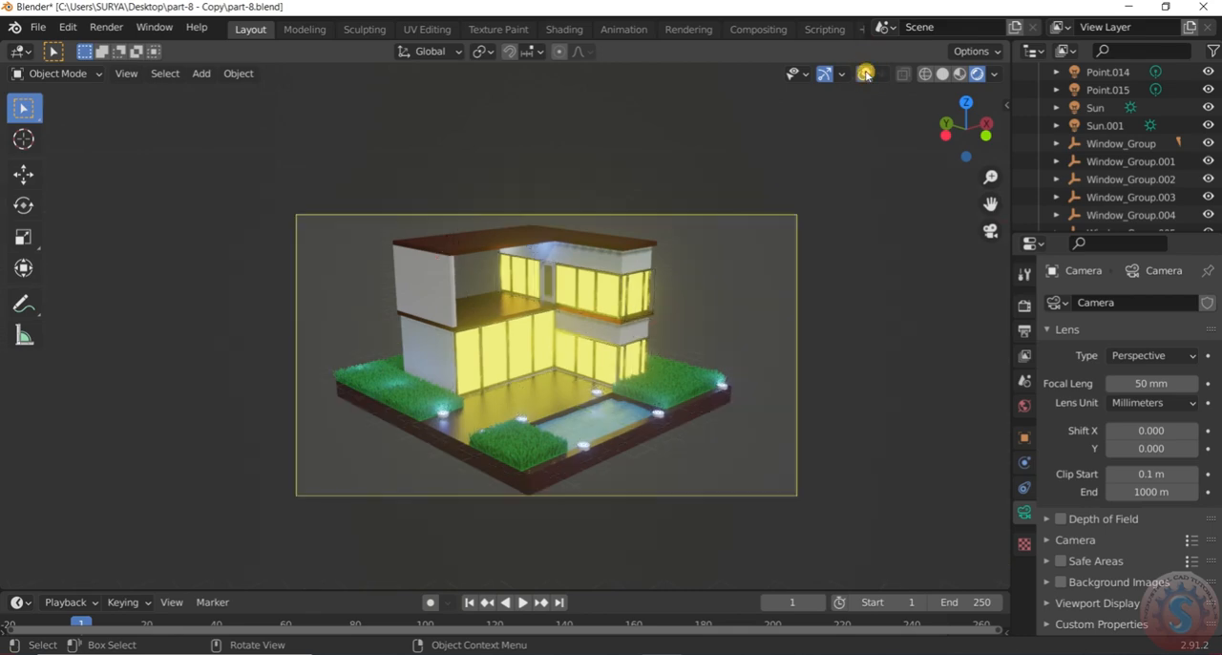
click(826, 78)
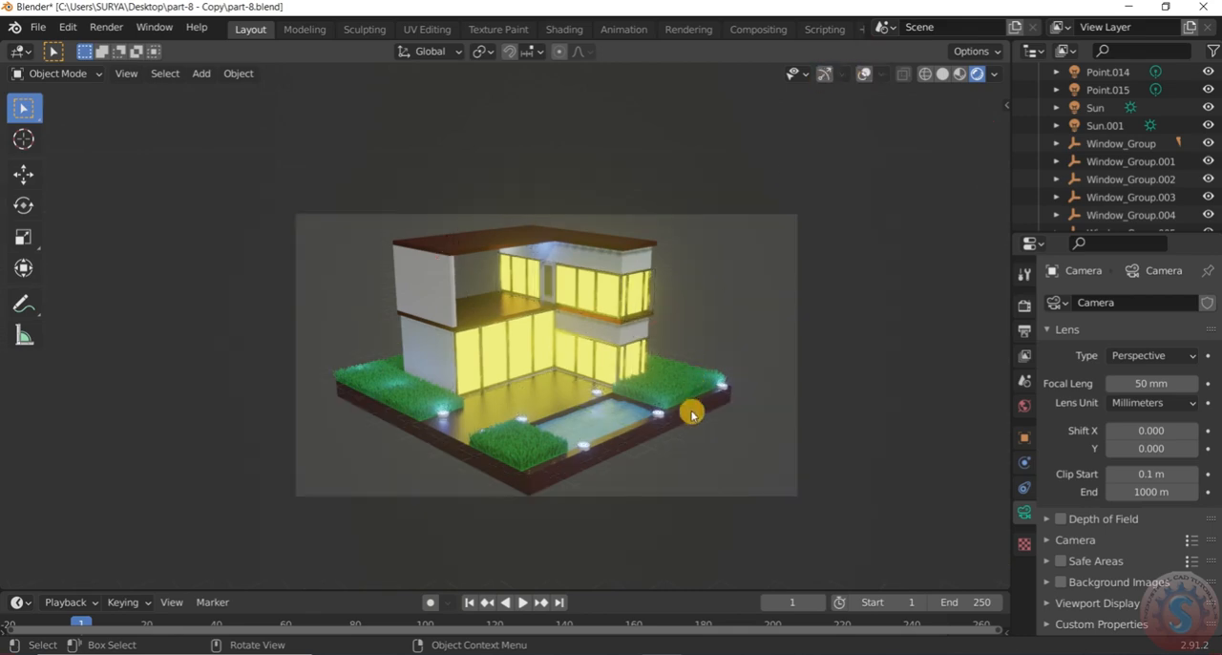
Examine the clean rendered preview of the lit house, pool and grass from near and far
scroll(692, 401, up, 4)
scroll(682, 373, down, 4)
scroll(519, 333, up, 2)
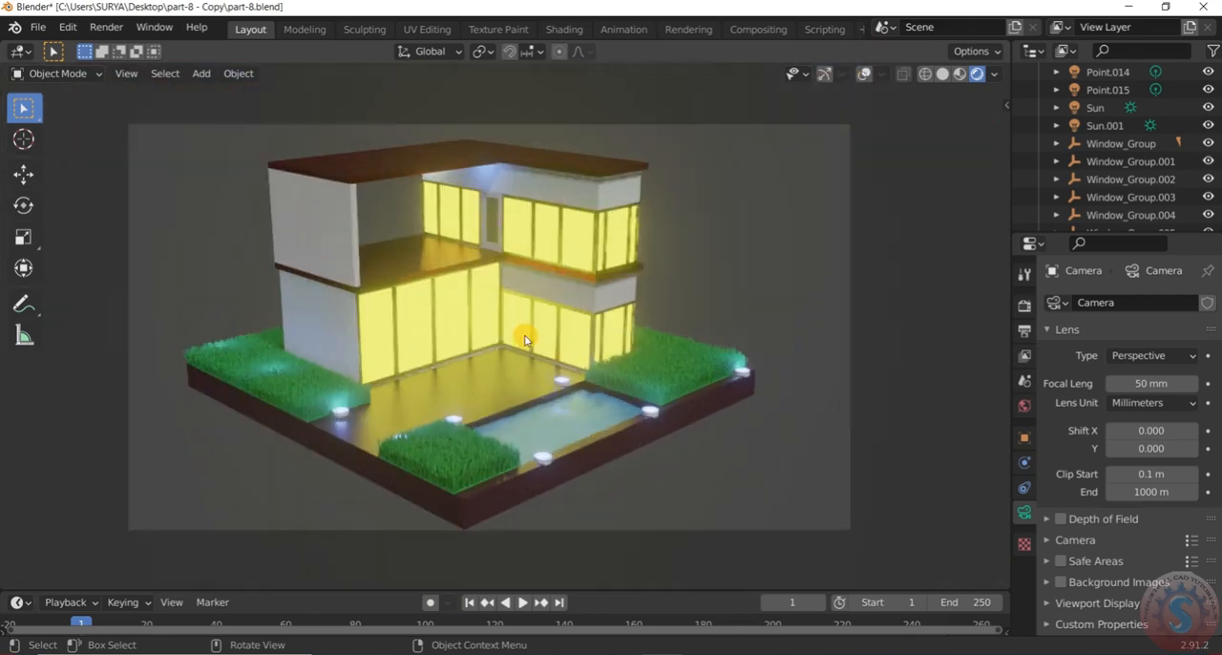
scroll(521, 336, down, 3)
scroll(465, 385, up, 4)
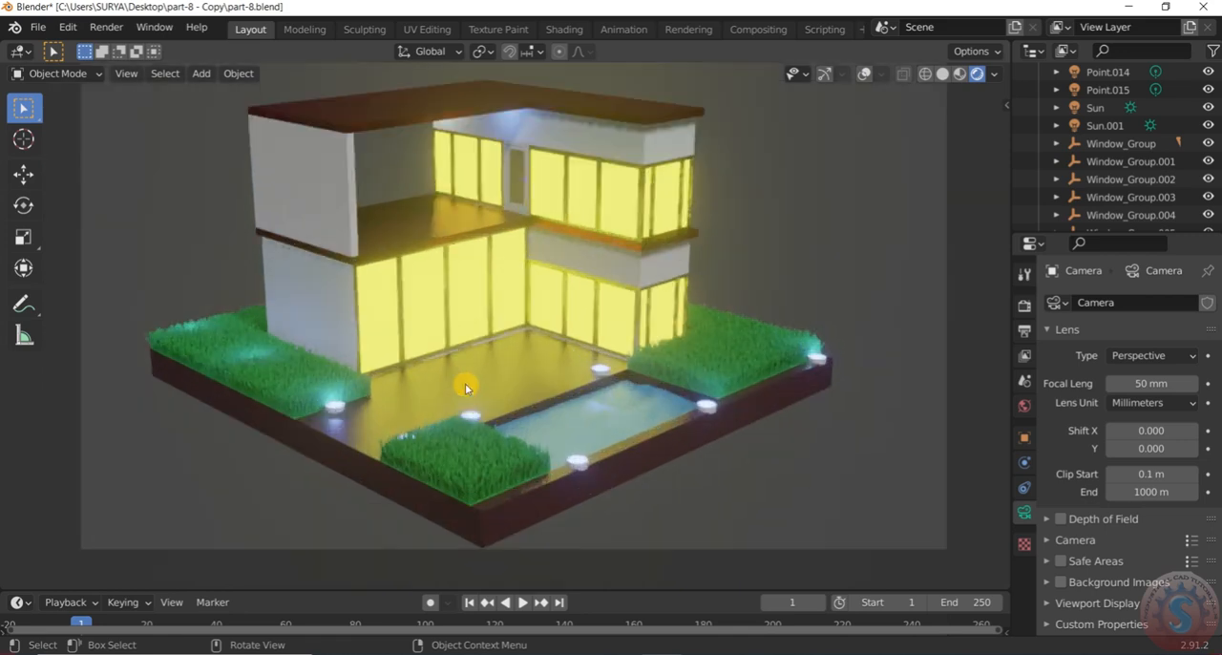
scroll(482, 361, down, 3)
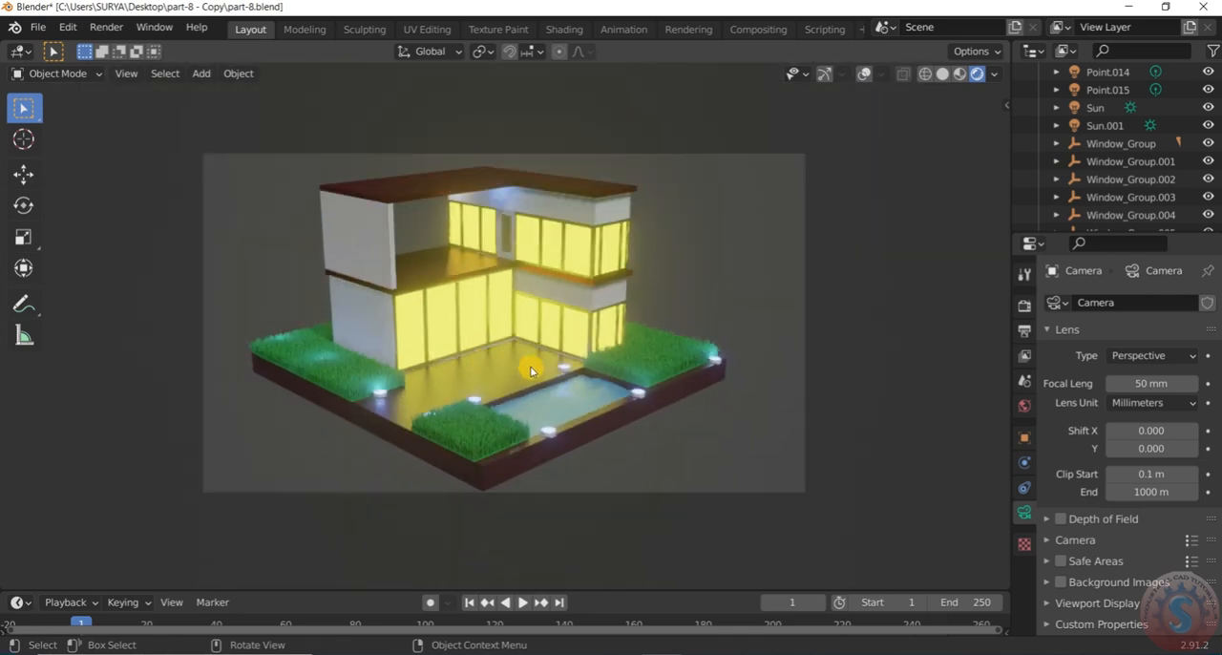
scroll(529, 367, up, 3)
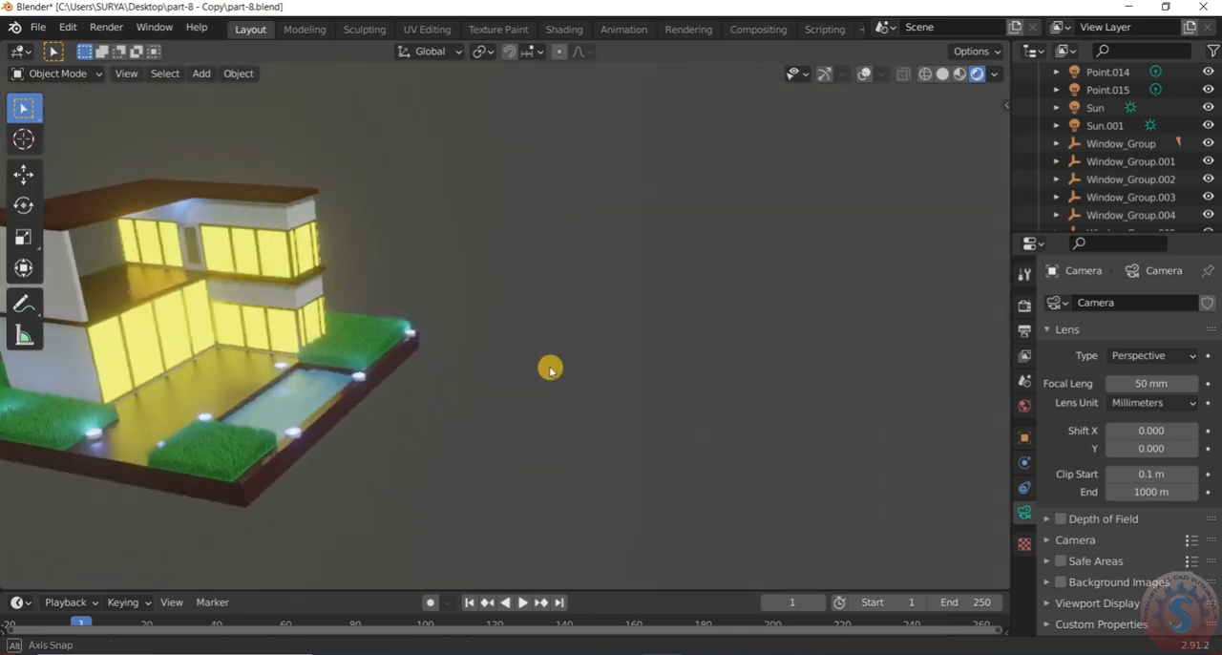
scroll(551, 365, down, 4)
scroll(506, 336, up, 1)
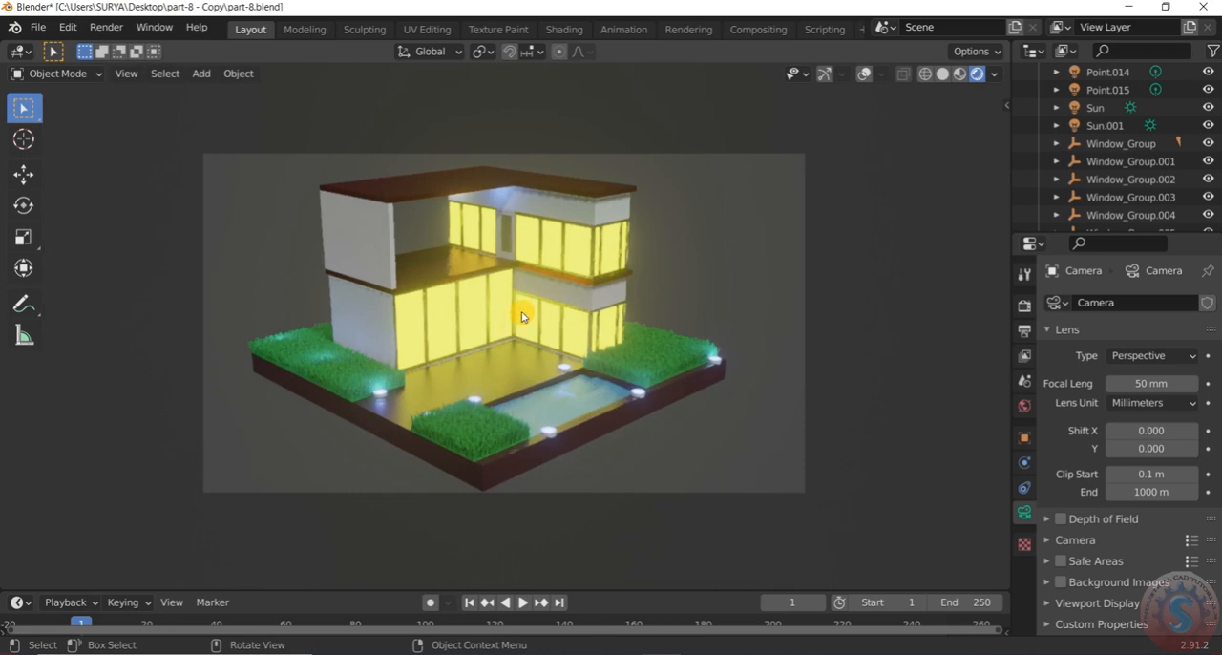
key(KP_0)
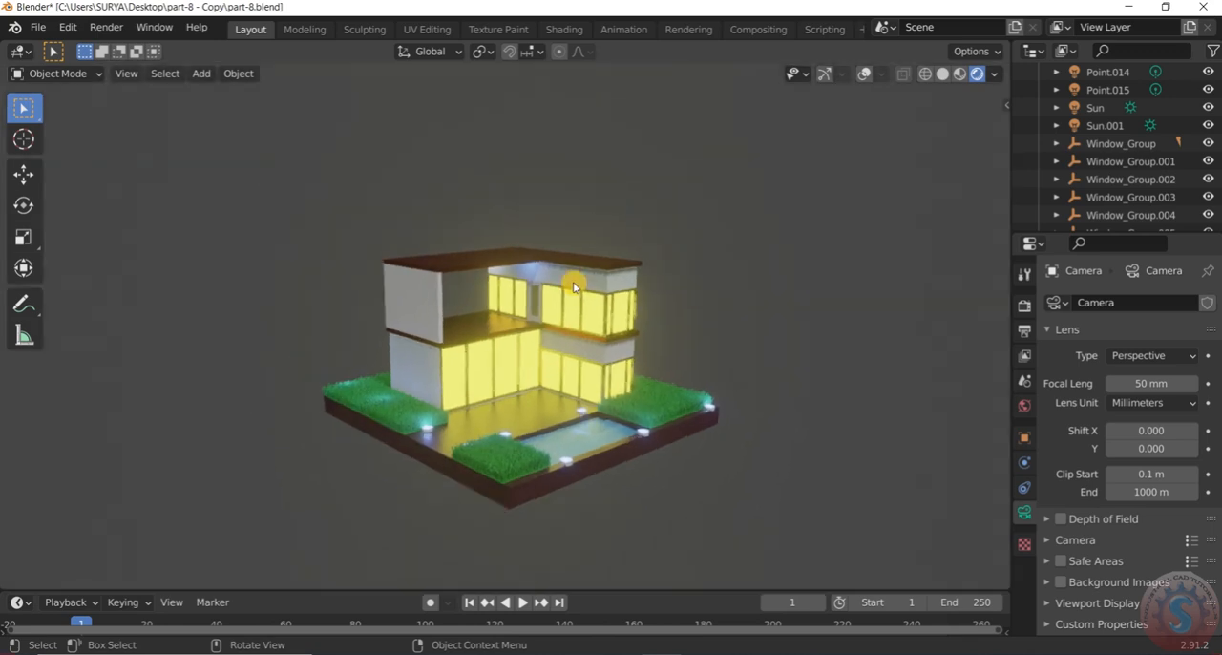
Show the viewport overlays and gizmos again and view the house and camera from the side
scroll(582, 247, down, 2)
click(866, 74)
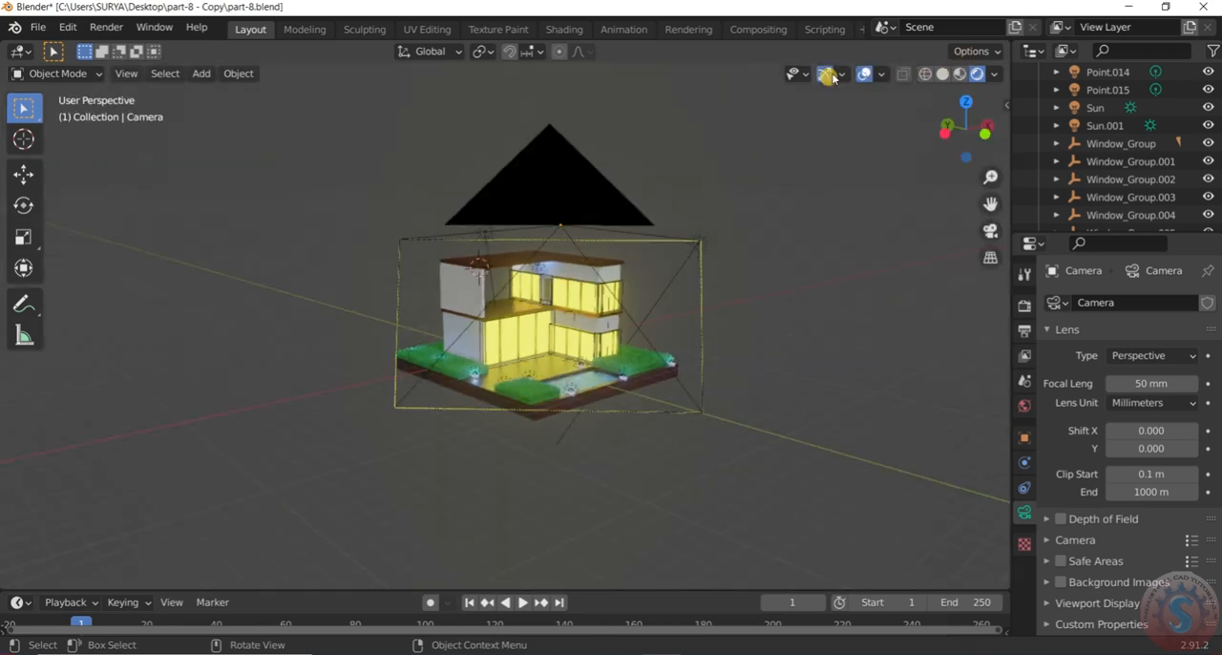
middle_drag(589, 330, 631, 319)
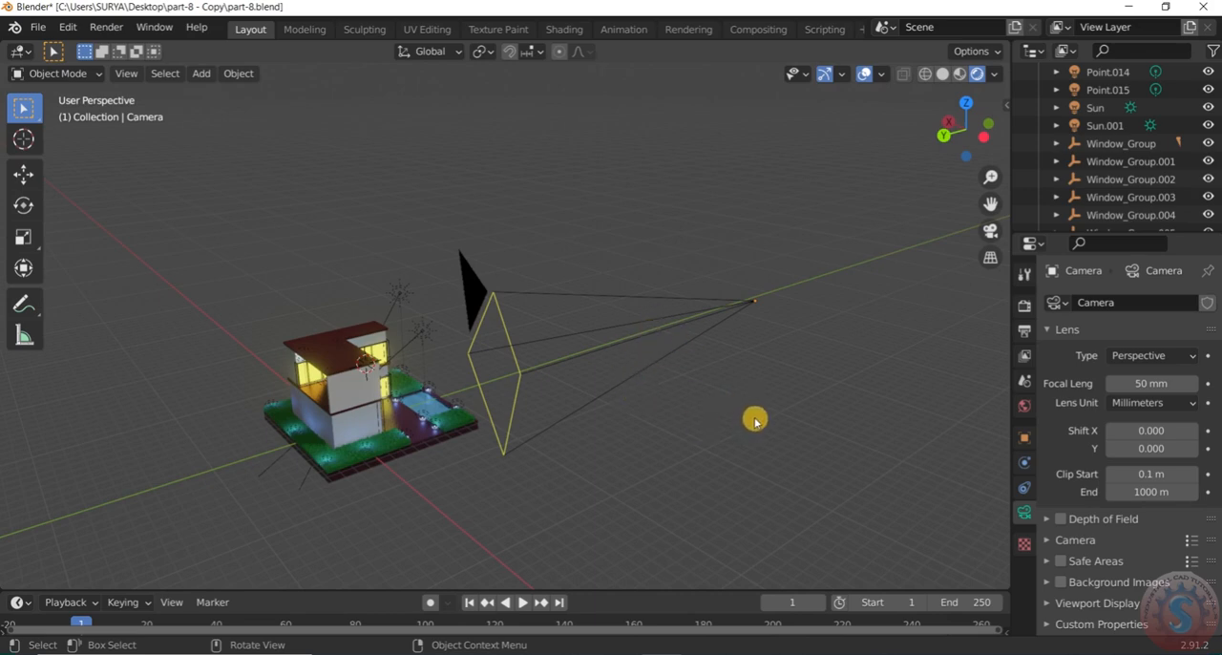
scroll(754, 421, down, 4)
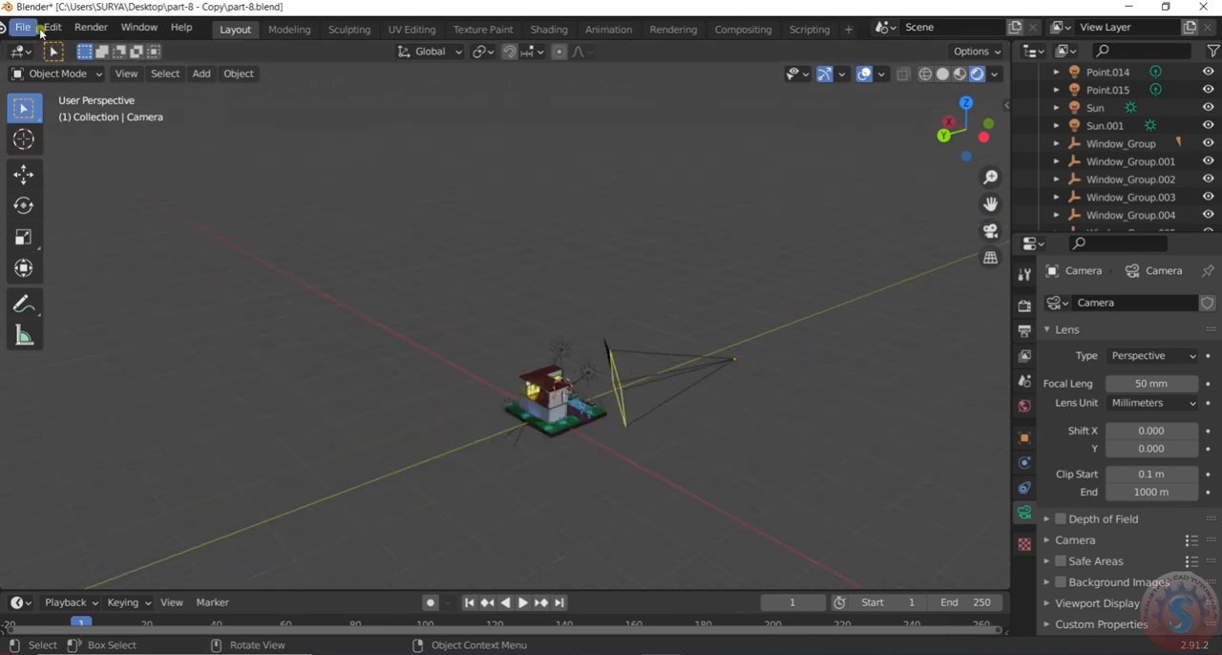
Save the current Blender file
click(15, 26)
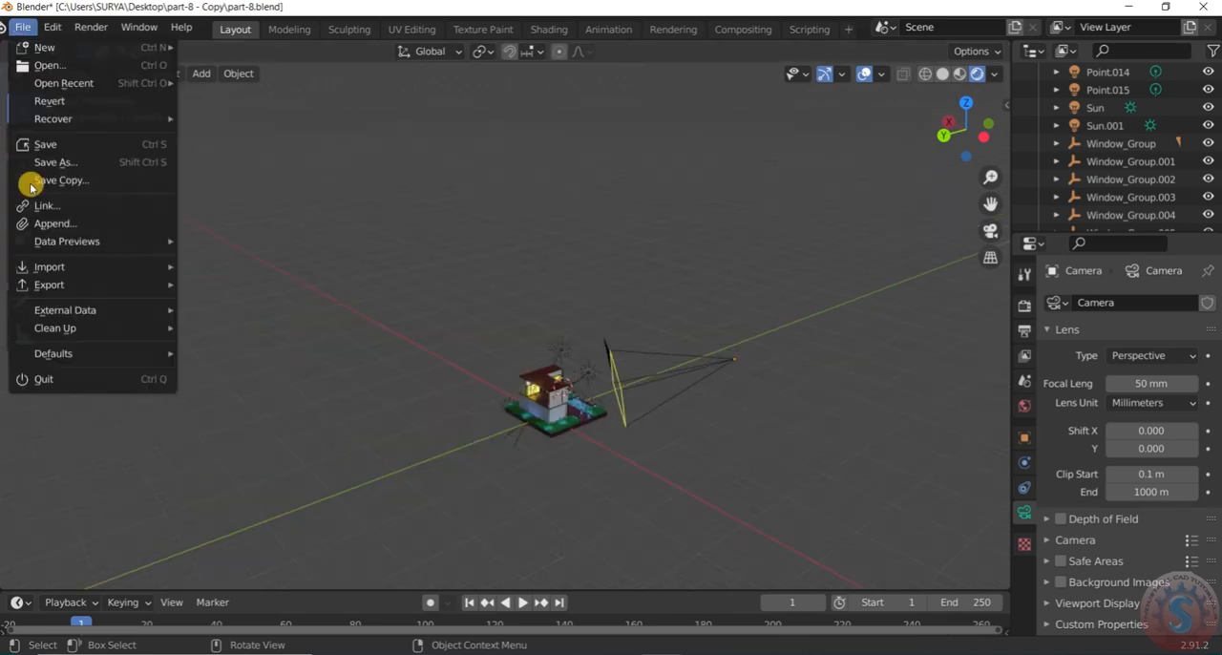
click(38, 144)
Examine the camera's placement from outside and its framing of the house in camera view
scroll(647, 374, down, 3)
scroll(652, 410, up, 7)
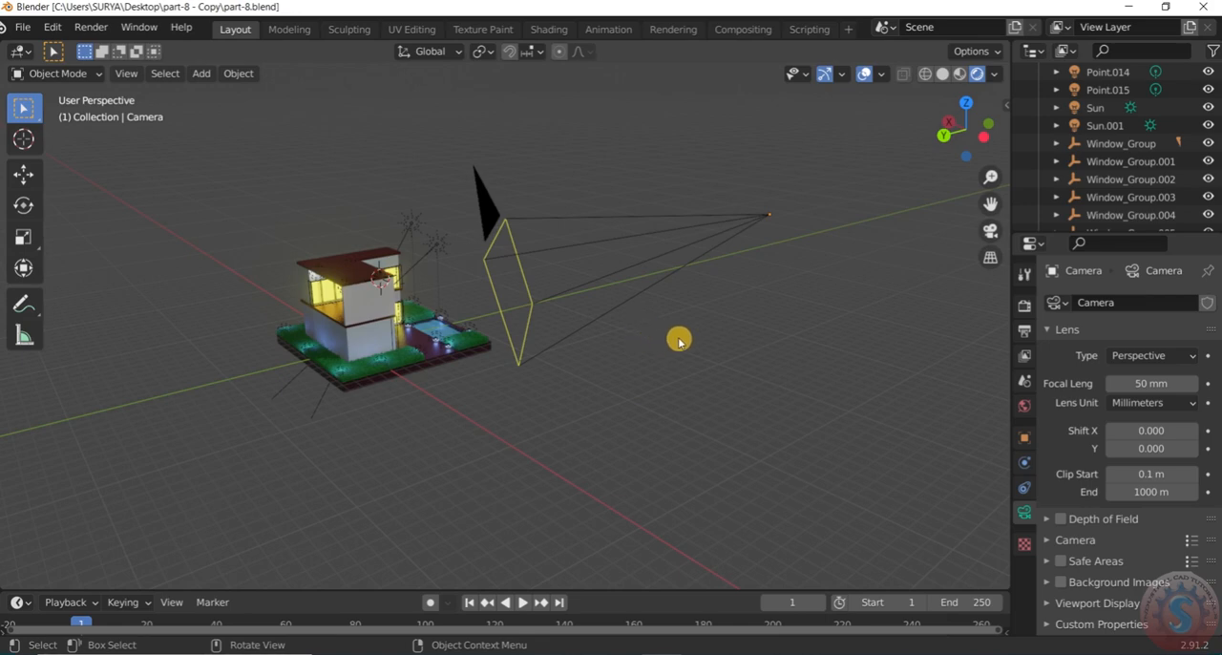
scroll(679, 341, down, 3)
scroll(672, 328, up, 2)
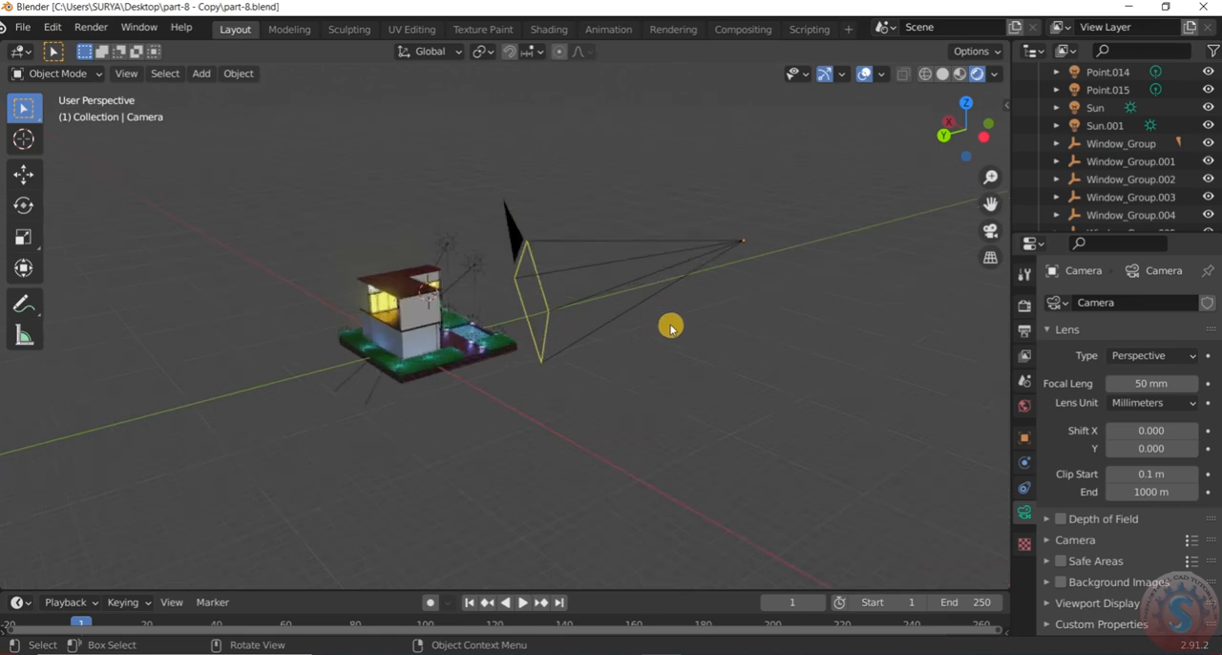
key(KP_0)
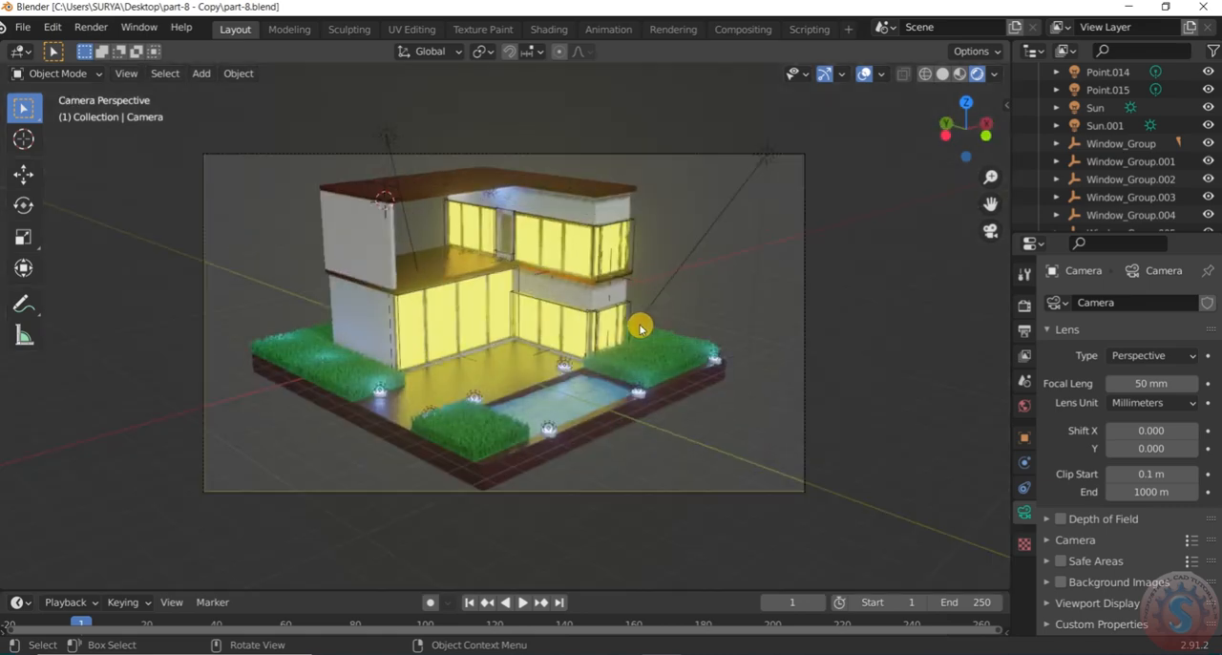
scroll(528, 381, up, 2)
scroll(531, 377, up, 2)
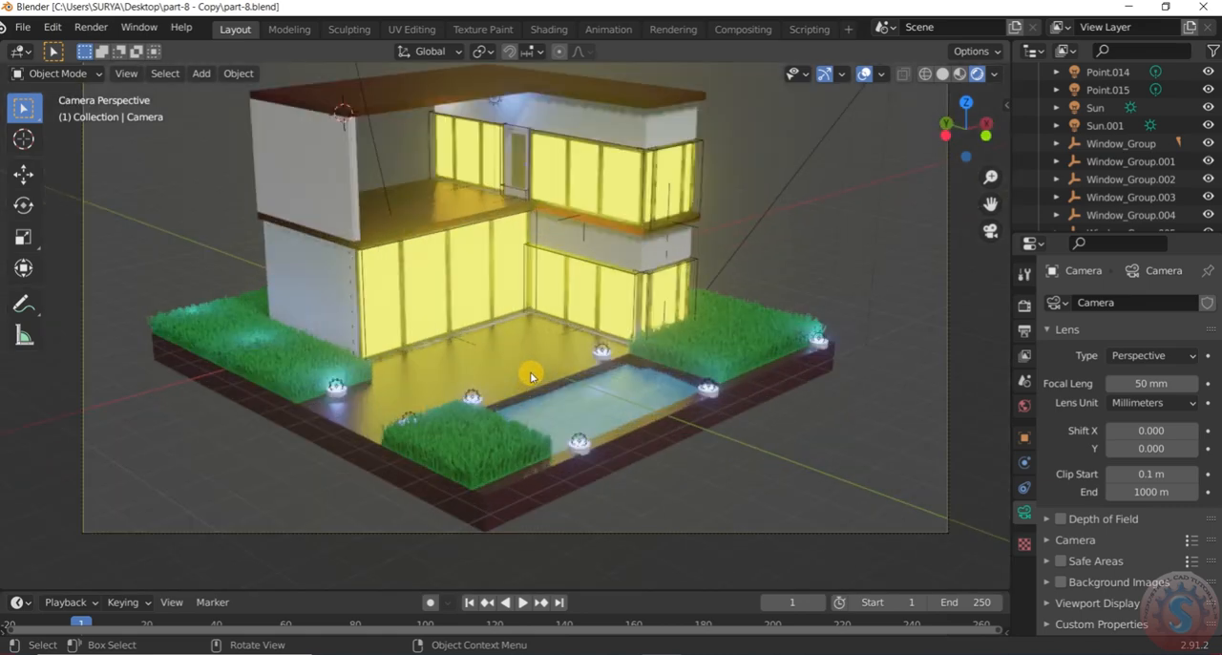
scroll(531, 377, down, 3)
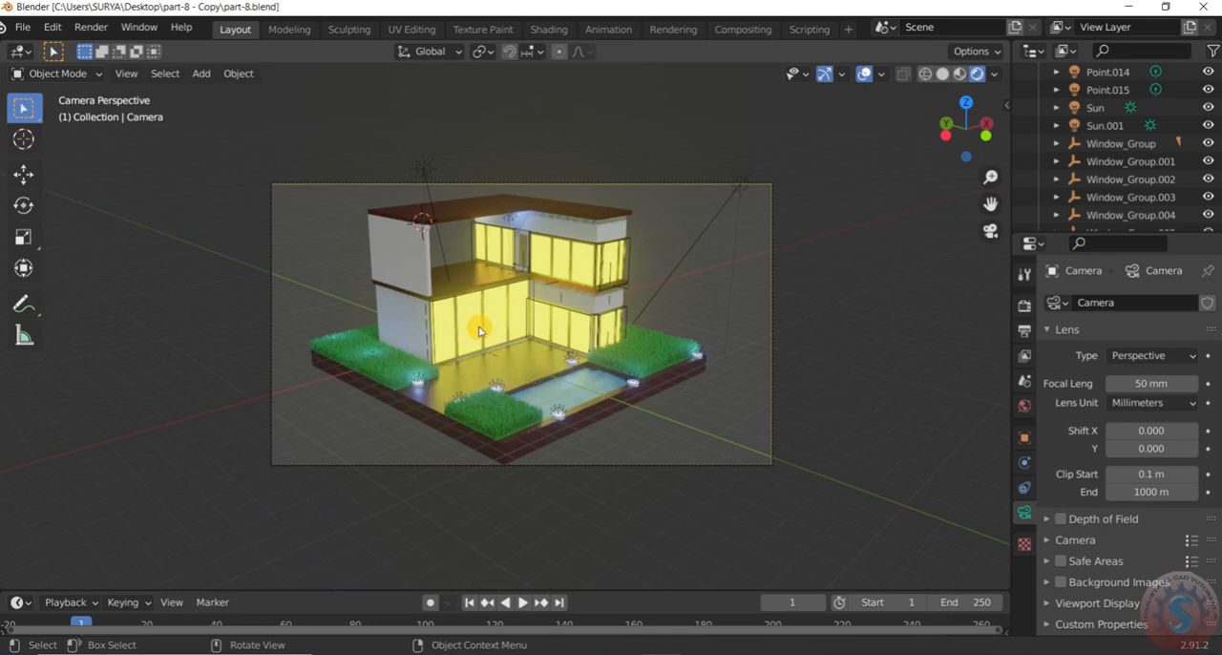
scroll(480, 332, up, 2)
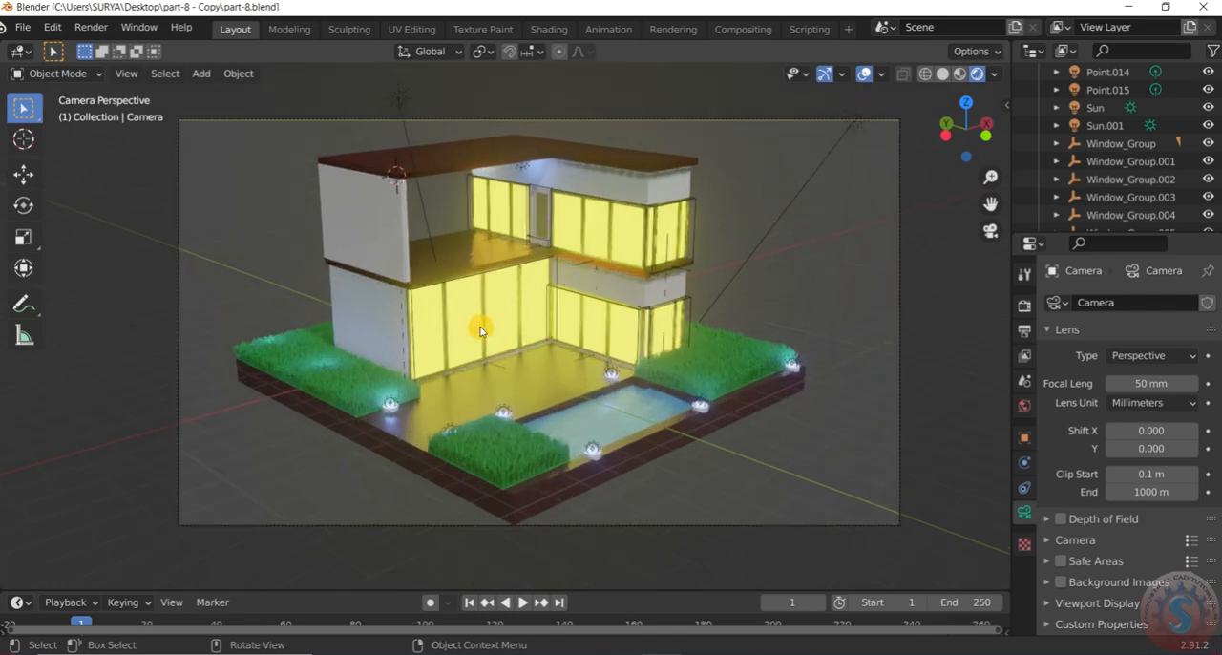
Select the camera in the perspective view and rotate it 1.57° about the view axis
click(81, 74)
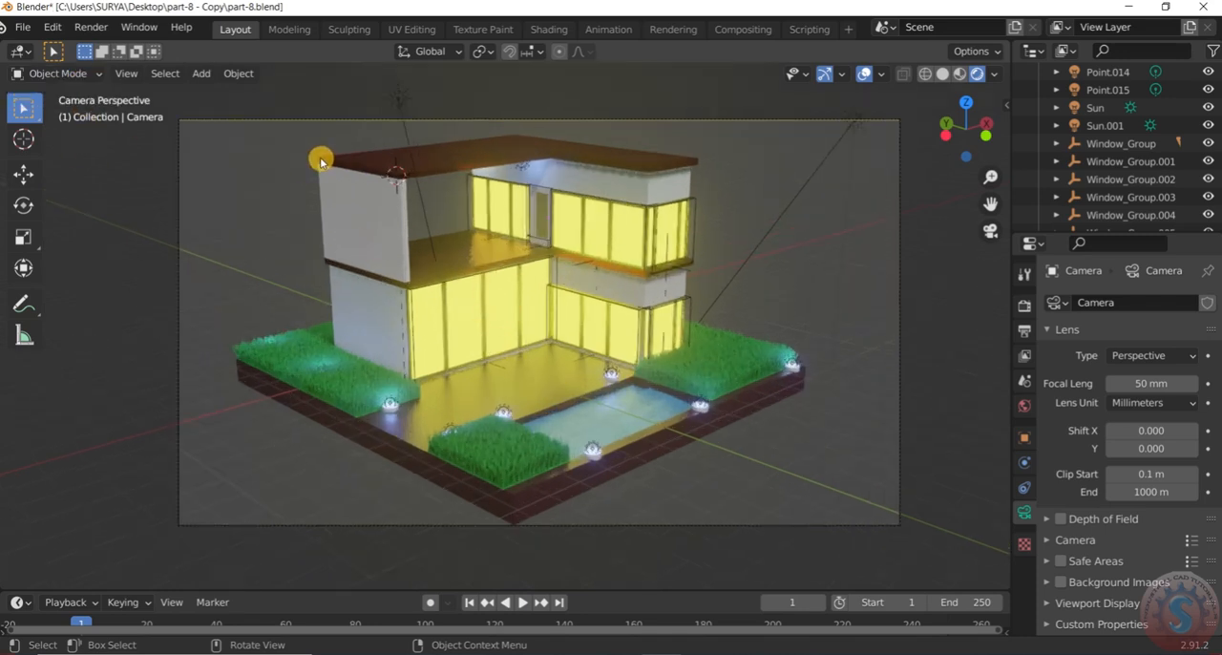
scroll(588, 366, down, 1)
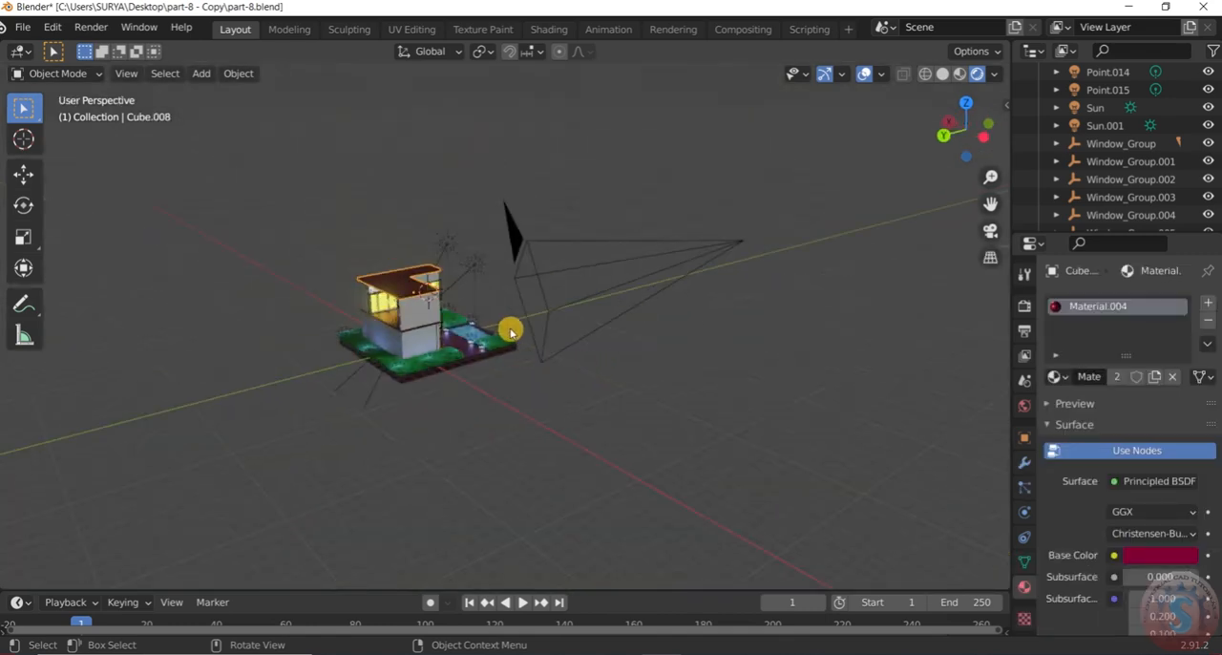
scroll(511, 327, up, 2)
drag(611, 133, 607, 131)
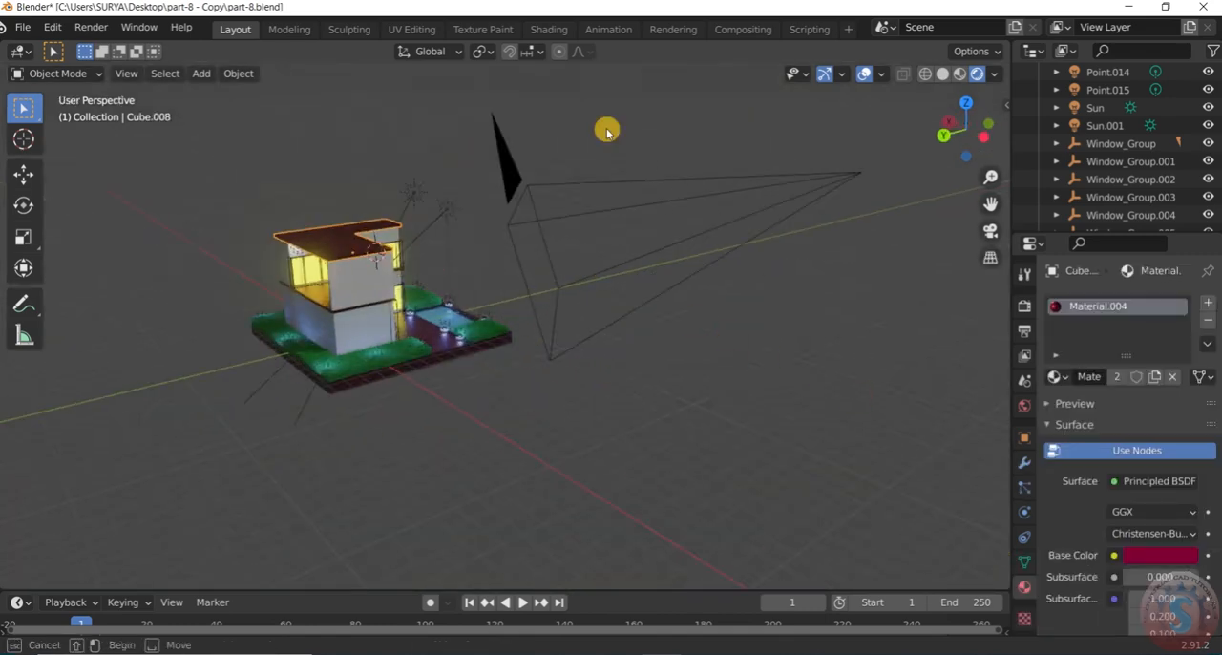
drag(696, 388, 597, 275)
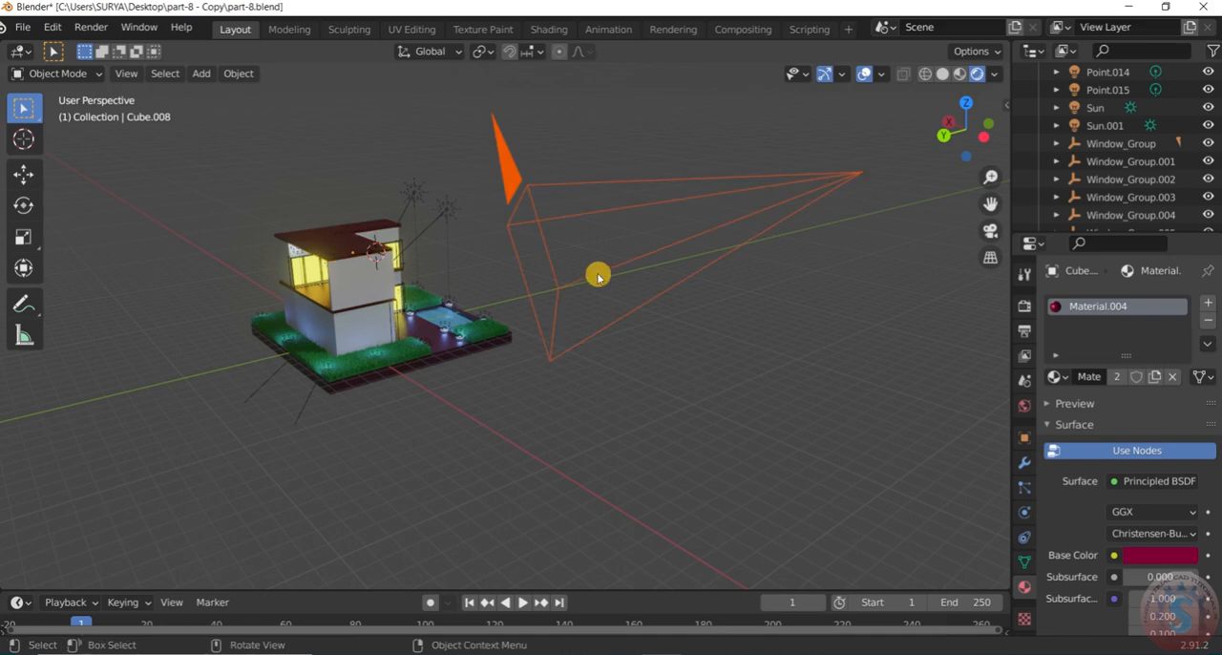
click(602, 243)
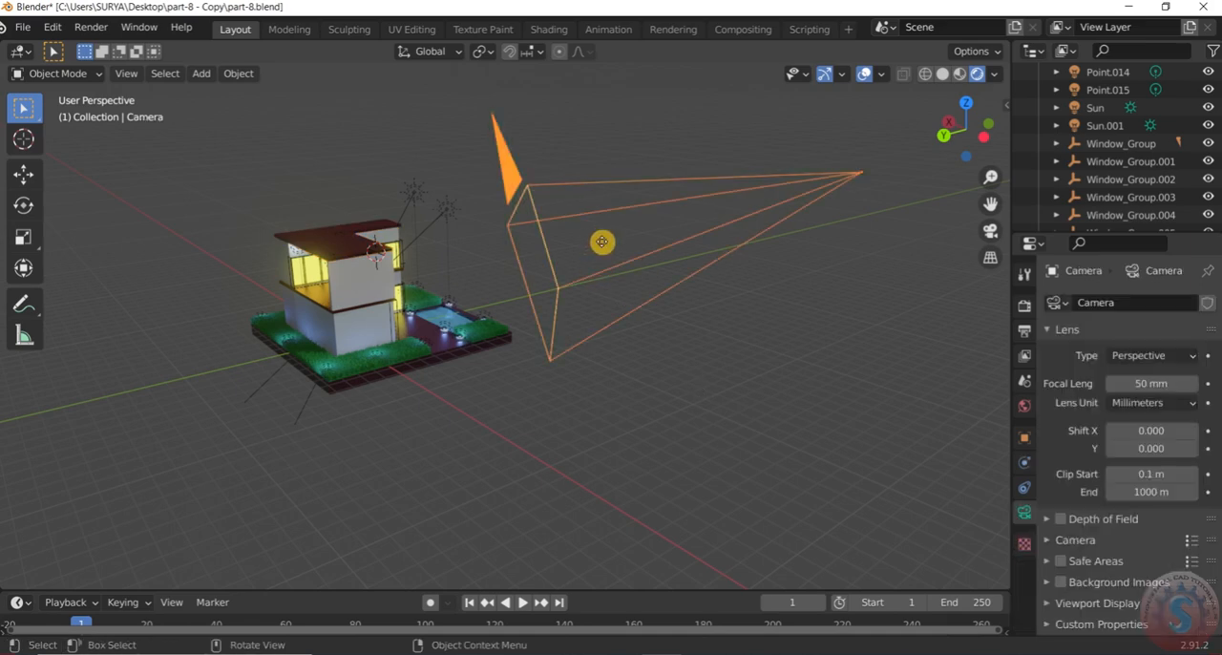
key(g)
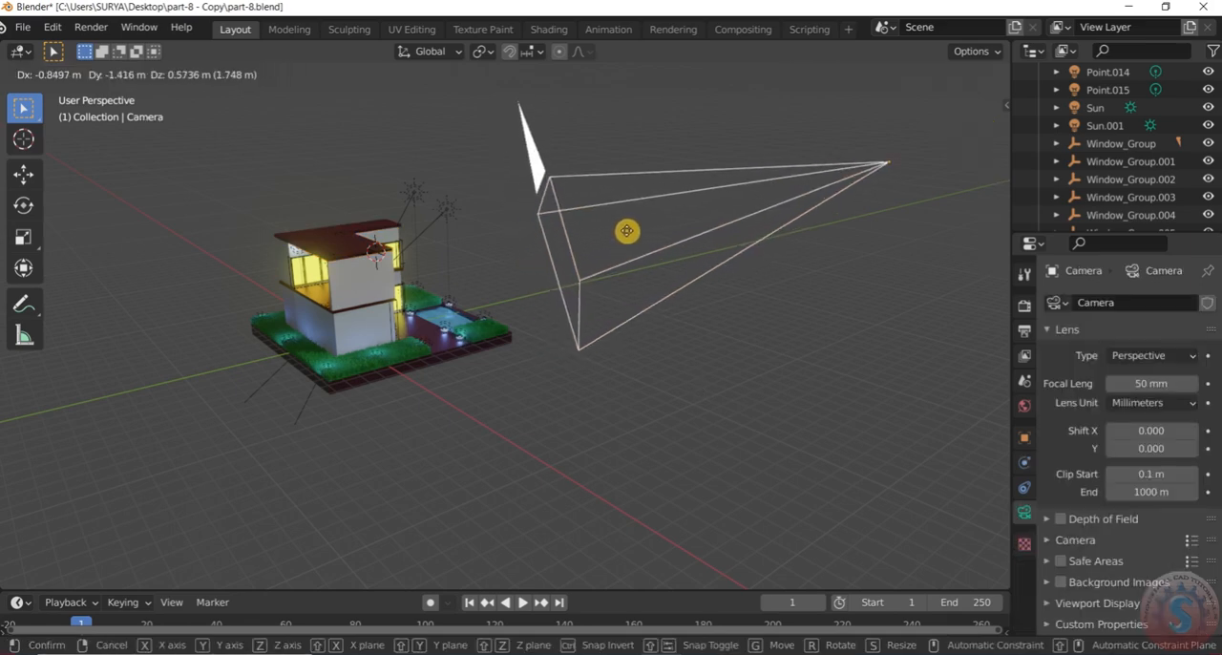
key(r)
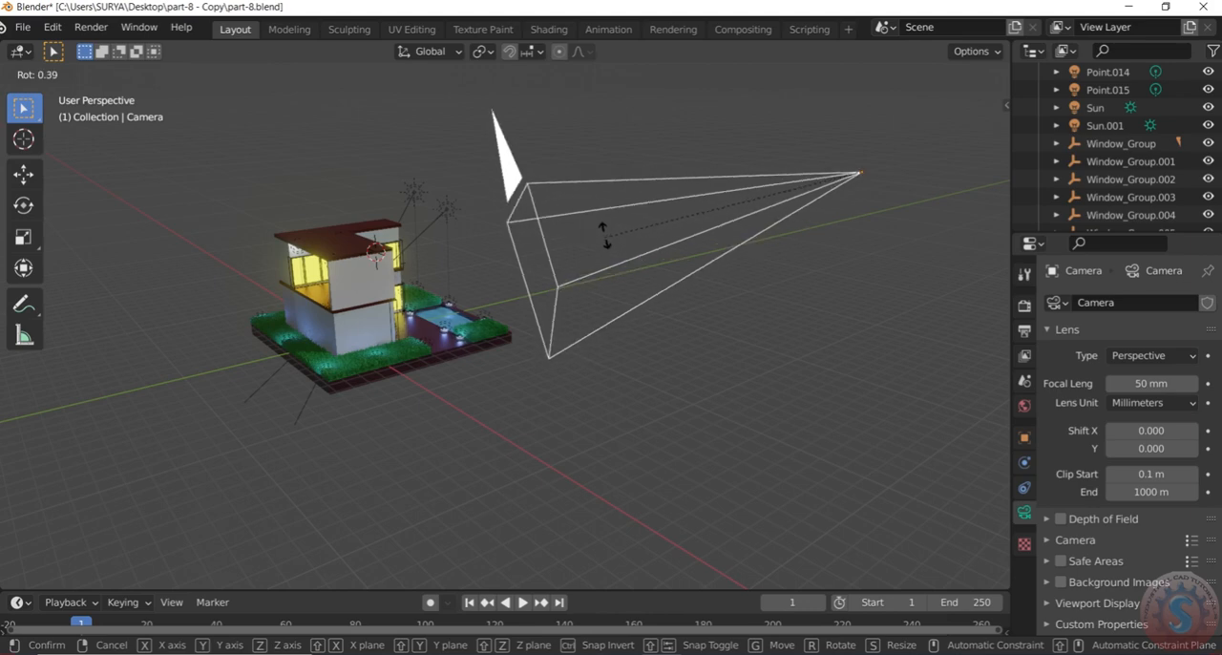
click(609, 235)
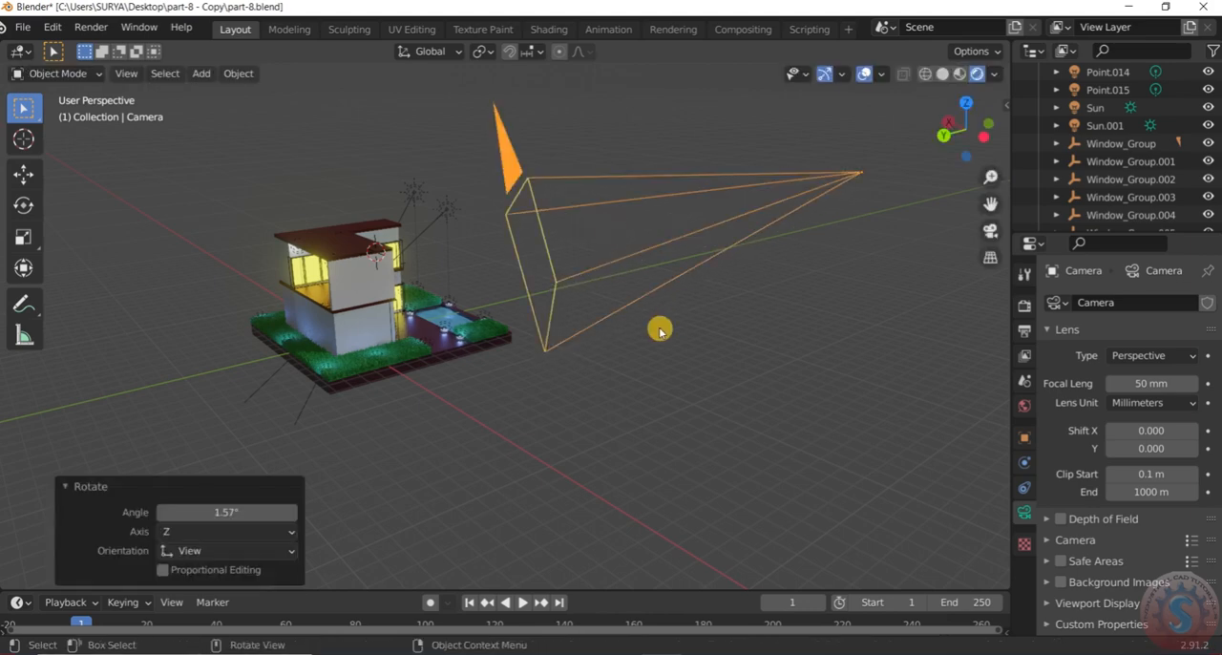
In camera view, move the camera about -0.61 m in X, 0.34 m in Y and -0.63 m in Z to reframe the house
key(KP_0)
scroll(607, 334, down, 3)
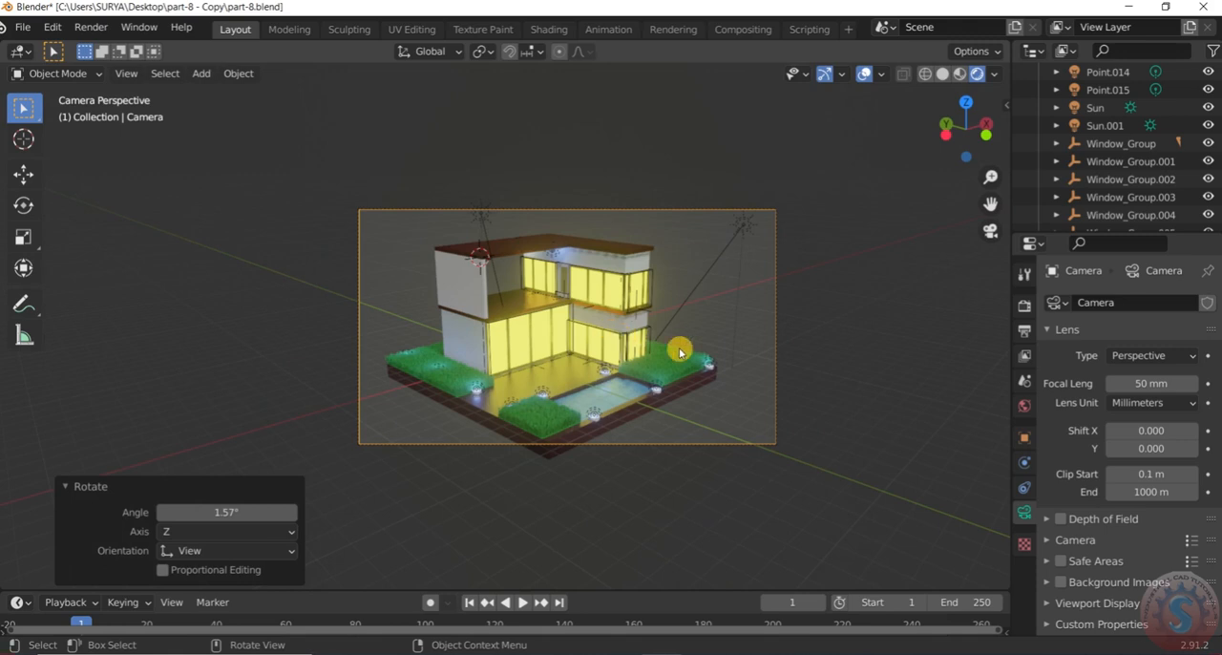
scroll(680, 353, up, 1)
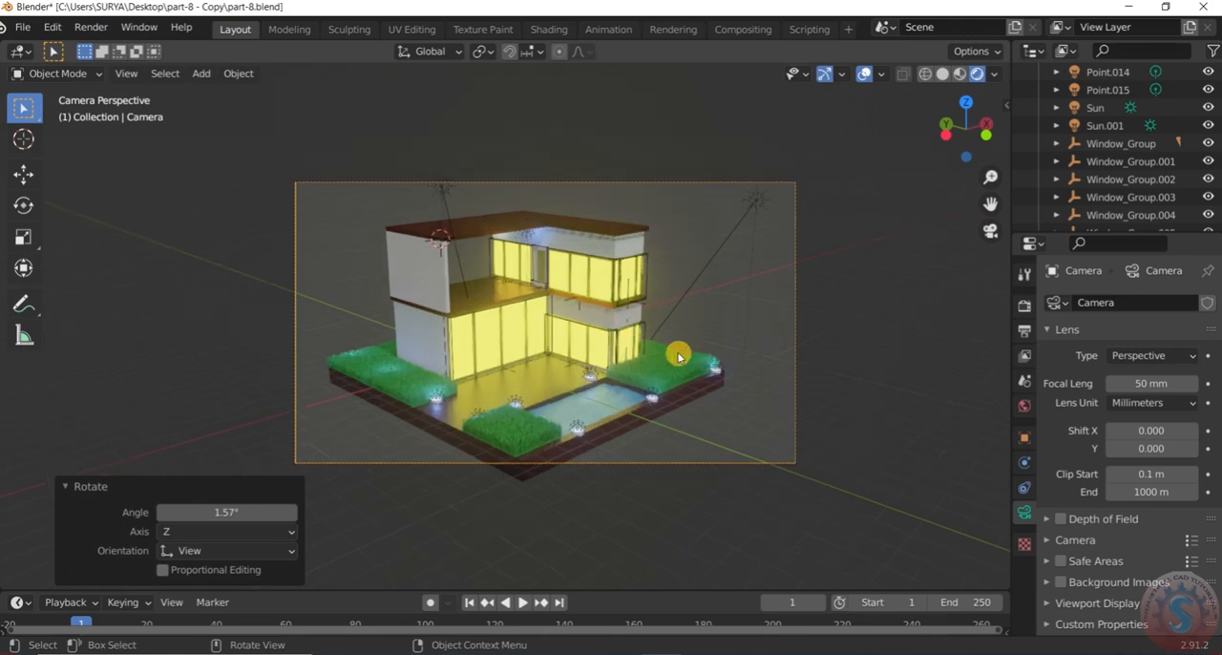
key(g)
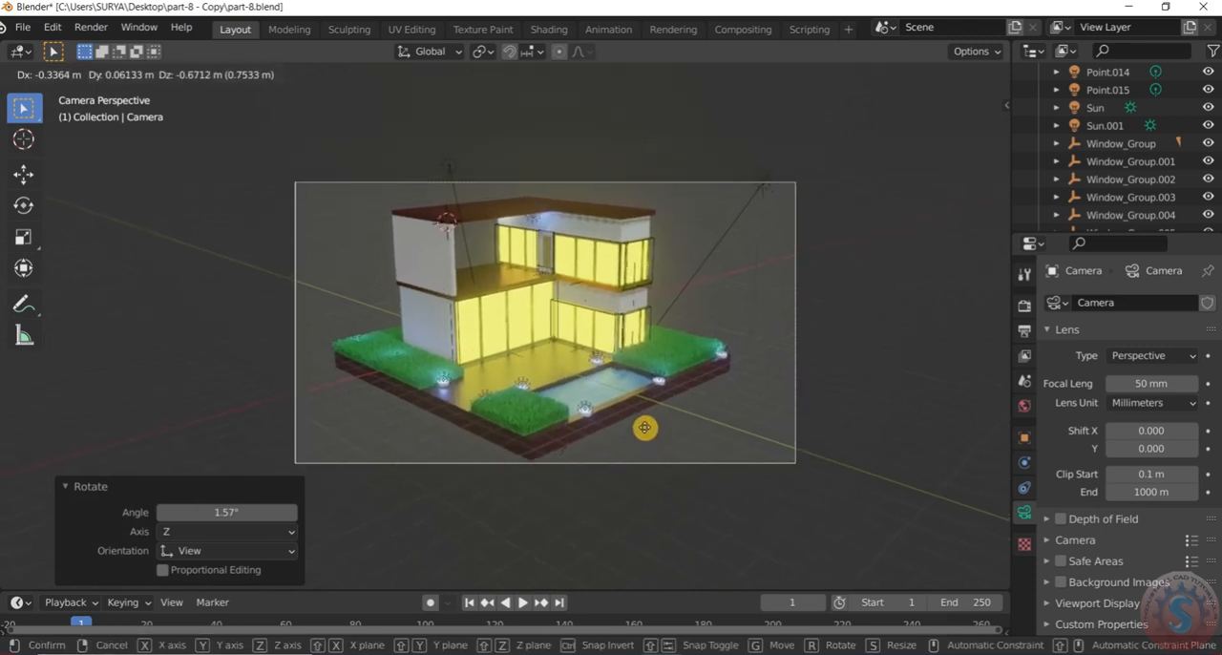
click(601, 425)
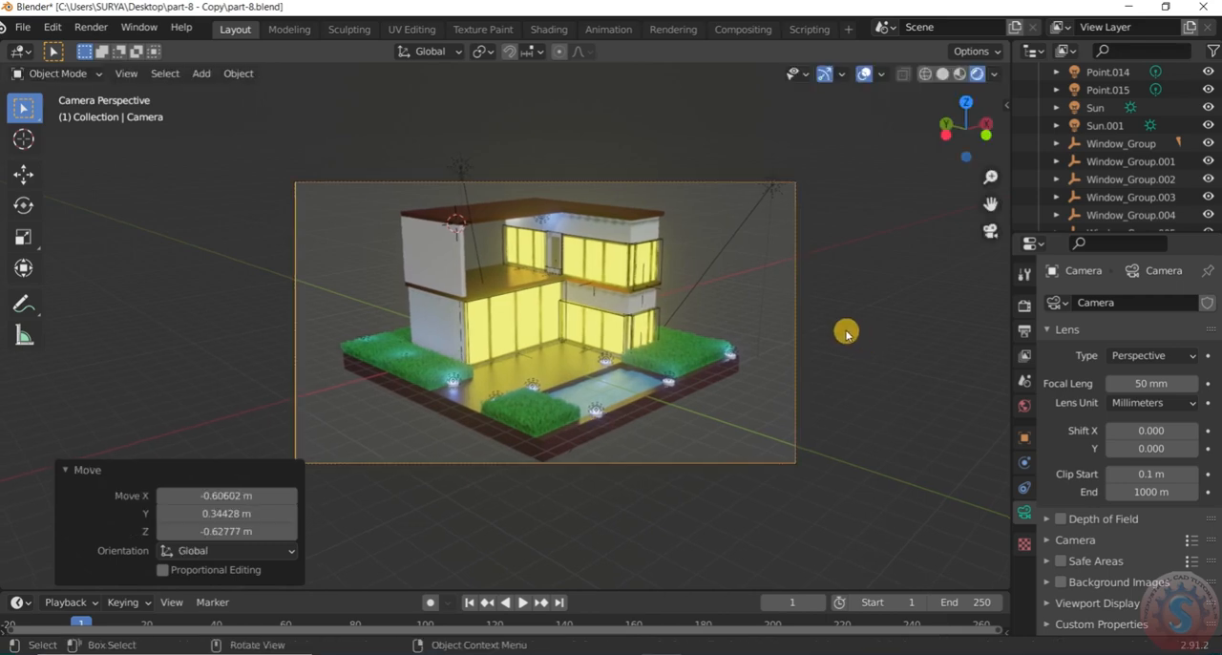
Deselect the camera and check the adjusted framing of the house in camera view
scroll(456, 288, up, 3)
key(KP_0)
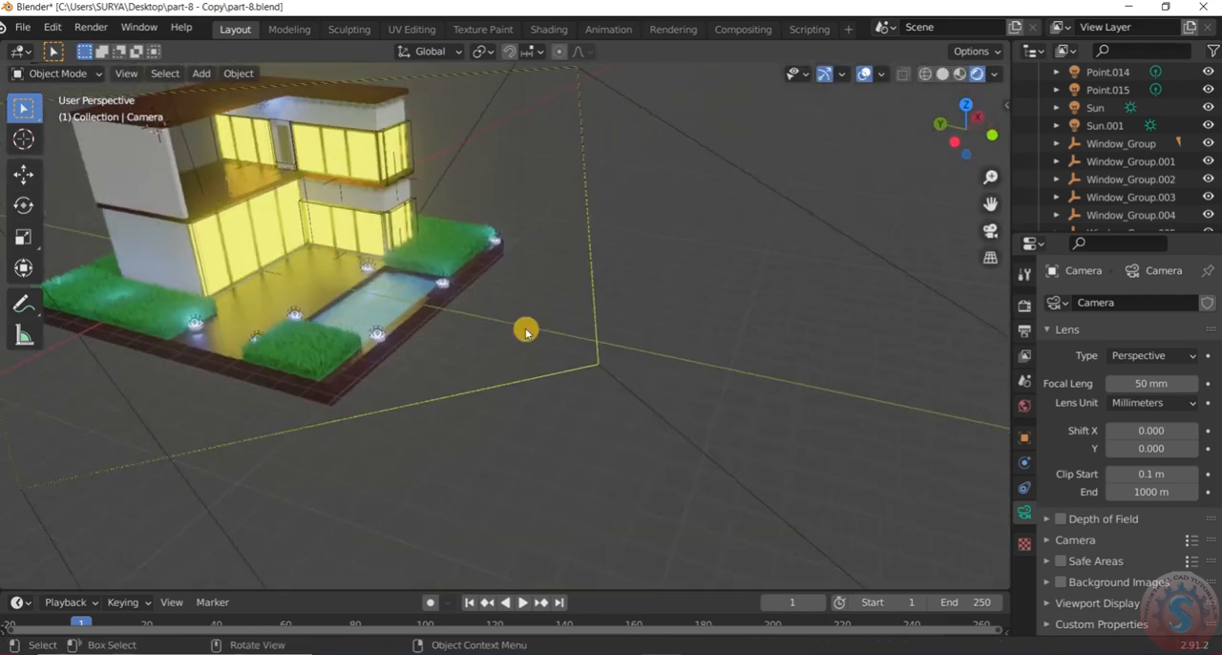
scroll(505, 299, down, 4)
key(KP_0)
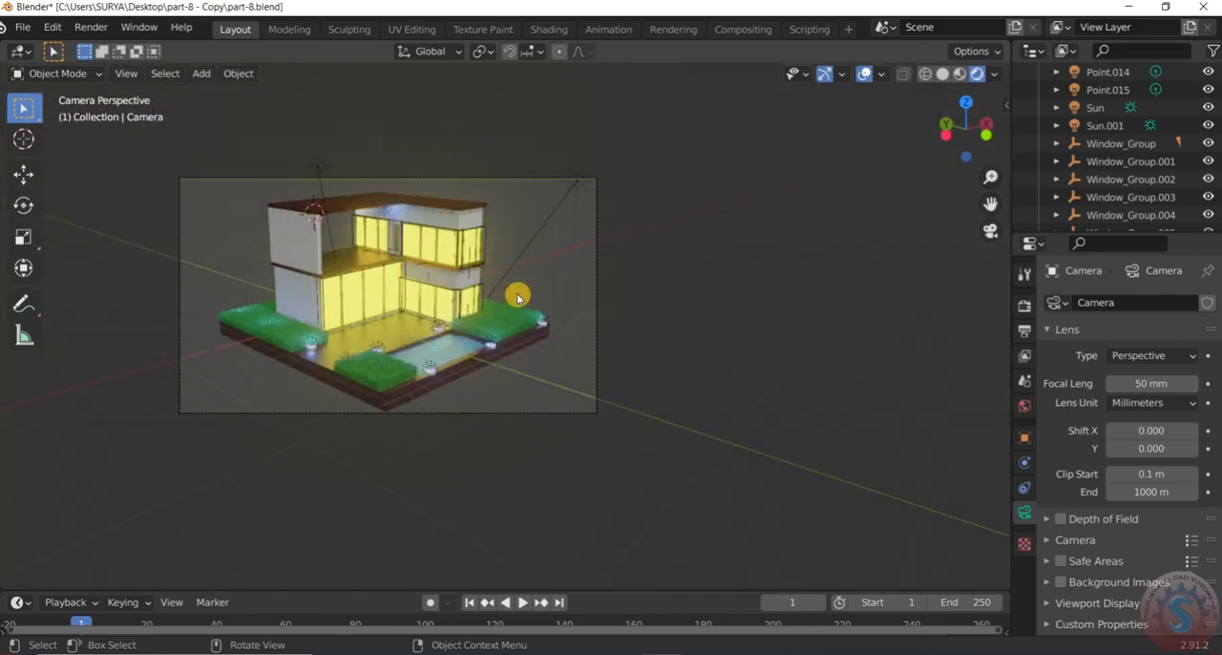
scroll(602, 277, down, 3)
scroll(616, 296, up, 1)
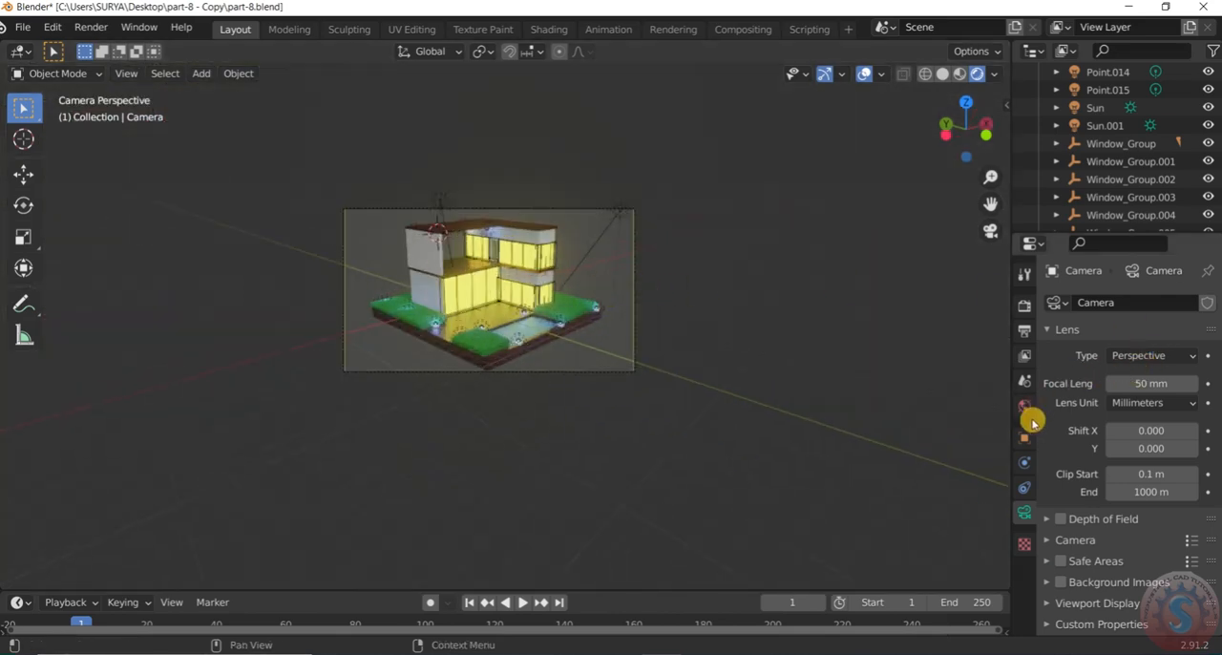
Review the Eevee render settings, including sampling, ambient occlusion, bloom, screen space reflections and shadows
click(1024, 308)
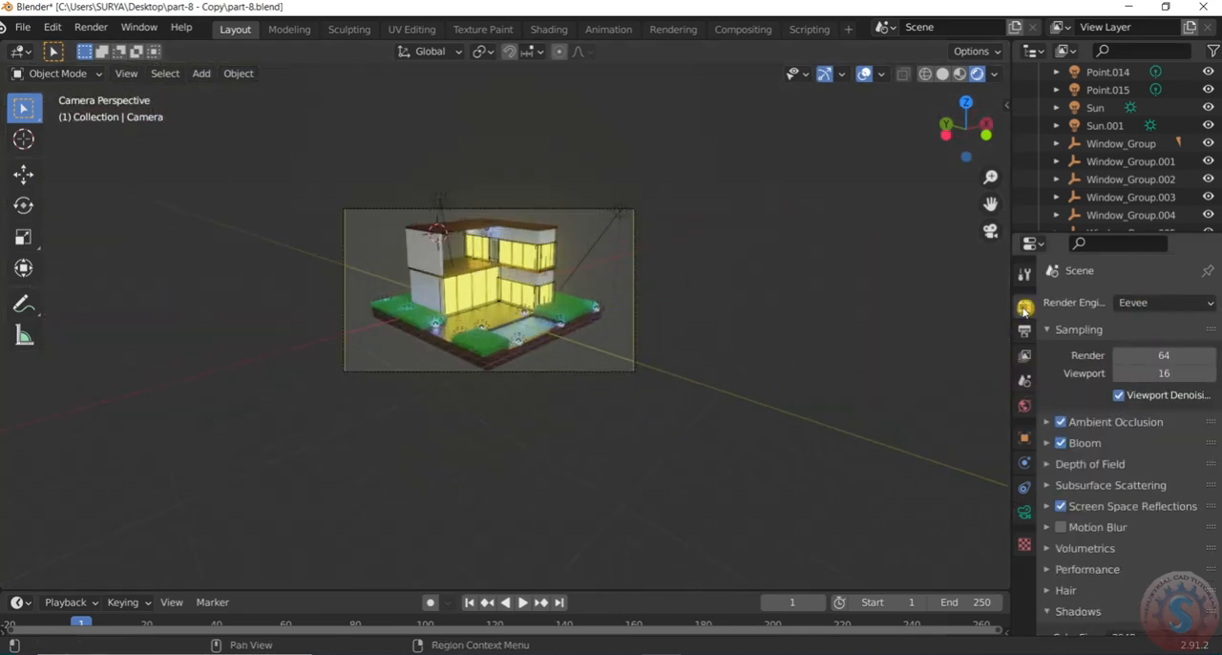
click(1131, 302)
click(1133, 302)
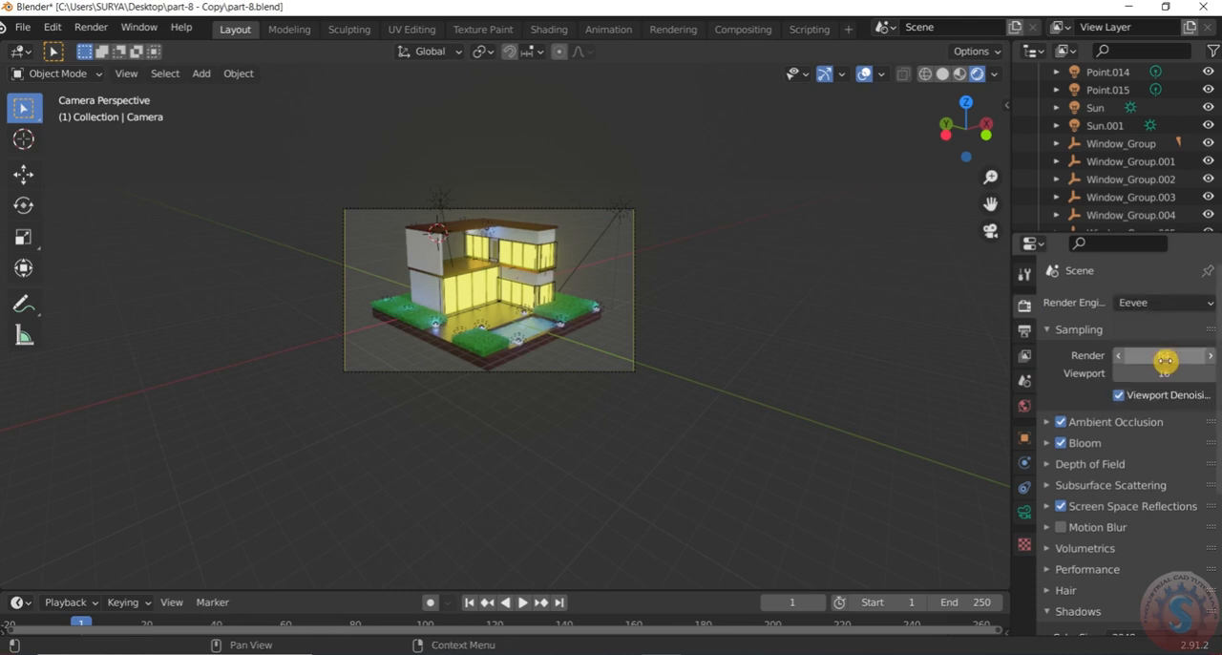
scroll(1098, 448, down, 4)
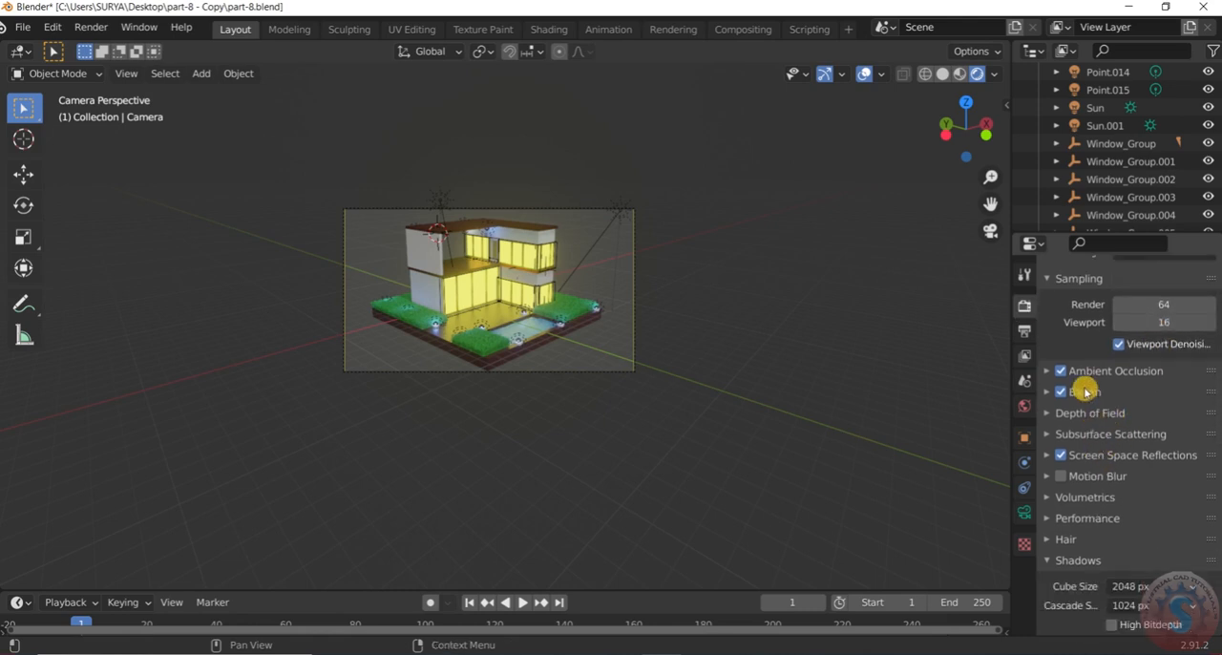
scroll(1113, 417, down, 3)
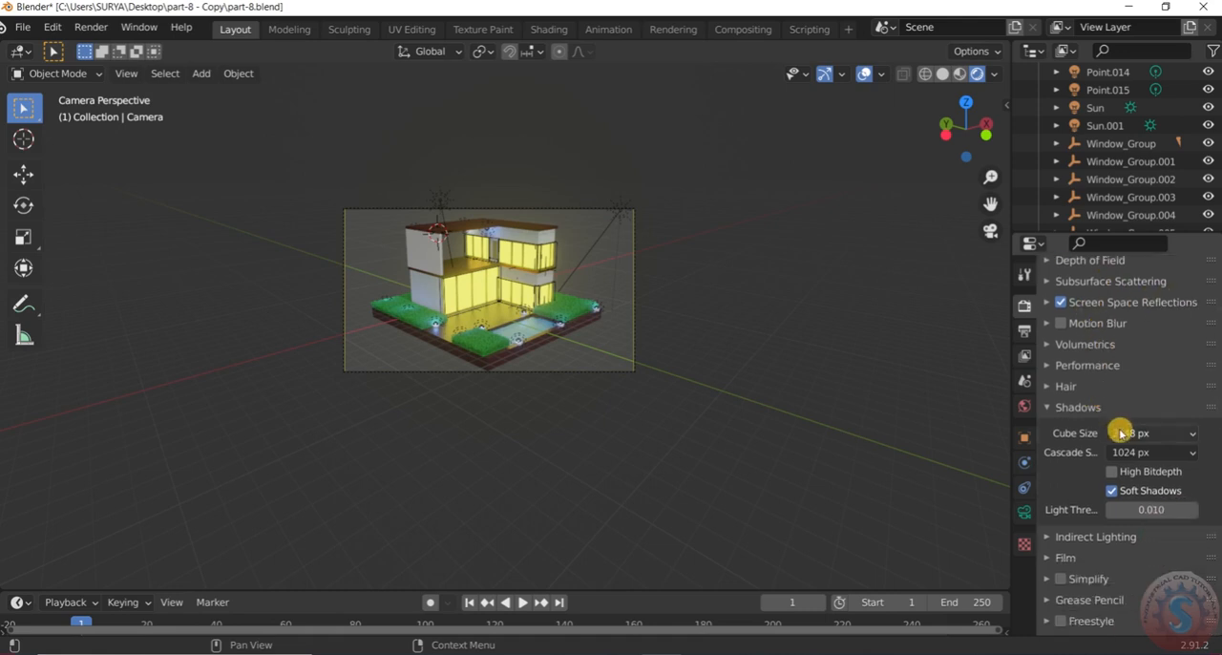
scroll(1135, 398, down, 1)
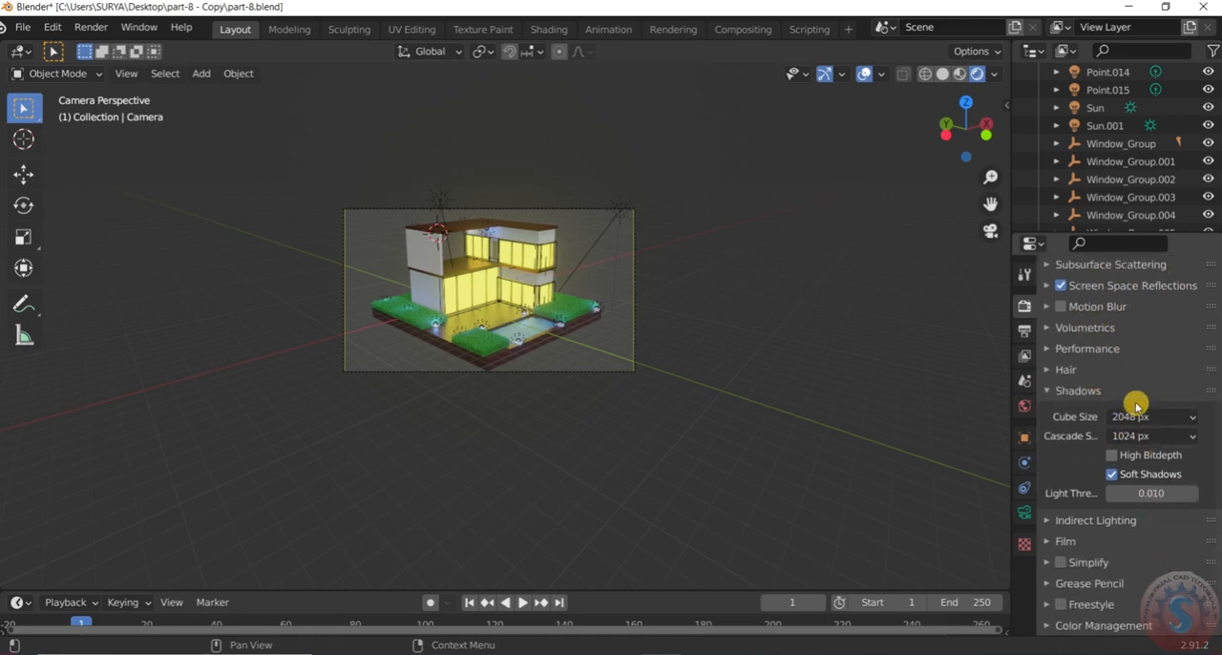
click(1113, 456)
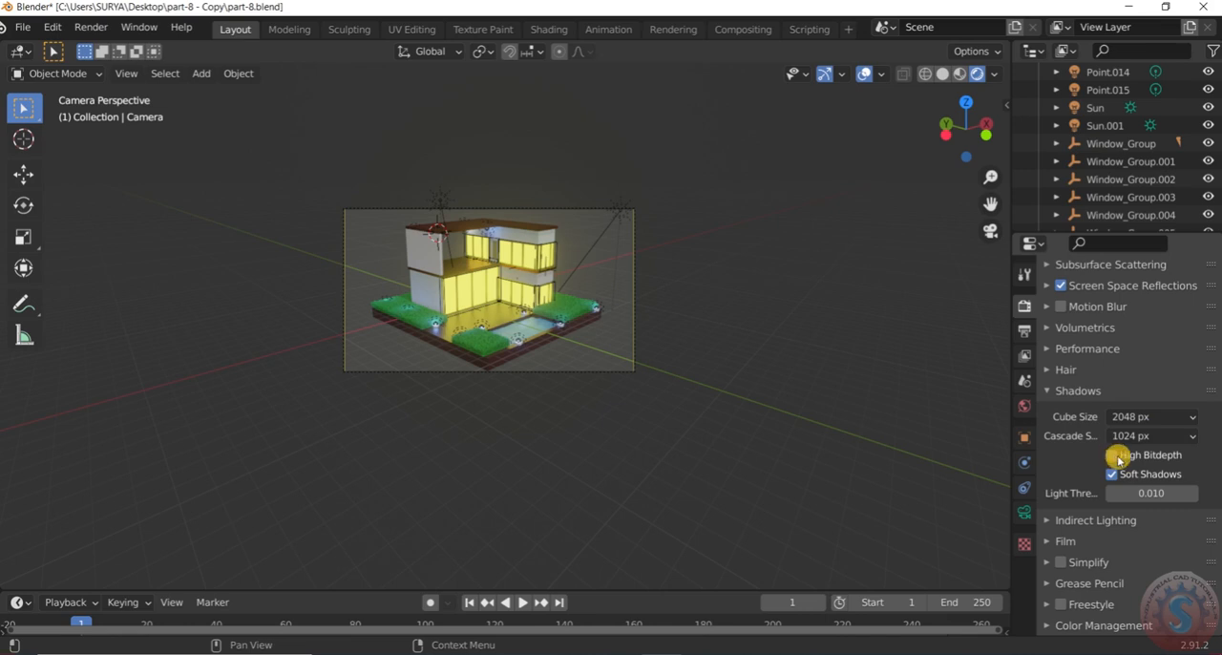
click(1114, 460)
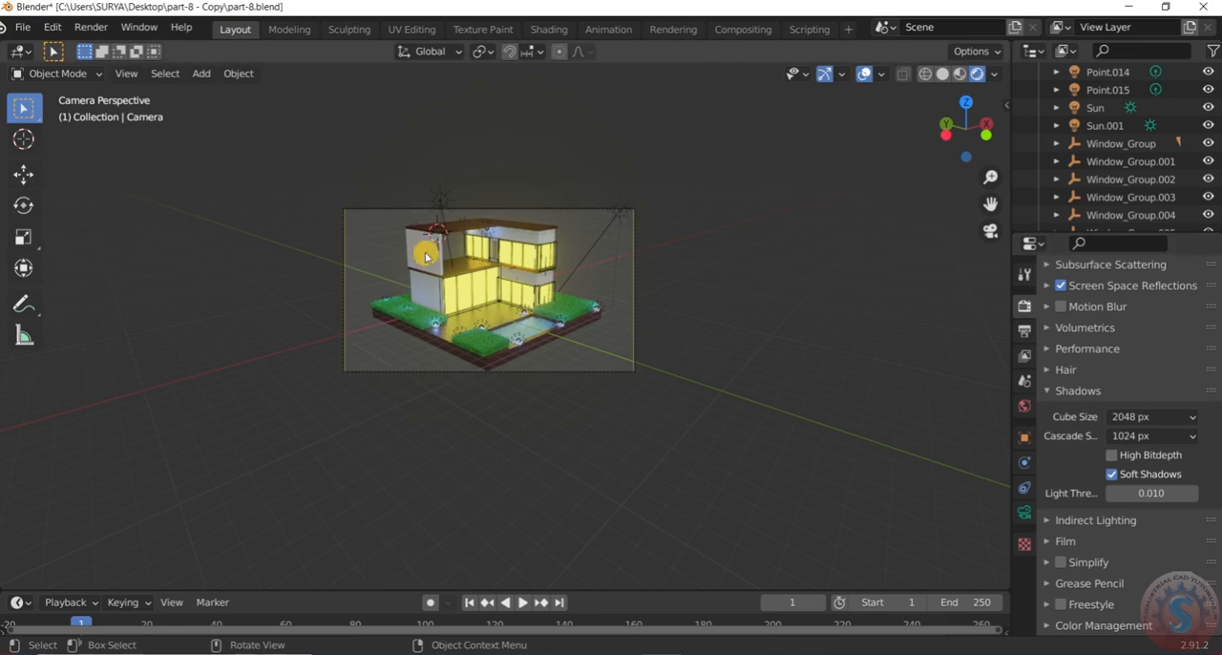
Hide the viewport overlays and gizmos, and render the camera view of the house as a viewport image
scroll(344, 179, up, 3)
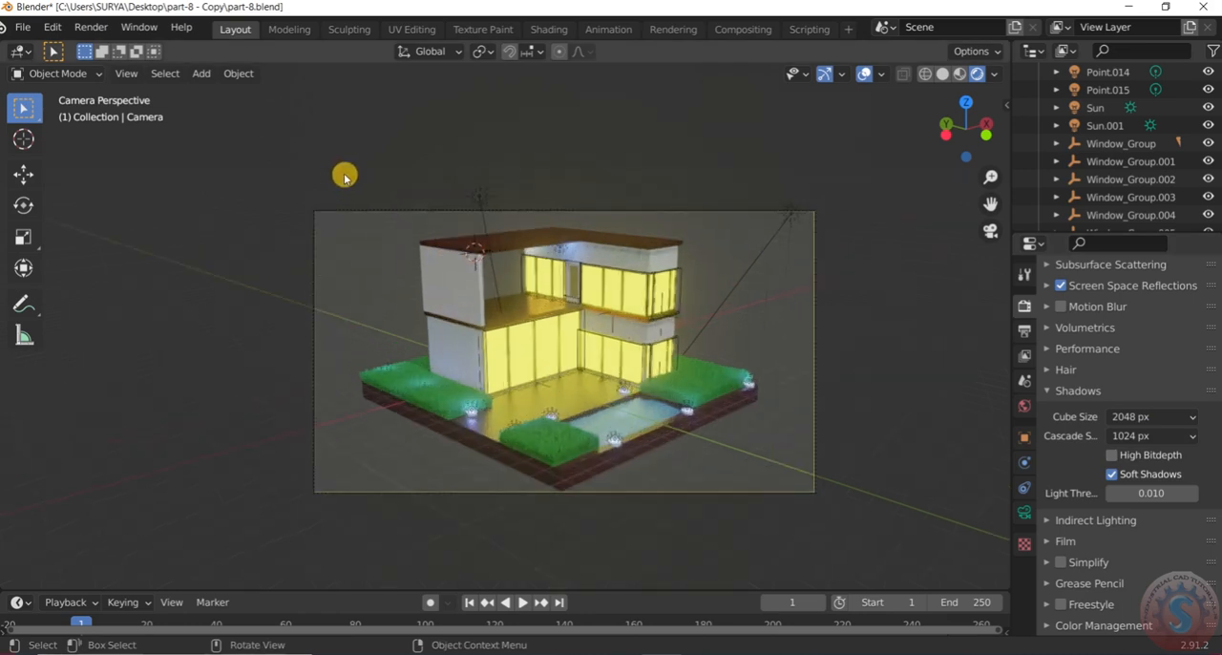
click(864, 73)
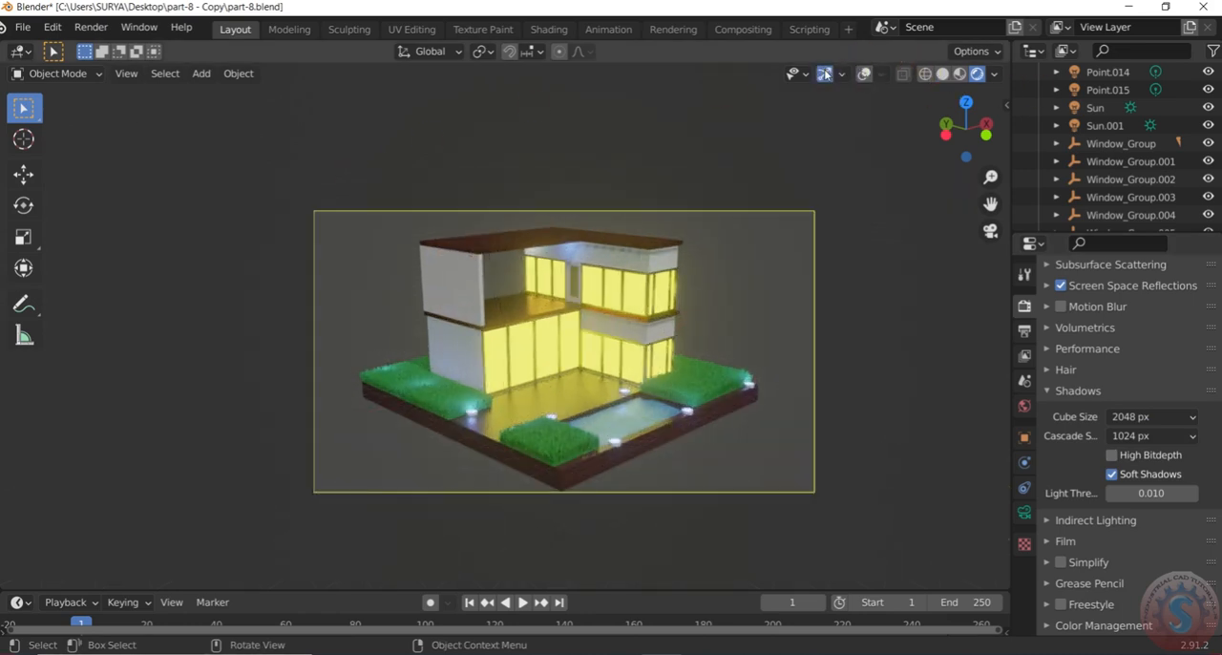
click(824, 73)
scroll(796, 439, up, 2)
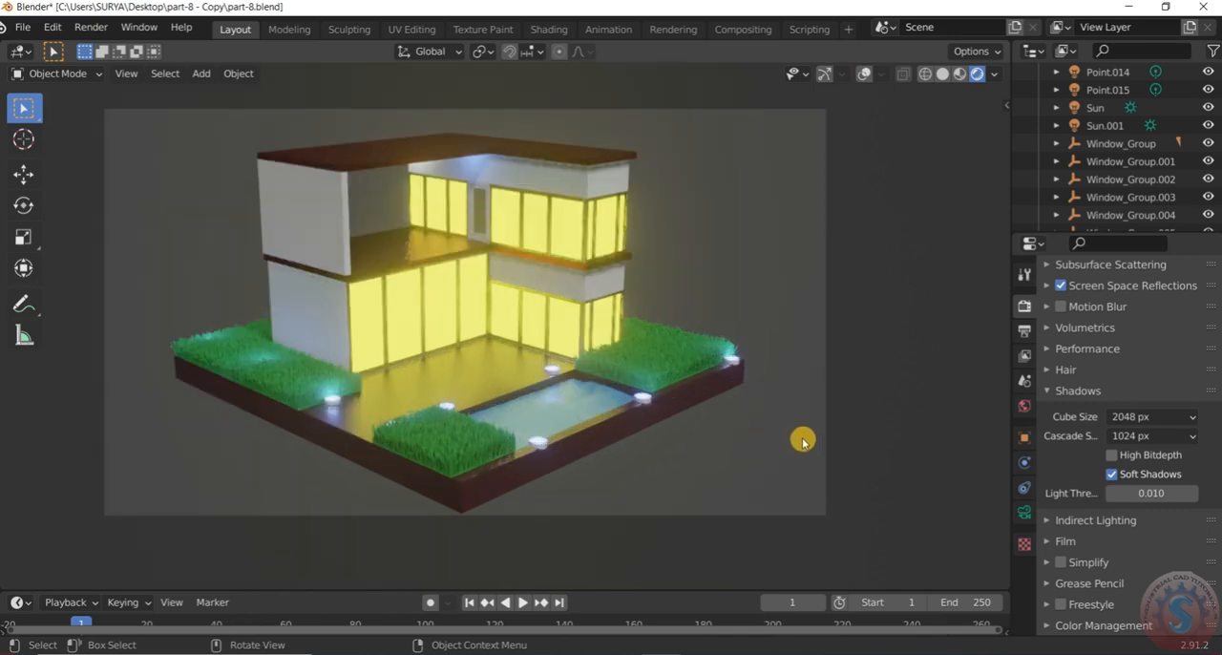
scroll(802, 437, down, 3)
scroll(584, 327, up, 3)
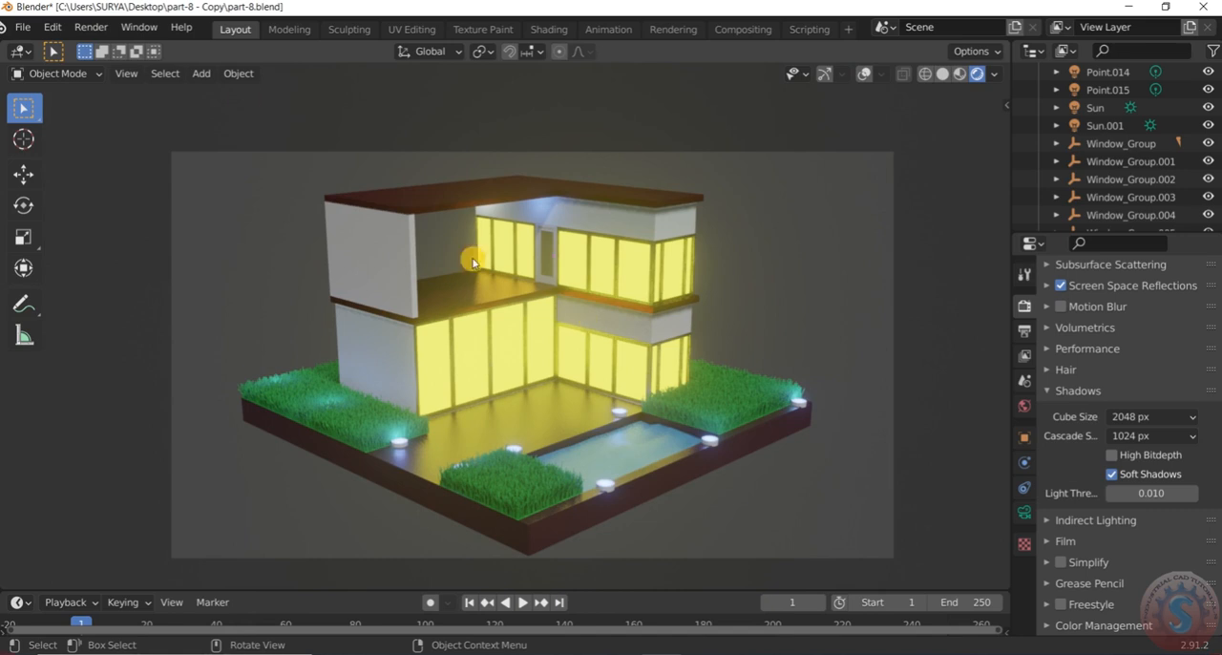
click(125, 73)
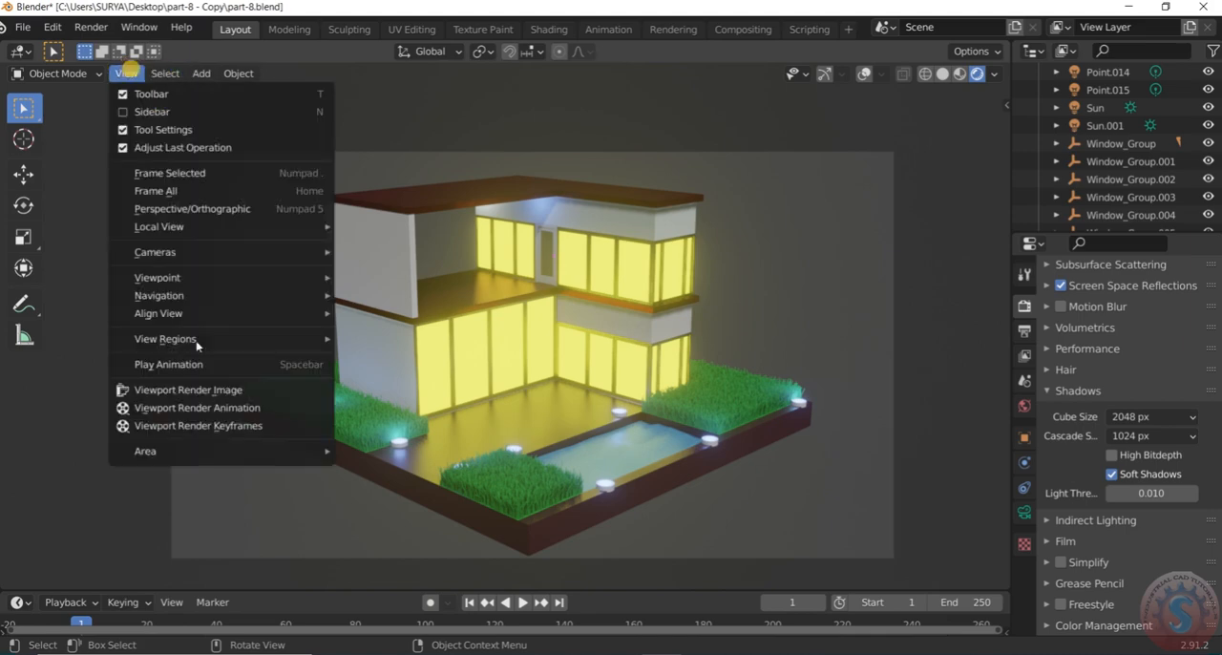
click(219, 391)
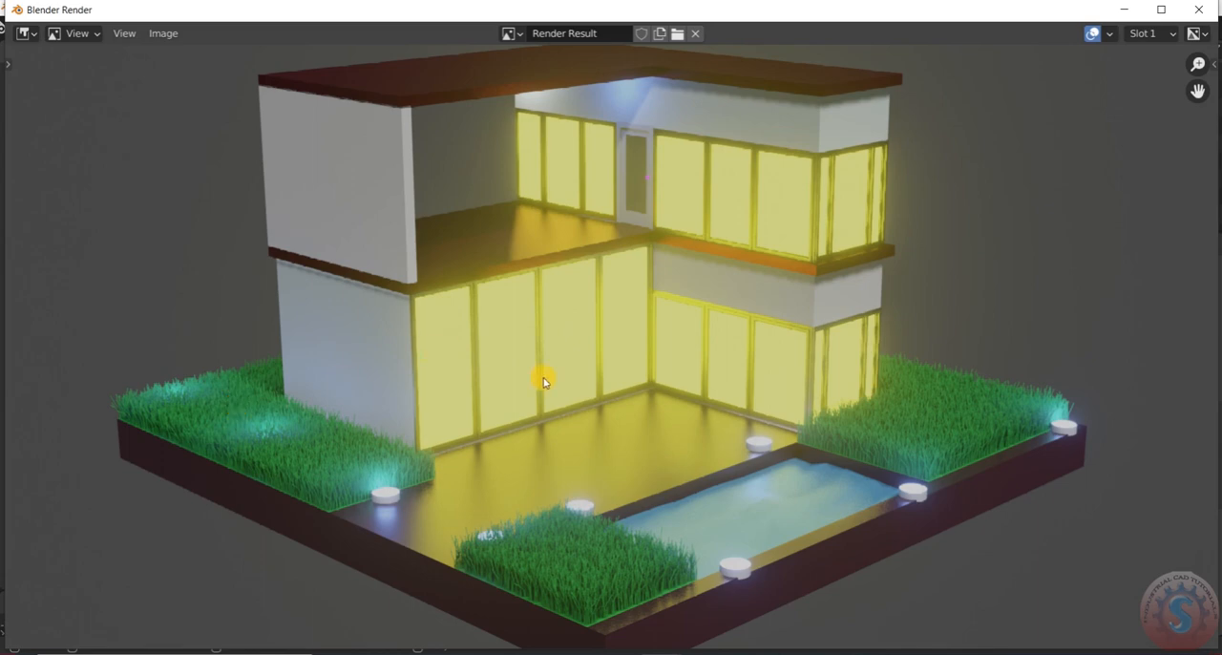
Examine the rendered house, lawns, pool and deck lights up close and as a whole, and close the render window
scroll(543, 376, down, 4)
scroll(455, 351, up, 2)
scroll(455, 349, down, 3)
scroll(439, 350, up, 6)
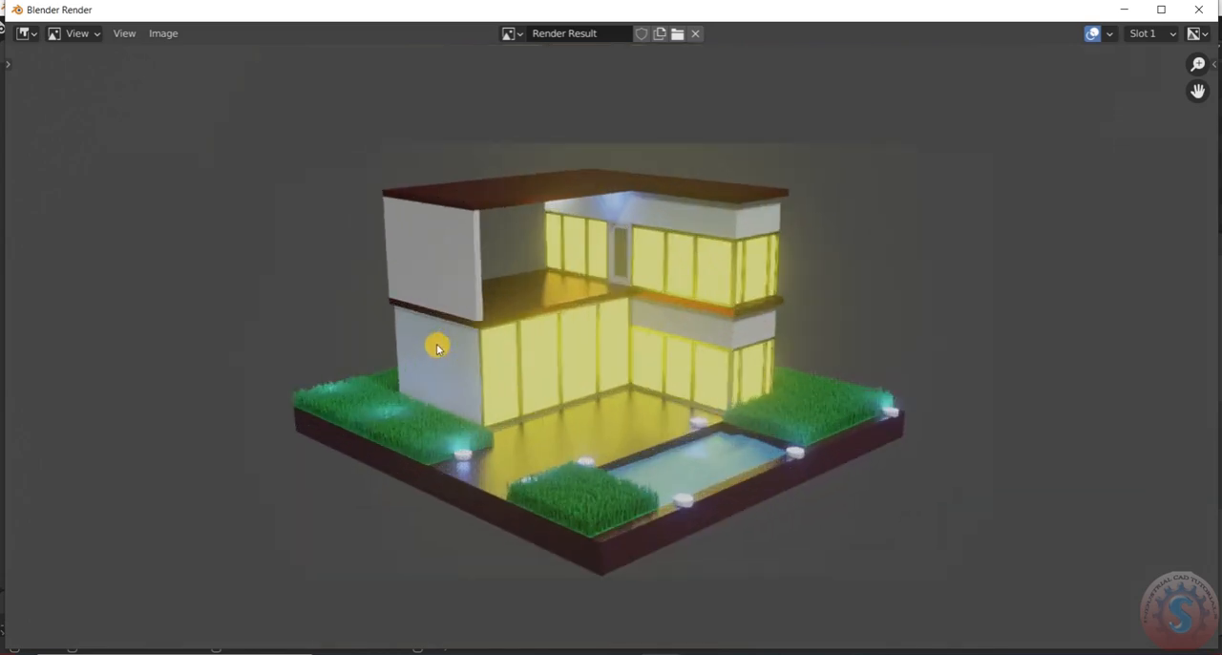
scroll(436, 348, down, 3)
scroll(436, 348, up, 1)
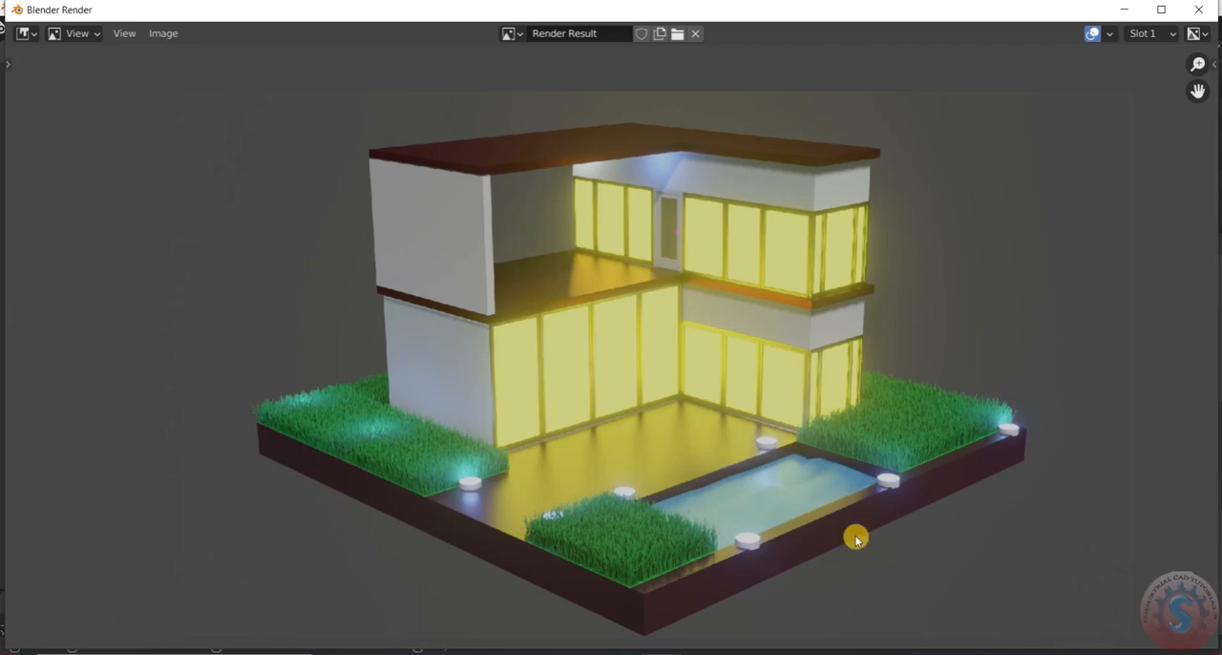
scroll(835, 535, down, 1)
scroll(952, 519, up, 1)
middle_drag(950, 518, 1089, 497)
scroll(1009, 490, up, 1)
middle_drag(1009, 490, 795, 498)
scroll(795, 499, down, 4)
scroll(643, 474, up, 3)
middle_drag(904, 500, 813, 486)
scroll(814, 487, down, 1)
scroll(742, 519, up, 1)
mouse_move(742, 518)
middle_down()
mouse_move(749, 484)
mouse_move(742, 500)
middle_up()
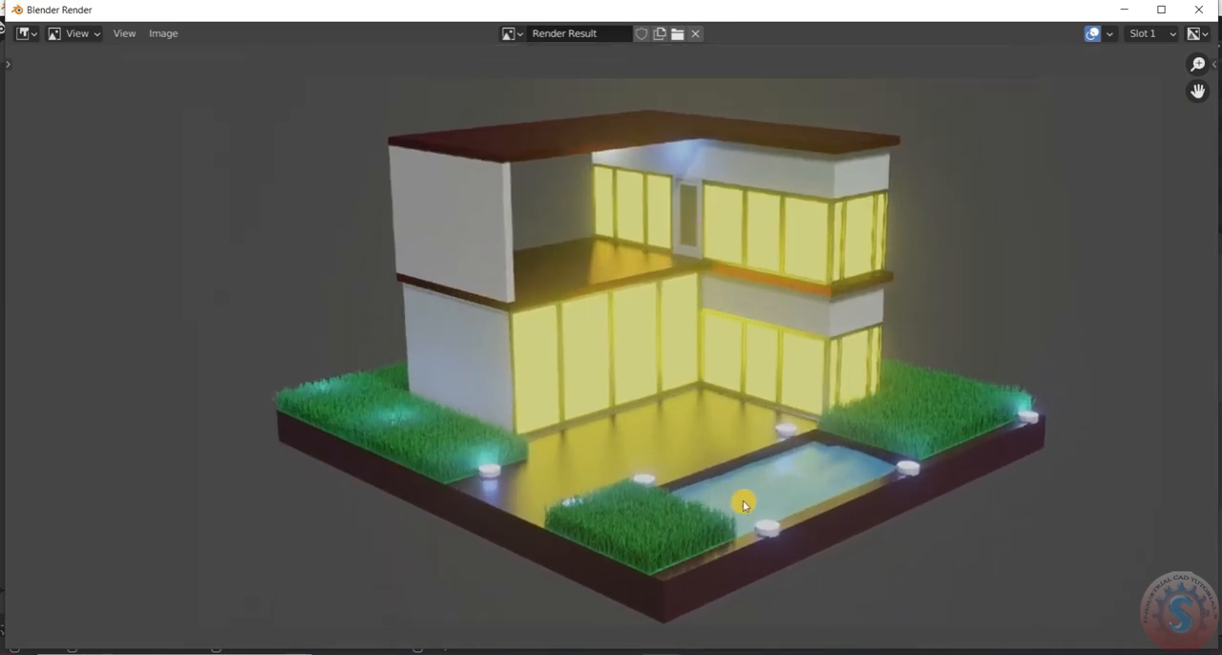
key(Escape)
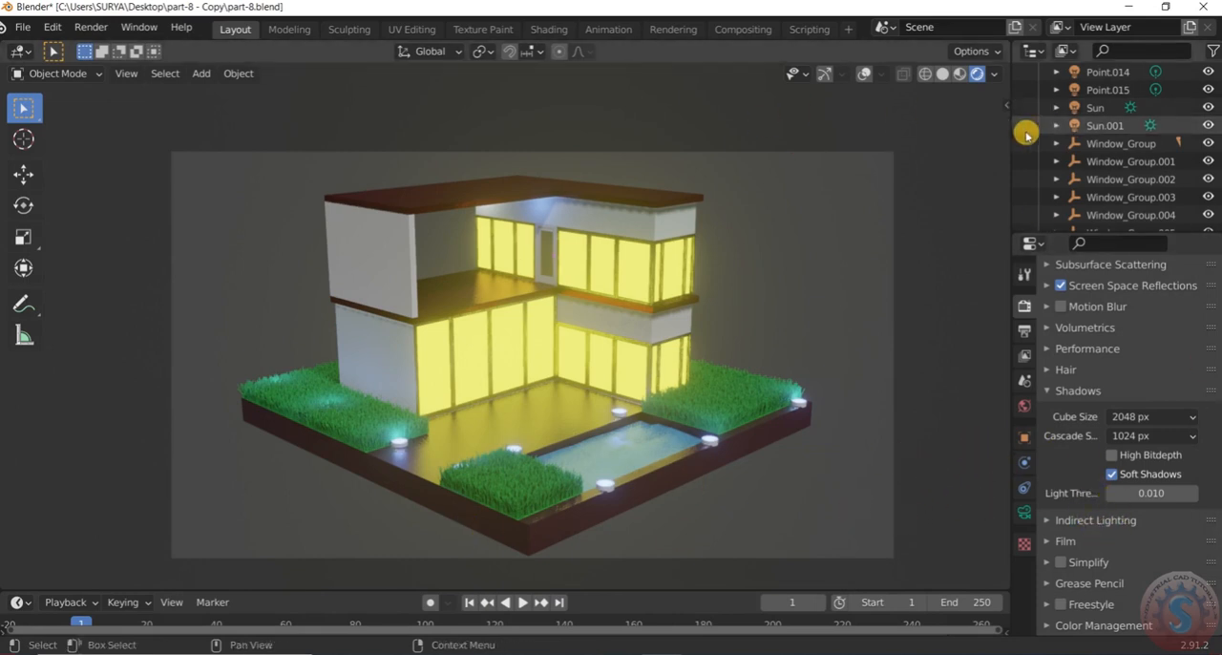
Try the Cycles render engine on the camera view of the house, and return the scene to Eevee
click(1024, 331)
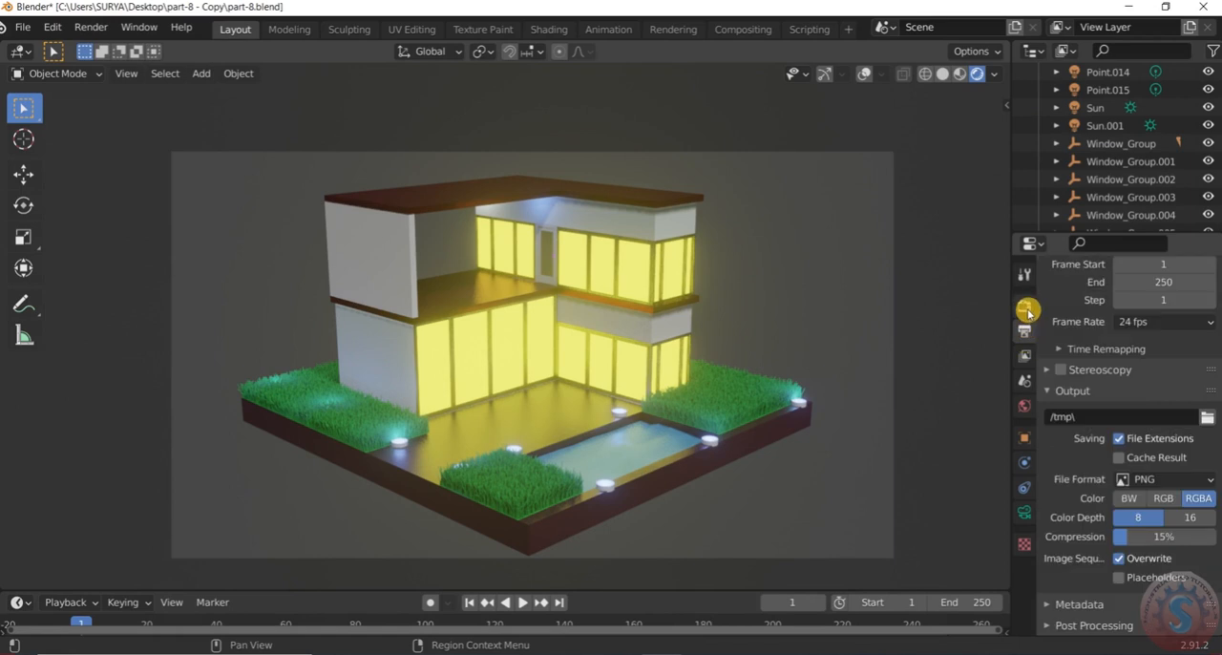
click(1024, 307)
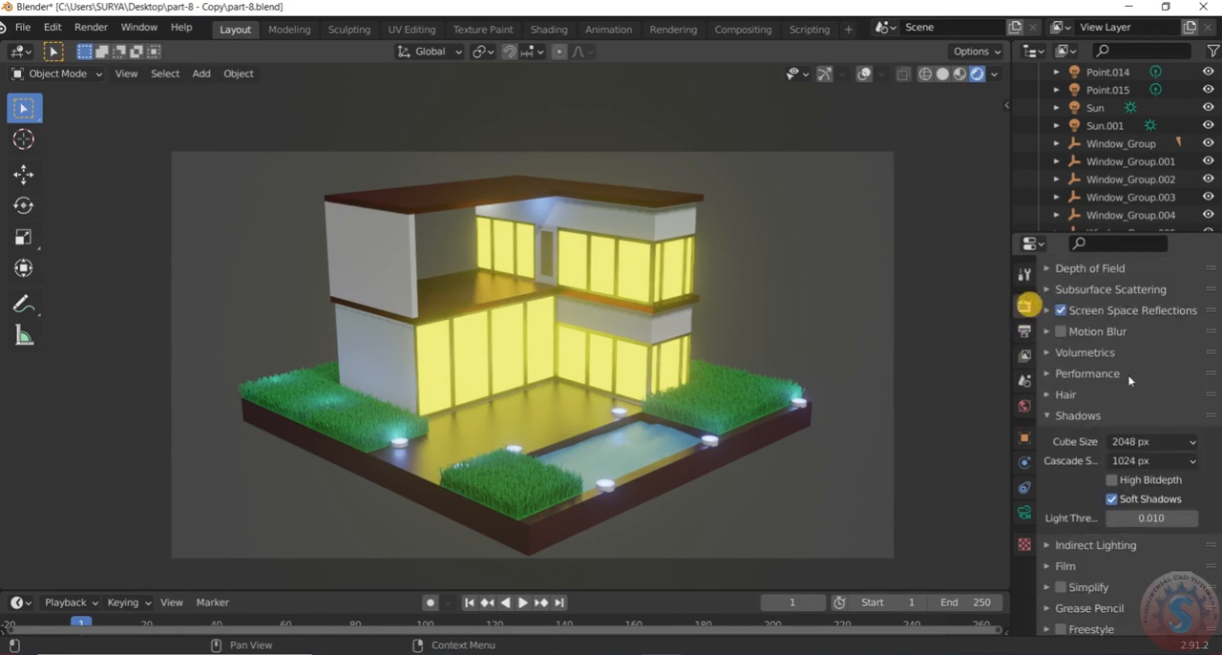
scroll(1107, 368, up, 5)
click(1171, 303)
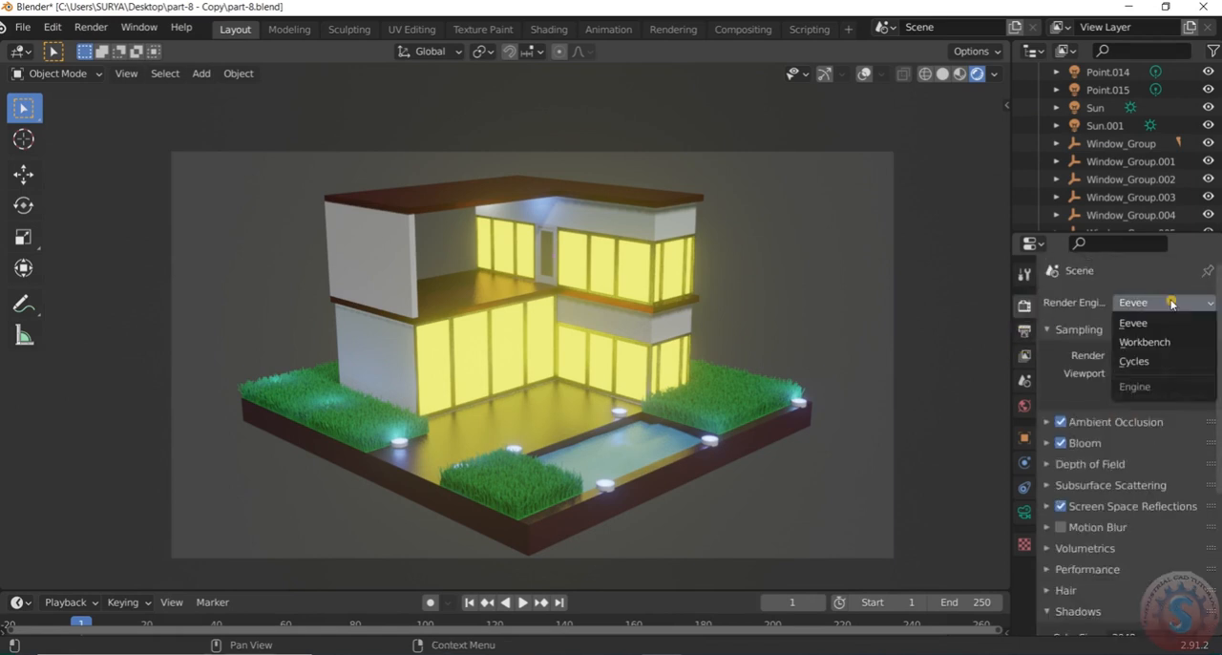
click(1158, 361)
click(1165, 347)
click(1149, 383)
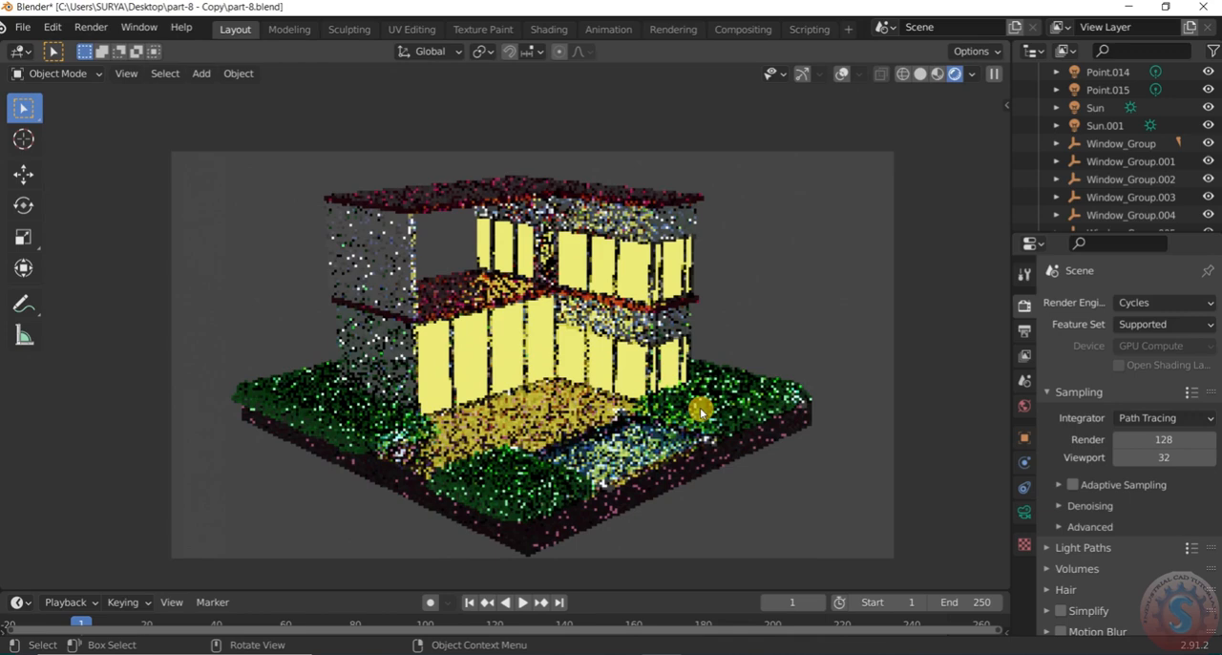
scroll(700, 411, down, 1)
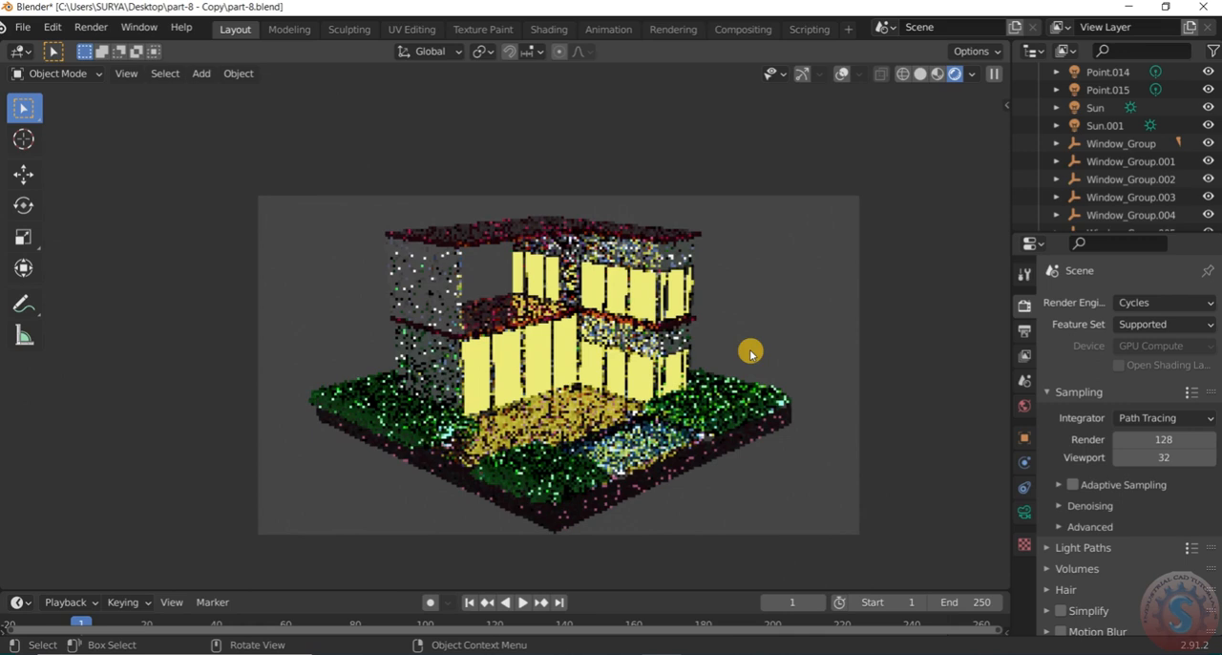
click(1162, 303)
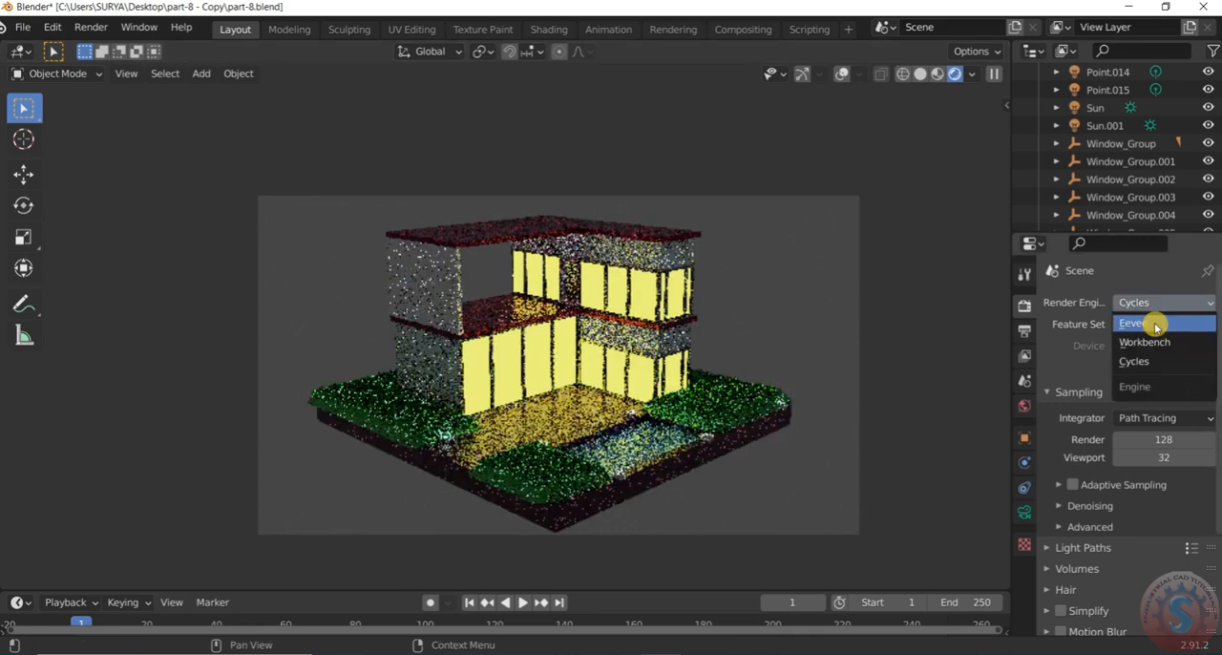
click(1152, 321)
Render a new viewport image of the house from the camera view with the Eevee engine
scroll(557, 473, down, 3)
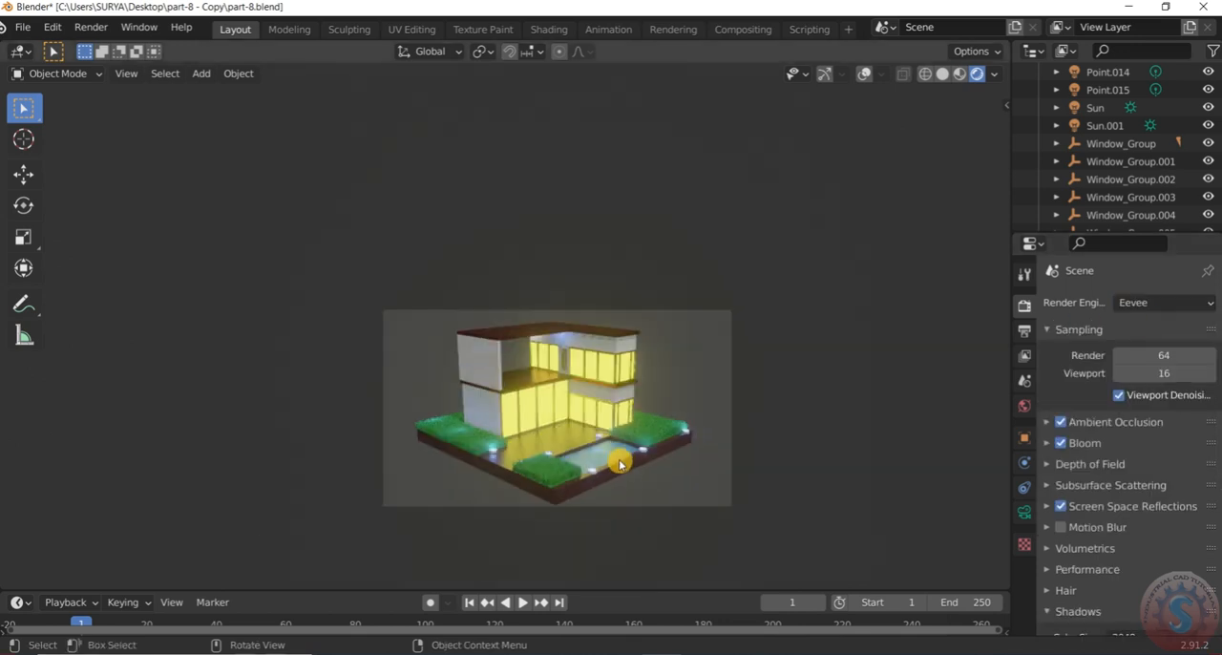
scroll(626, 460, up, 3)
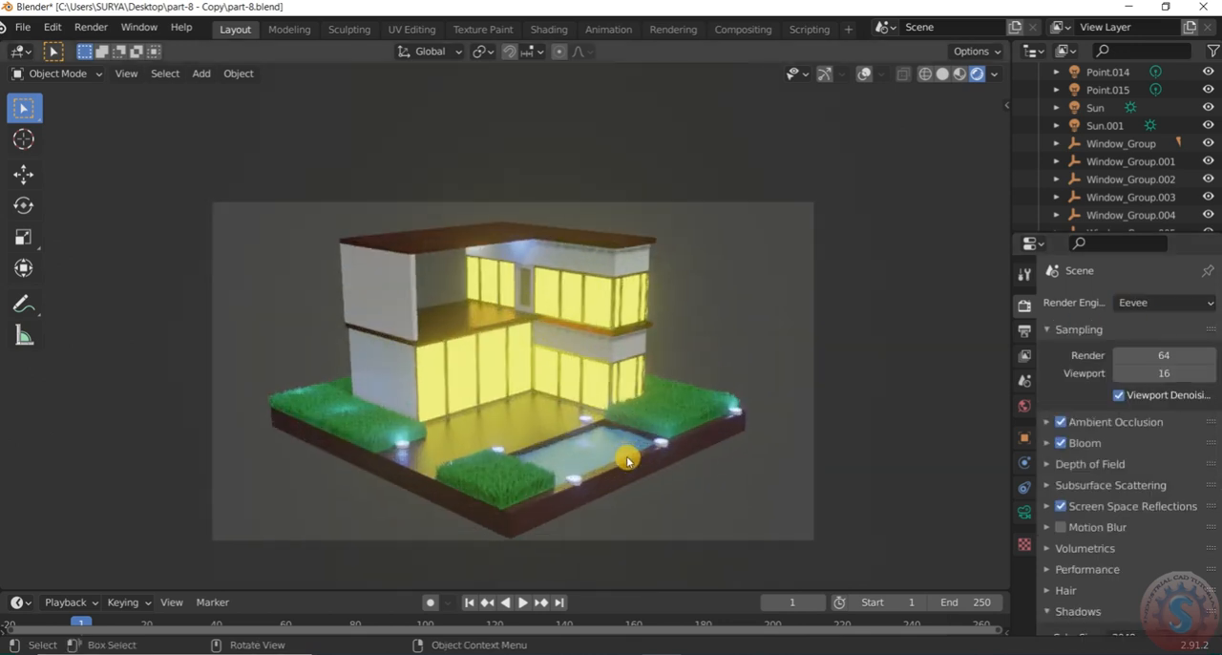
scroll(627, 461, down, 3)
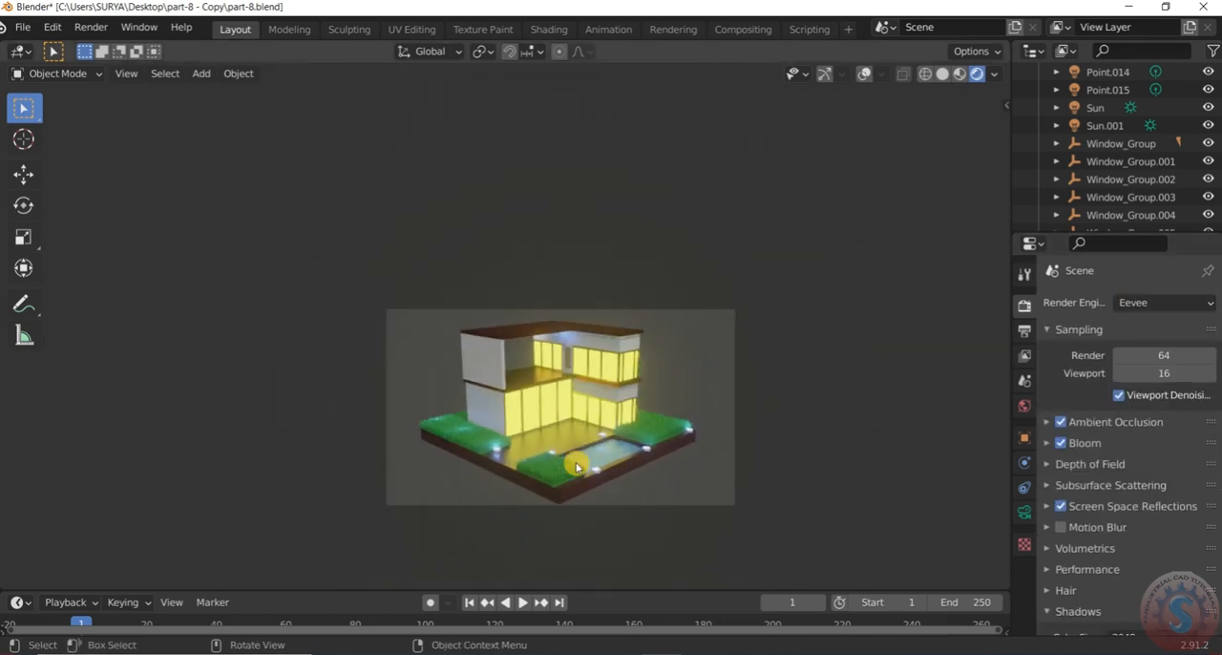
scroll(578, 463, up, 5)
scroll(594, 468, down, 1)
scroll(541, 462, down, 2)
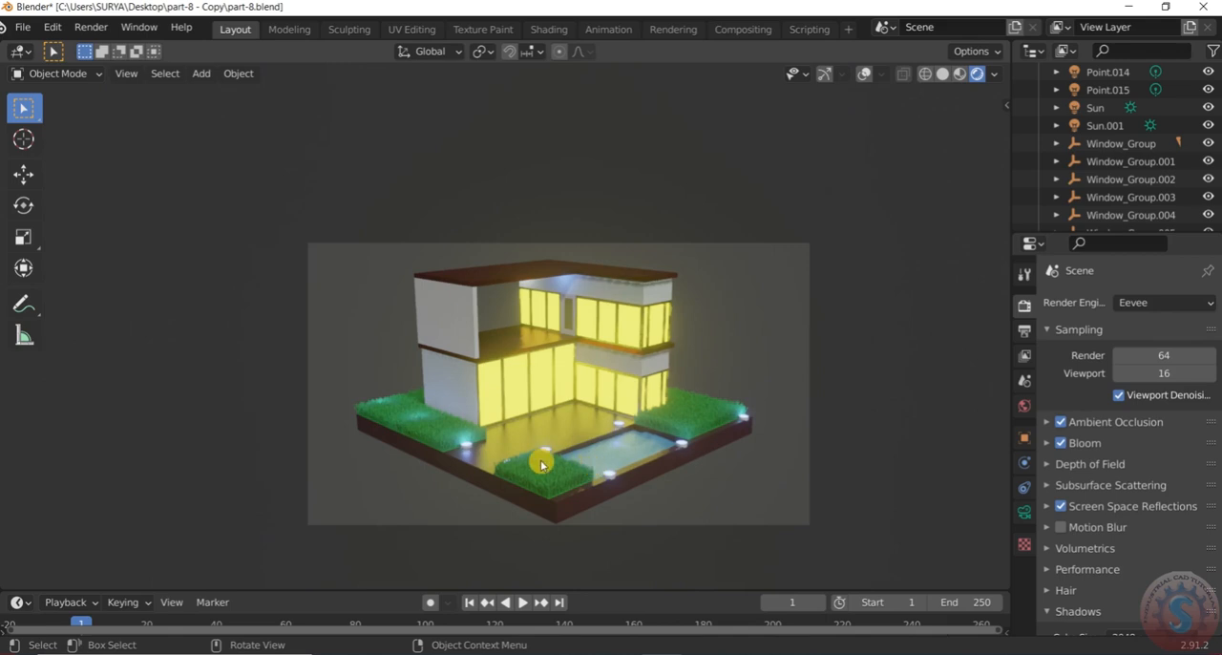
scroll(542, 463, up, 3)
scroll(635, 462, up, 4)
scroll(637, 463, down, 2)
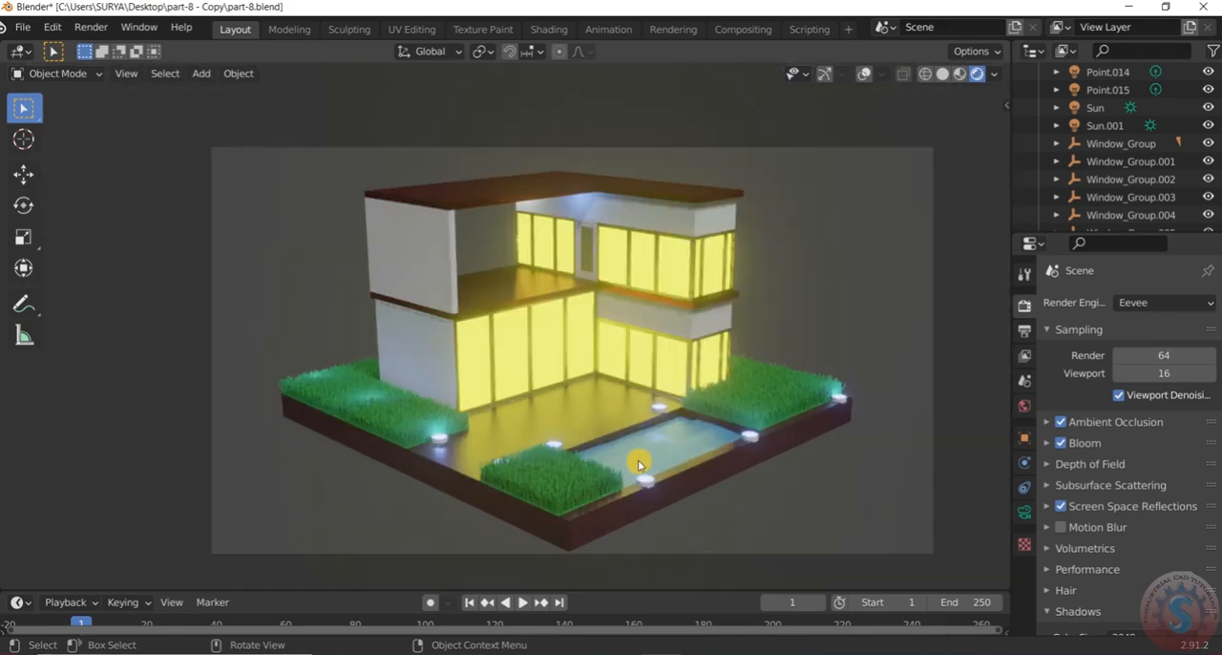
scroll(637, 458, up, 1)
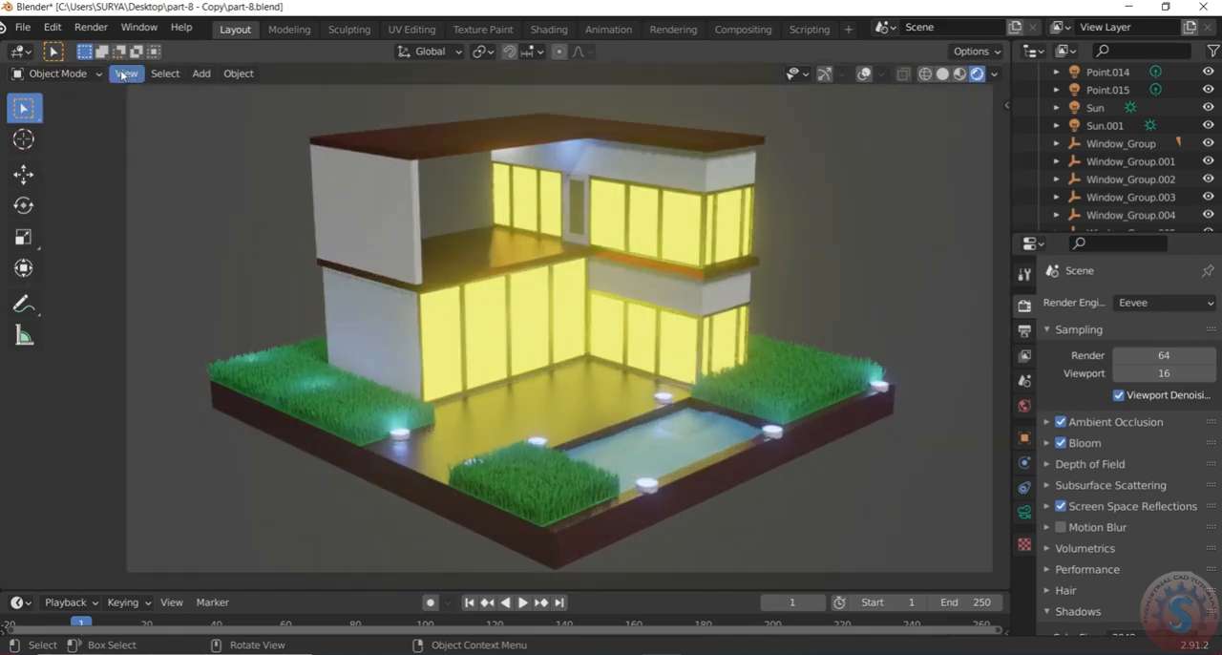
click(123, 74)
click(230, 395)
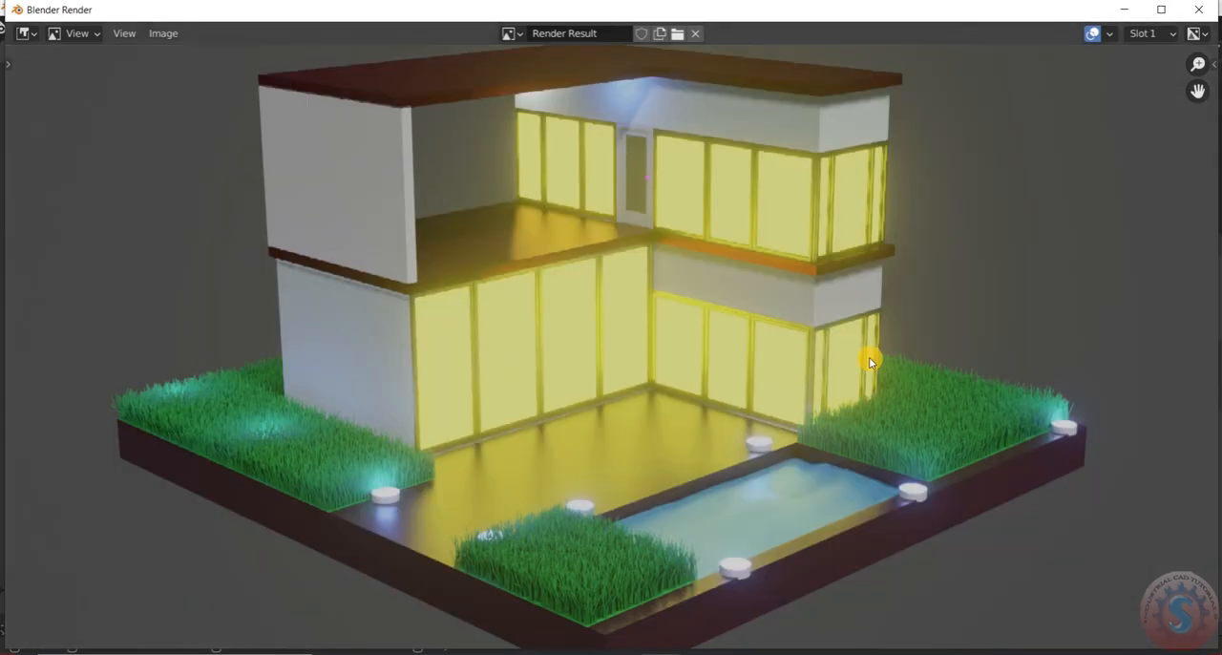
Examine the new render's overall framing, glowing windows, grass, pool and ground lights
scroll(717, 359, down, 1)
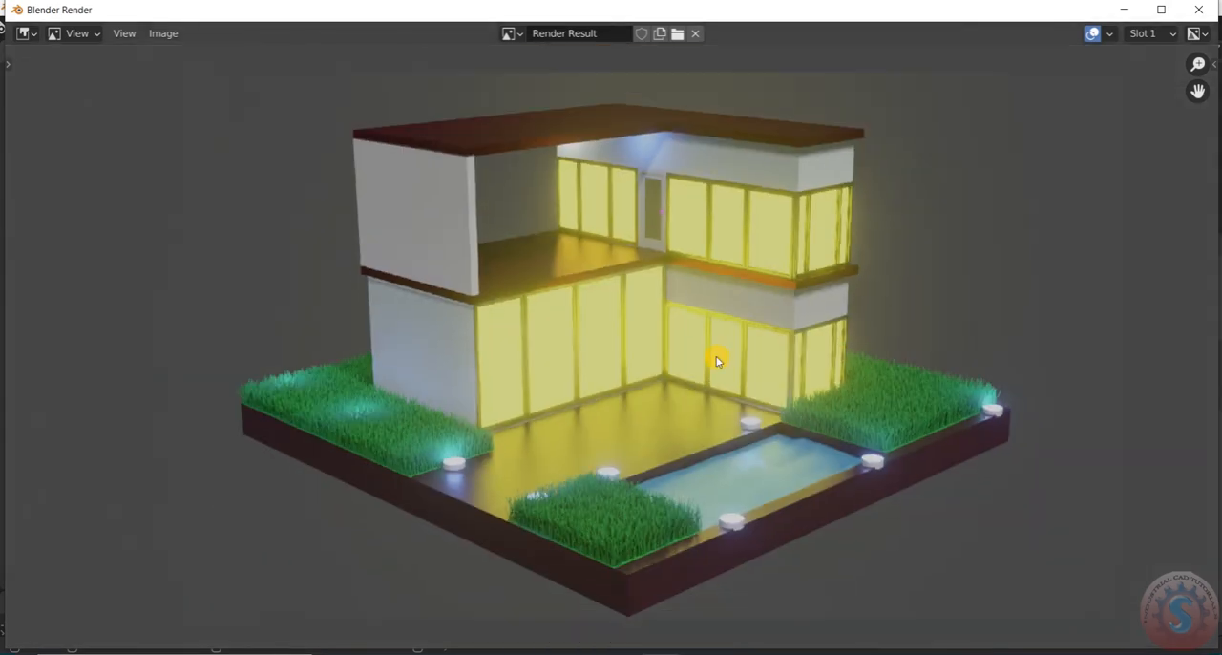
scroll(670, 359, down, 2)
scroll(671, 359, up, 3)
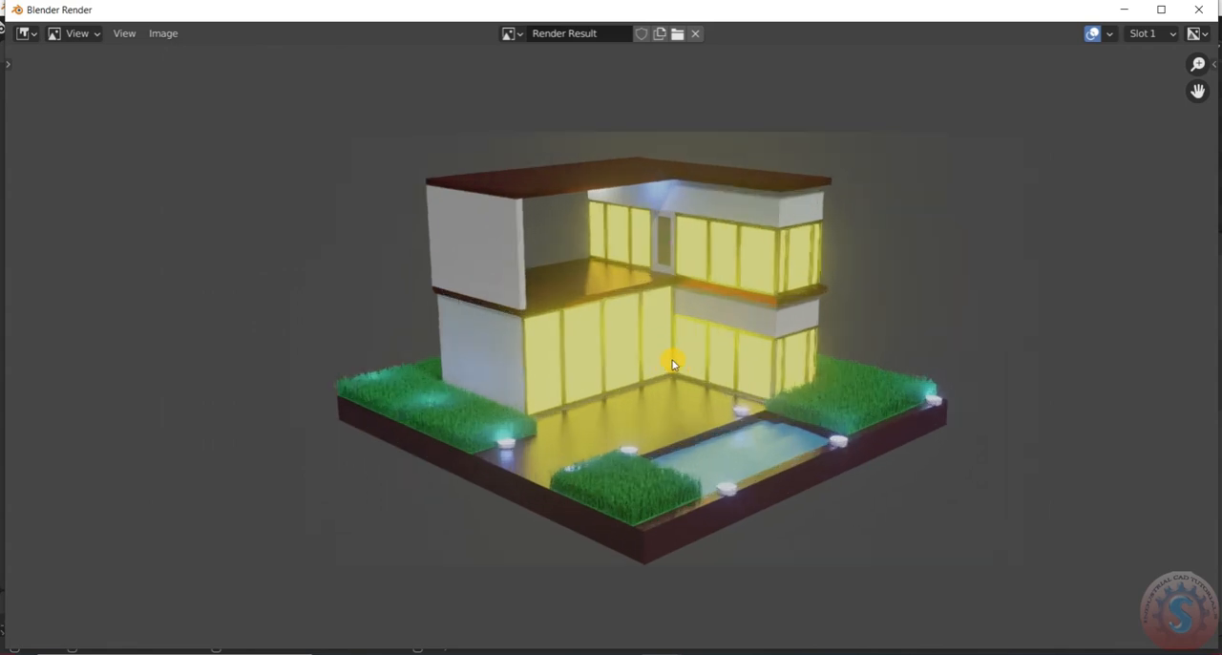
scroll(690, 356, down, 2)
scroll(706, 350, up, 1)
scroll(726, 336, down, 1)
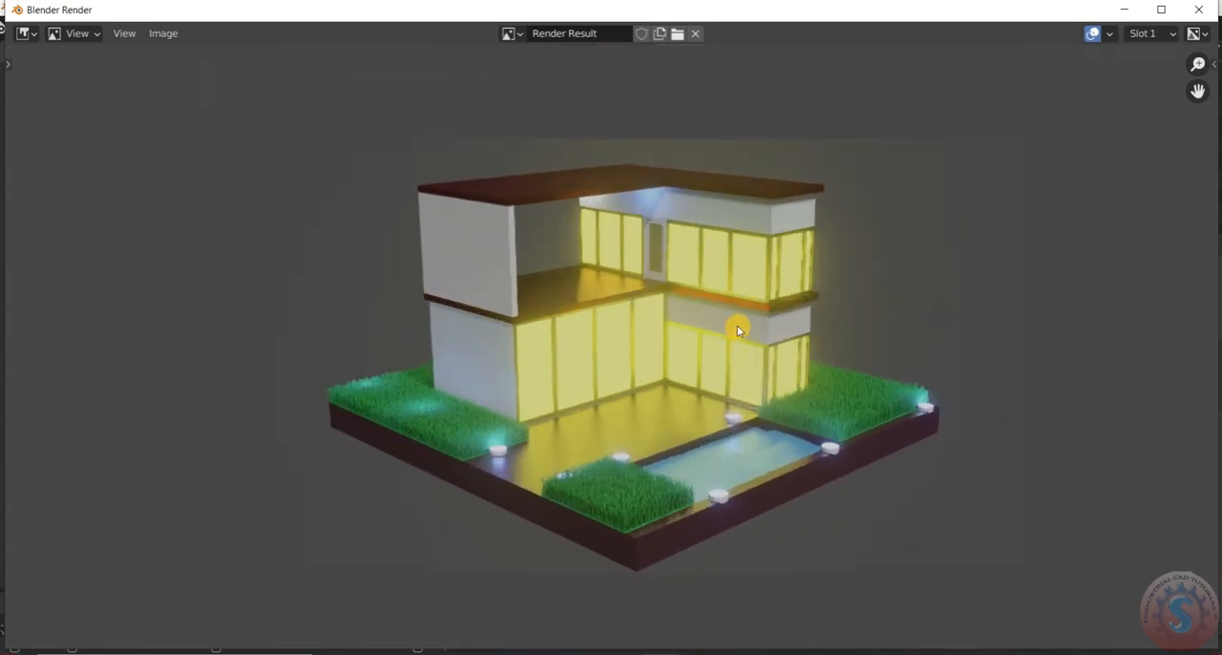
scroll(734, 341, up, 2)
scroll(749, 387, down, 1)
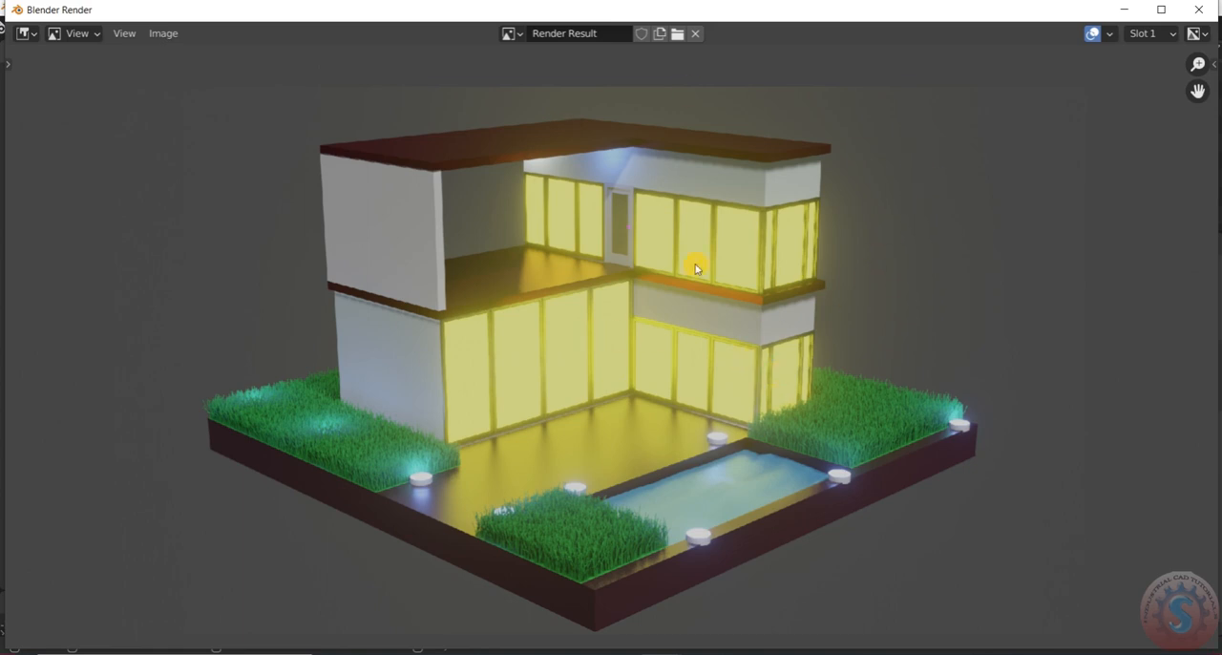
scroll(627, 354, down, 2)
scroll(608, 349, up, 2)
scroll(608, 350, down, 2)
scroll(585, 318, up, 2)
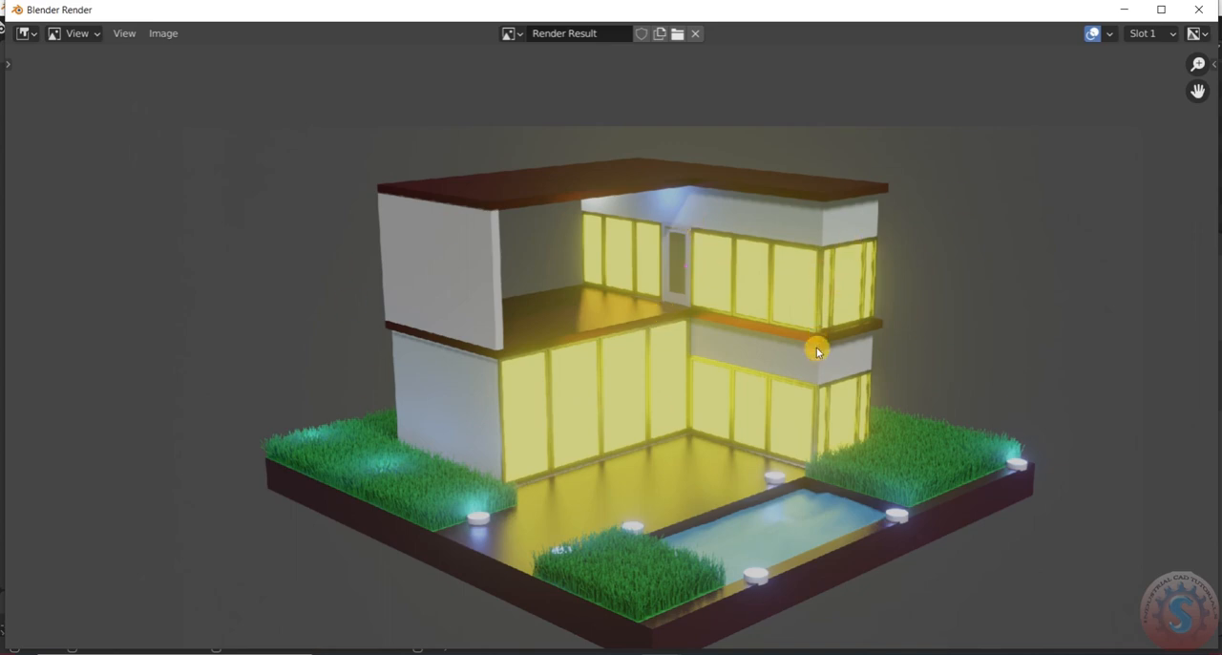
scroll(816, 351, down, 3)
scroll(881, 423, up, 3)
scroll(875, 474, up, 3)
scroll(876, 475, down, 4)
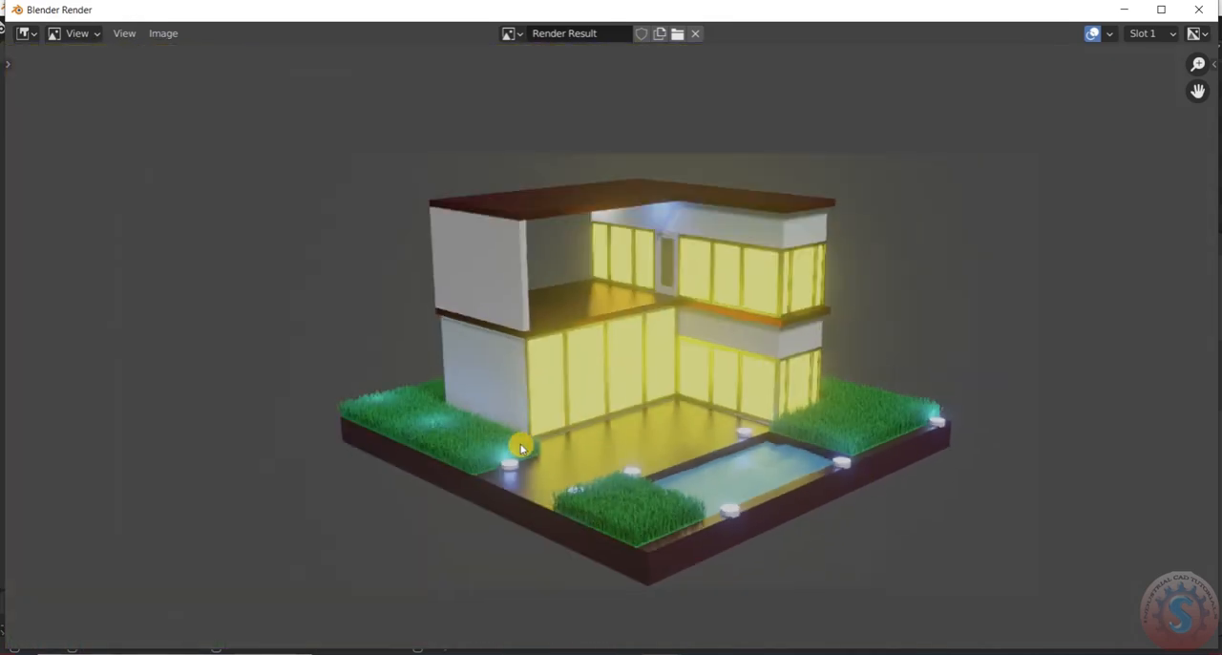
scroll(515, 458, up, 1)
scroll(624, 401, up, 2)
scroll(636, 390, down, 3)
scroll(668, 364, up, 2)
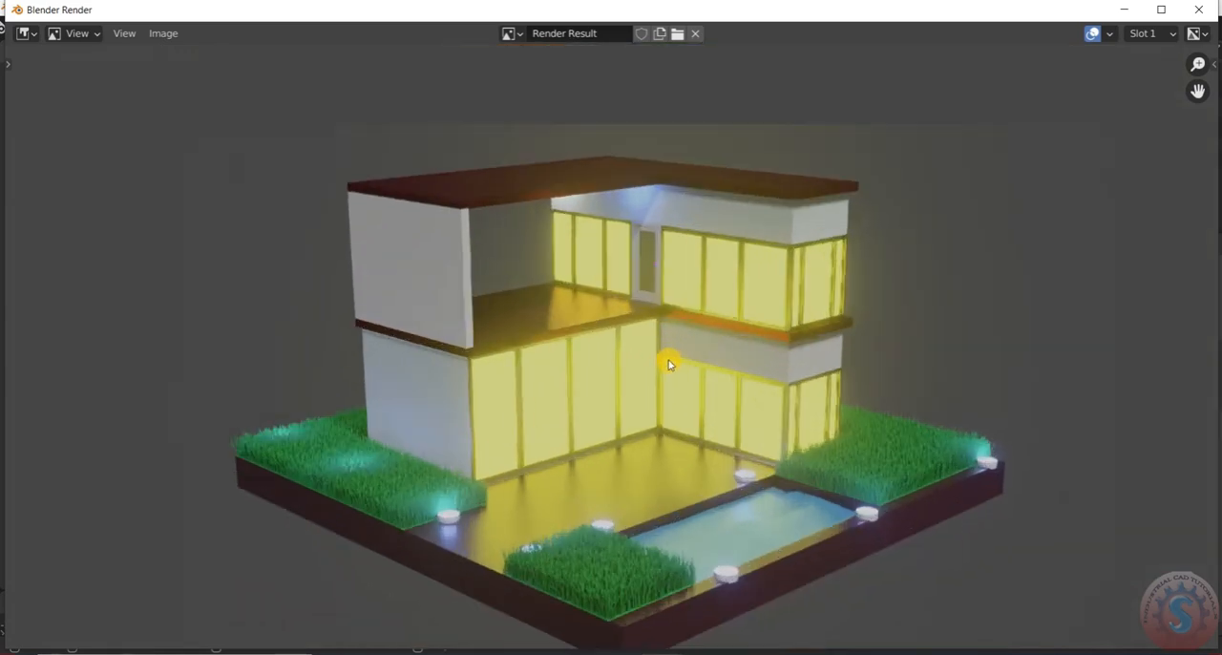
Inspect the upper-floor door and windows closely in the render, and return to the whole house
scroll(670, 361, up, 1)
scroll(681, 351, down, 2)
scroll(684, 358, up, 2)
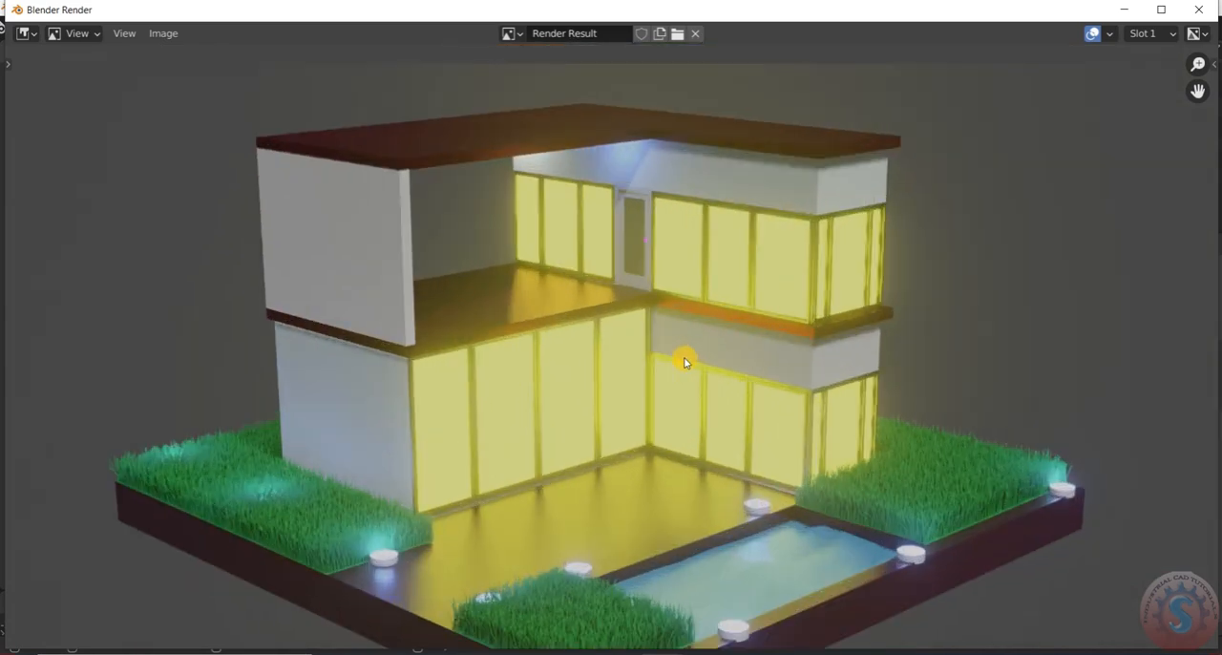
scroll(655, 210, up, 4)
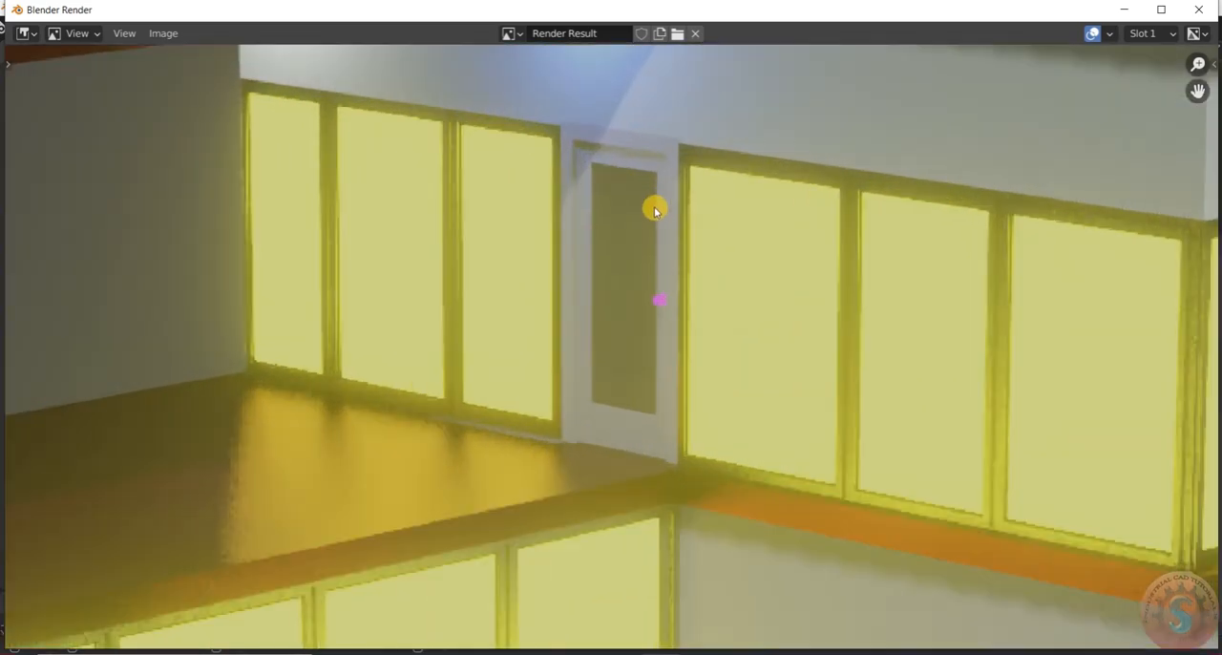
scroll(655, 210, down, 3)
scroll(659, 245, down, 2)
scroll(679, 263, up, 3)
scroll(682, 267, down, 2)
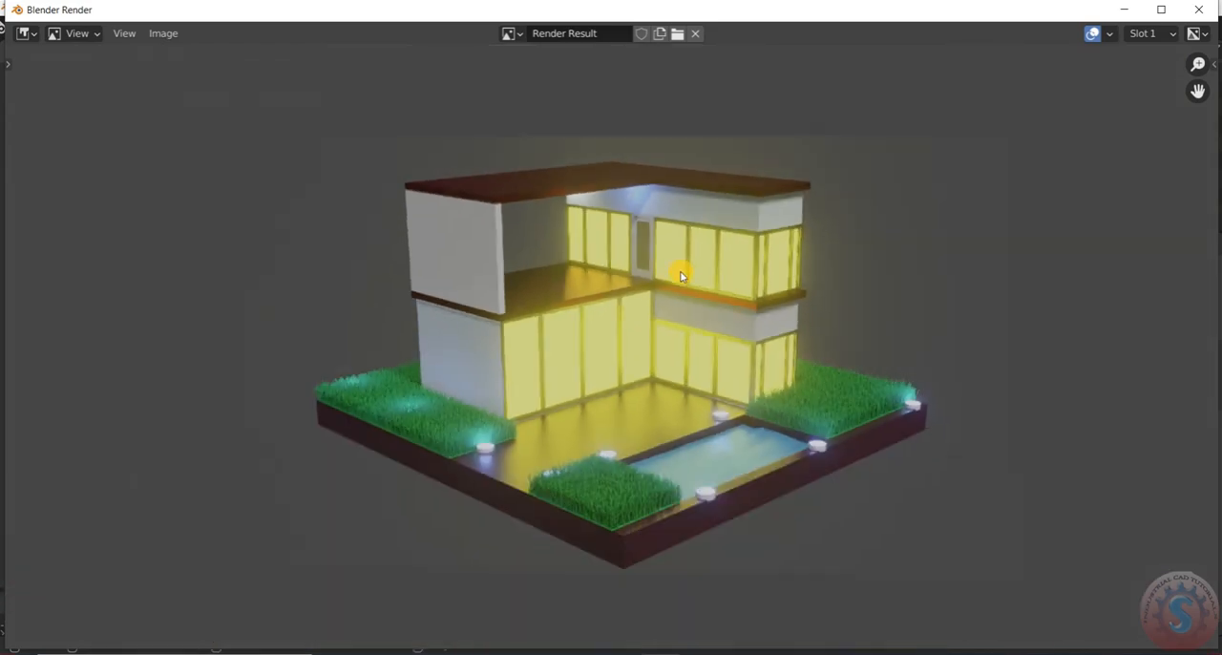